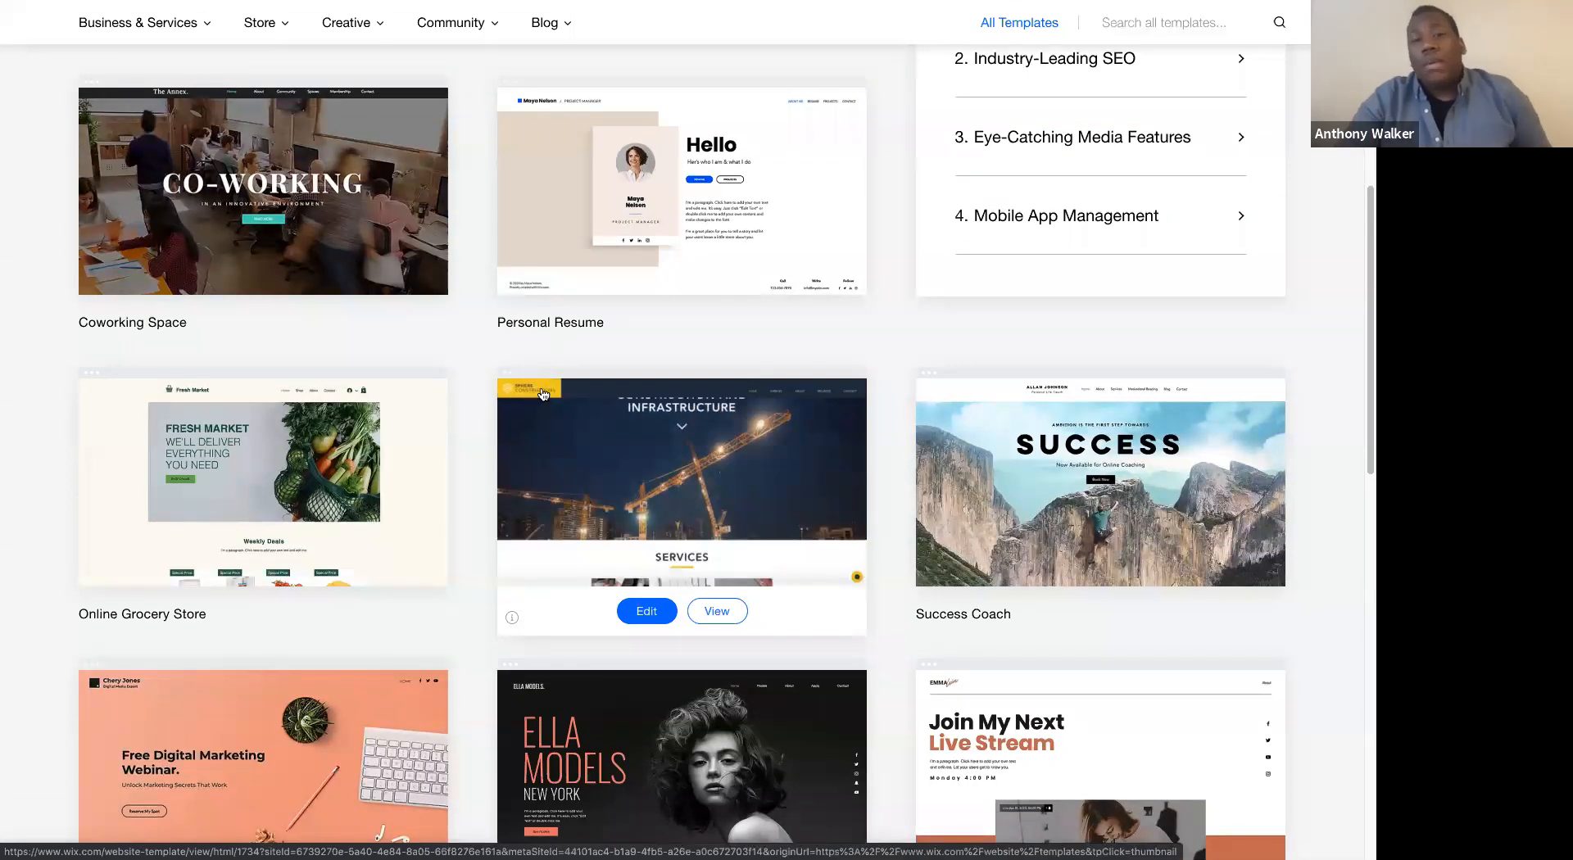
# - Find the blank website templates and start editing the completely empty one
pyautogui.scroll(10, 1033, 200)
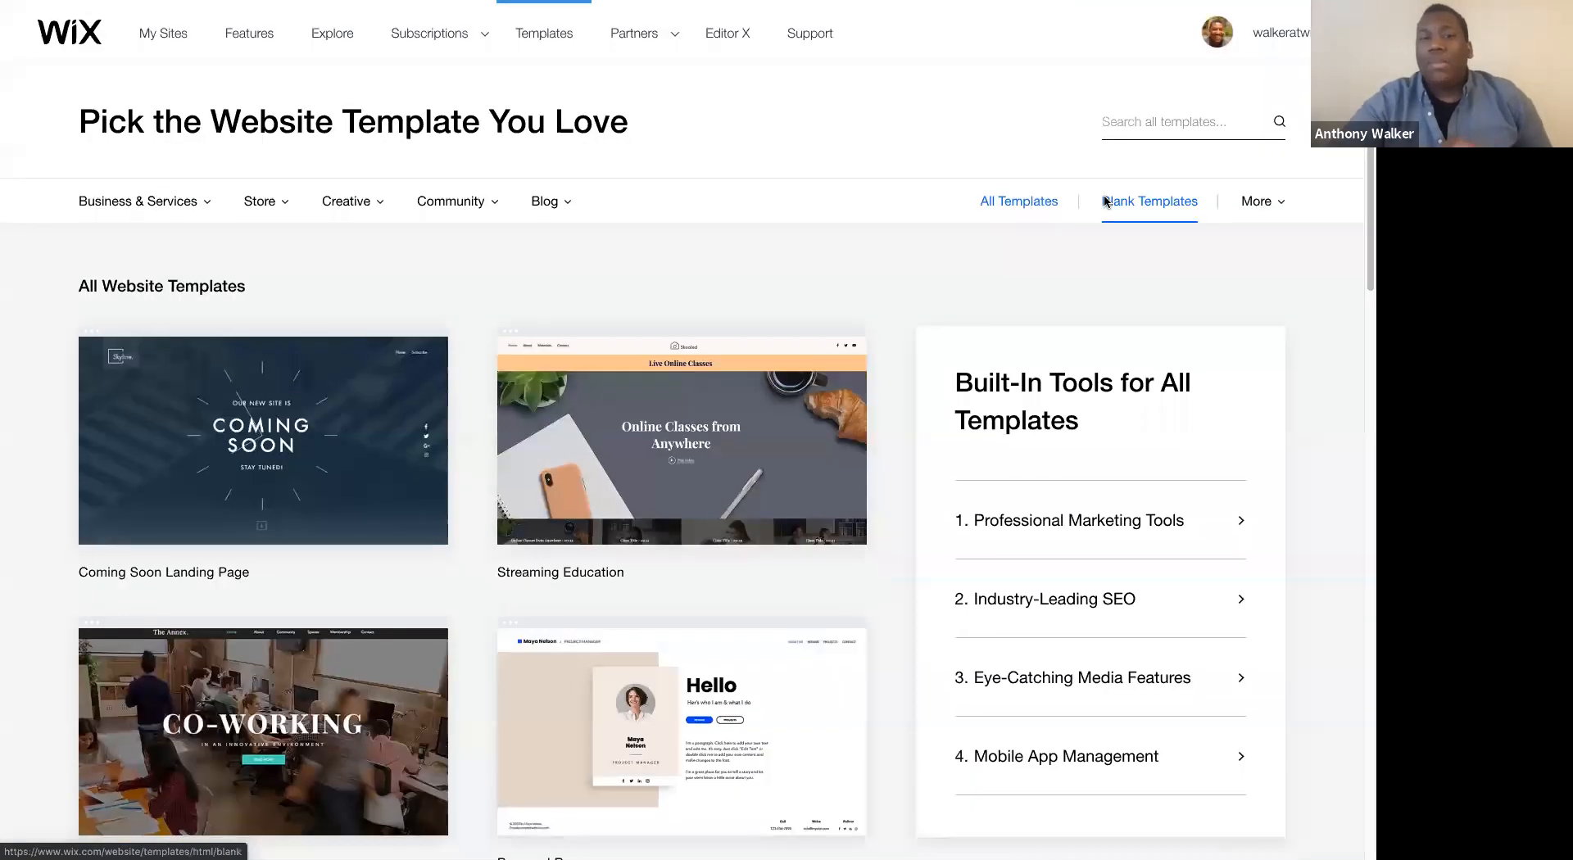
pyautogui.click(1106, 200)
pyautogui.moveTo(269, 307)
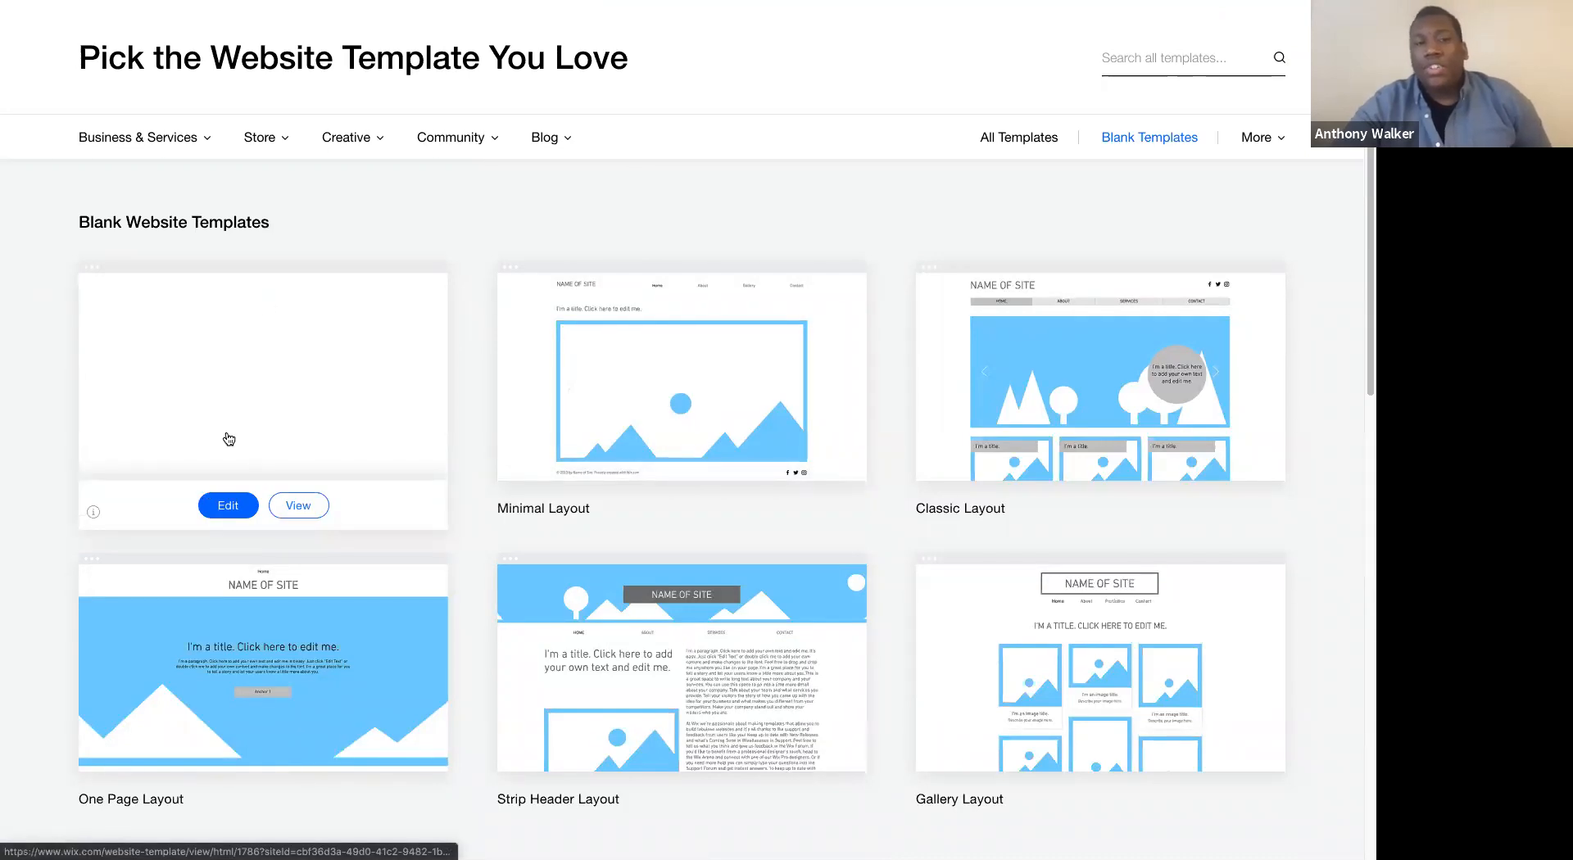
pyautogui.click(229, 505)
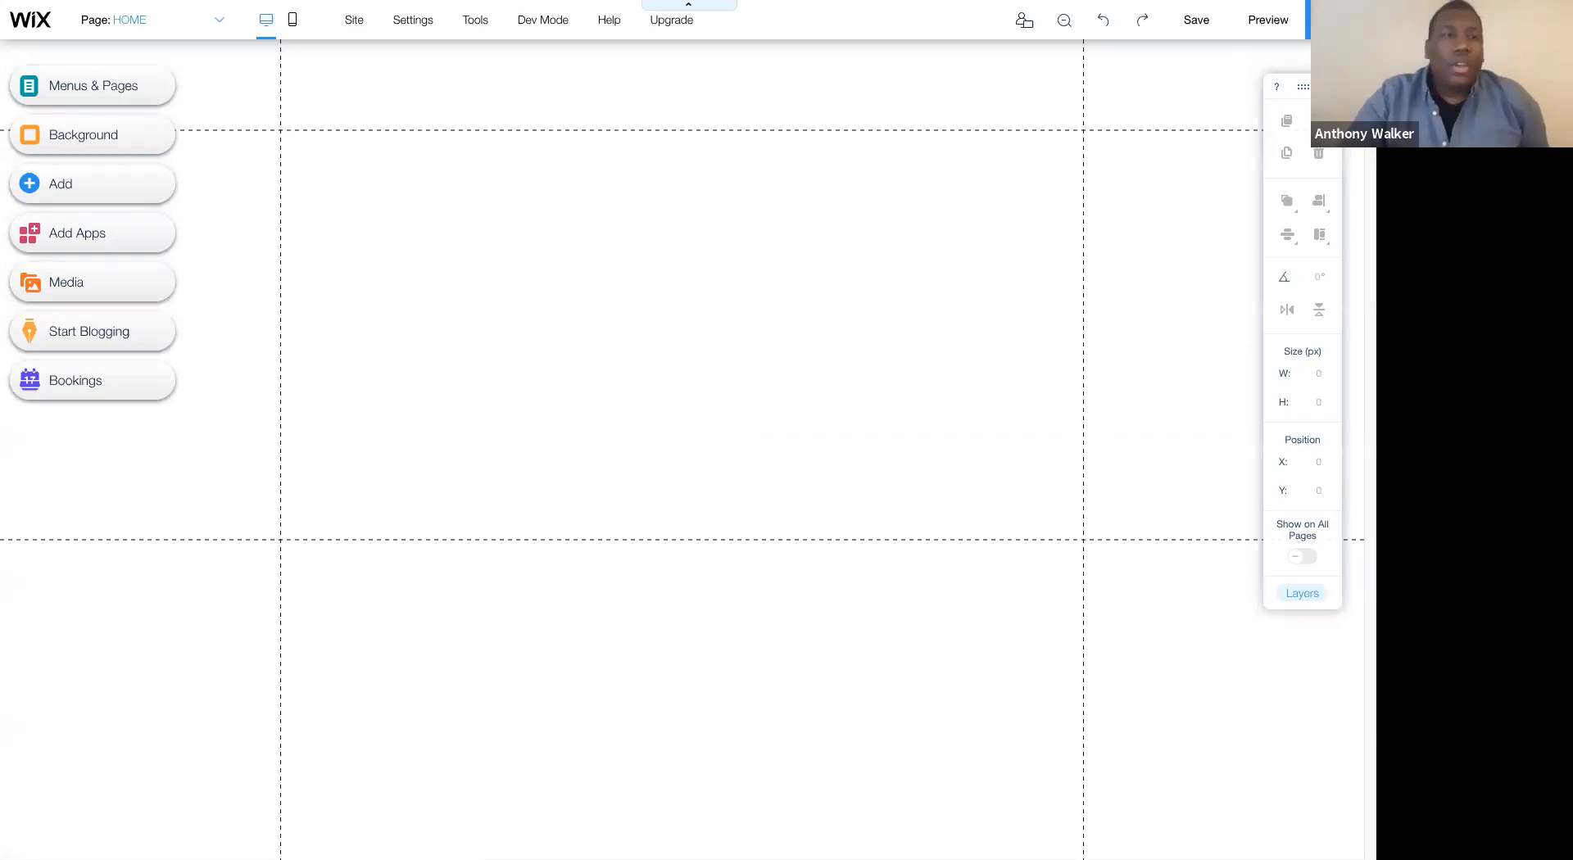
# - Review the site's page list, background choices and the text, image and blog elements available to add
pyautogui.click(65, 86)
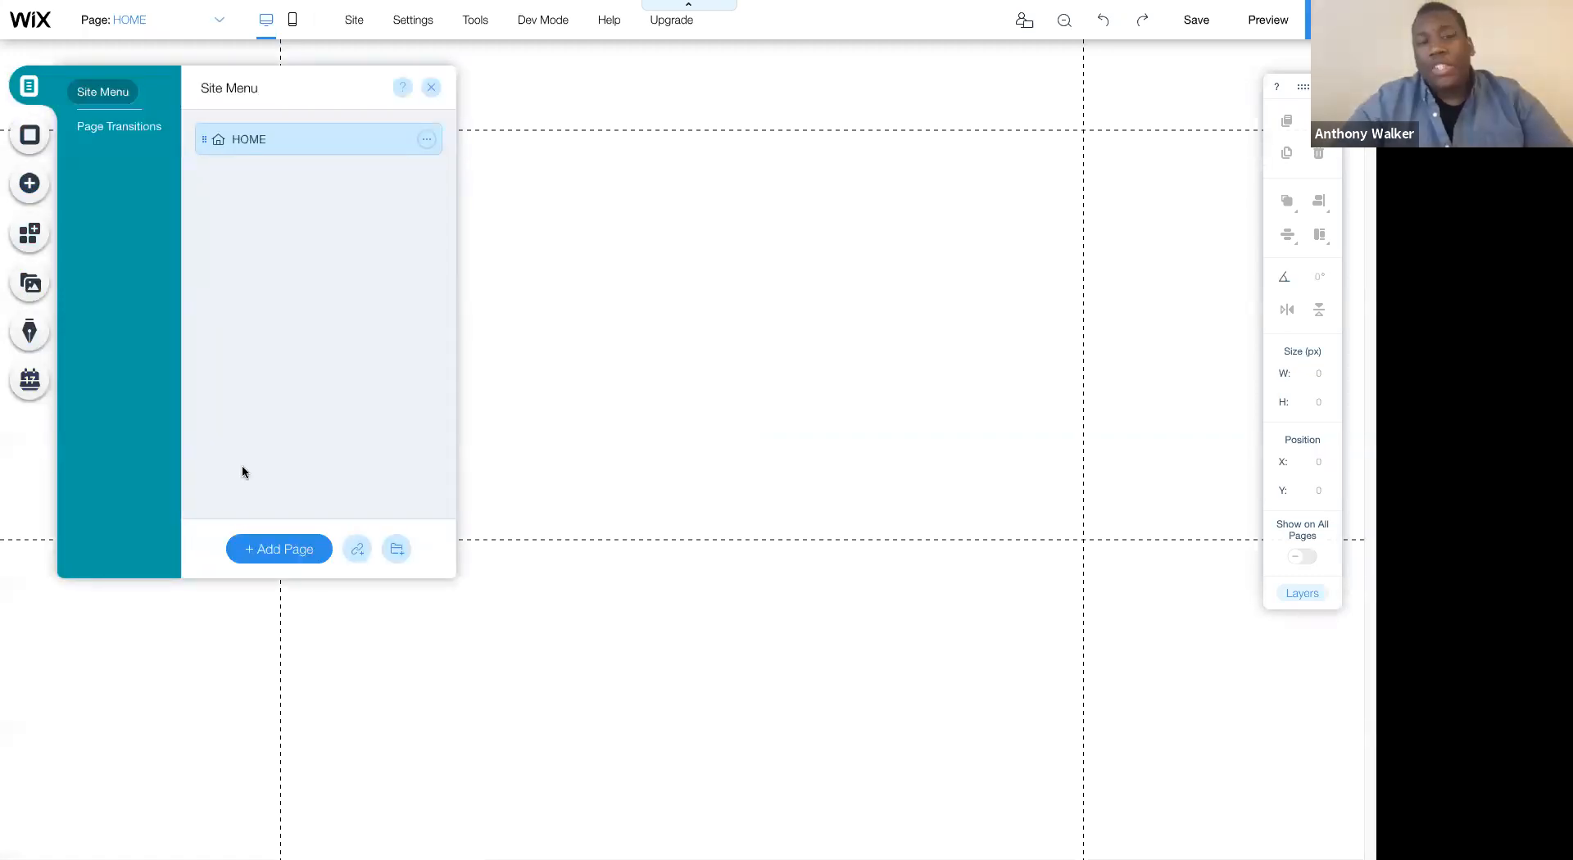
pyautogui.click(41, 137)
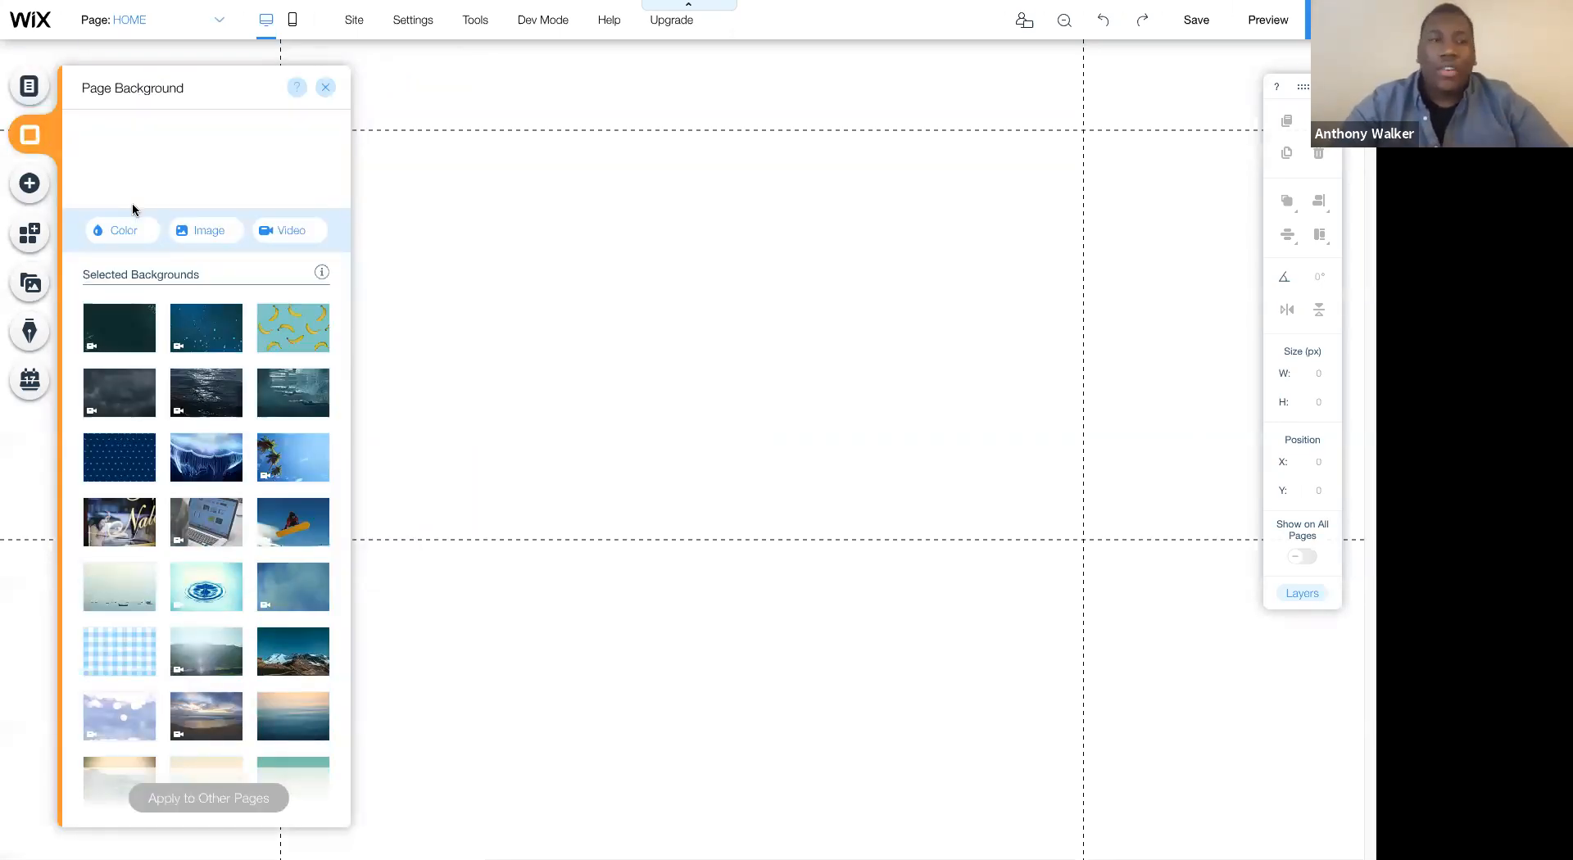
pyautogui.click(37, 196)
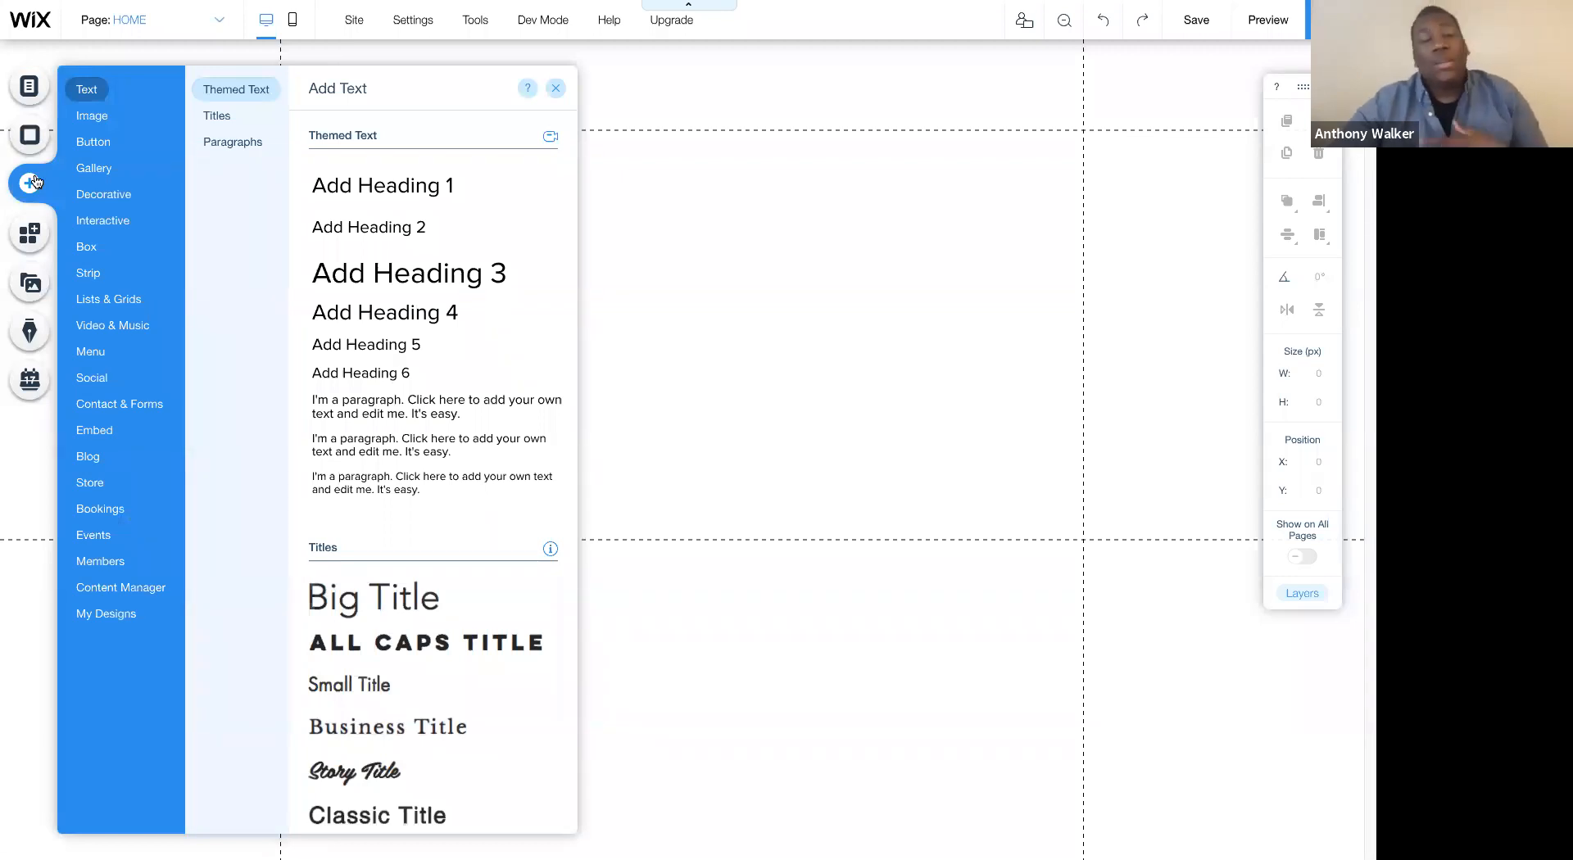
pyautogui.click(82, 115)
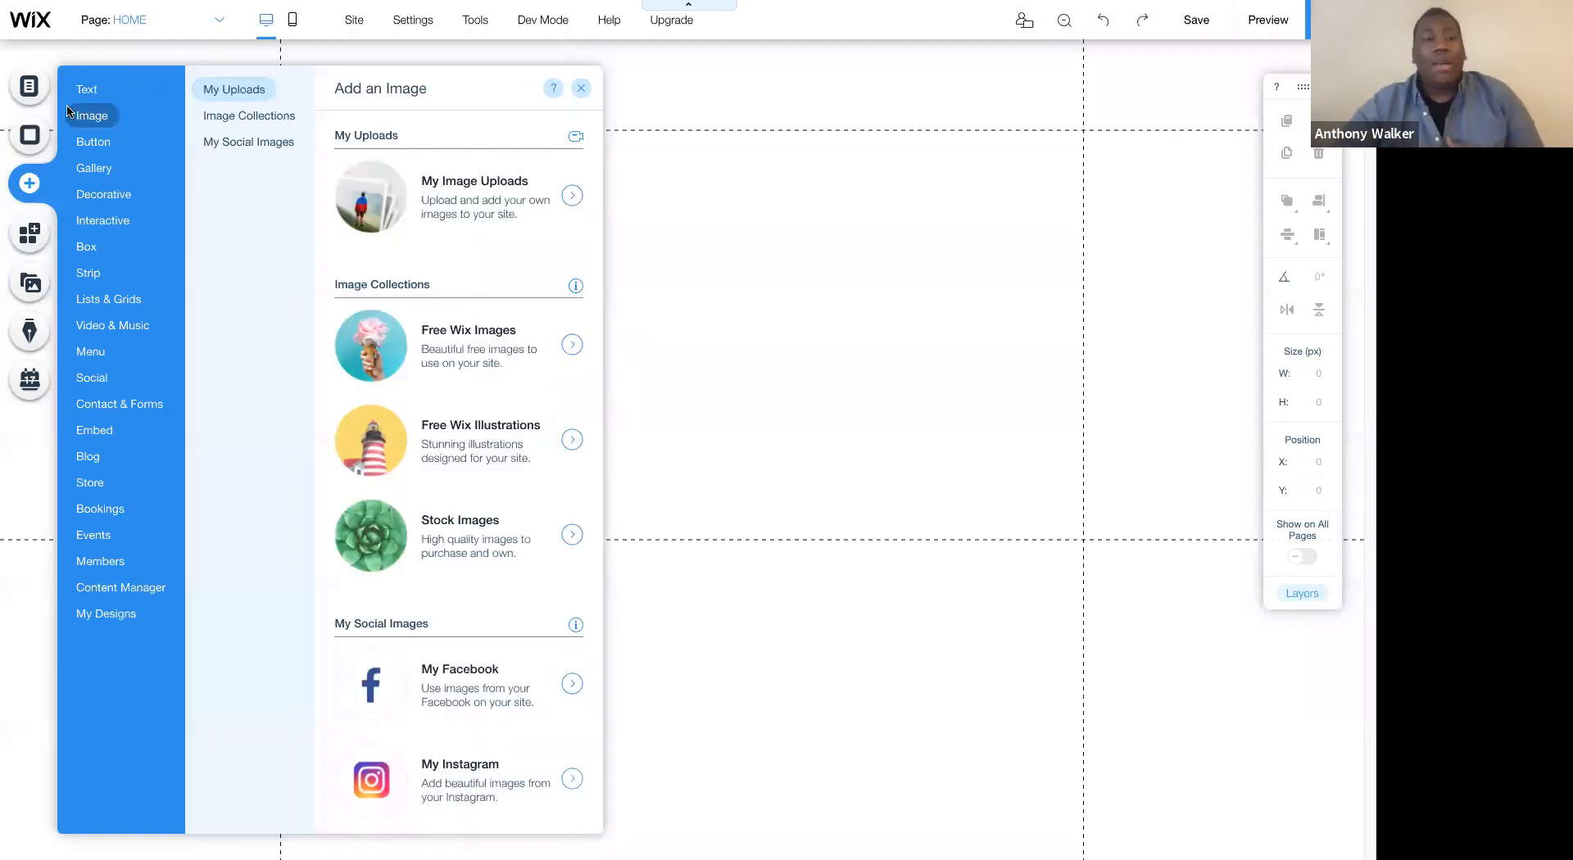
pyautogui.moveTo(93, 464)
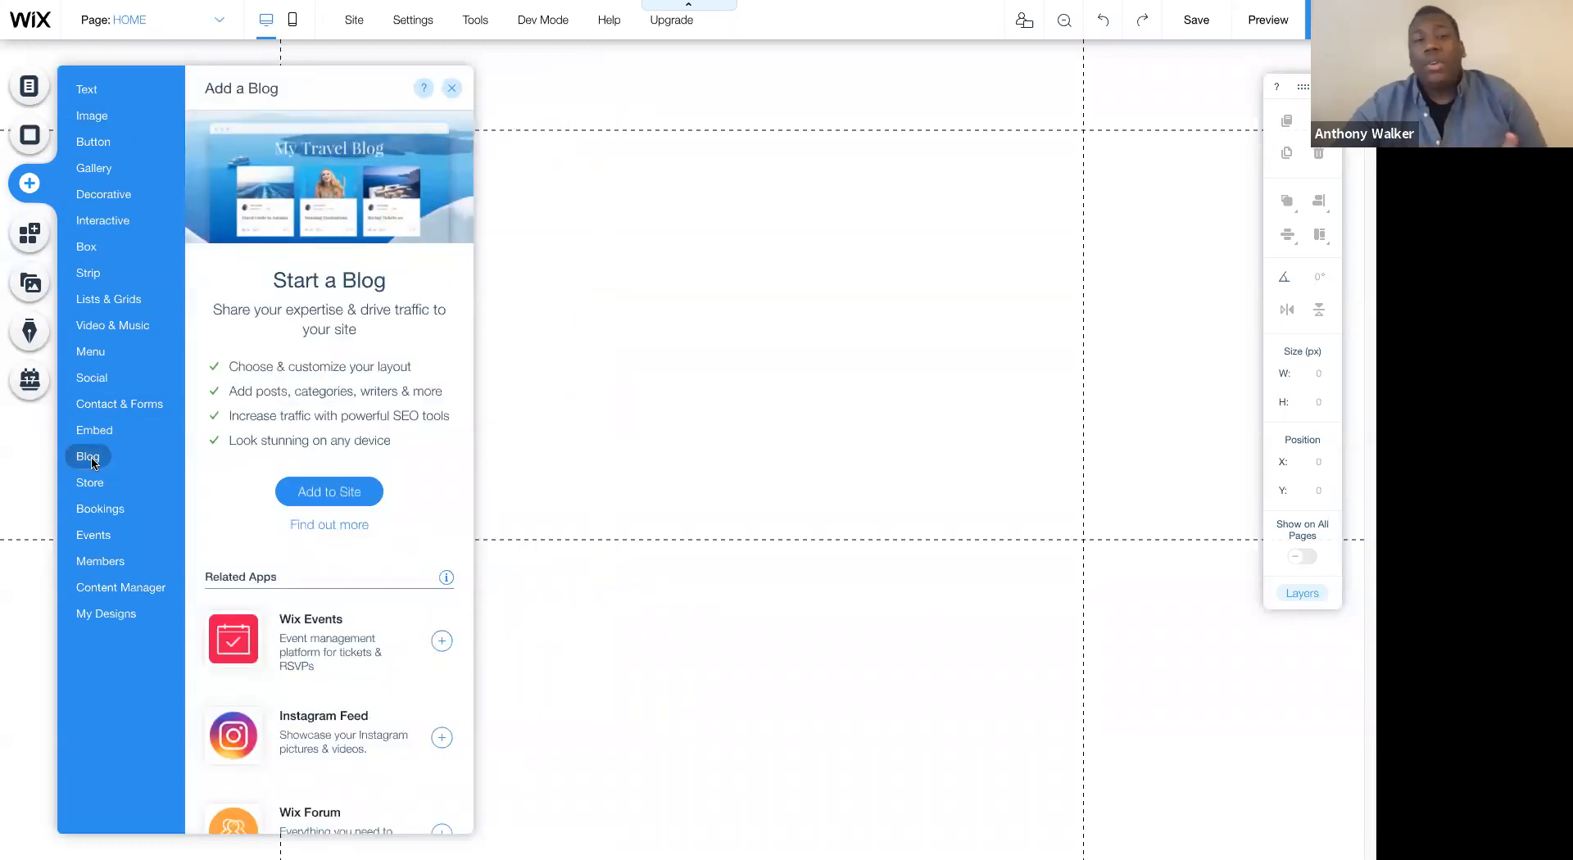
# - Search the Wix App Market for "booking" and look through the apps found
pyautogui.click(34, 240)
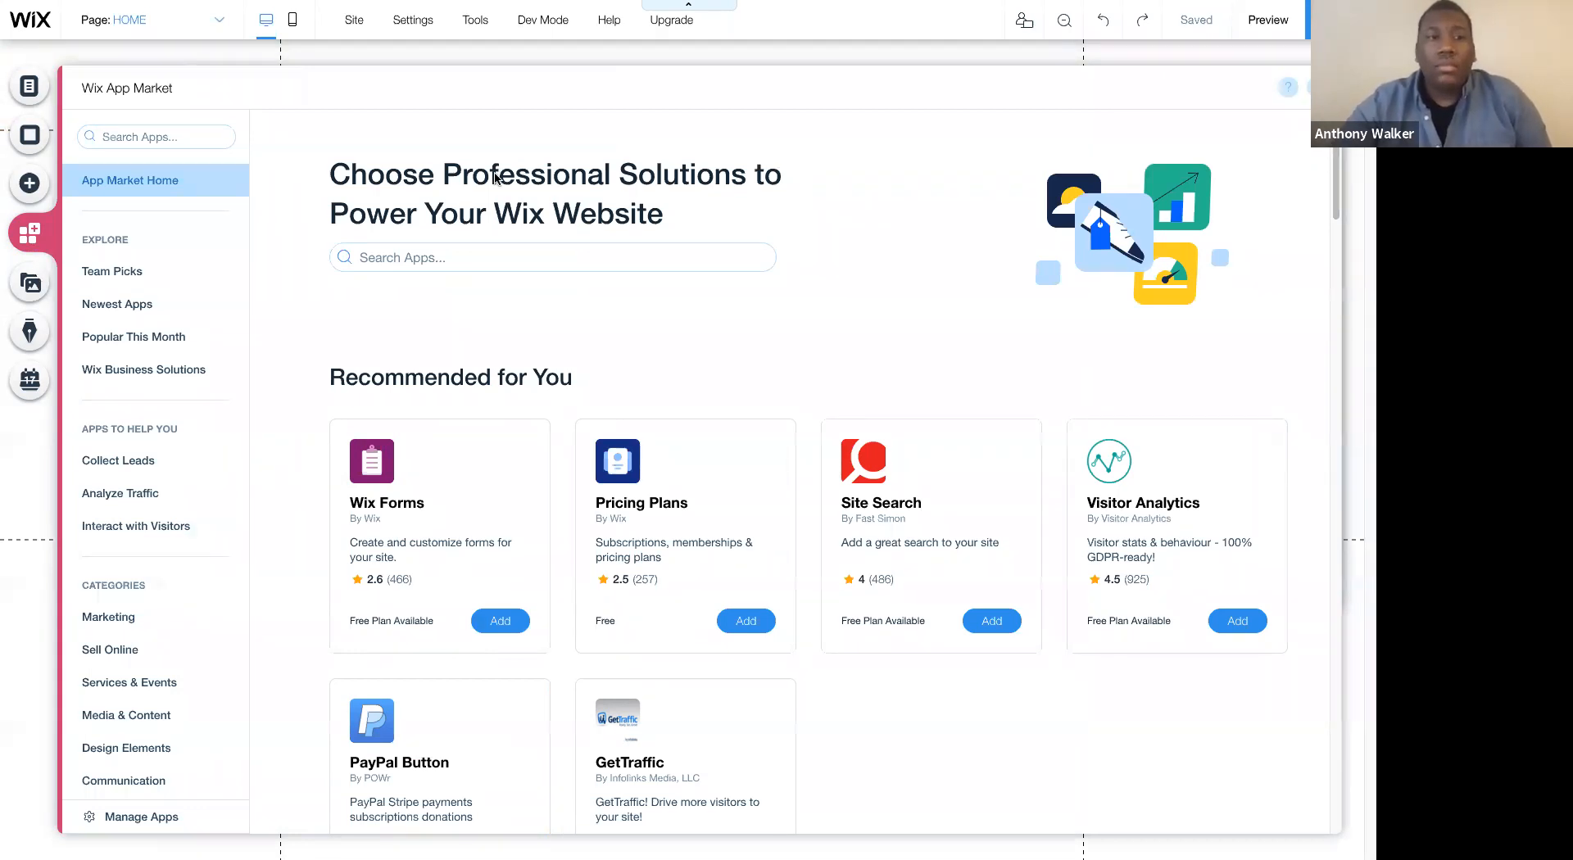
pyautogui.click(536, 261)
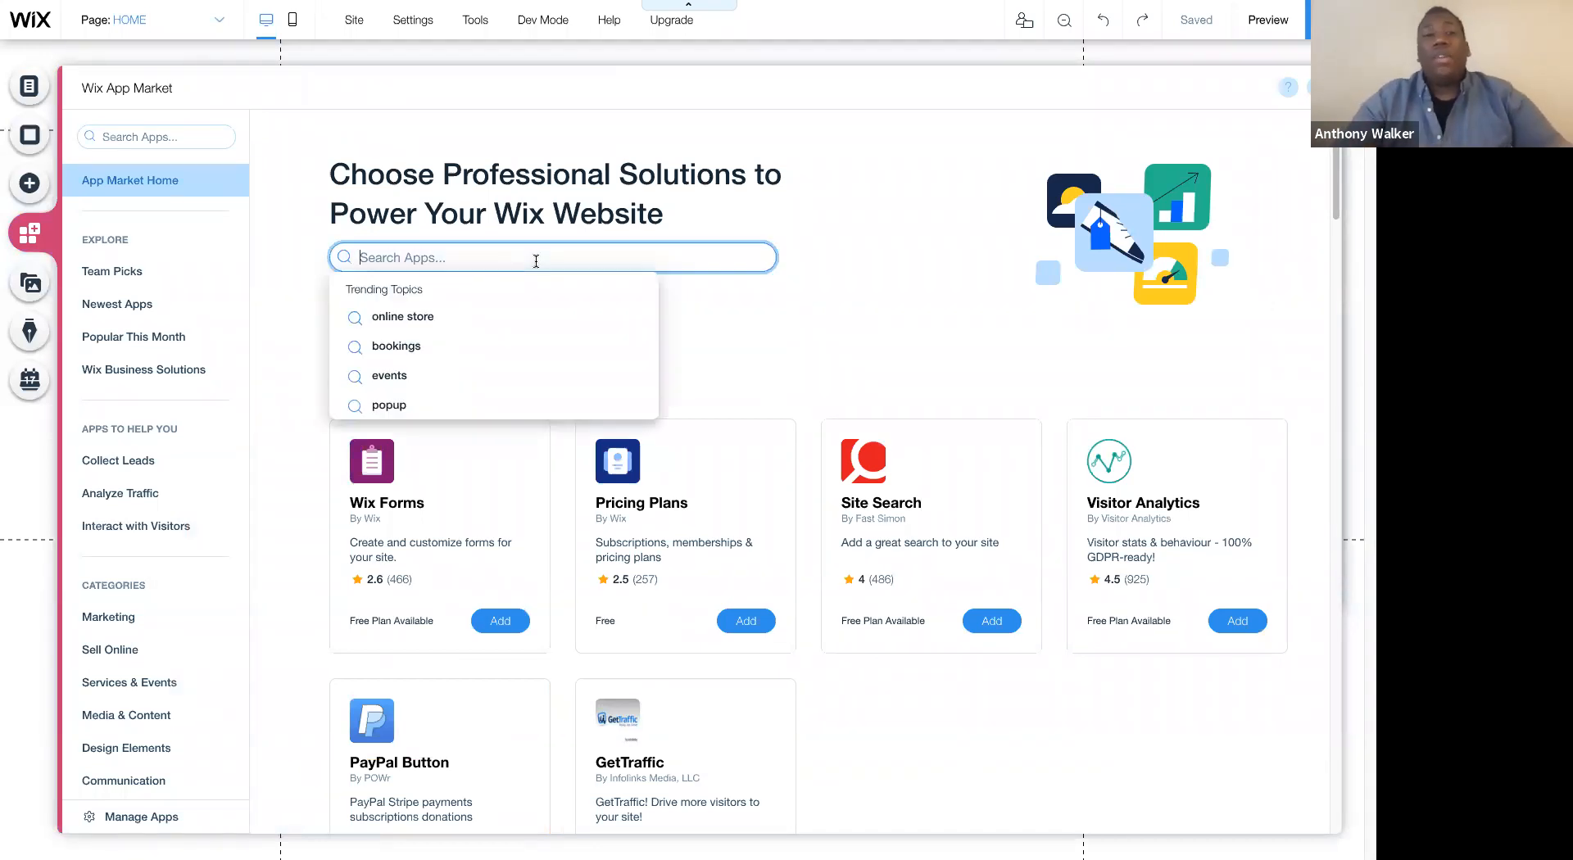
pyautogui.write('booking')
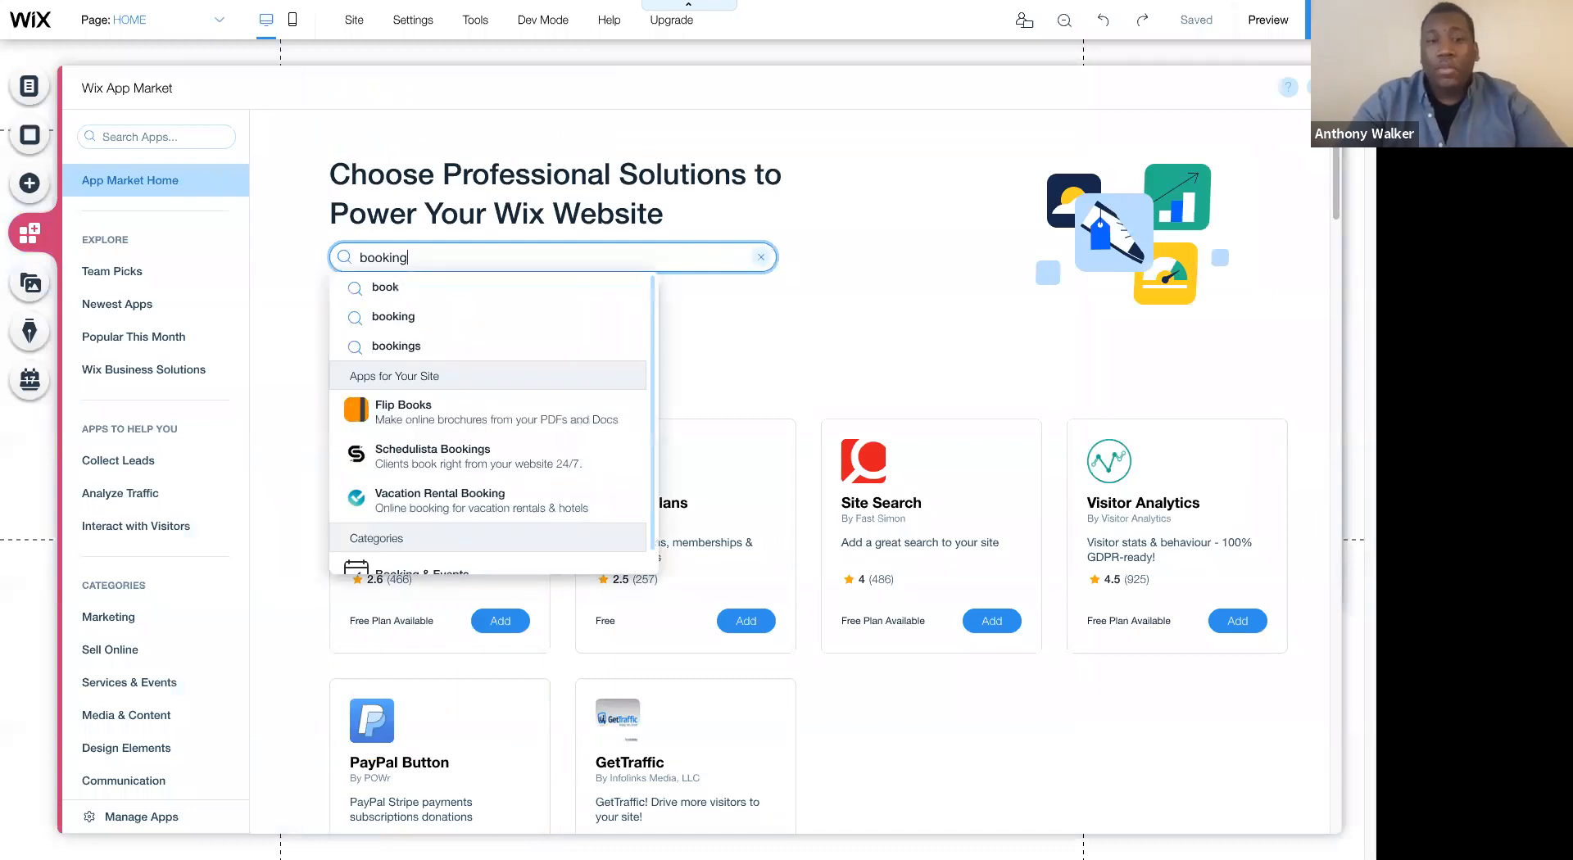
pyautogui.press('Return')
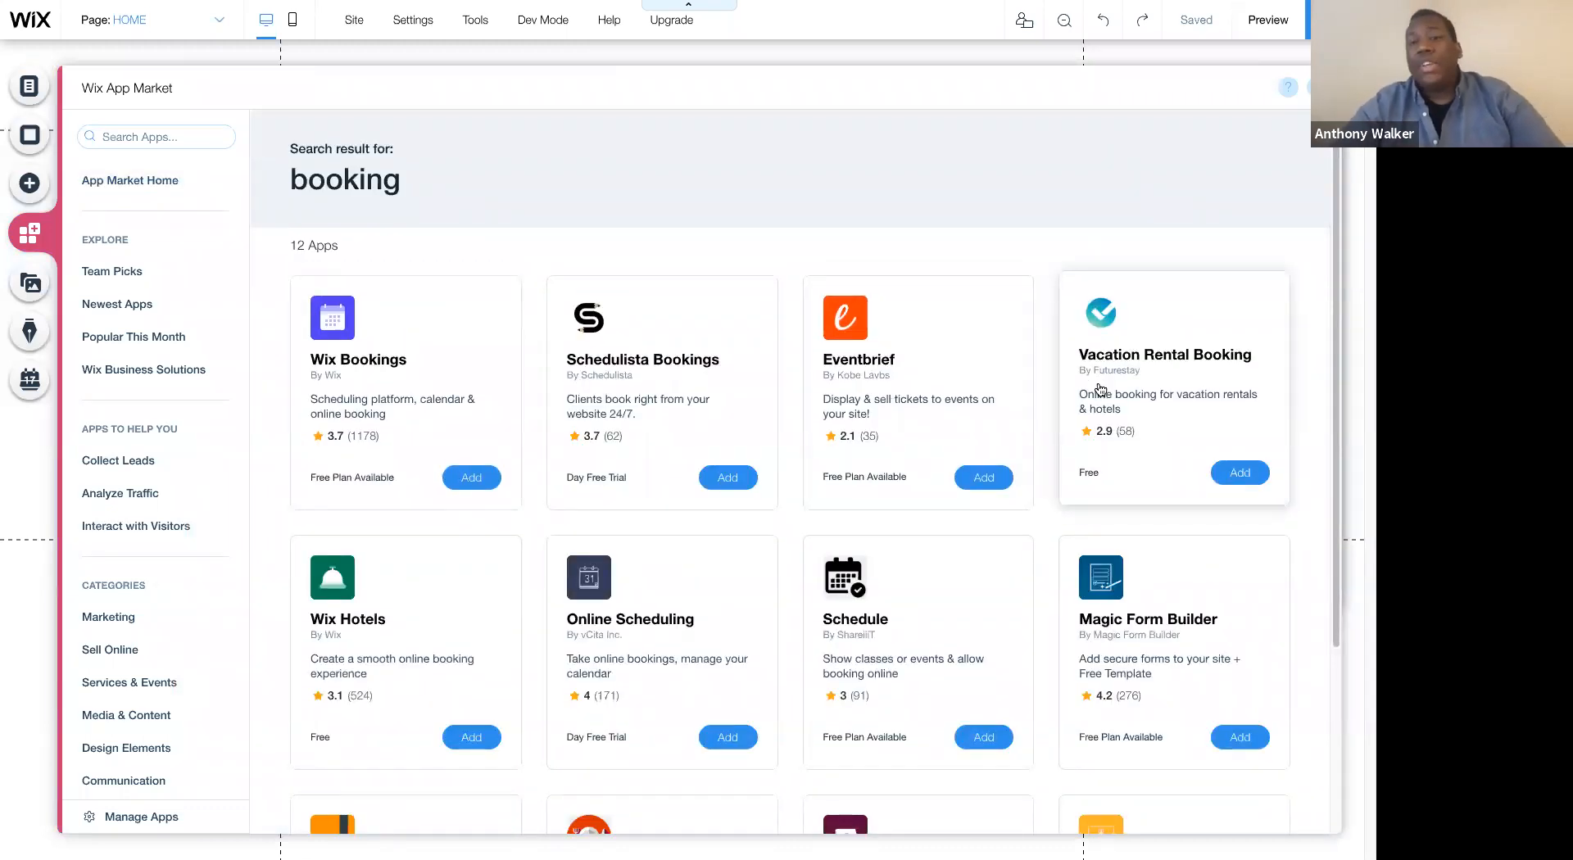
pyautogui.scroll(-3, 1100, 389)
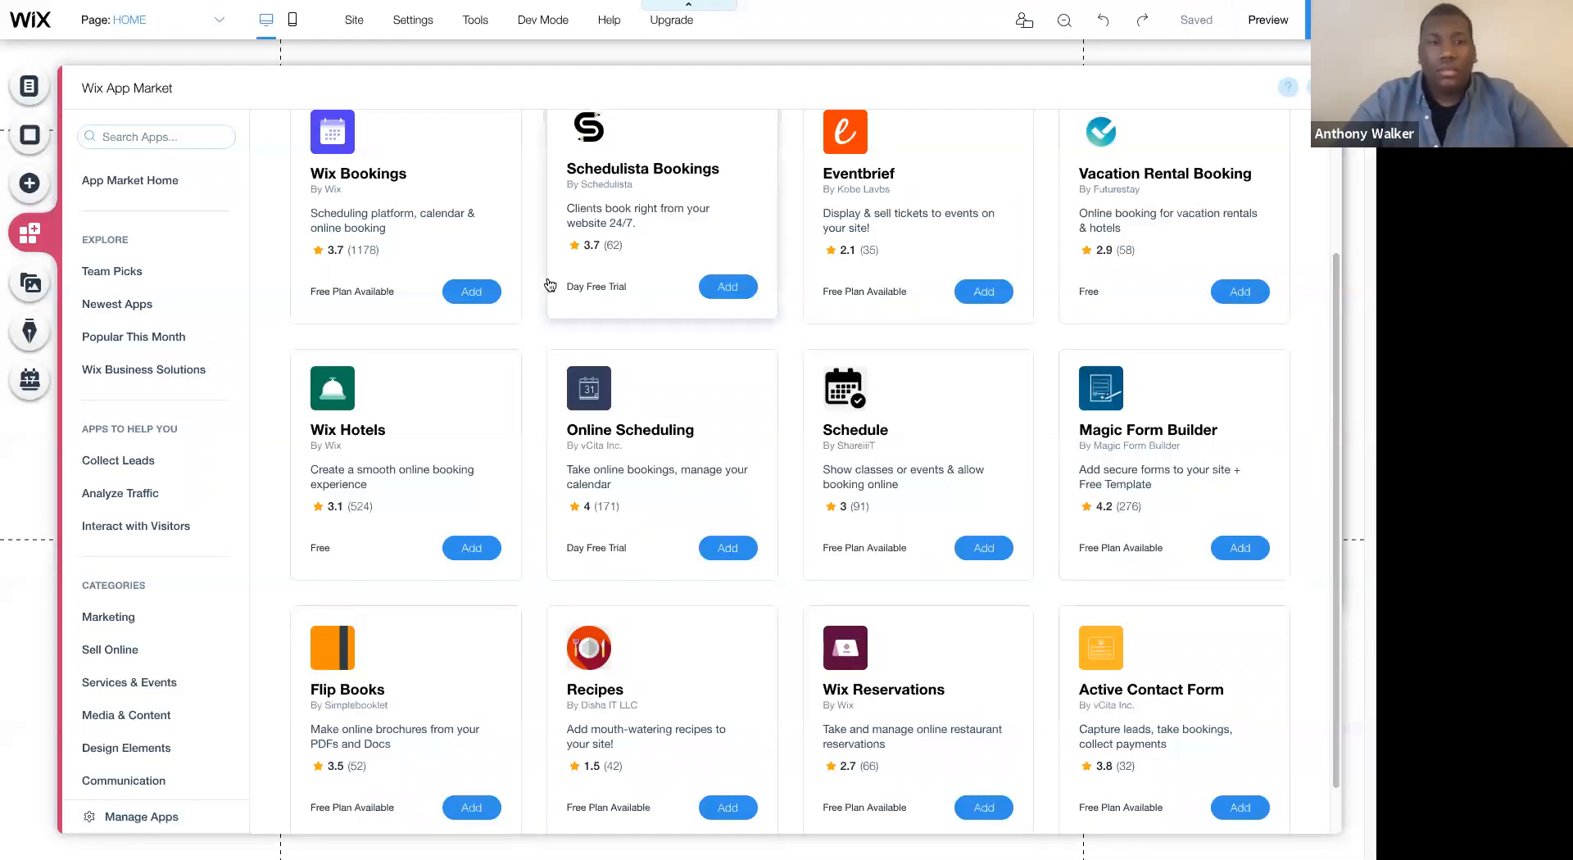
pyautogui.scroll(3, 410, 328)
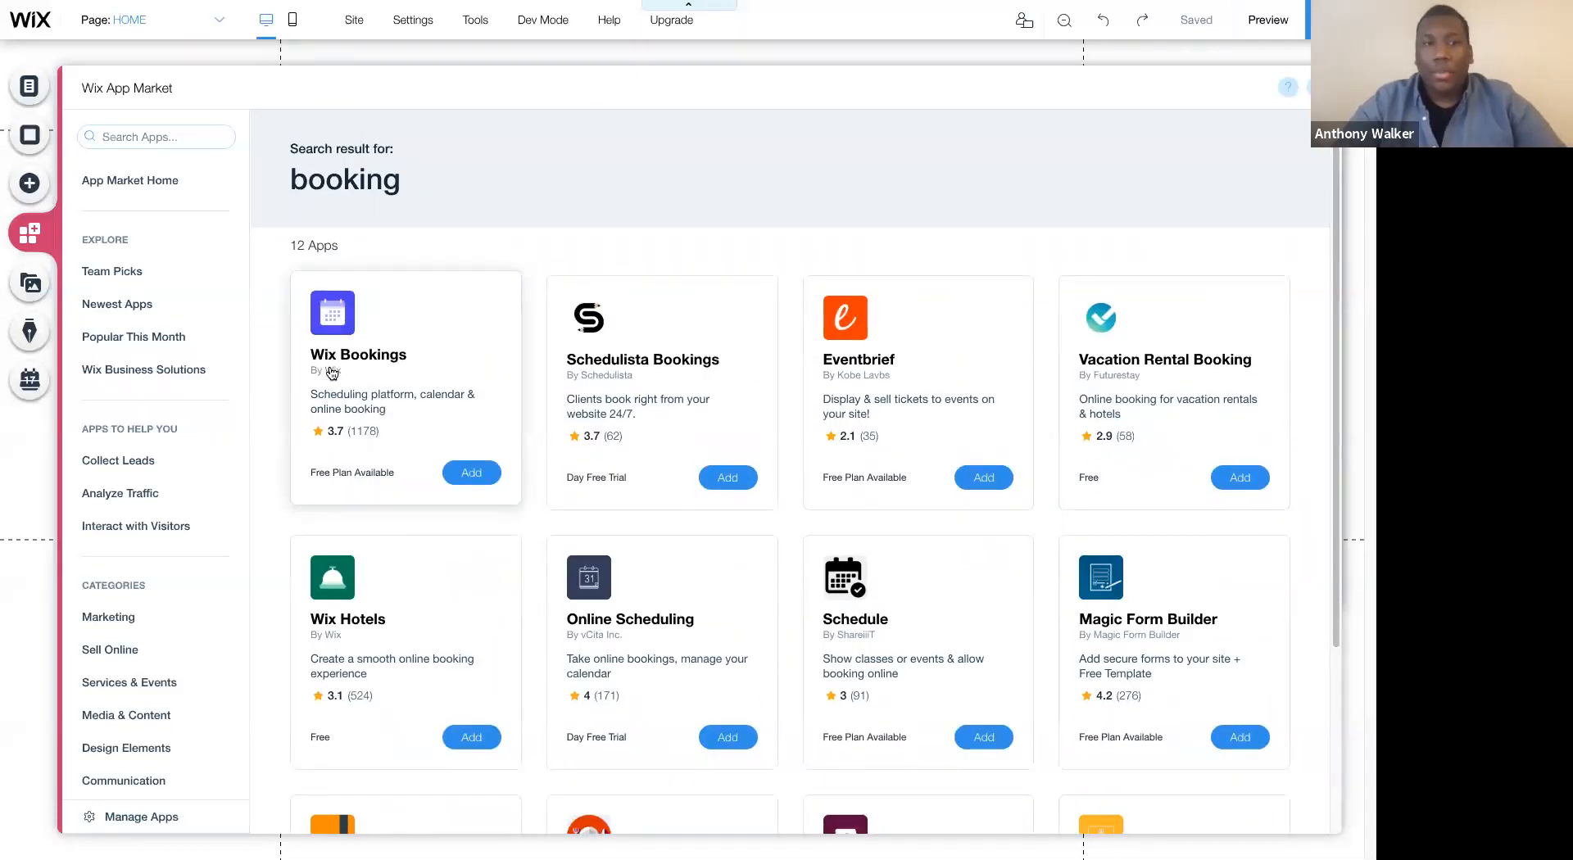
# - Search the Wix App Market for "wix" and look through the apps made by Wix
pyautogui.click(165, 136)
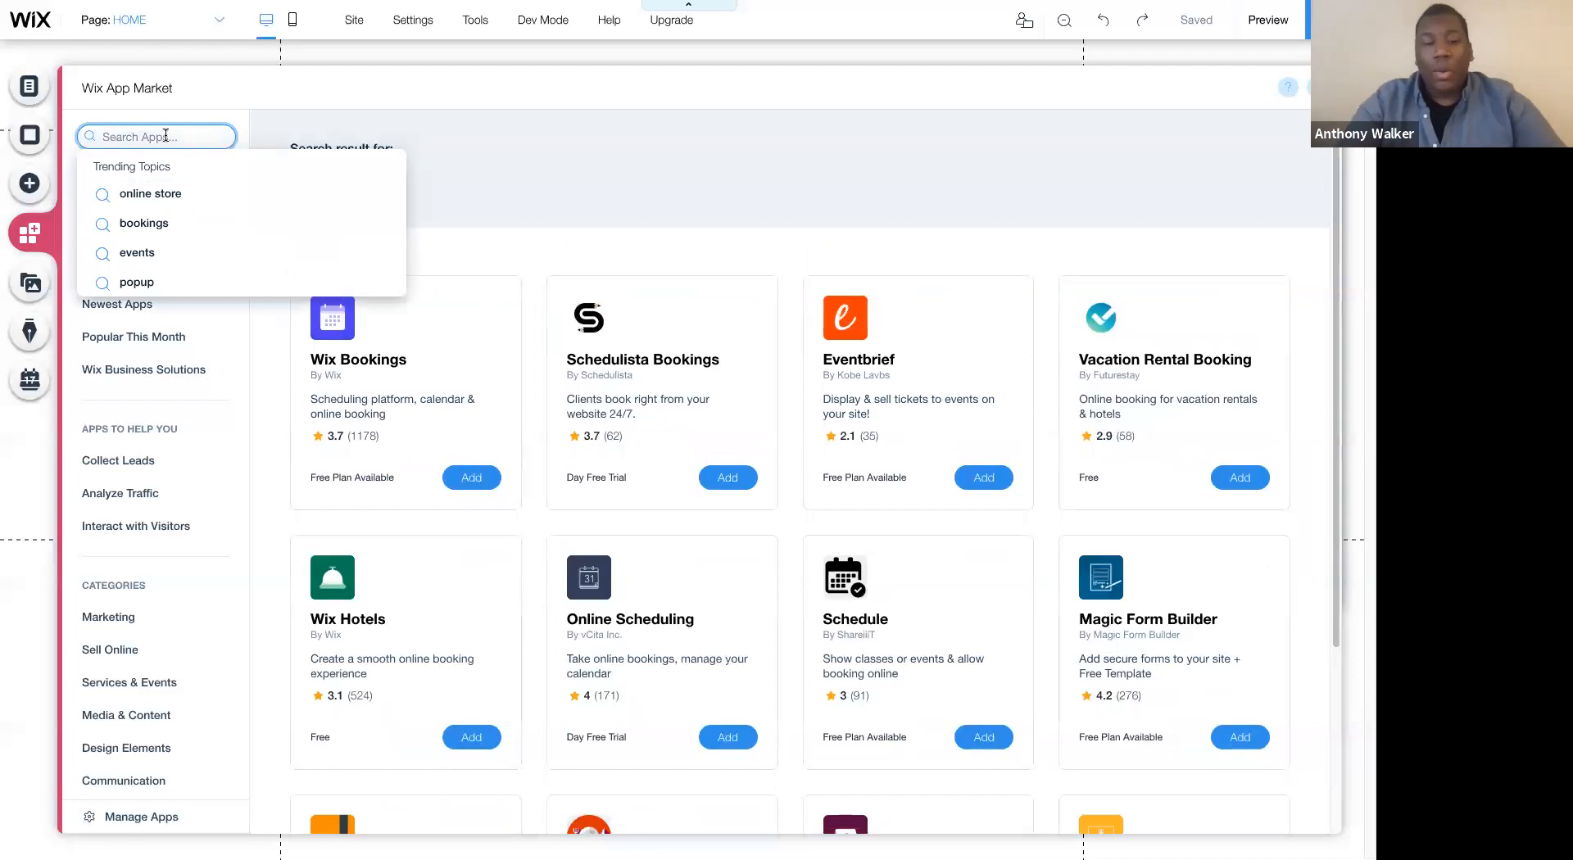
pyautogui.write('wix')
pyautogui.press('Escape')
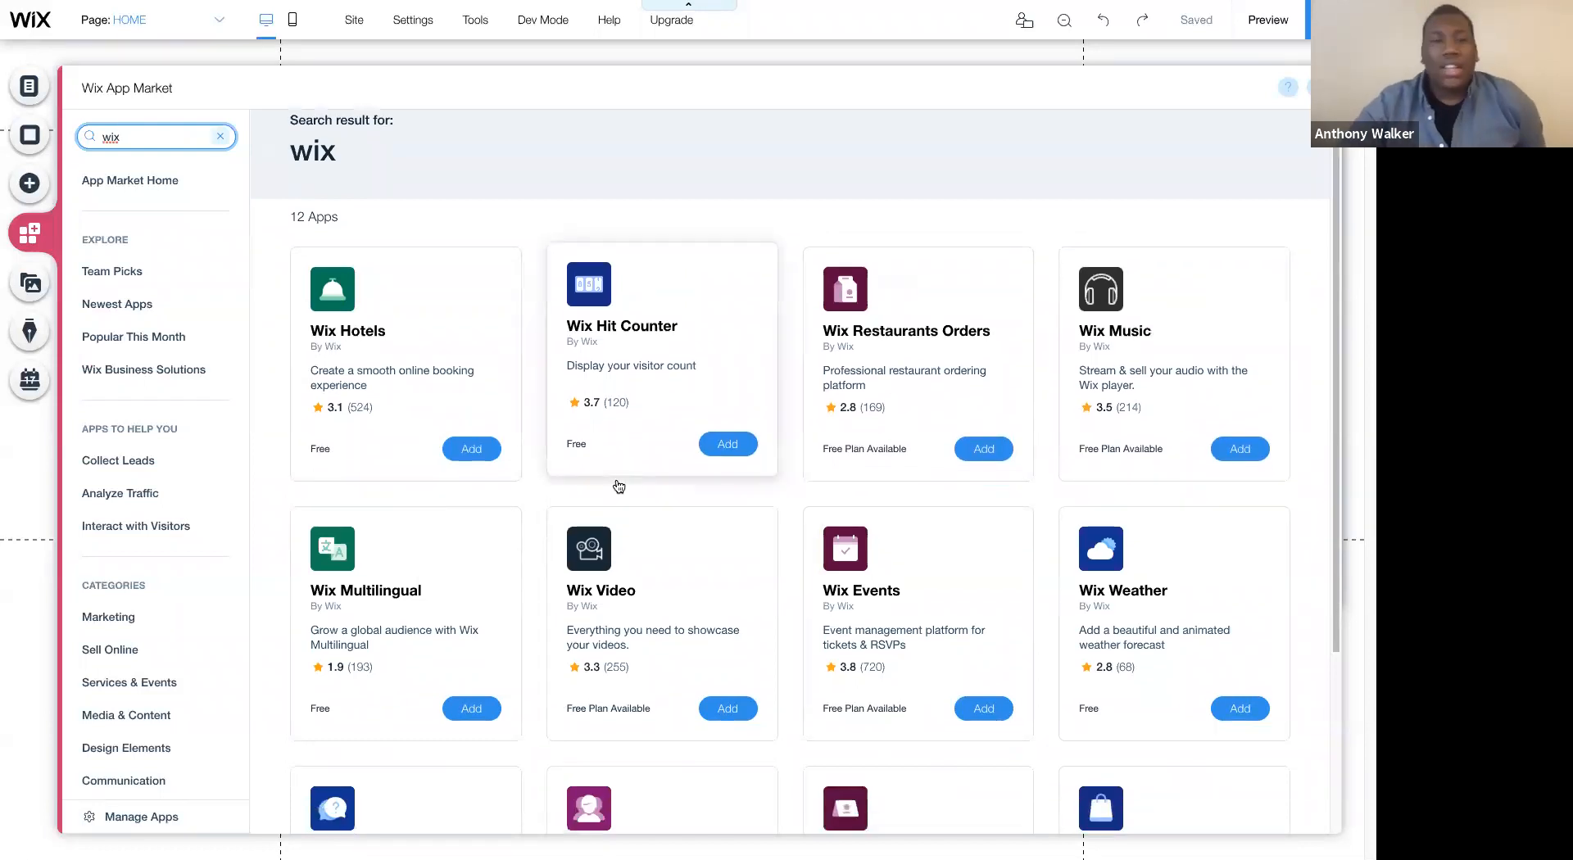
pyautogui.scroll(-3, 617, 485)
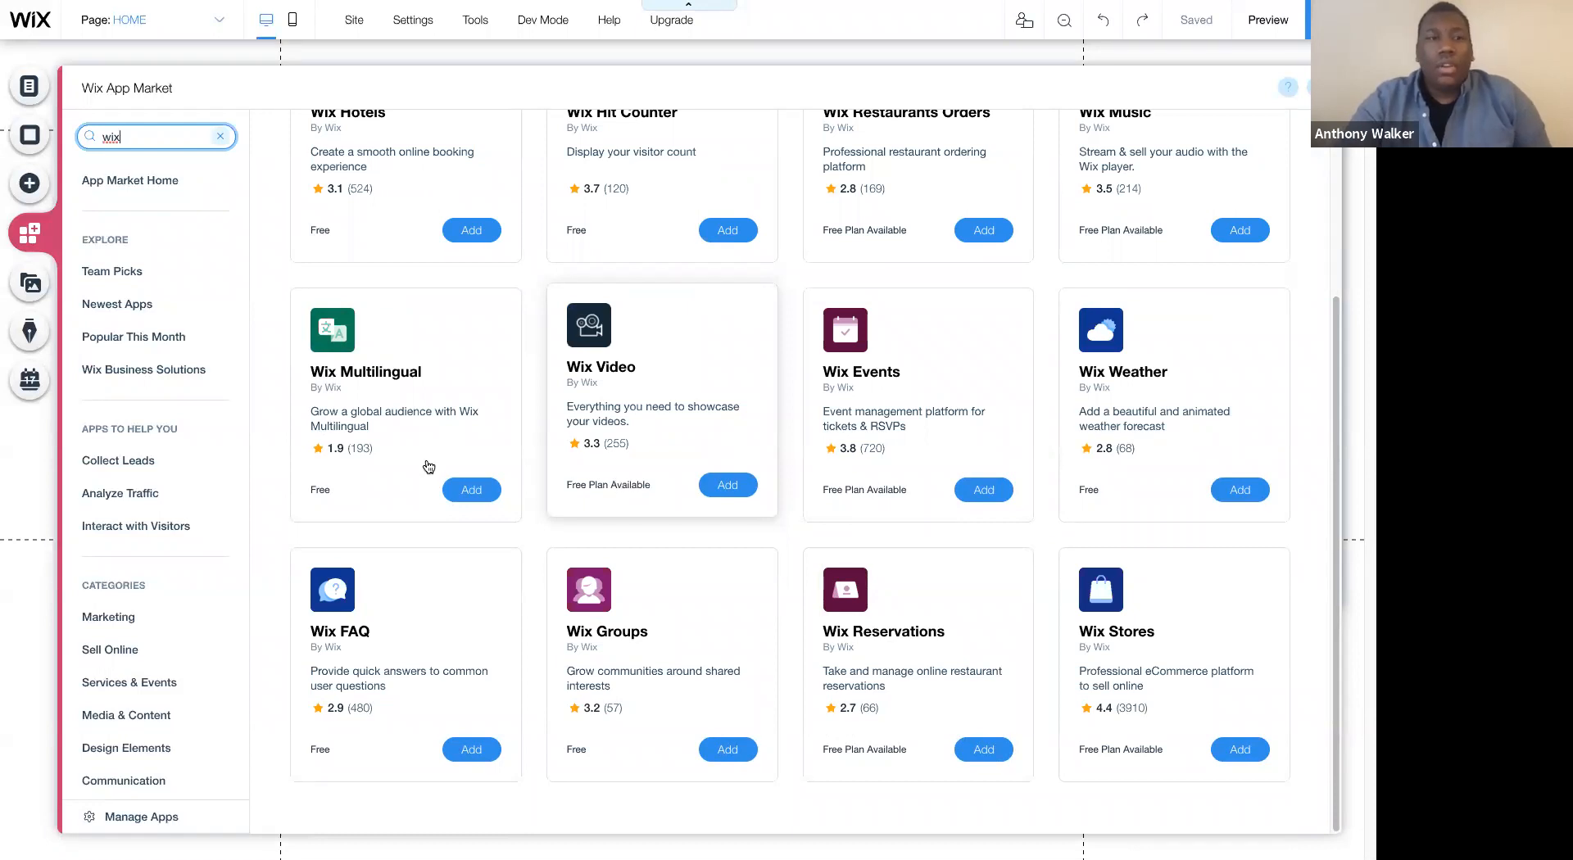
# - Examine the media upload sources, free Wix media, and Shutterstock images and videos
pyautogui.click(31, 303)
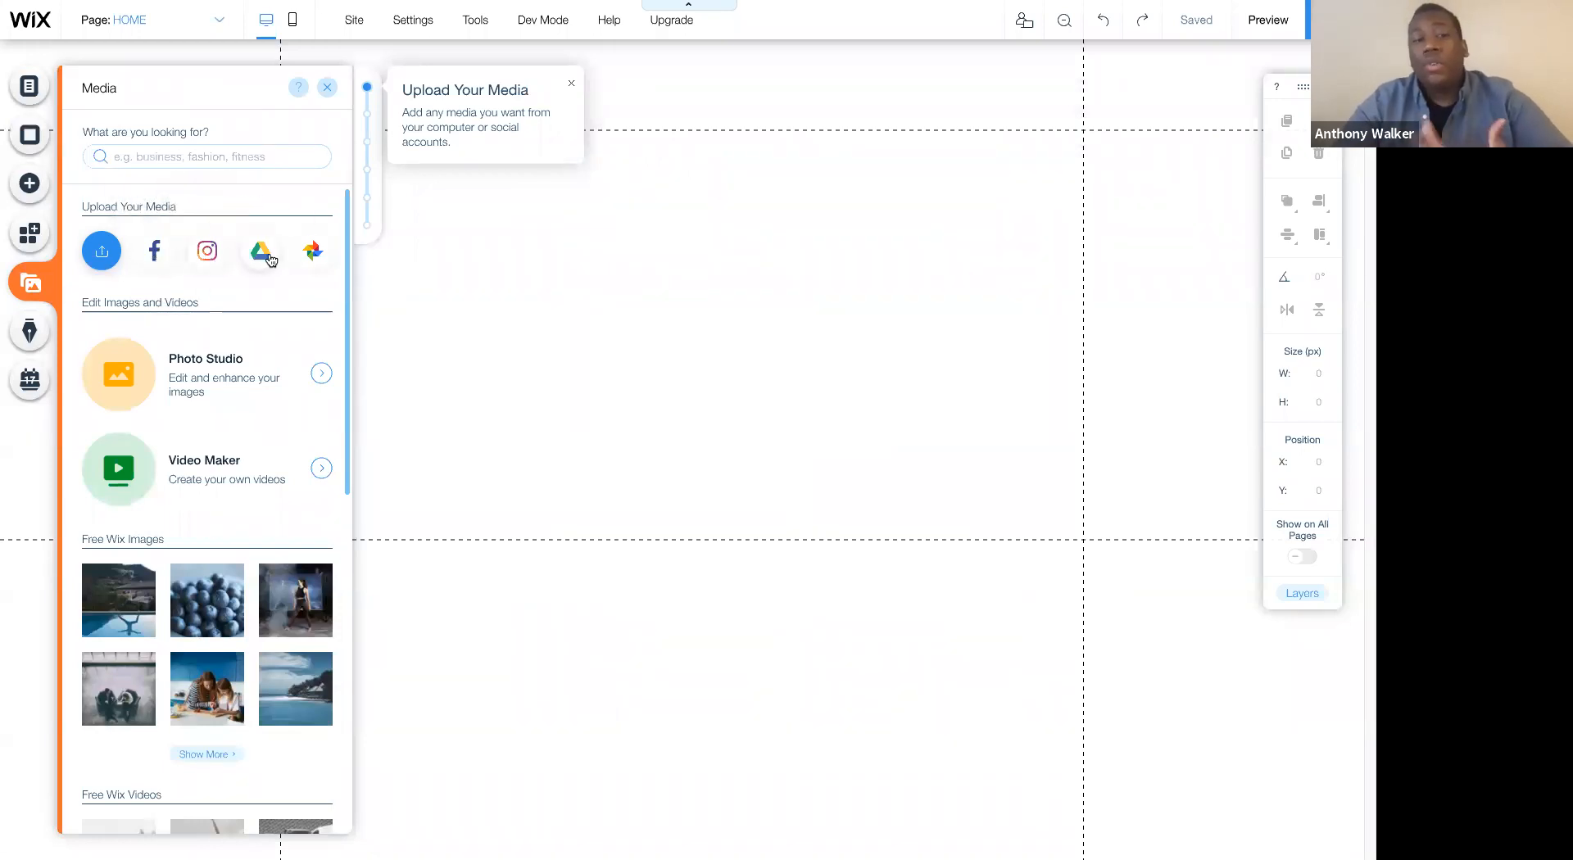
pyautogui.scroll(-10, 235, 443)
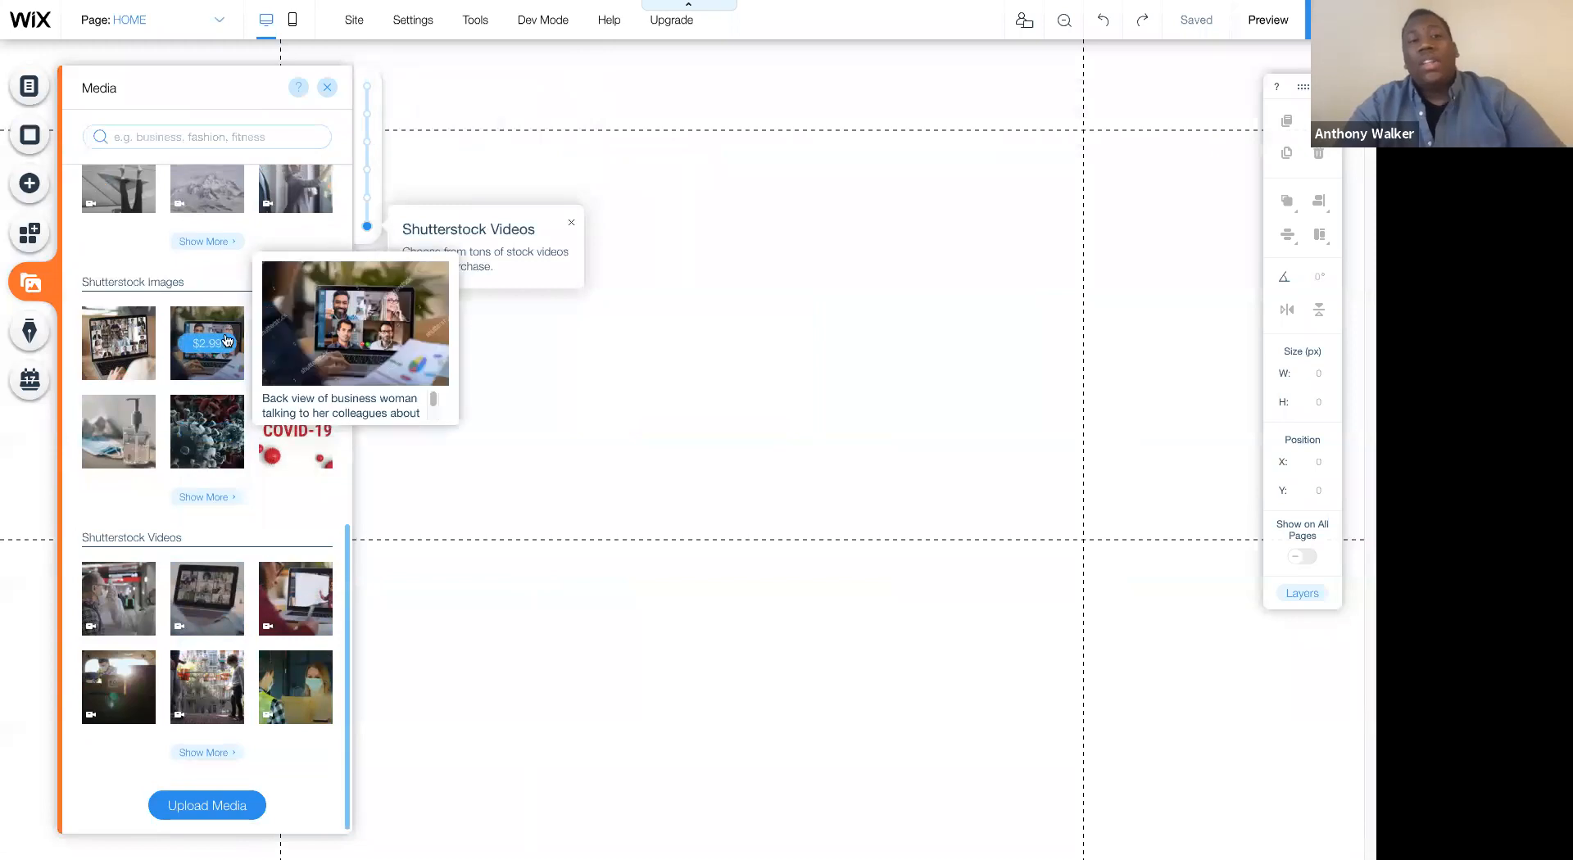
pyautogui.scroll(5, 227, 340)
pyautogui.scroll(-4, 200, 525)
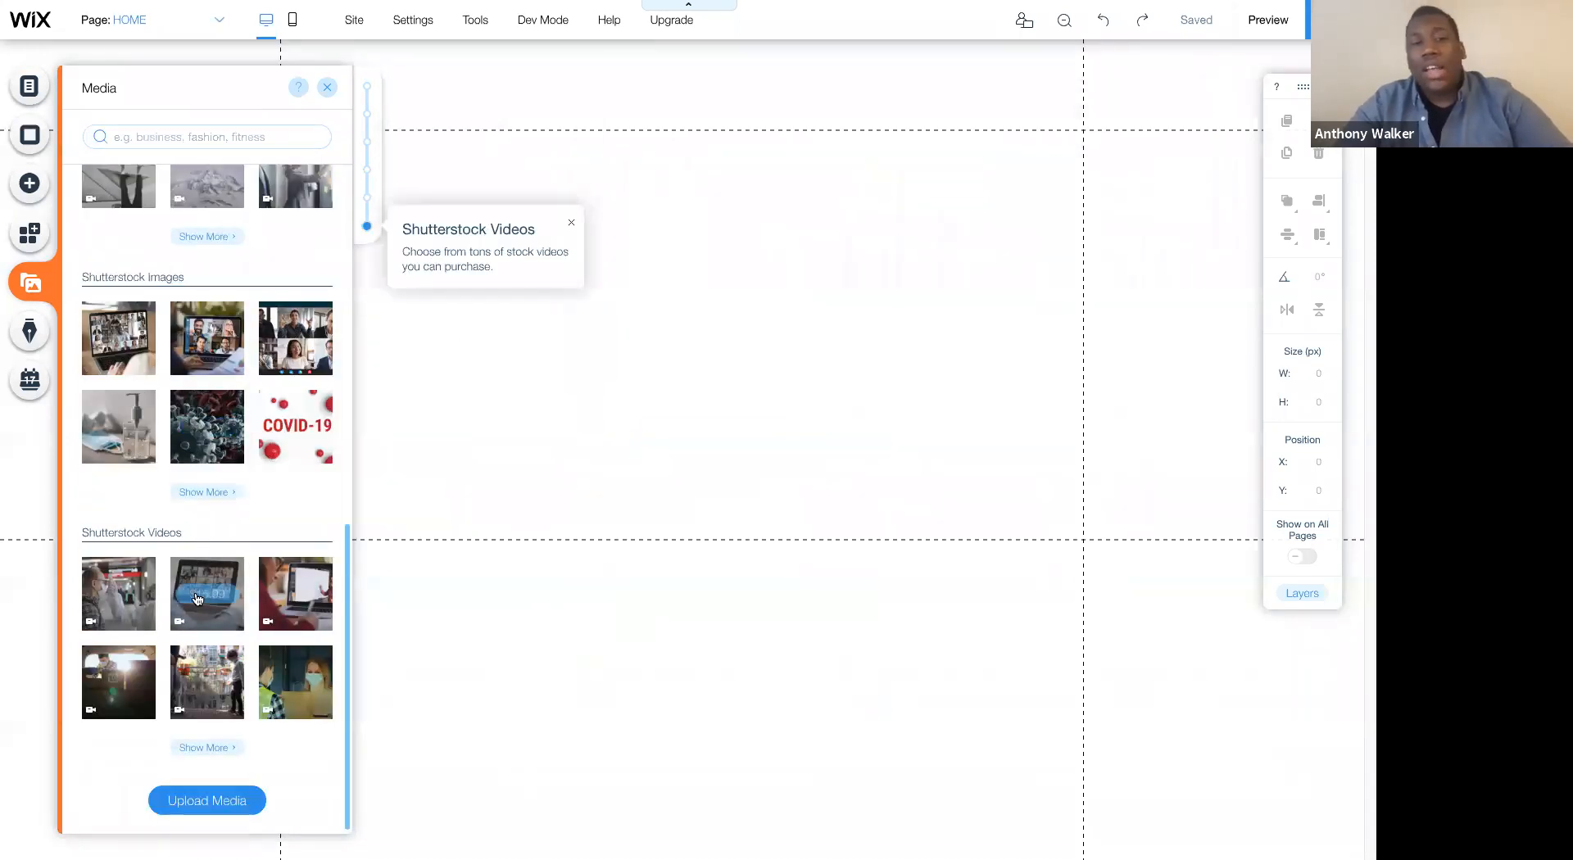
pyautogui.moveTo(197, 599)
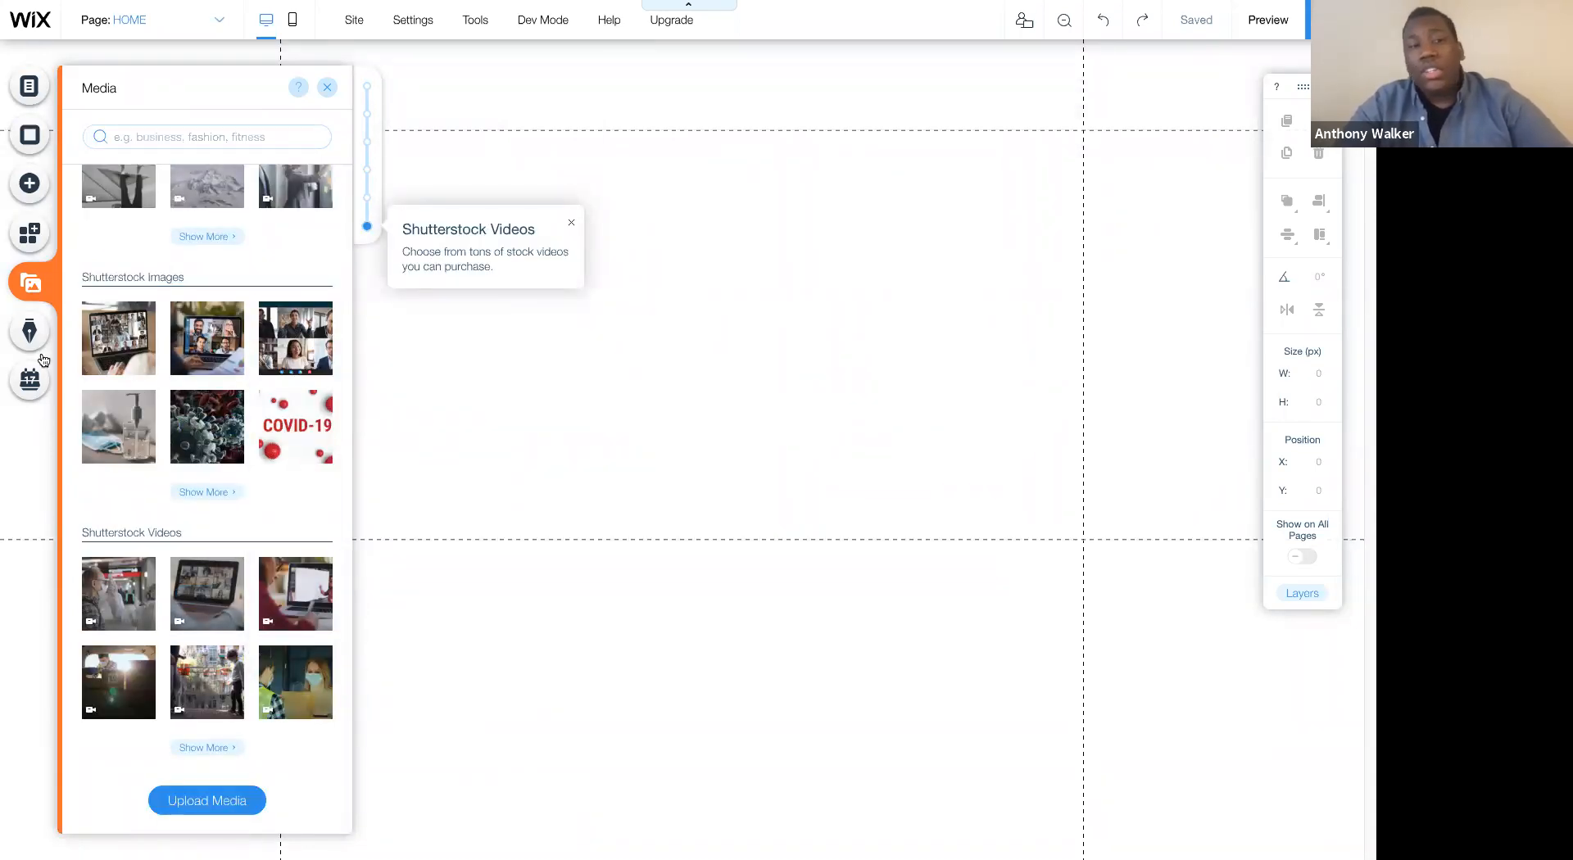
# - View the blogging and online bookings offers, and close them without adding either to the site
pyautogui.click(32, 329)
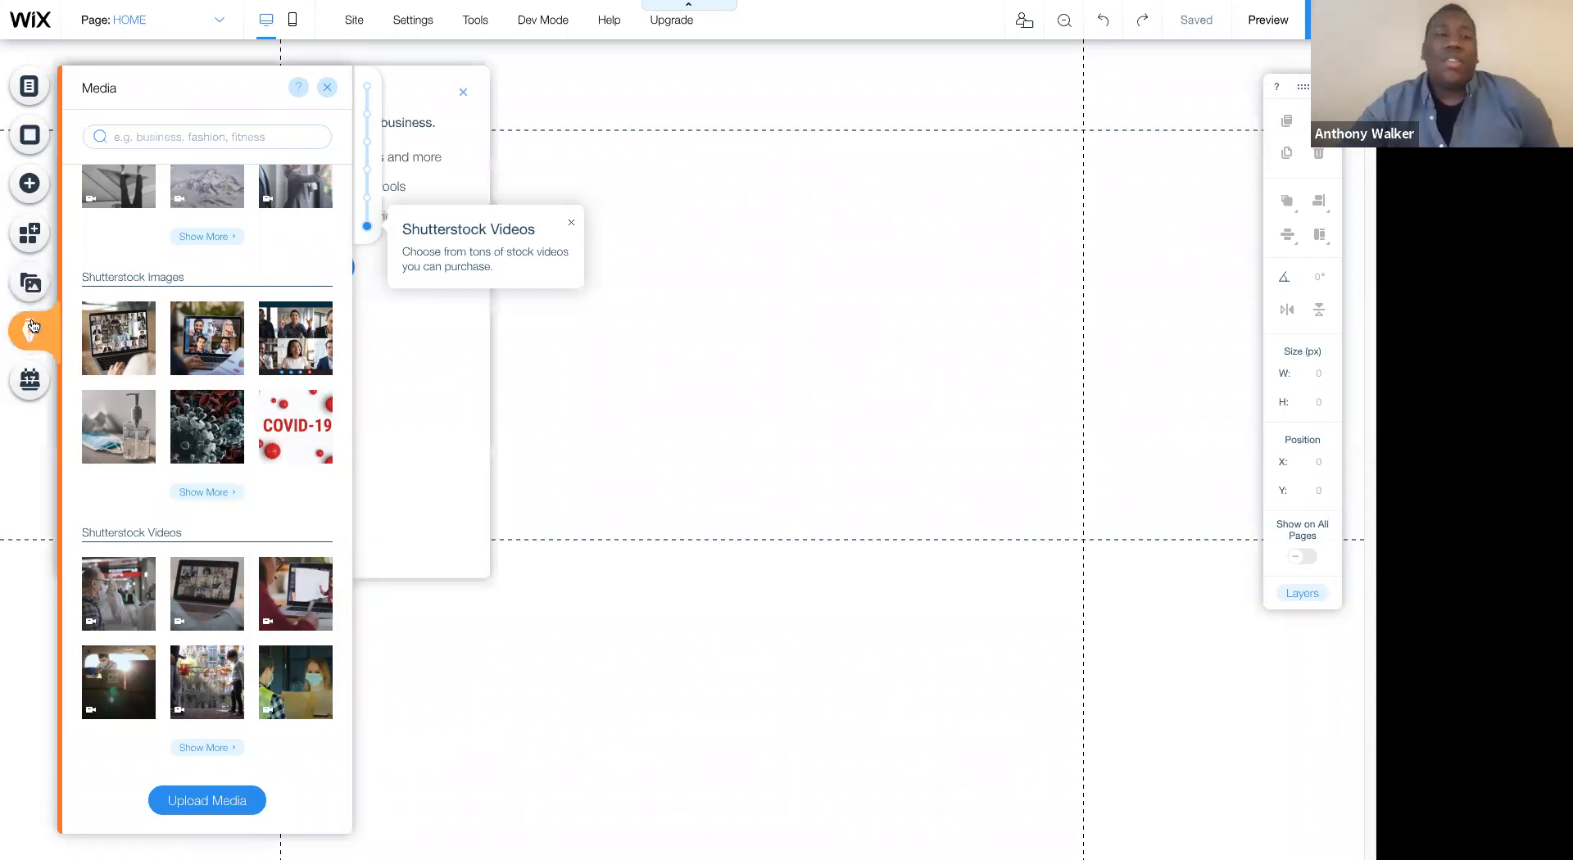
pyautogui.click(33, 372)
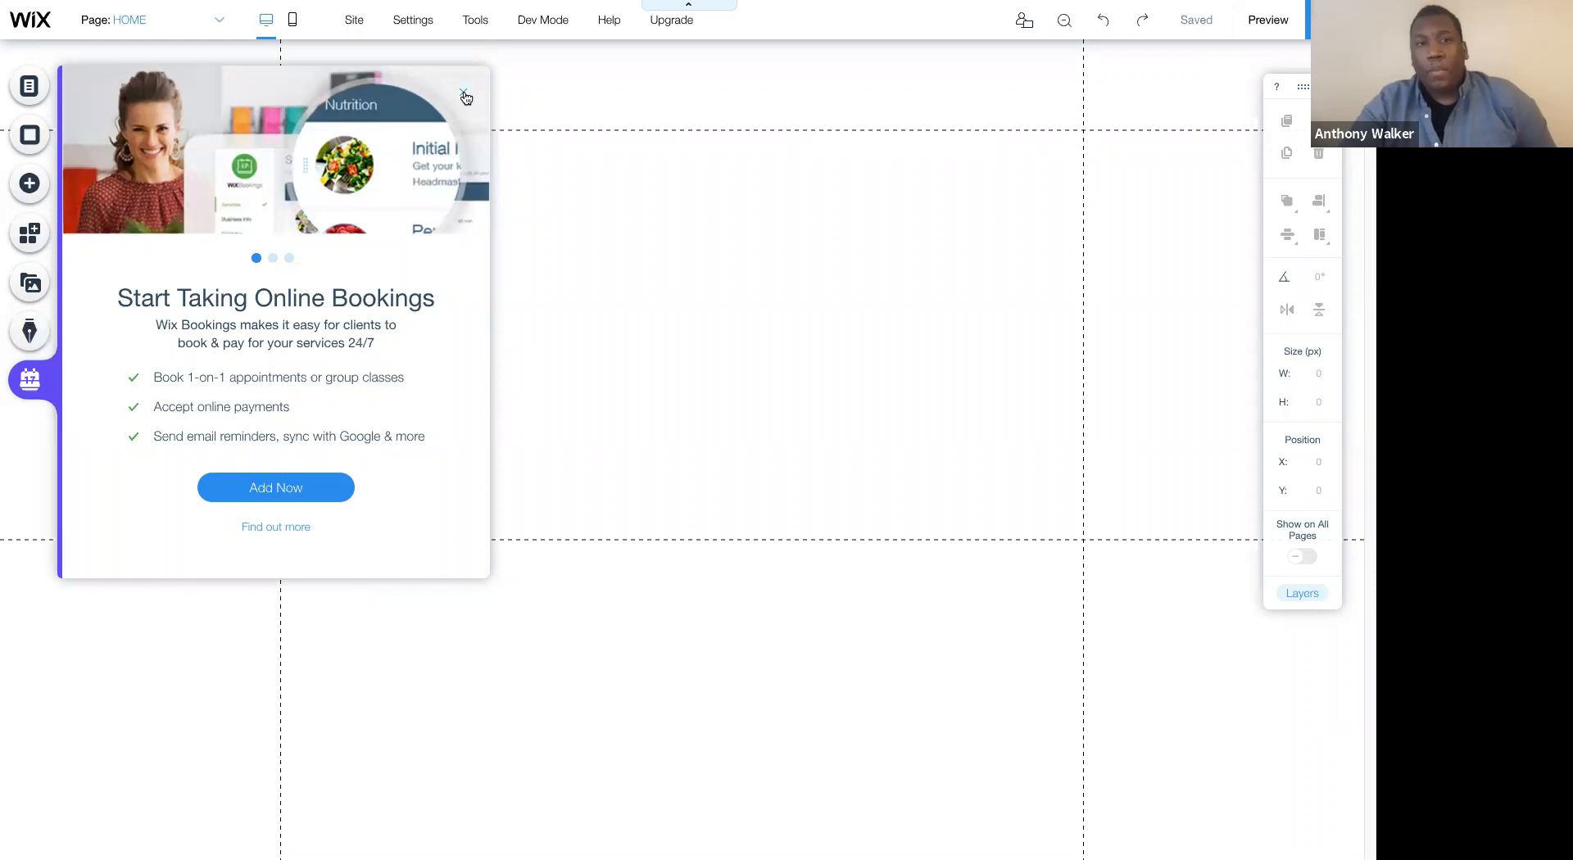
pyautogui.click(463, 93)
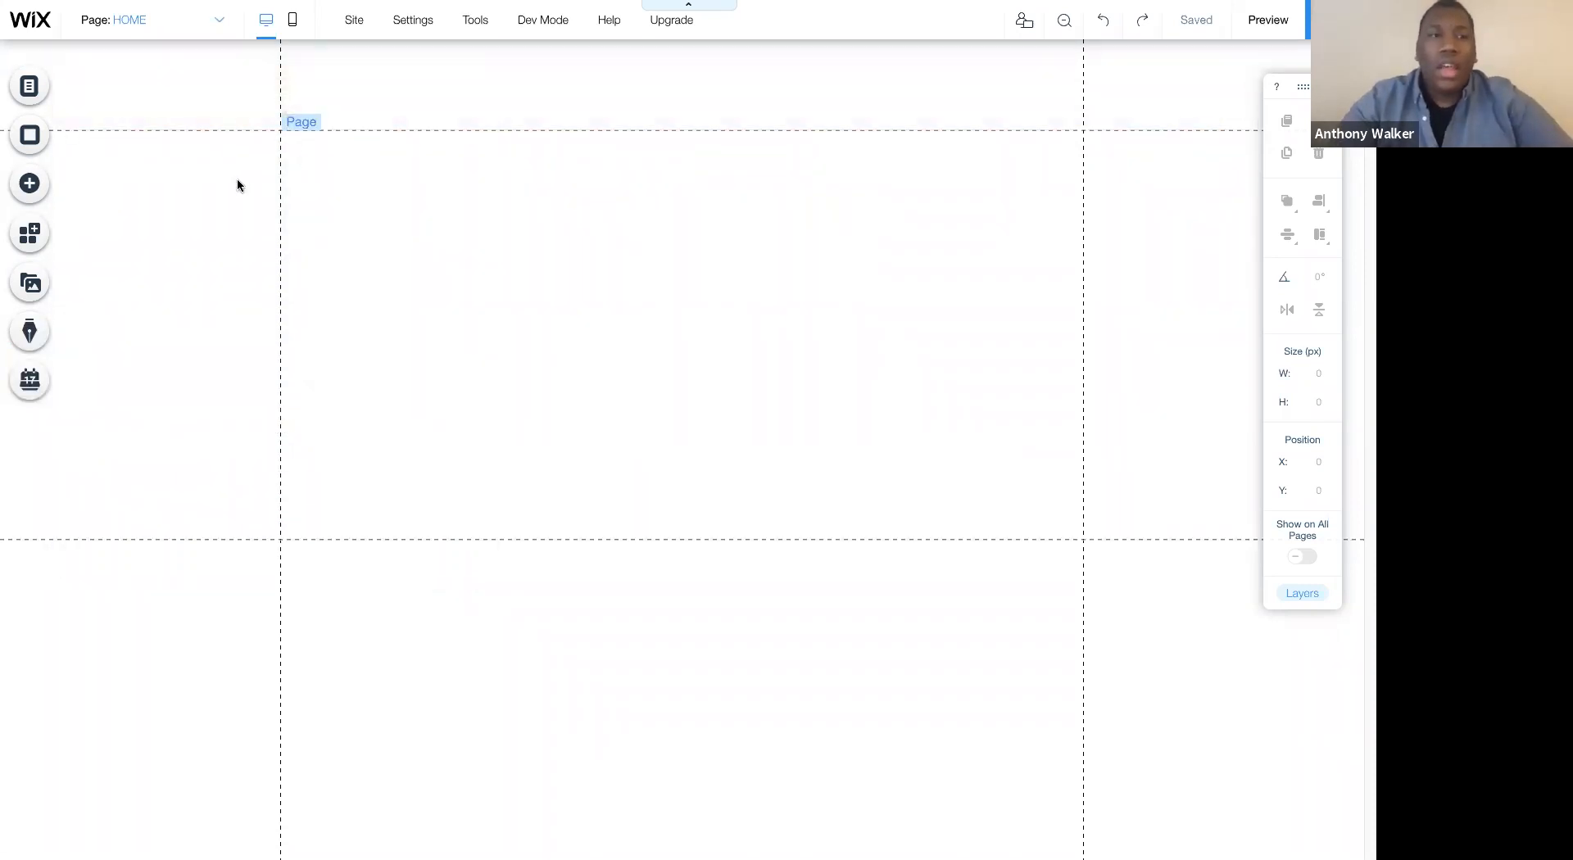
# - View the site in the mobile editor, skipping the introduction, and return to the desktop editor
pyautogui.click(290, 24)
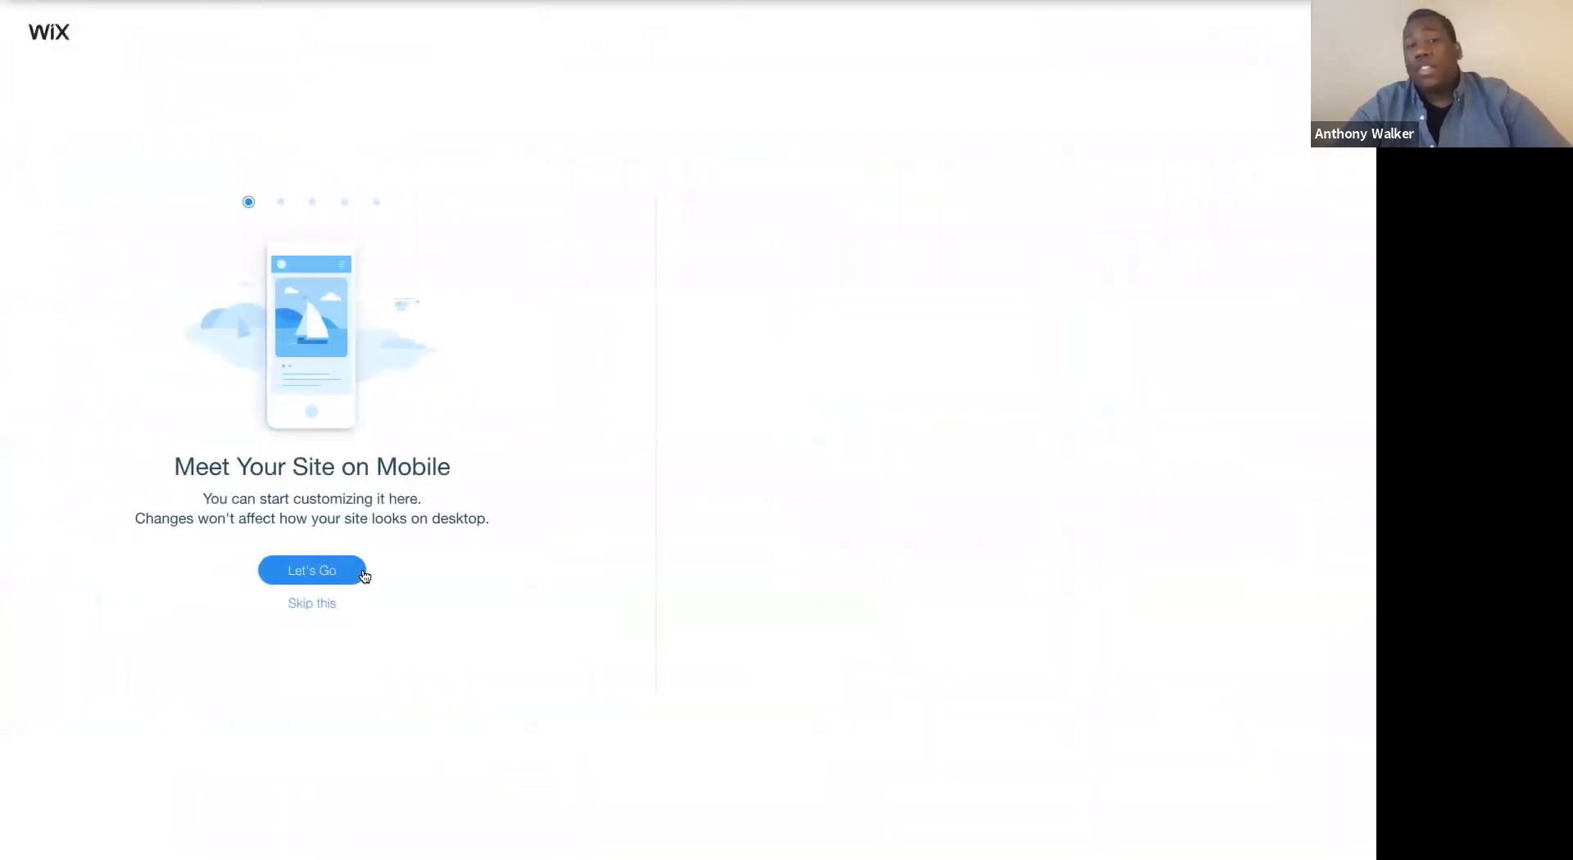
pyautogui.click(330, 605)
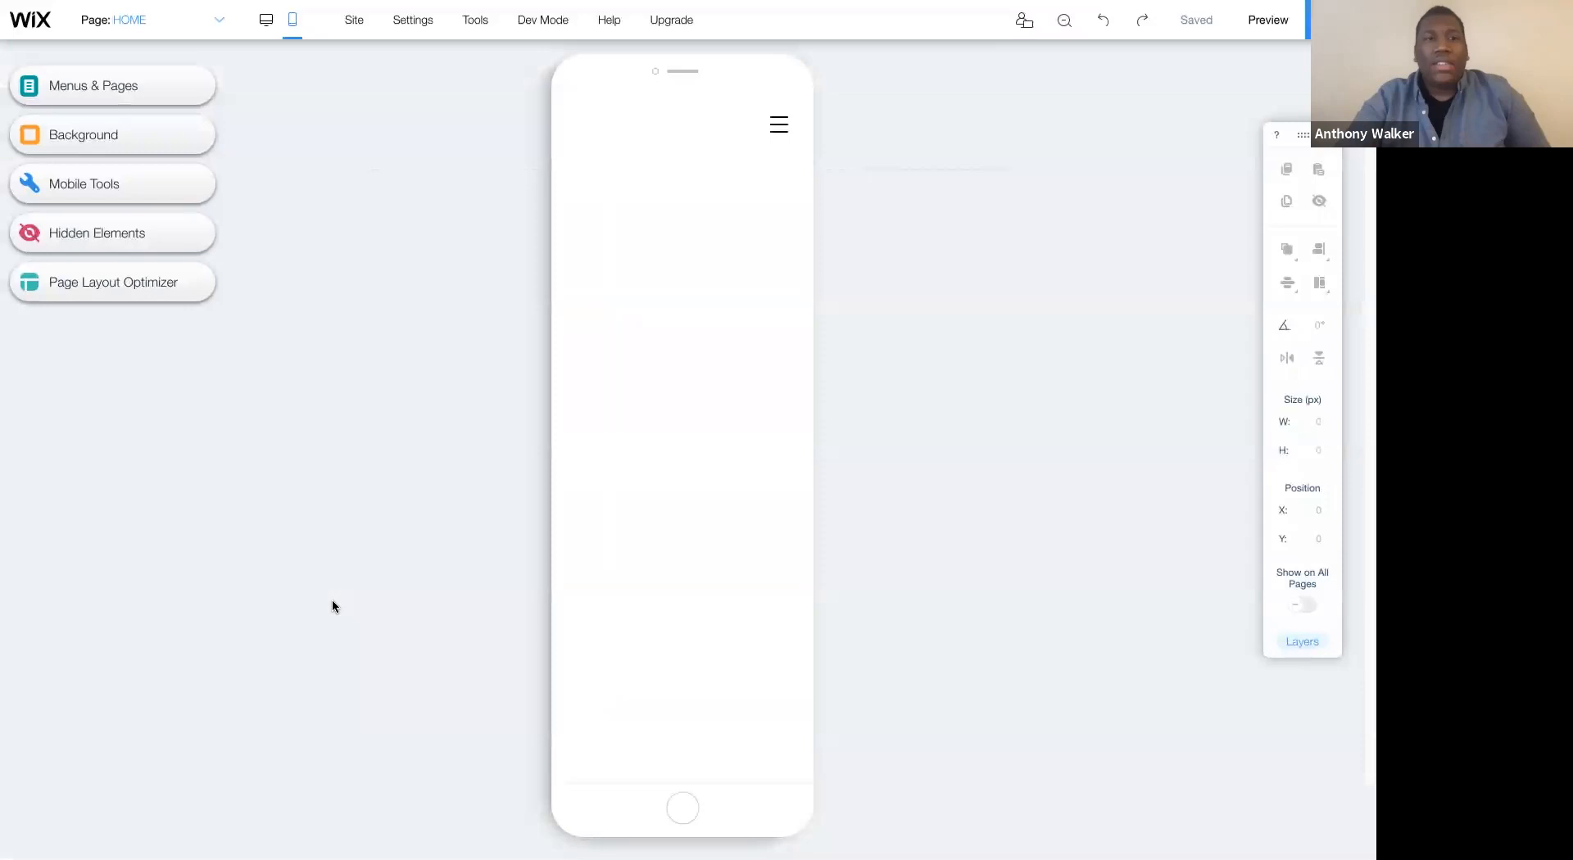
pyautogui.click(265, 25)
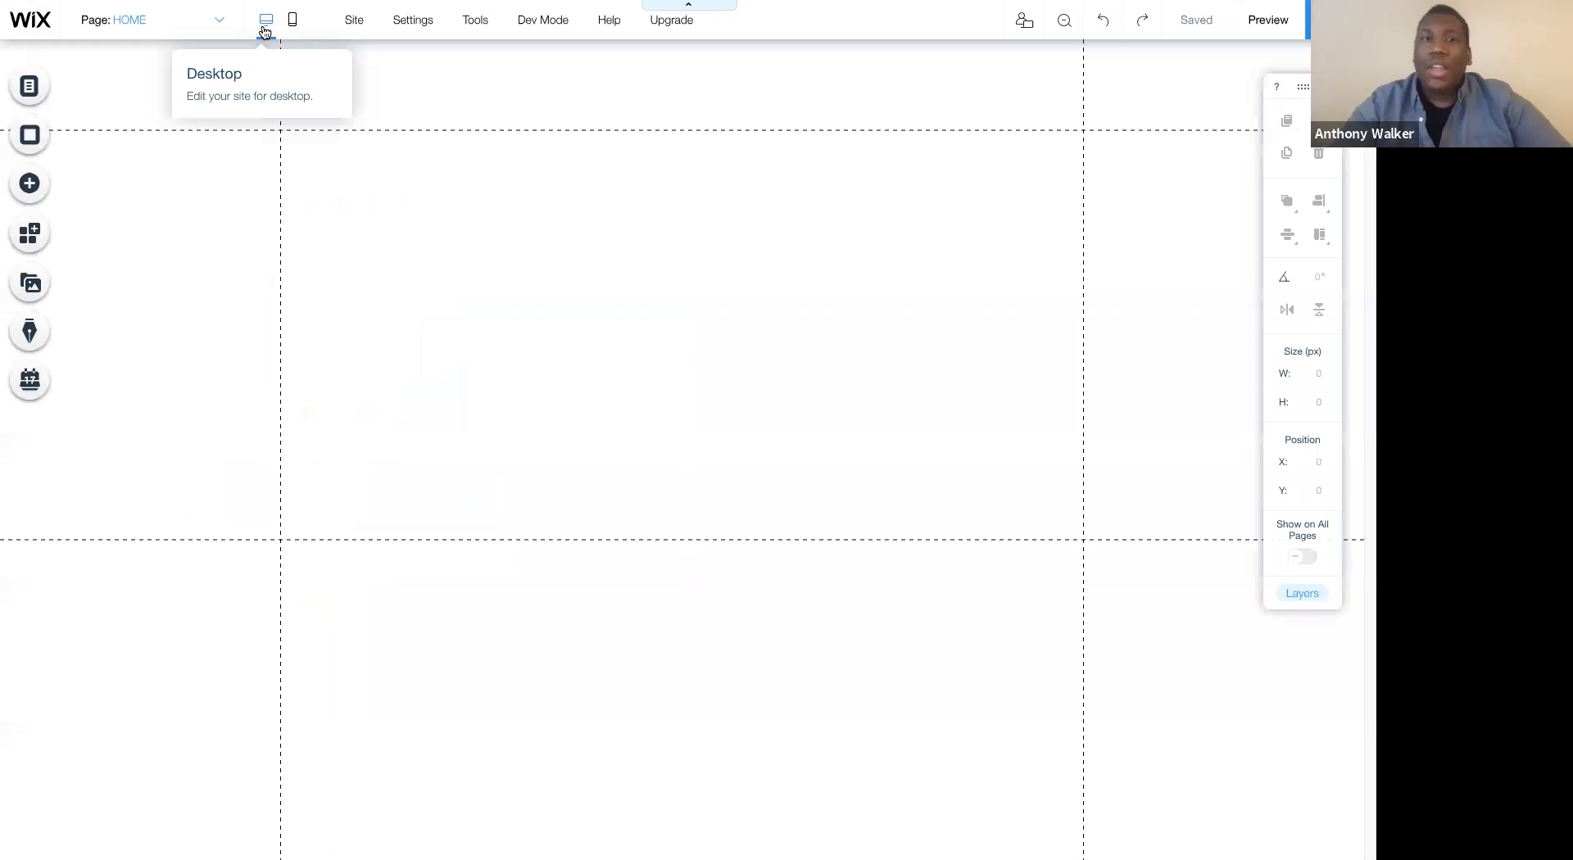
# - View the Get Feedback link for sharing the site with clients or team, and close it
pyautogui.moveTo(361, 23)
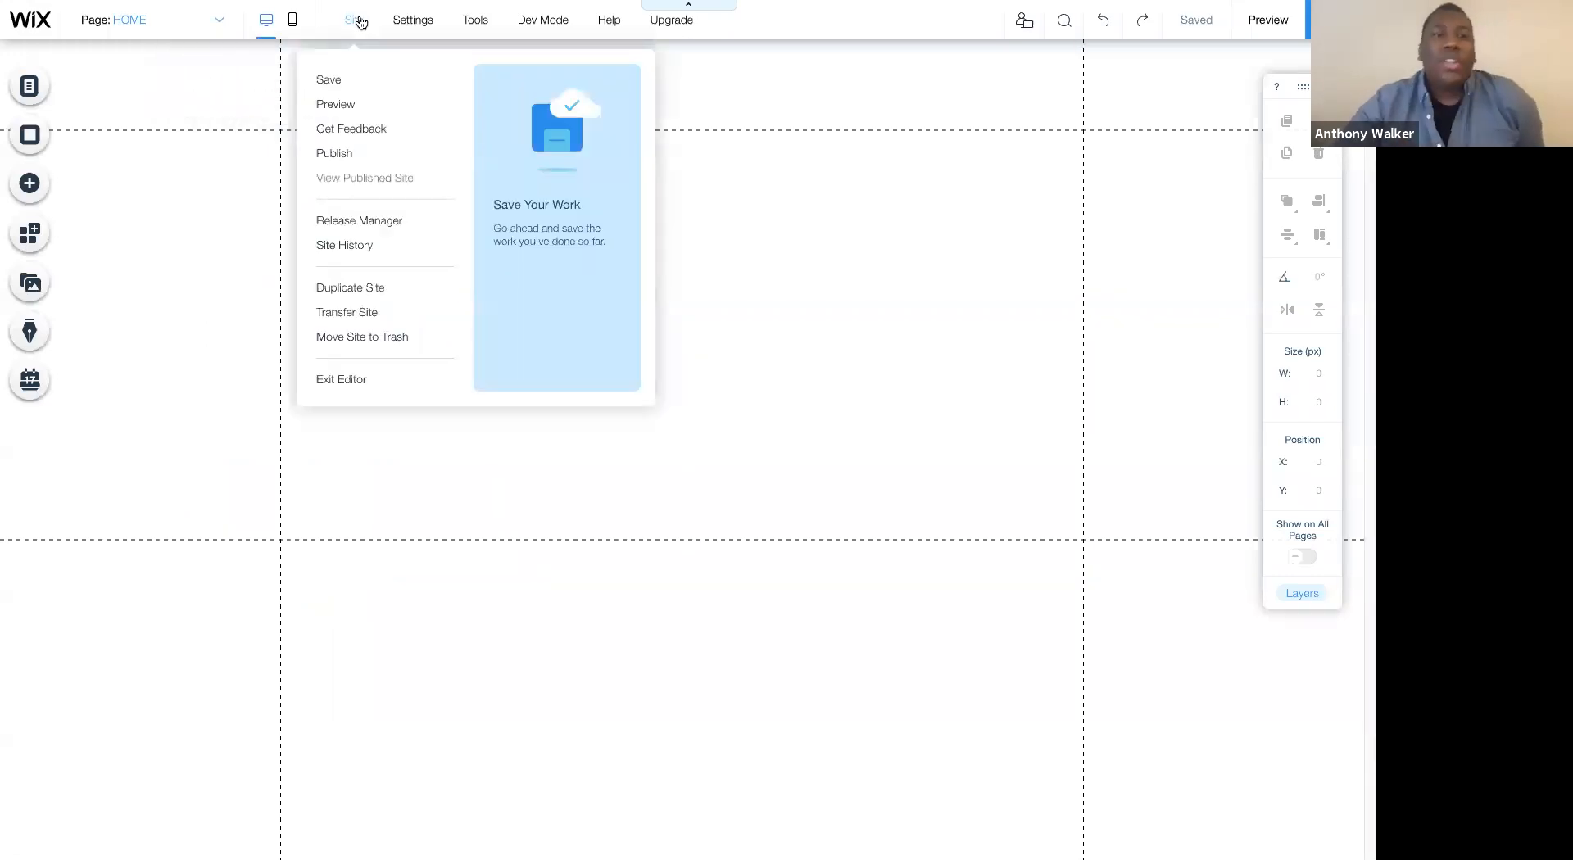
pyautogui.click(356, 129)
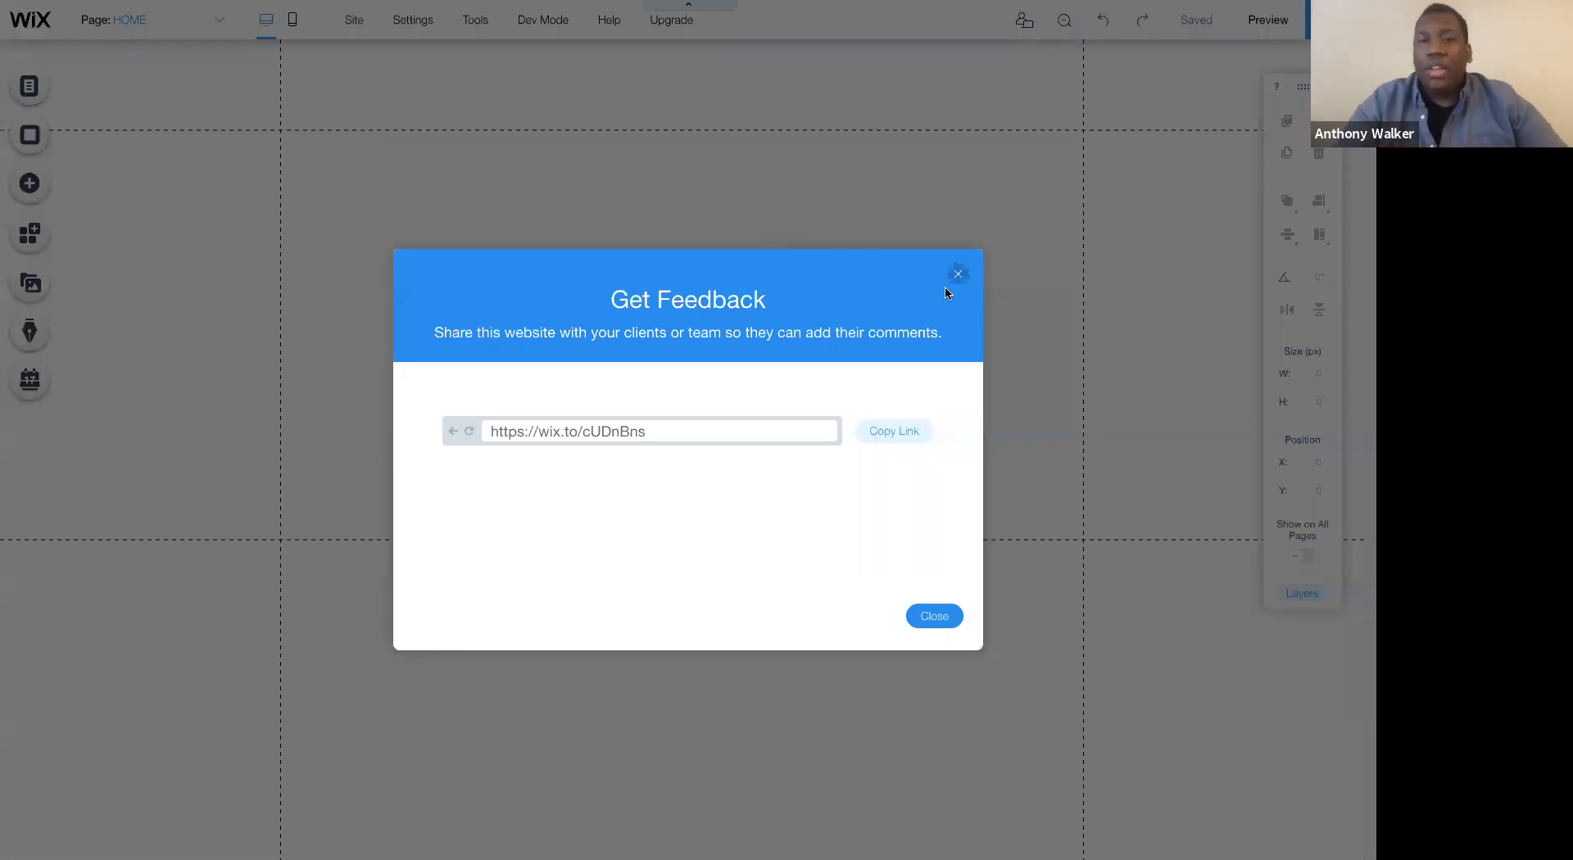
pyautogui.click(960, 272)
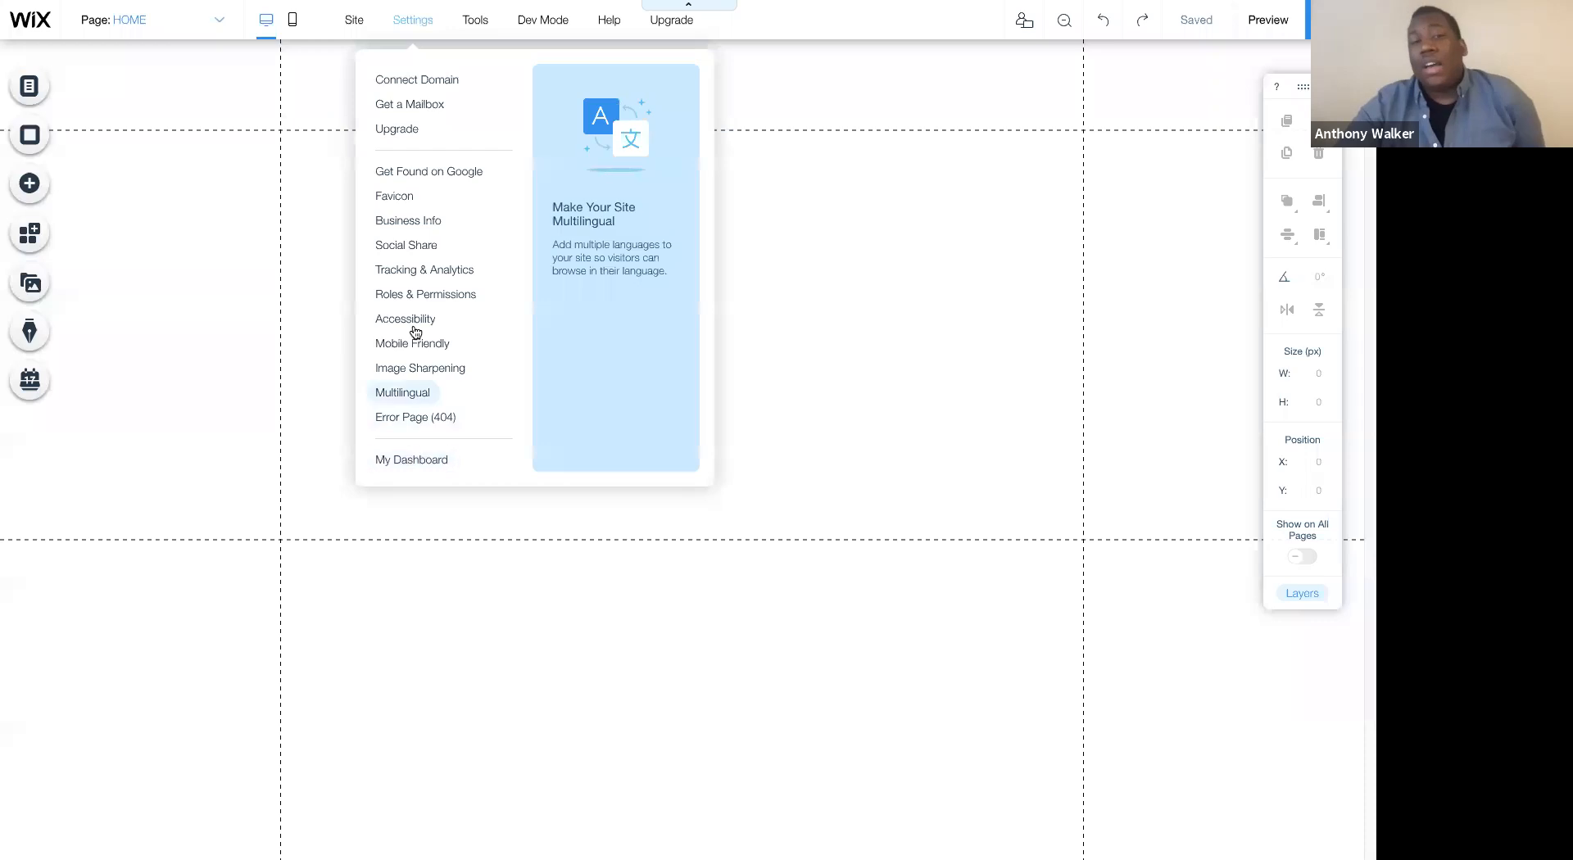
# - Review the editing aids and Corvid Dev Mode features, moving the floating toolbar across the canvas and back
pyautogui.moveTo(475, 25)
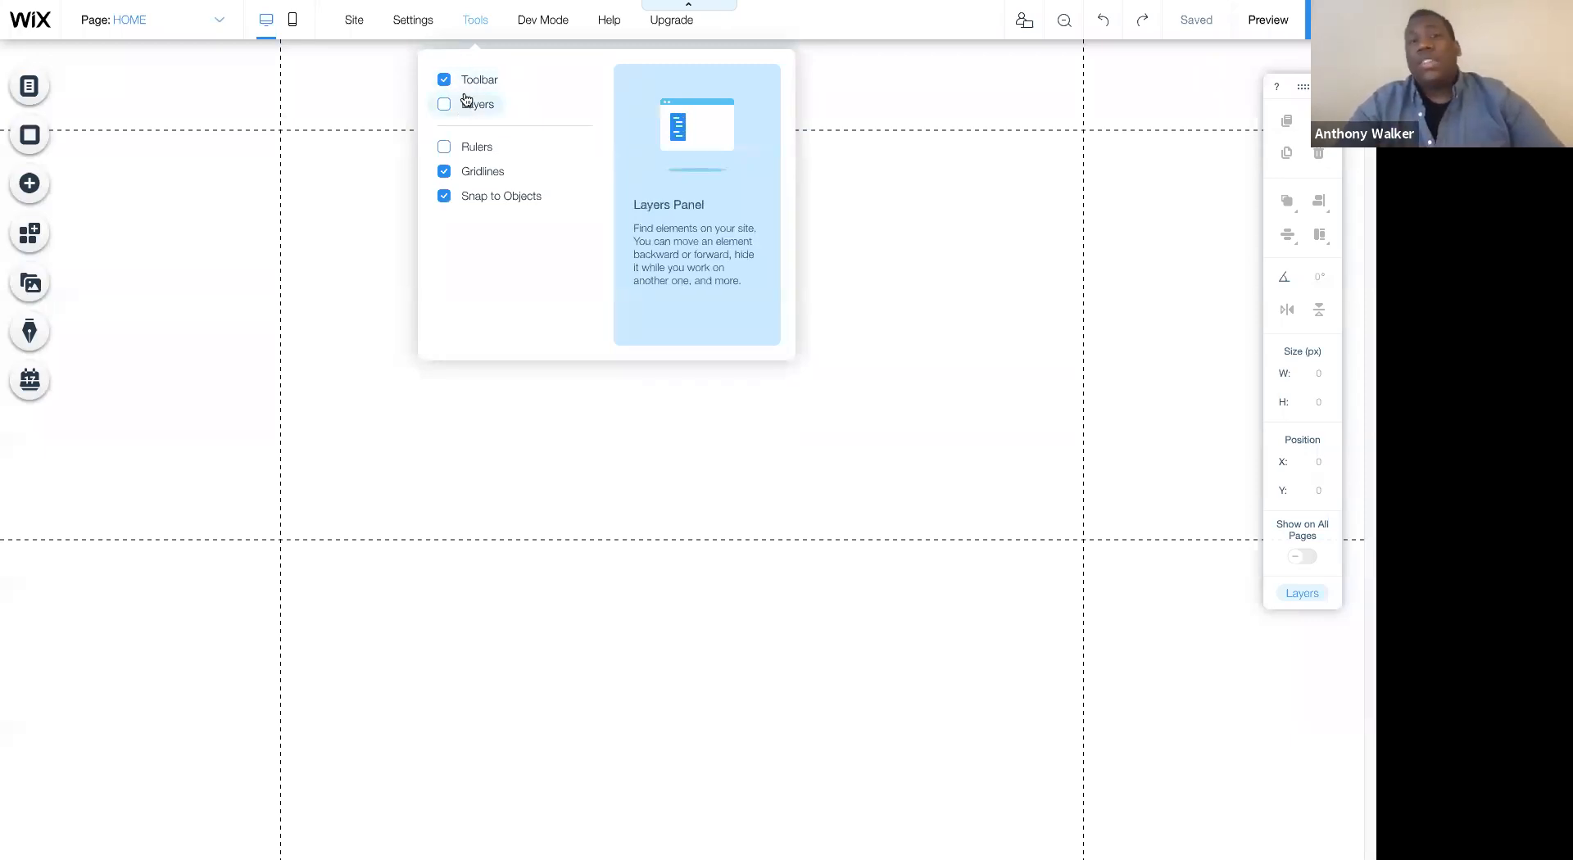
pyautogui.moveTo(1295, 85); pyautogui.dragTo(1072, 85)
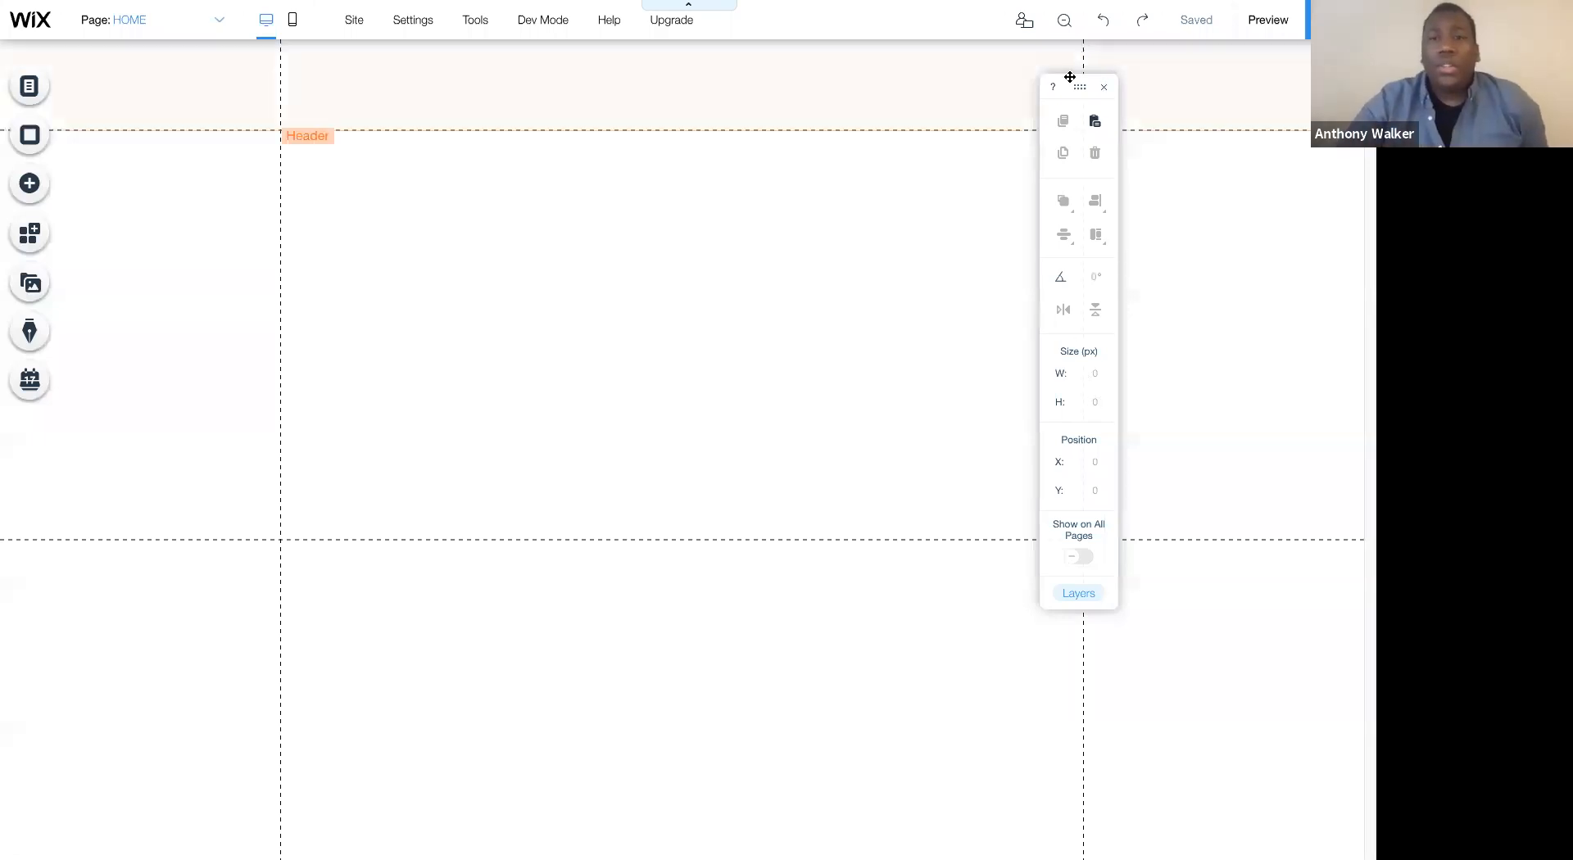
pyautogui.moveTo(1080, 87); pyautogui.dragTo(1290, 85)
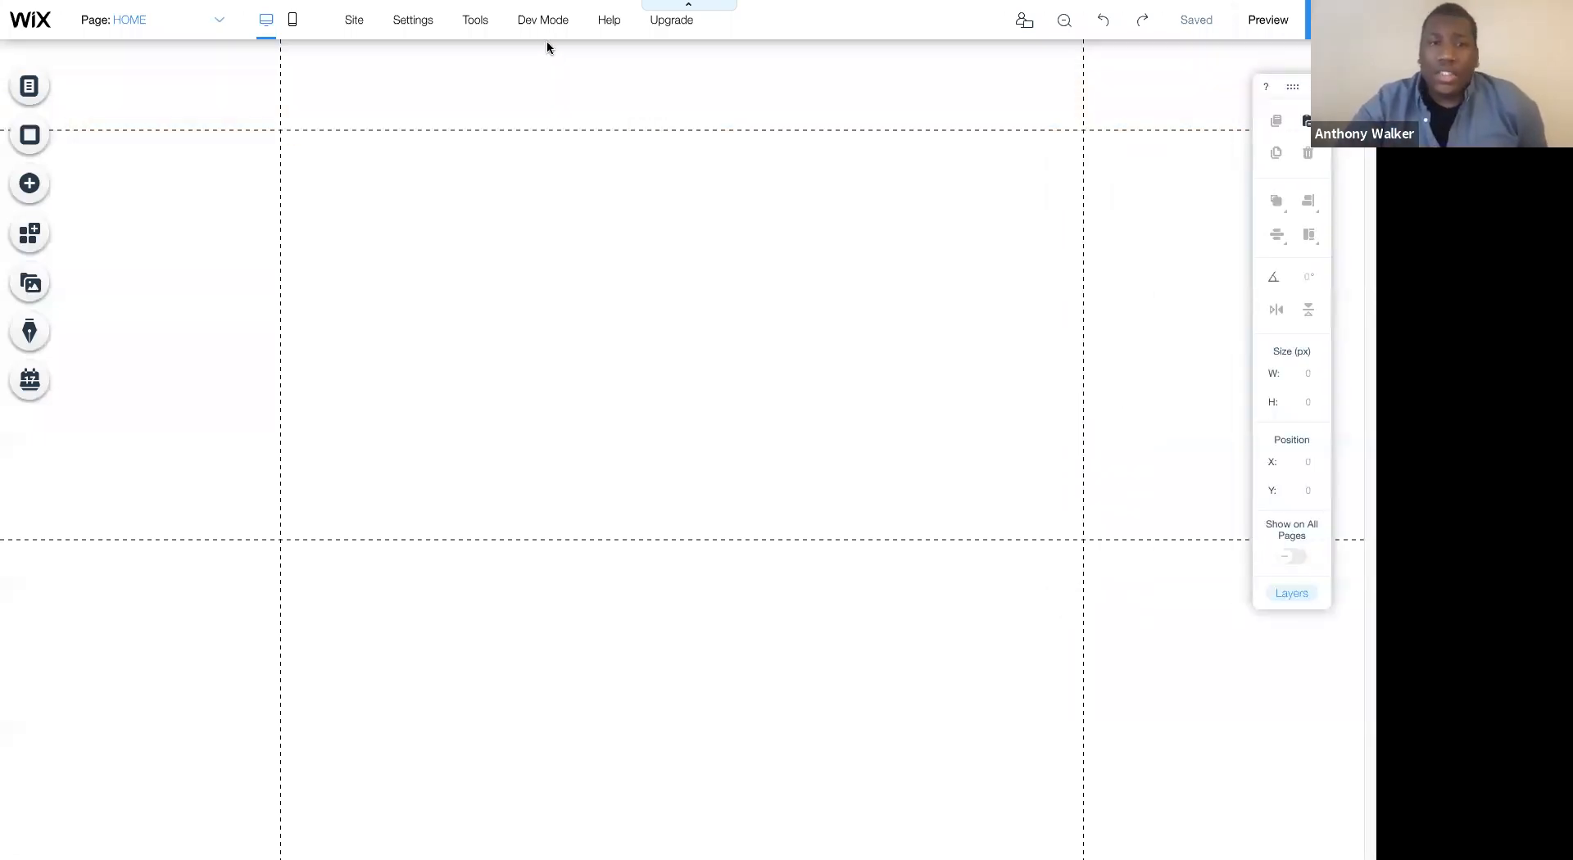
pyautogui.moveTo(544, 27)
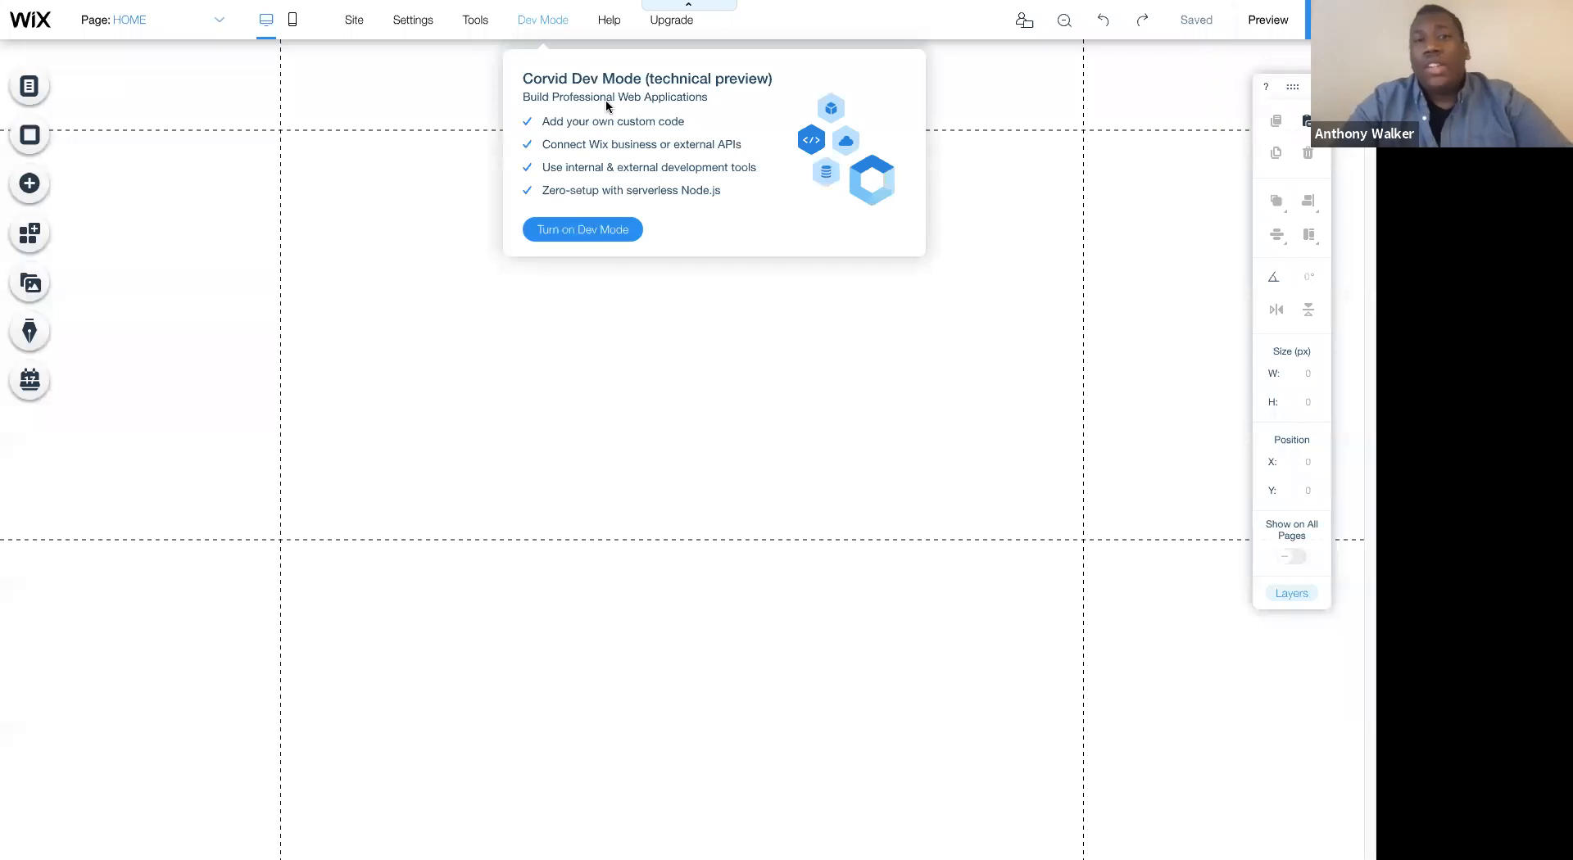
pyautogui.moveTo(599, 23)
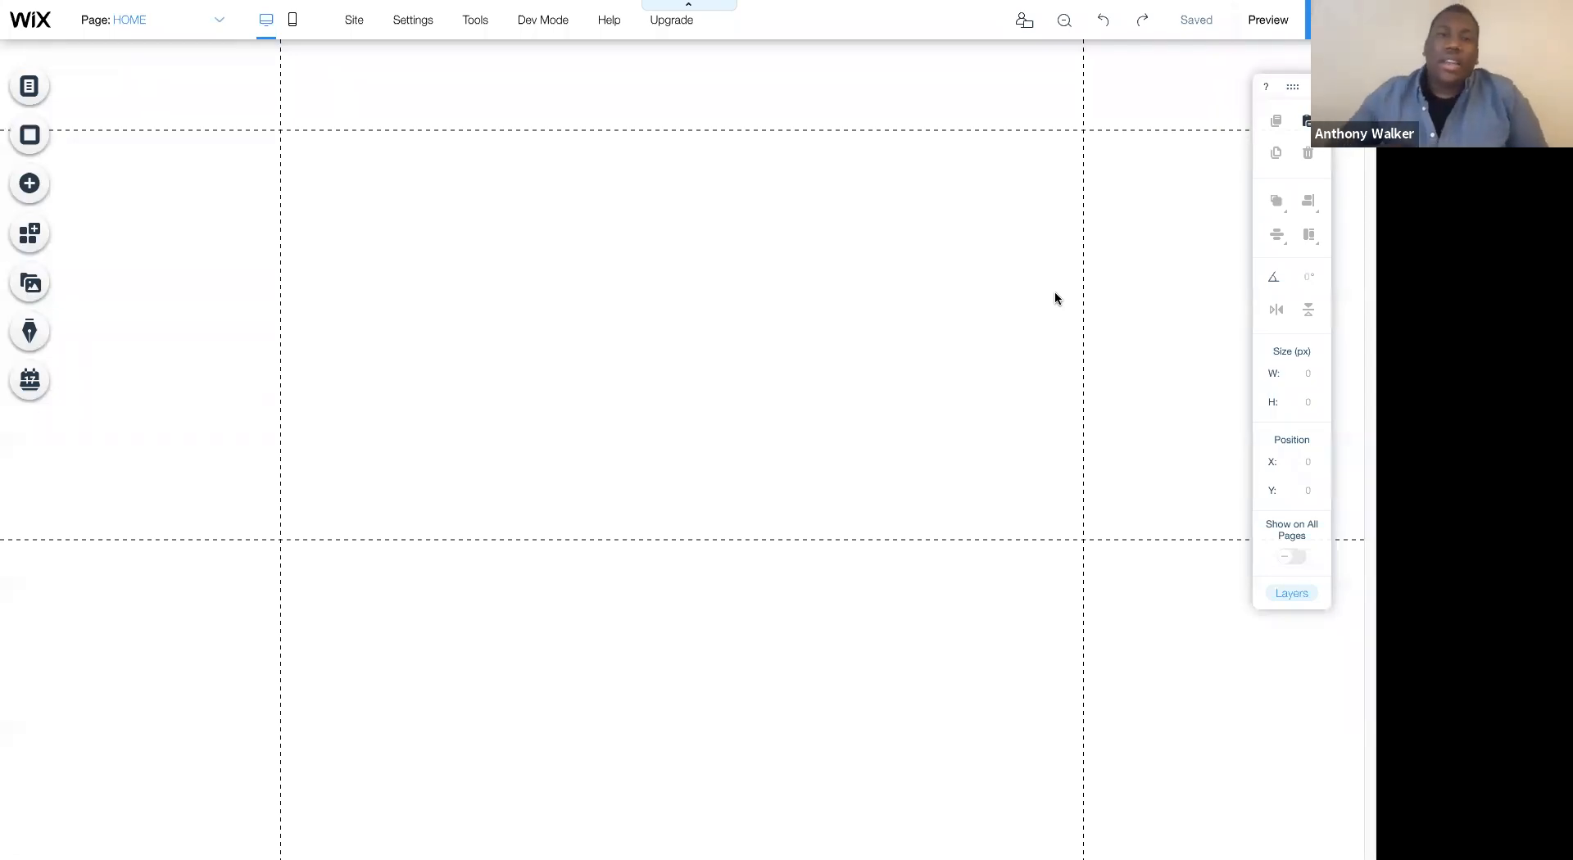
# - Examine the blank page's header, footer and body sections by selecting each in turn
pyautogui.click(622, 101)
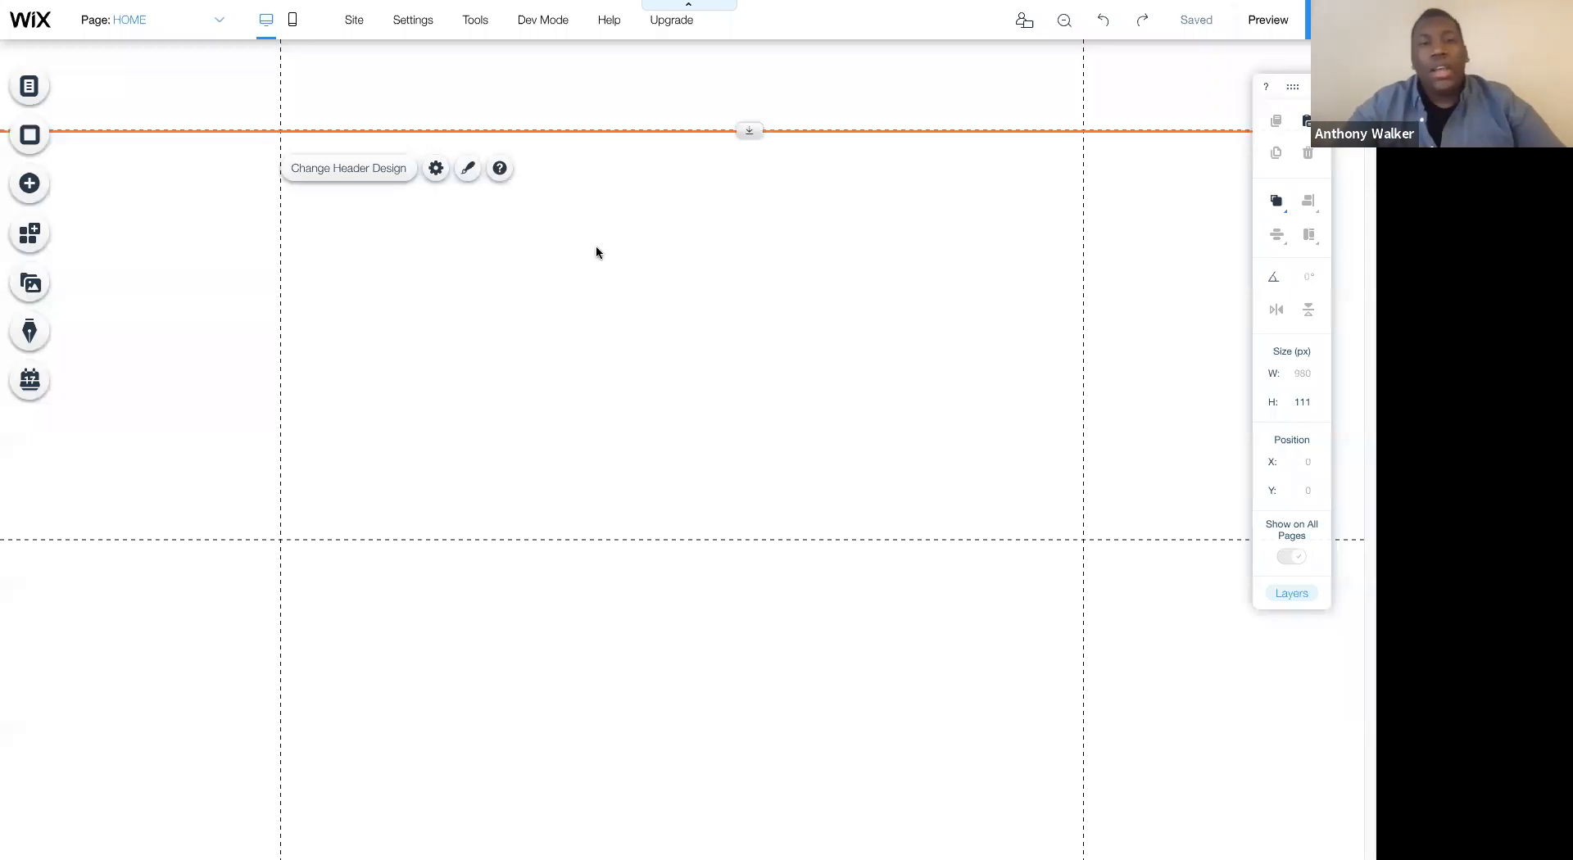
pyautogui.click(570, 557)
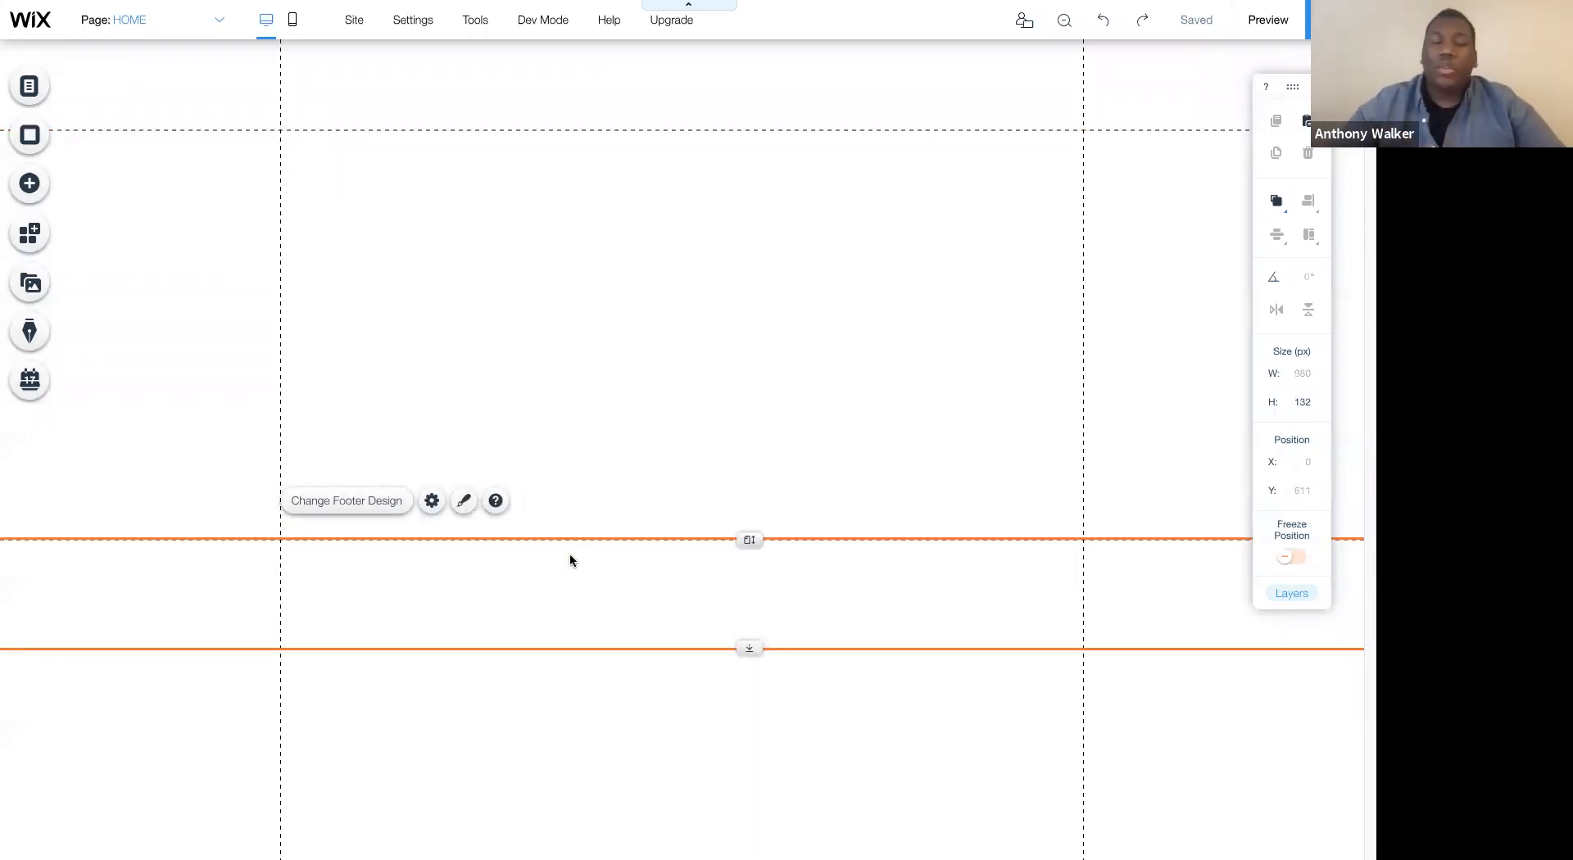
pyautogui.click(564, 434)
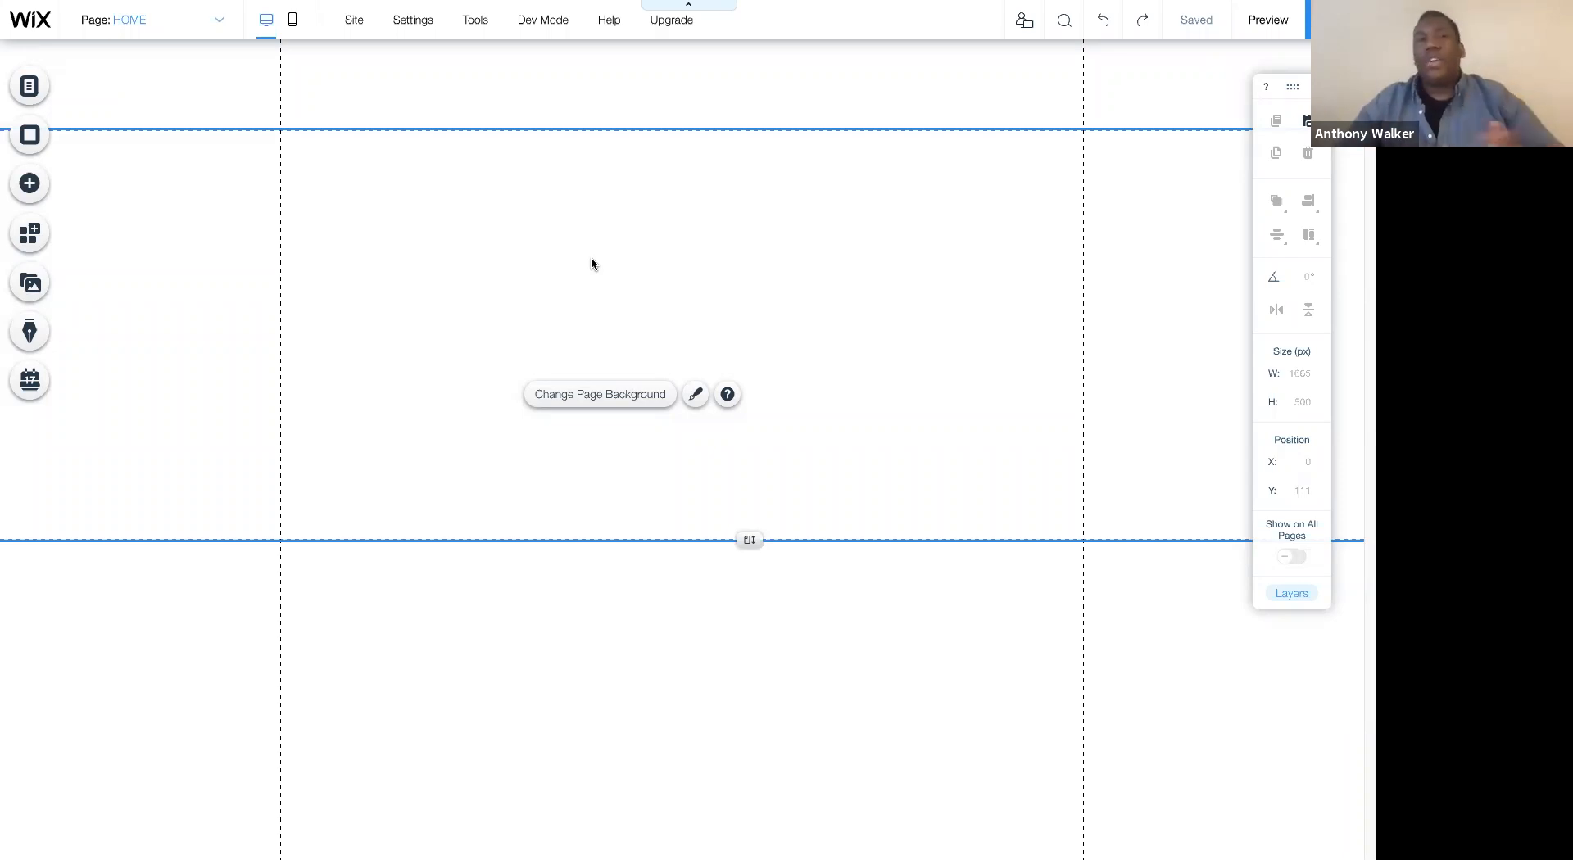
# - Review the HOME page's settings and its layout options with and without header and footer, and close the page manager
pyautogui.click(129, 22)
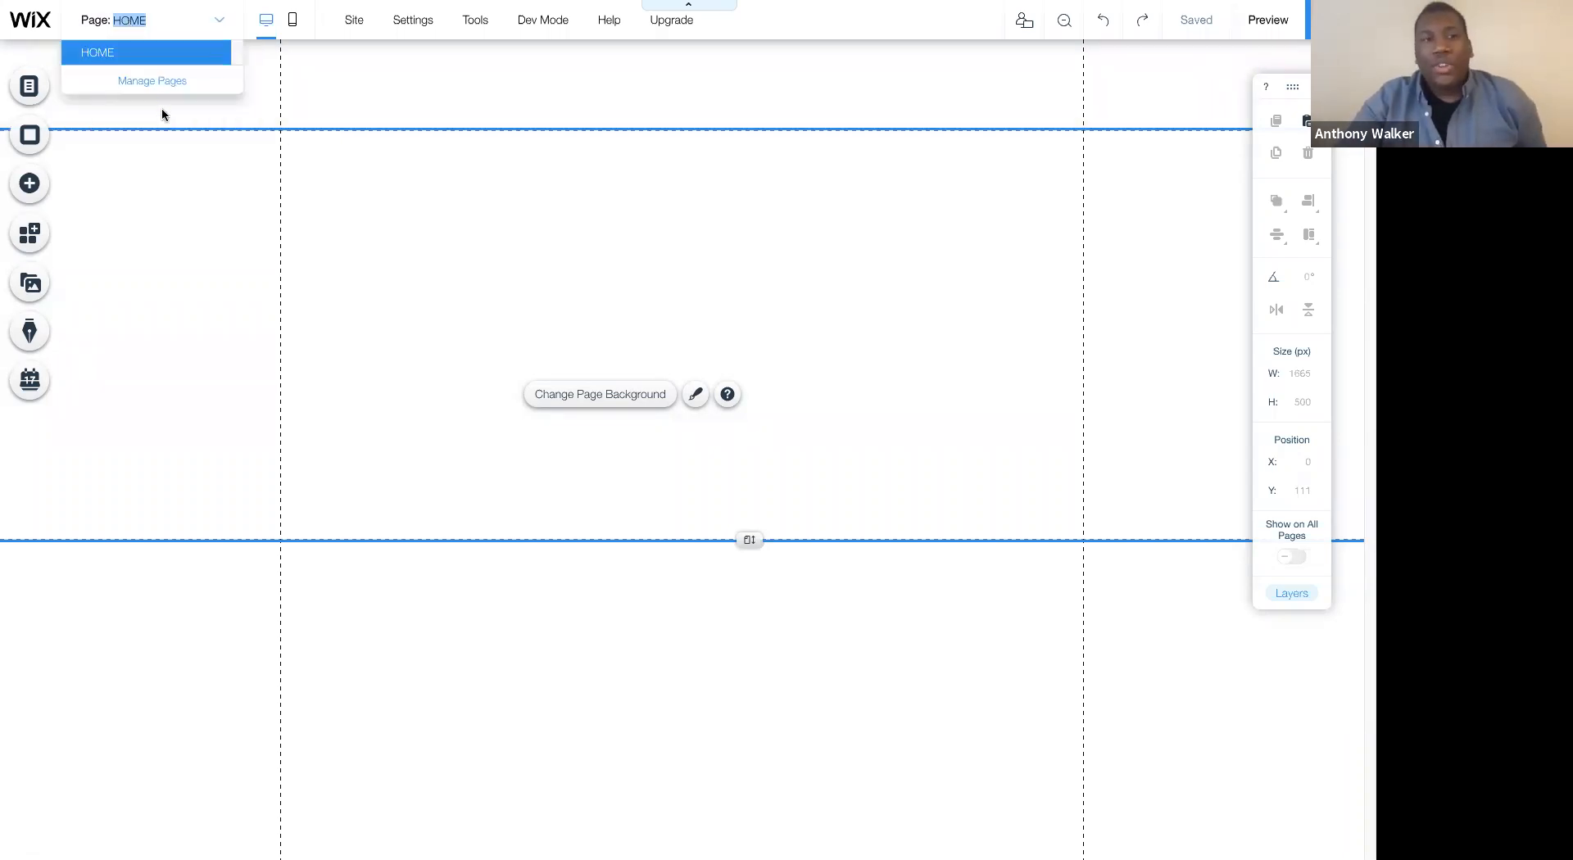
pyautogui.click(153, 82)
pyautogui.click(424, 139)
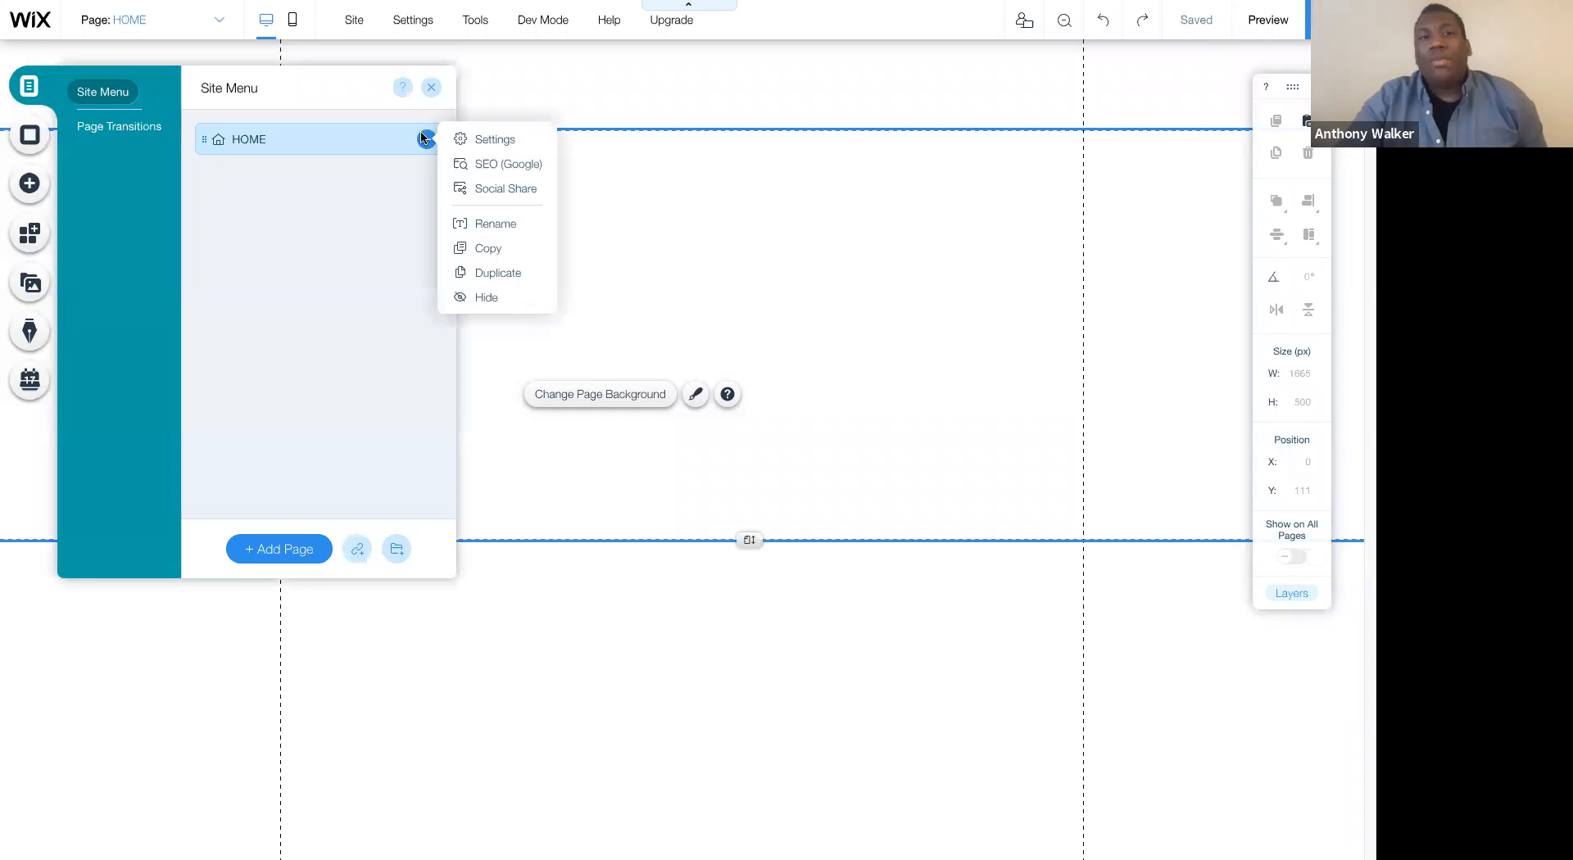
pyautogui.click(495, 141)
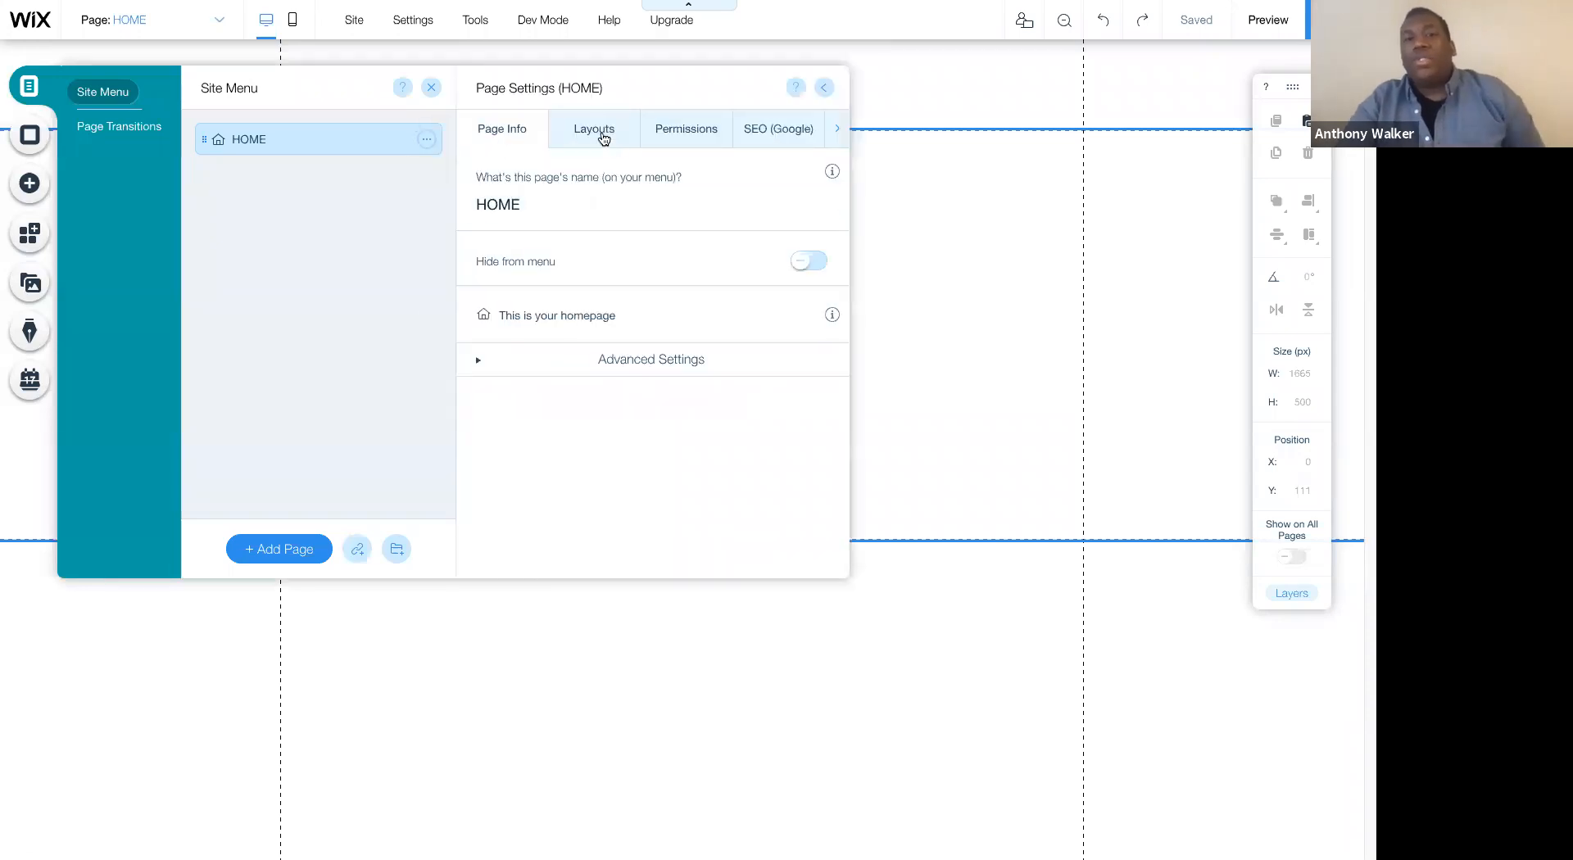
pyautogui.click(605, 136)
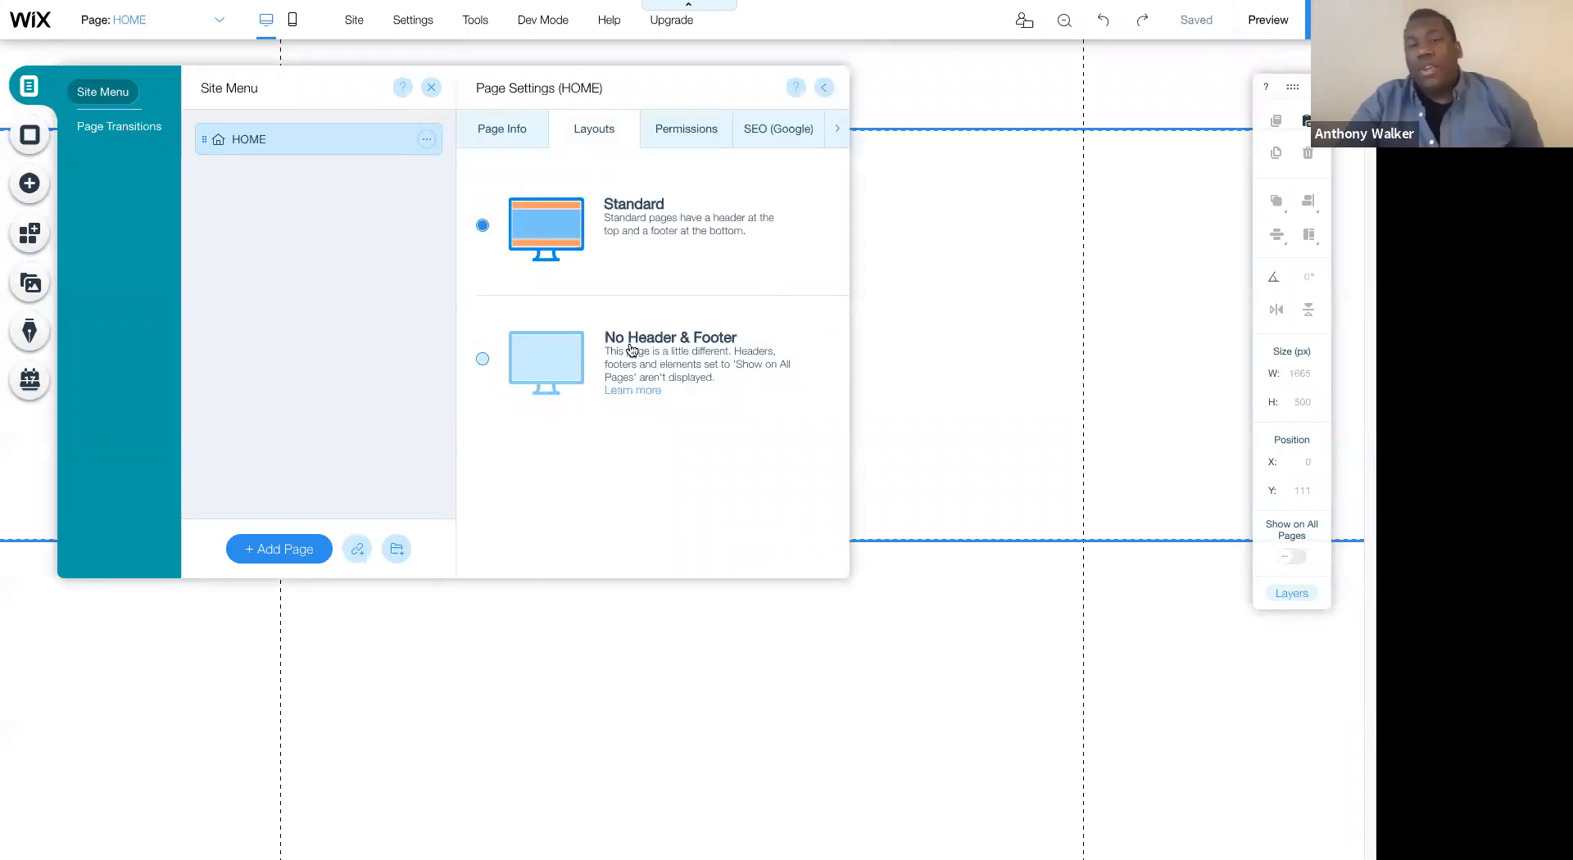
pyautogui.click(822, 90)
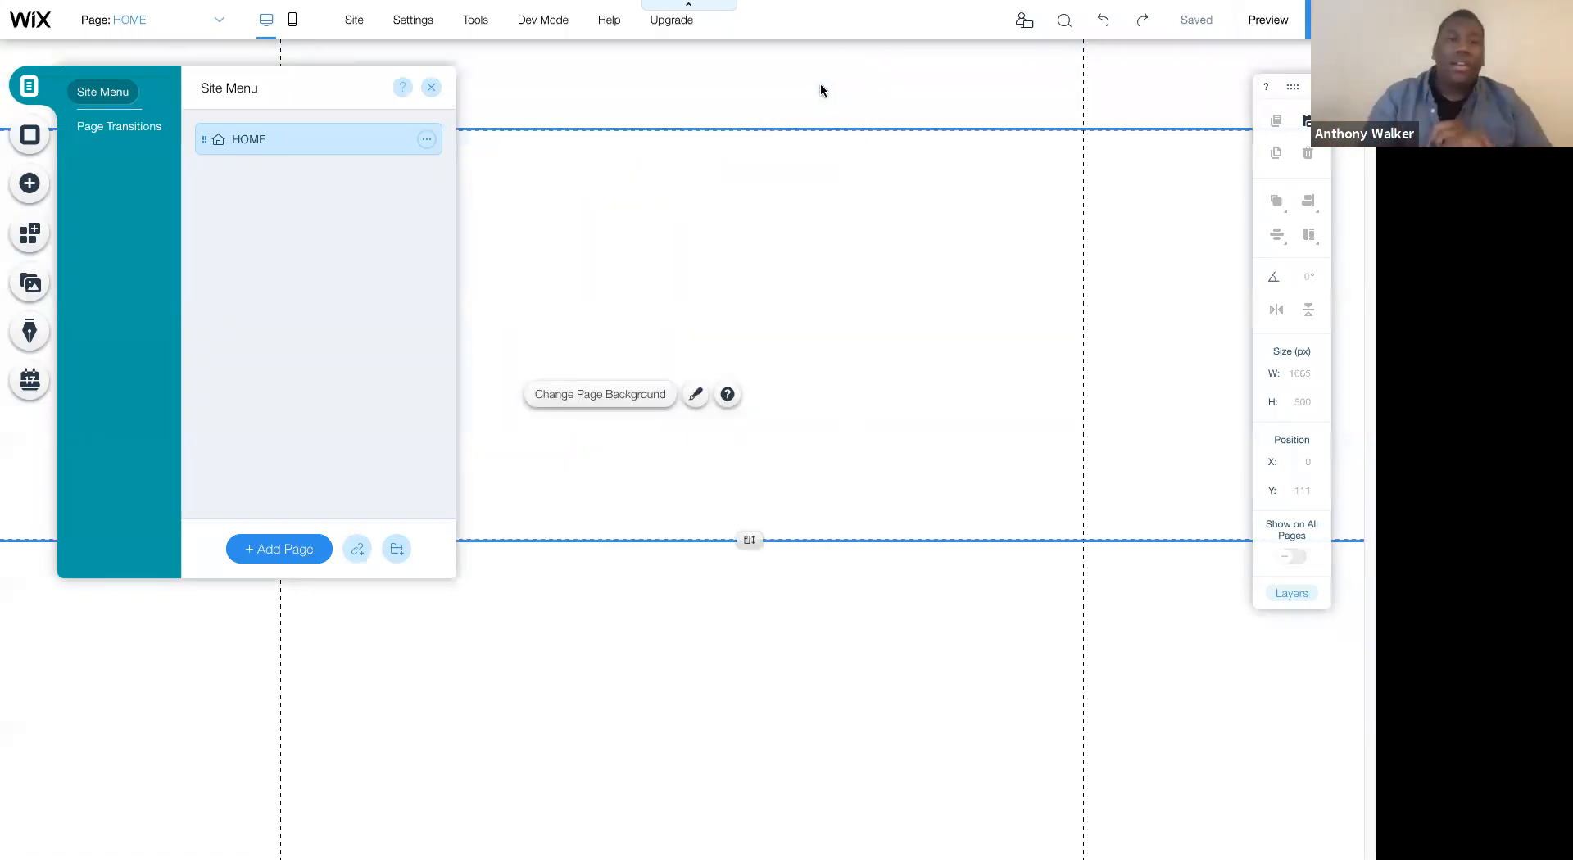
pyautogui.click(431, 88)
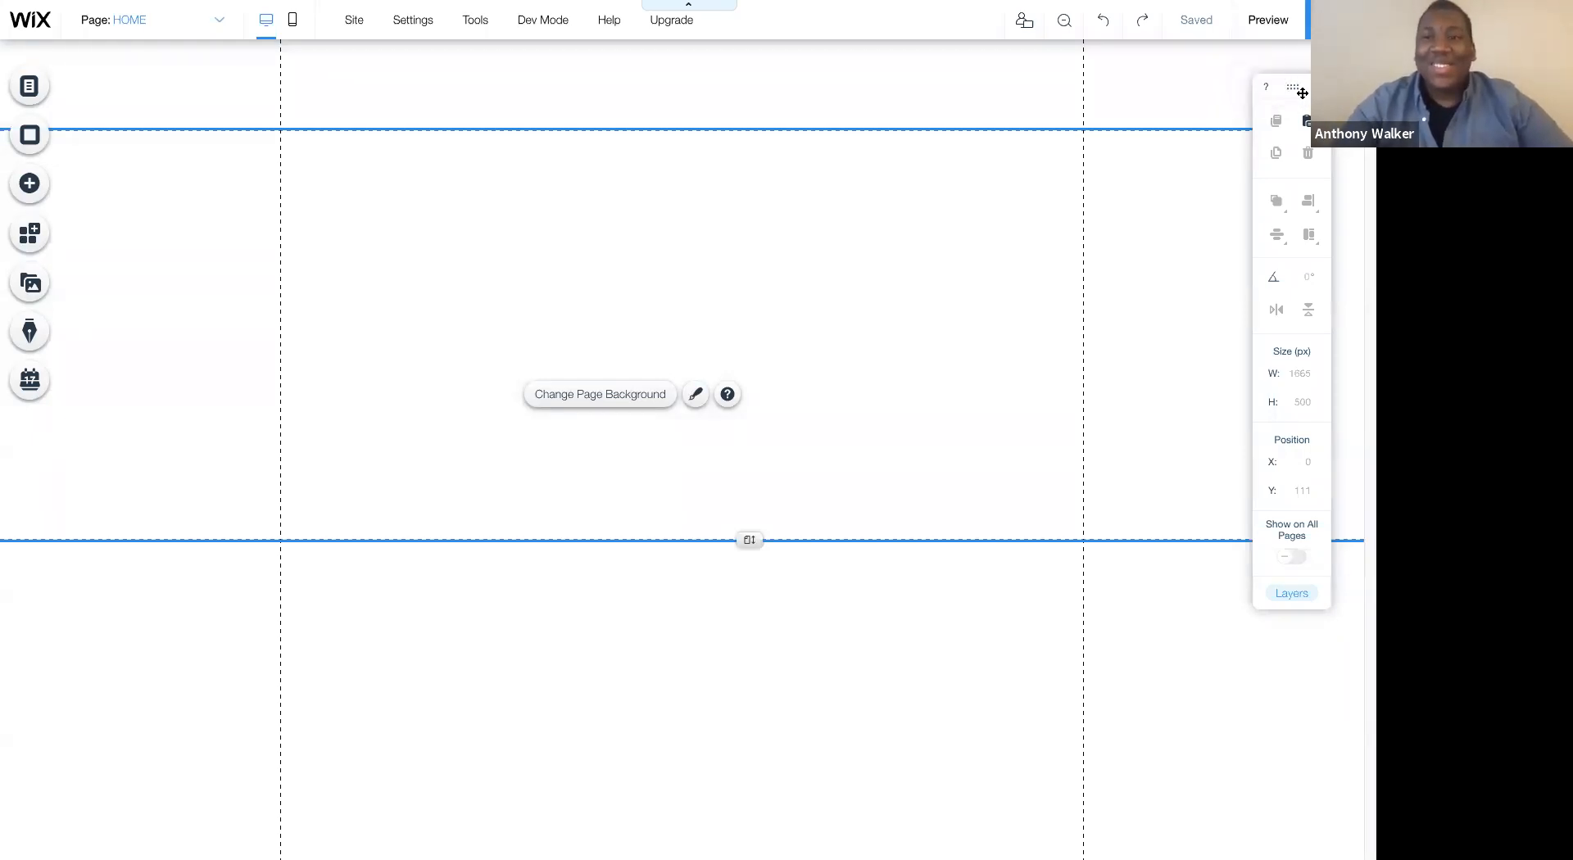
# - Browse the About, Contact and Classic strip designs and add the plain black Classic strip to the page
pyautogui.moveTo(1302, 87); pyautogui.dragTo(1312, 113)
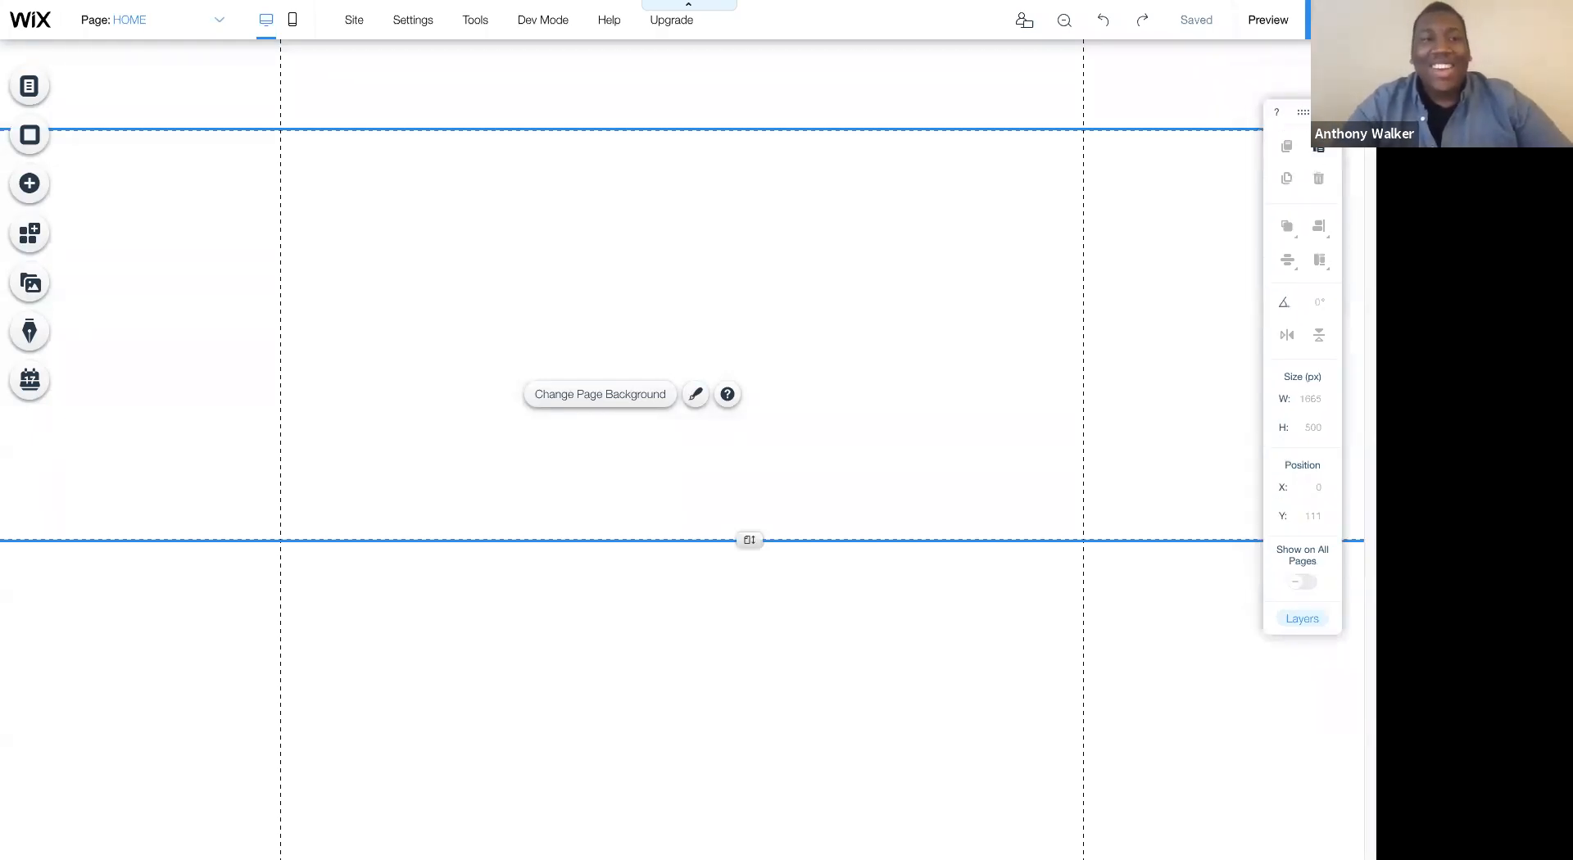
pyautogui.click(31, 182)
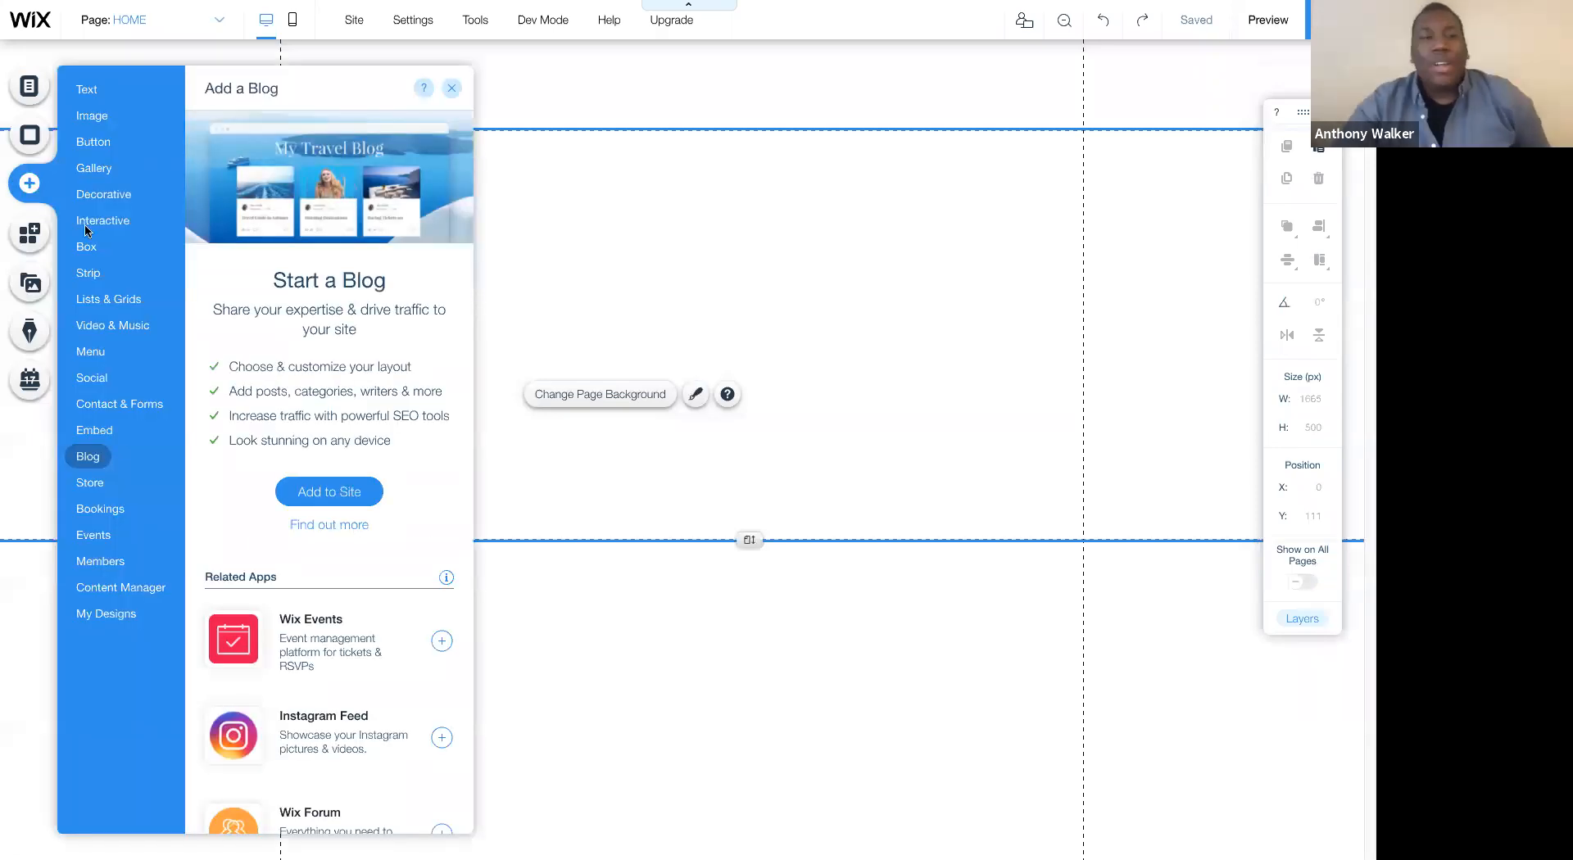
pyautogui.click(90, 274)
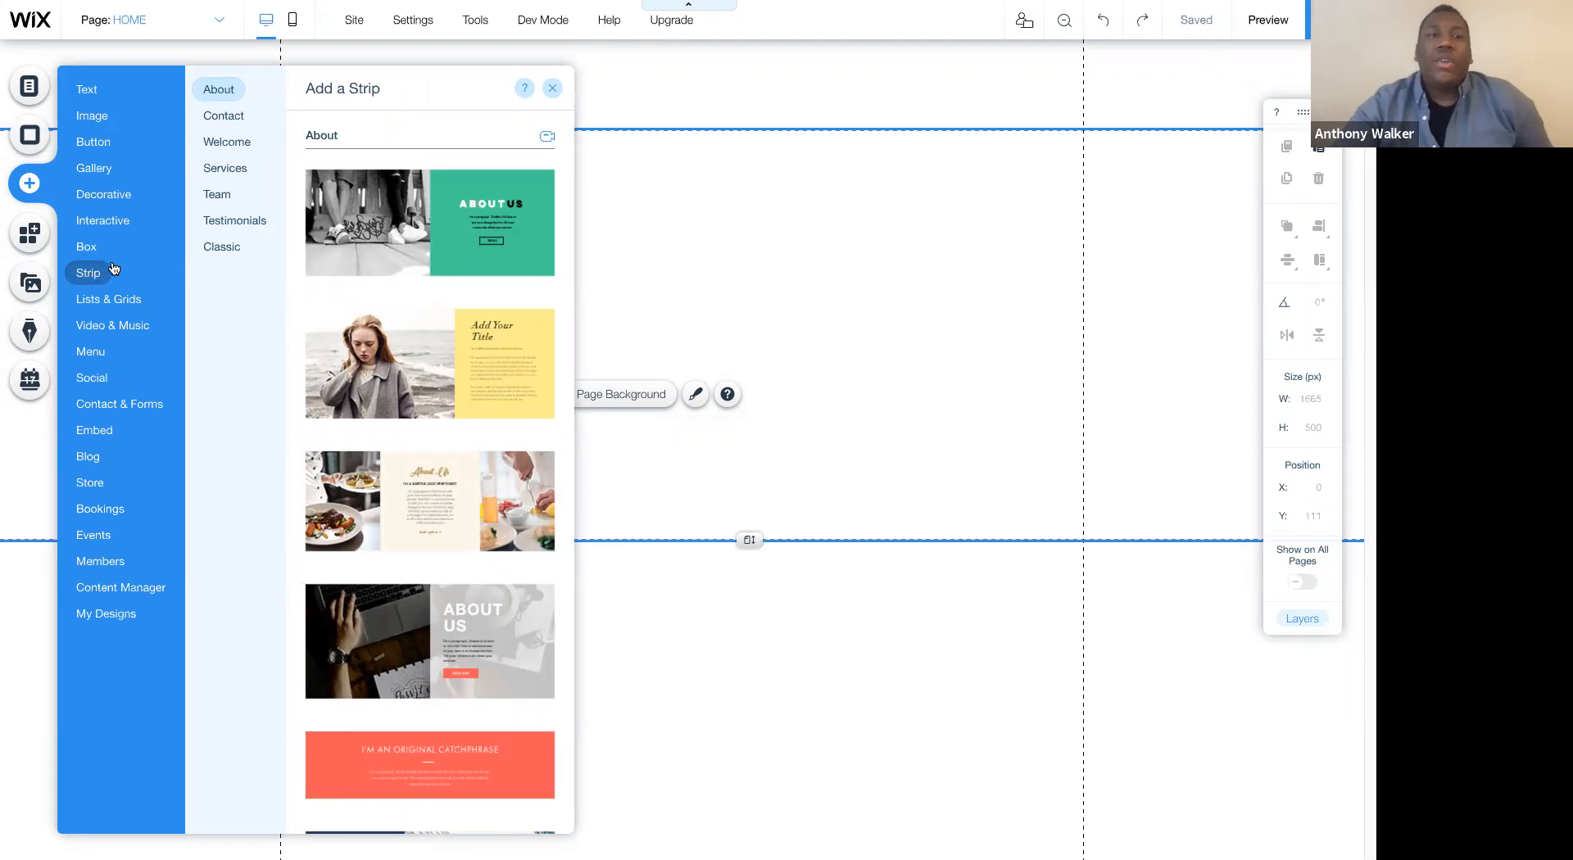
pyautogui.click(218, 118)
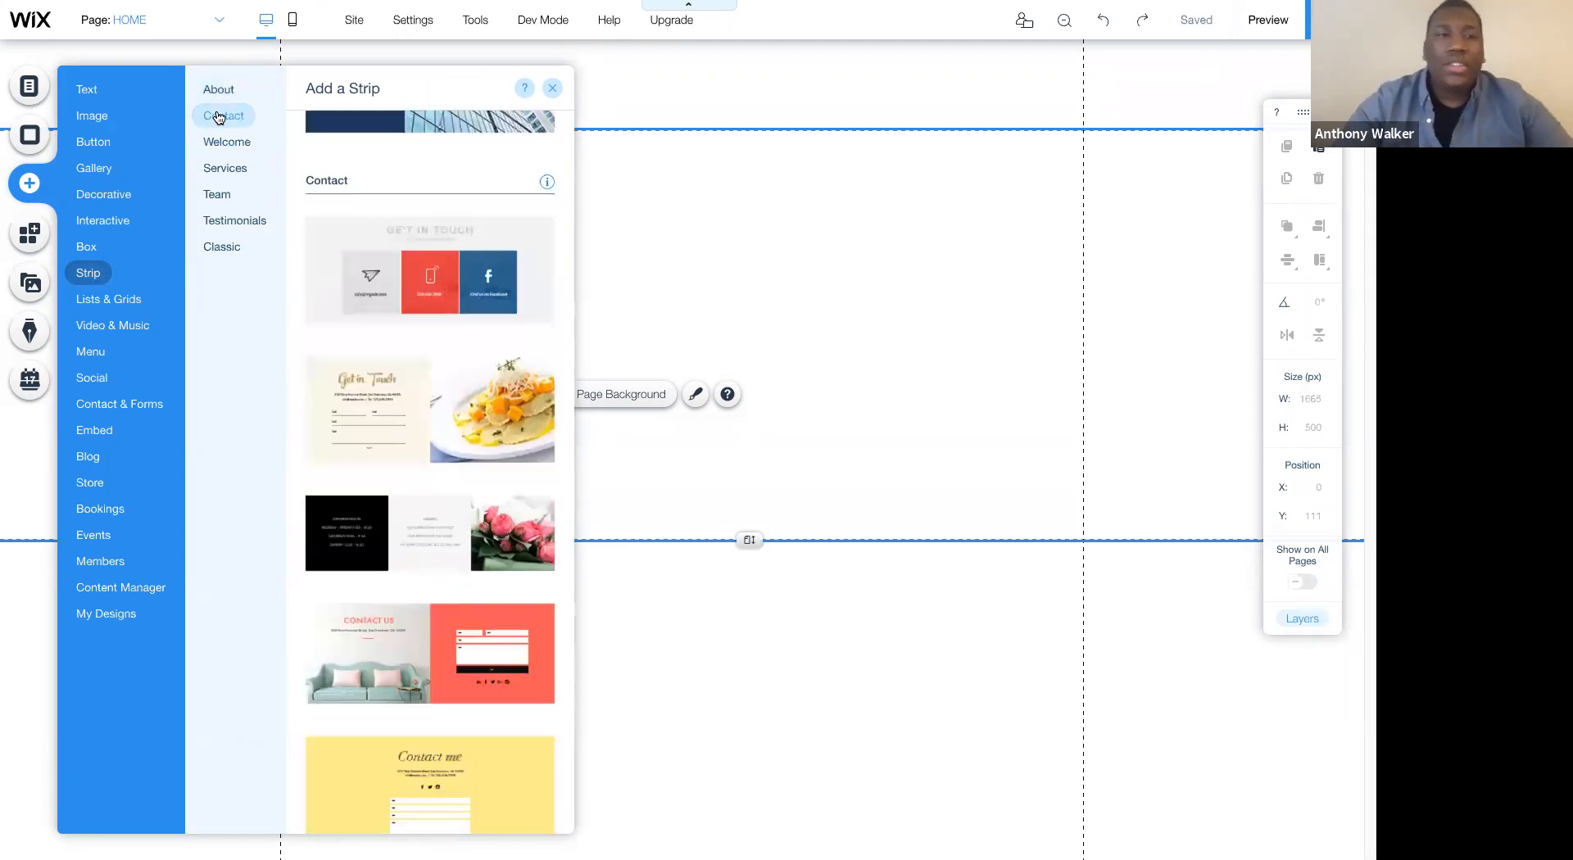
pyautogui.click(219, 91)
pyautogui.click(220, 114)
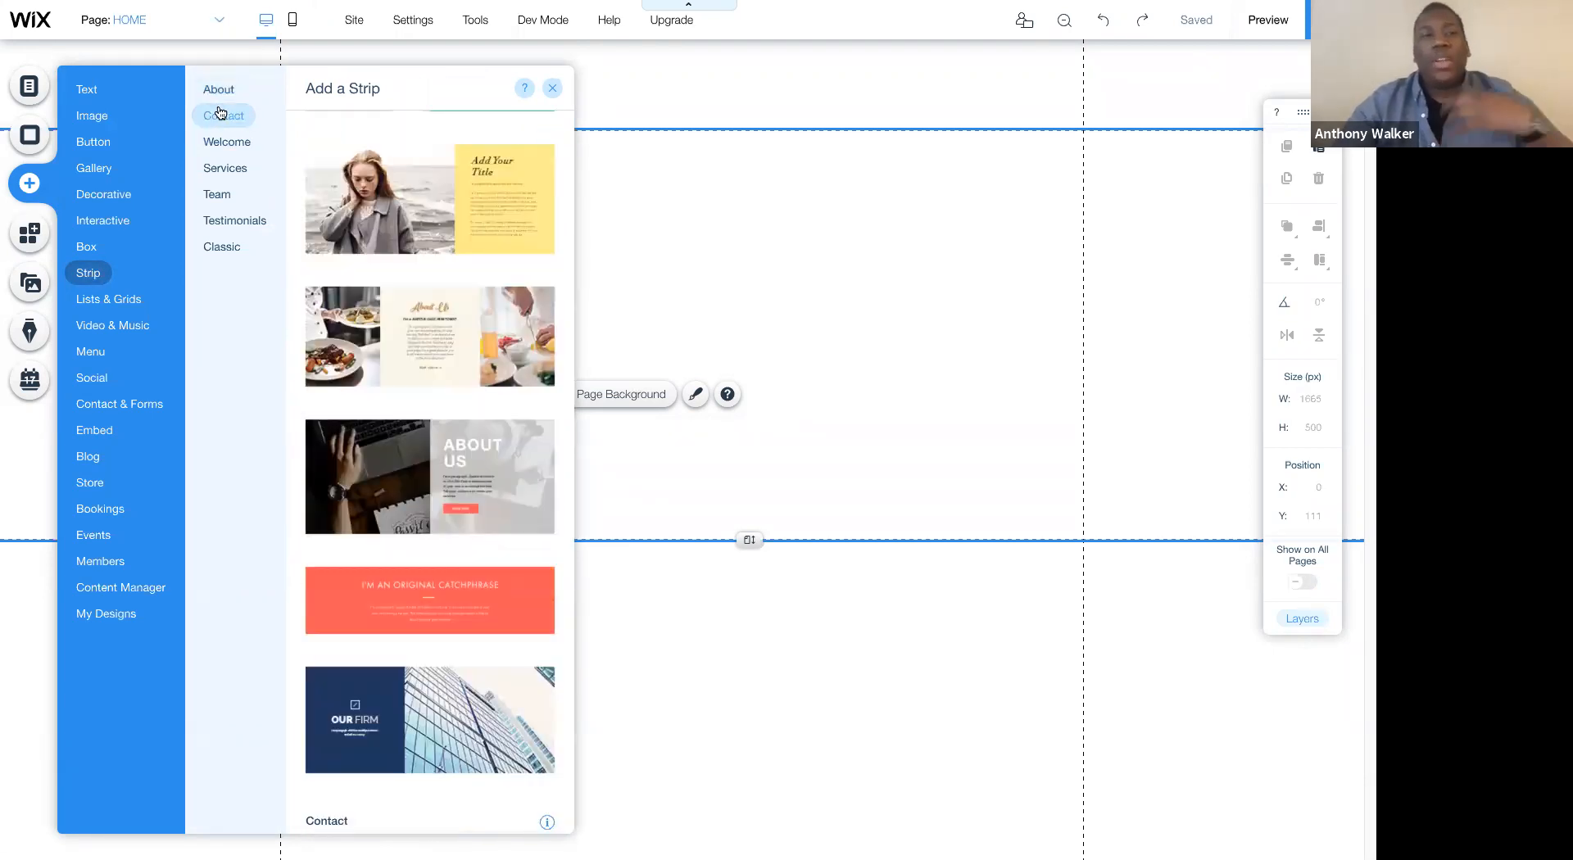
pyautogui.click(218, 93)
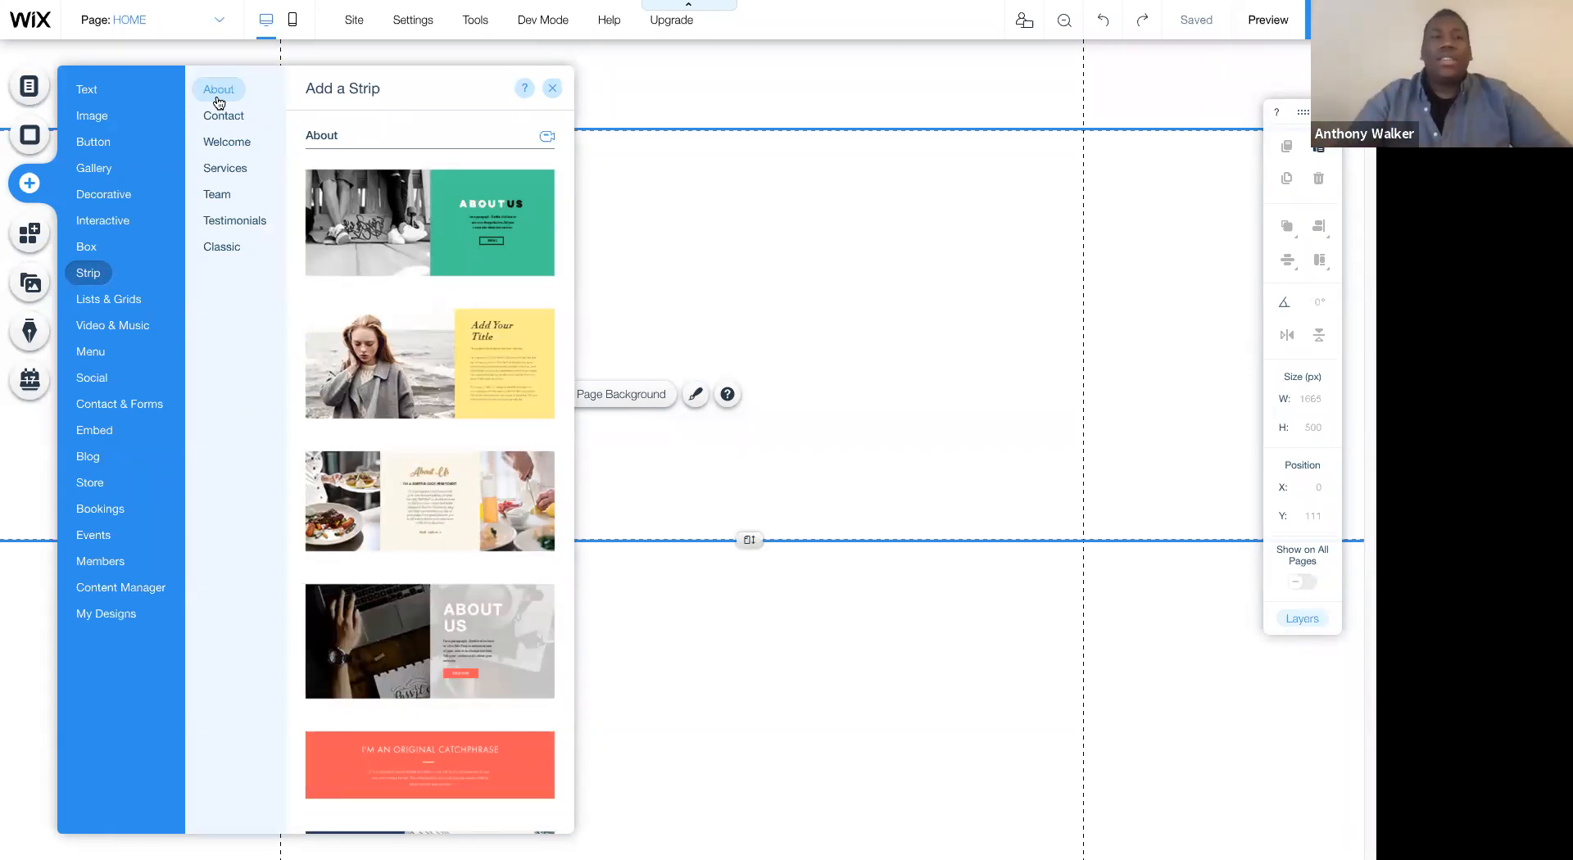
pyautogui.click(226, 247)
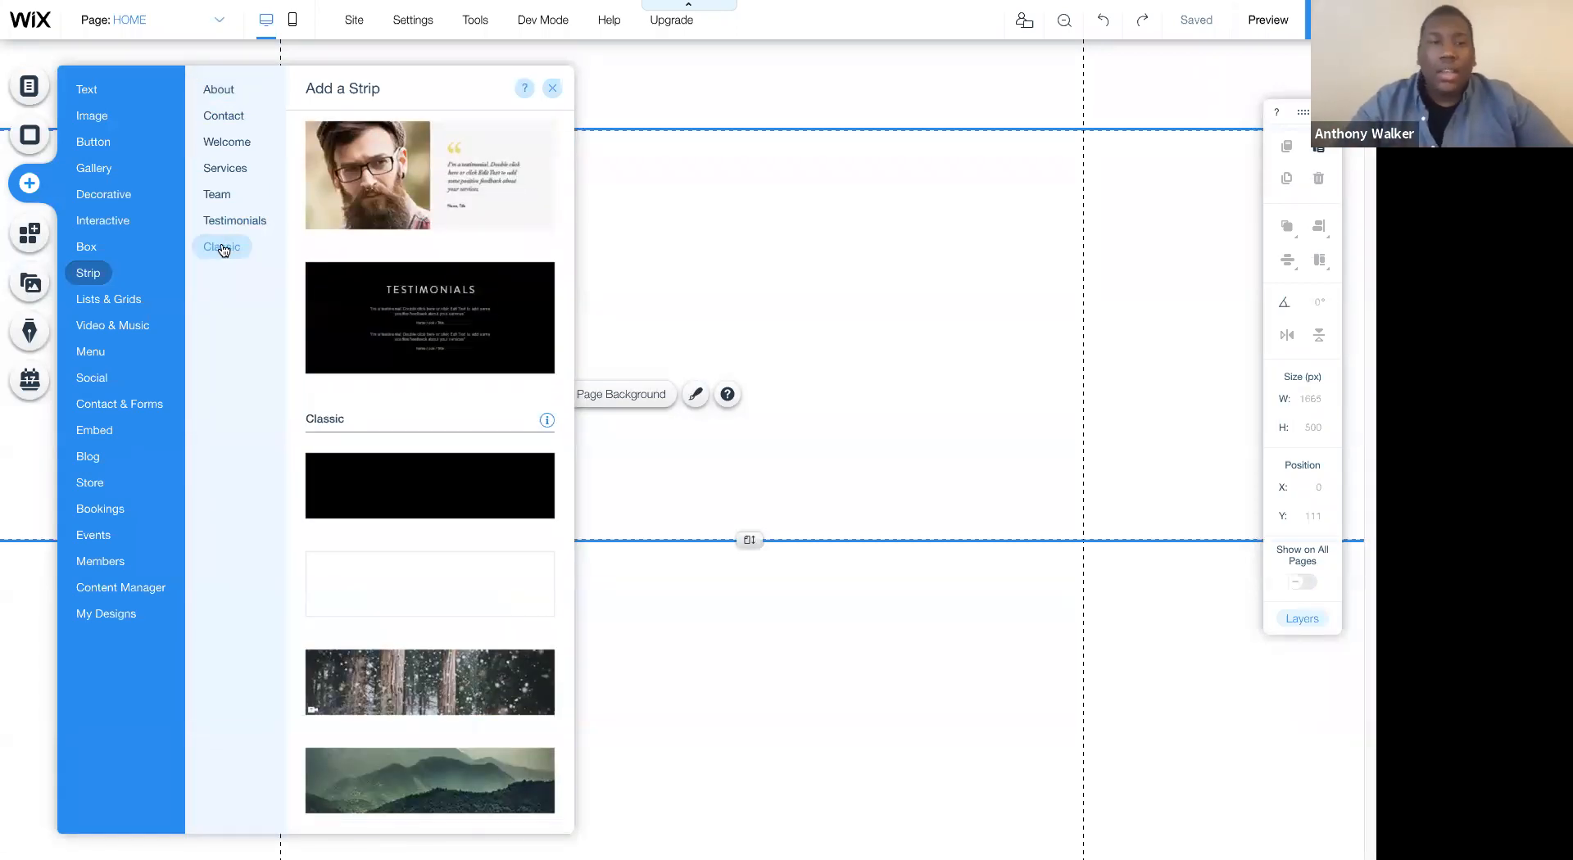
pyautogui.click(354, 489)
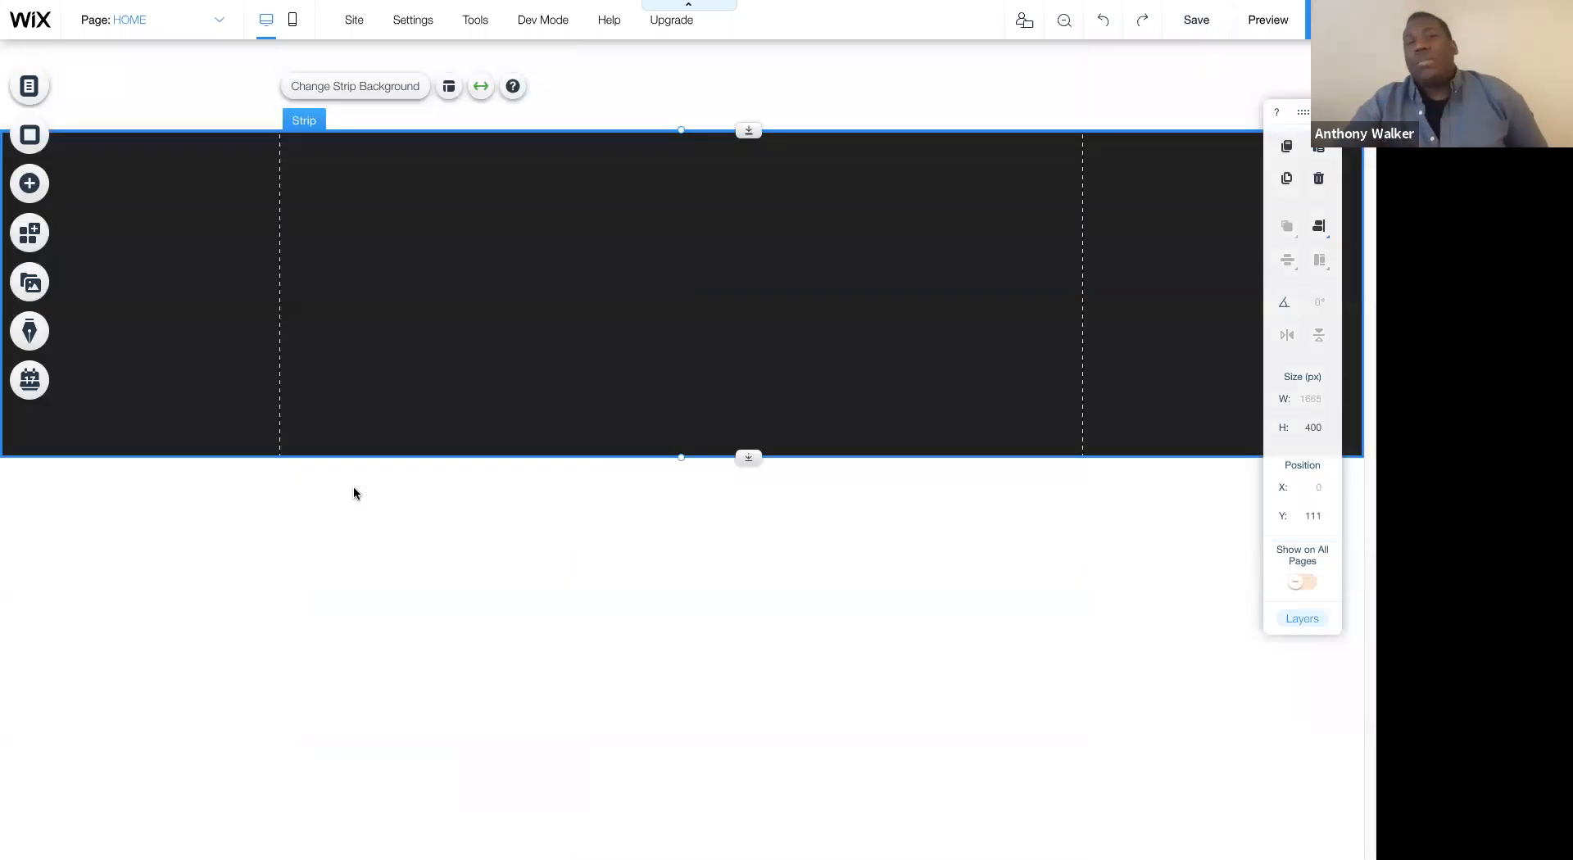
# - Stretch the page header to a height of about 145 px
pyautogui.click(687, 104)
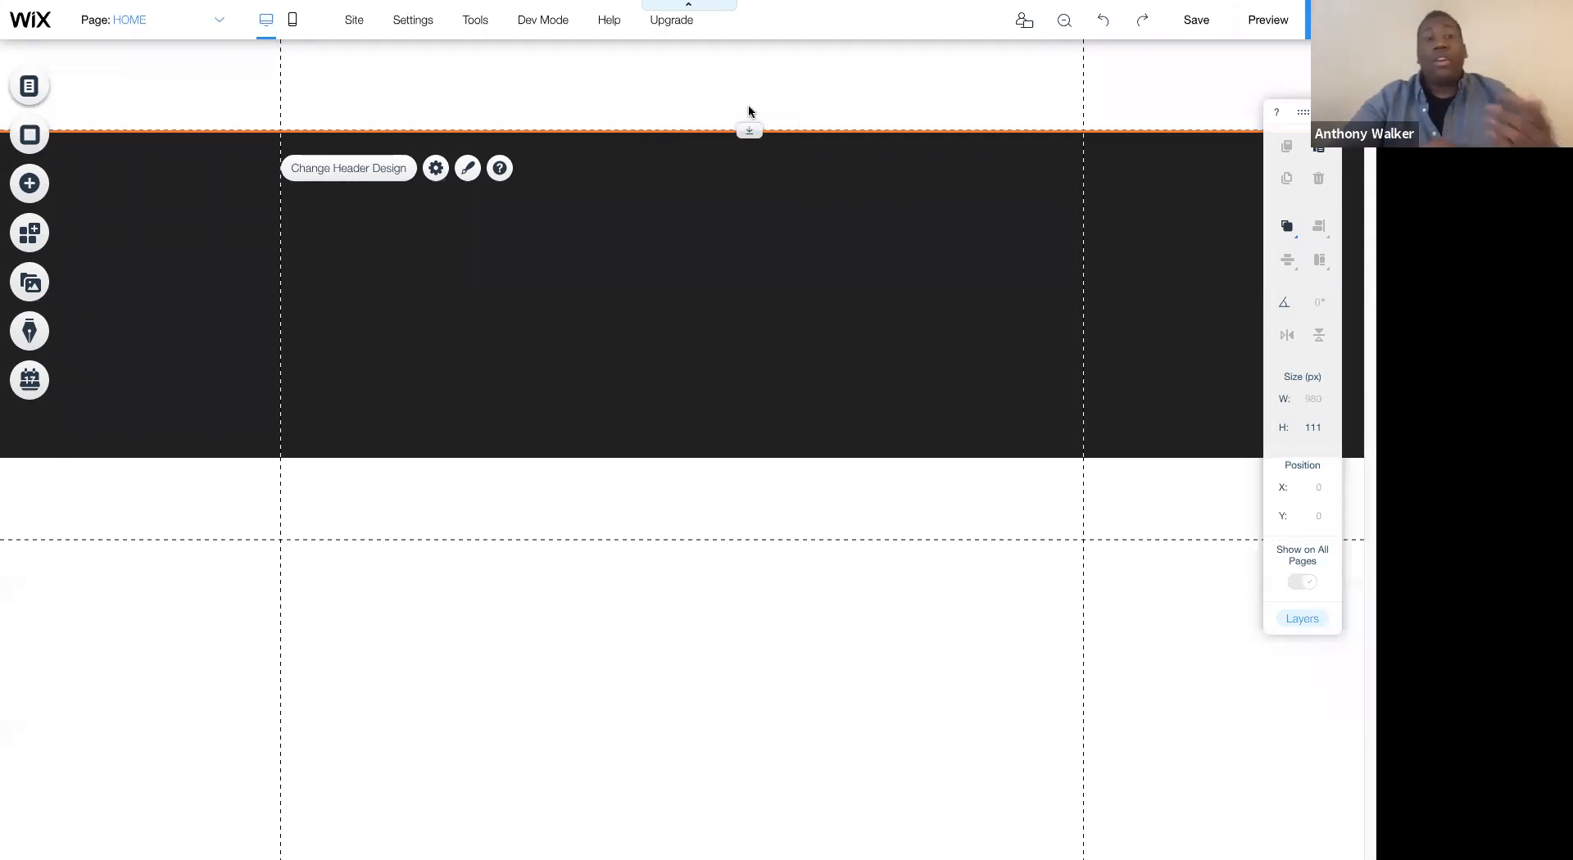
pyautogui.moveTo(748, 130)
pyautogui.mouseDown()
pyautogui.moveTo(745, 168)
pyautogui.moveTo(744, 153)
pyautogui.mouseUp()
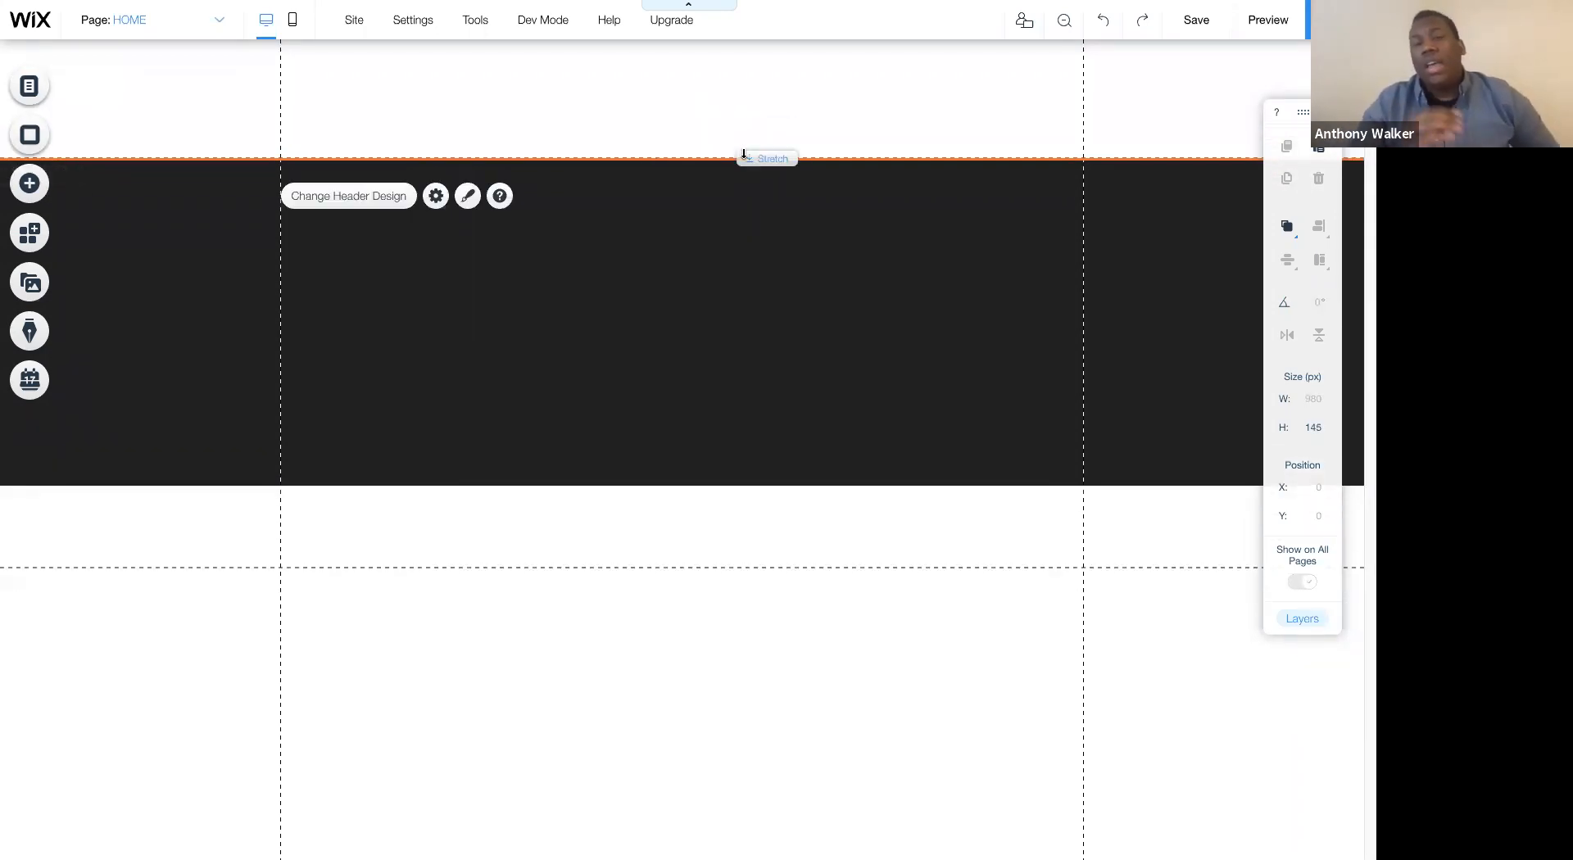
pyautogui.click(685, 604)
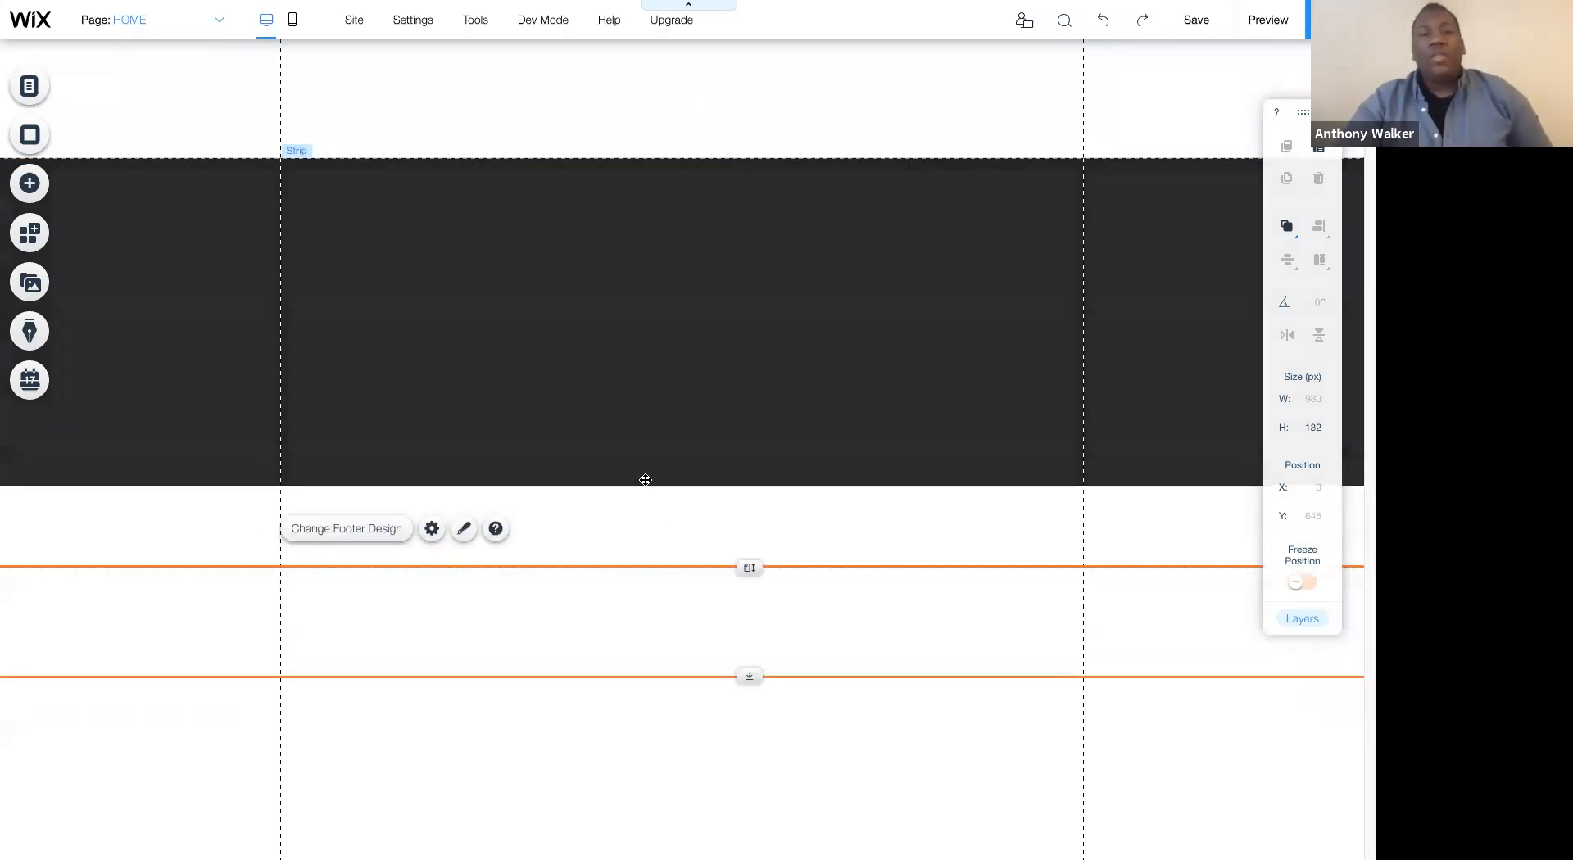
# - Set the black strip's height to 940 px
pyautogui.click(646, 479)
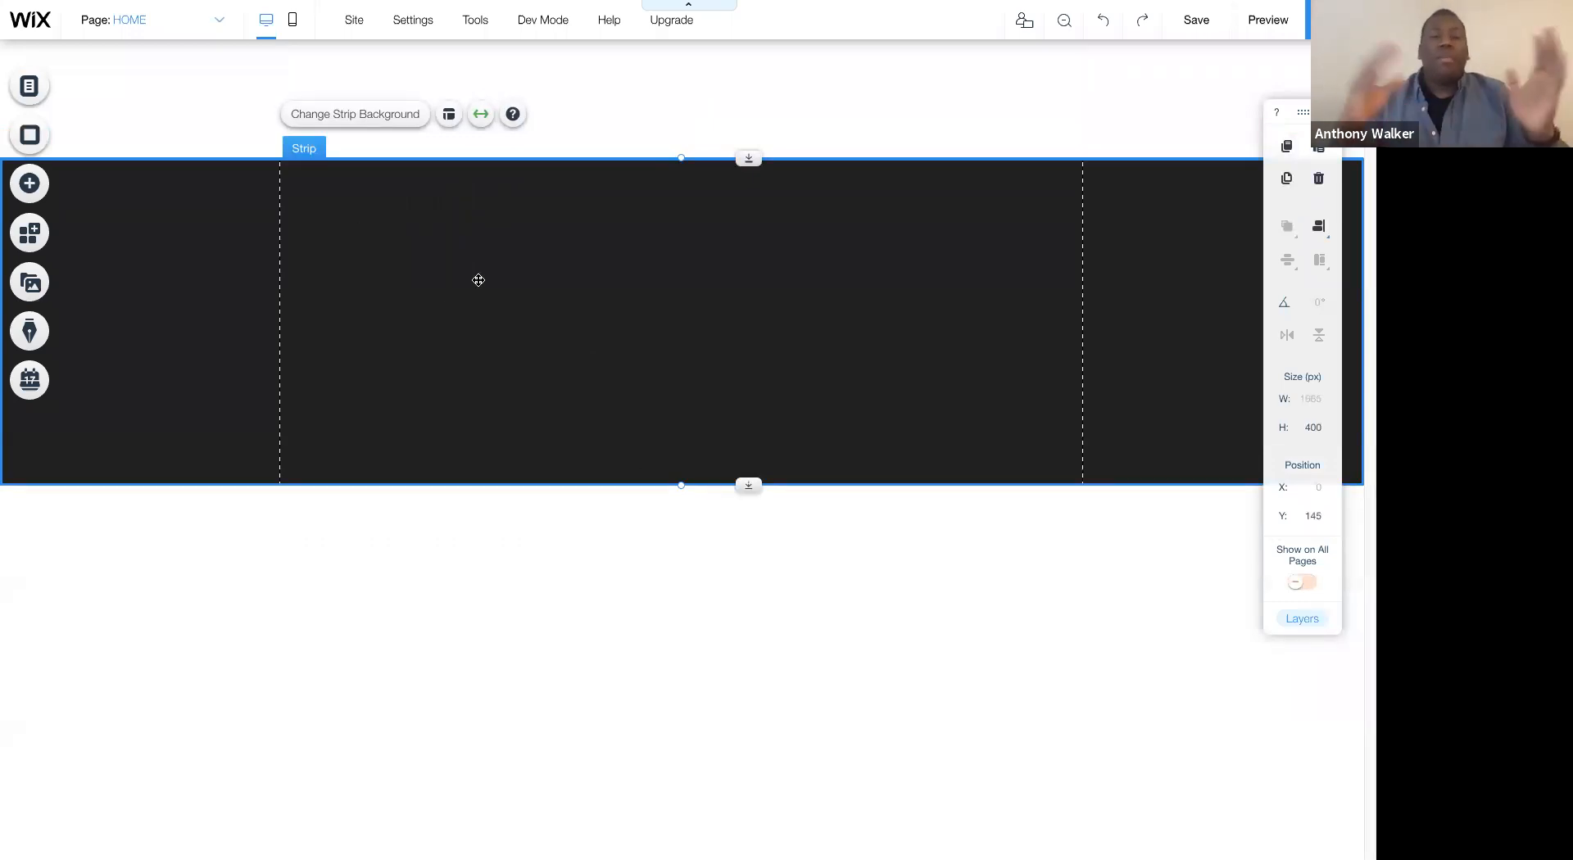
pyautogui.doubleClick(1318, 425)
pyautogui.write('9')
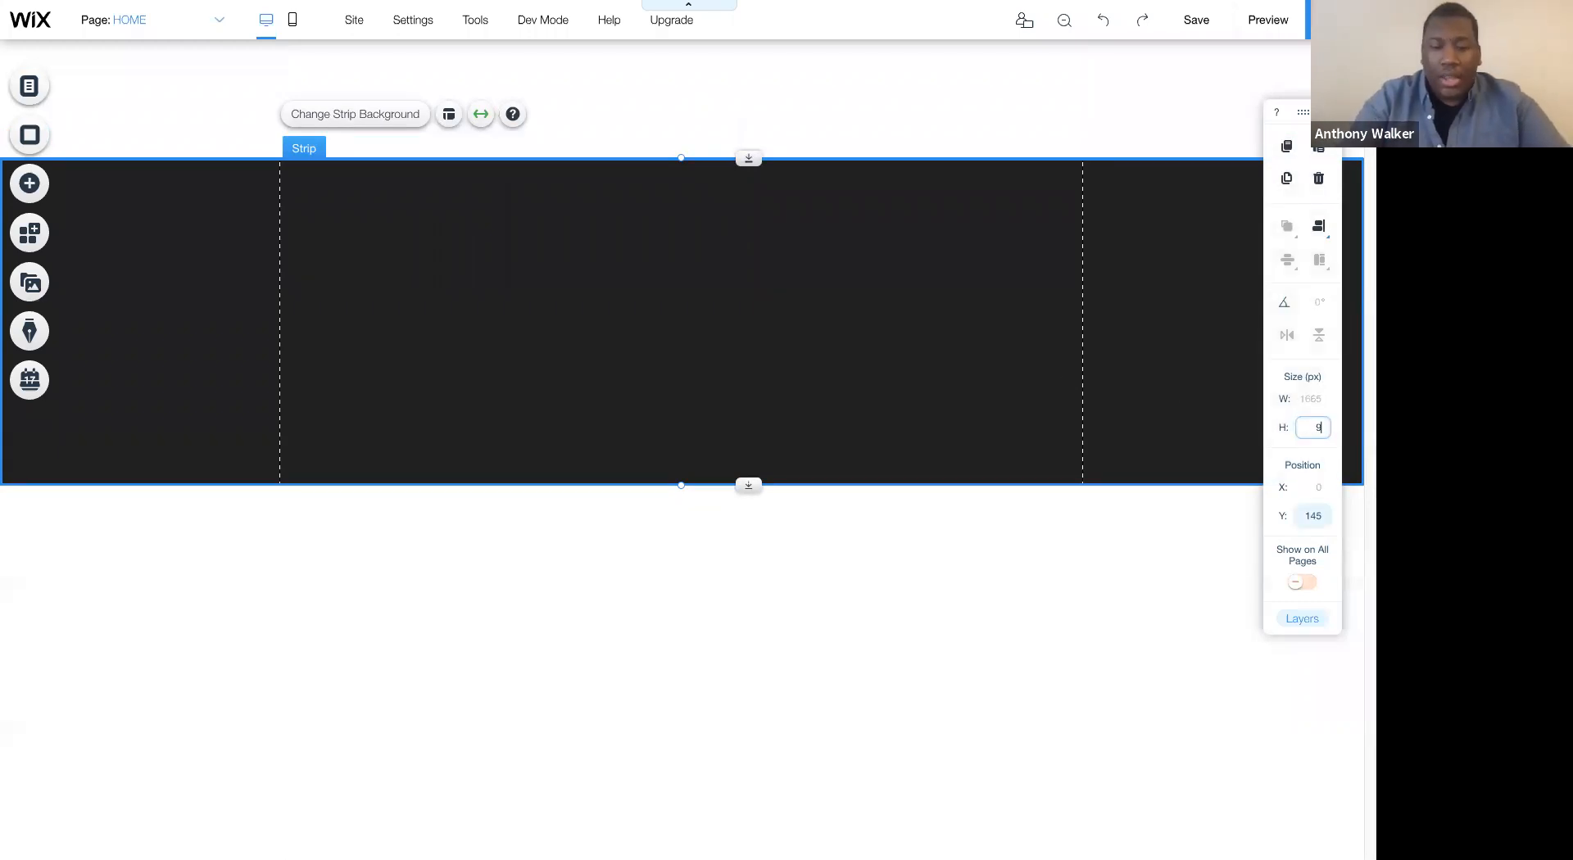
pyautogui.write('40')
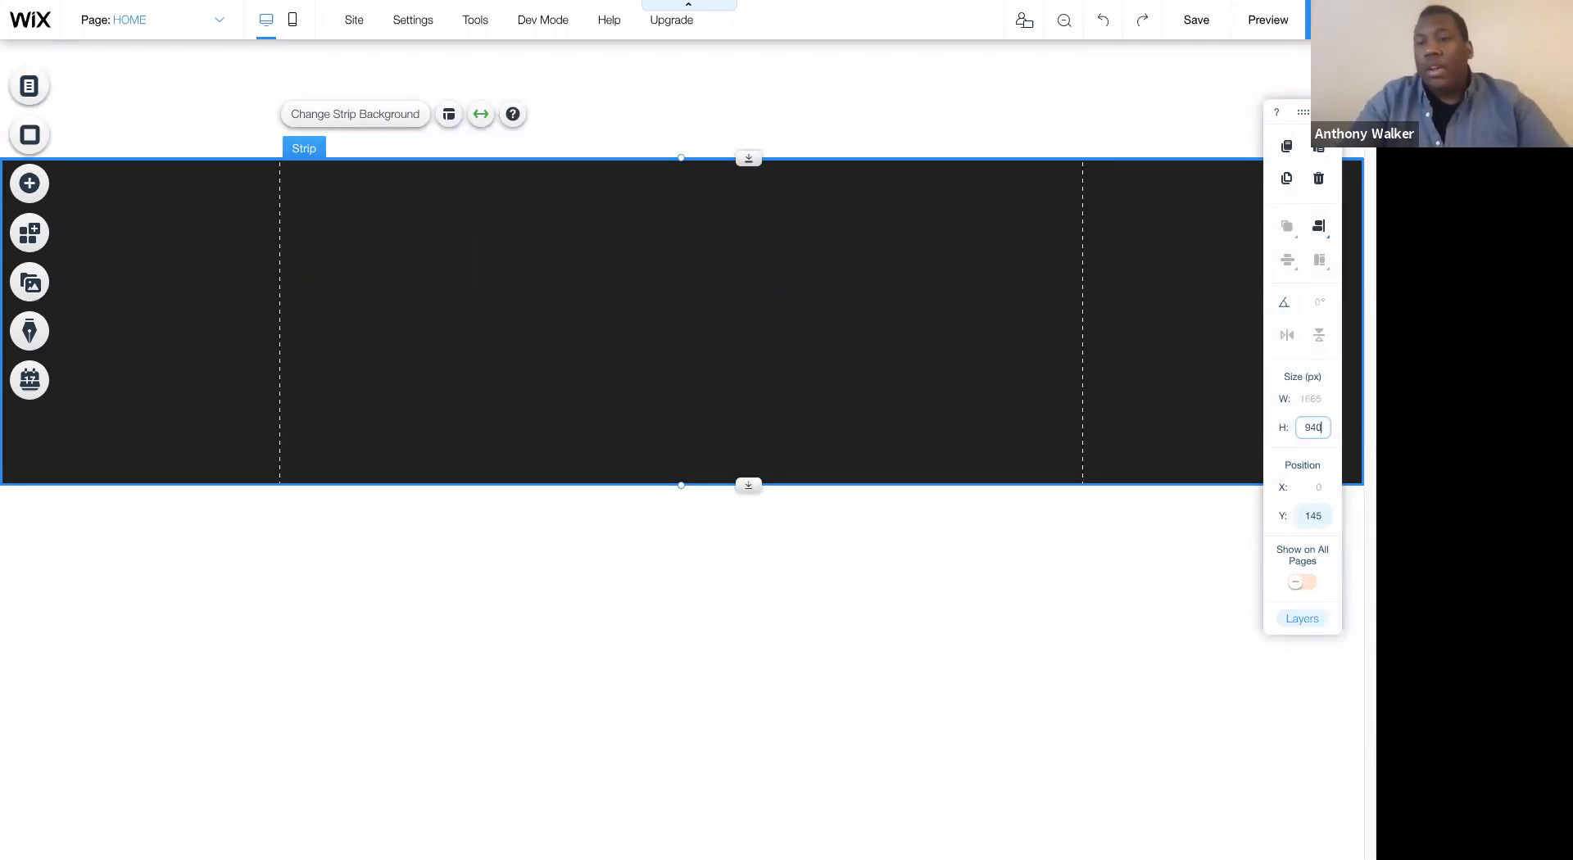
pyautogui.press('Return')
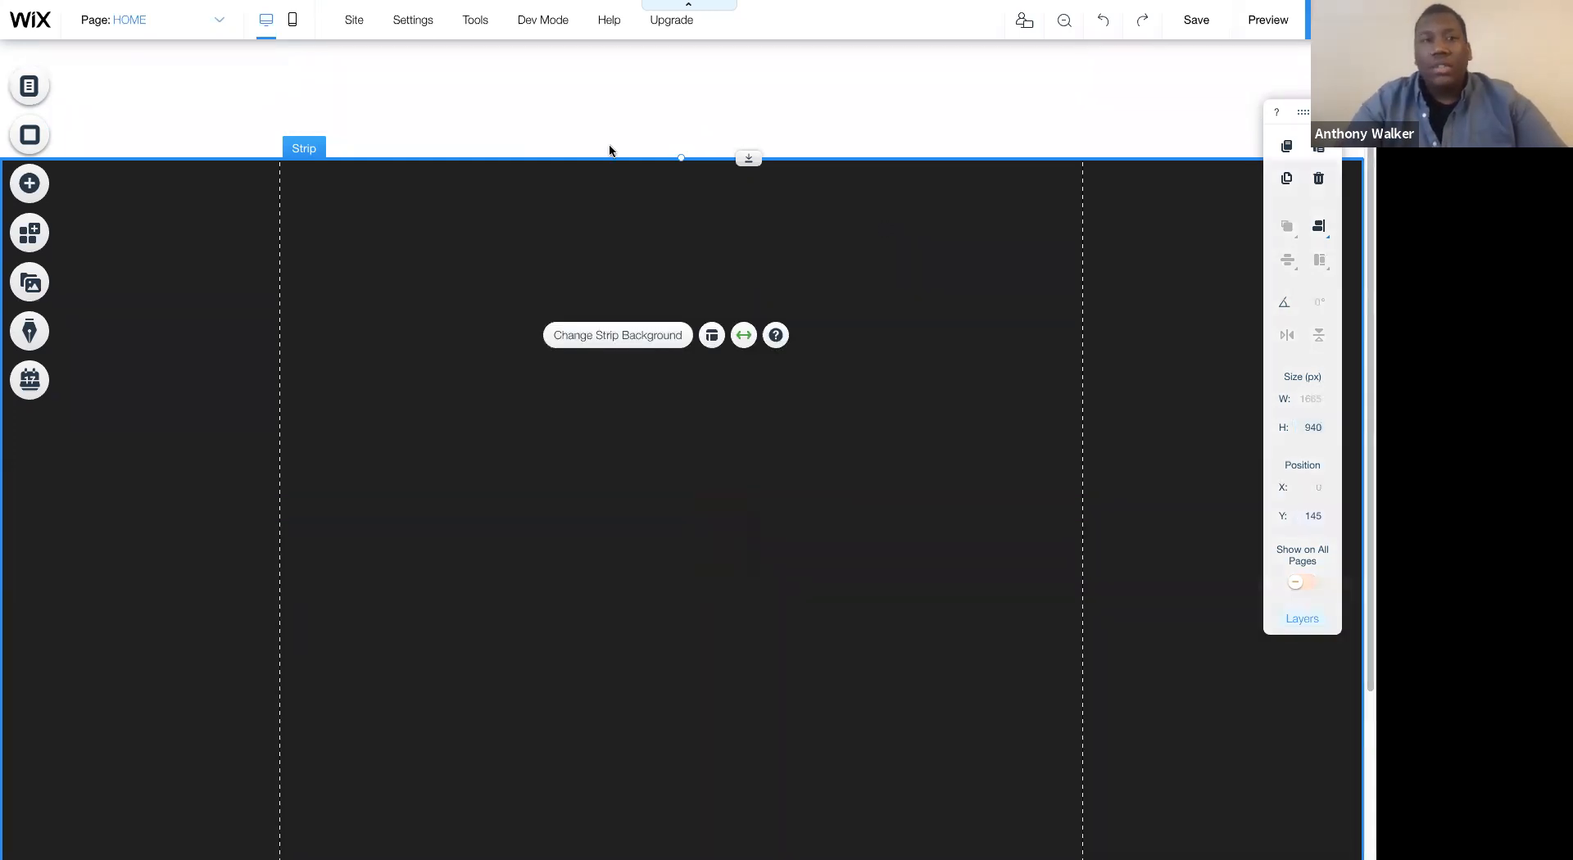
# - Start choosing an image background for the strip and upload the night-time tipi photo from the Desktop's Glamping folder
pyautogui.moveTo(467, 24)
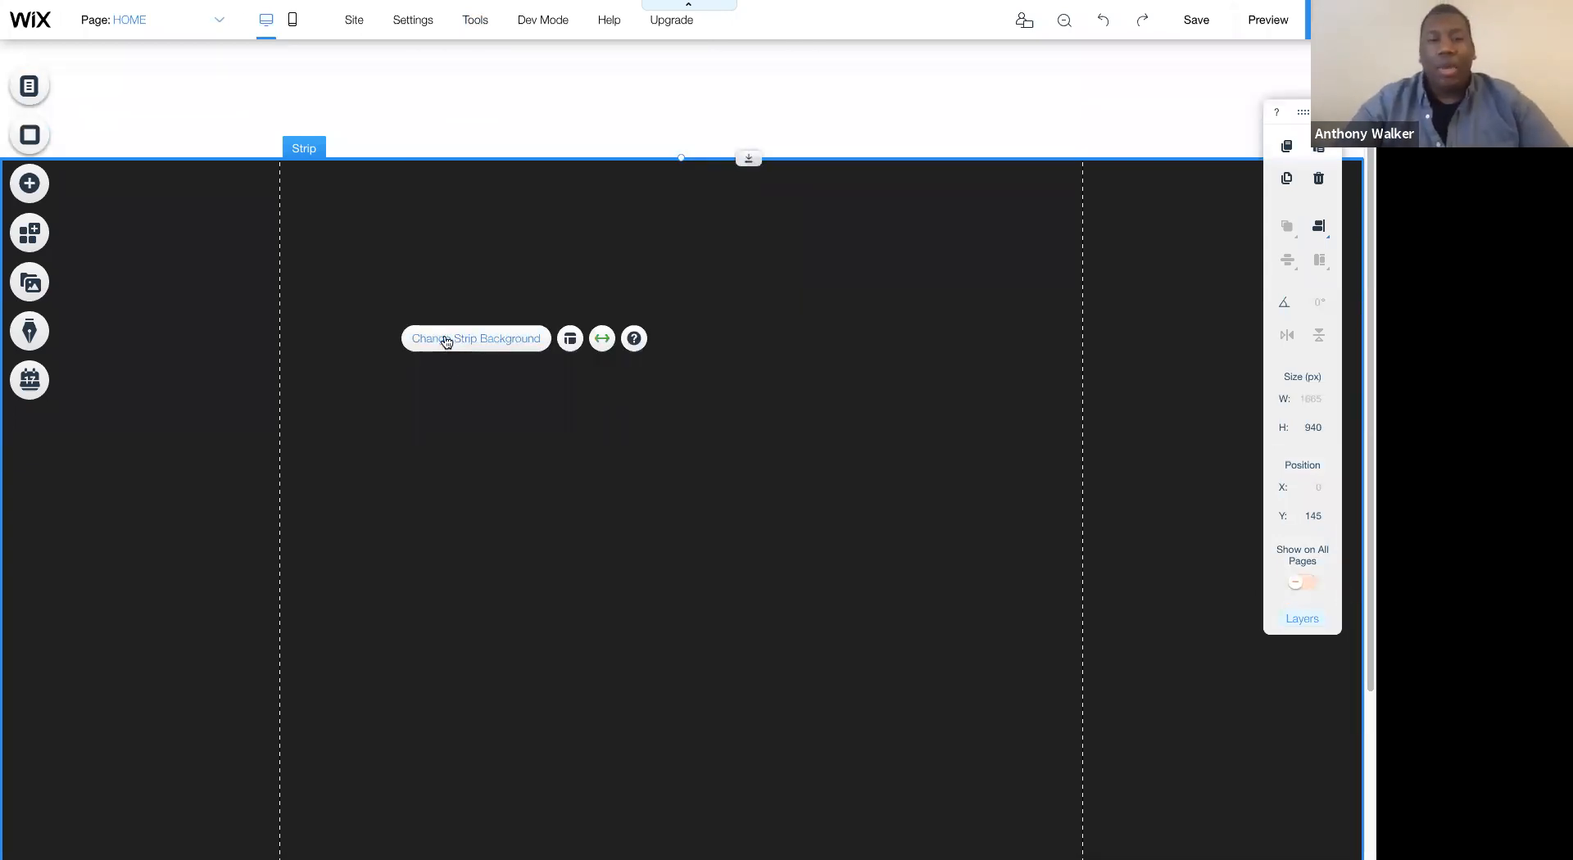
pyautogui.click(446, 340)
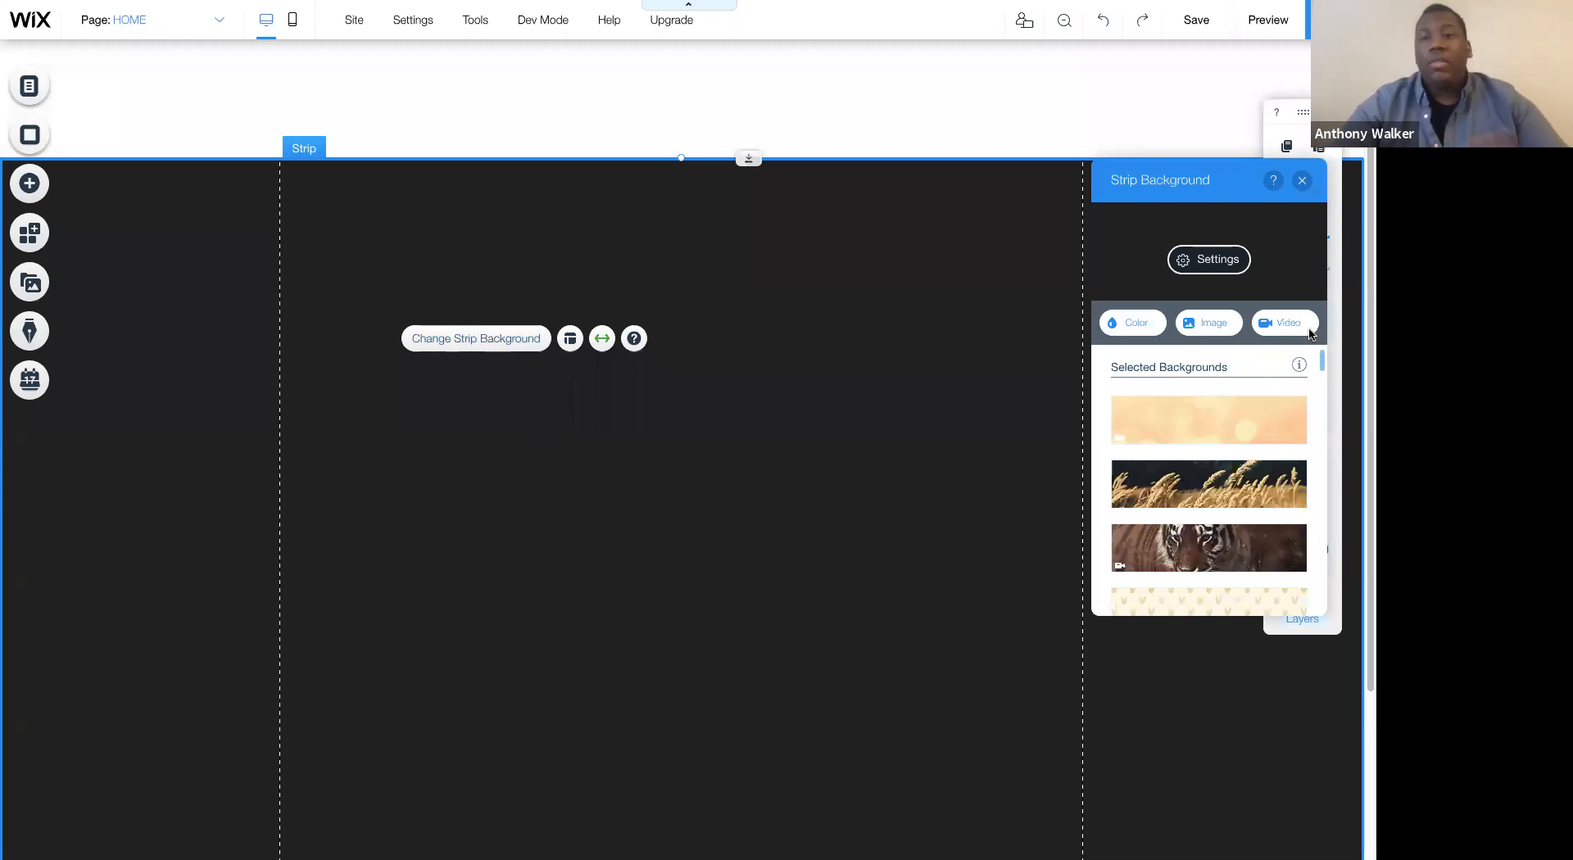
pyautogui.click(1209, 324)
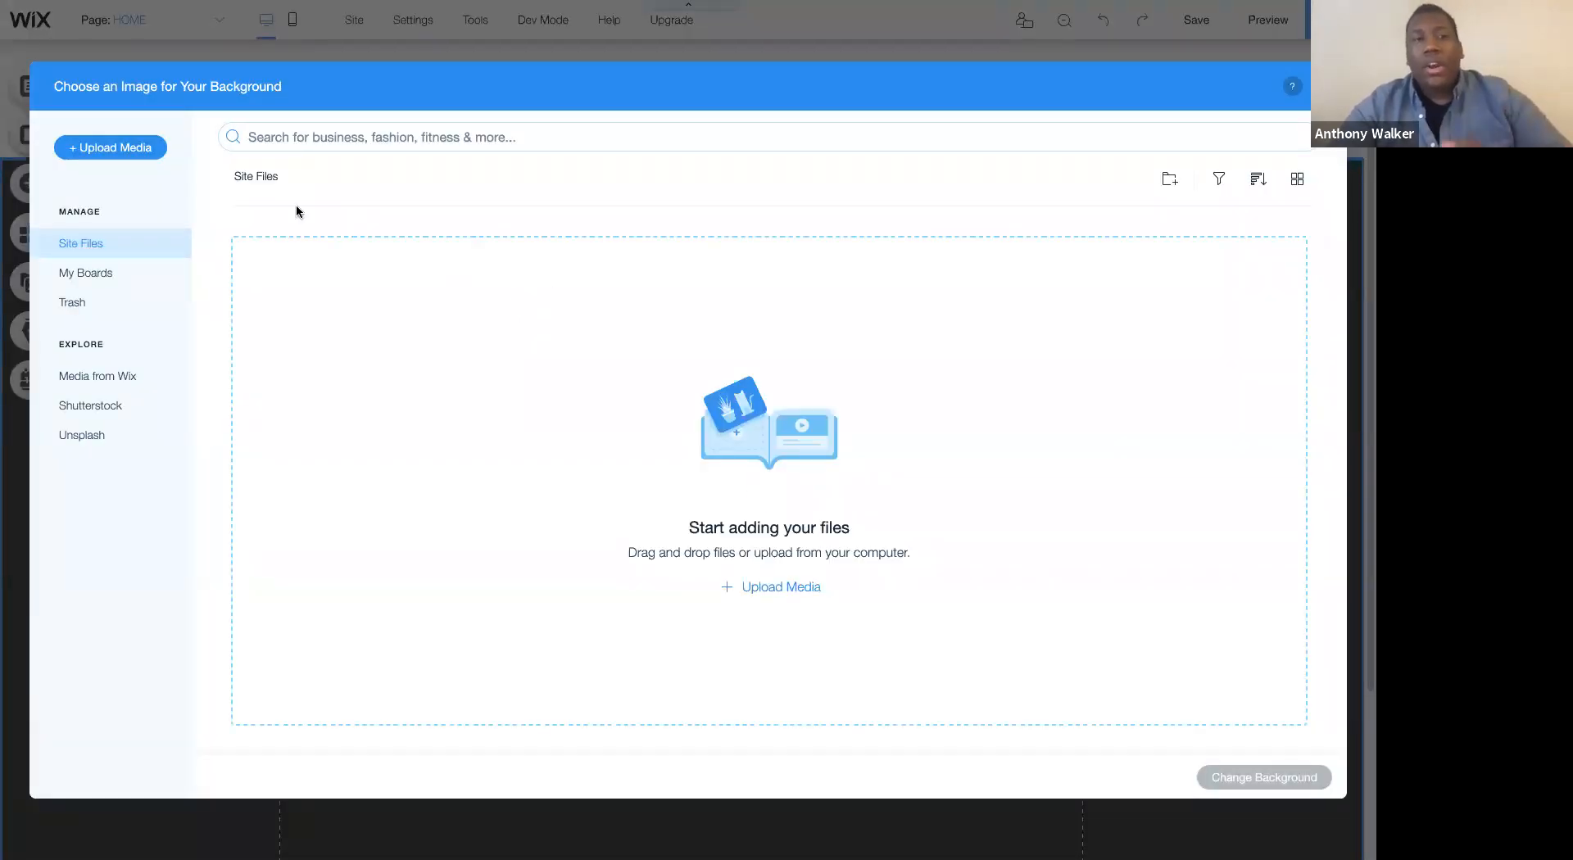
pyautogui.click(163, 157)
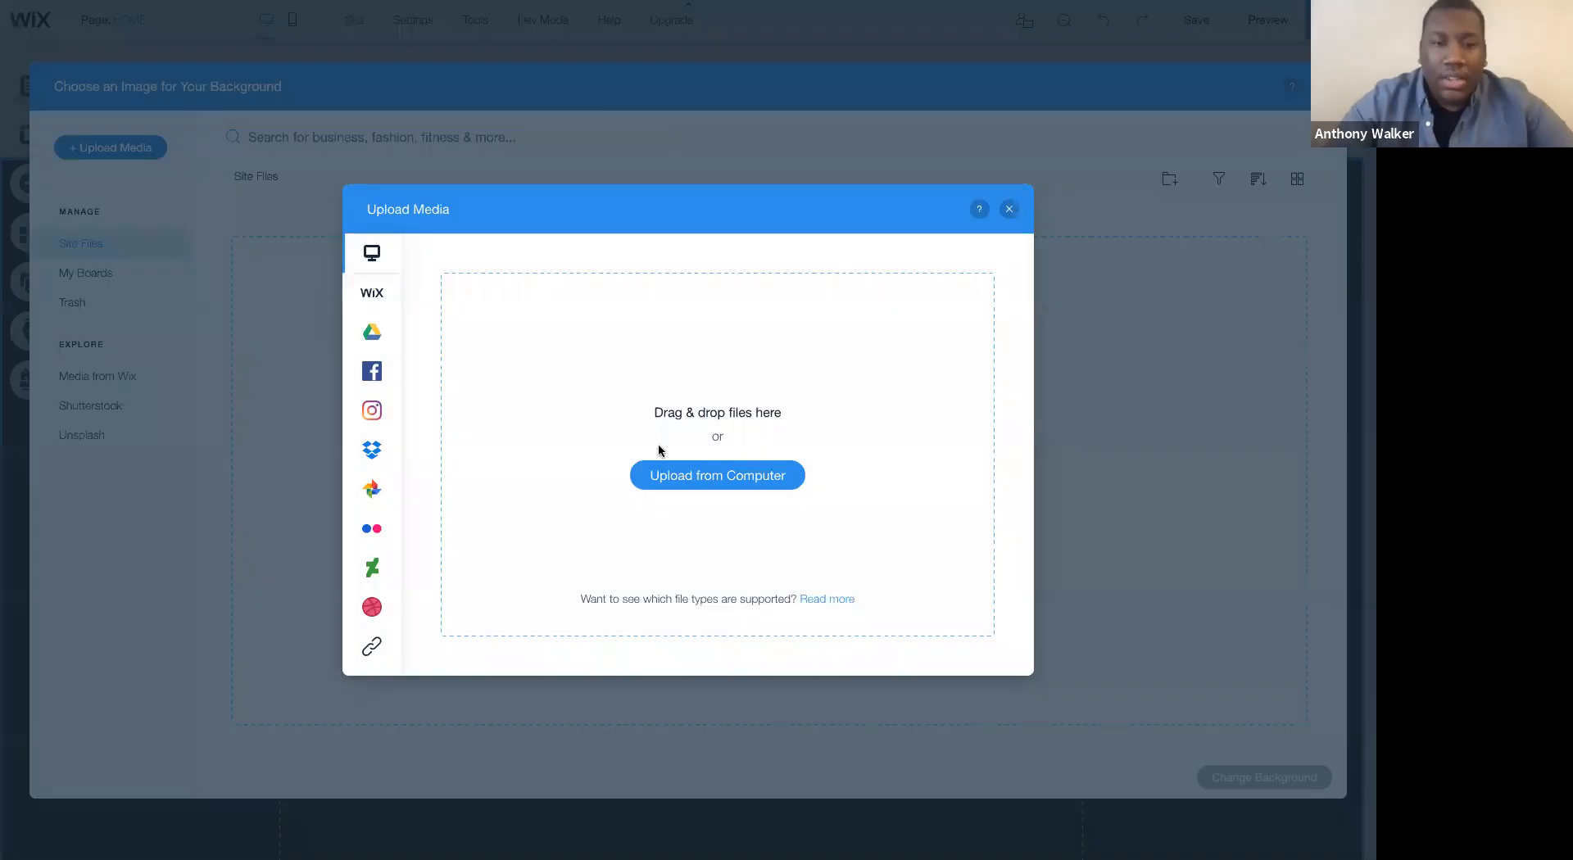
pyautogui.click(672, 482)
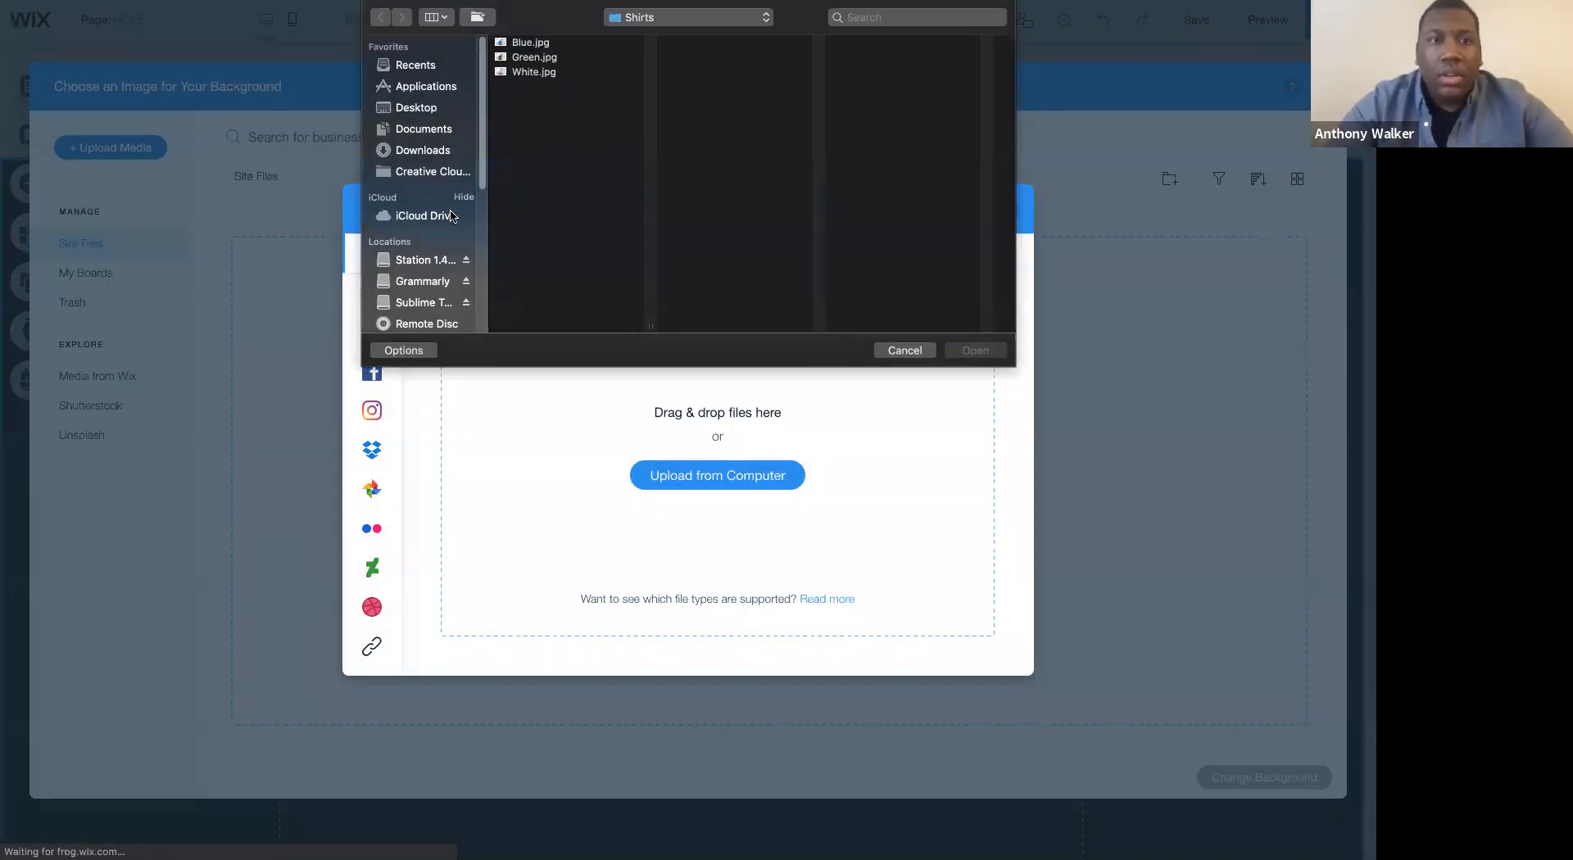
pyautogui.click(418, 107)
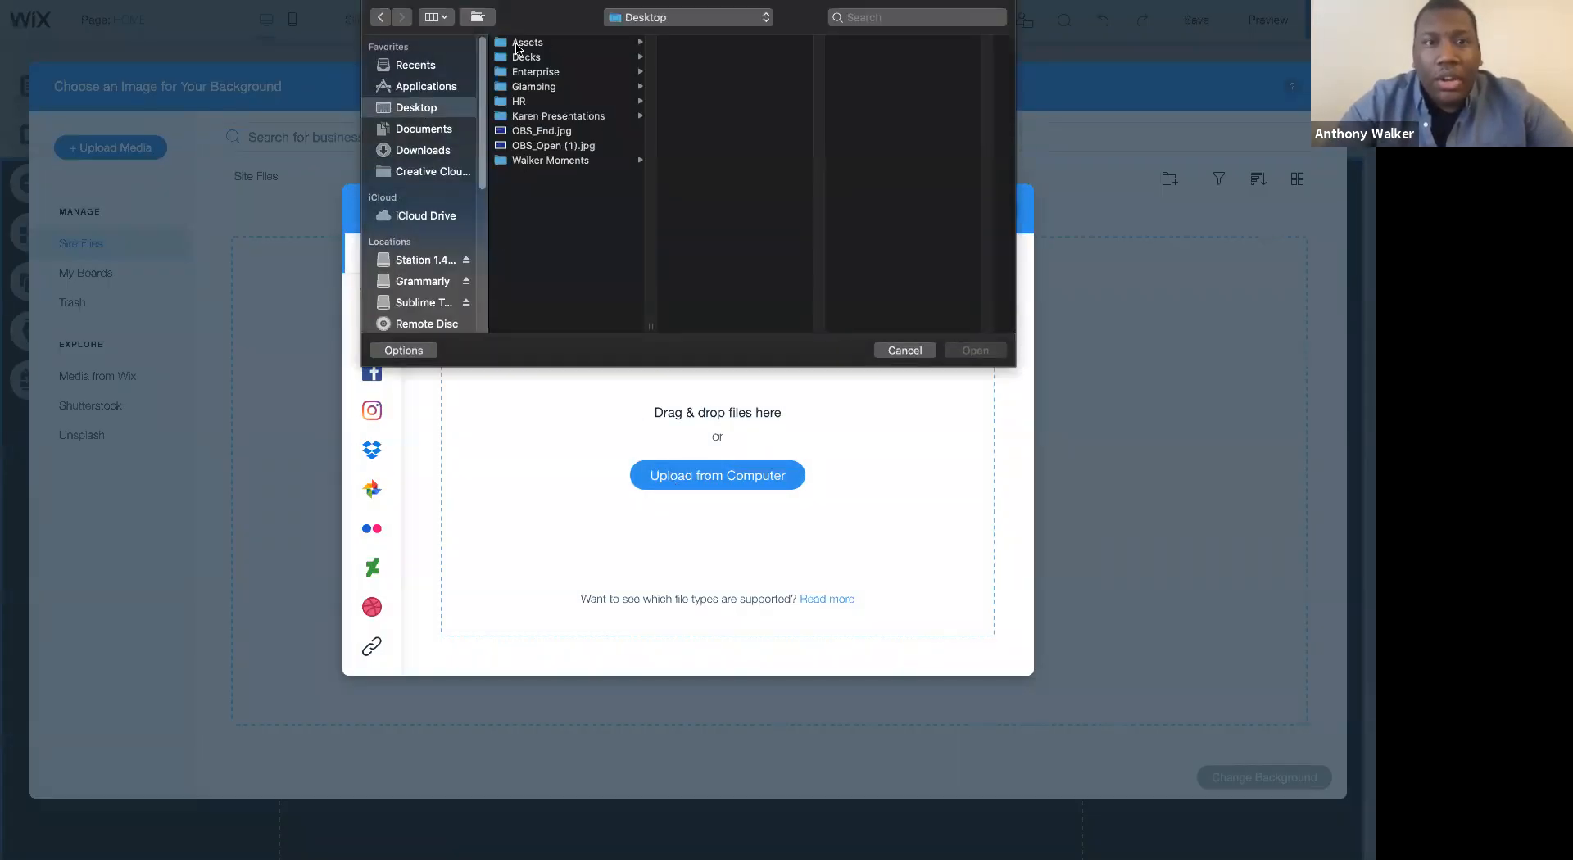
pyautogui.click(531, 86)
pyautogui.click(715, 58)
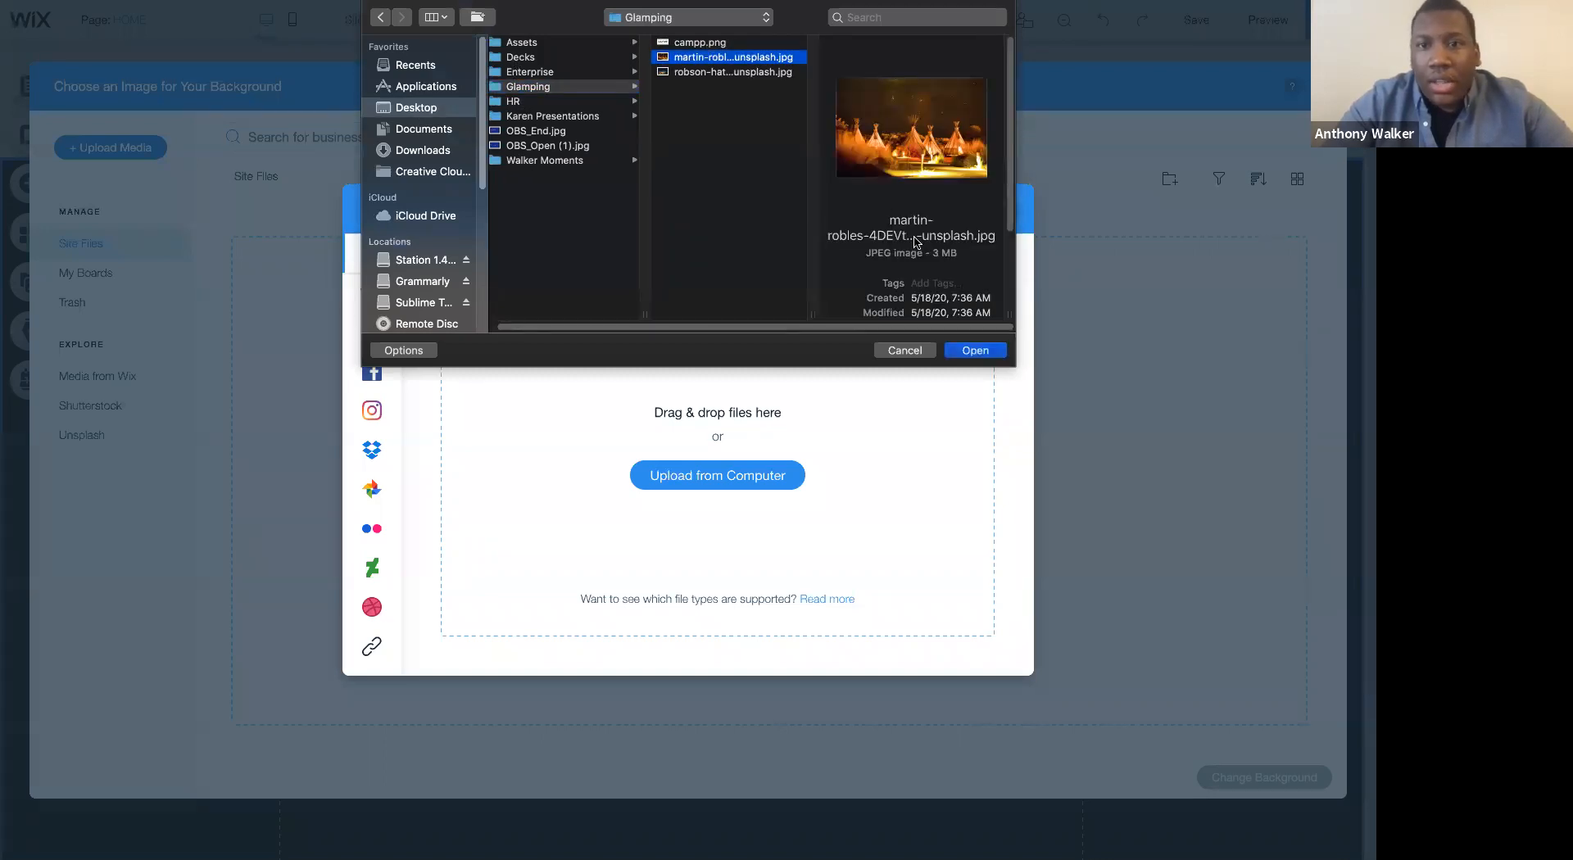
pyautogui.click(974, 351)
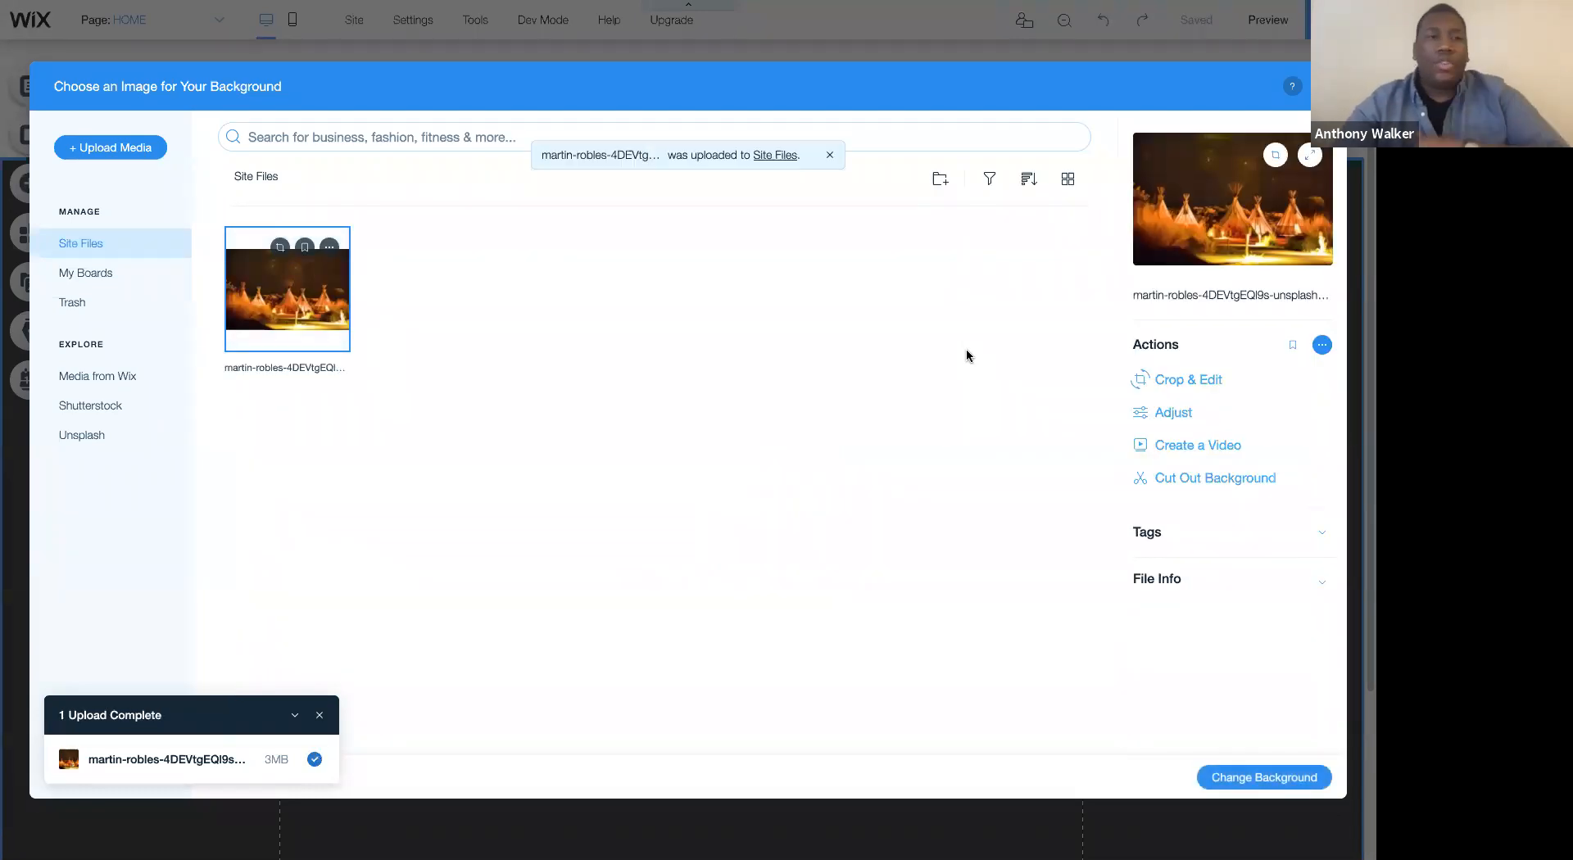
# - View the available media upload sources, such as cloud drives and social networks, and close the upload dialog
pyautogui.click(140, 155)
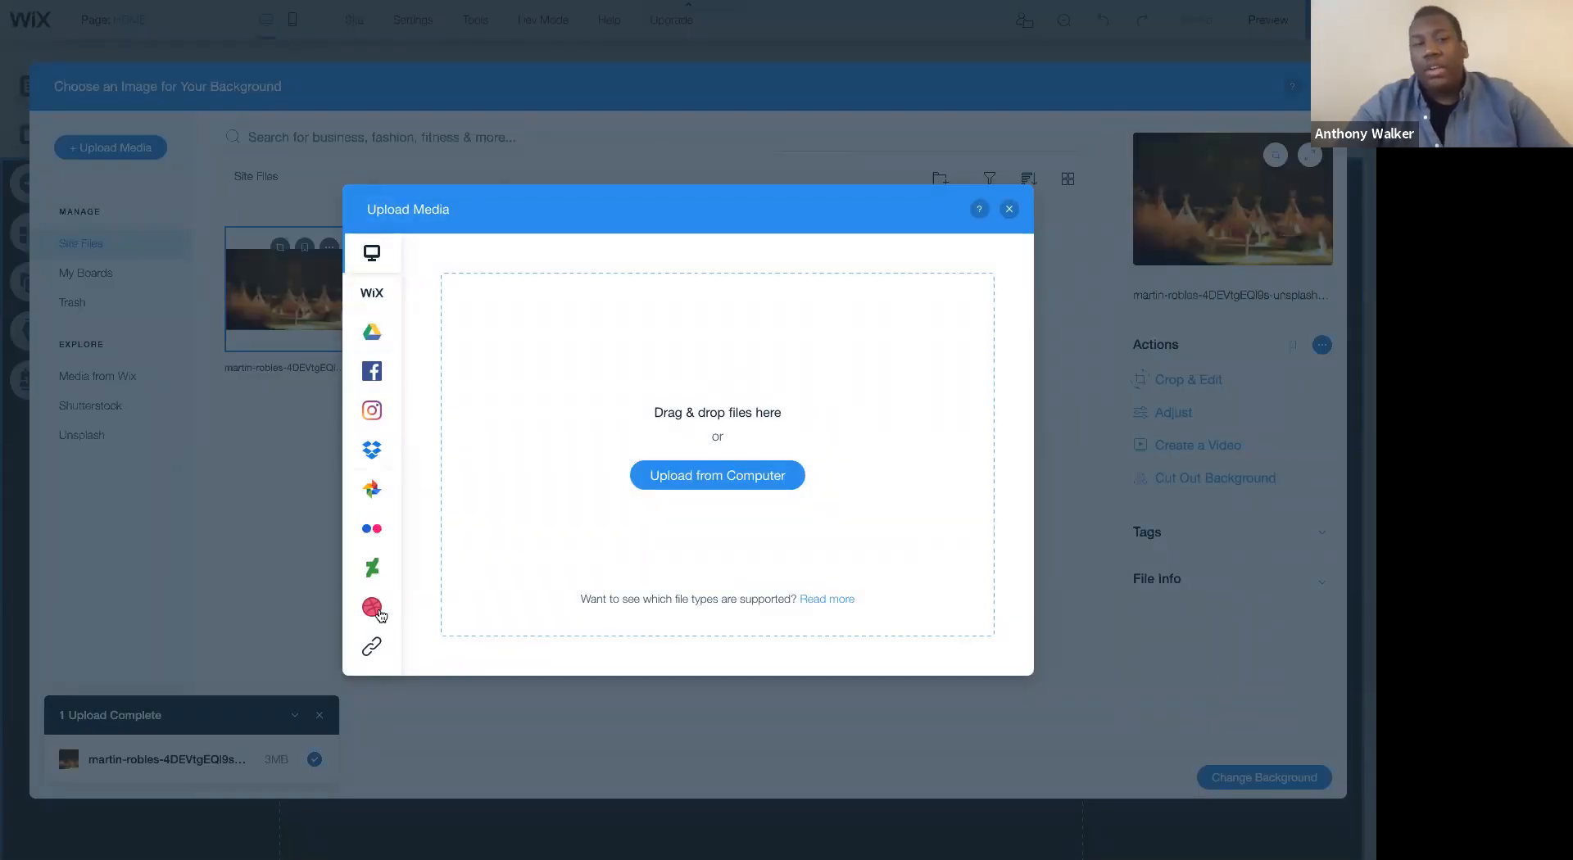
pyautogui.moveTo(378, 646)
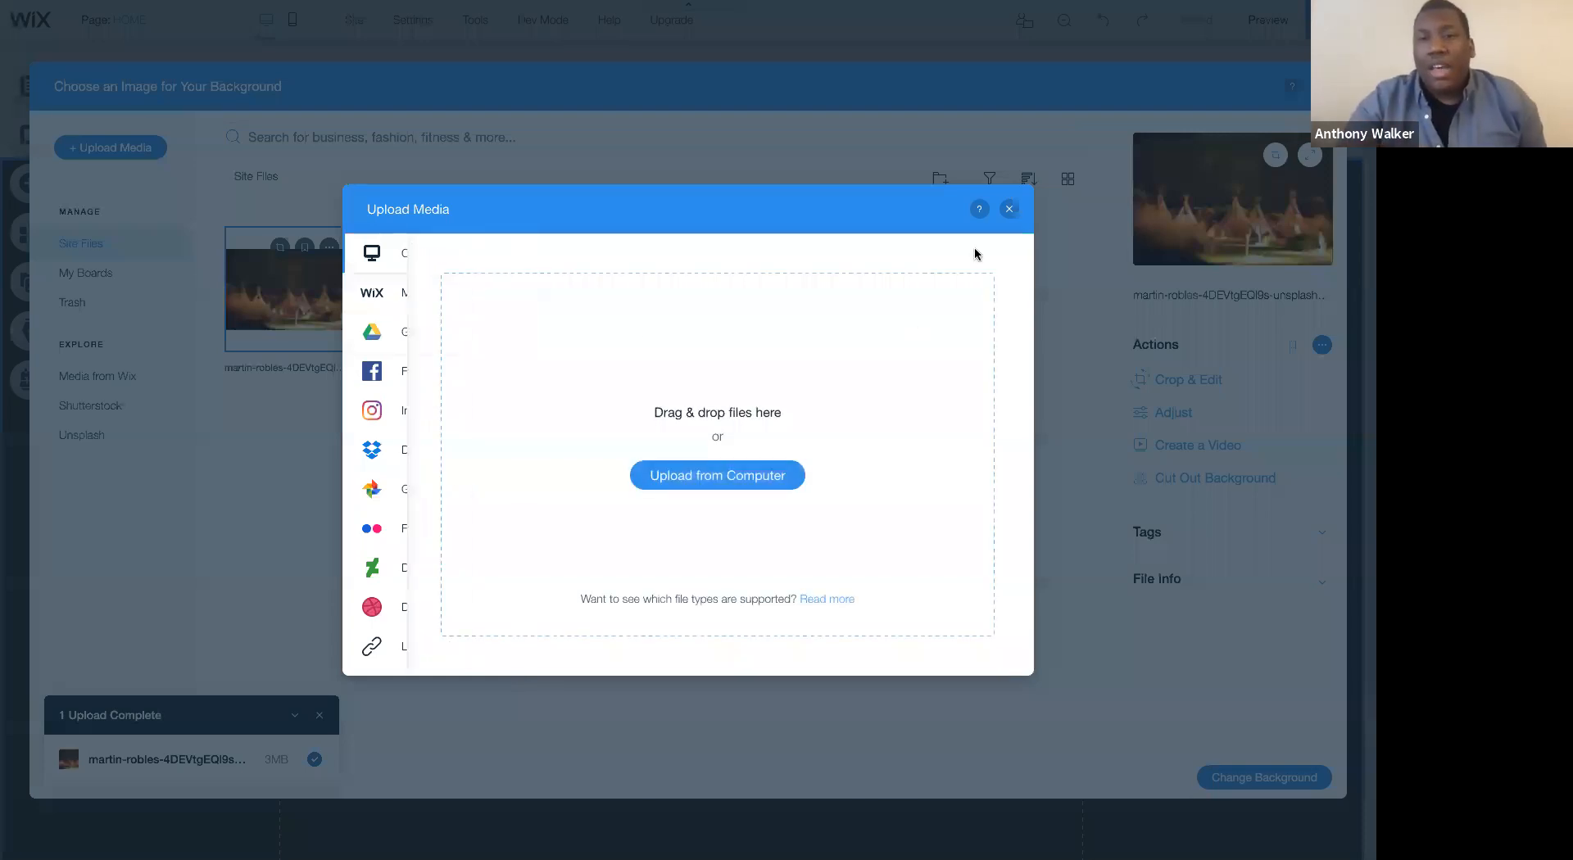
pyautogui.click(1009, 209)
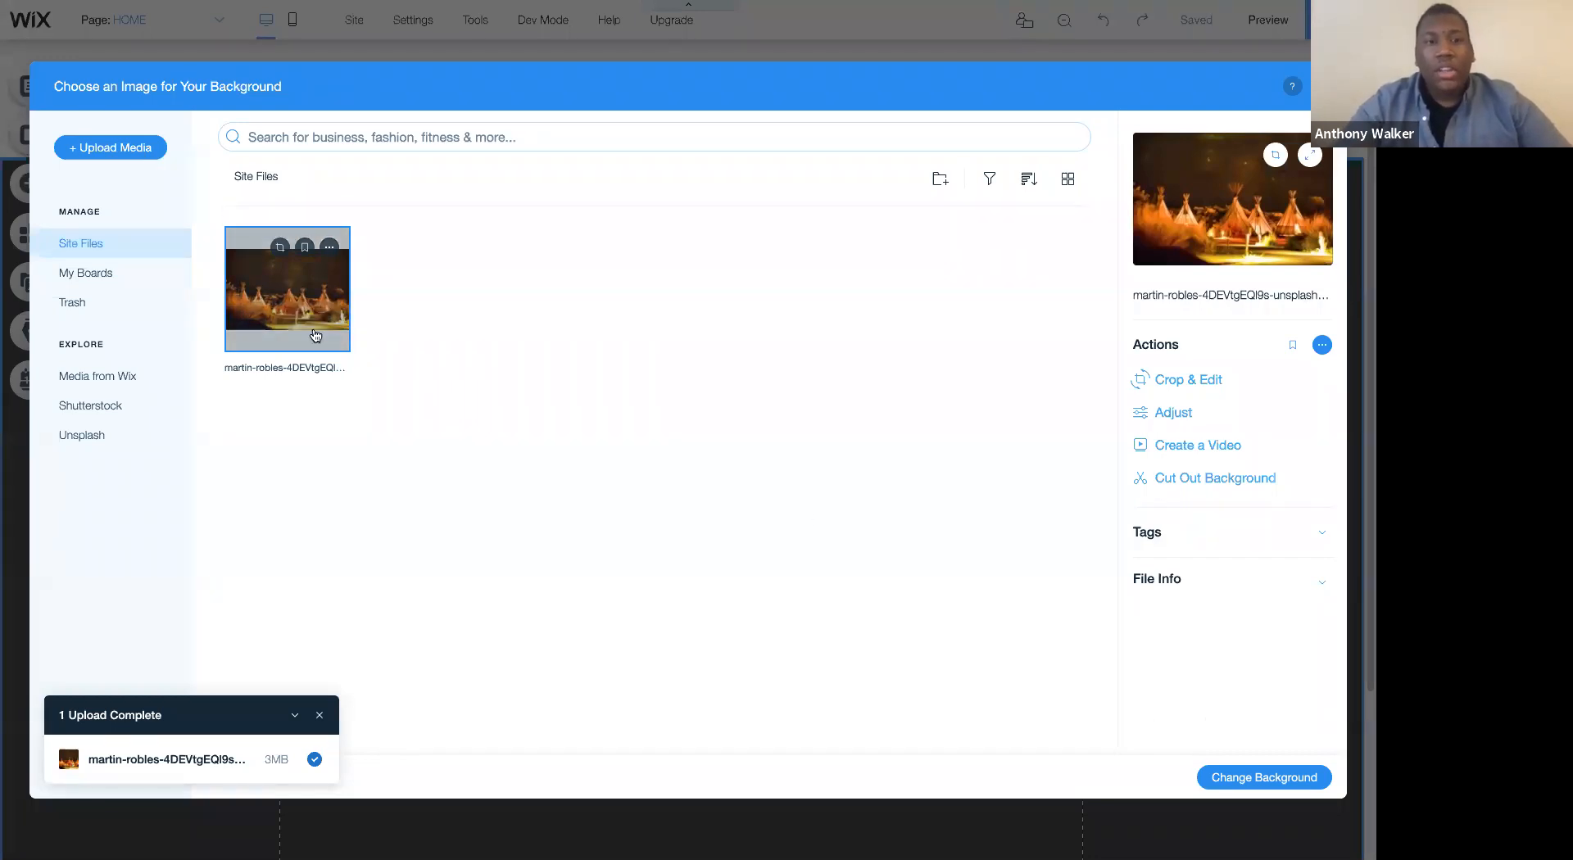
# - Apply the uploaded night-time tipi photo as the strip's background and save the site
pyautogui.click(1291, 778)
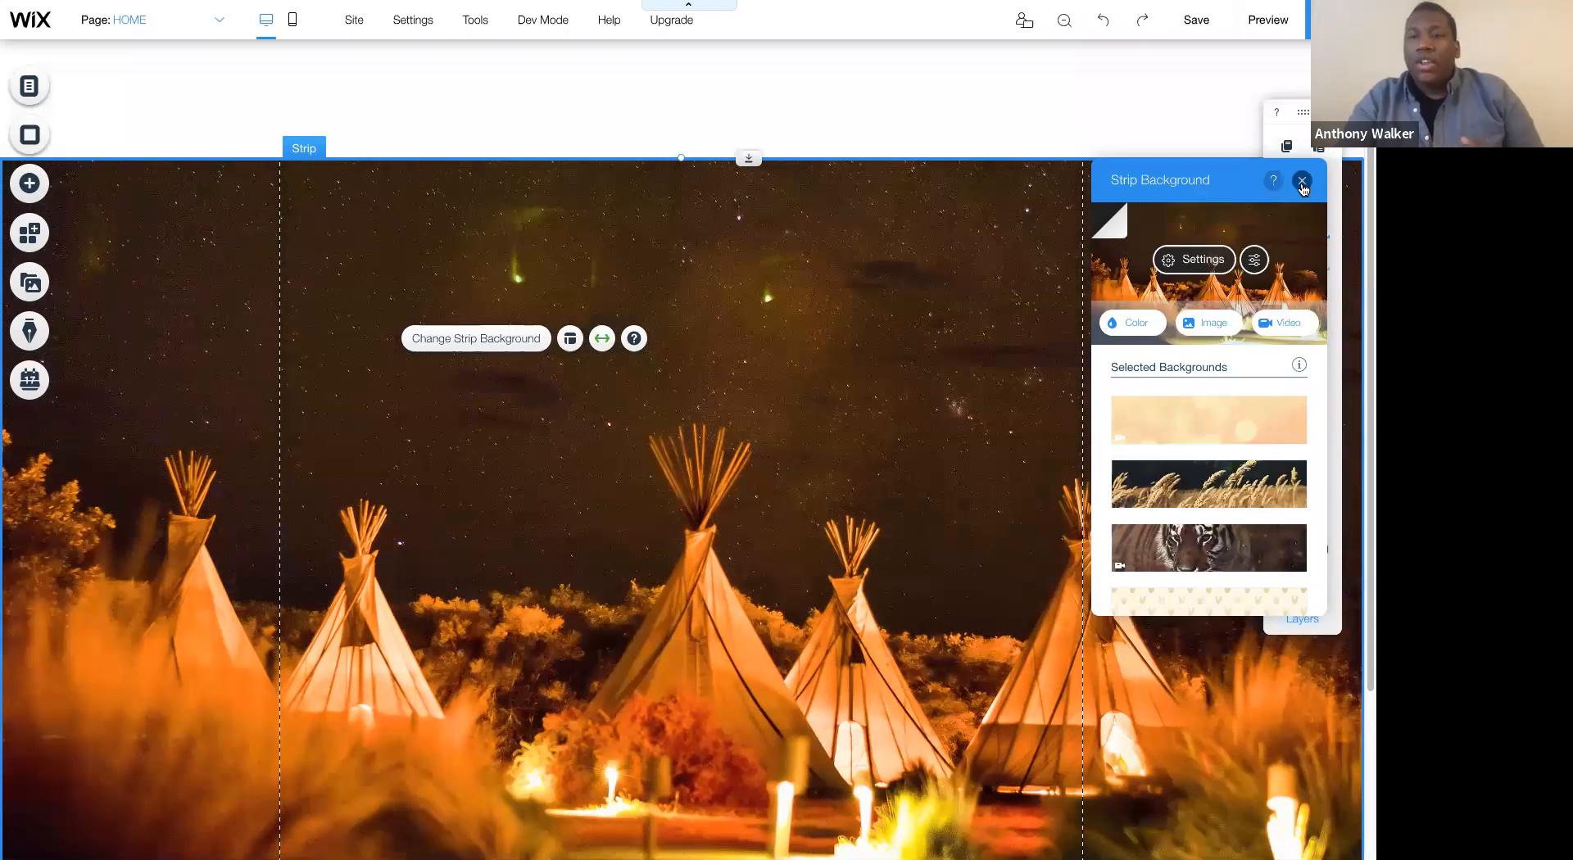
pyautogui.click(1071, 313)
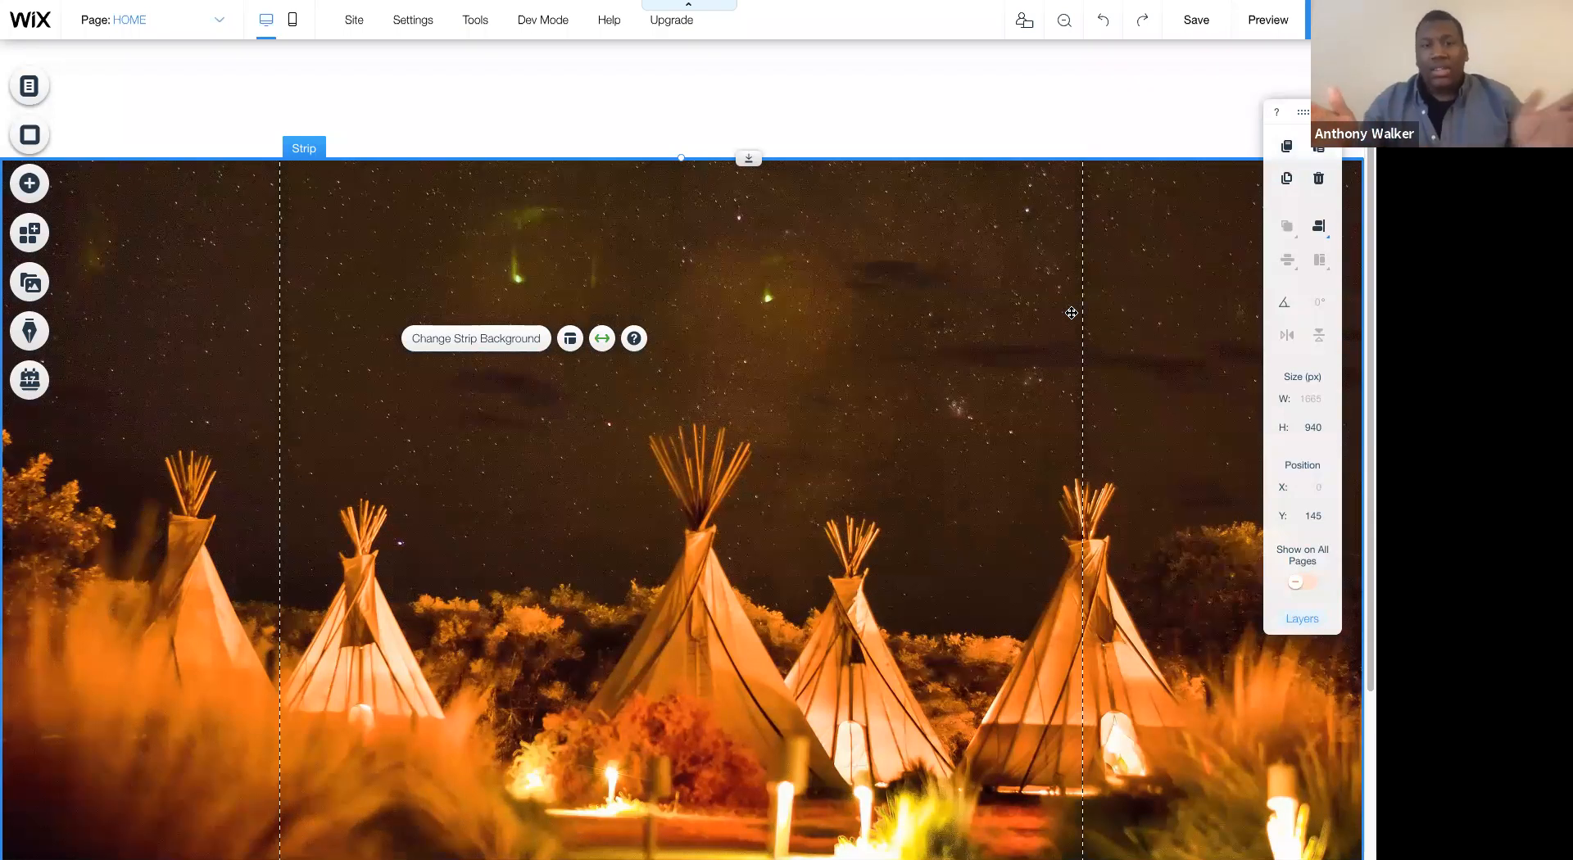
pyautogui.scroll(-1, 895, 326)
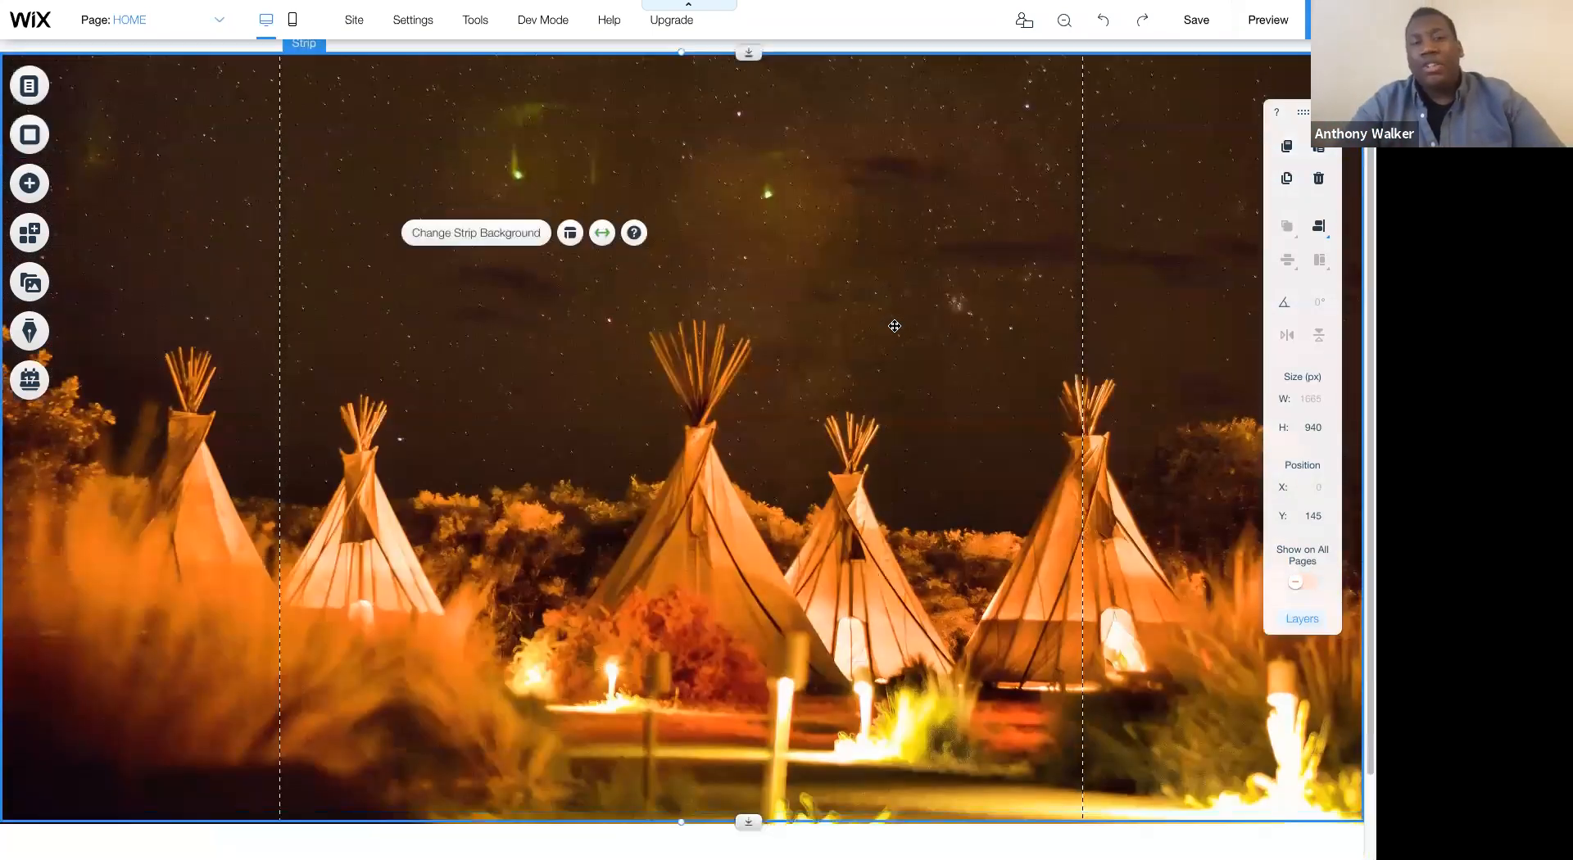
pyautogui.scroll(1, 895, 326)
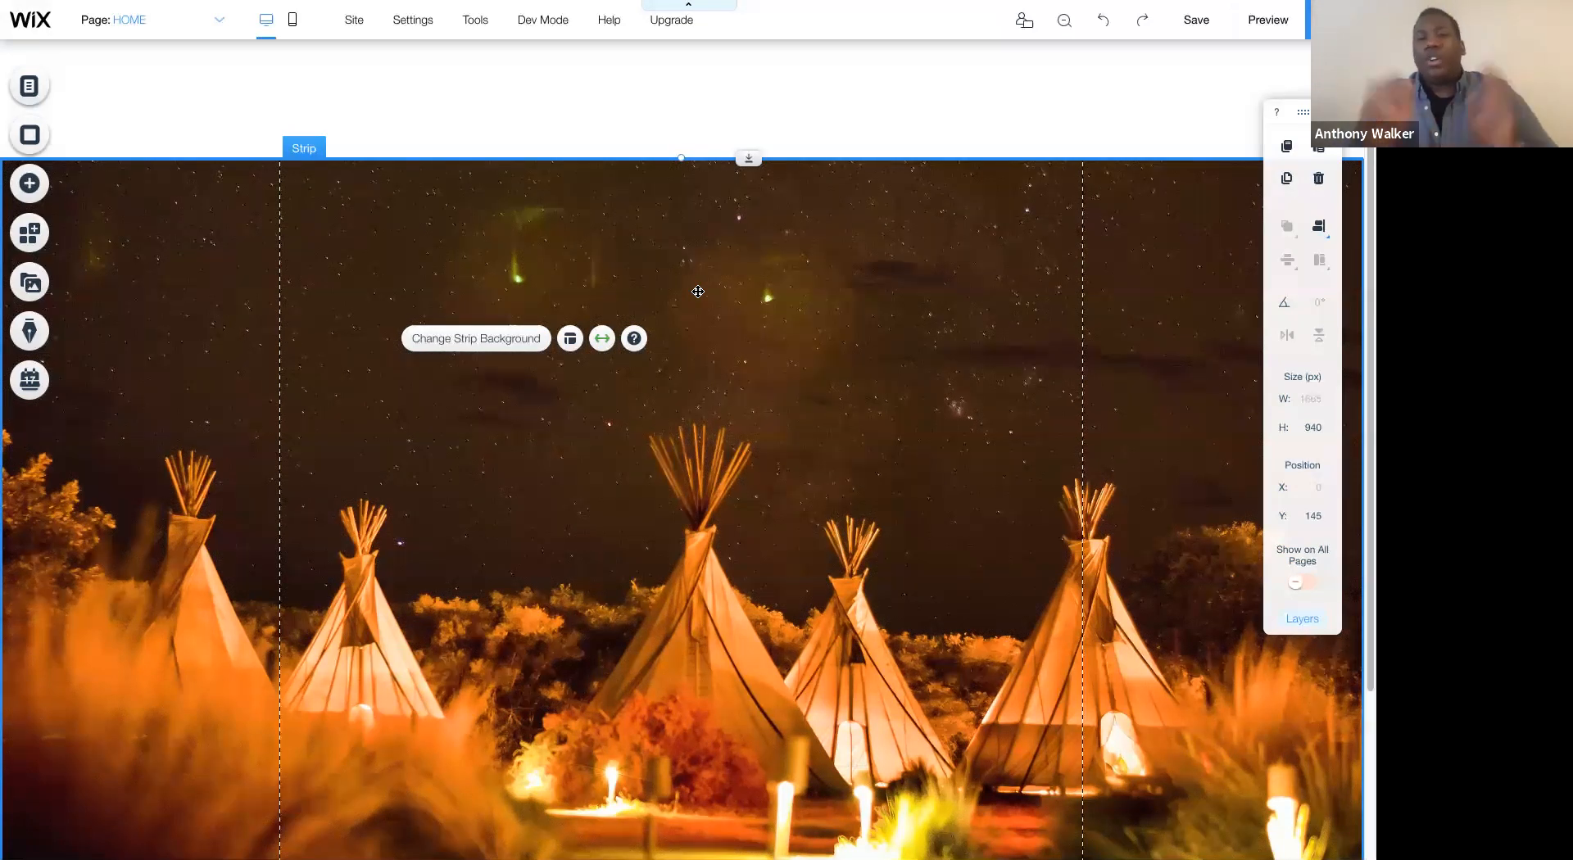
pyautogui.hotkey('ctrl', 's')
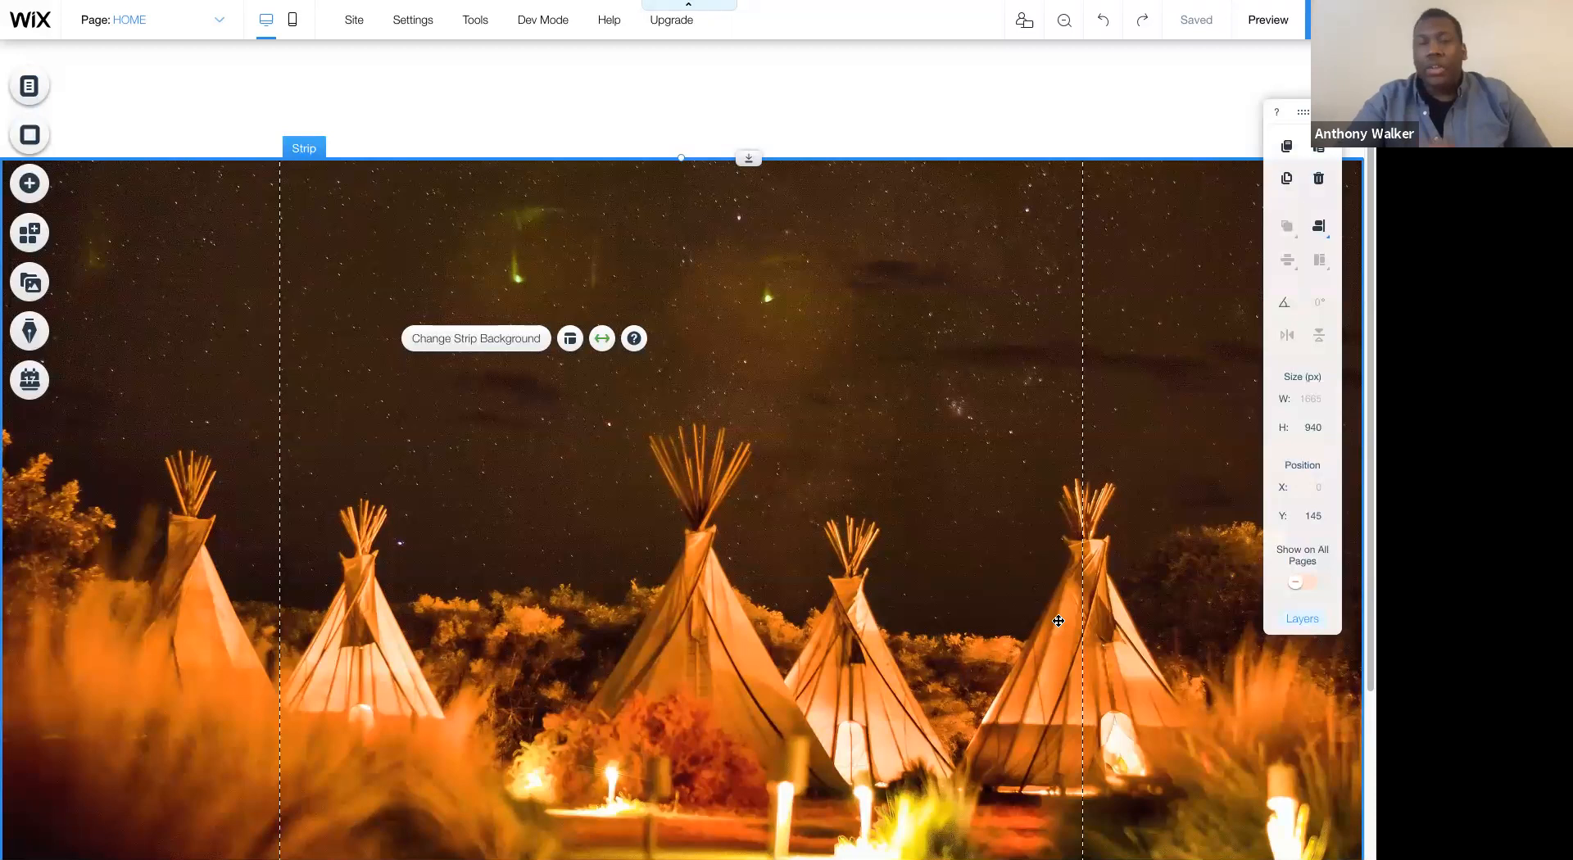
# - Try aligning the strip's content to the left in its layout options and return the alignment to Center
pyautogui.click(571, 339)
pyautogui.click(1134, 349)
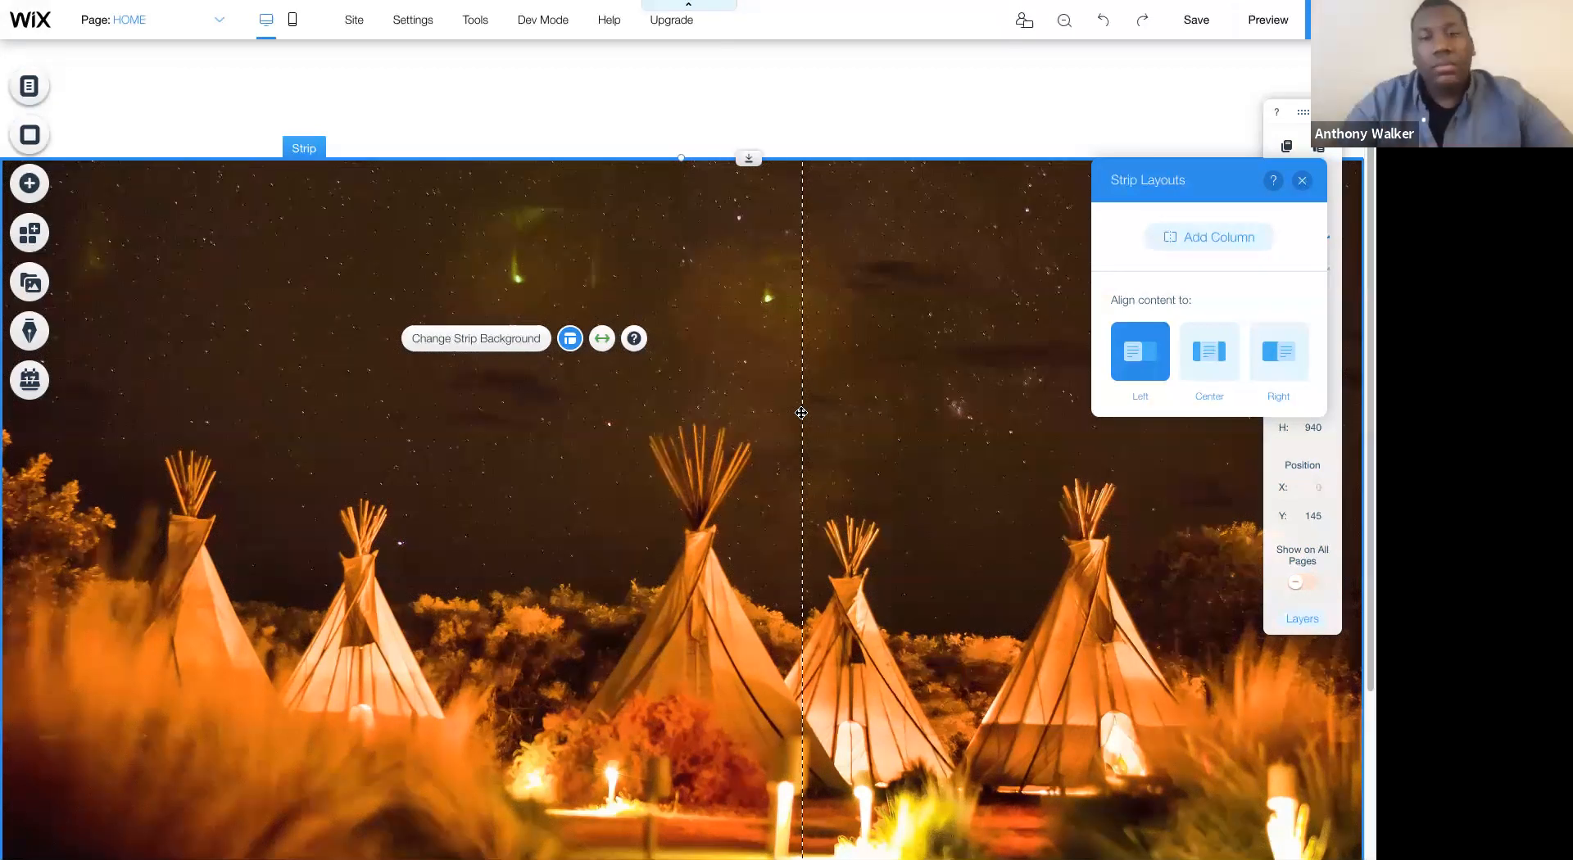
pyautogui.click(1209, 359)
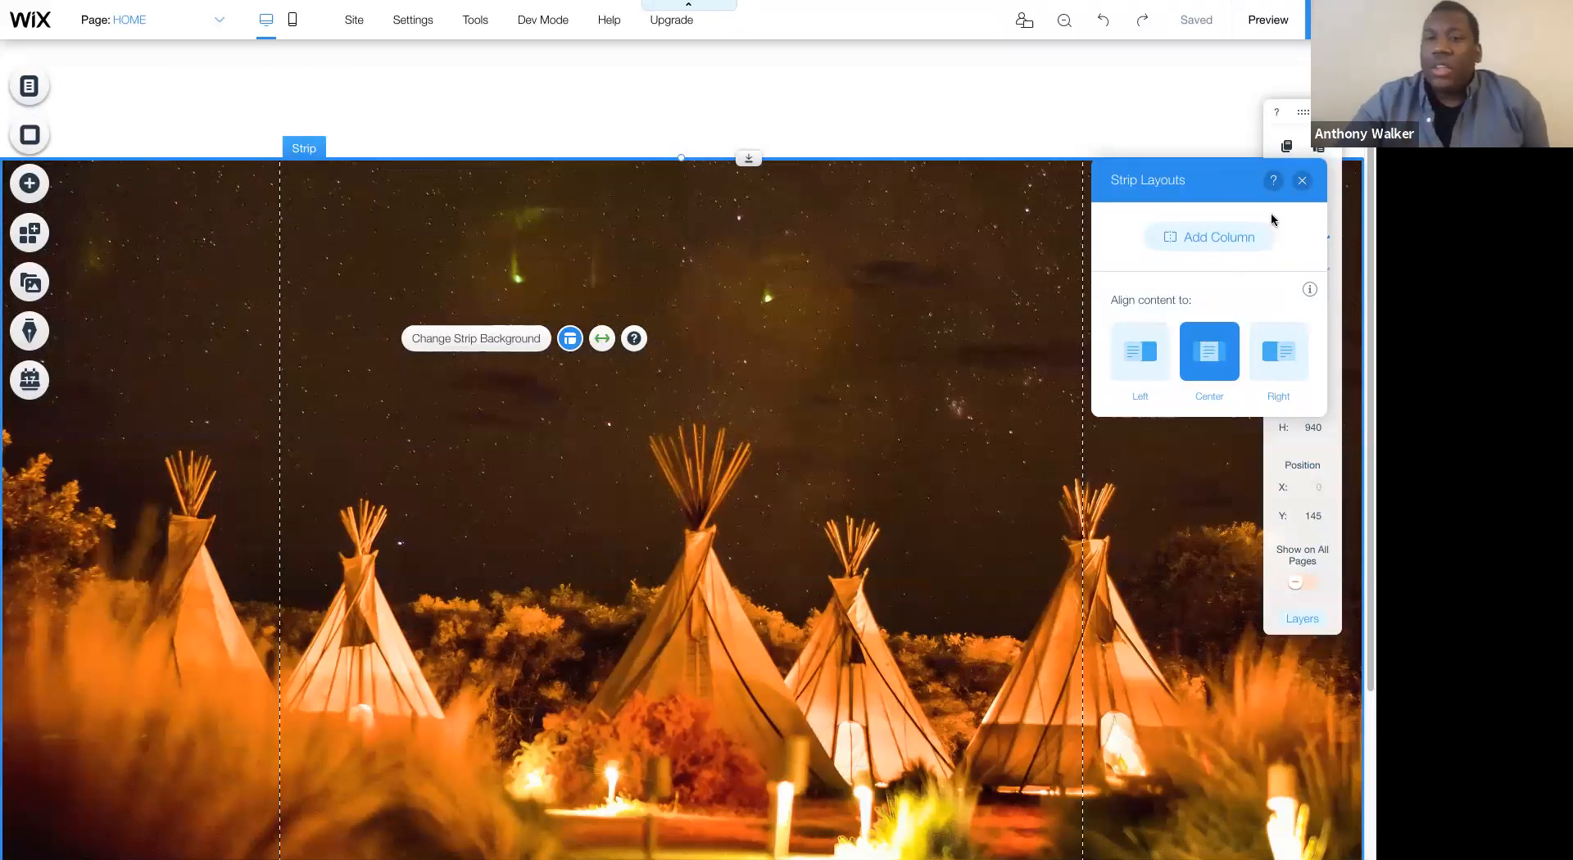
pyautogui.click(1300, 181)
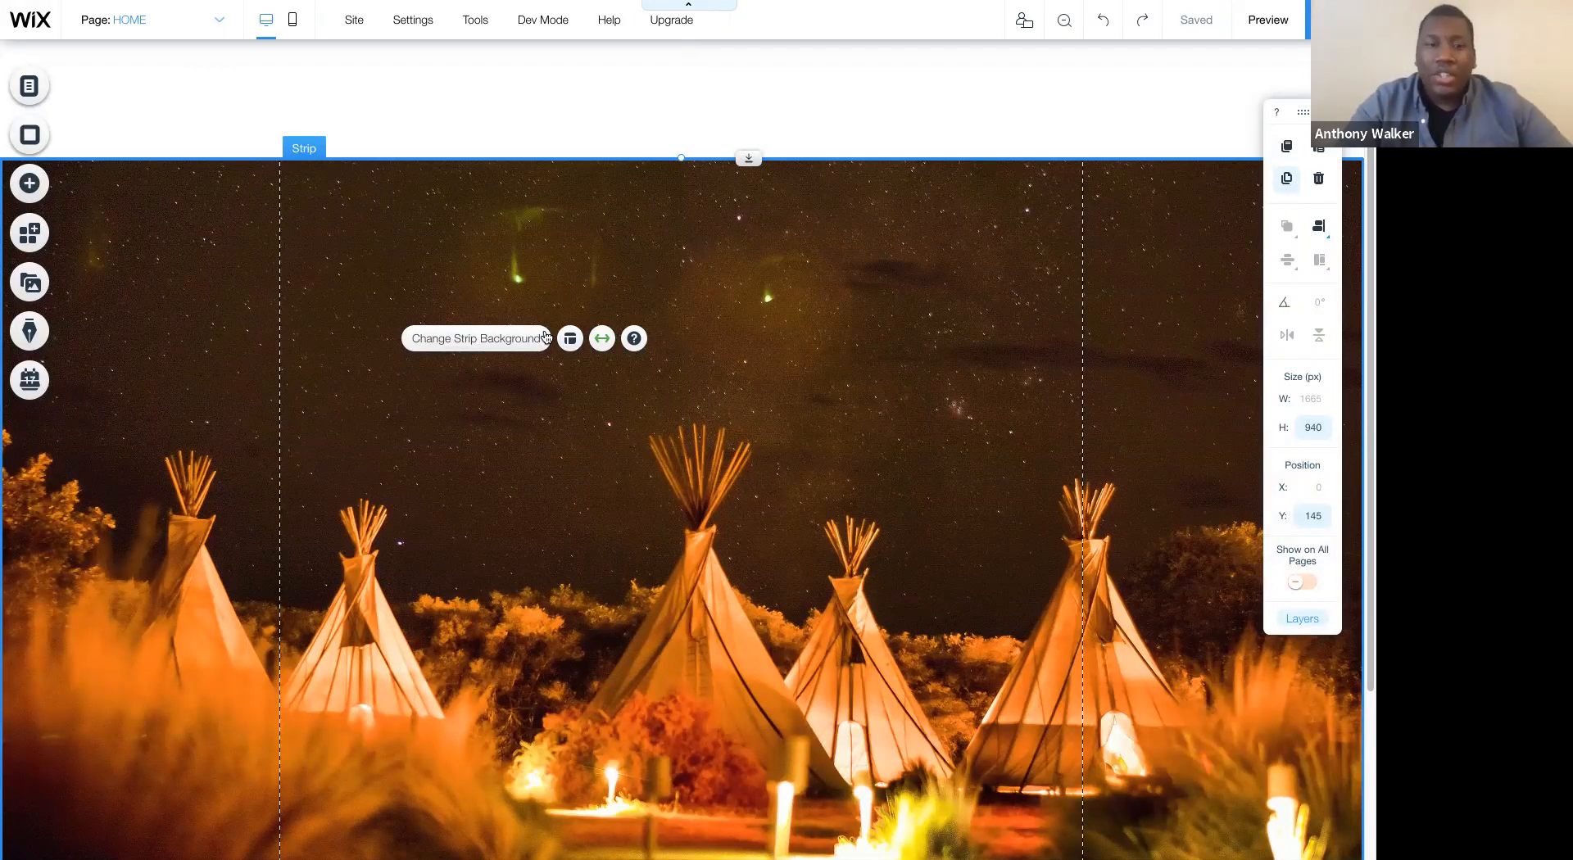
# - Open the strip background's image settings and bring up the site colors for editing from the color behind the image
pyautogui.click(508, 338)
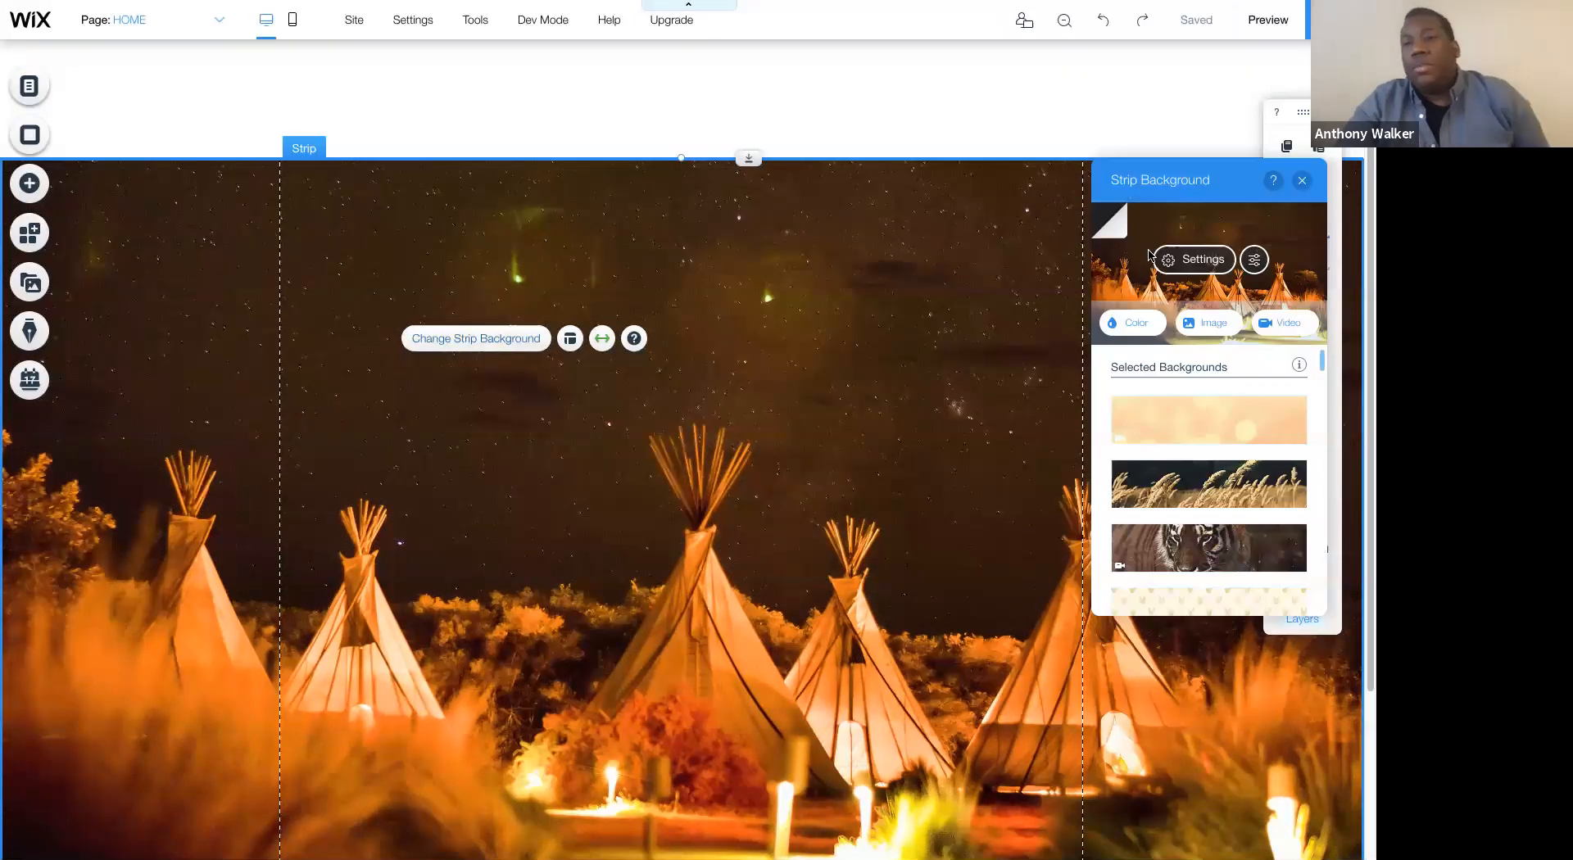
pyautogui.click(1159, 255)
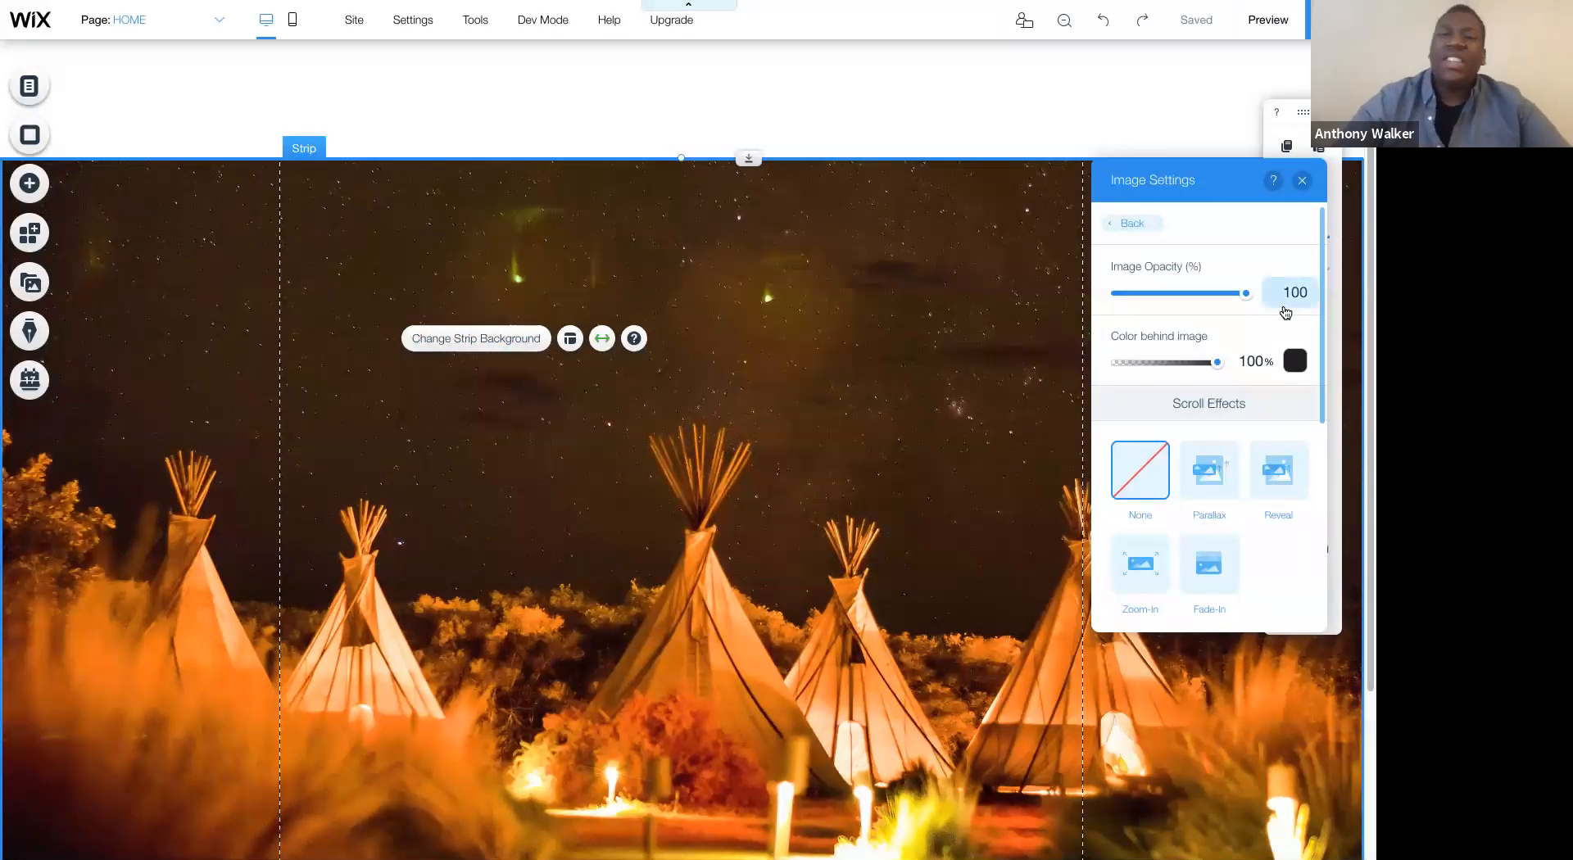
pyautogui.click(1285, 358)
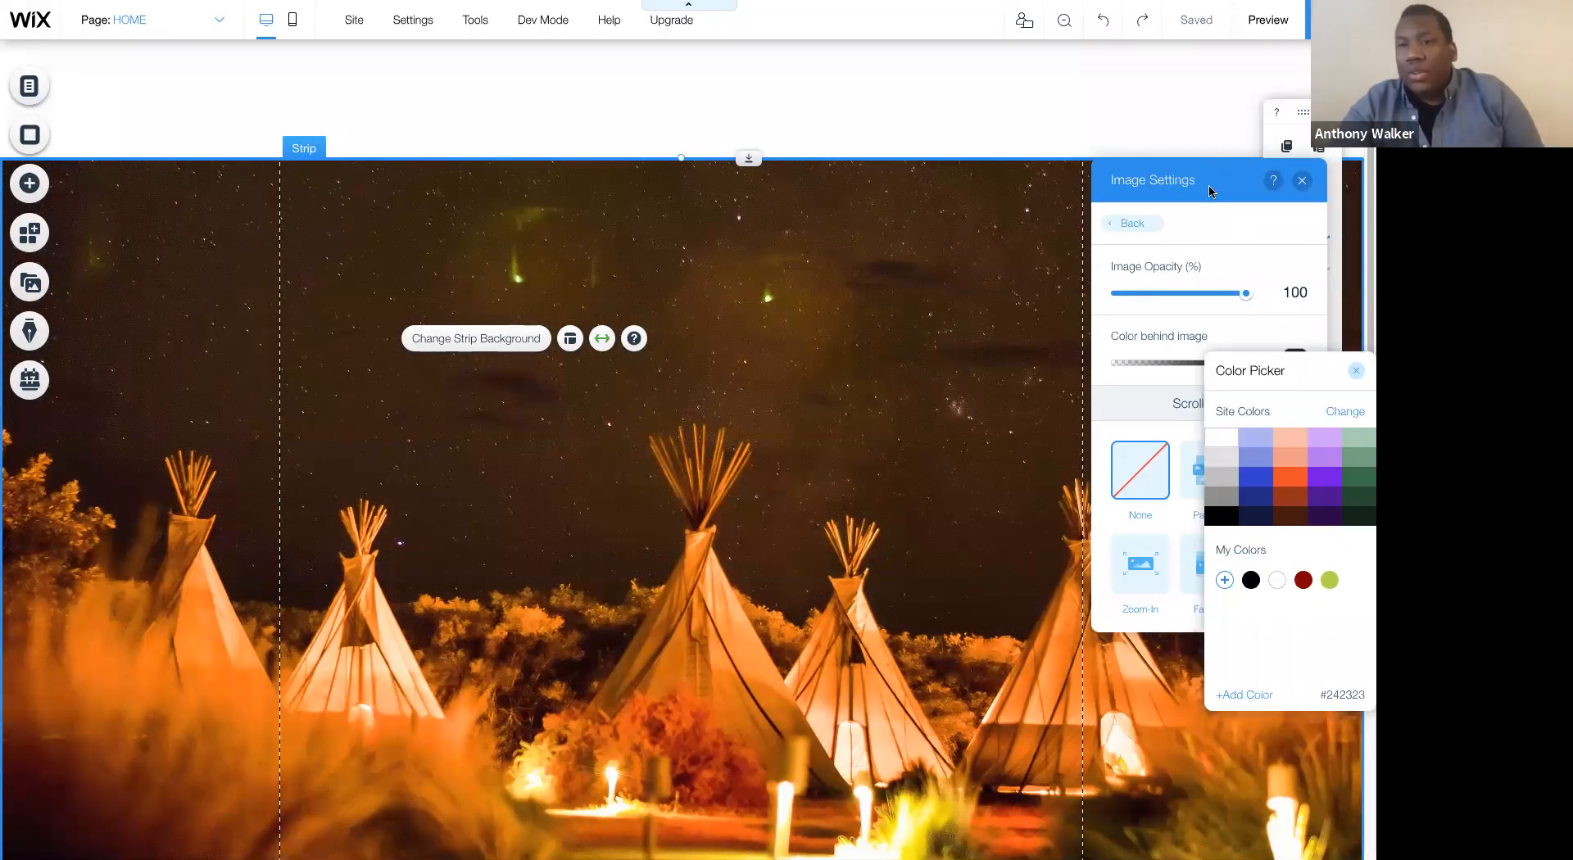
pyautogui.click(1206, 173)
pyautogui.moveTo(1207, 174); pyautogui.dragTo(937, 128)
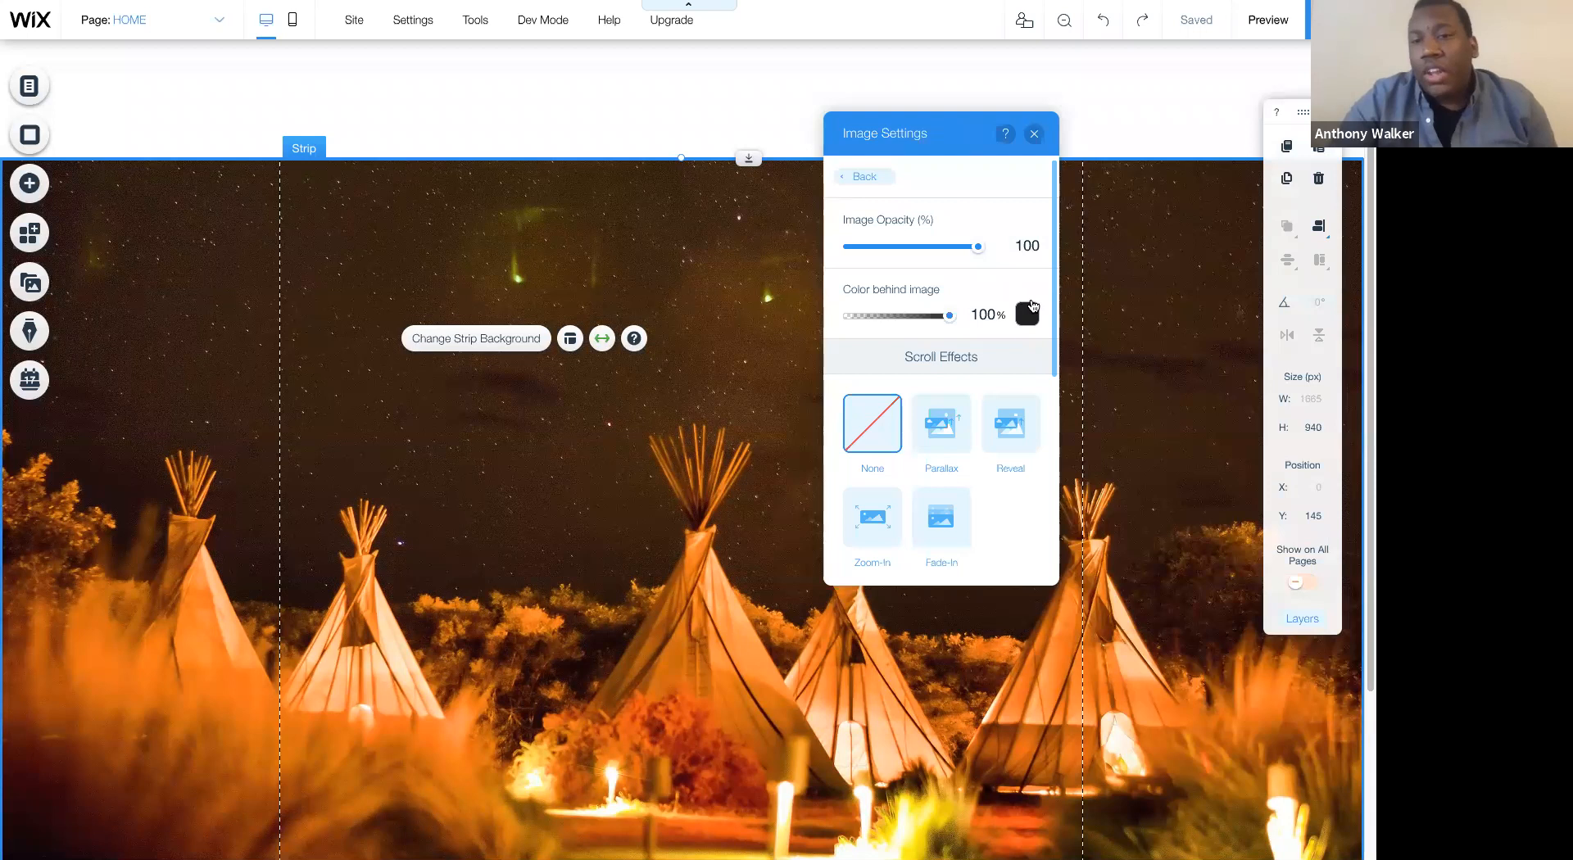
pyautogui.click(1031, 311)
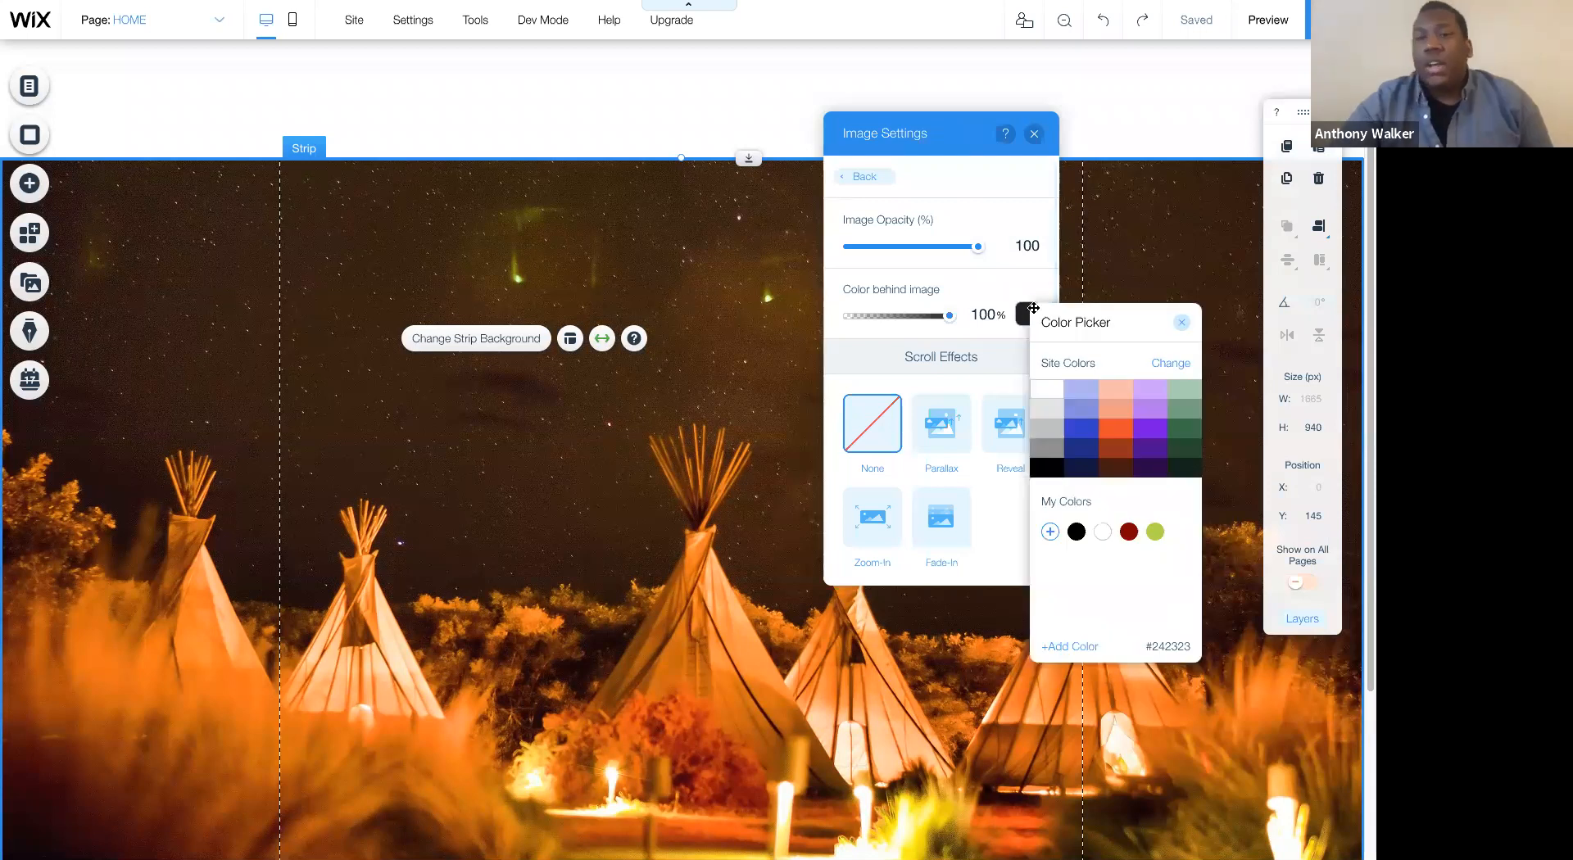
pyautogui.click(1170, 363)
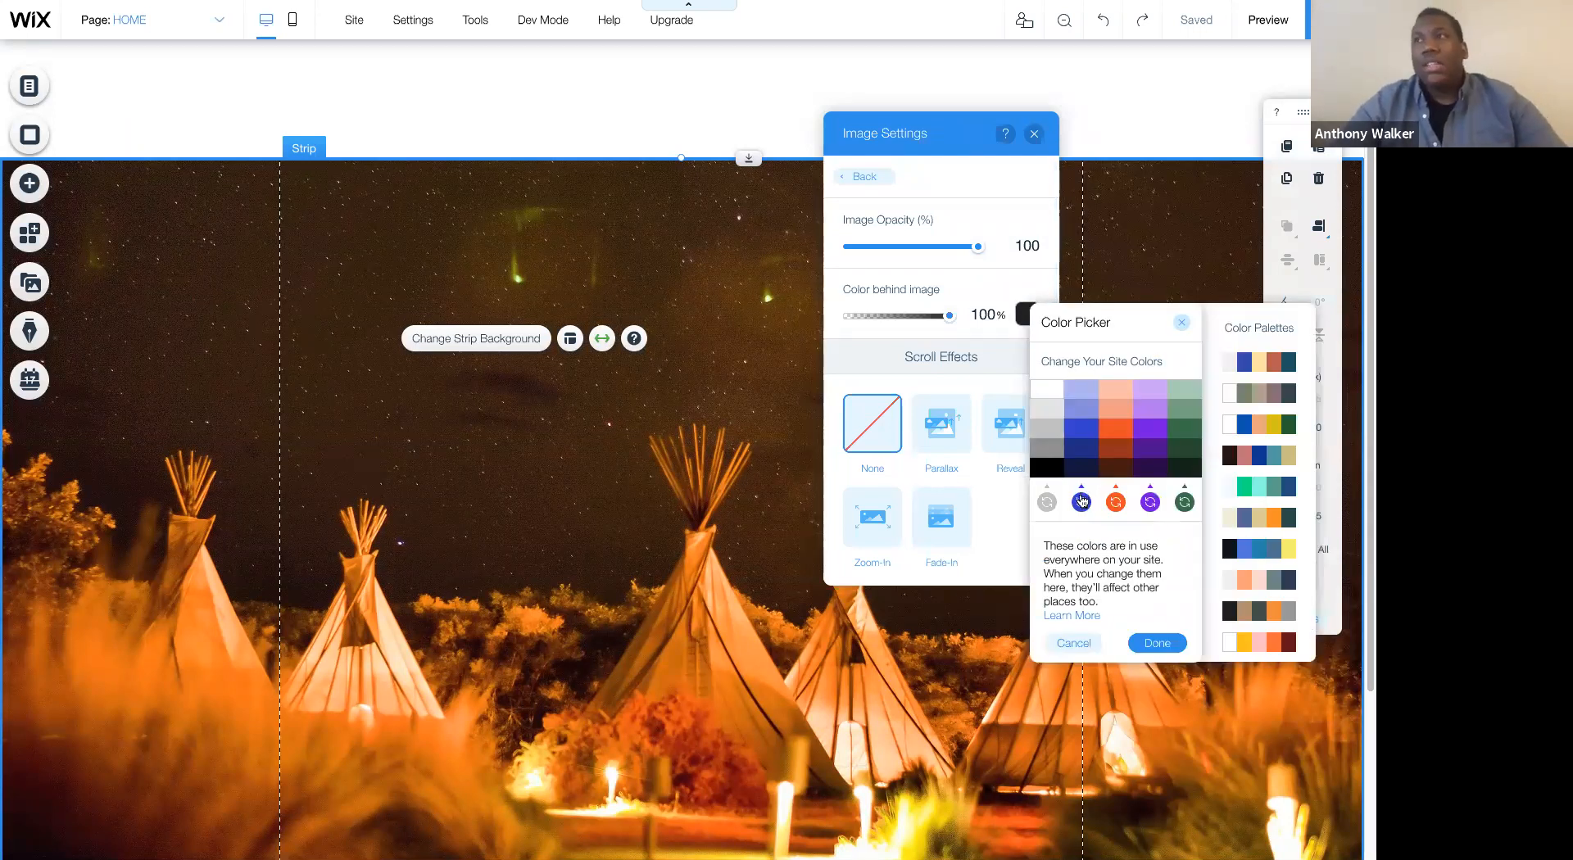
# - Try to replace the blue site color with hex #dfc581
pyautogui.click(1082, 501)
pyautogui.click(1311, 524)
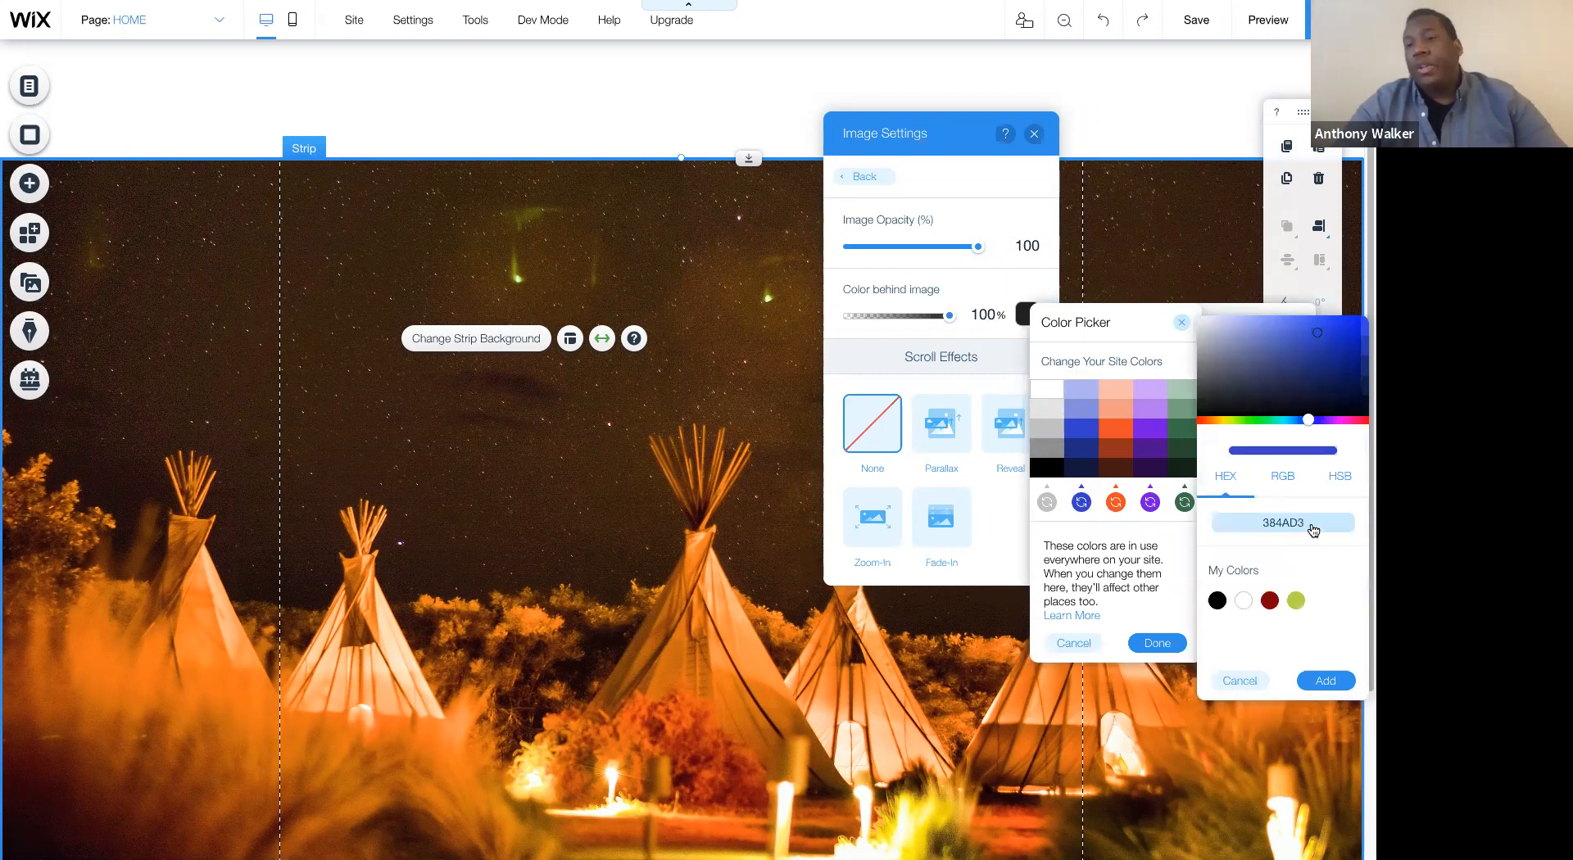
pyautogui.click(1313, 526)
pyautogui.press('BackSpace')
pyautogui.press('BackSpace')
pyautogui.press('BackSpace')
pyautogui.press('BackSpace')
pyautogui.press('BackSpace')
pyautogui.press('BackSpace')
pyautogui.write('df')
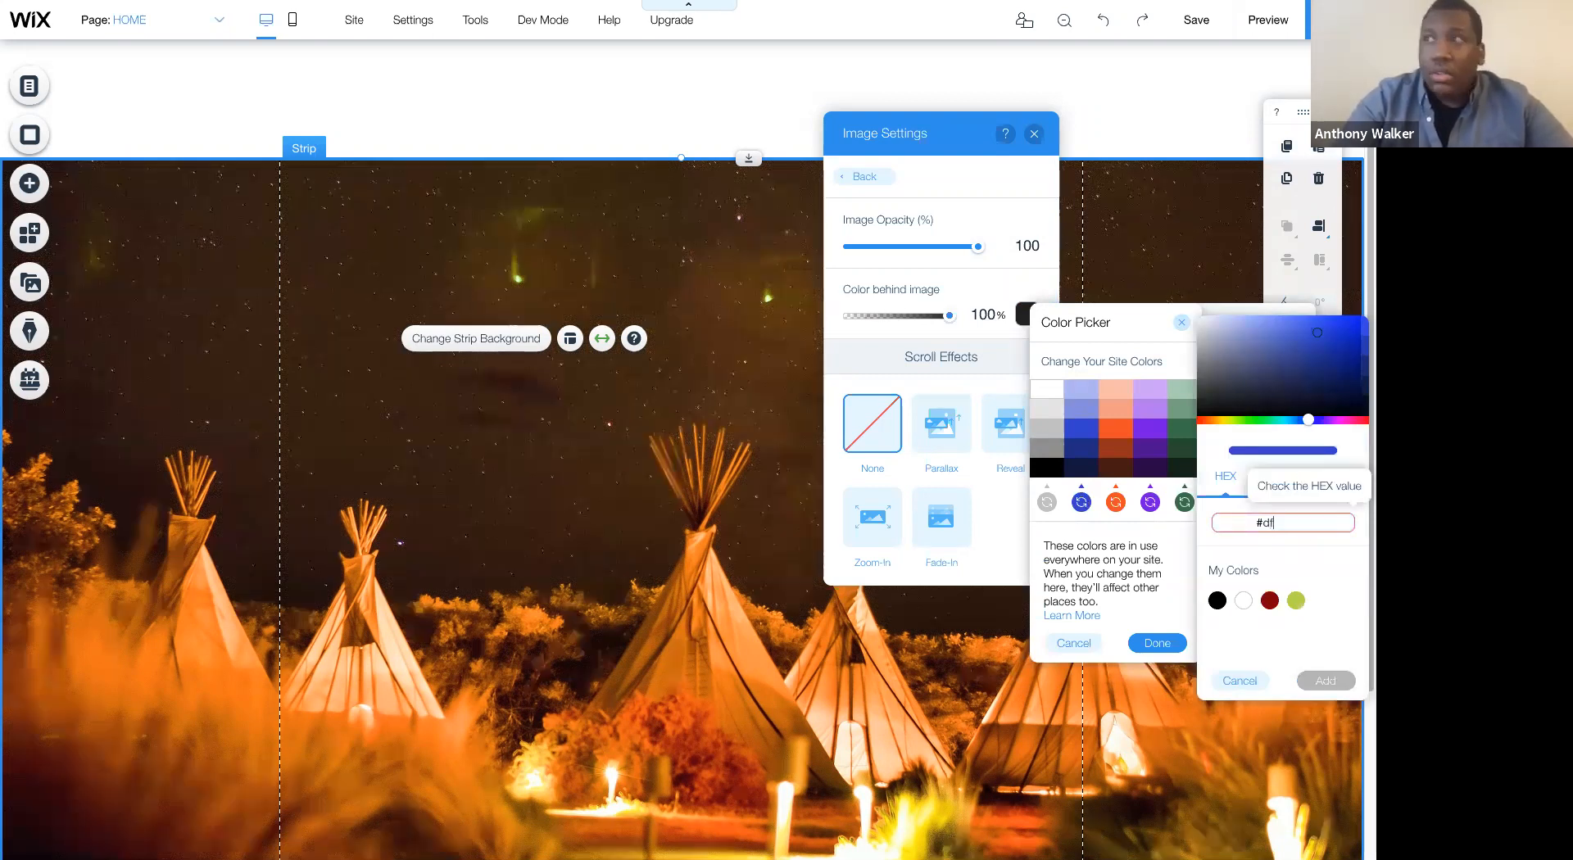
pyautogui.write('c581')
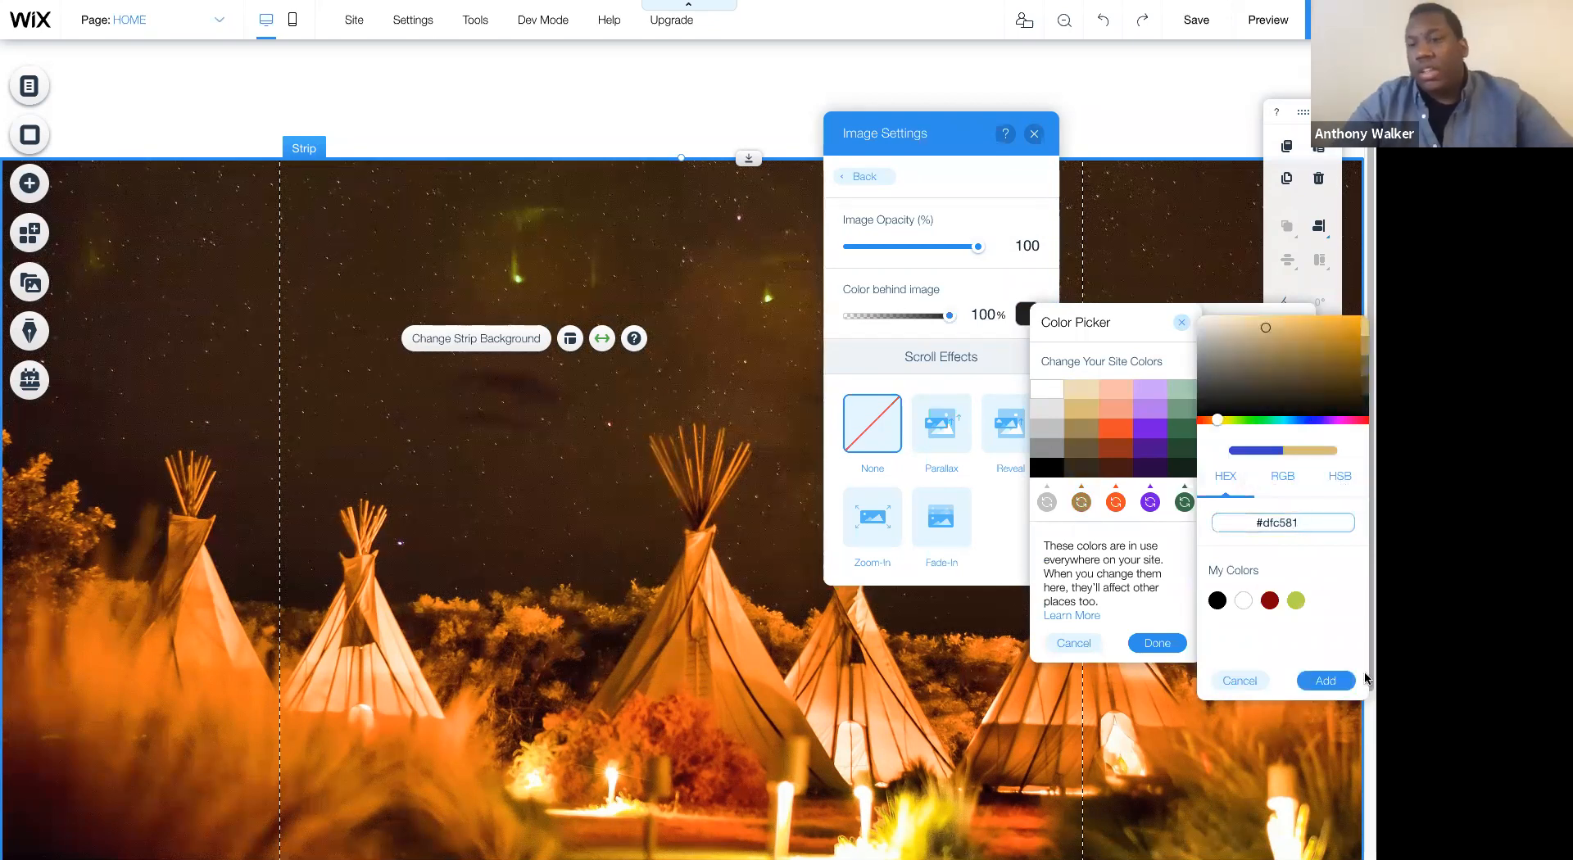
pyautogui.click(1326, 681)
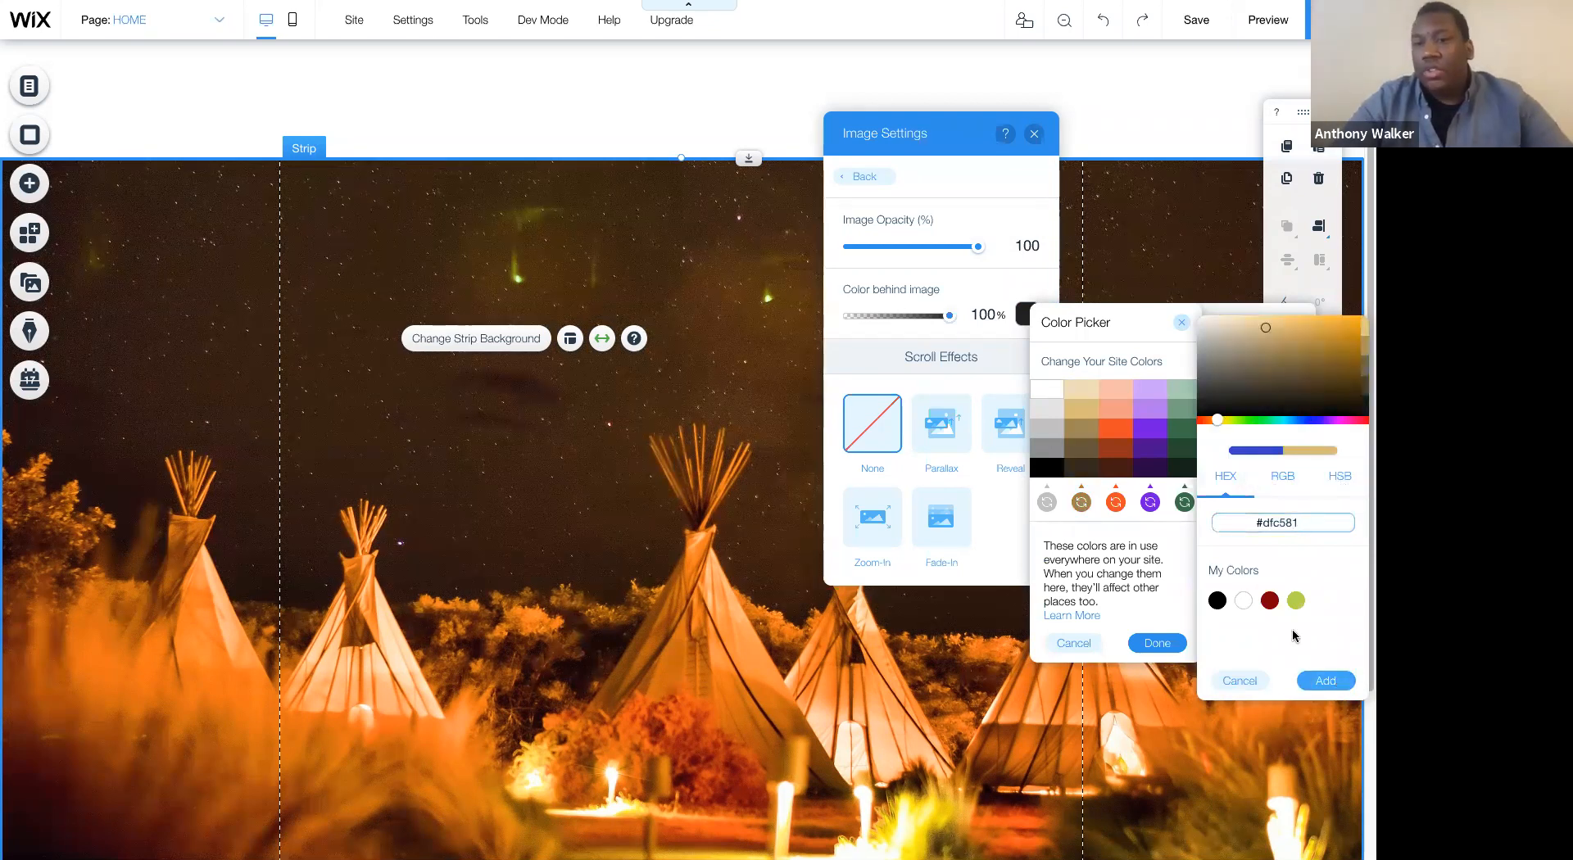
# - Try to replace the orange site color with hex #FFFFFF
pyautogui.click(1121, 503)
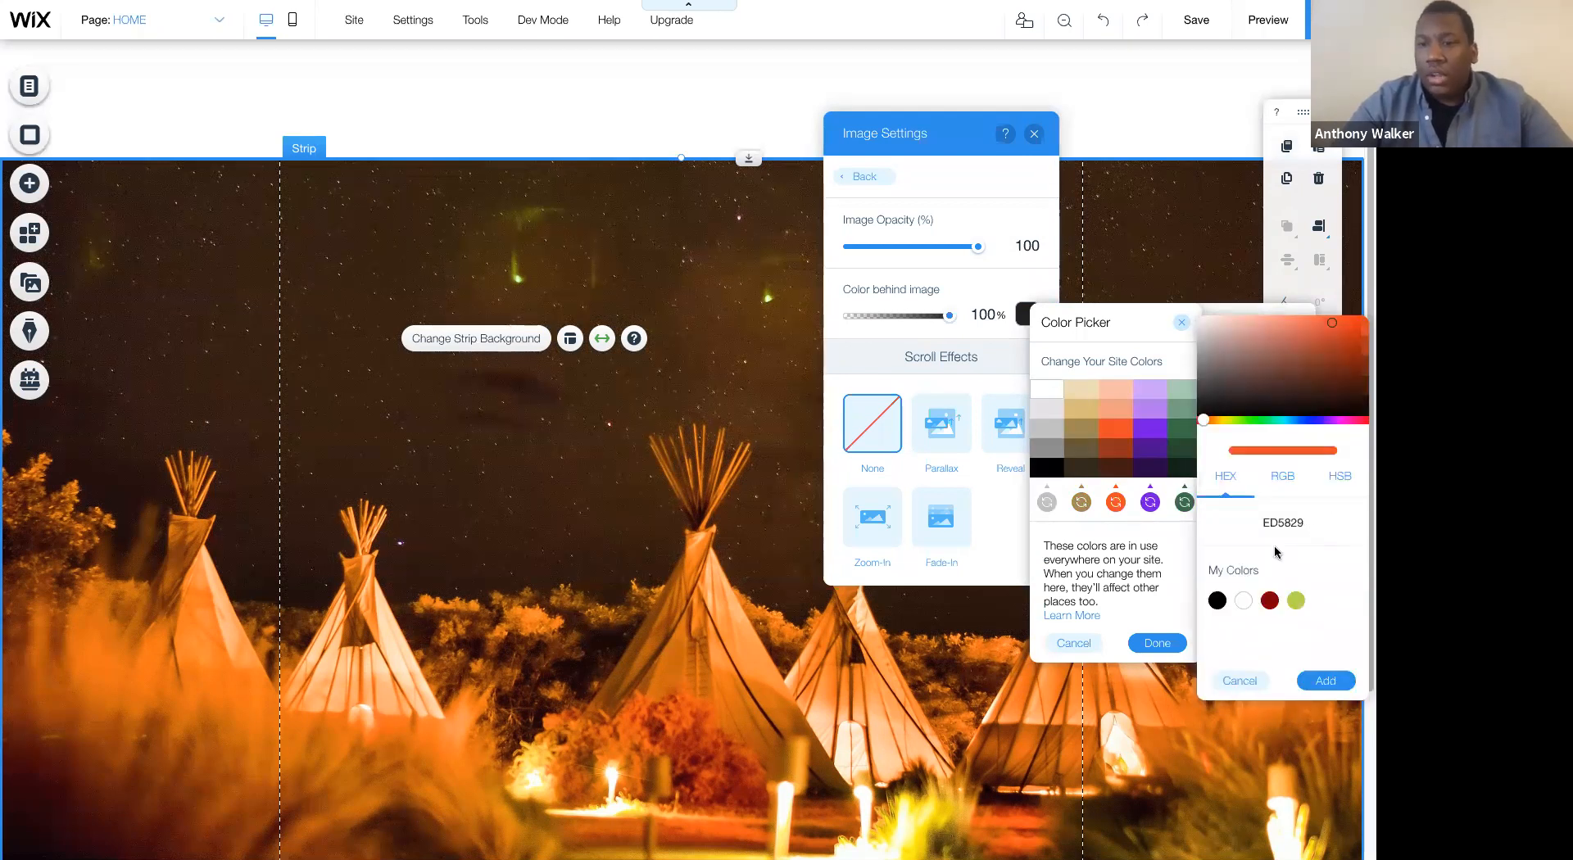
pyautogui.click(1303, 524)
pyautogui.write('FFFFFF')
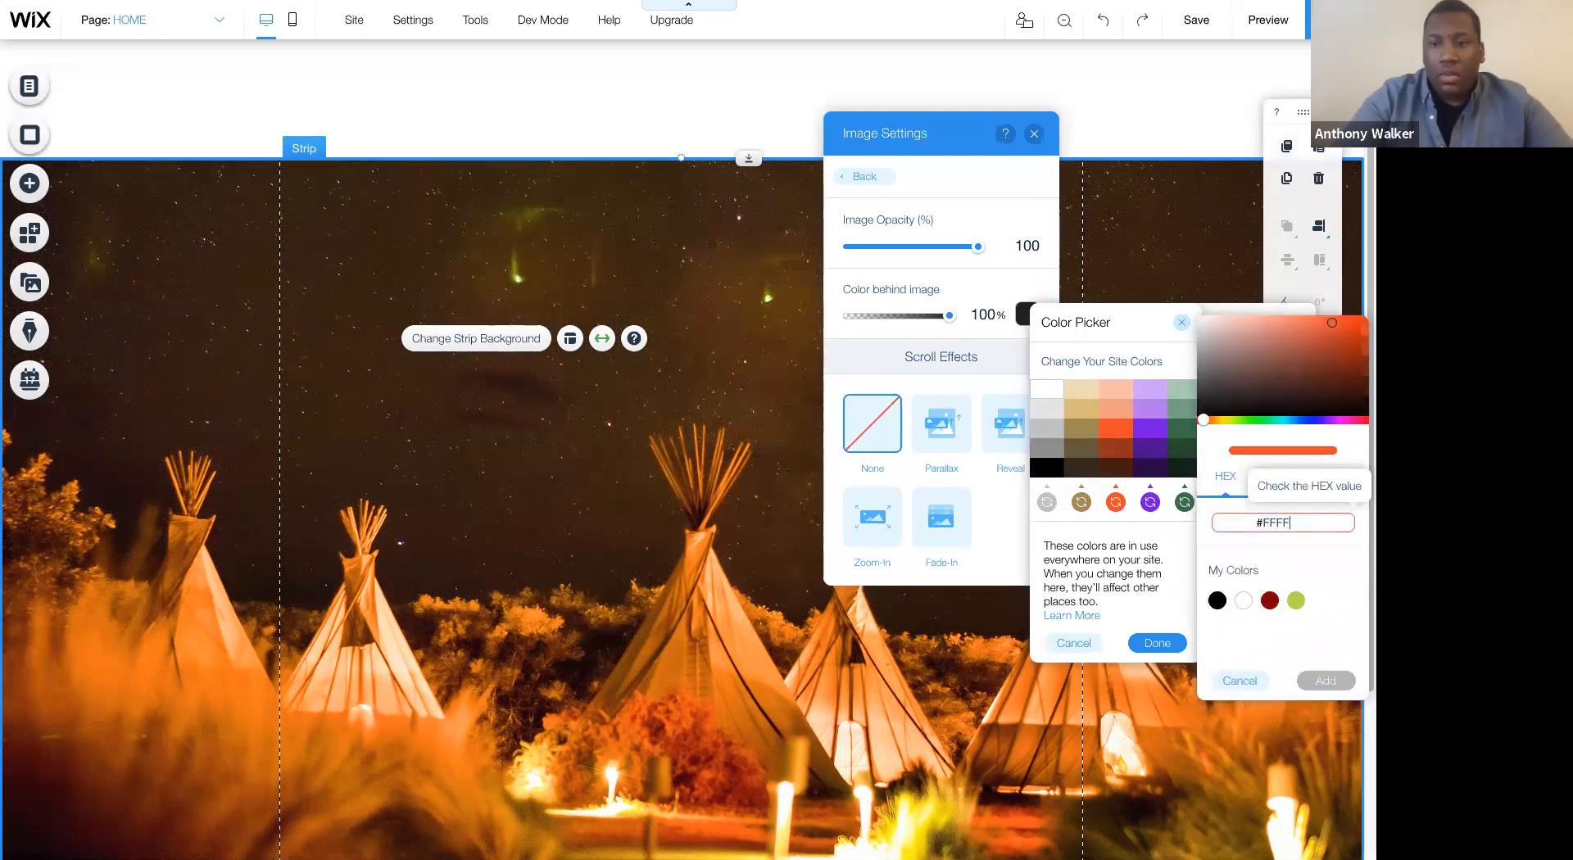
pyautogui.press('Return')
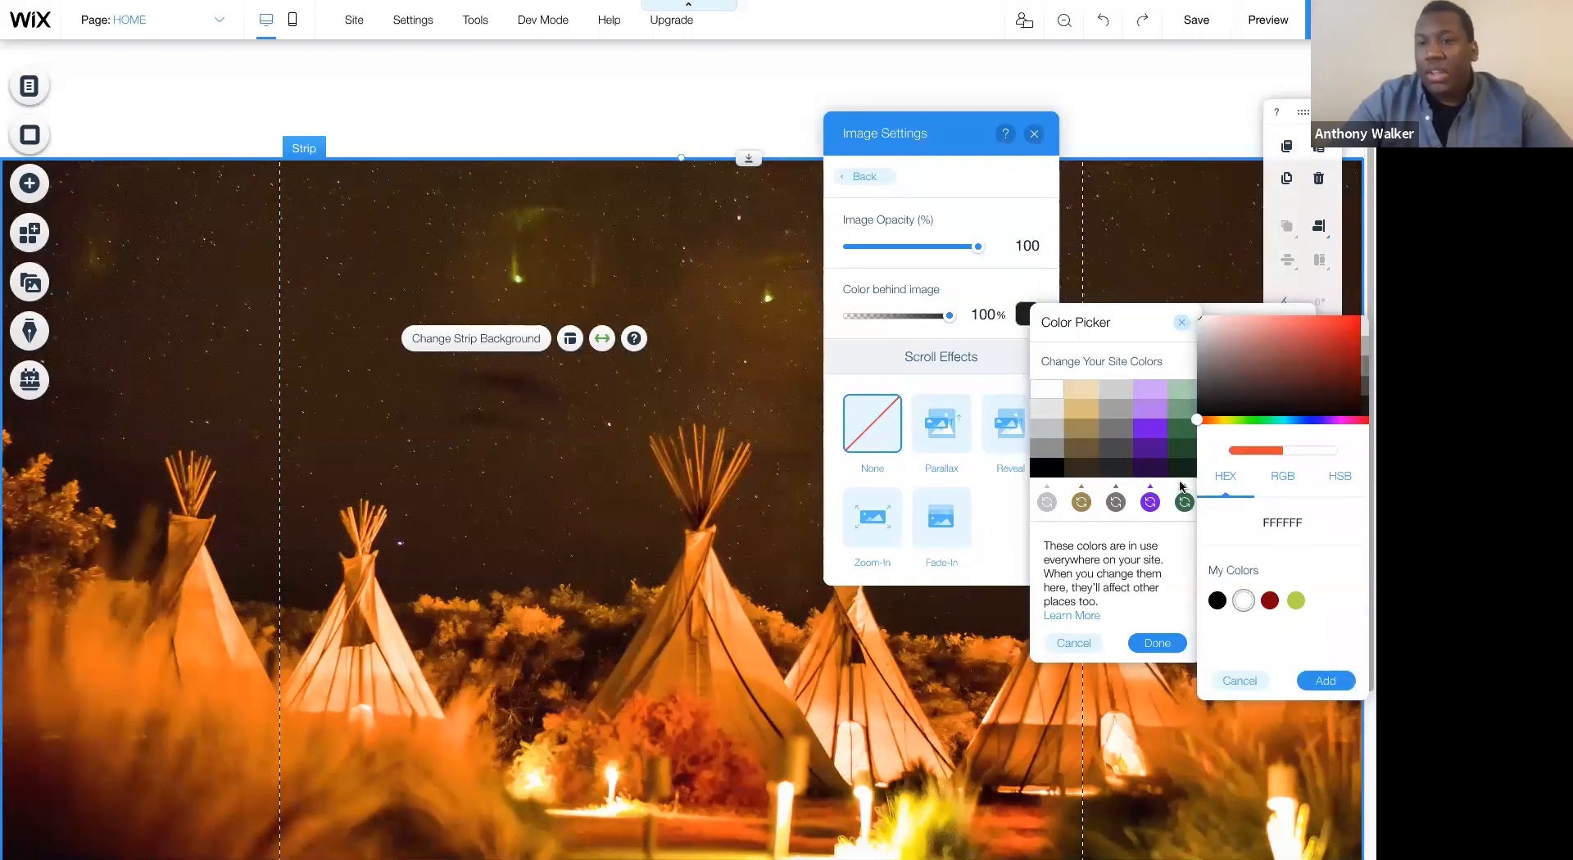
# - Try to replace the purple site color with hex #424242, and close the color picker and image settings
pyautogui.click(1150, 502)
pyautogui.click(1150, 502)
pyautogui.click(1332, 523)
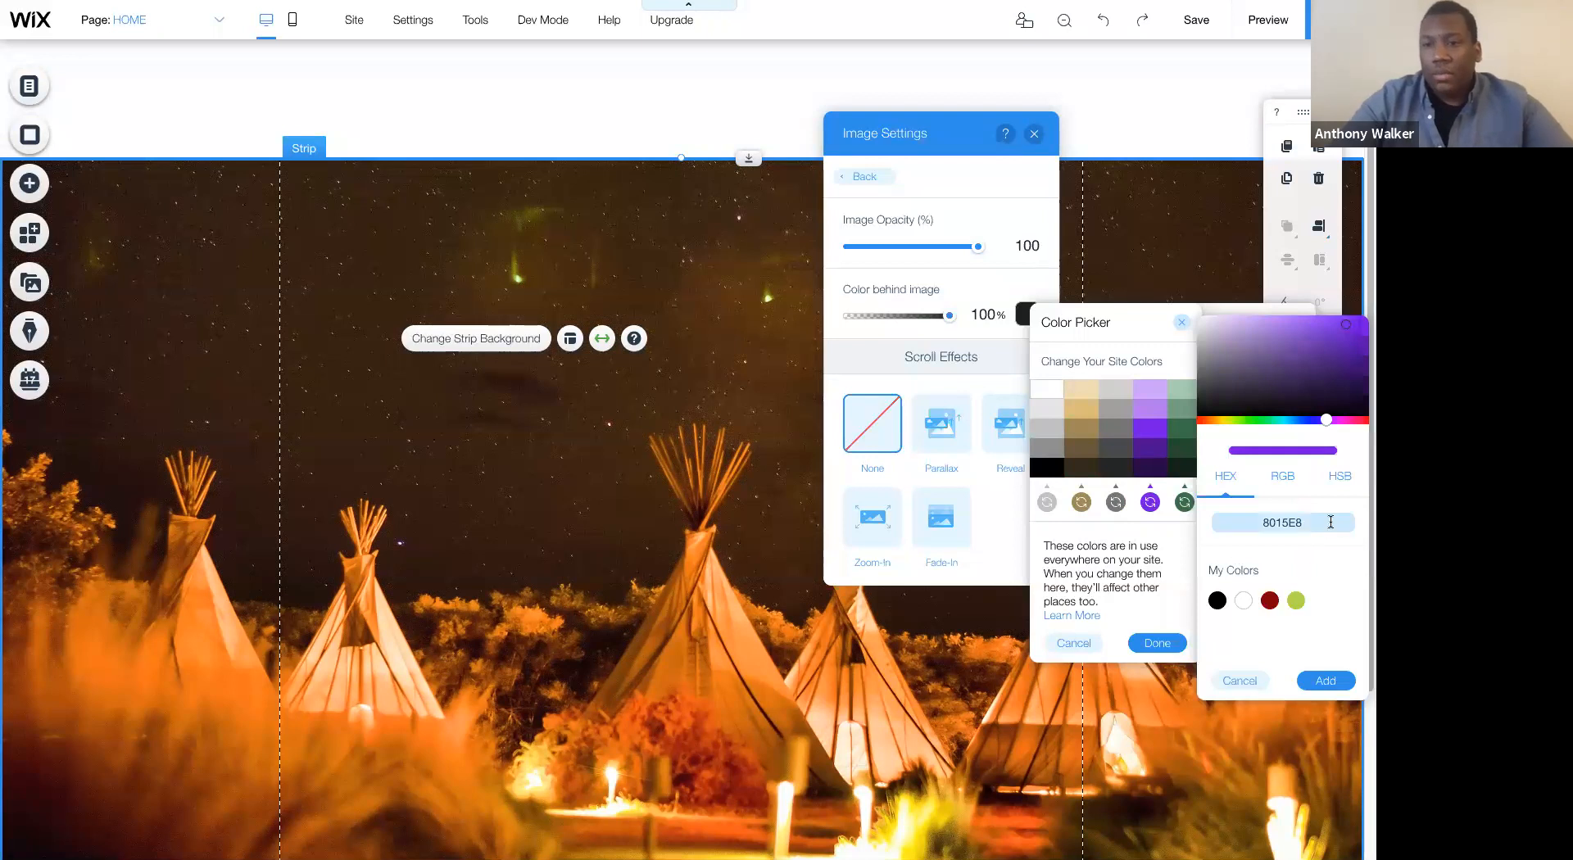
pyautogui.write('424242')
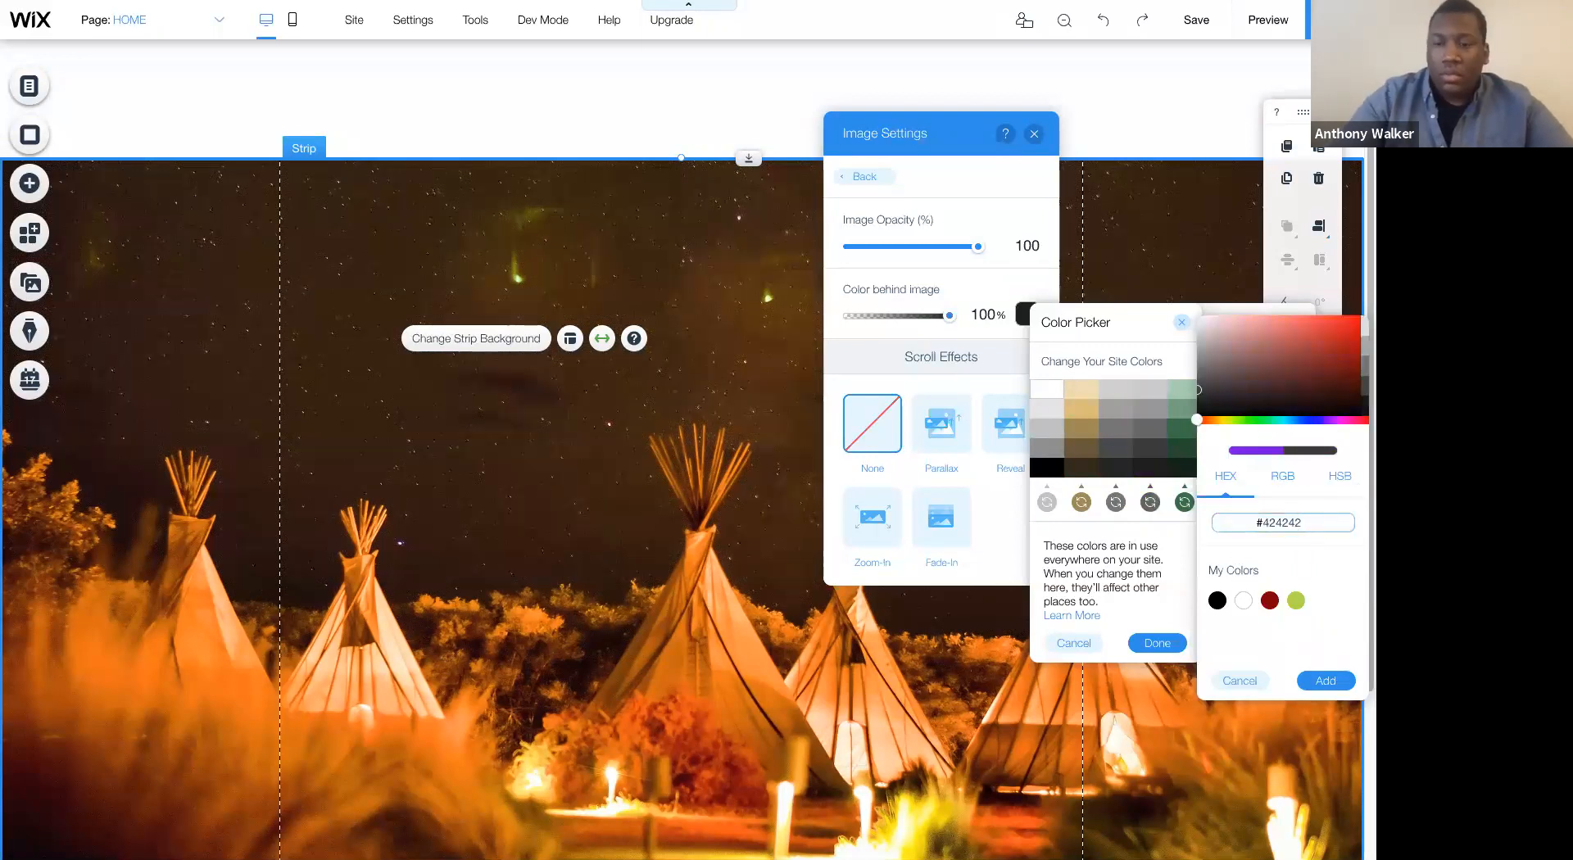
pyautogui.click(1325, 681)
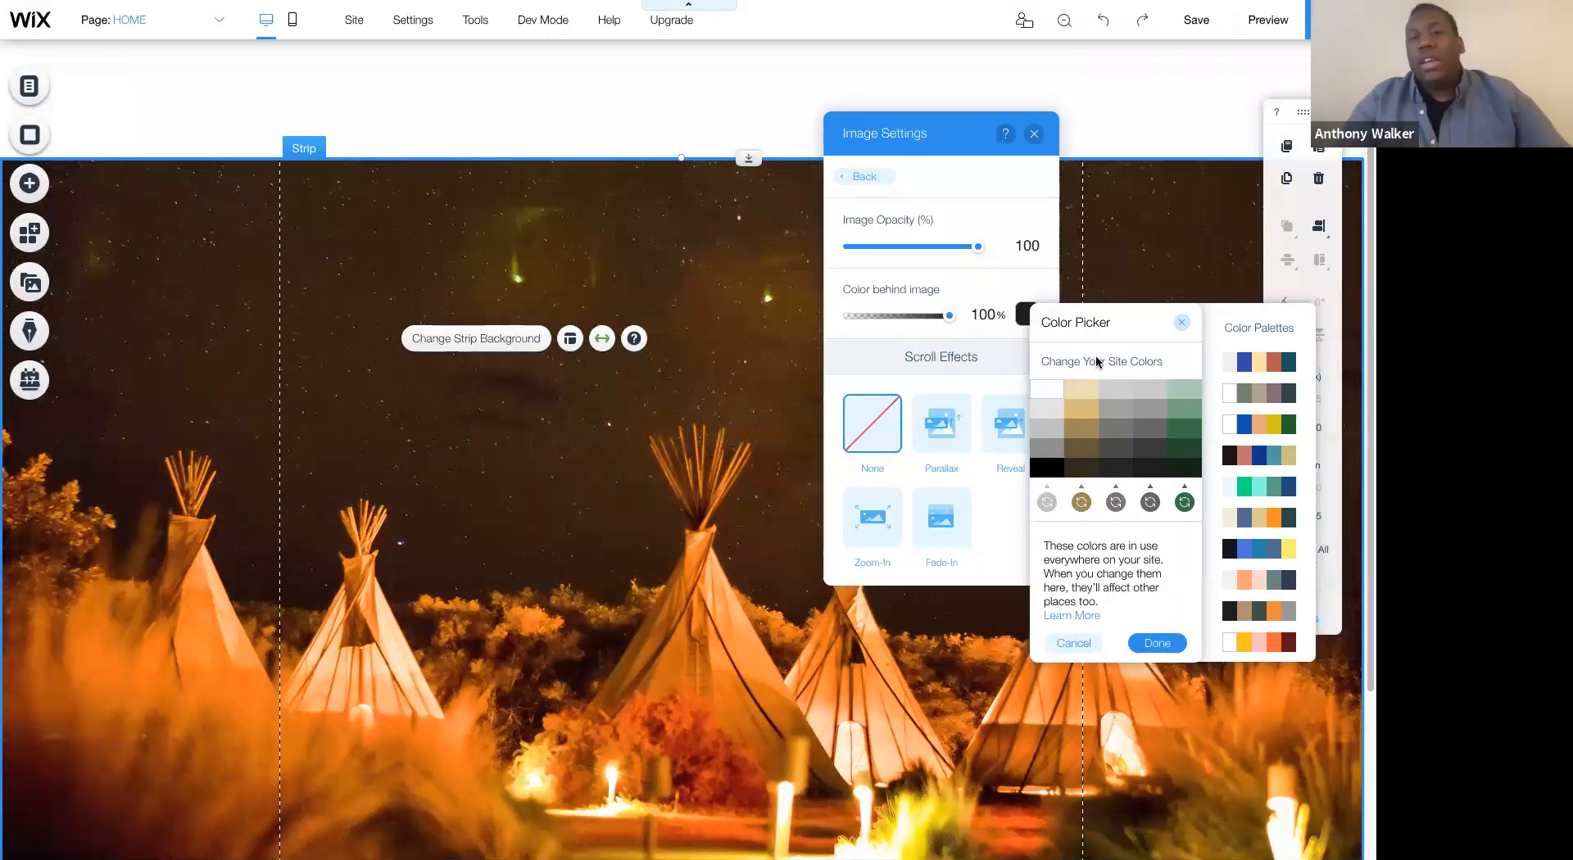
pyautogui.click(1184, 324)
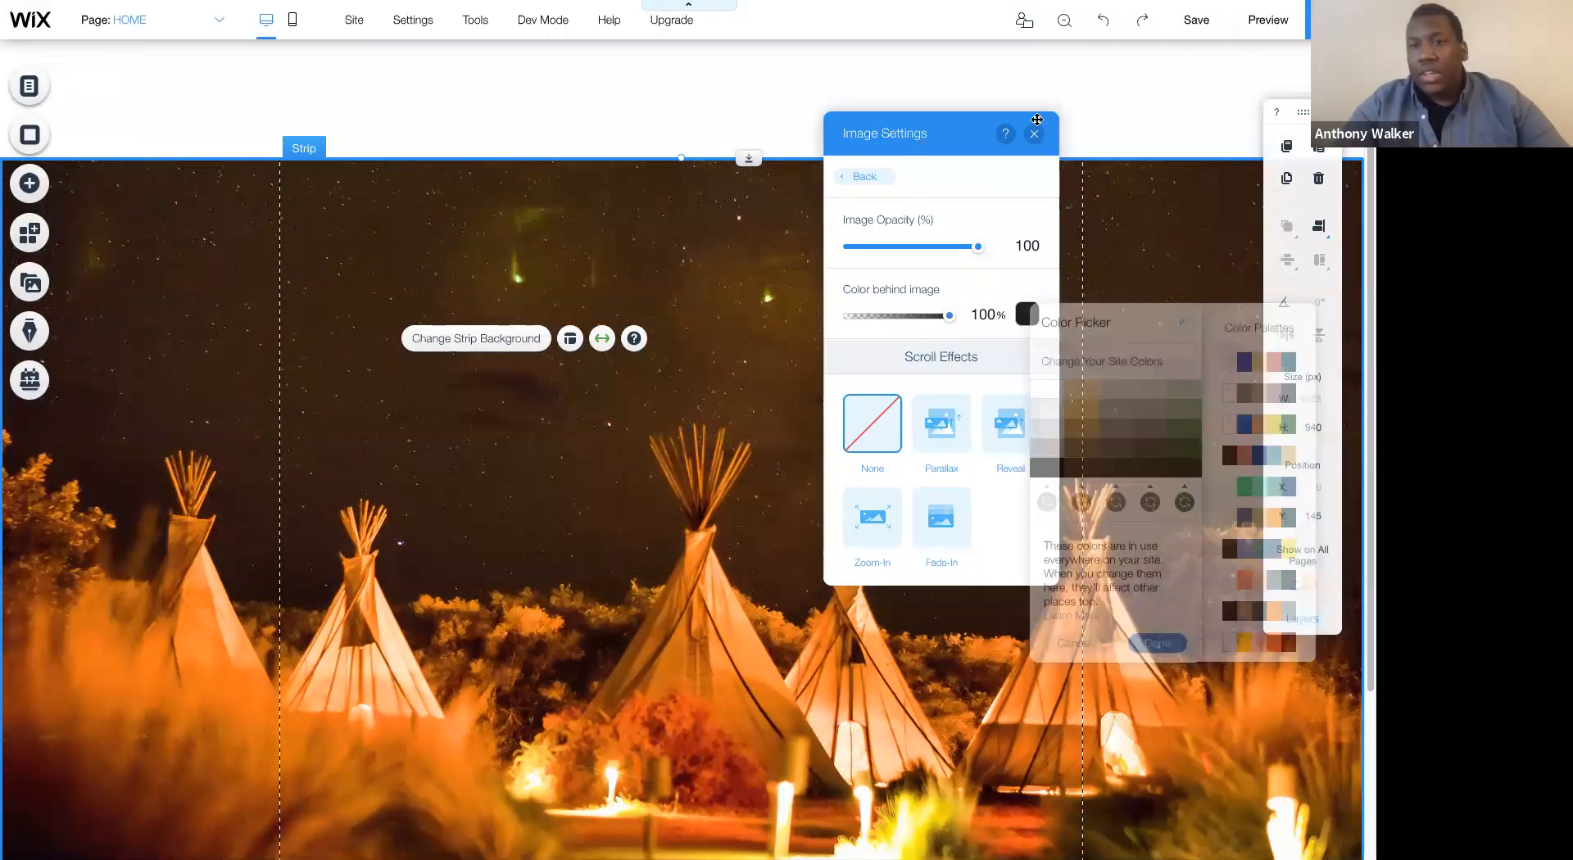
pyautogui.click(1035, 134)
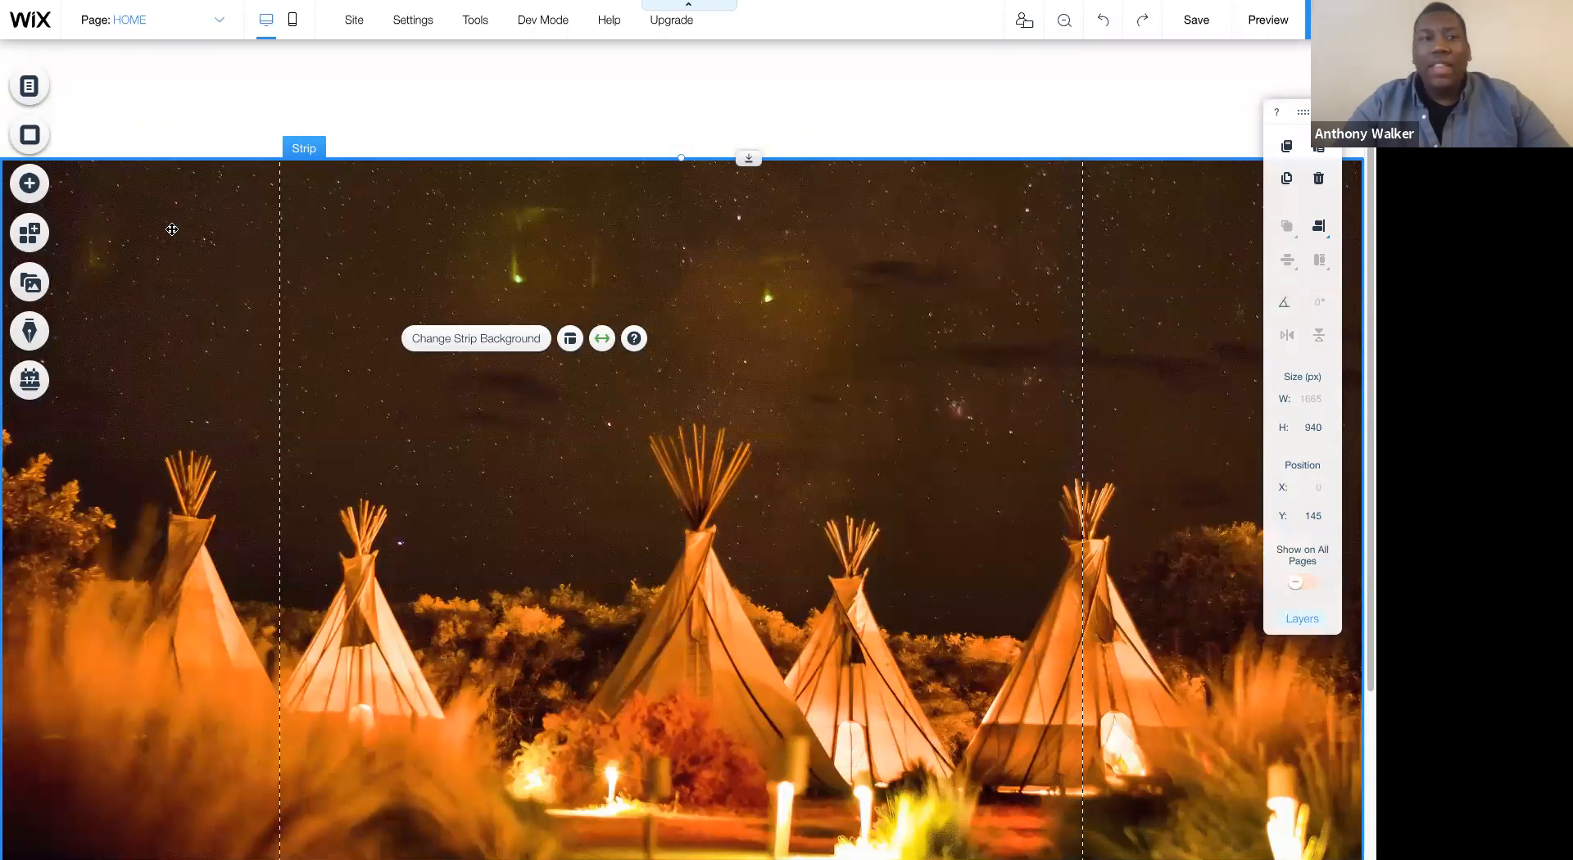
# - Open the site colors from the page background's color options and try to replace the blue one with hex #424242
pyautogui.click(29, 135)
pyautogui.click(104, 232)
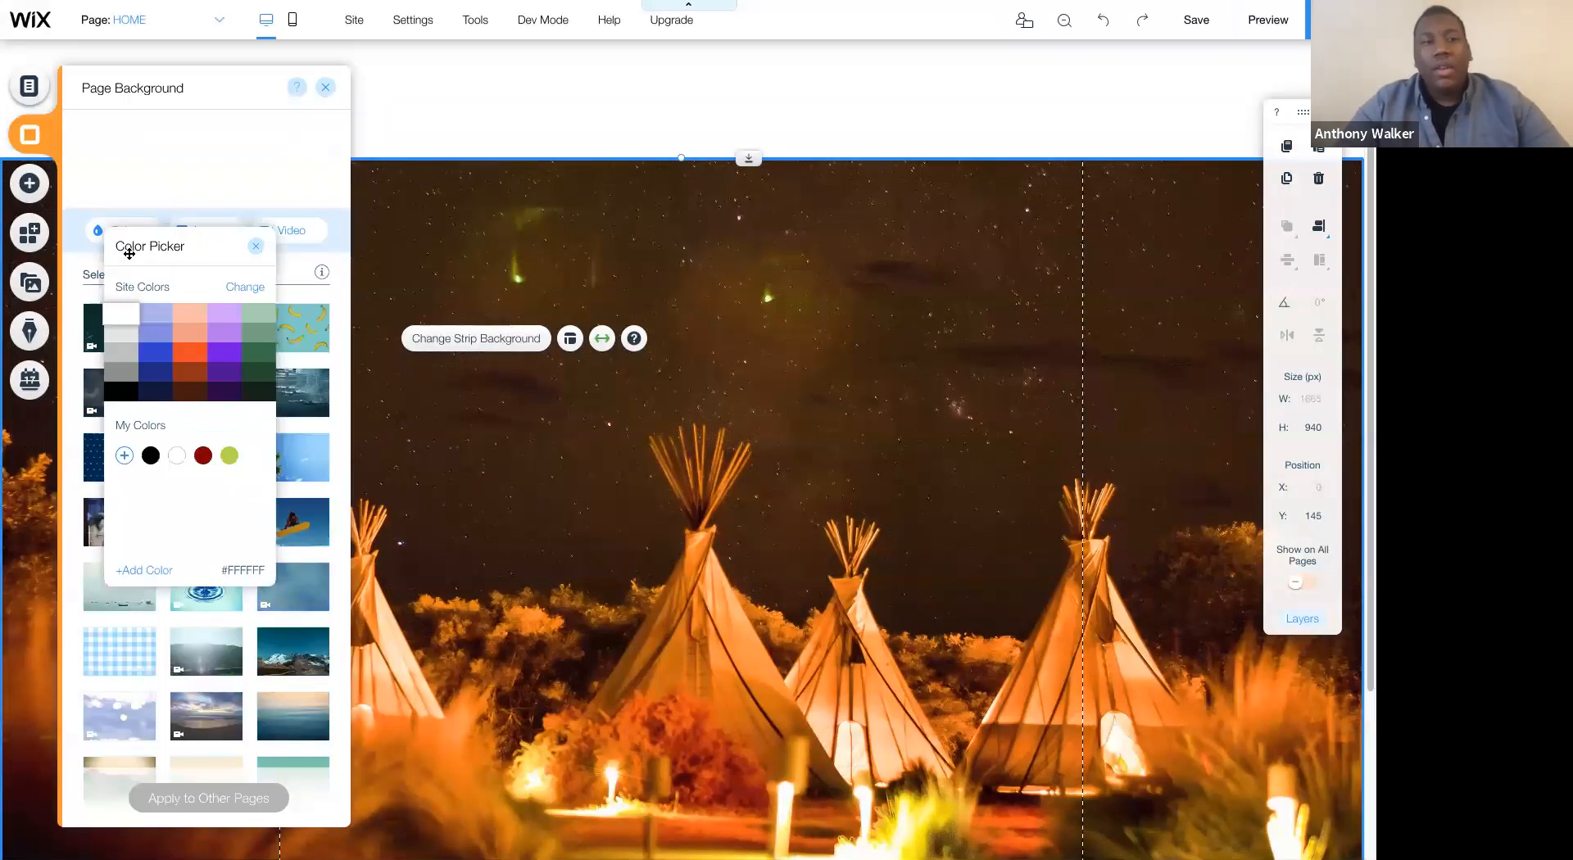
pyautogui.click(230, 288)
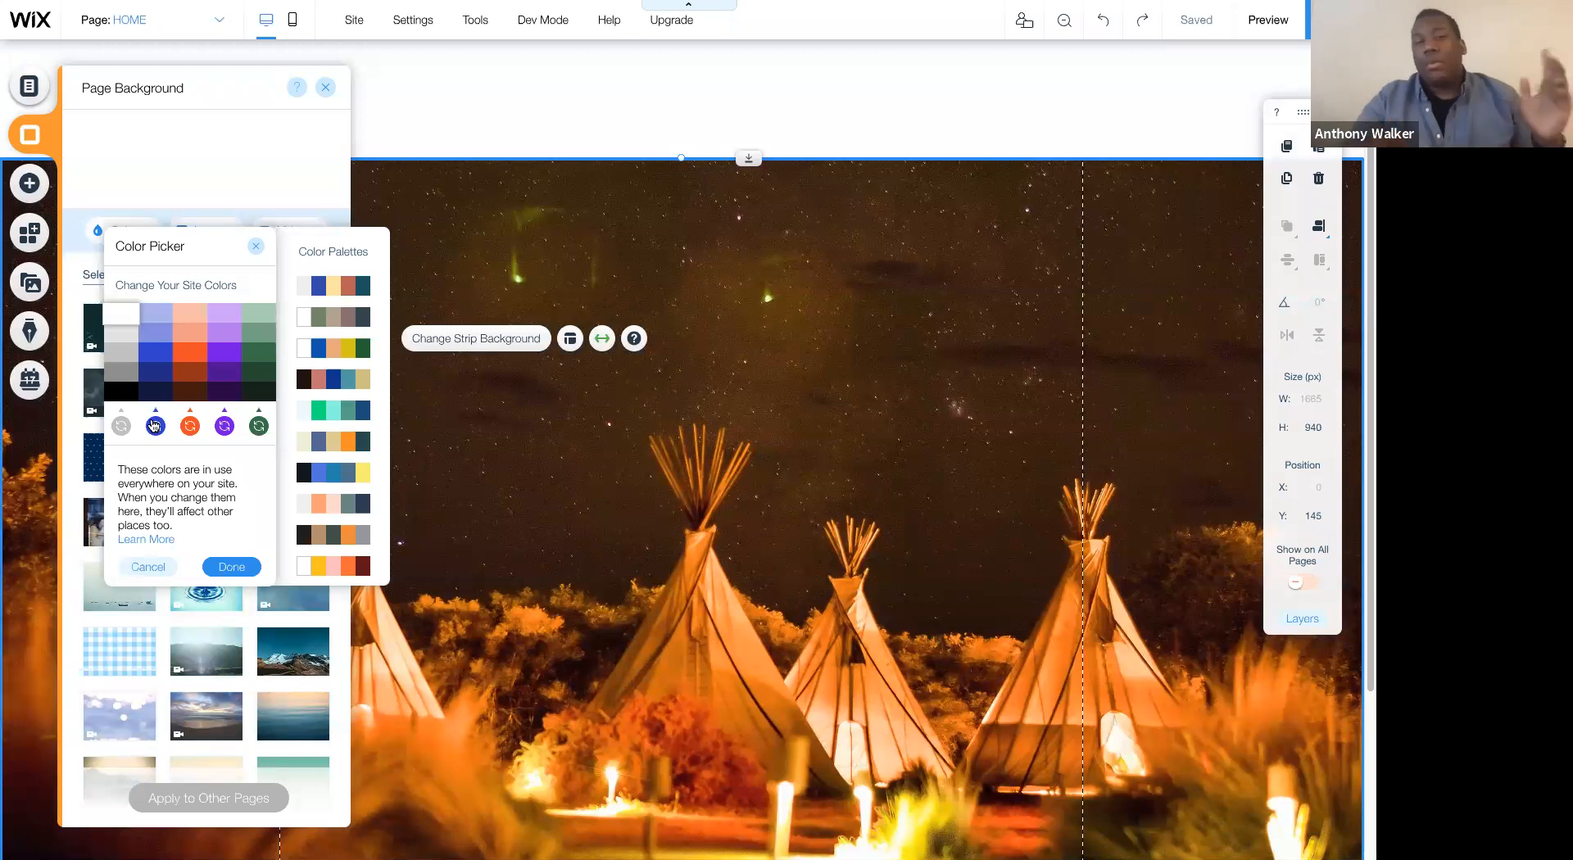
pyautogui.click(155, 427)
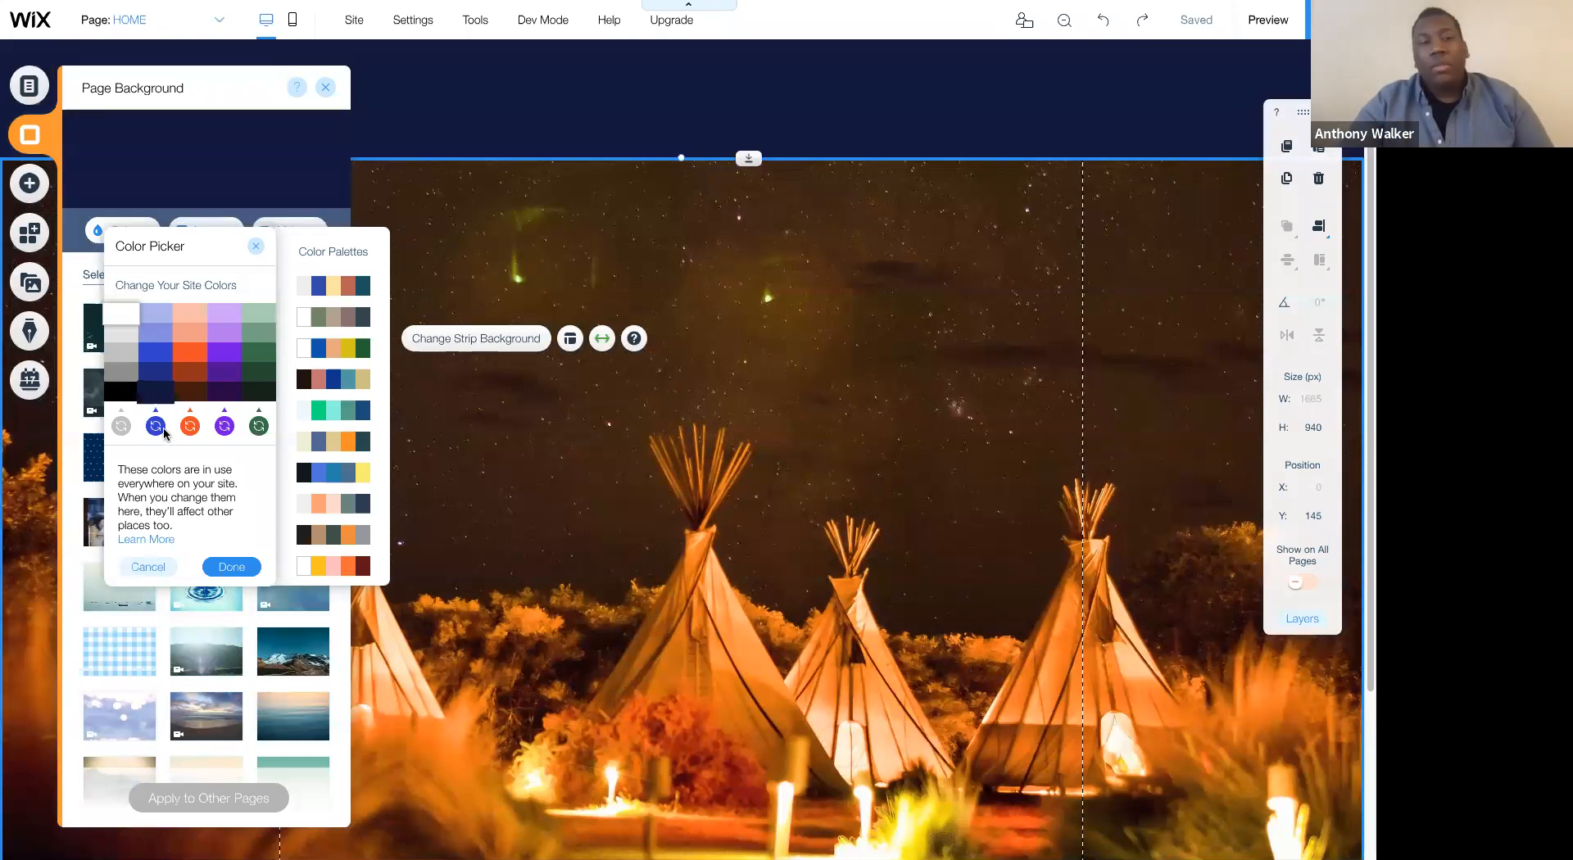
pyautogui.click(394, 443)
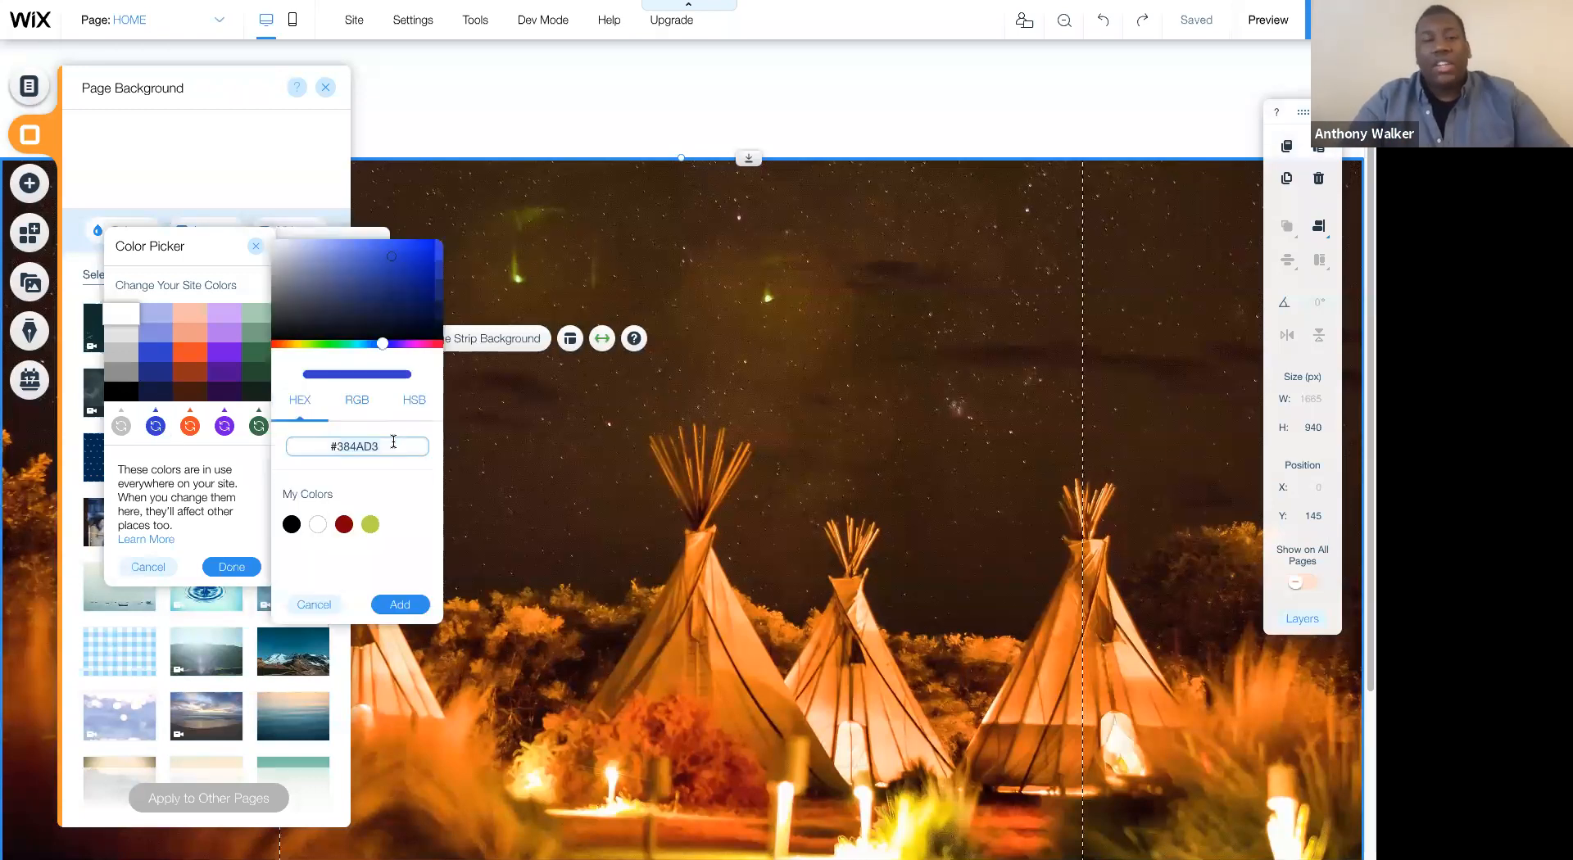
pyautogui.write('#424242')
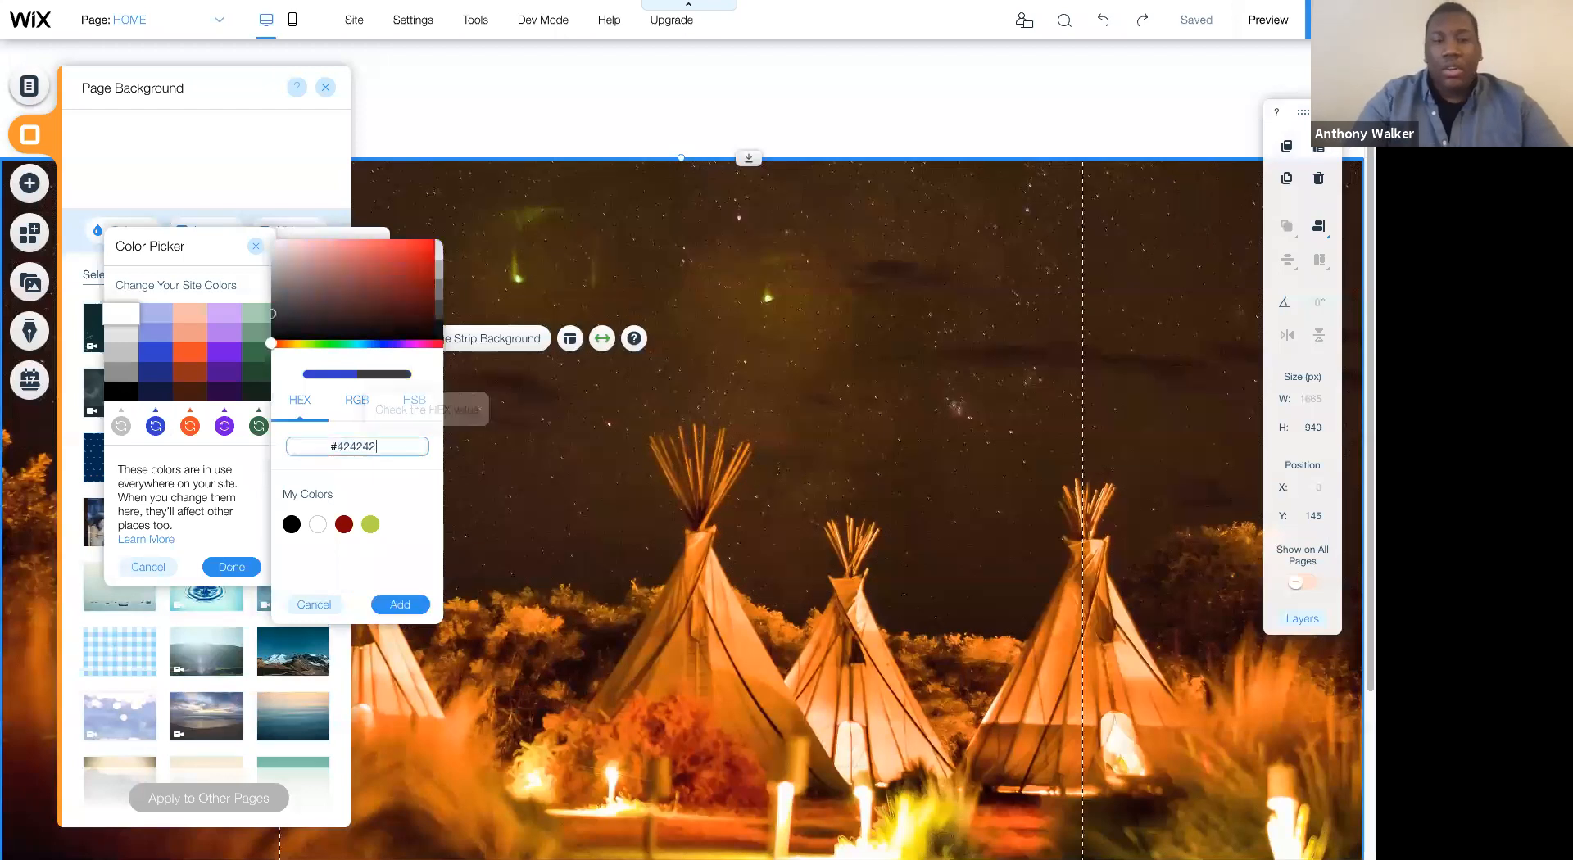
pyautogui.click(236, 566)
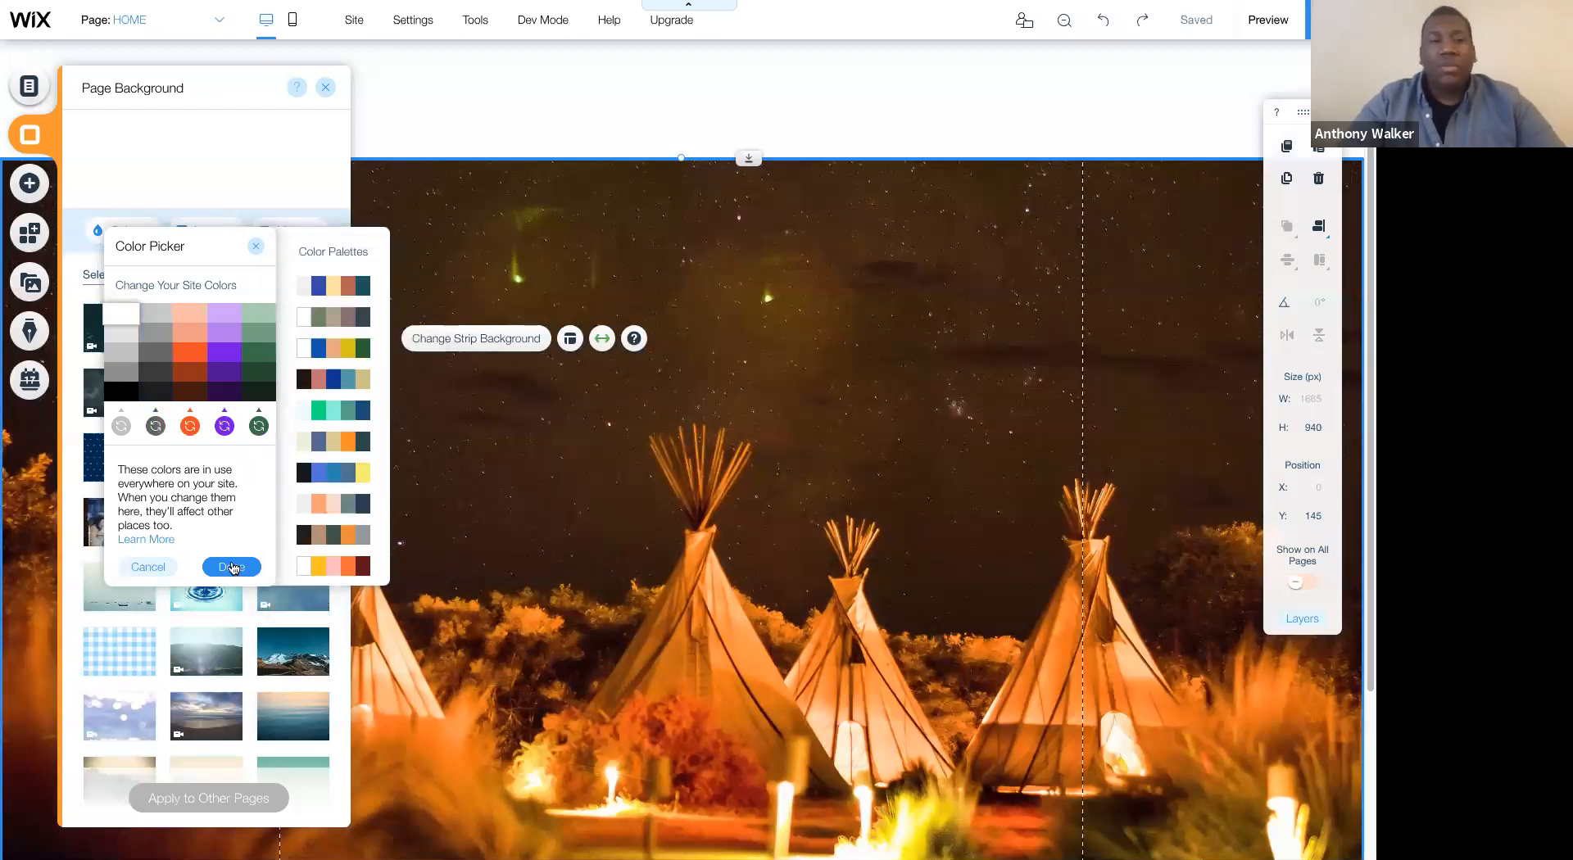
# - Reopen the site colors from the page background's color options and replace the orange one with hex #DFC581
pyautogui.click(131, 229)
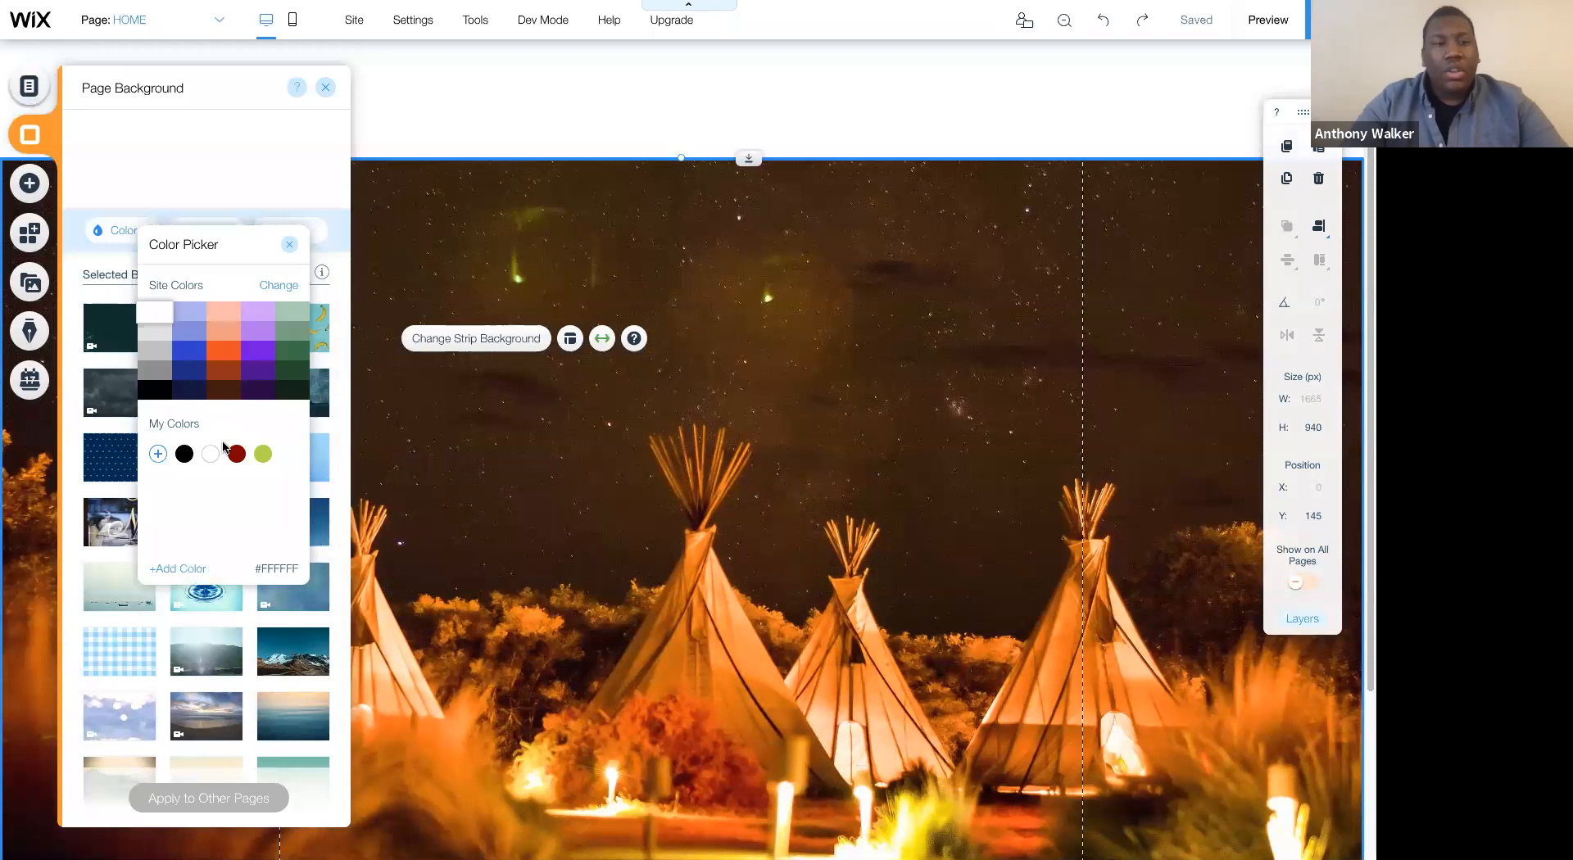
pyautogui.click(215, 395)
pyautogui.click(279, 285)
pyautogui.click(222, 424)
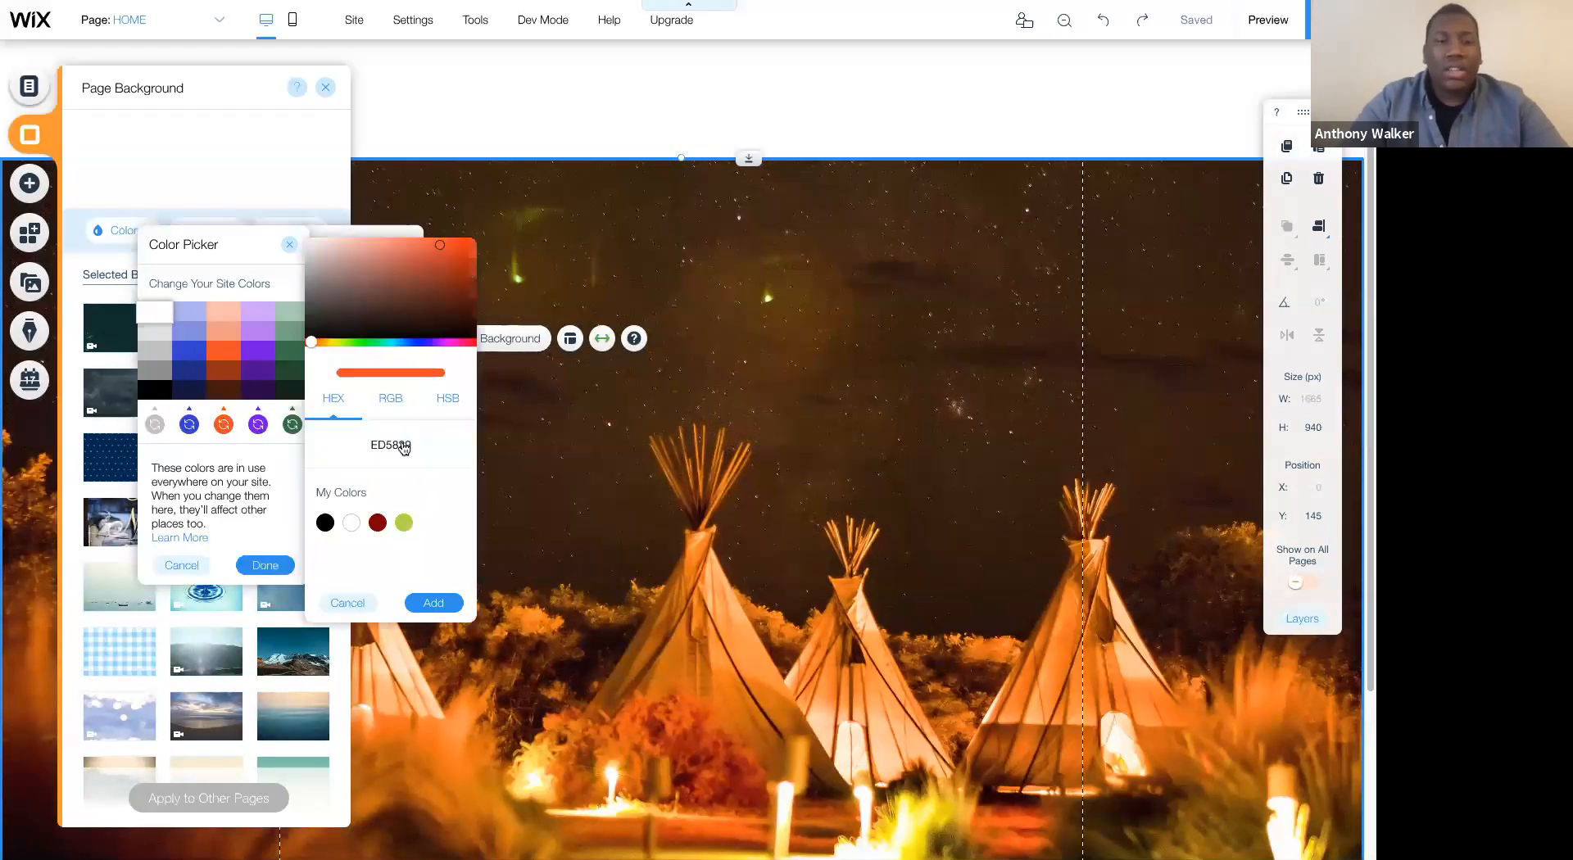
pyautogui.click(411, 446)
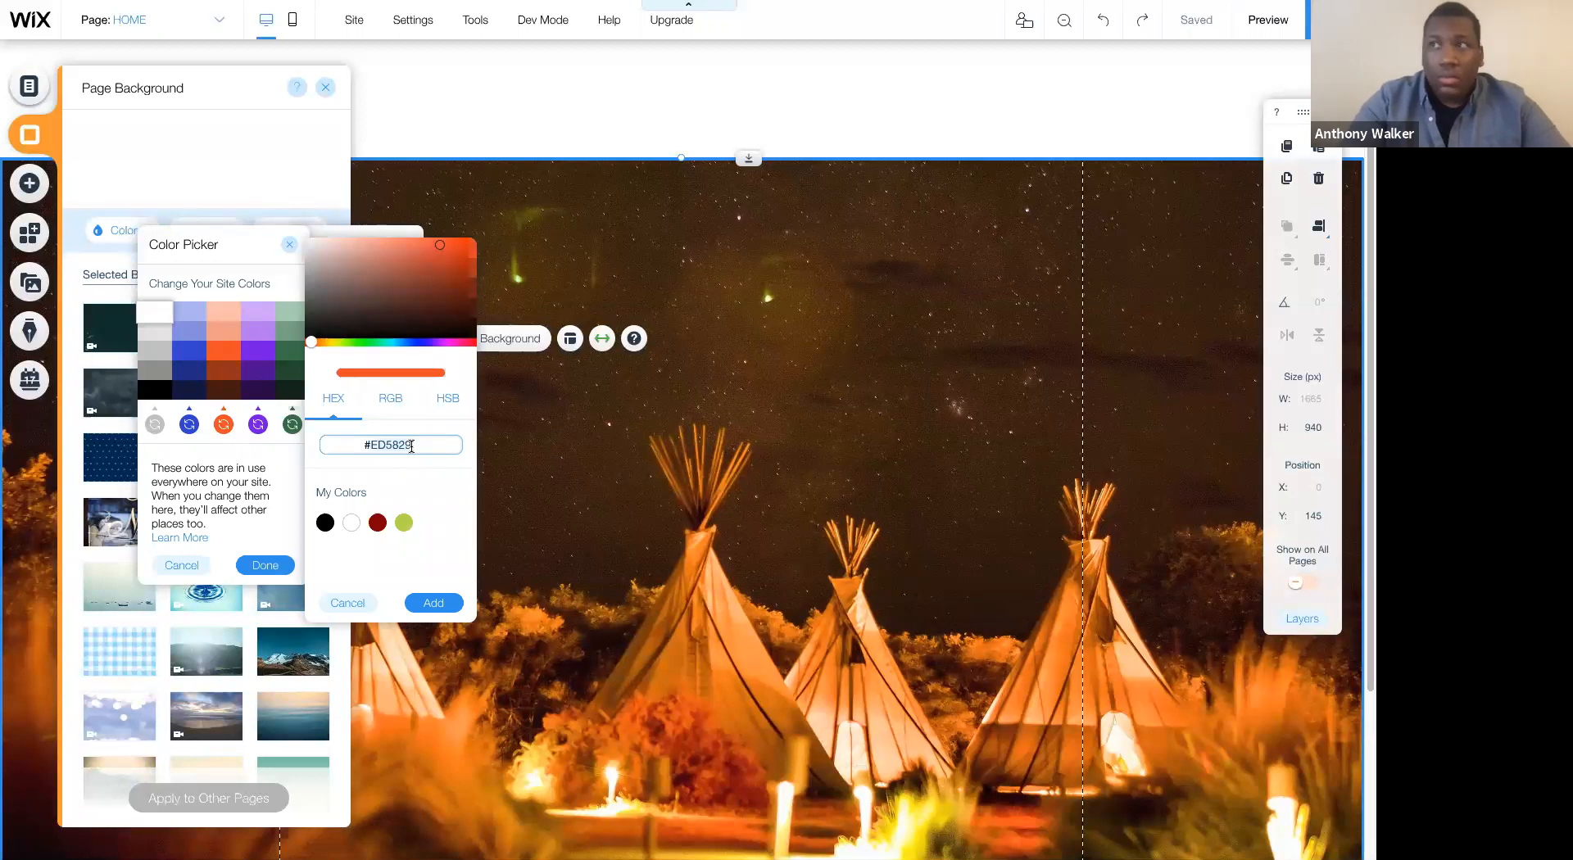
pyautogui.write('DFC58')
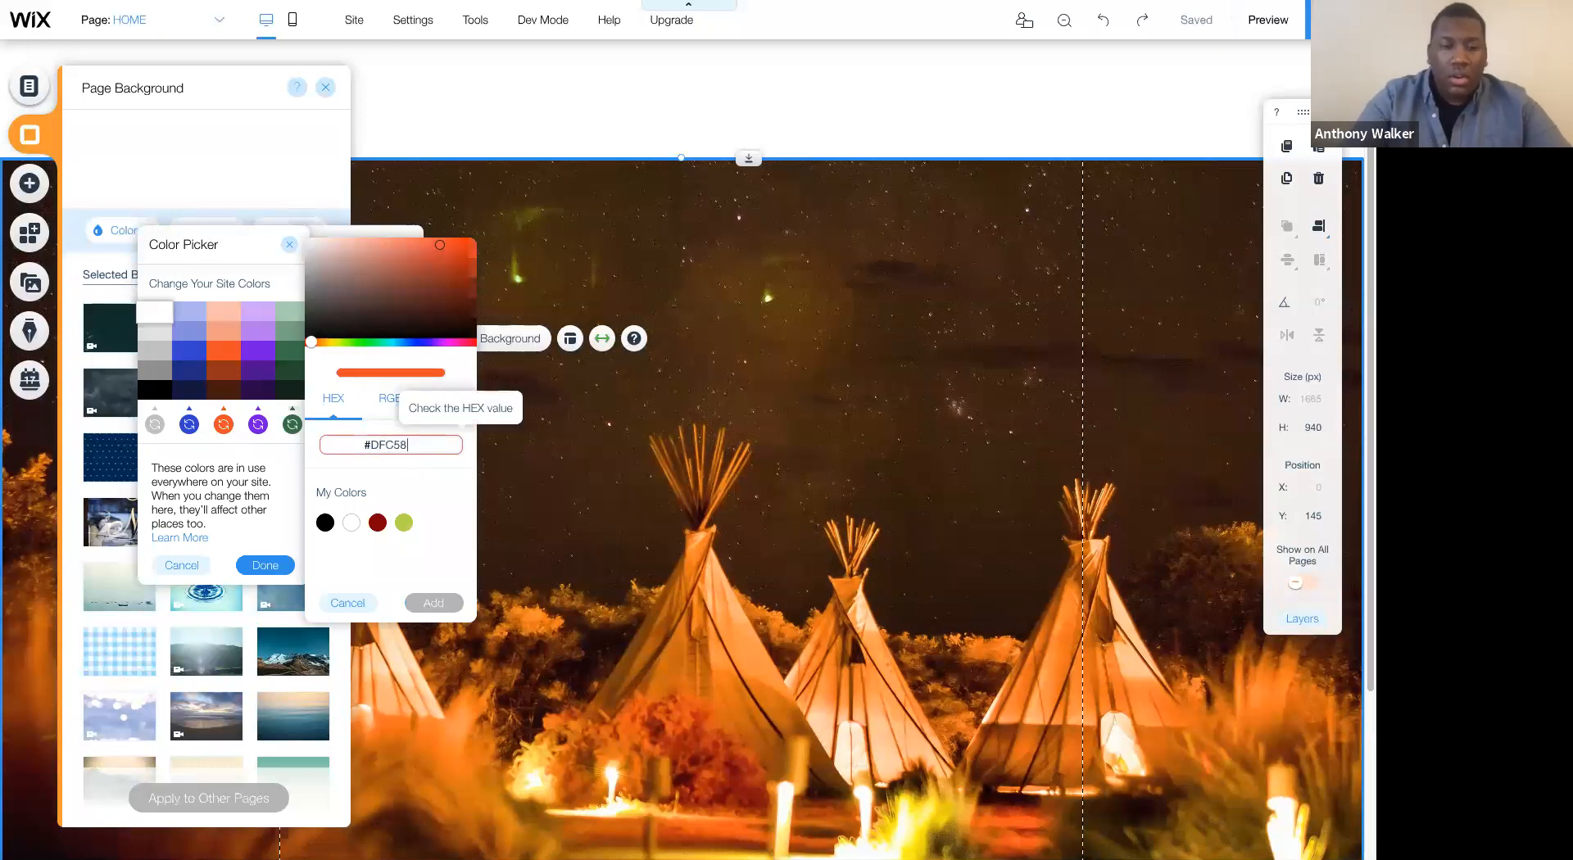
pyautogui.write('1')
pyautogui.press('Return')
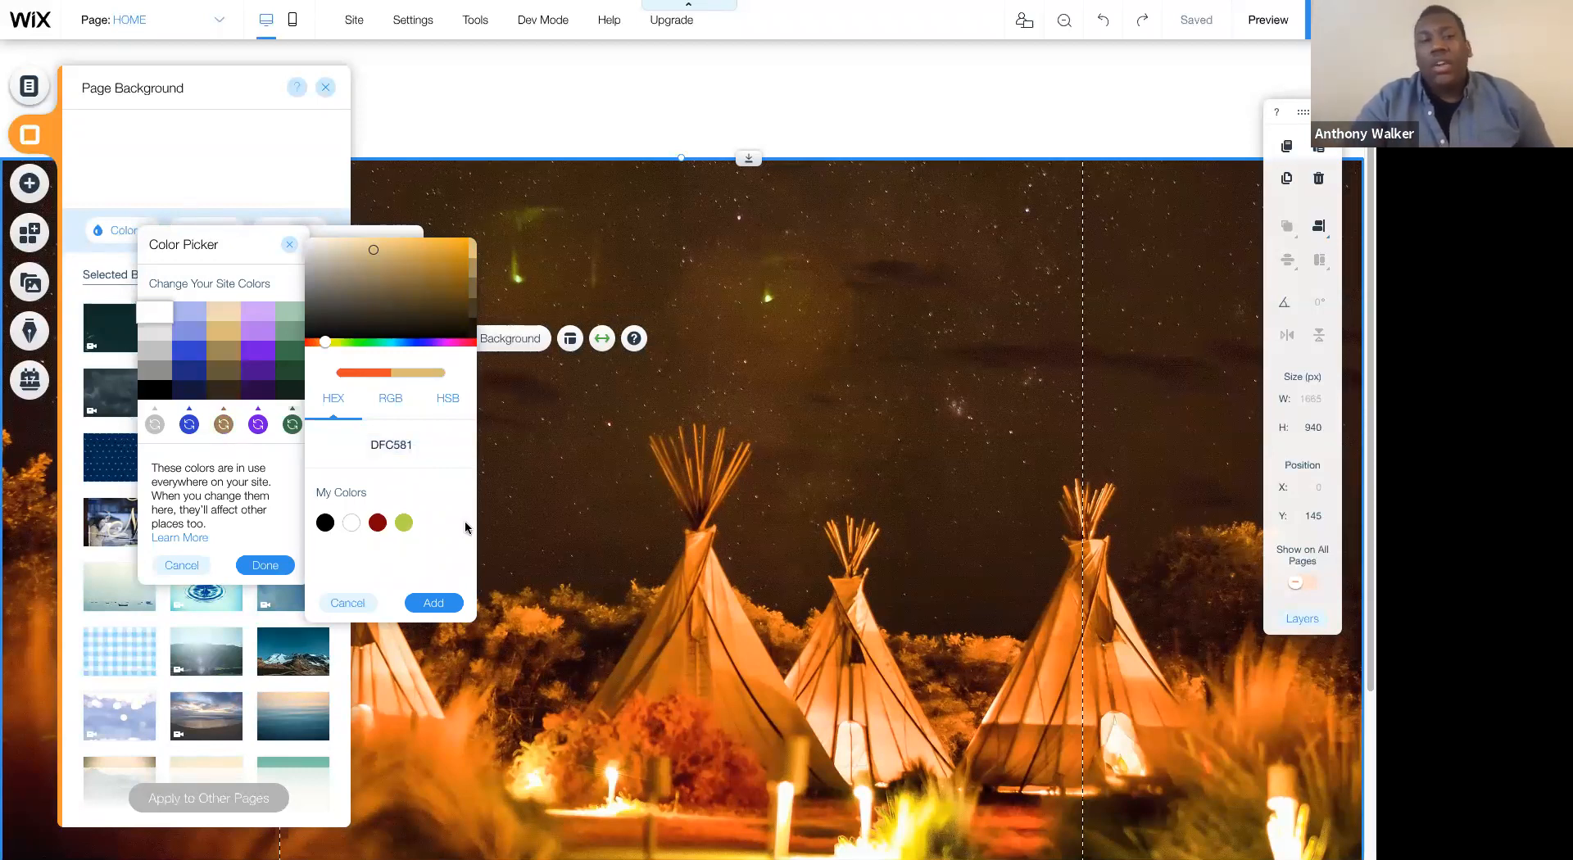
pyautogui.click(435, 604)
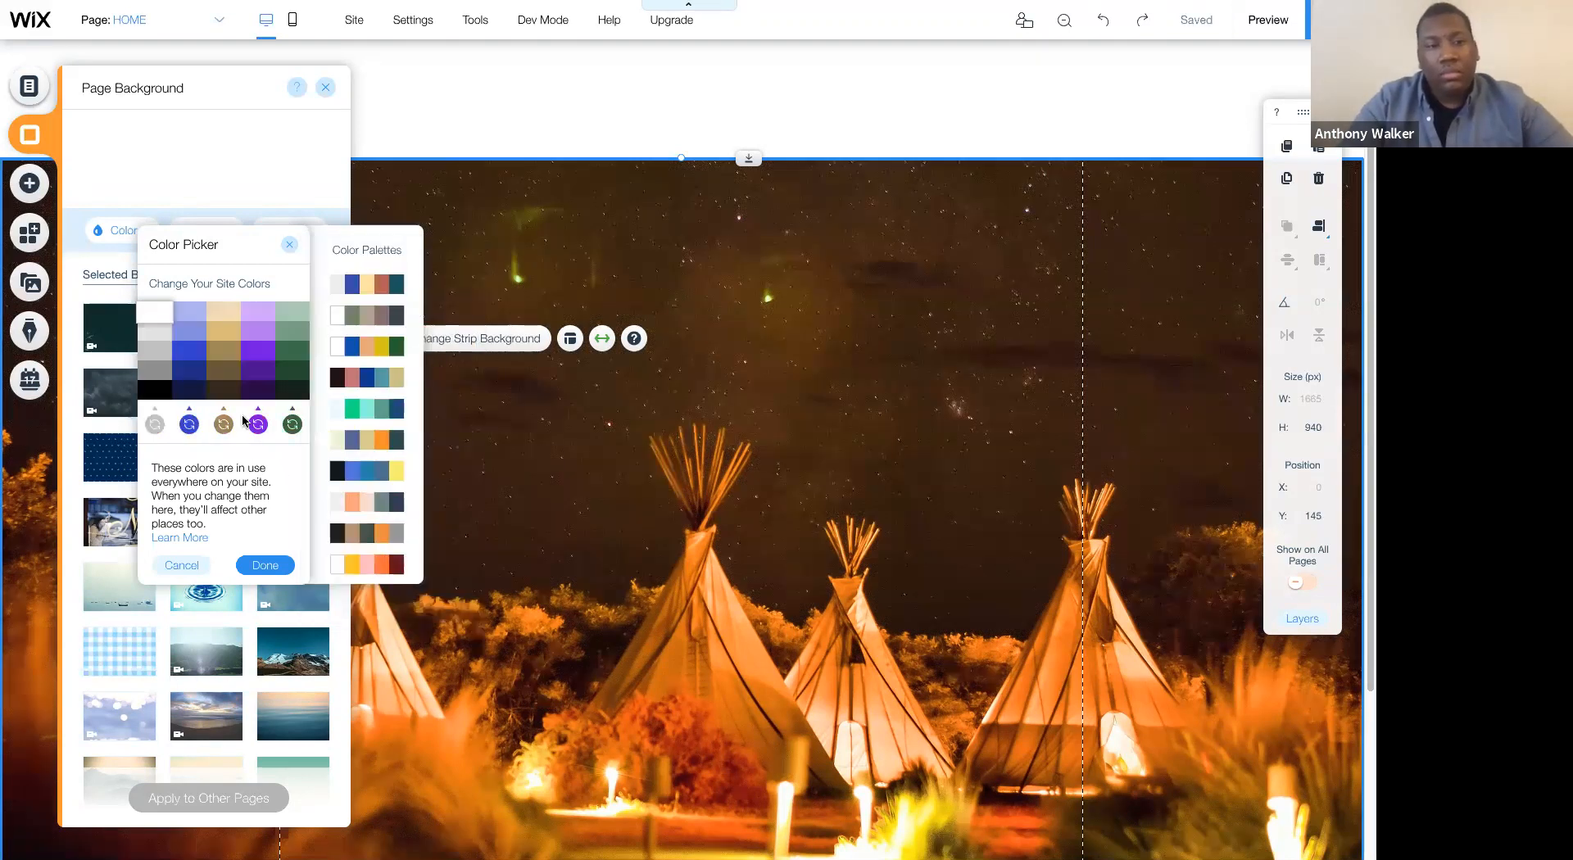
# - Replace the blue site color with hex #424242, apply the new site colors, and close the page background settings
pyautogui.click(190, 425)
pyautogui.click(403, 446)
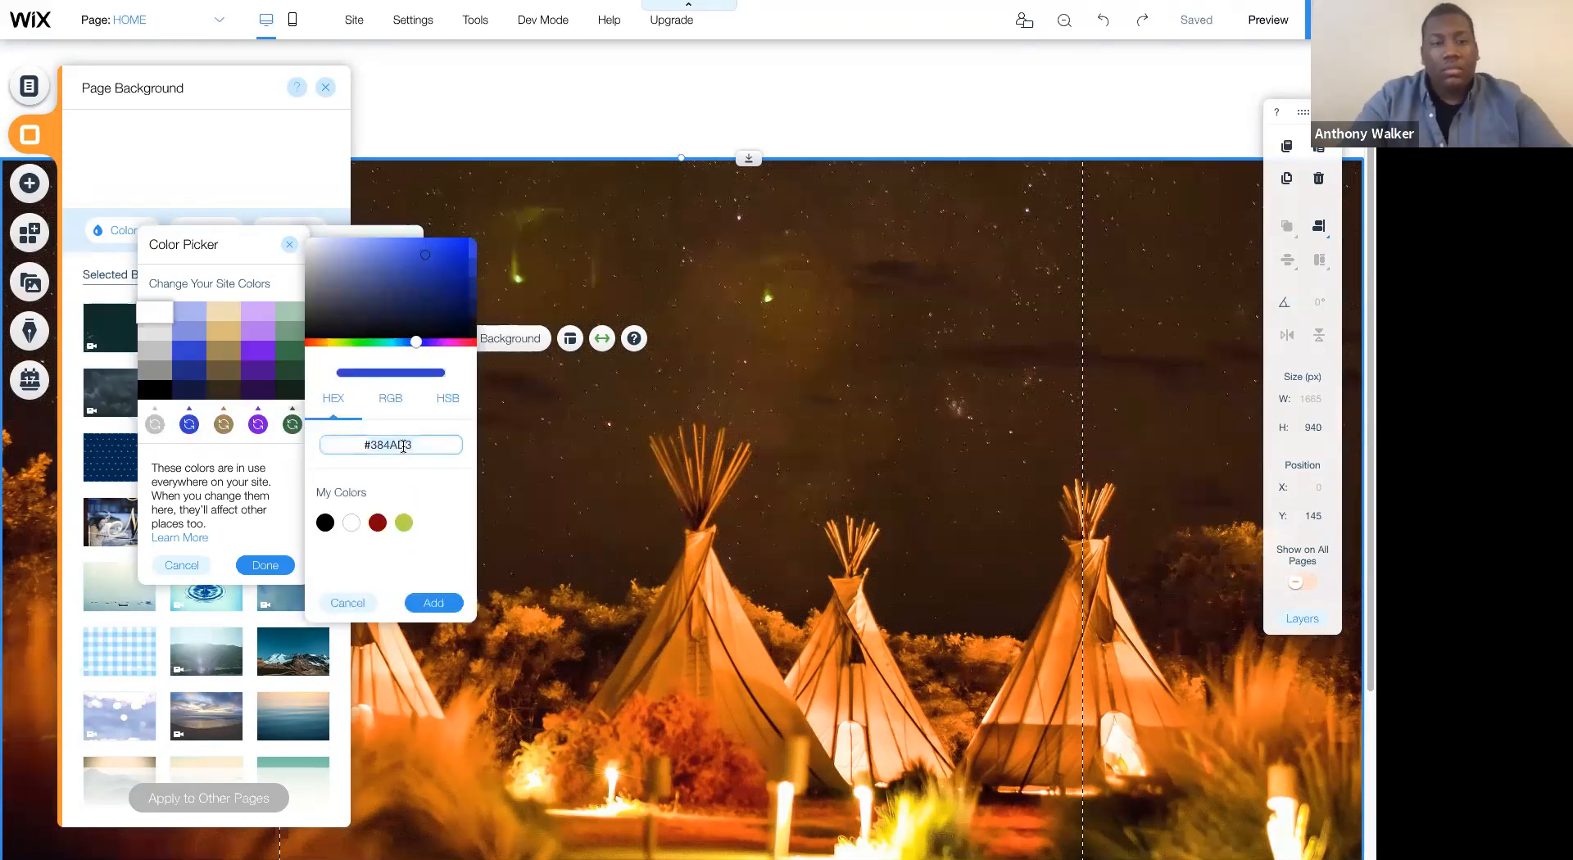
pyautogui.hotkey('ctrl', 'a')
pyautogui.write('#424242')
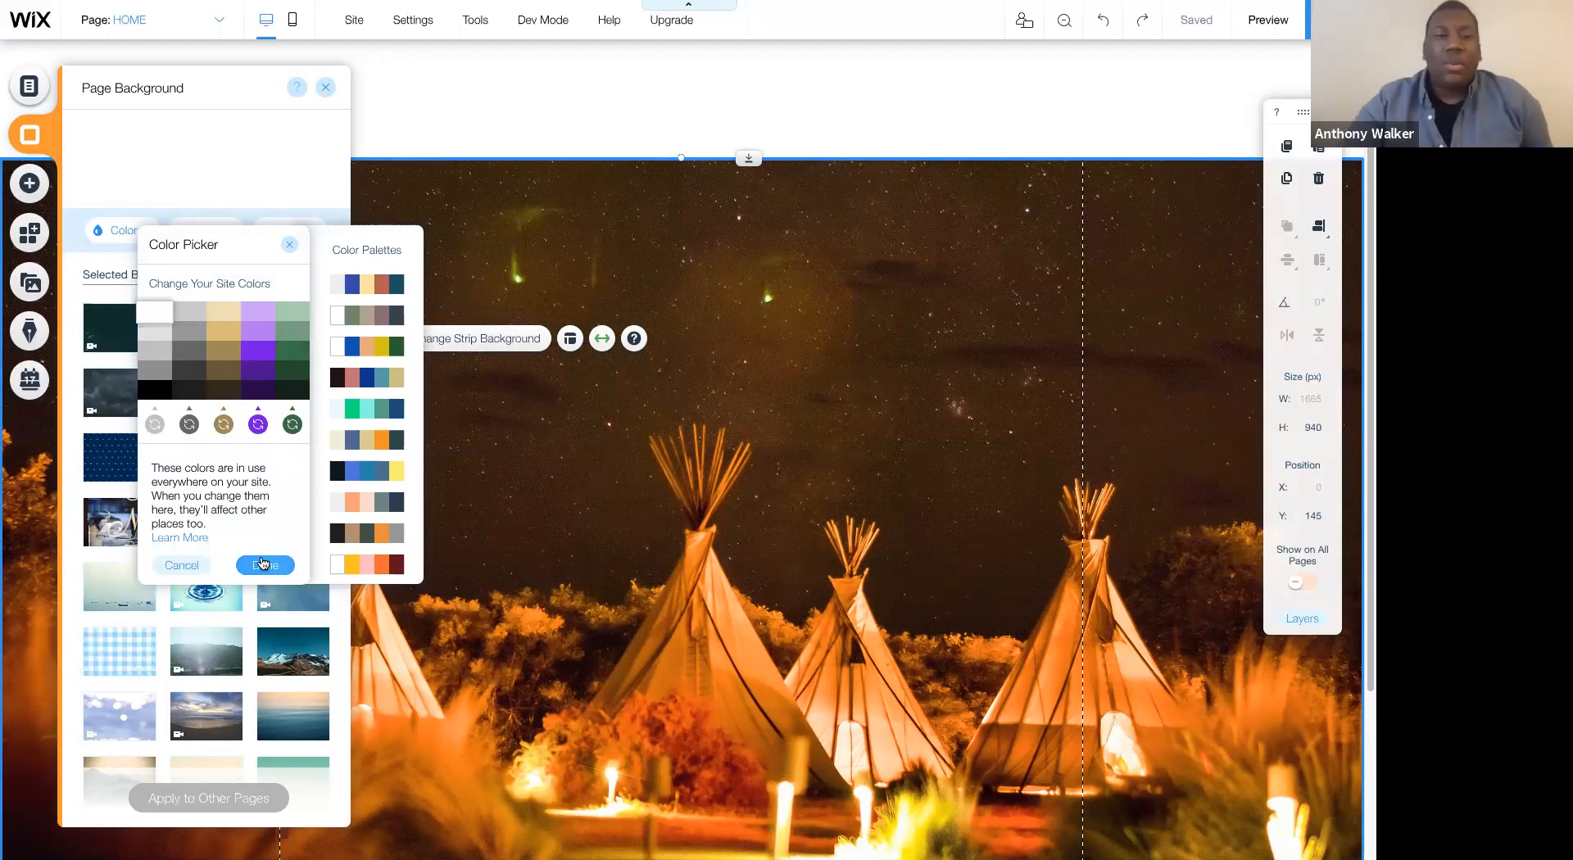
pyautogui.click(262, 563)
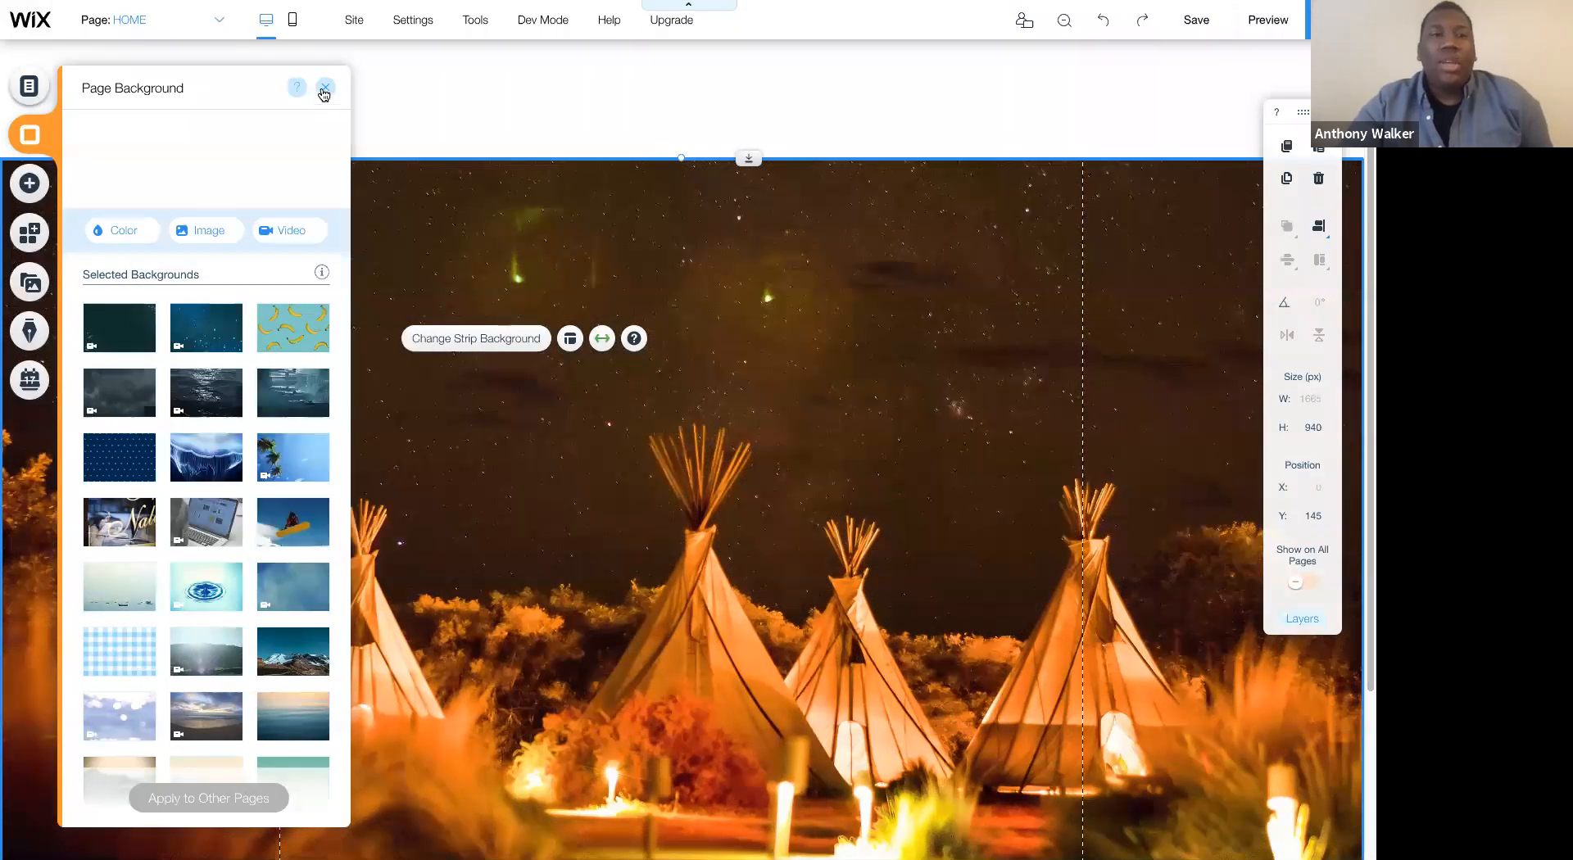
pyautogui.click(565, 240)
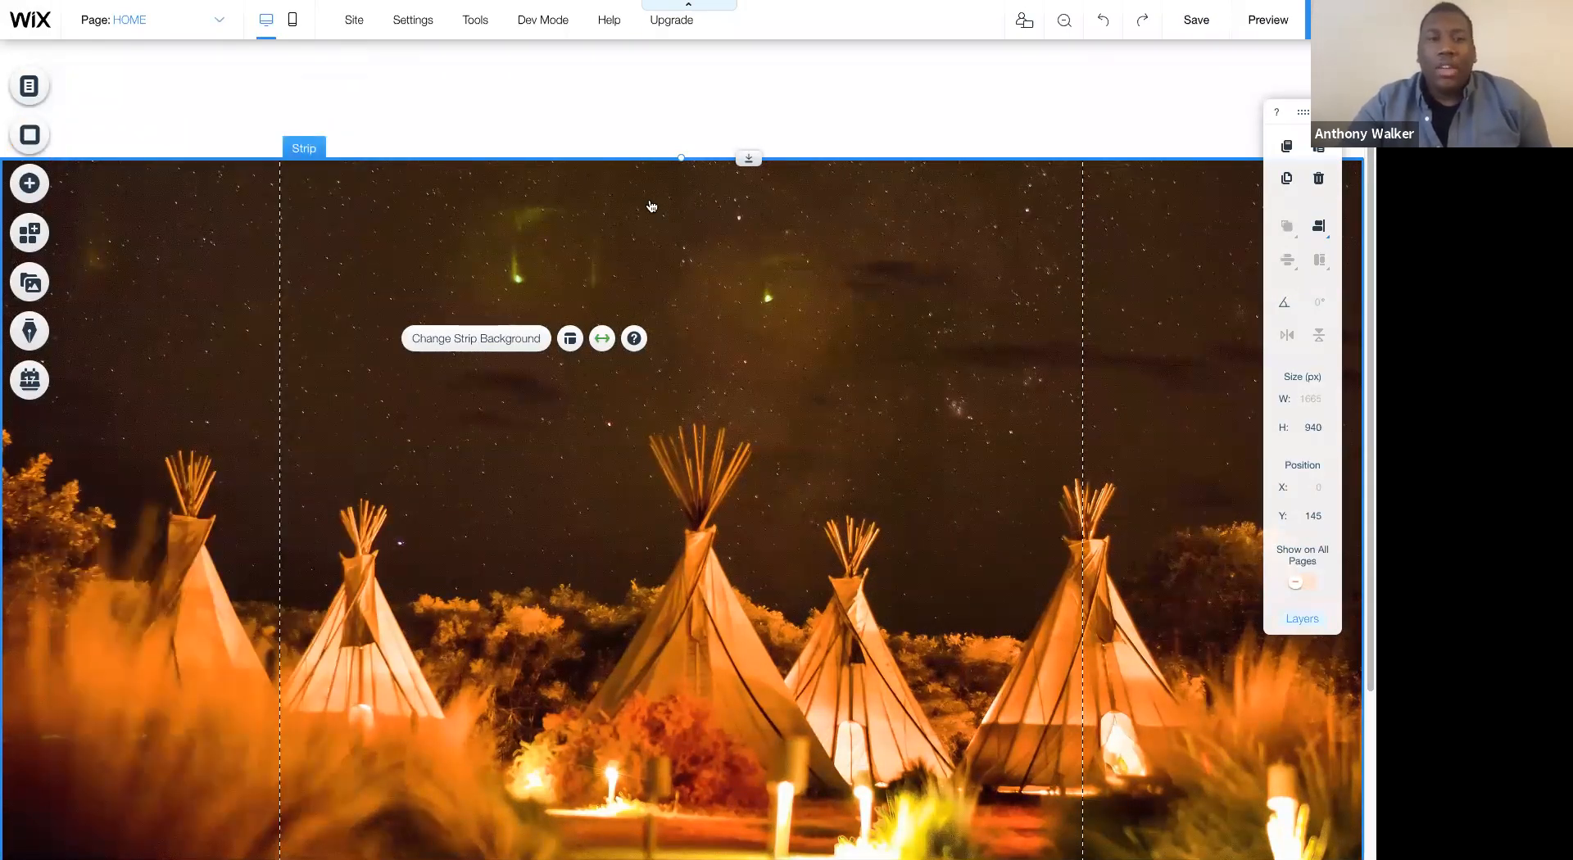
# - Set the color behind the strip's background image to the dark gray shade from the site colors
pyautogui.click(475, 338)
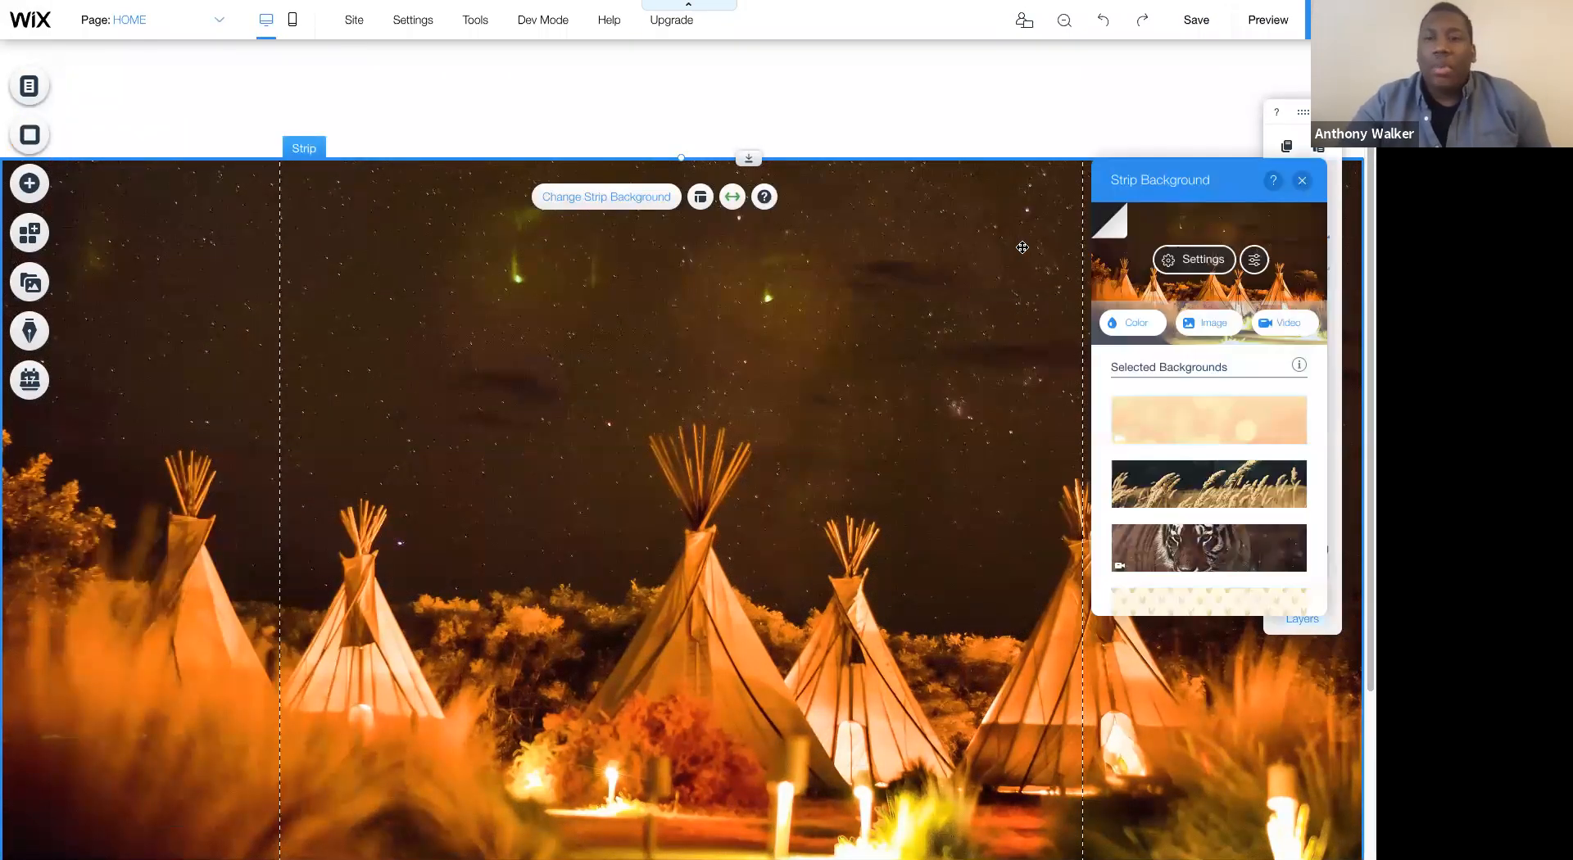
pyautogui.click(1195, 261)
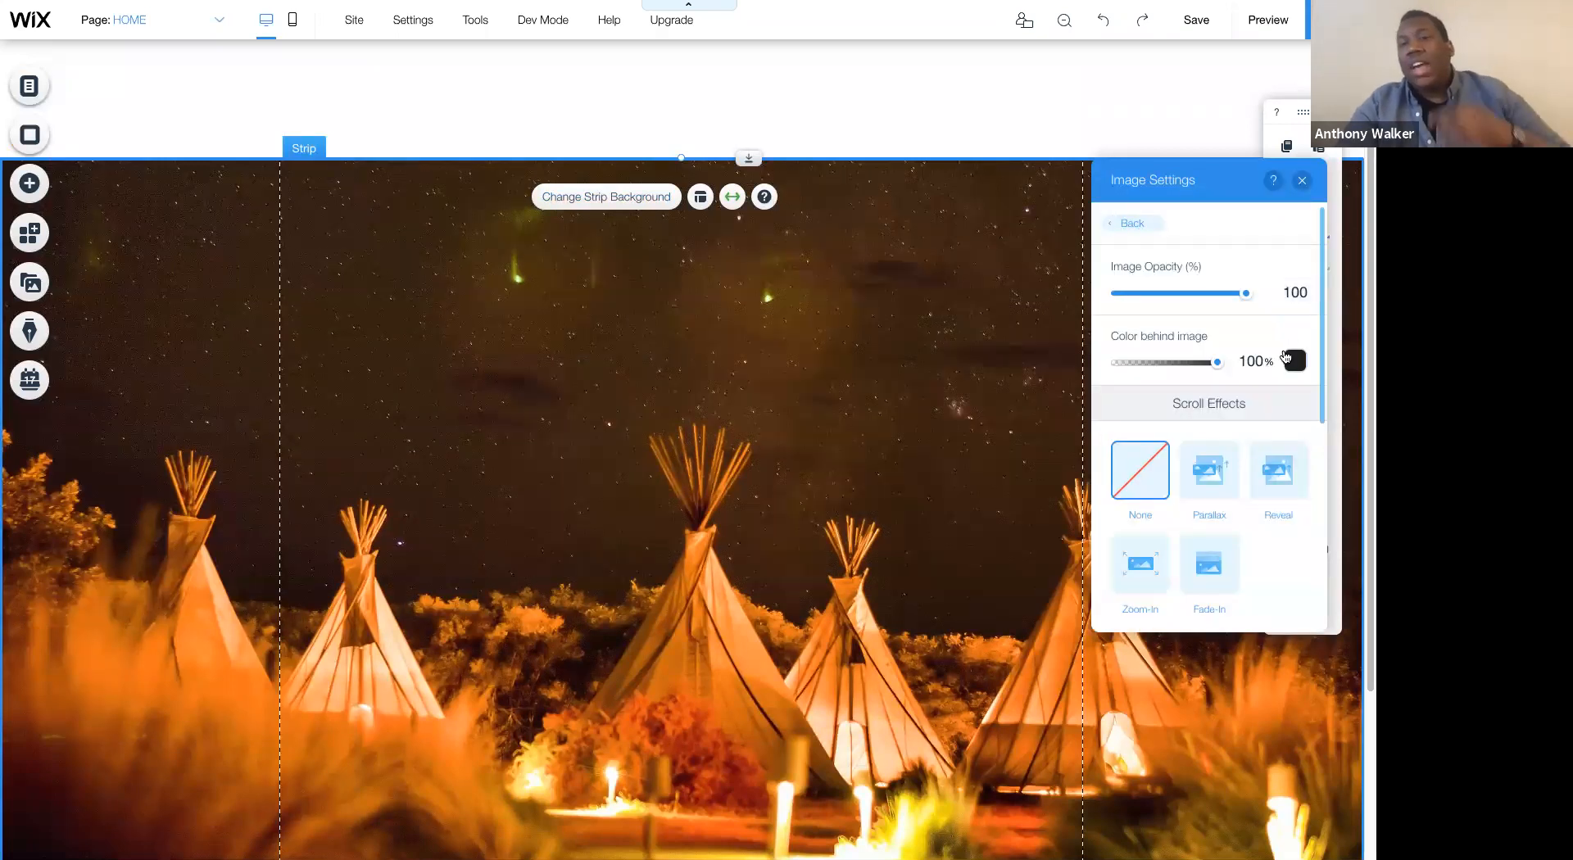
pyautogui.click(1287, 354)
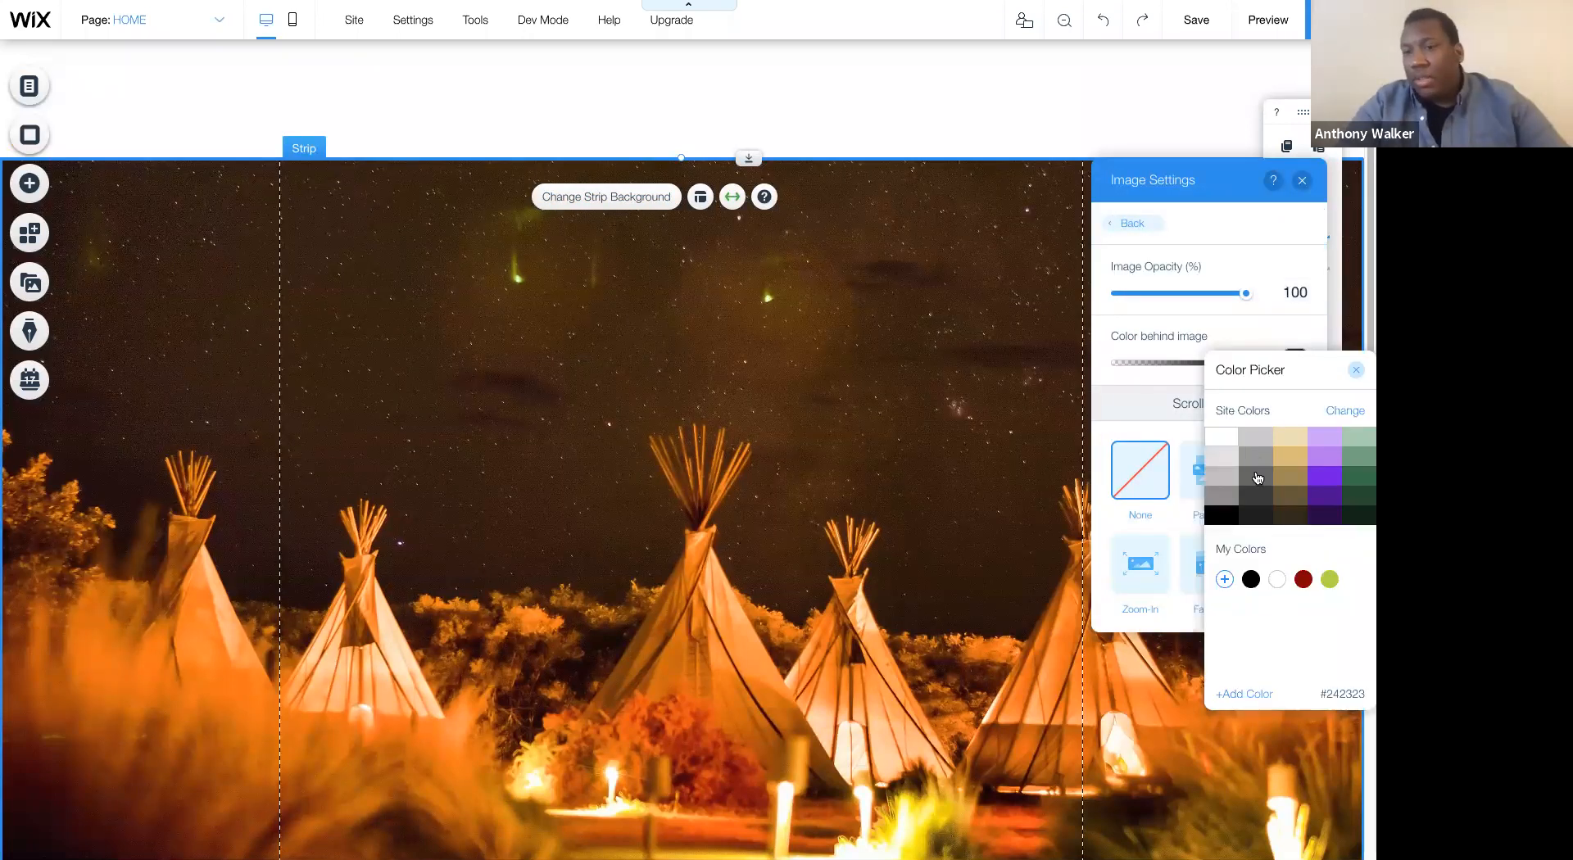
pyautogui.click(1258, 503)
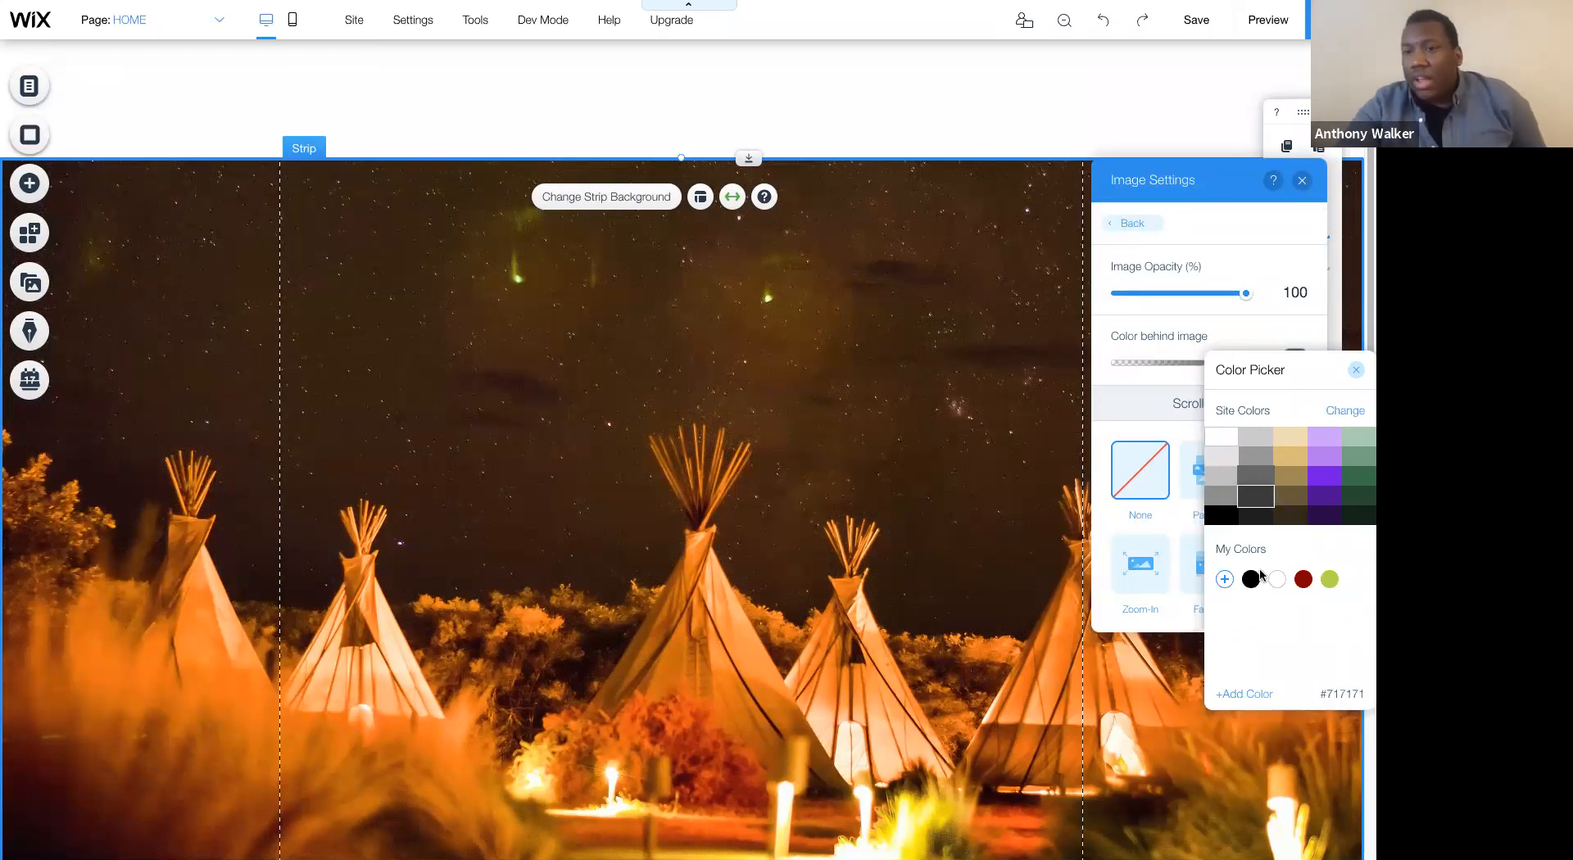
pyautogui.click(1357, 369)
# - Set the opacity of the strip's background image to 25%
pyautogui.click(1308, 301)
pyautogui.write('2')
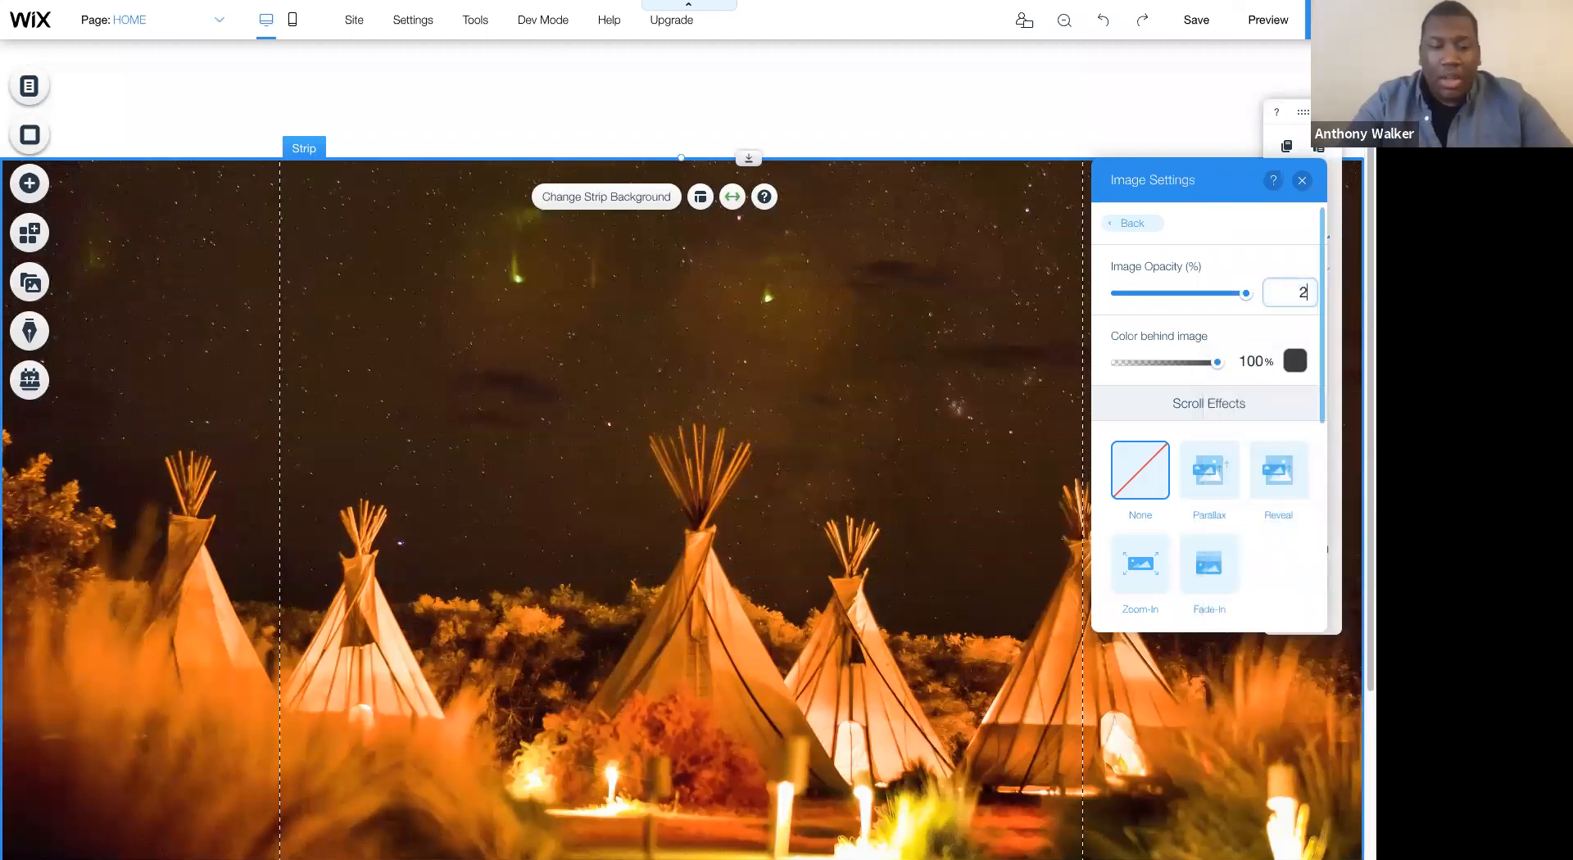
pyautogui.write('5')
pyautogui.press('Return')
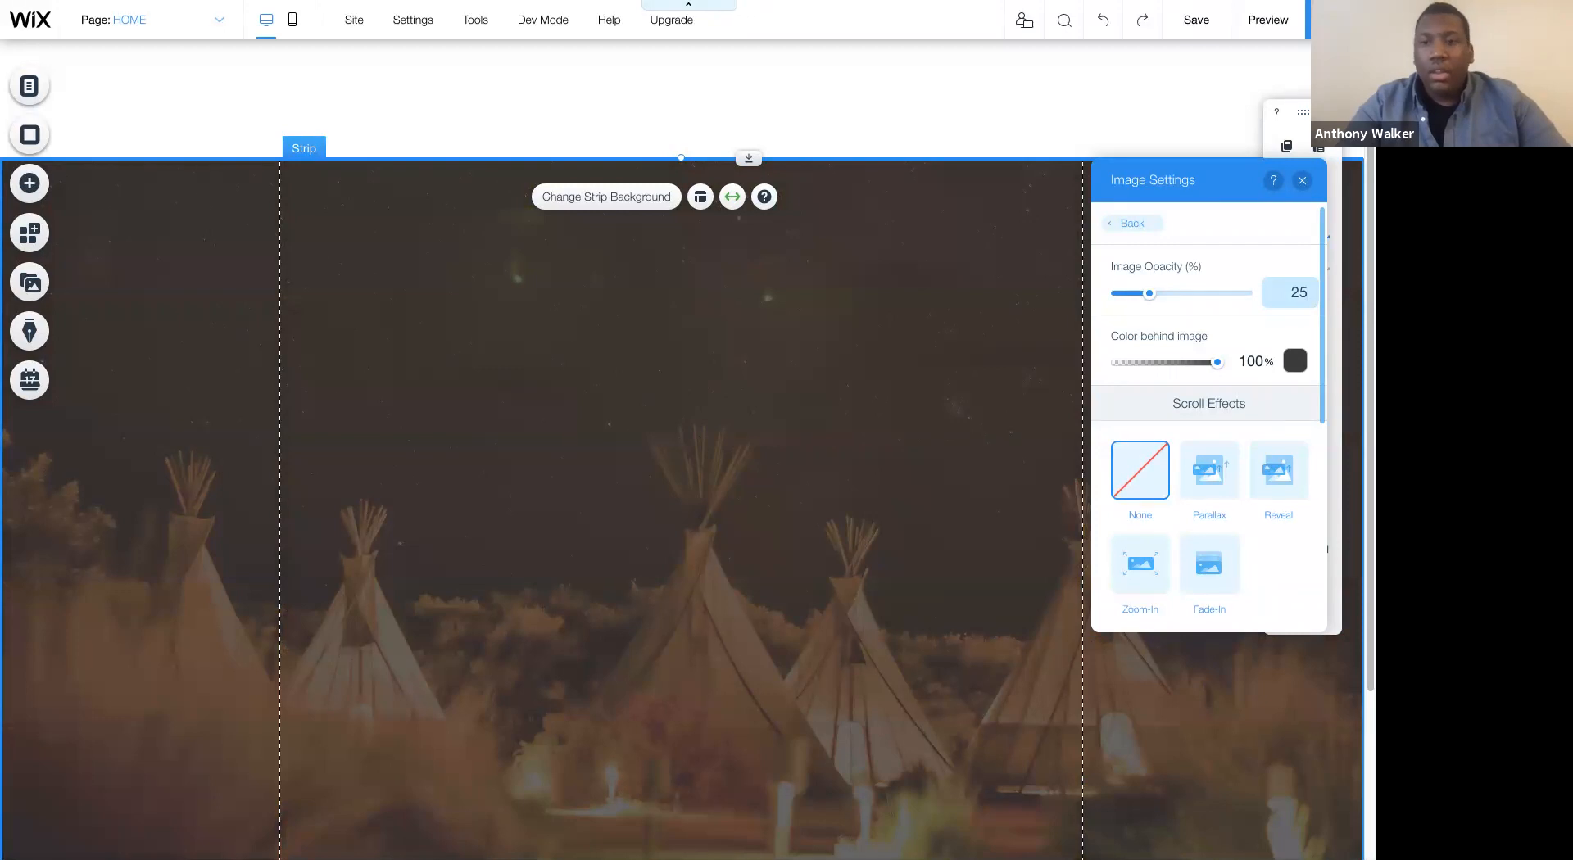
# - Reapply the dark gray behind the strip's image, set the image opacity to 40%, and close the image settings
pyautogui.click(1296, 361)
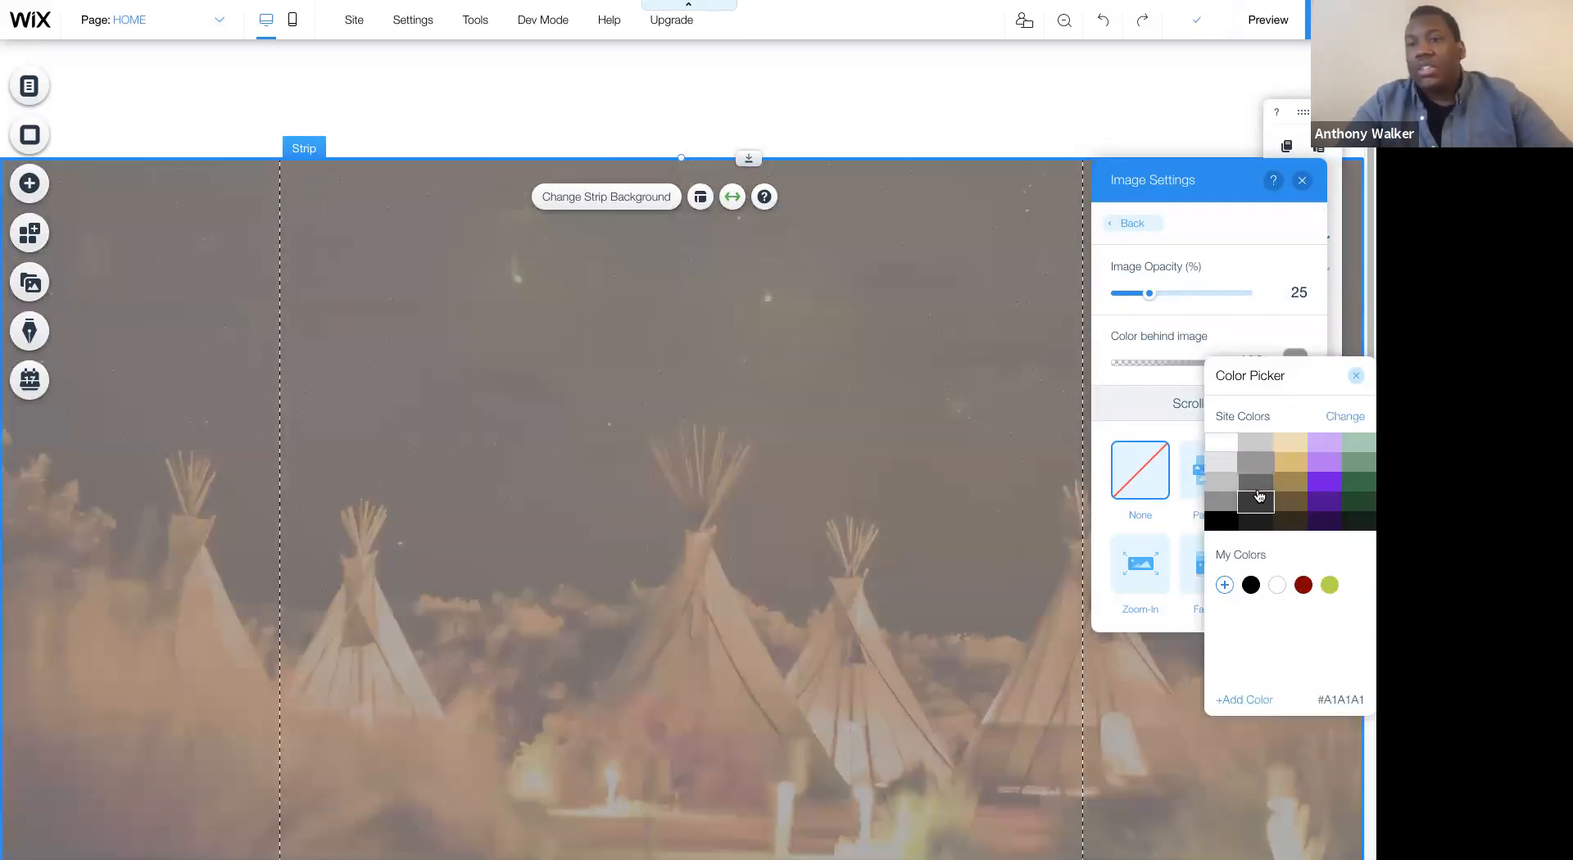
pyautogui.click(1256, 500)
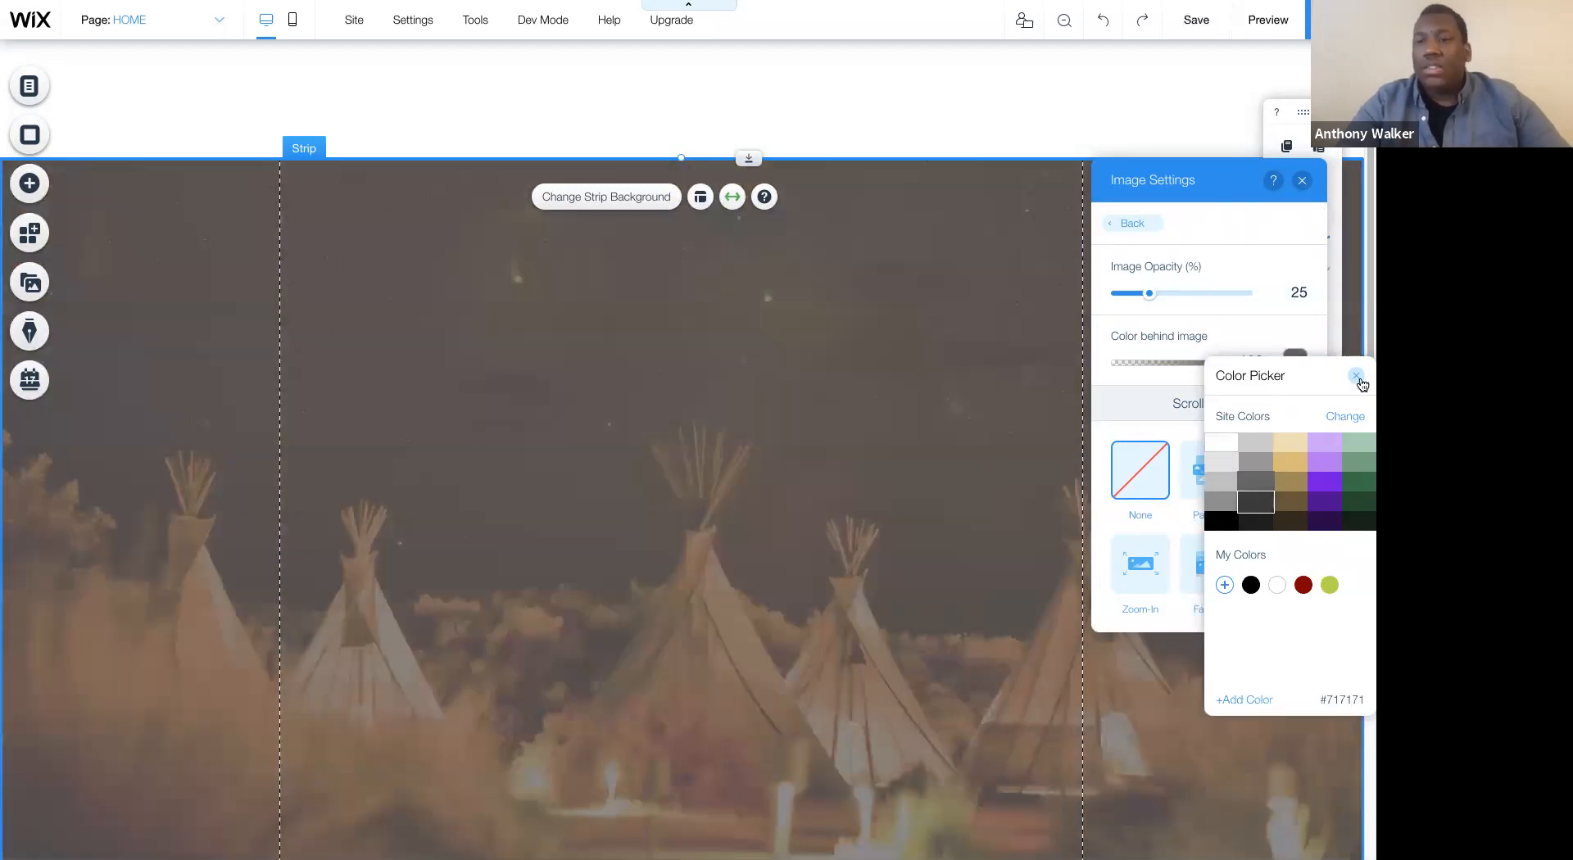
pyautogui.click(1357, 377)
pyautogui.moveTo(1146, 299)
pyautogui.mouseDown()
pyautogui.moveTo(1211, 296)
pyautogui.moveTo(1169, 296)
pyautogui.mouseUp()
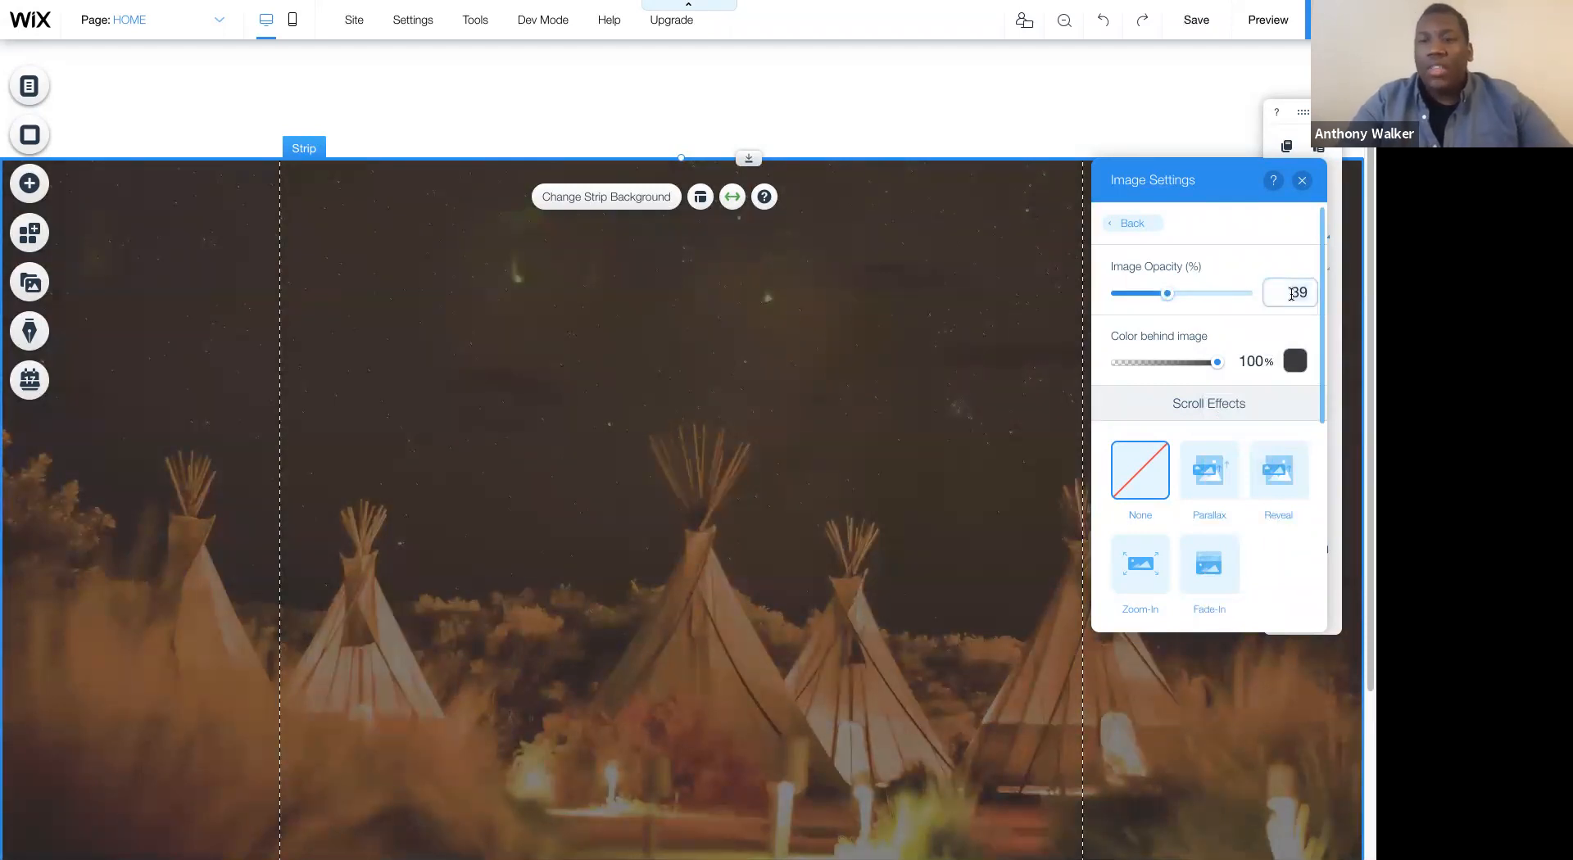
pyautogui.press('Return')
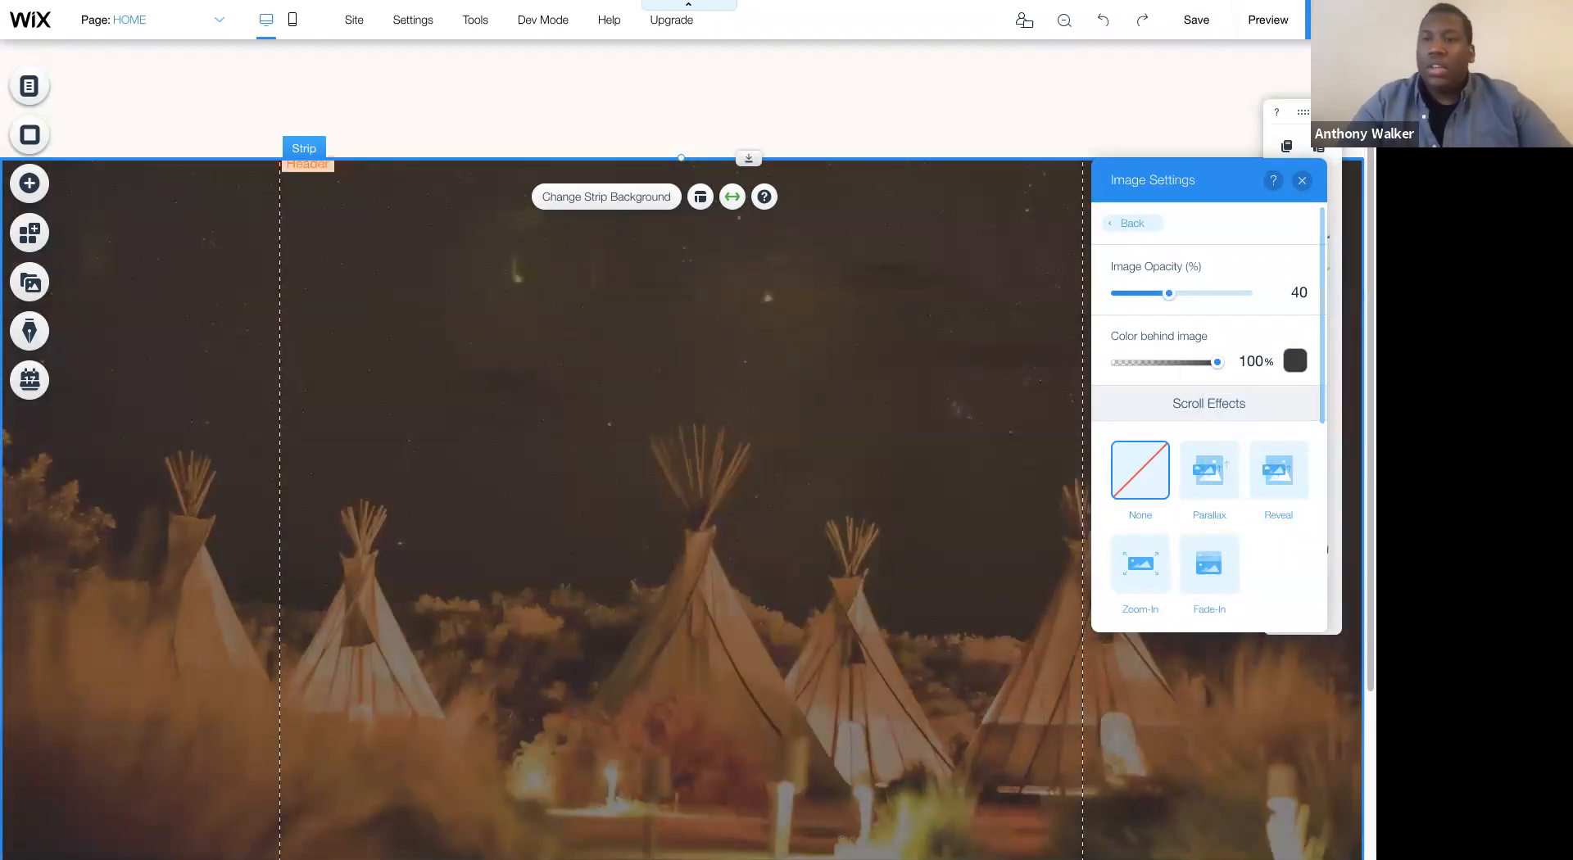
pyautogui.click(1301, 180)
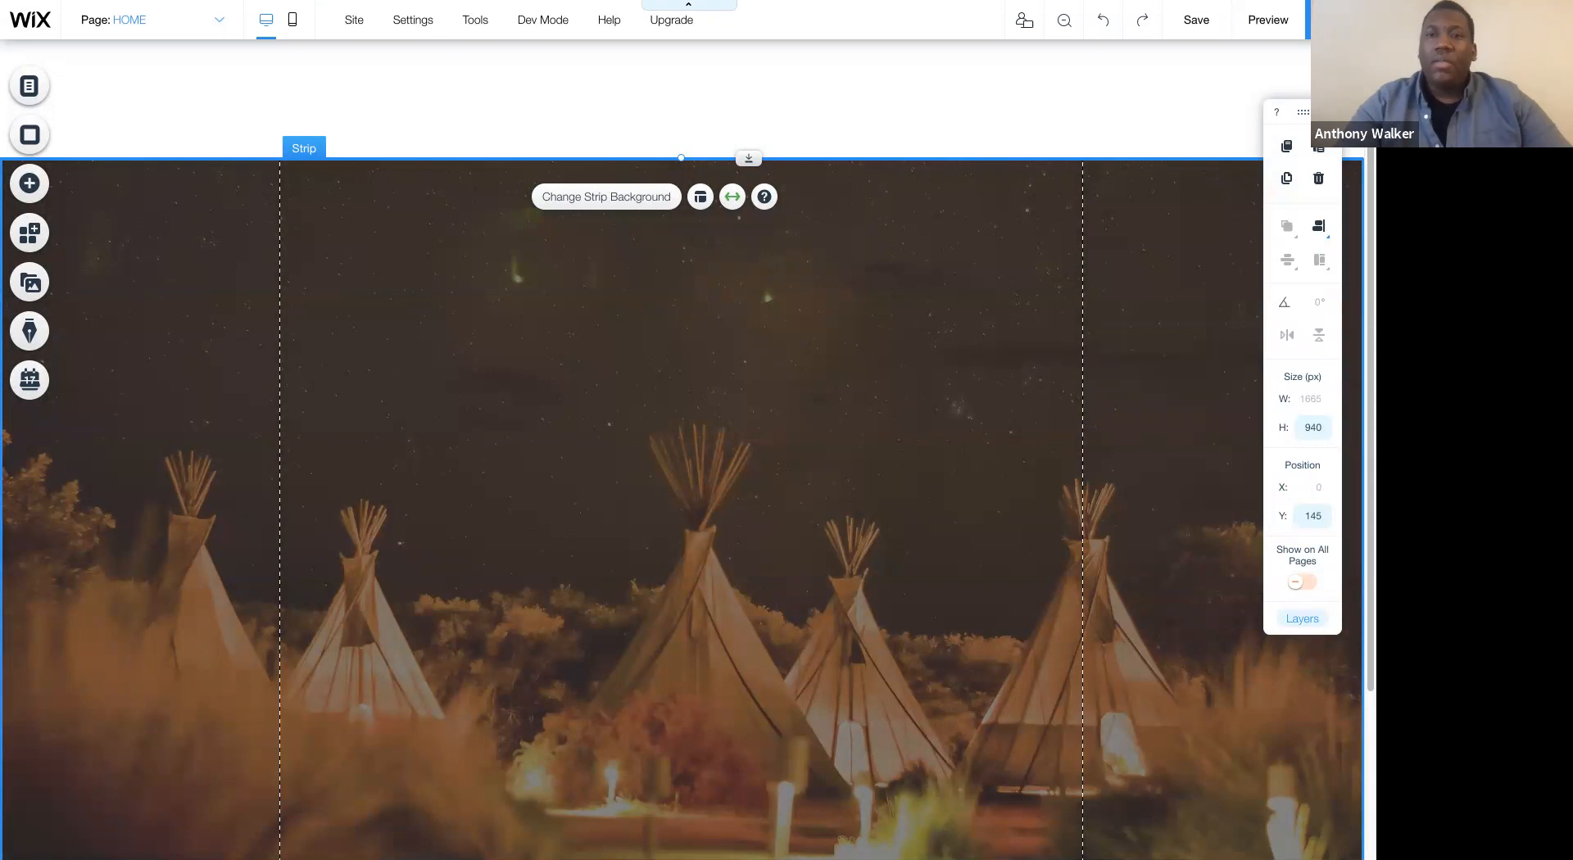
# - Hide the floating editing toolbar and set the strip's layout to align its content to the left
pyautogui.click(1329, 112)
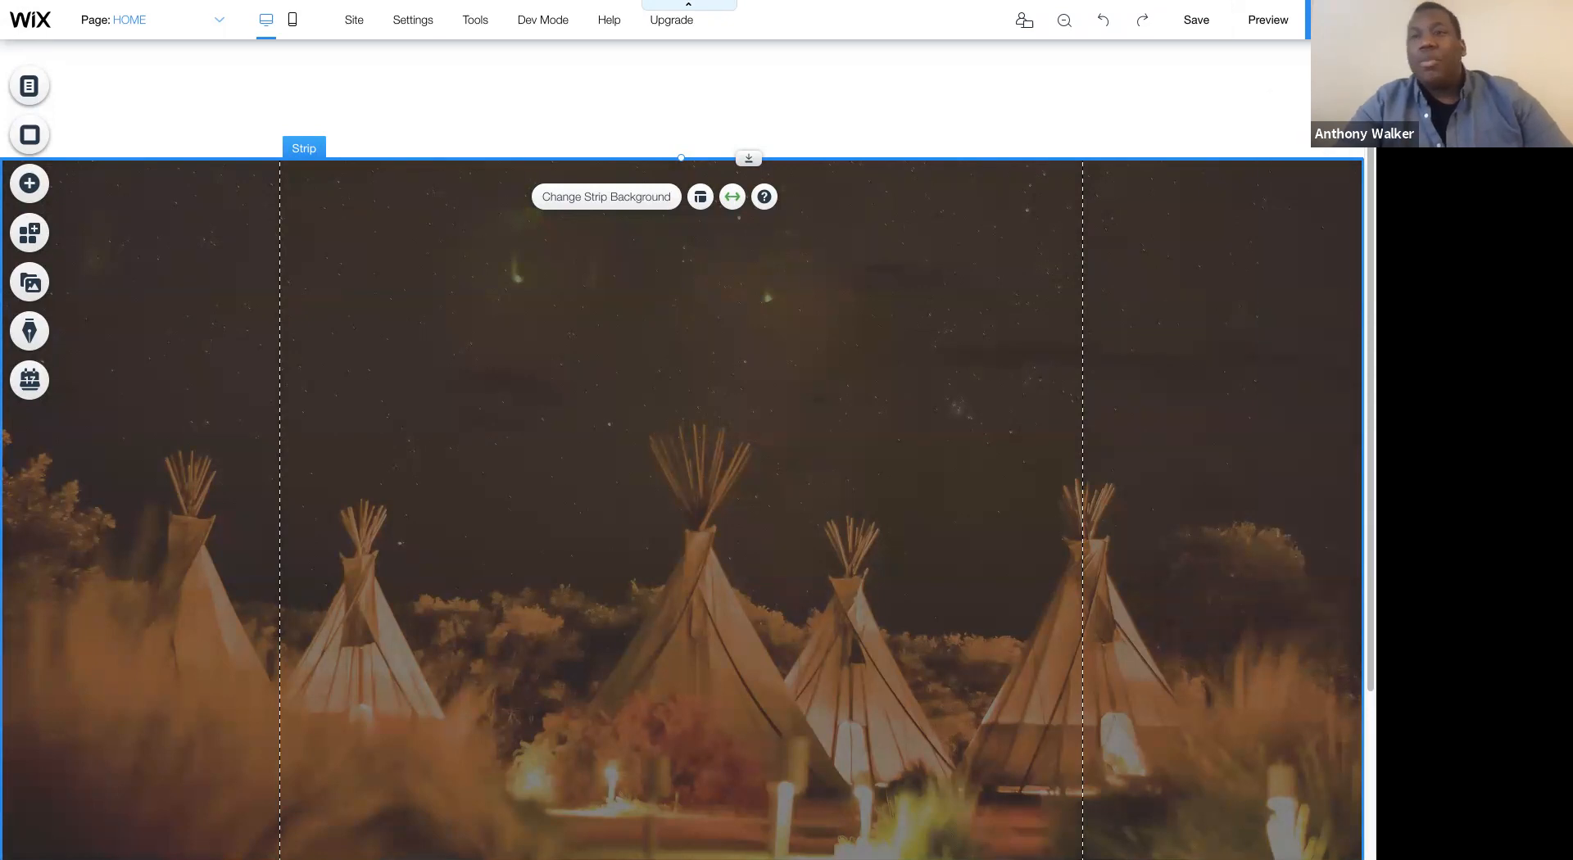
pyautogui.click(517, 400)
pyautogui.click(646, 358)
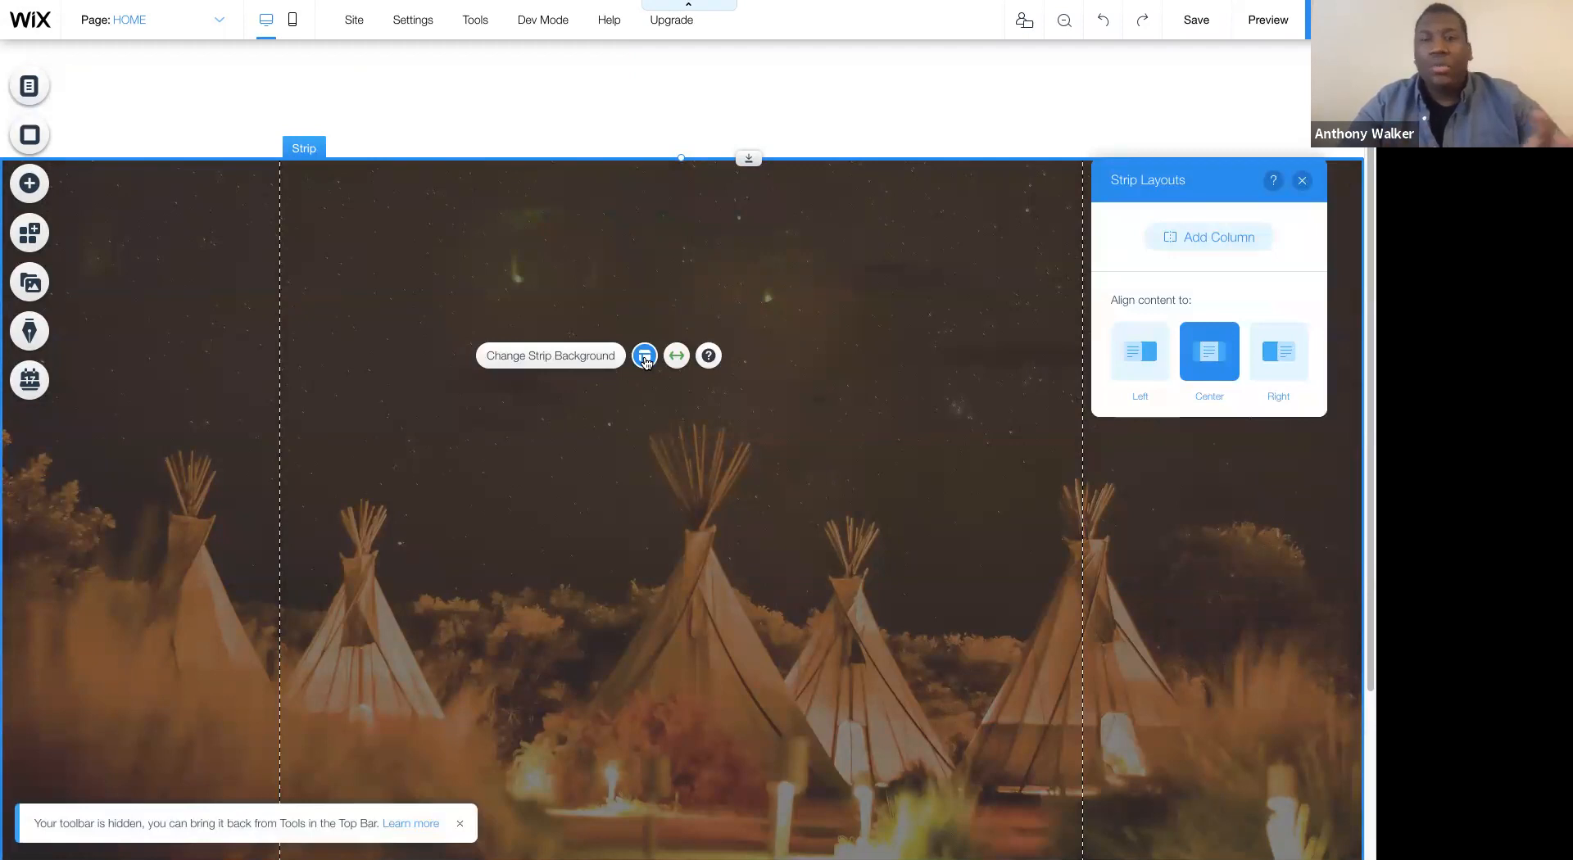
pyautogui.click(1149, 350)
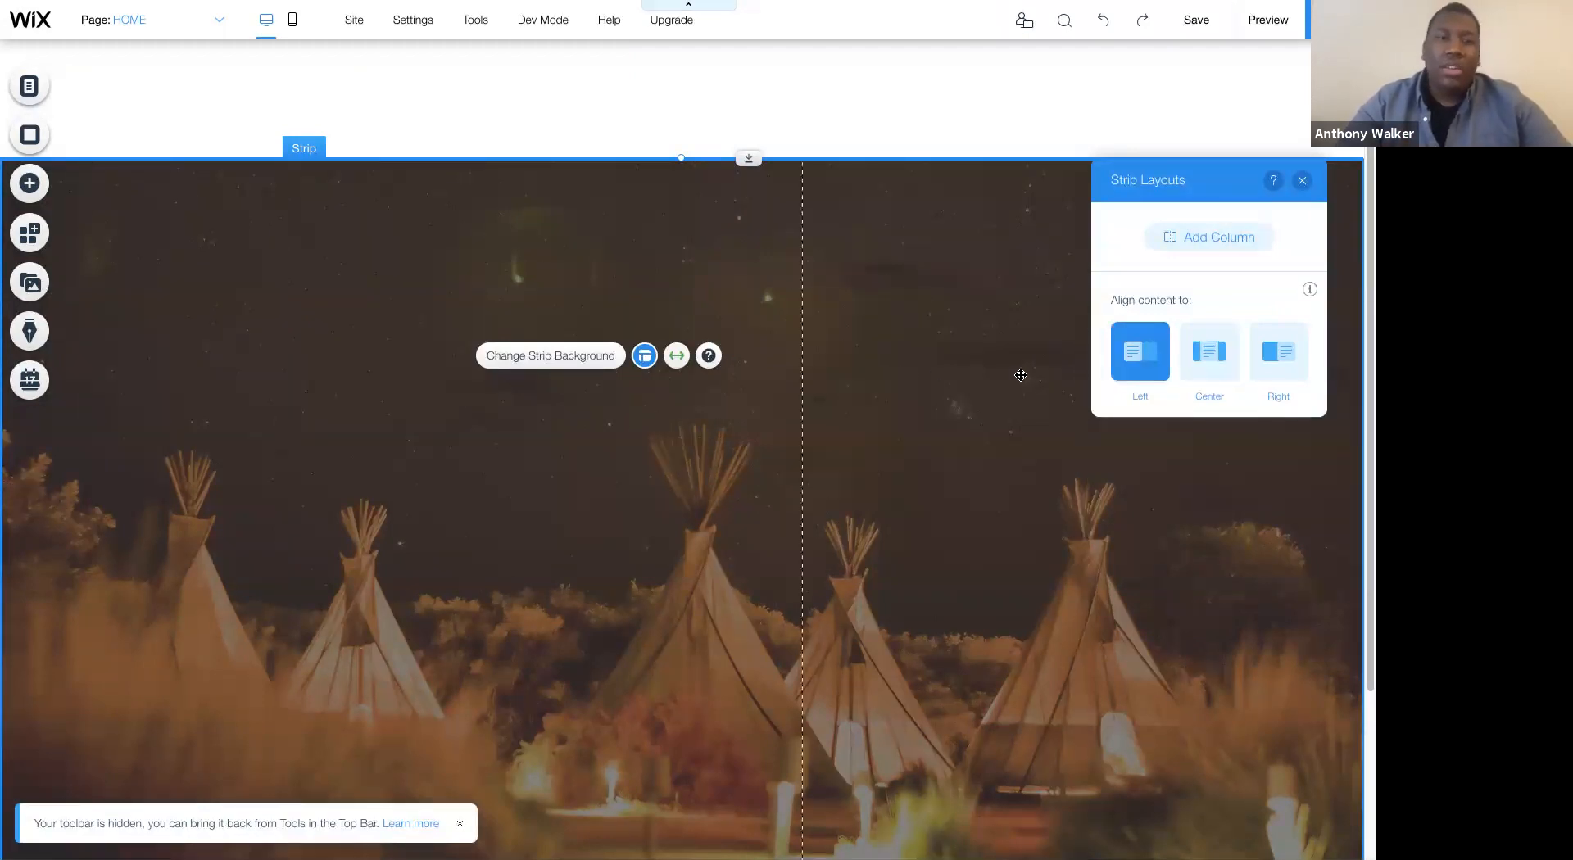
# - Add a Heading 1 themed text to the upper-left area of the tepee photo strip
pyautogui.click(31, 183)
pyautogui.click(85, 88)
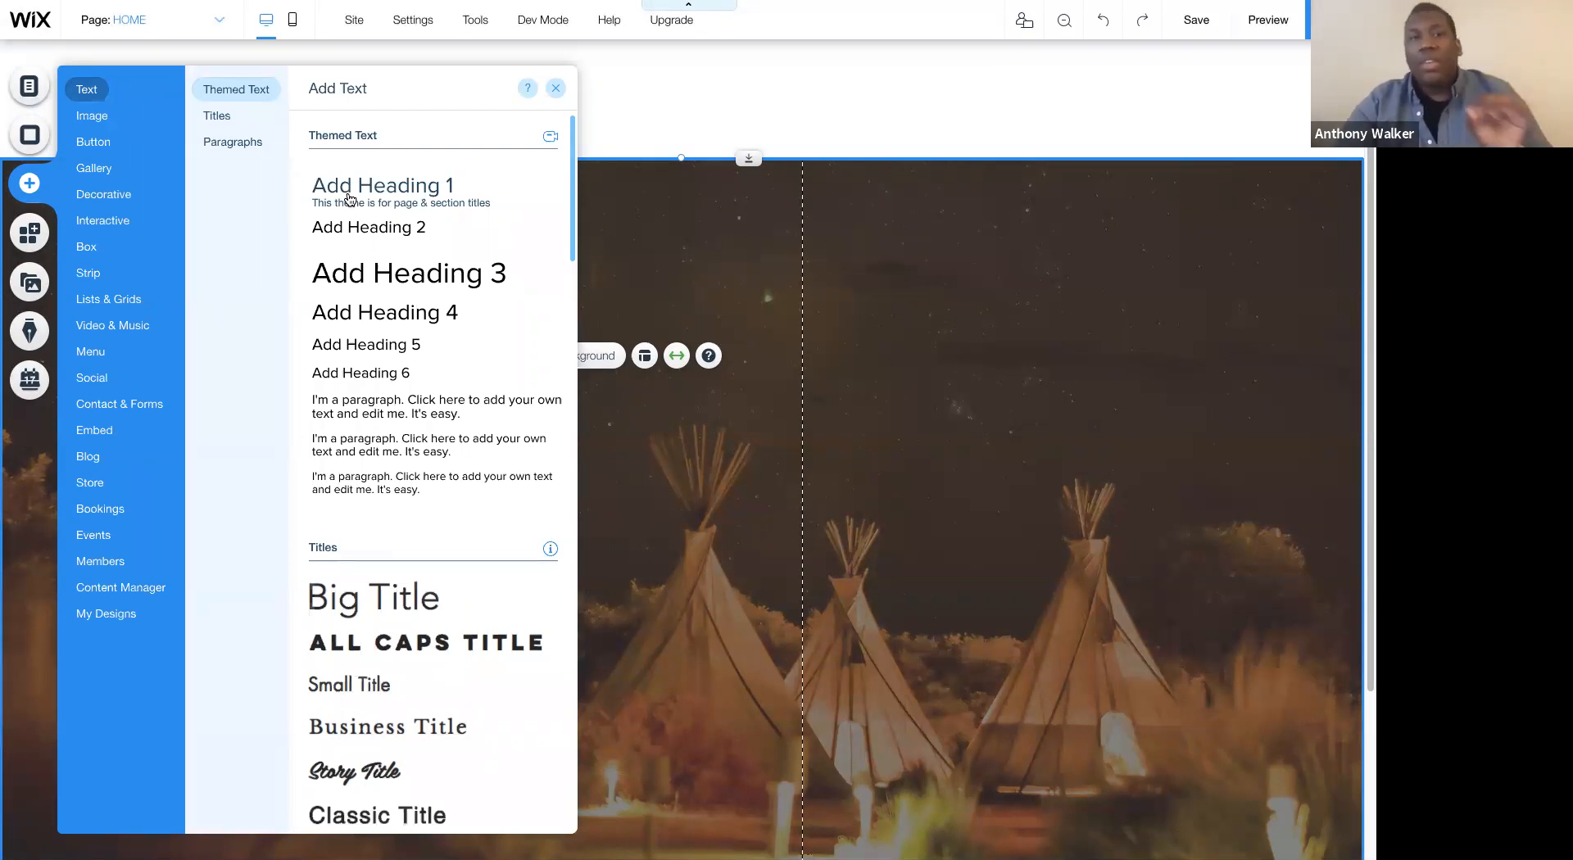
pyautogui.moveTo(349, 199); pyautogui.dragTo(180, 274)
pyautogui.click(367, 387)
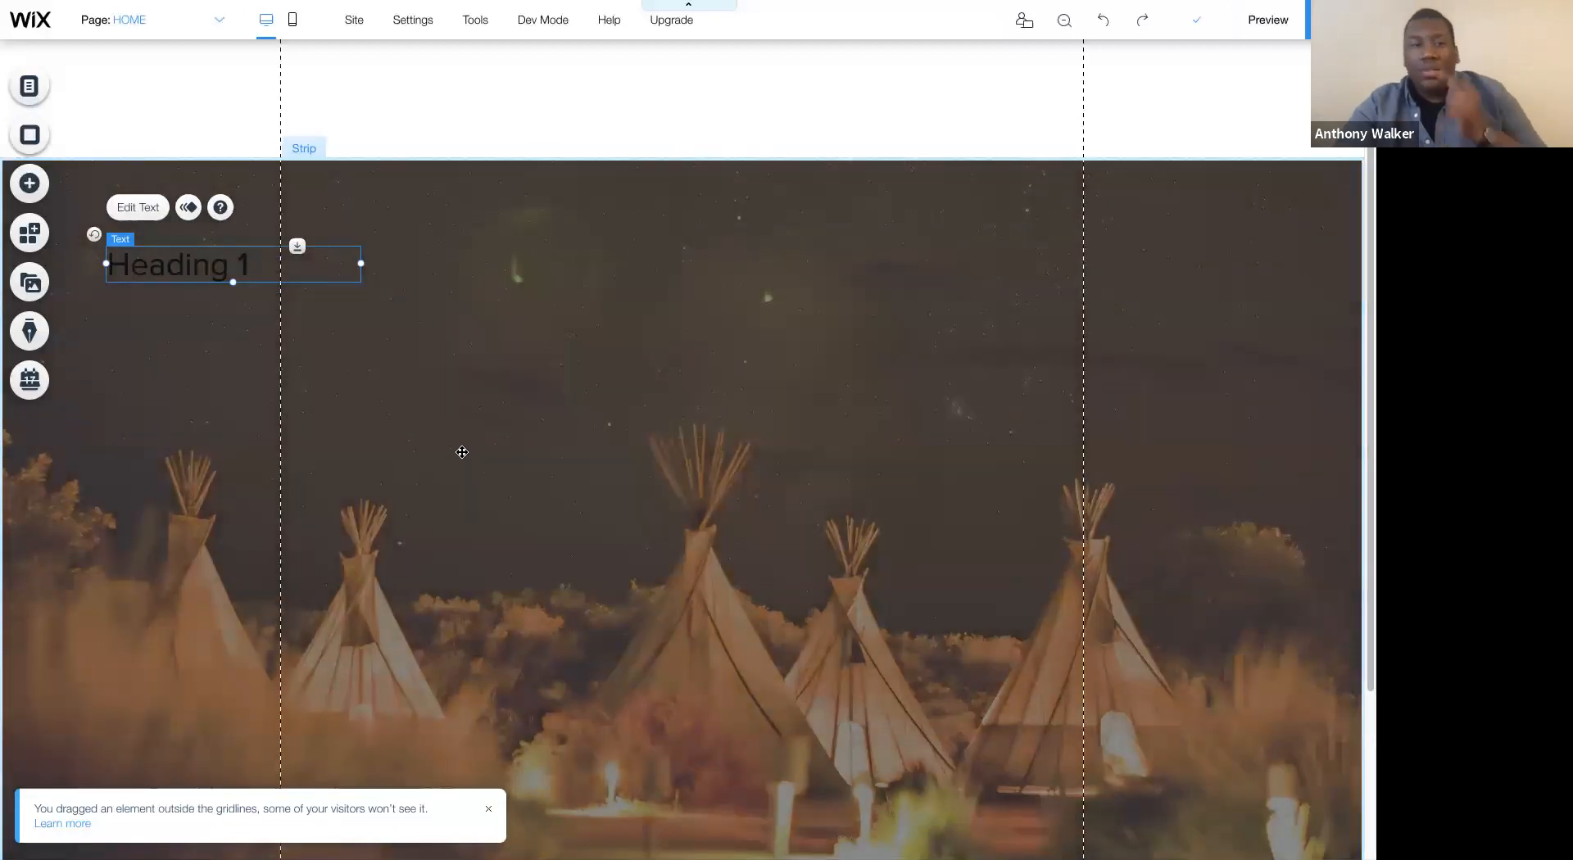
pyautogui.click(606, 462)
pyautogui.moveTo(226, 263); pyautogui.dragTo(230, 267)
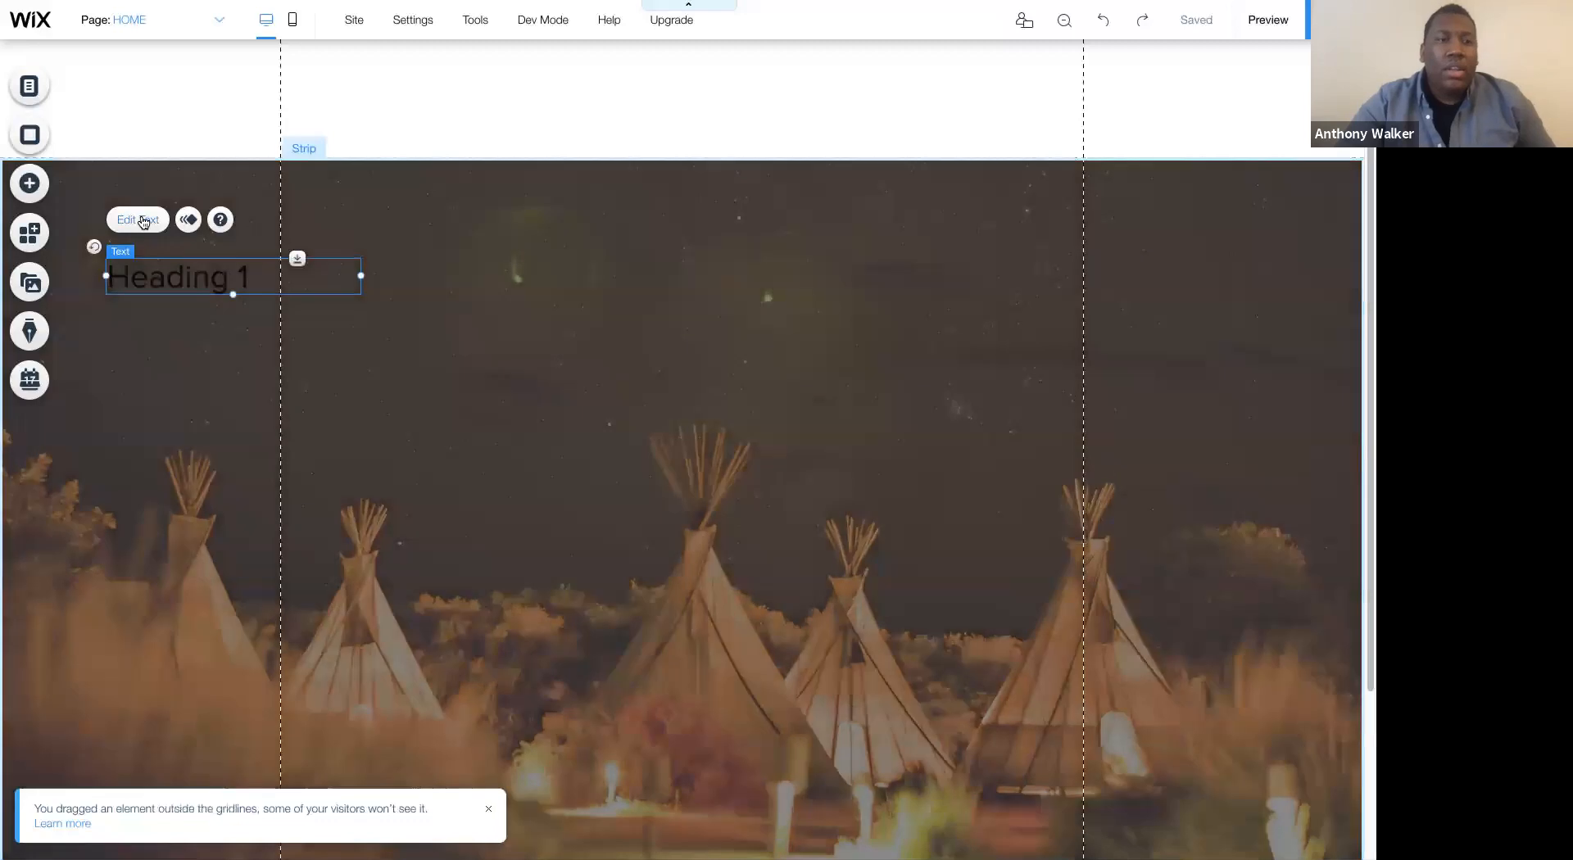
# - Set the heading's font size to 60 px and its font to Playfair Display Bold
pyautogui.click(154, 221)
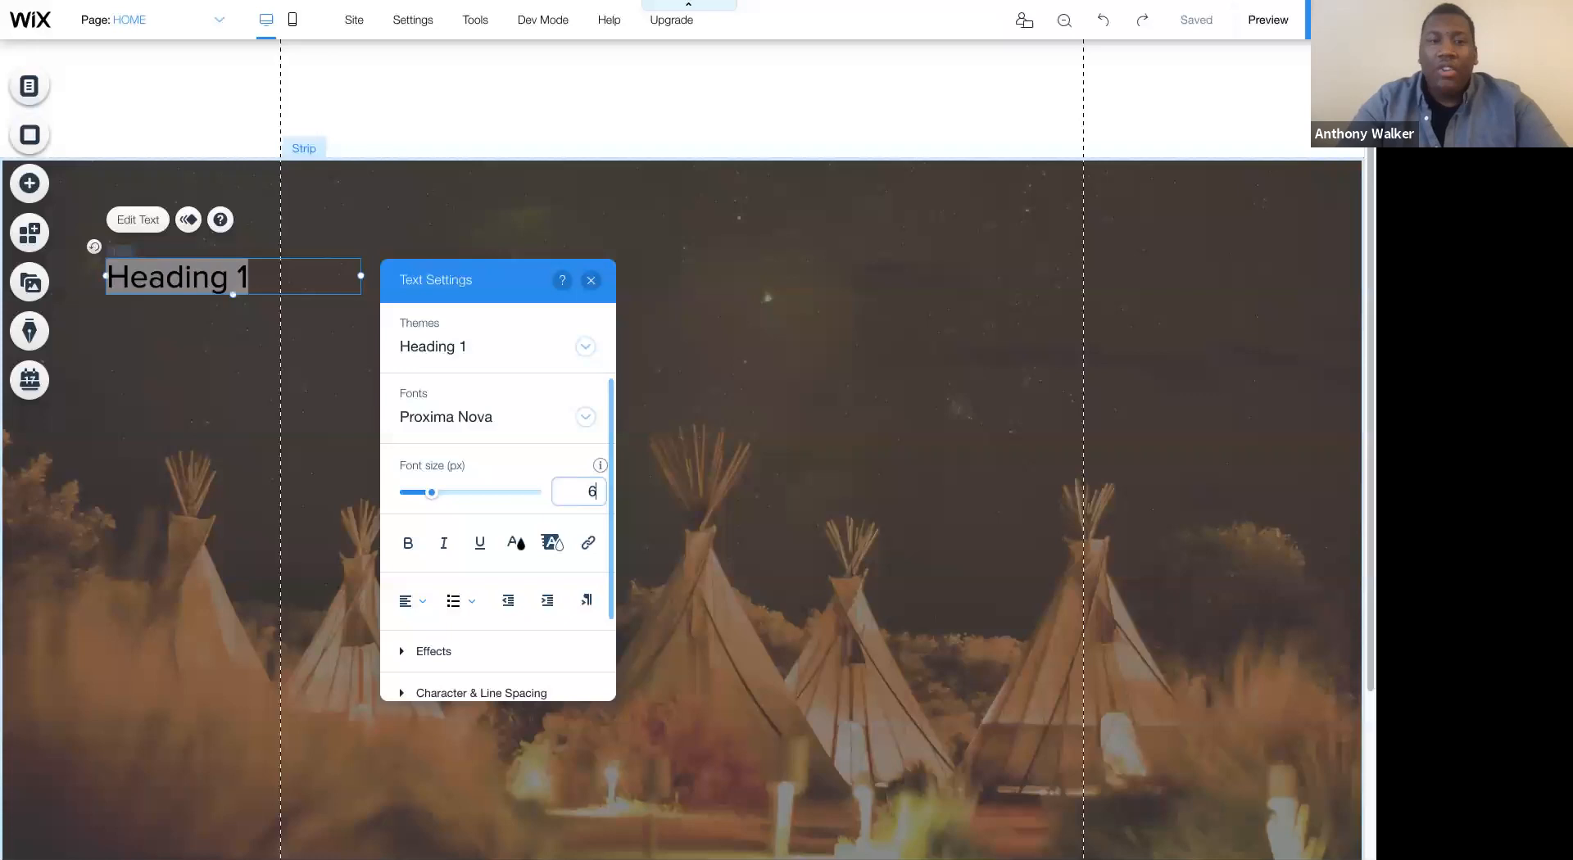
pyautogui.click(525, 432)
pyautogui.write('Play')
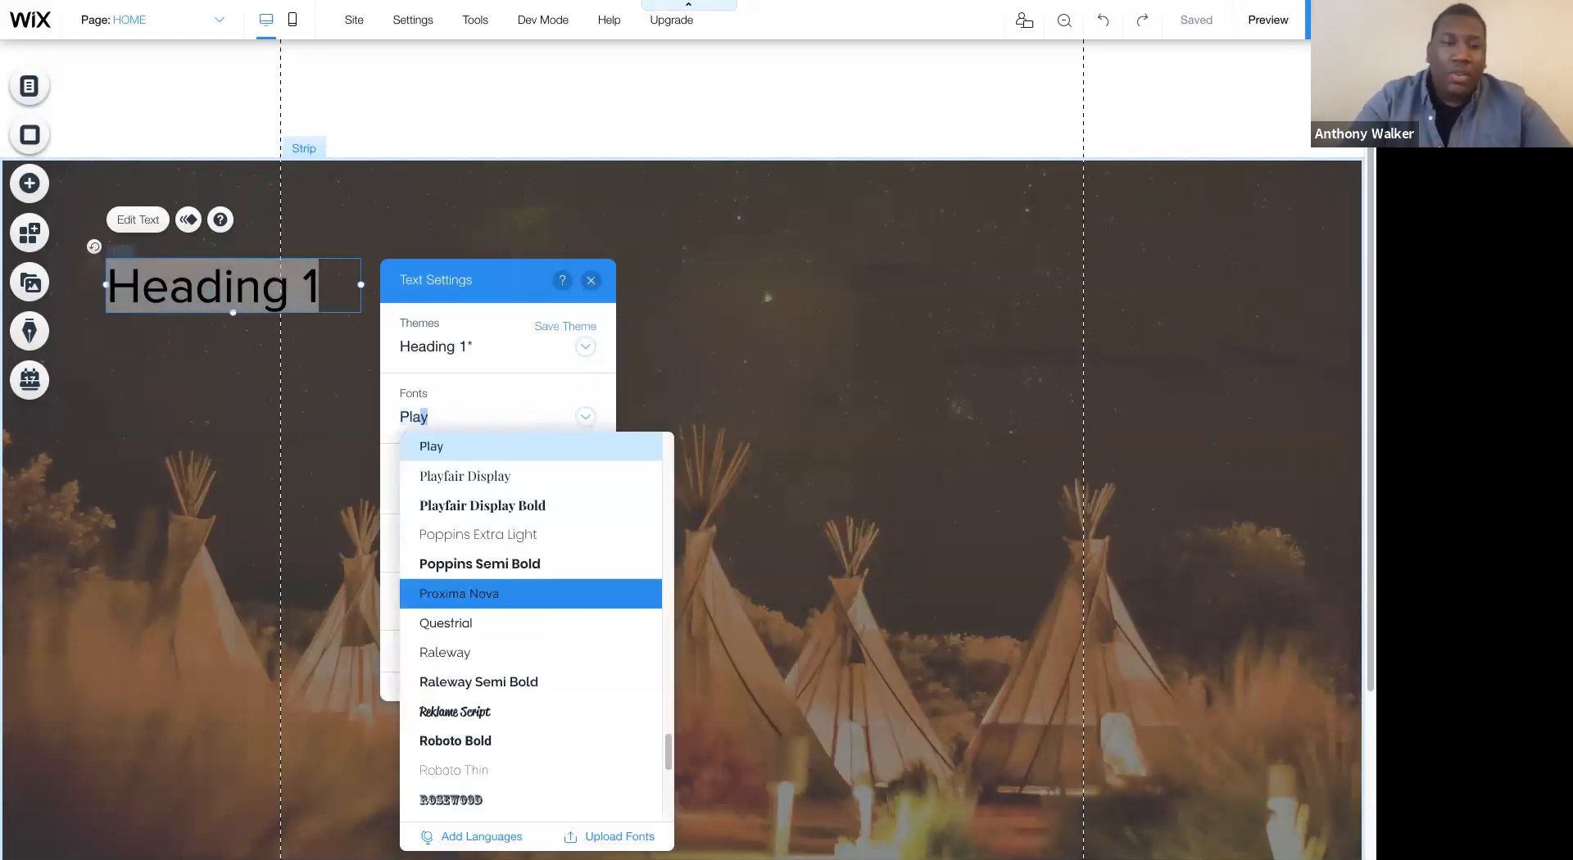
pyautogui.click(497, 504)
# - Color the heading text white, save the formatting to the Heading 1 theme, and close the text settings
pyautogui.click(516, 542)
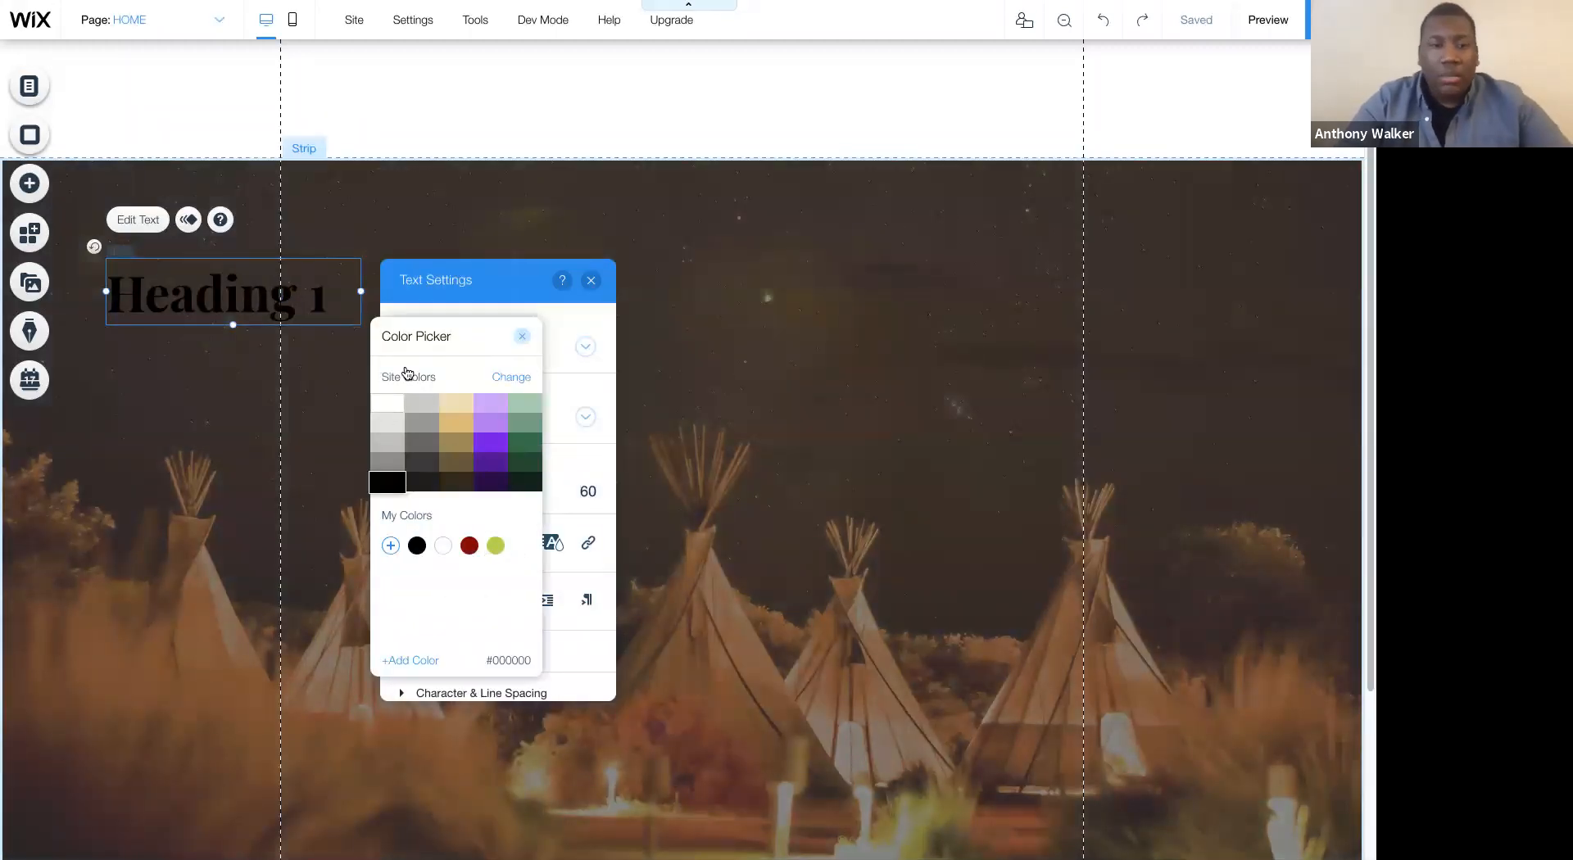
pyautogui.click(390, 402)
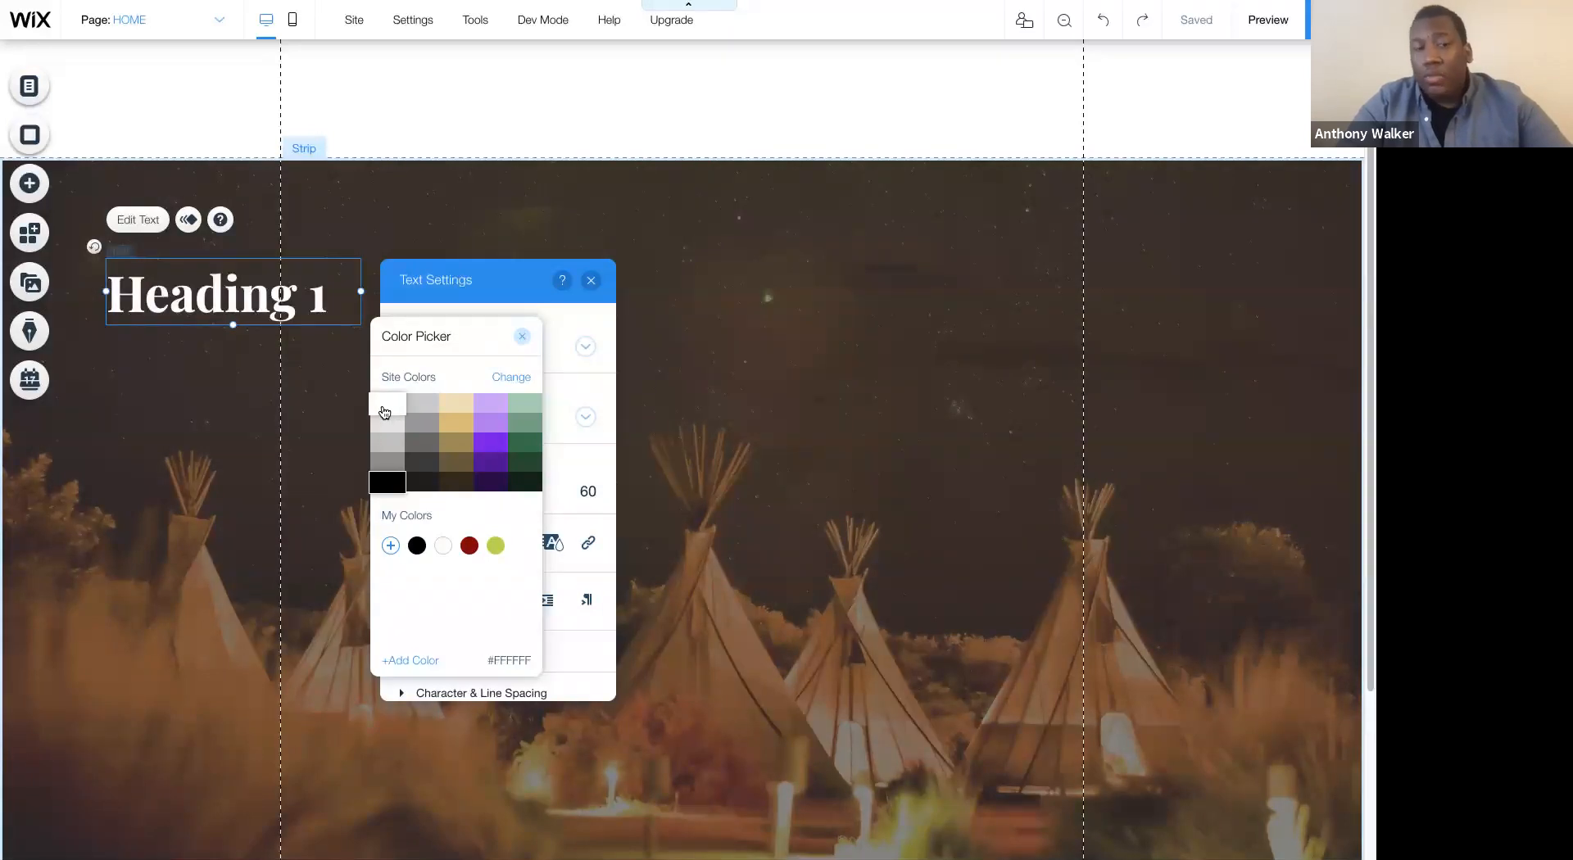
pyautogui.click(522, 336)
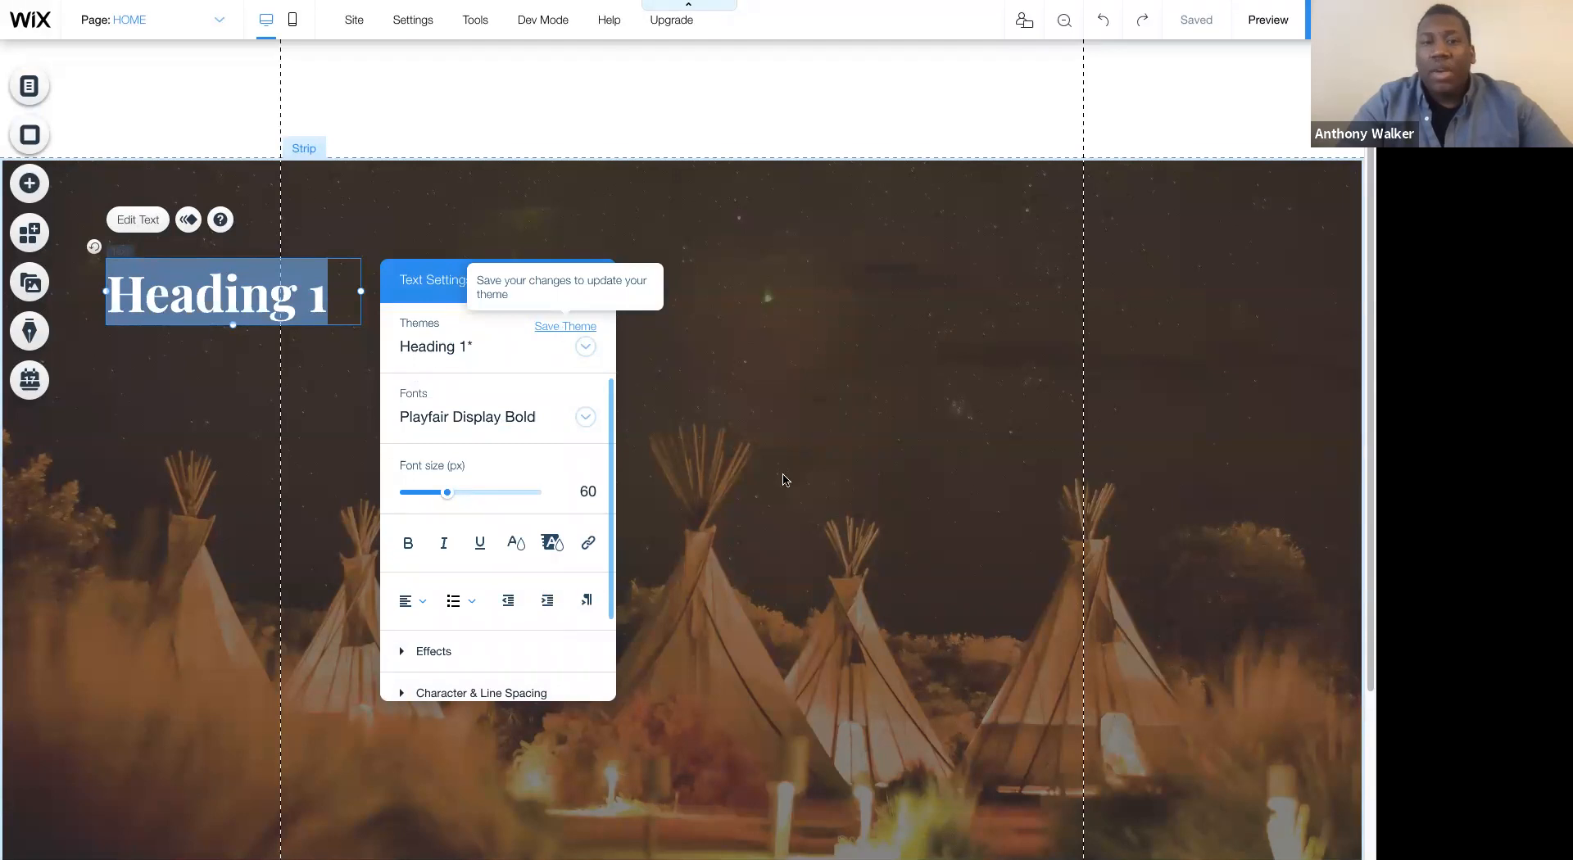
pyautogui.click(566, 326)
pyautogui.click(885, 512)
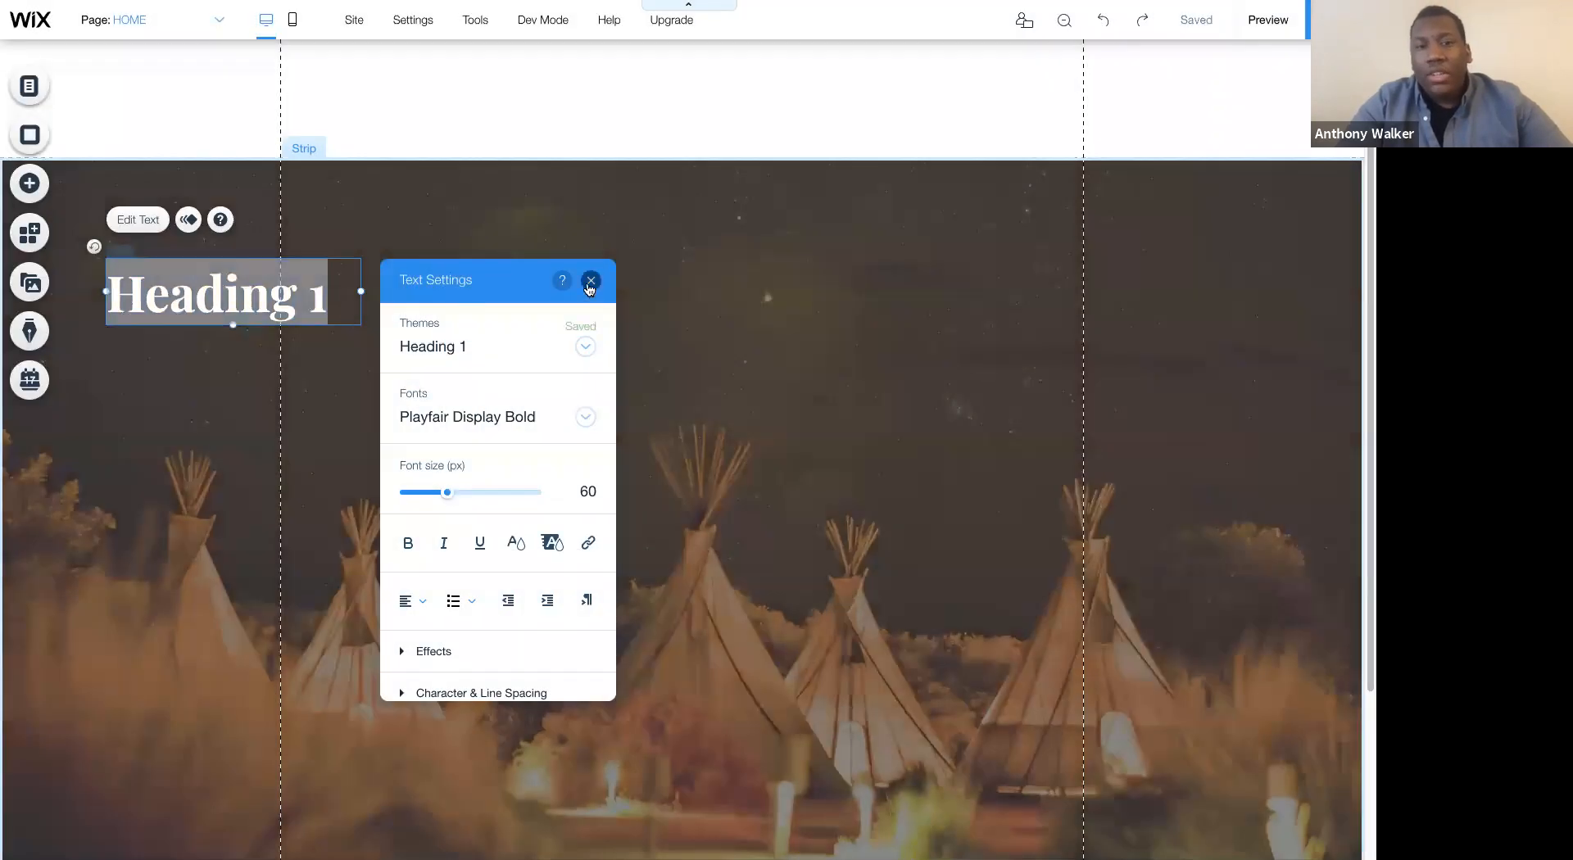
pyautogui.click(590, 281)
# - Delete the Heading 1 text from the photo strip
pyautogui.click(351, 346)
pyautogui.click(269, 308)
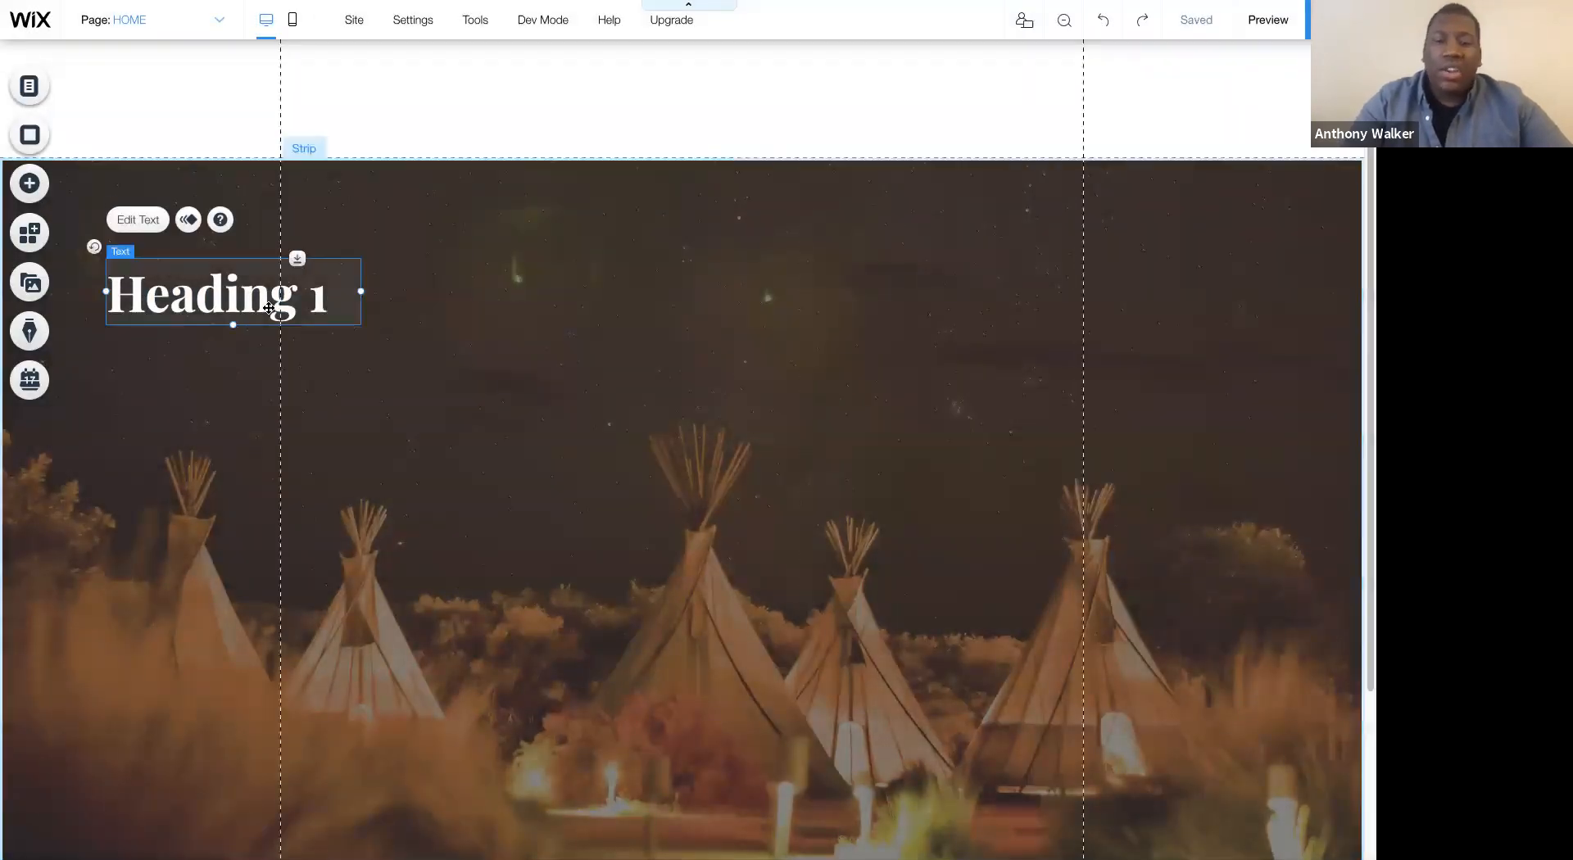
pyautogui.press('Delete')
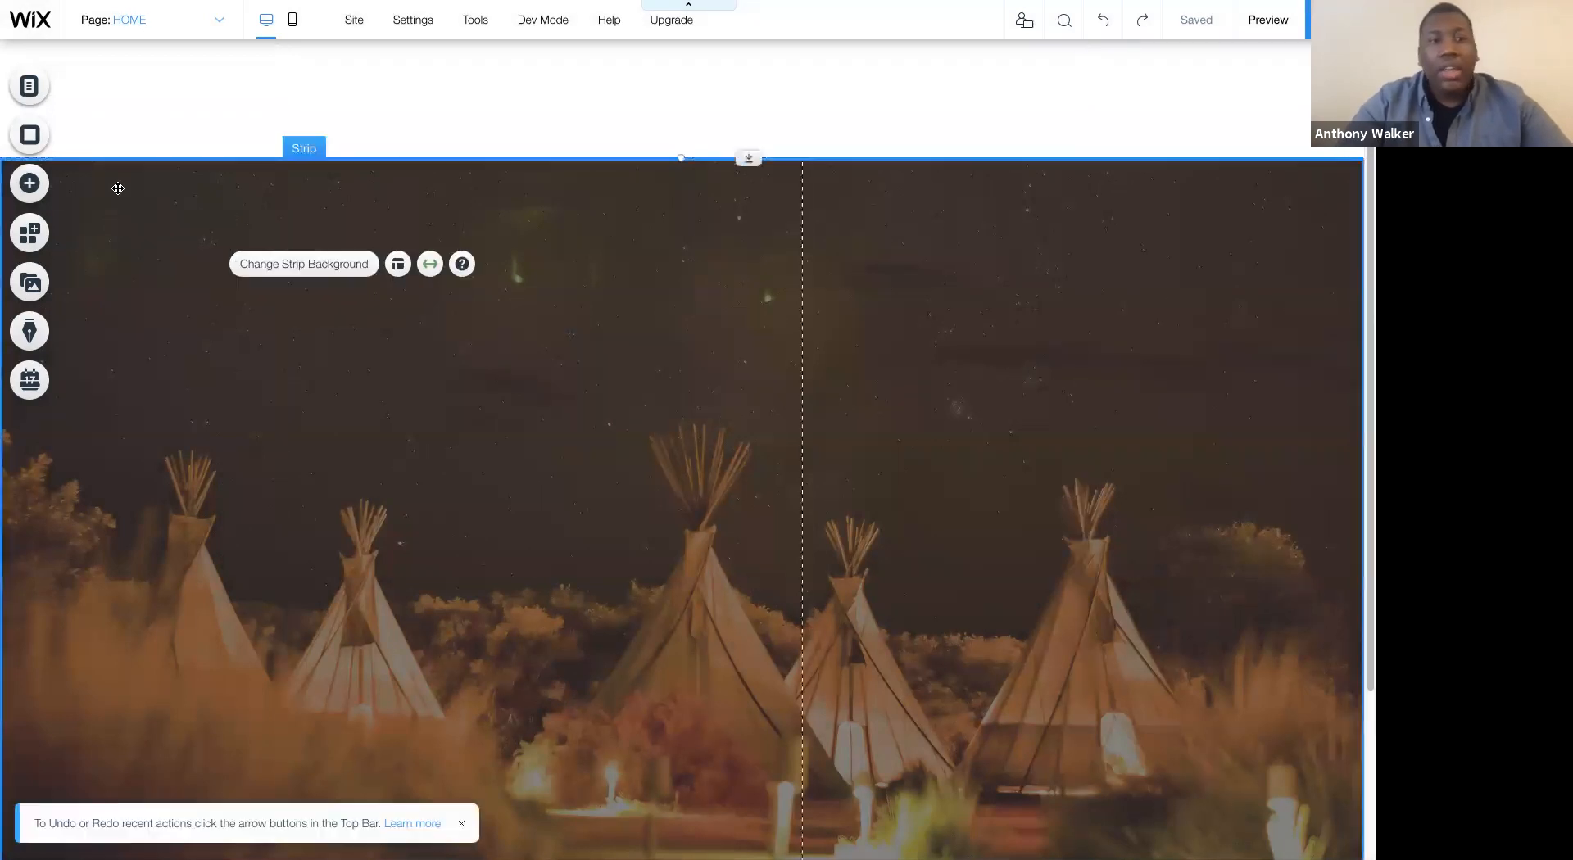
# - Add a Heading 1 themed text to the upper-left area of the tepee photo strip and widen its text box
pyautogui.click(47, 184)
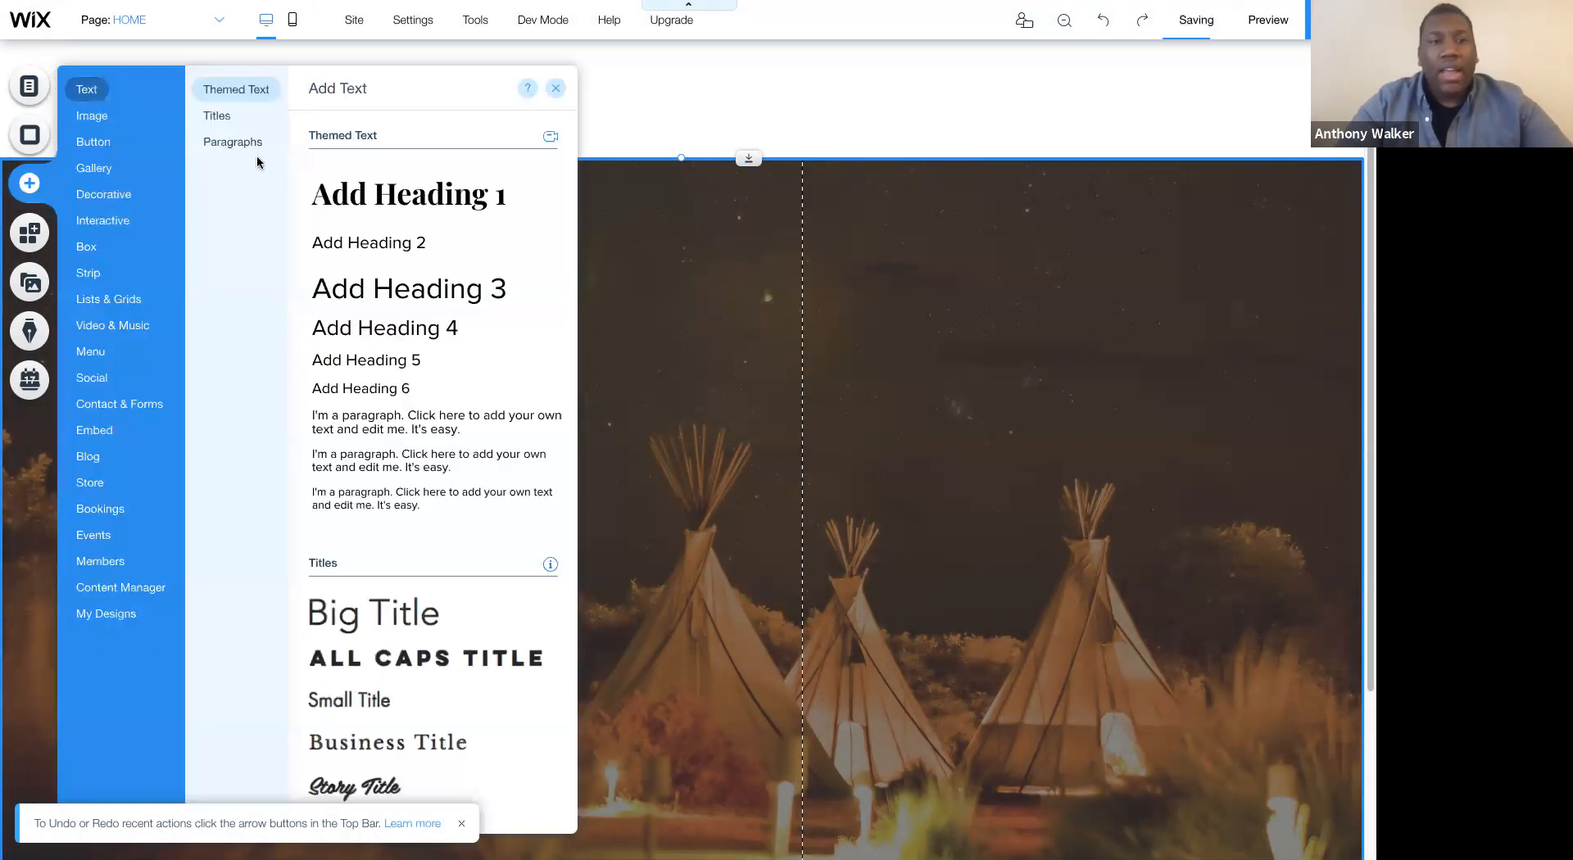
pyautogui.moveTo(363, 198); pyautogui.dragTo(230, 403)
pyautogui.moveTo(229, 296); pyautogui.dragTo(207, 295)
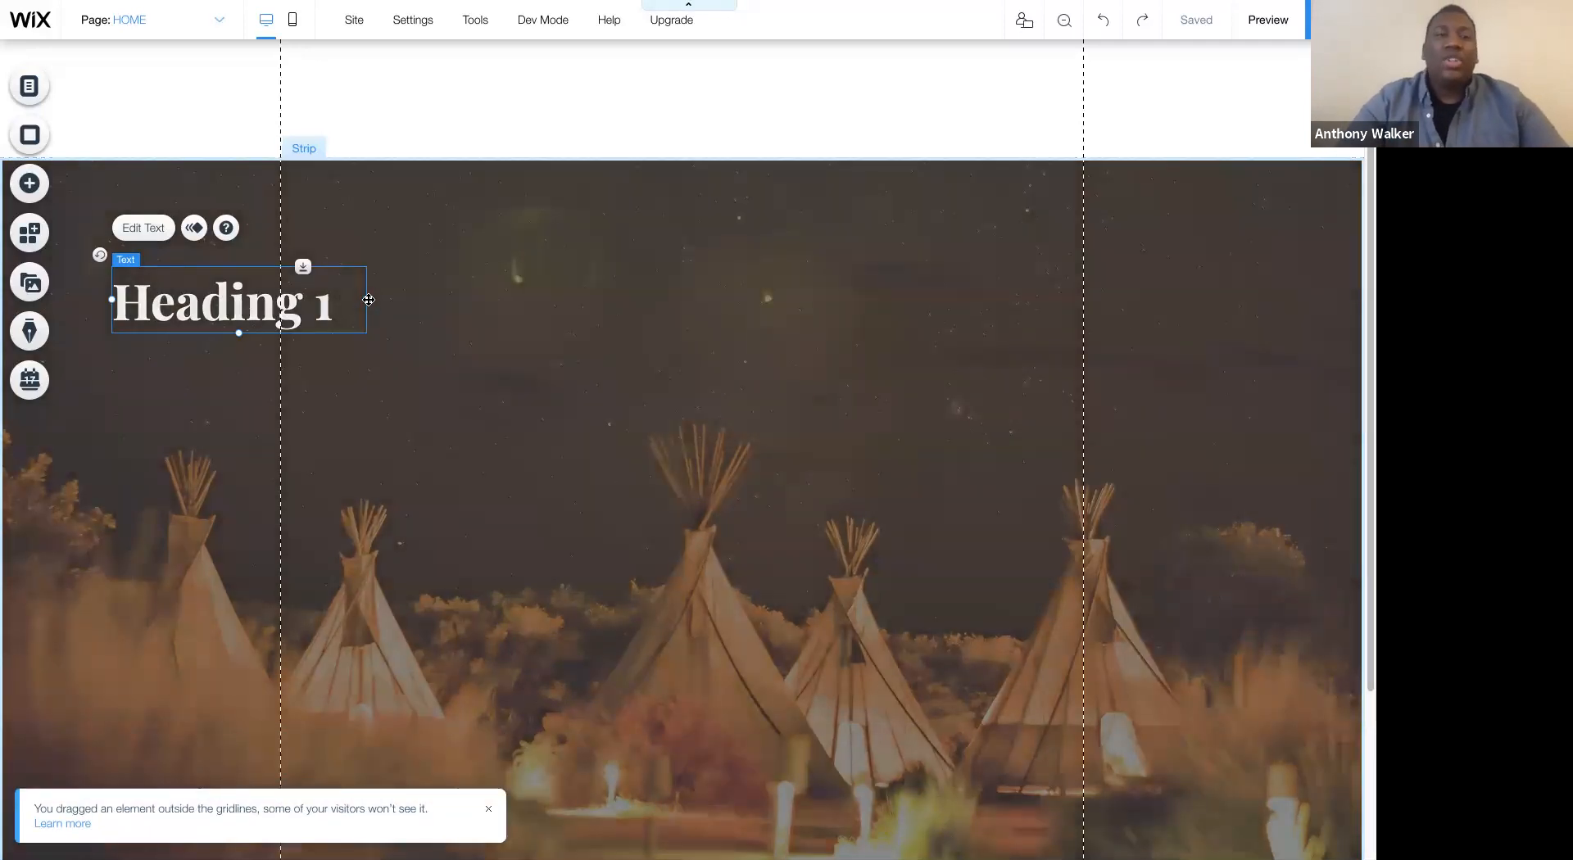
pyautogui.moveTo(369, 299); pyautogui.dragTo(615, 300)
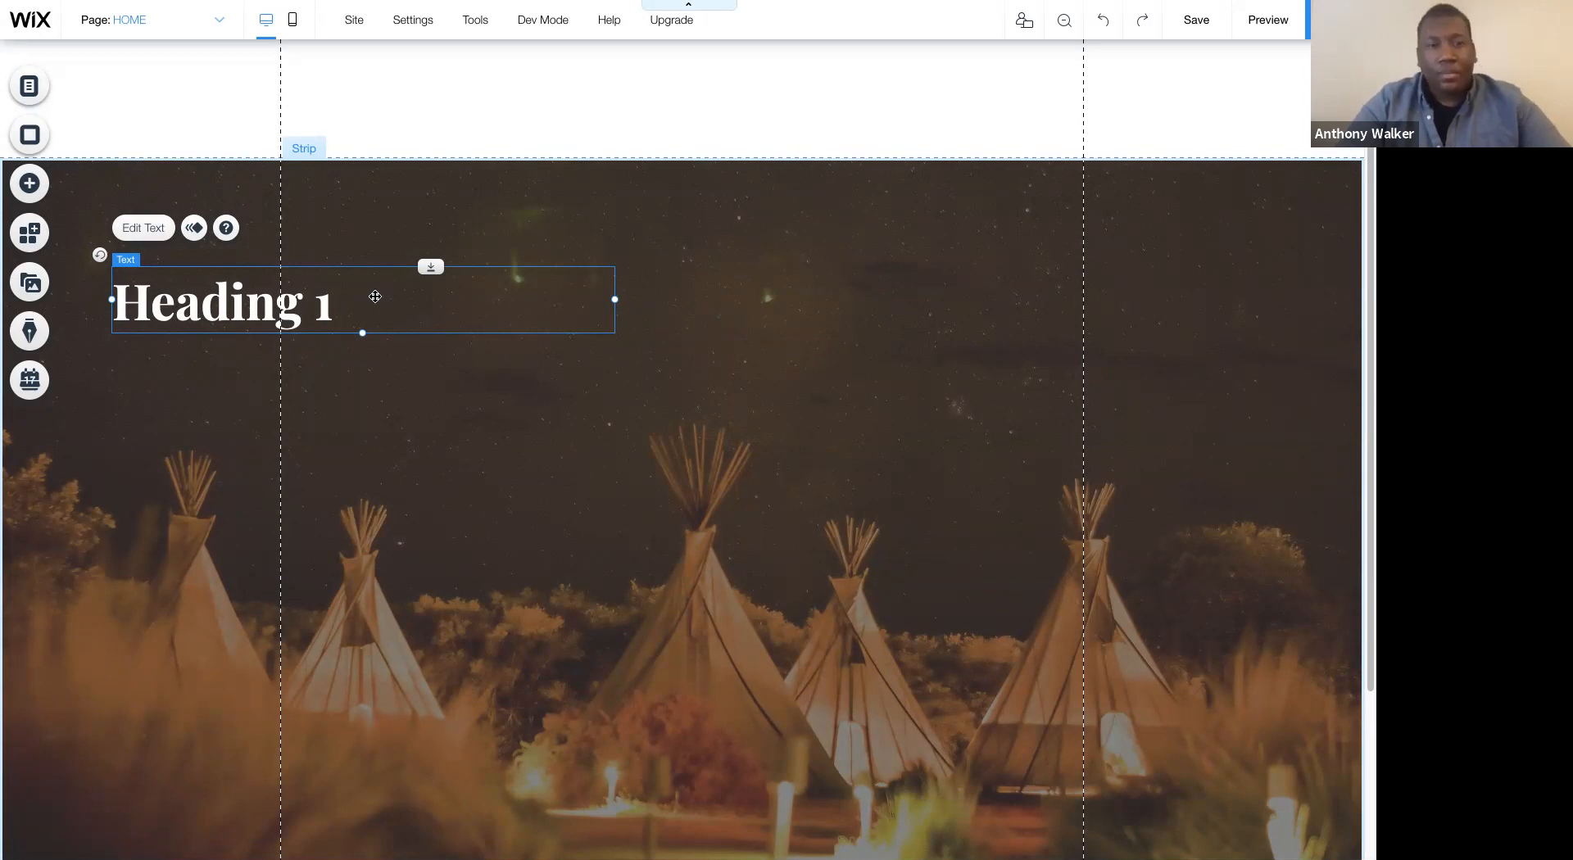
# - Replace the heading's text with "Explore the great outdoors while indulging in the greatest luxury" and close the text settings
pyautogui.doubleClick(376, 297)
pyautogui.write('Explore the great outdoors while indulging in the greatest luxury')
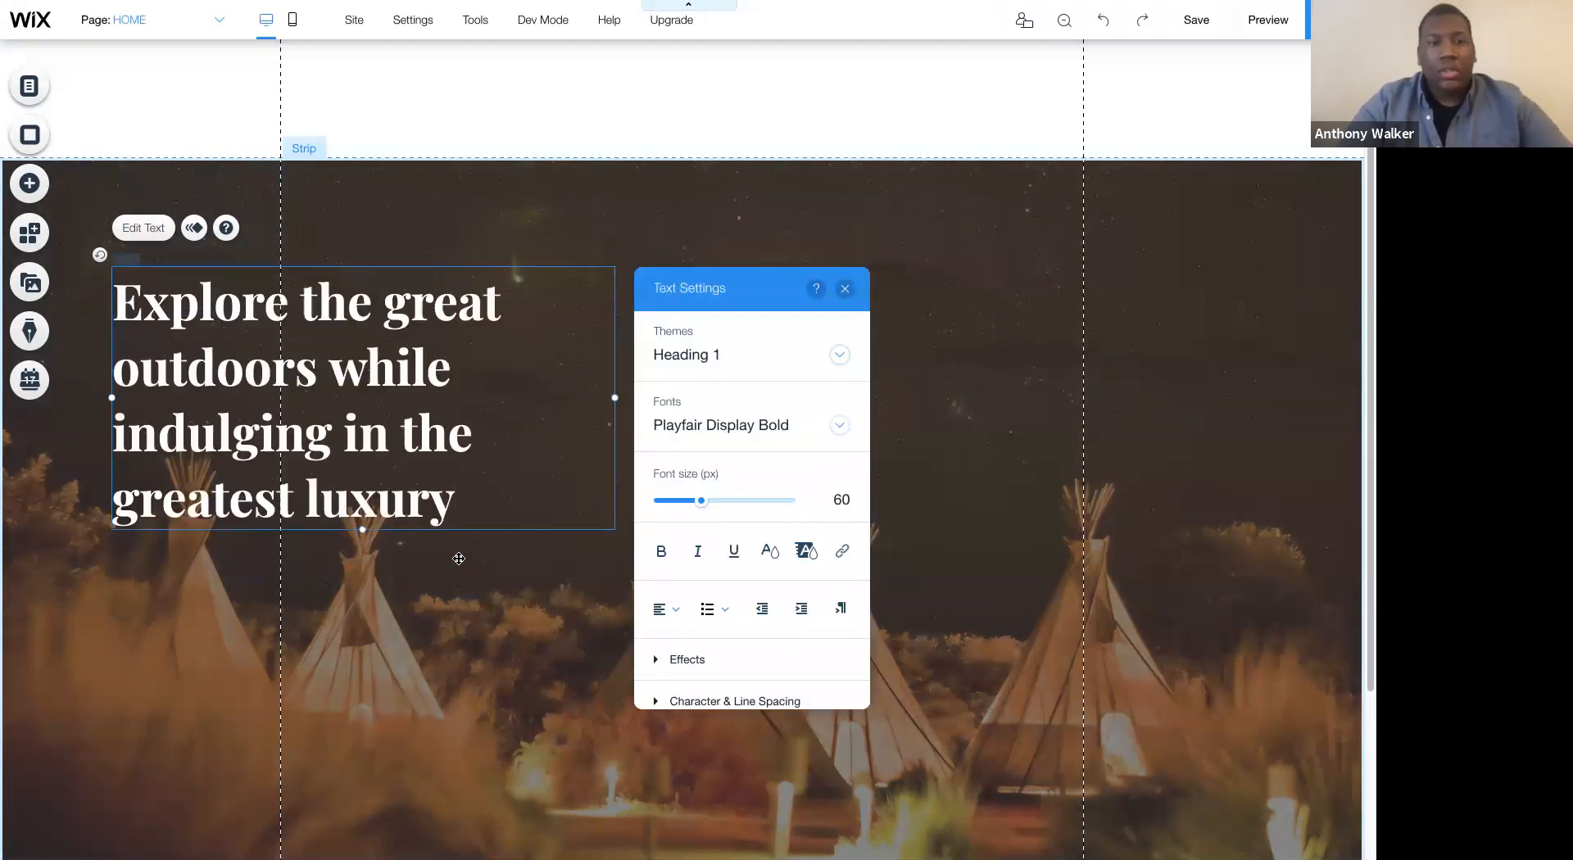
pyautogui.press('Escape')
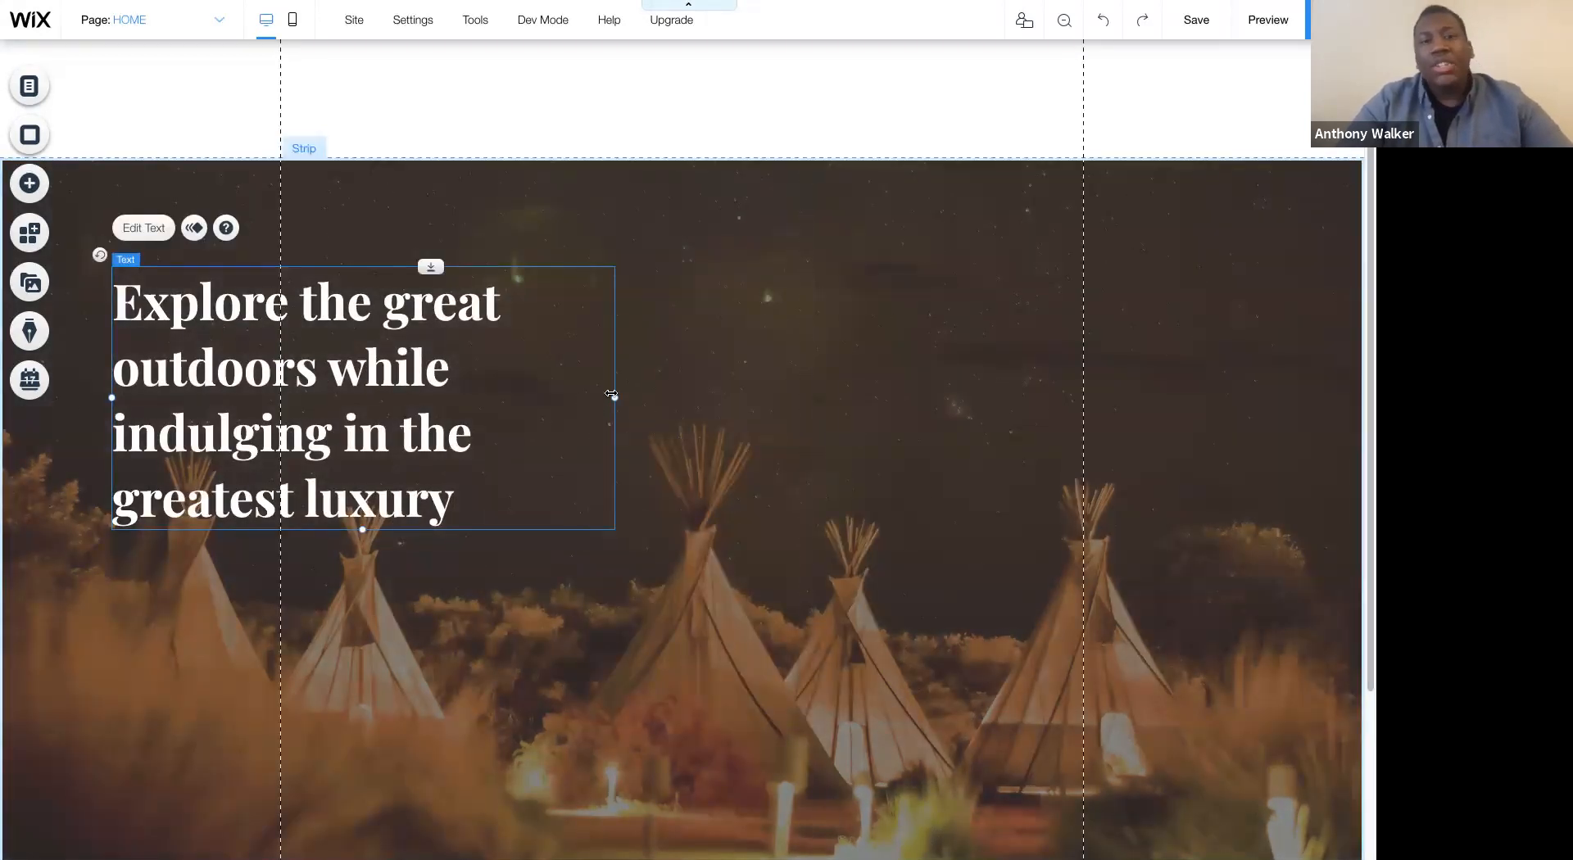
# - Widen the heading box so the text wraps to three lines, and move it to about x -245, y 260
pyautogui.moveTo(616, 397); pyautogui.dragTo(740, 391)
pyautogui.click(636, 562)
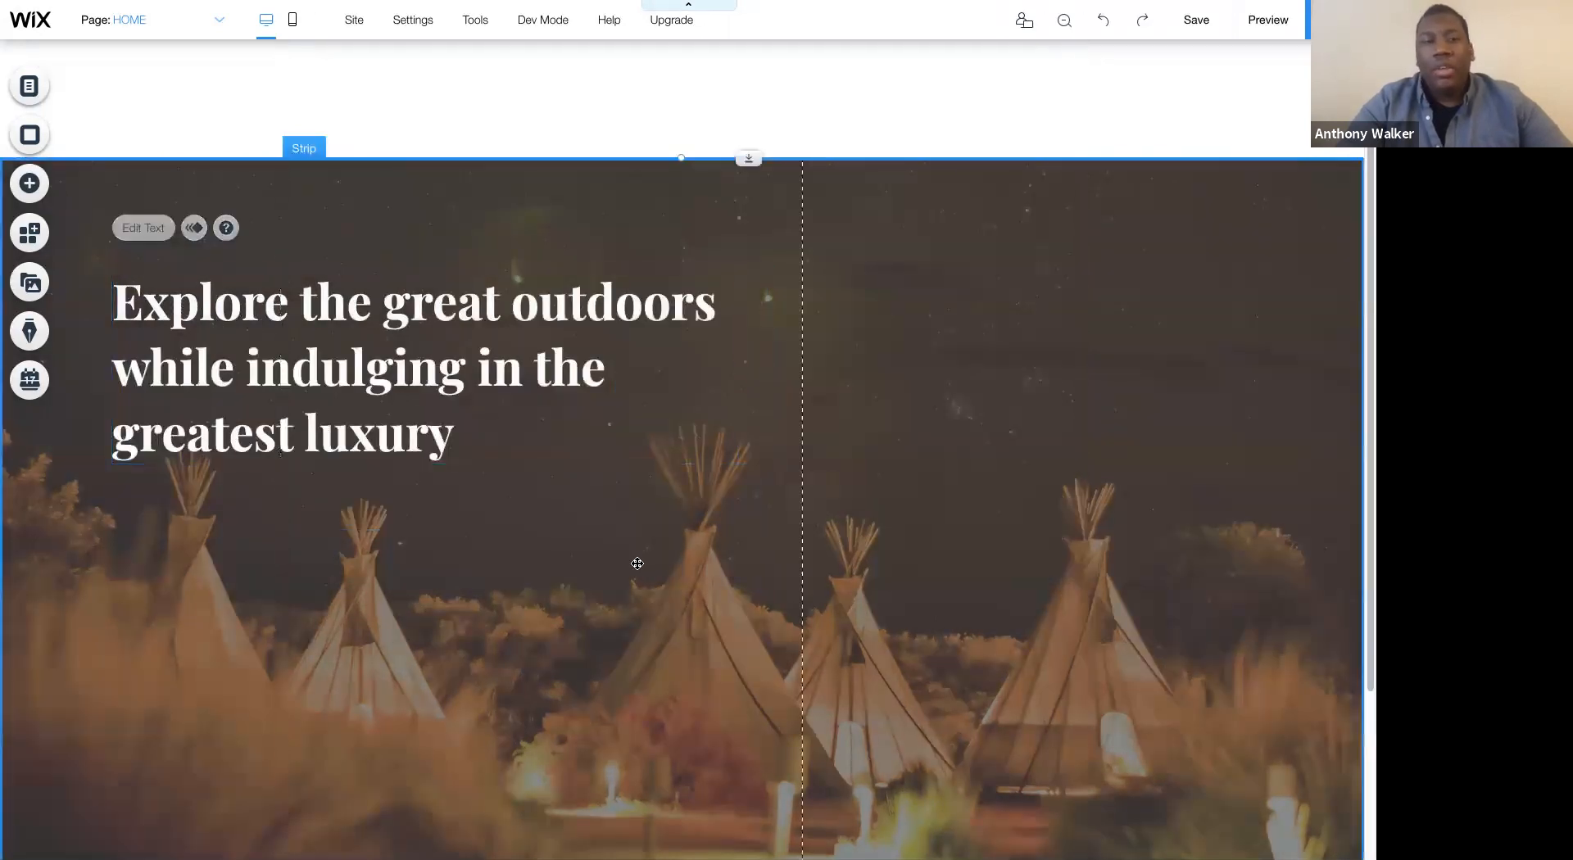
pyautogui.moveTo(506, 429); pyautogui.dragTo(475, 415)
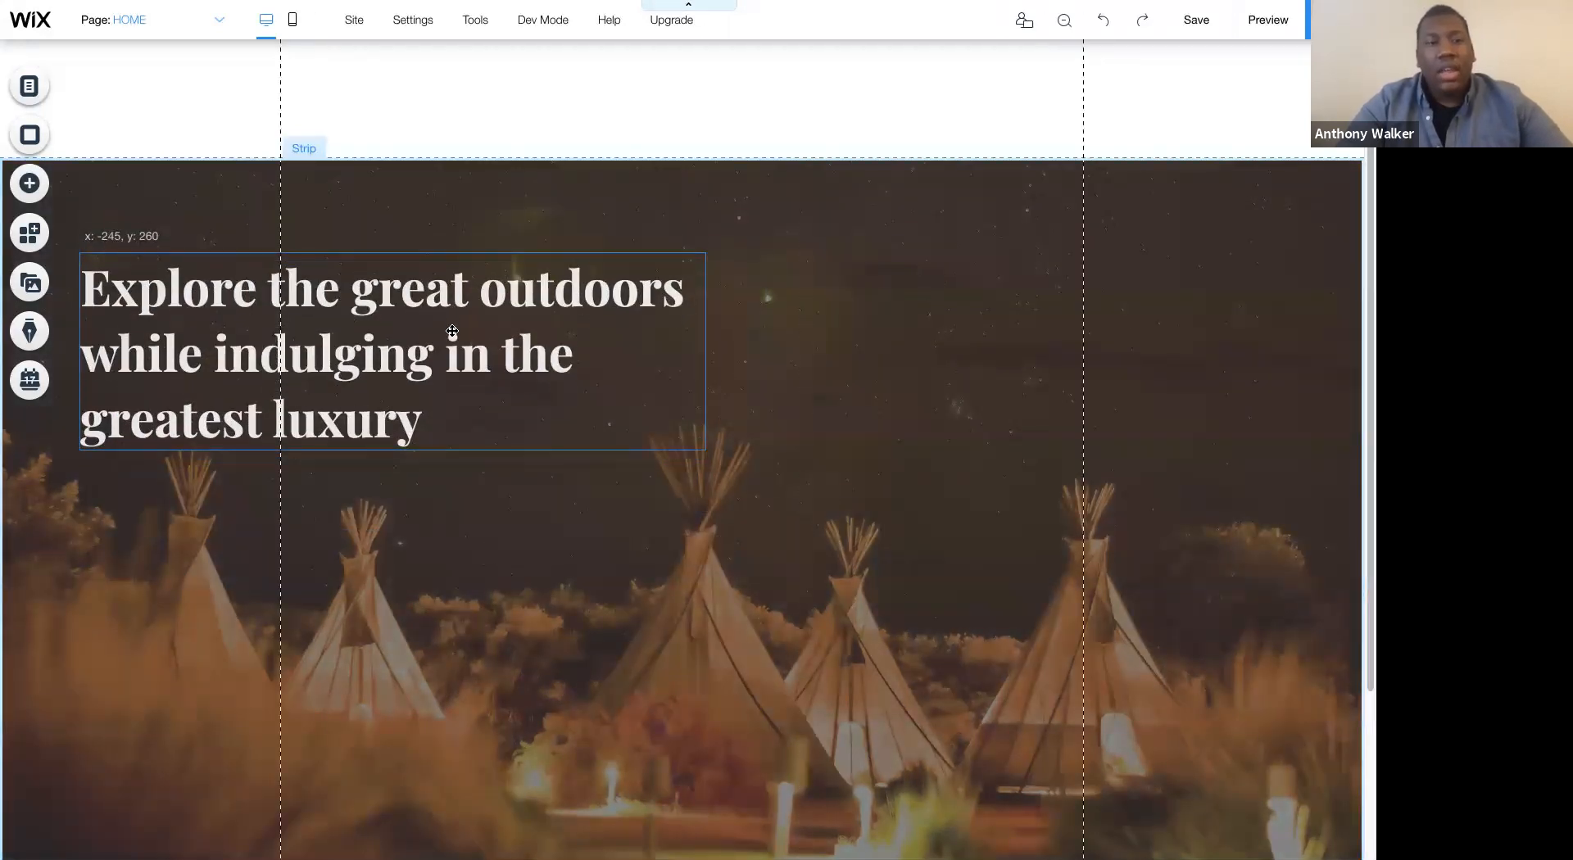
pyautogui.click(465, 590)
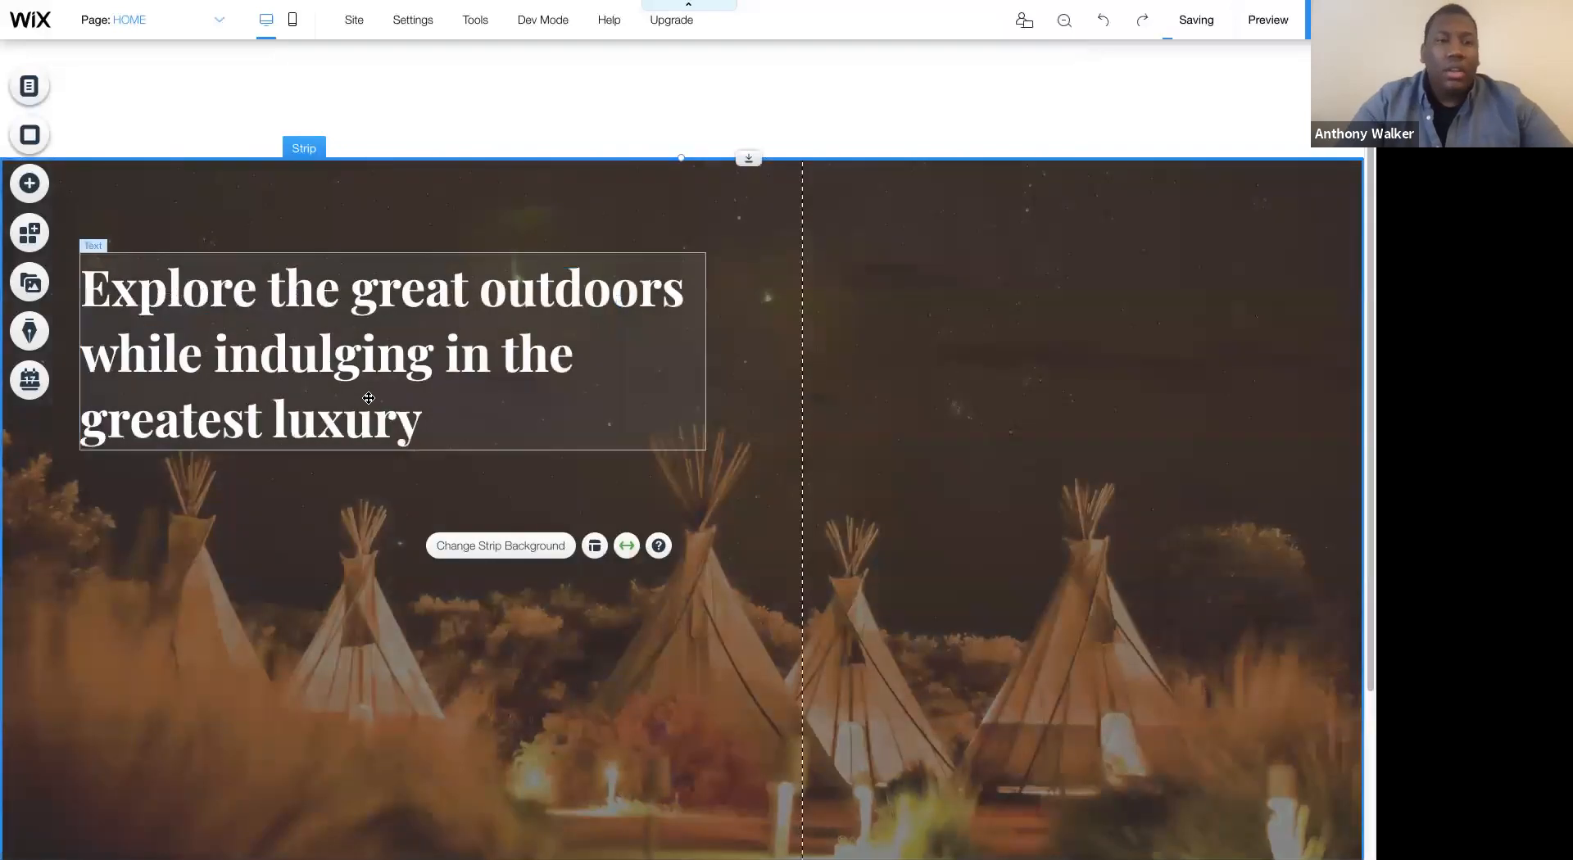
pyautogui.click(107, 270)
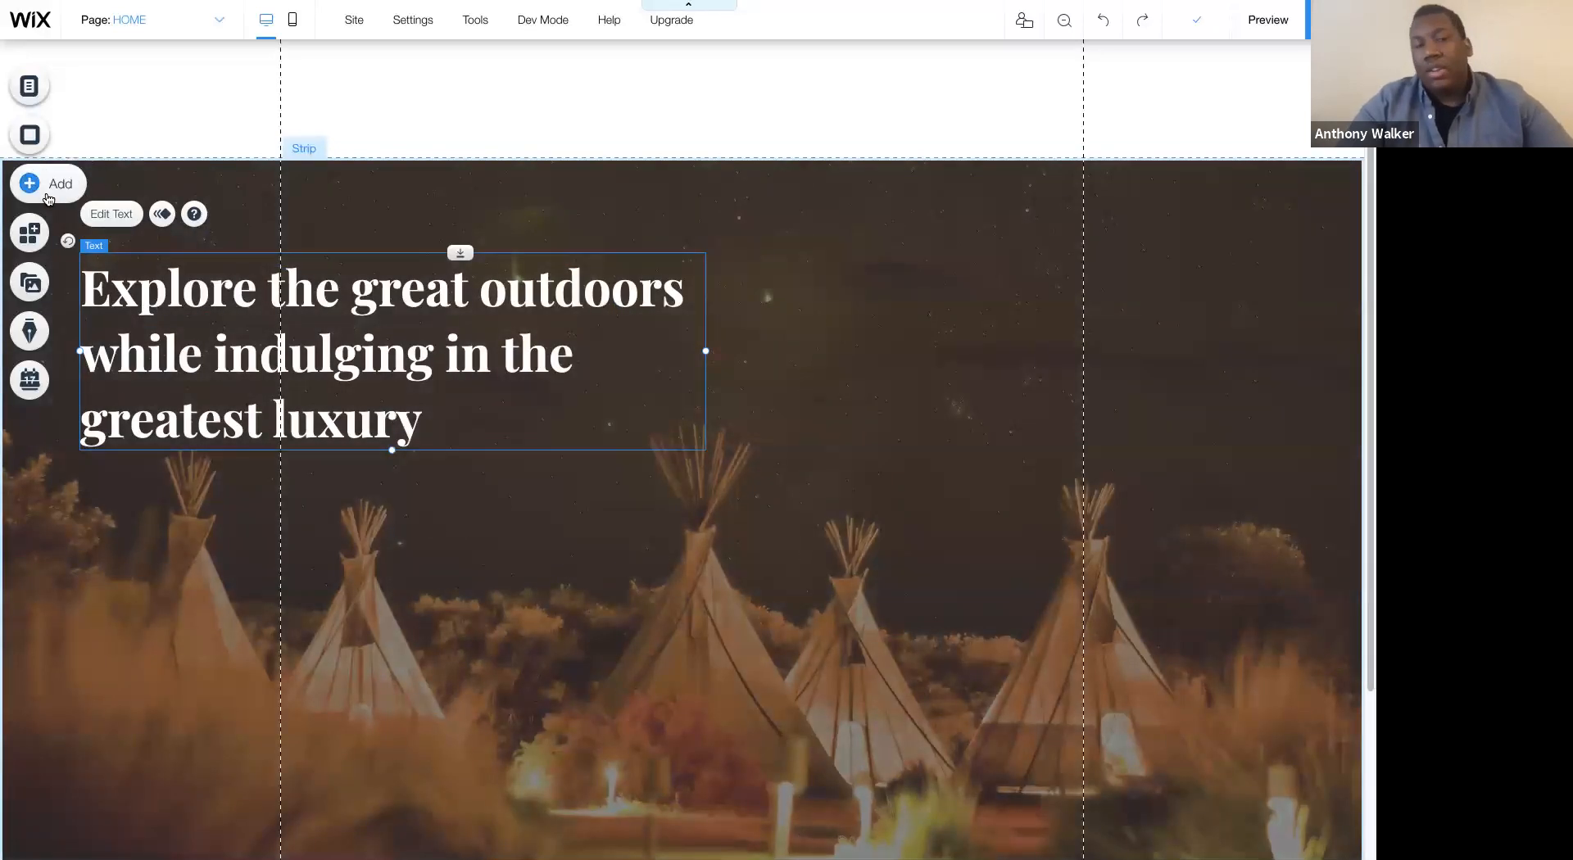
# - Add a widened paragraph below the heading reading "Experience our luxury villas and forge unforgettable camping experiences across the continent's top destinations."
pyautogui.click(46, 193)
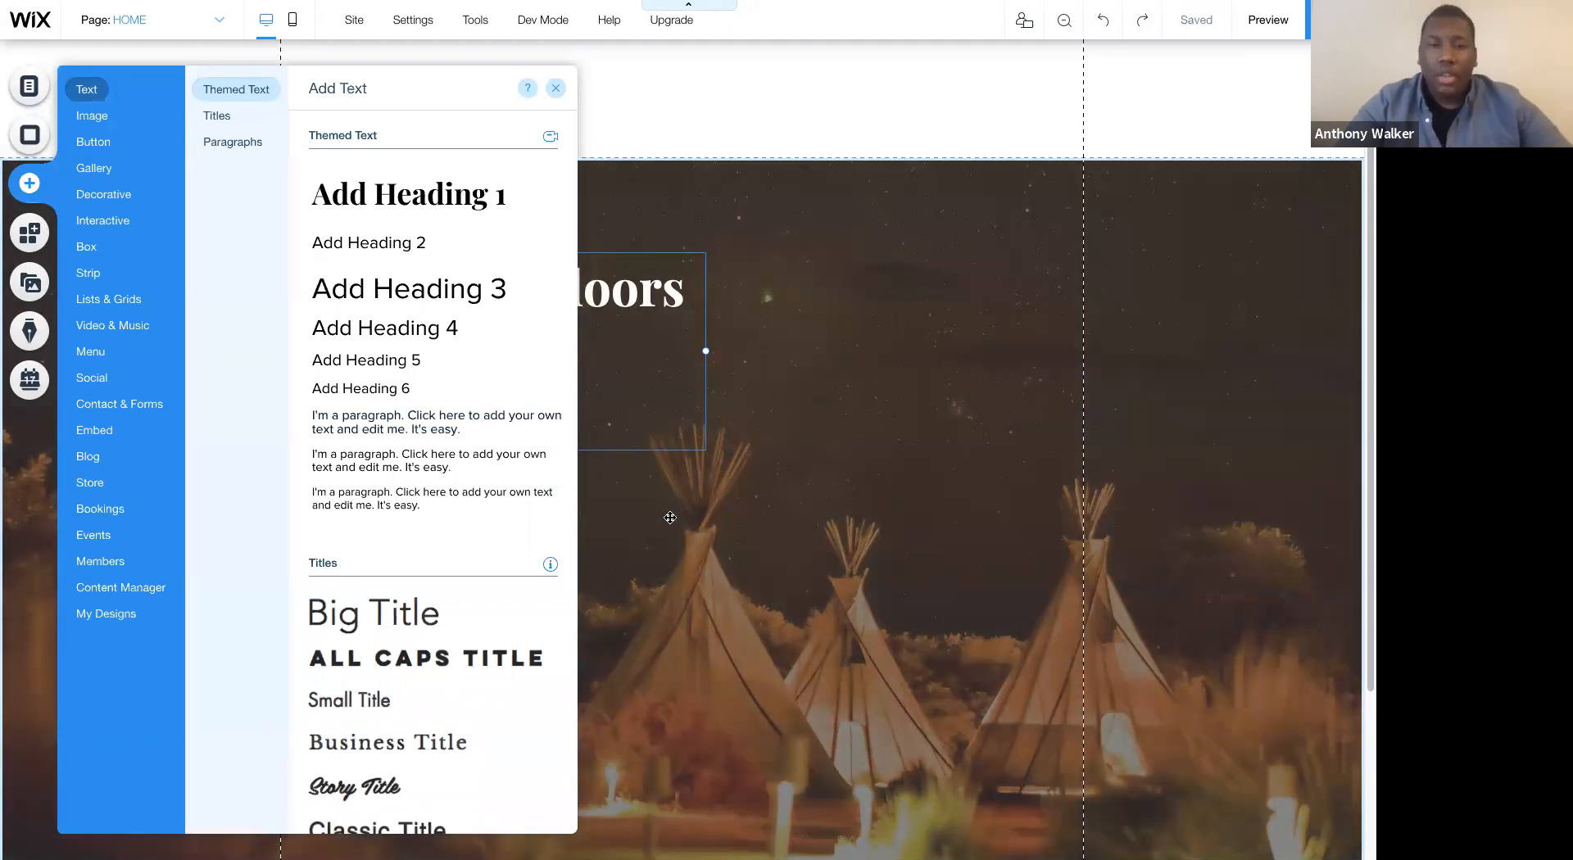
pyautogui.moveTo(670, 518); pyautogui.dragTo(156, 493)
pyautogui.moveTo(338, 493); pyautogui.dragTo(628, 485)
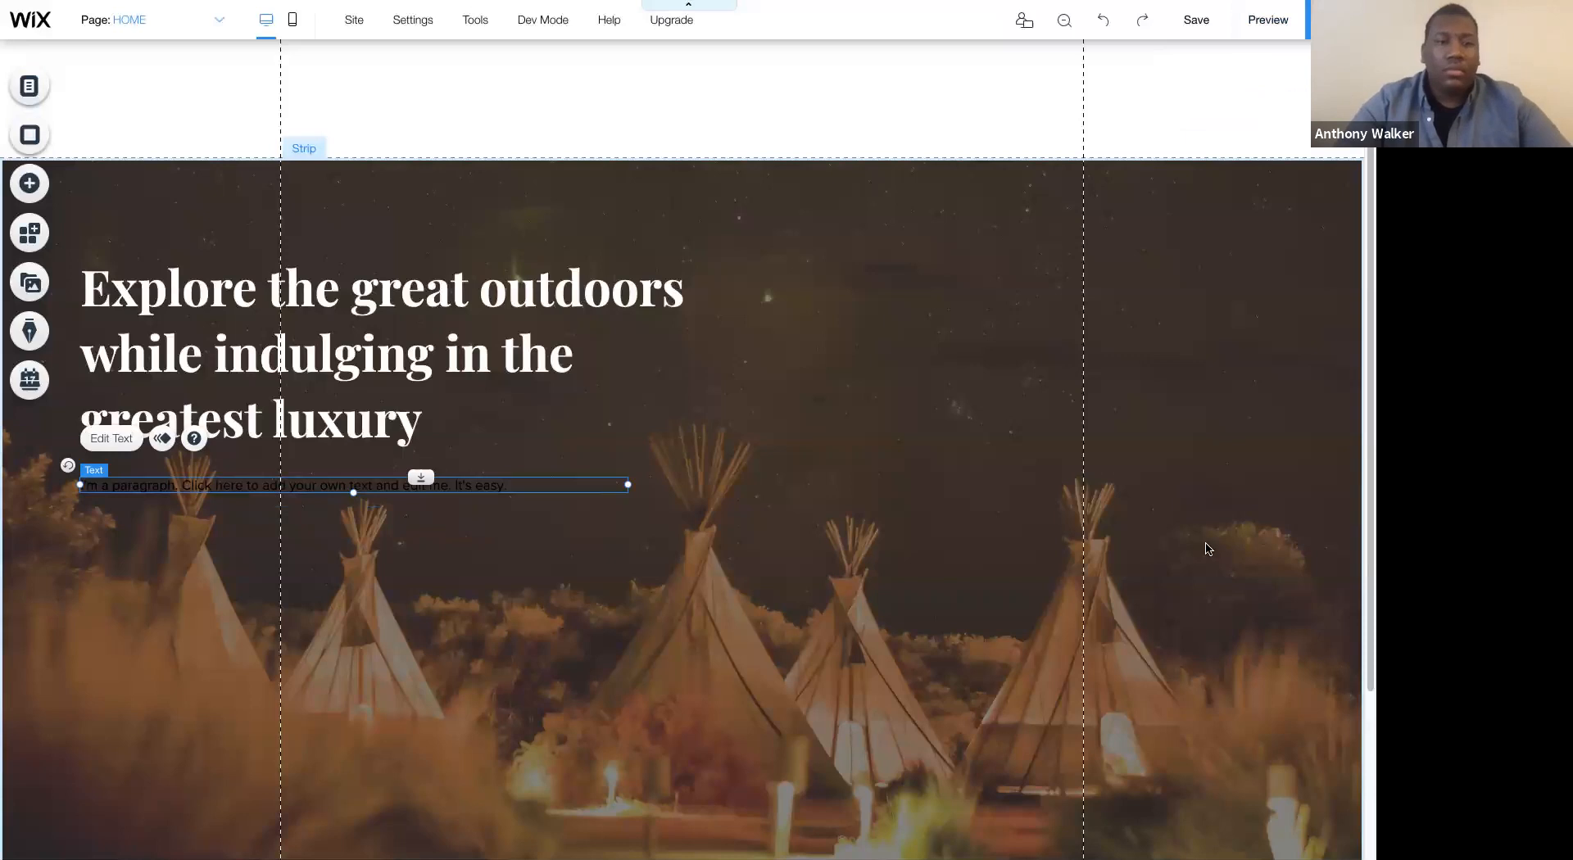
pyautogui.doubleClick(328, 479)
pyautogui.write("Experience our luxury villas and forge unforgettable camping experiences across the continent's top destinations.")
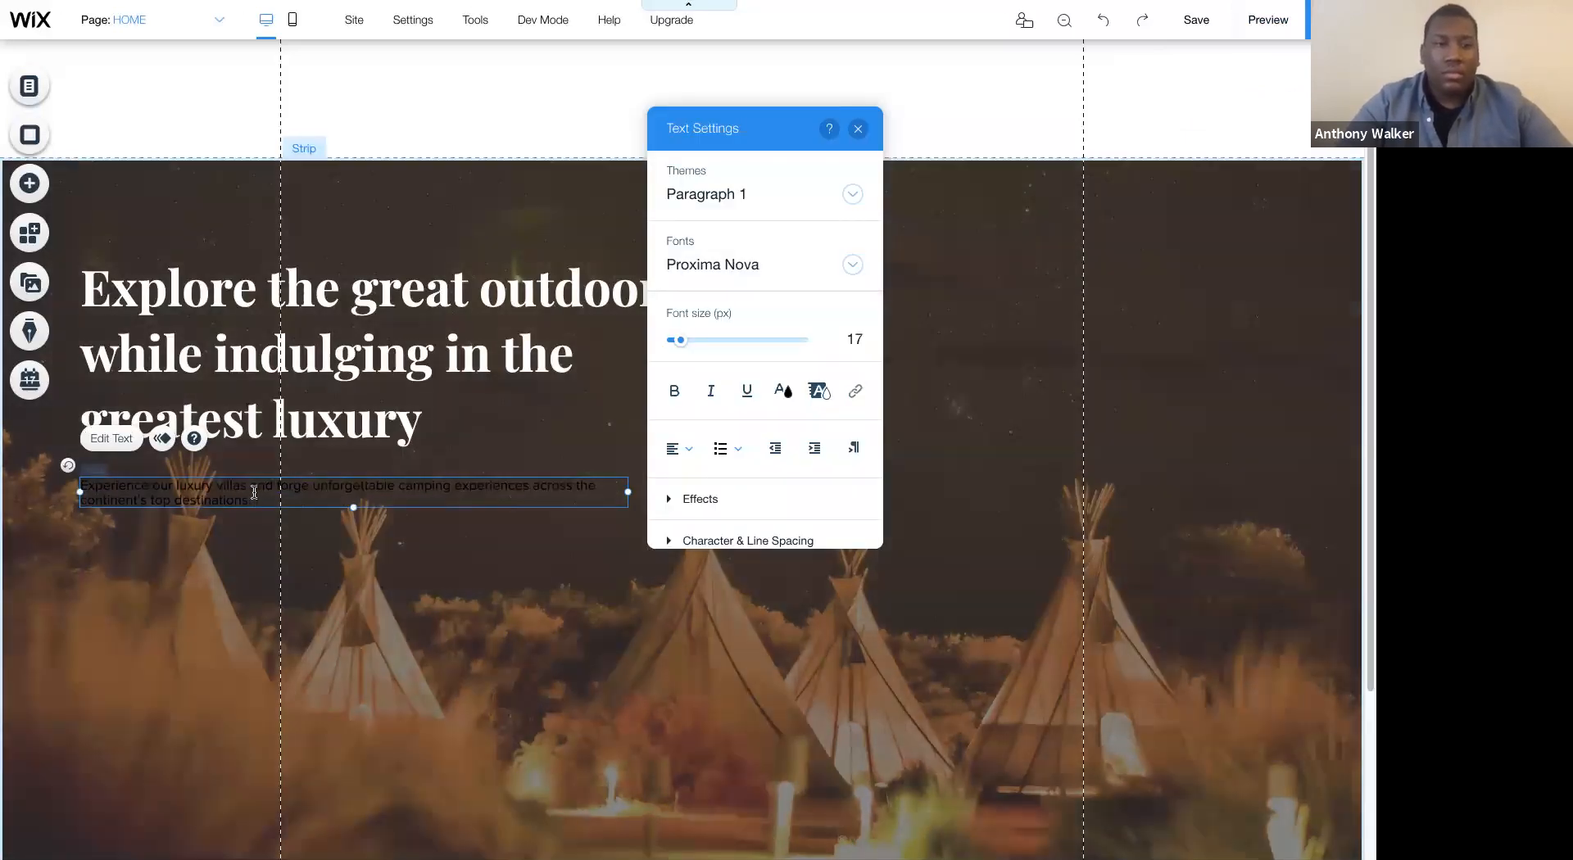
# - Set the whole paragraph's font size to 20 px and its color to white (#FFFFFF)
pyautogui.hotkey('ctrl', 'a')
pyautogui.click(848, 339)
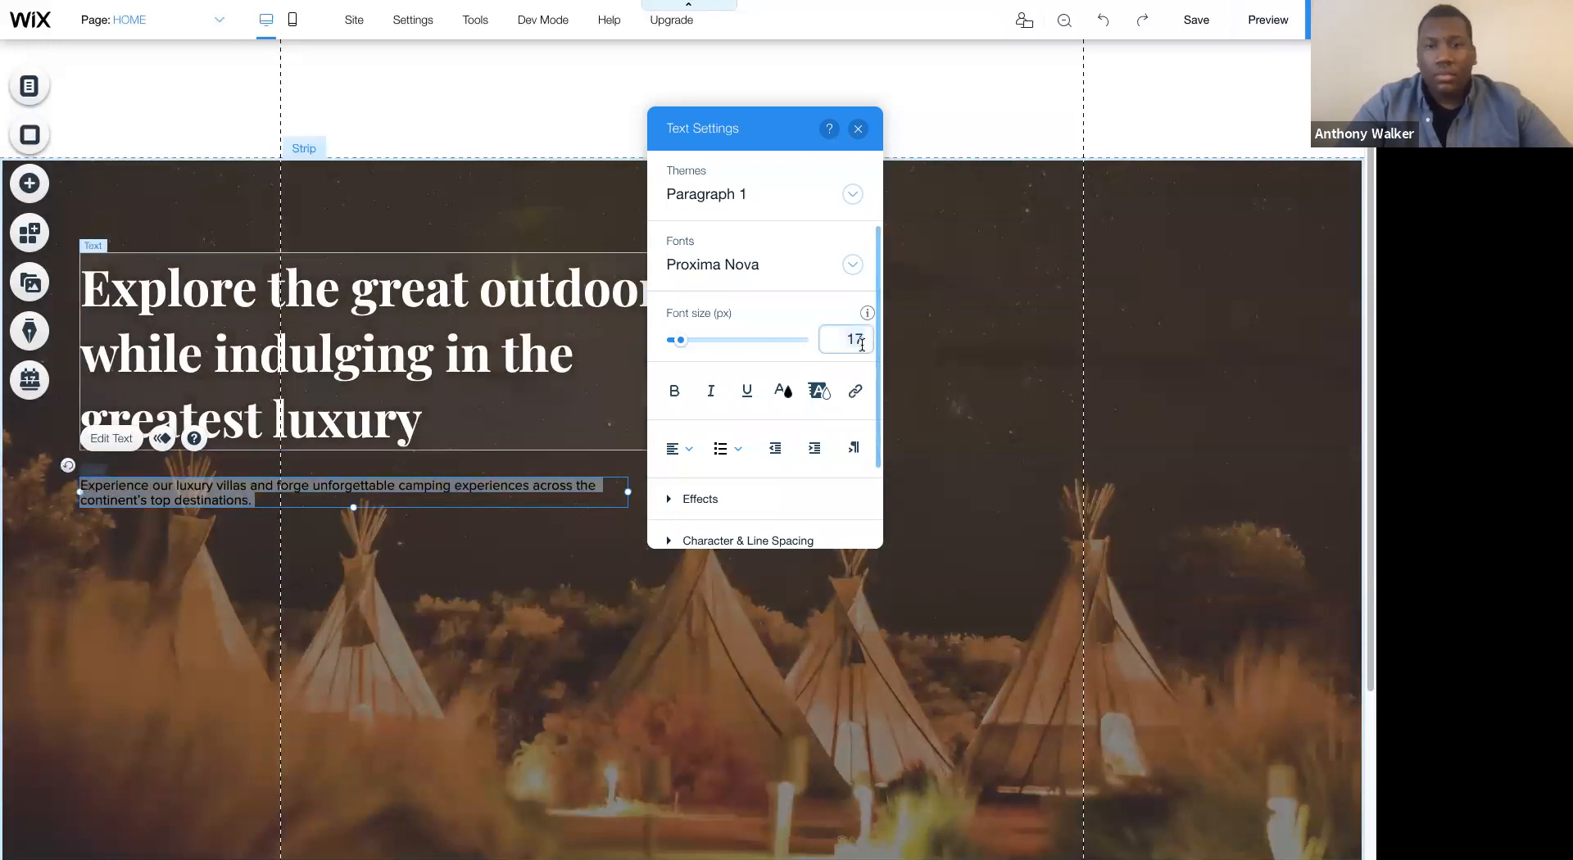
pyautogui.press('BackSpace')
pyautogui.press('BackSpace')
pyautogui.write('20')
pyautogui.press('Return')
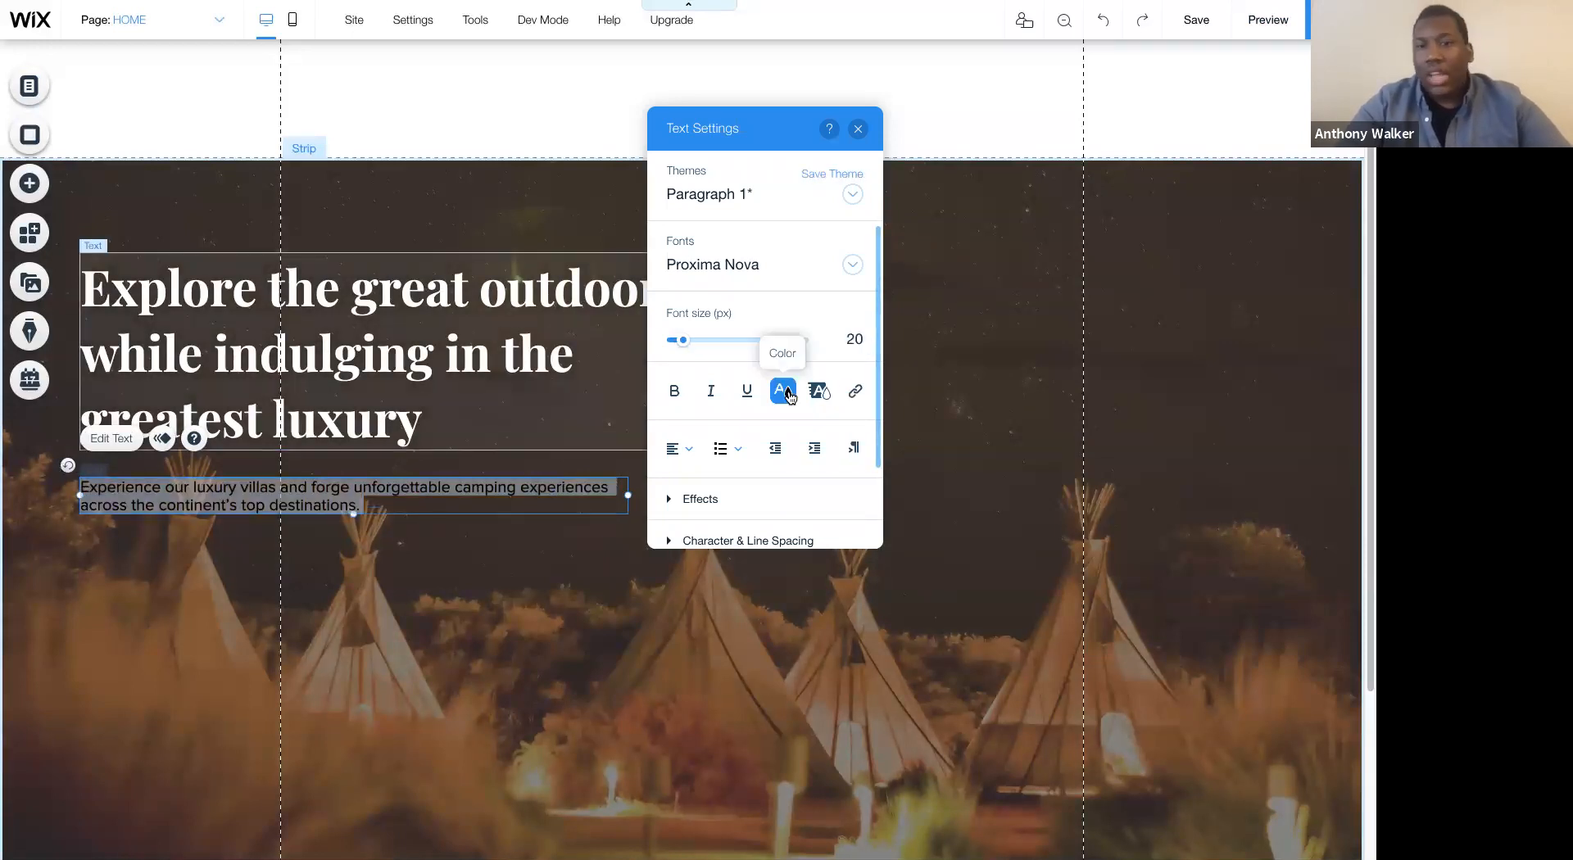
pyautogui.click(784, 391)
pyautogui.click(710, 394)
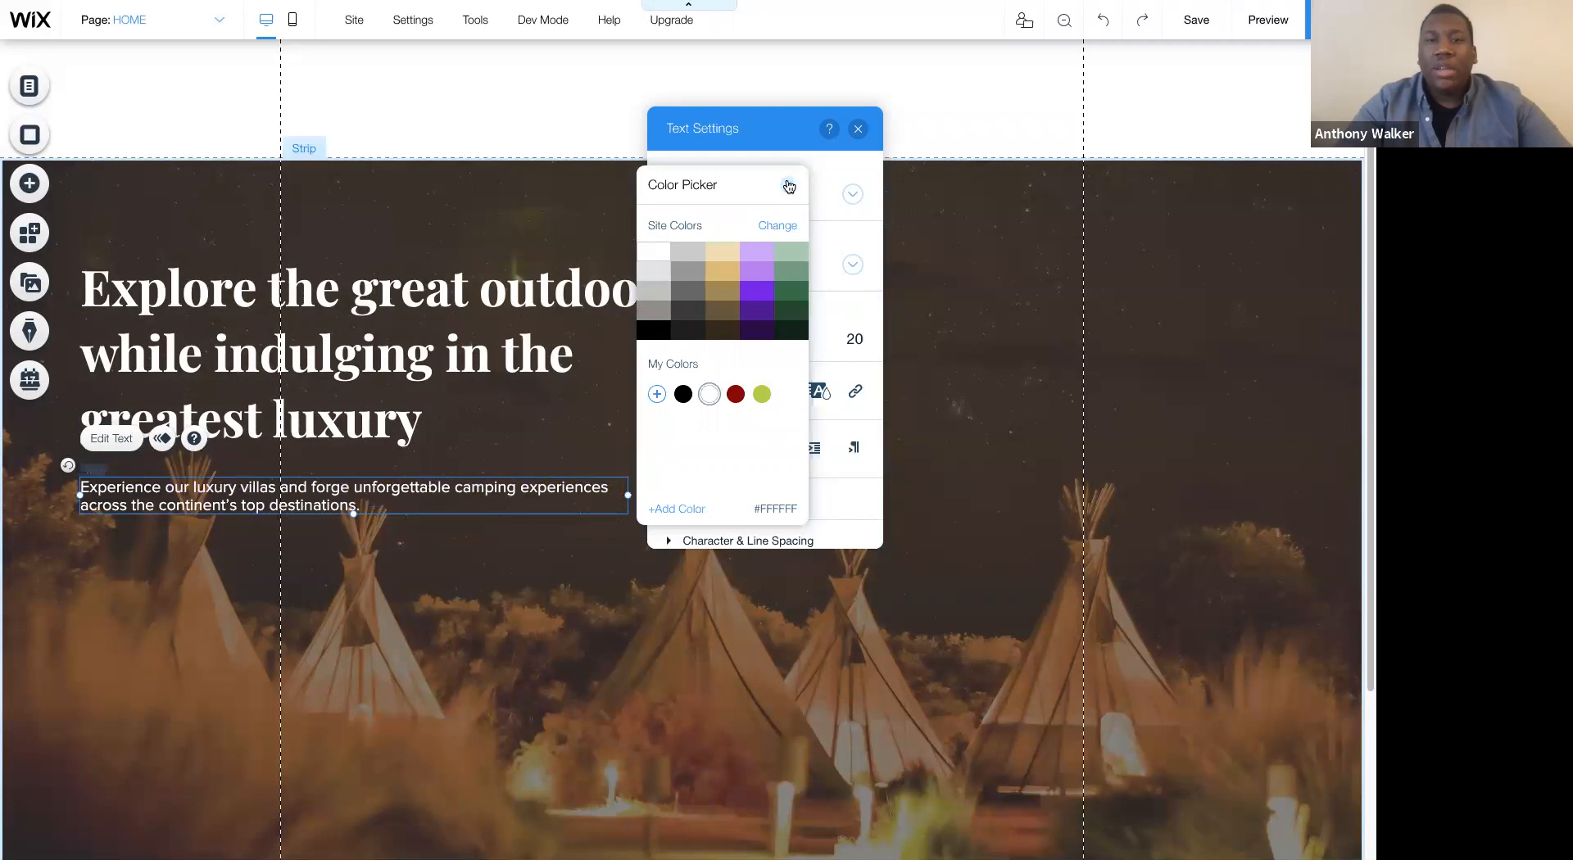
pyautogui.click(789, 184)
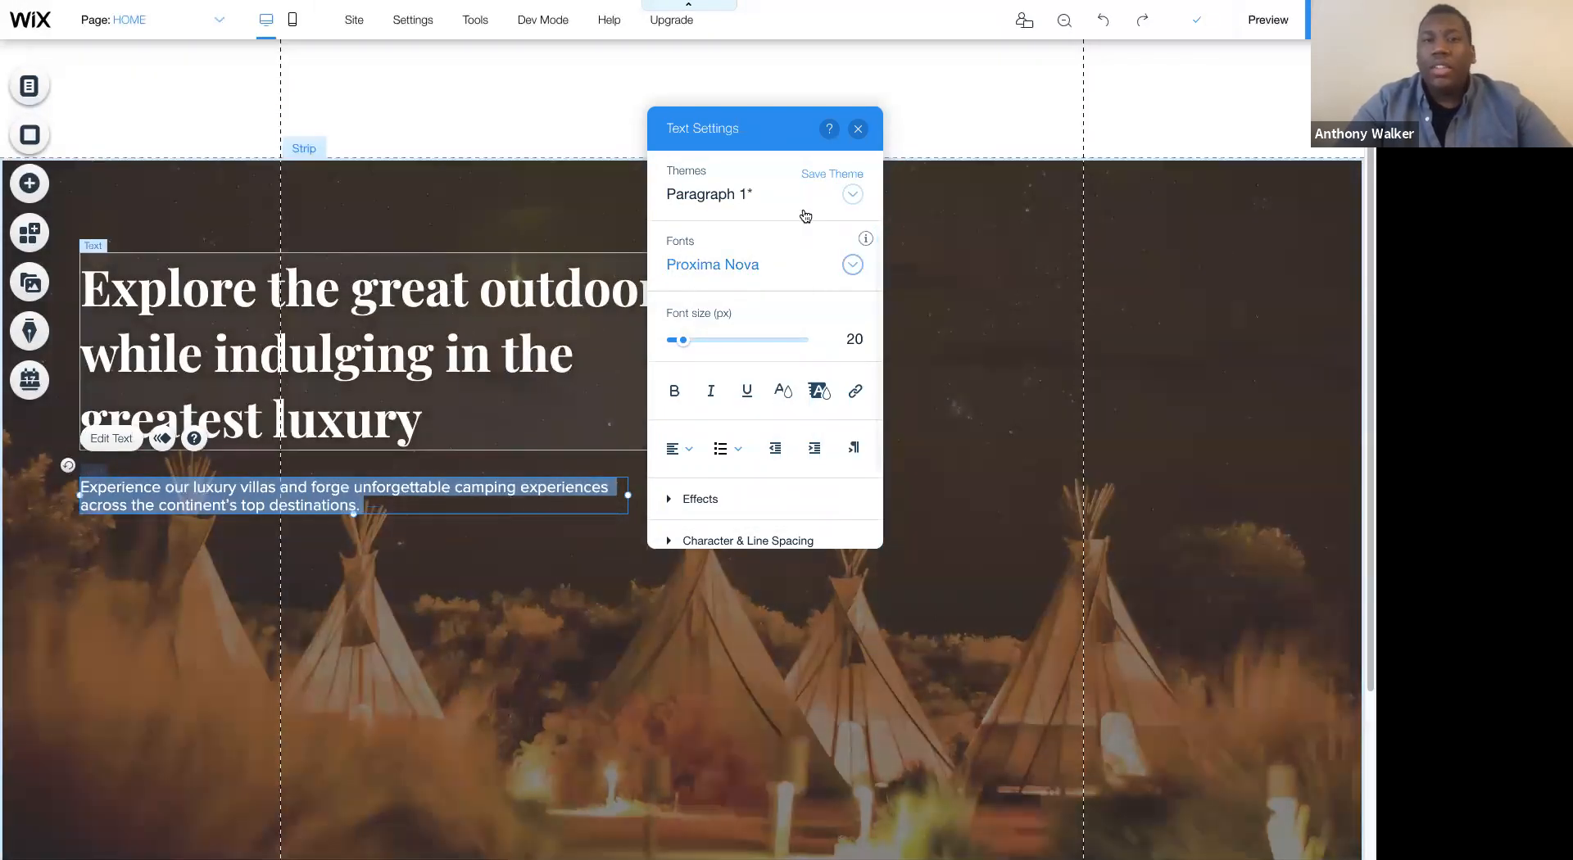
# - Set the paragraph's font to Roboto Thin, save the formatting to the Paragraph 1 theme, and close the text settings
pyautogui.click(756, 267)
pyautogui.write('Roboto Bold')
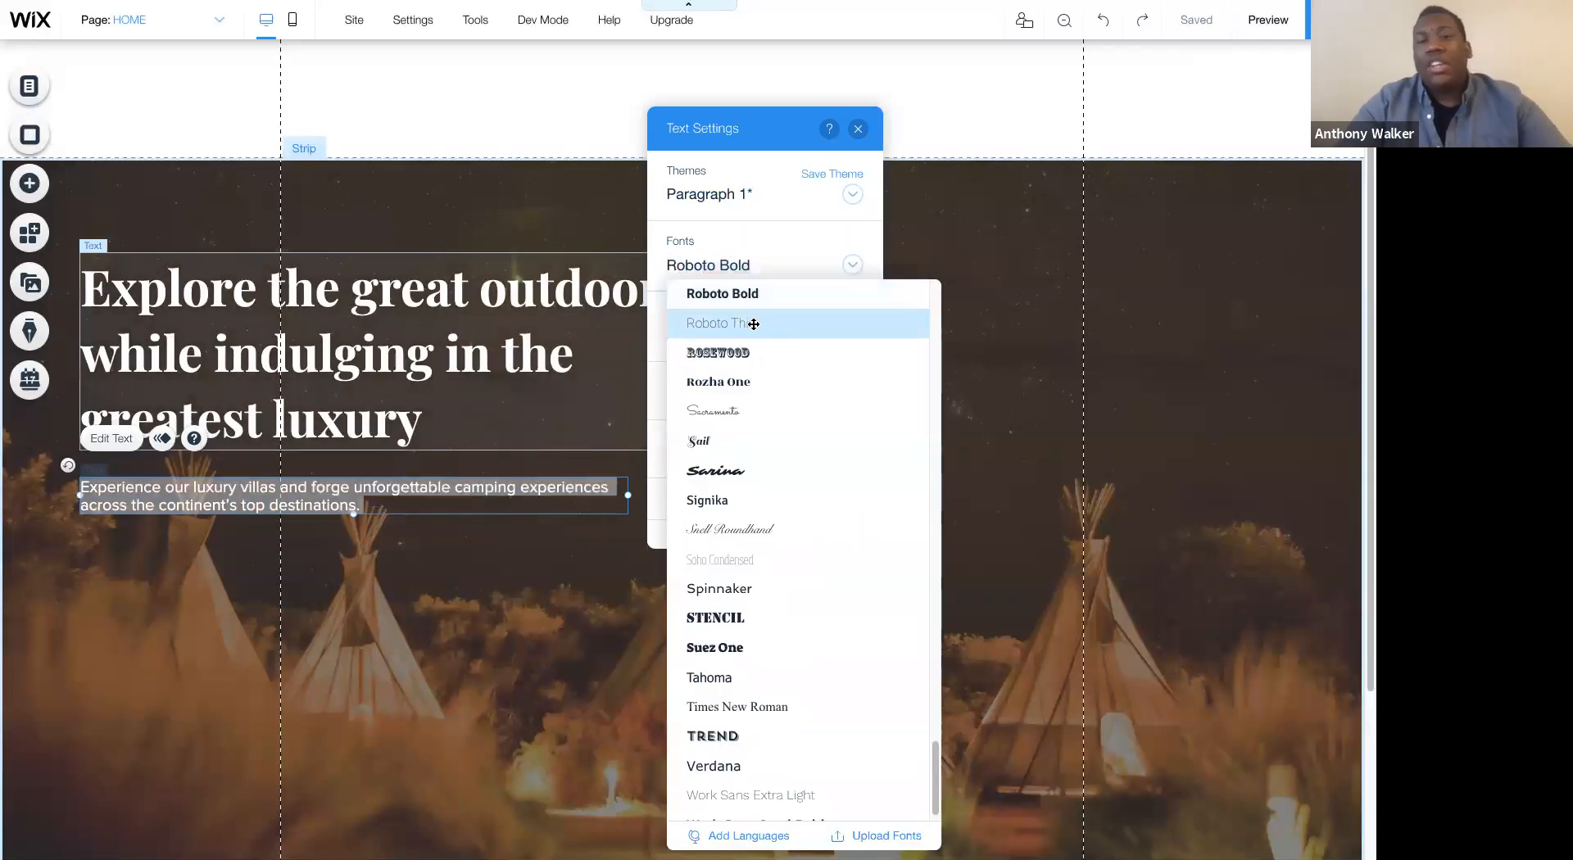
pyautogui.click(760, 324)
pyautogui.click(833, 174)
pyautogui.click(884, 514)
pyautogui.click(860, 129)
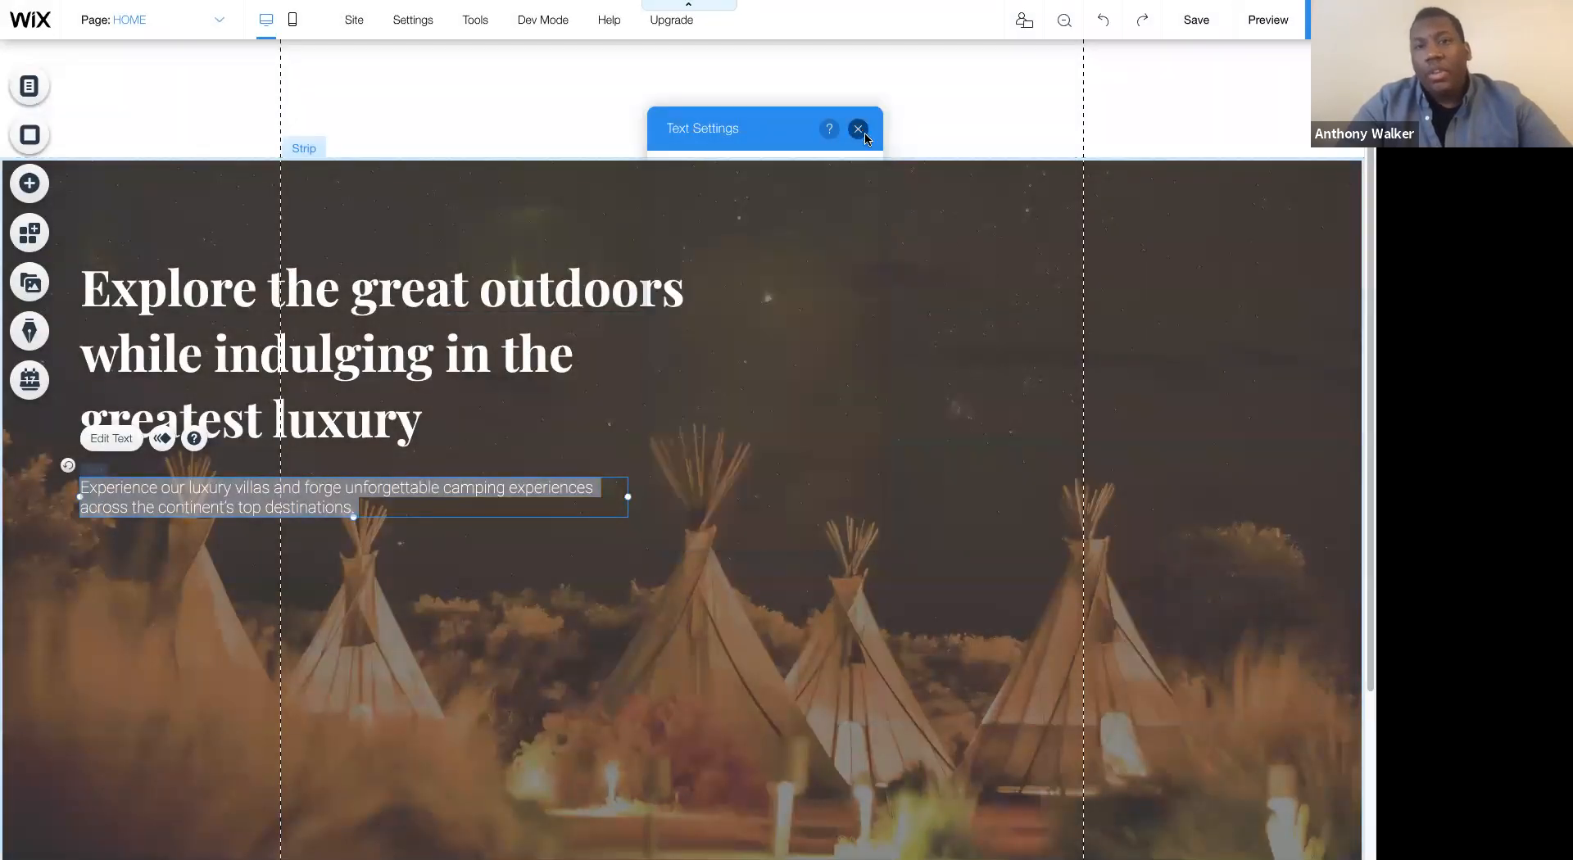
pyautogui.click(665, 581)
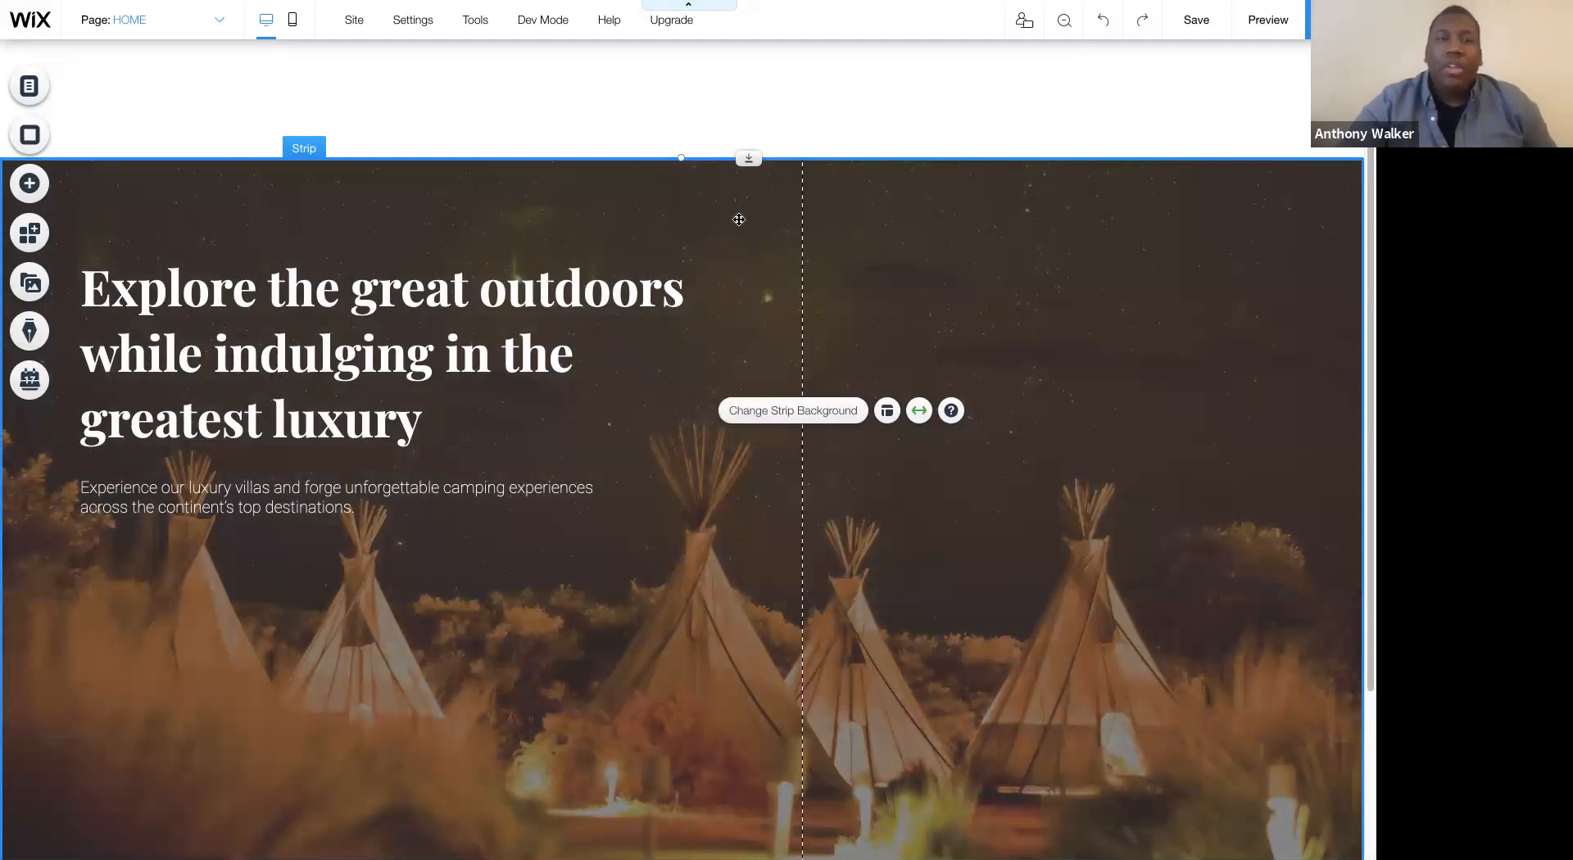
pyautogui.click(725, 106)
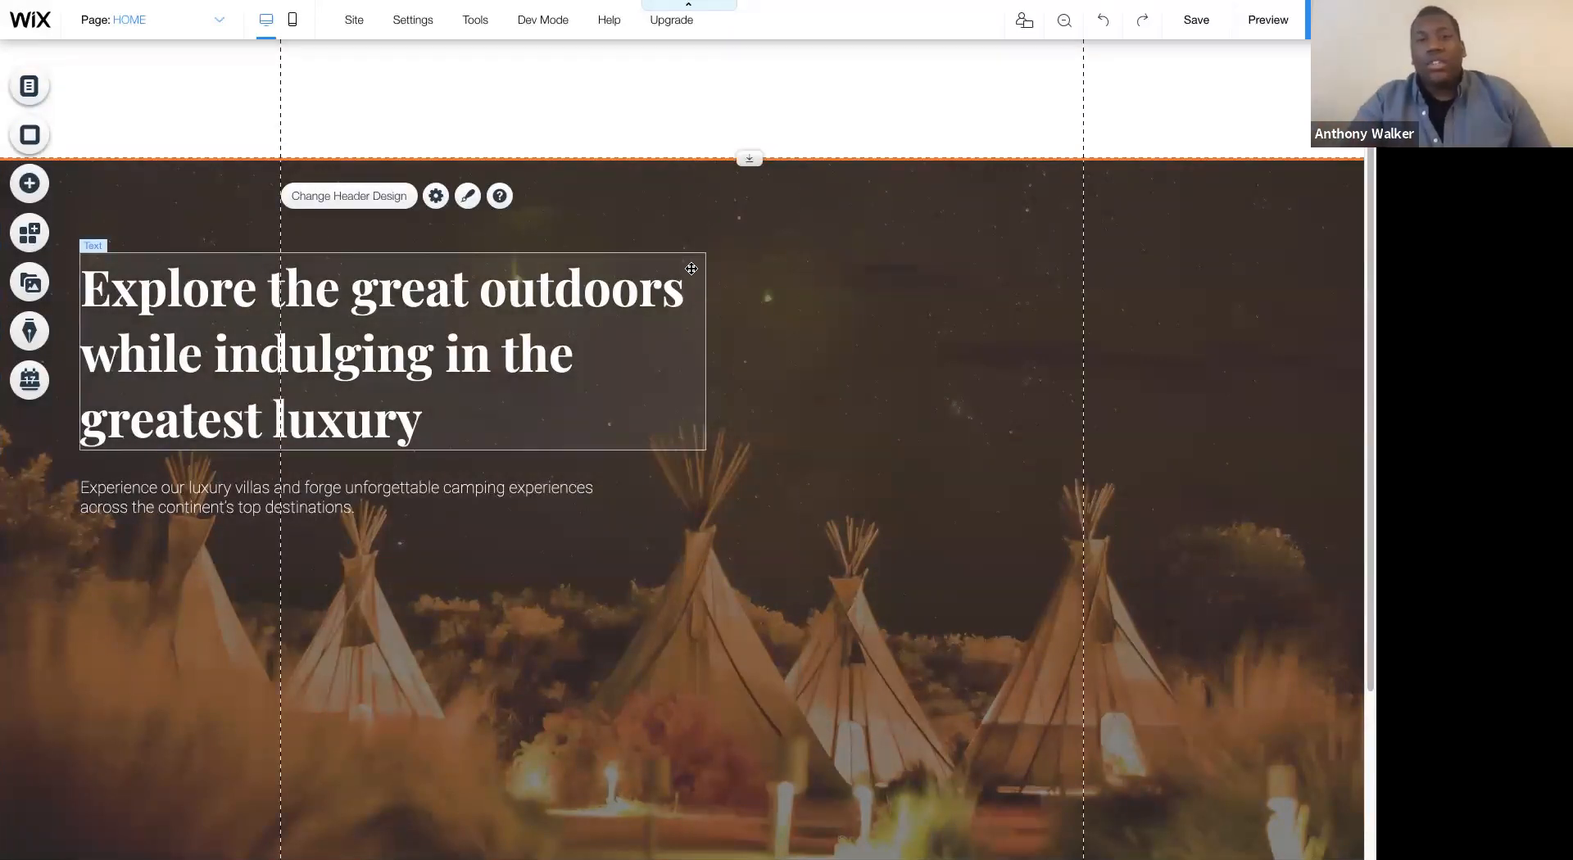
pyautogui.click(194, 352)
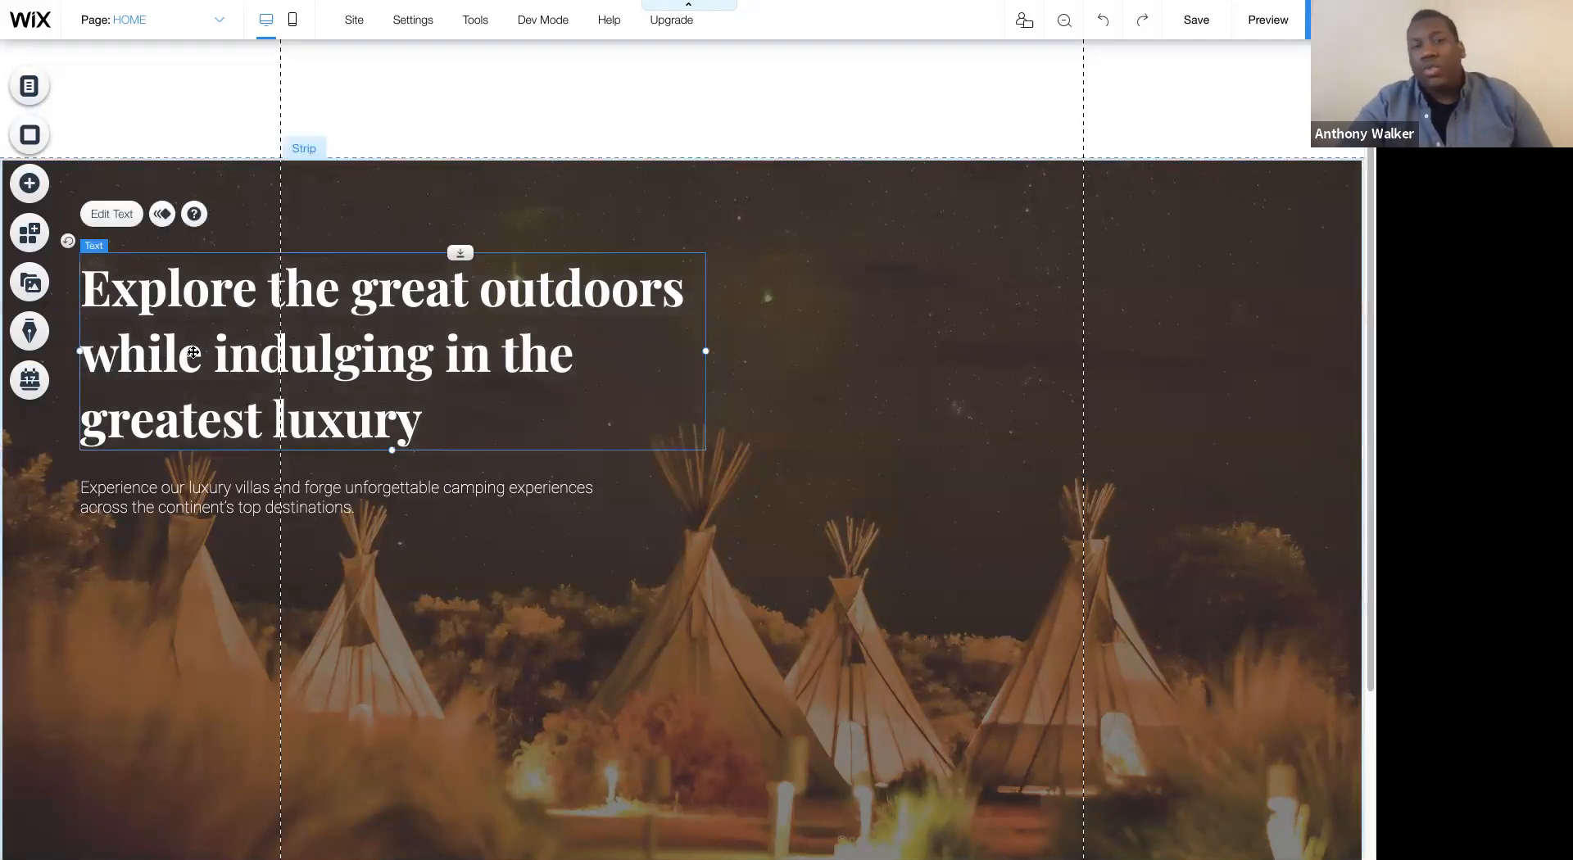
pyautogui.click(447, 636)
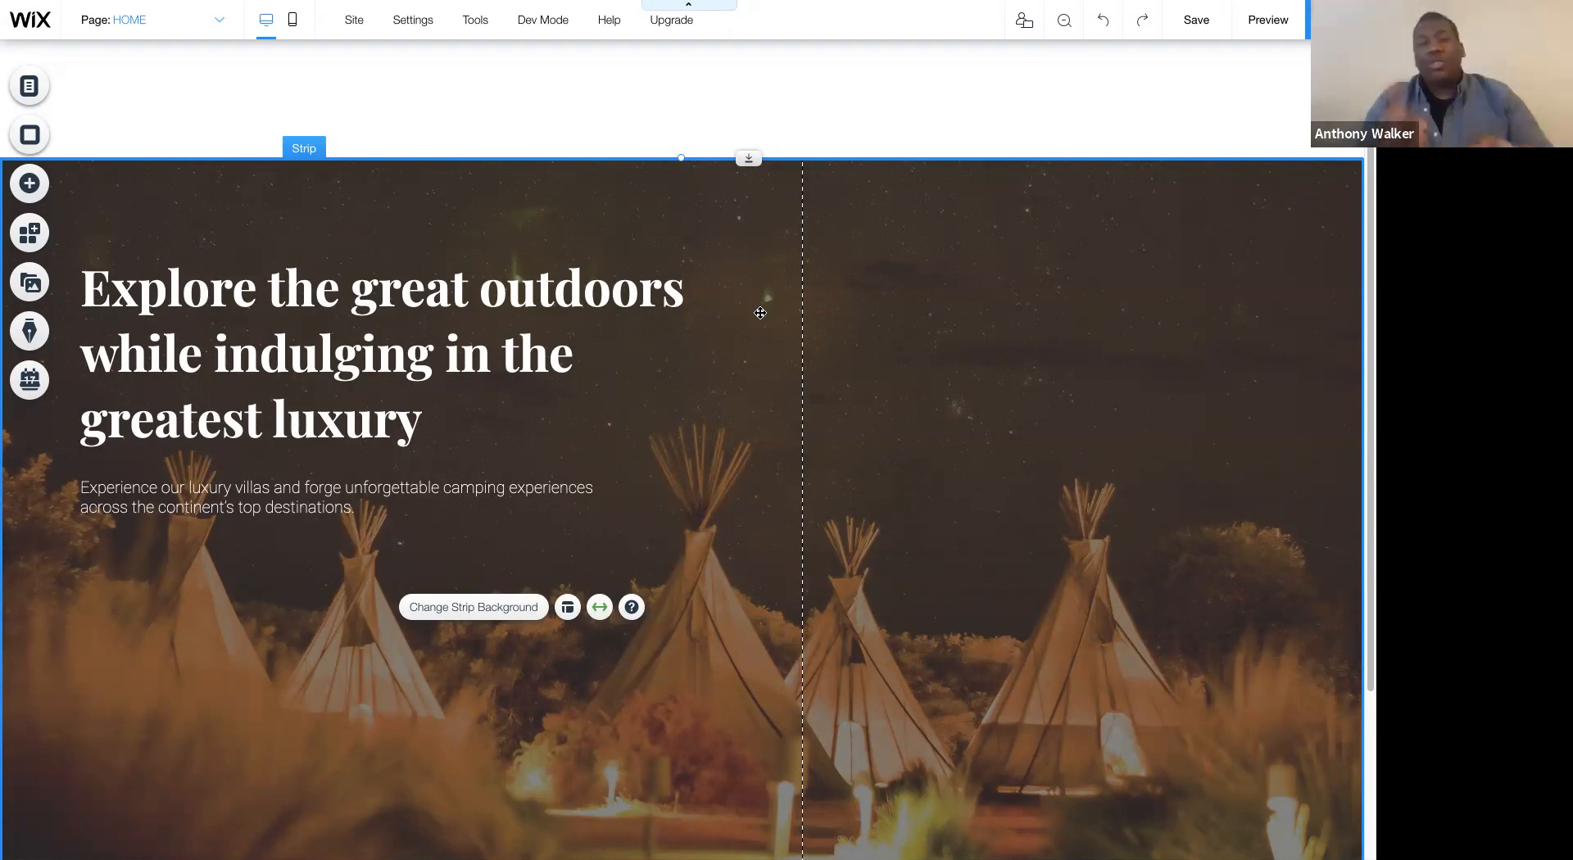
pyautogui.click(742, 378)
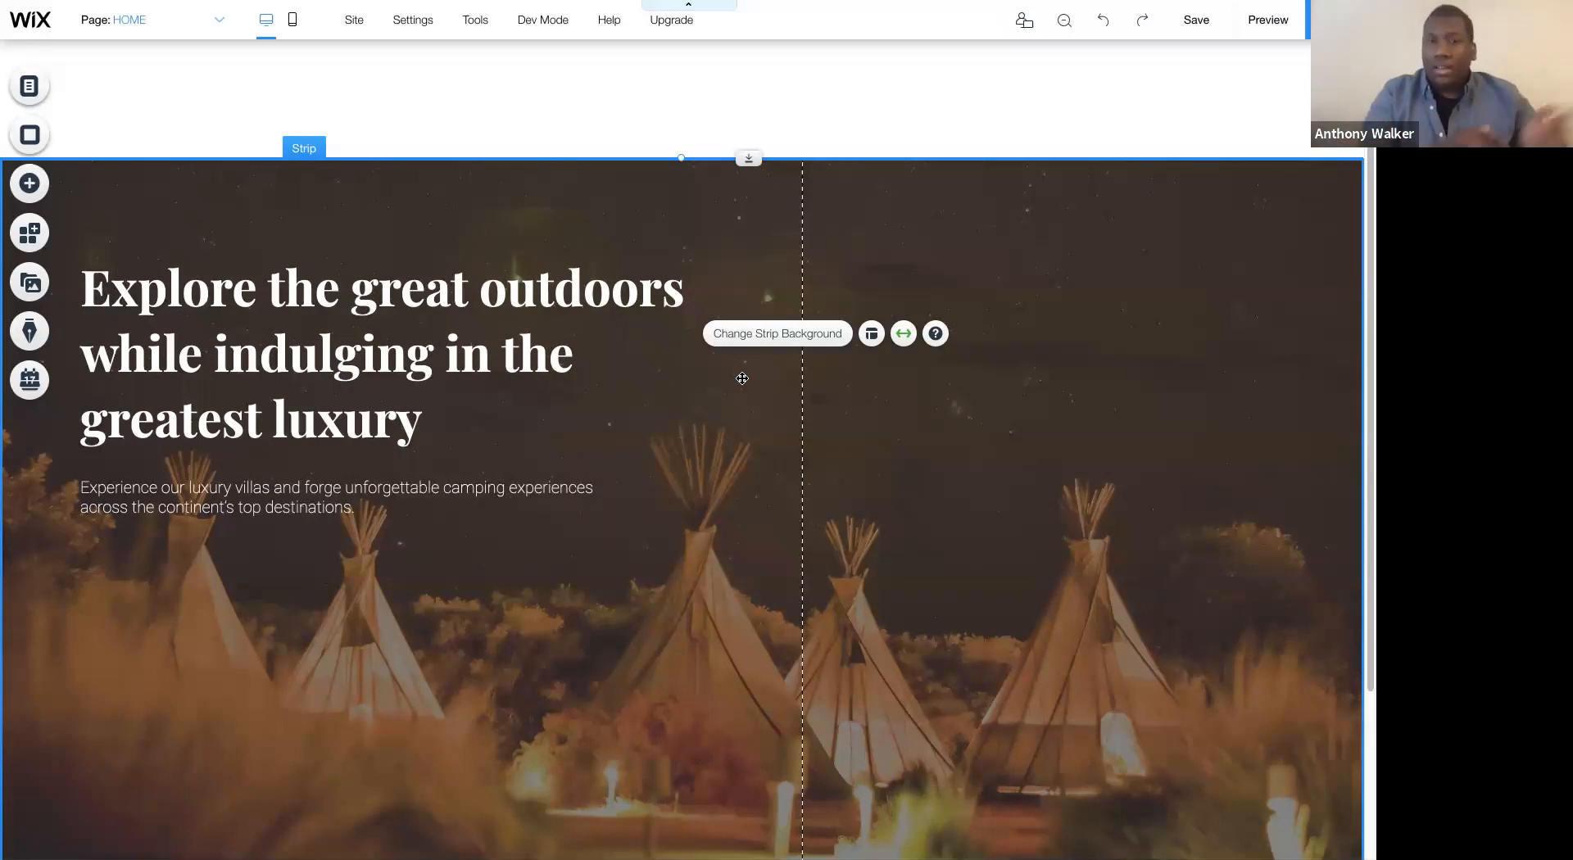
# - Move the paragraph slightly lower beneath the heading, keeping it aligned with the heading's left edge
pyautogui.click(288, 518)
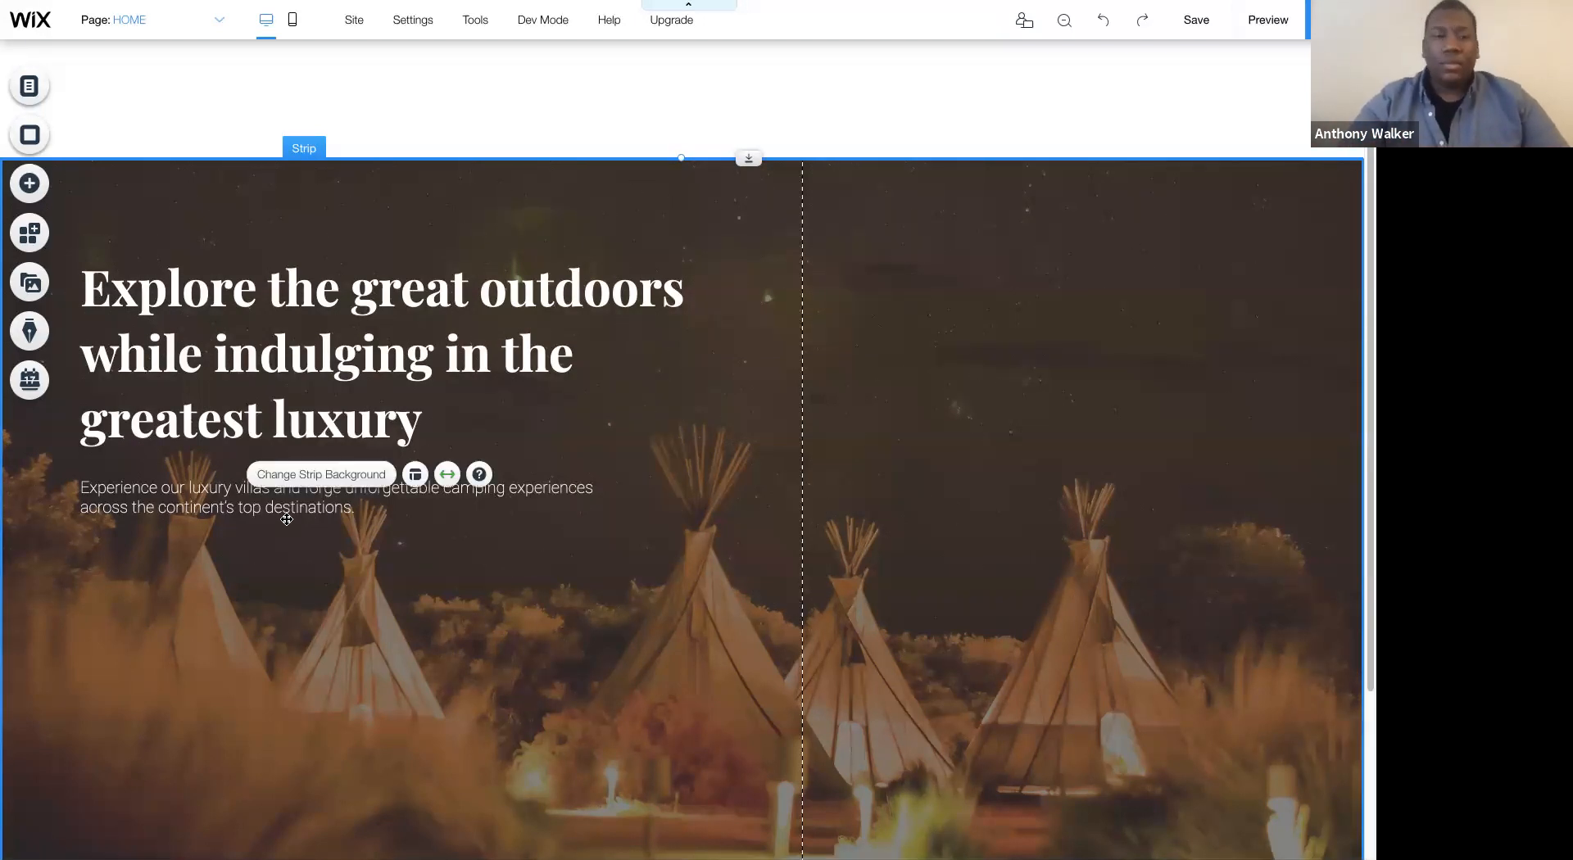
pyautogui.moveTo(268, 507); pyautogui.dragTo(246, 507)
# - Examine the paragraph's theme, font and size in its text settings
pyautogui.click(219, 331)
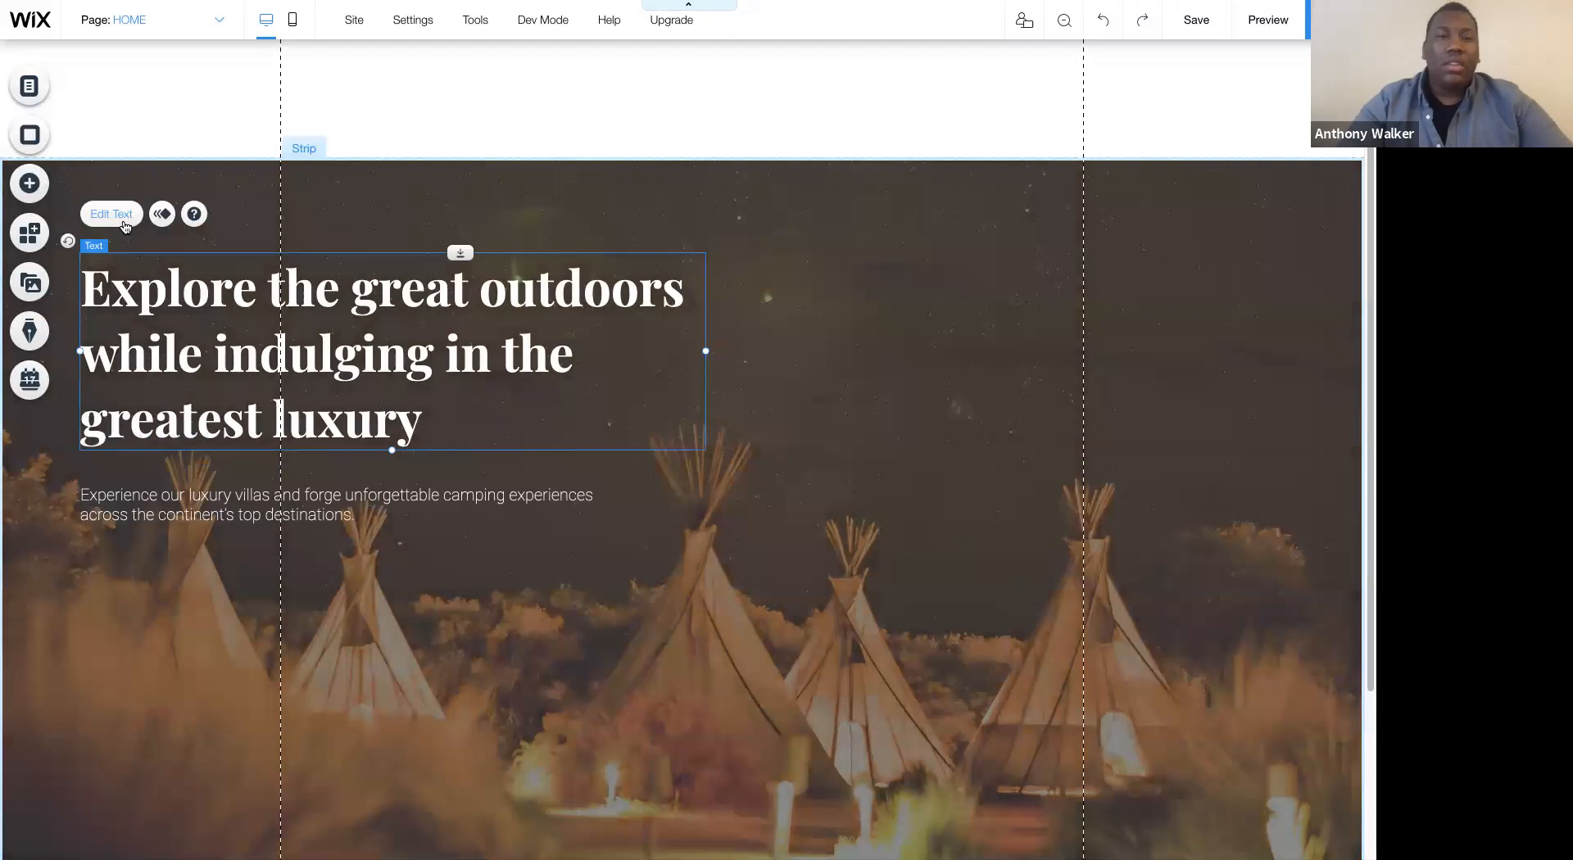
pyautogui.doubleClick(639, 363)
pyautogui.click(209, 512)
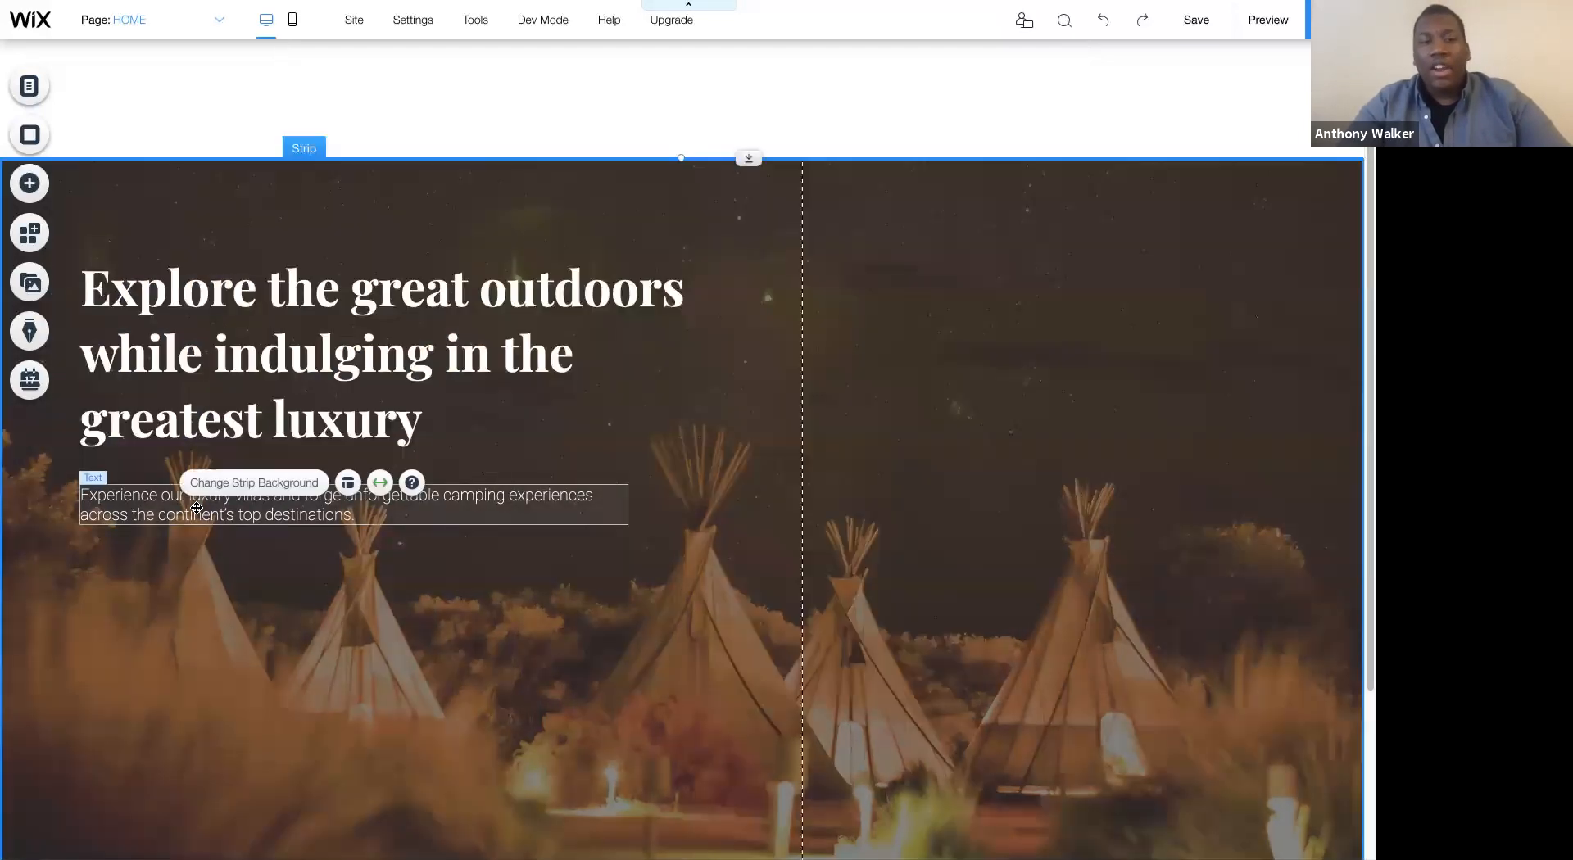
pyautogui.click(111, 445)
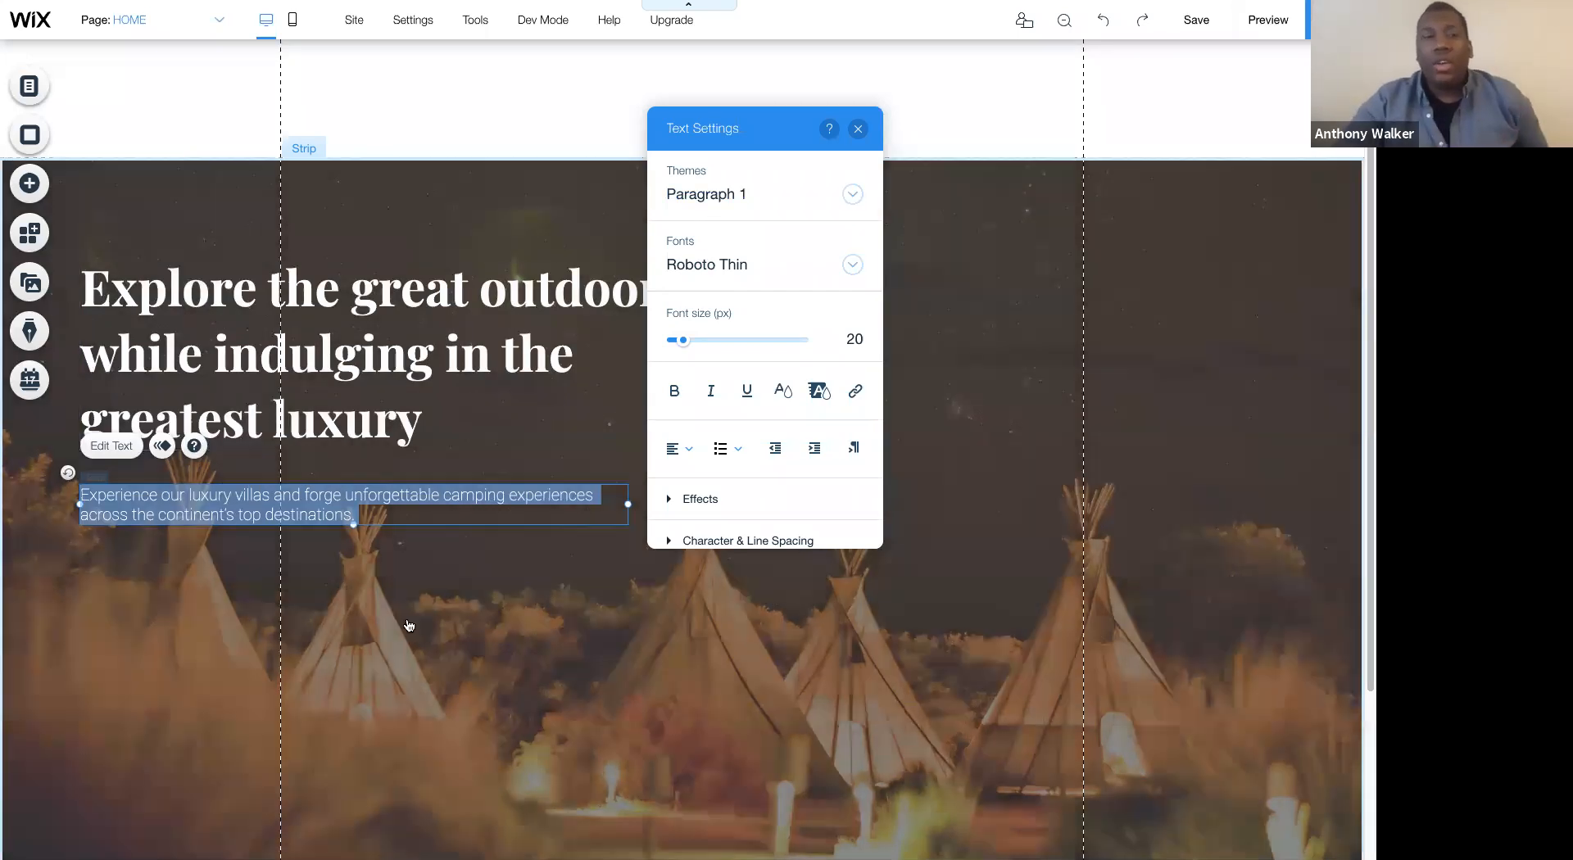
pyautogui.click(409, 627)
# - Examine the heading's text settings, including the theme and the available heading tag options
pyautogui.click(250, 258)
pyautogui.click(123, 212)
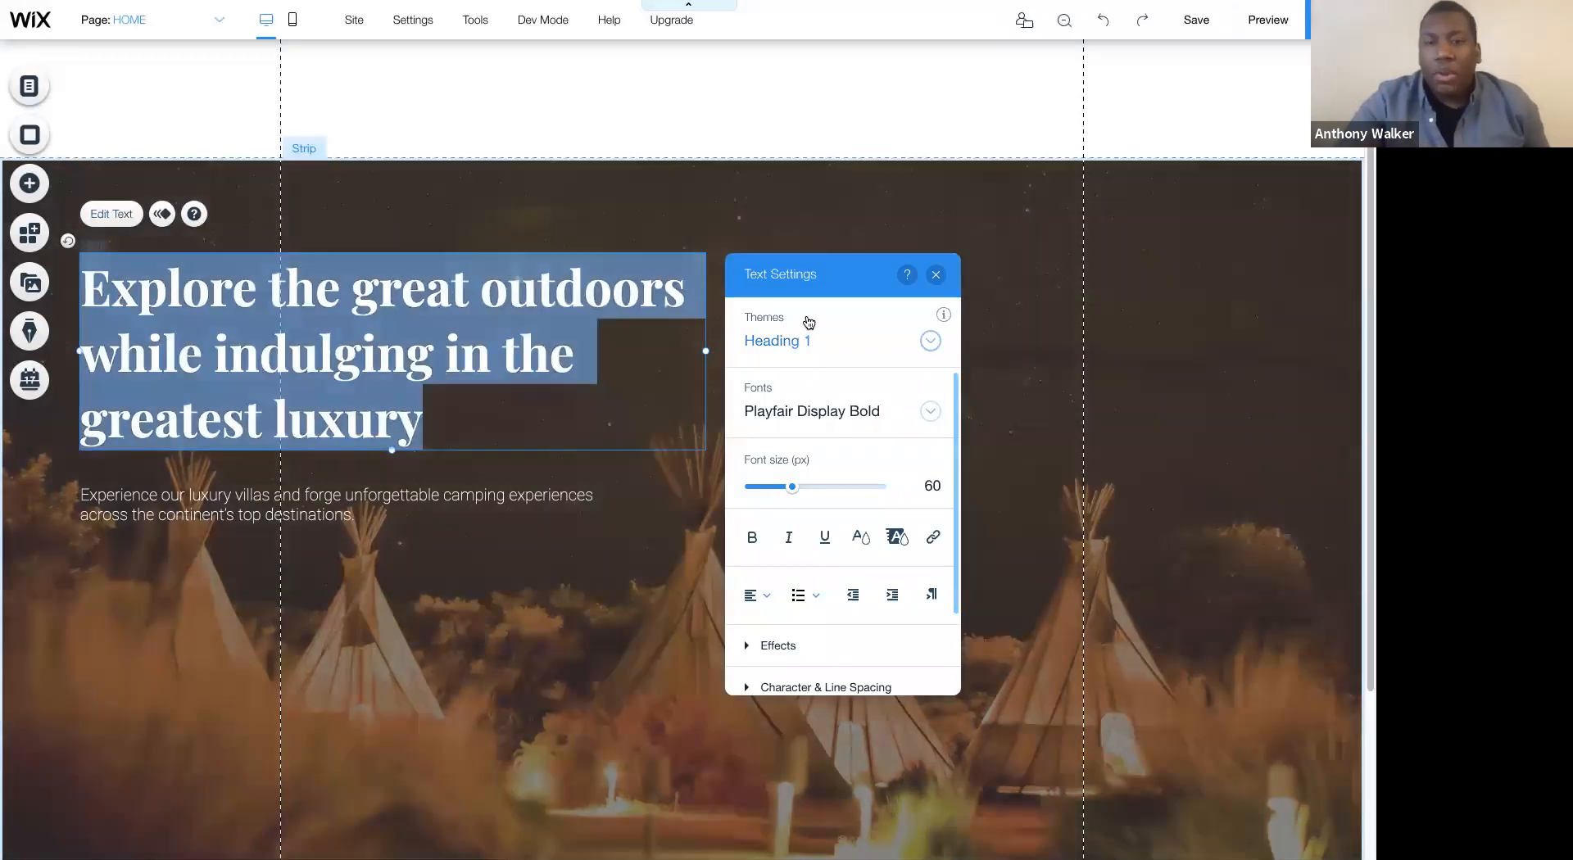
pyautogui.scroll(-2, 837, 462)
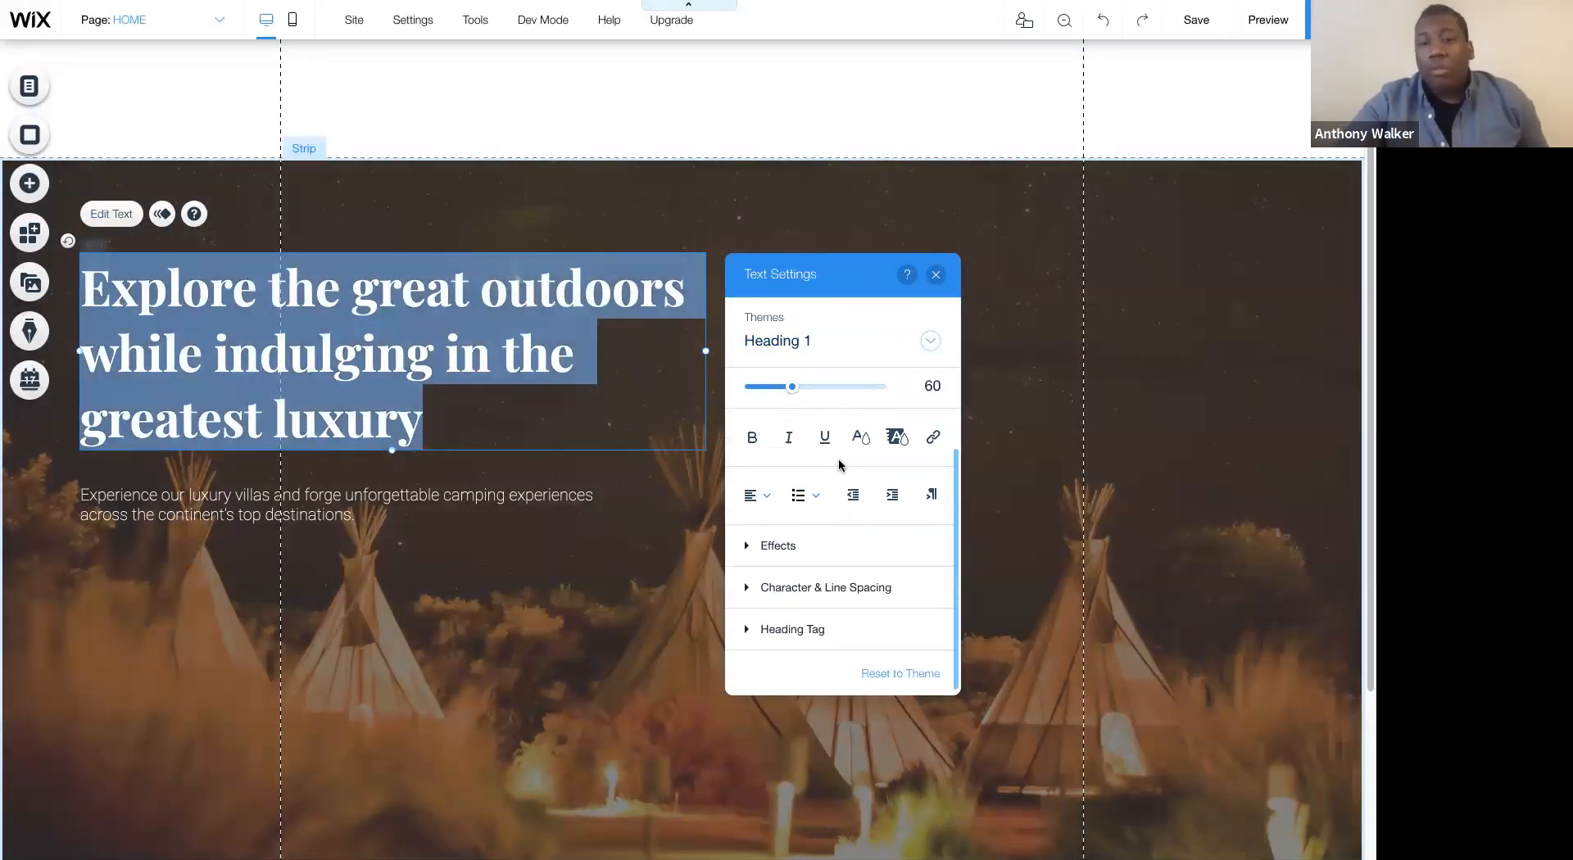
pyautogui.click(783, 628)
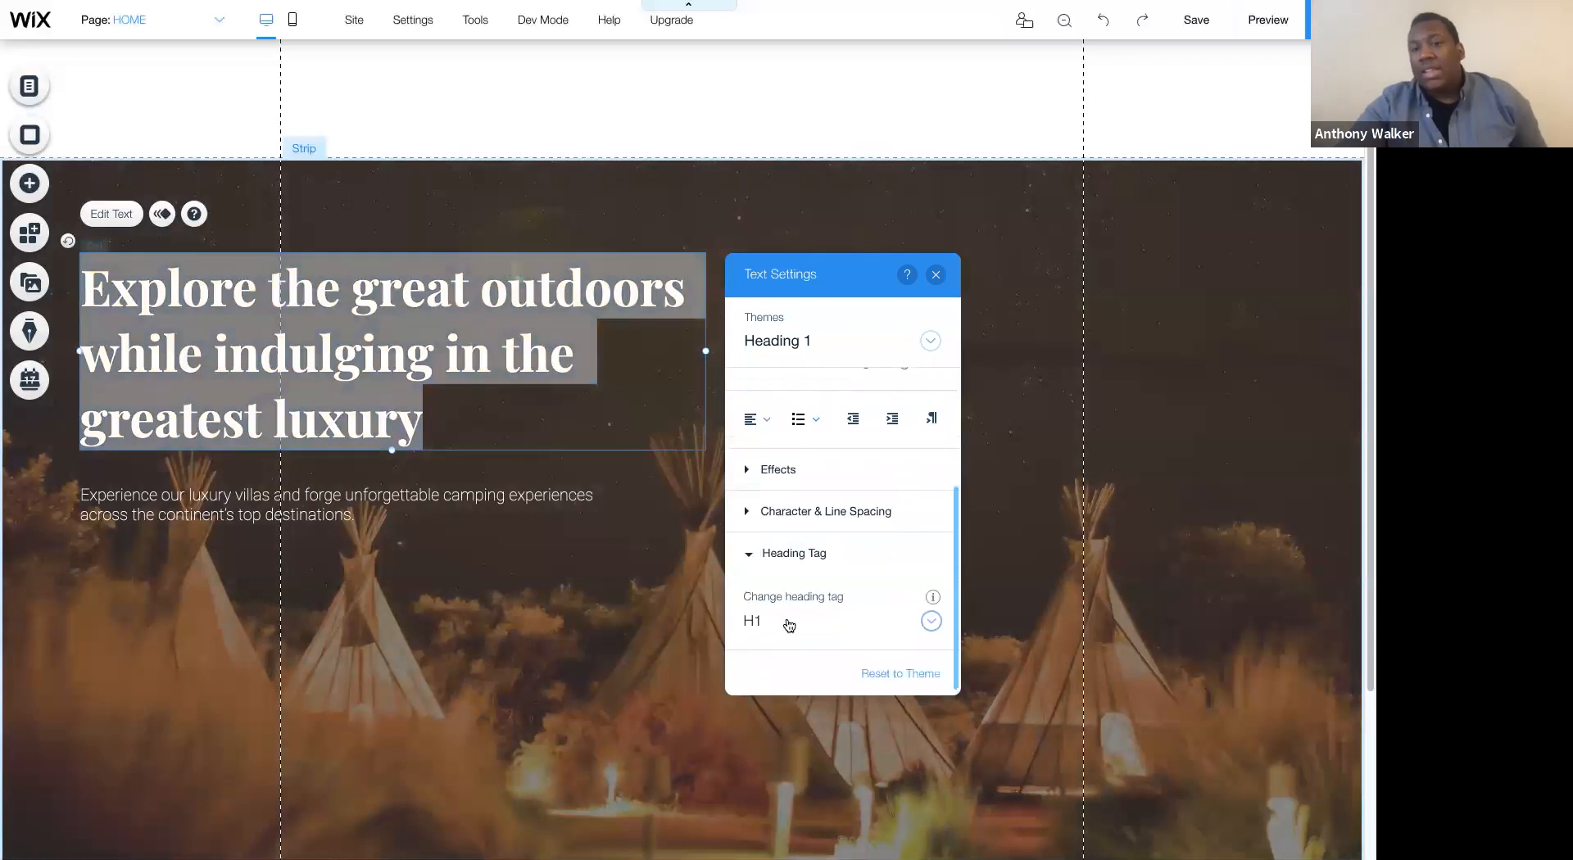
pyautogui.click(783, 622)
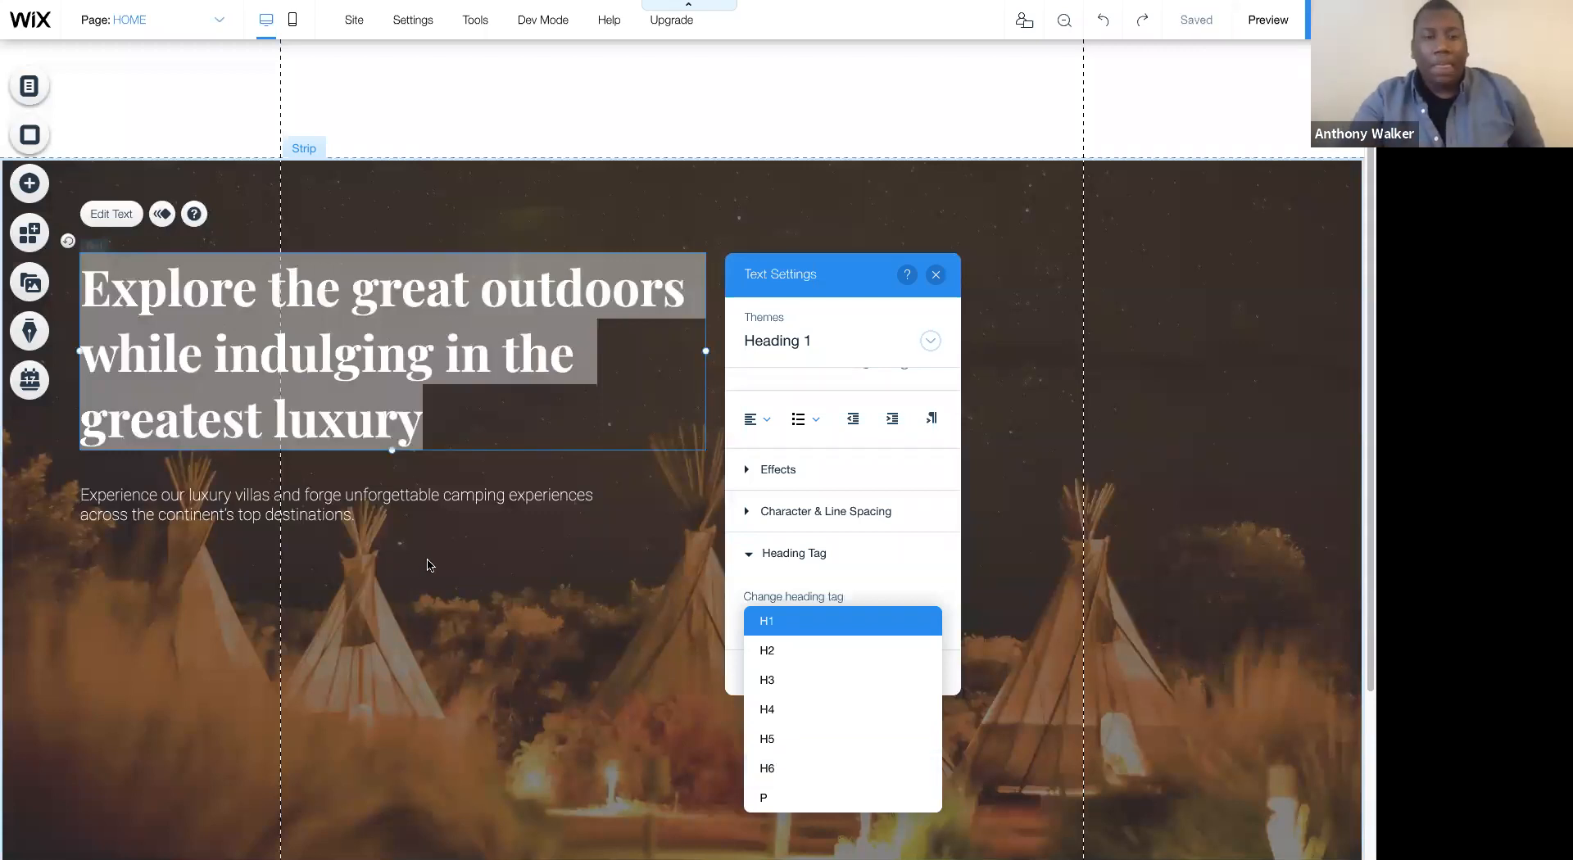
pyautogui.click(347, 507)
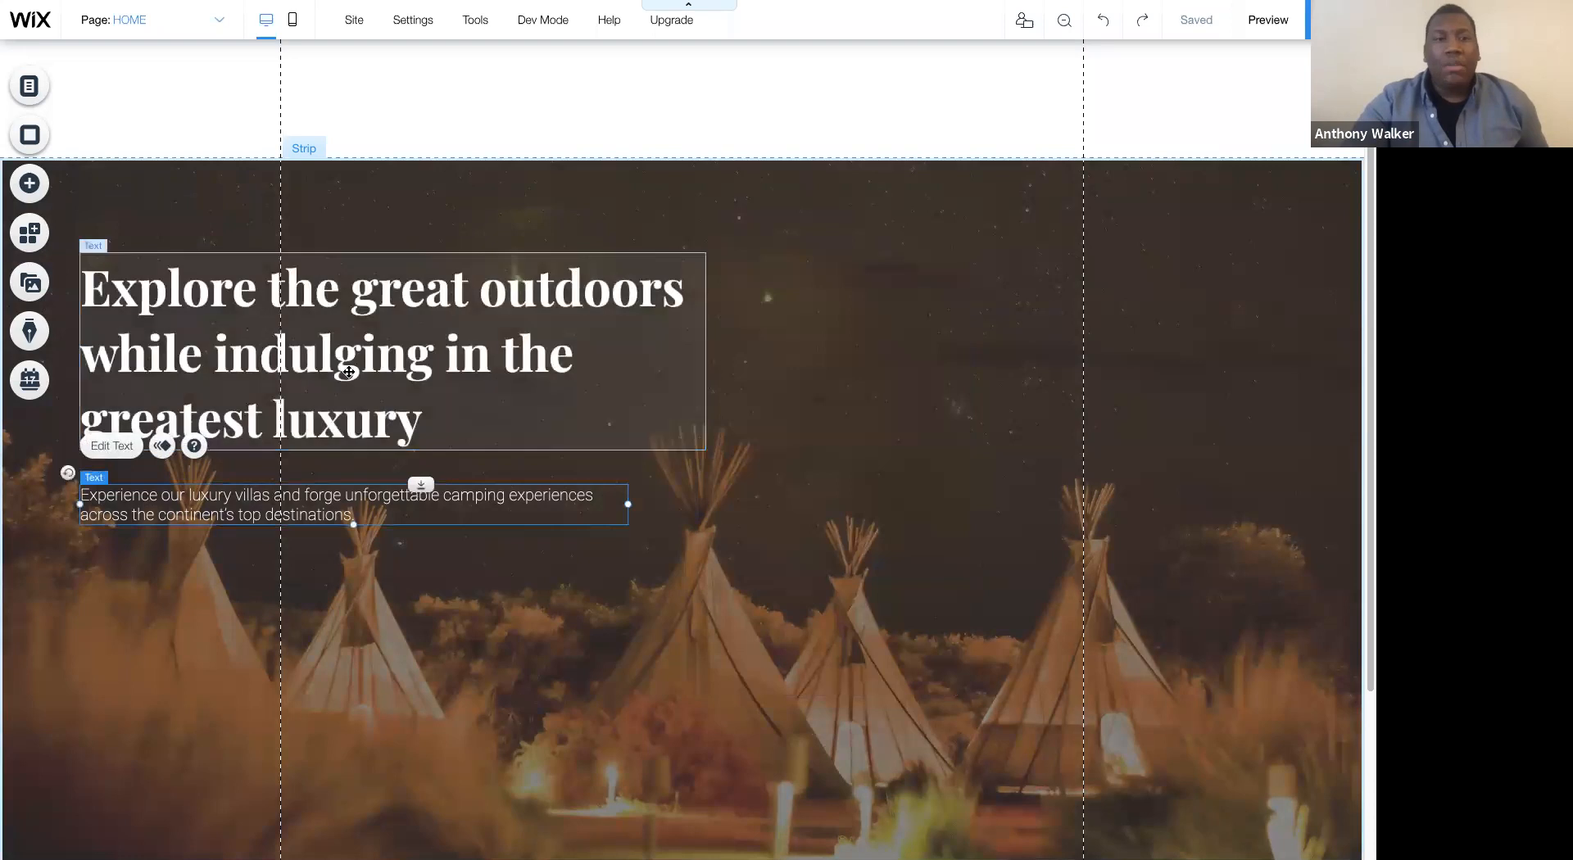
pyautogui.click(314, 392)
pyautogui.click(121, 216)
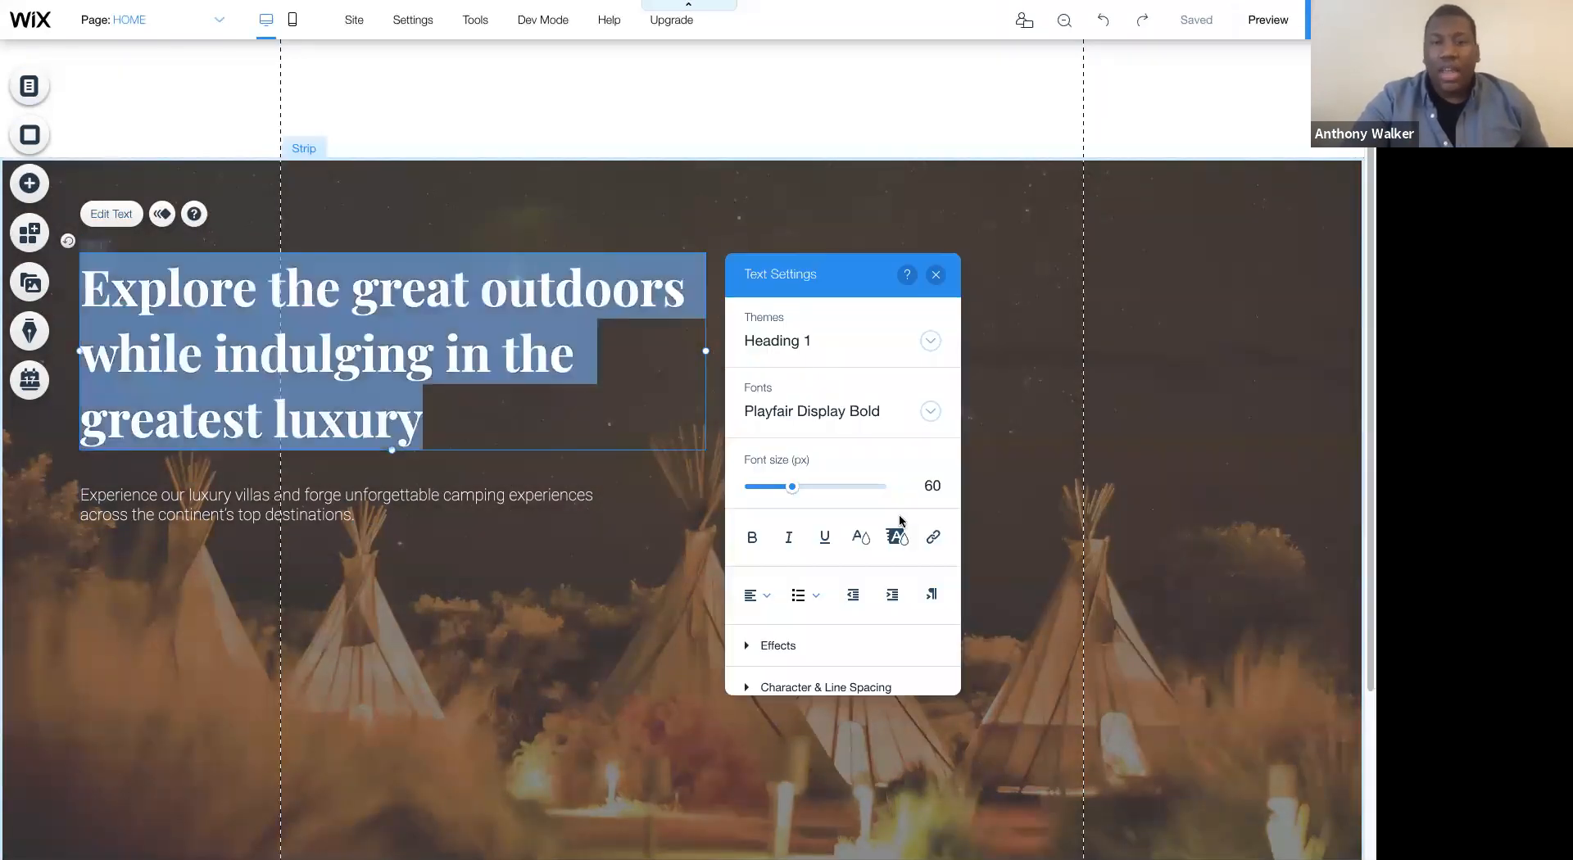
pyautogui.scroll(-5, 895, 519)
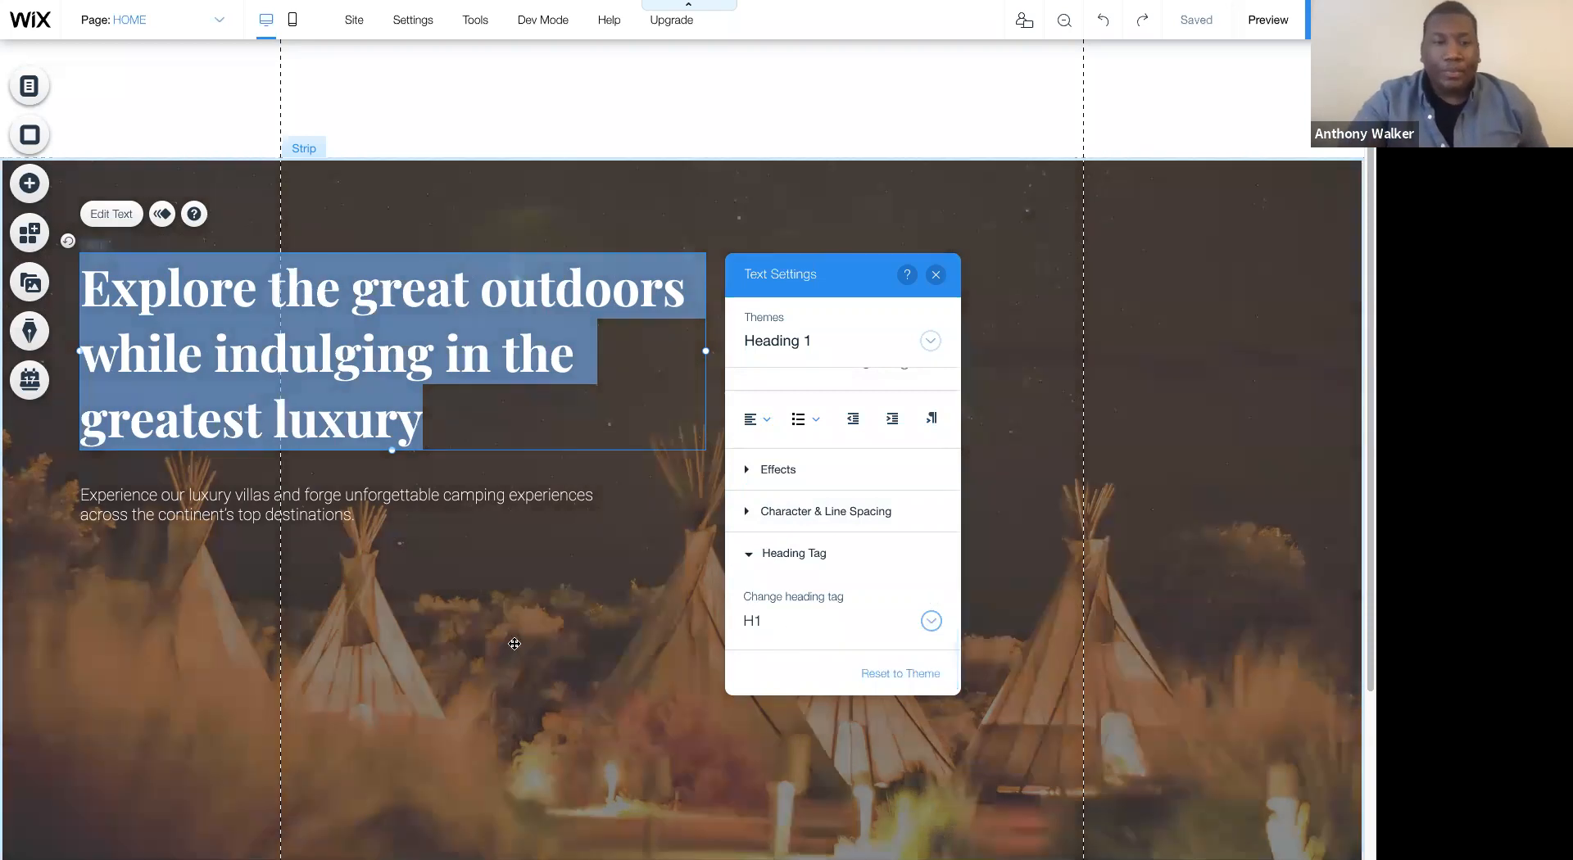
# - Move the paragraph down to about x -245, y 564, leaving more space below the heading
pyautogui.click(516, 643)
pyautogui.click(302, 497)
pyautogui.moveTo(301, 496); pyautogui.dragTo(301, 514)
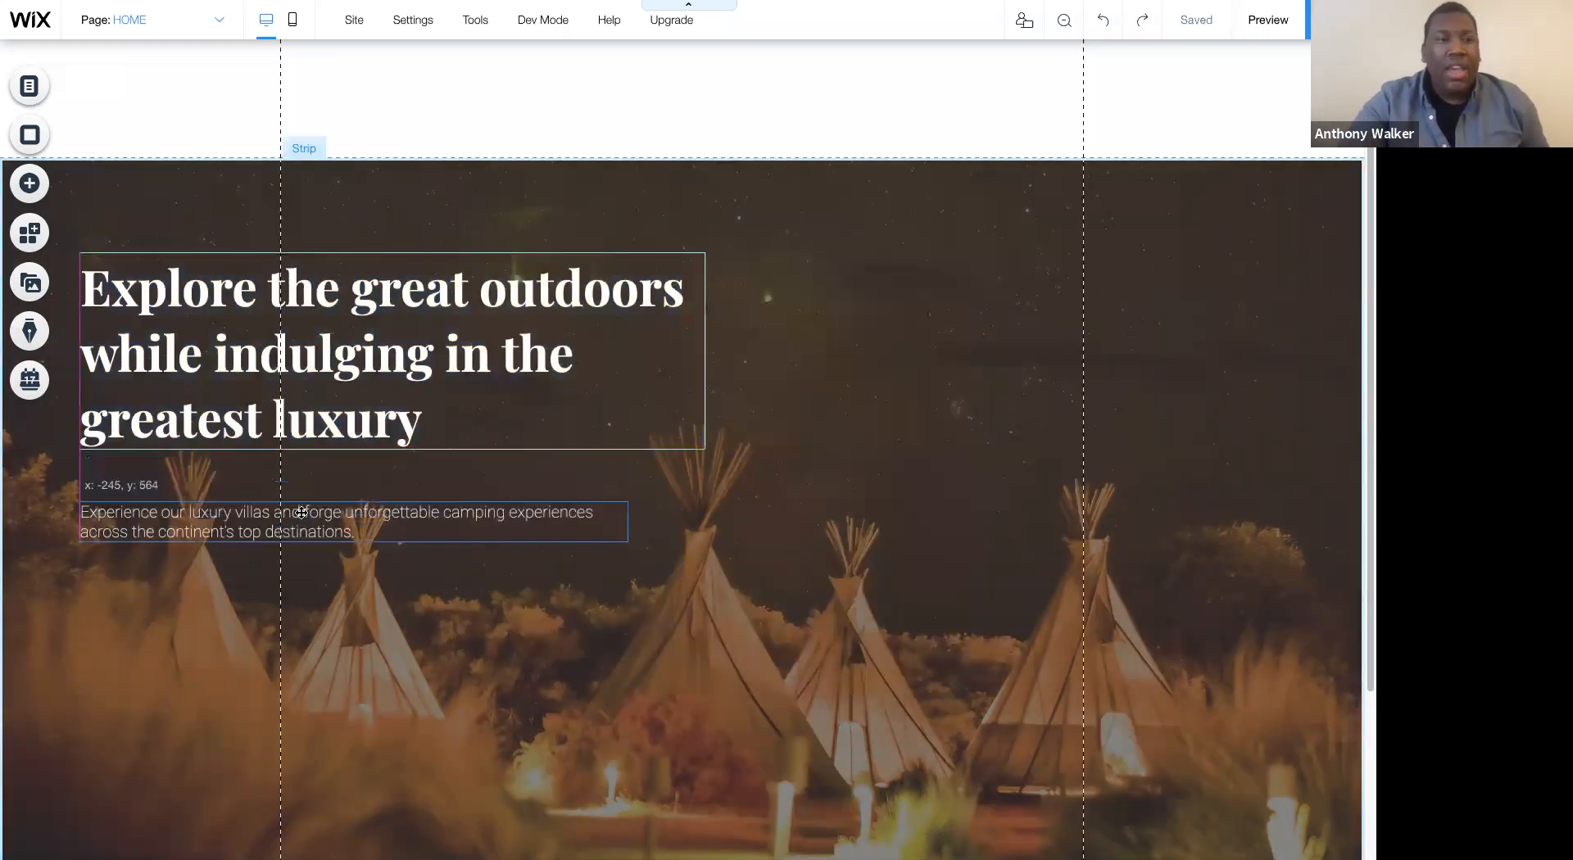
# - Add the first themed line and fit it between the heading and paragraph, aligned with their left edge
pyautogui.click(18, 180)
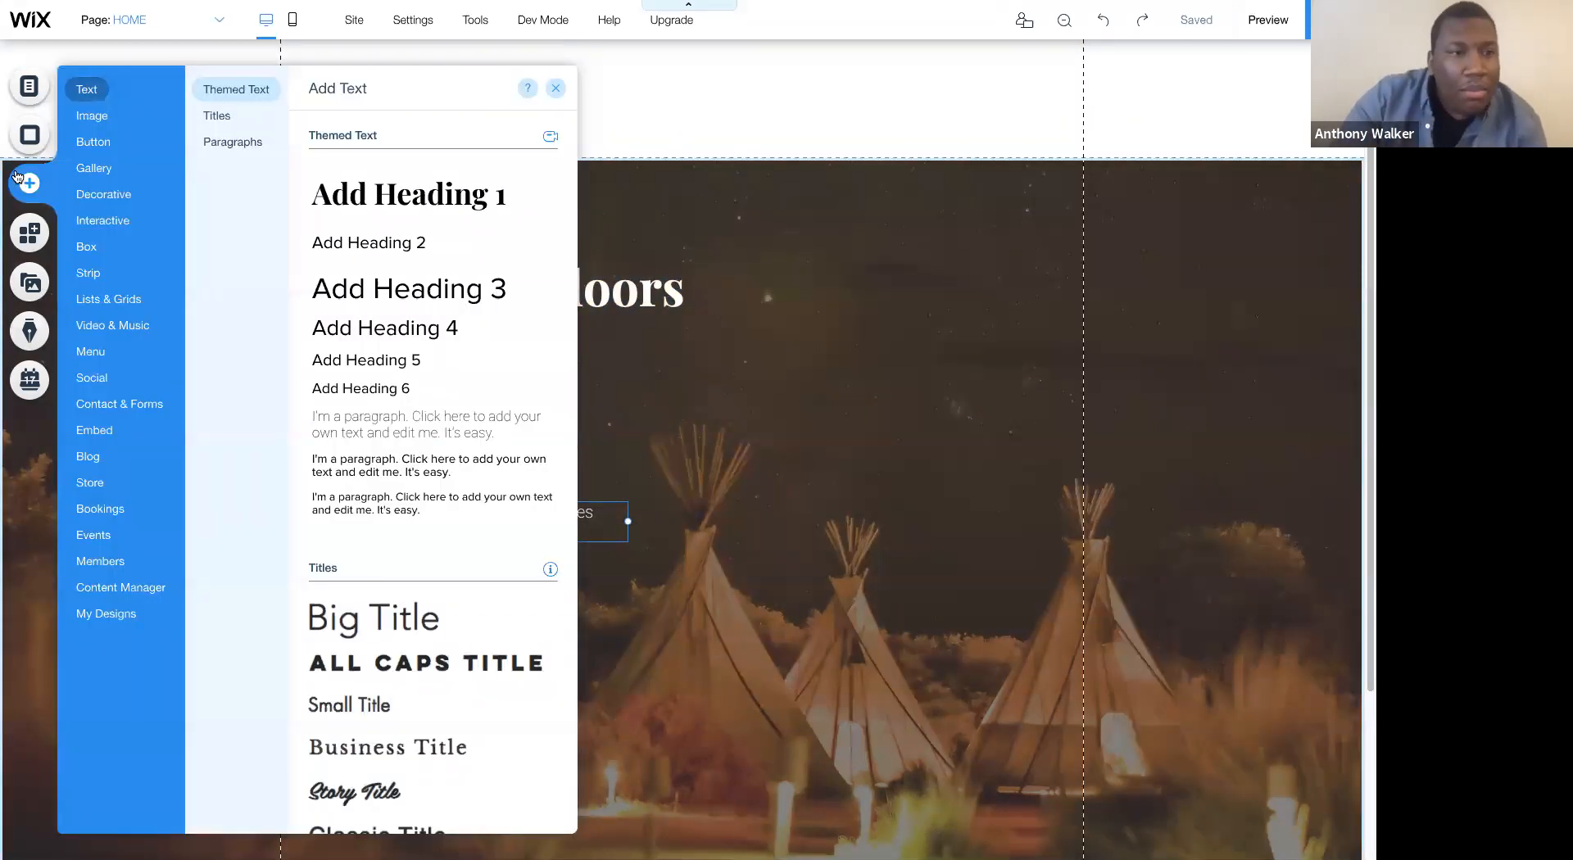
pyautogui.moveTo(97, 199)
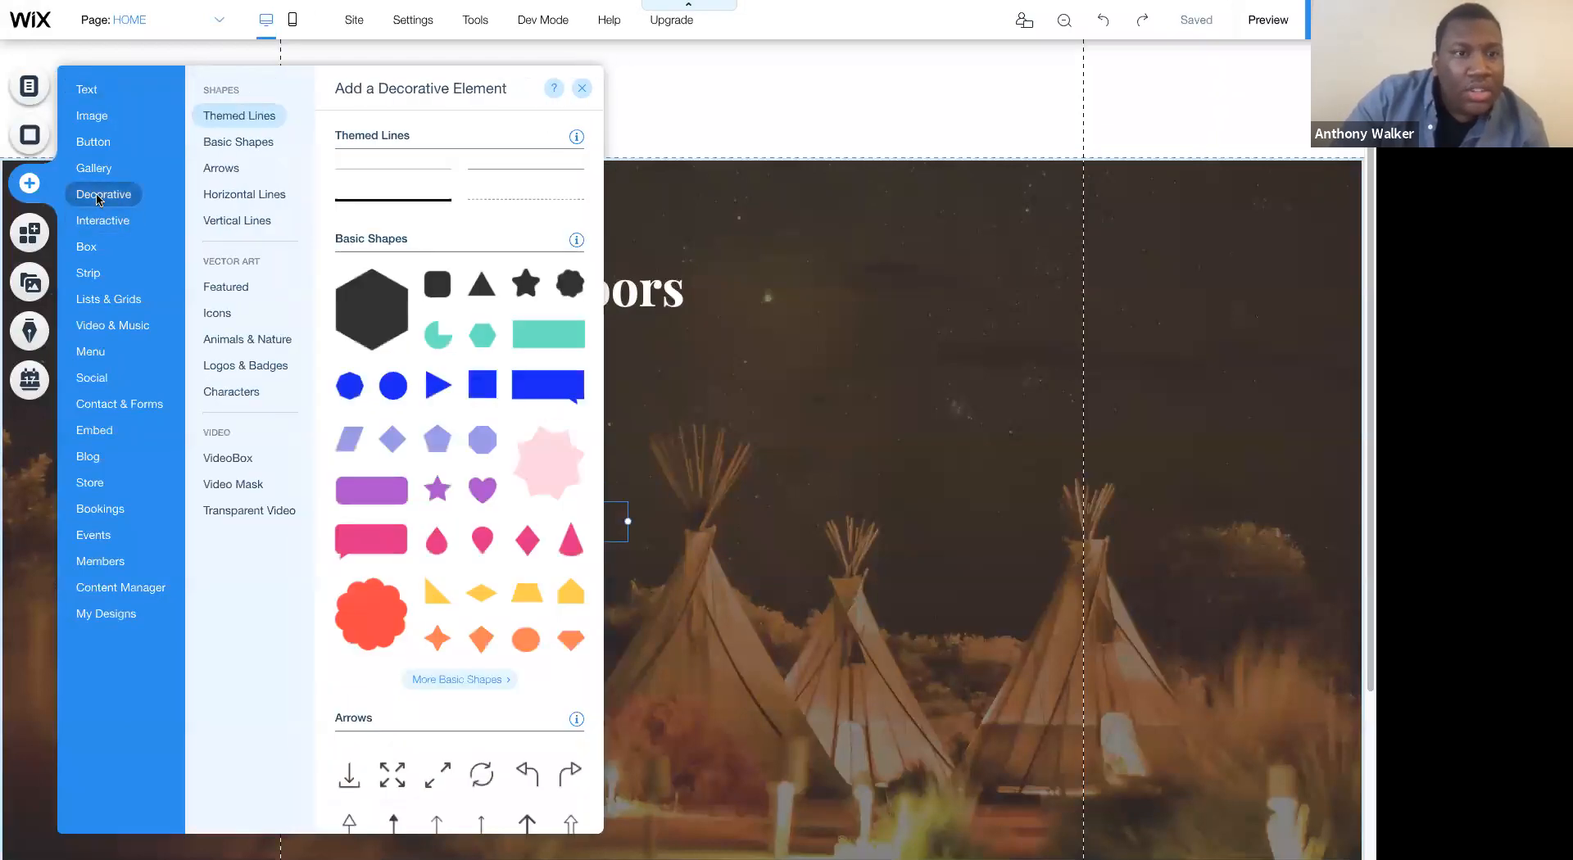
pyautogui.click(354, 175)
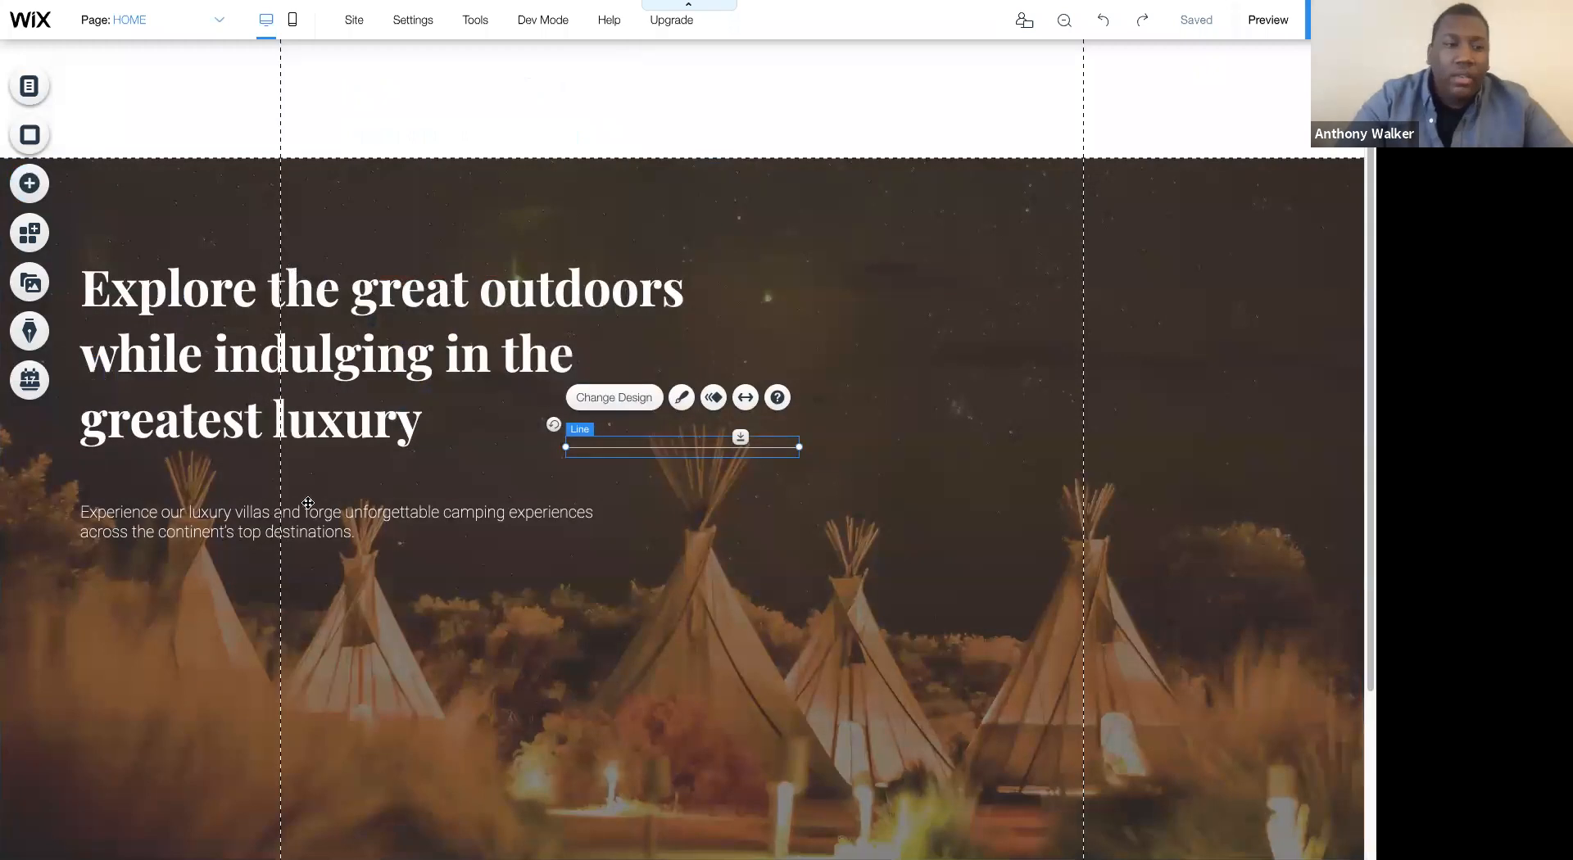
pyautogui.moveTo(308, 503); pyautogui.dragTo(318, 477)
pyautogui.moveTo(532, 445); pyautogui.dragTo(553, 481)
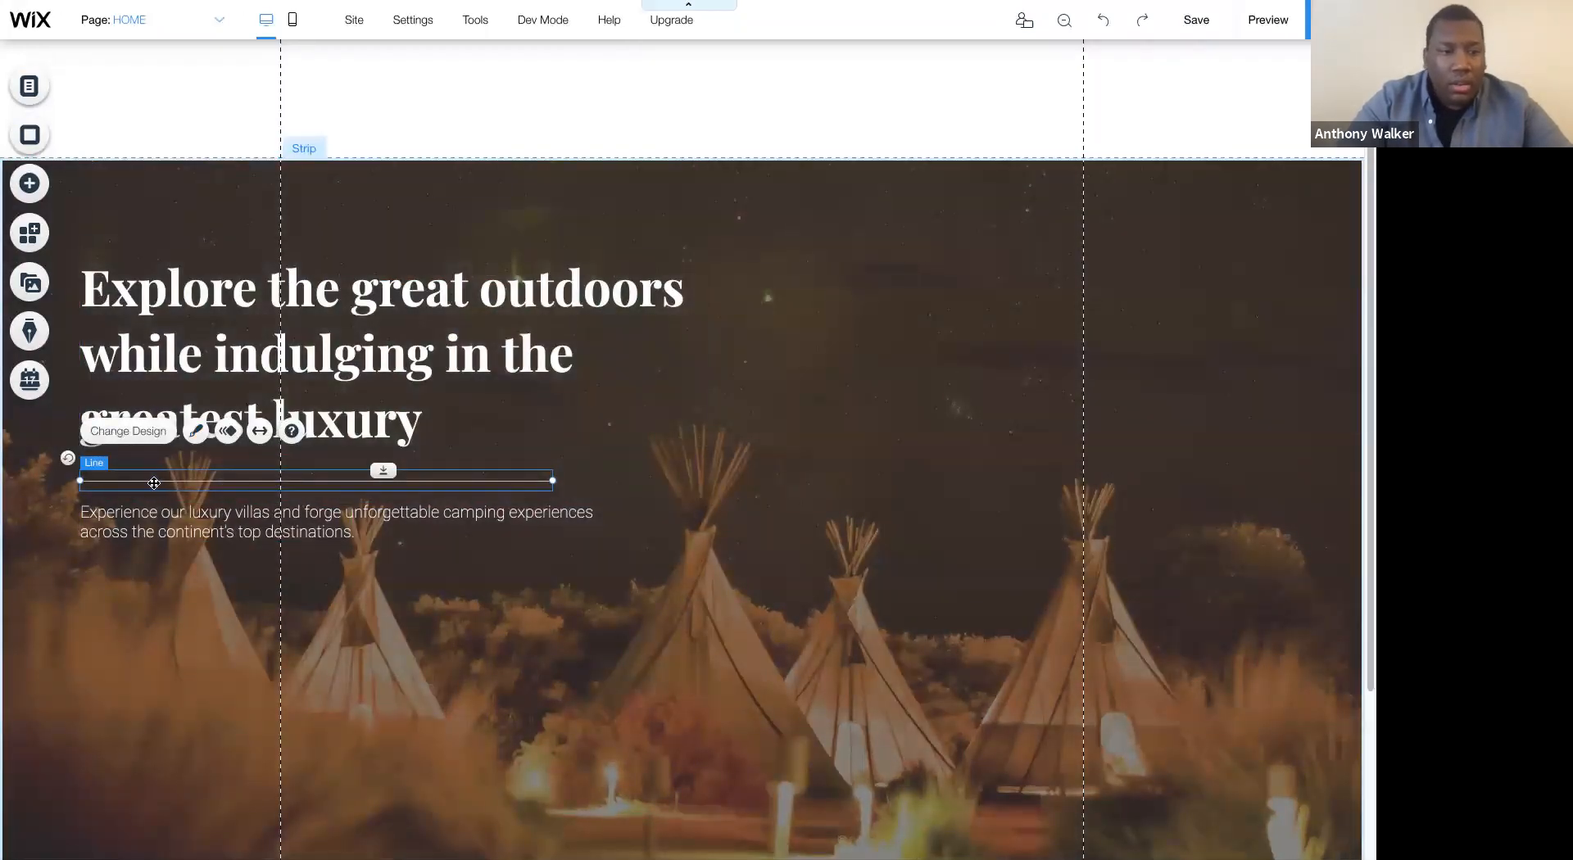
pyautogui.moveTo(162, 472); pyautogui.dragTo(162, 467)
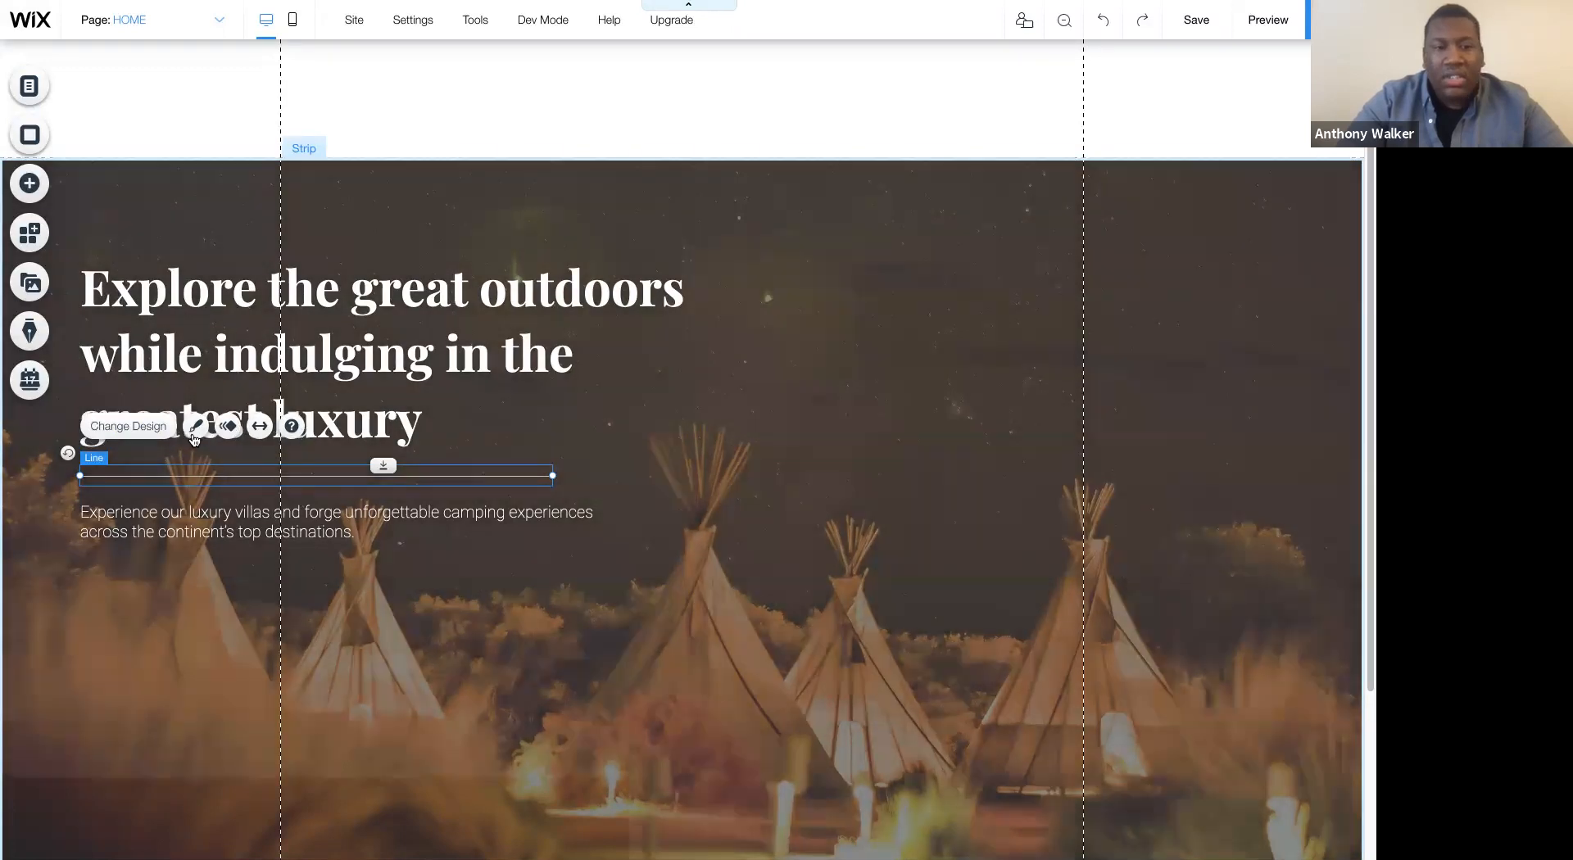
# - Set the divider line's color to the light grey site color #E8E6E6
pyautogui.click(197, 427)
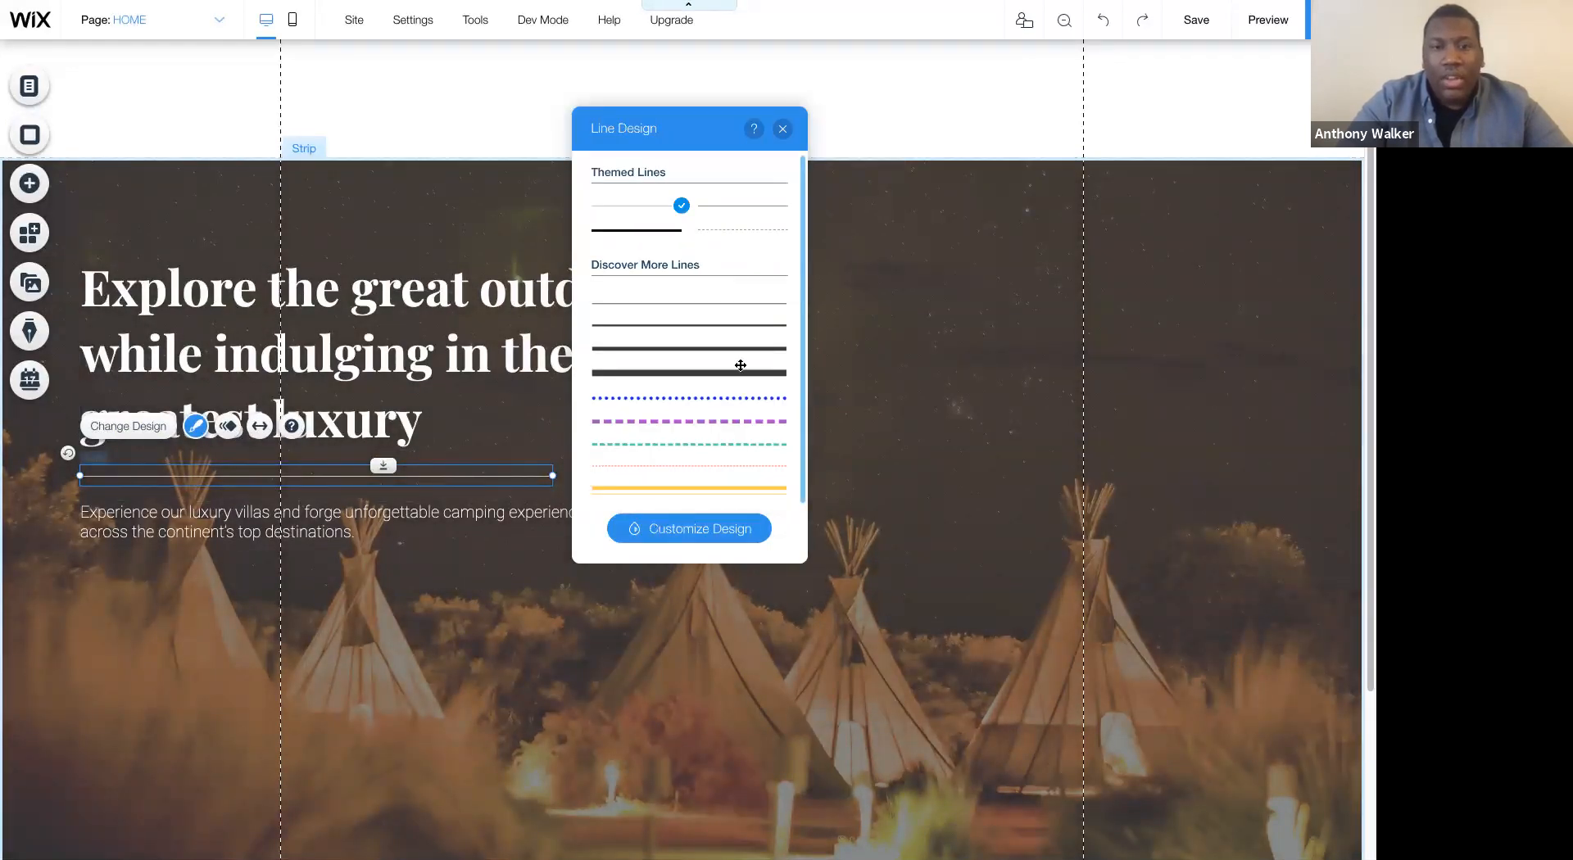
pyautogui.click(775, 334)
pyautogui.click(787, 438)
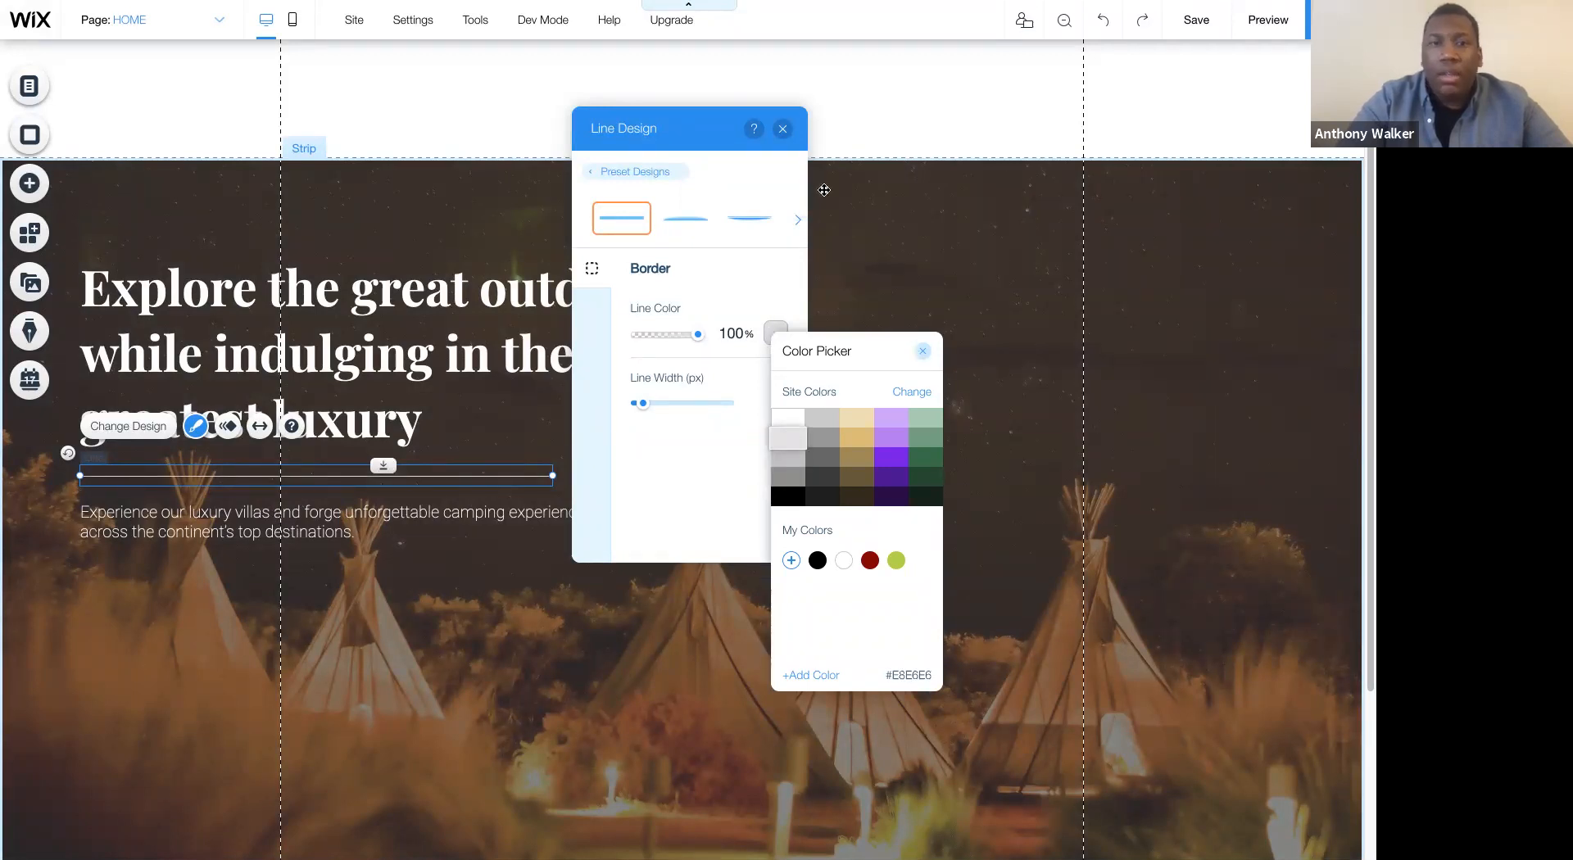
pyautogui.click(783, 130)
pyautogui.click(783, 130)
pyautogui.click(917, 305)
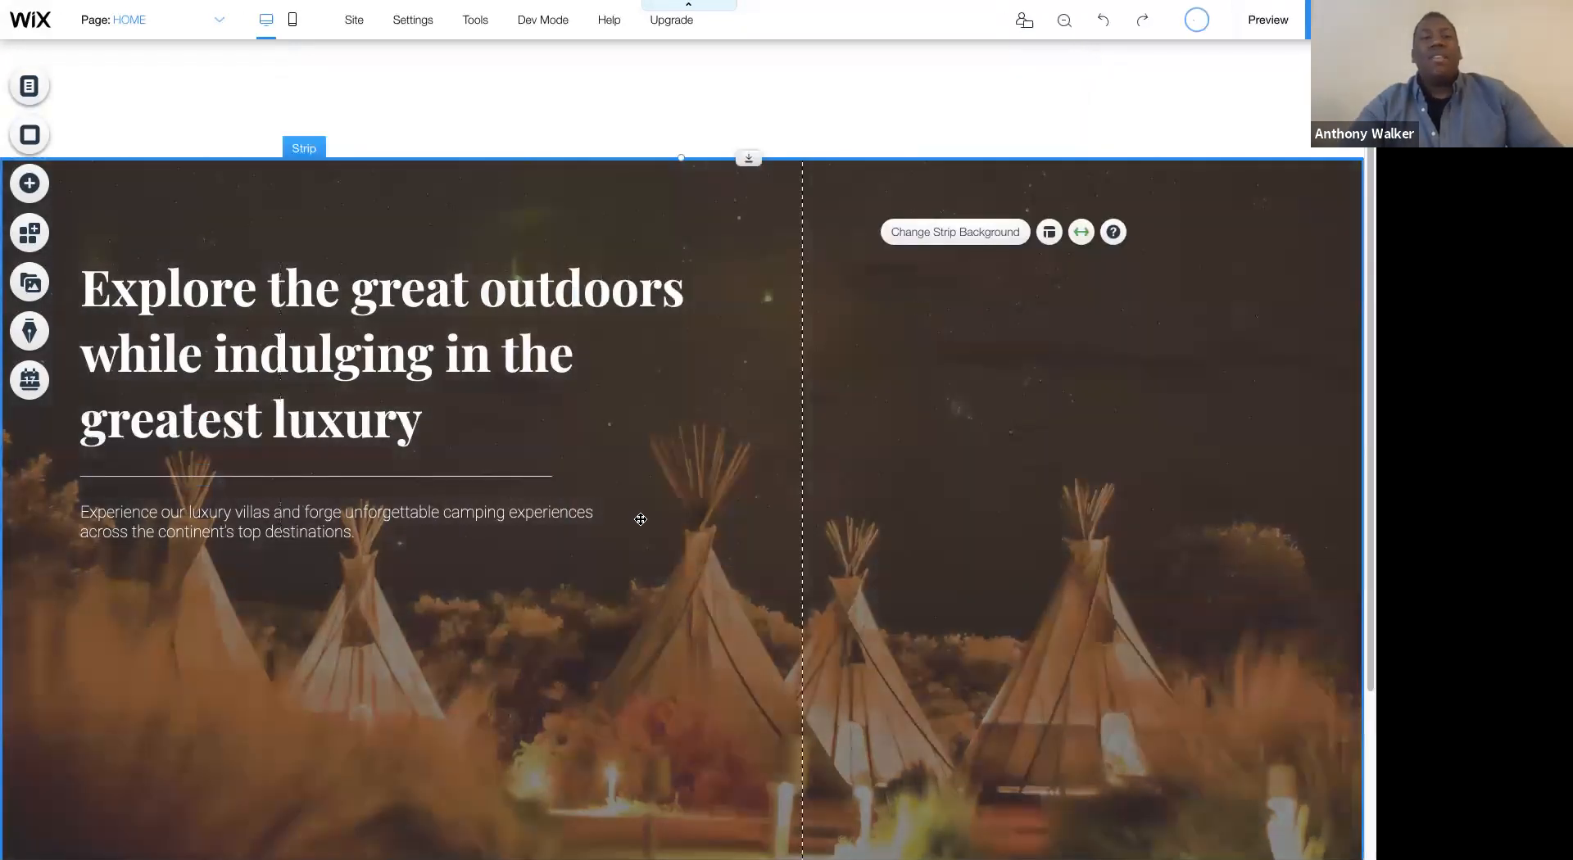
# - Shorten the divider line to a little over half its length, keeping its left end in place
pyautogui.click(537, 476)
pyautogui.moveTo(554, 476); pyautogui.dragTo(349, 467)
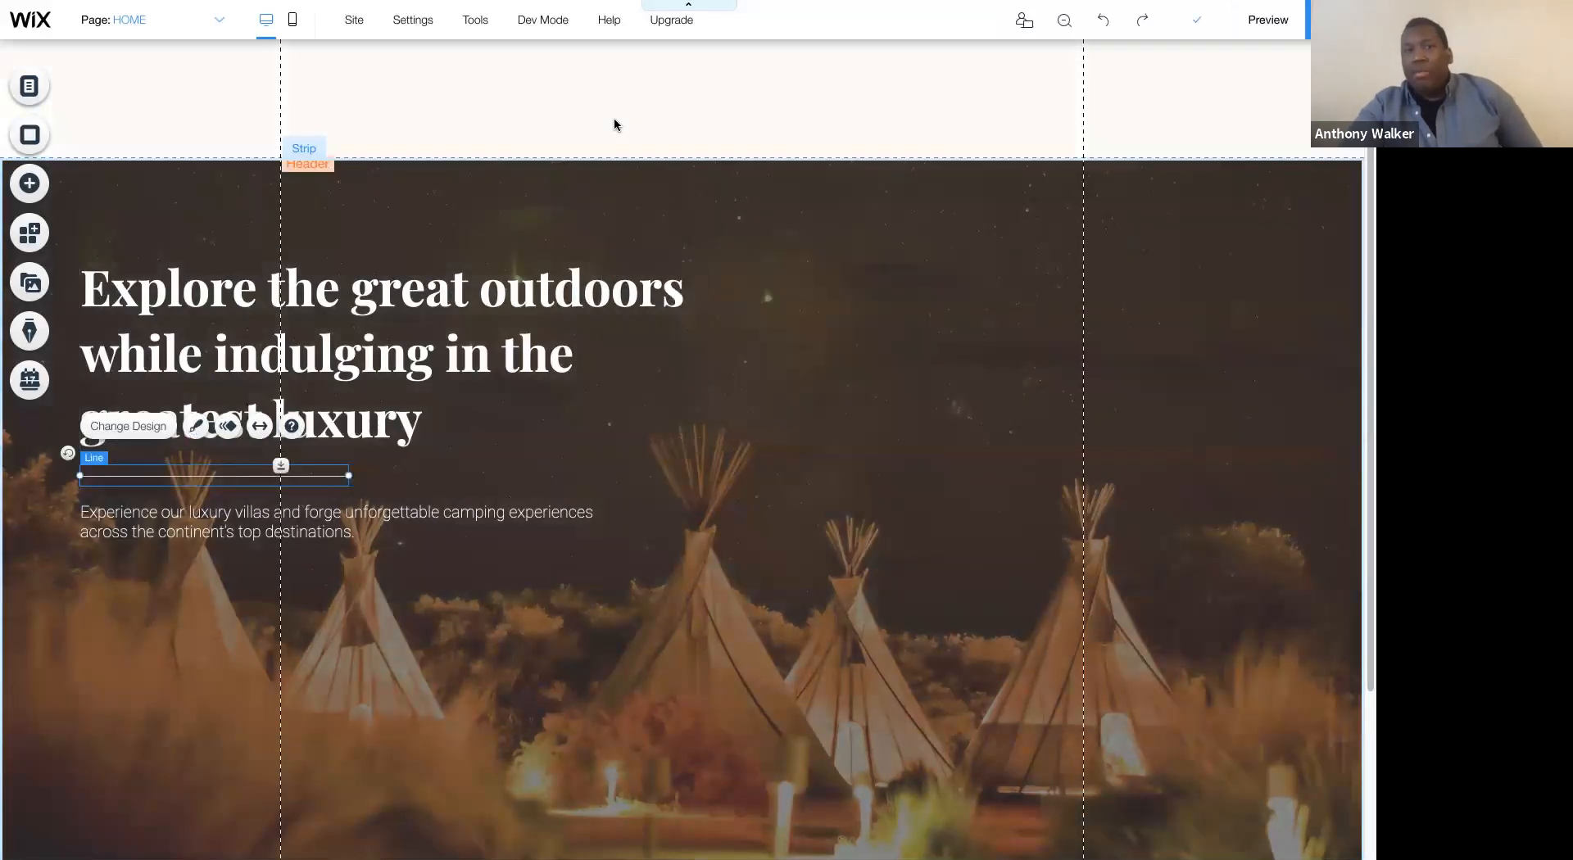
pyautogui.click(613, 116)
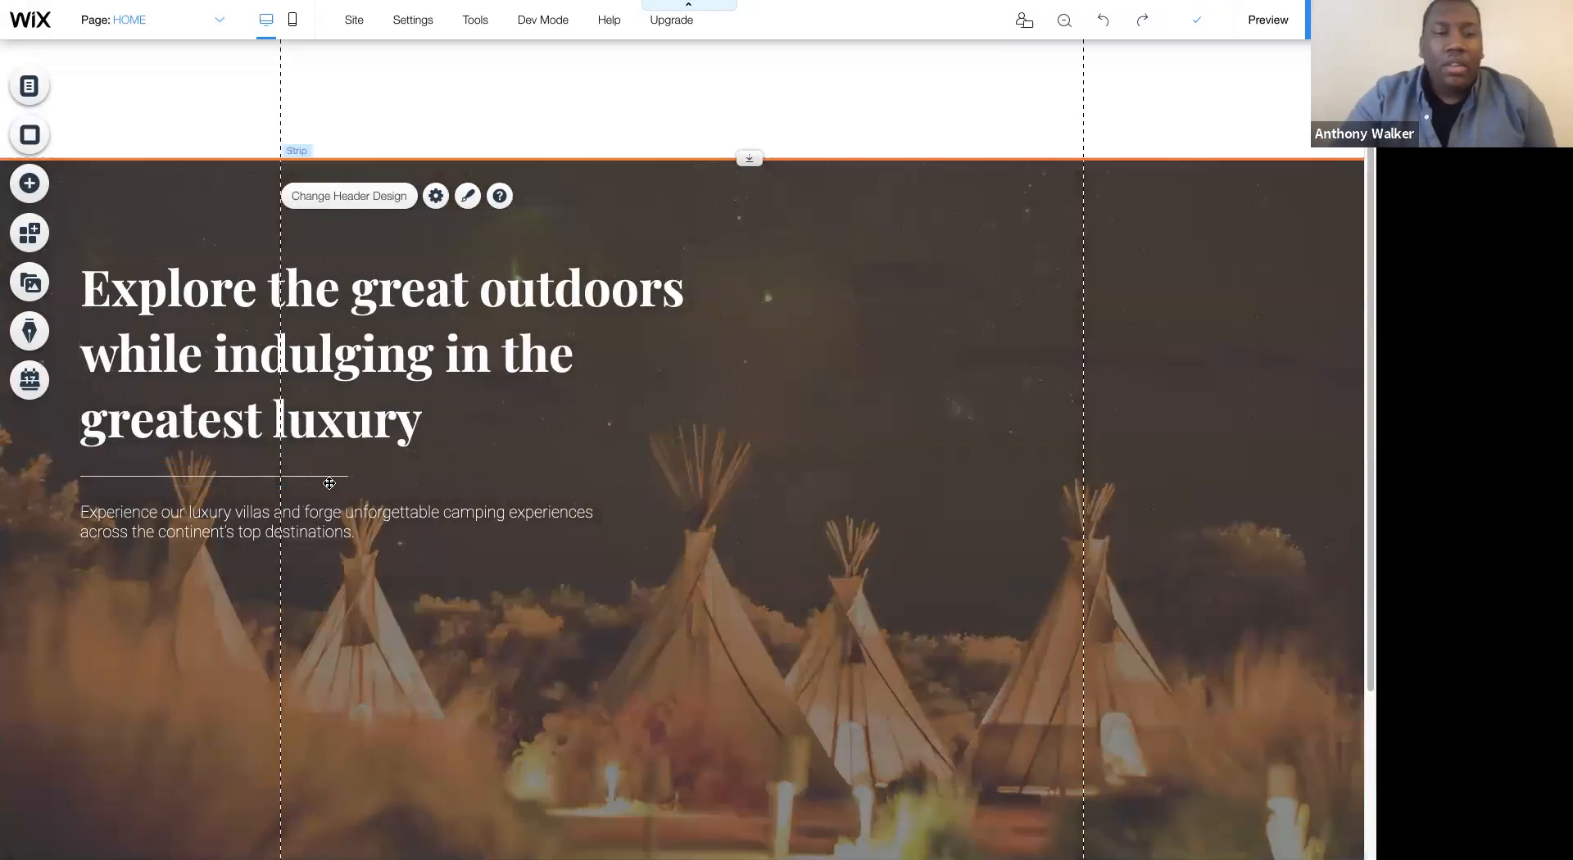
# - Lengthen the divider line until it ends just past the paragraph's first line of text
pyautogui.click(337, 475)
pyautogui.moveTo(349, 475); pyautogui.dragTo(603, 451)
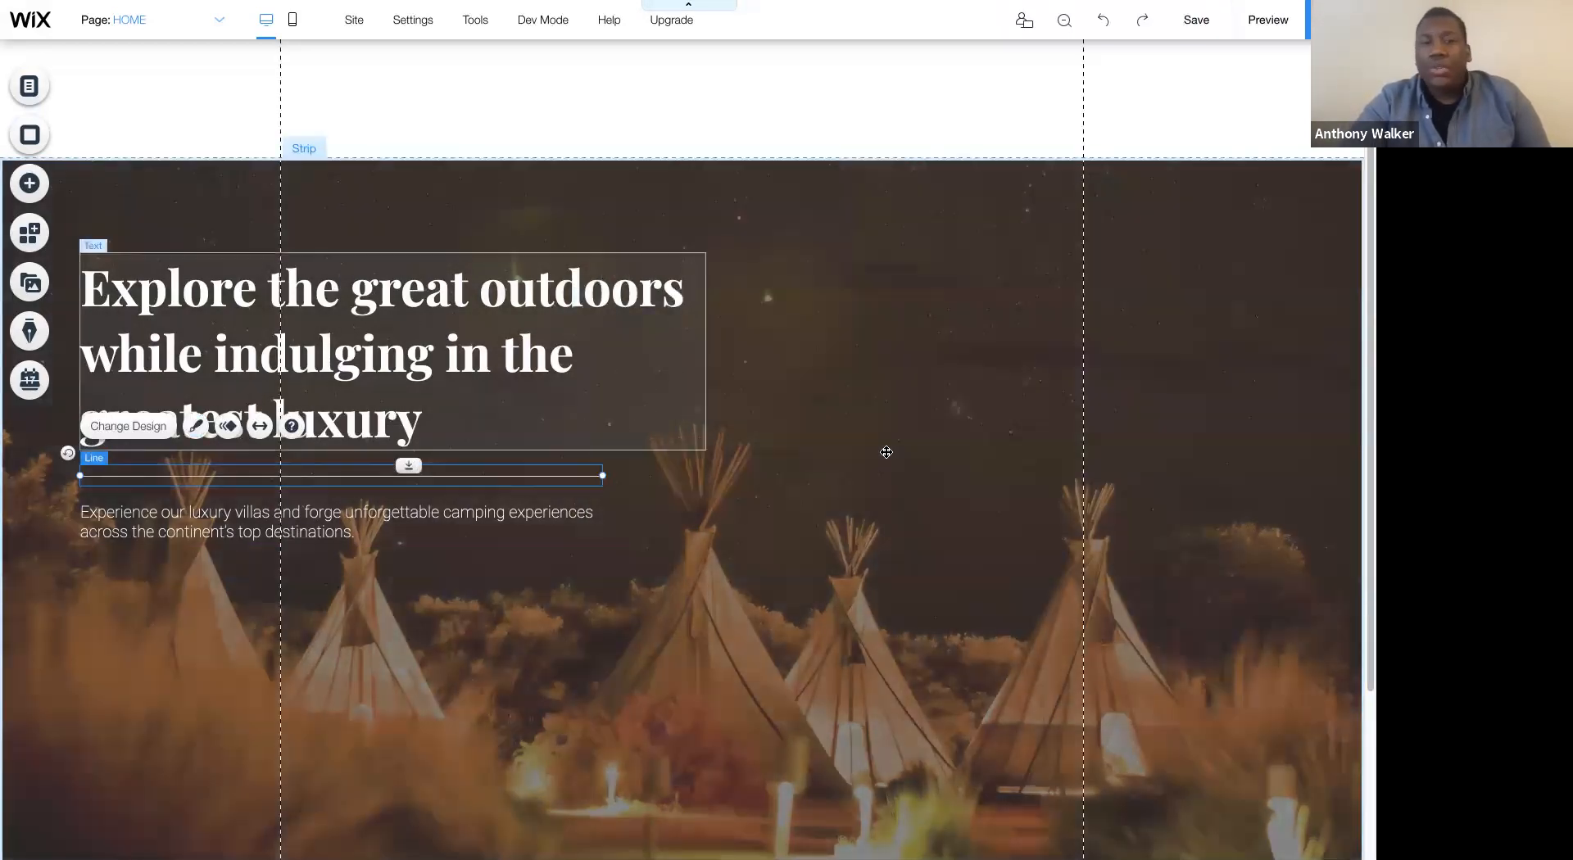
pyautogui.click(887, 452)
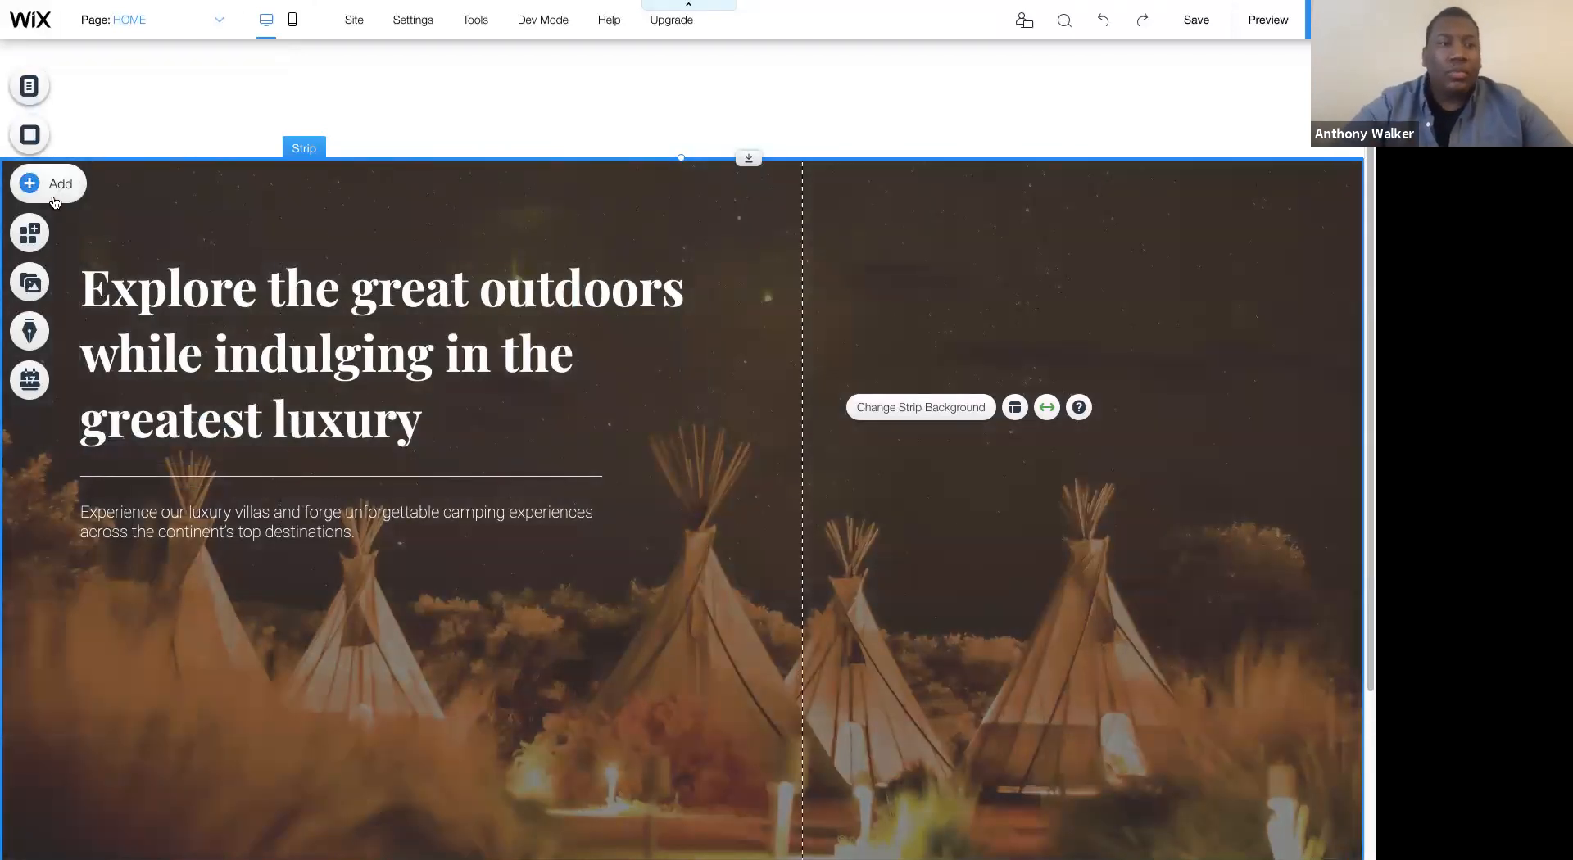
# - Add the first themed grey button beneath the paragraph, aligned with its left edge, and widen it slightly
pyautogui.click(31, 184)
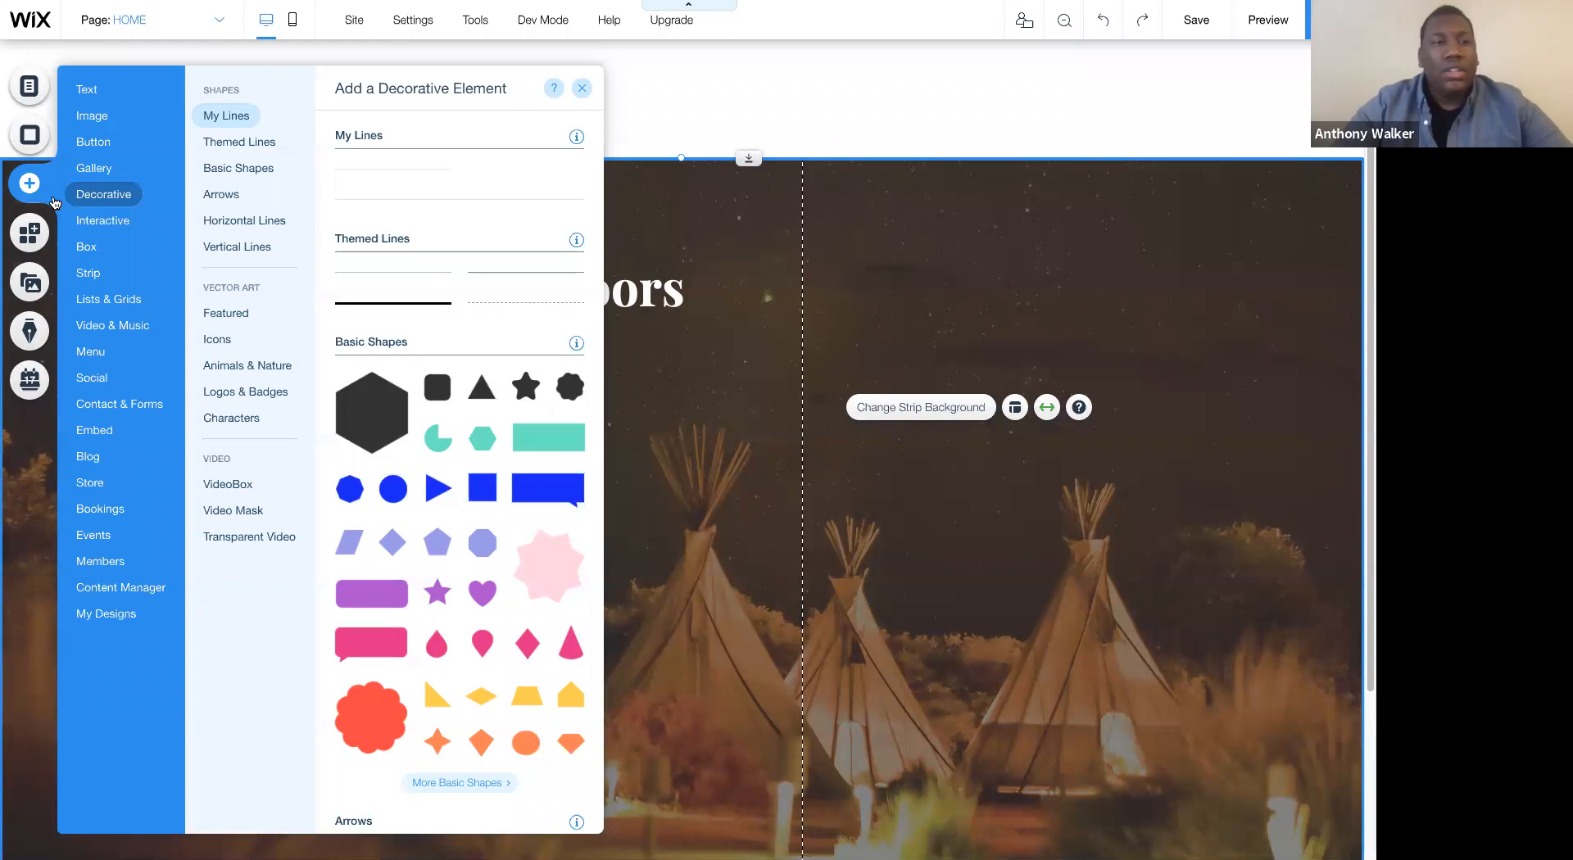
pyautogui.moveTo(86, 141)
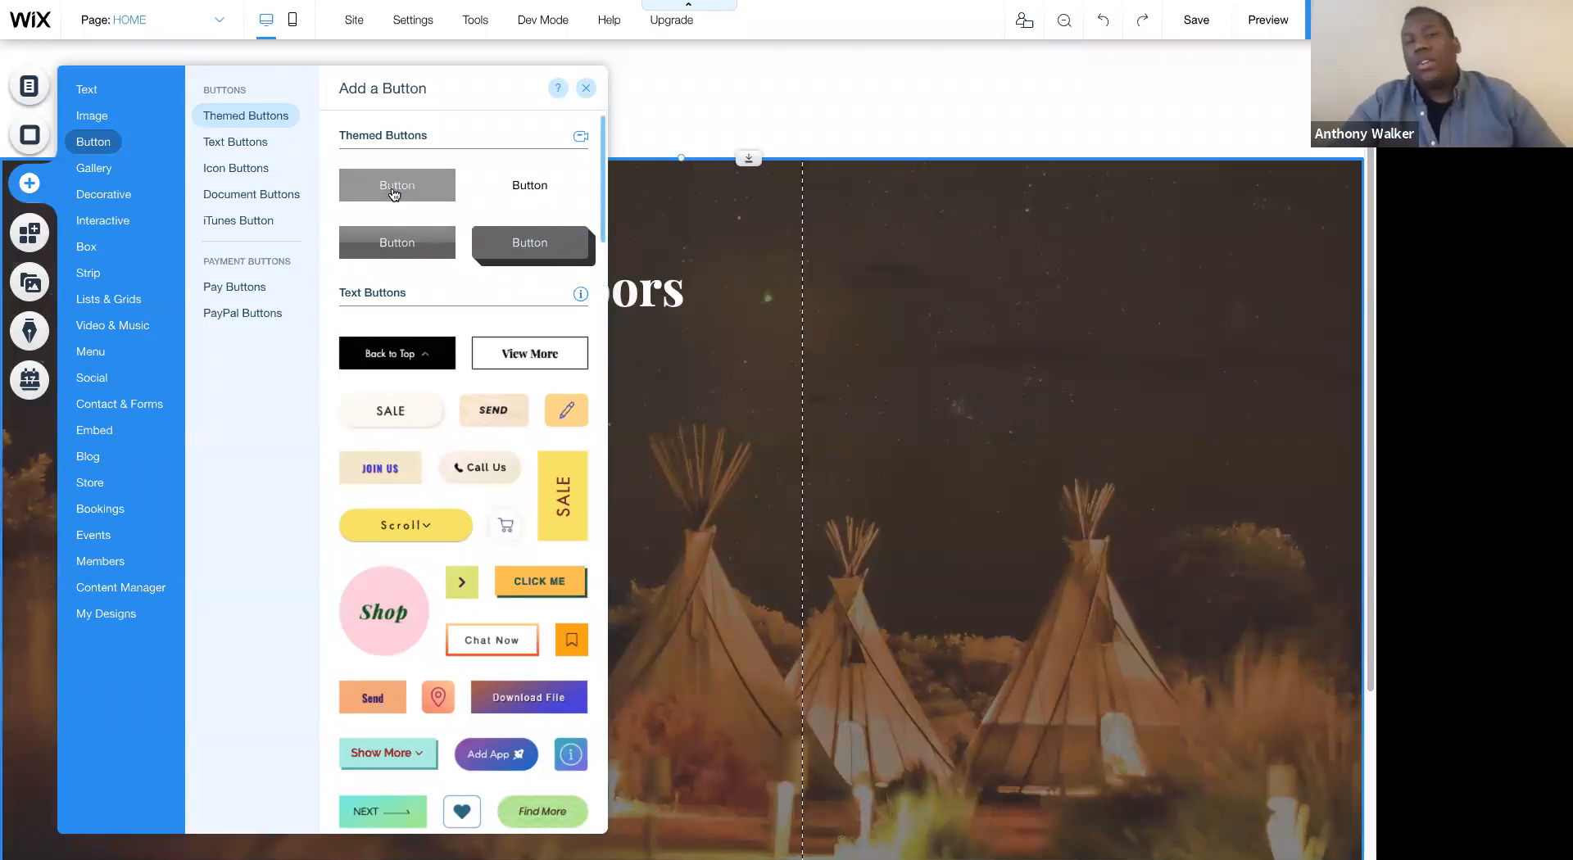
pyautogui.moveTo(394, 193); pyautogui.dragTo(136, 581)
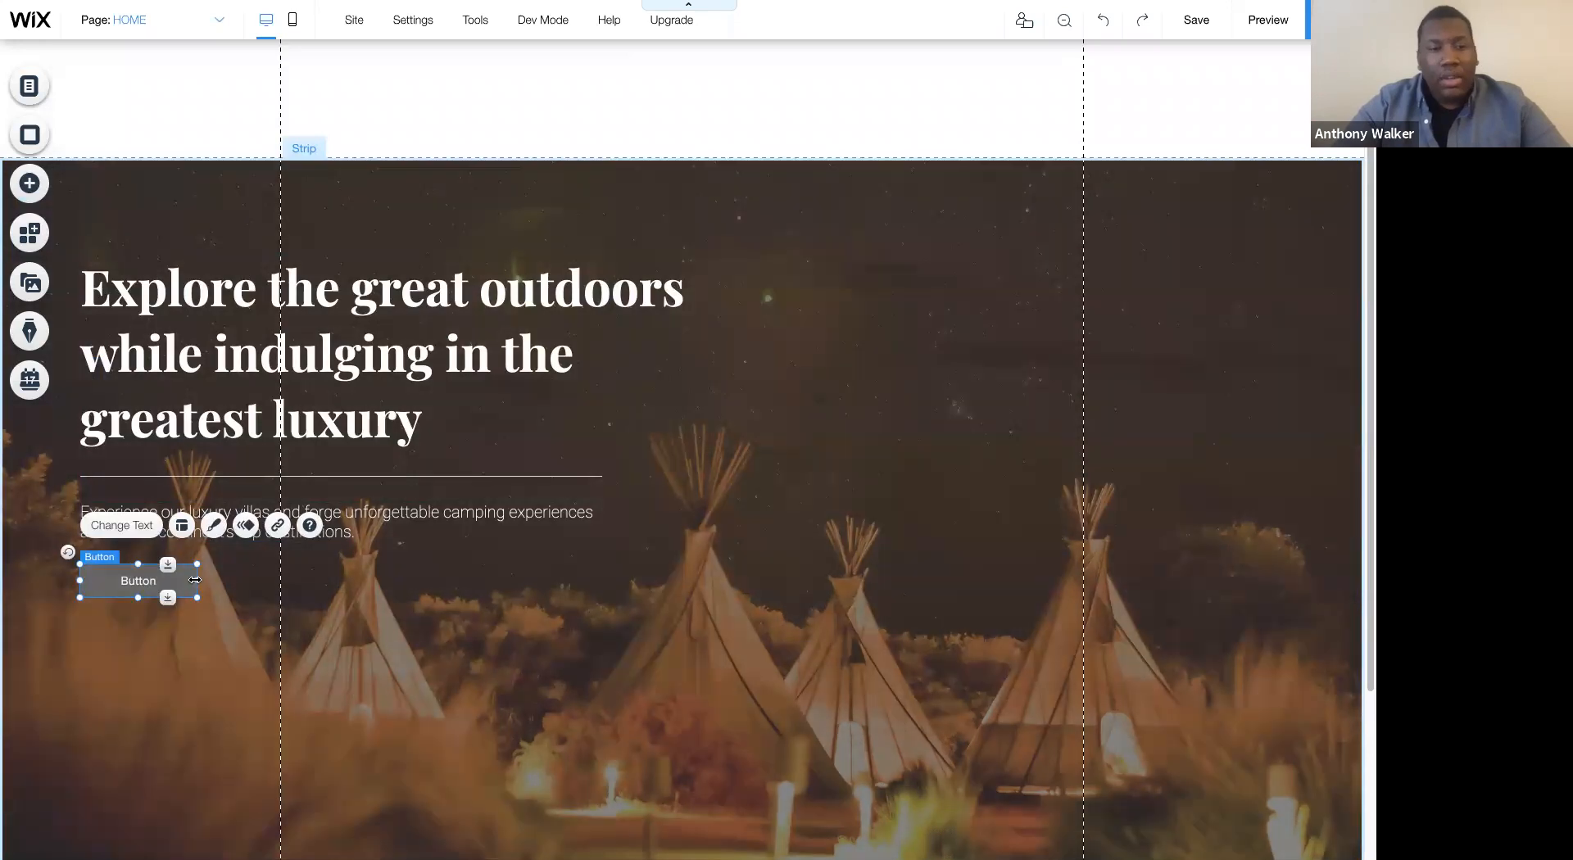
pyautogui.moveTo(197, 581); pyautogui.dragTo(229, 570)
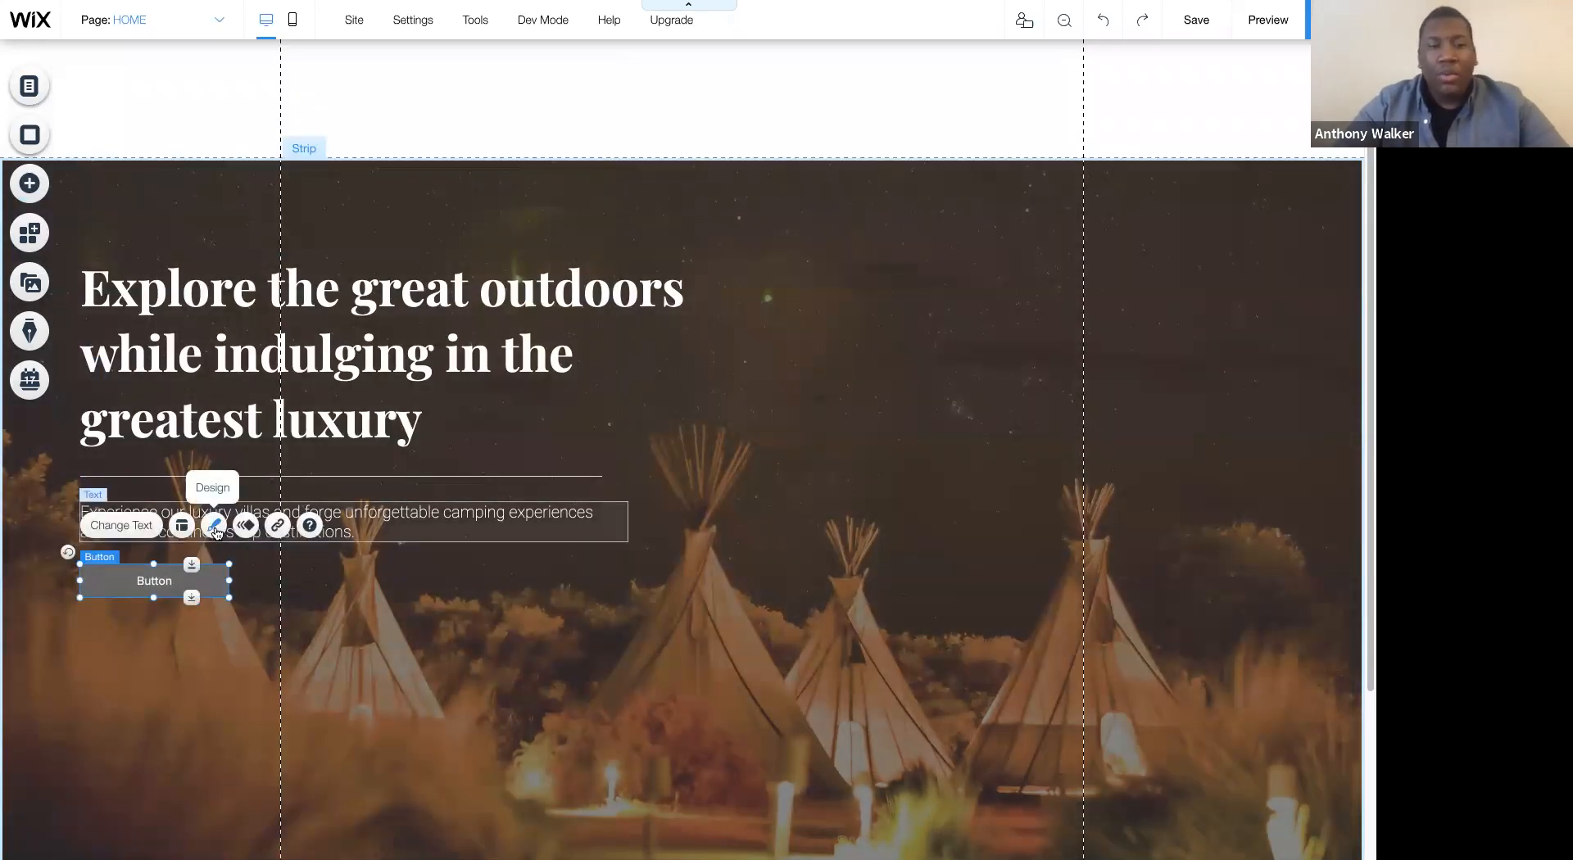
# - Customize the button's text to a font size of 33 px and reduce the button's height around it
pyautogui.click(215, 530)
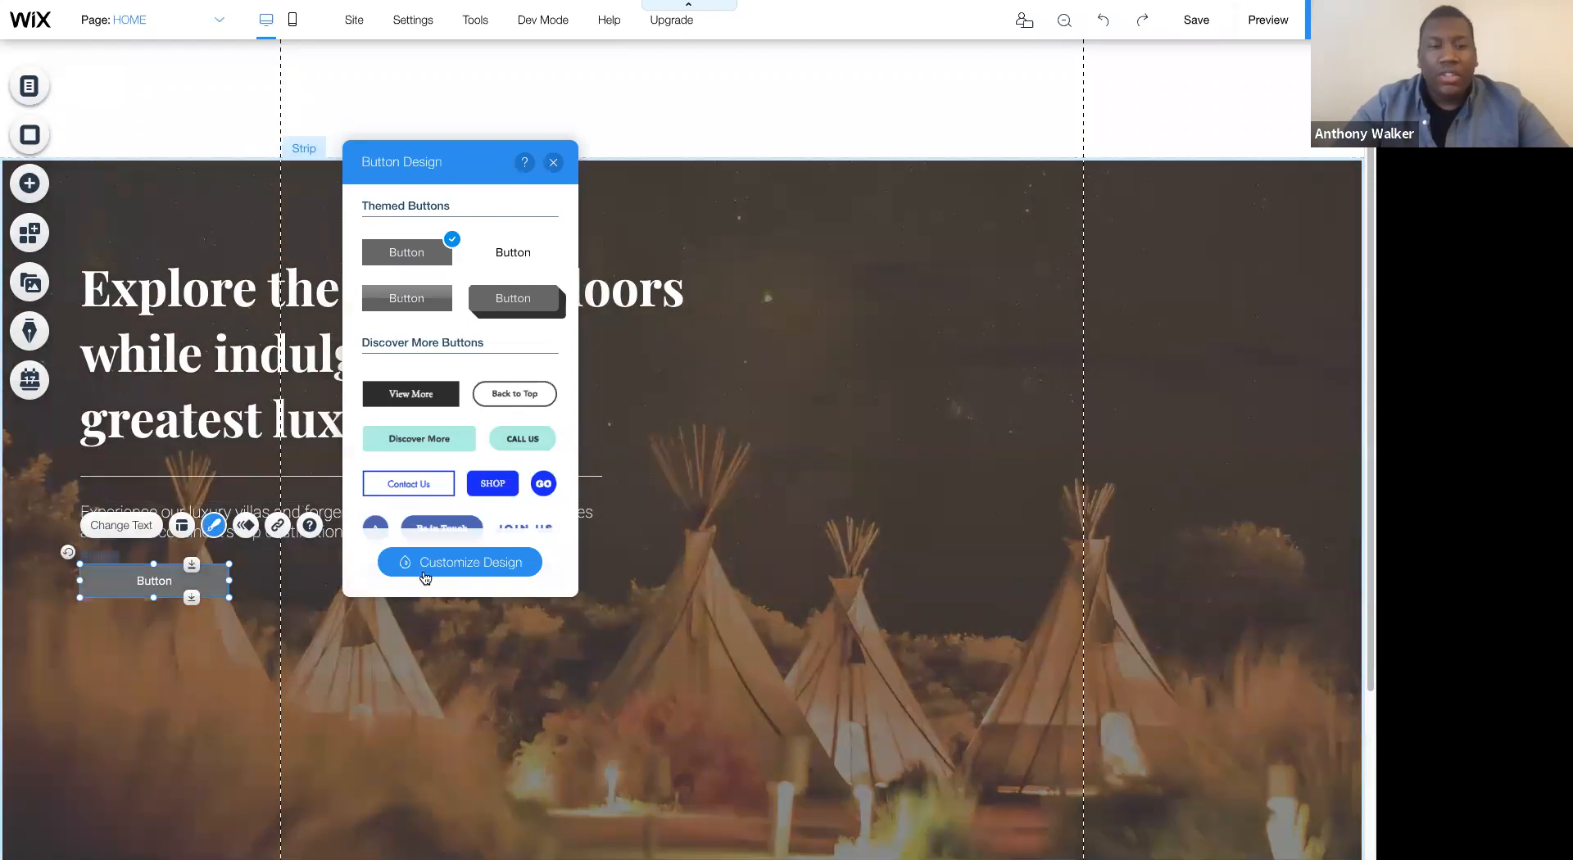
pyautogui.click(425, 573)
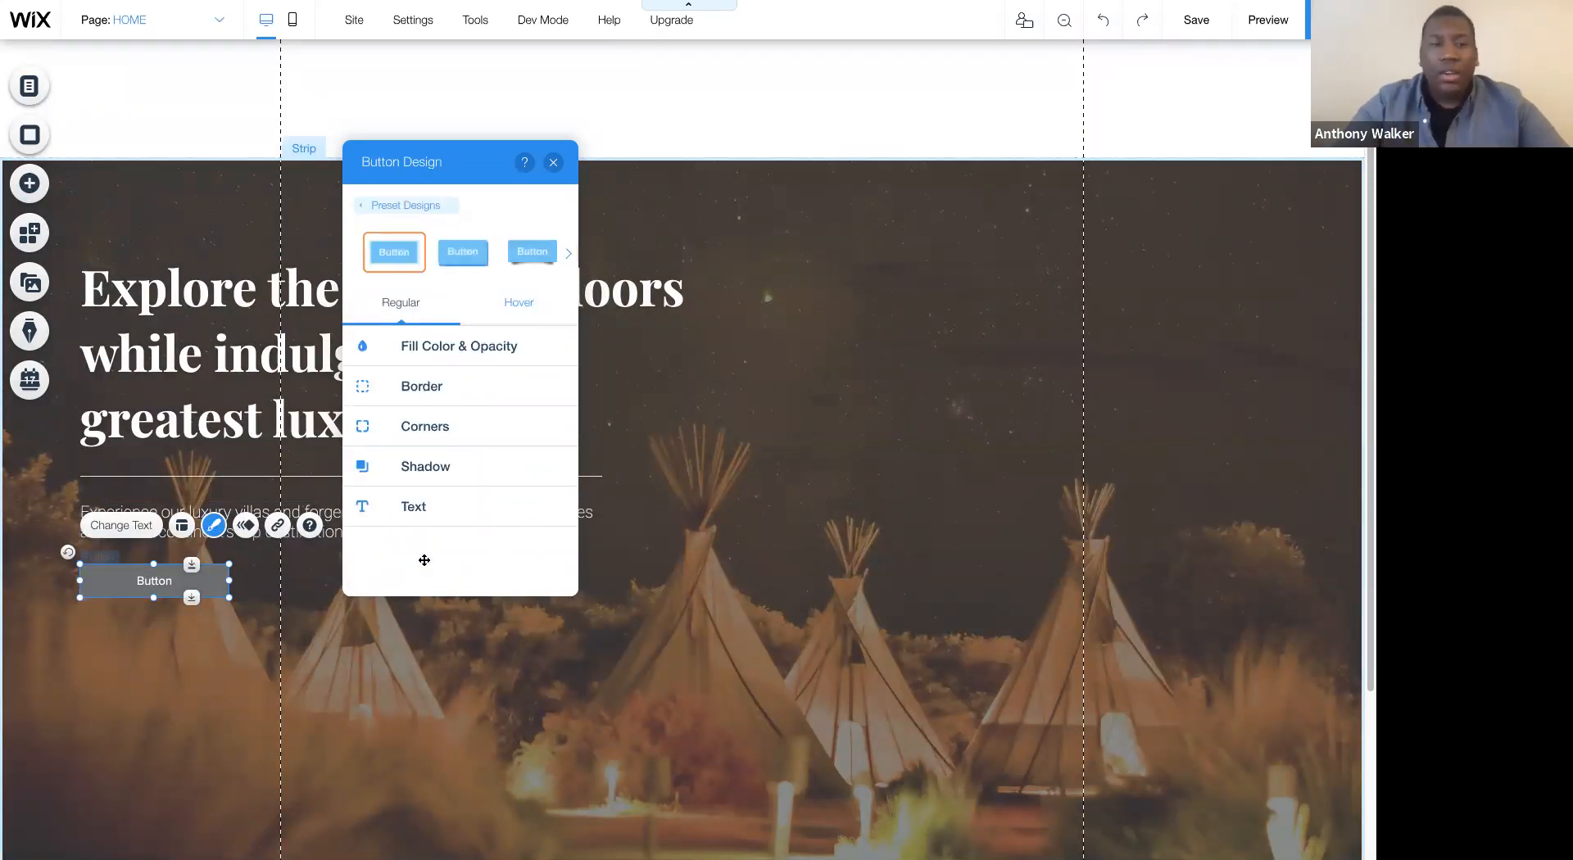
pyautogui.click(414, 519)
pyautogui.scroll(-2, 485, 484)
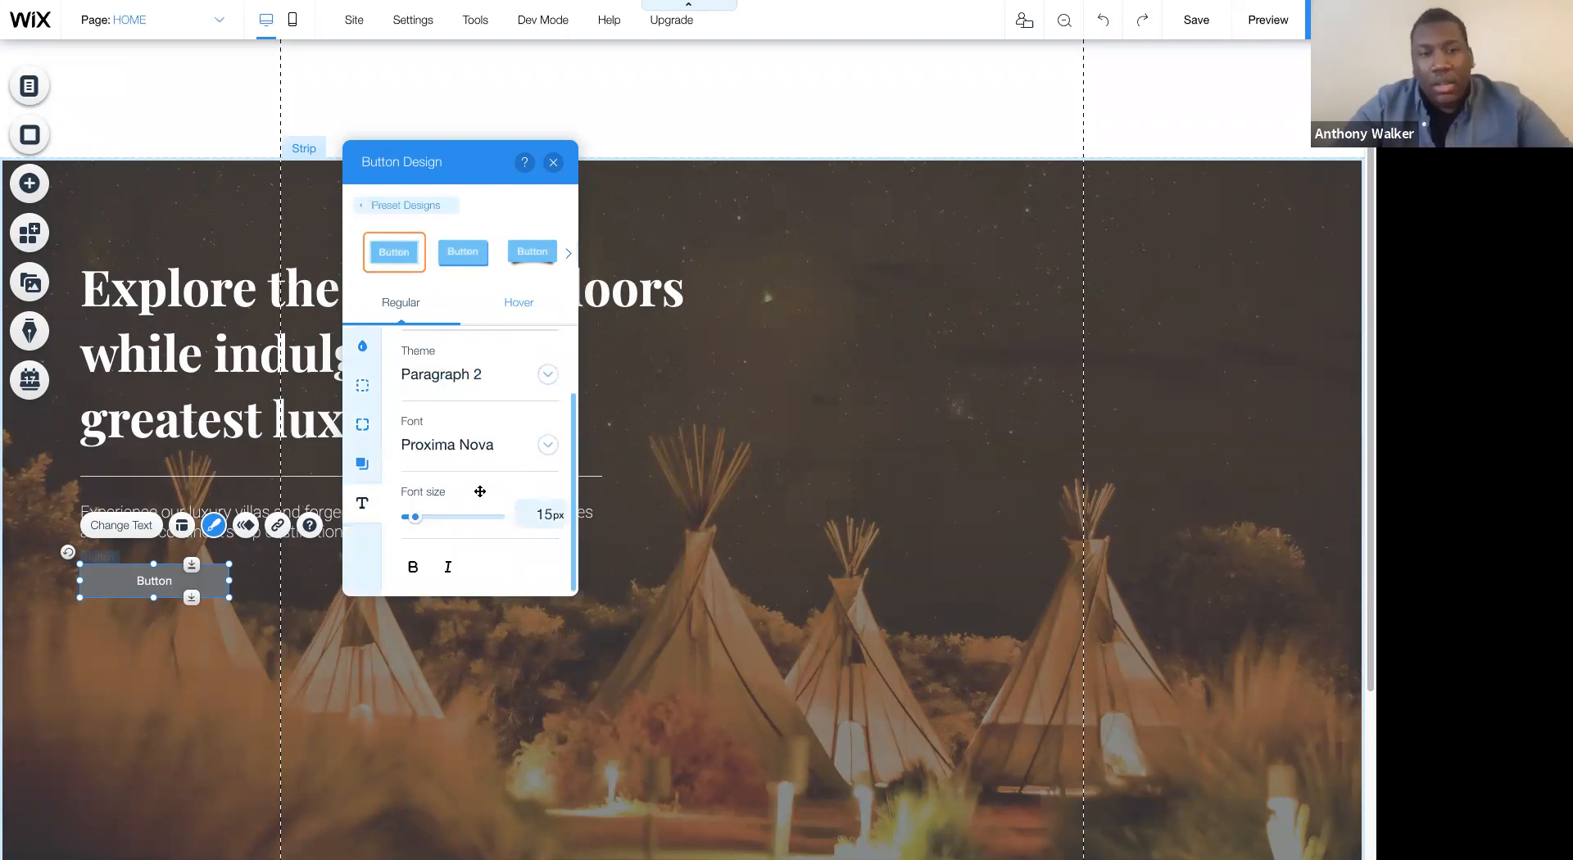
pyautogui.moveTo(416, 517)
pyautogui.mouseDown()
pyautogui.moveTo(436, 517)
pyautogui.moveTo(424, 517)
pyautogui.mouseUp()
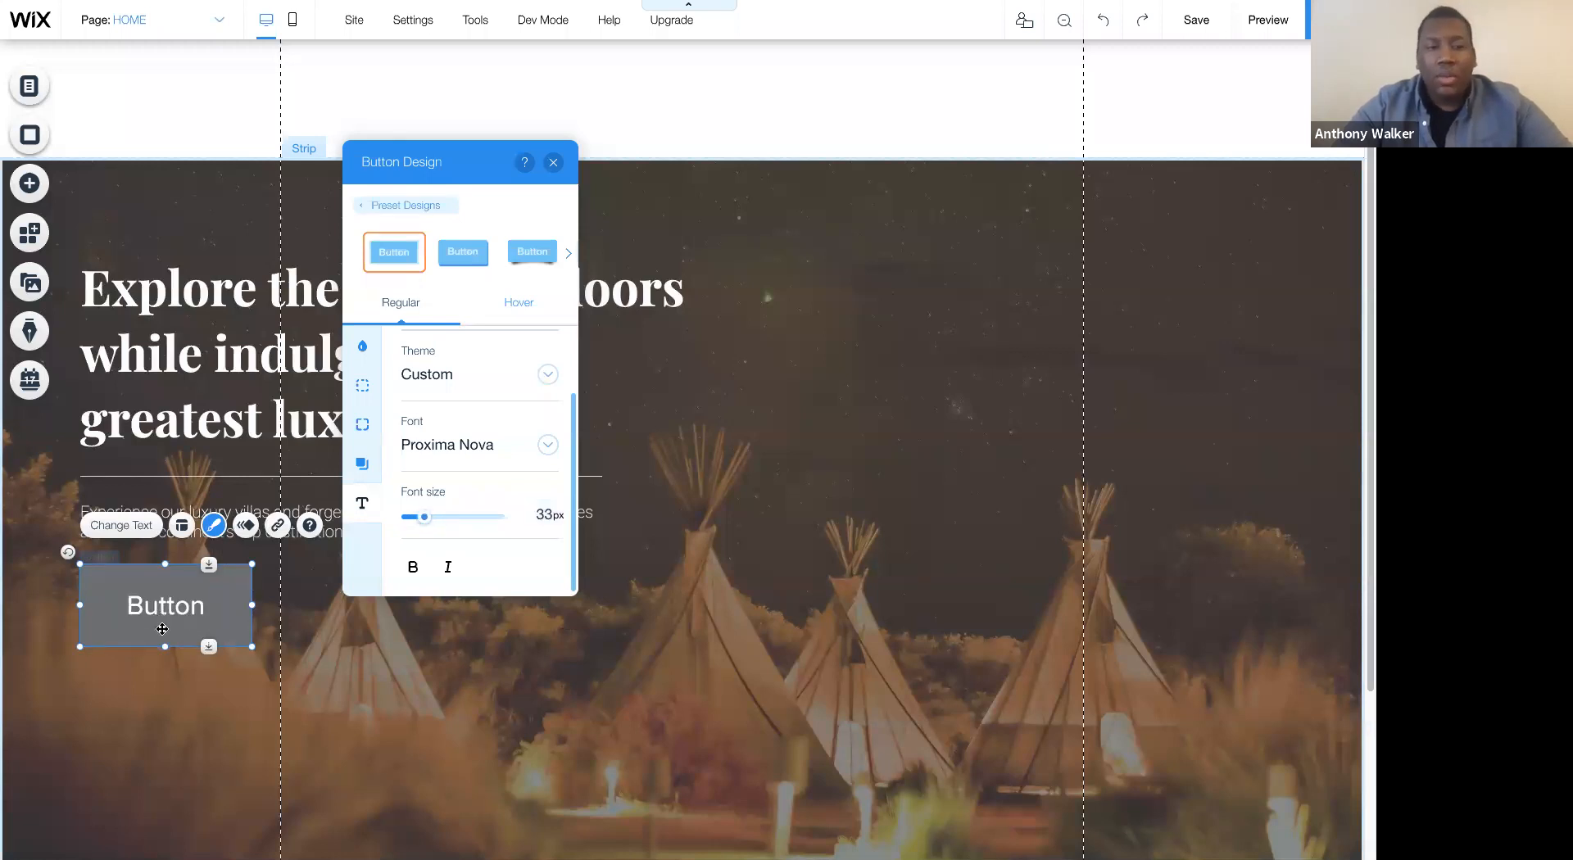
pyautogui.moveTo(164, 648); pyautogui.dragTo(165, 610)
# - Apply the Paragraph 1 theme to the button's text and shrink the button to fit the smaller label
pyautogui.click(426, 457)
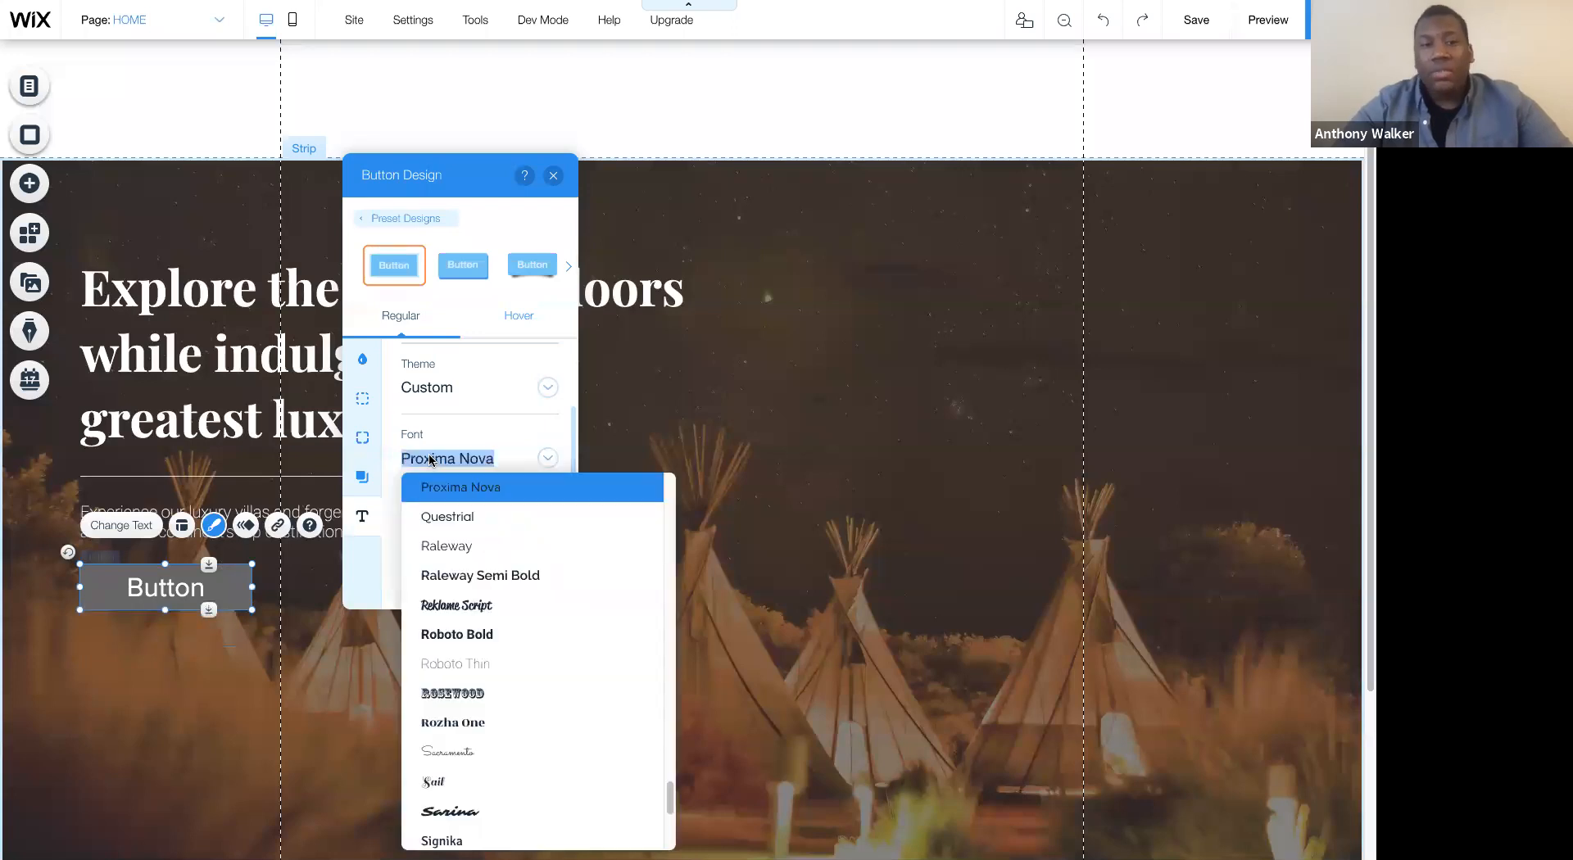
pyautogui.click(446, 383)
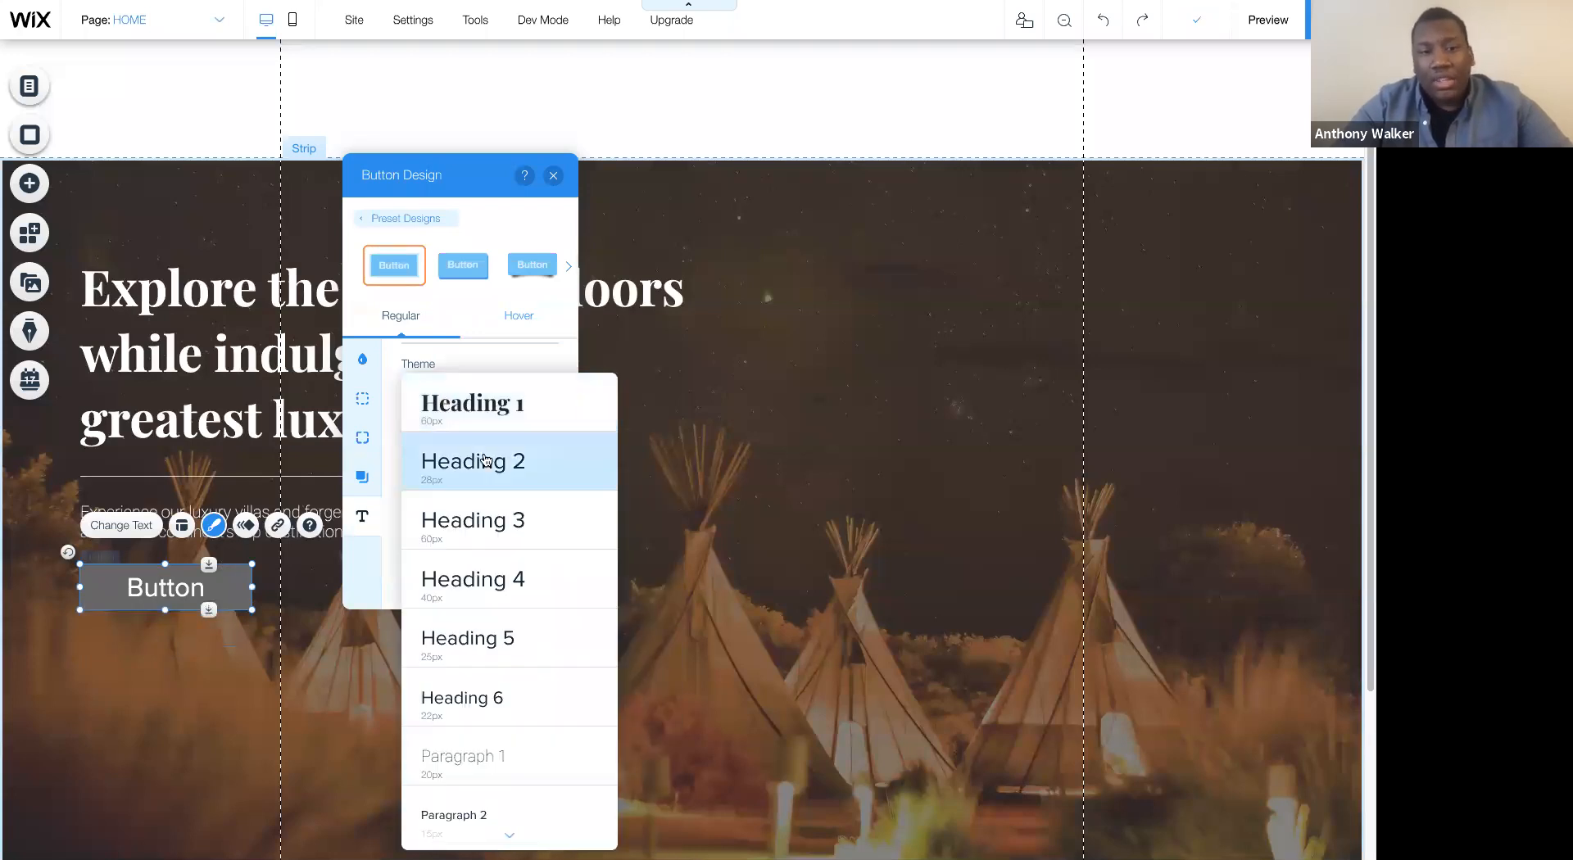
pyautogui.scroll(-1, 489, 746)
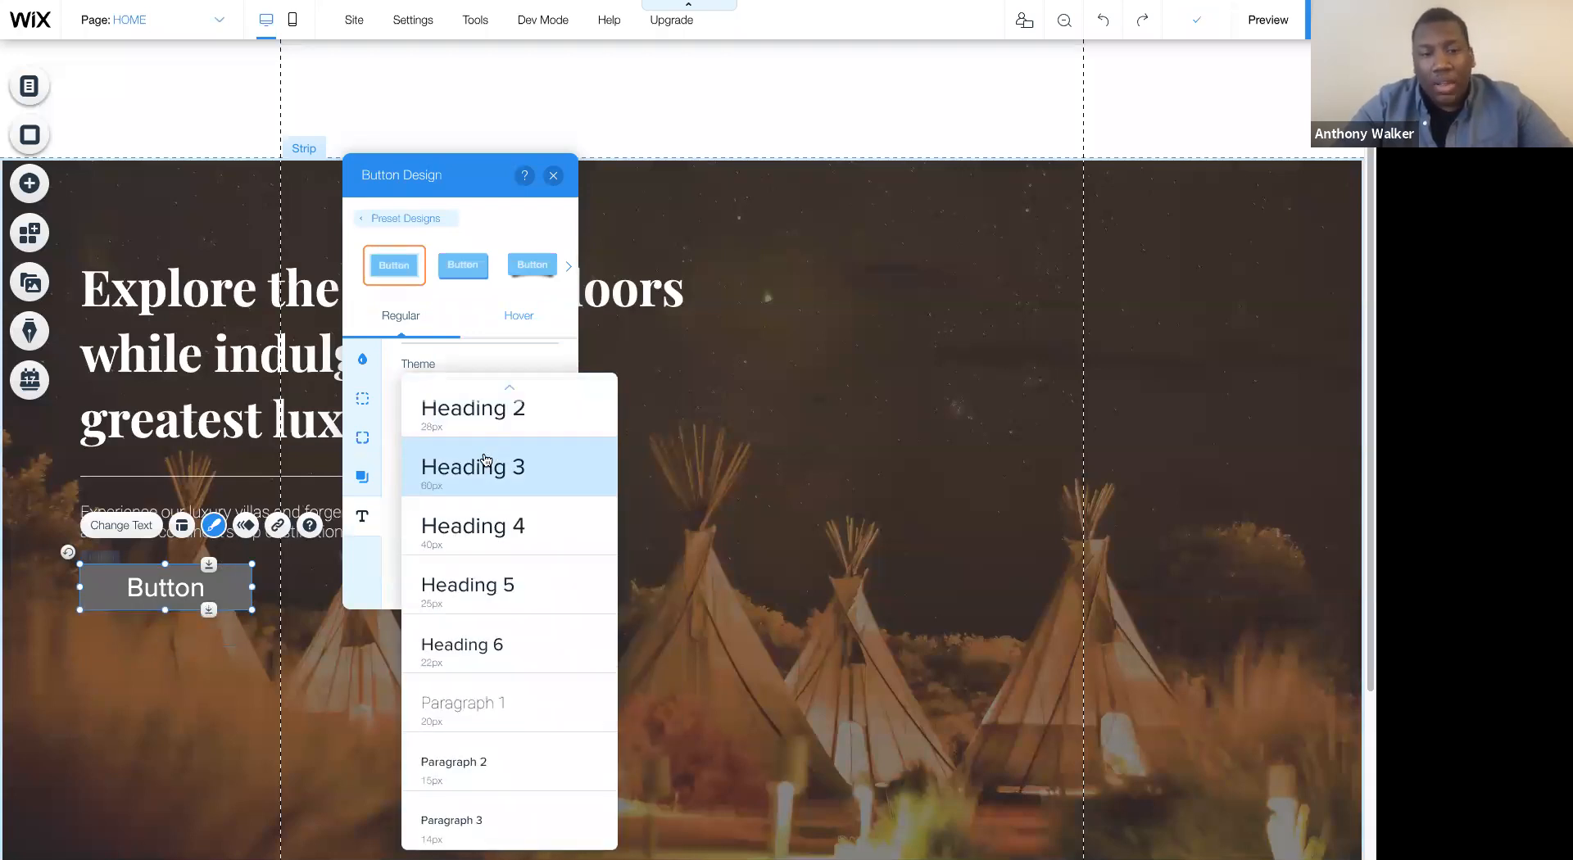
pyautogui.click(460, 712)
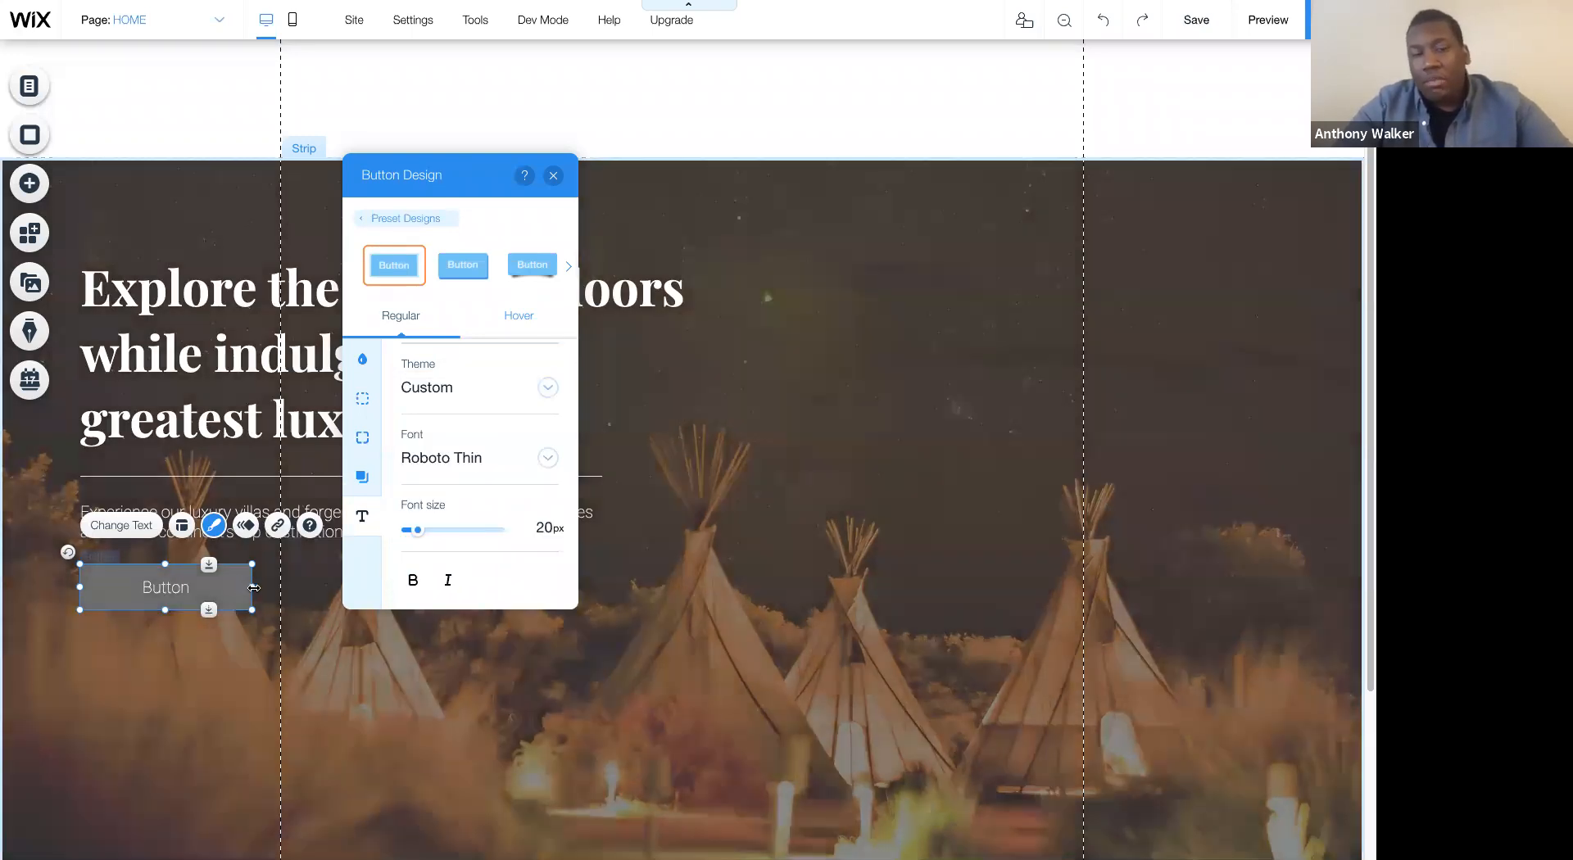
pyautogui.moveTo(252, 586); pyautogui.dragTo(146, 598)
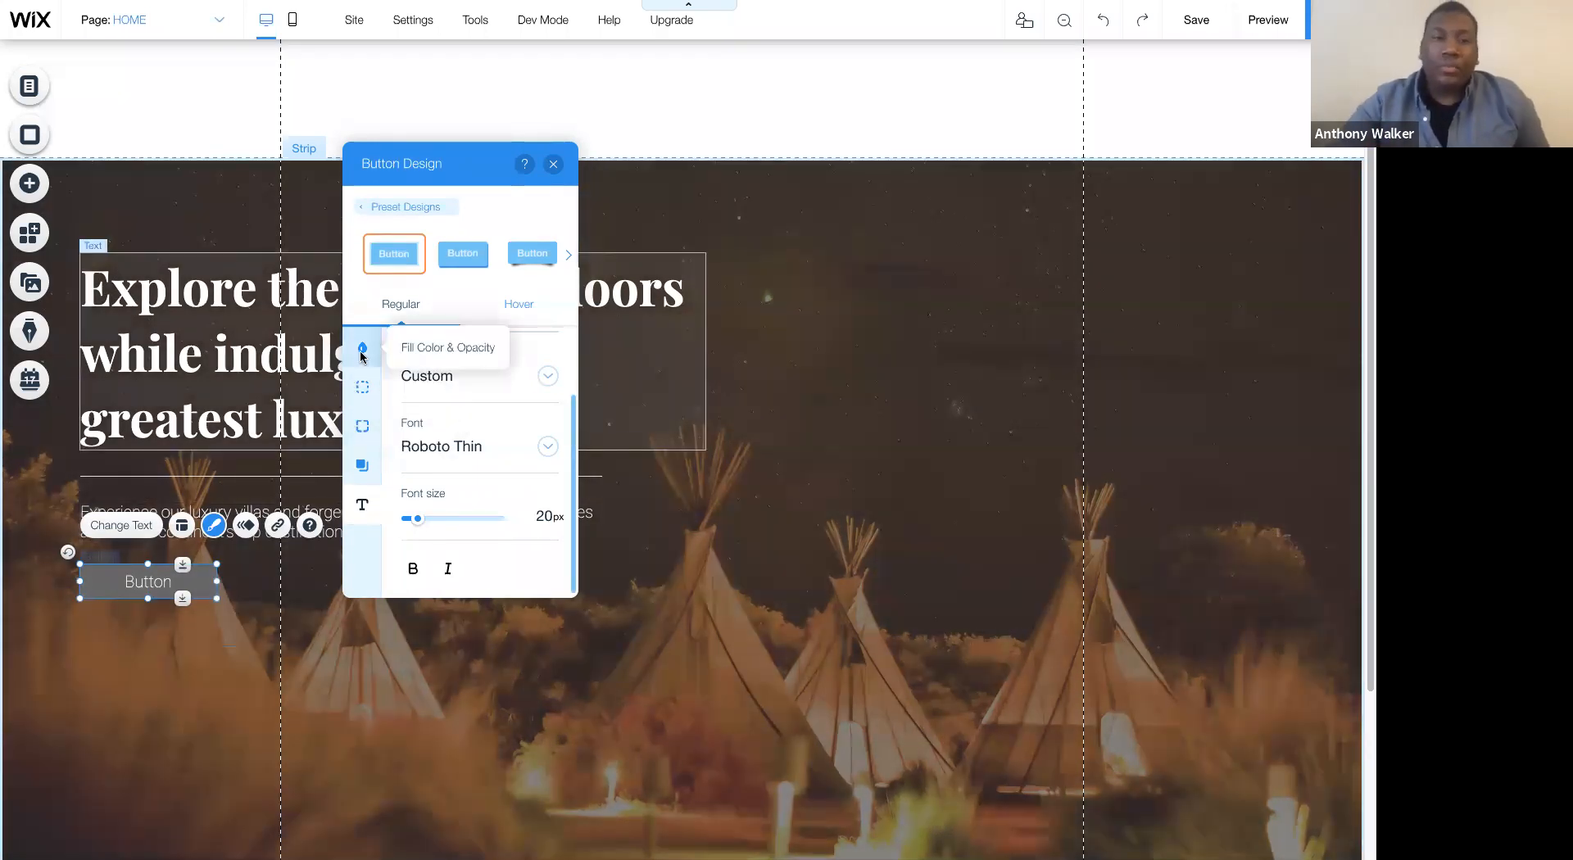
# - Change the button's background fill to the tan gold site color at 100% opacity
pyautogui.click(362, 350)
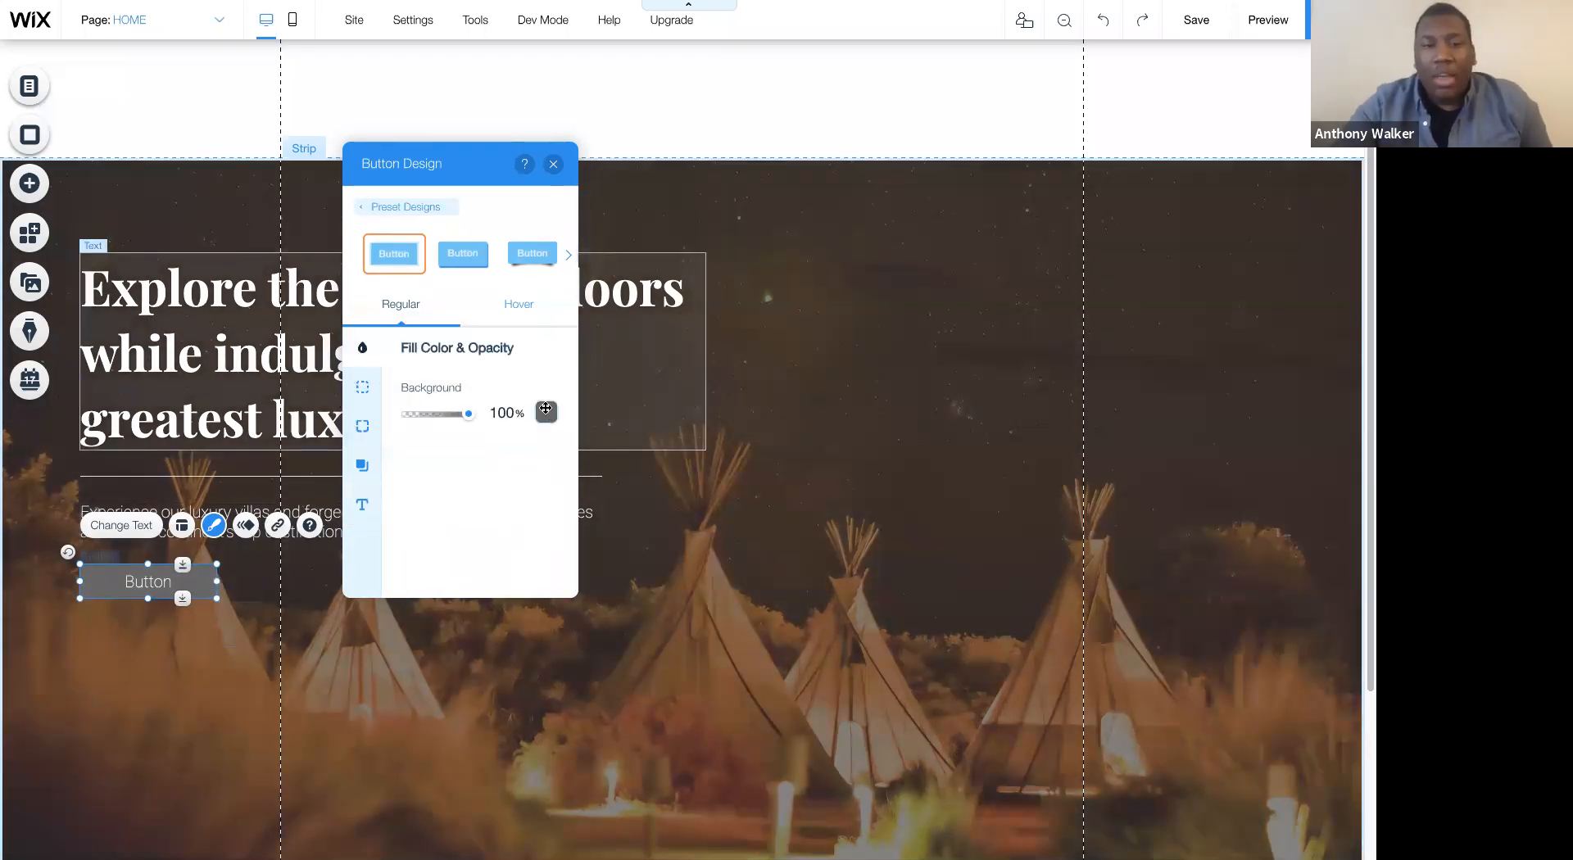
pyautogui.click(546, 412)
pyautogui.click(626, 520)
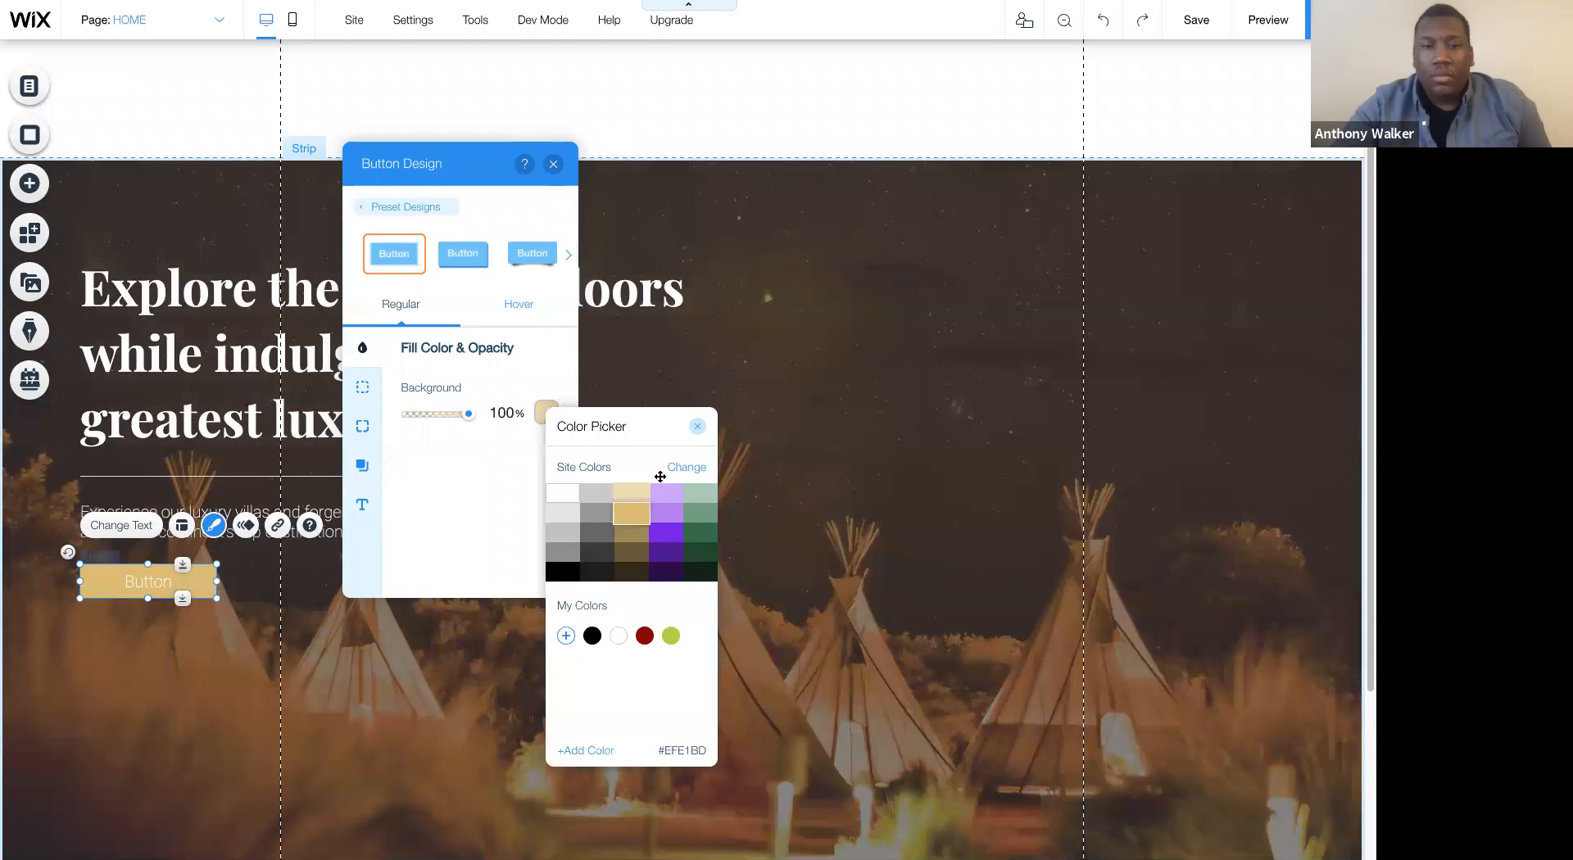
pyautogui.click(698, 426)
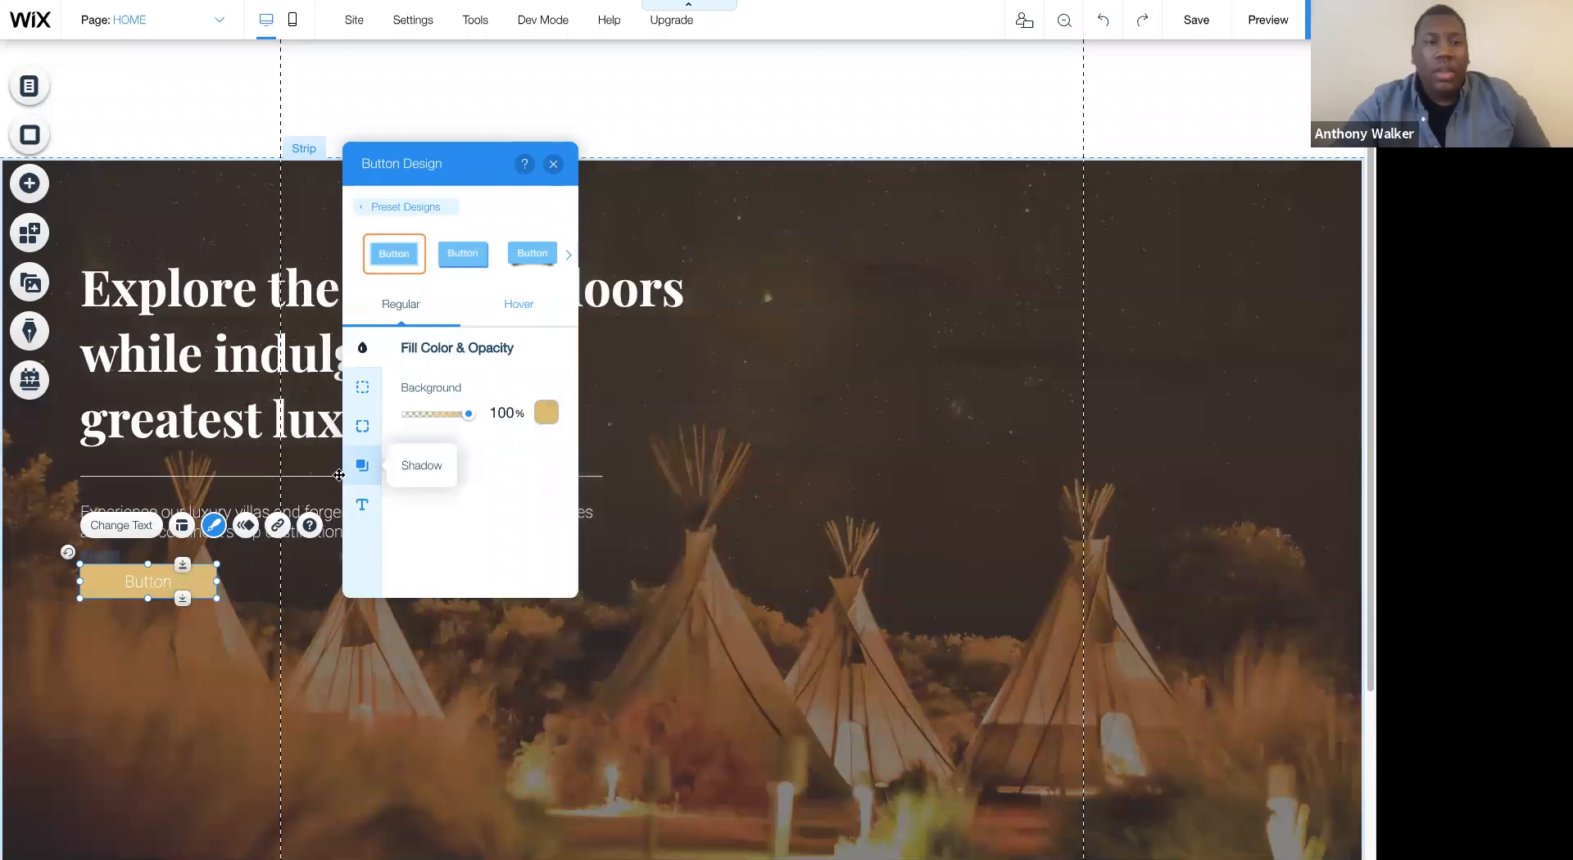
# - Label the button "Get Started" and enlarge it to about 199 wide by 49 high
pyautogui.click(122, 525)
pyautogui.write('Get Started')
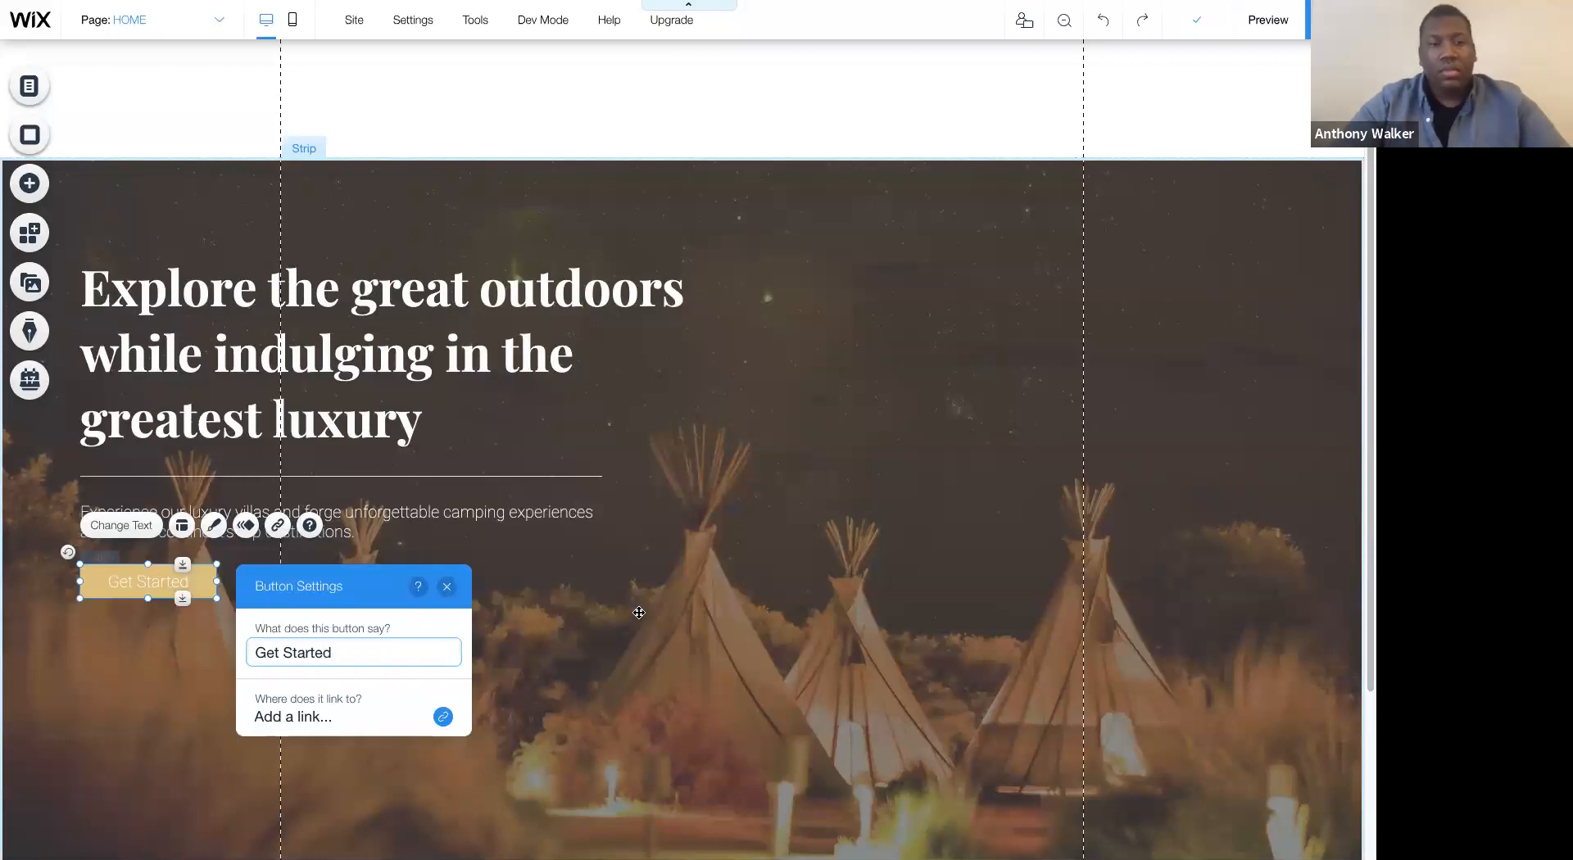
pyautogui.click(639, 613)
pyautogui.click(164, 587)
pyautogui.moveTo(217, 599); pyautogui.dragTo(243, 608)
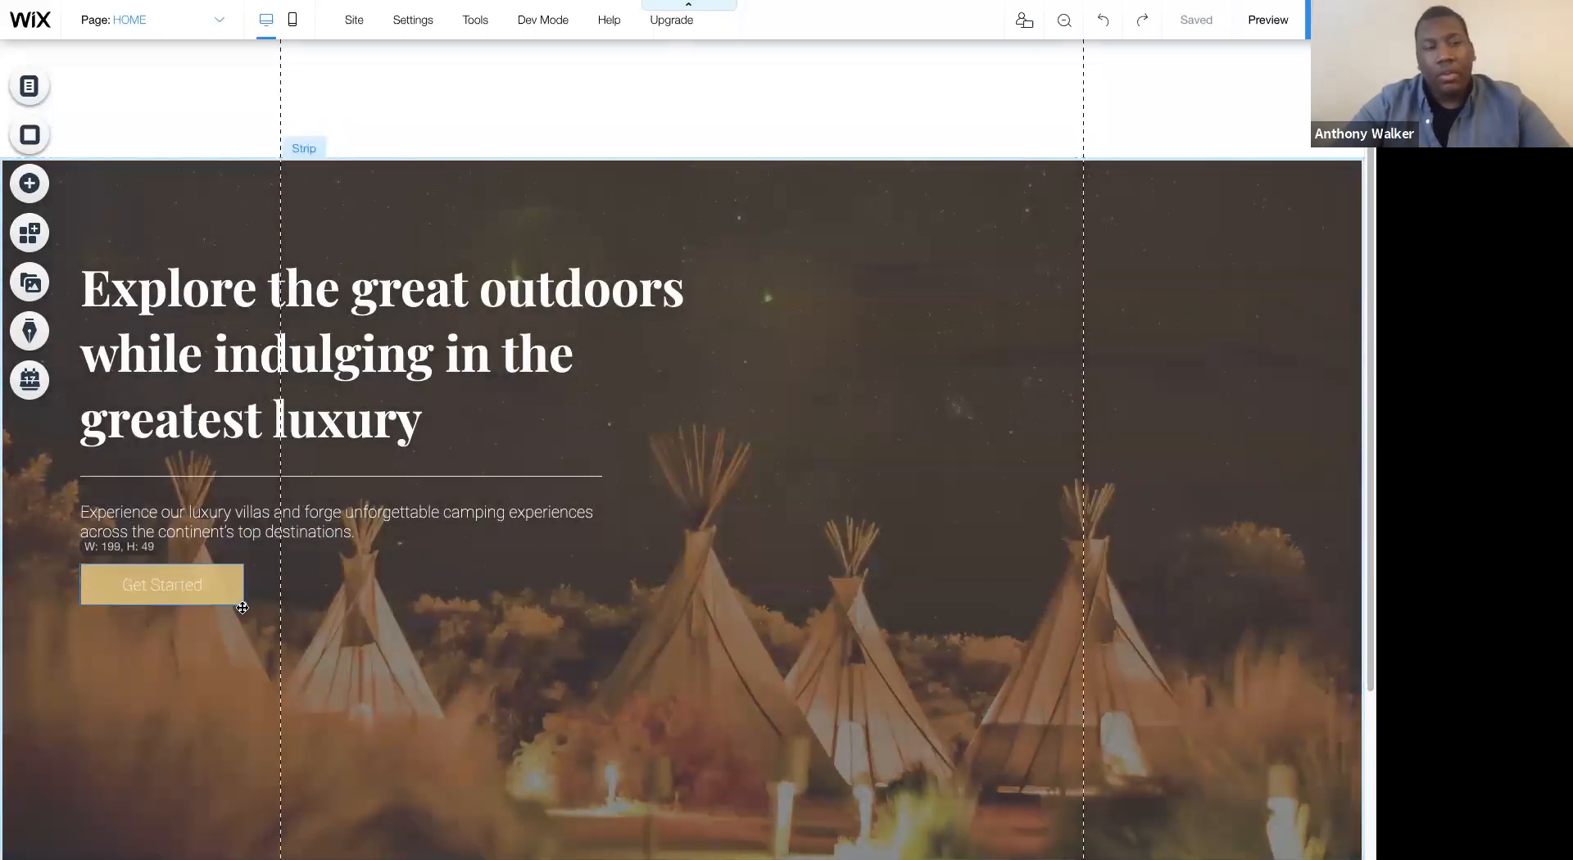
pyautogui.click(508, 613)
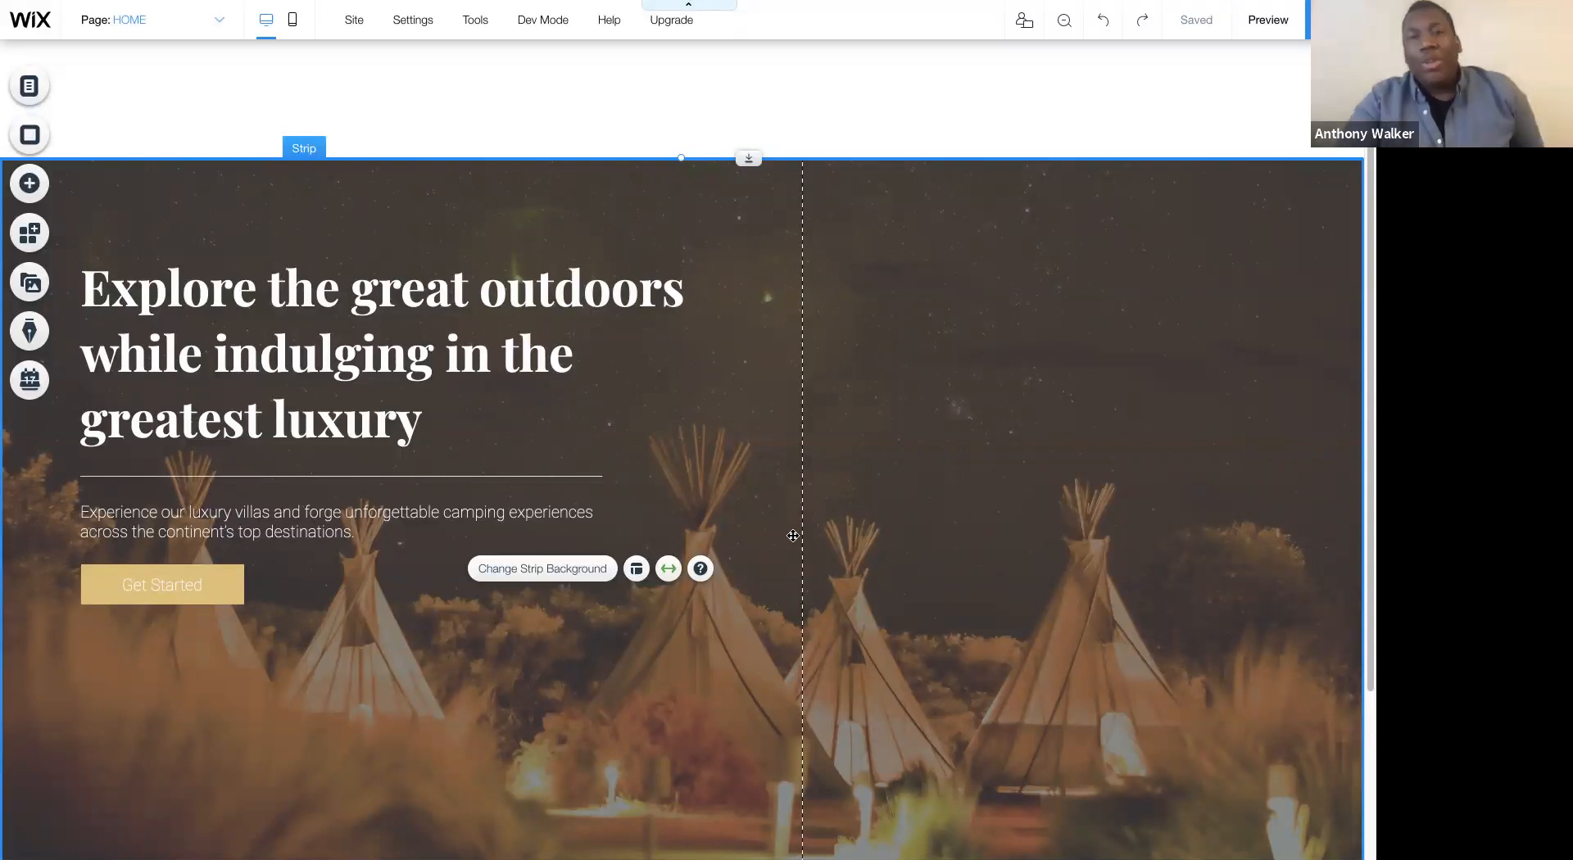
# - Increase the header's height to roughly double, pushing the hero strip further down the page
pyautogui.scroll(-2, 892, 472)
pyautogui.scroll(2, 892, 472)
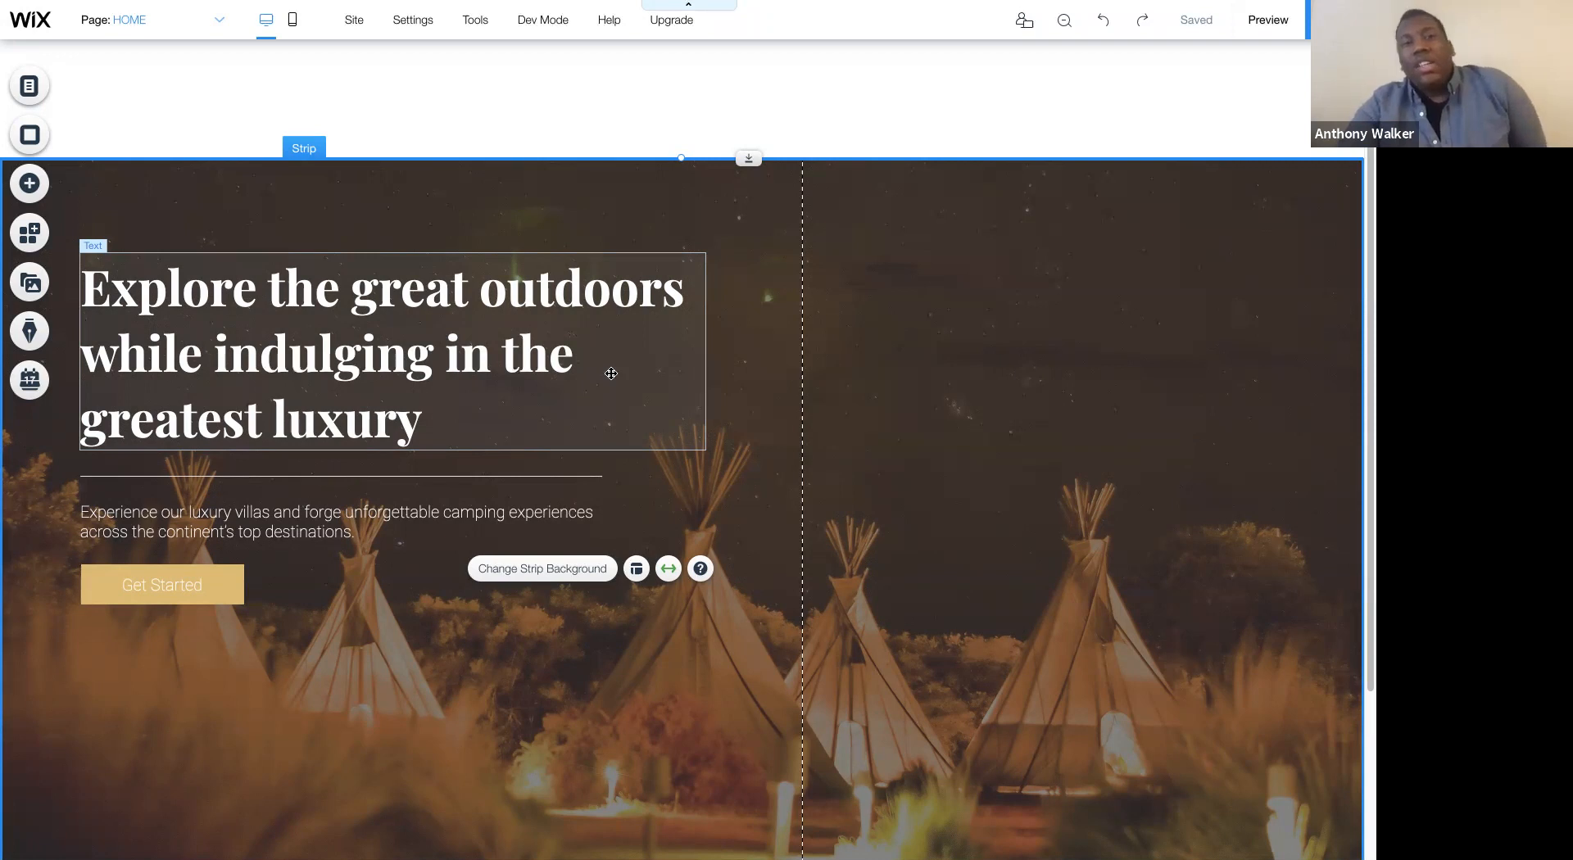
pyautogui.click(589, 133)
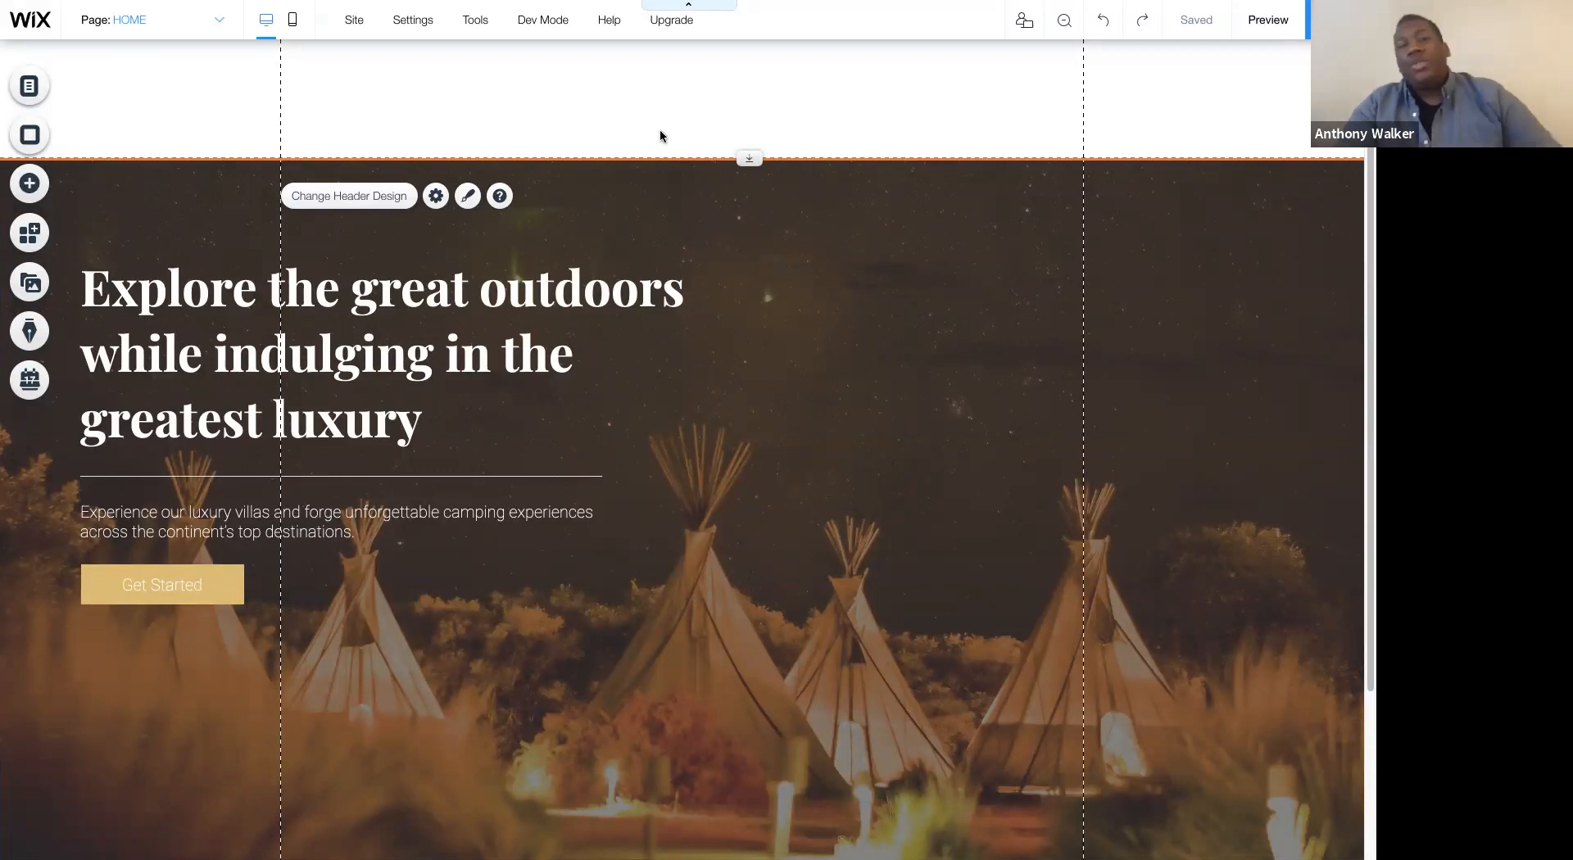
pyautogui.moveTo(747, 159); pyautogui.dragTo(735, 295)
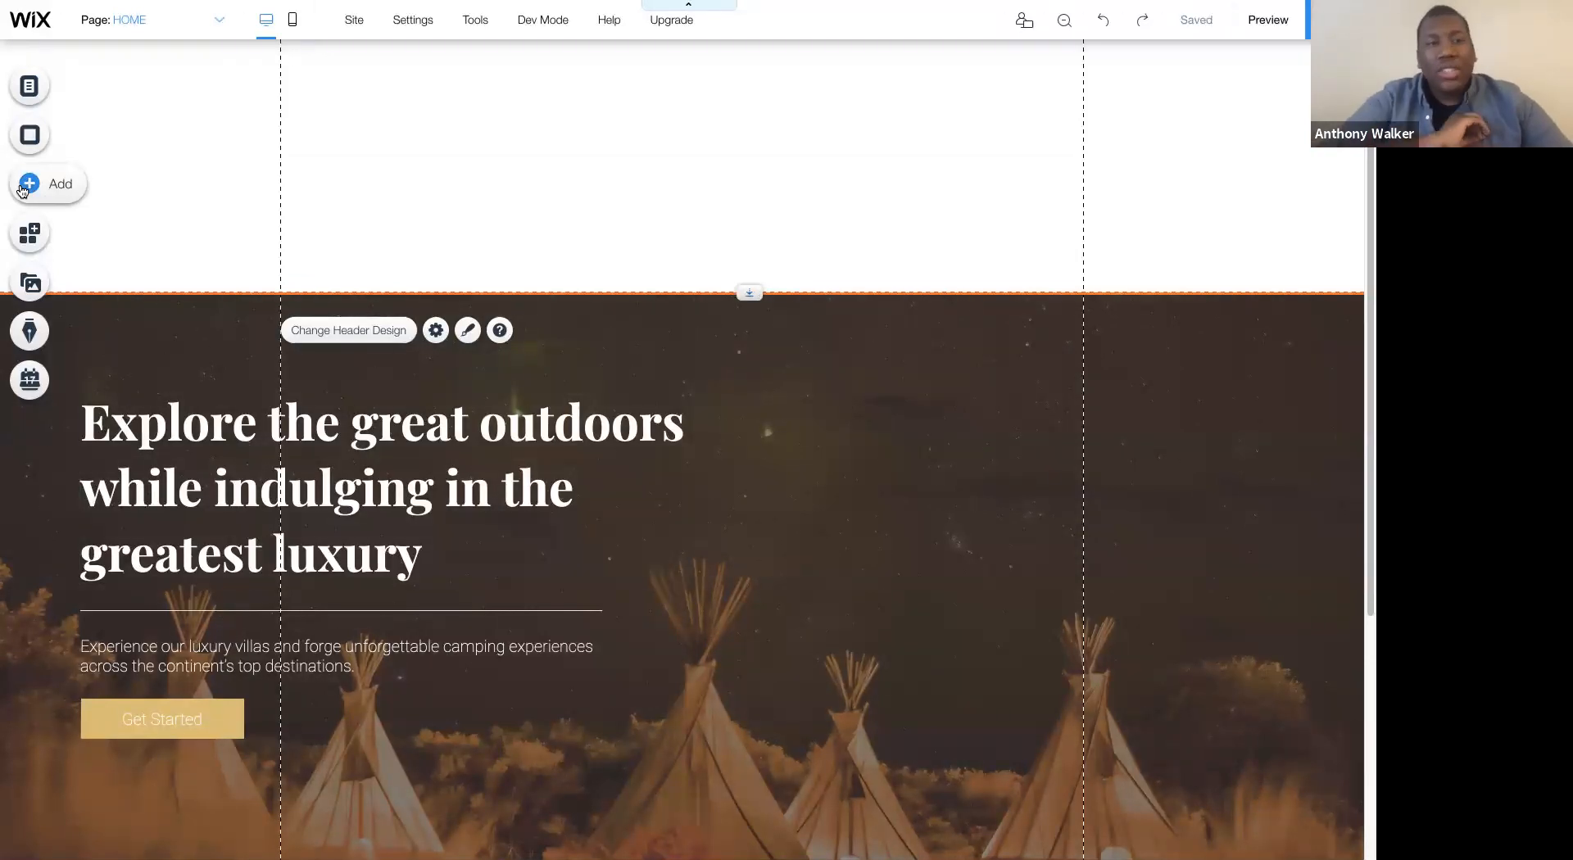
# - Add a blank Classic strip to the page between the header and the hero strip
pyautogui.click(23, 191)
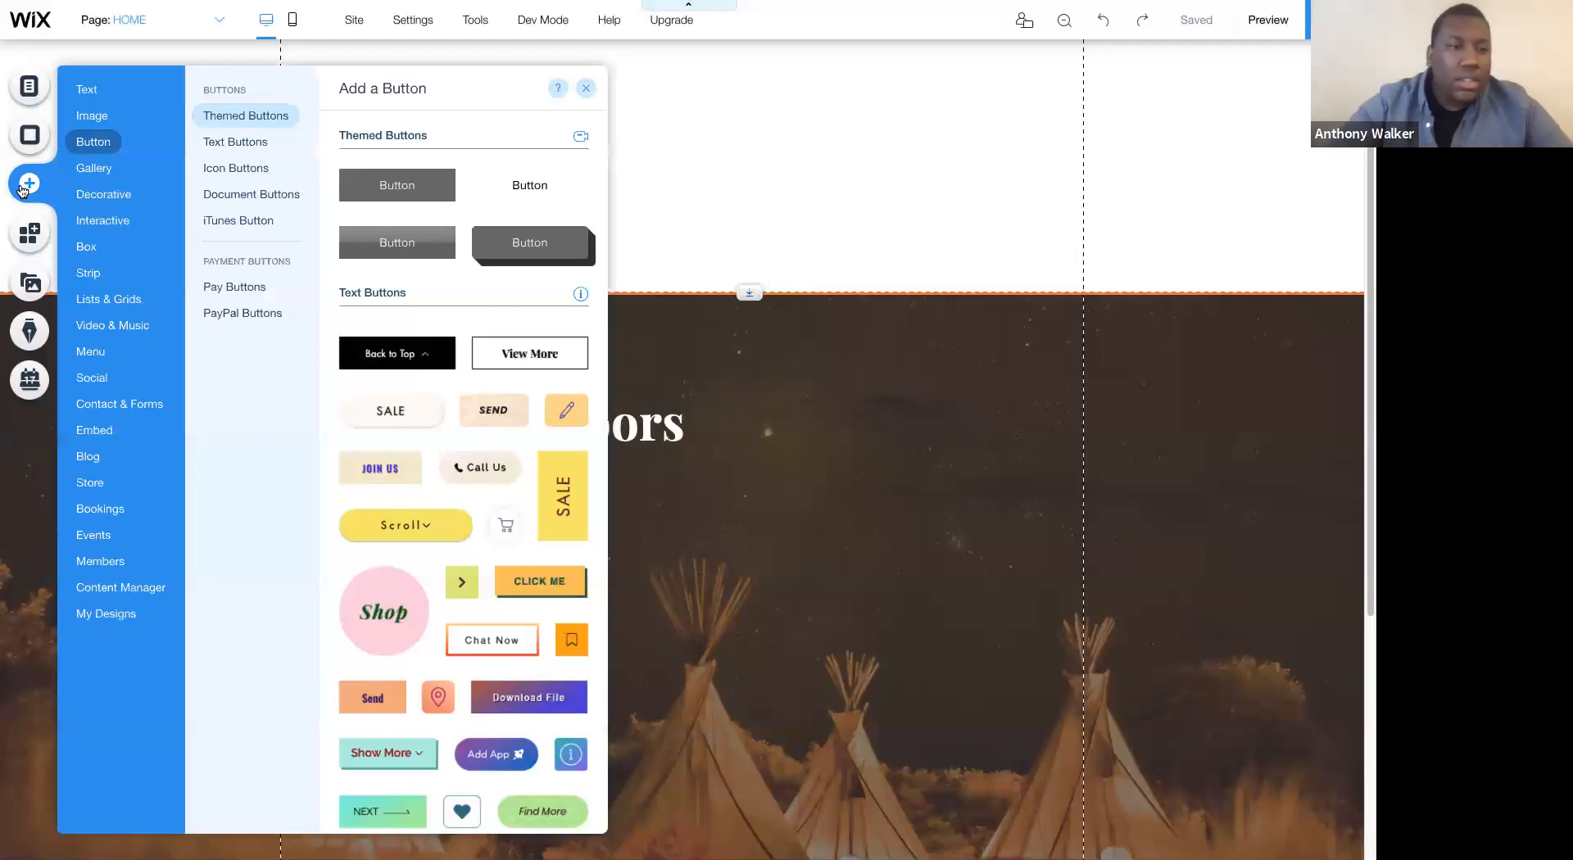
pyautogui.click(88, 274)
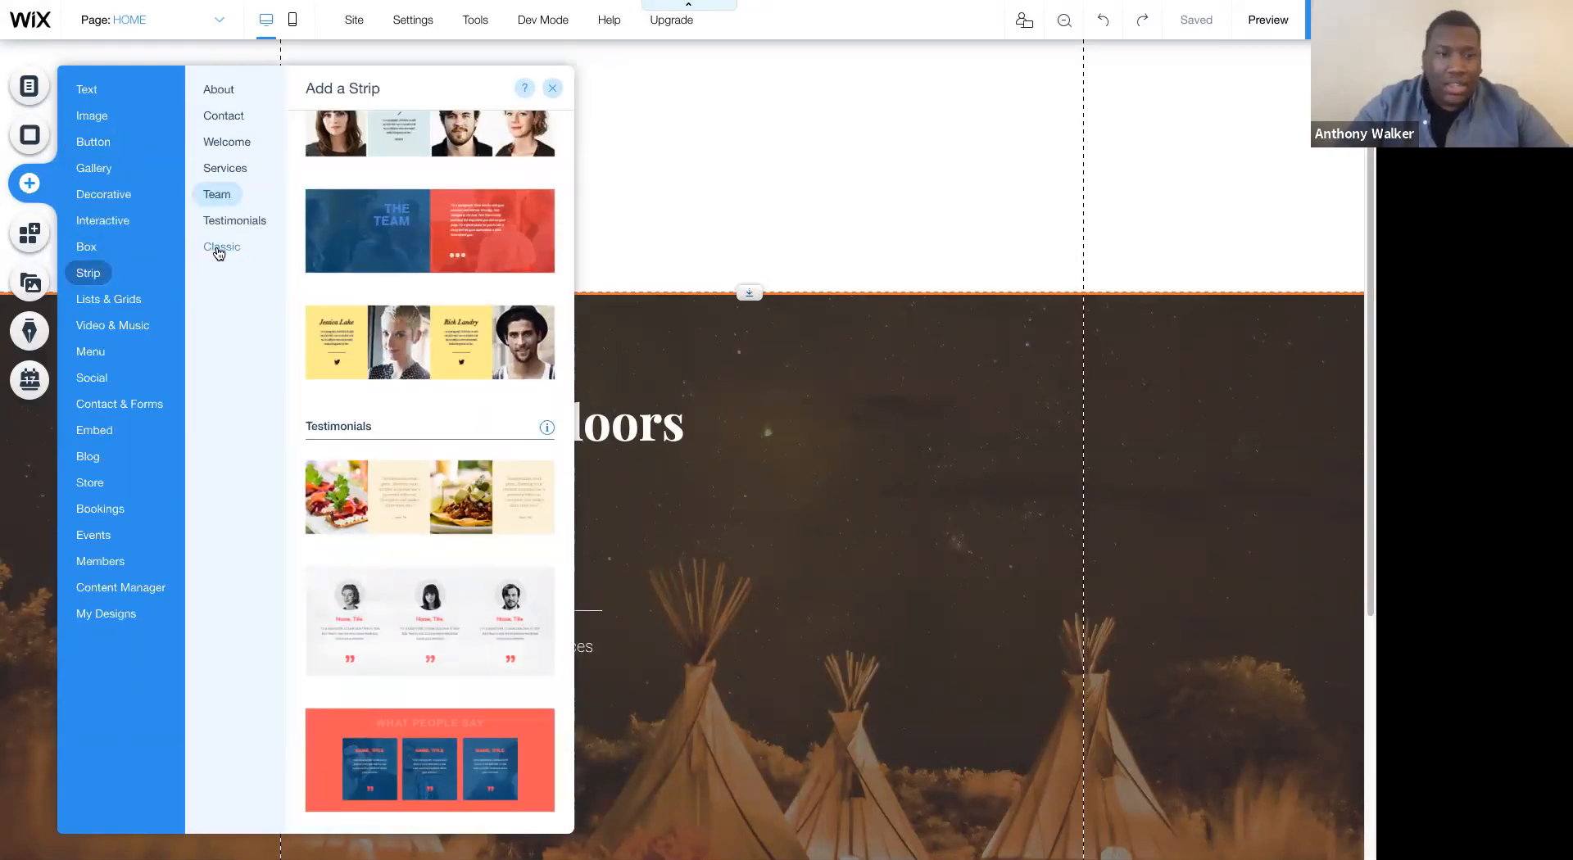
pyautogui.click(220, 248)
pyautogui.moveTo(366, 578); pyautogui.dragTo(844, 339)
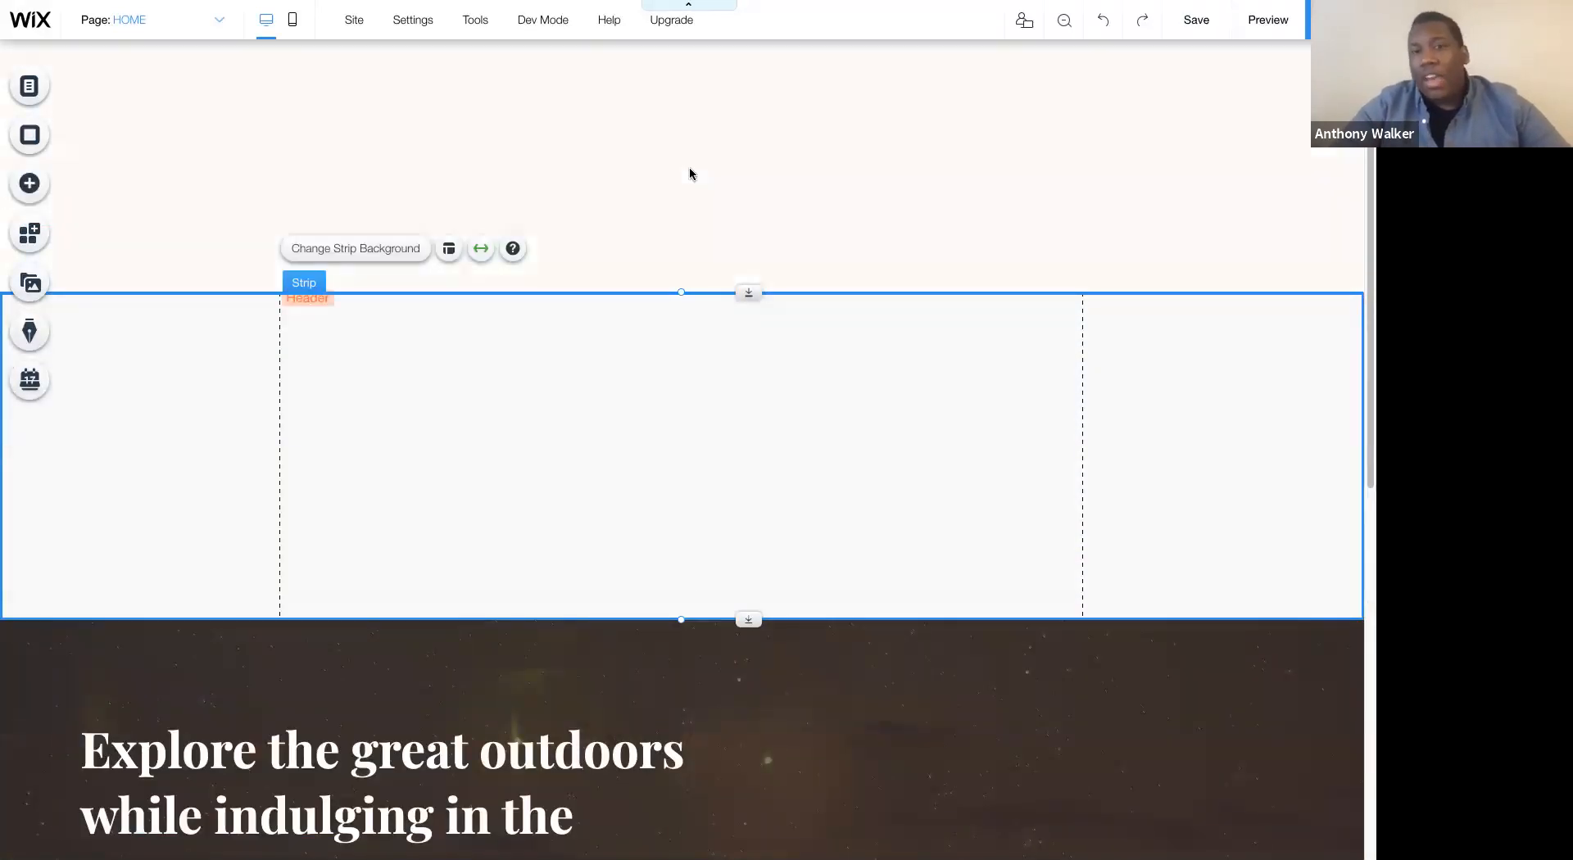
pyautogui.click(690, 166)
pyautogui.click(613, 502)
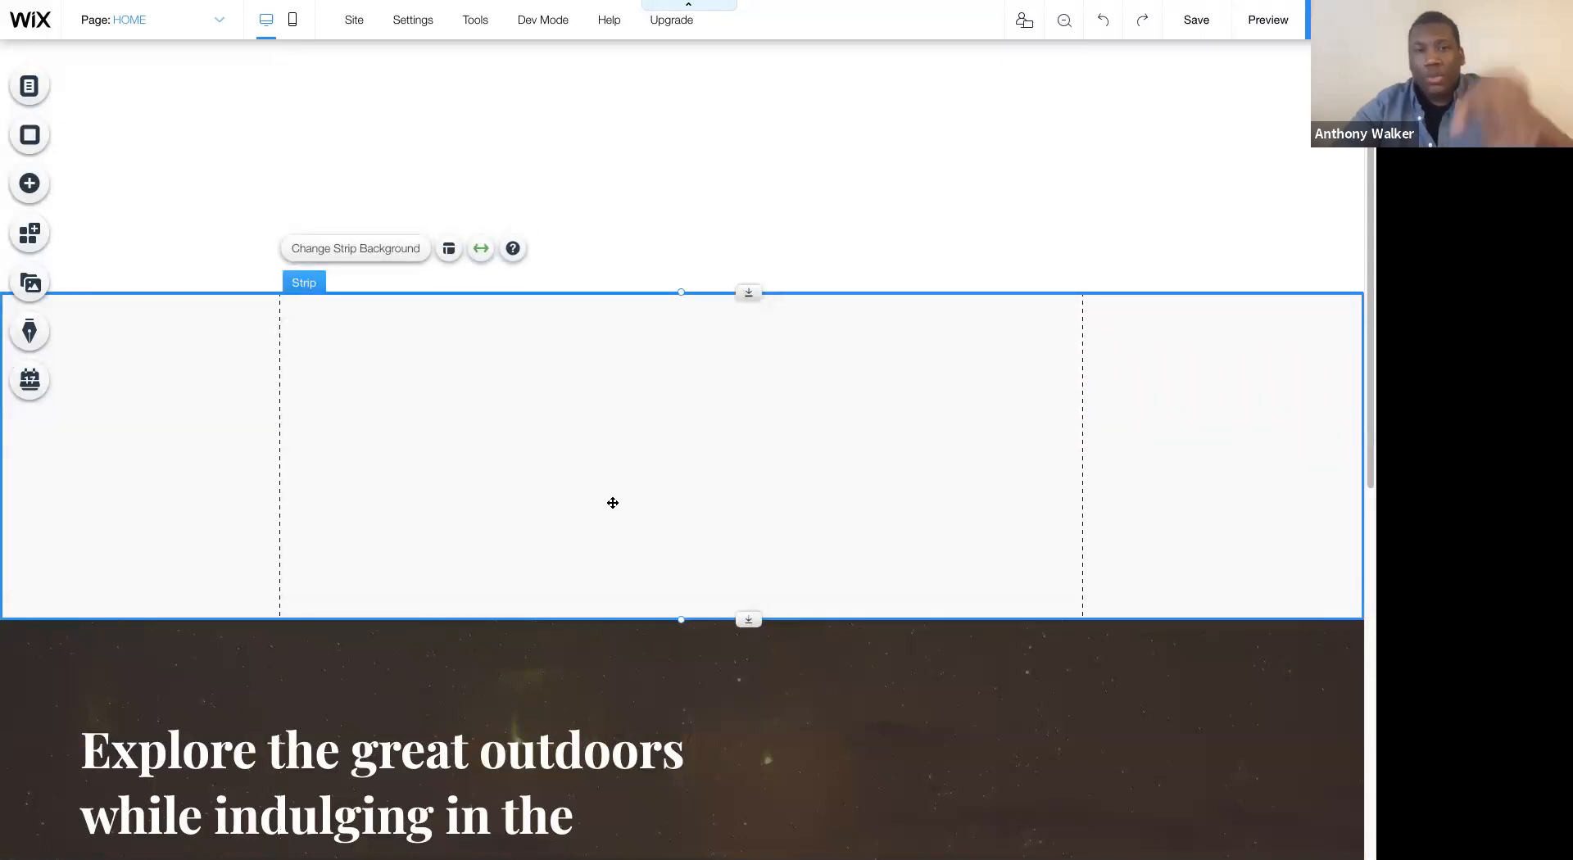
pyautogui.click(607, 218)
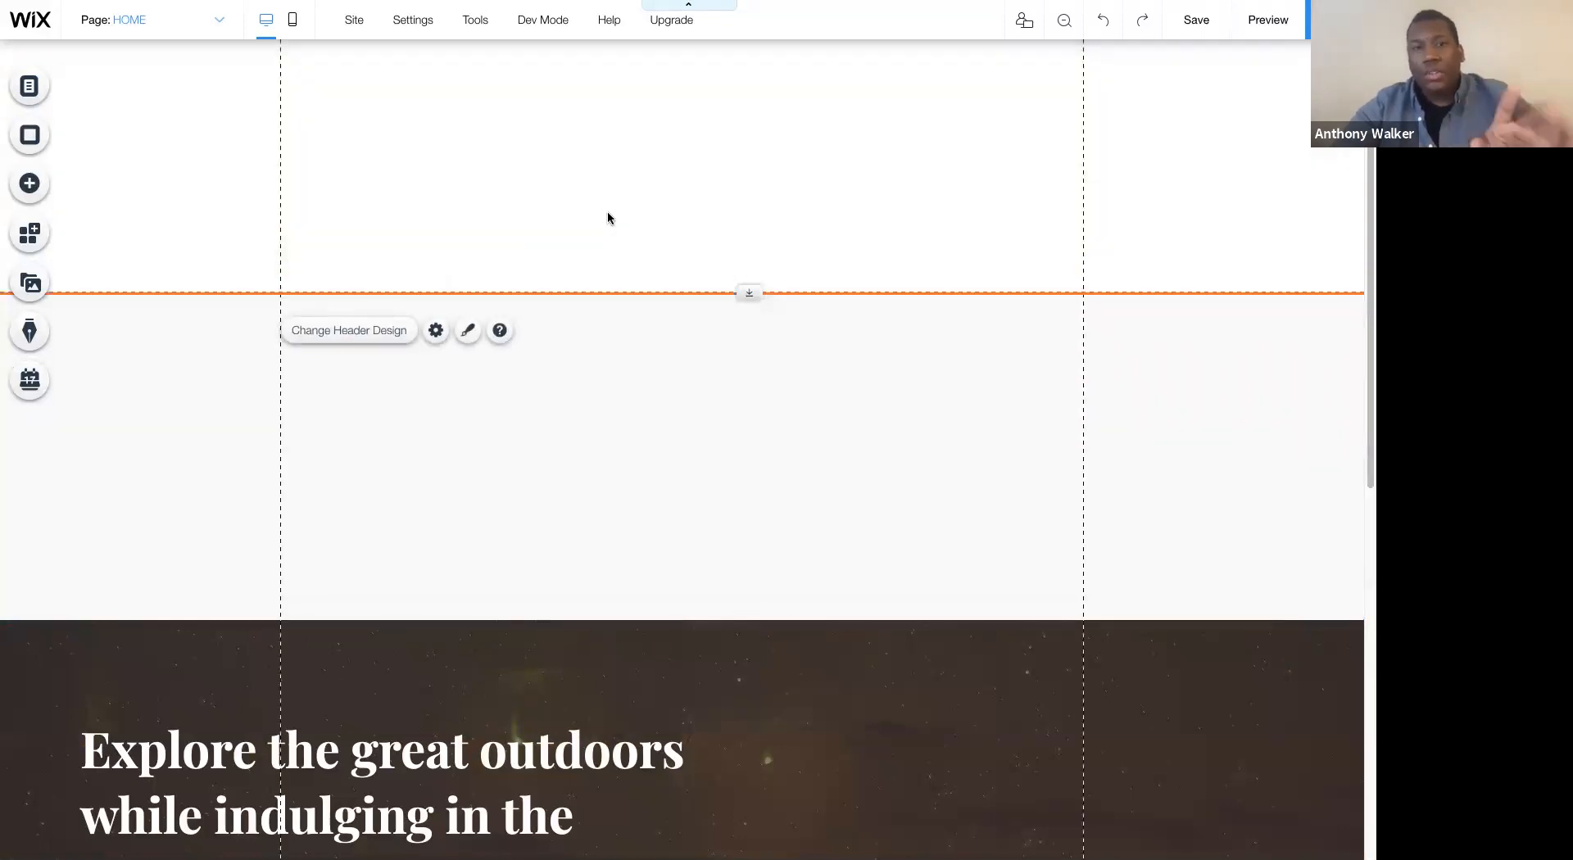
# - Show the editing toolbar and set the new blank strip's height to 125 px
pyautogui.click(615, 353)
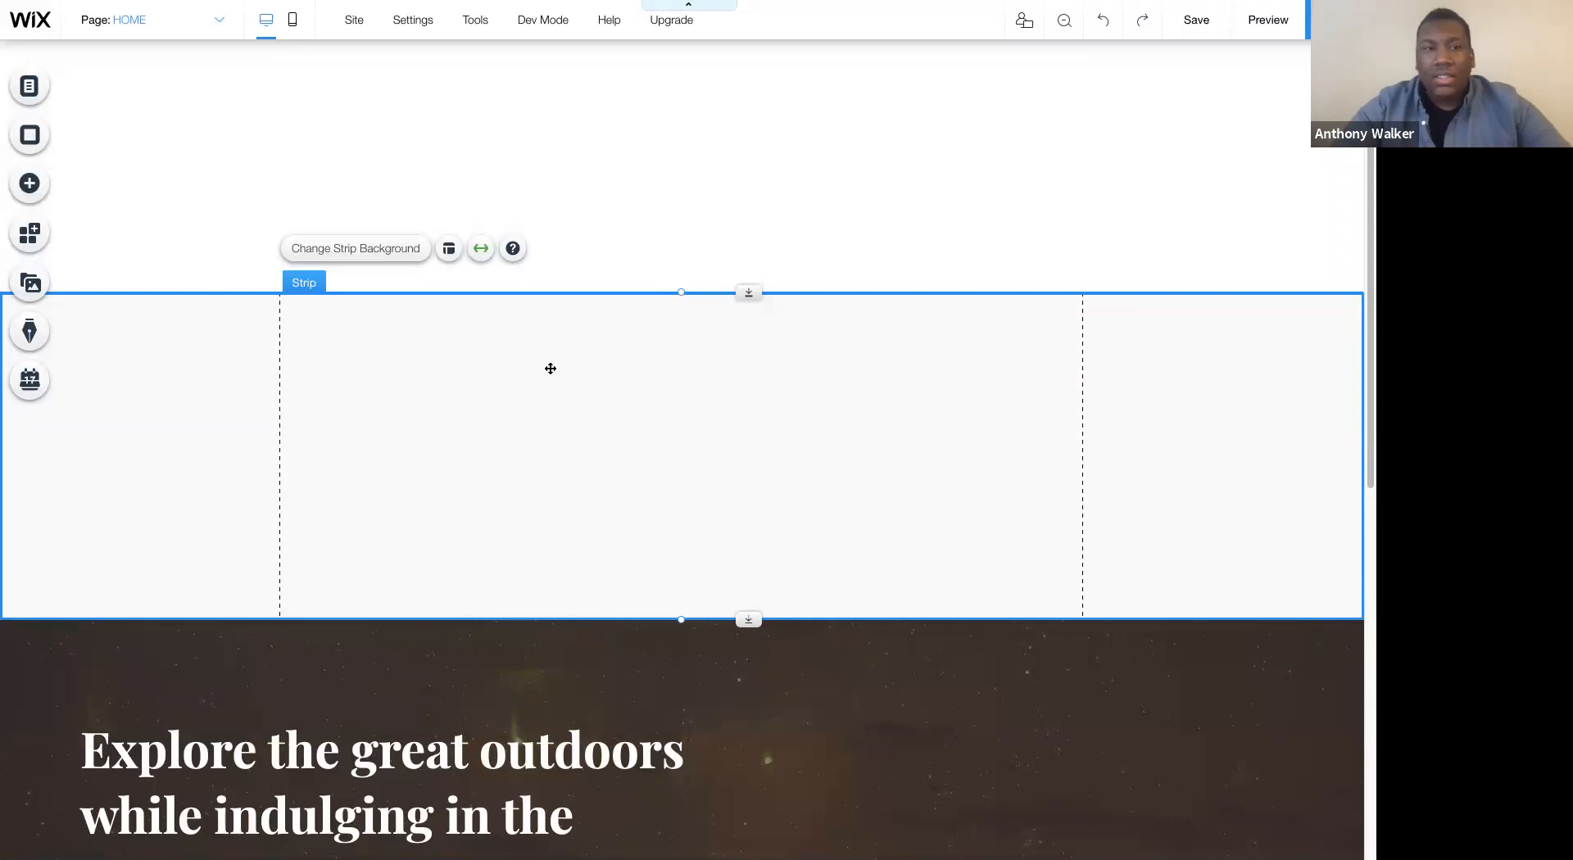
pyautogui.moveTo(473, 25)
pyautogui.click(445, 80)
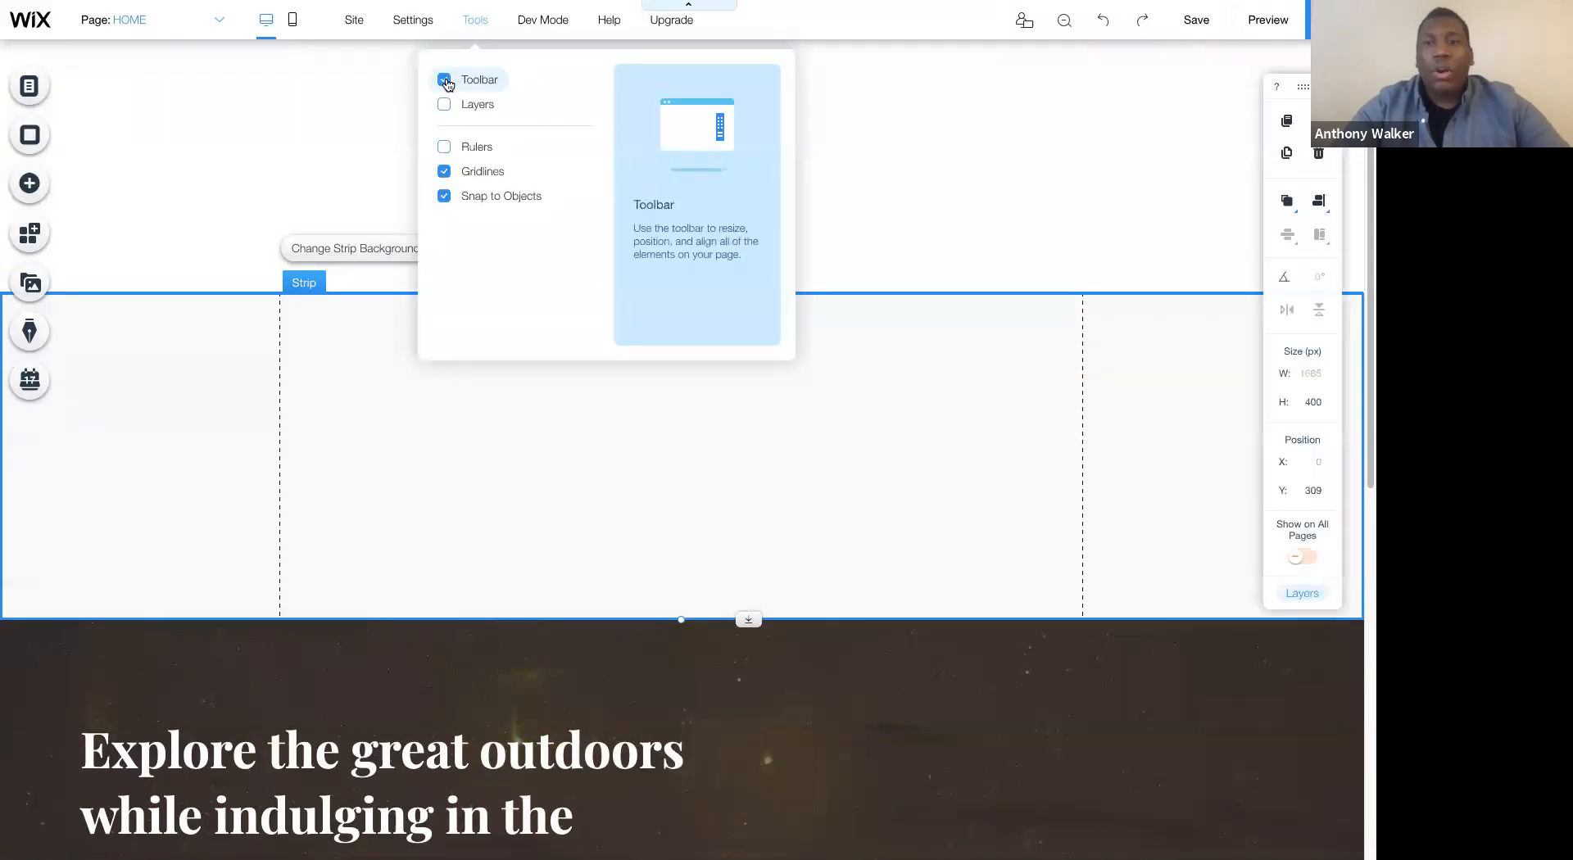
pyautogui.click(1327, 405)
pyautogui.write('125')
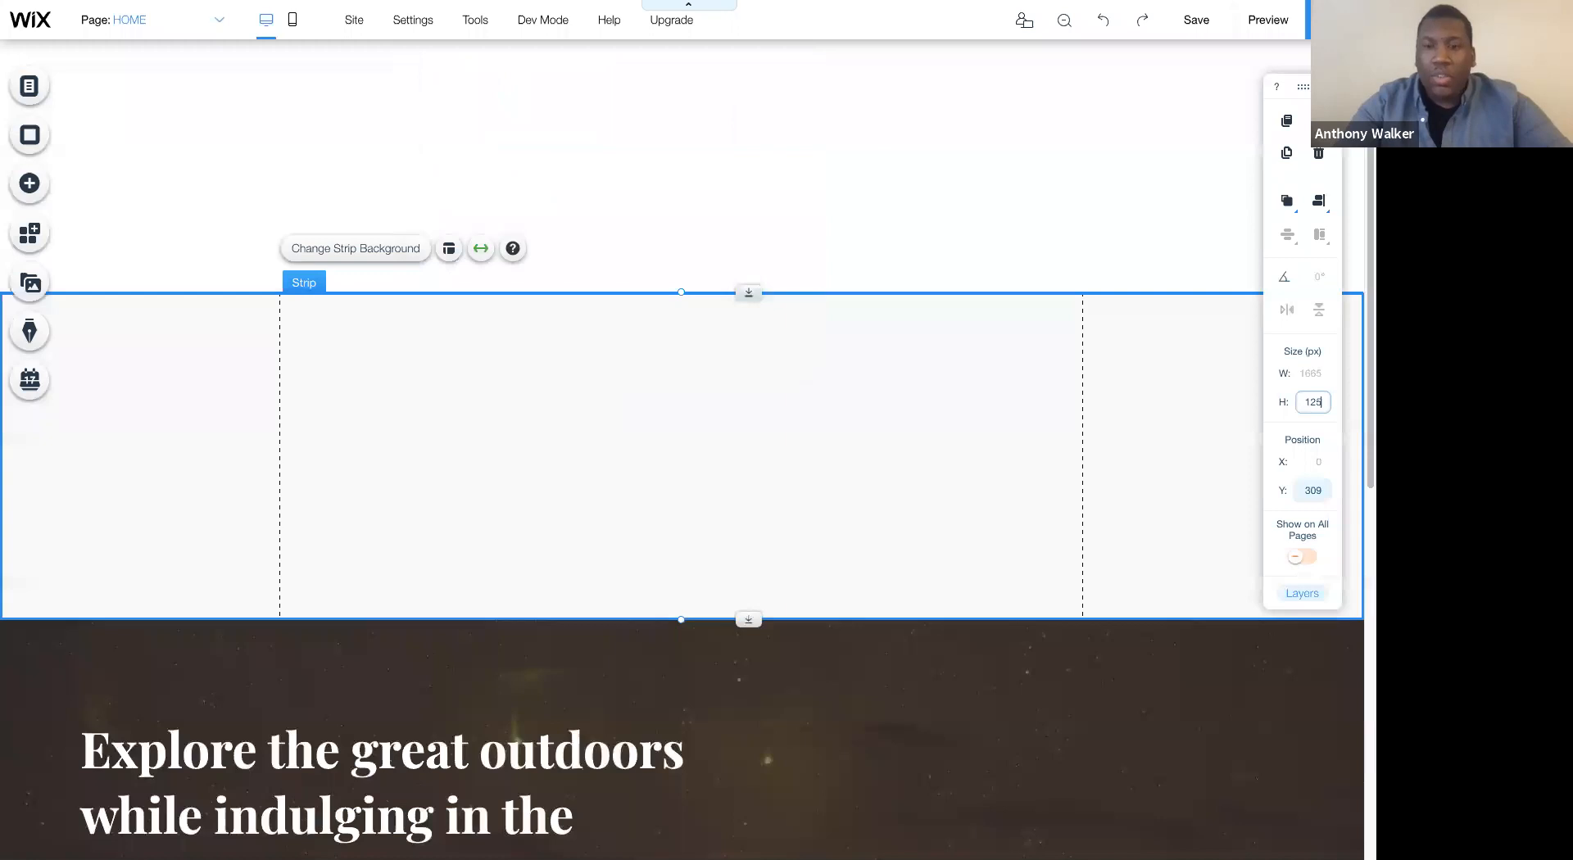
pyautogui.press('Return')
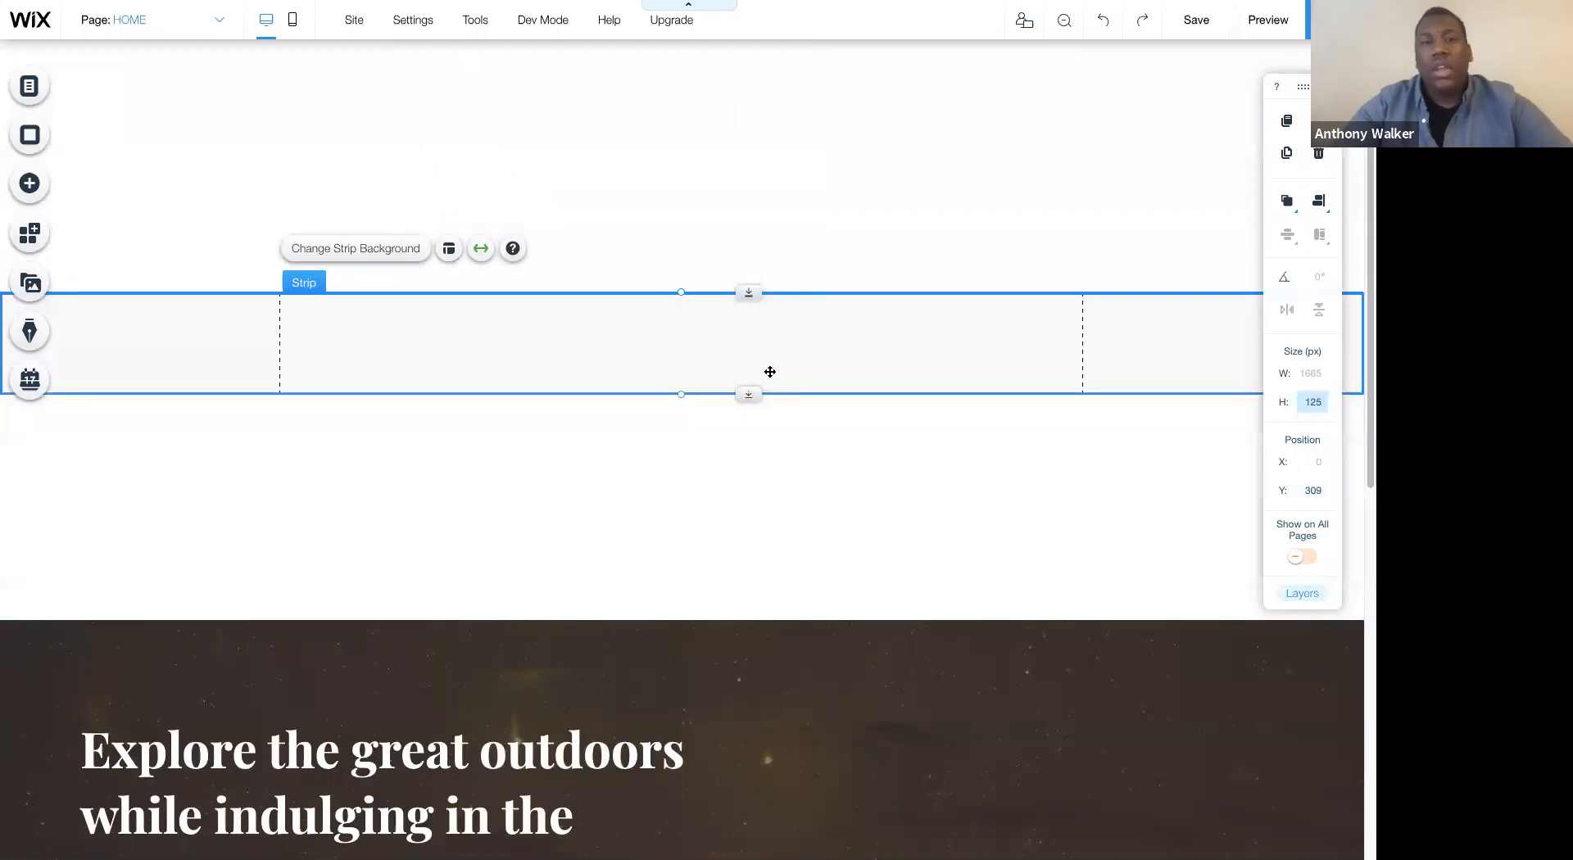
# - Move the blank strip up into the header so it sits at the very top of the page
pyautogui.moveTo(786, 393); pyautogui.dragTo(748, 6)
pyautogui.click(692, 381)
pyautogui.click(700, 552)
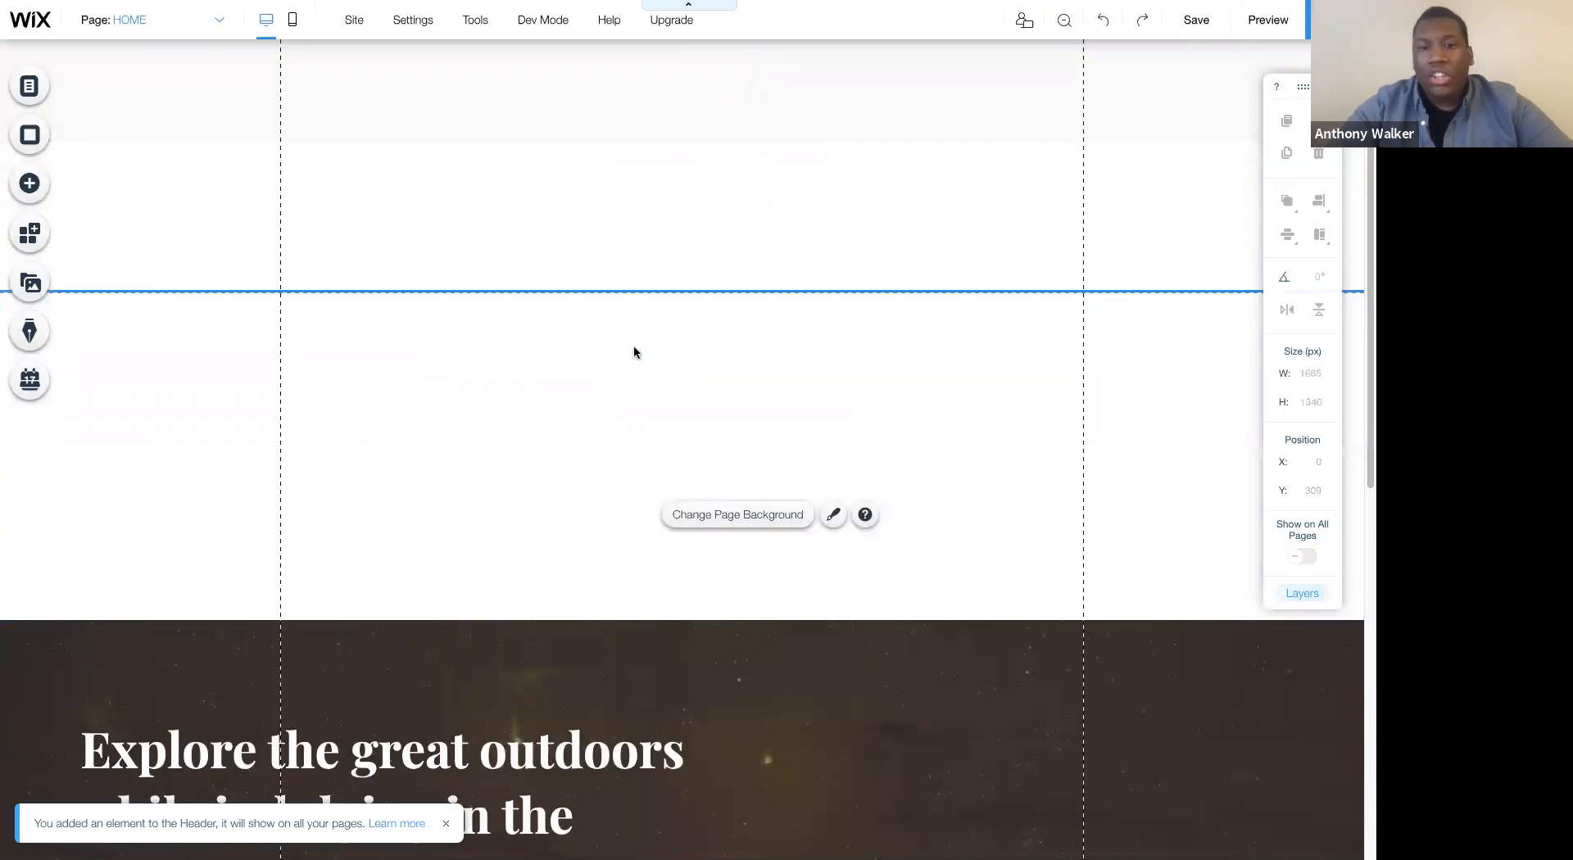
# - Close the empty gap between header and hero strip in the zoomed-out reorder view, and reduce the header's height to about 297 px
pyautogui.click(575, 625)
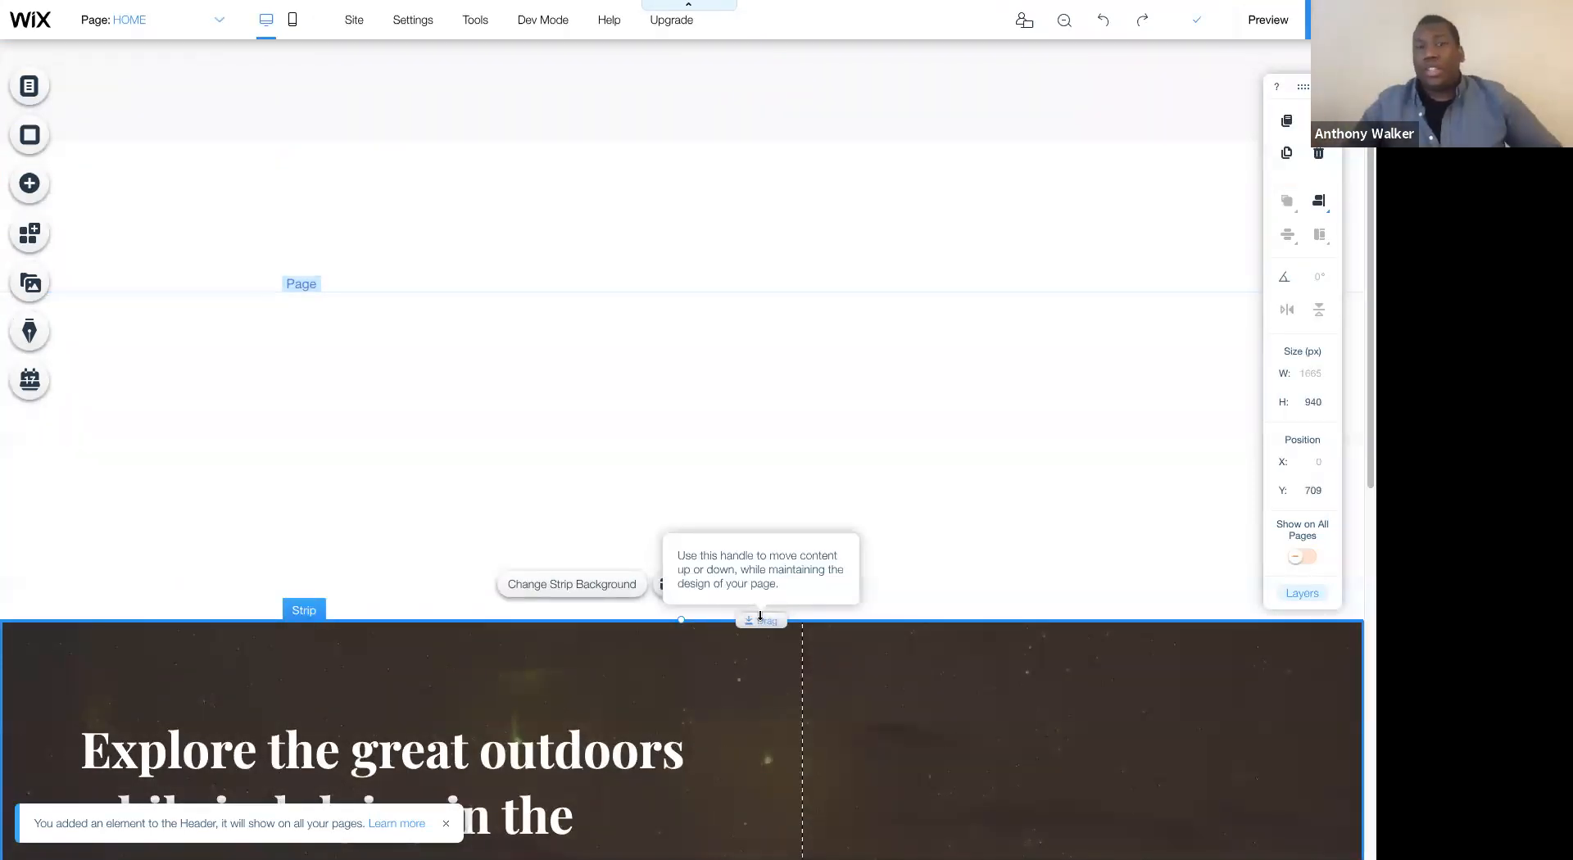
pyautogui.click(1065, 22)
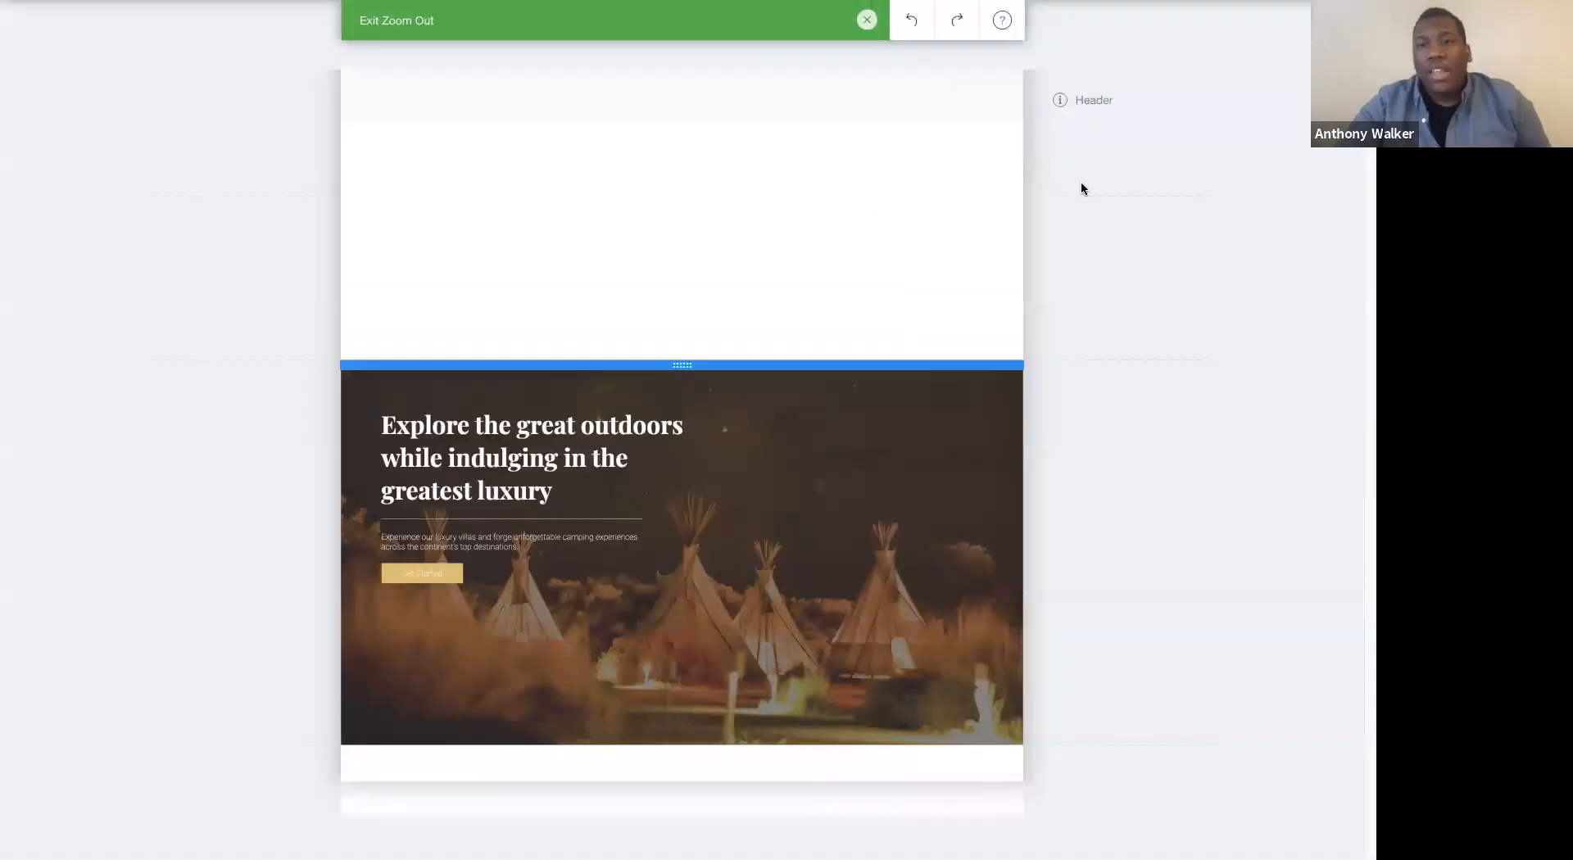
pyautogui.click(1108, 221)
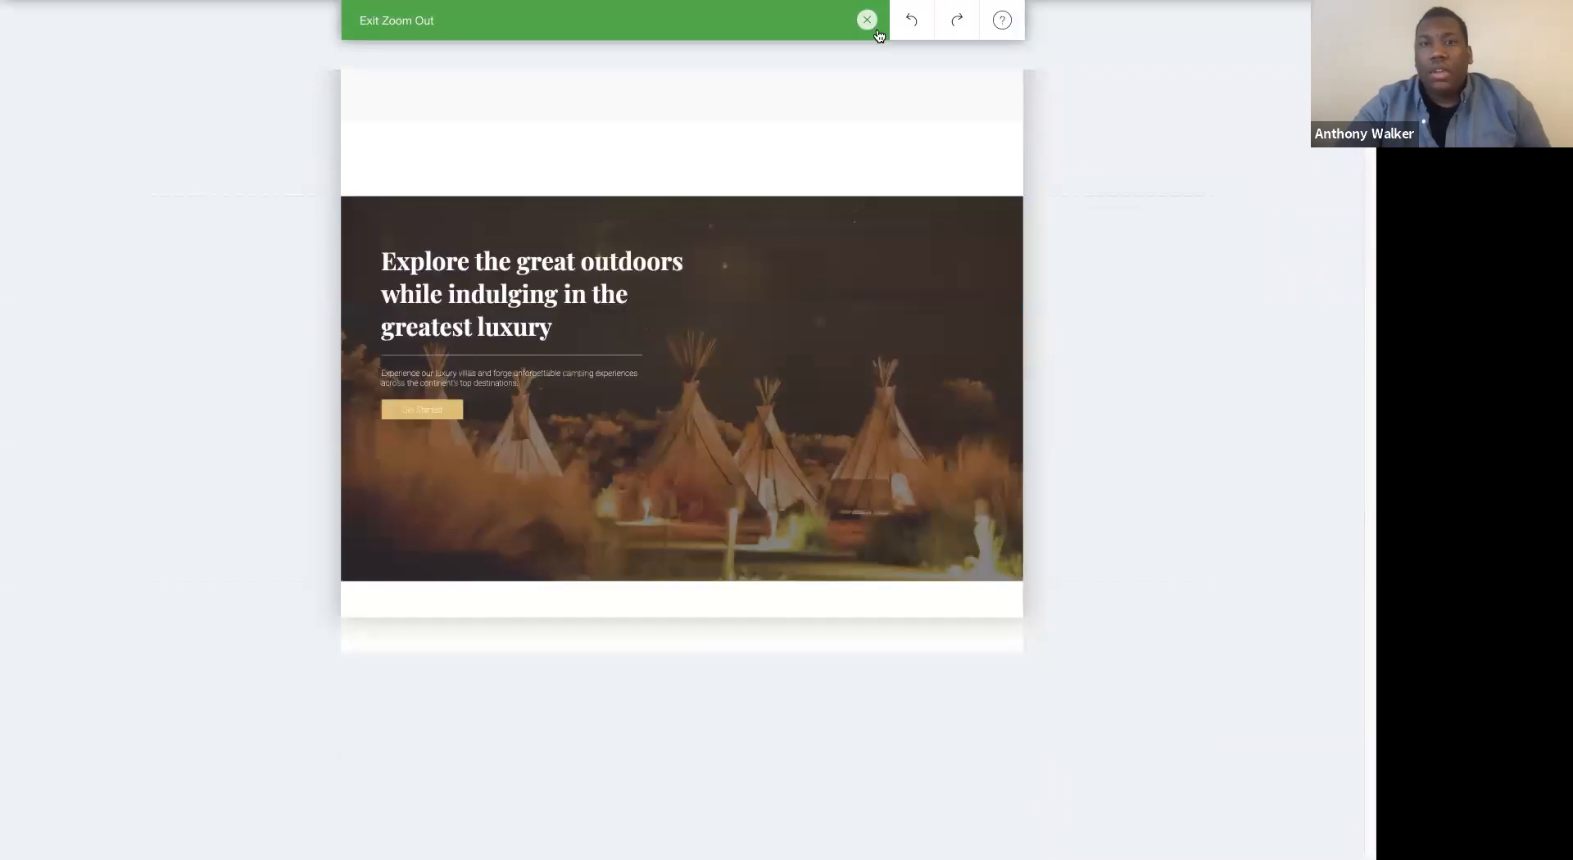
pyautogui.click(868, 21)
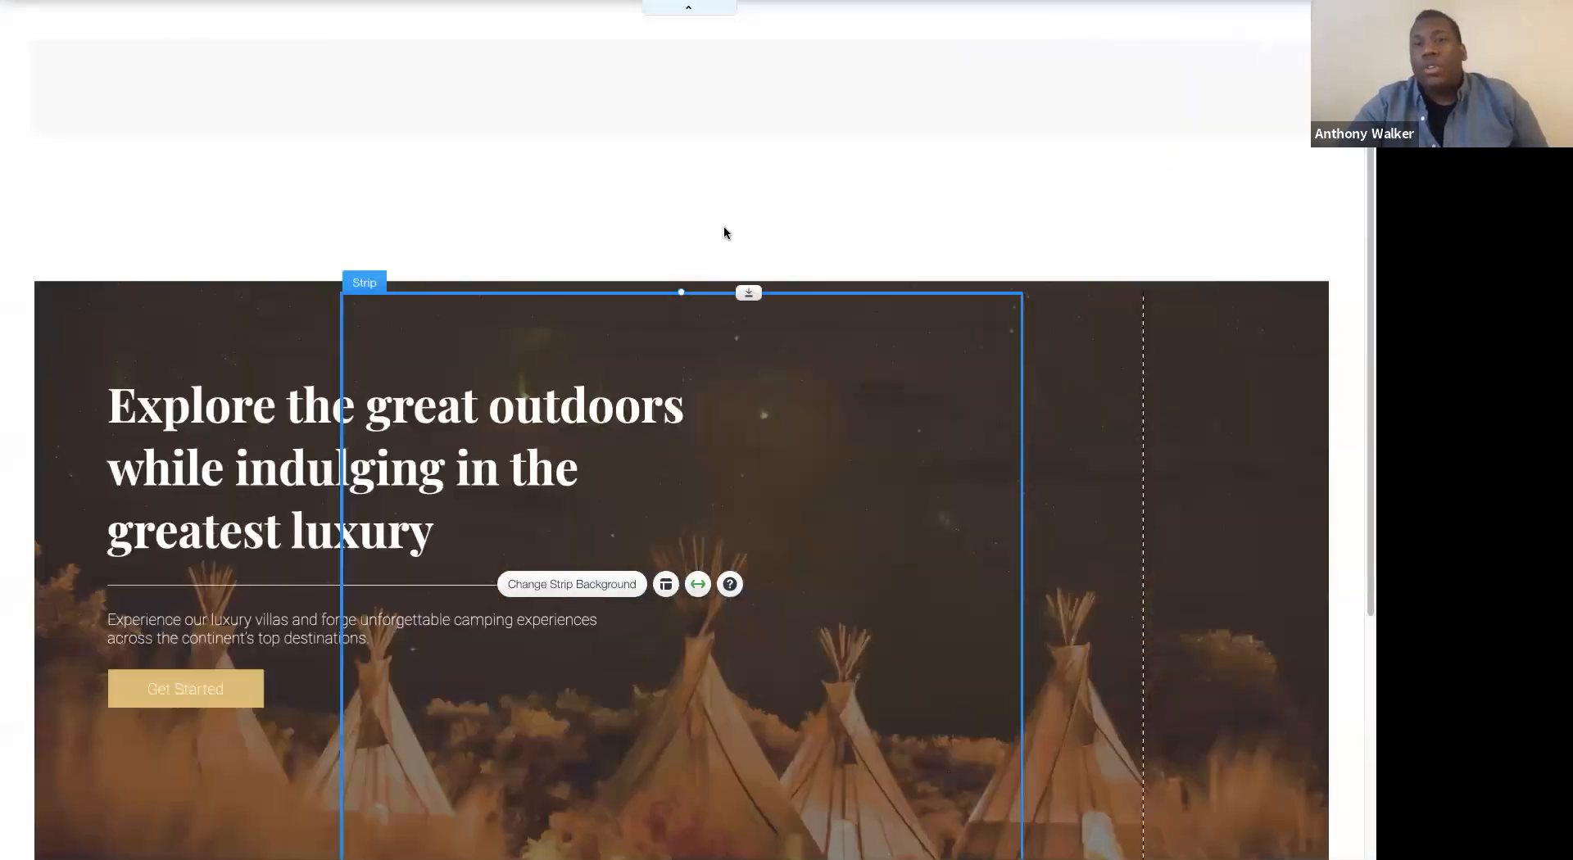
pyautogui.click(562, 257)
pyautogui.moveTo(747, 291); pyautogui.dragTo(756, 128)
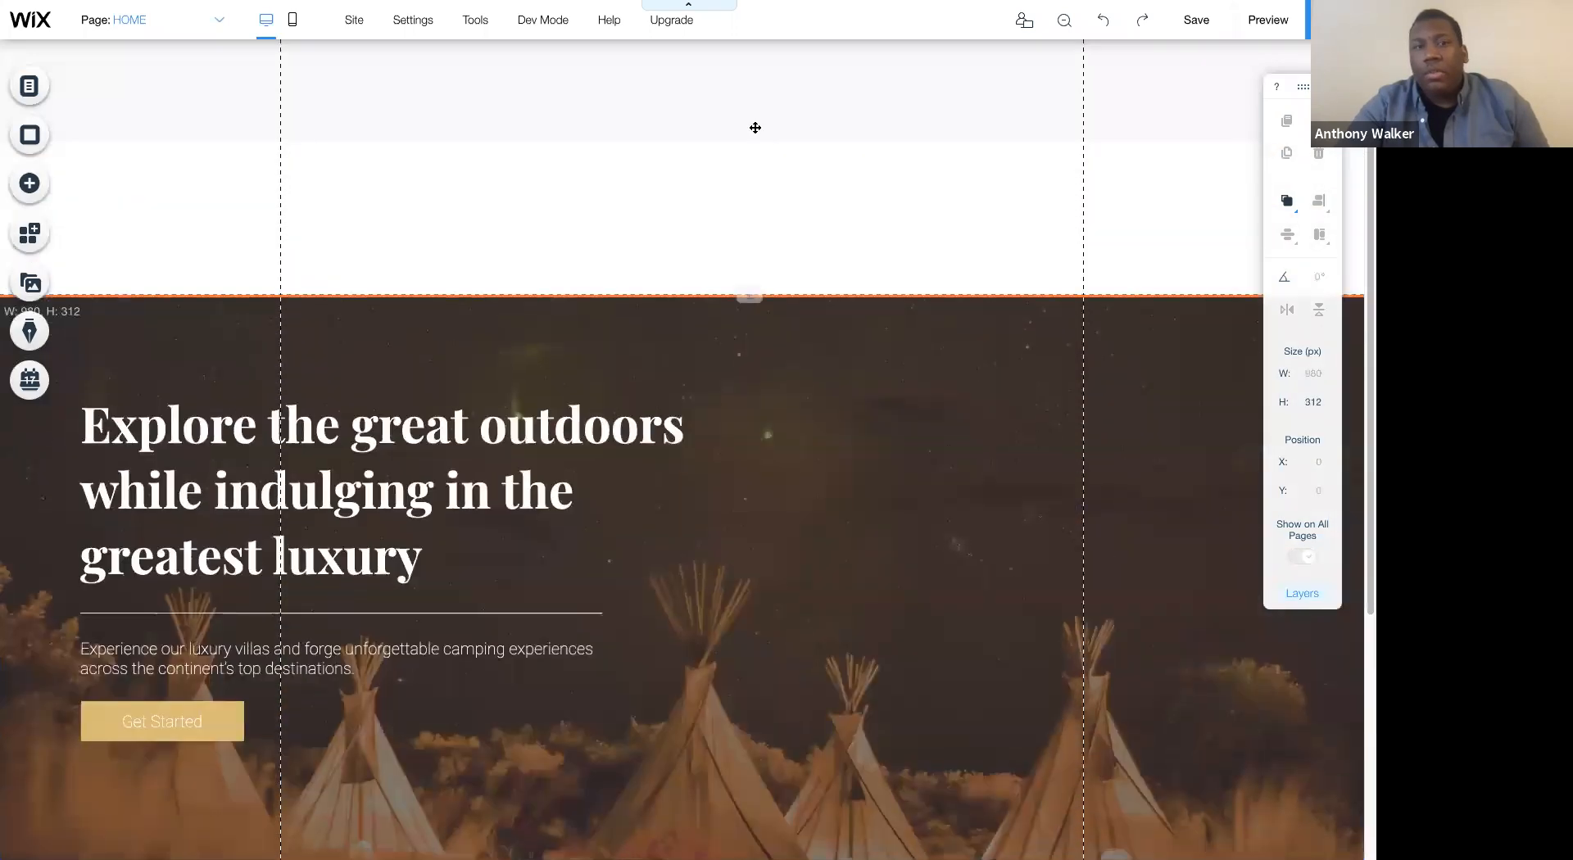
# - Split the header strip into three columns
pyautogui.click(593, 77)
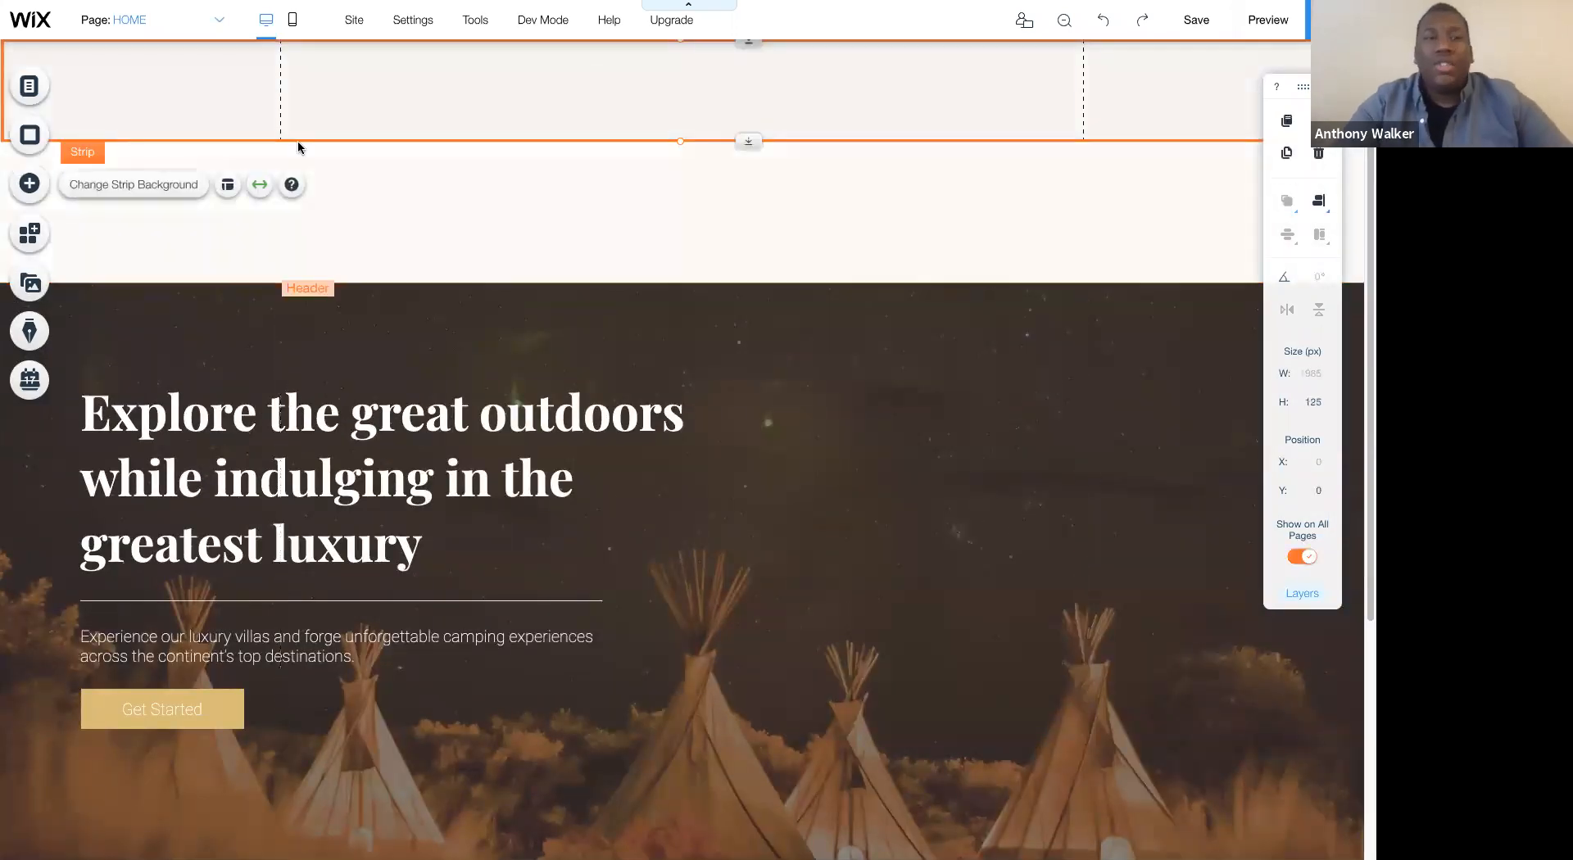
pyautogui.click(228, 184)
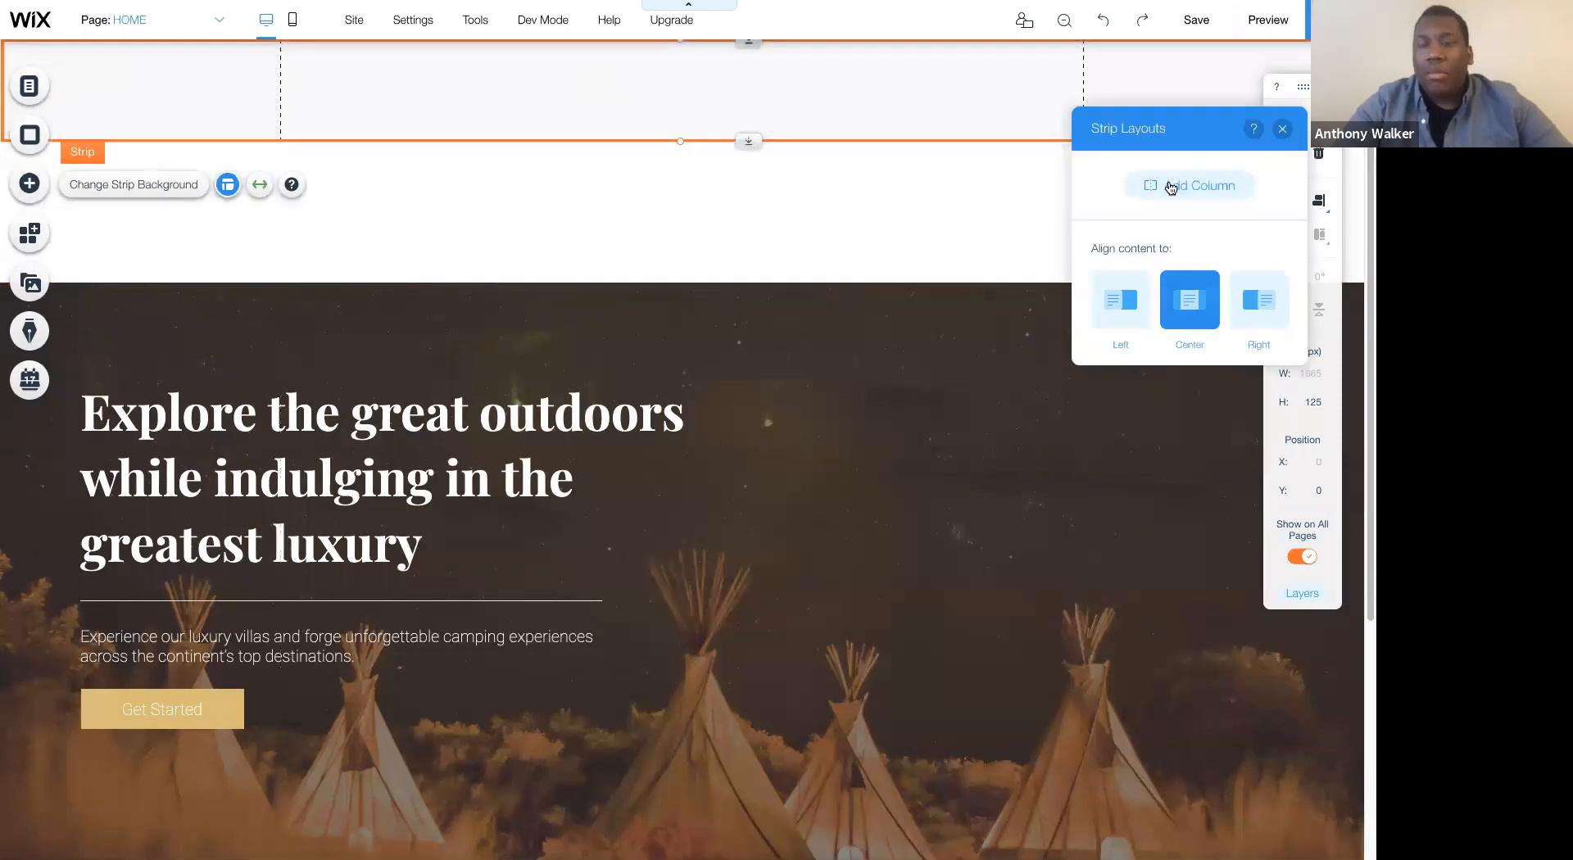
pyautogui.click(1171, 187)
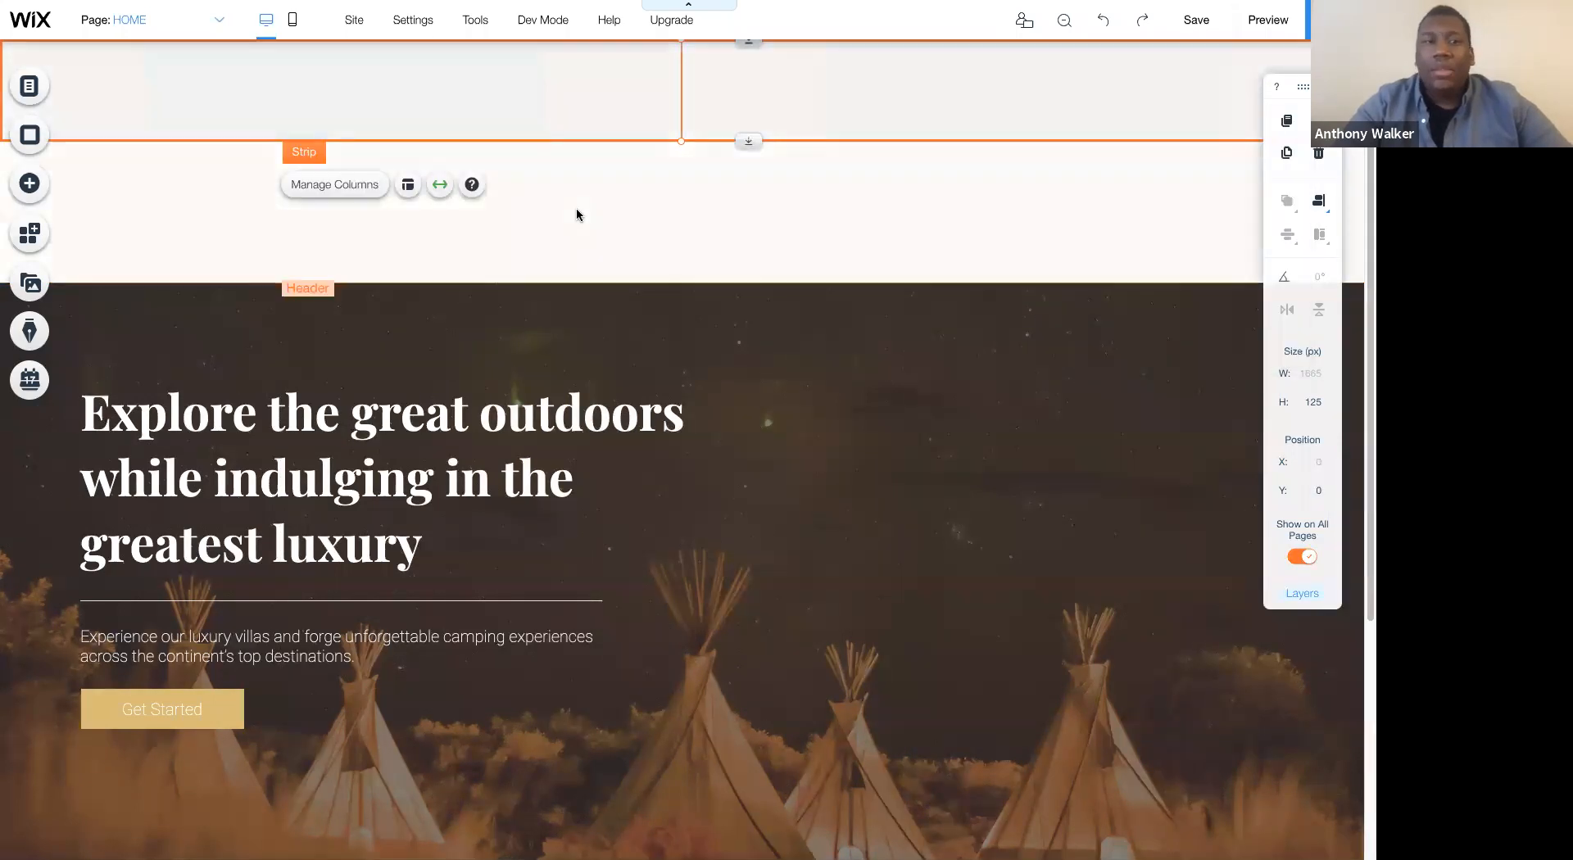
pyautogui.click(347, 188)
pyautogui.click(398, 305)
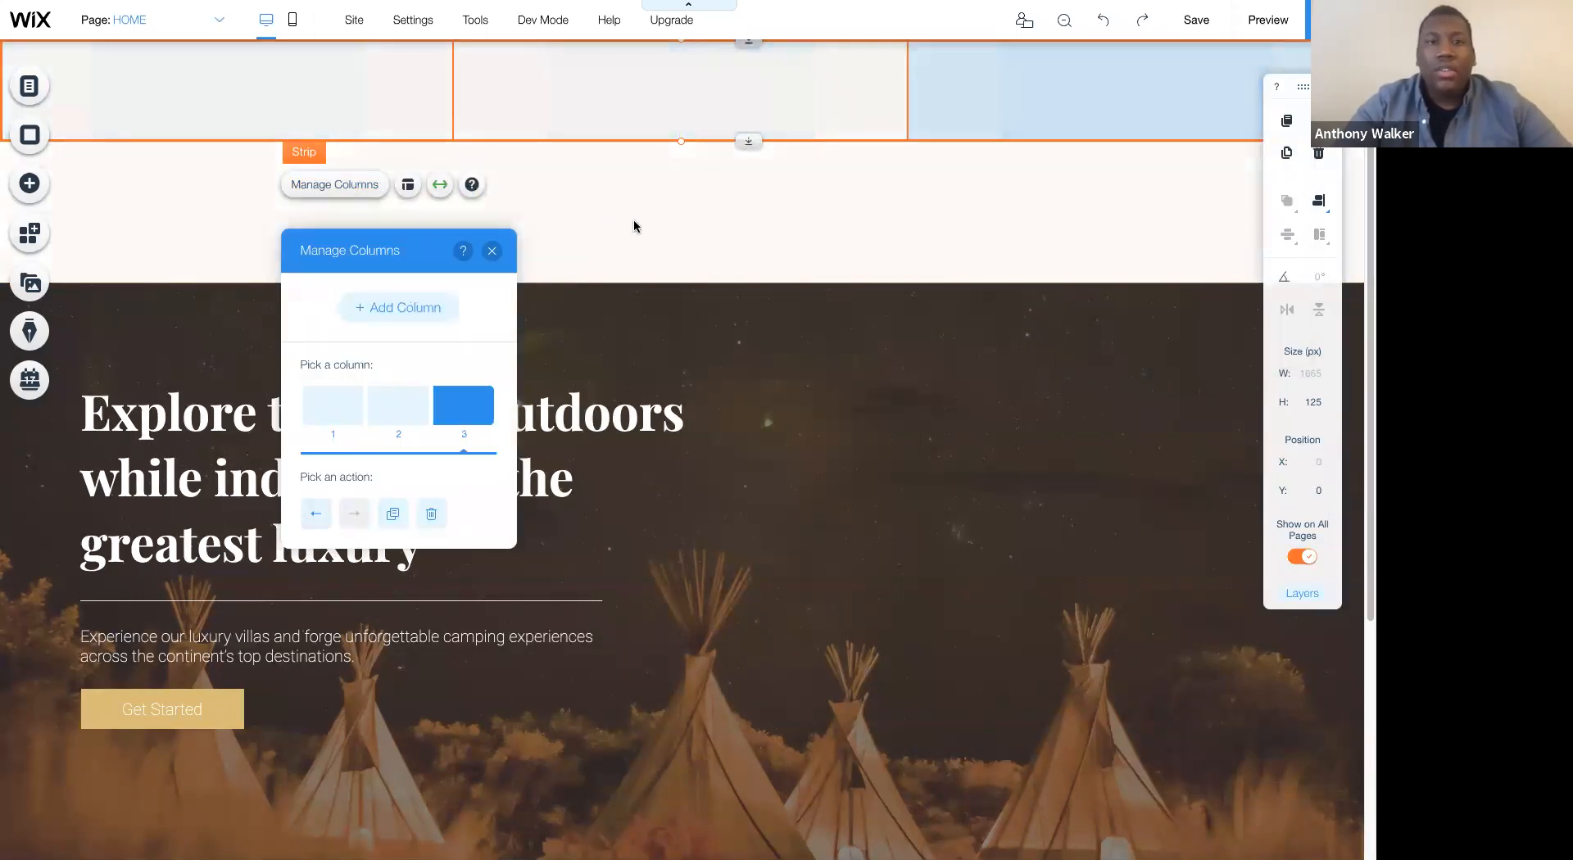
pyautogui.click(586, 132)
pyautogui.click(497, 130)
pyautogui.click(552, 194)
# - Customize the header strip's column proportions to 20%, 60% and 20%
pyautogui.click(529, 136)
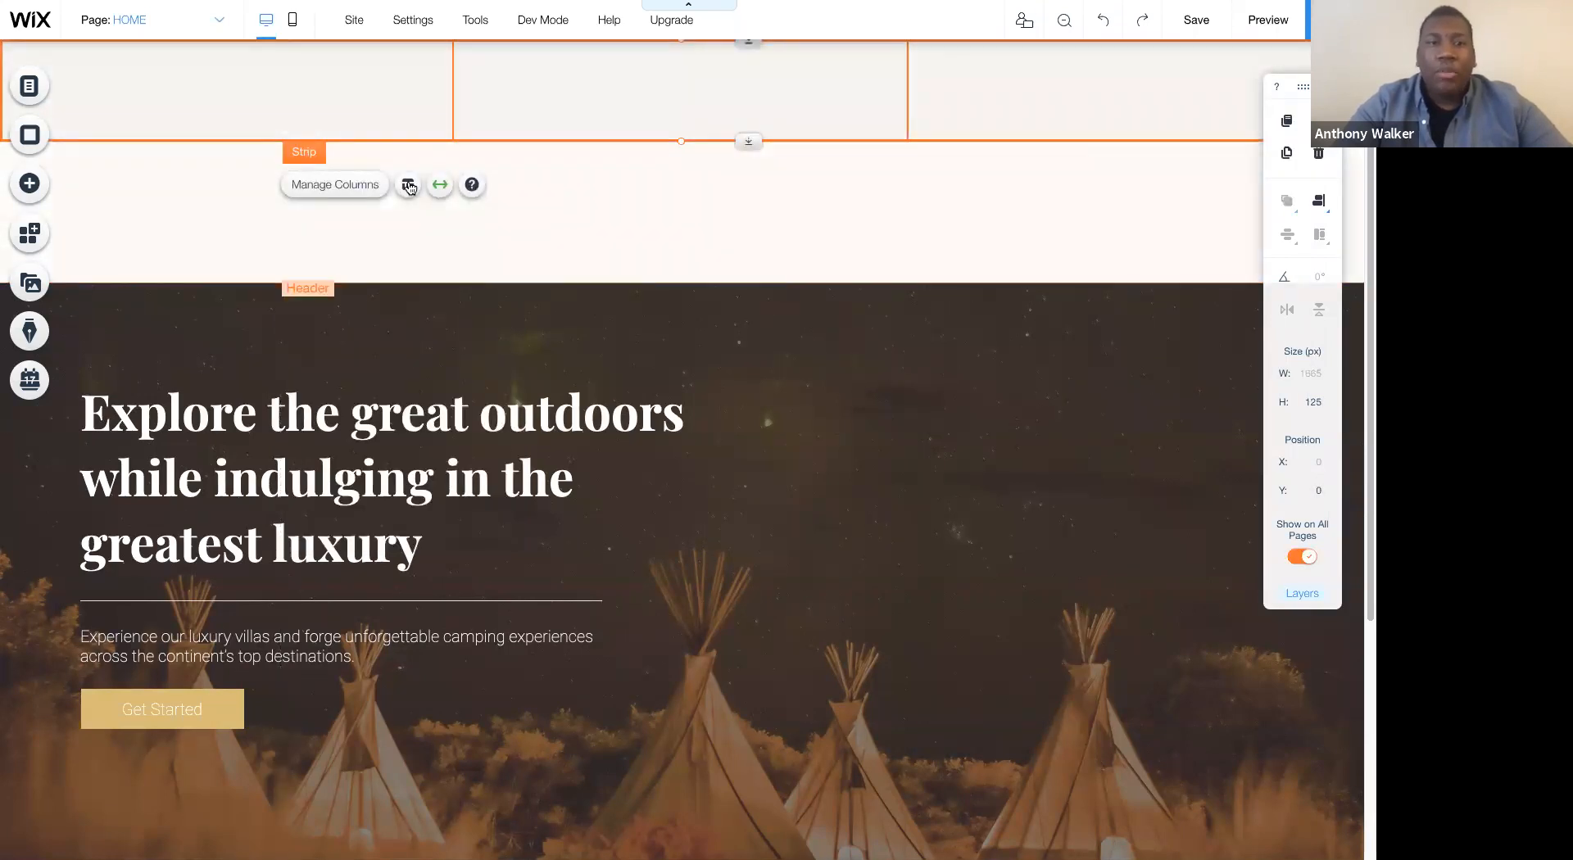
pyautogui.click(408, 185)
pyautogui.scroll(-3, 426, 464)
pyautogui.moveTo(365, 487); pyautogui.dragTo(347, 487)
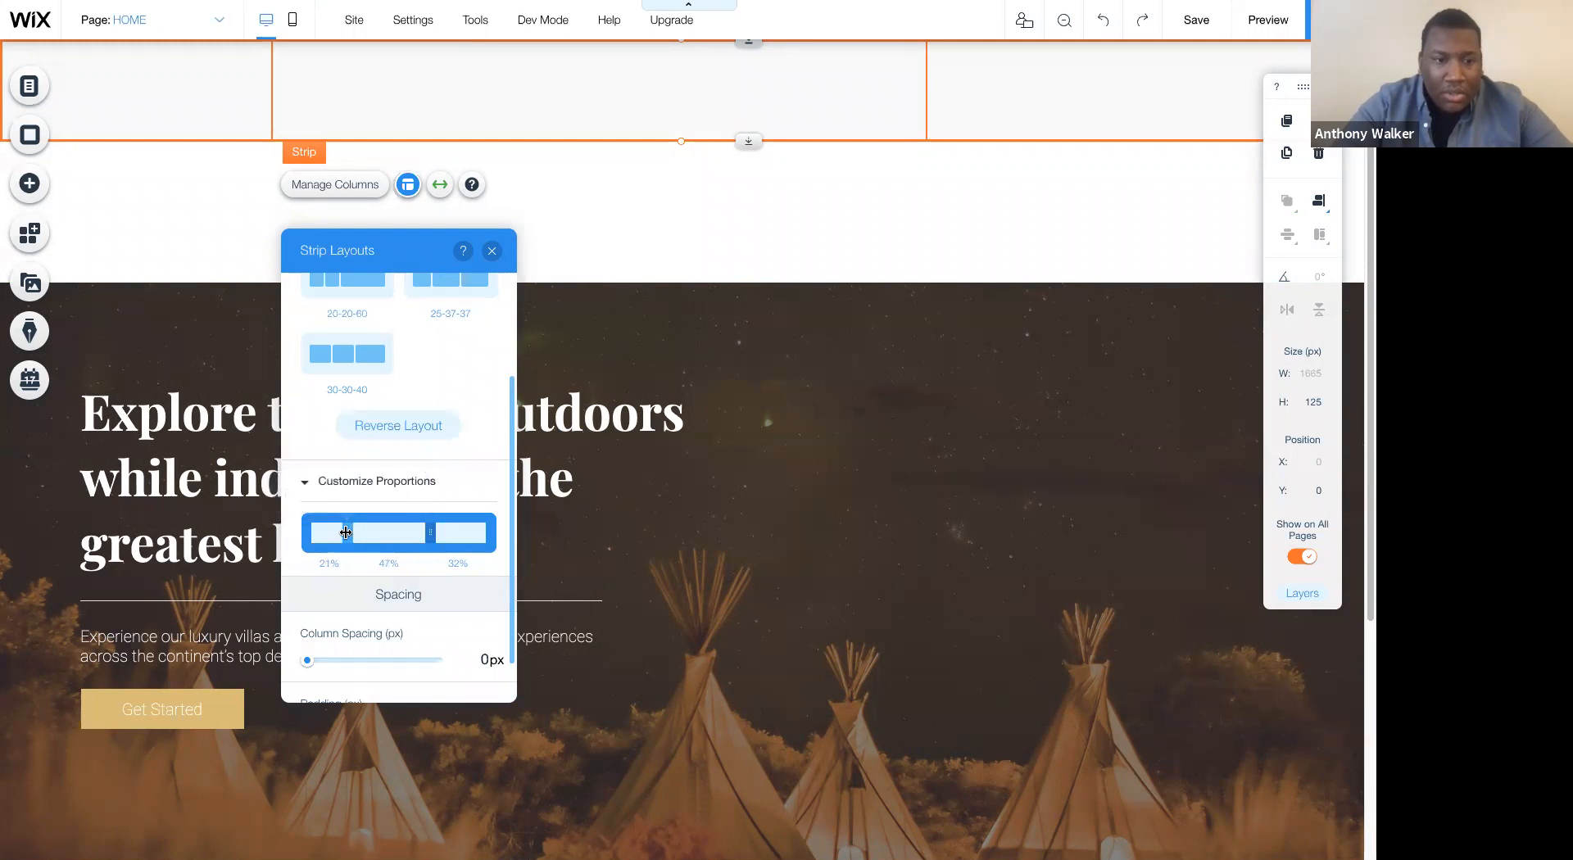
pyautogui.moveTo(430, 532); pyautogui.dragTo(450, 531)
pyautogui.moveTo(346, 529); pyautogui.dragTo(345, 529)
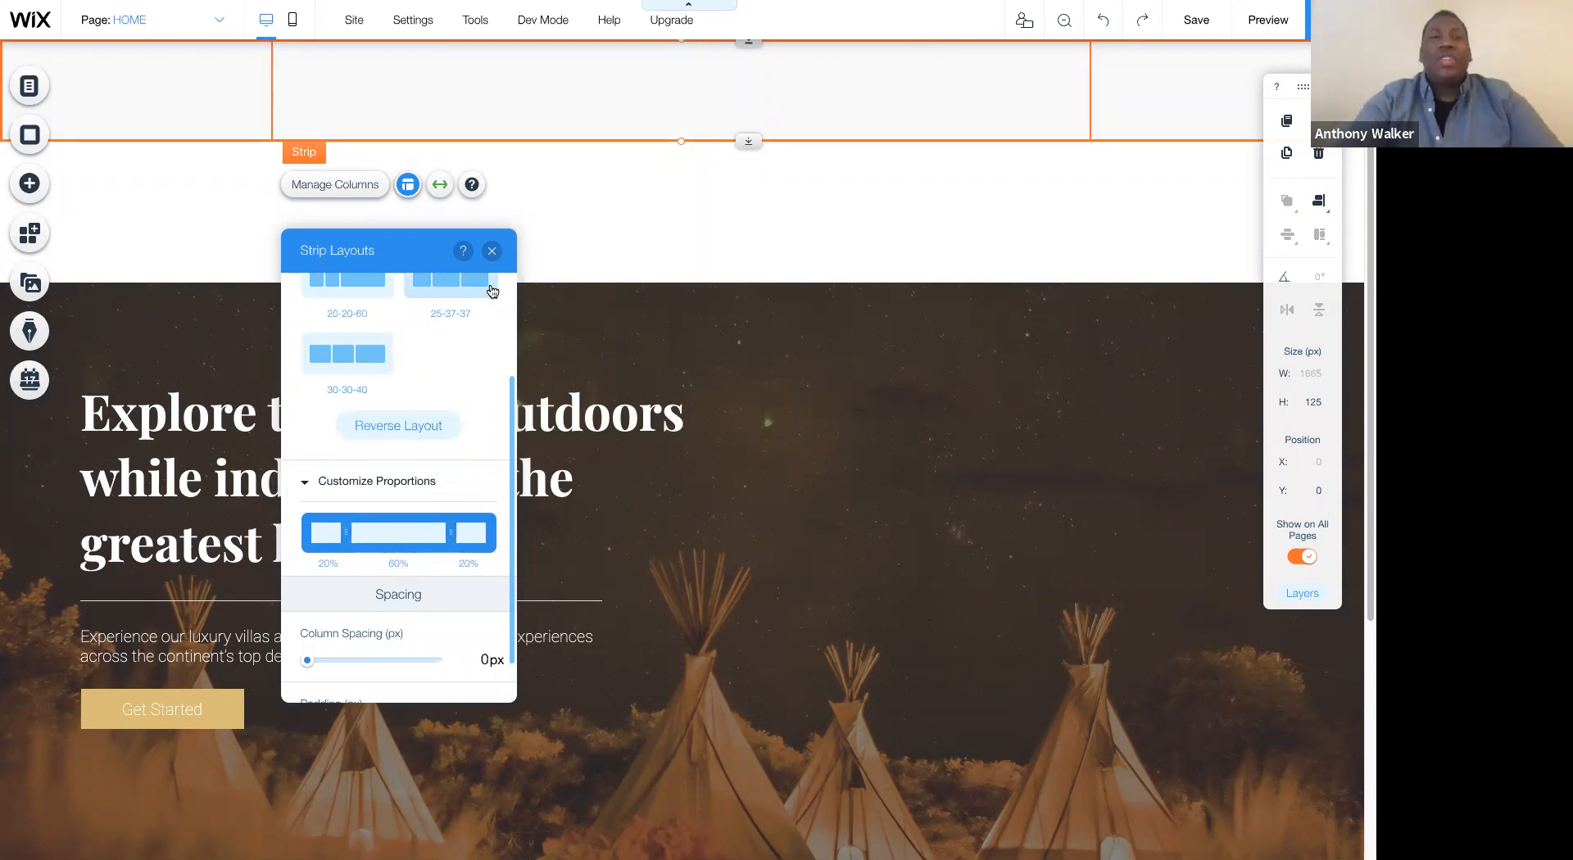
pyautogui.click(428, 110)
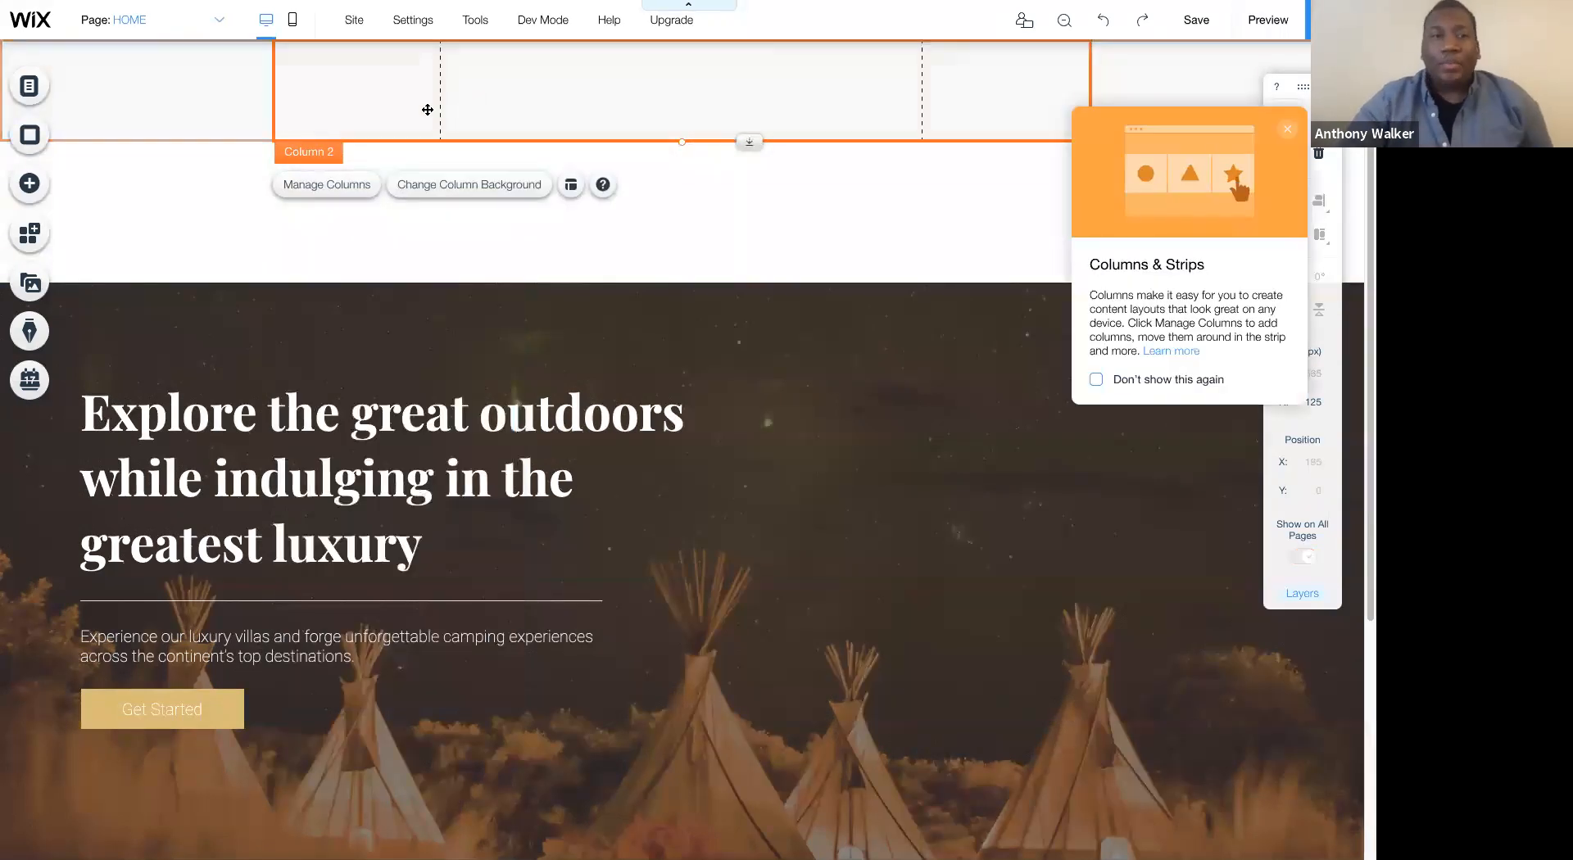
pyautogui.click(481, 244)
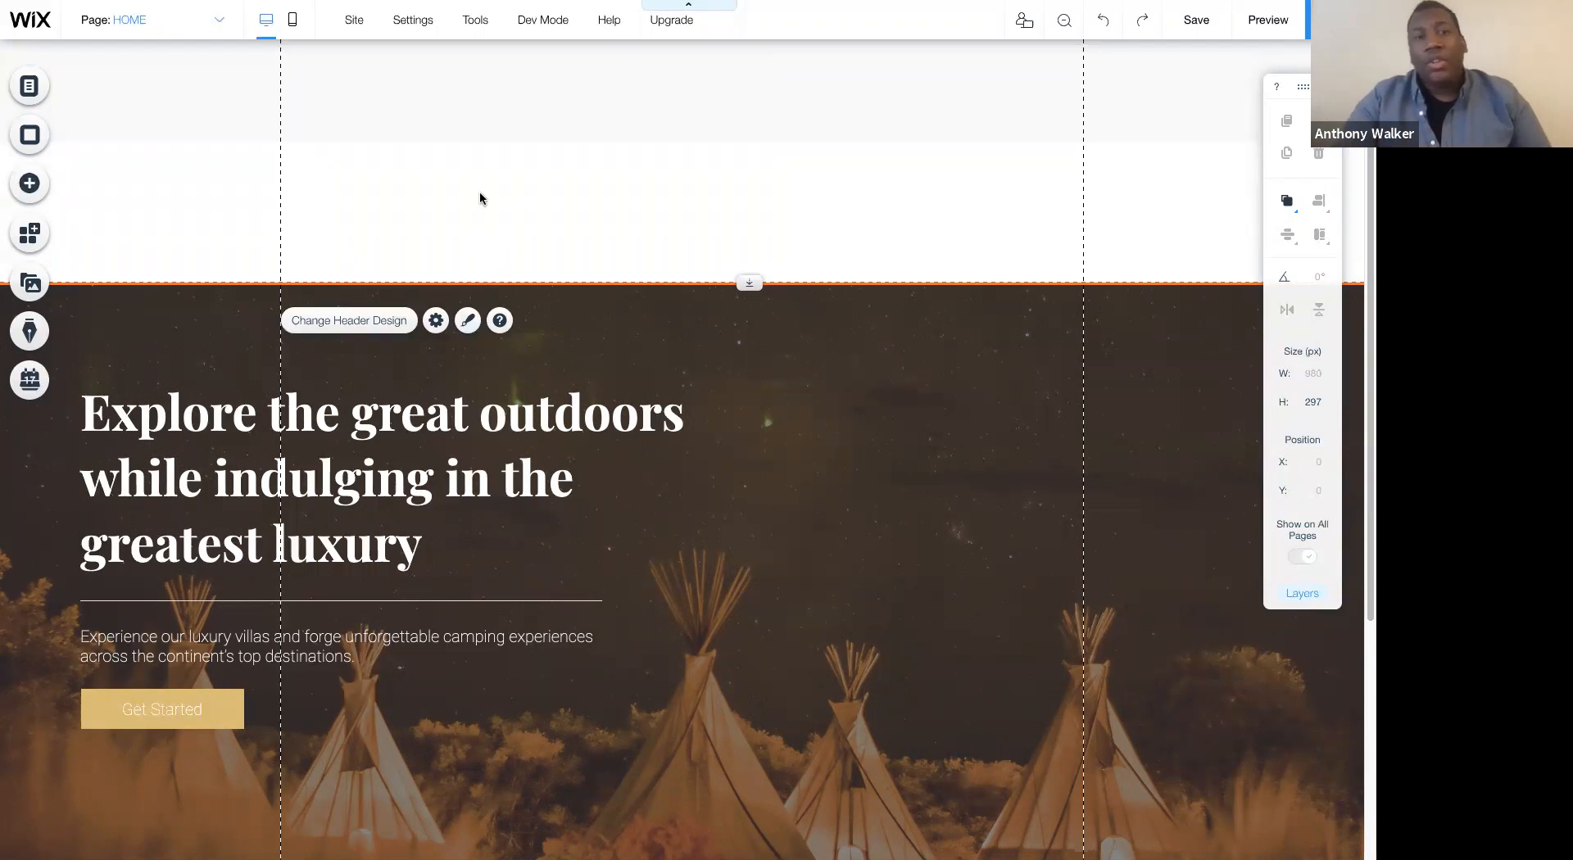
pyautogui.click(470, 137)
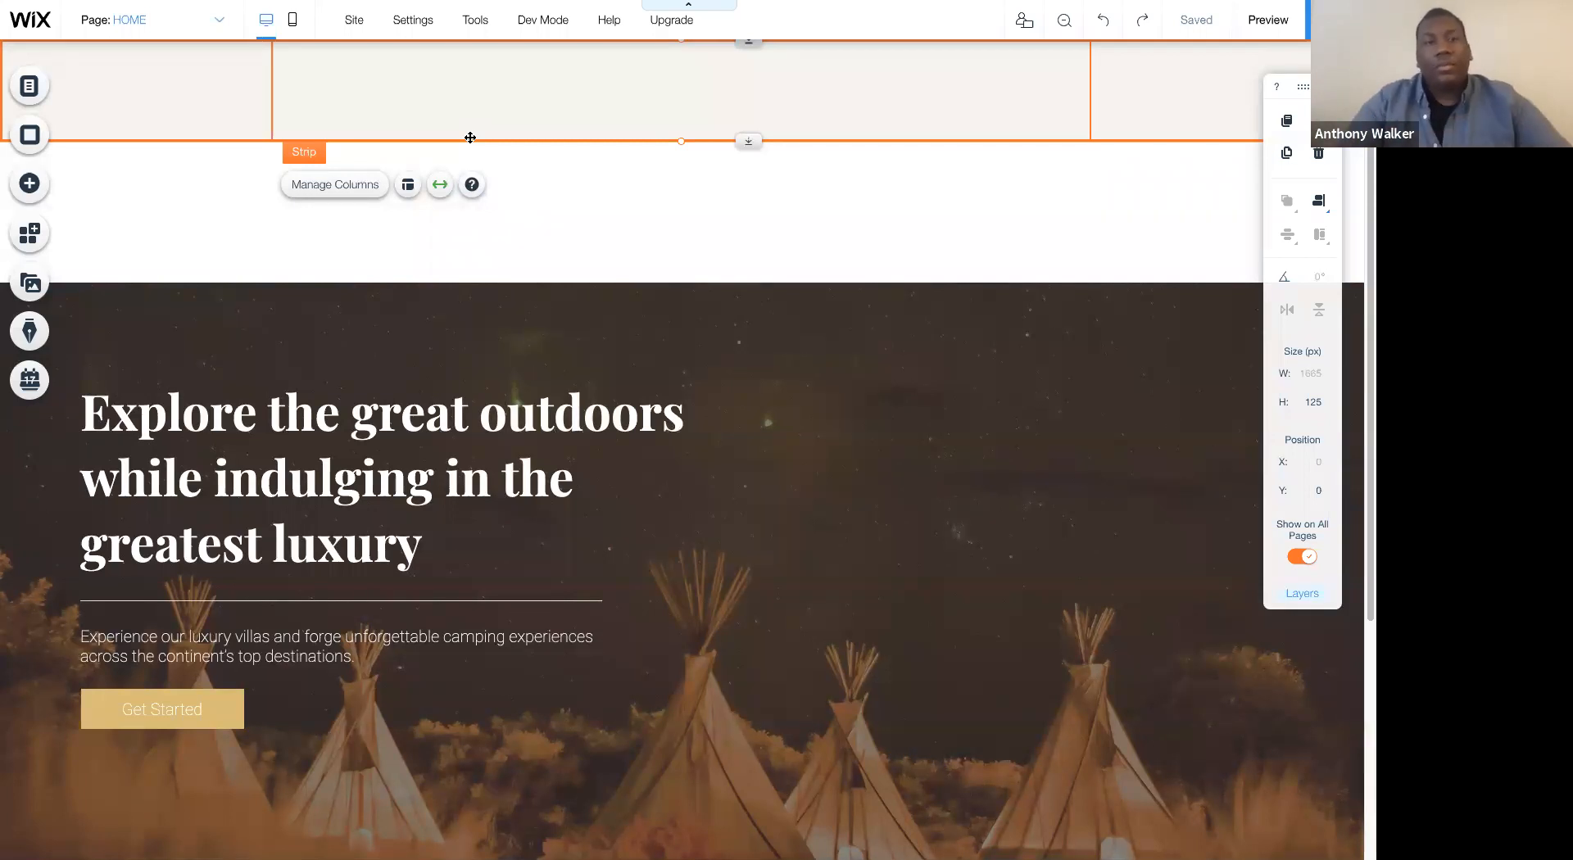
pyautogui.click(666, 269)
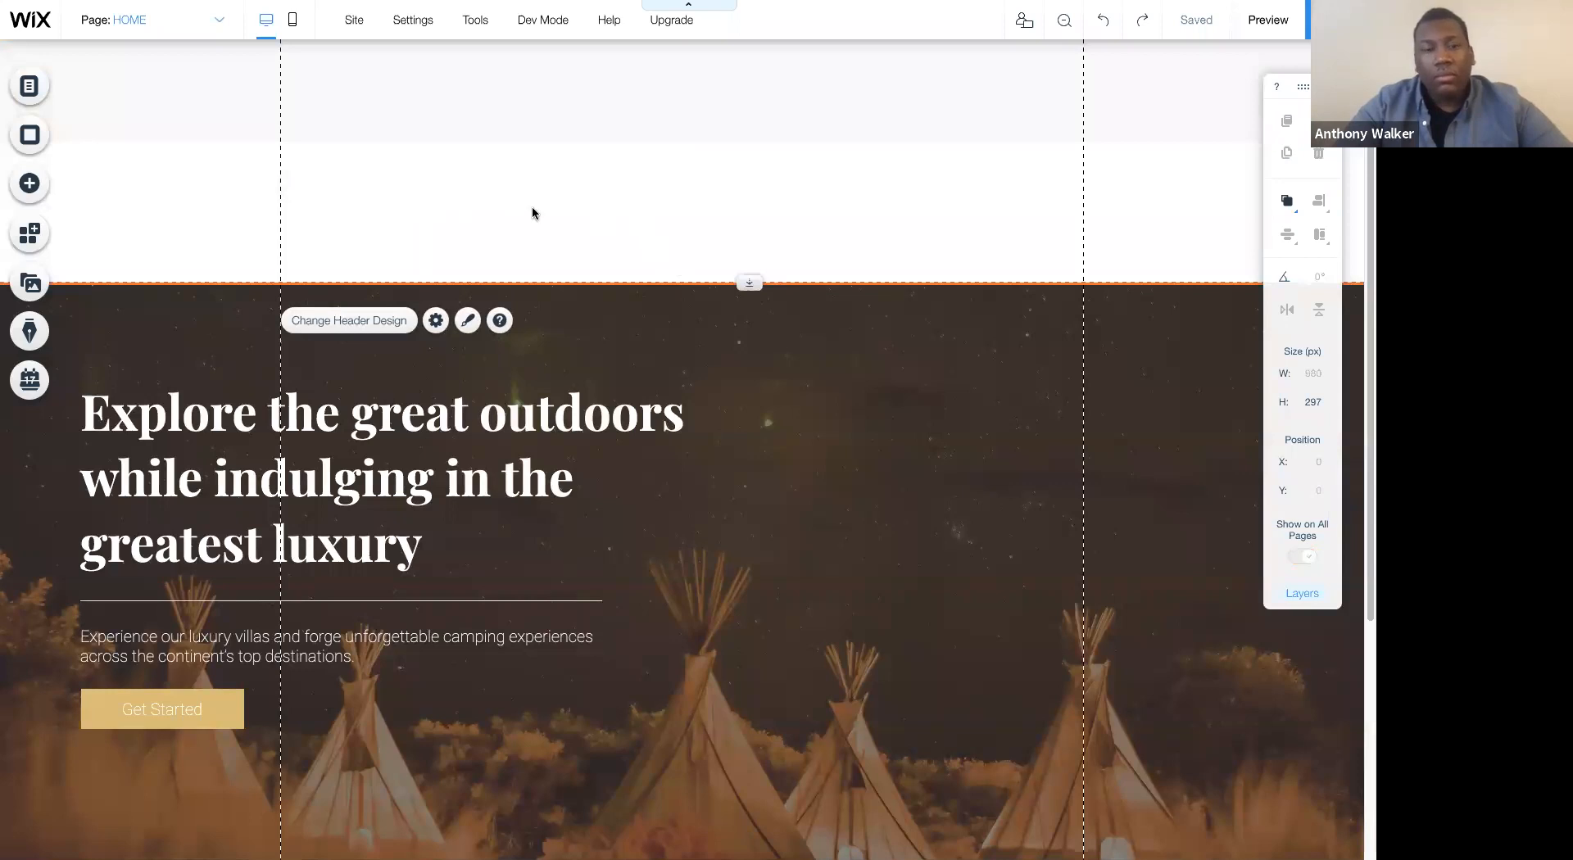
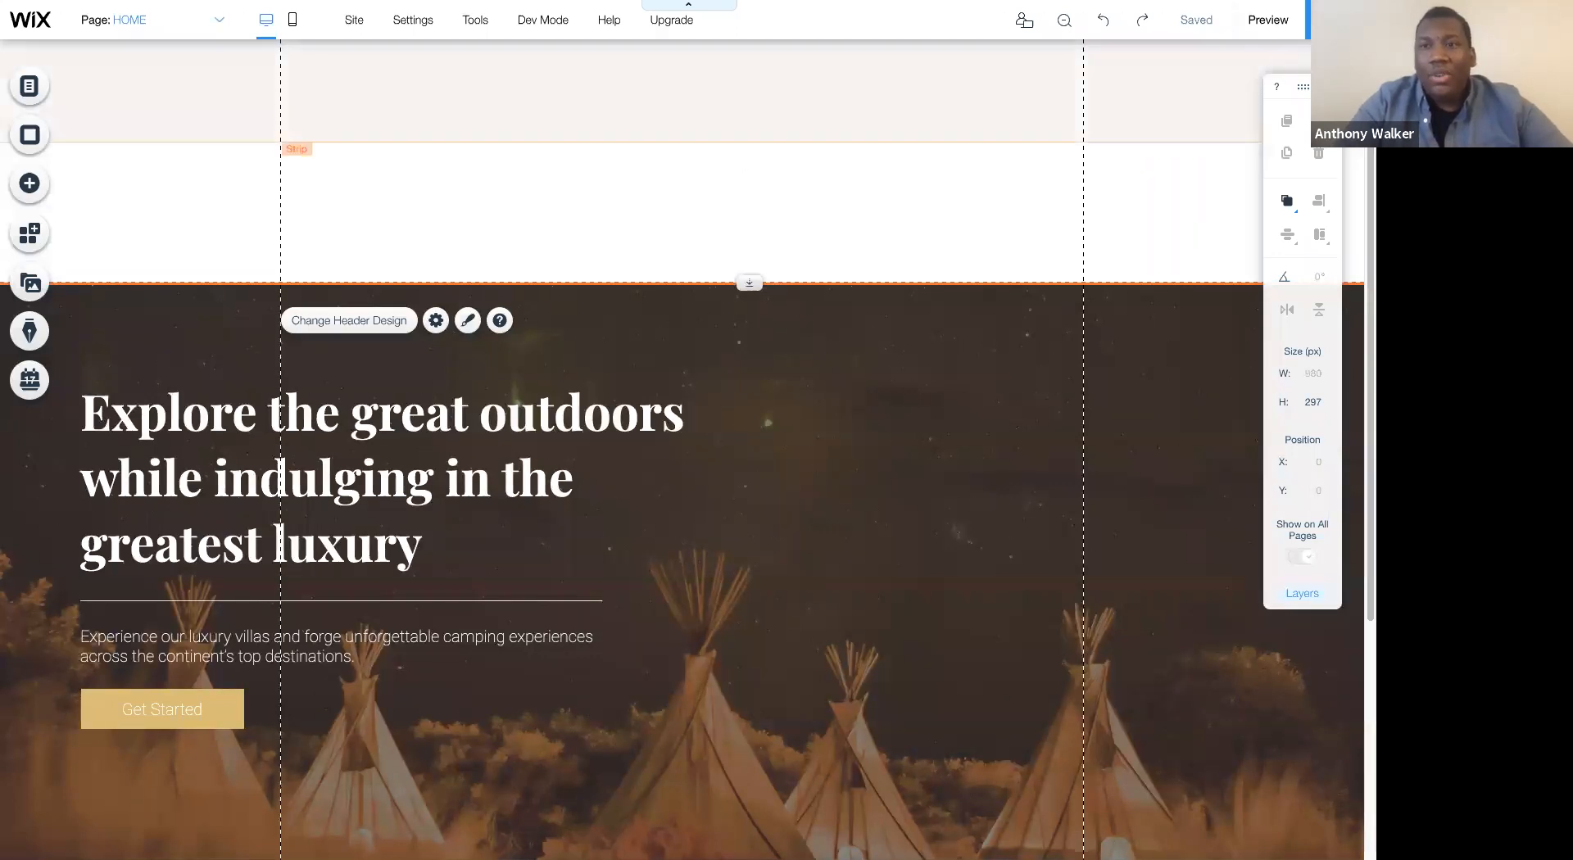
# - Check the layout of the header strip by selecting the strip and each of its three columns
pyautogui.click(1329, 87)
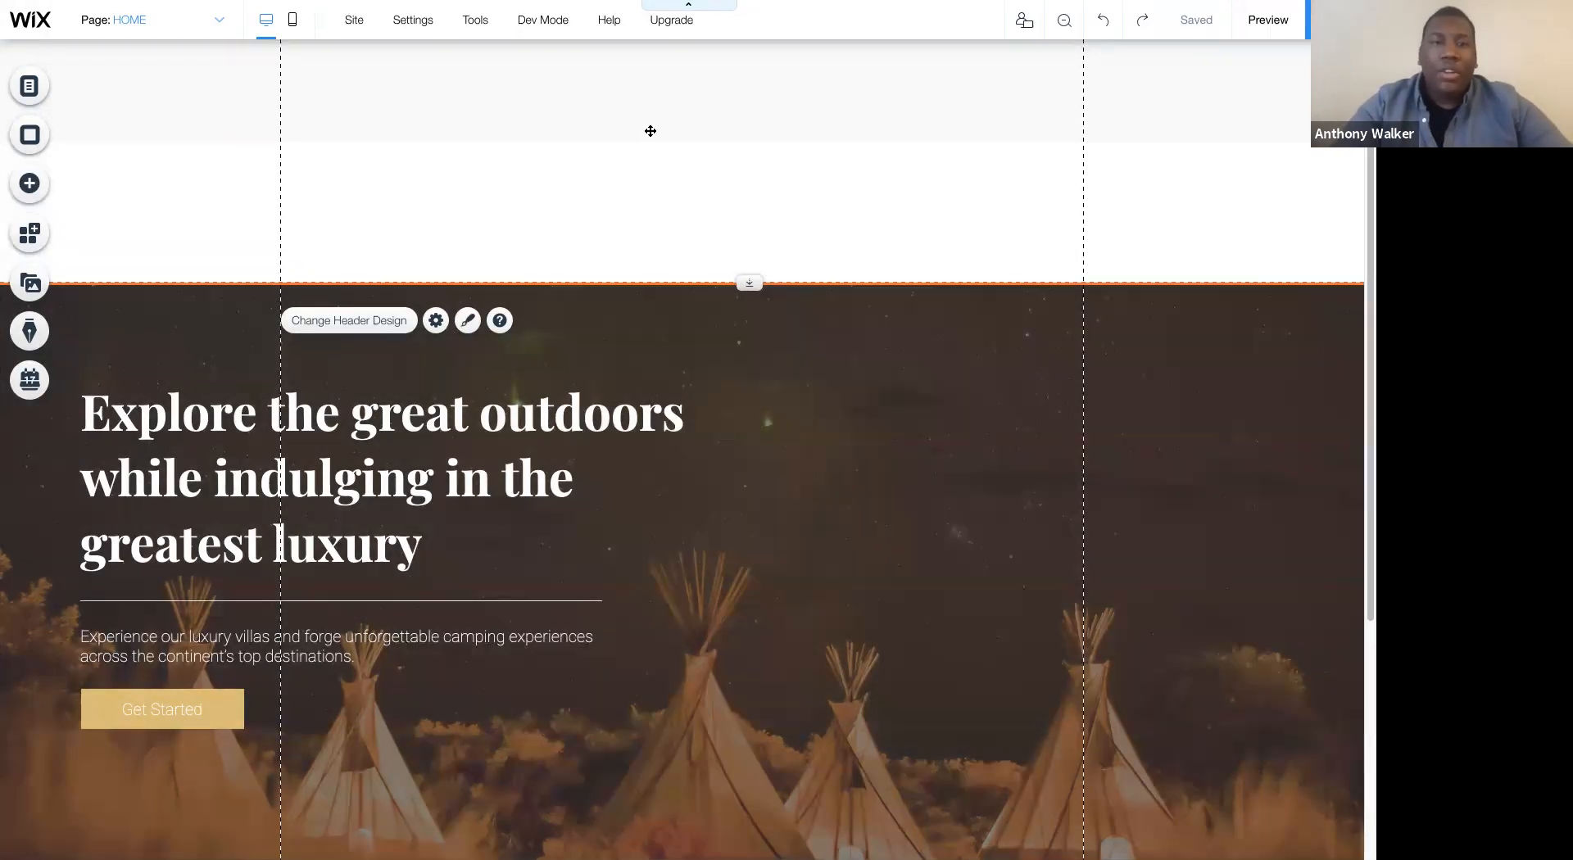
pyautogui.click(650, 131)
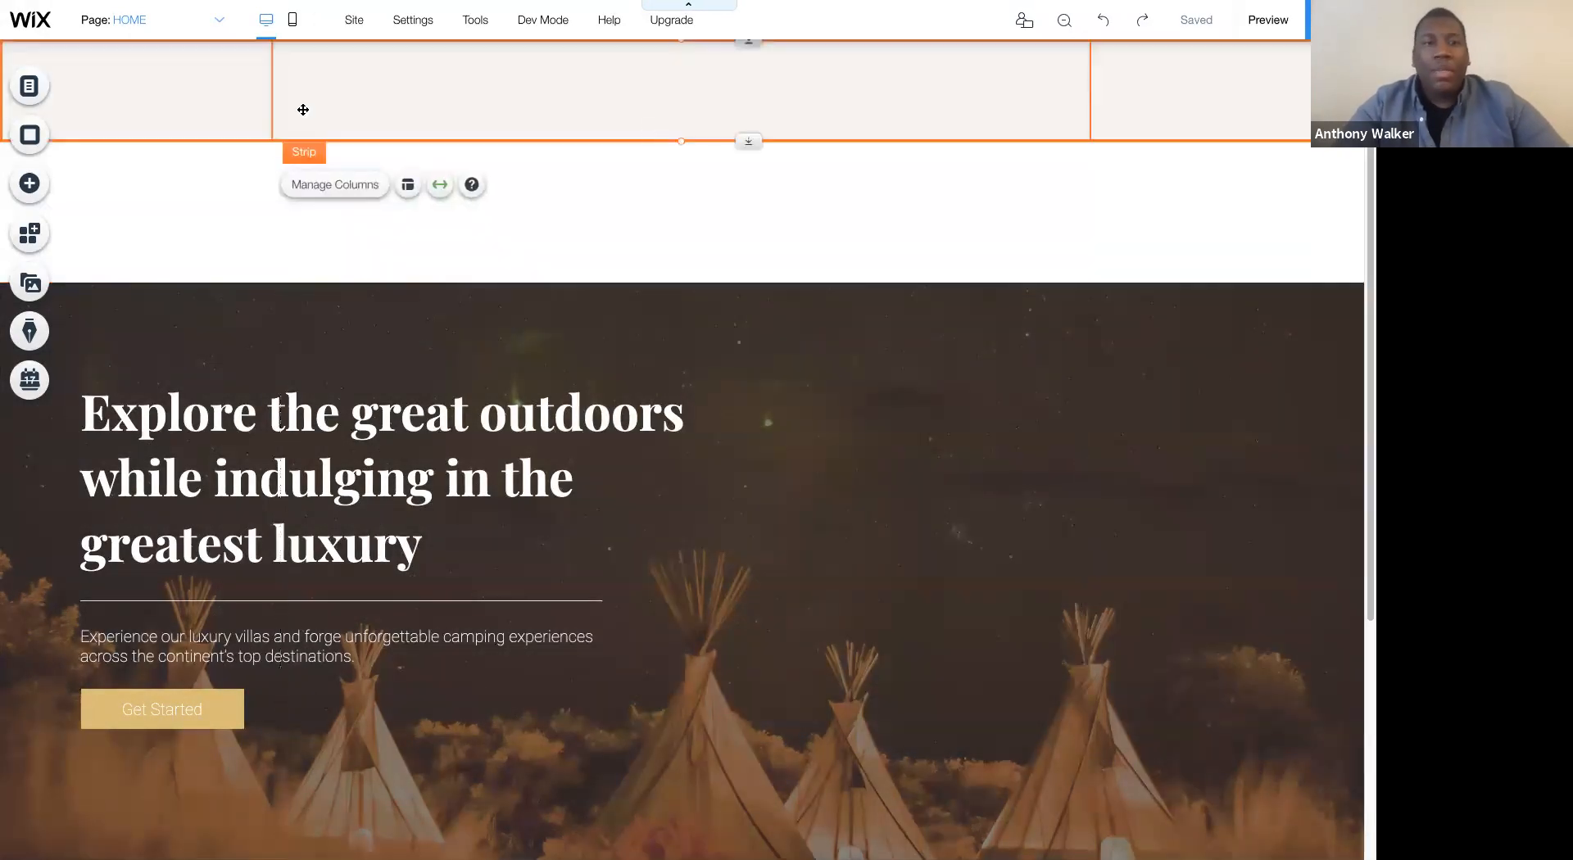
pyautogui.click(433, 103)
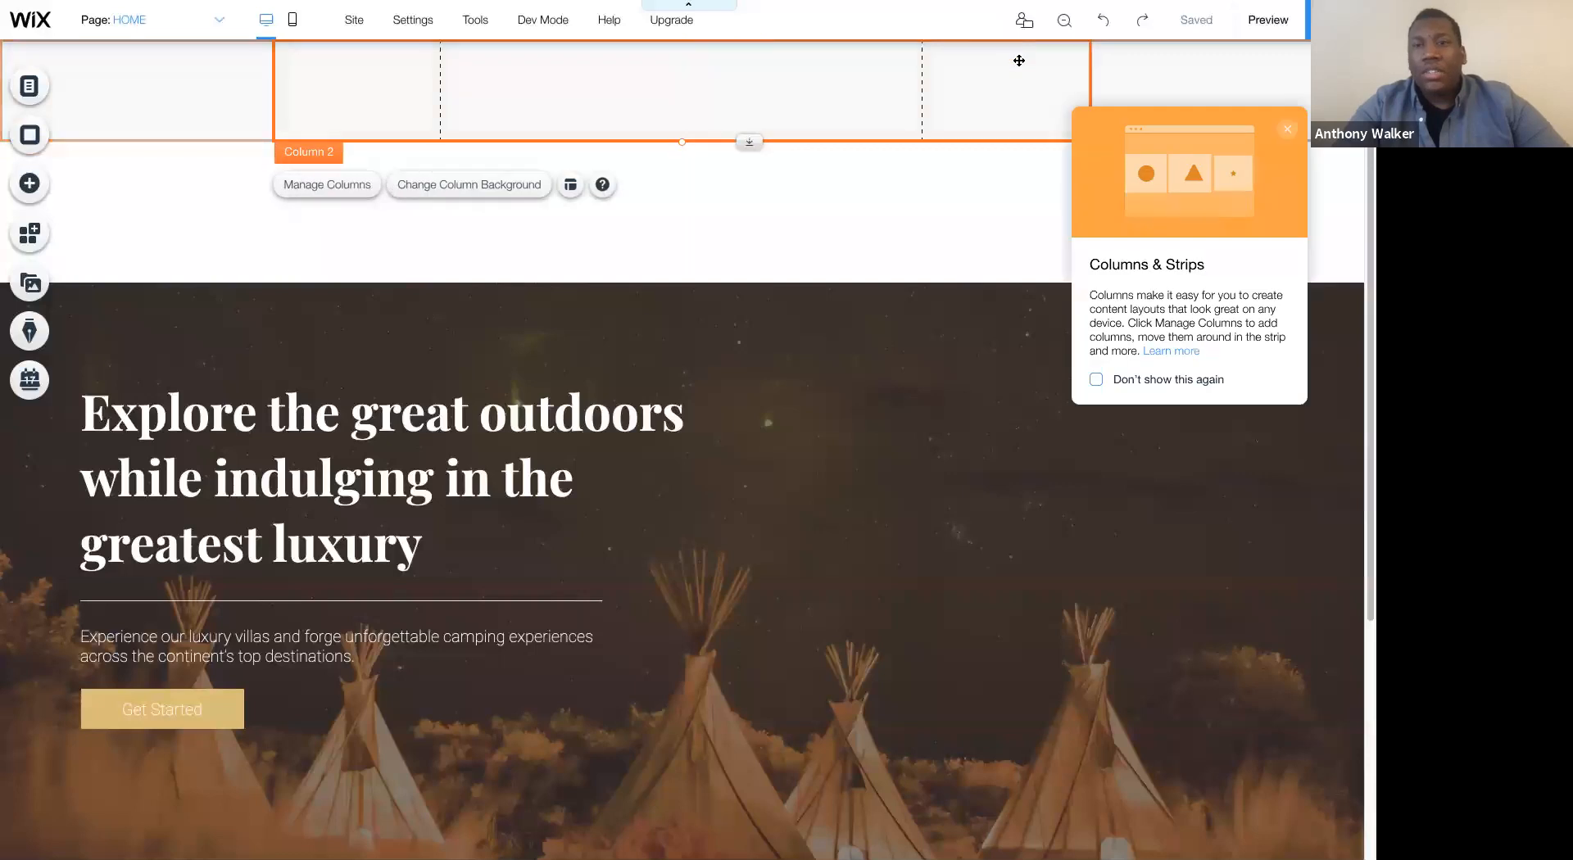
pyautogui.click(1115, 81)
pyautogui.click(725, 72)
pyautogui.click(220, 99)
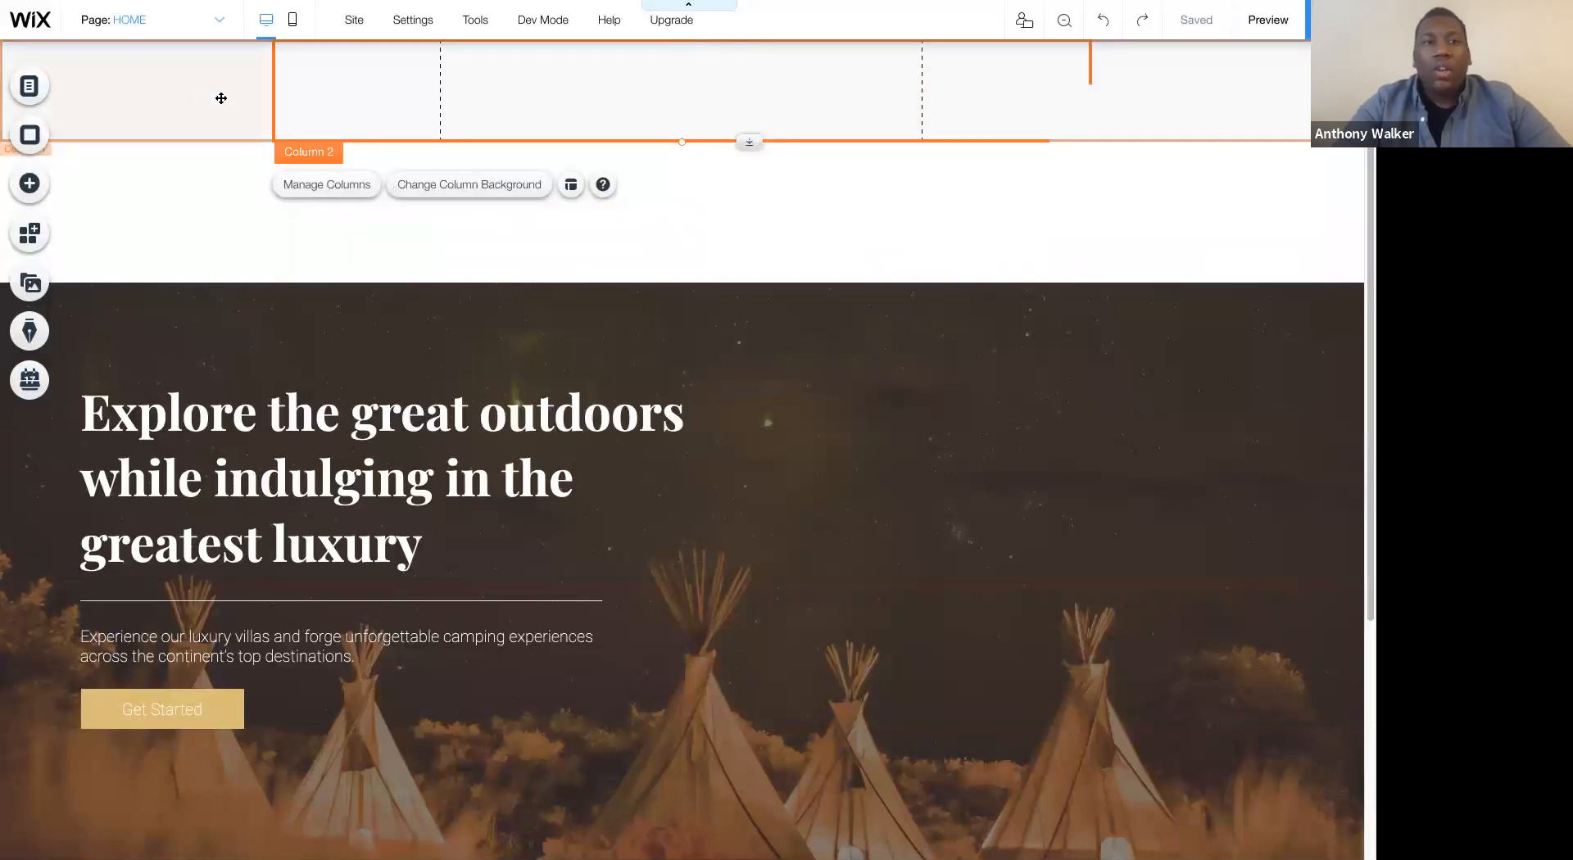
pyautogui.click(545, 81)
pyautogui.click(1123, 97)
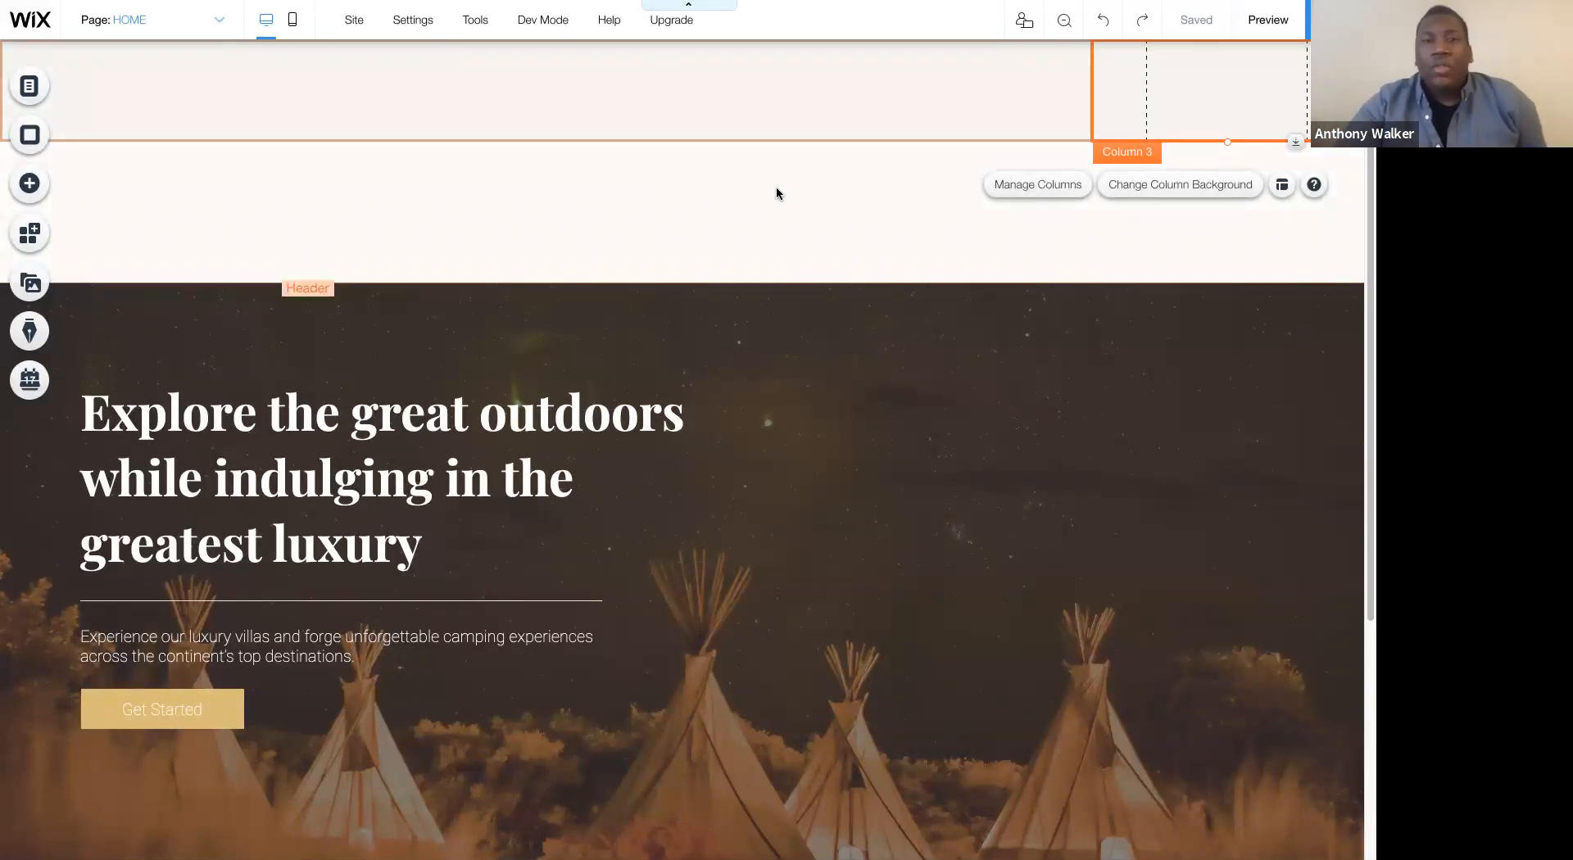
# - Reduce the header's height so its lower edge meets the lower edge of the three-column strip
pyautogui.click(582, 269)
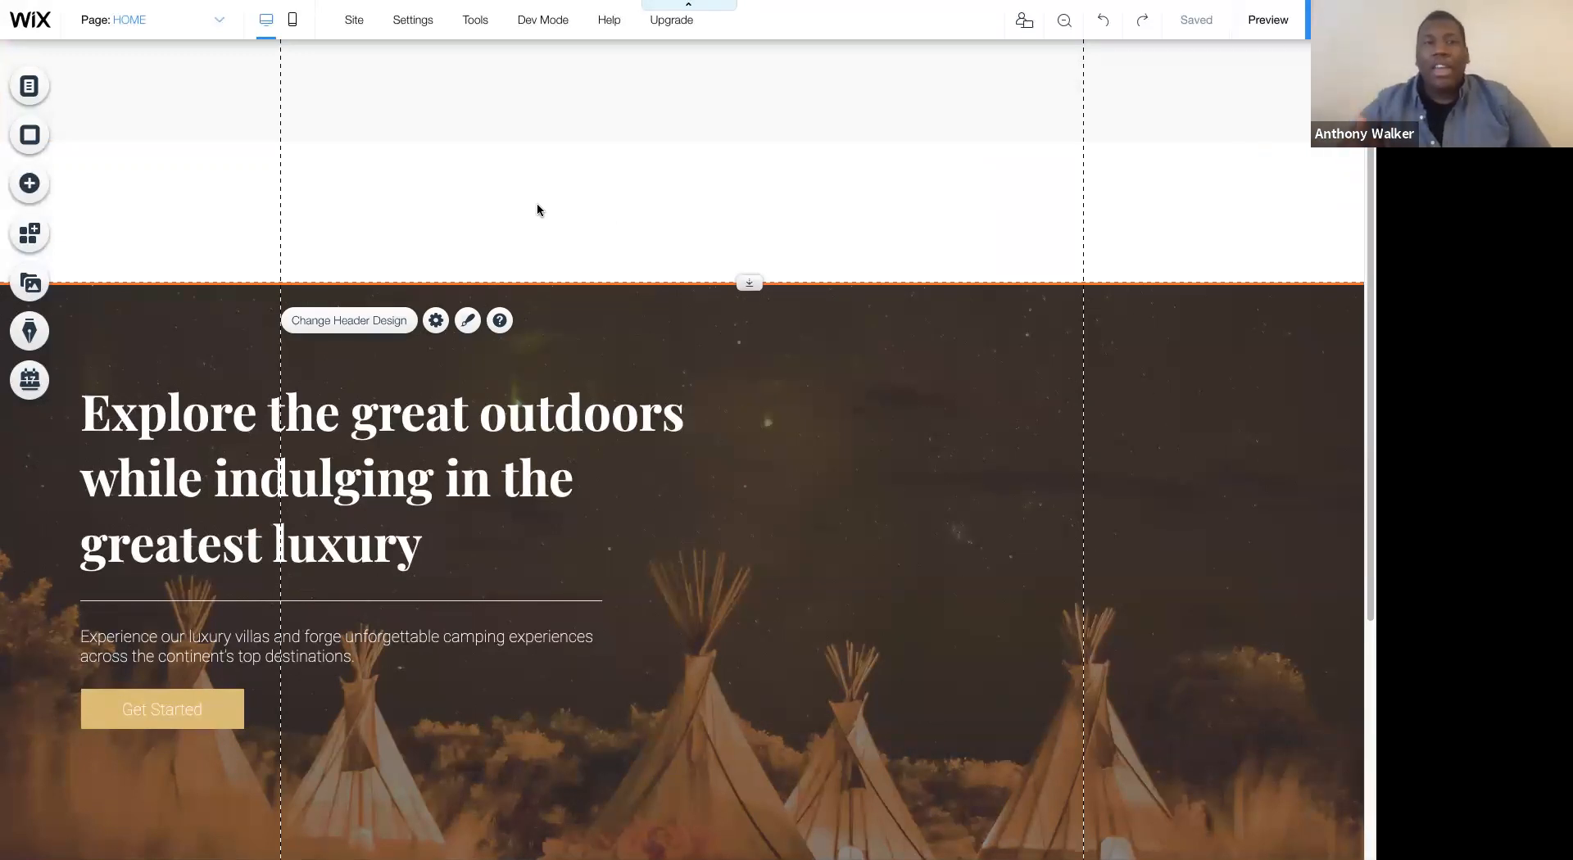
pyautogui.click(529, 120)
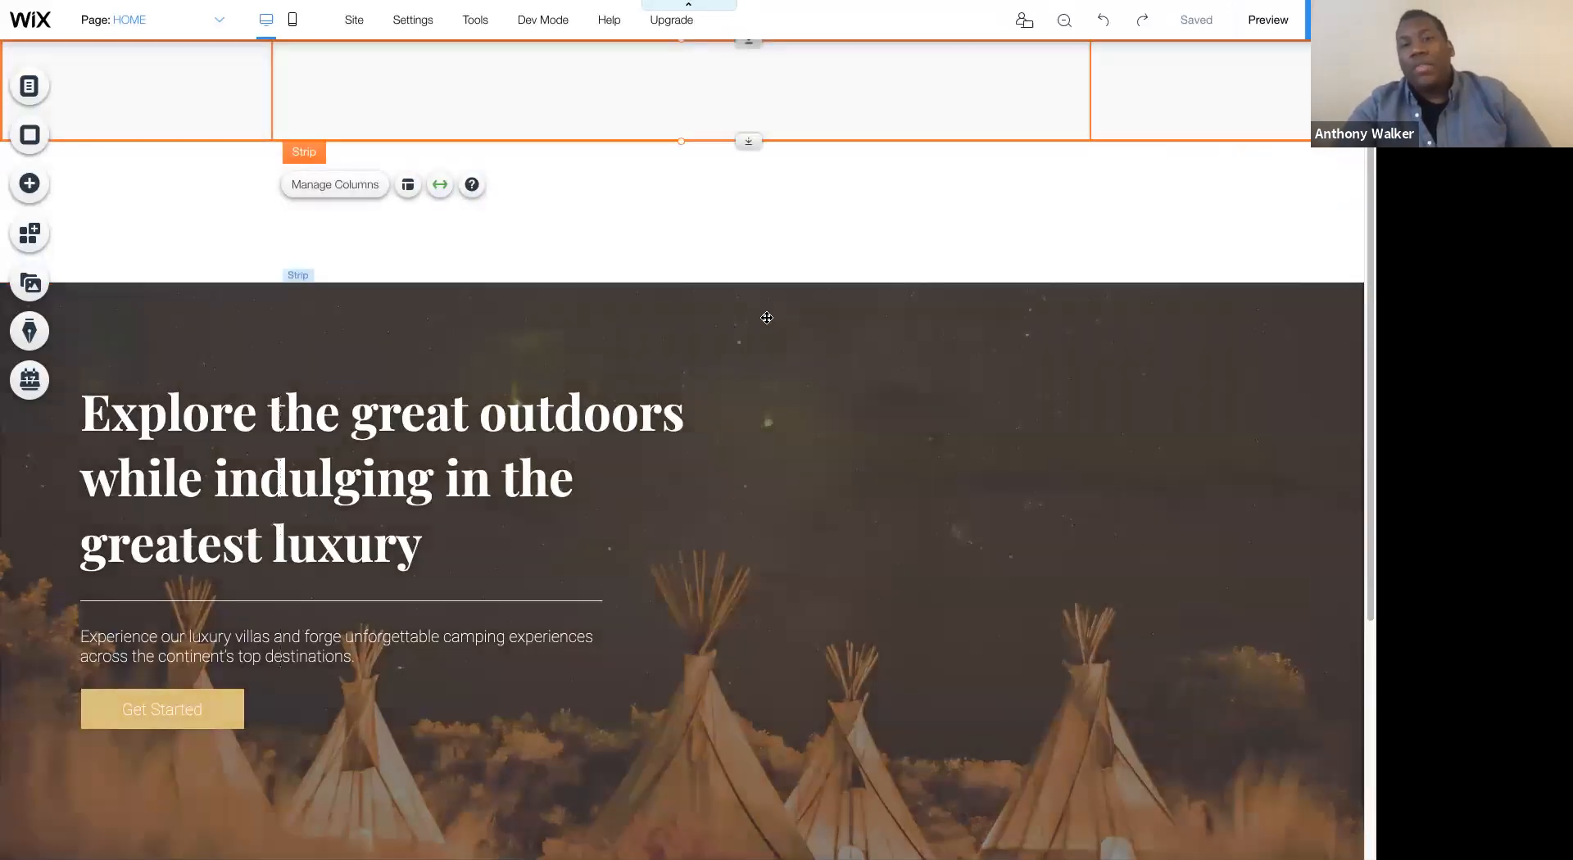
pyautogui.click(768, 310)
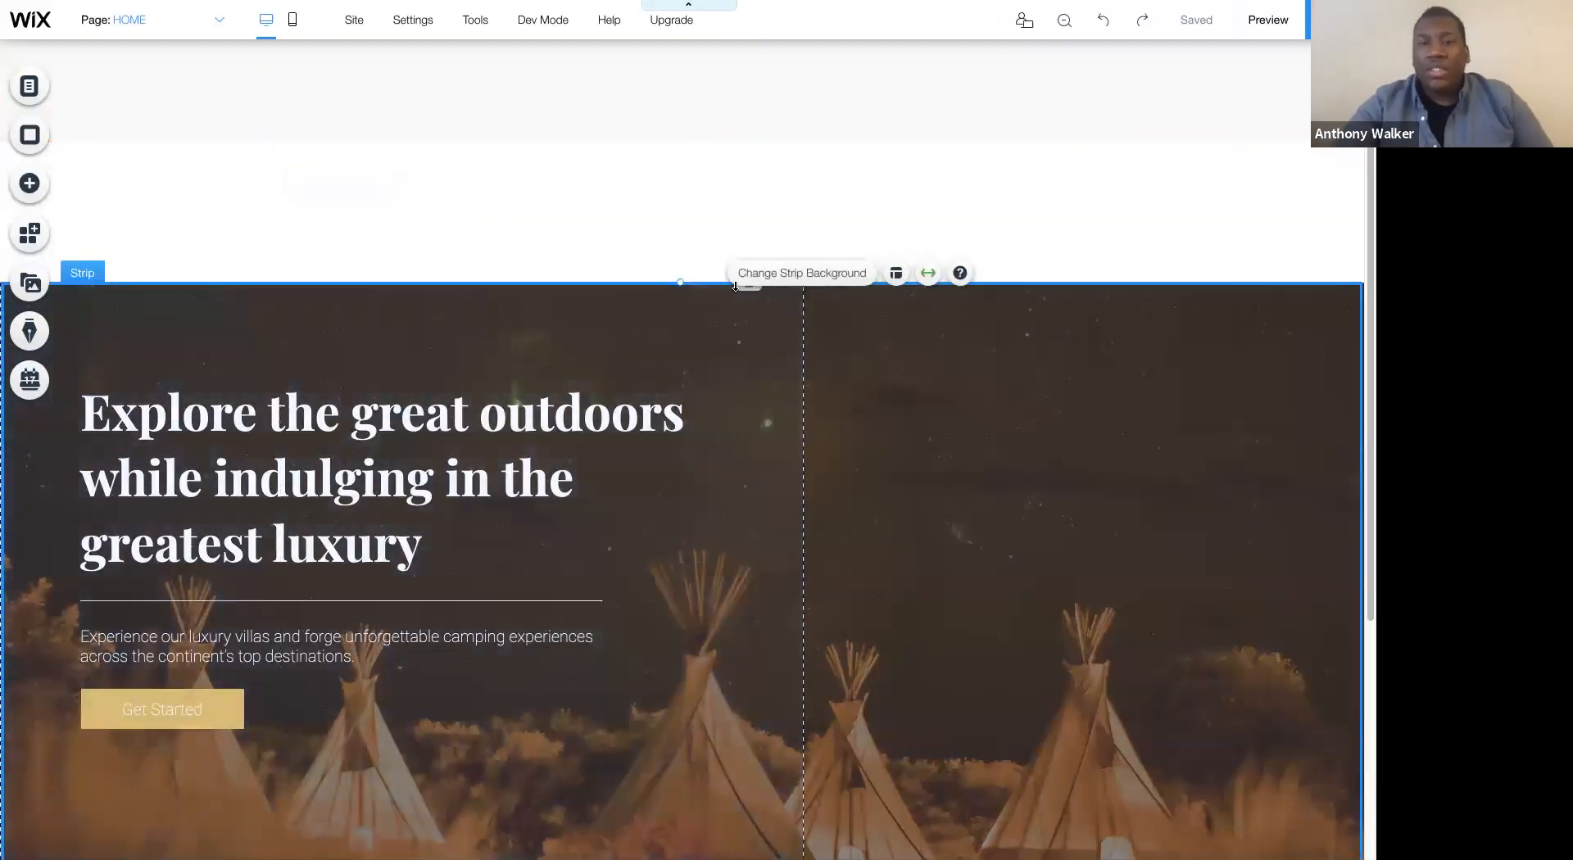
pyautogui.moveTo(749, 285); pyautogui.dragTo(751, 97)
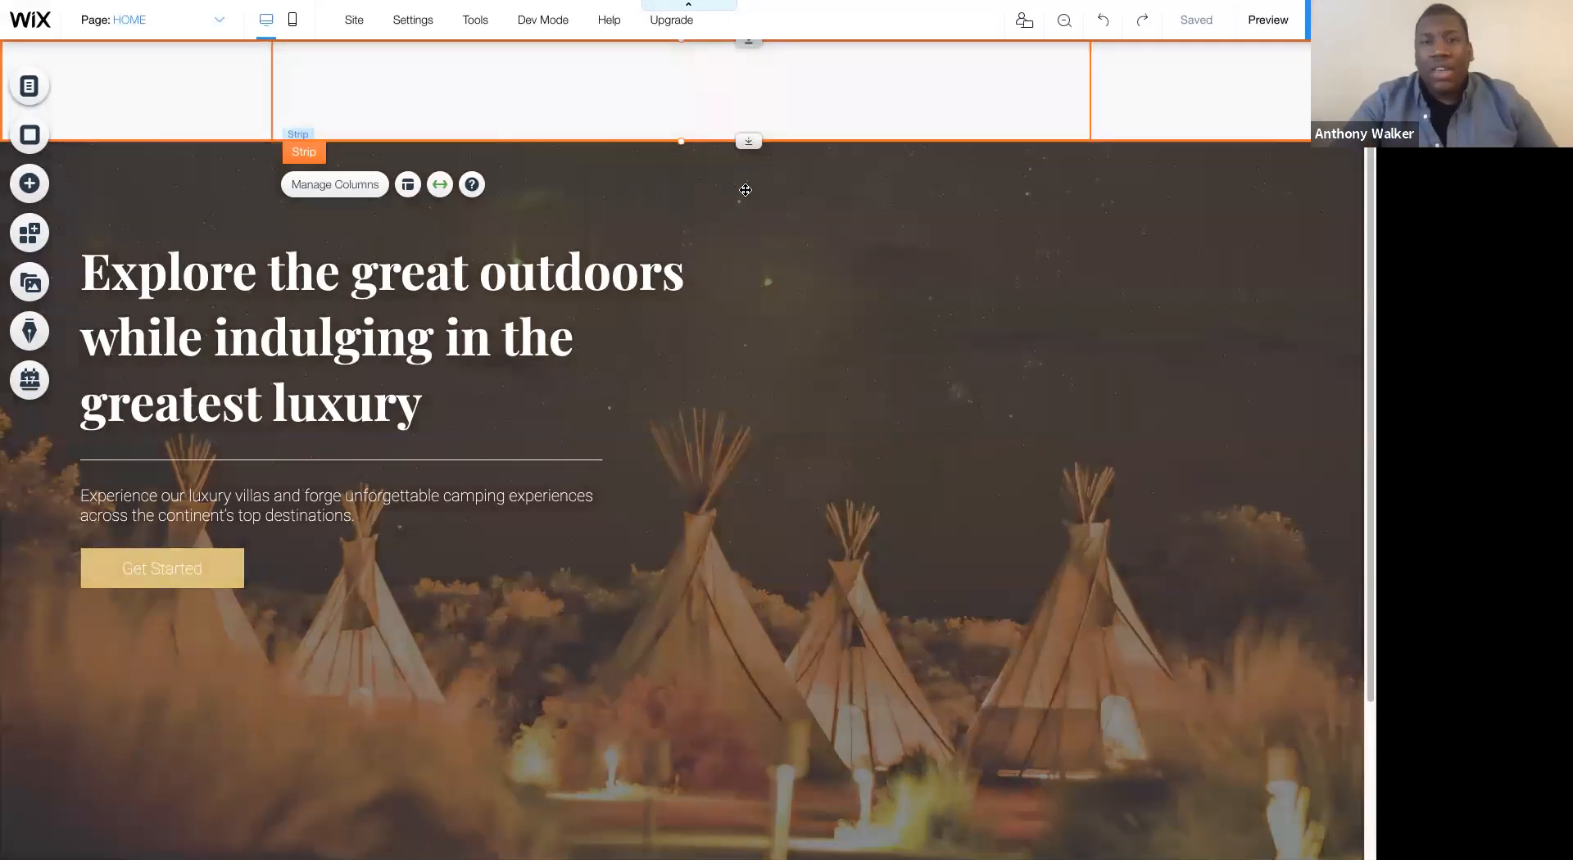
pyautogui.click(748, 144)
pyautogui.moveTo(748, 143); pyautogui.dragTo(738, 295)
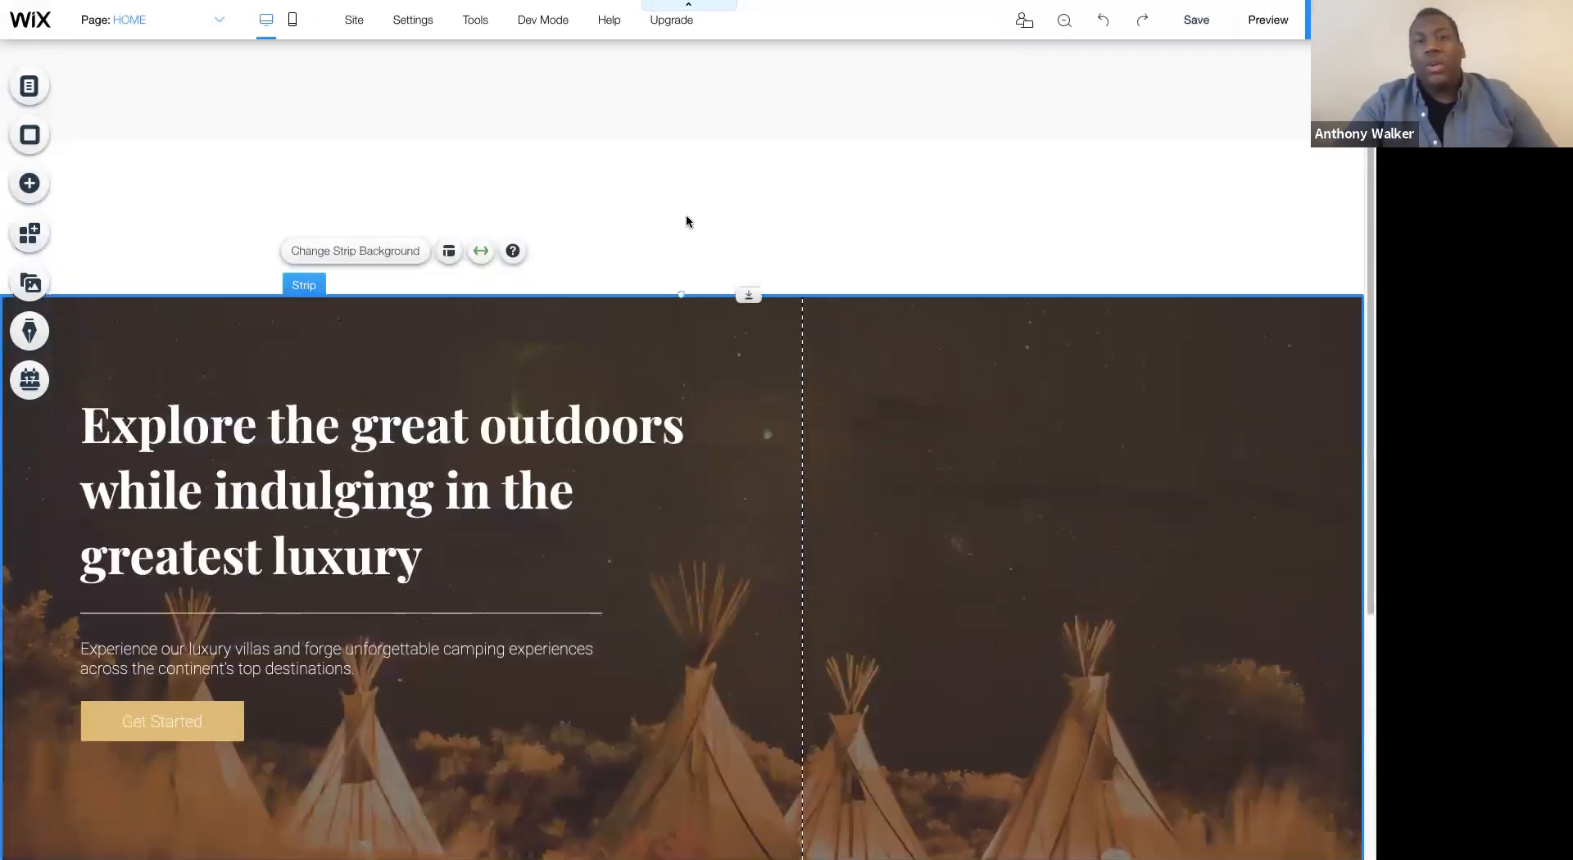
pyautogui.rightClick(479, 201)
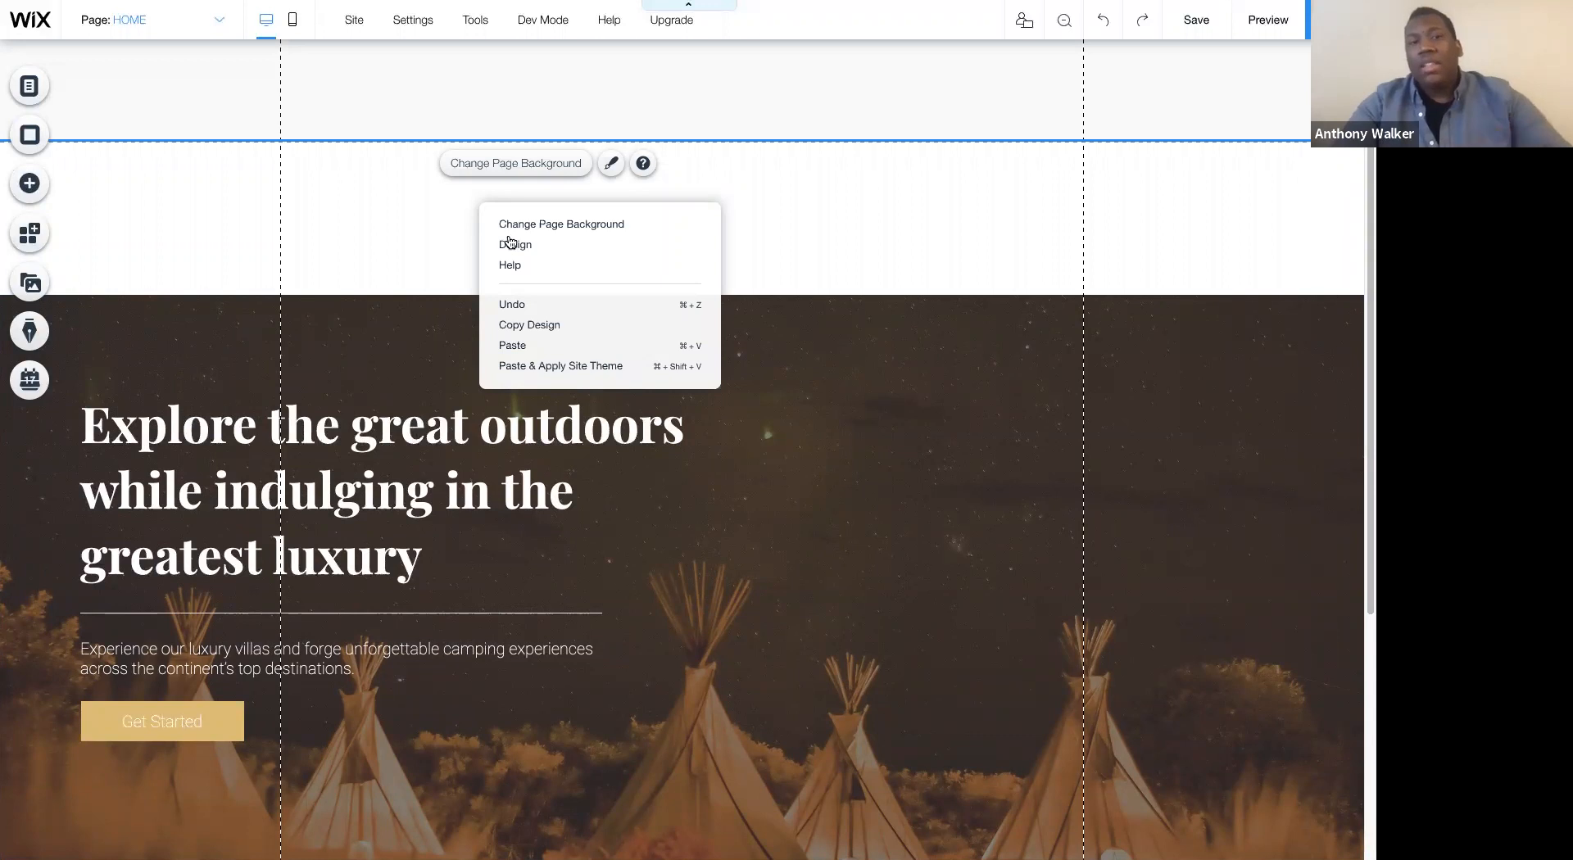
pyautogui.click(492, 136)
pyautogui.hotkey('ctrl', 'z')
# - Stretch the three-column strip to enlarge the header, and shorten only the strip again to leave blank header space beneath it
pyautogui.click(744, 134)
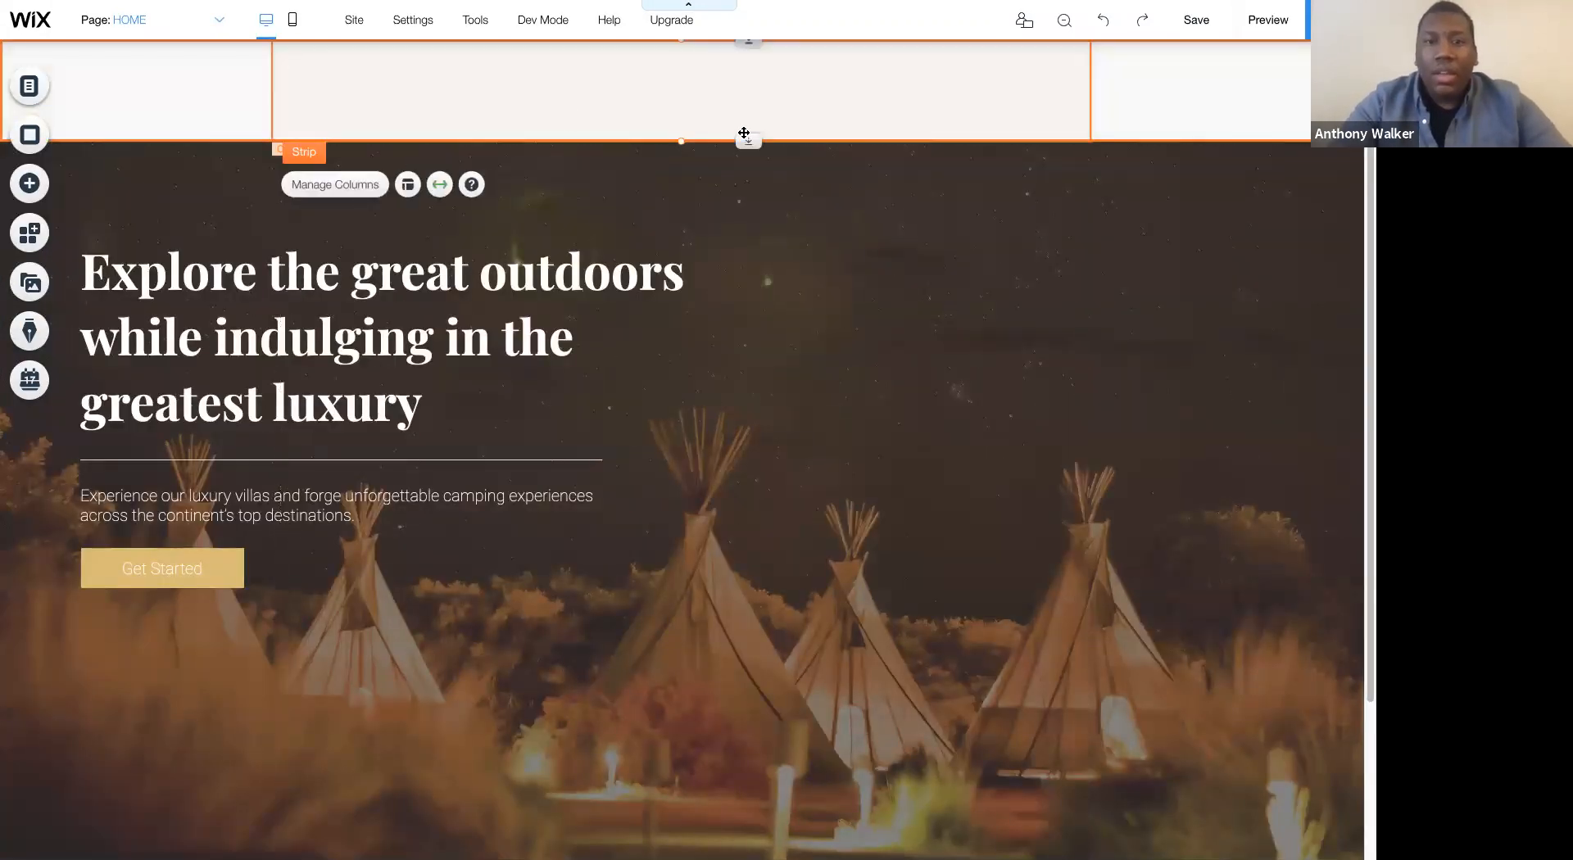
pyautogui.moveTo(746, 139); pyautogui.dragTo(728, 292)
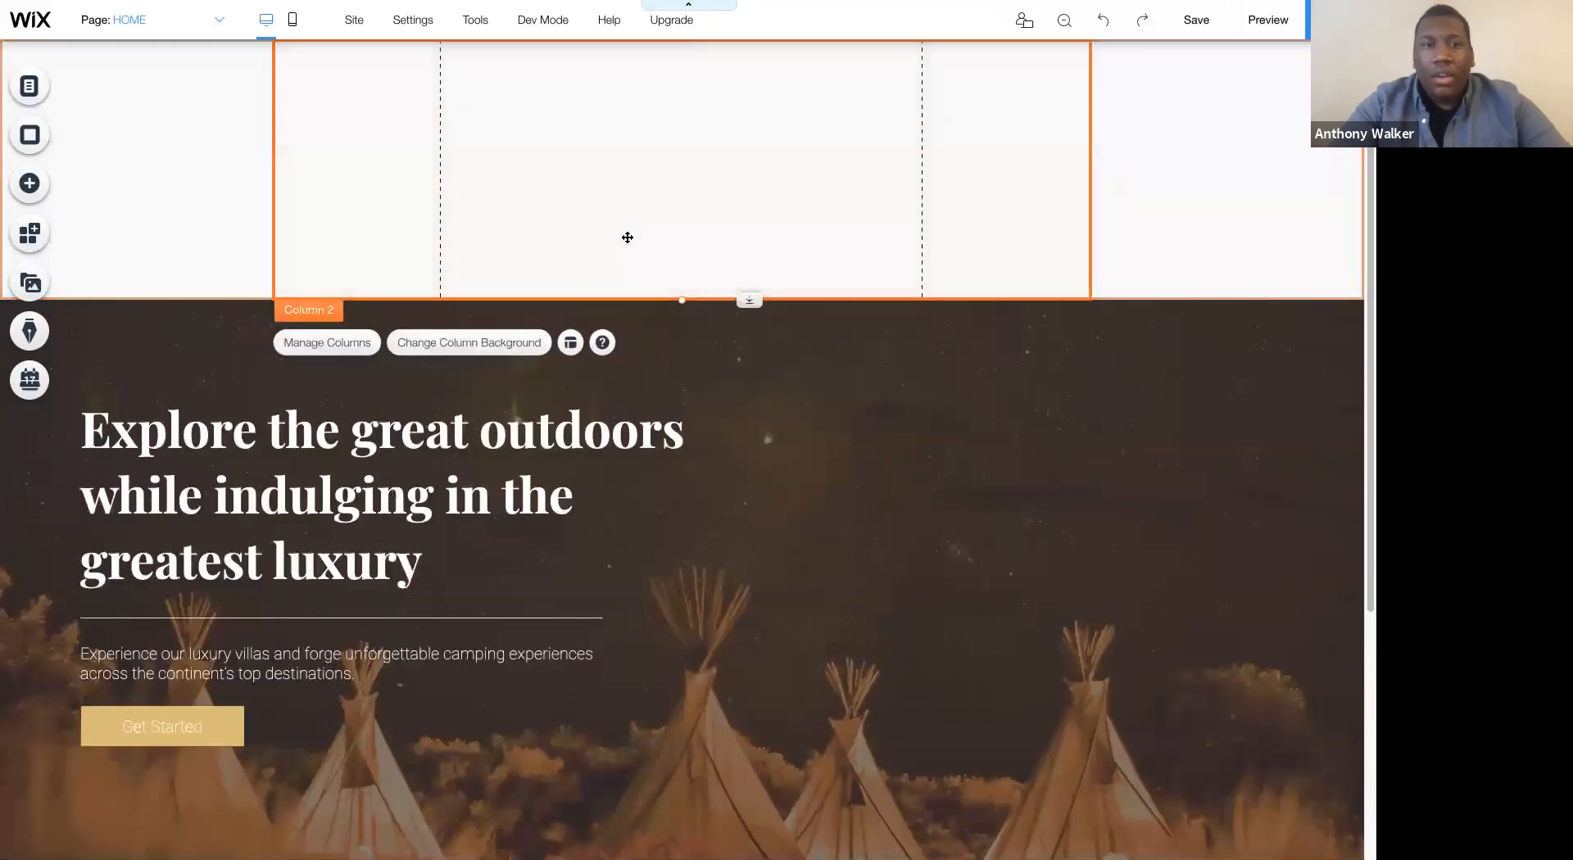
pyautogui.moveTo(681, 295); pyautogui.dragTo(675, 138)
# - Set the header's scroll behavior to Freezes
pyautogui.click(552, 207)
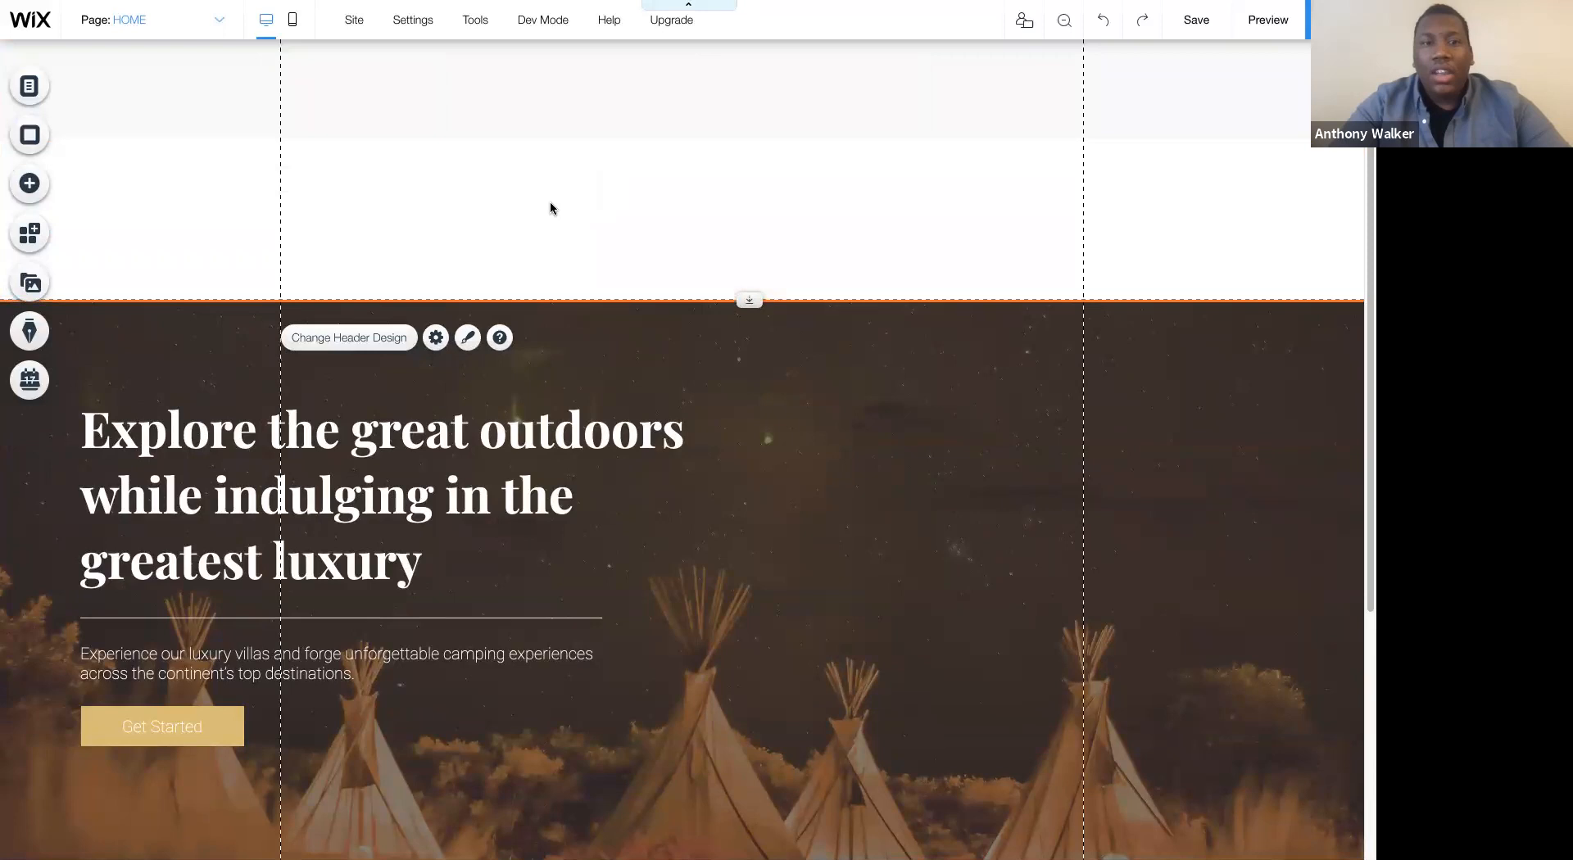
pyautogui.rightClick(551, 205)
pyautogui.click(579, 246)
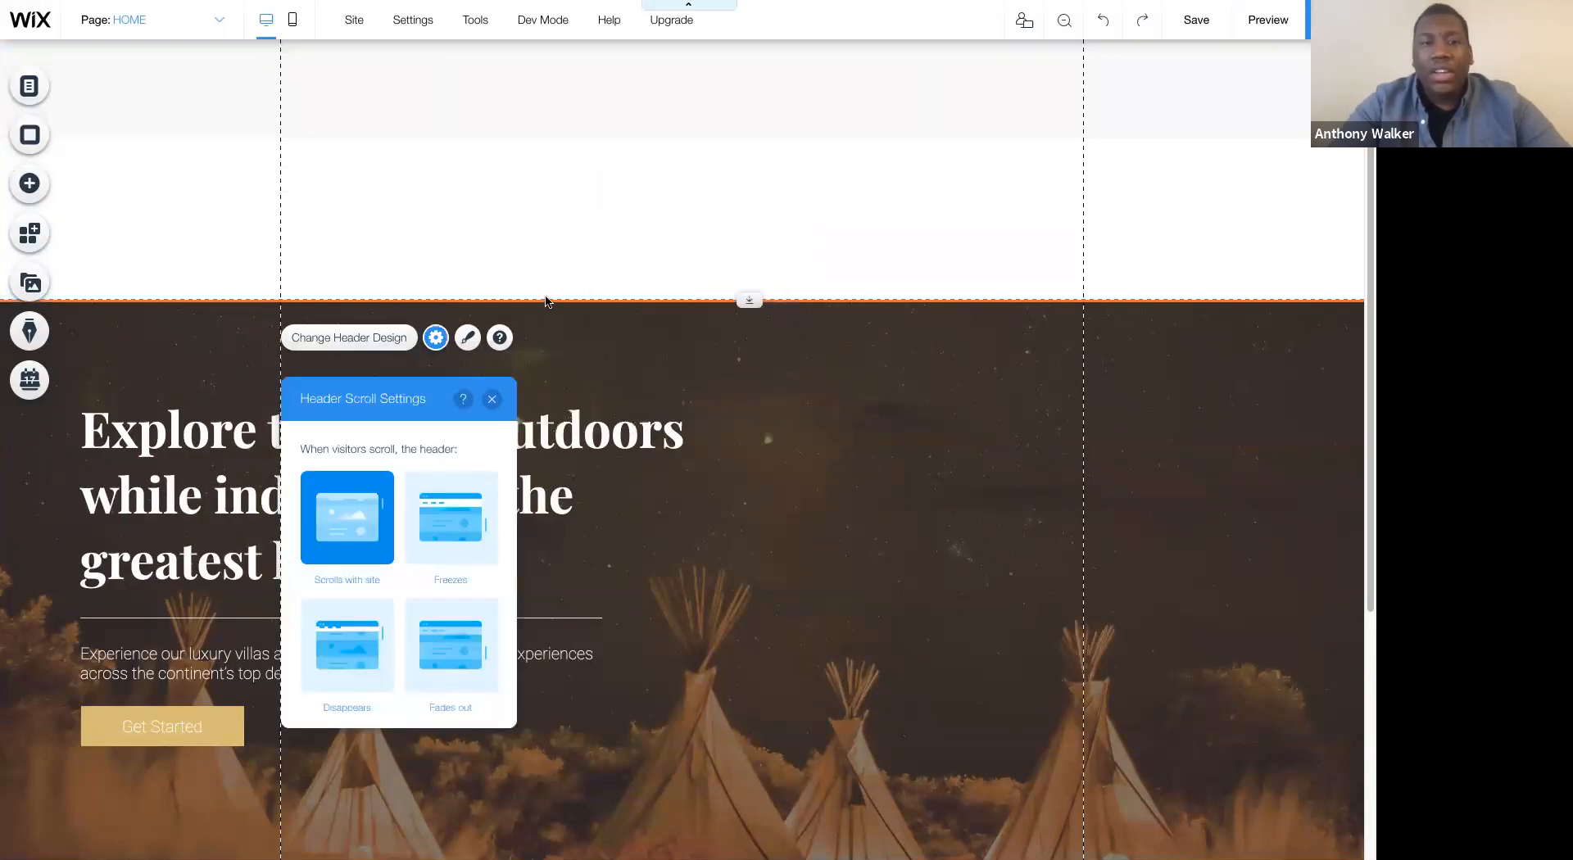
pyautogui.click(448, 506)
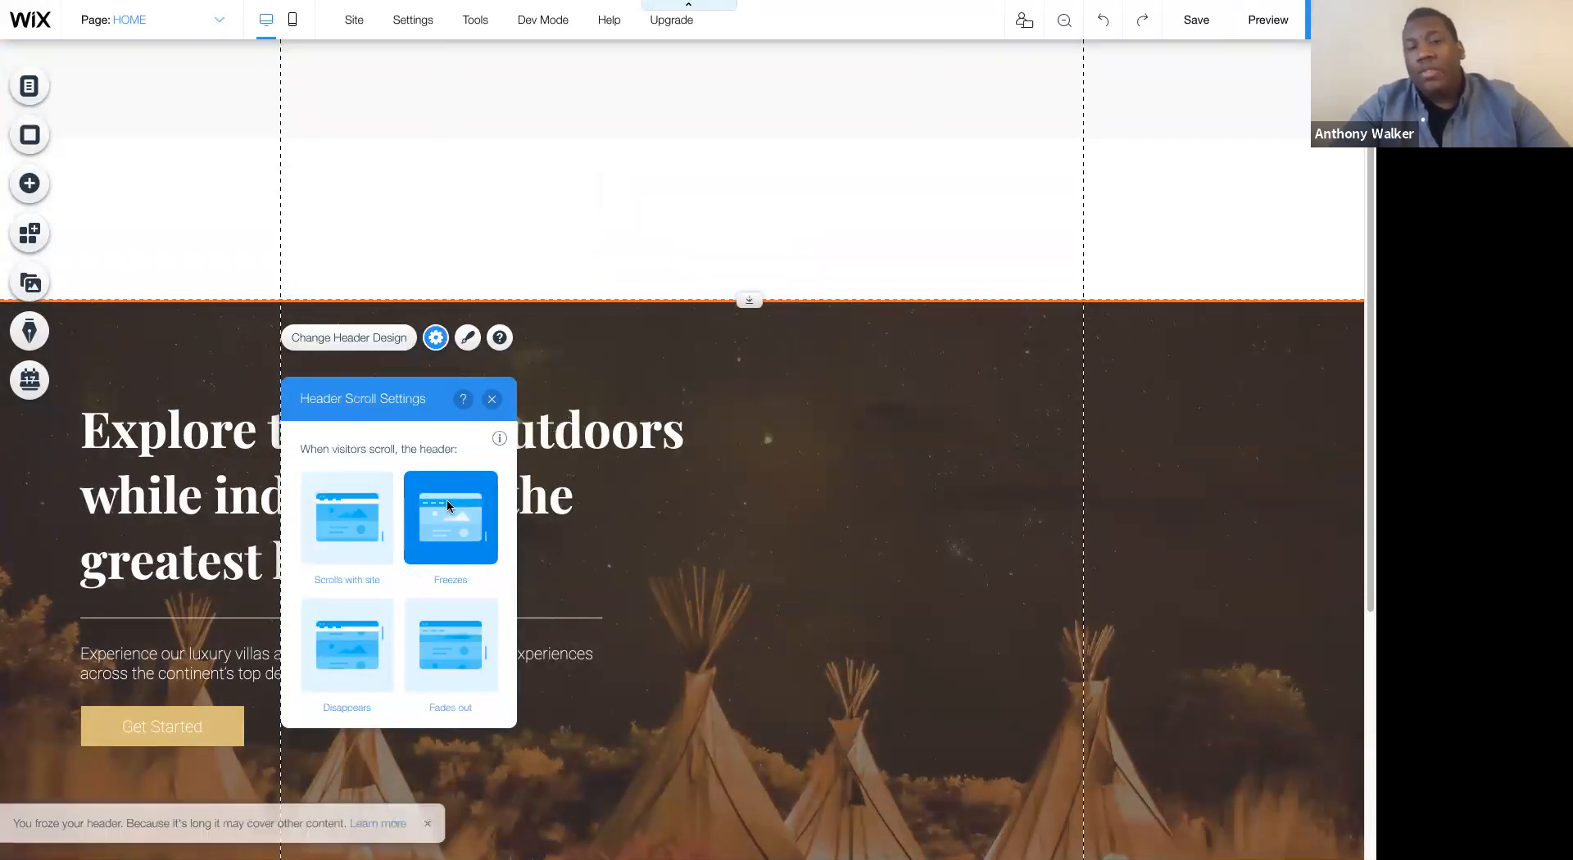
pyautogui.click(492, 399)
# - Customize the header design with 100% opacity for both the background and the center background
pyautogui.rightClick(457, 197)
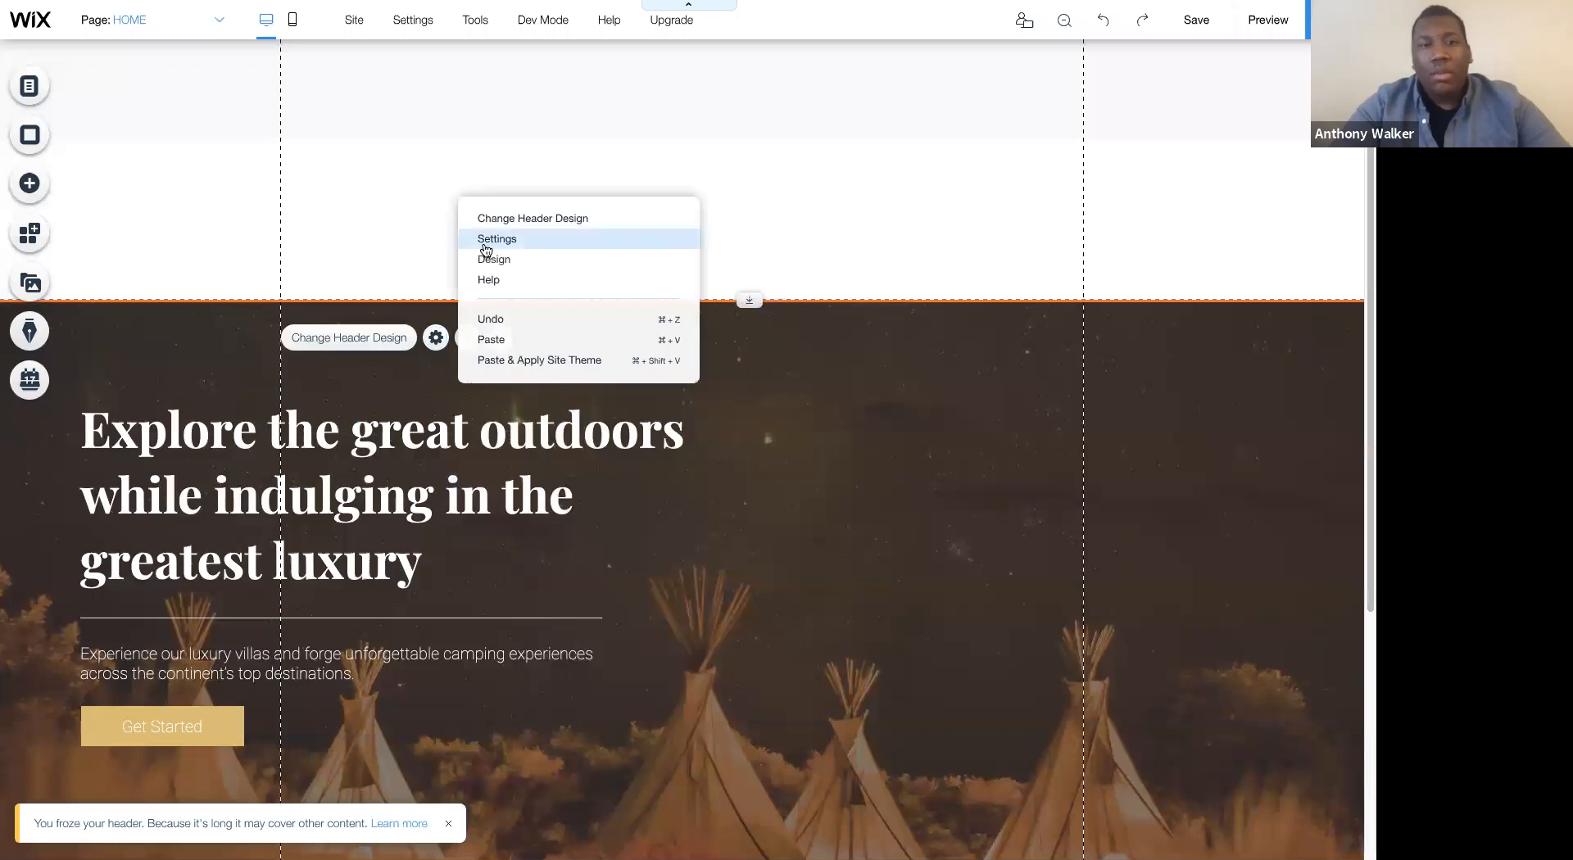
pyautogui.click(483, 221)
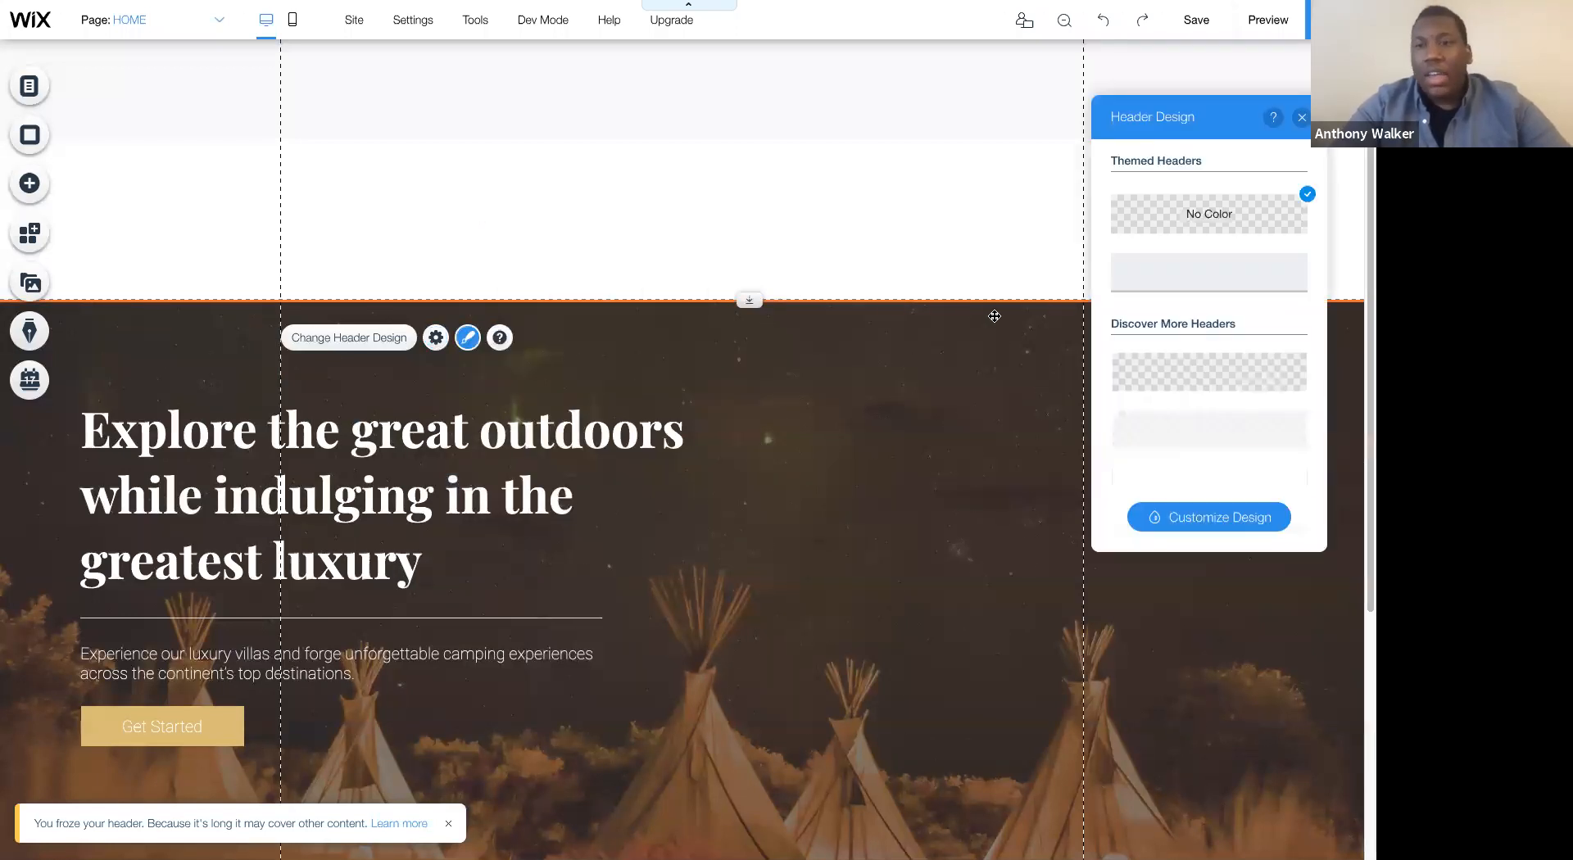
pyautogui.click(1162, 516)
pyautogui.click(1174, 260)
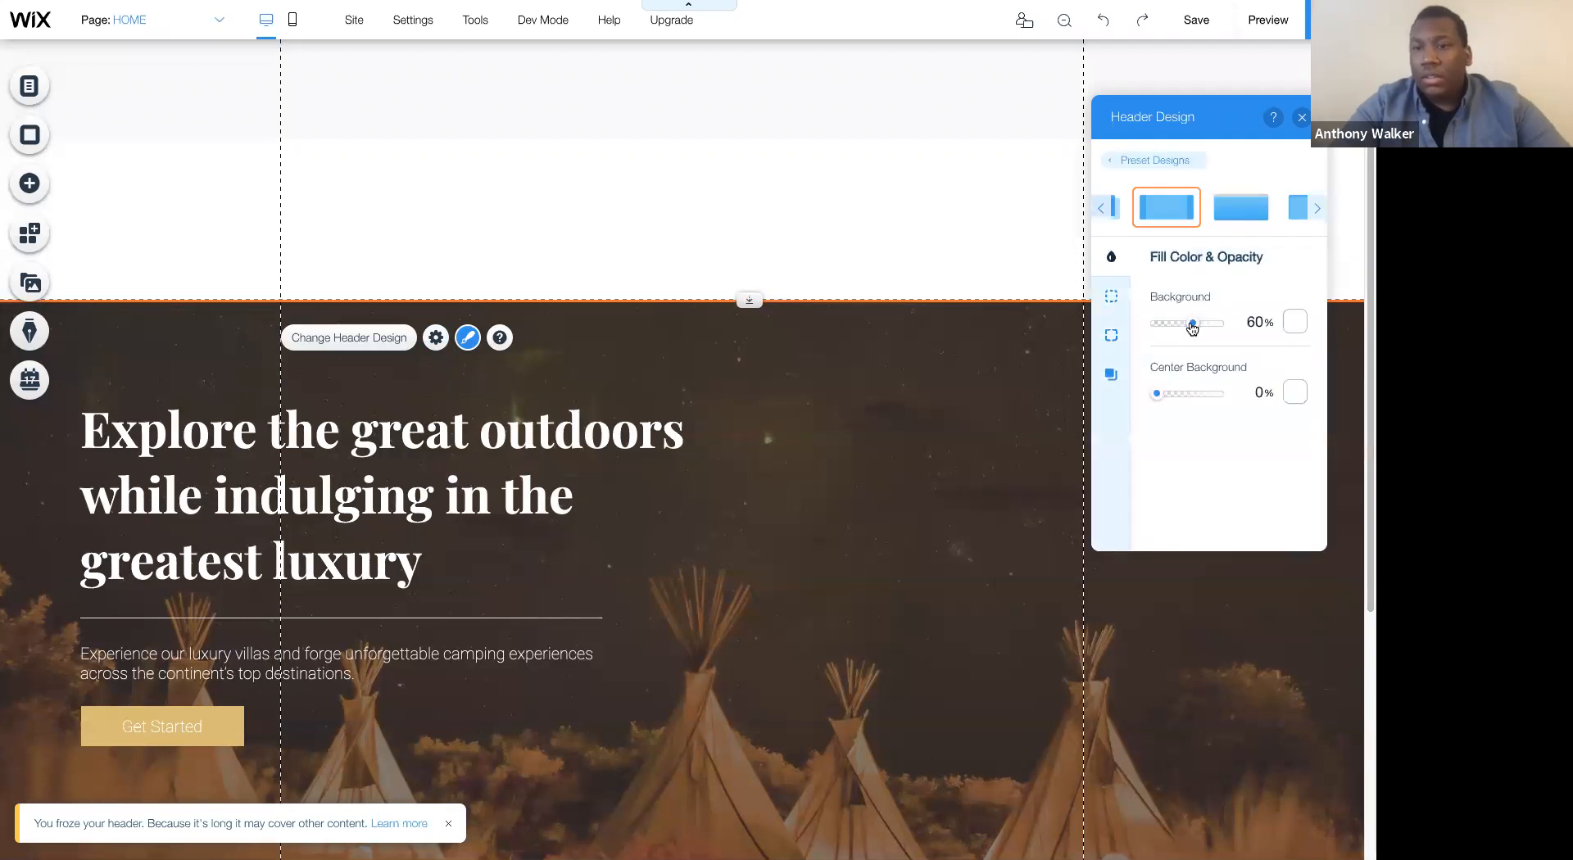
pyautogui.click(1221, 394)
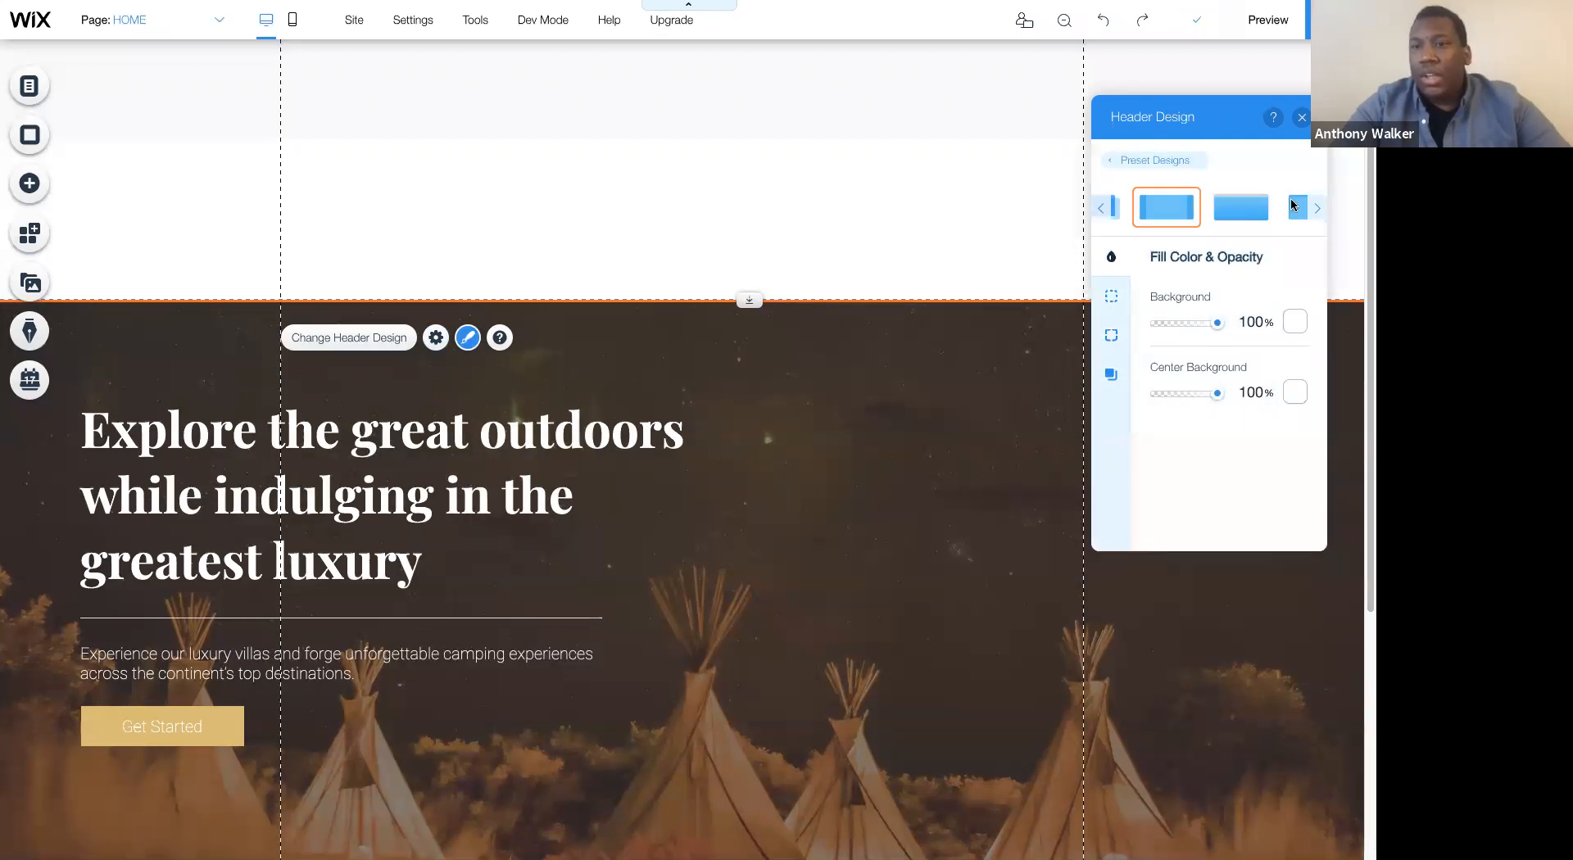
pyautogui.click(1302, 117)
# - Reduce the header's height to 121 px, level with the bottom of the three-column strip
pyautogui.moveTo(750, 300); pyautogui.dragTo(749, 136)
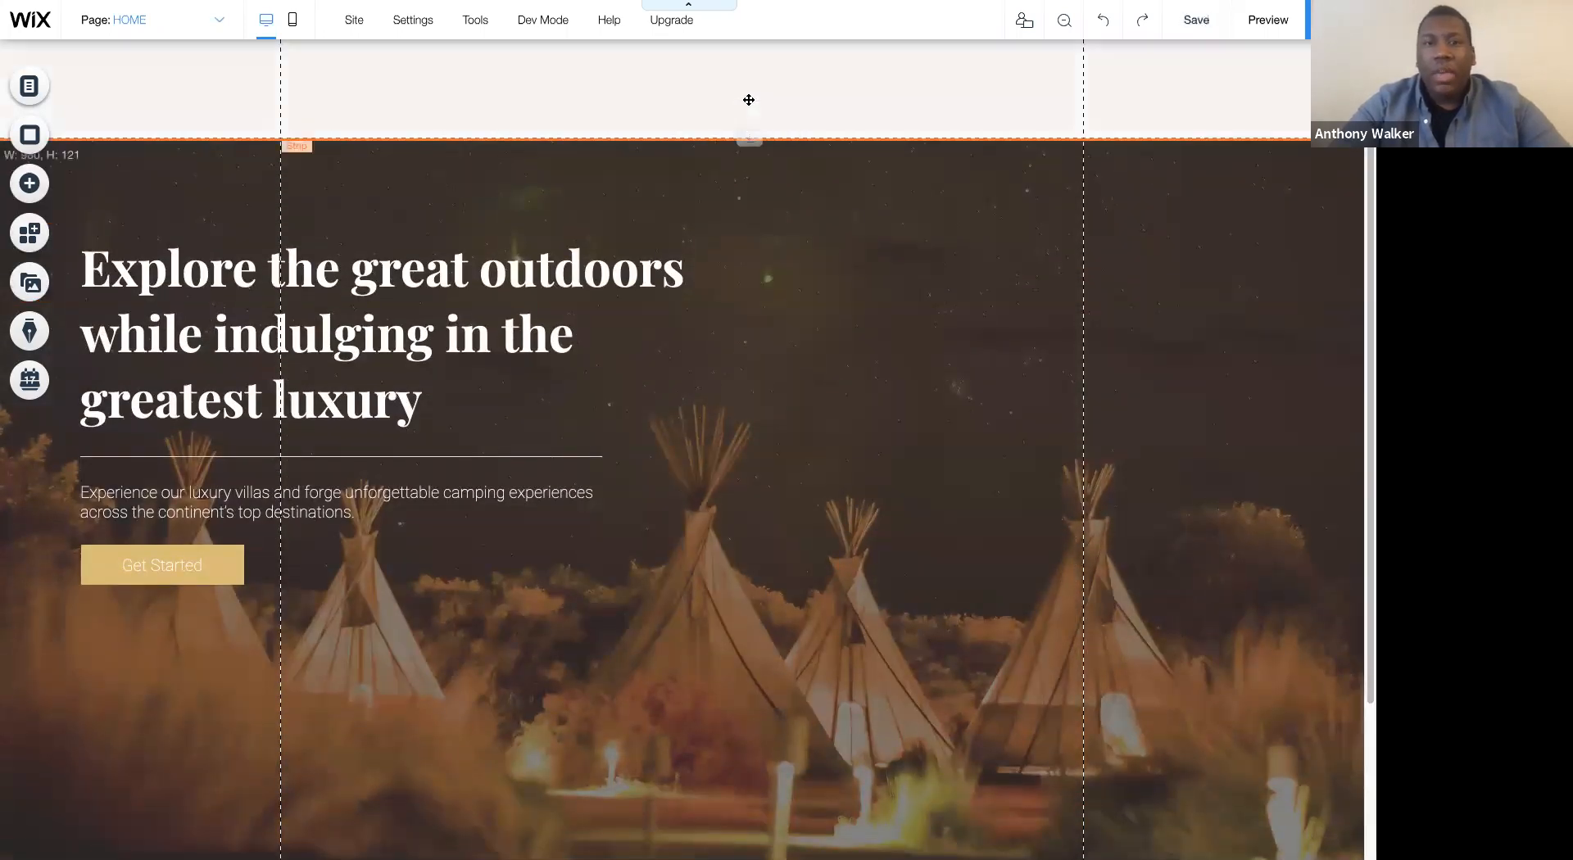
pyautogui.click(653, 73)
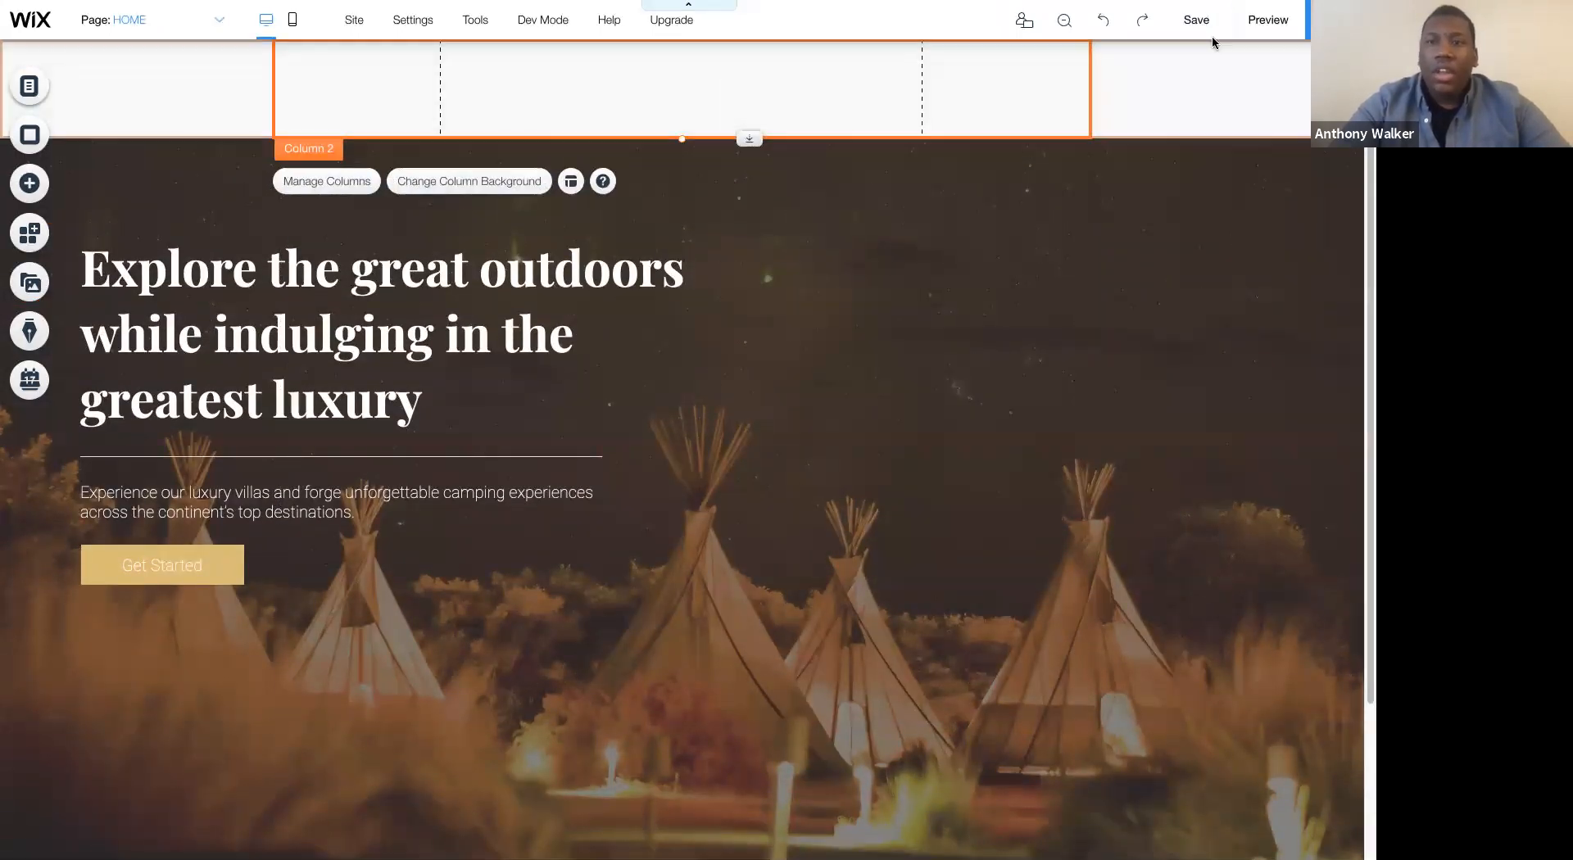
# - Preview the site to check the frozen header while the page scrolls, and return to the editor
pyautogui.click(1268, 19)
pyautogui.scroll(-3, 1181, 352)
pyautogui.scroll(3, 1181, 352)
pyautogui.scroll(-3, 1181, 353)
pyautogui.scroll(3, 1245, 232)
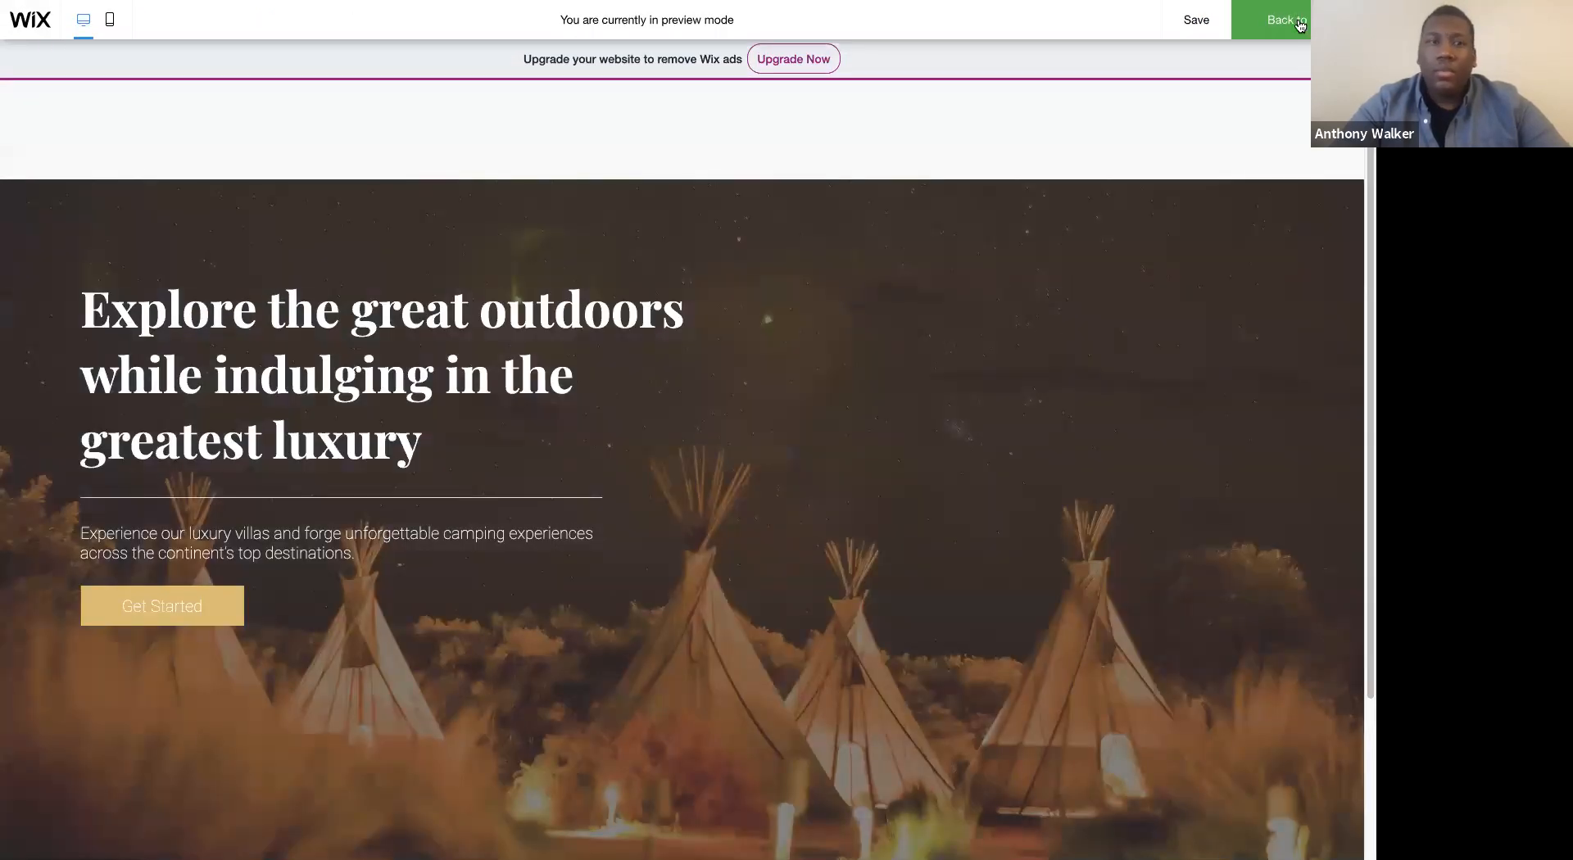
pyautogui.click(1290, 20)
# - Change the background of the header strip's third column to the golden-yellow site color
pyautogui.click(210, 106)
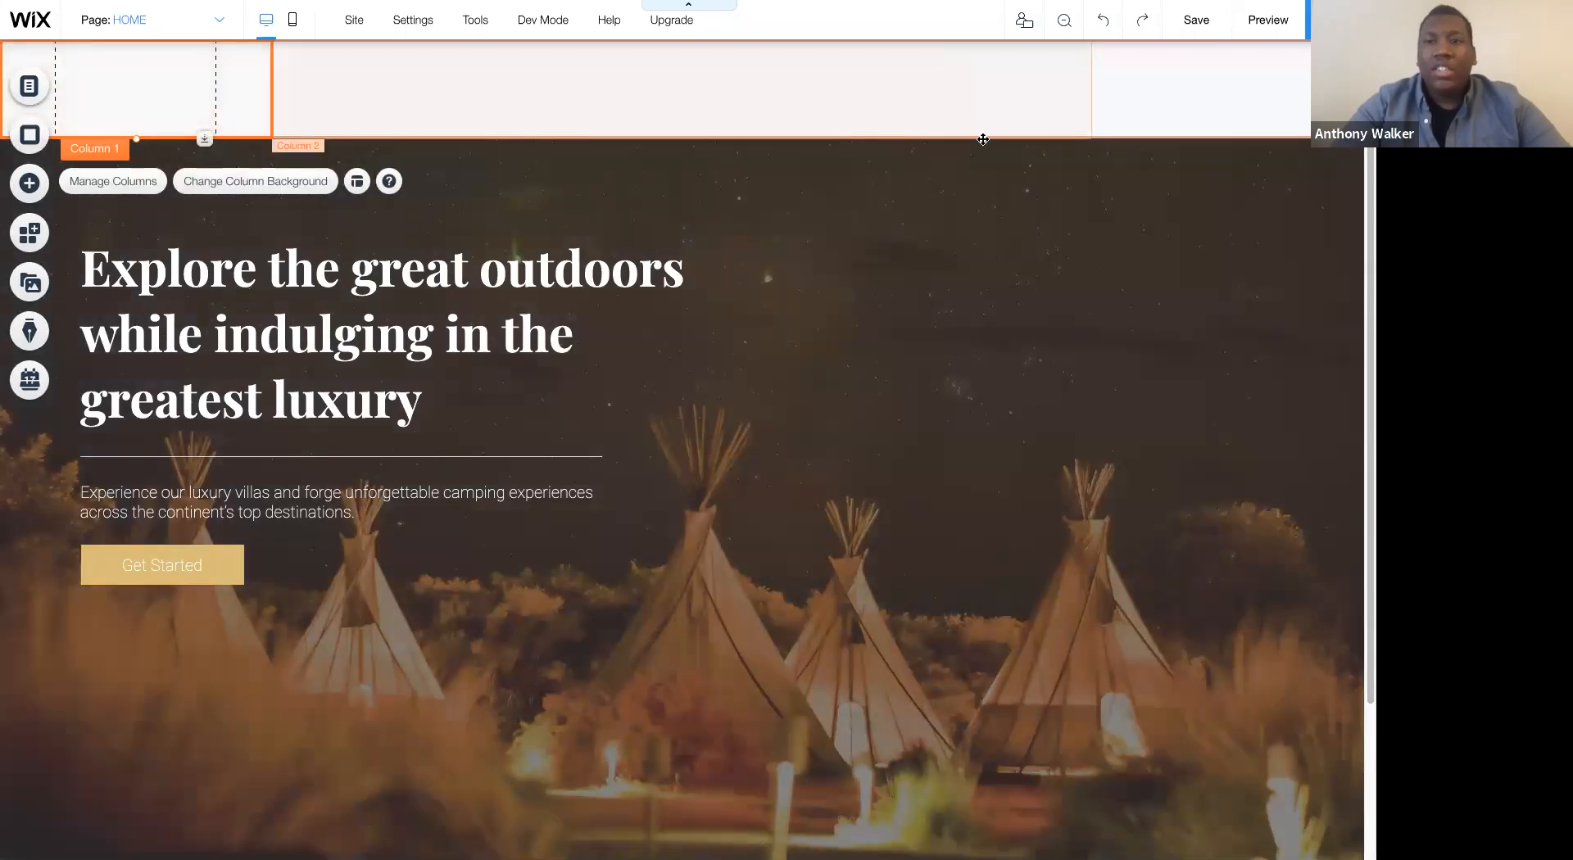
pyautogui.click(1151, 103)
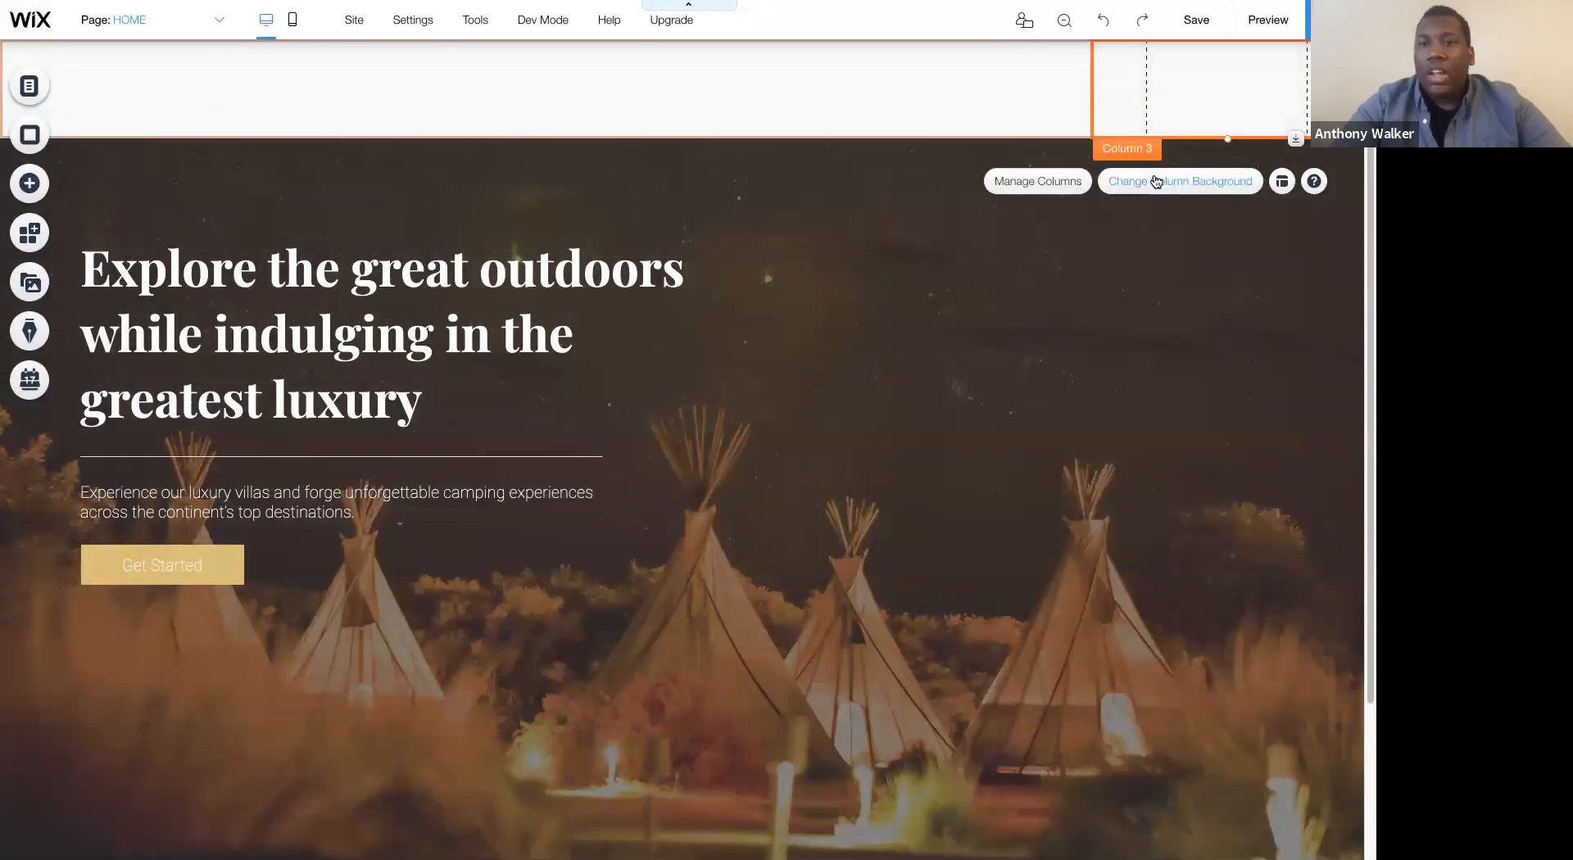
pyautogui.click(1168, 181)
pyautogui.click(772, 269)
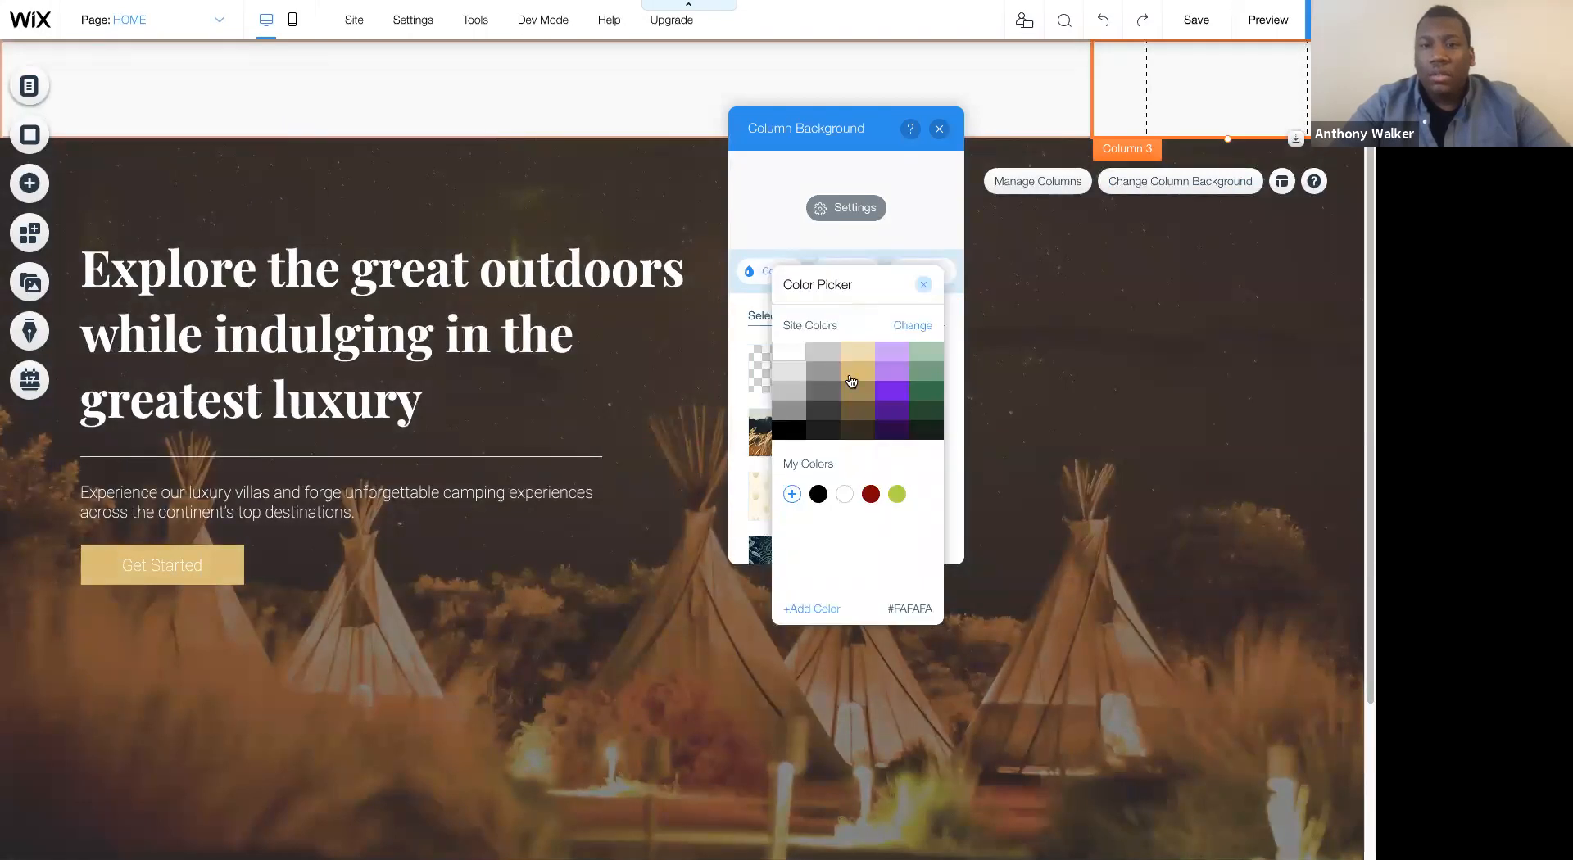
pyautogui.click(857, 371)
pyautogui.click(930, 198)
pyautogui.click(939, 129)
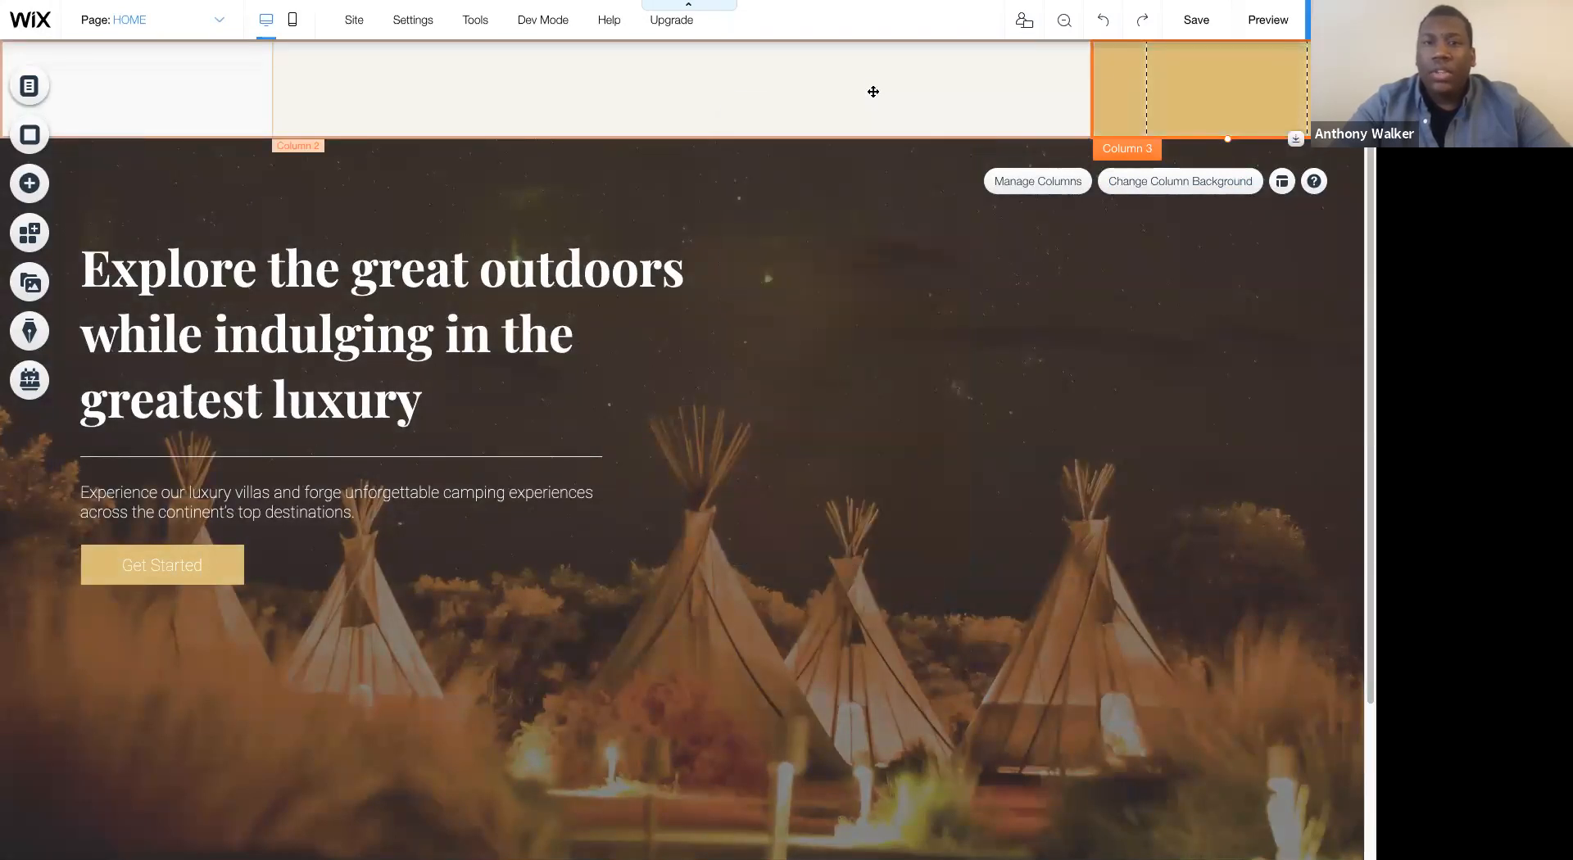
# - Upload the logo campp.png from the Glamping folder and add it to the page as an image
pyautogui.click(871, 91)
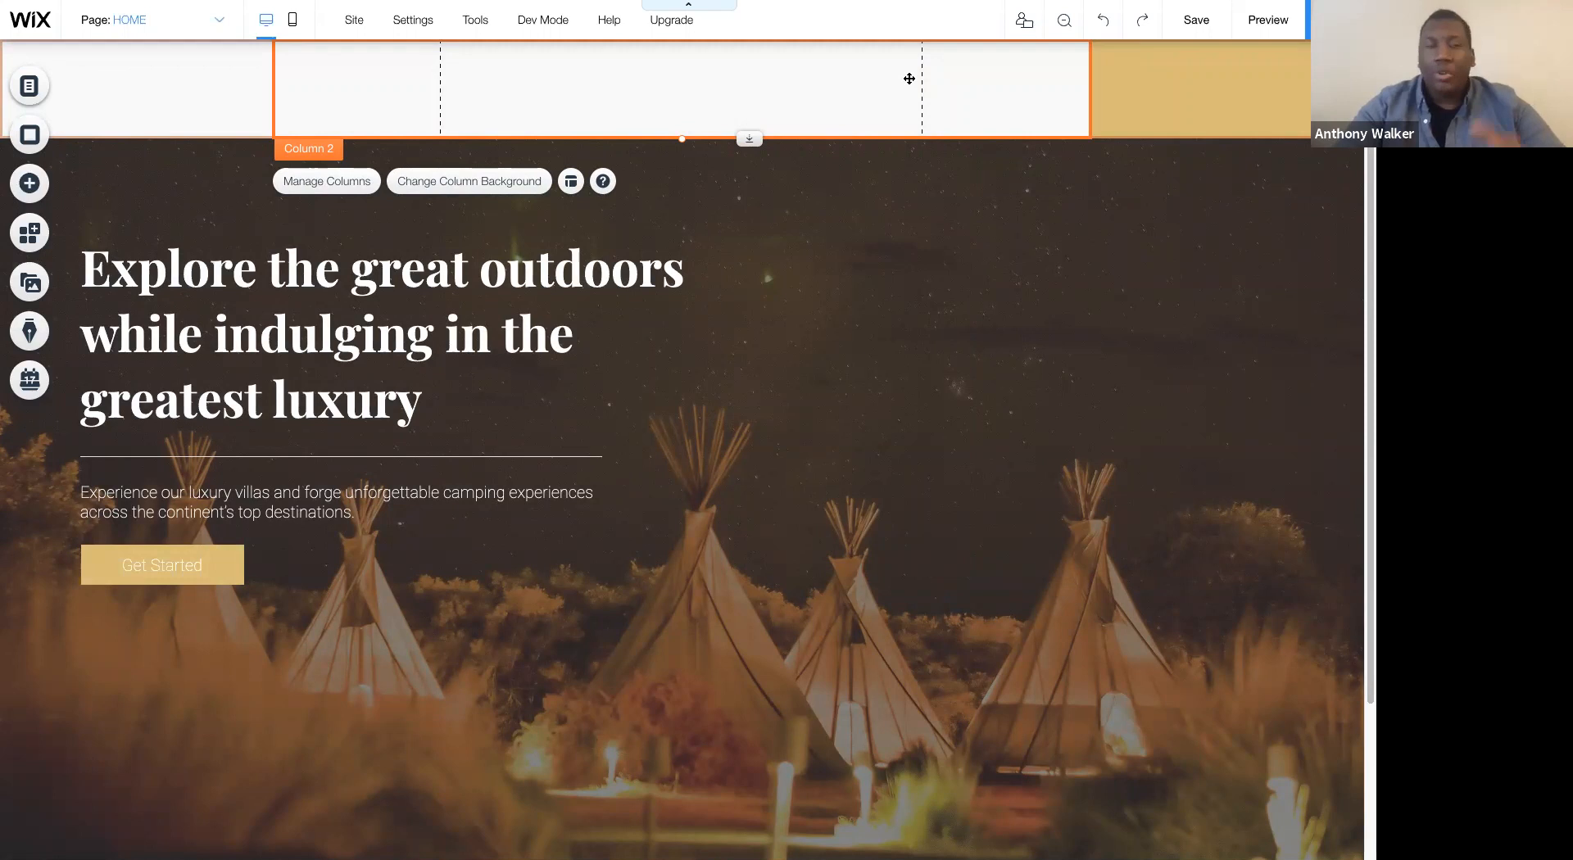
pyautogui.click(205, 82)
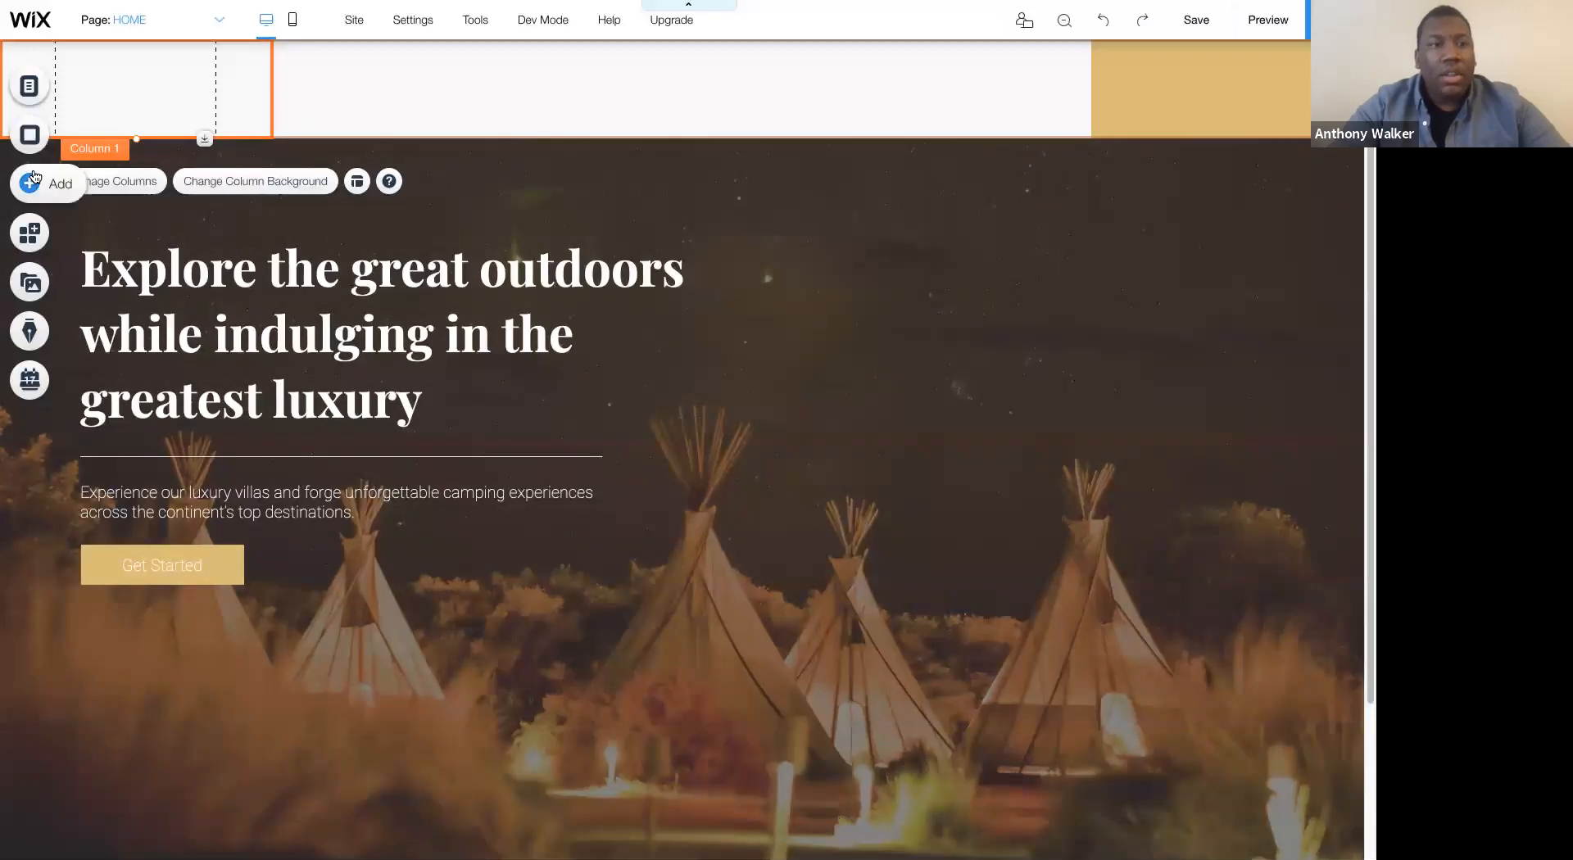
pyautogui.click(29, 183)
pyautogui.click(80, 121)
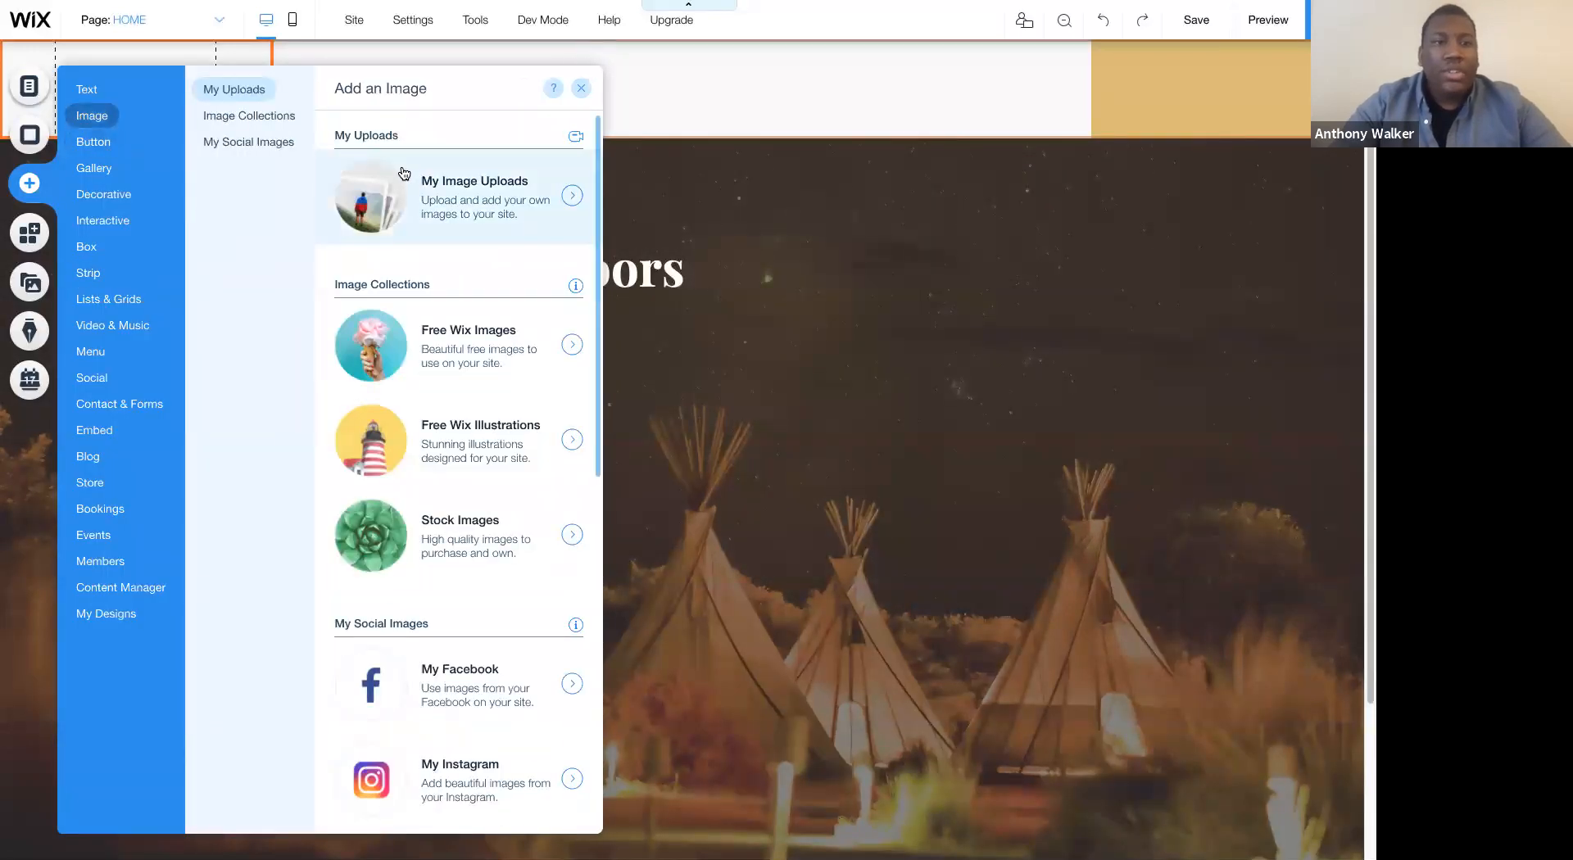
pyautogui.click(435, 183)
pyautogui.click(136, 149)
pyautogui.click(673, 475)
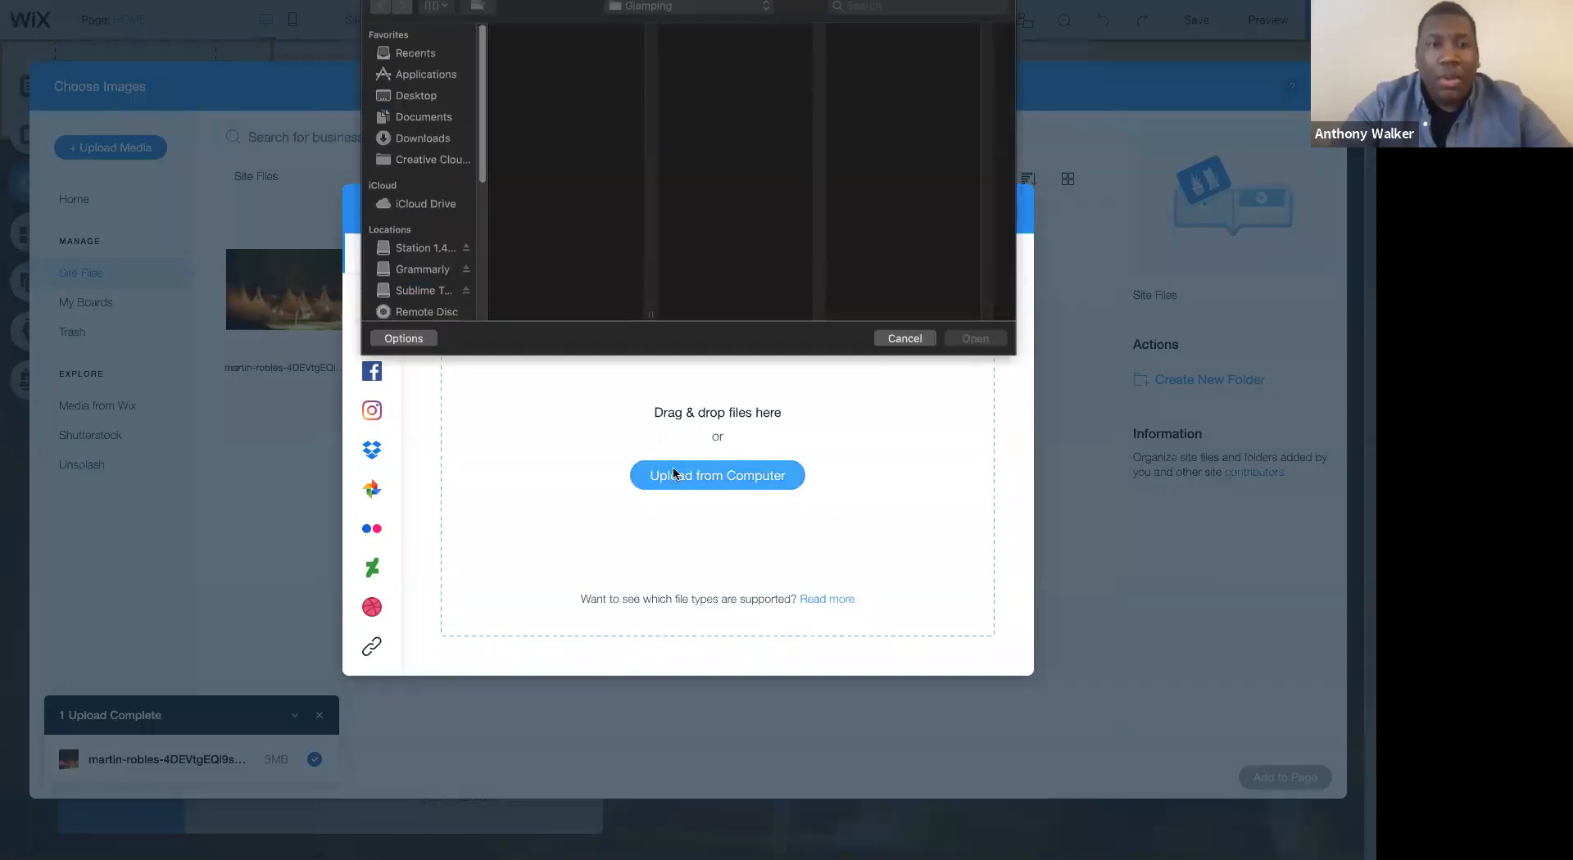
pyautogui.click(564, 42)
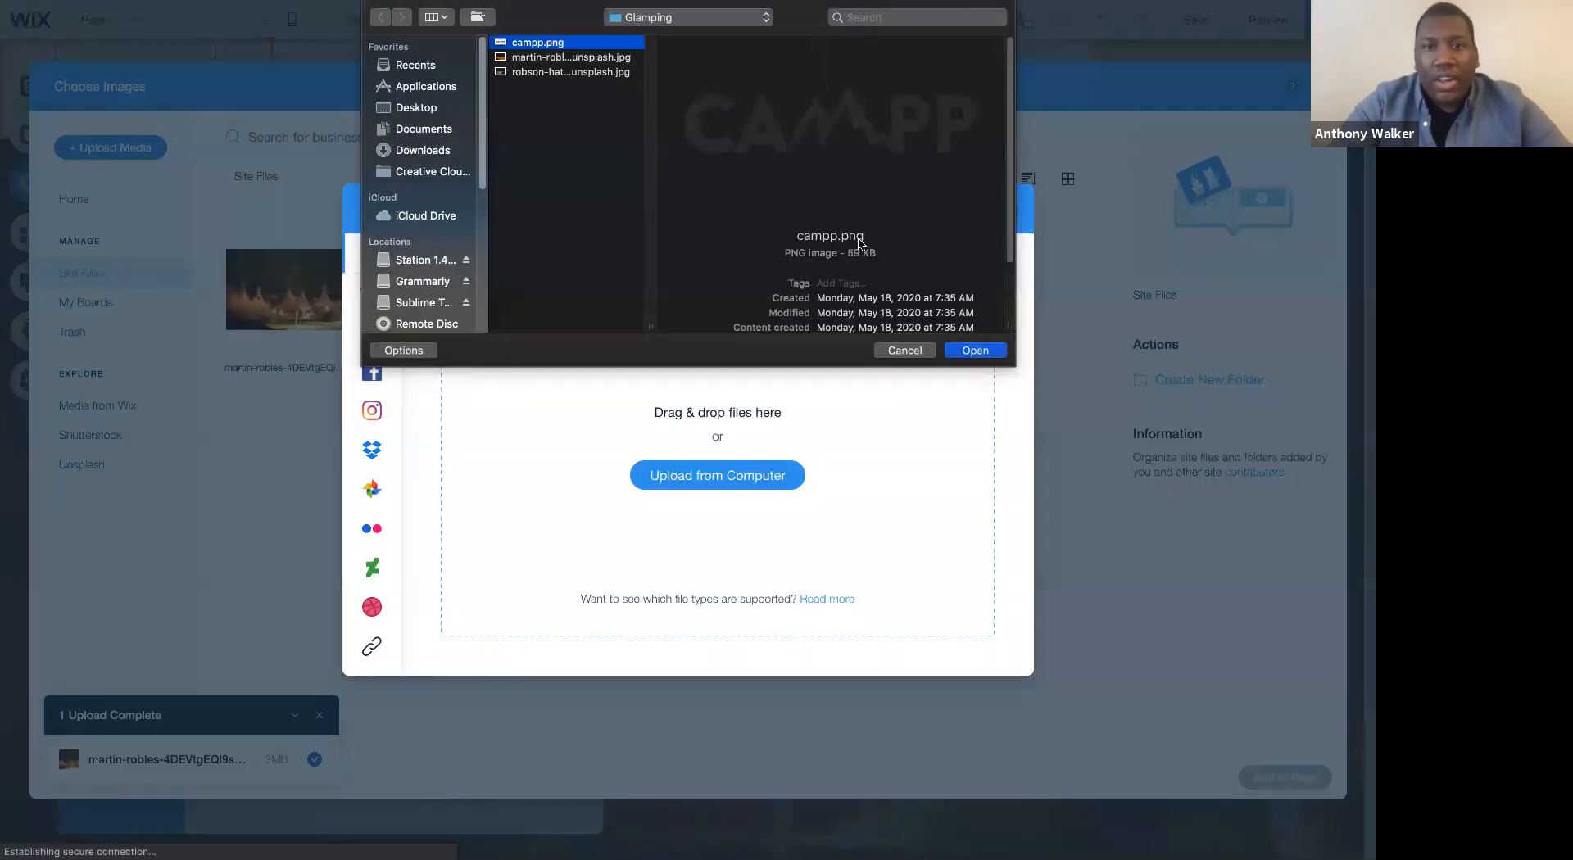
pyautogui.click(974, 350)
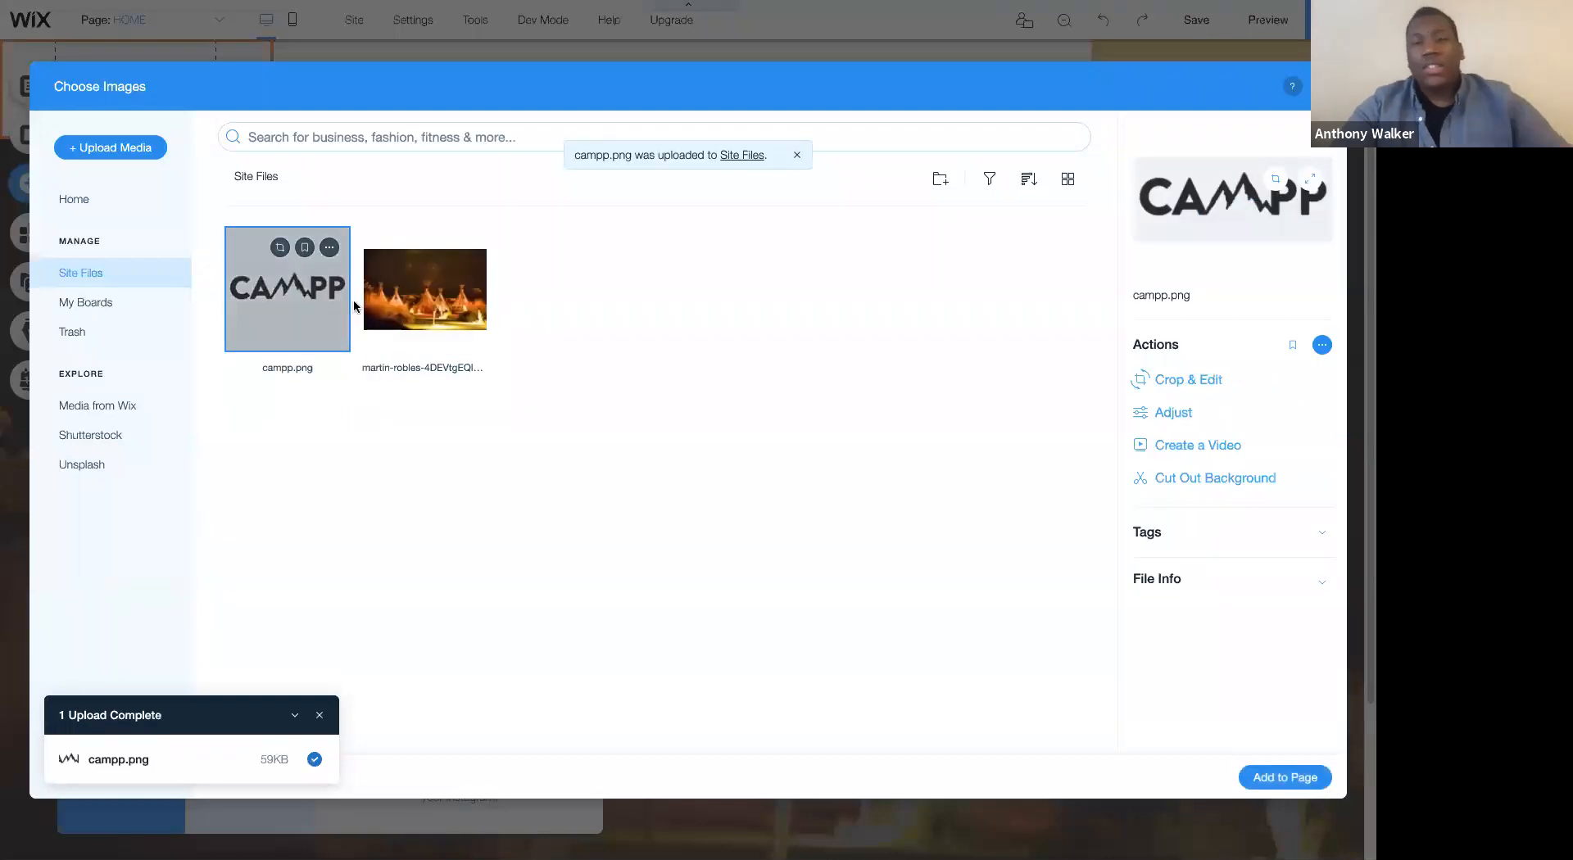
pyautogui.click(1295, 777)
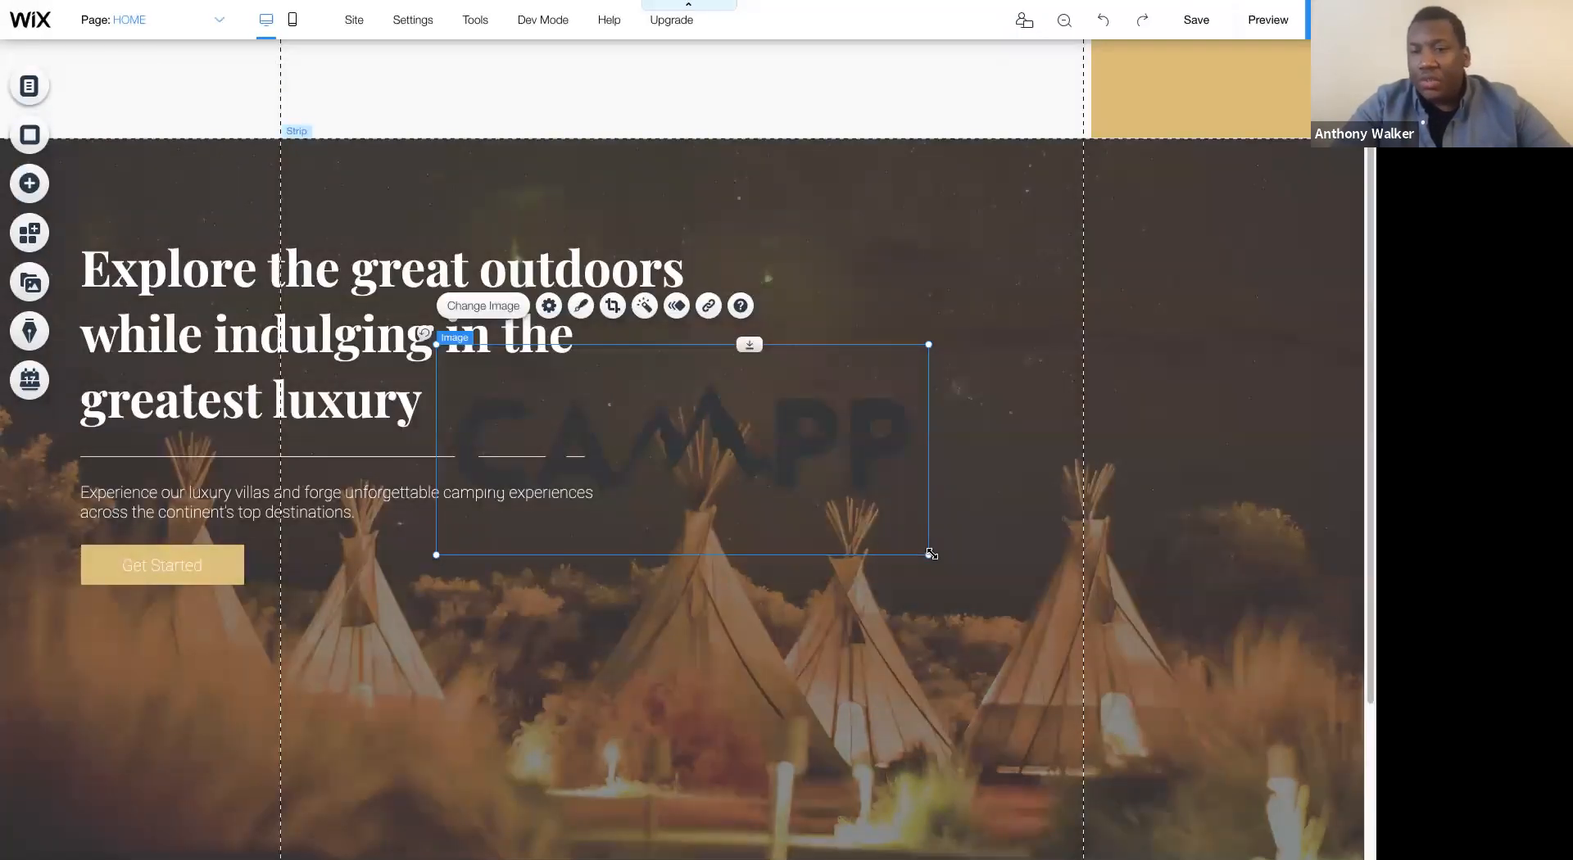
# - Shrink the logo image and place it inside the first column of the header strip
pyautogui.moveTo(929, 555); pyautogui.dragTo(574, 444)
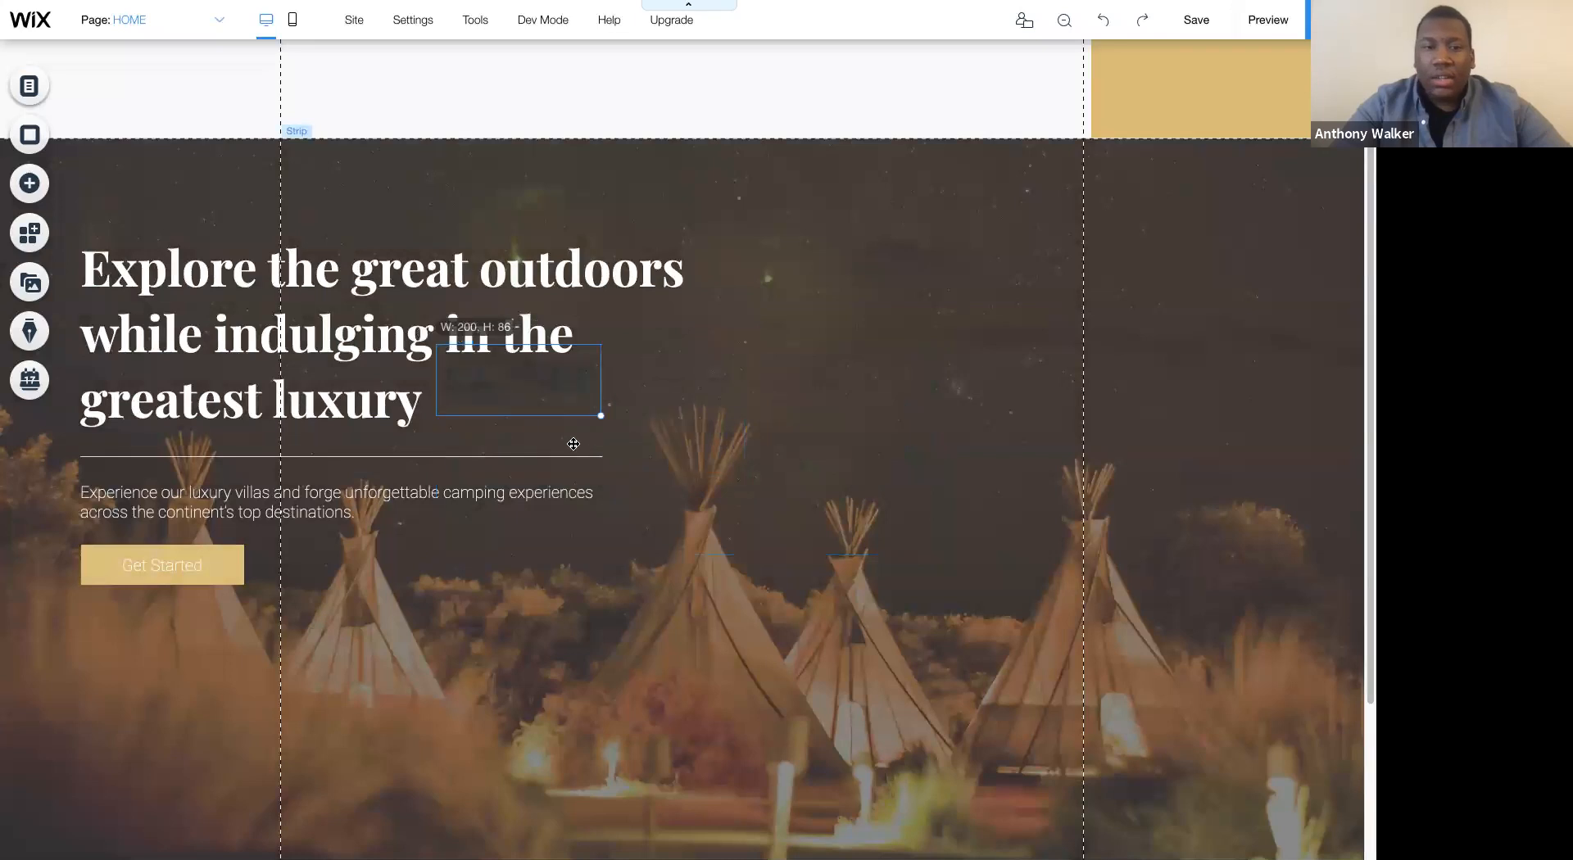
pyautogui.moveTo(844, 539); pyautogui.dragTo(758, 385)
pyautogui.moveTo(530, 389); pyautogui.dragTo(800, 223)
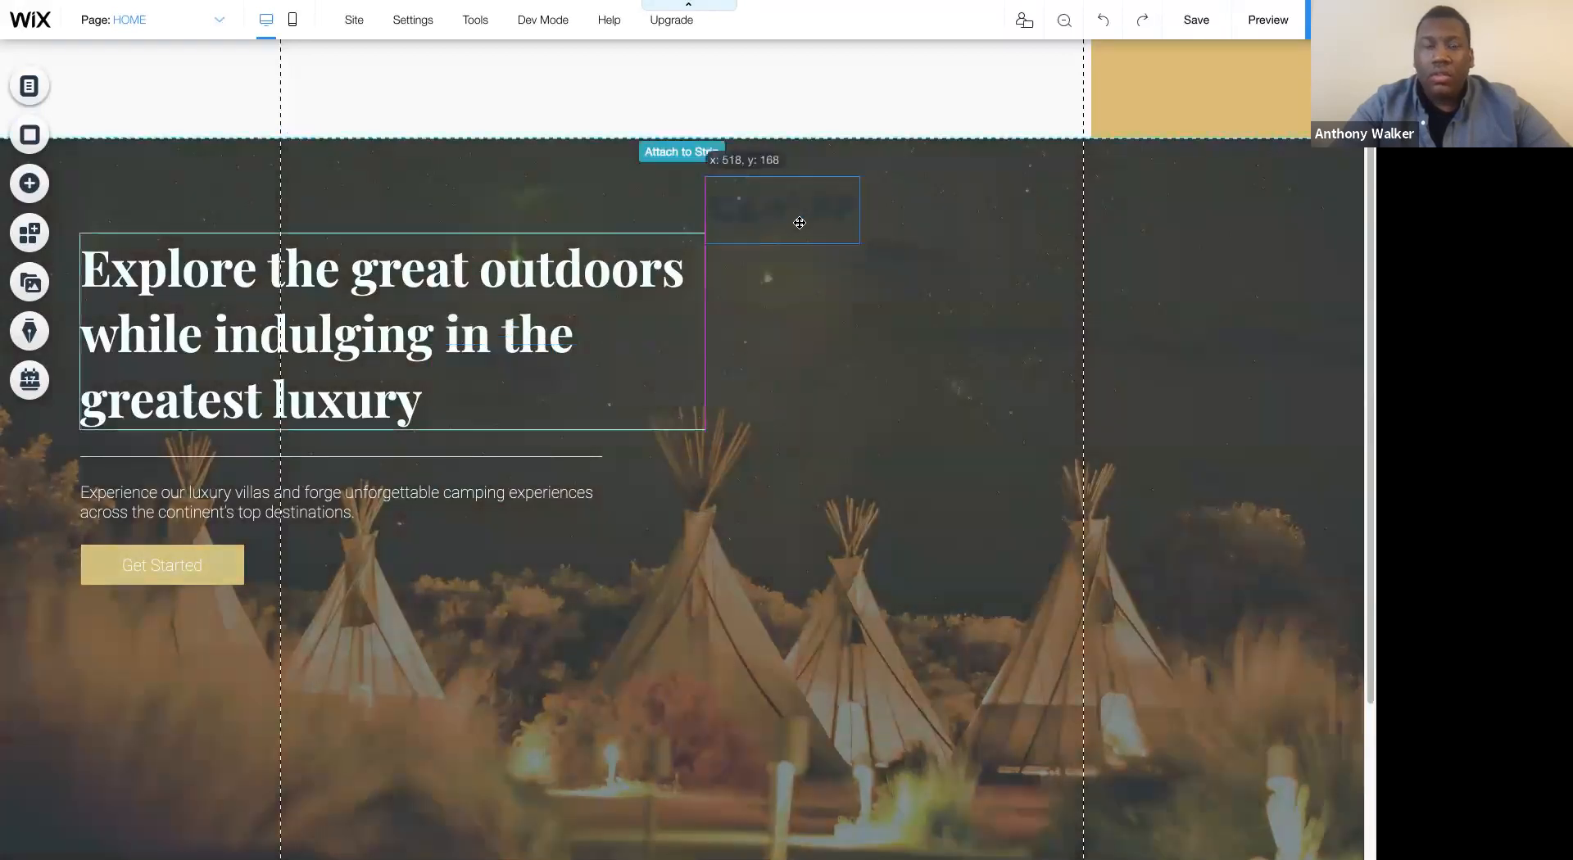
pyautogui.moveTo(431, 220); pyautogui.dragTo(420, 209)
pyautogui.click(208, 95)
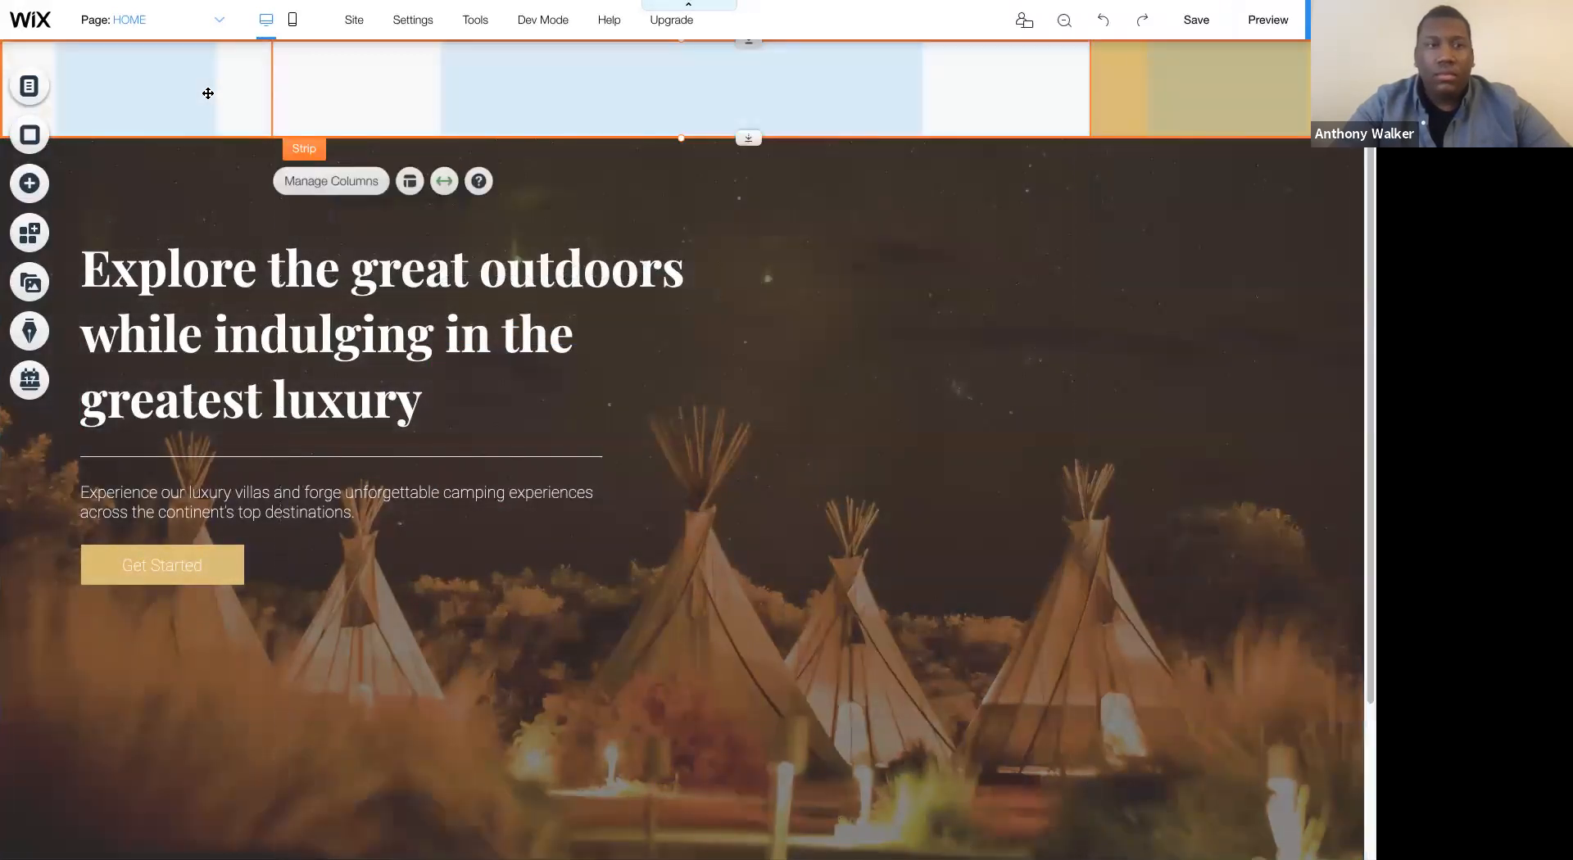
pyautogui.click(208, 94)
pyautogui.click(437, 198)
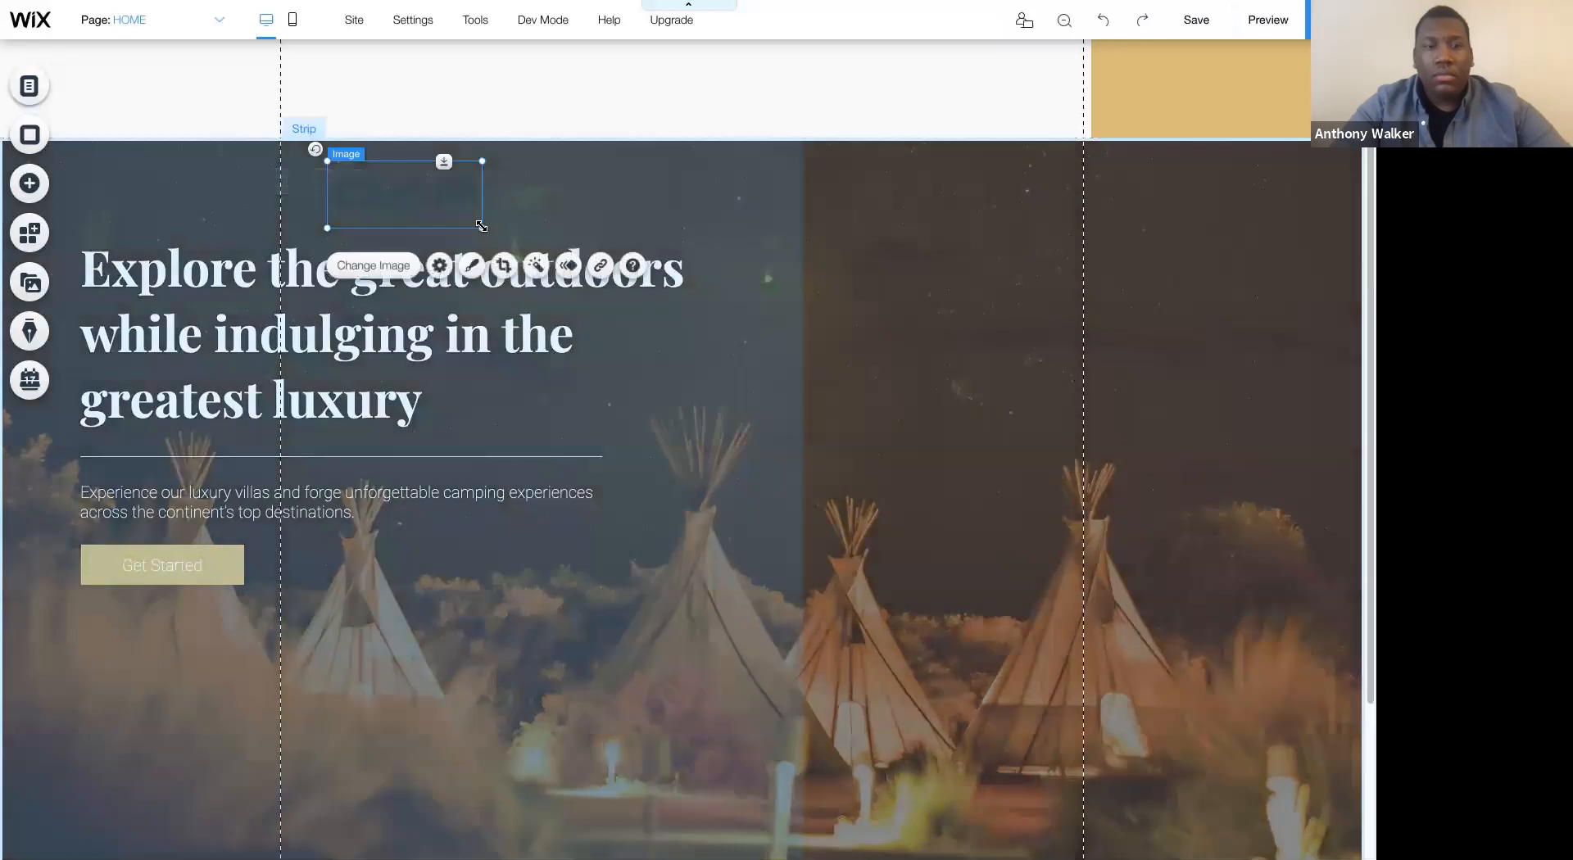
pyautogui.moveTo(437, 198); pyautogui.dragTo(165, 100)
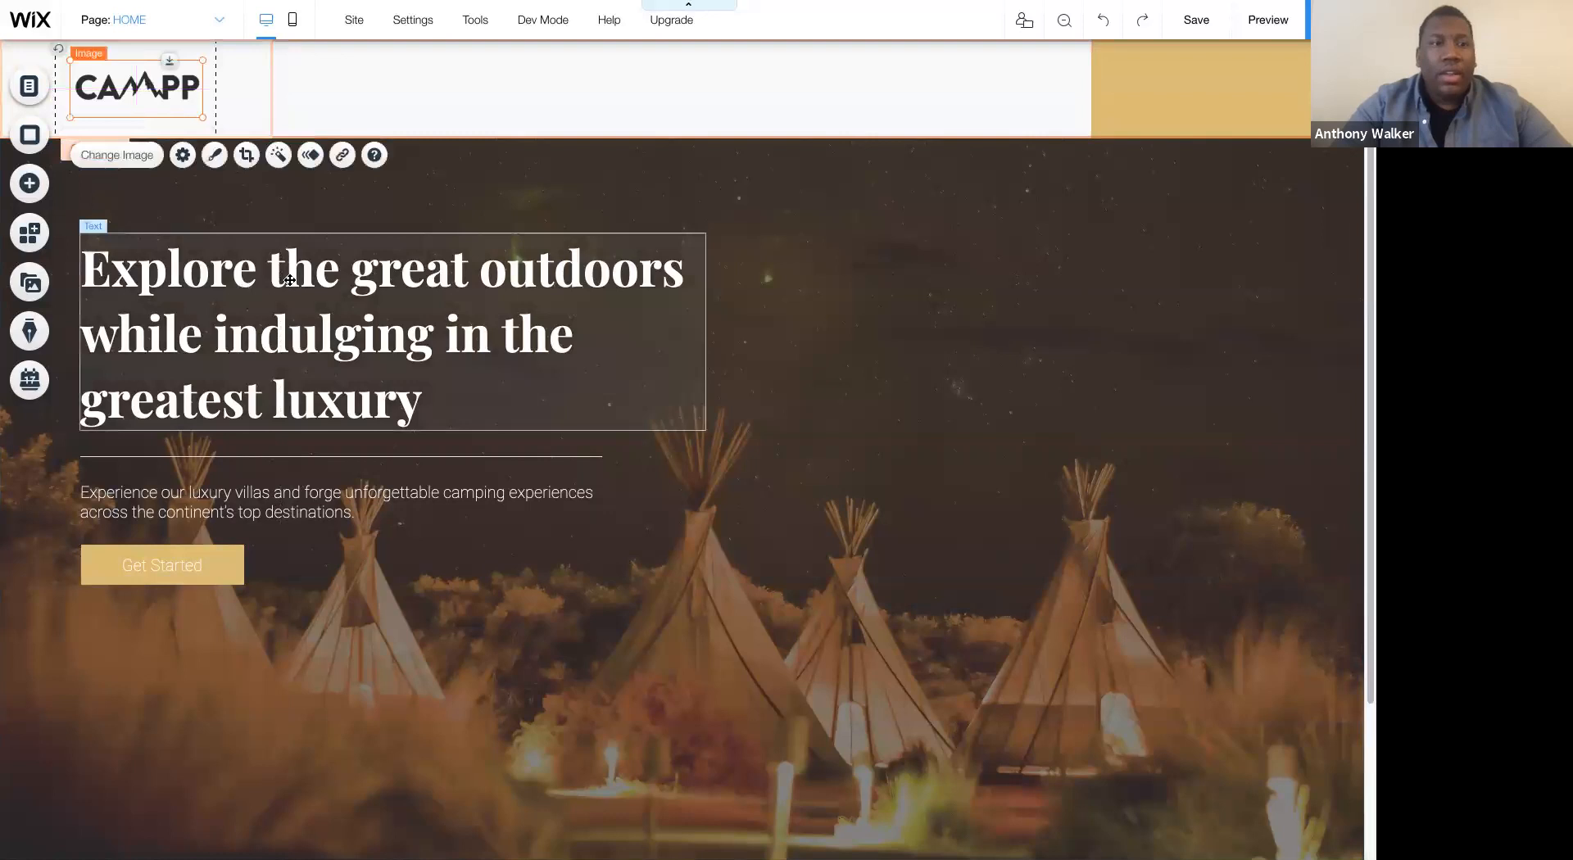
# - Align the left edge of the hero heading with the logo's left edge, checking the Snap to Objects option, and raise the heading slightly
pyautogui.click(289, 280)
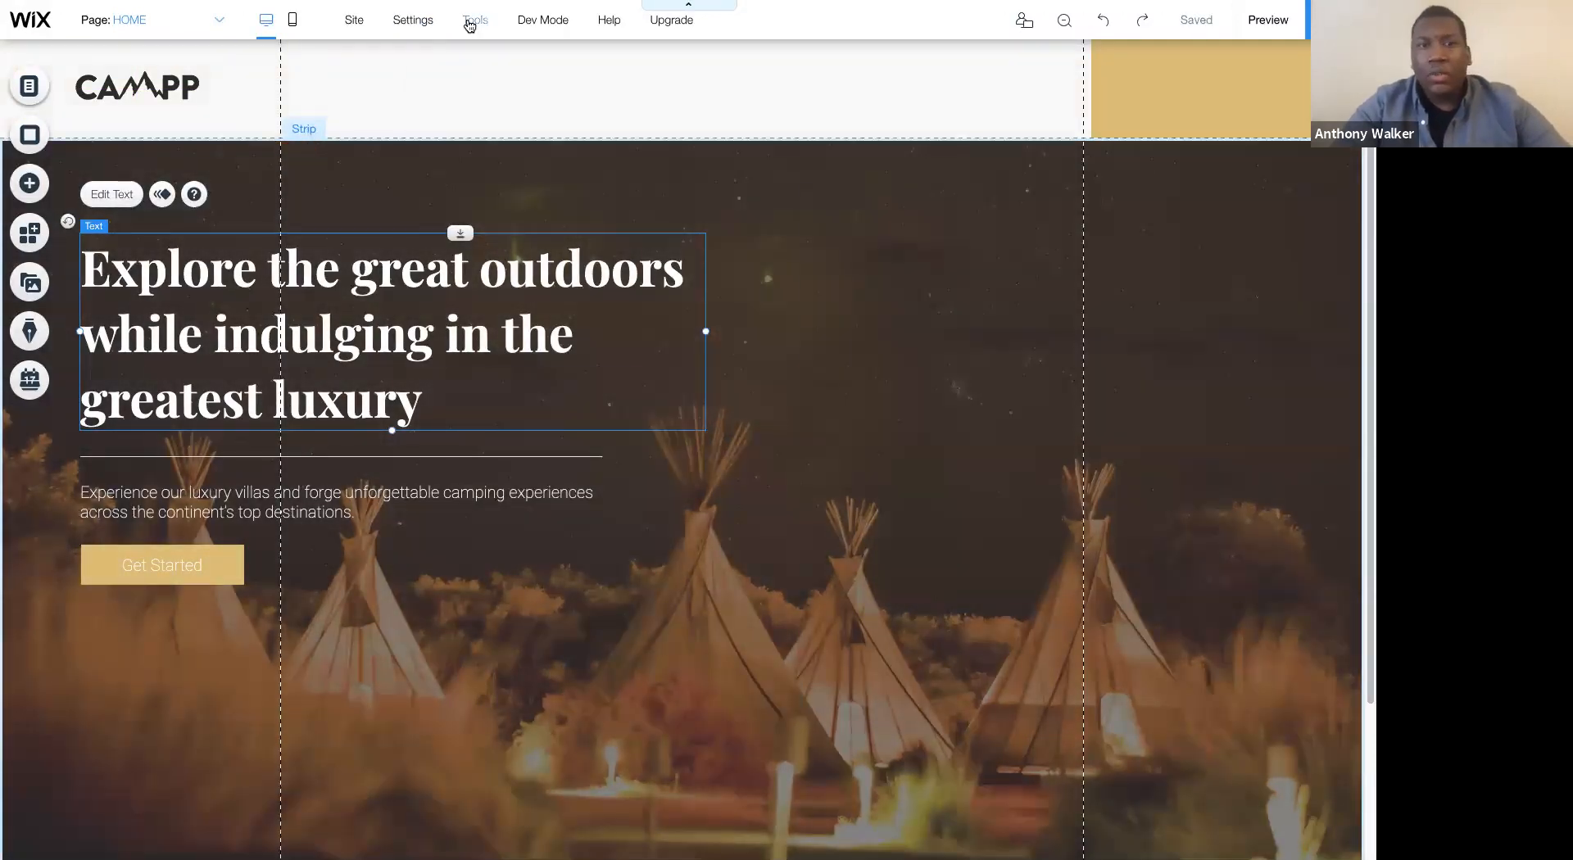
pyautogui.moveTo(470, 25)
pyautogui.click(446, 198)
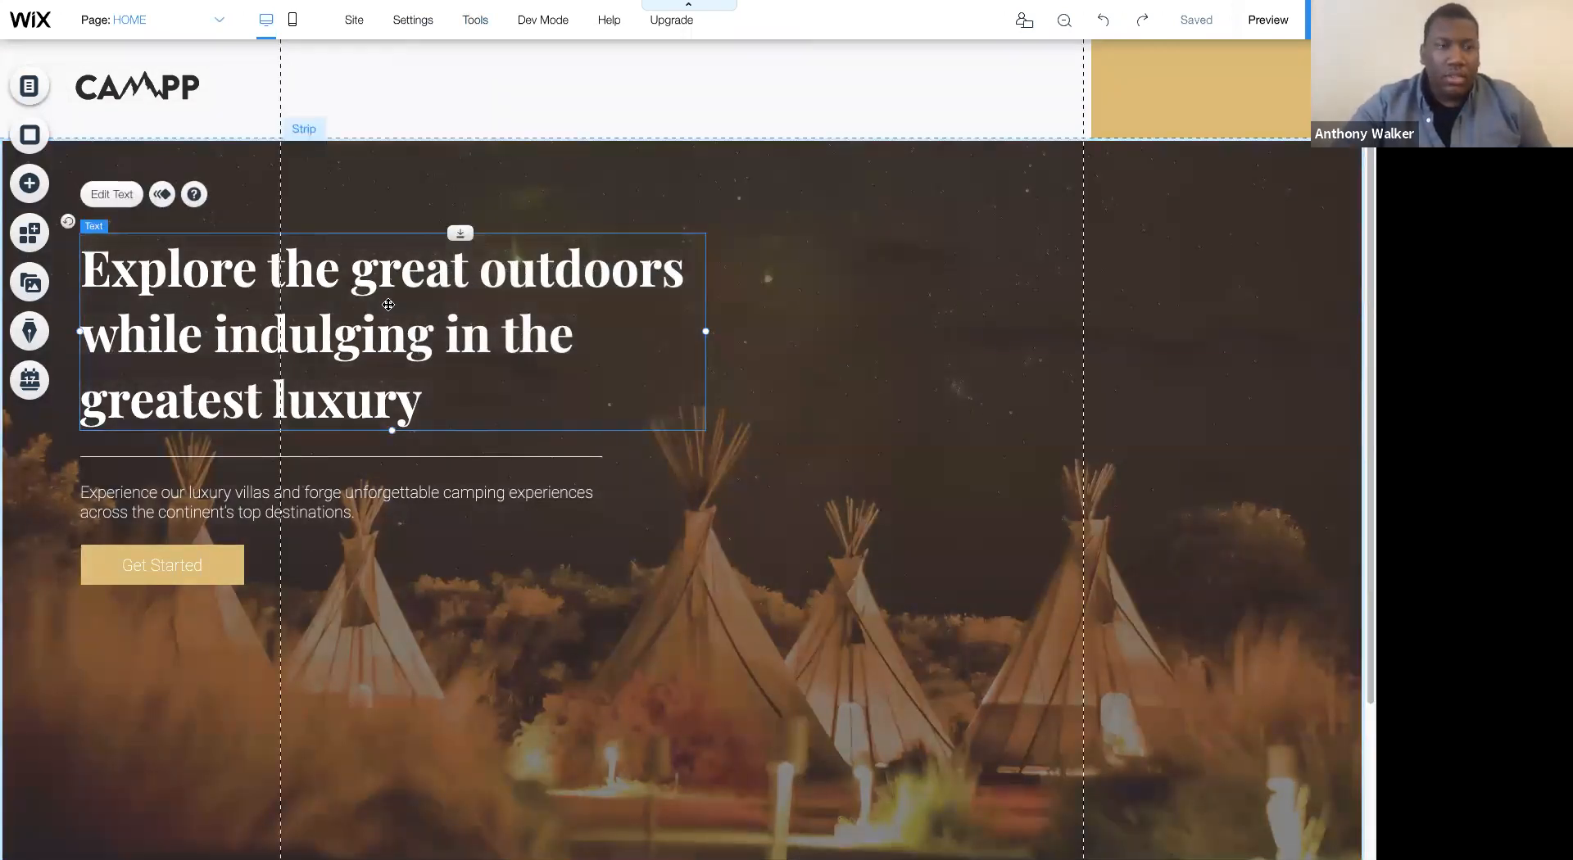
pyautogui.moveTo(383, 305); pyautogui.dragTo(374, 303)
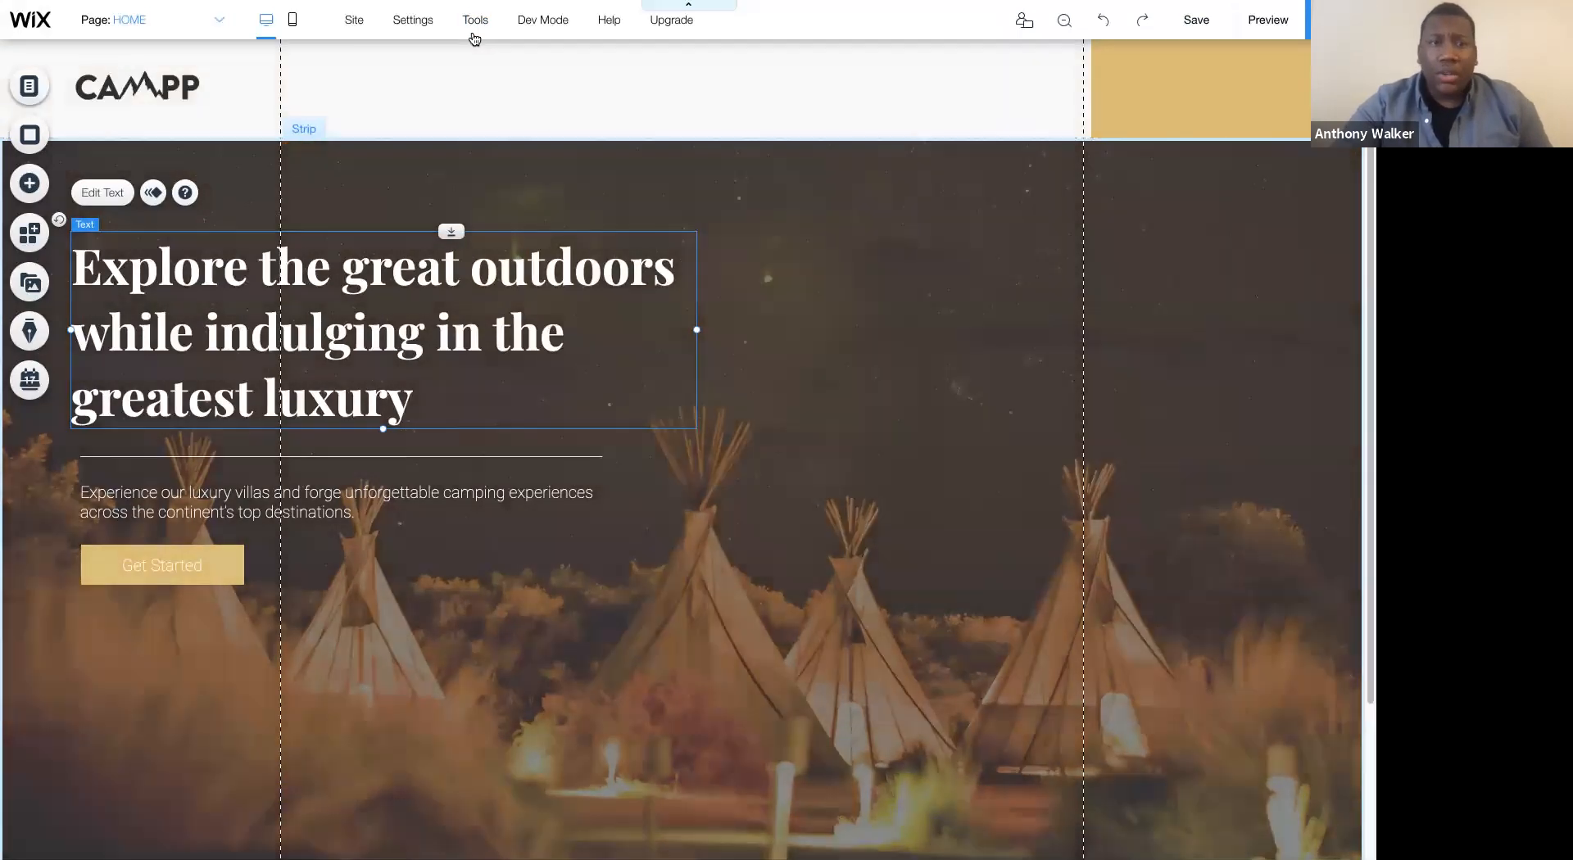
pyautogui.moveTo(474, 37)
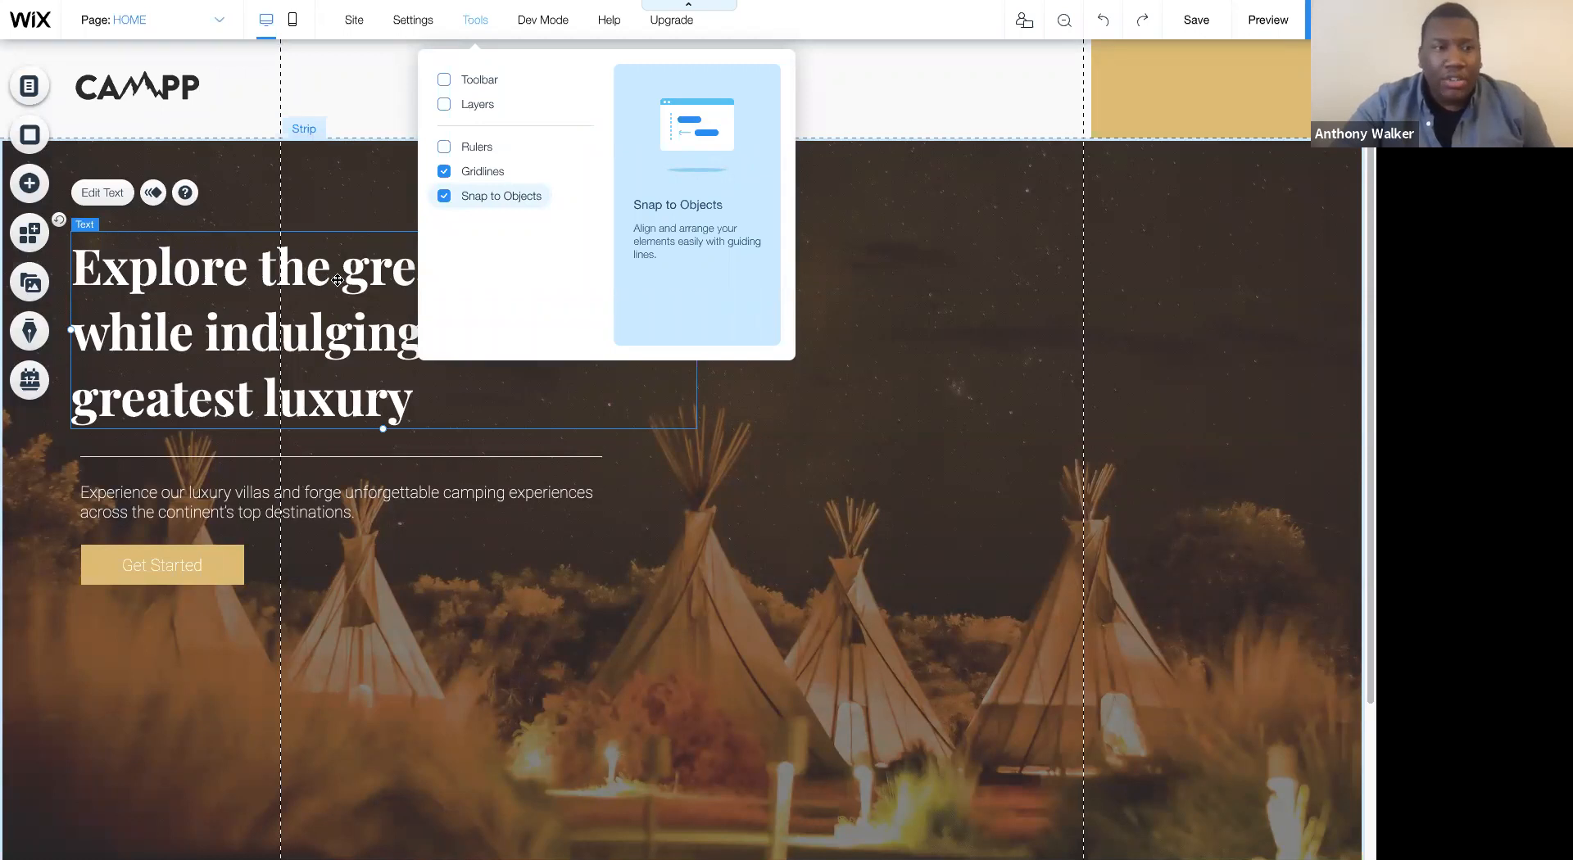
pyautogui.moveTo(329, 275); pyautogui.dragTo(329, 268)
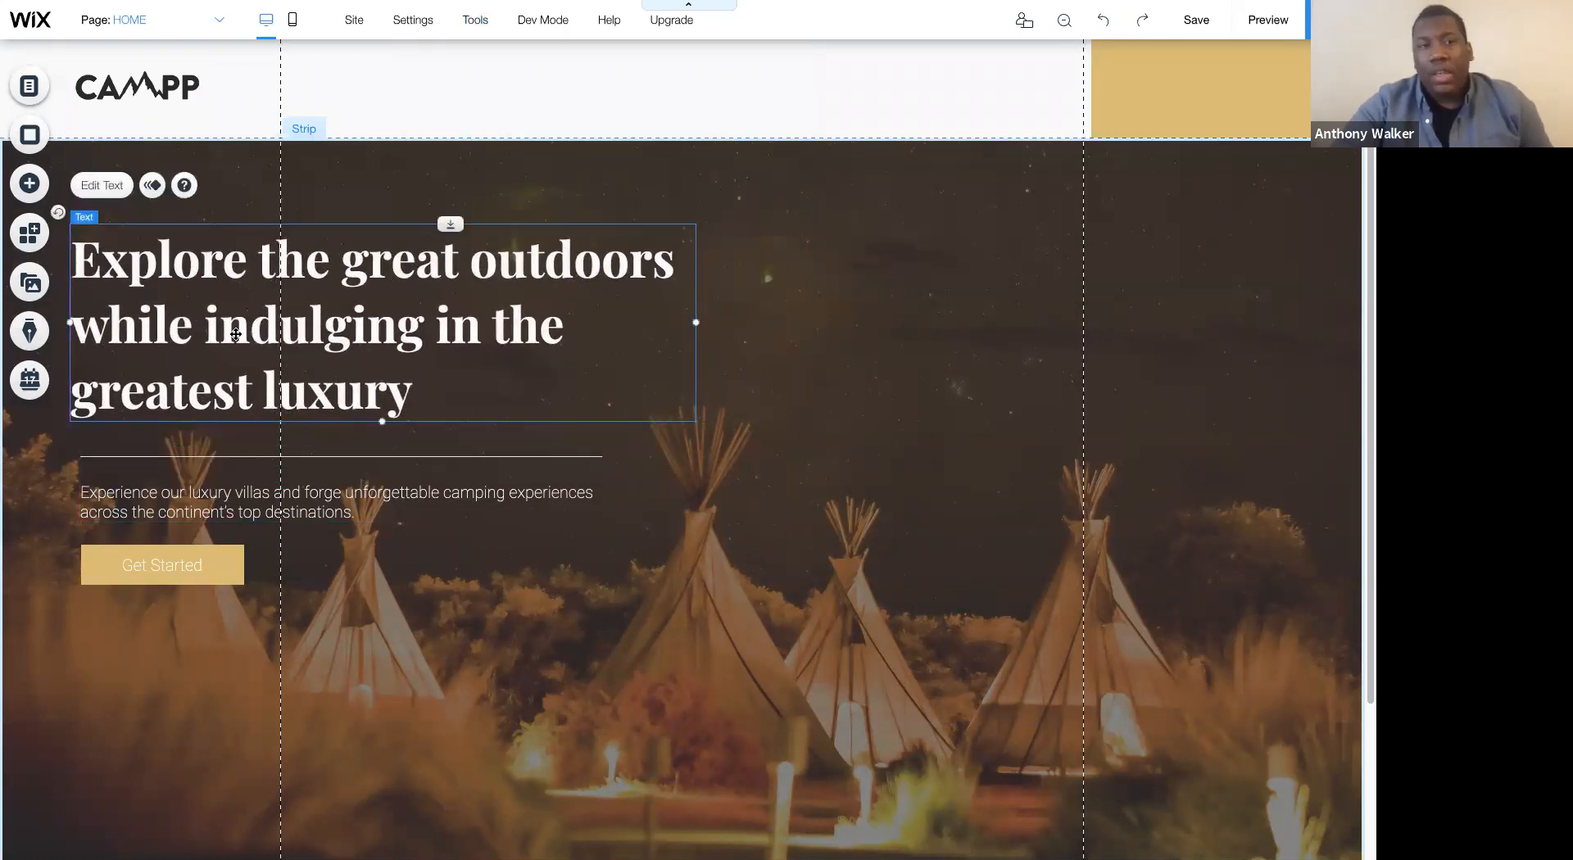
# - Line up the divider line, the description paragraph and the Get Started button with the heading's left edge
pyautogui.moveTo(242, 456); pyautogui.dragTo(233, 457)
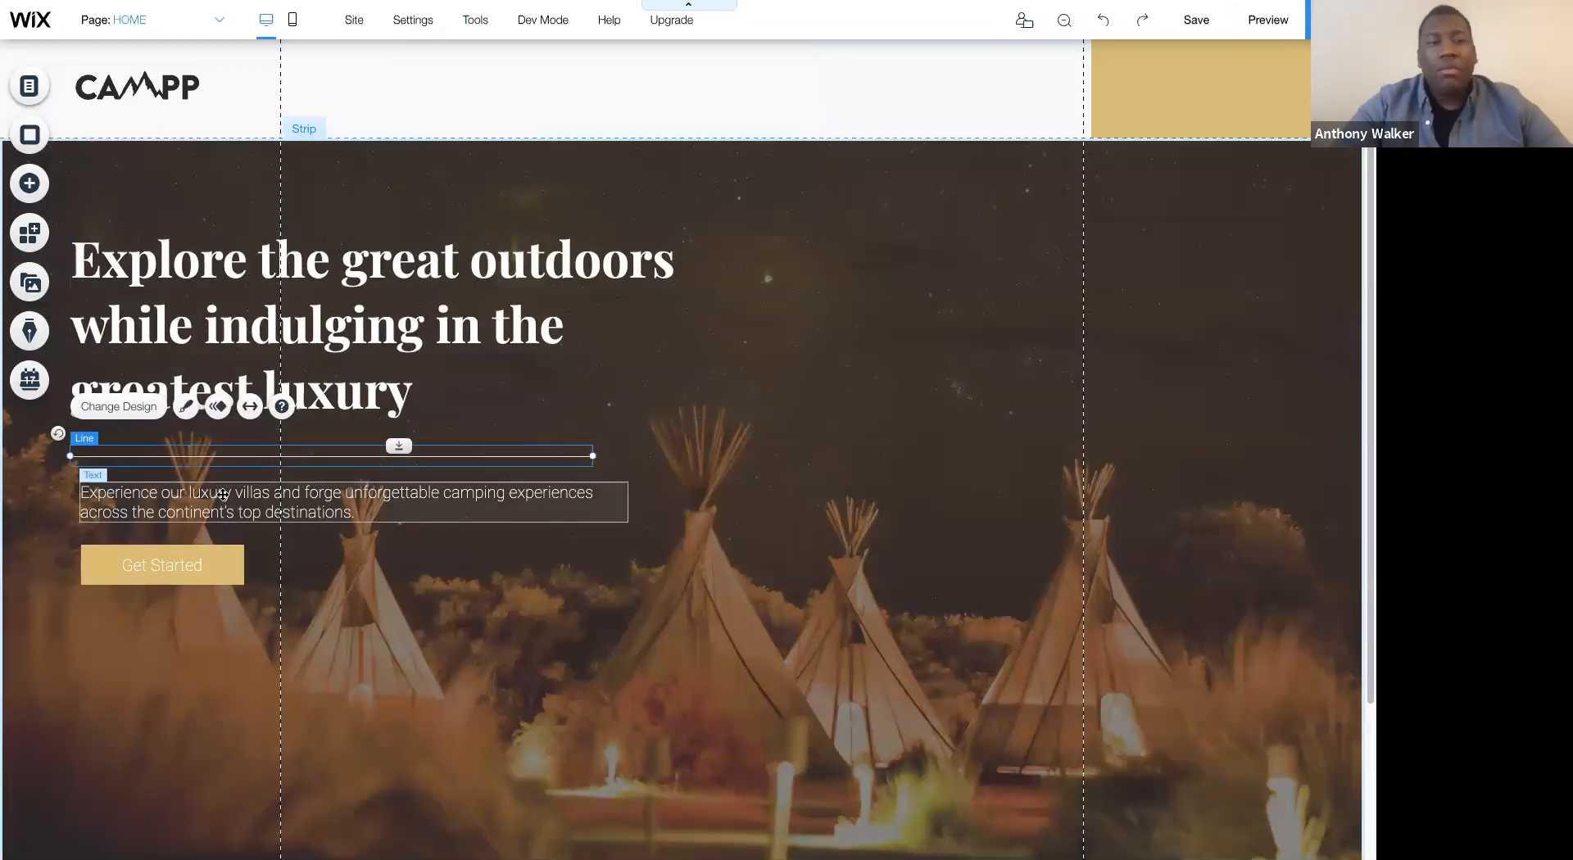
pyautogui.keyDown('shift'); pyautogui.click(223, 495); pyautogui.keyUp('shift')
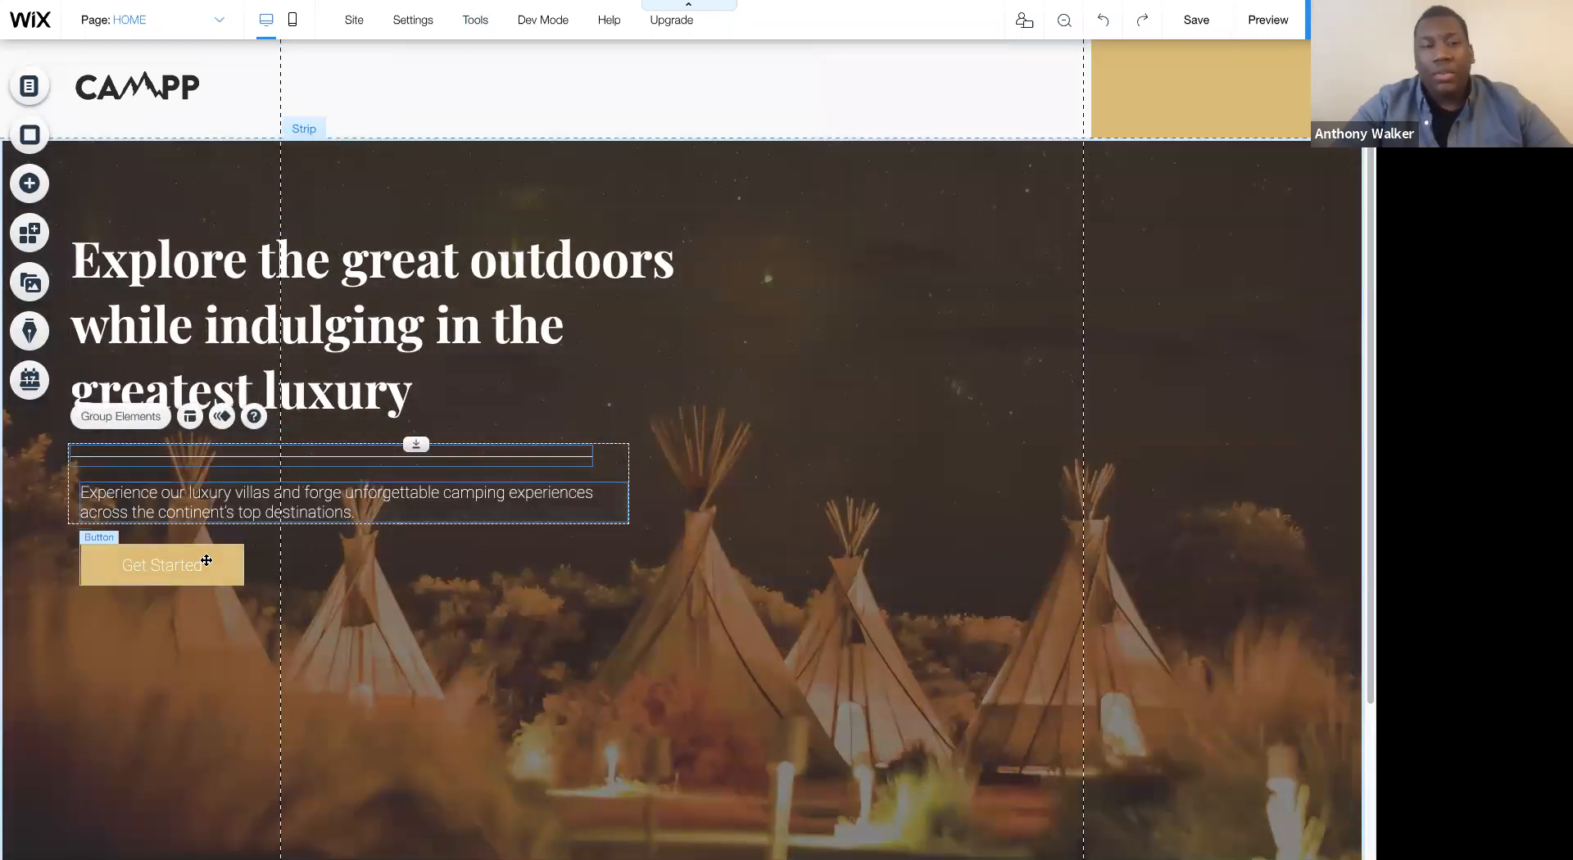
pyautogui.keyDown('shift'); pyautogui.click(213, 560); pyautogui.keyUp('shift')
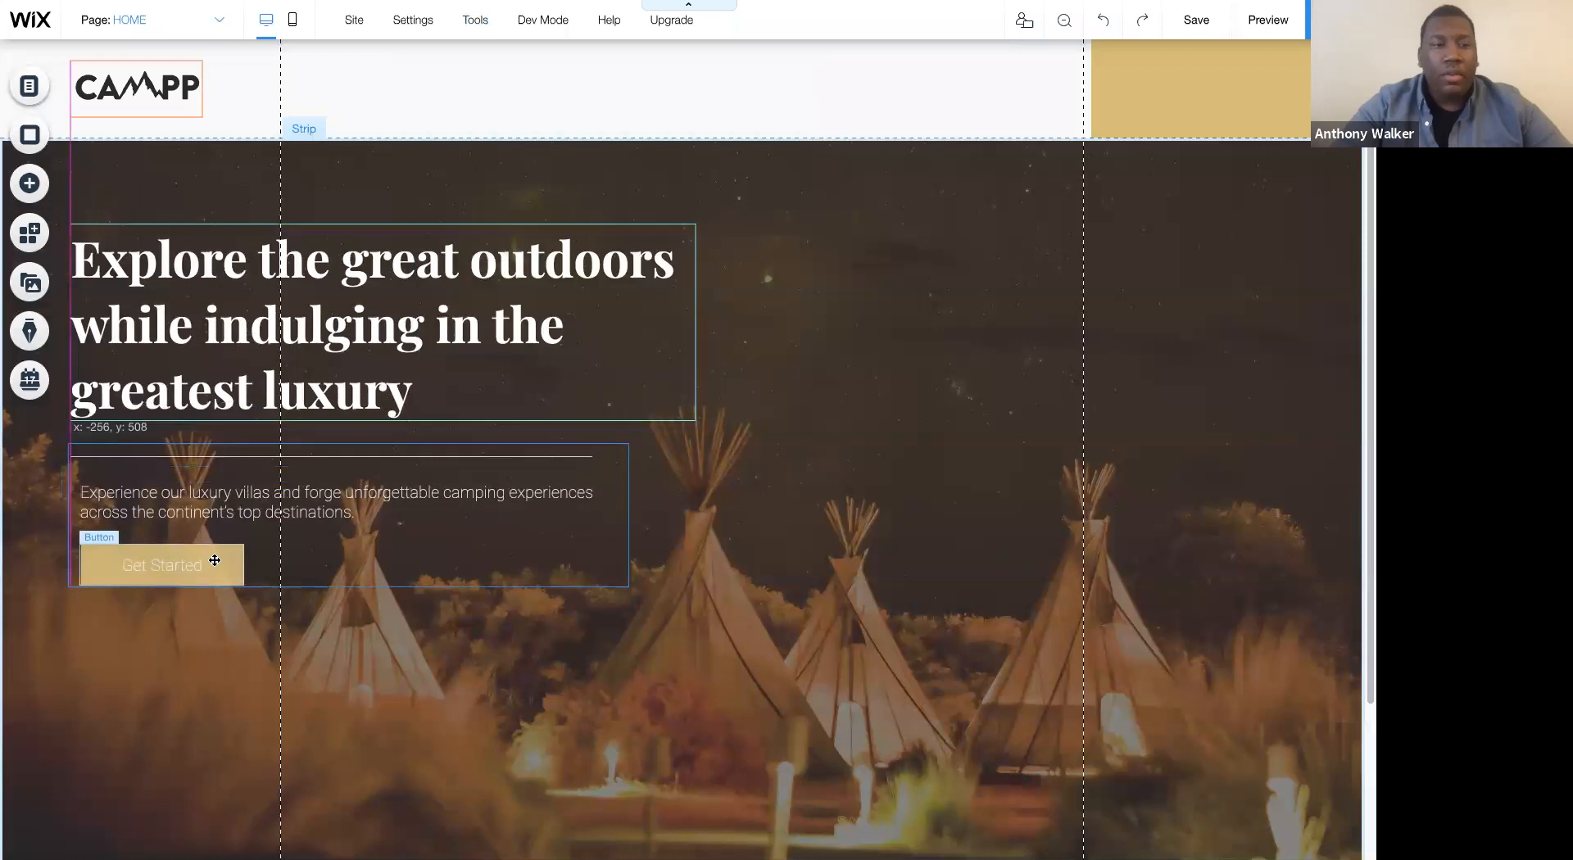
pyautogui.click(238, 446)
pyautogui.click(240, 505)
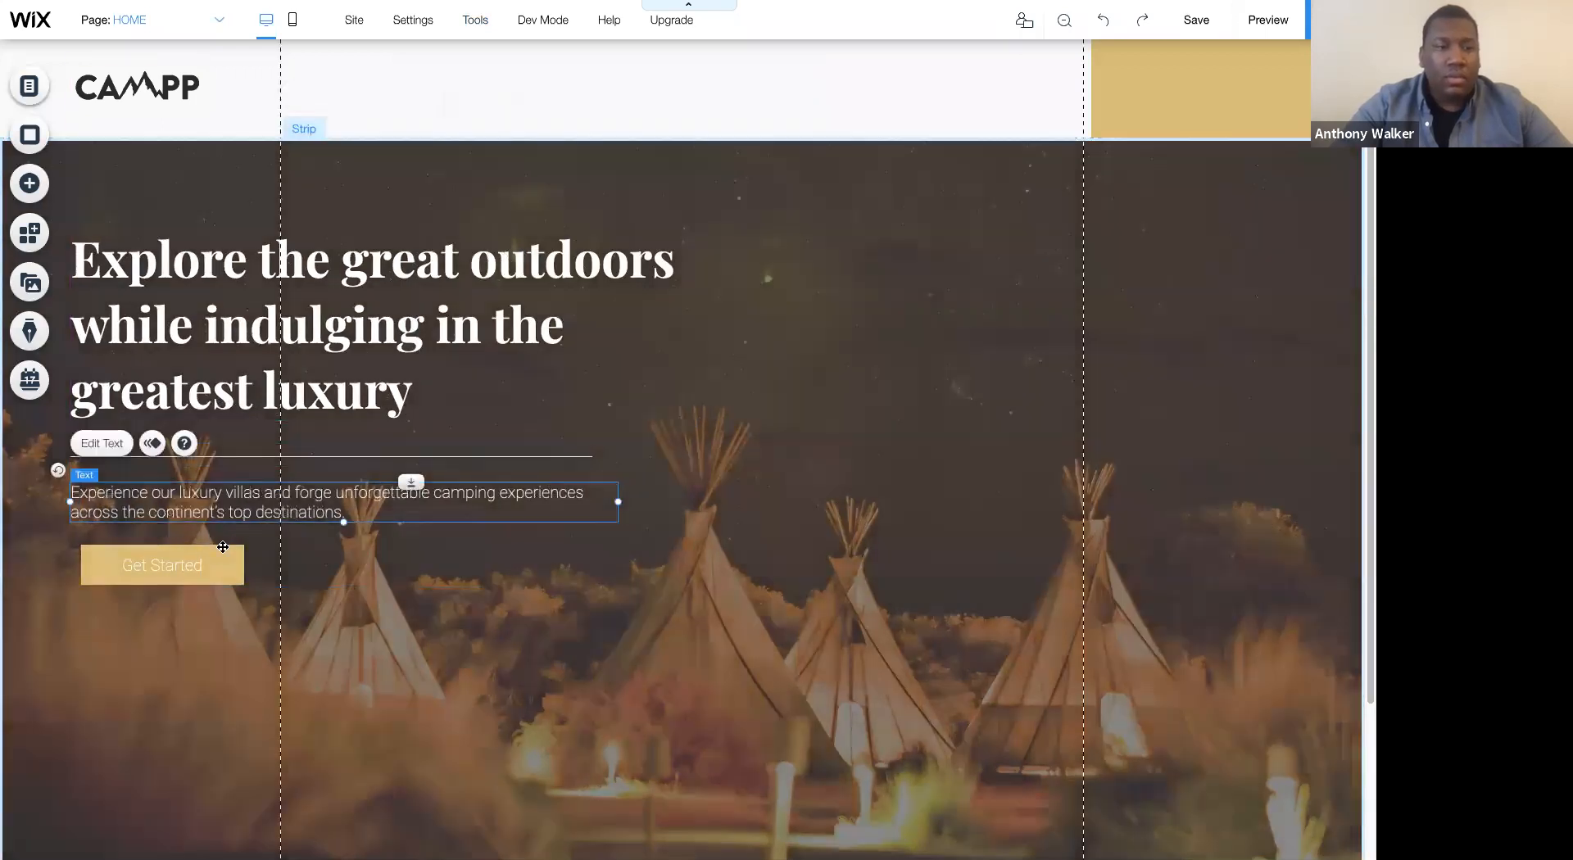
pyautogui.click(221, 560)
pyautogui.moveTo(221, 561); pyautogui.dragTo(211, 561)
# - Group the hero heading, divider line, description paragraph and Get Started button into one element
pyautogui.click(825, 302)
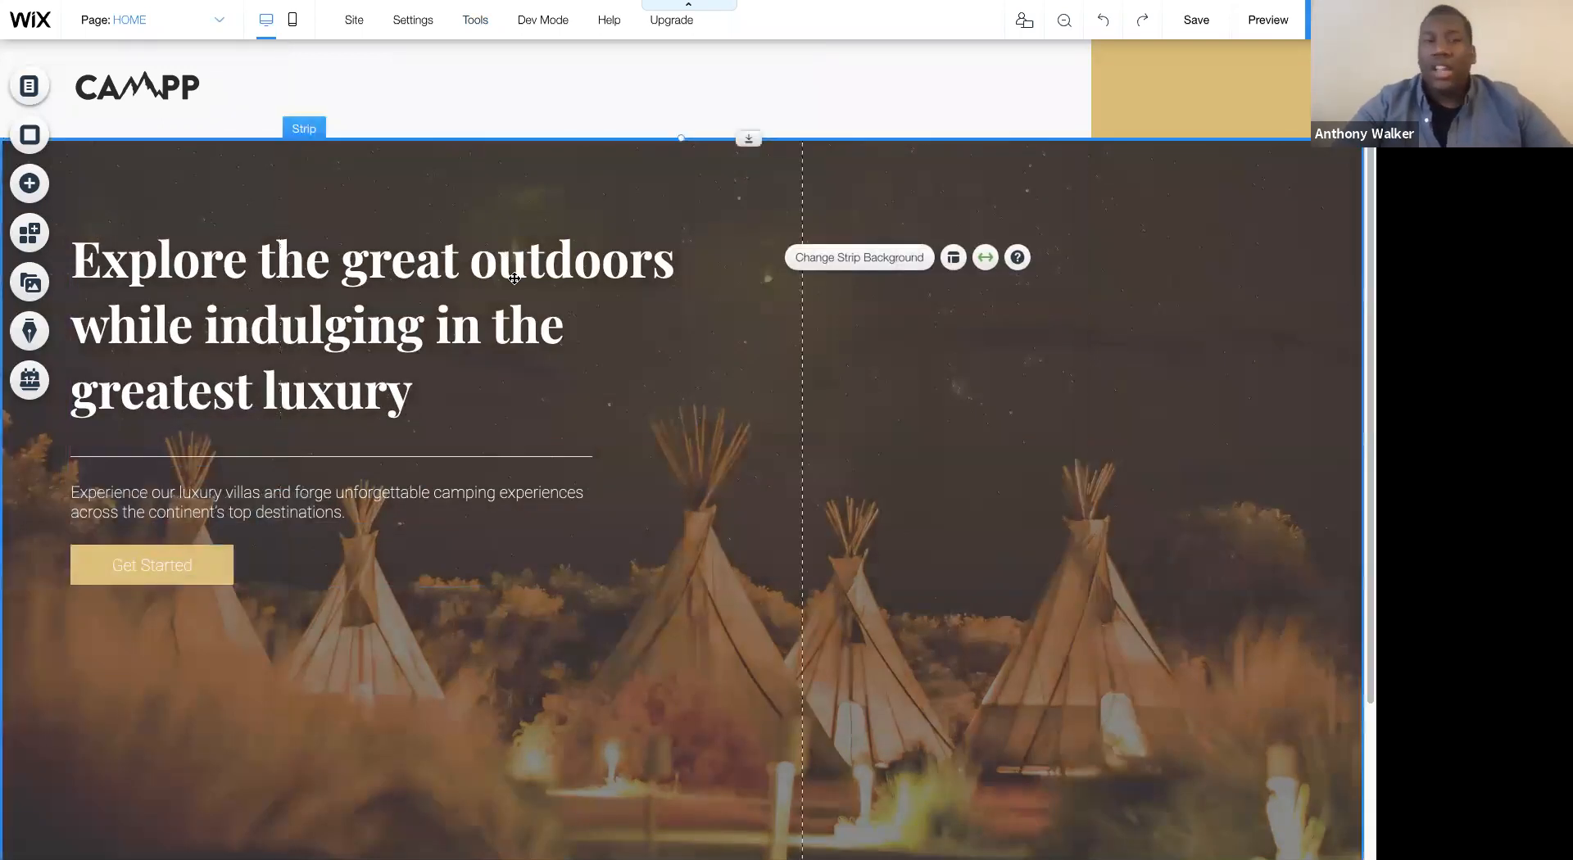
pyautogui.click(485, 279)
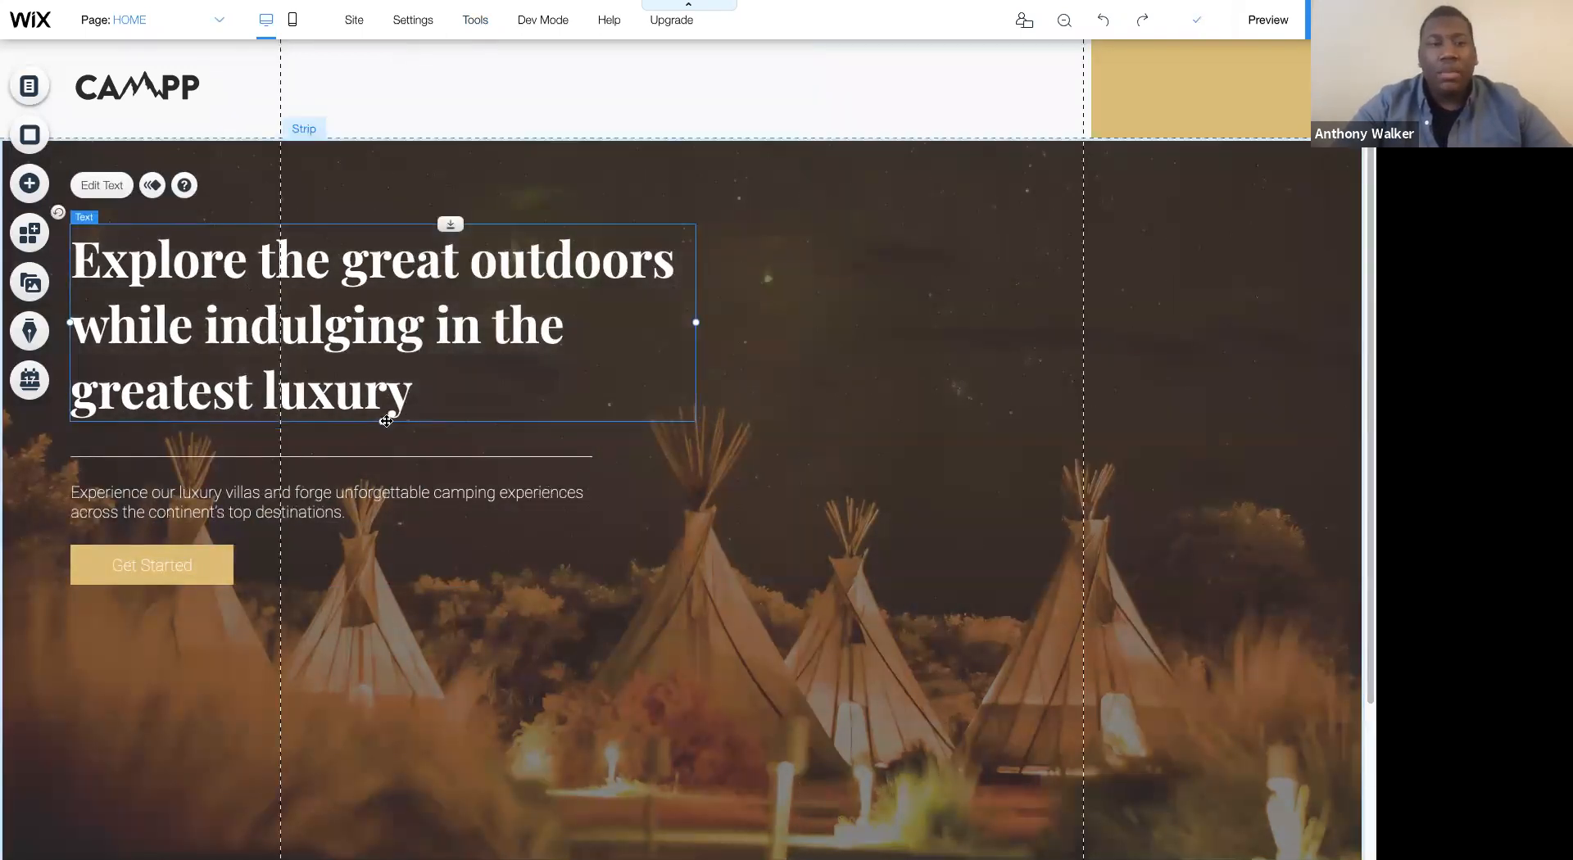
pyautogui.keyDown('shift'); pyautogui.click(347, 455); pyautogui.keyUp('shift')
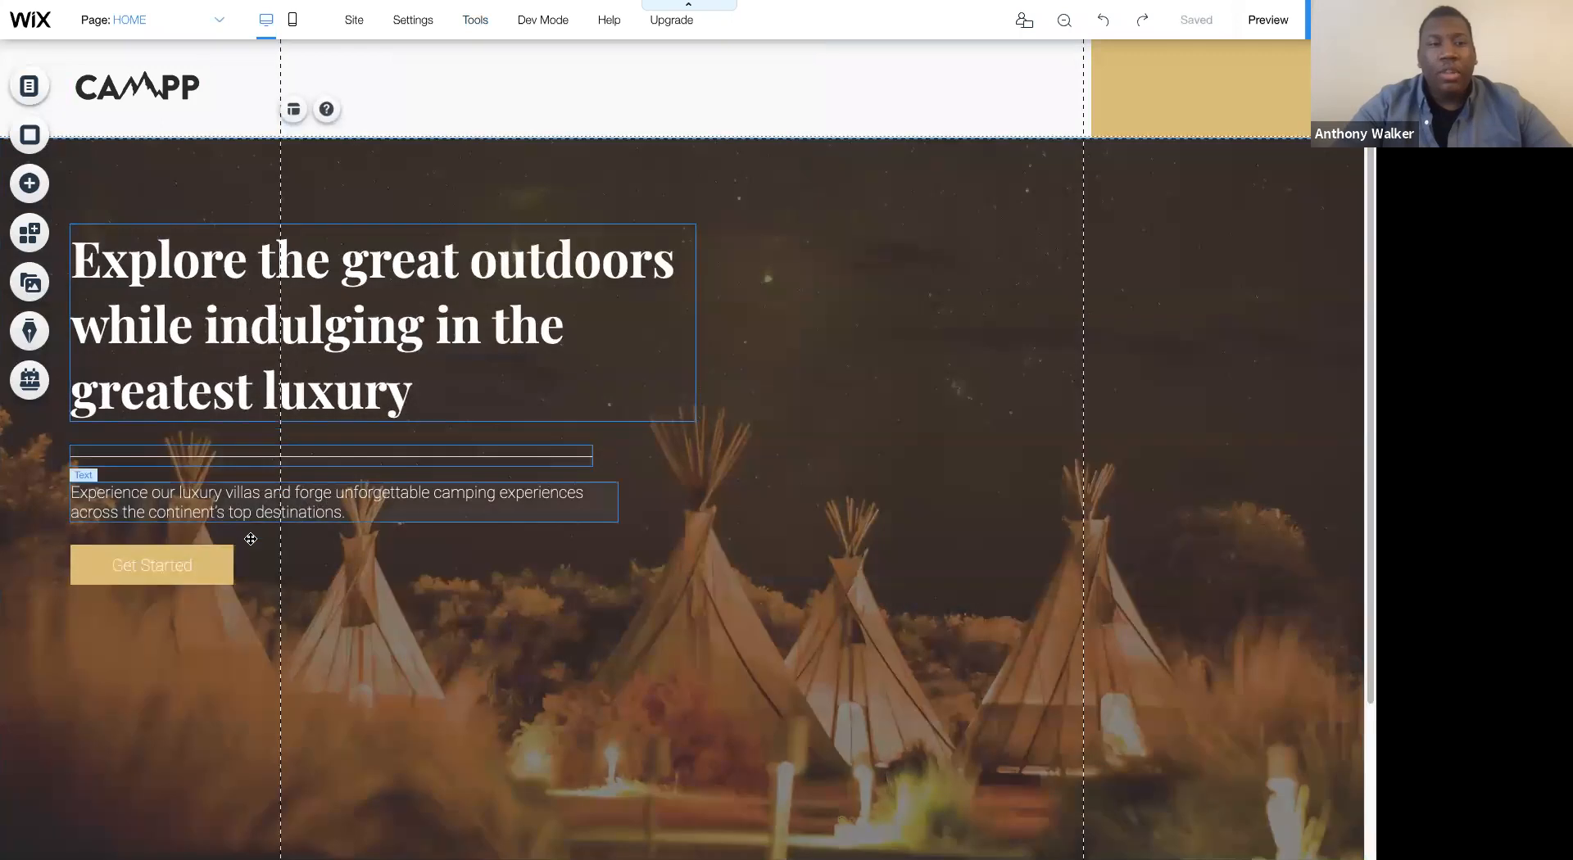
pyautogui.click(223, 564)
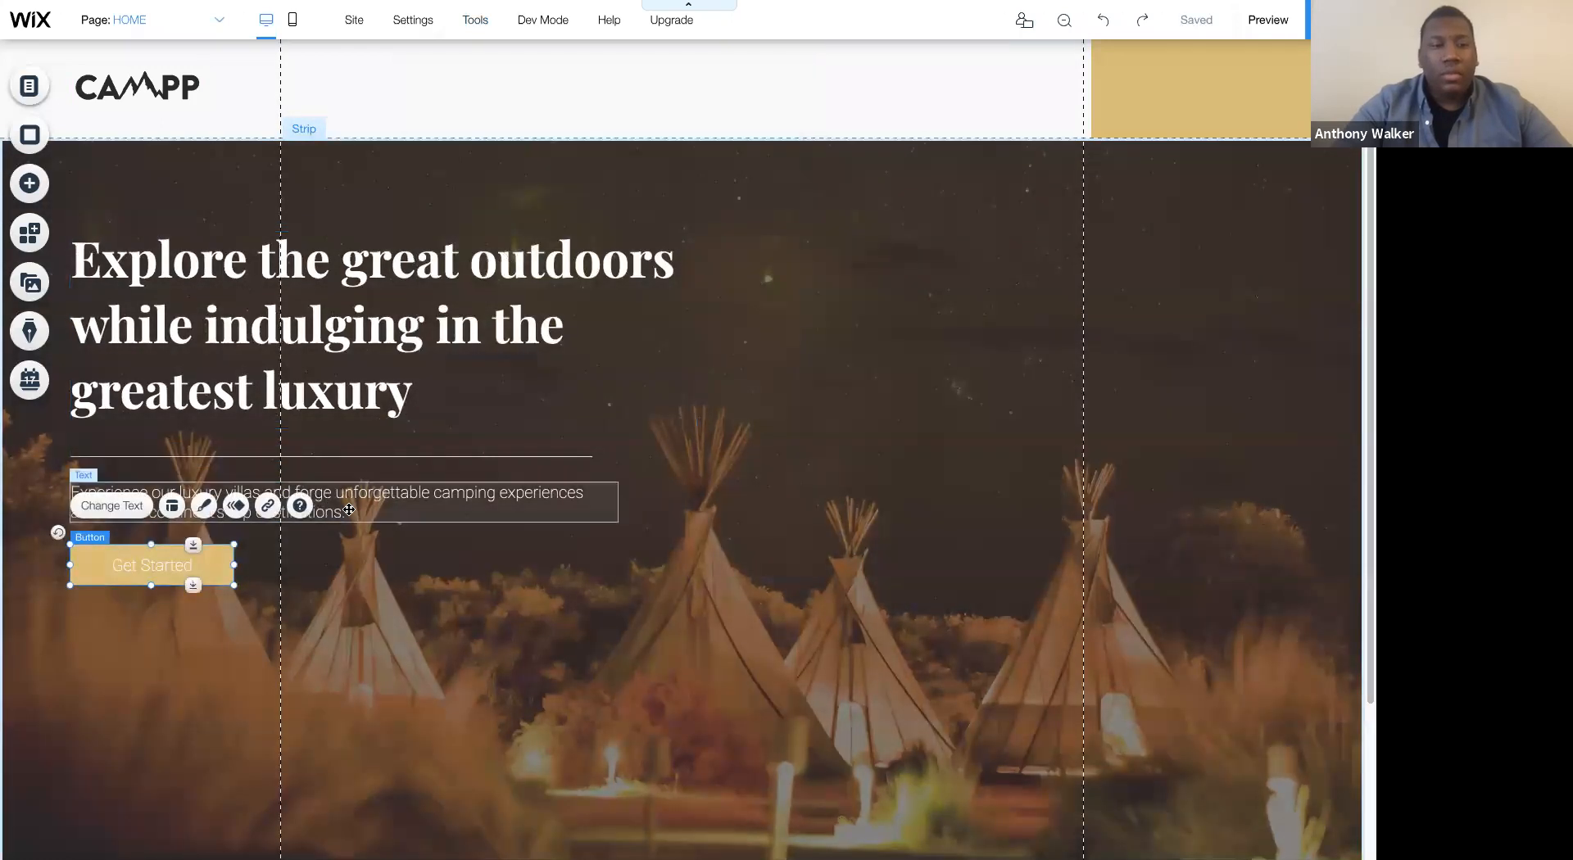
pyautogui.keyDown('shift'); pyautogui.click(362, 487); pyautogui.keyUp('shift')
pyautogui.keyDown('shift'); pyautogui.click(353, 374); pyautogui.keyUp('shift')
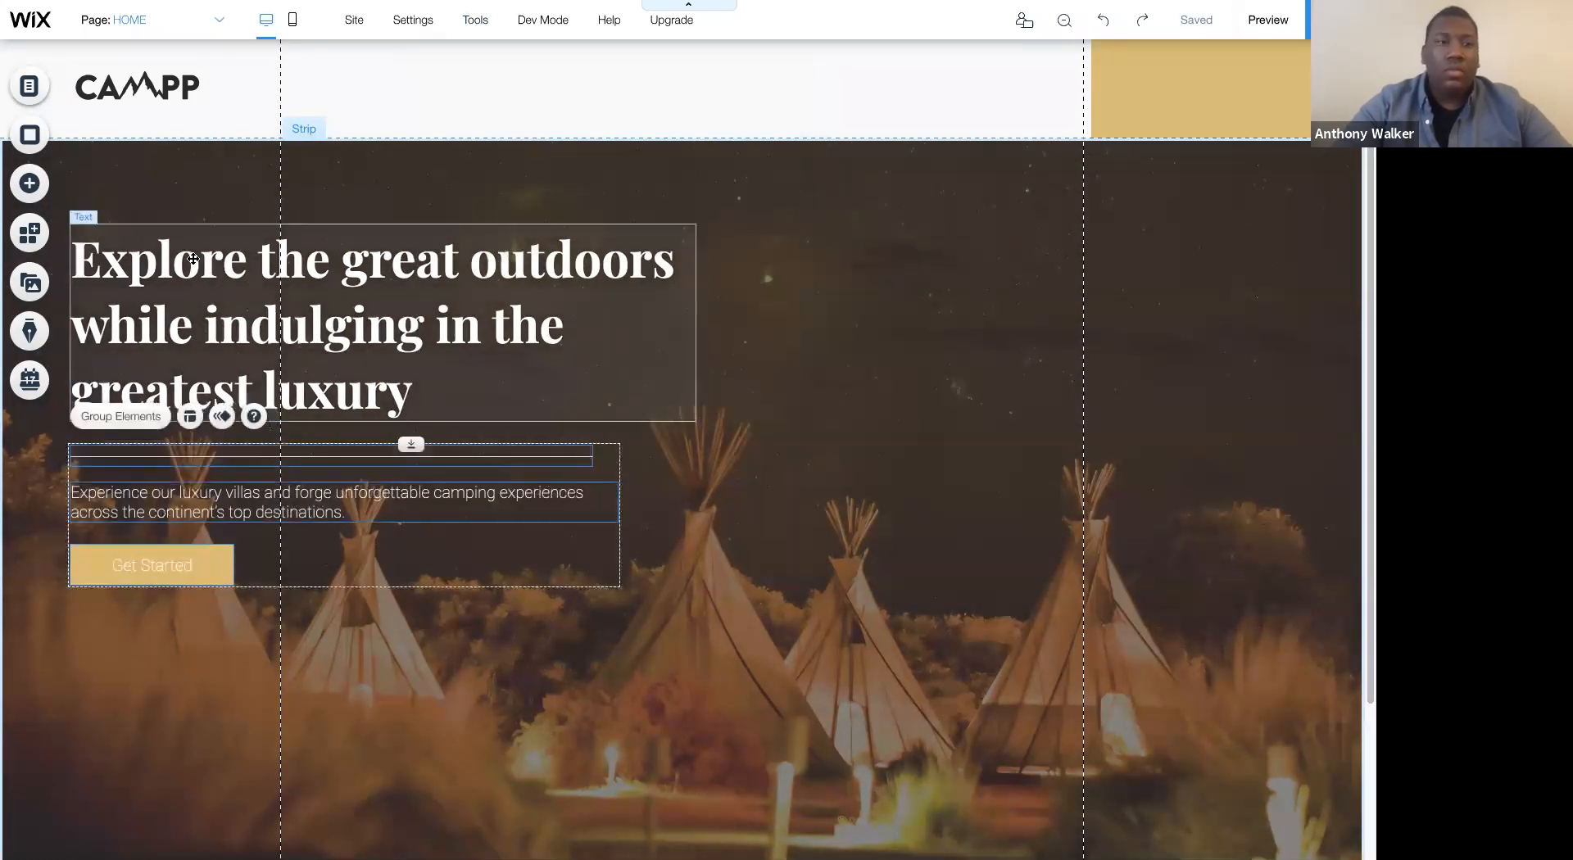
pyautogui.click(959, 280)
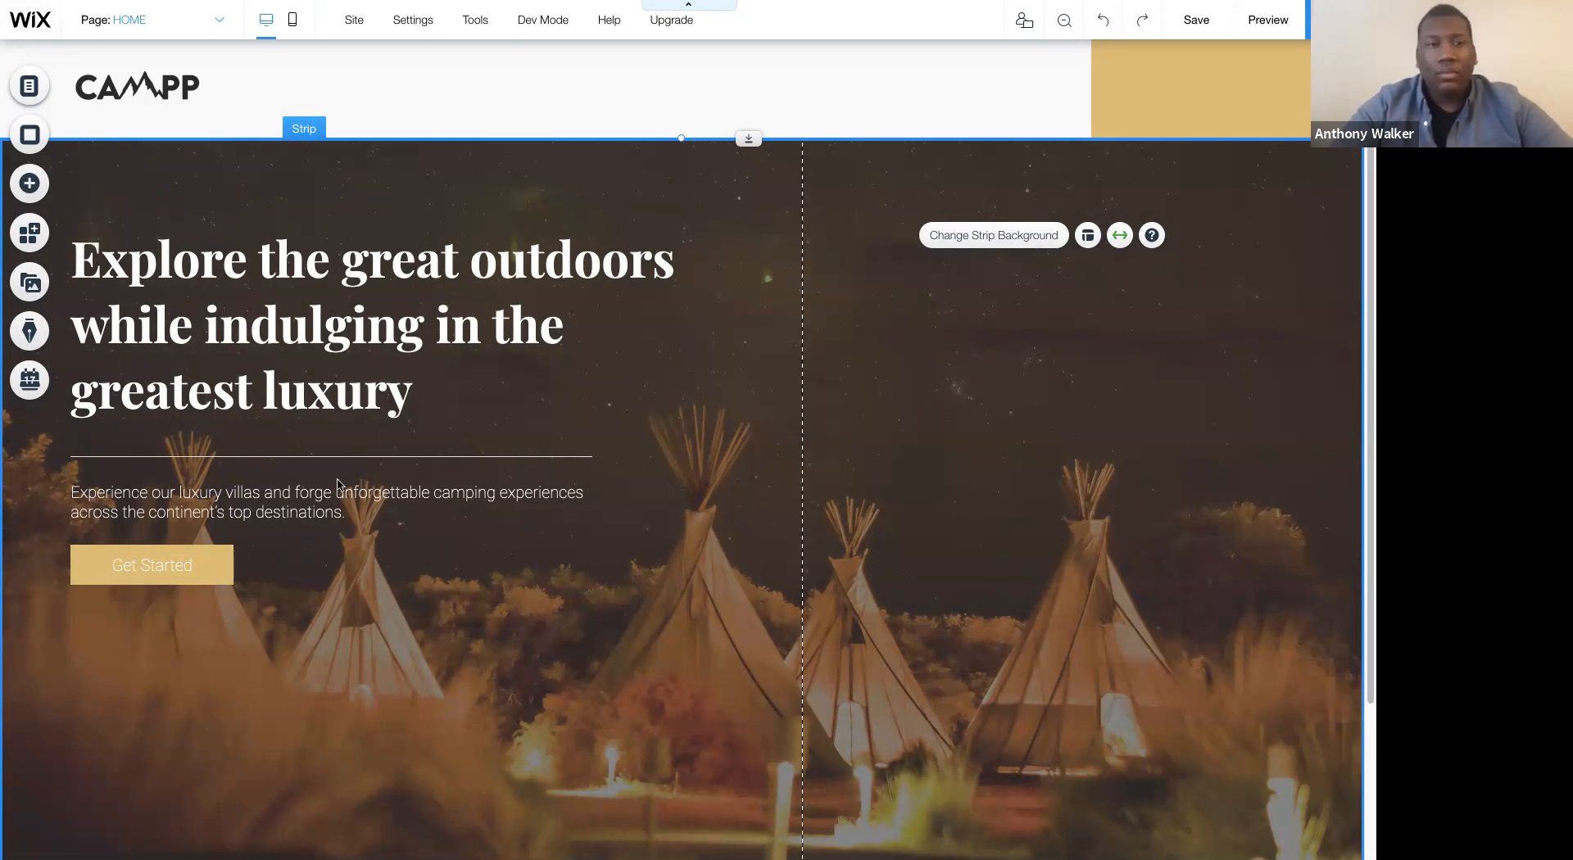
# - Nudge the grouped hero content slightly downward within its strip
pyautogui.click(353, 312)
pyautogui.moveTo(453, 221); pyautogui.dragTo(453, 223)
pyautogui.click(724, 184)
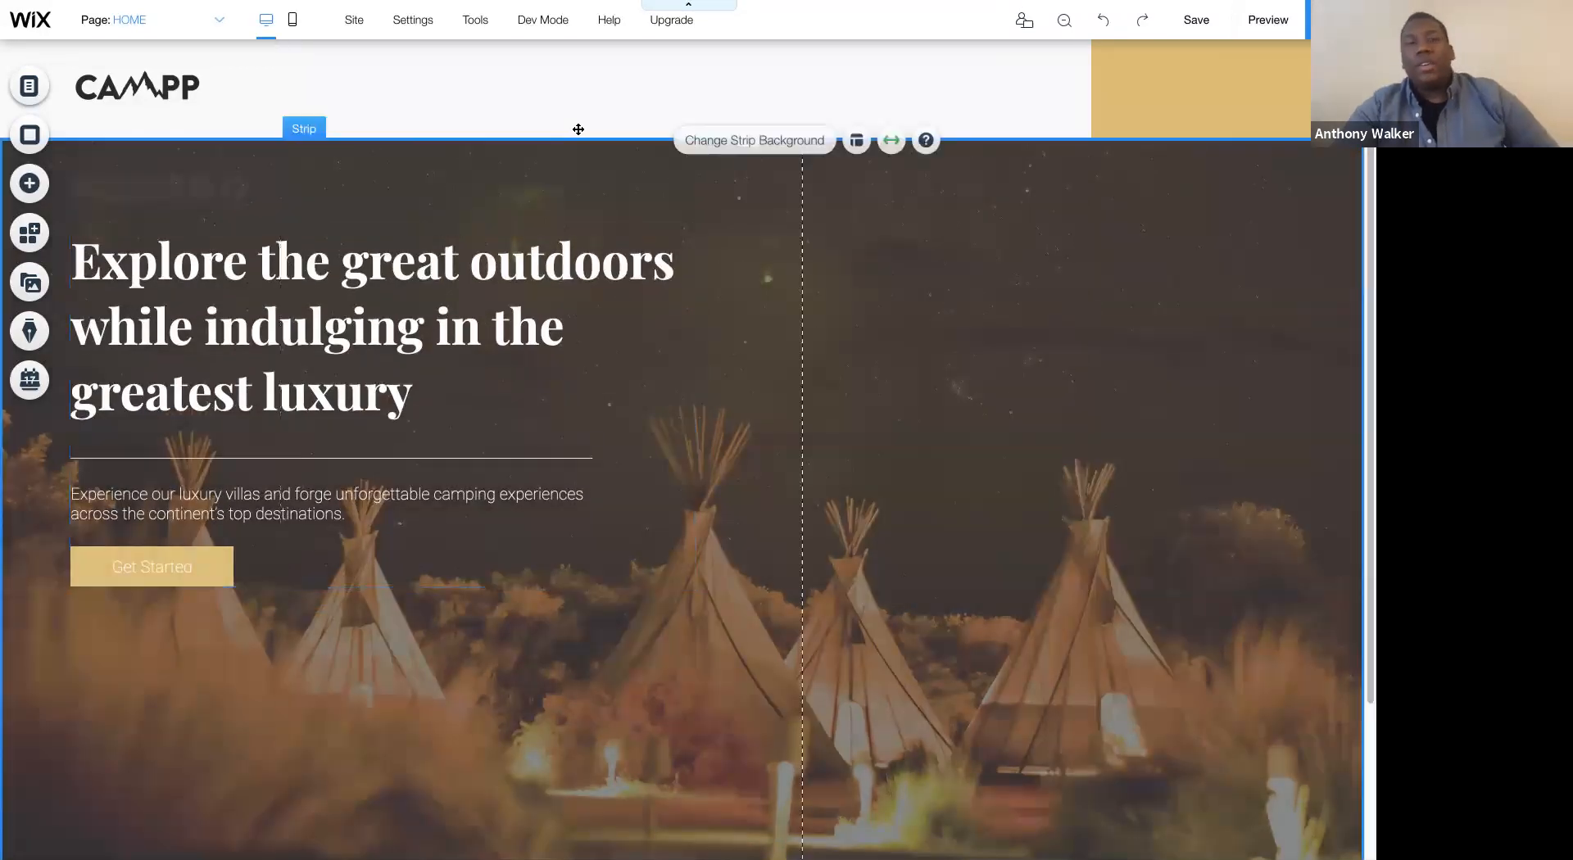
# - Change the background of the header strip's first column to the light-gray site color #E8E6E6
pyautogui.click(474, 92)
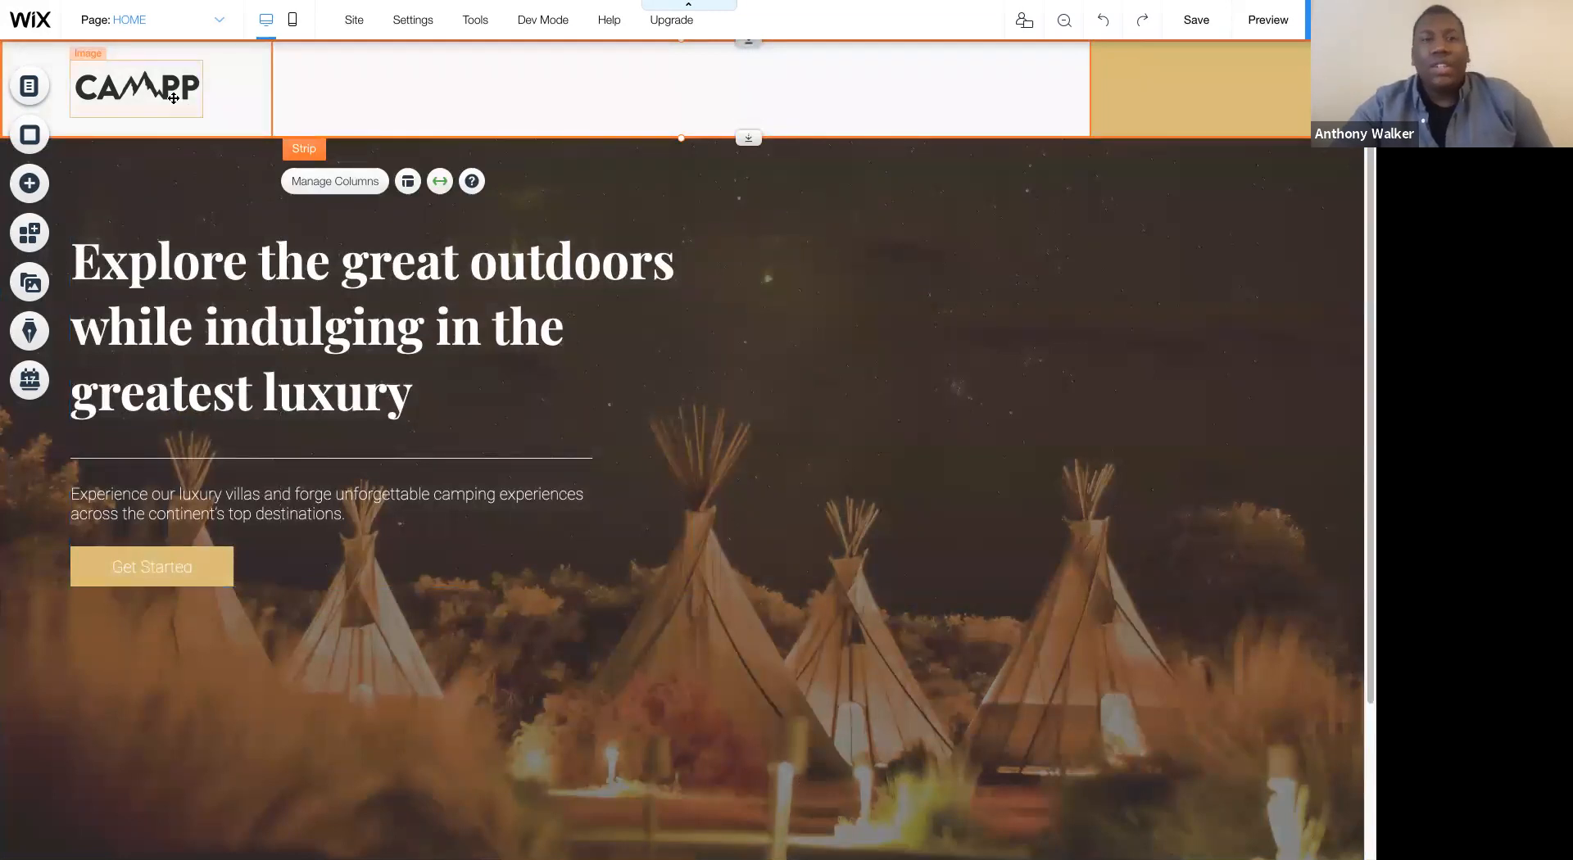
pyautogui.click(246, 124)
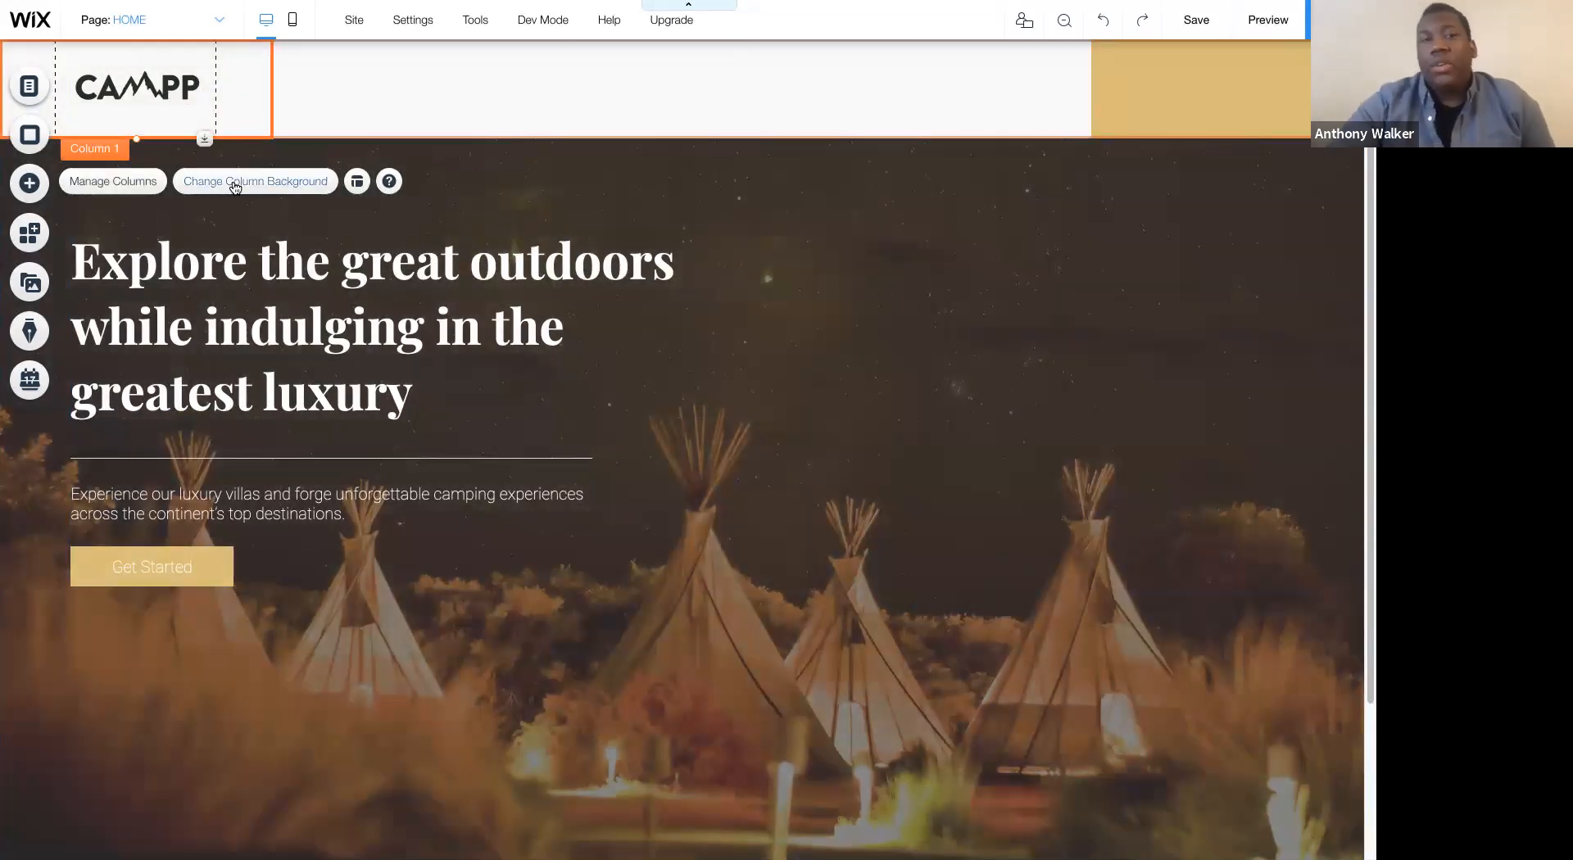
pyautogui.click(234, 187)
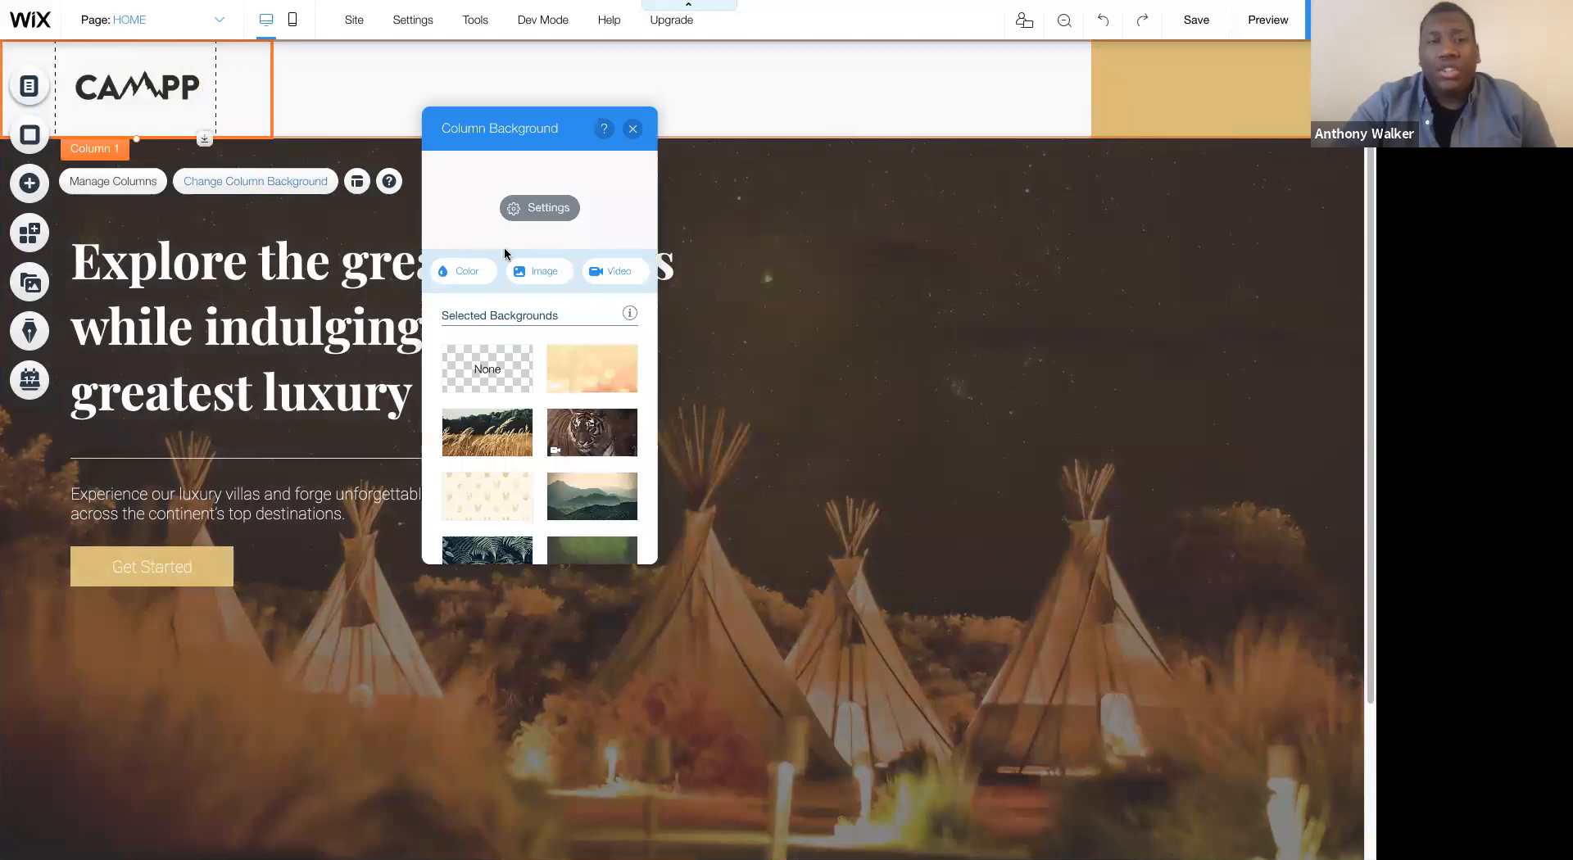
pyautogui.click(458, 270)
pyautogui.click(484, 371)
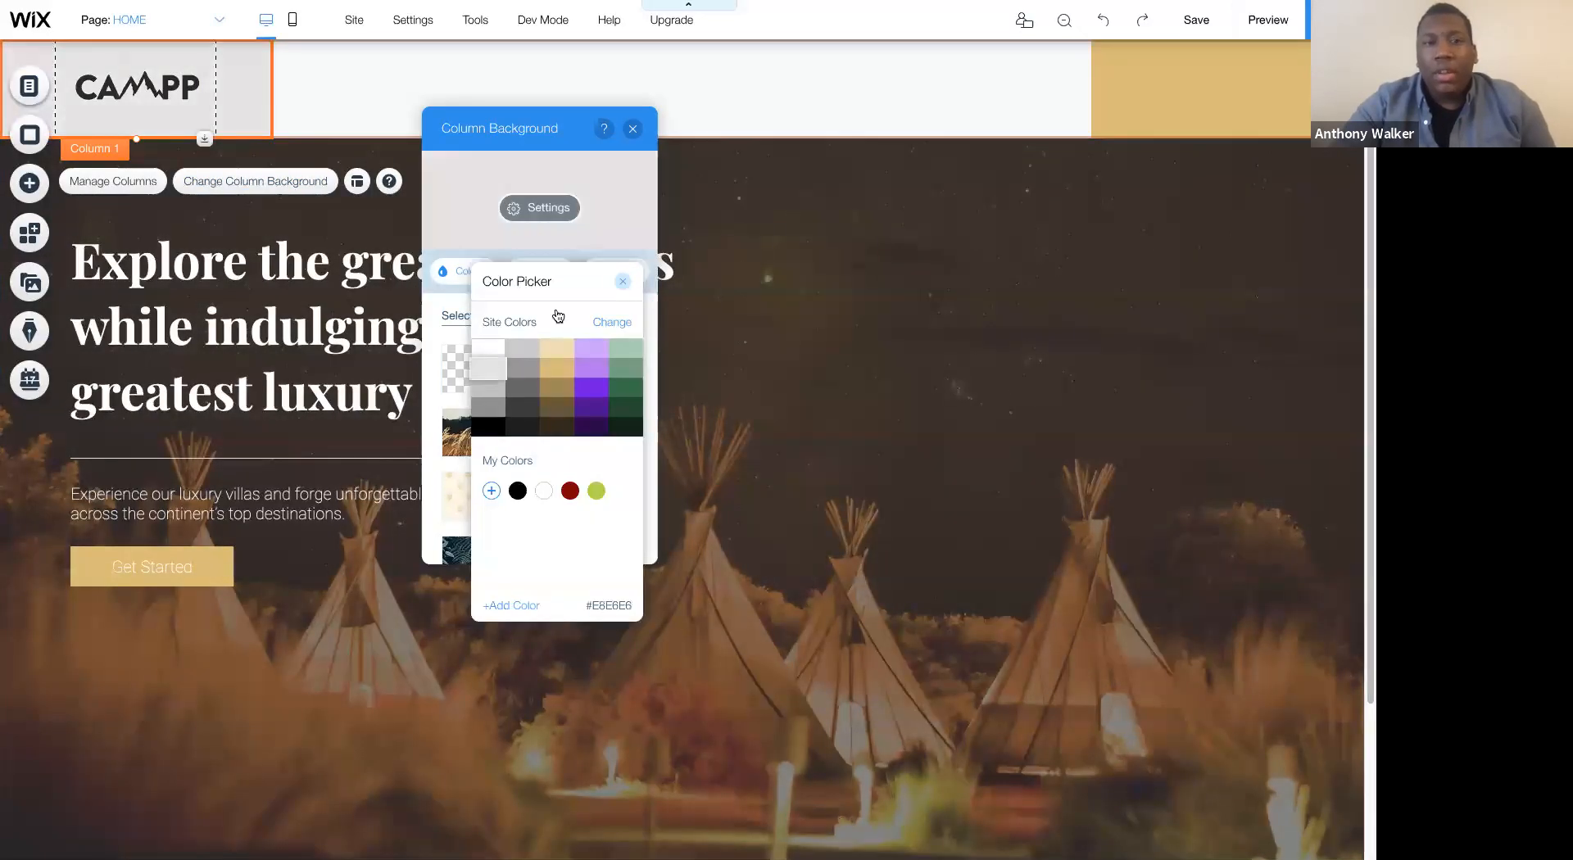
pyautogui.click(633, 129)
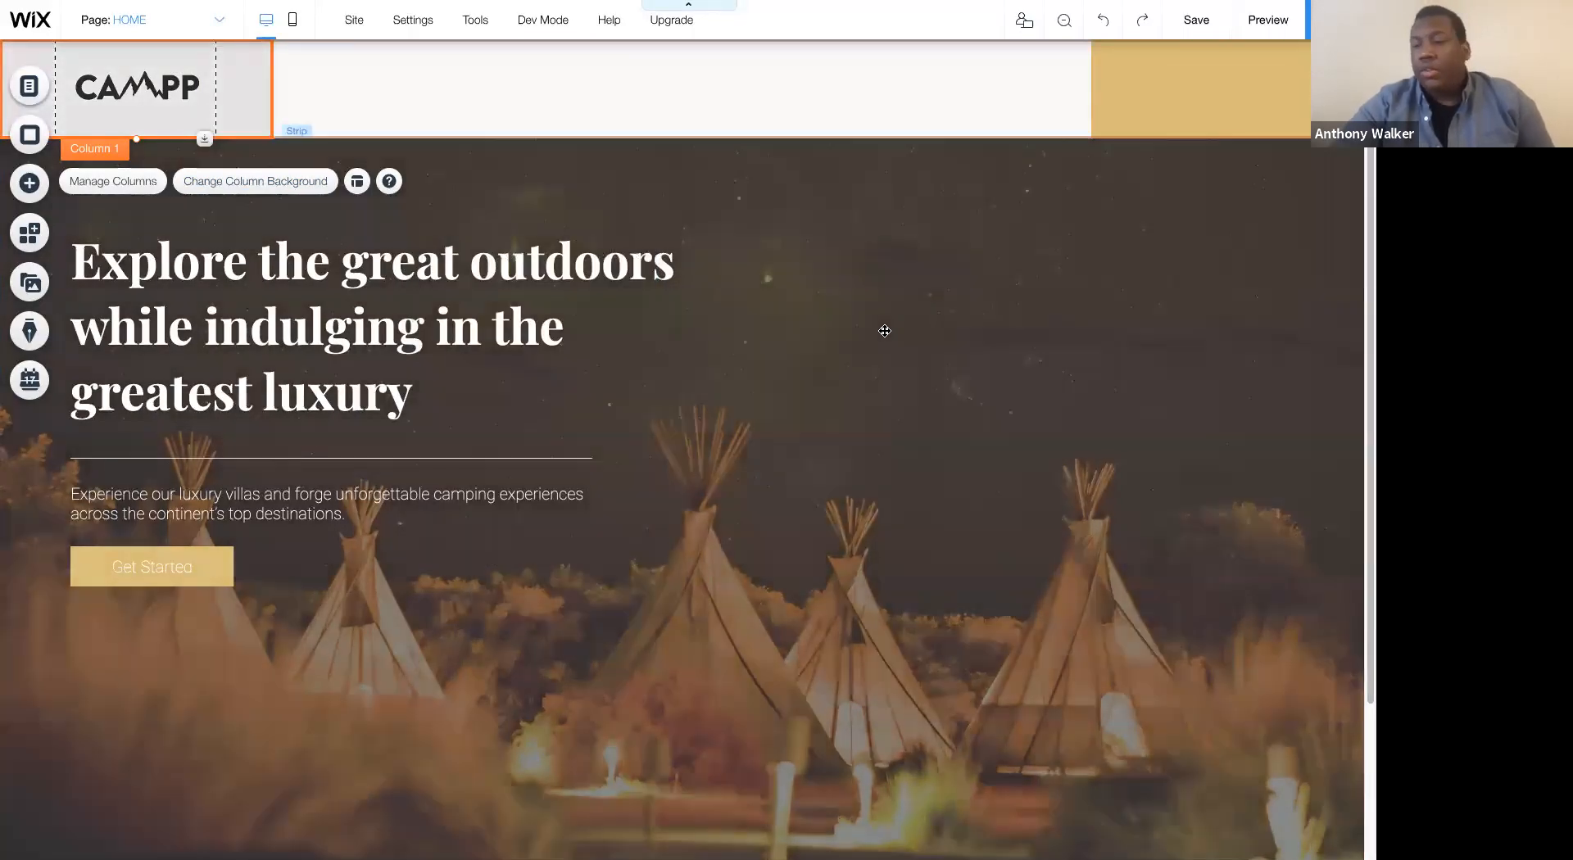
pyautogui.click(929, 332)
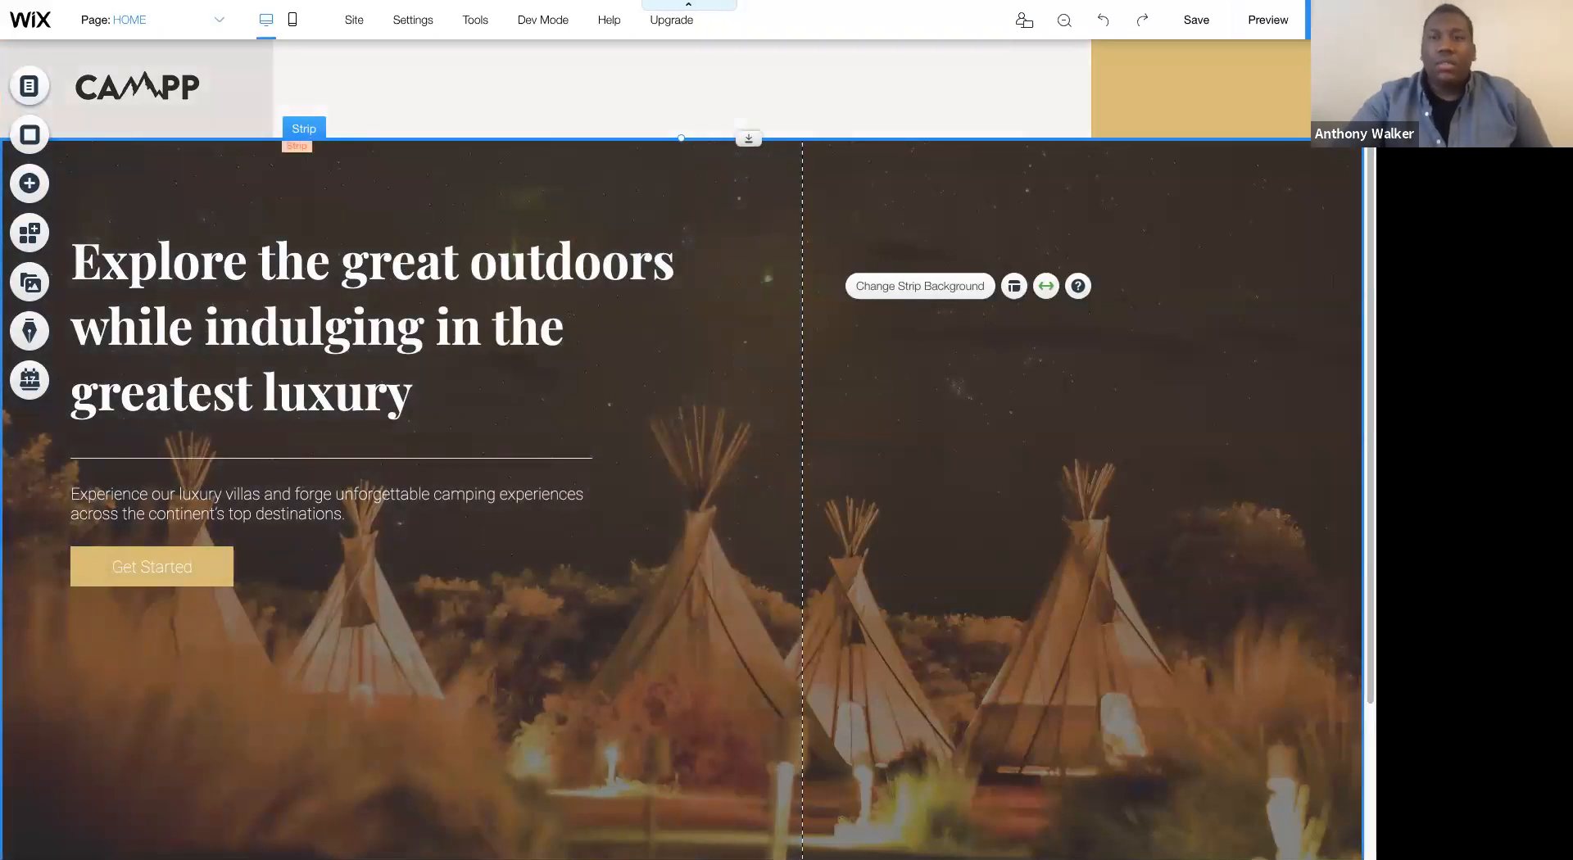
# - Preview the site to check the header with the logo column while the page scrolls, and return to the editor
pyautogui.click(1260, 25)
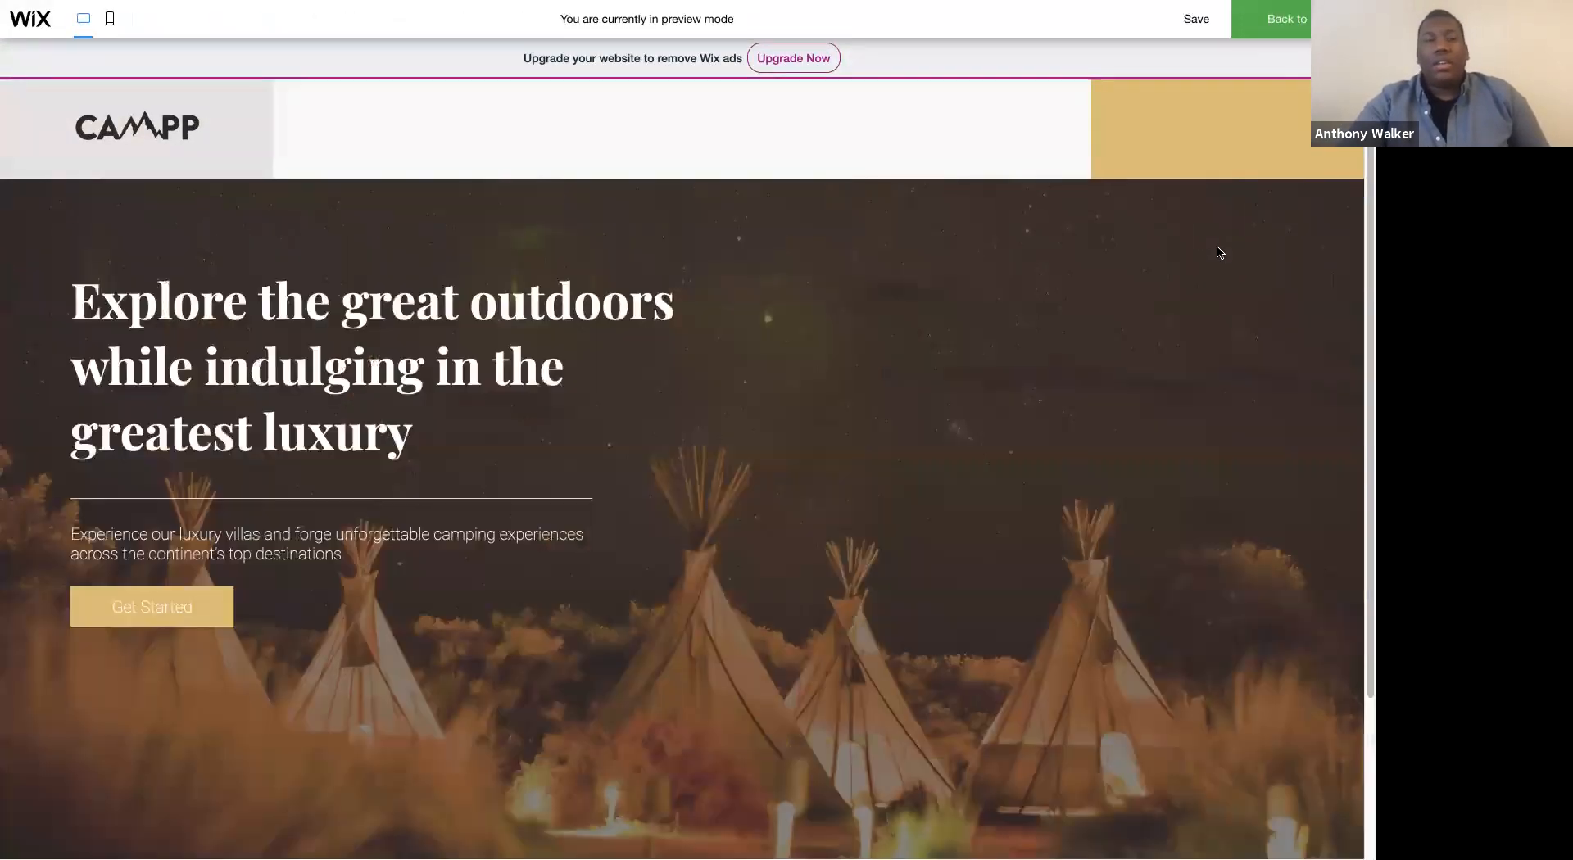
pyautogui.scroll(-3, 1219, 252)
pyautogui.scroll(3, 1219, 252)
pyautogui.scroll(-3, 1219, 252)
pyautogui.scroll(3, 1218, 253)
pyautogui.click(1288, 19)
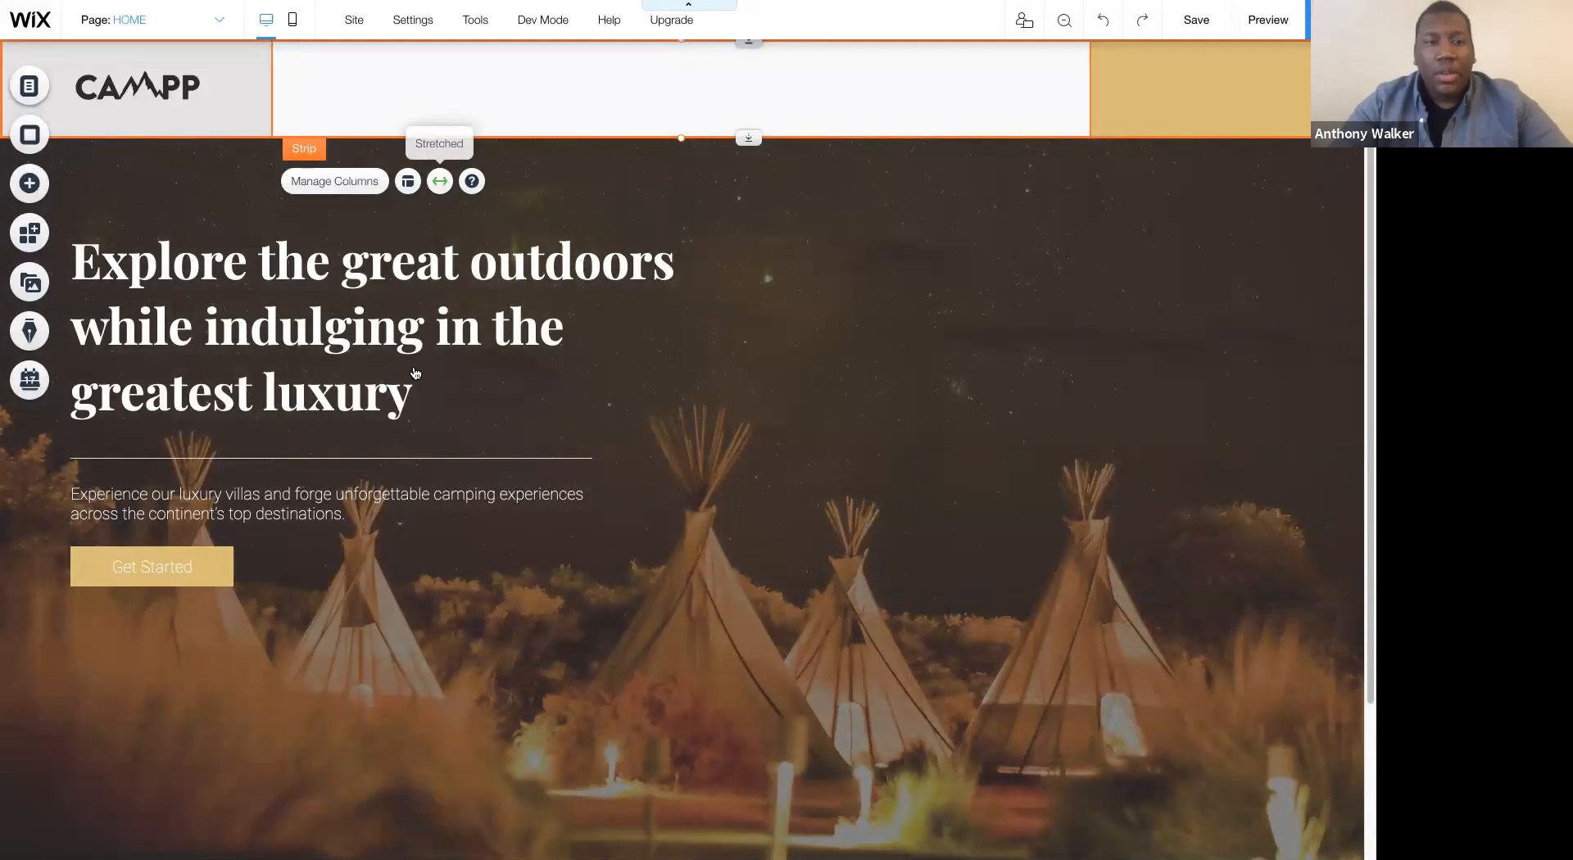
# - Set the screen-stretch margins of both the header strip and the hero strip to 20 px
pyautogui.click(481, 463)
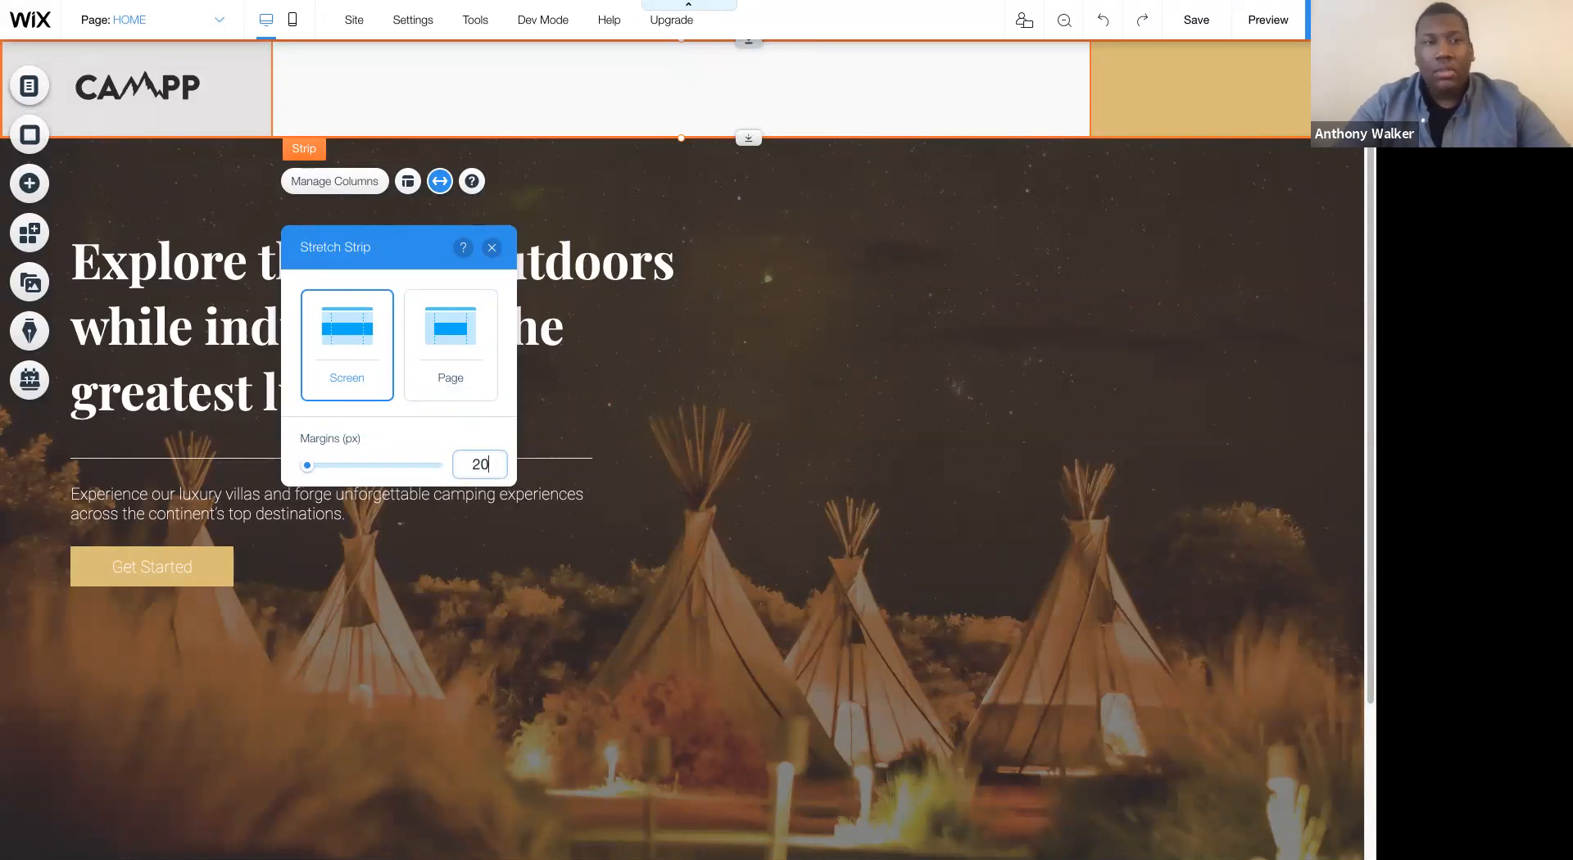
pyautogui.press('Return')
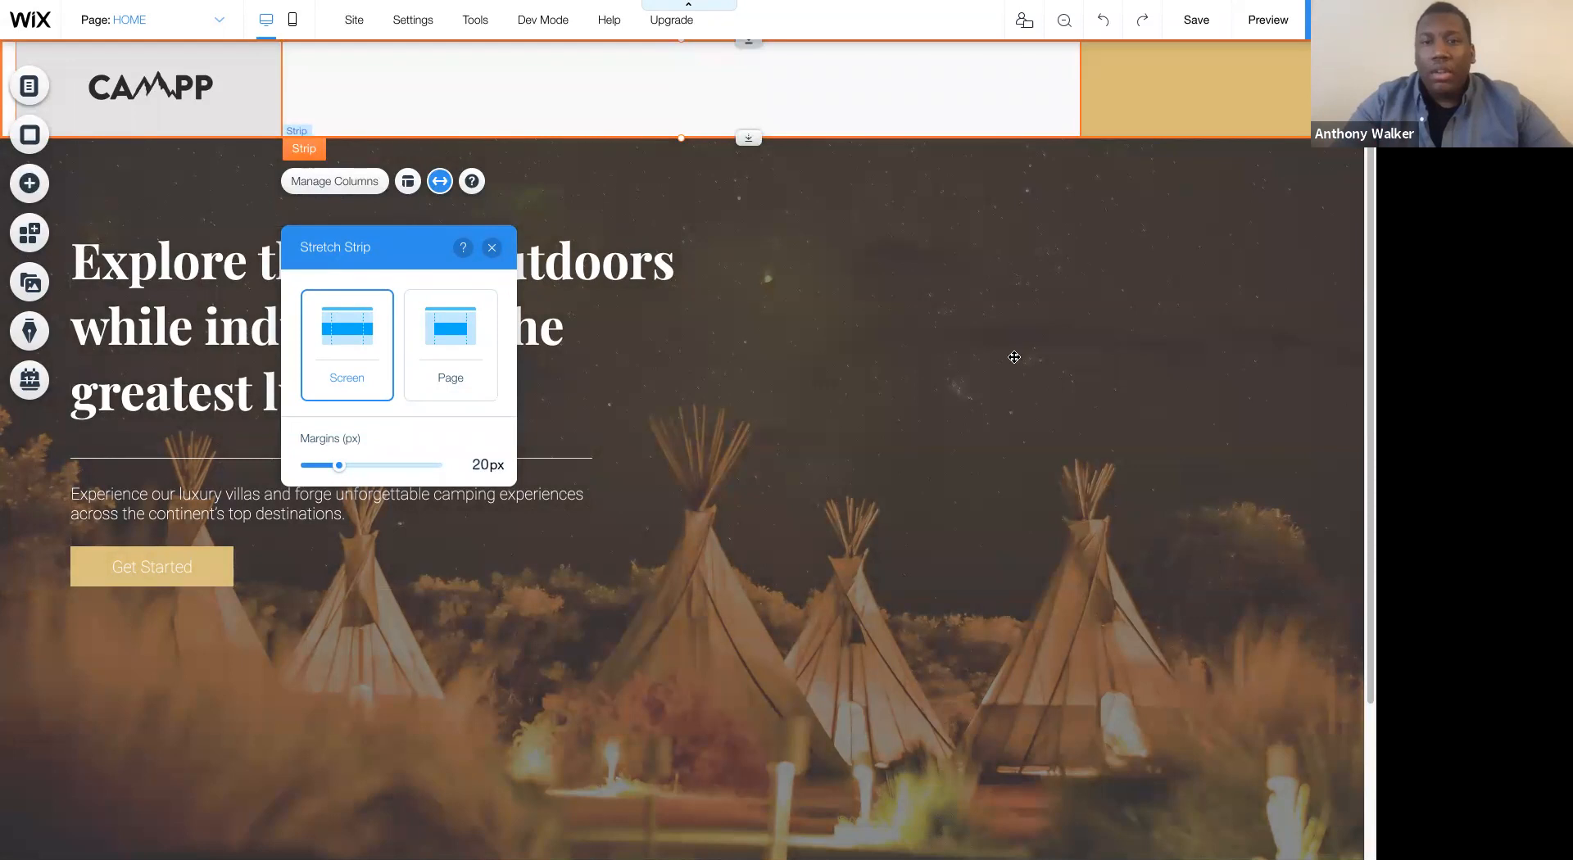
pyautogui.click(1029, 351)
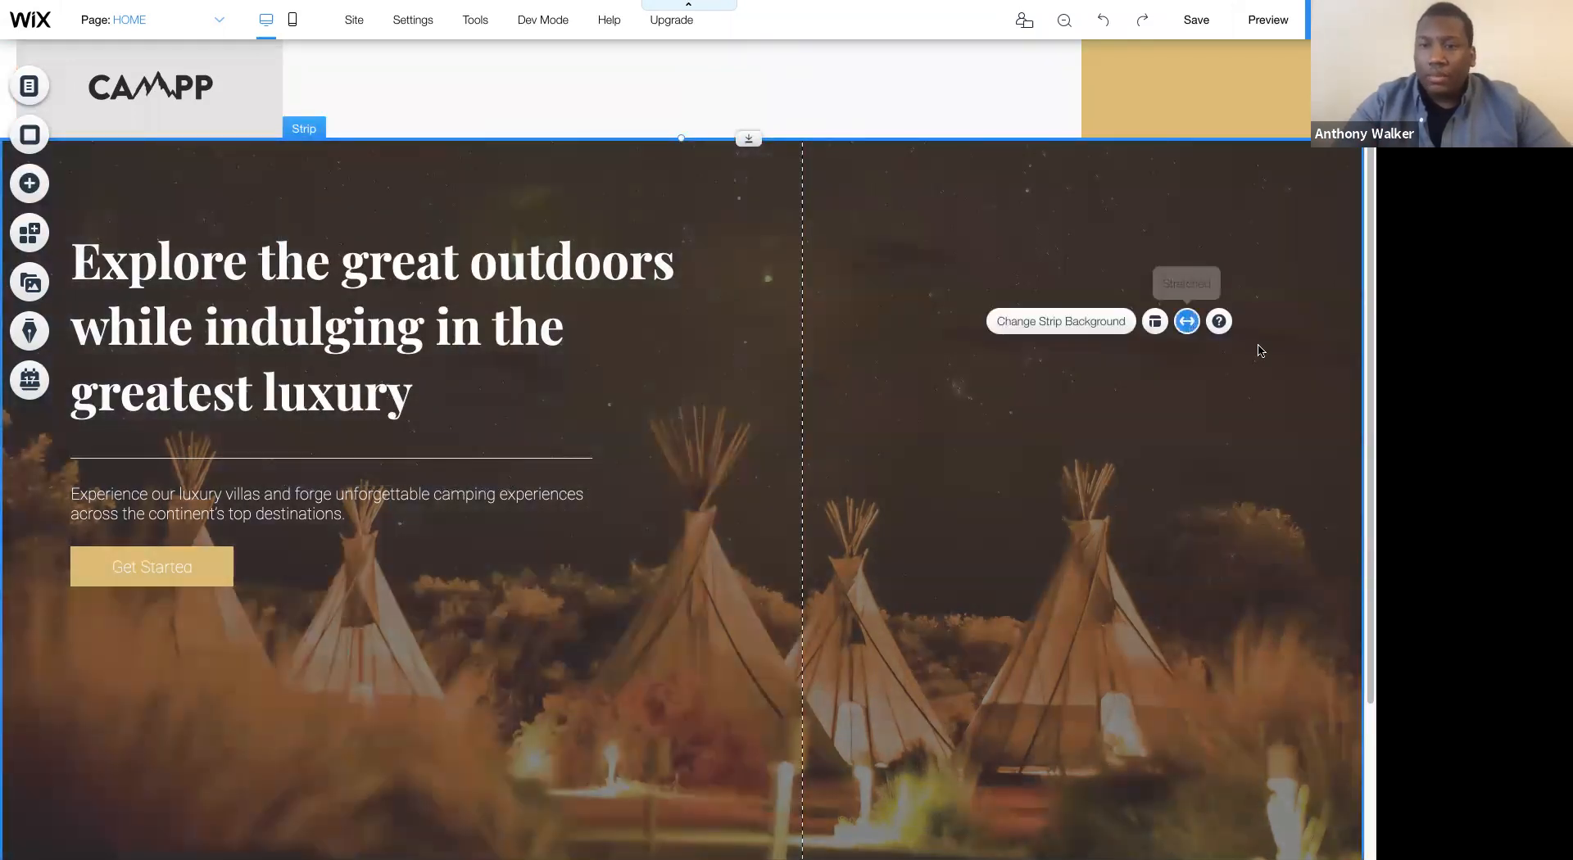
pyautogui.click(1188, 323)
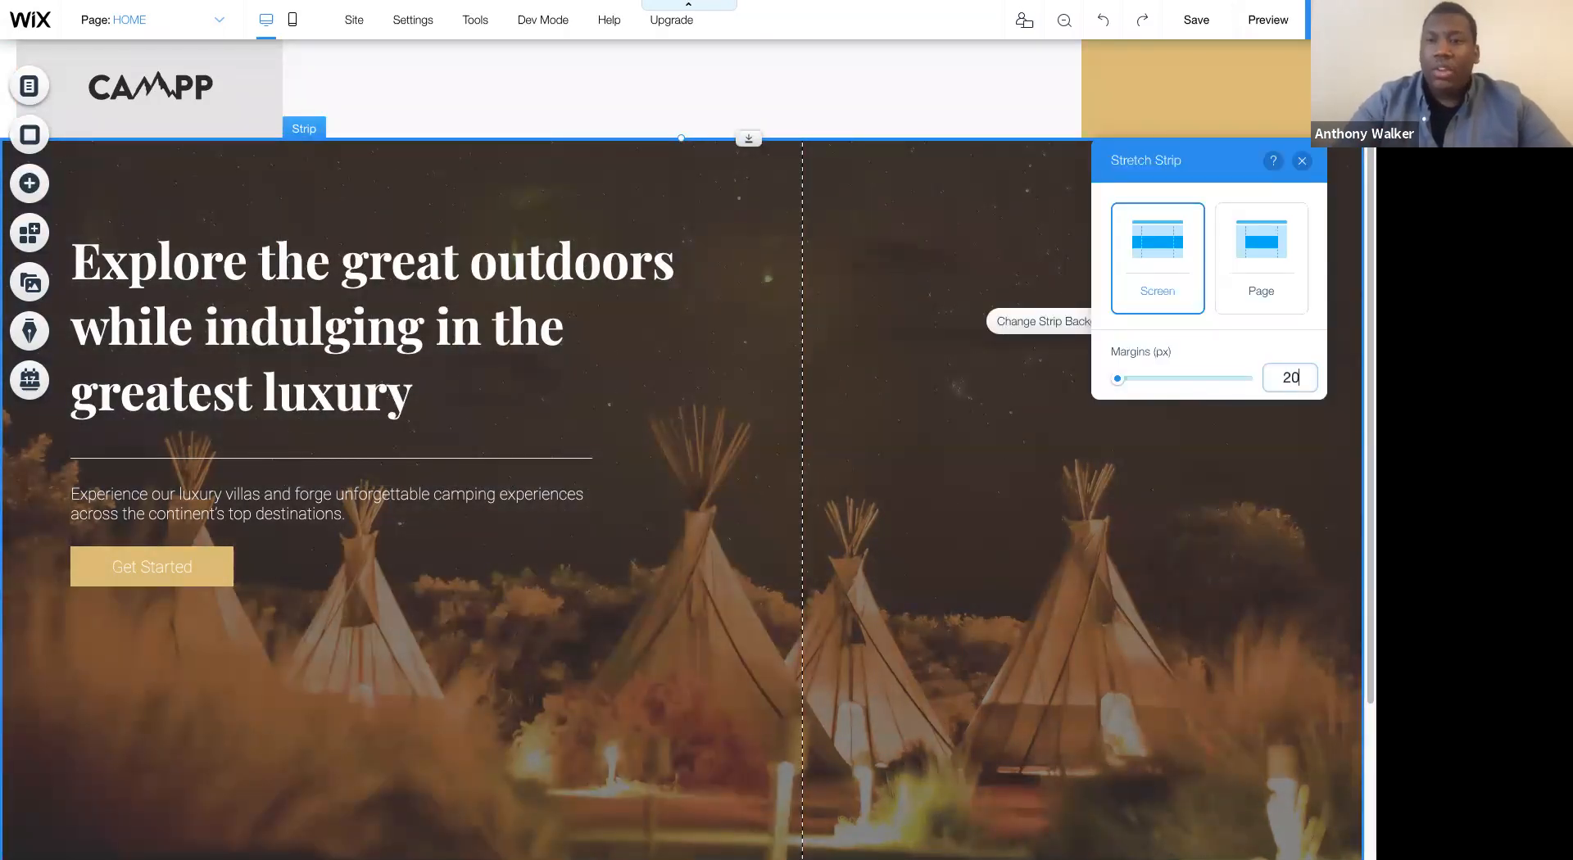
pyautogui.press('Return')
# - Preview the page with the strip margins while scrolling up and down, and return to the editor
pyautogui.click(1262, 22)
pyautogui.scroll(-3, 1232, 314)
pyautogui.scroll(3, 1232, 315)
pyautogui.scroll(-3, 1232, 314)
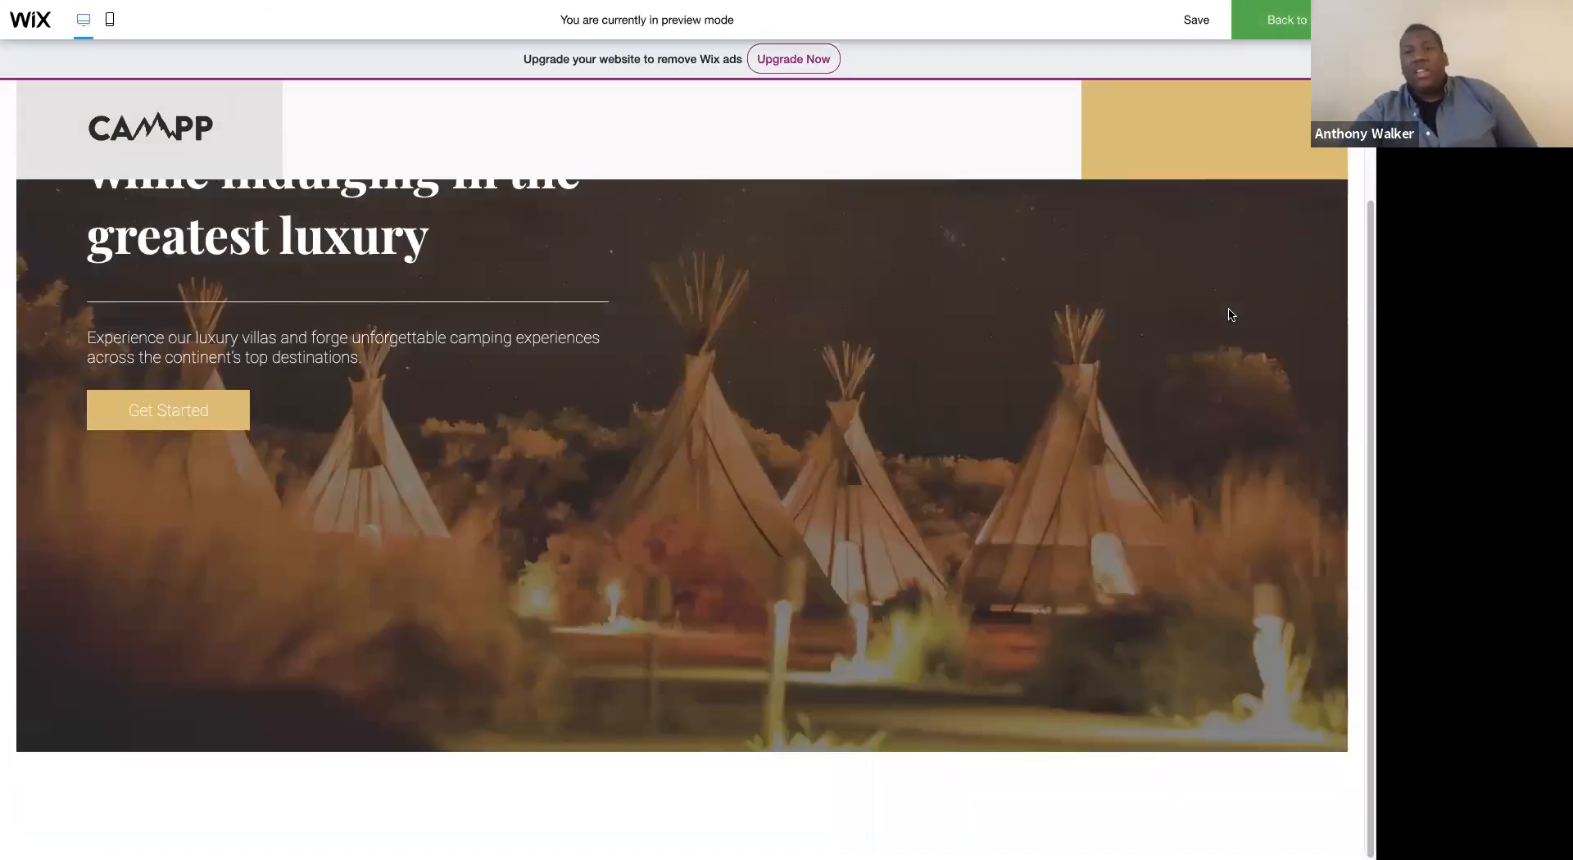
pyautogui.scroll(2, 1232, 315)
pyautogui.scroll(-2, 1231, 315)
pyautogui.scroll(2, 1232, 315)
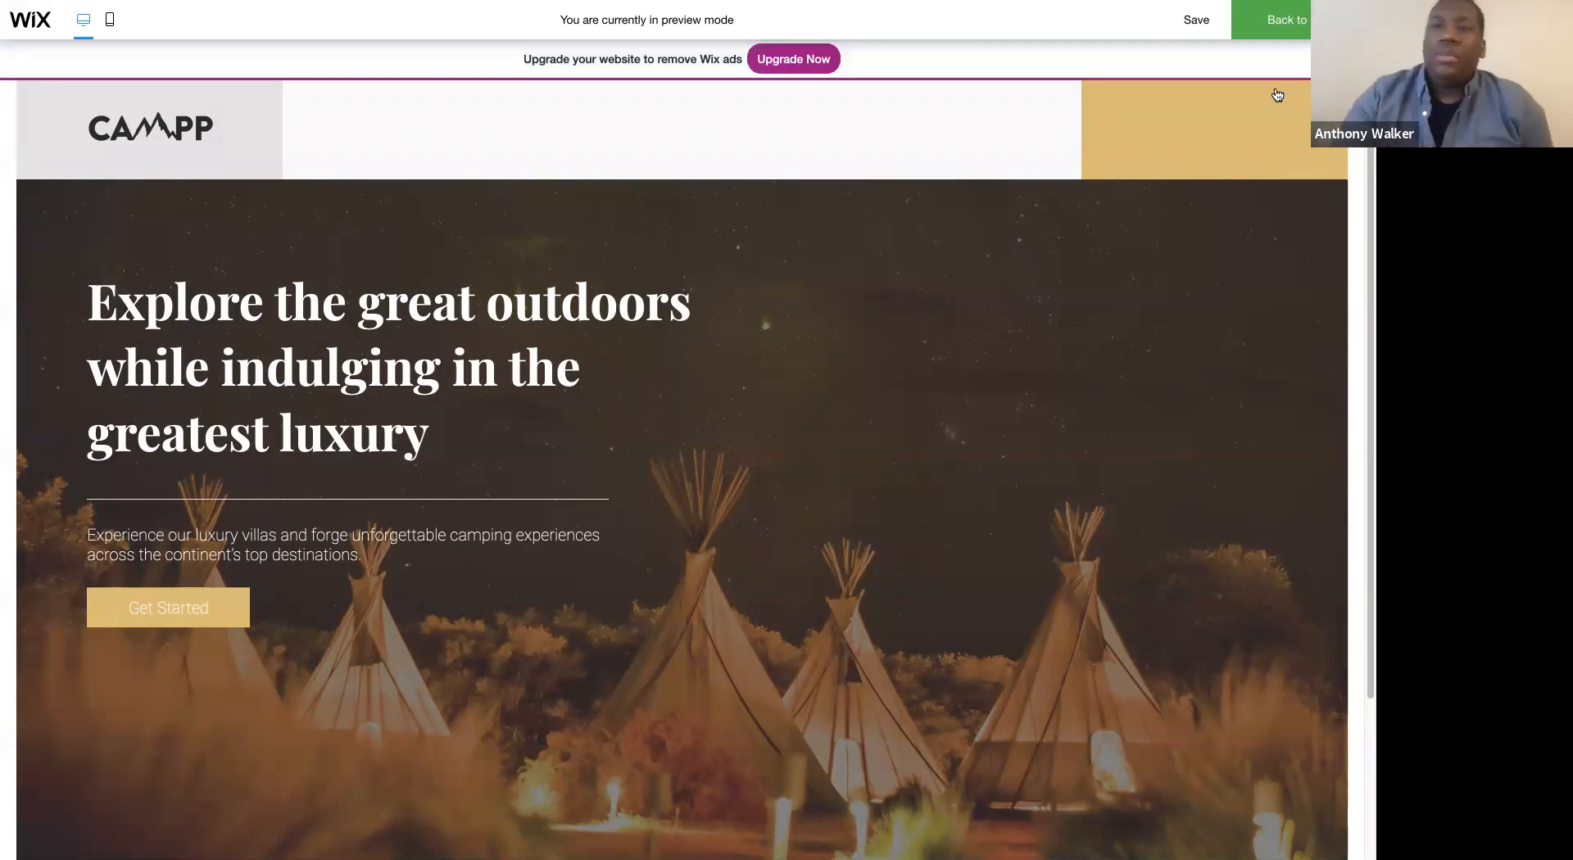
pyautogui.click(1285, 26)
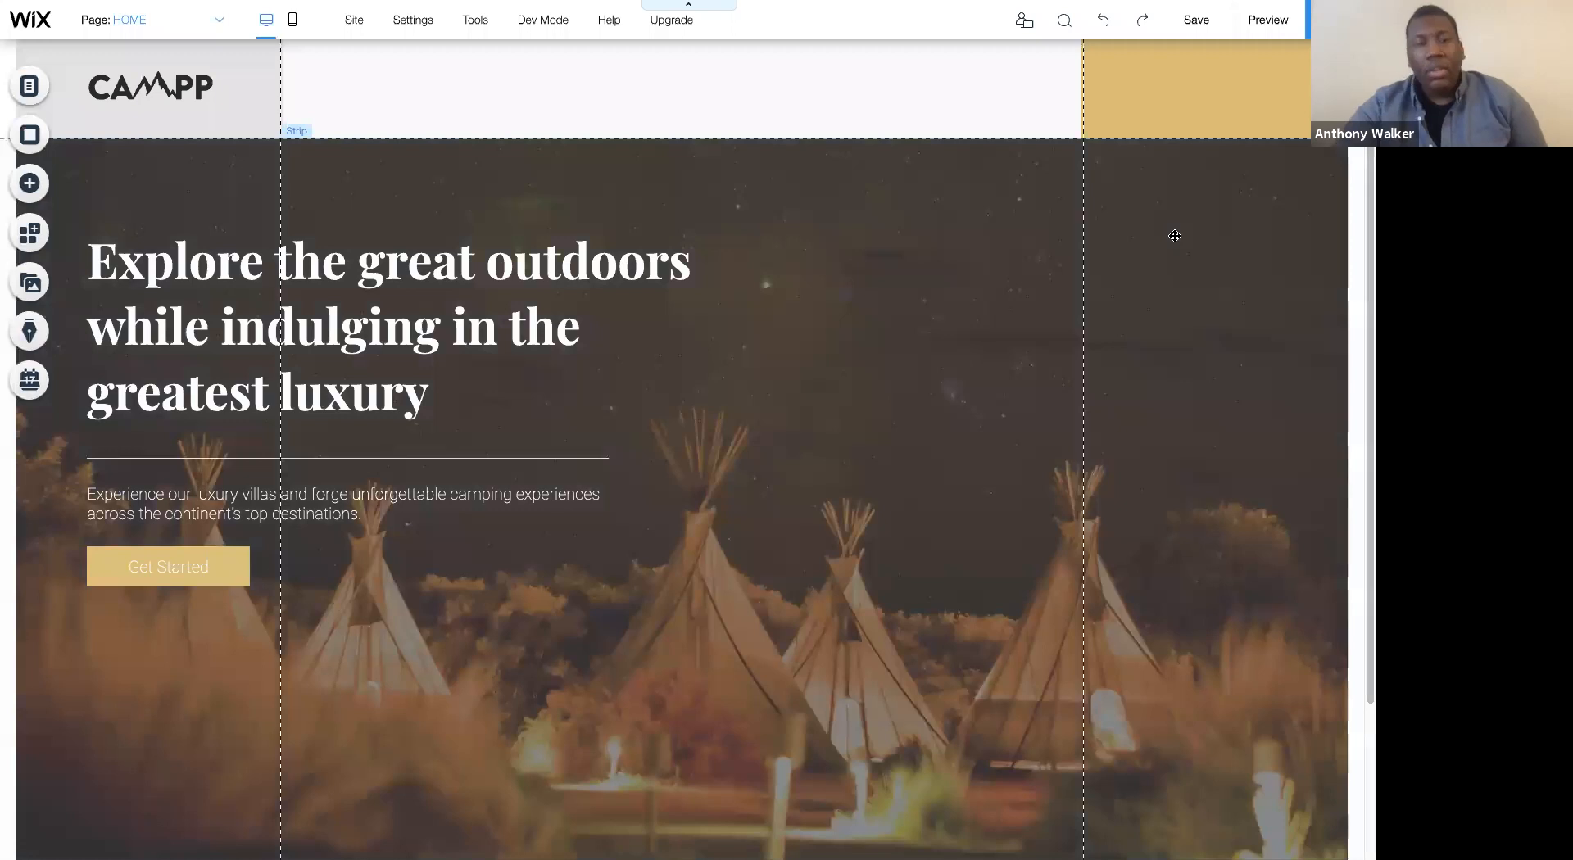
# - Add a blank white Classic strip directly below the hero strip on the home page
pyautogui.scroll(-2, 1176, 236)
pyautogui.scroll(2, 1175, 236)
pyautogui.scroll(-2, 1175, 236)
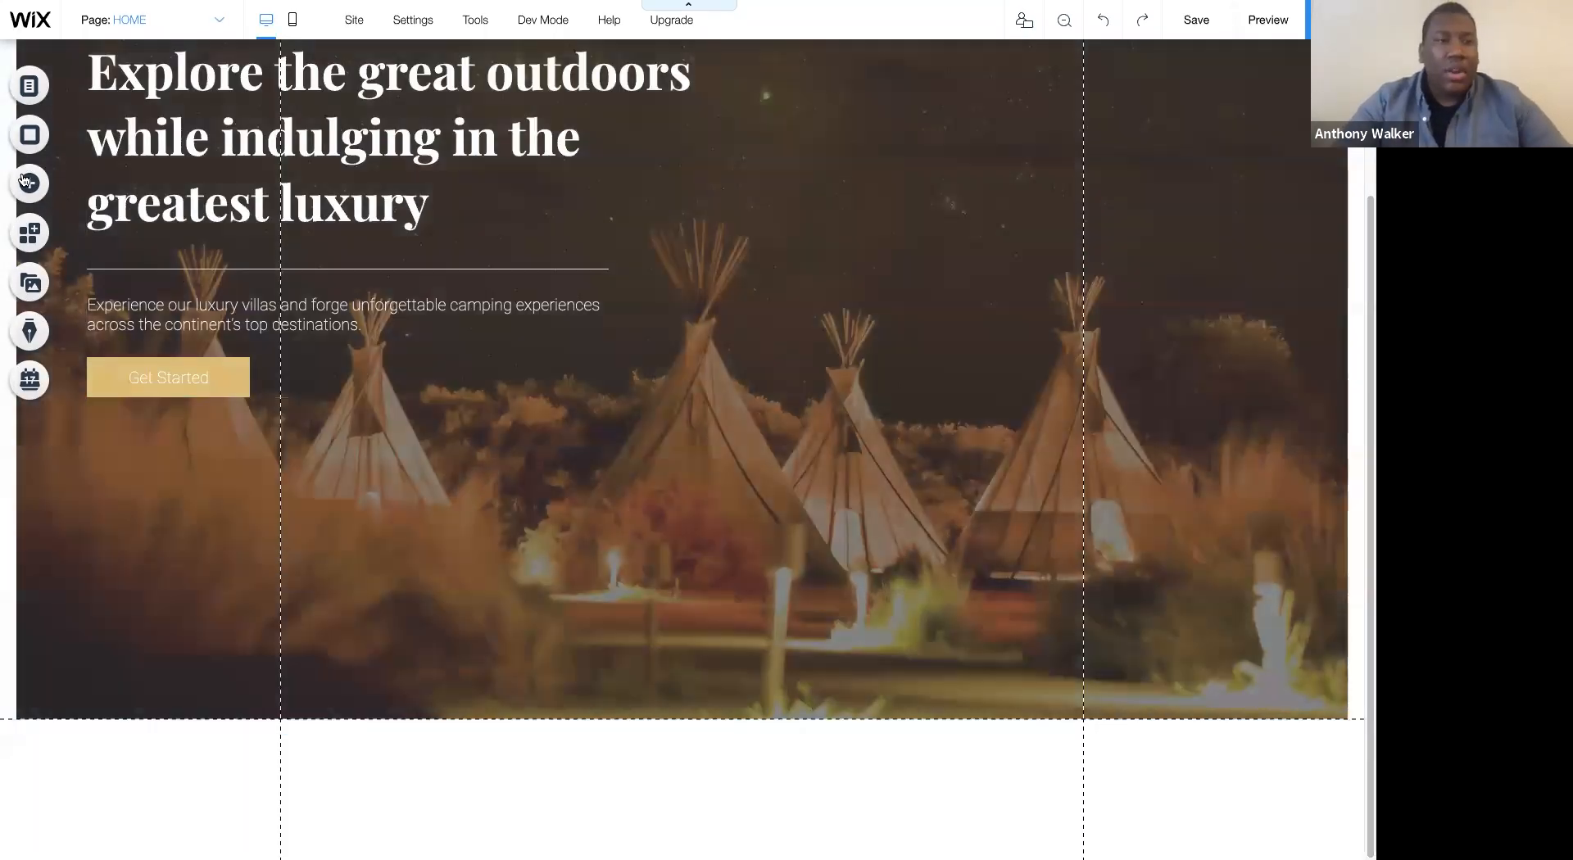
pyautogui.click(27, 182)
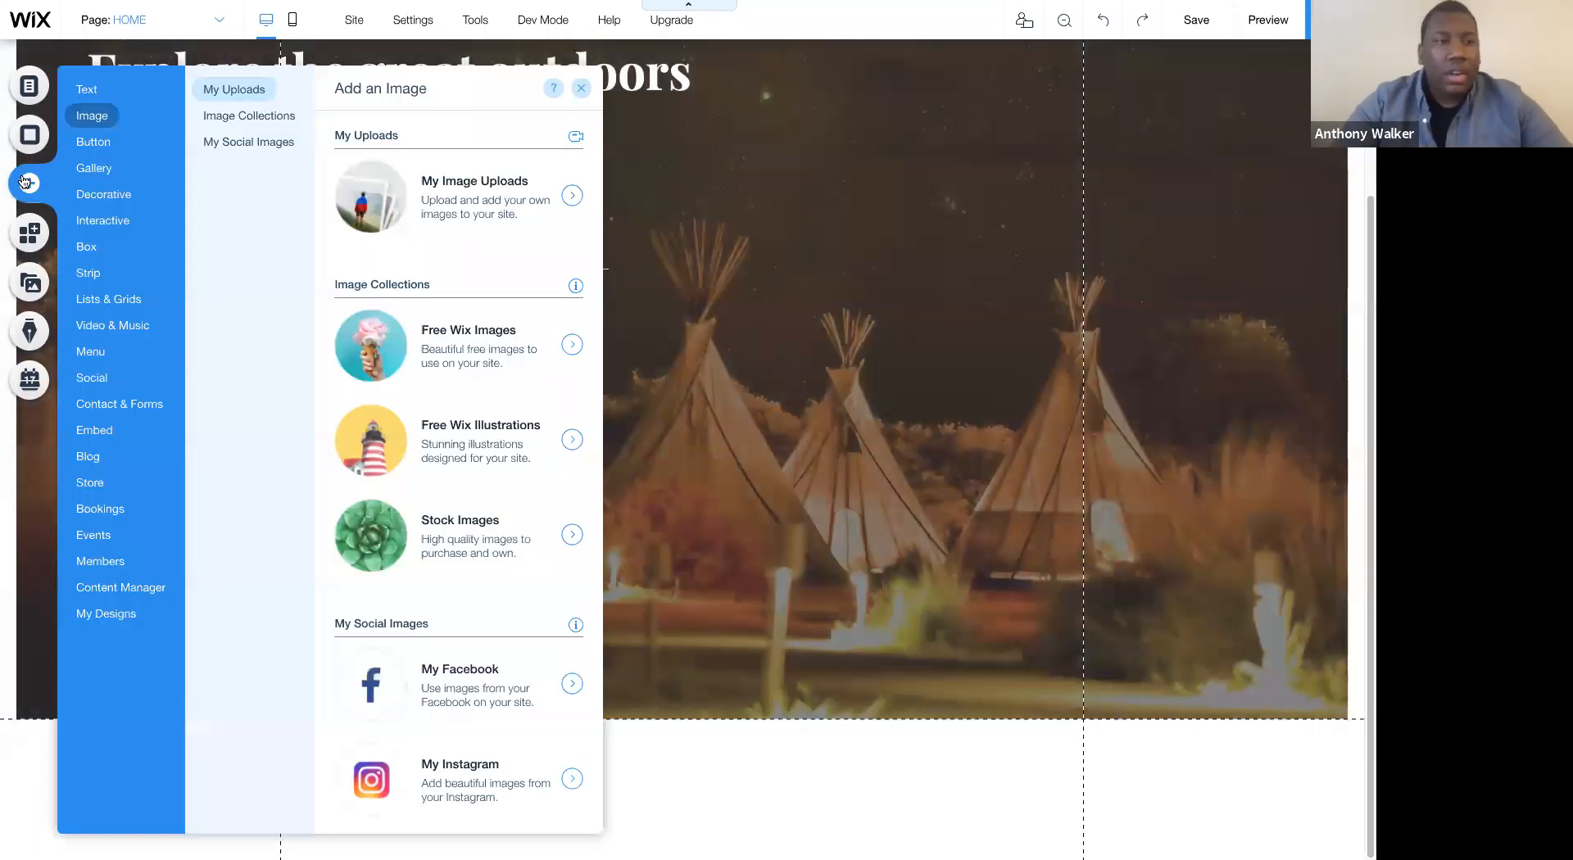
pyautogui.click(66, 143)
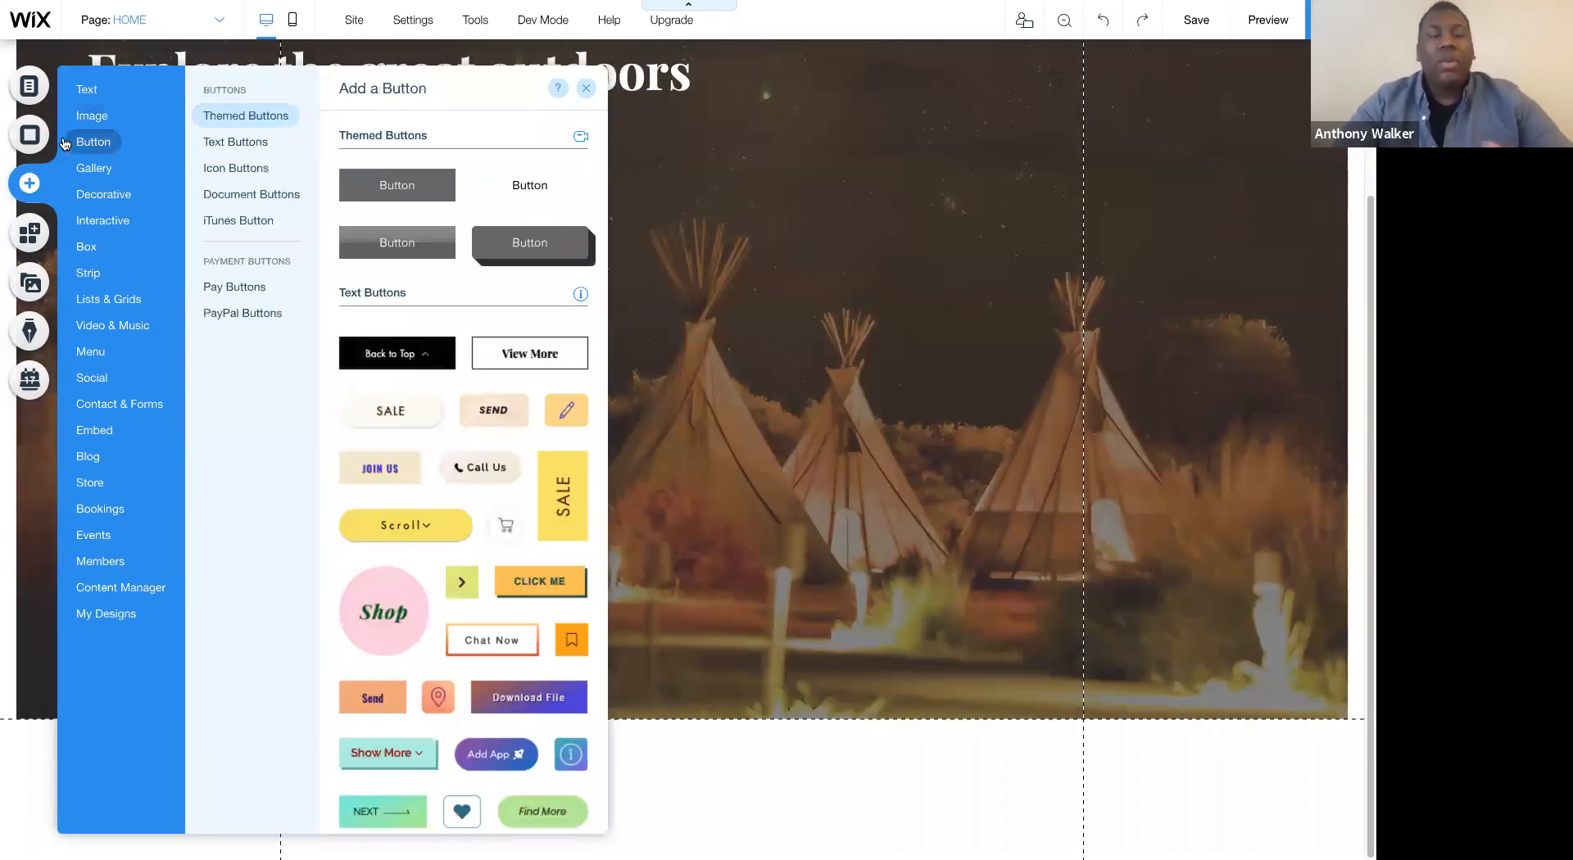
pyautogui.click(96, 272)
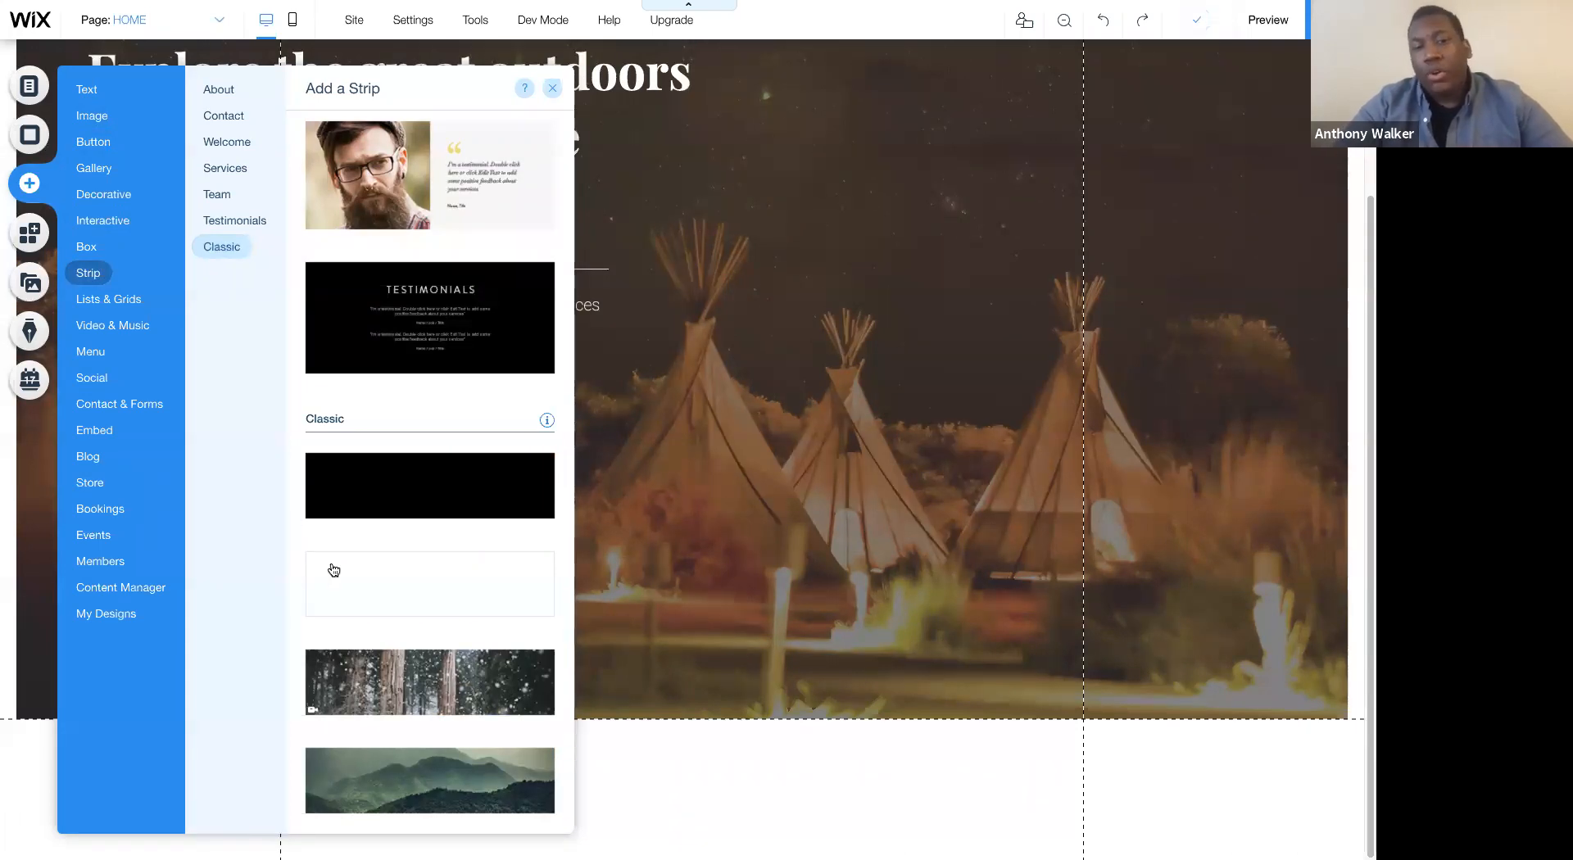
pyautogui.moveTo(675, 740); pyautogui.dragTo(685, 788)
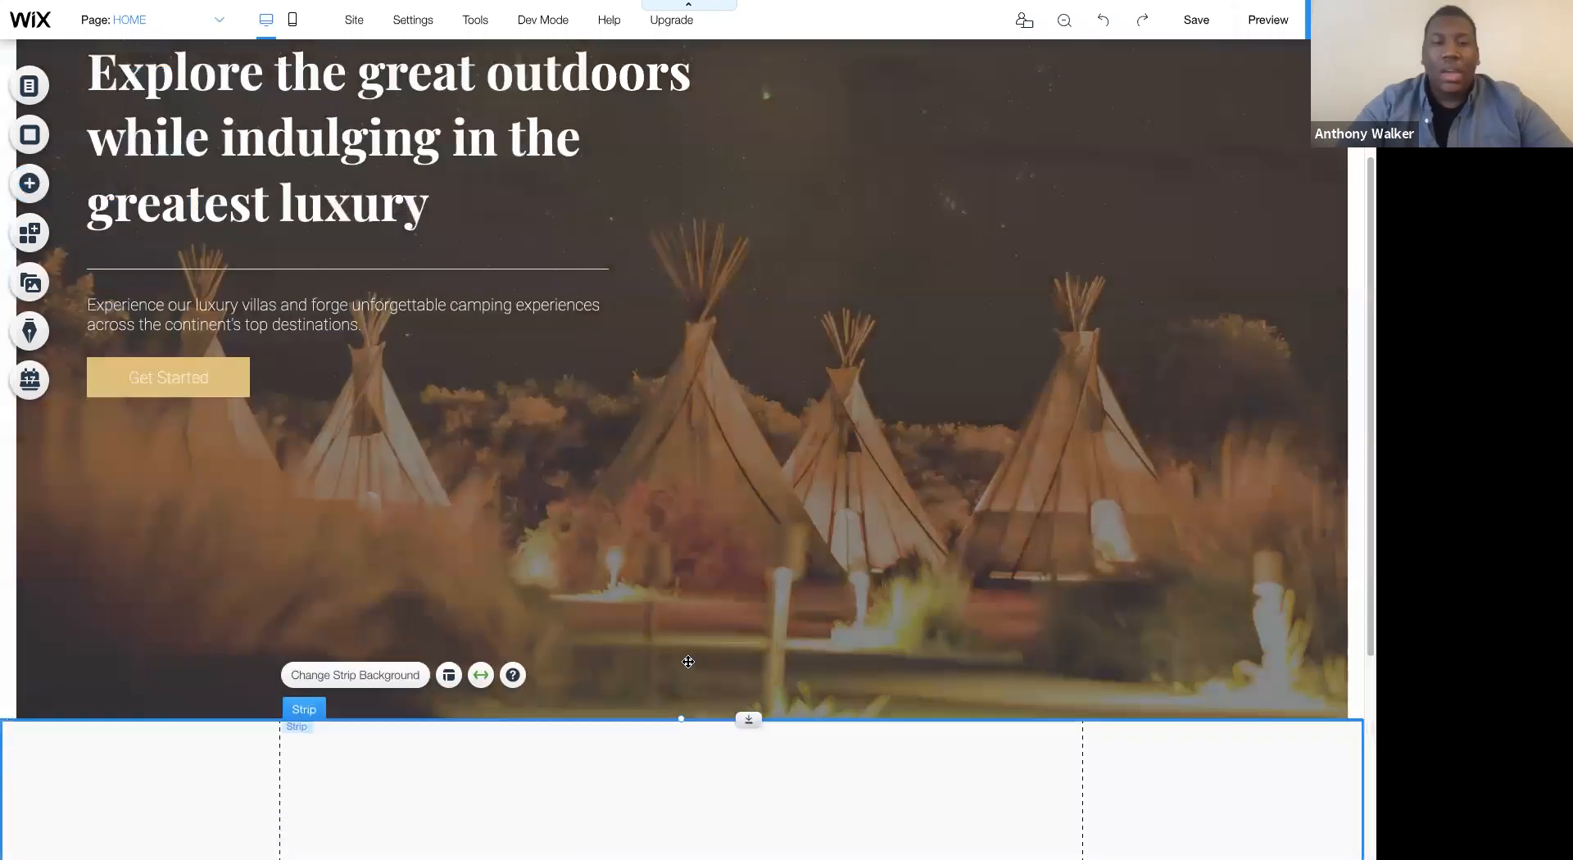
pyautogui.scroll(3, 686, 505)
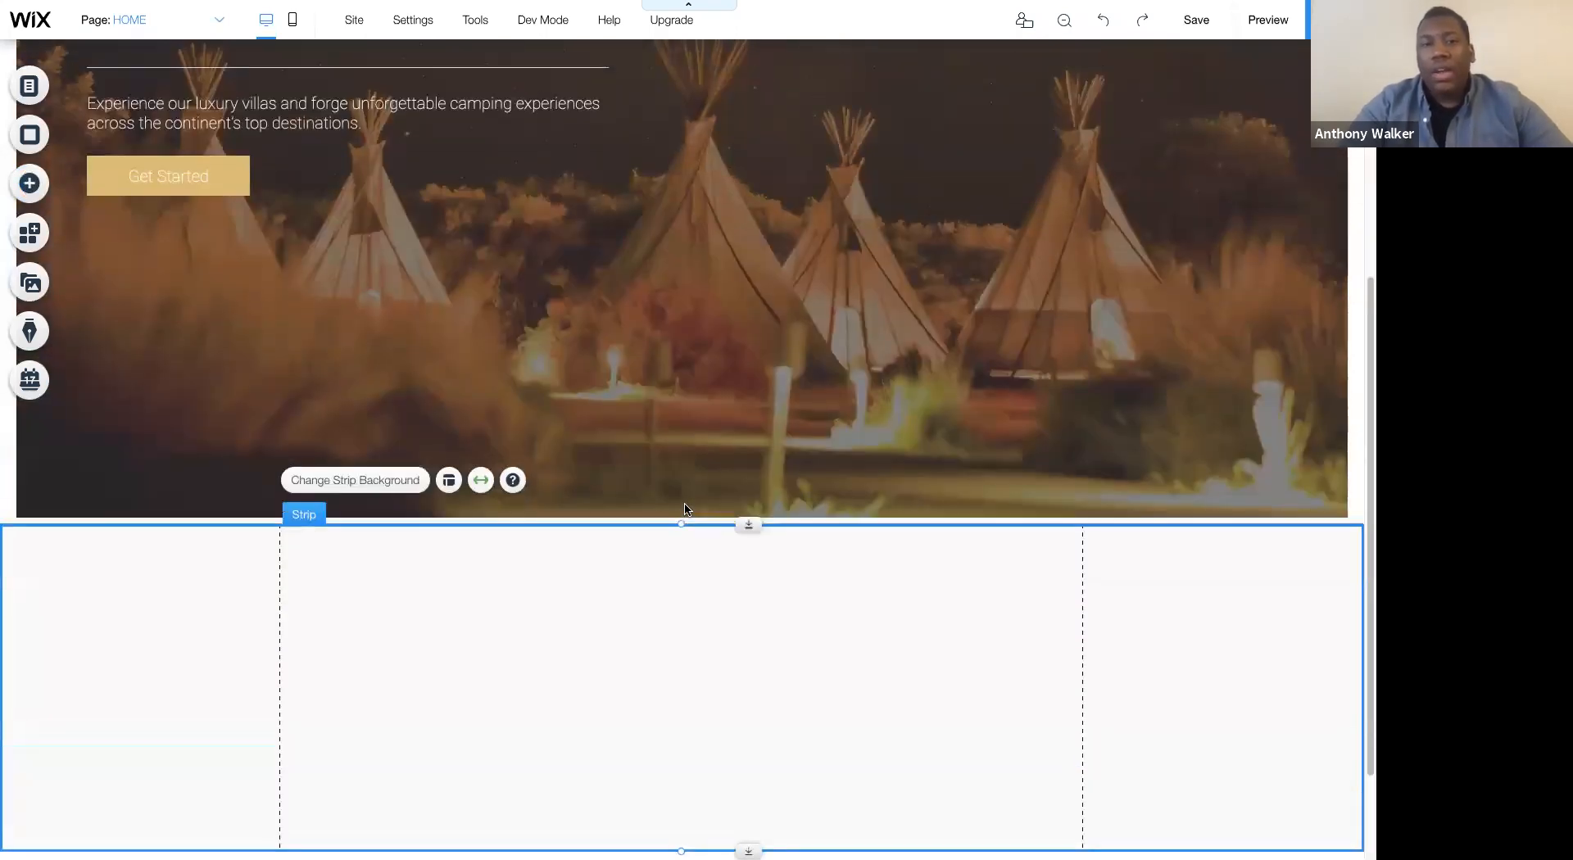
pyautogui.scroll(-3, 594, 267)
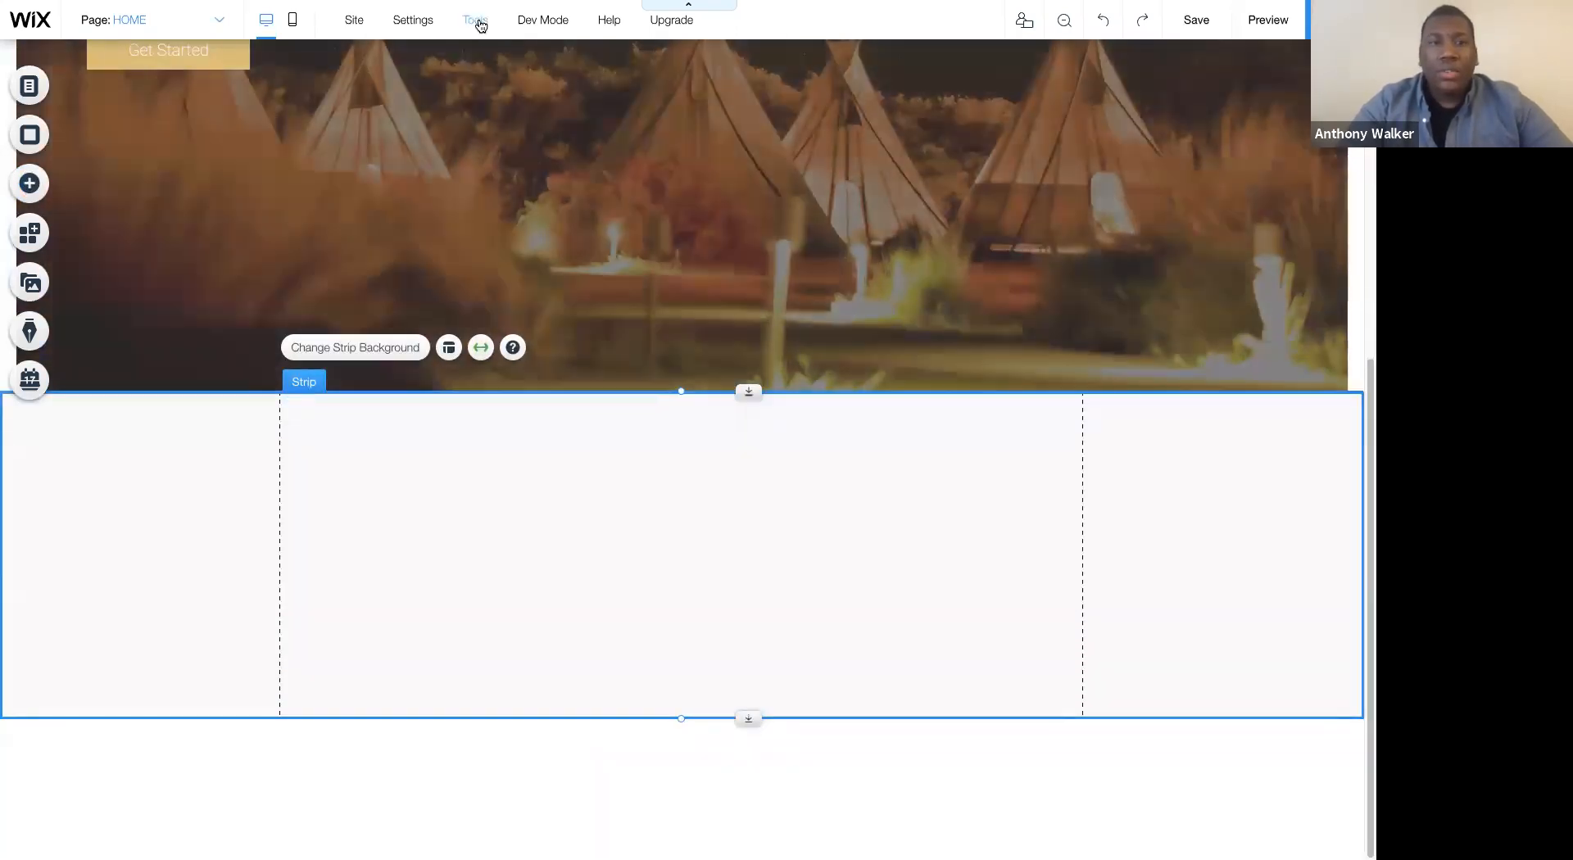
# - Show the editing toolbar and set the new blank strip's height to 940 px
pyautogui.moveTo(476, 19)
pyautogui.click(443, 82)
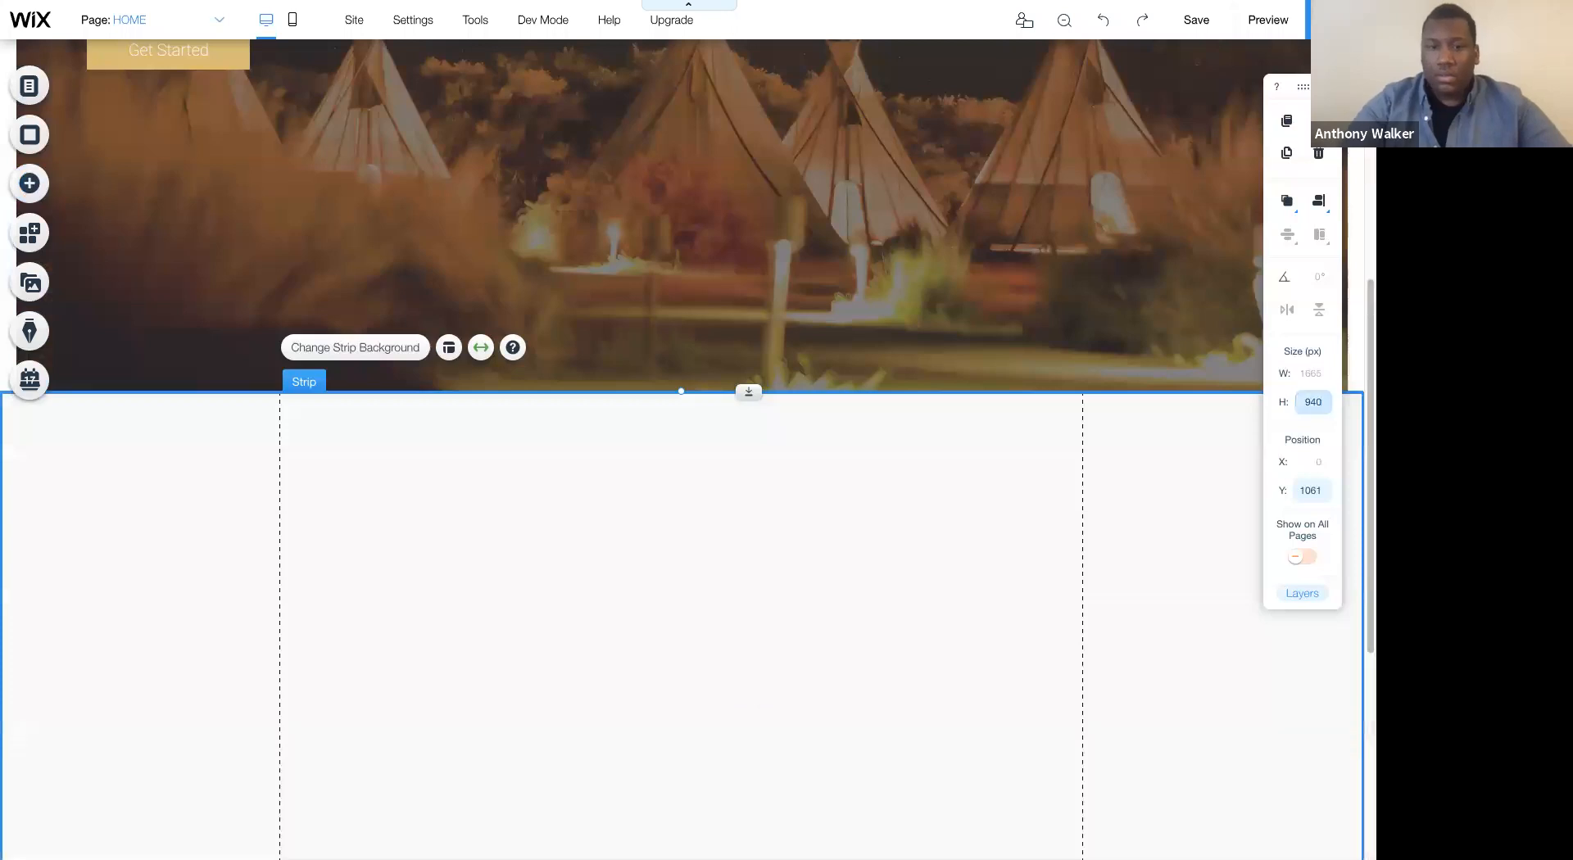
pyautogui.scroll(-3, 1129, 390)
pyautogui.scroll(5, 1129, 390)
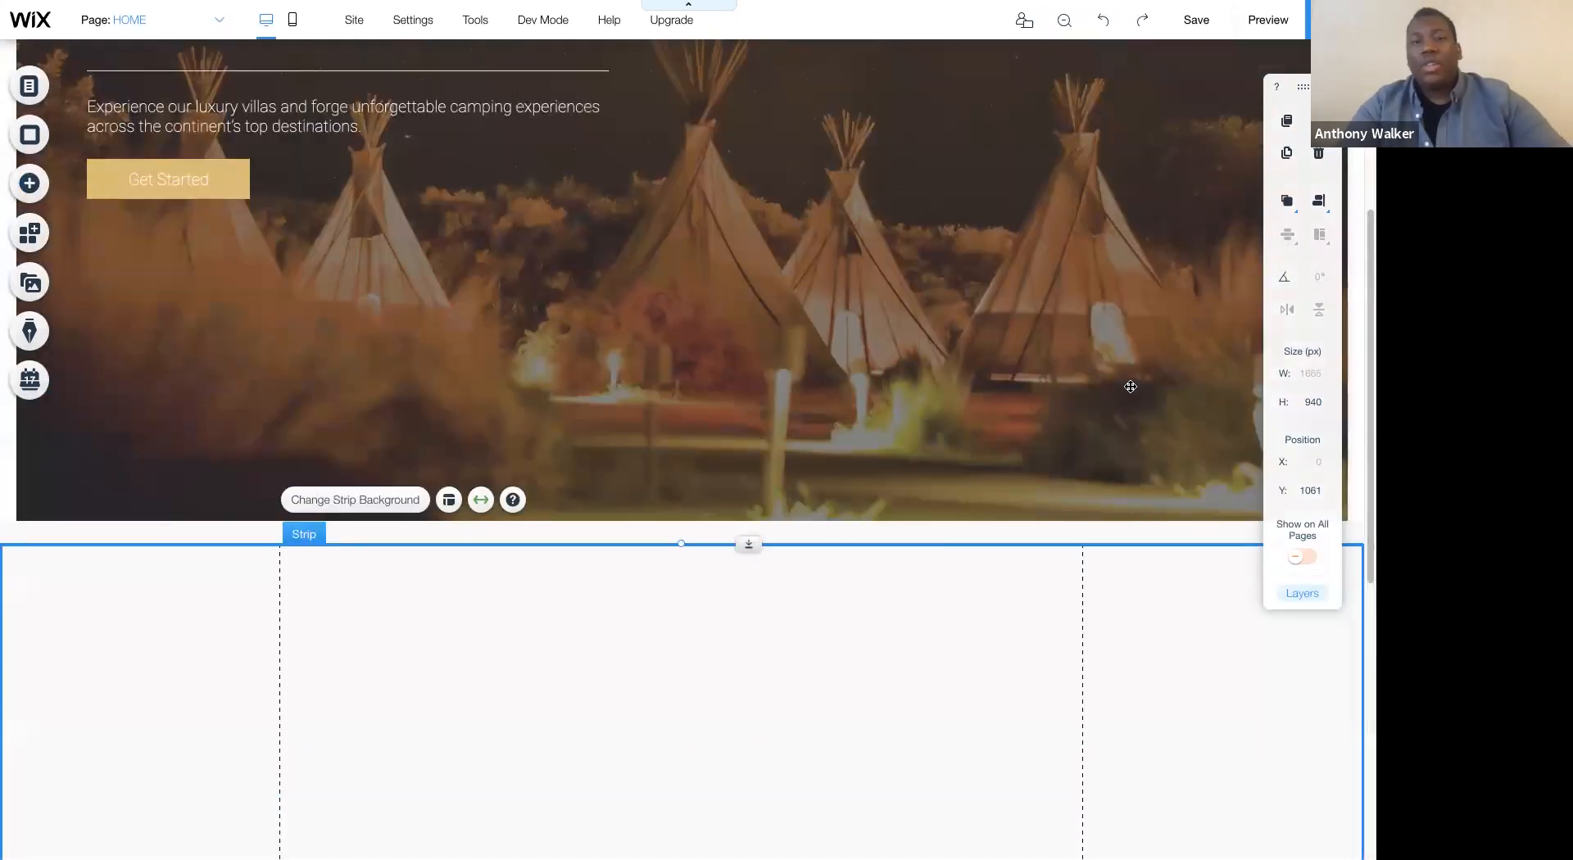
pyautogui.scroll(-3, 736, 359)
pyautogui.scroll(2, 736, 358)
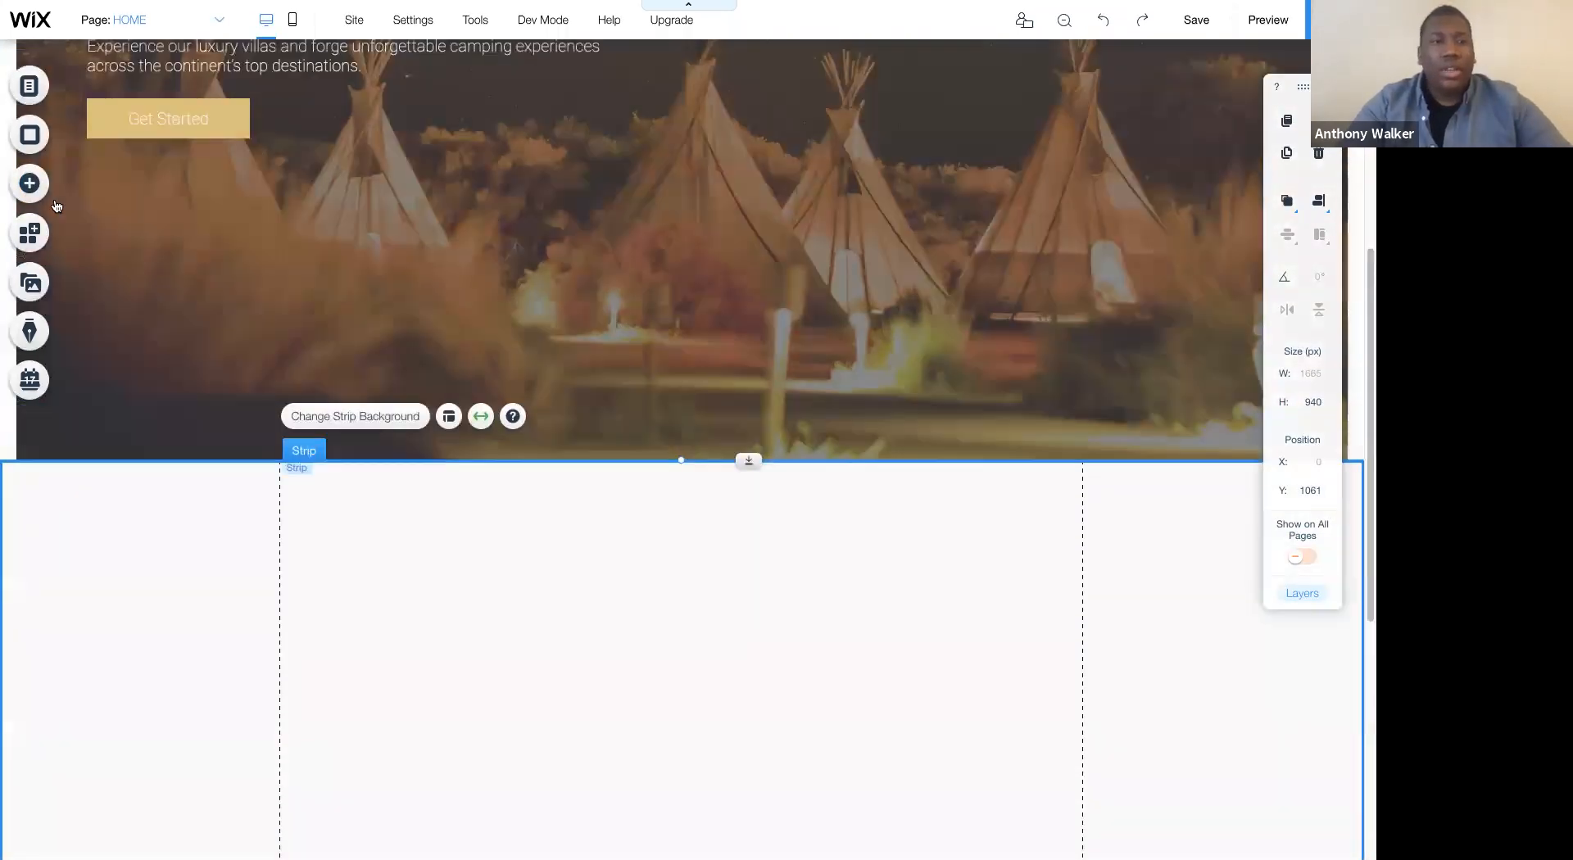
# - Add a Grid (Pro Gallery) inside the blank strip below the hero
pyautogui.click(44, 198)
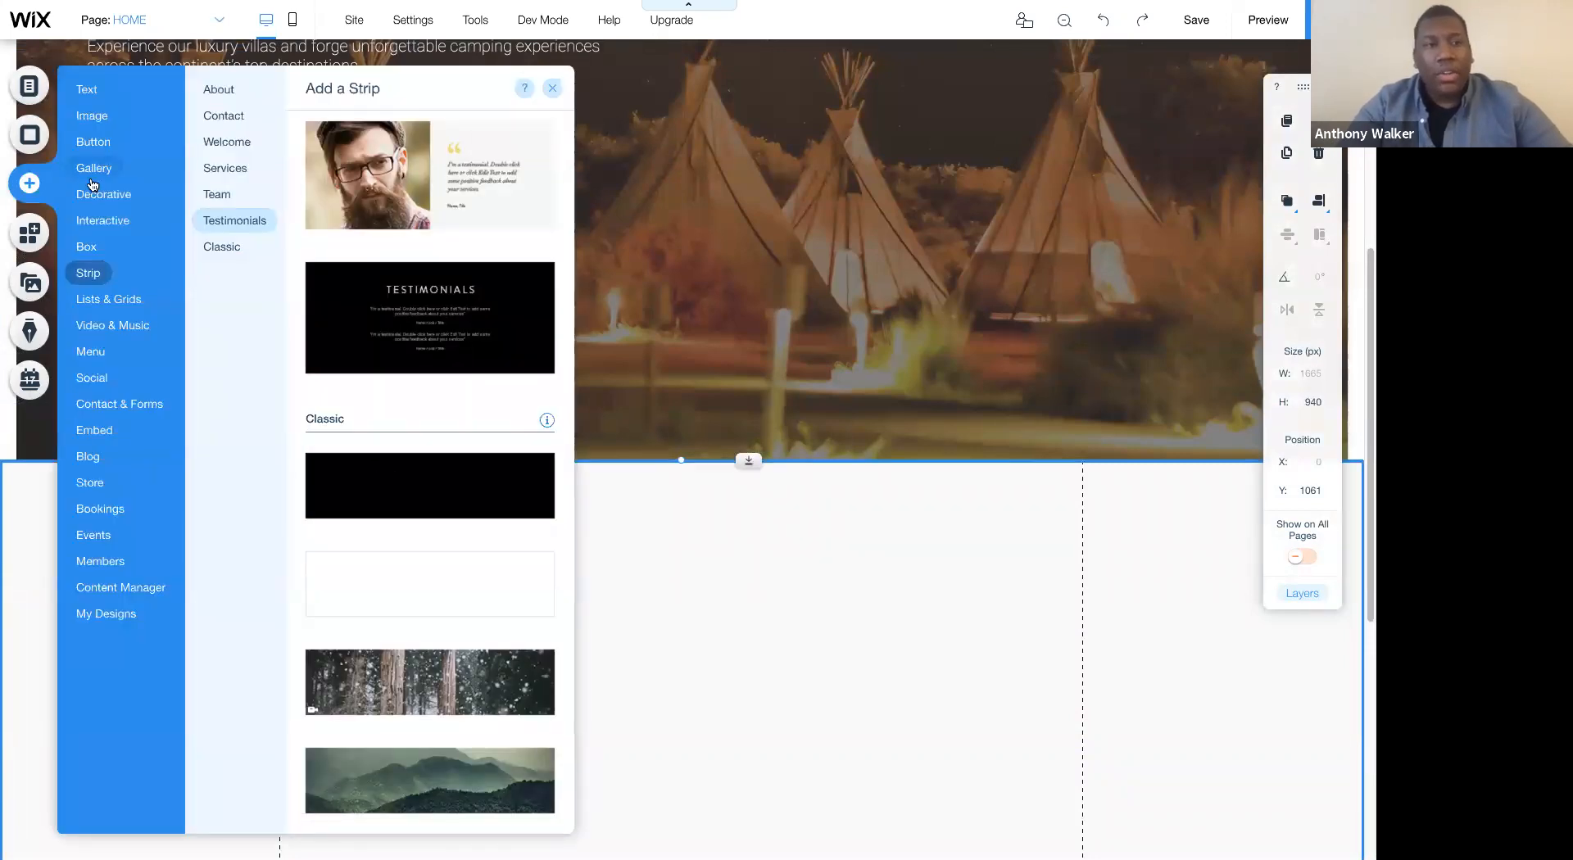
pyautogui.moveTo(92, 172)
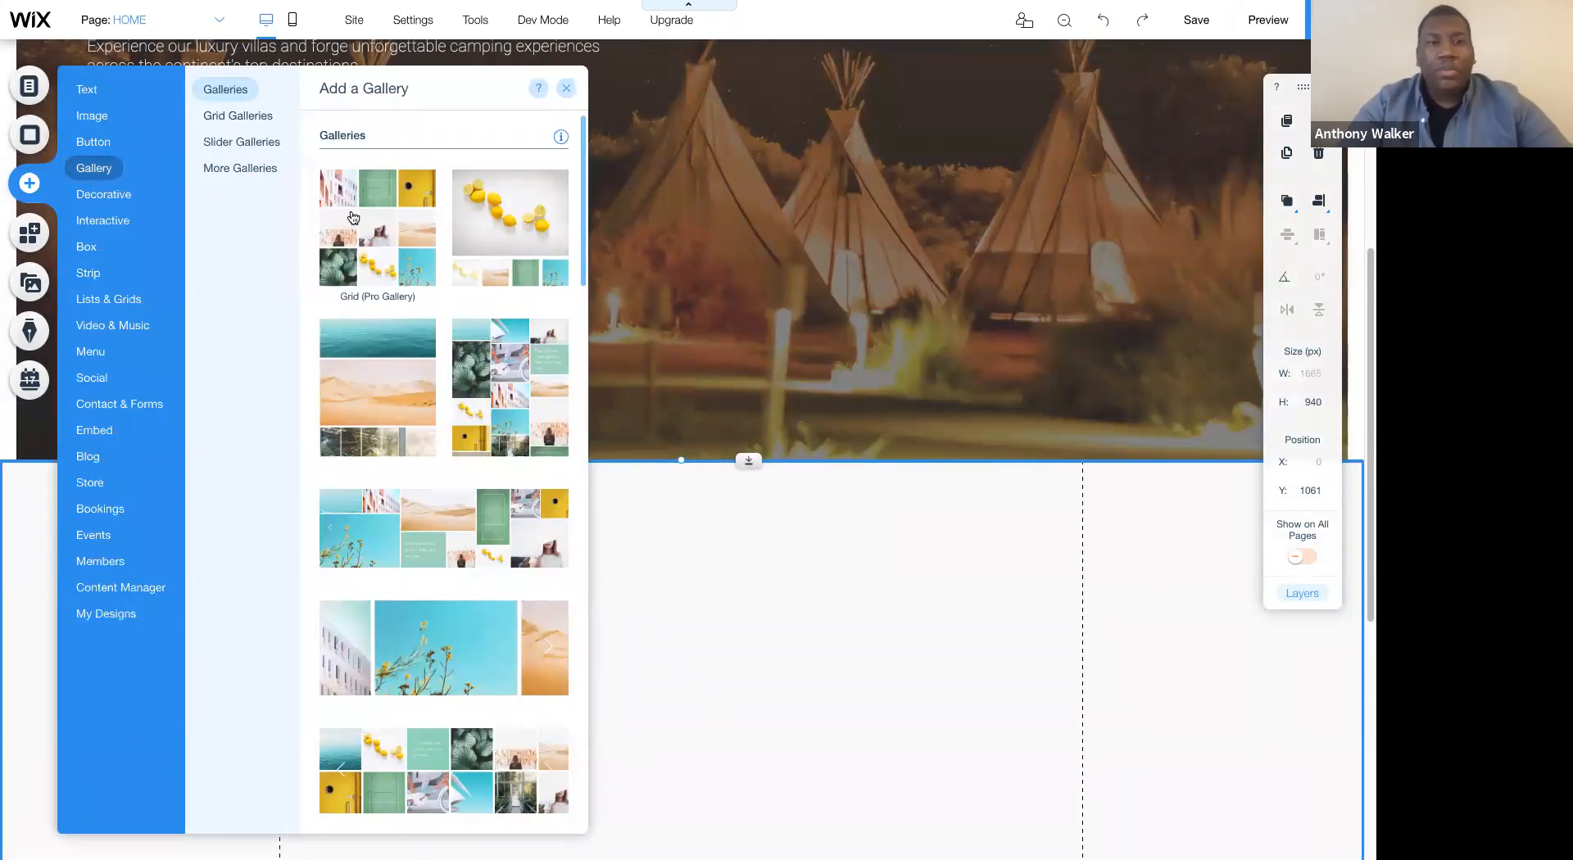
pyautogui.moveTo(354, 223); pyautogui.dragTo(698, 679)
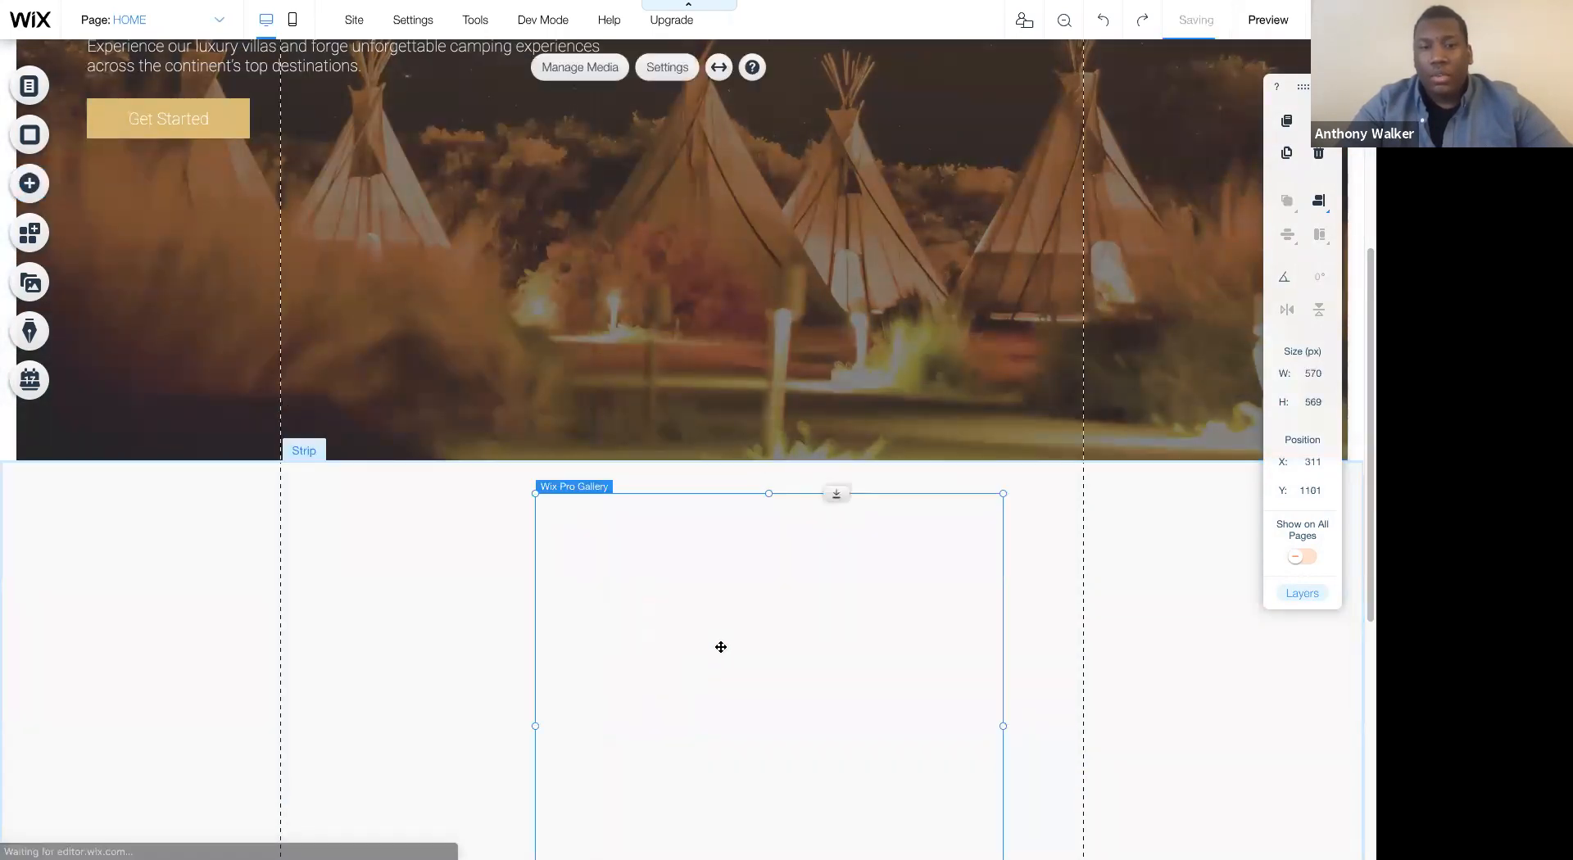
pyautogui.scroll(-1, 706, 525)
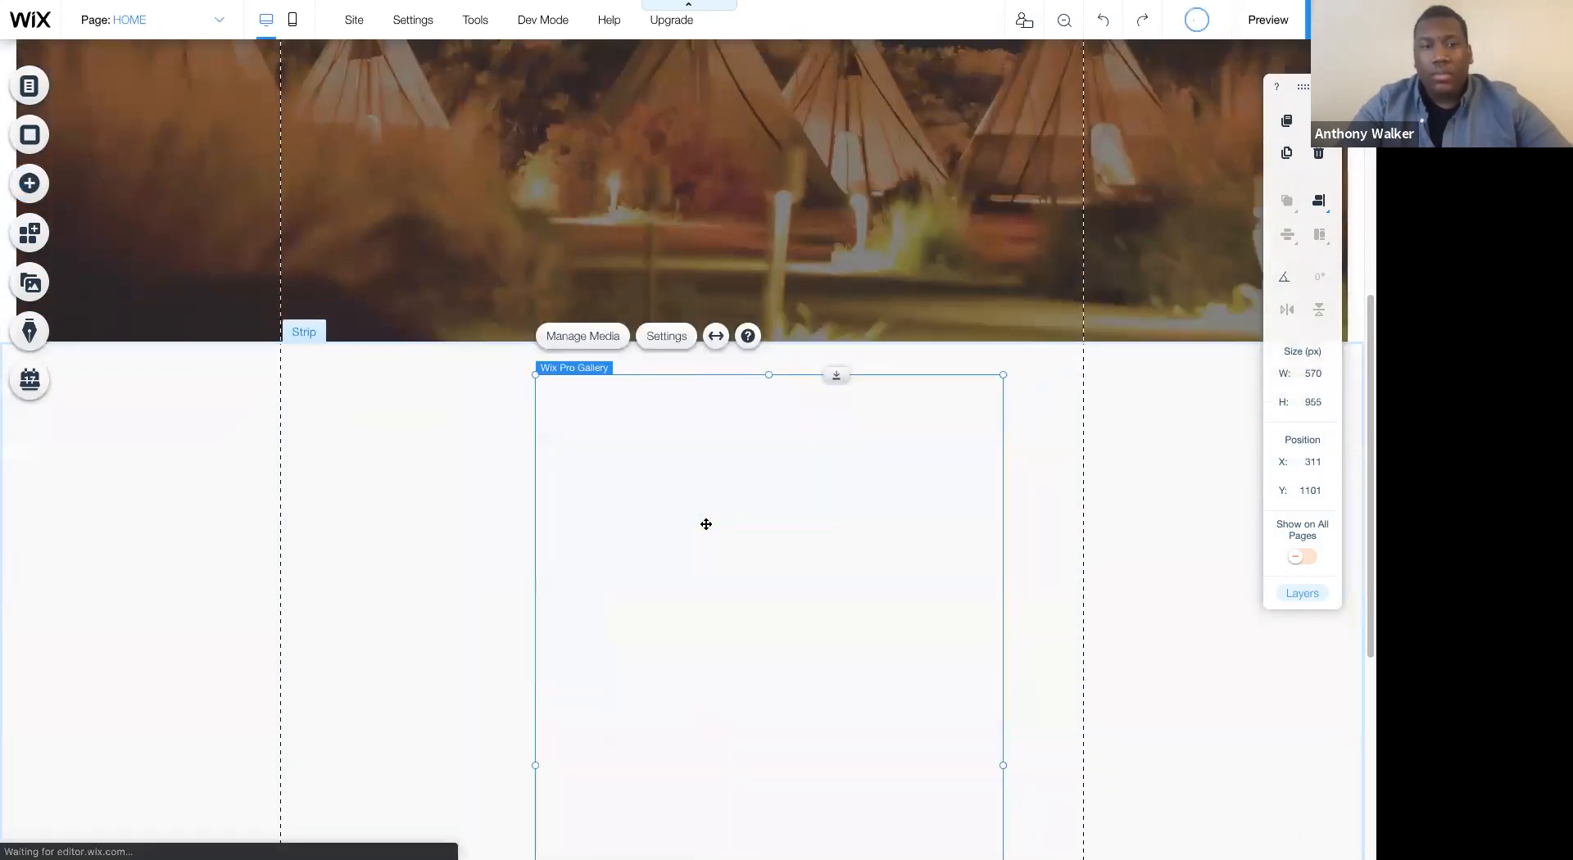
pyautogui.scroll(-4, 707, 525)
pyautogui.scroll(2, 721, 398)
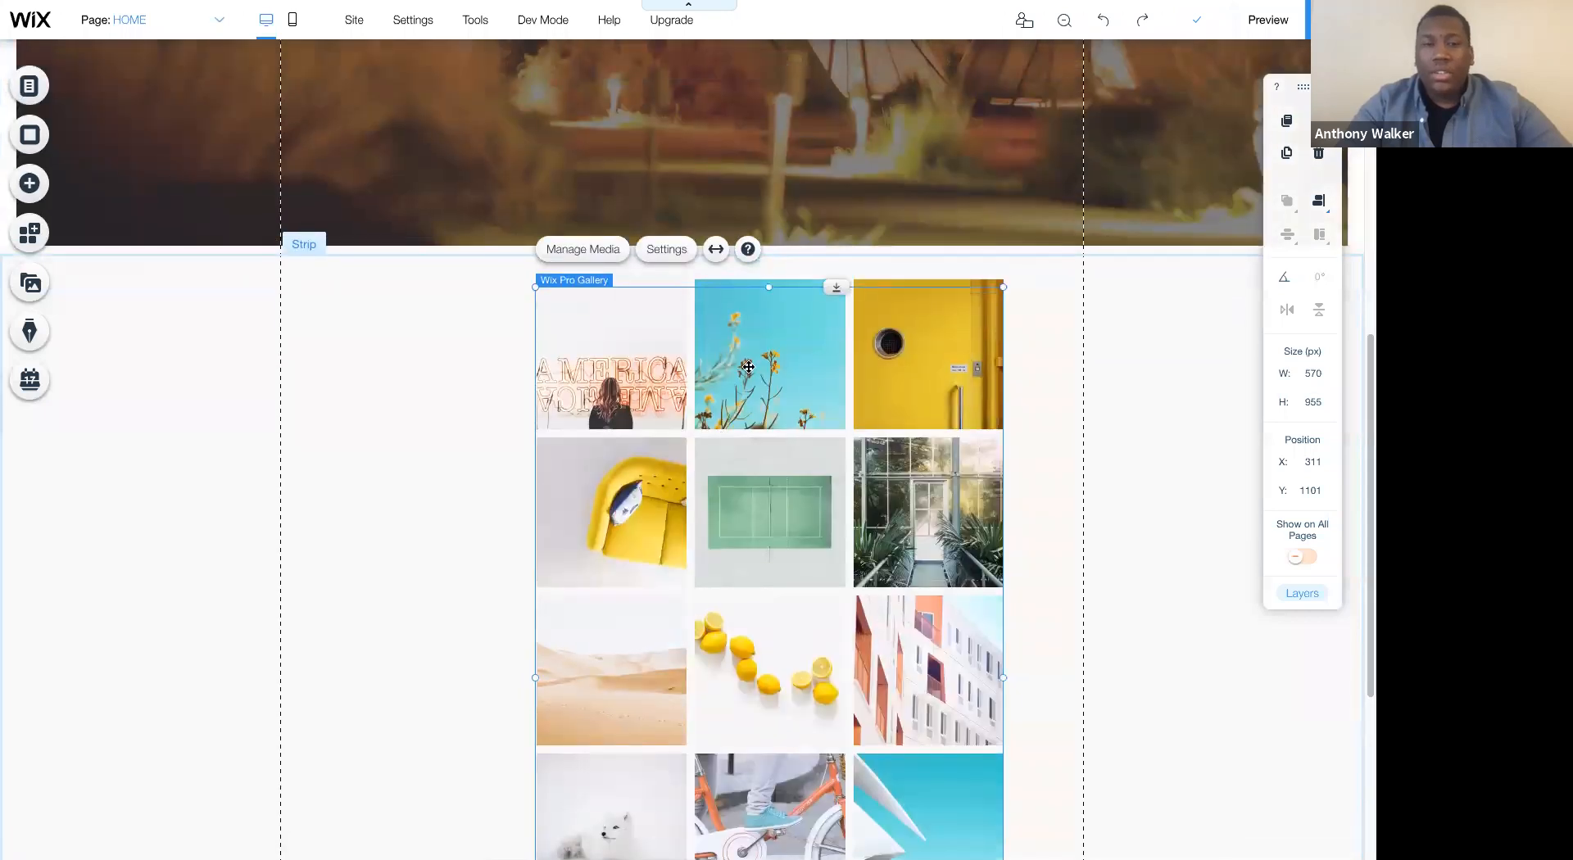
# - Move the gallery to the left side of the page area and stretch it to full width
pyautogui.moveTo(736, 310); pyautogui.dragTo(488, 310)
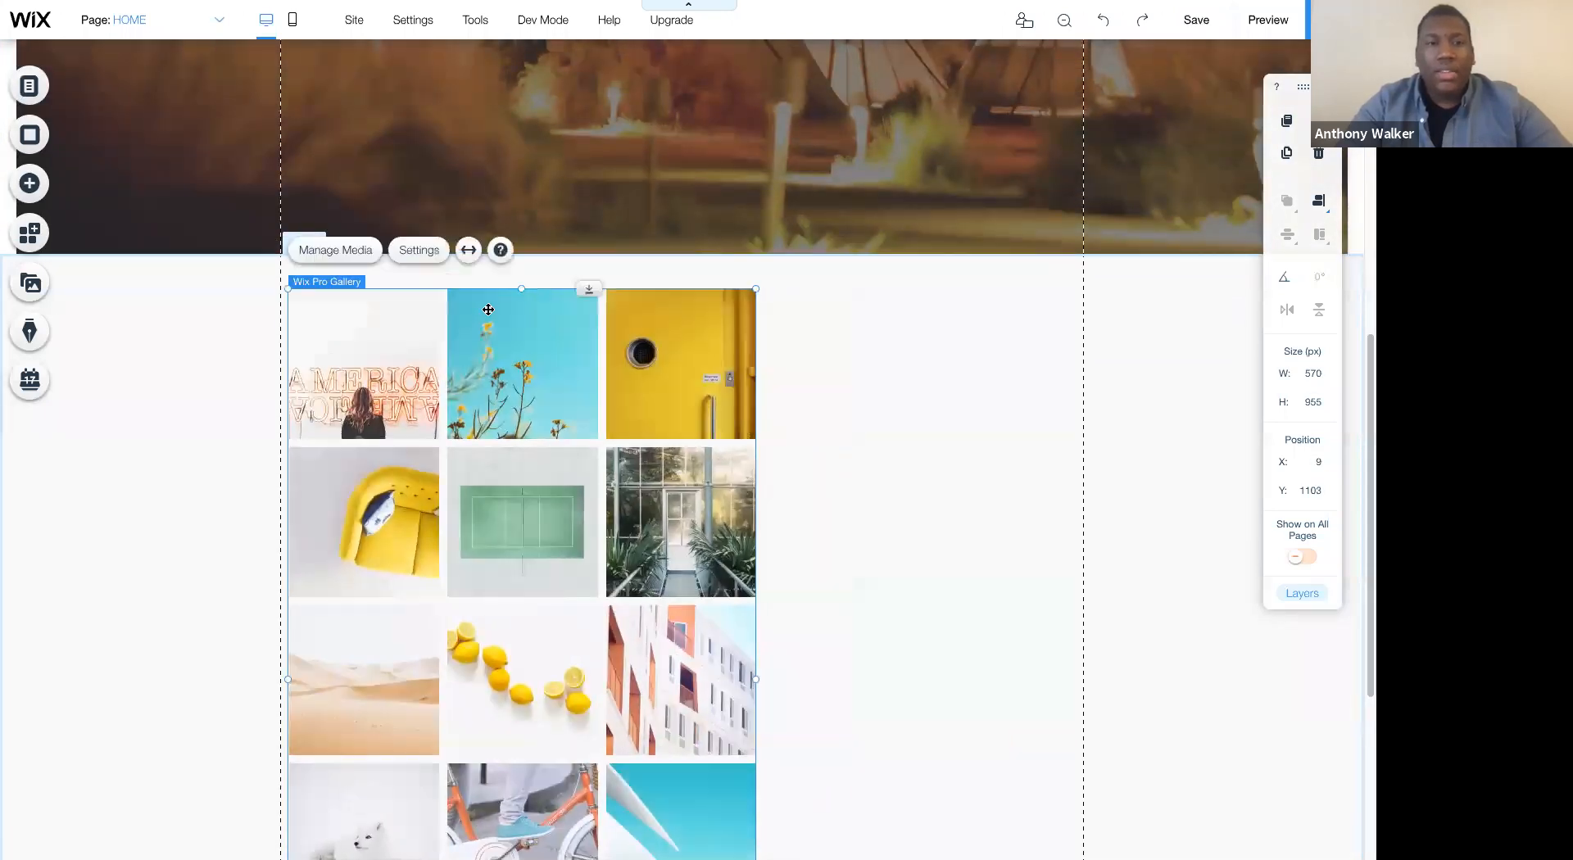
pyautogui.click(470, 251)
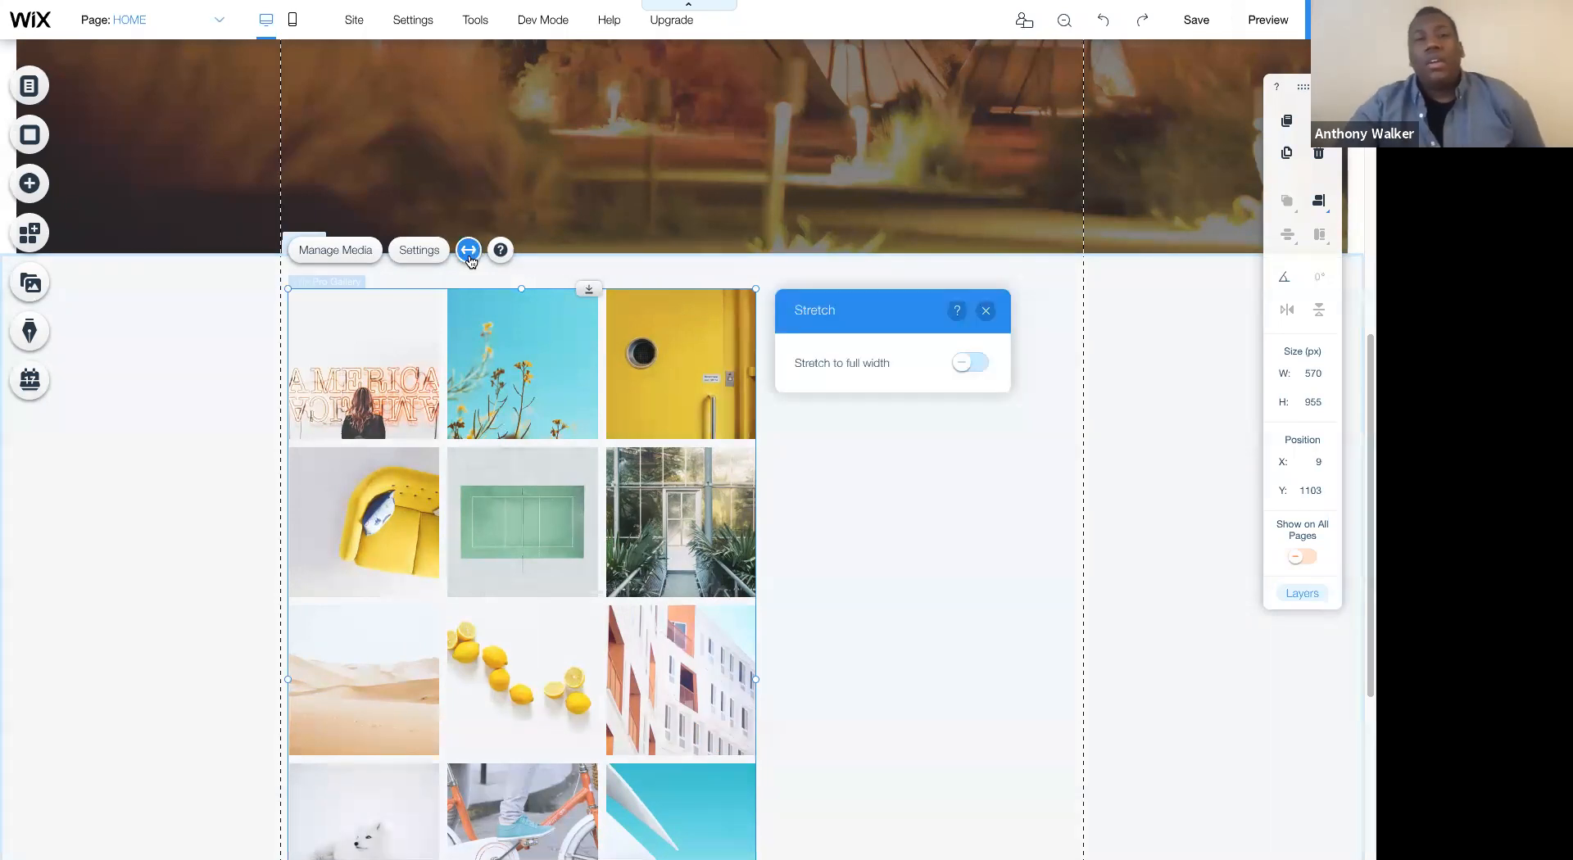
pyautogui.click(963, 365)
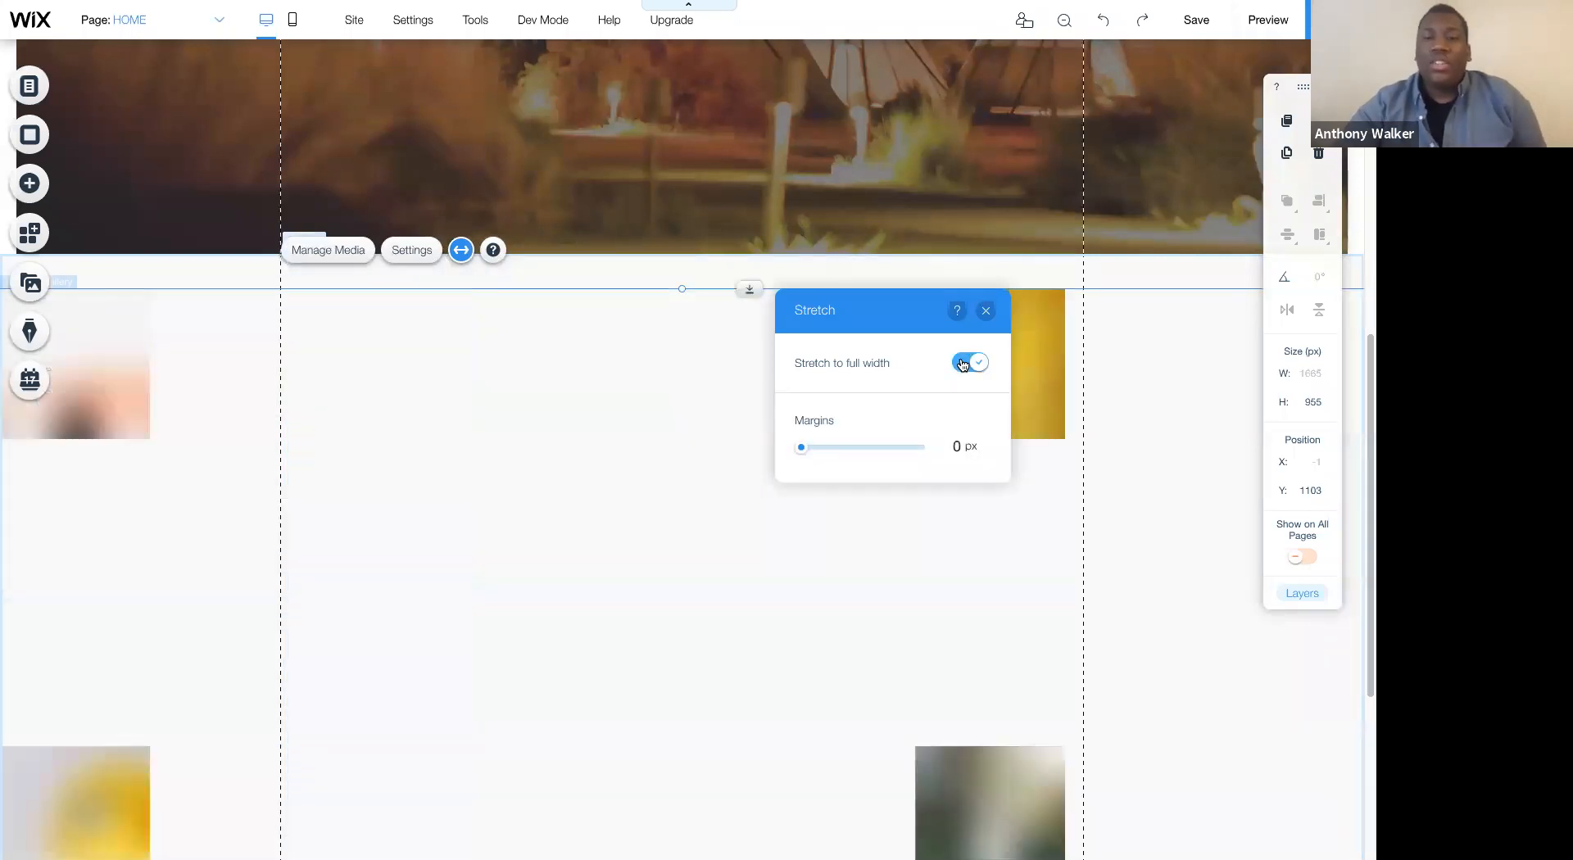
# - Try 20 px margins on the full-width gallery and set them back to 0 px
pyautogui.click(947, 443)
pyautogui.write('2')
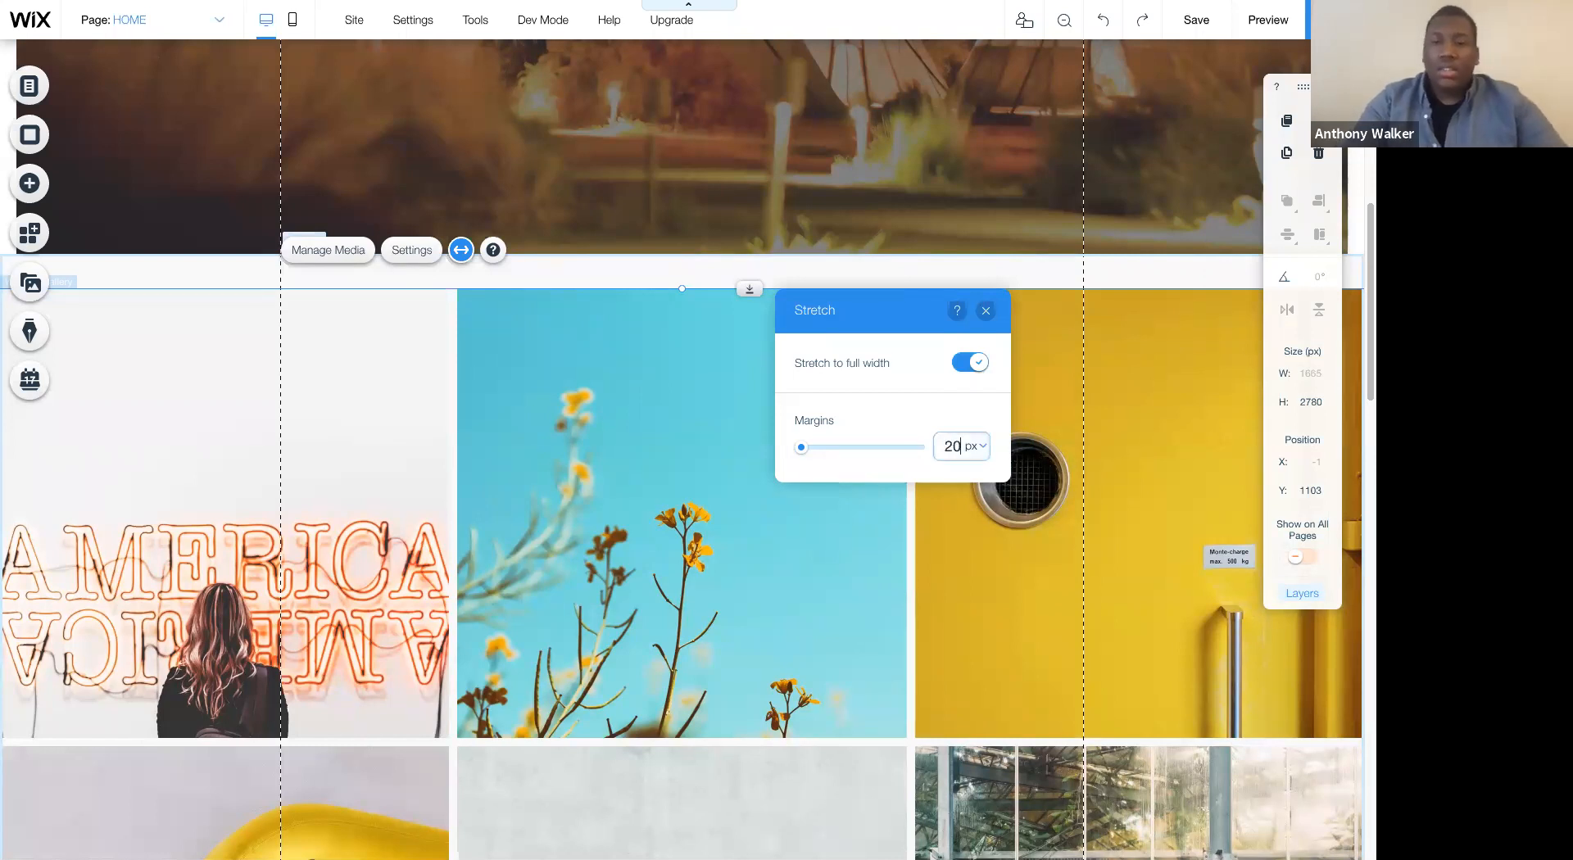
pyautogui.write('0')
pyautogui.press('Return')
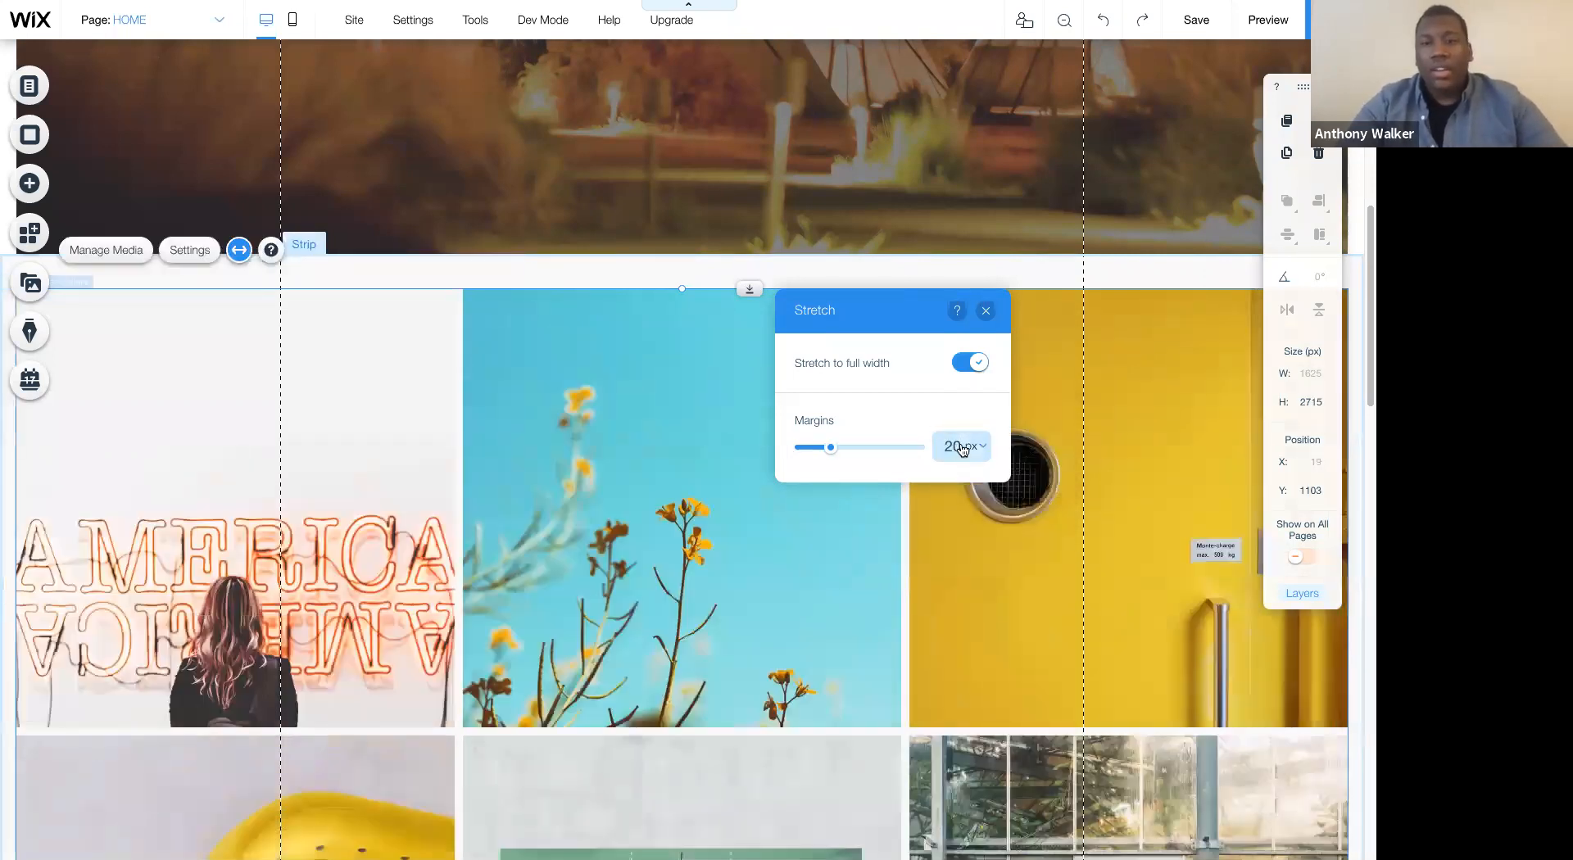
pyautogui.moveTo(831, 448); pyautogui.dragTo(791, 449)
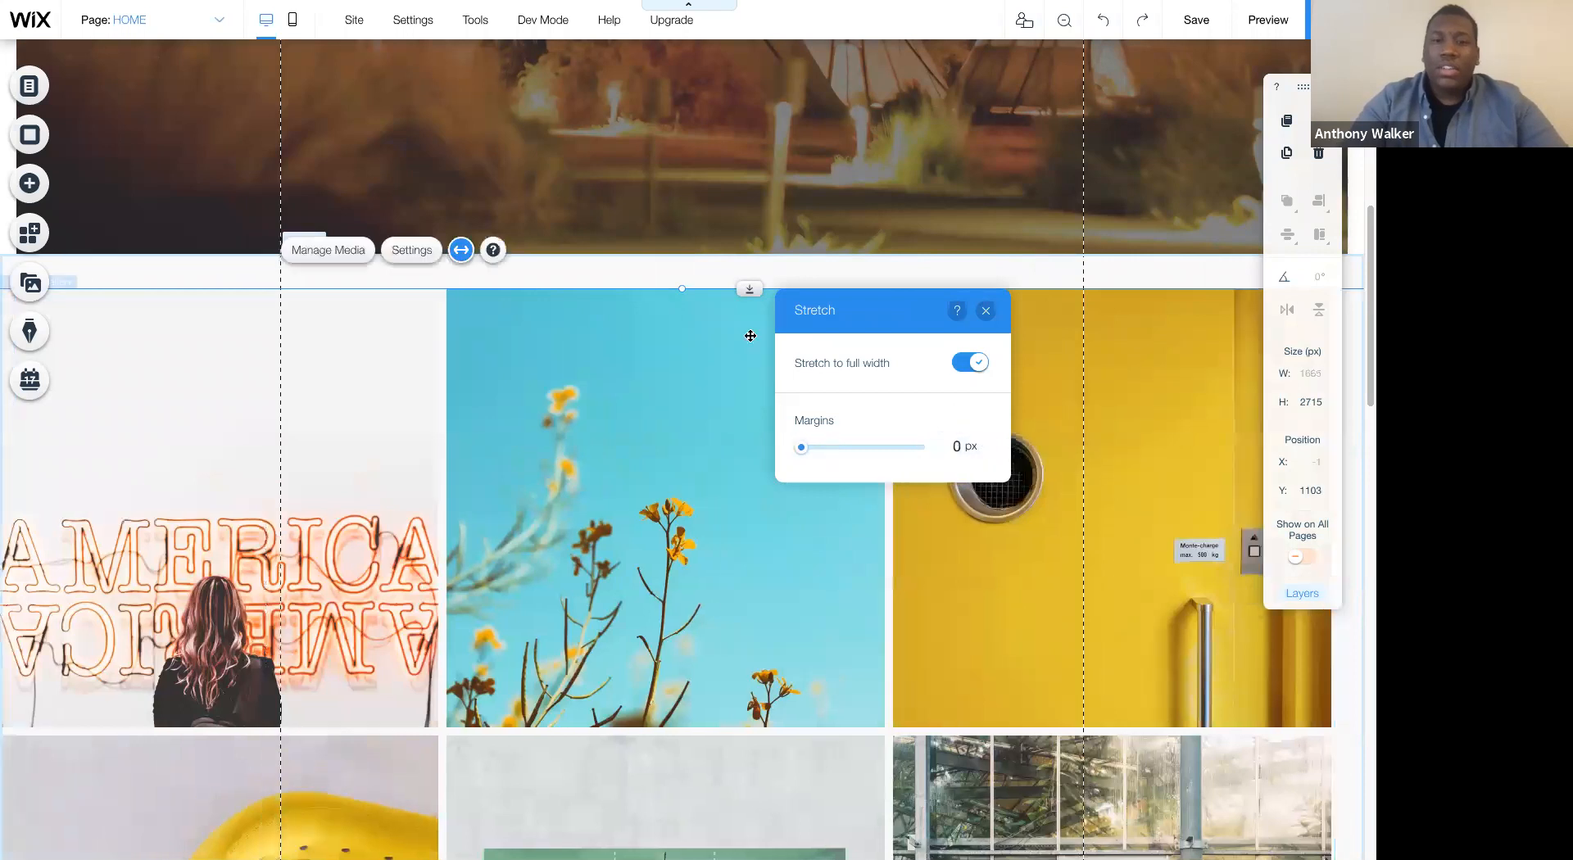
# - Set the screen-stretch margins of the strip holding the gallery to 20 px and close the editing toolbar
pyautogui.click(705, 270)
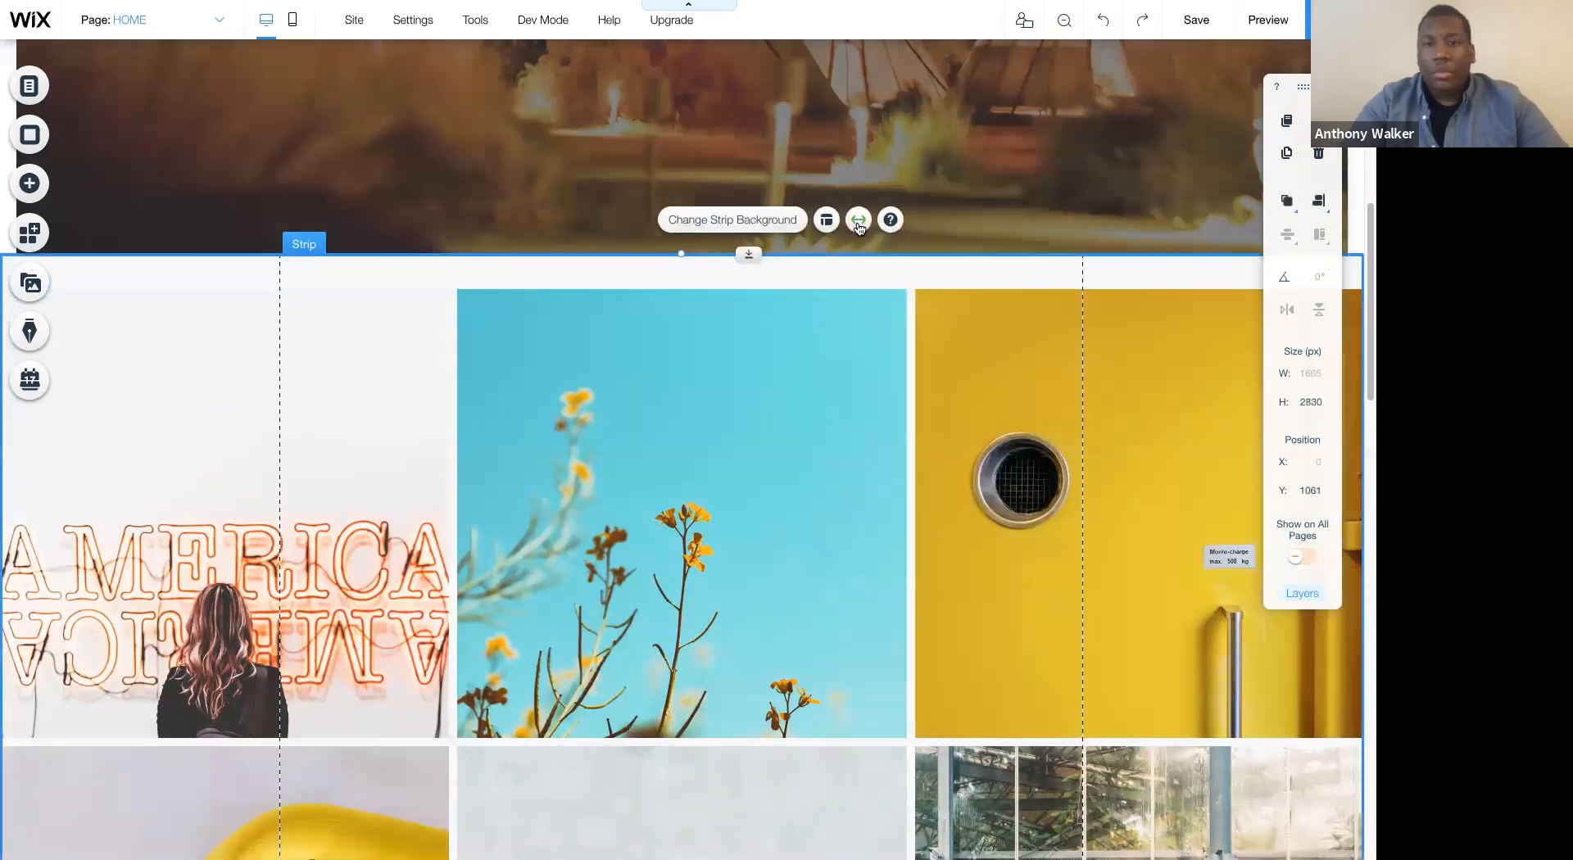
pyautogui.click(859, 220)
pyautogui.click(1295, 493)
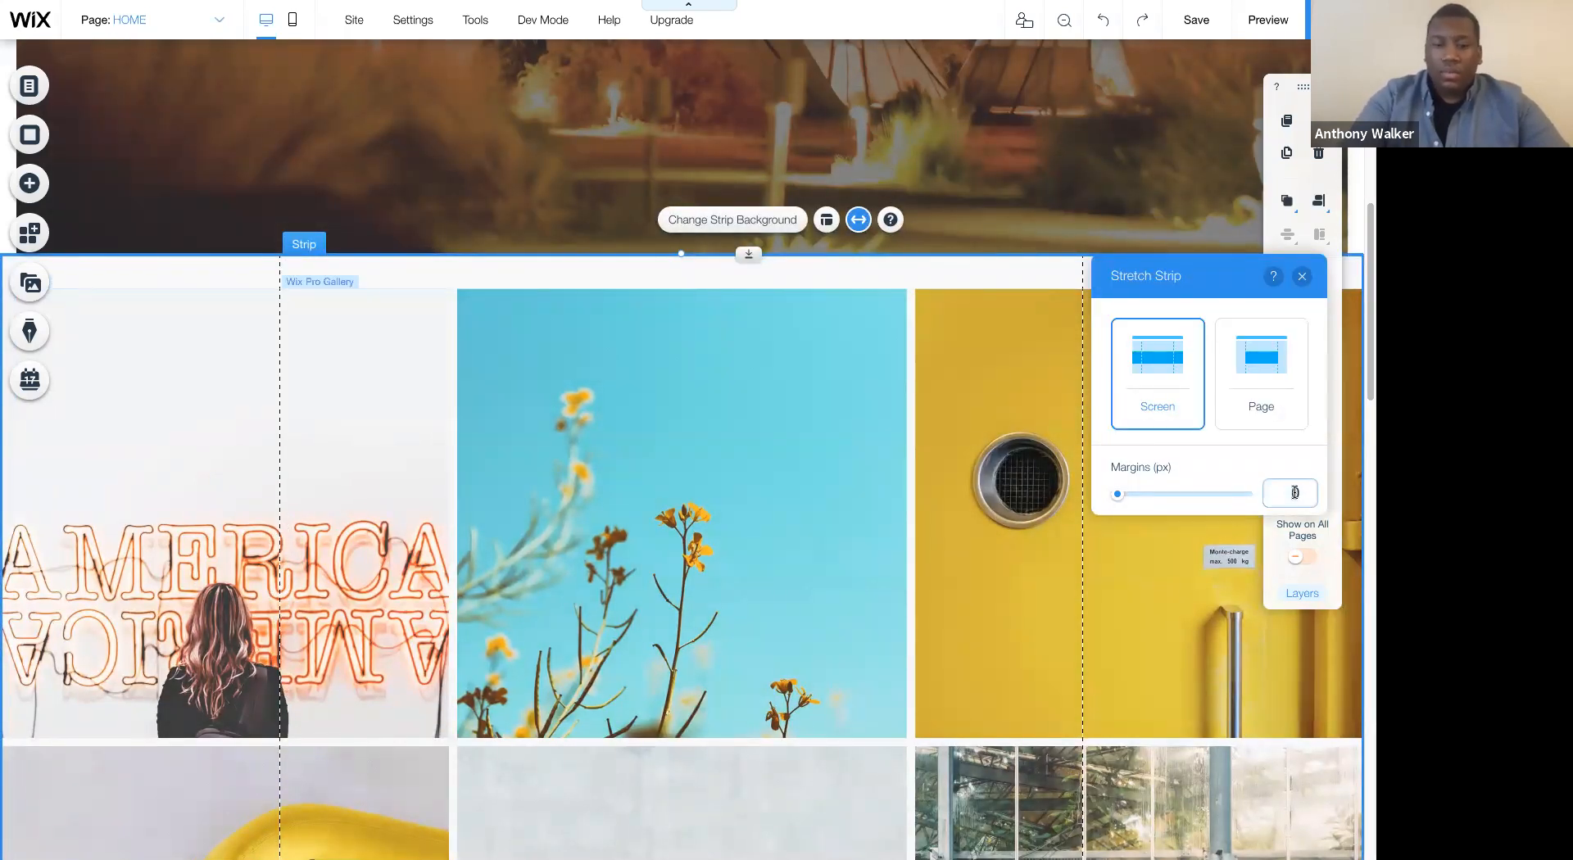
pyautogui.write('20')
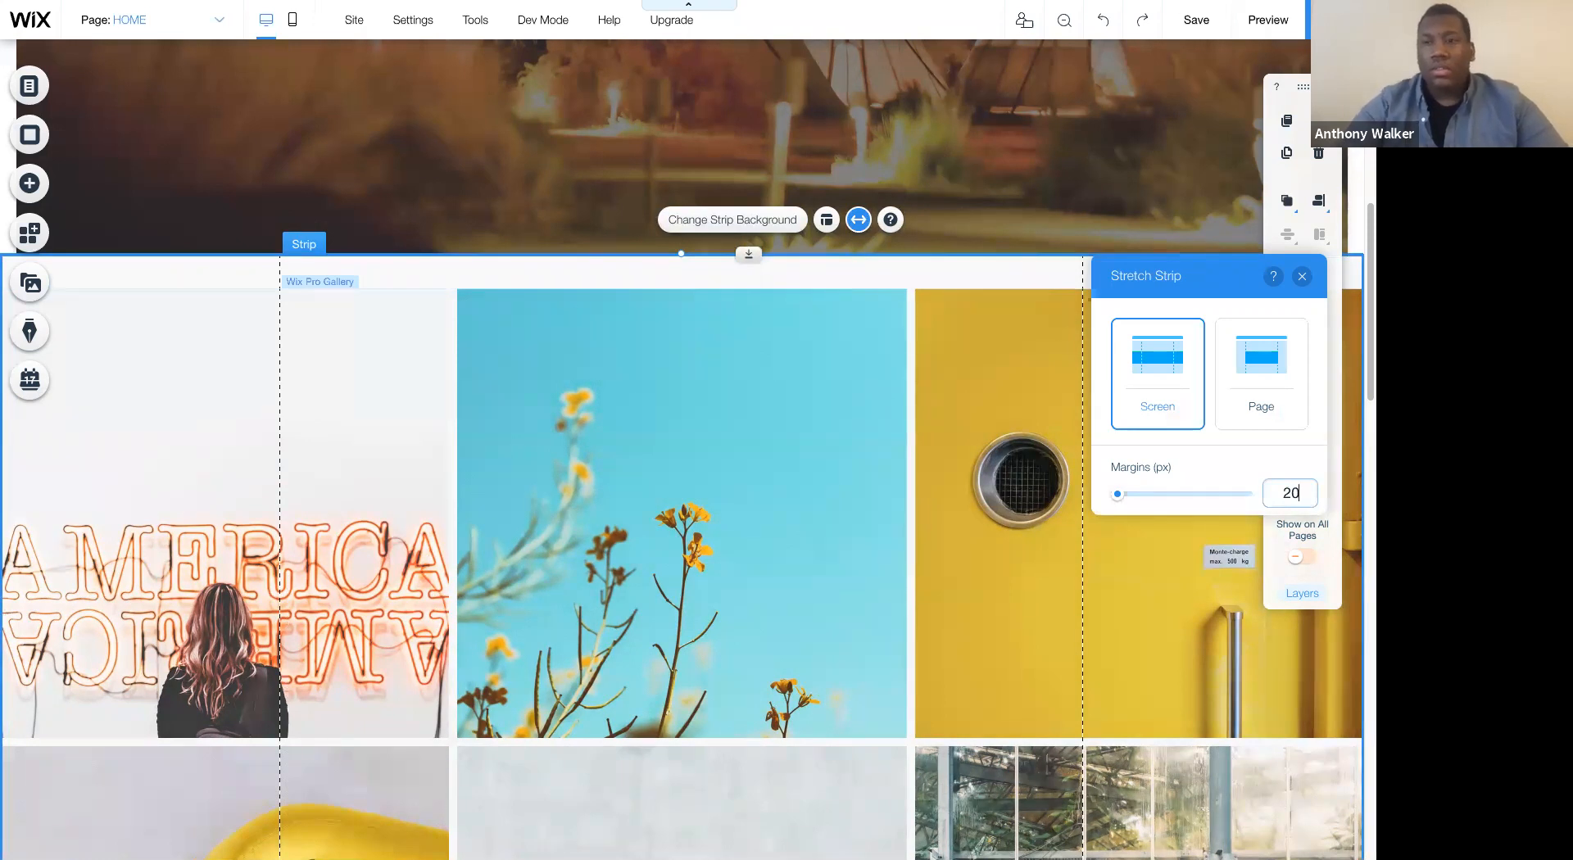
pyautogui.press('Return')
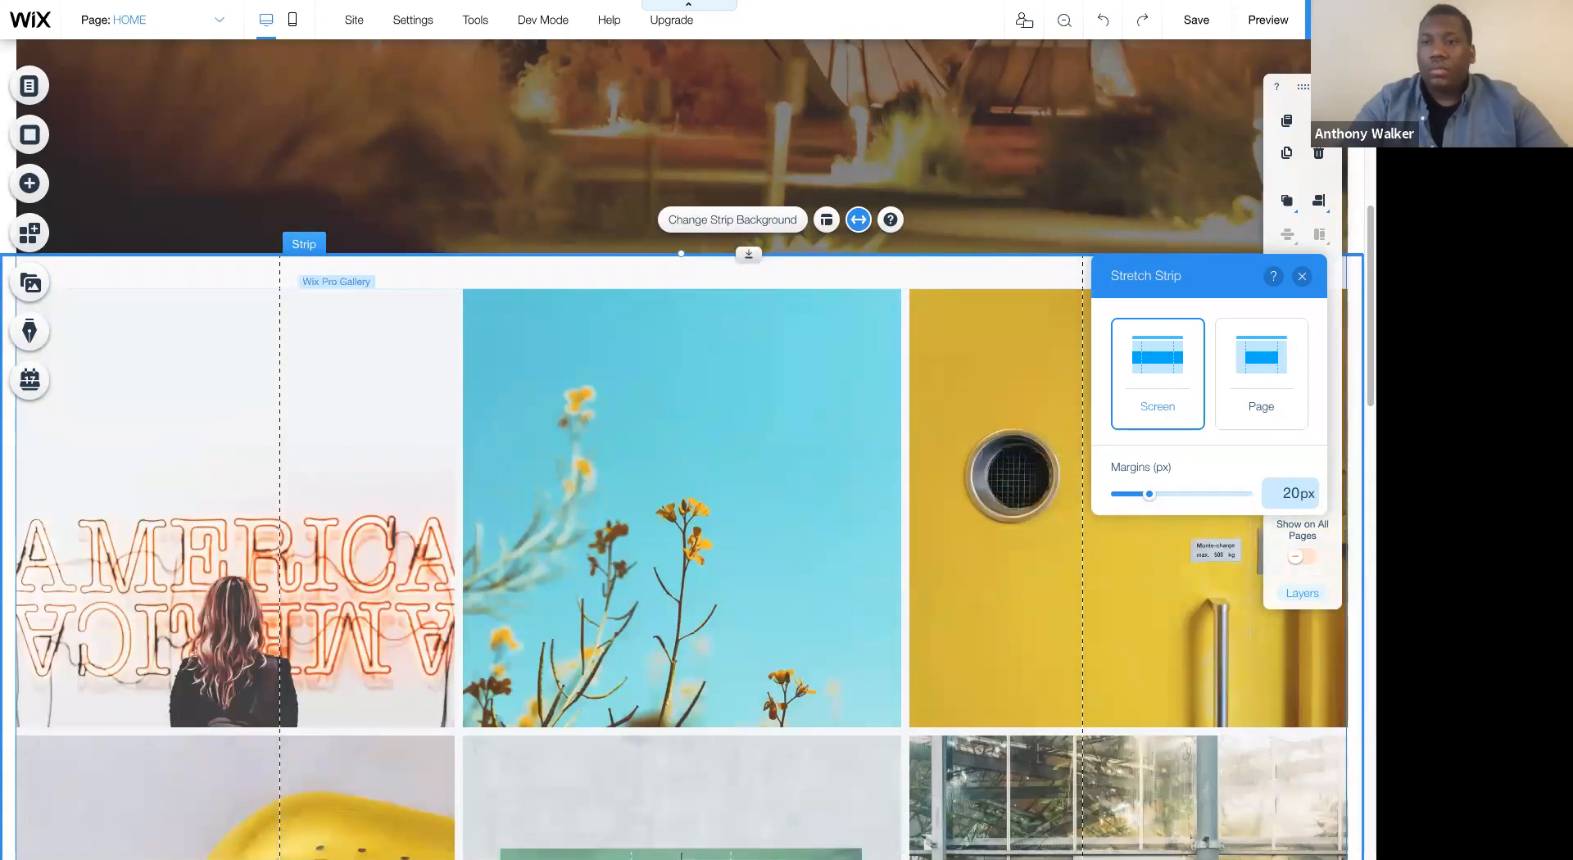
pyautogui.click(1302, 276)
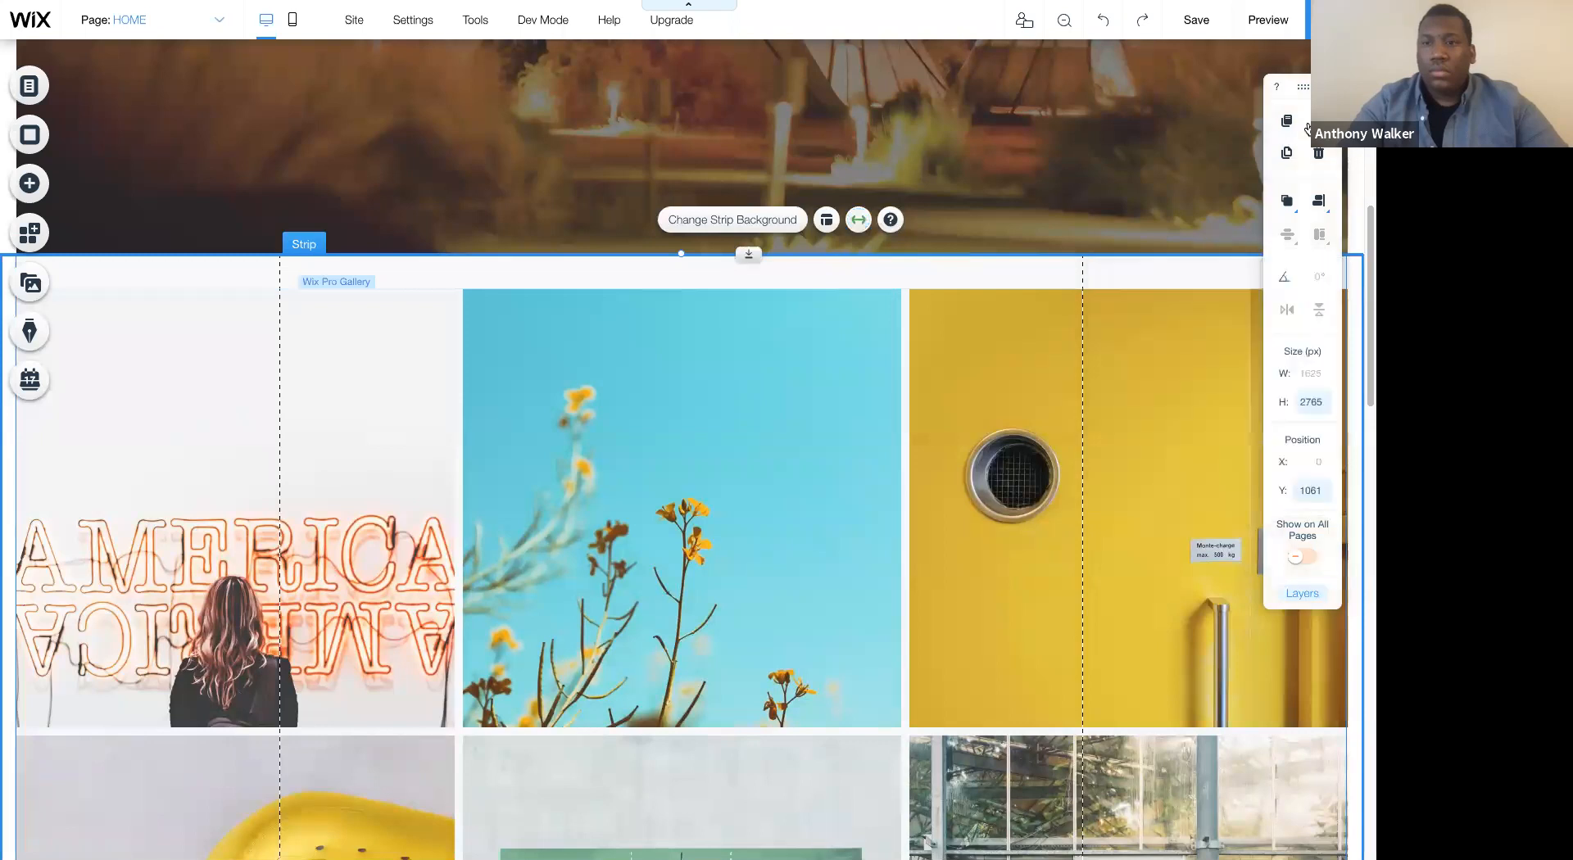
pyautogui.click(1329, 87)
# - Try the Page stretch option on the hero strip and restore its Screen stretch
pyautogui.scroll(-1, 1180, 389)
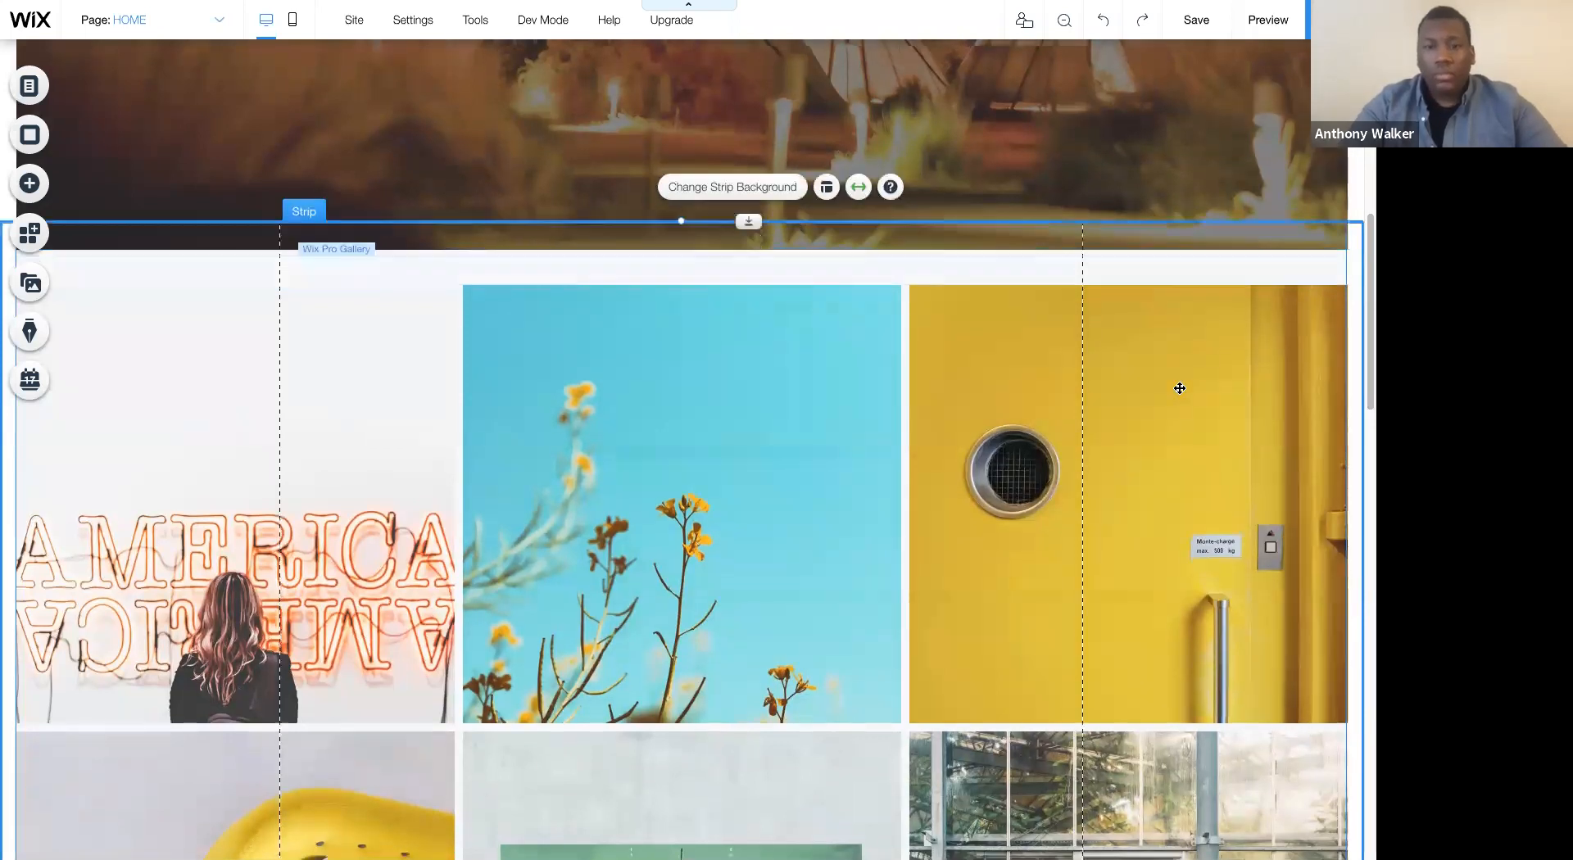
pyautogui.scroll(-15, 1180, 389)
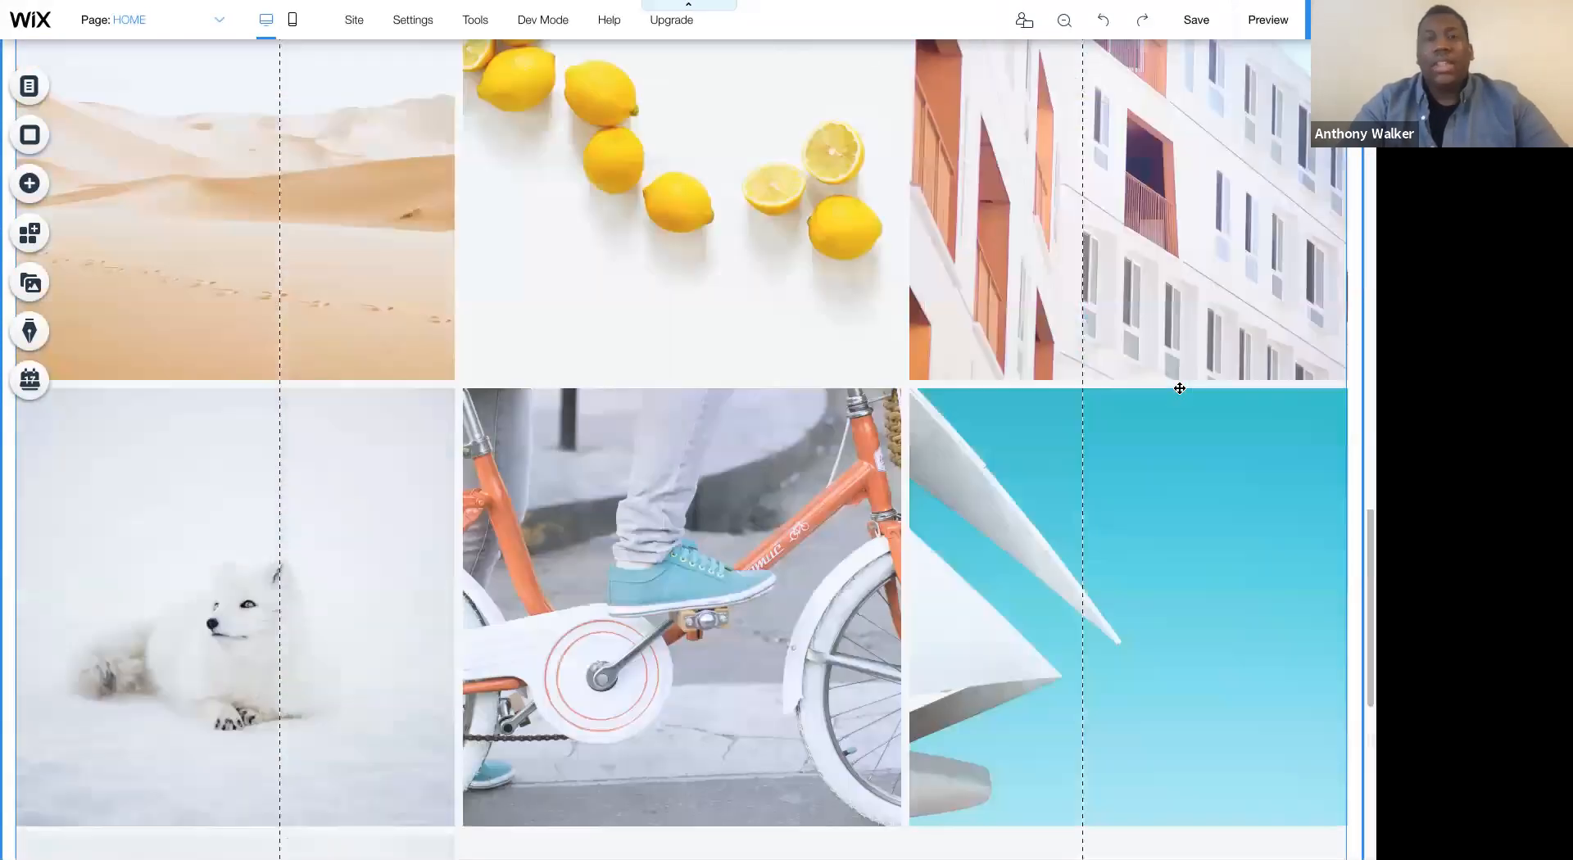
pyautogui.scroll(20, 1180, 388)
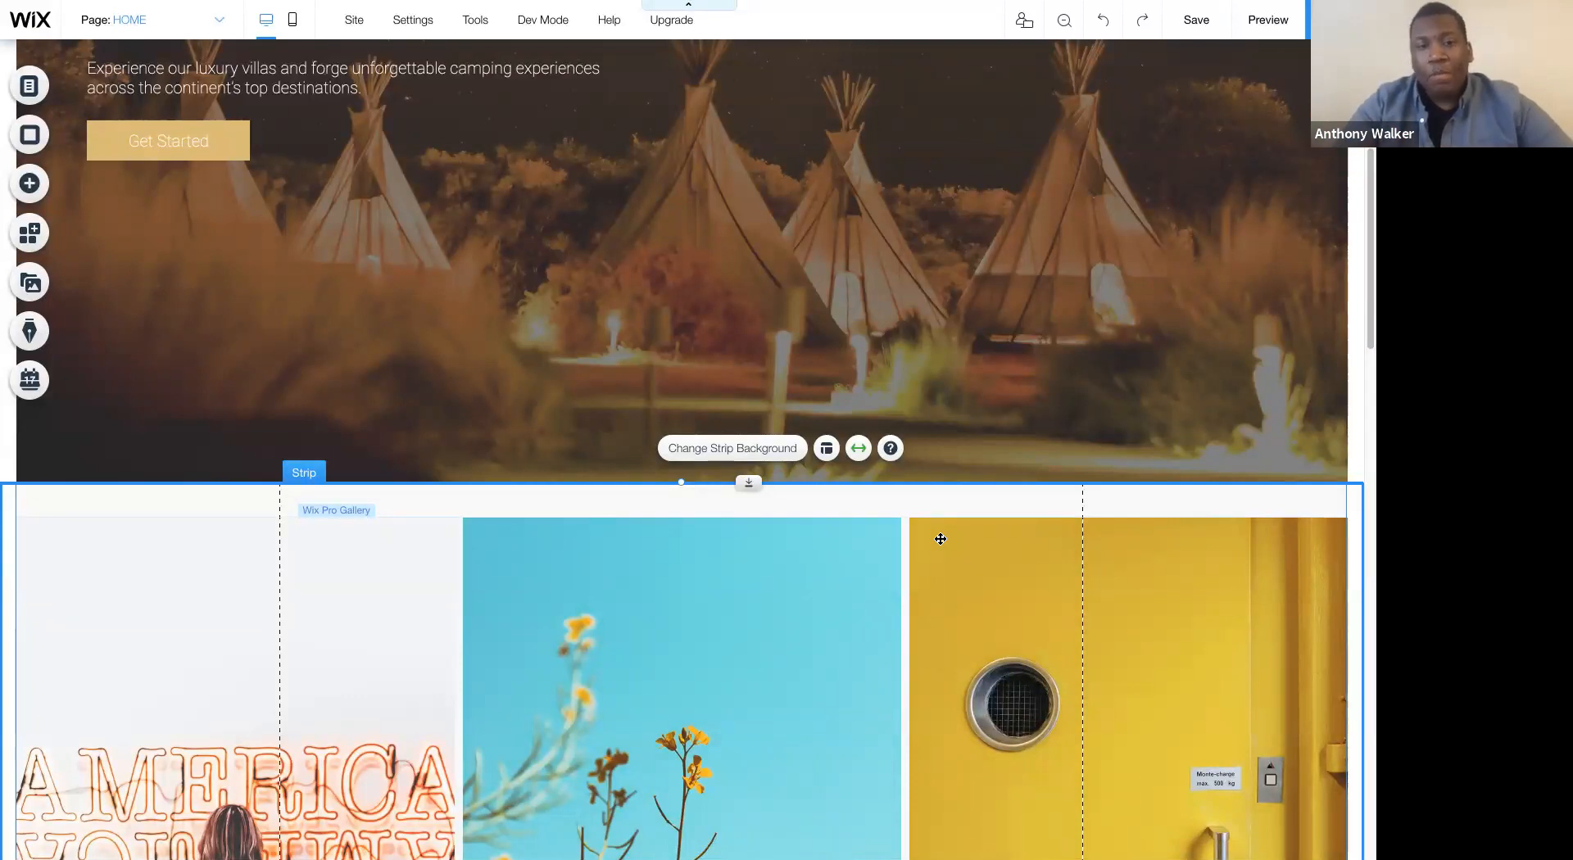
pyautogui.scroll(-10, 941, 538)
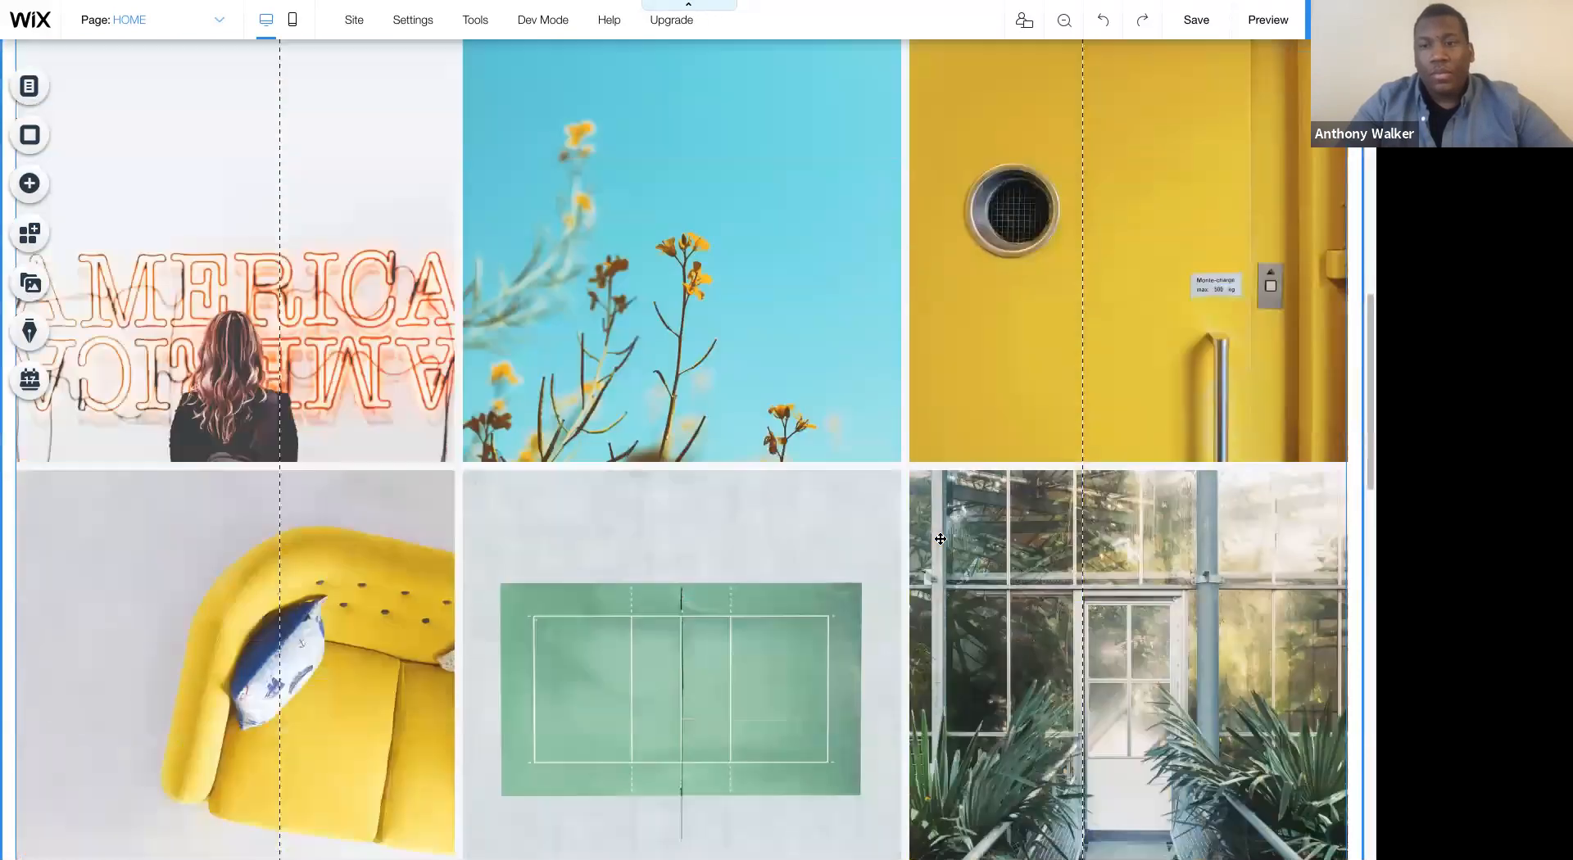
pyautogui.scroll(15, 940, 538)
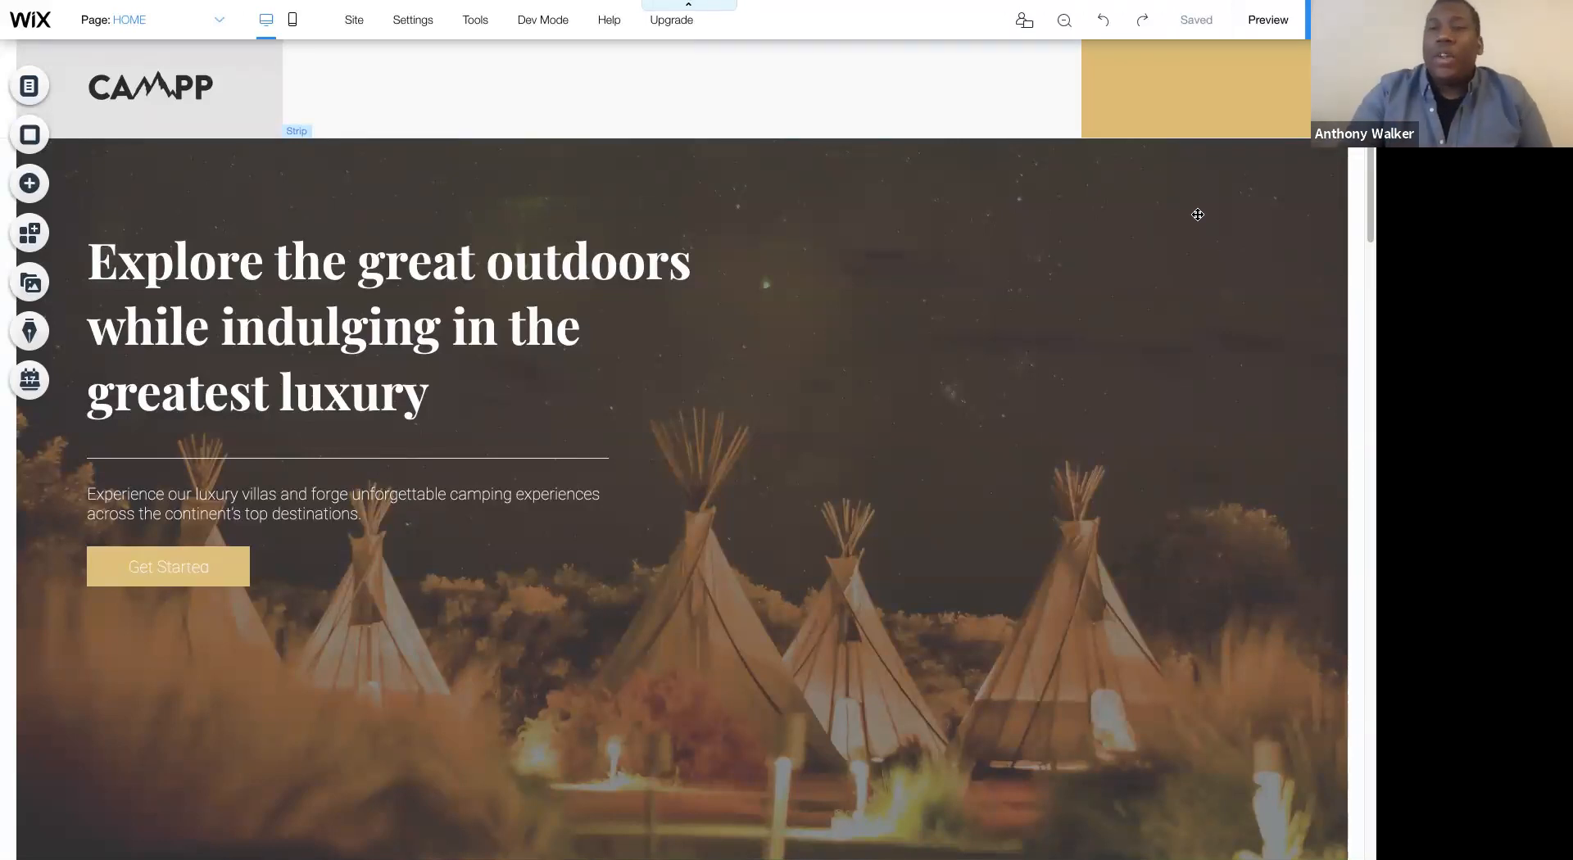
pyautogui.click(1198, 214)
pyautogui.click(1282, 169)
pyautogui.click(1251, 238)
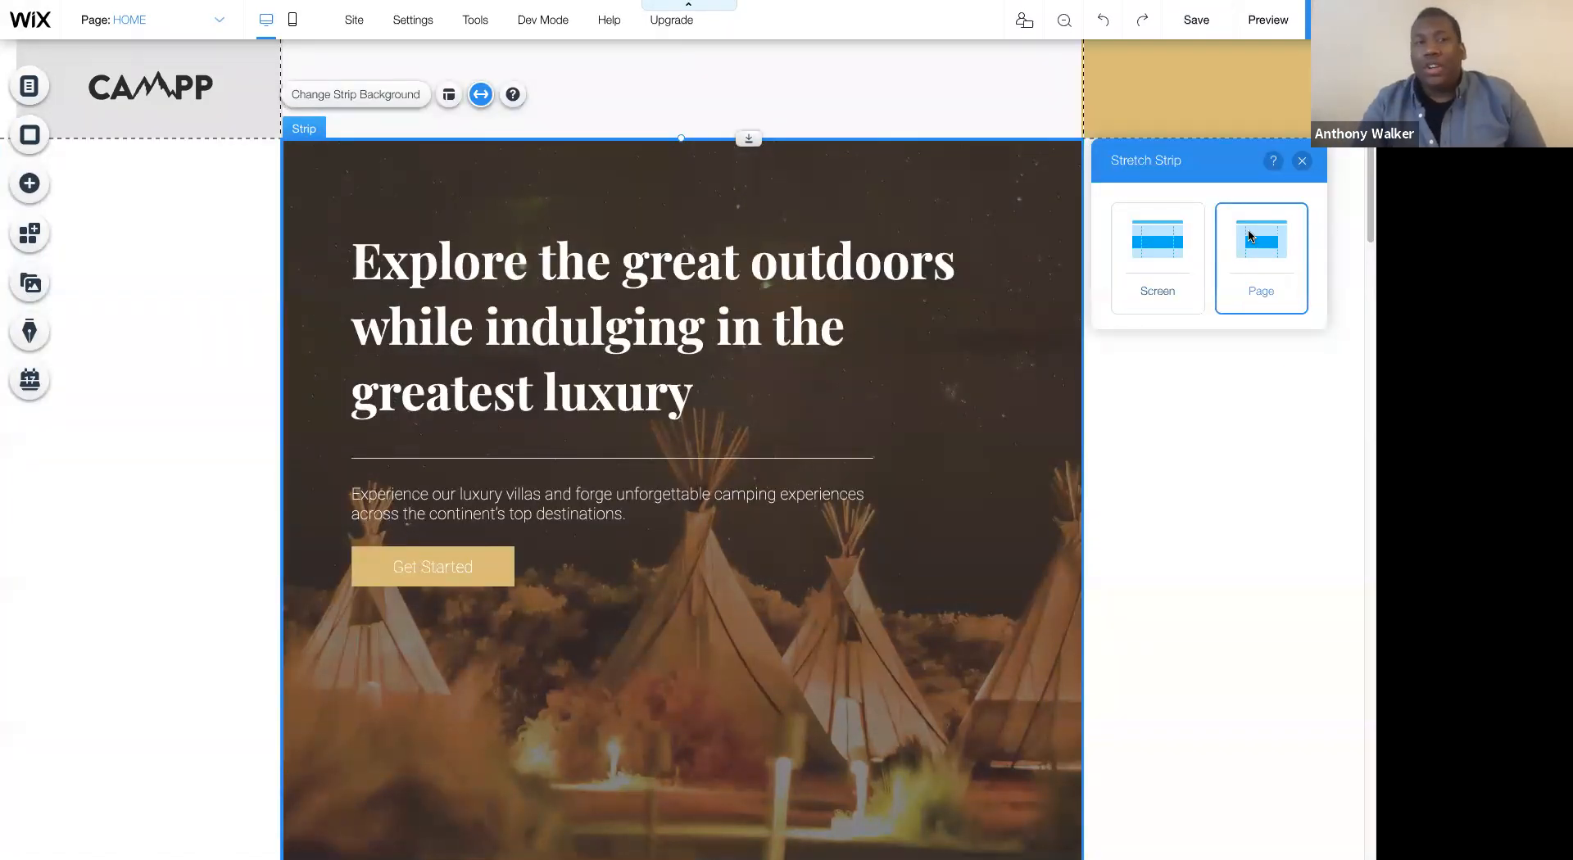
pyautogui.click(1162, 257)
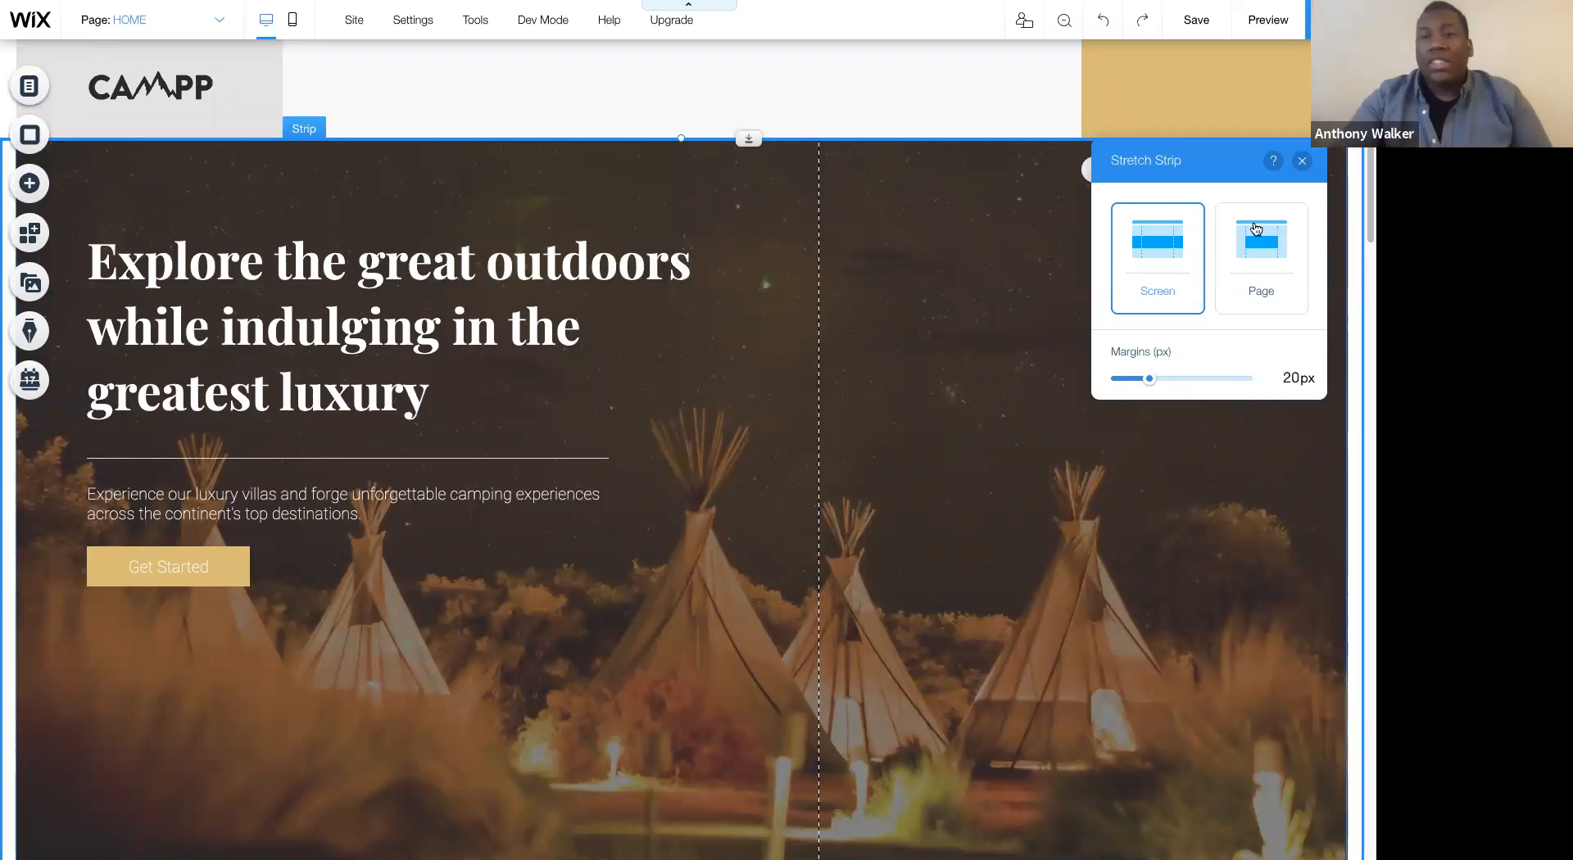
pyautogui.click(1254, 231)
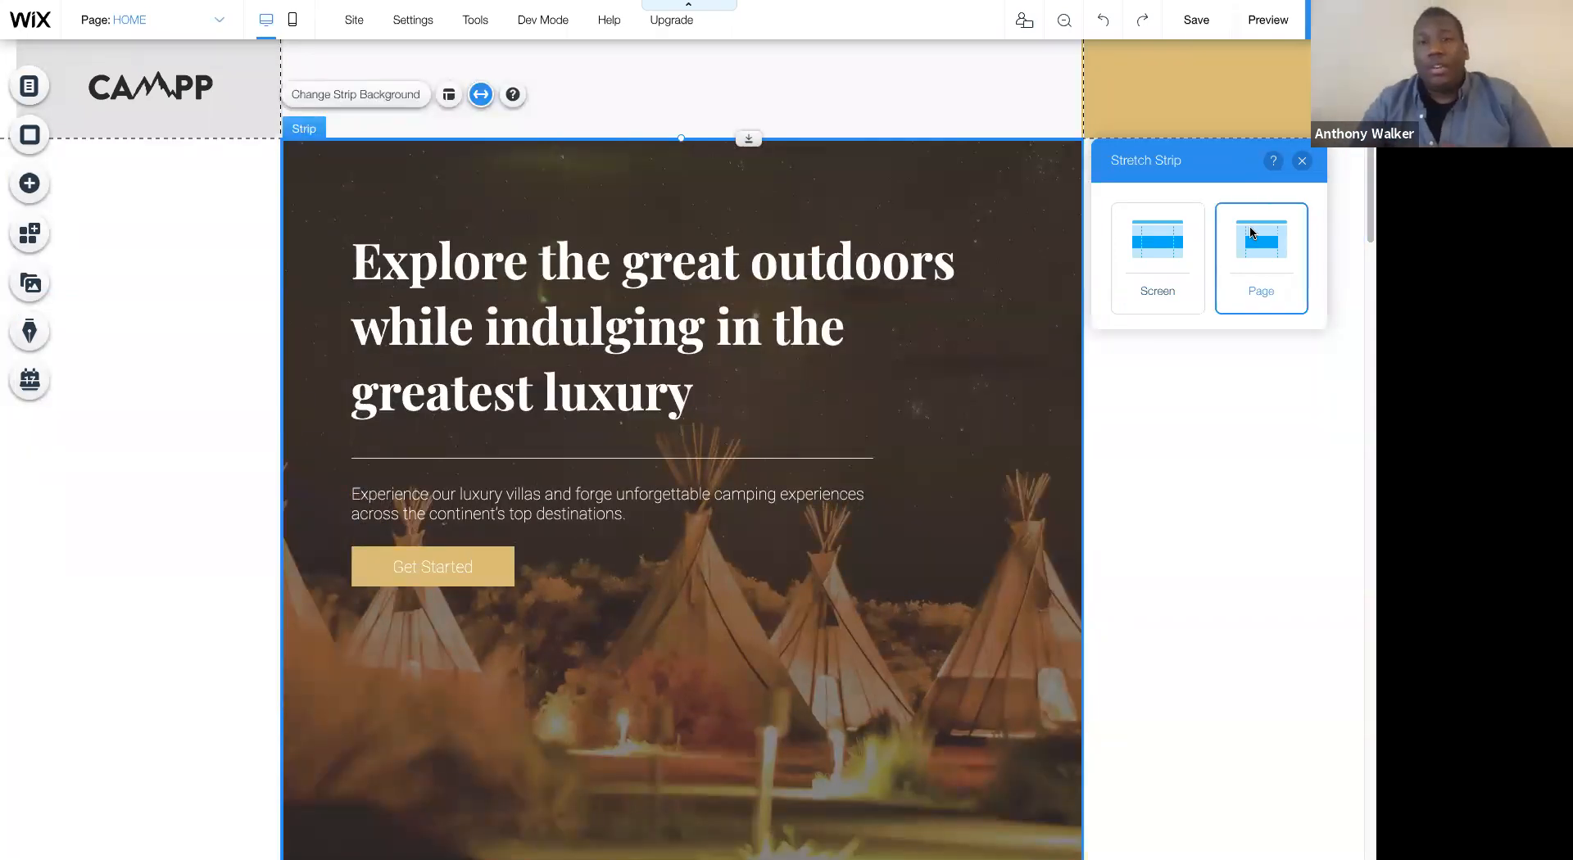
pyautogui.click(1193, 234)
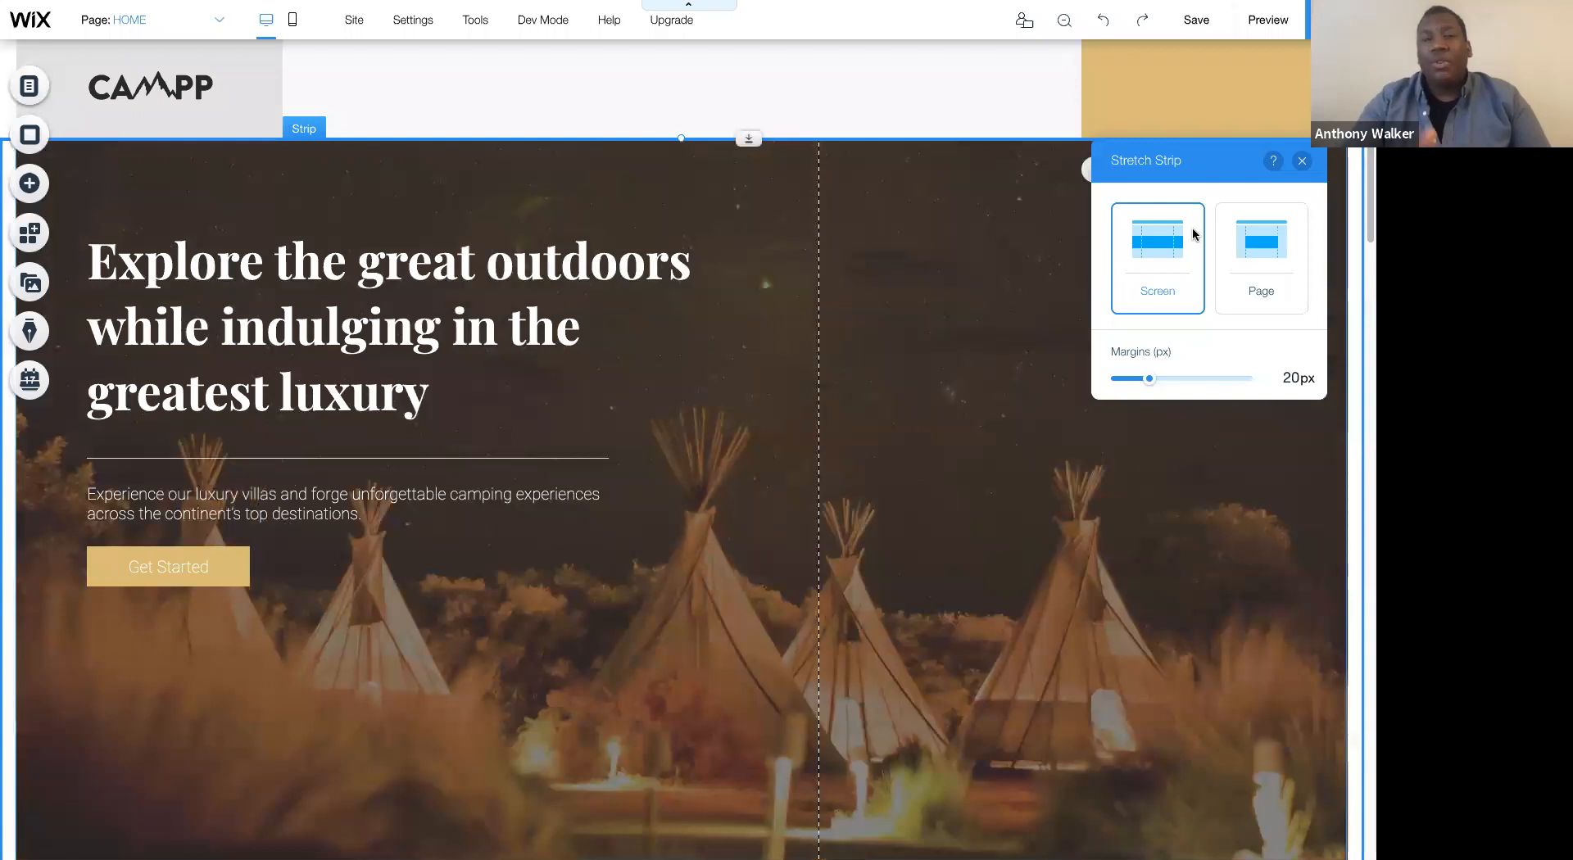
# - Close the hero strip's stretch settings and delete all the sample images from the gallery
pyautogui.click(1304, 162)
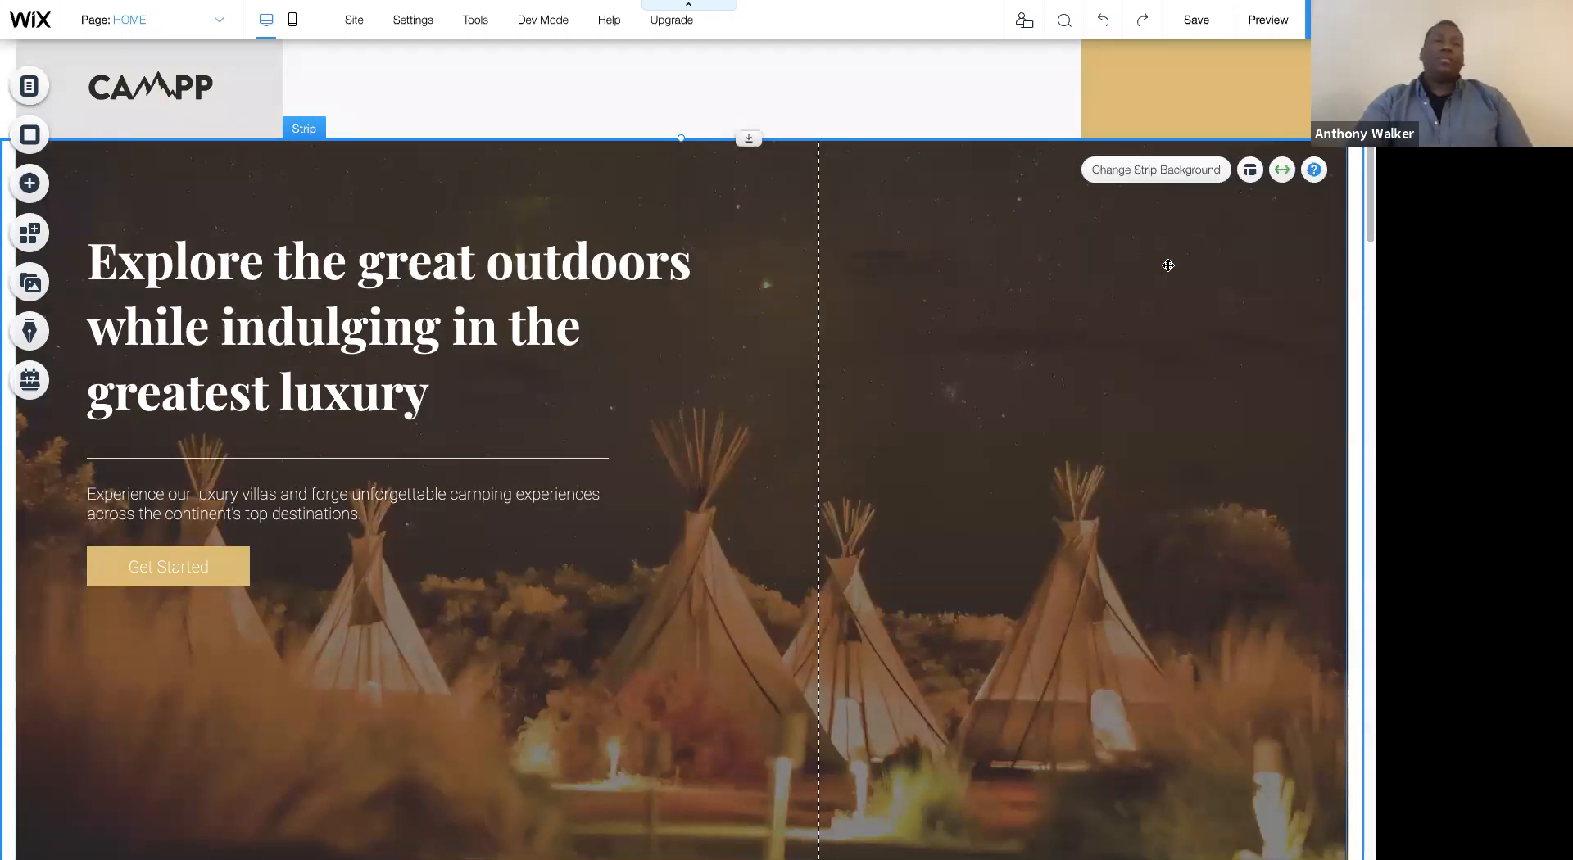
pyautogui.scroll(-5, 1169, 263)
pyautogui.scroll(-3, 663, 375)
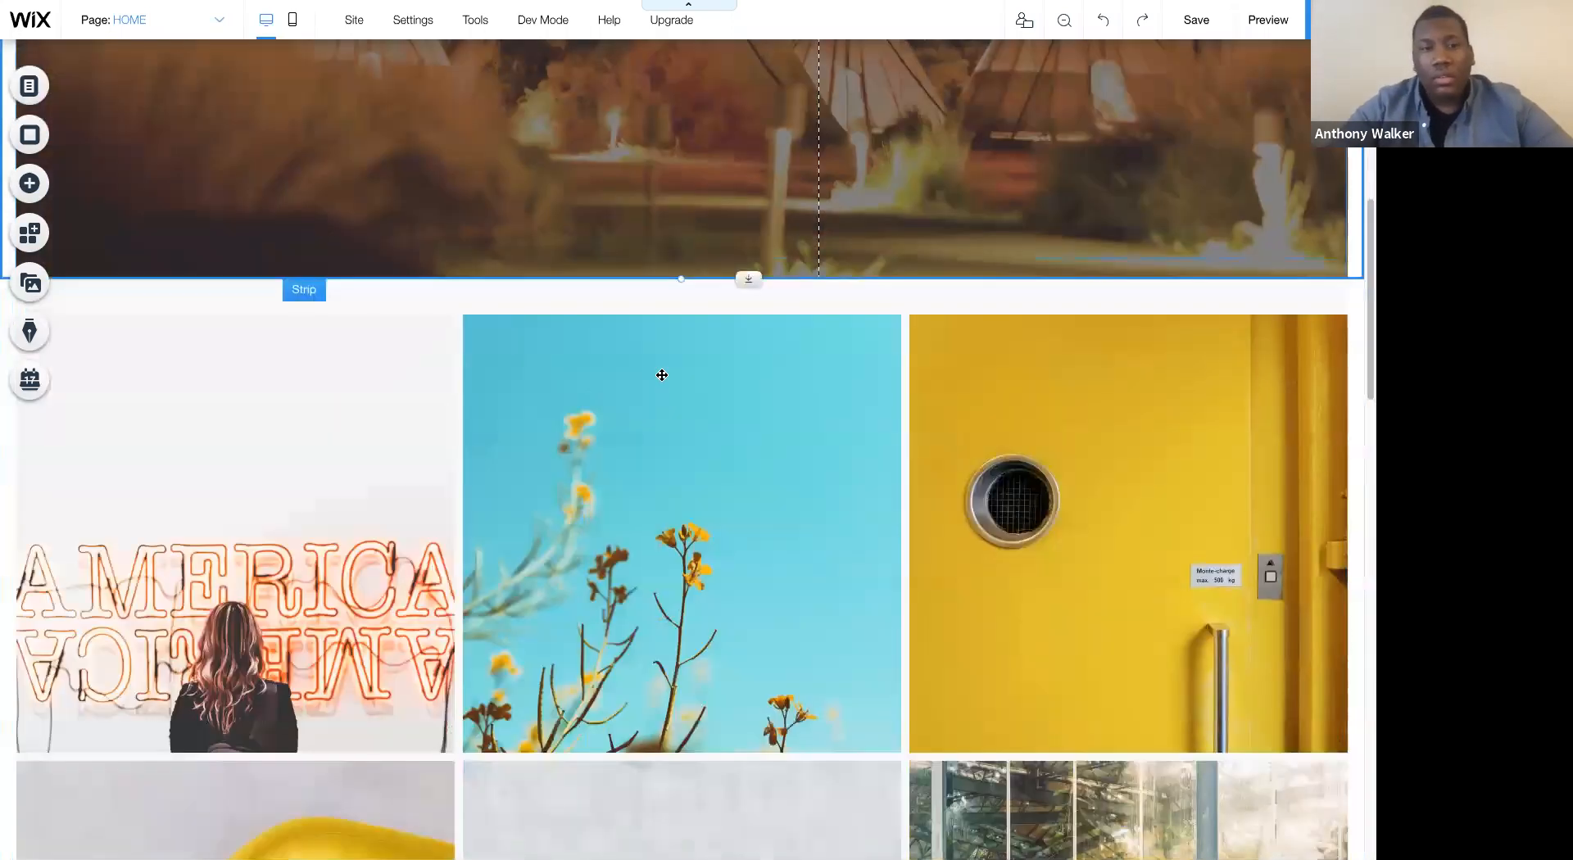
pyautogui.click(662, 375)
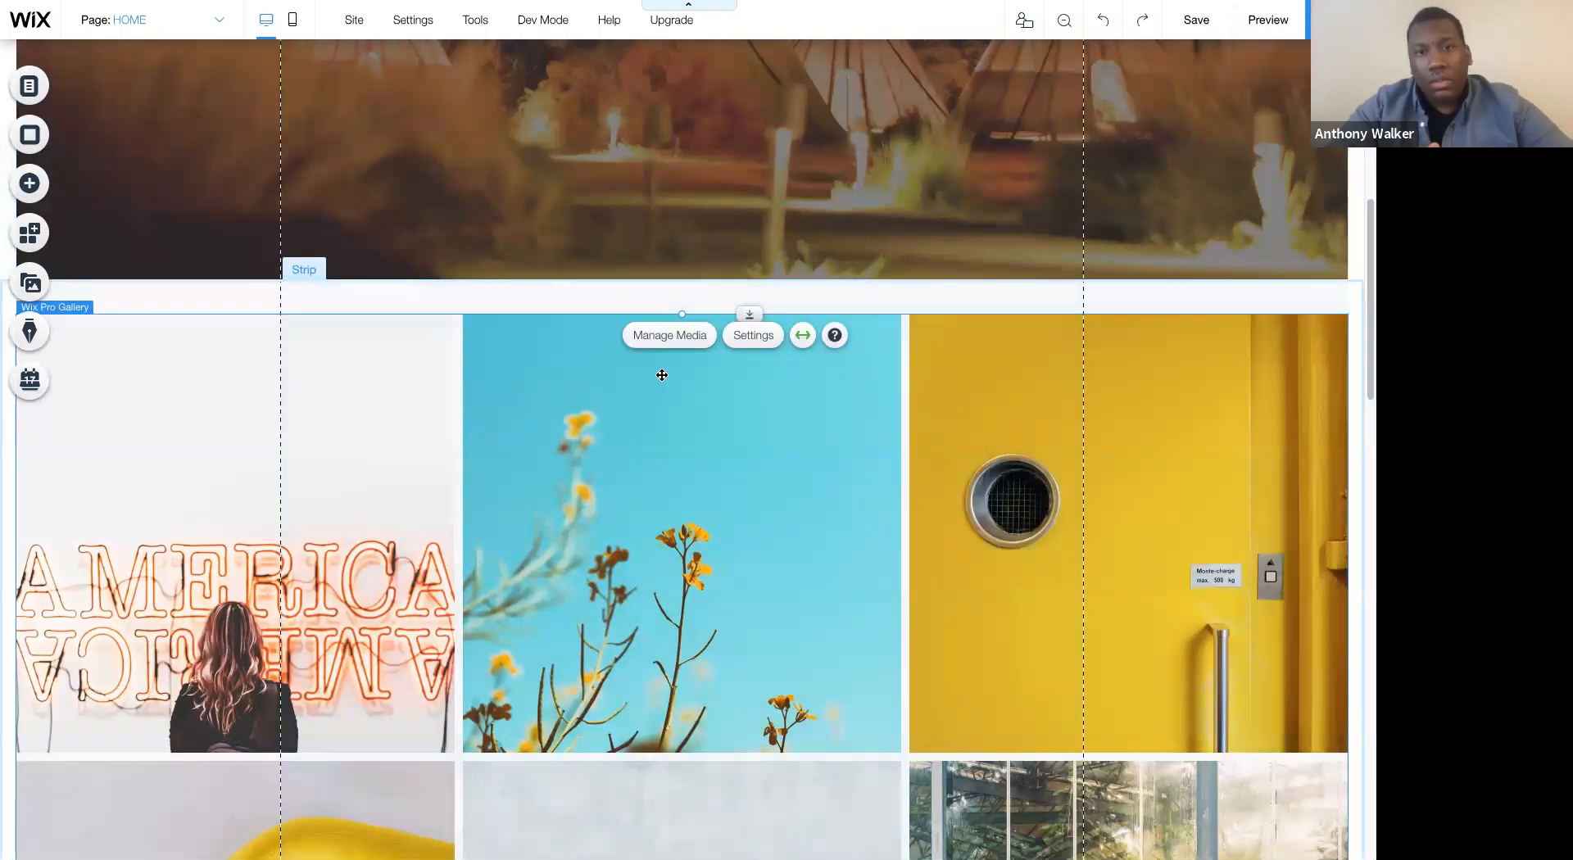
pyautogui.click(669, 336)
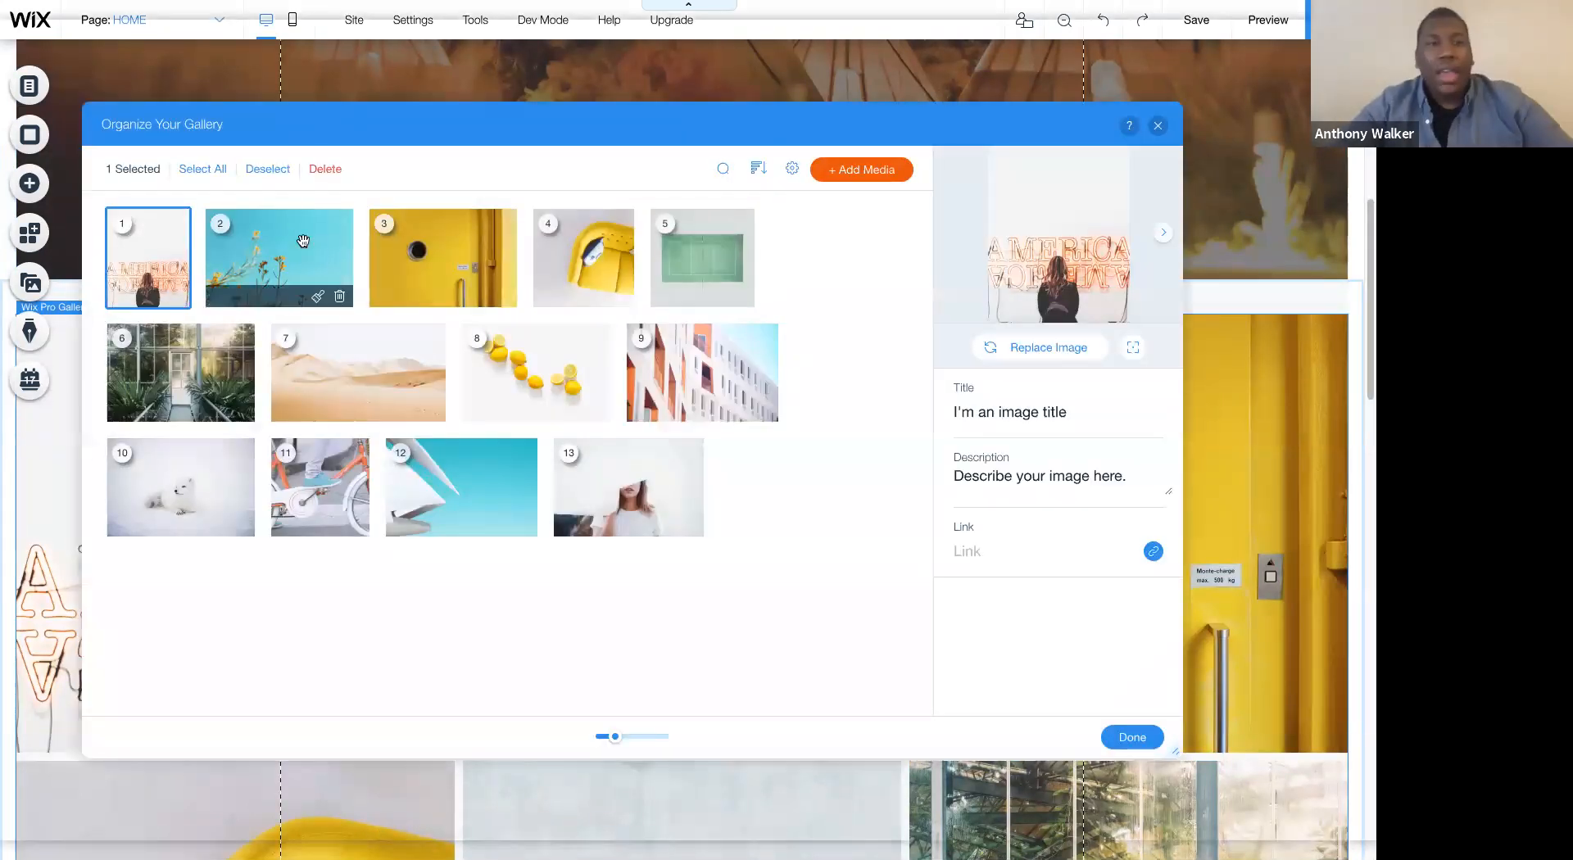
pyautogui.click(205, 169)
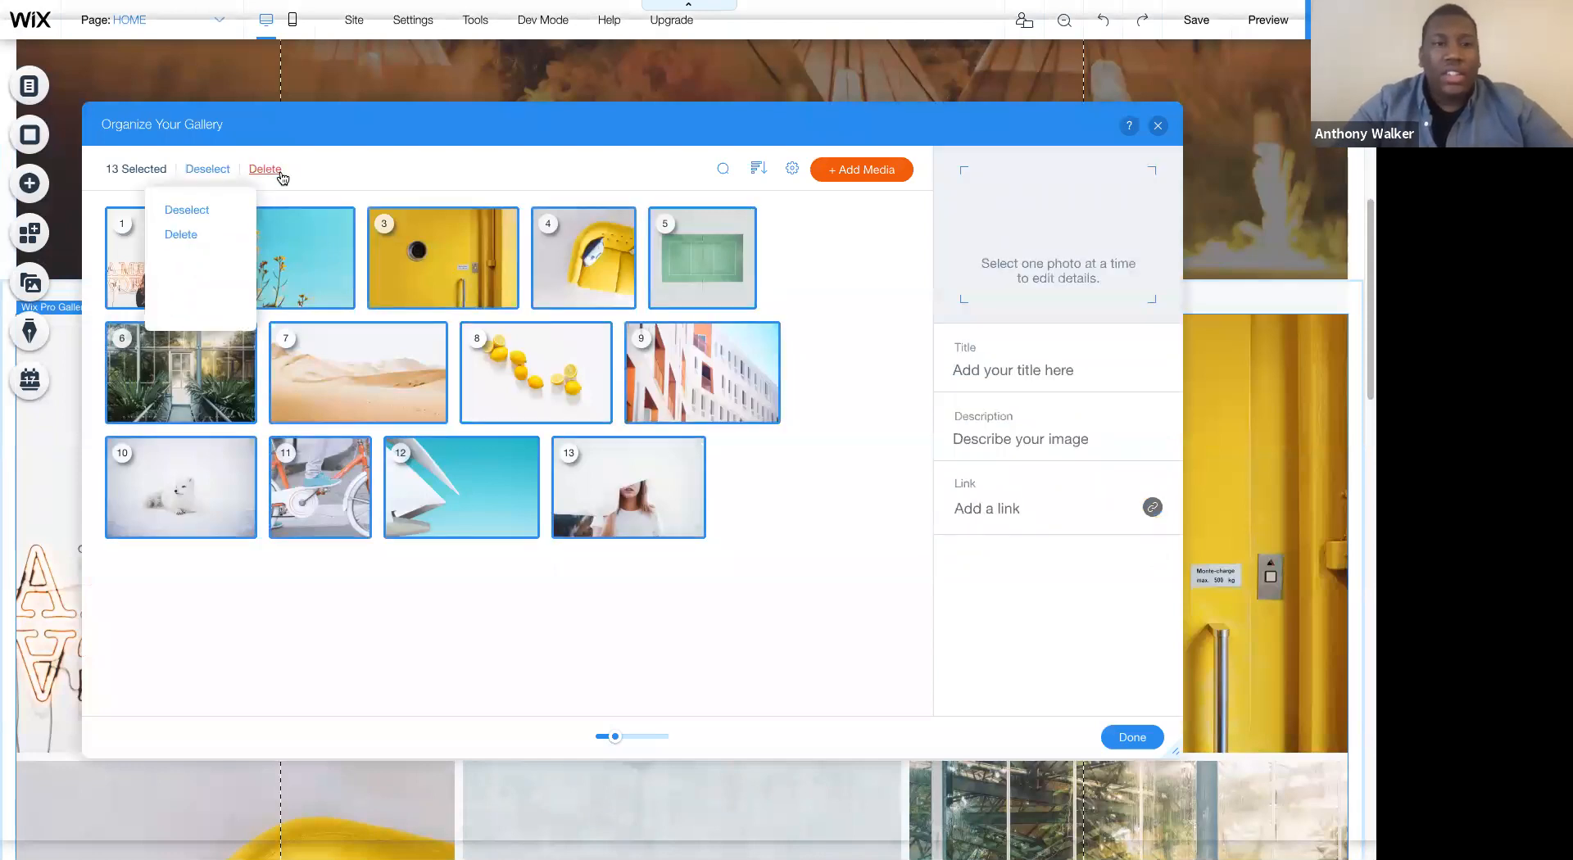
pyautogui.click(279, 170)
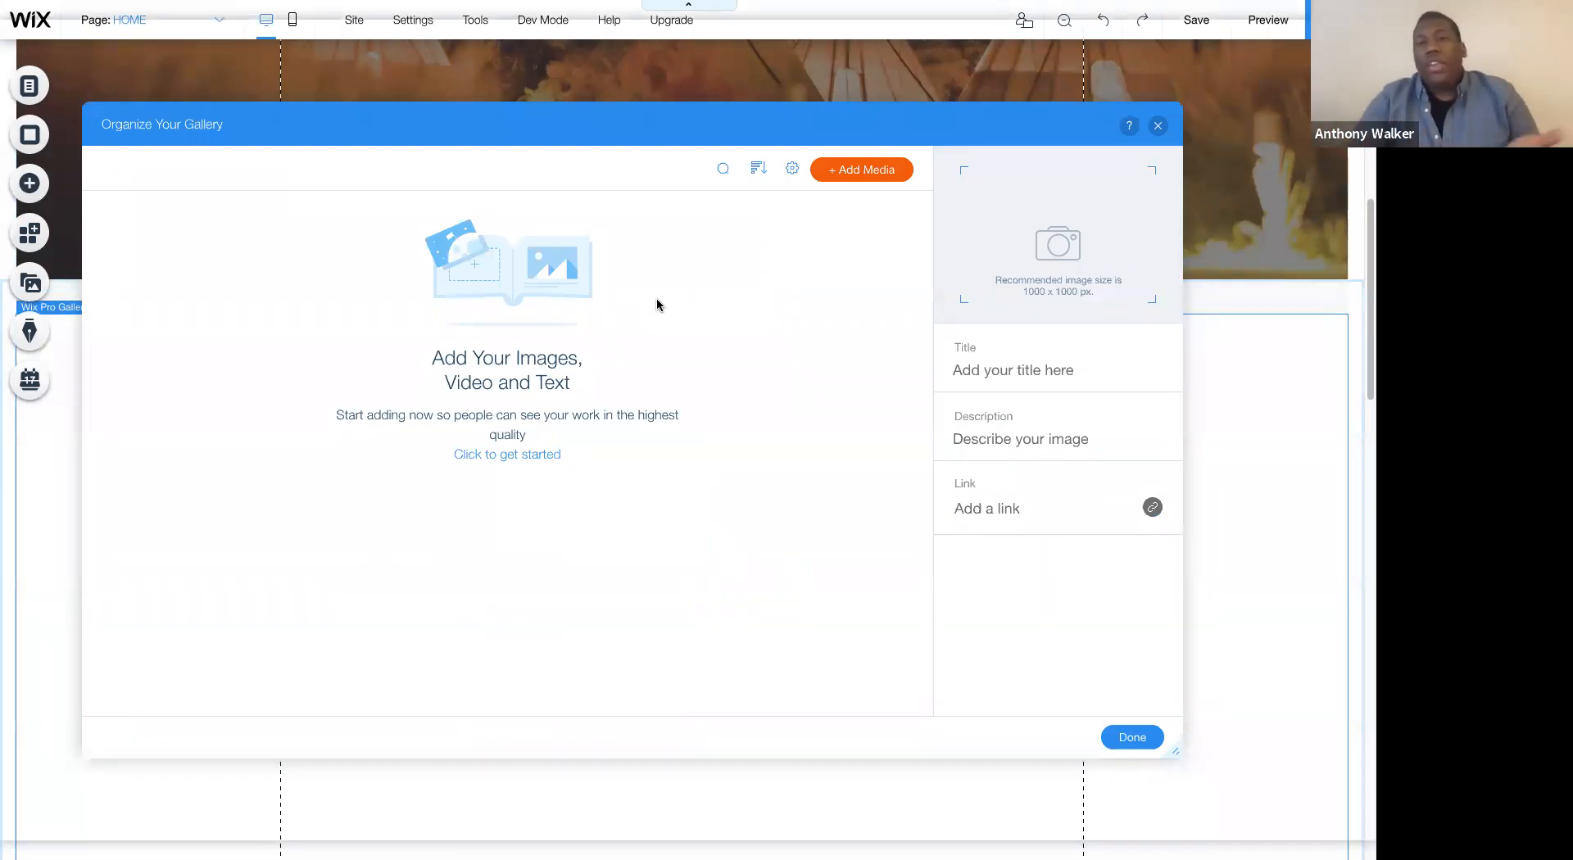
# - Start adding images to the emptied gallery and search the Unsplash collection for "glamping"
pyautogui.click(828, 177)
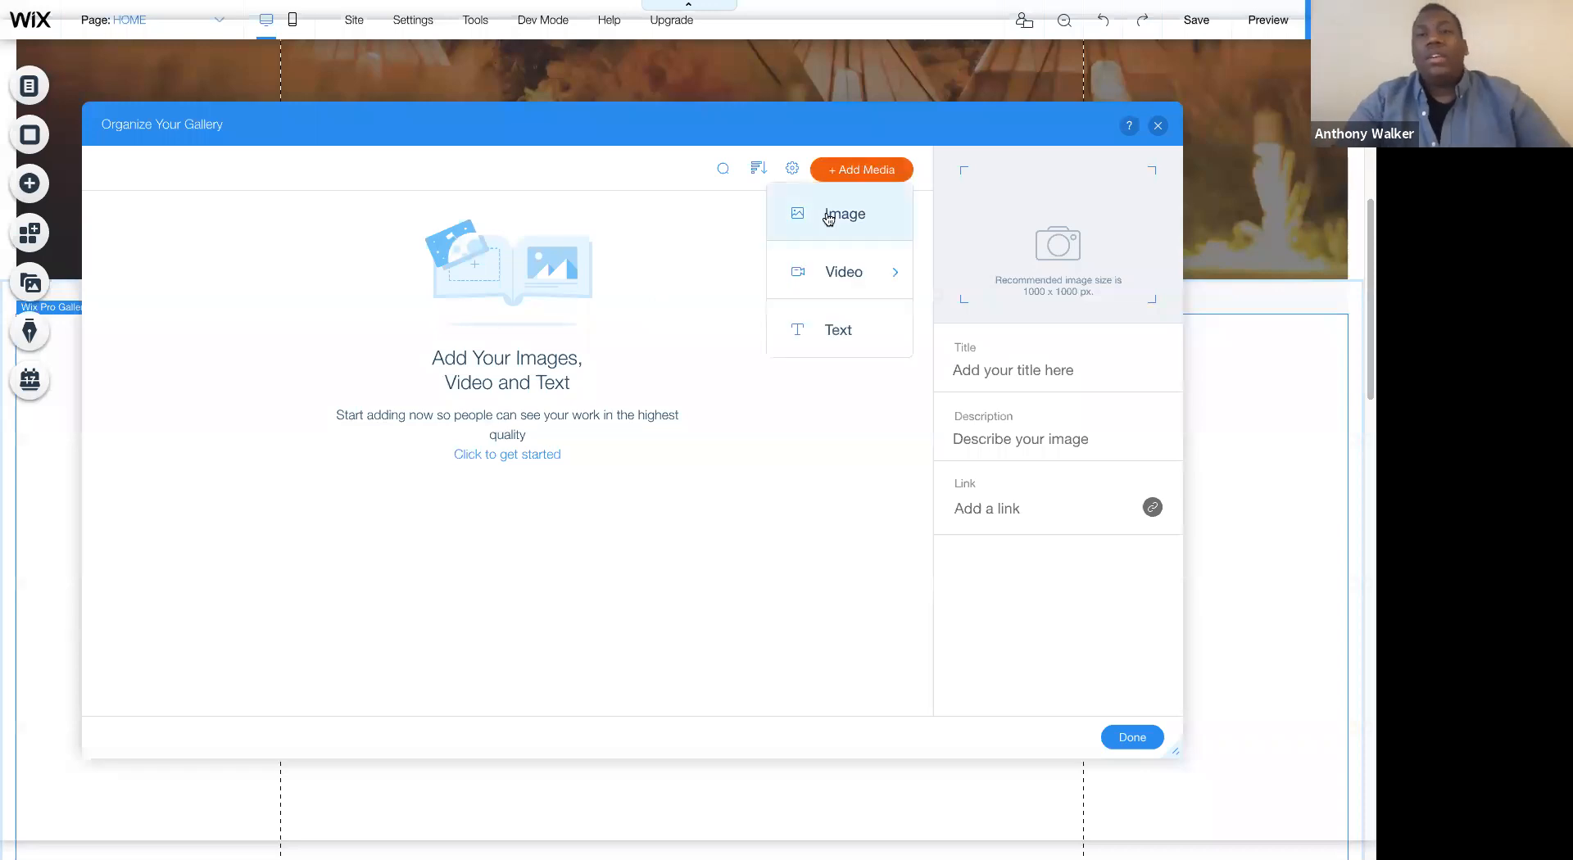
pyautogui.click(829, 217)
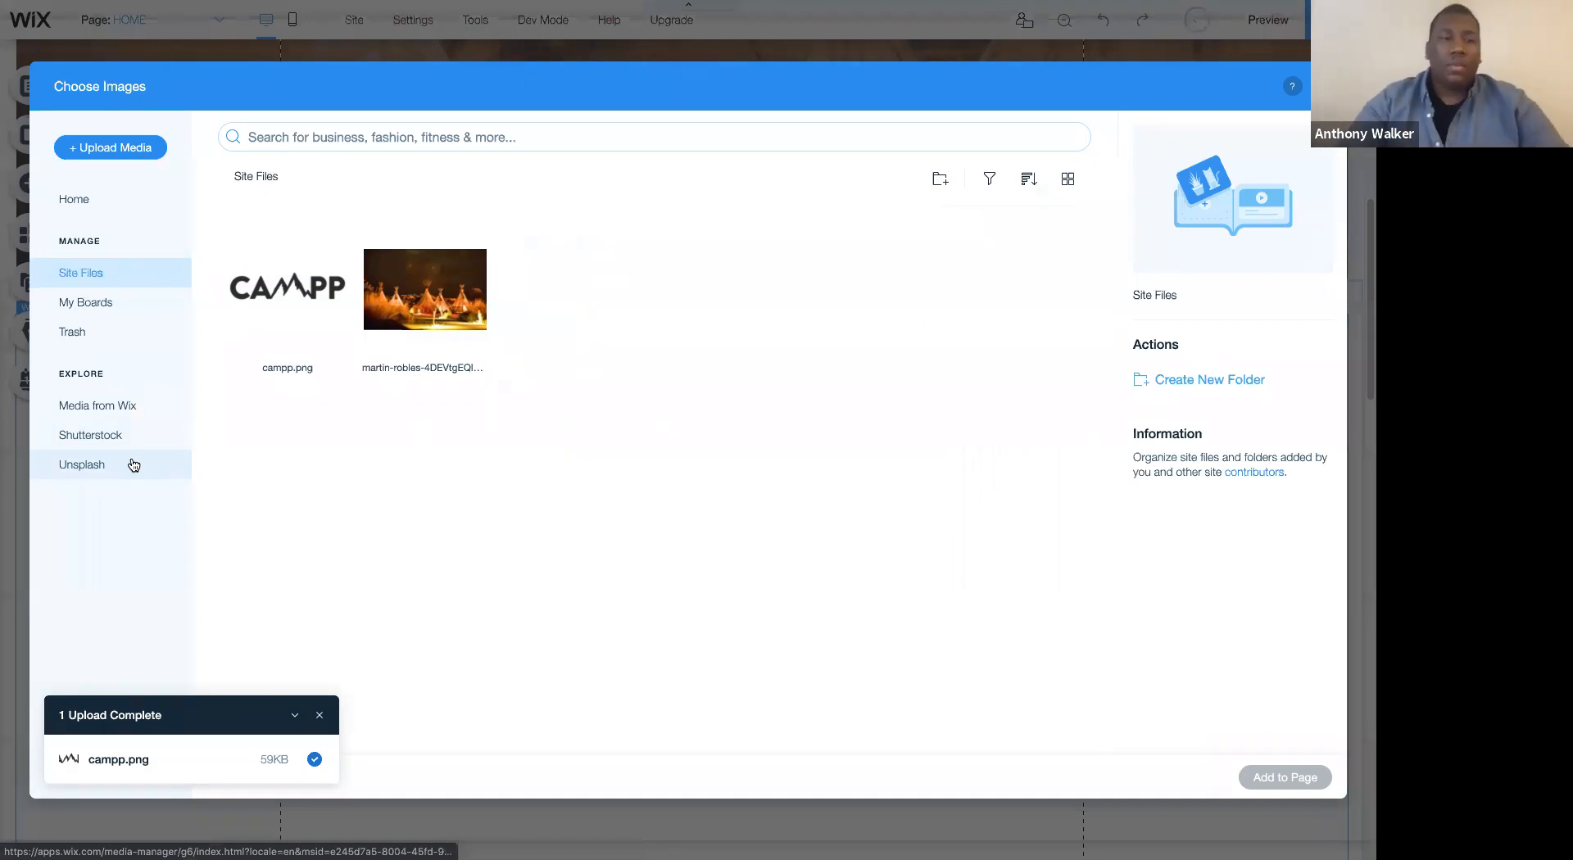
pyautogui.click(134, 464)
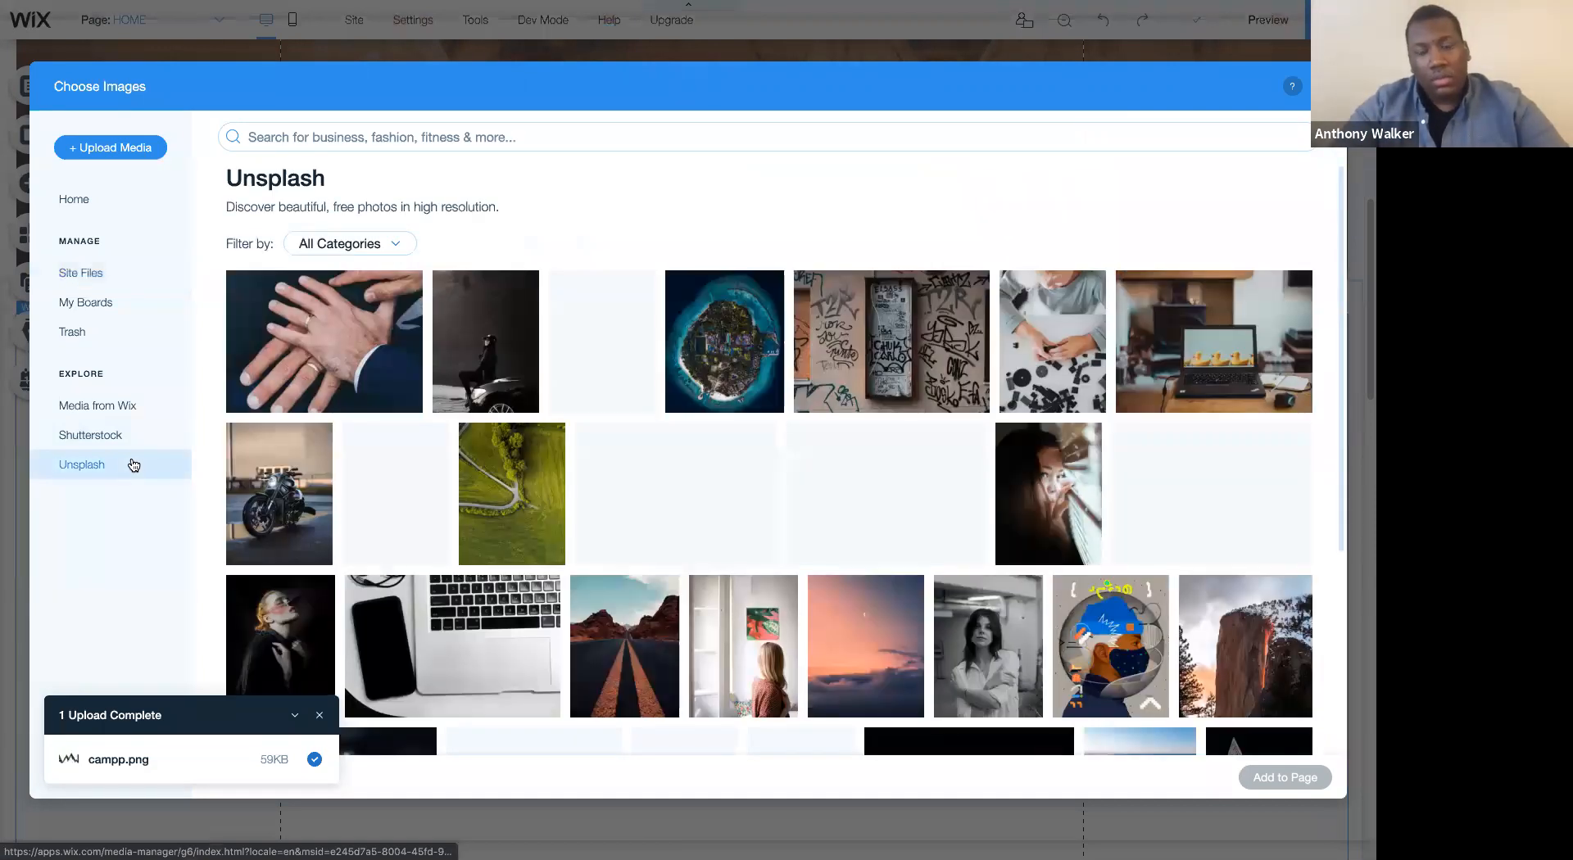
pyautogui.click(289, 135)
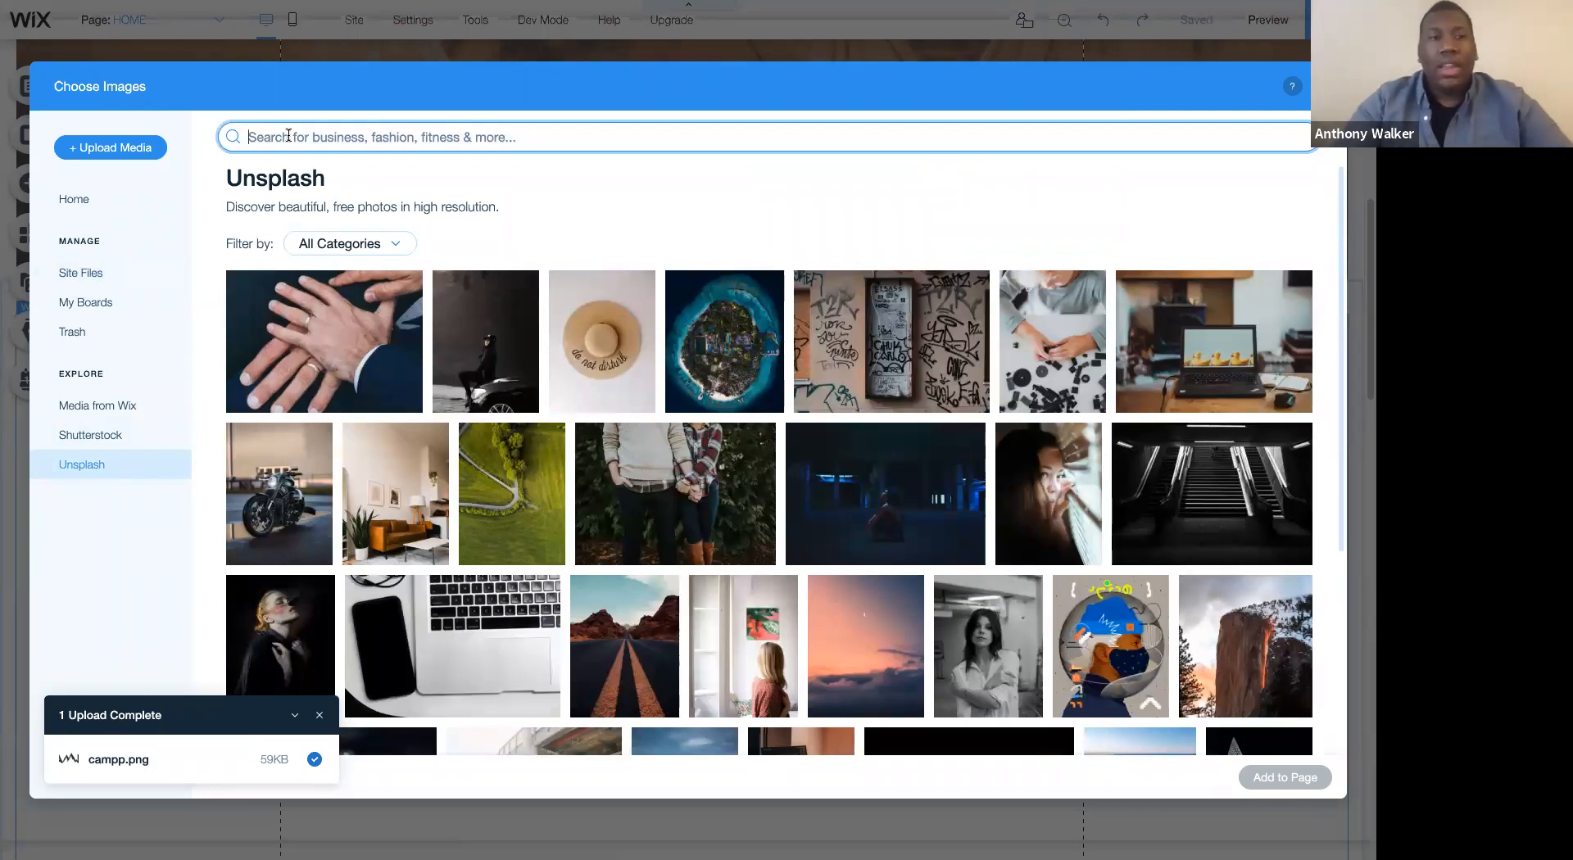
pyautogui.write('g')
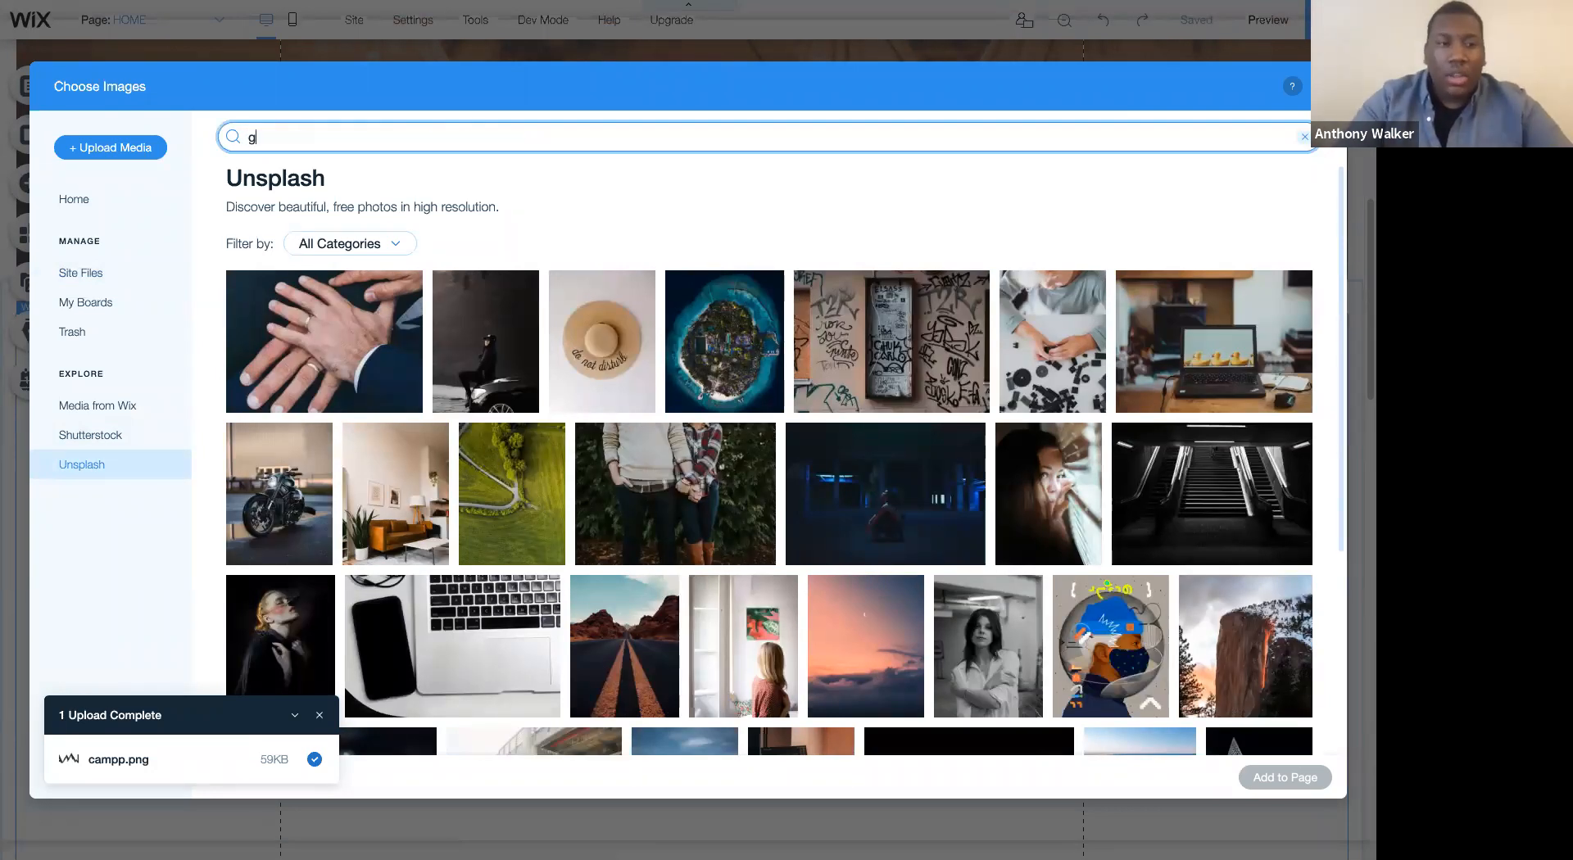
pyautogui.write('lamping')
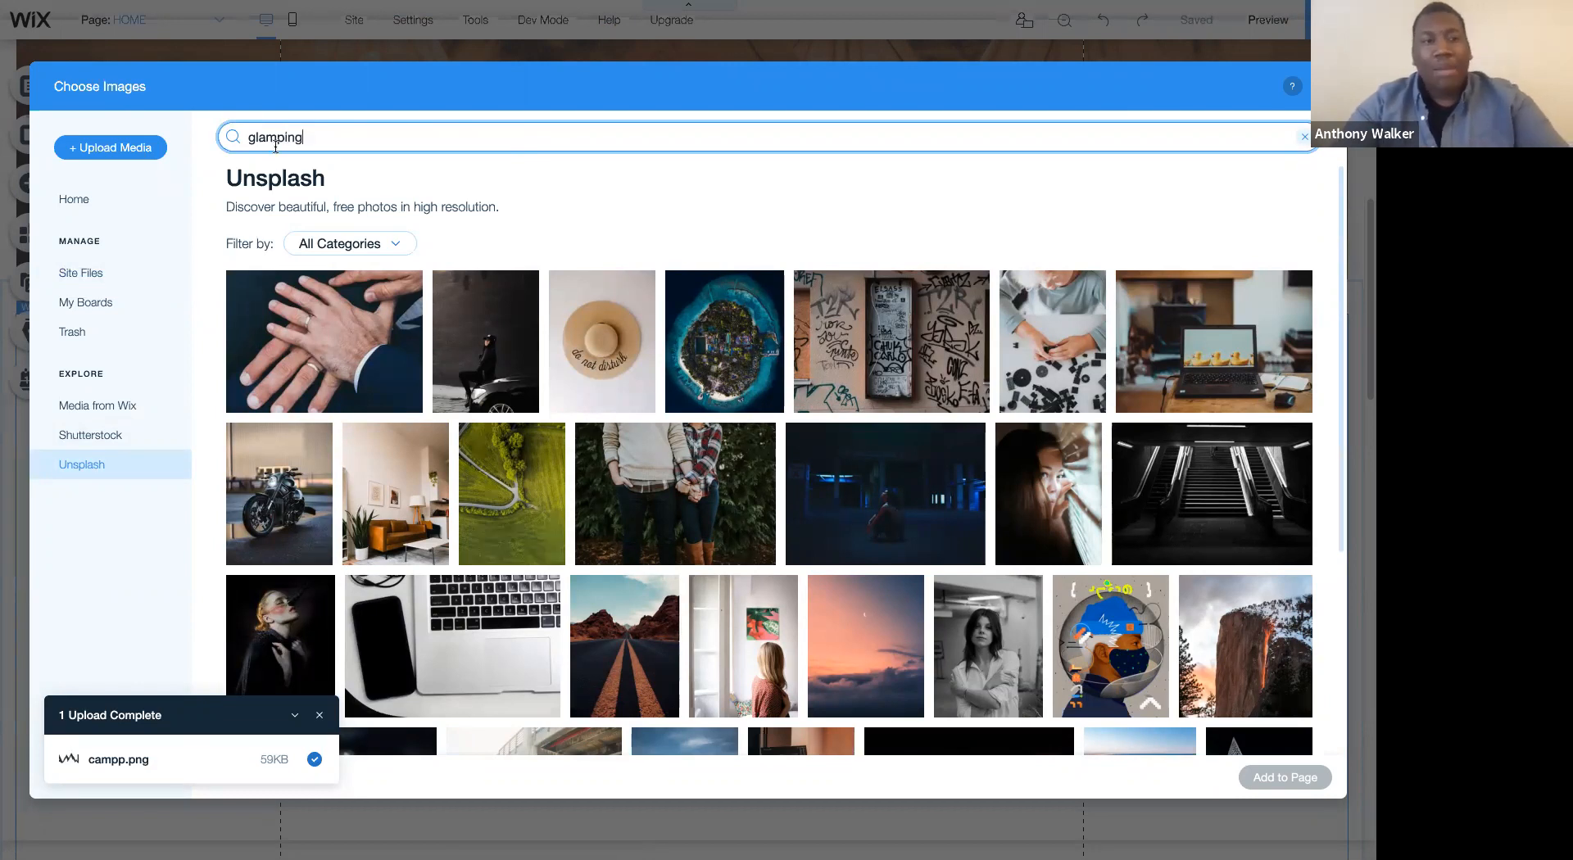
pyautogui.press('Return')
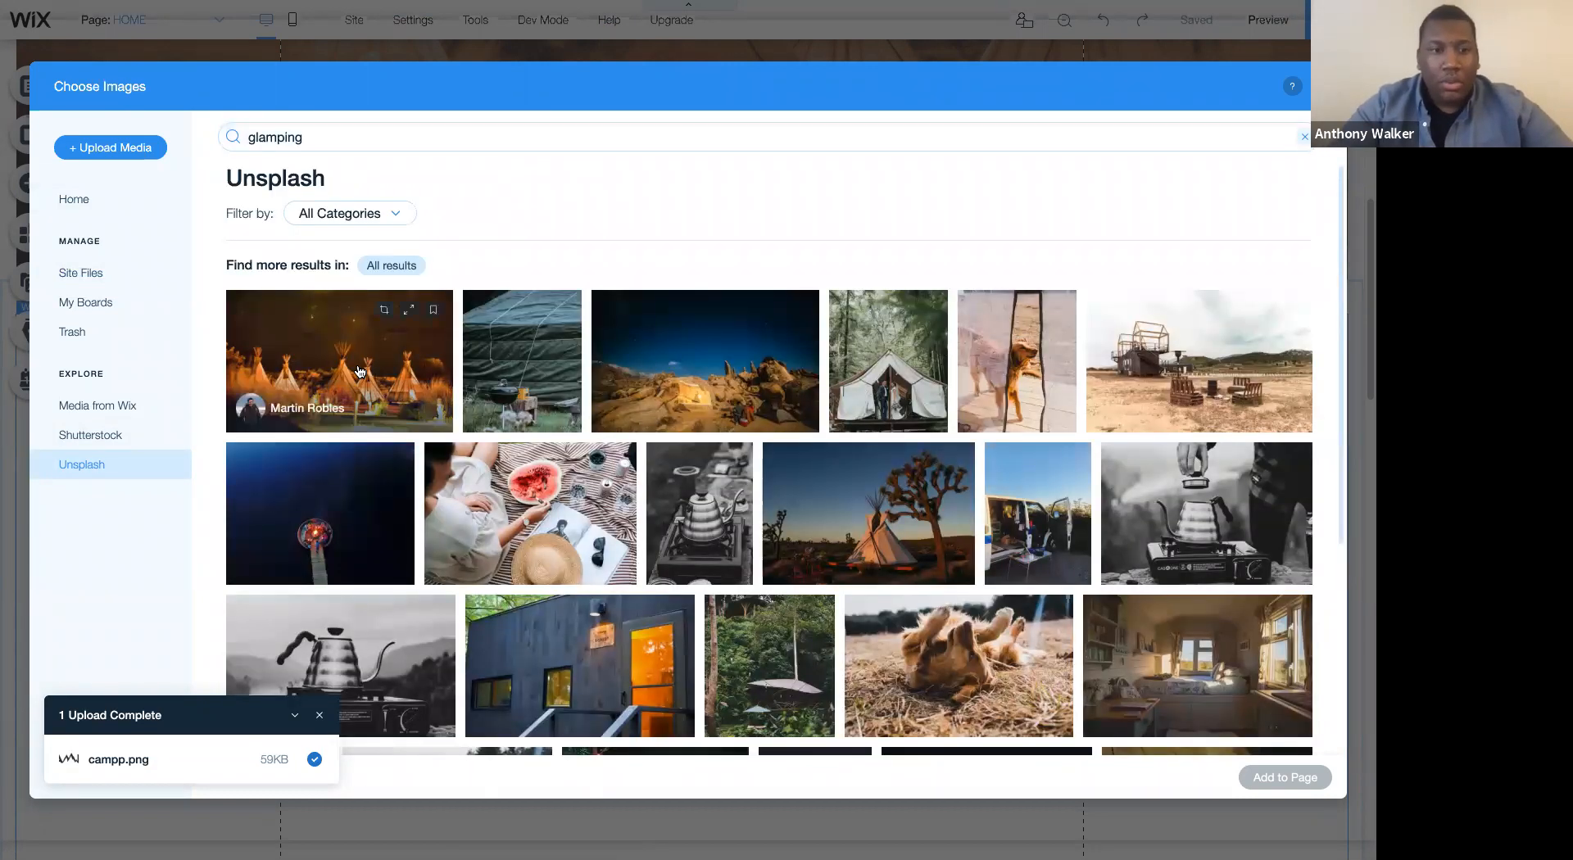
# - Add twelve glamping photos from the results to the gallery, including the tipis, tents, dogs, van, picnic, campfire and cabin
pyautogui.click(359, 372)
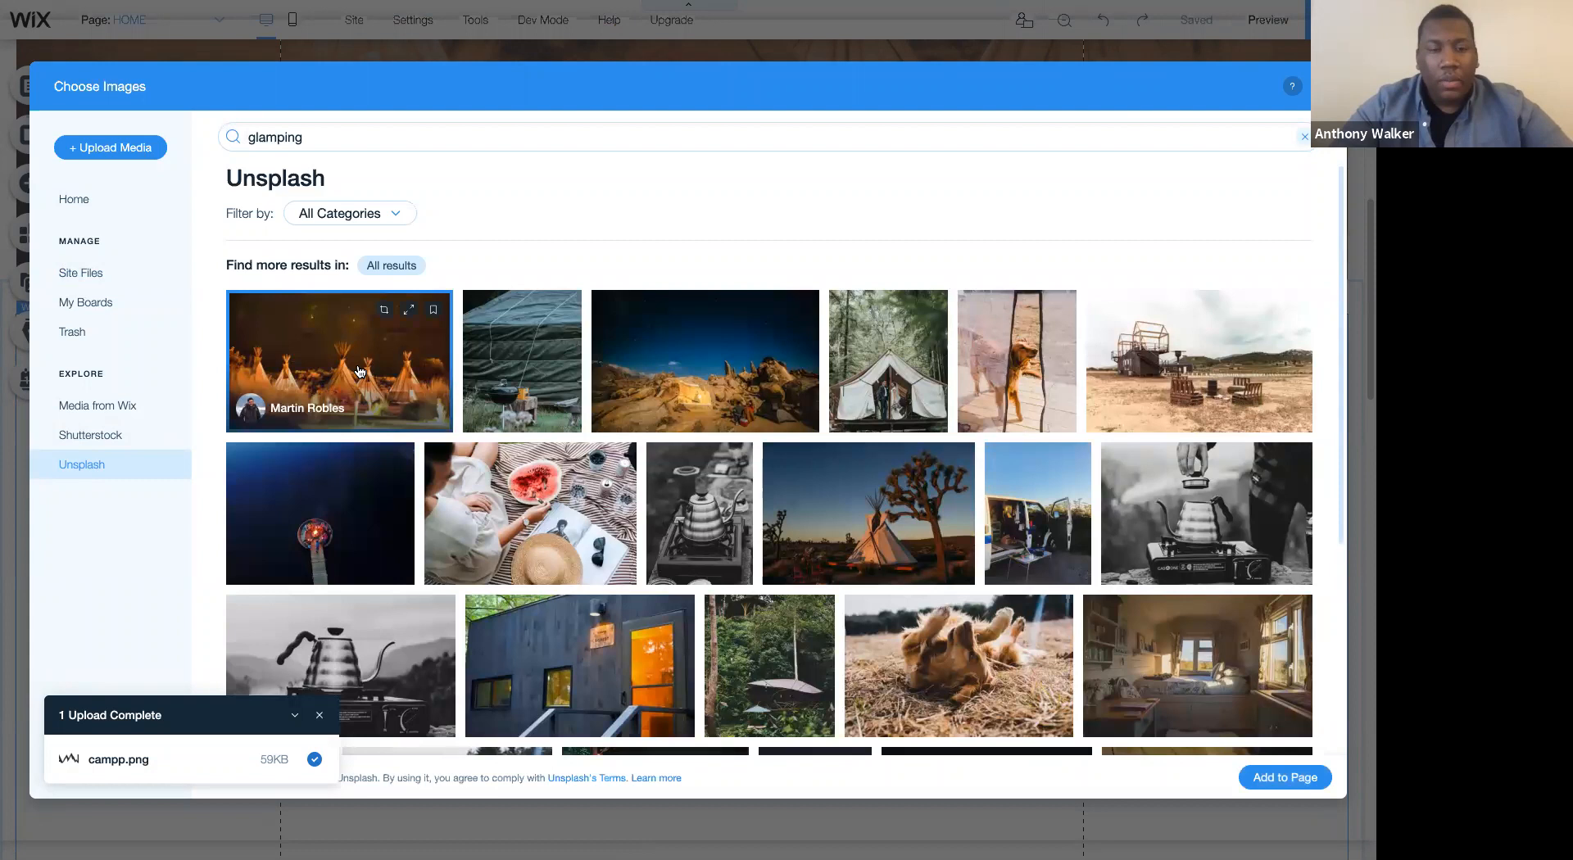
pyautogui.click(508, 357)
pyautogui.click(703, 358)
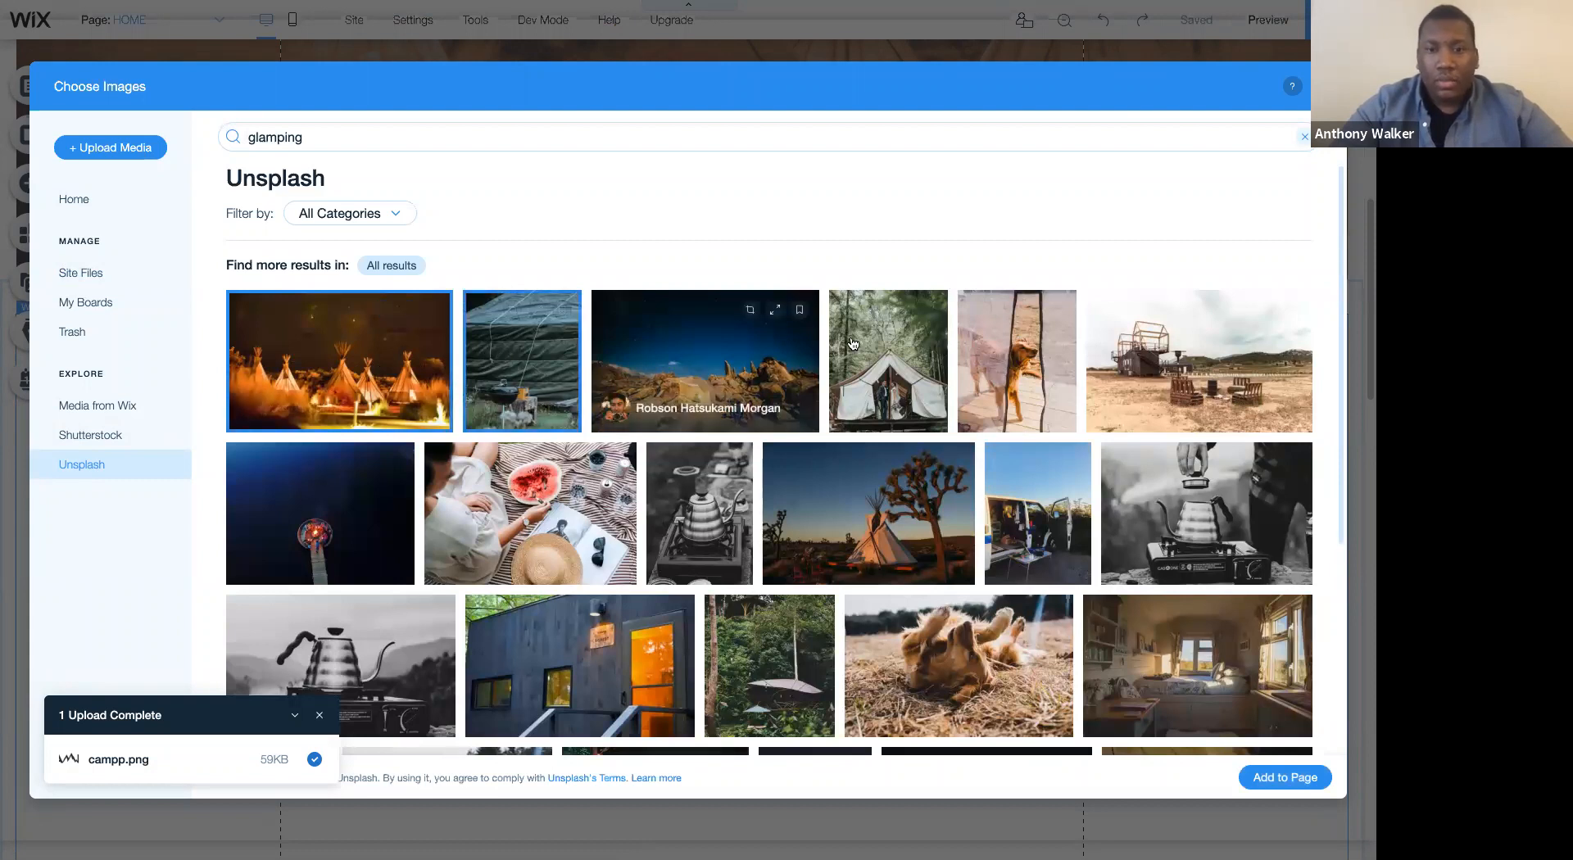
pyautogui.click(870, 344)
pyautogui.click(1173, 390)
pyautogui.click(1045, 502)
pyautogui.click(898, 531)
pyautogui.click(563, 509)
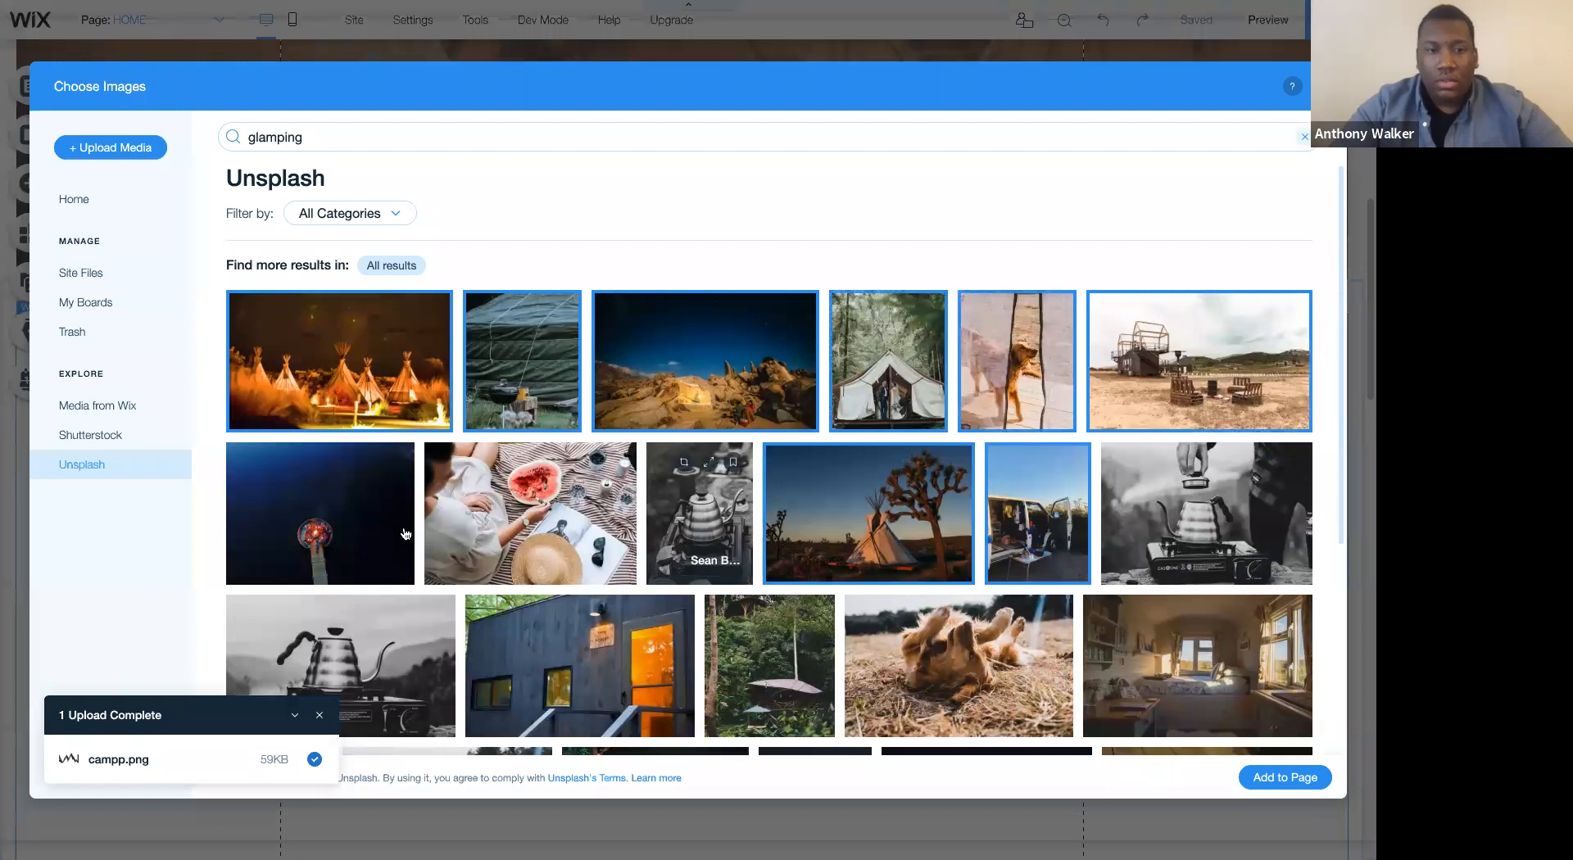
pyautogui.click(324, 529)
pyautogui.click(591, 669)
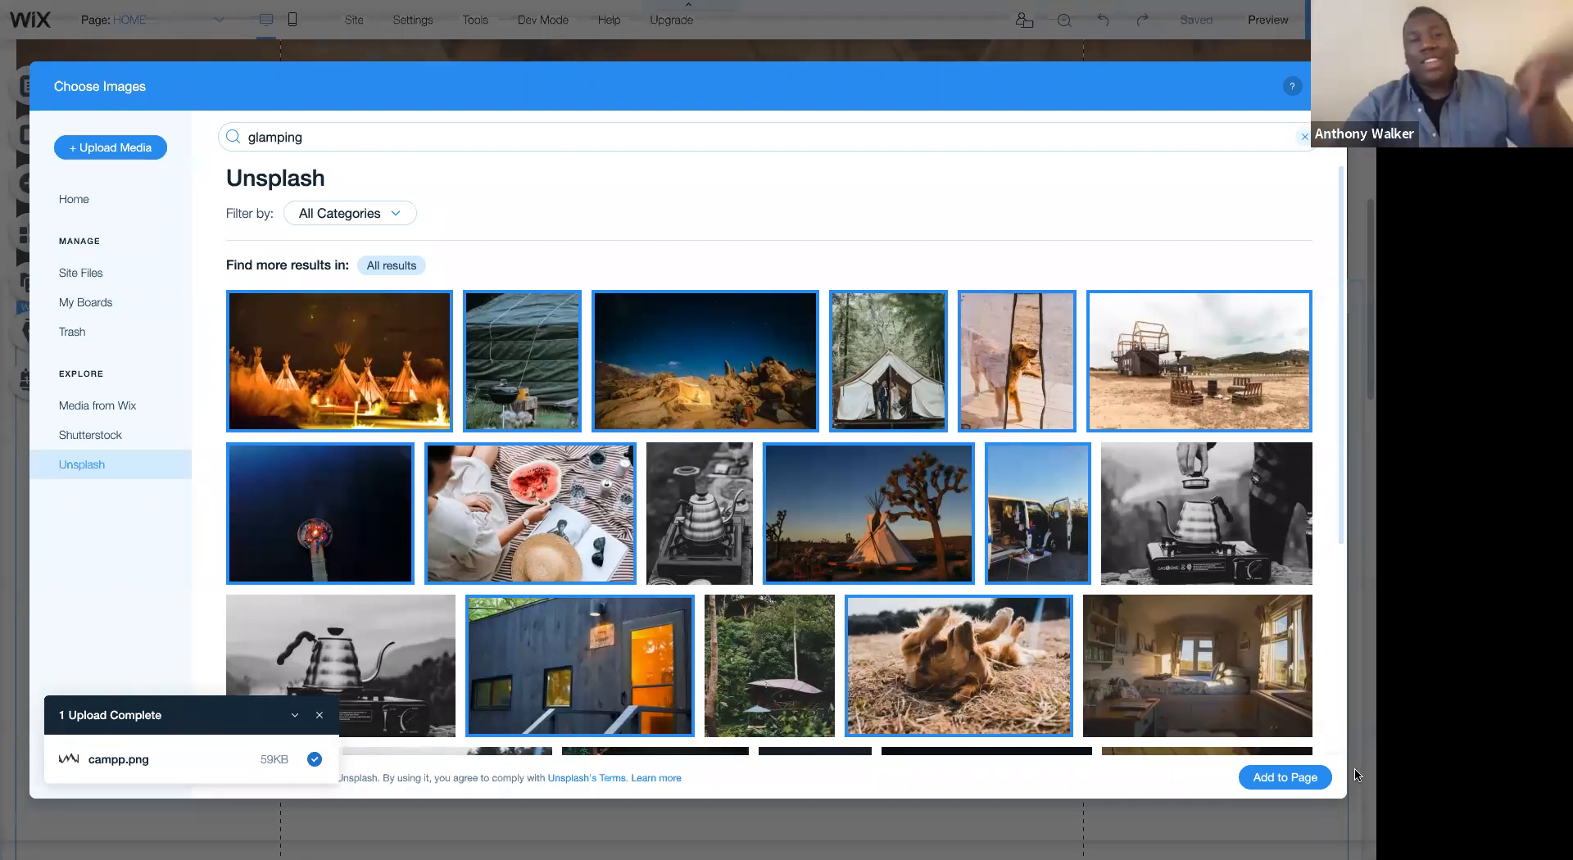
pyautogui.click(1307, 785)
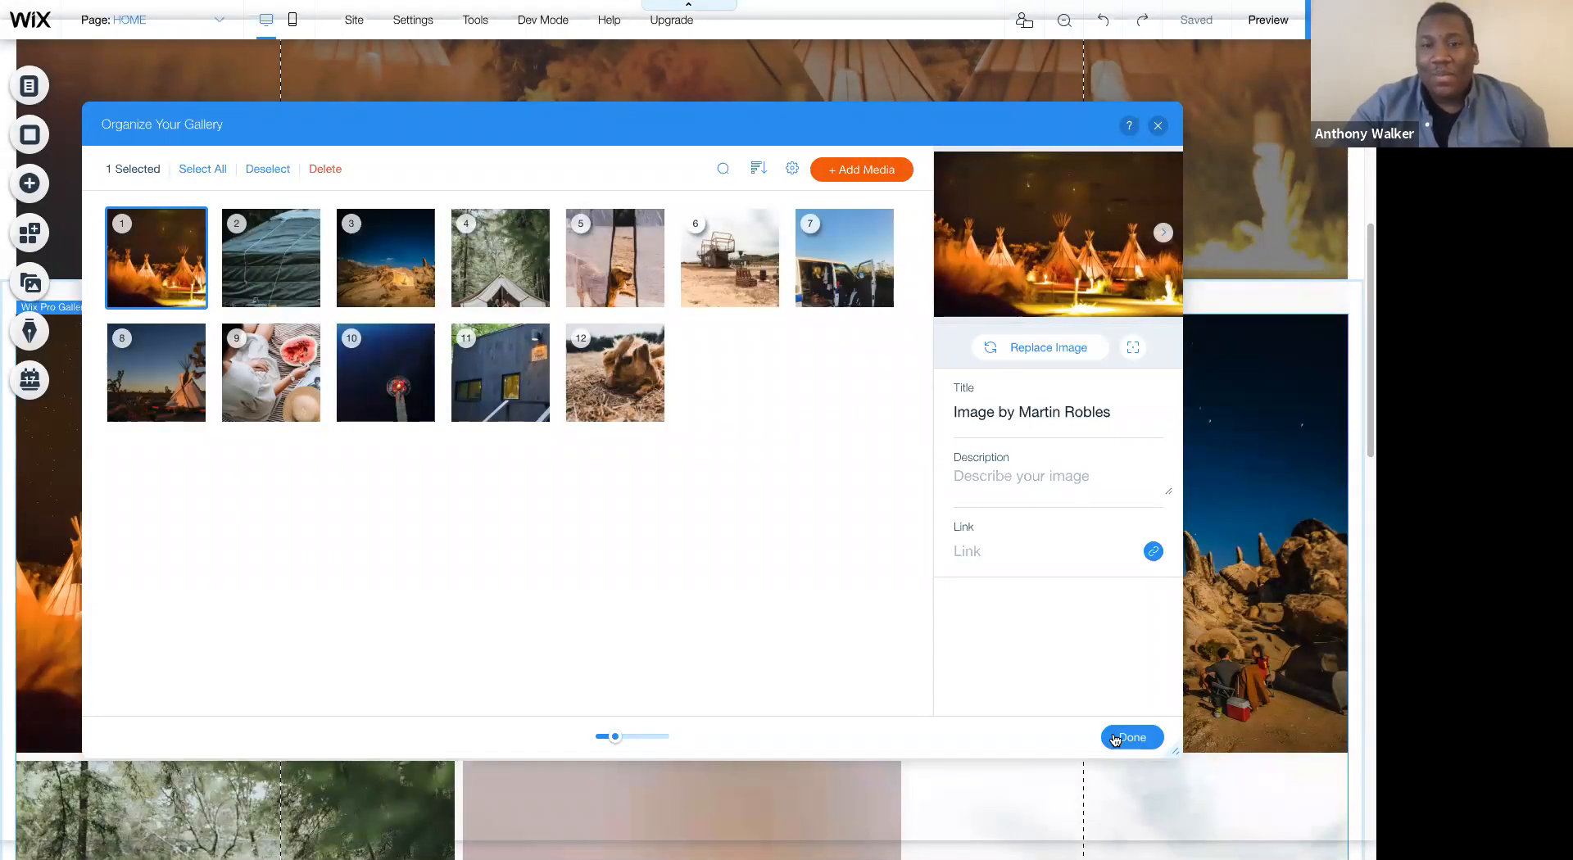
pyautogui.click(1115, 740)
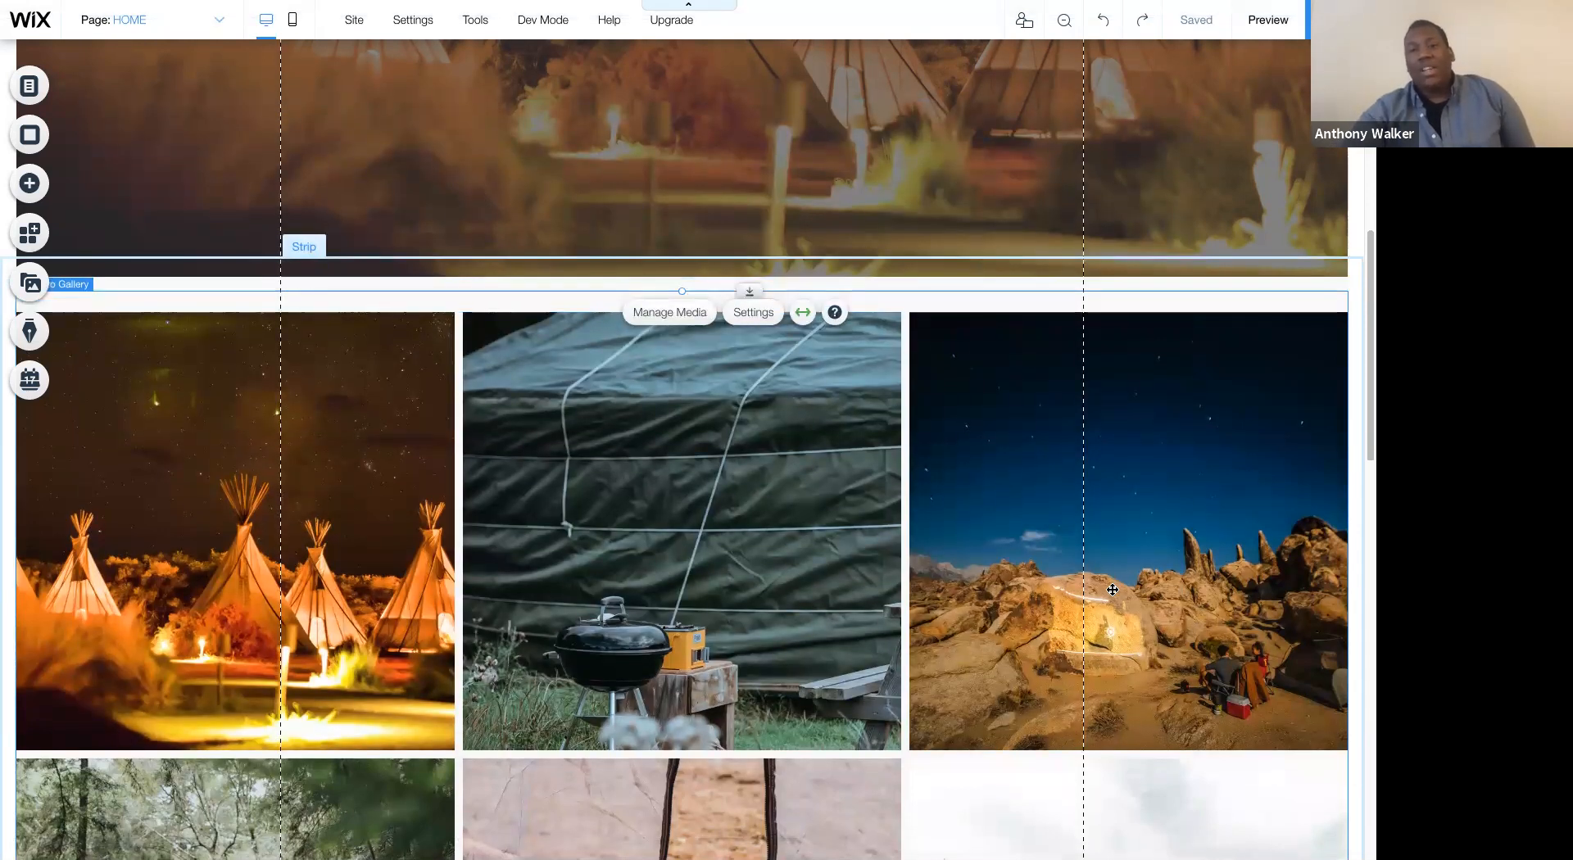
# - Customize the gallery's grid layout to show 4 images per row and close its settings
pyautogui.scroll(-5, 1113, 590)
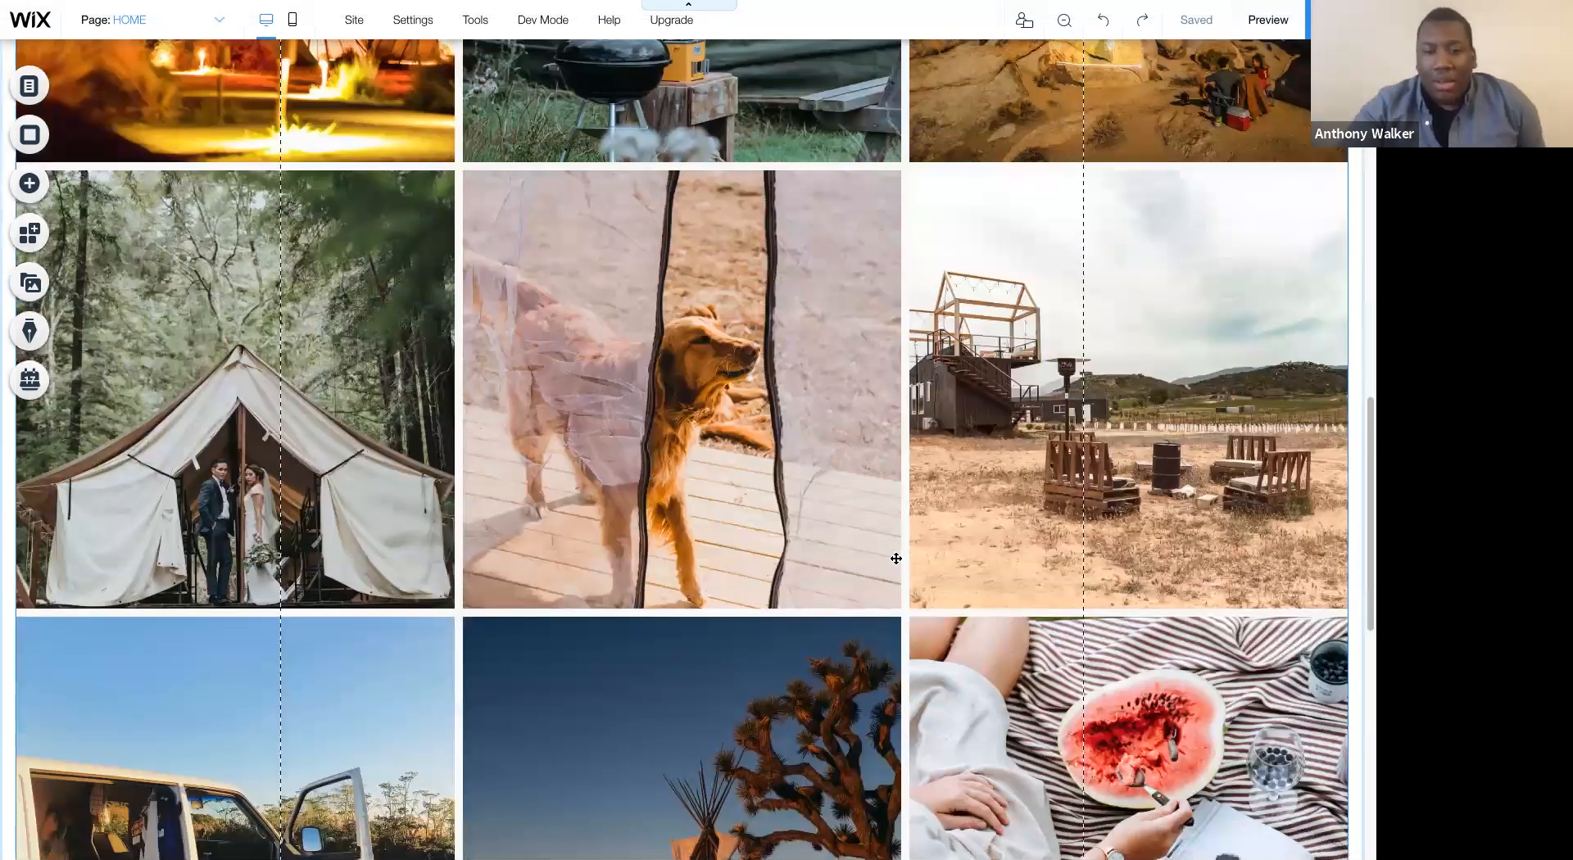
pyautogui.scroll(10, 768, 446)
pyautogui.scroll(-5, 768, 446)
pyautogui.click(749, 430)
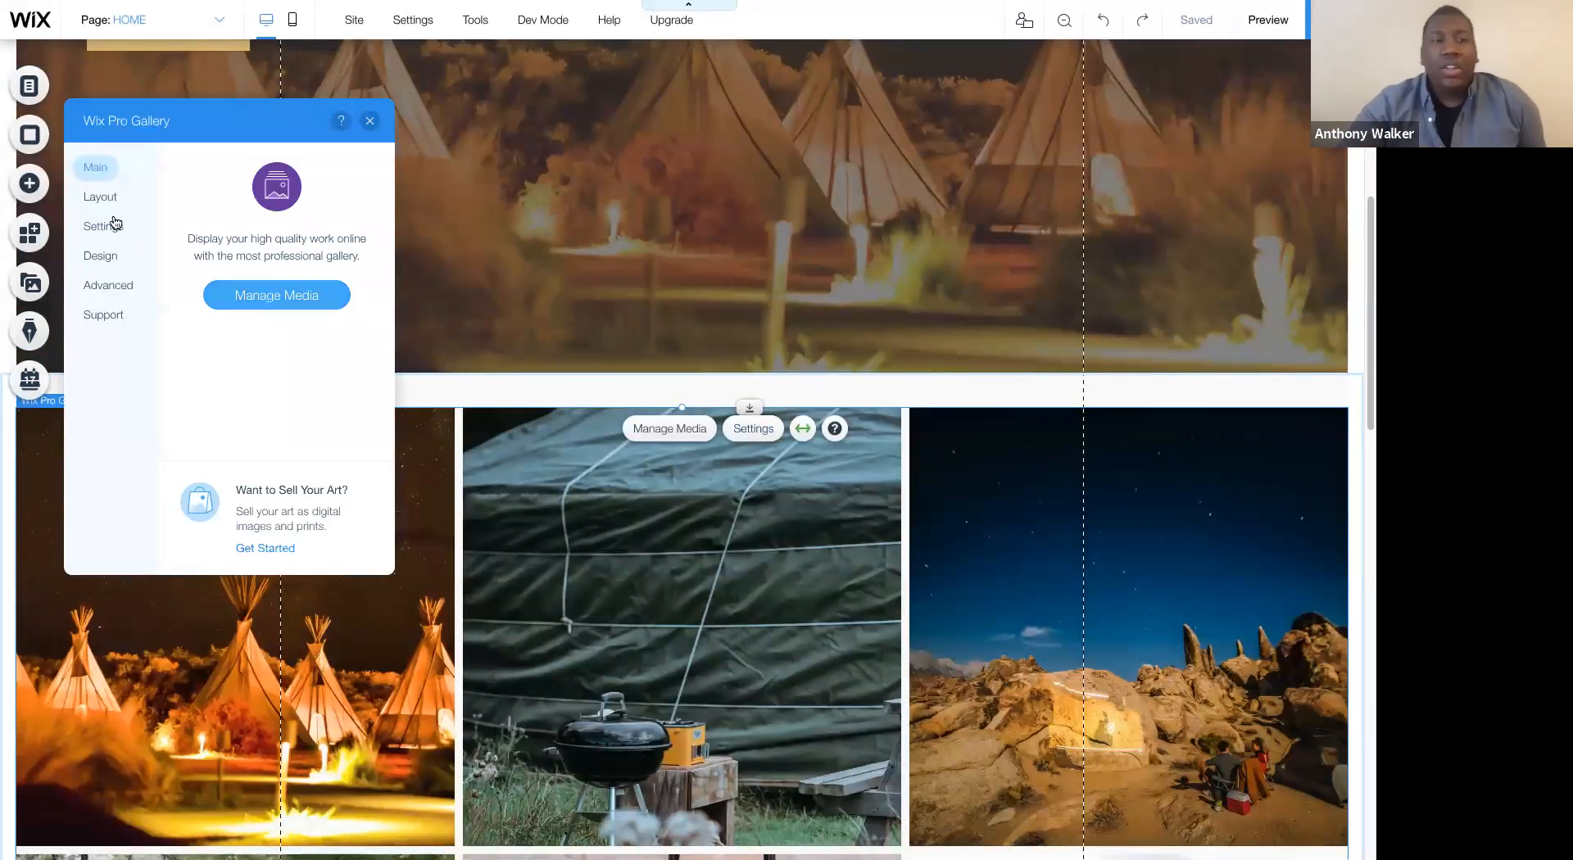
pyautogui.click(119, 198)
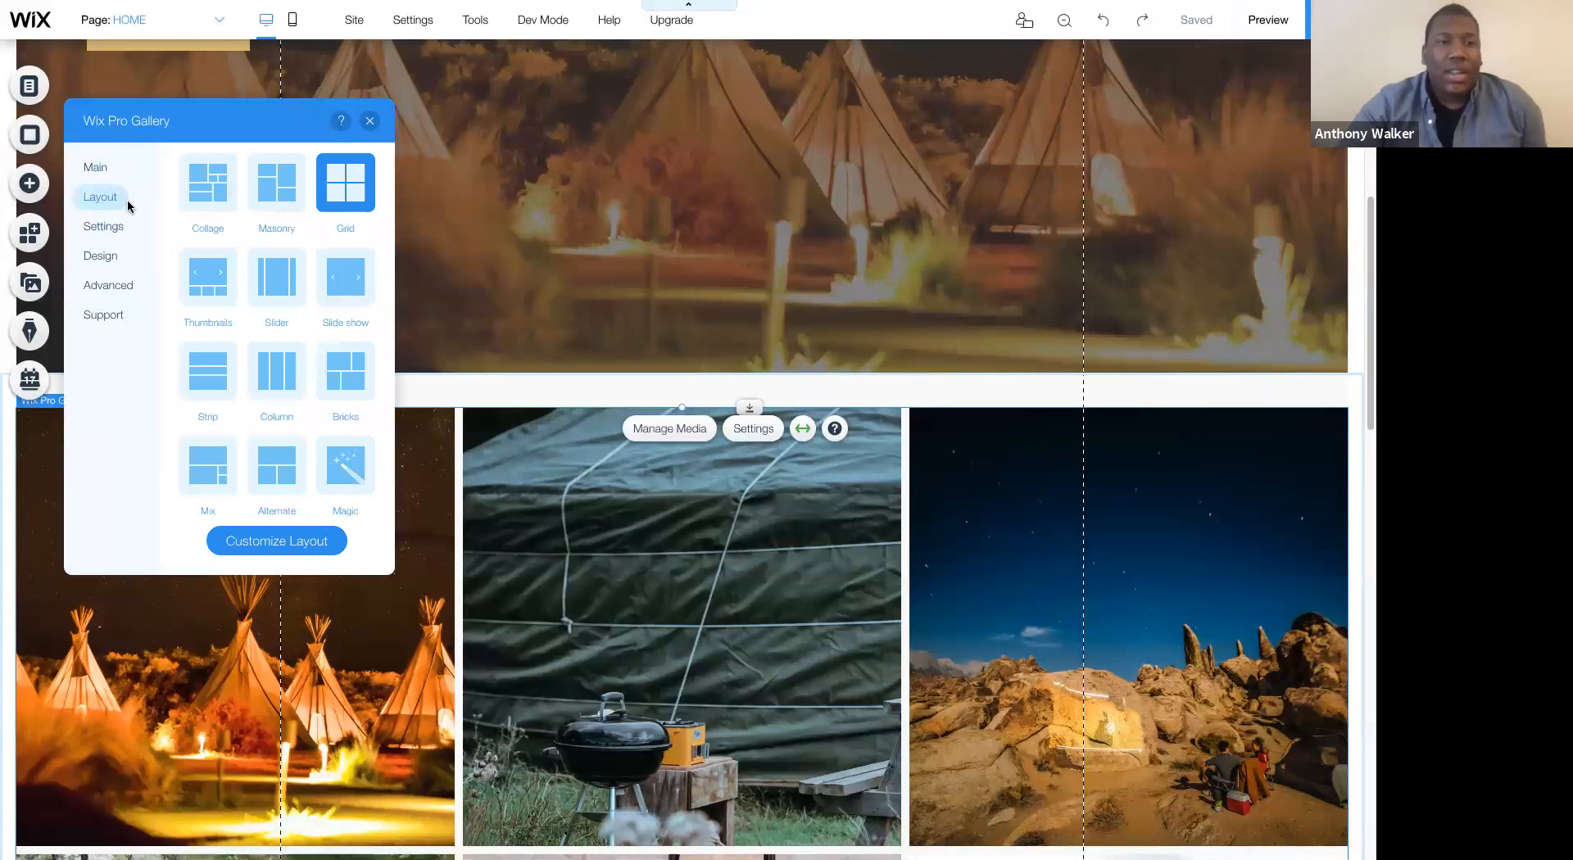
pyautogui.click(266, 541)
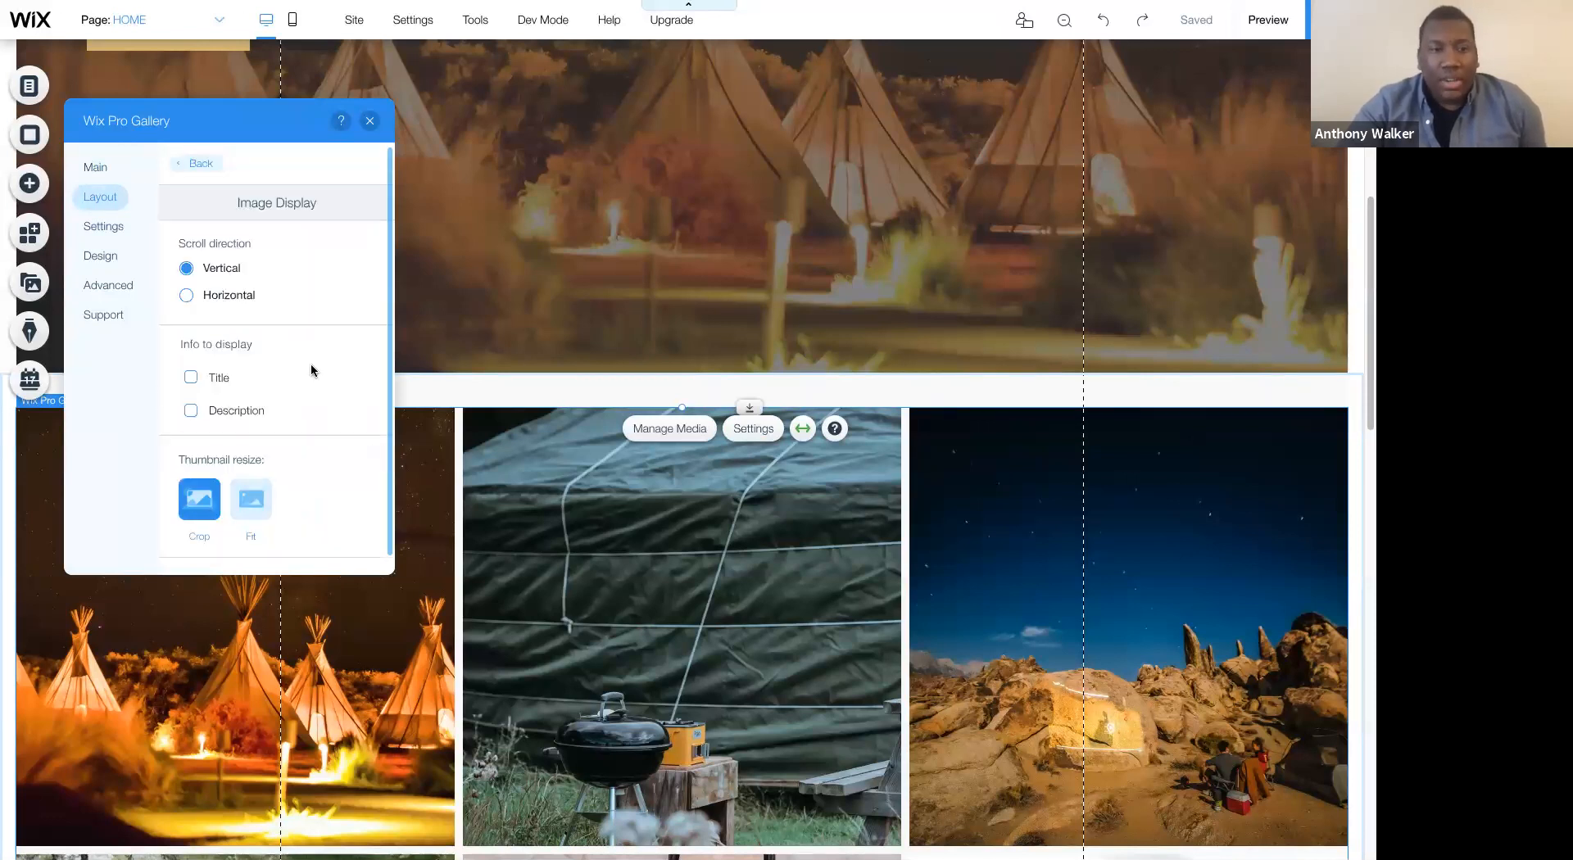
pyautogui.scroll(-2, 311, 364)
pyautogui.scroll(-3, 328, 426)
pyautogui.click(358, 490)
pyautogui.write('2')
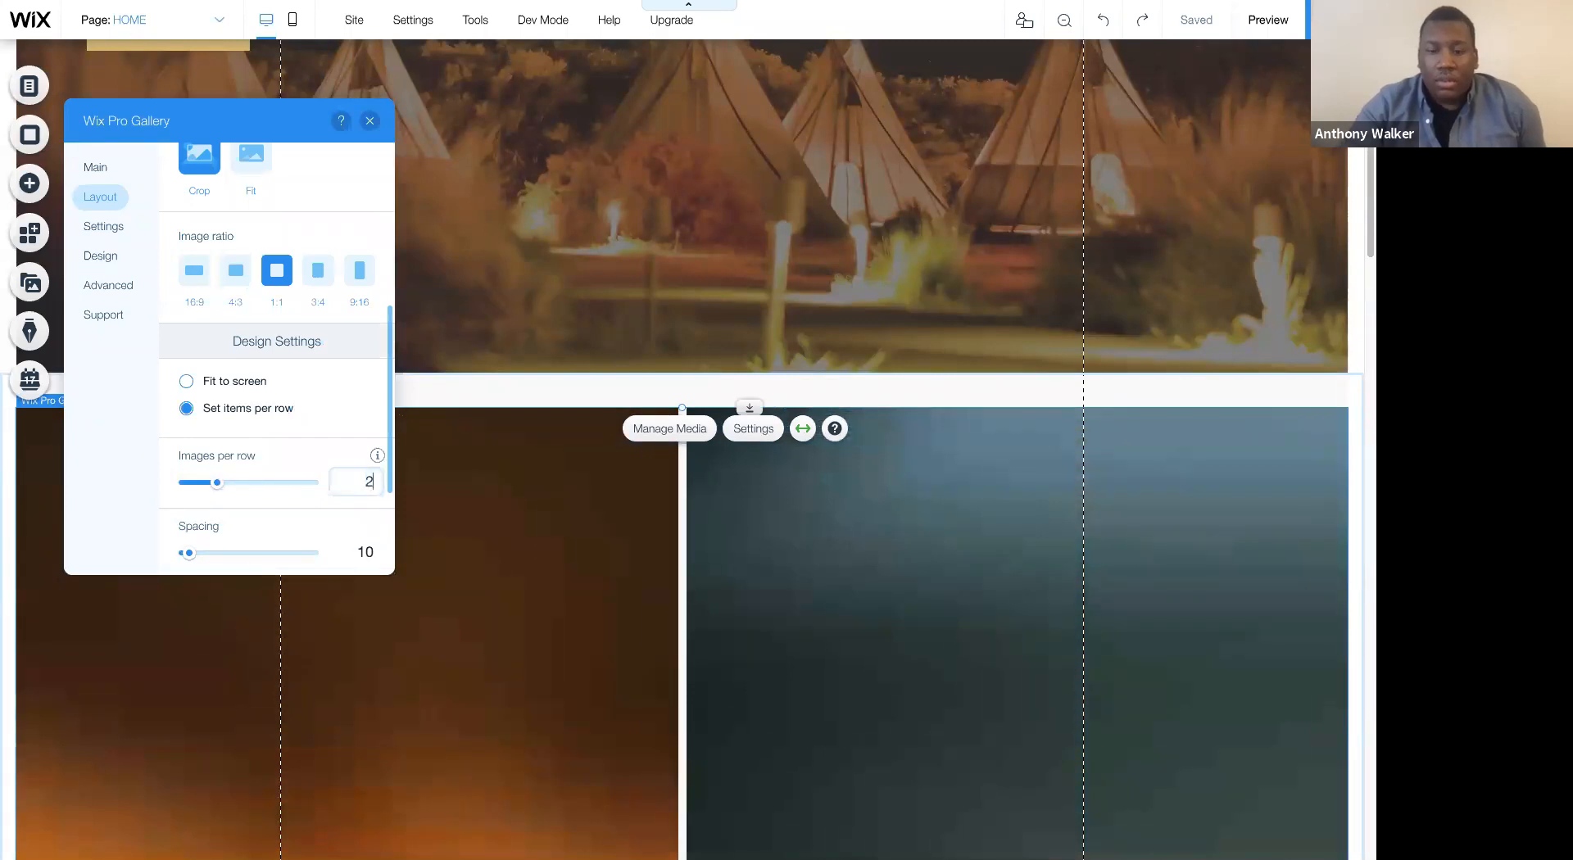
pyautogui.press('BackSpace')
pyautogui.write('4')
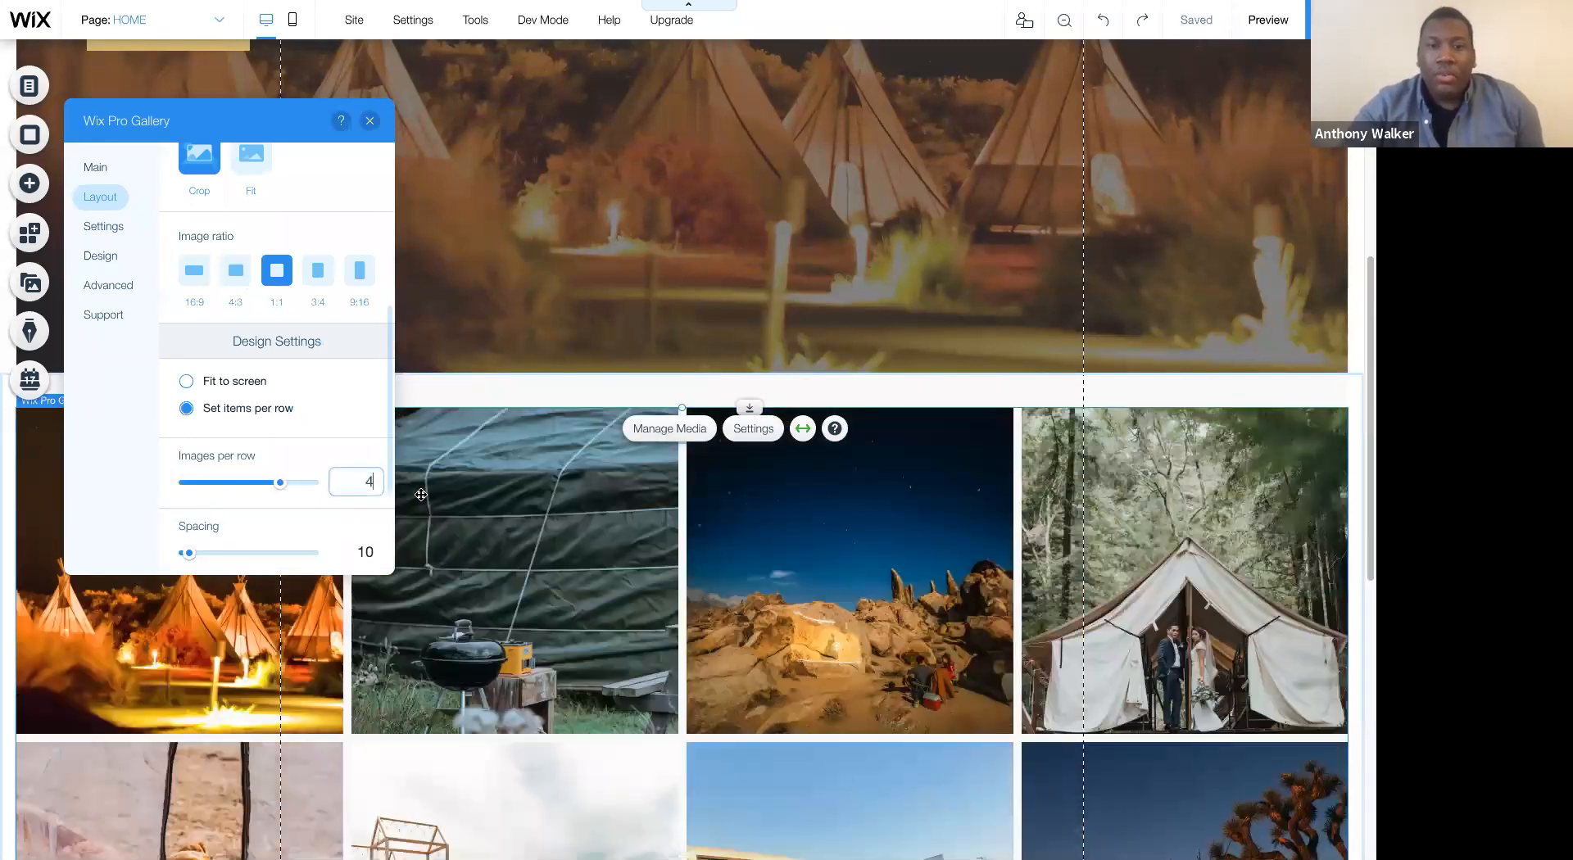
pyautogui.scroll(-8, 422, 495)
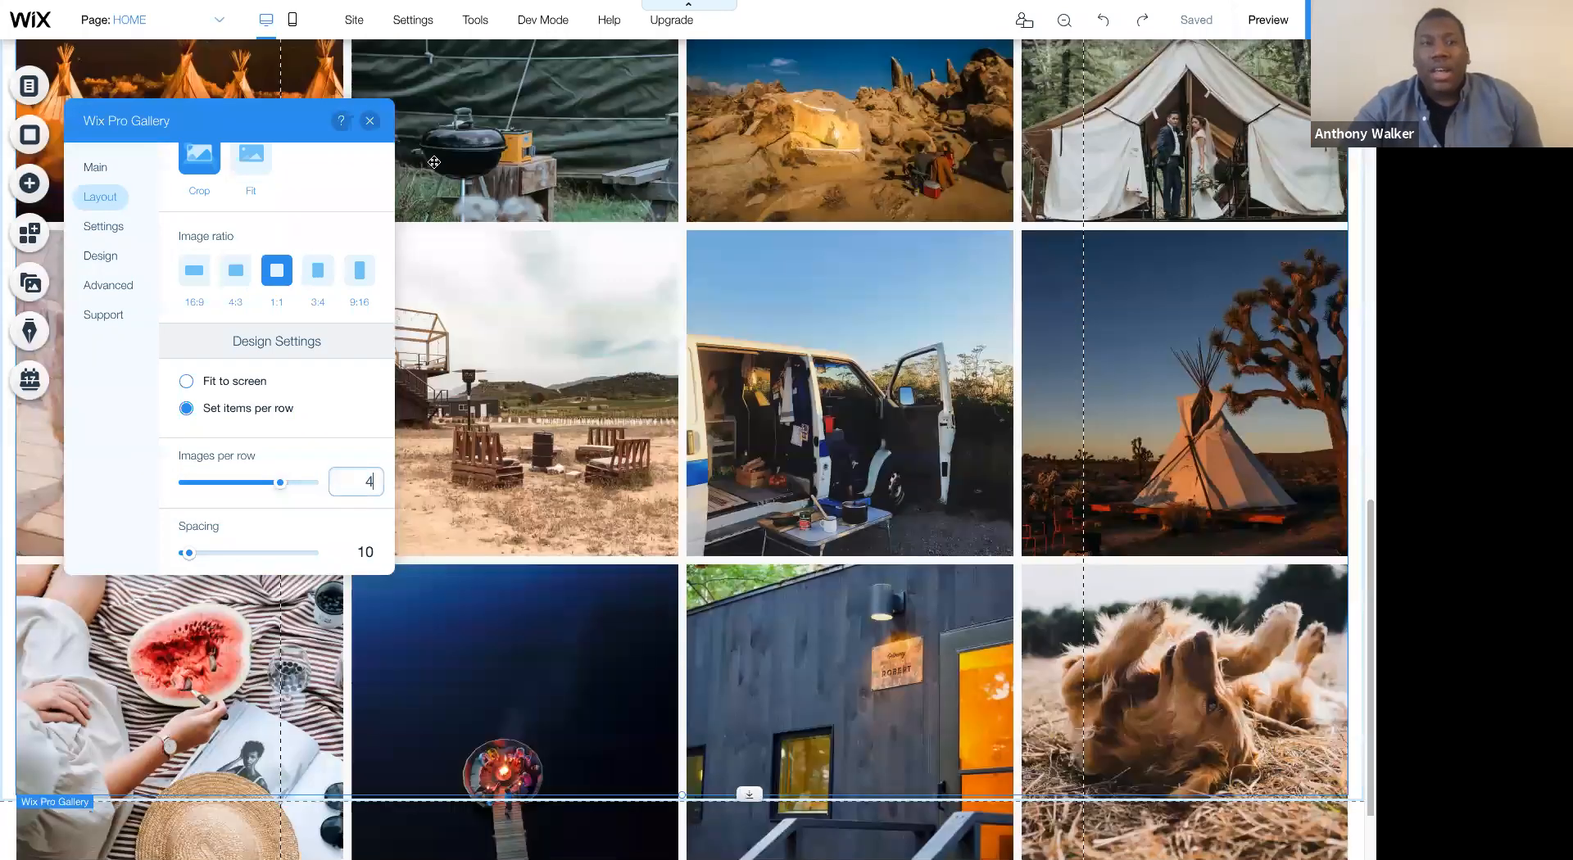
pyautogui.click(379, 123)
# - Review the four-column gallery on the page and move it slightly upward within its strip
pyautogui.scroll(10, 824, 446)
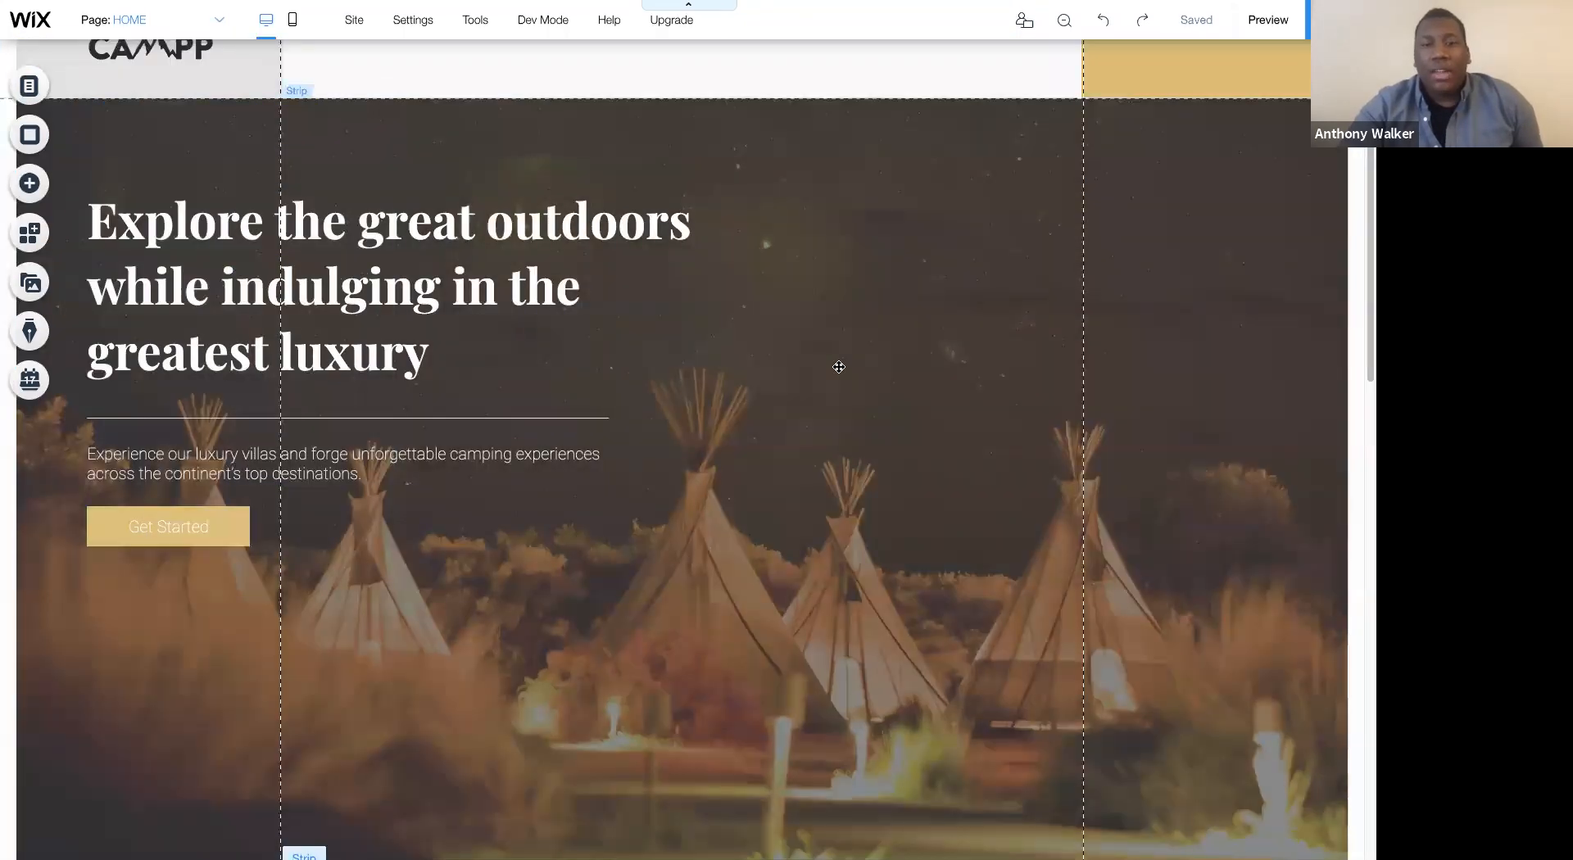
pyautogui.scroll(-5, 825, 446)
pyautogui.scroll(-5, 824, 446)
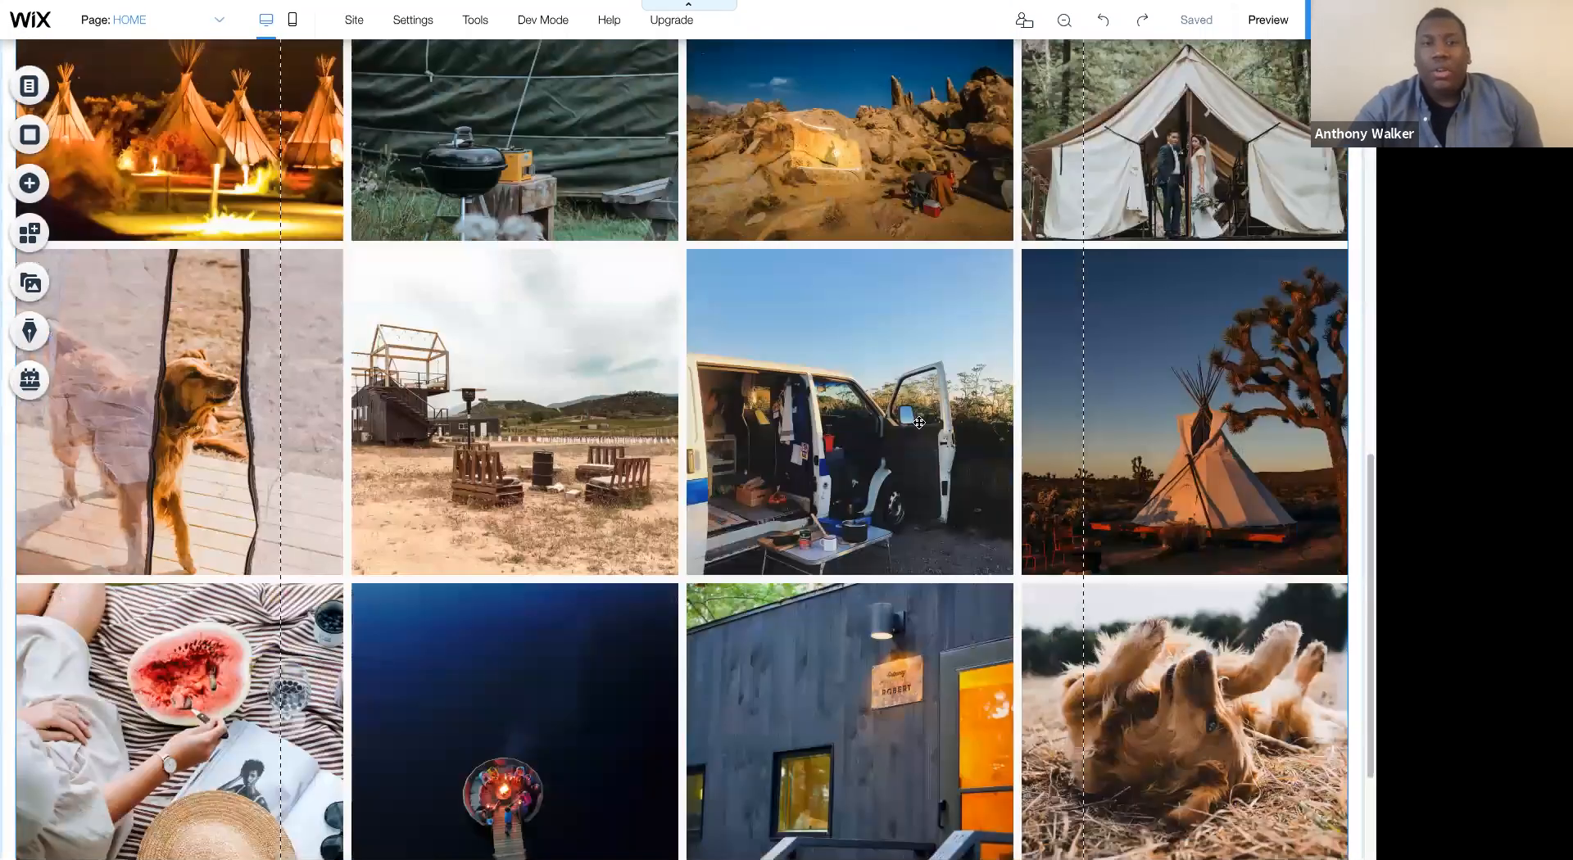
pyautogui.scroll(3, 919, 422)
pyautogui.scroll(-4, 884, 341)
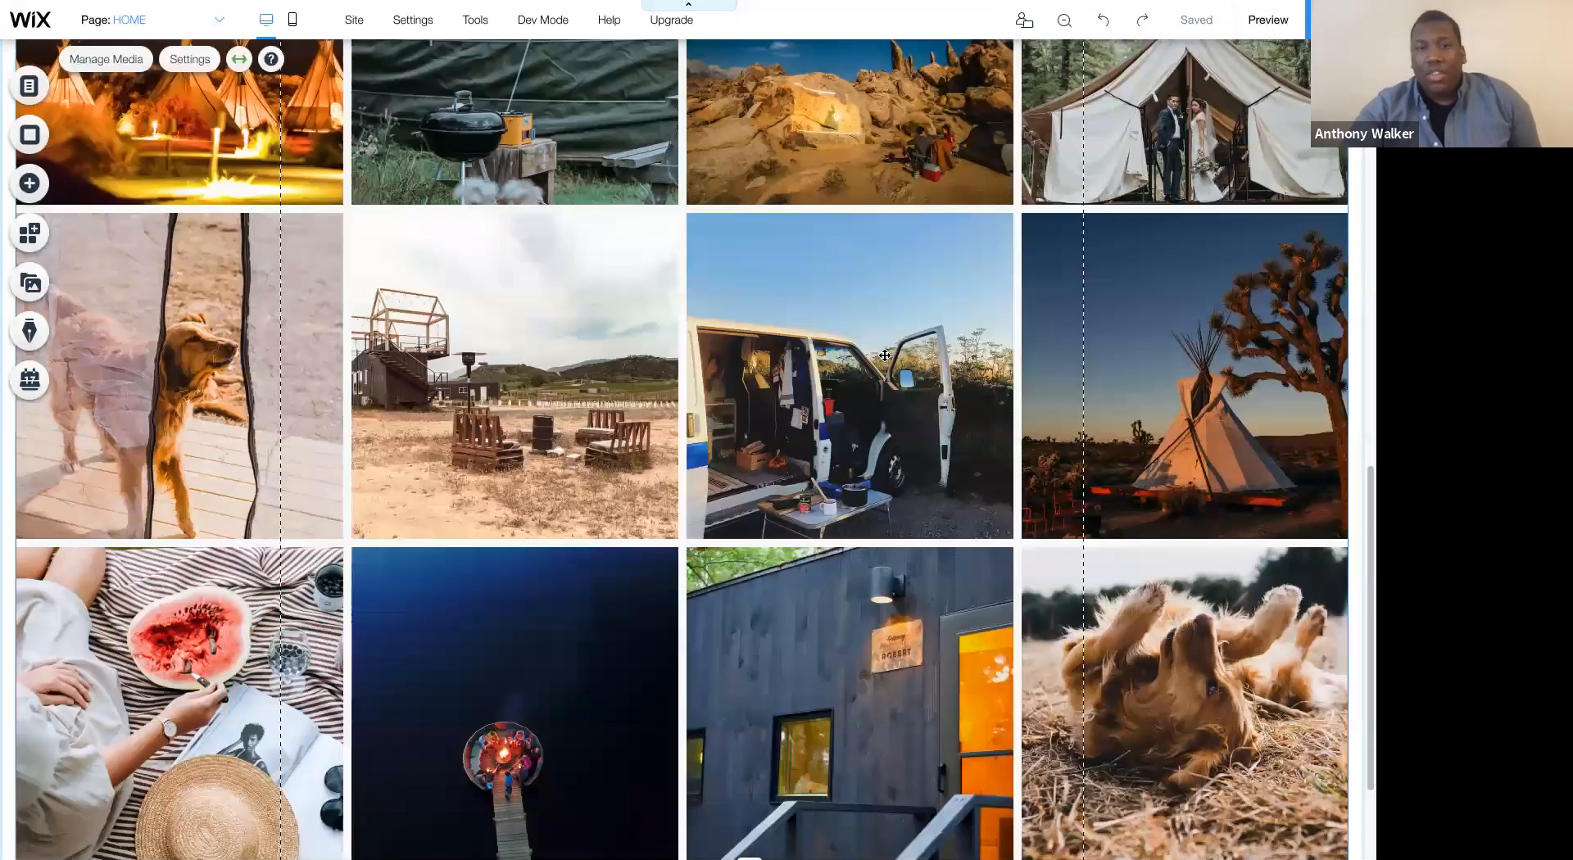
pyautogui.scroll(-2, 884, 341)
pyautogui.moveTo(883, 341); pyautogui.dragTo(992, 280)
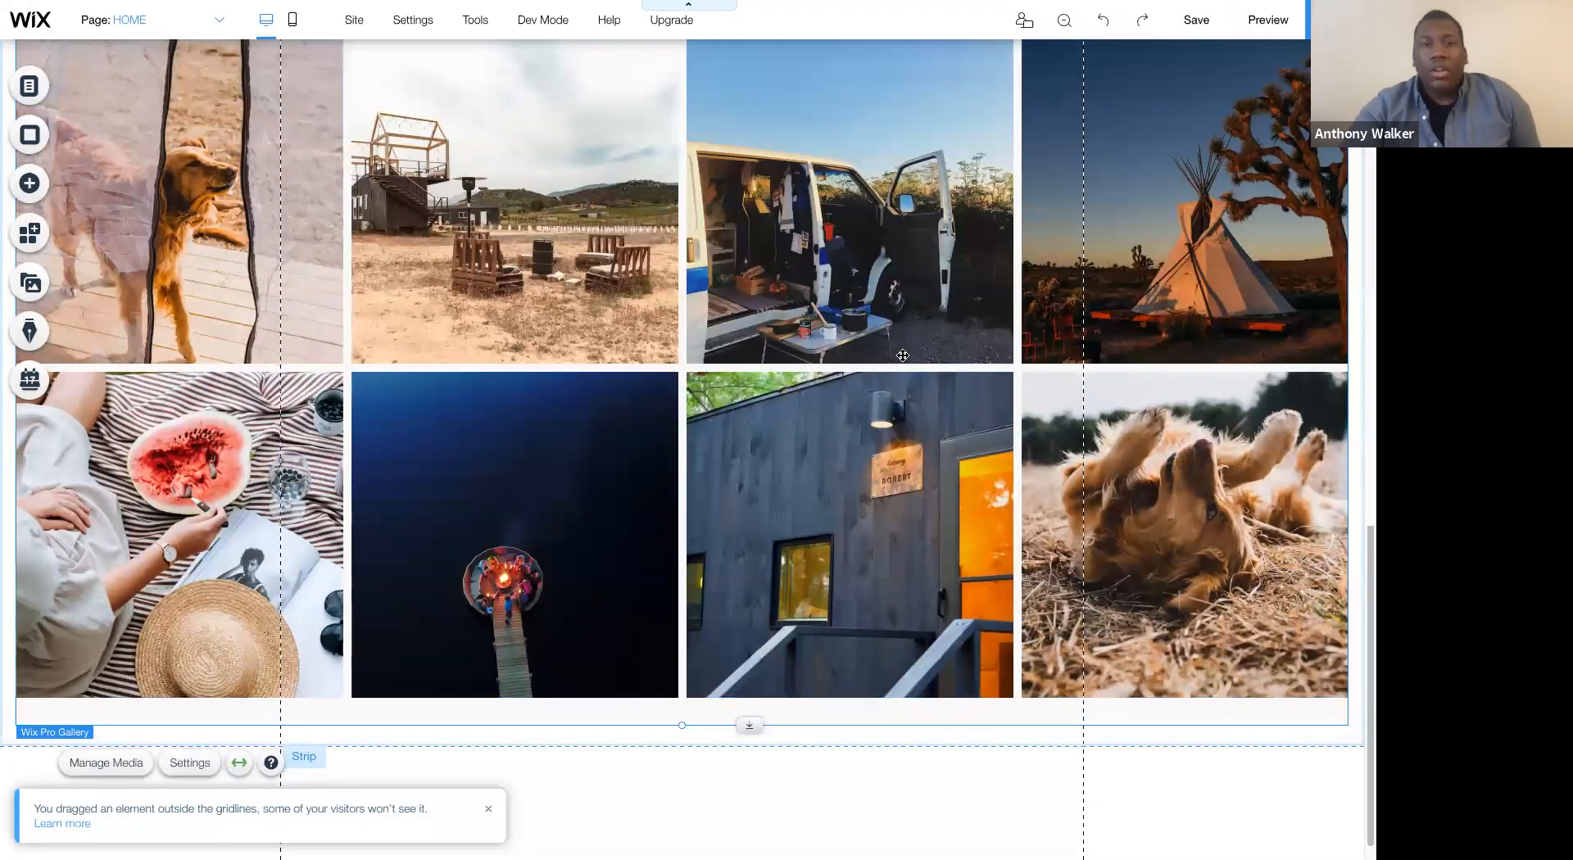
pyautogui.scroll(4, 911, 323)
pyautogui.scroll(3, 902, 352)
pyautogui.scroll(-3, 888, 386)
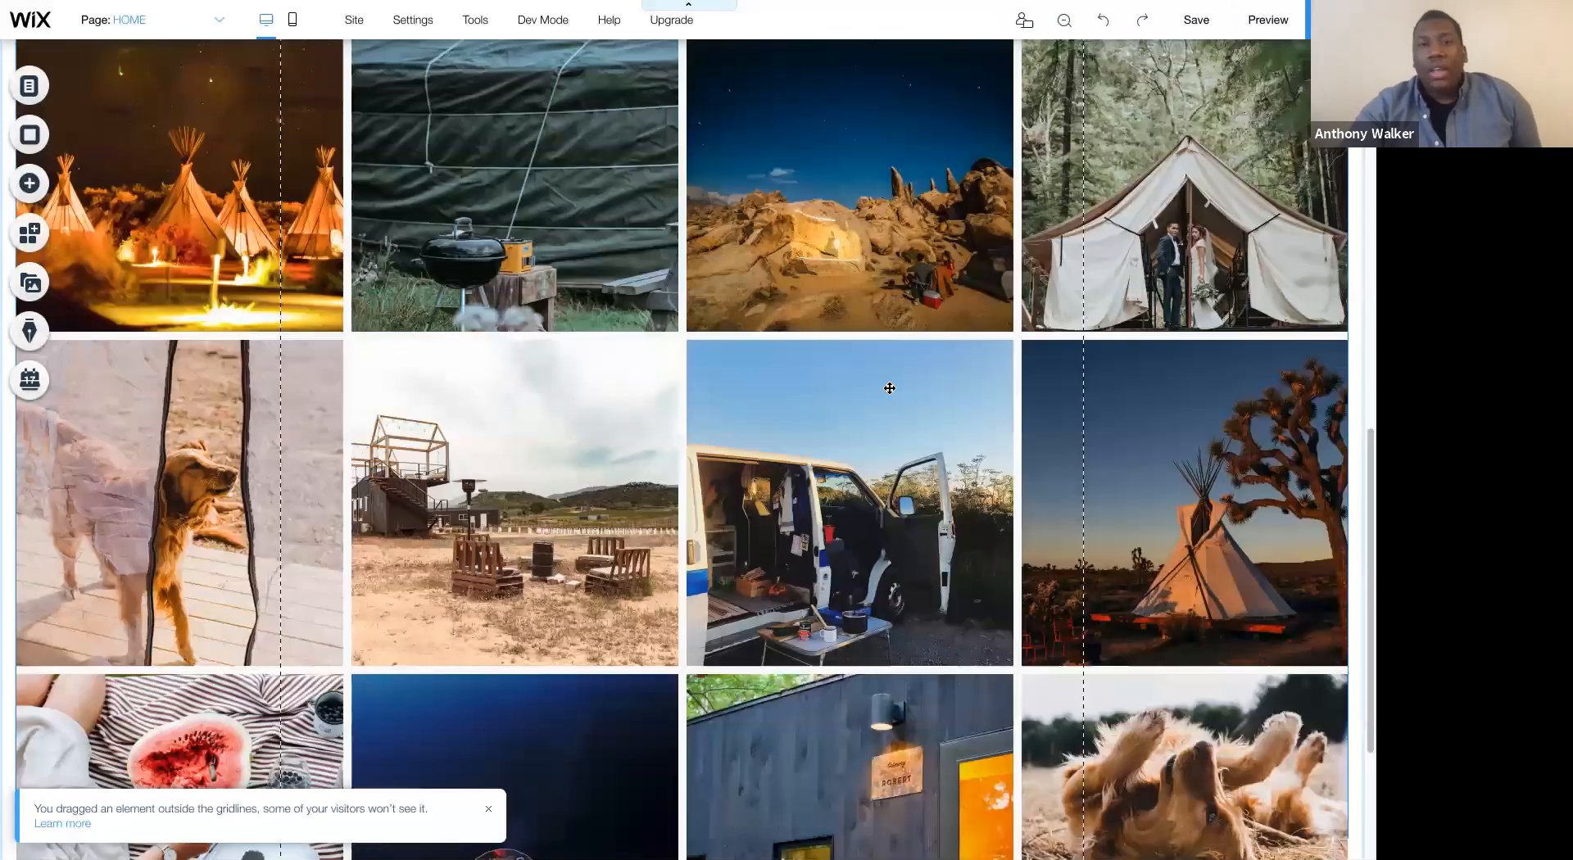
pyautogui.scroll(-4, 787, 196)
pyautogui.scroll(7, 744, 291)
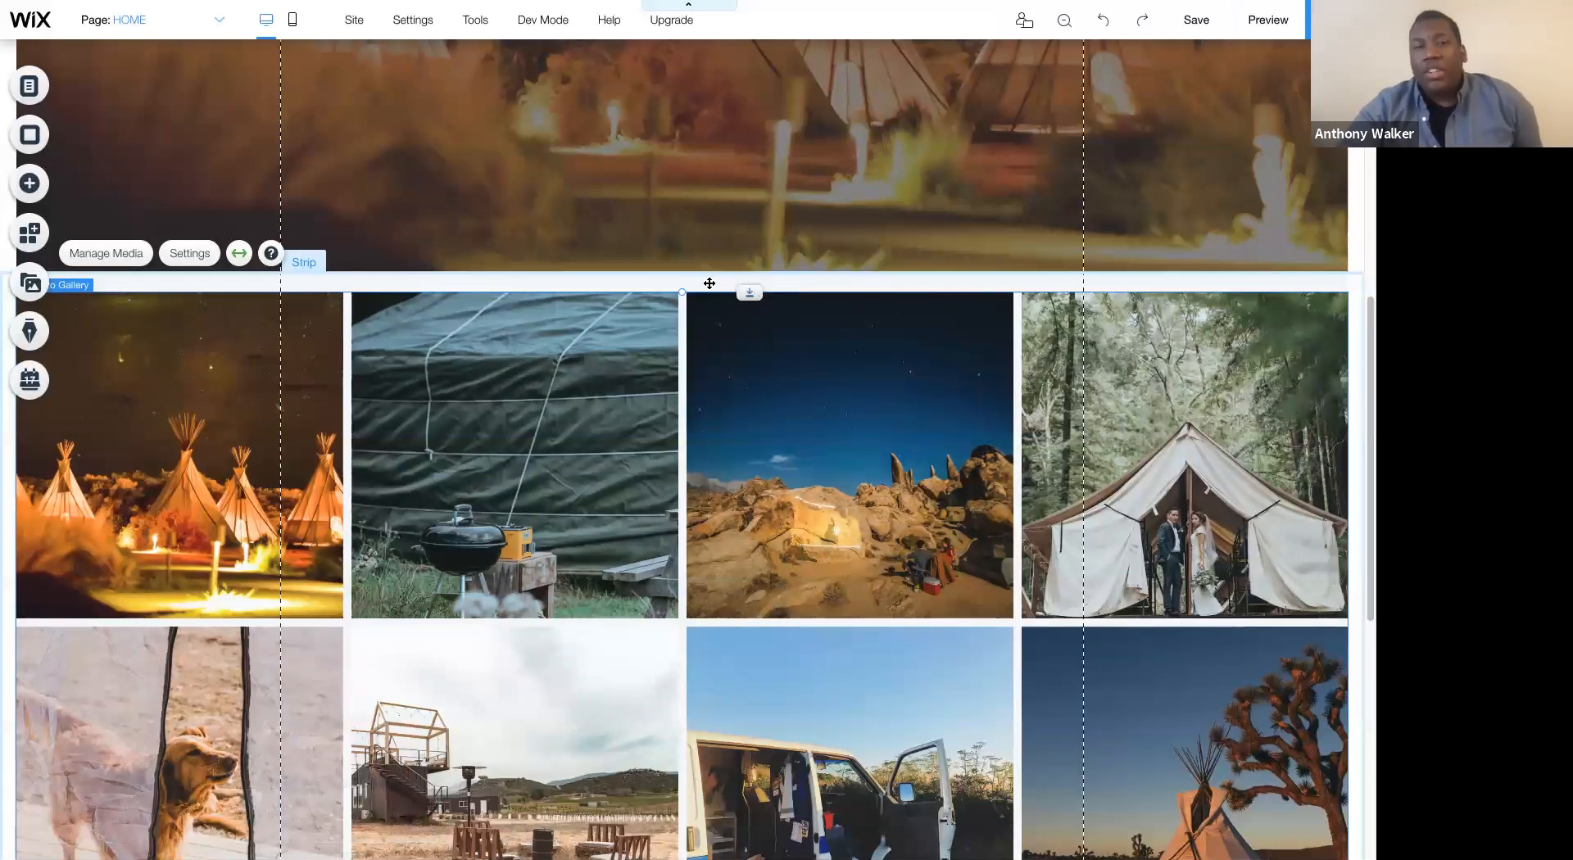
# - Try to move the gallery down inside its strip, and undo the move
pyautogui.click(744, 286)
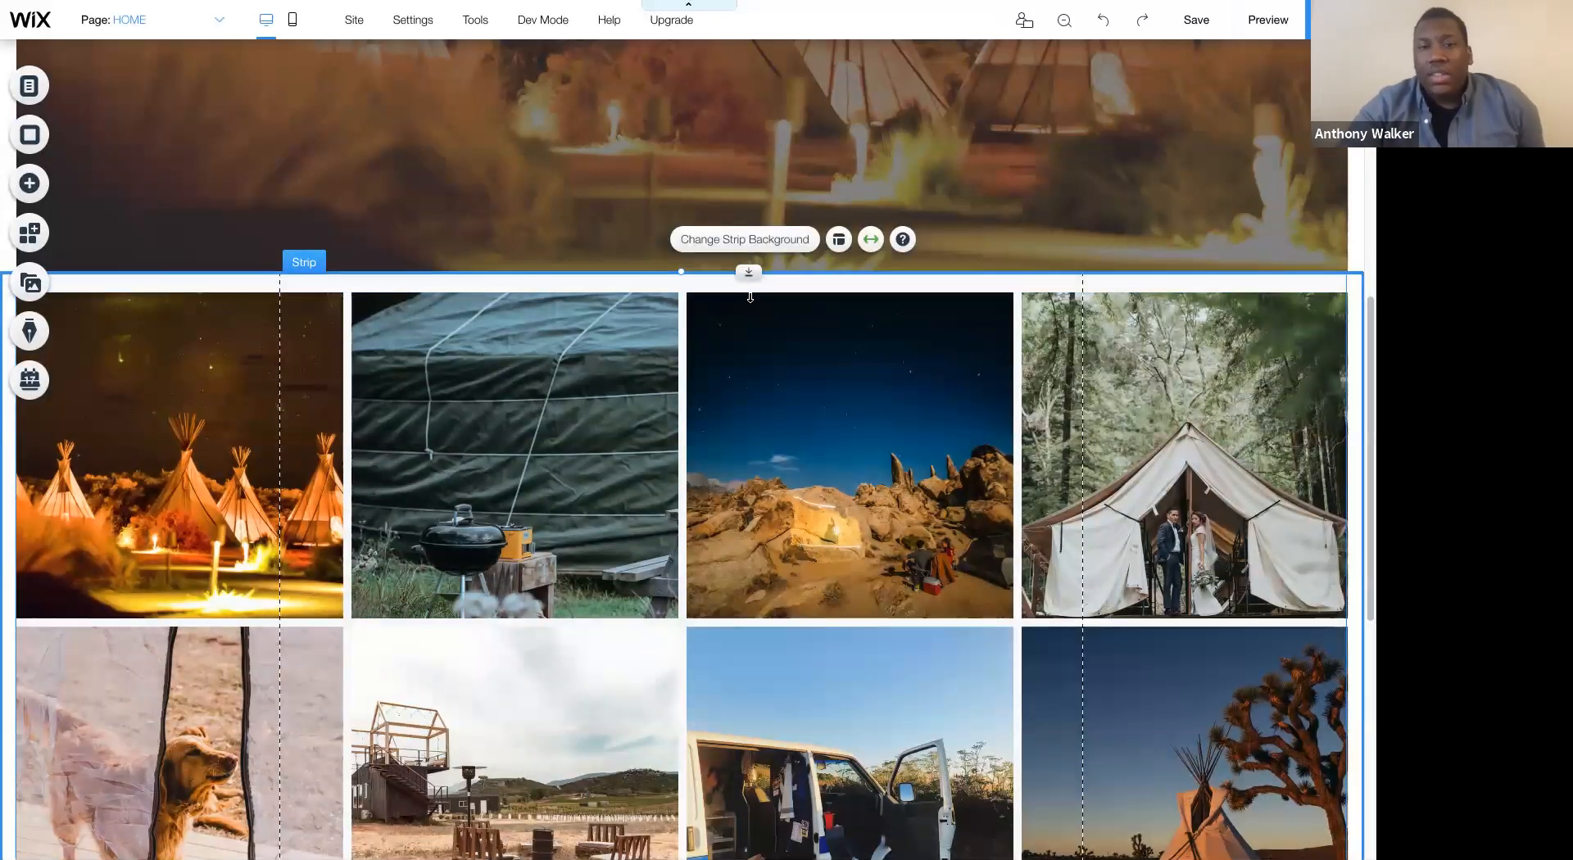
pyautogui.click(728, 314)
pyautogui.scroll(-2, 710, 230)
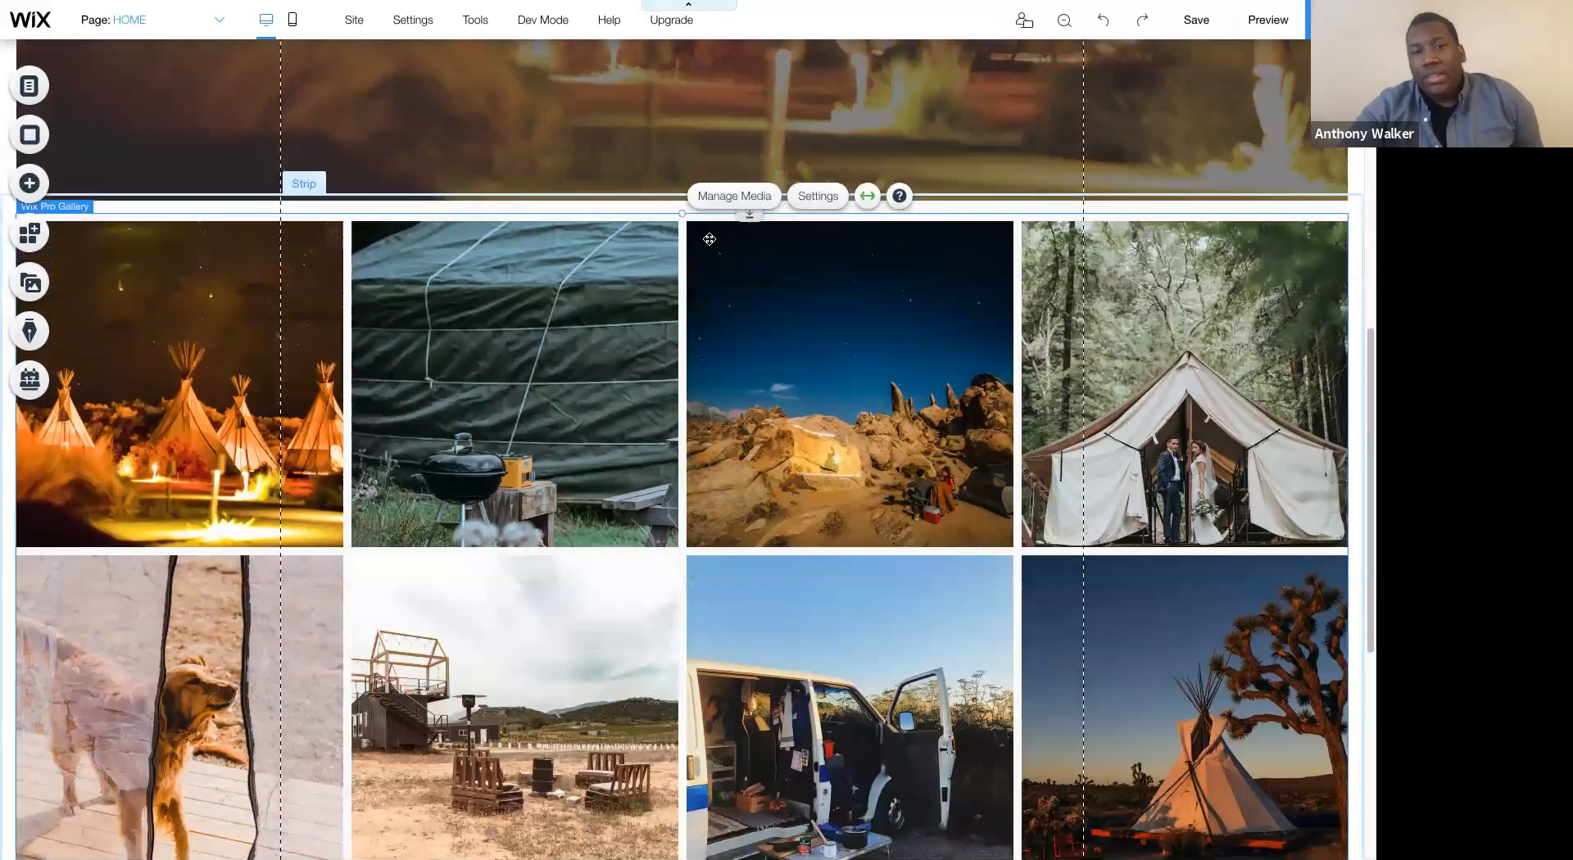
pyautogui.moveTo(742, 467); pyautogui.dragTo(743, 644)
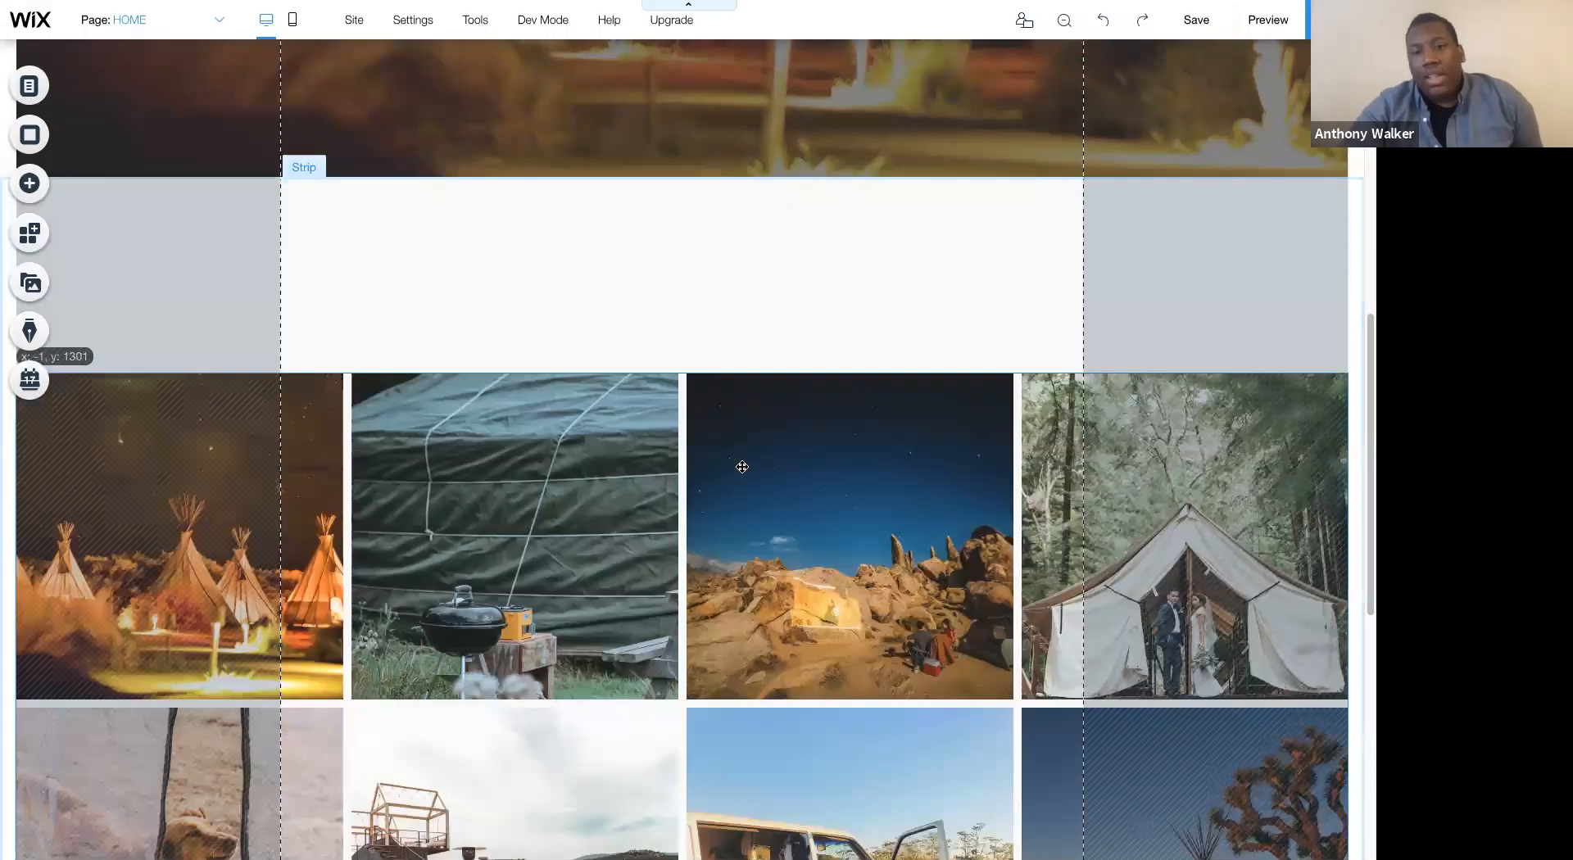
pyautogui.moveTo(742, 467); pyautogui.dragTo(742, 467)
pyautogui.scroll(-8, 742, 467)
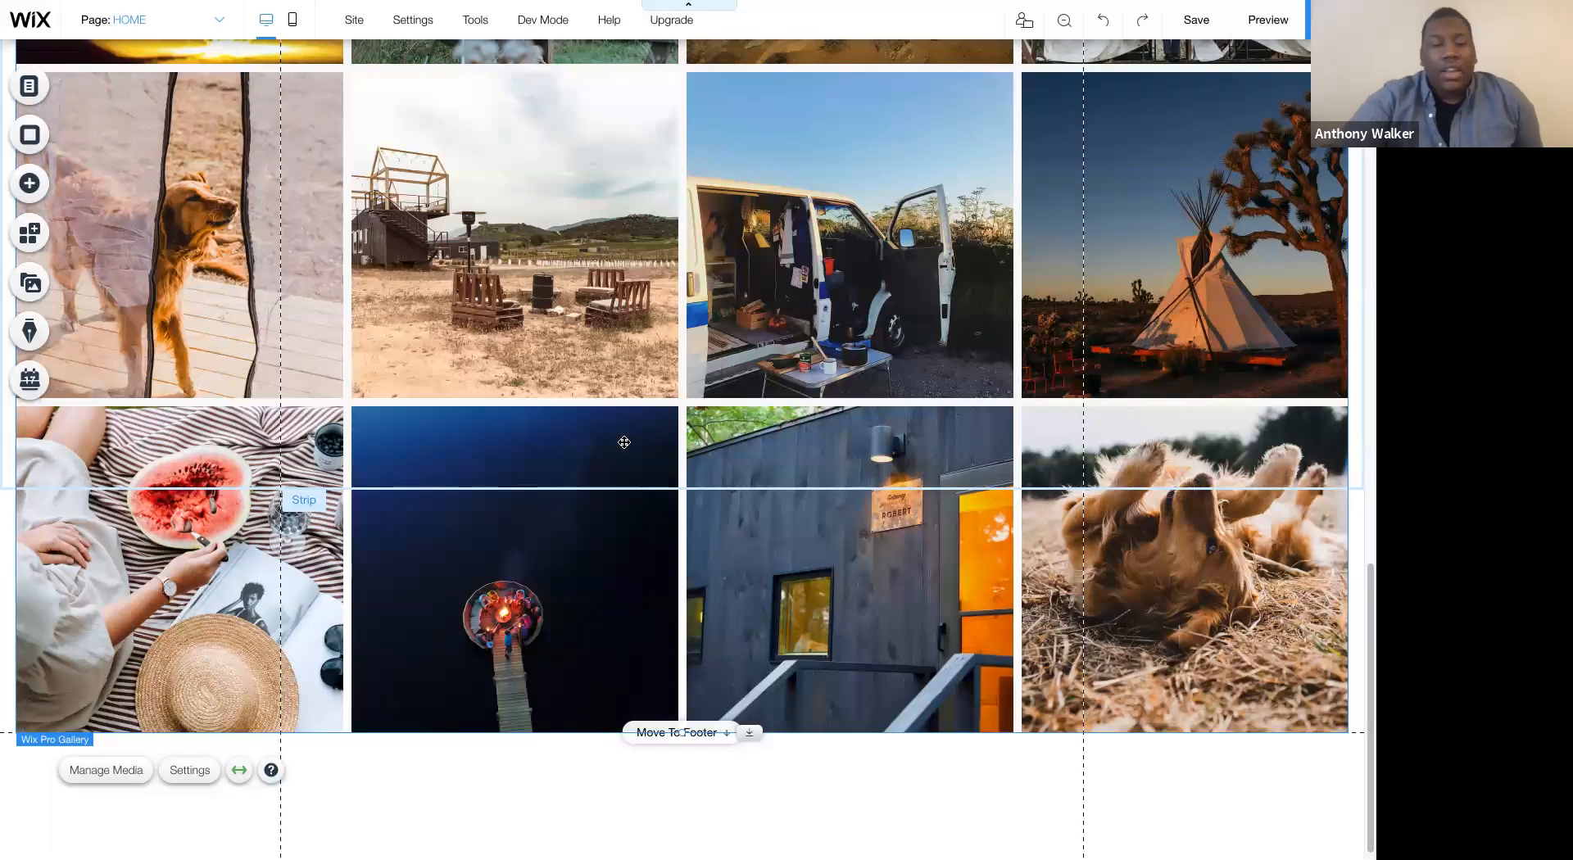
pyautogui.hotkey('ctrl', 'z')
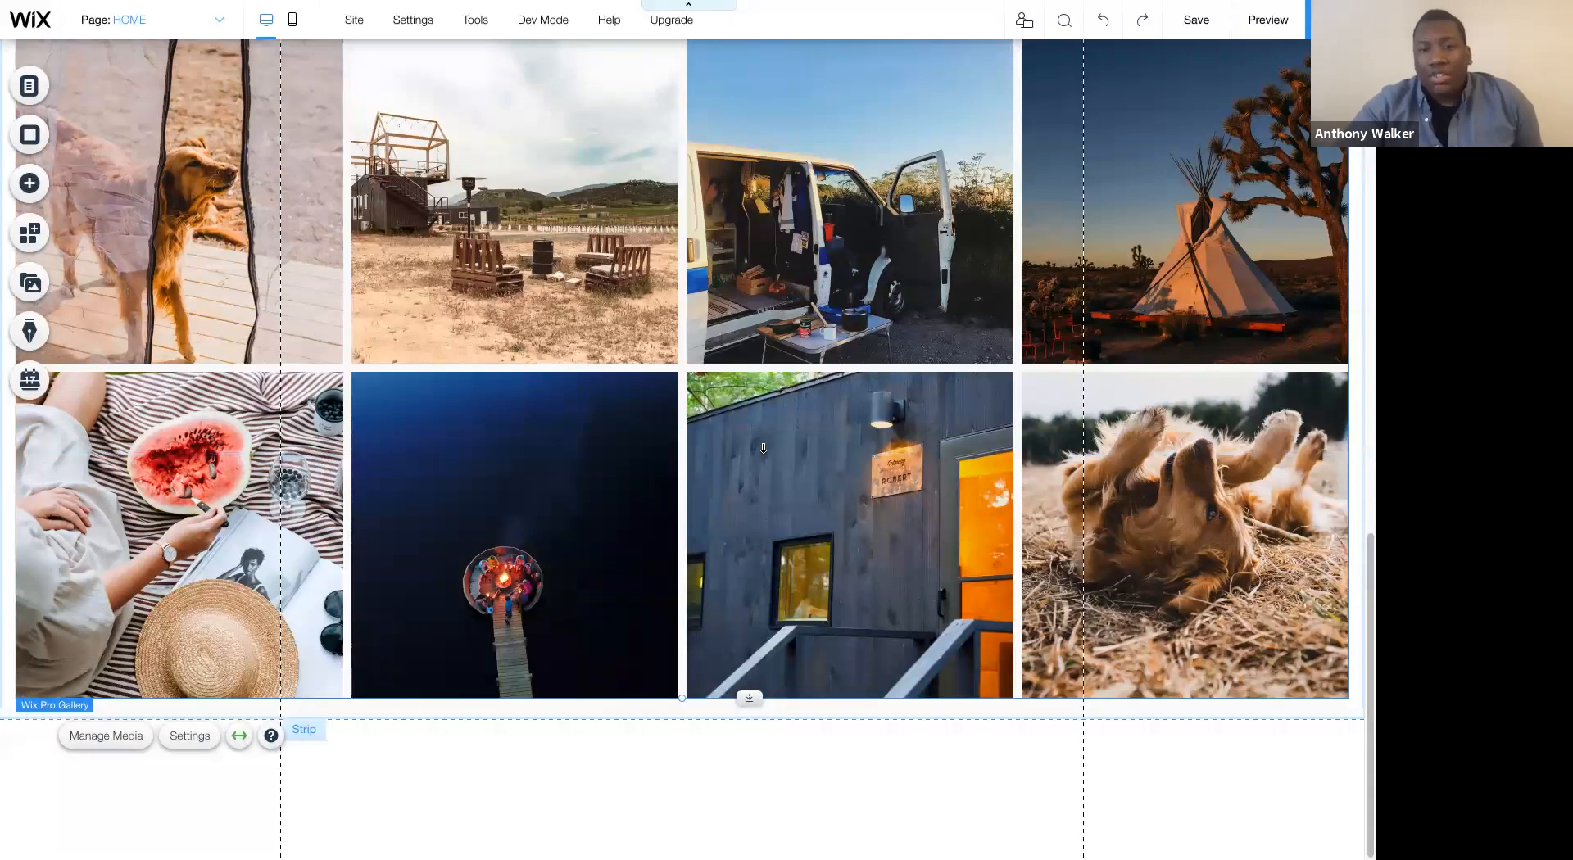
# - Shift the gallery down together with the strip's lower edge, leaving a blank band between the hero strip and the photos
pyautogui.scroll(5, 748, 469)
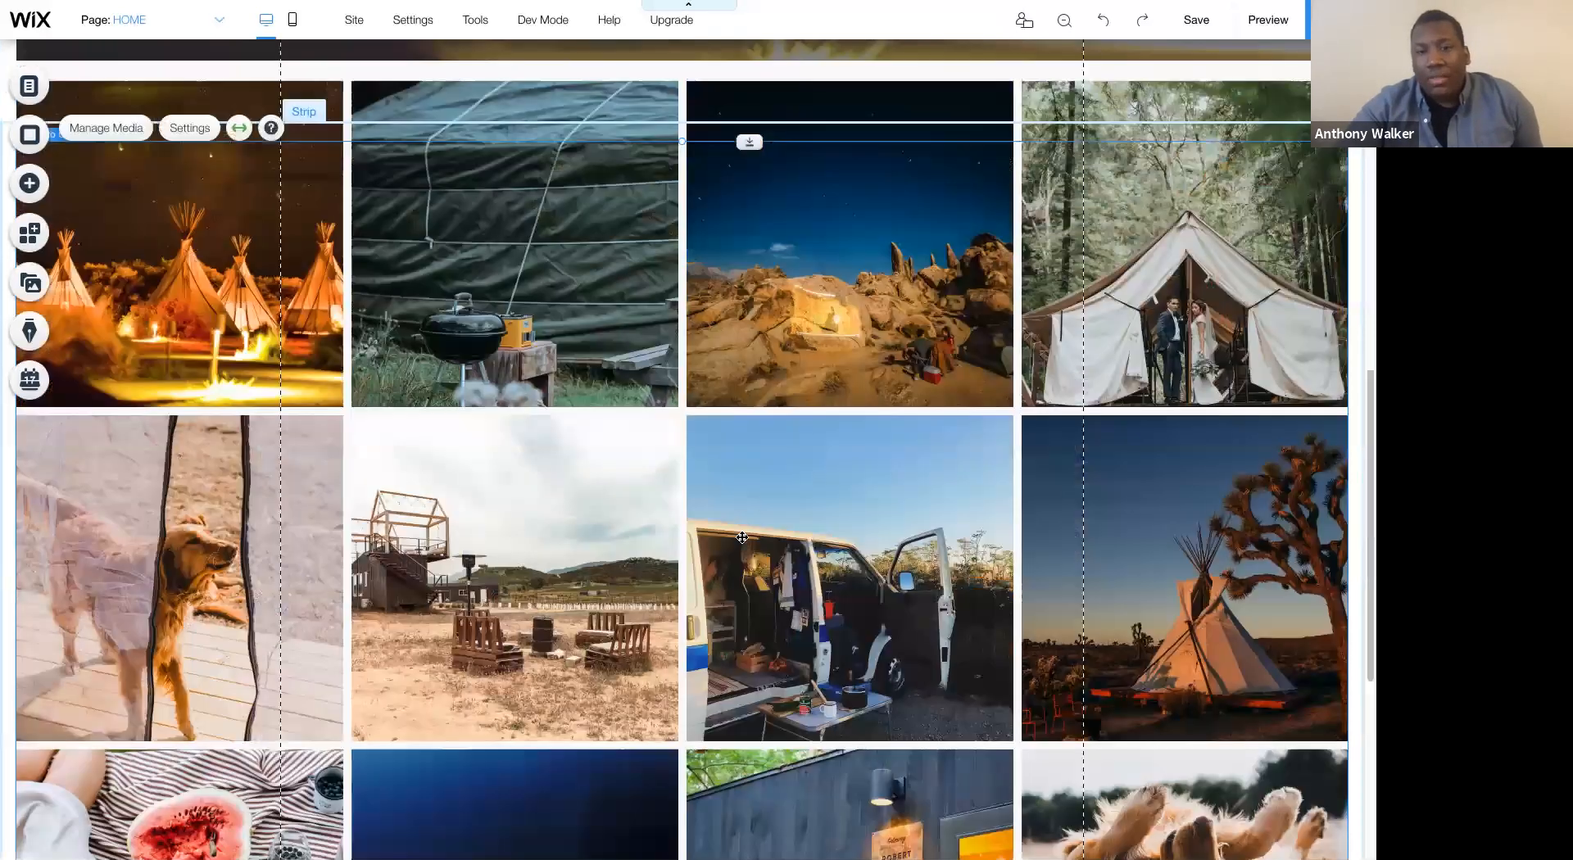
pyautogui.scroll(5, 733, 614)
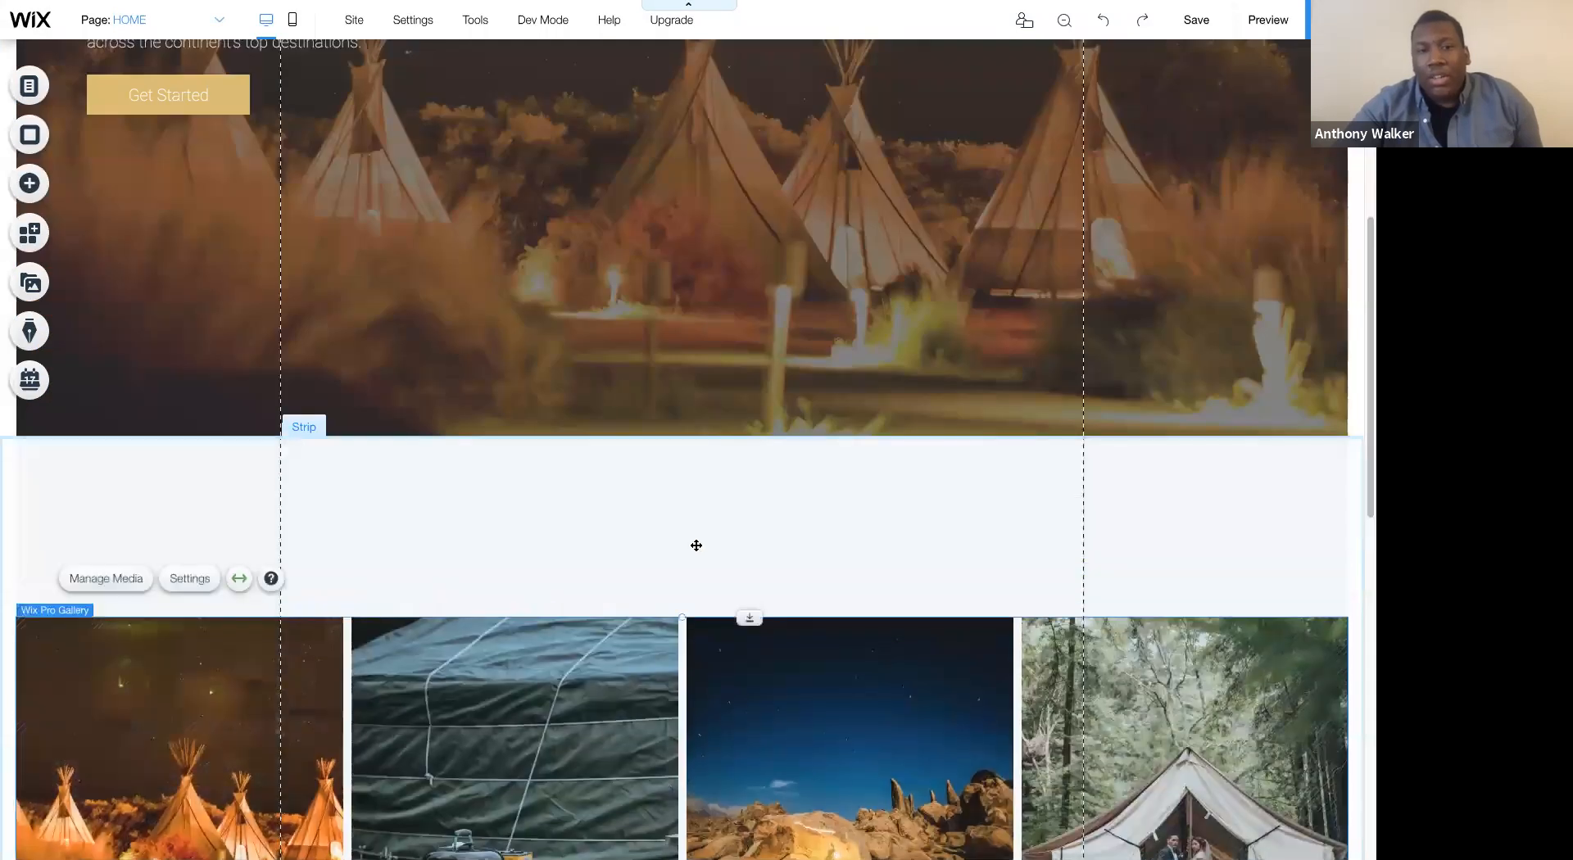
pyautogui.click(697, 546)
pyautogui.scroll(-3, 696, 546)
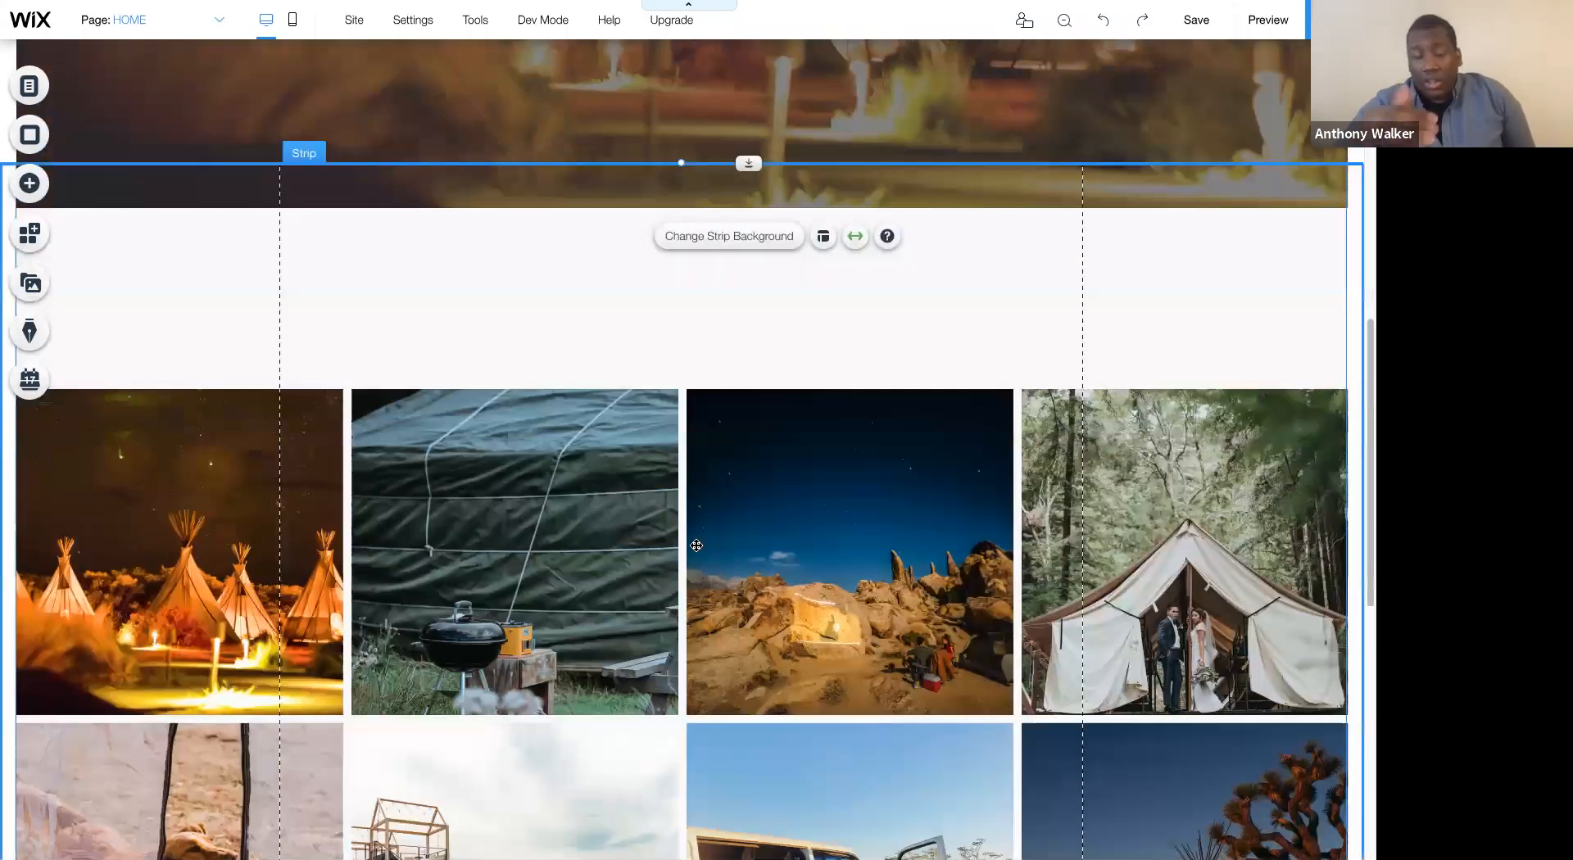
pyautogui.scroll(-8, 696, 546)
pyautogui.scroll(13, 569, 633)
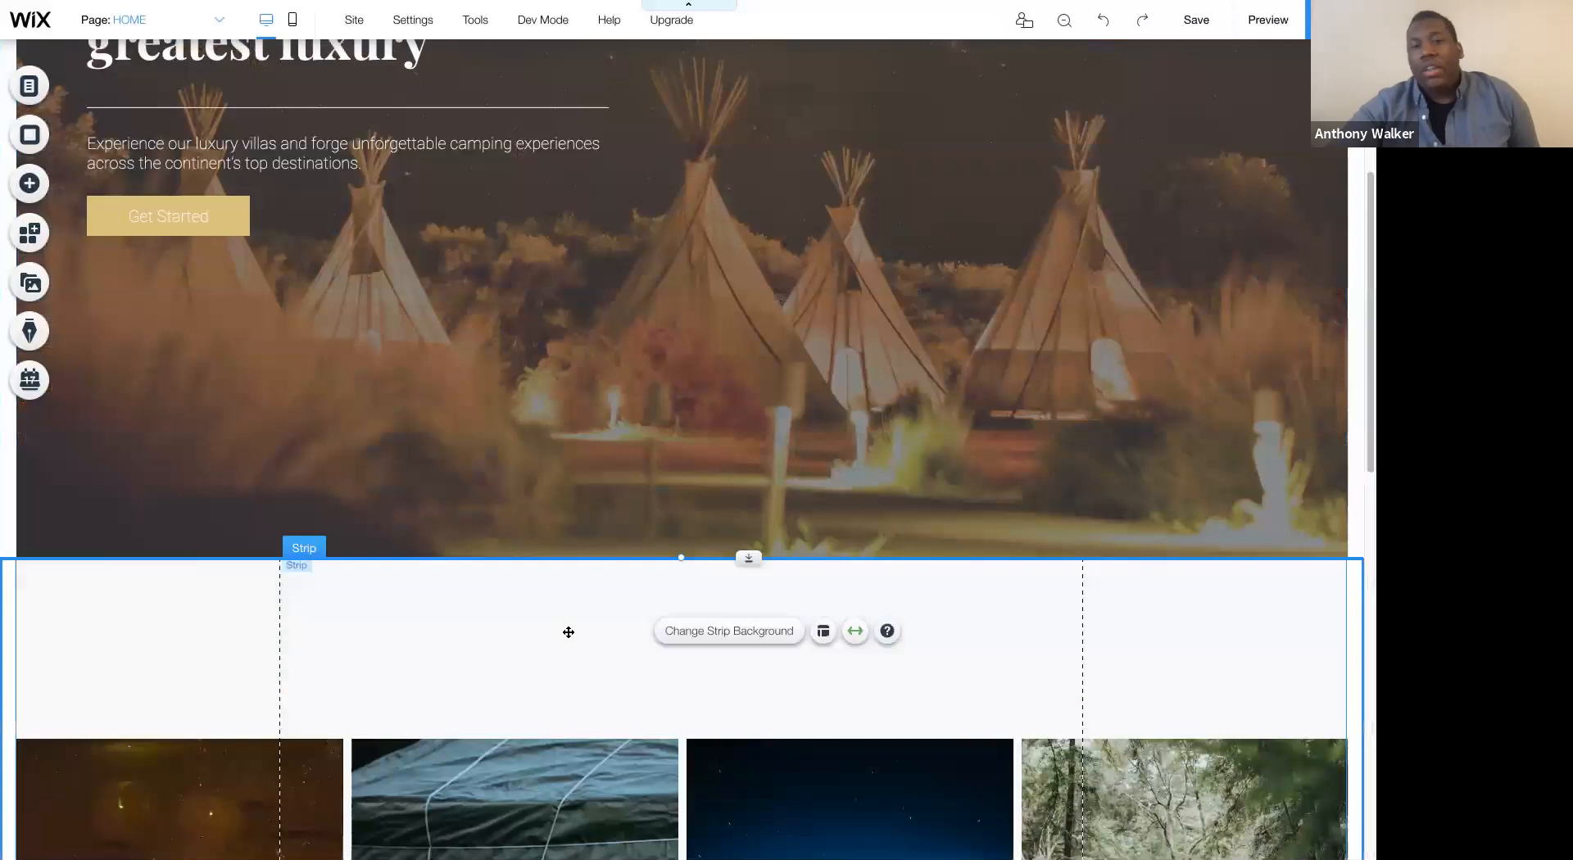
# - Examine the theme, font and font size used by the hero strip's main heading, and close its text settings
pyautogui.scroll(1, 410, 453)
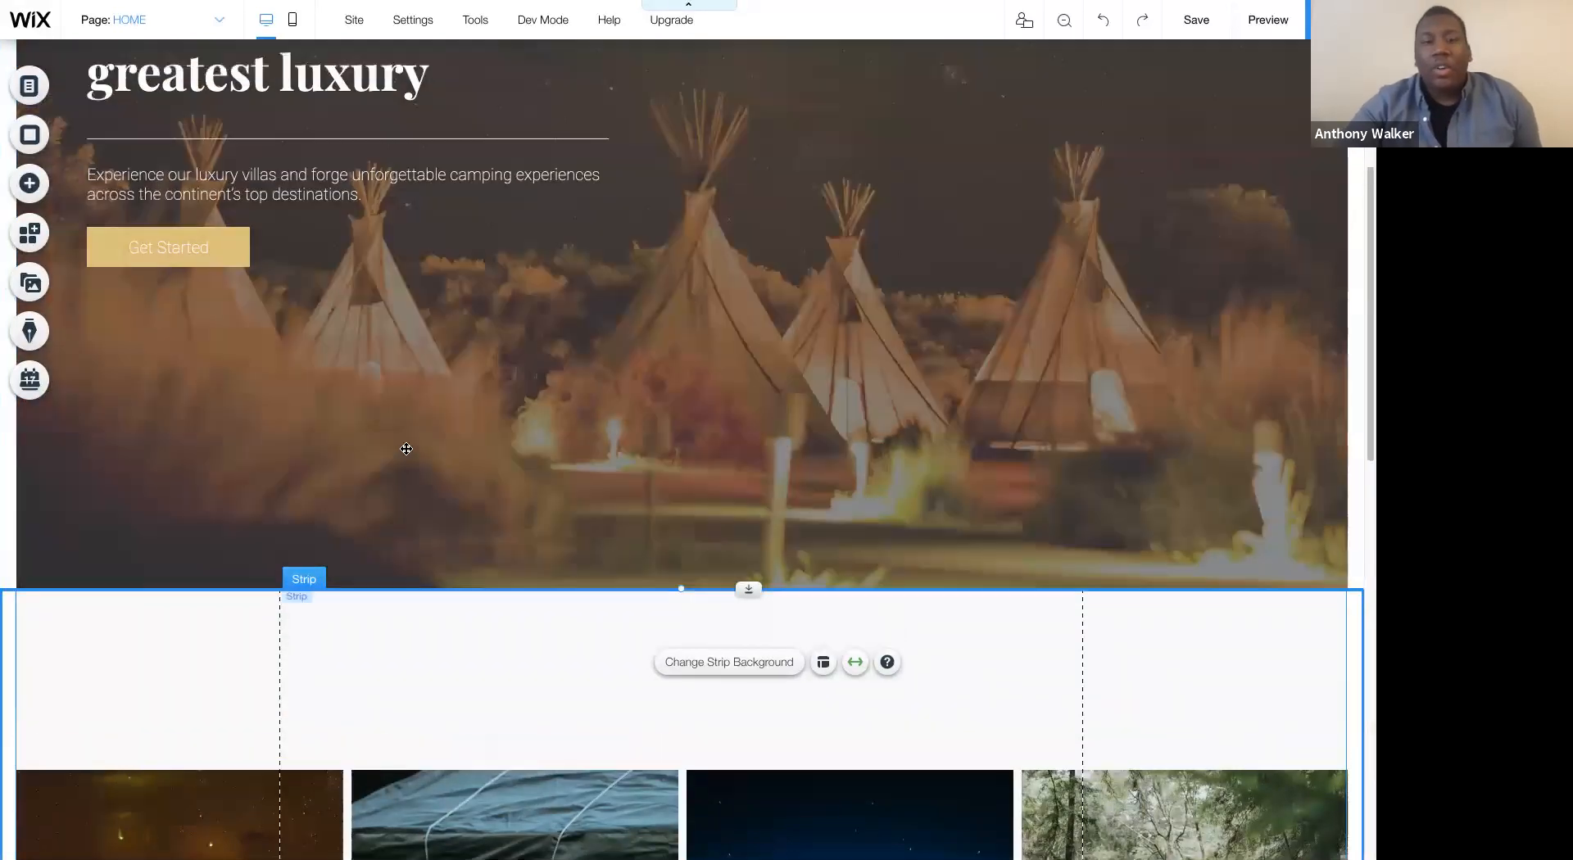
pyautogui.scroll(-1, 246, 160)
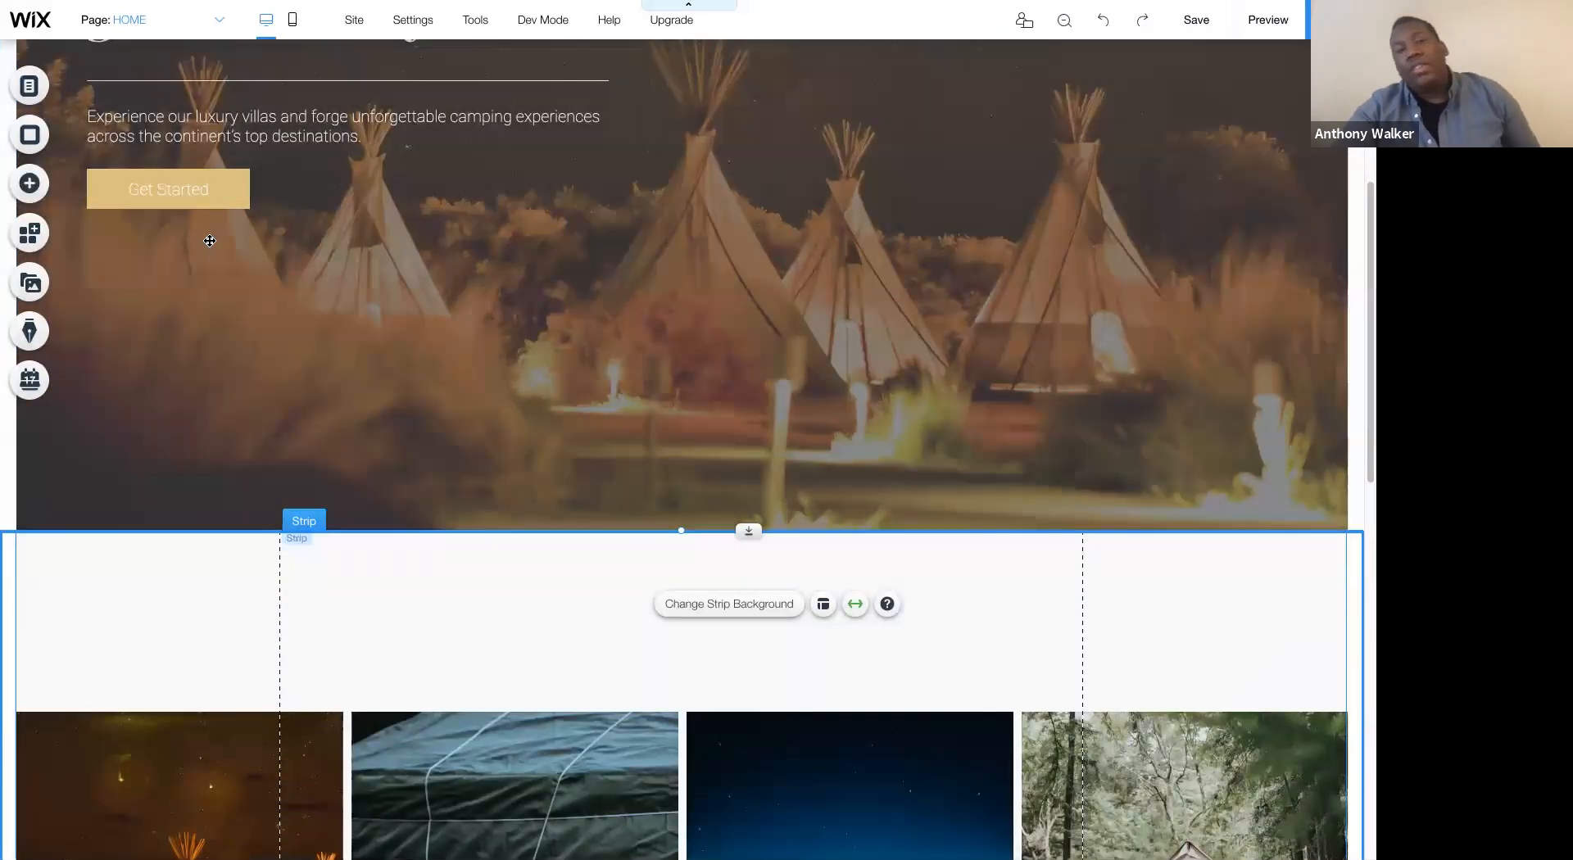
pyautogui.scroll(3, 280, 313)
pyautogui.scroll(2, 280, 313)
pyautogui.click(199, 233)
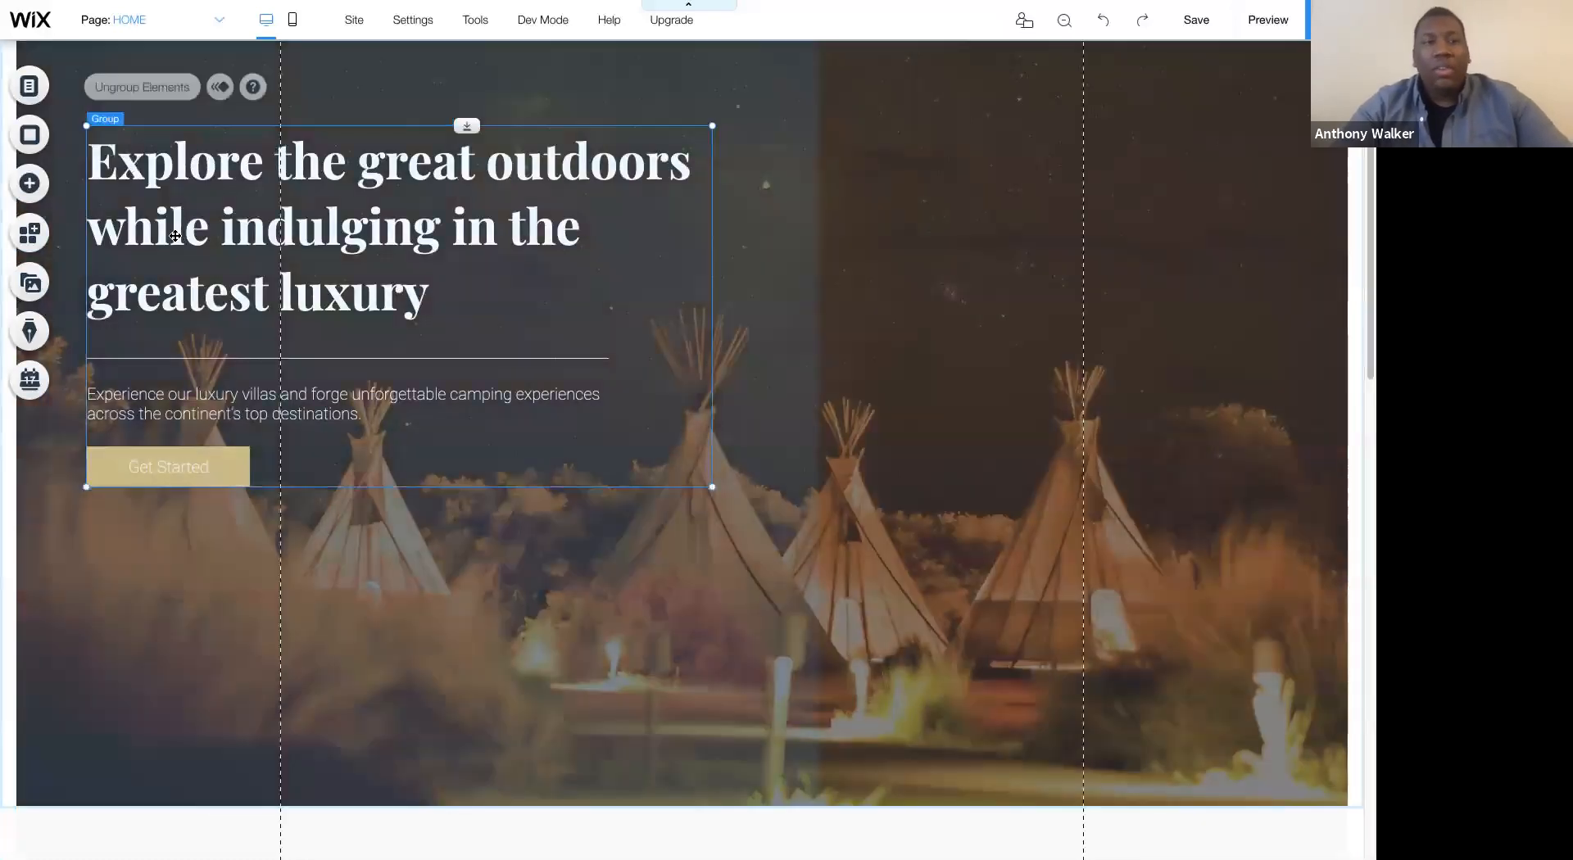
pyautogui.click(197, 229)
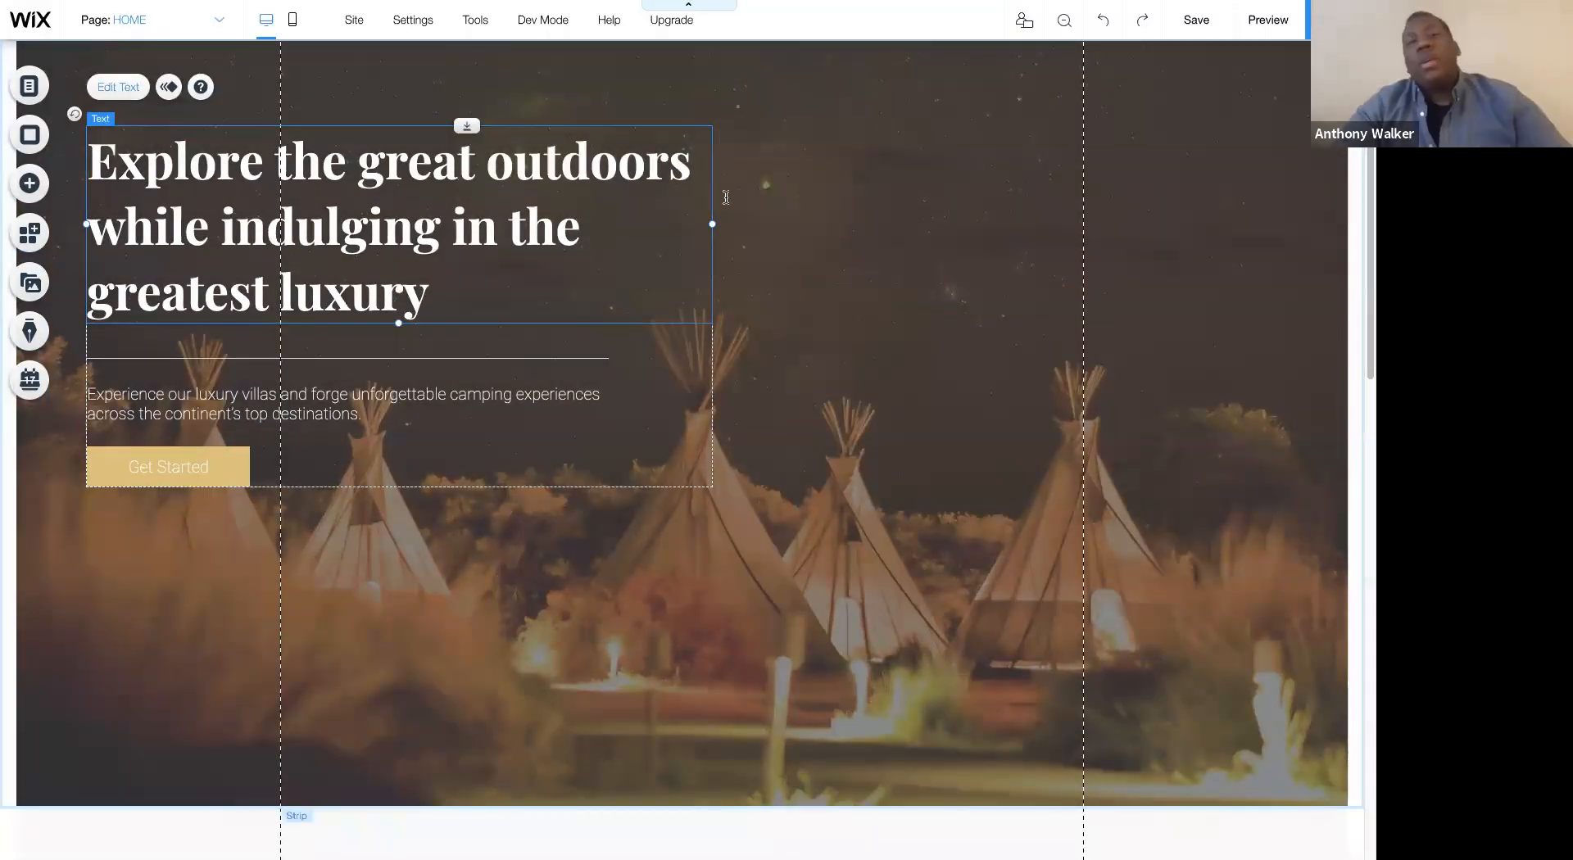
pyautogui.click(116, 89)
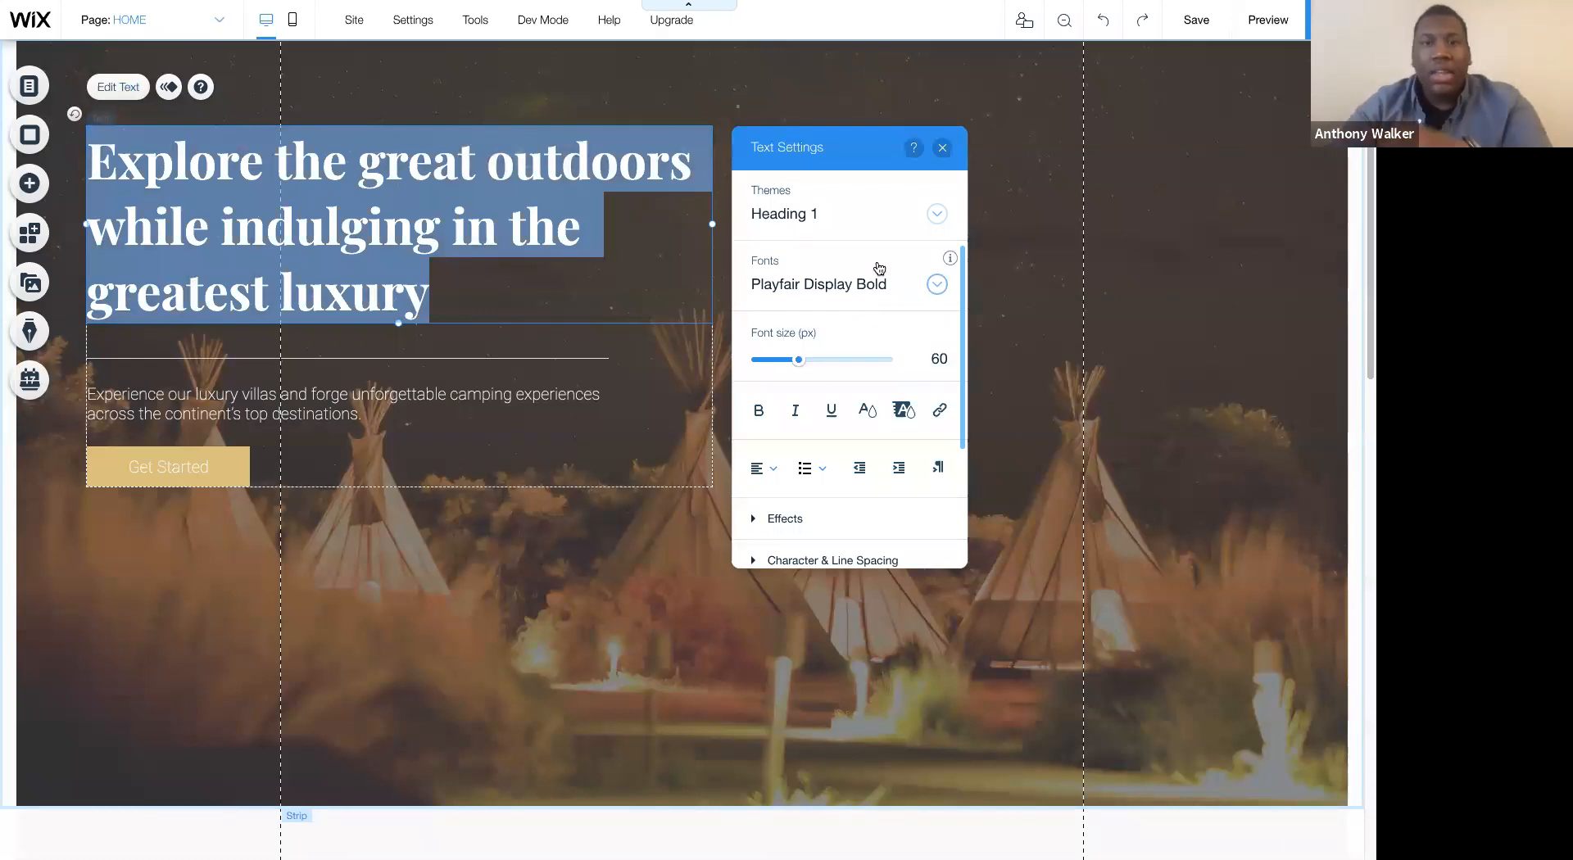
pyautogui.click(942, 148)
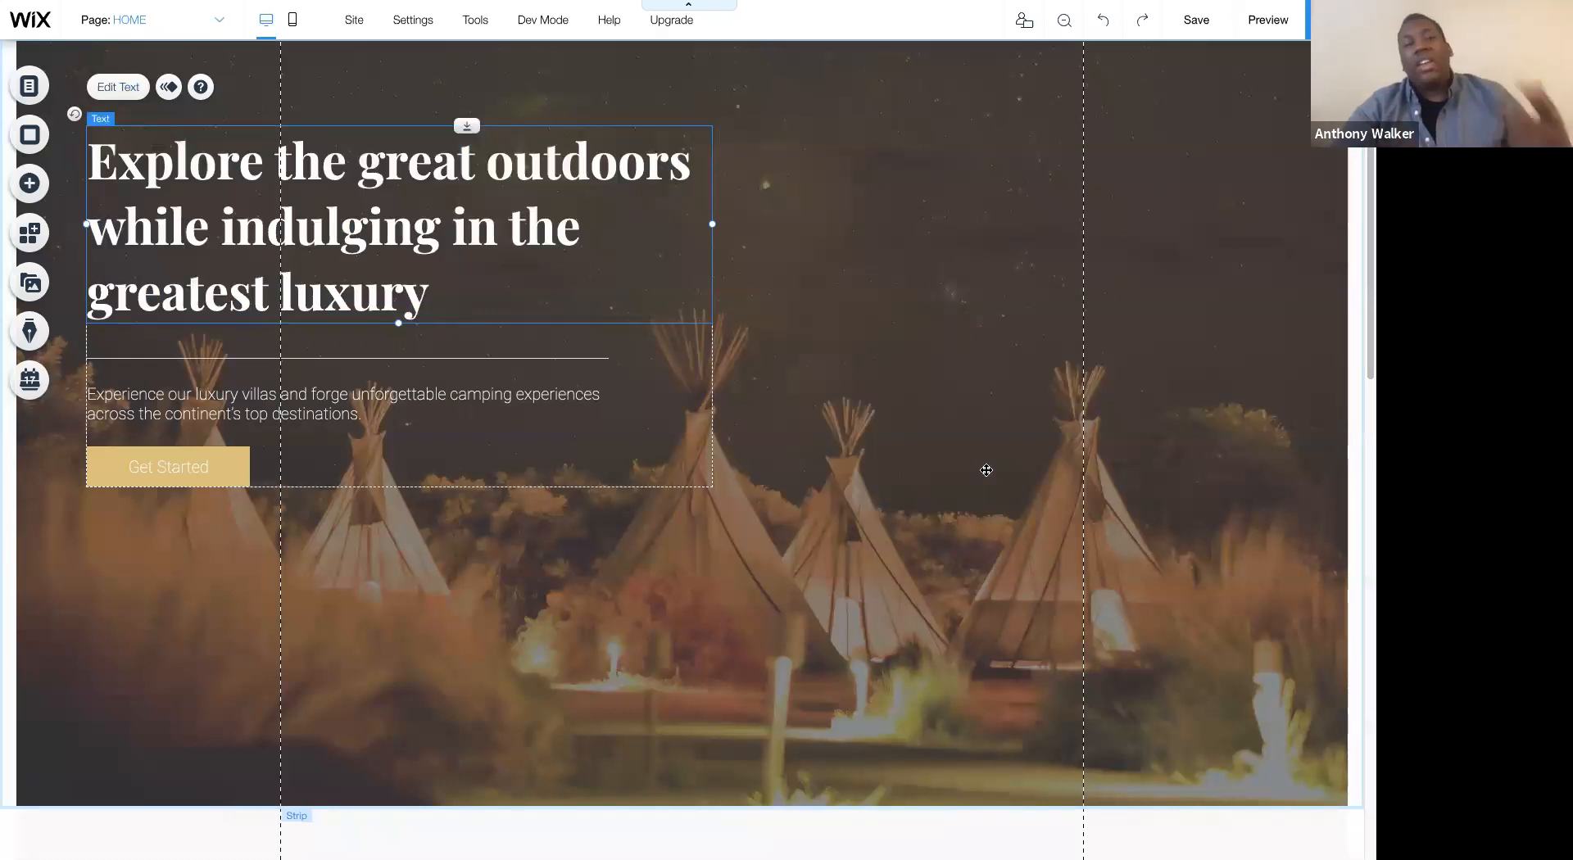
# - Add a themed Heading 2 text in the blank band above the gallery, roughly centered on the page
pyautogui.scroll(-5, 986, 470)
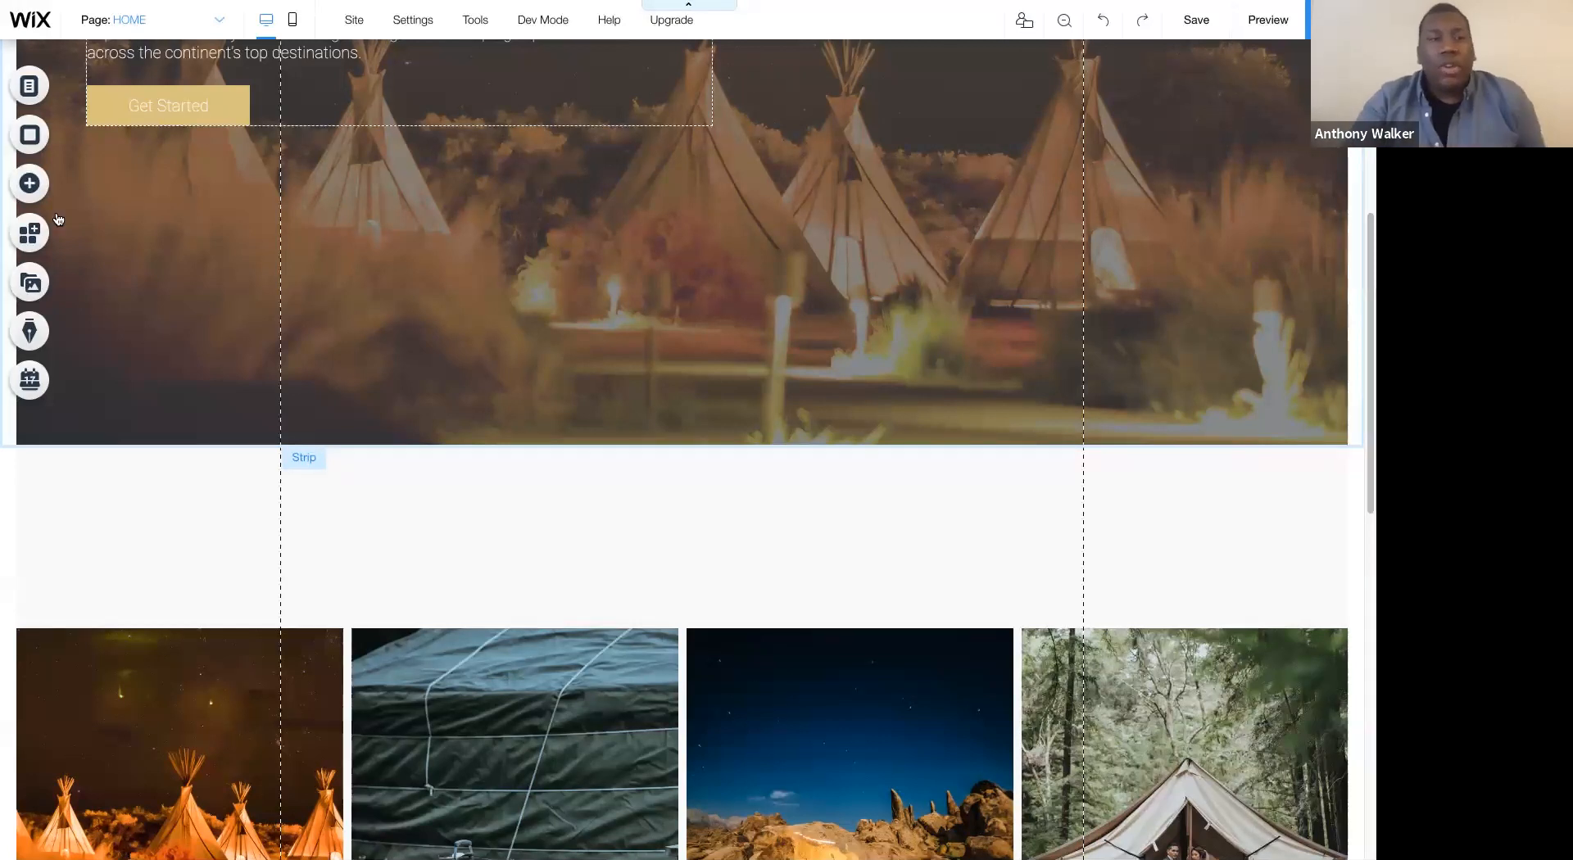
pyautogui.click(25, 193)
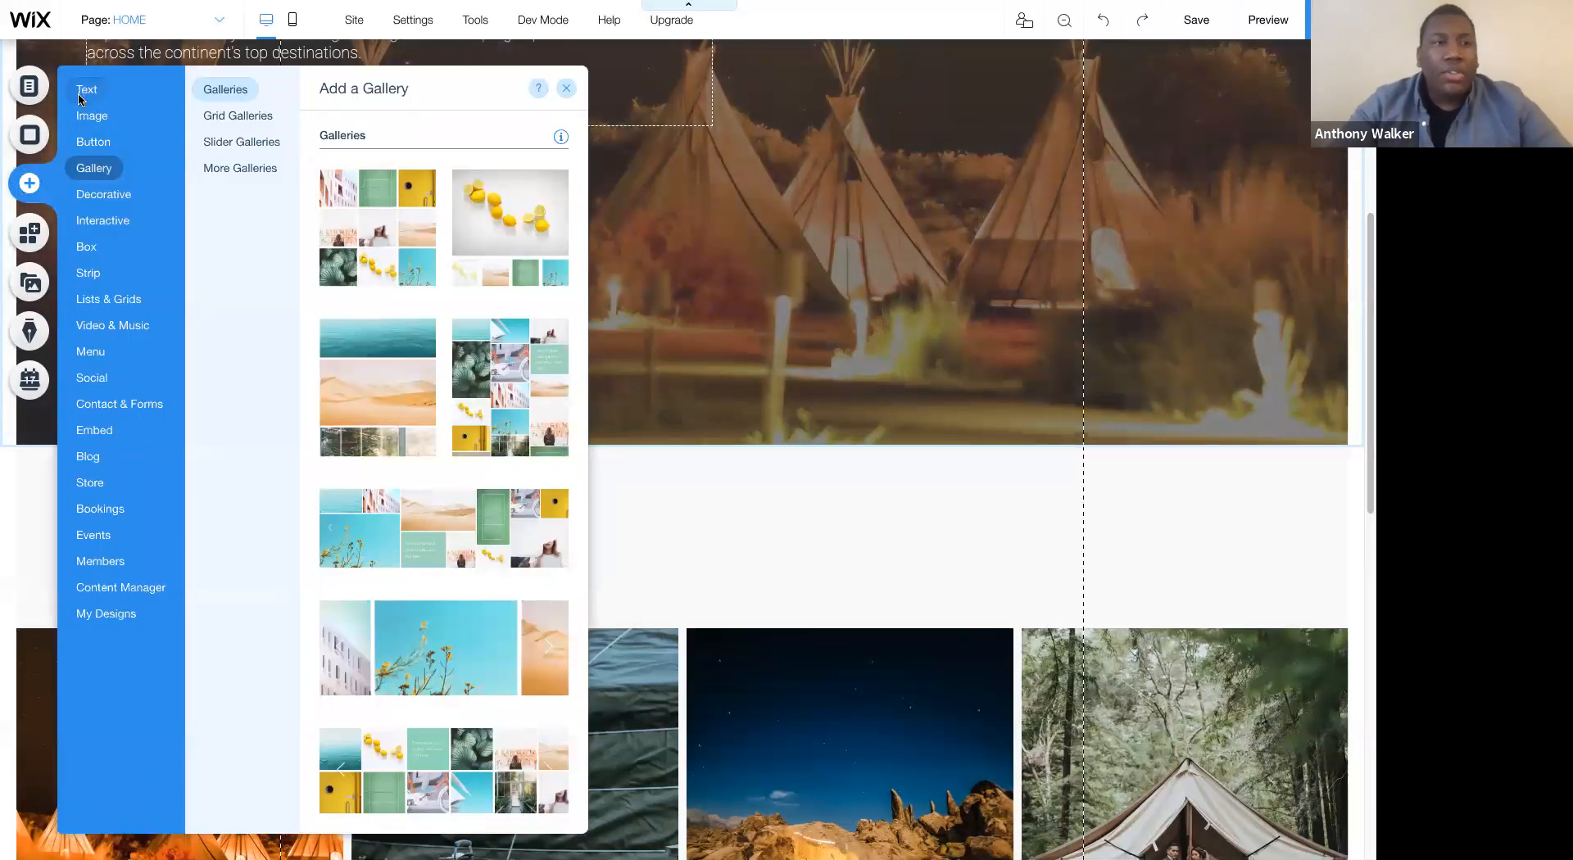
pyautogui.click(81, 94)
pyautogui.moveTo(369, 243); pyautogui.dragTo(622, 490)
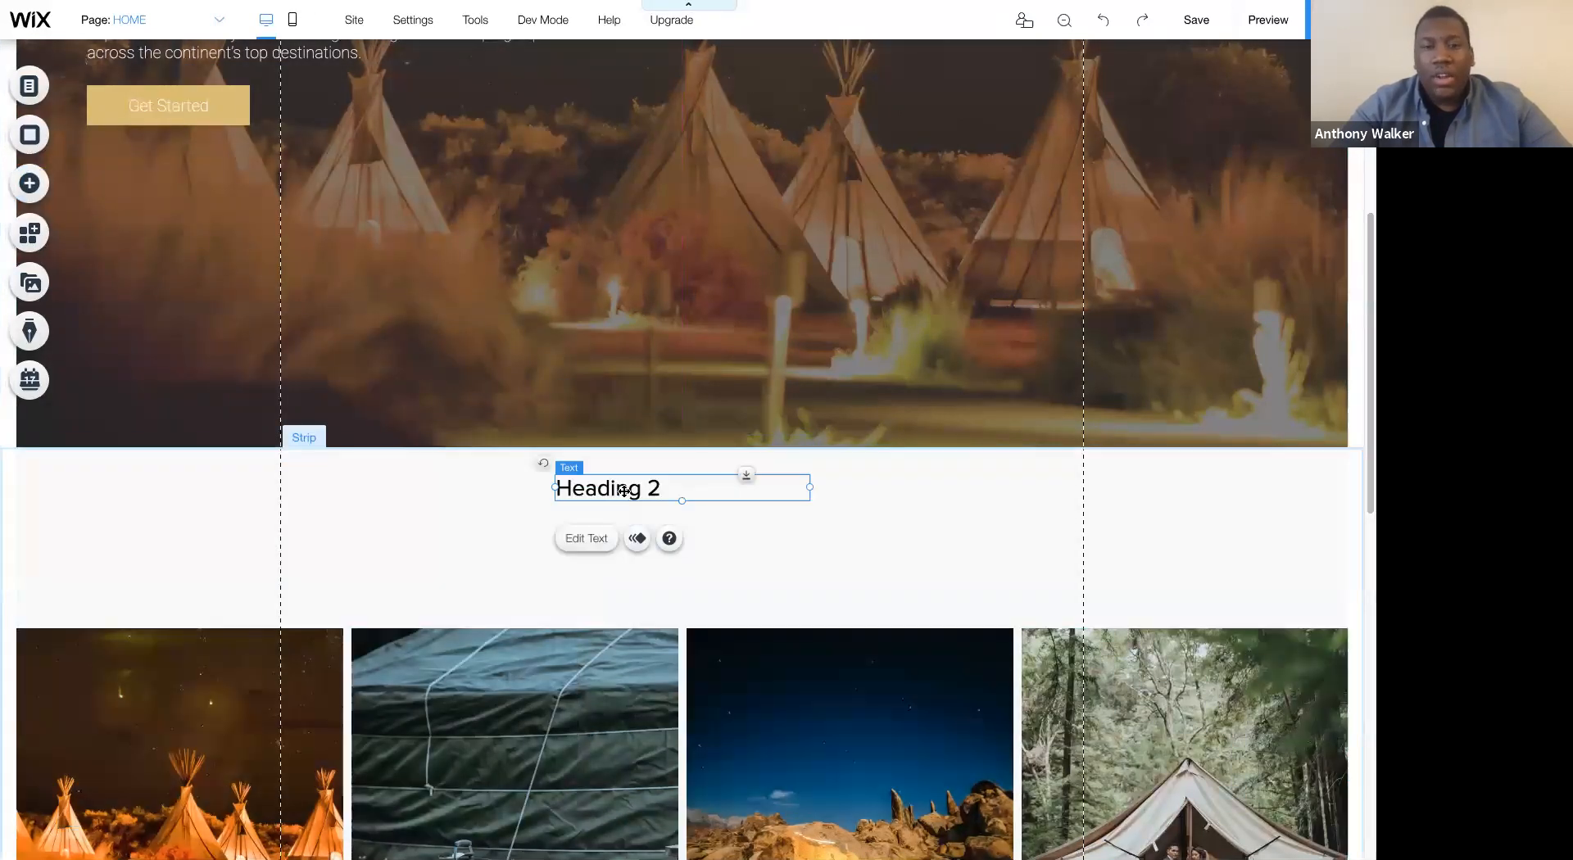
# - Set the new heading's font size to 60 px and its text color to dark grey #424242
pyautogui.click(586, 538)
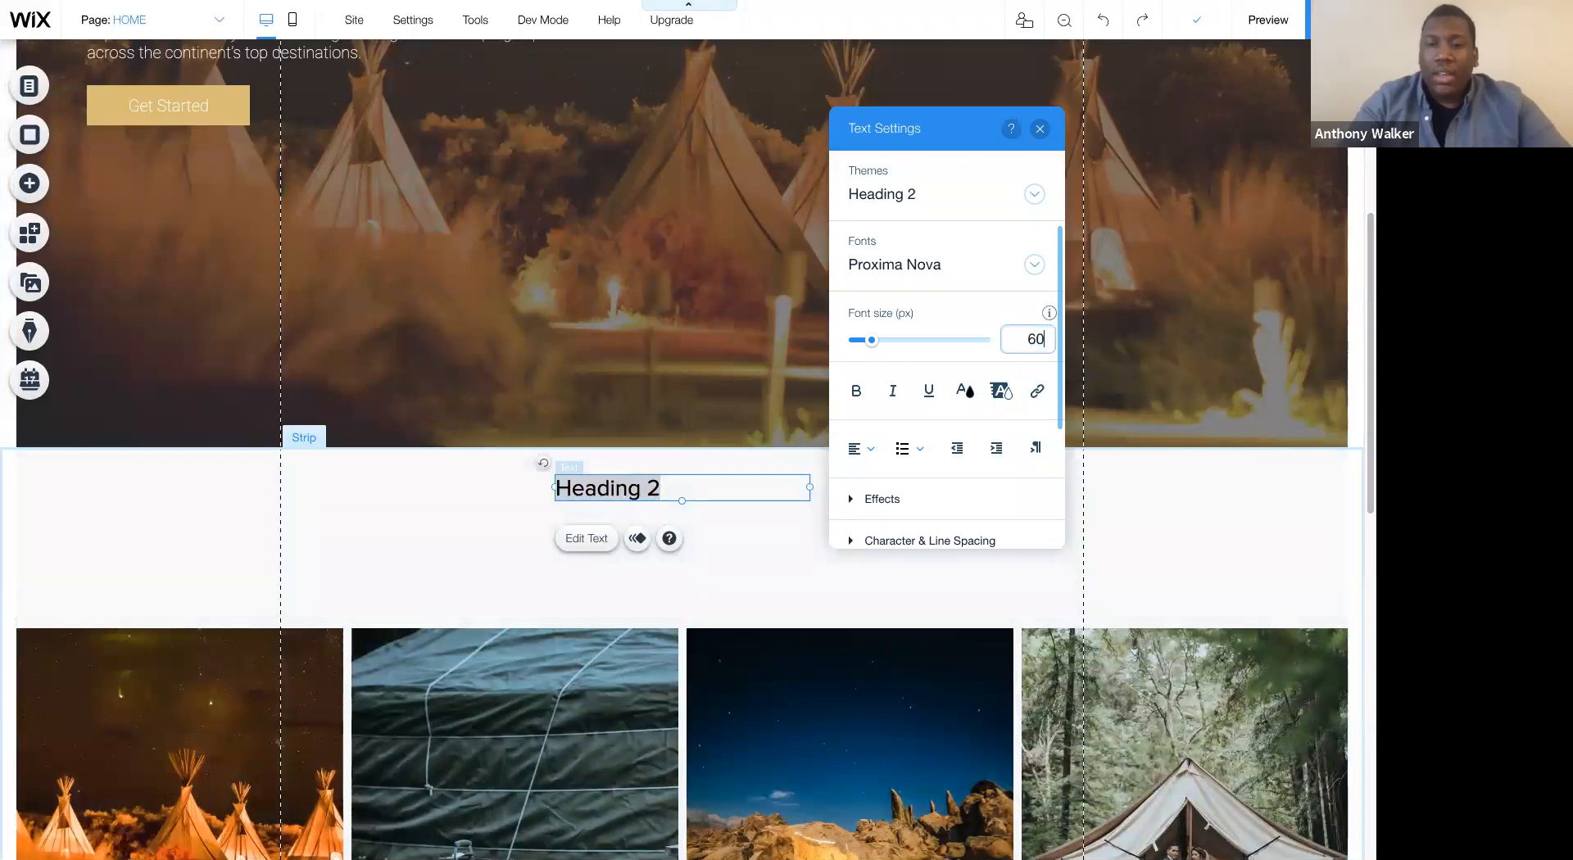
pyautogui.write('60')
pyautogui.press('Return')
pyautogui.click(965, 391)
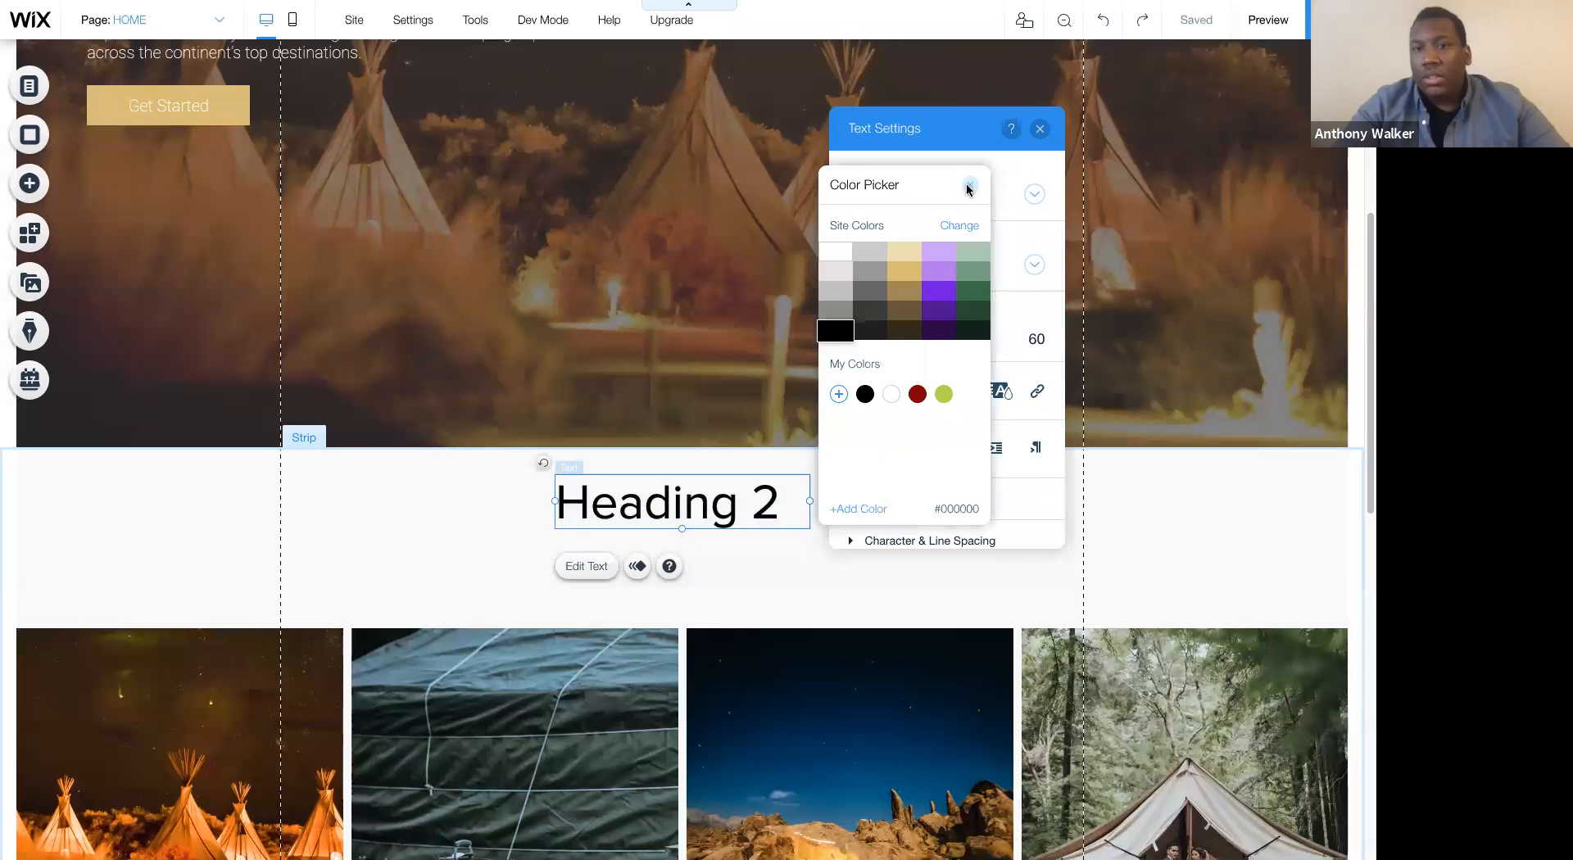
pyautogui.click(864, 326)
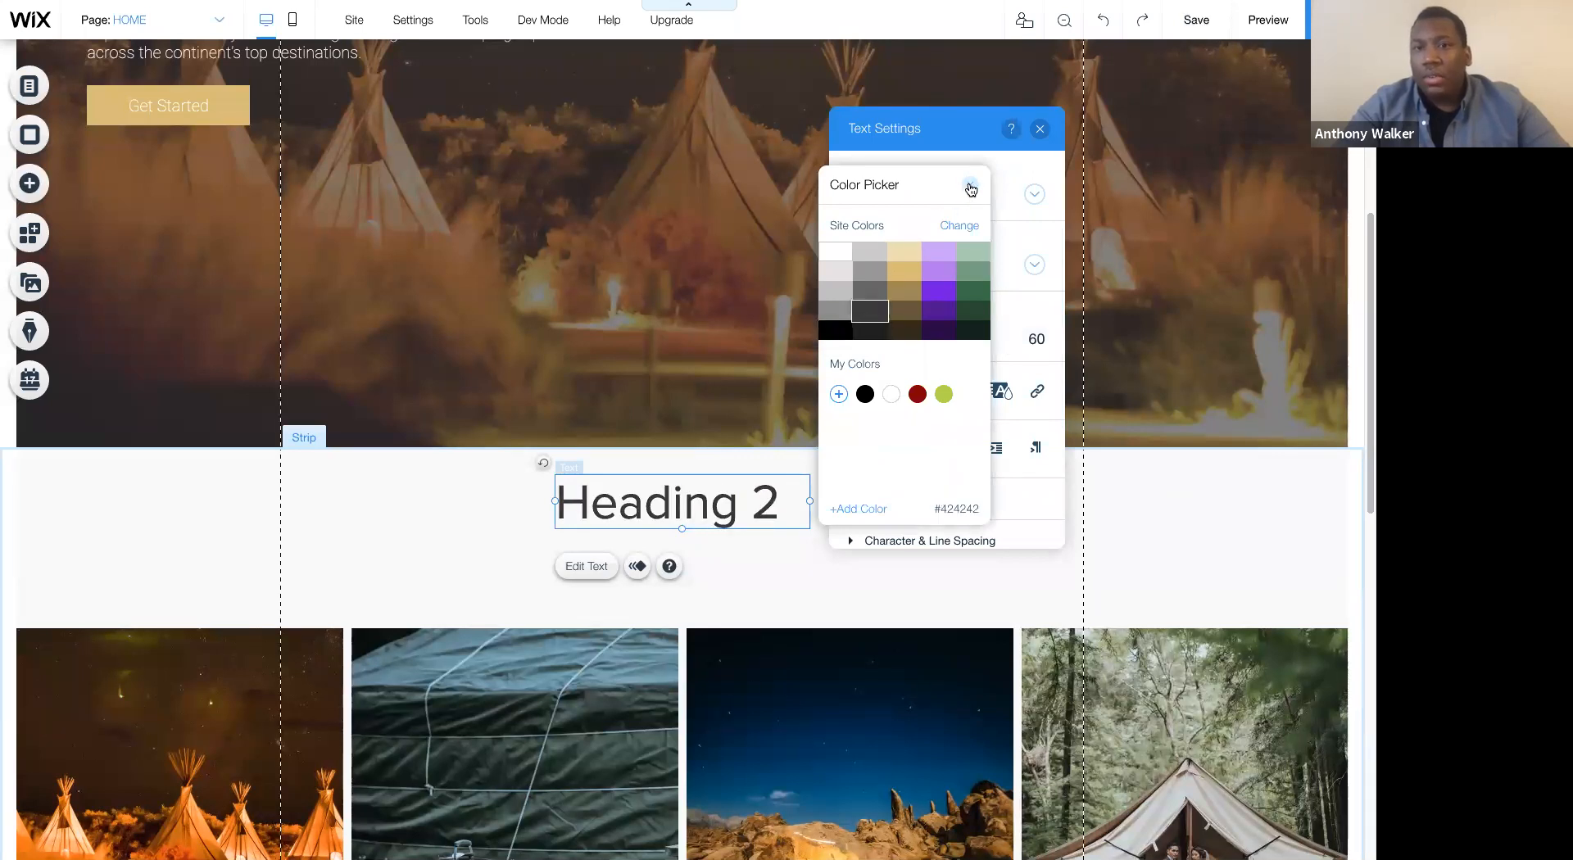
pyautogui.click(971, 189)
# - Set the heading's font to Playfair Display Bold and save the formatting to the Heading 2 theme
pyautogui.click(924, 263)
pyautogui.write('Play')
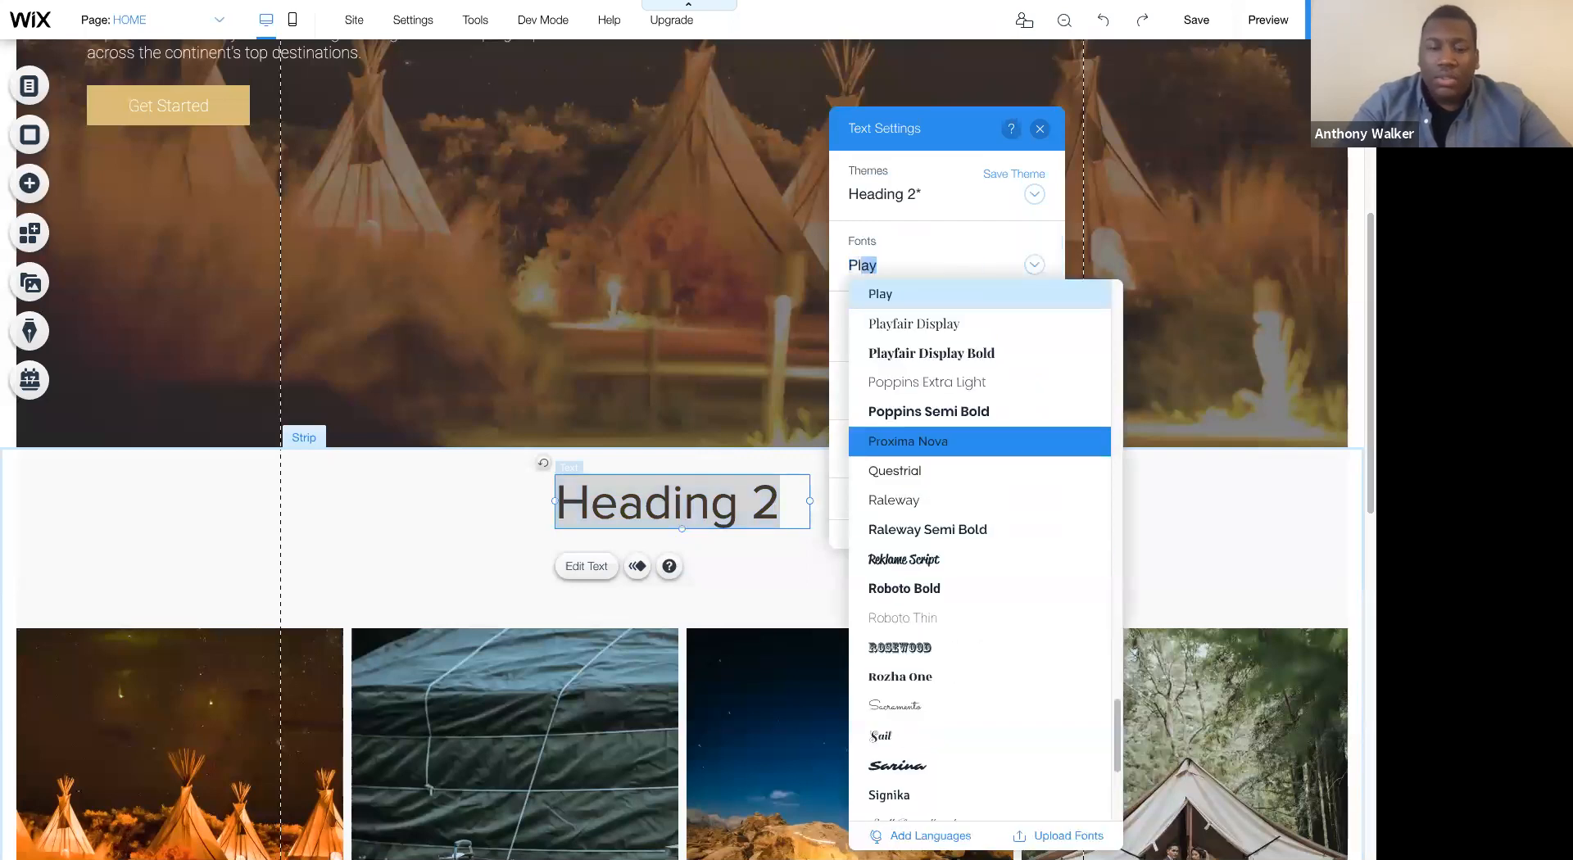
pyautogui.click(930, 354)
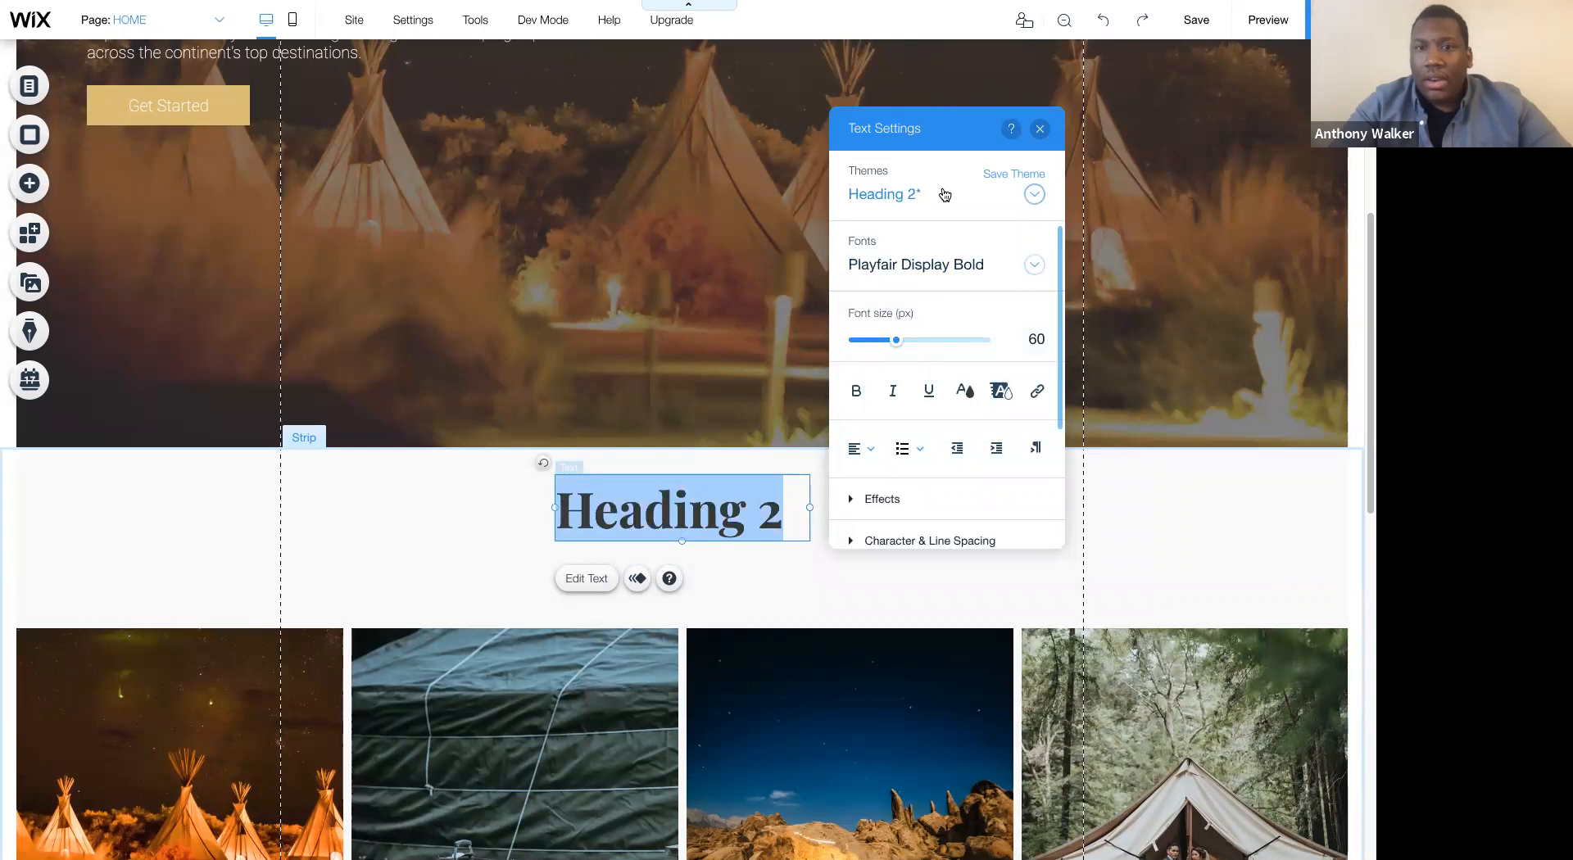
pyautogui.click(995, 181)
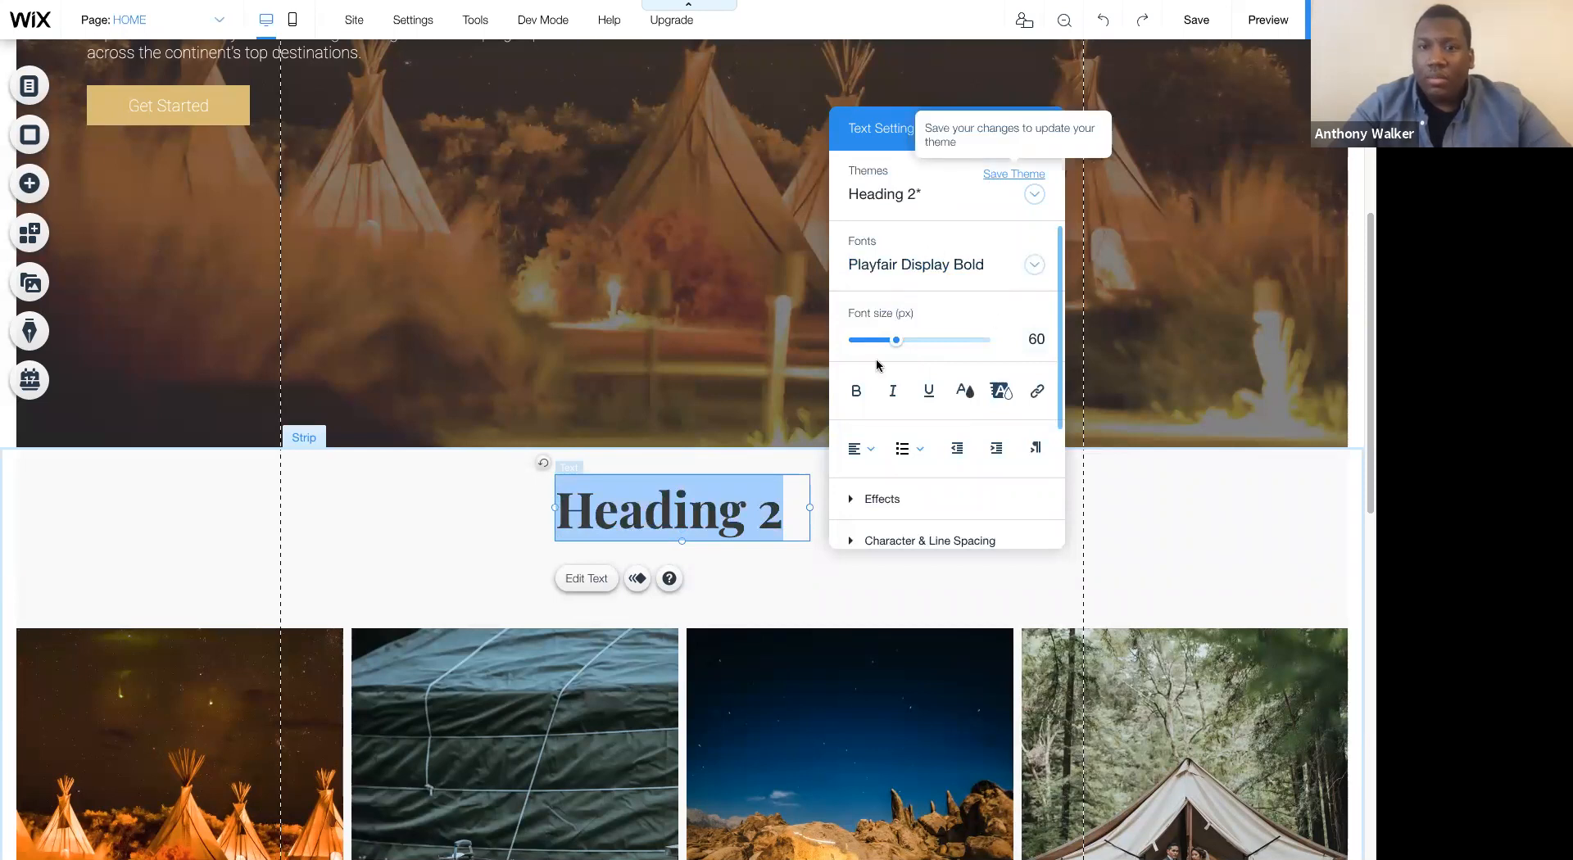
pyautogui.click(877, 514)
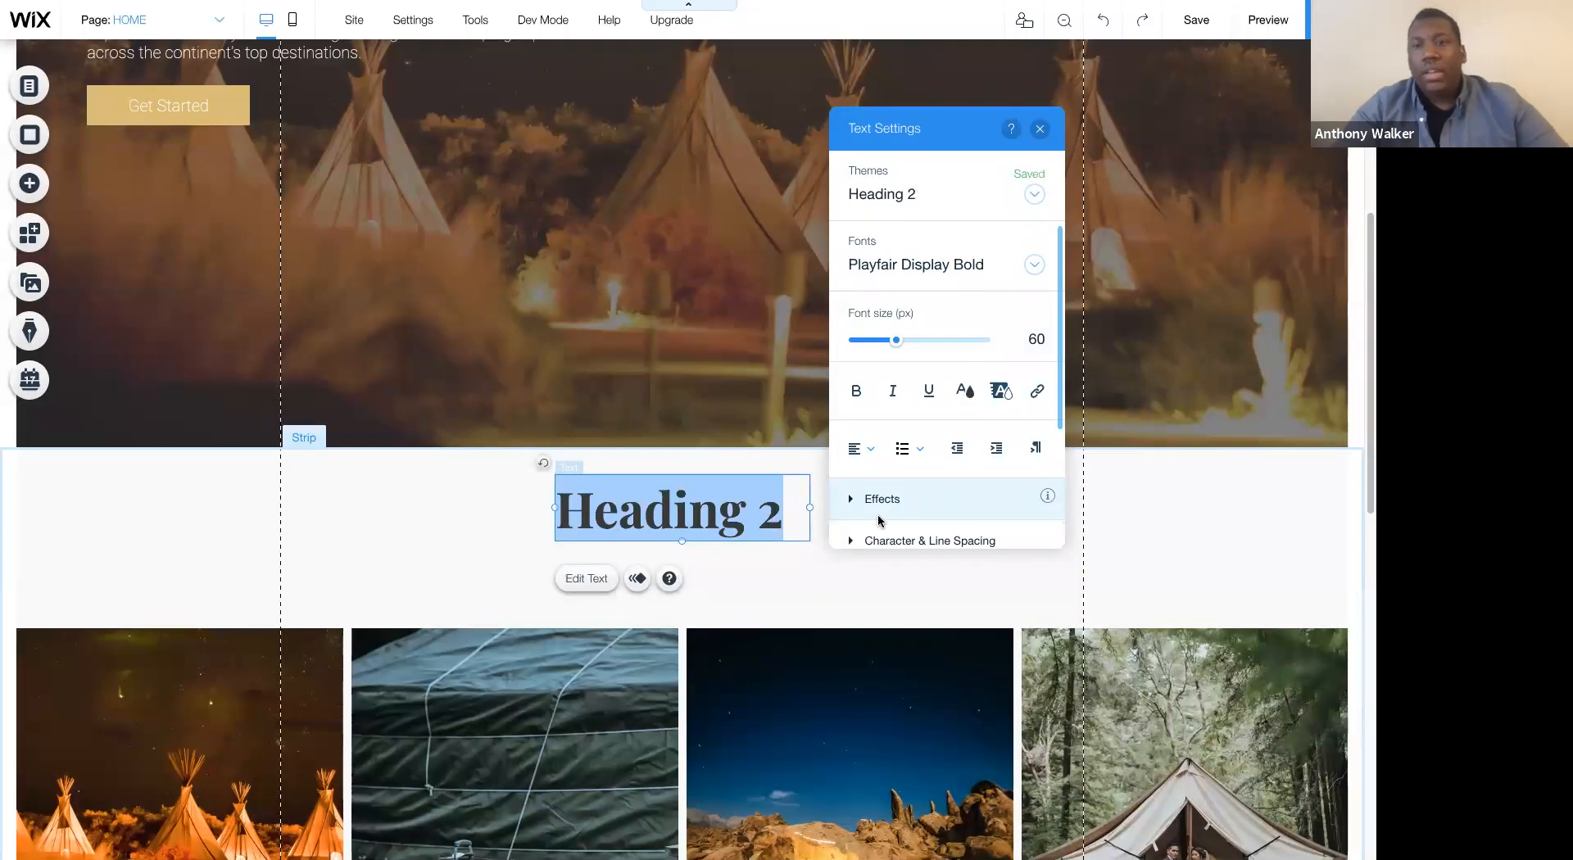
# - Center-align the heading in a widened text box and move the gallery up closer beneath it
pyautogui.click(854, 457)
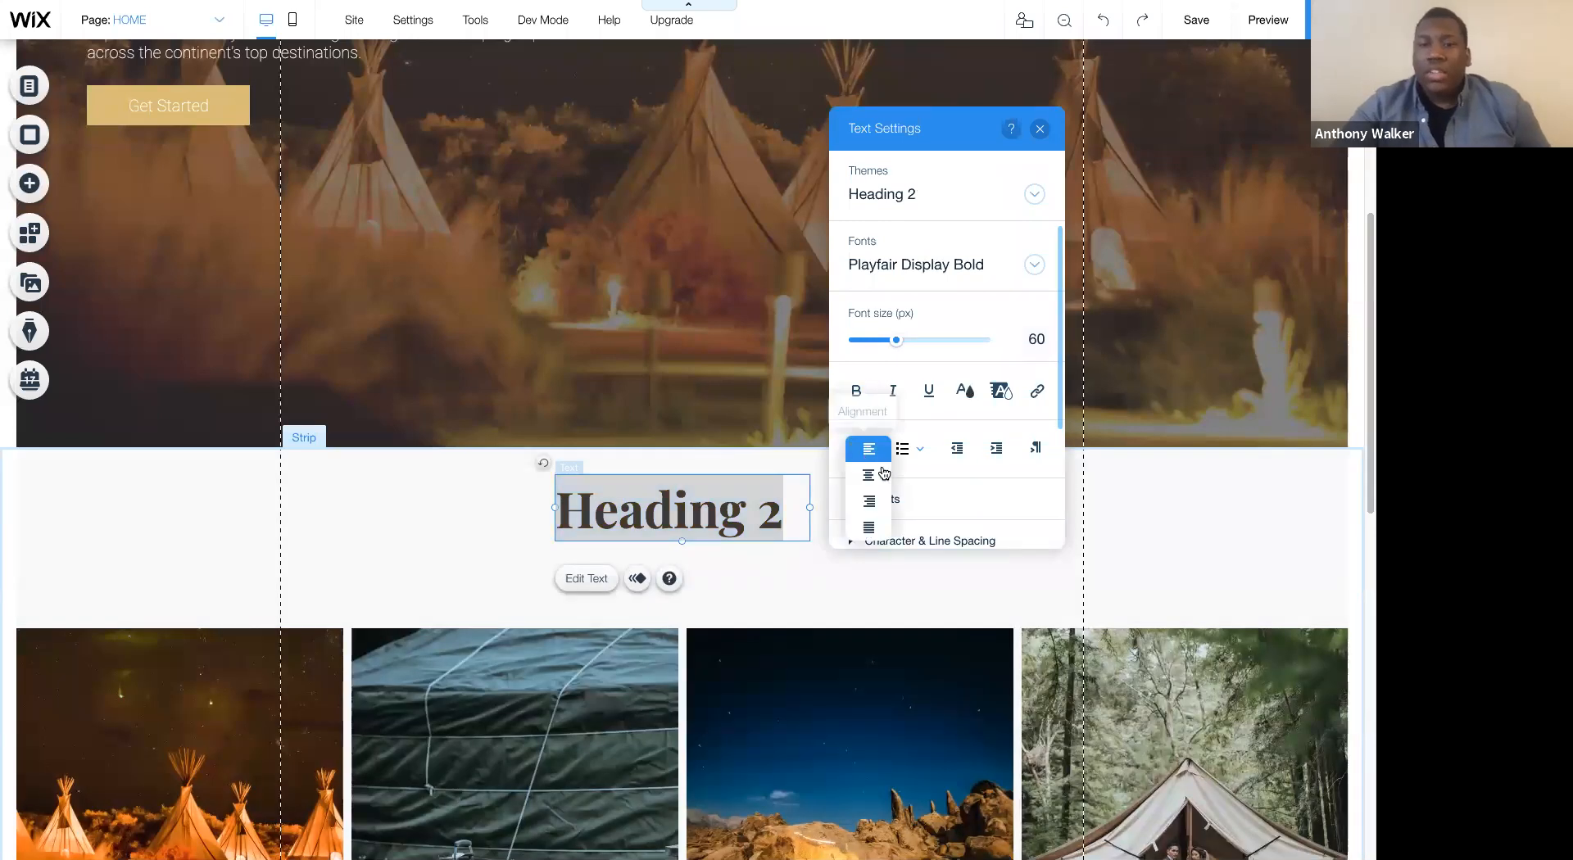
pyautogui.click(856, 490)
pyautogui.moveTo(555, 507); pyautogui.dragTo(653, 505)
pyautogui.click(710, 659)
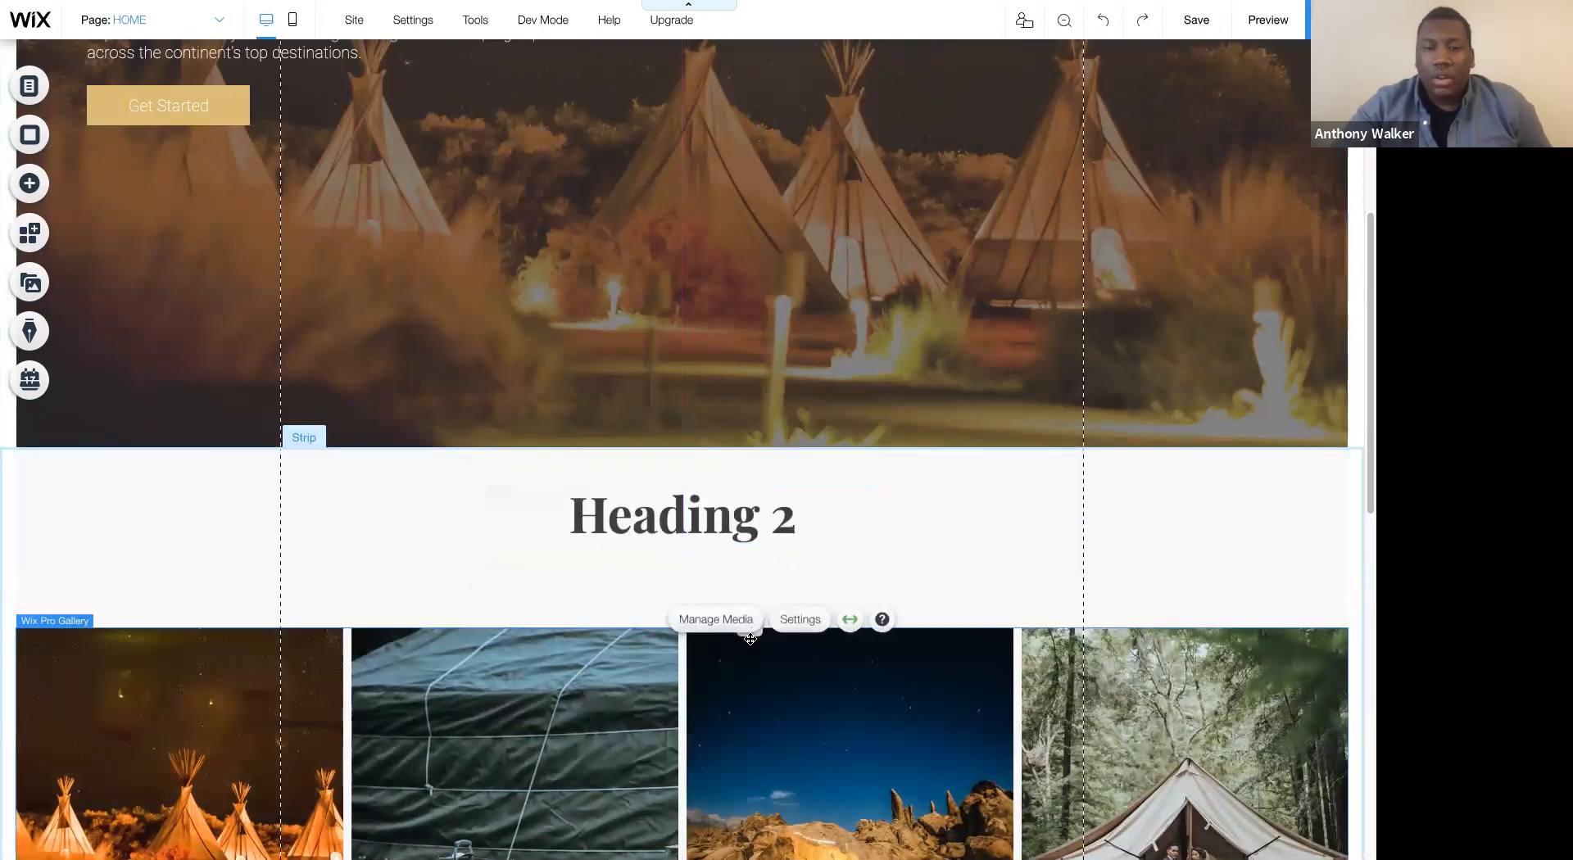
pyautogui.moveTo(751, 618); pyautogui.dragTo(695, 503)
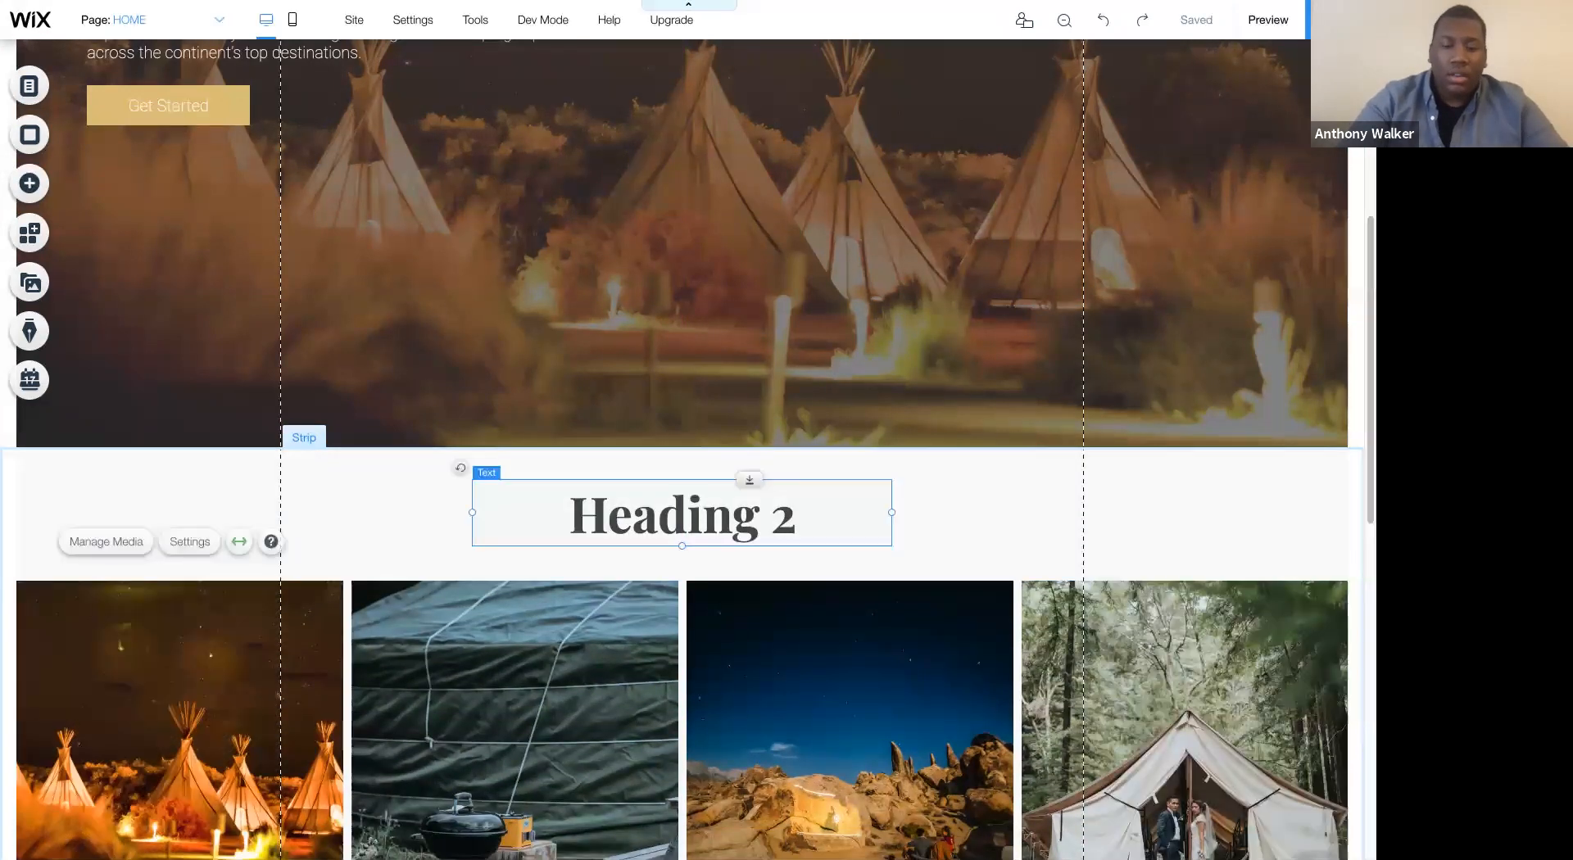
# - Replace the heading's placeholder text with "Glamping" and close its text settings
pyautogui.doubleClick(695, 512)
pyautogui.write('Glamping')
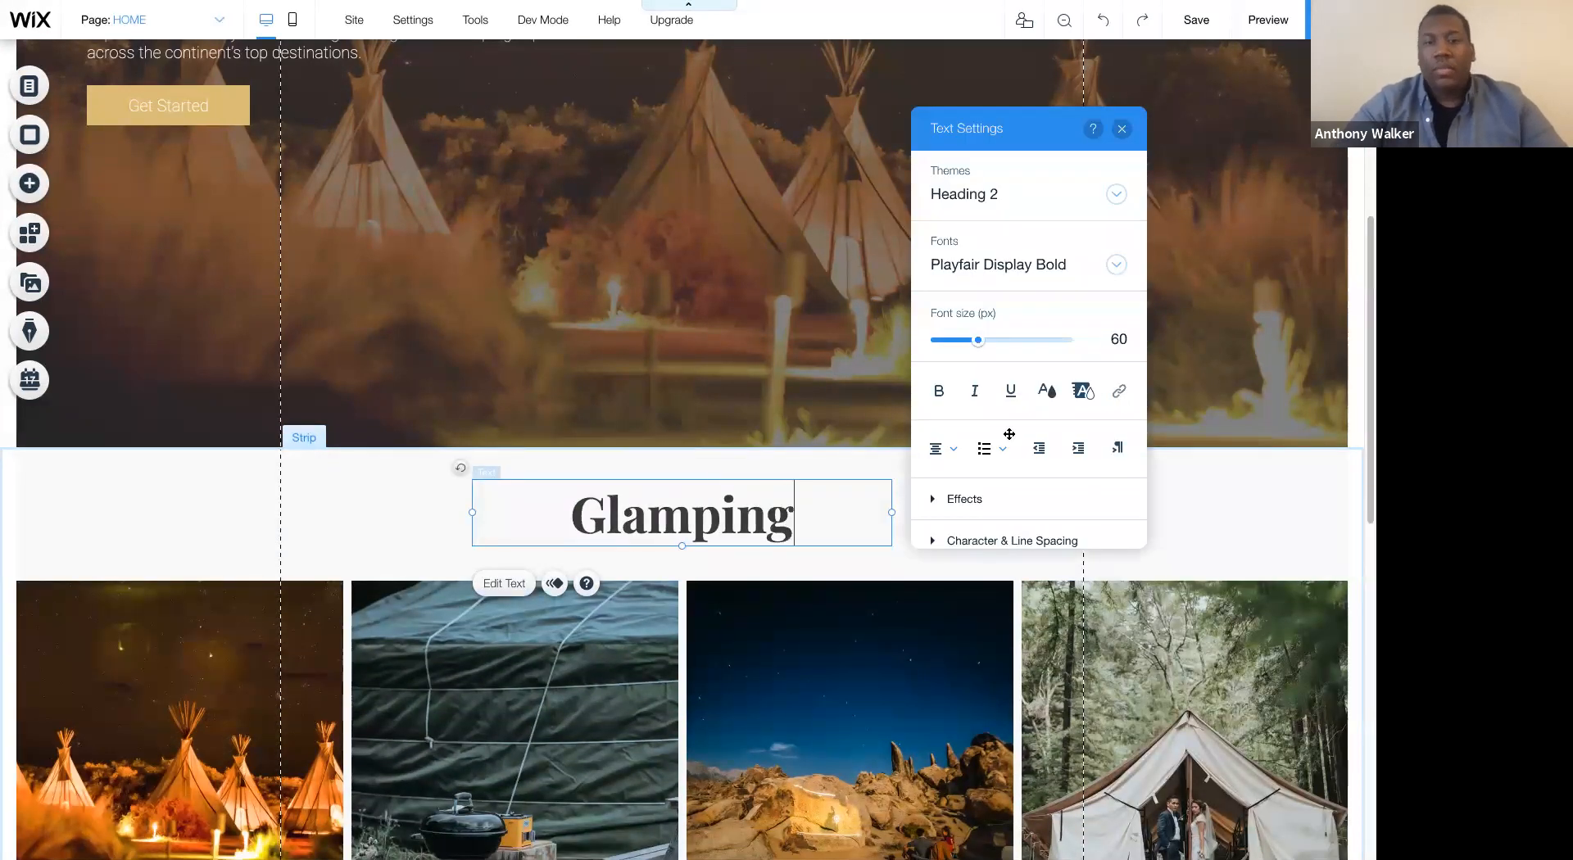
pyautogui.click(1222, 384)
# - Review the hero and gallery sections, and move the gallery down to open more space beneath the Glamping heading
pyautogui.scroll(2, 1111, 611)
pyautogui.scroll(5, 1111, 611)
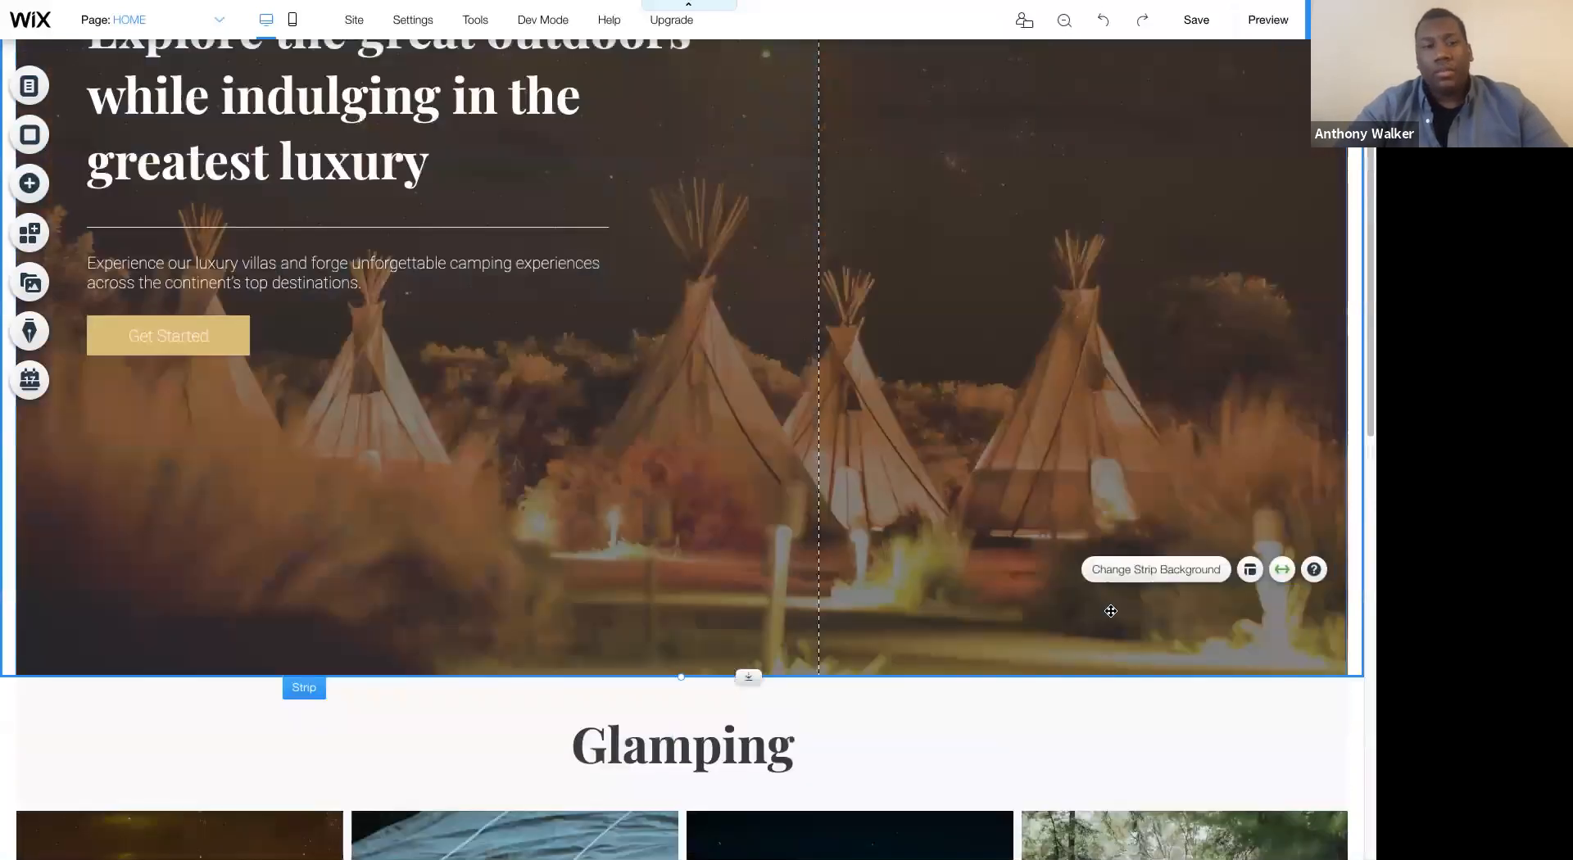
pyautogui.scroll(-2, 1111, 613)
pyautogui.scroll(-5, 1111, 615)
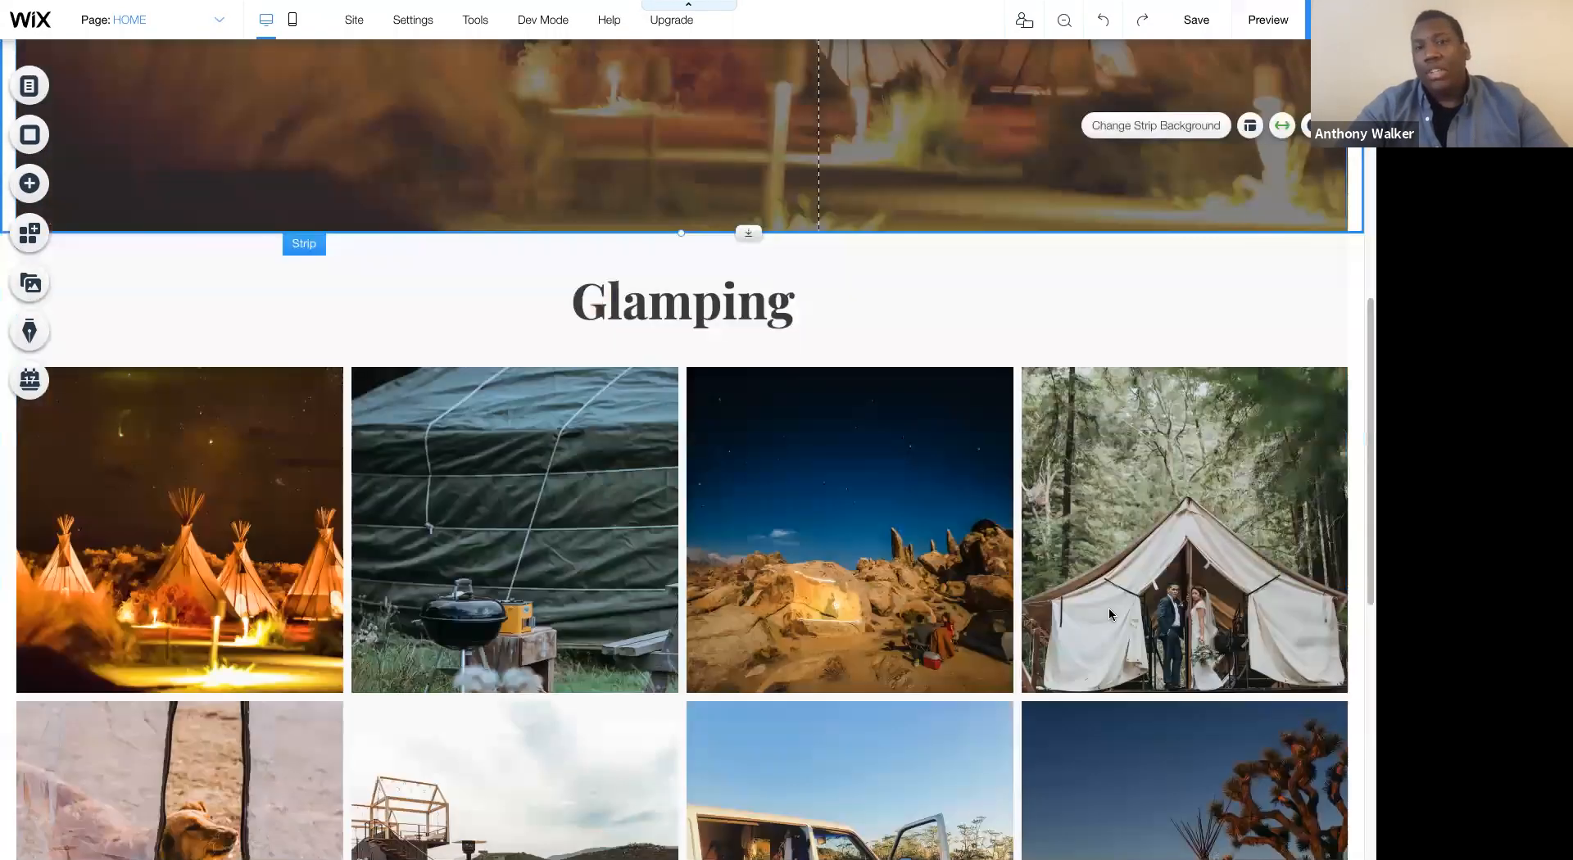
pyautogui.scroll(-5, 852, 379)
pyautogui.scroll(-2, 698, 501)
pyautogui.scroll(8, 737, 492)
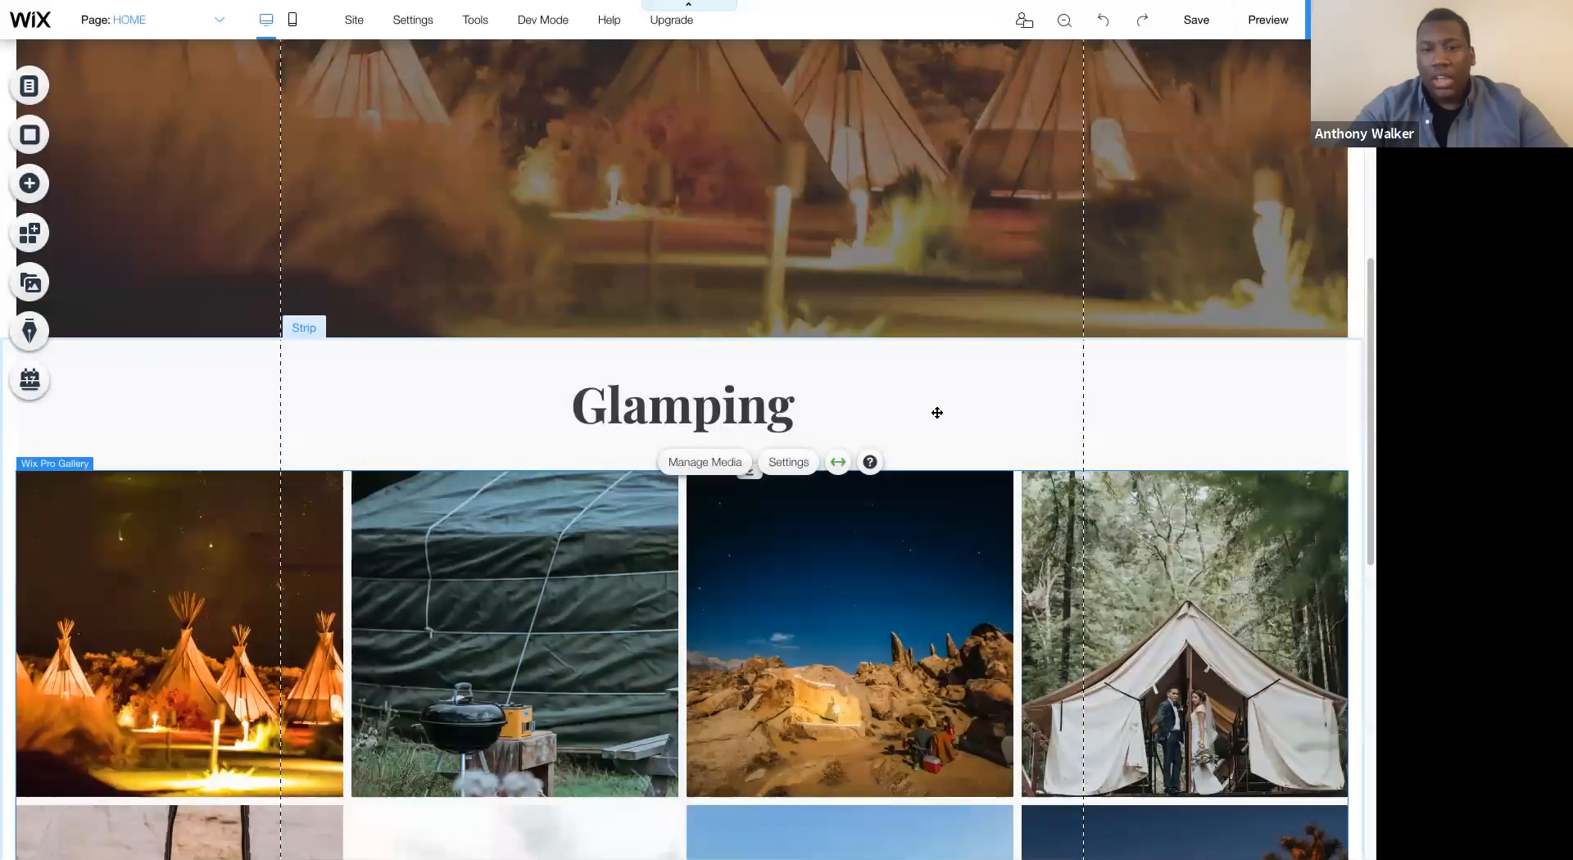
pyautogui.moveTo(757, 504); pyautogui.dragTo(757, 527)
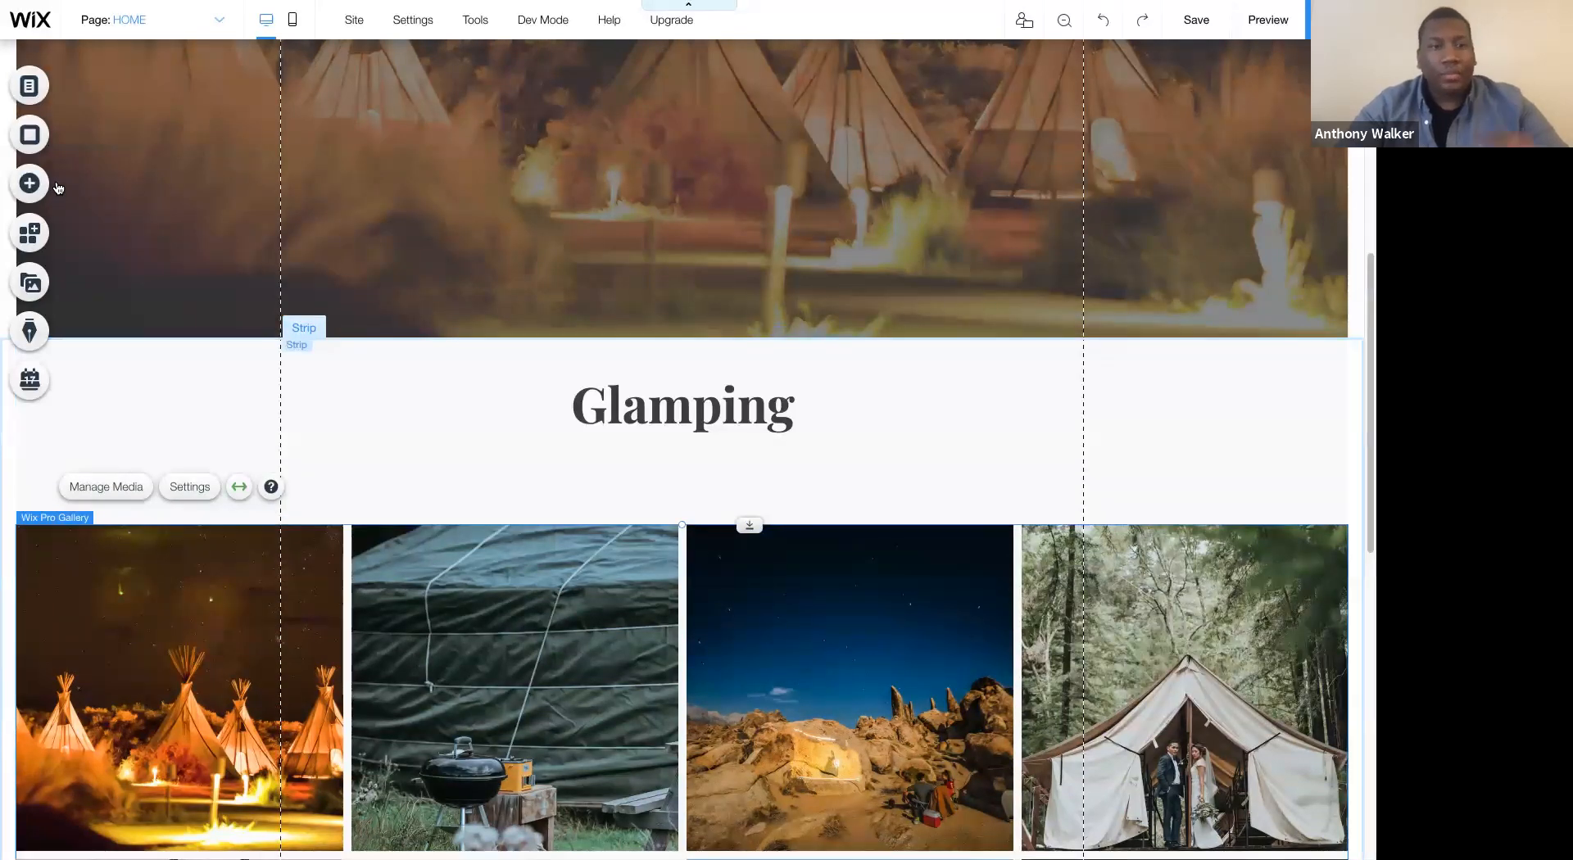
# - Add a themed Paragraph 2 text element beneath the Glamping heading
pyautogui.click(58, 185)
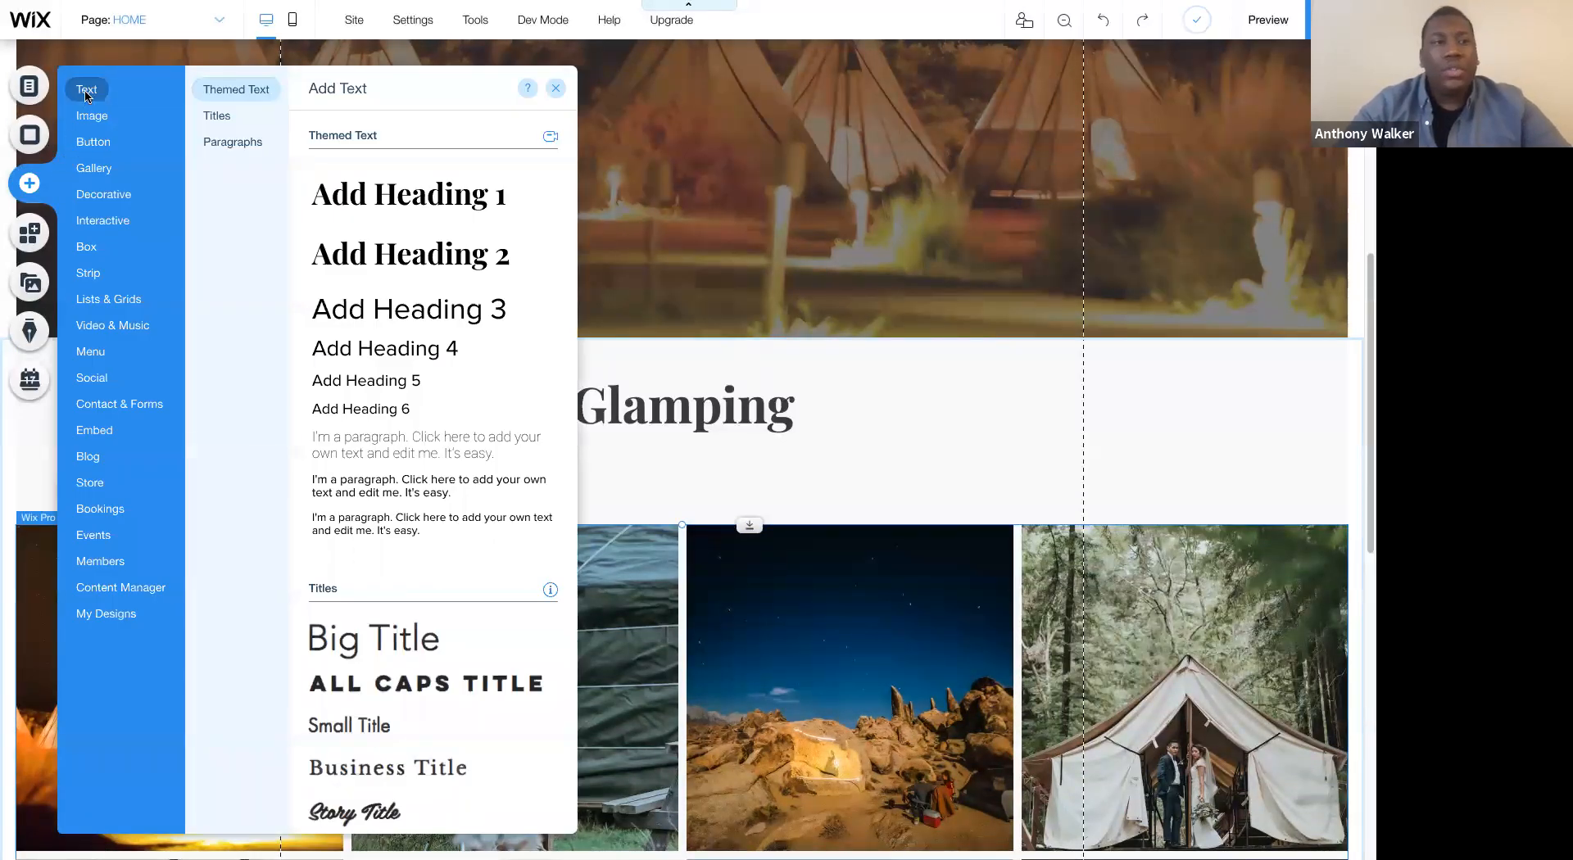
pyautogui.moveTo(354, 490); pyautogui.dragTo(685, 477)
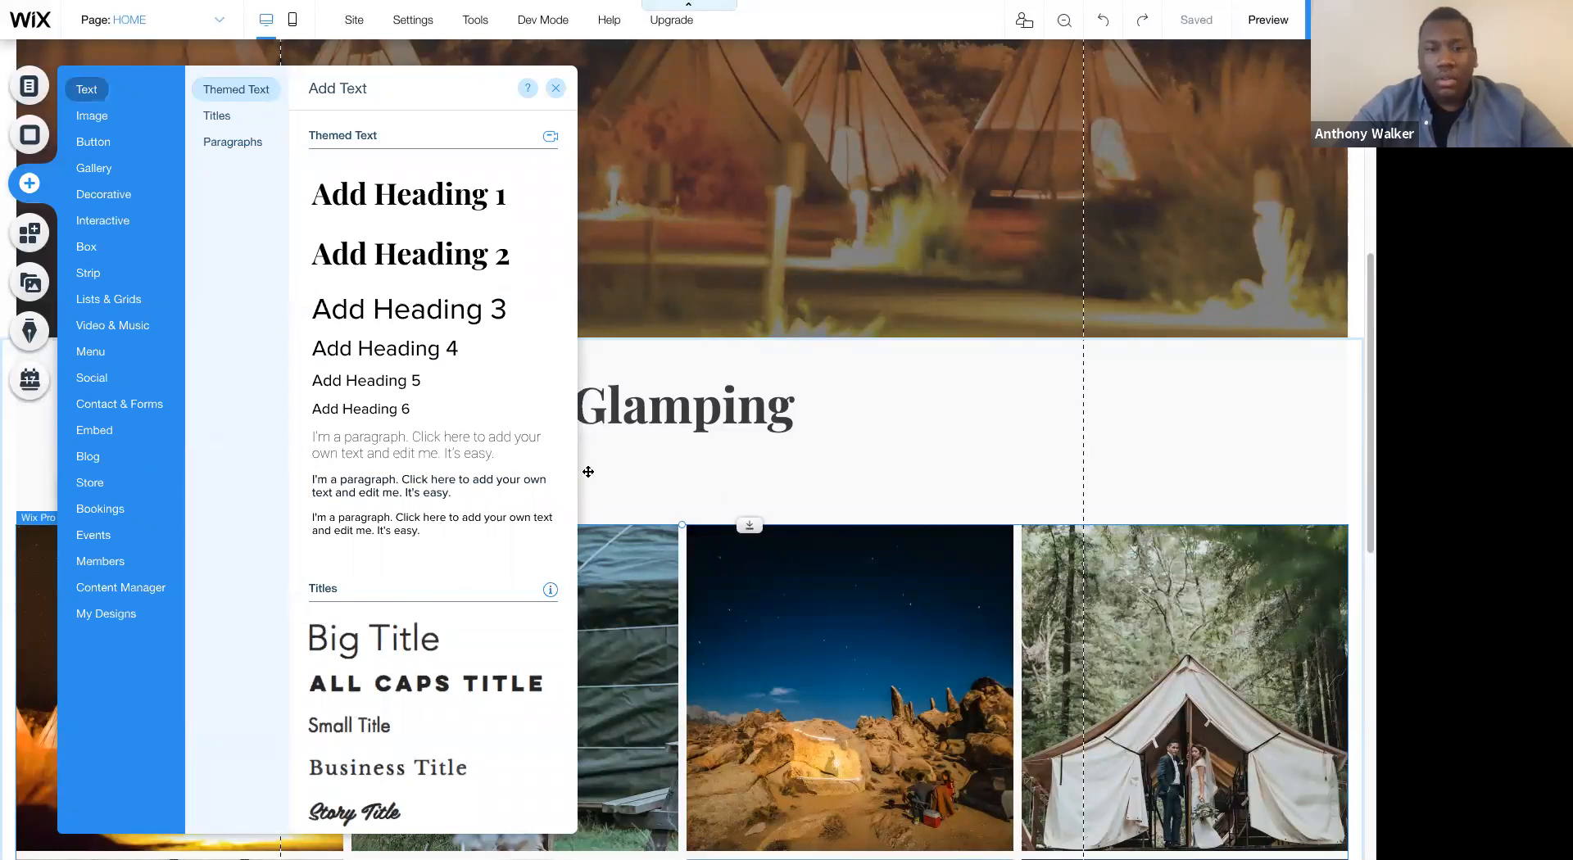
pyautogui.click(533, 416)
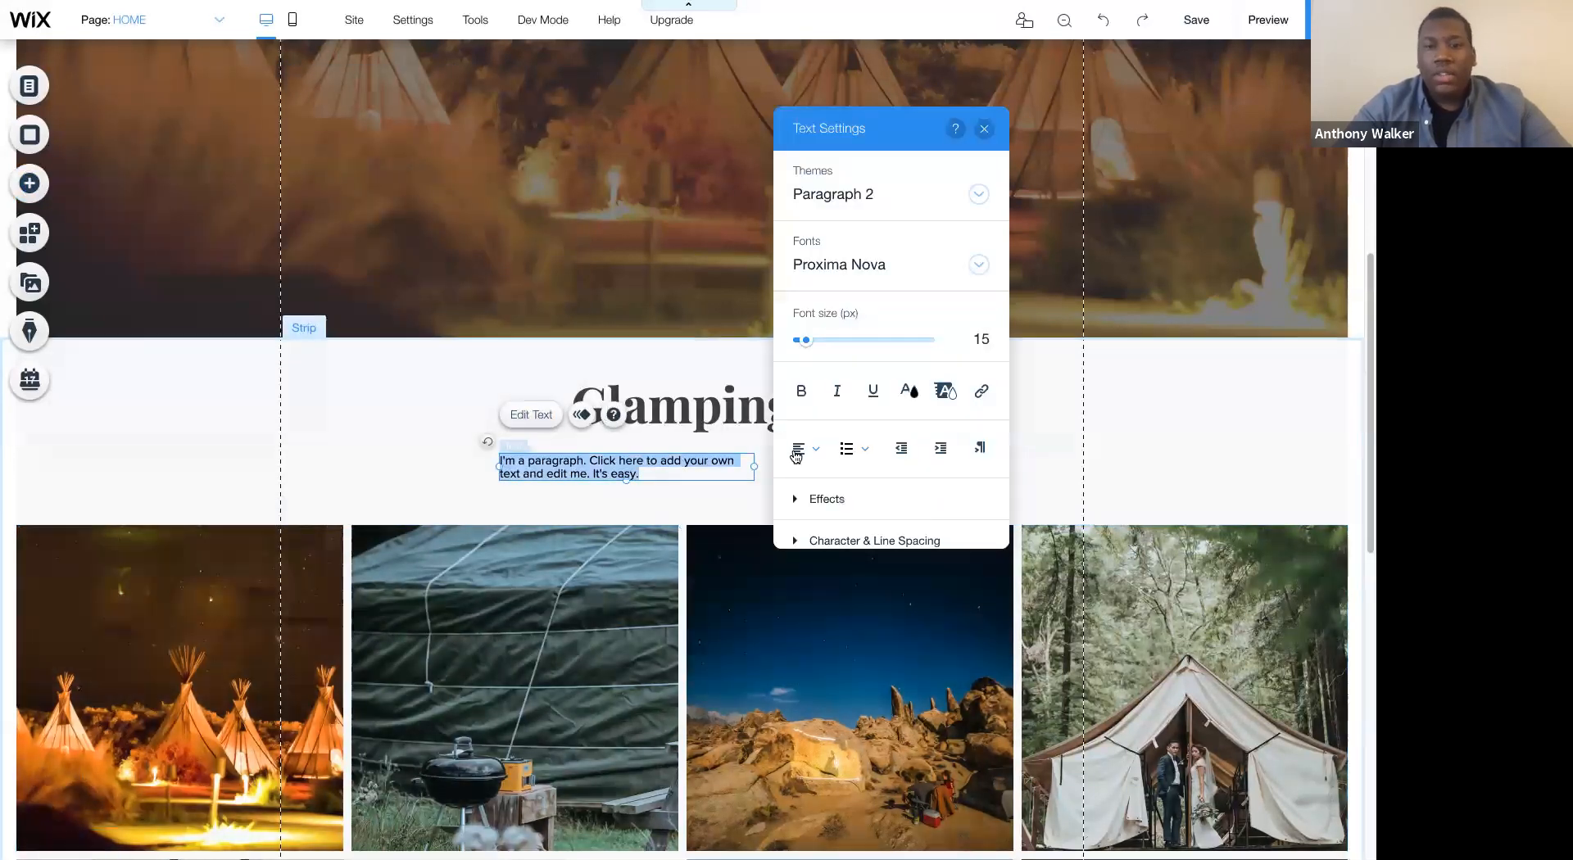
# - Center-align the new paragraph and set its font size to 20 px
pyautogui.click(799, 449)
pyautogui.click(812, 498)
pyautogui.click(979, 339)
pyautogui.write('20')
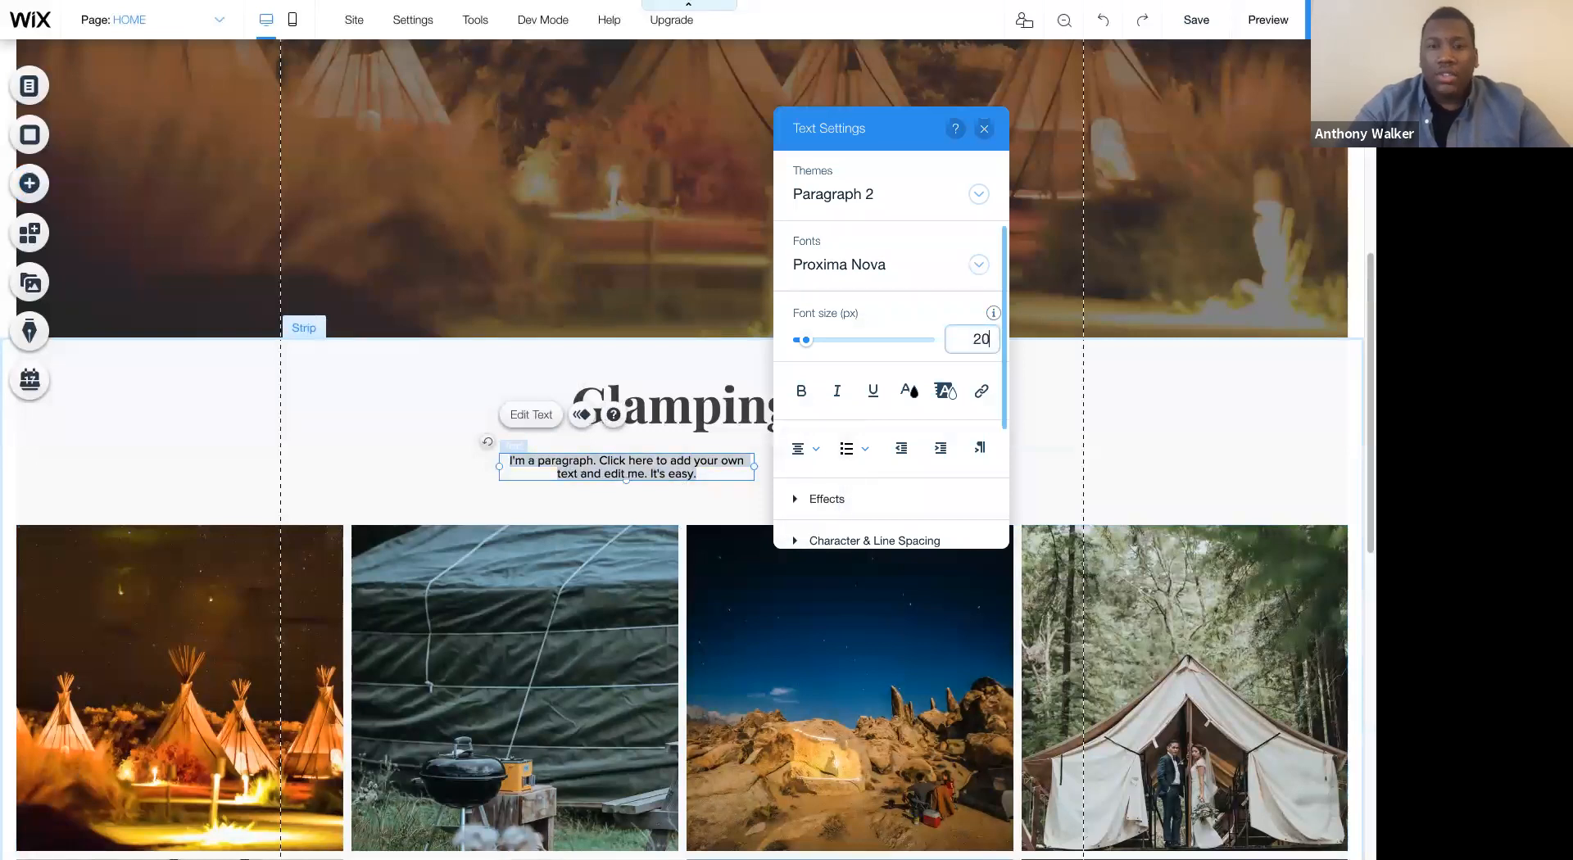
# - Set the paragraph's font to Roboto Thin and save the formatting to the Paragraph 2 theme
pyautogui.click(907, 260)
pyautogui.write('Roboto Bold')
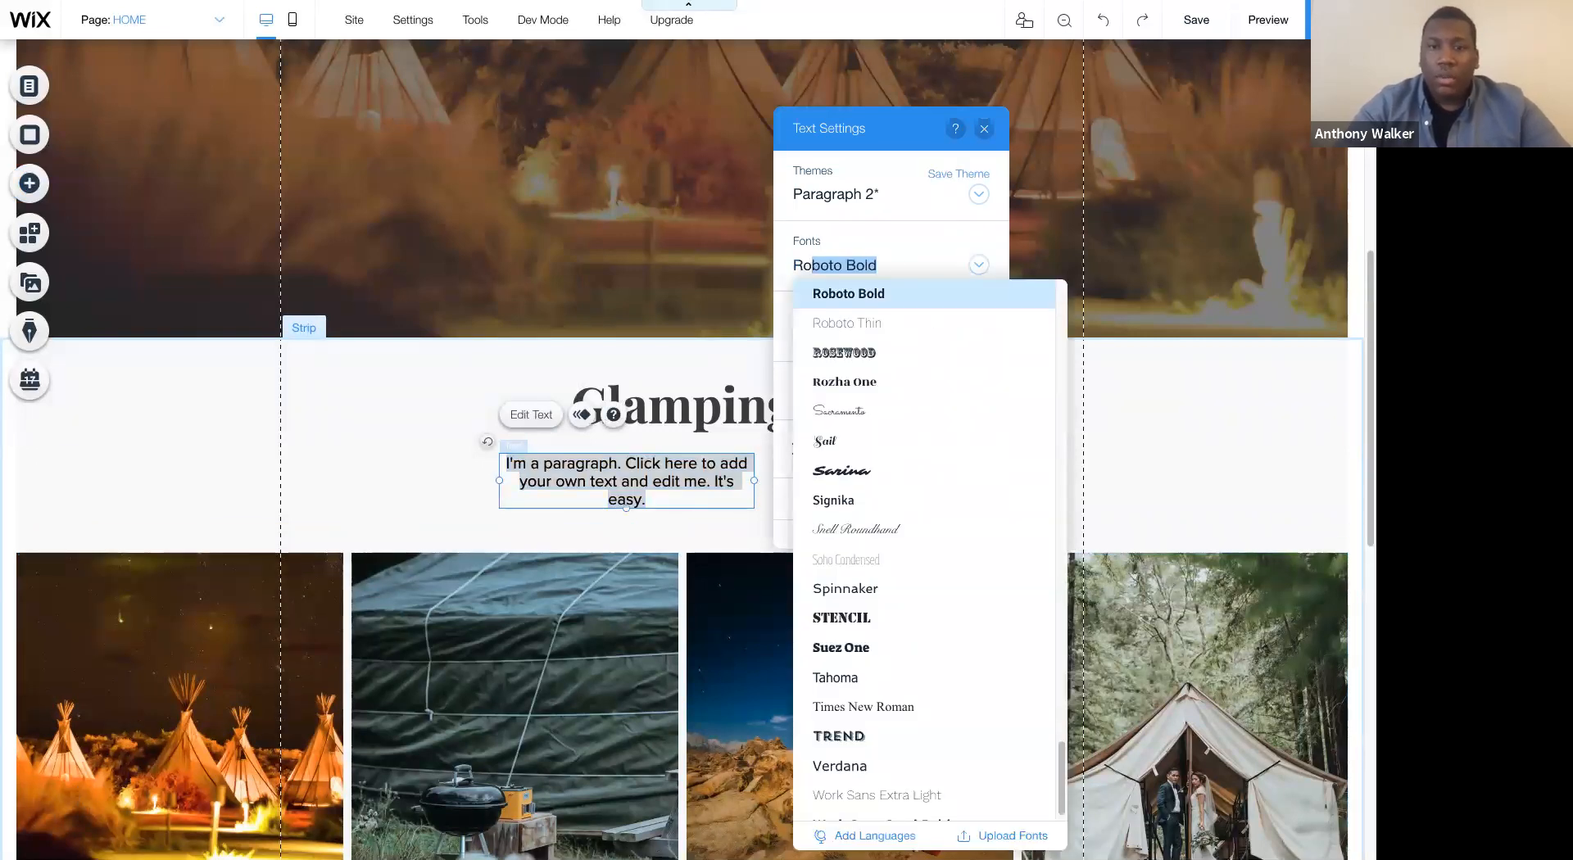
pyautogui.click(882, 327)
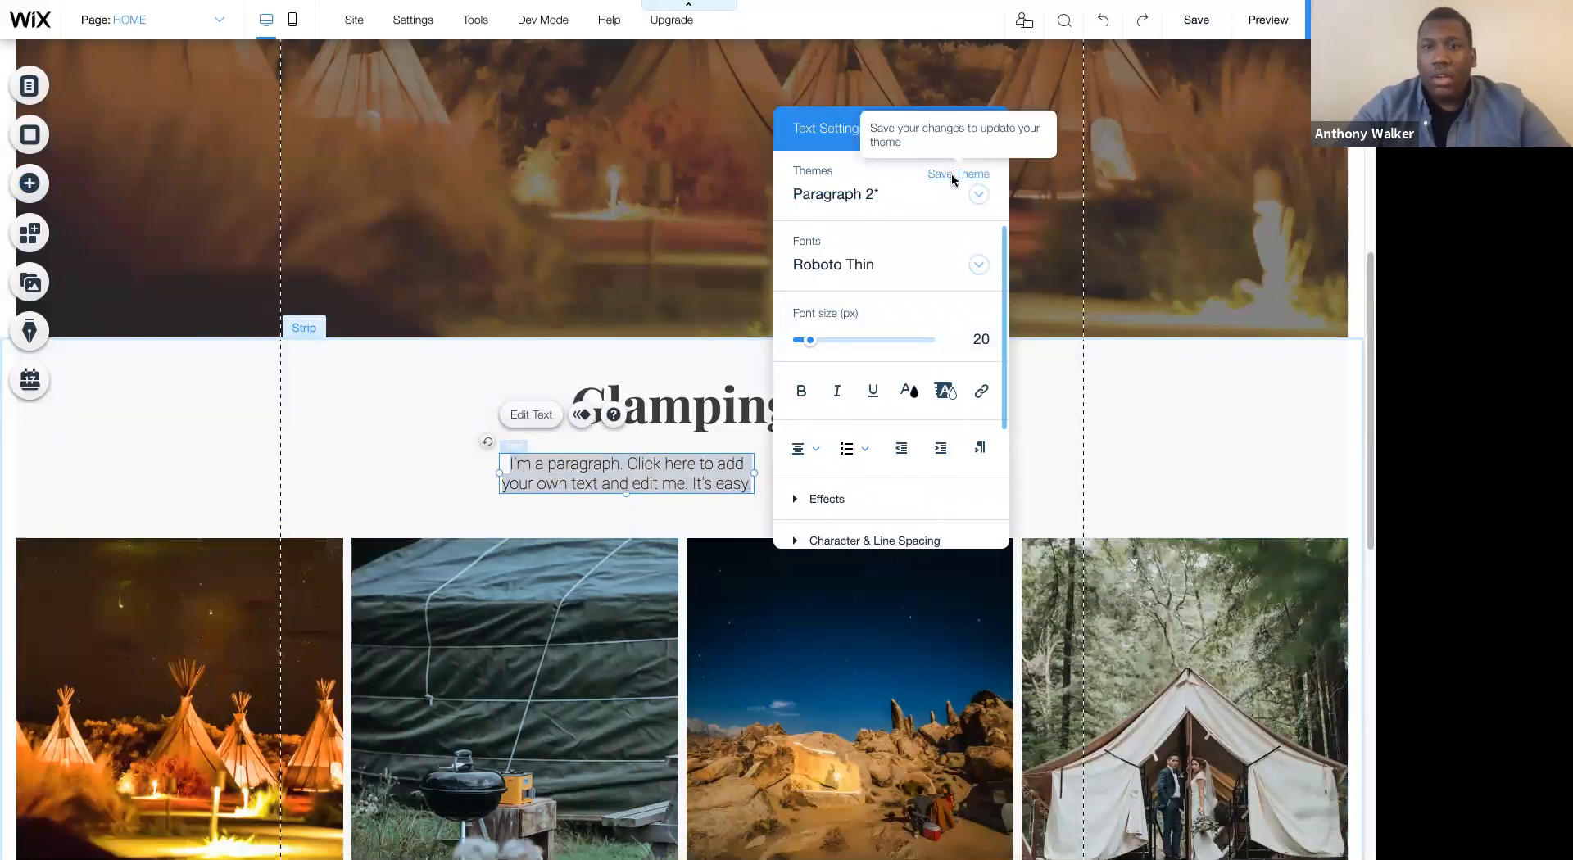
pyautogui.click(957, 174)
pyautogui.click(881, 508)
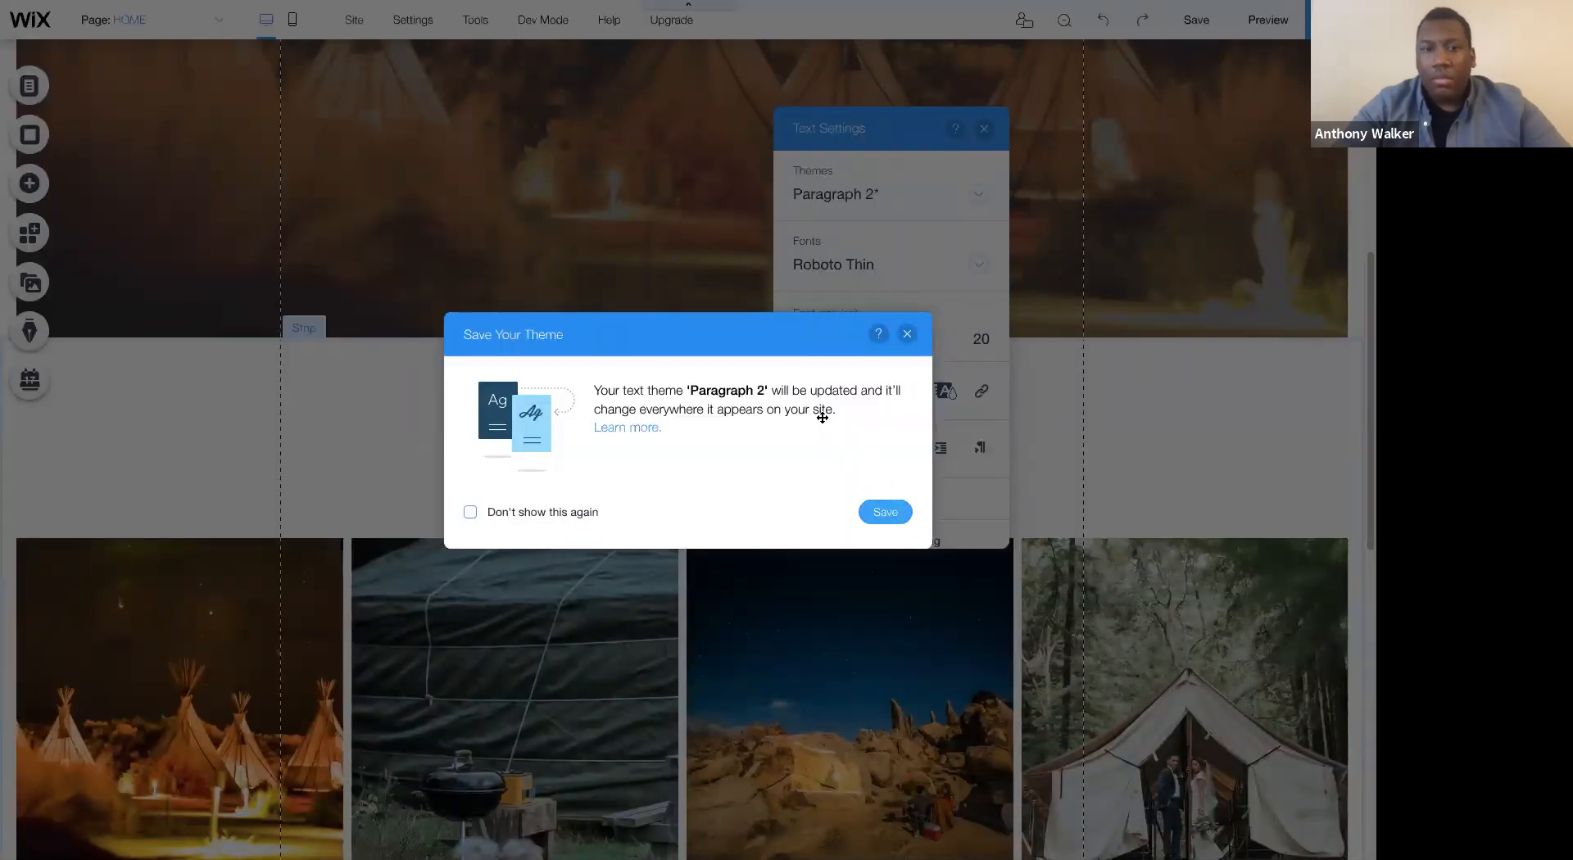
# - Resize and center the paragraph's text box beneath the Glamping heading, and move the gallery up closer to it
pyautogui.moveTo(892, 457); pyautogui.dragTo(977, 453)
pyautogui.click(764, 483)
pyautogui.moveTo(753, 483); pyautogui.dragTo(709, 482)
pyautogui.moveTo(819, 472); pyautogui.dragTo(772, 471)
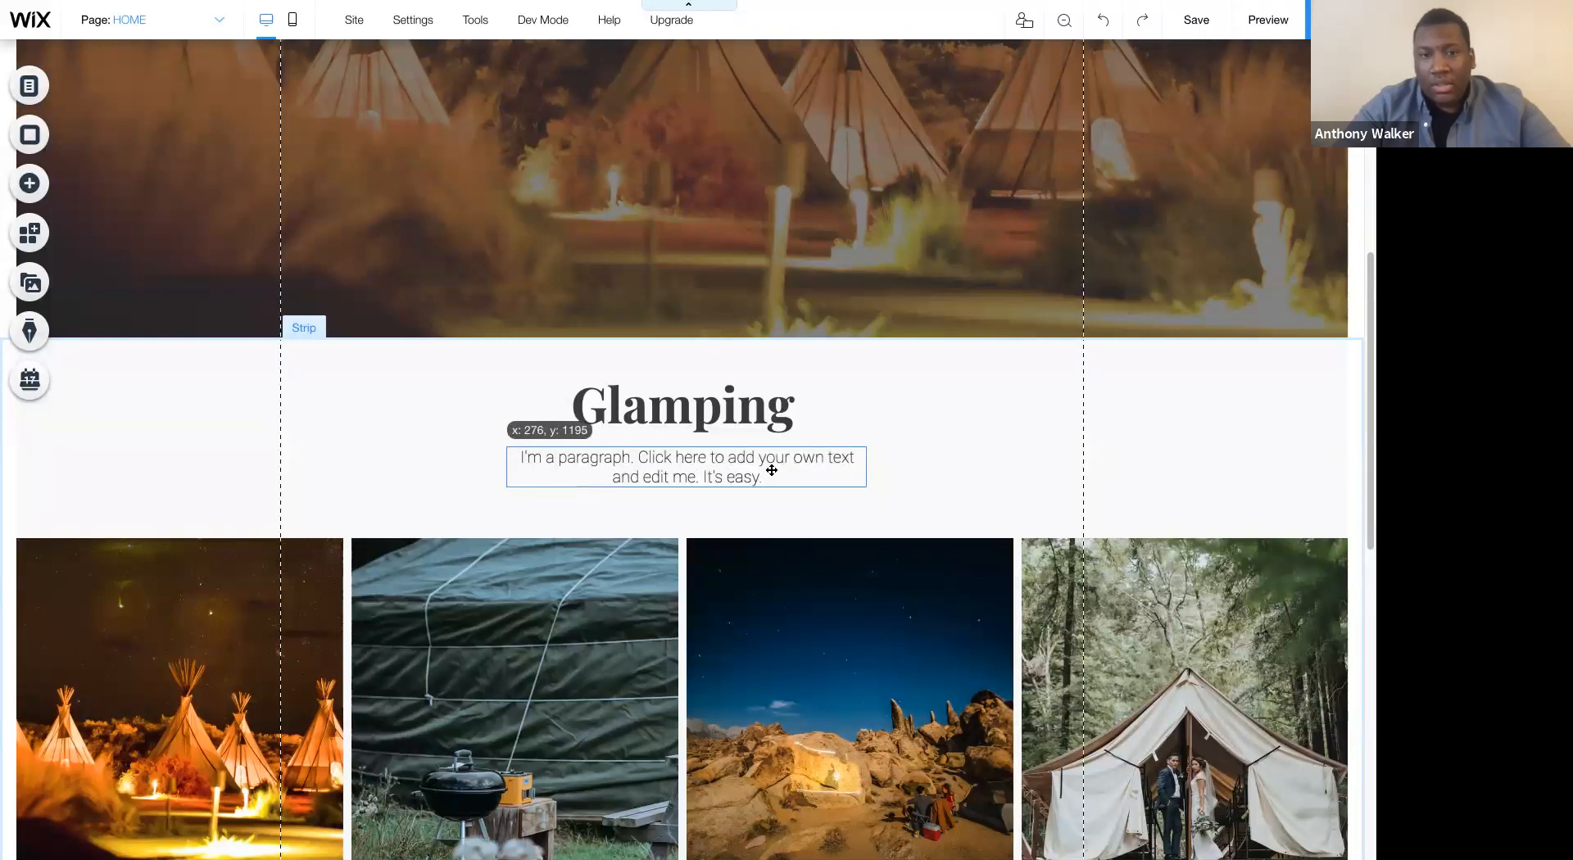
pyautogui.moveTo(764, 543); pyautogui.dragTo(748, 369)
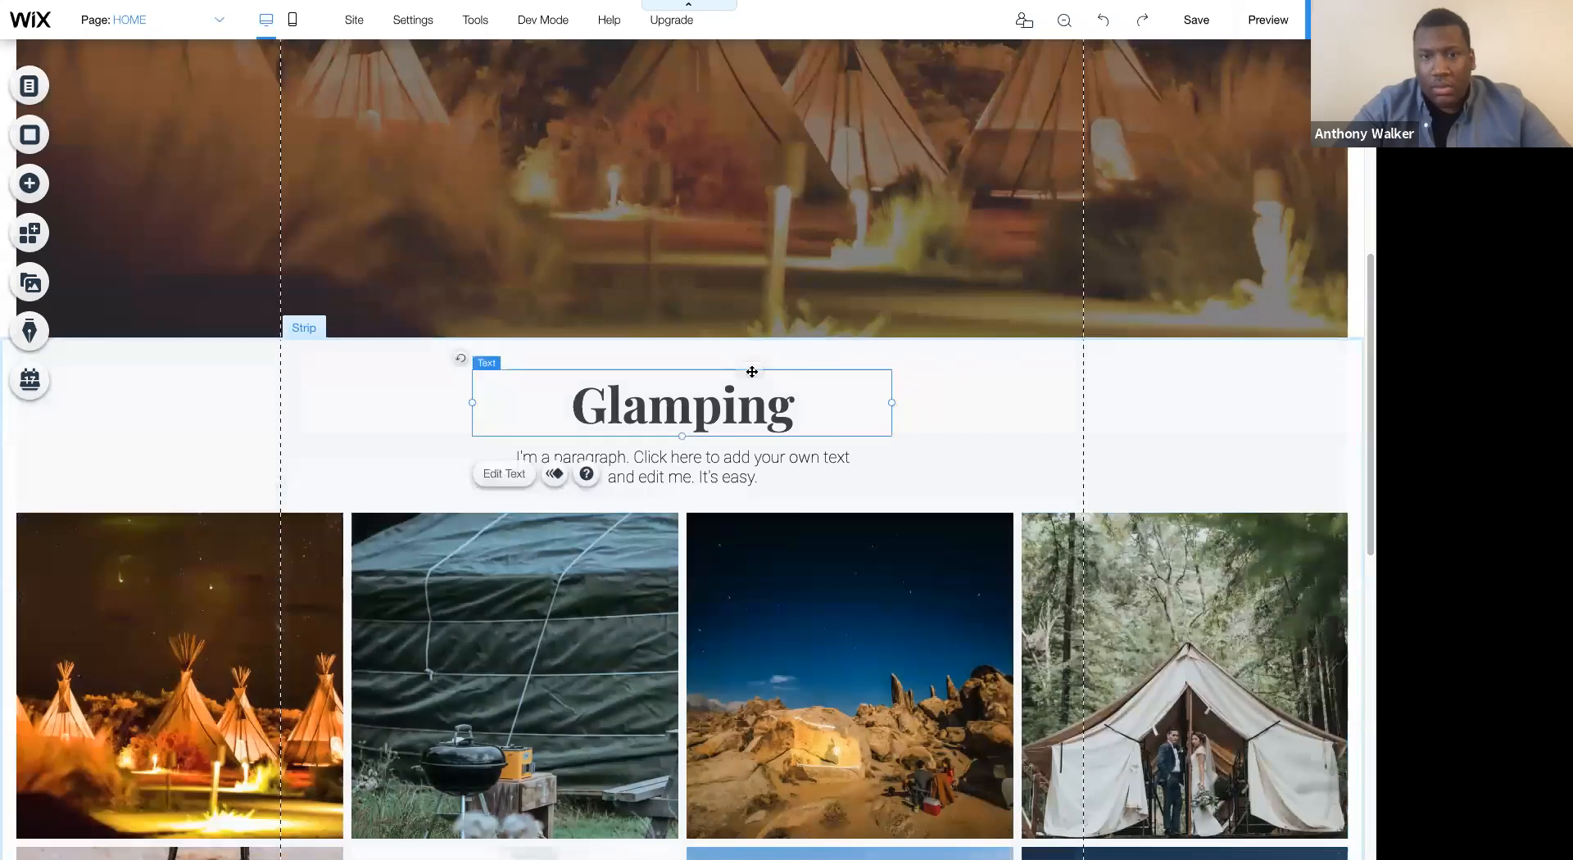
# - Review the page layout from the hero strip through the Glamping section to the last row of the gallery
pyautogui.click(1037, 497)
pyautogui.scroll(-10, 1038, 497)
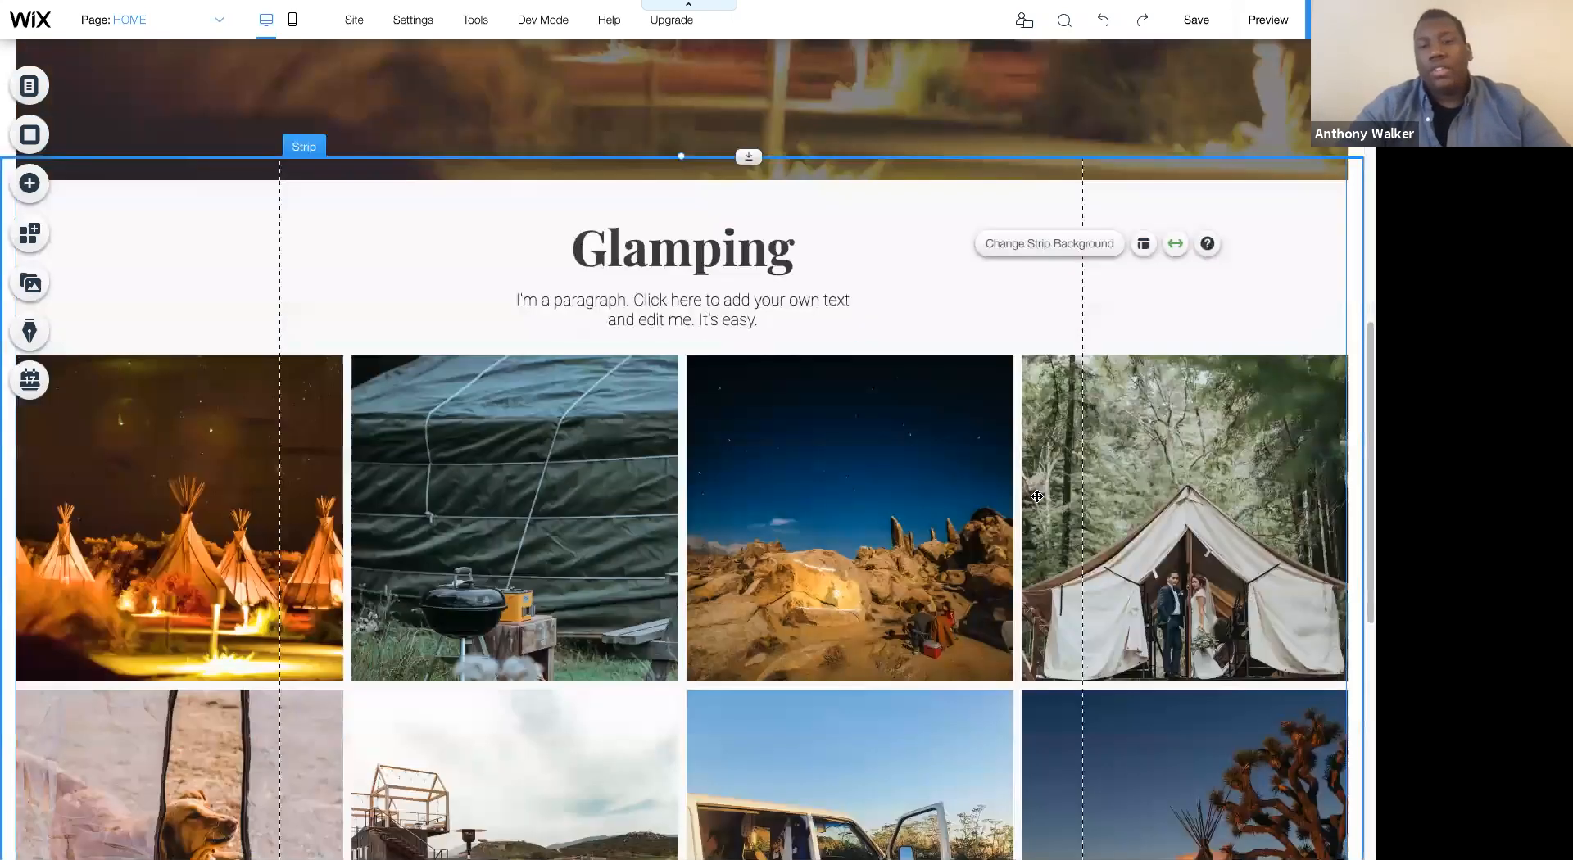
pyautogui.scroll(8, 1037, 497)
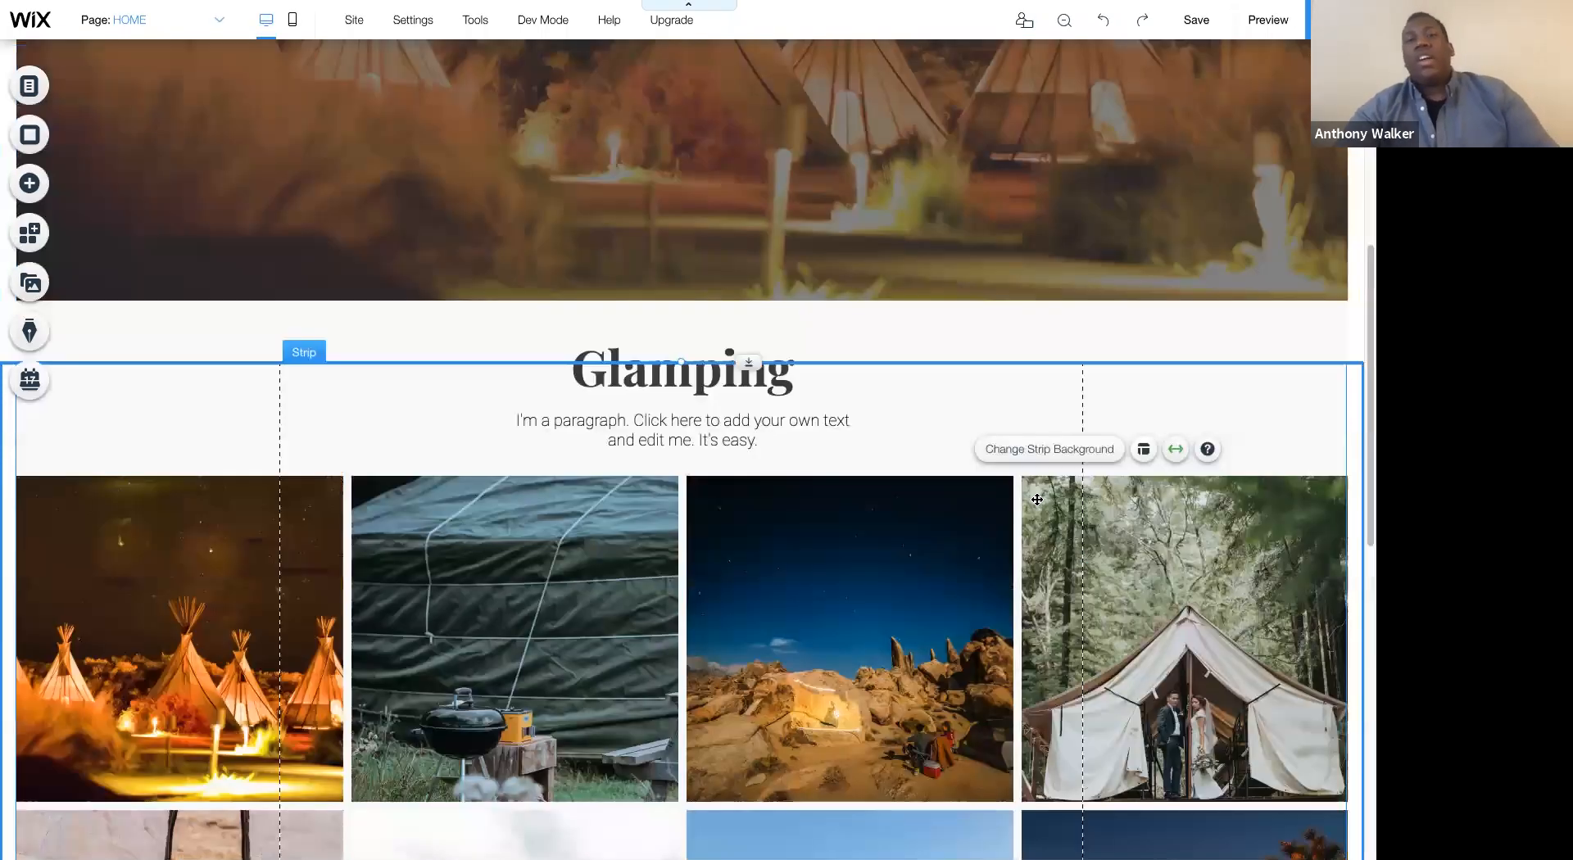
pyautogui.scroll(5, 1038, 499)
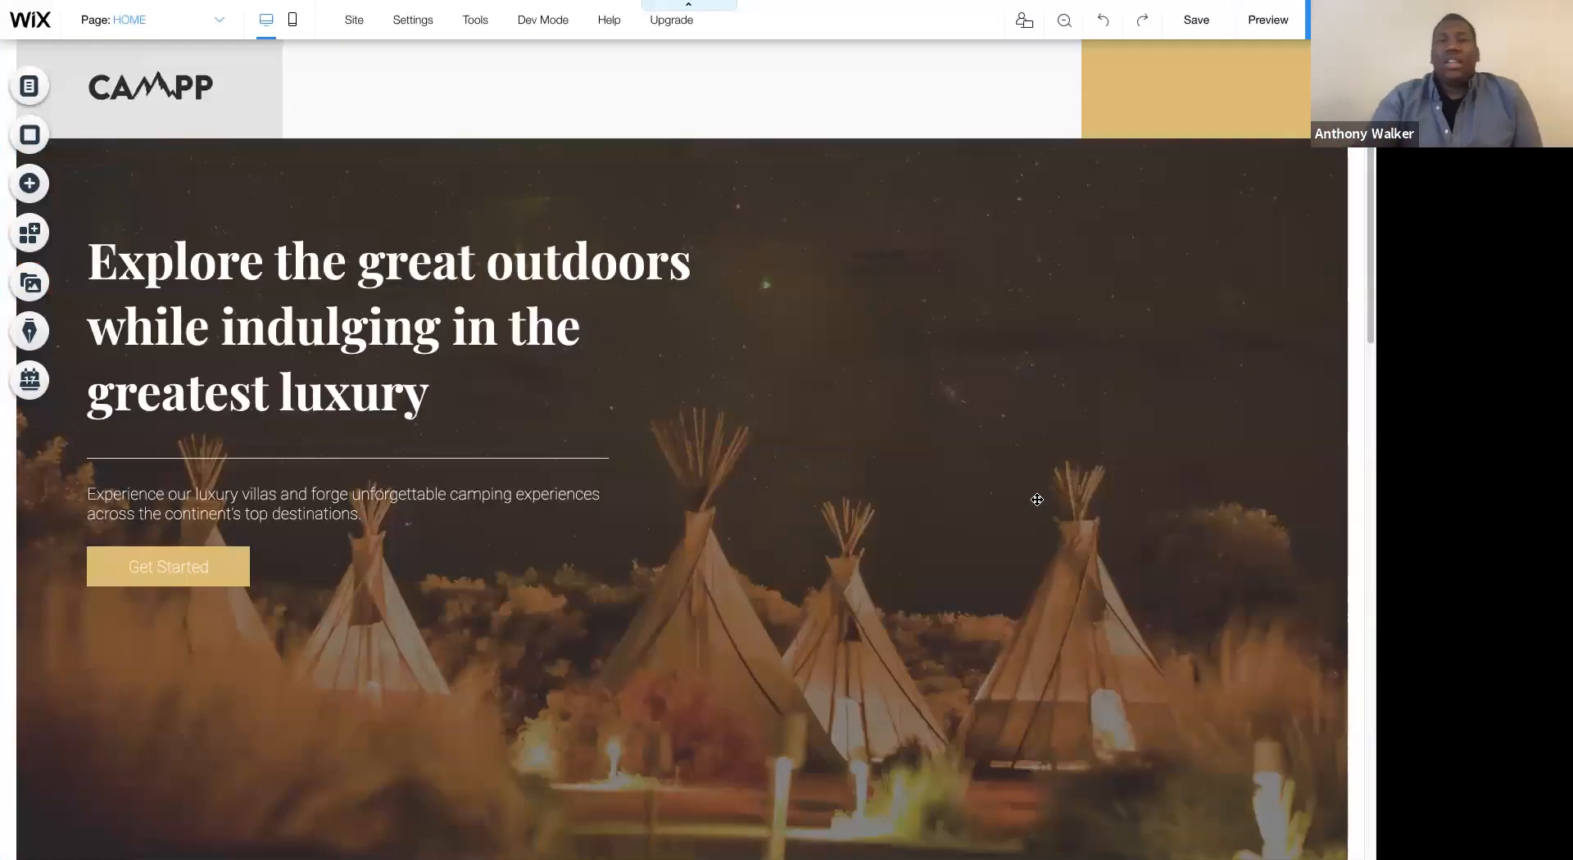
pyautogui.scroll(-6, 874, 499)
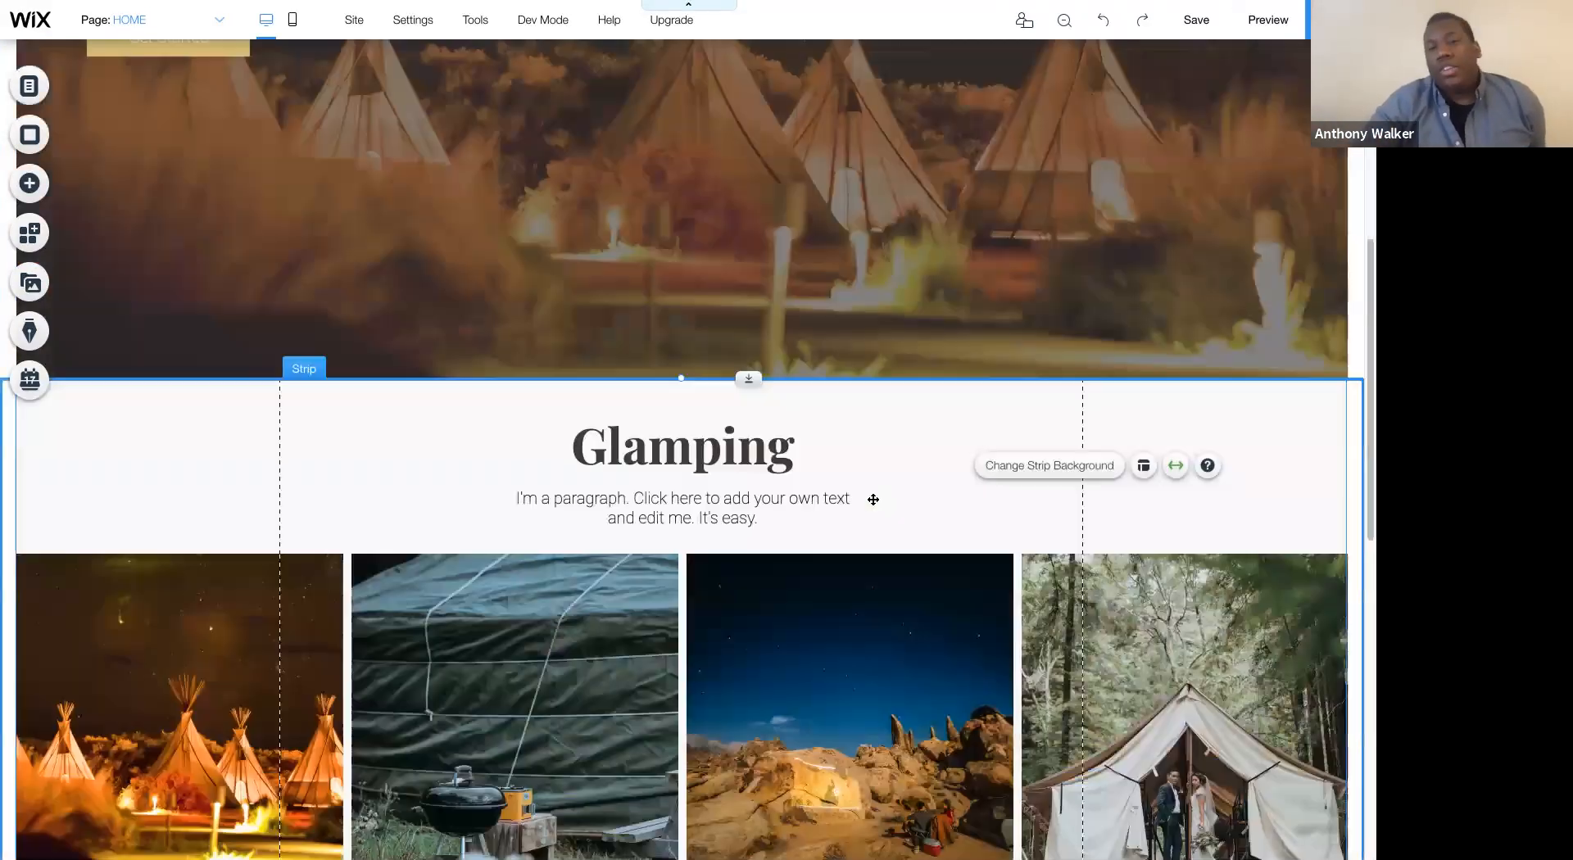
pyautogui.scroll(-7, 873, 500)
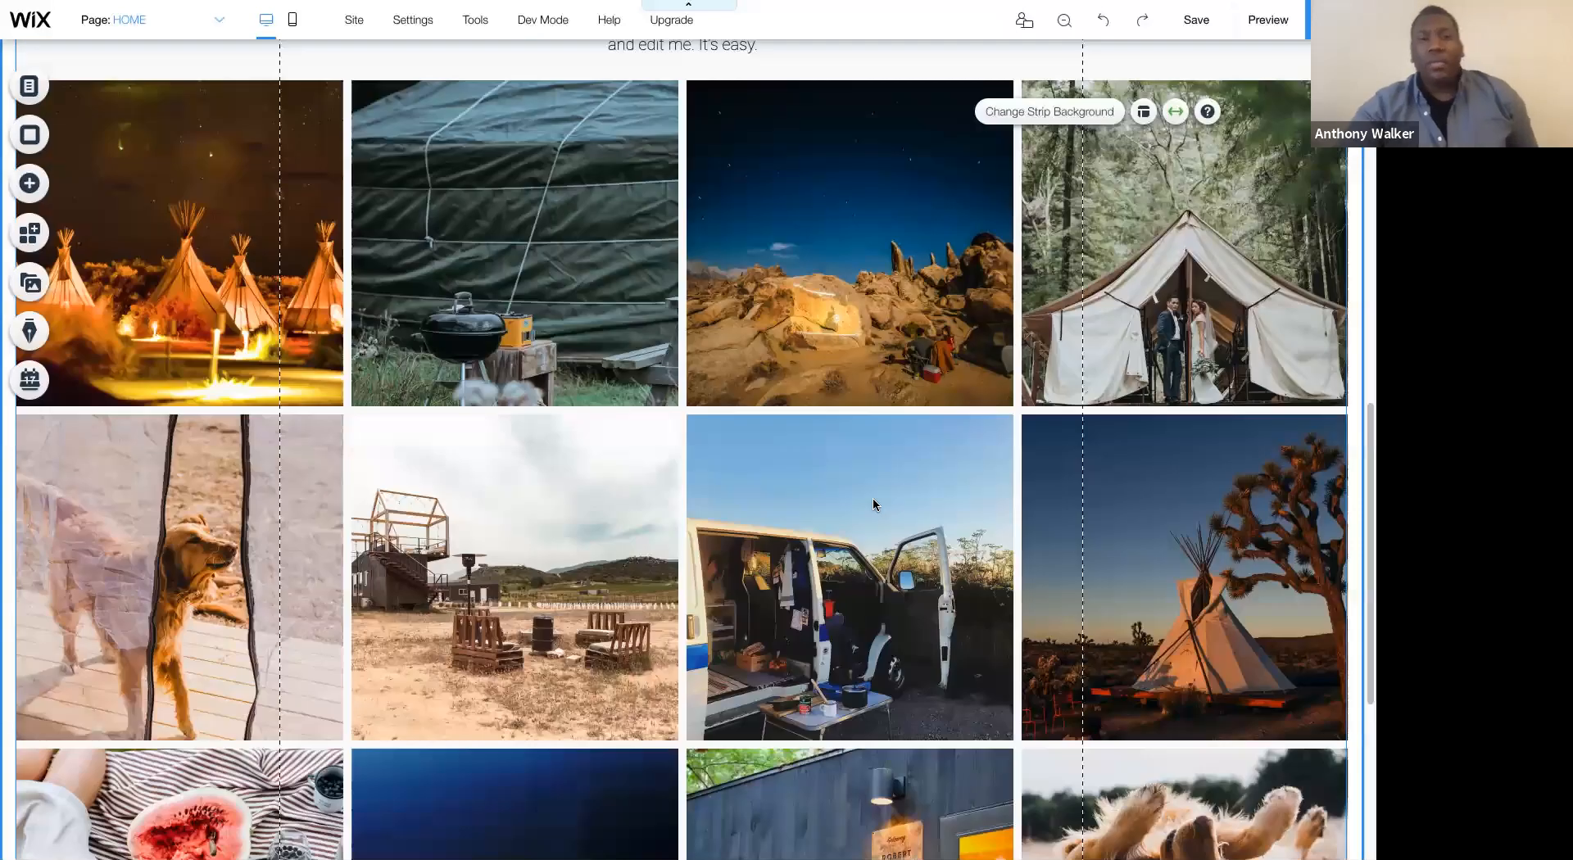
pyautogui.scroll(14, 874, 504)
pyautogui.scroll(-3, 898, 552)
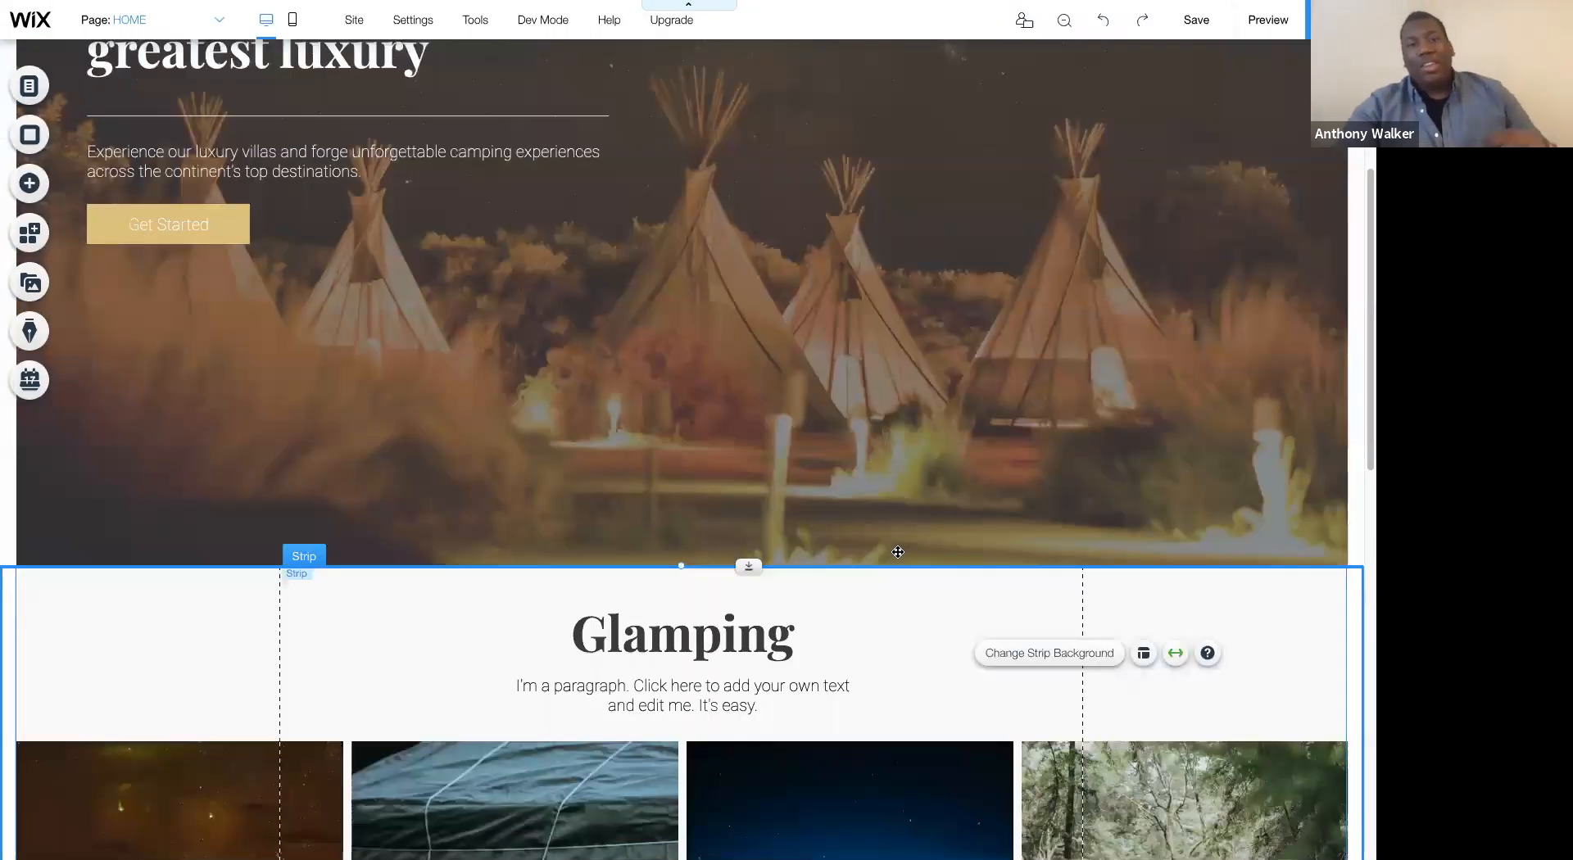
pyautogui.scroll(-9, 898, 552)
pyautogui.scroll(-4, 898, 552)
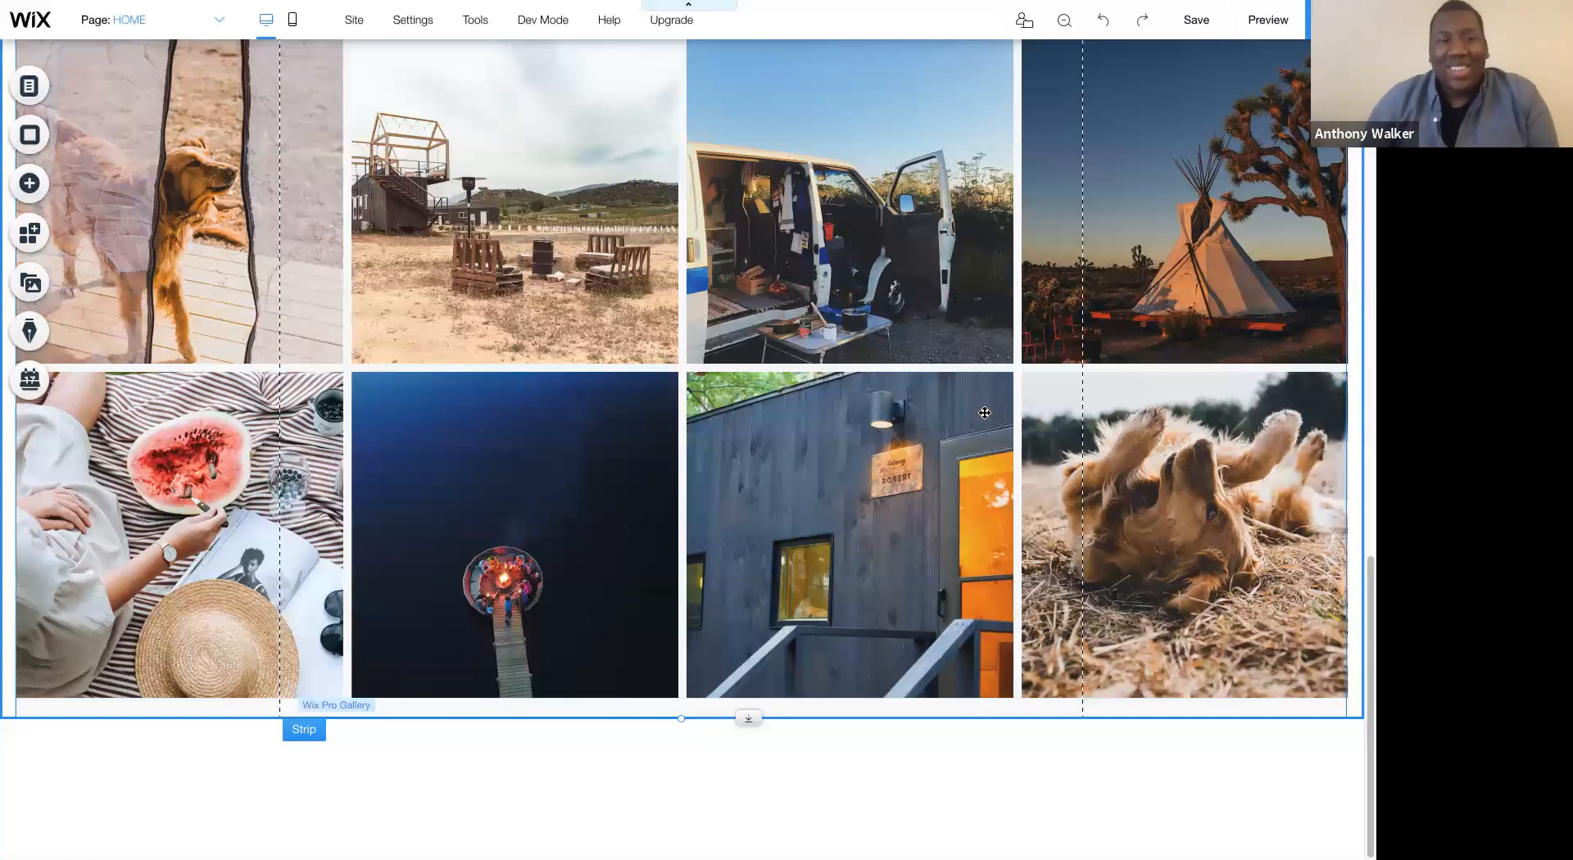
# - Move the grouped hero heading, paragraph and Get Started button down slightly within the hero strip
pyautogui.scroll(15, 985, 413)
pyautogui.click(469, 236)
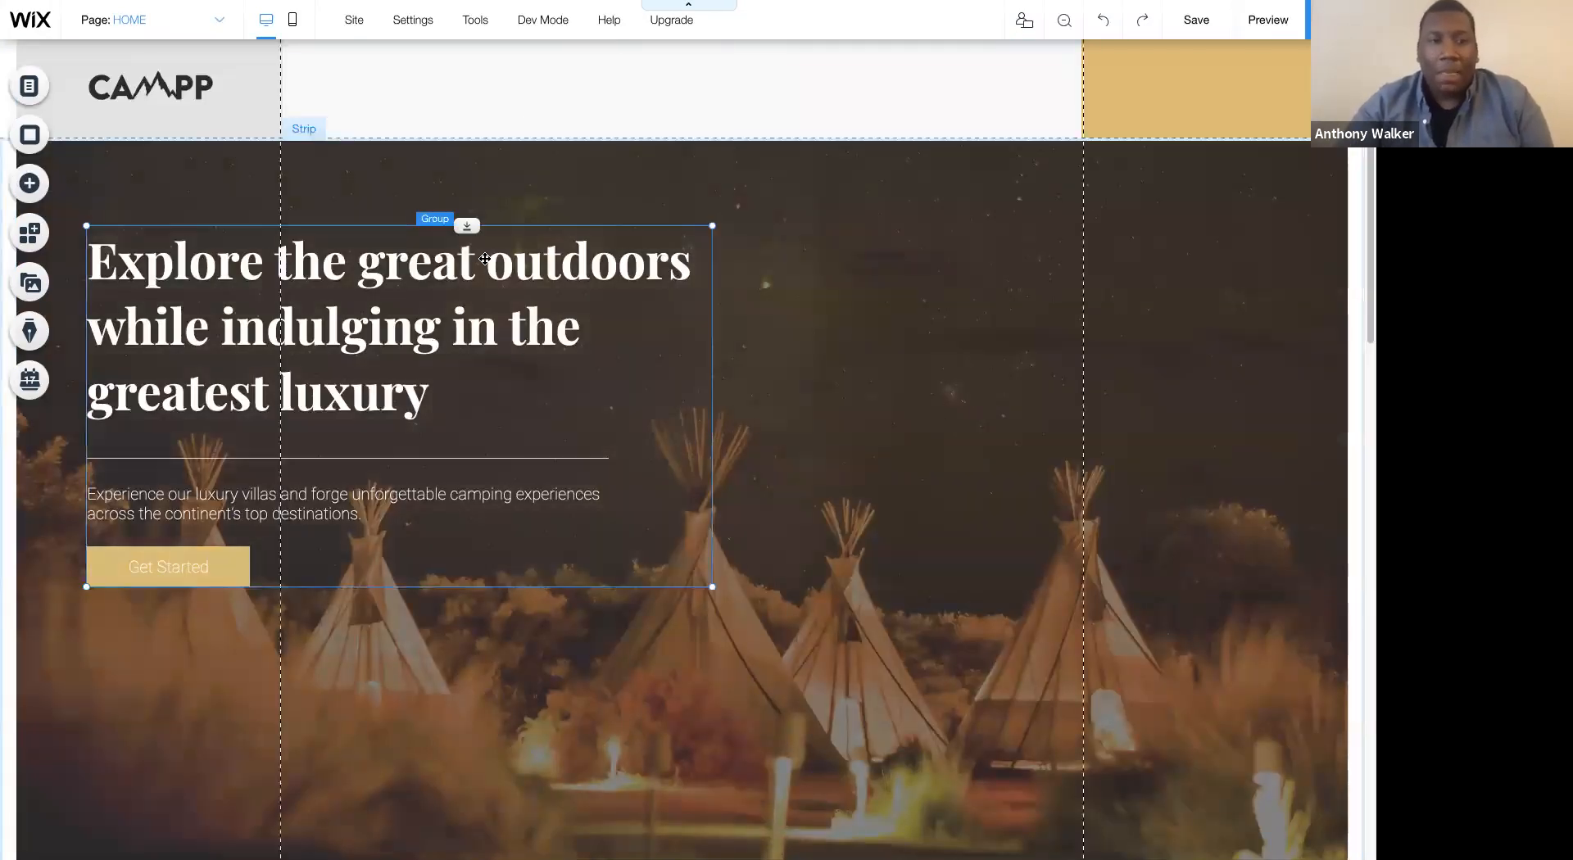
pyautogui.moveTo(471, 236); pyautogui.dragTo(470, 247)
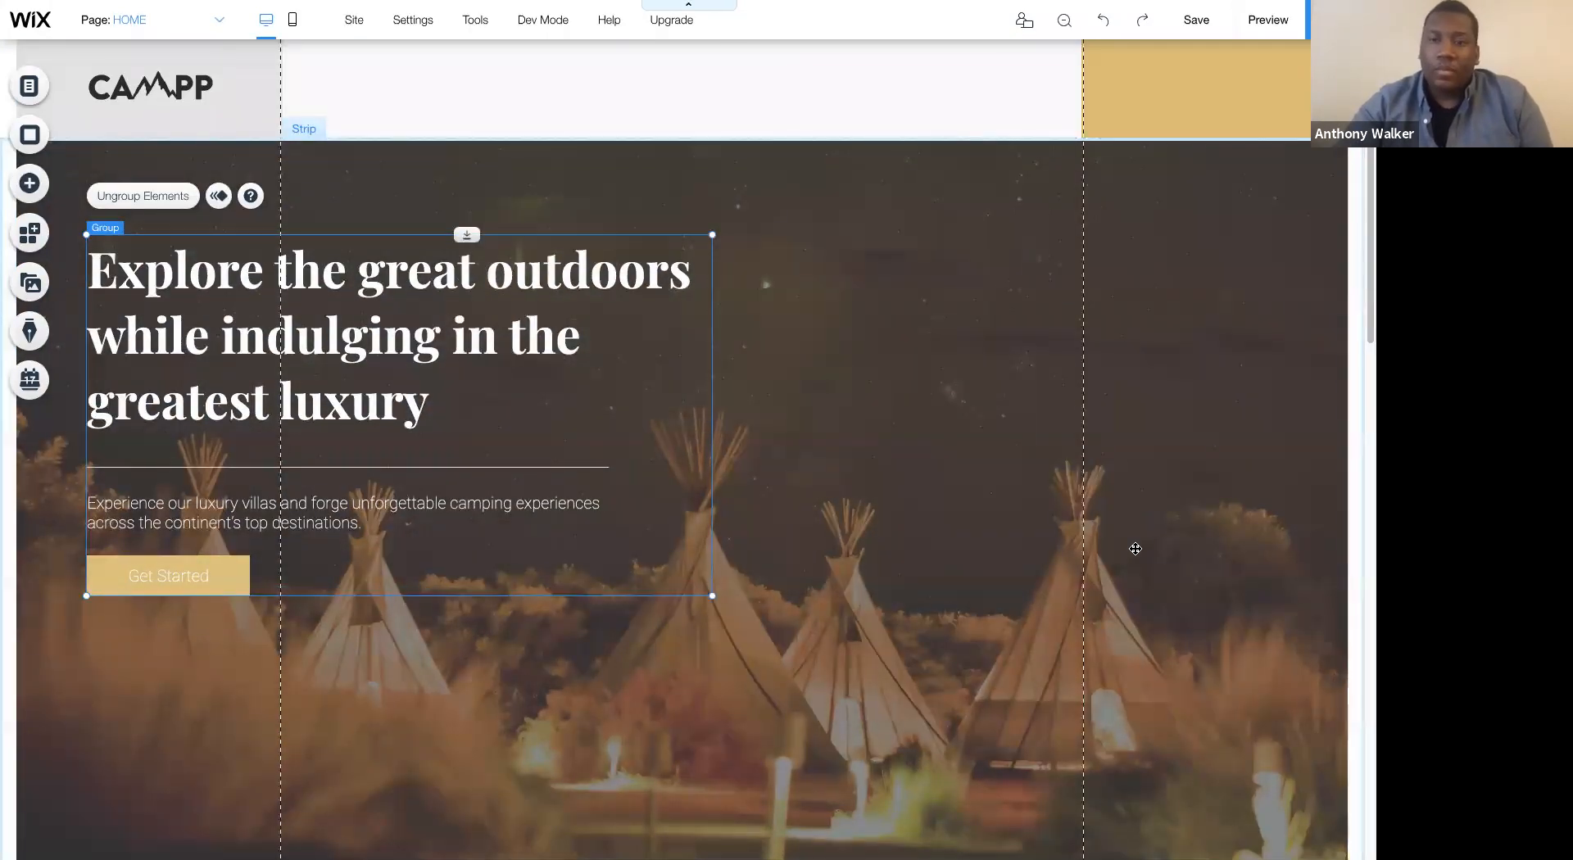
pyautogui.click(1136, 549)
# - Narrow the paragraph's text box slightly while keeping it centered beneath the Glamping heading
pyautogui.scroll(-10, 803, 336)
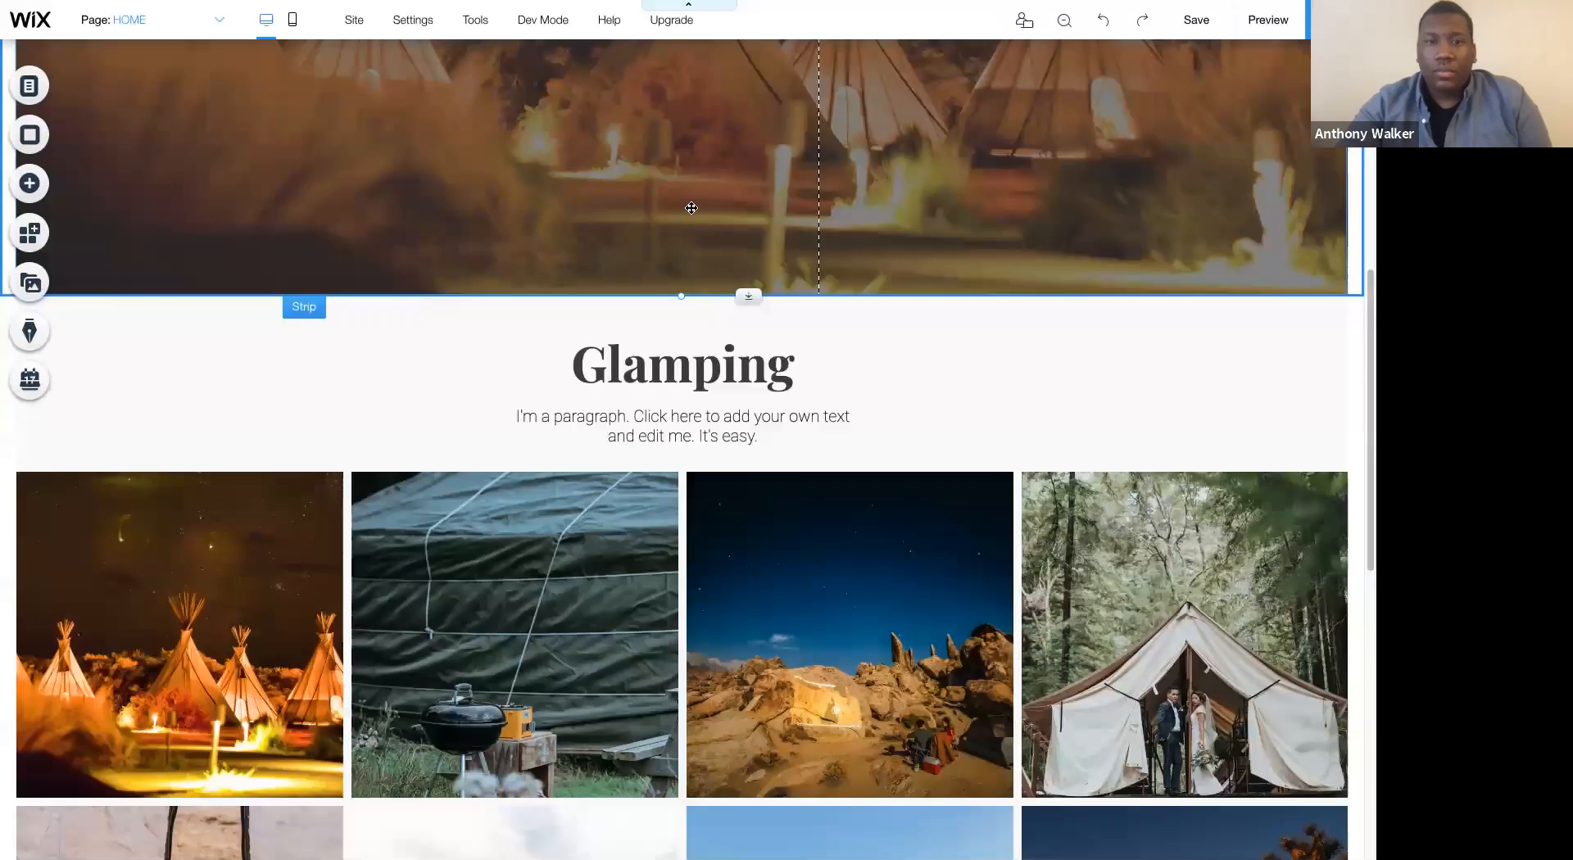
pyautogui.click(861, 193)
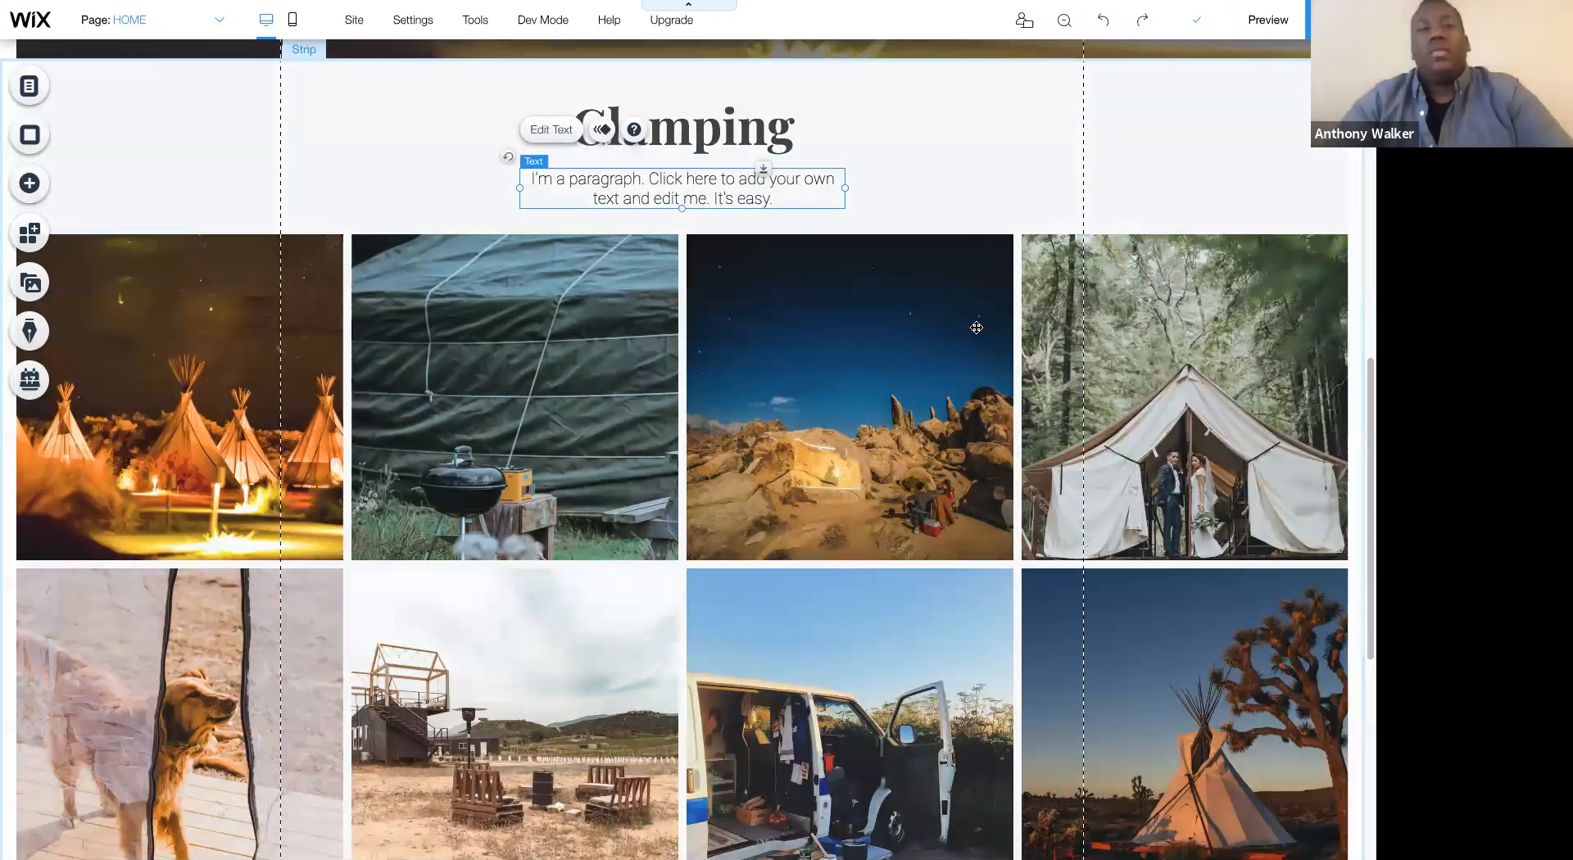
pyautogui.scroll(10, 976, 235)
pyautogui.scroll(-5, 976, 328)
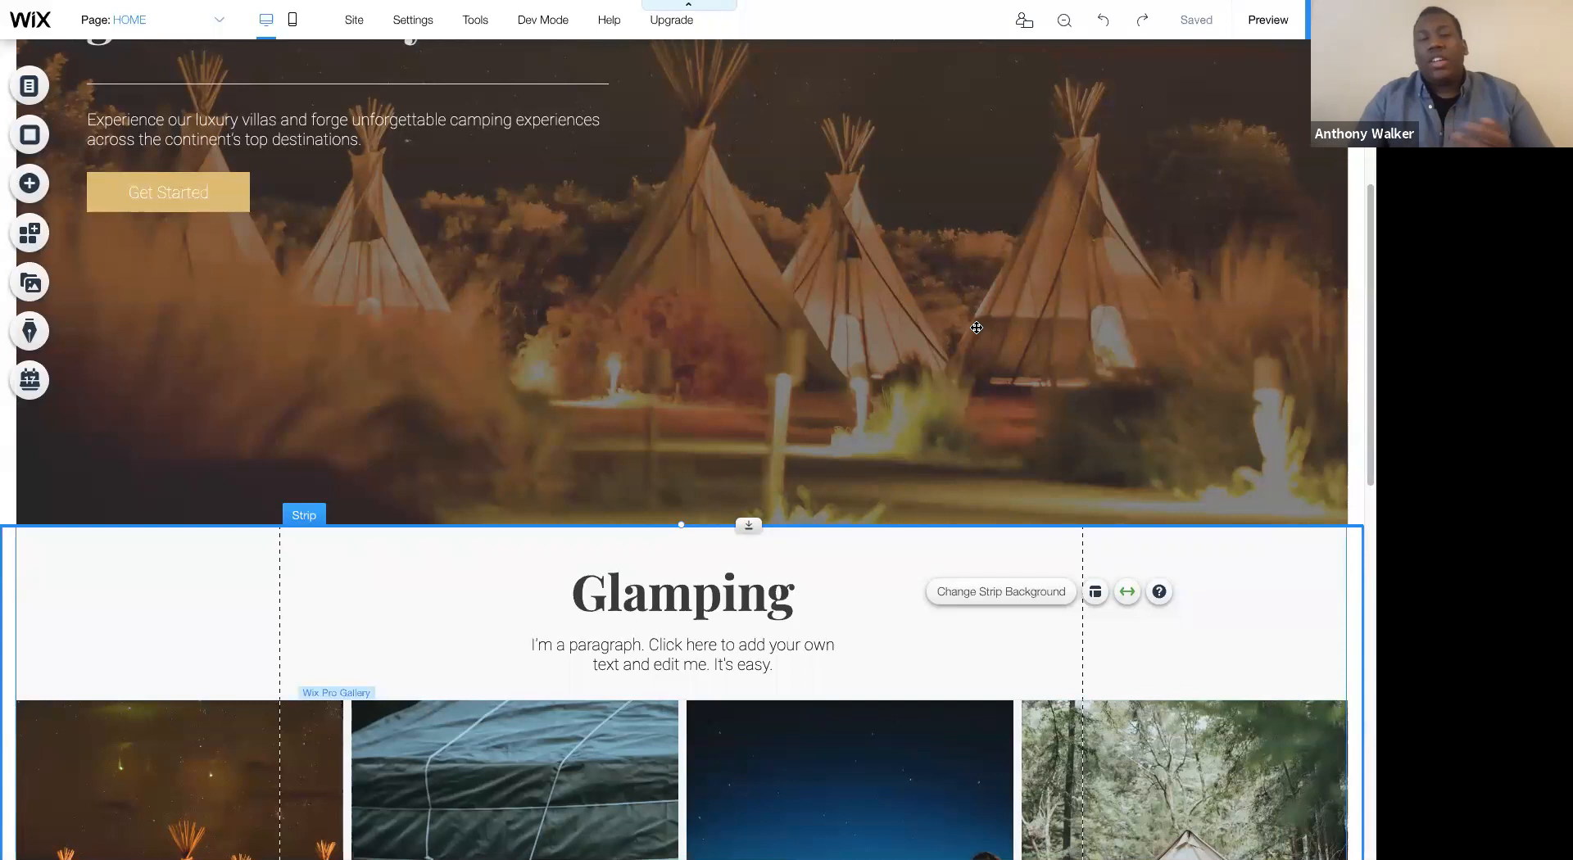
# - Check which heading tag is assigned to the hero heading "Explore the great outdoors while indulging in the greatest luxury"
pyautogui.scroll(3, 950, 328)
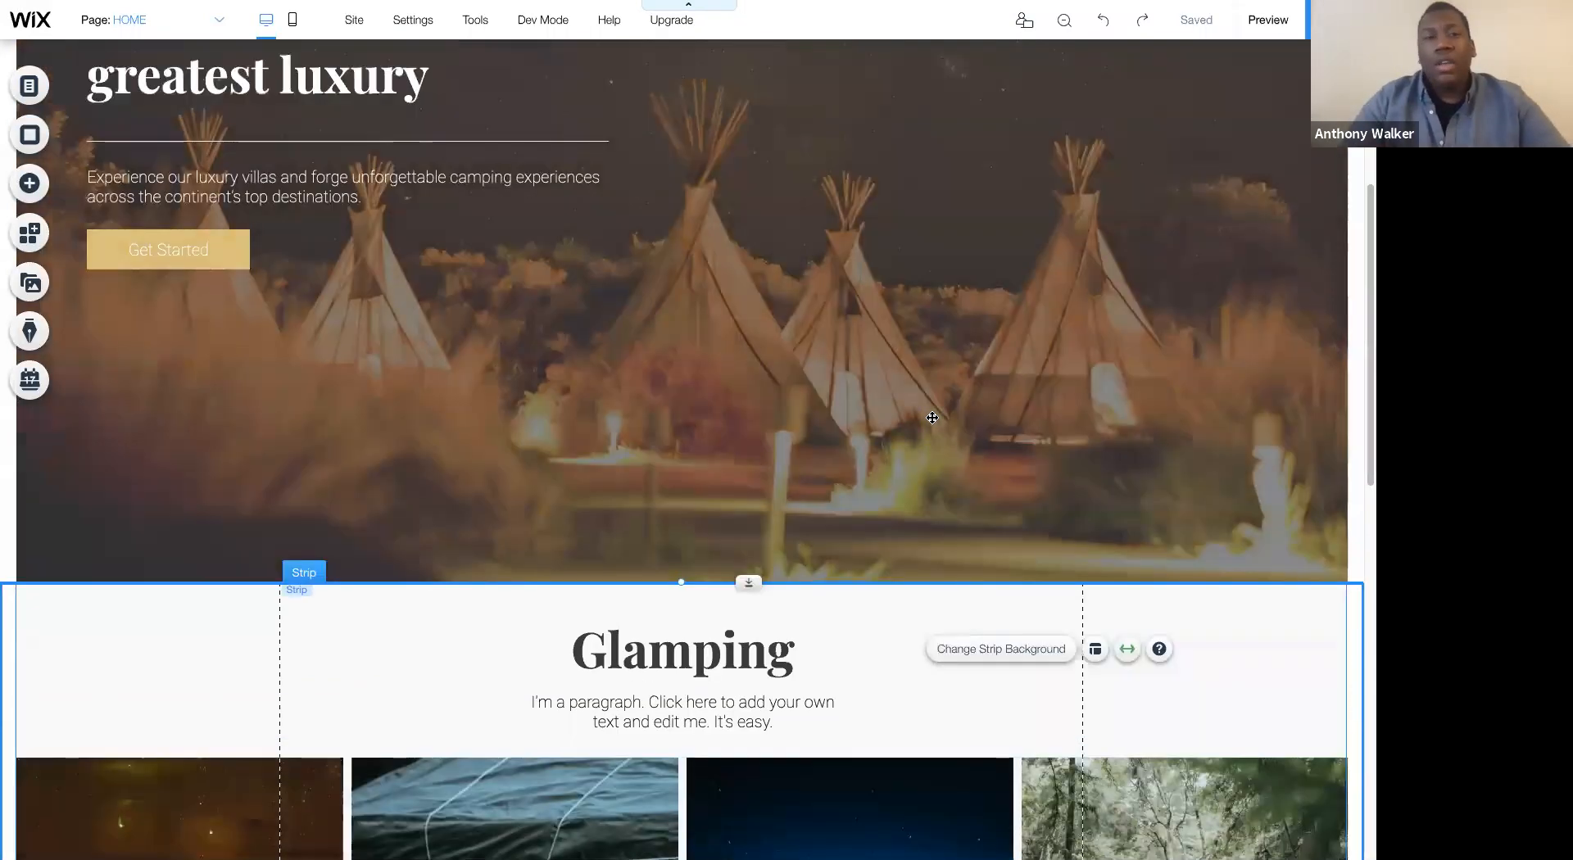
pyautogui.scroll(1, 933, 418)
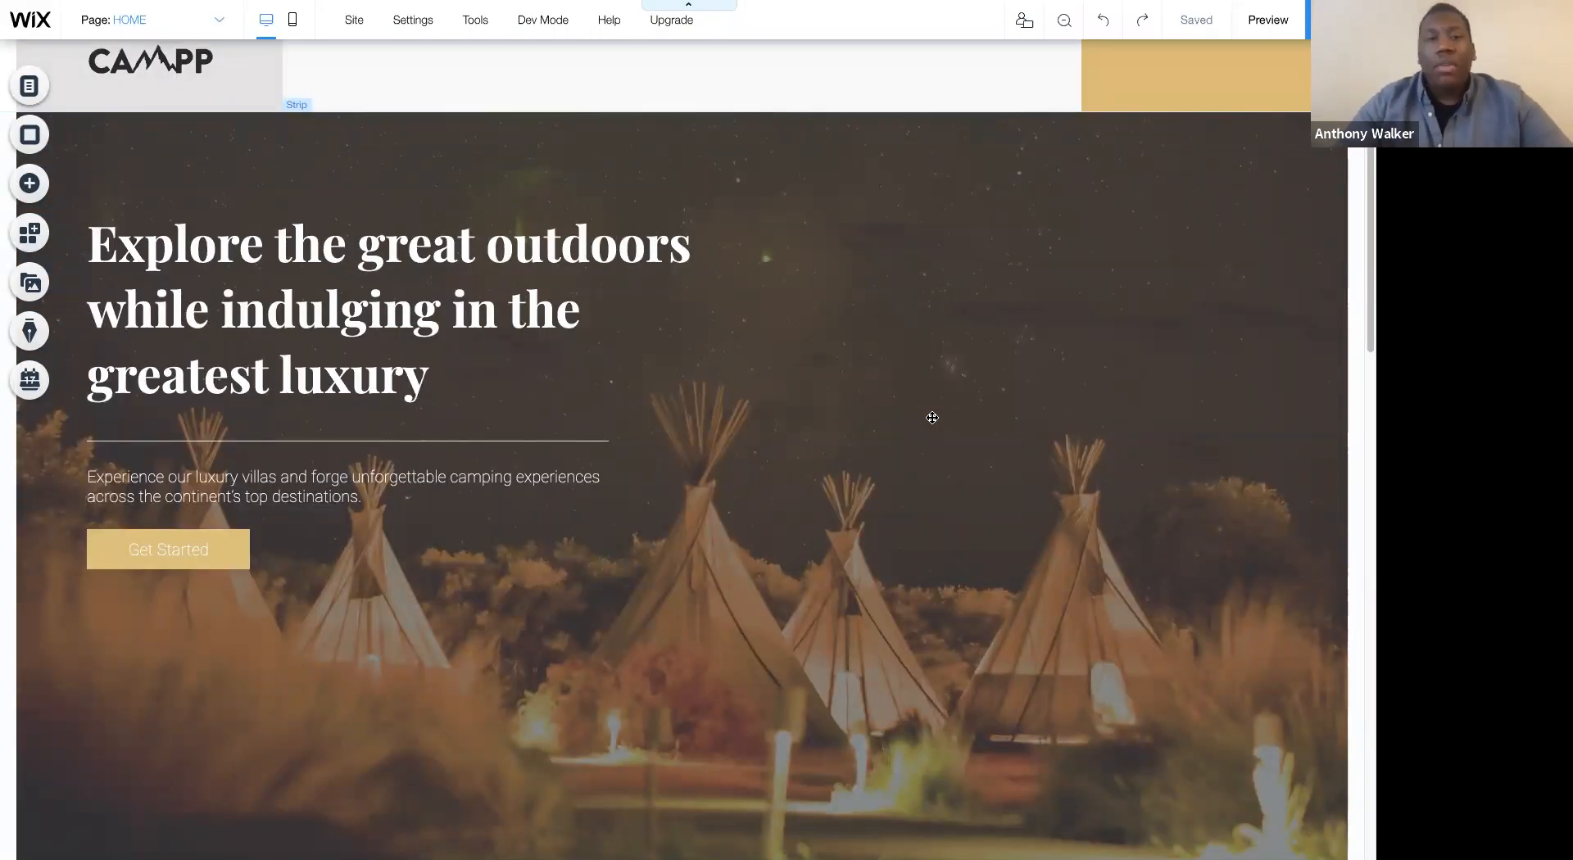
pyautogui.scroll(-3, 933, 418)
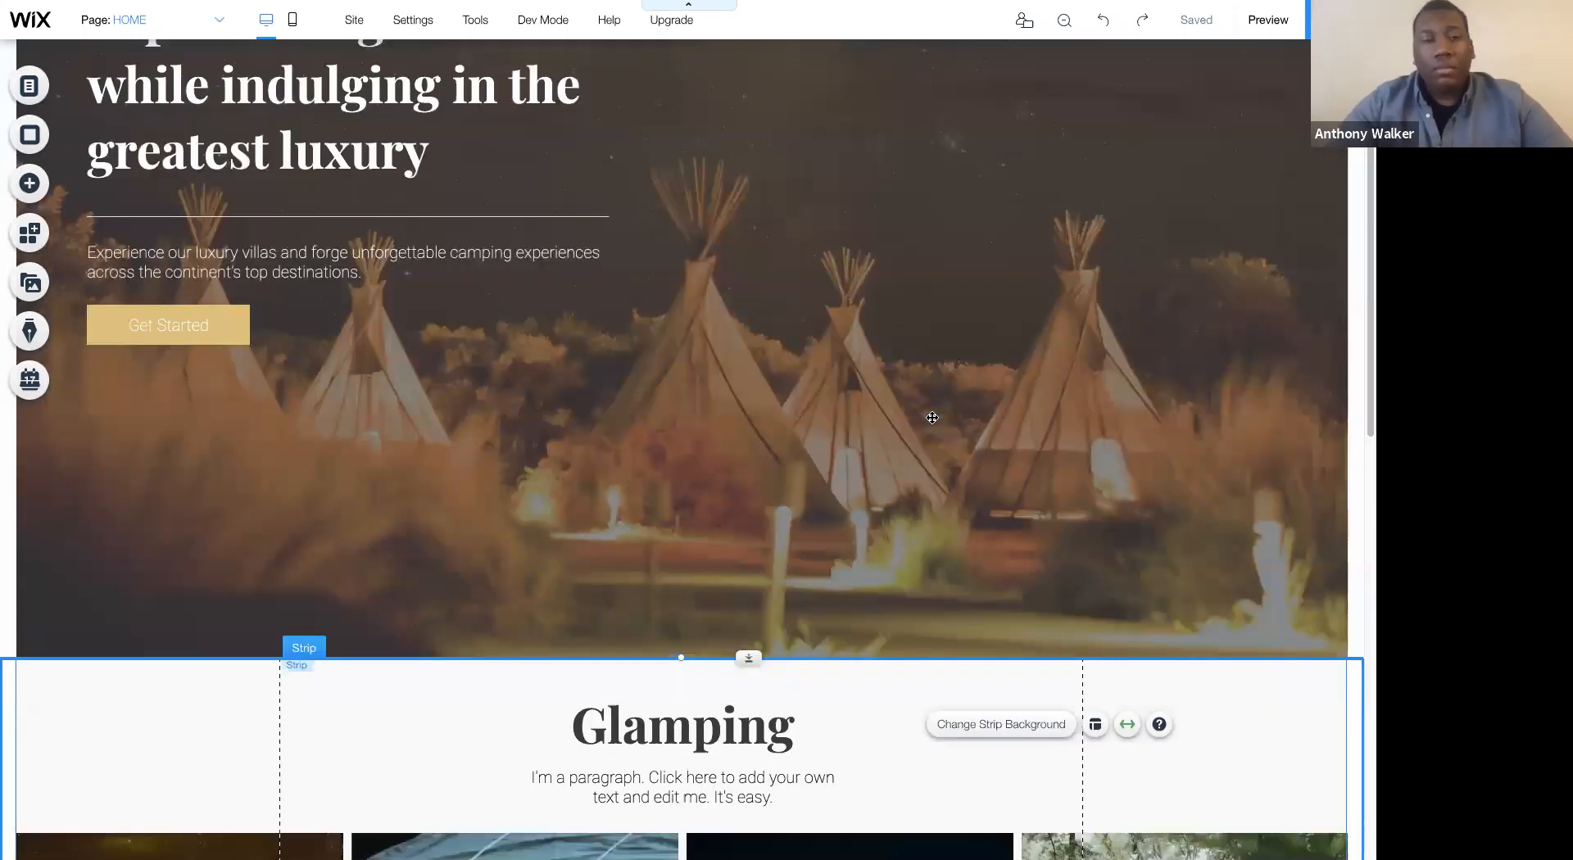
pyautogui.scroll(-1, 933, 418)
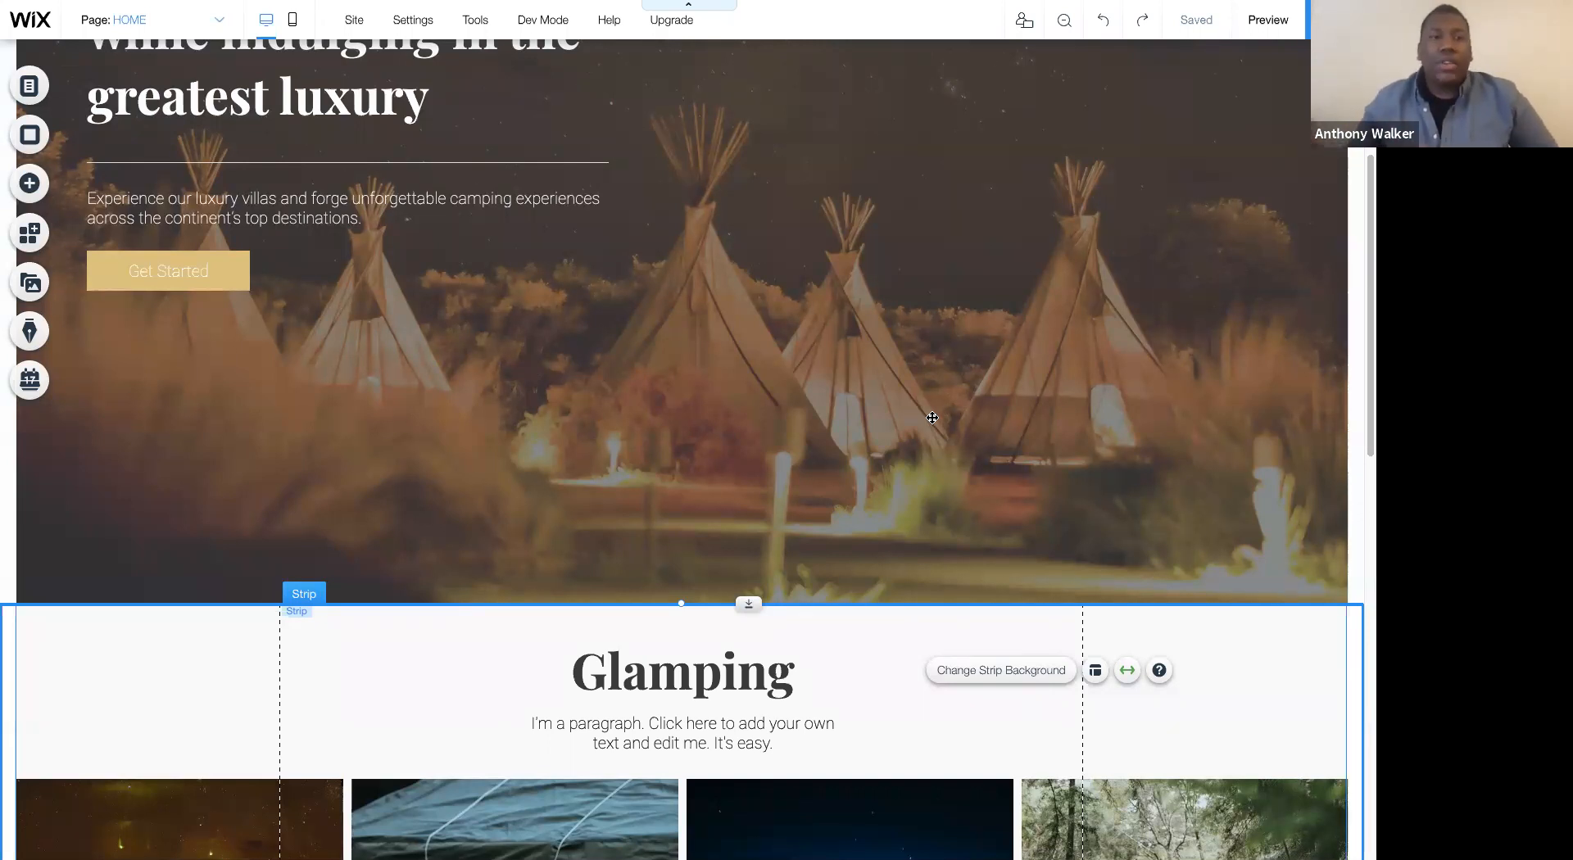
pyautogui.scroll(4, 293, 292)
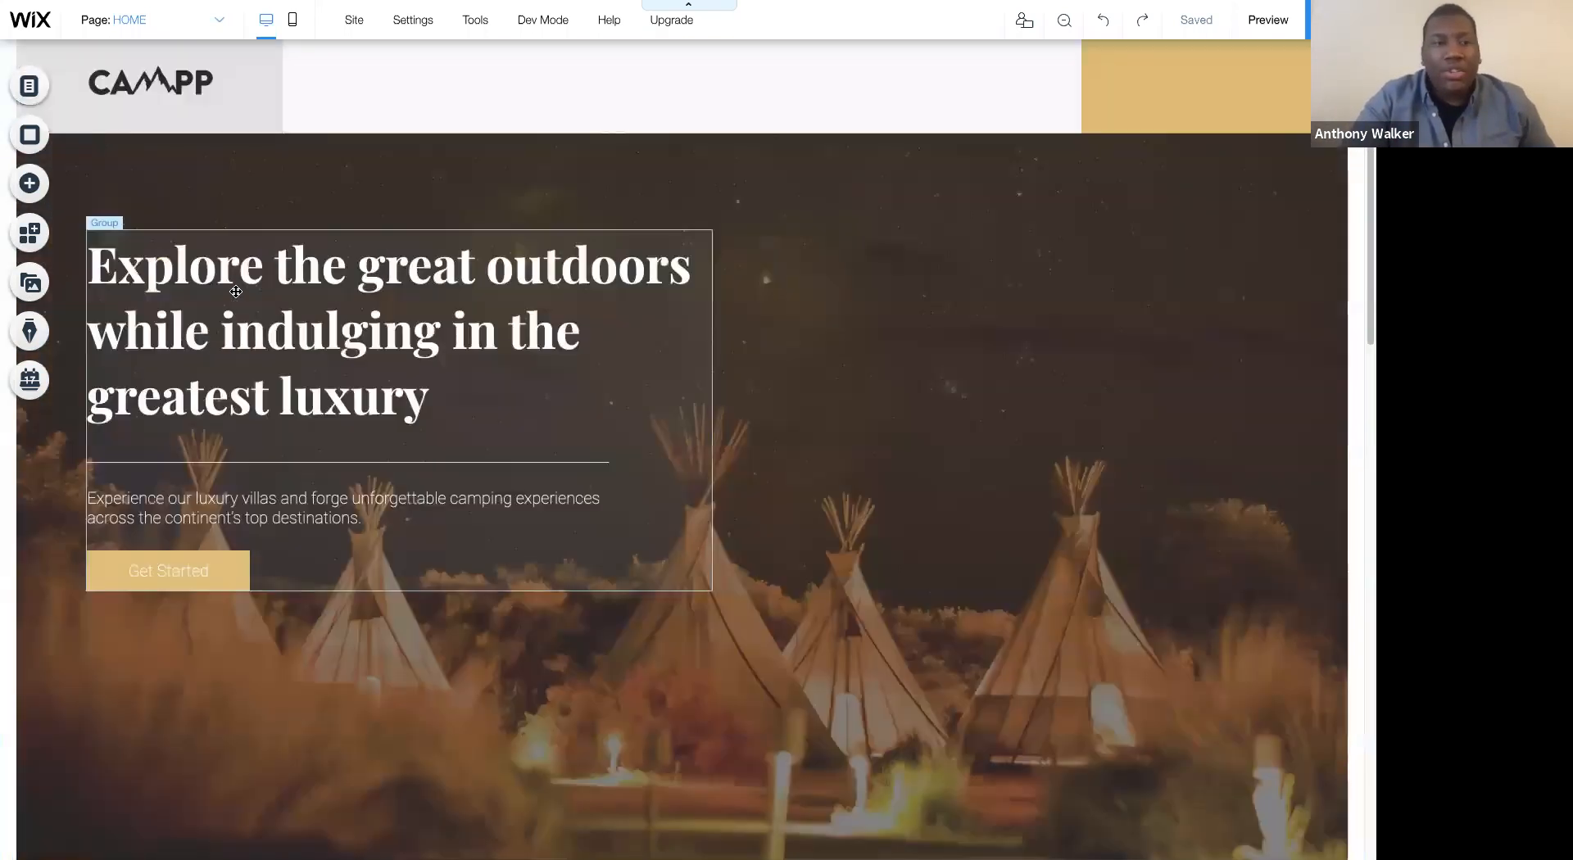
pyautogui.doubleClick(236, 292)
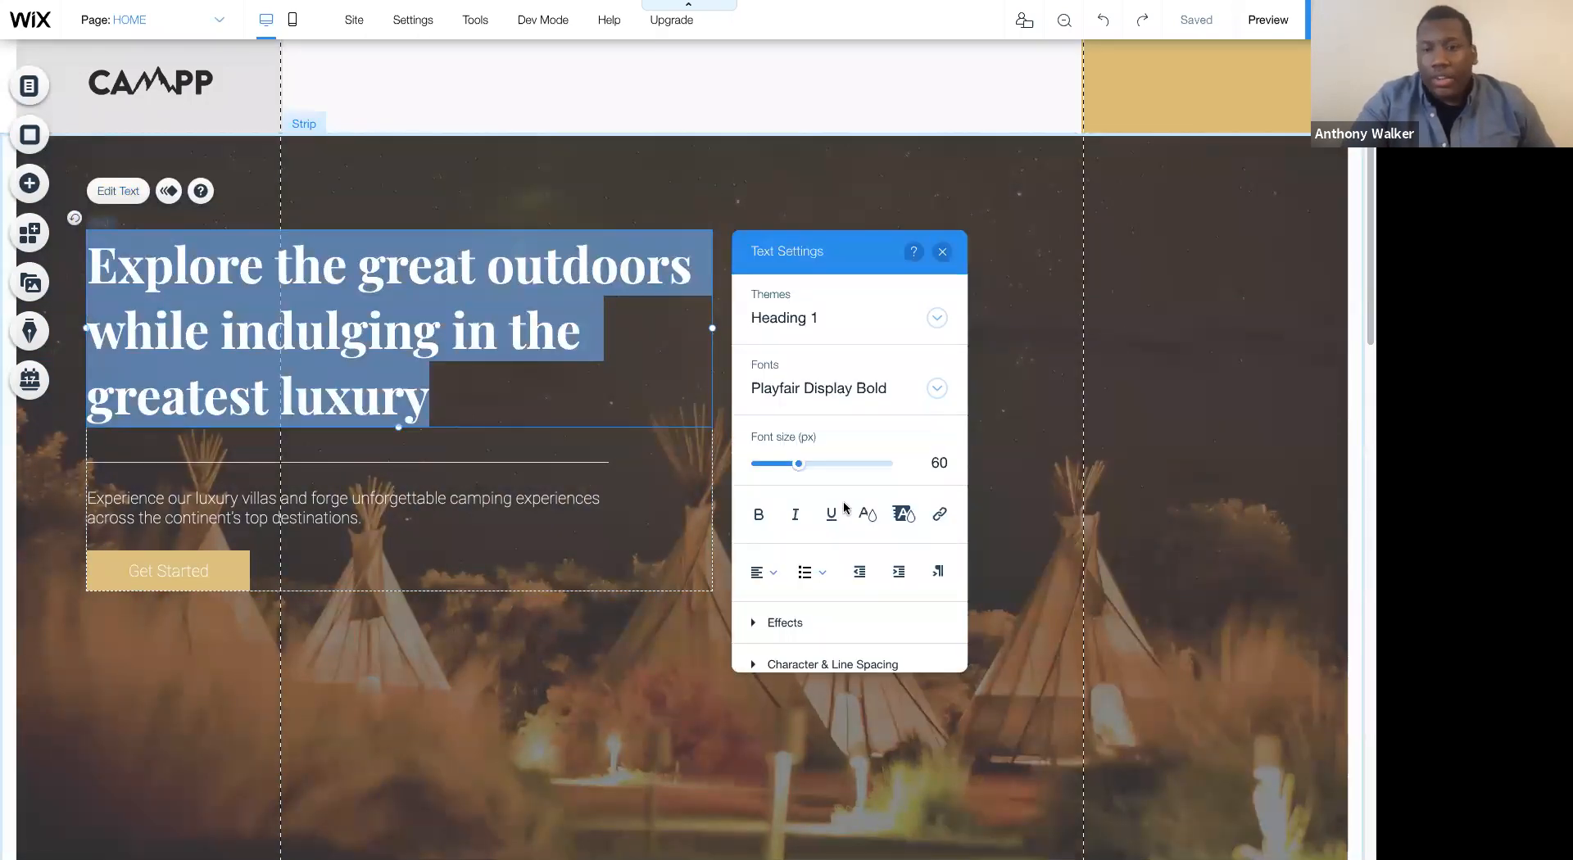
pyautogui.scroll(-2, 845, 508)
pyautogui.click(938, 598)
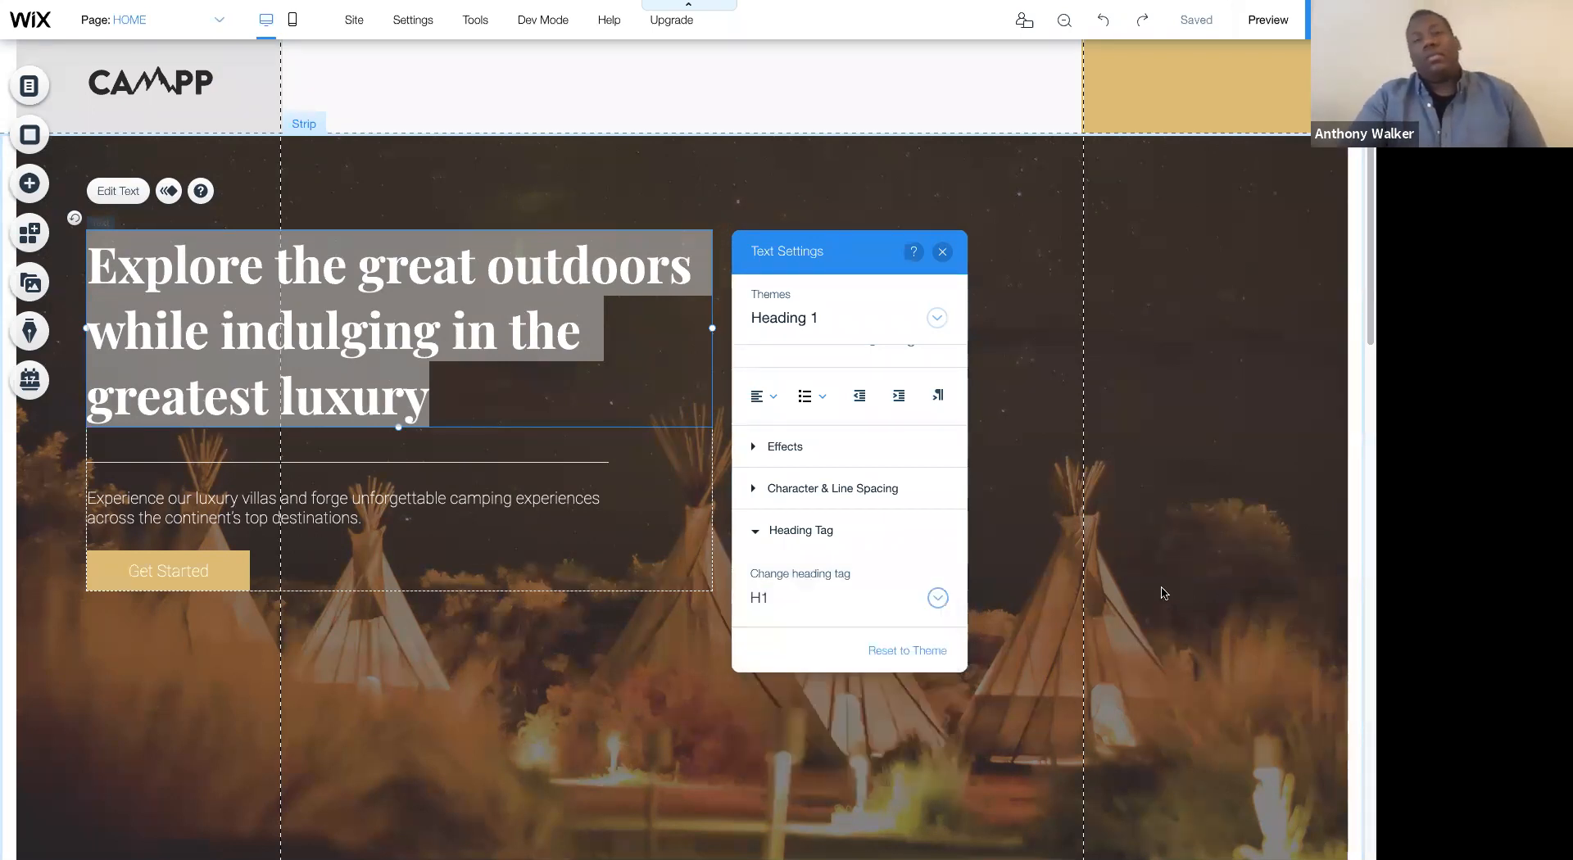
# - Close the hero heading's text settings and review the gallery, Glamping section and hero strip across the page
pyautogui.scroll(-10, 1162, 591)
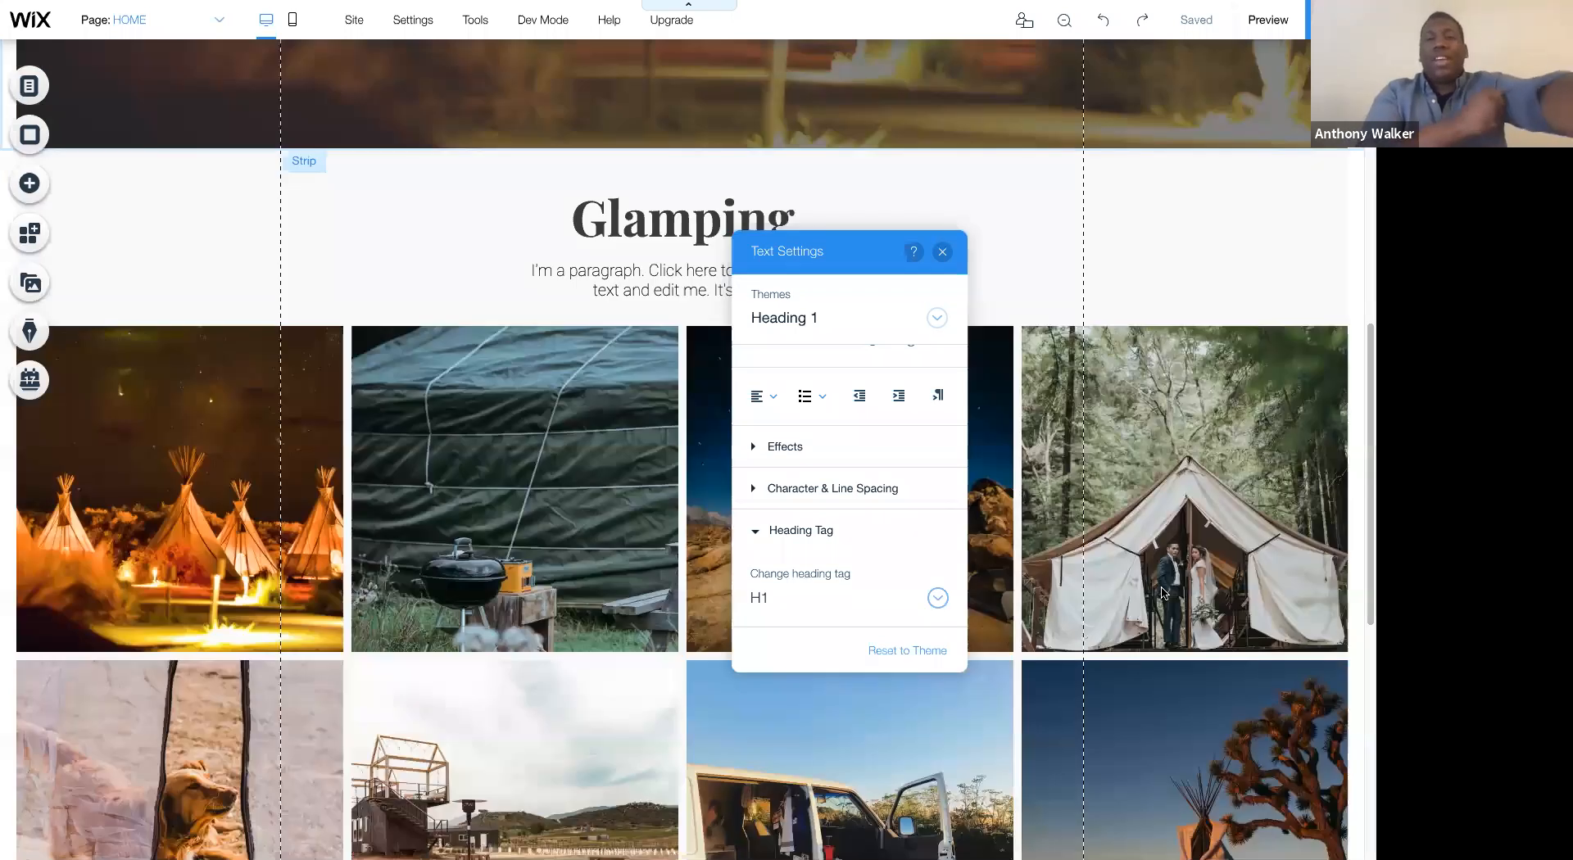
pyautogui.scroll(-5, 1164, 591)
pyautogui.scroll(-3, 1359, 405)
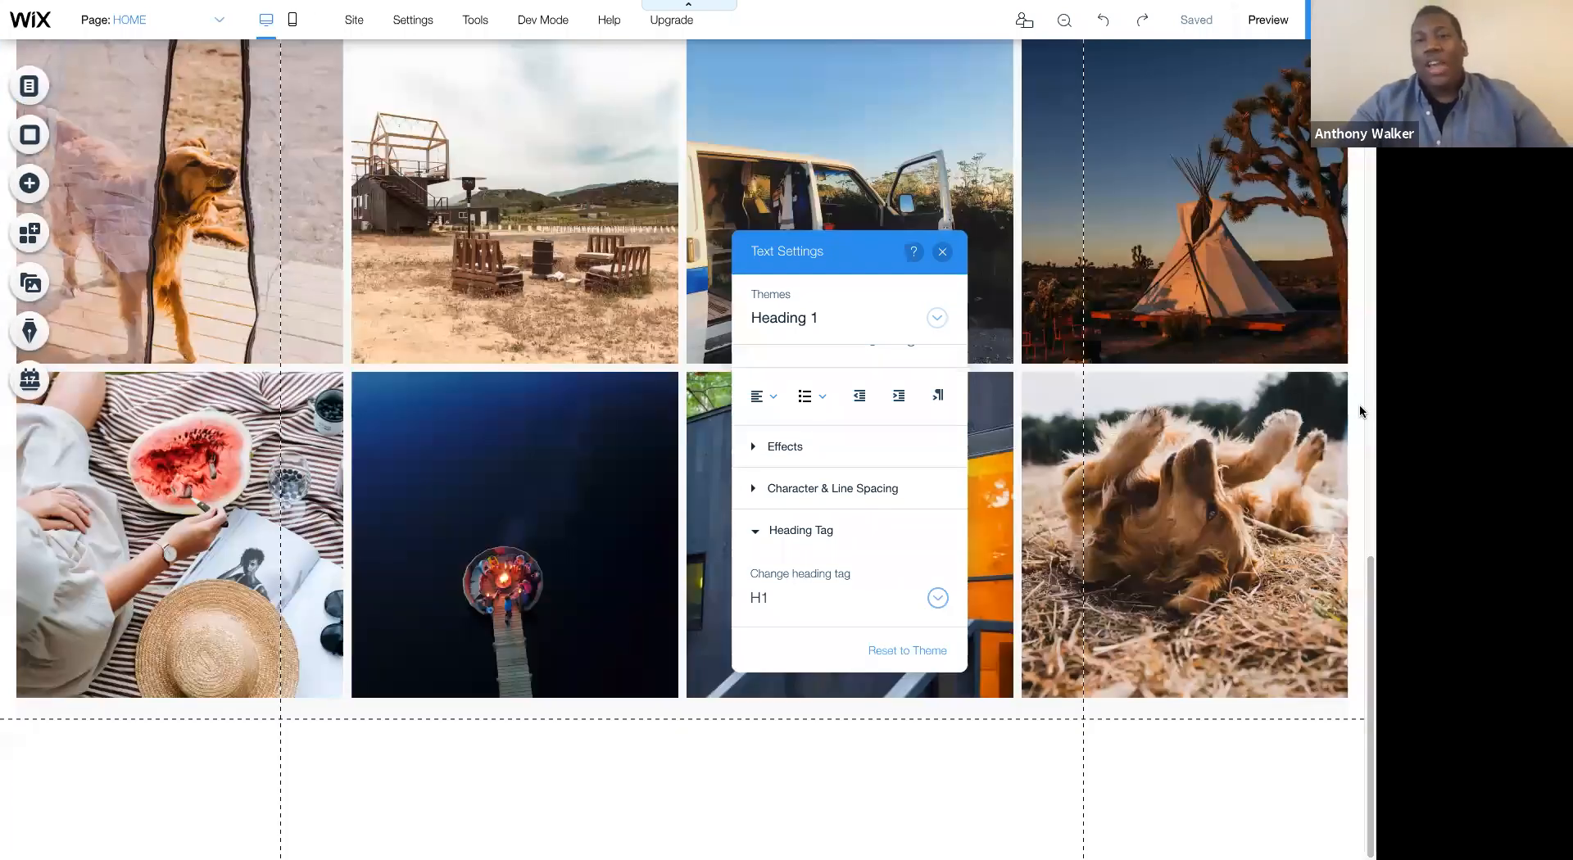
pyautogui.click(942, 252)
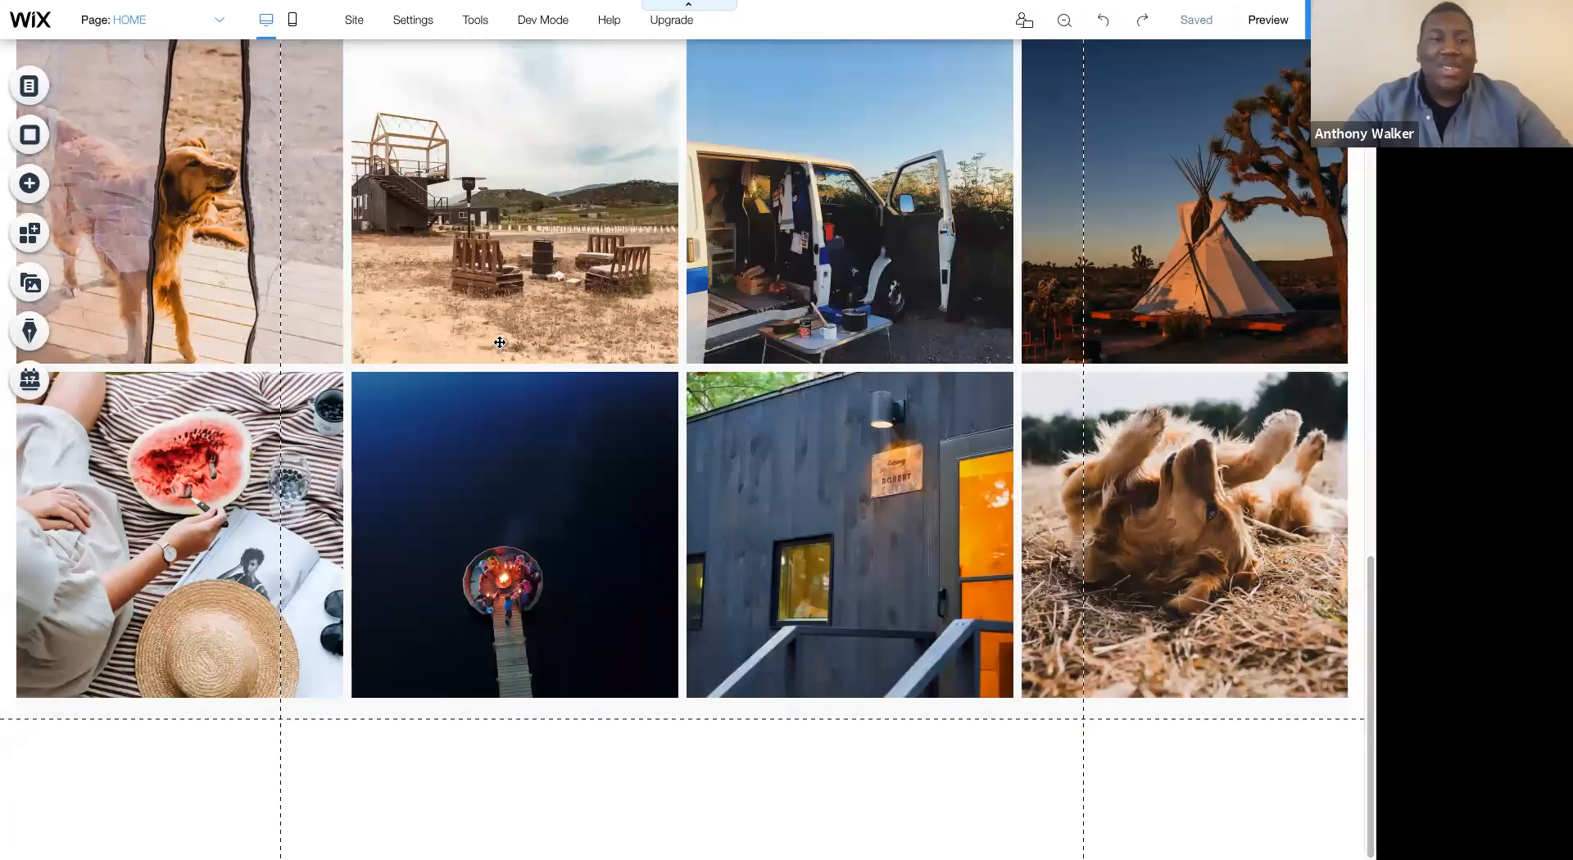
pyautogui.scroll(1, 890, 246)
pyautogui.scroll(10, 892, 247)
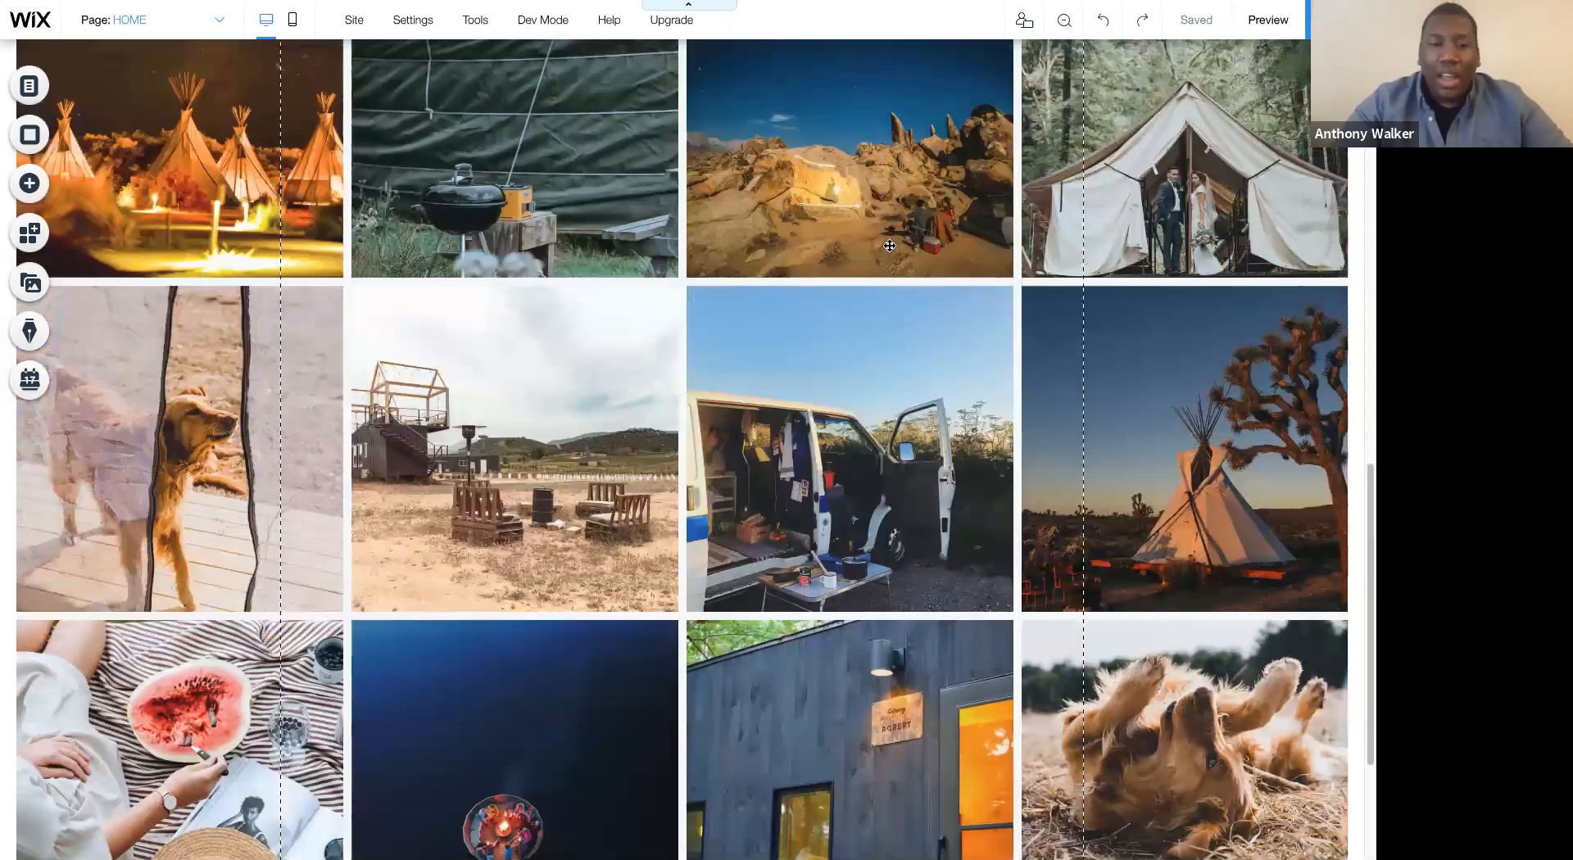
pyautogui.scroll(-3, 920, 353)
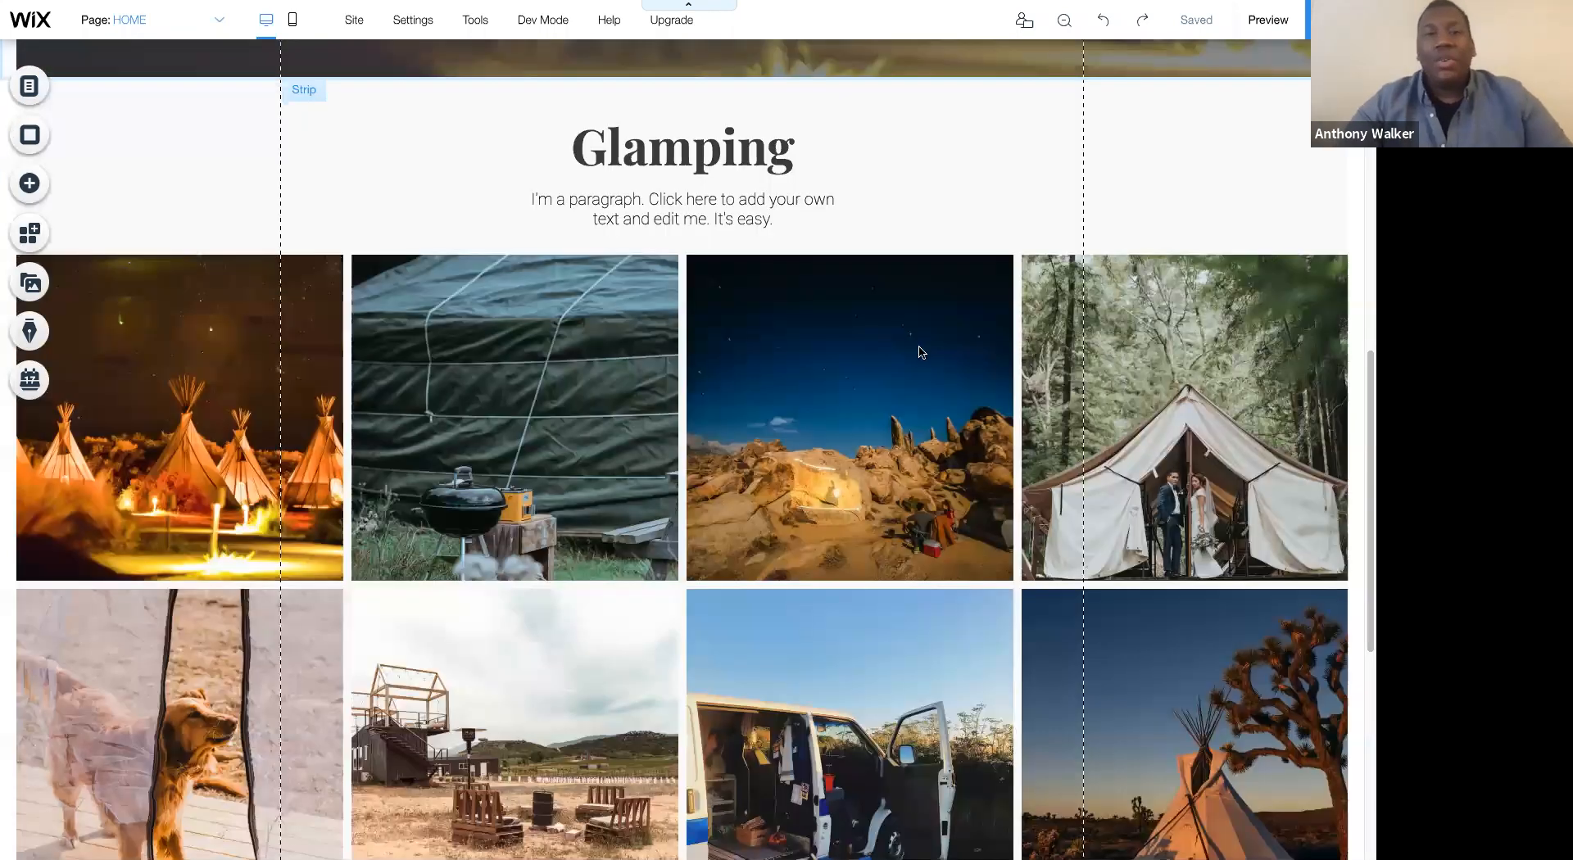
pyautogui.scroll(11, 920, 352)
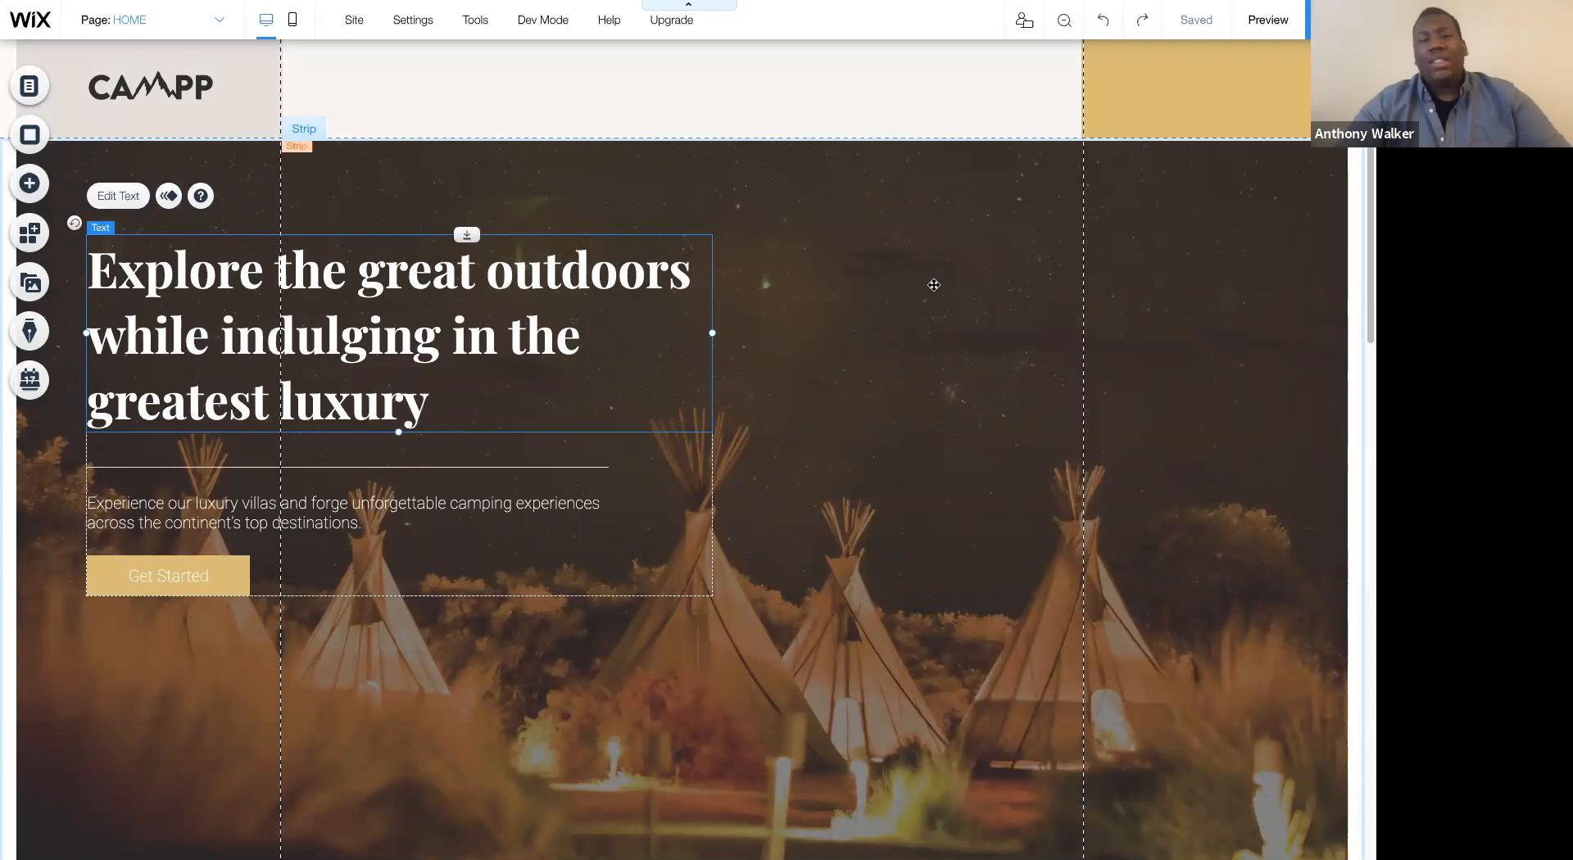
pyautogui.click(961, 303)
pyautogui.scroll(-5, 963, 302)
pyautogui.scroll(-3, 962, 301)
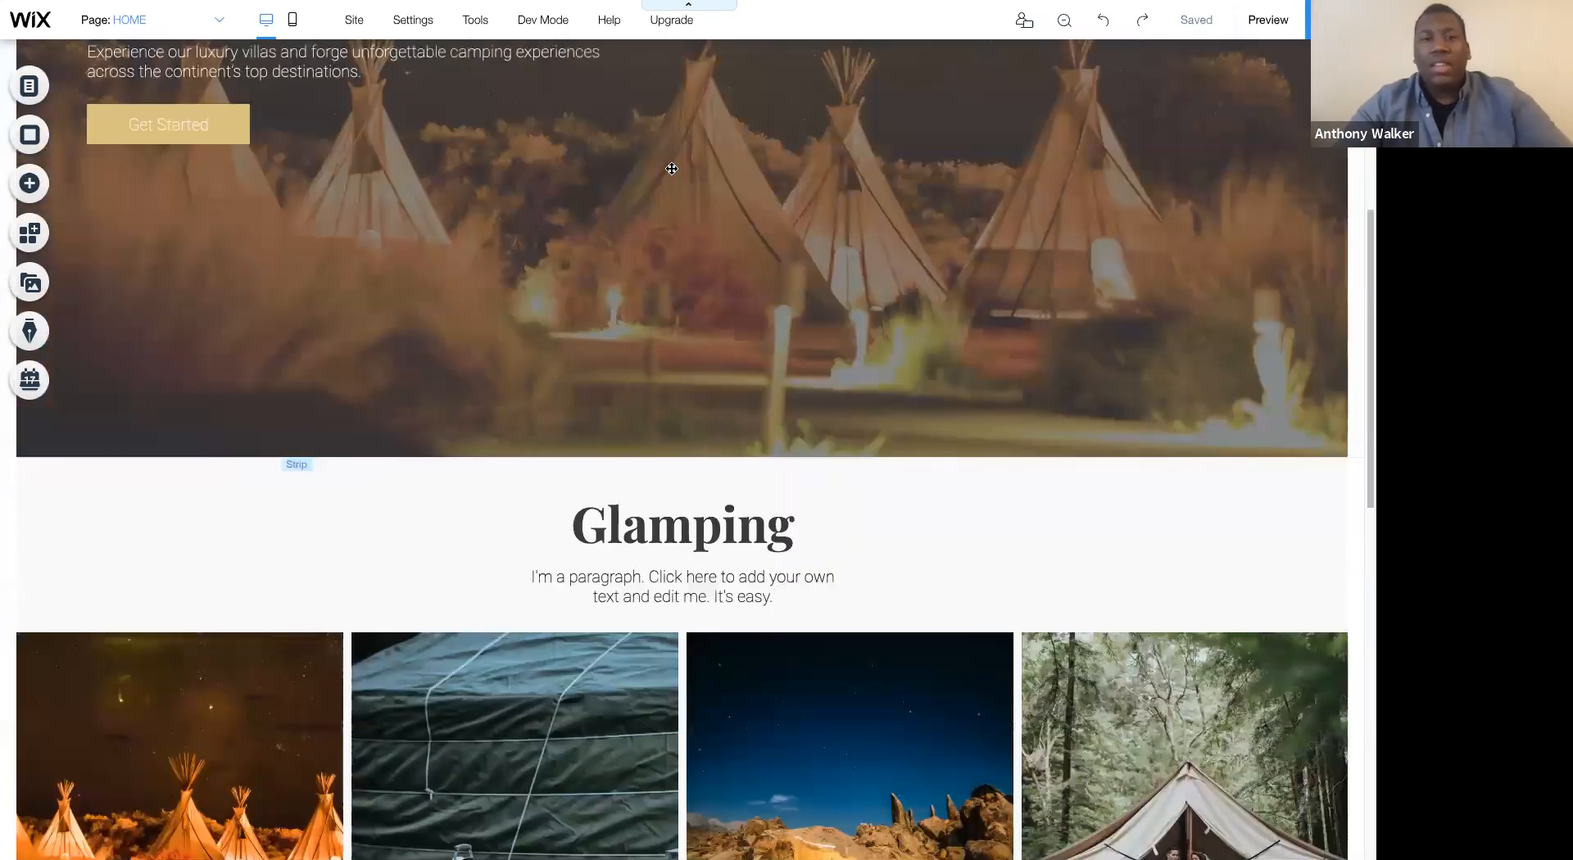
# - Review the page from the header and hero strip down to the last row of gallery photos
pyautogui.scroll(8, 963, 302)
pyautogui.click(794, 102)
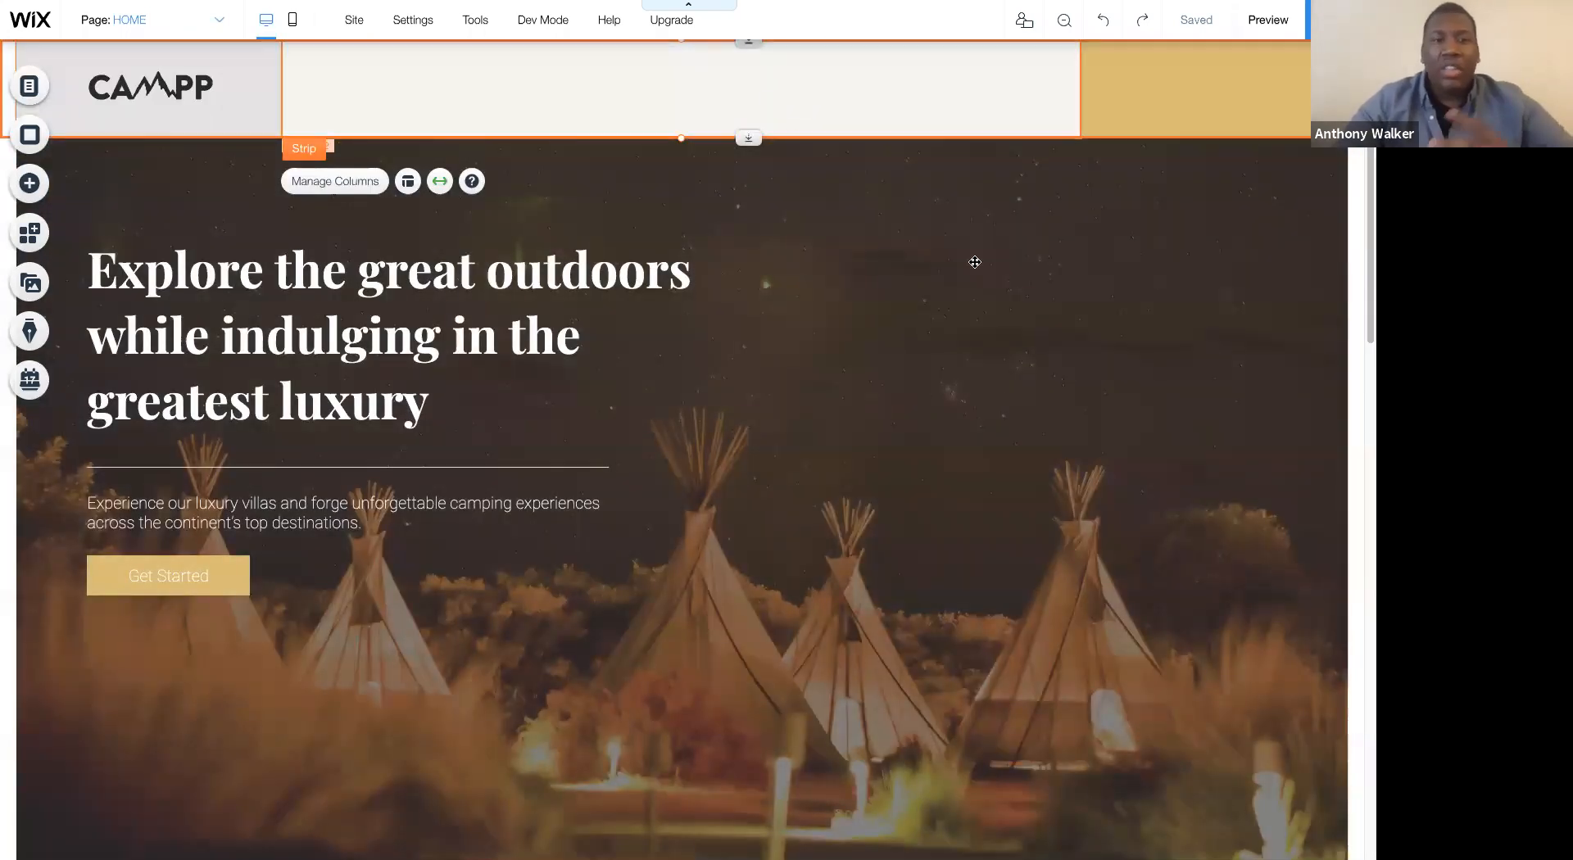
pyautogui.scroll(-4, 976, 262)
pyautogui.scroll(-5, 975, 262)
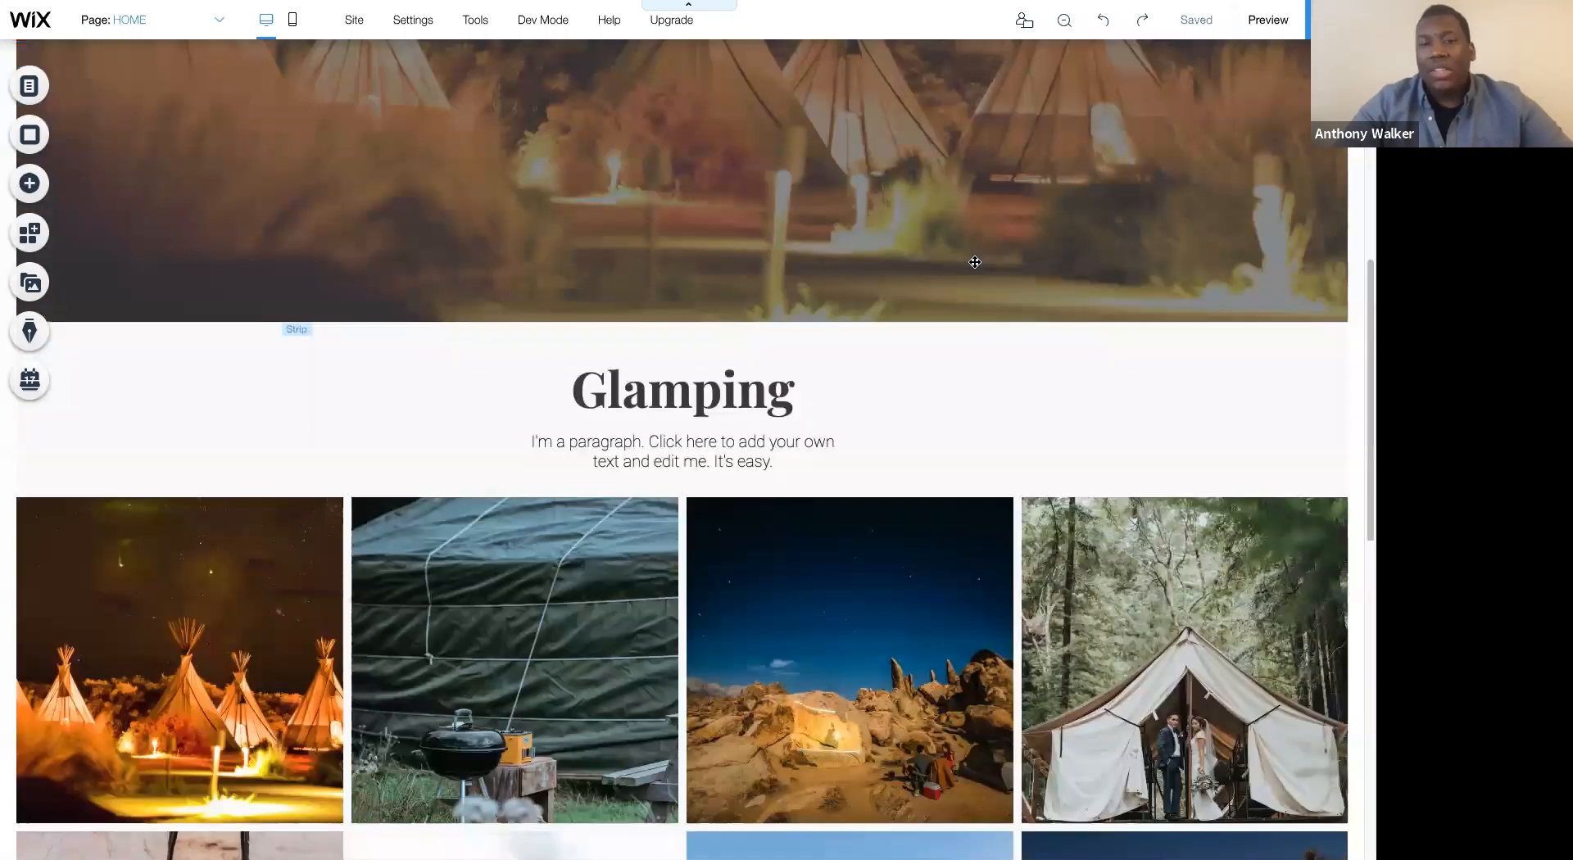
pyautogui.scroll(-10, 975, 262)
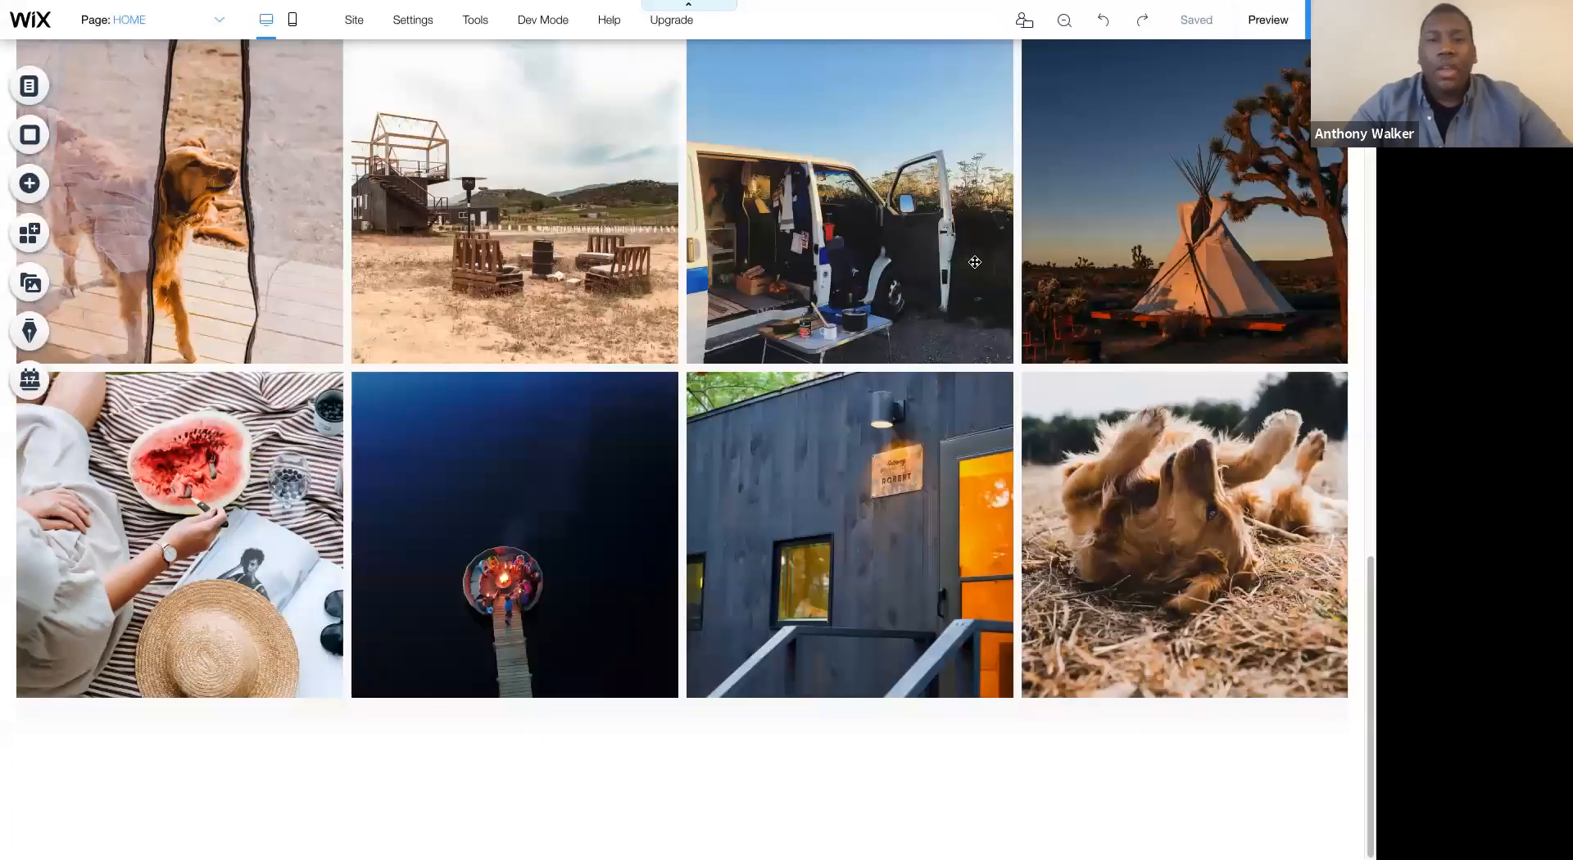
pyautogui.scroll(8, 269, 218)
pyautogui.scroll(10, 269, 218)
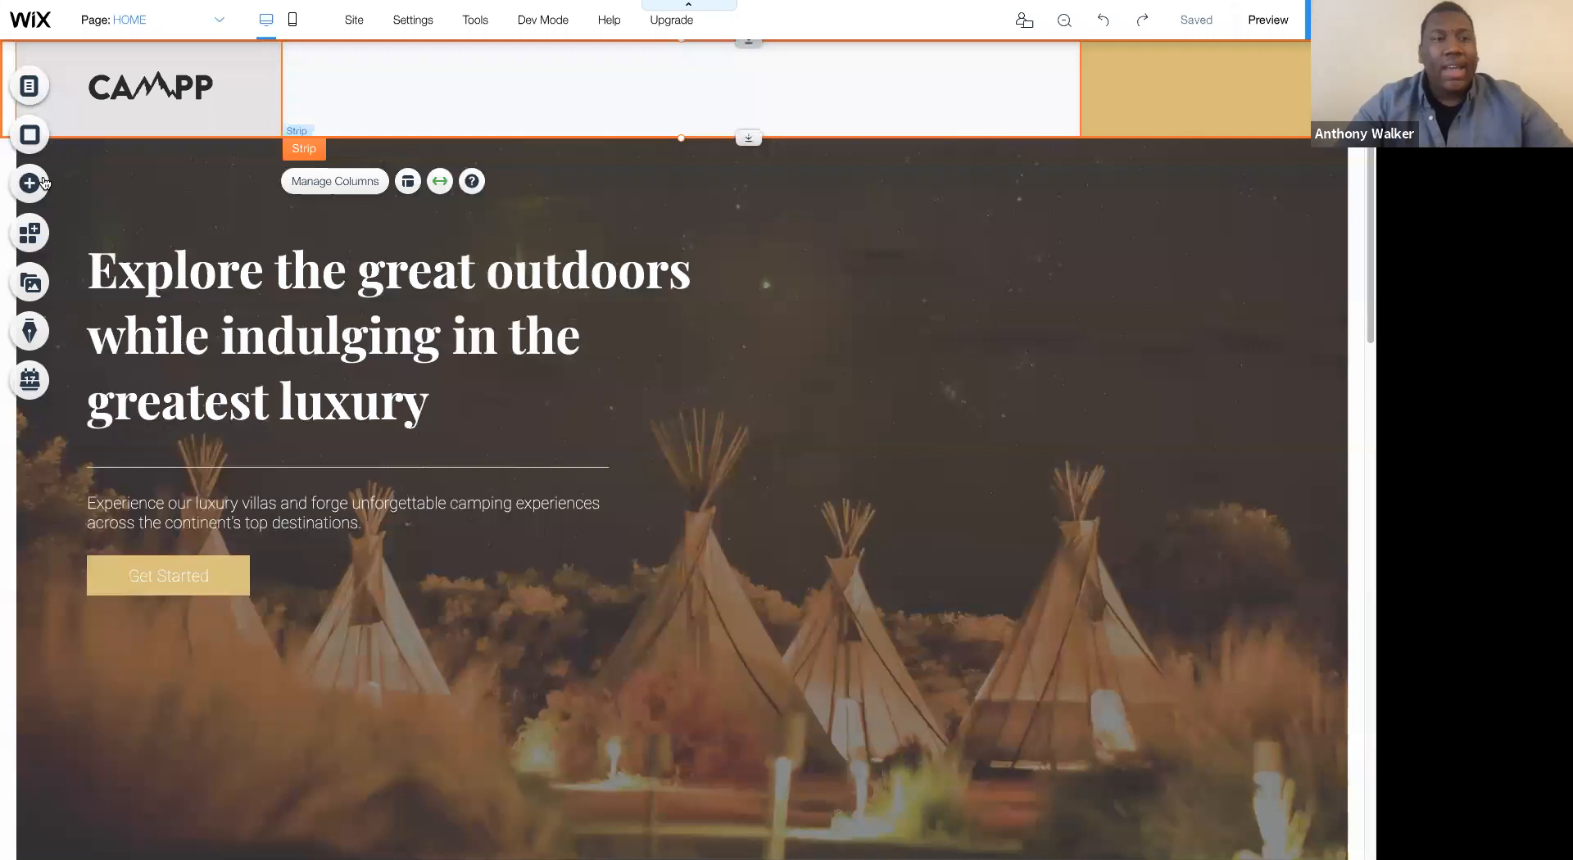
# - Add the plain themed horizontal menu to the header's middle column and resize it to fit between the column's guides
pyautogui.click(30, 184)
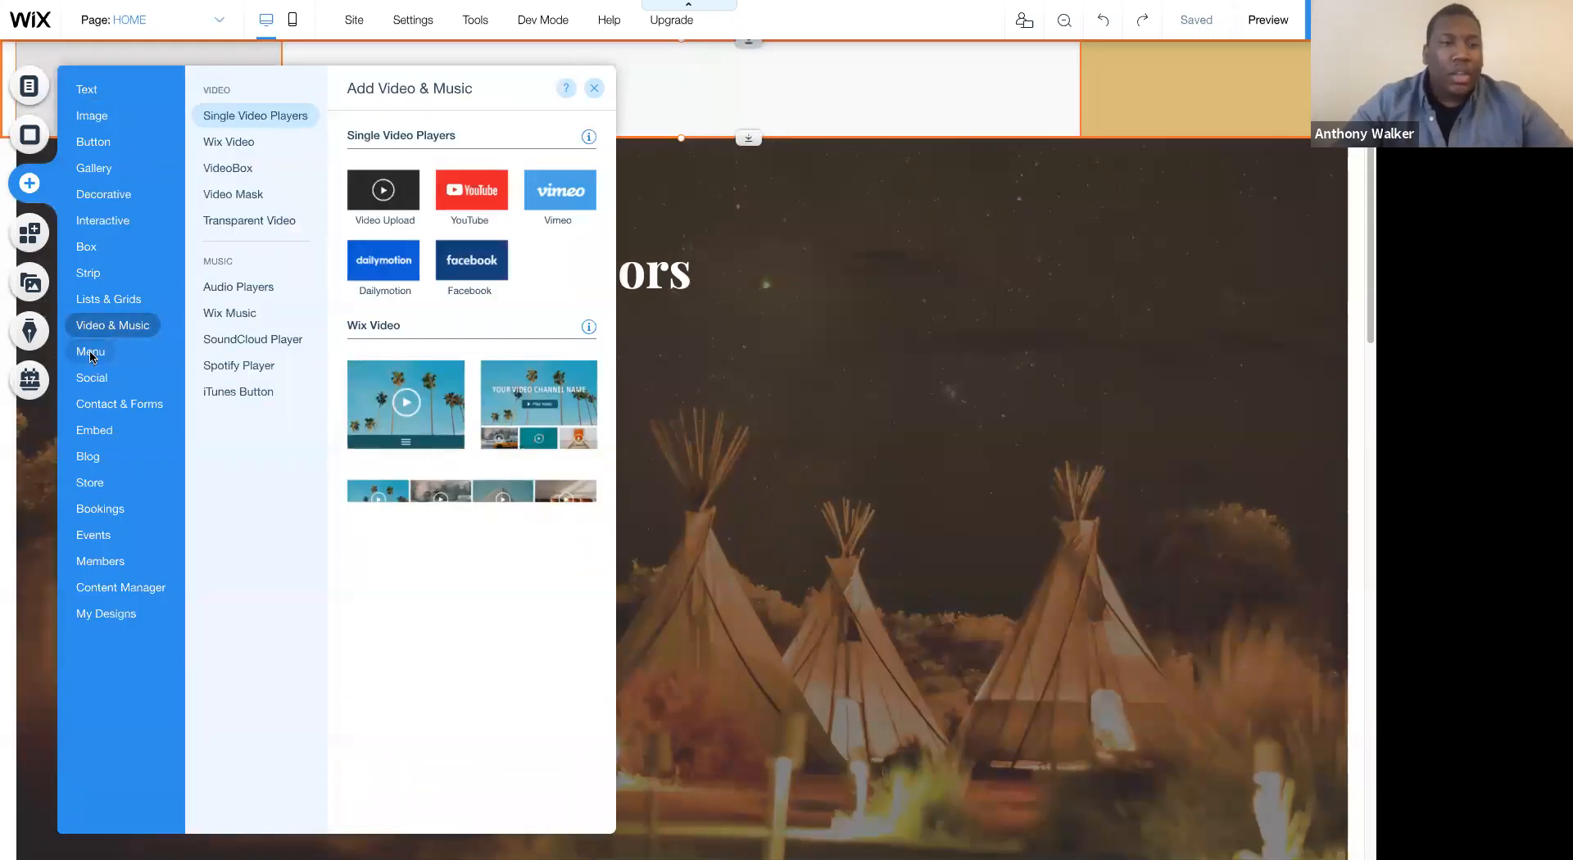
pyautogui.moveTo(103, 348)
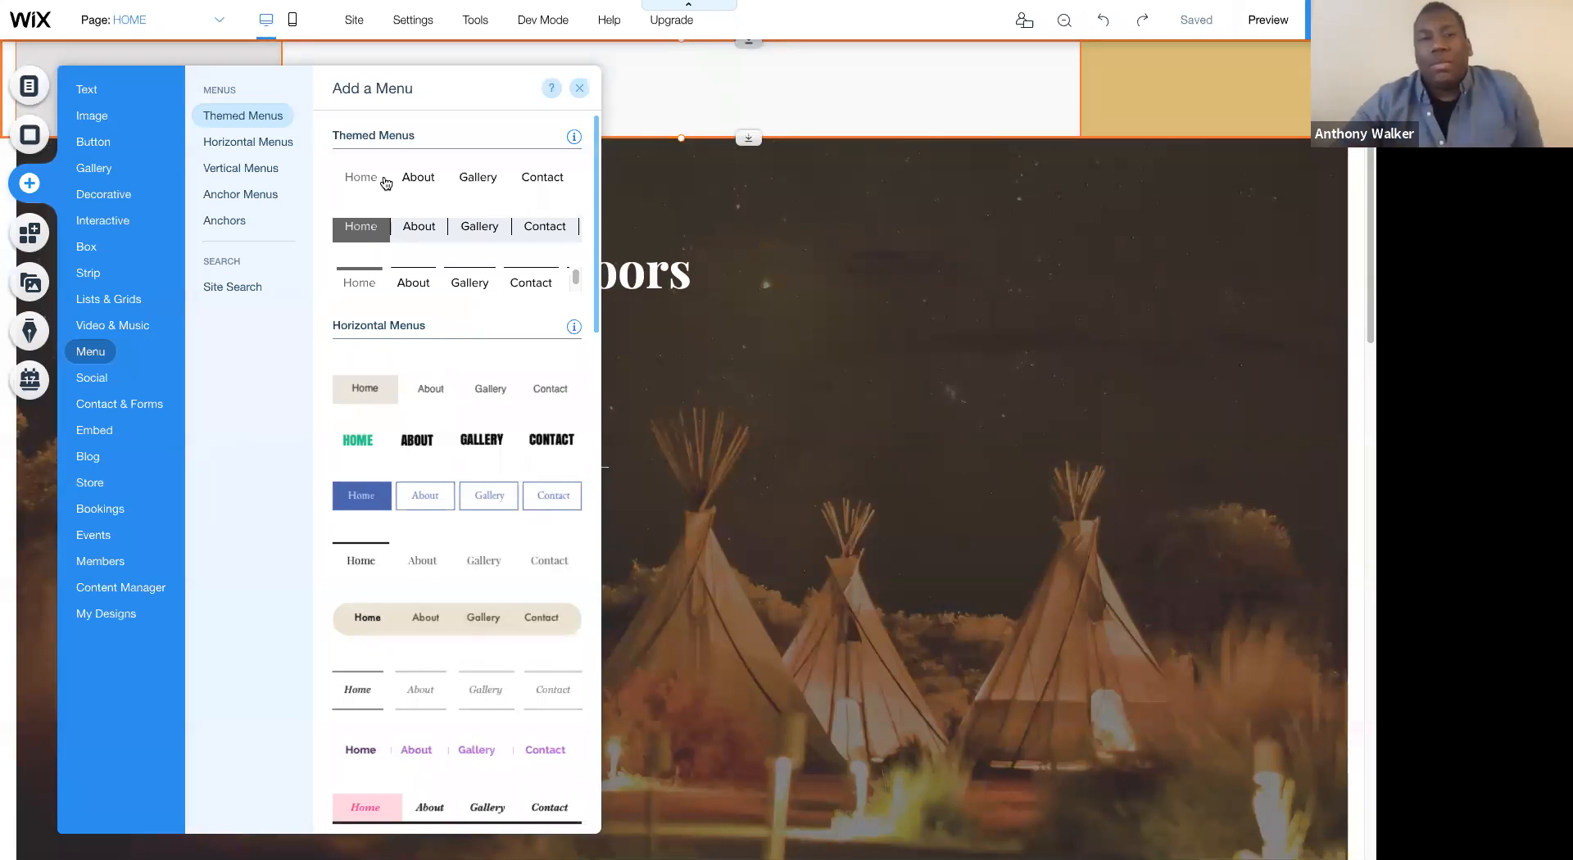
pyautogui.moveTo(392, 176); pyautogui.dragTo(540, 95)
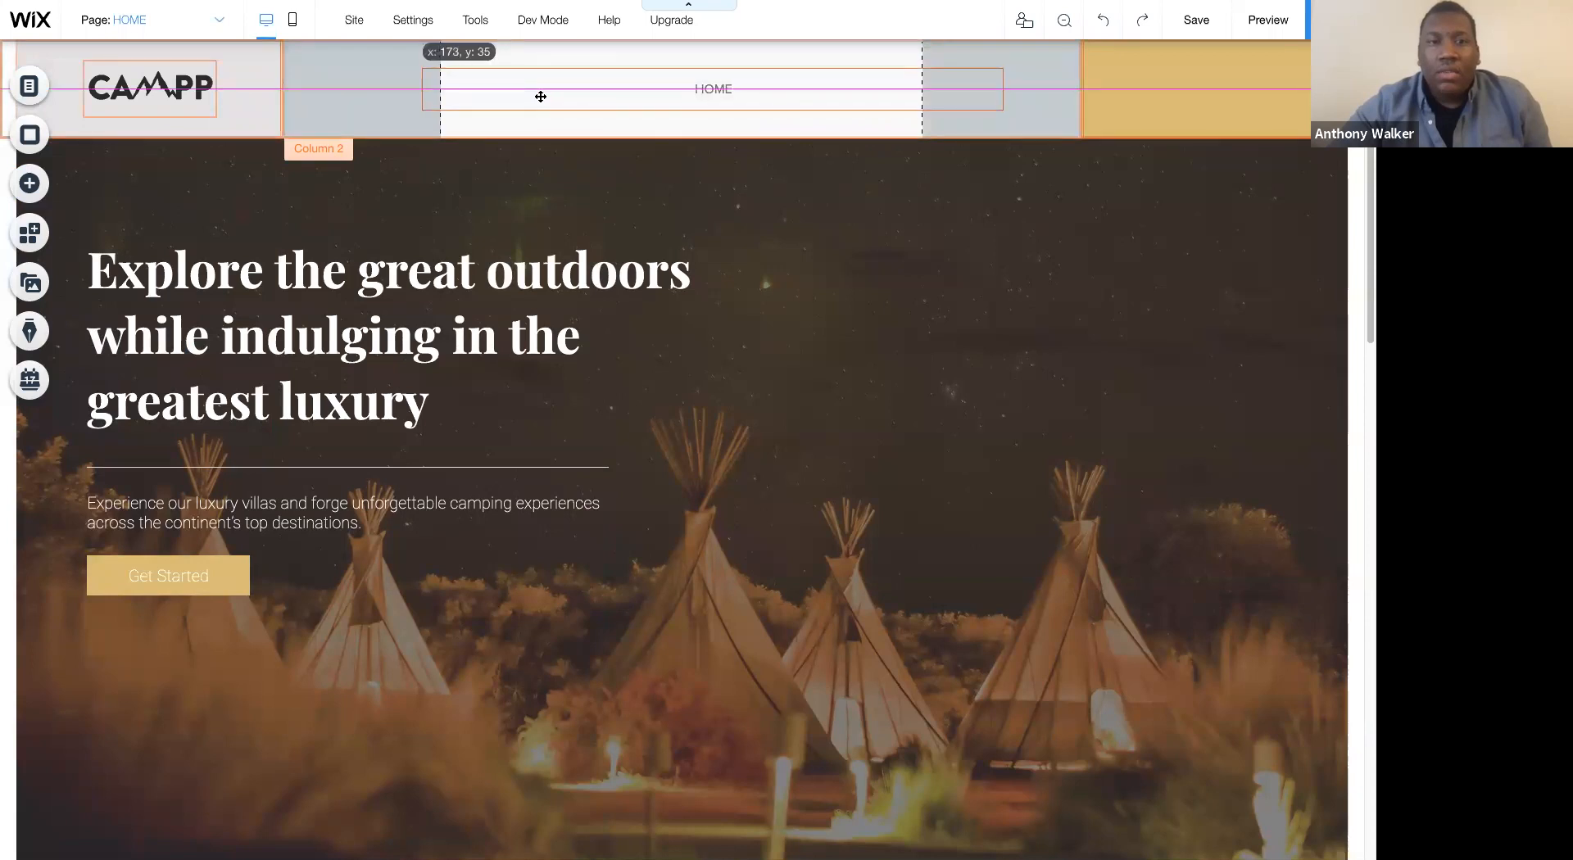
pyautogui.moveTo(1003, 92); pyautogui.dragTo(922, 89)
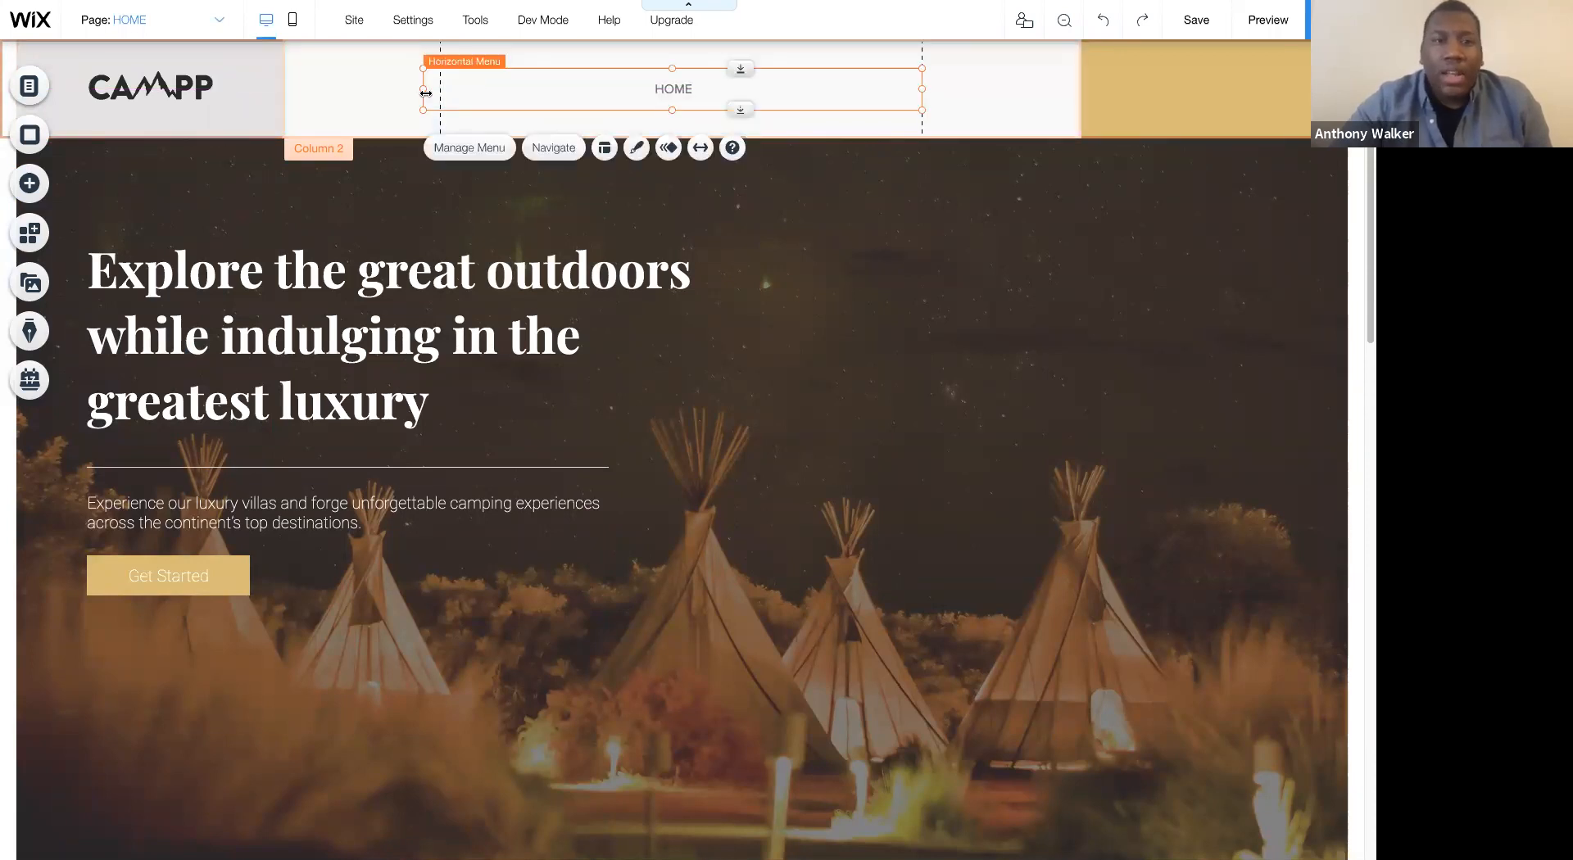
pyautogui.moveTo(423, 93); pyautogui.dragTo(440, 89)
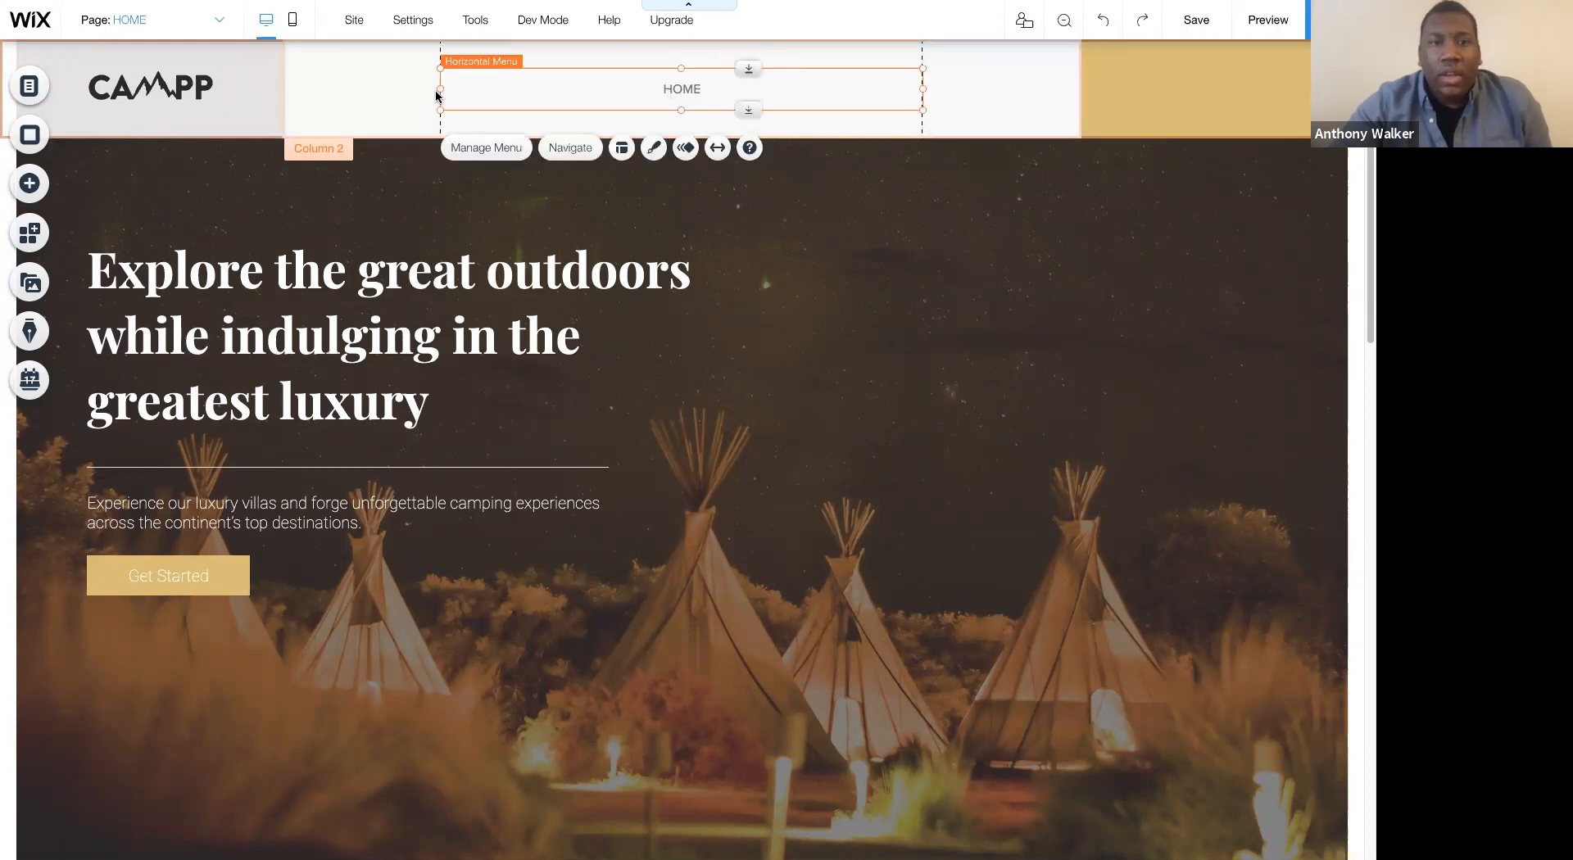
# - Customize the header menu's design by setting its regular text theme to Paragraph 1
pyautogui.click(655, 149)
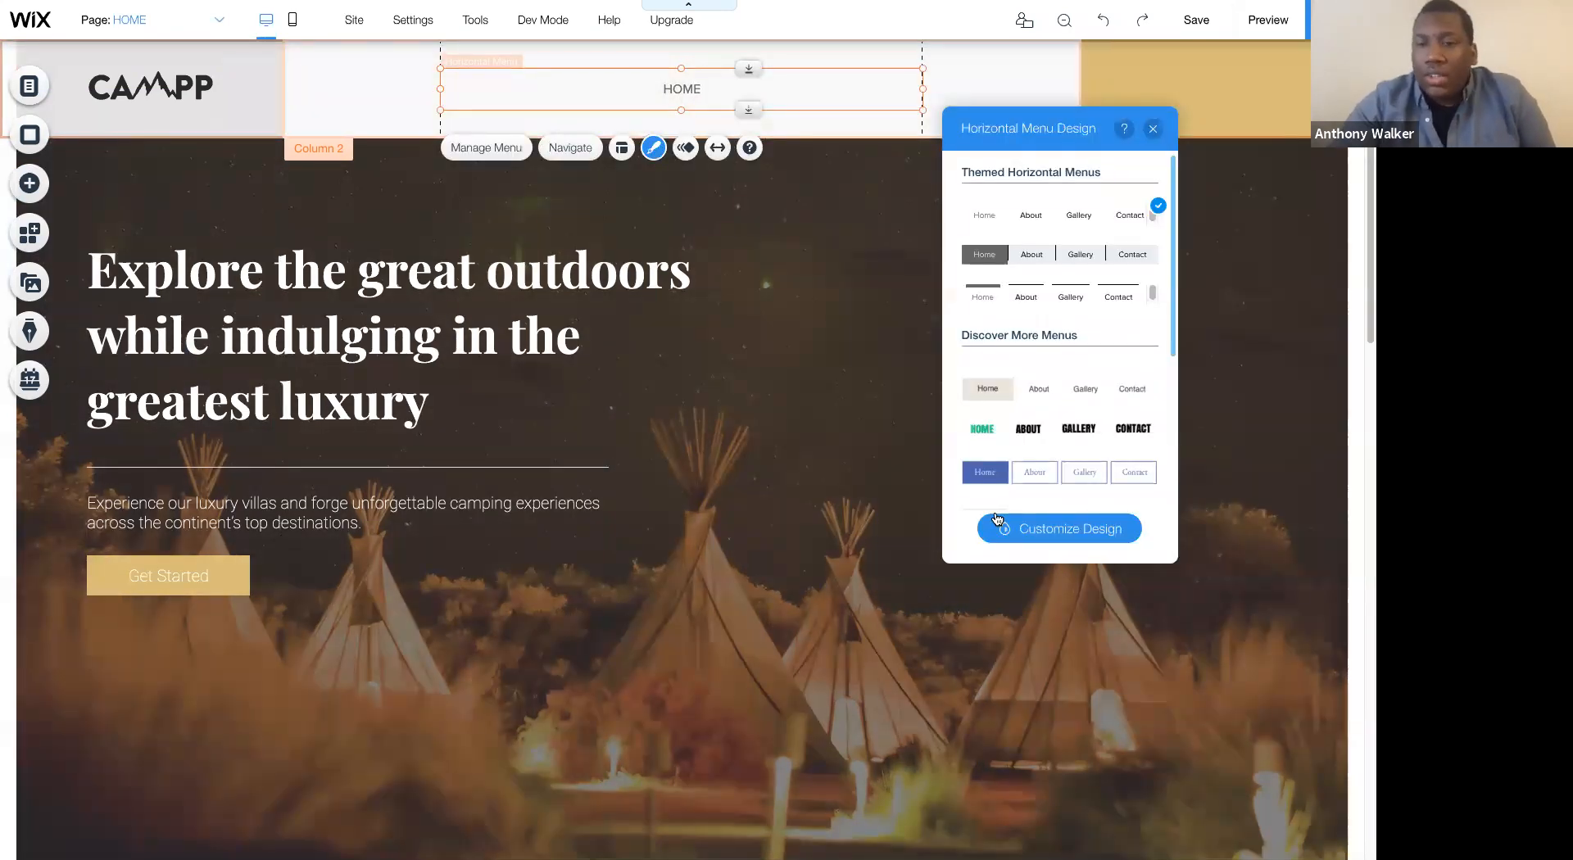
pyautogui.click(998, 527)
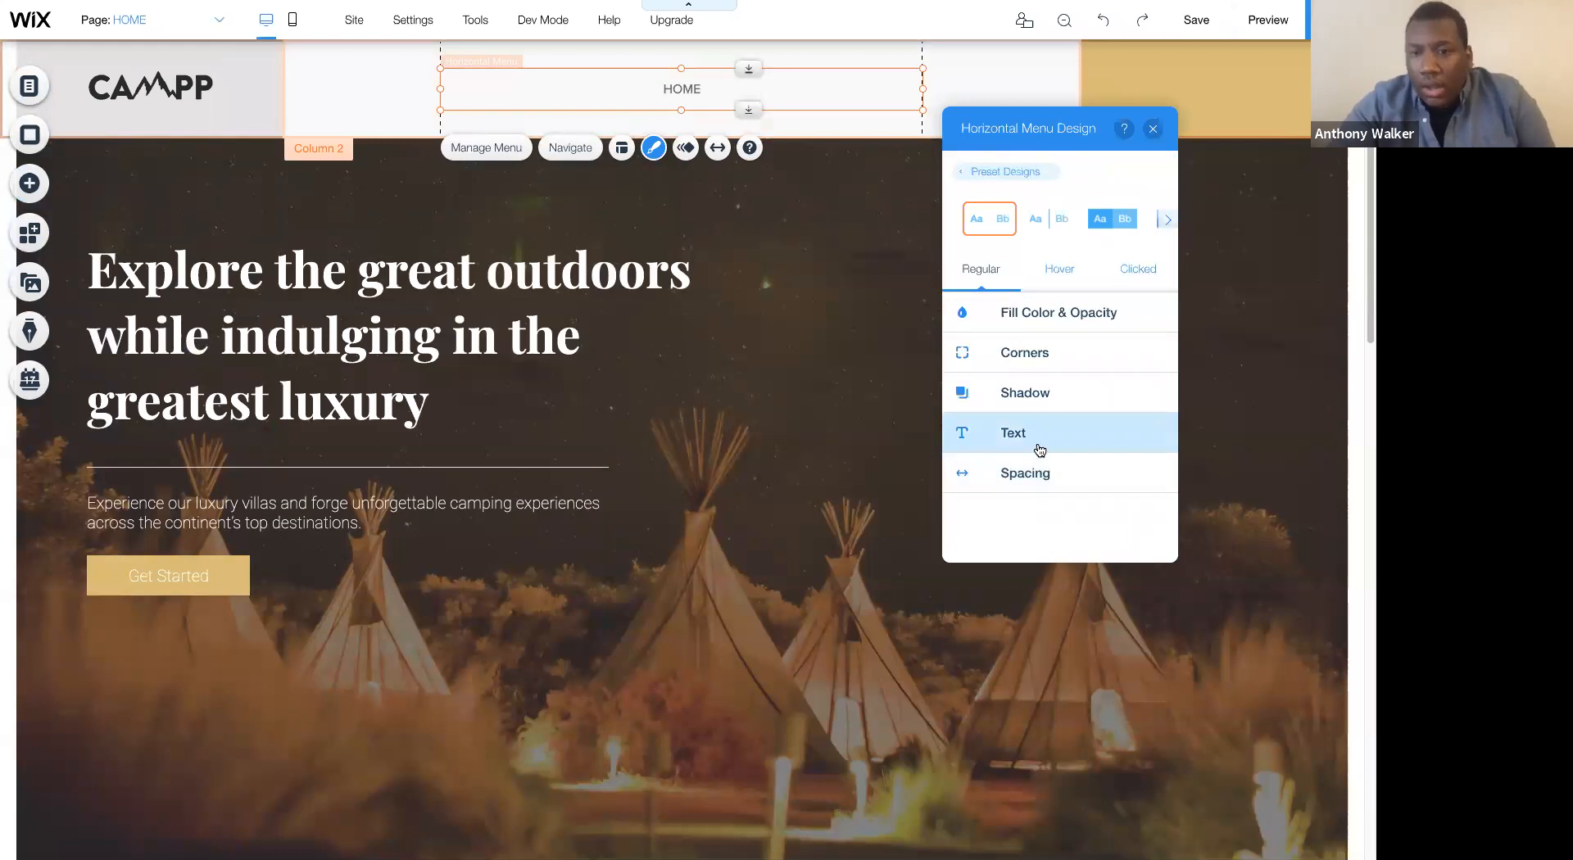
pyautogui.click(1034, 435)
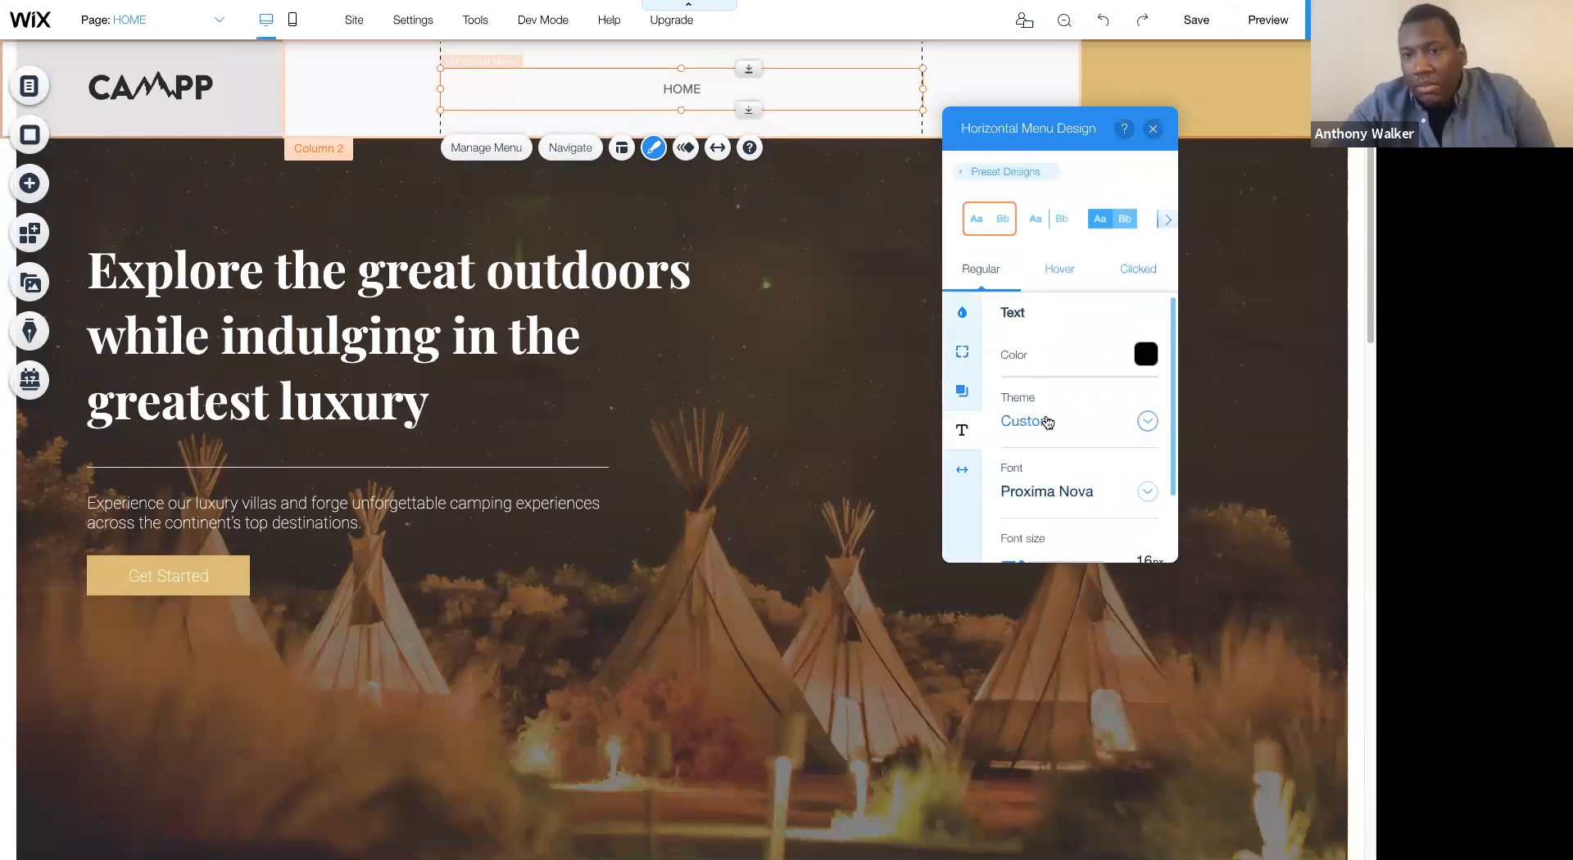
pyautogui.click(1043, 422)
pyautogui.scroll(-3, 1057, 529)
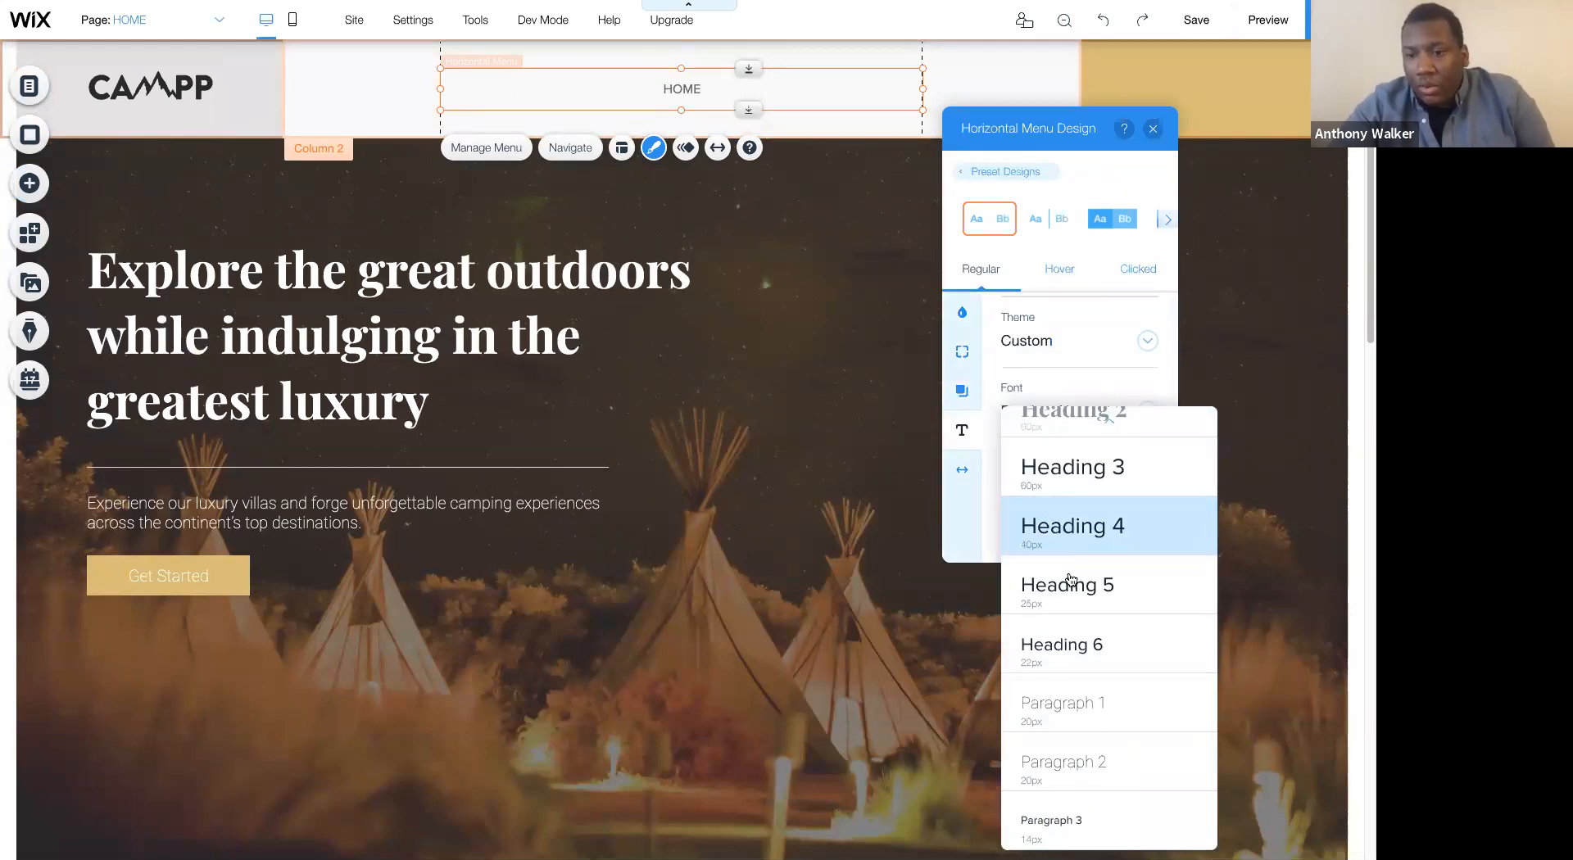
pyautogui.click(1058, 693)
pyautogui.click(737, 129)
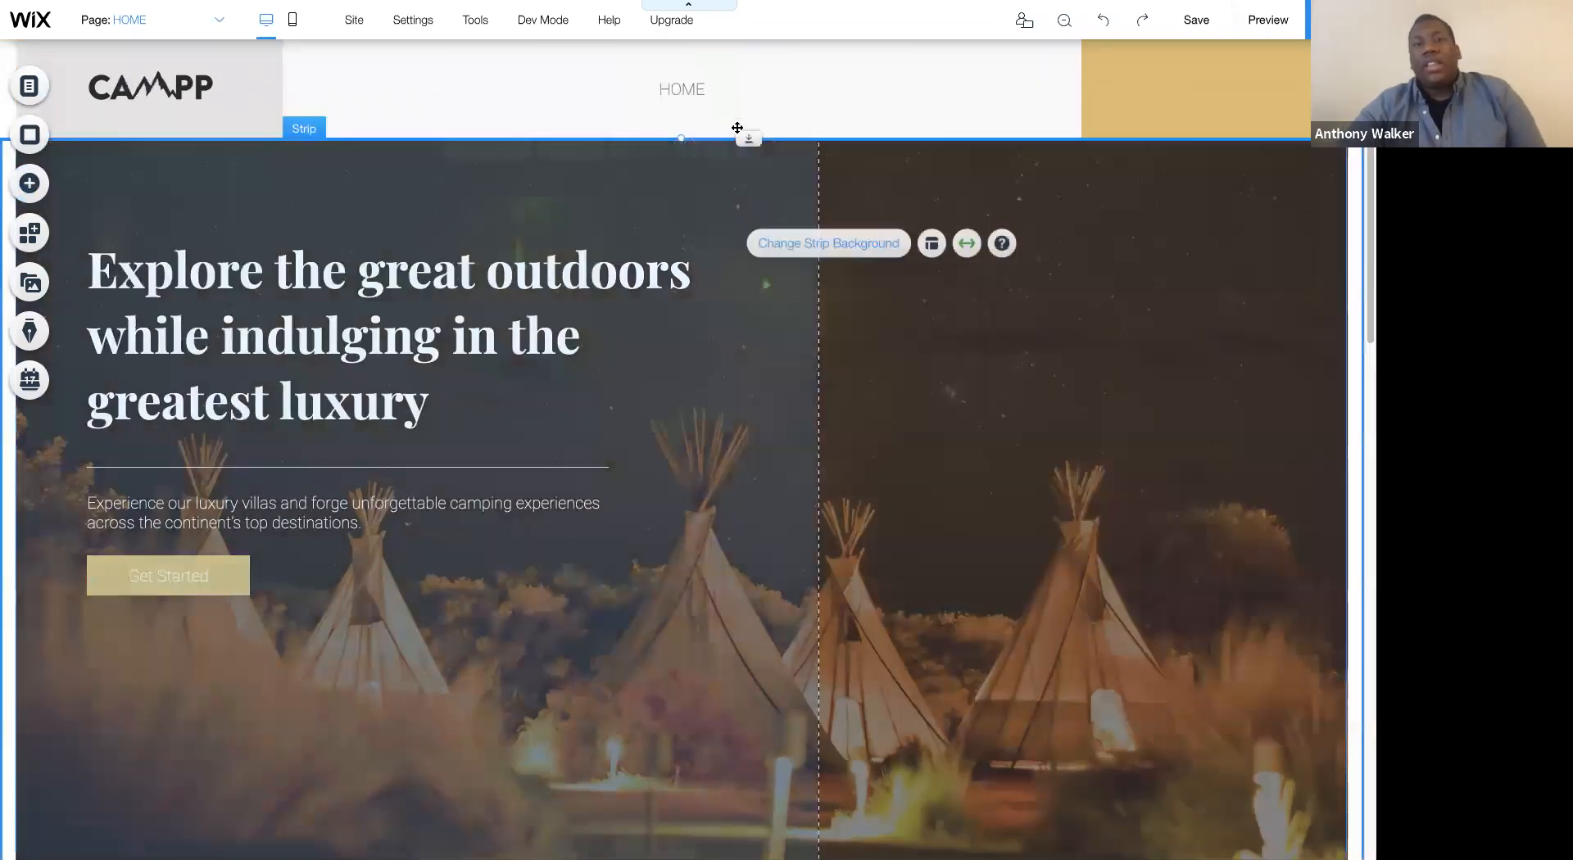
pyautogui.click(677, 85)
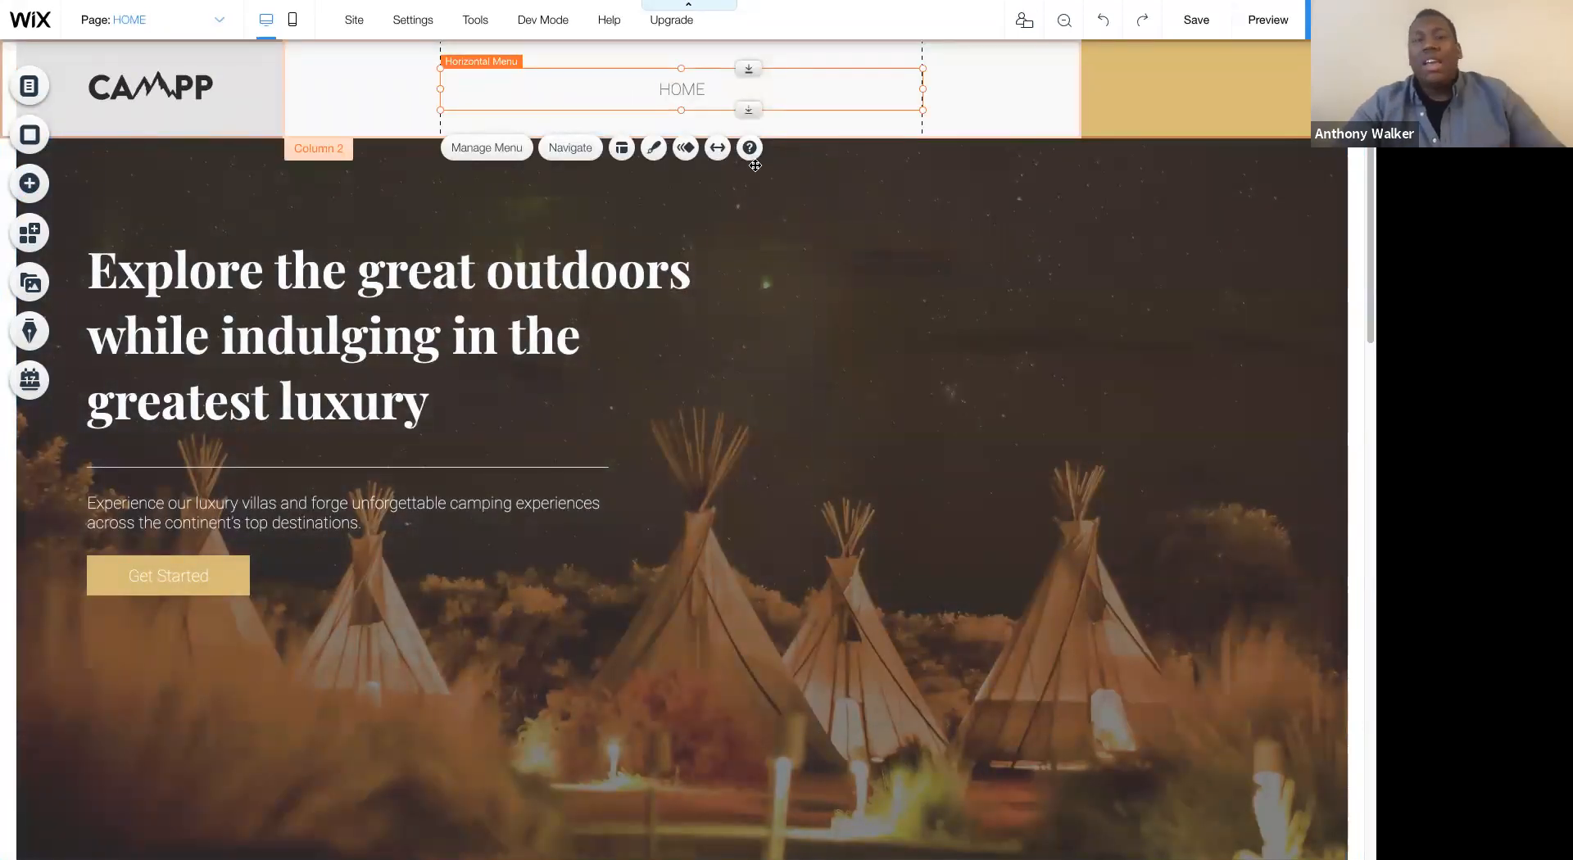
# - Add an anchor exactly on the boundary between the hero strip and the Glamping section
pyautogui.scroll(-3, 812, 280)
pyautogui.scroll(-6, 811, 280)
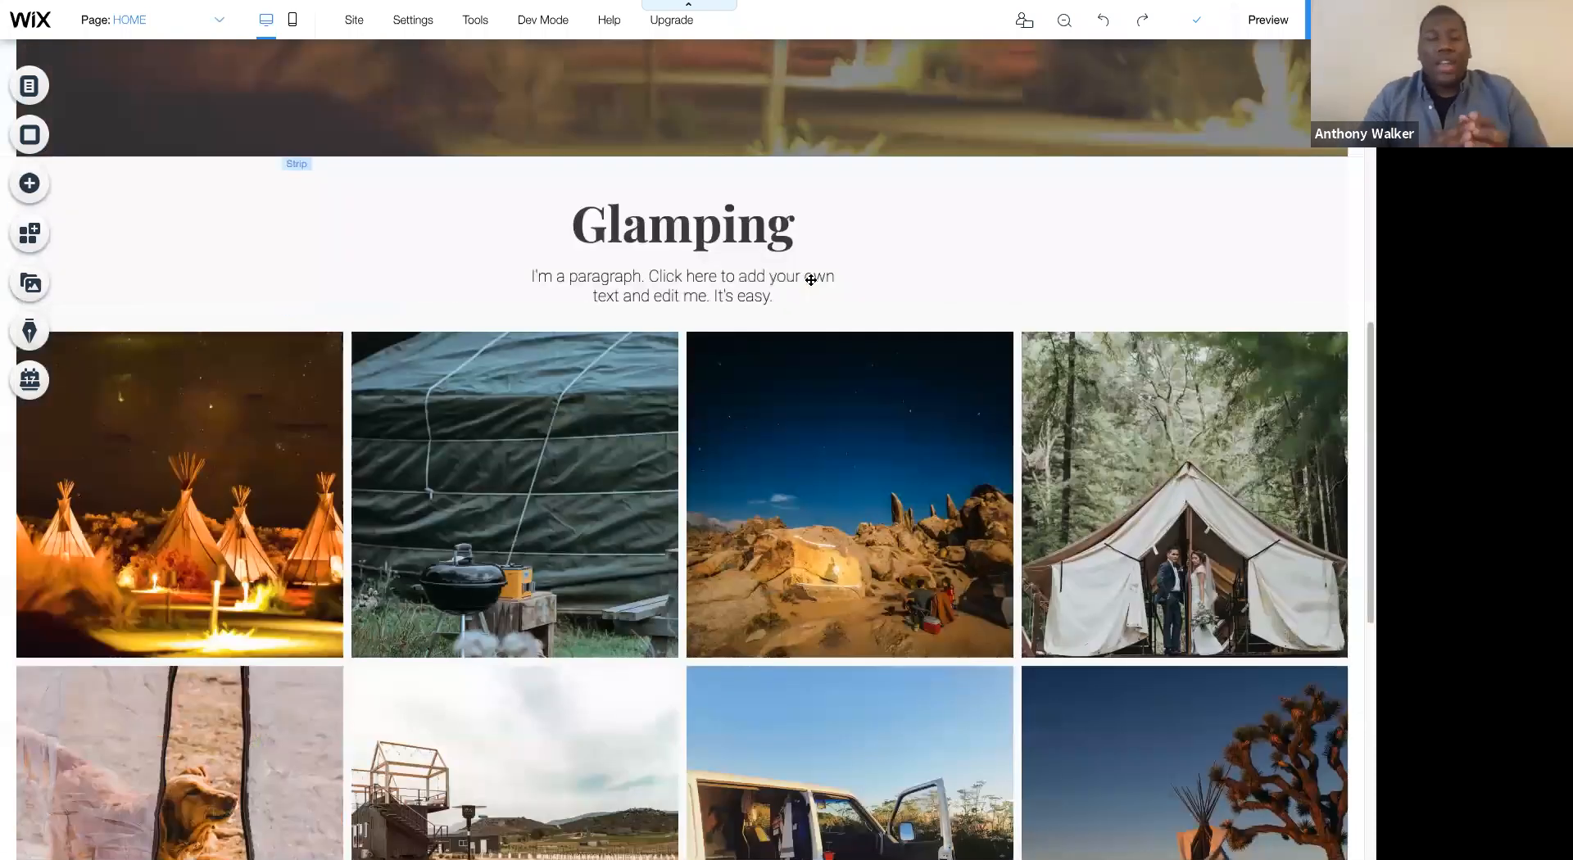
pyautogui.scroll(-1, 812, 280)
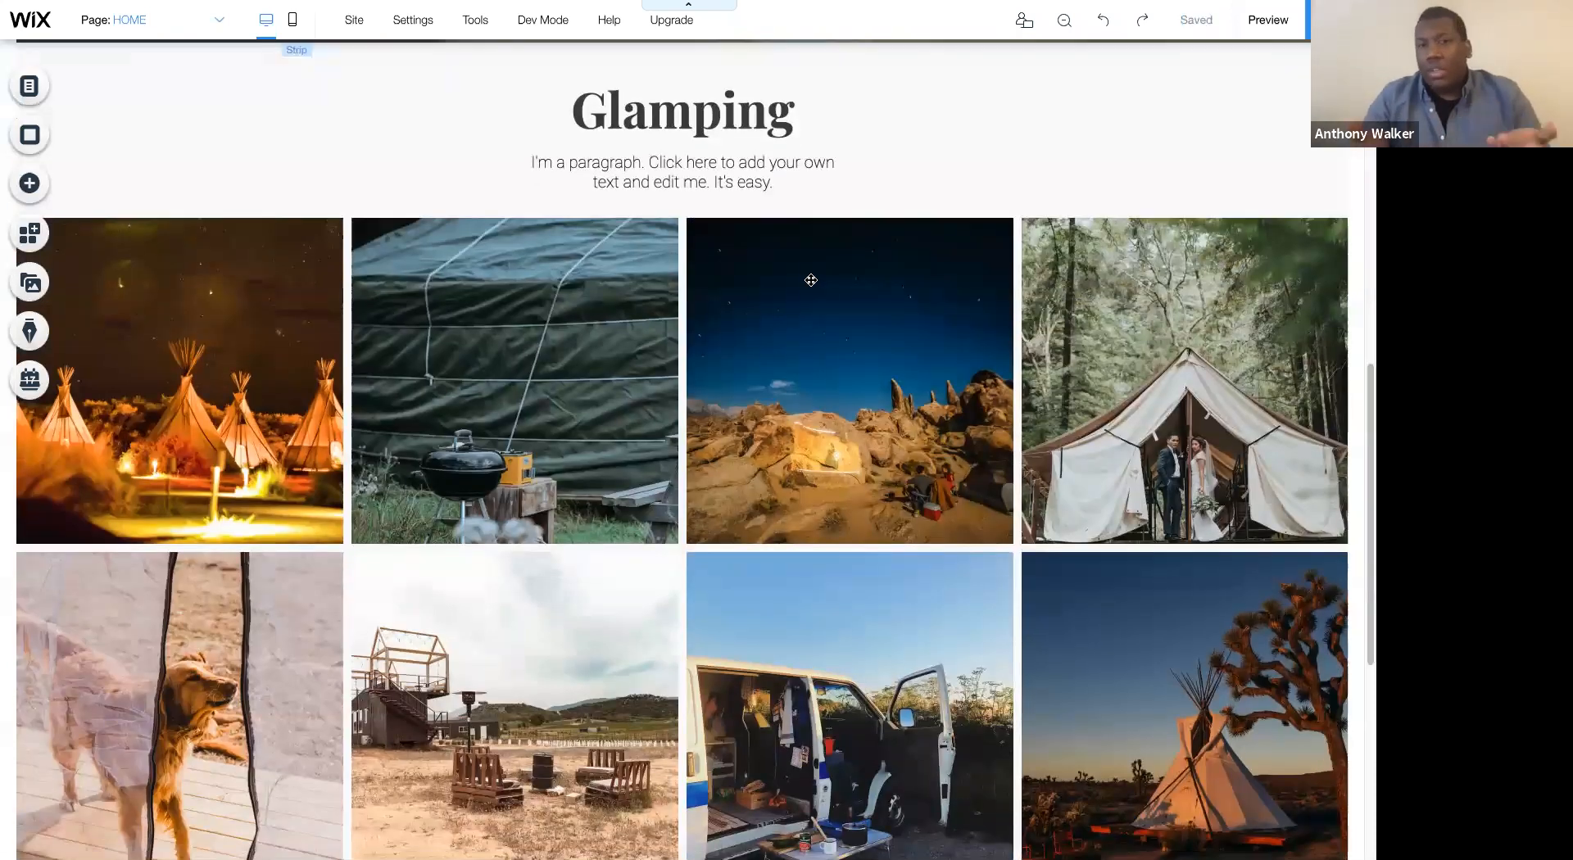
pyautogui.scroll(1, 455, 263)
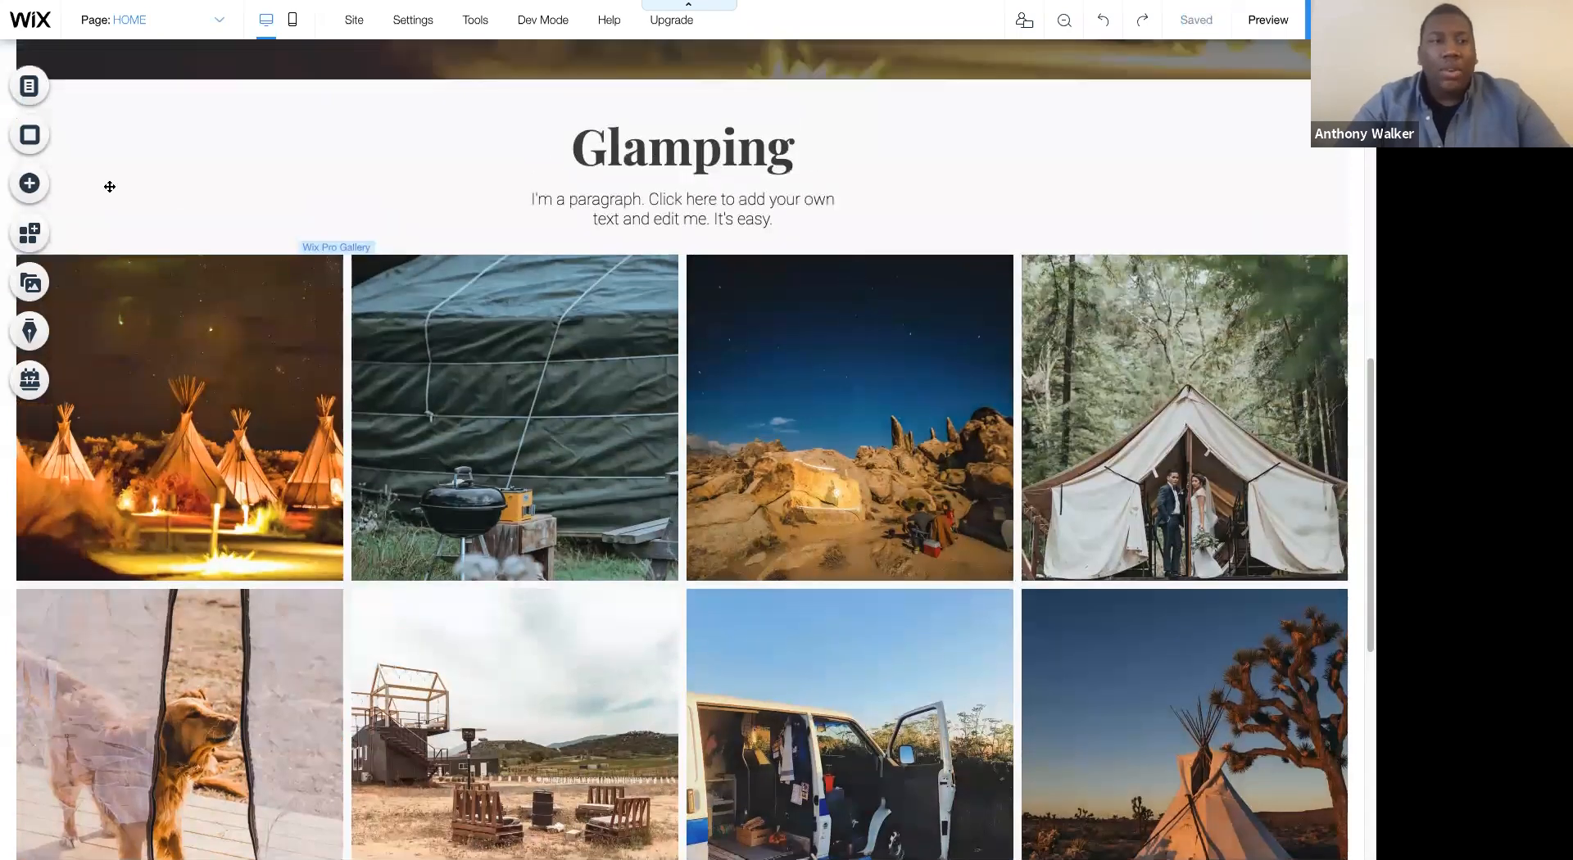
pyautogui.scroll(5, 110, 186)
pyautogui.click(30, 184)
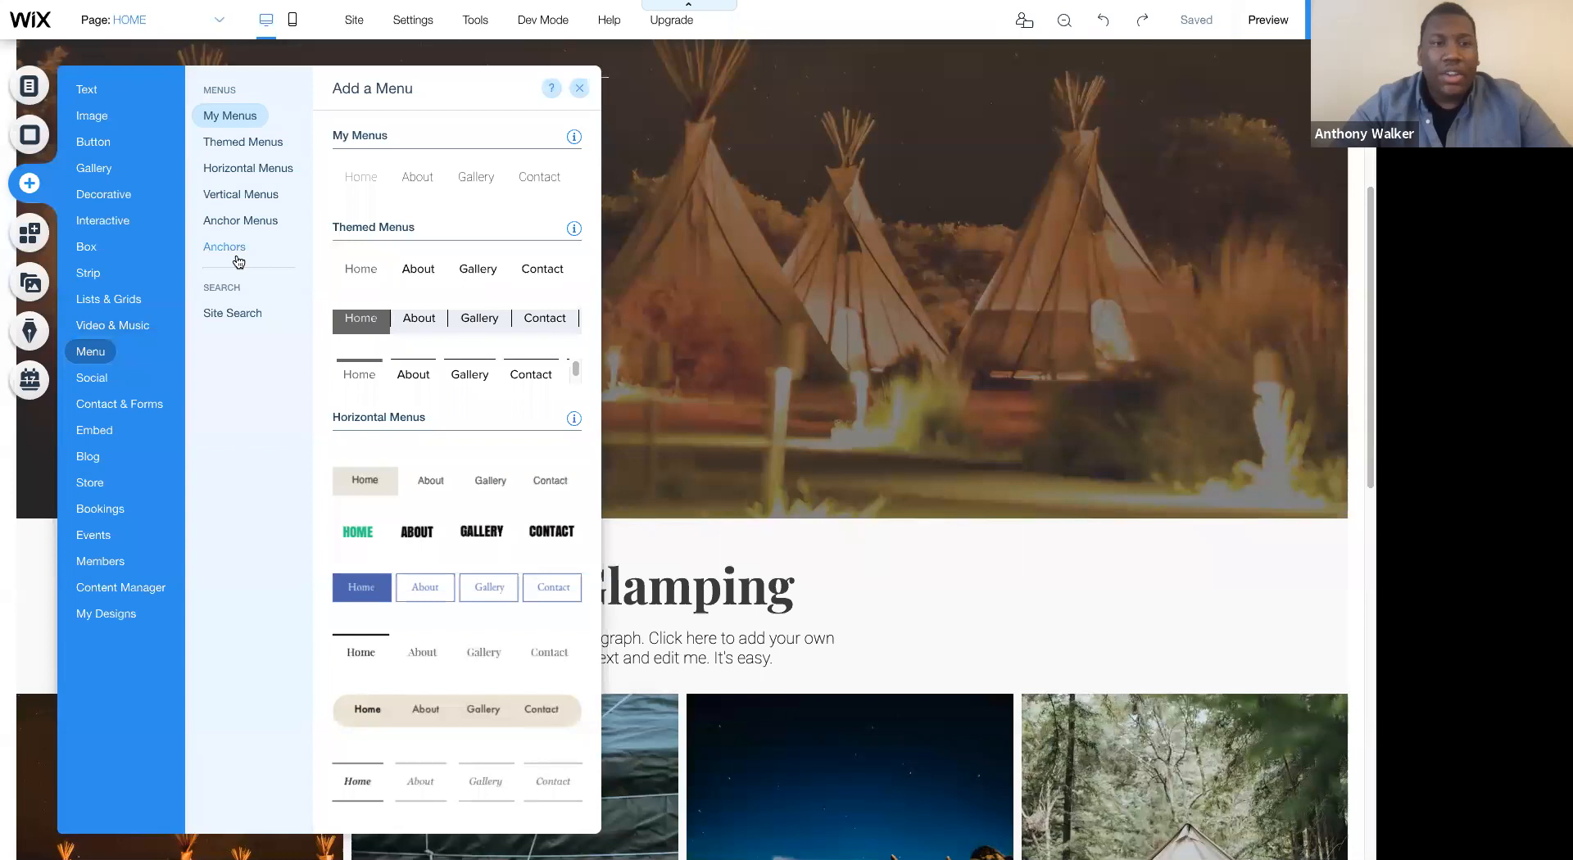
pyautogui.click(242, 259)
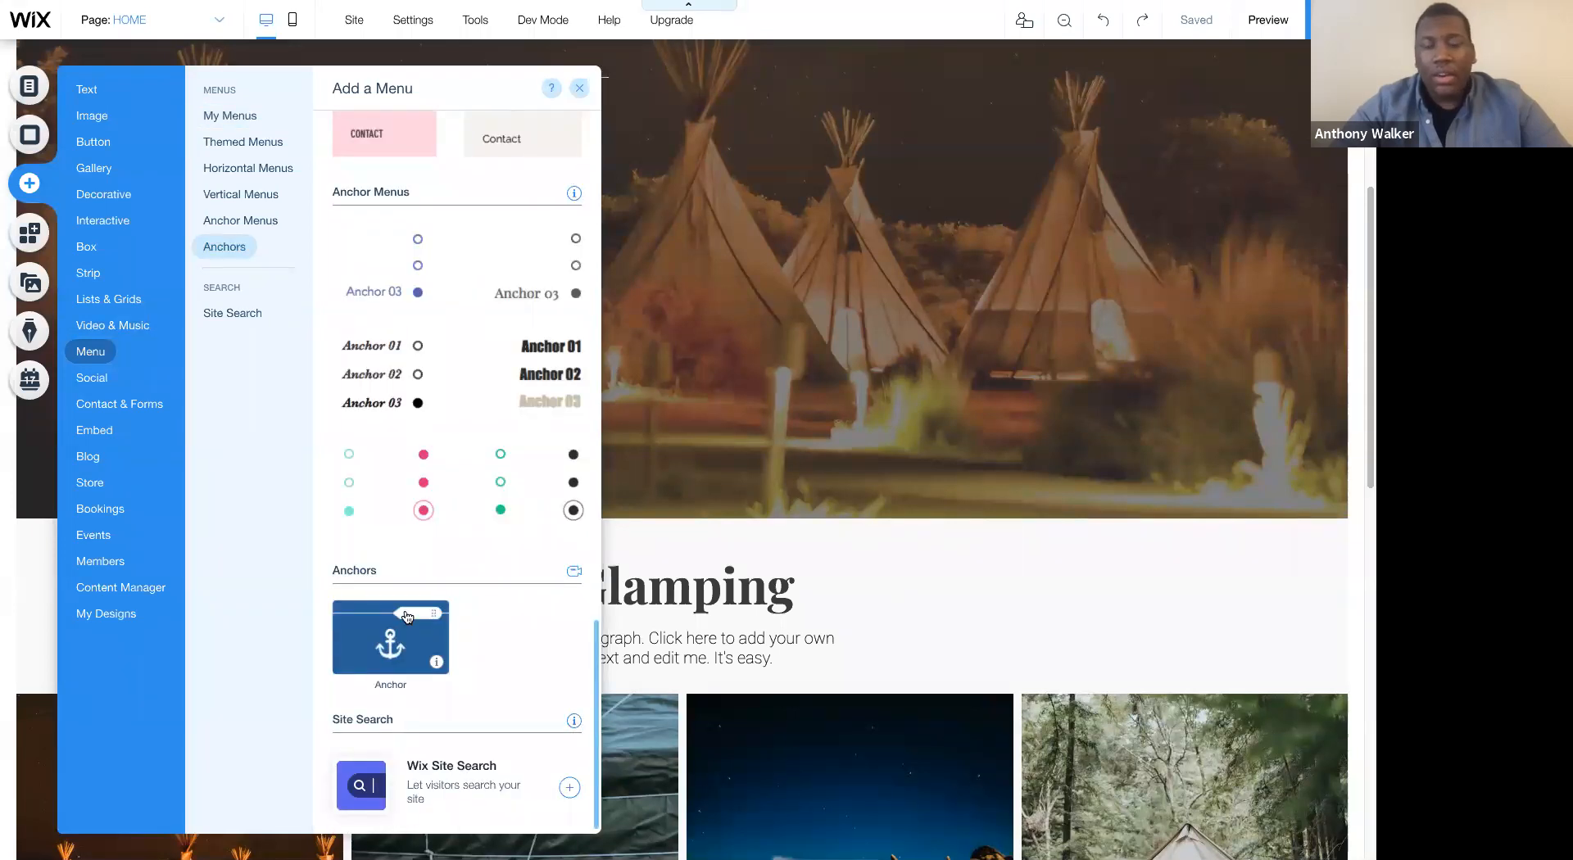
pyautogui.moveTo(406, 617); pyautogui.dragTo(972, 531)
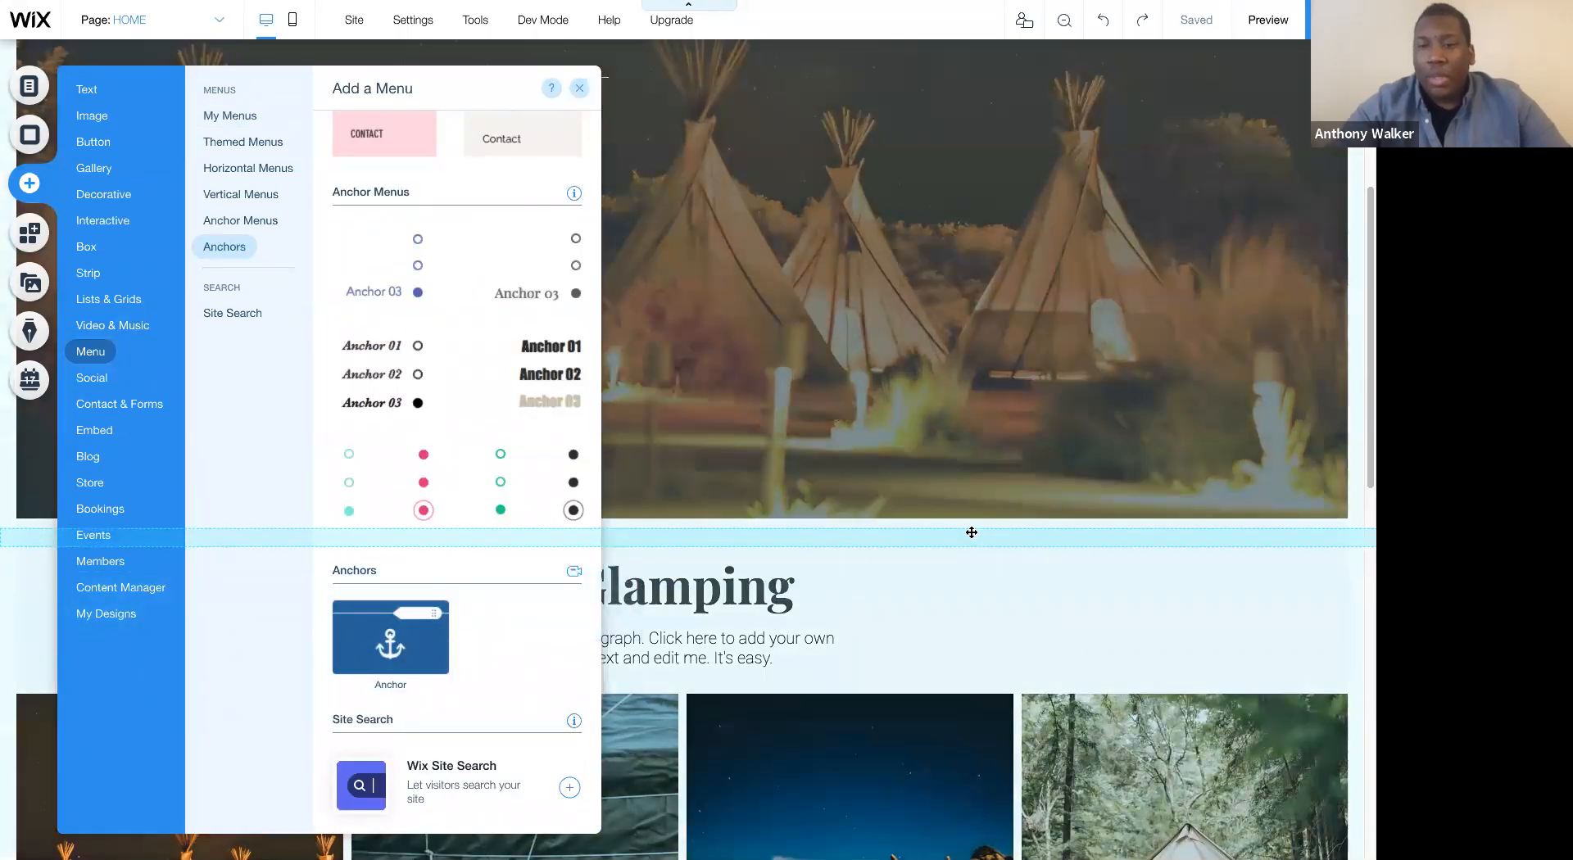
pyautogui.click(1220, 531)
pyautogui.moveTo(1220, 531); pyautogui.dragTo(1220, 521)
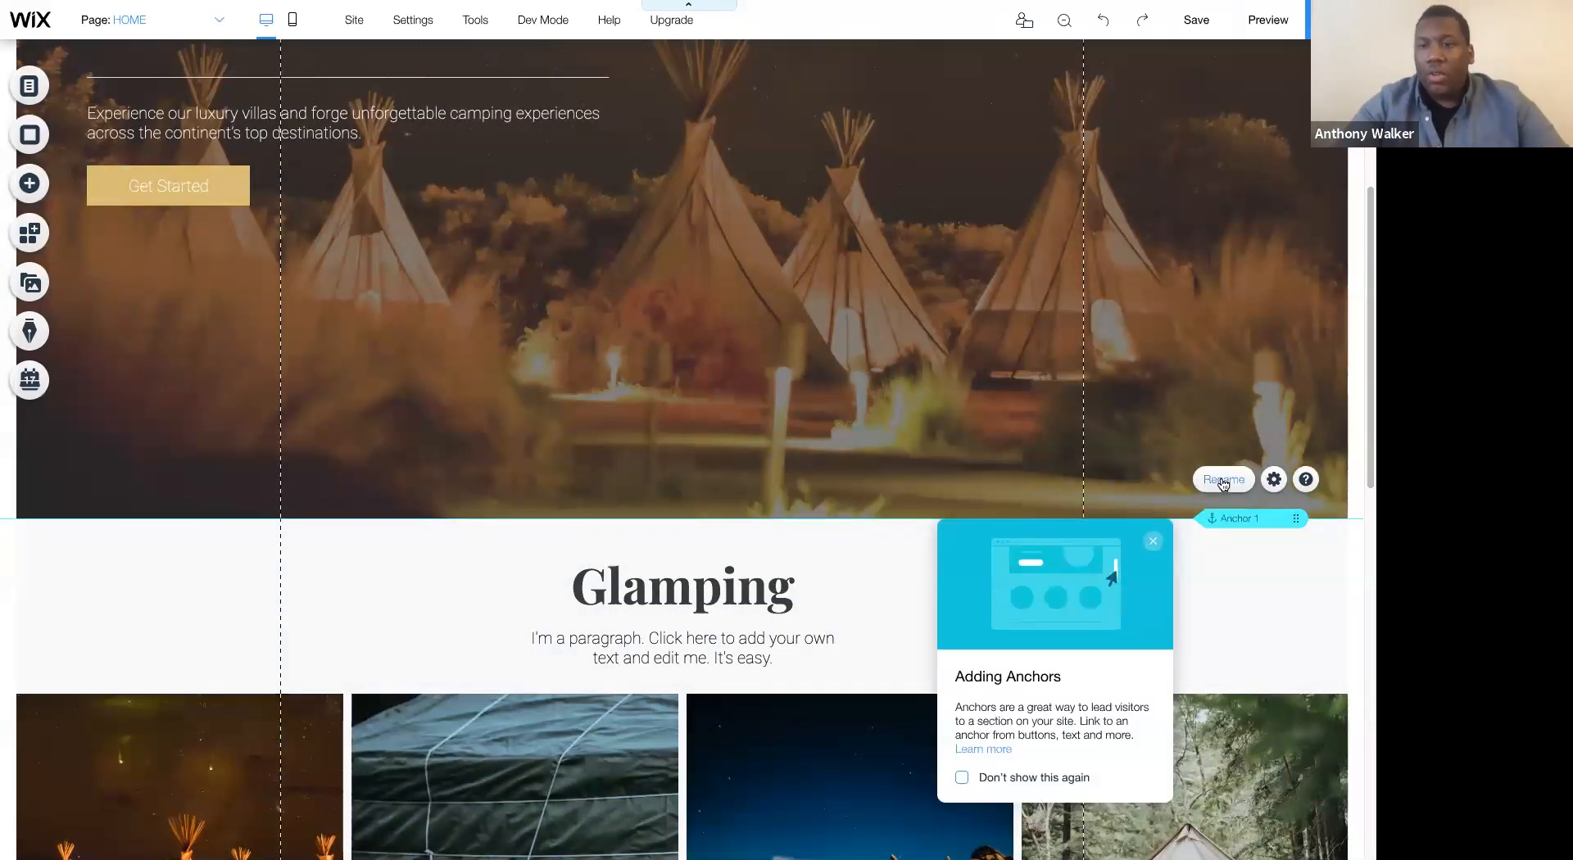
# - Rename the anchor above the Glamping section as Gallery and dismiss the anchor tip
pyautogui.click(1225, 480)
pyautogui.write('Gallery')
pyautogui.click(1148, 541)
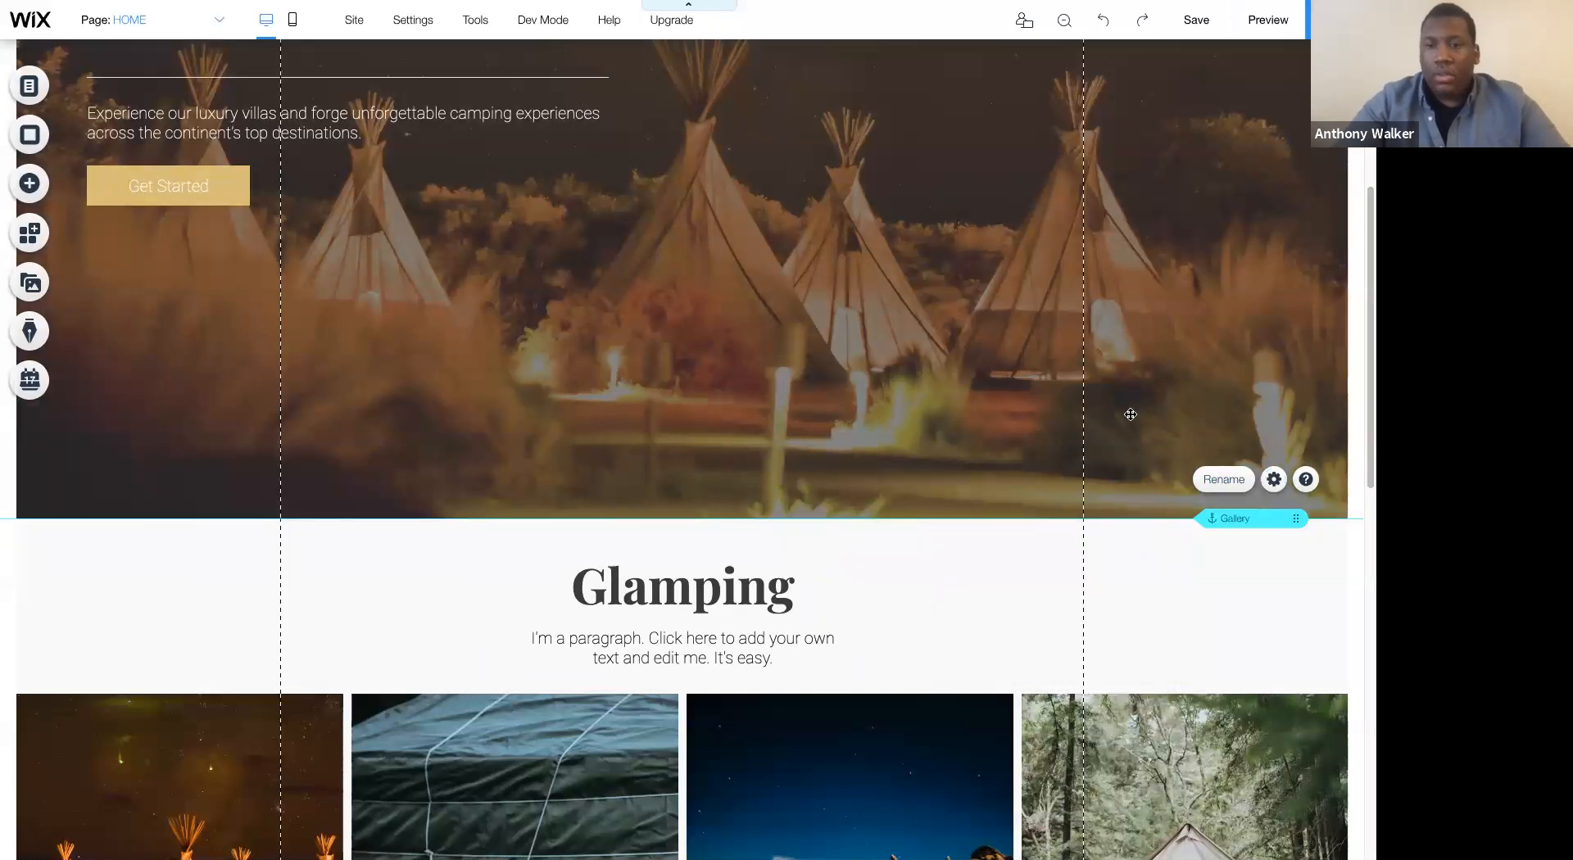
pyautogui.click(1131, 415)
# - Check which pages are listed in the site menu
pyautogui.scroll(3, 921, 281)
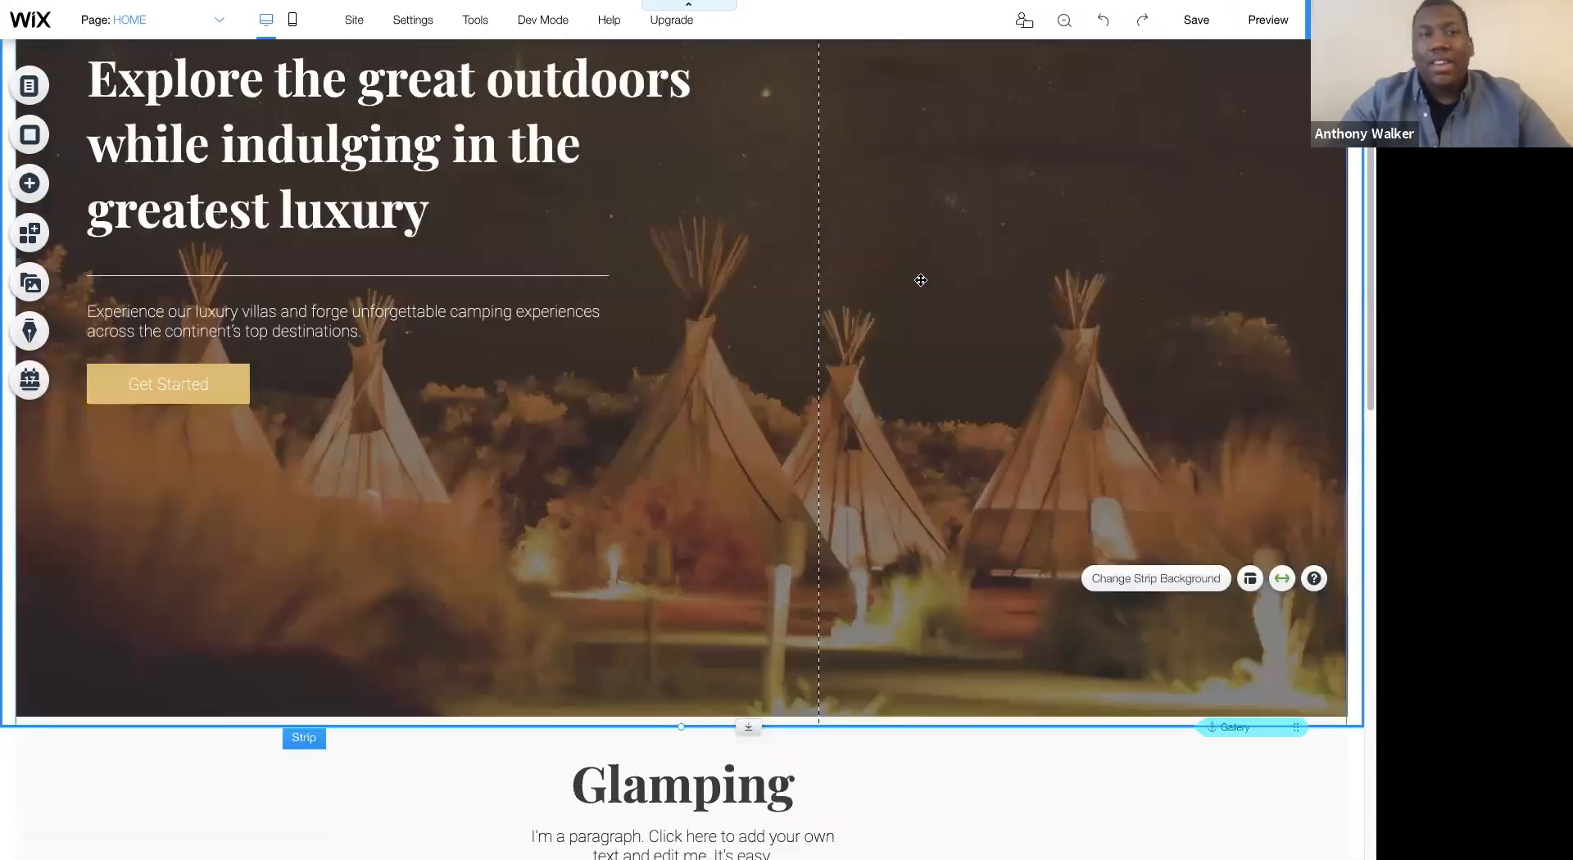
pyautogui.scroll(2, 922, 280)
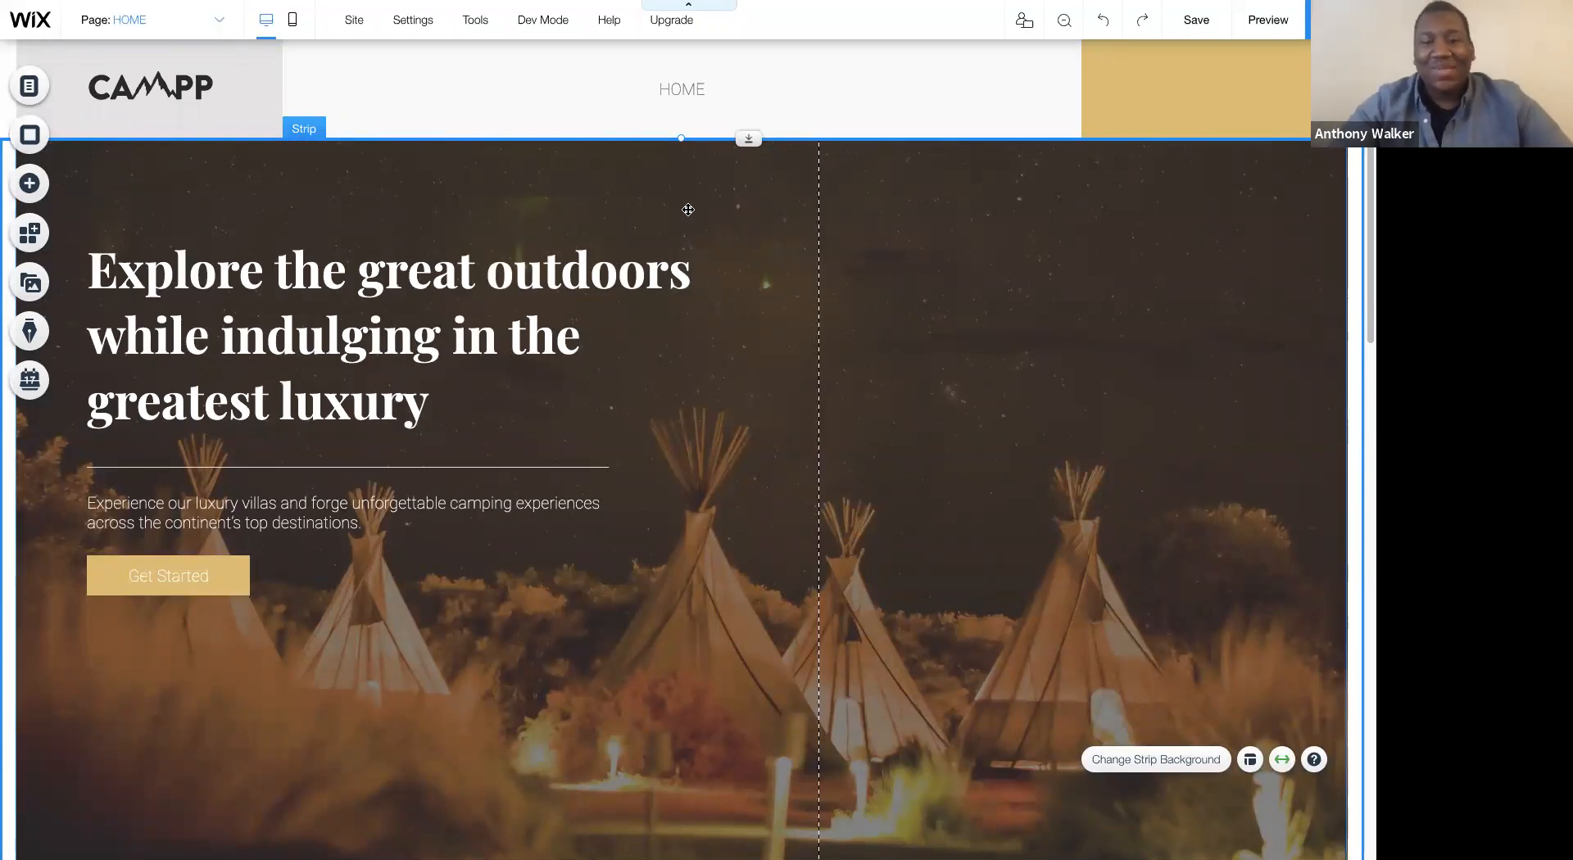
pyautogui.click(150, 22)
pyautogui.click(145, 95)
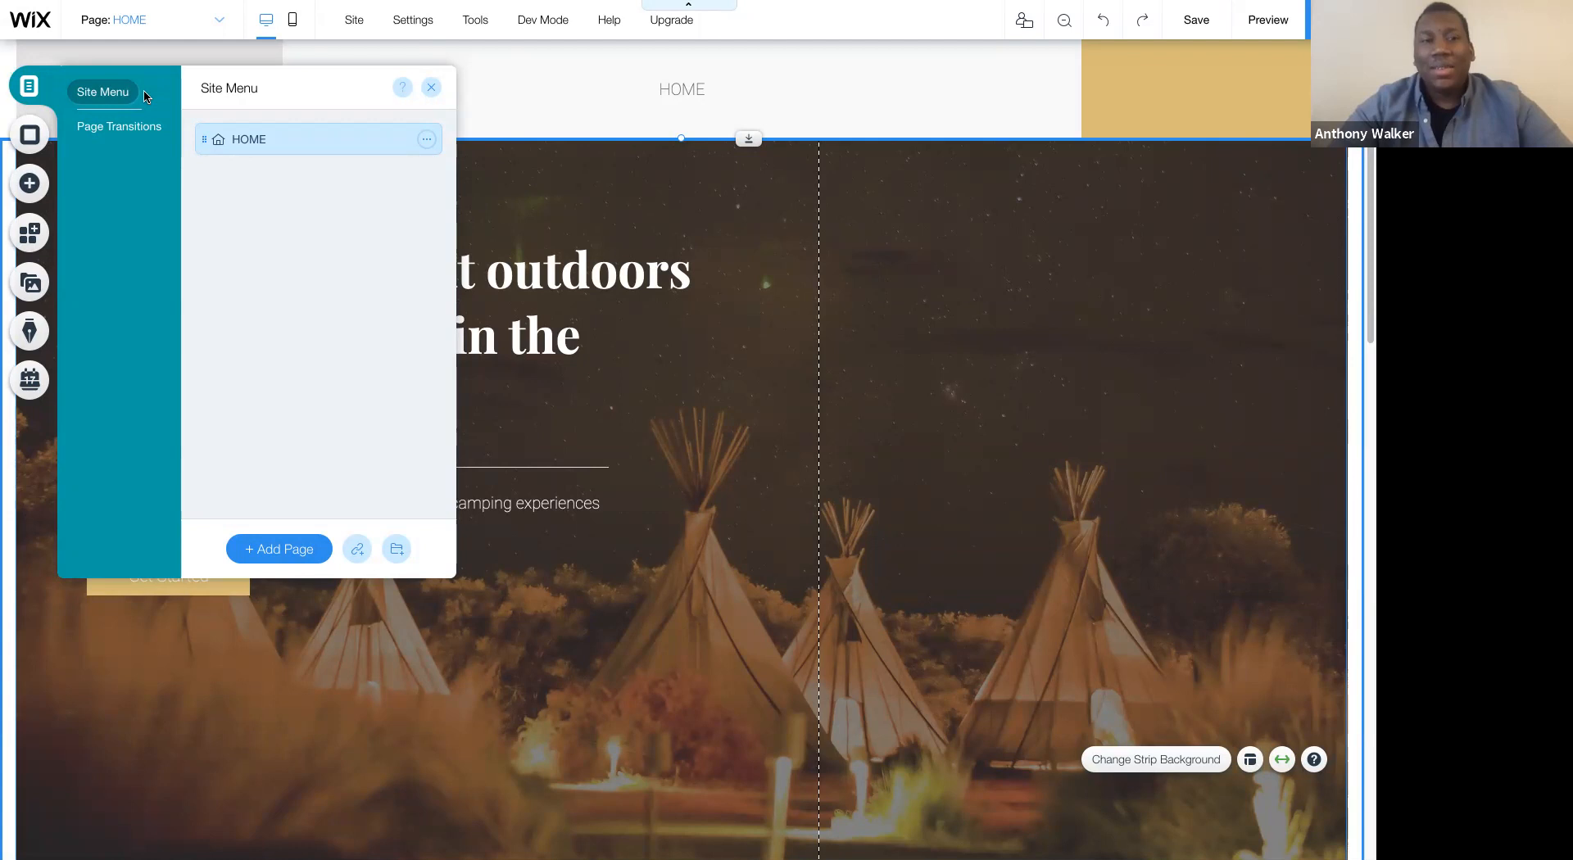
pyautogui.click(583, 190)
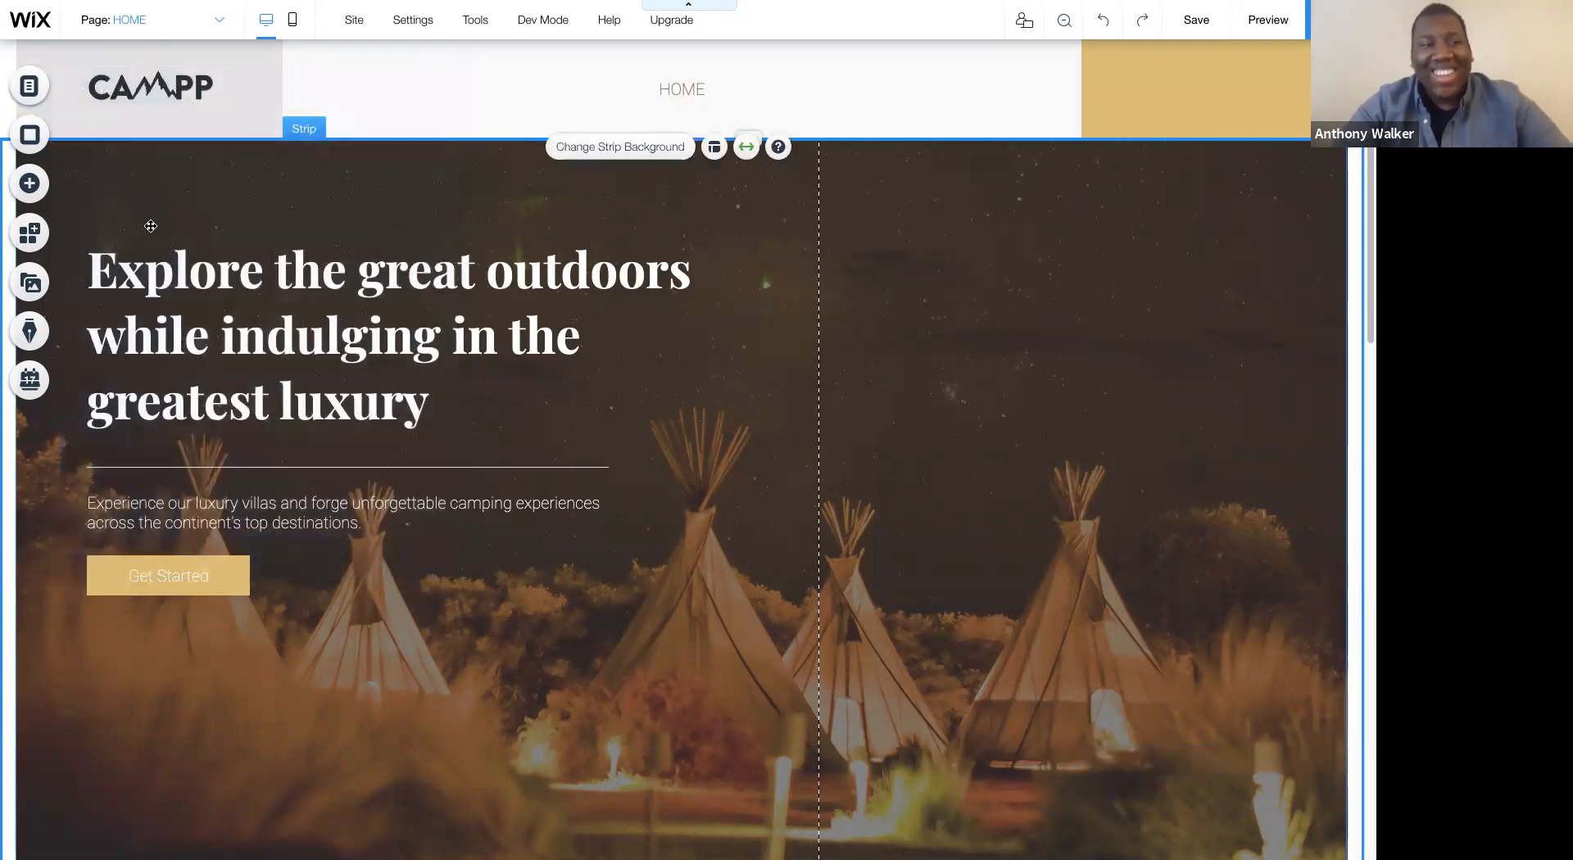
# - Place a second anchor across the middle of the hero strip and delete it
pyautogui.click(28, 189)
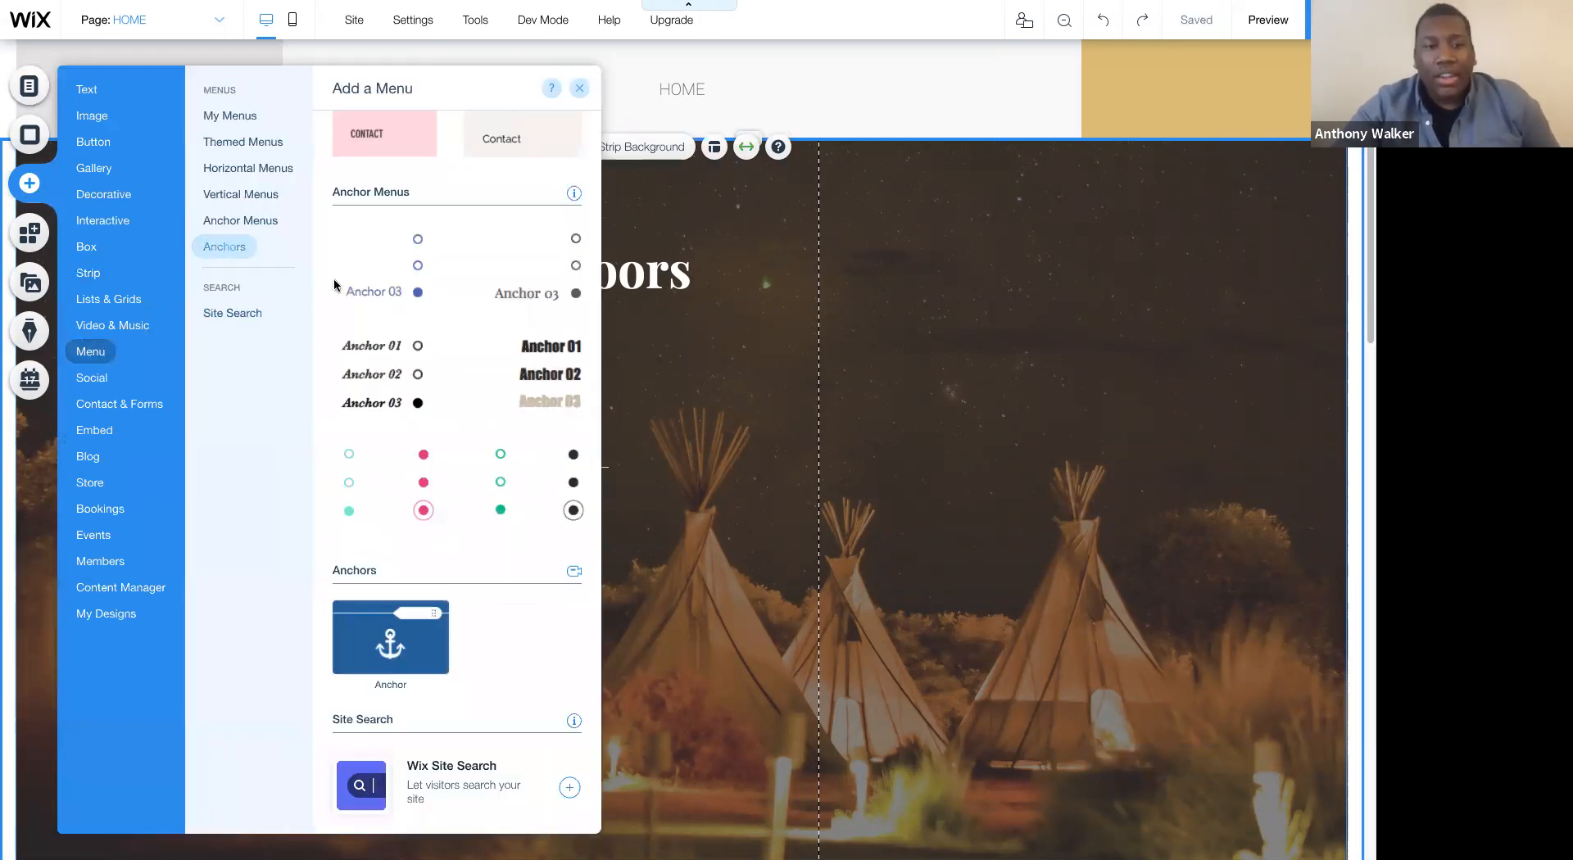
pyautogui.moveTo(410, 618); pyautogui.dragTo(902, 471)
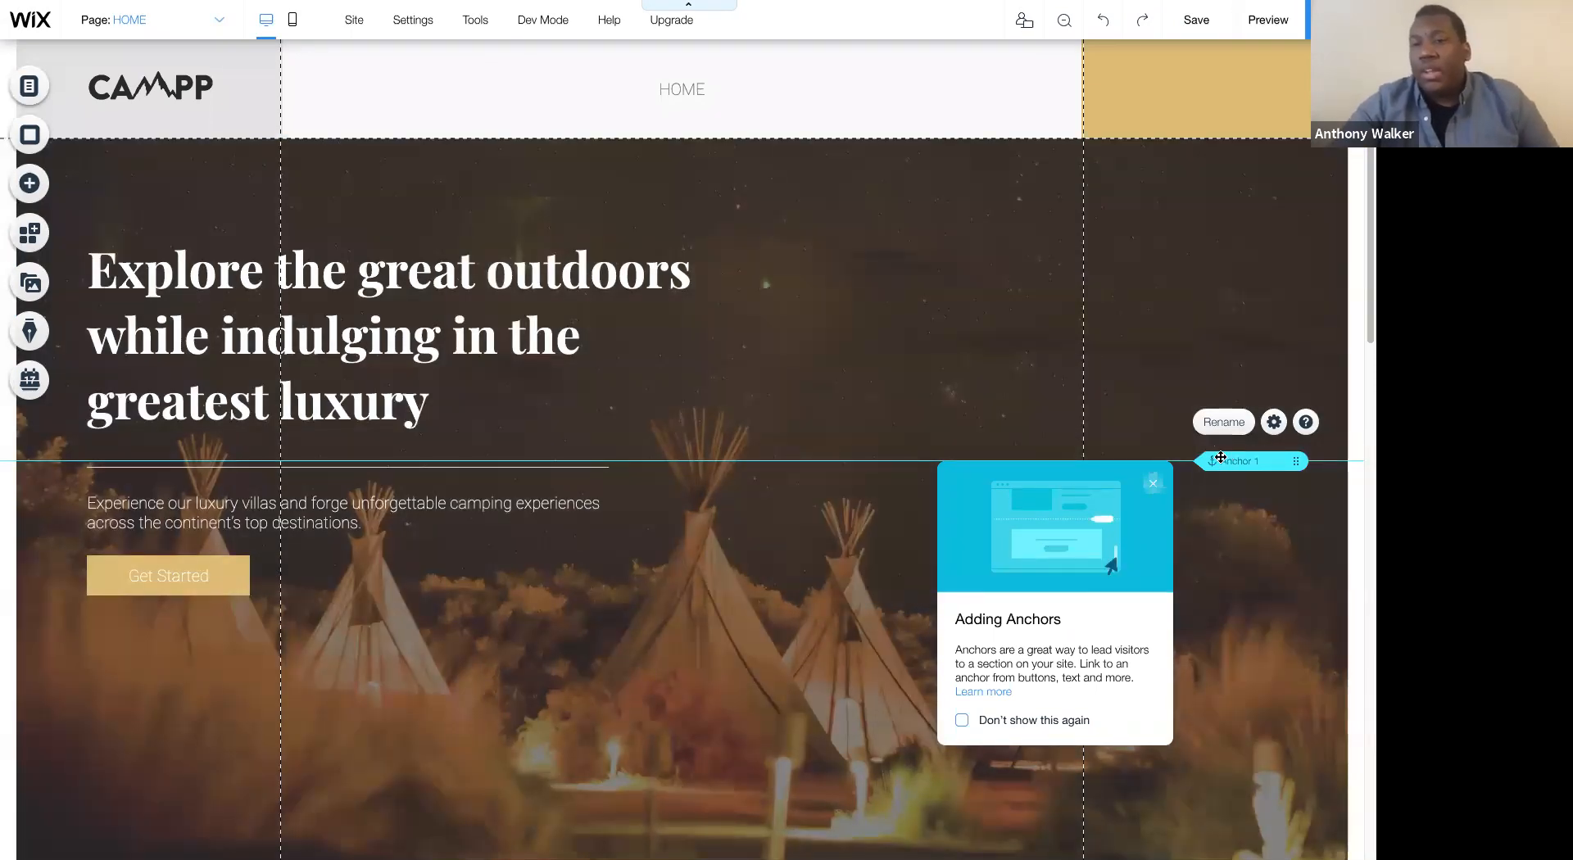
pyautogui.rightClick(1227, 460)
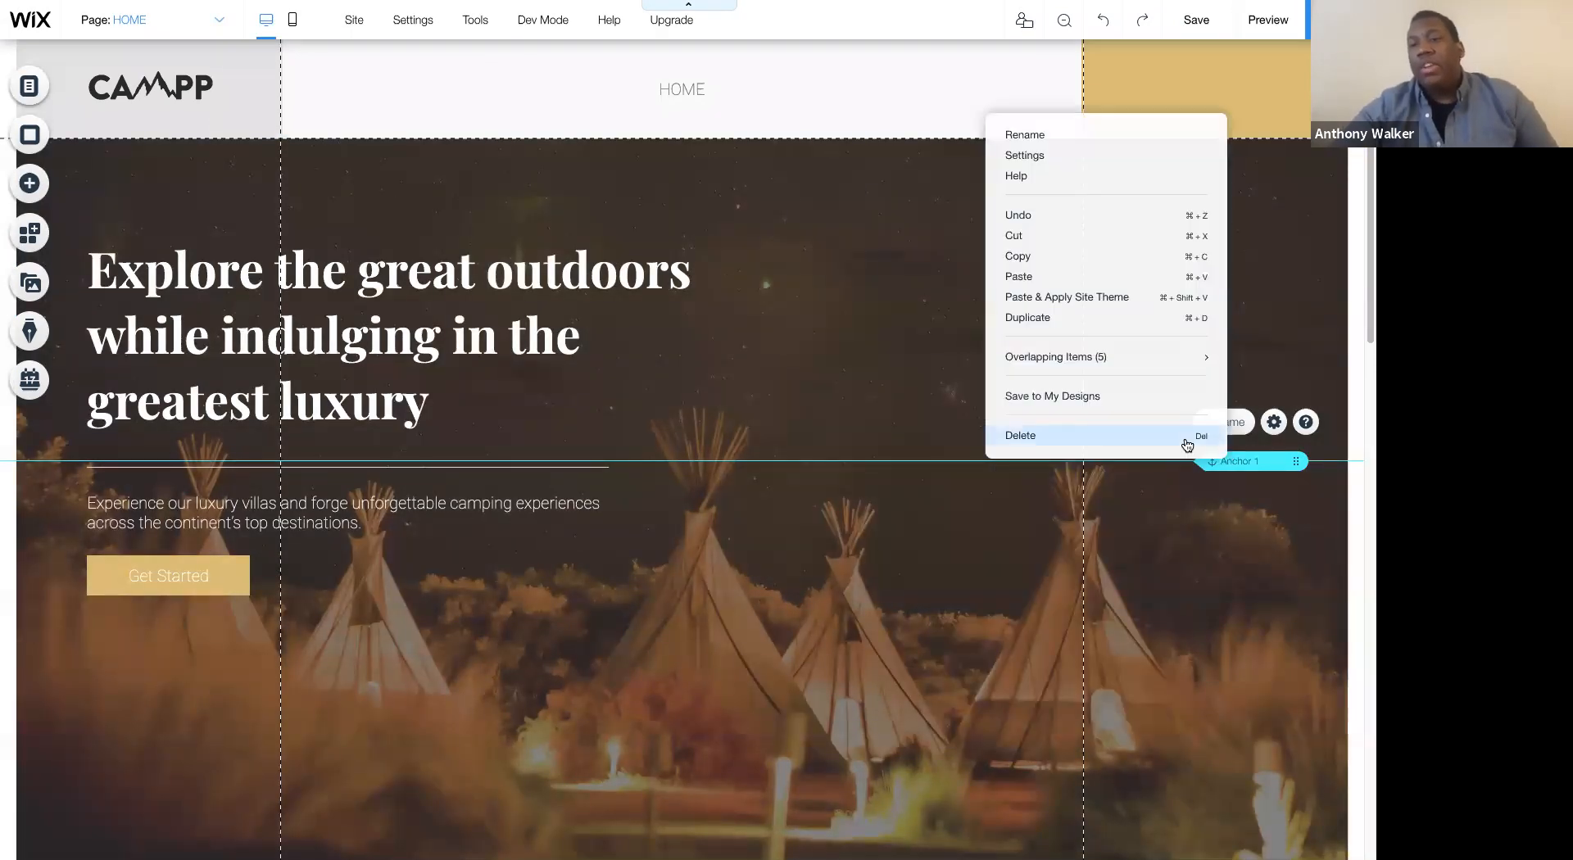
pyautogui.click(1188, 445)
# - Add a link to the site menu that points to the Gallery anchor on the HOME page
pyautogui.scroll(-7, 1187, 439)
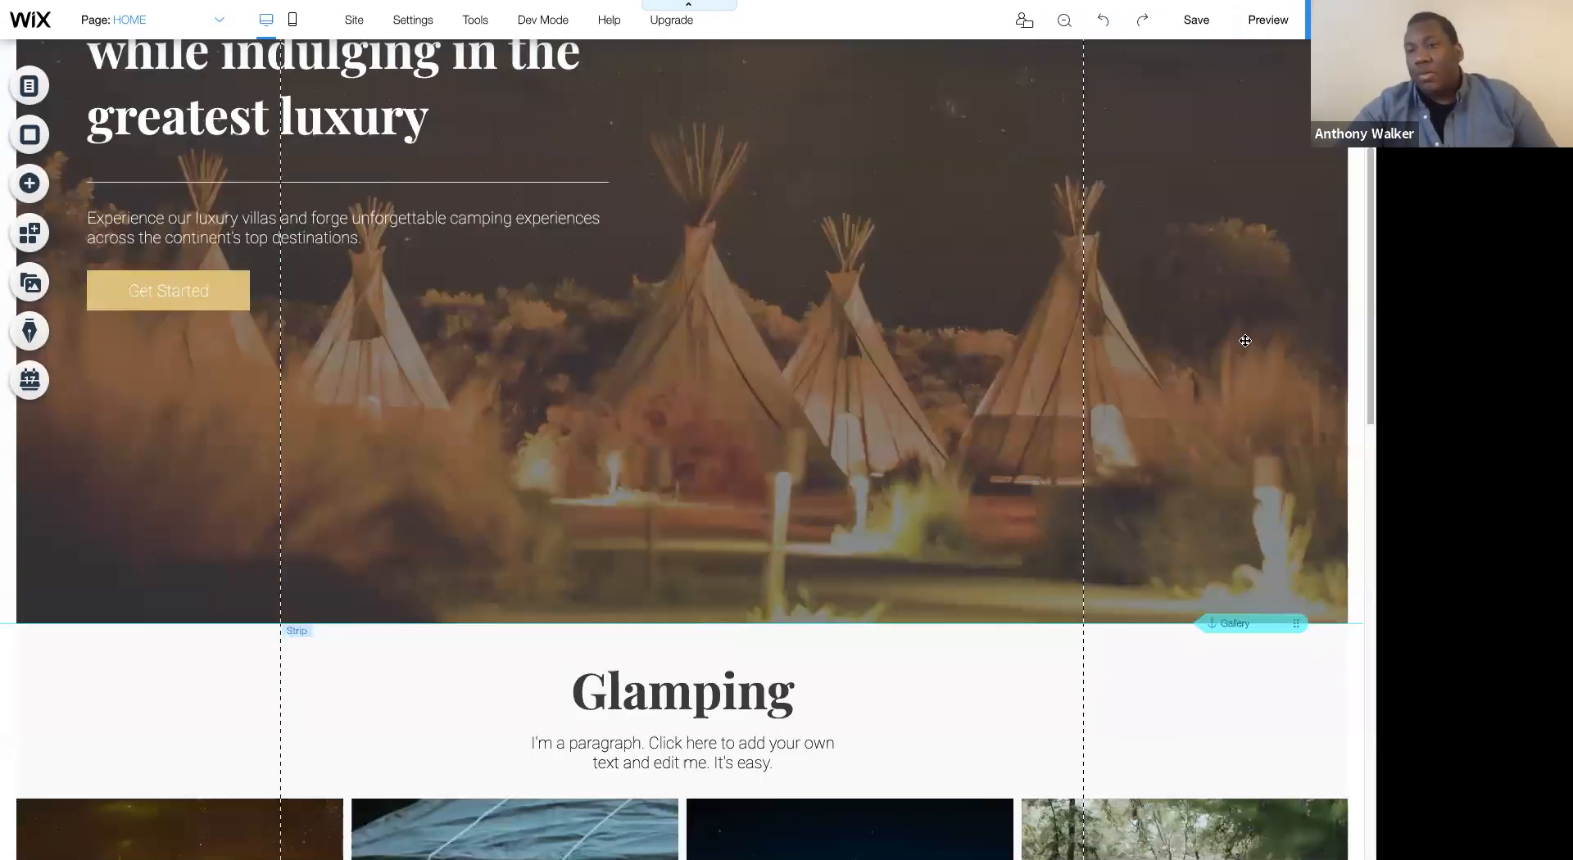
pyautogui.scroll(7, 1229, 338)
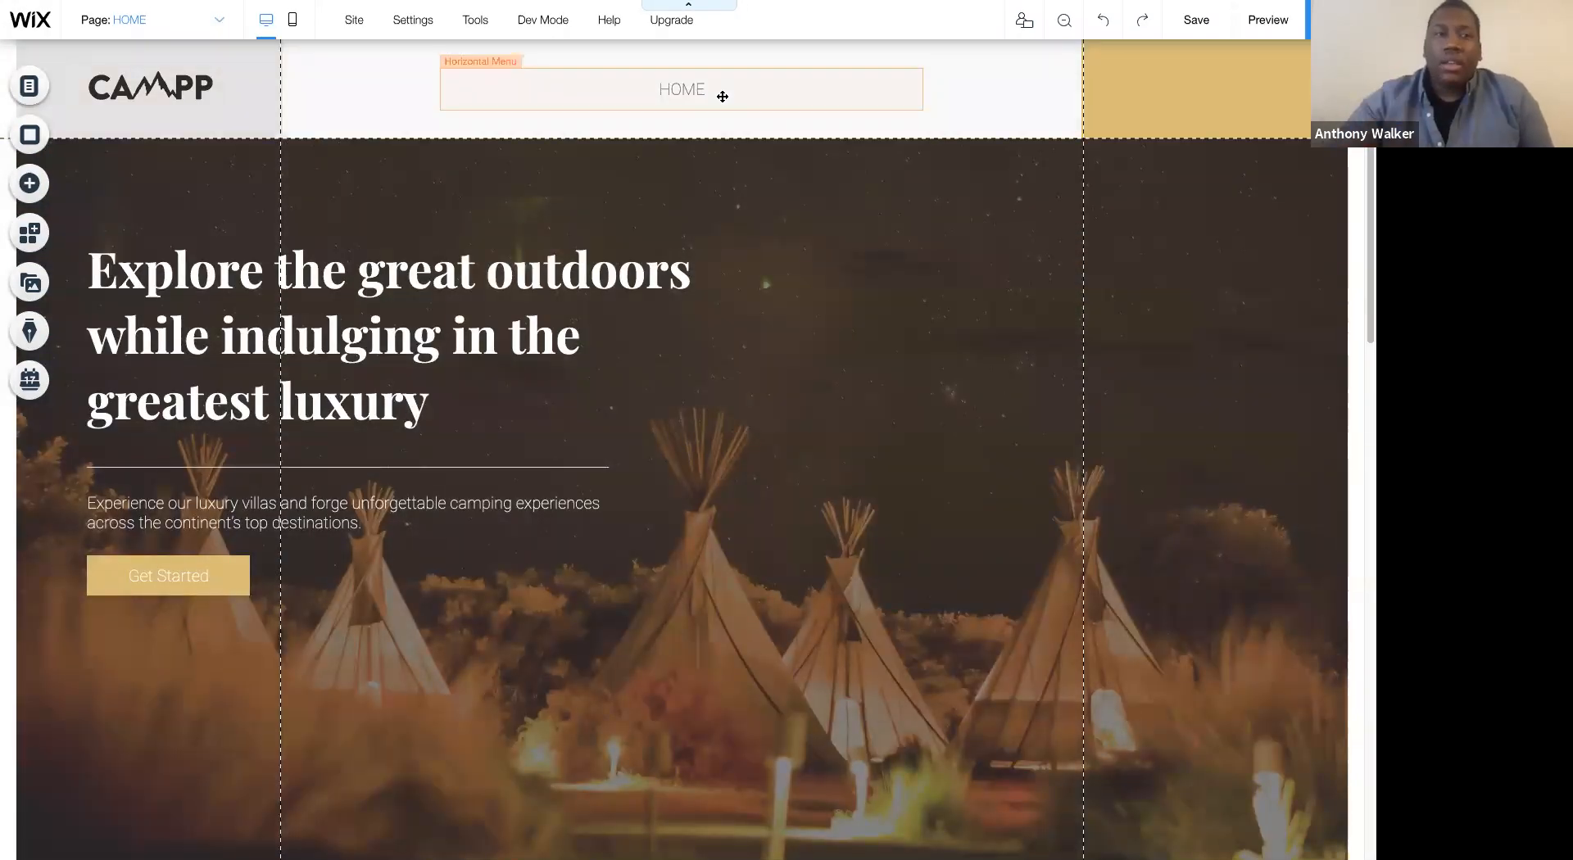
pyautogui.click(145, 24)
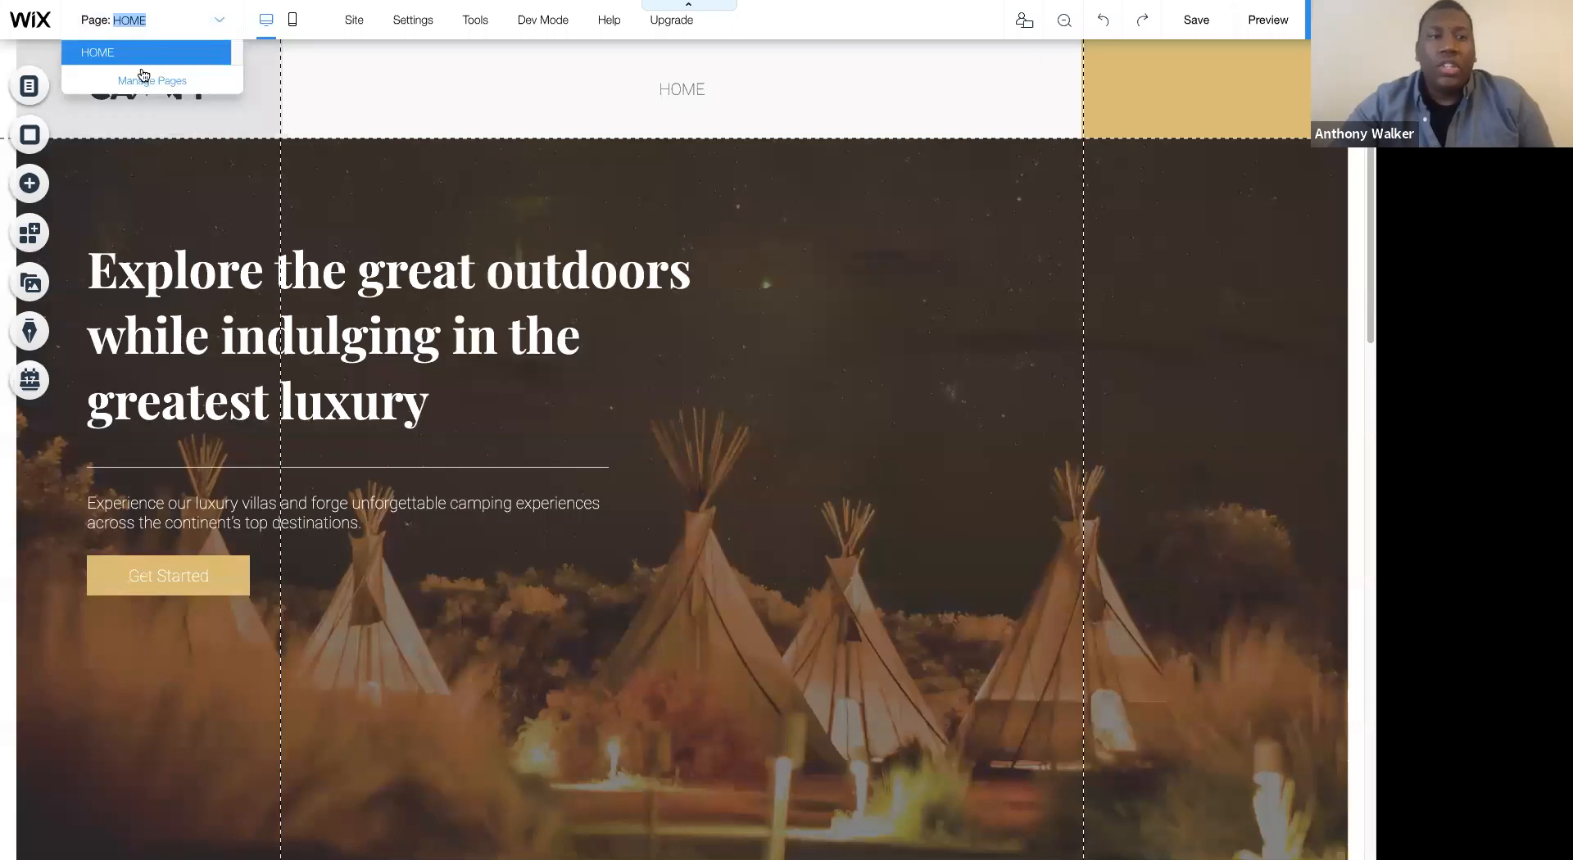
pyautogui.click(145, 72)
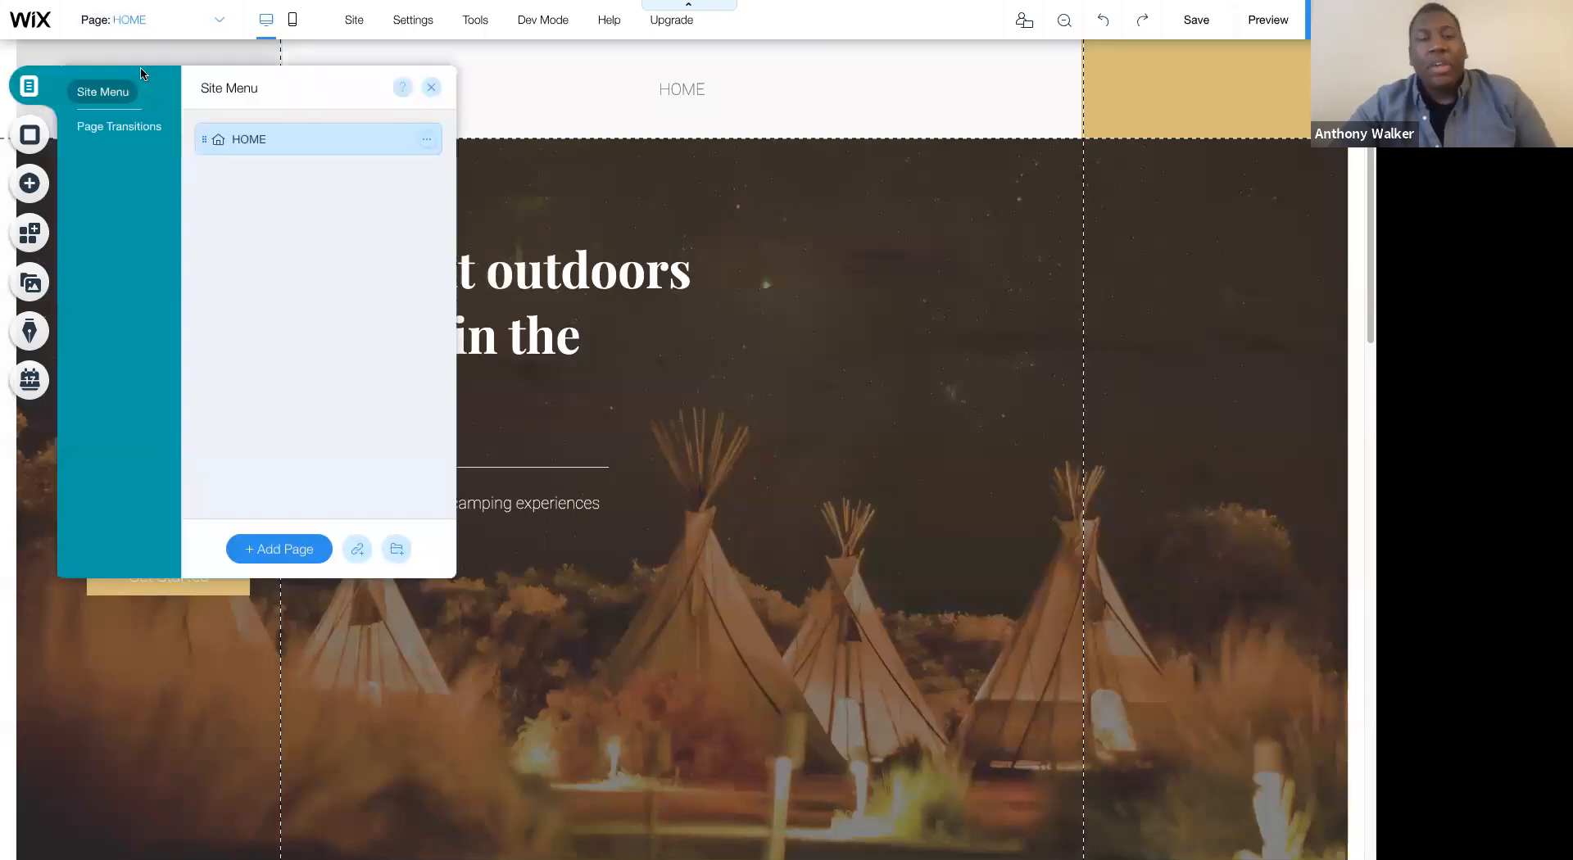
pyautogui.click(358, 550)
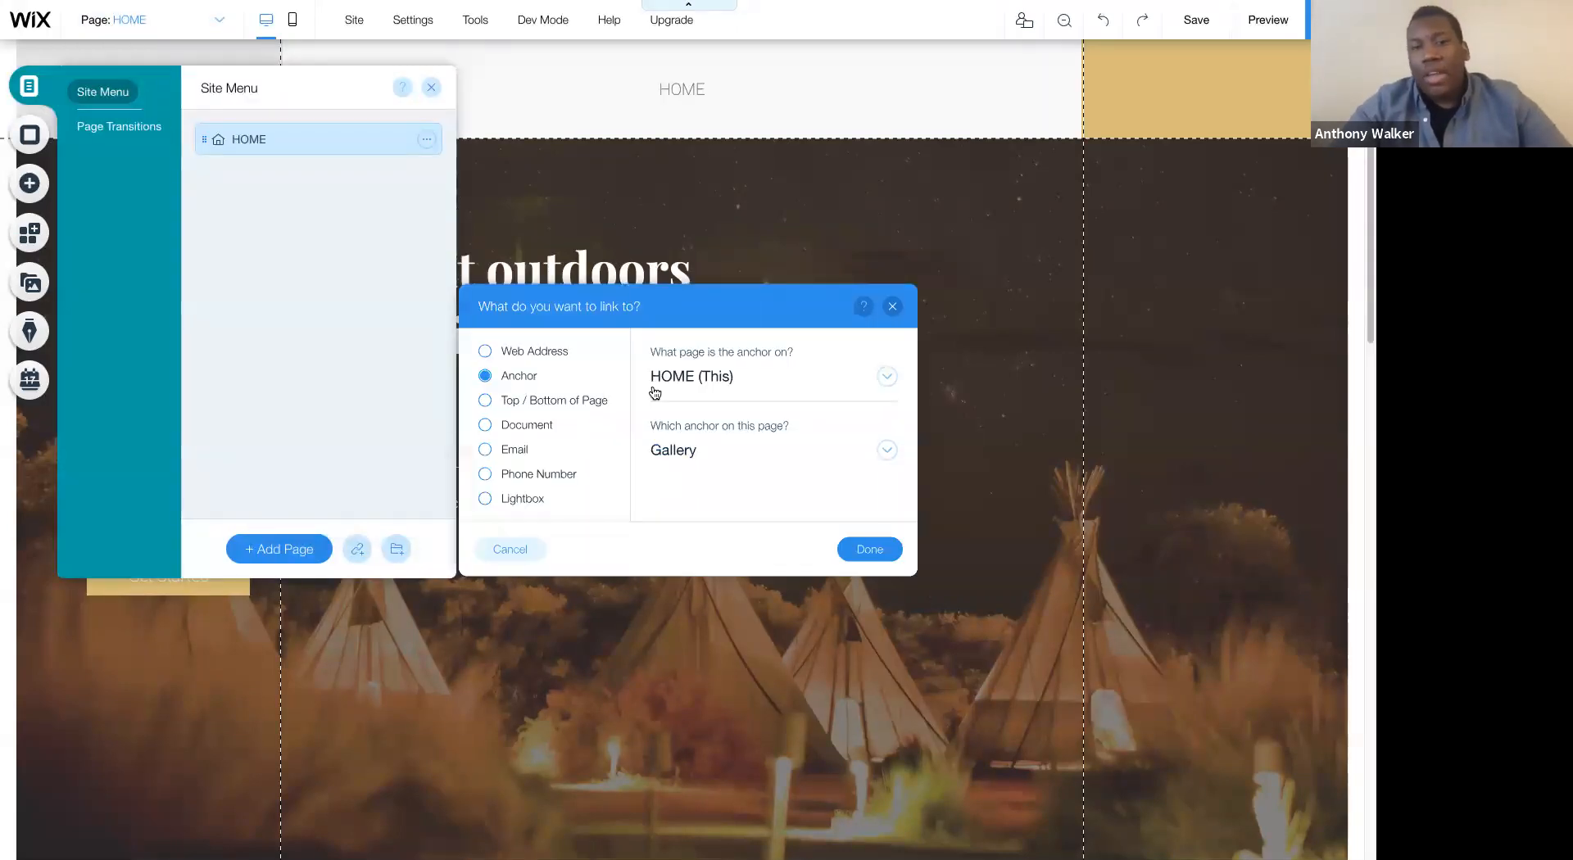
pyautogui.click(683, 449)
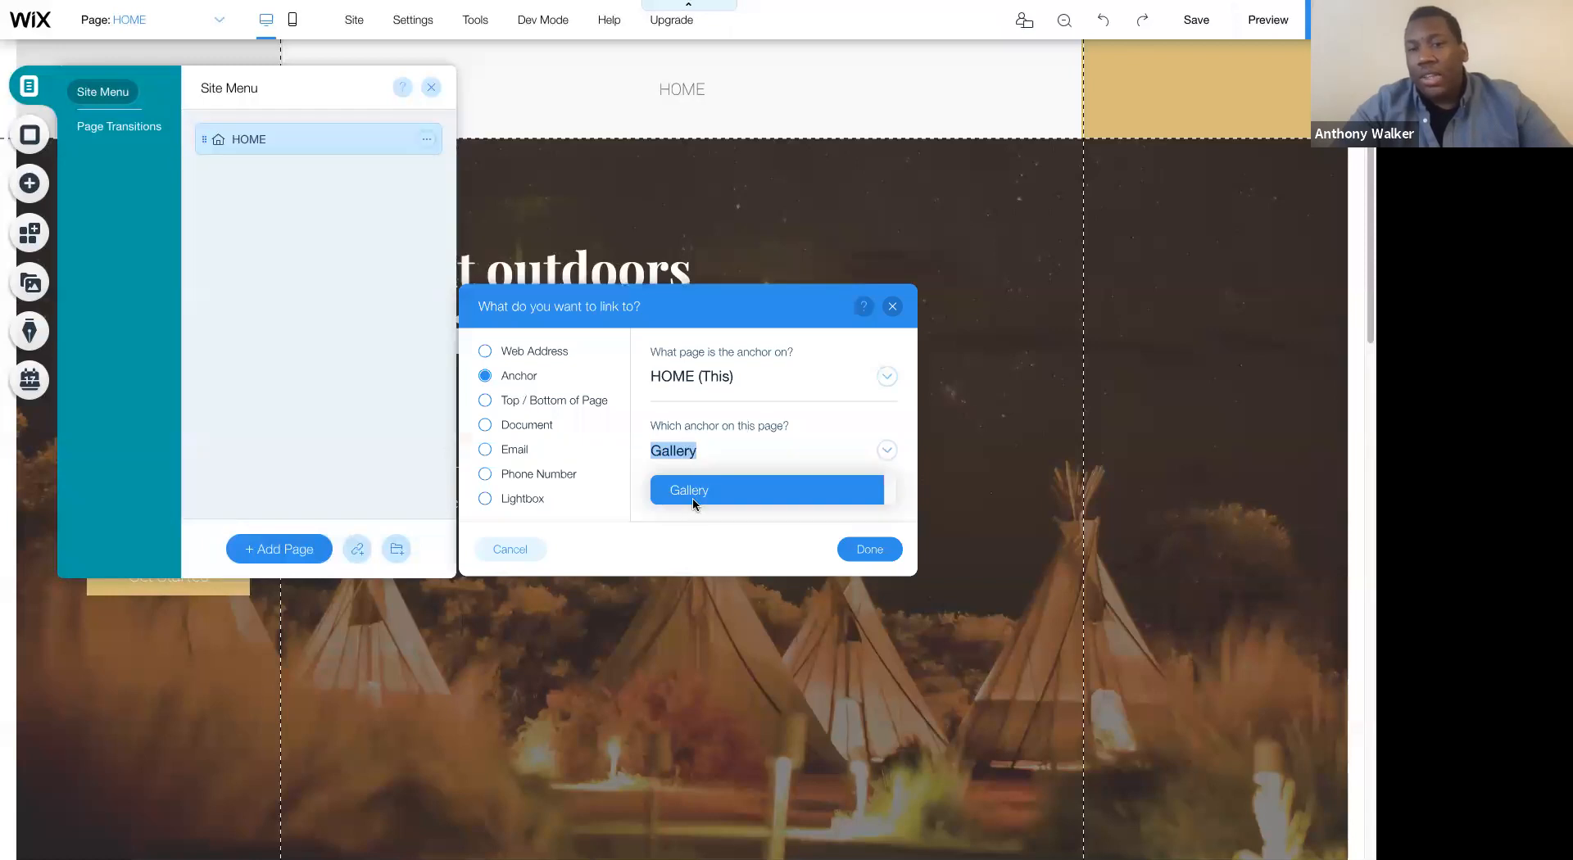
pyautogui.click(694, 502)
pyautogui.click(869, 550)
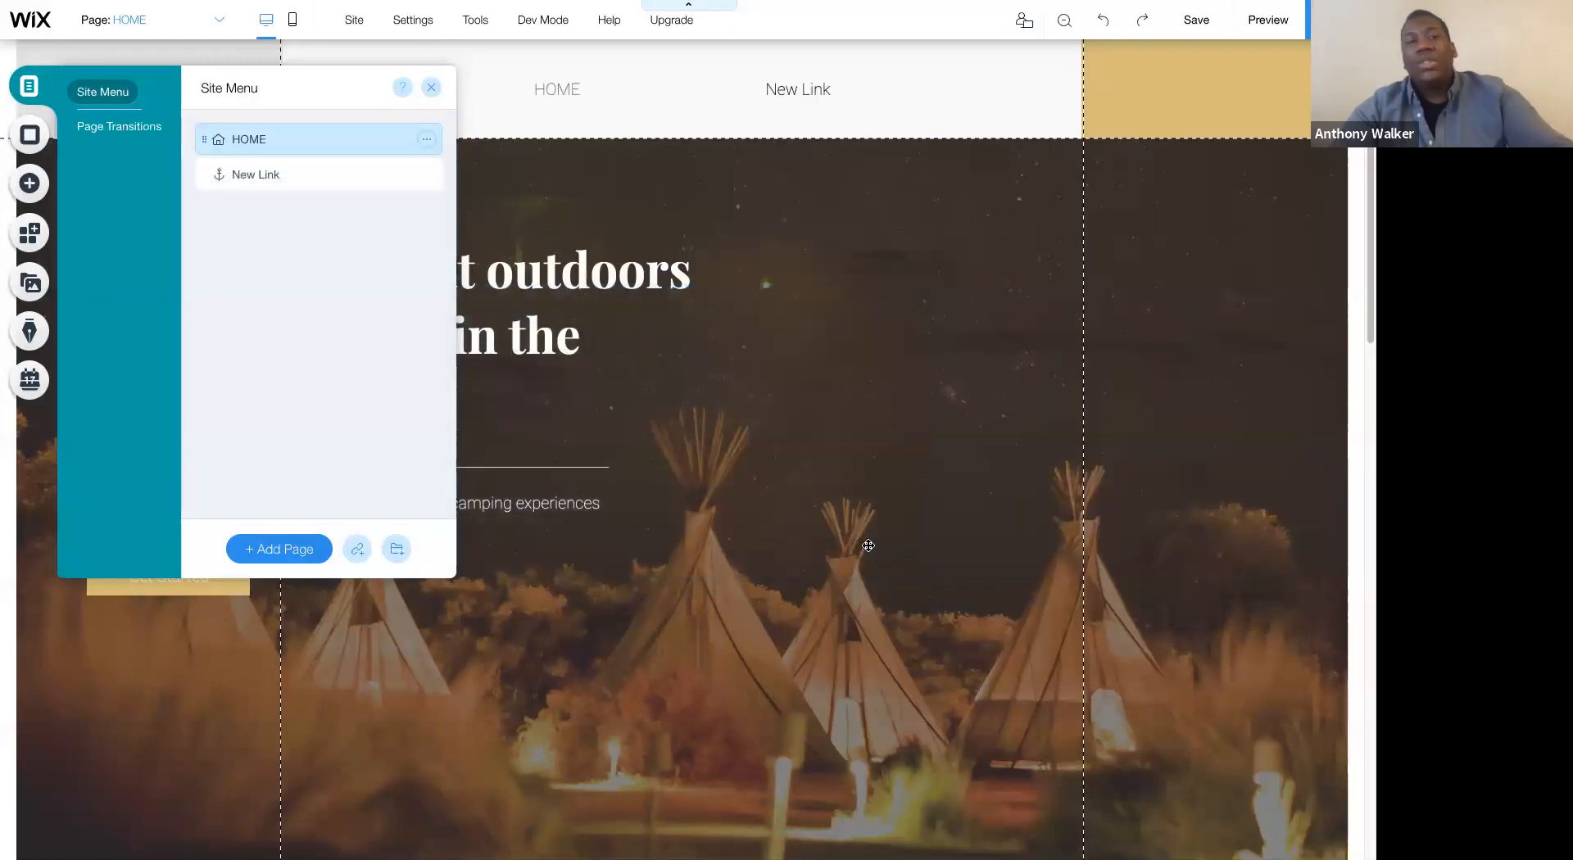
# - Name the new anchor link GALLERY and close the site menu settings
pyautogui.write('GALLERY')
pyautogui.click(414, 175)
pyautogui.scroll(-5, 1146, 47)
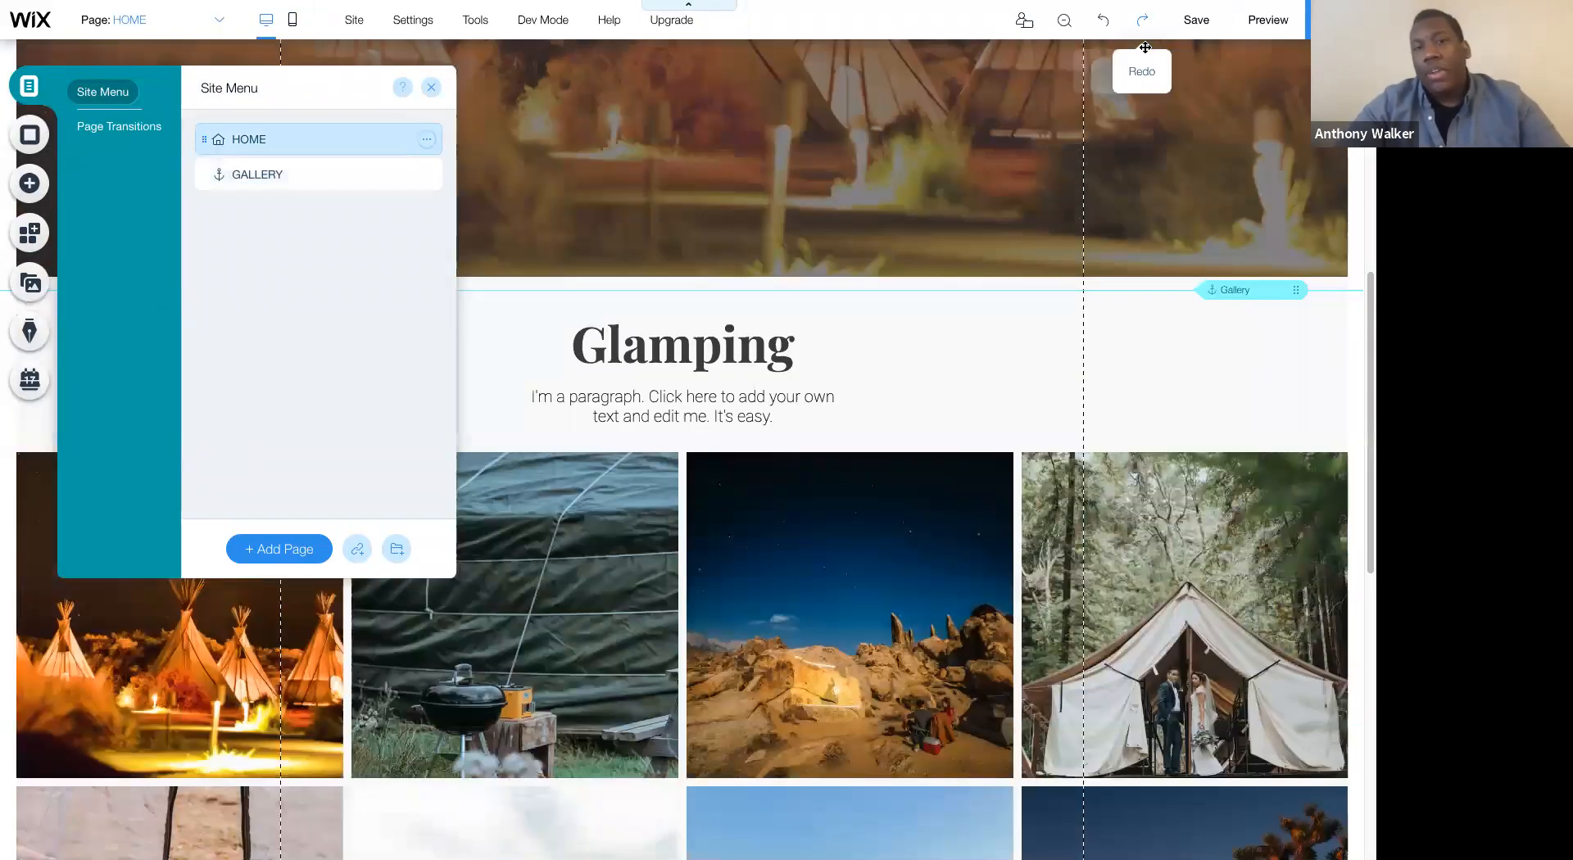
pyautogui.scroll(-2, 939, 11)
pyautogui.click(432, 88)
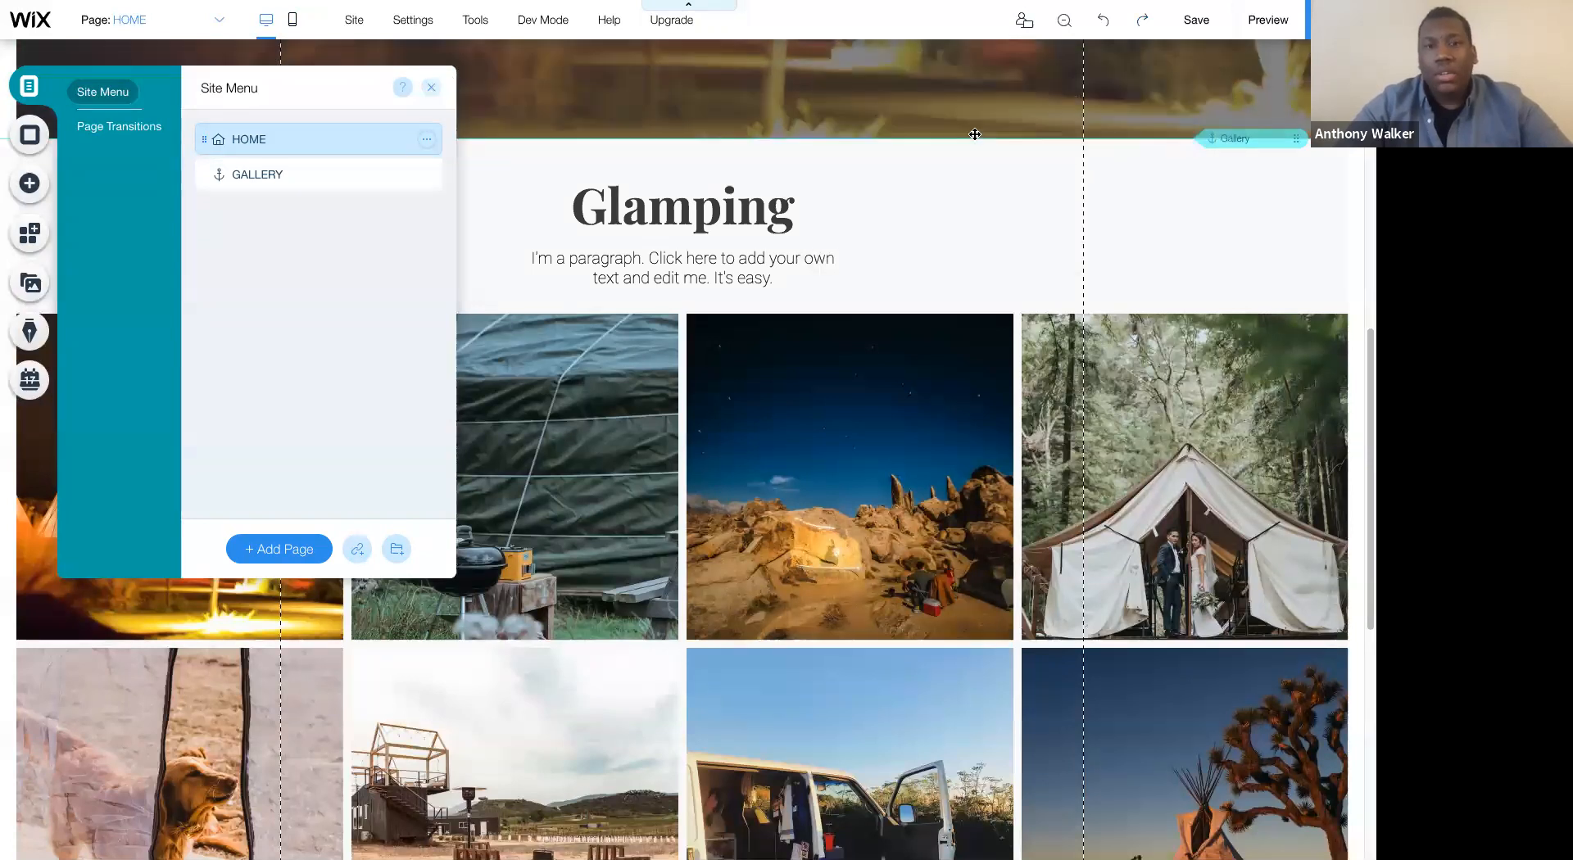
# - Look over the page layout from the header and hero strip through the Glamping gallery to the footer
pyautogui.scroll(1, 975, 133)
pyautogui.scroll(9, 989, 295)
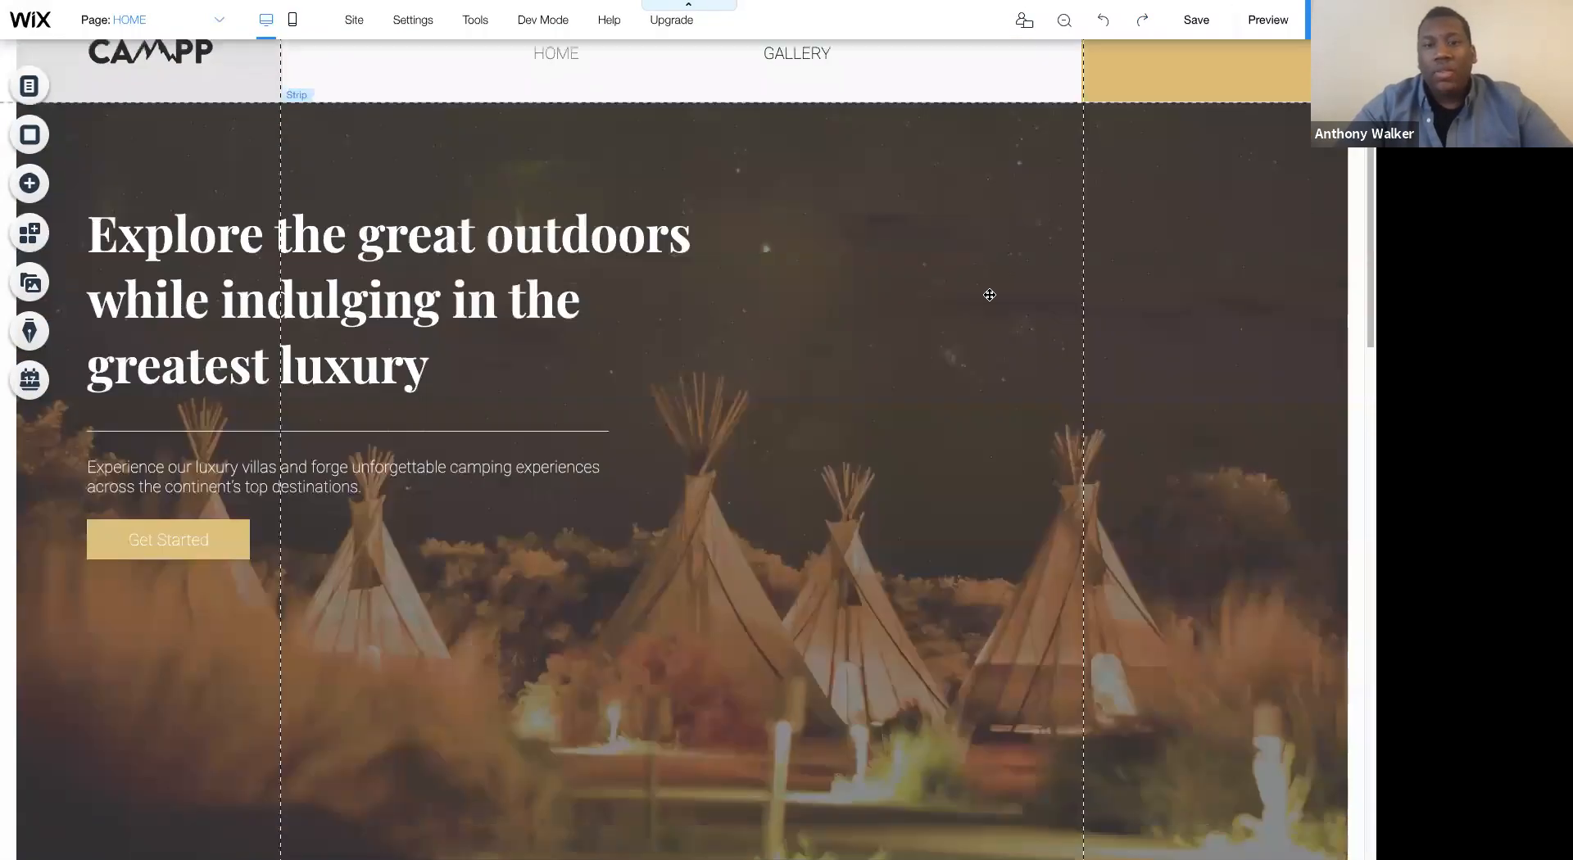
pyautogui.scroll(-11, 990, 295)
pyautogui.scroll(-5, 990, 295)
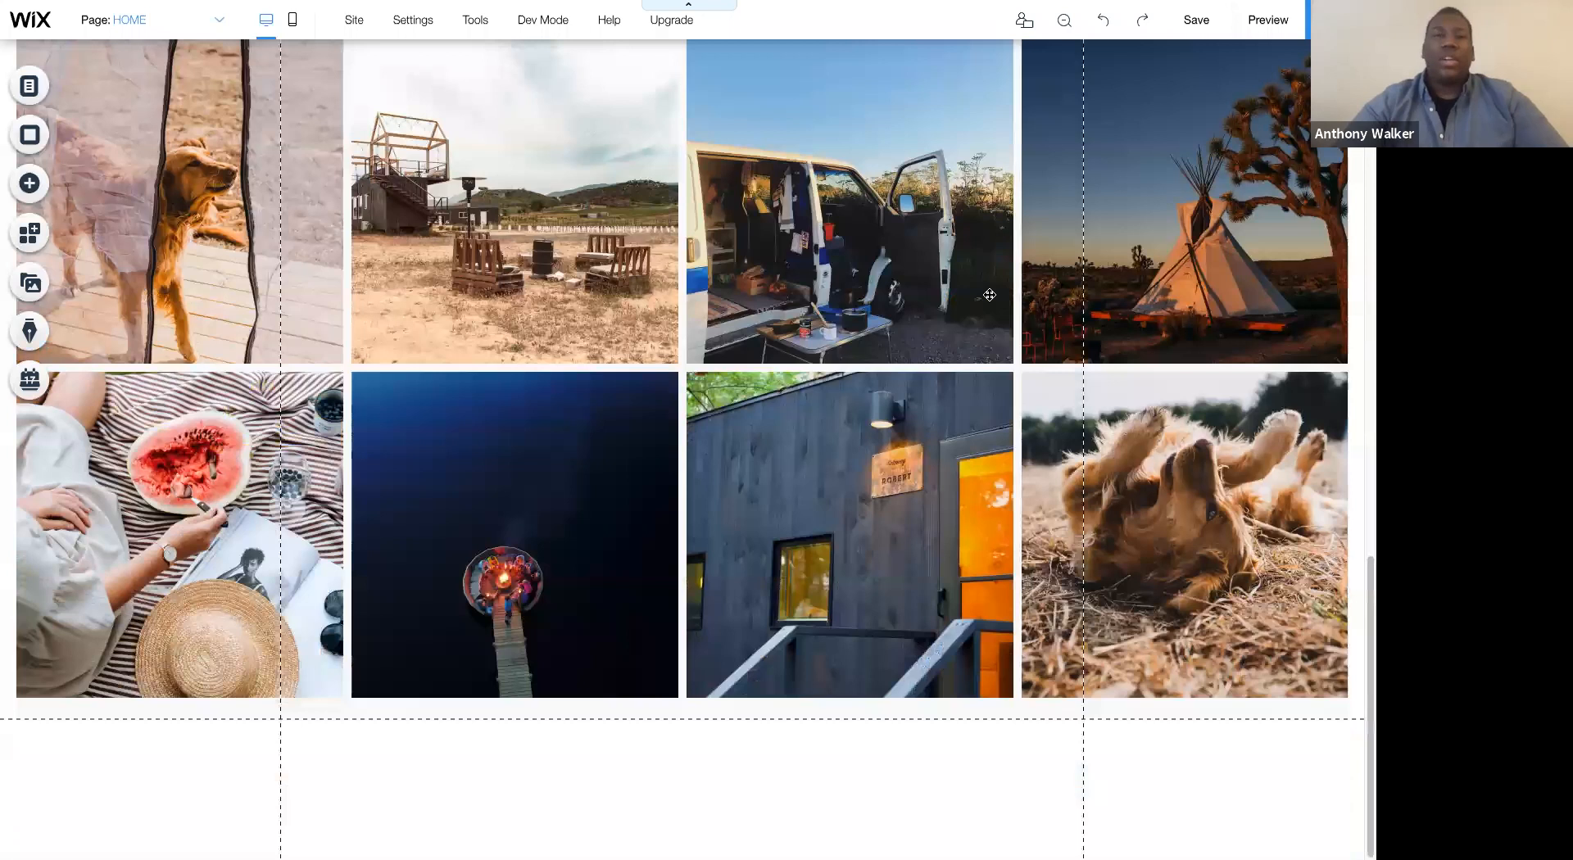
pyautogui.scroll(15, 990, 295)
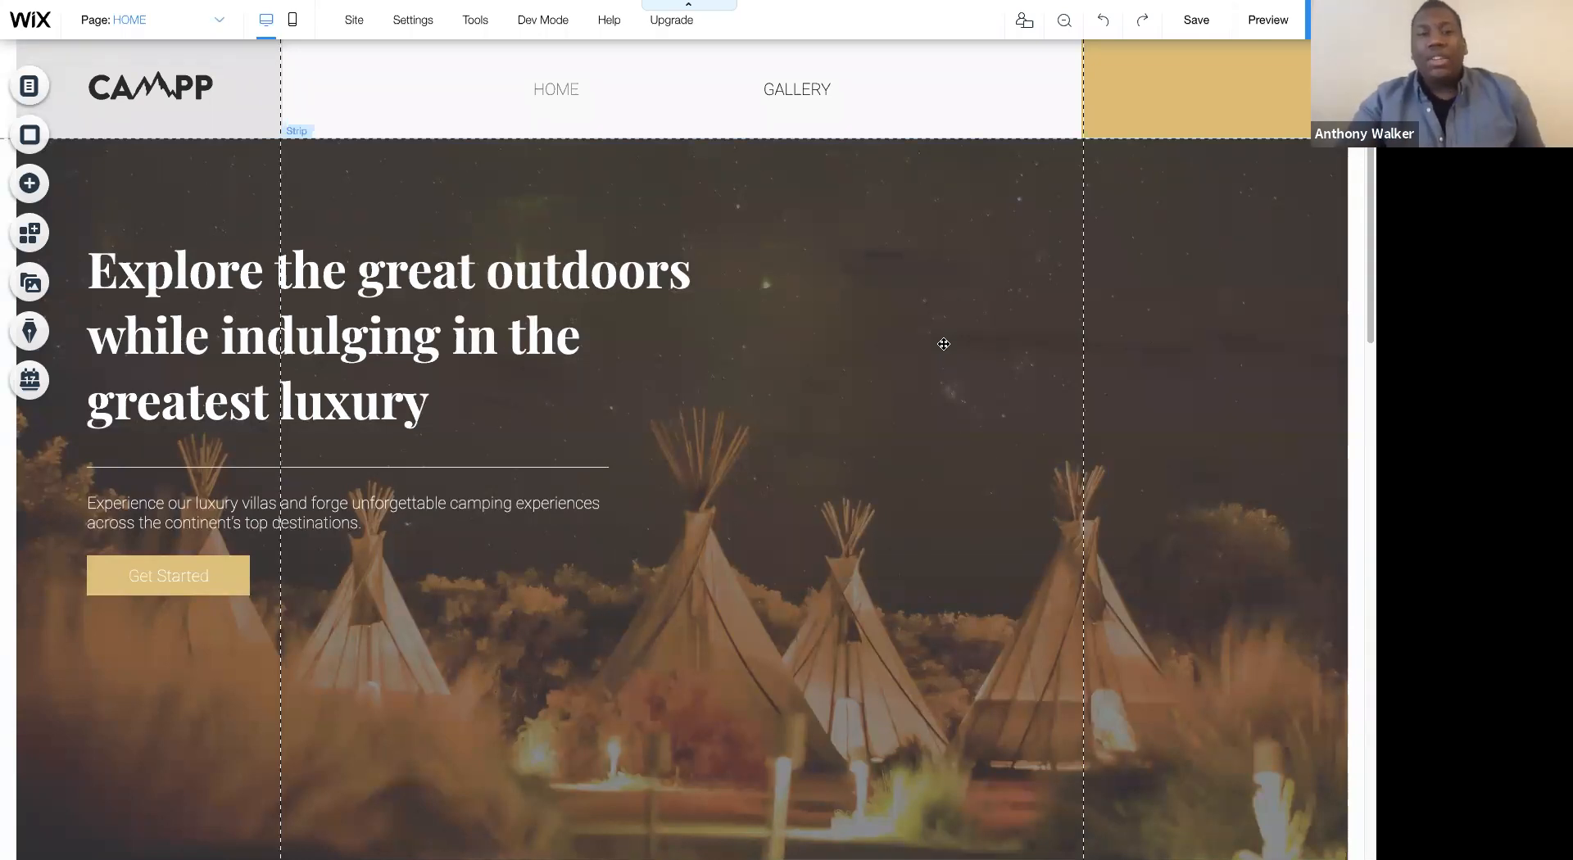
pyautogui.scroll(-1, 944, 344)
pyautogui.scroll(-10, 944, 344)
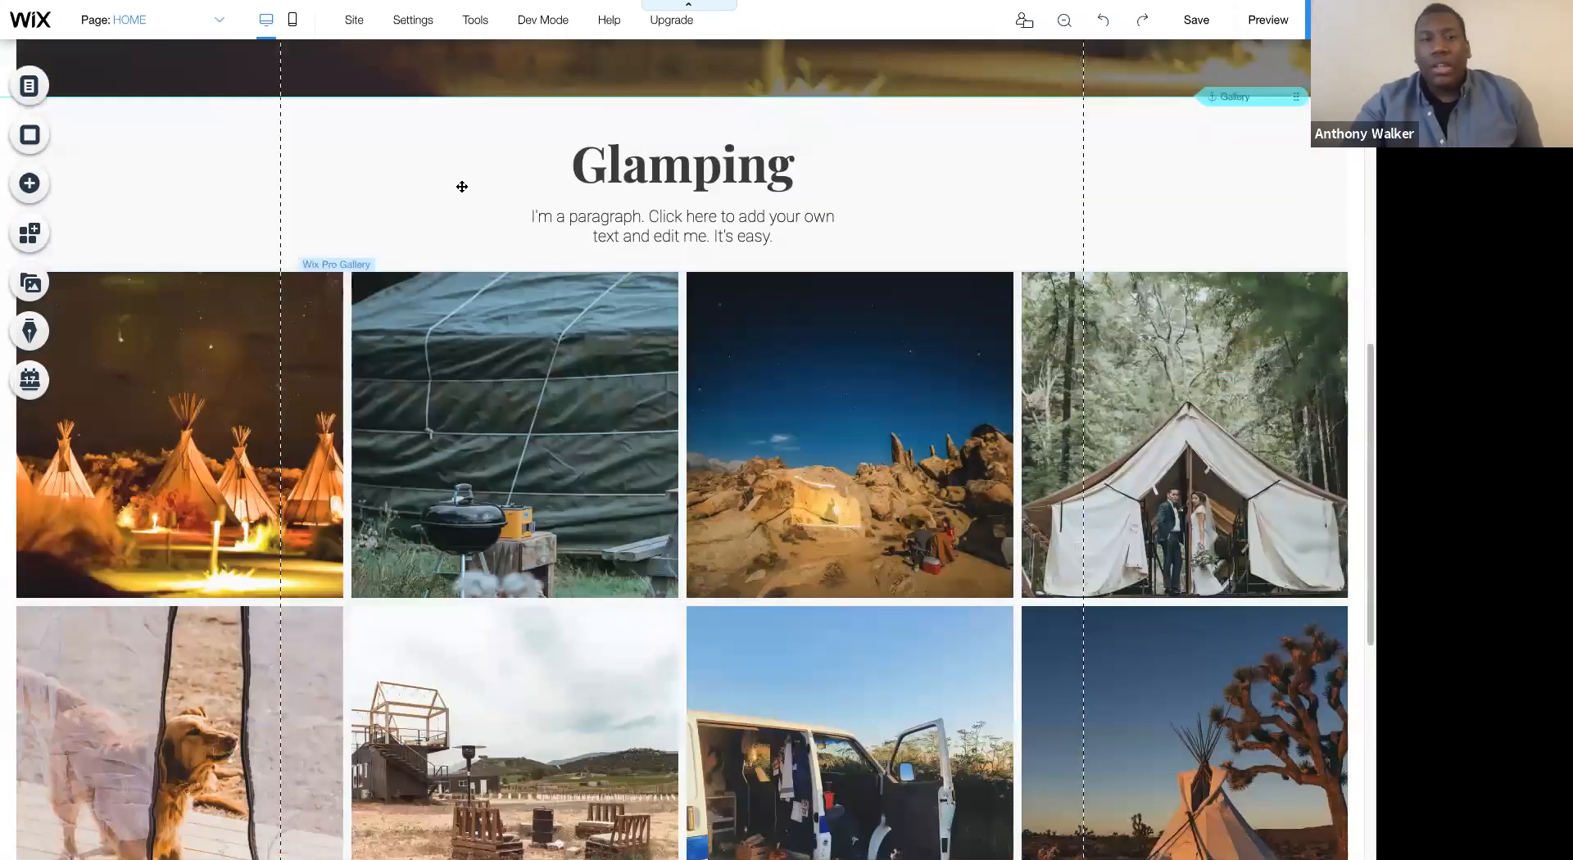
# - Save the hero strip to My Designs under the name Welcome strip
pyautogui.scroll(10, 461, 184)
pyautogui.rightClick(398, 189)
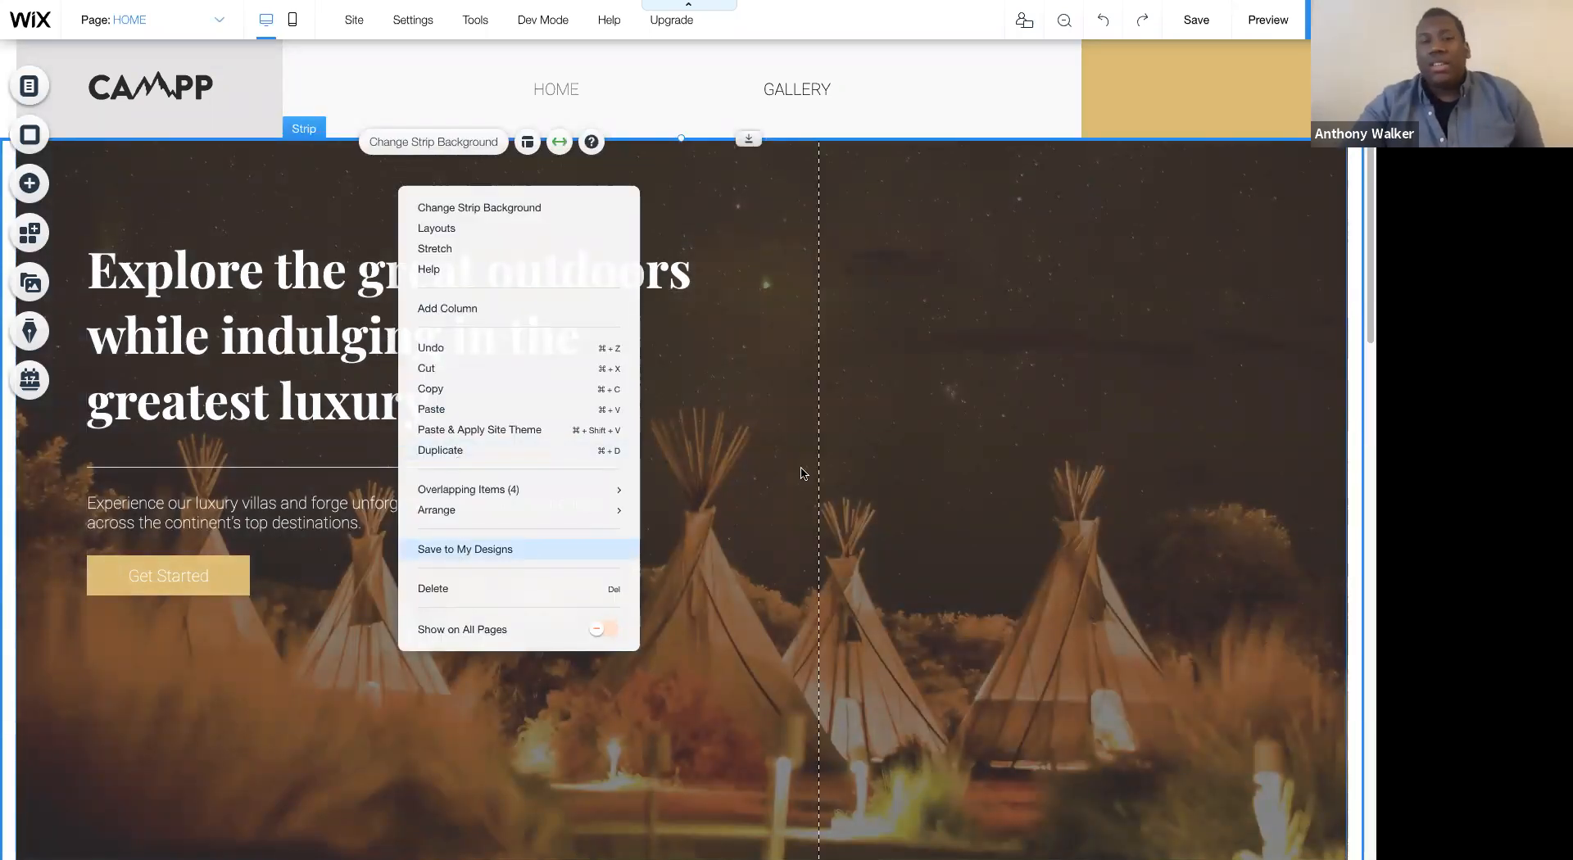
pyautogui.click(456, 550)
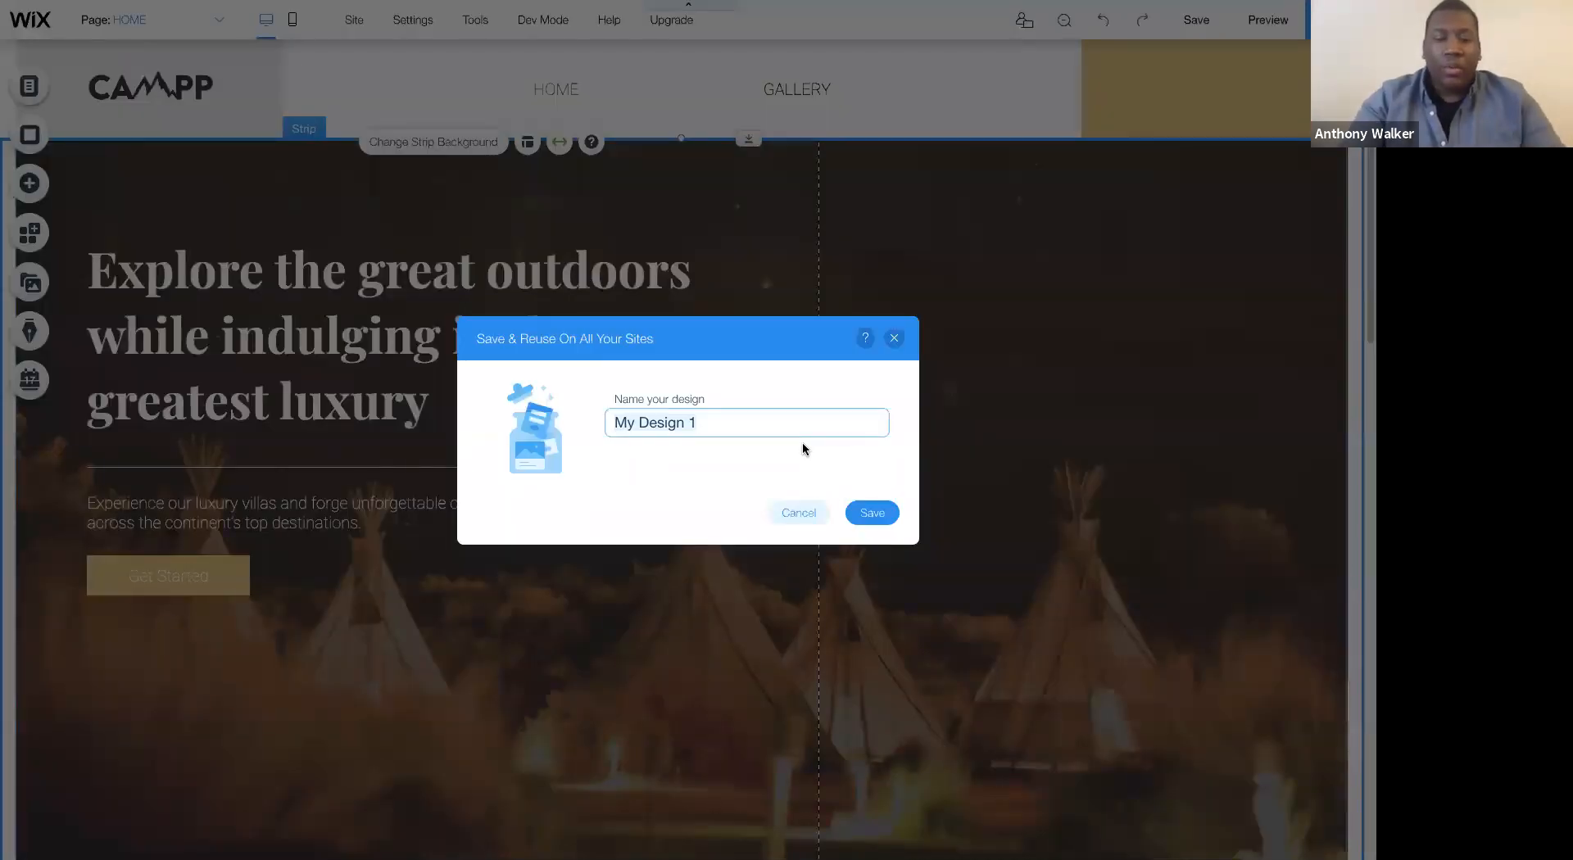
pyautogui.write('W')
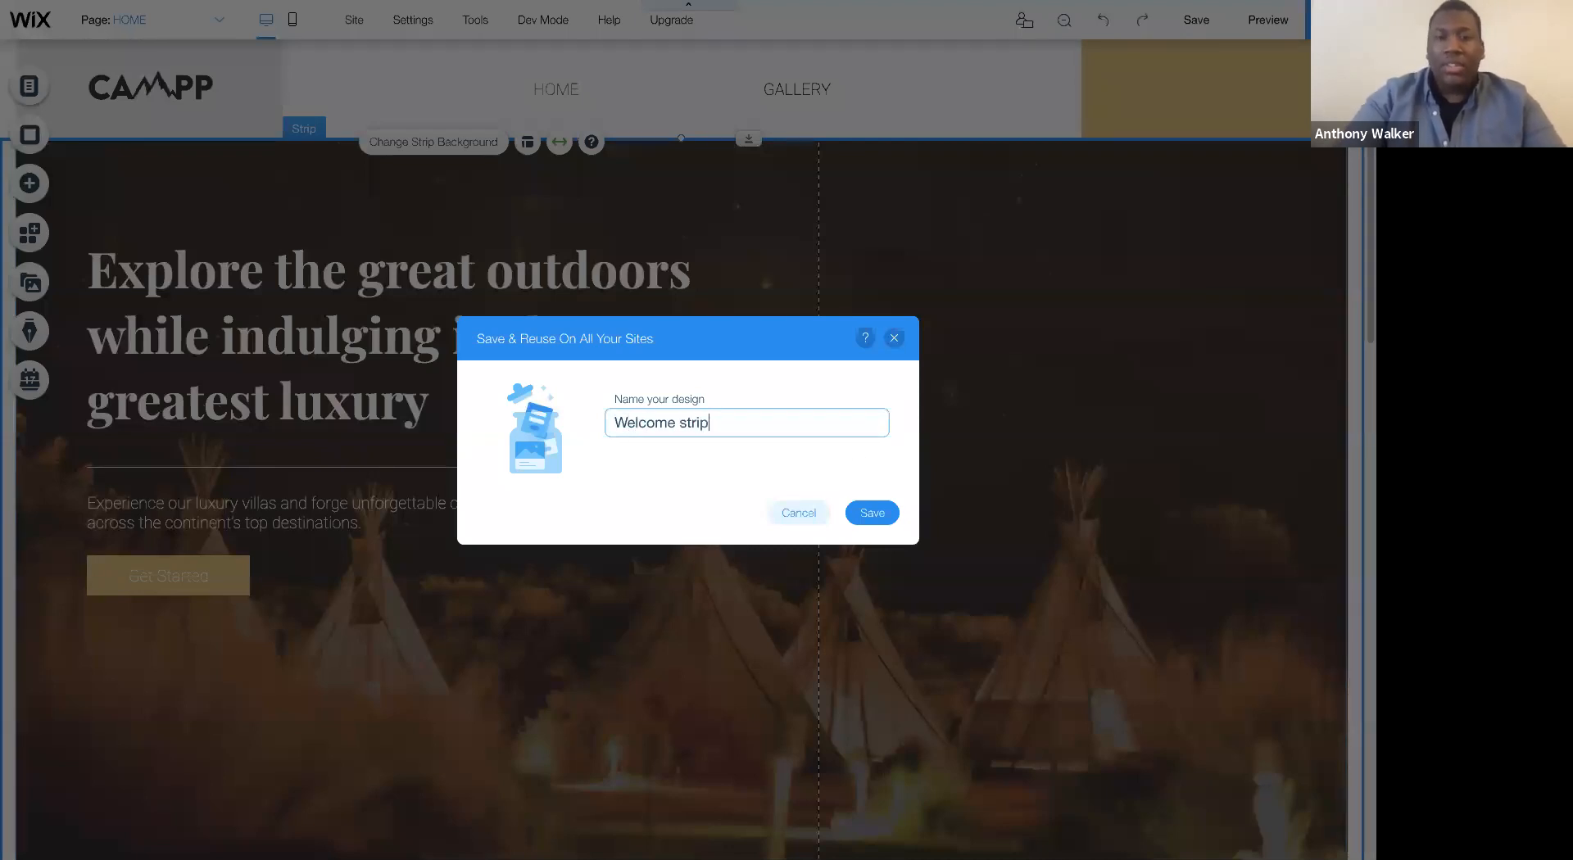
pyautogui.write('elcome strip')
pyautogui.click(872, 512)
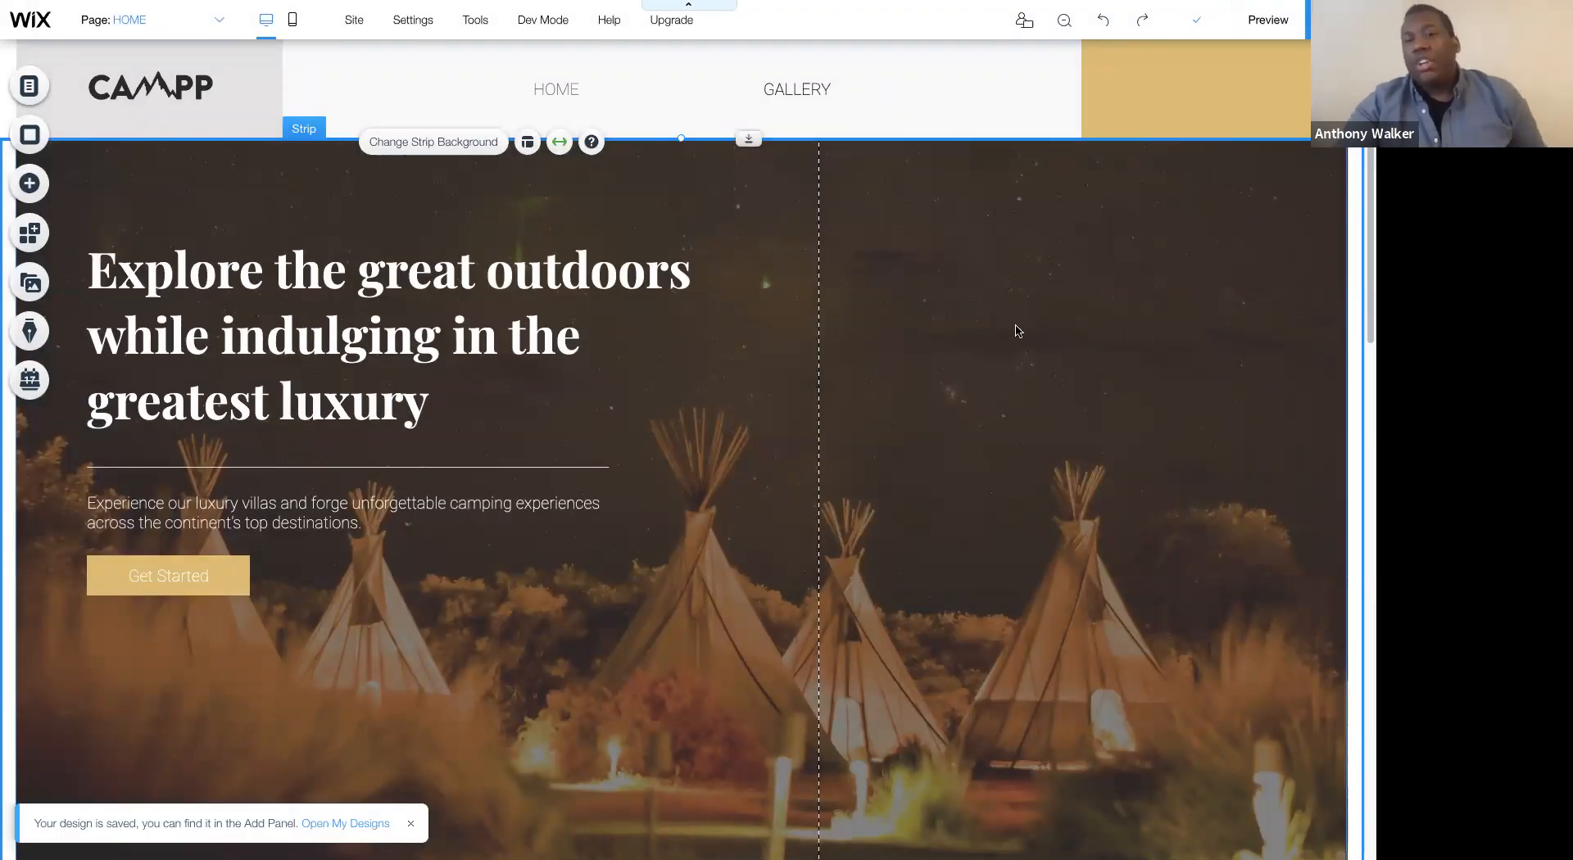
# - Add the saved Glamping Contact Section design from My Designs near the end of the page
pyautogui.scroll(-6, 1018, 330)
pyautogui.scroll(-4, 1018, 330)
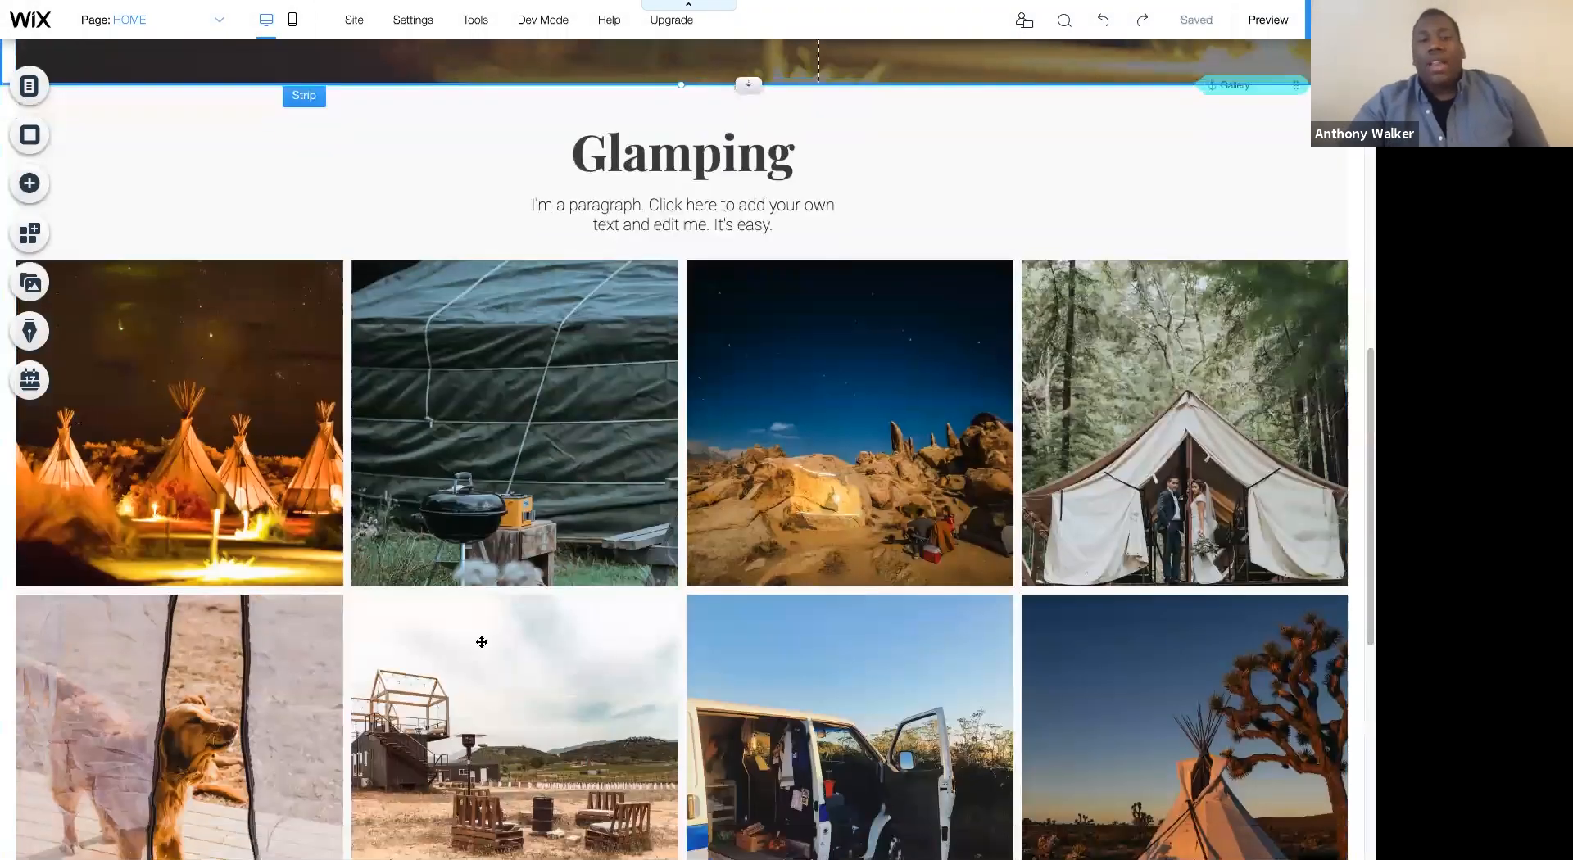
pyautogui.scroll(-7, 577, 725)
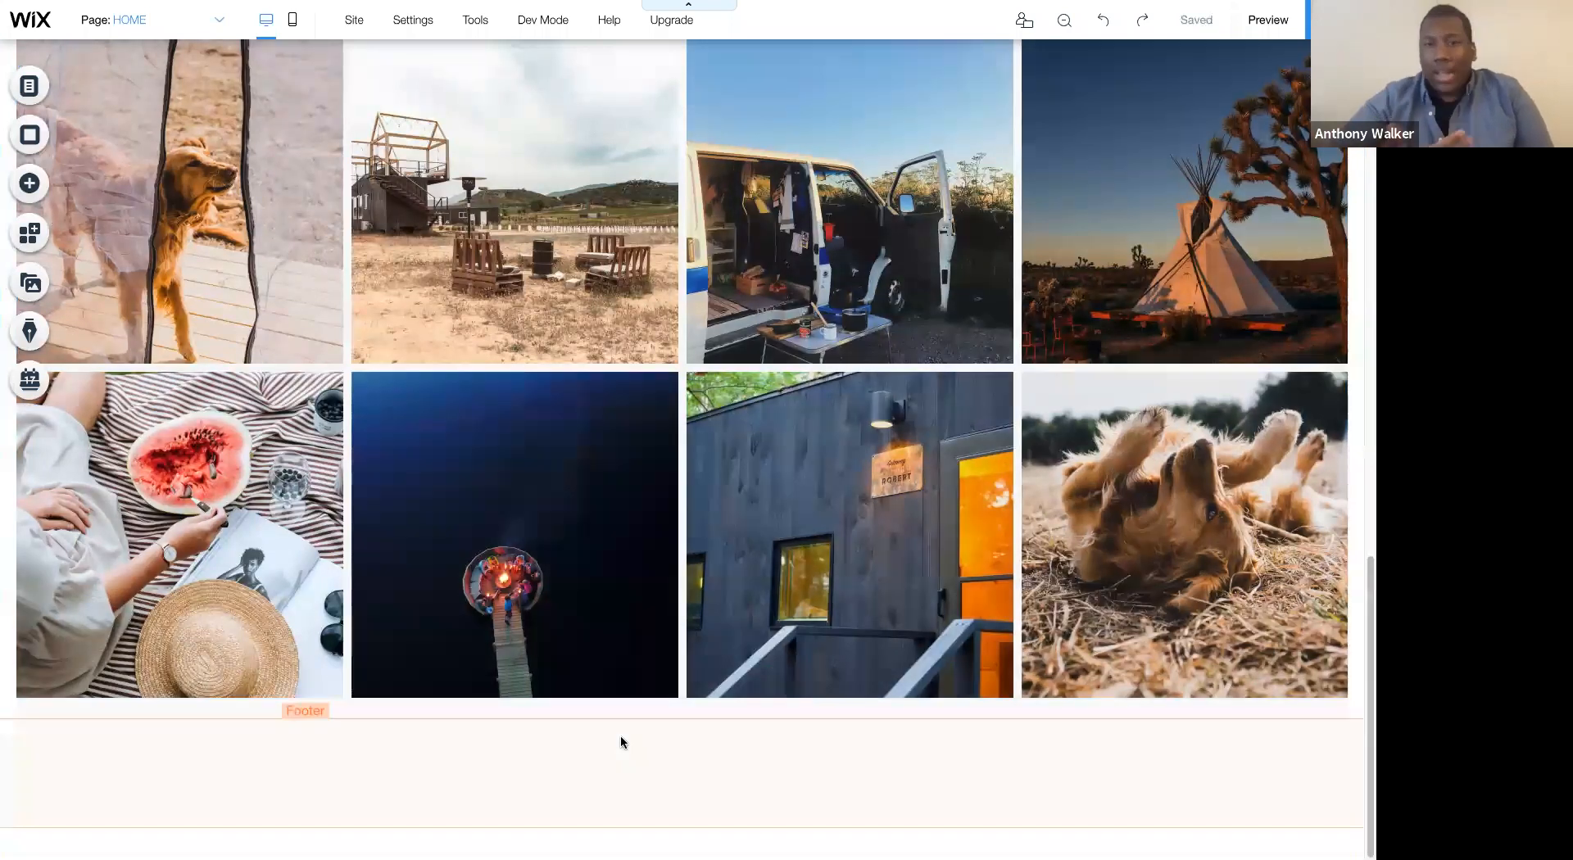
pyautogui.click(29, 183)
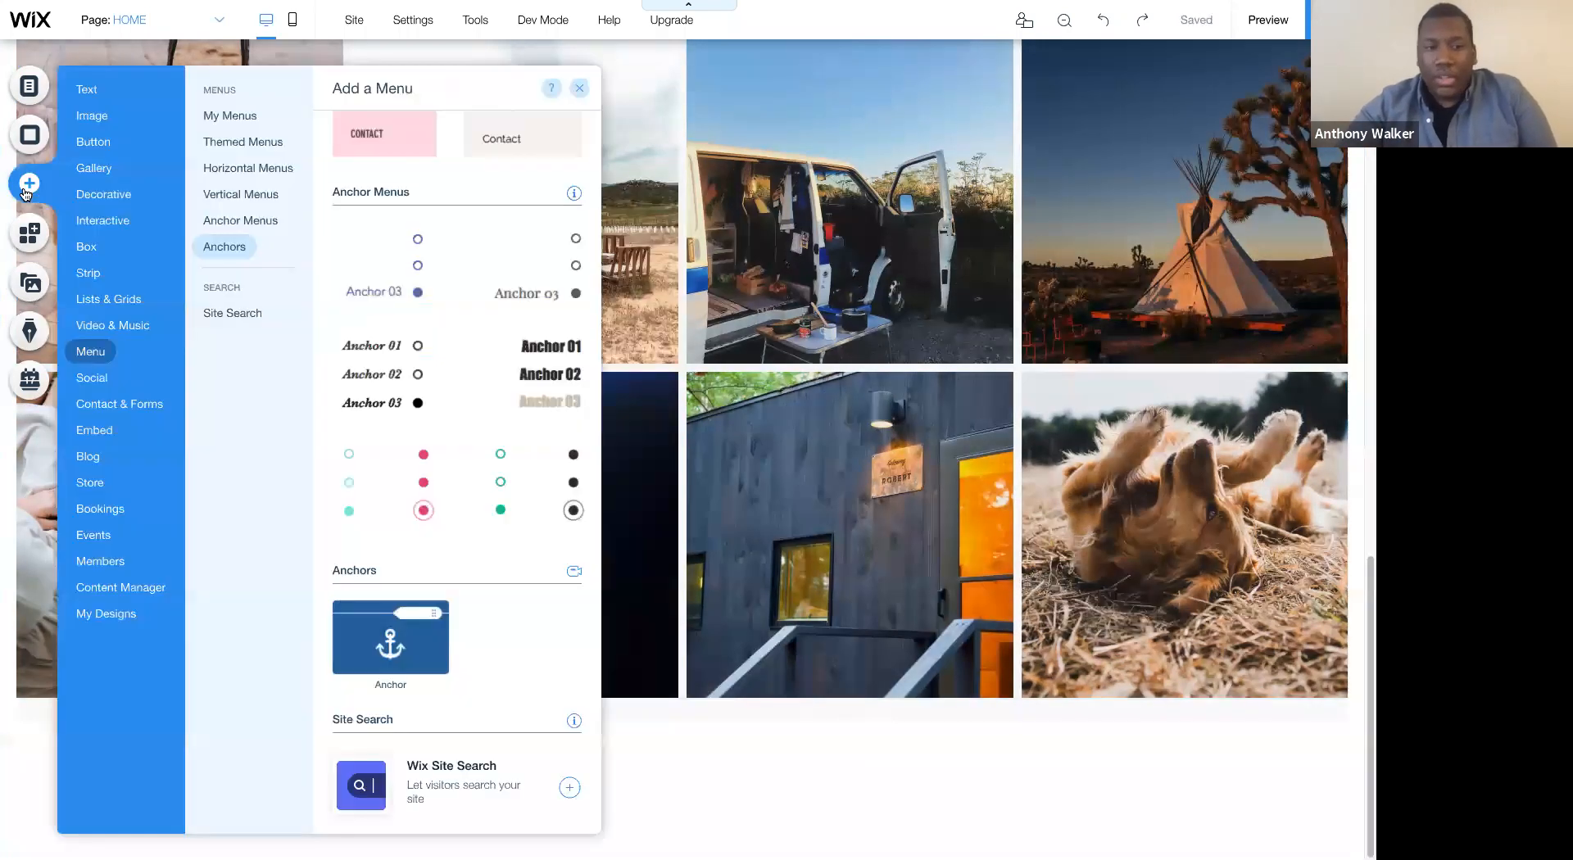
pyautogui.click(96, 616)
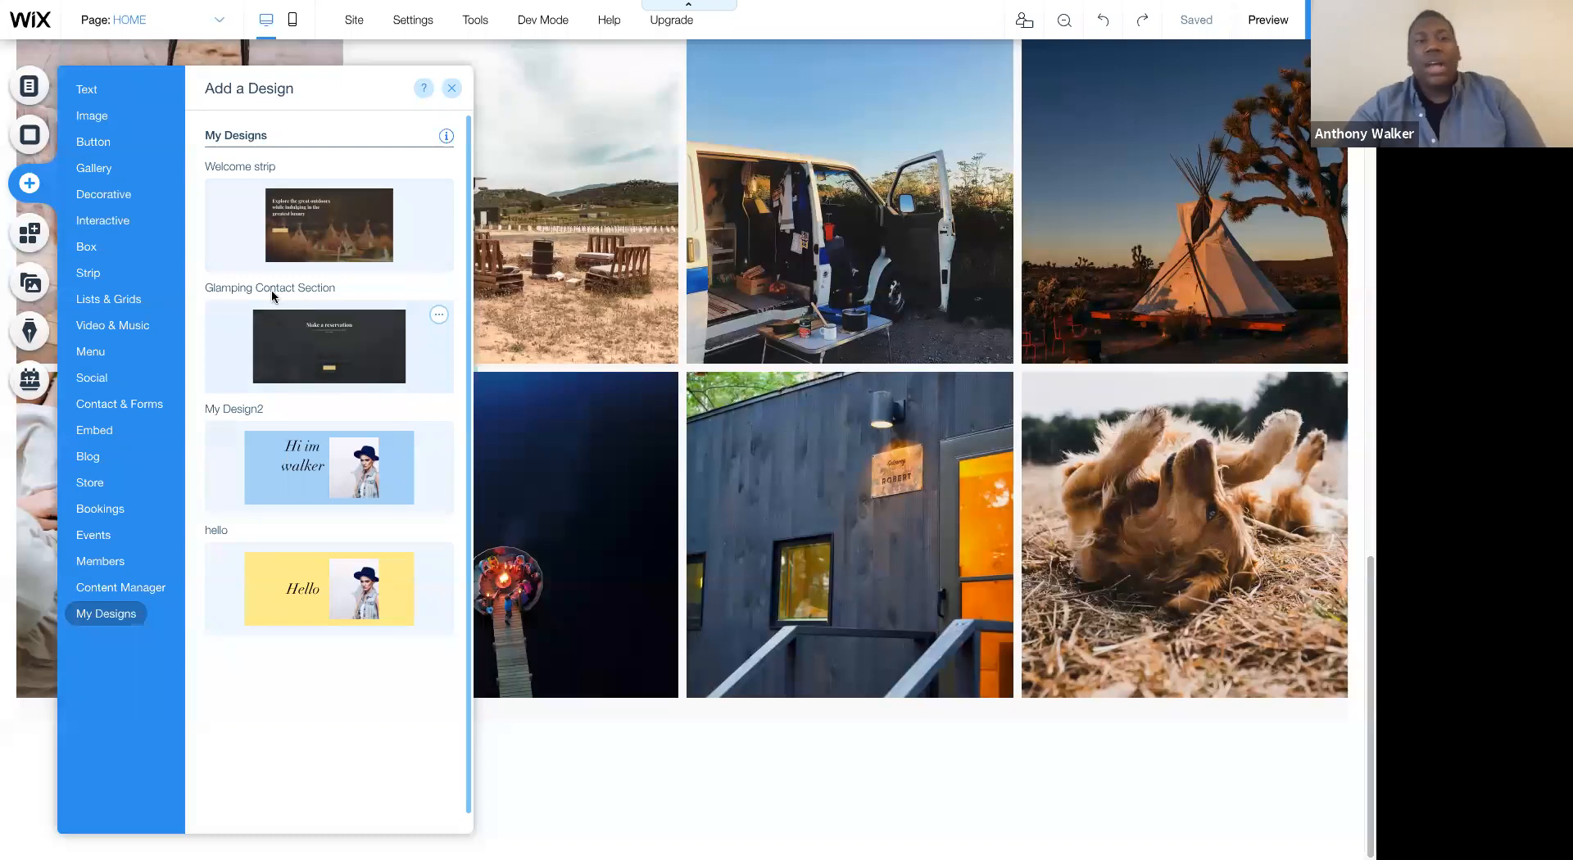
pyautogui.click(257, 345)
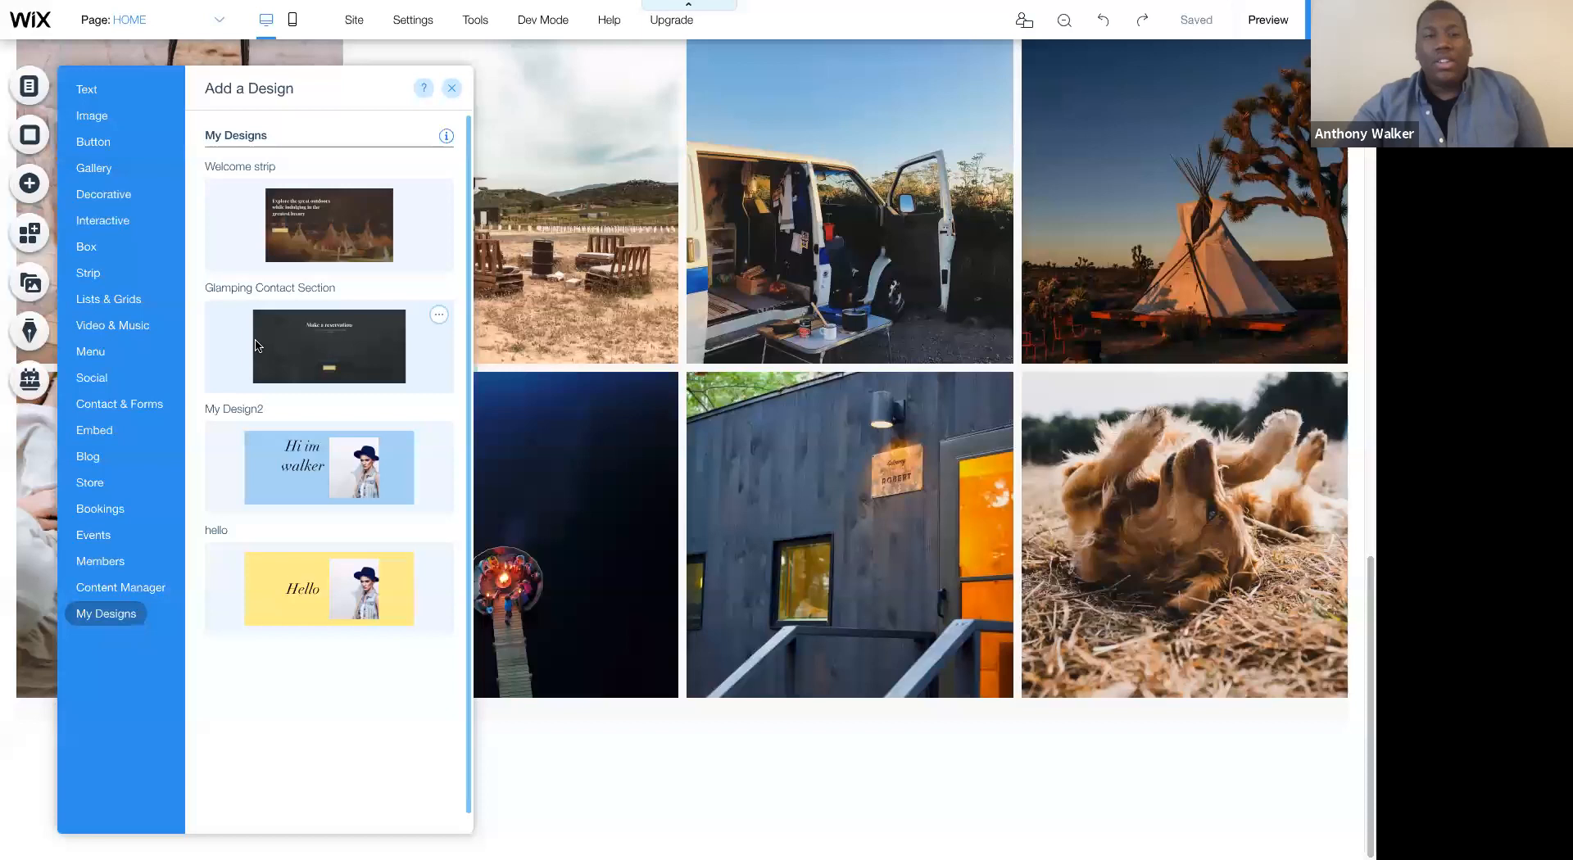
pyautogui.click(30, 183)
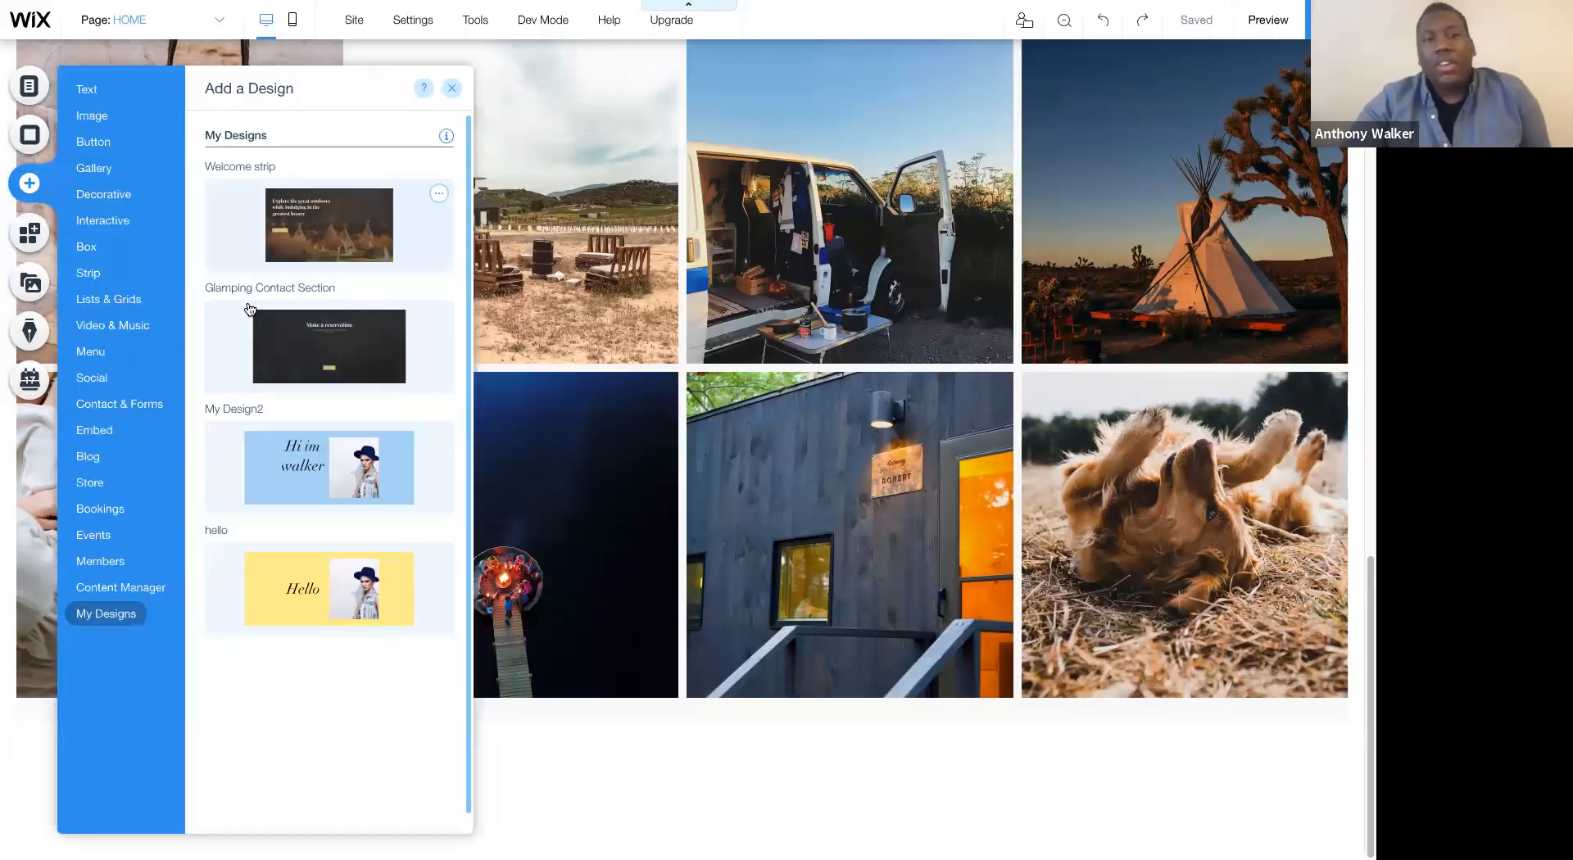
pyautogui.moveTo(536, 434); pyautogui.dragTo(592, 787)
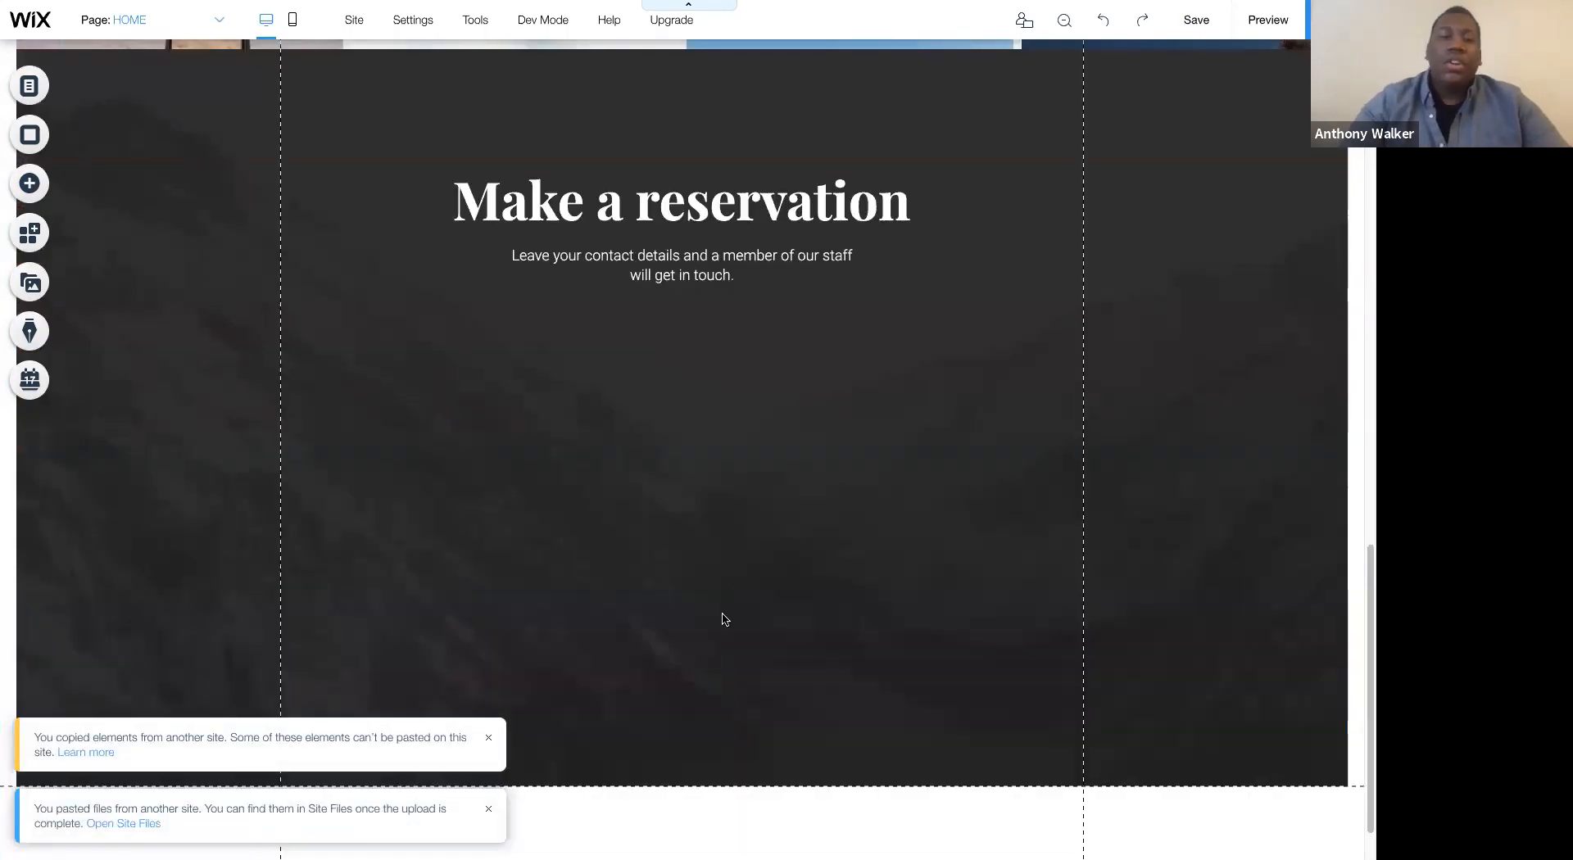
# - Move the Make a reservation strip down until it sits below the last row of gallery photos
pyautogui.scroll(4, 725, 616)
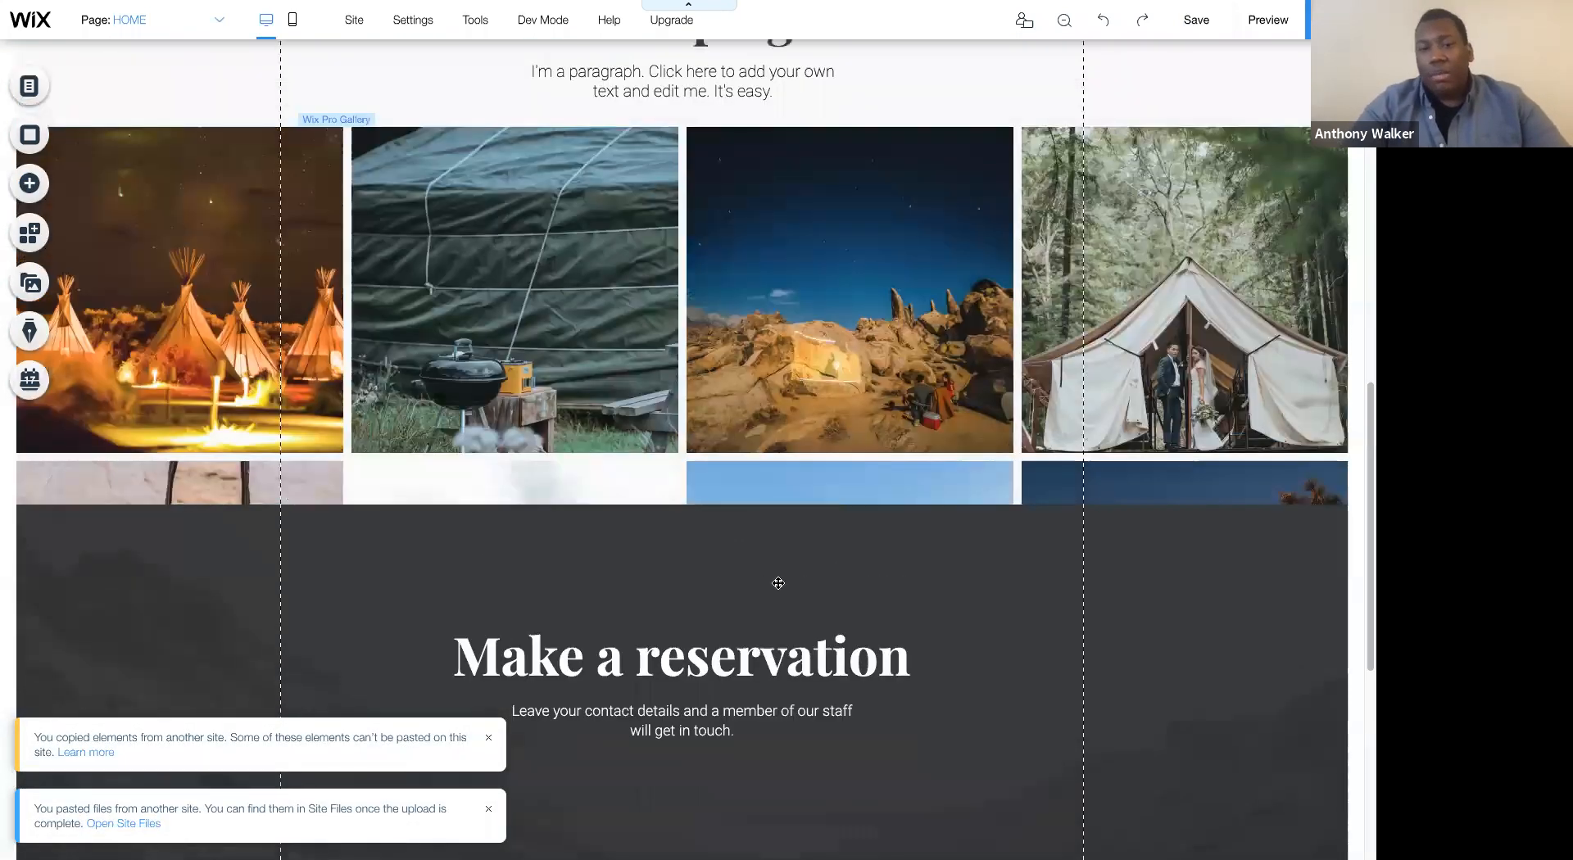
pyautogui.click(872, 618)
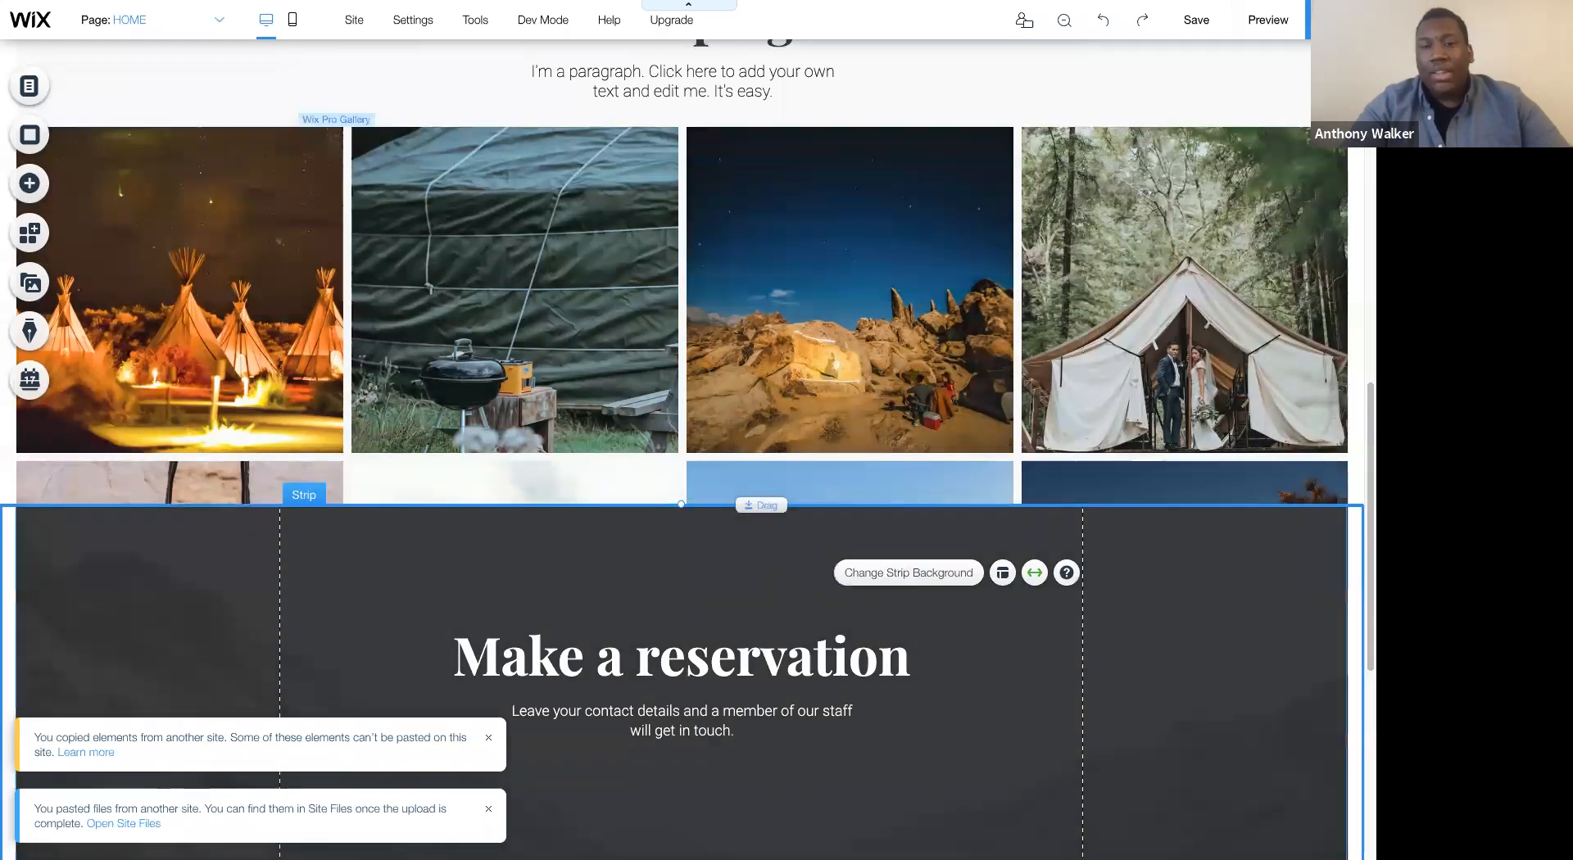
pyautogui.moveTo(749, 504); pyautogui.dragTo(749, 859)
pyautogui.scroll(-10, 739, 174)
pyautogui.moveTo(749, 70); pyautogui.dragTo(752, 358)
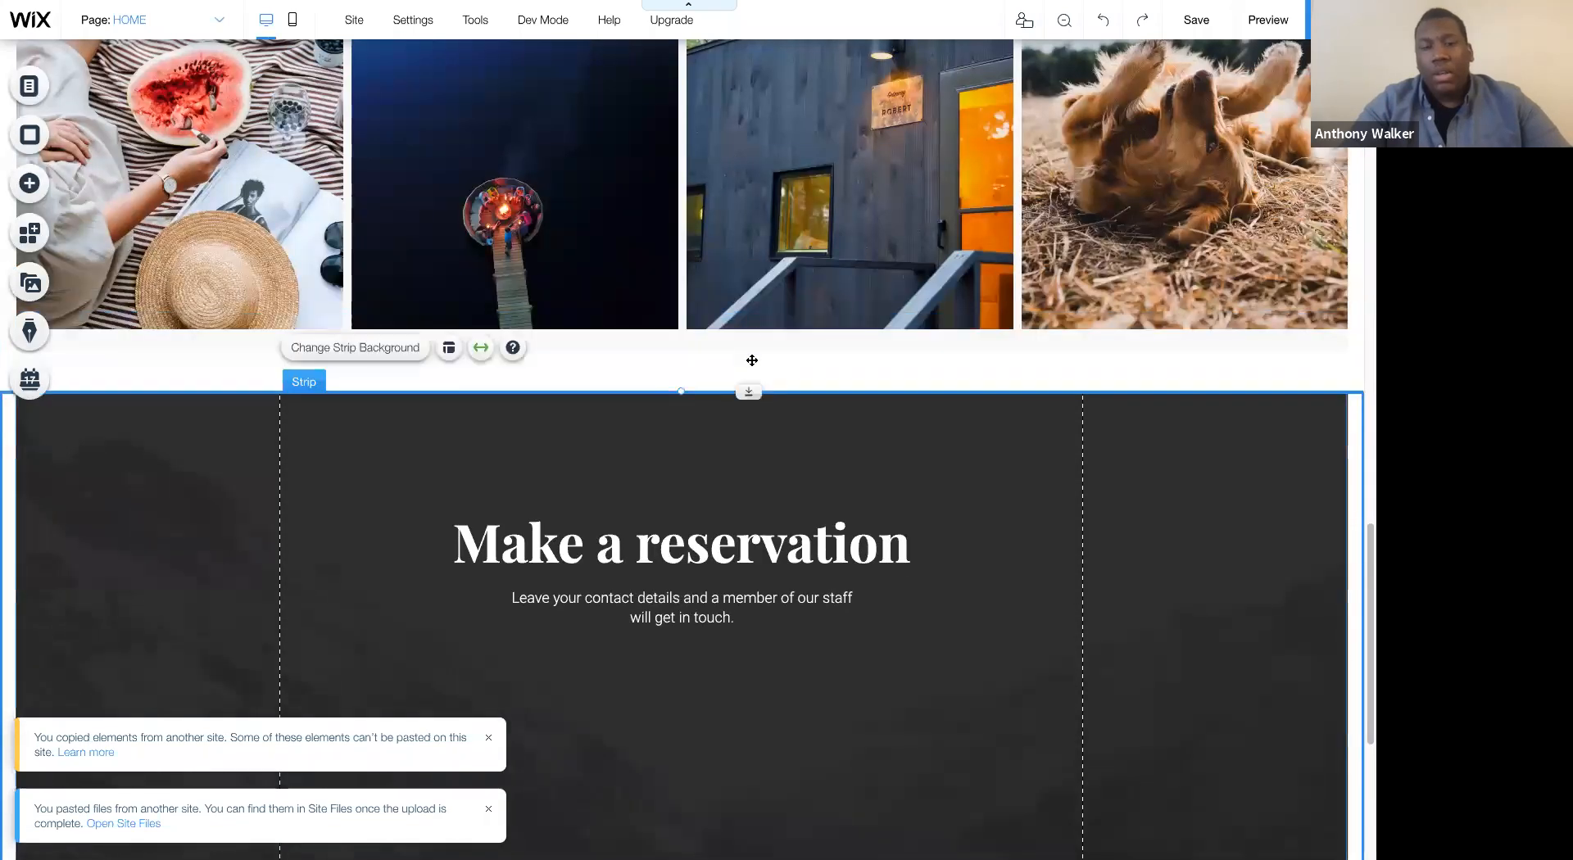
pyautogui.scroll(-5, 1085, 325)
pyautogui.scroll(4, 1086, 328)
pyautogui.scroll(8, 1085, 328)
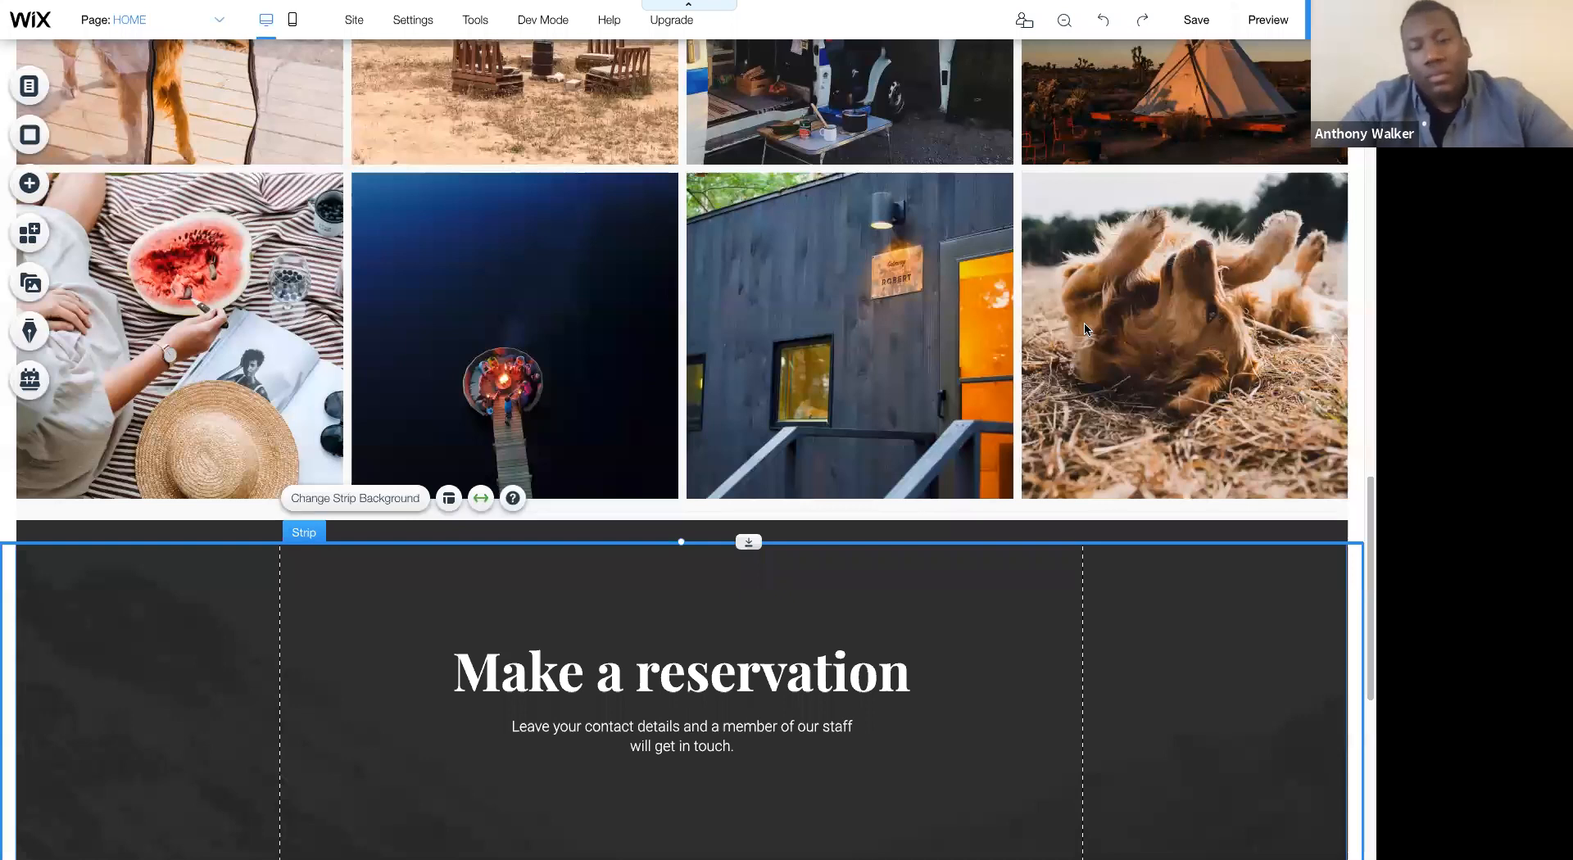
pyautogui.scroll(10, 1085, 329)
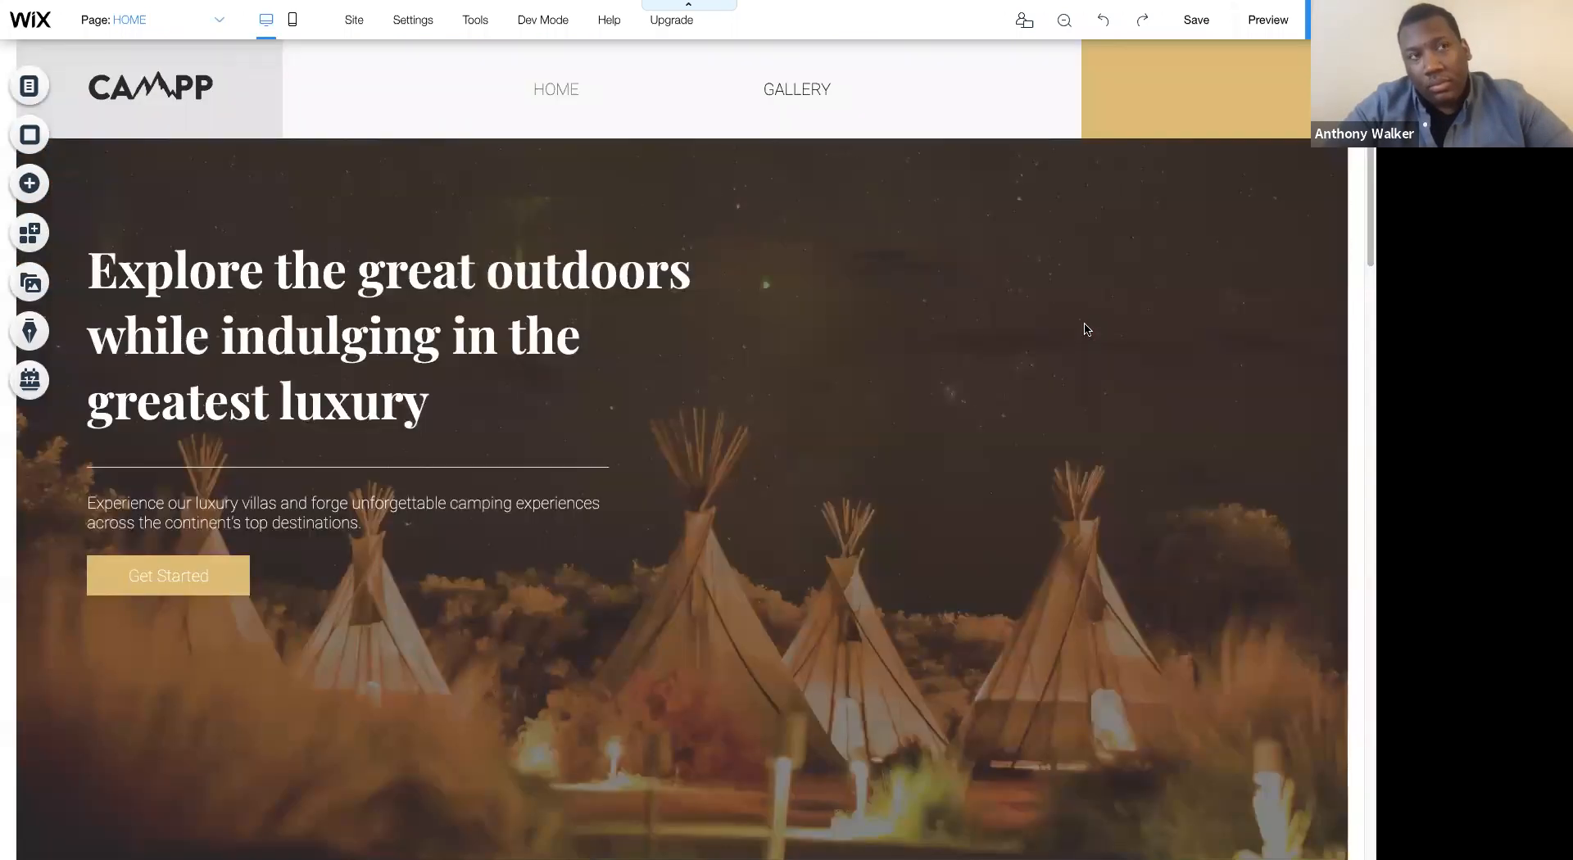
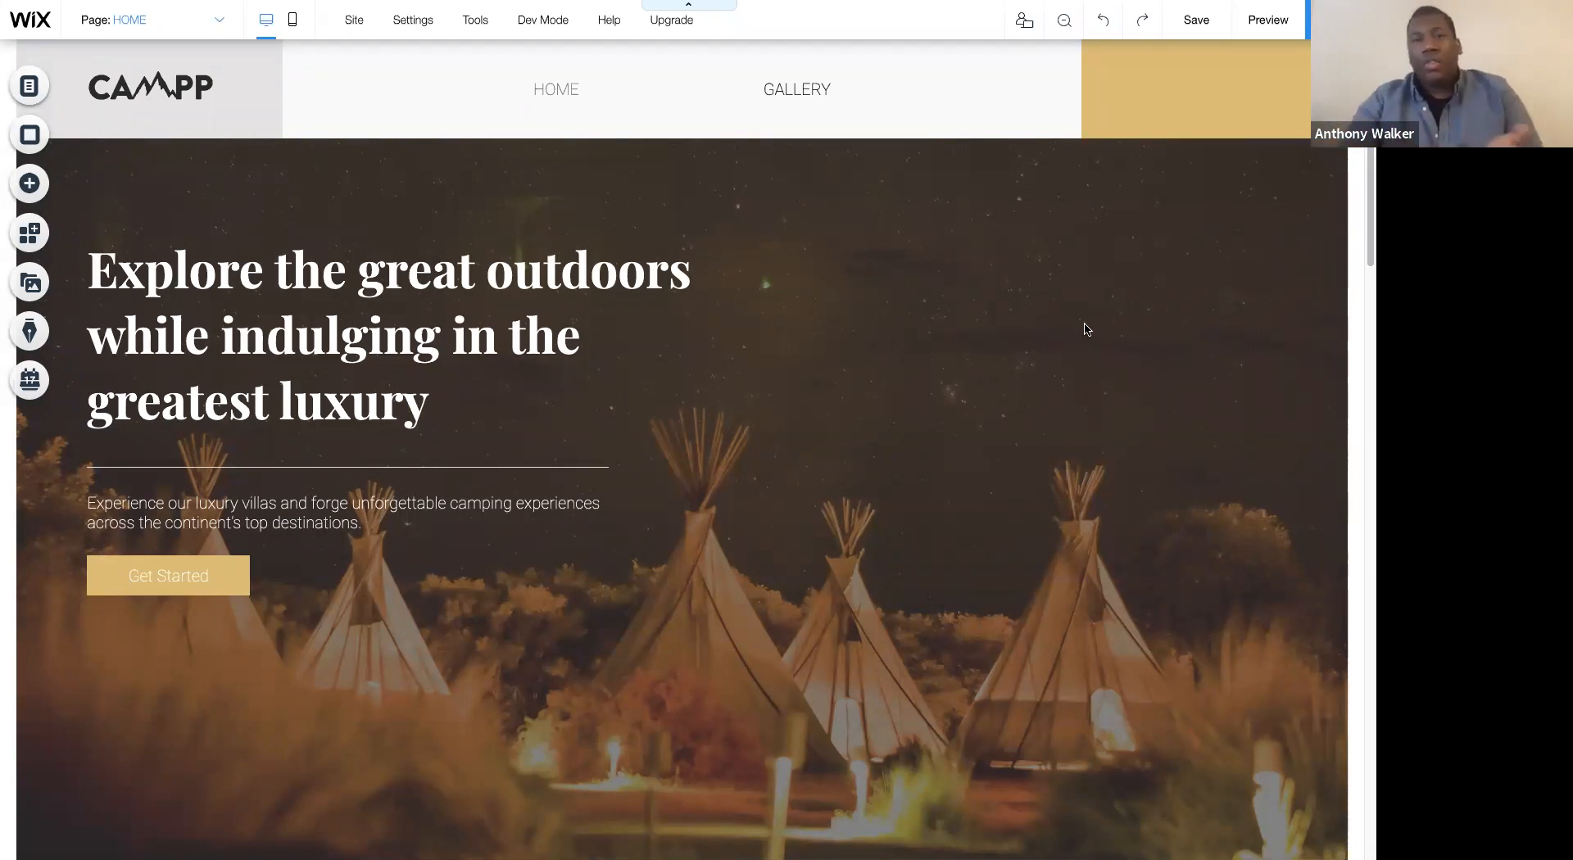
# - Move the Make a reservation heading and its paragraph up, closer to the top edge of their dark strip
pyautogui.scroll(-5, 1034, 303)
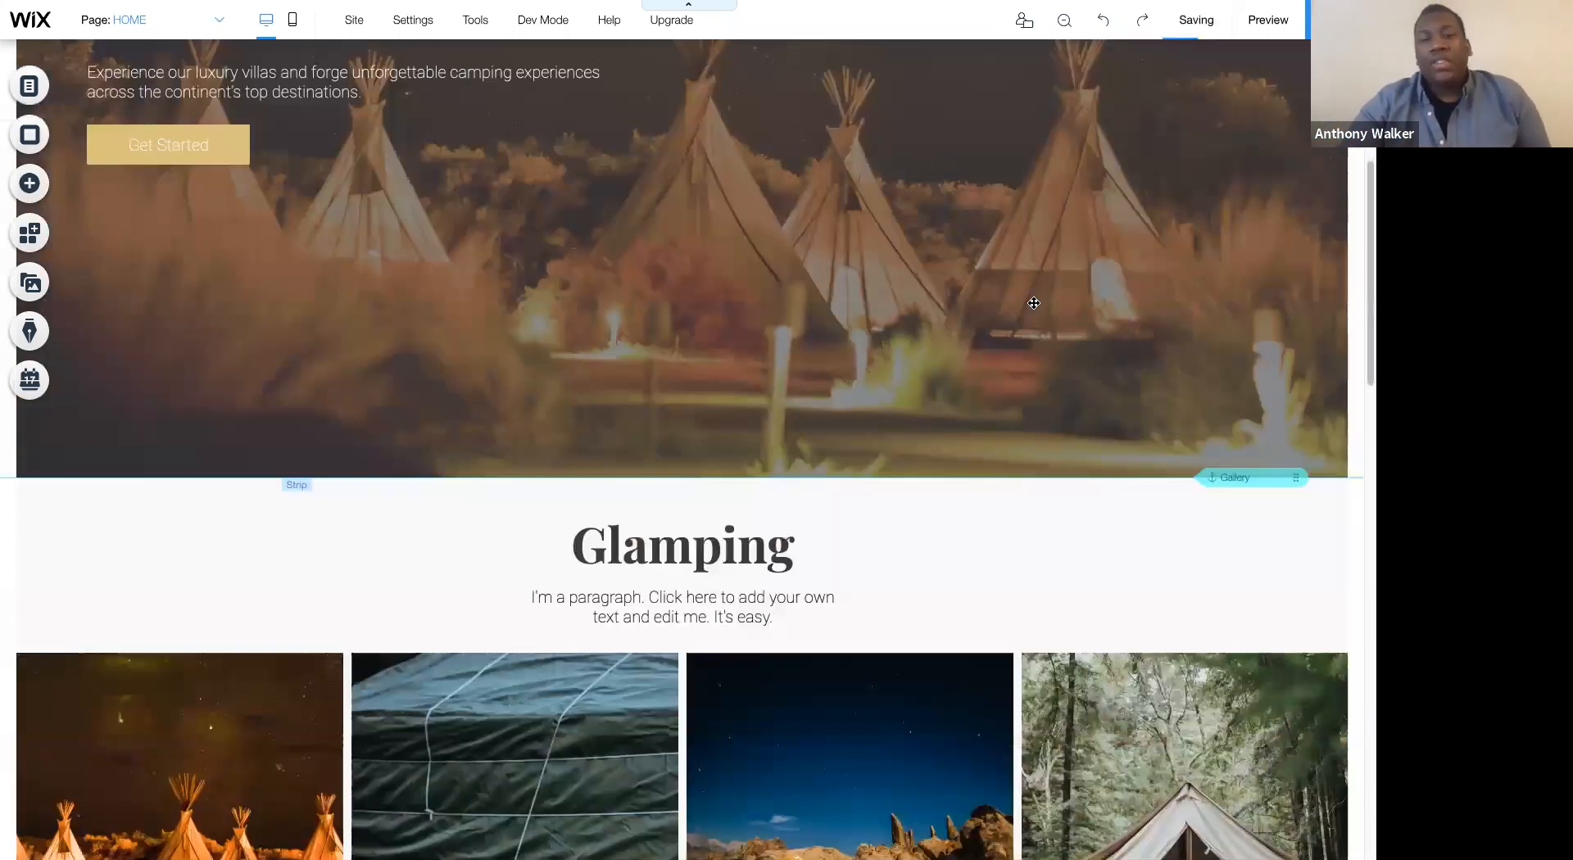
pyautogui.scroll(-15, 1034, 303)
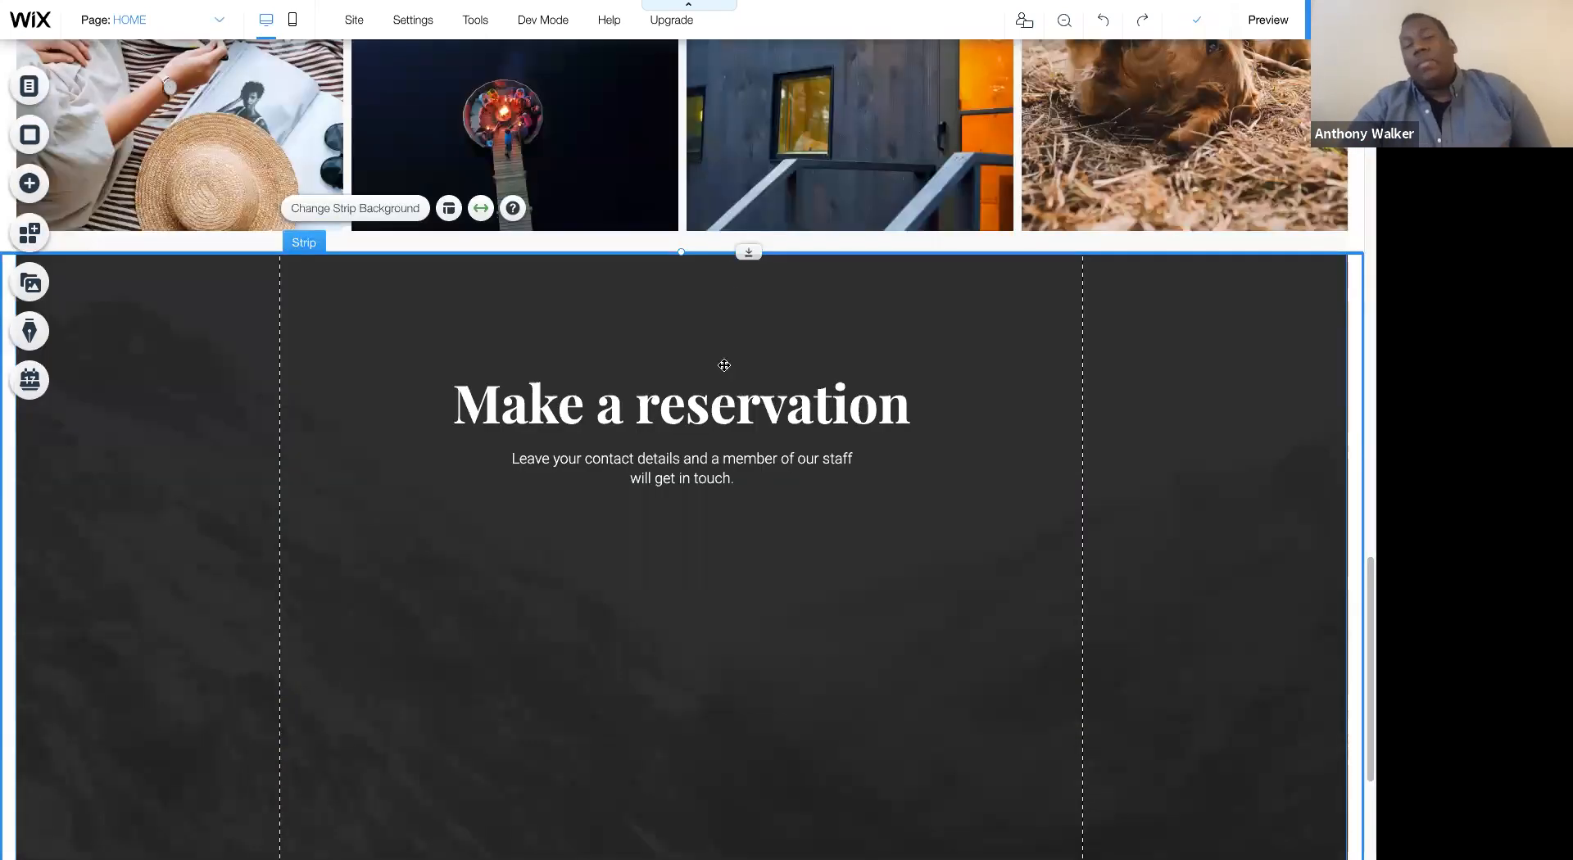
pyautogui.moveTo(726, 366); pyautogui.dragTo(749, 296)
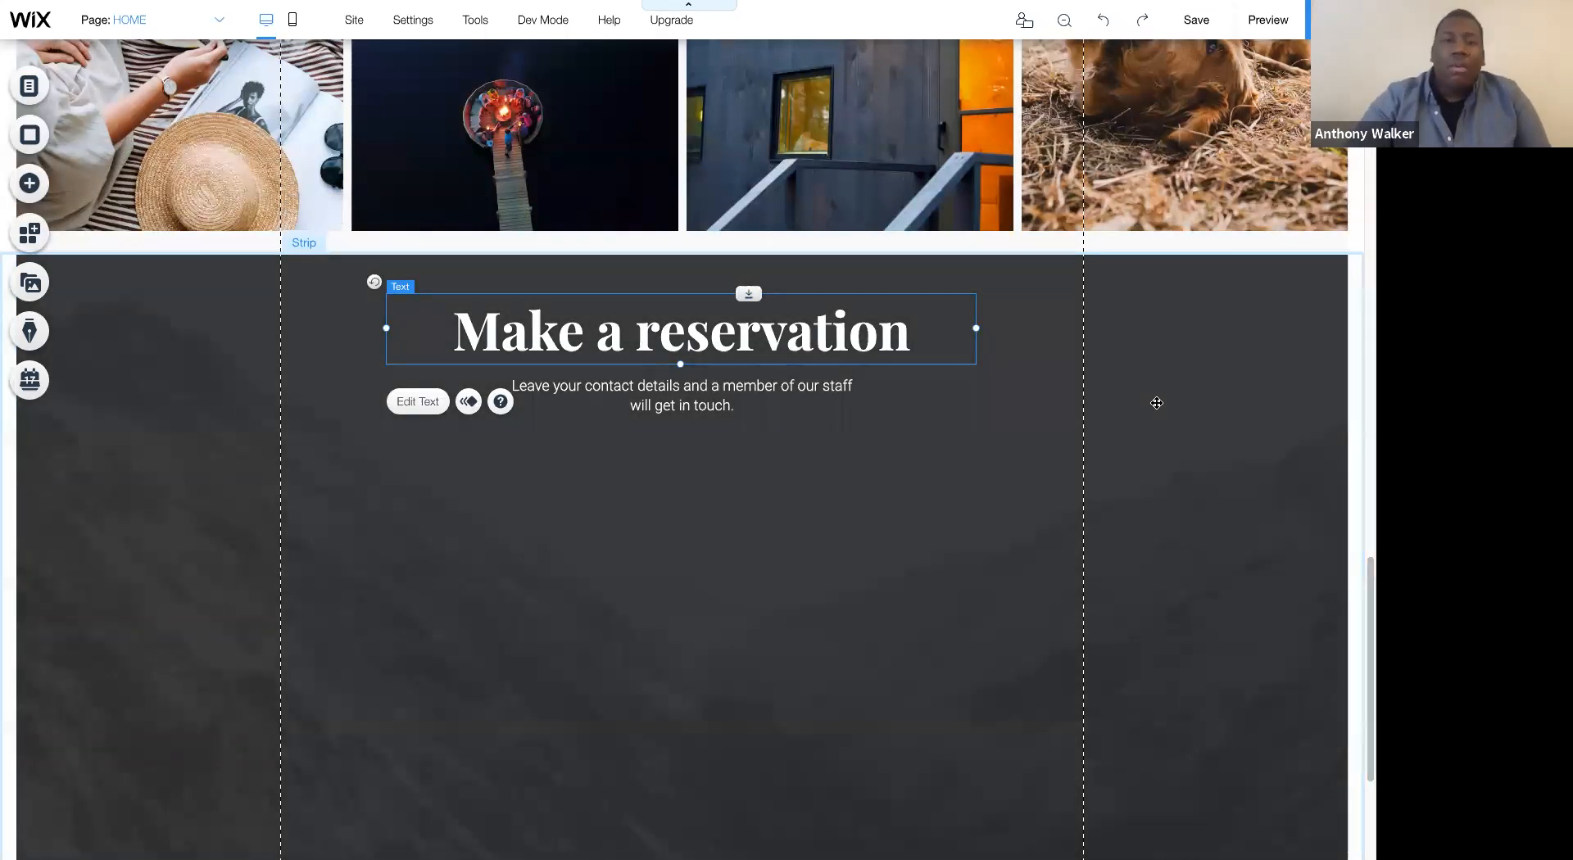
pyautogui.scroll(-3, 1156, 404)
pyautogui.scroll(3, 1156, 404)
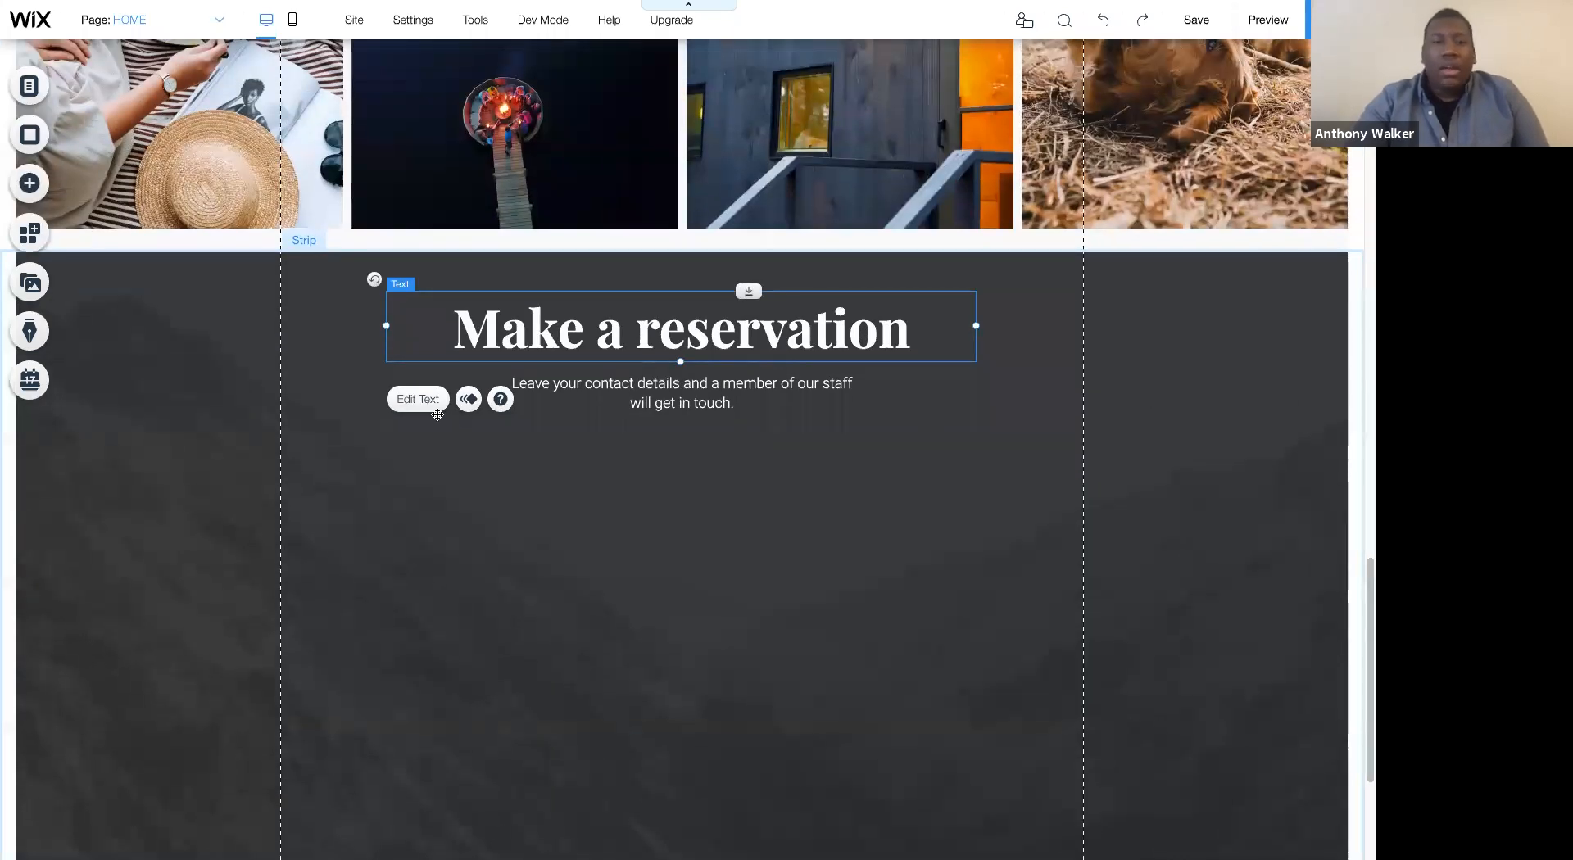
# - Add the first Contact form design from Contact & Forms and place it below the Make a reservation paragraph
pyautogui.scroll(1, 508, 410)
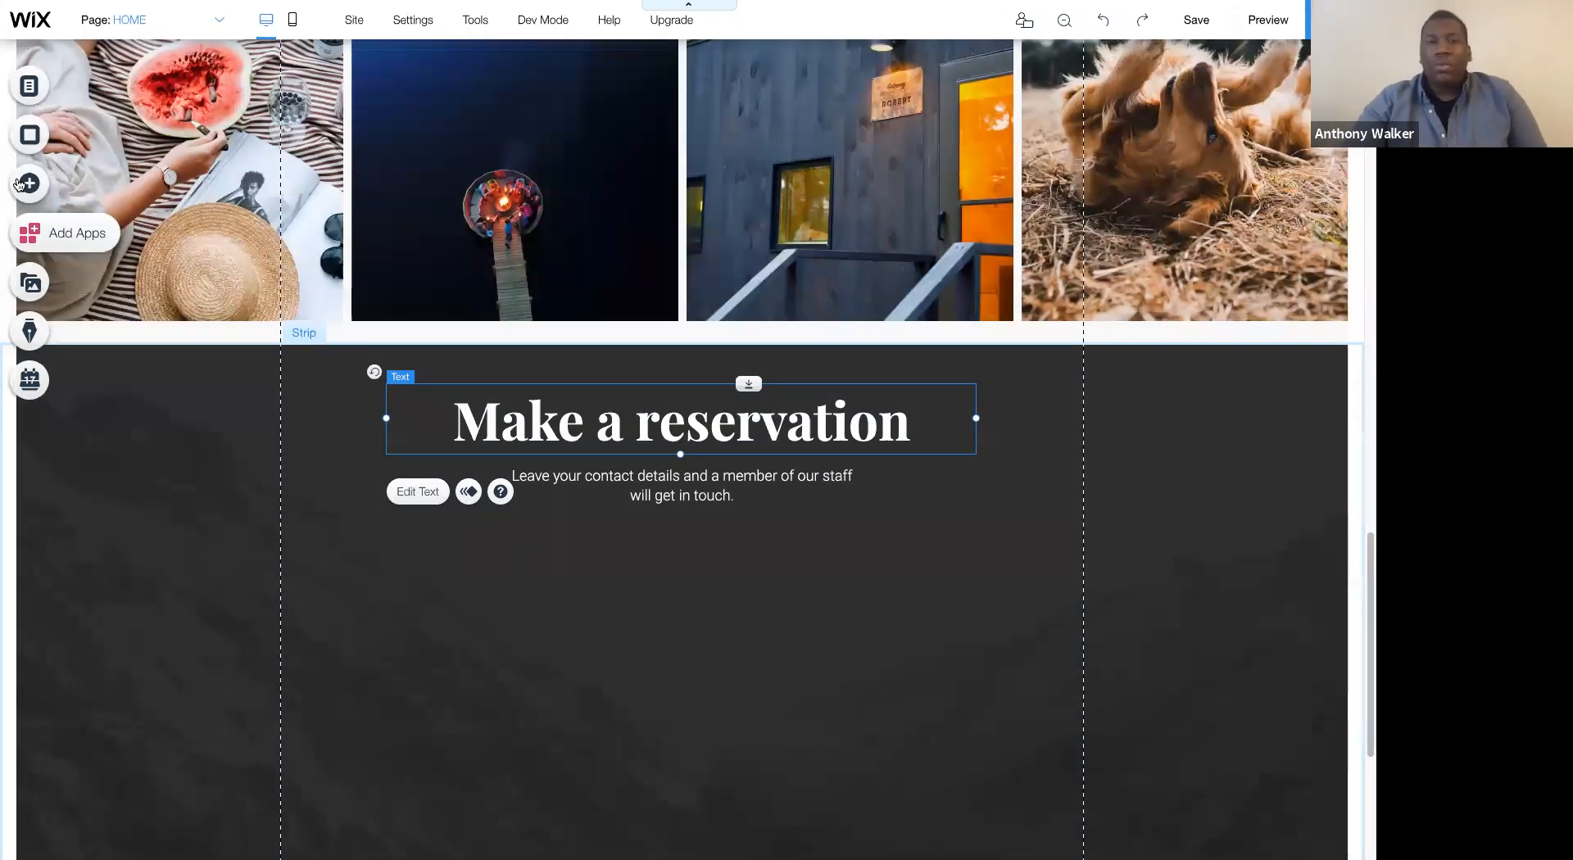
pyautogui.click(19, 184)
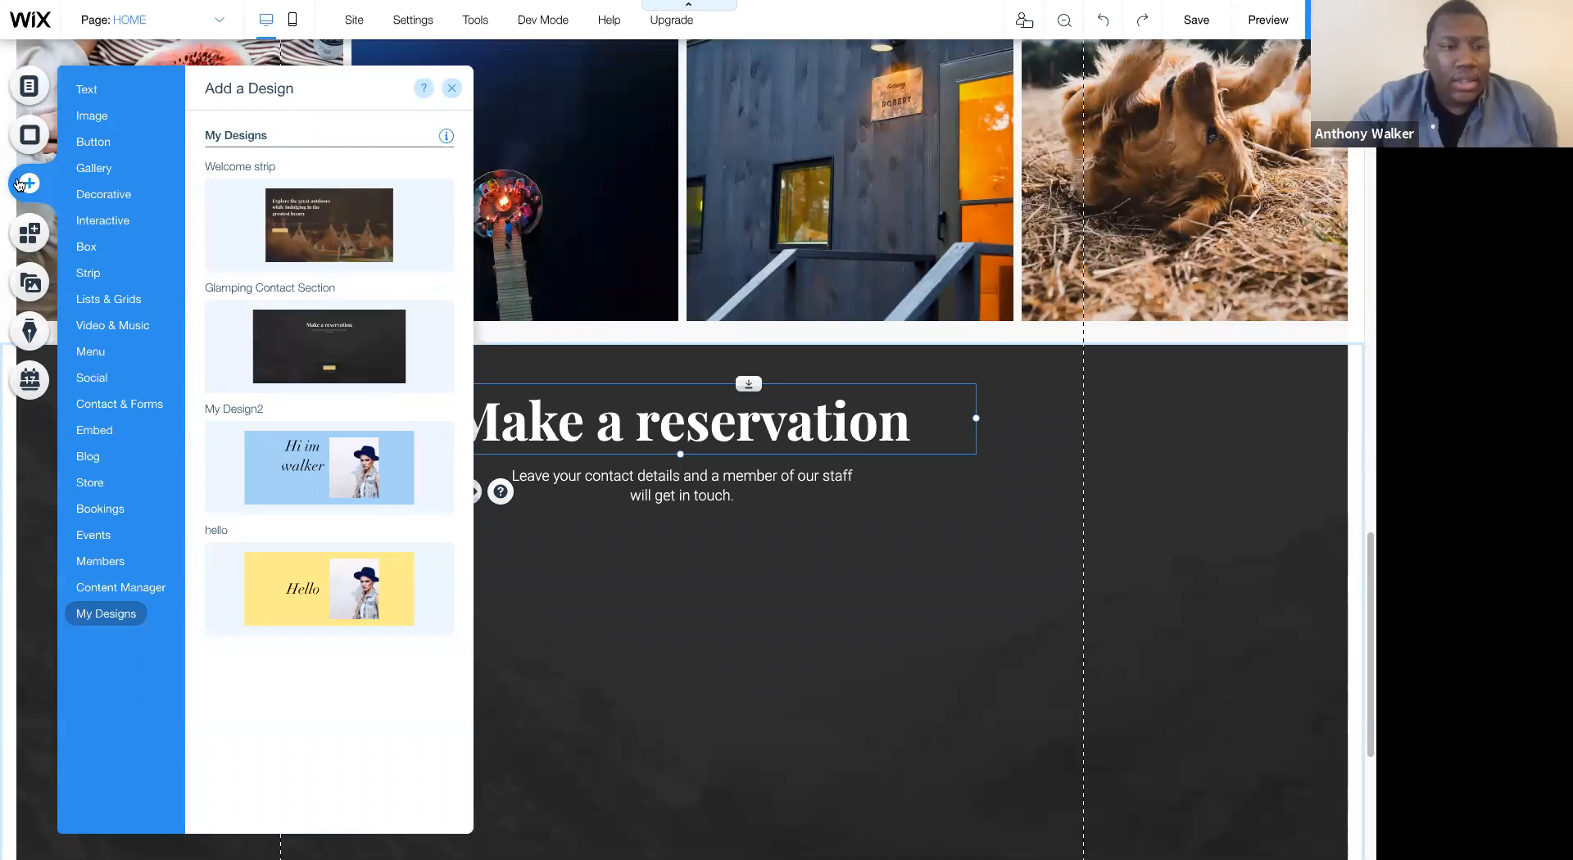
pyautogui.moveTo(123, 403)
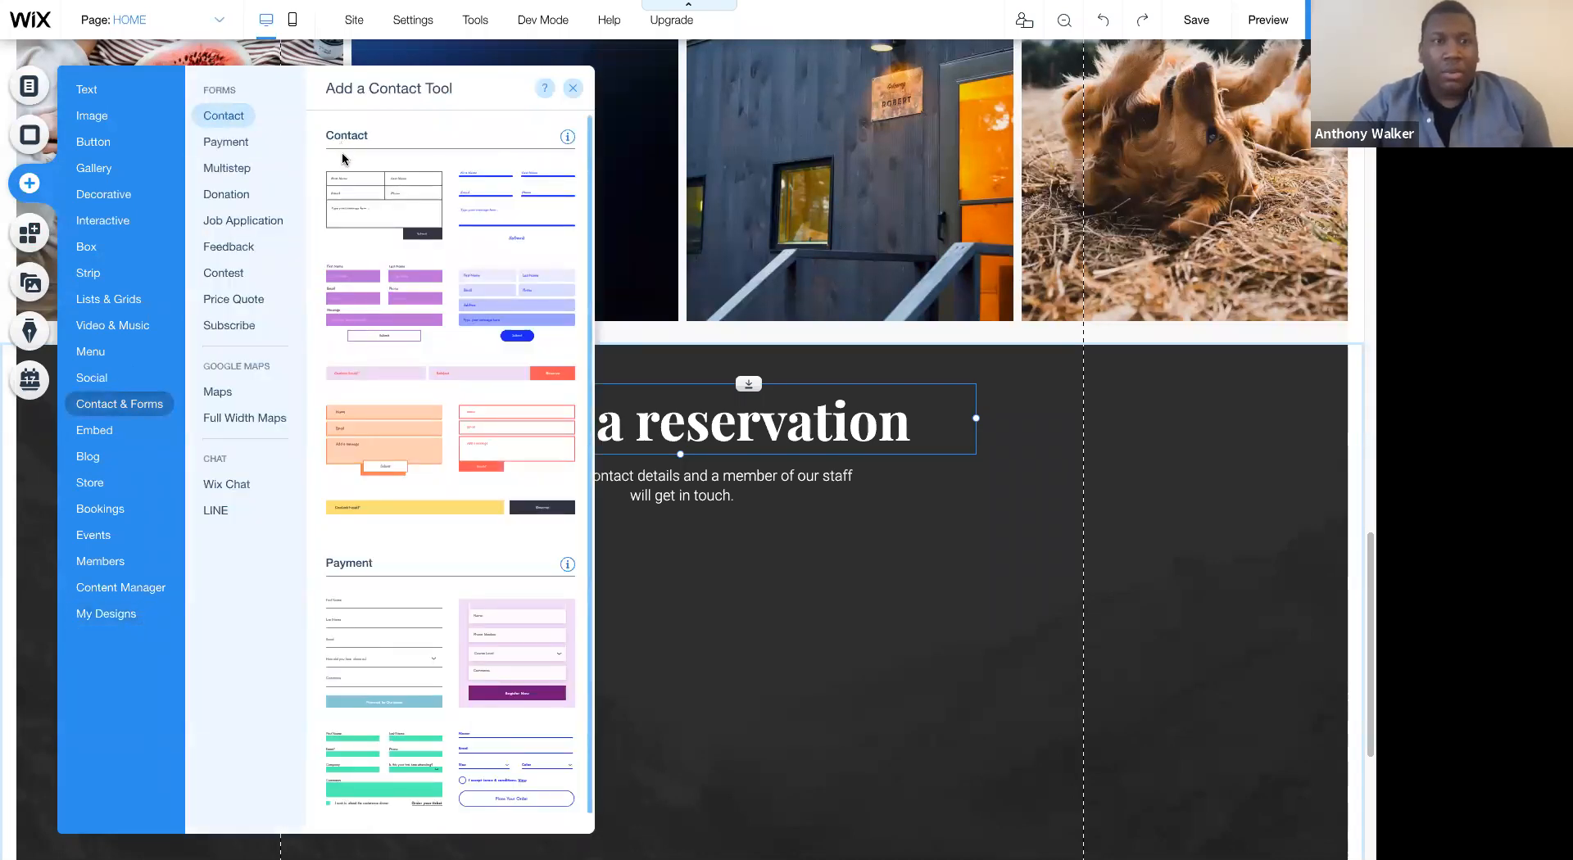
pyautogui.moveTo(429, 186); pyautogui.dragTo(629, 587)
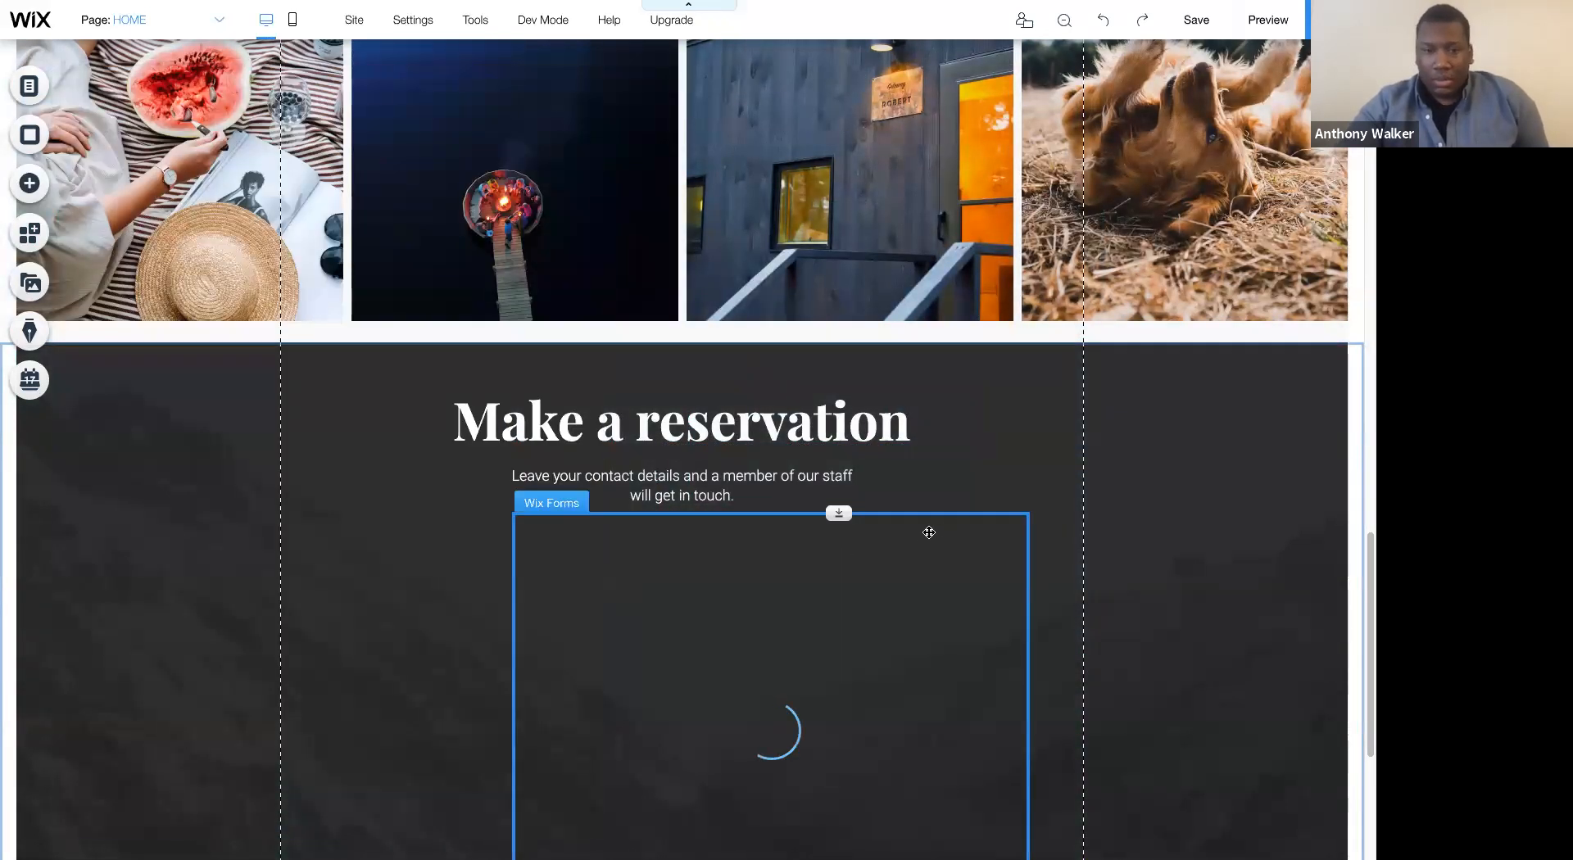
pyautogui.moveTo(868, 526); pyautogui.dragTo(836, 533)
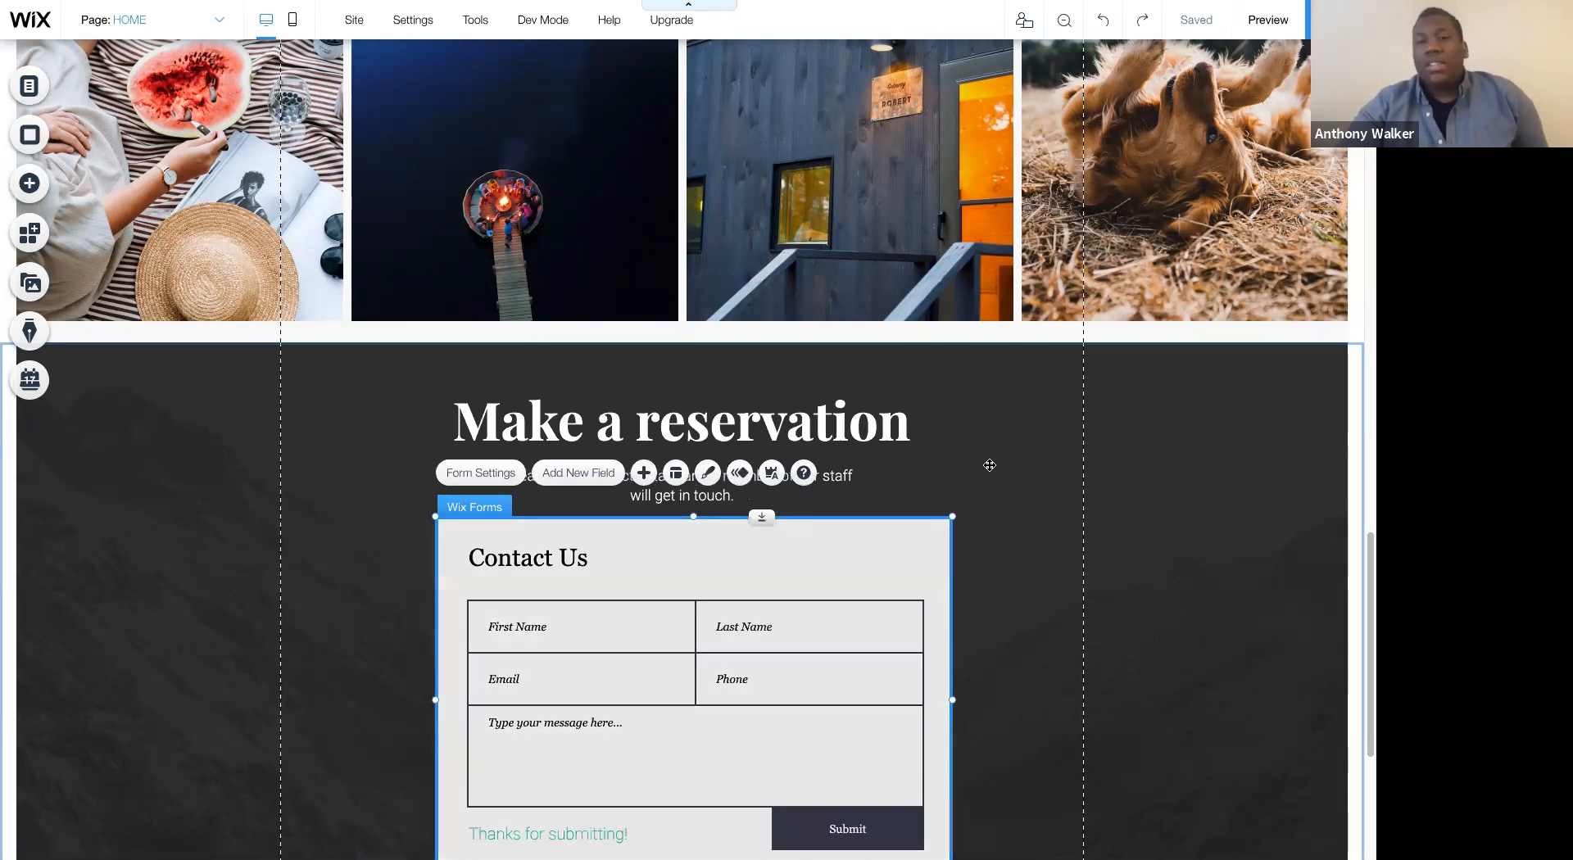
# - Show the editing toolbar and center the contact form horizontally on the page
pyautogui.scroll(-2, 991, 463)
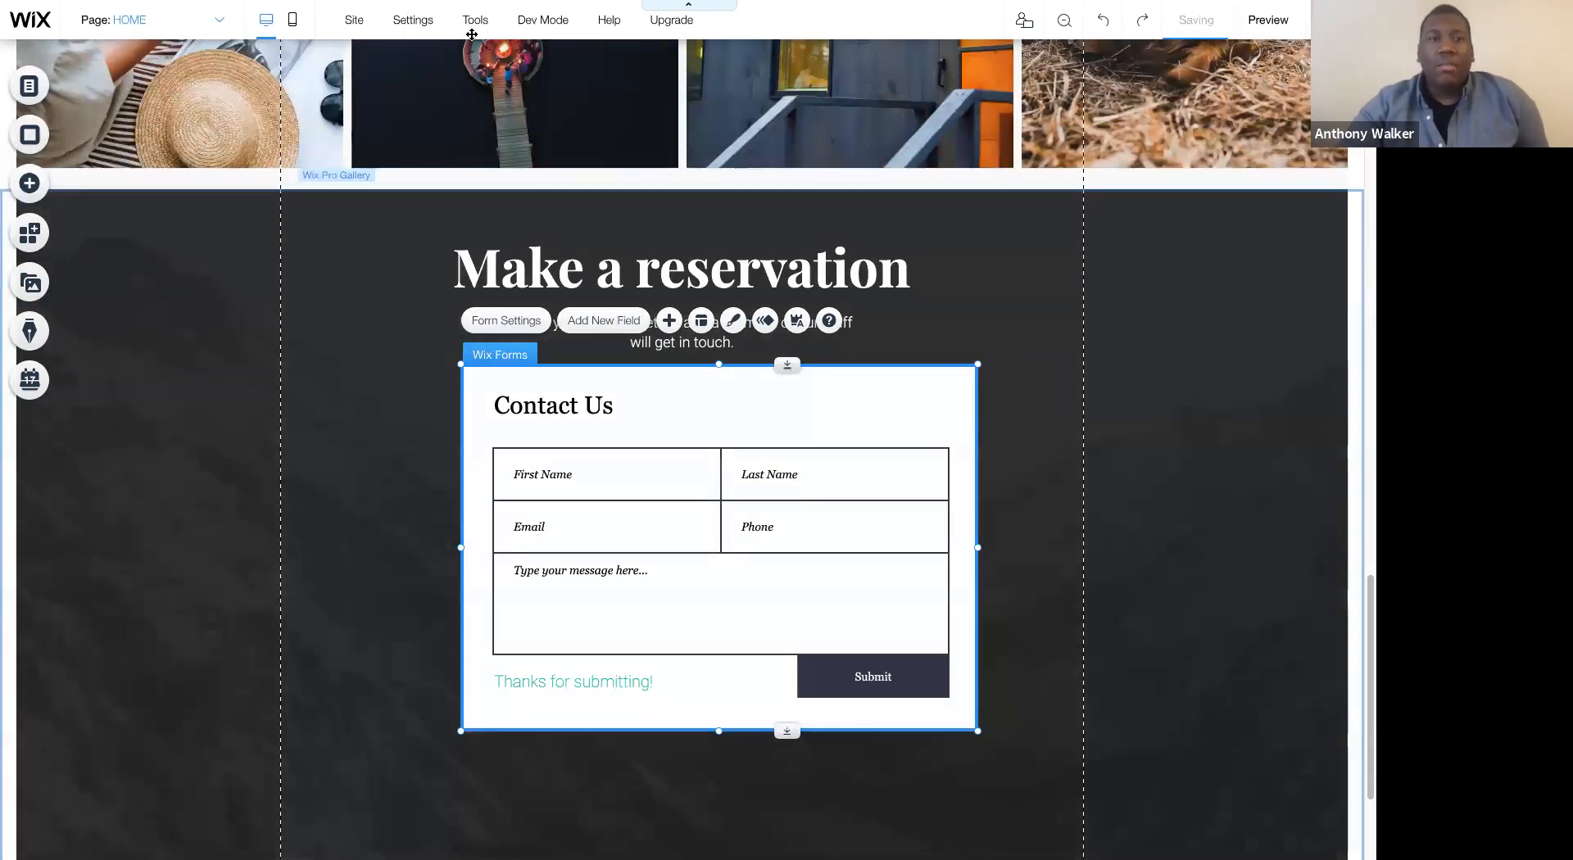
pyautogui.click(468, 24)
pyautogui.click(445, 80)
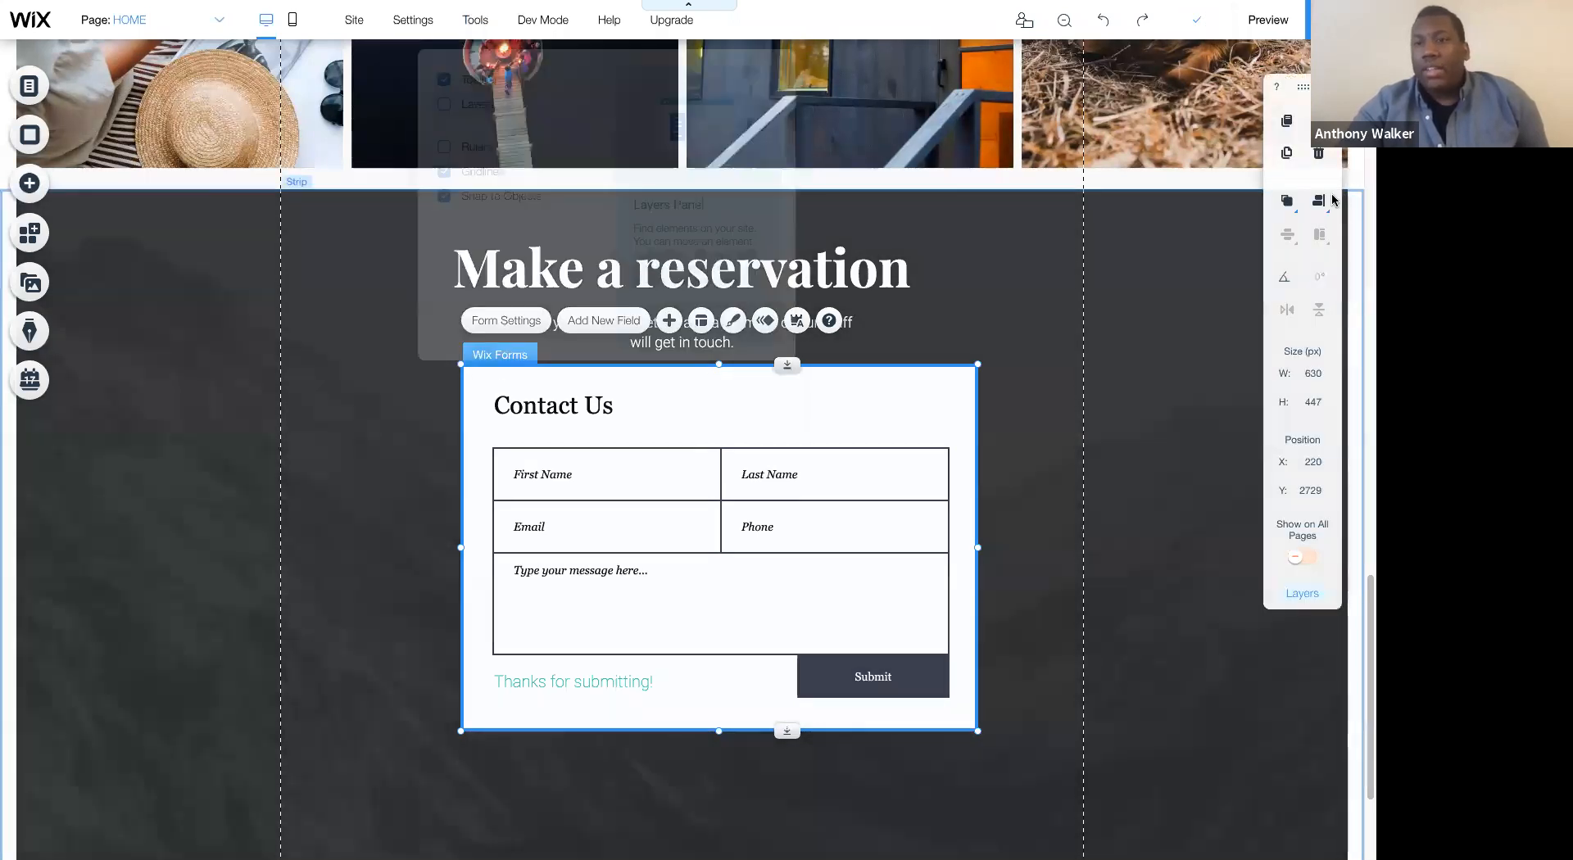
pyautogui.click(1320, 201)
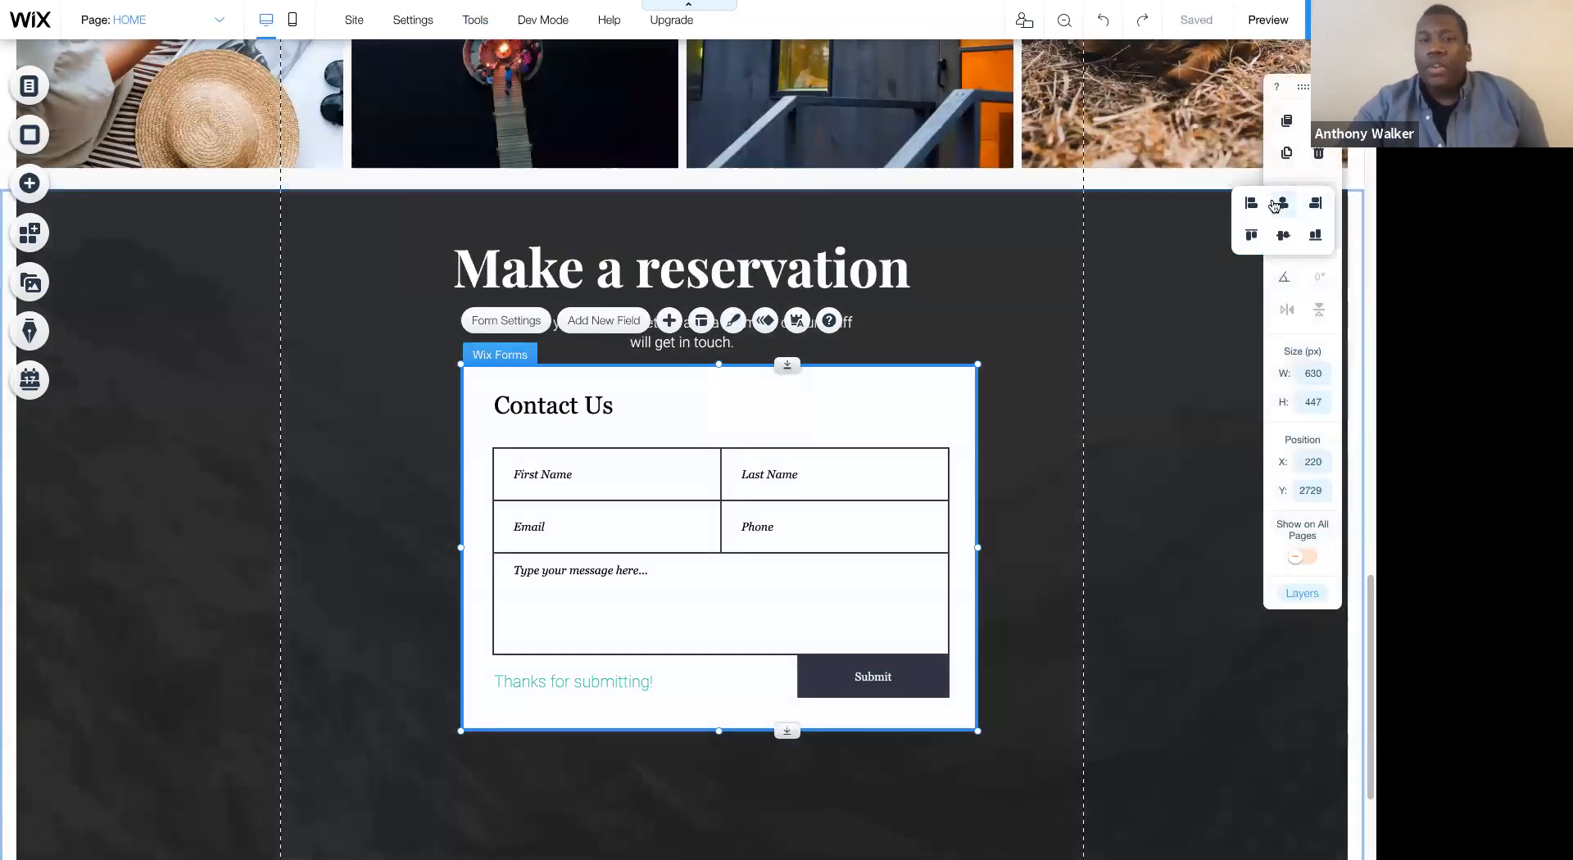
pyautogui.click(1275, 205)
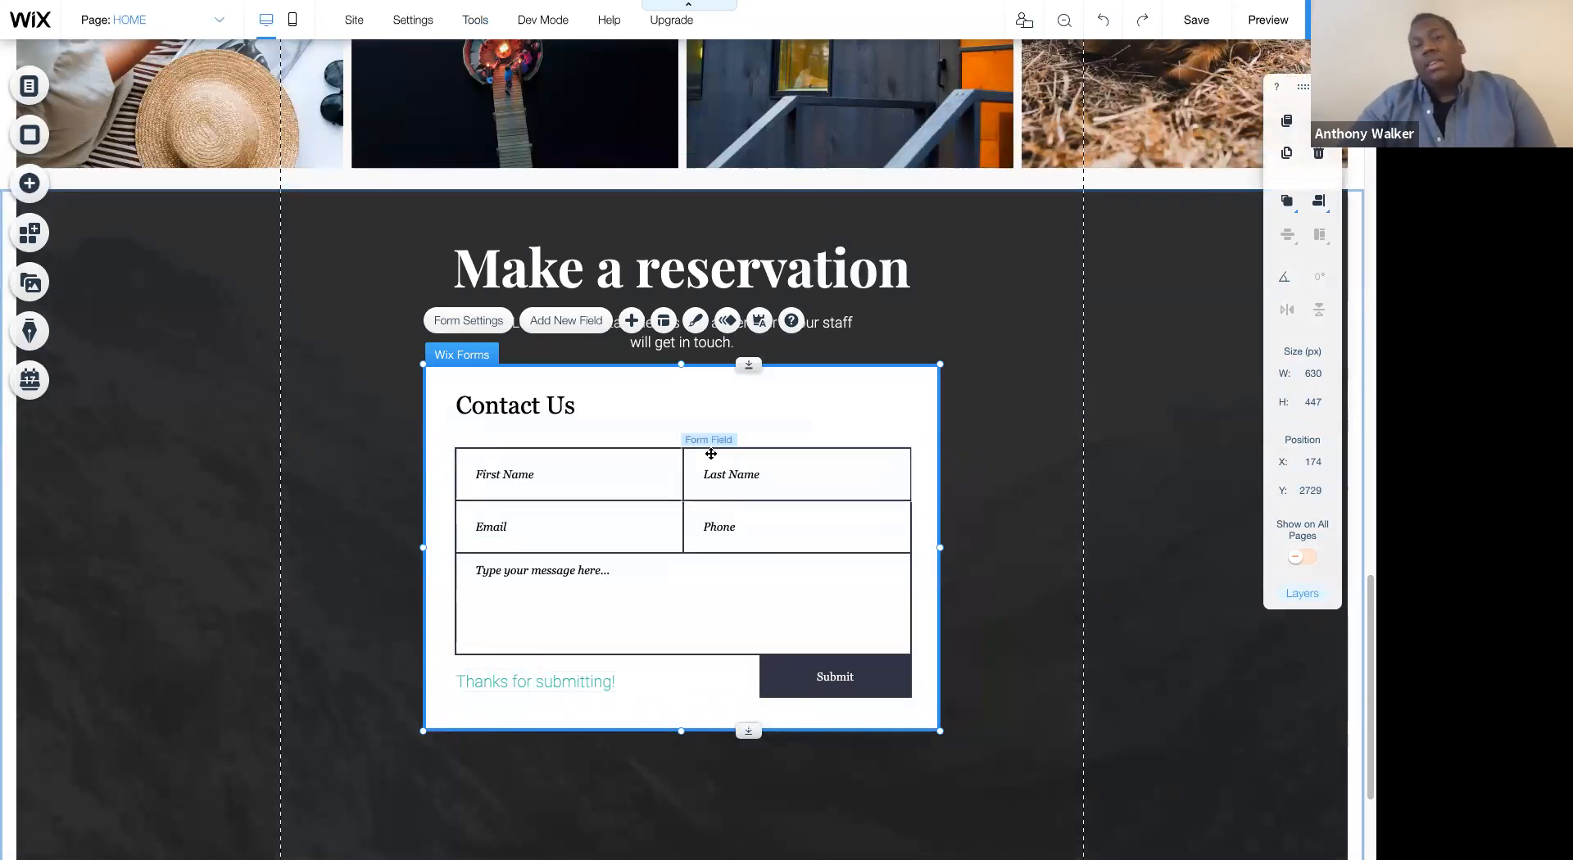
# - Apply the Heading 1 text theme to the form's Contact Us title
pyautogui.click(513, 404)
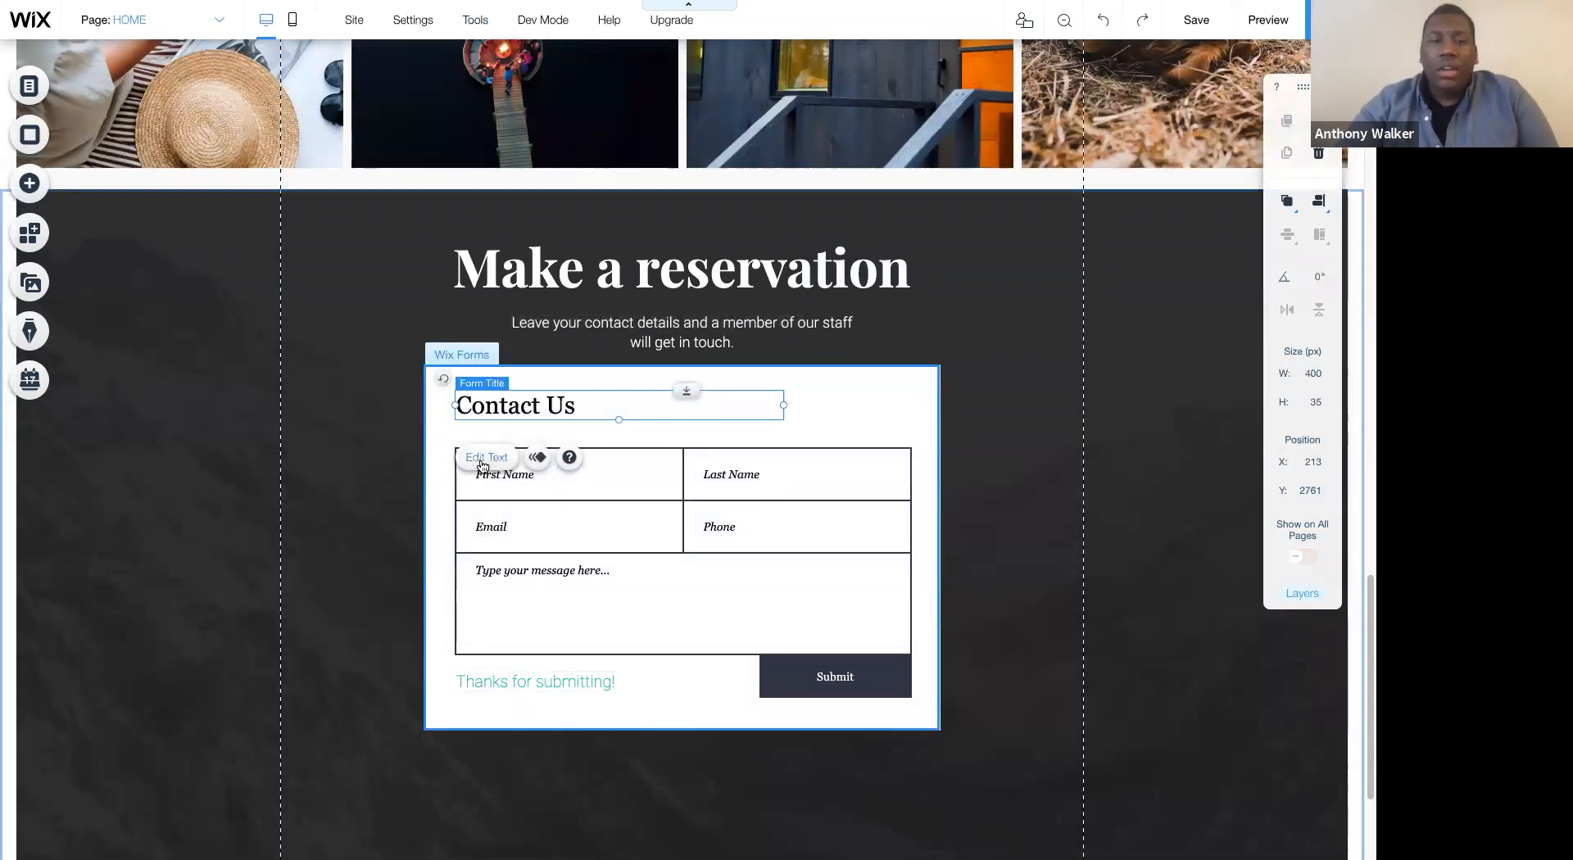
pyautogui.click(483, 461)
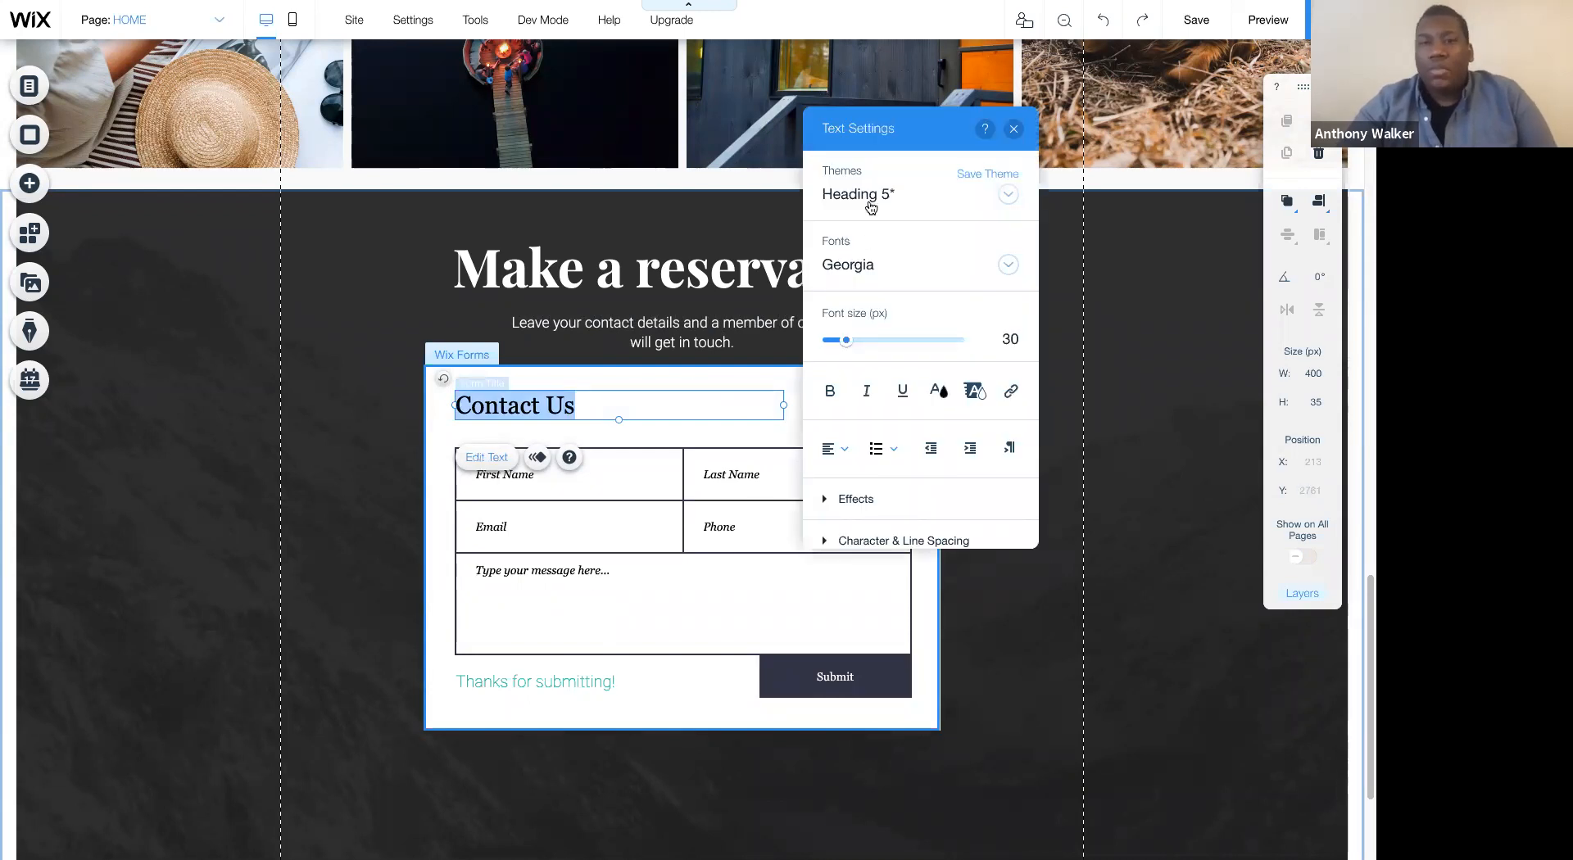
pyautogui.click(871, 209)
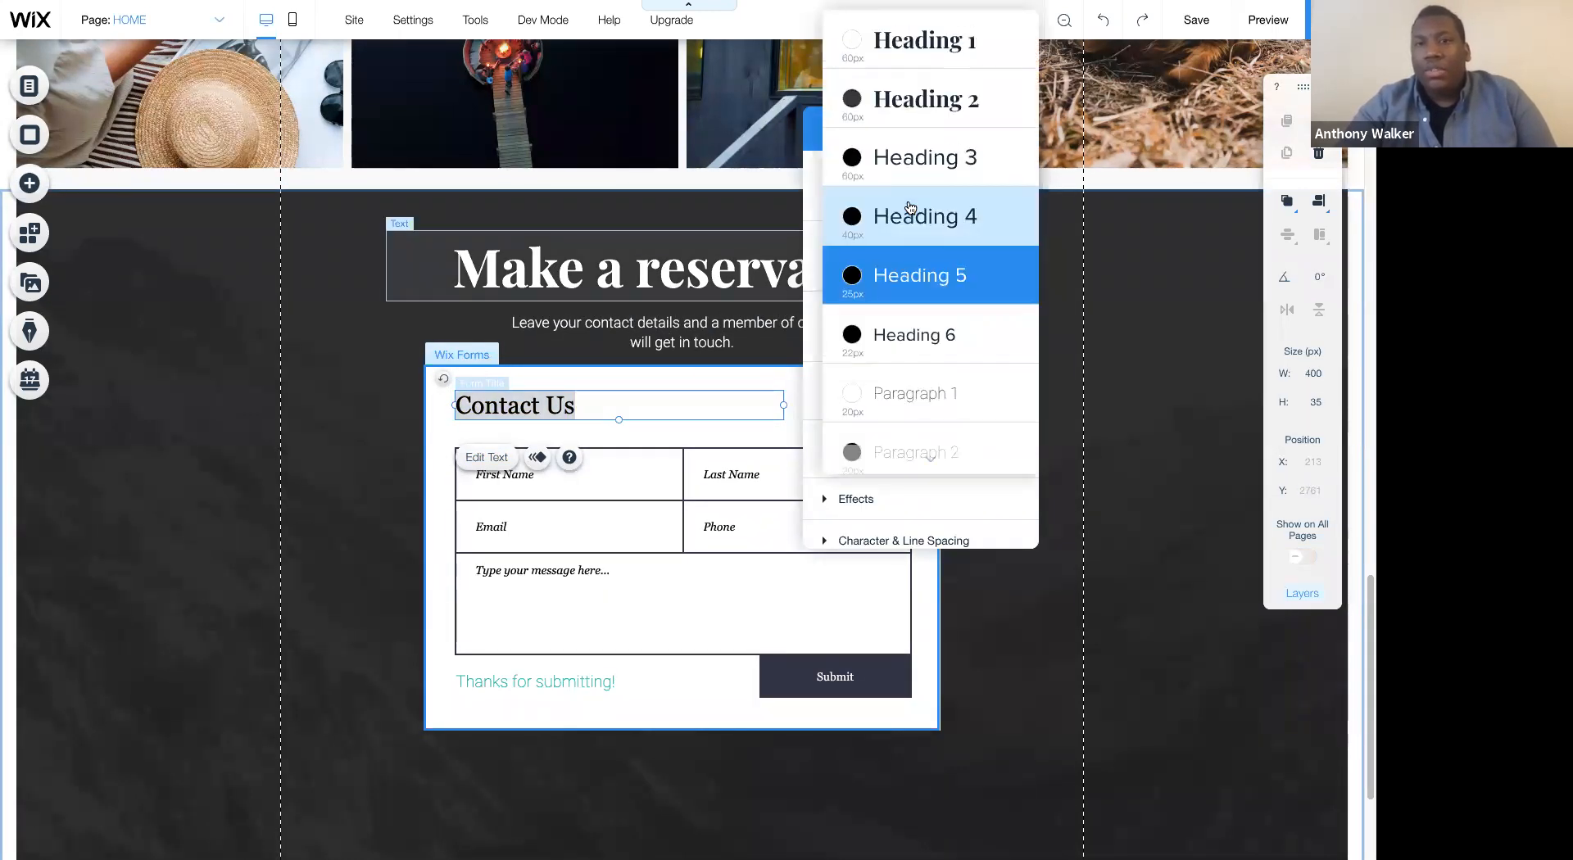
pyautogui.click(906, 51)
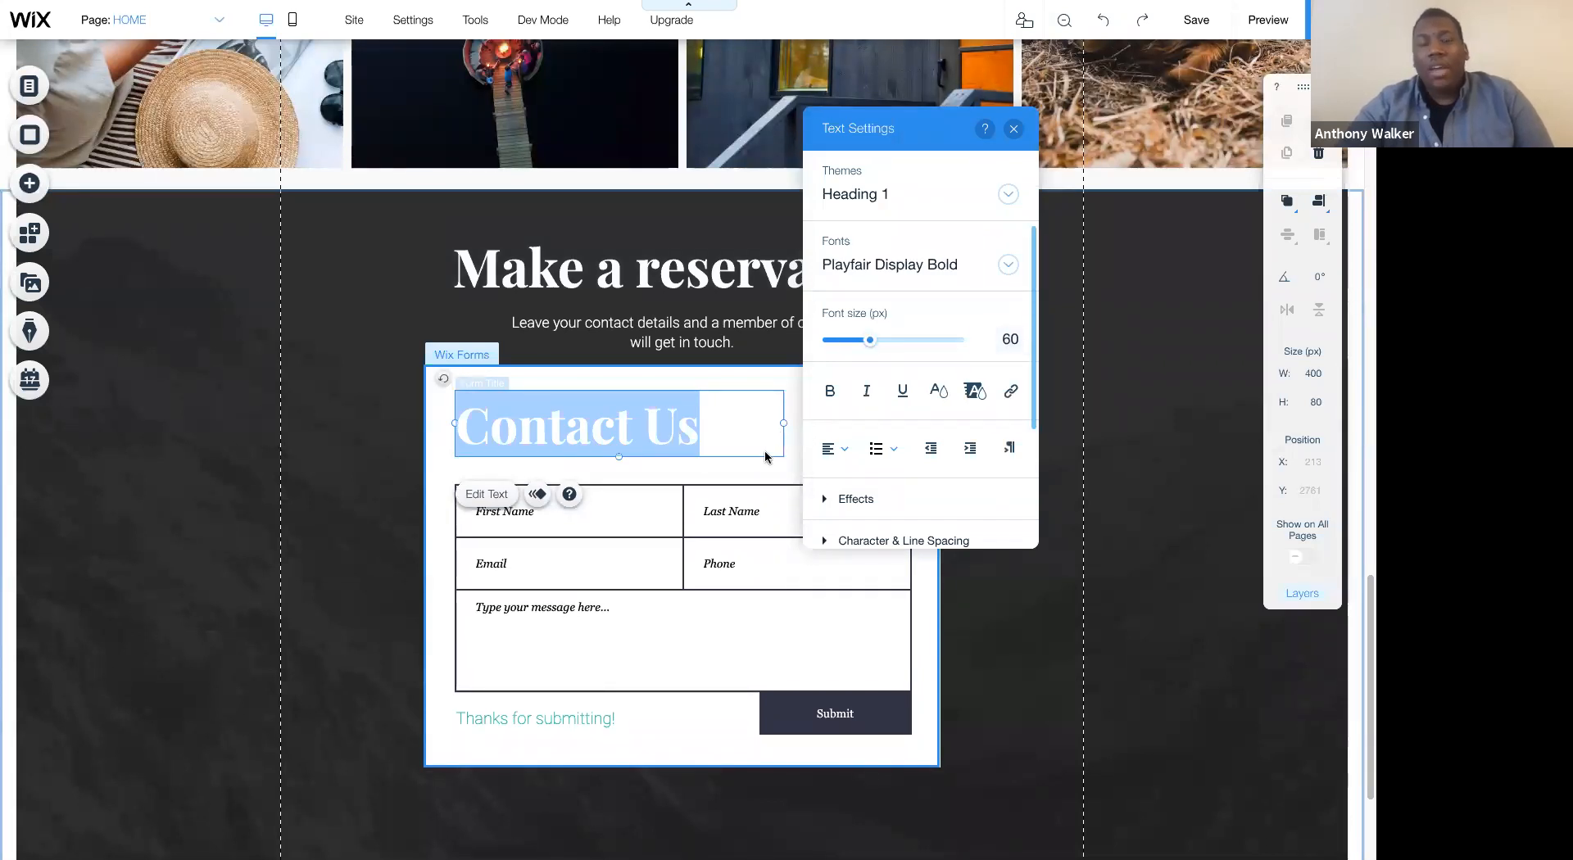
pyautogui.click(724, 456)
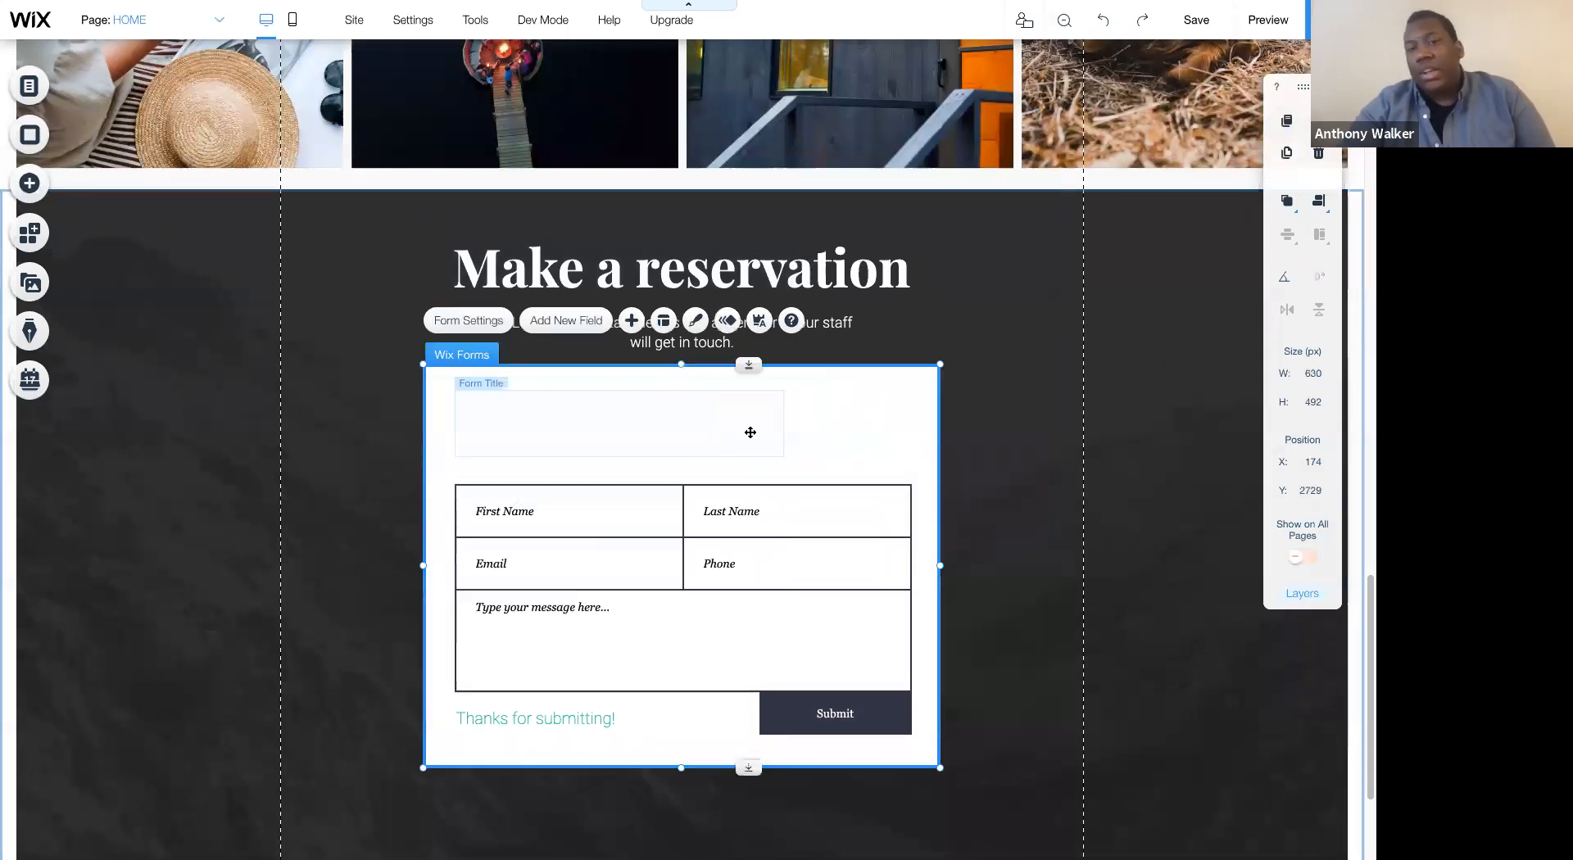
# - Delete the form title and move the First Name and Last Name row with everything below it up into its place
pyautogui.click(760, 432)
pyautogui.click(788, 470)
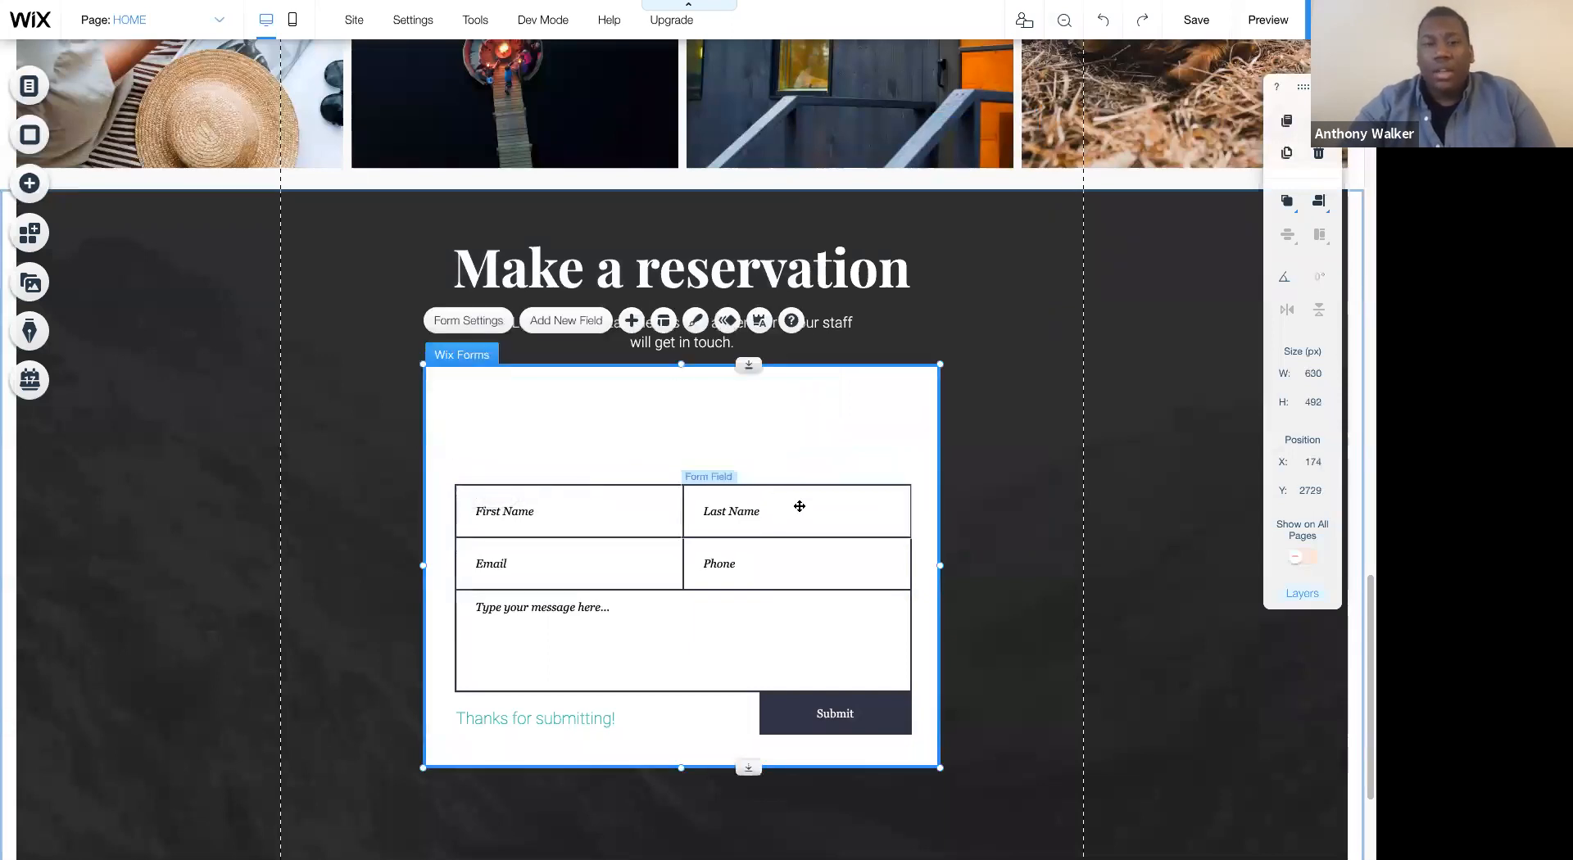
pyautogui.click(800, 507)
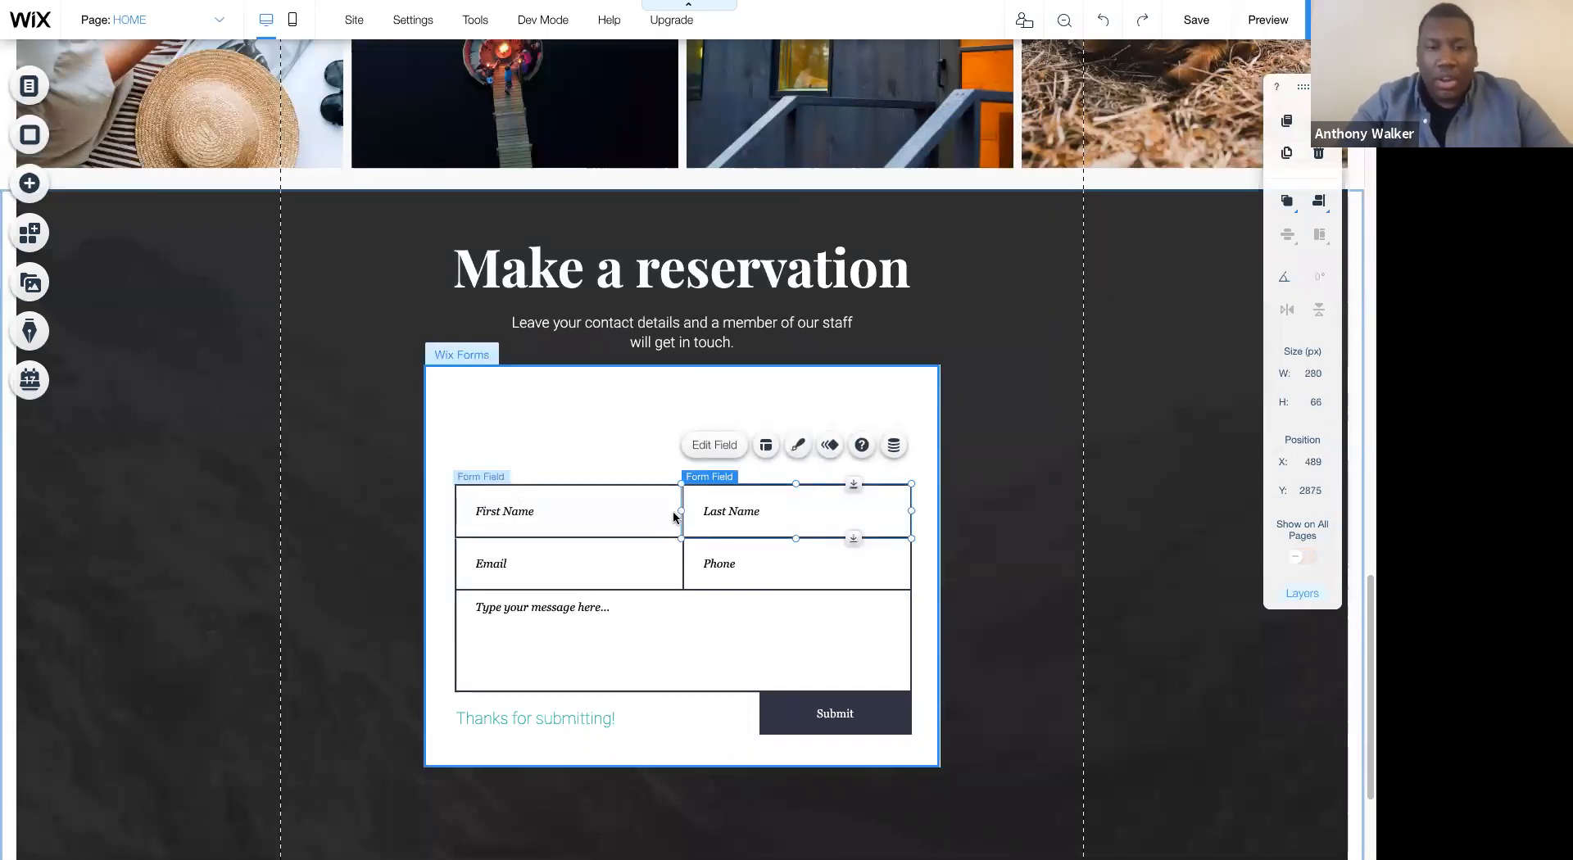
pyautogui.moveTo(740, 486); pyautogui.dragTo(738, 393)
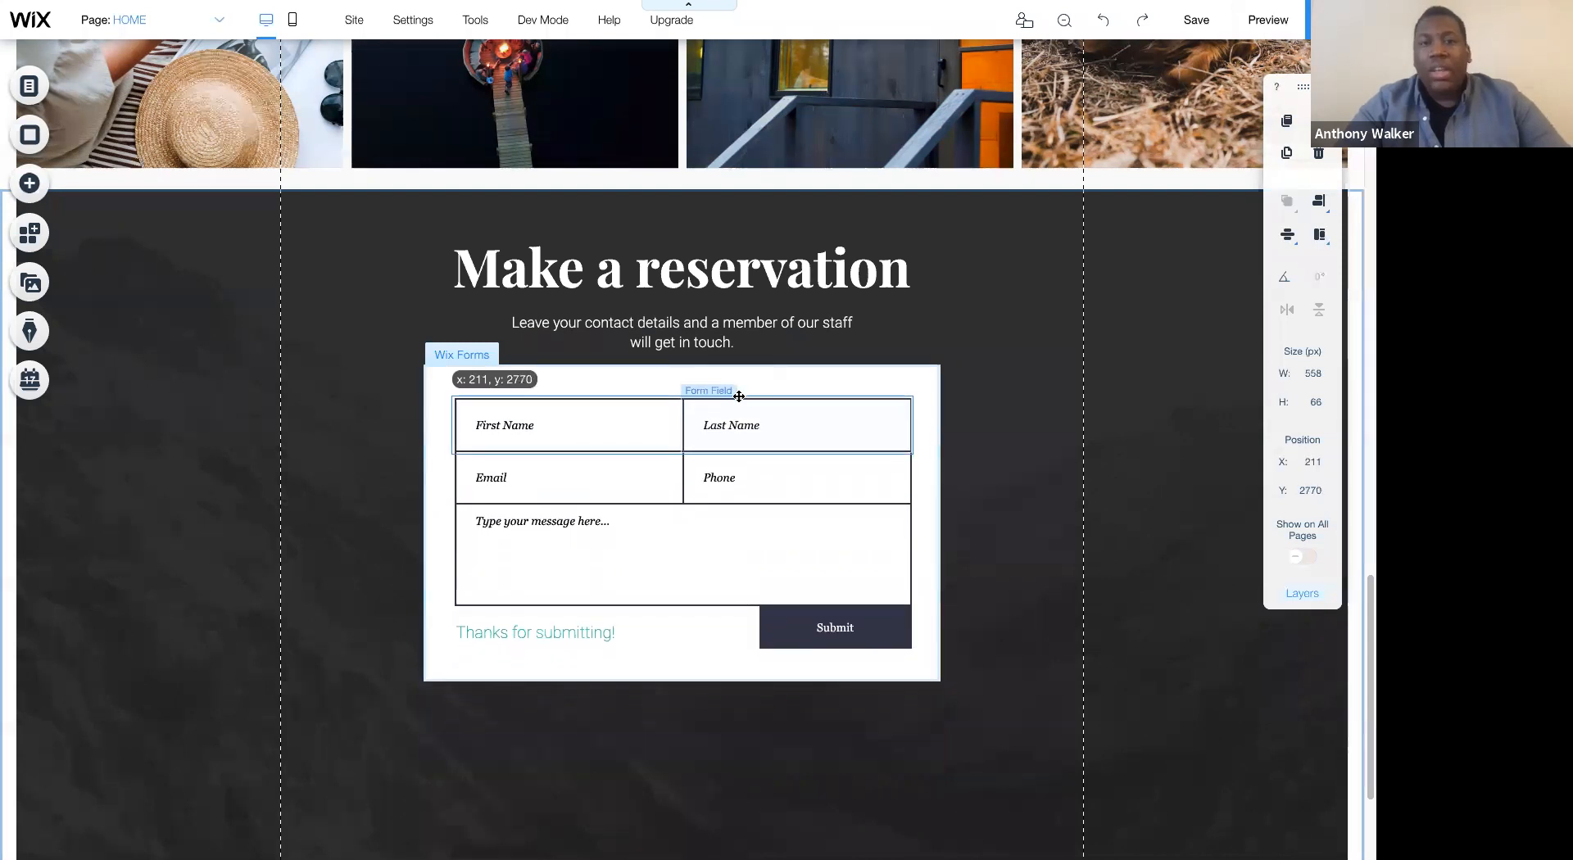
# - Customize the contact form's design so its input fields use Roboto Thin text at 20 px
pyautogui.click(903, 373)
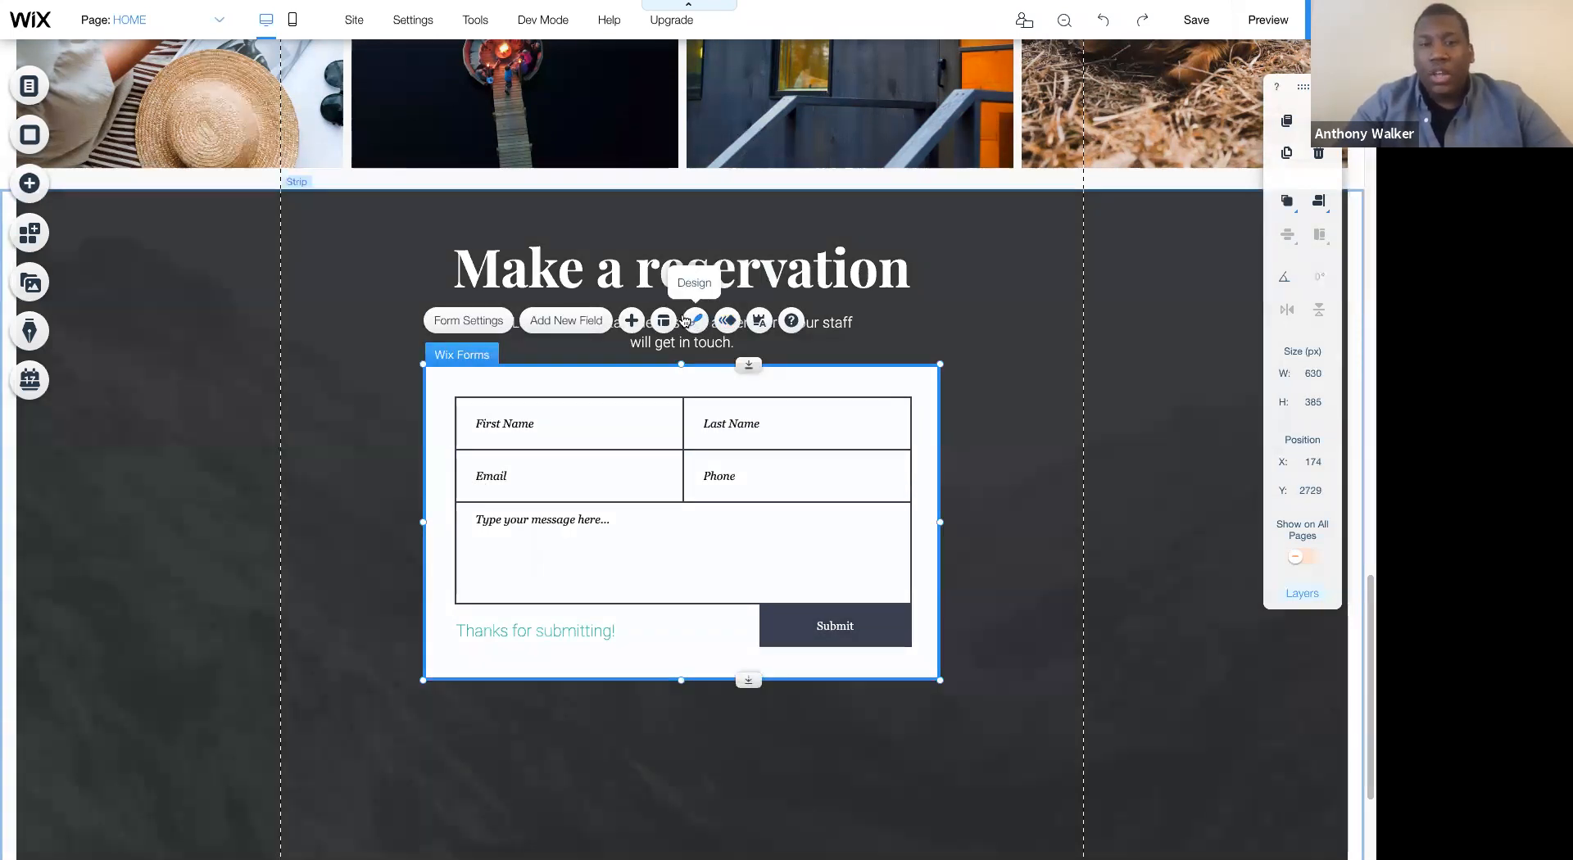
pyautogui.click(695, 322)
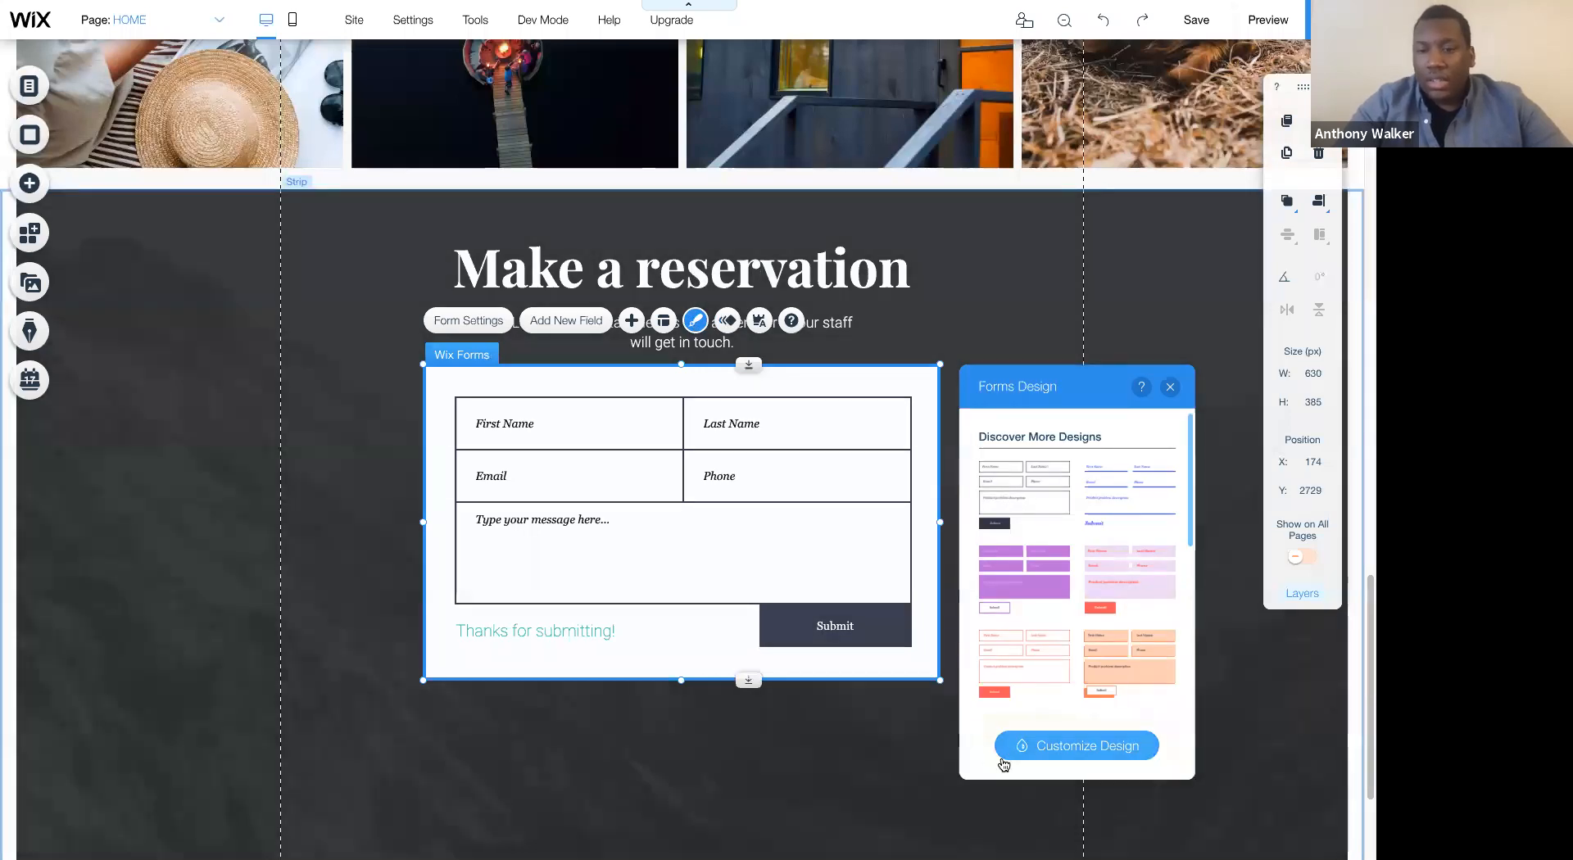
pyautogui.click(1013, 752)
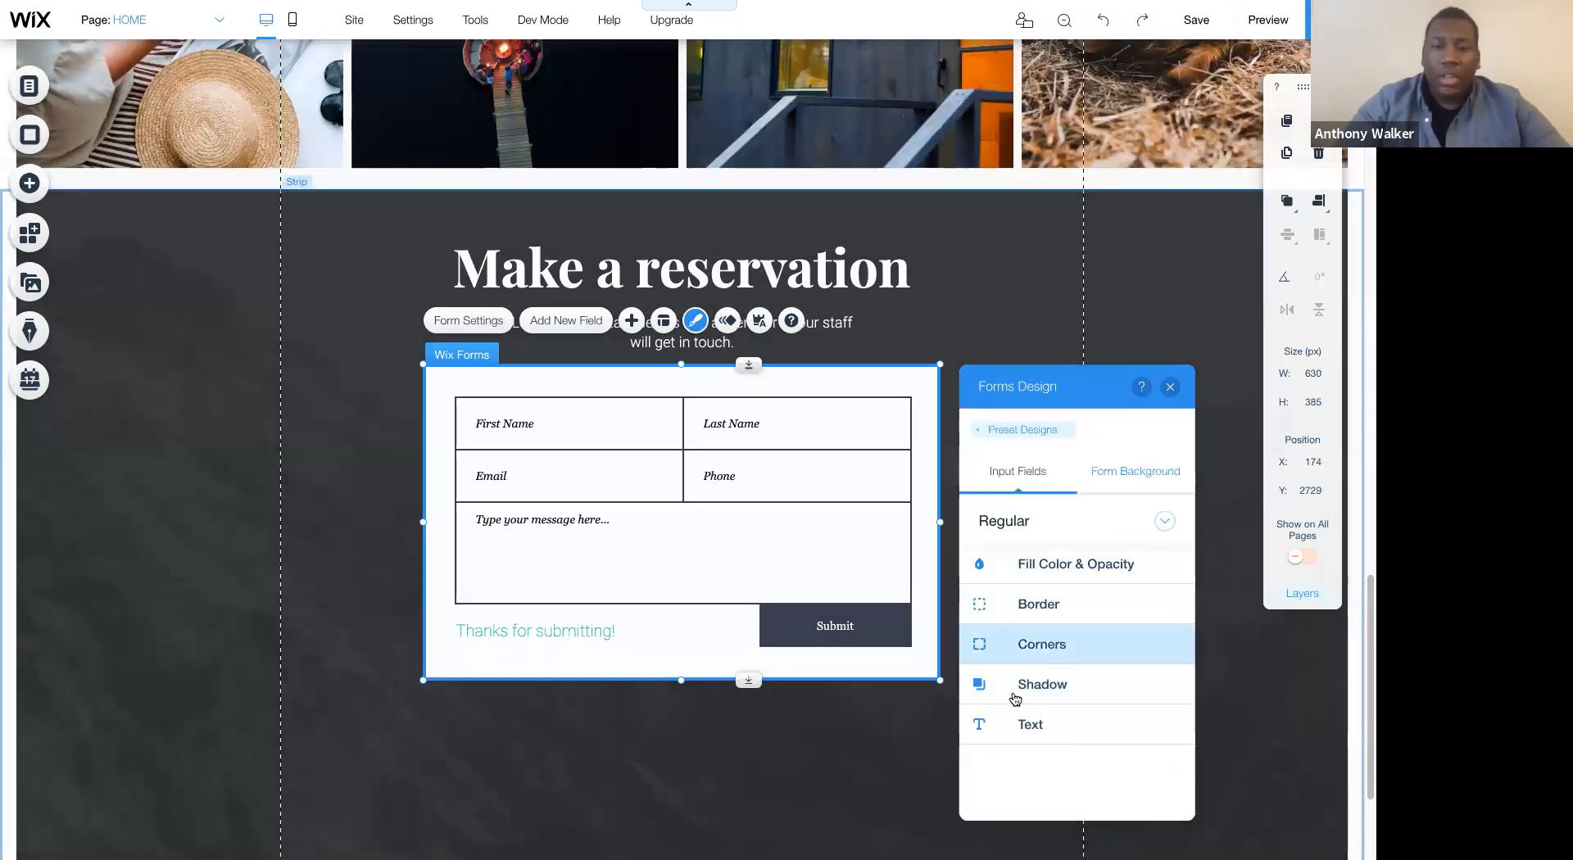
pyautogui.click(1032, 724)
pyautogui.scroll(-5, 1075, 648)
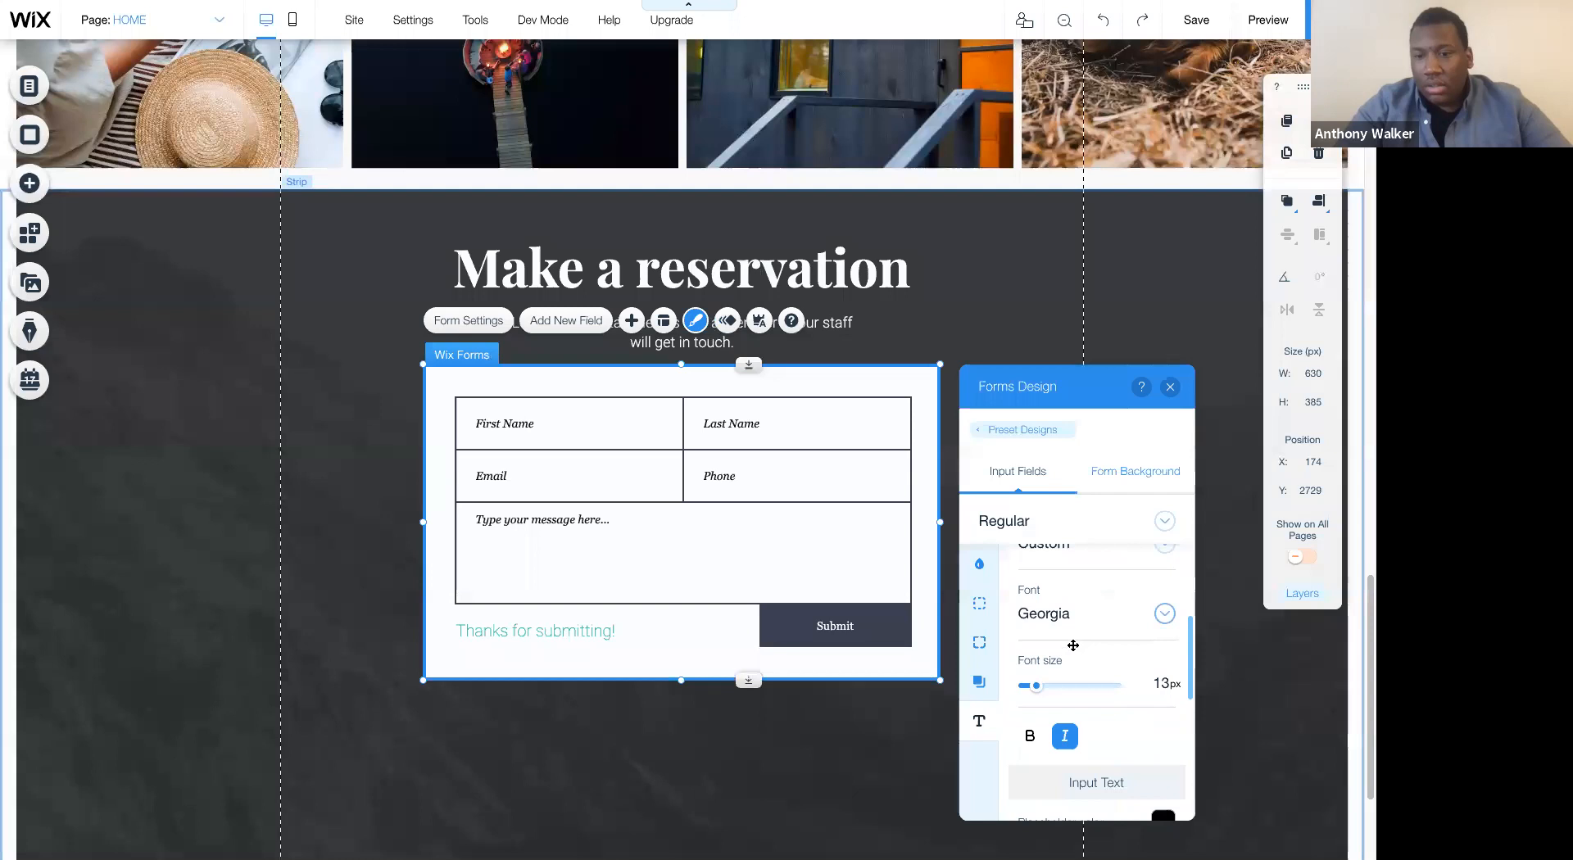
pyautogui.scroll(-1, 1094, 653)
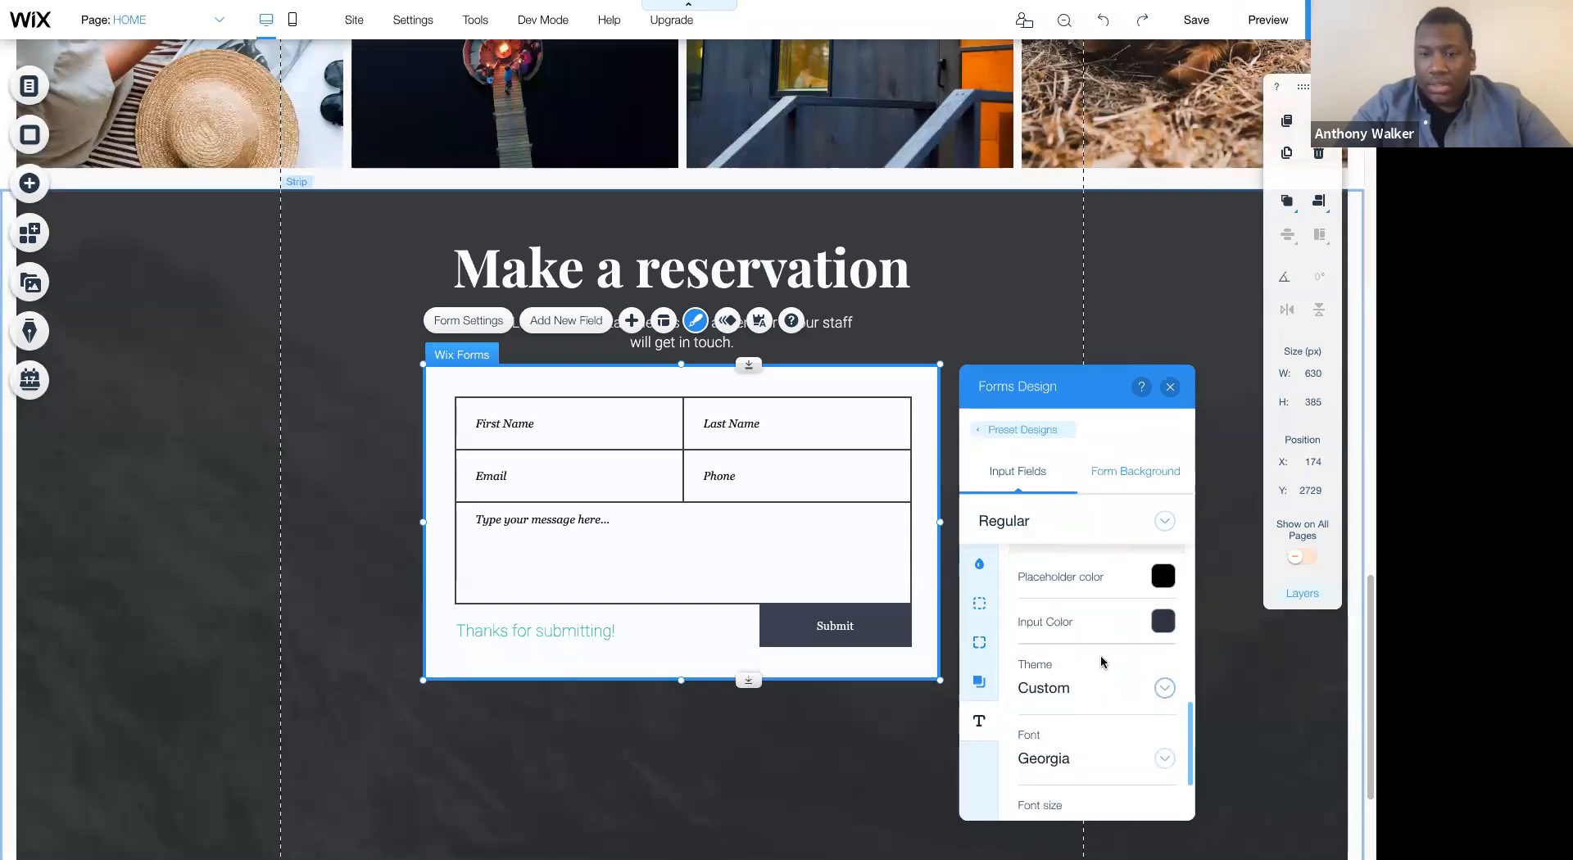
pyautogui.click(1078, 688)
pyautogui.scroll(-1, 1089, 740)
pyautogui.scroll(-5, 1089, 740)
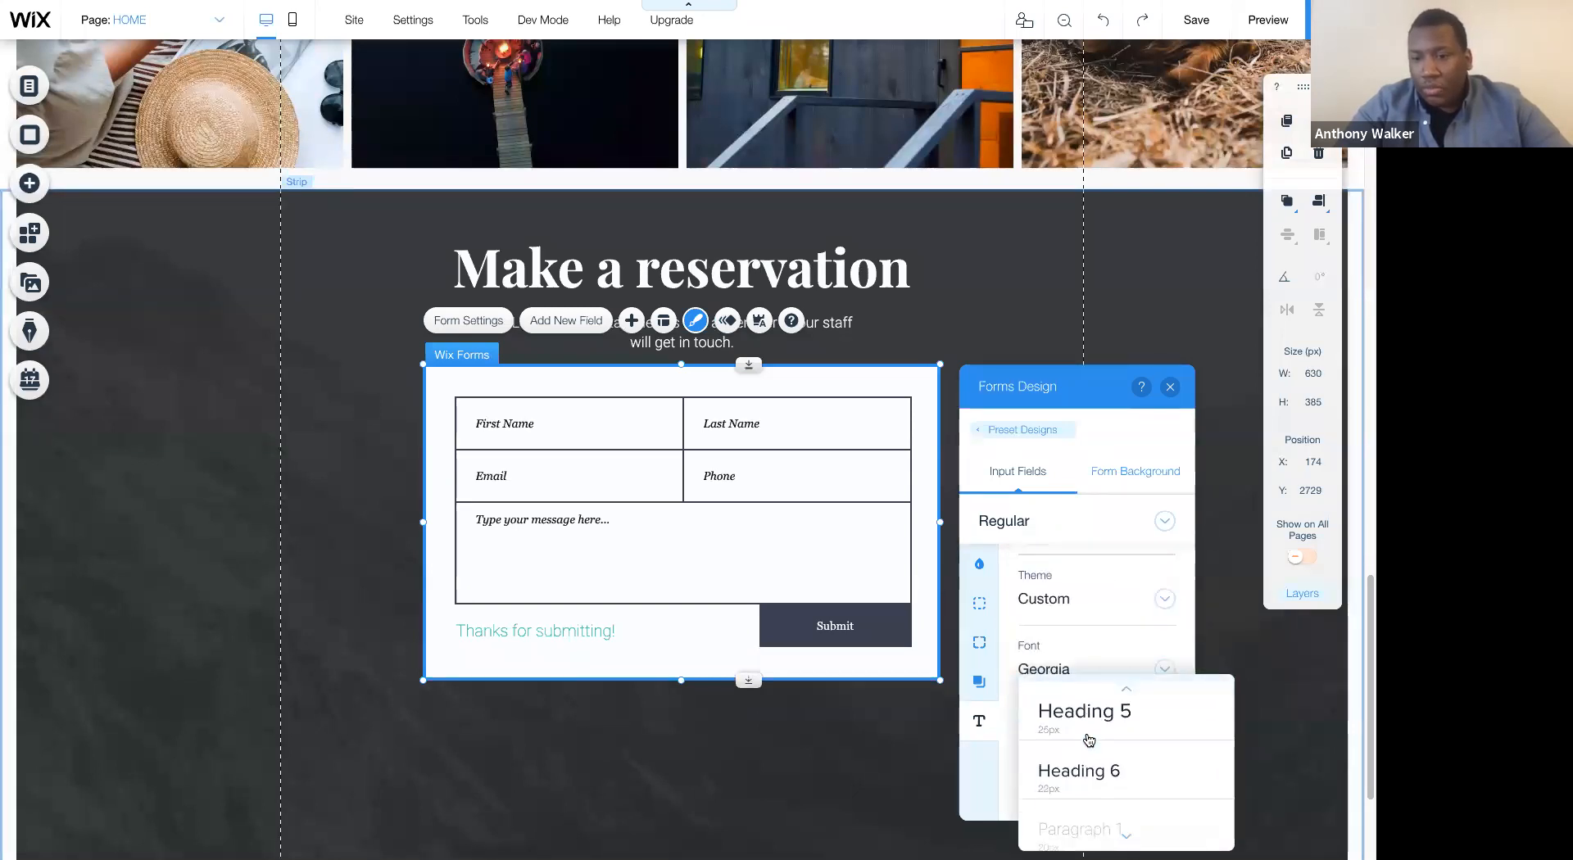
pyautogui.click(1087, 748)
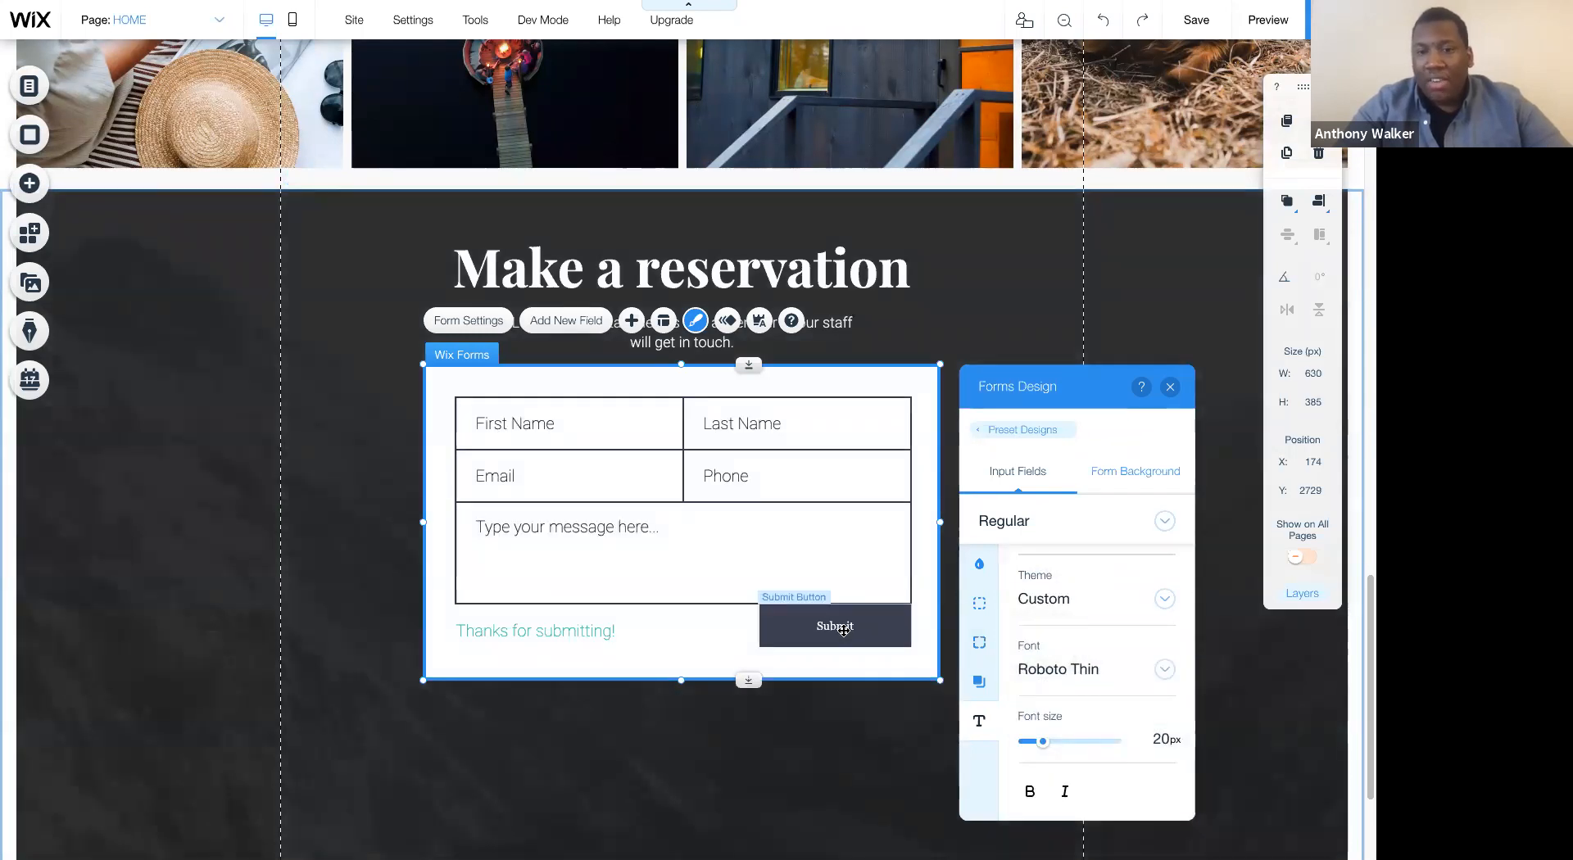
# - Apply the gold button design from My Buttons to the form's Submit button
pyautogui.click(844, 630)
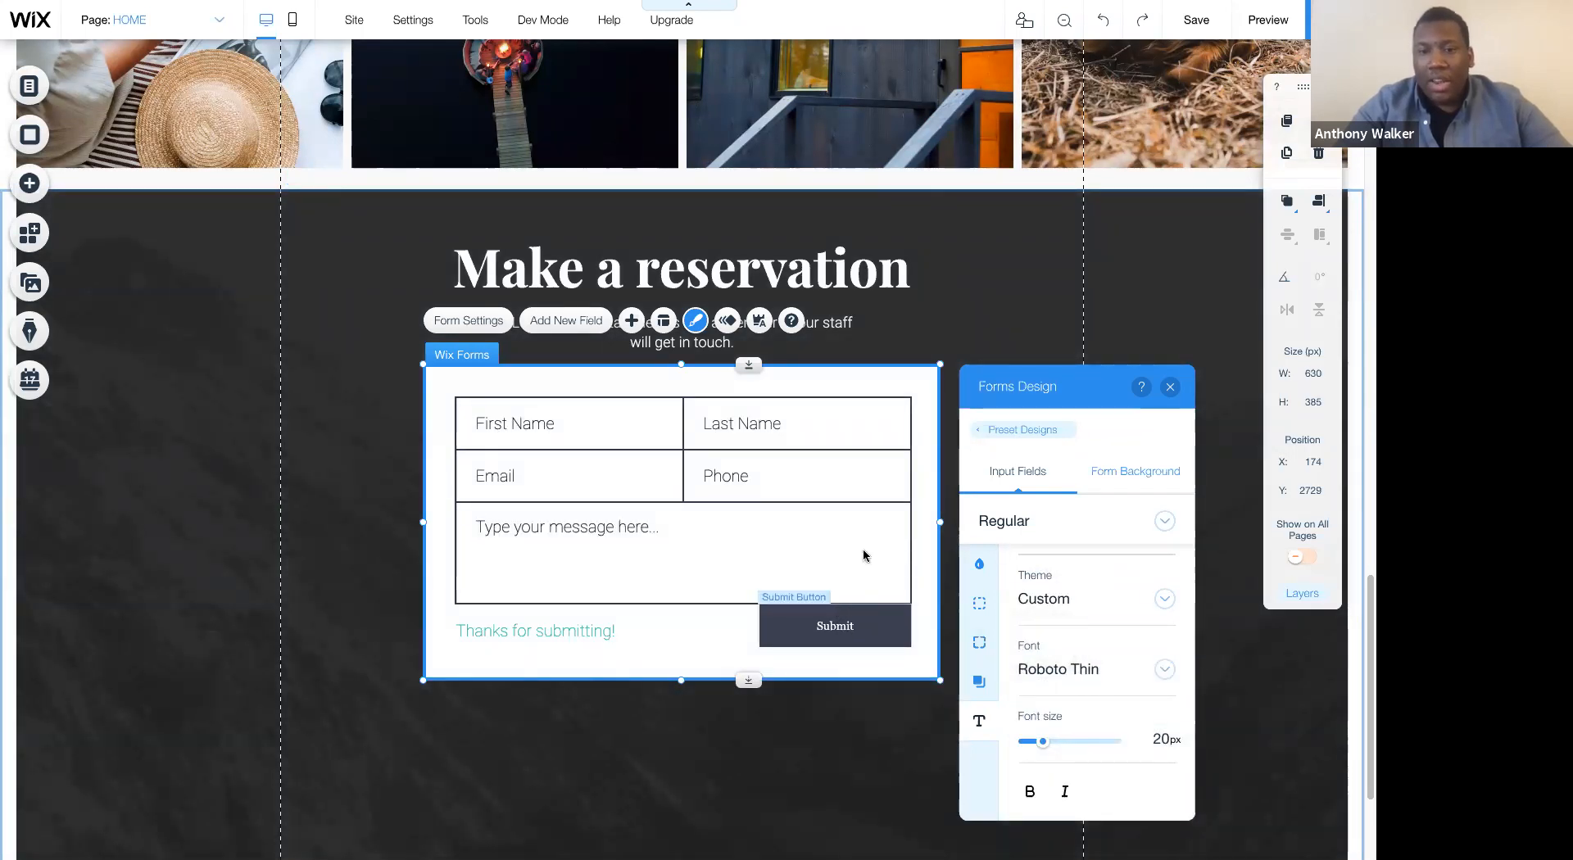
pyautogui.click(873, 567)
pyautogui.click(566, 303)
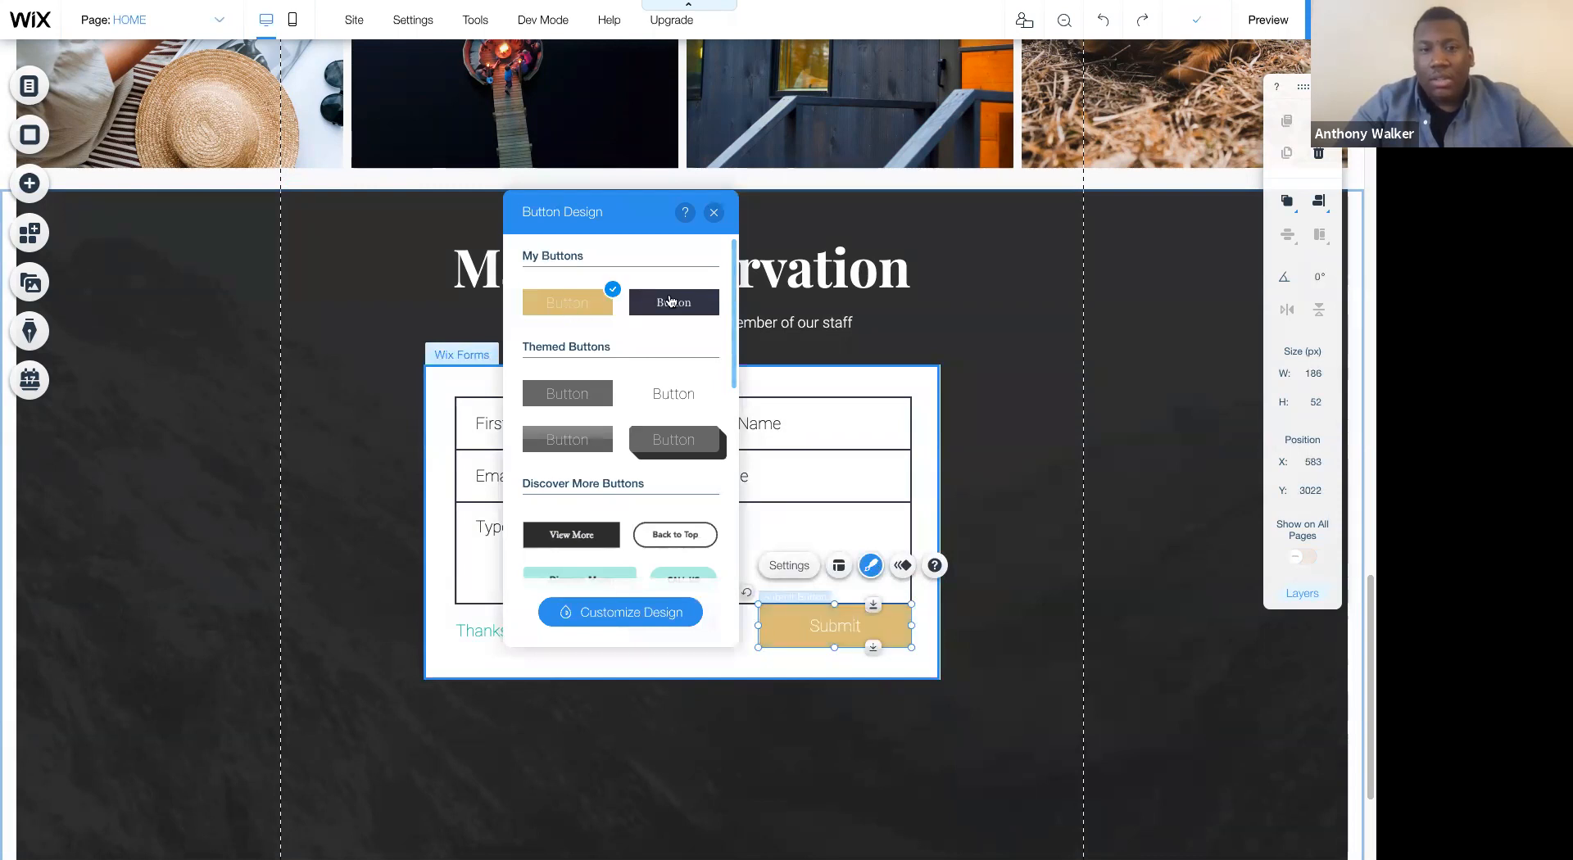
pyautogui.click(714, 214)
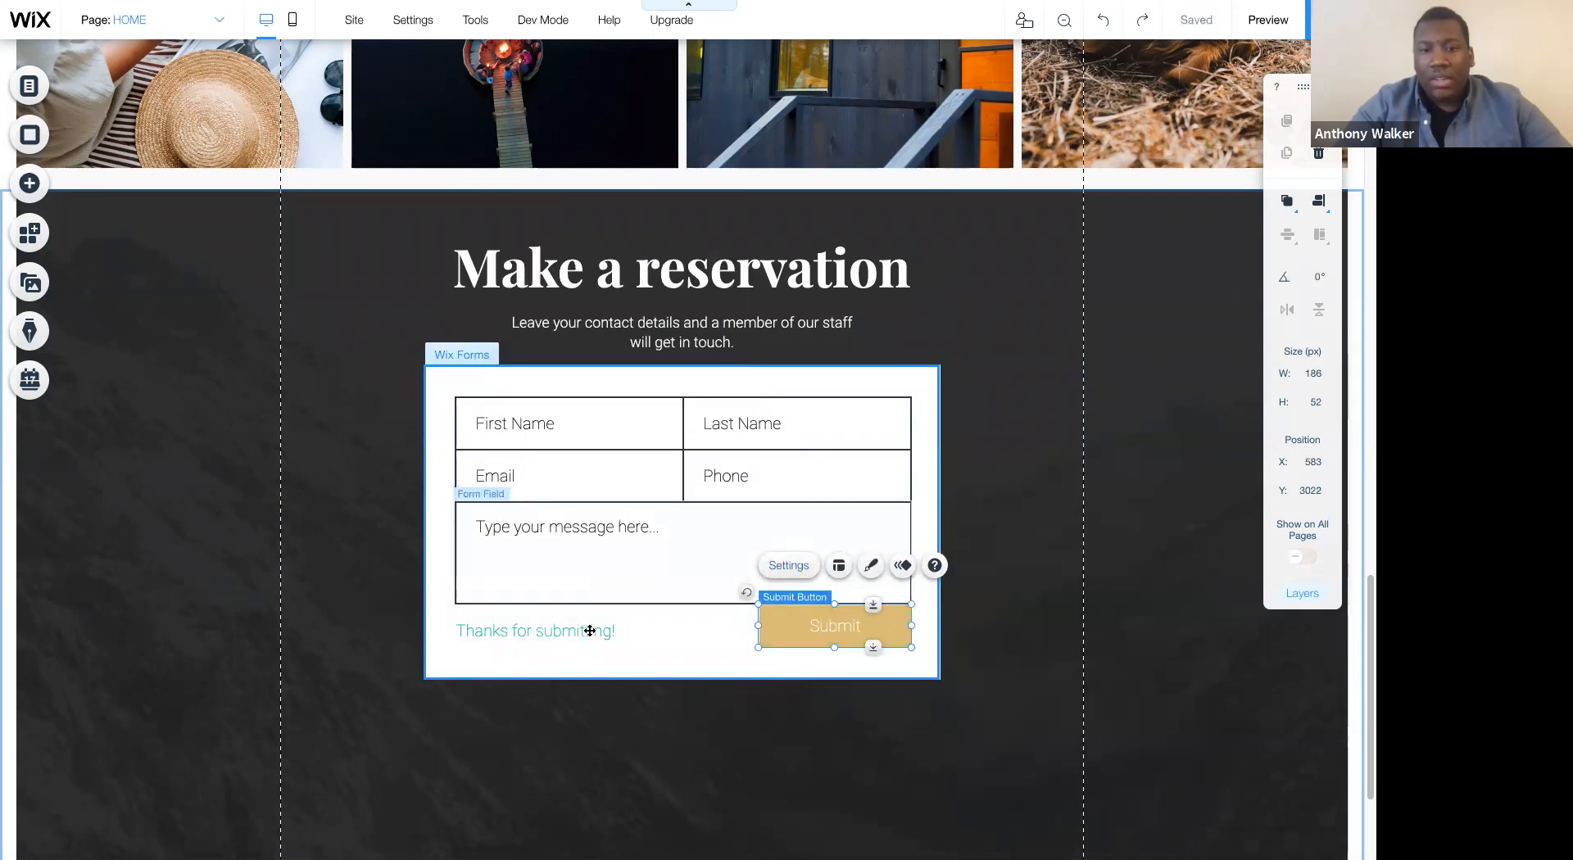
# - Extend the form's lower edge and move the Thanks for submitting! message below the Submit button
pyautogui.click(630, 631)
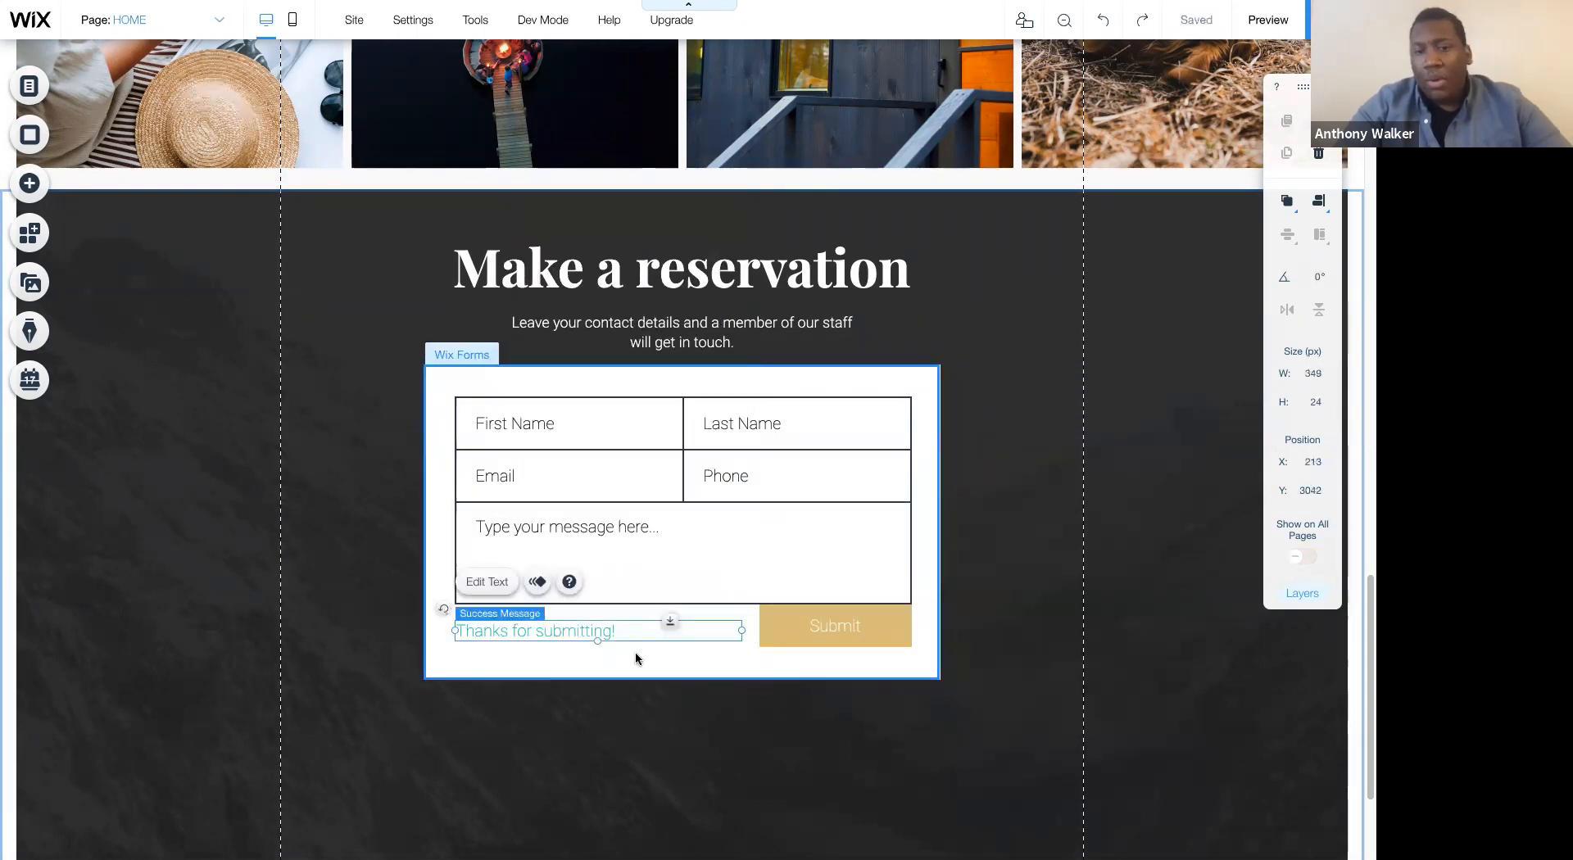
pyautogui.click(687, 676)
pyautogui.moveTo(687, 682); pyautogui.dragTo(692, 732)
pyautogui.moveTo(675, 695); pyautogui.dragTo(694, 707)
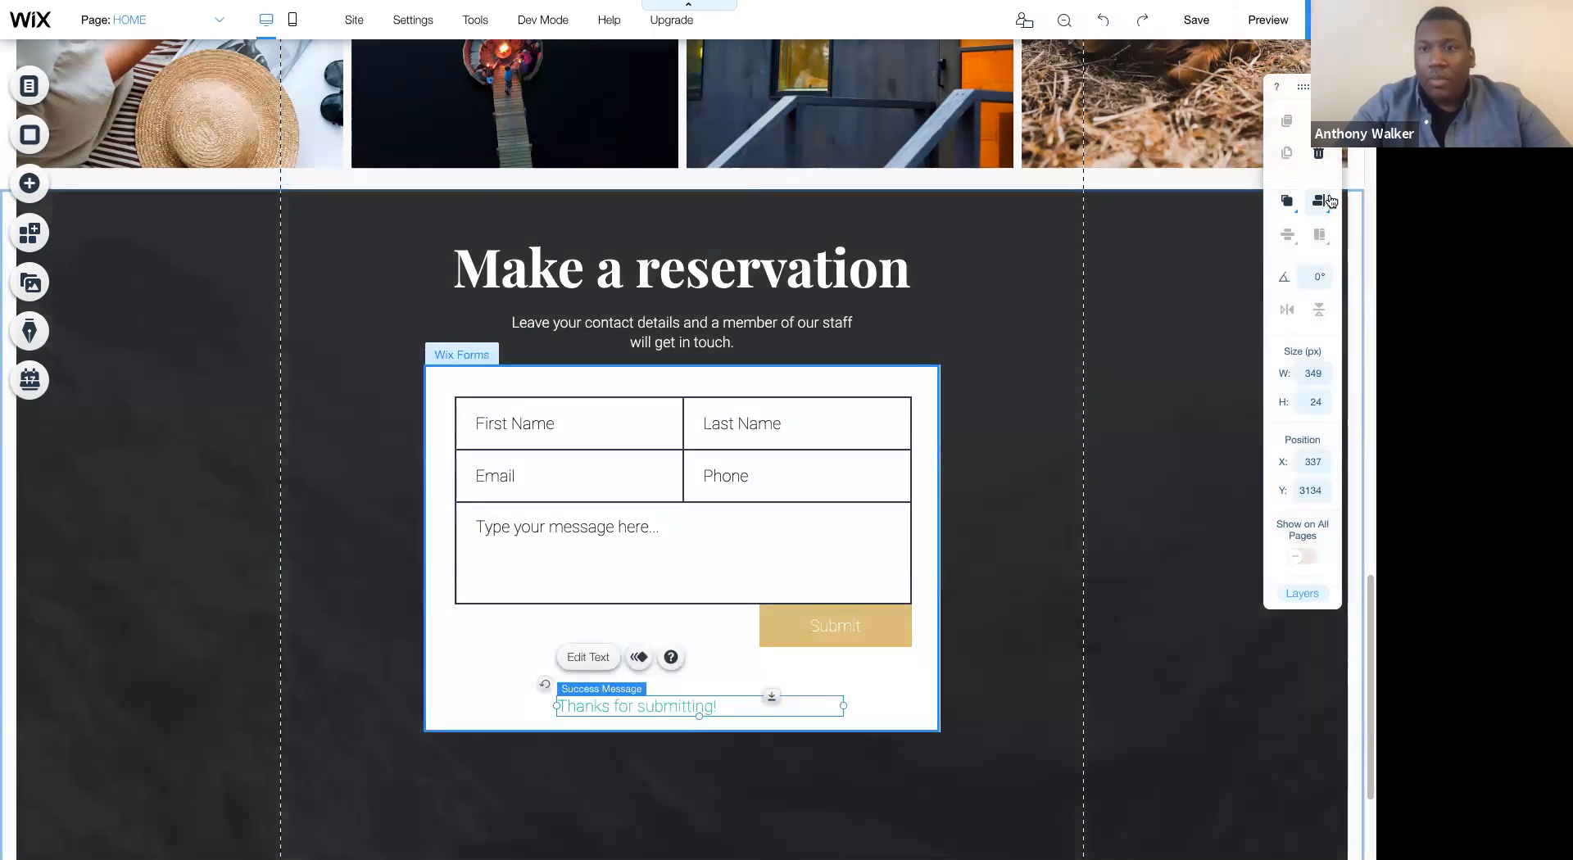
# - Center the Thanks for submitting! message horizontally in the form and center-align its text
pyautogui.click(1287, 200)
pyautogui.click(1283, 203)
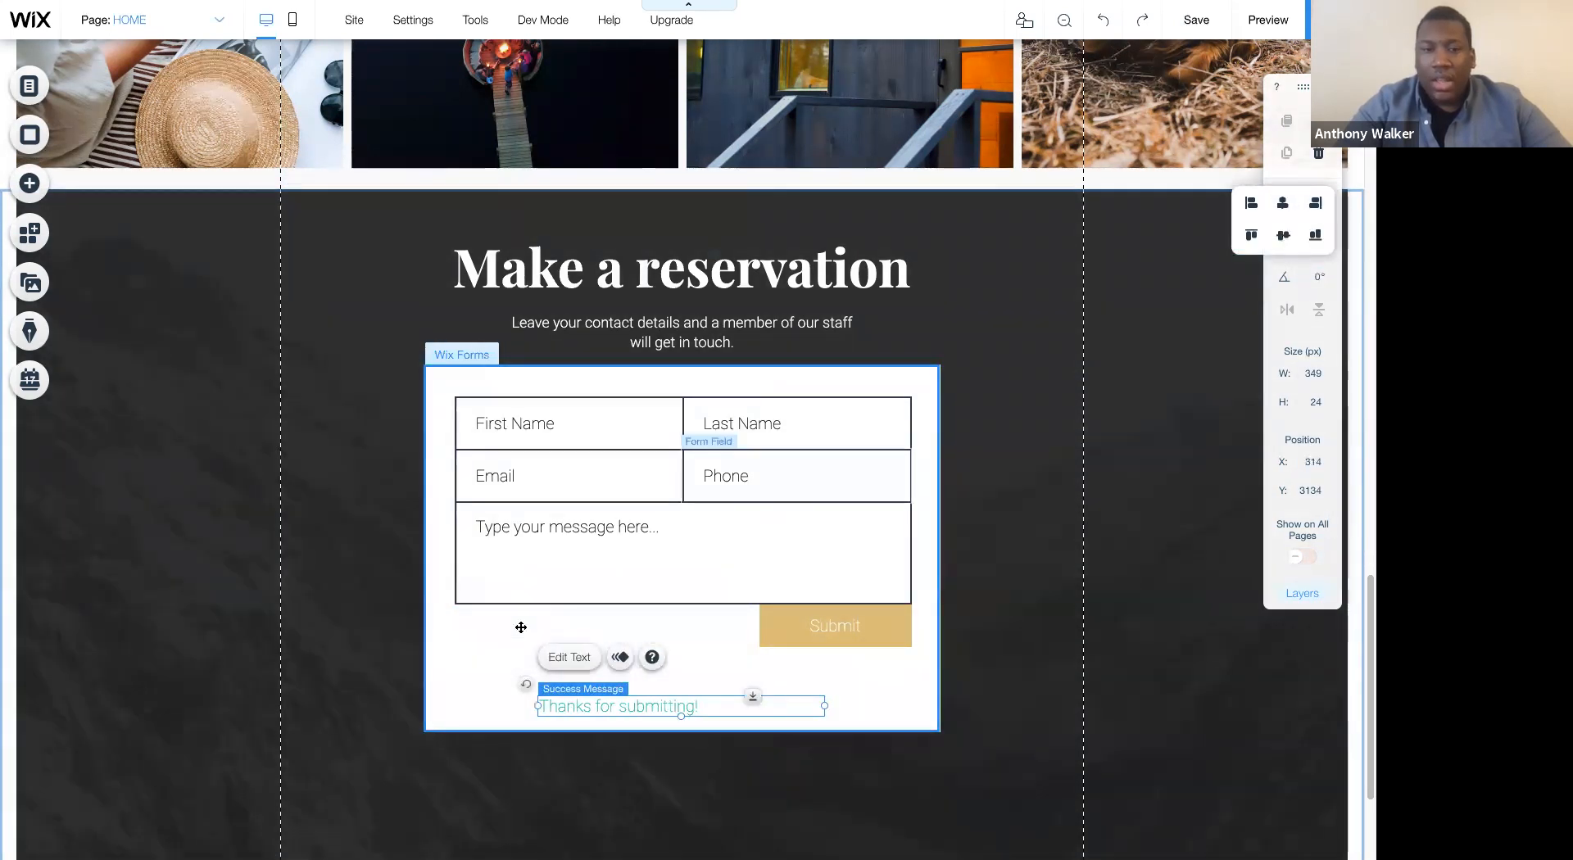
pyautogui.click(570, 657)
pyautogui.click(887, 624)
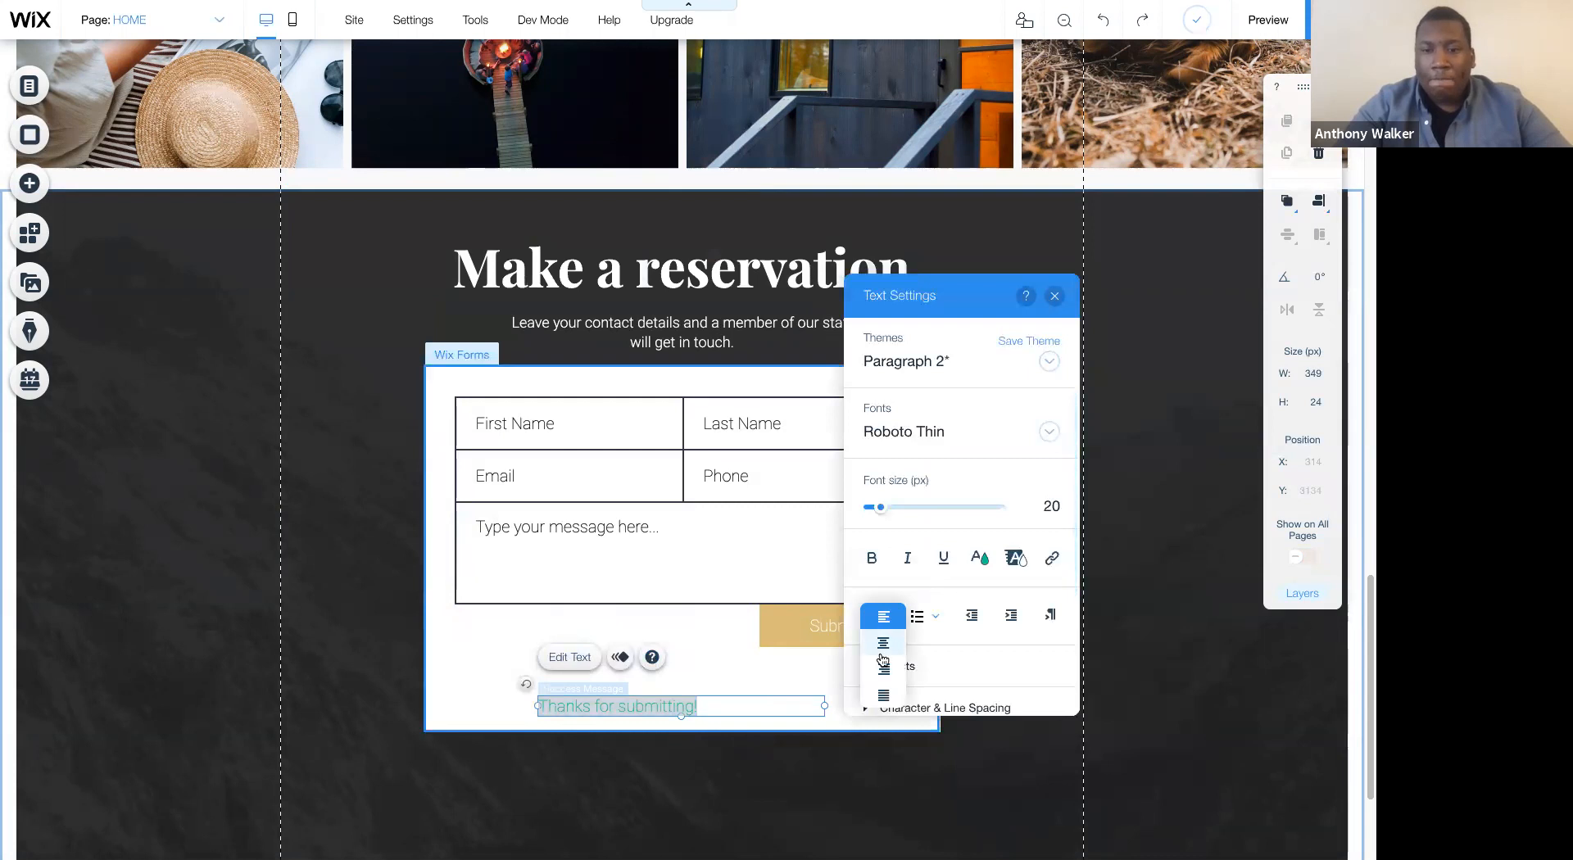
pyautogui.click(881, 659)
# - Move the Submit button to the form's horizontal center, slightly below the message field, at about X 396, Y 3035
pyautogui.moveTo(822, 633); pyautogui.dragTo(675, 638)
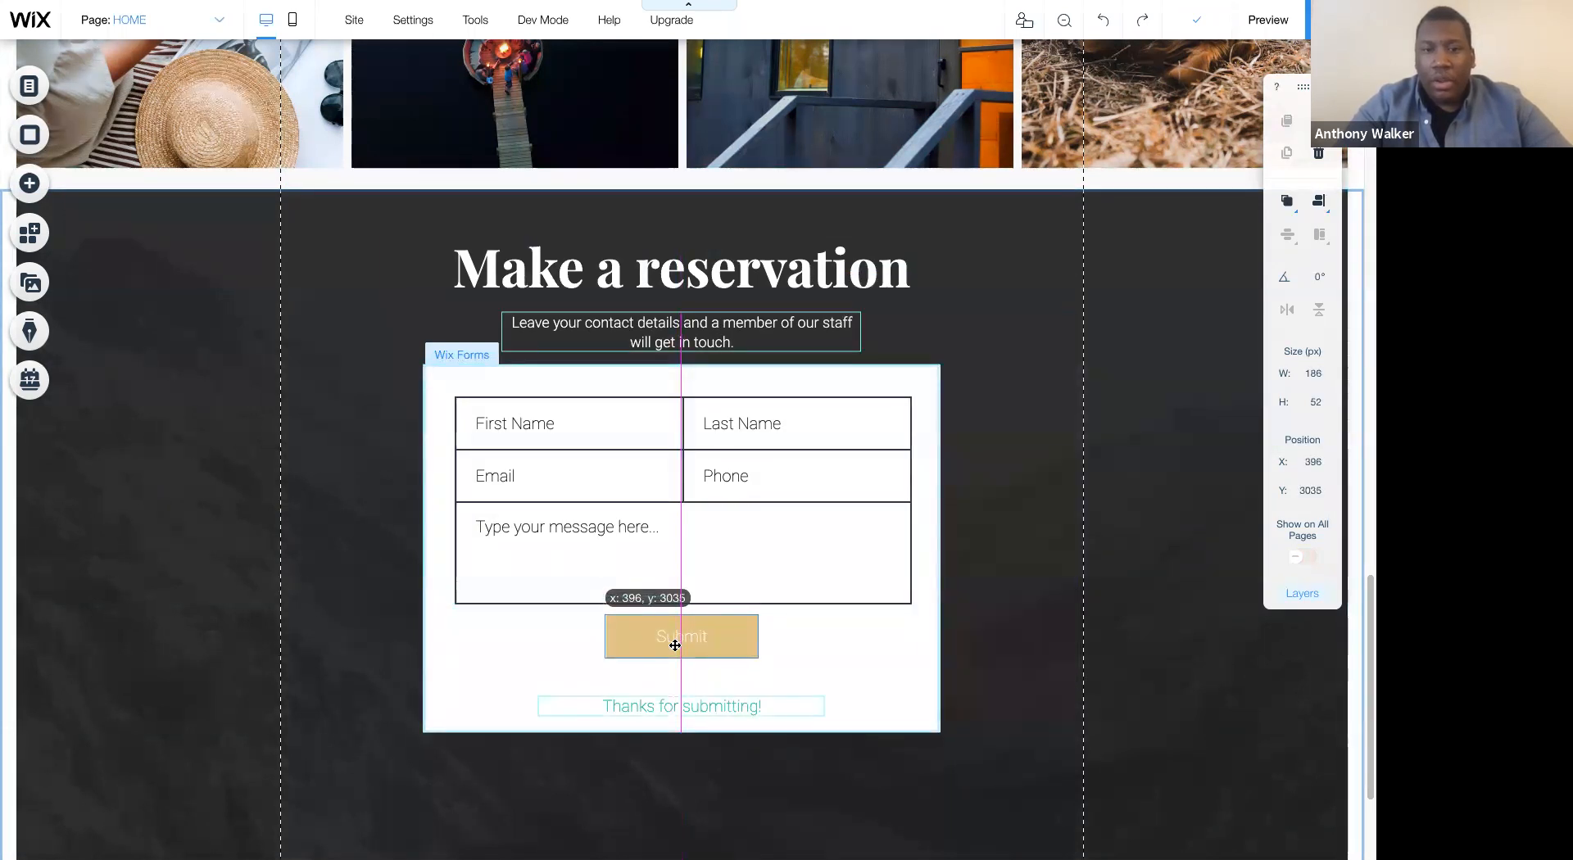
pyautogui.click(974, 520)
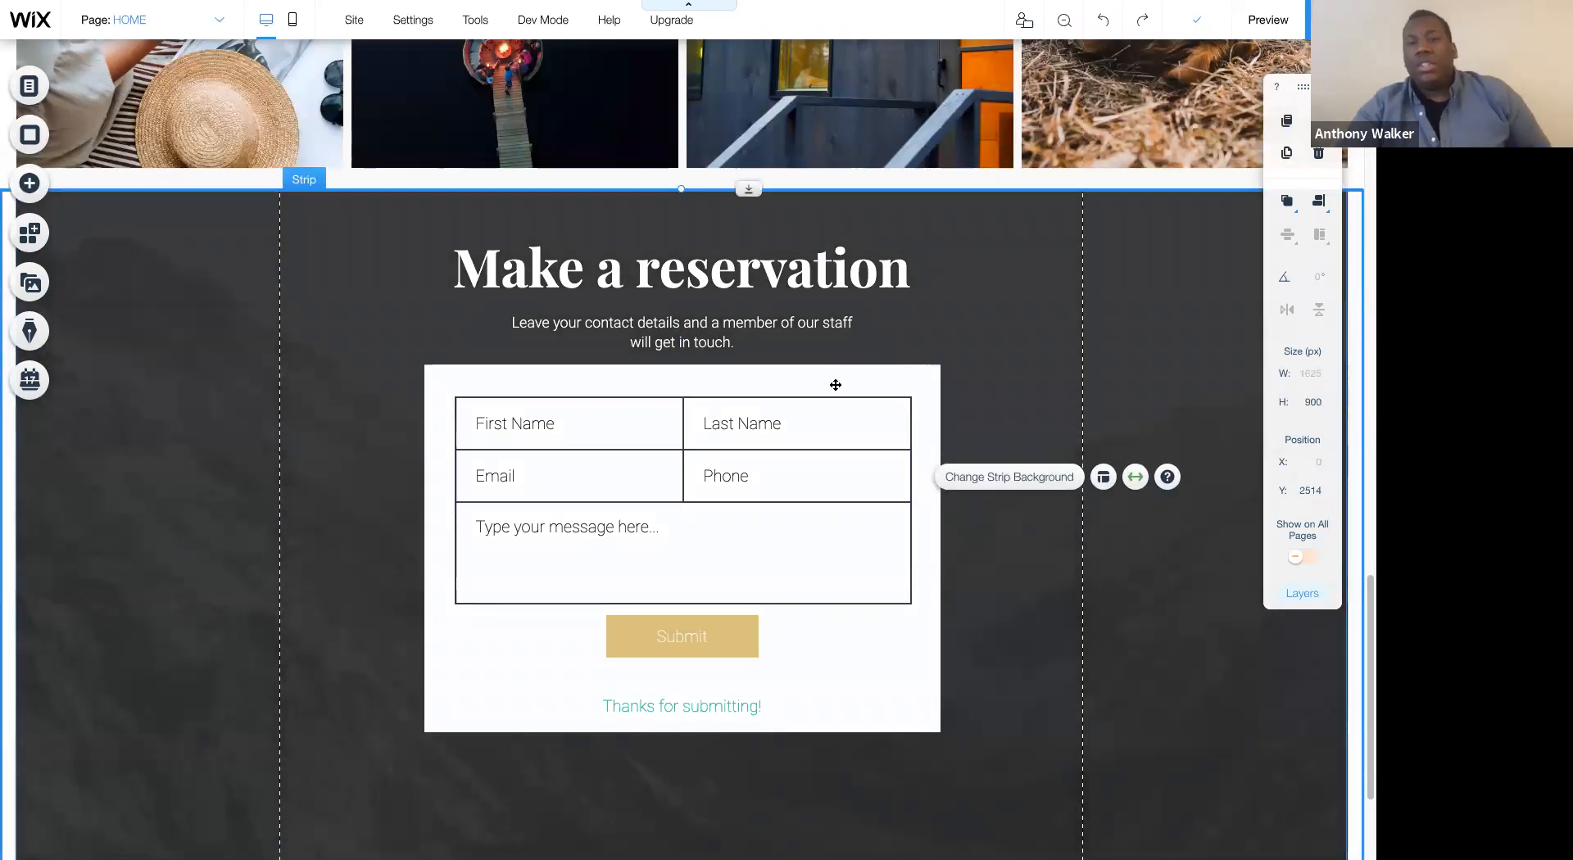
# - Try the form's one-column and two-column layouts, settle on one column and set the space between rows to 5 px
pyautogui.click(804, 377)
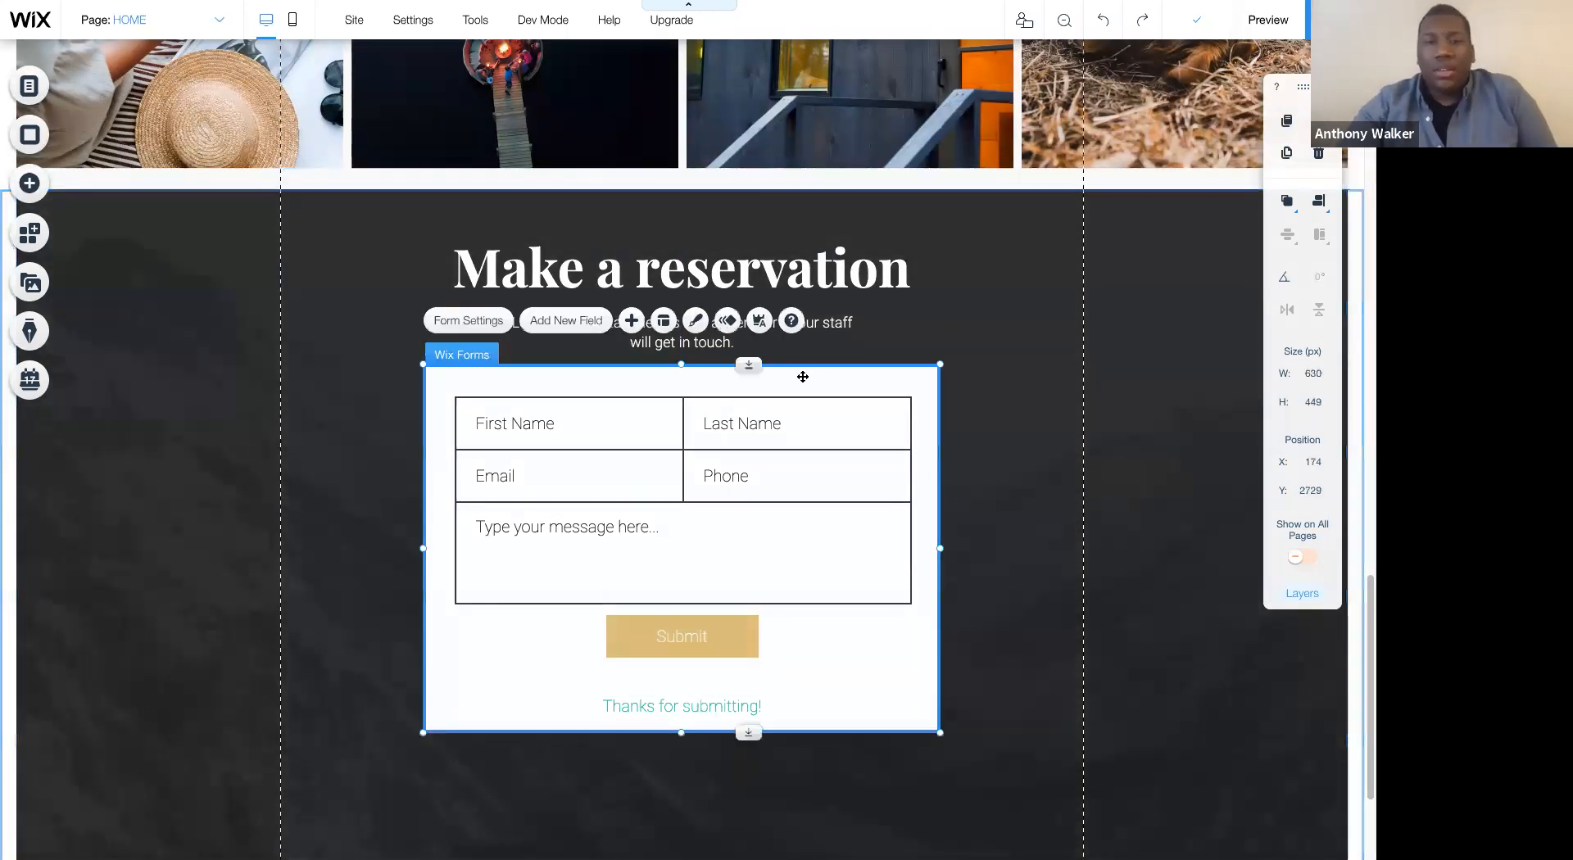
pyautogui.click(665, 323)
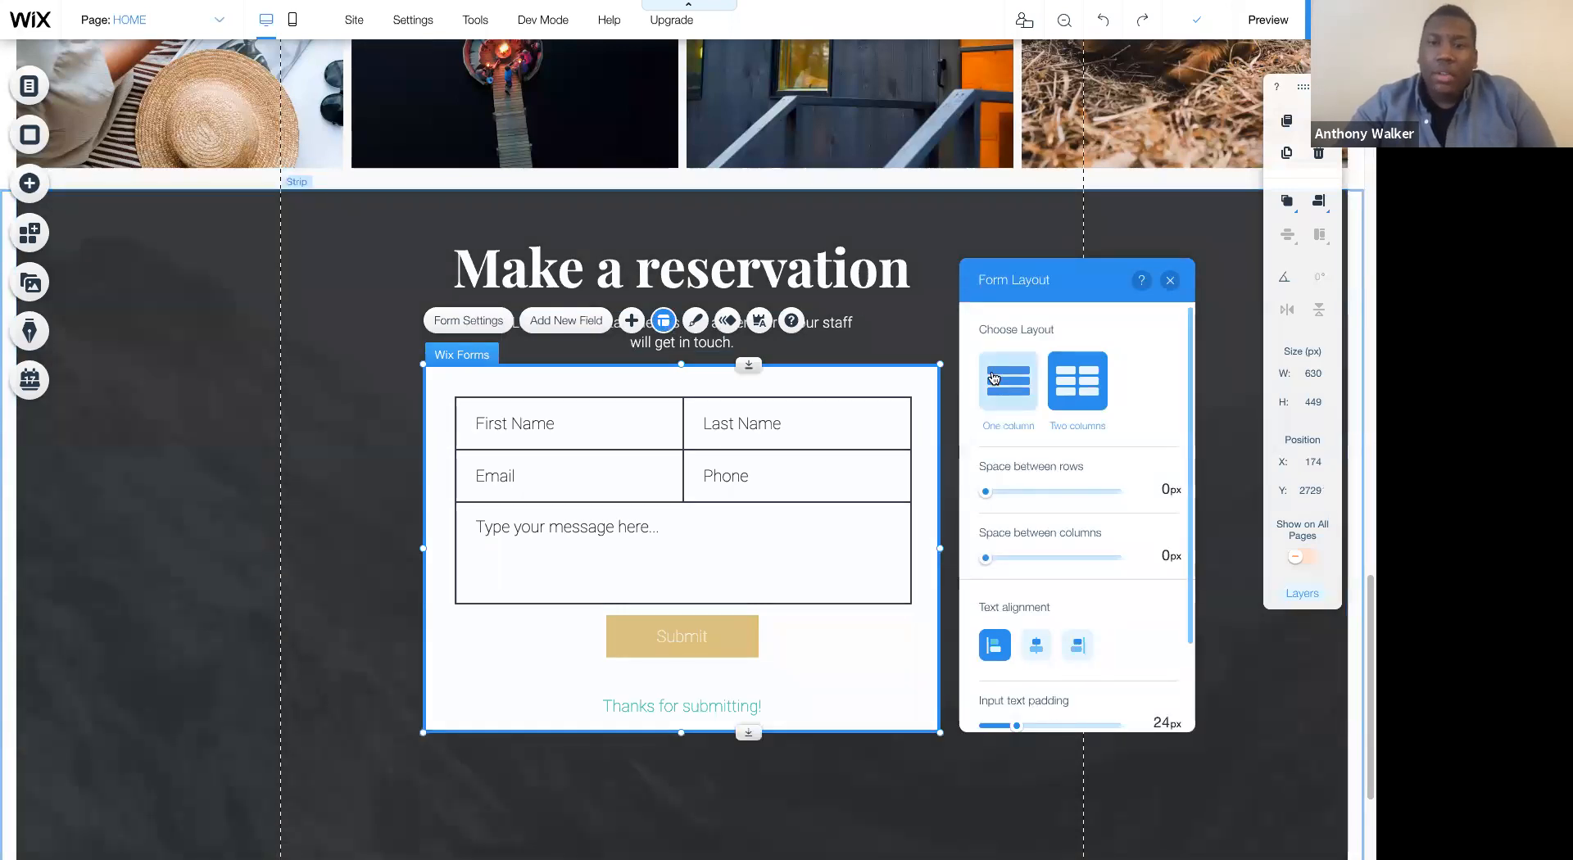
pyautogui.click(994, 377)
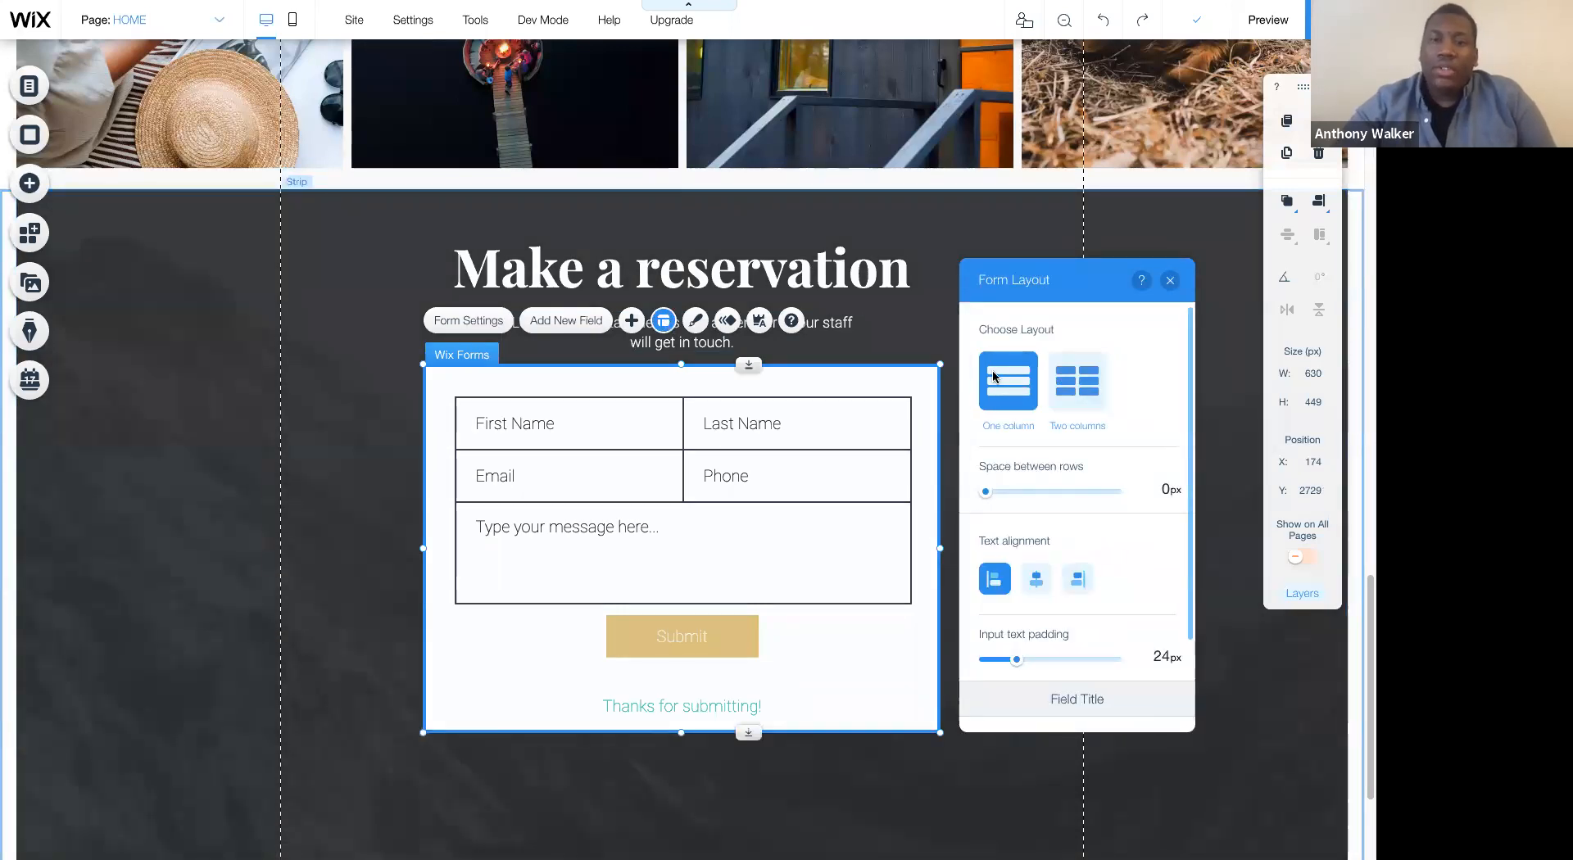
pyautogui.click(1065, 380)
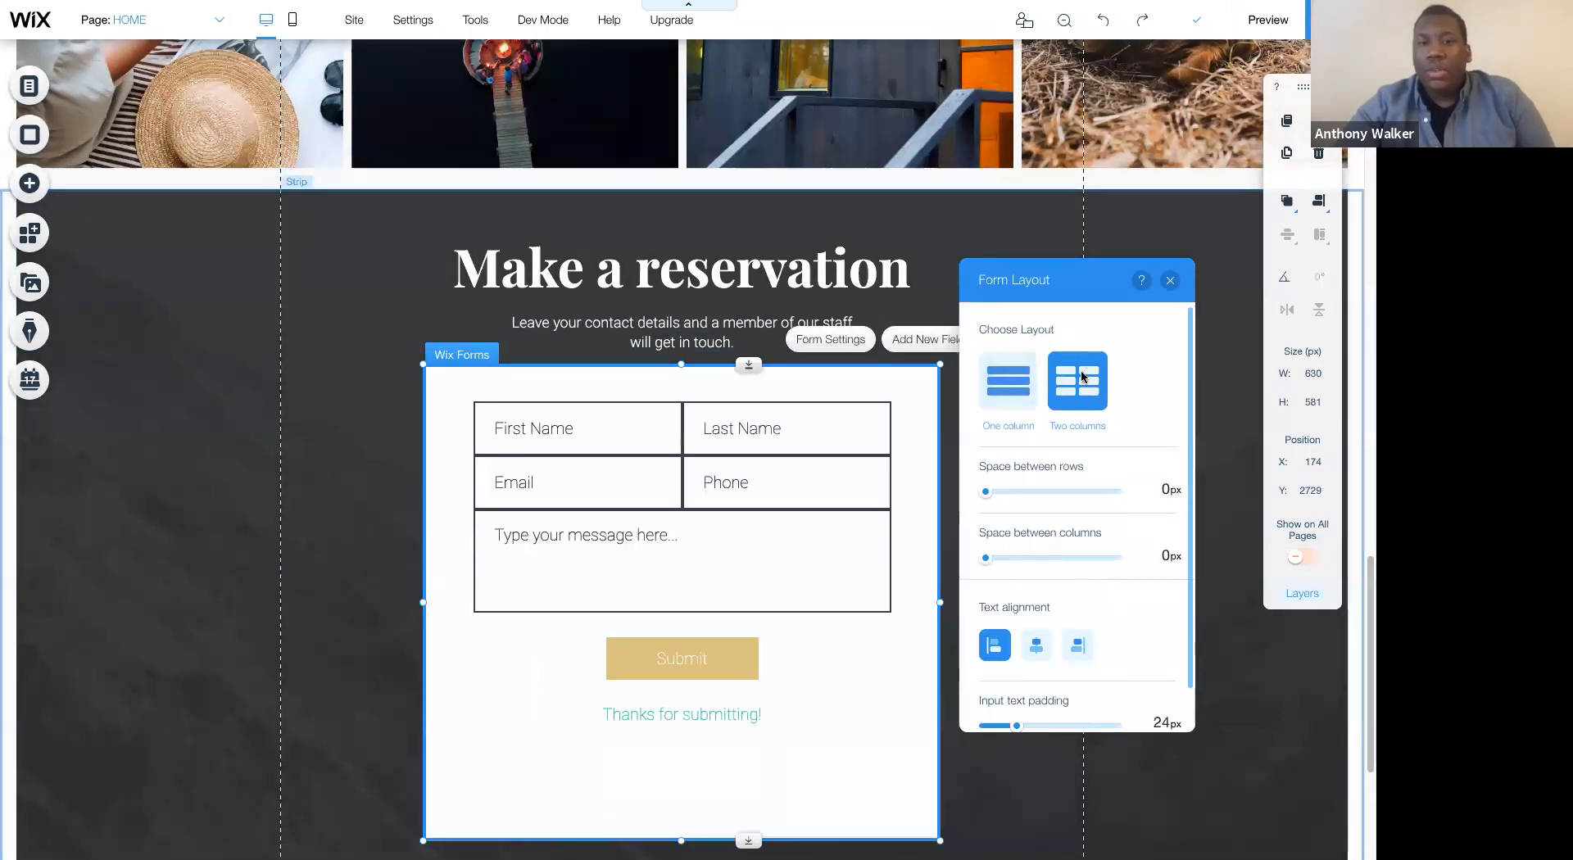
pyautogui.click(1028, 381)
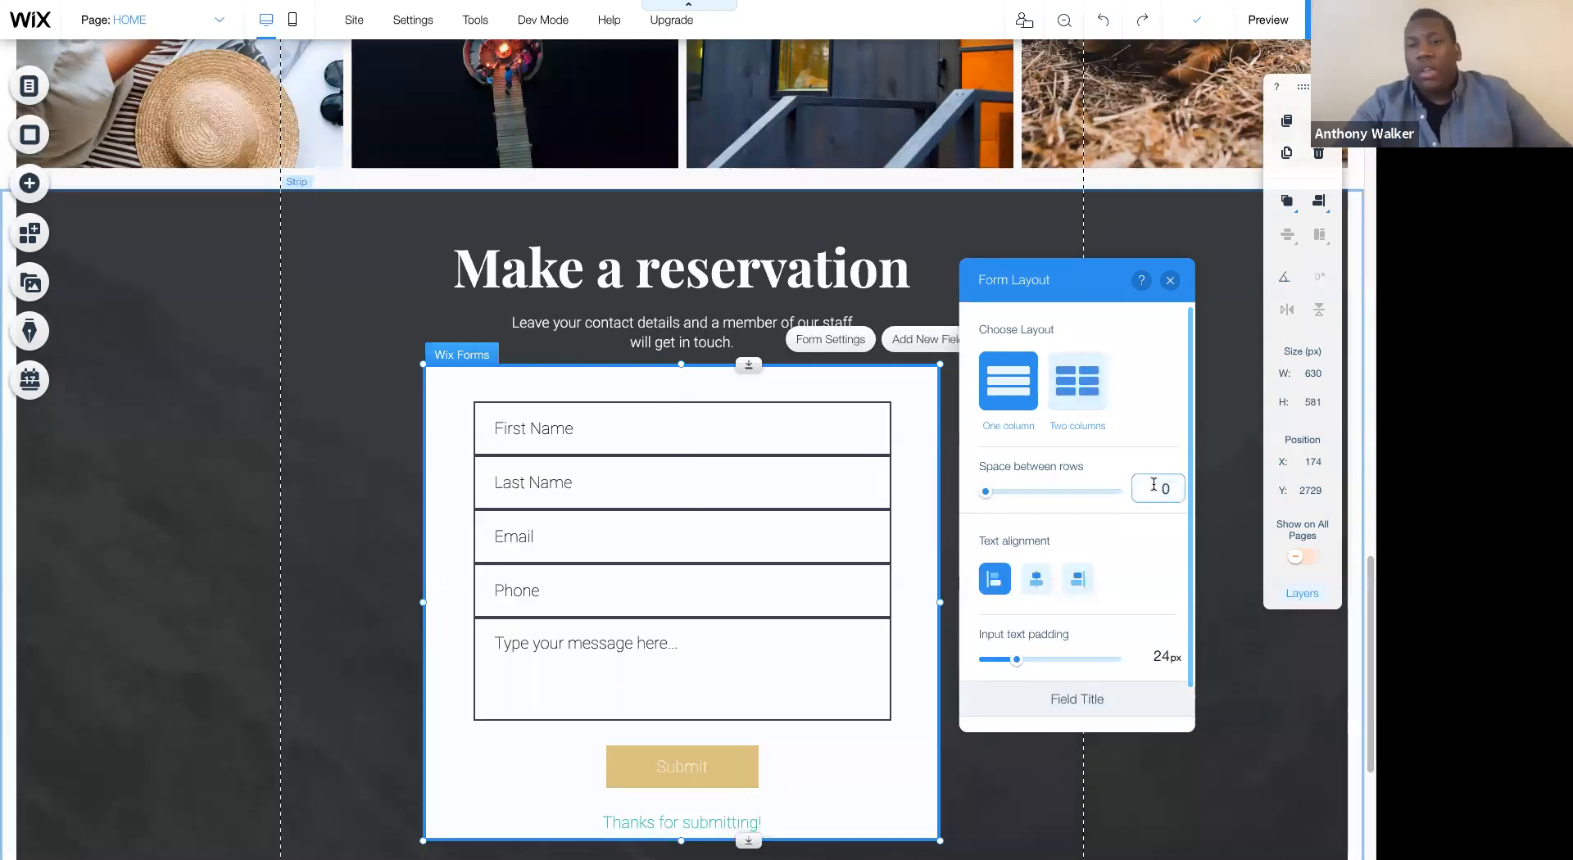
pyautogui.write('5')
pyautogui.press('Return')
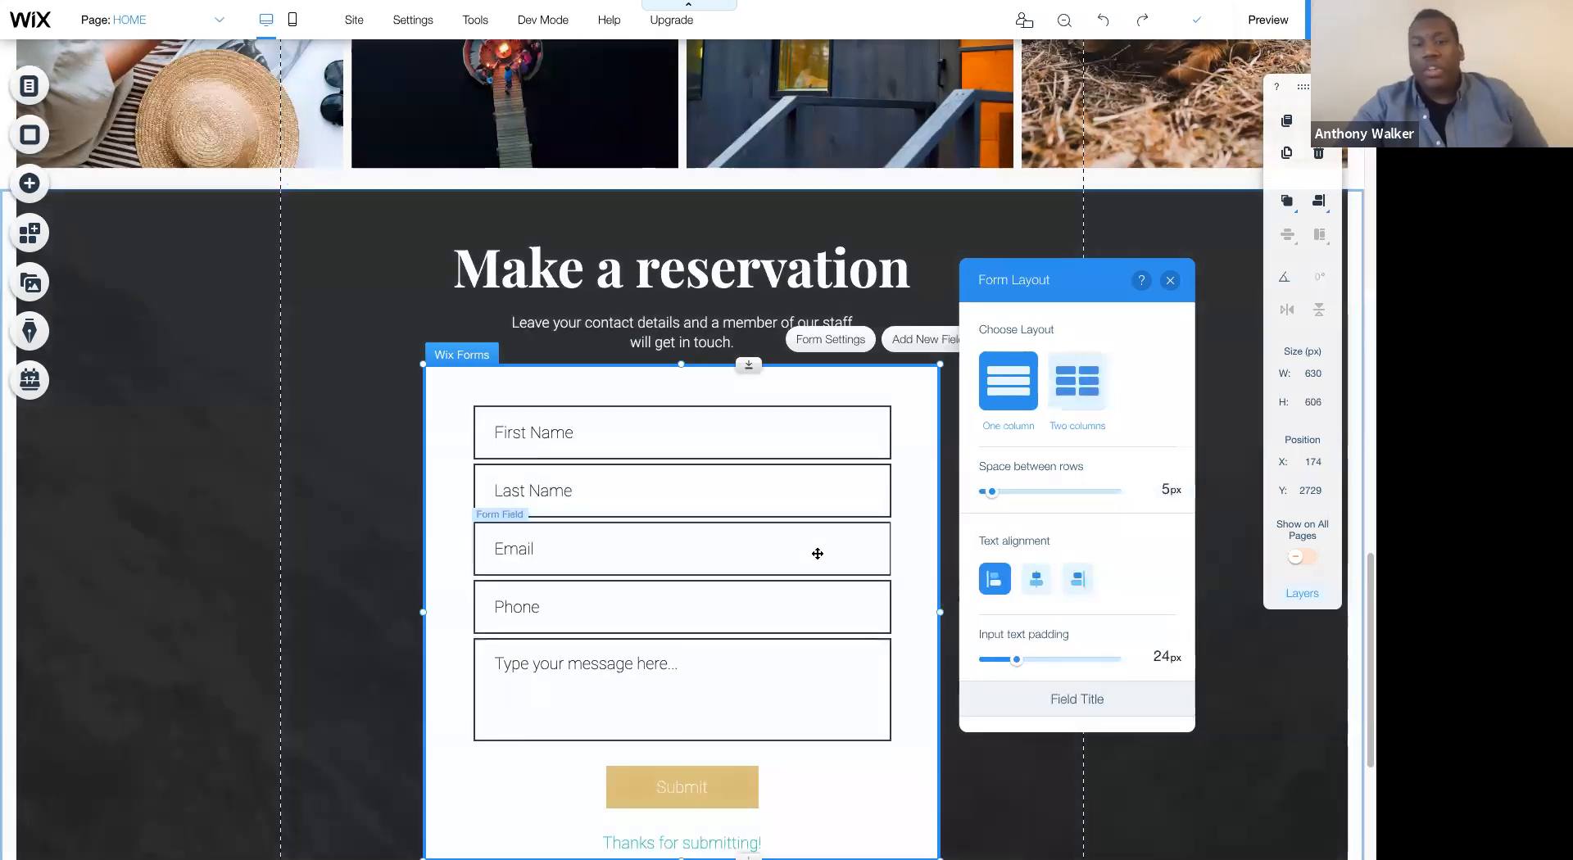
# - Switch the form to the two-column layout and set the space between columns to 10 px
pyautogui.scroll(-2, 818, 554)
pyautogui.click(1057, 403)
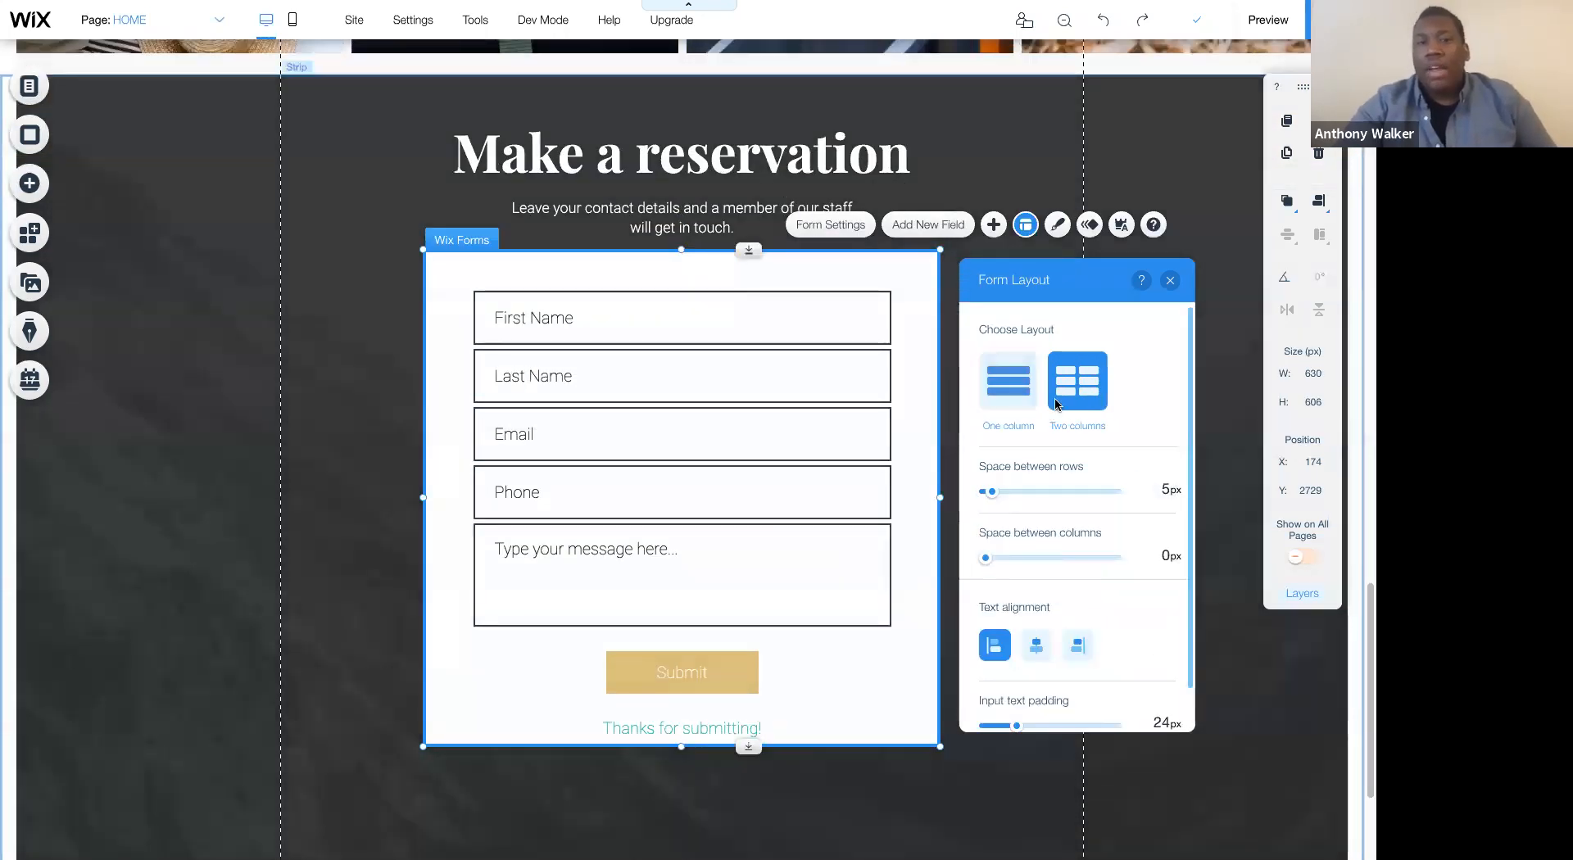
pyautogui.click(1163, 554)
pyautogui.write('10')
pyautogui.press('Return')
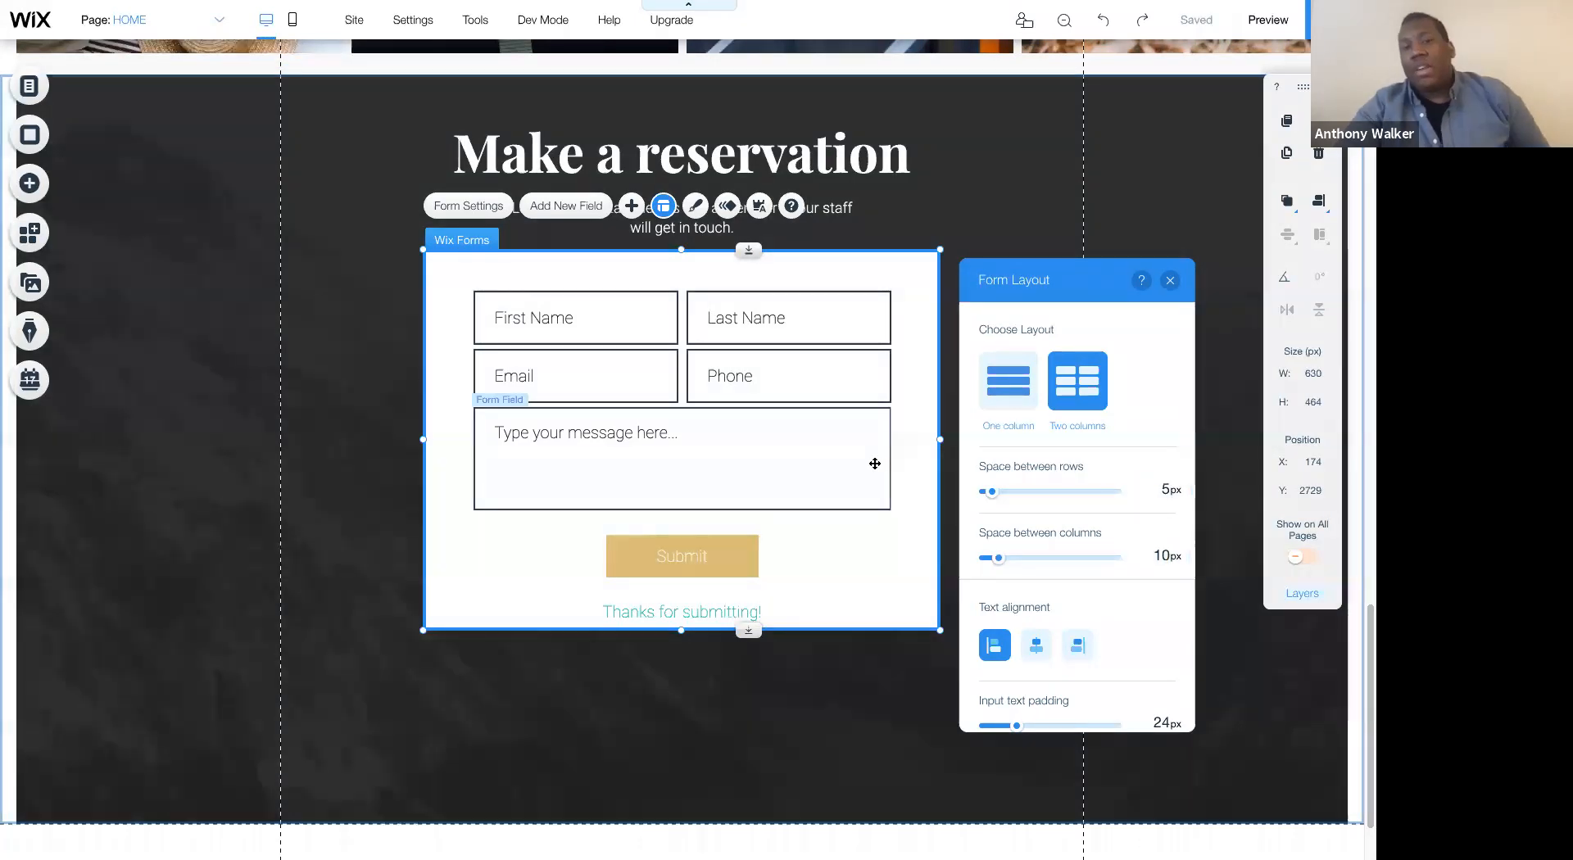
# - Move the form's message field slightly down to Y 2926
pyautogui.click(836, 469)
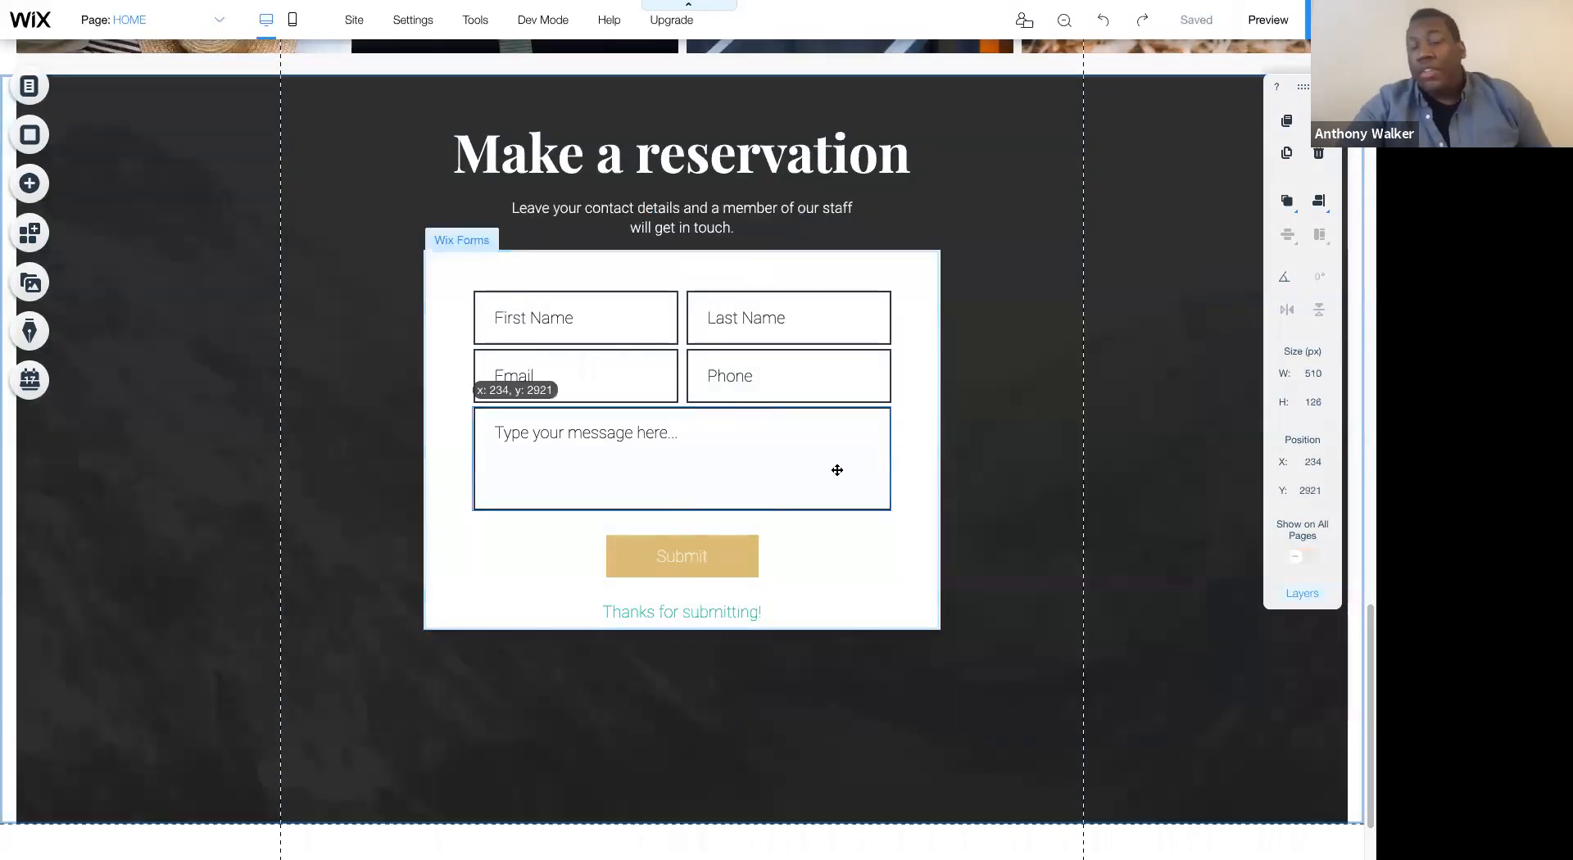
pyautogui.moveTo(822, 470); pyautogui.dragTo(823, 467)
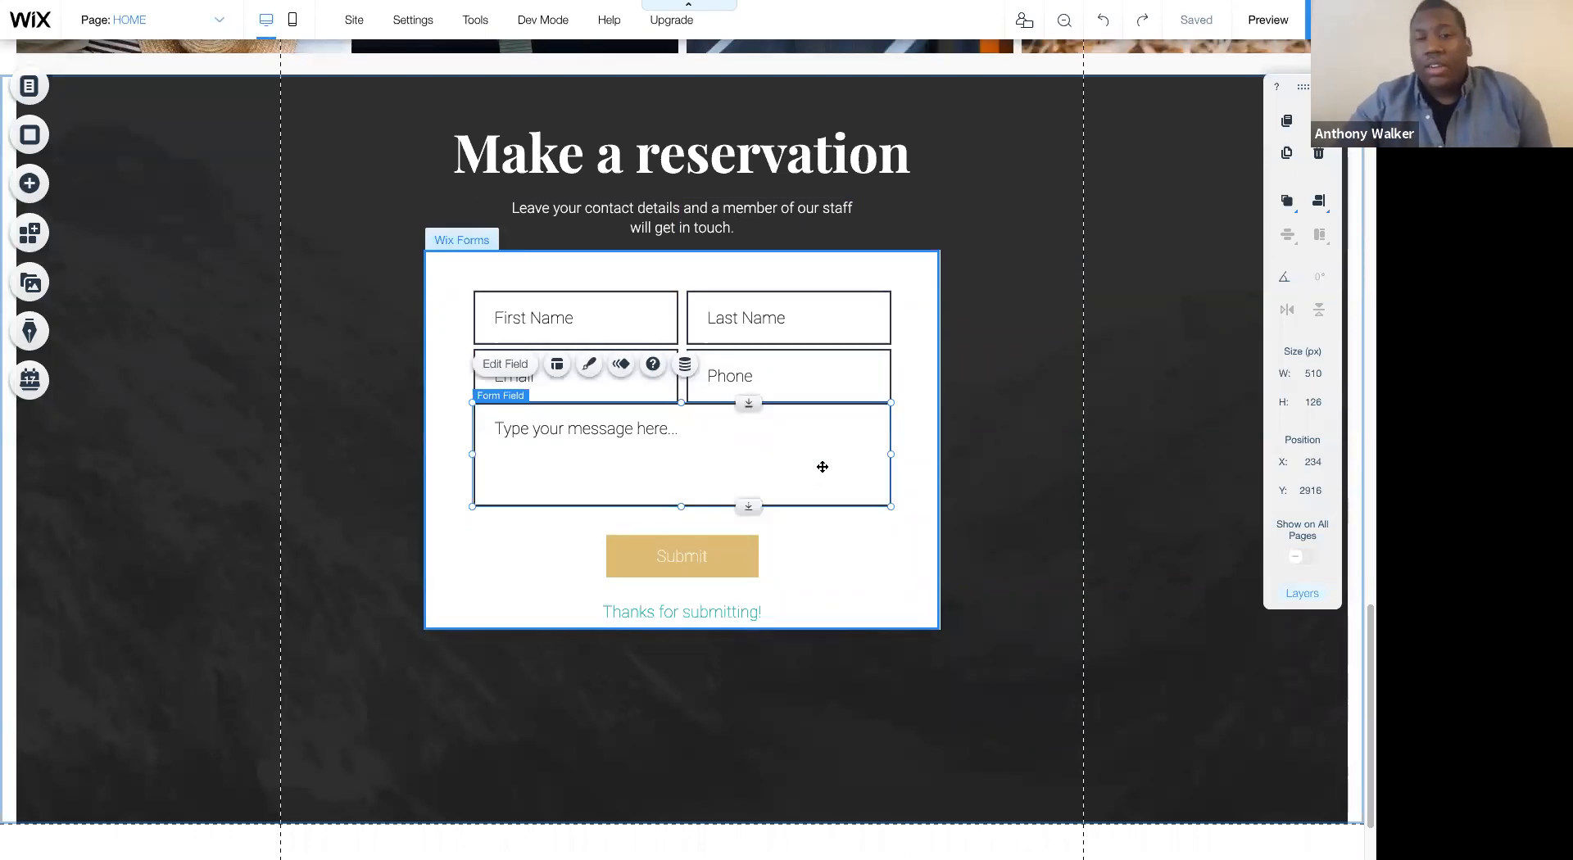
pyautogui.moveTo(823, 467); pyautogui.dragTo(821, 462)
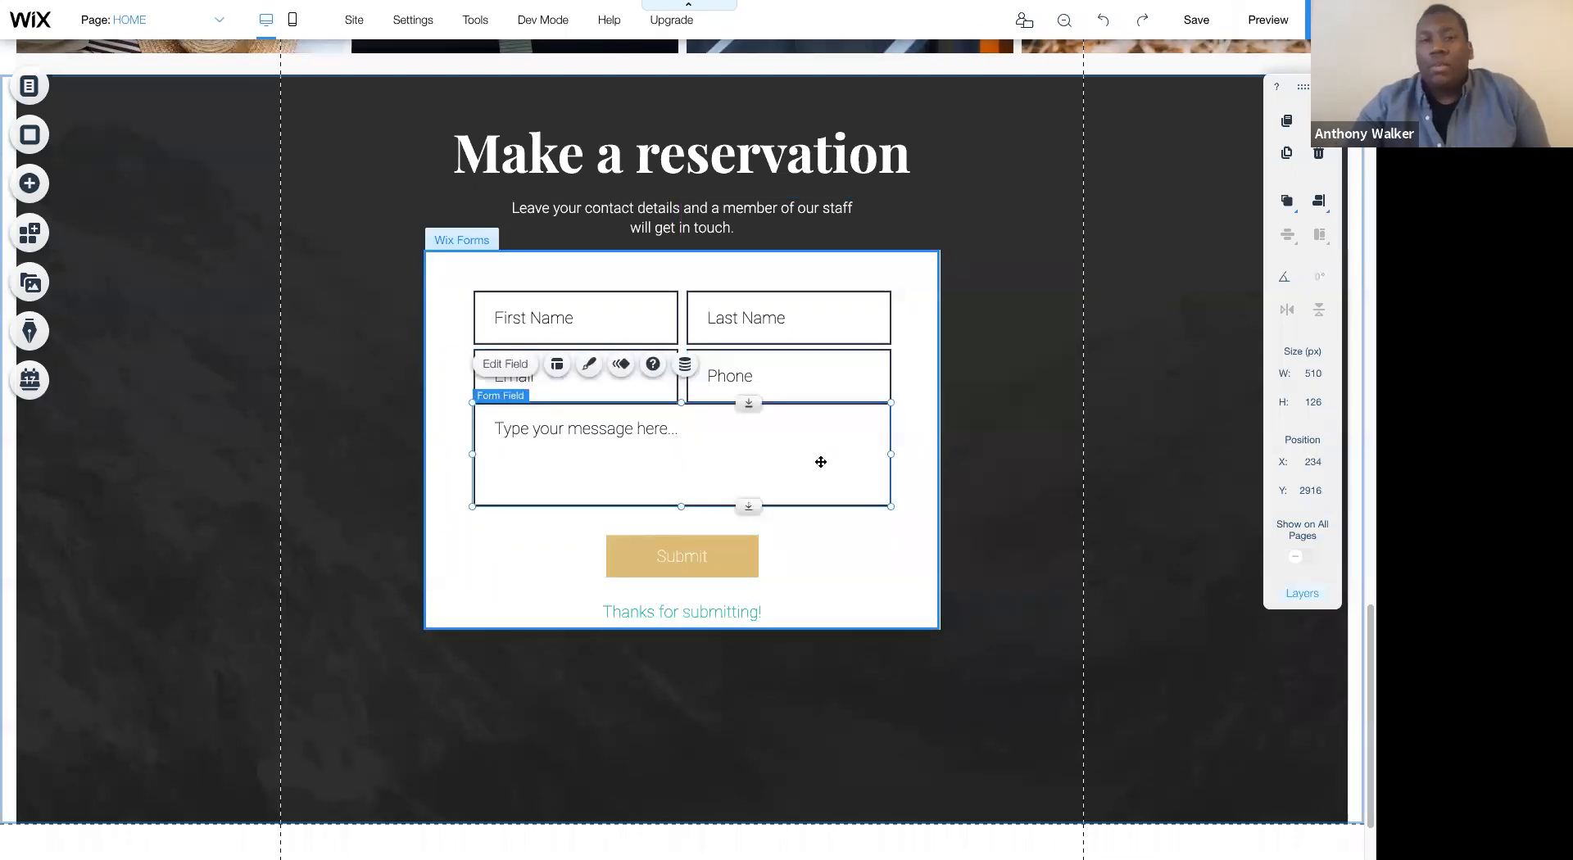
pyautogui.hotkey('shift', 'Down')
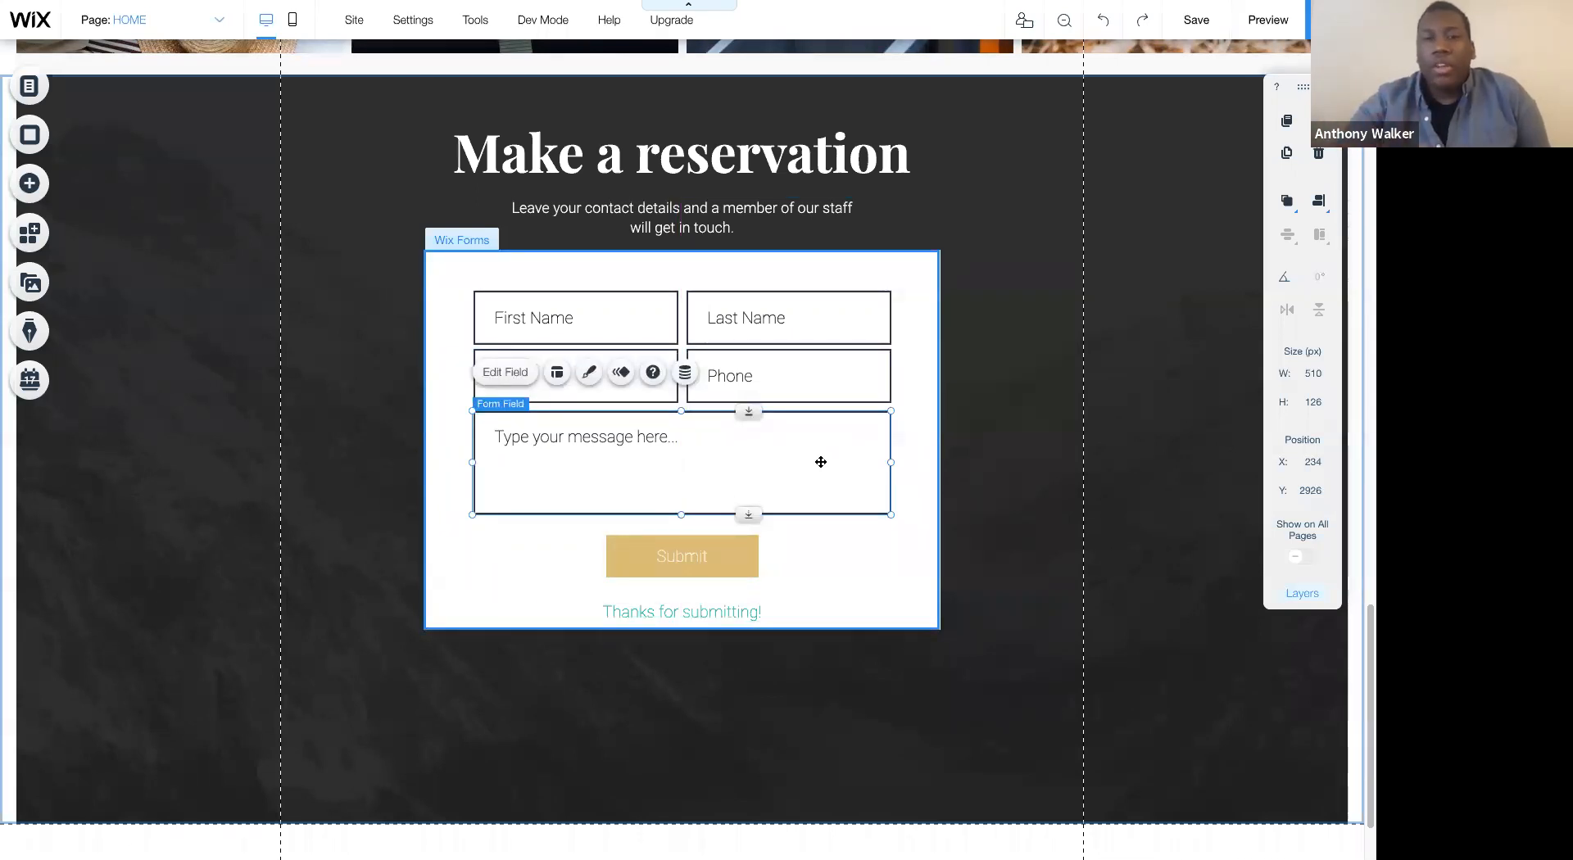
pyautogui.click(956, 425)
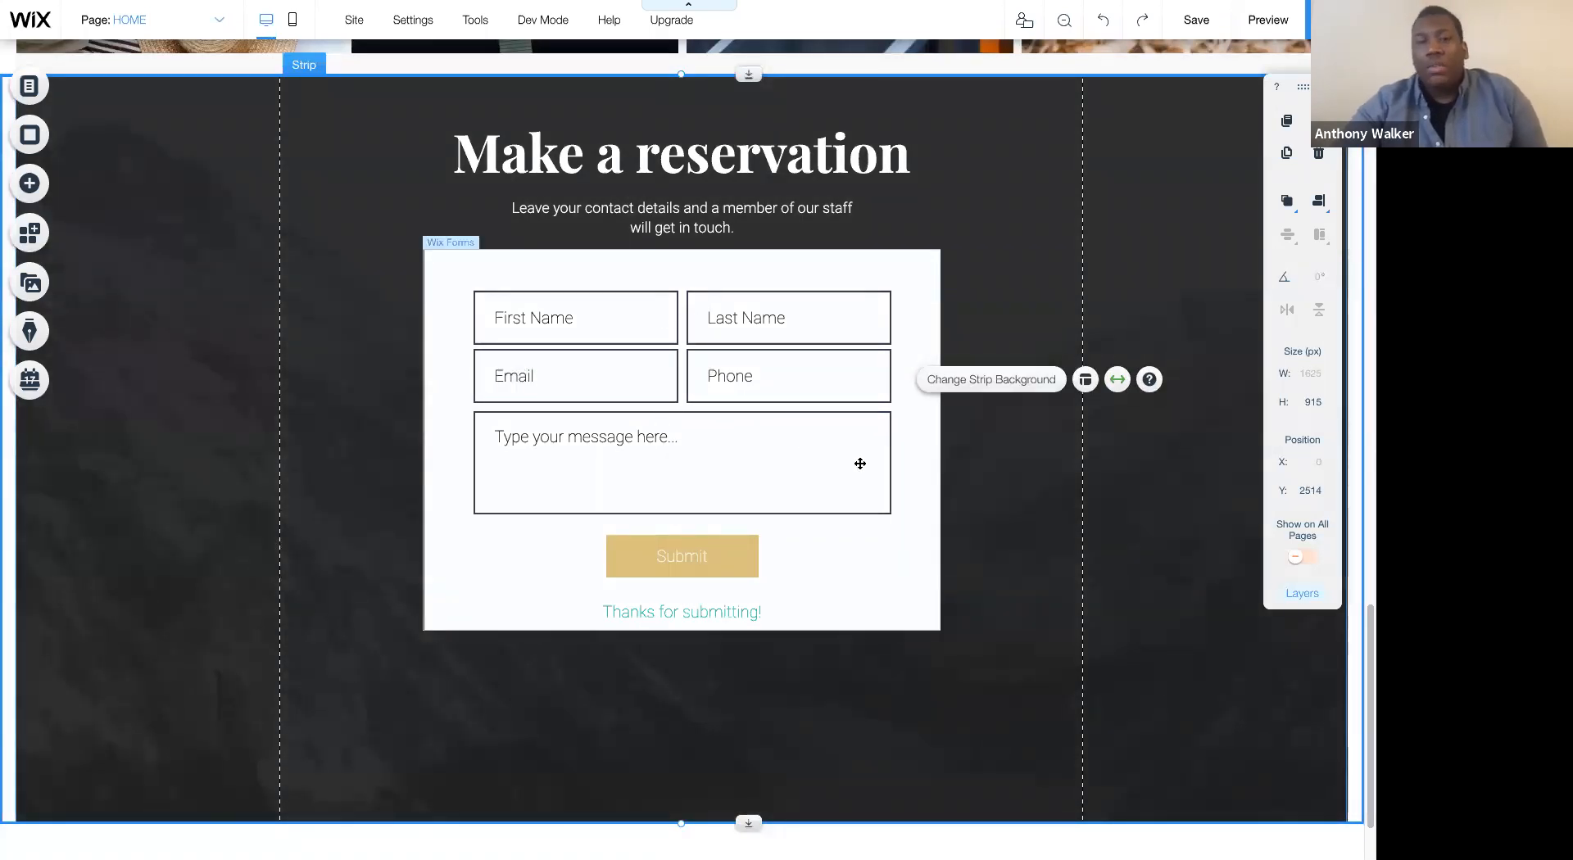
# - Move the Thanks for submitting! message slightly up to about Y 3152, keeping it centered in the form
pyautogui.scroll(-1, 860, 464)
pyautogui.scroll(2, 860, 464)
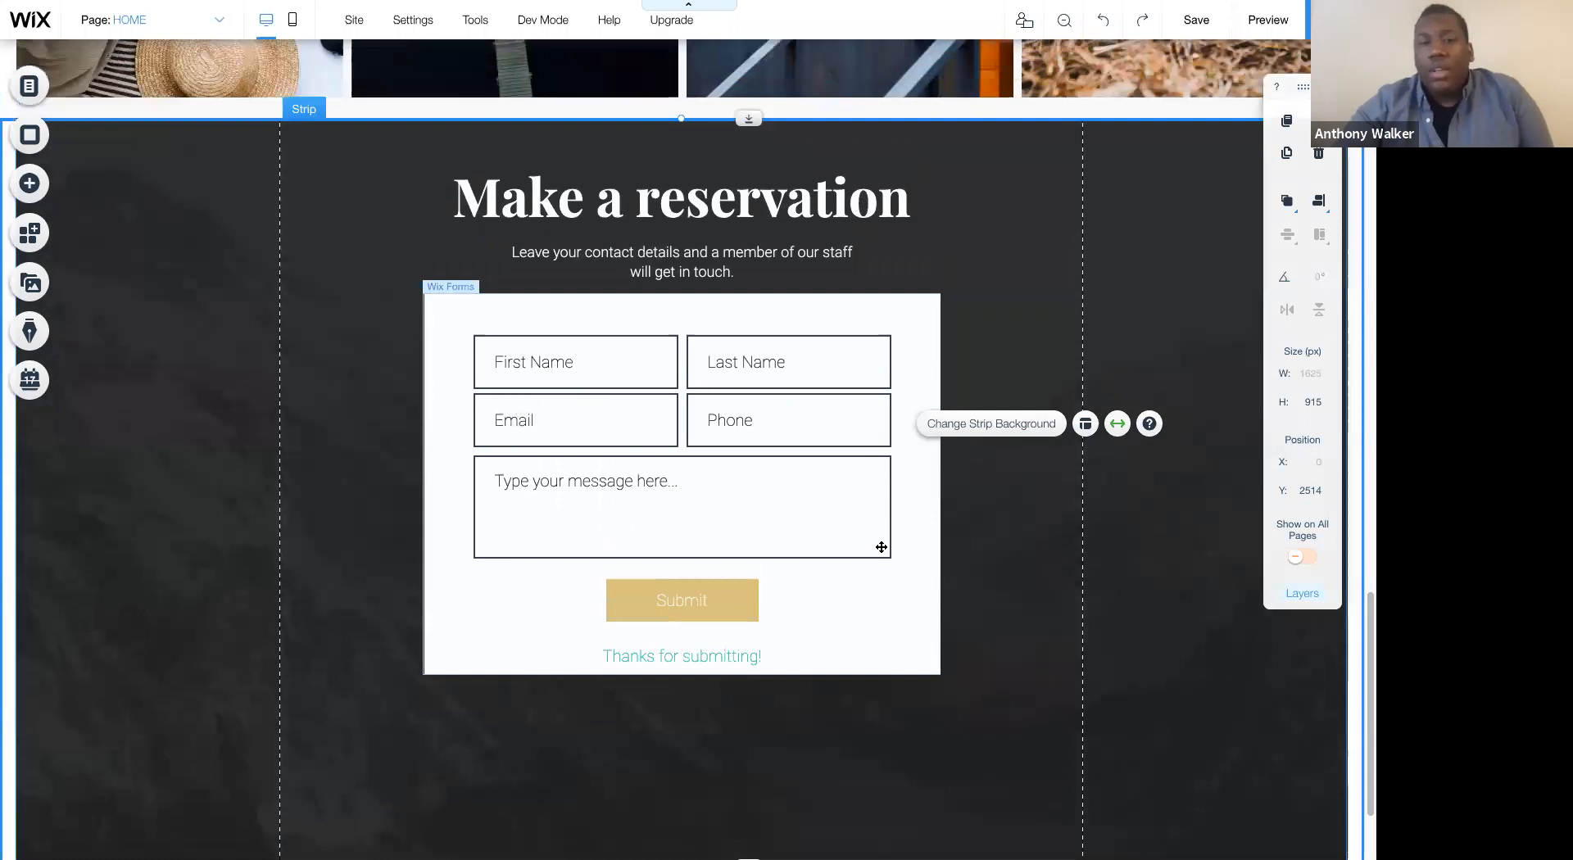
pyautogui.click(726, 311)
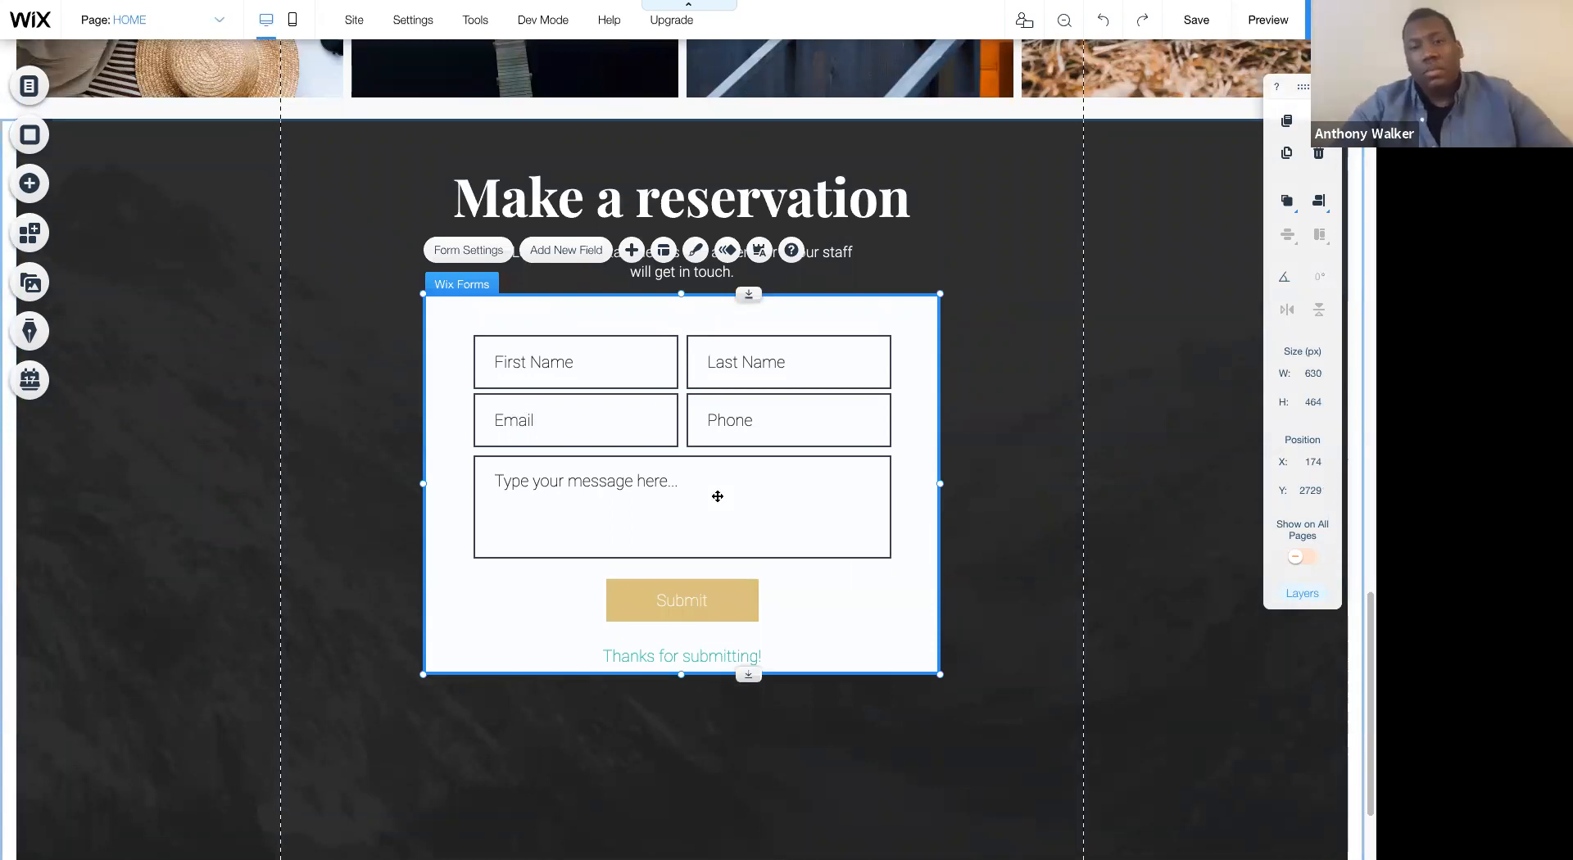
pyautogui.click(693, 653)
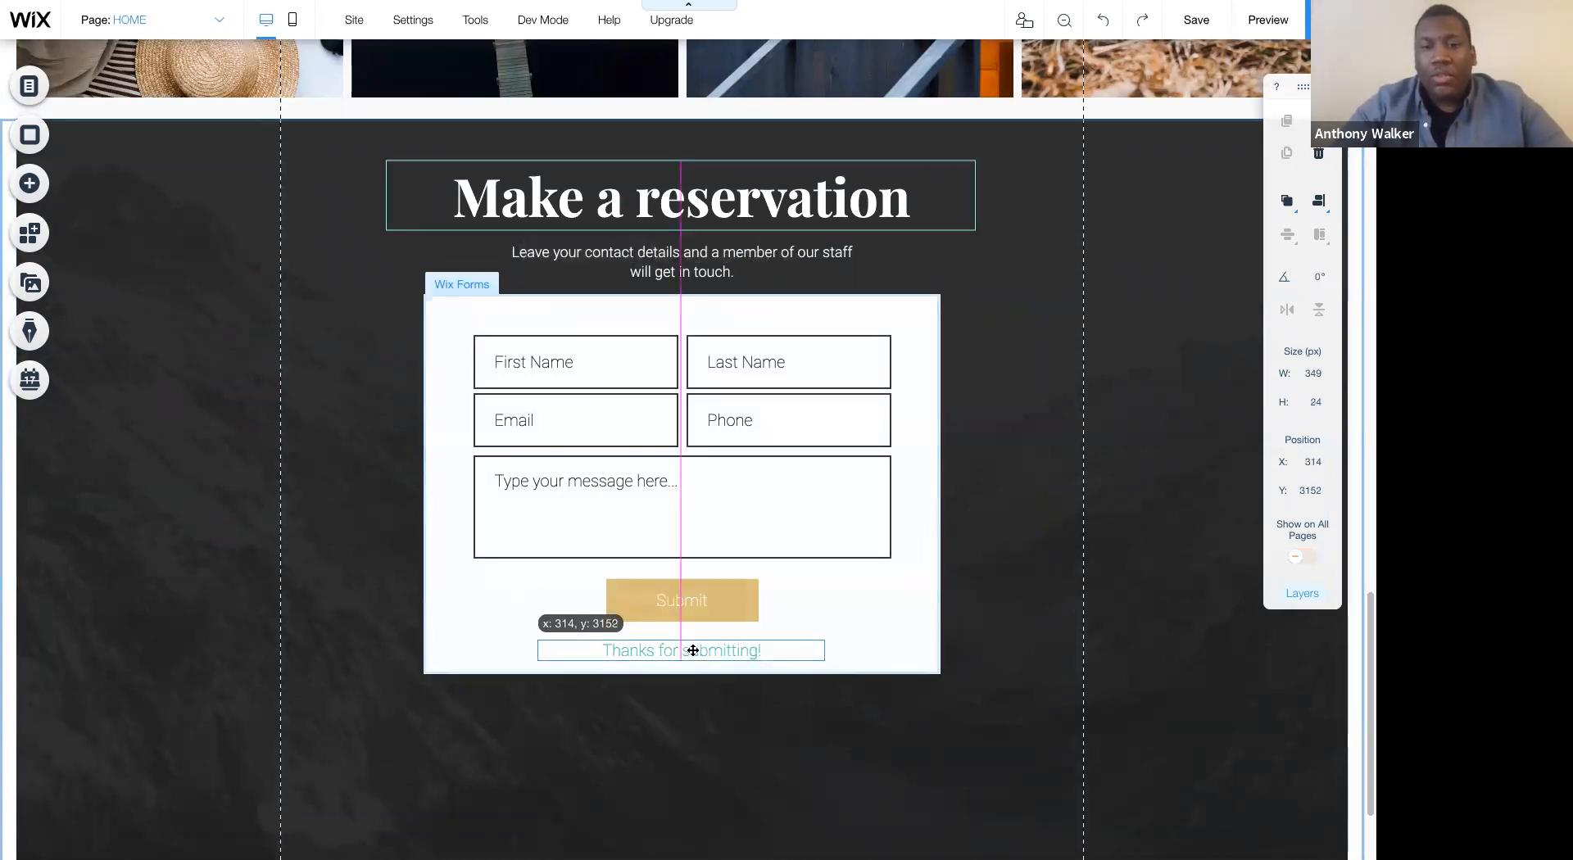
# - Nudge the form's message field down and back up to its previous position
pyautogui.click(762, 502)
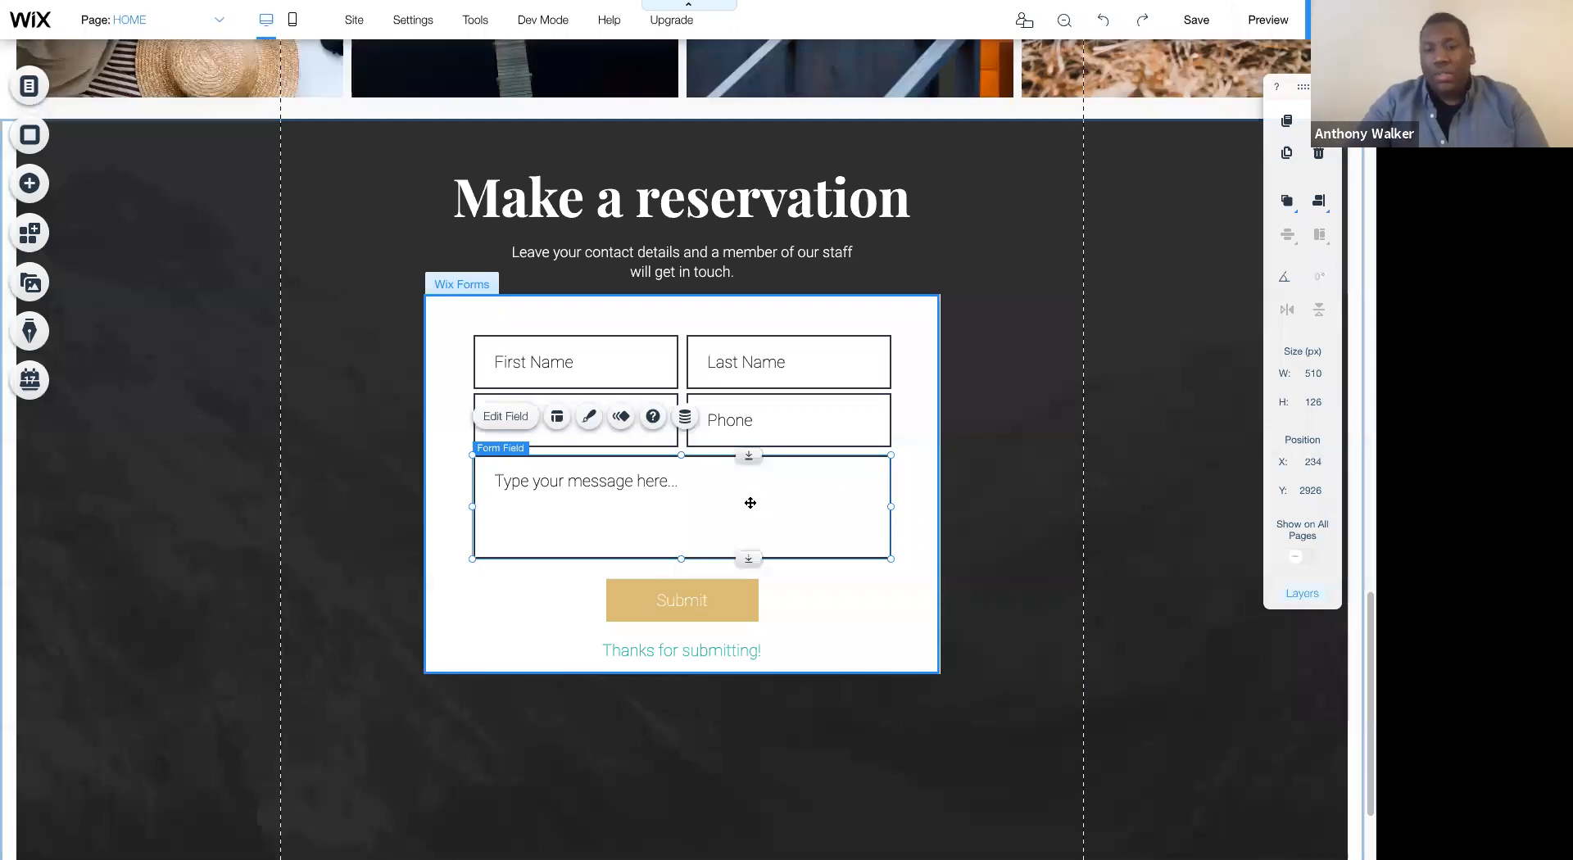
pyautogui.hotkey('shift', 'Down')
pyautogui.hotkey('shift', 'Up')
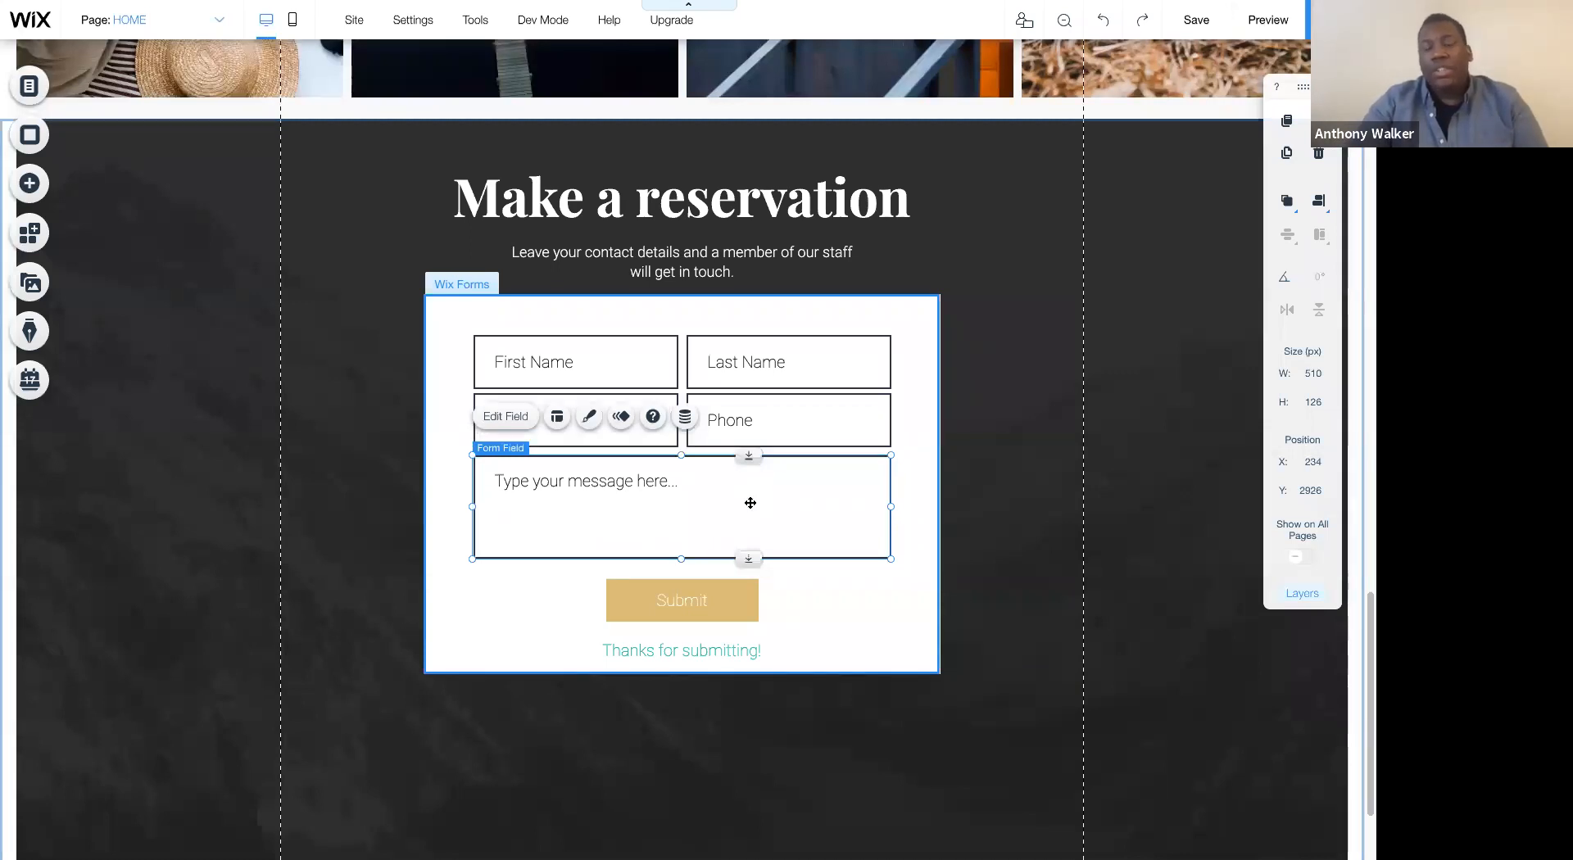
# - Save the site
pyautogui.hotkey('ctrl', 's')
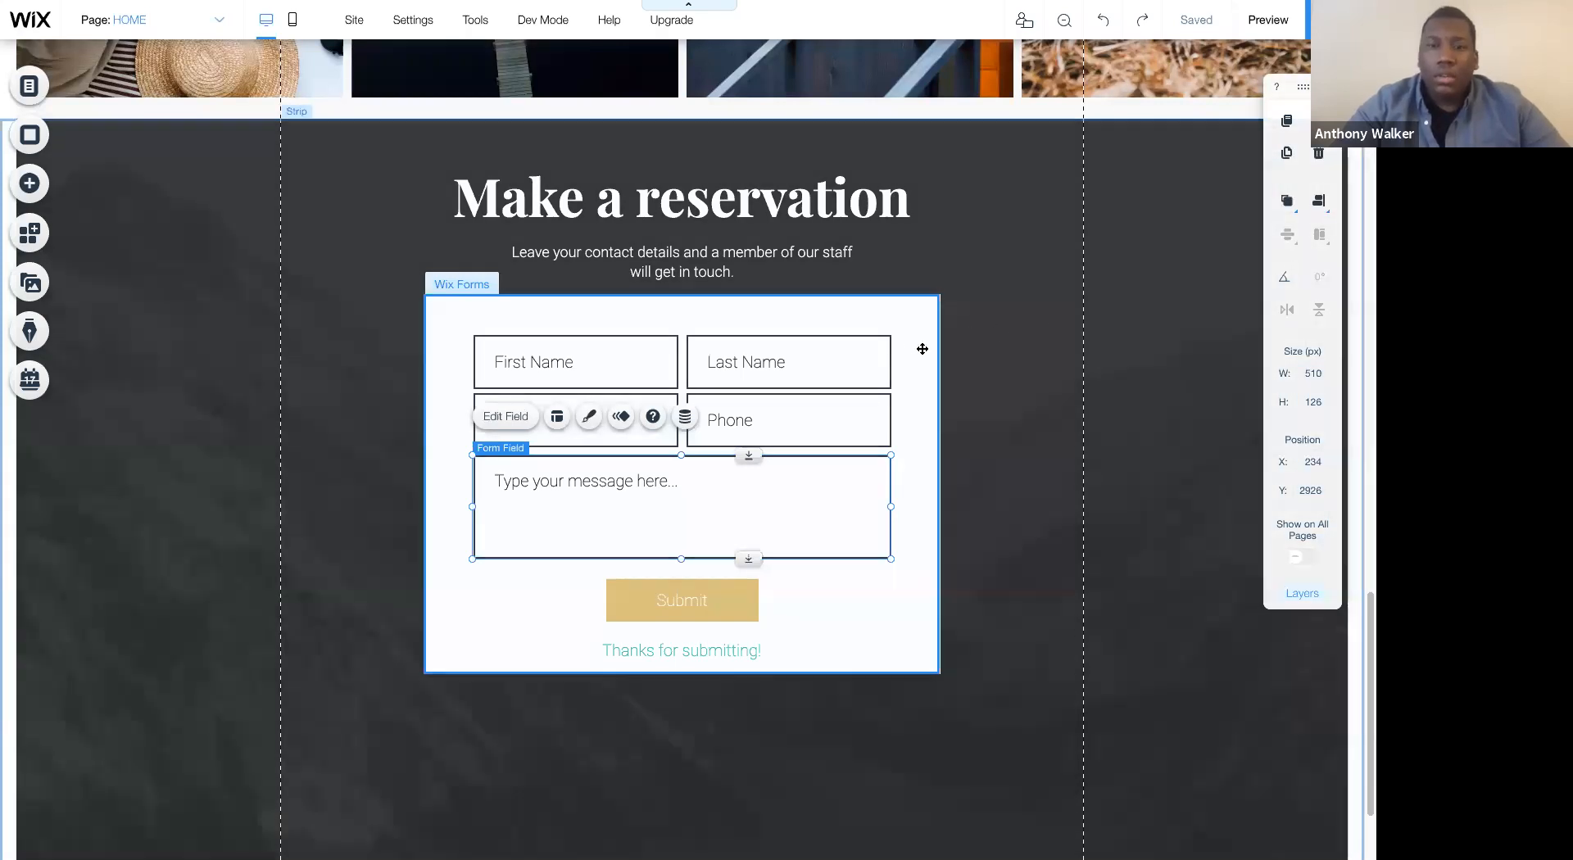
pyautogui.click(922, 349)
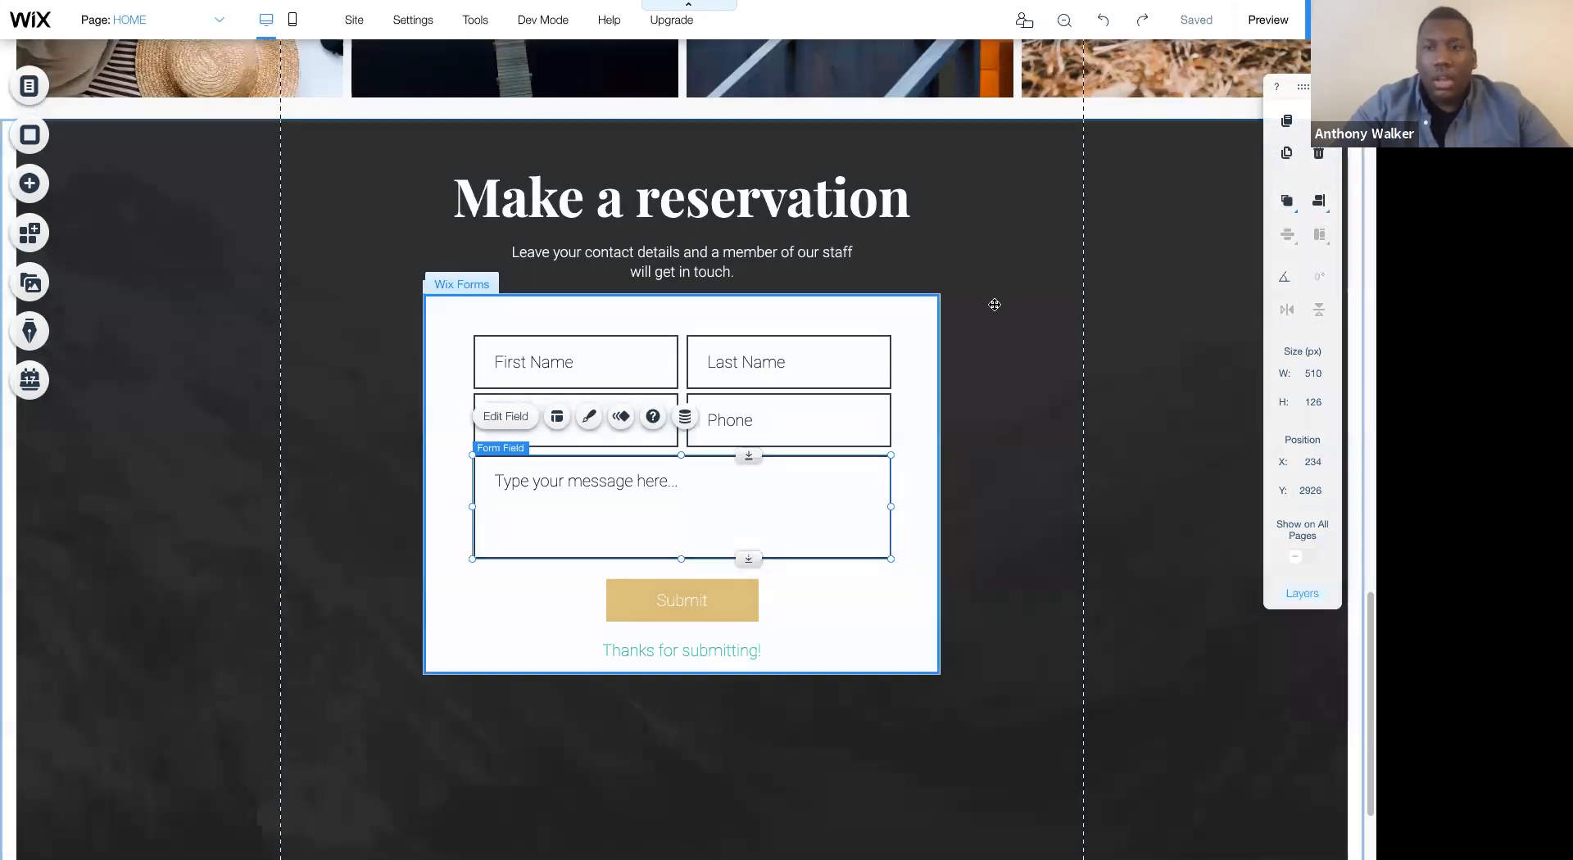
pyautogui.click(1320, 202)
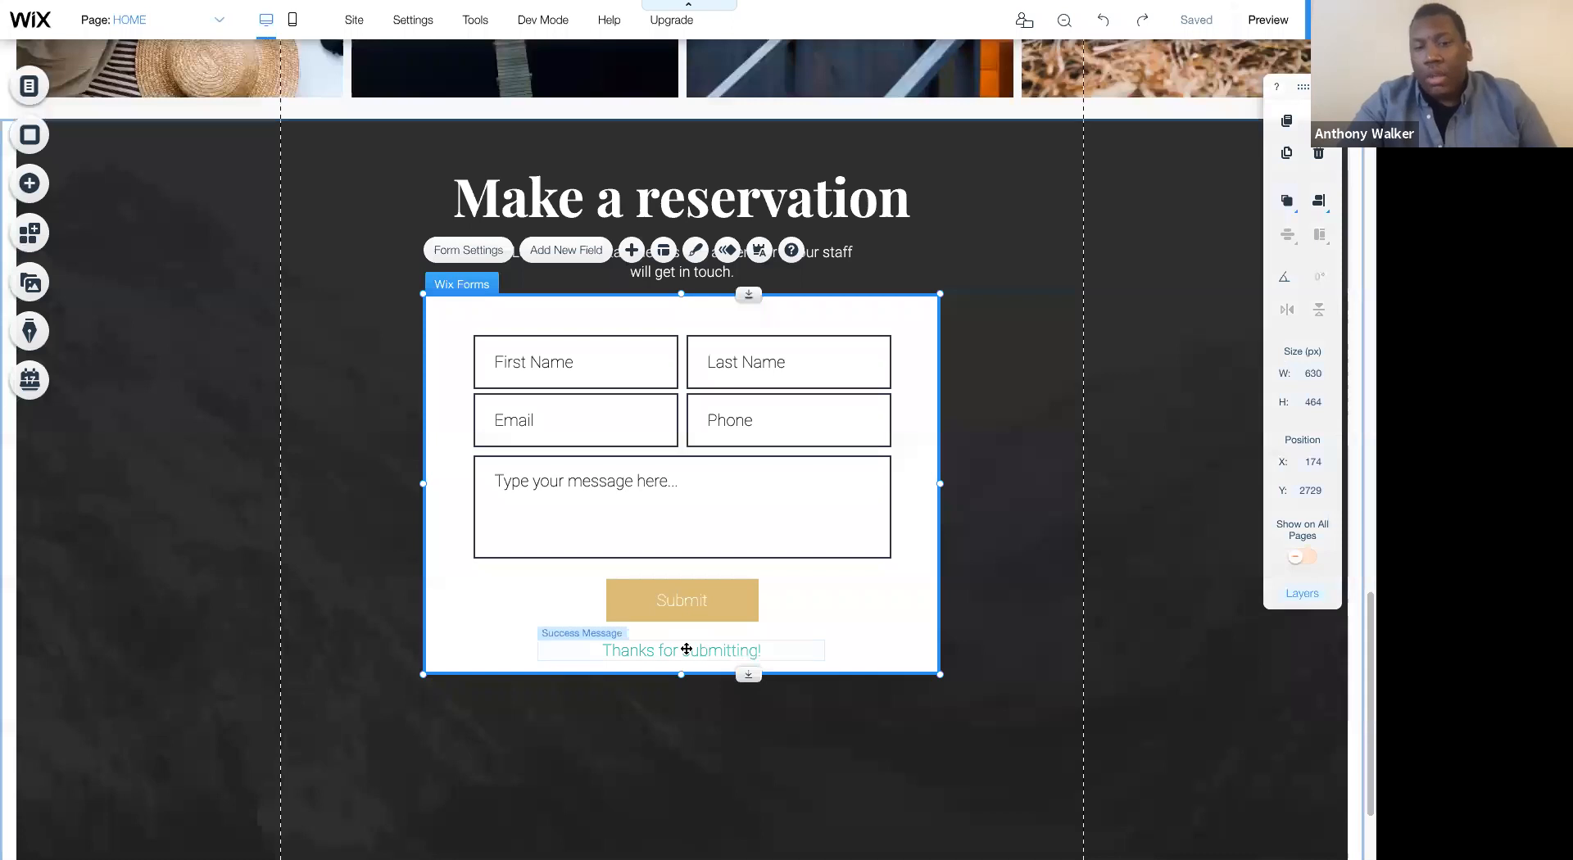
# - Move the Thanks for submitting! message closer to the Submit button, at about Y 3144
pyautogui.click(687, 649)
pyautogui.moveTo(687, 649); pyautogui.dragTo(687, 642)
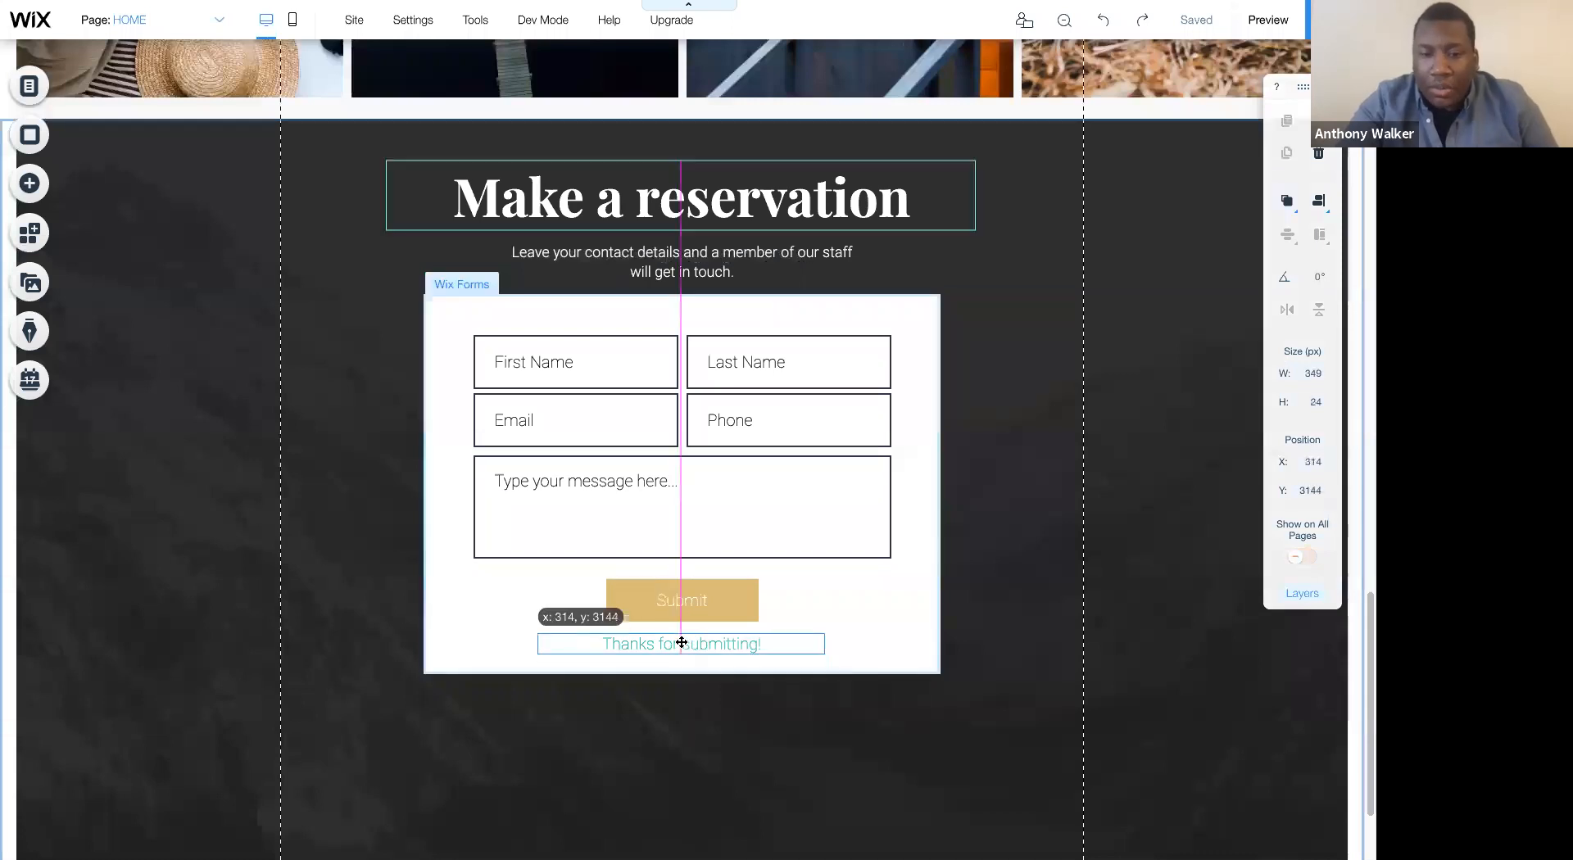
# - Examine the field types the form offers under Recommended, Text, Number, Selection, Date & Time, Upload, Subscription and reCAPTCHA
pyautogui.click(788, 318)
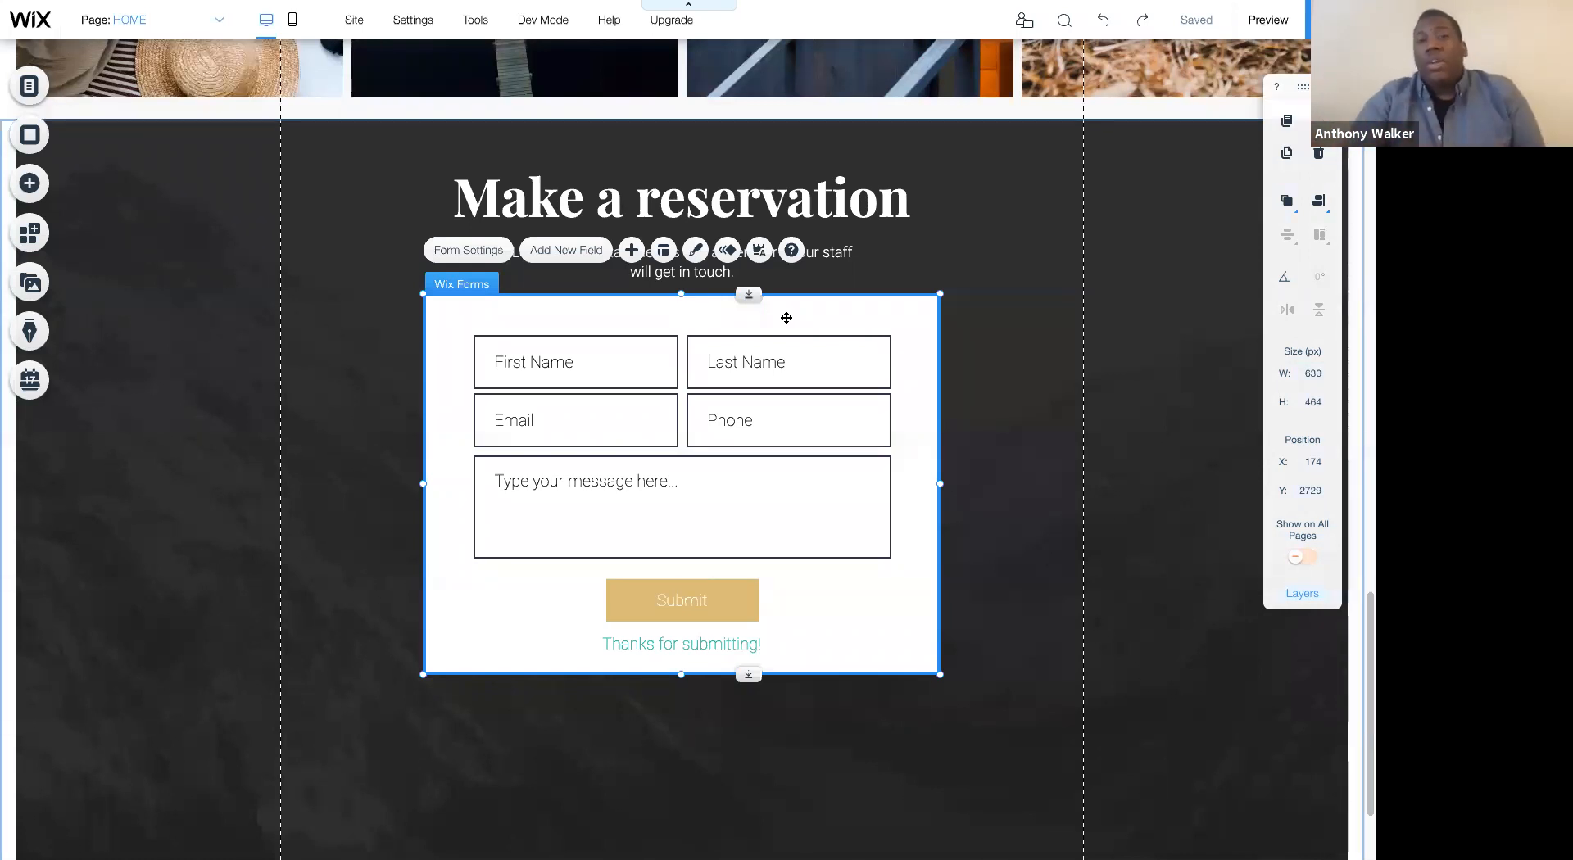
pyautogui.click(632, 250)
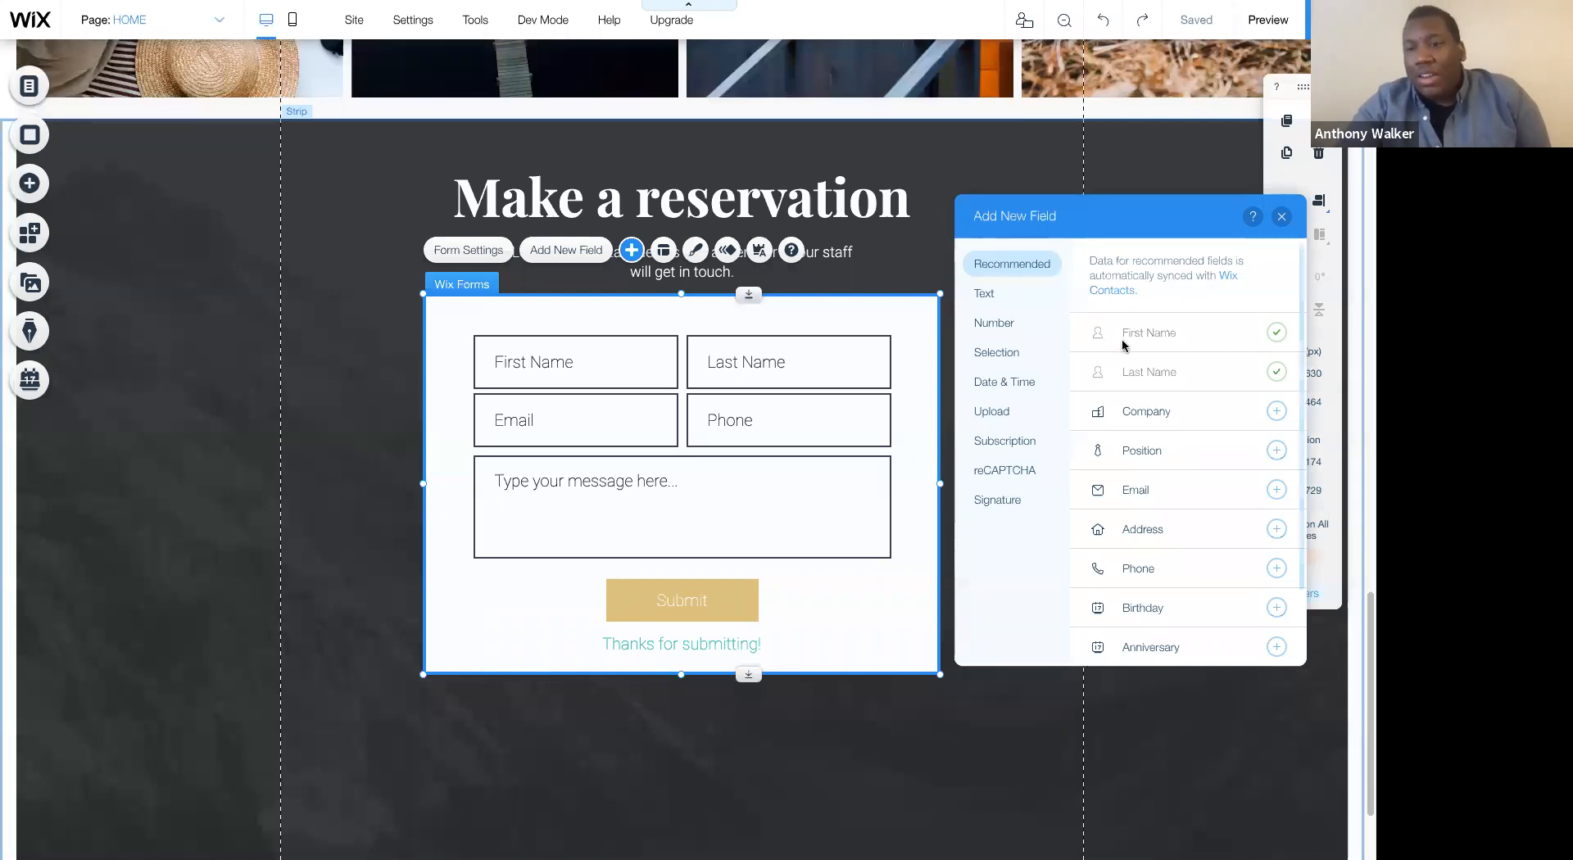
pyautogui.scroll(-1, 1155, 394)
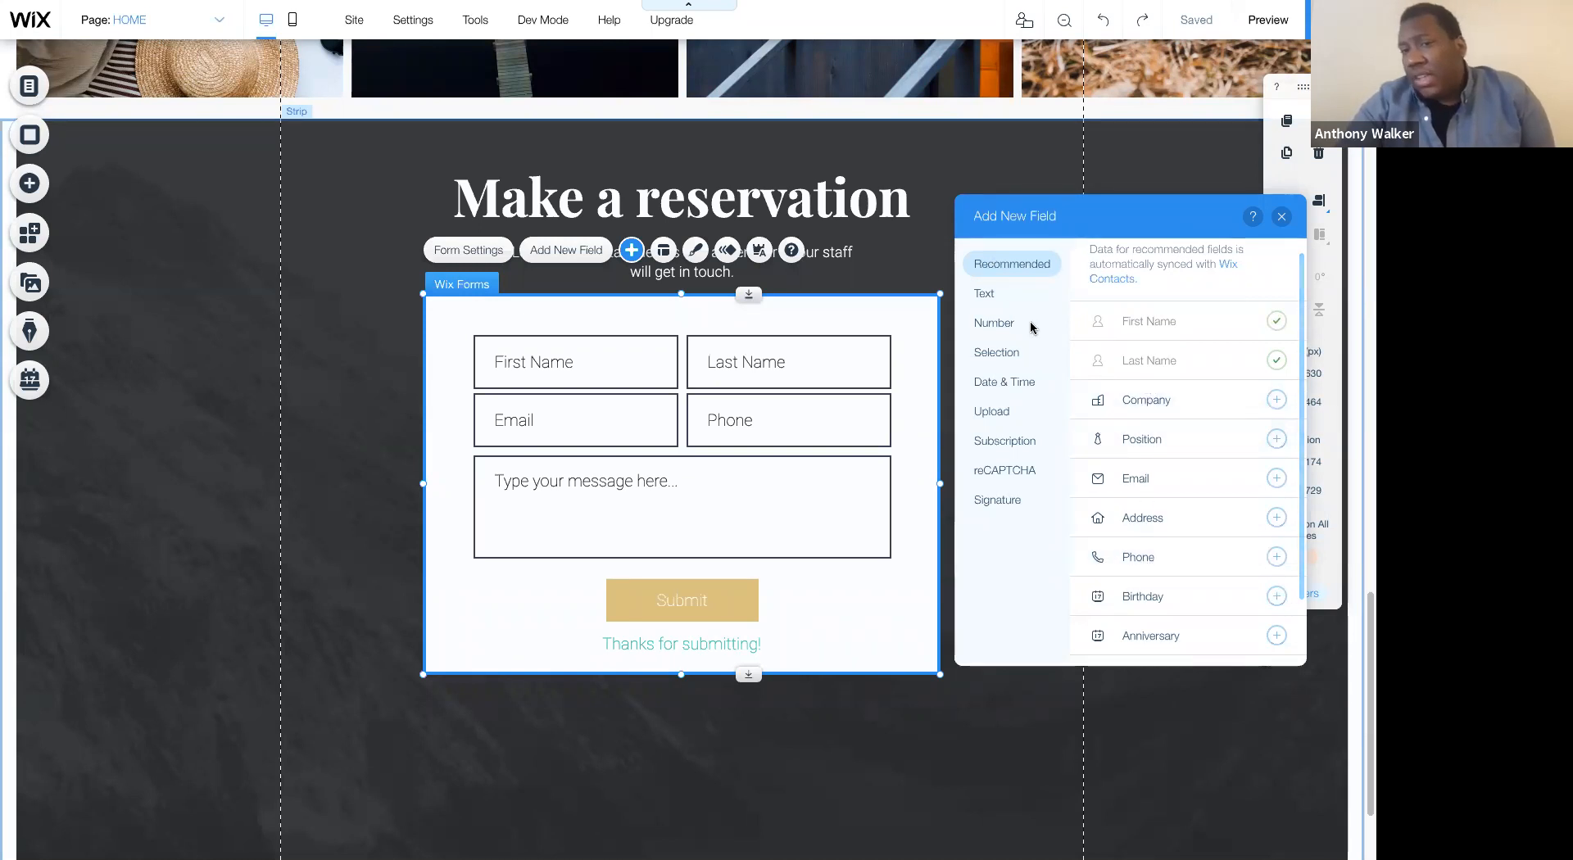
pyautogui.click(988, 297)
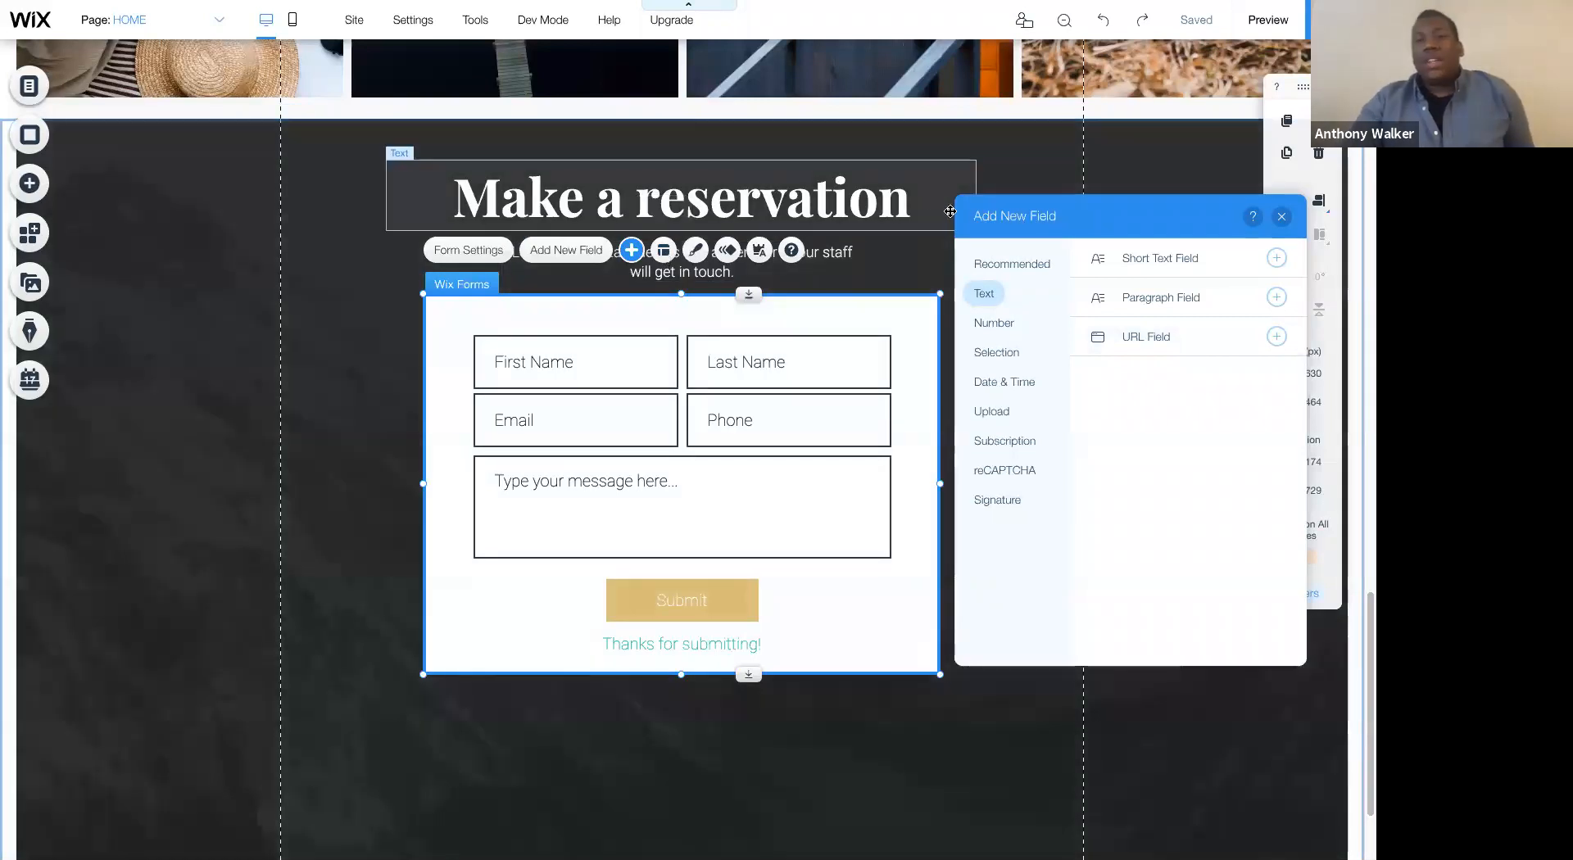
pyautogui.moveTo(986, 215); pyautogui.dragTo(982, 208)
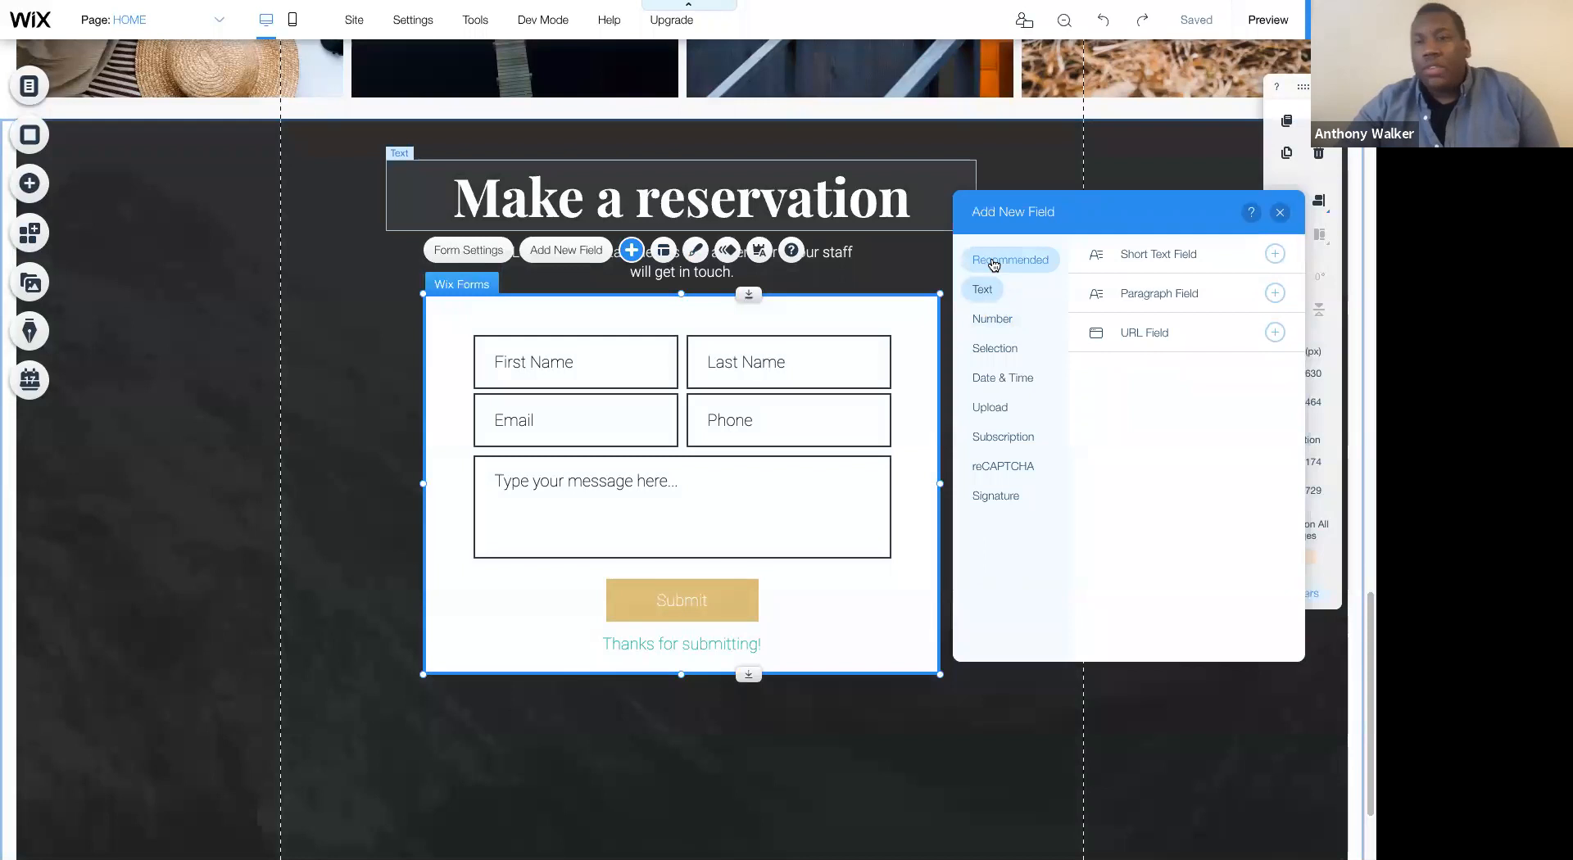
pyautogui.click(986, 321)
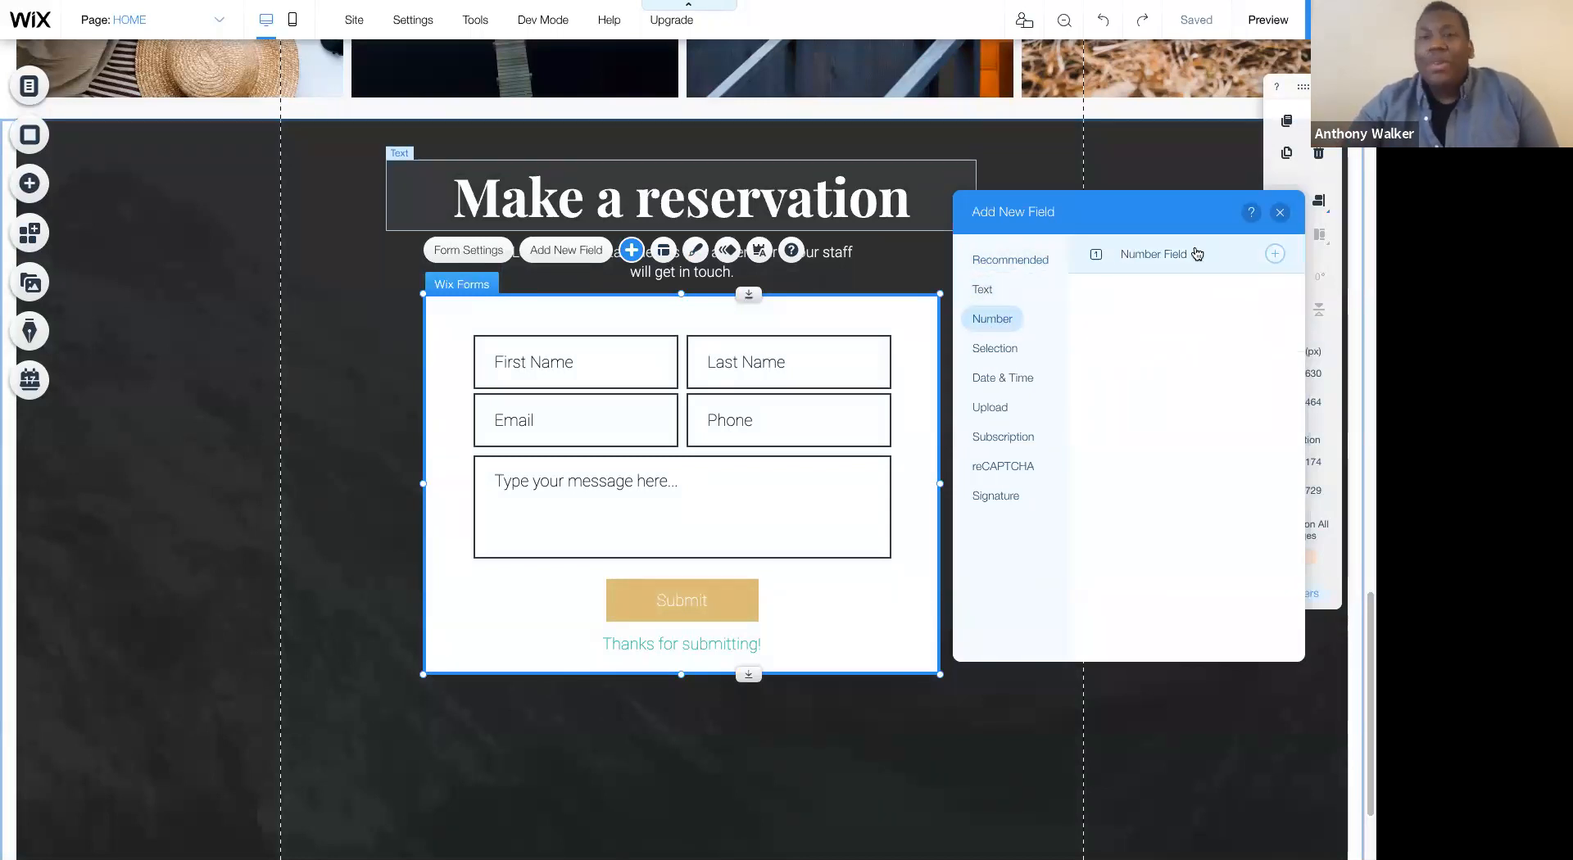
pyautogui.click(1020, 348)
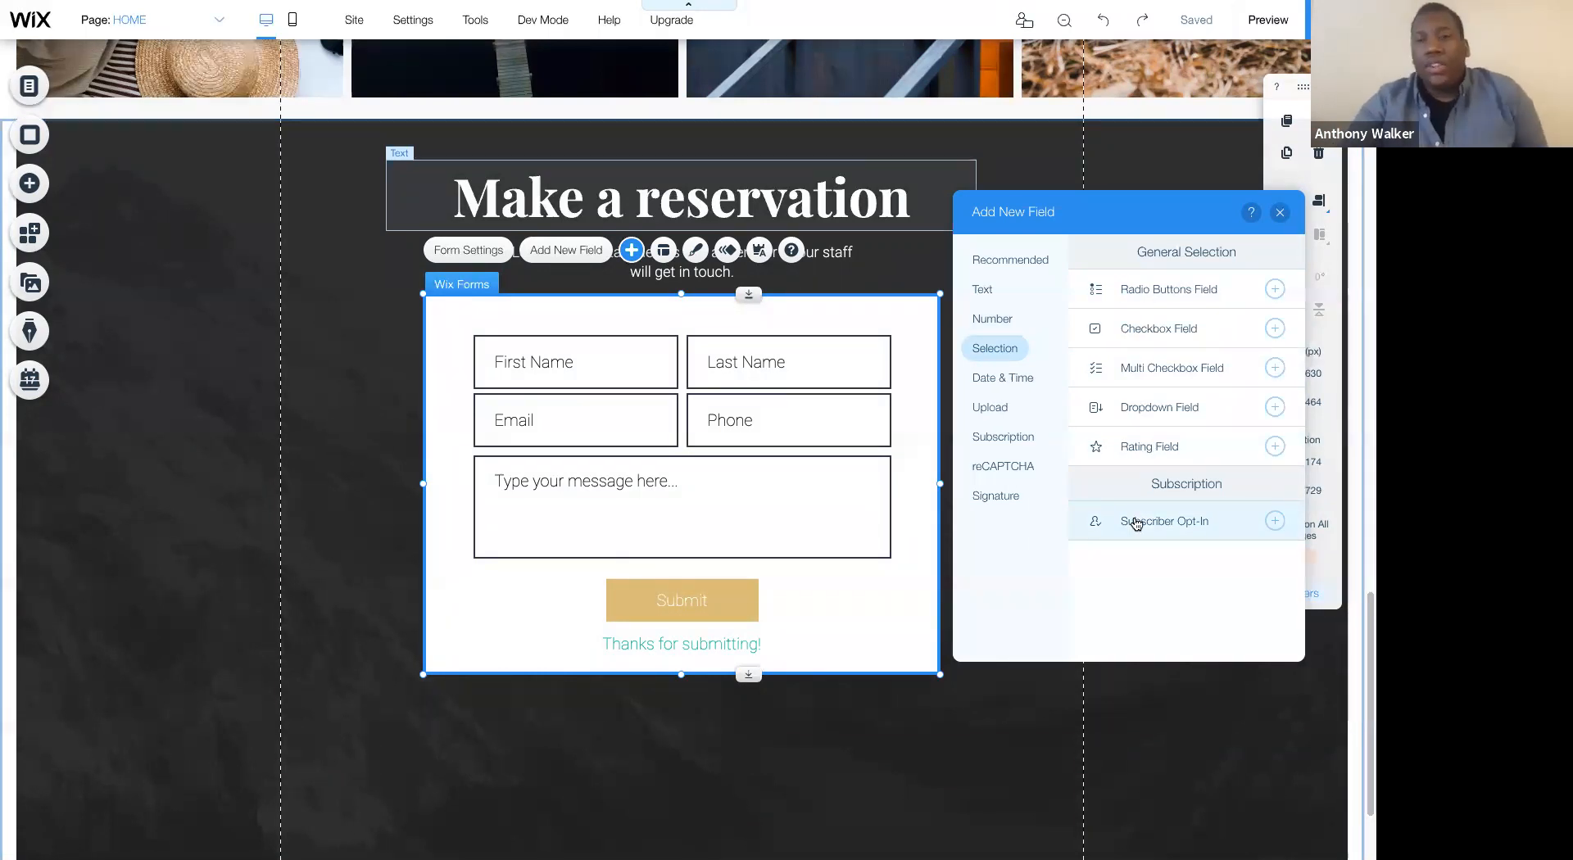
pyautogui.click(1005, 387)
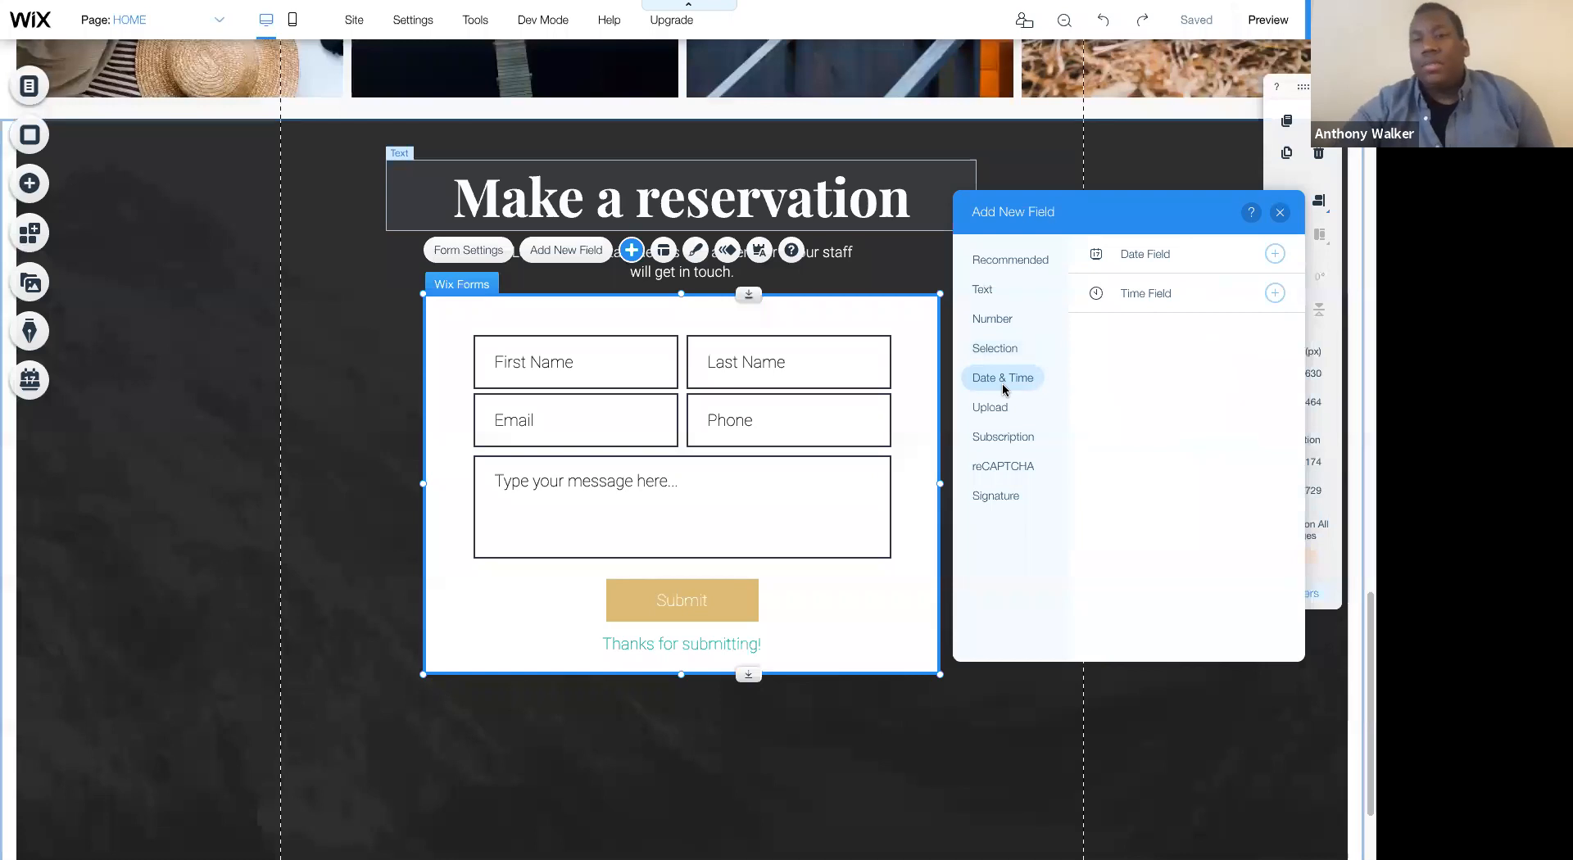
pyautogui.click(990, 407)
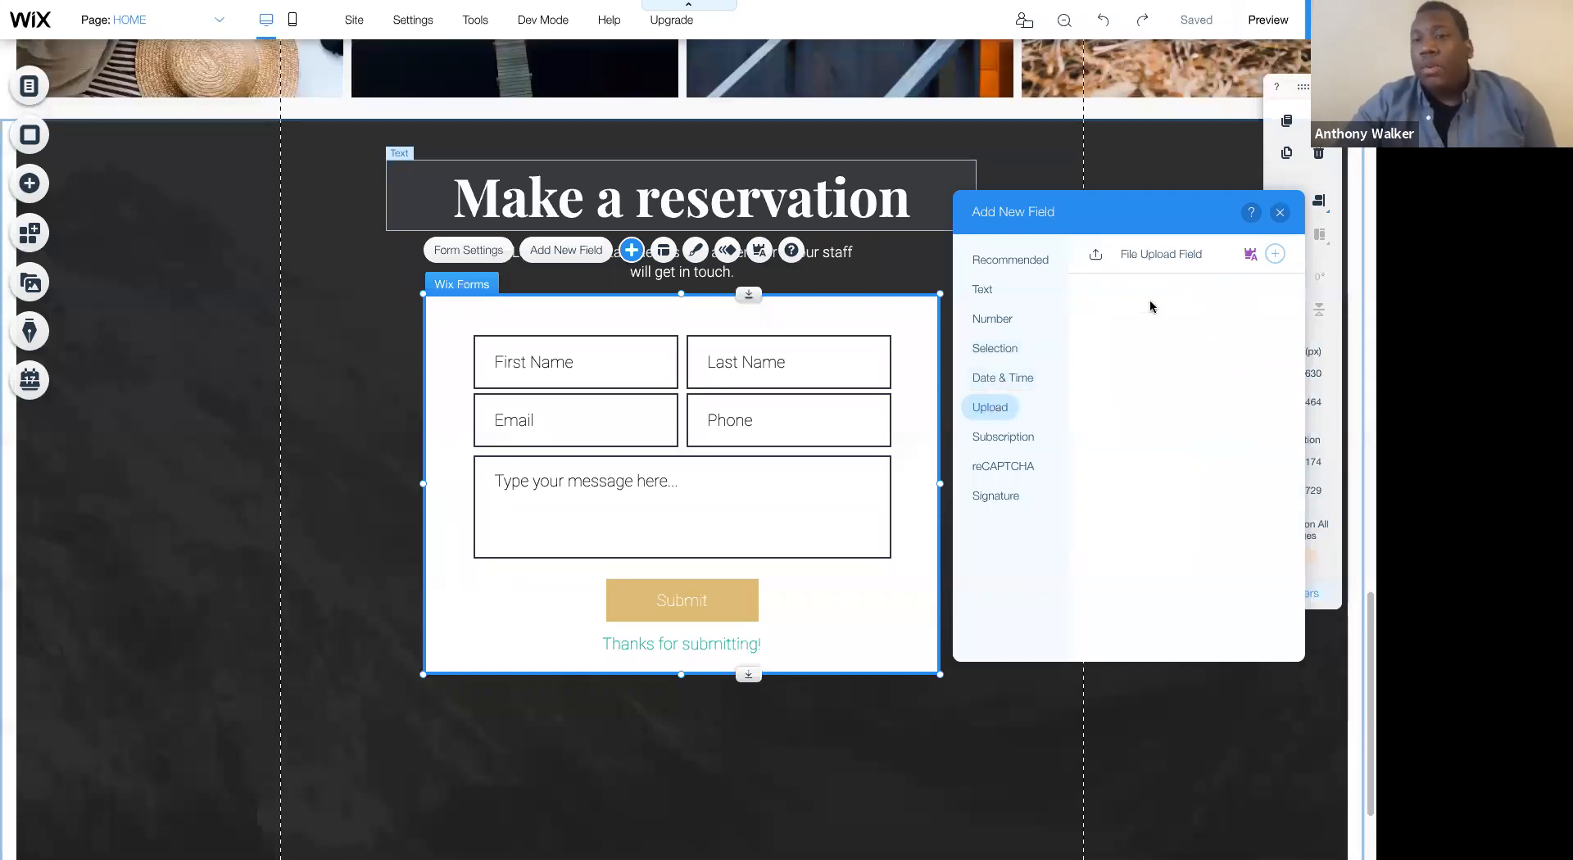
pyautogui.click(1003, 436)
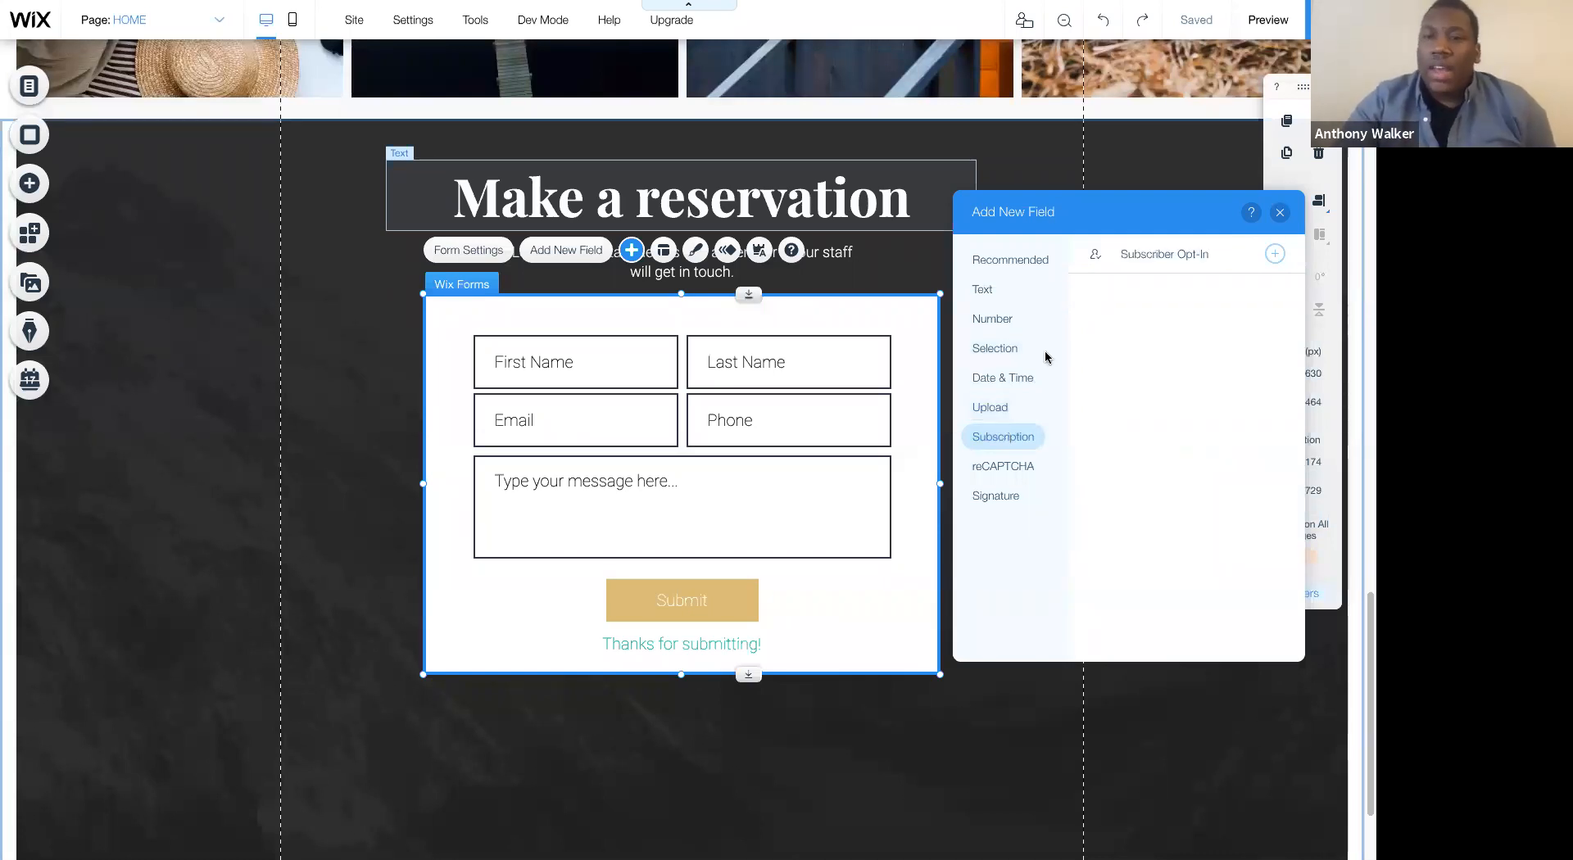
pyautogui.click(987, 466)
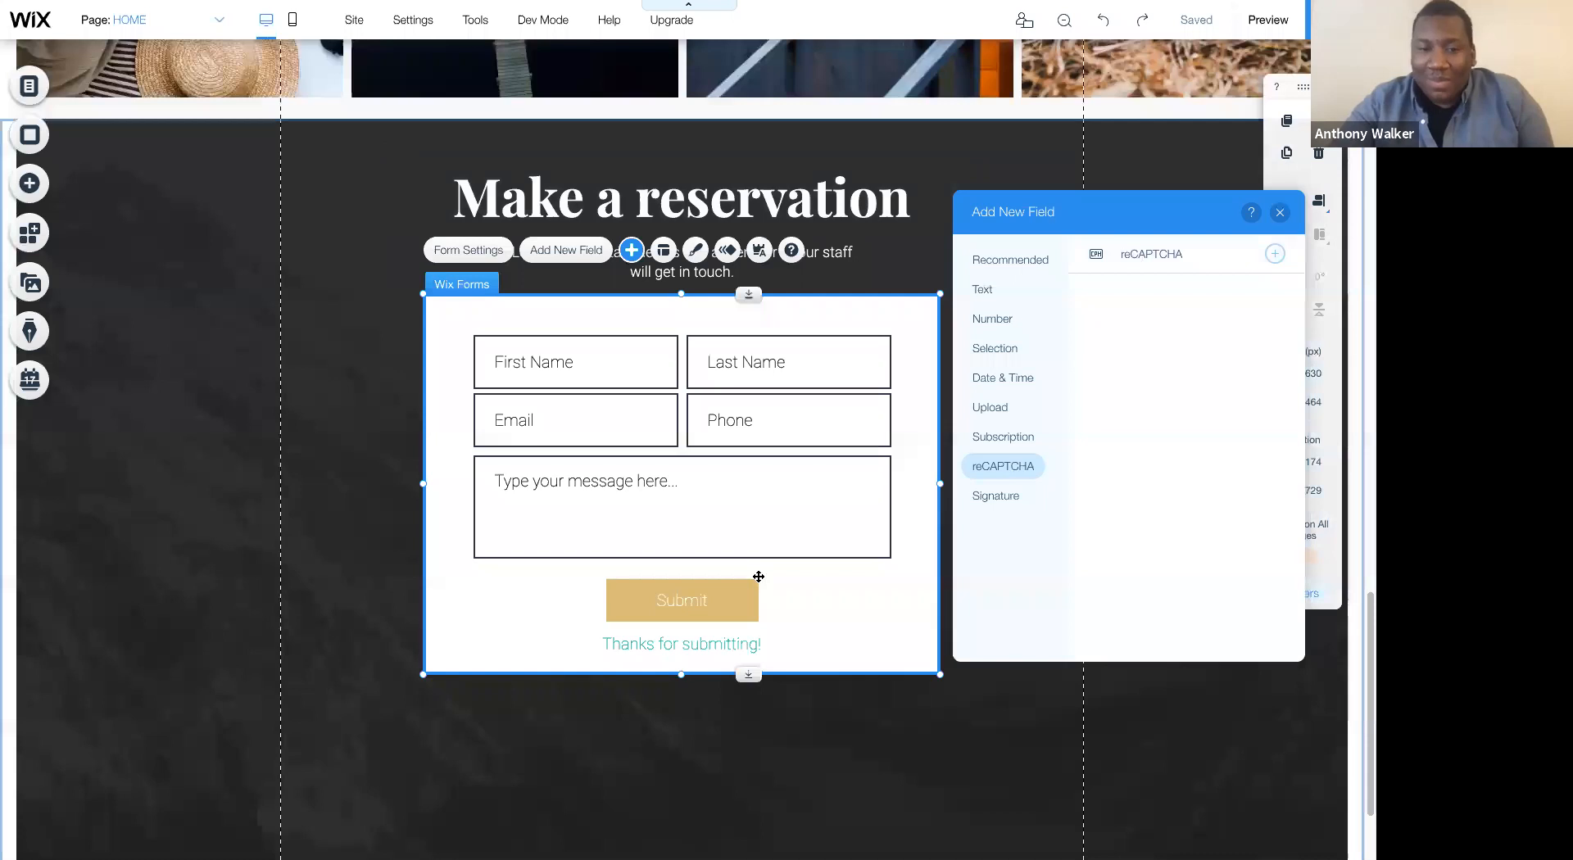
# - Move the form's Submit button slightly up to about Y 3068, then reselect the whole form
pyautogui.moveTo(689, 598); pyautogui.dragTo(689, 590)
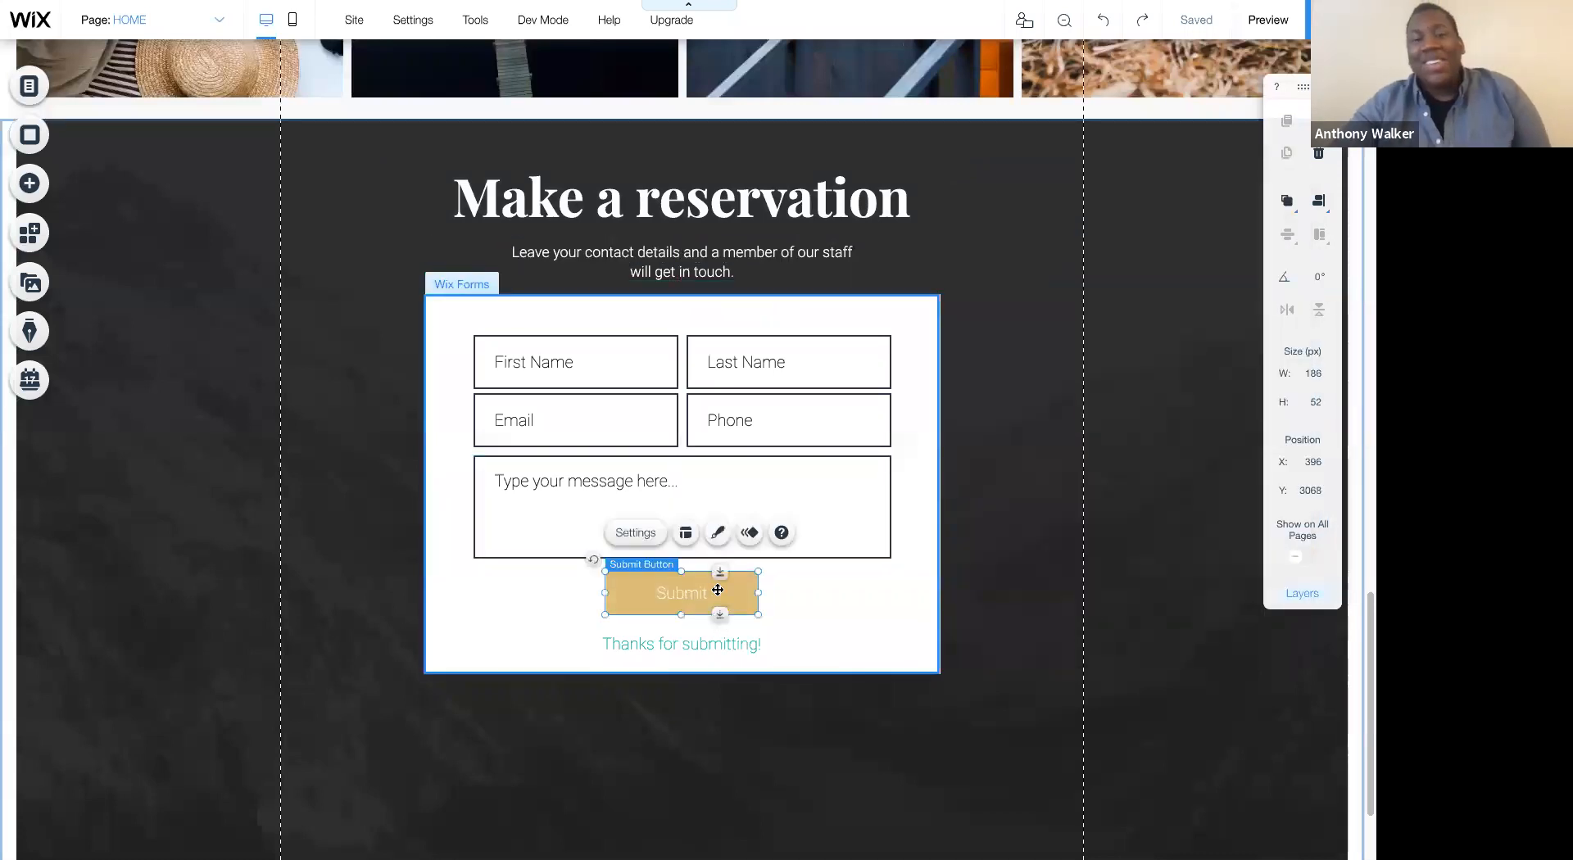
pyautogui.click(867, 594)
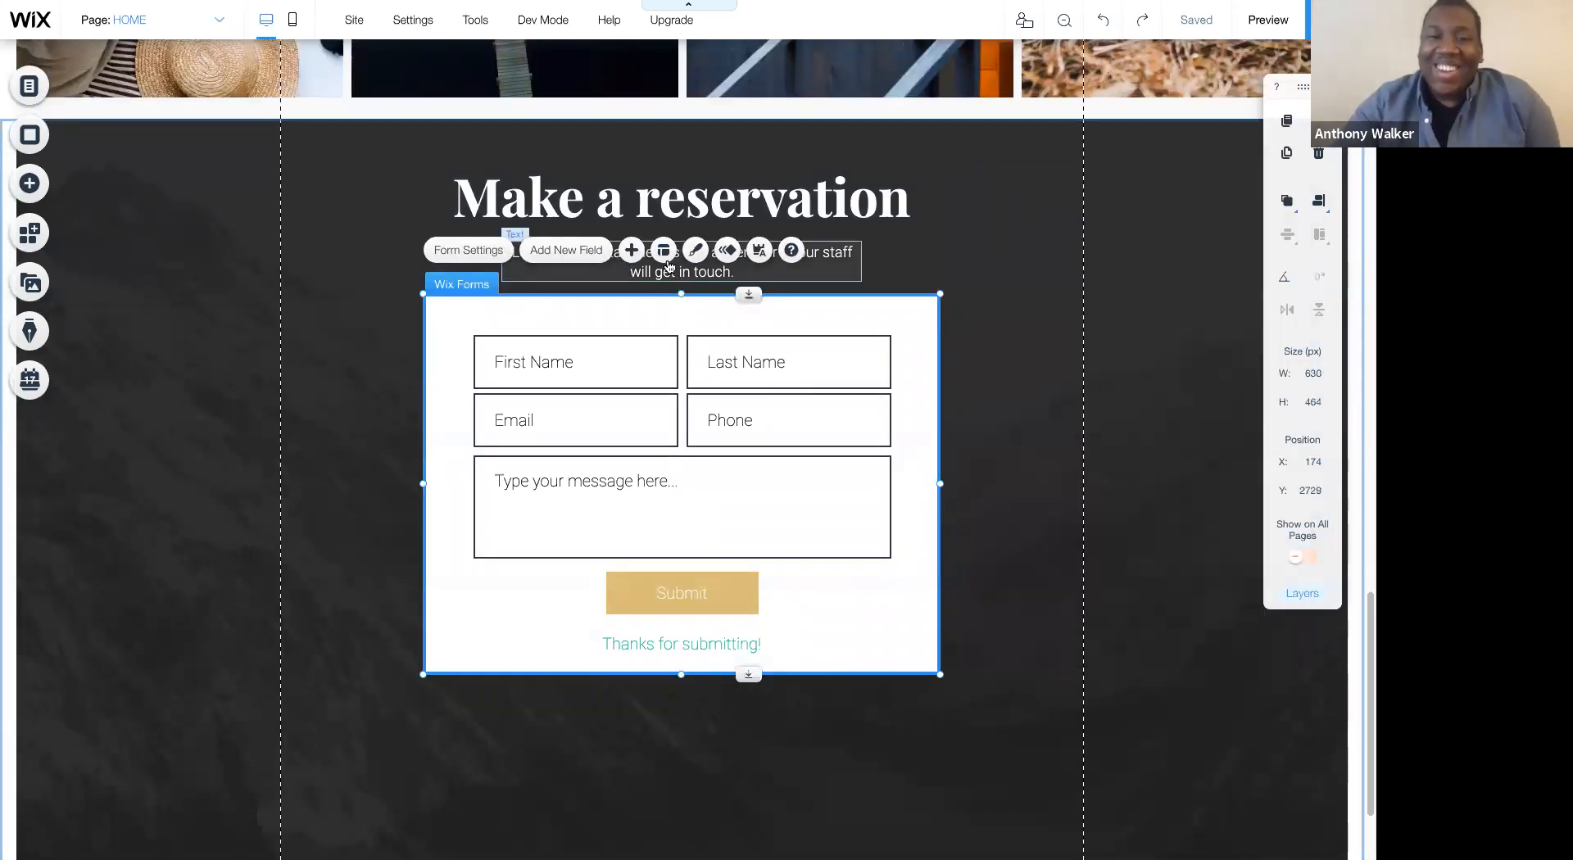
# - Check the Signature category in the form's list of new fields and close the list
pyautogui.click(631, 250)
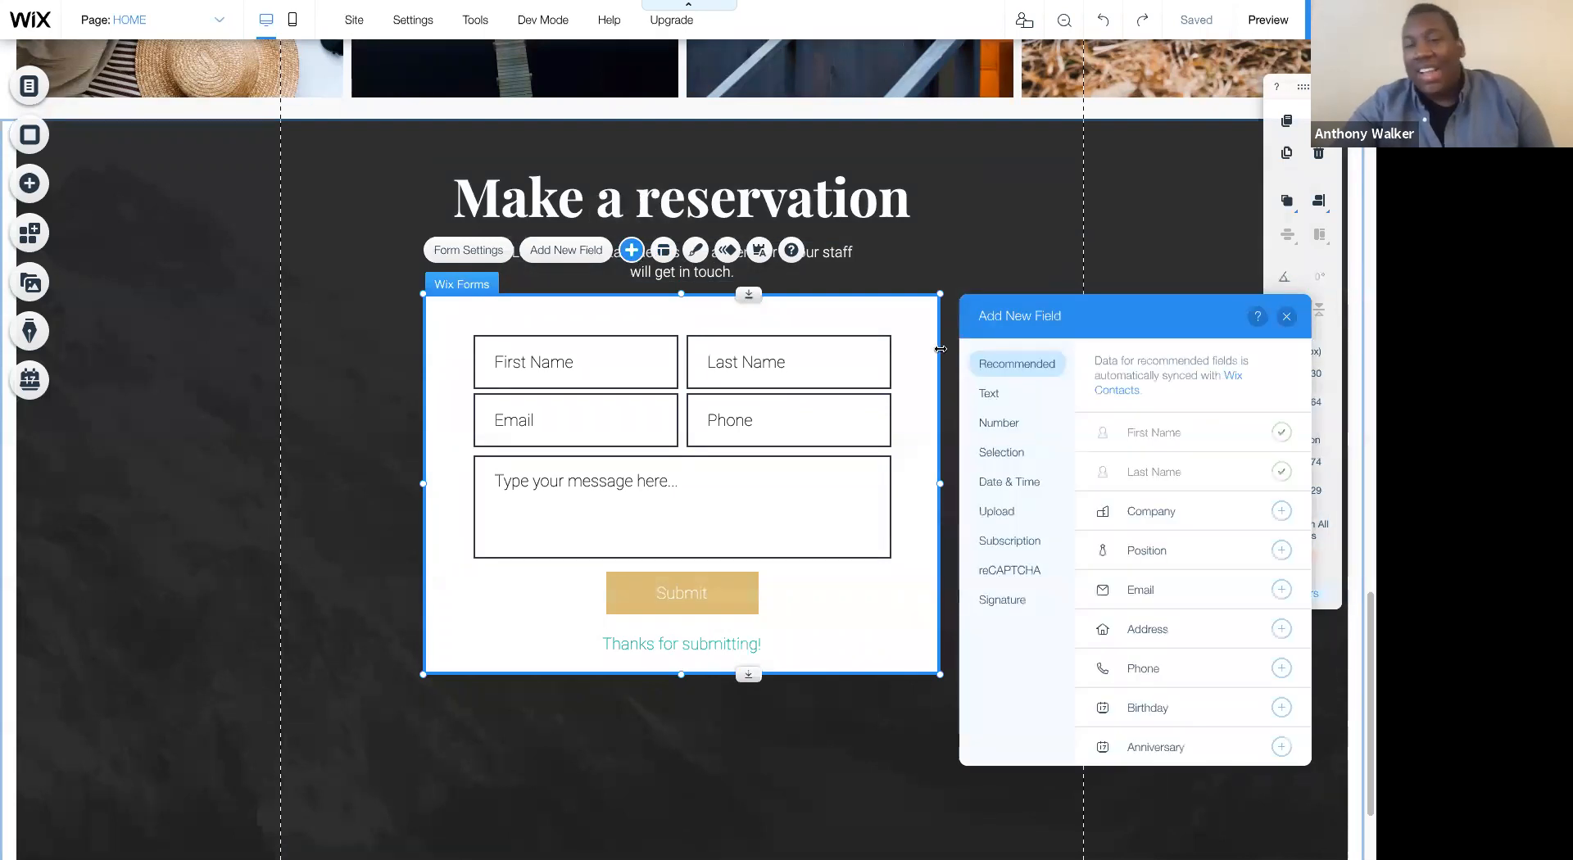
pyautogui.click(1002, 602)
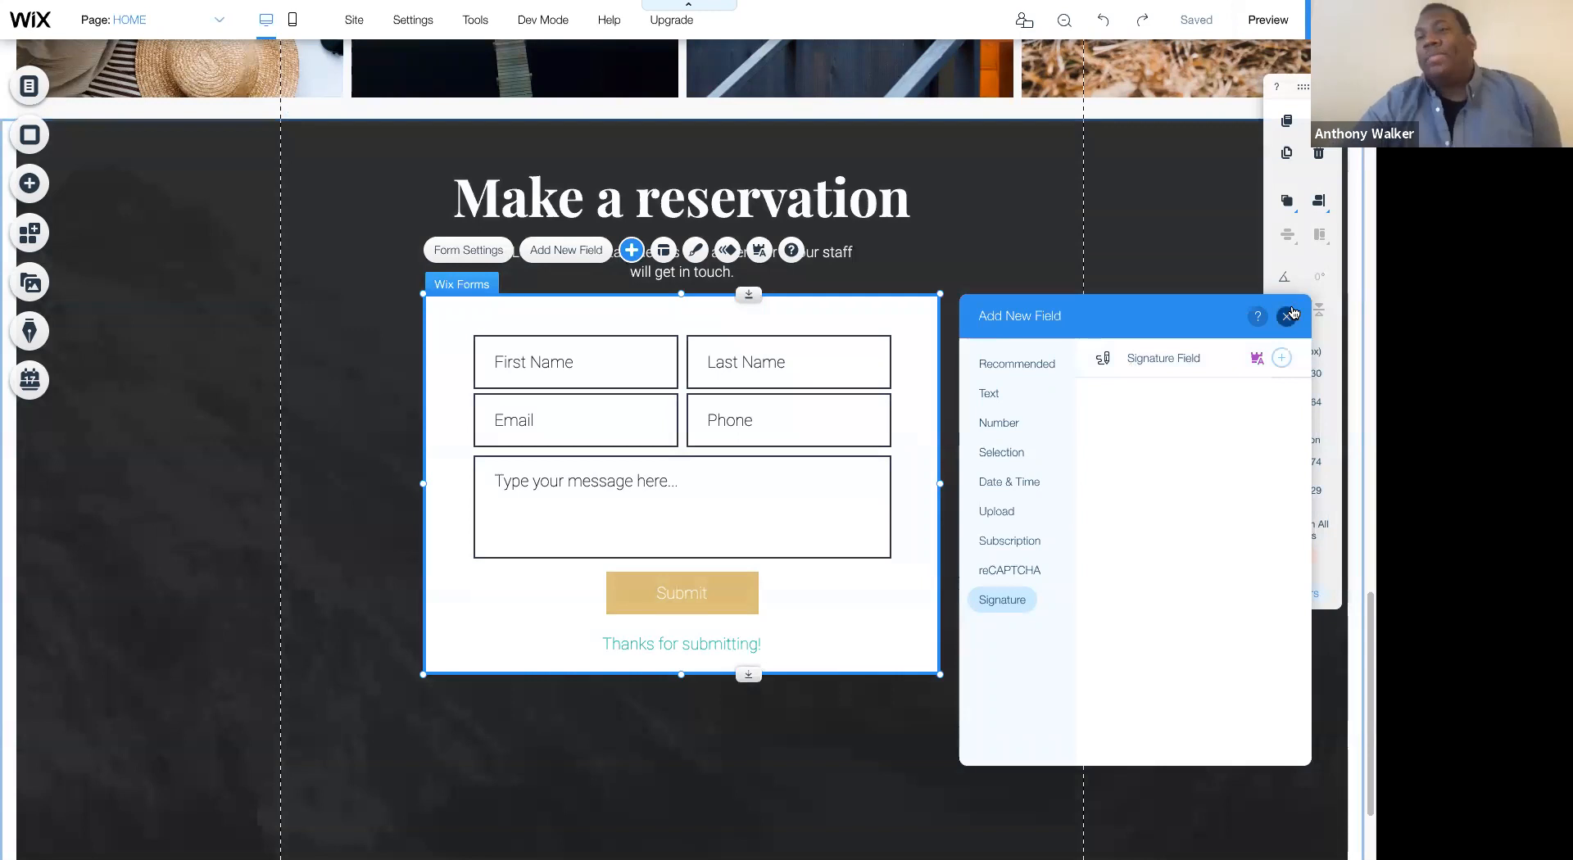
pyautogui.click(1290, 315)
# - Move the contact form down to about Y 2762, leaving more space beneath the text about leaving contact details
pyautogui.scroll(-2, 1032, 328)
pyautogui.scroll(3, 1029, 328)
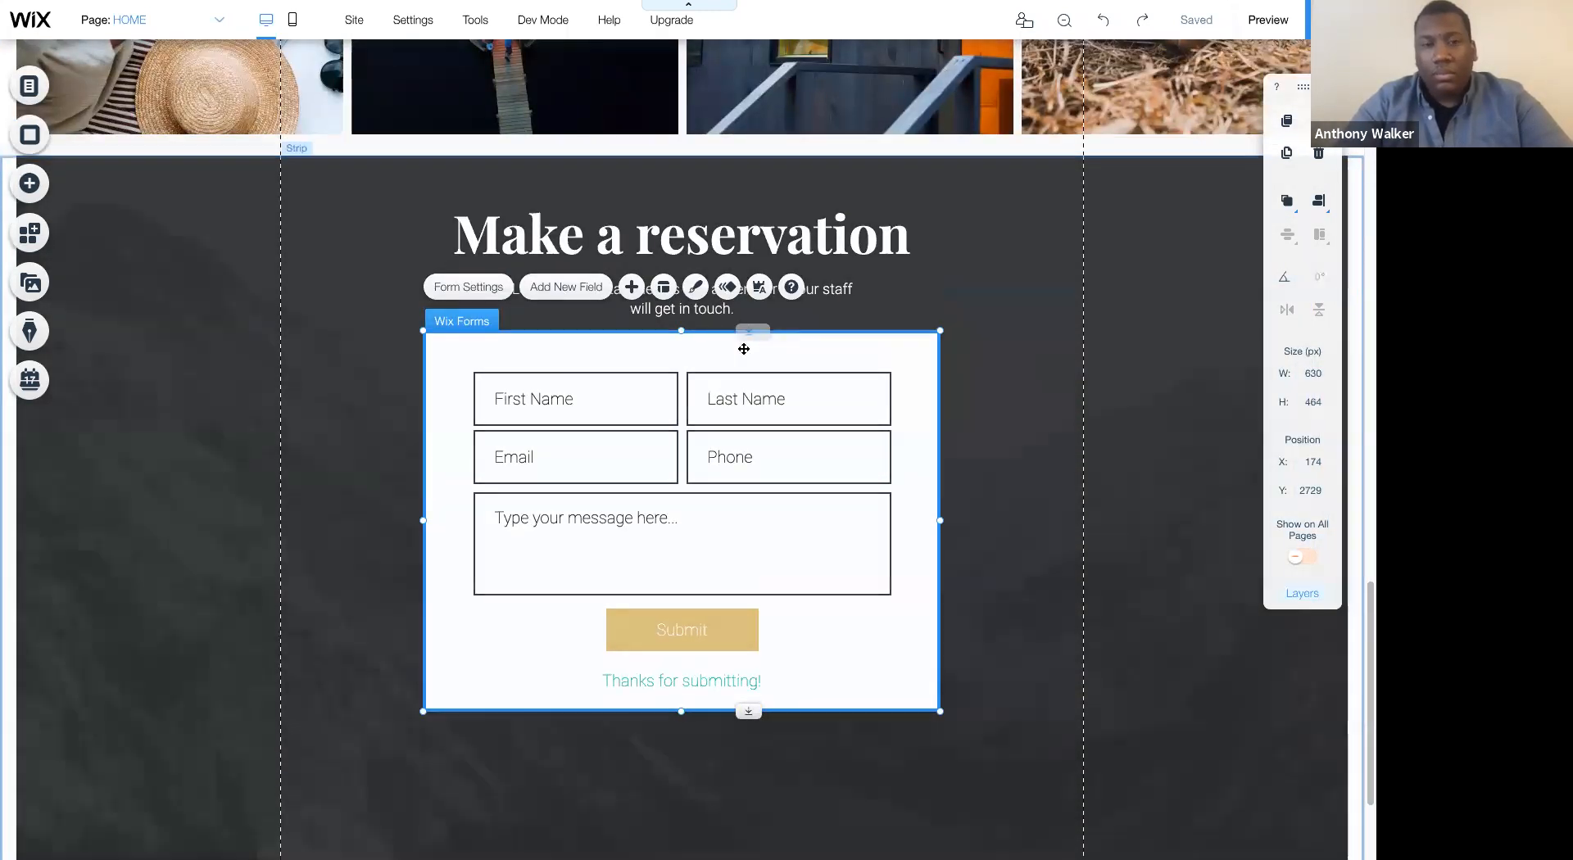
pyautogui.moveTo(744, 348); pyautogui.dragTo(699, 372)
pyautogui.click(716, 298)
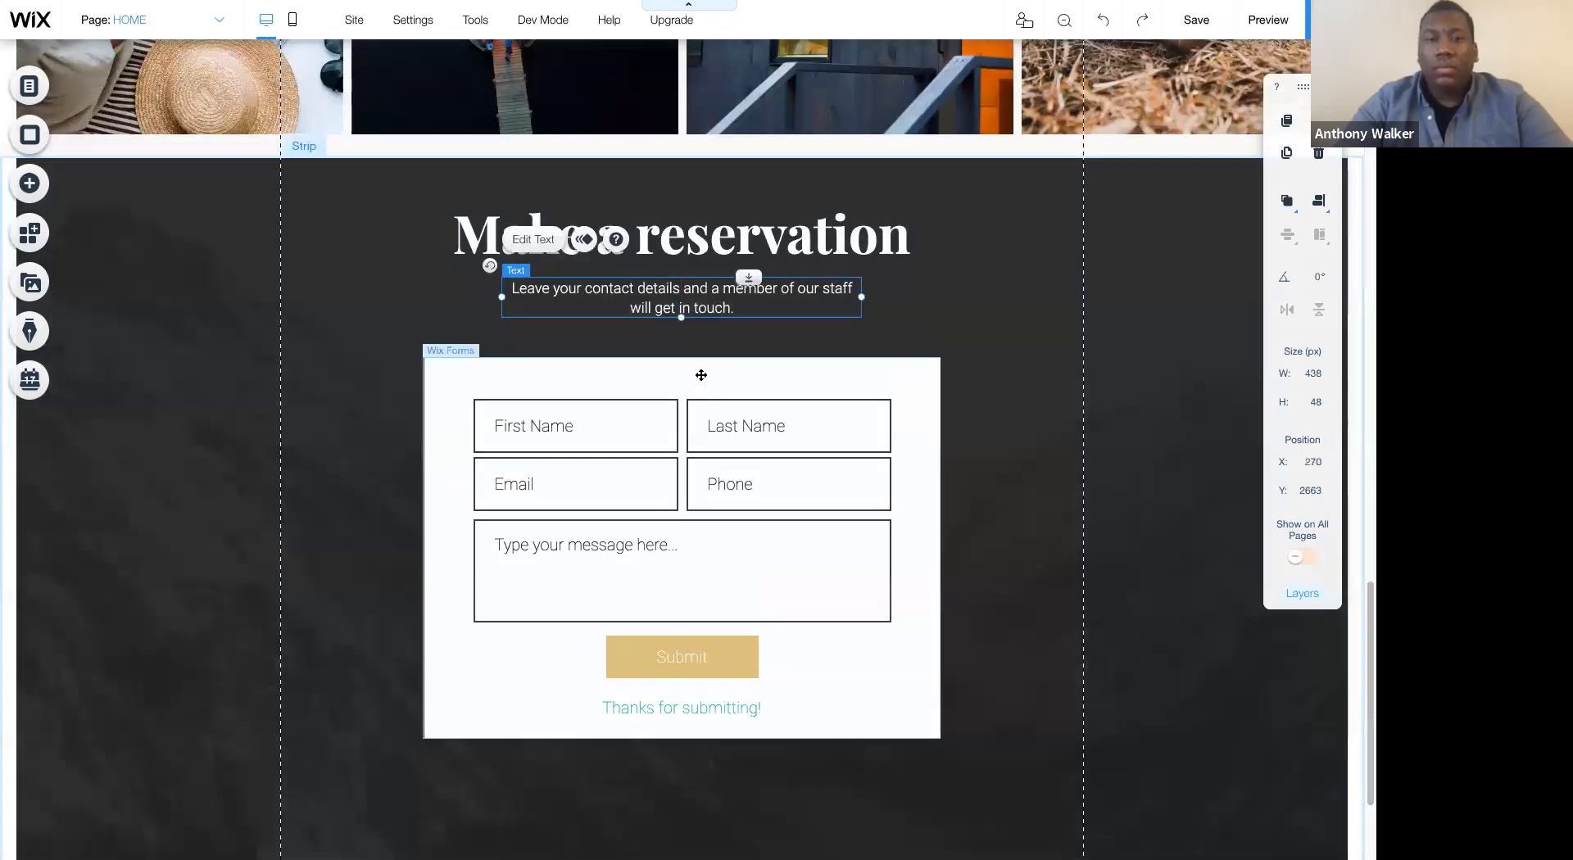
pyautogui.click(700, 372)
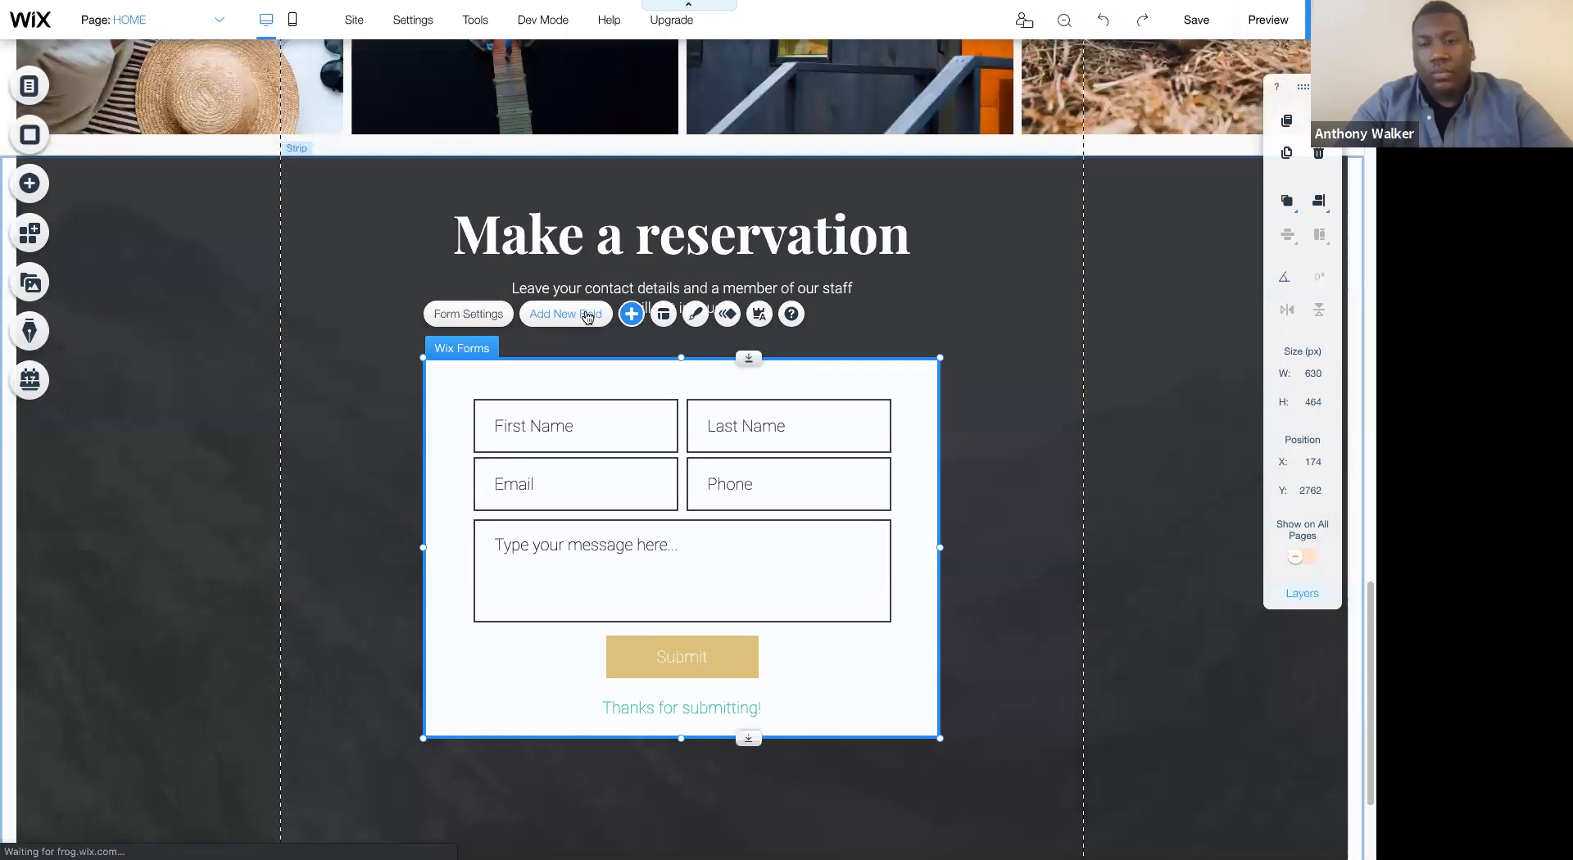
# - Try out a reCAPTCHA field below the form's message field at about X 365, Y 3095, and delete it again
pyautogui.click(587, 316)
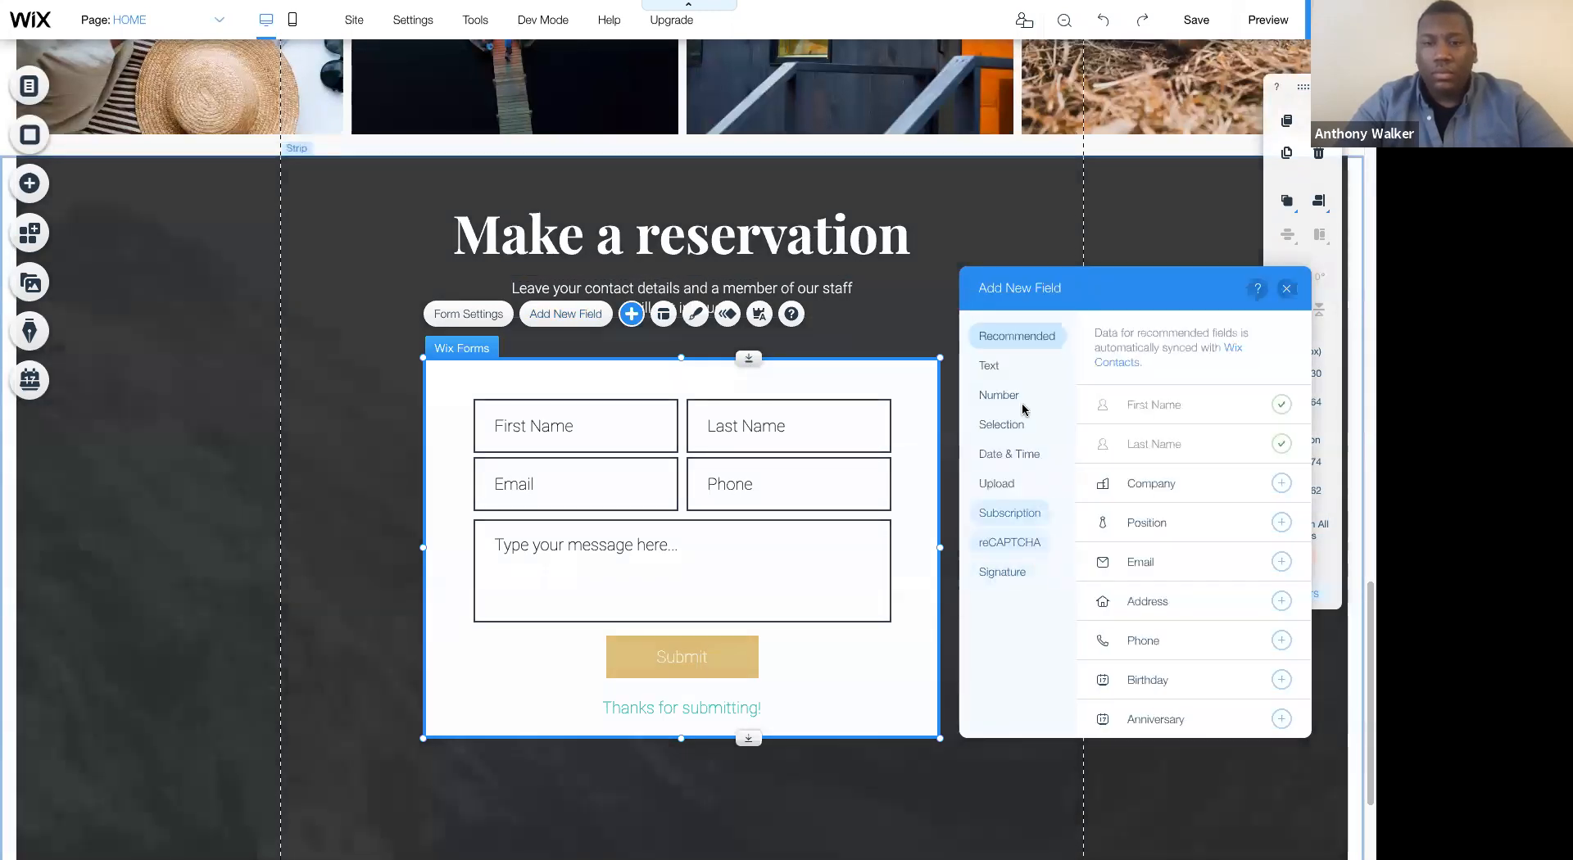
pyautogui.scroll(-1, 1204, 459)
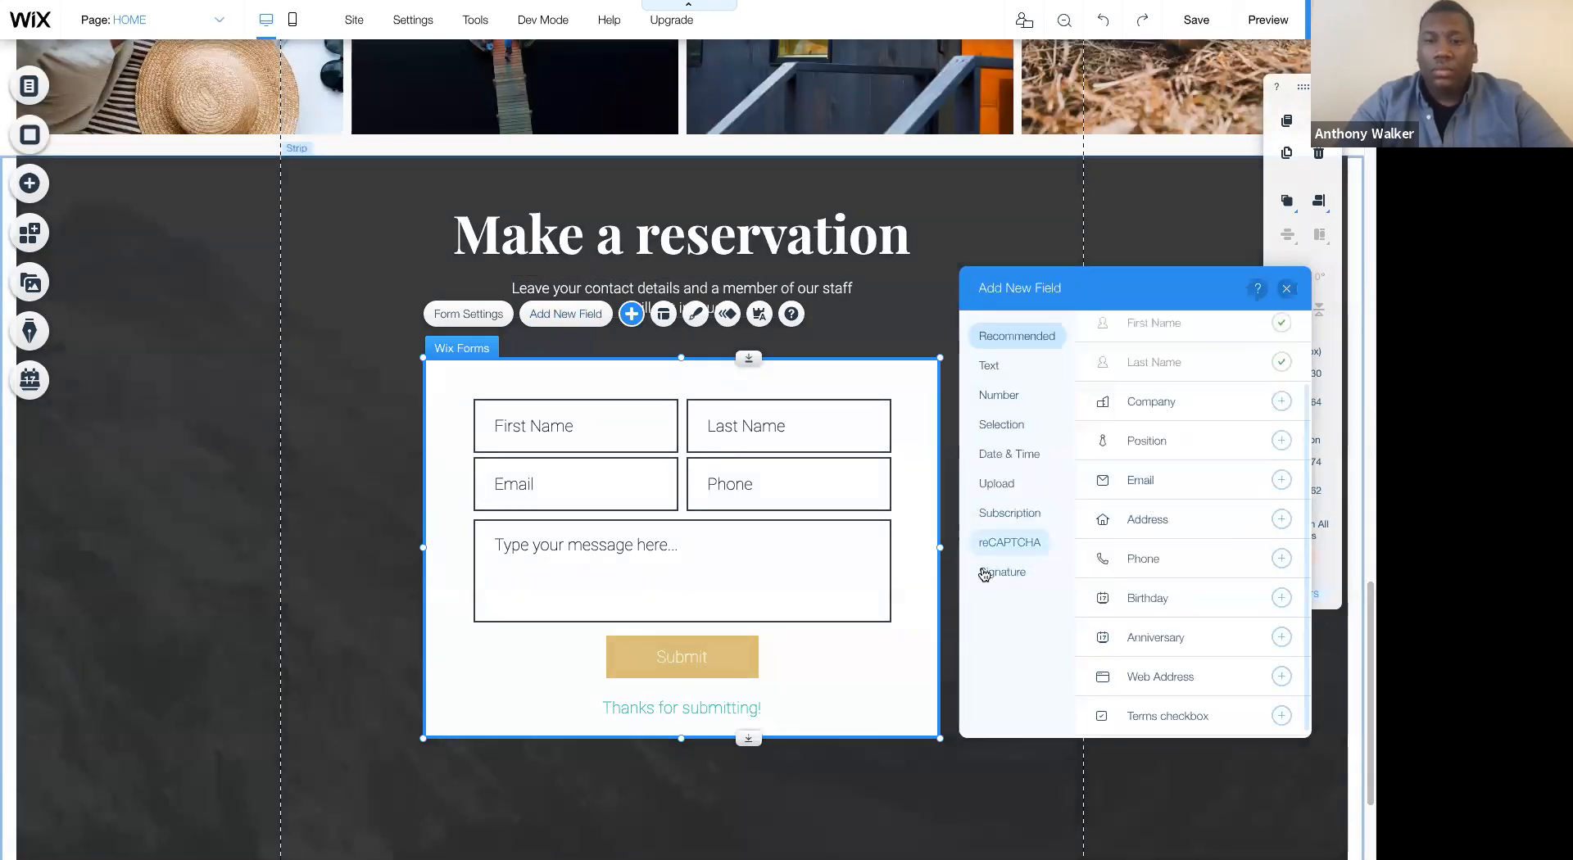
pyautogui.click(996, 537)
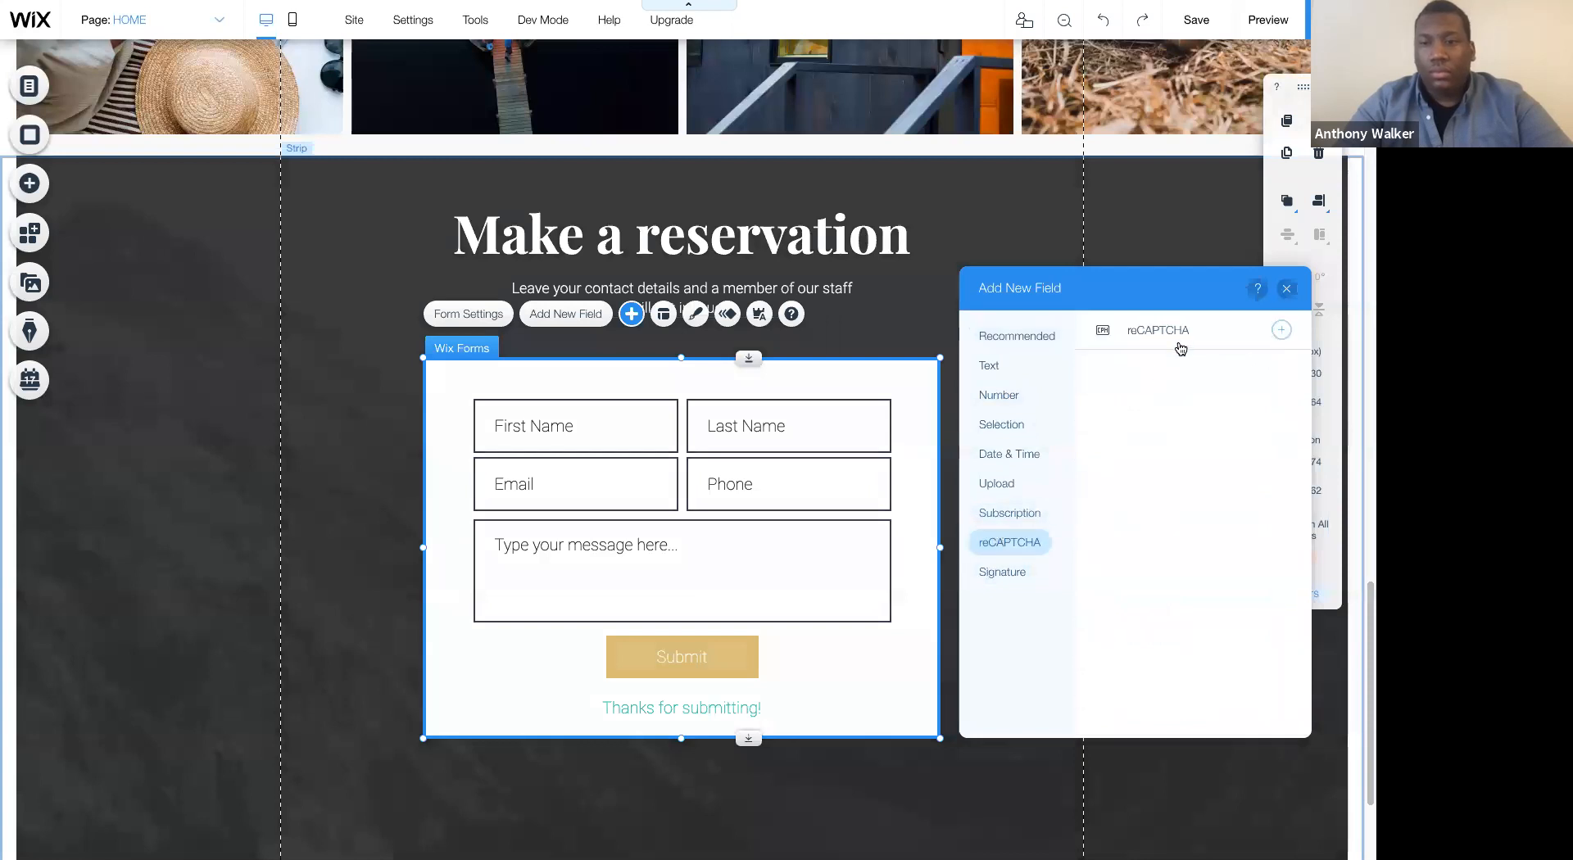
pyautogui.click(1280, 331)
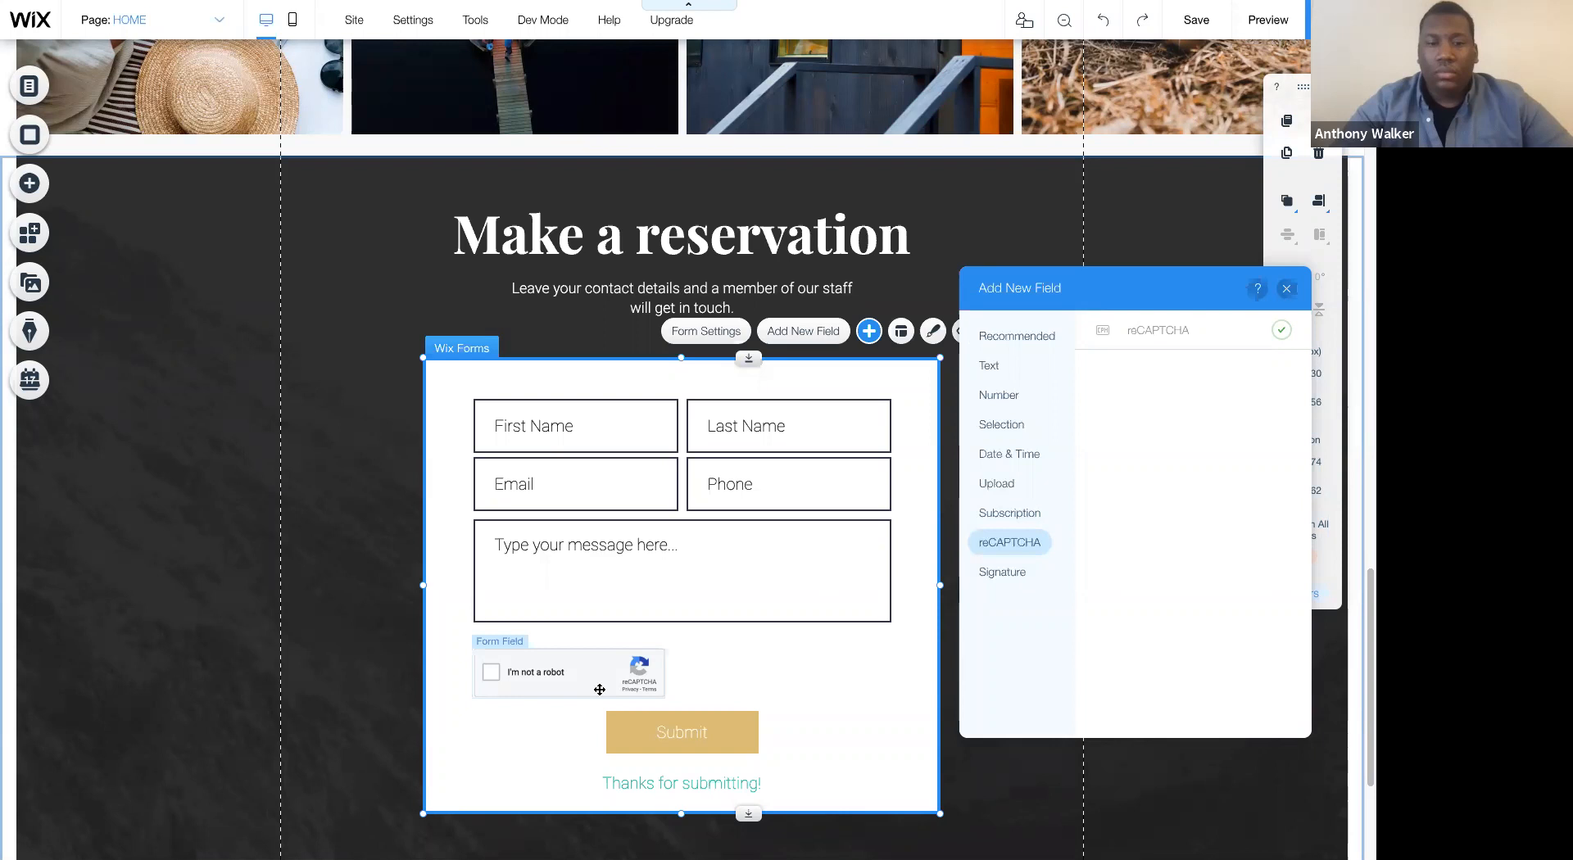
pyautogui.click(632, 668)
pyautogui.moveTo(633, 669); pyautogui.dragTo(692, 656)
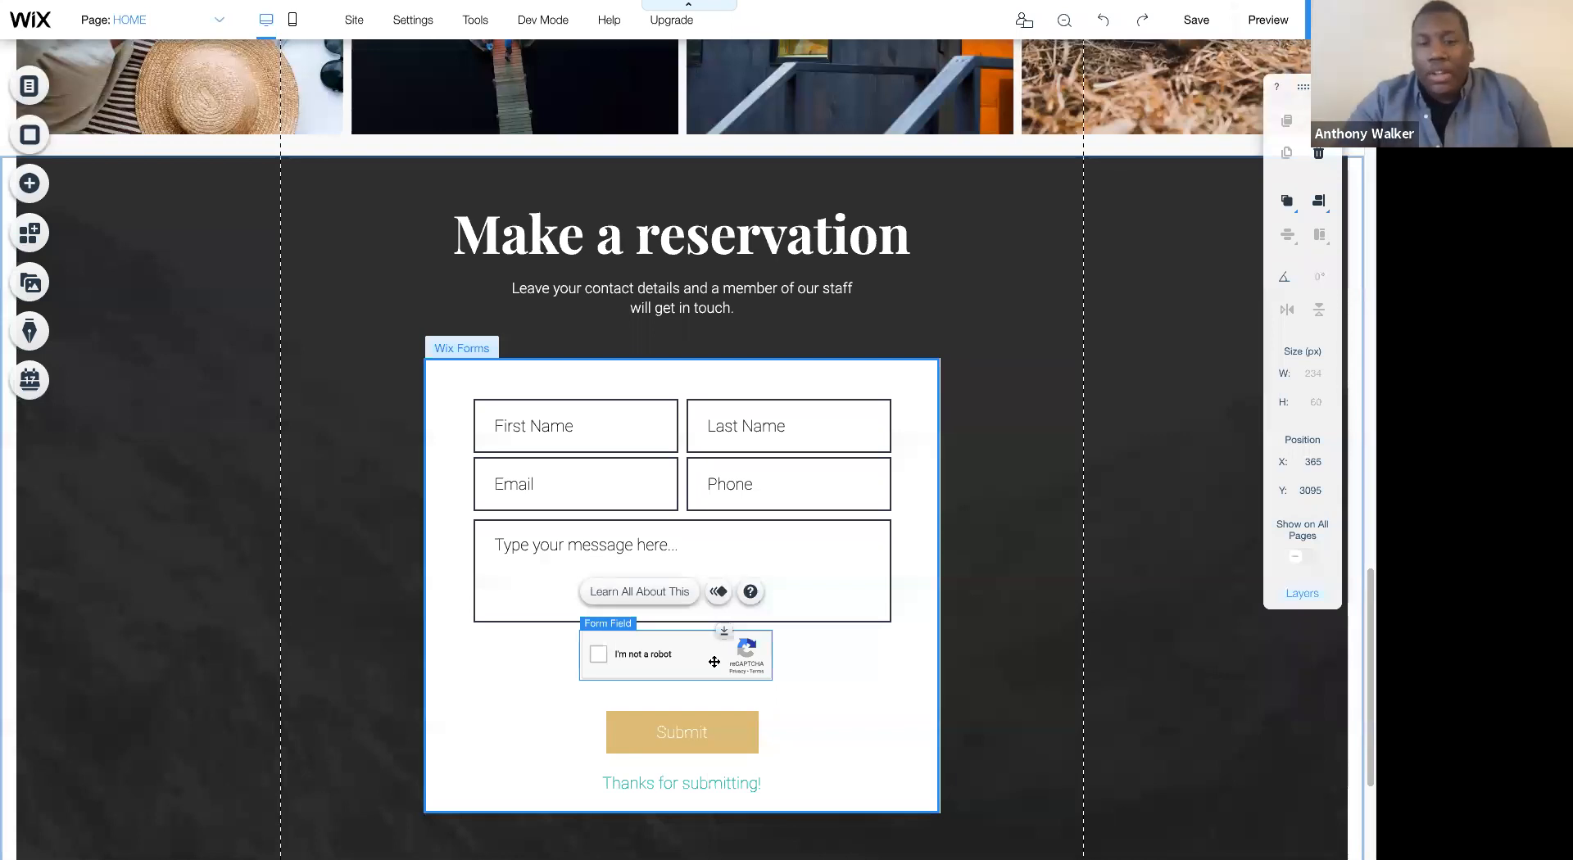
pyautogui.press('Delete')
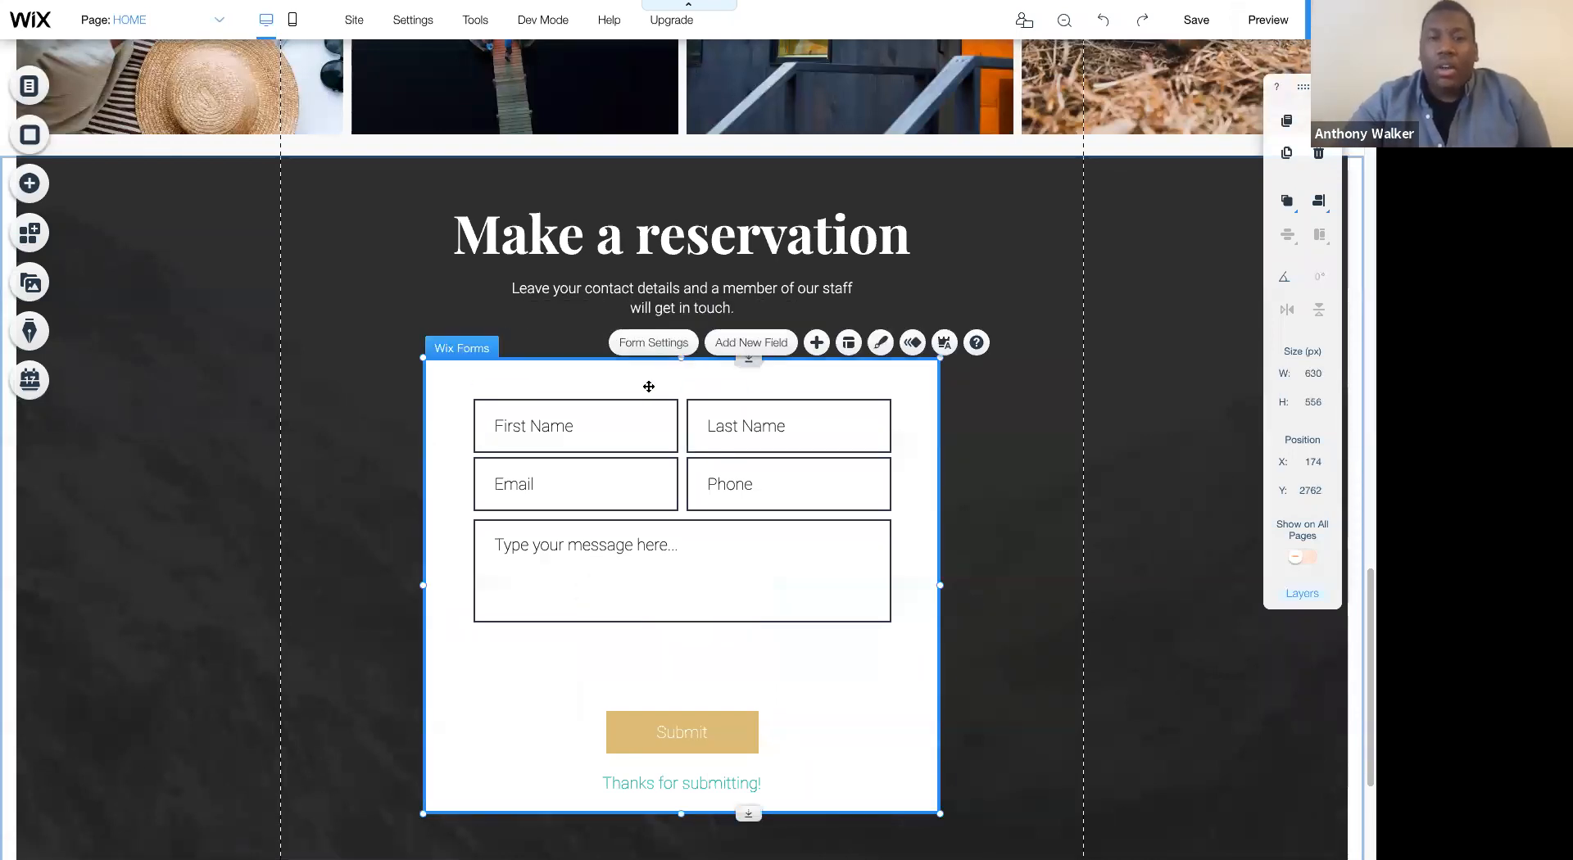
# - Add a reCAPTCHA field to the form and center it just below the message field at about X 373, Y 3095
pyautogui.click(742, 344)
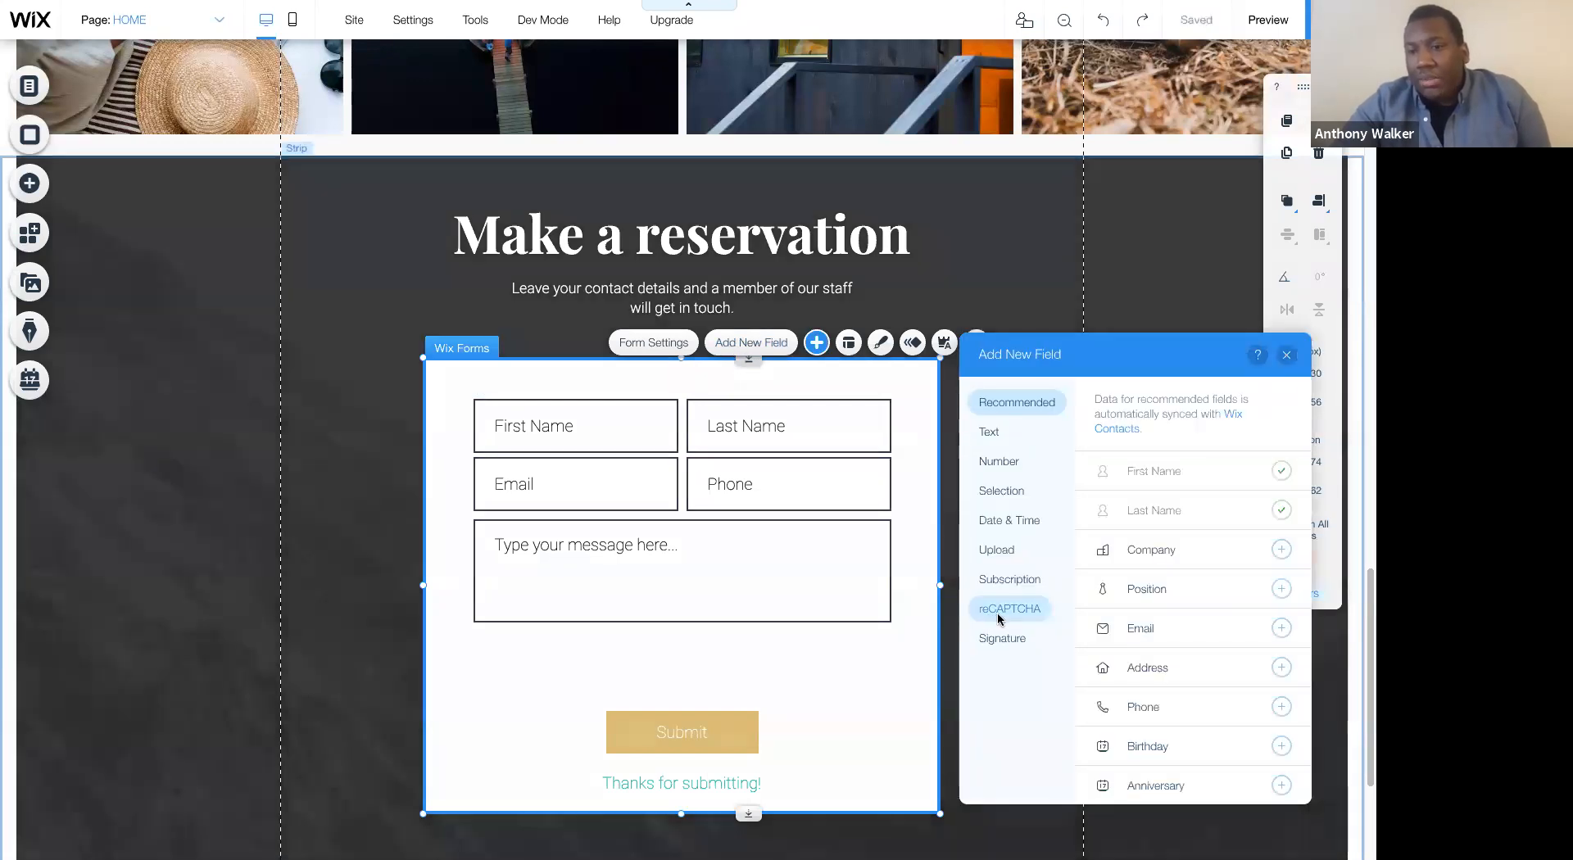
pyautogui.click(997, 611)
pyautogui.click(1280, 396)
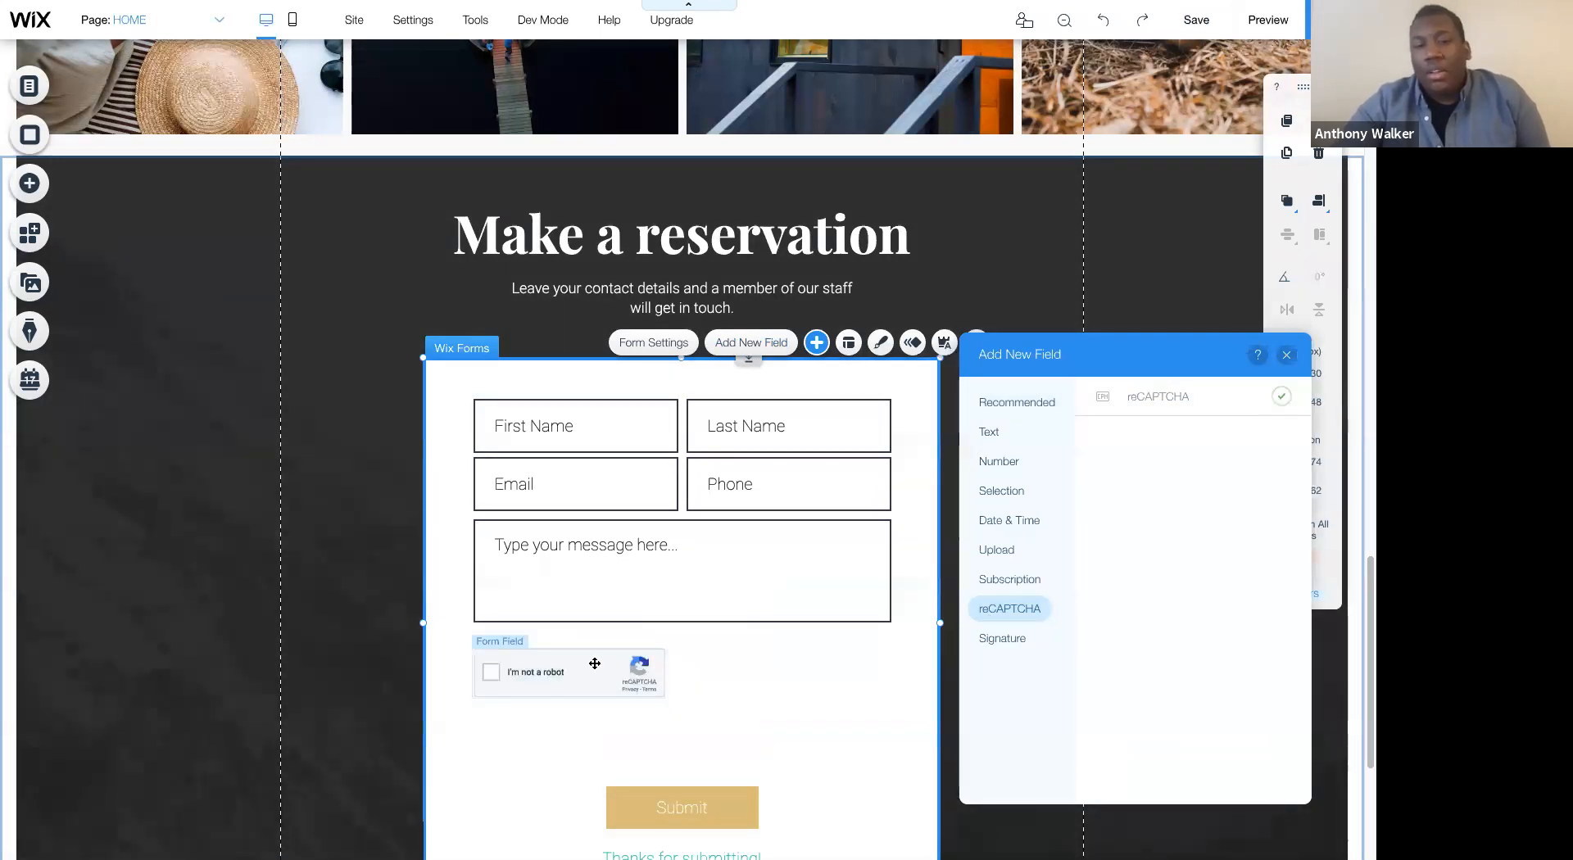
pyautogui.moveTo(595, 664); pyautogui.dragTo(710, 638)
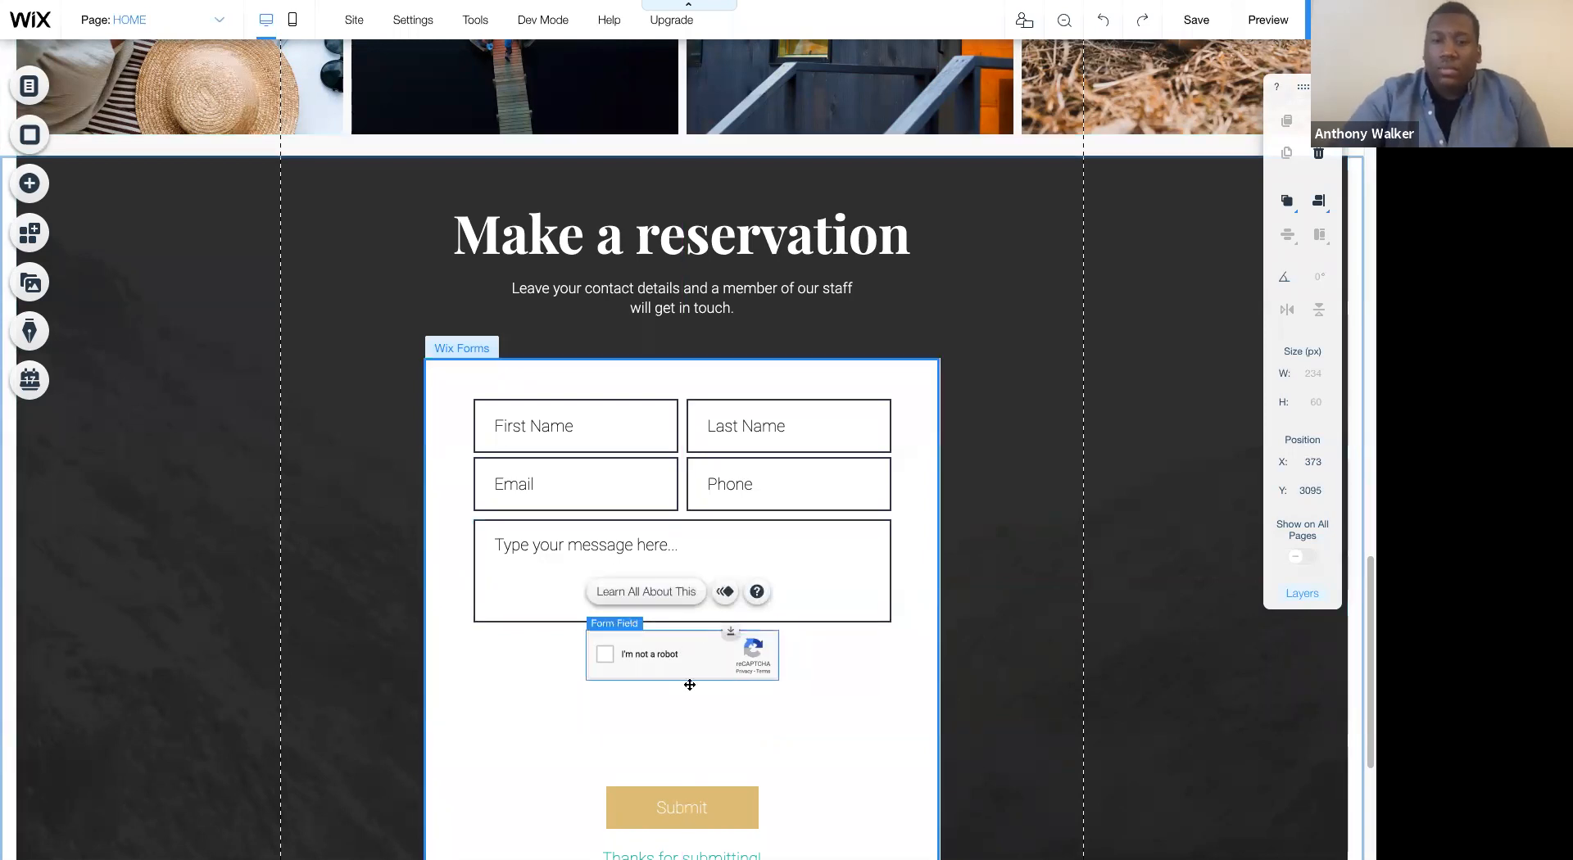
# - Move the Submit button and the content below it up beneath the reCAPTCHA, with the button at about Y 3182
pyautogui.click(708, 791)
pyautogui.moveTo(717, 731); pyautogui.dragTo(713, 697)
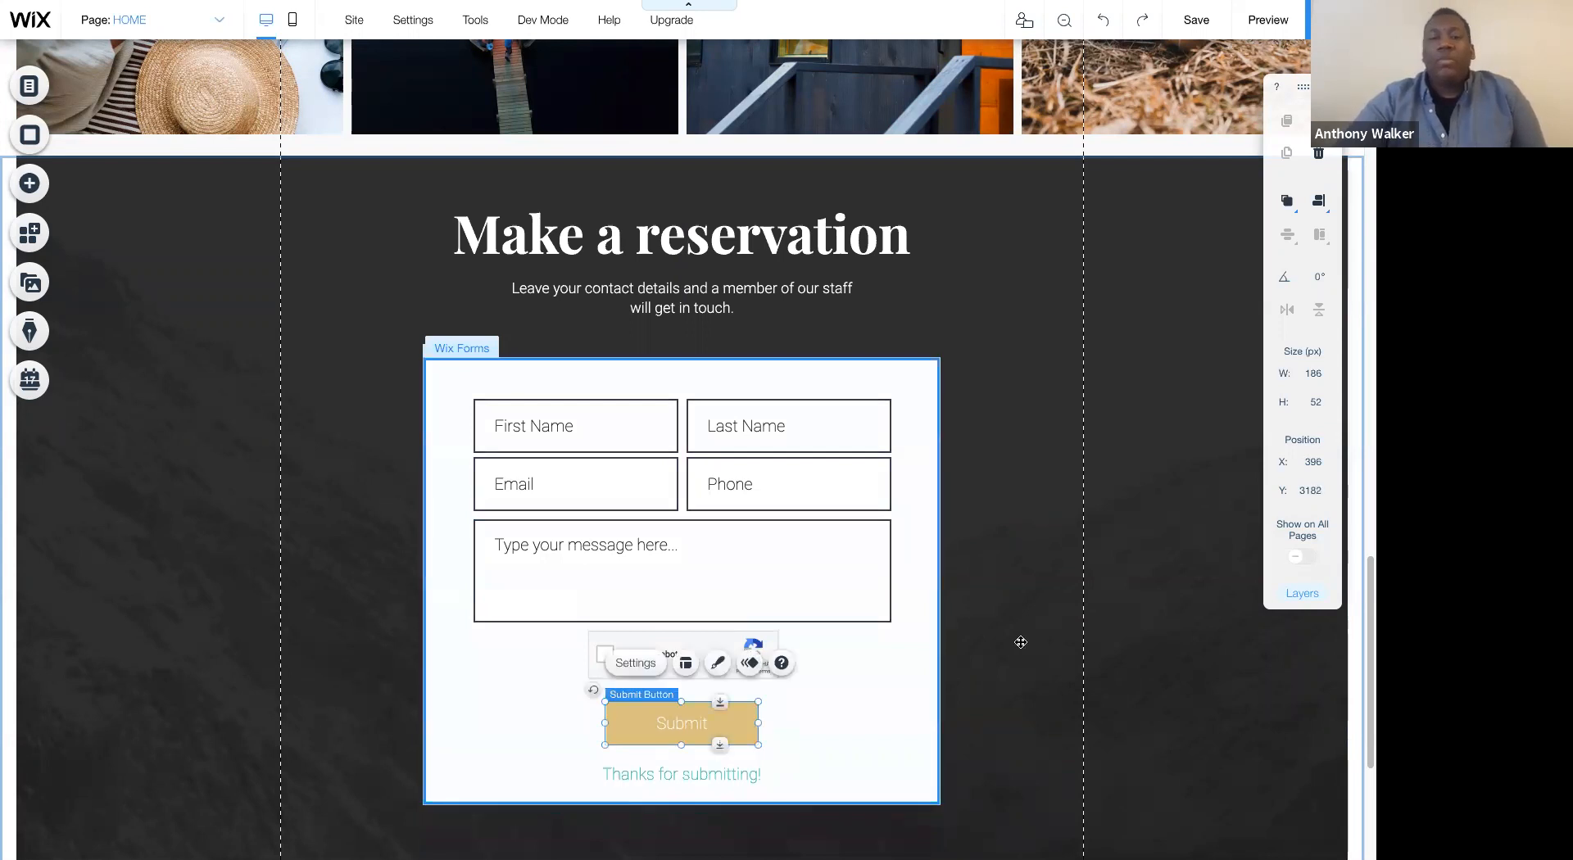
pyautogui.click(1021, 643)
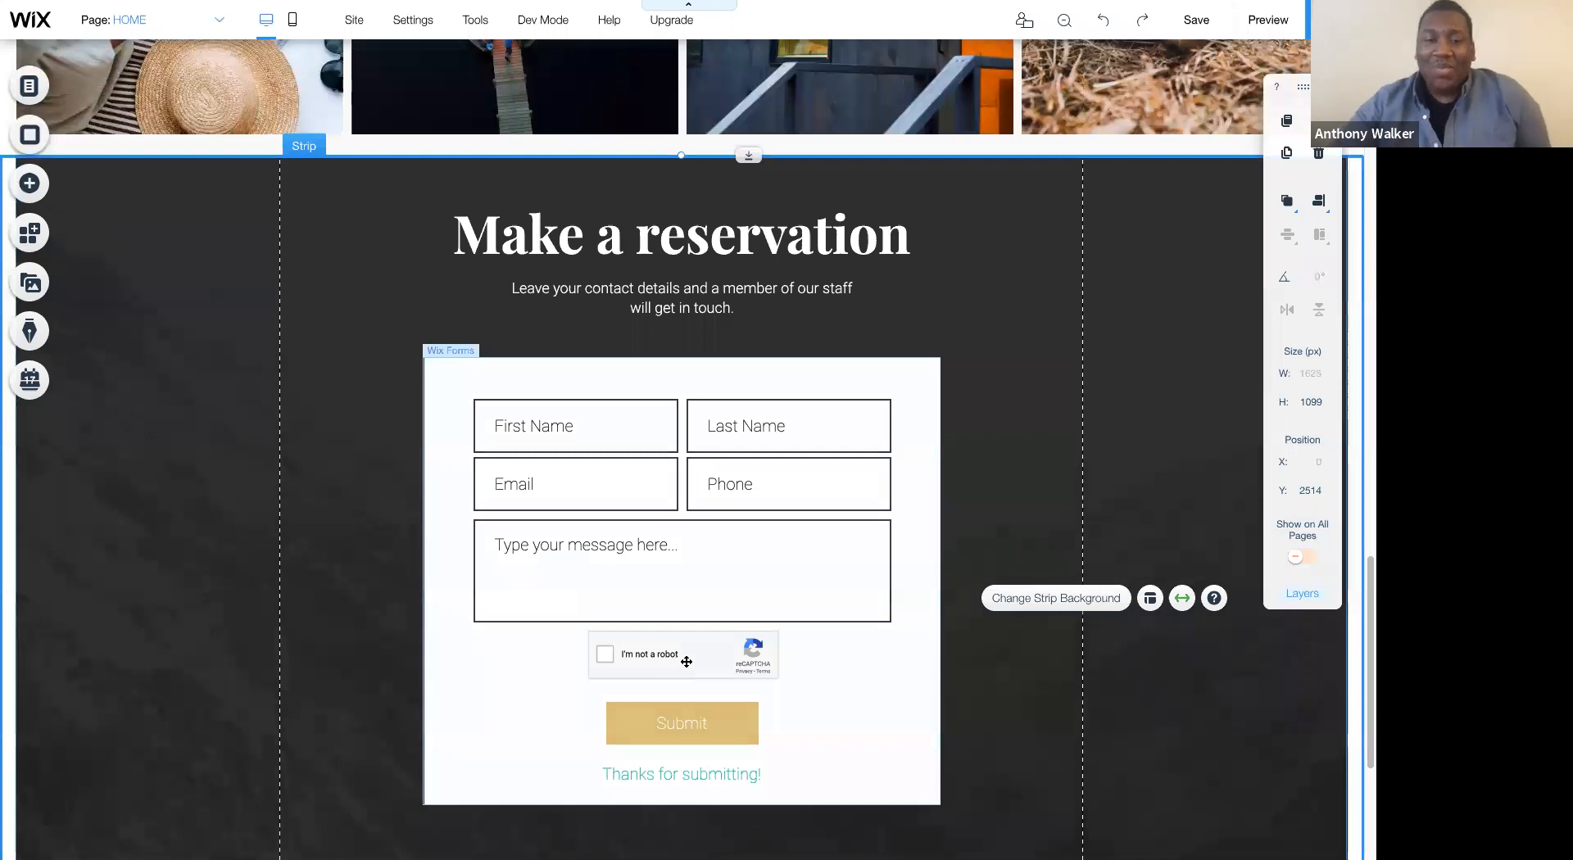
# - Shorten the reservation strip to a height of about 873 px to reduce the empty space below the form
pyautogui.click(687, 663)
pyautogui.click(687, 662)
pyautogui.scroll(-4, 696, 660)
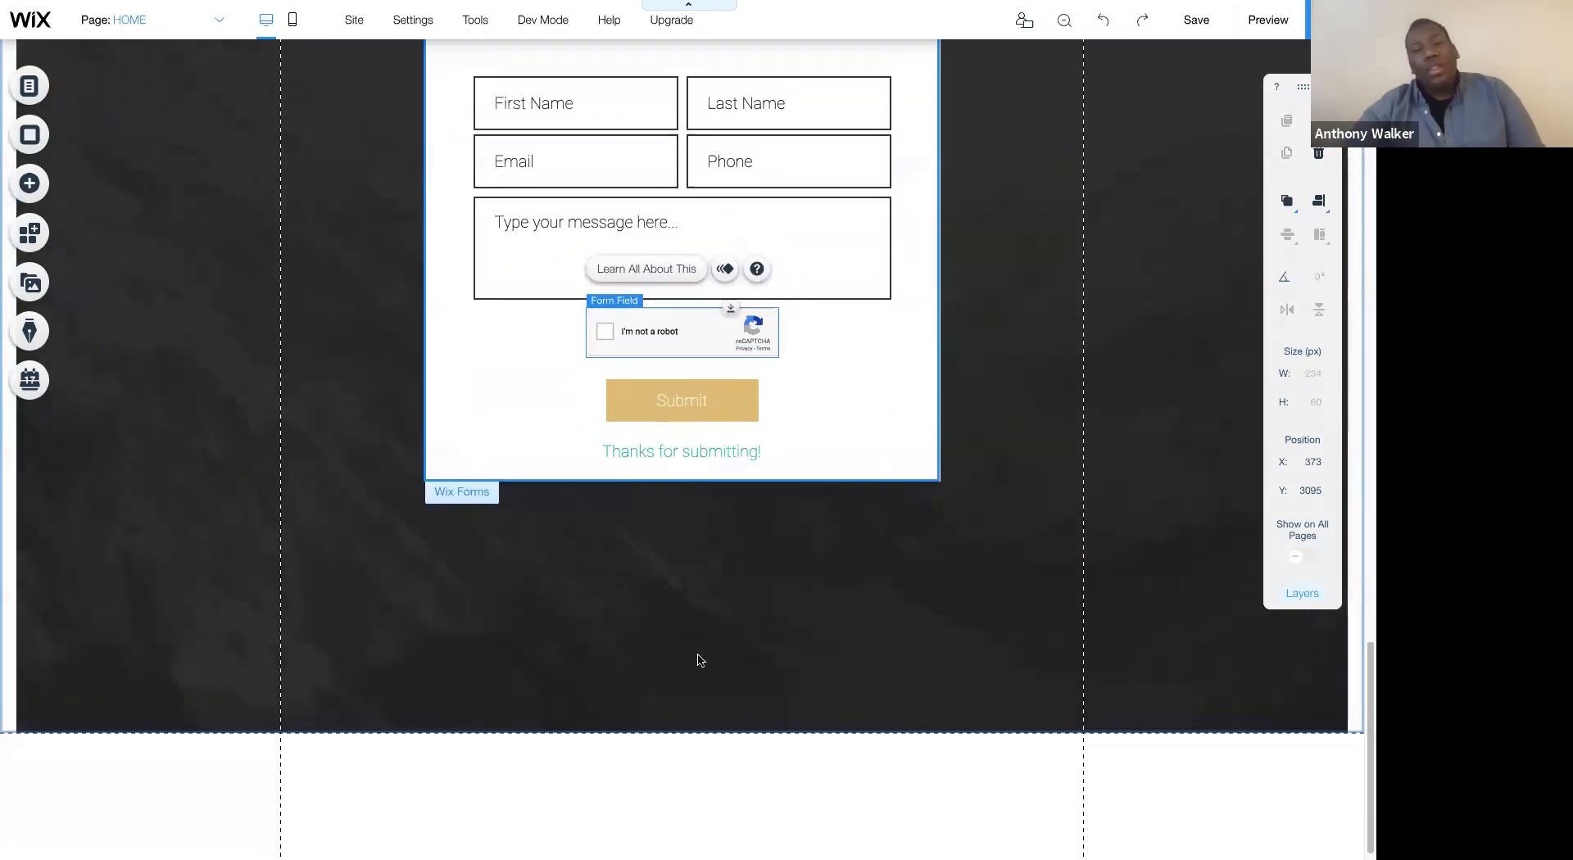
pyautogui.scroll(3, 701, 660)
pyautogui.scroll(-2, 700, 657)
pyautogui.scroll(3, 656, 348)
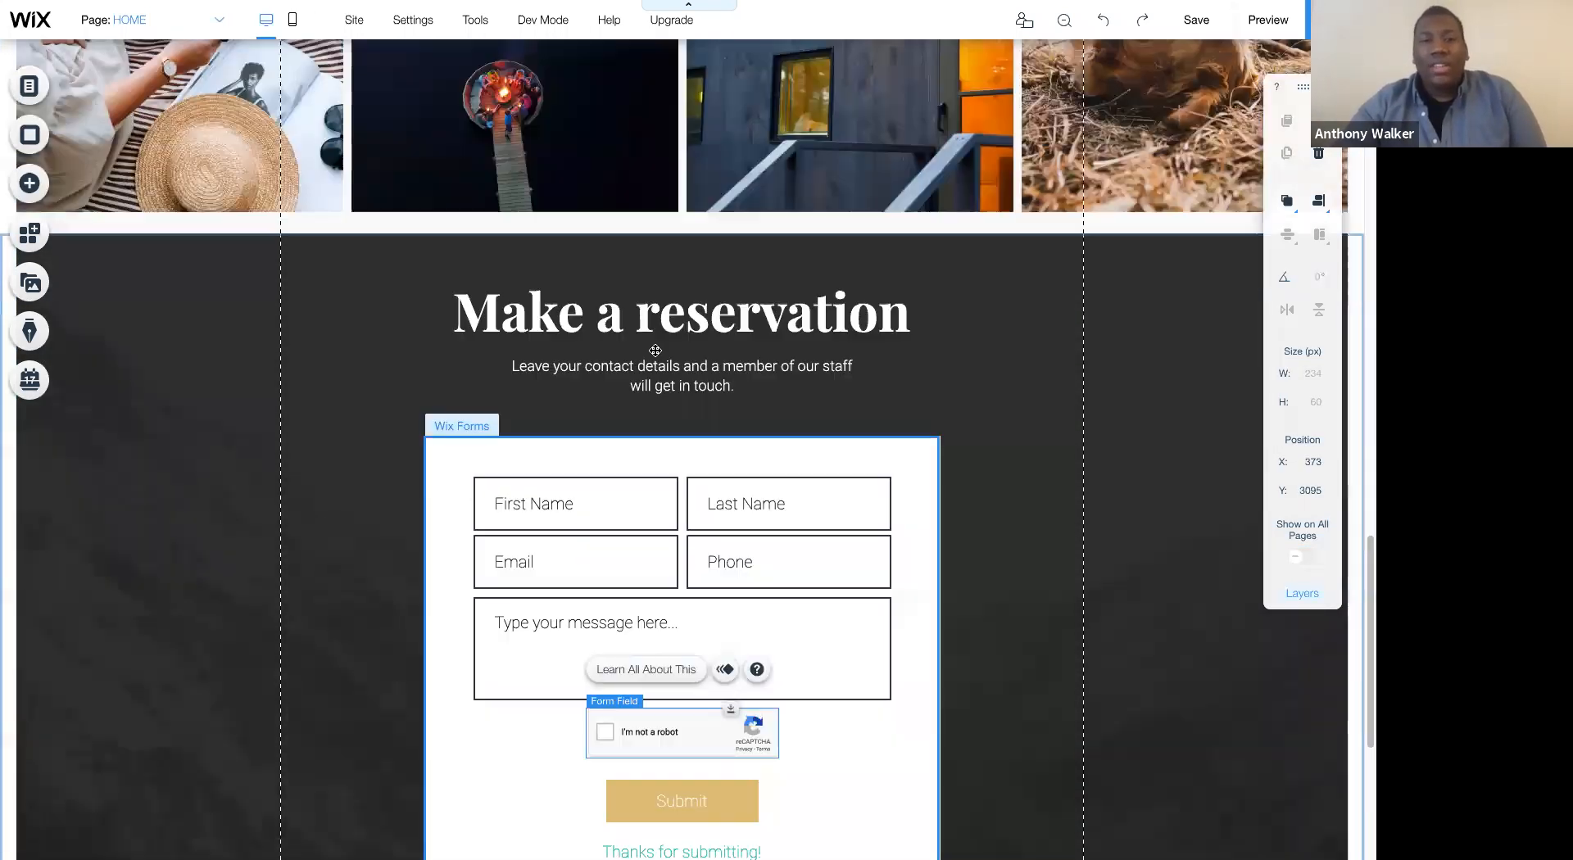
pyautogui.scroll(-5, 655, 350)
pyautogui.click(848, 746)
pyautogui.moveTo(749, 719); pyautogui.dragTo(746, 788)
pyautogui.scroll(2, 1038, 522)
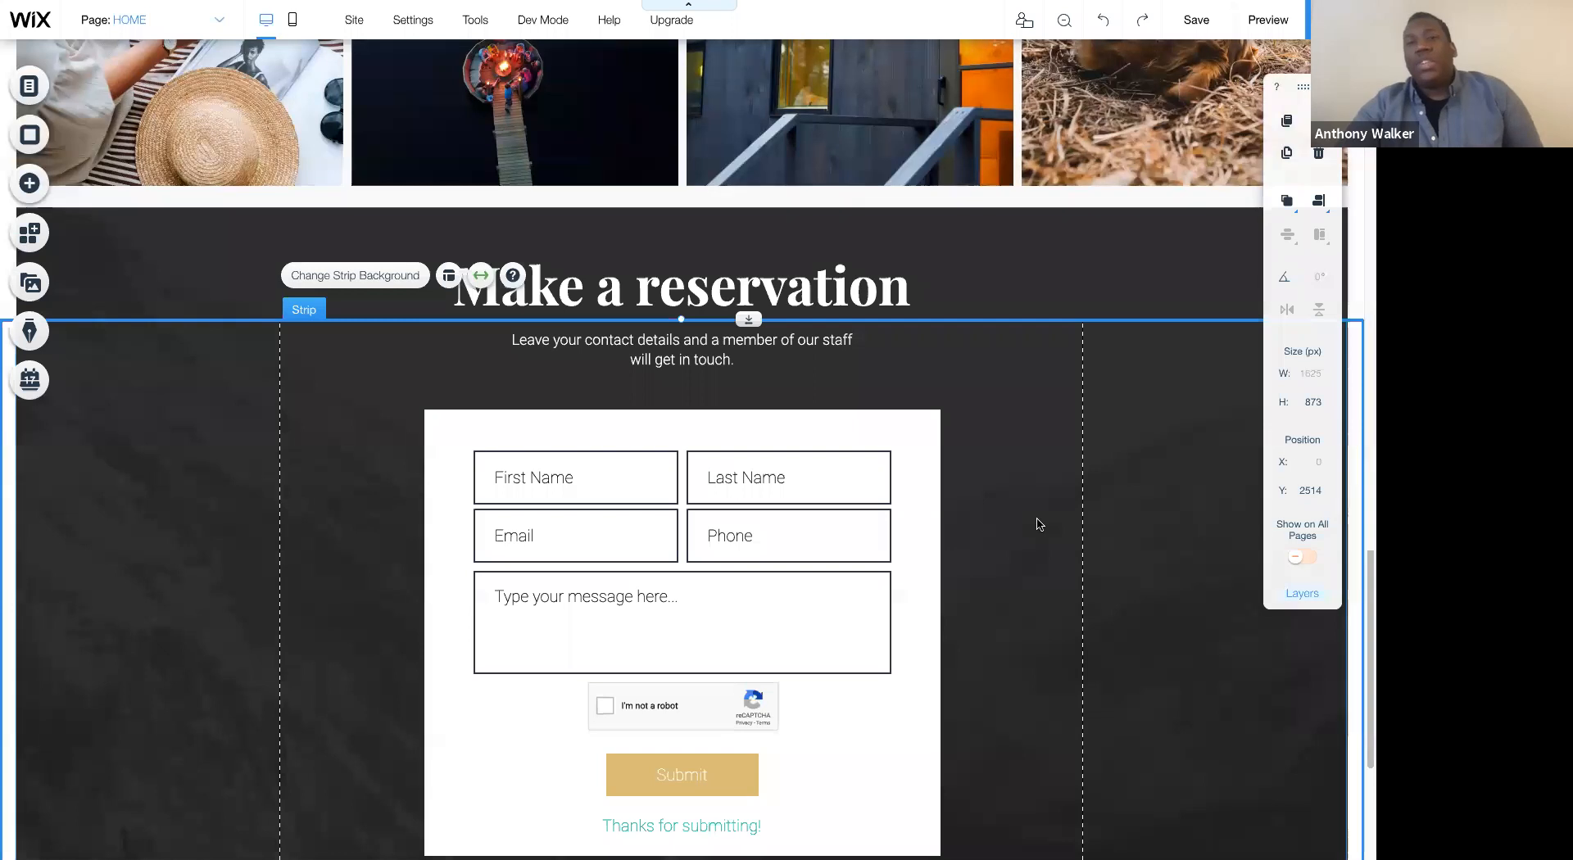
pyautogui.scroll(10, 1039, 525)
pyautogui.scroll(-12, 1040, 521)
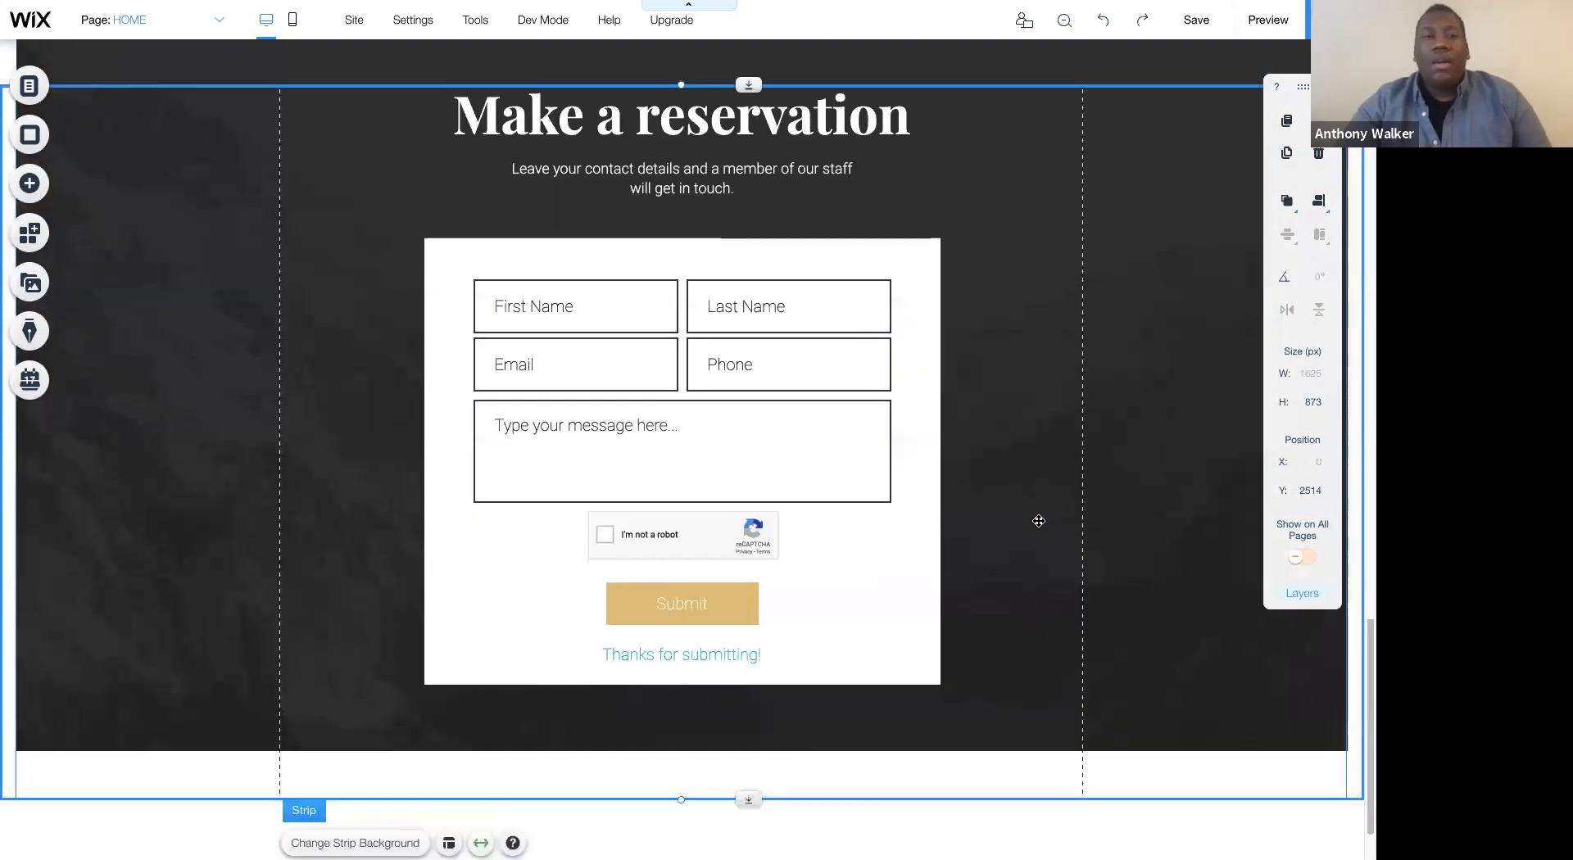
# - Duplicate the header strip with the logo and menu, and move the copy down over the gallery at about Y 1418
pyautogui.scroll(20, 1039, 521)
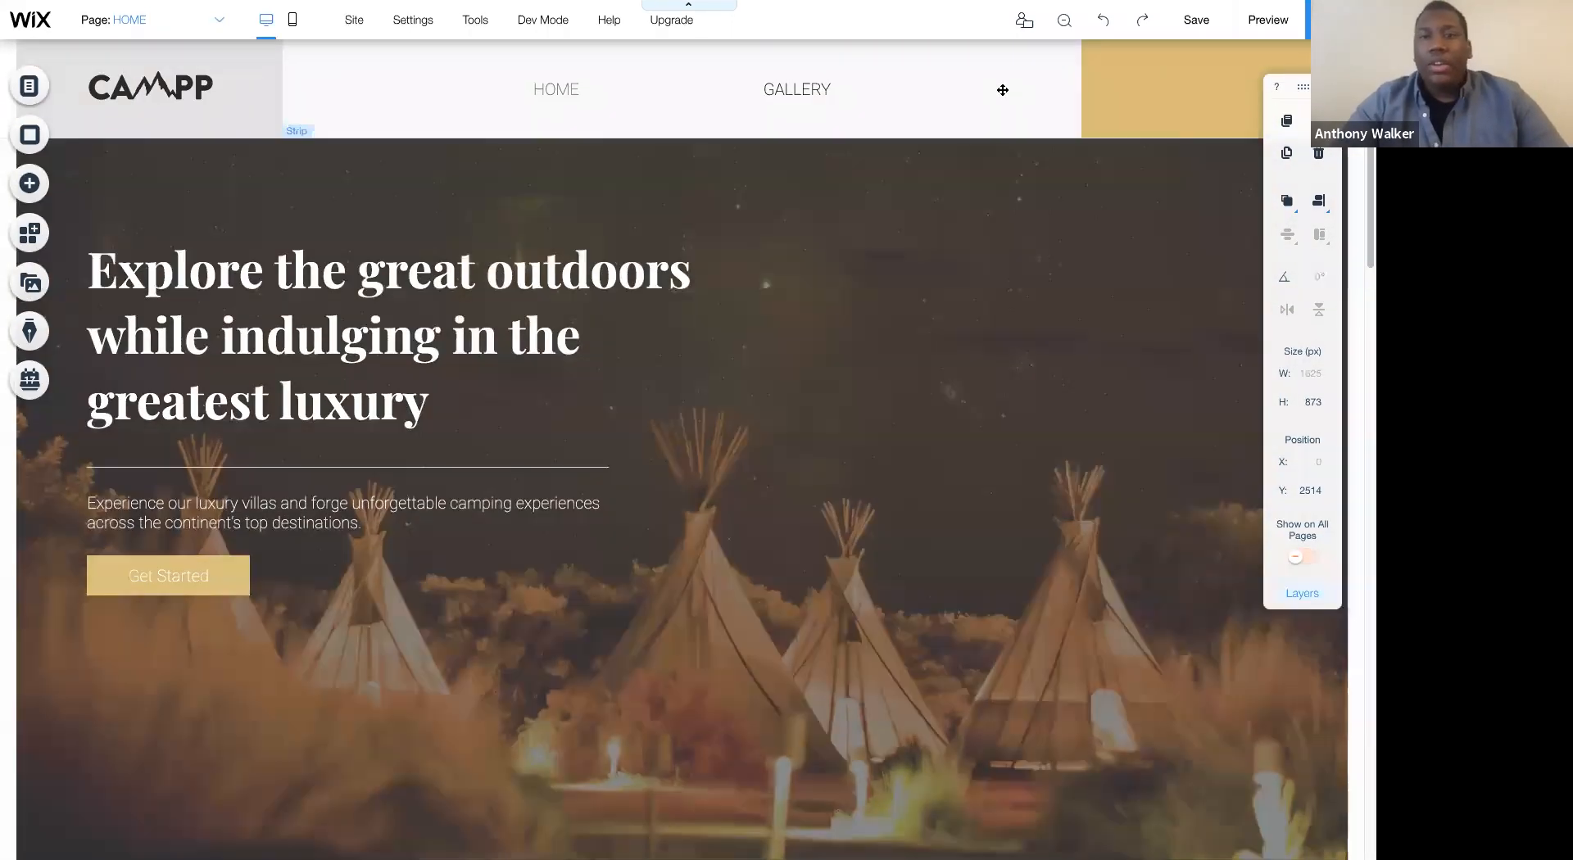
pyautogui.click(1003, 90)
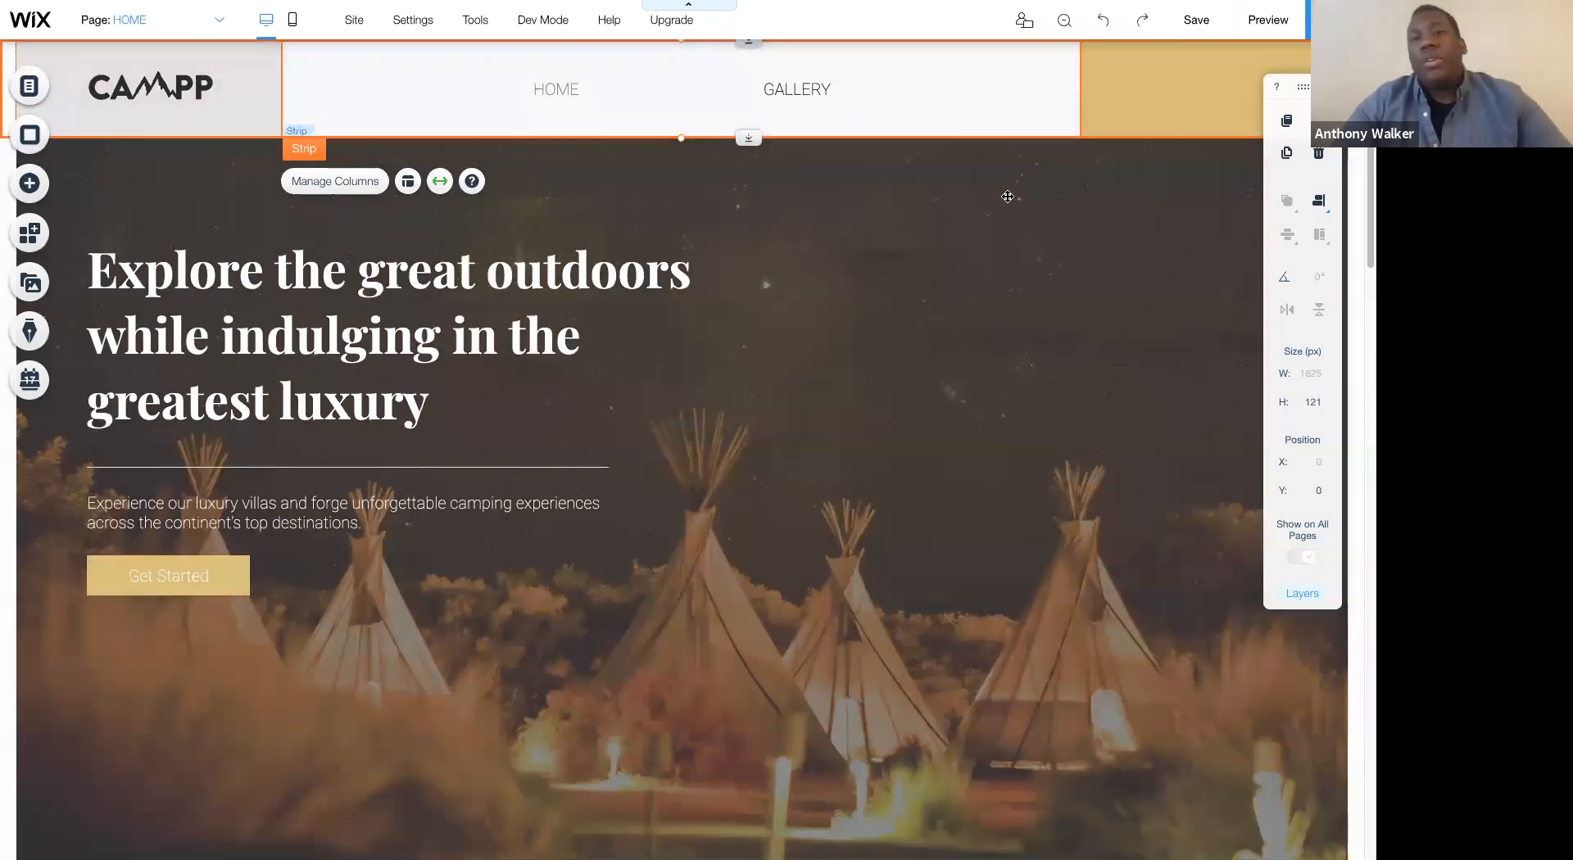
pyautogui.click(1057, 195)
pyautogui.click(1127, 98)
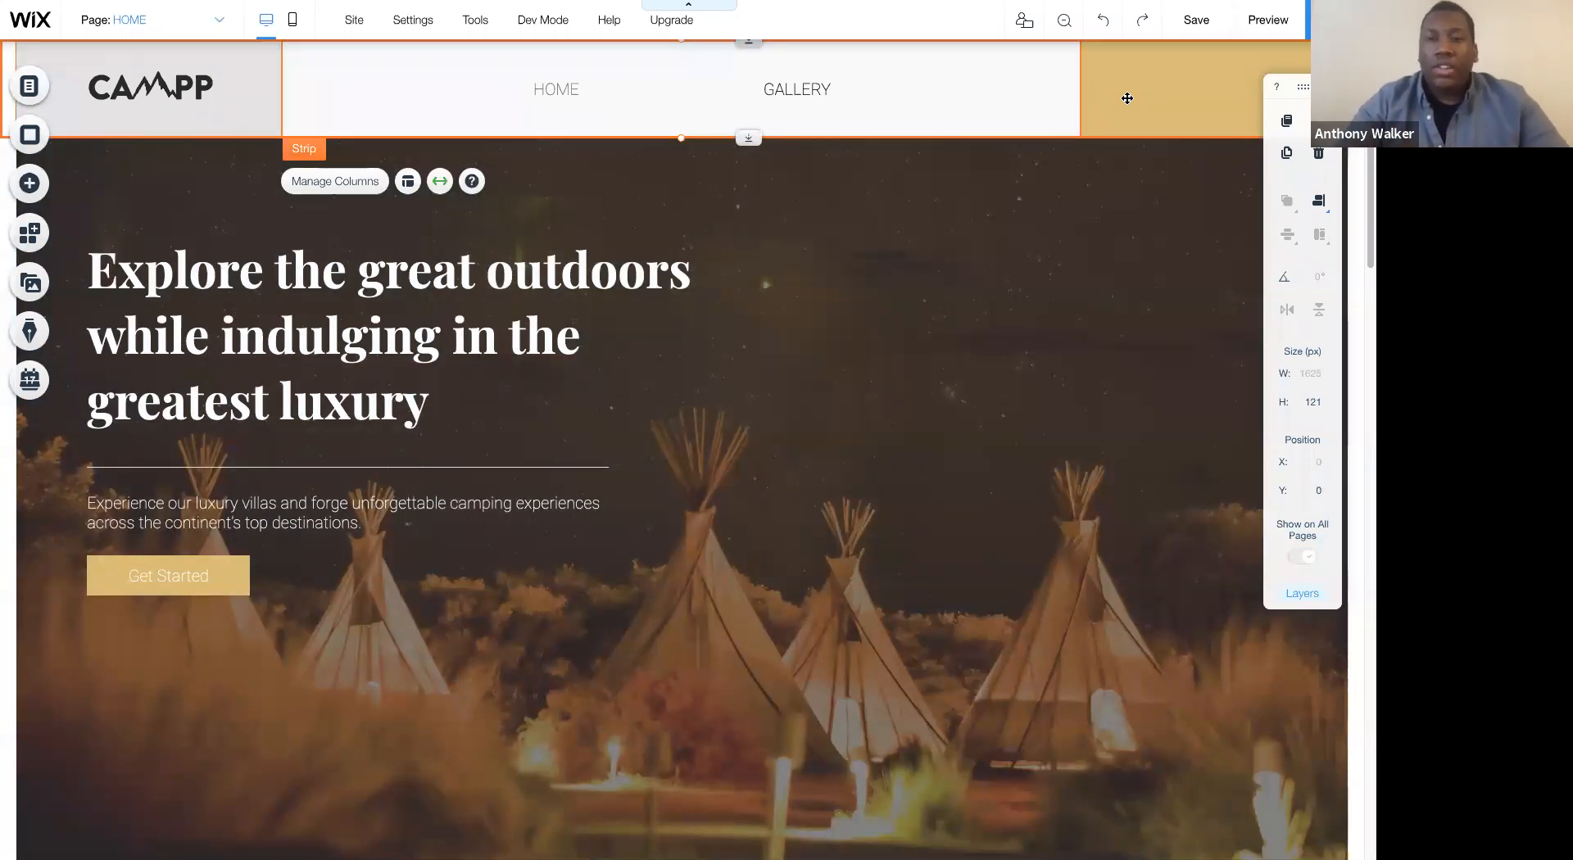
pyautogui.moveTo(1127, 99); pyautogui.dragTo(1109, 321)
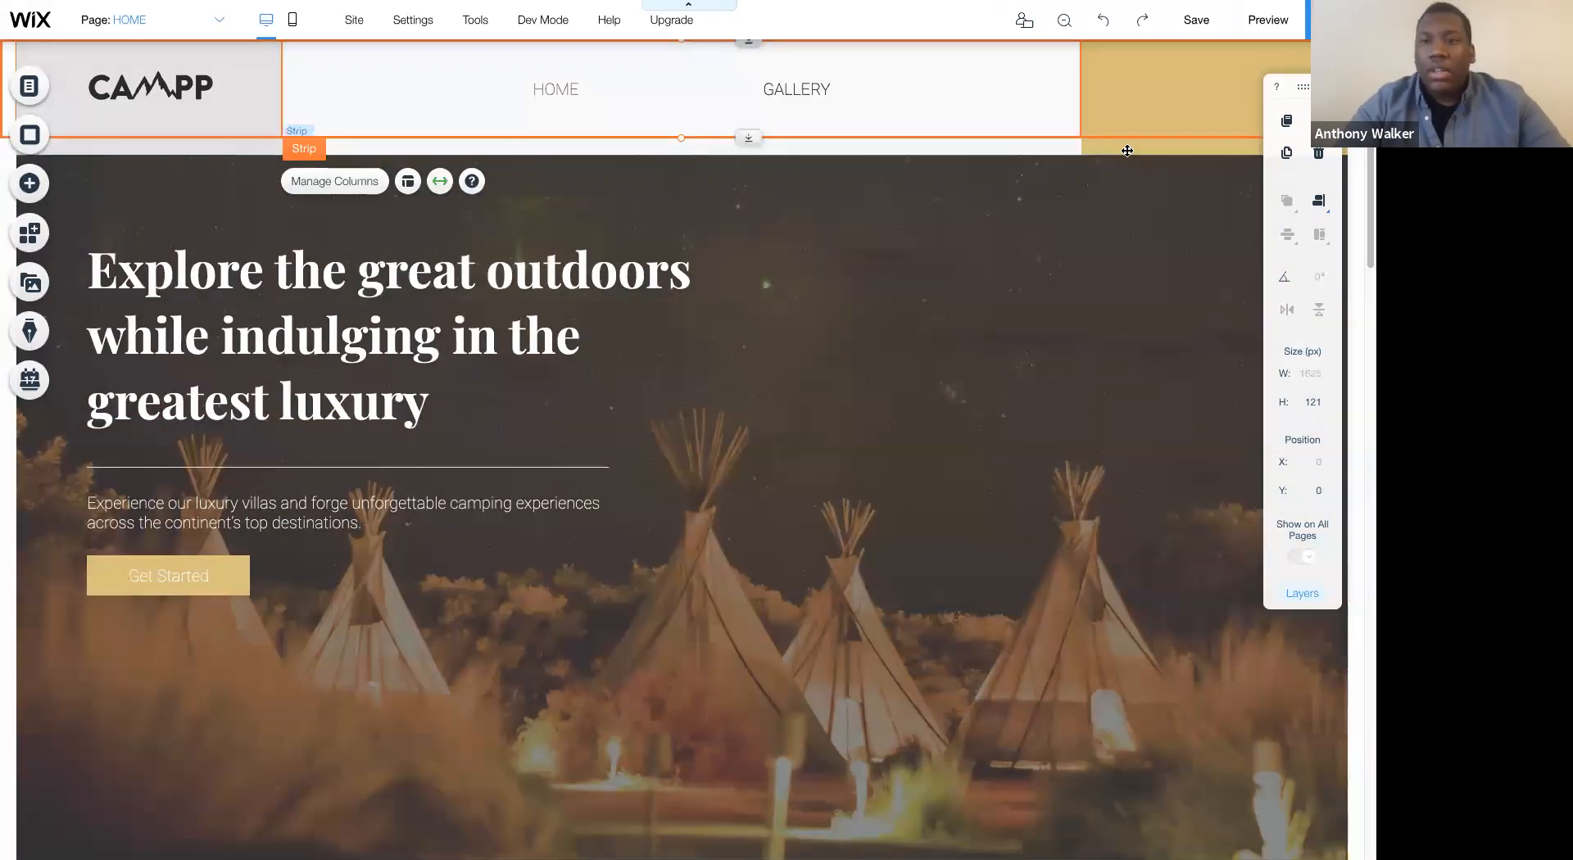
pyautogui.click(1124, 148)
pyautogui.moveTo(1124, 255); pyautogui.dragTo(1075, 644)
pyautogui.scroll(-7, 1074, 644)
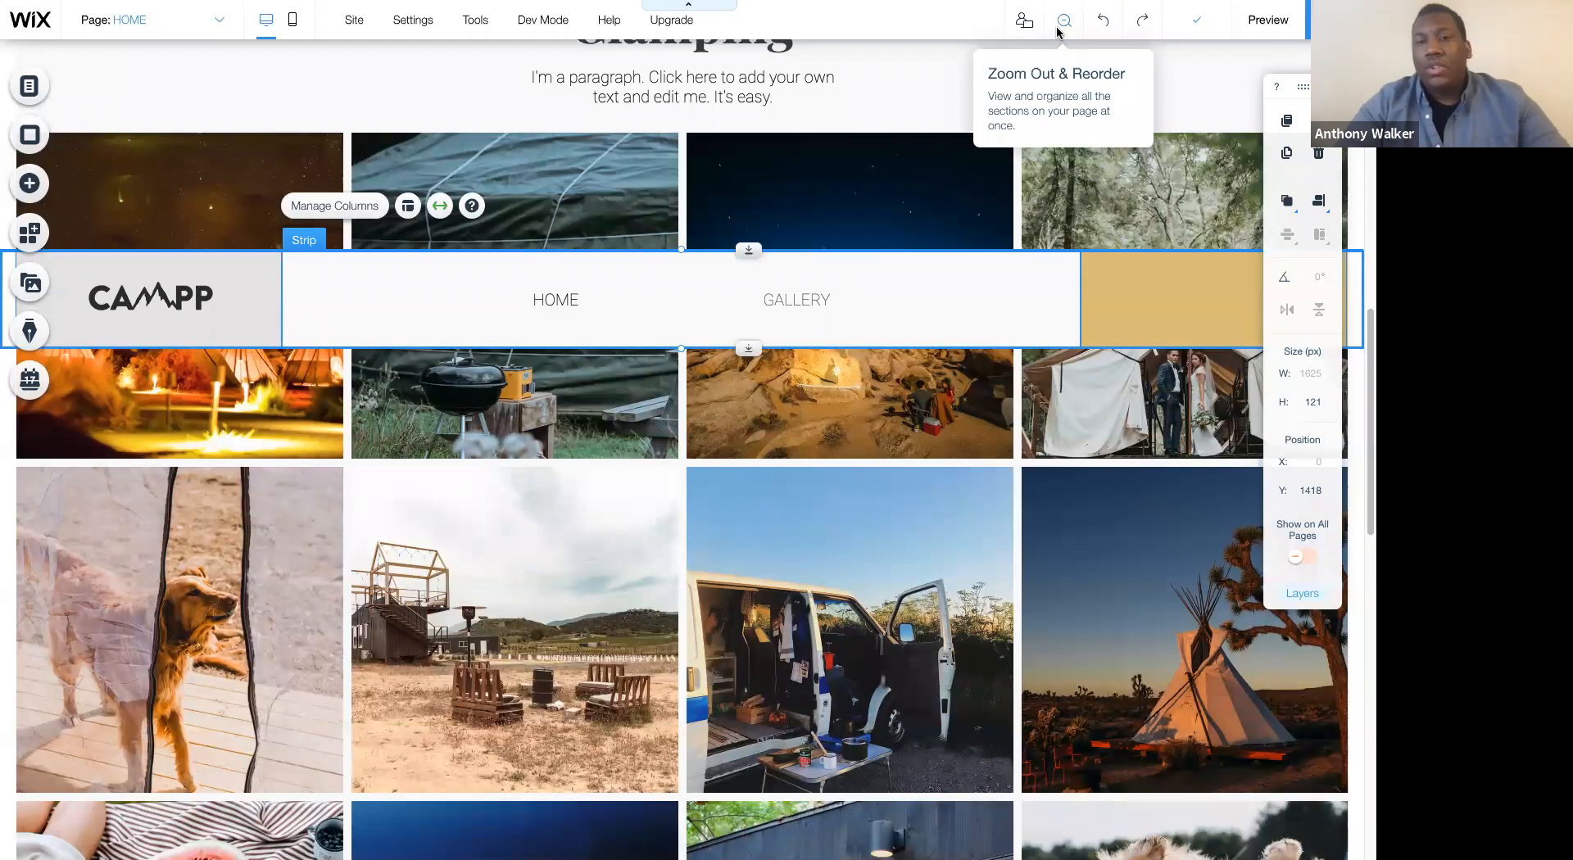
# - Move the duplicated header strip down past the reservation form to about Y 3311 and attach it to the footer
pyautogui.click(1058, 33)
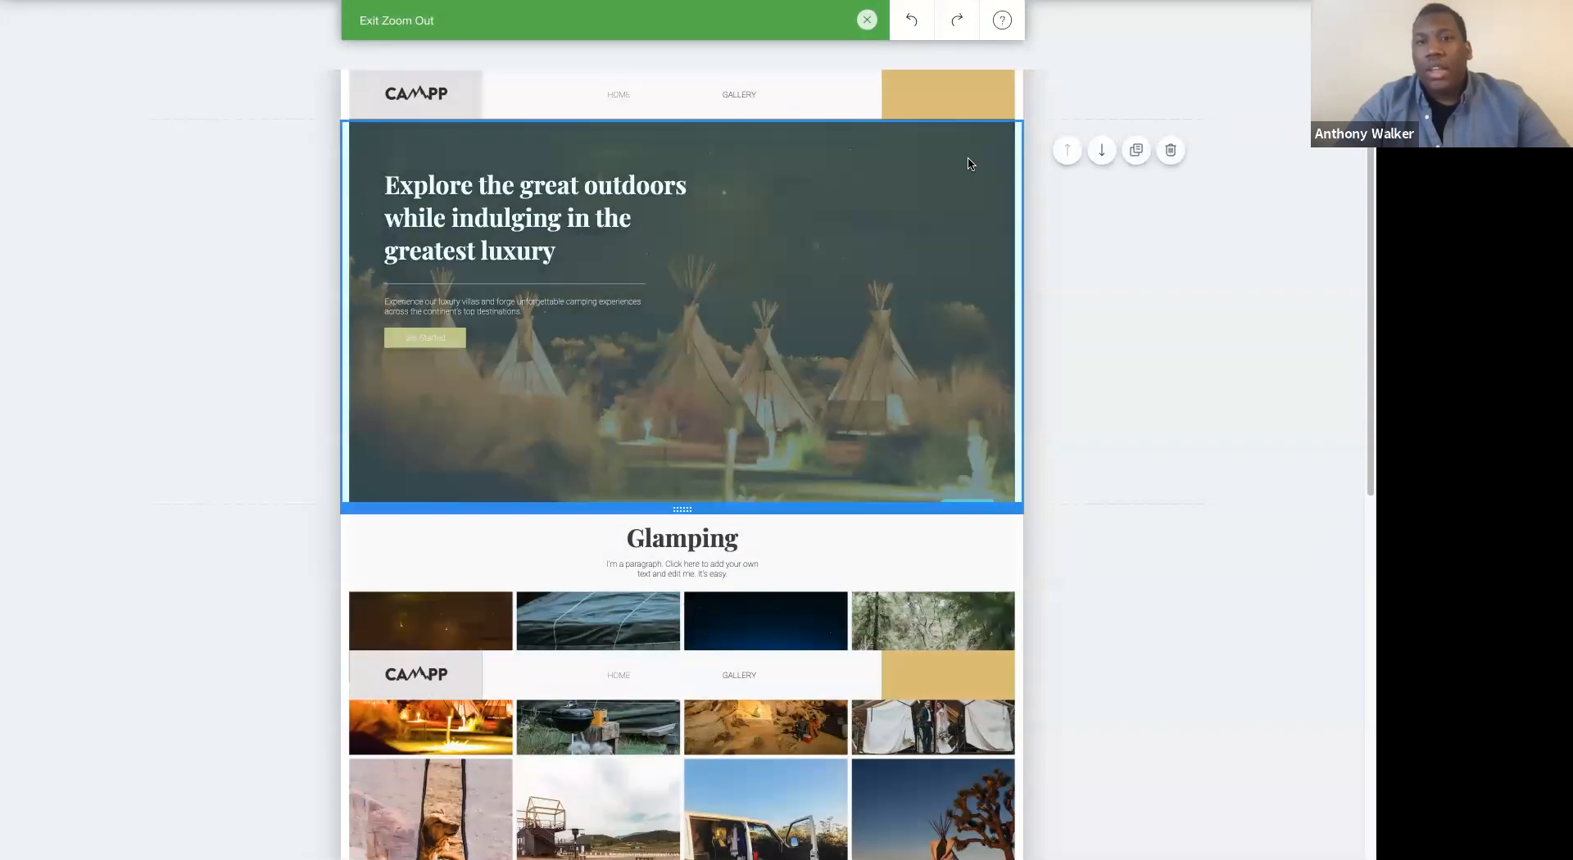
pyautogui.click(868, 19)
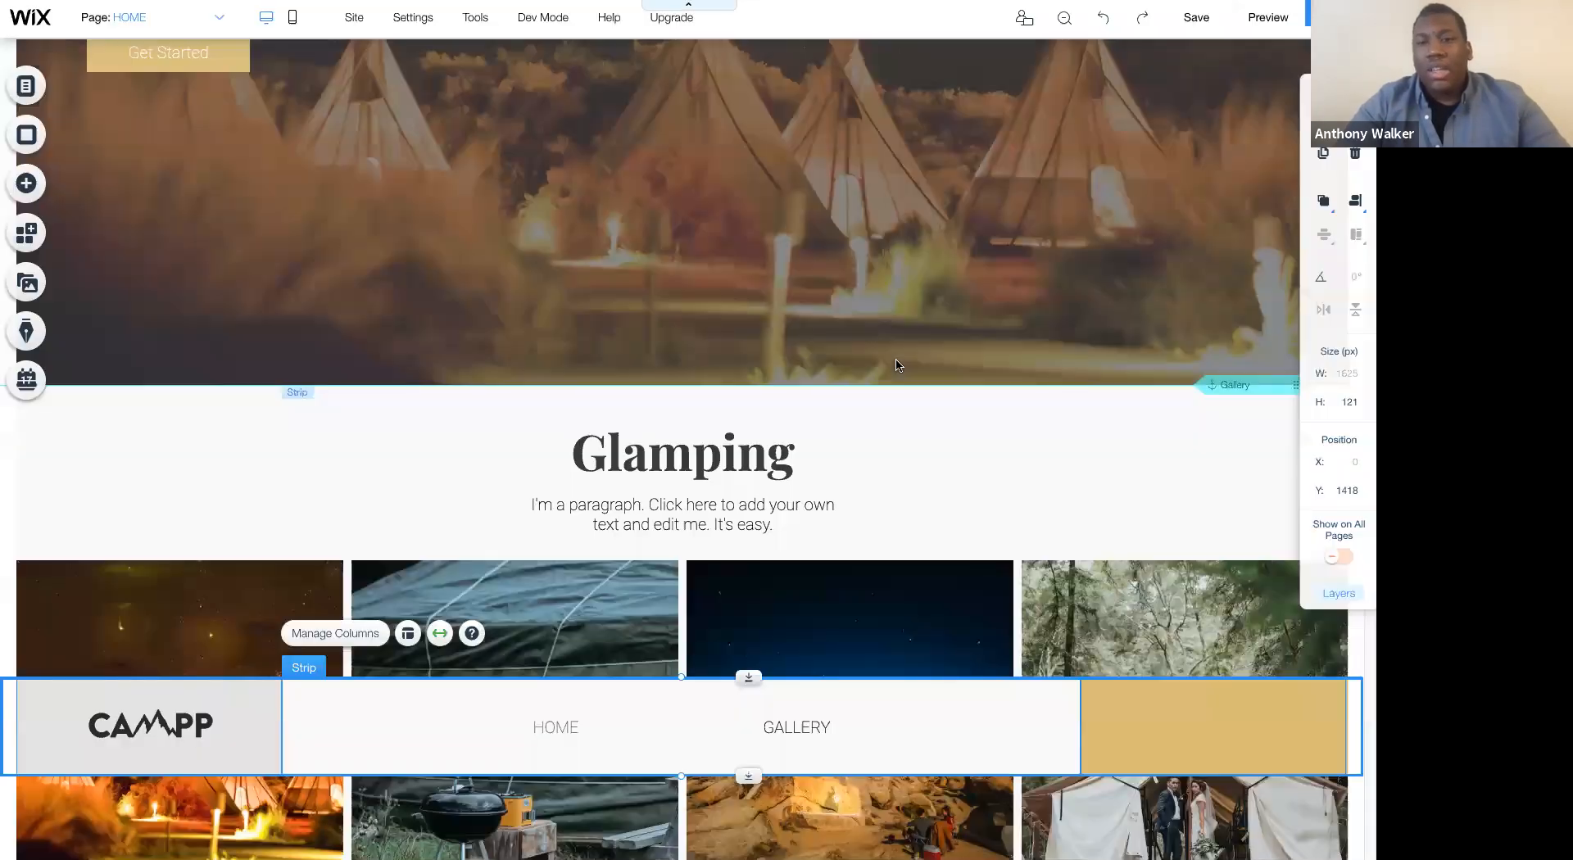
pyautogui.scroll(-1, 1118, 239)
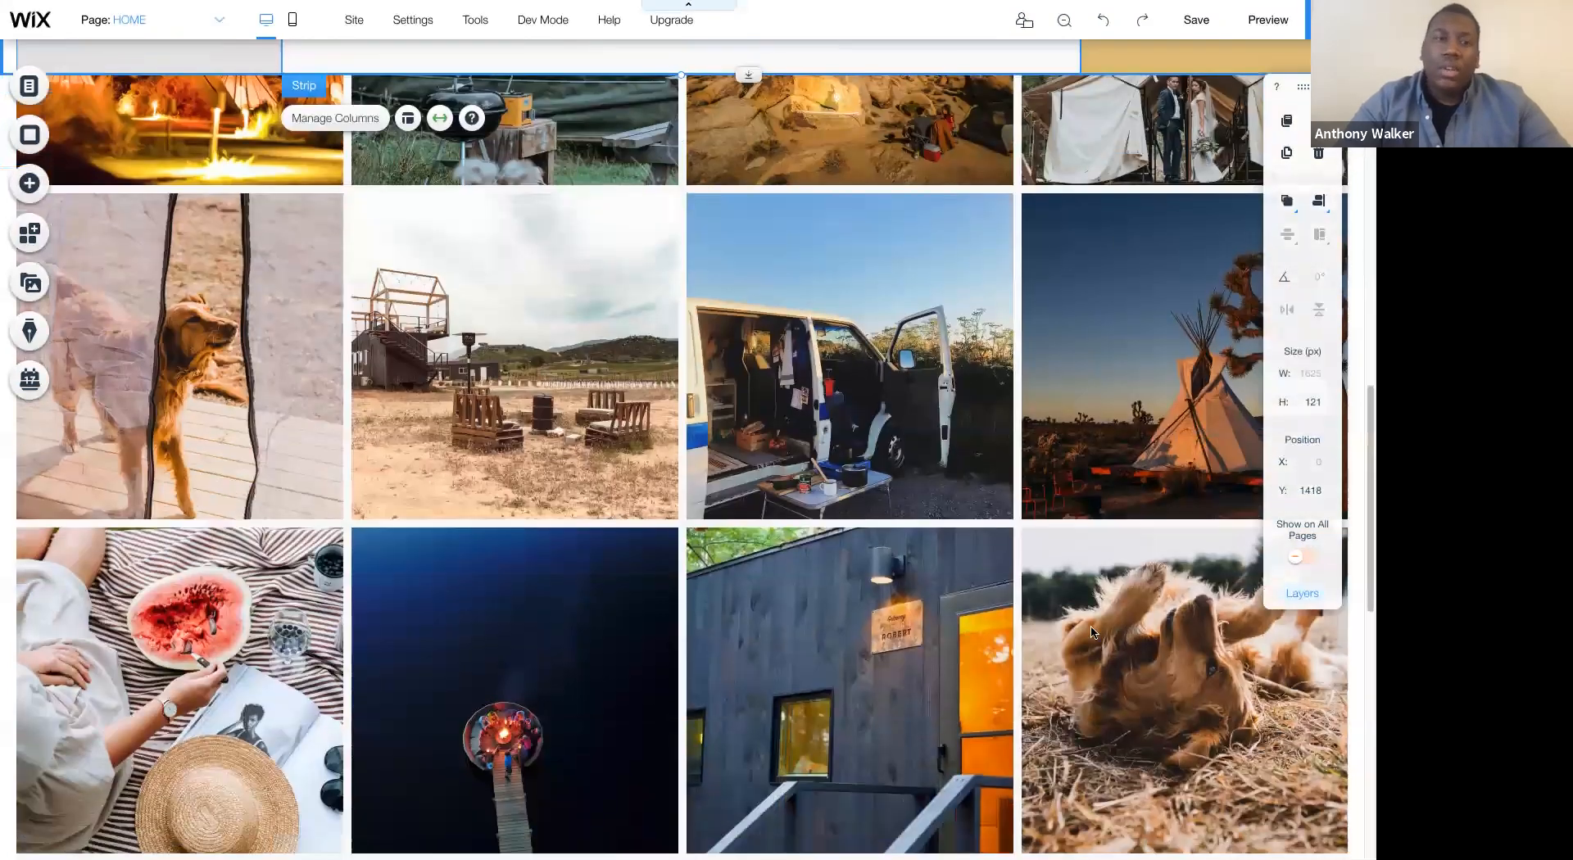
pyautogui.moveTo(1092, 632); pyautogui.dragTo(1055, 723)
pyautogui.scroll(2, 1098, 672)
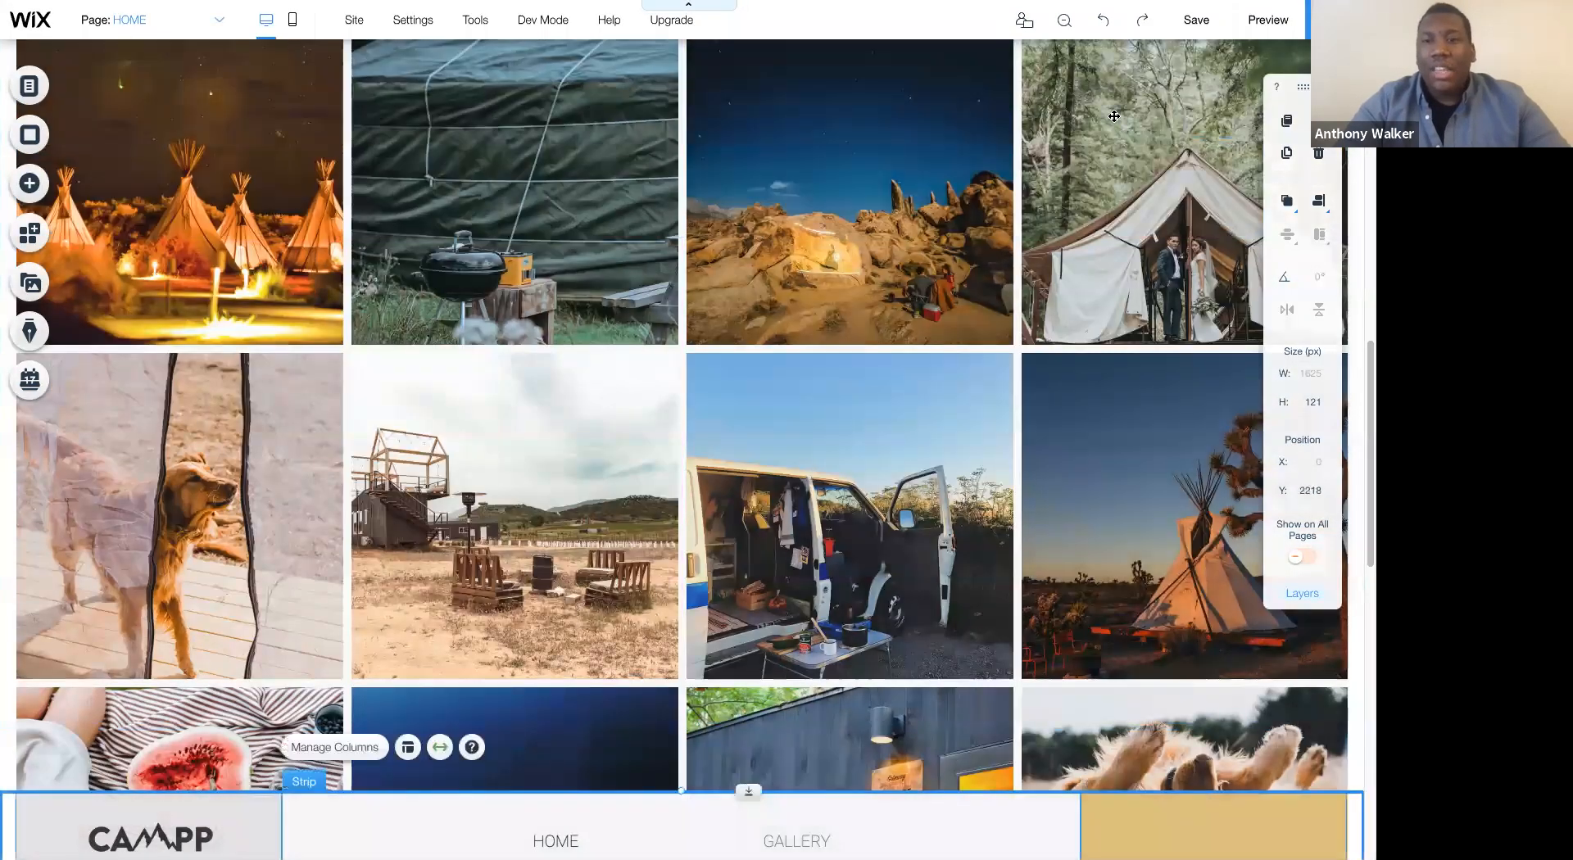
pyautogui.scroll(-8, 1115, 123)
pyautogui.moveTo(1104, 163); pyautogui.dragTo(1087, 727)
pyautogui.scroll(-1, 1102, 393)
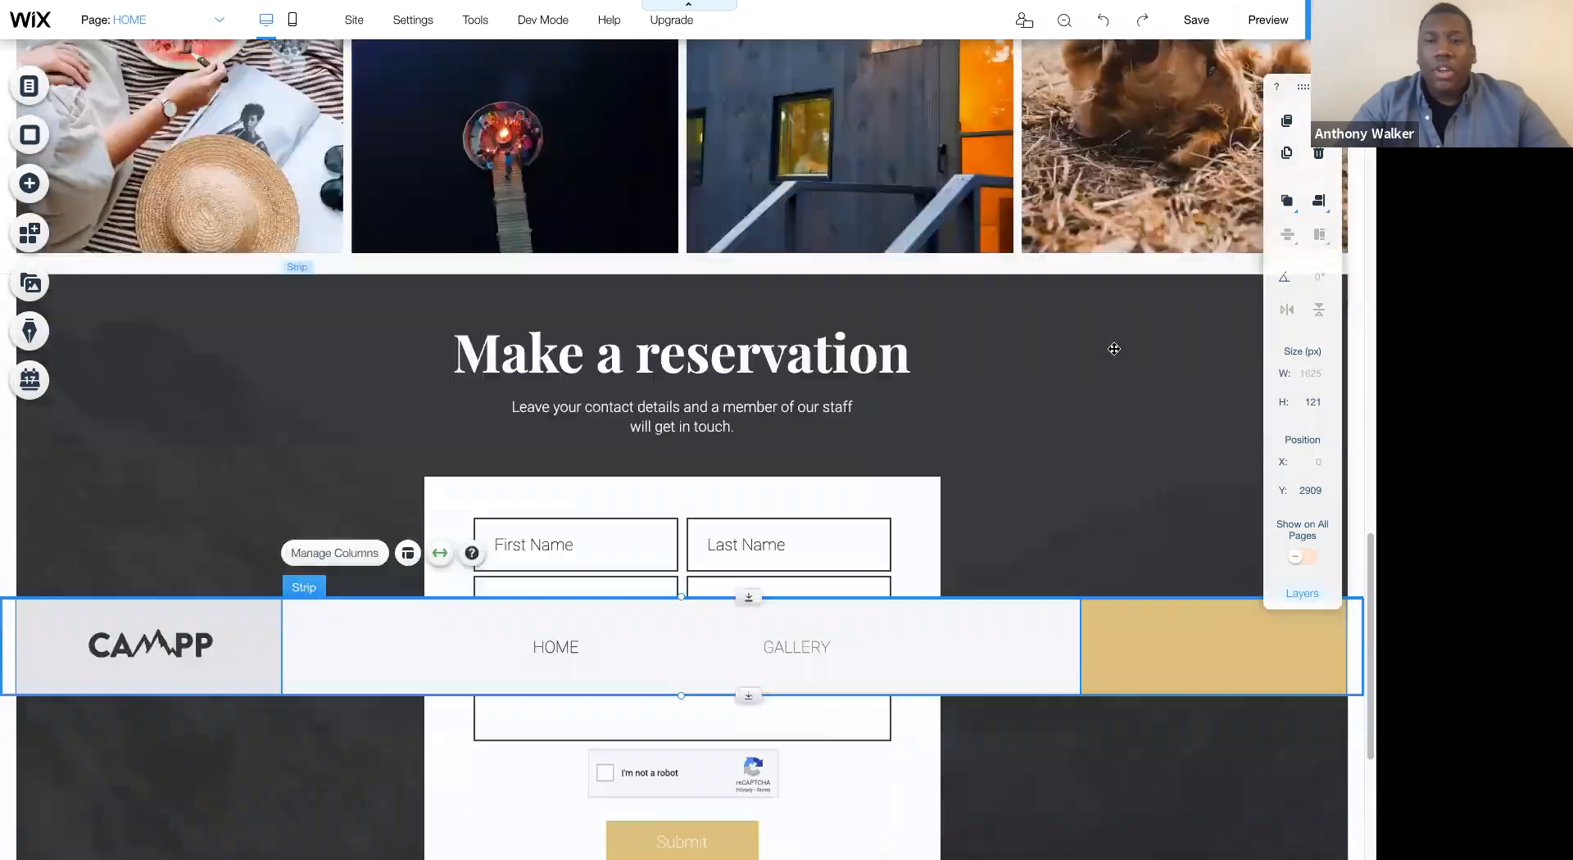
pyautogui.scroll(-3, 1114, 349)
pyautogui.moveTo(1110, 410); pyautogui.dragTo(995, 699)
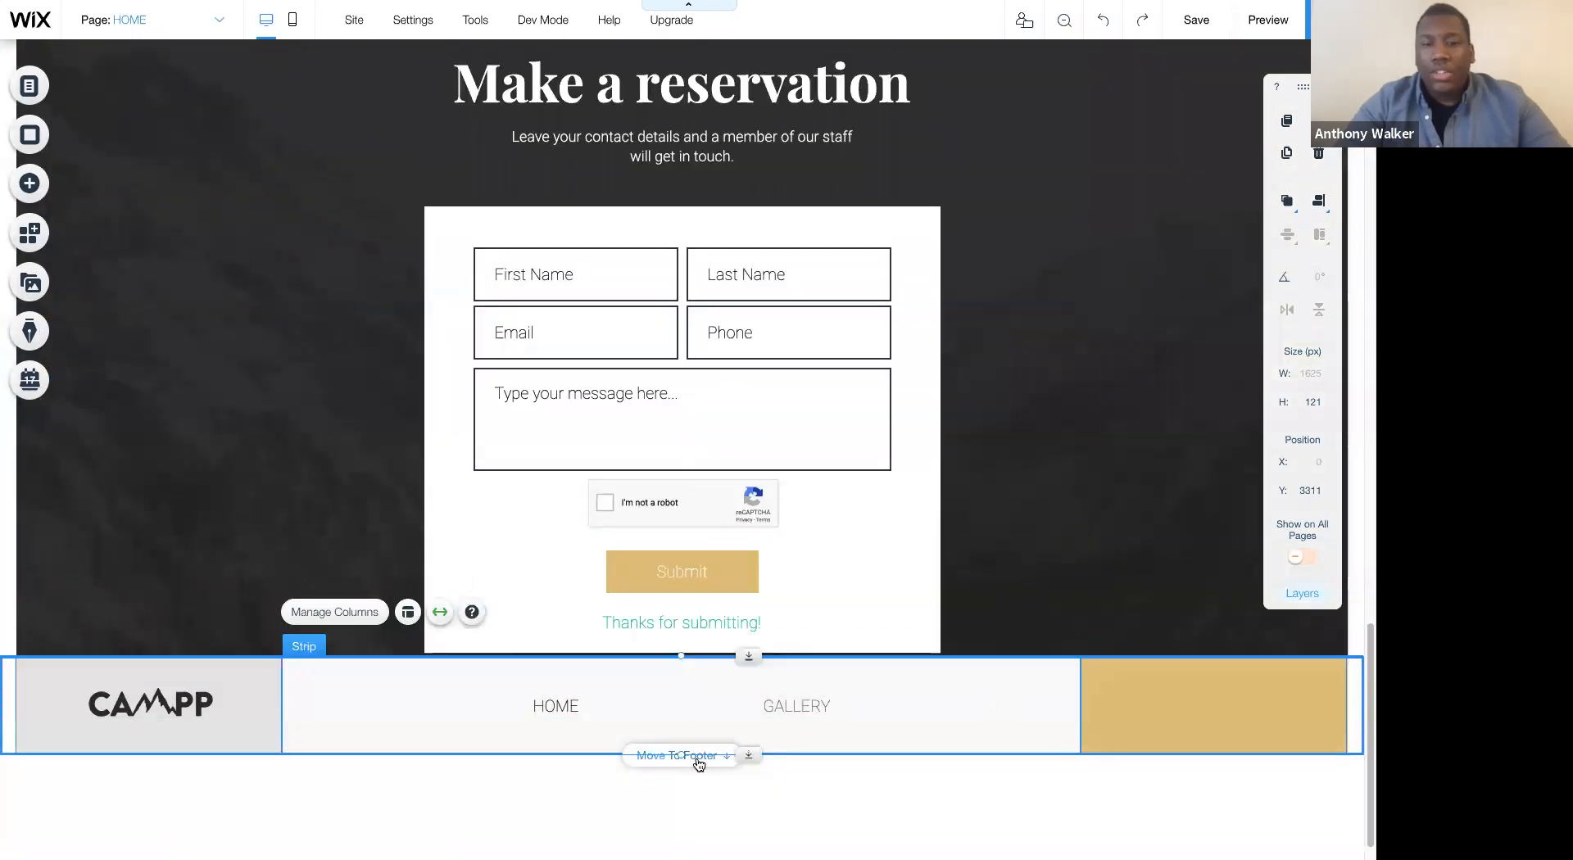
pyautogui.click(698, 758)
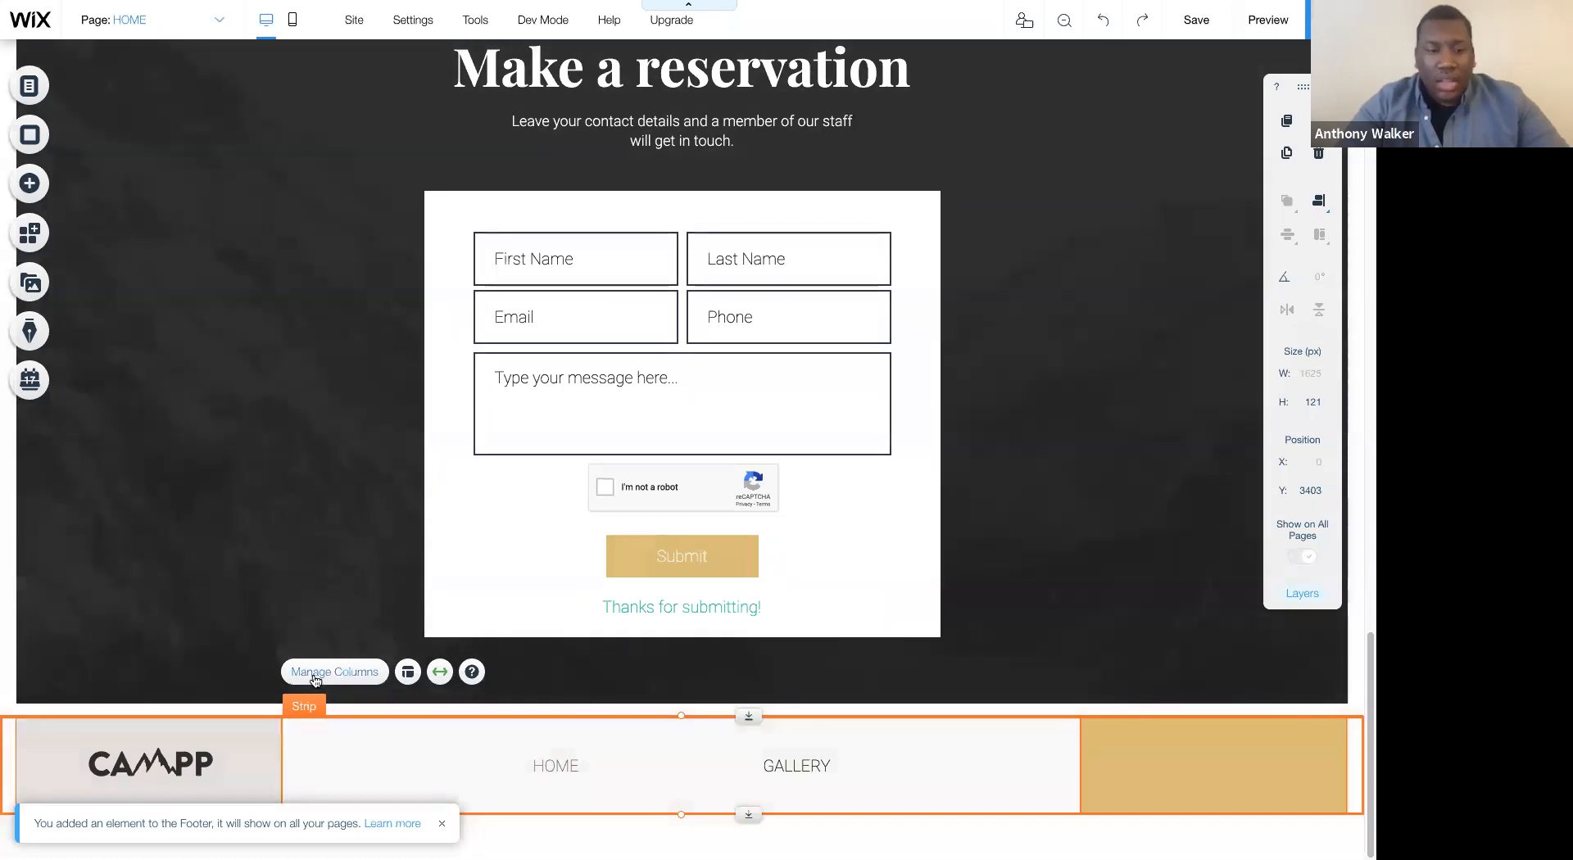
# - Reorder the footer strip's columns so the gold column comes first, the menu second and the CAMPP logo third
pyautogui.click(334, 672)
pyautogui.click(354, 605)
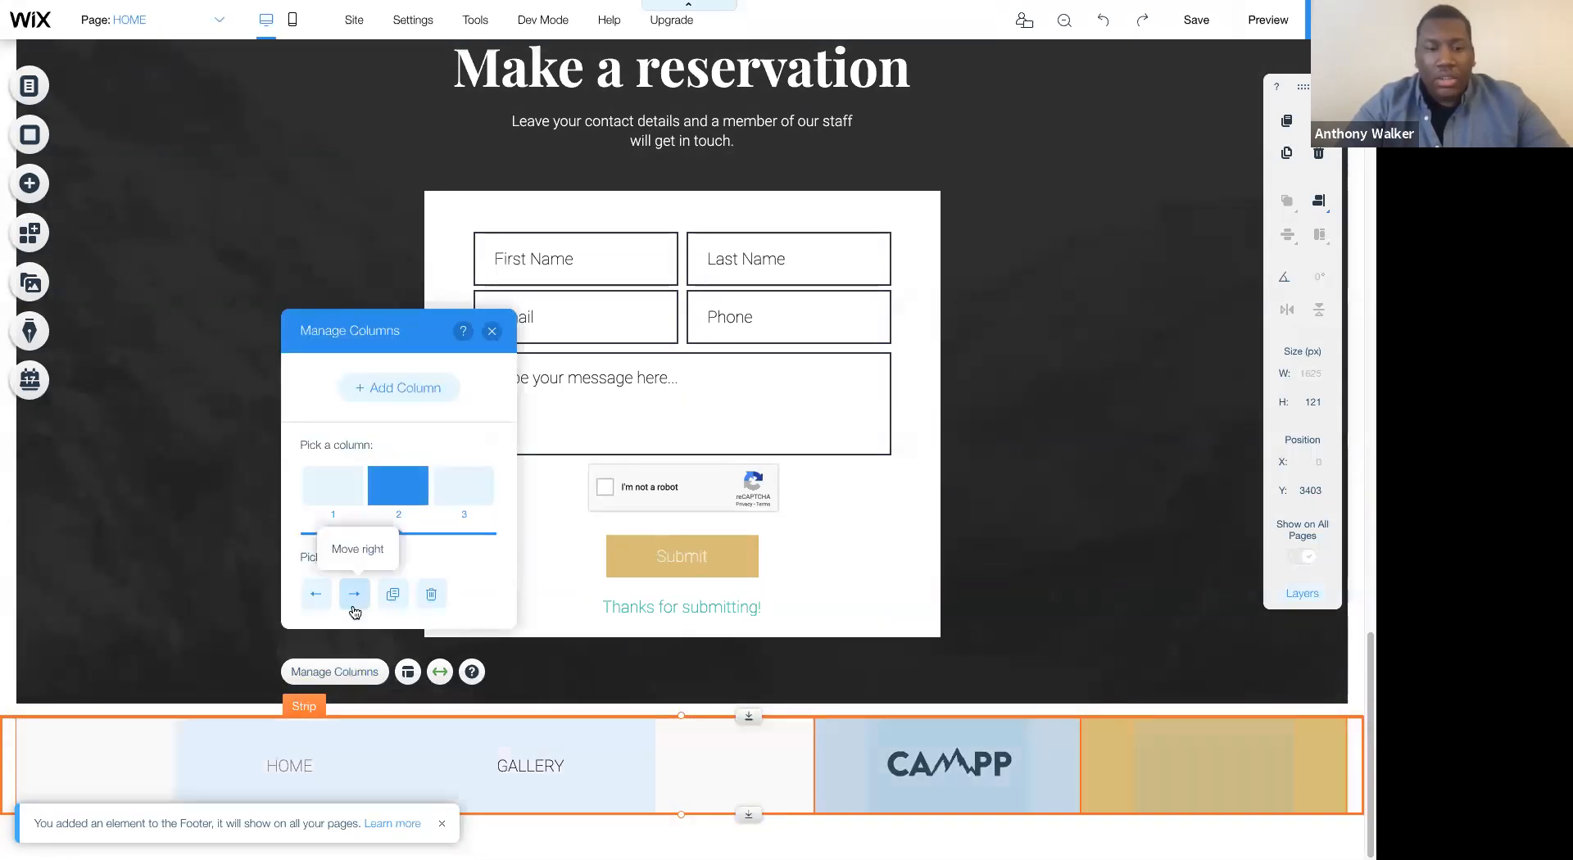
pyautogui.click(356, 600)
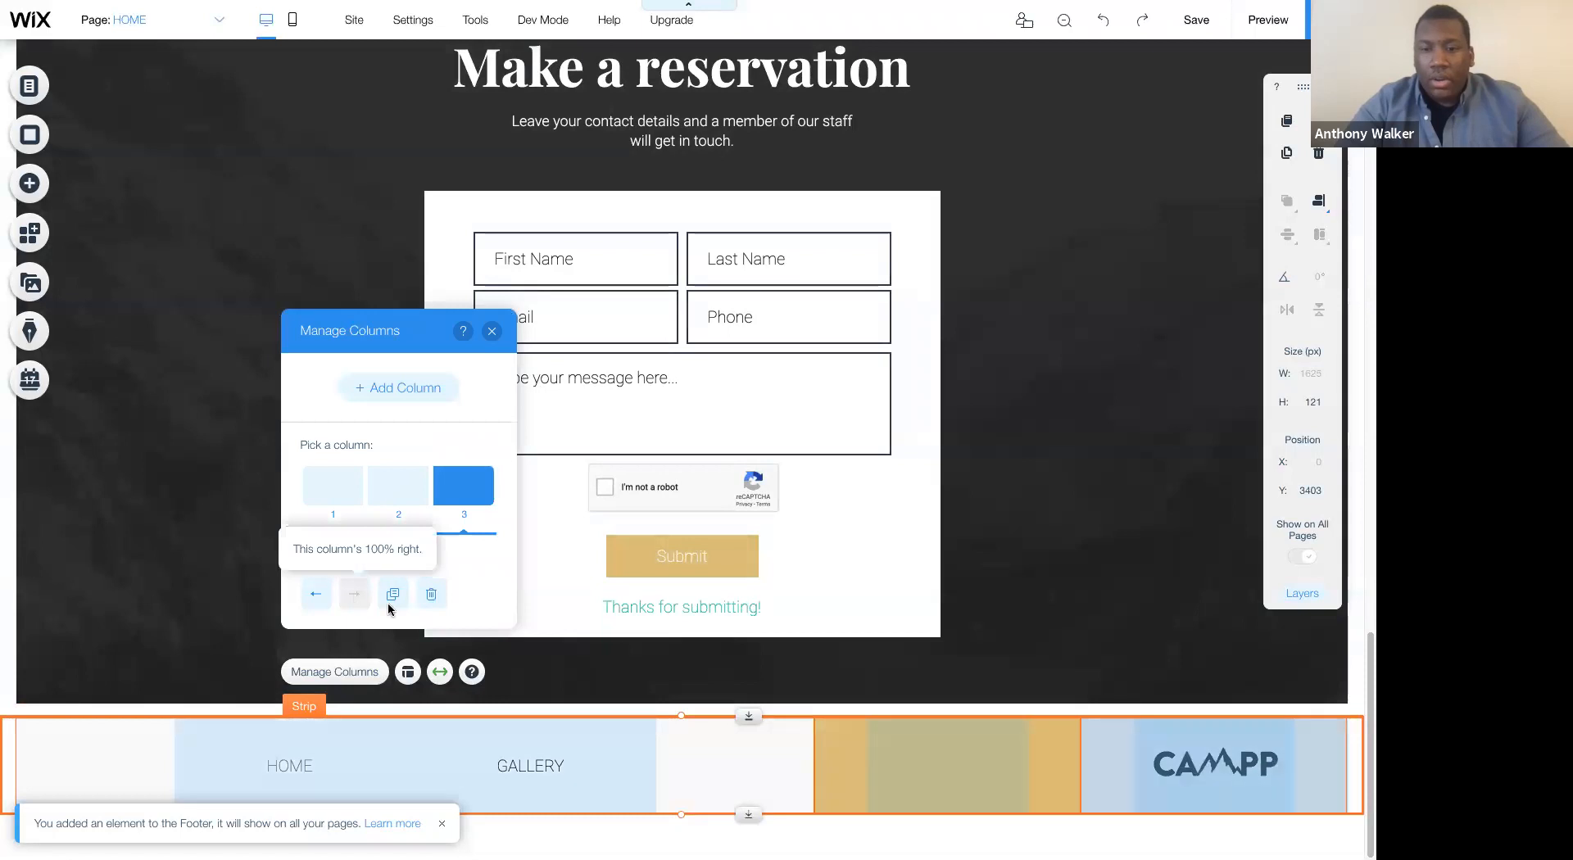
pyautogui.click(829, 731)
pyautogui.click(867, 673)
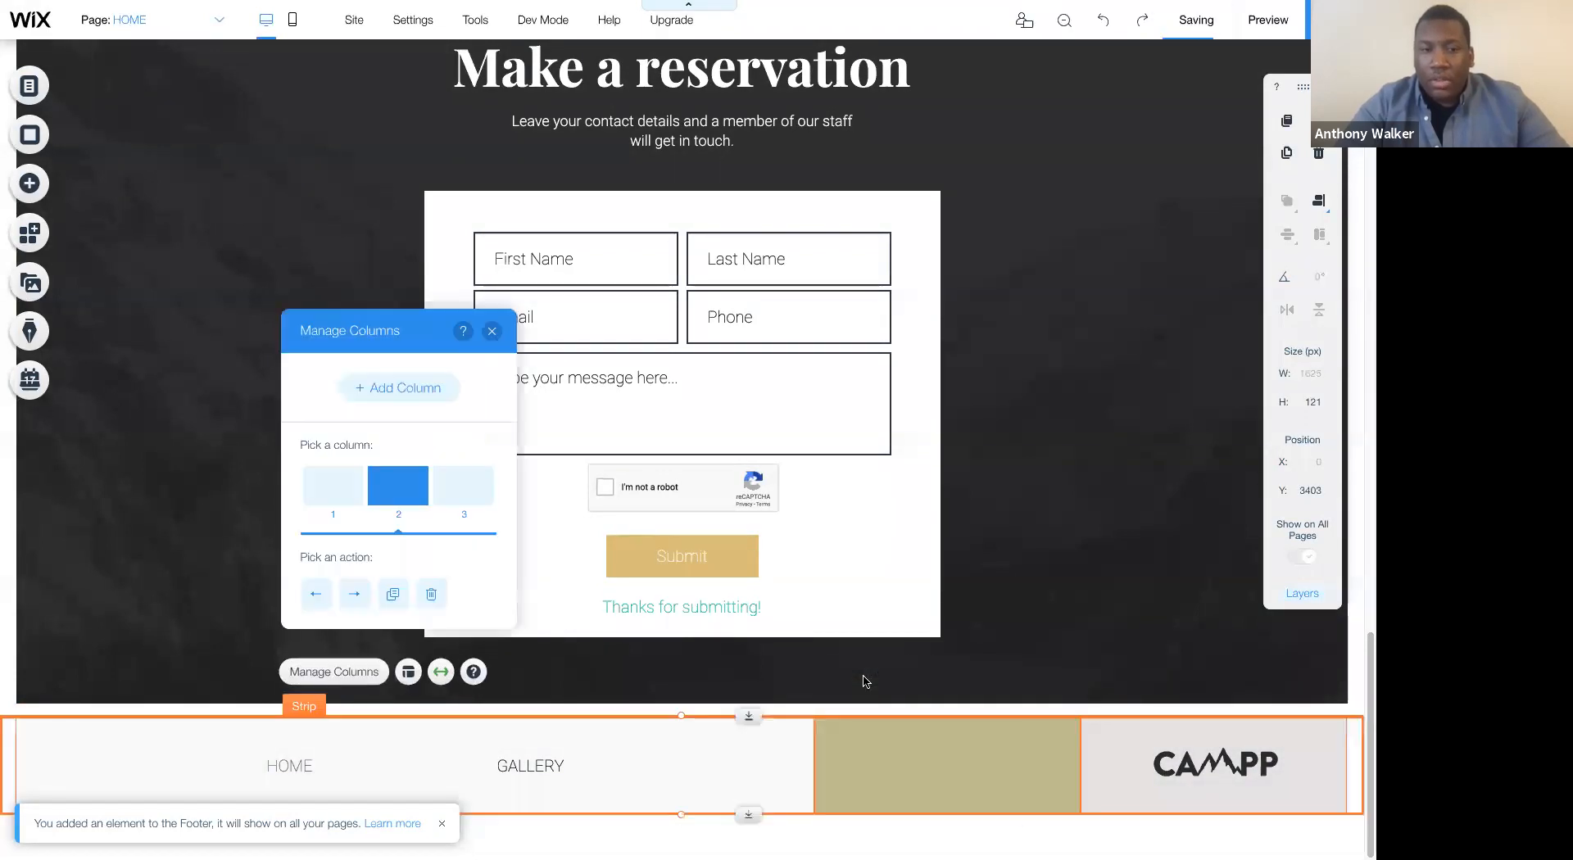
pyautogui.click(318, 597)
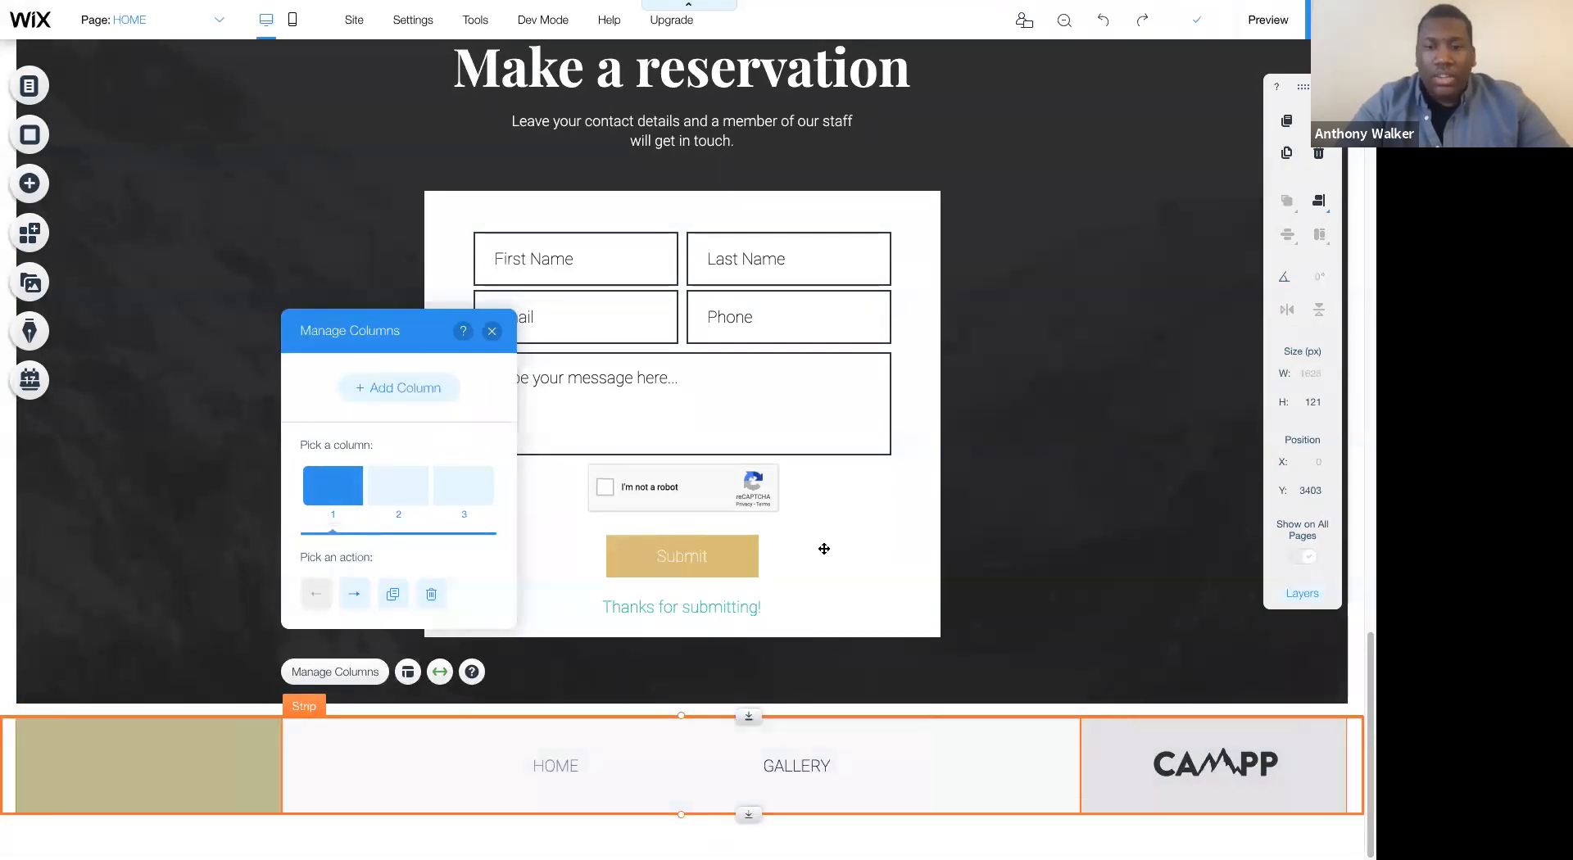
pyautogui.click(1085, 489)
# - Look over the page from the hero strip through the gallery and reservation form to the new footer
pyautogui.scroll(10, 1085, 488)
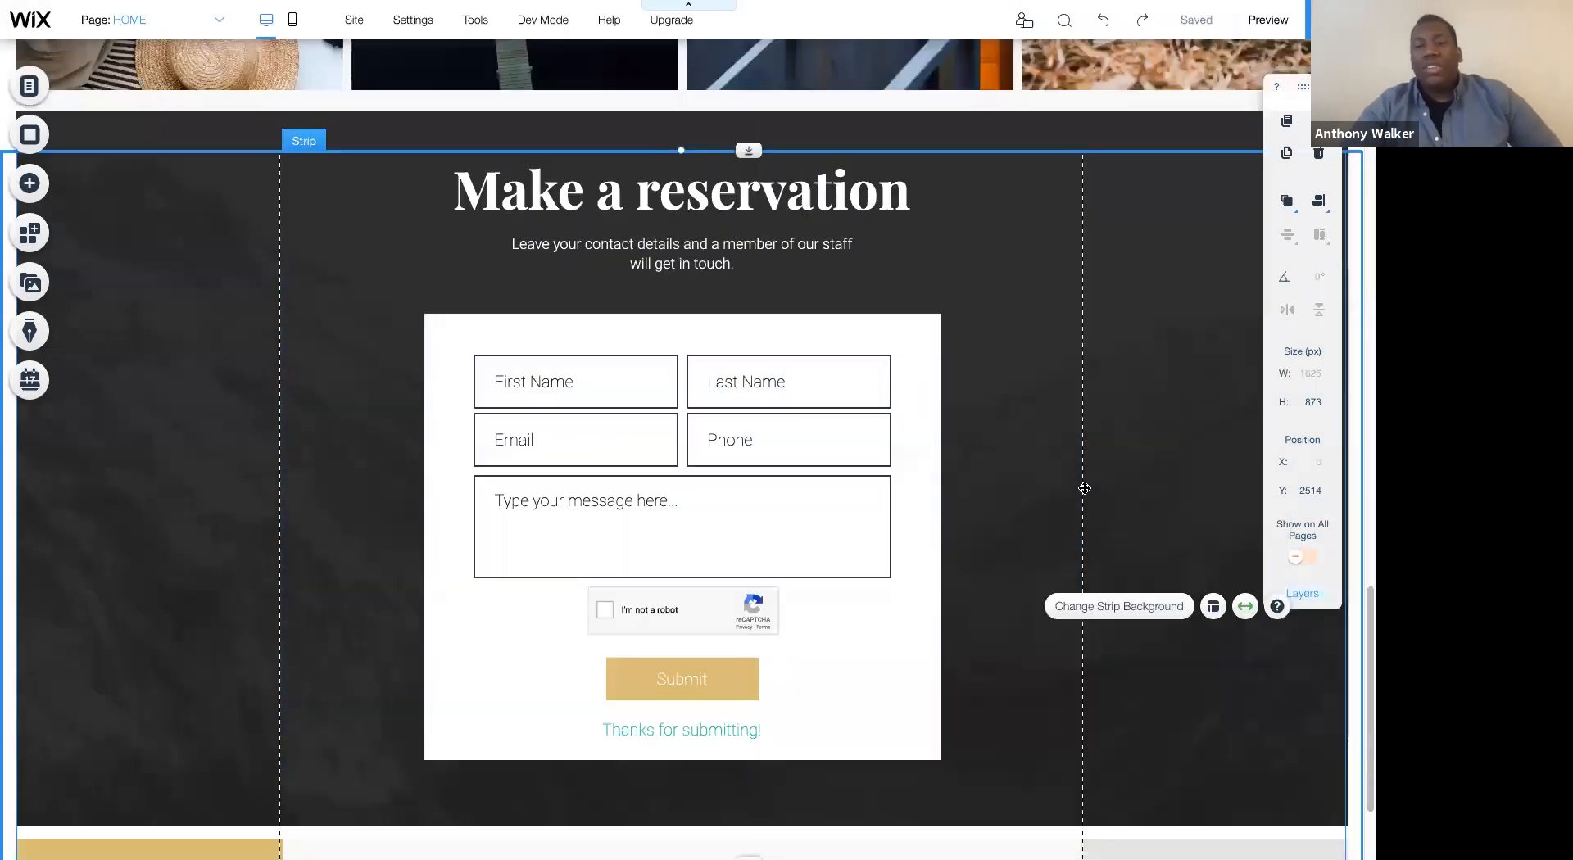
pyautogui.scroll(5, 1085, 492)
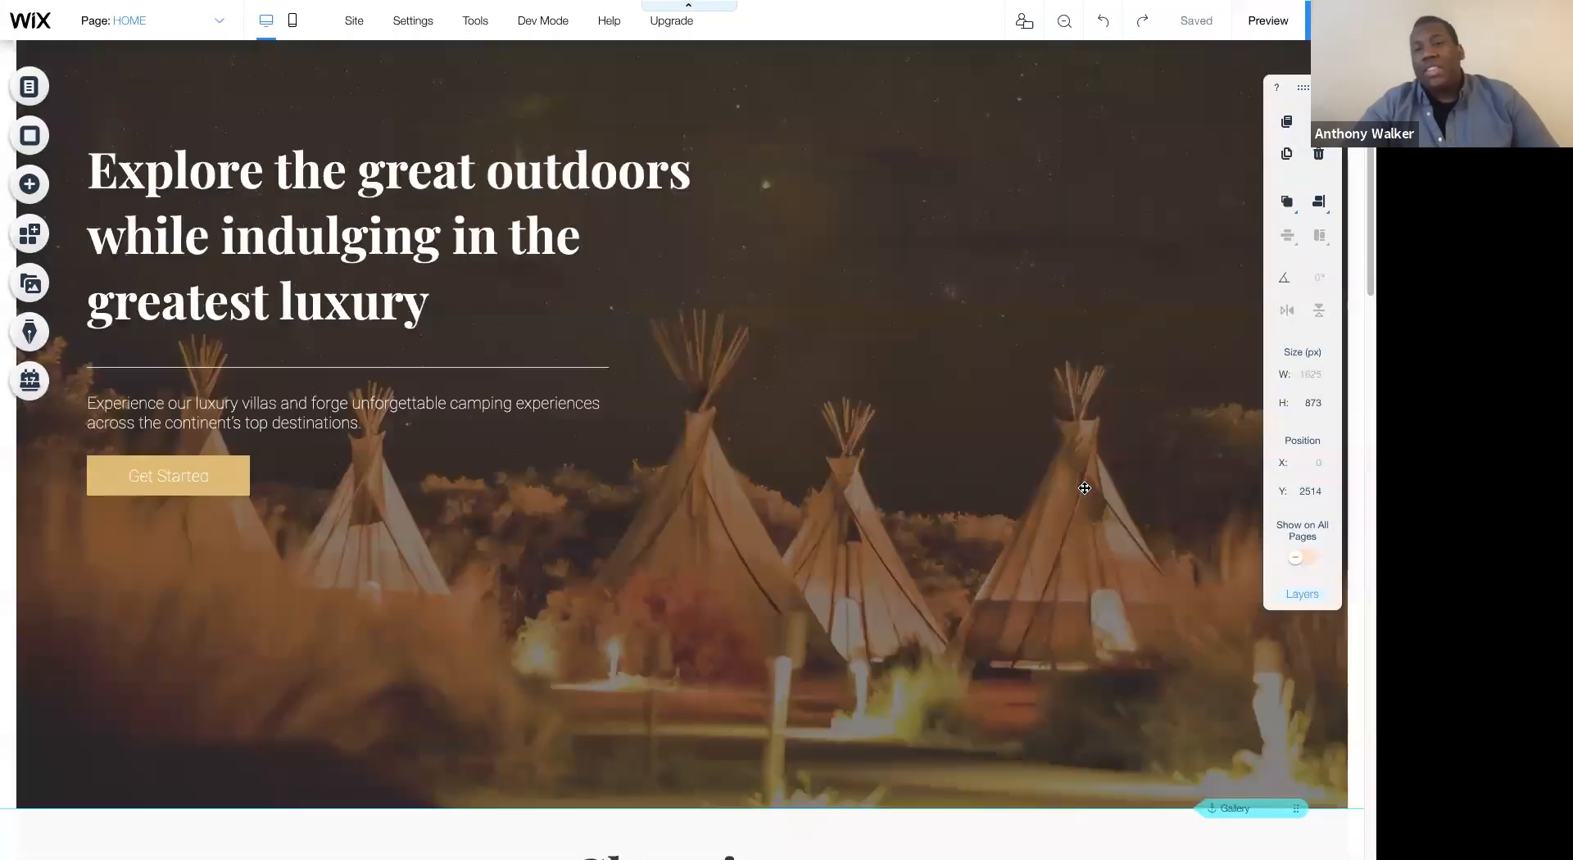
pyautogui.scroll(-15, 1085, 488)
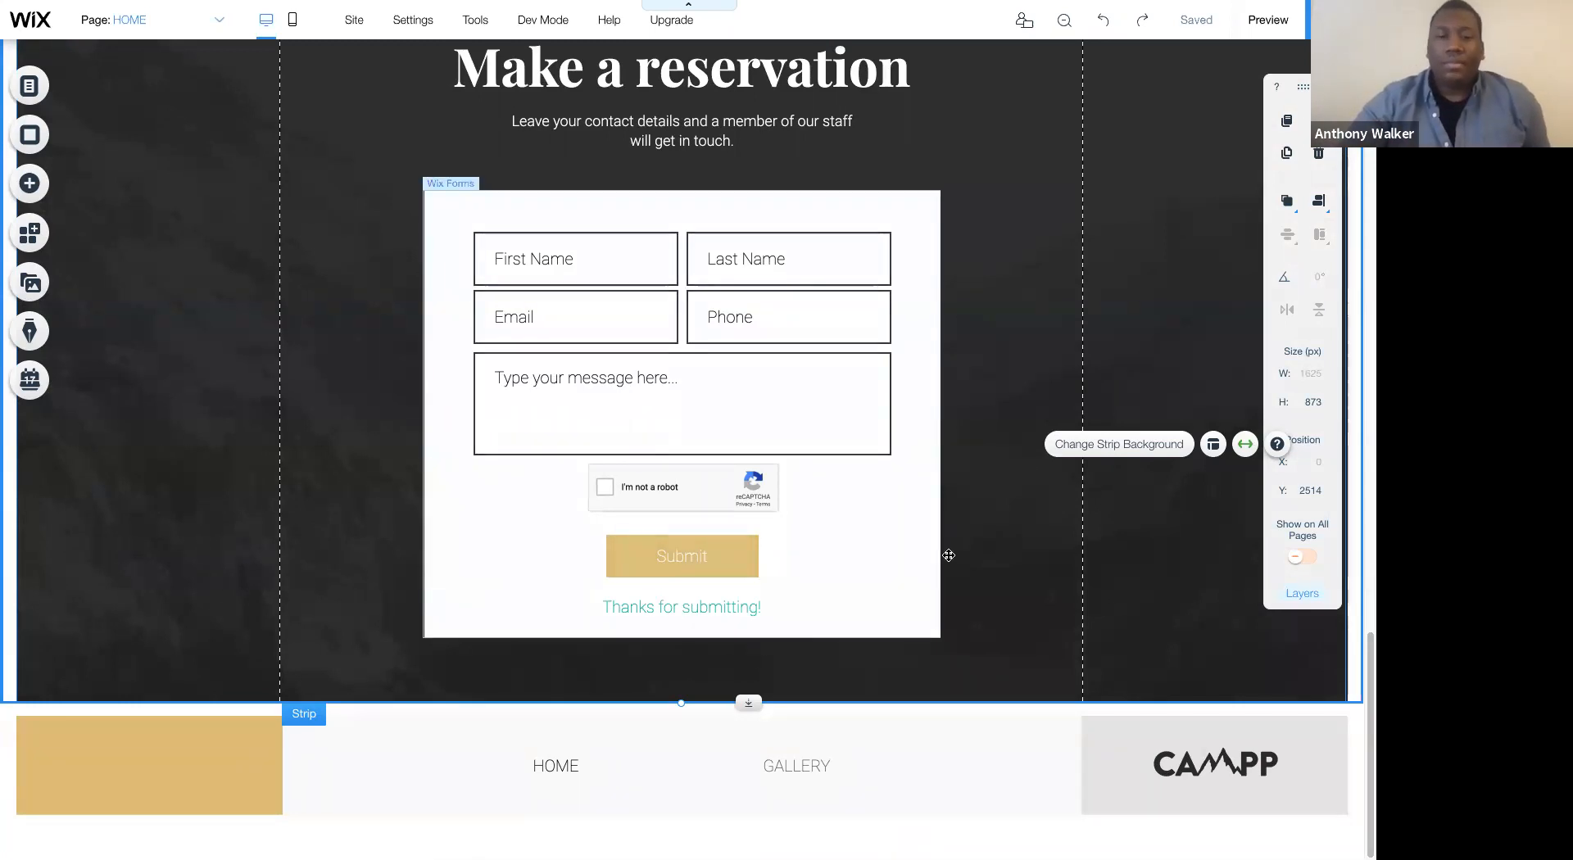
pyautogui.scroll(5, 1022, 468)
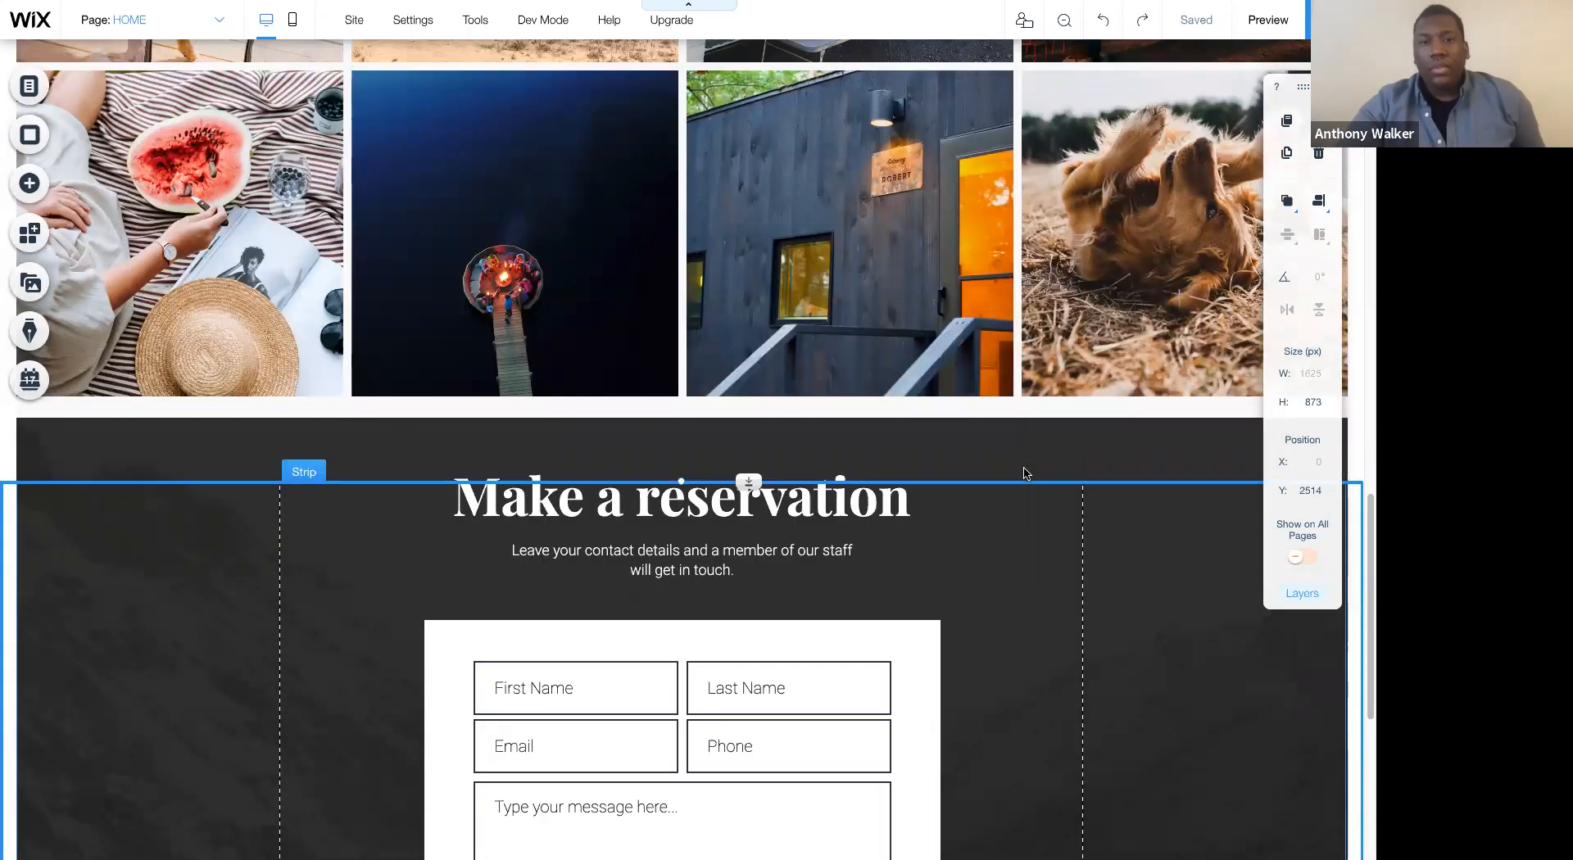
pyautogui.scroll(10, 1025, 471)
pyautogui.scroll(-15, 1025, 463)
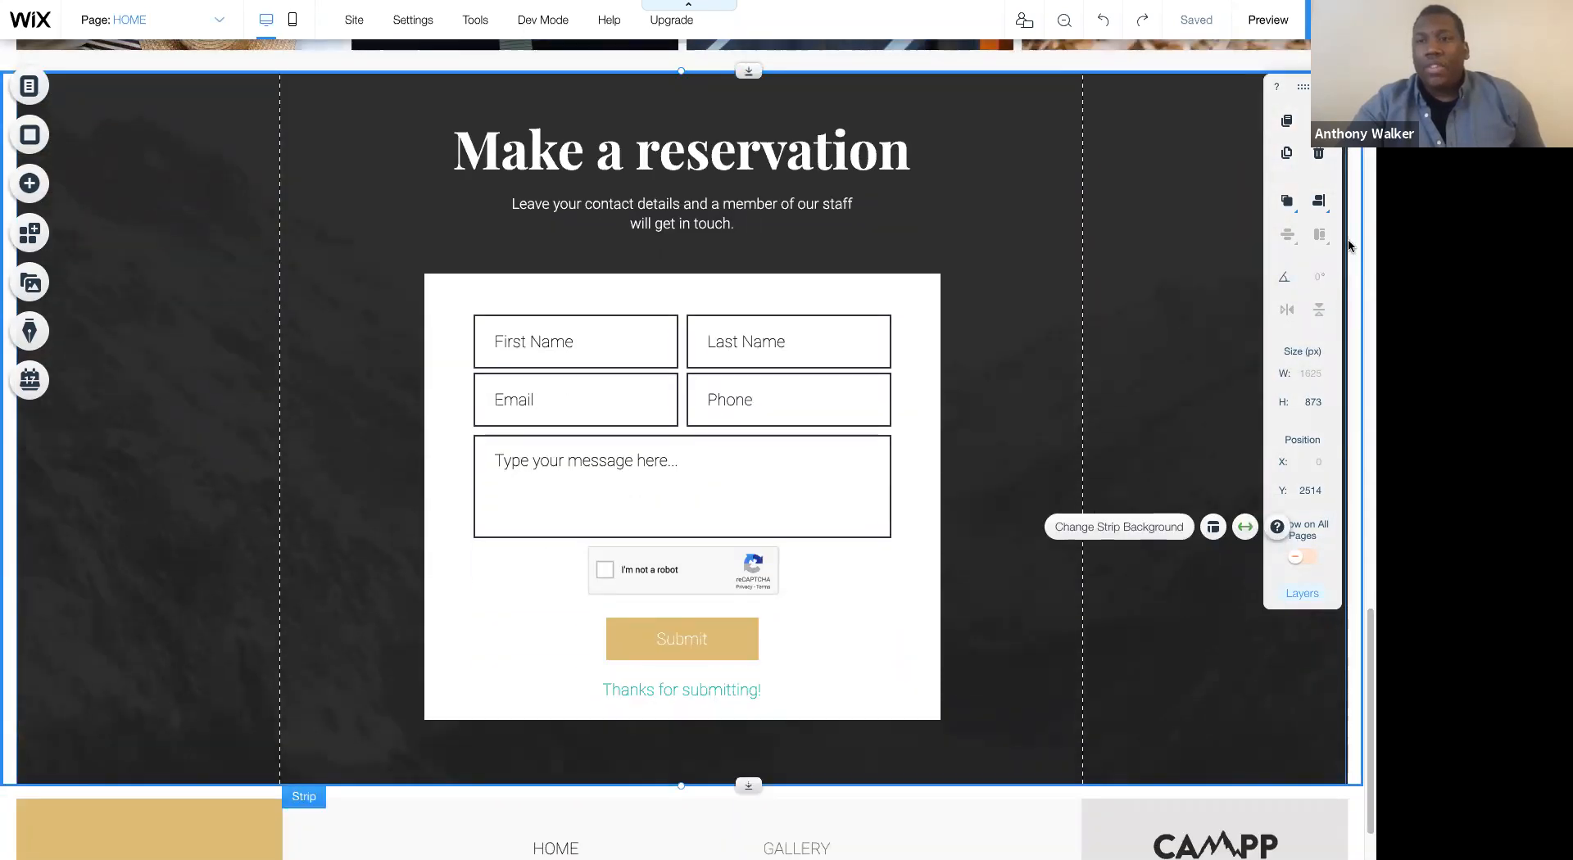
pyautogui.scroll(2, 1123, 206)
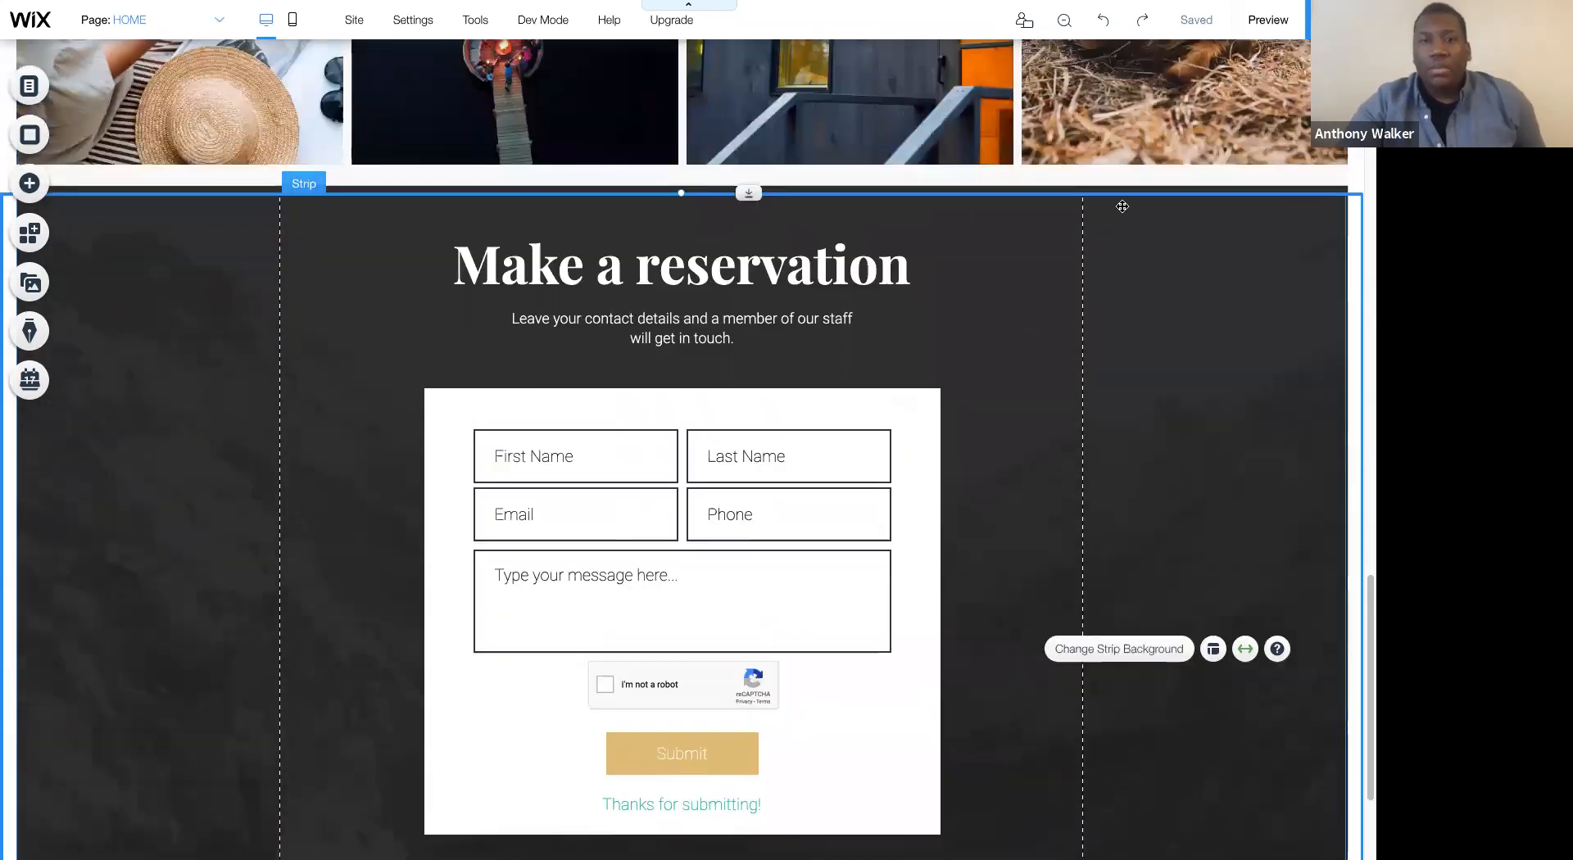
pyautogui.scroll(1, 1123, 206)
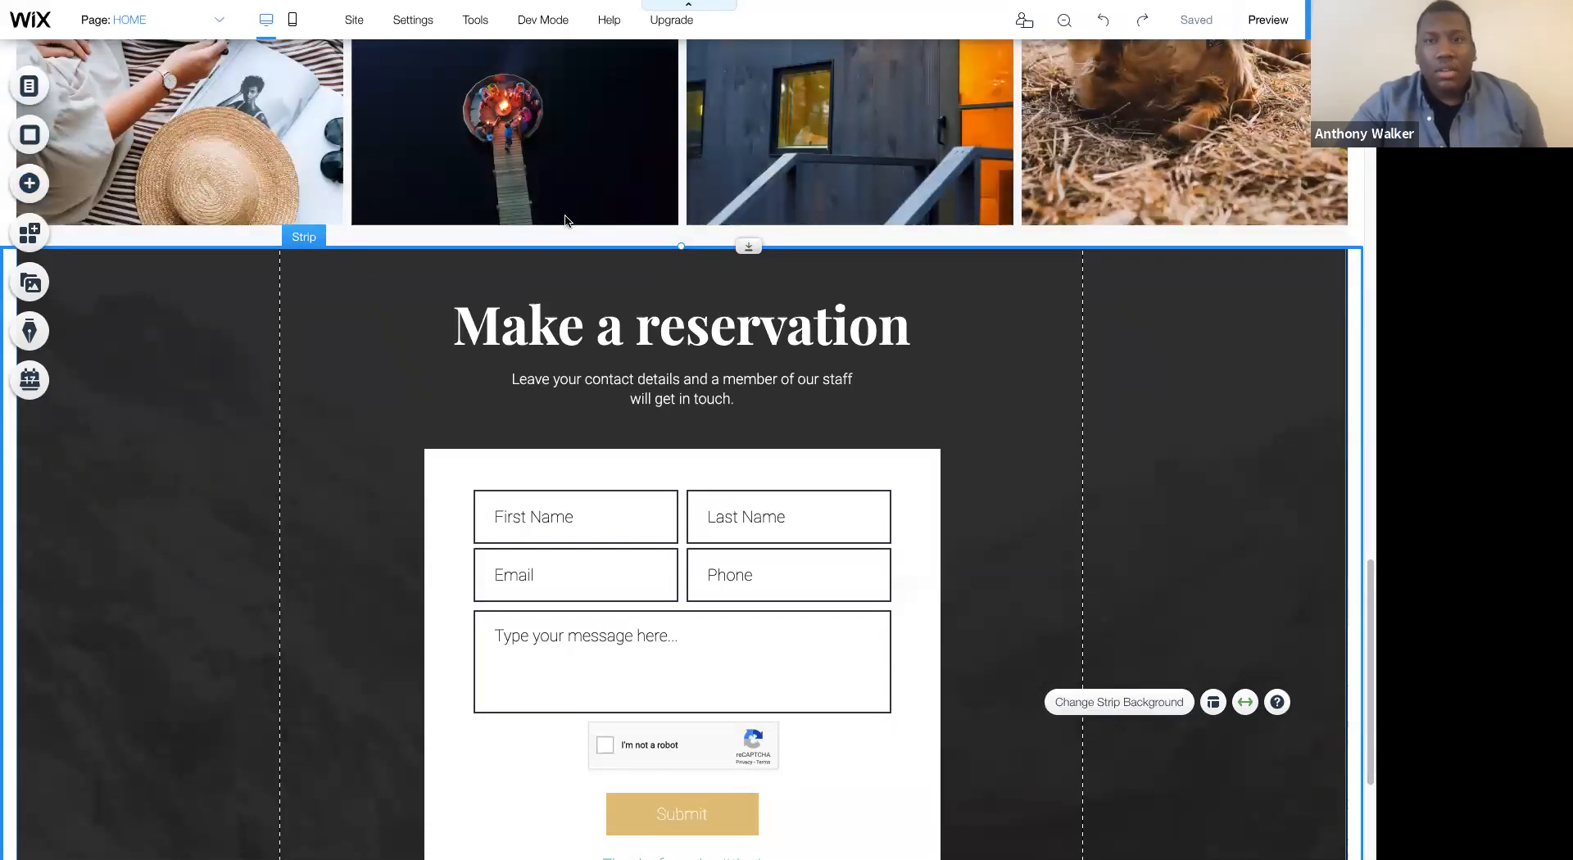
# - Try out section reordering in the zoomed-out view by moving the reservation strip above the Glamping gallery and back below it
pyautogui.click(1065, 22)
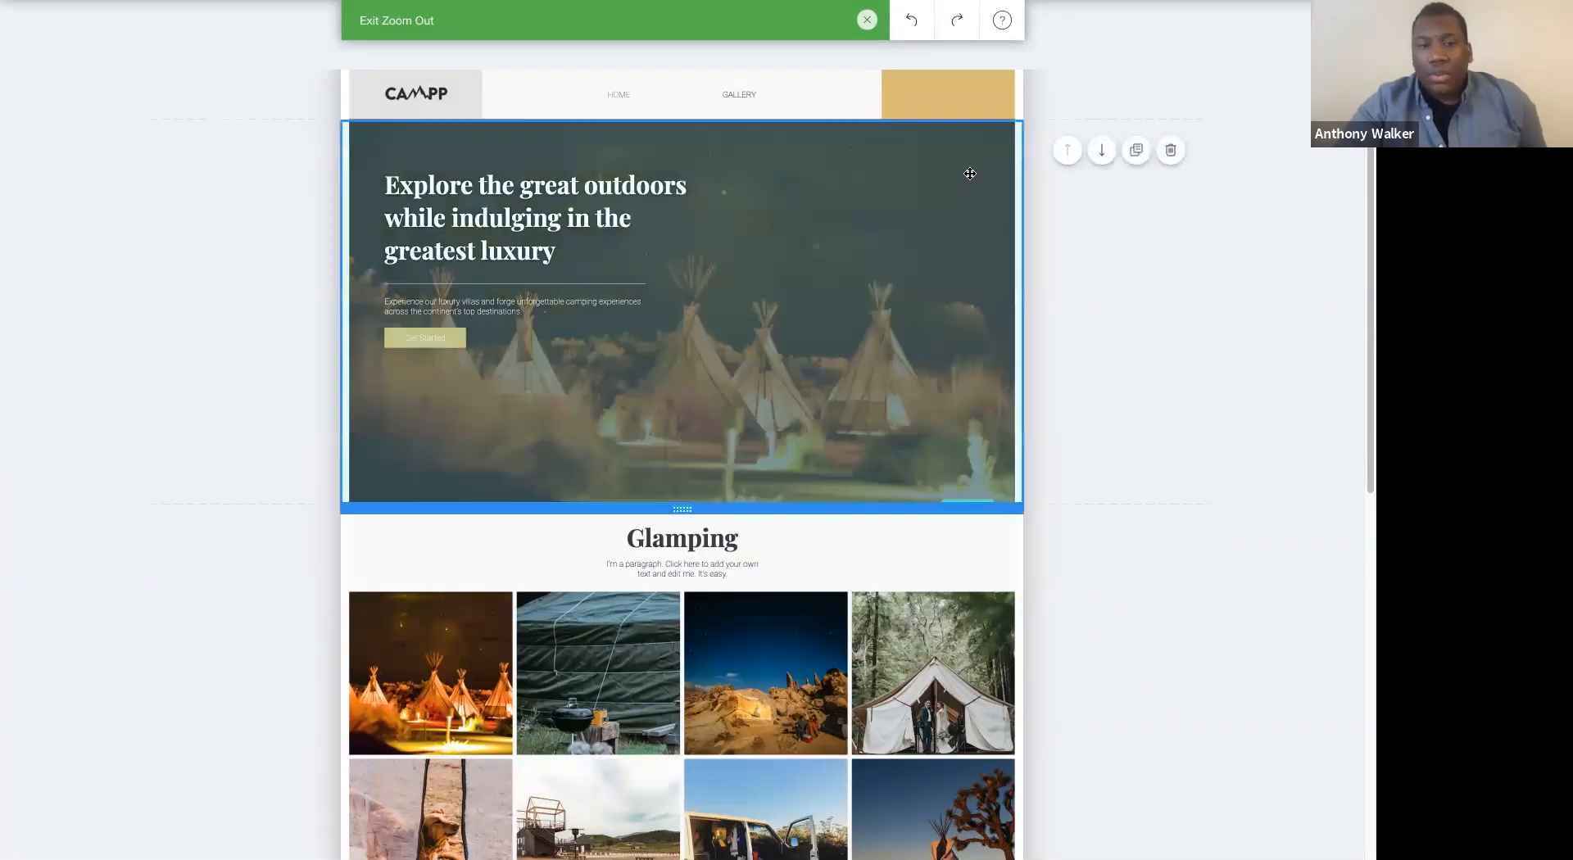
pyautogui.scroll(-3, 970, 174)
pyautogui.scroll(1, 944, 478)
pyautogui.scroll(-8, 944, 478)
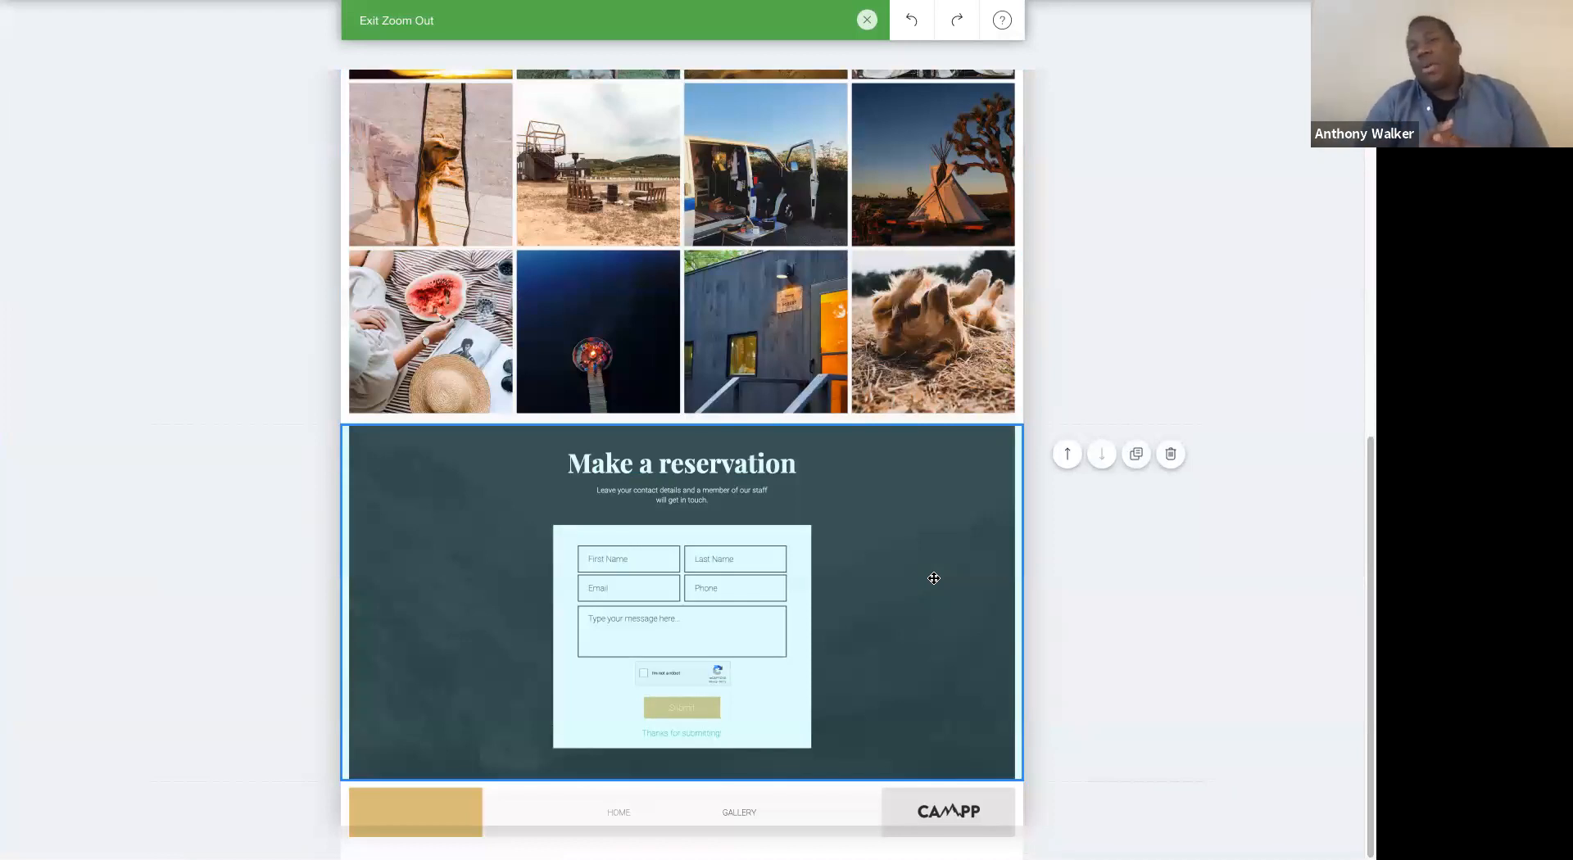
pyautogui.click(1068, 455)
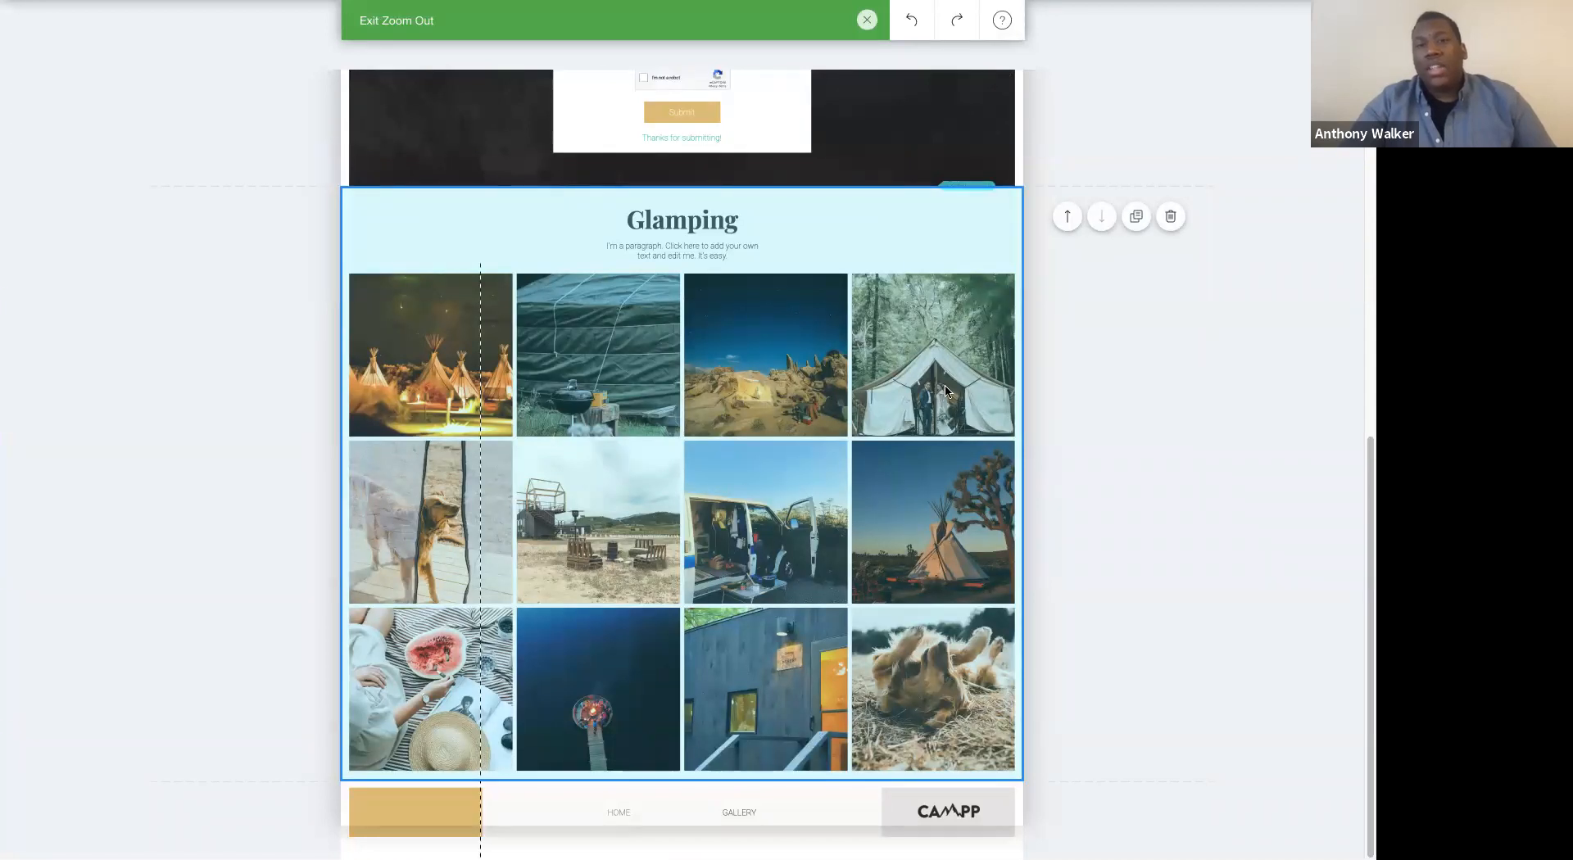
pyautogui.scroll(5, 946, 391)
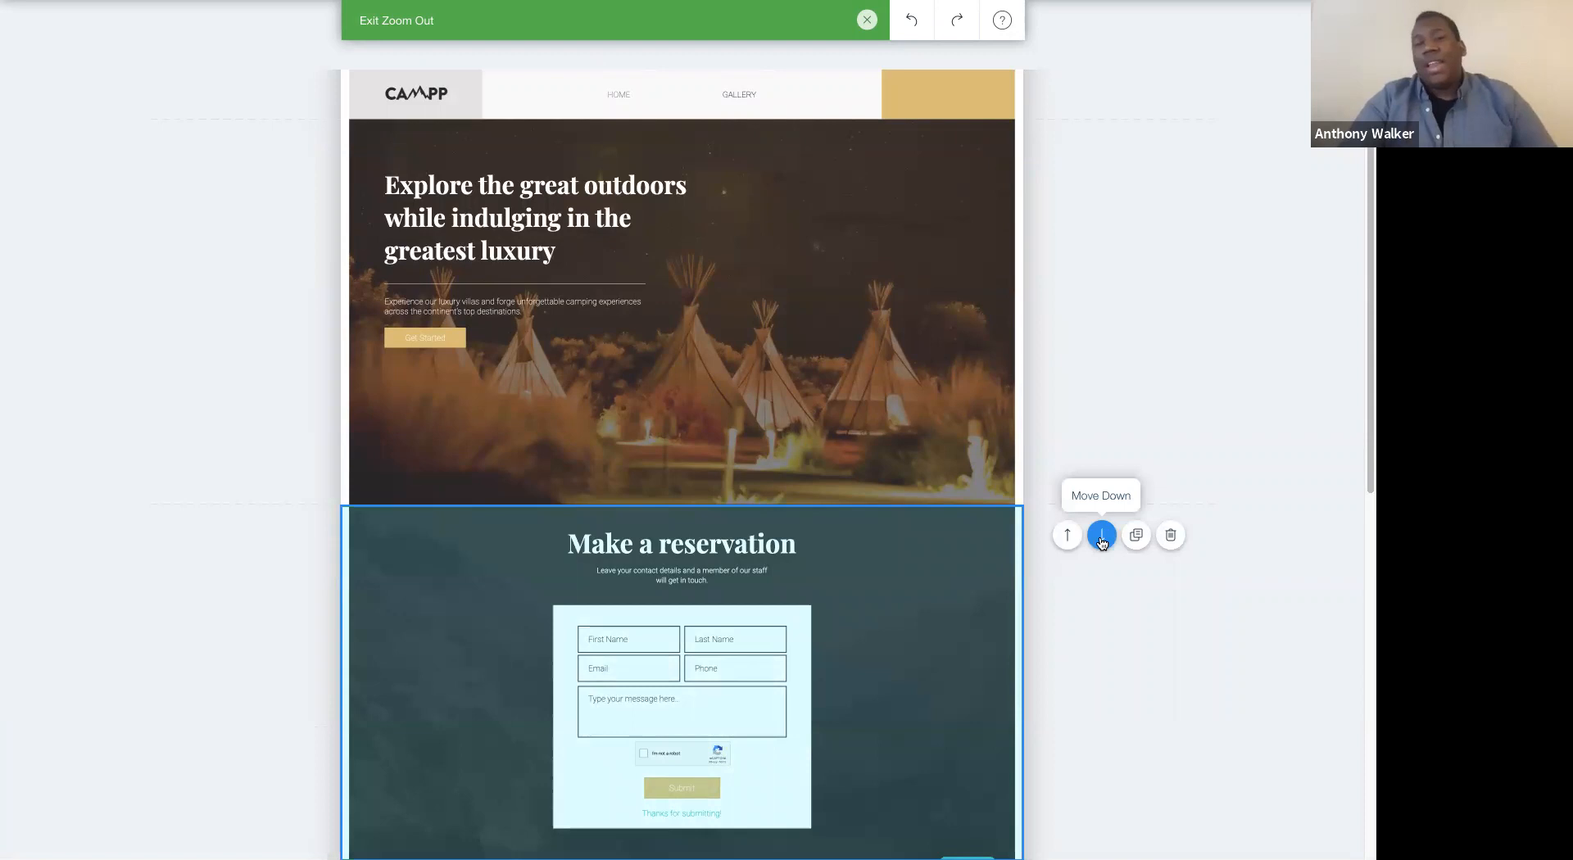
pyautogui.click(1102, 537)
# - Check the order of the hero, gallery, reservation and footer sections in the zoomed-out view and again in the normal editor
pyautogui.scroll(-4, 836, 502)
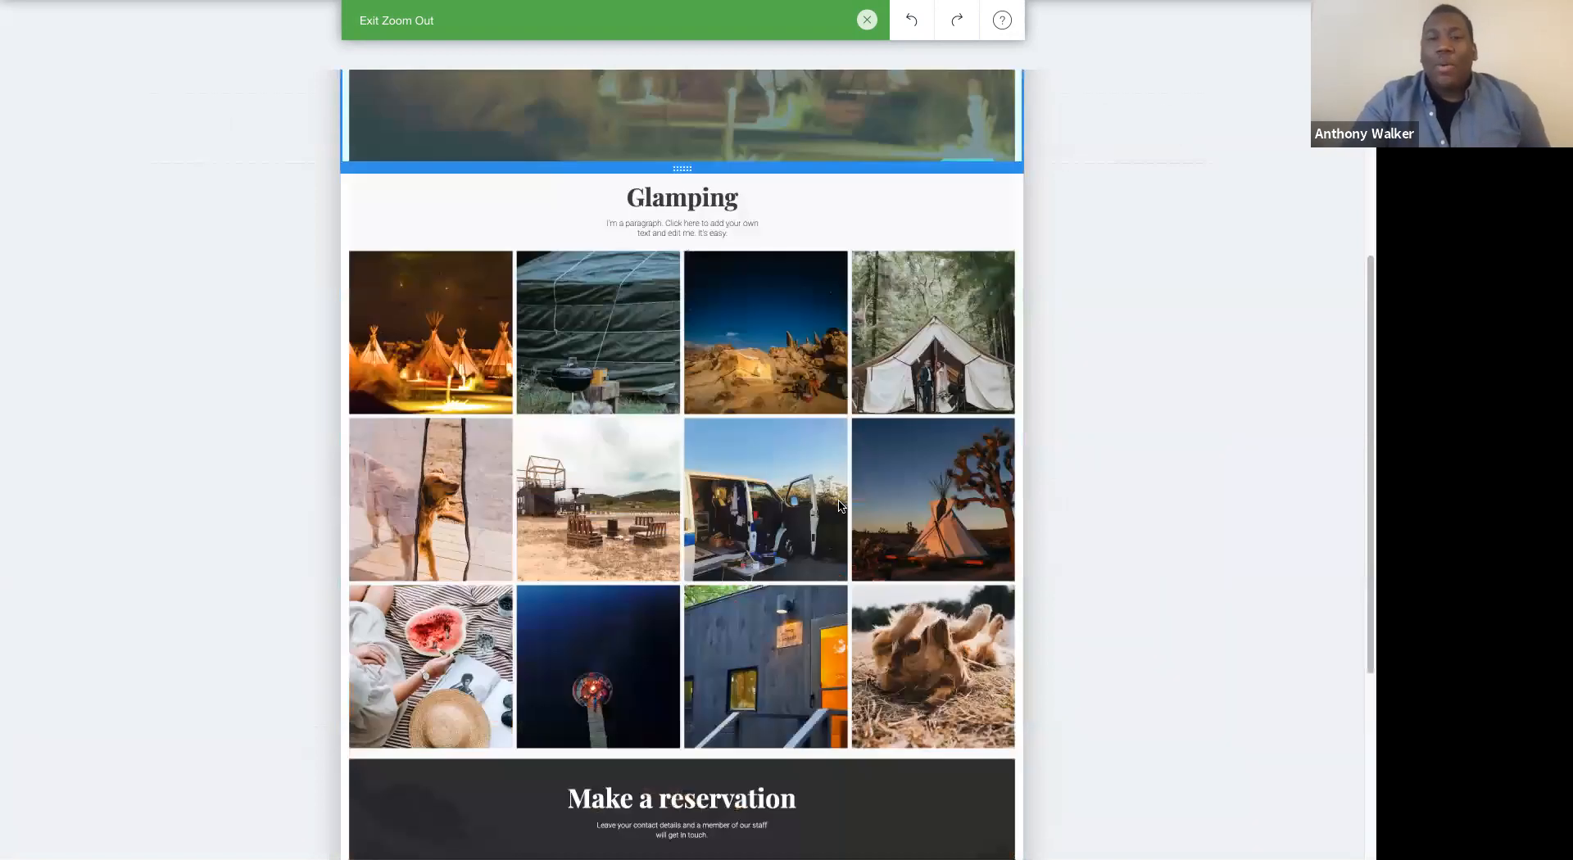
pyautogui.scroll(-3, 840, 505)
pyautogui.scroll(3, 839, 505)
pyautogui.scroll(-4, 839, 506)
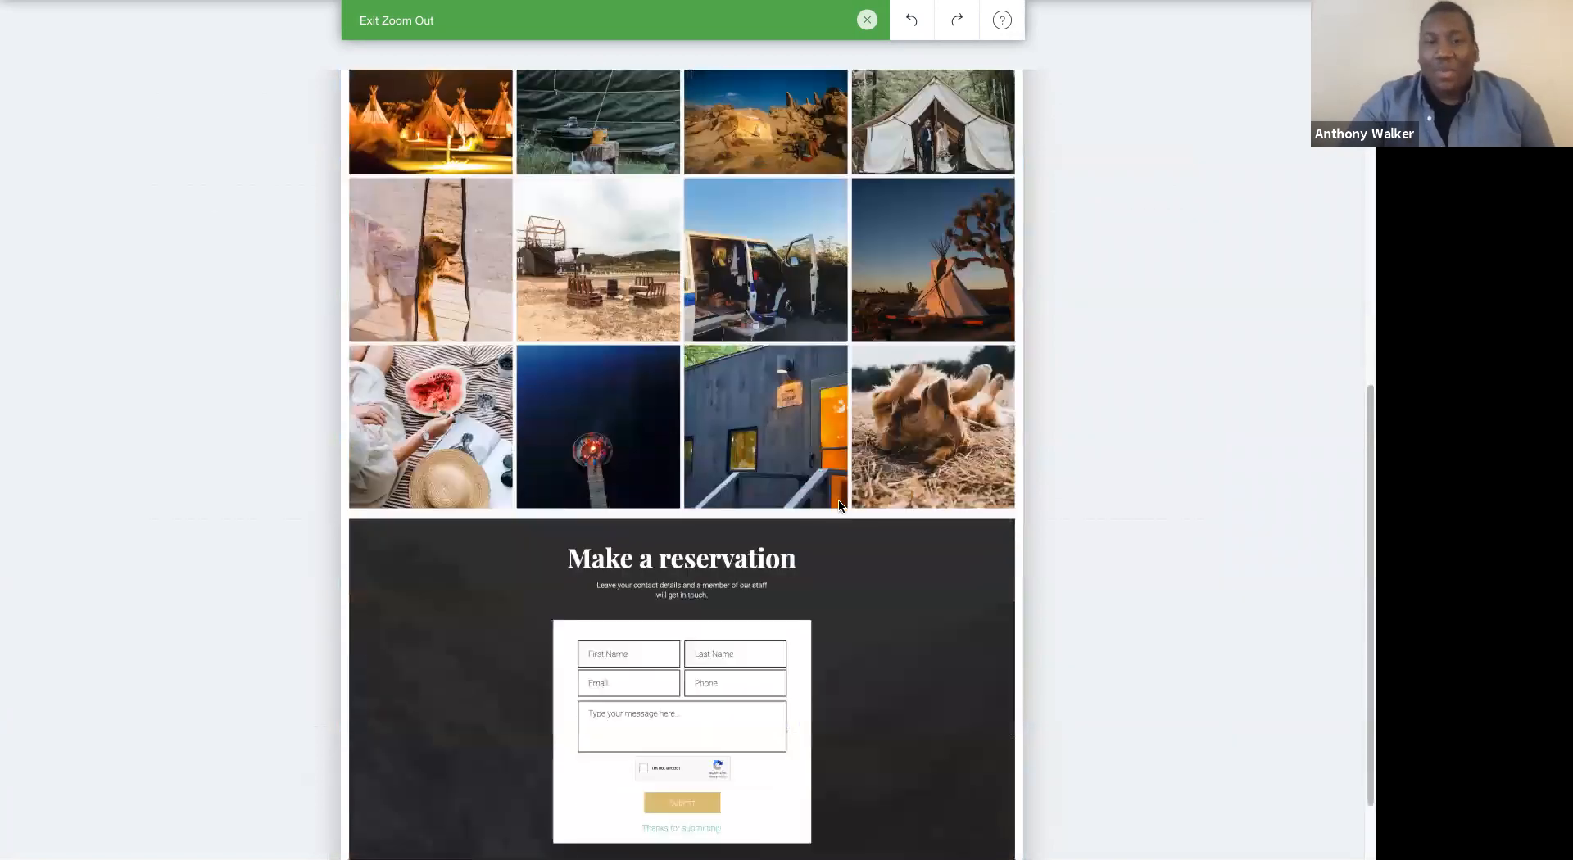
pyautogui.scroll(3, 840, 506)
pyautogui.scroll(-4, 840, 506)
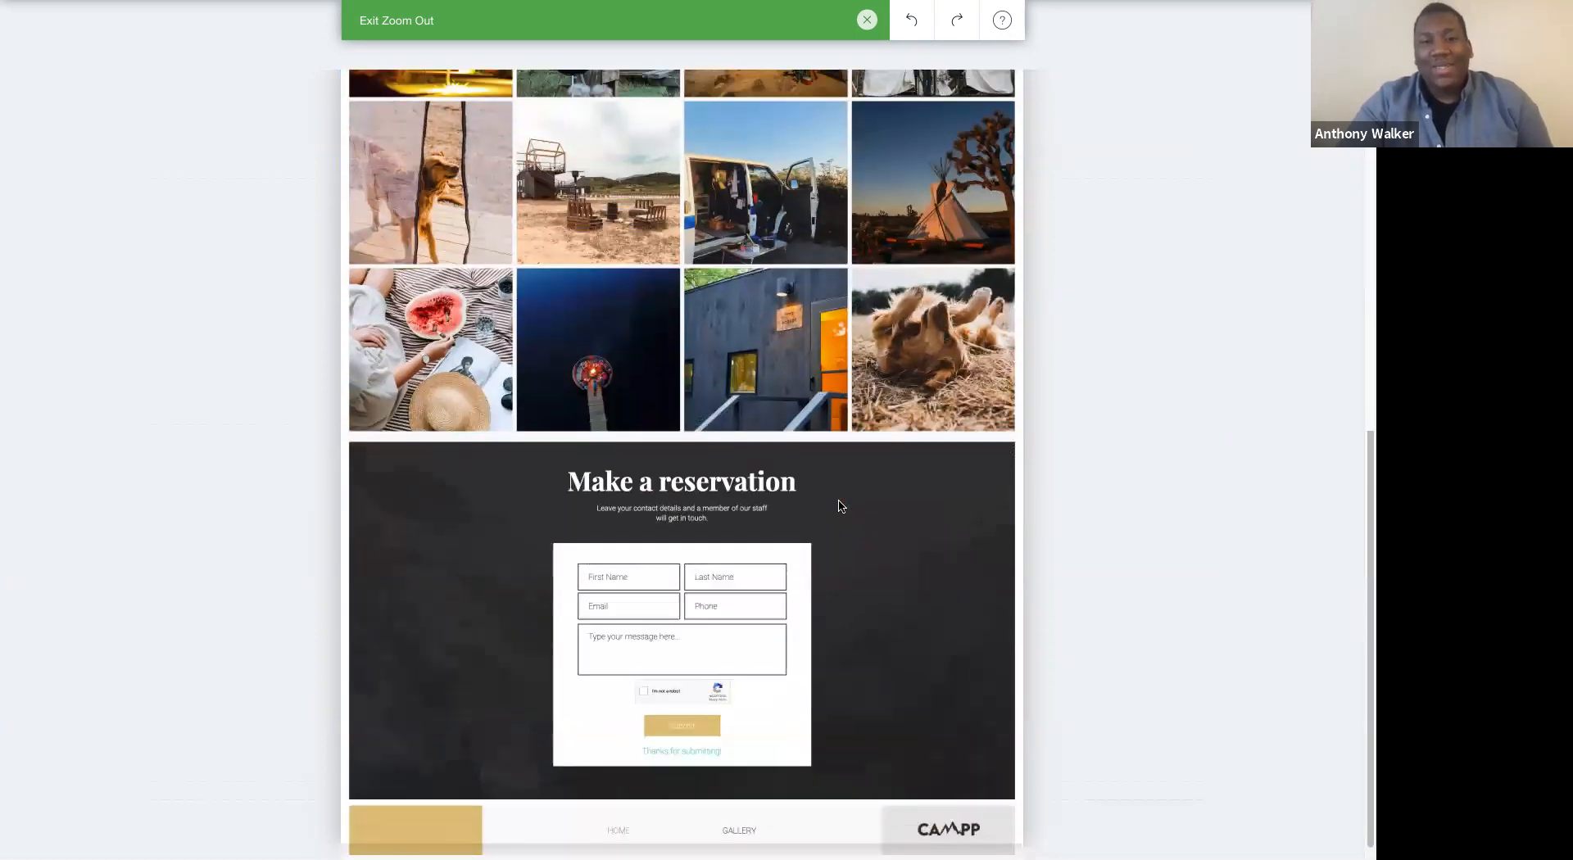
pyautogui.scroll(6, 839, 506)
pyautogui.click(866, 18)
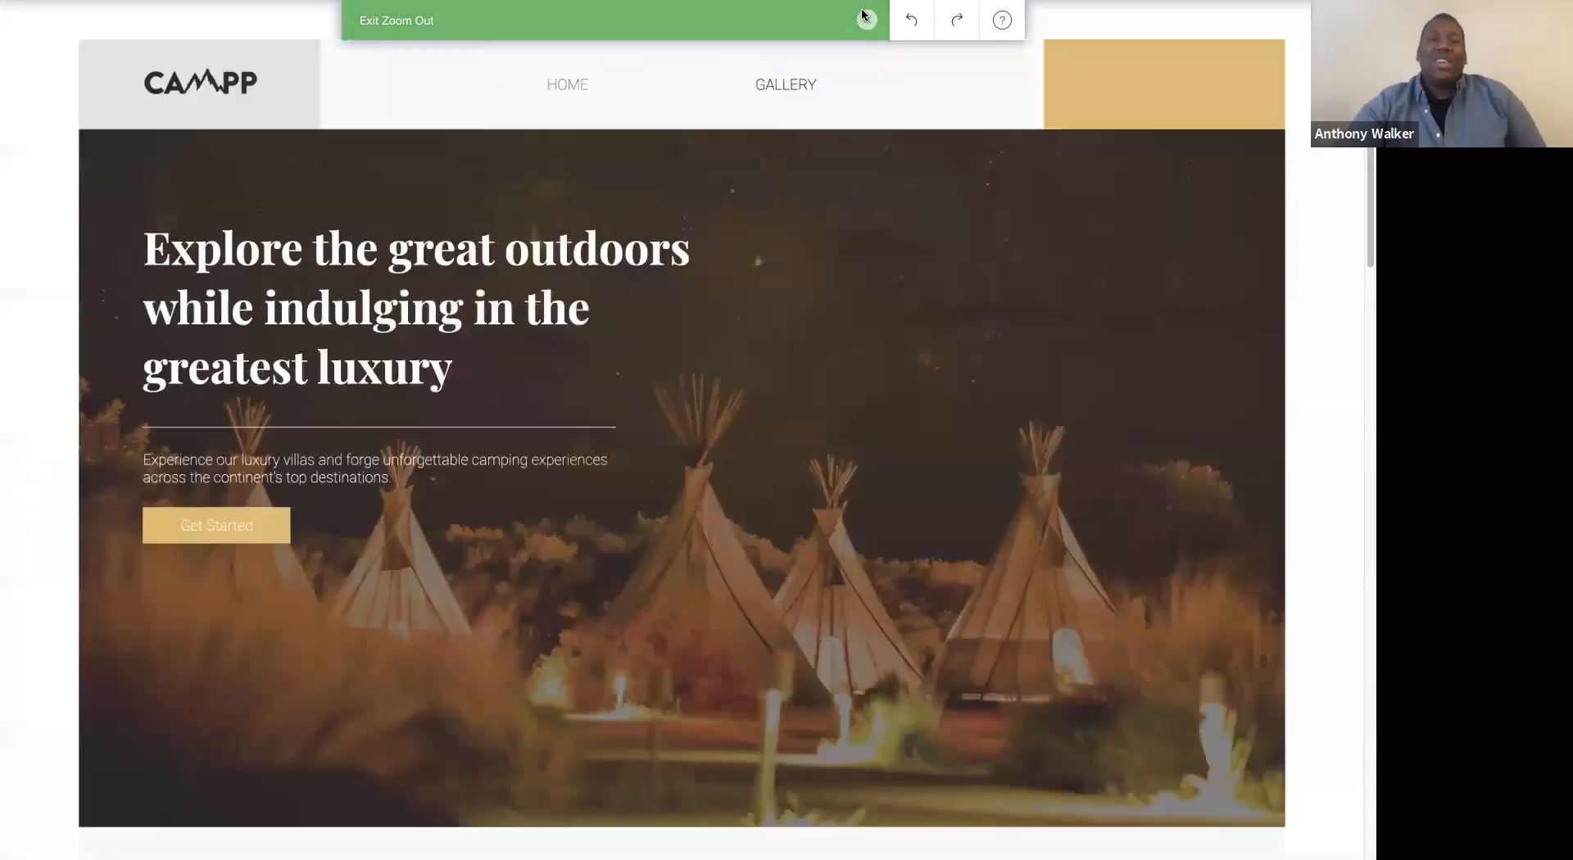
pyautogui.scroll(-5, 893, 313)
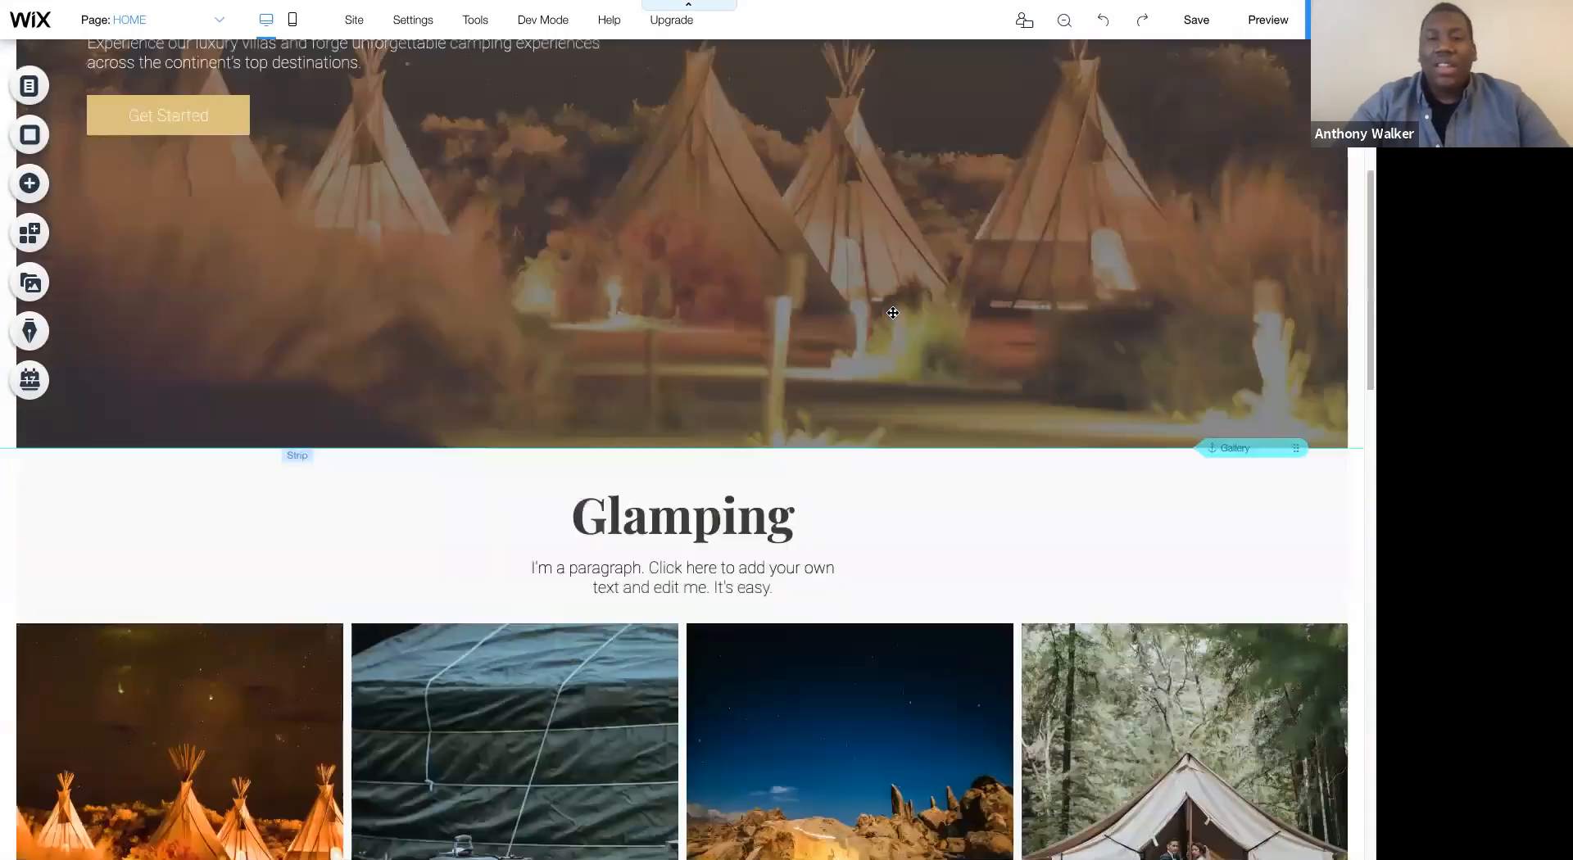
pyautogui.scroll(-10, 899, 439)
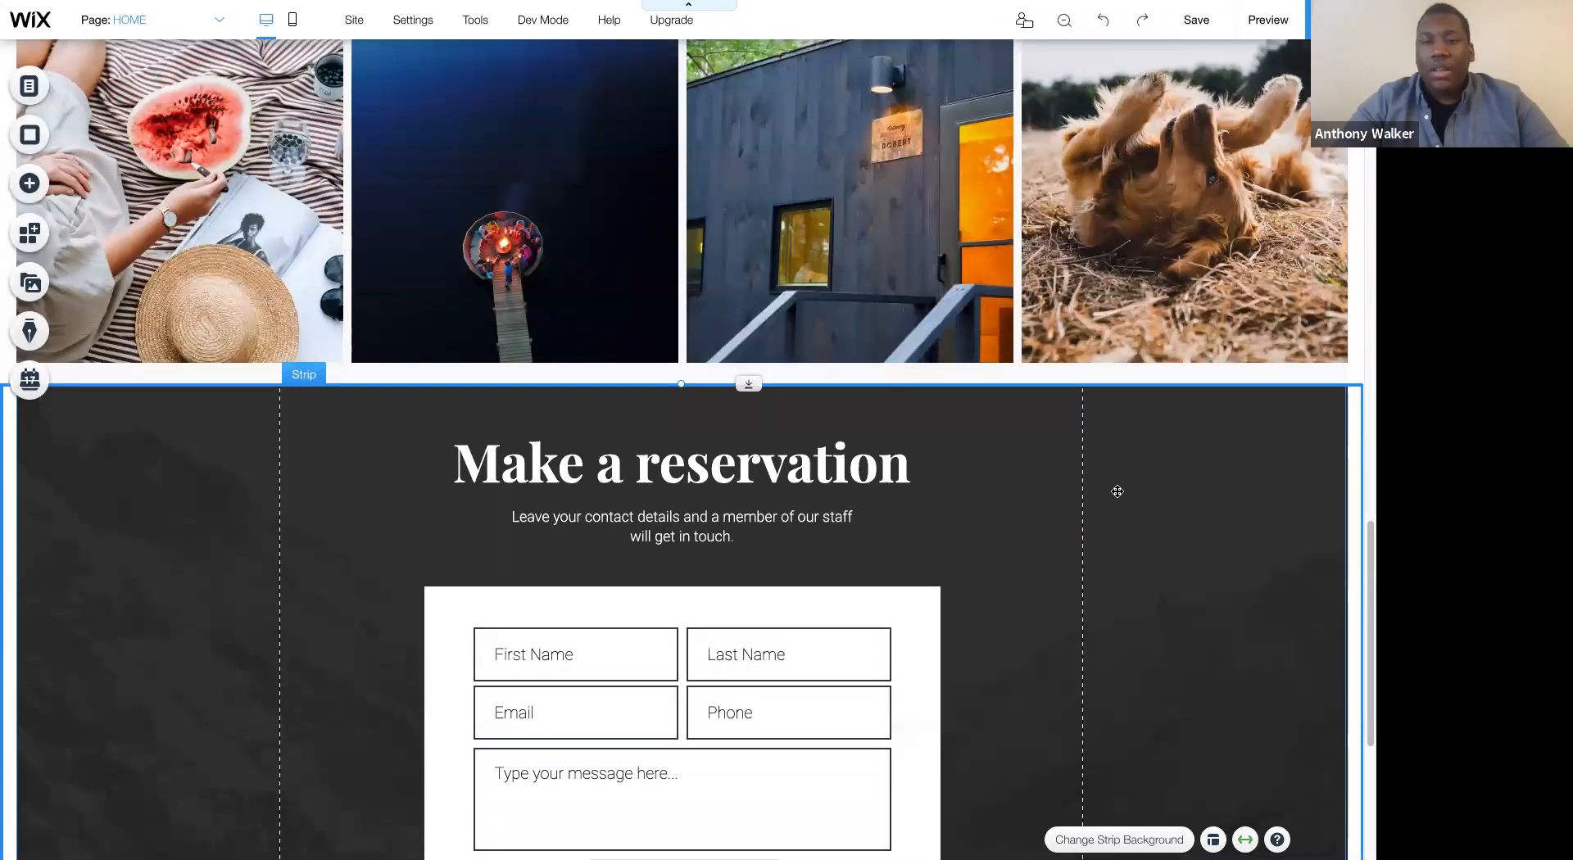
pyautogui.scroll(-2, 1118, 491)
pyautogui.scroll(3, 1046, 478)
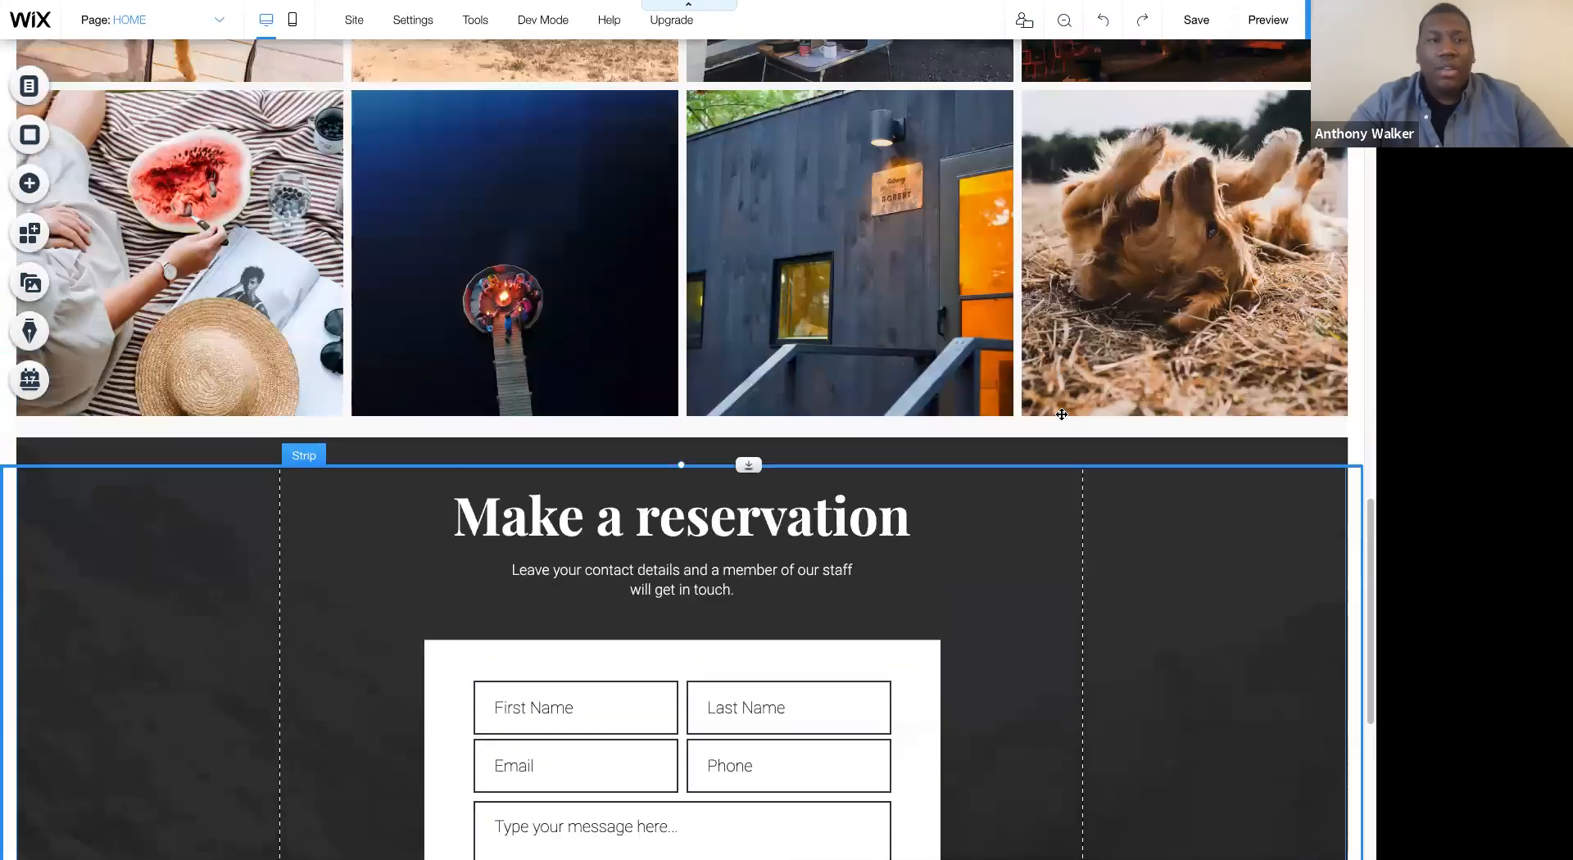
pyautogui.scroll(1, 1062, 414)
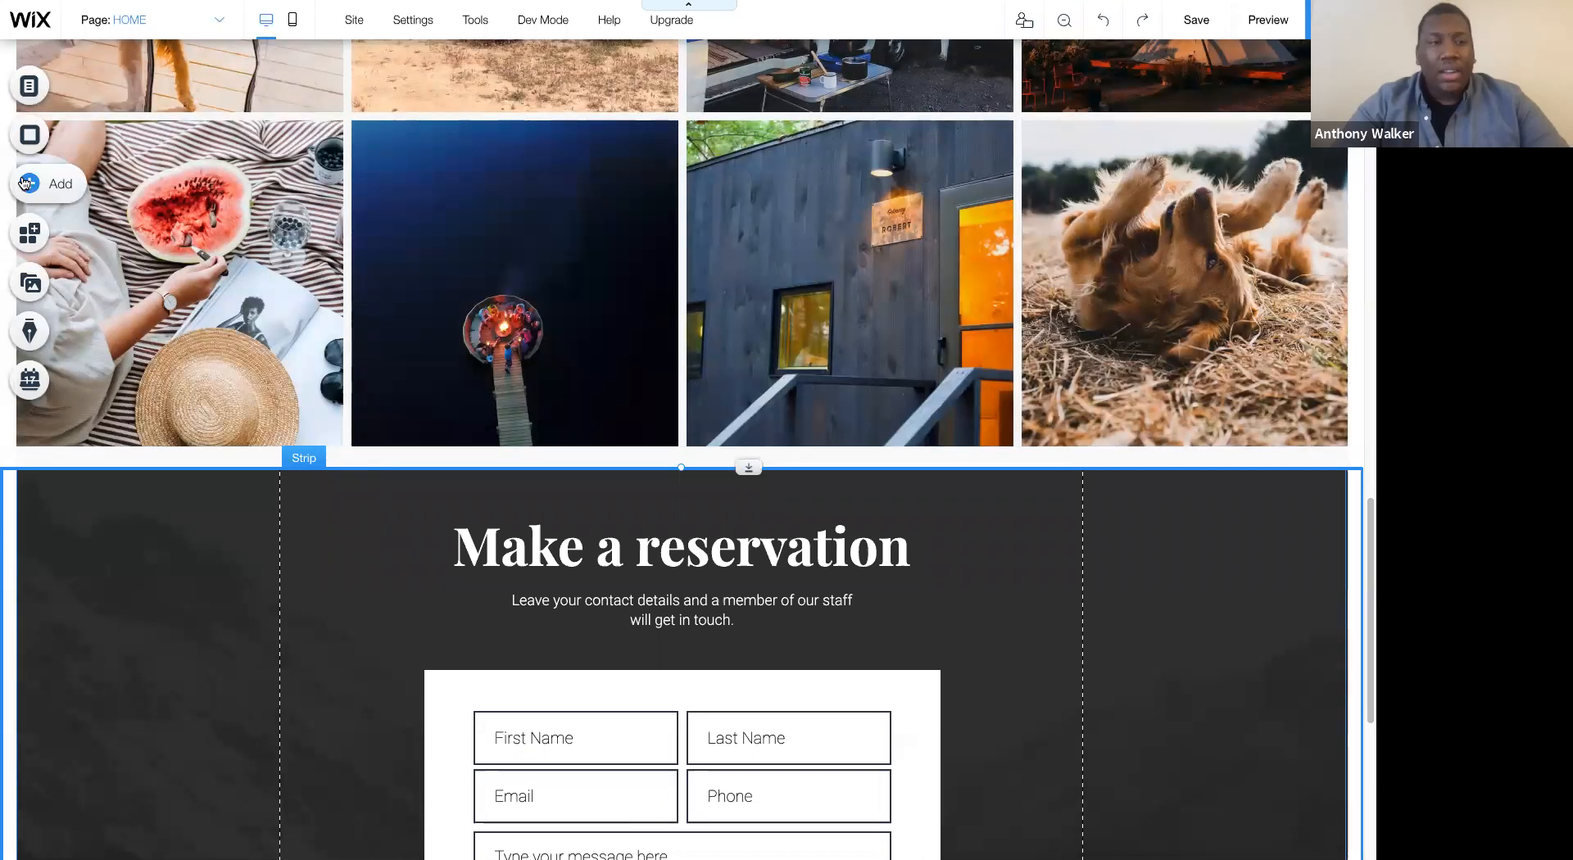
# - Add an anchor at the top edge of the Make a reservation strip and name it Contact
pyautogui.click(24, 184)
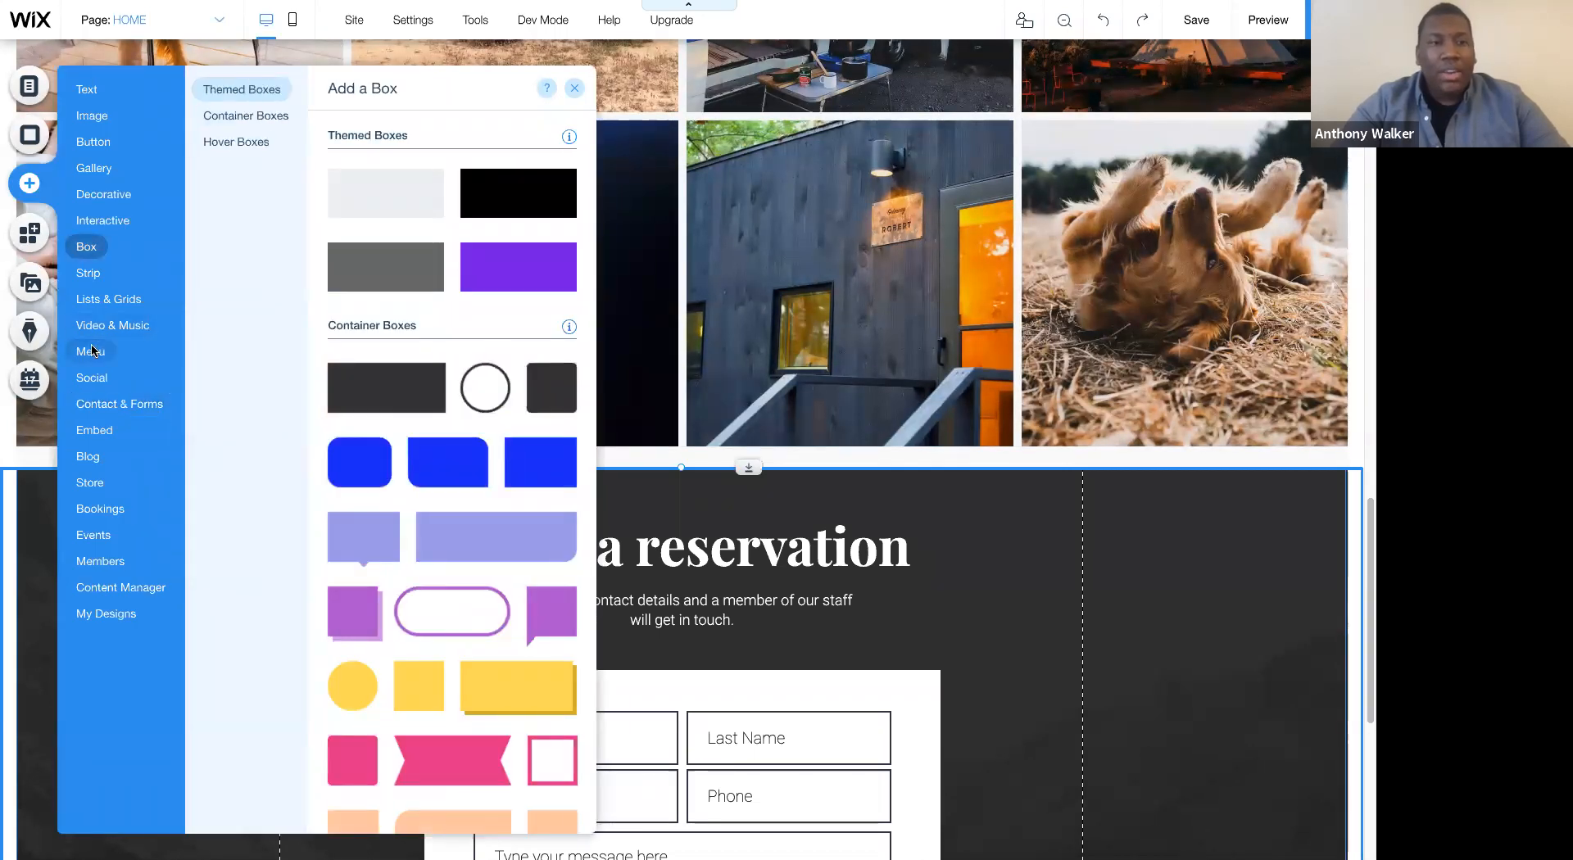
pyautogui.moveTo(92, 350)
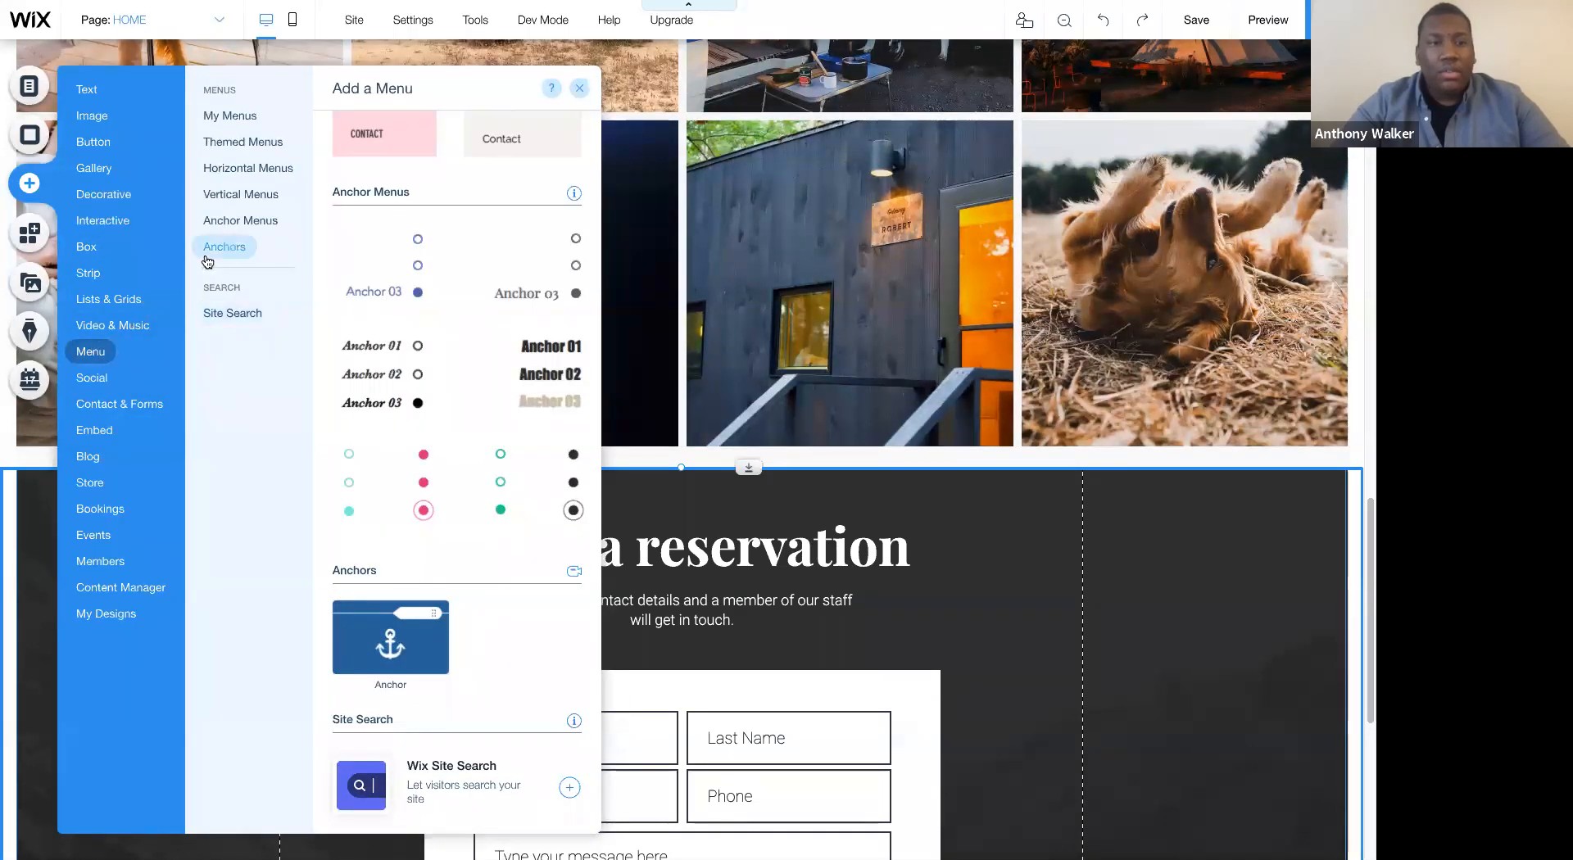
pyautogui.moveTo(388, 642); pyautogui.dragTo(1208, 491)
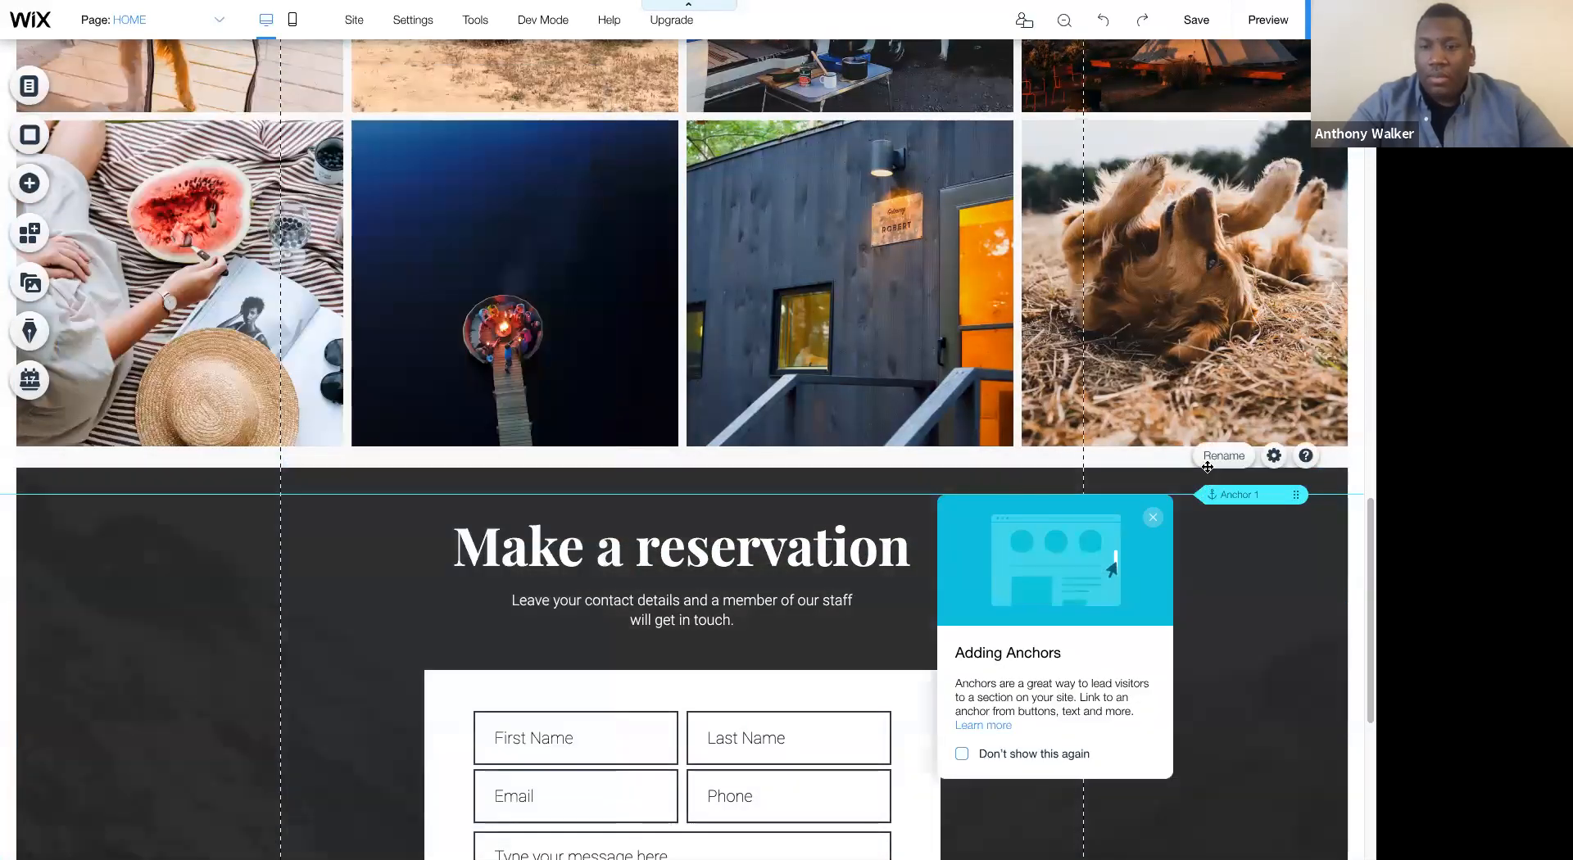
pyautogui.click(1208, 466)
pyautogui.click(1274, 428)
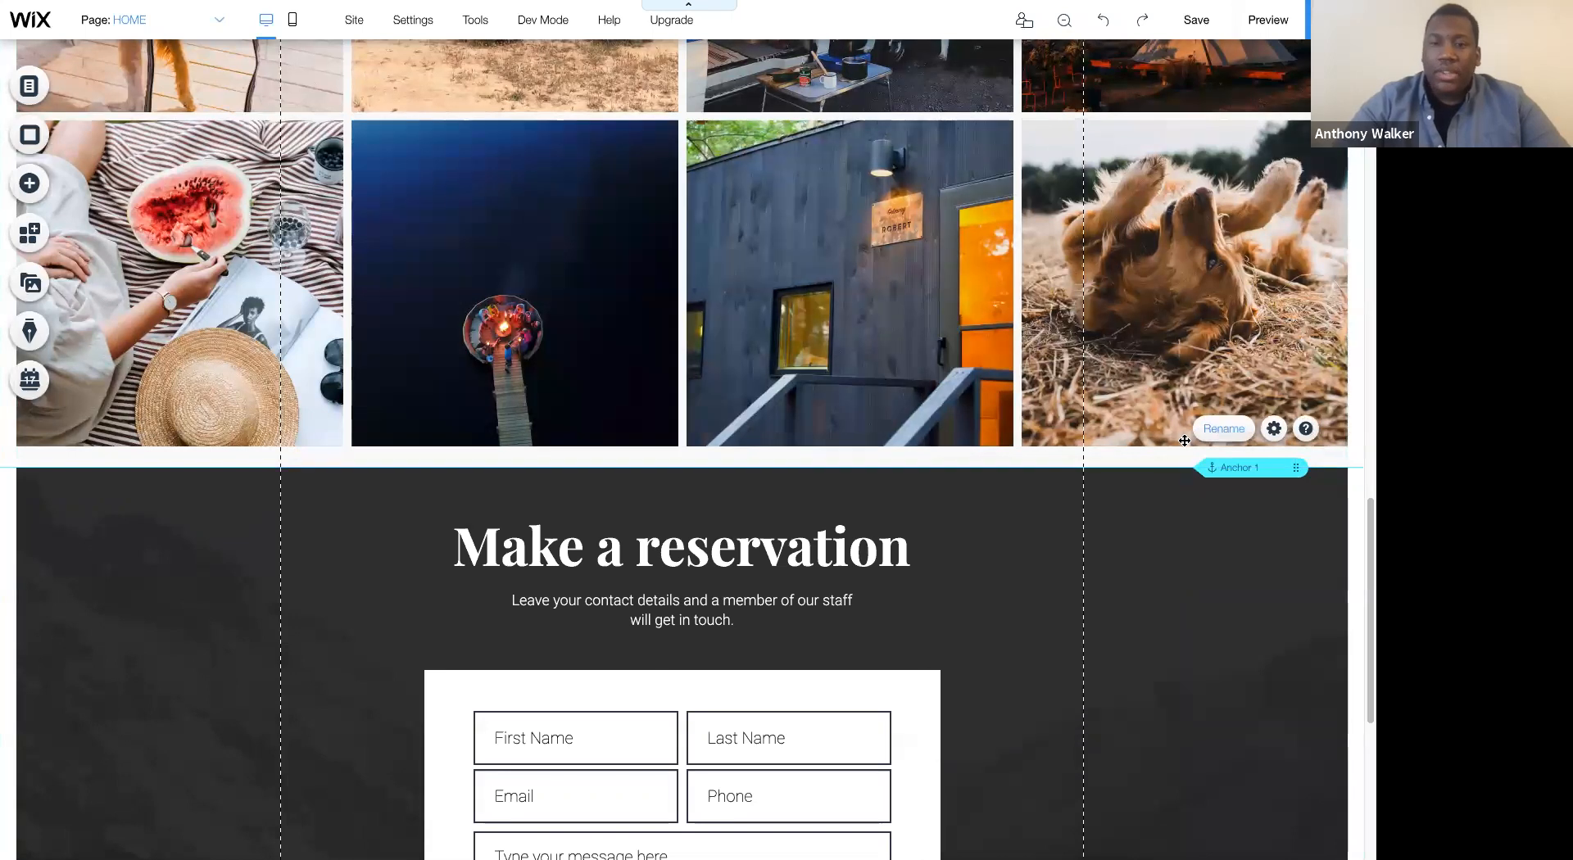
pyautogui.write('Contact')
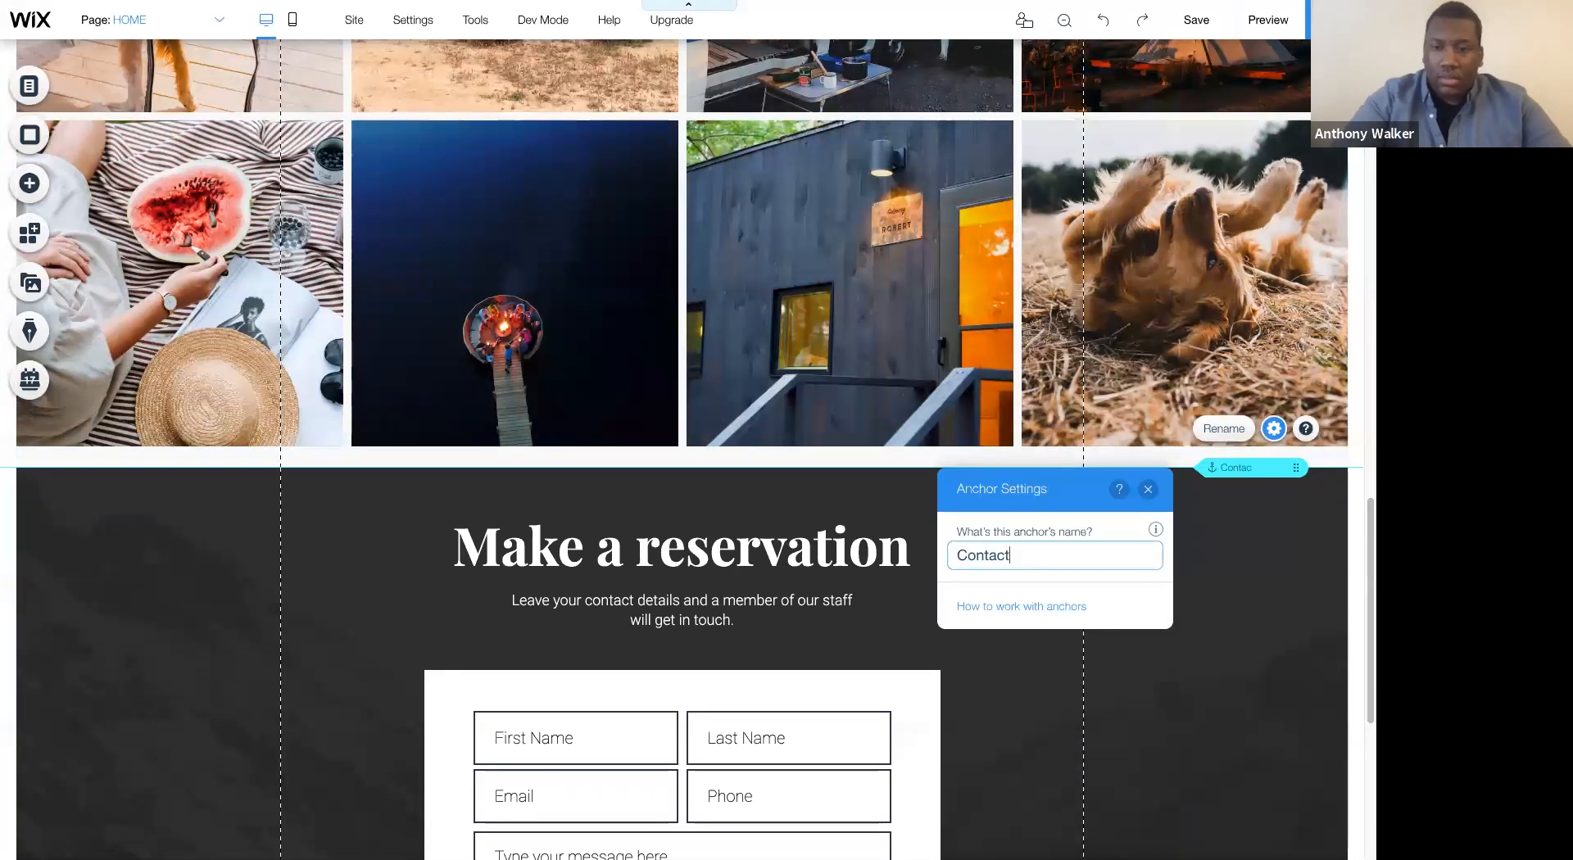
pyautogui.click(1246, 550)
# - Add a link named CONTACT to the site menu, pointing to the Contact anchor on the HOME page
pyautogui.scroll(20, 450, 203)
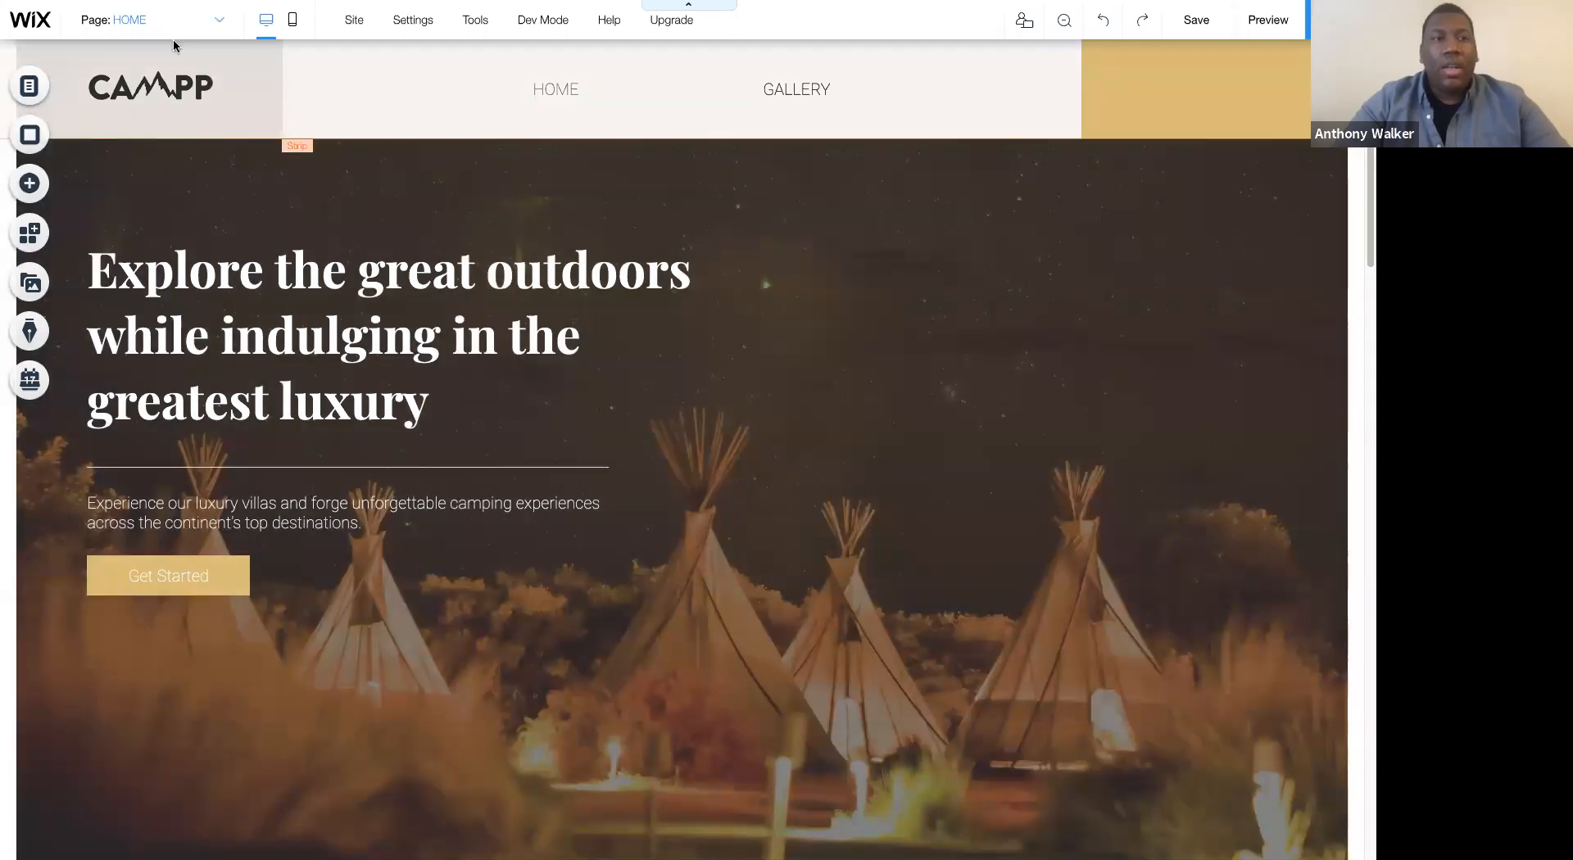
pyautogui.click(173, 36)
pyautogui.click(155, 78)
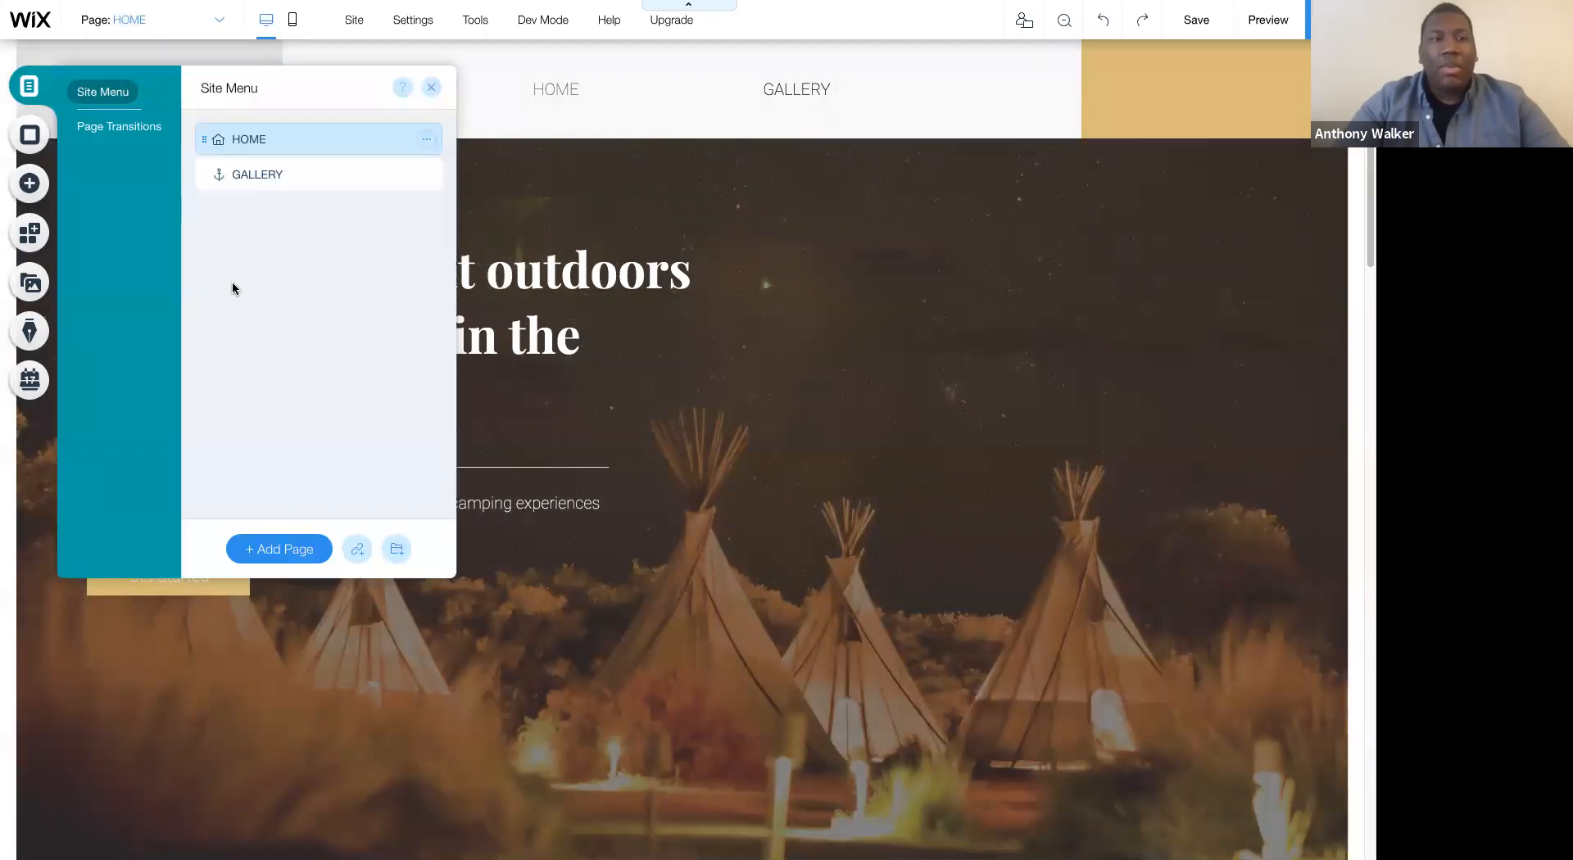
pyautogui.click(357, 549)
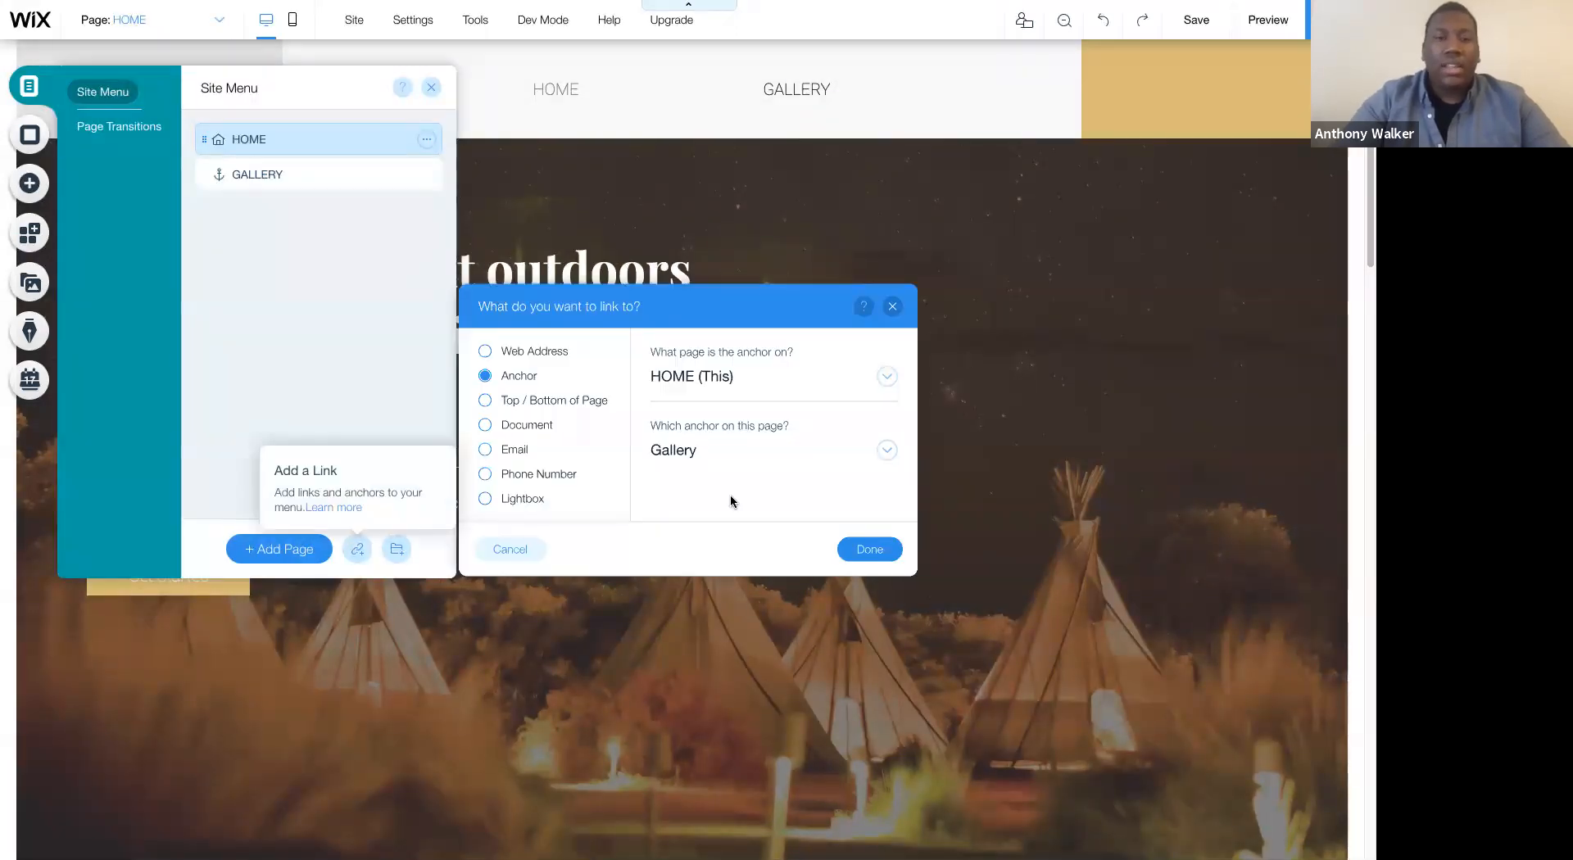
pyautogui.click(702, 450)
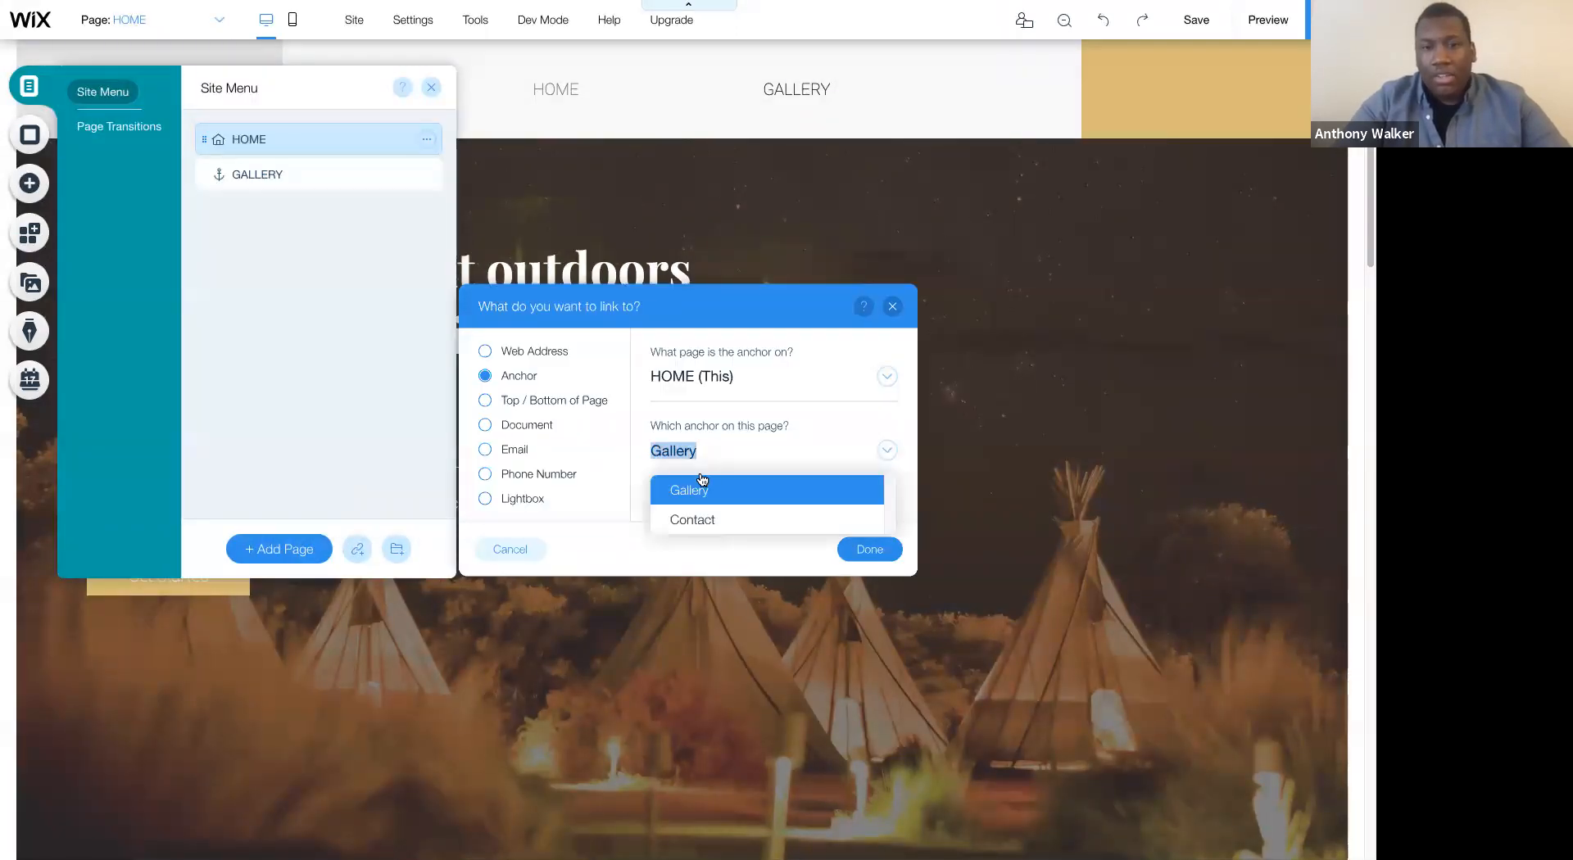
pyautogui.click(699, 516)
pyautogui.click(871, 549)
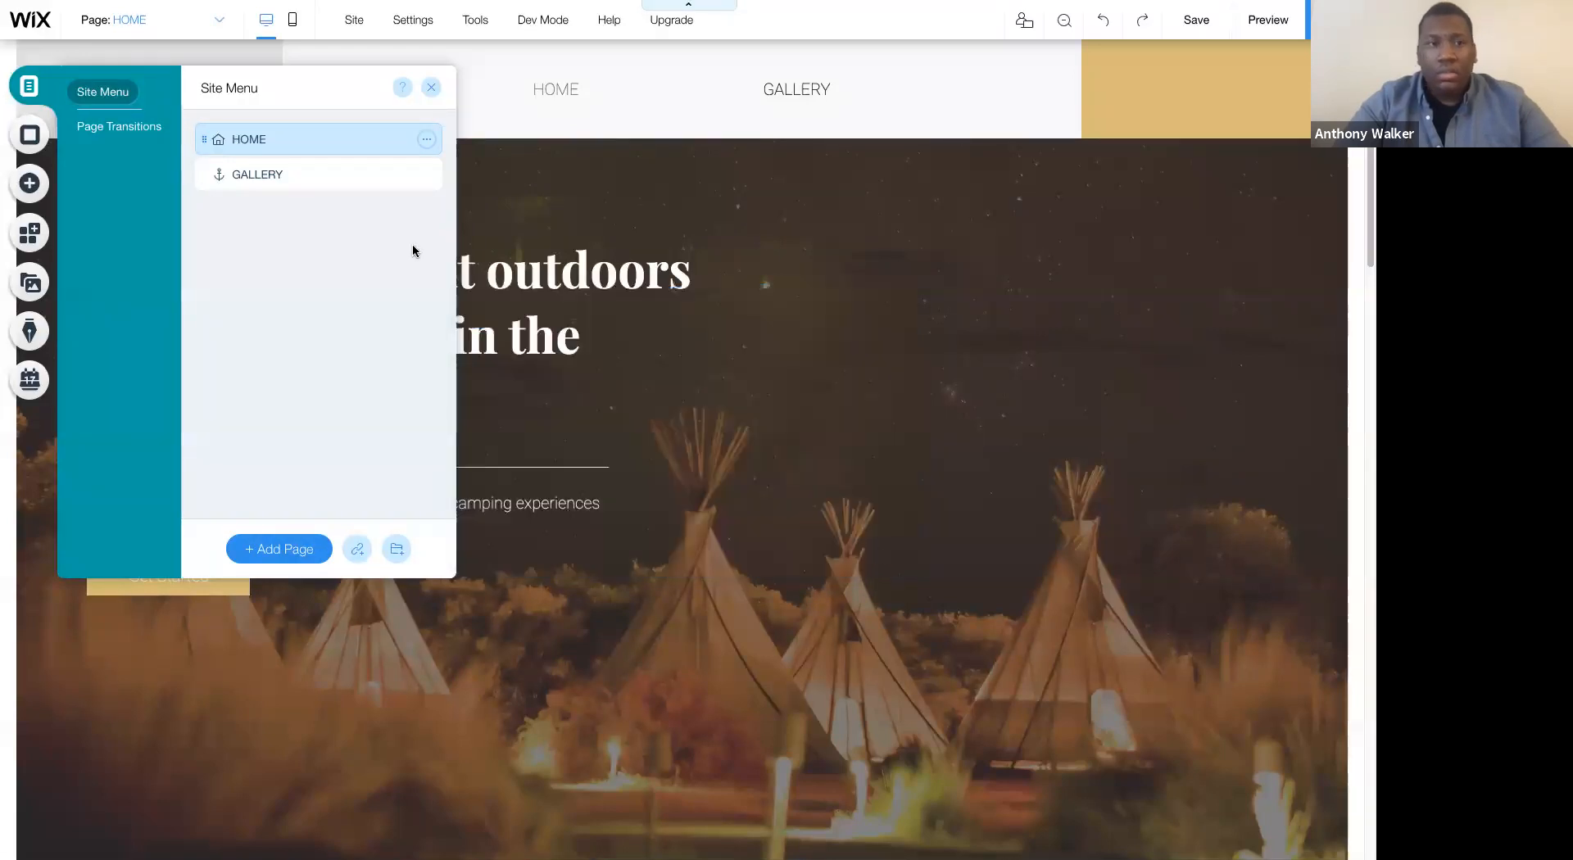
pyautogui.write('CONTACT')
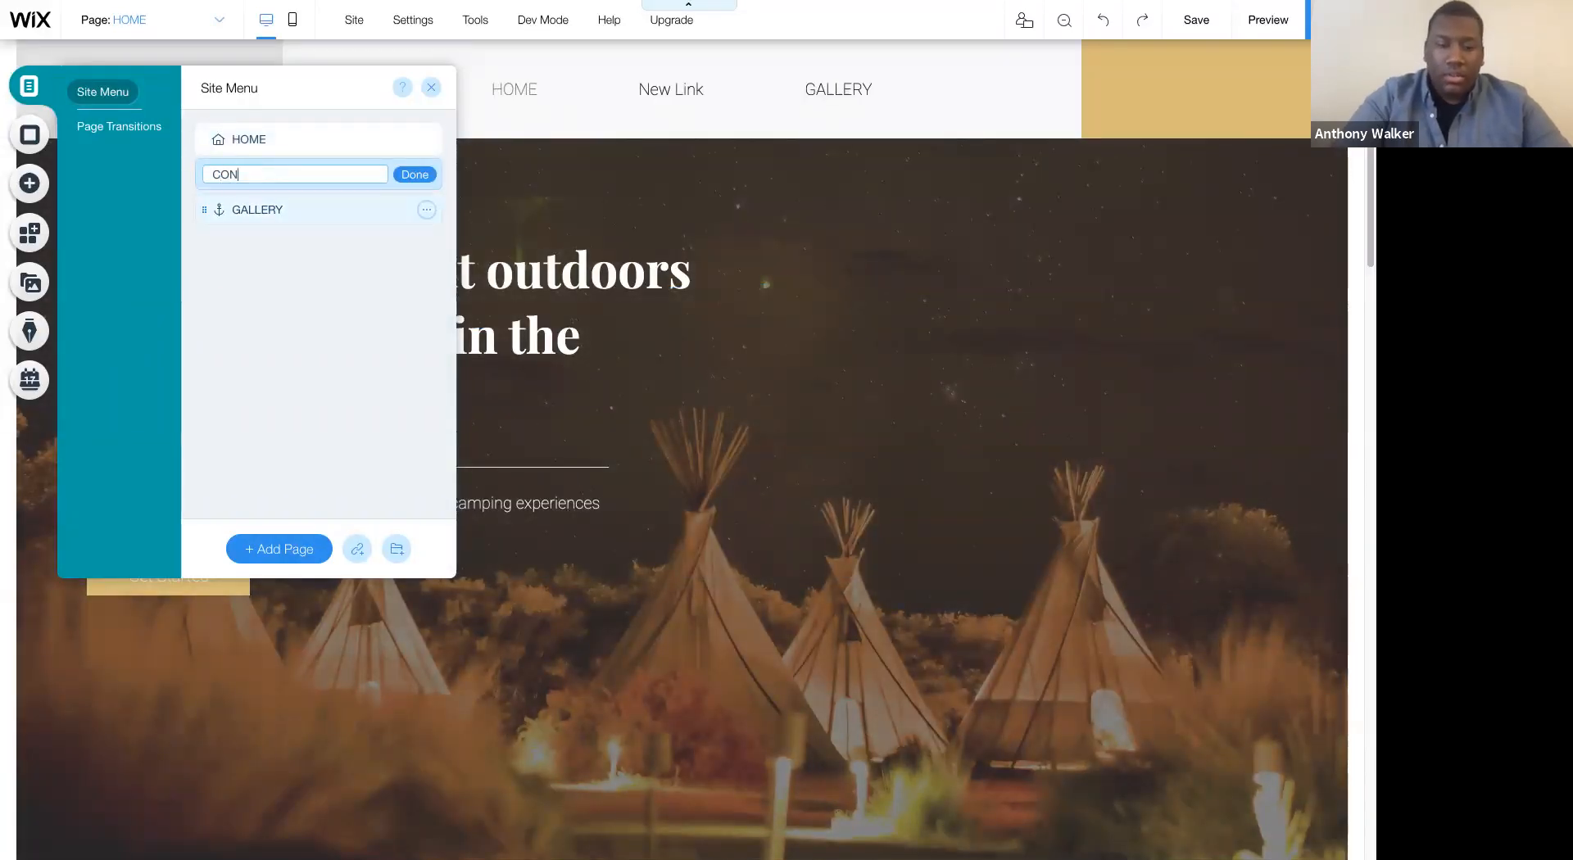
pyautogui.click(414, 175)
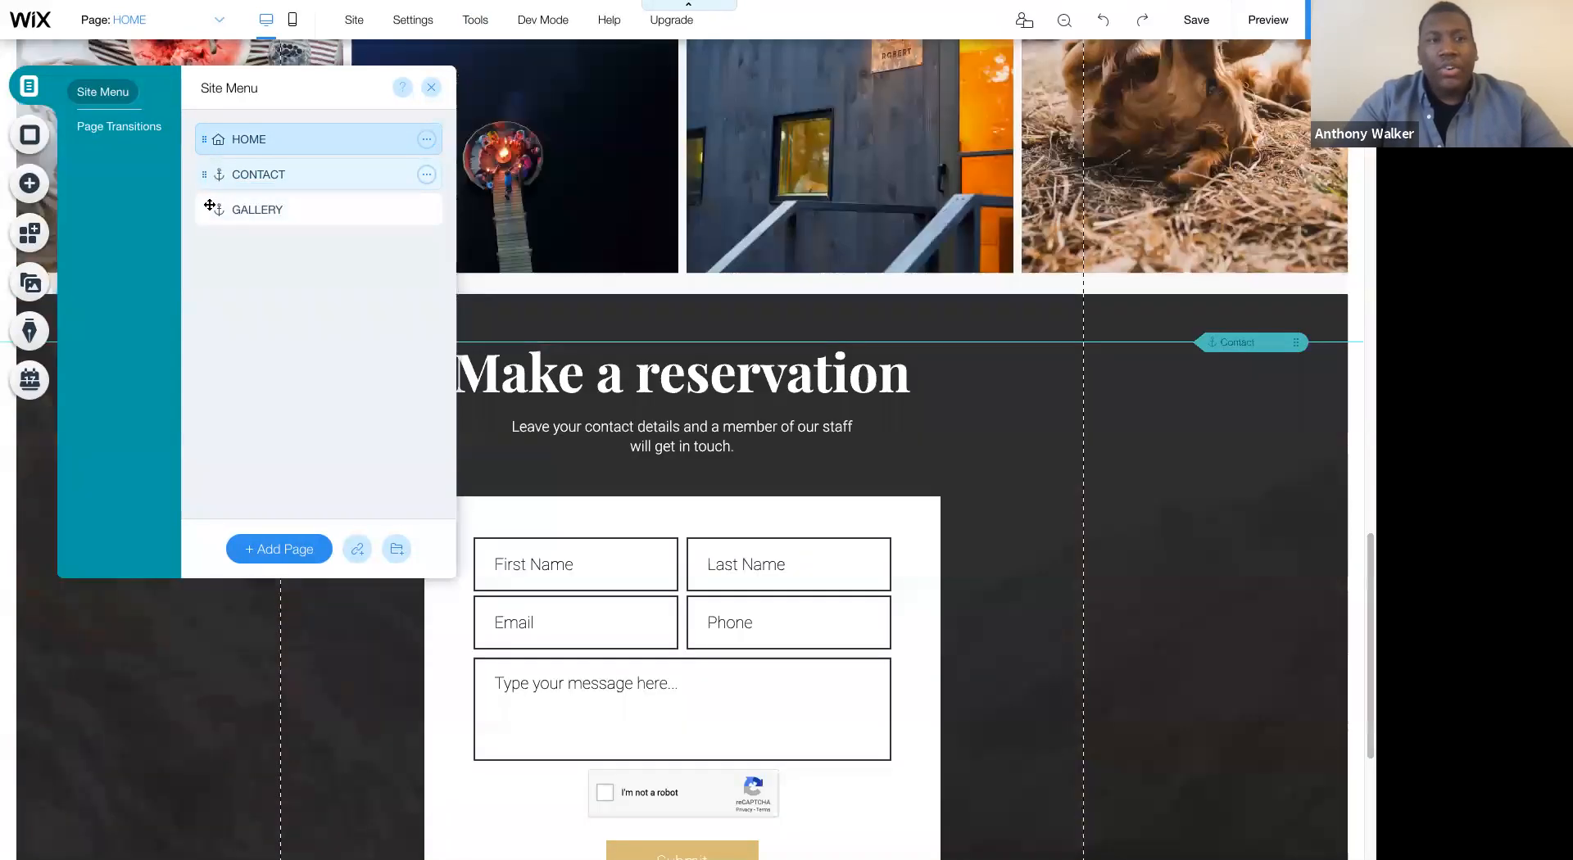
# - Move GALLERY above CONTACT in the site menu and view the page transition options
pyautogui.moveTo(210, 204); pyautogui.dragTo(212, 173)
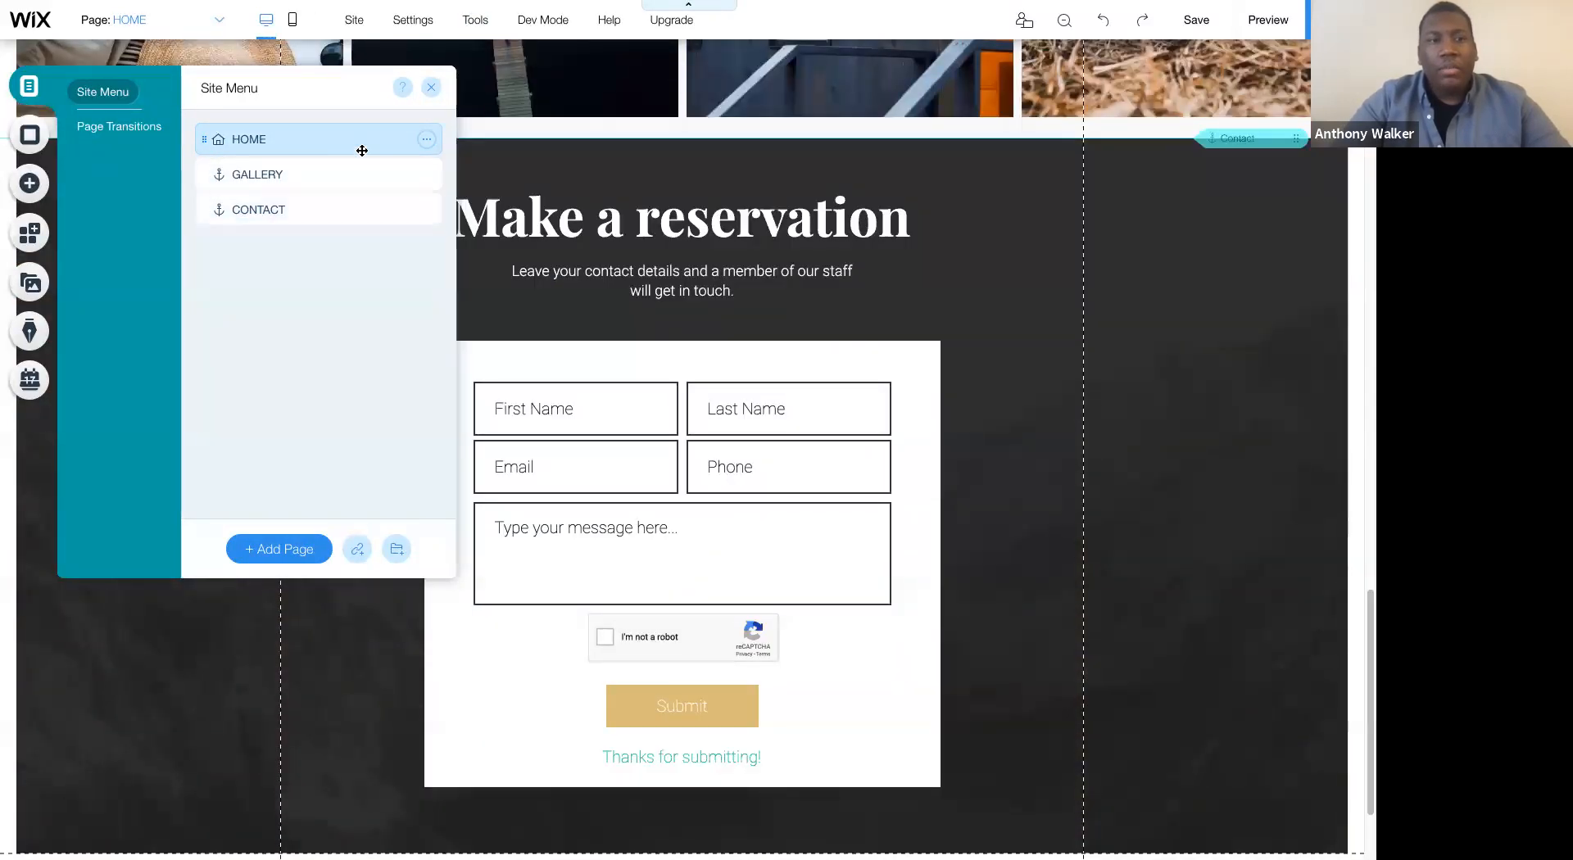
pyautogui.click(115, 127)
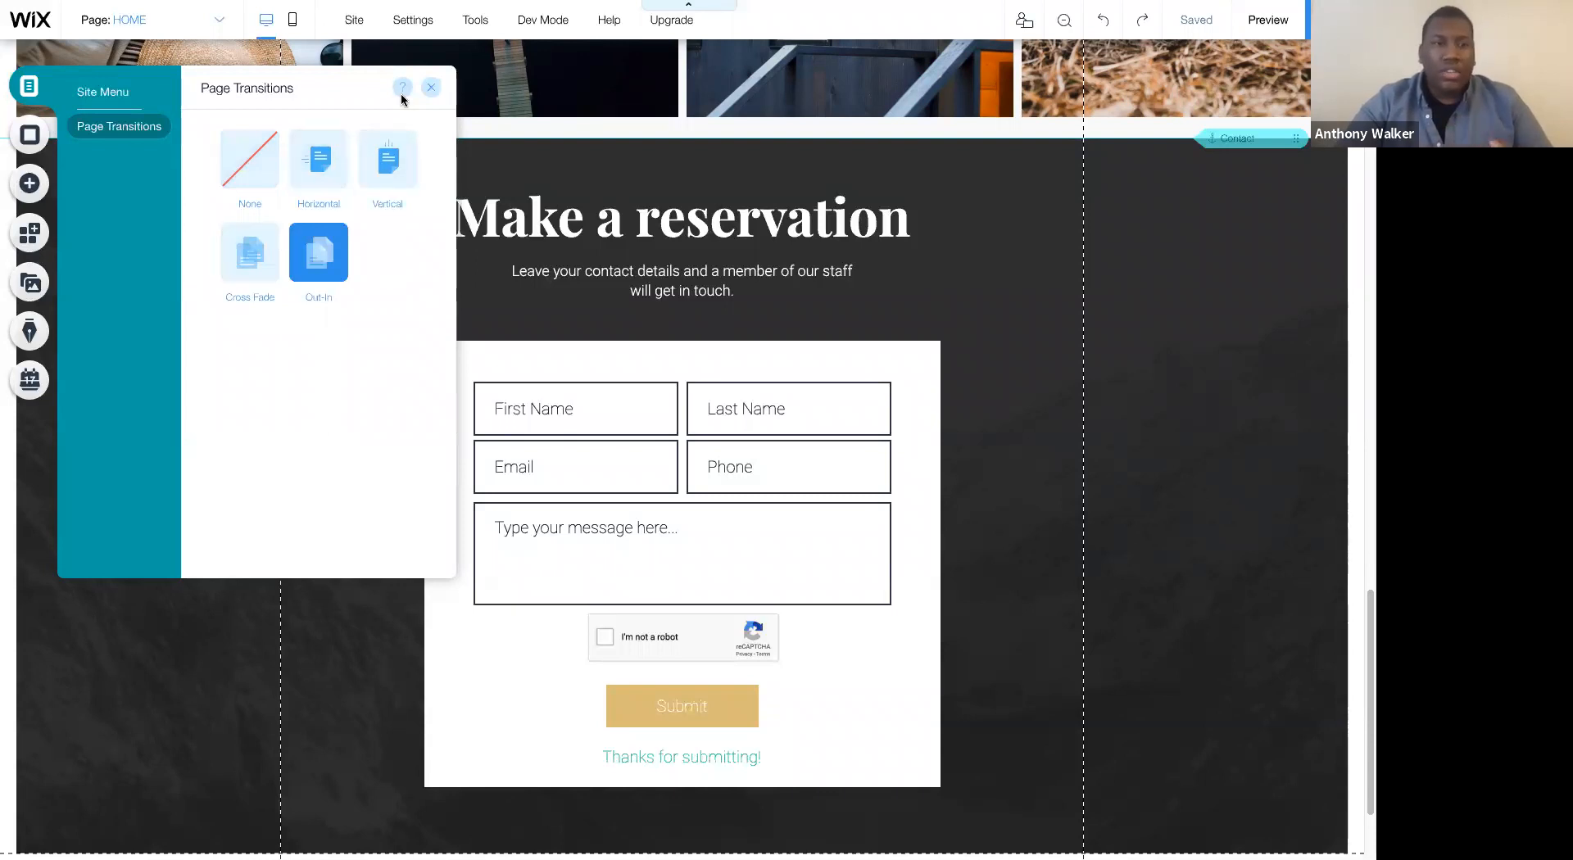
pyautogui.click(431, 87)
# - Check the menu entries in the footer and header, and look over the hero and Glamping gallery sections
pyautogui.scroll(-2, 552, 118)
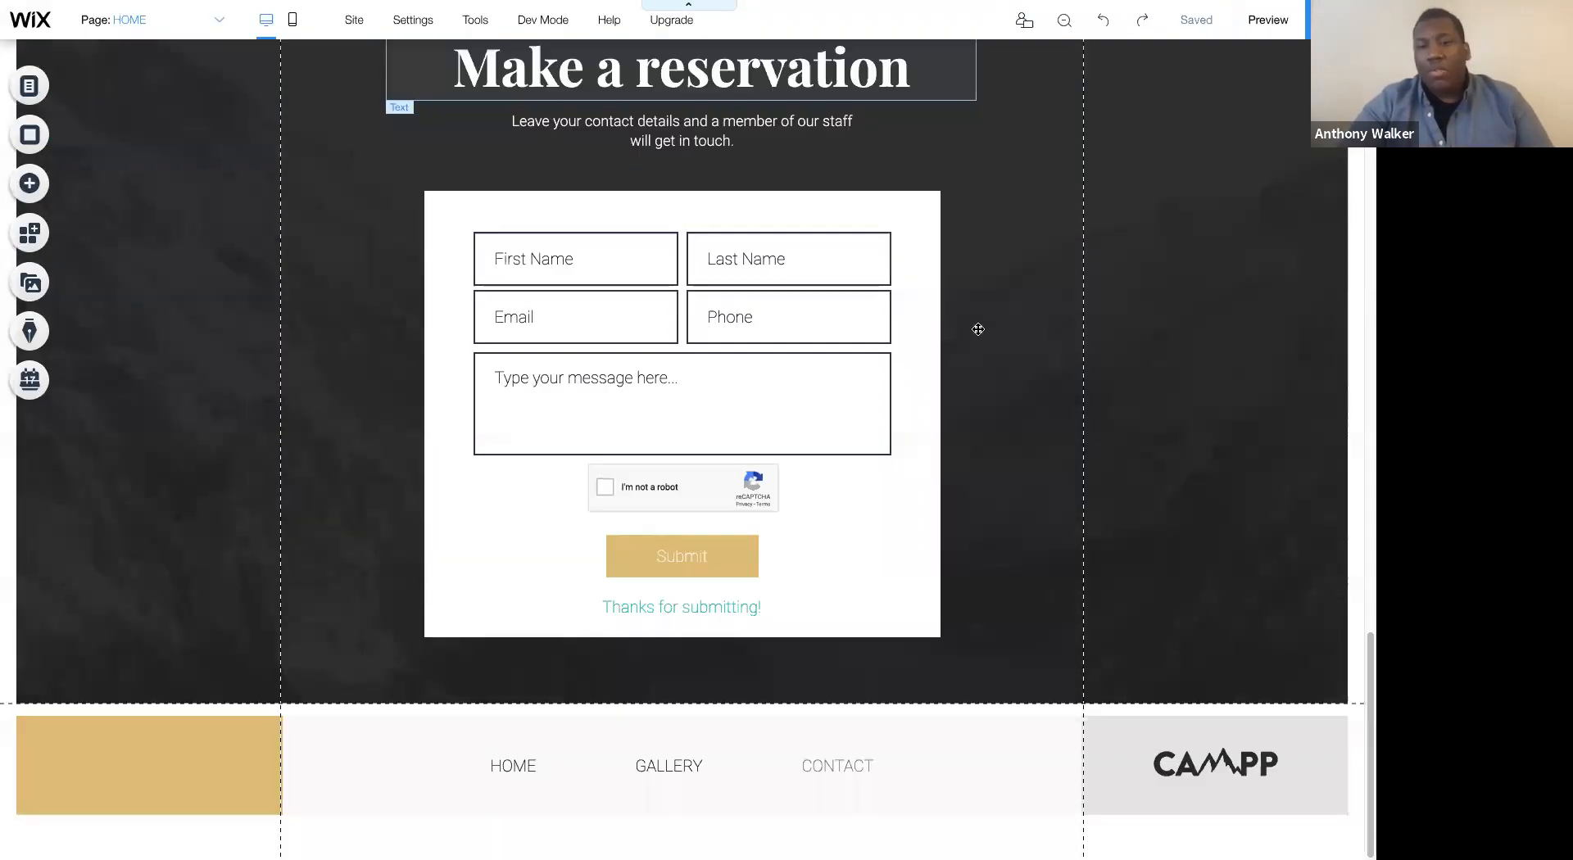
pyautogui.scroll(3, 999, 333)
pyautogui.scroll(15, 1000, 332)
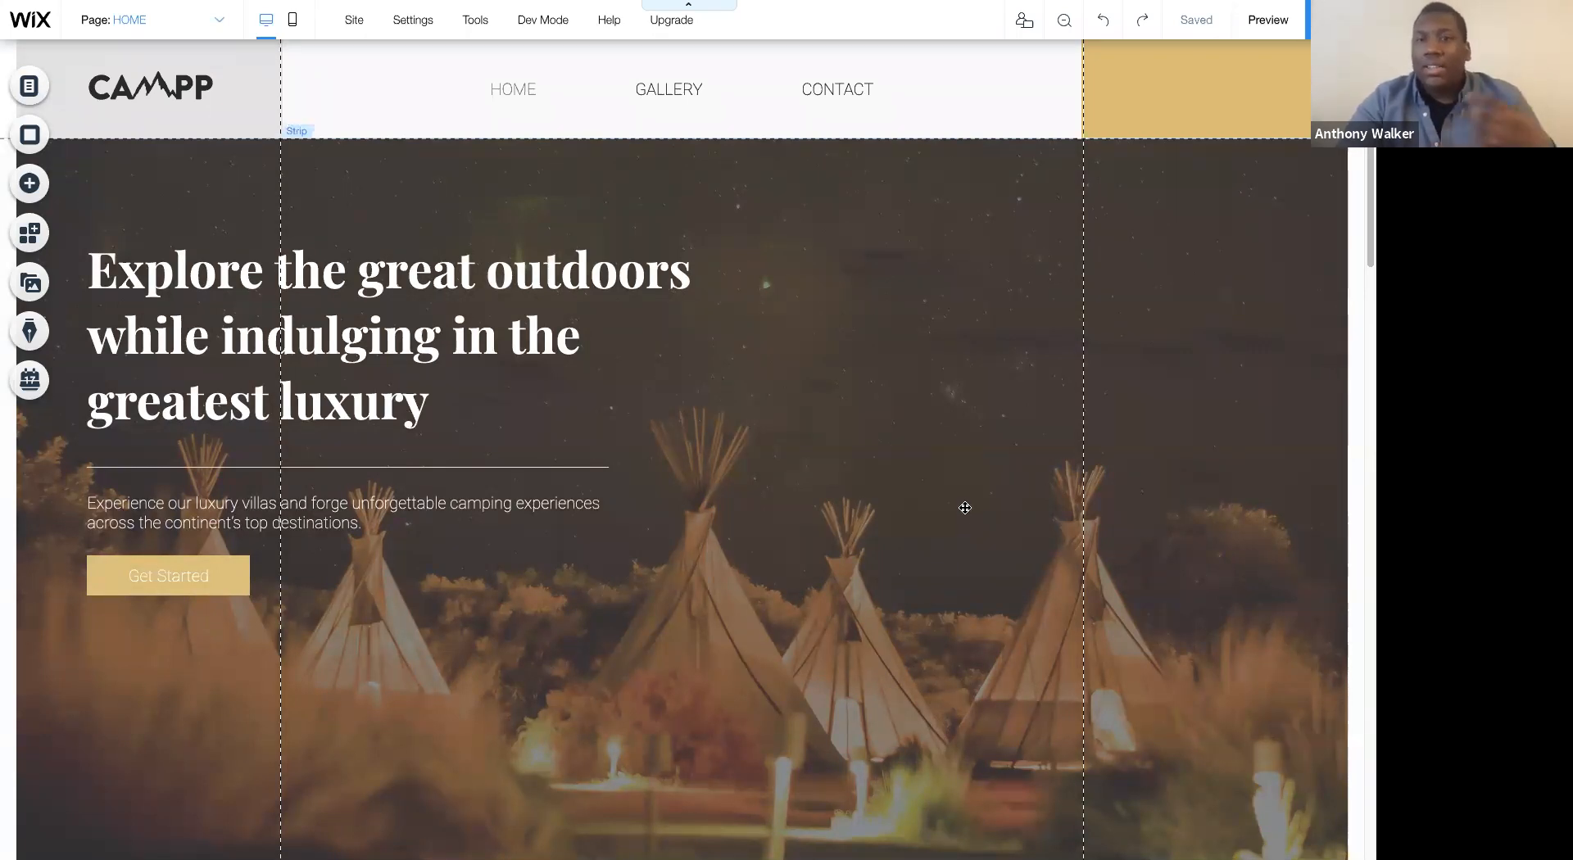
pyautogui.scroll(-5, 970, 519)
pyautogui.scroll(-15, 965, 505)
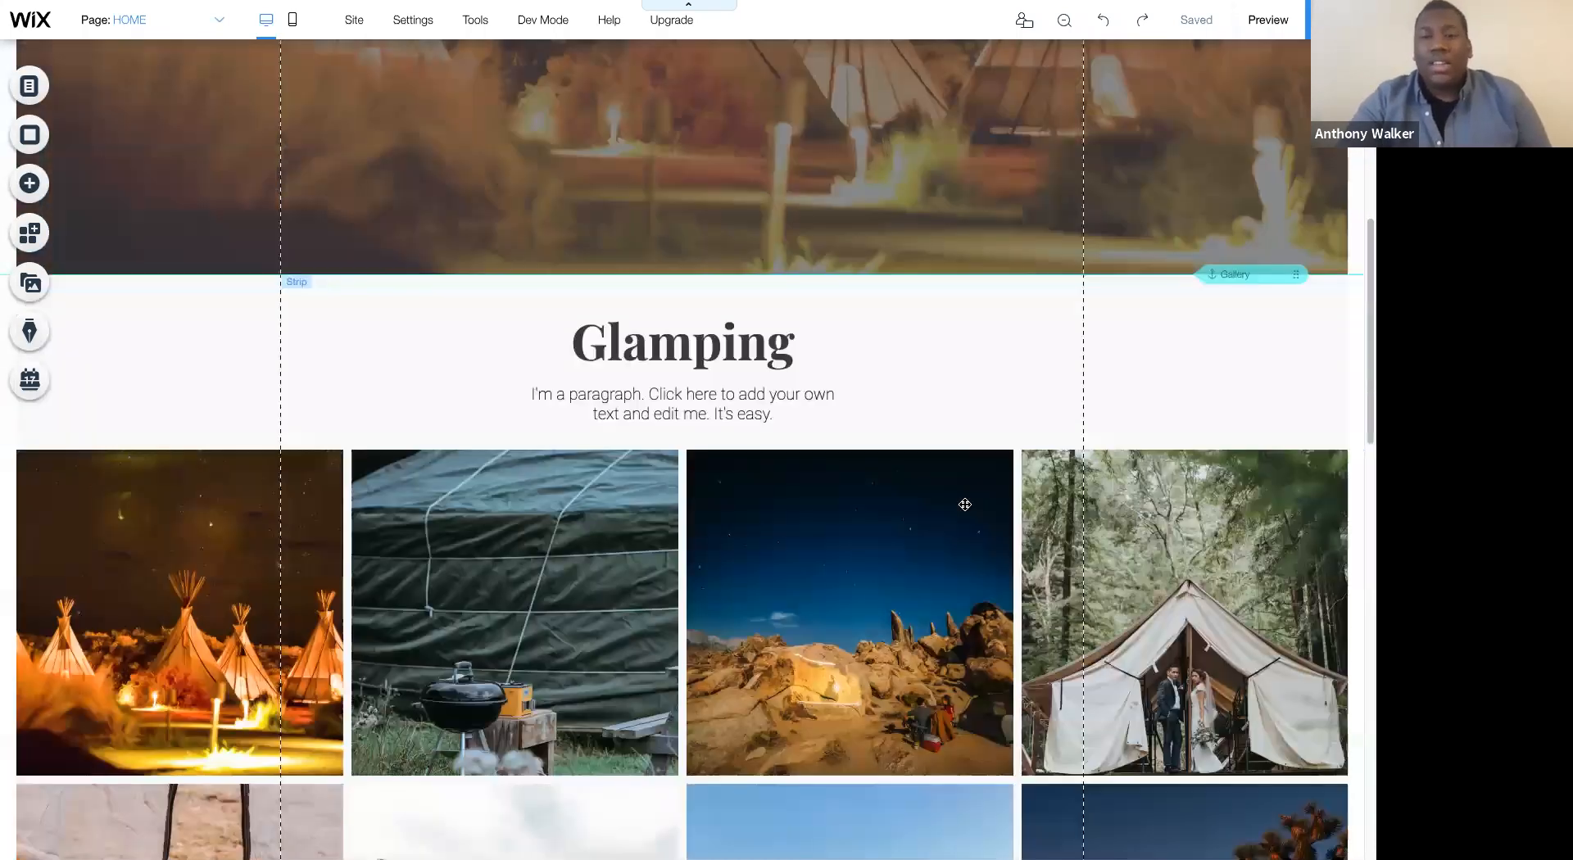
pyautogui.scroll(20, 926, 491)
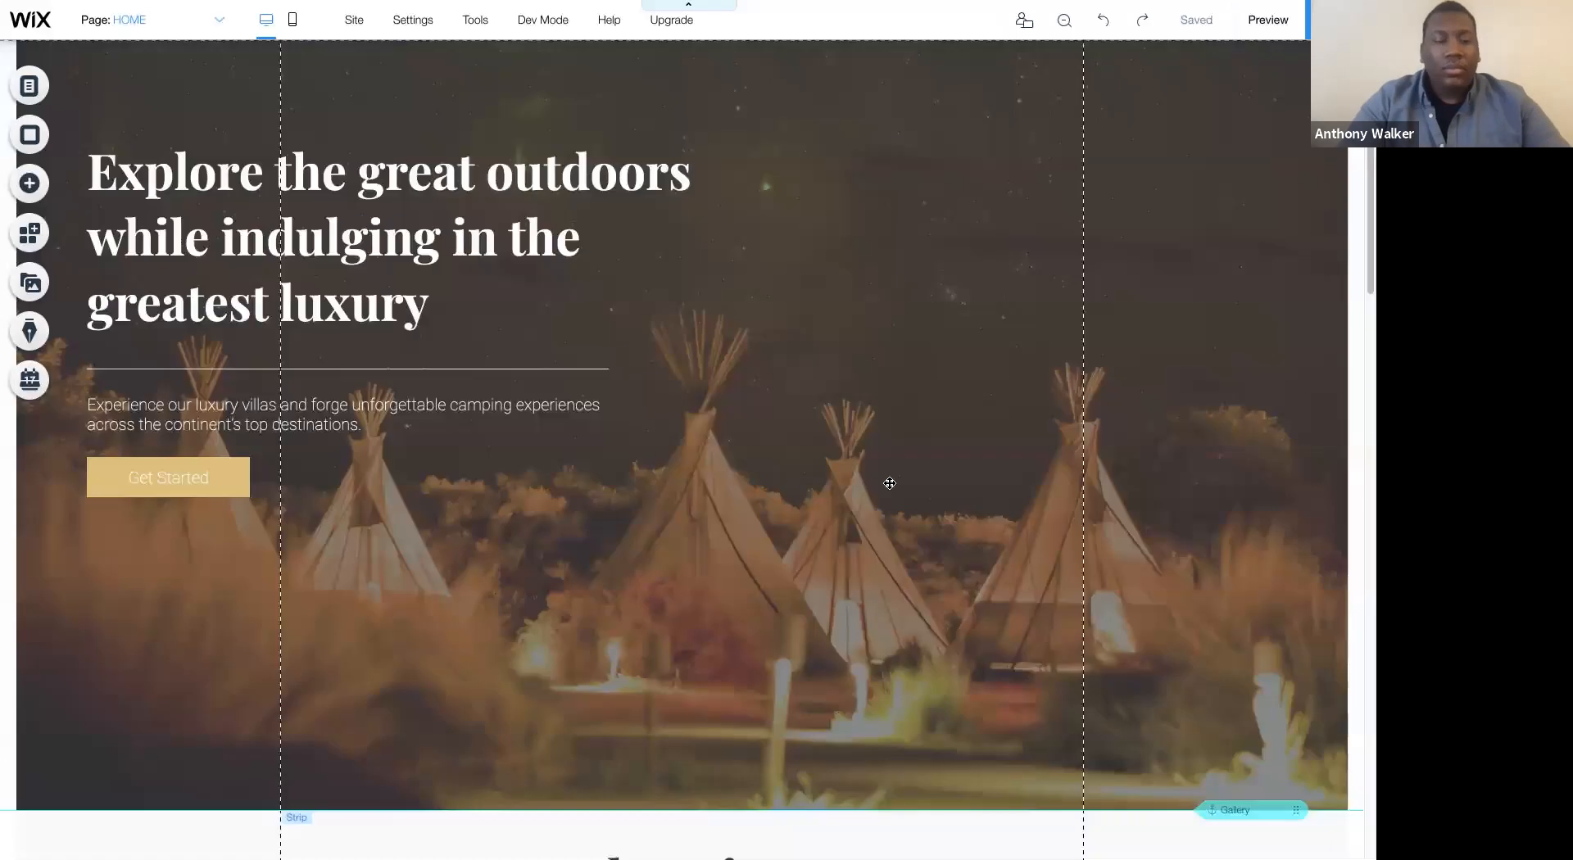
# - Search the App Market for BOOKING, add Wix Bookings to the site and close its dashboard
pyautogui.click(32, 239)
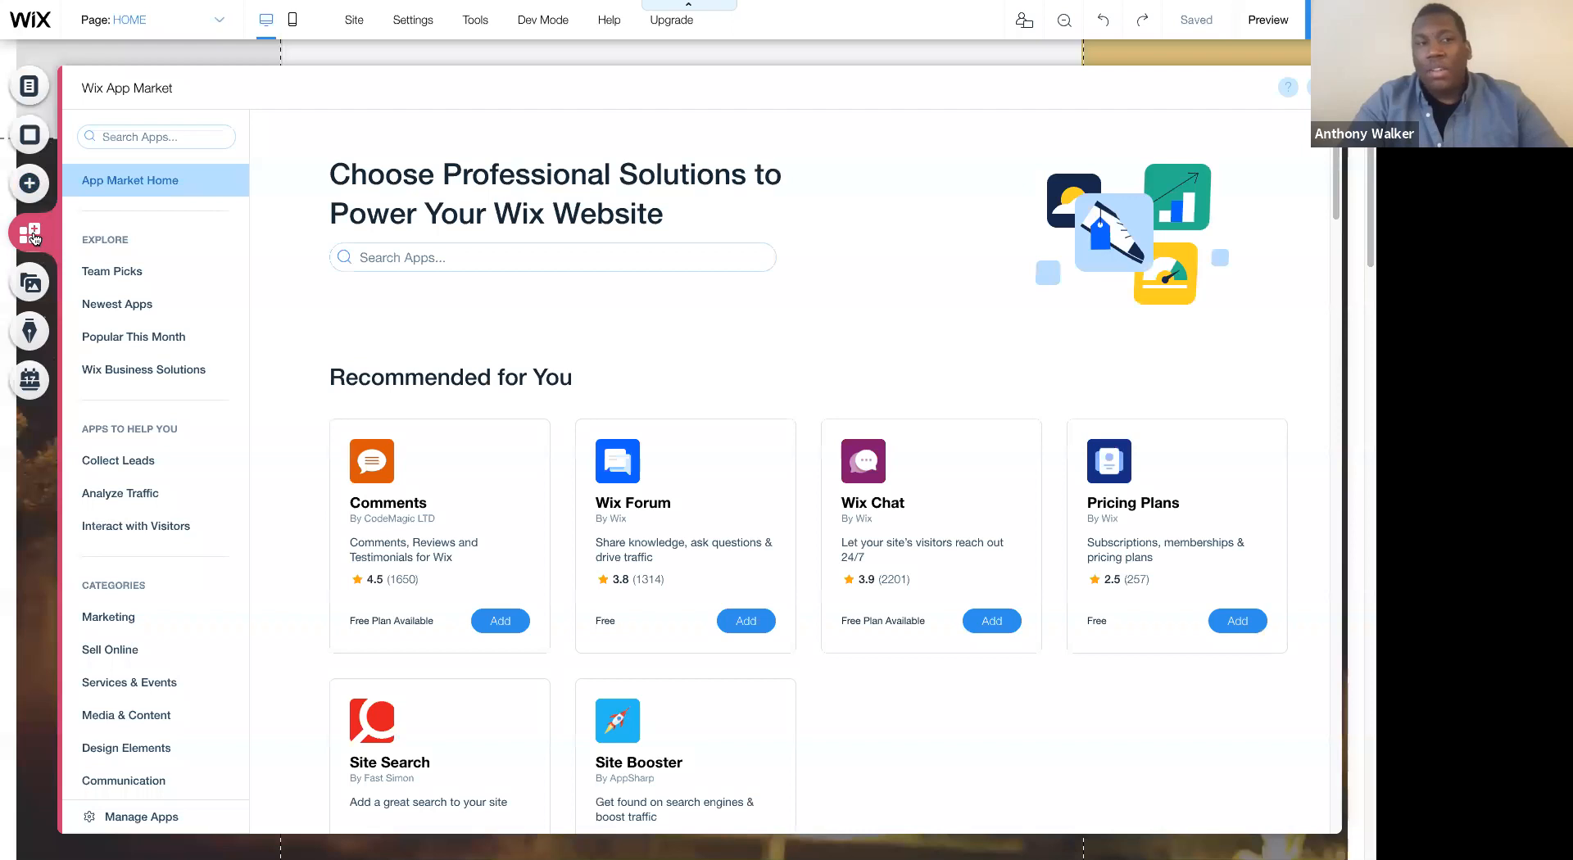
pyautogui.click(105, 135)
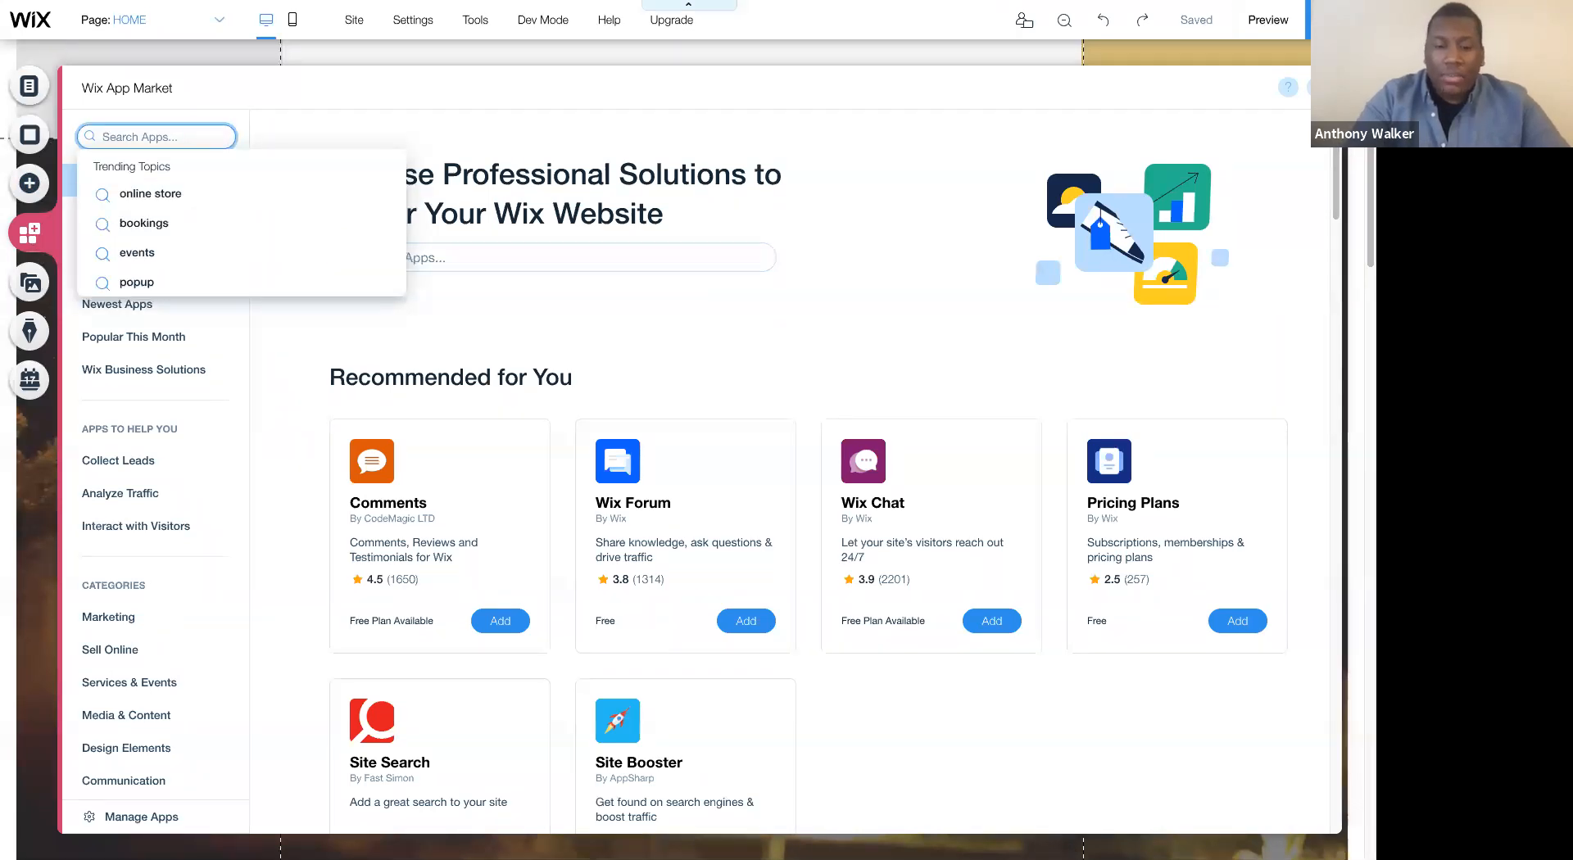
pyautogui.write('BOOKING')
pyautogui.press('Return')
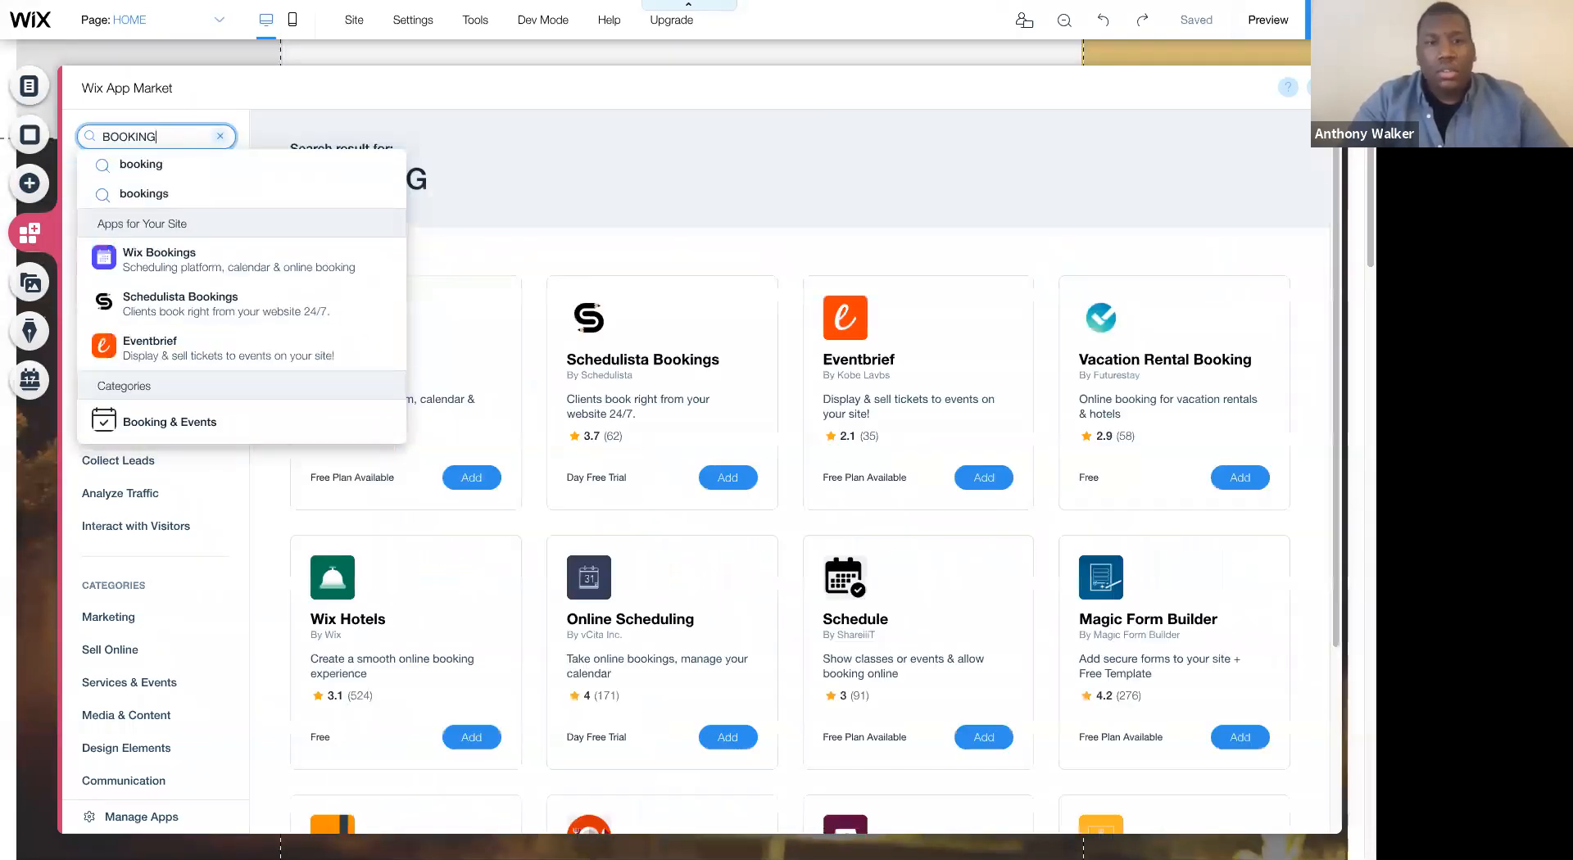
pyautogui.click(499, 247)
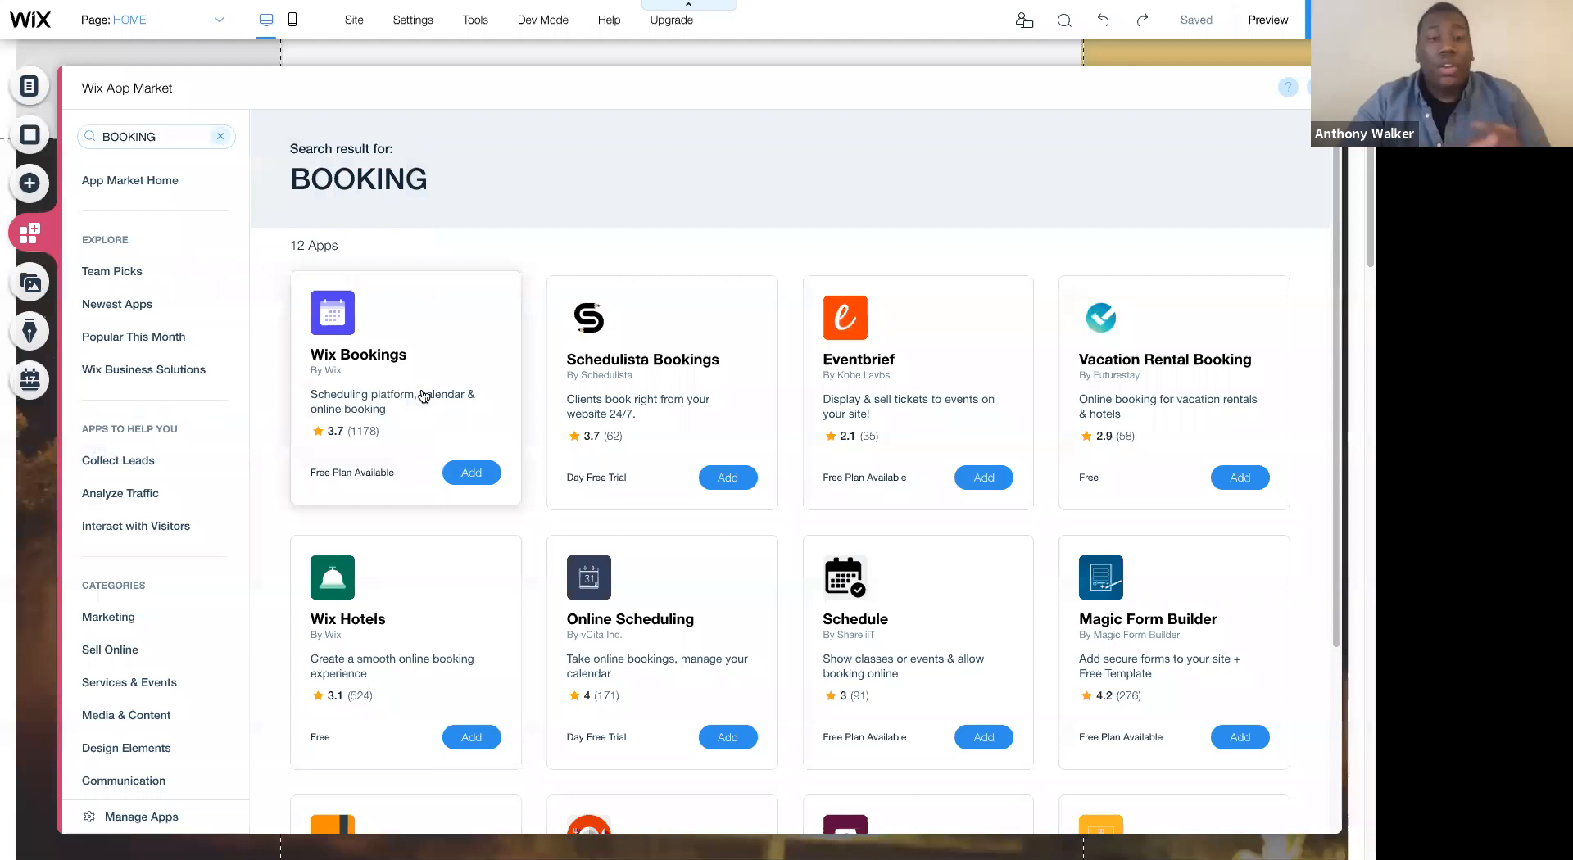
pyautogui.click(472, 473)
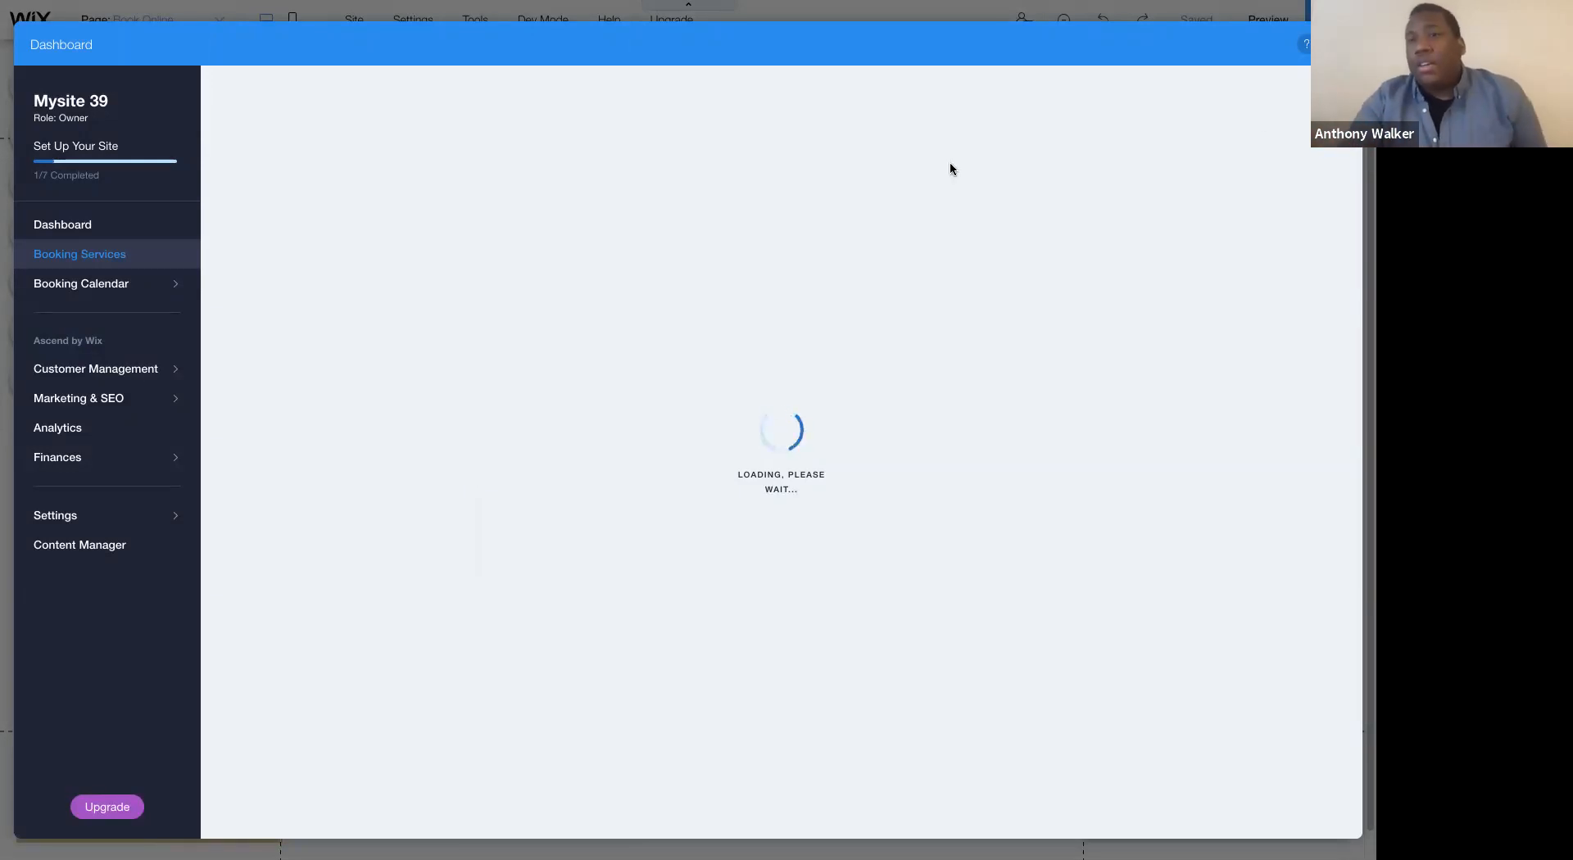
pyautogui.click(1340, 44)
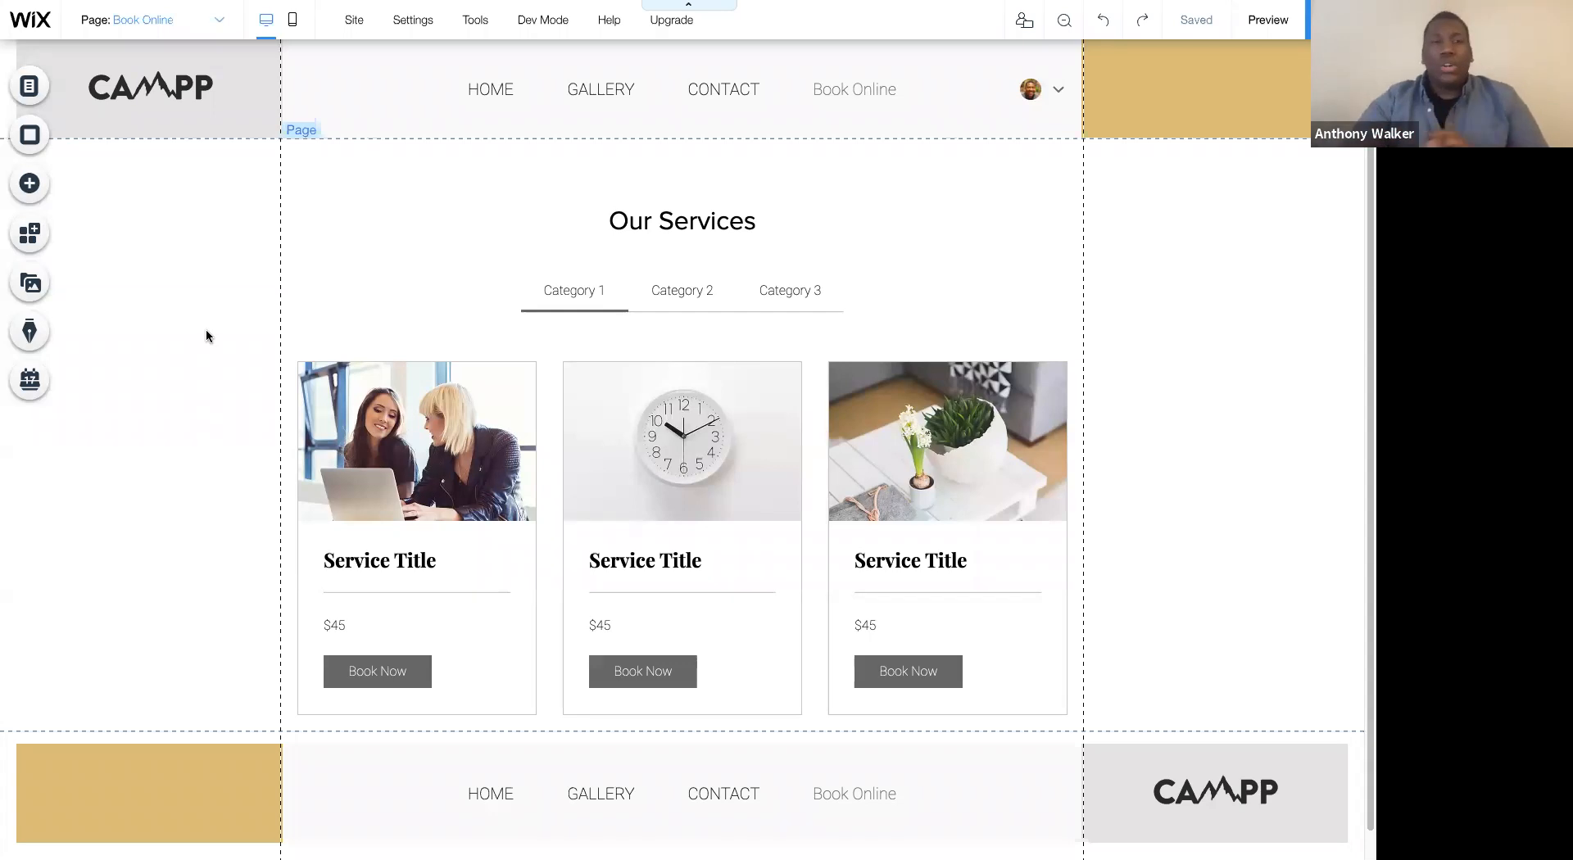
# - Set the background color of the Book Online page to white, #FFFFFF
pyautogui.click(30, 135)
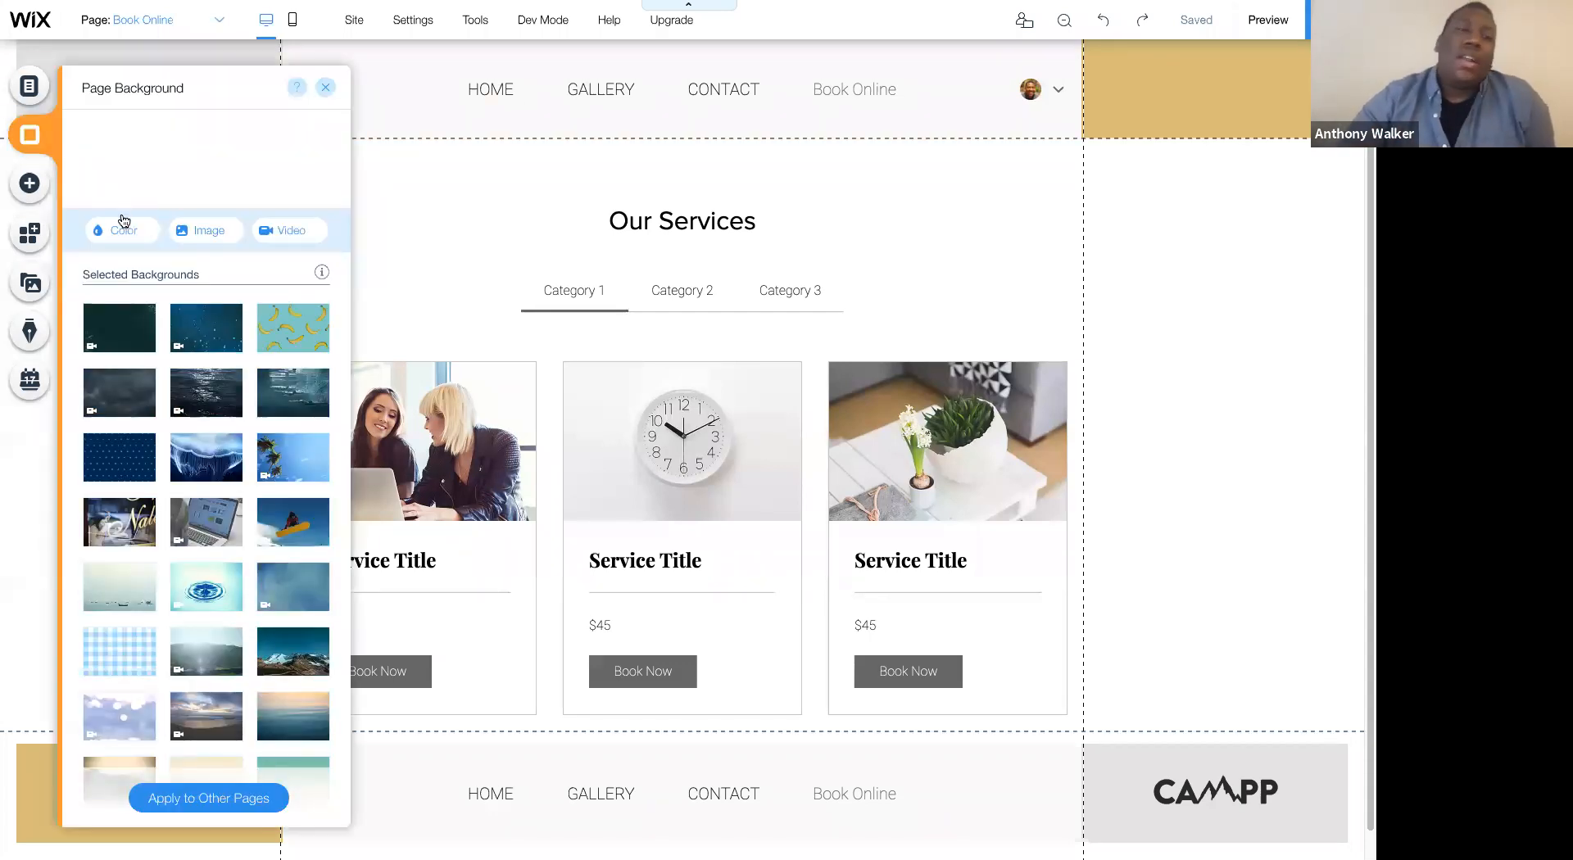
pyautogui.click(122, 227)
pyautogui.click(190, 363)
pyautogui.click(190, 446)
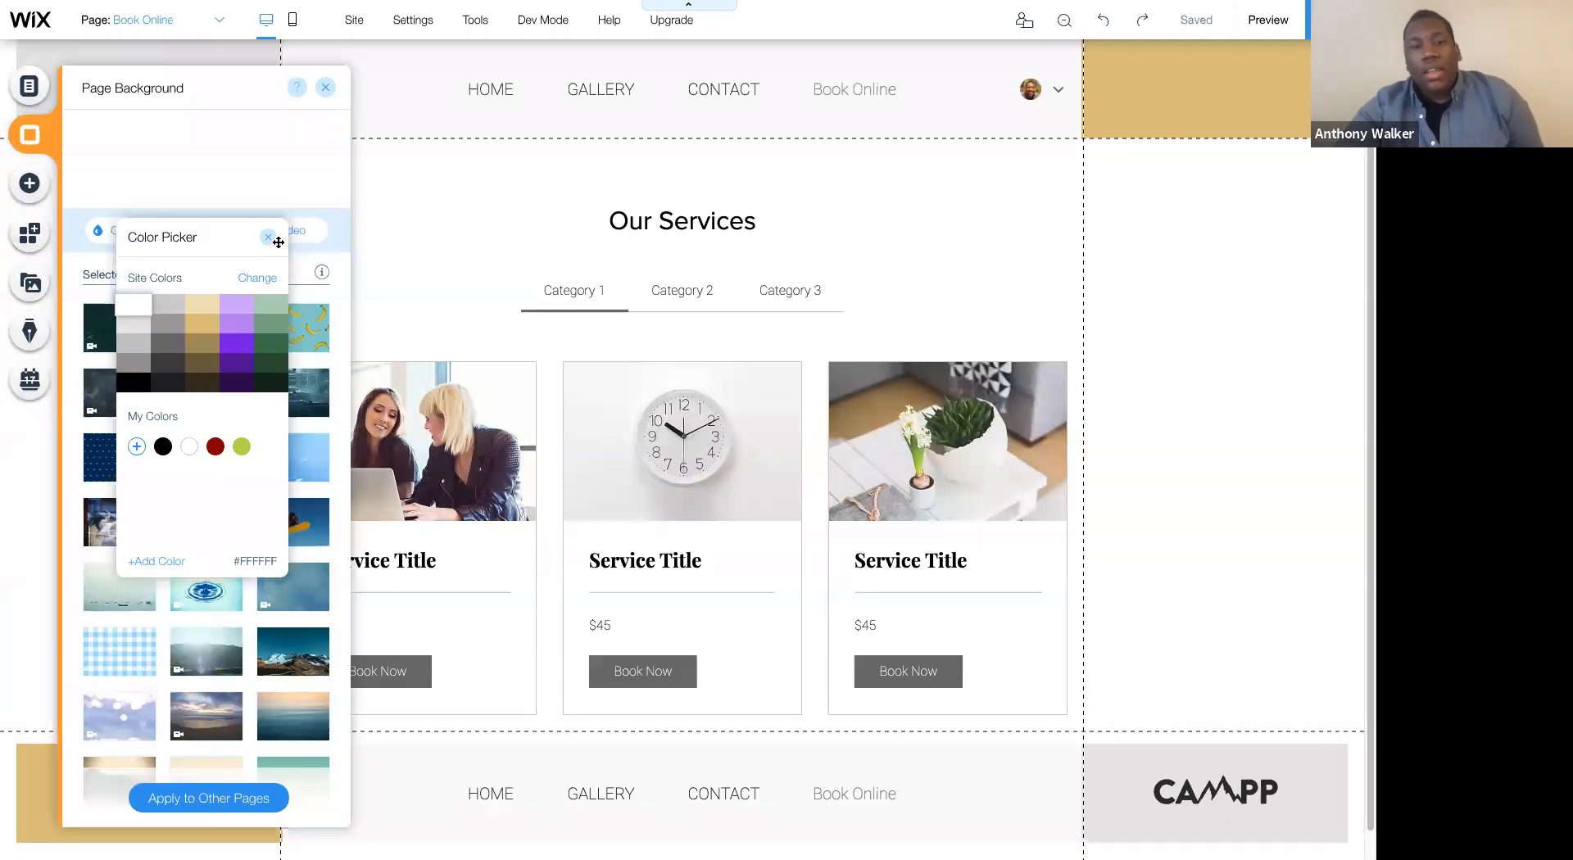
pyautogui.click(174, 342)
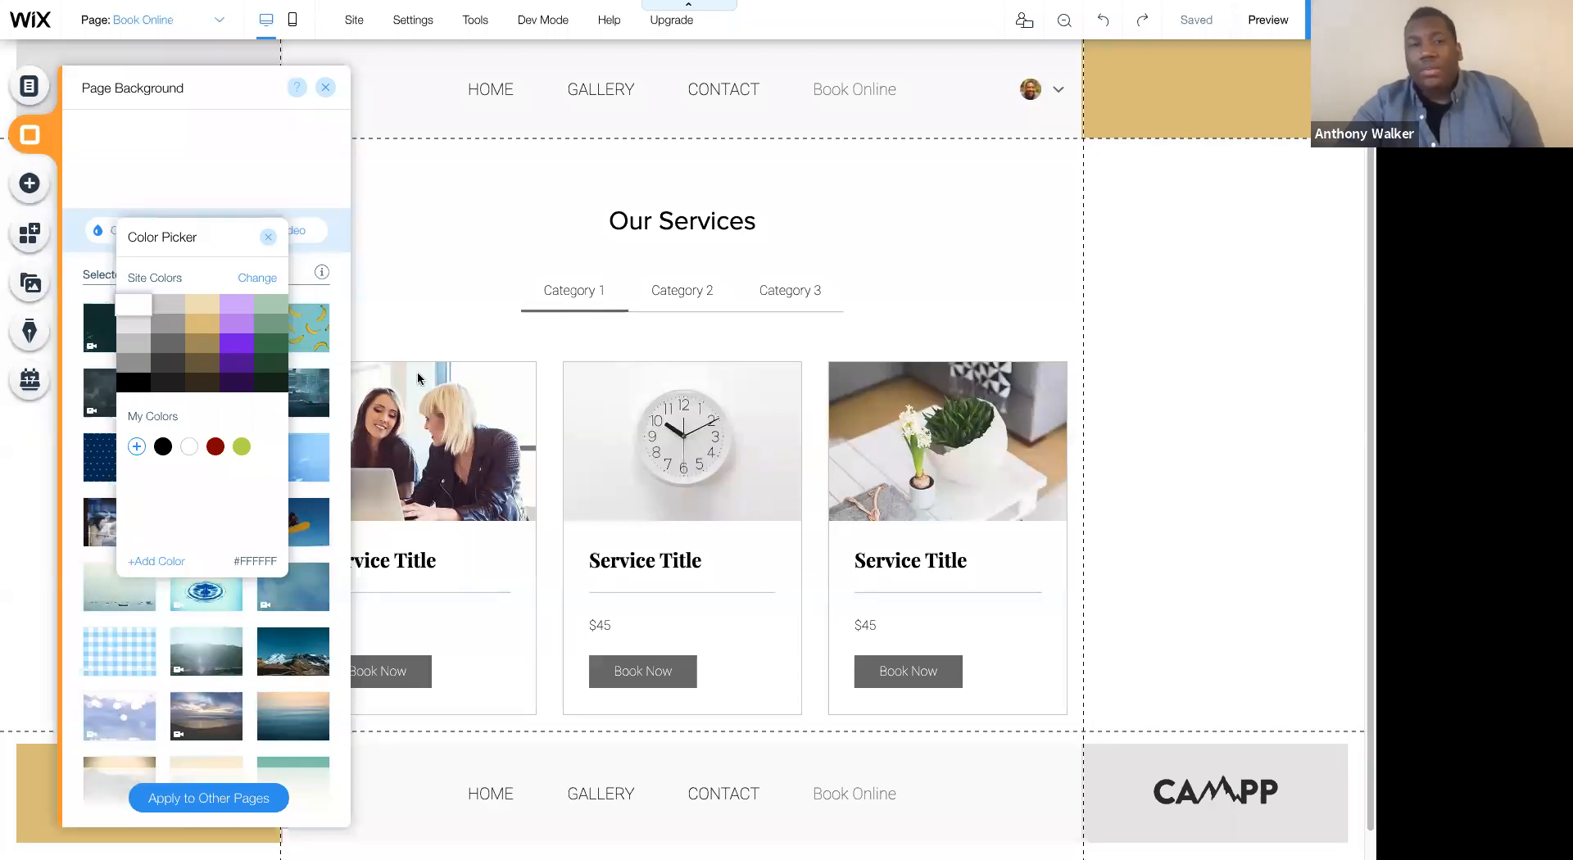
pyautogui.click(268, 237)
pyautogui.click(325, 90)
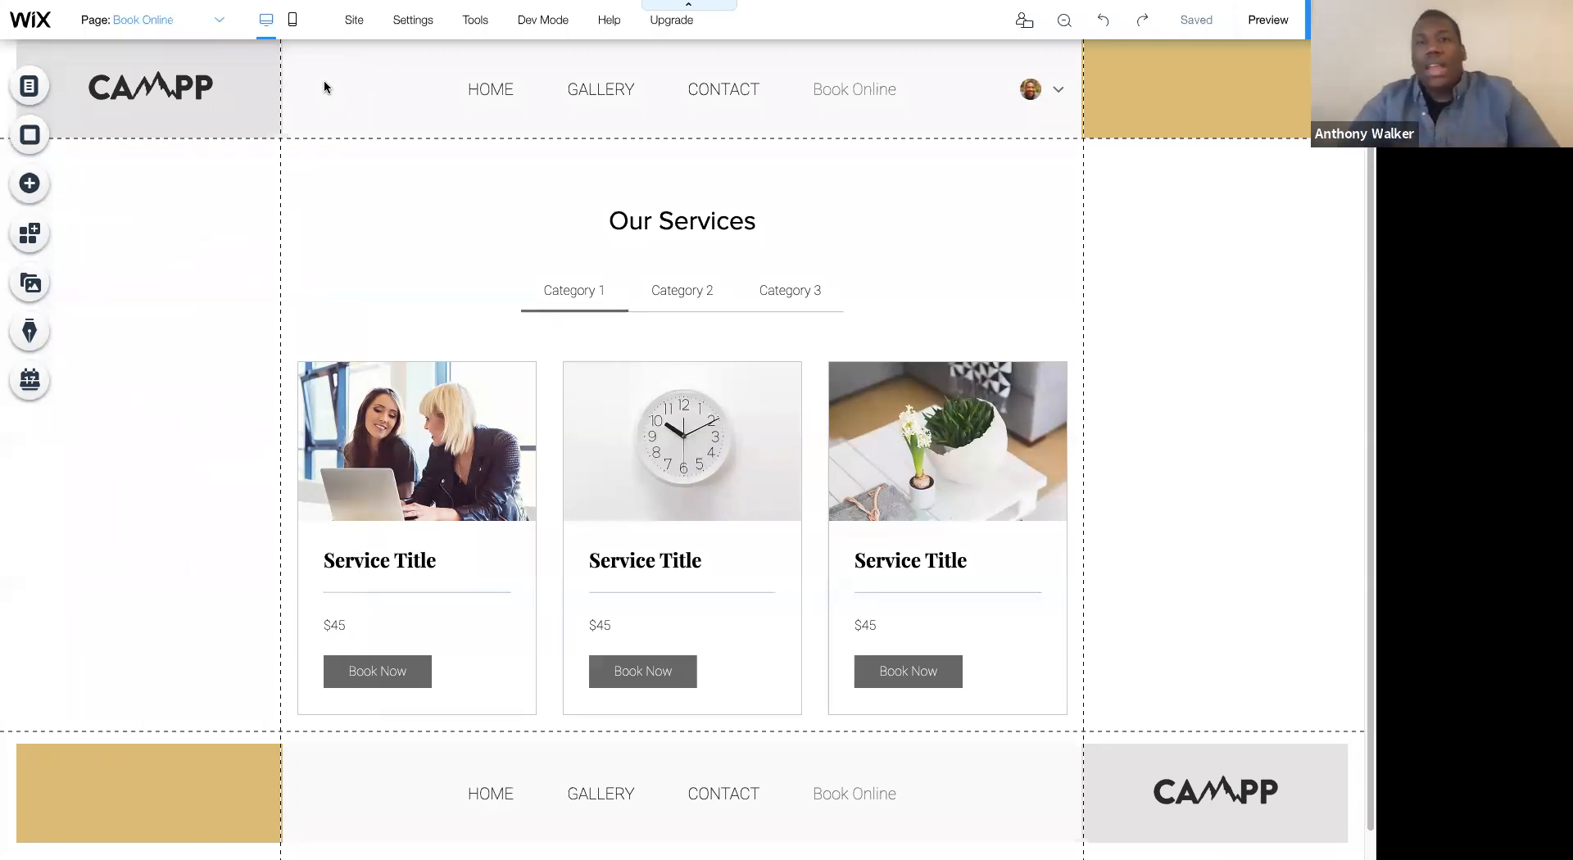
# - Rename the Book Online page in the site menu as BOOK NOW
pyautogui.click(123, 19)
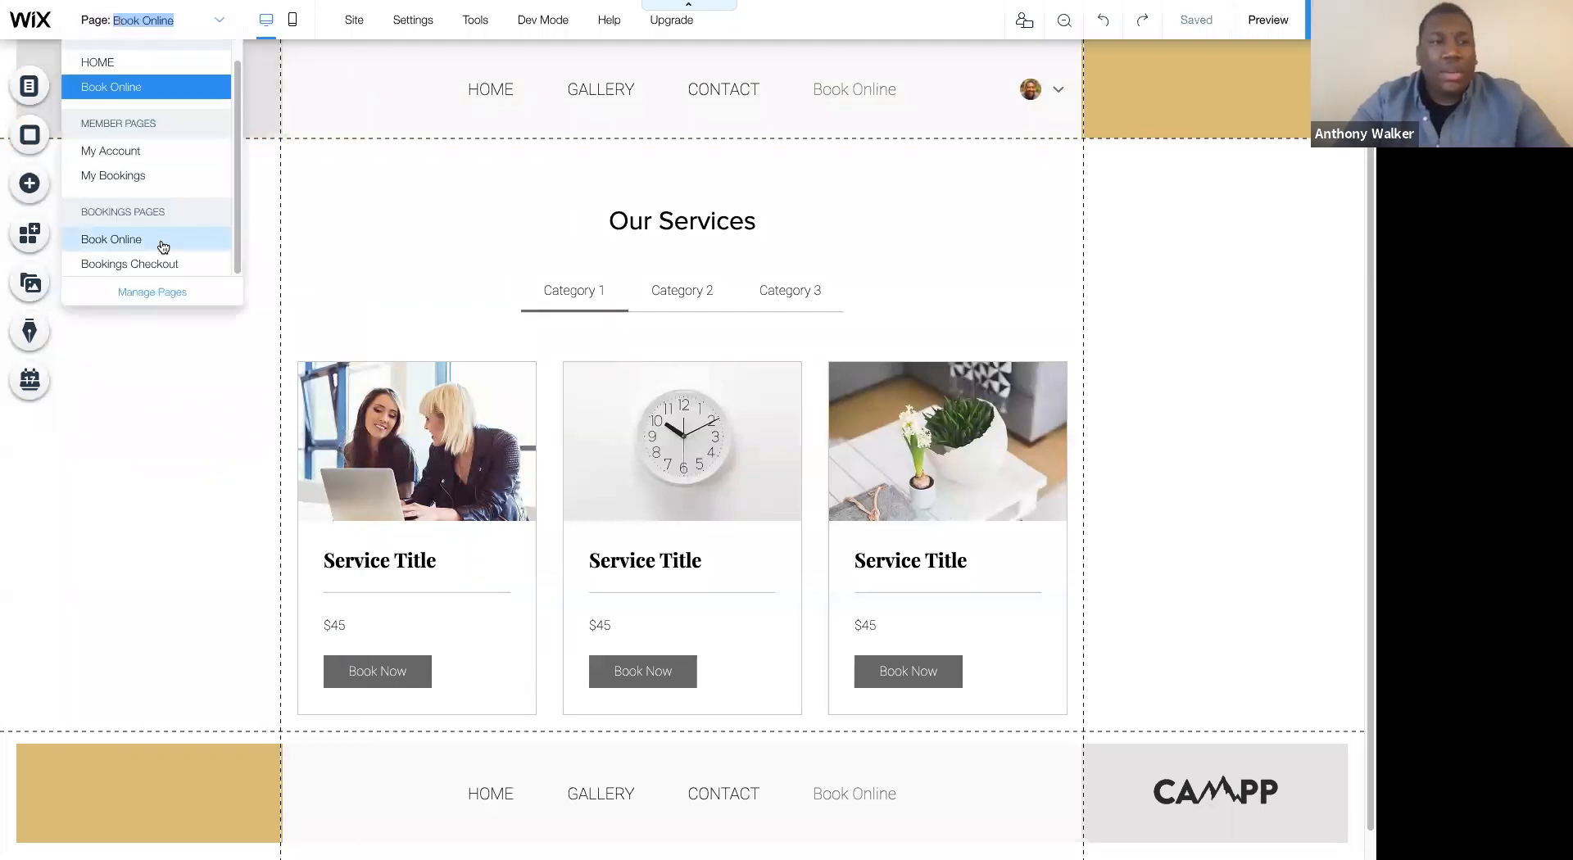
pyautogui.click(148, 292)
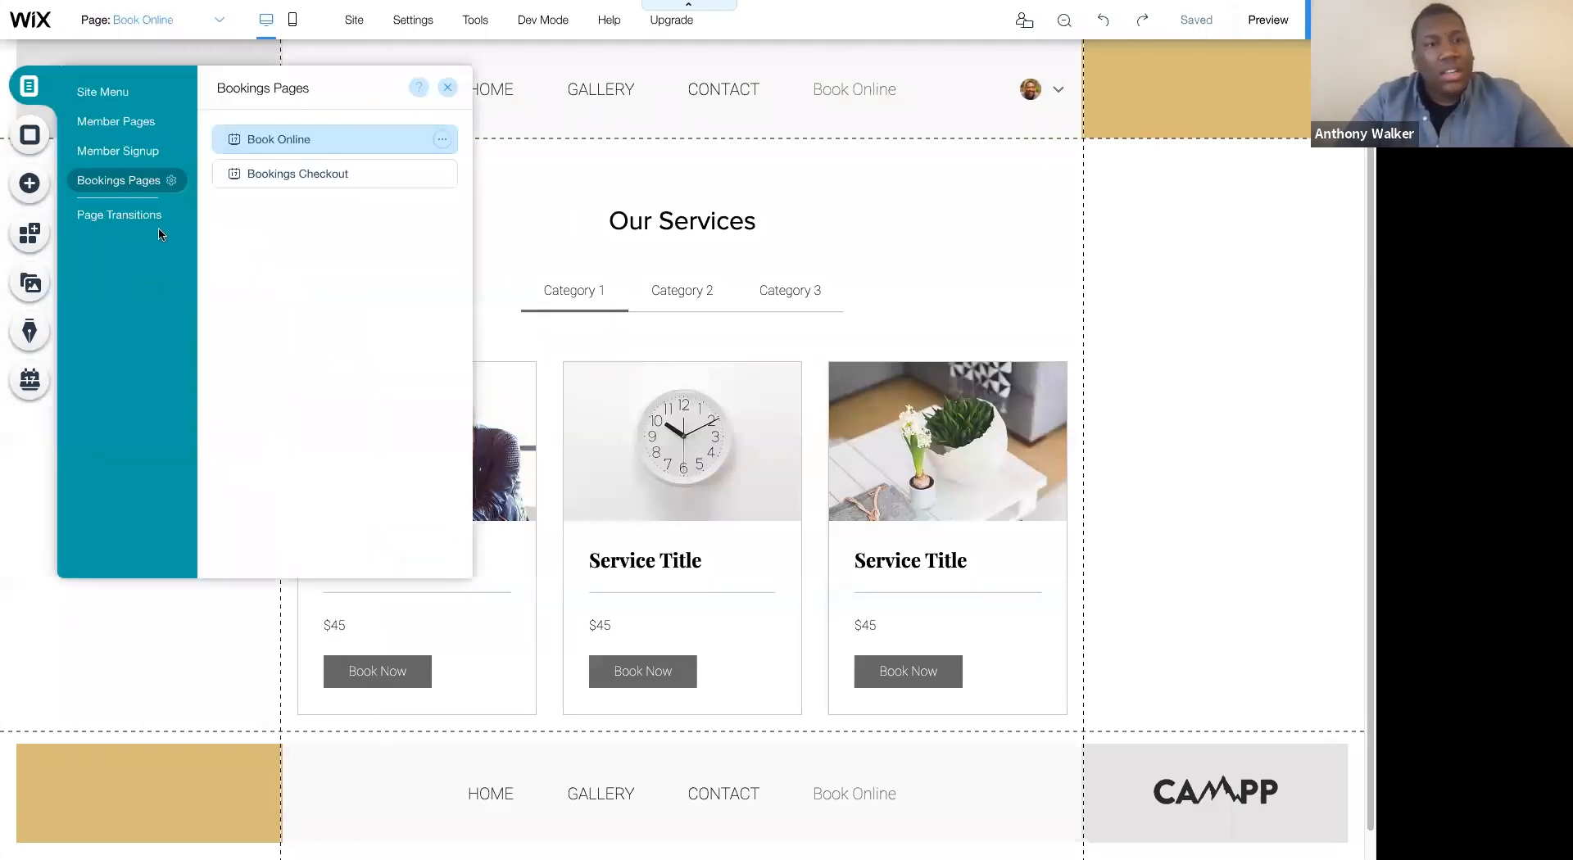
pyautogui.click(127, 102)
pyautogui.click(443, 245)
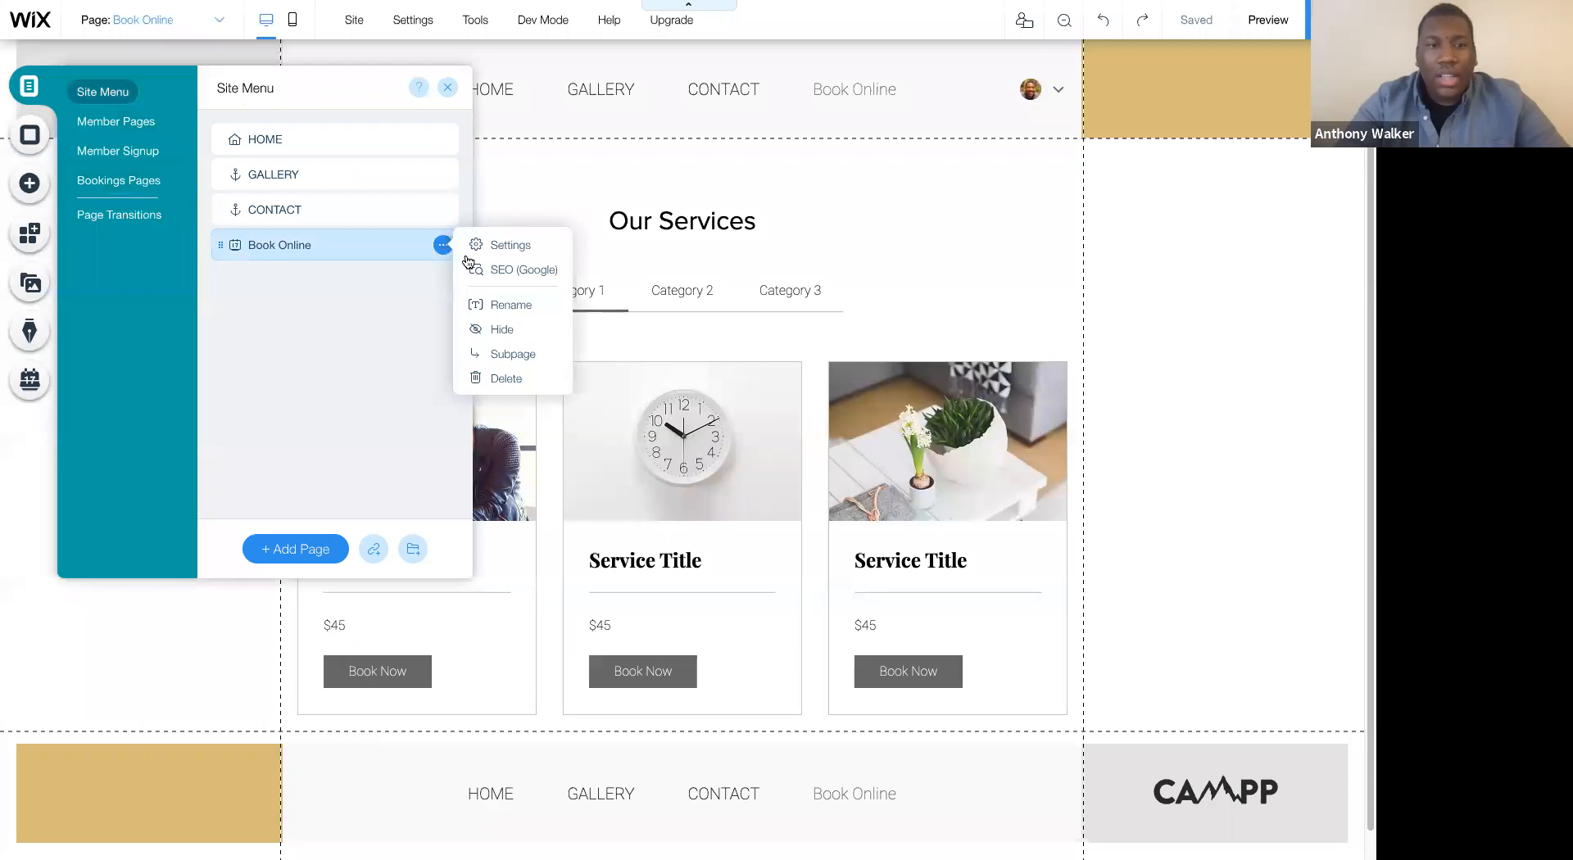
pyautogui.click(503, 306)
pyautogui.write('book')
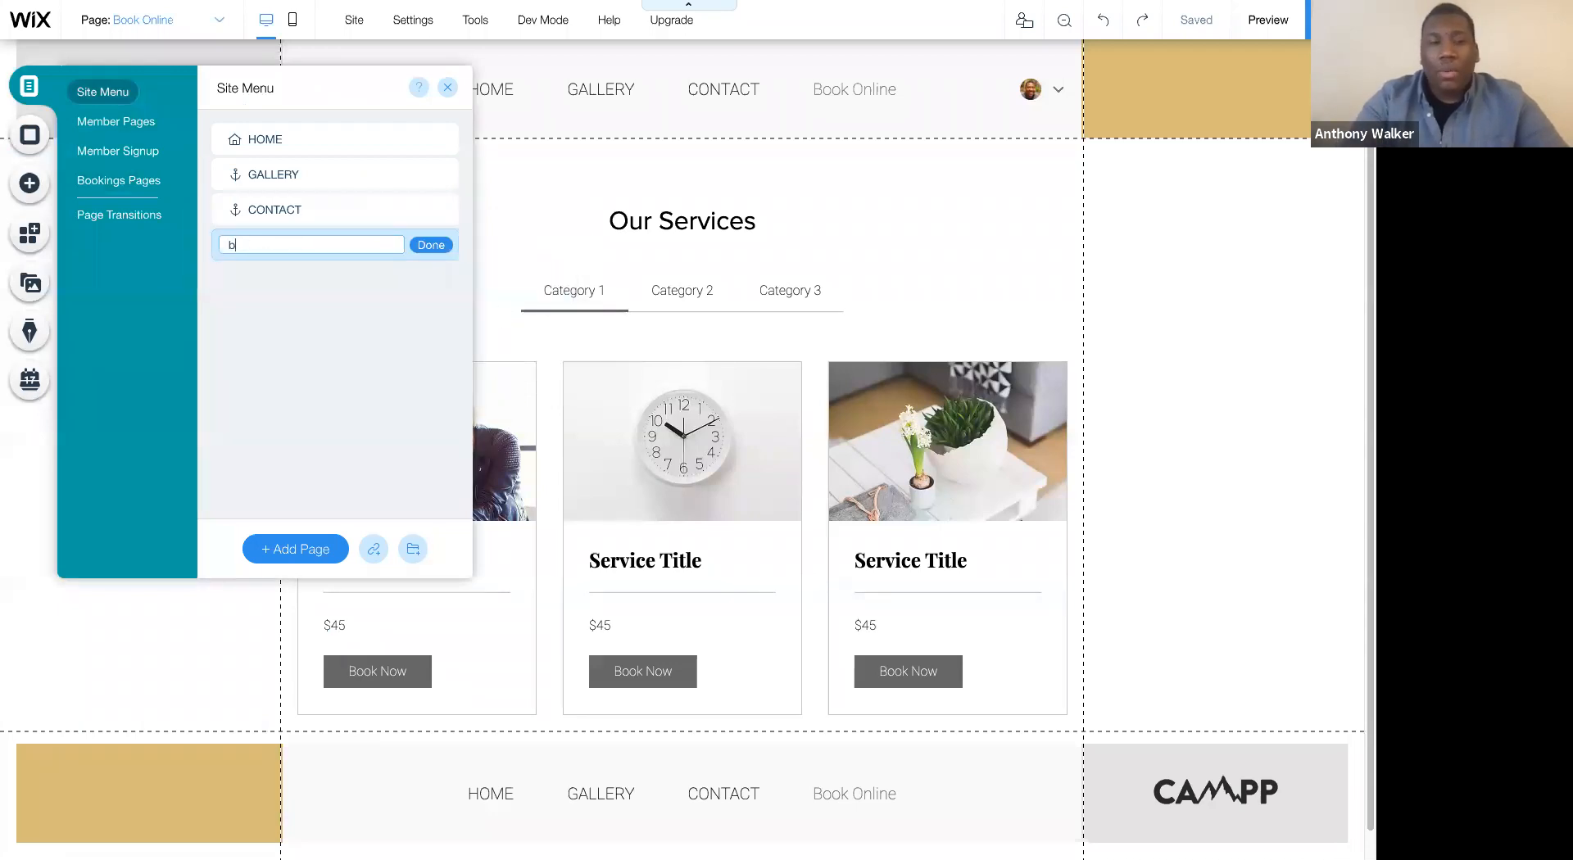
pyautogui.press('BackSpace')
pyautogui.press('BackSpace')
pyautogui.press('BackSpace')
pyautogui.press('BackSpace')
pyautogui.write('BOOK NOW')
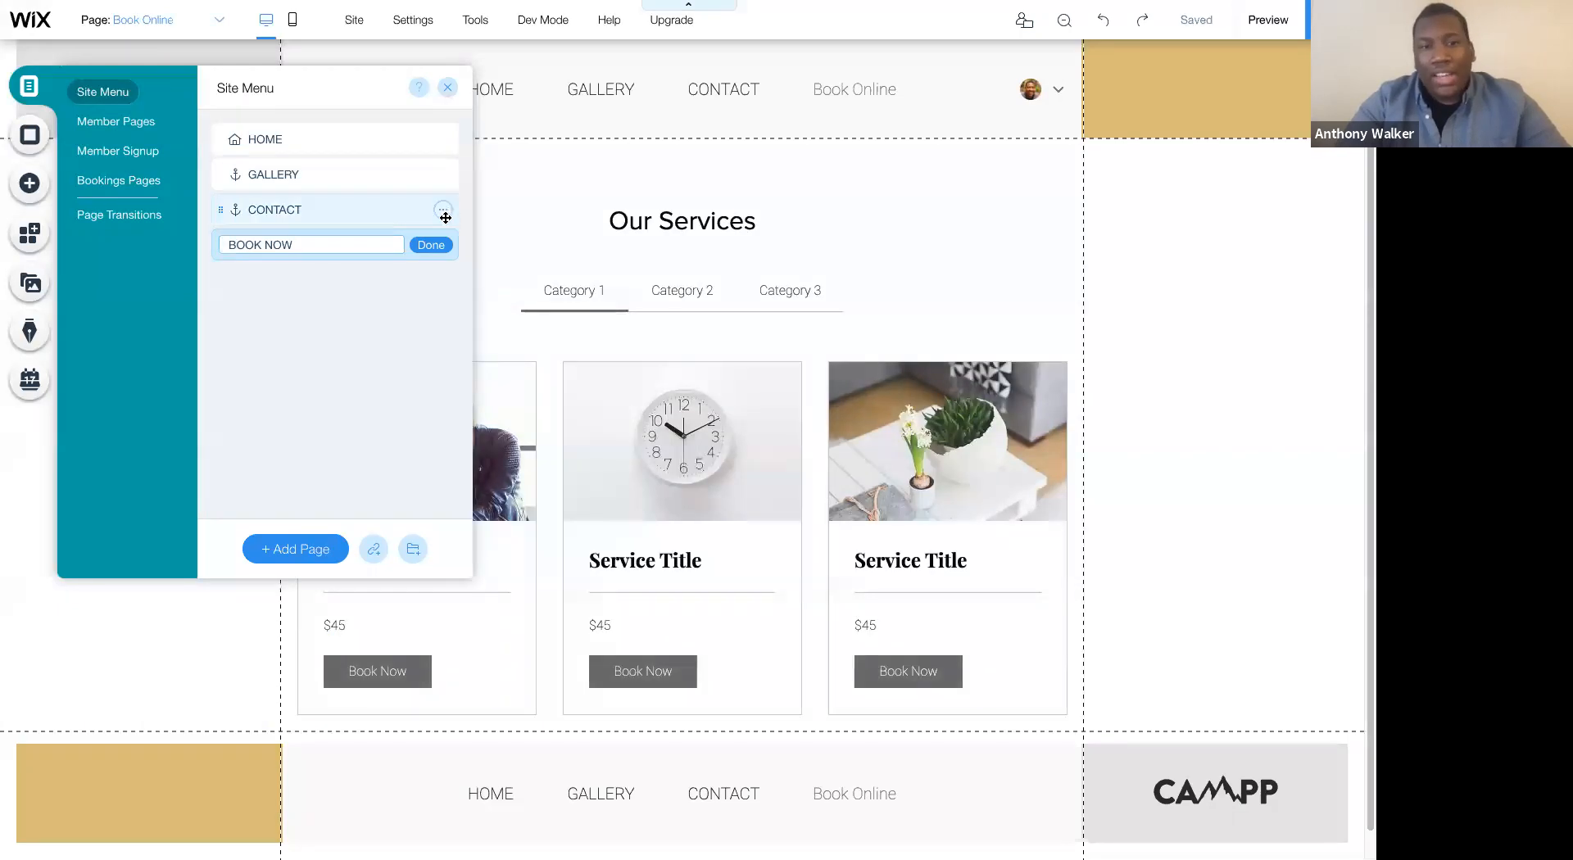
pyautogui.click(431, 245)
pyautogui.click(450, 87)
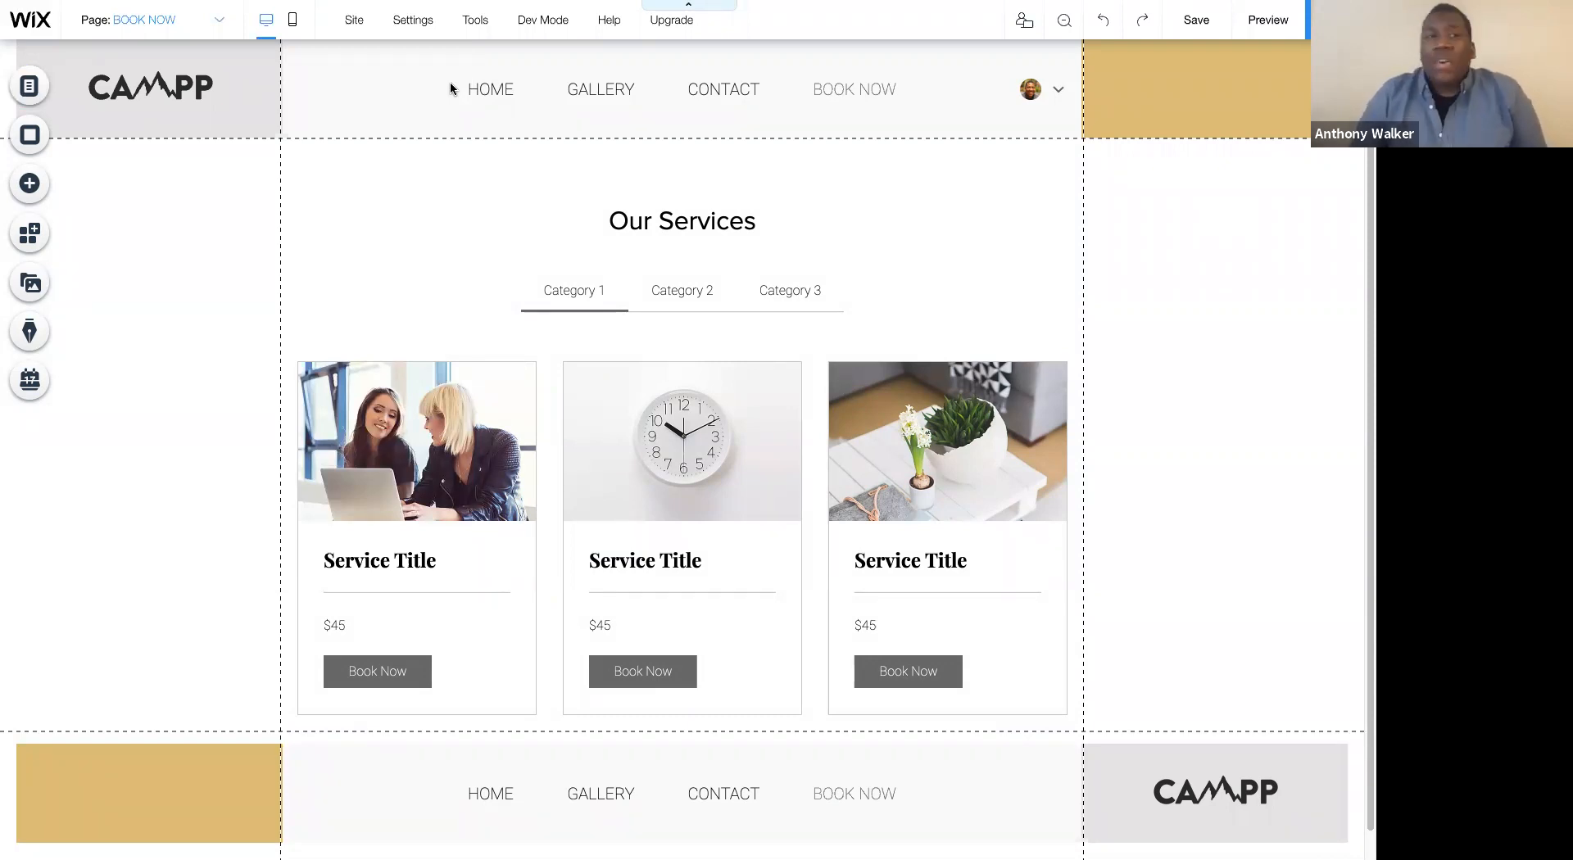
# - Hide the BOOK NOW page from the site menu
pyautogui.click(158, 21)
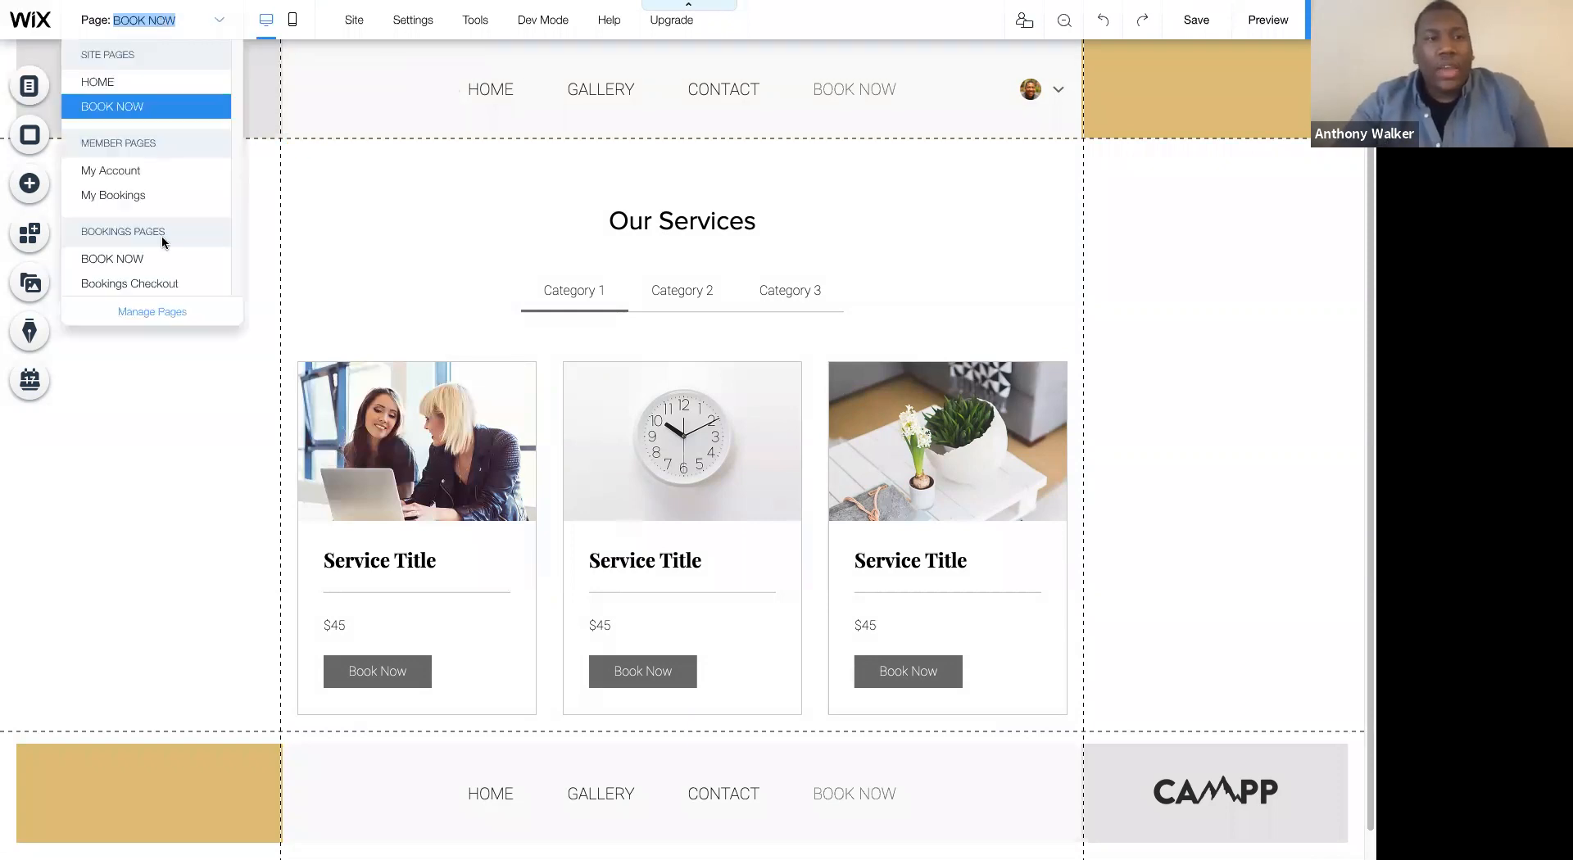
pyautogui.click(148, 320)
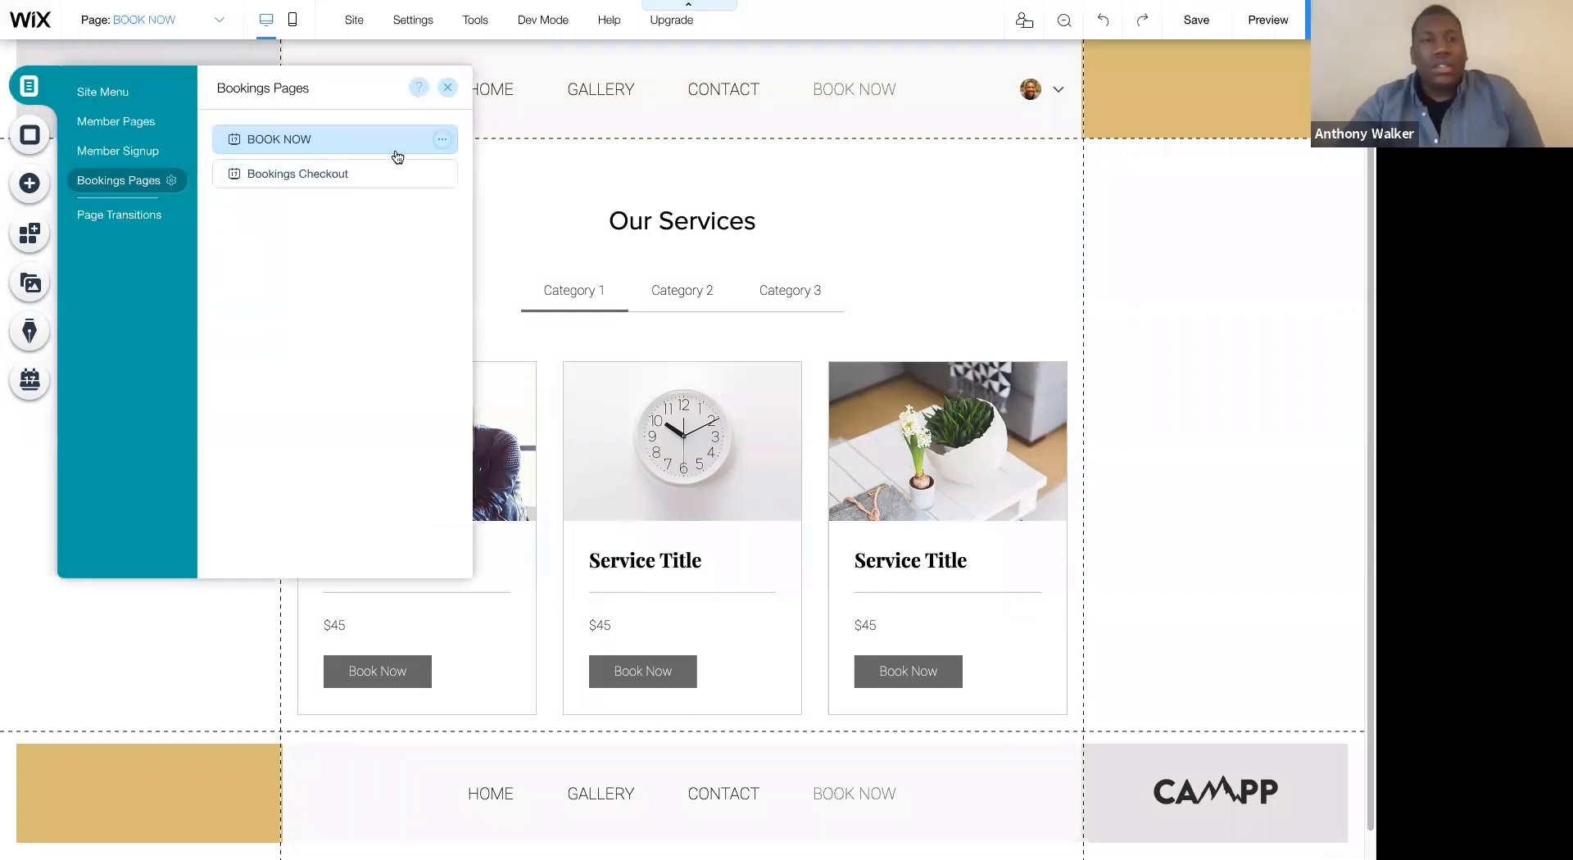
pyautogui.click(107, 95)
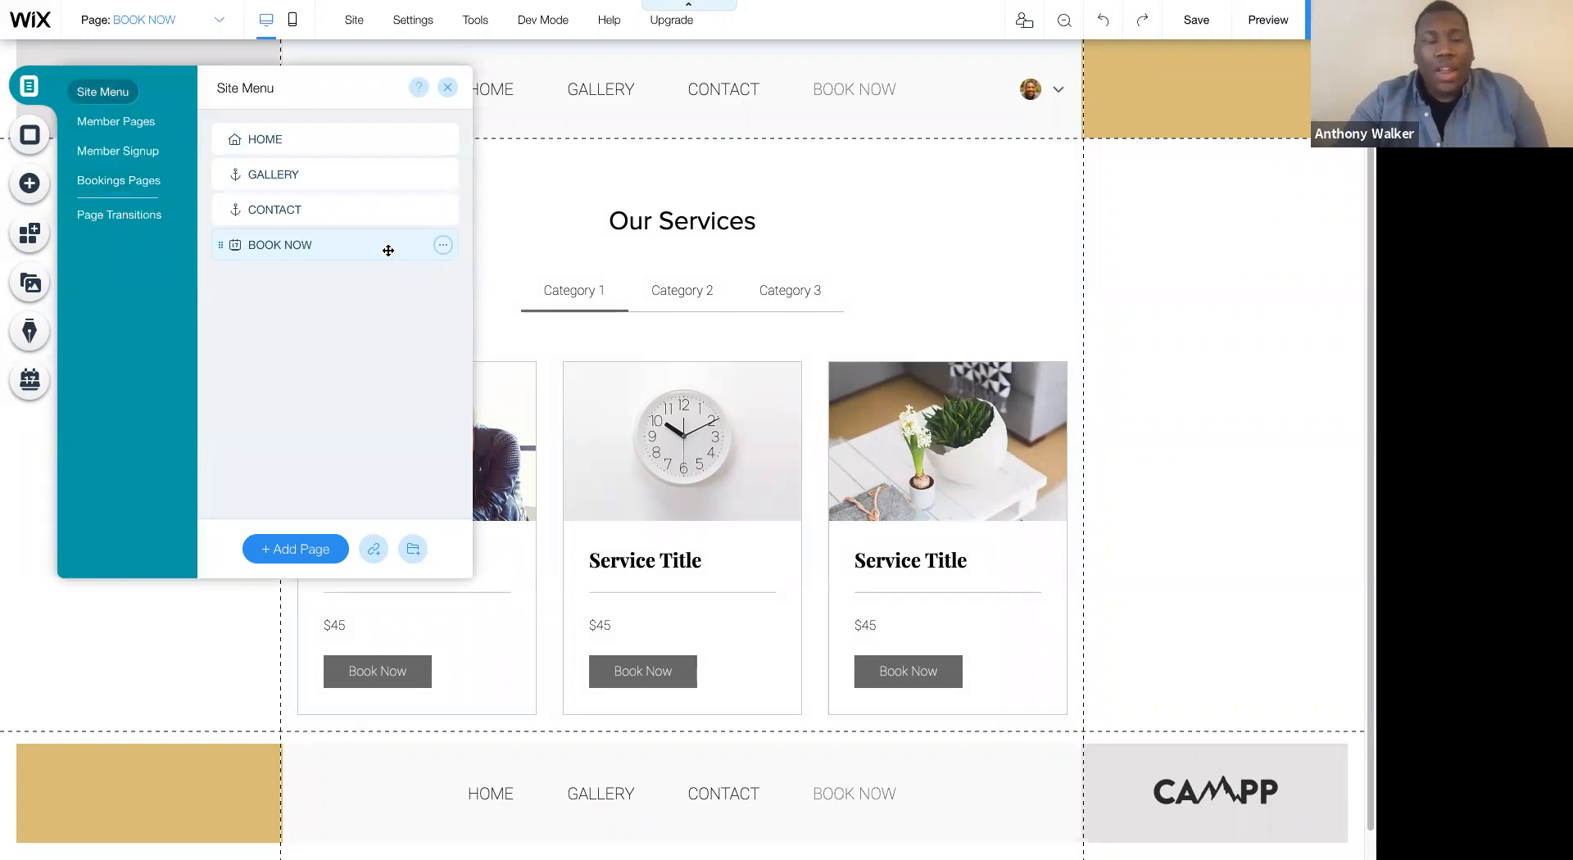
pyautogui.click(444, 246)
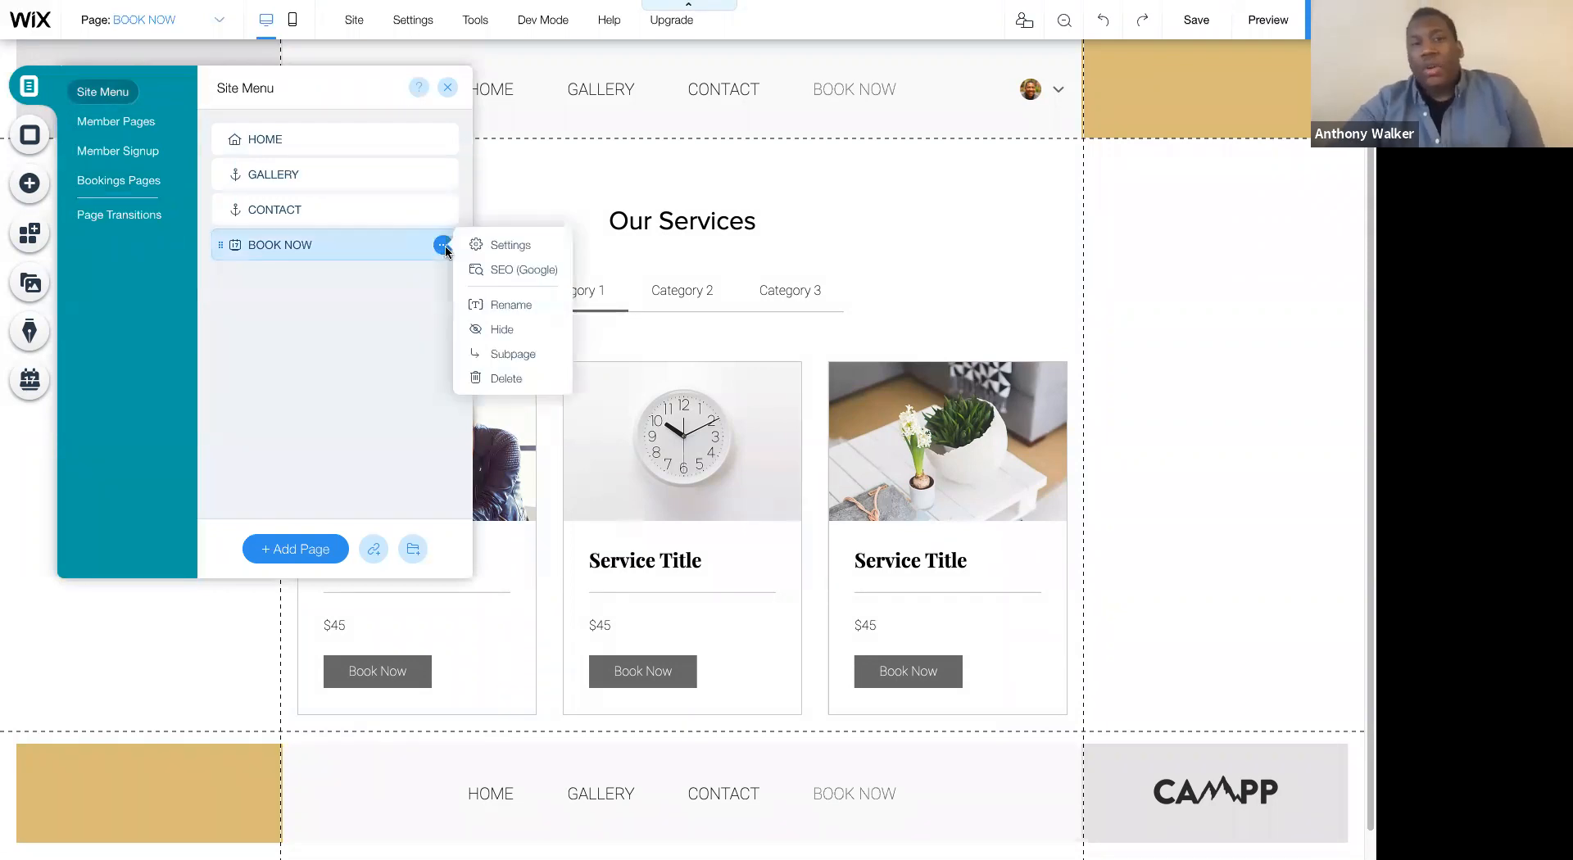
pyautogui.click(484, 329)
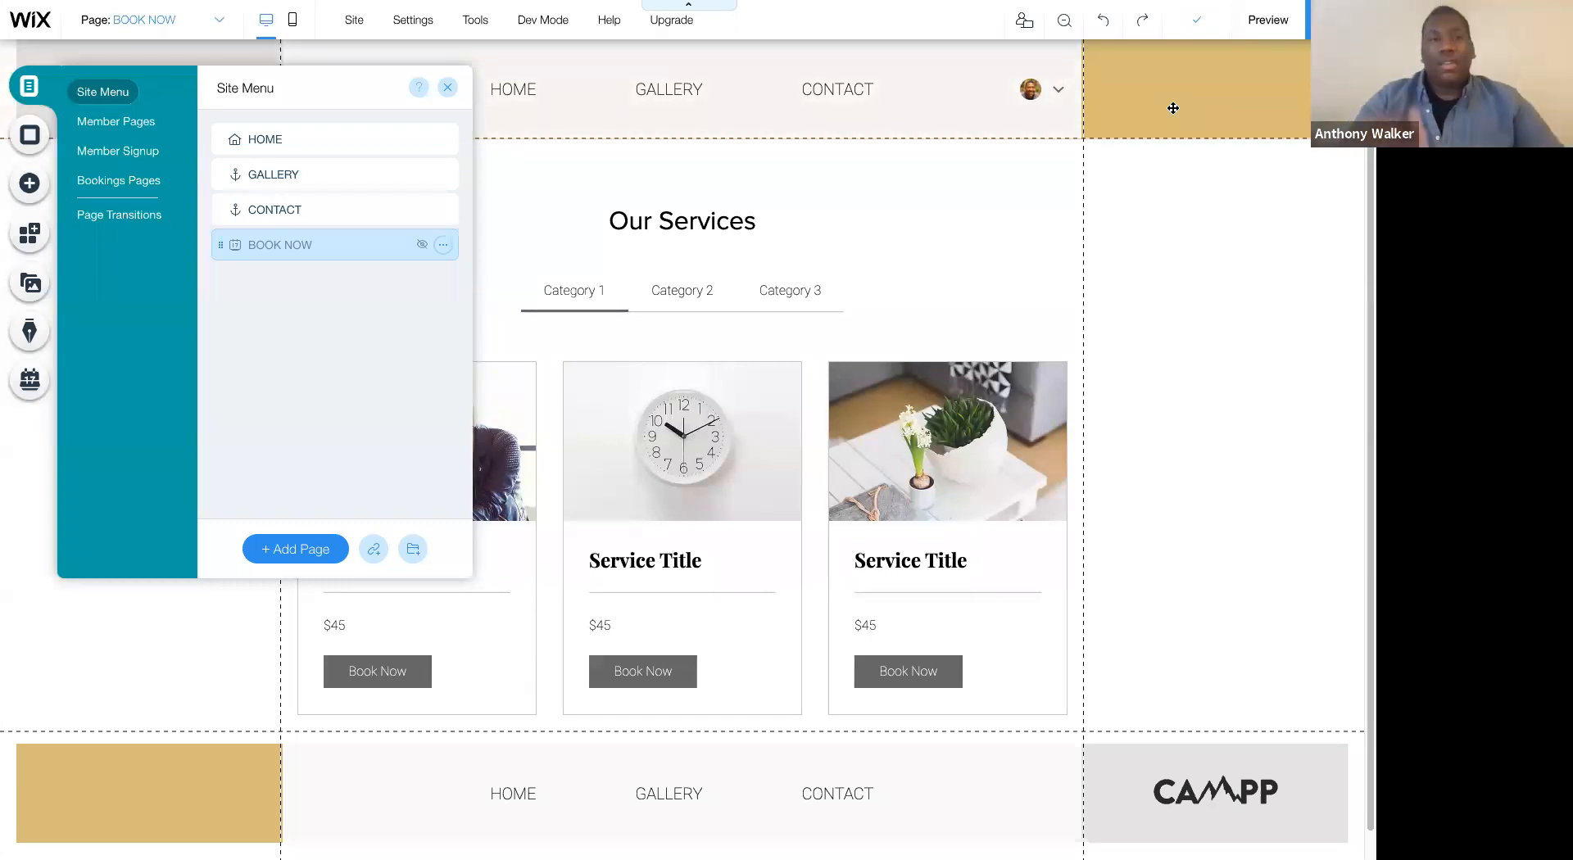
# - Add a page named New Page to the site menu and make it a subpage of HOME
pyautogui.click(295, 549)
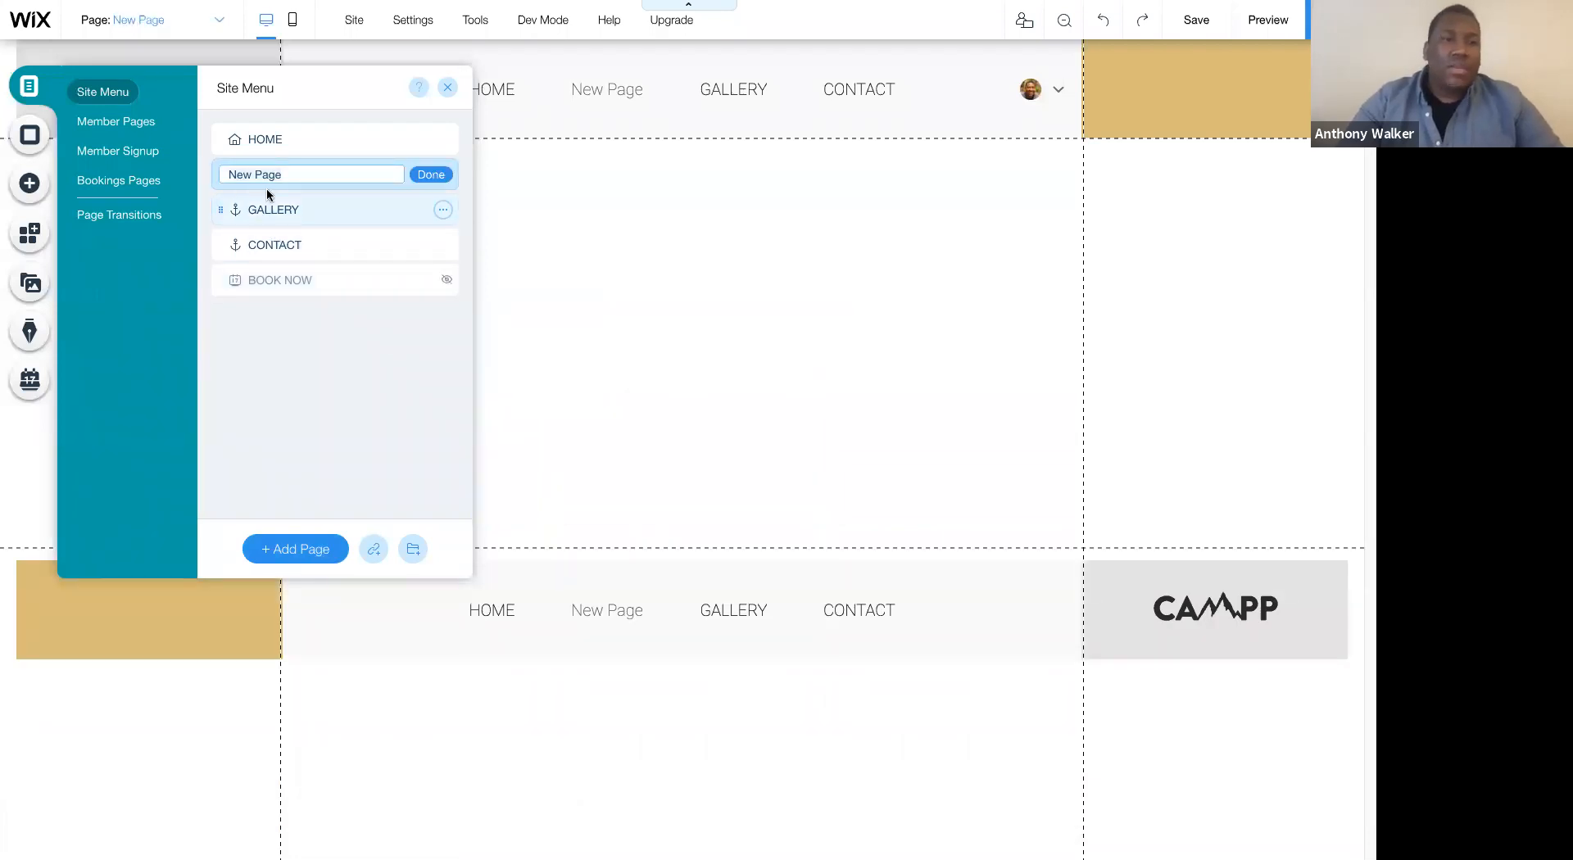
pyautogui.click(432, 175)
pyautogui.moveTo(220, 176); pyautogui.dragTo(270, 164)
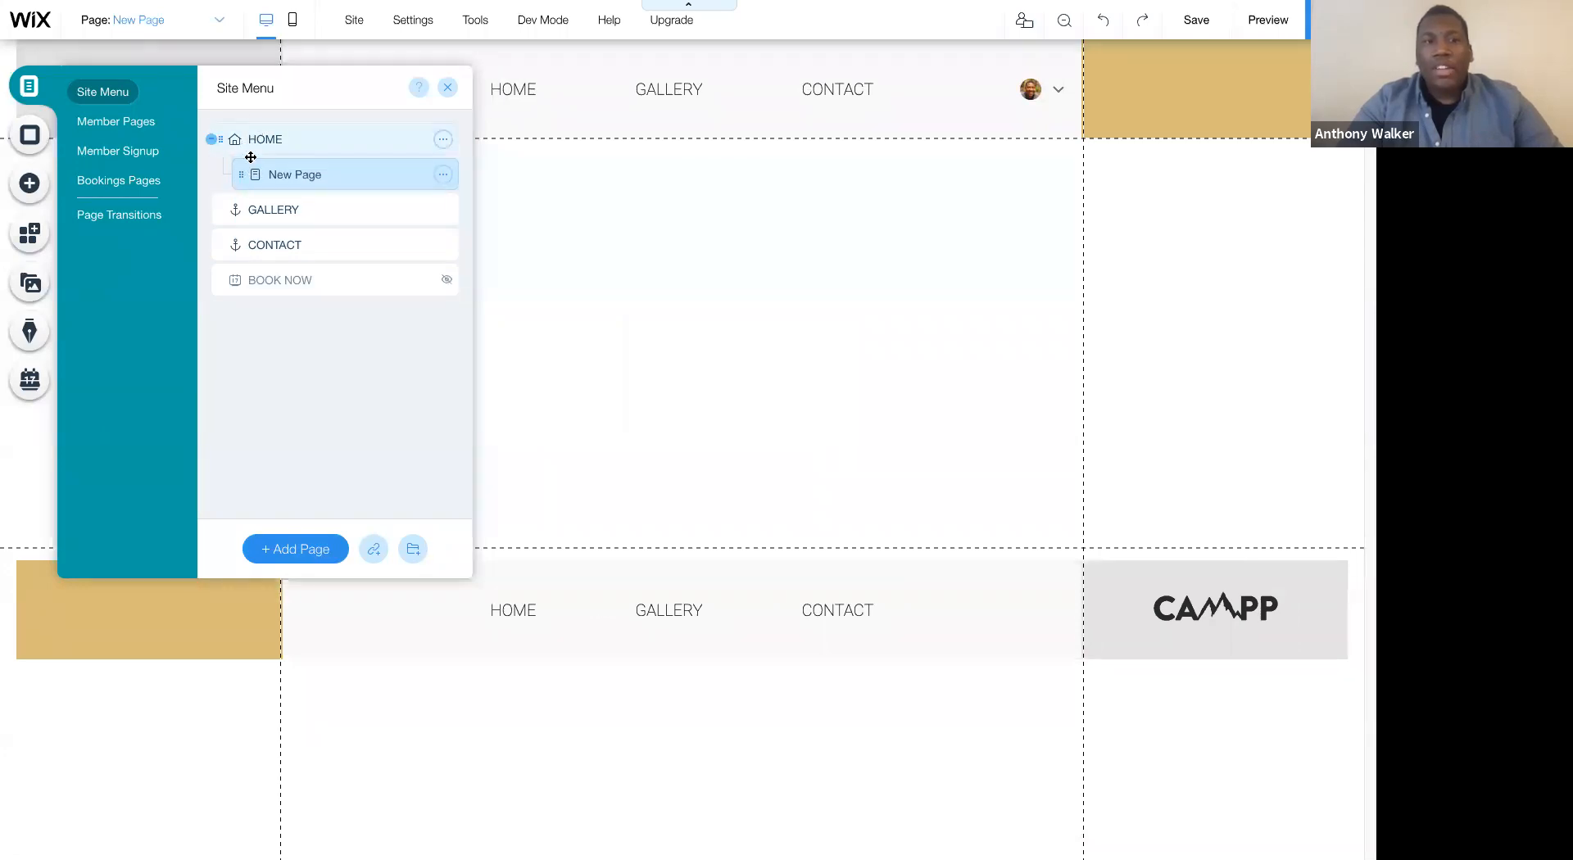
pyautogui.moveTo(238, 173); pyautogui.dragTo(210, 173)
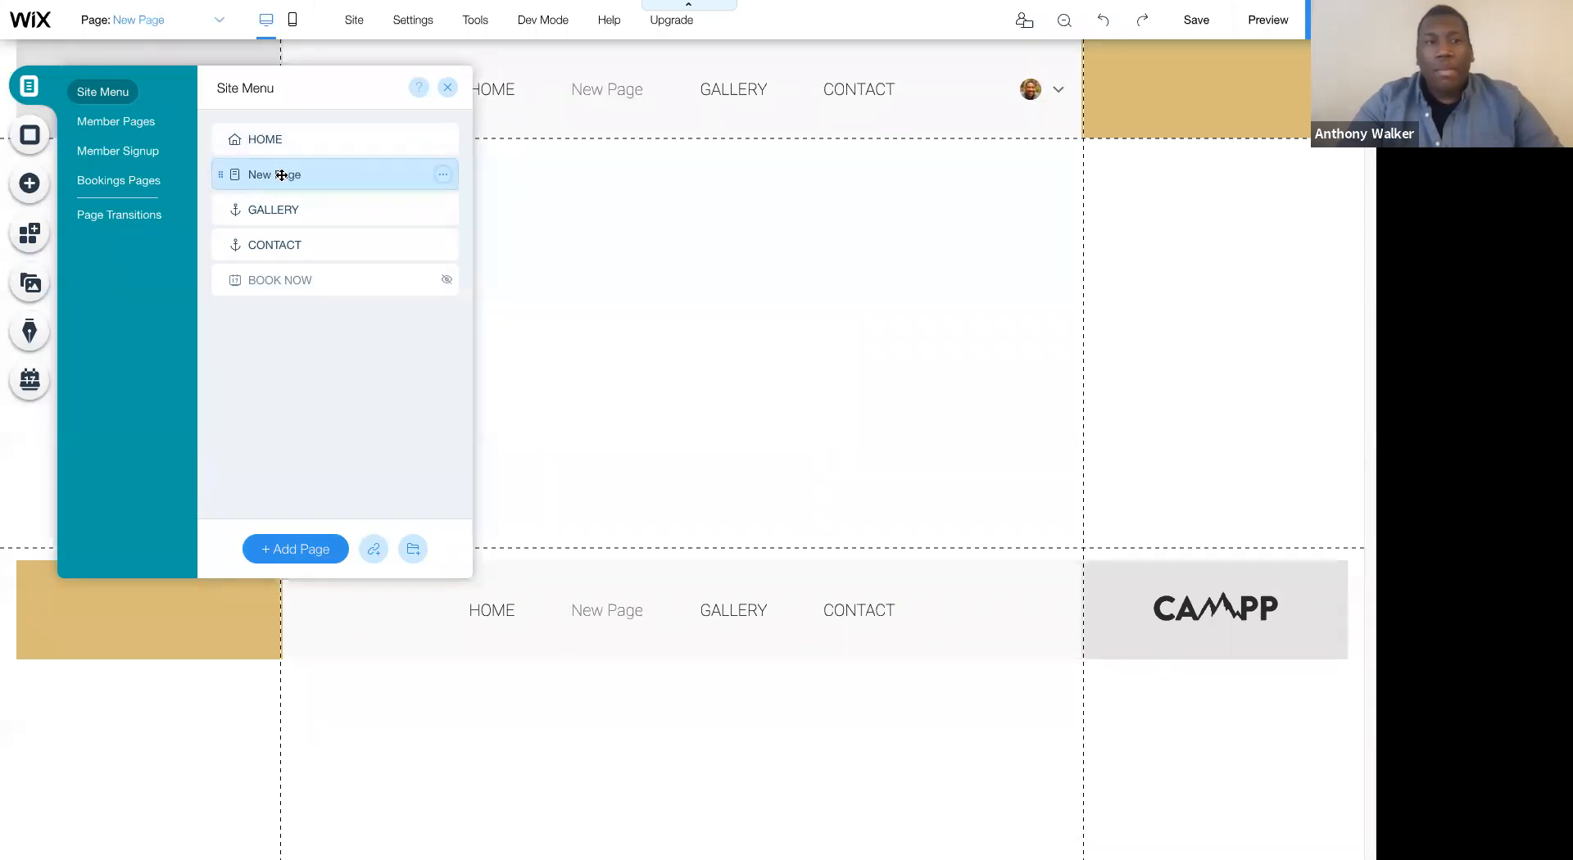
pyautogui.click(443, 175)
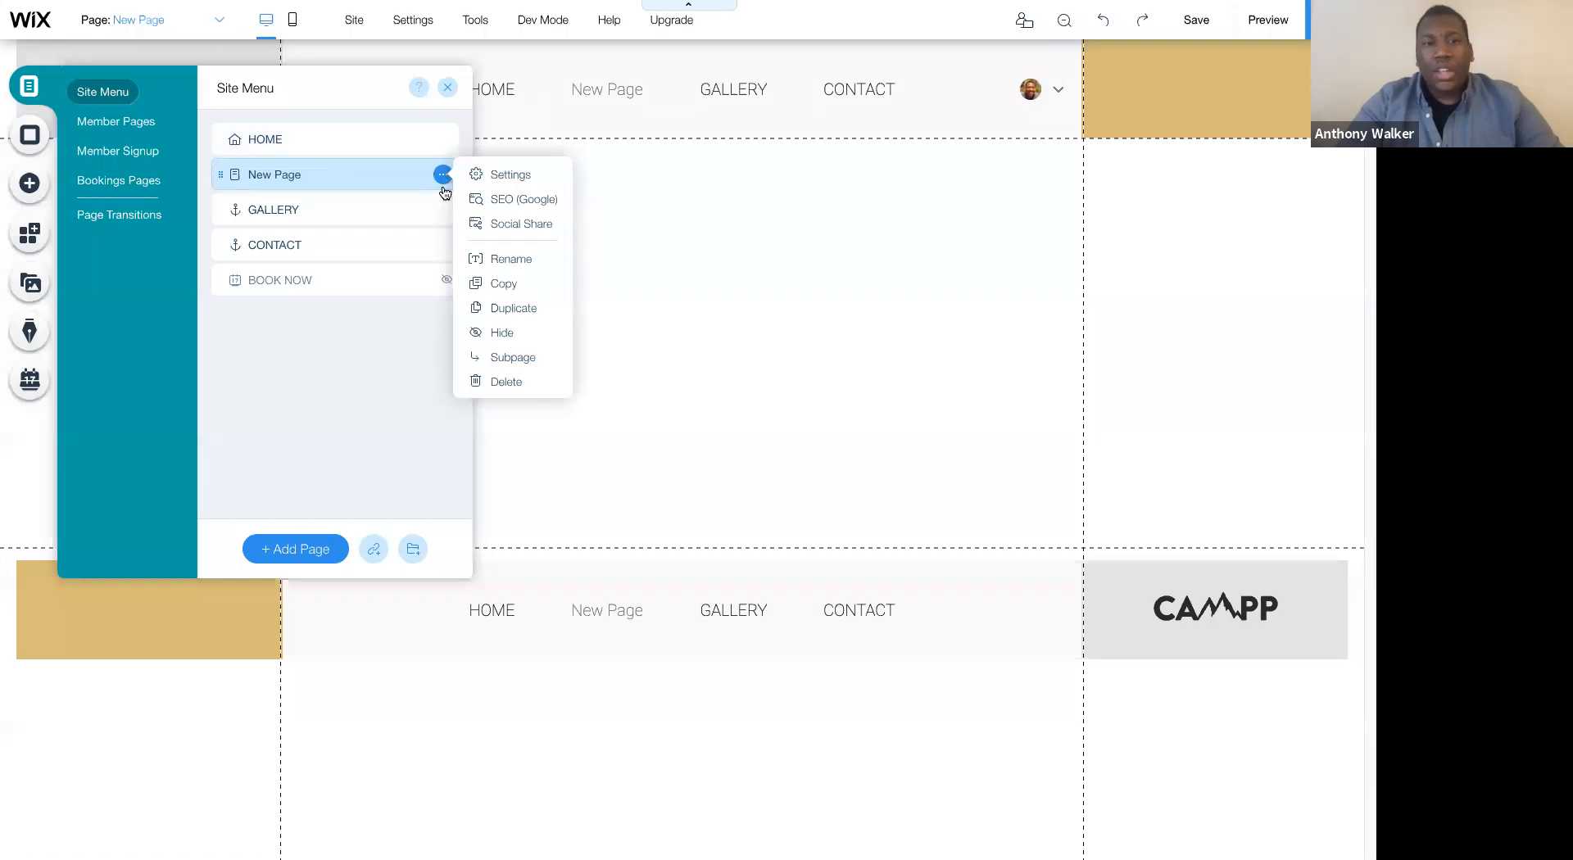
pyautogui.click(497, 354)
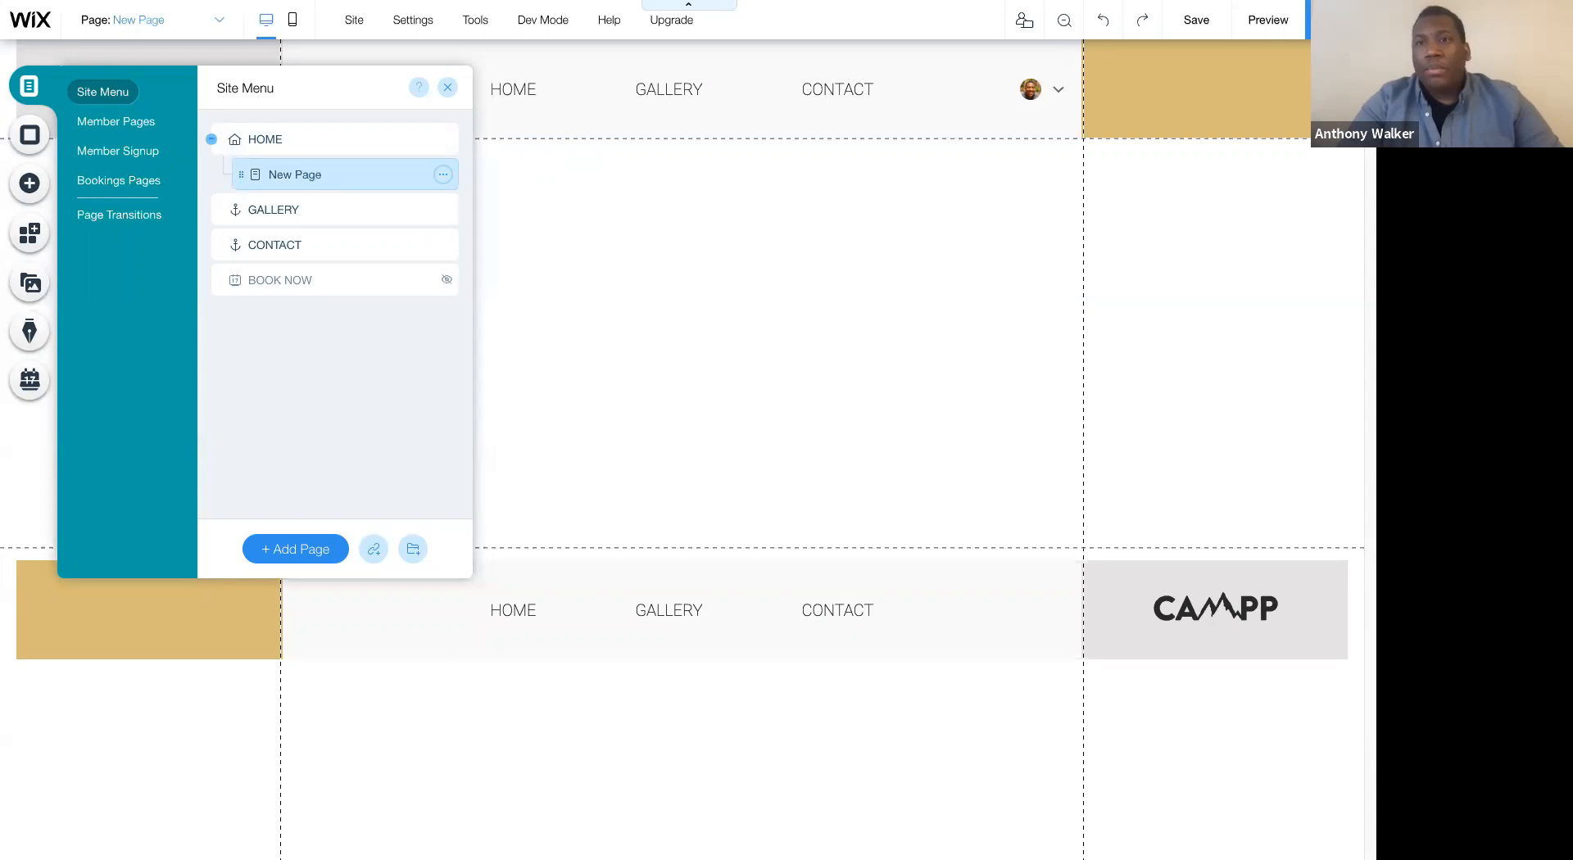
# - Preview the site to check the subpage entry under HOME in the header menu, and return to the editor
pyautogui.click(1269, 20)
pyautogui.moveTo(515, 131)
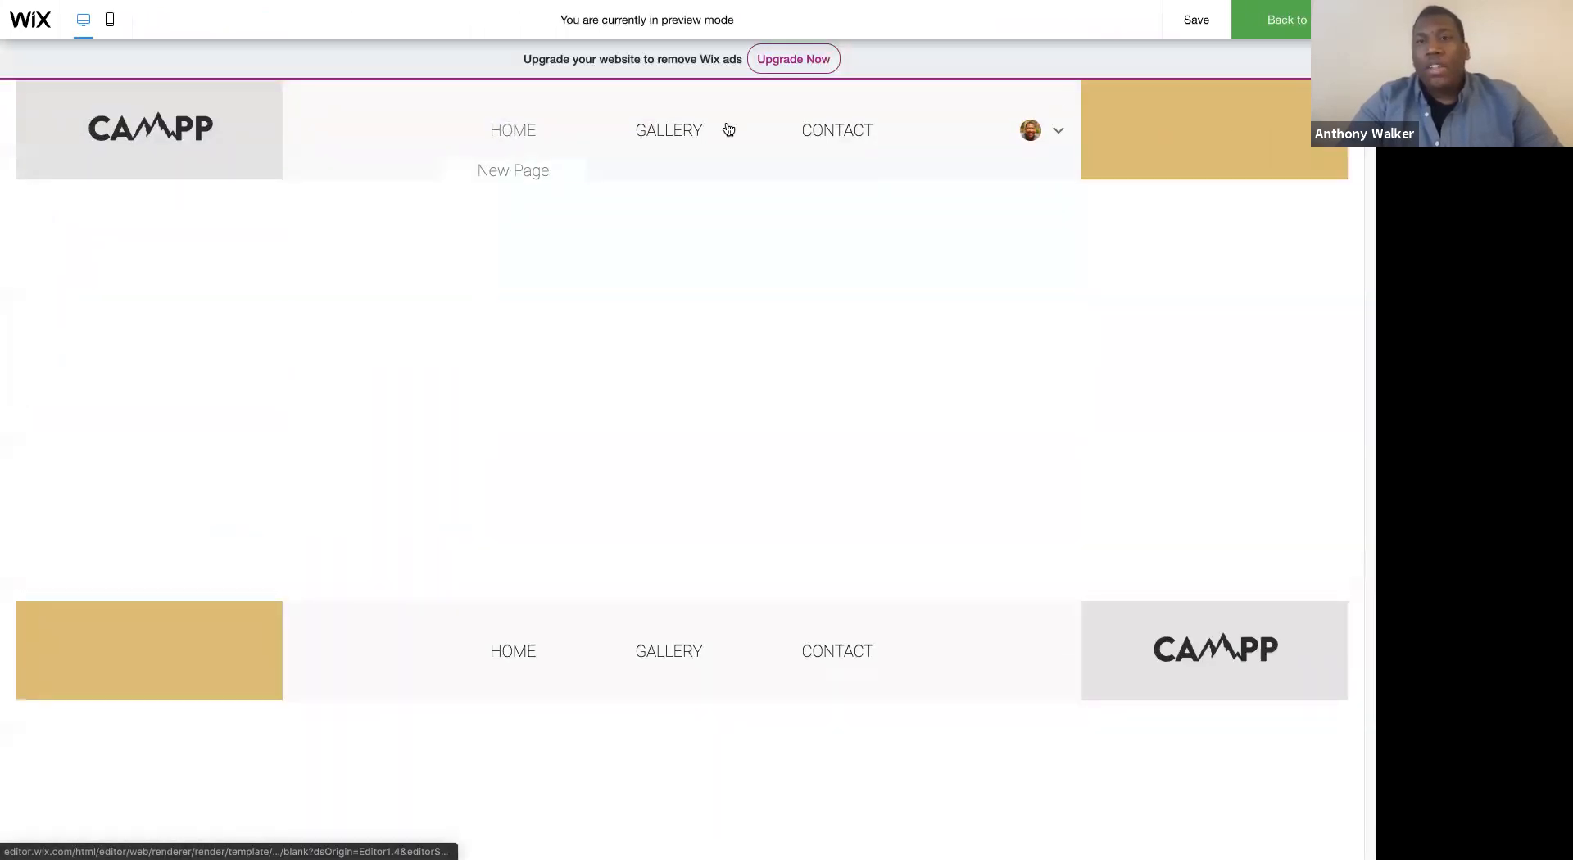
pyautogui.click(1281, 24)
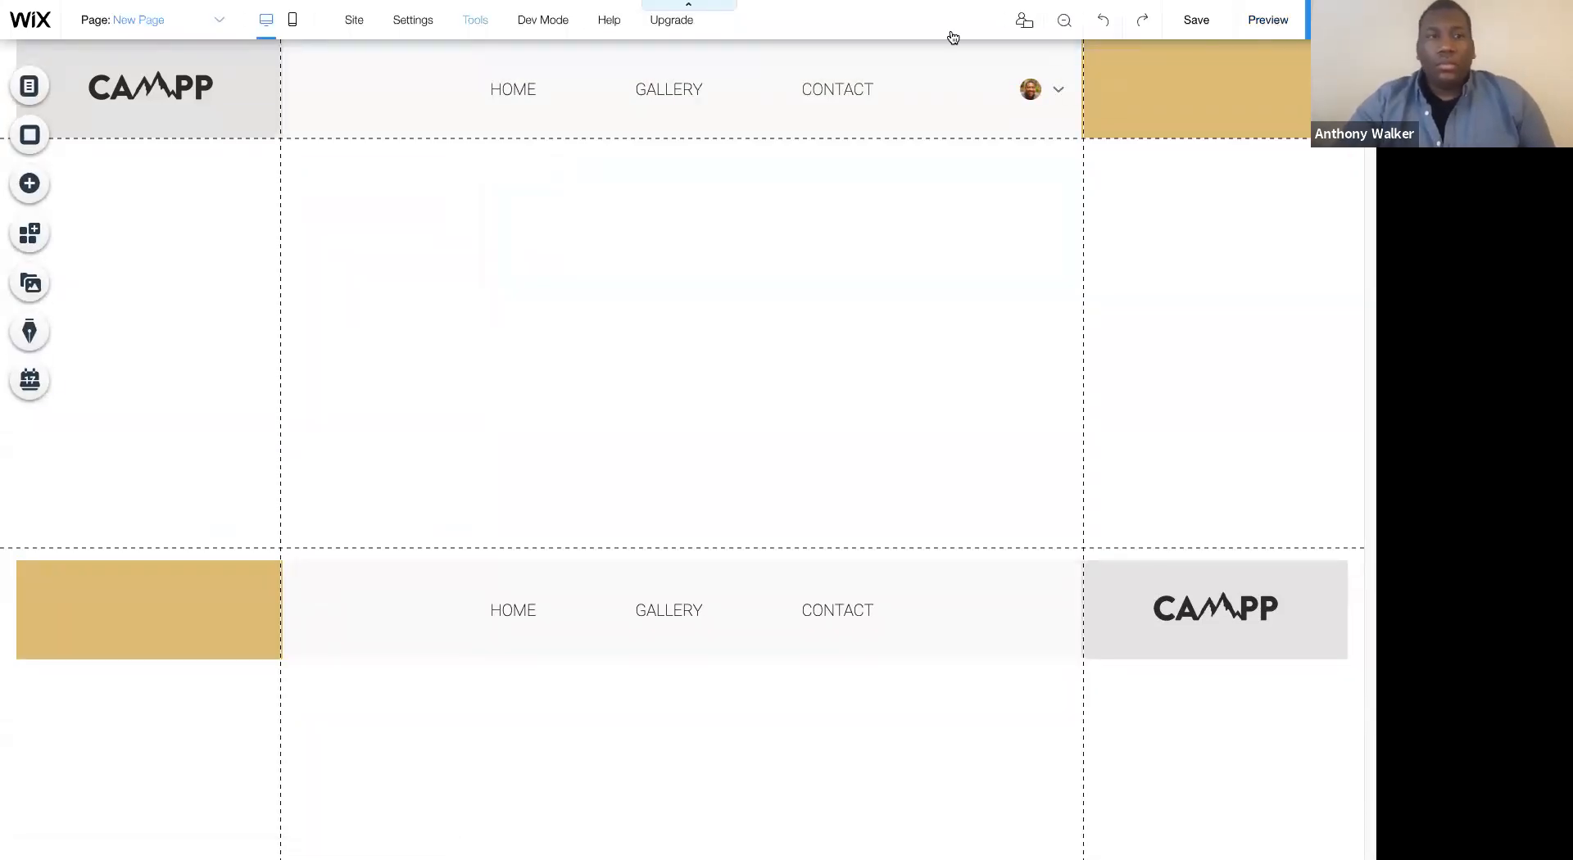
# - Switch to the HOME page and reposition the login bar beside the gold column in the header
pyautogui.click(169, 18)
pyautogui.click(158, 78)
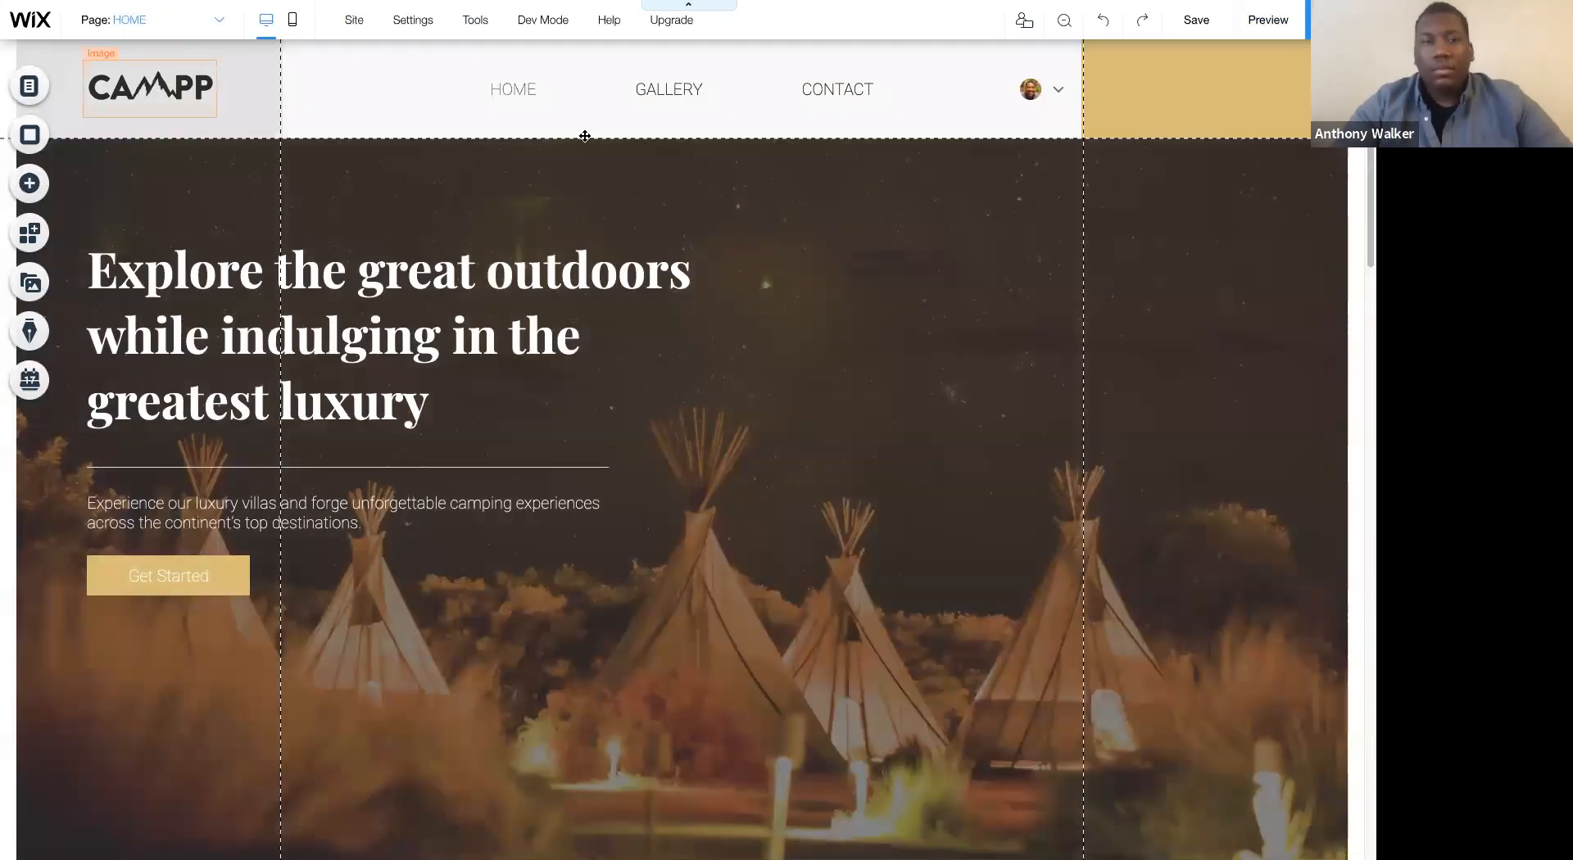
pyautogui.scroll(-15, 787, 312)
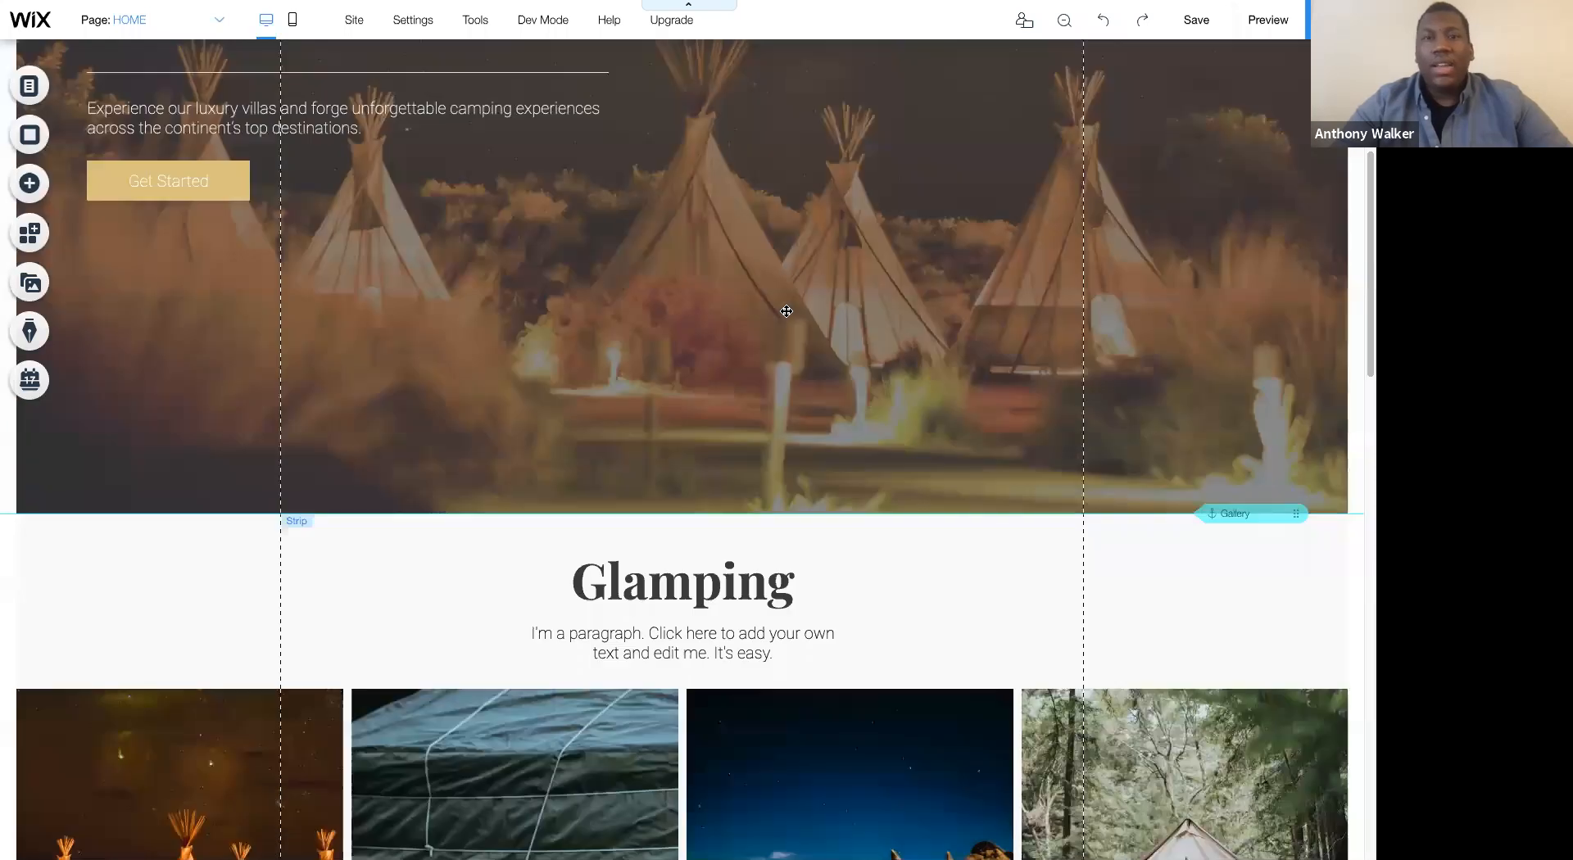
pyautogui.scroll(15, 847, 312)
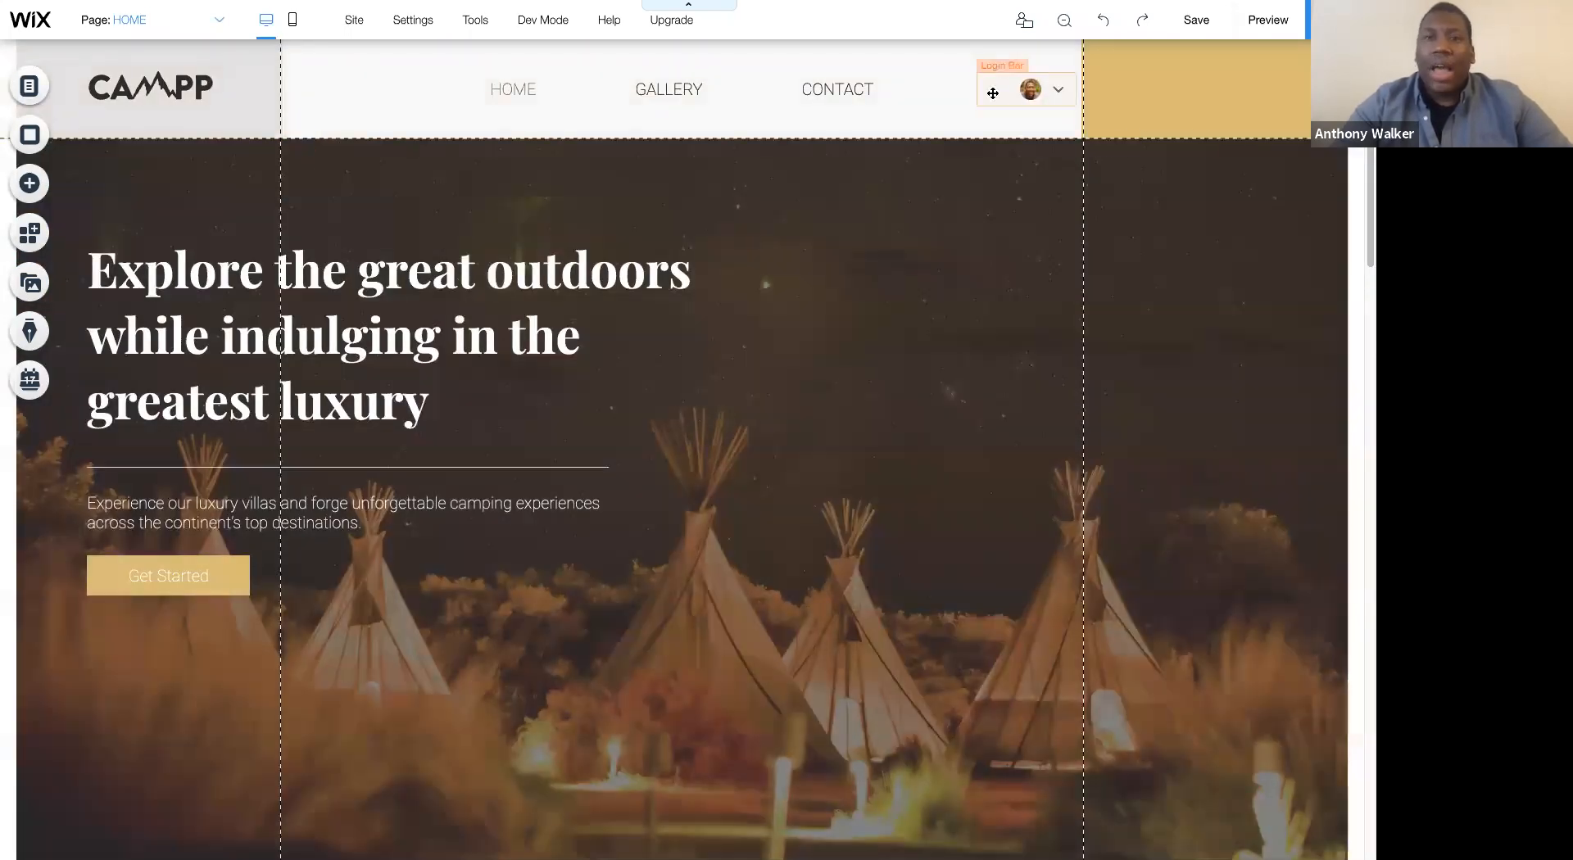
pyautogui.moveTo(993, 93); pyautogui.dragTo(1027, 93)
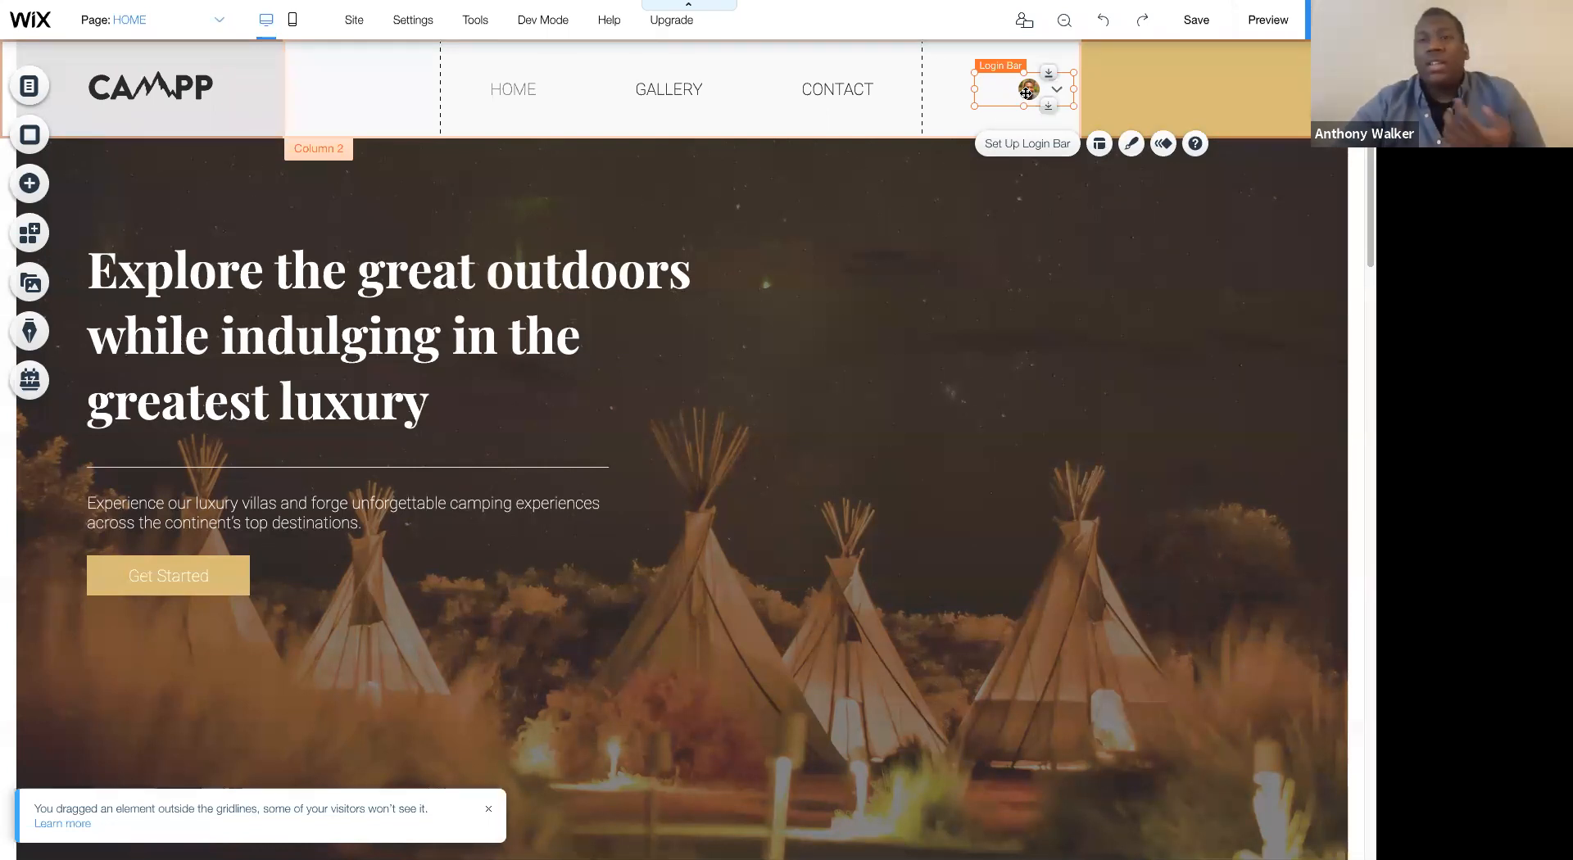
# - Preview the site to examine the login bar's member menu, and return to the editor
pyautogui.click(1269, 20)
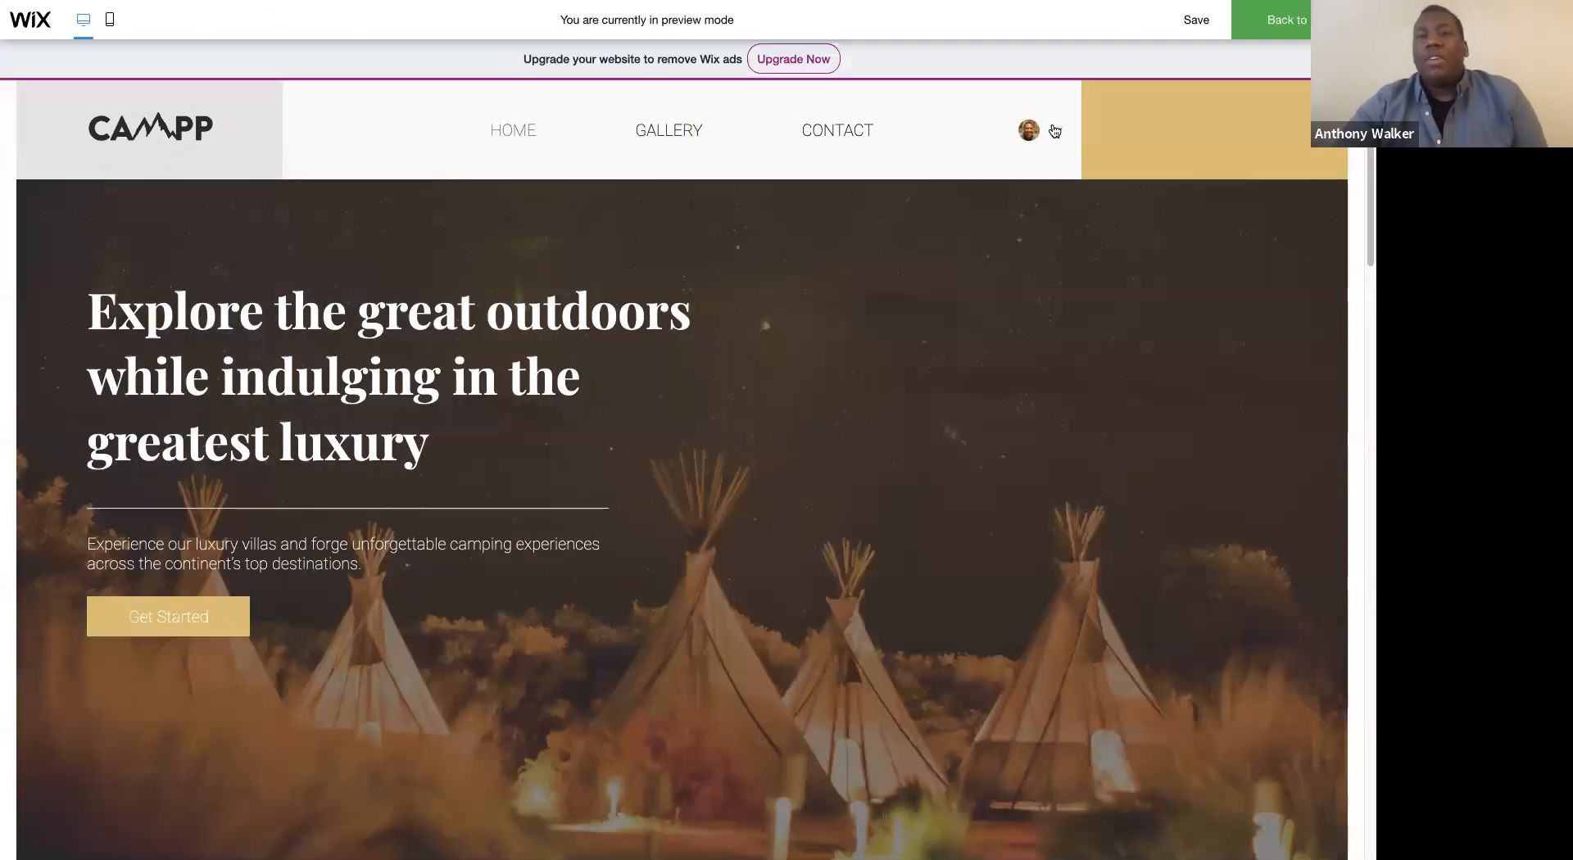
pyautogui.click(1055, 130)
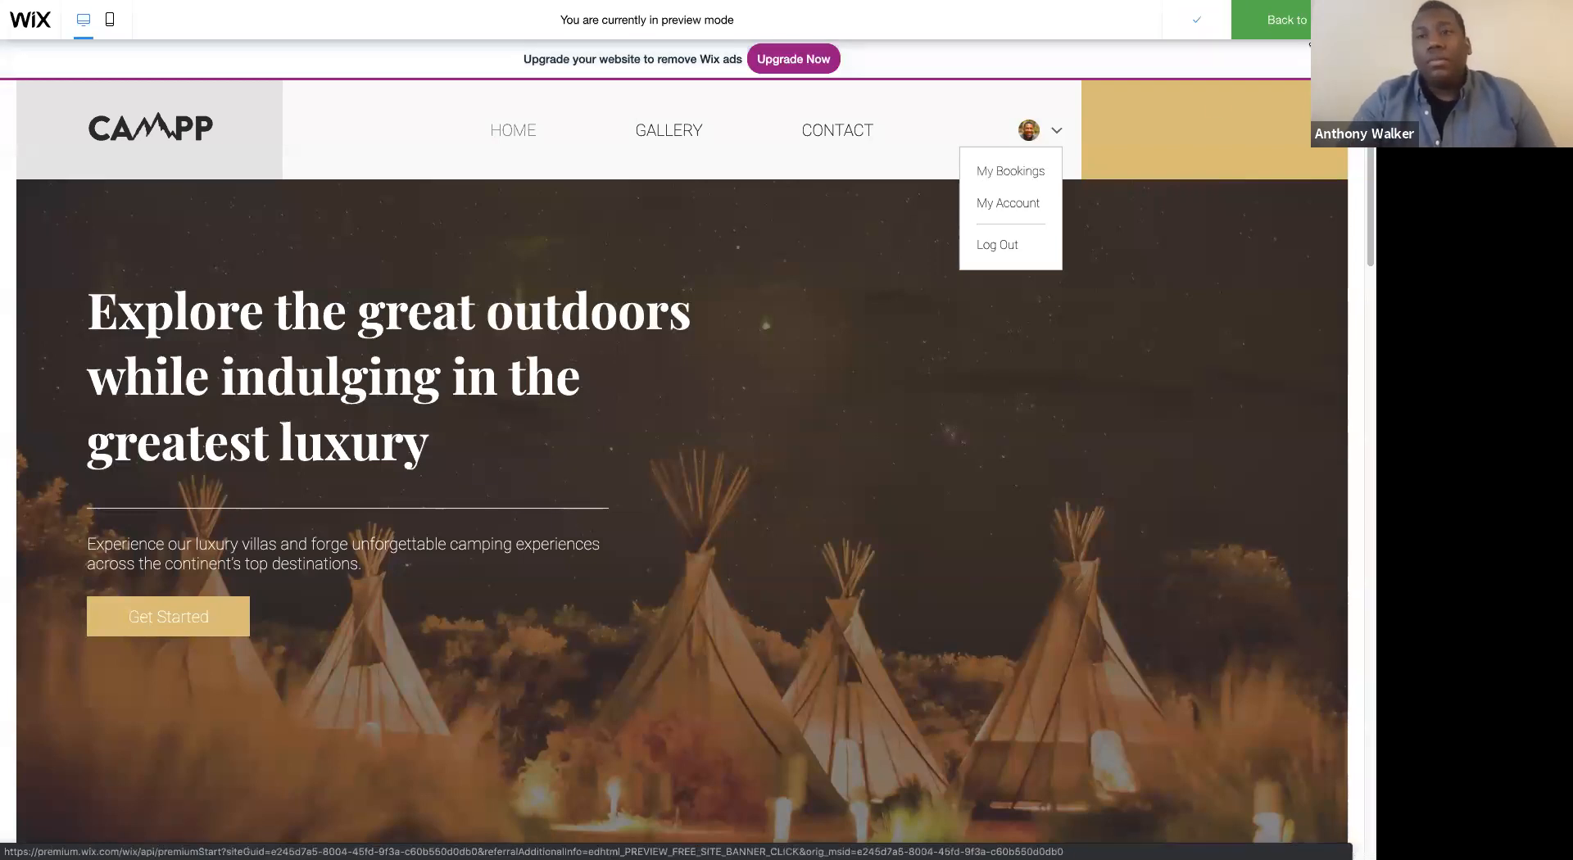
pyautogui.click(1306, 29)
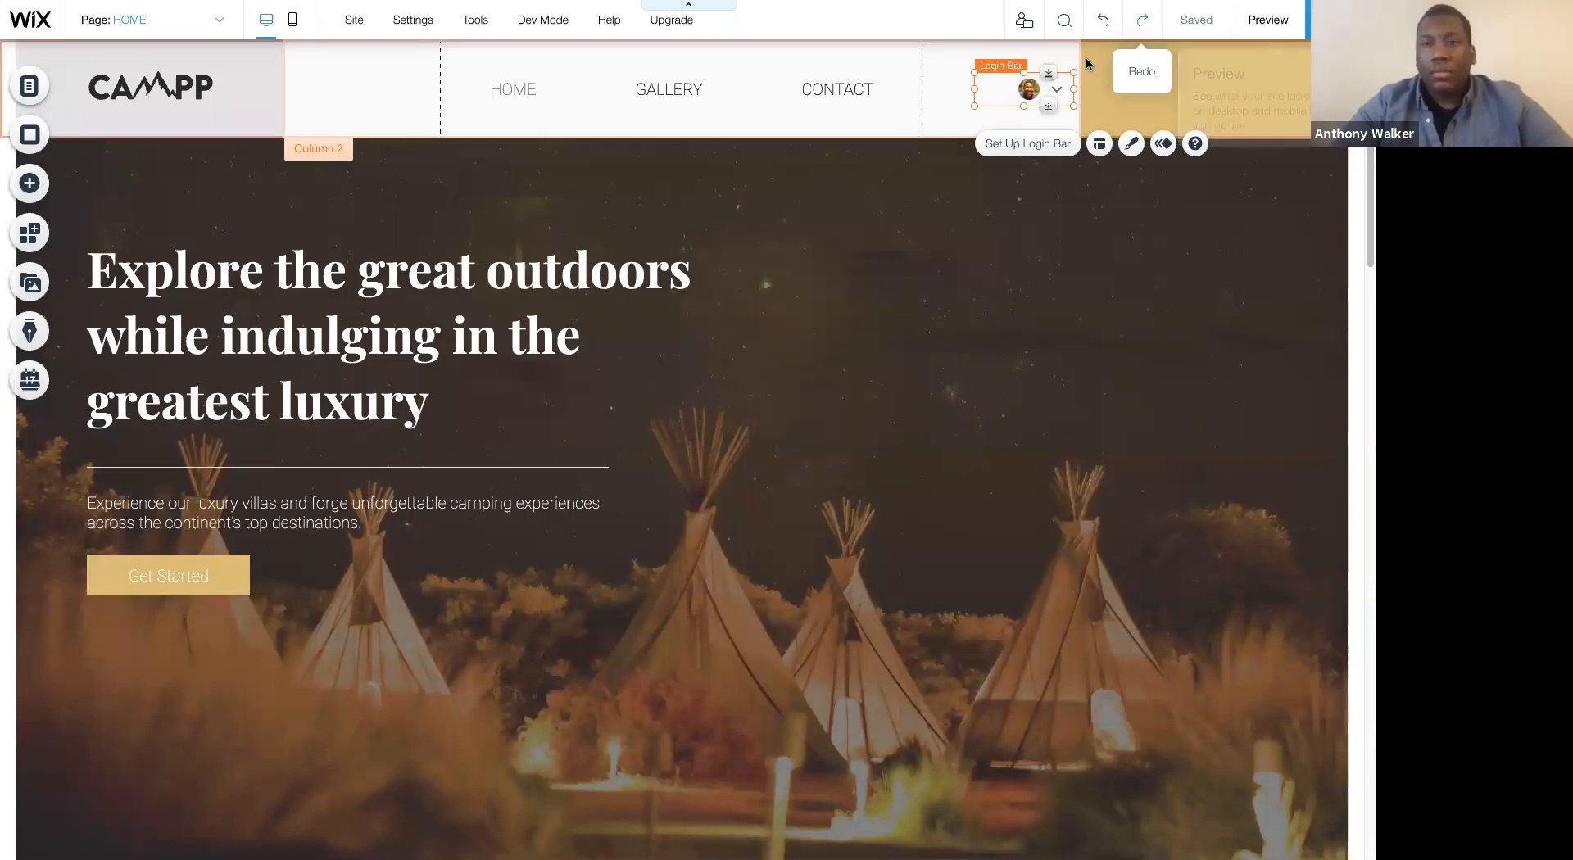
# - Shift the login bar slightly closer to the CONTACT menu entry within the header's middle column
pyautogui.click(1147, 93)
pyautogui.click(1031, 96)
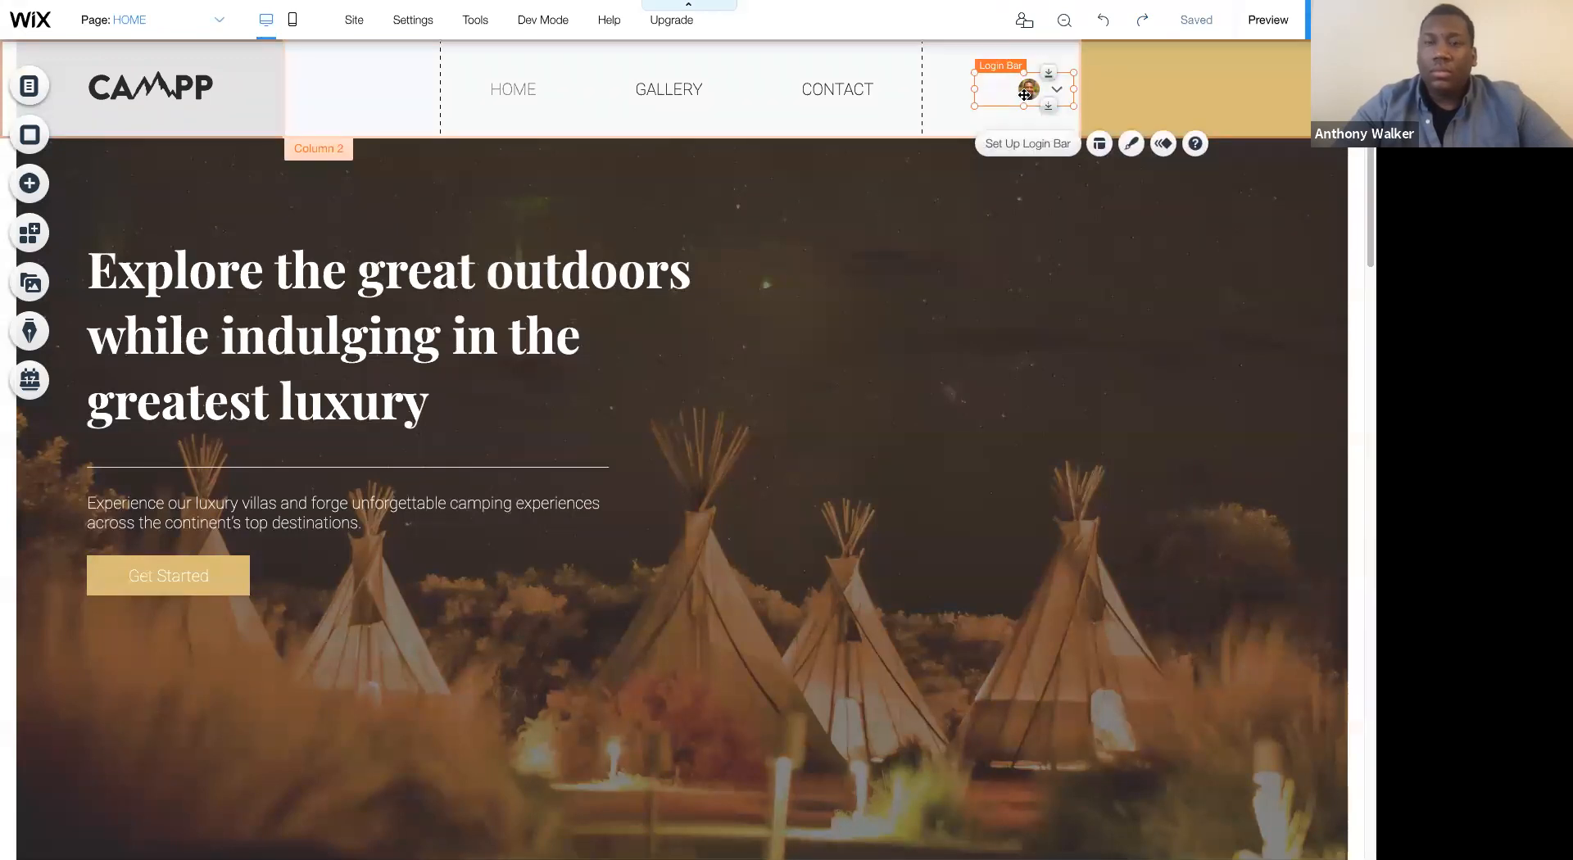
pyautogui.moveTo(947, 94); pyautogui.dragTo(1003, 100)
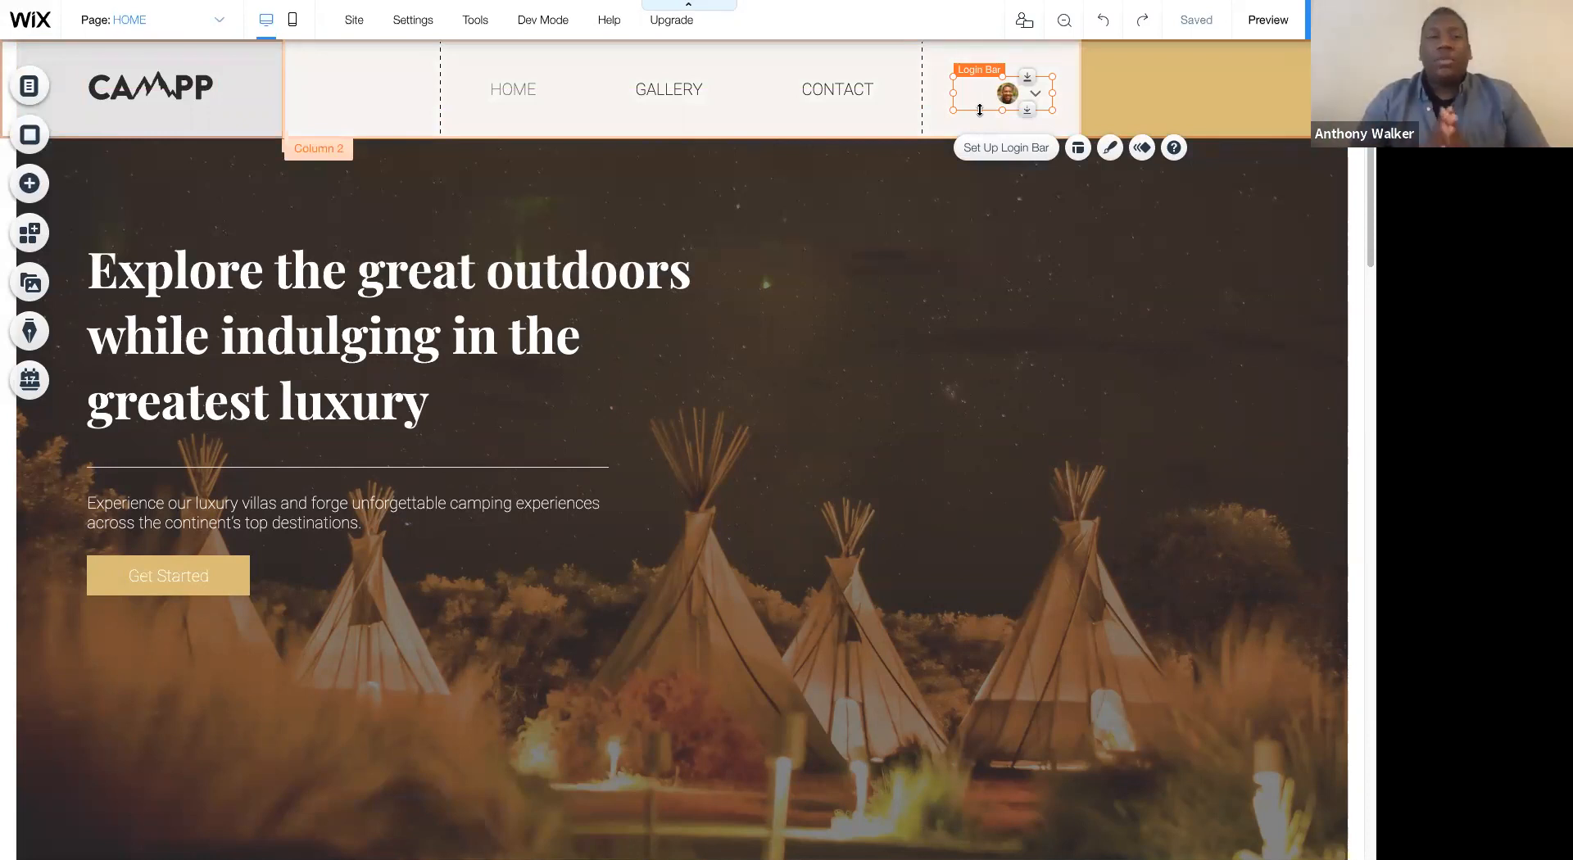
pyautogui.click(765, 253)
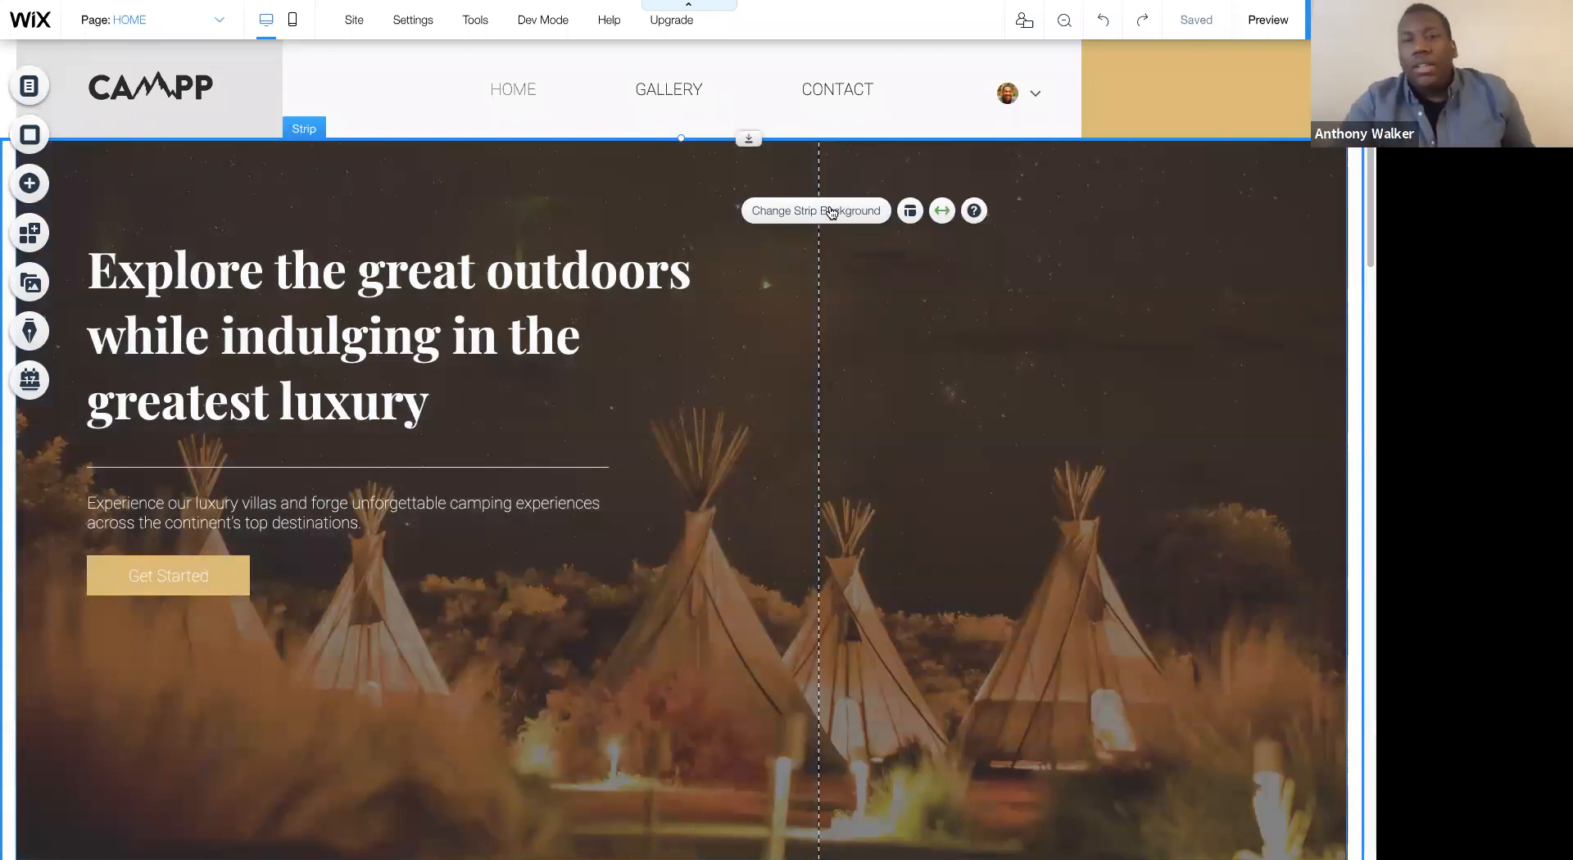
pyautogui.moveTo(1005, 97); pyautogui.dragTo(999, 85)
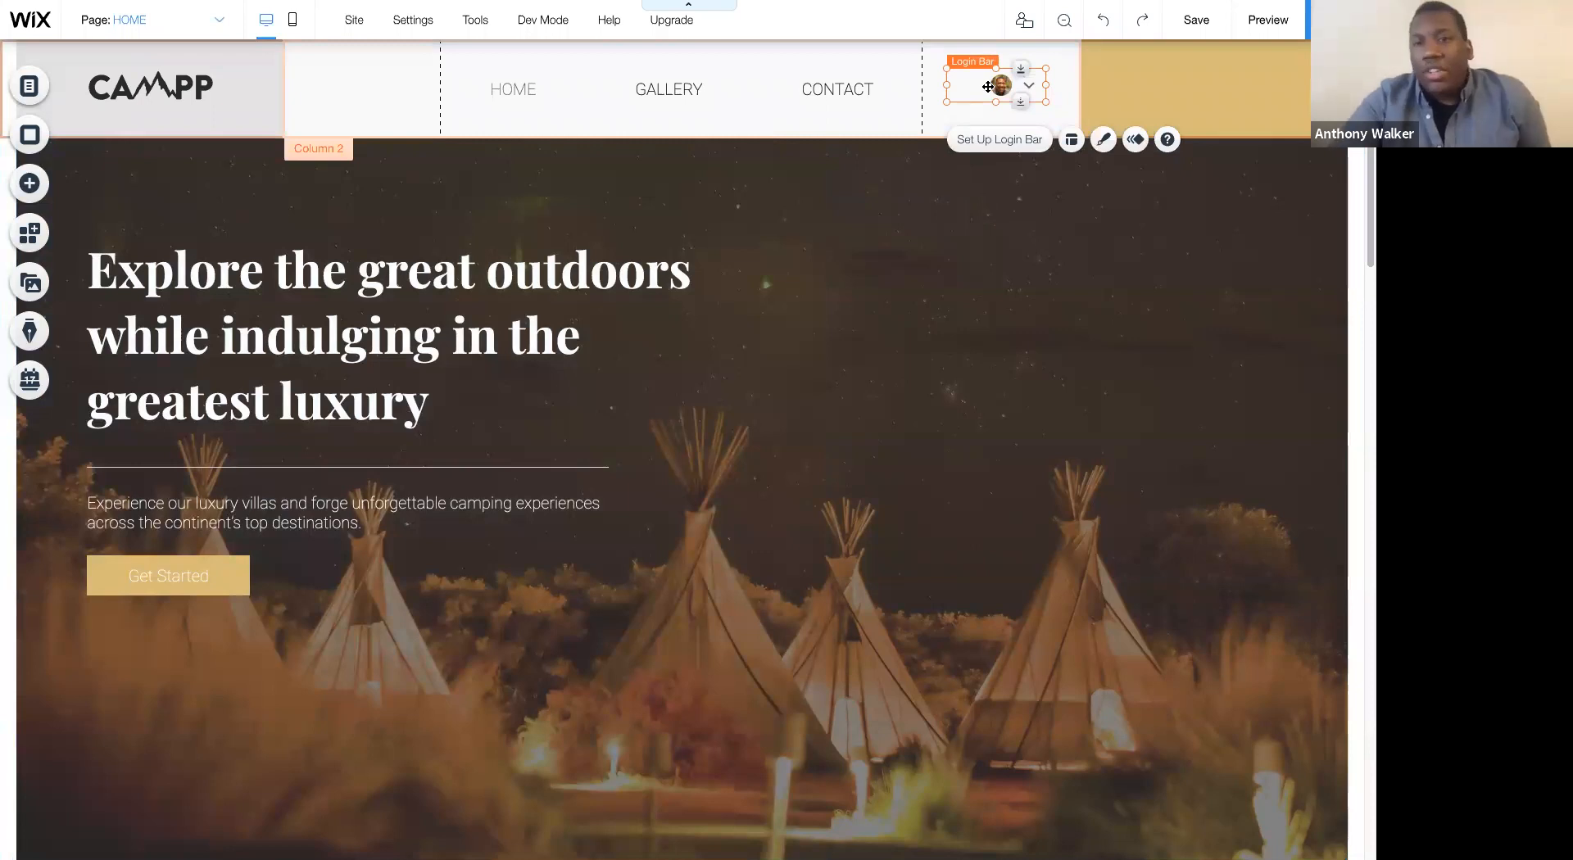
# - Pin the login bar to the screen's top-right position with a horizontal offset of 122 px and a vertical offset of 42 px
pyautogui.rightClick(997, 86)
pyautogui.moveTo(1062, 380)
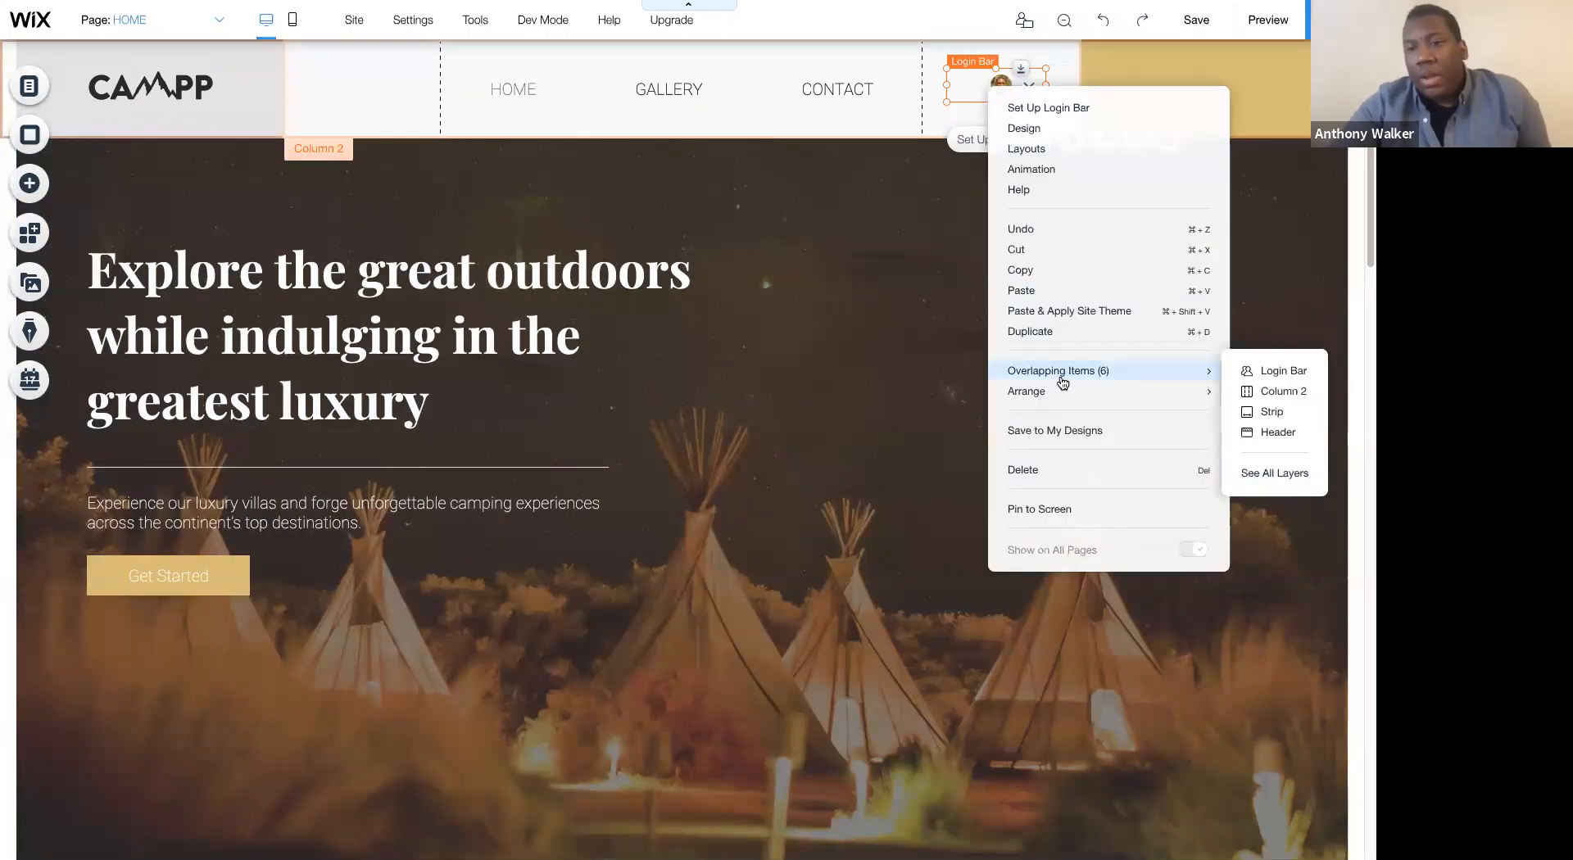
pyautogui.click(1028, 509)
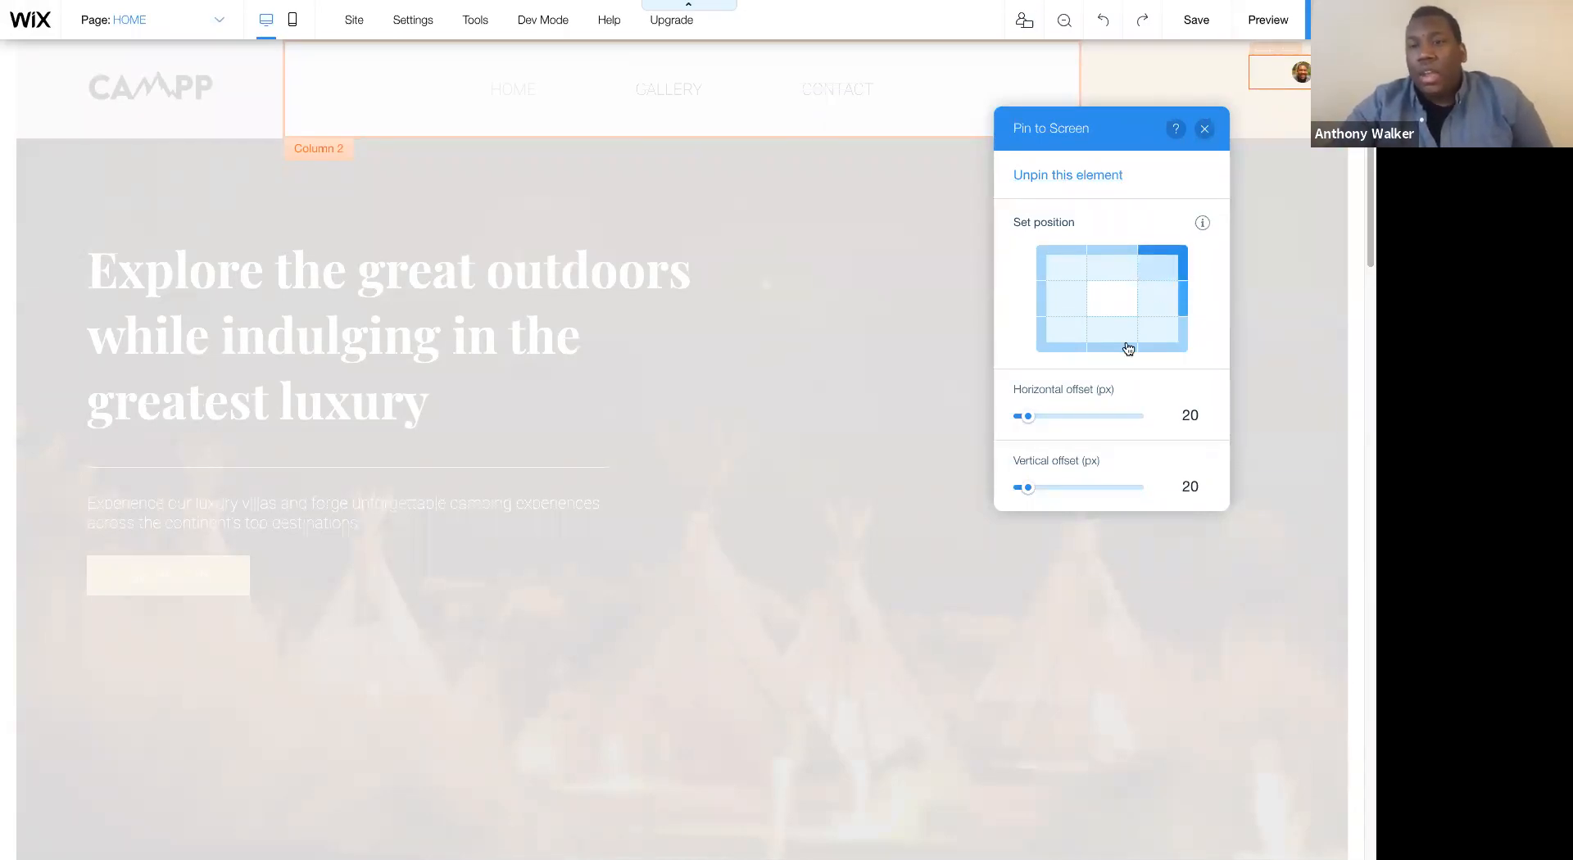
pyautogui.click(1030, 417)
pyautogui.moveTo(1031, 421); pyautogui.dragTo(1070, 417)
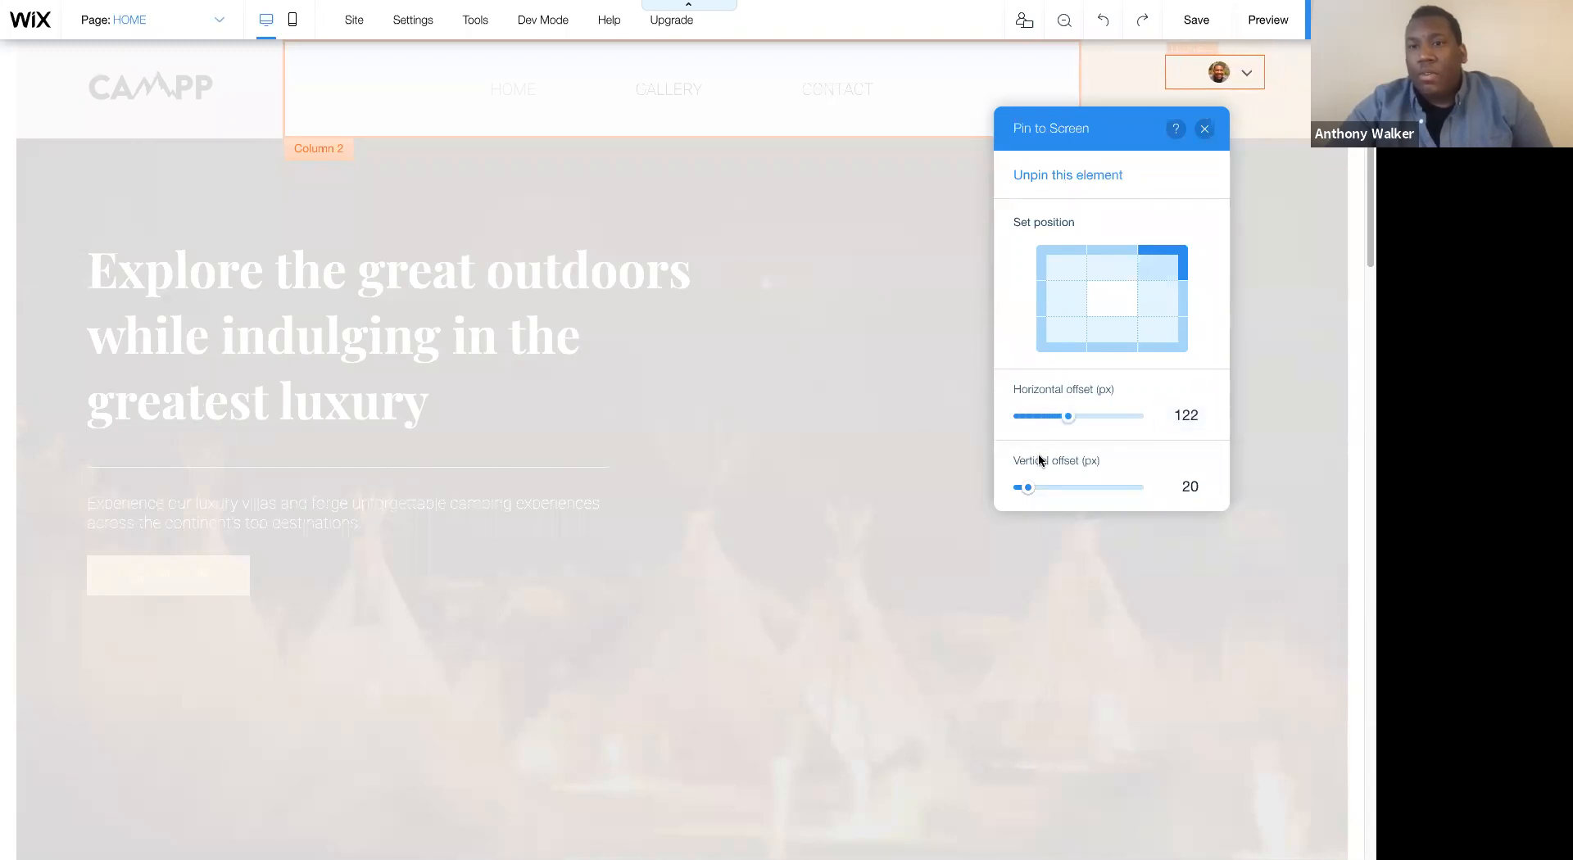
pyautogui.moveTo(1028, 488); pyautogui.dragTo(1037, 488)
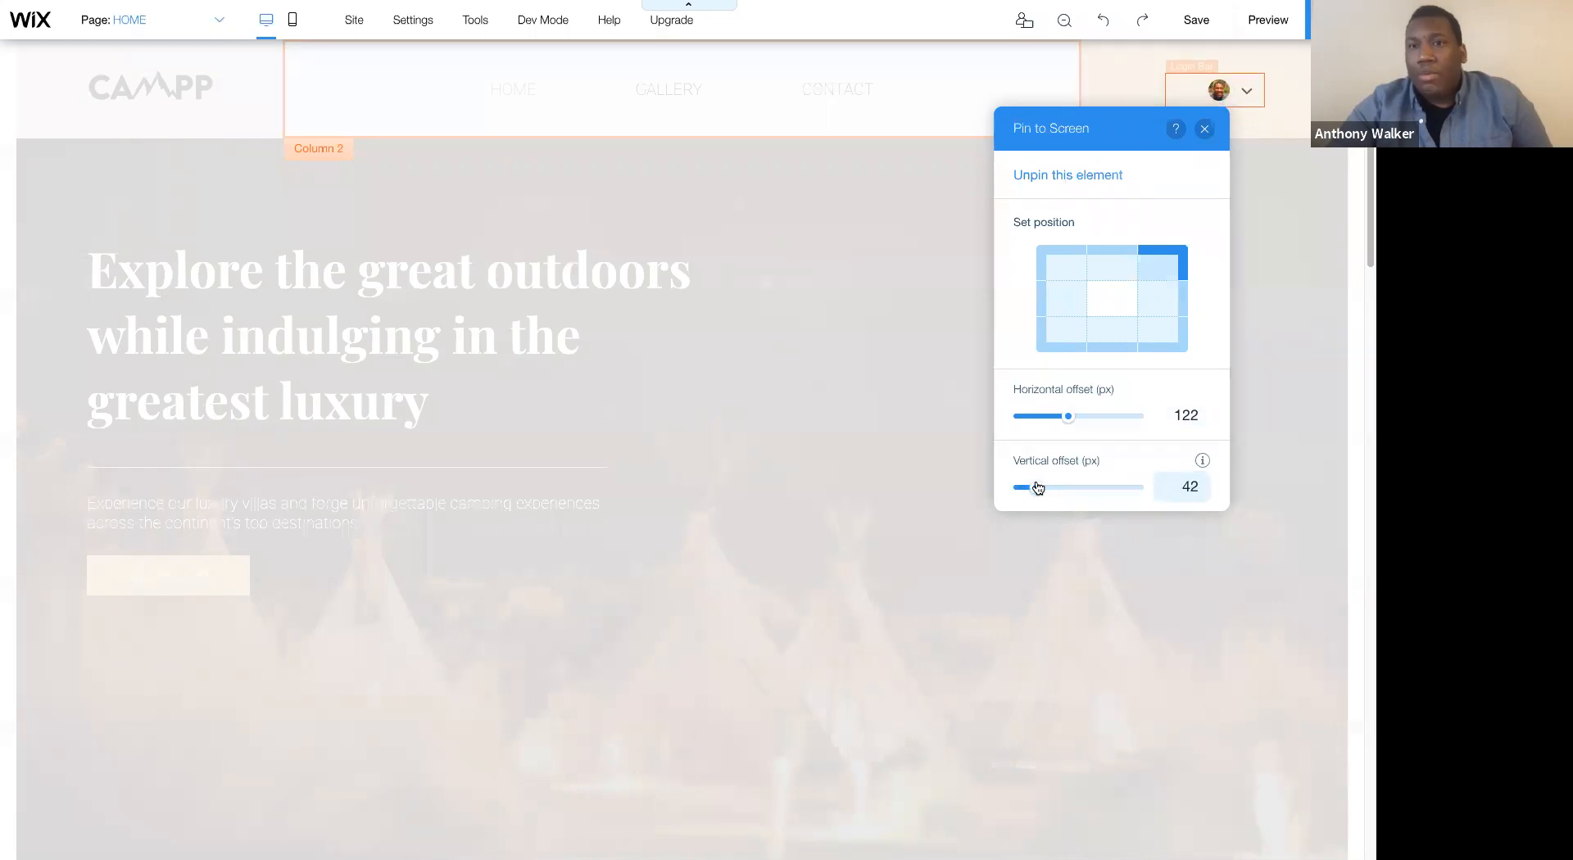
pyautogui.click(1204, 129)
# - Preview the HOME page down to the reservation form to check the pinned login bar
pyautogui.click(1262, 22)
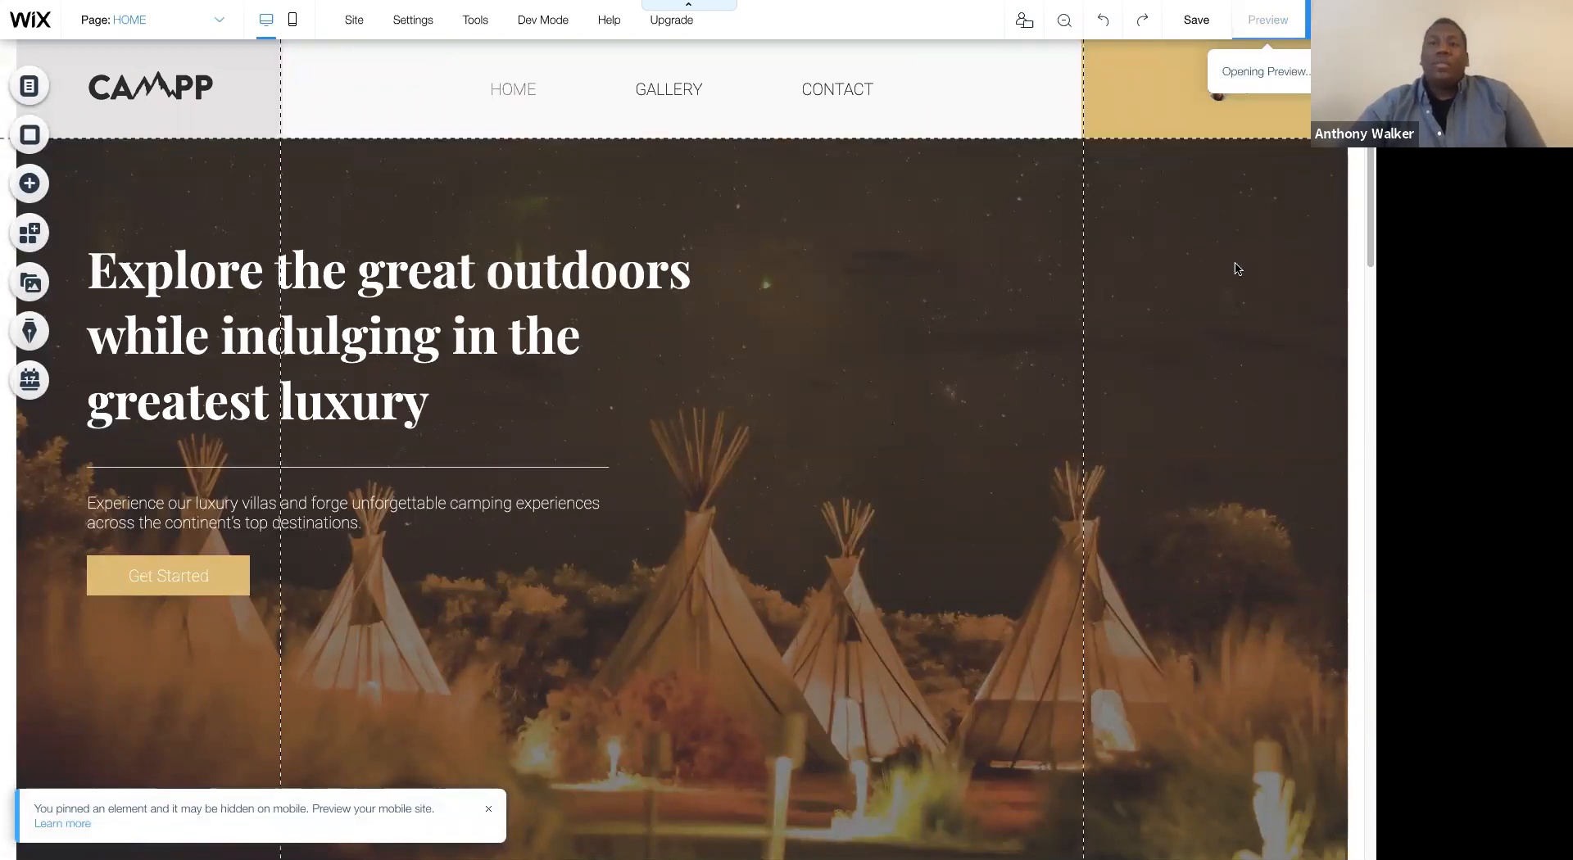
pyautogui.scroll(-7, 1213, 352)
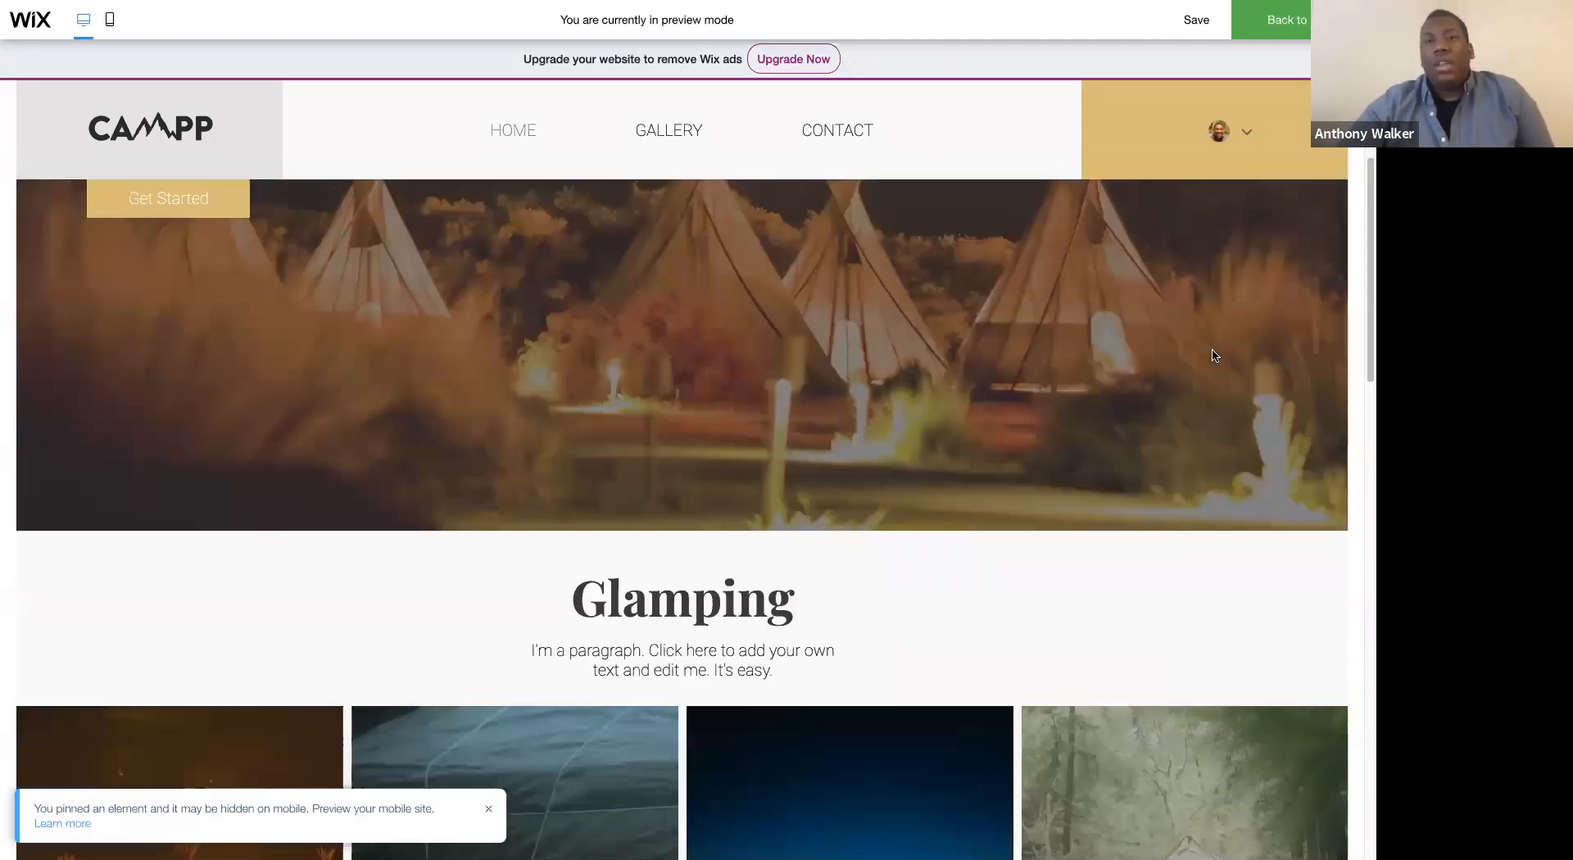
pyautogui.scroll(-10, 1212, 352)
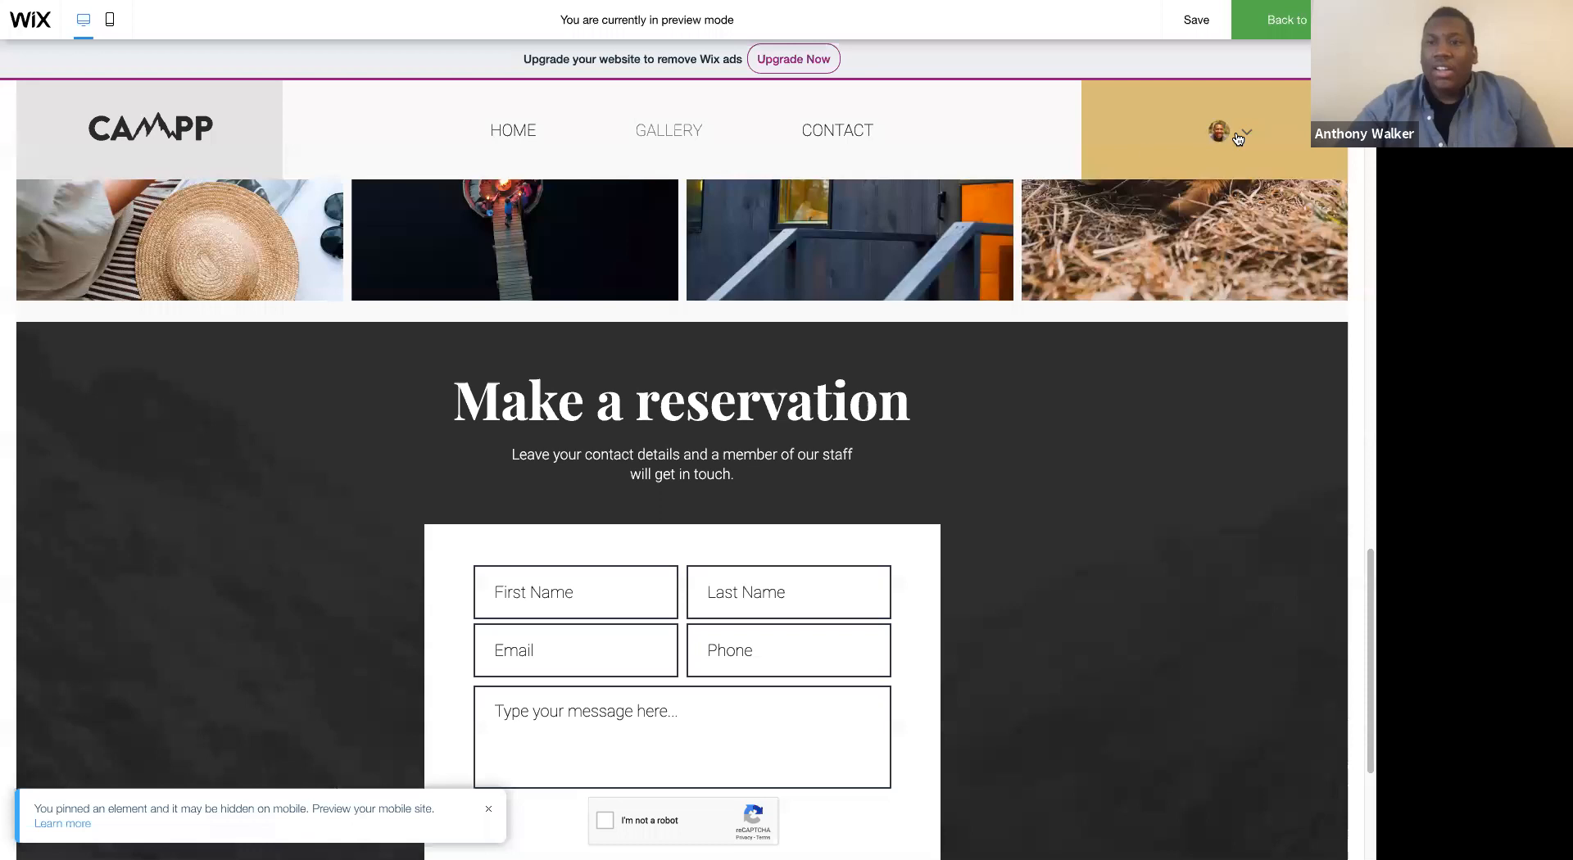
# - Look over the My Bookings and My Account member pages in the preview, and check the HOME submenu
pyautogui.click(1241, 134)
pyautogui.click(1199, 169)
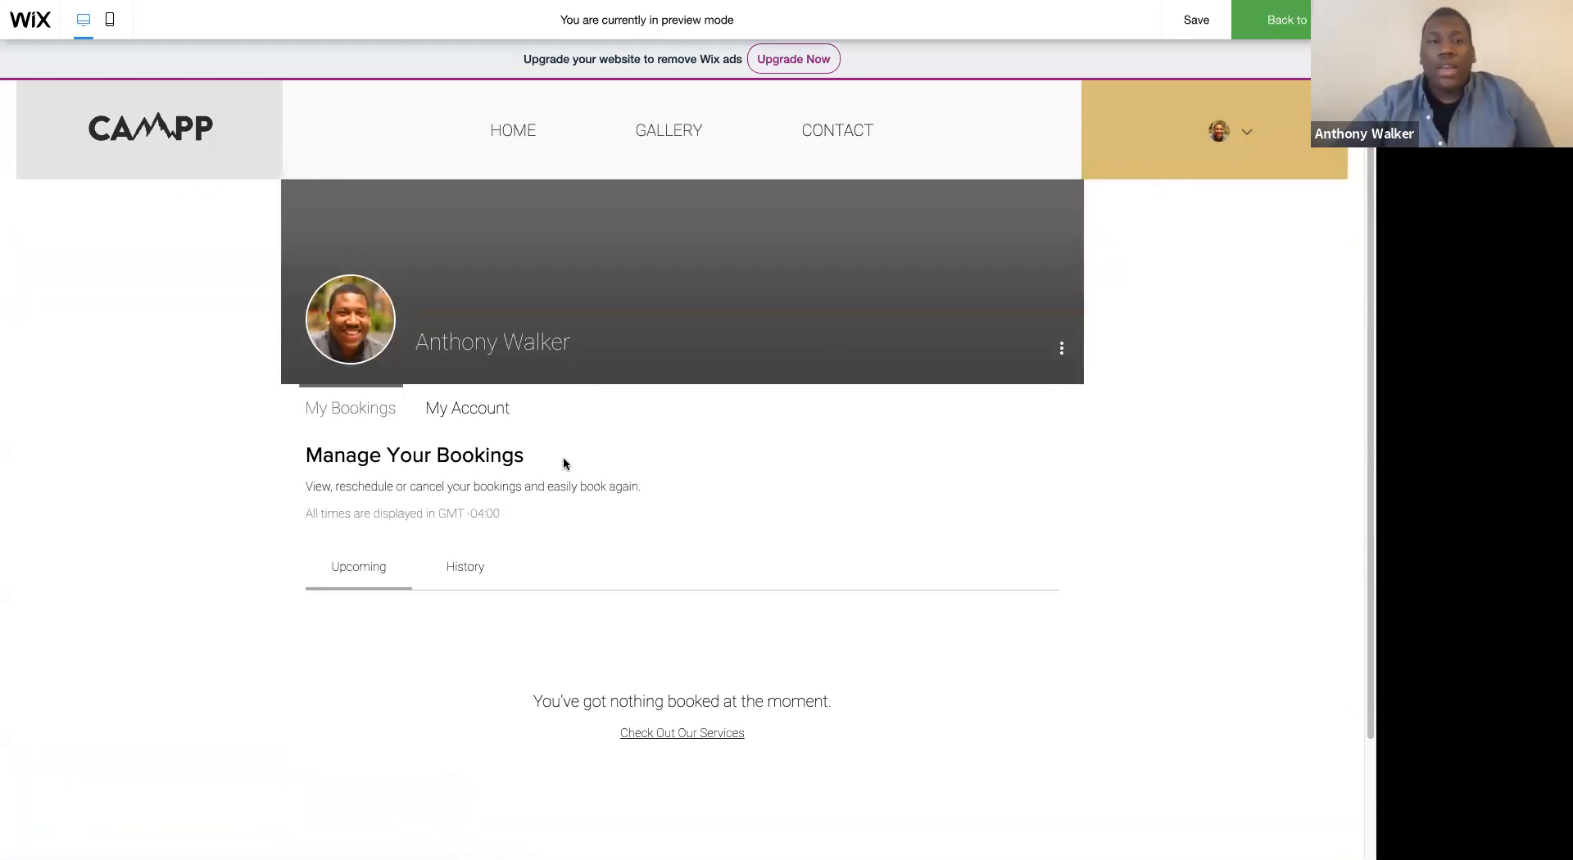
pyautogui.click(466, 416)
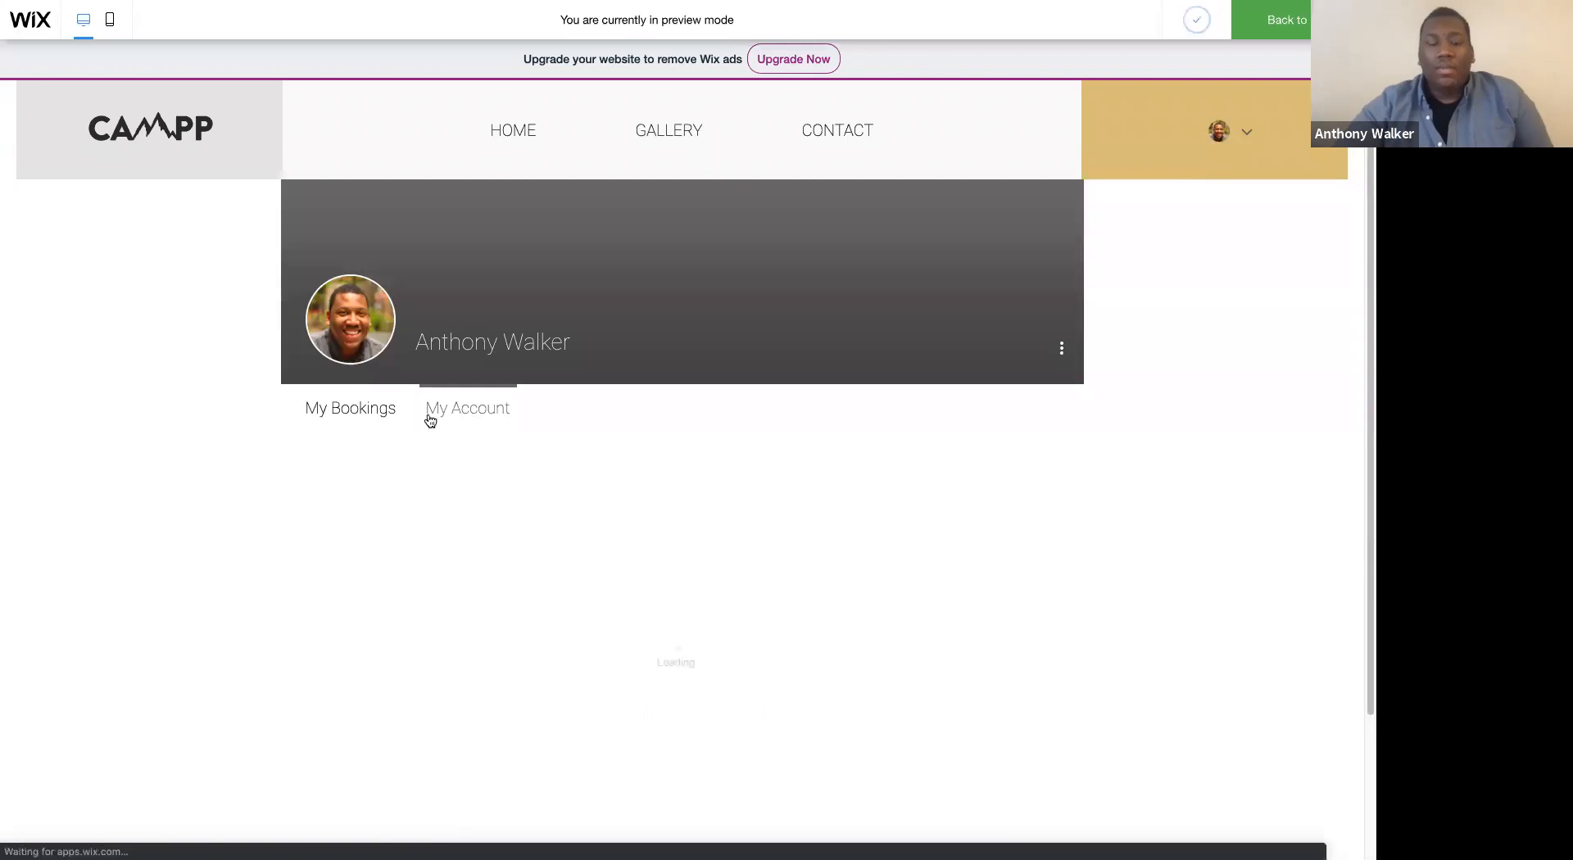
pyautogui.click(393, 414)
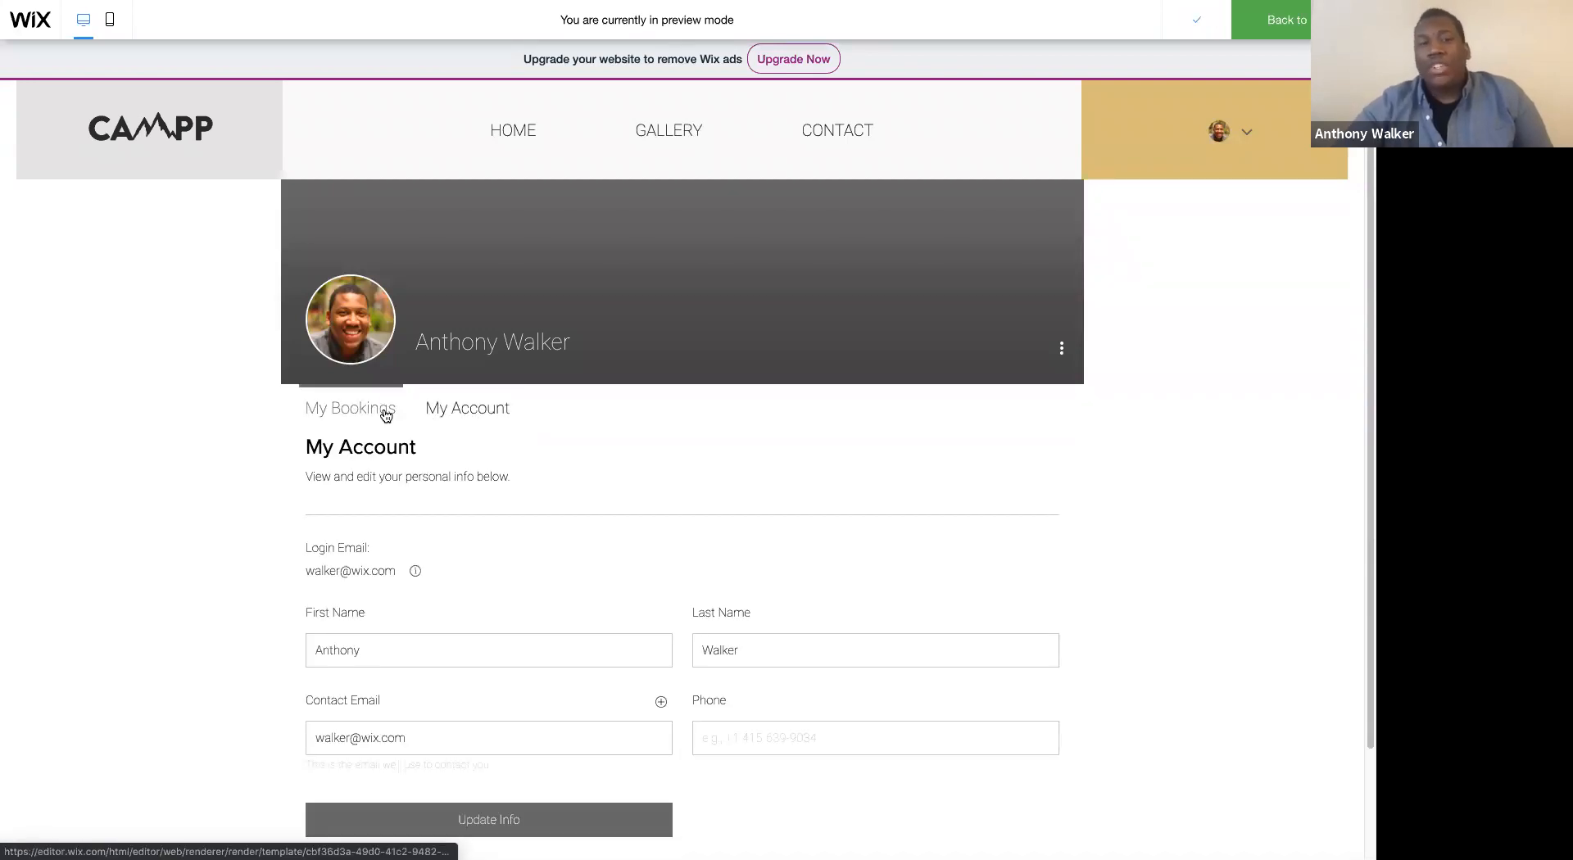
pyautogui.scroll(-2, 735, 423)
pyautogui.scroll(2, 734, 423)
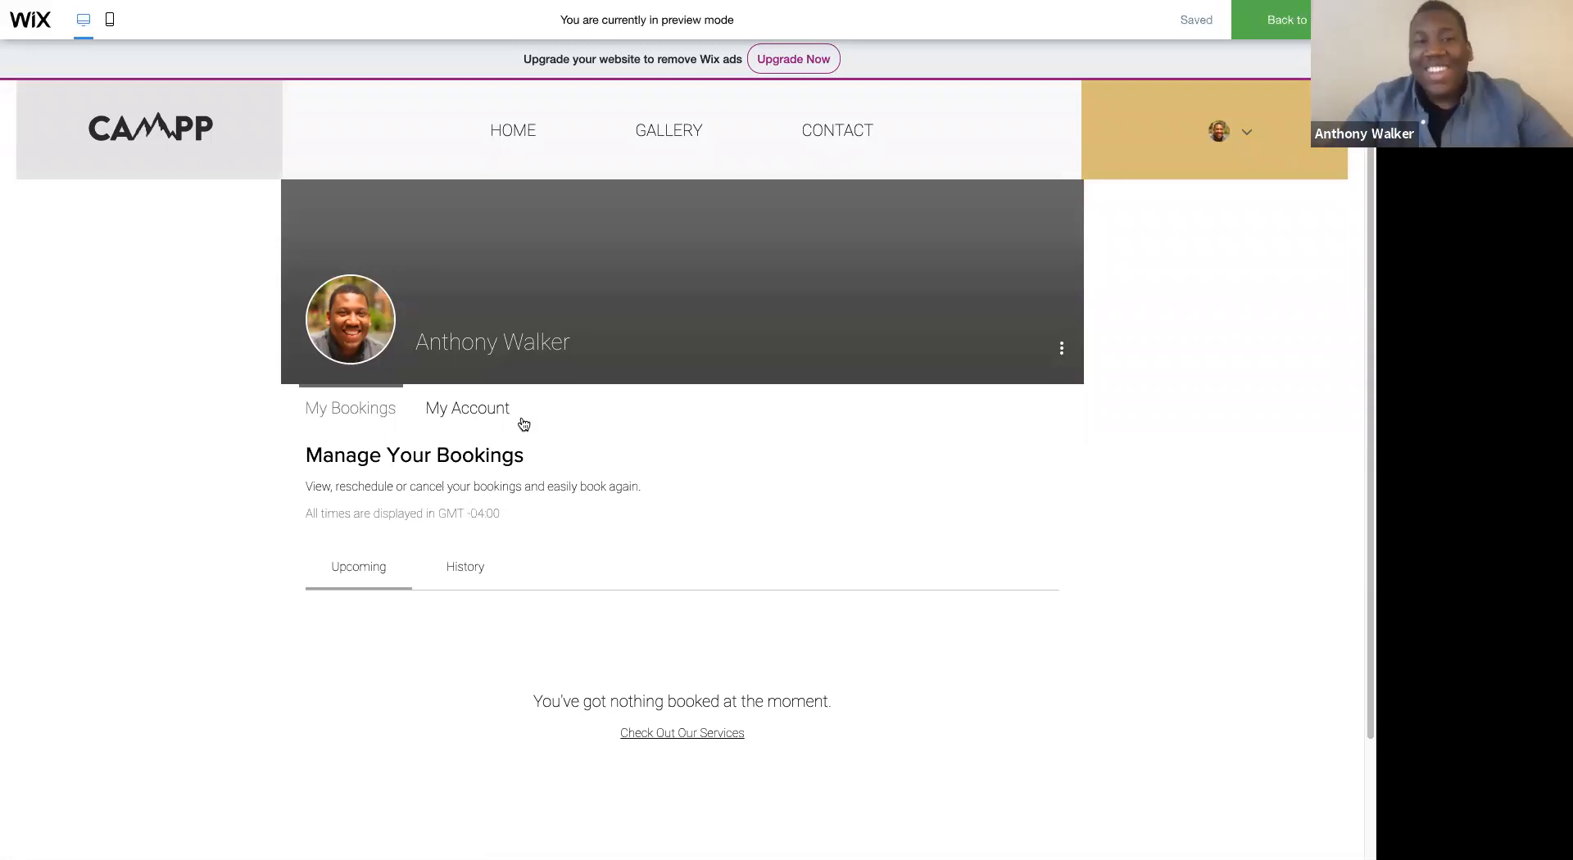
pyautogui.moveTo(520, 141)
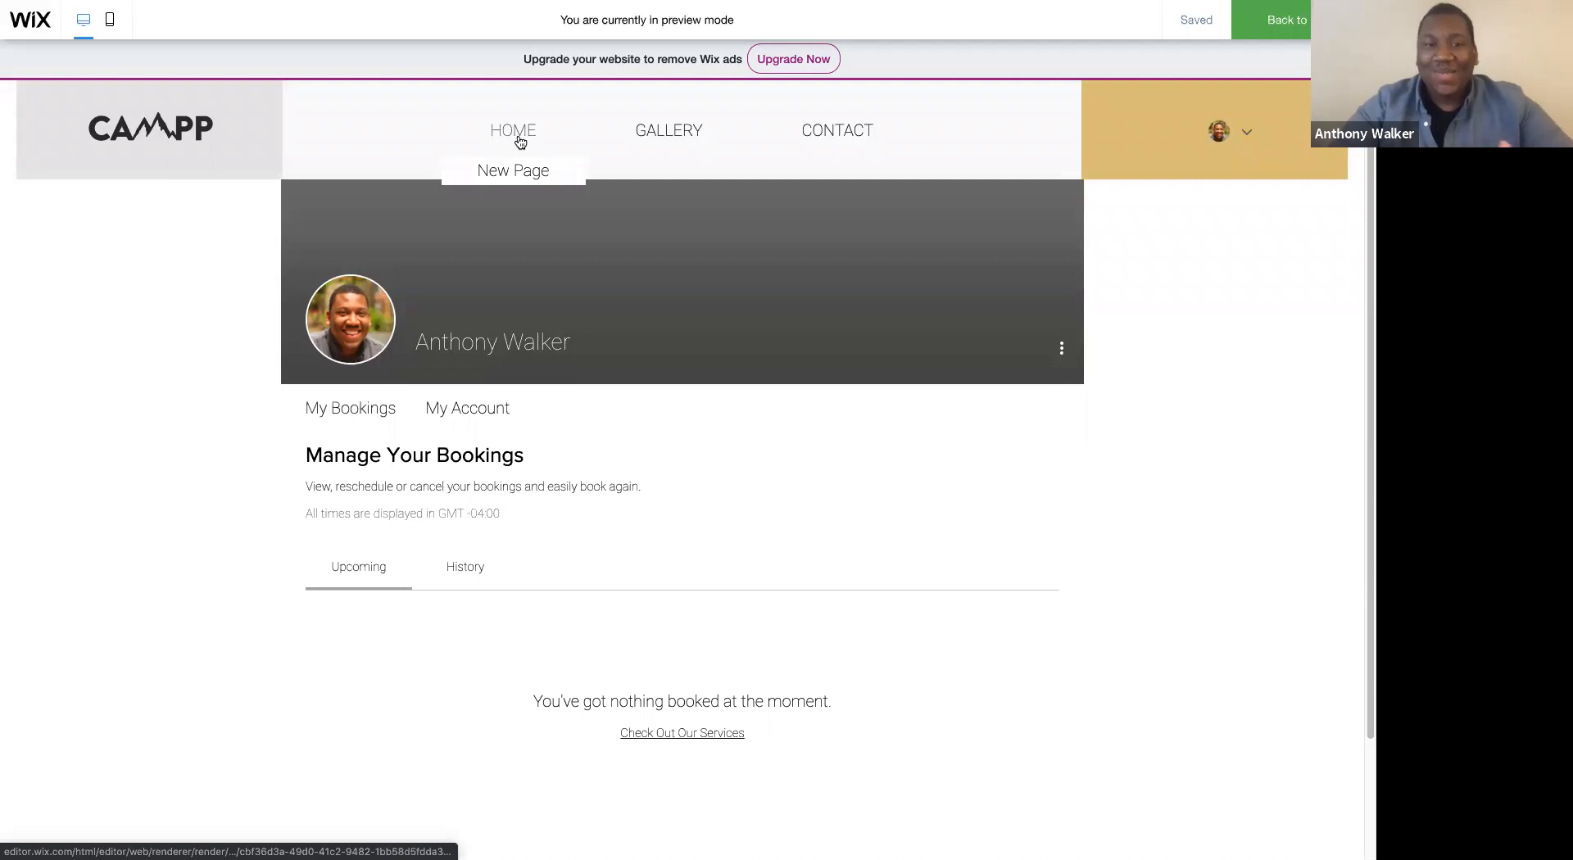
# - Look over the My Account member page via the login bar's member menu in preview, including the profile header's extra options
pyautogui.click(519, 141)
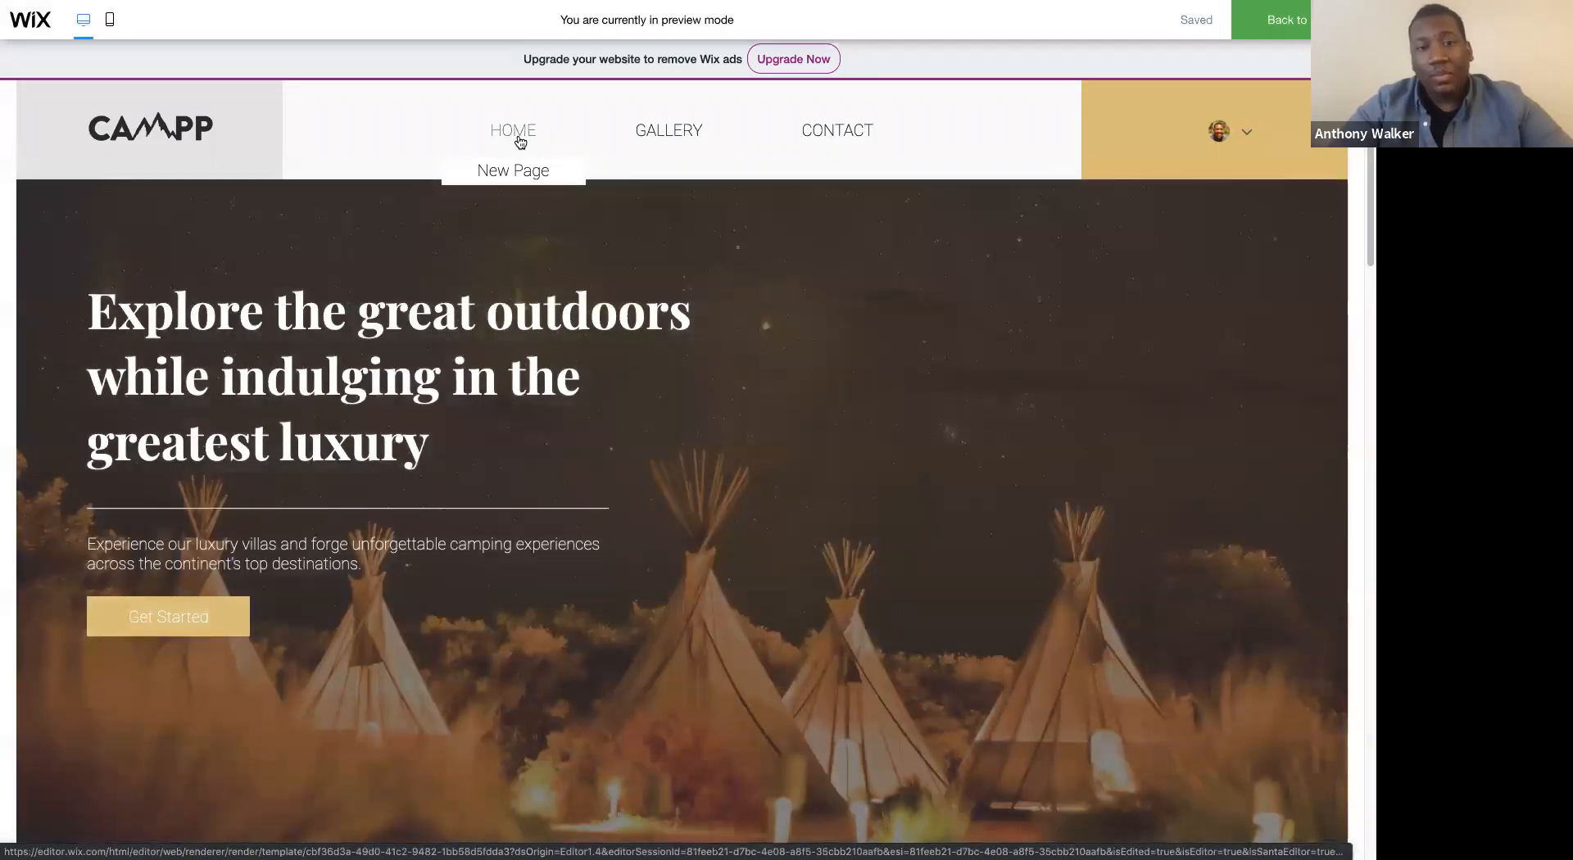
pyautogui.click(1238, 131)
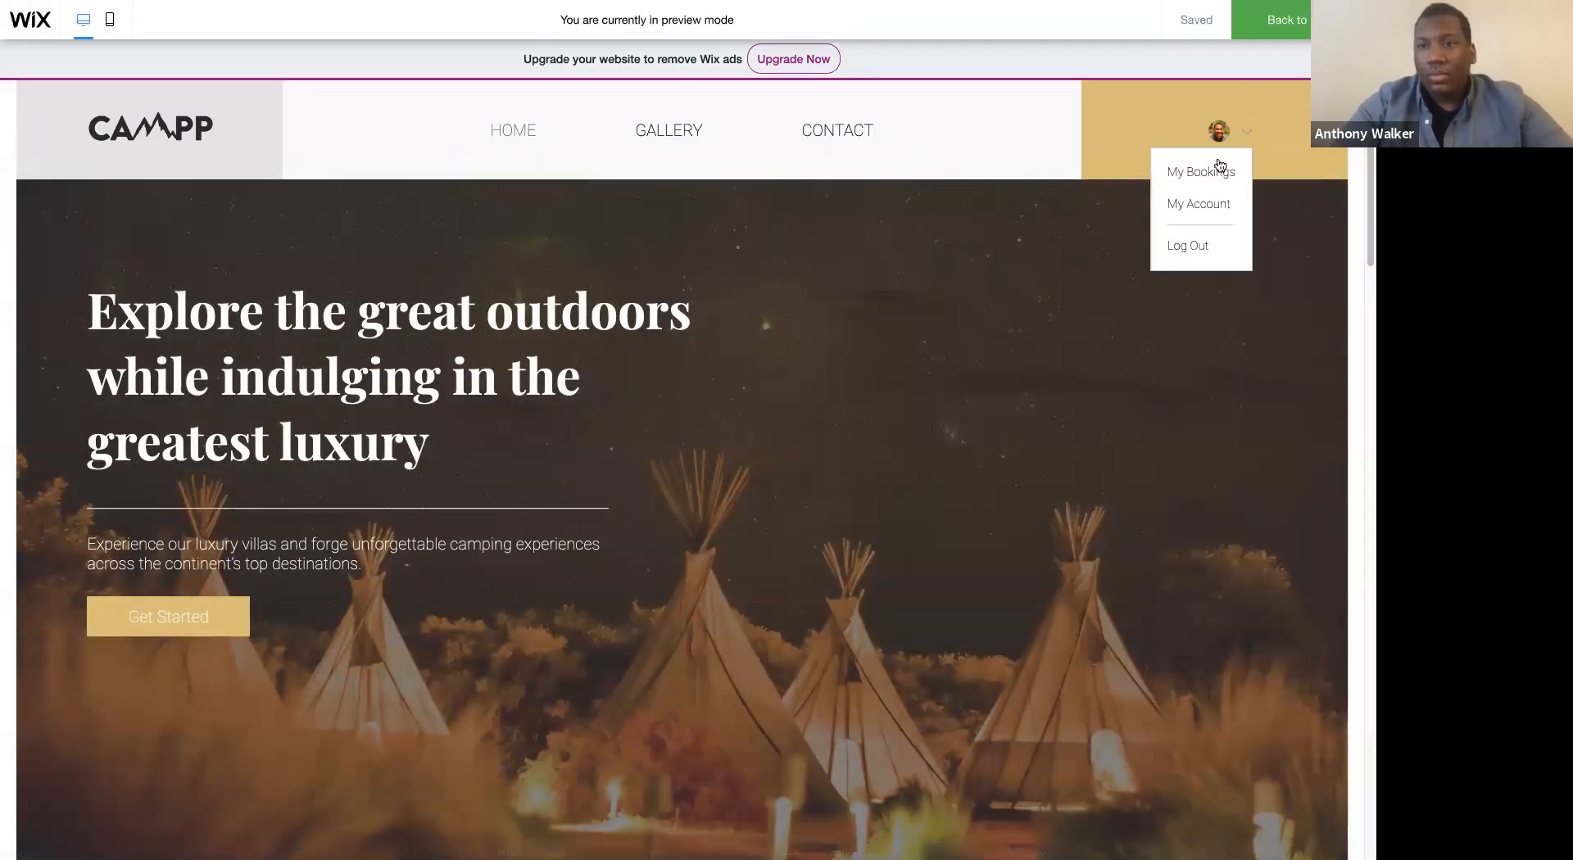
pyautogui.click(1199, 204)
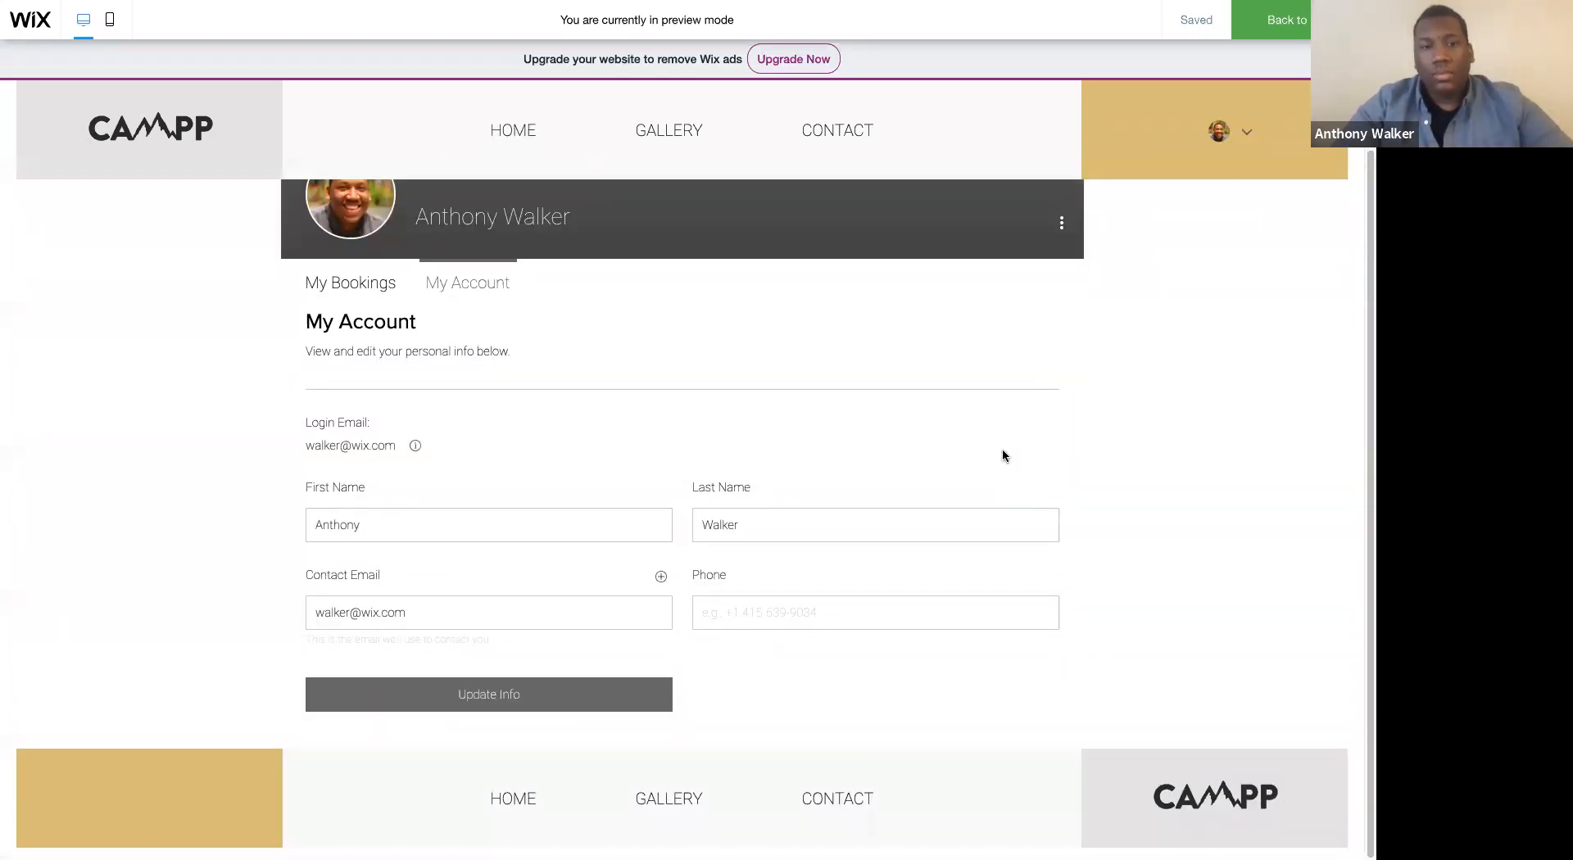
pyautogui.click(764, 687)
pyautogui.click(1191, 603)
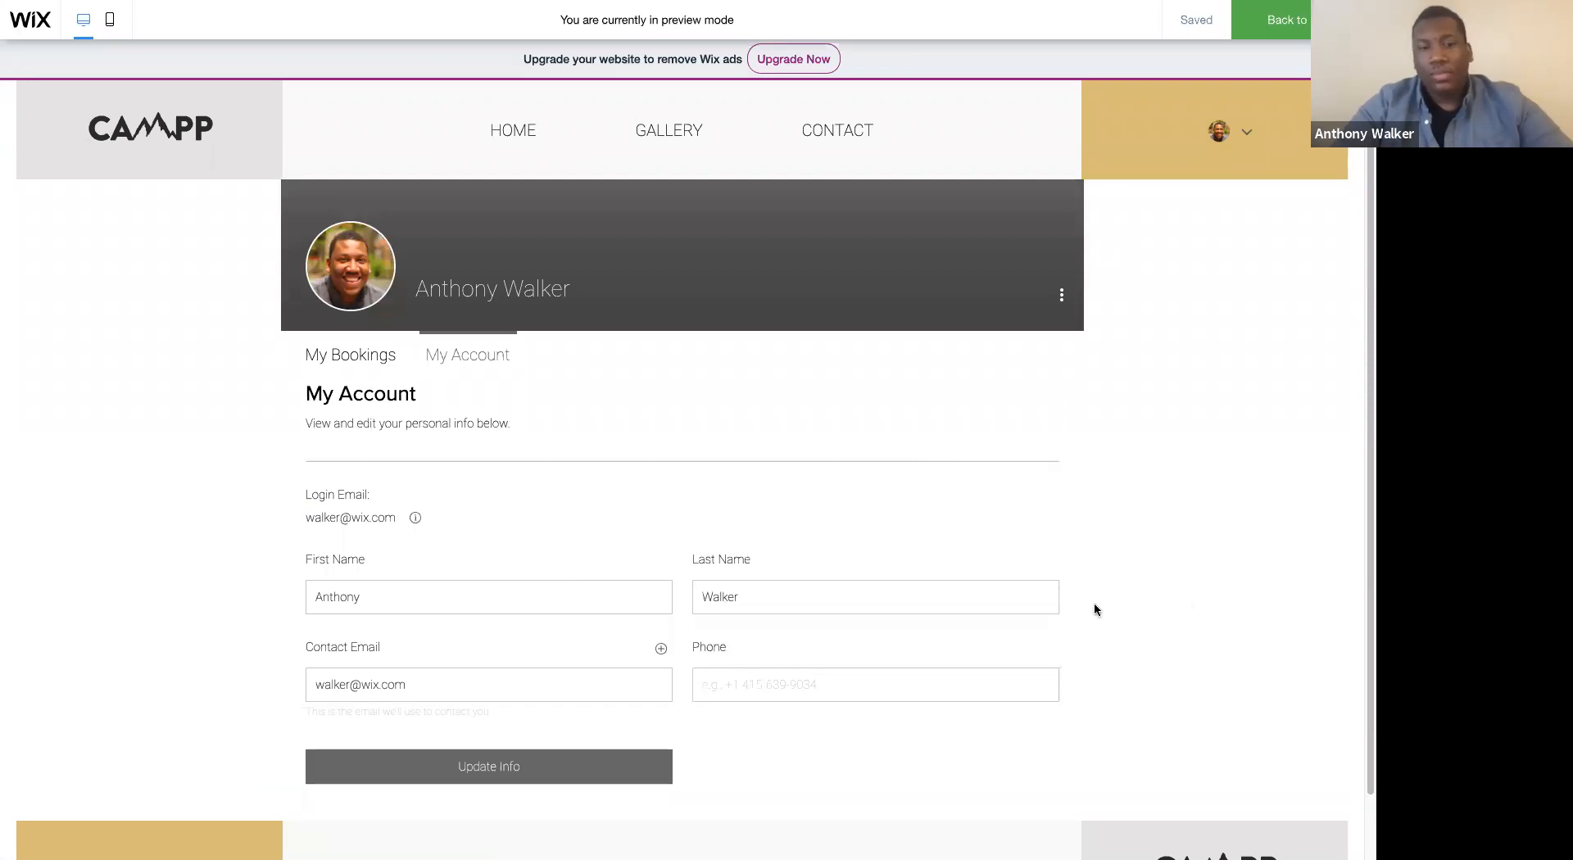
pyautogui.scroll(-1, 885, 595)
pyautogui.scroll(2, 885, 595)
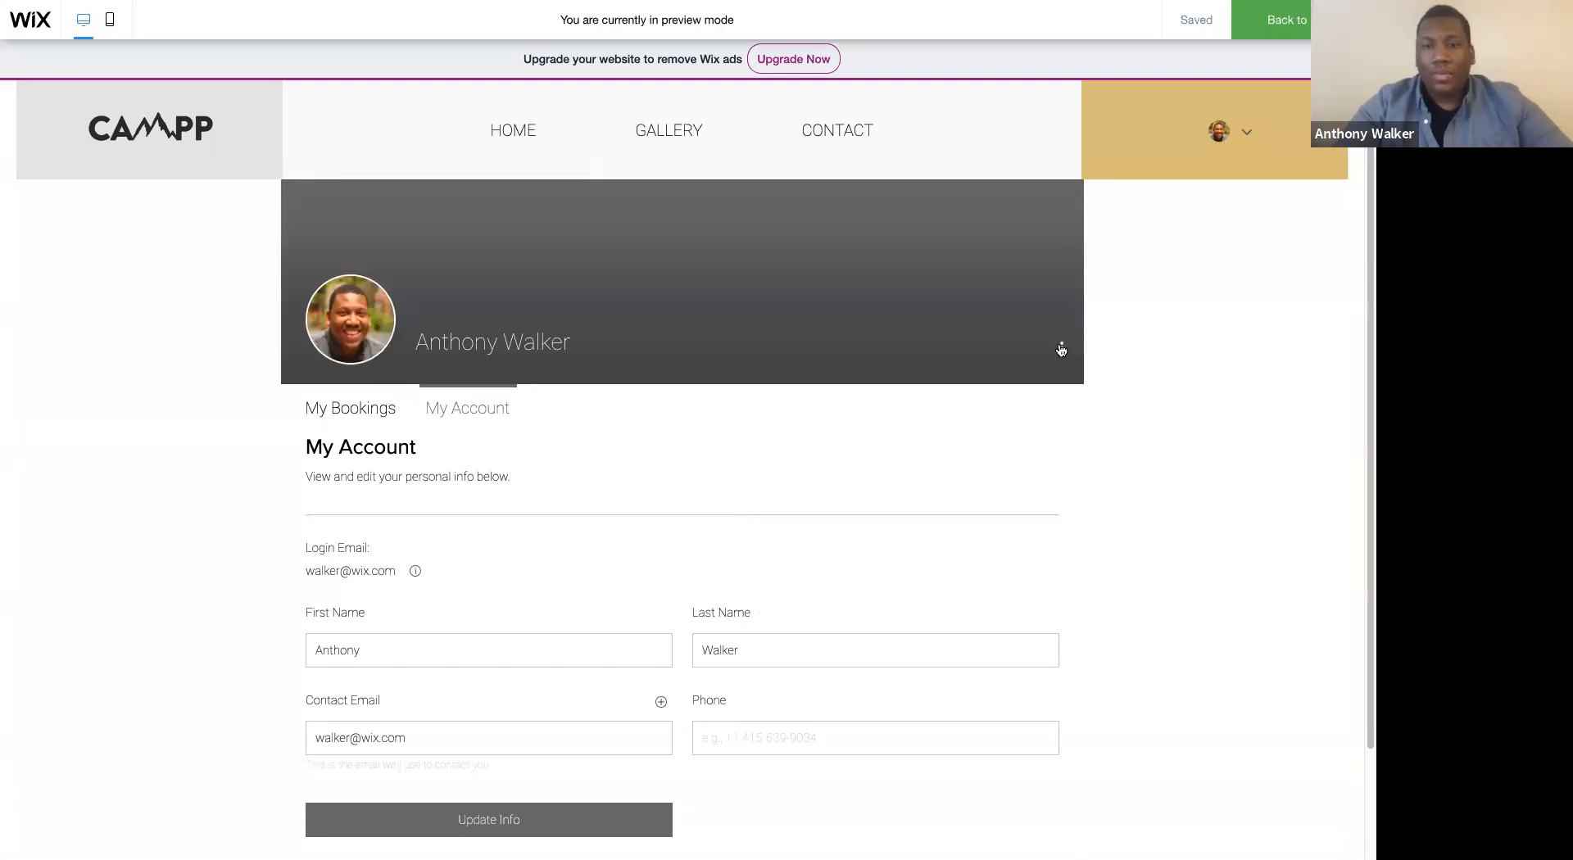
pyautogui.click(1062, 348)
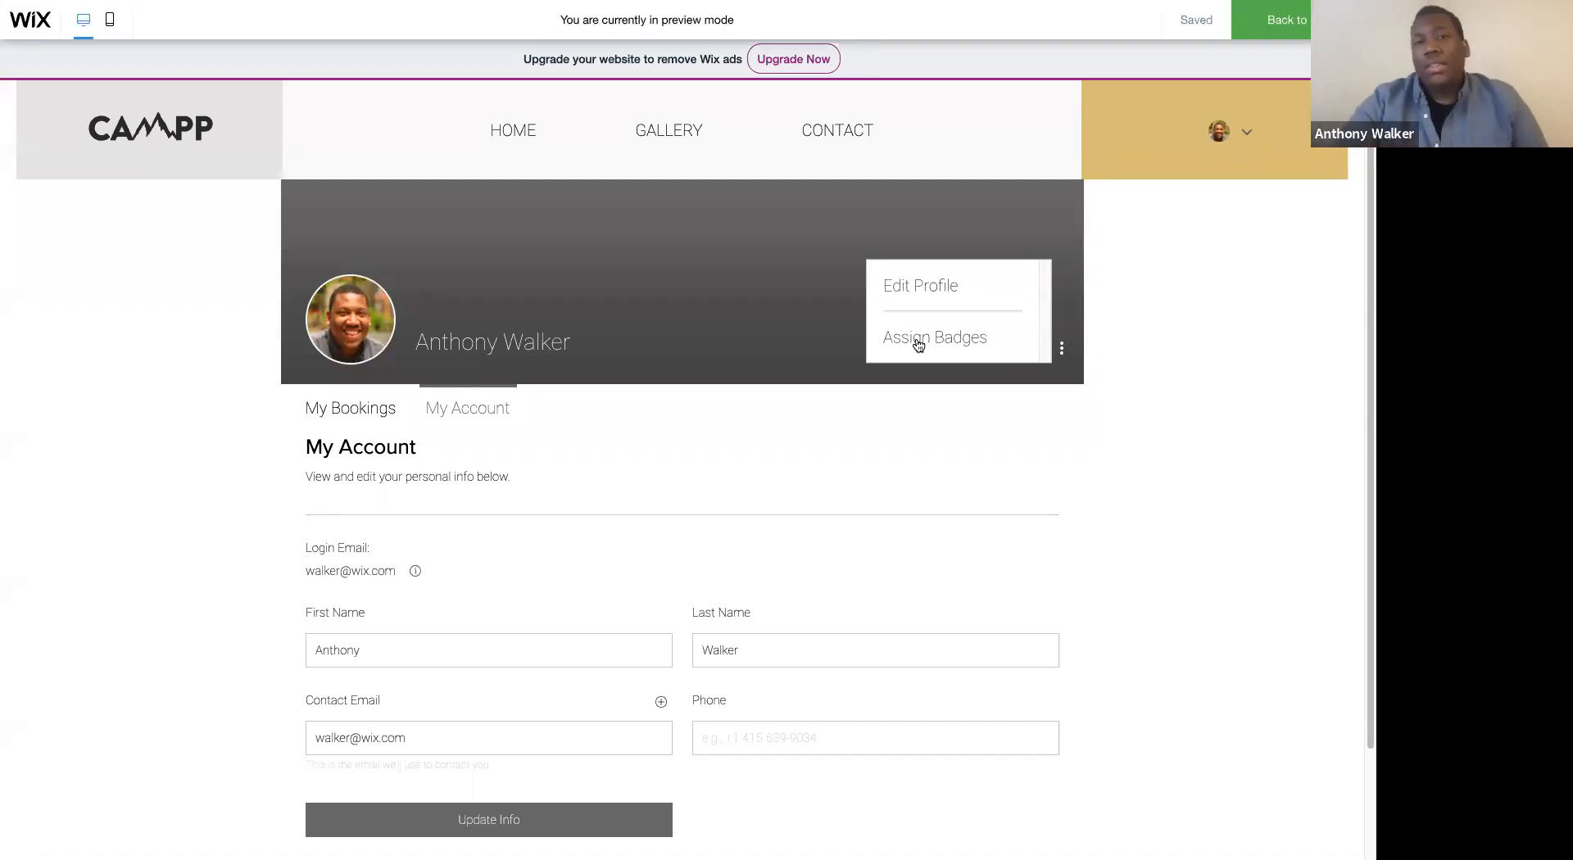
# - Preview the HOME page from the hero through the Glamping gallery, checking the frozen header and login bar
pyautogui.click(506, 141)
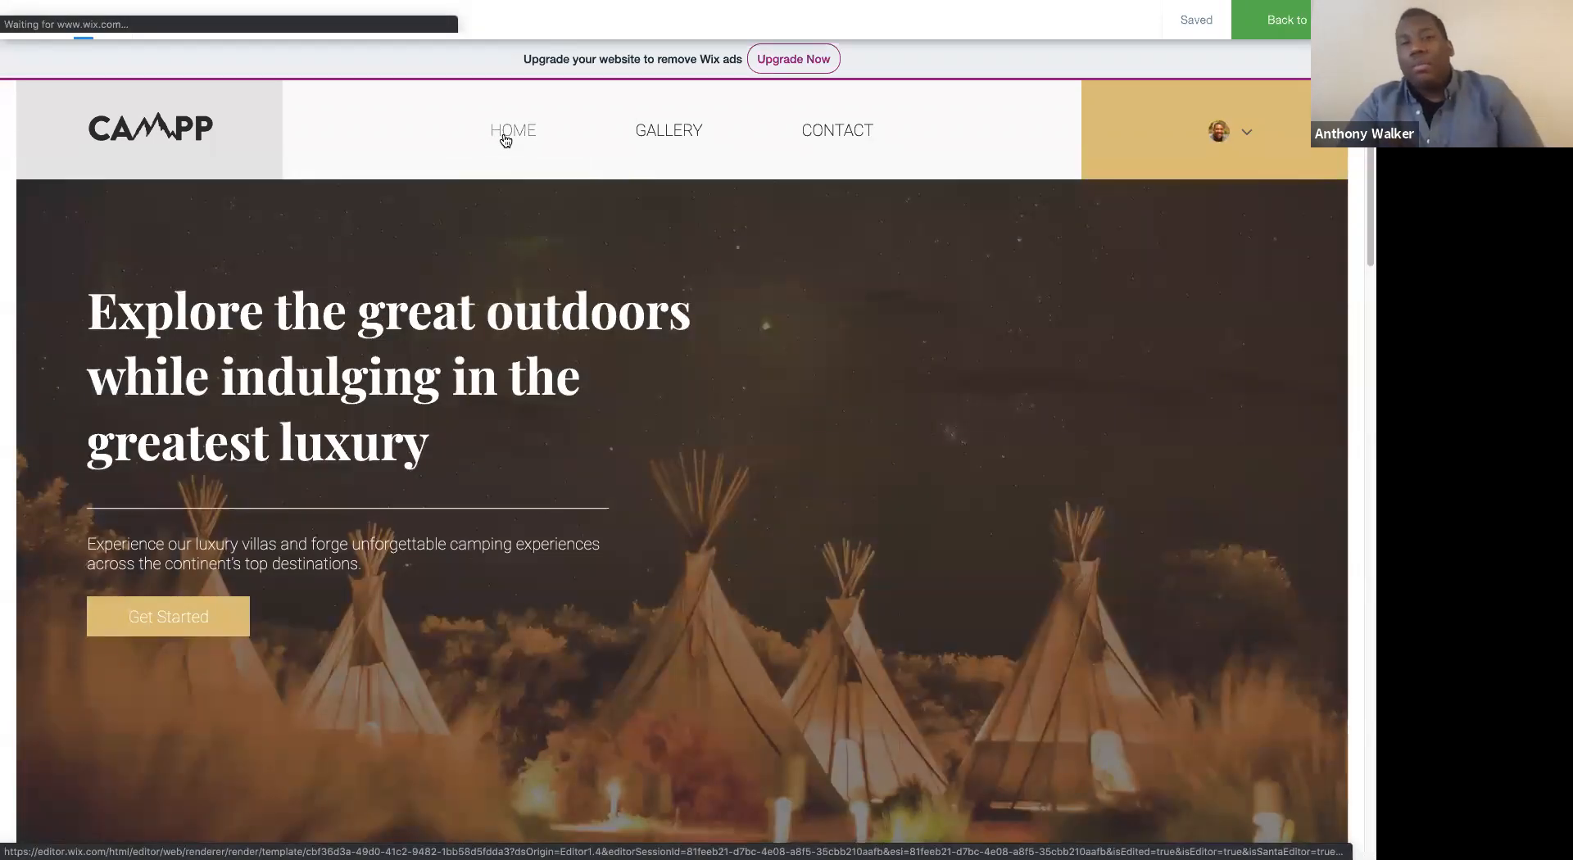
pyautogui.scroll(-6, 623, 205)
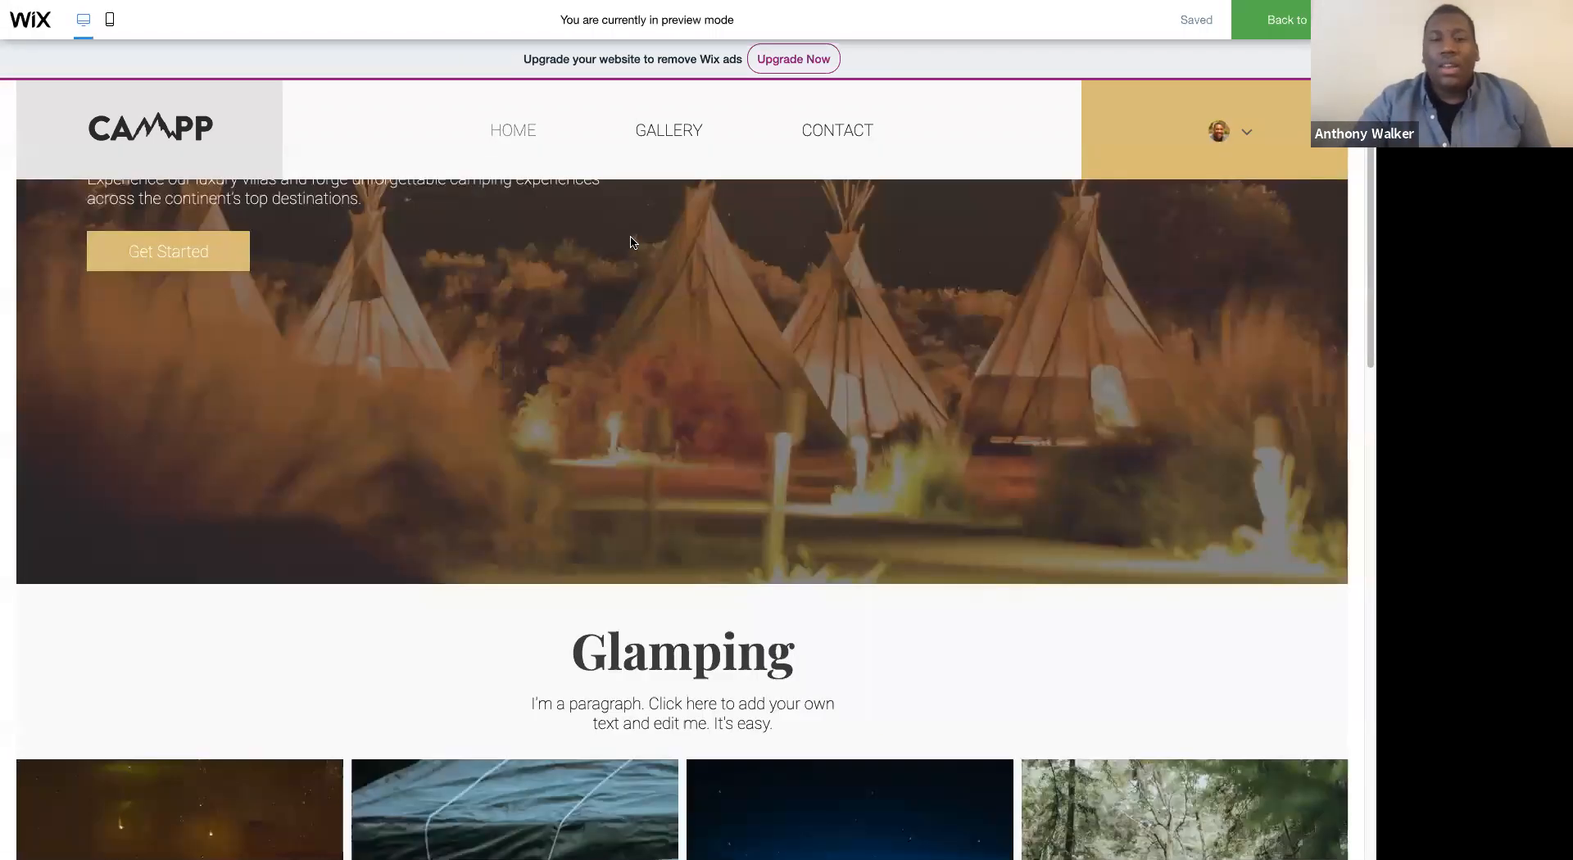
pyautogui.scroll(-1, 688, 205)
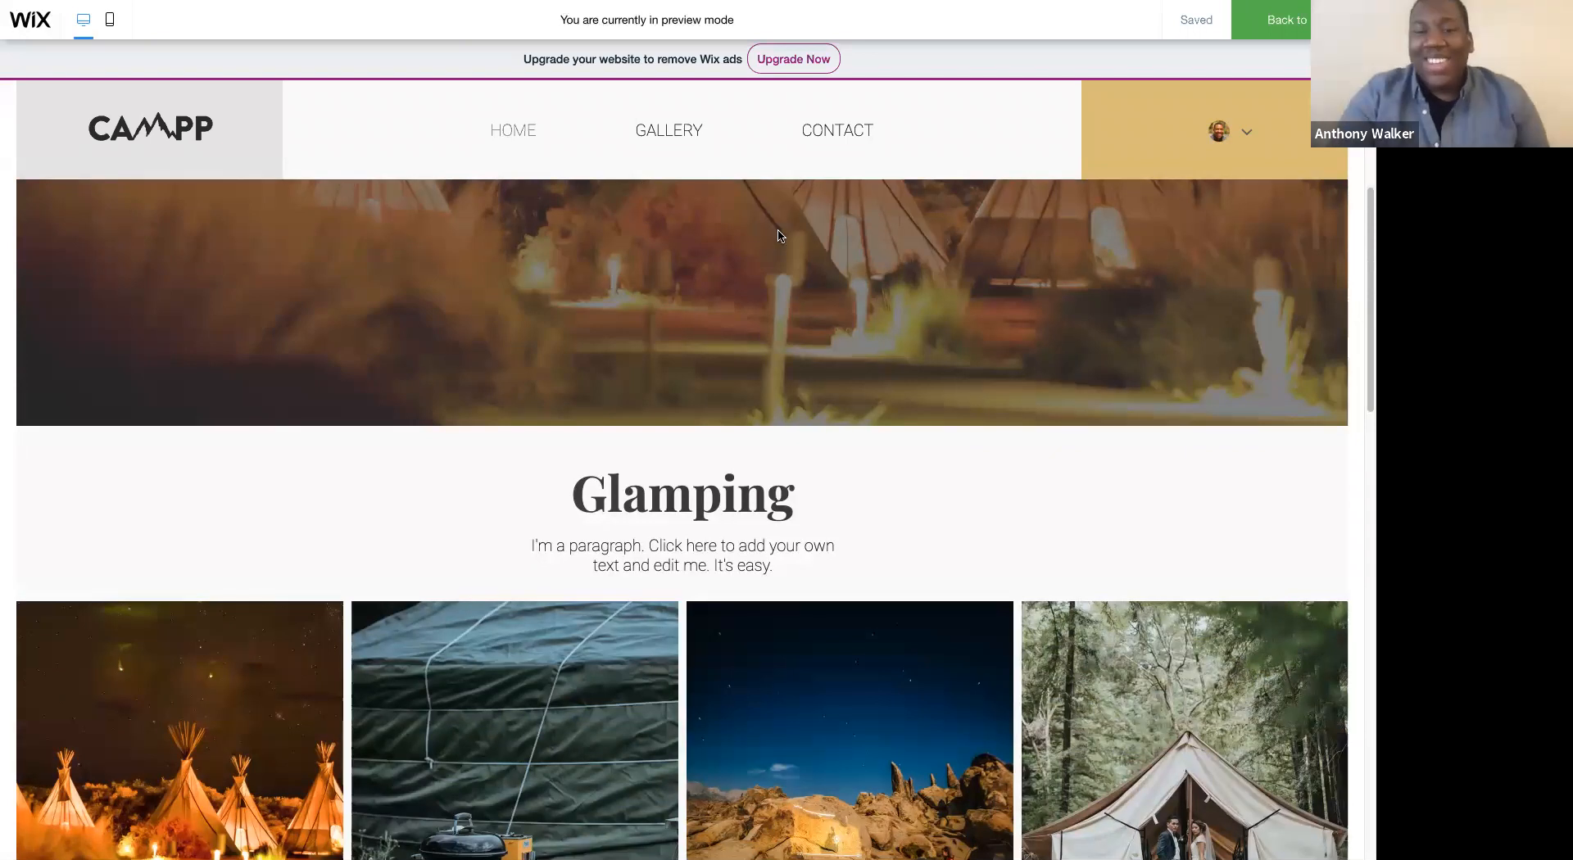
pyautogui.scroll(-4, 780, 236)
pyautogui.scroll(-4, 722, 298)
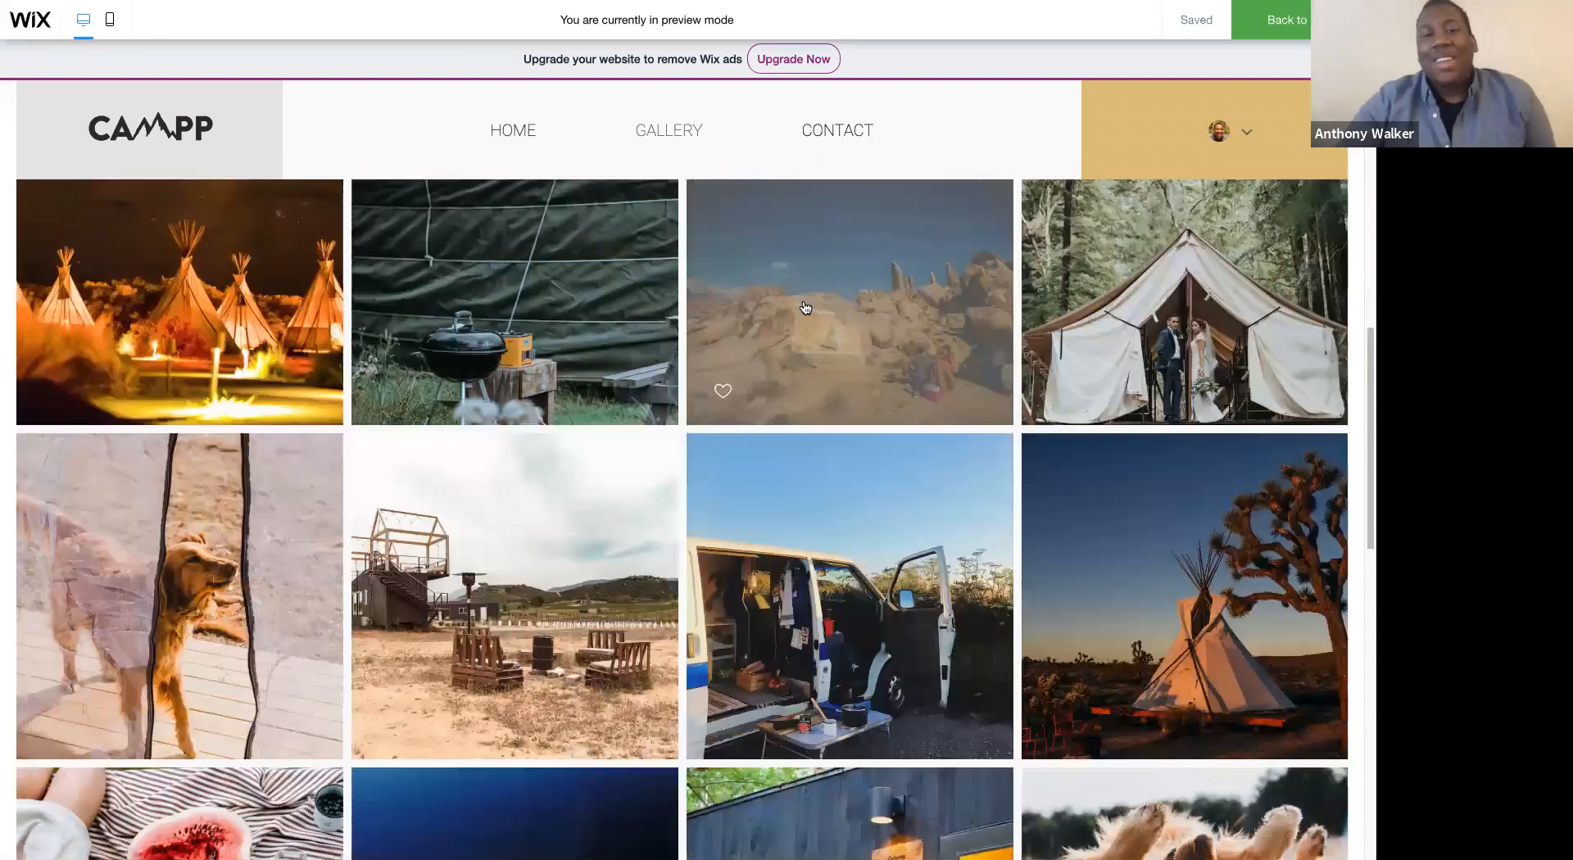
pyautogui.scroll(5, 1085, 282)
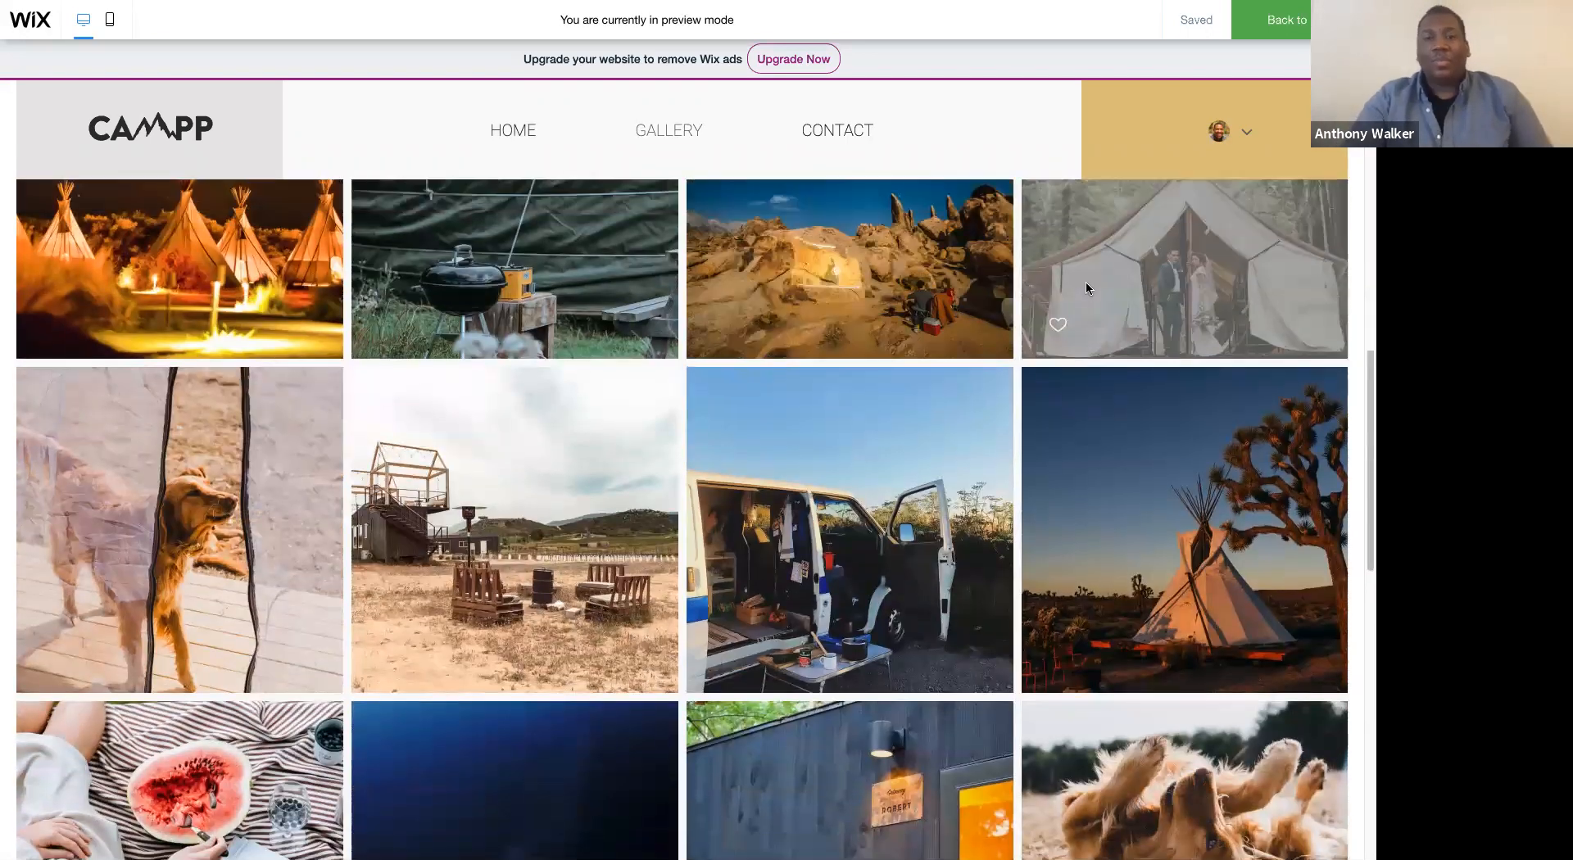
pyautogui.scroll(5, 1086, 377)
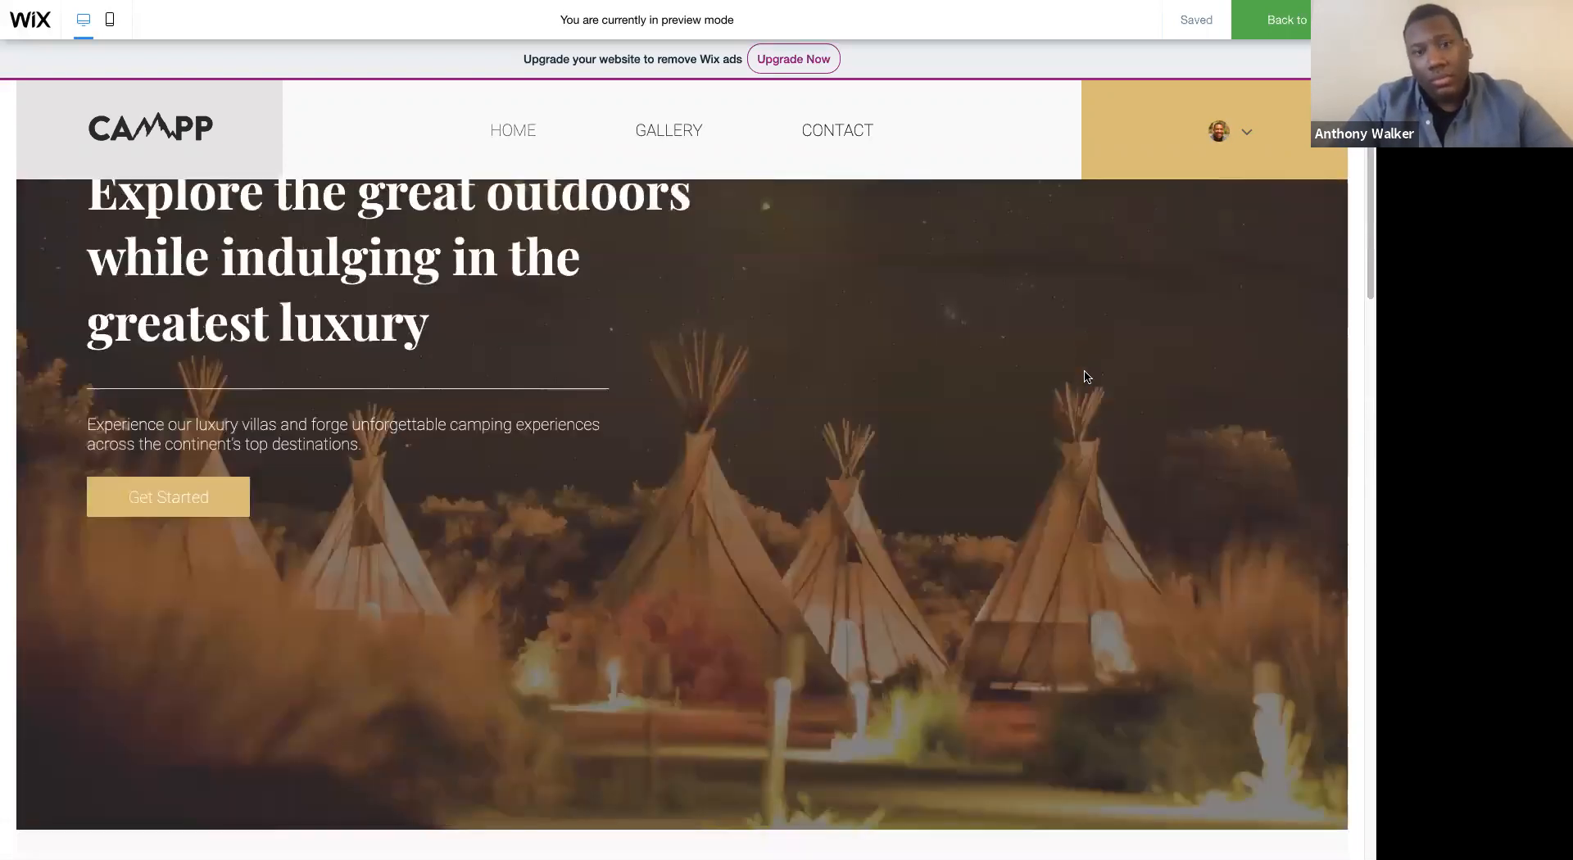
pyautogui.scroll(-1, 1086, 377)
pyautogui.scroll(-5, 1086, 377)
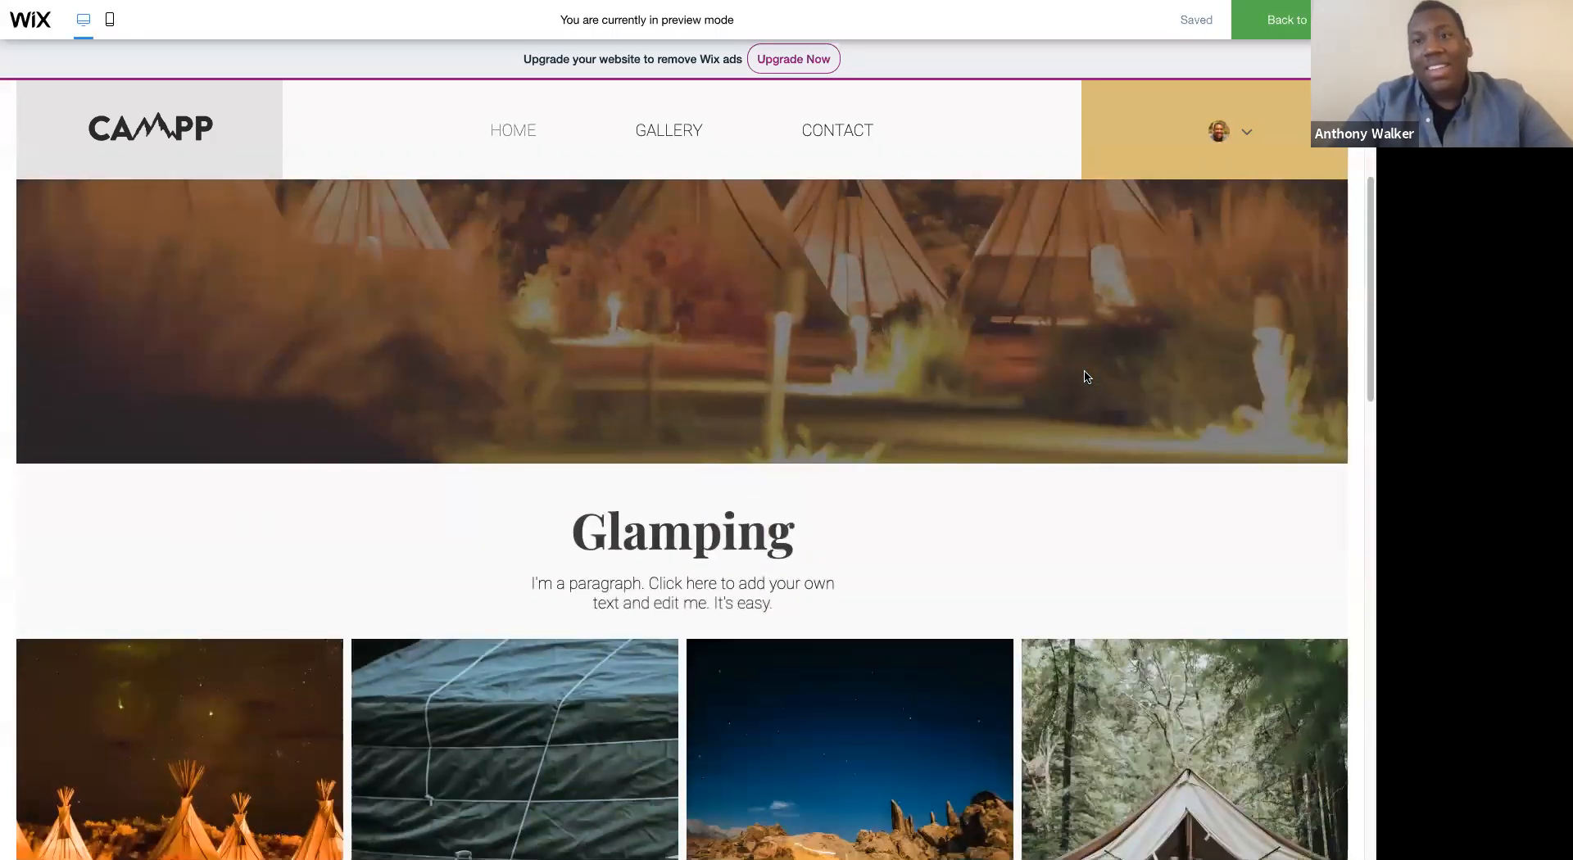
pyautogui.scroll(-10, 1087, 379)
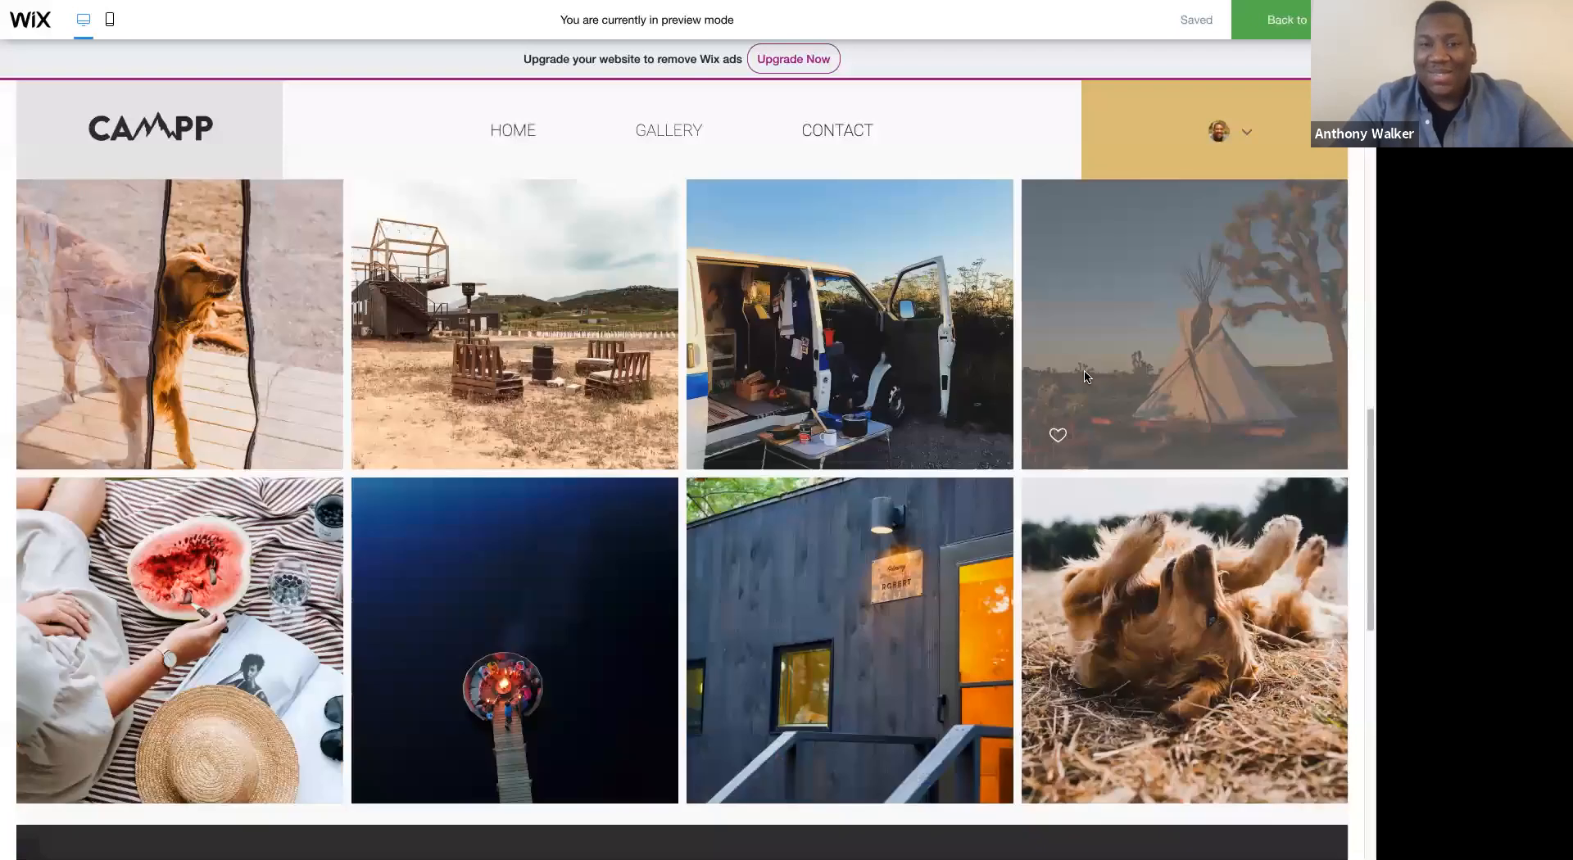
pyautogui.scroll(15, 1087, 379)
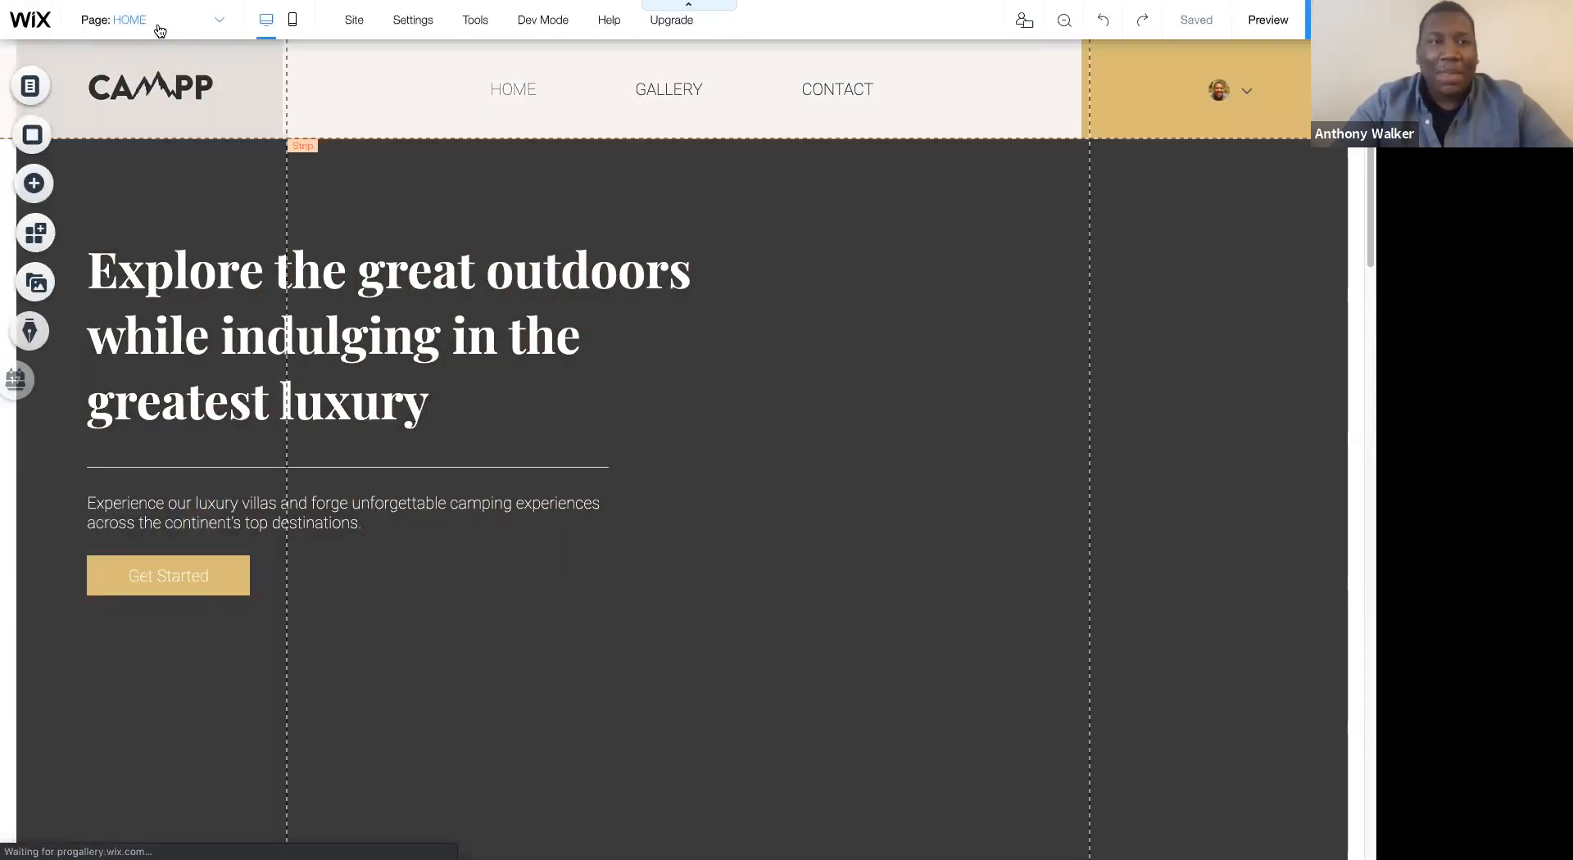
# - Return to the editor and show the hidden BOOK NOW page in the site menu
pyautogui.click(155, 23)
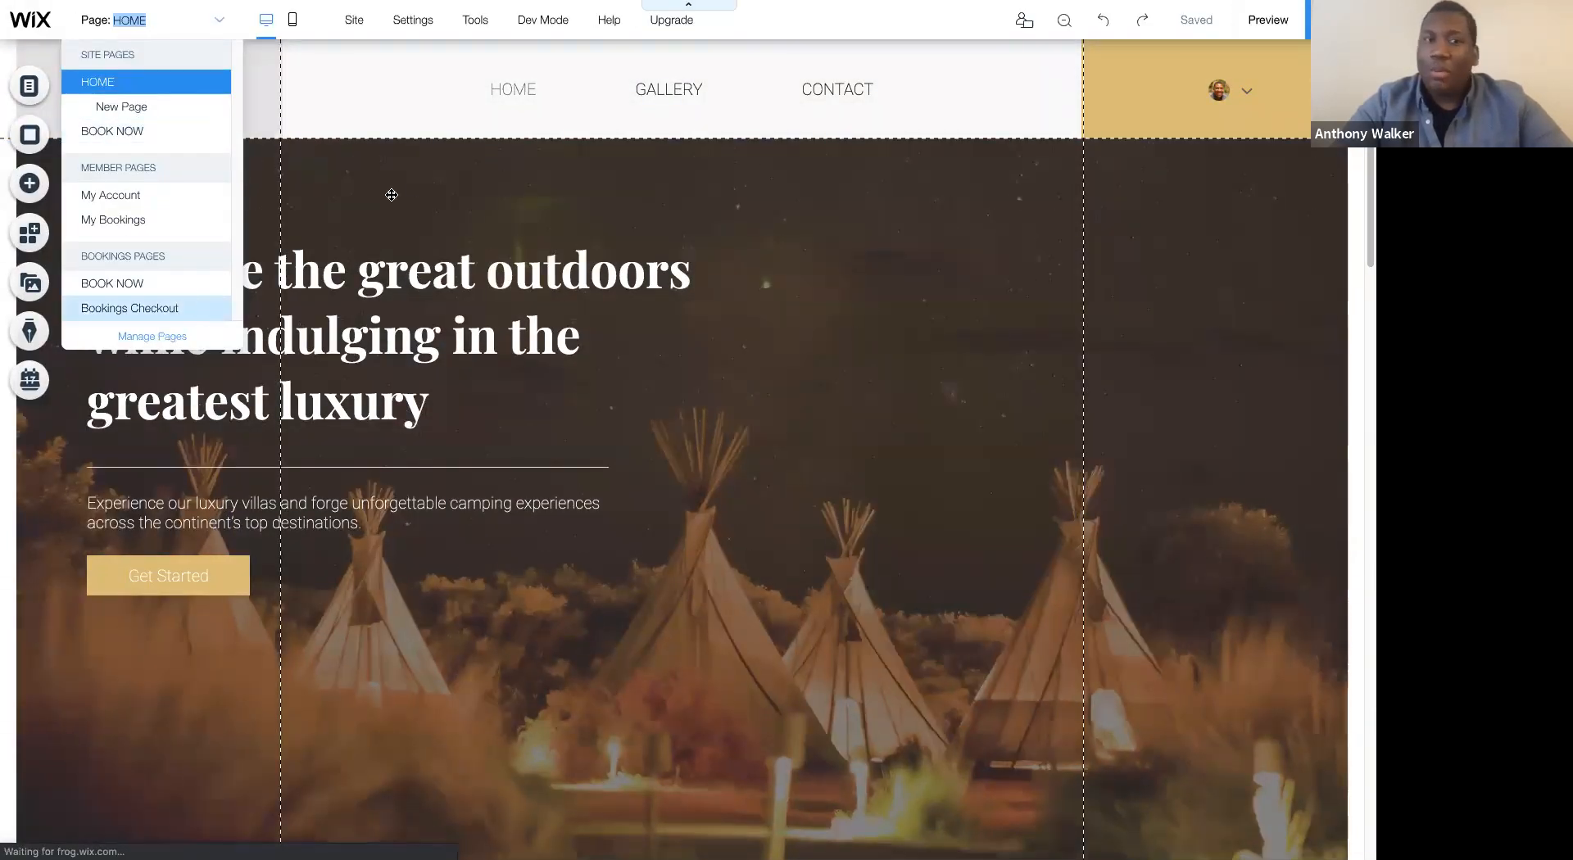
pyautogui.click(164, 338)
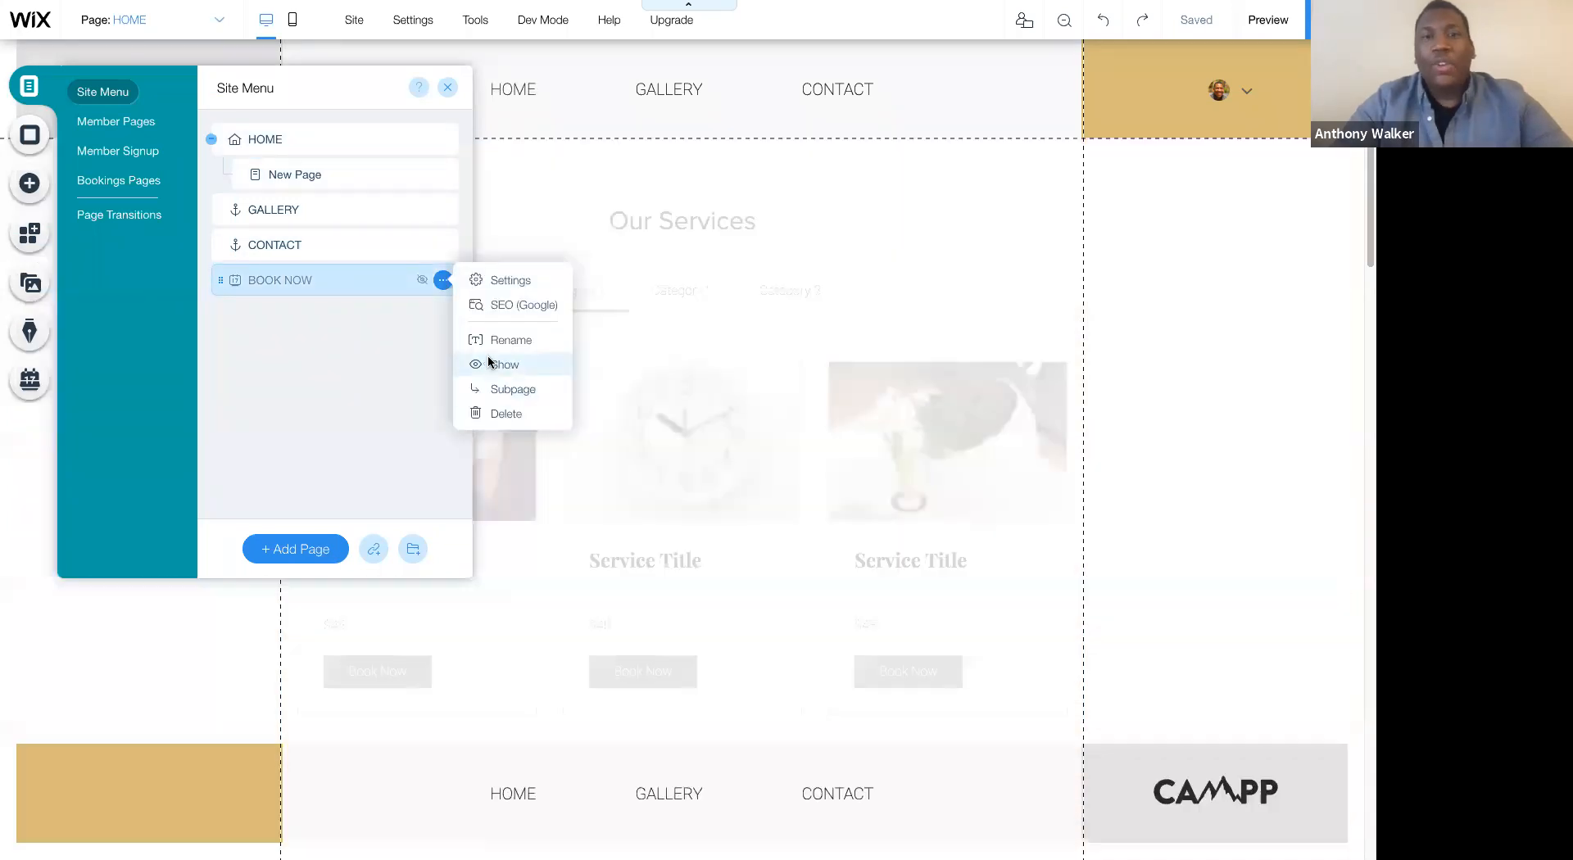
pyautogui.click(489, 361)
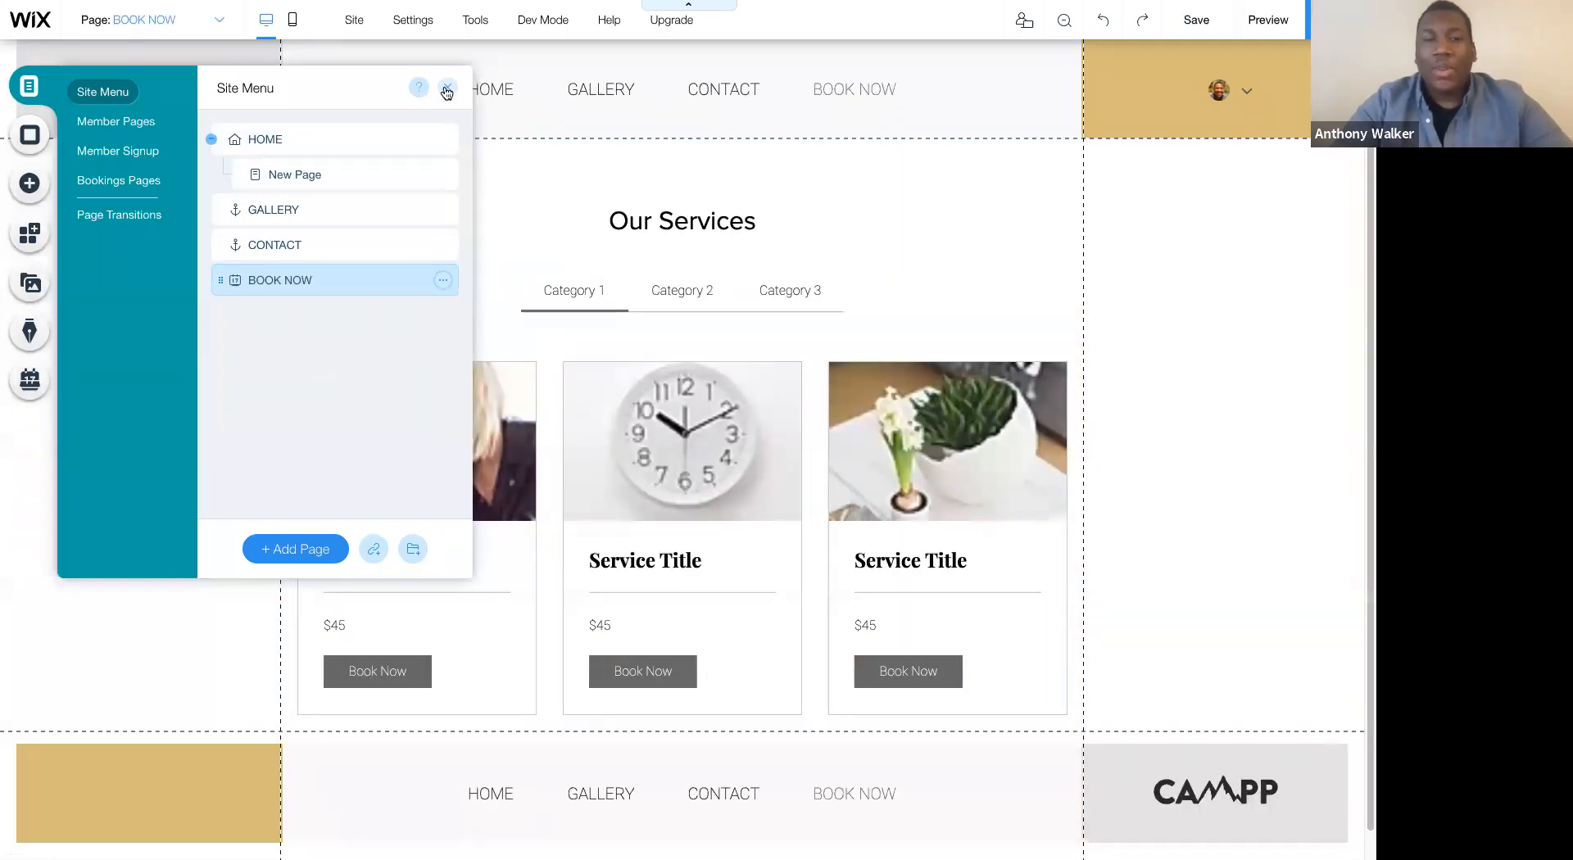
pyautogui.click(447, 87)
# - Preview the site with BOOK NOW in the header menu, look through the HOME page, and return to the editor
pyautogui.click(1267, 19)
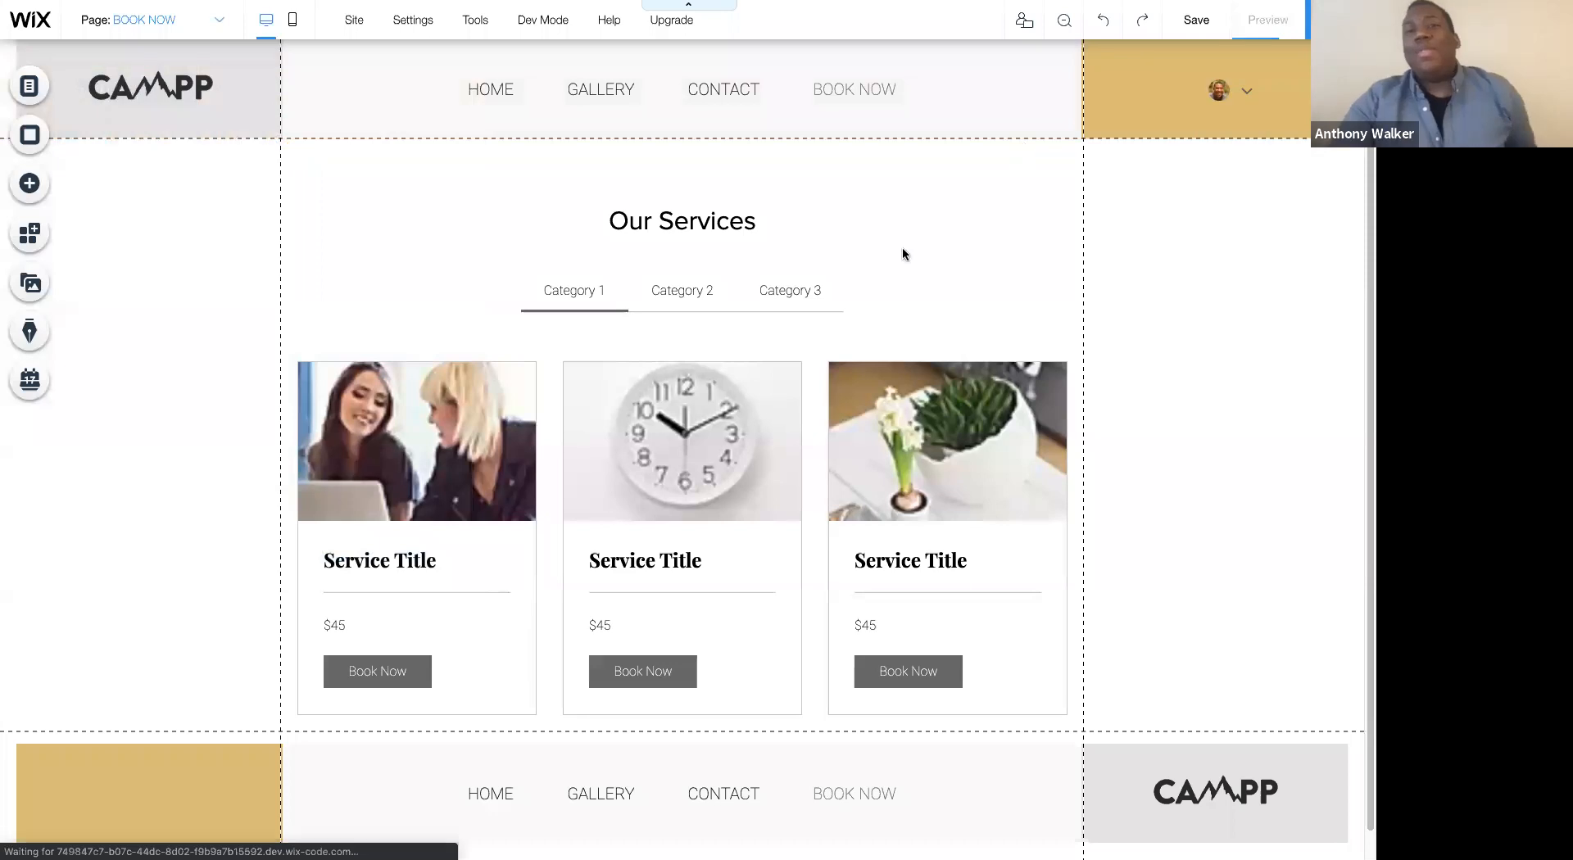
pyautogui.moveTo(489, 138)
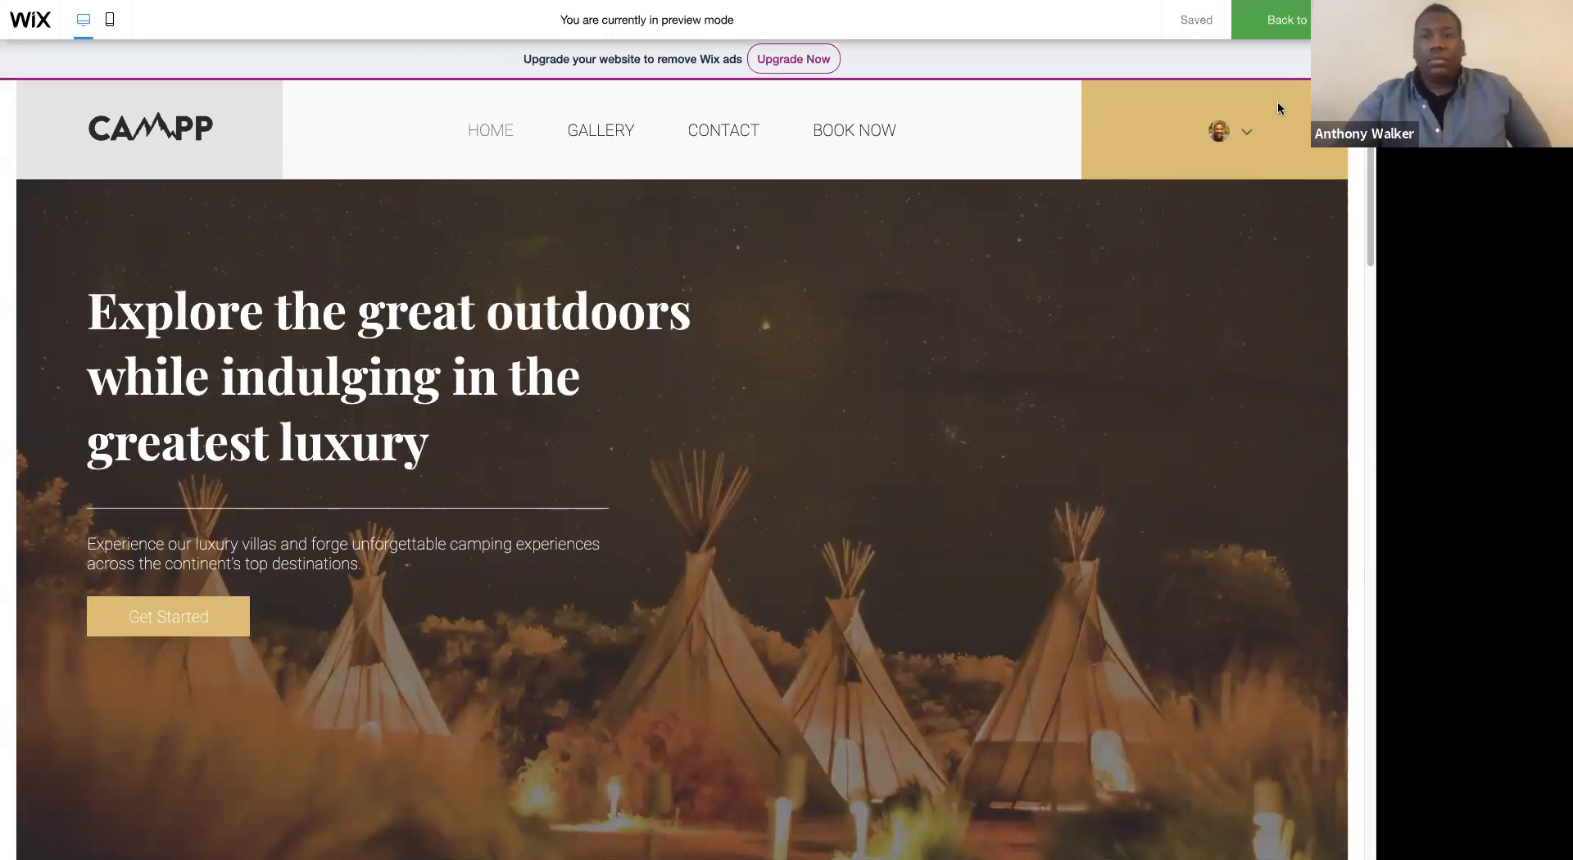
pyautogui.scroll(-10, 1193, 231)
pyautogui.scroll(-15, 1194, 233)
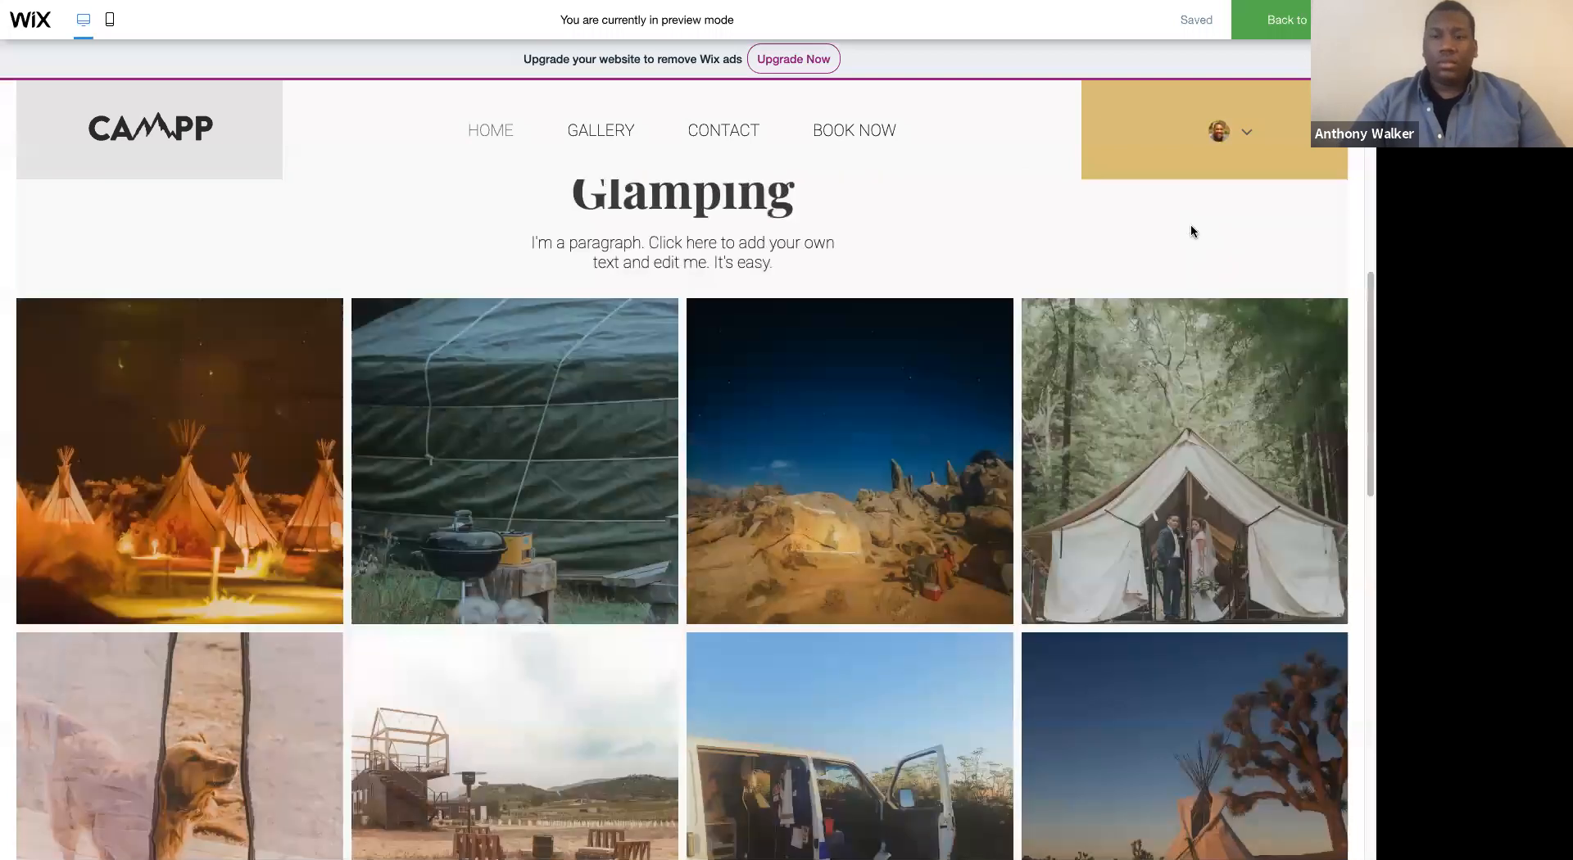
pyautogui.scroll(20, 1194, 233)
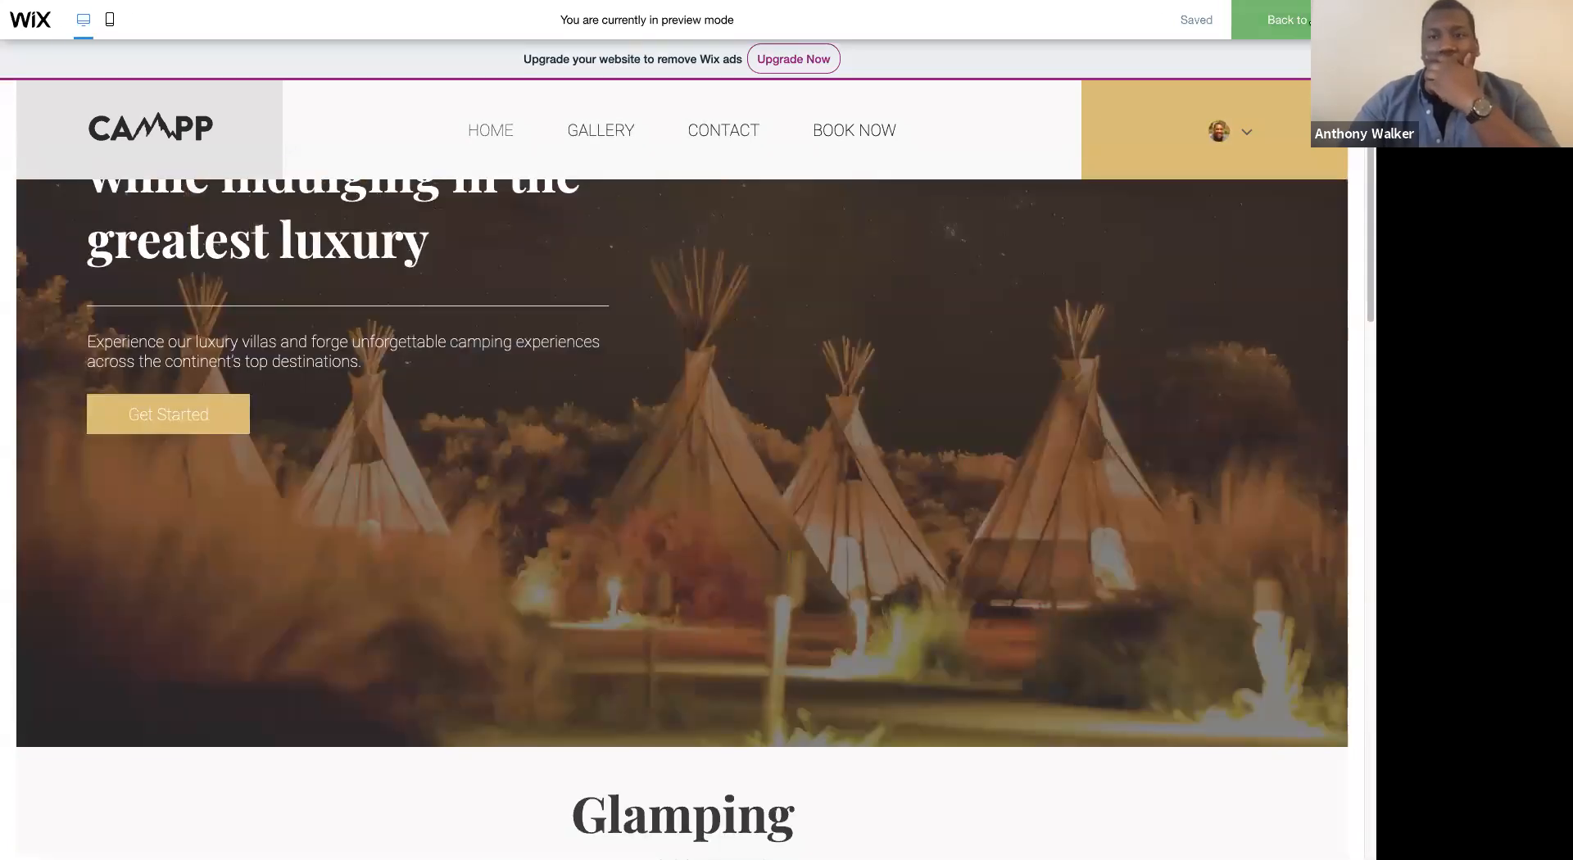
pyautogui.click(1310, 23)
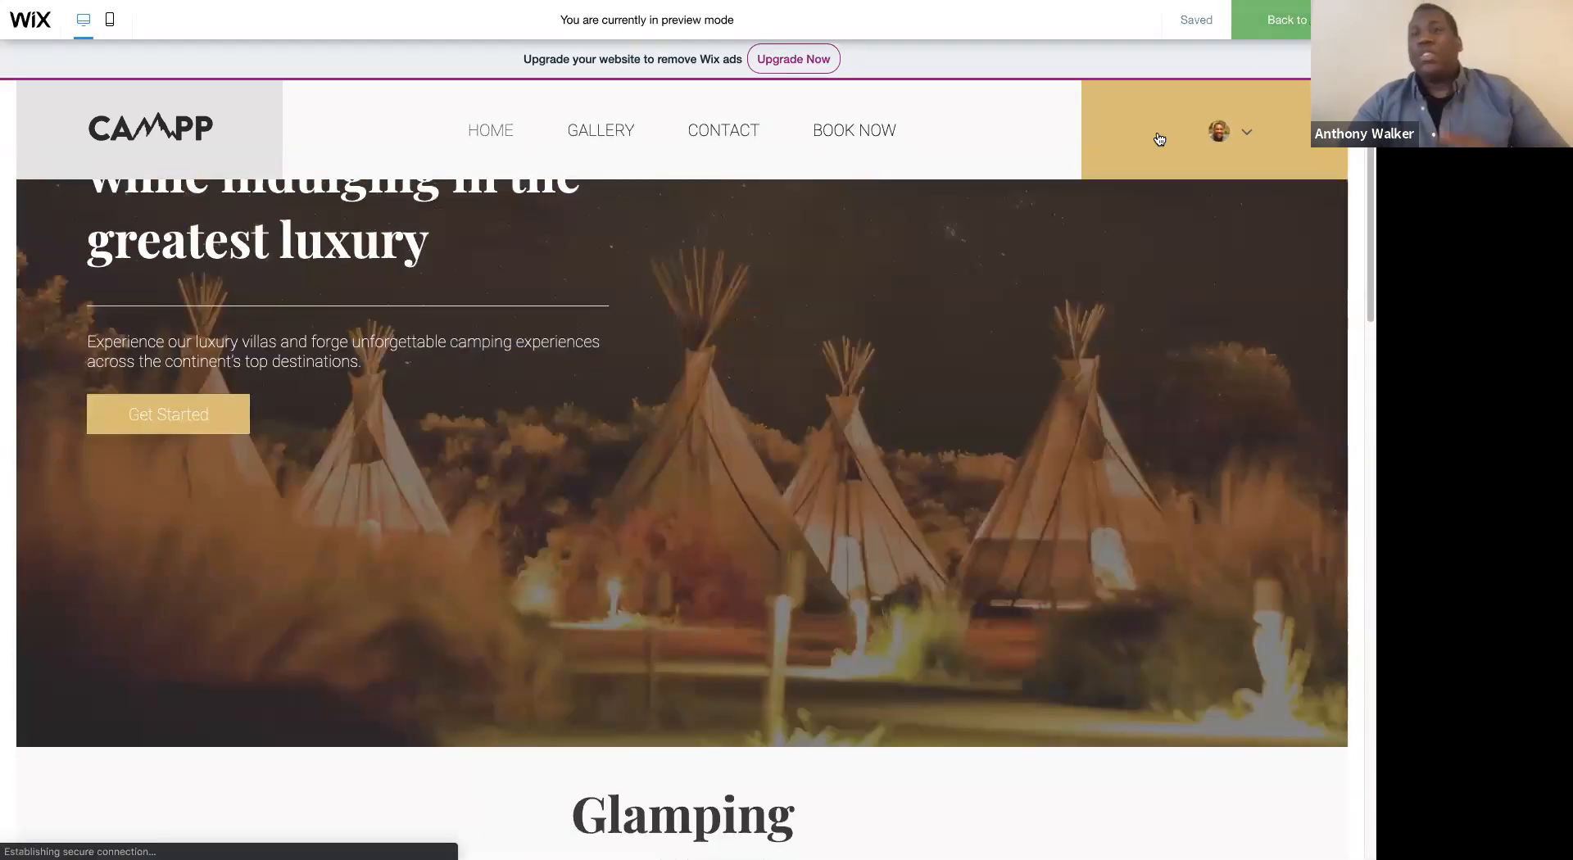
pyautogui.scroll(3, 998, 278)
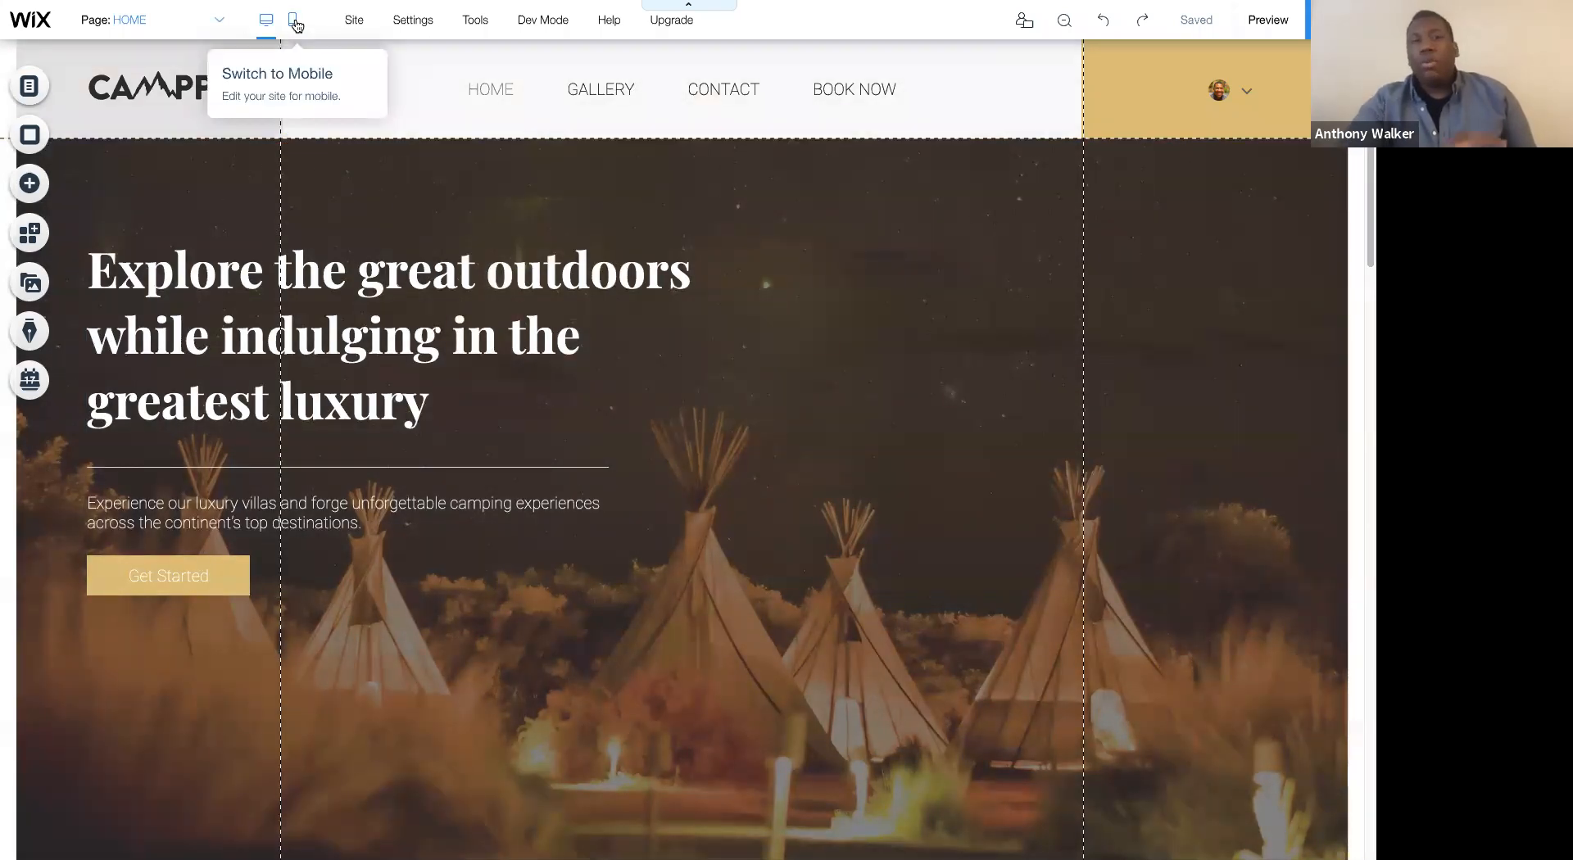
# - Switch to the mobile version and hide the header strip's empty white and gold columns below the logo
pyautogui.click(294, 22)
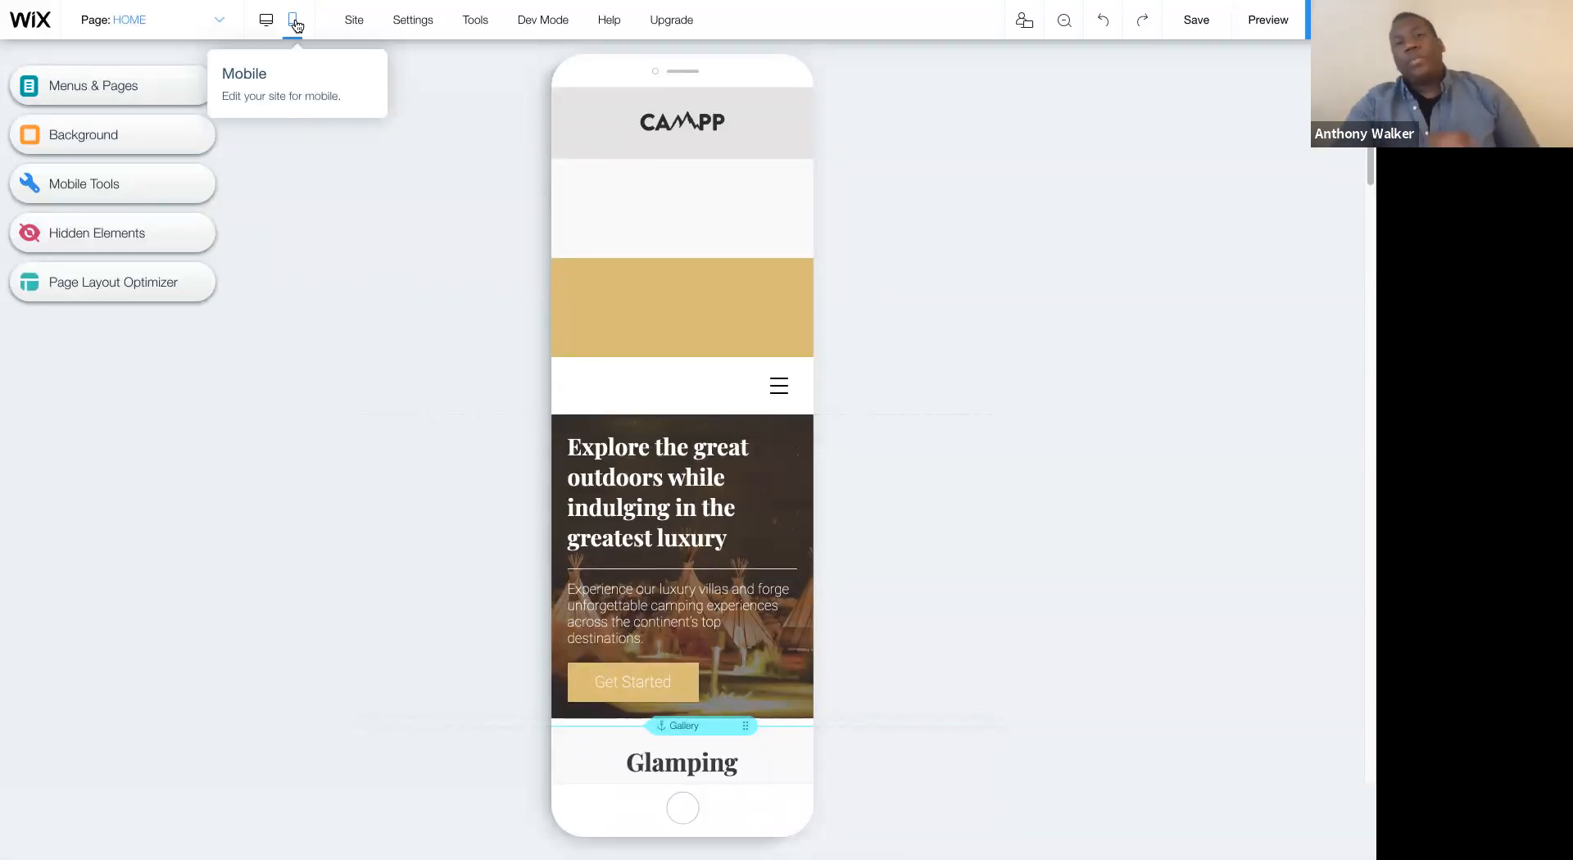
pyautogui.click(644, 170)
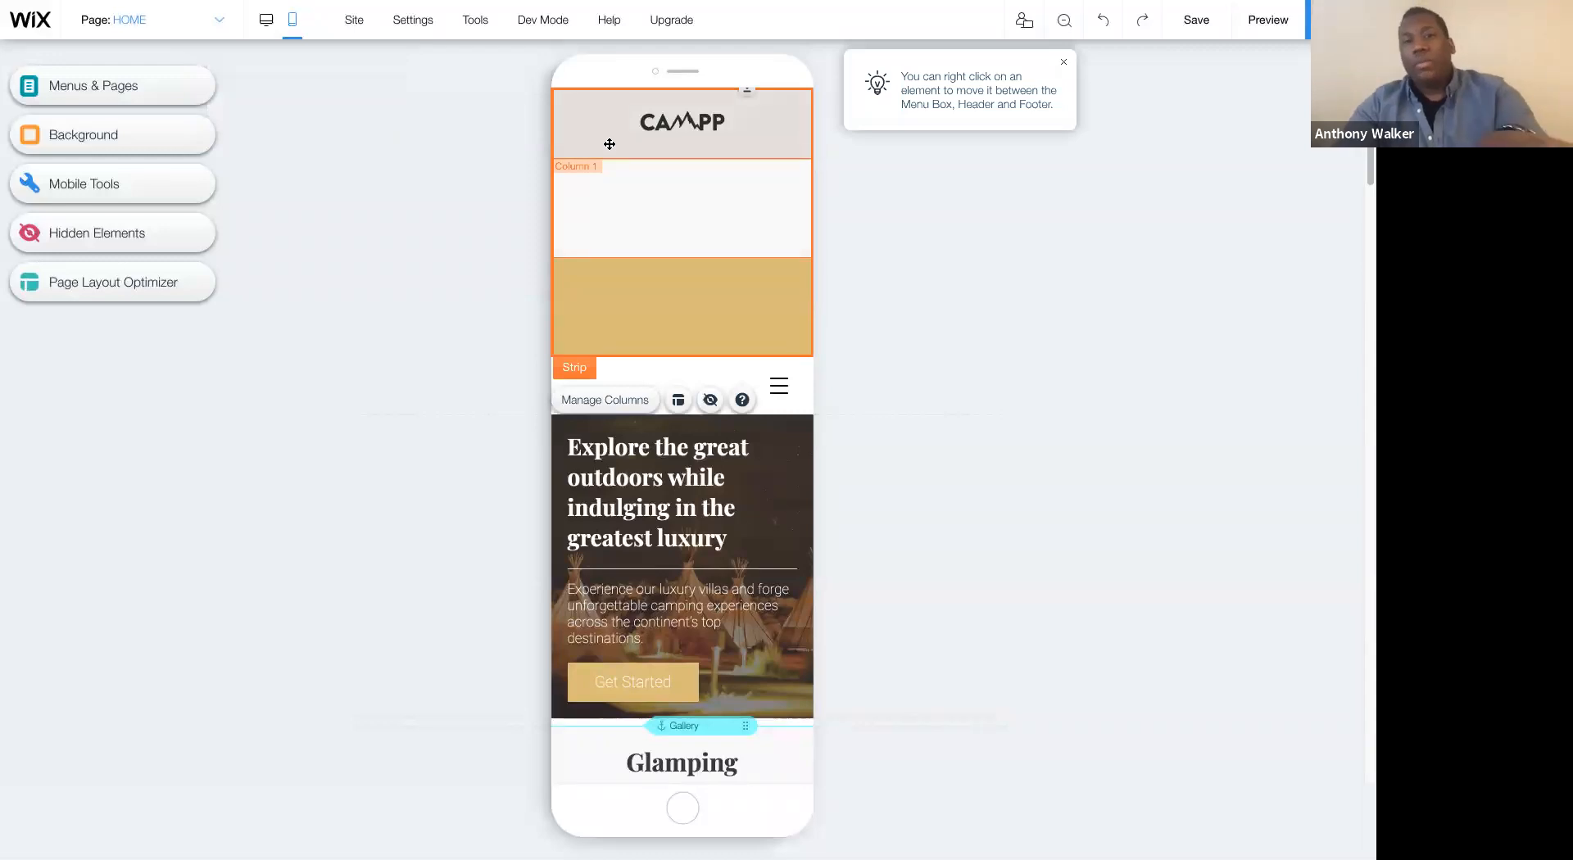
pyautogui.click(642, 164)
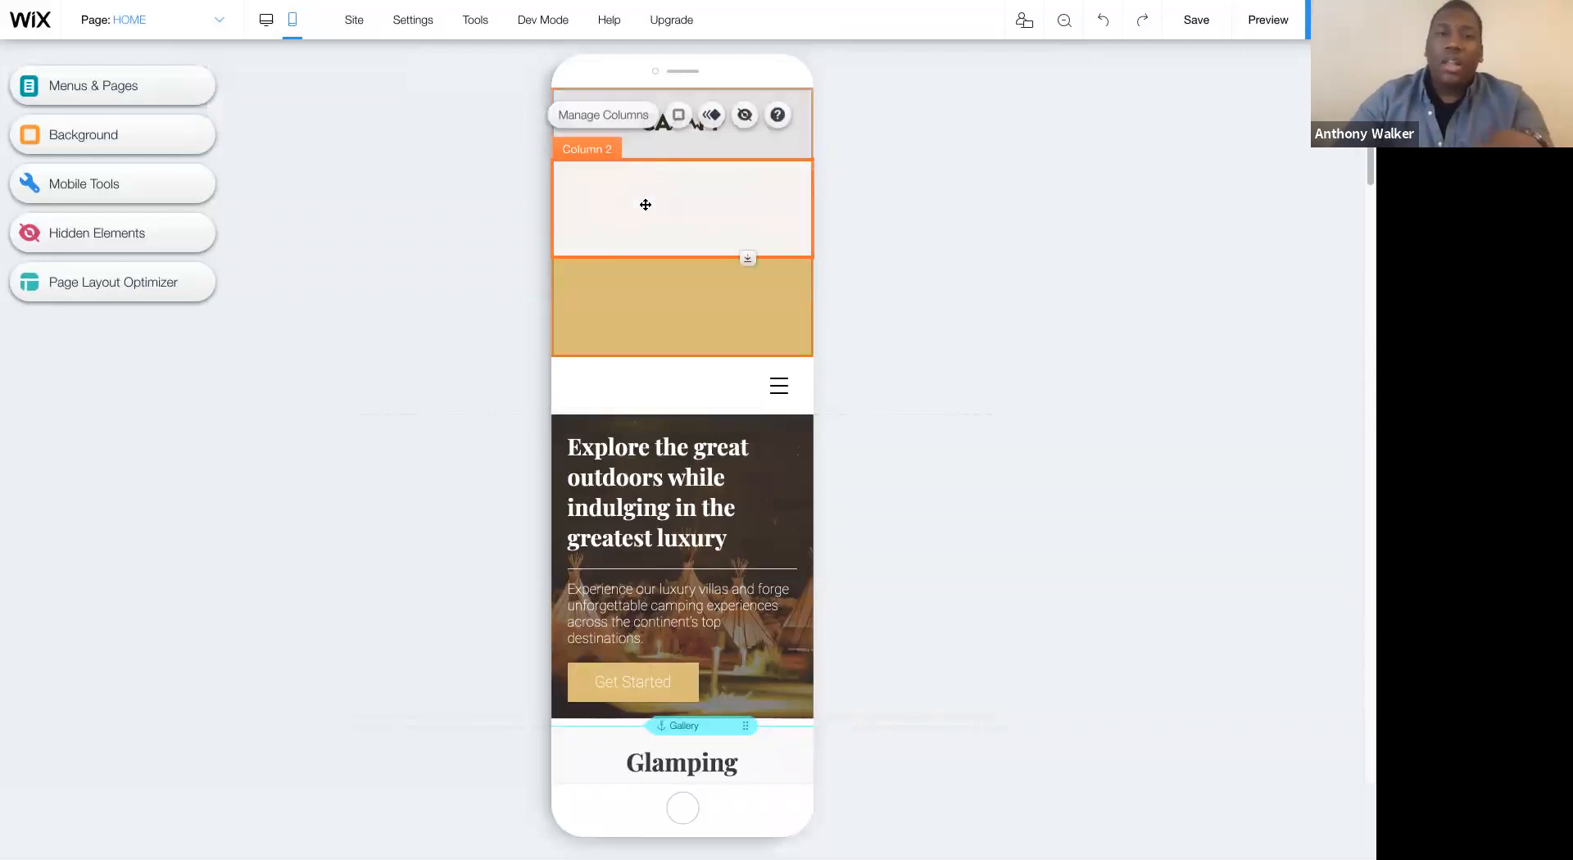
pyautogui.click(643, 282)
pyautogui.click(691, 185)
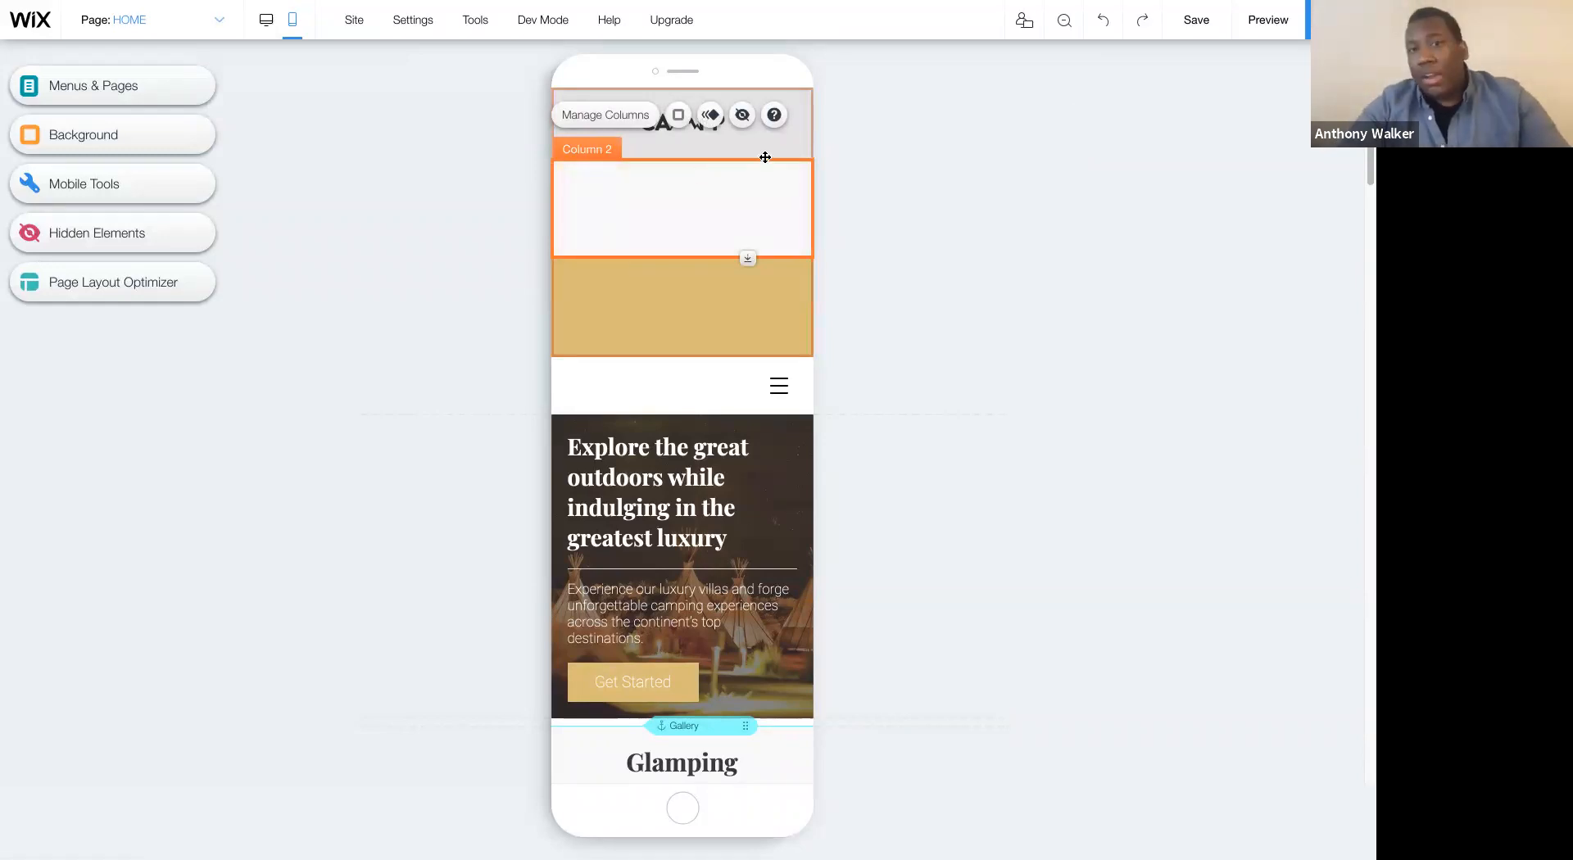
pyautogui.click(742, 115)
pyautogui.click(674, 200)
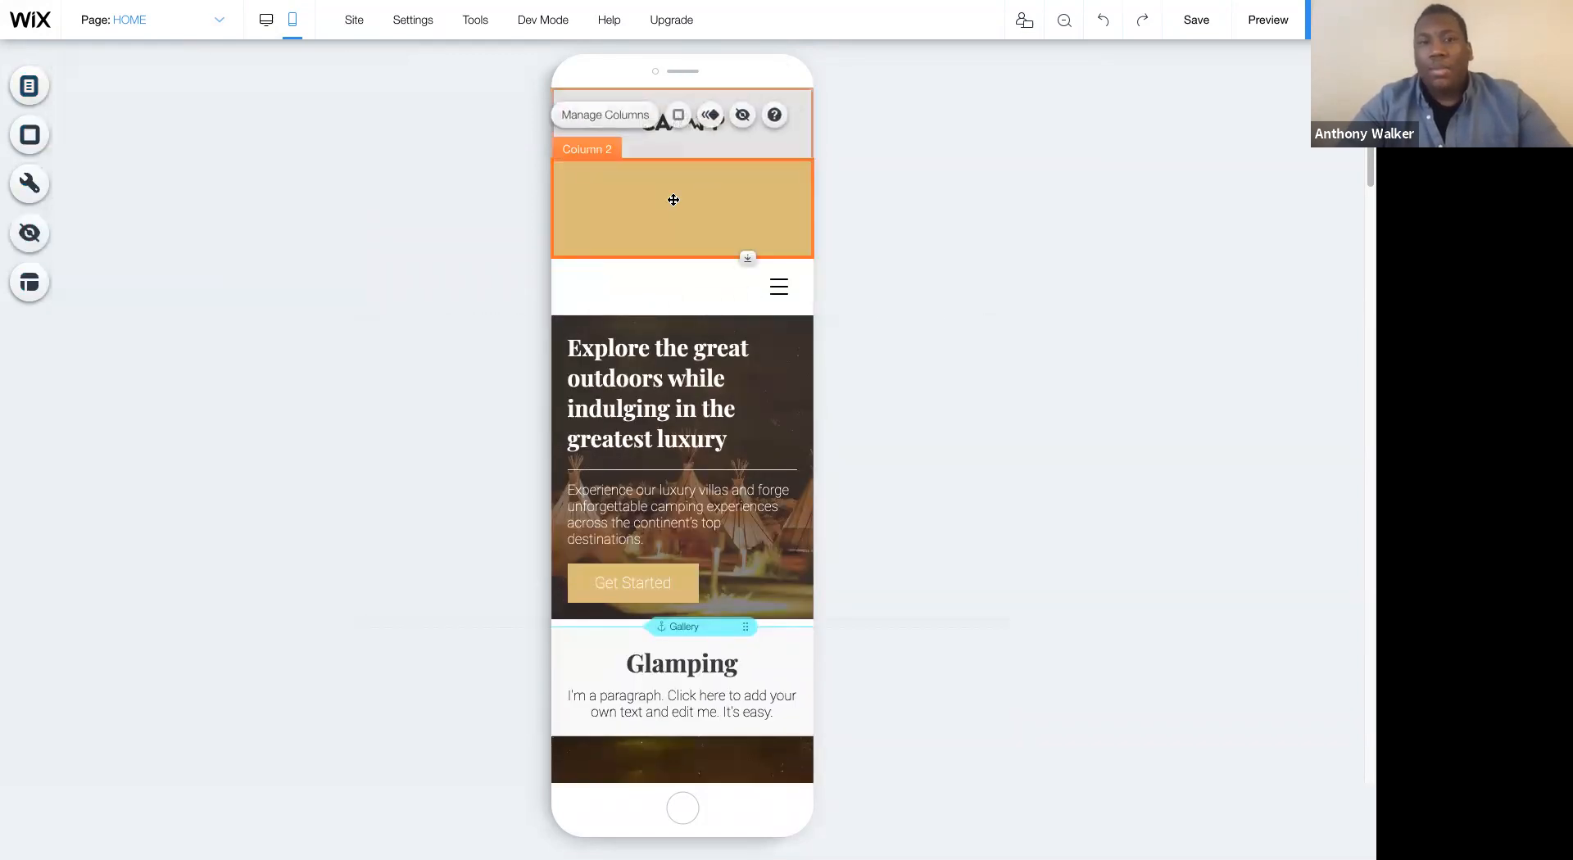
pyautogui.click(742, 118)
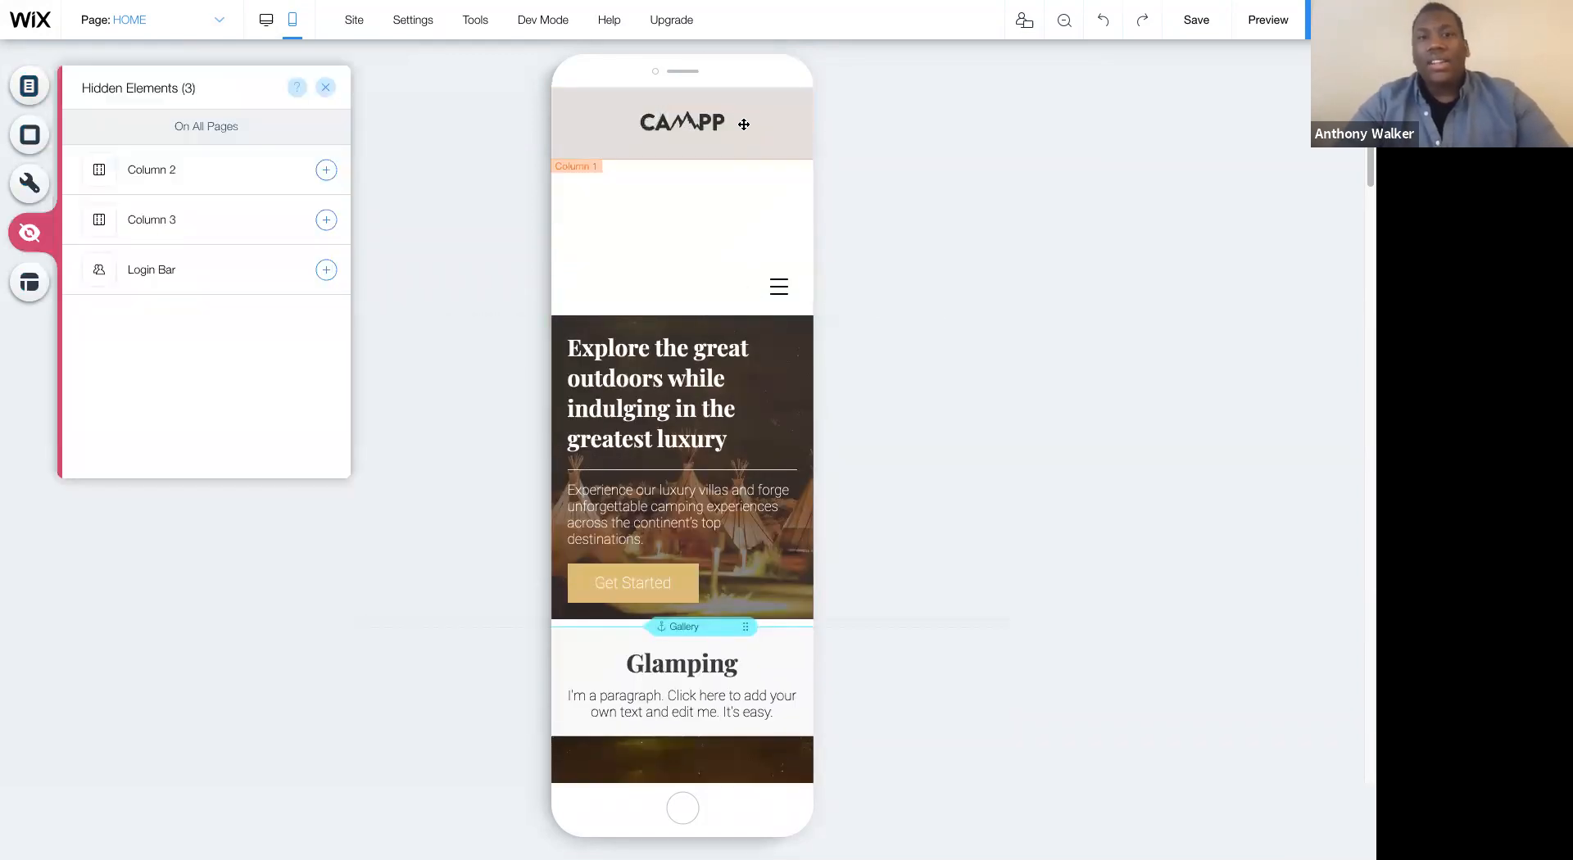
# - Move the mobile menu icon up into the header strip, beside the CAMPP logo
pyautogui.click(752, 122)
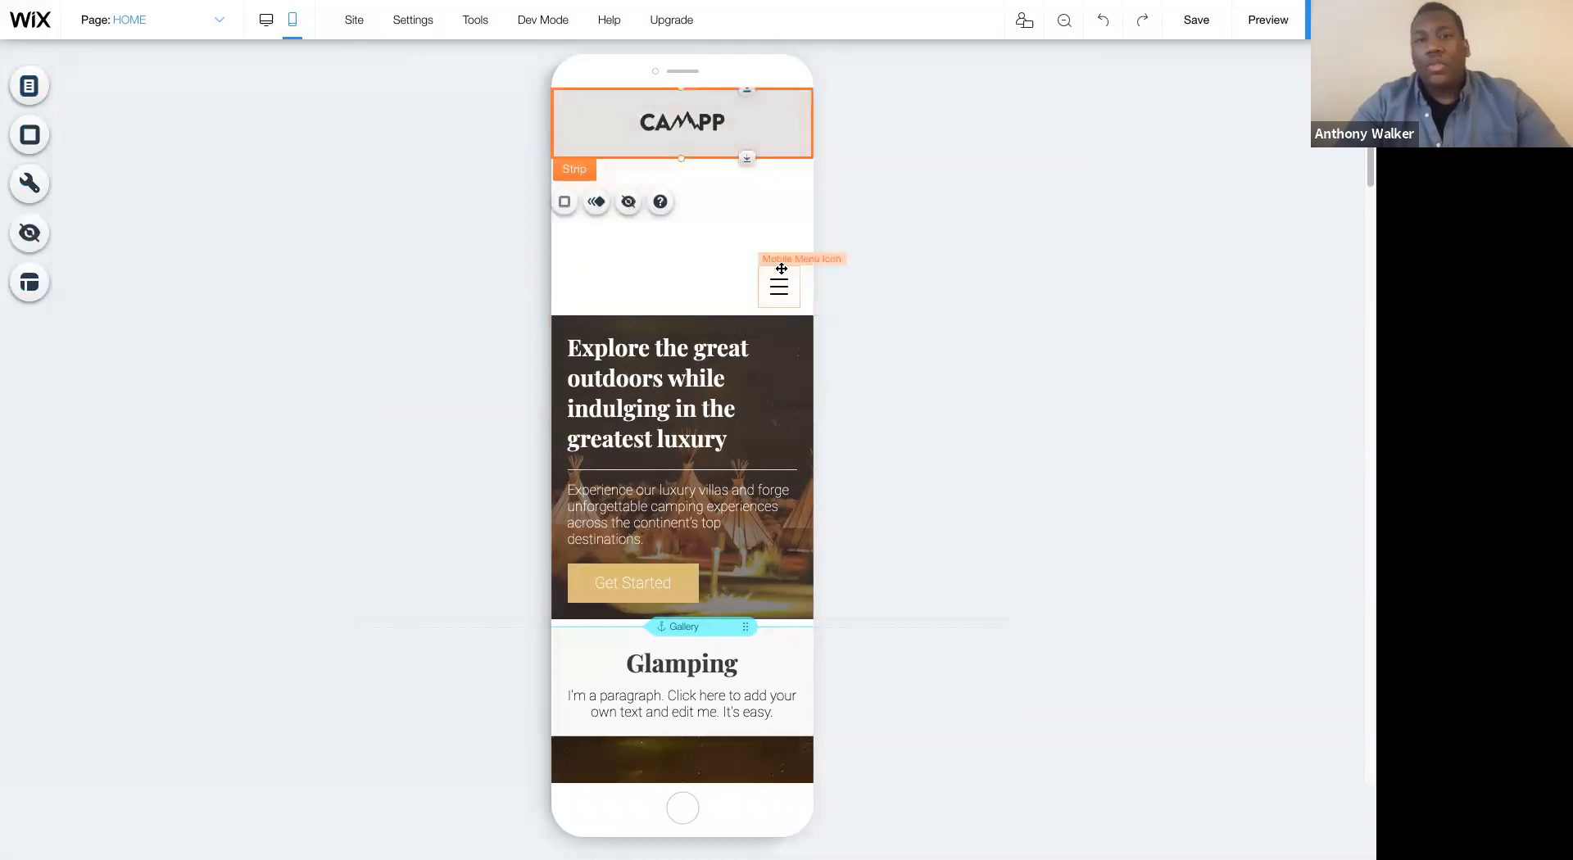
pyautogui.click(779, 292)
pyautogui.moveTo(779, 291); pyautogui.dragTo(774, 130)
# - Change the mobile menu icon's design to the themed icon with staggered lines and browse the other icon designs
pyautogui.click(878, 182)
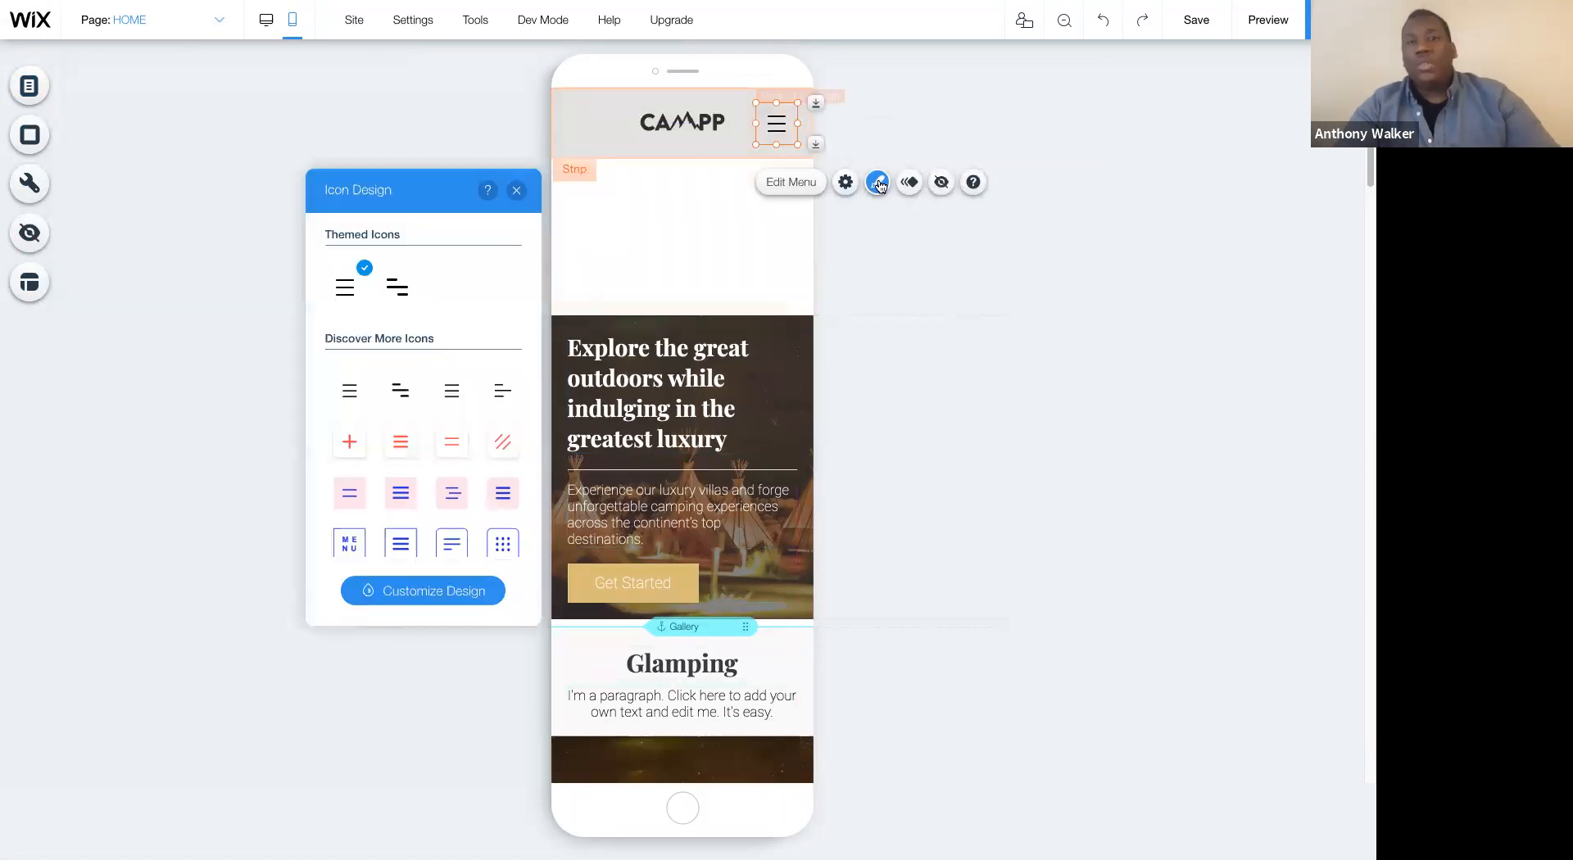
pyautogui.click(397, 287)
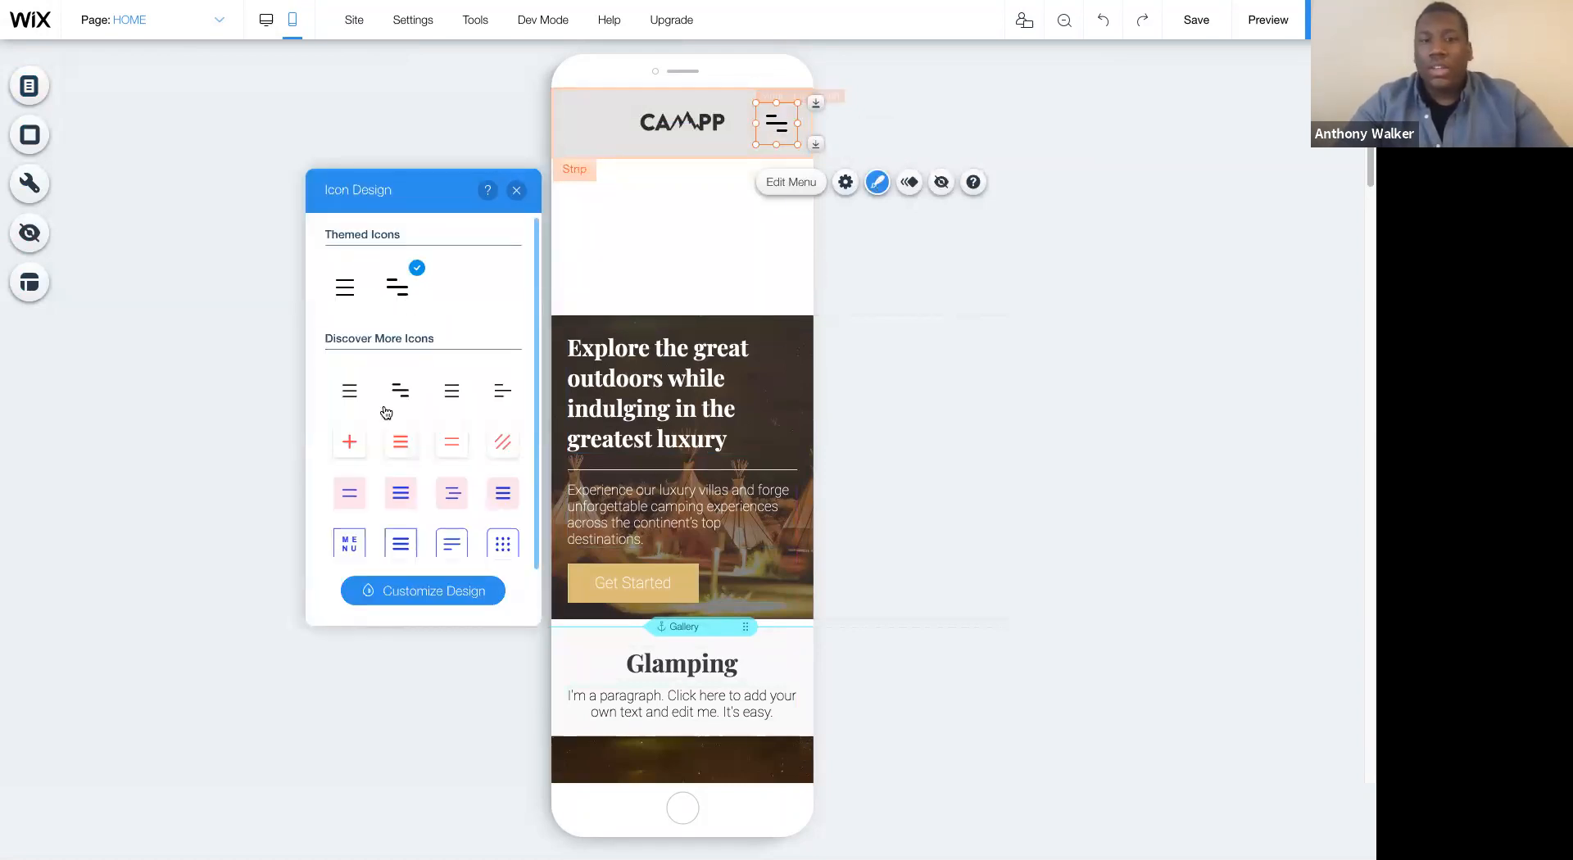
pyautogui.scroll(-1, 444, 491)
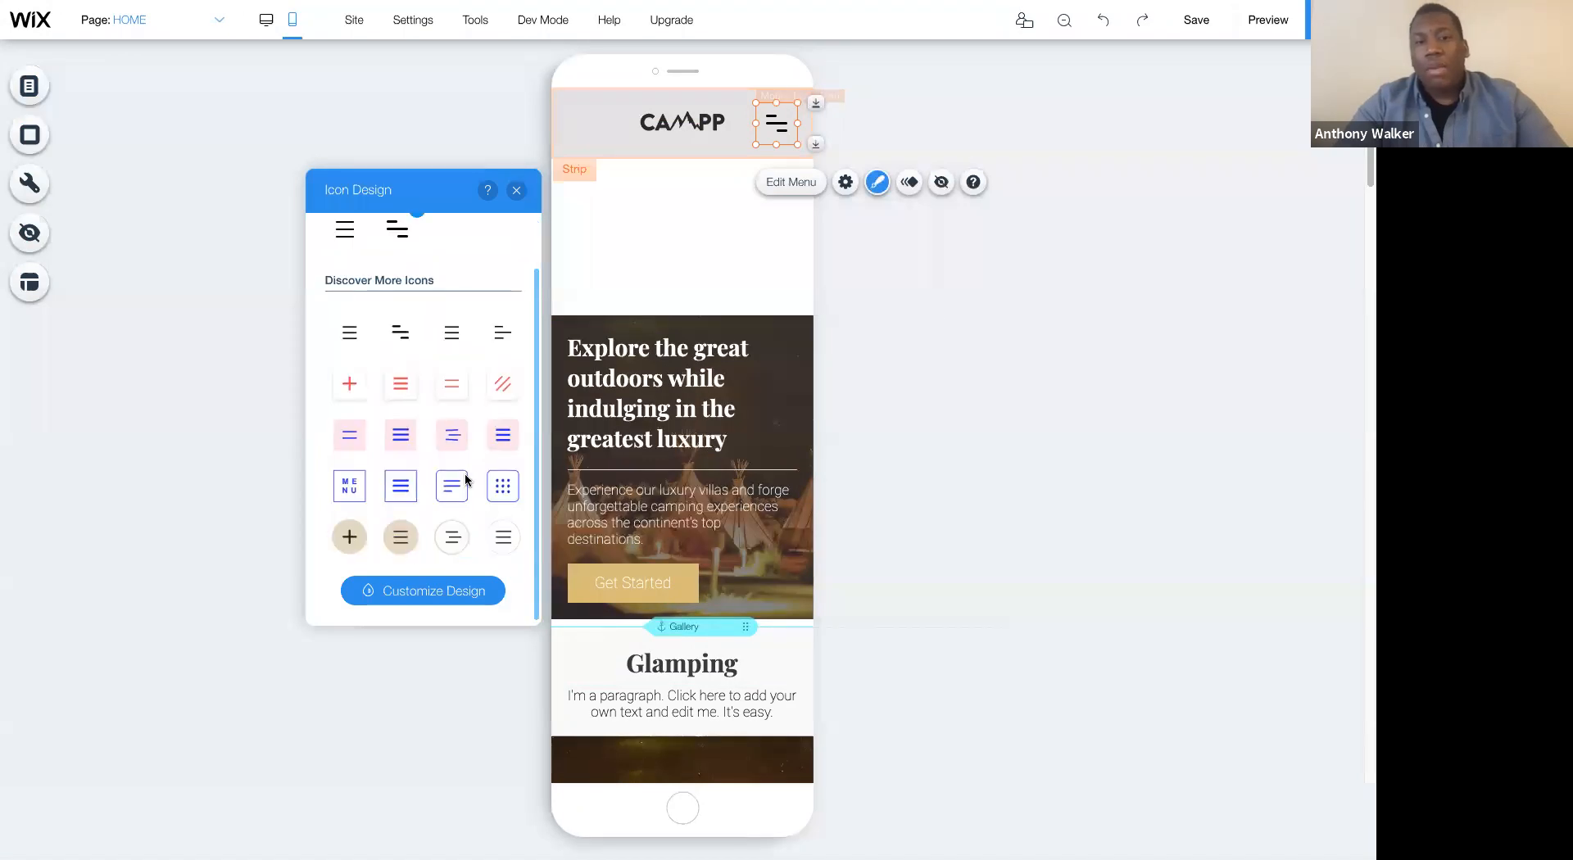
pyautogui.scroll(1, 494, 275)
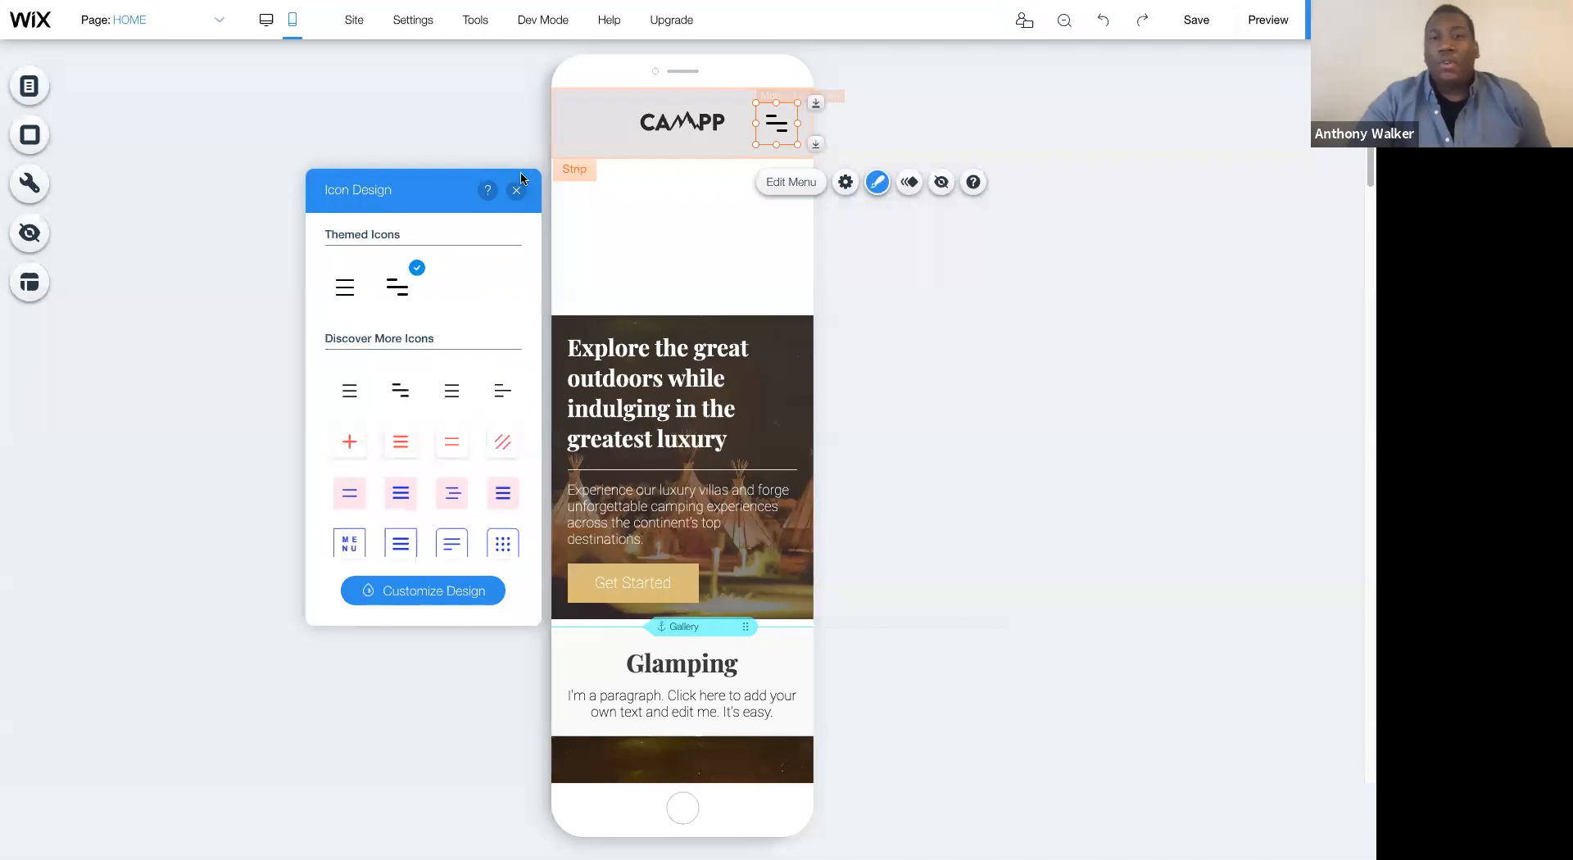
# - Preview the mobile site and open and close its navigation menu several times to check the new icon
pyautogui.click(1272, 23)
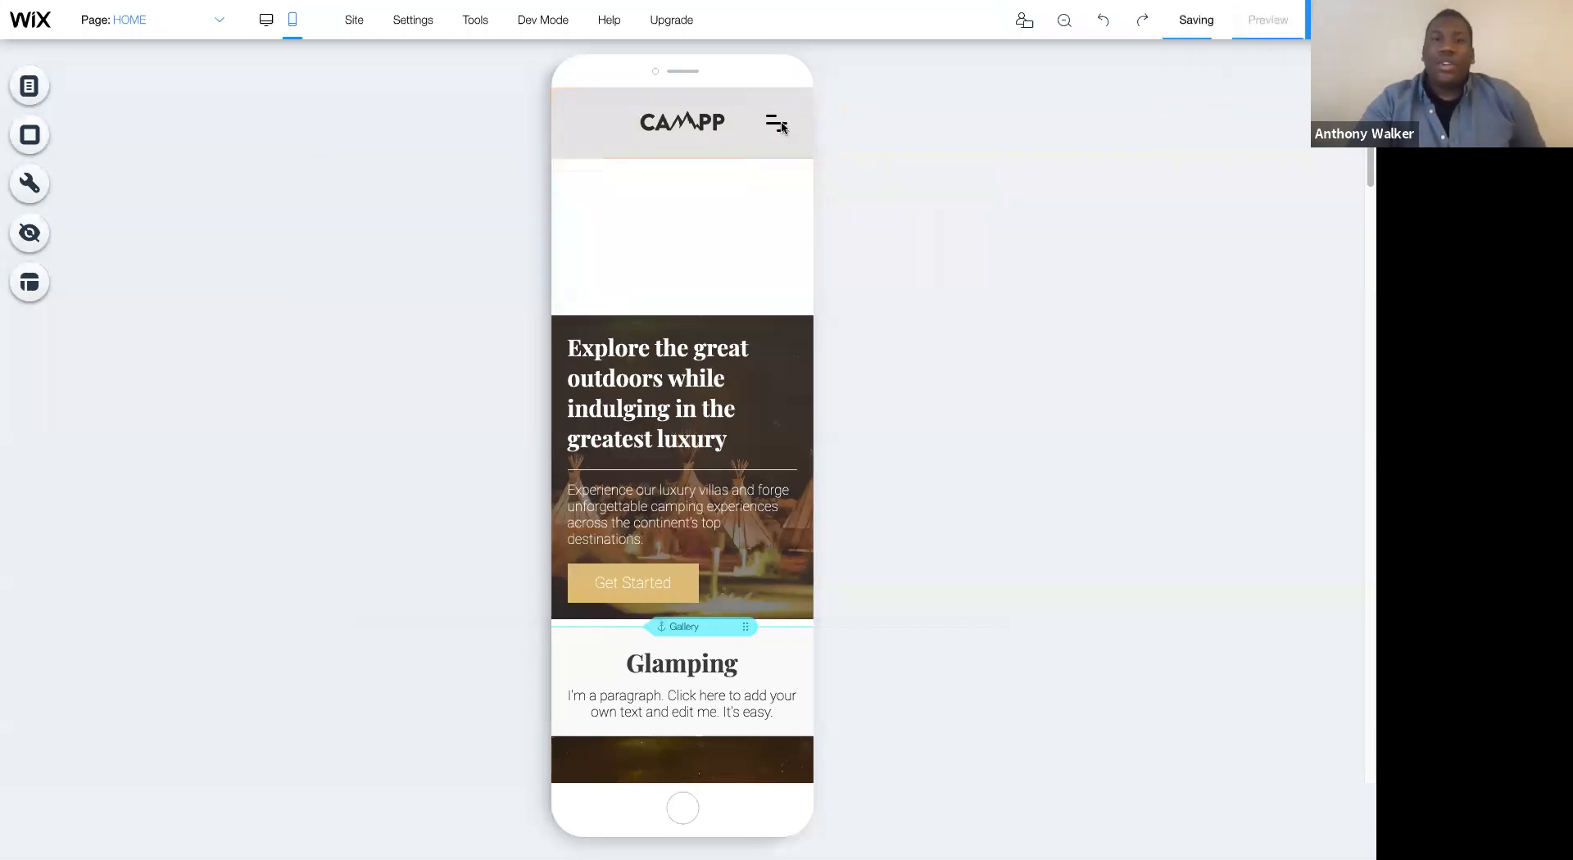
pyautogui.click(773, 164)
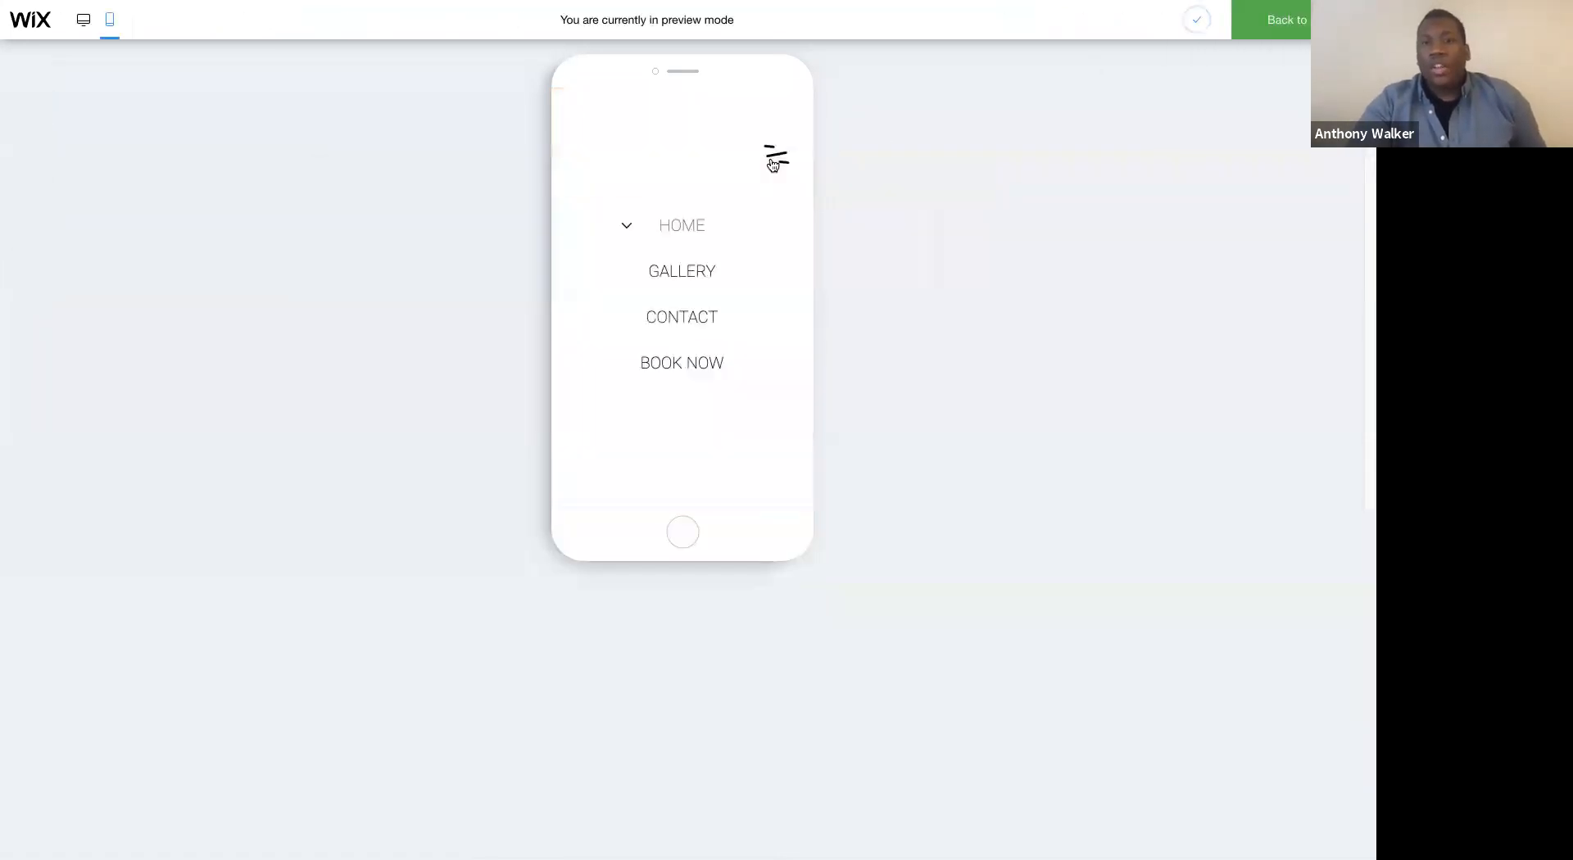
pyautogui.click(773, 164)
pyautogui.click(773, 164)
pyautogui.click(773, 164)
pyautogui.click(772, 164)
pyautogui.click(774, 160)
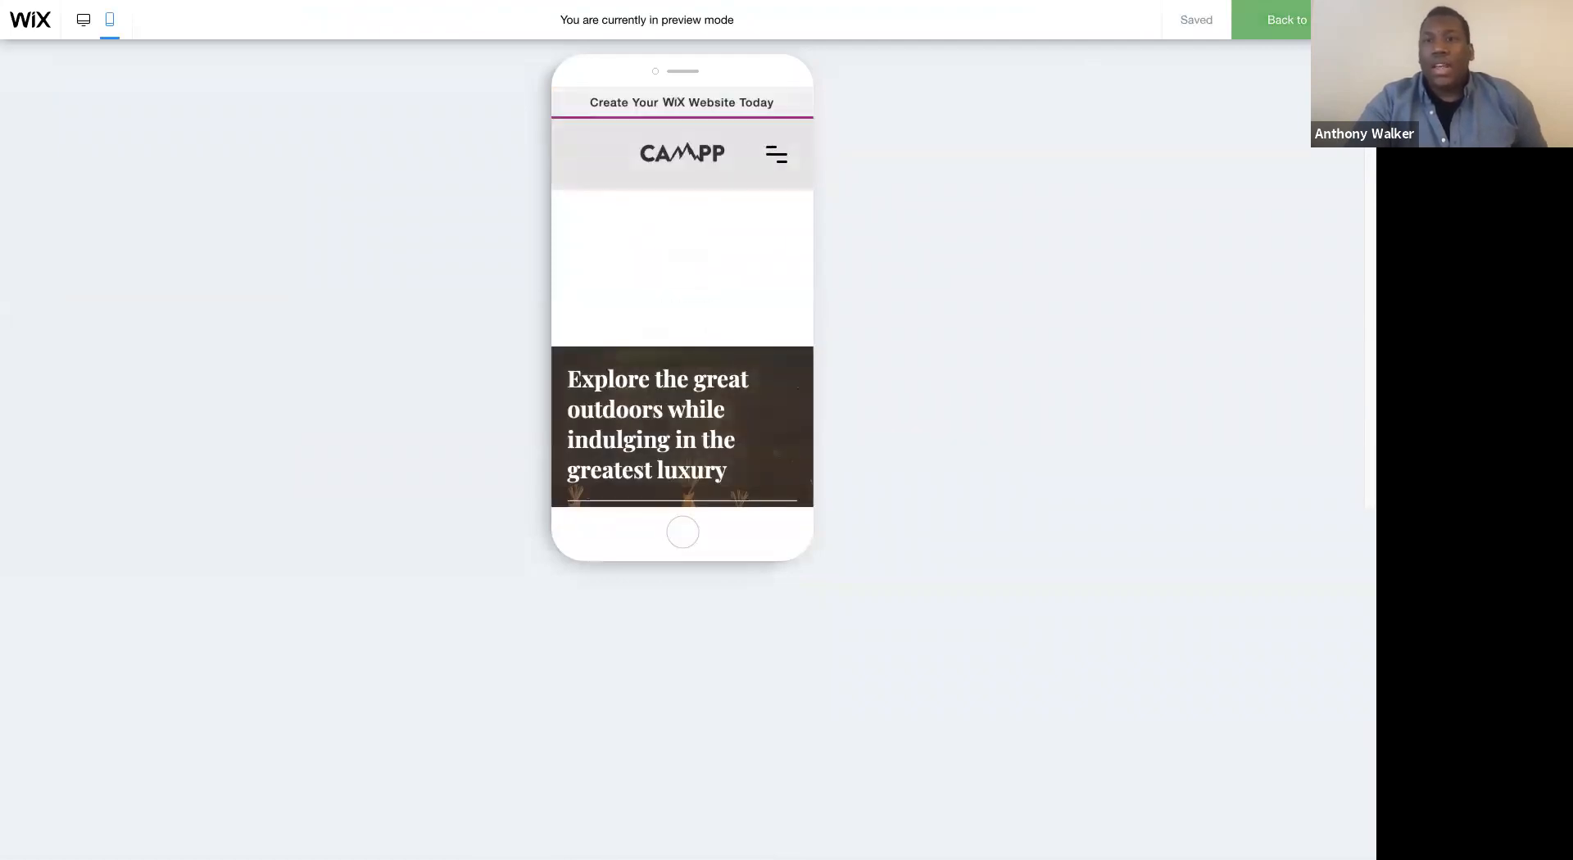
# - Shorten the mobile header so the empty white space between the logo strip and the welcome image is removed
pyautogui.click(711, 263)
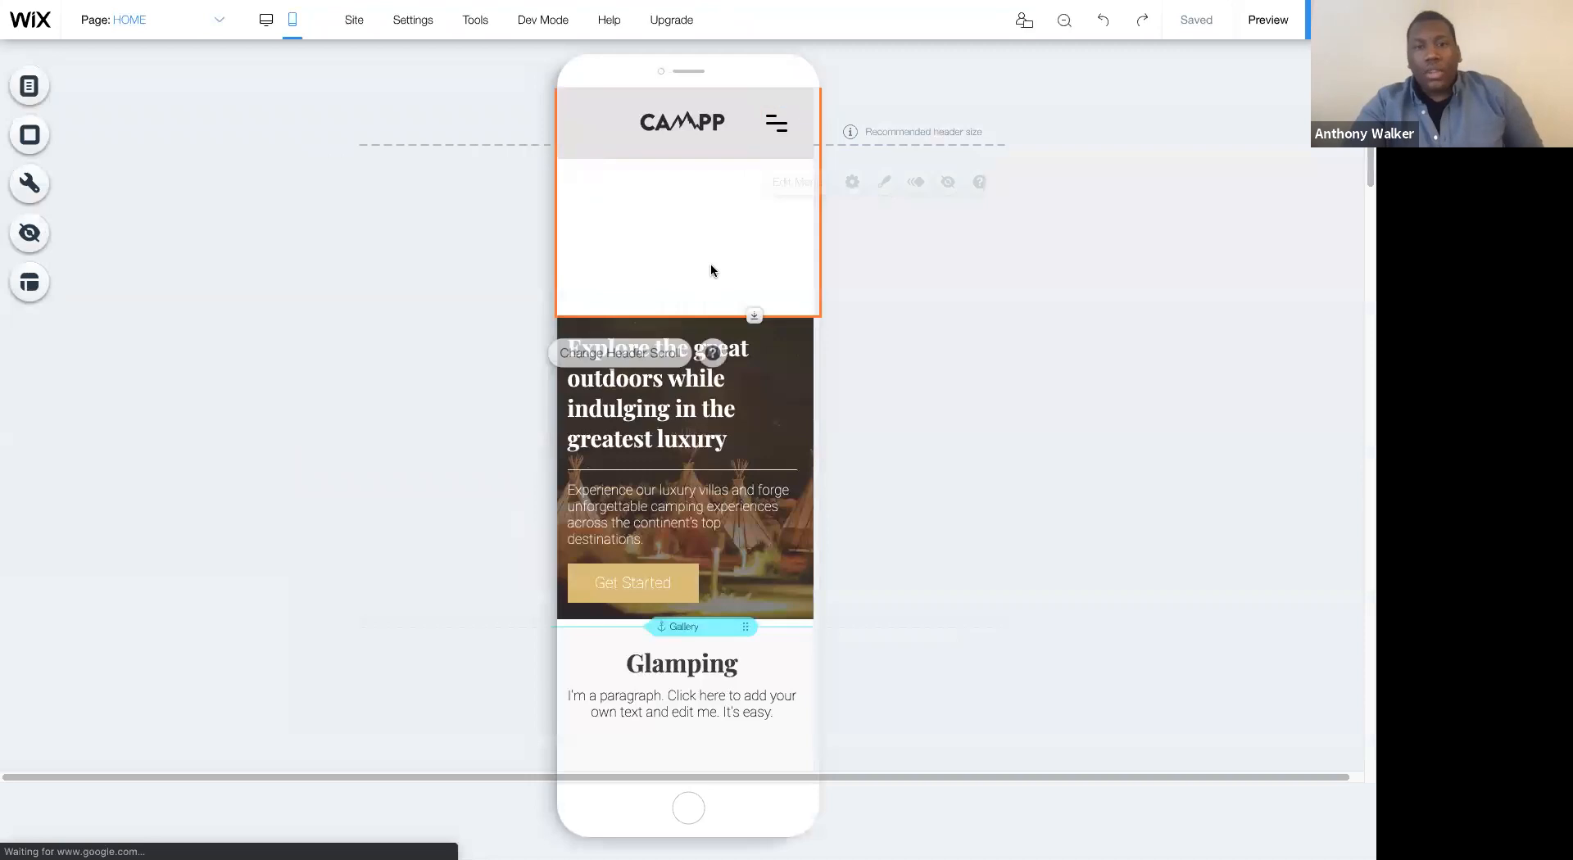
pyautogui.moveTo(748, 313); pyautogui.dragTo(742, 152)
pyautogui.click(697, 195)
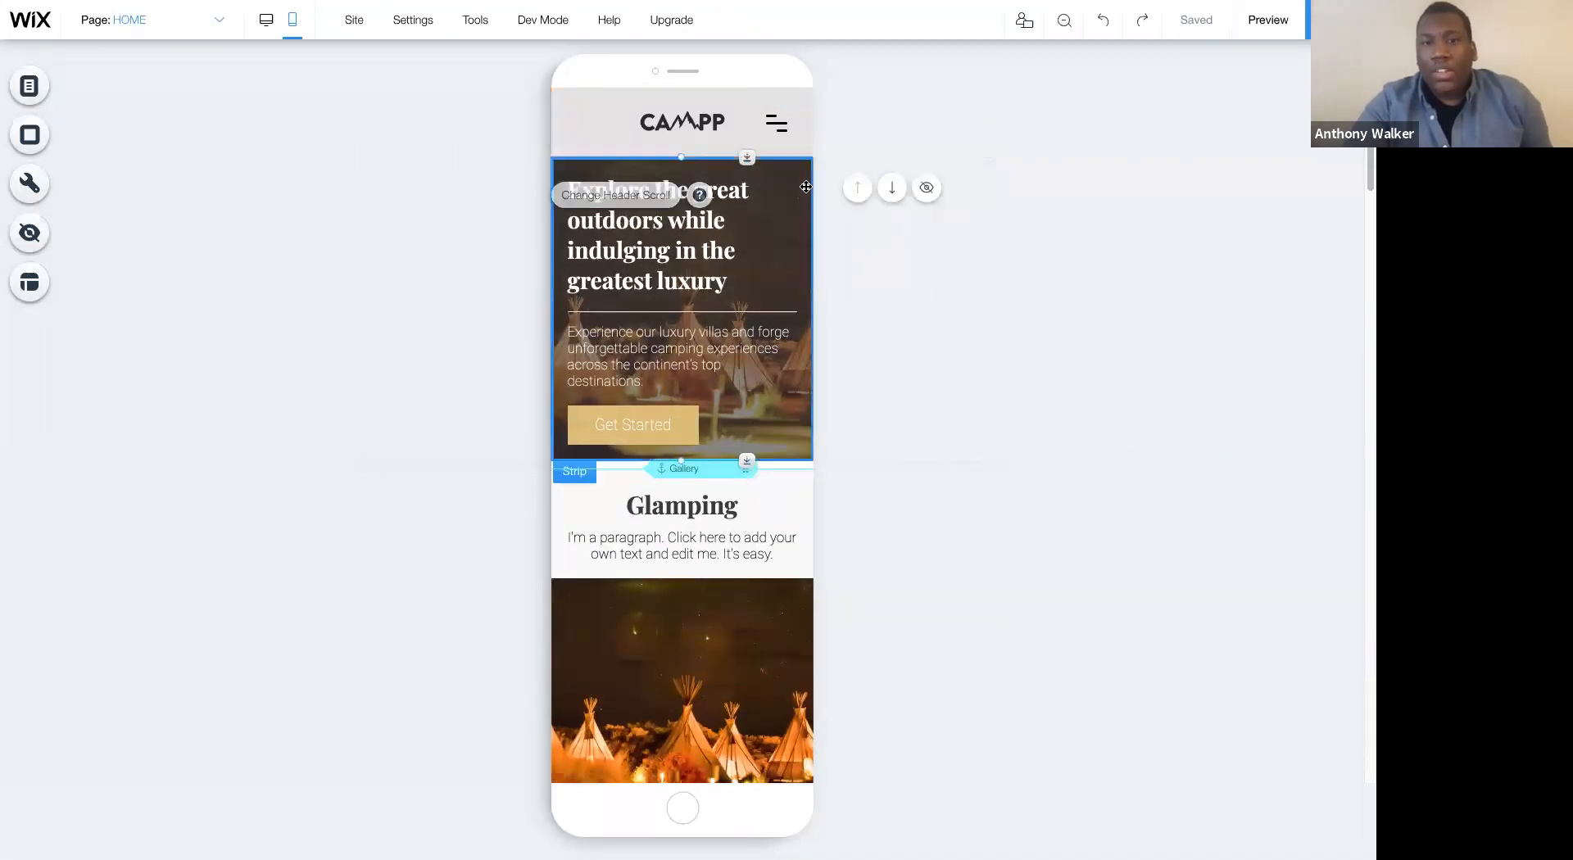
# - Extend the welcome strip's lower edge and move its group of heading, paragraph and button slightly down
pyautogui.click(771, 452)
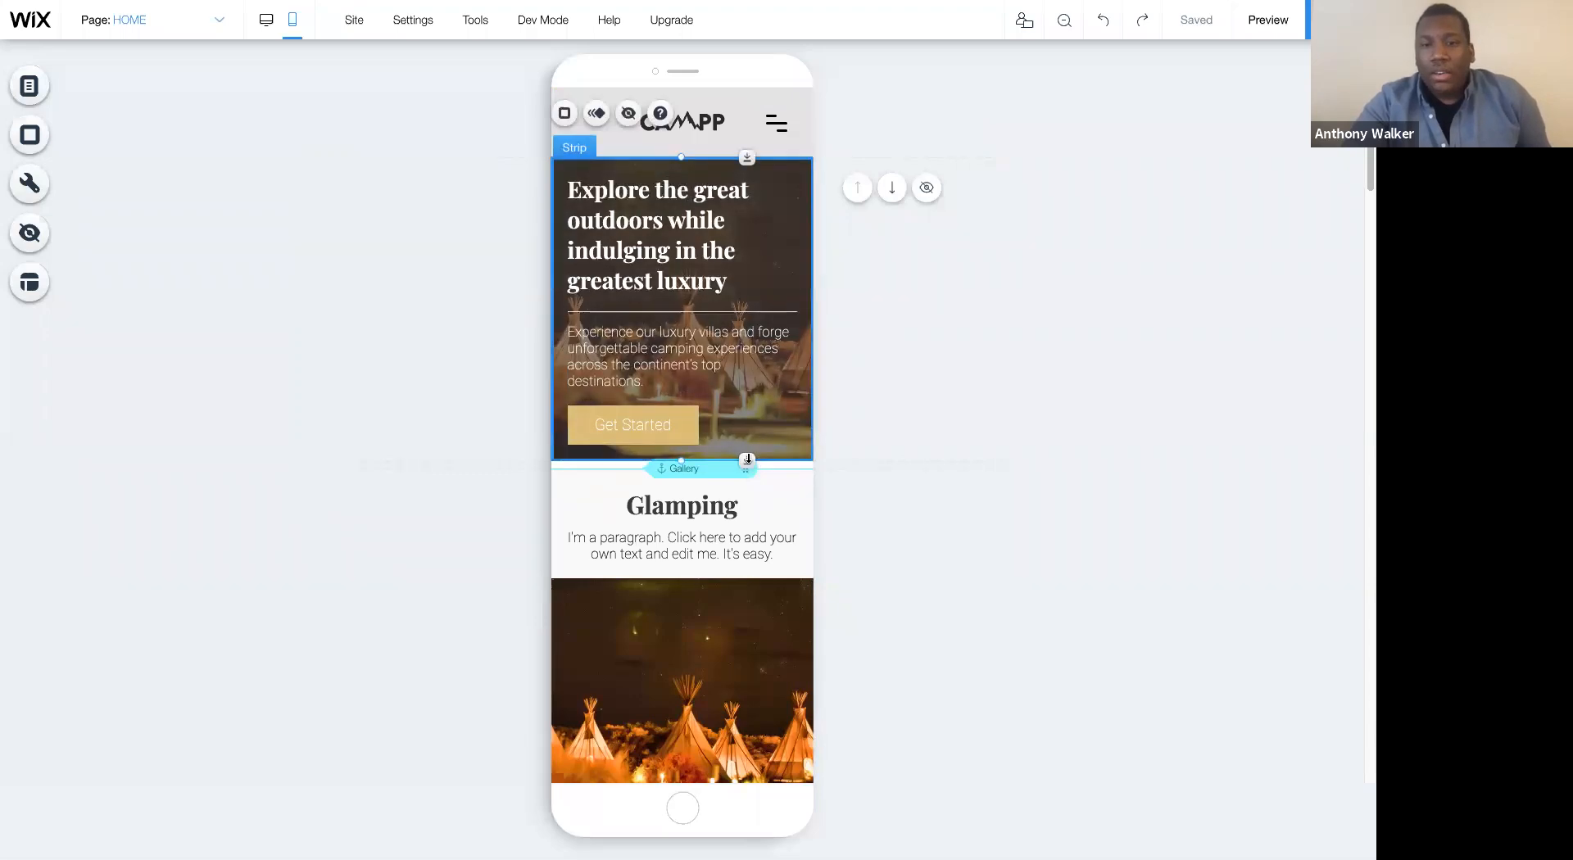
pyautogui.moveTo(749, 528); pyautogui.dragTo(745, 587)
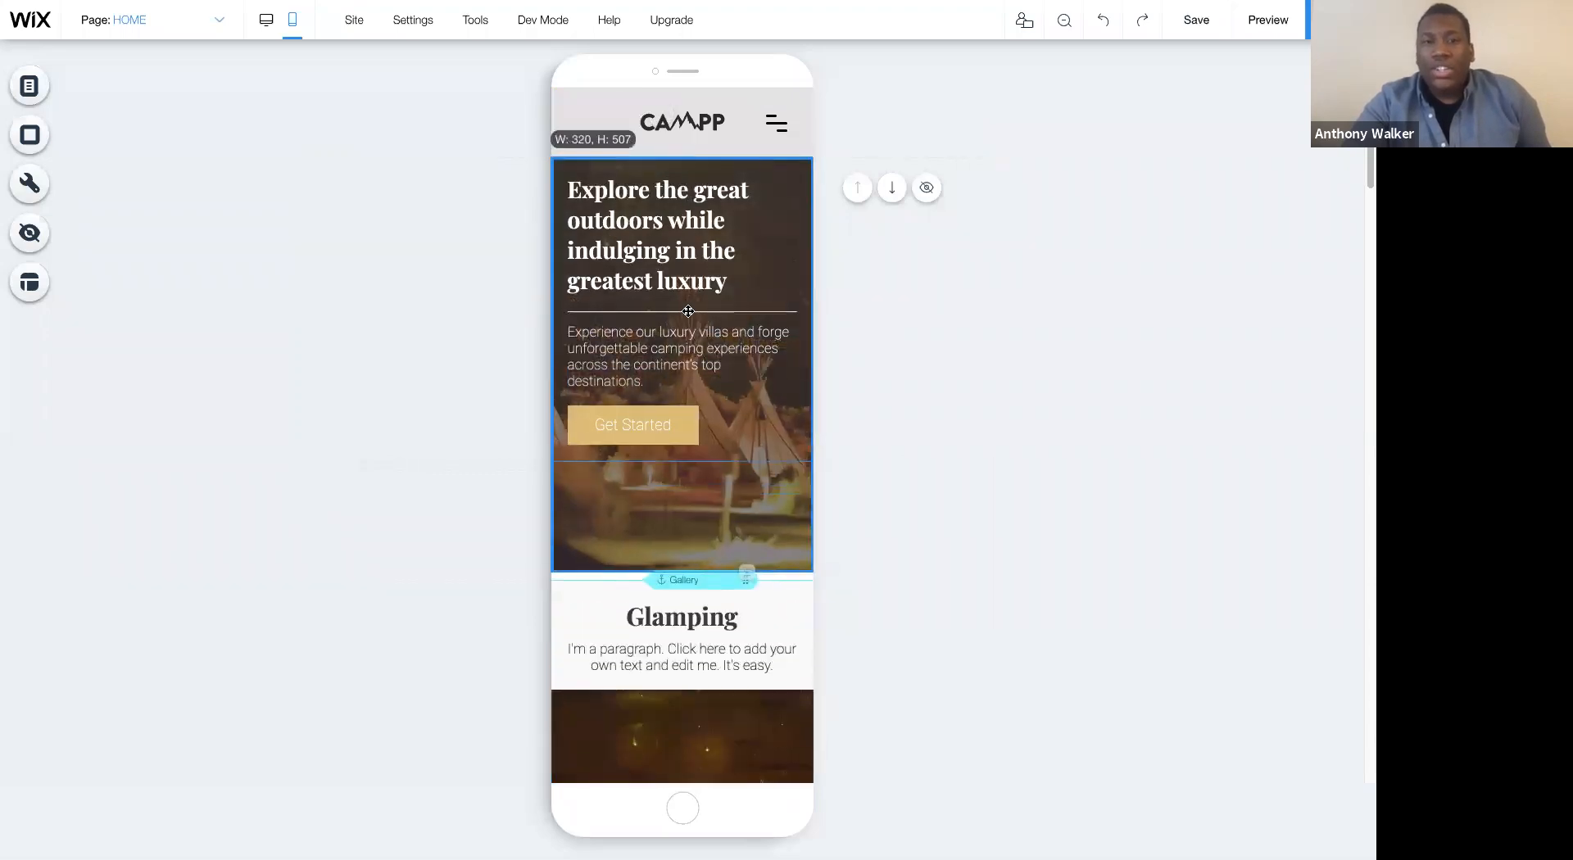
pyautogui.click(651, 247)
pyautogui.moveTo(671, 222); pyautogui.dragTo(670, 257)
pyautogui.click(967, 346)
# - Increase the height of the message field in the mobile reservation form to about 127
pyautogui.scroll(-1, 963, 366)
pyautogui.scroll(-7, 962, 366)
pyautogui.scroll(3, 766, 390)
pyautogui.scroll(1, 766, 391)
pyautogui.scroll(-12, 766, 390)
pyautogui.scroll(-15, 765, 391)
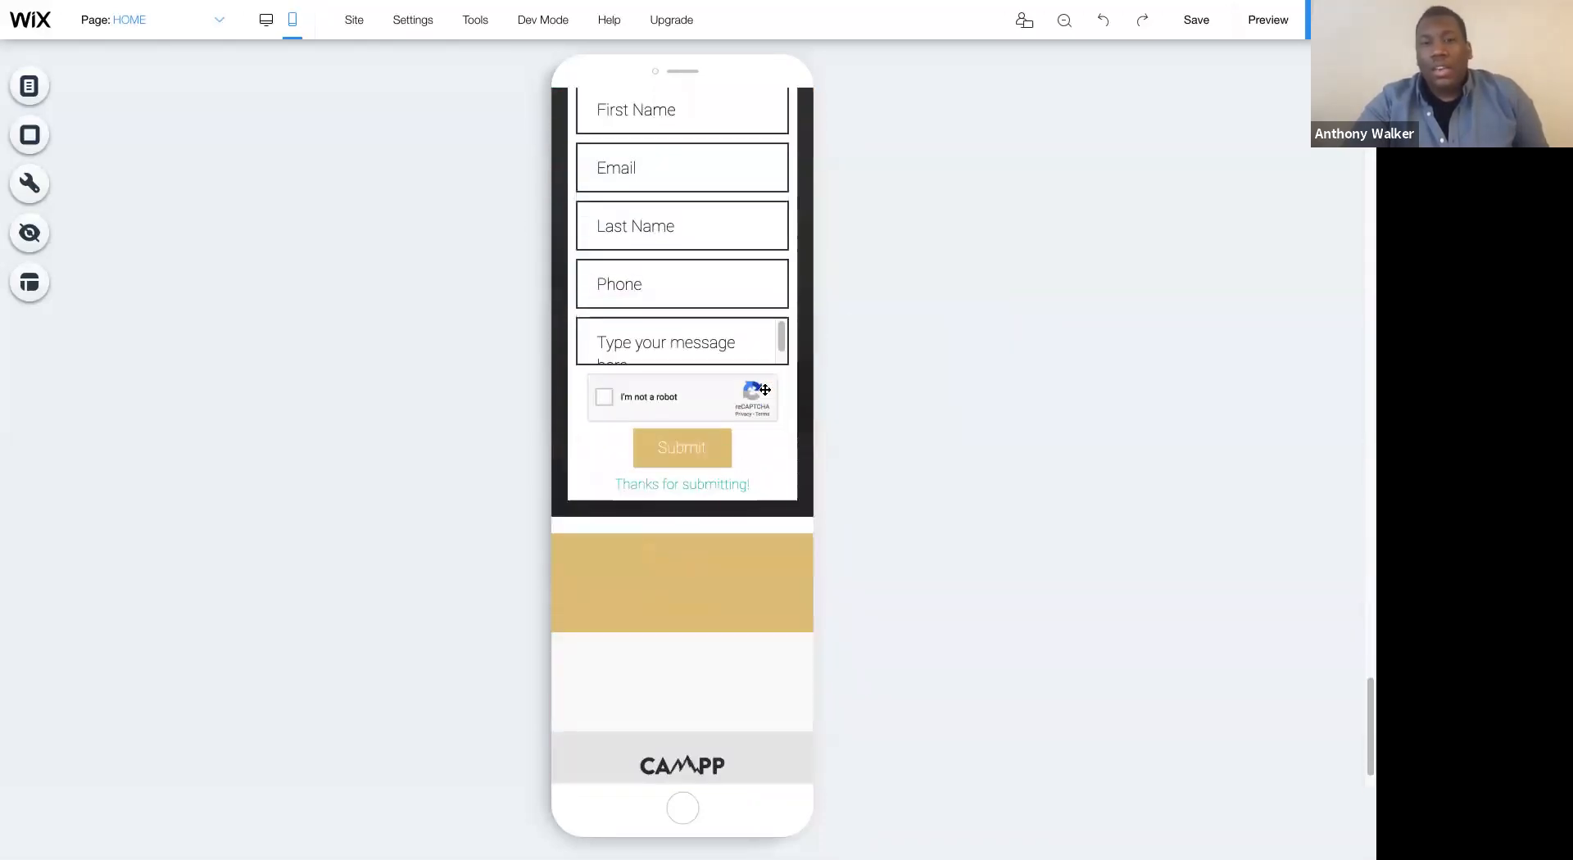
pyautogui.scroll(1, 765, 390)
pyautogui.click(713, 374)
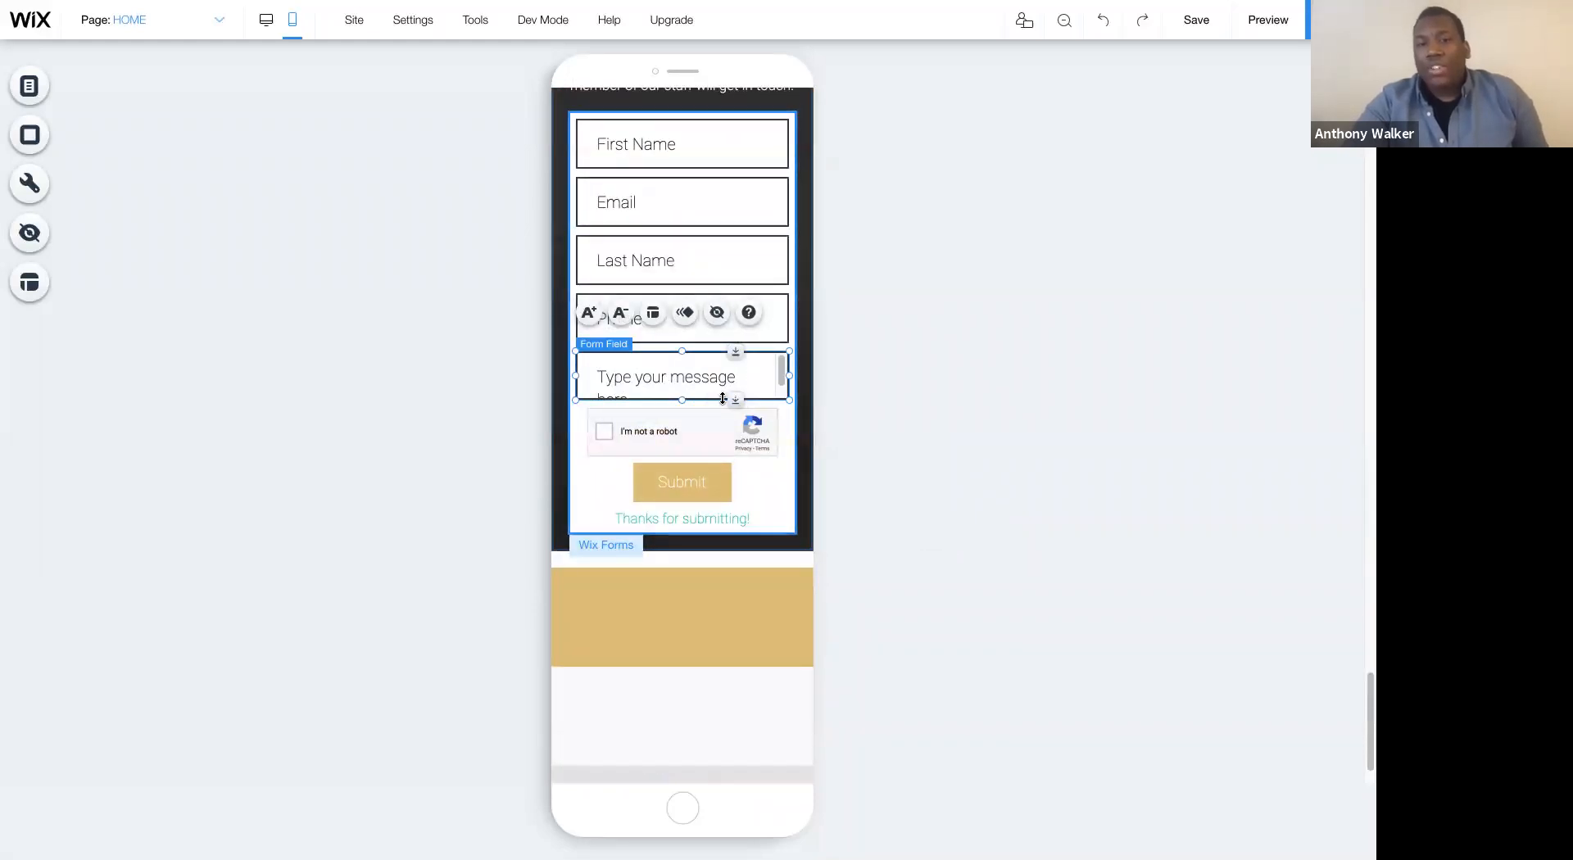
pyautogui.moveTo(731, 470); pyautogui.dragTo(730, 454)
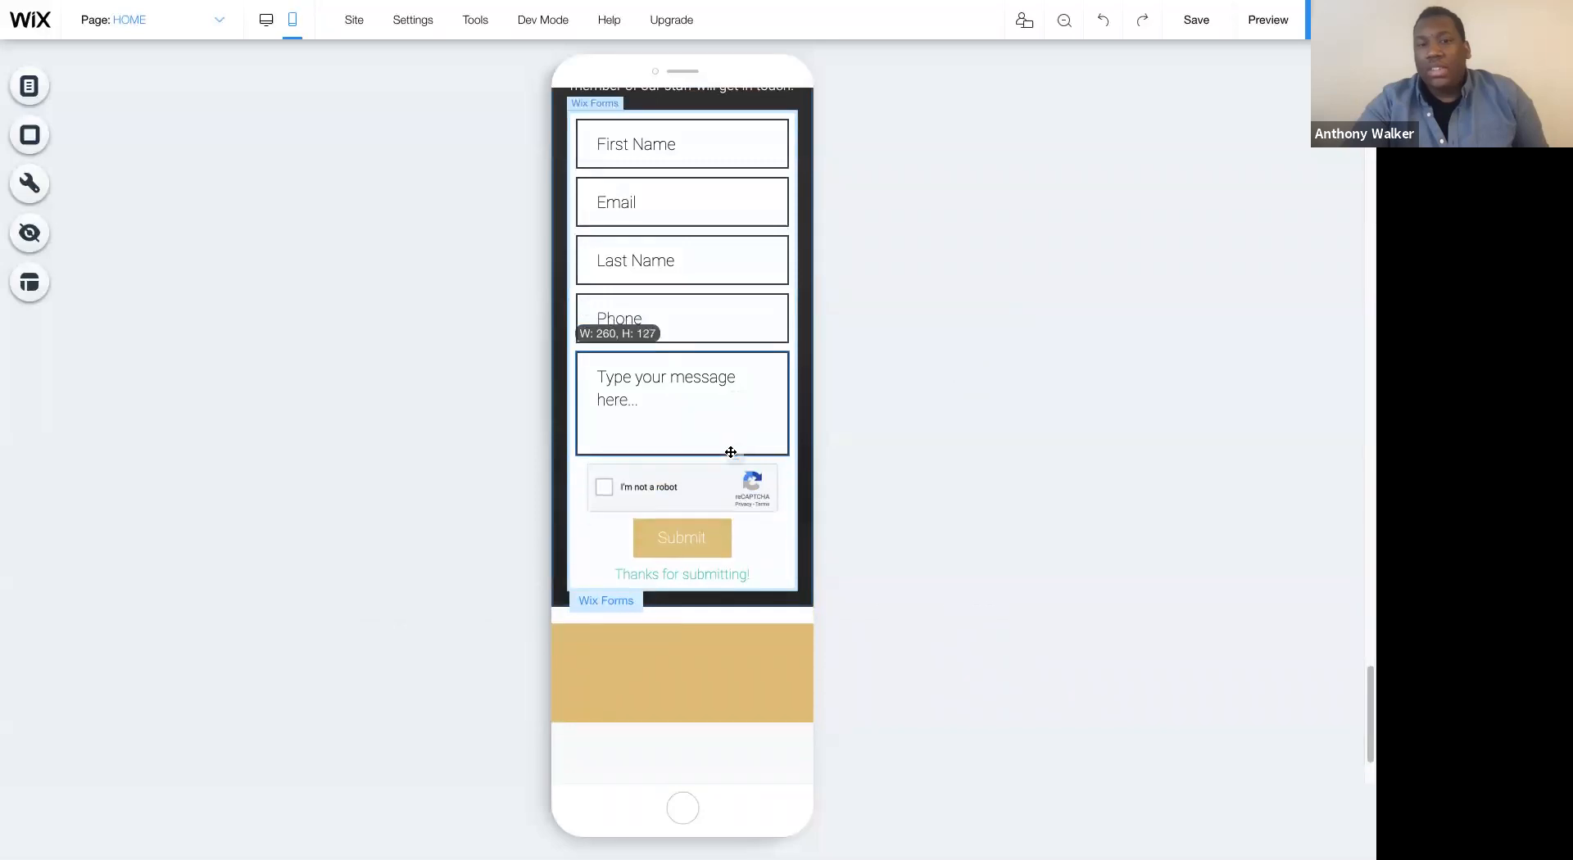
pyautogui.click(877, 390)
# - Hide the empty gold and white columns above the CAMPP logo in the mobile footer
pyautogui.scroll(3, 873, 385)
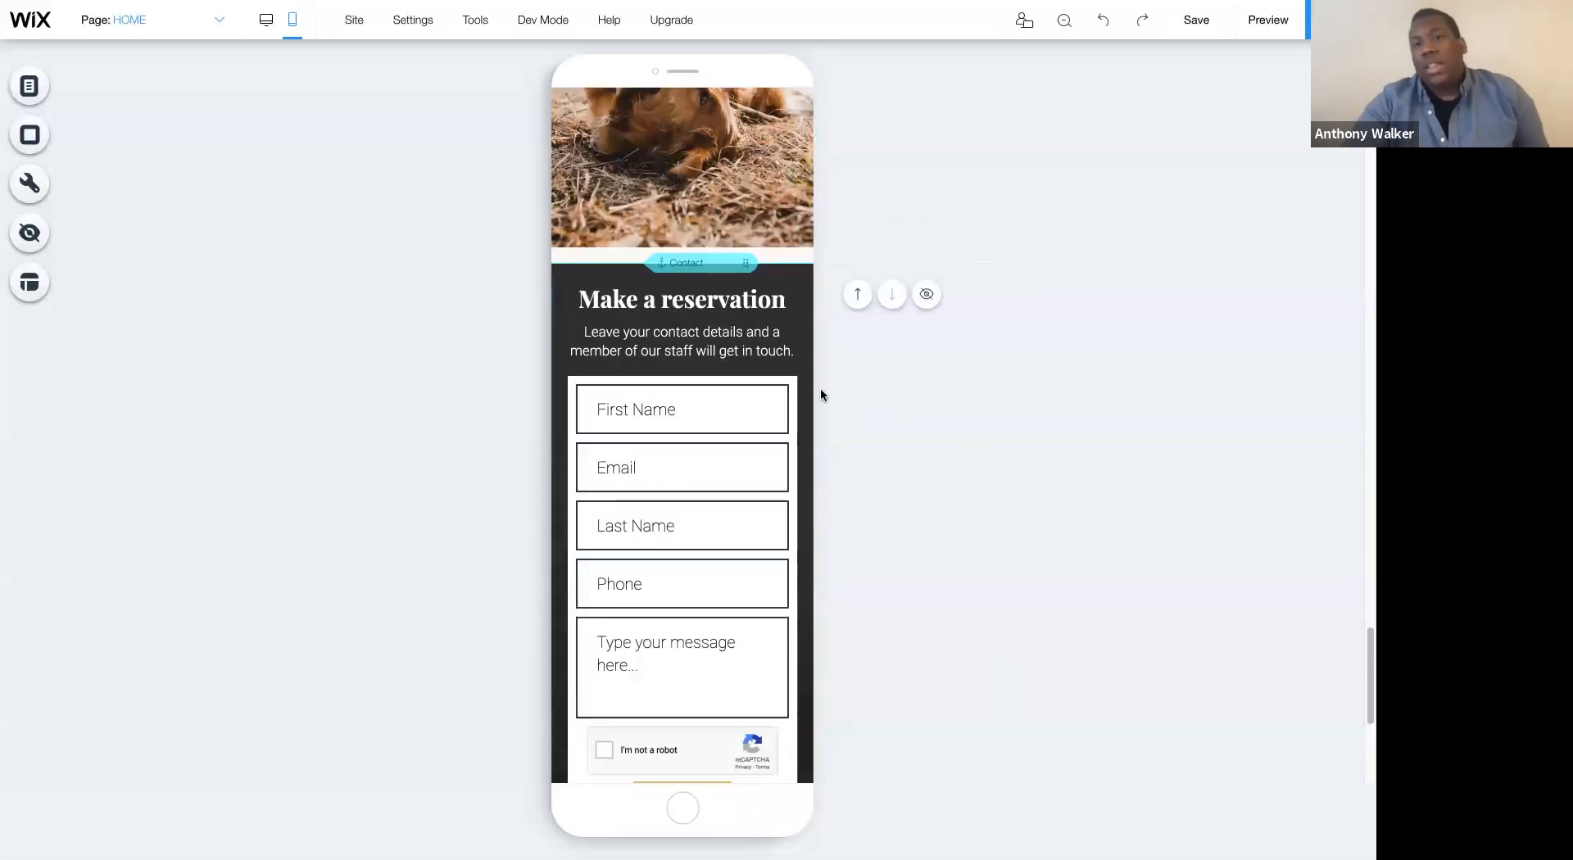
pyautogui.scroll(-5, 938, 401)
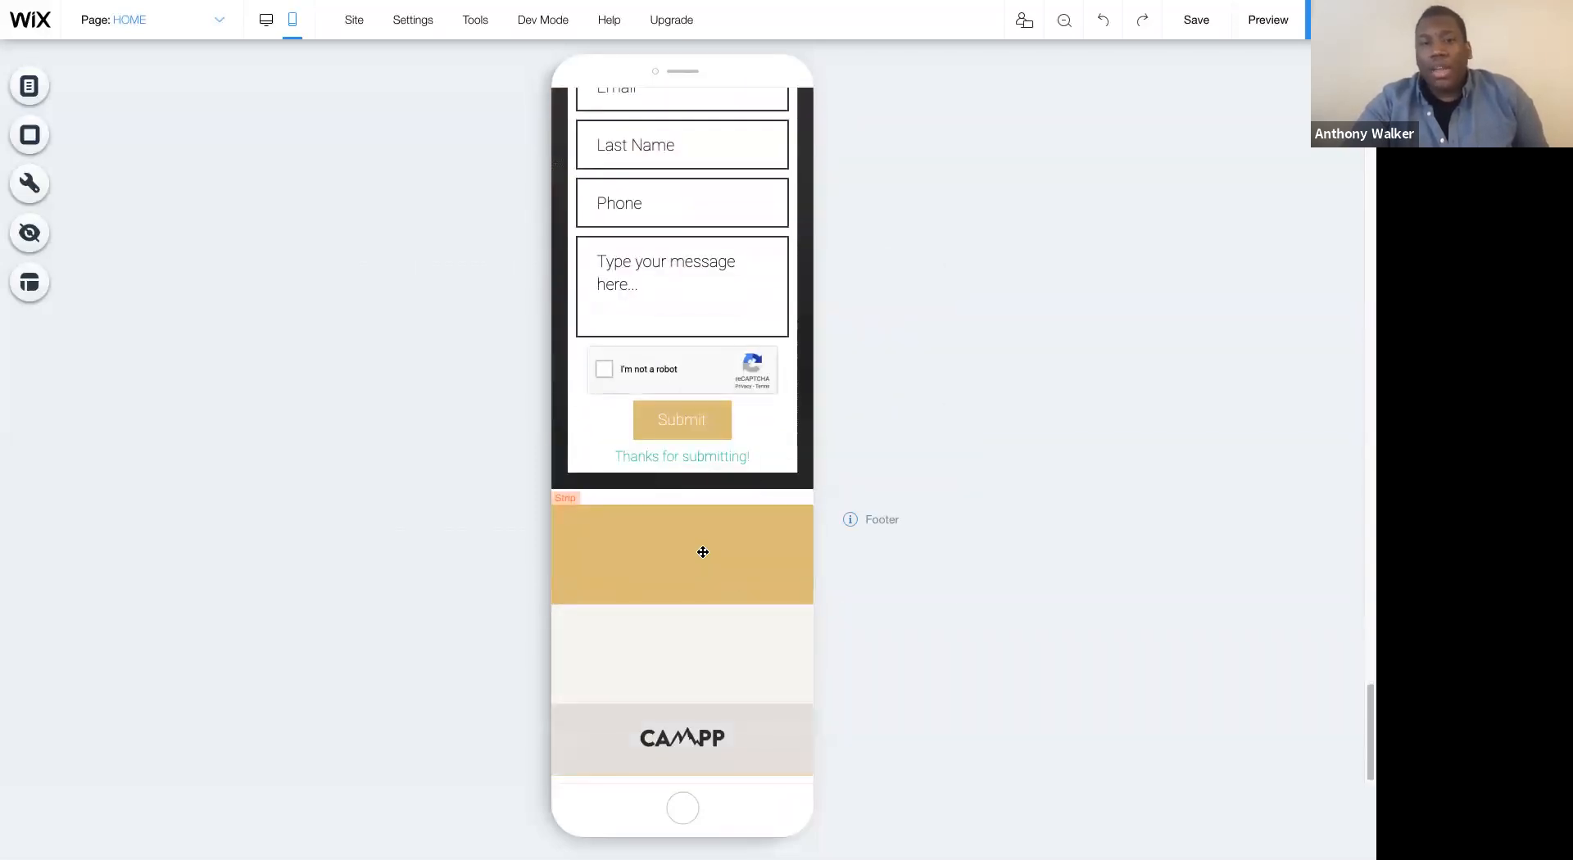
pyautogui.click(667, 554)
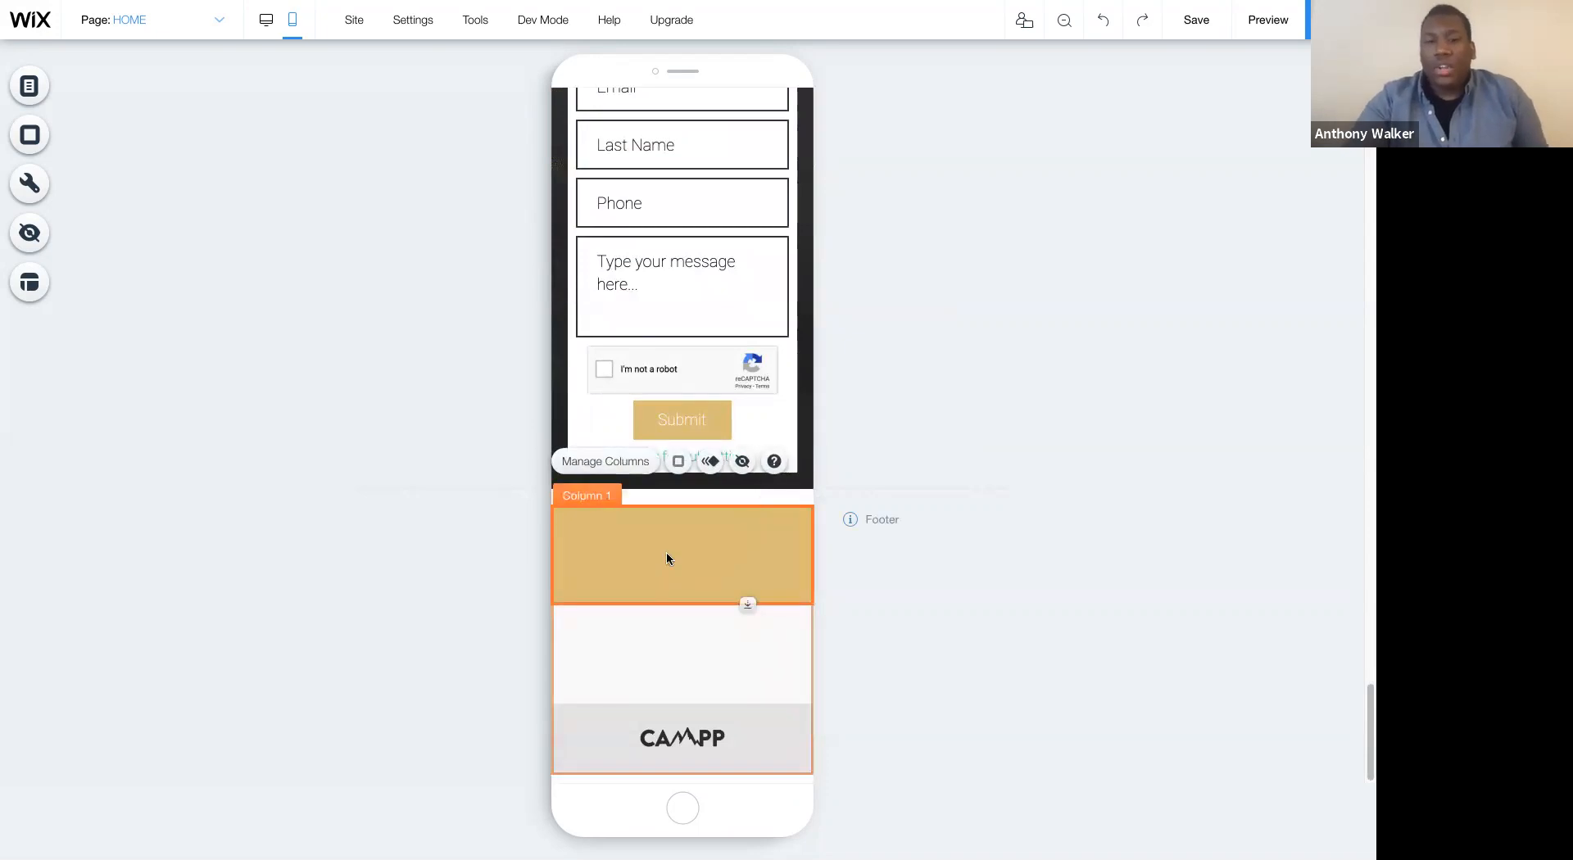
pyautogui.press('Delete')
pyautogui.click(640, 647)
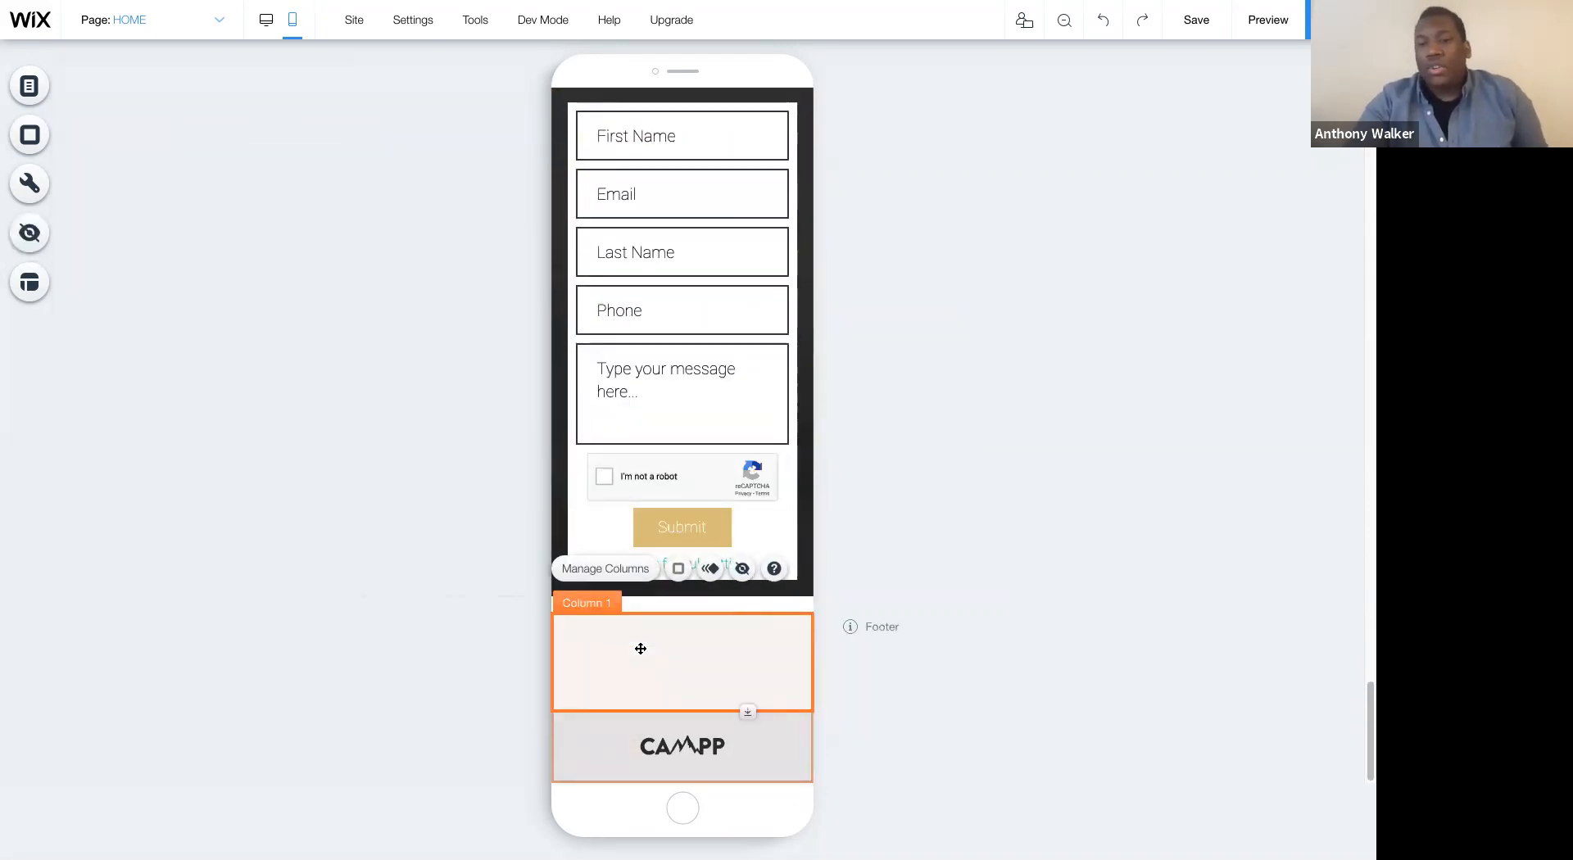
pyautogui.press('Delete')
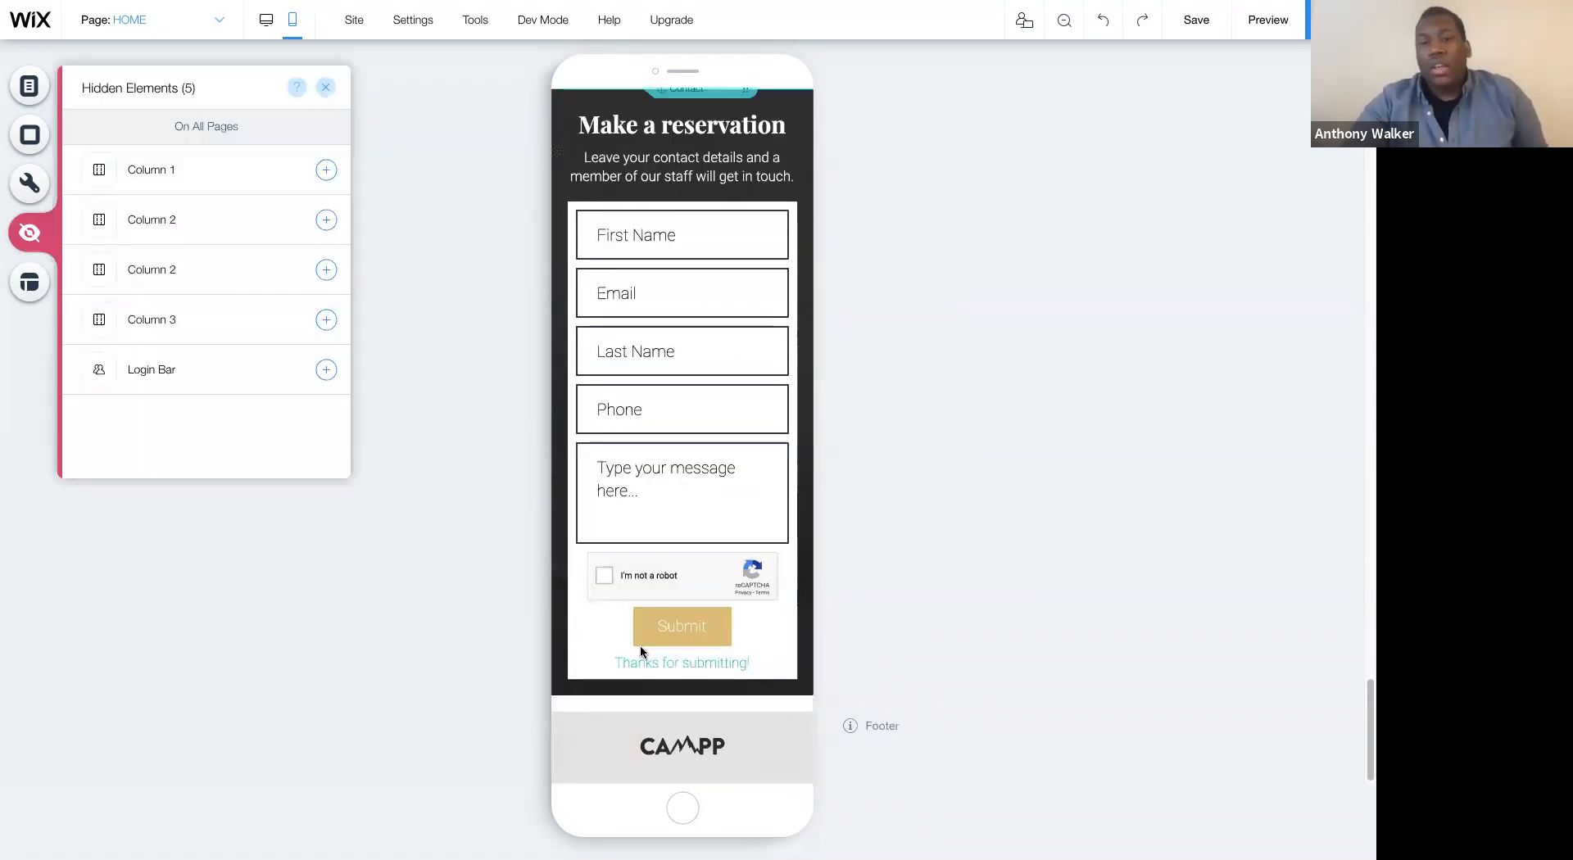
pyautogui.click(697, 755)
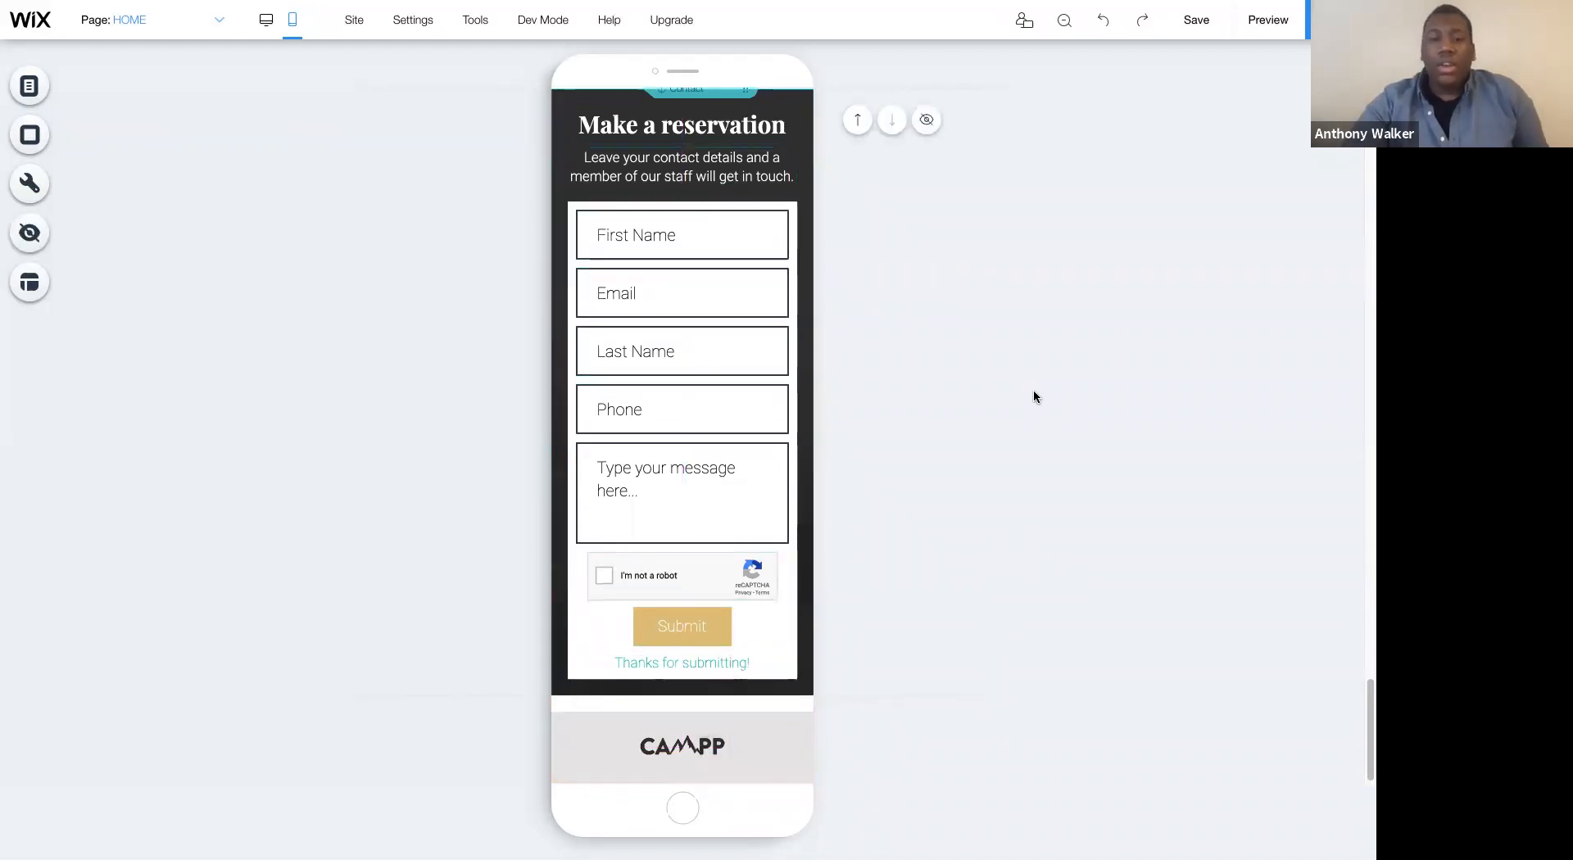
# - Hide the "Experience our luxury villas" paragraph in the mobile welcome strip
pyautogui.scroll(15, 1035, 396)
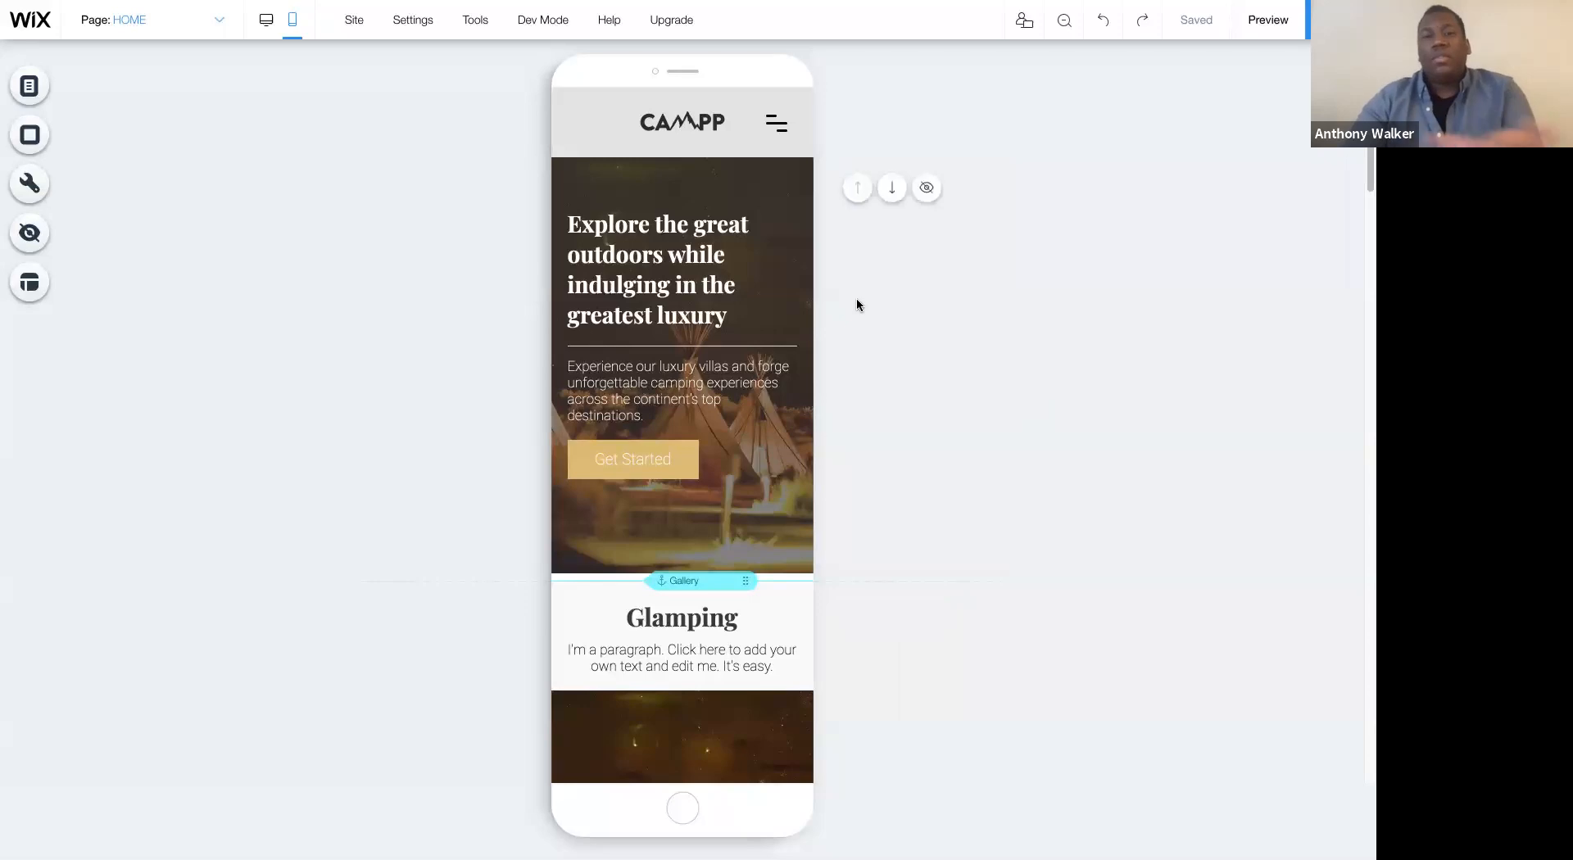
pyautogui.scroll(-2, 882, 390)
pyautogui.scroll(2, 881, 392)
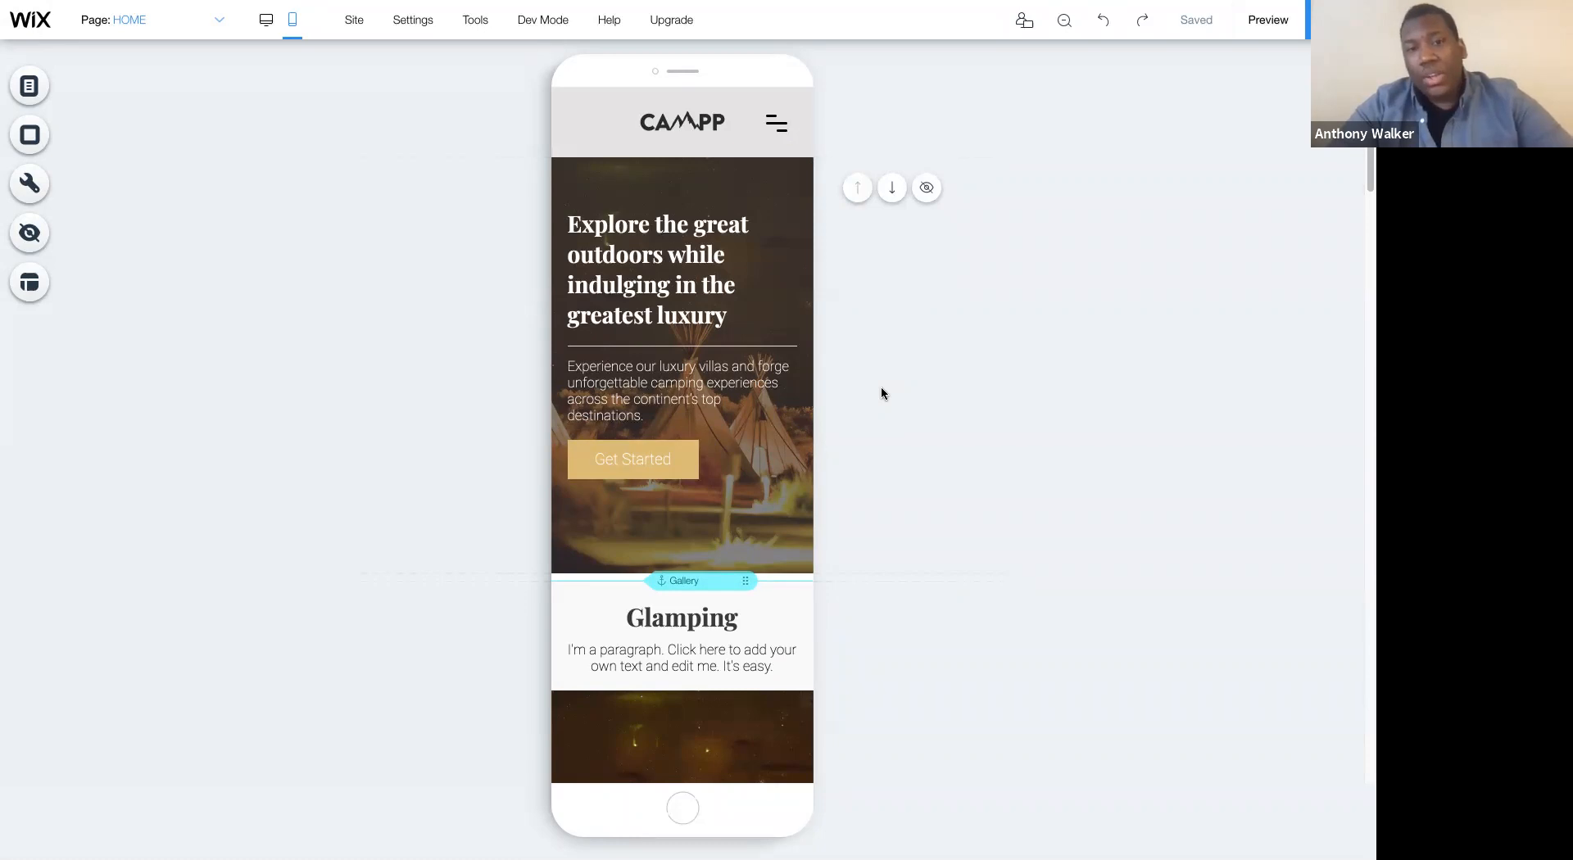
pyautogui.click(629, 290)
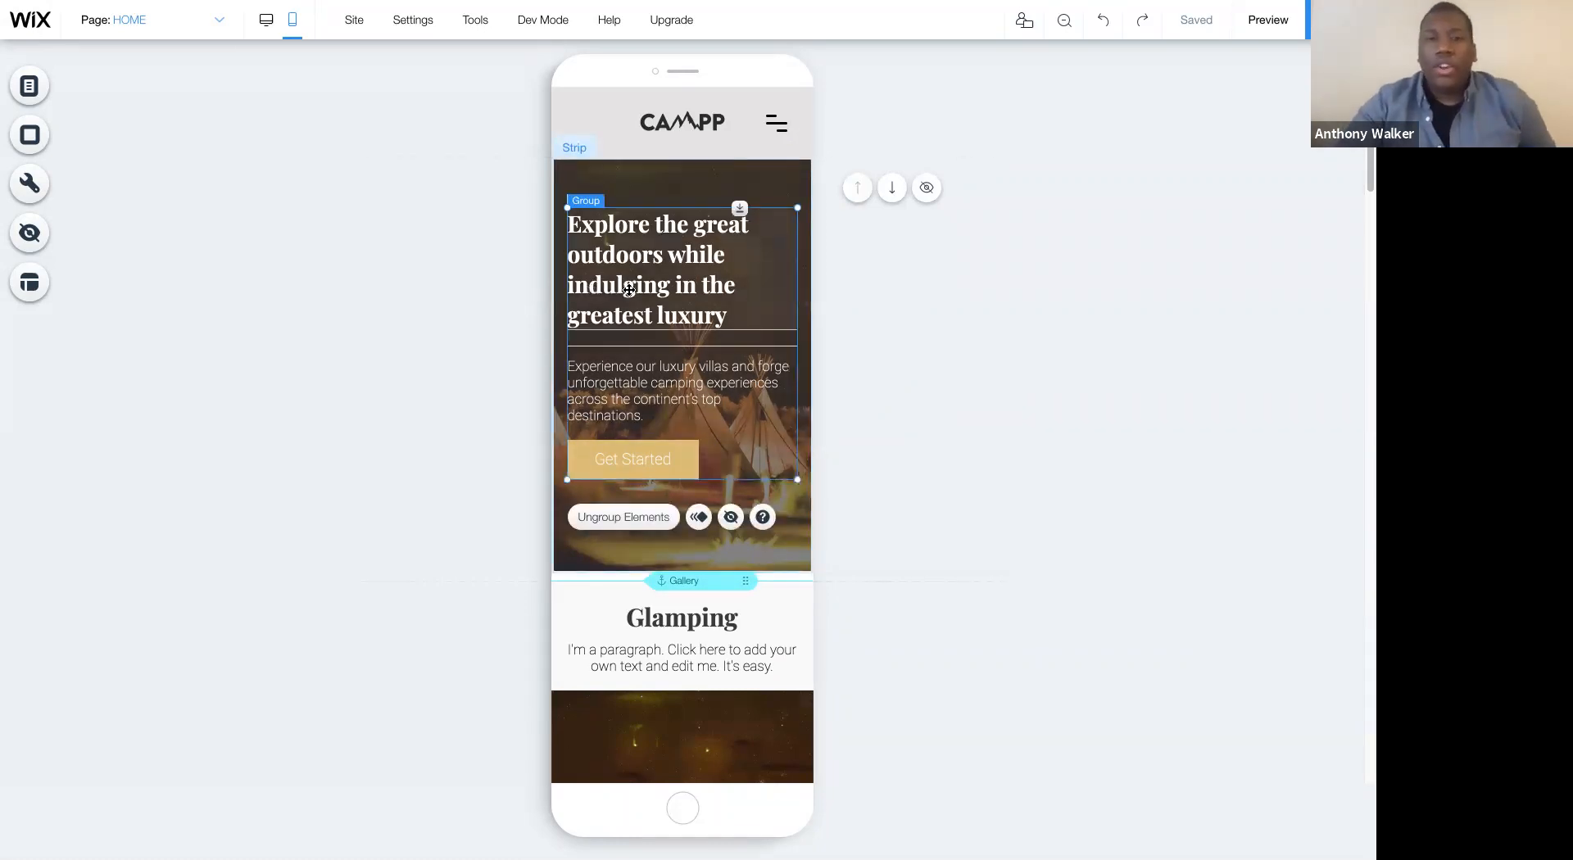
pyautogui.click(629, 290)
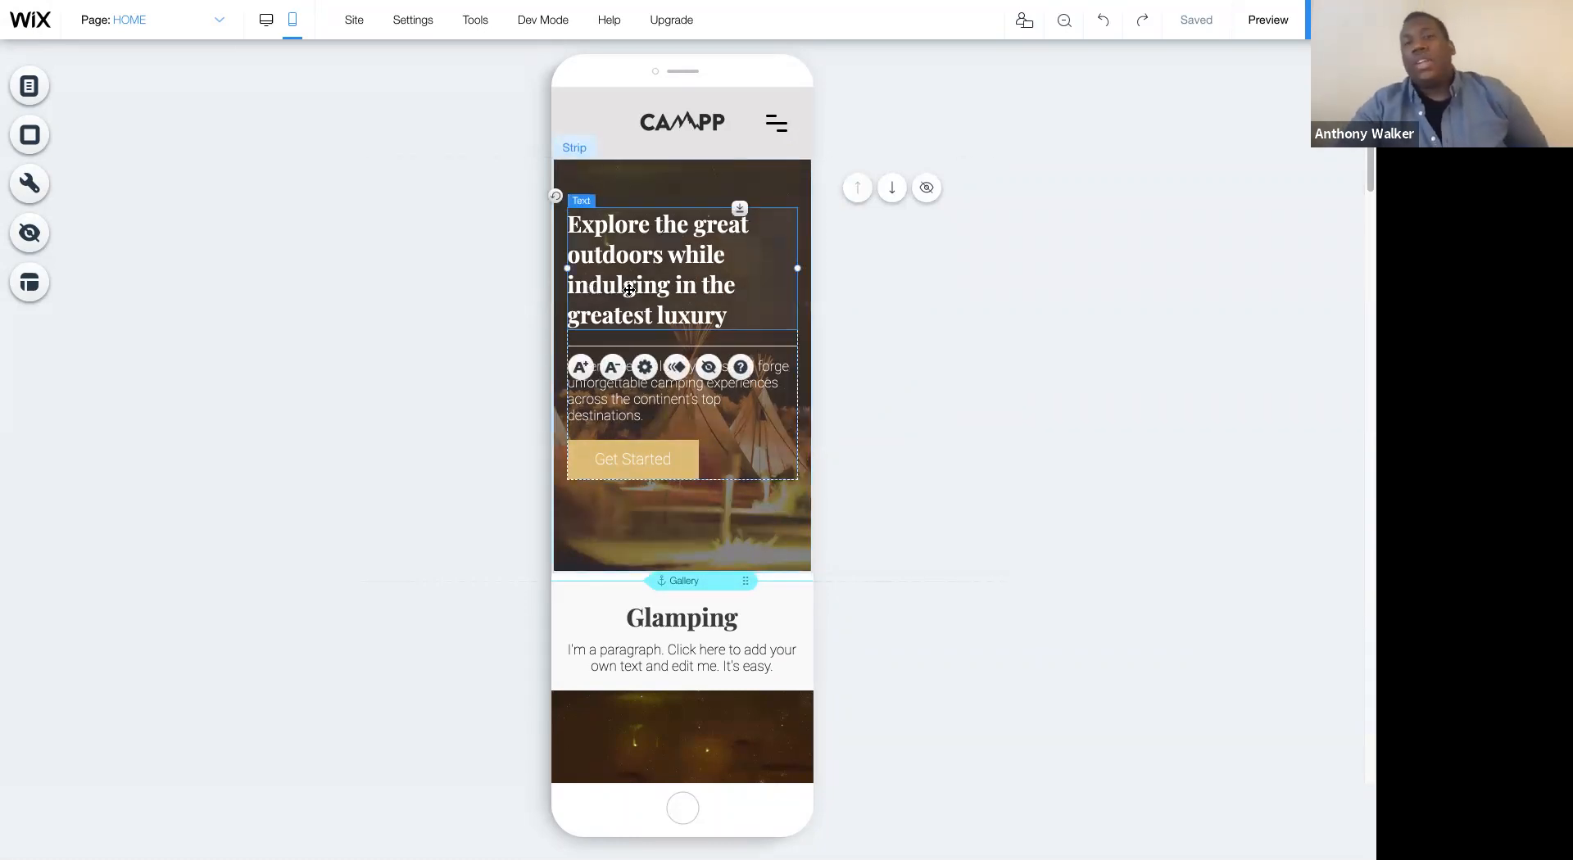
pyautogui.click(695, 404)
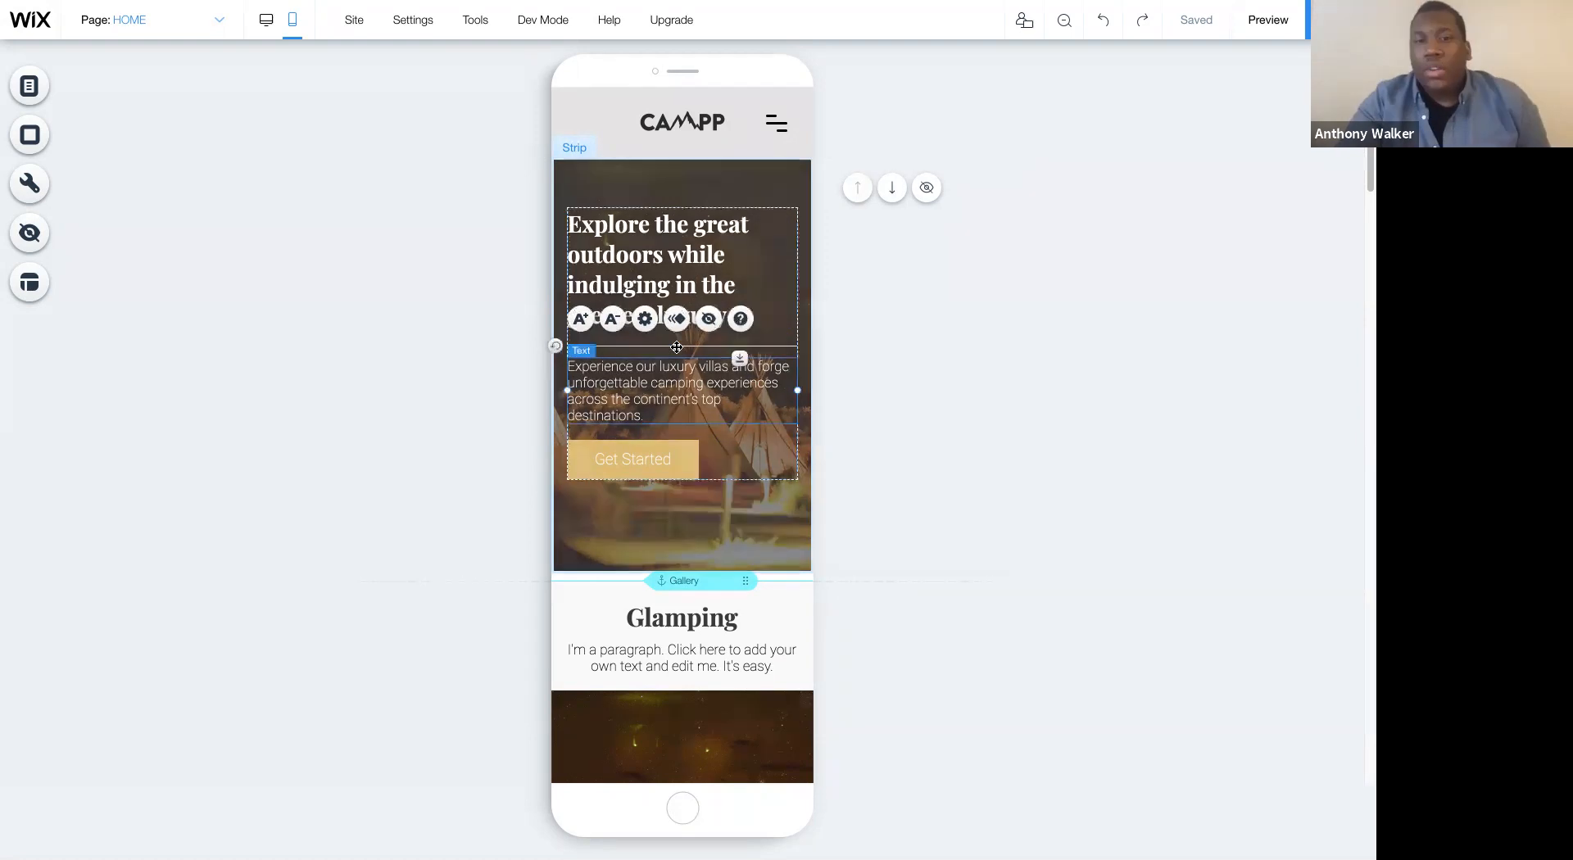
pyautogui.click(707, 324)
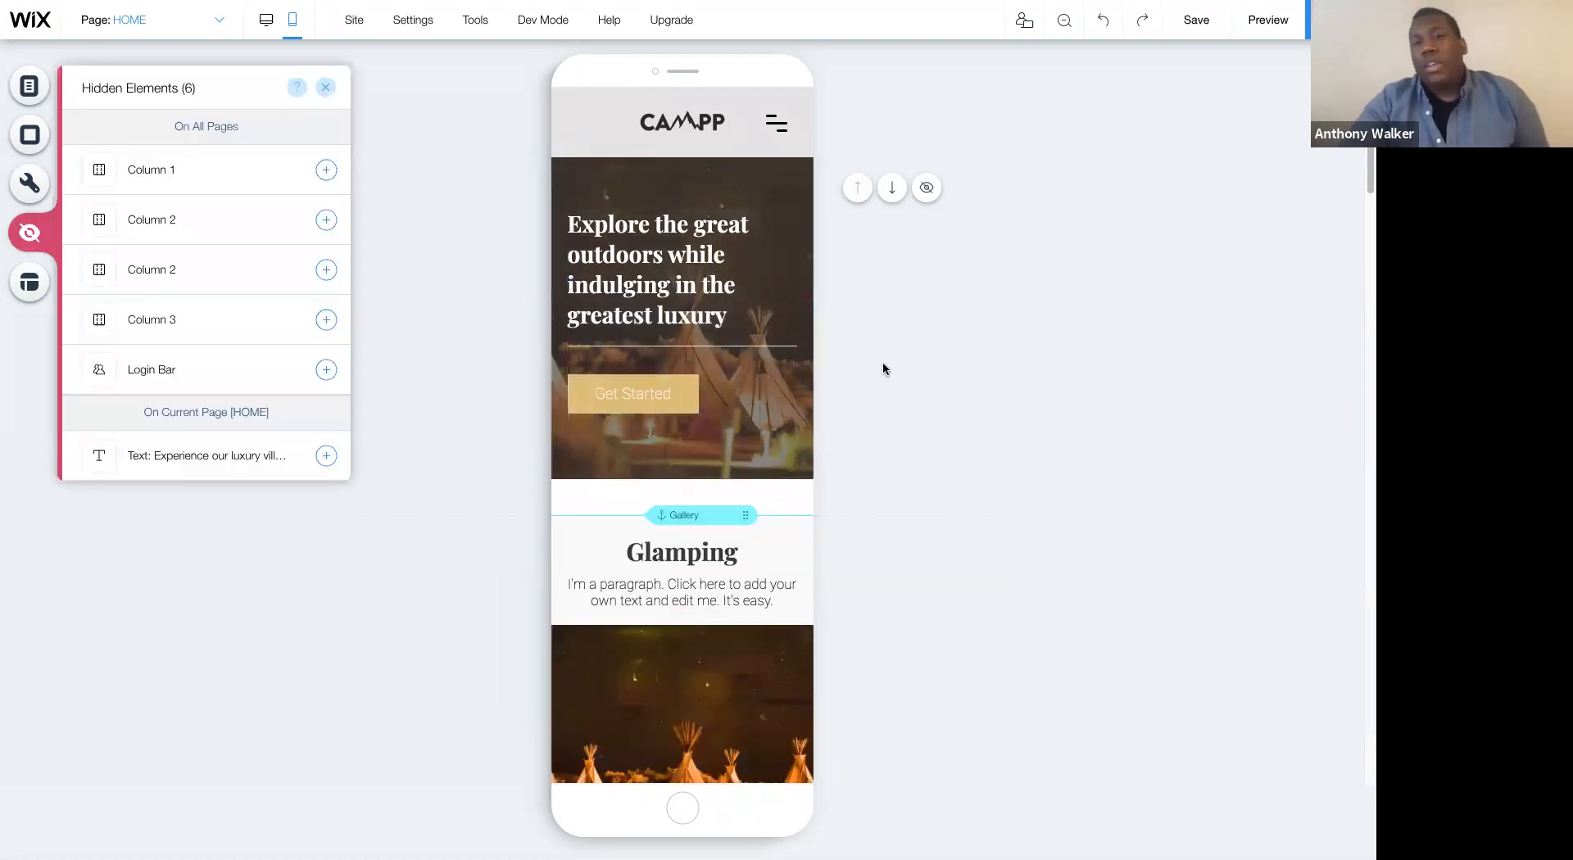
# - Move the welcome strip's heading and button group slightly up, and raise the Gallery anchor above the Glamping section
pyautogui.click(693, 283)
pyautogui.moveTo(693, 283); pyautogui.dragTo(693, 263)
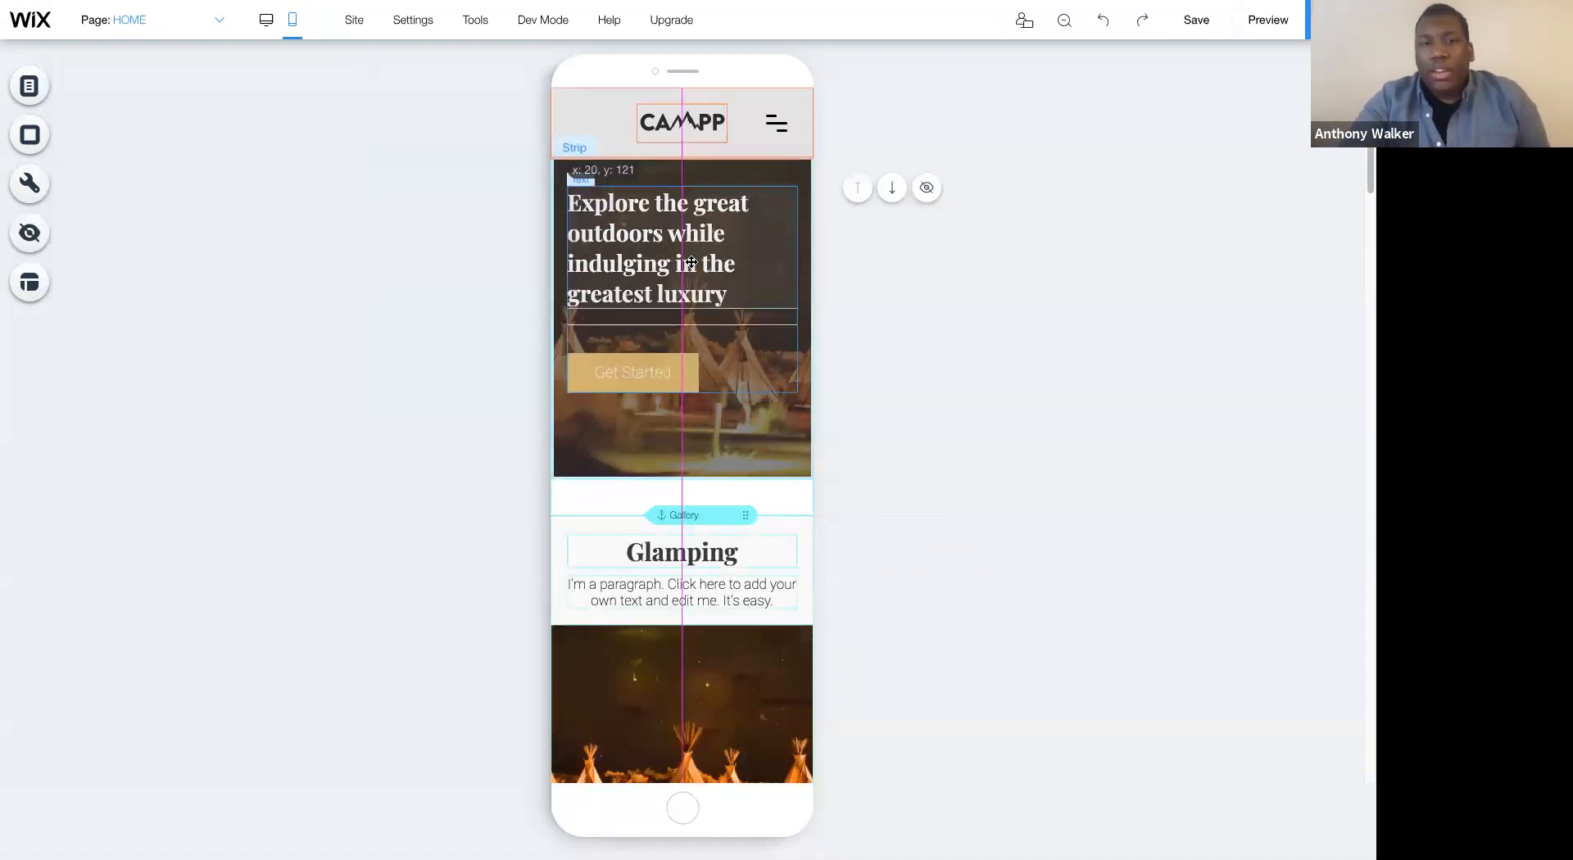
pyautogui.click(941, 284)
pyautogui.click(609, 373)
pyautogui.moveTo(609, 373); pyautogui.dragTo(609, 379)
pyautogui.click(837, 361)
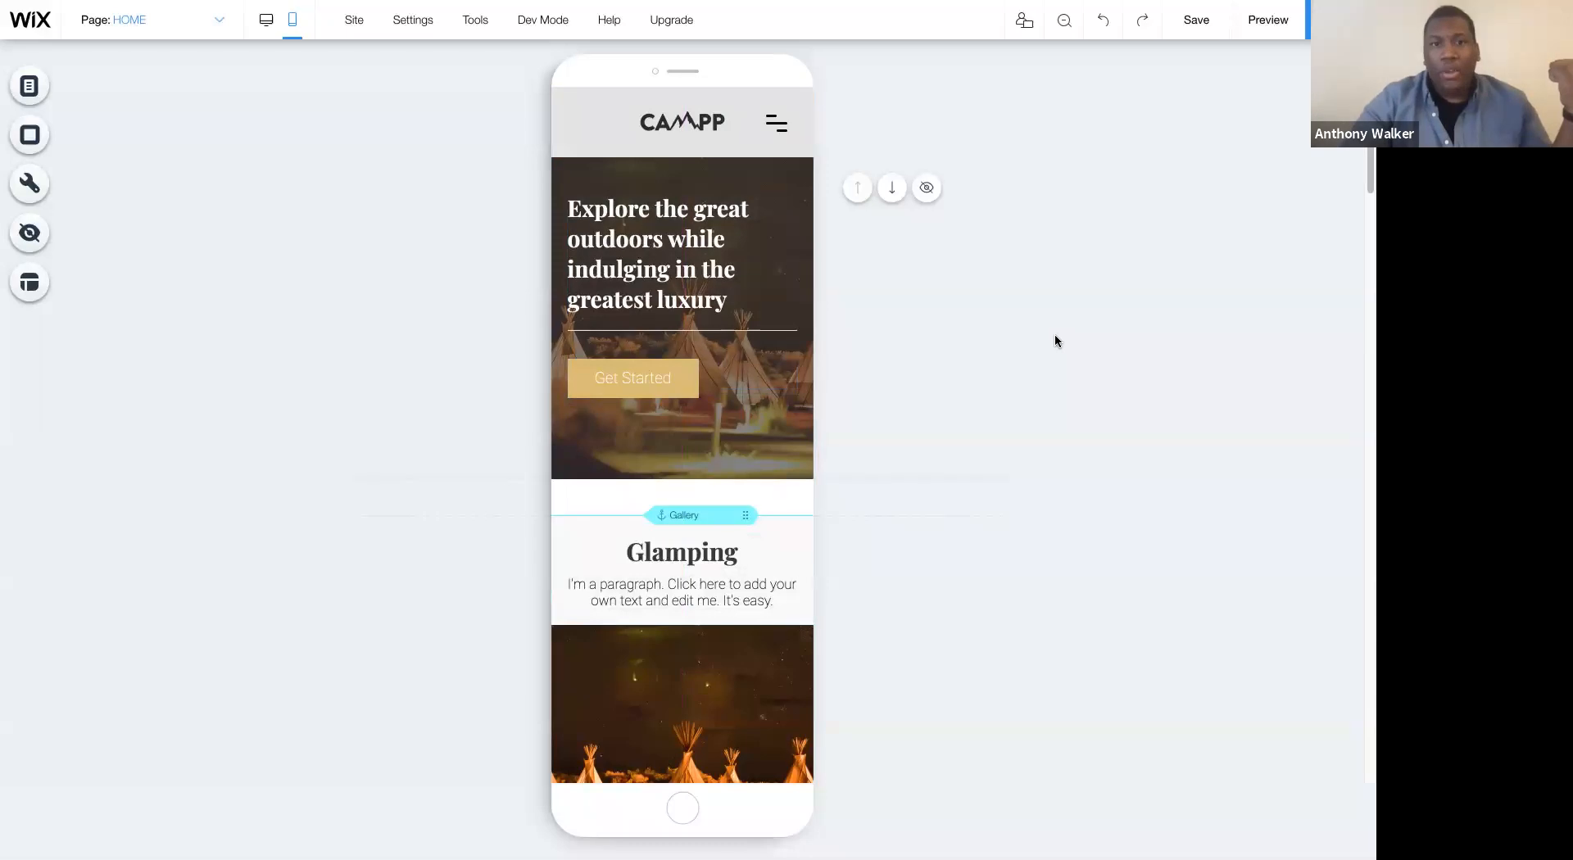
pyautogui.scroll(-3, 1006, 331)
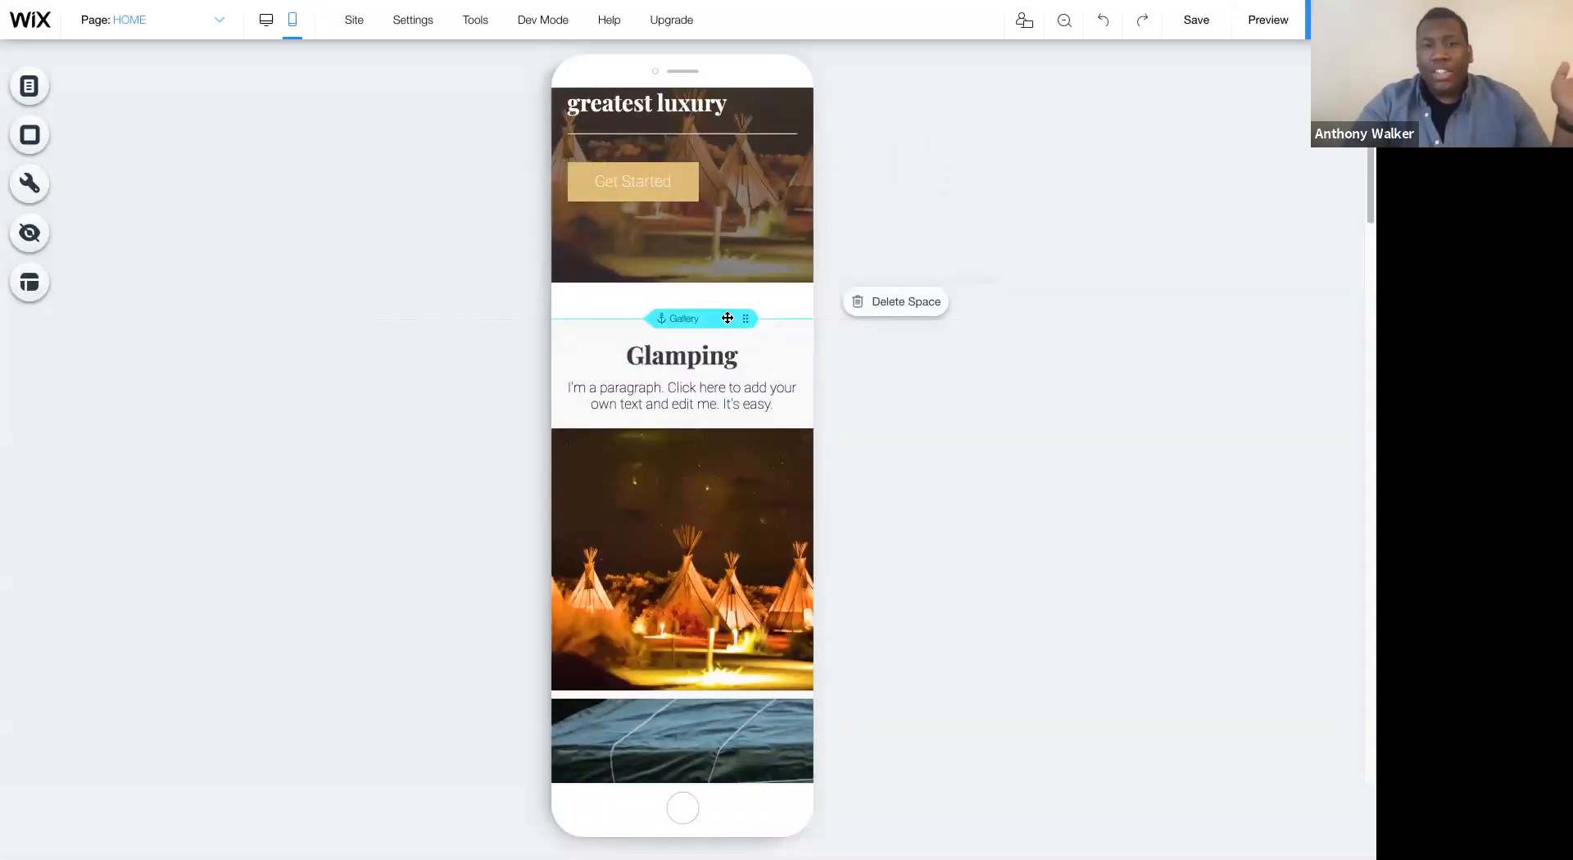
pyautogui.moveTo(727, 318); pyautogui.dragTo(727, 301)
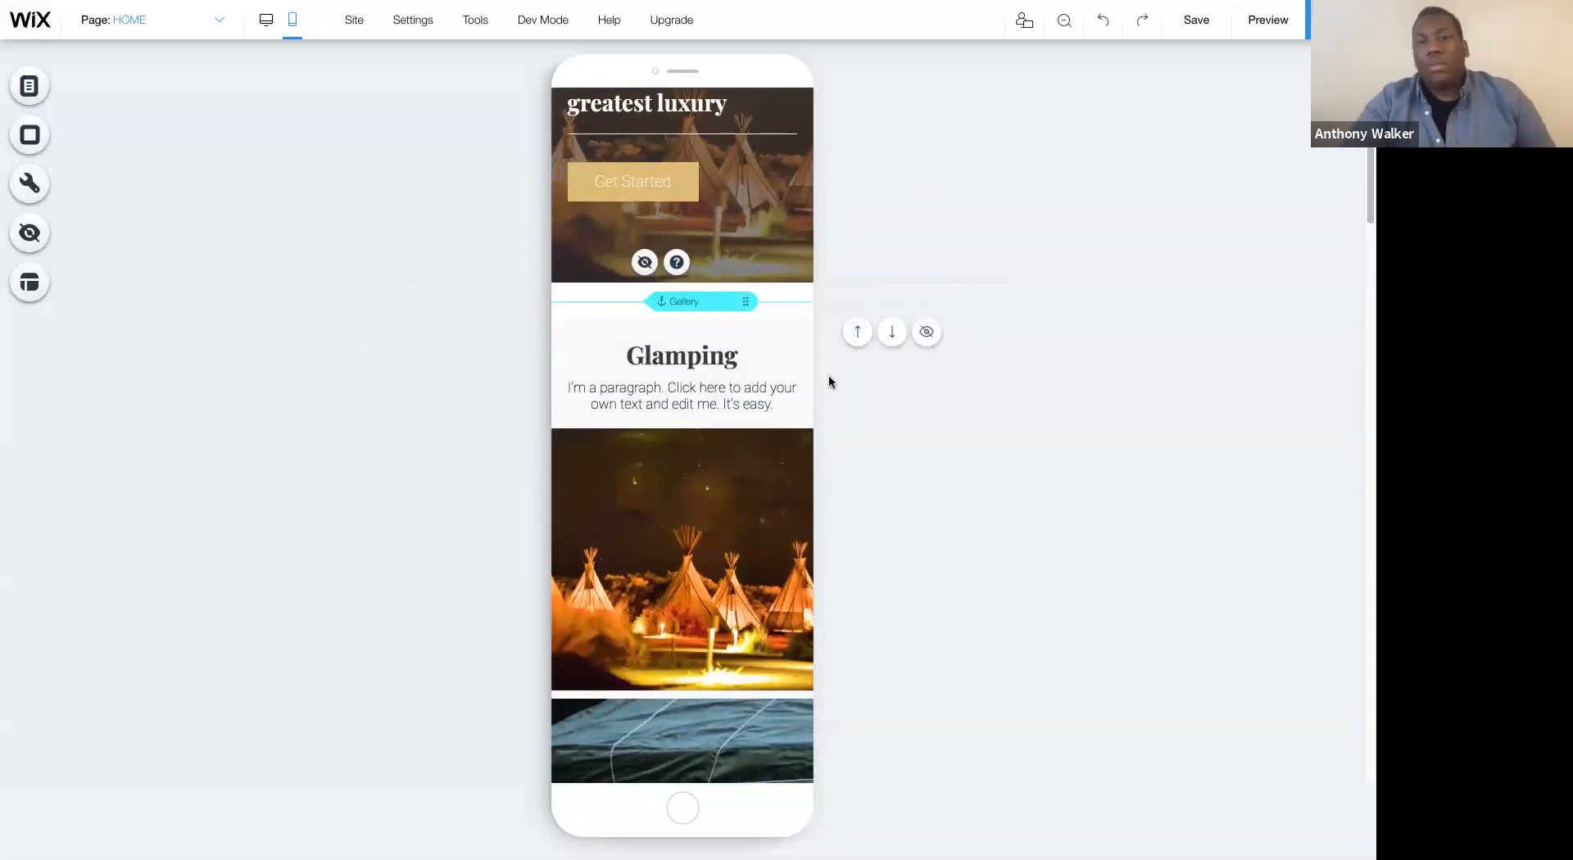
# - Hide the "Leave your contact details" paragraph above the mobile reservation form and nudge the "Make a reservation" heading
pyautogui.scroll(-2, 828, 377)
pyautogui.scroll(-15, 829, 381)
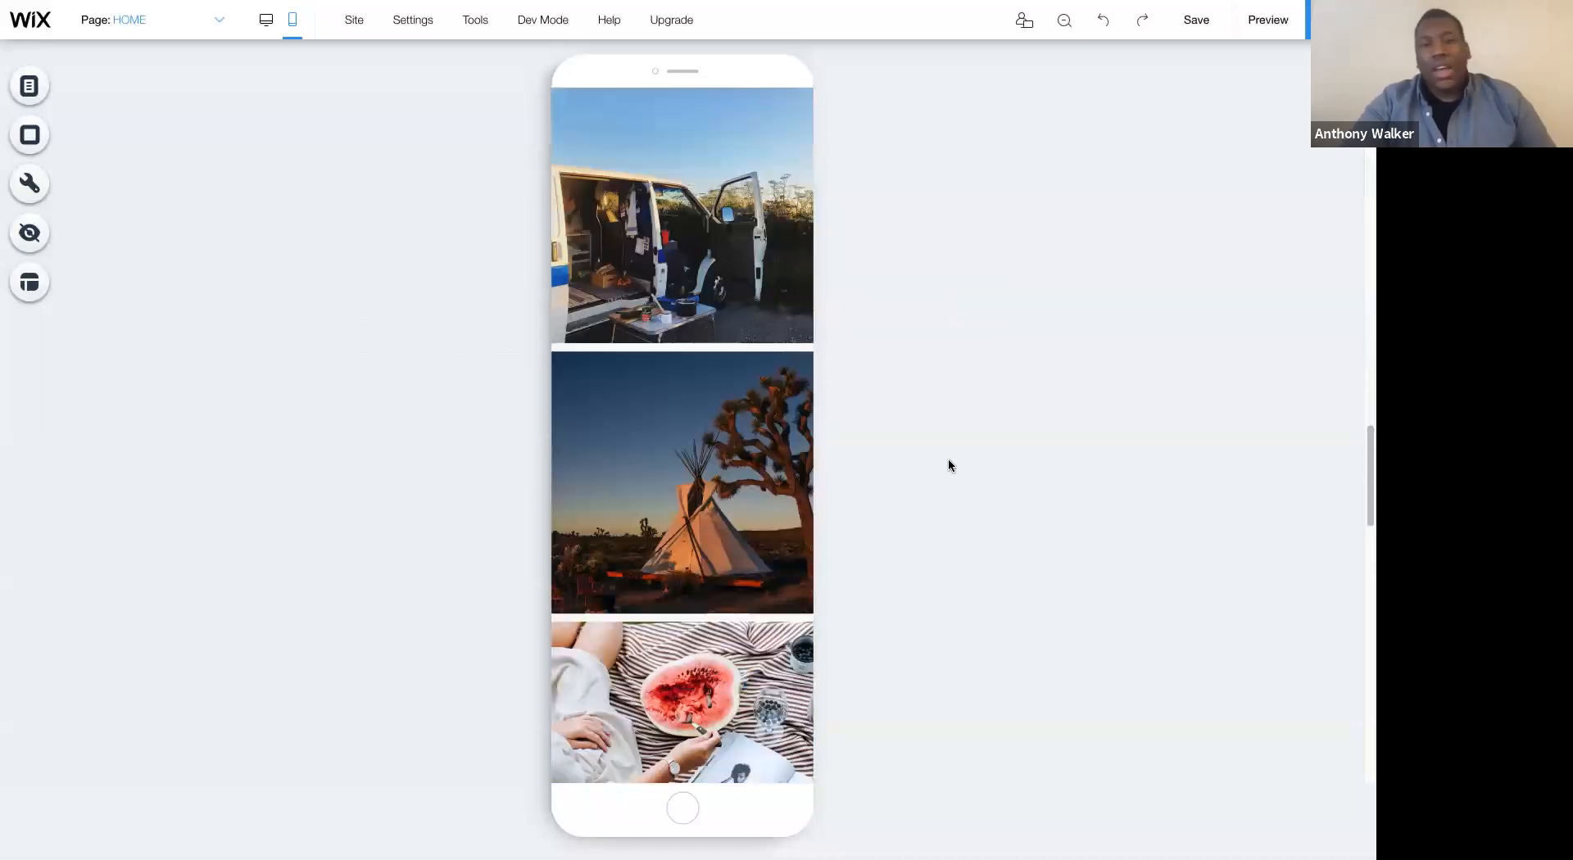
pyautogui.scroll(-8, 948, 466)
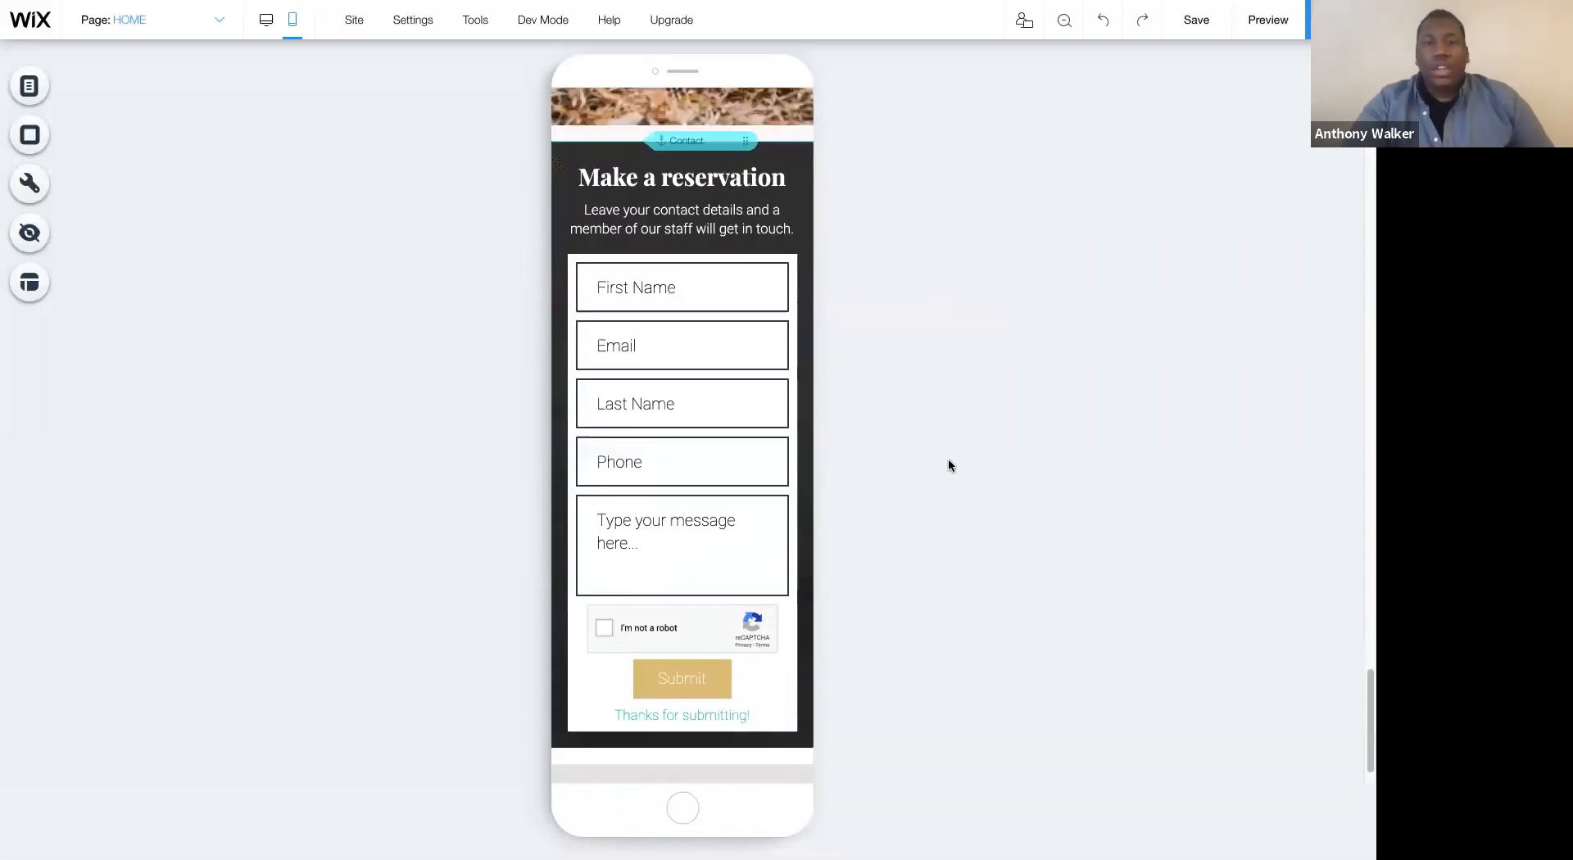
pyautogui.click(692, 273)
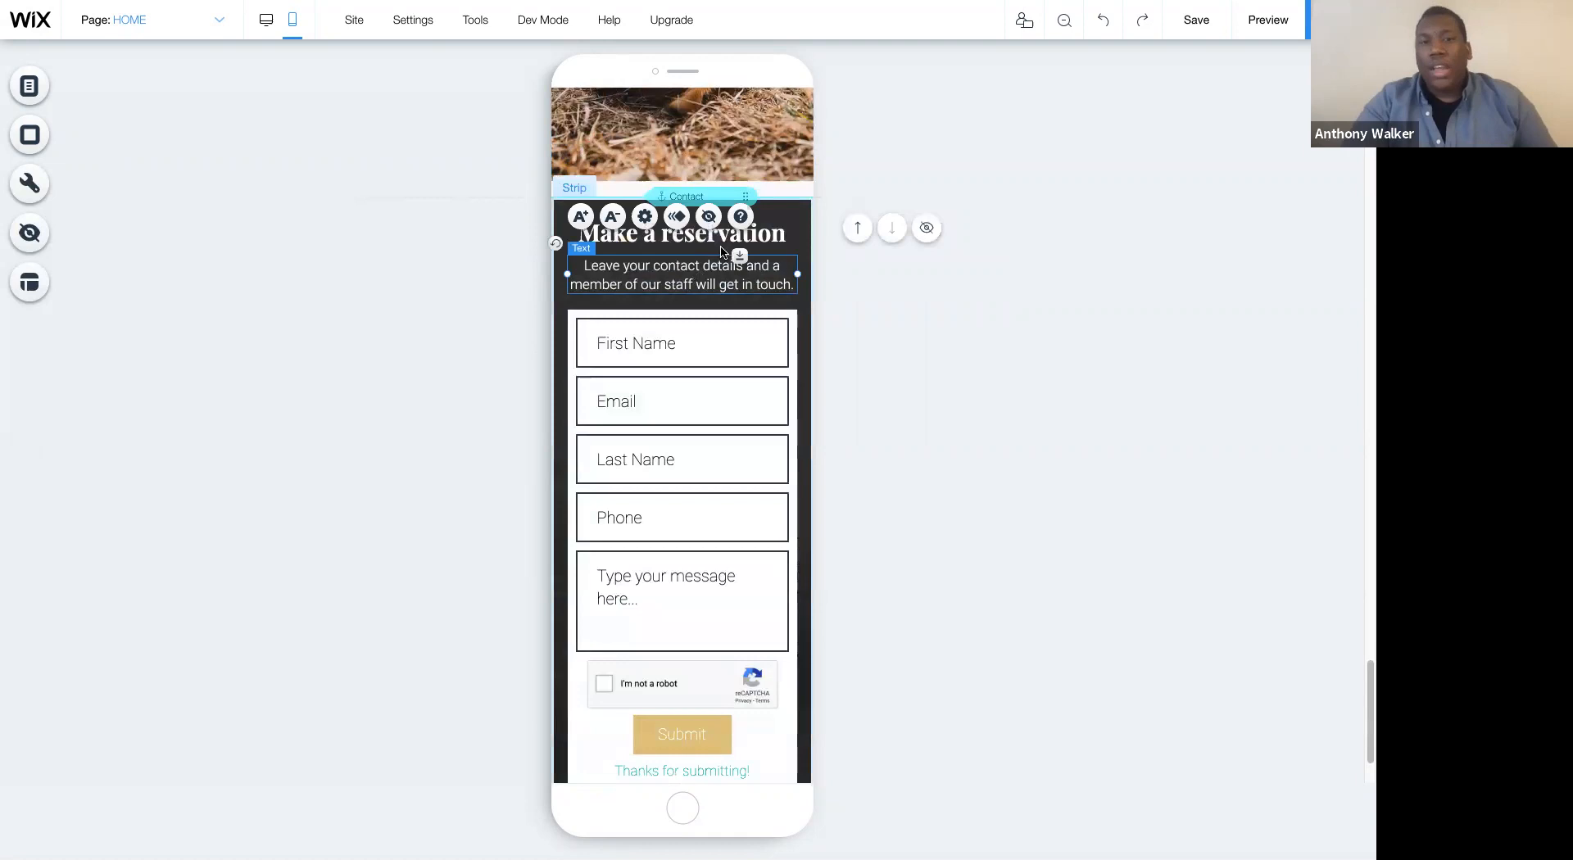
pyautogui.click(708, 216)
pyautogui.click(700, 234)
pyautogui.moveTo(700, 235); pyautogui.dragTo(701, 236)
pyautogui.click(942, 436)
# - Extend the reservation strip's lower edge below the form and nudge the "Make a reservation" heading slightly down
pyautogui.scroll(-1, 942, 436)
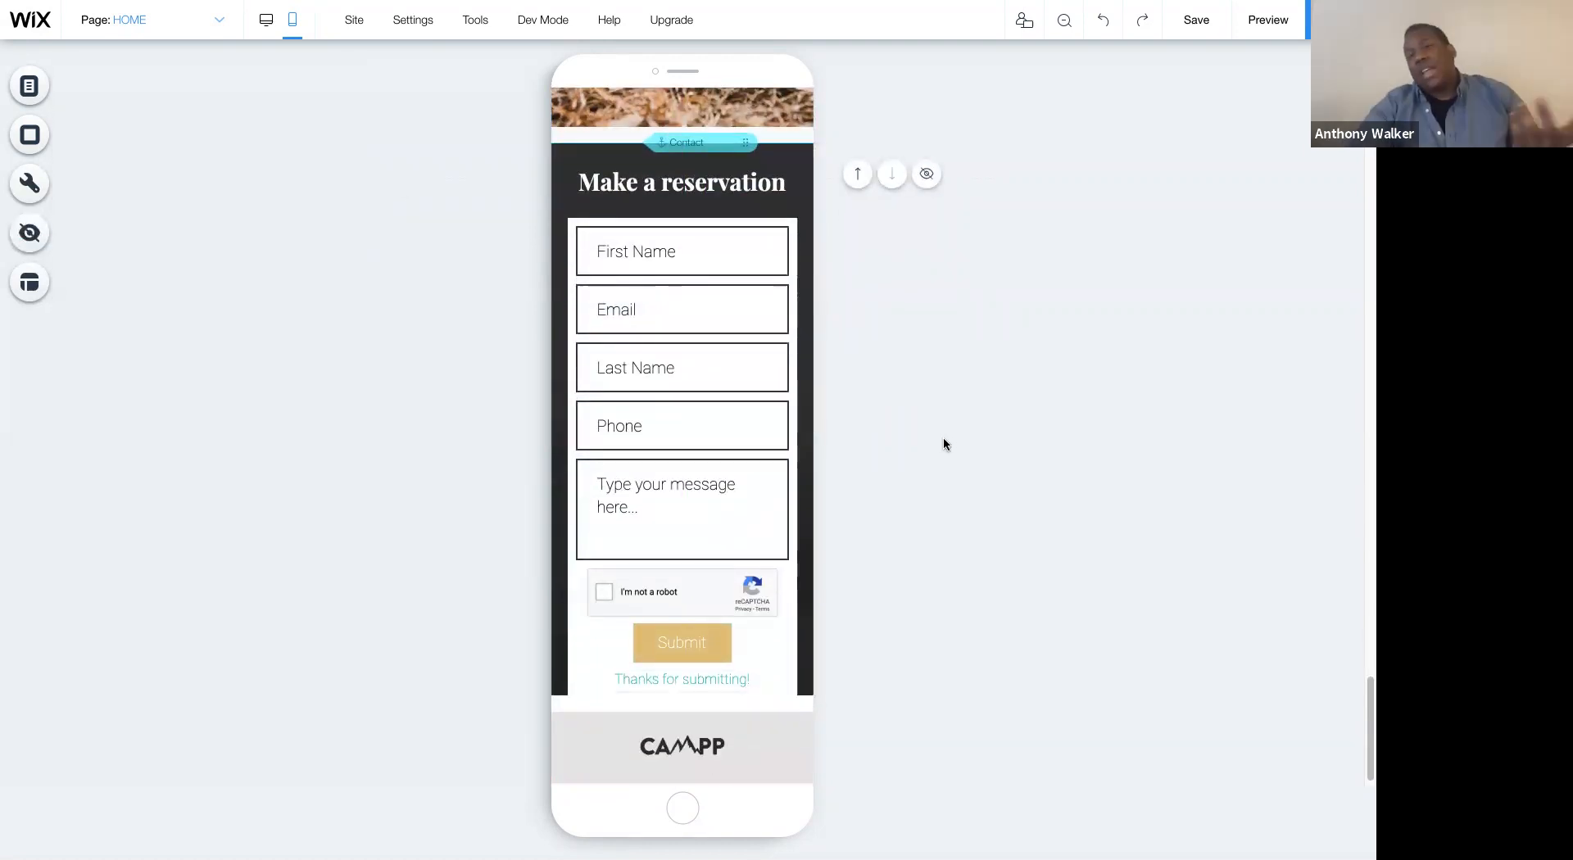
pyautogui.click(744, 693)
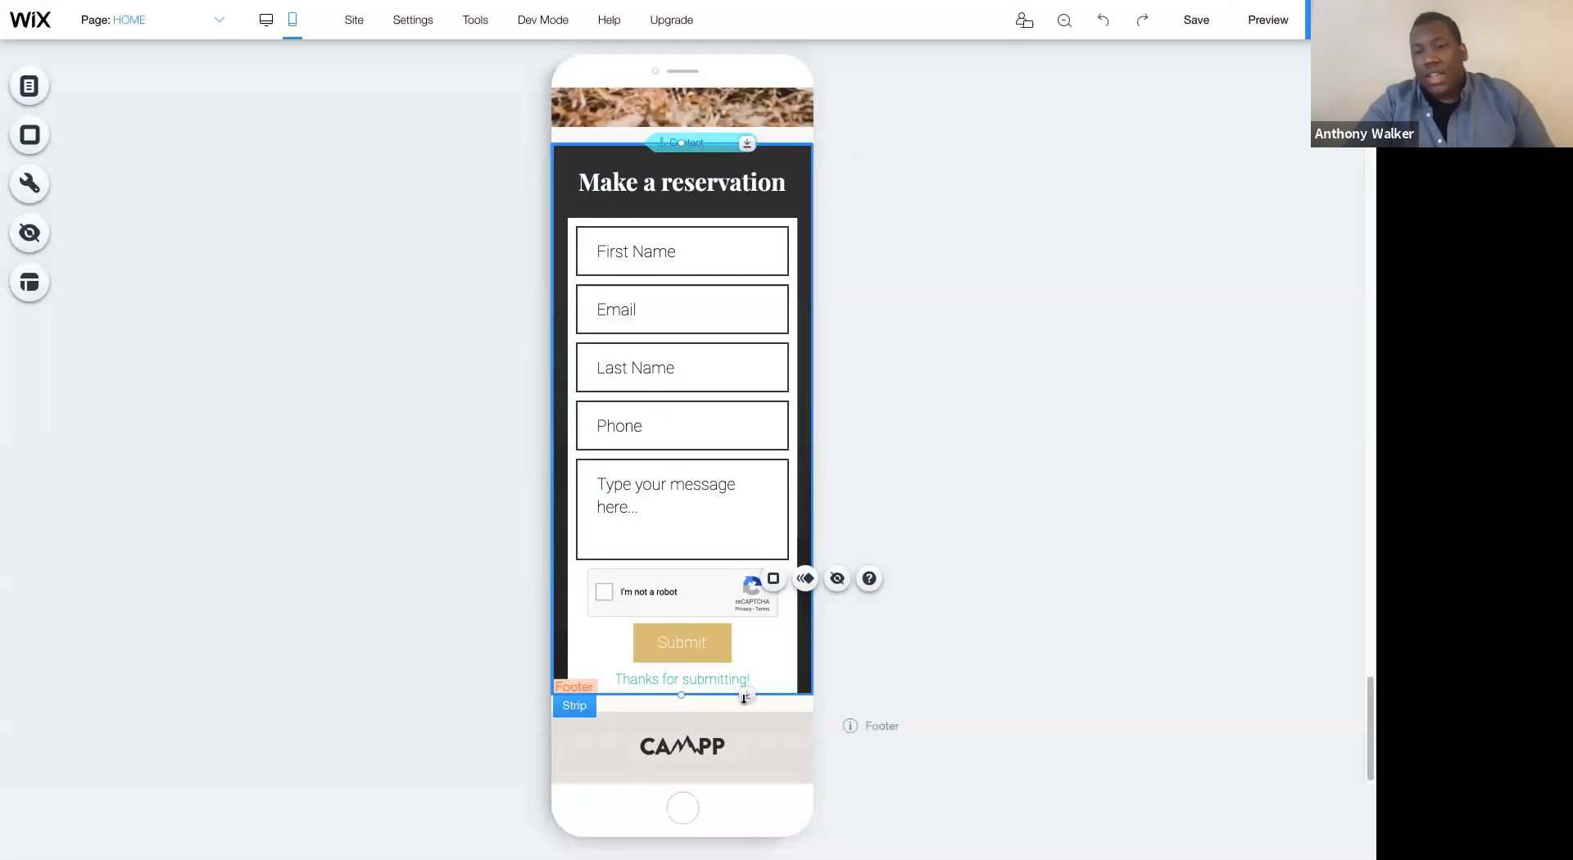
pyautogui.moveTo(744, 697); pyautogui.dragTo(741, 746)
pyautogui.scroll(3, 1065, 410)
pyautogui.click(749, 415)
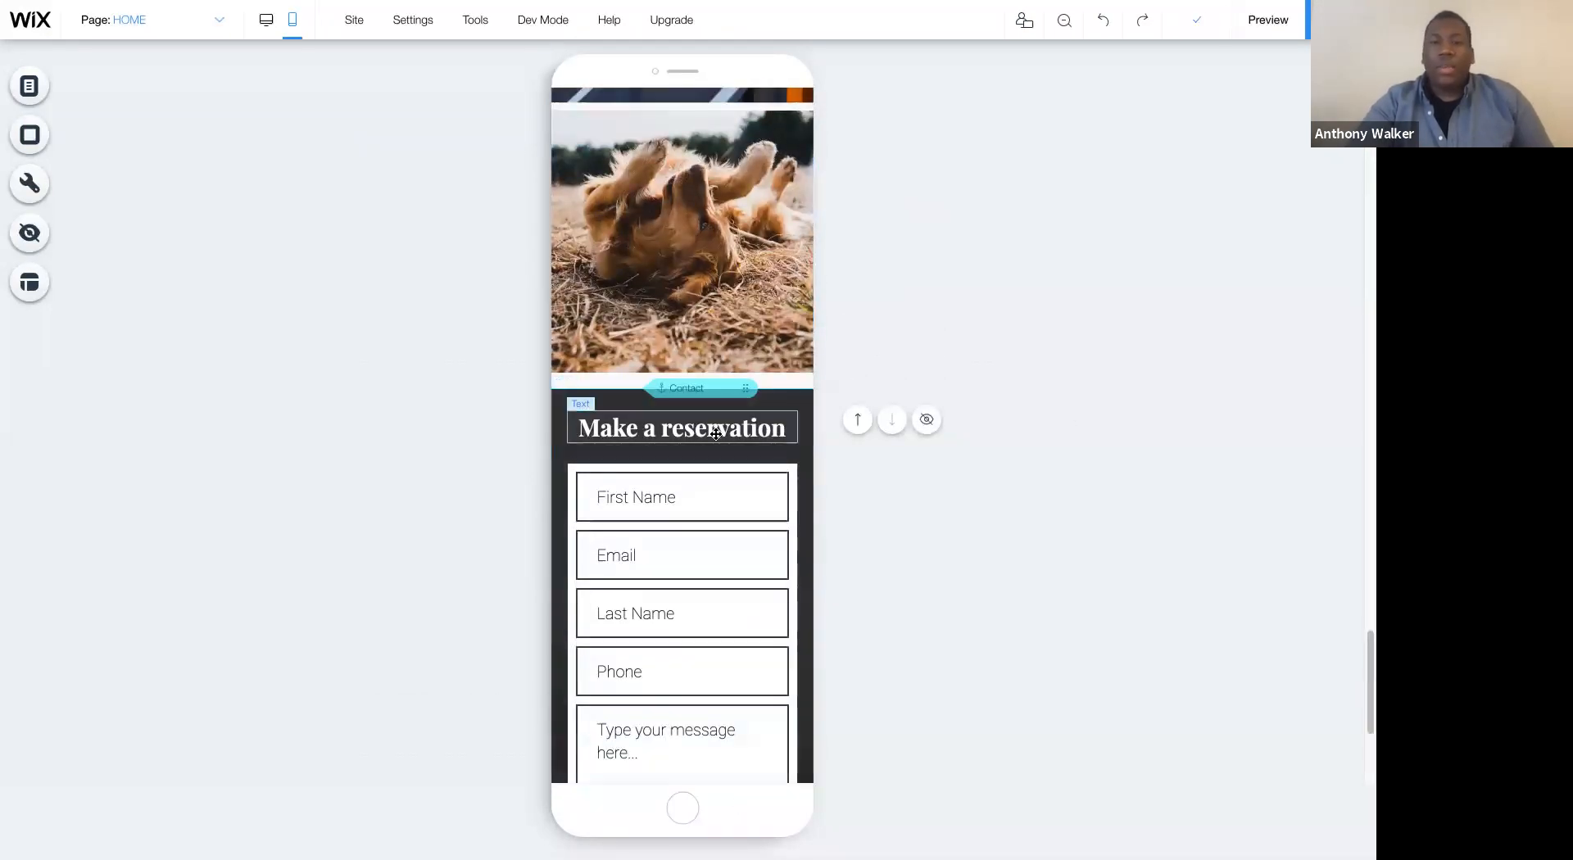
pyautogui.moveTo(748, 415); pyautogui.dragTo(748, 427)
pyautogui.click(1069, 329)
# - Look over the tidied mobile HOME page and switch back to the desktop version
pyautogui.scroll(15, 1069, 329)
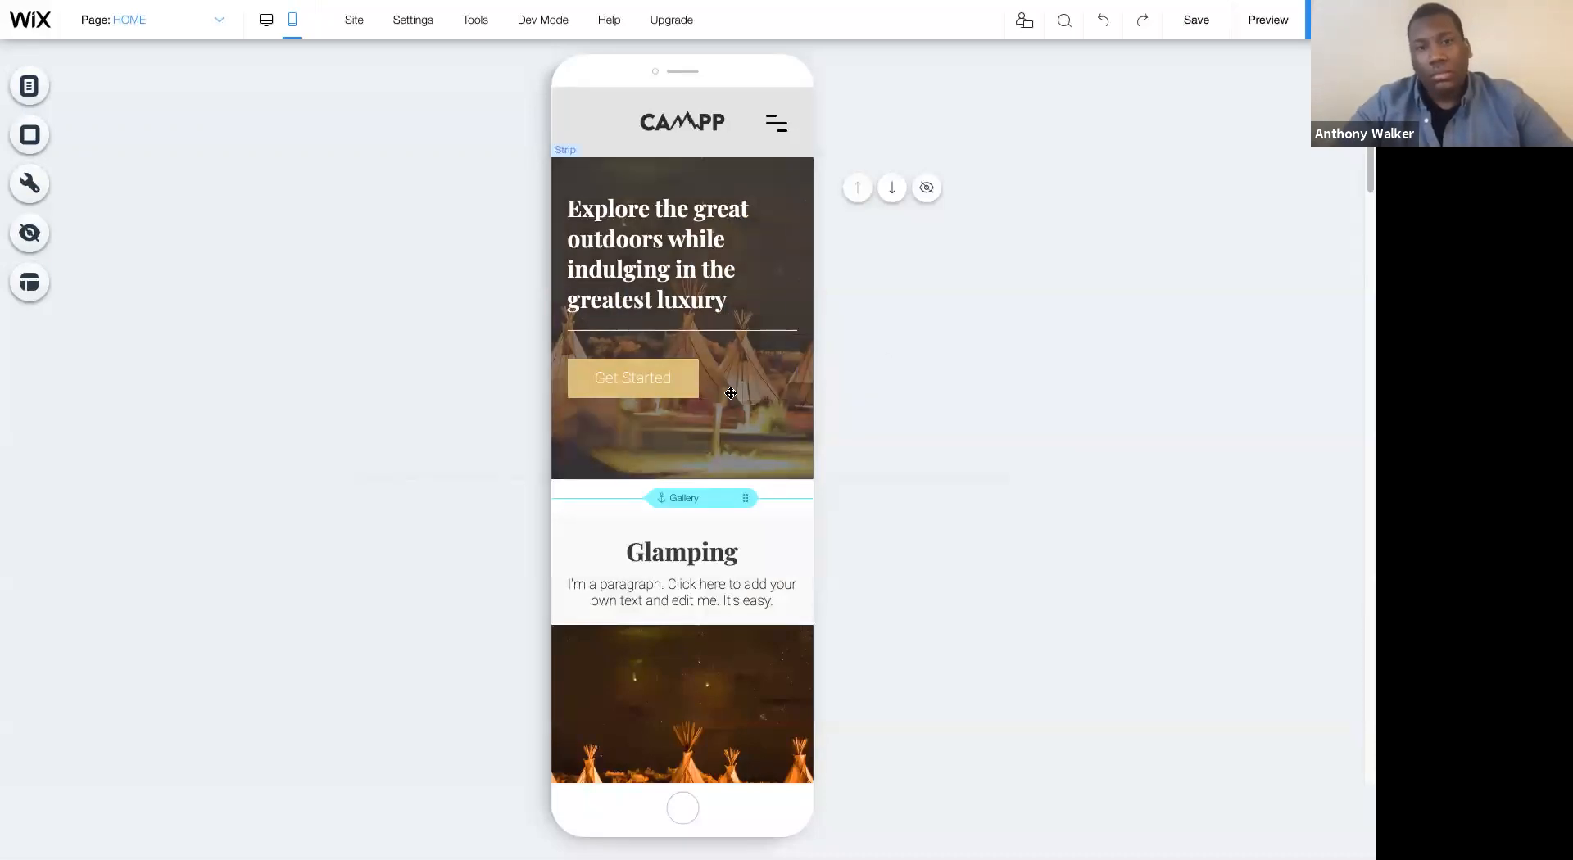
pyautogui.scroll(-5, 680, 385)
pyautogui.scroll(5, 736, 448)
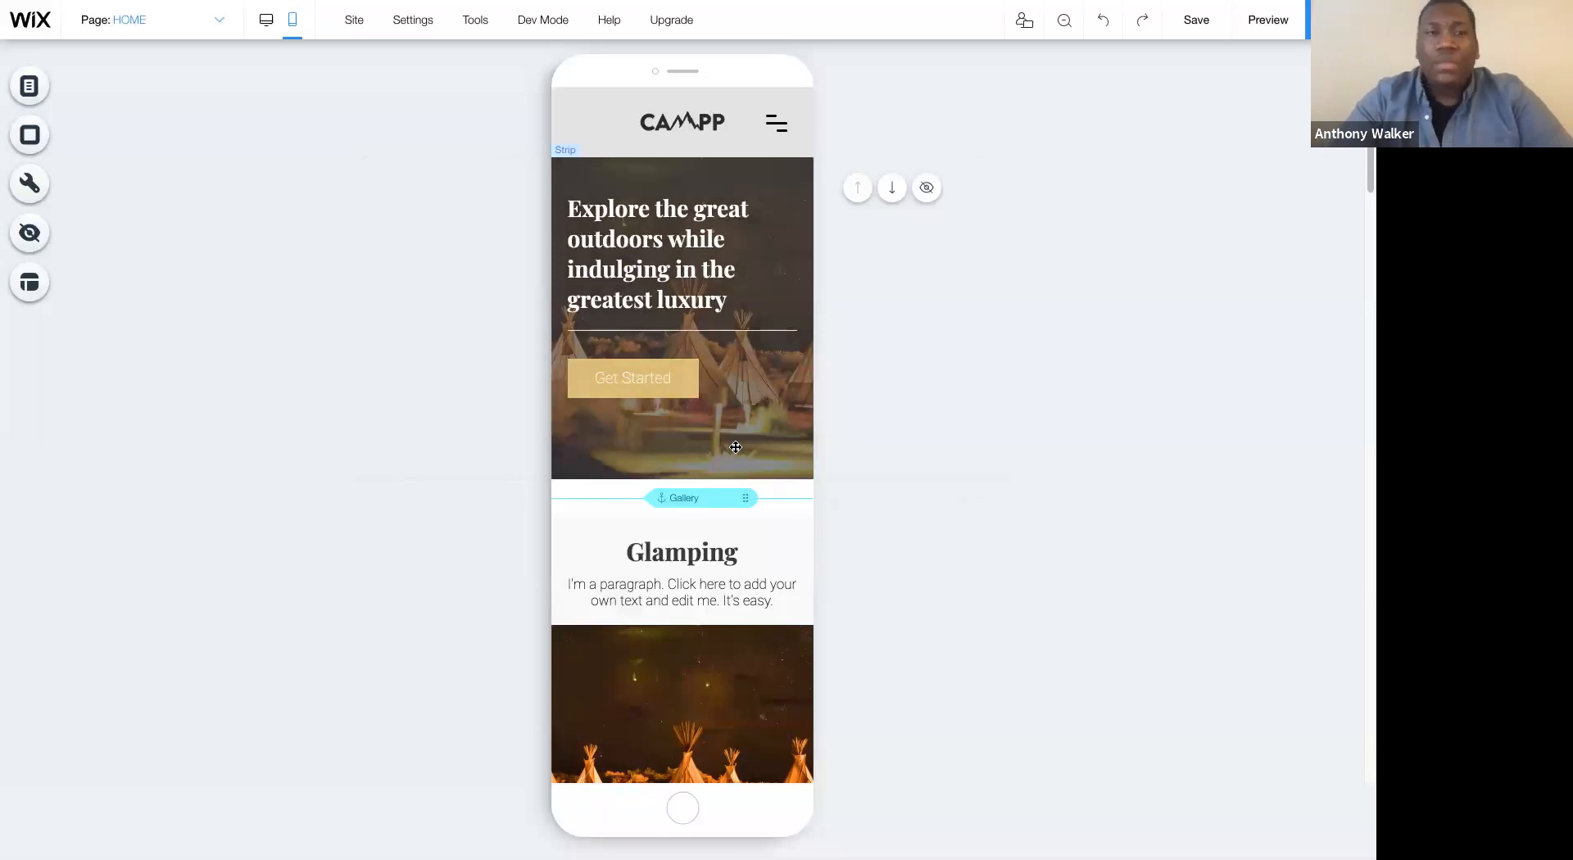
pyautogui.click(268, 21)
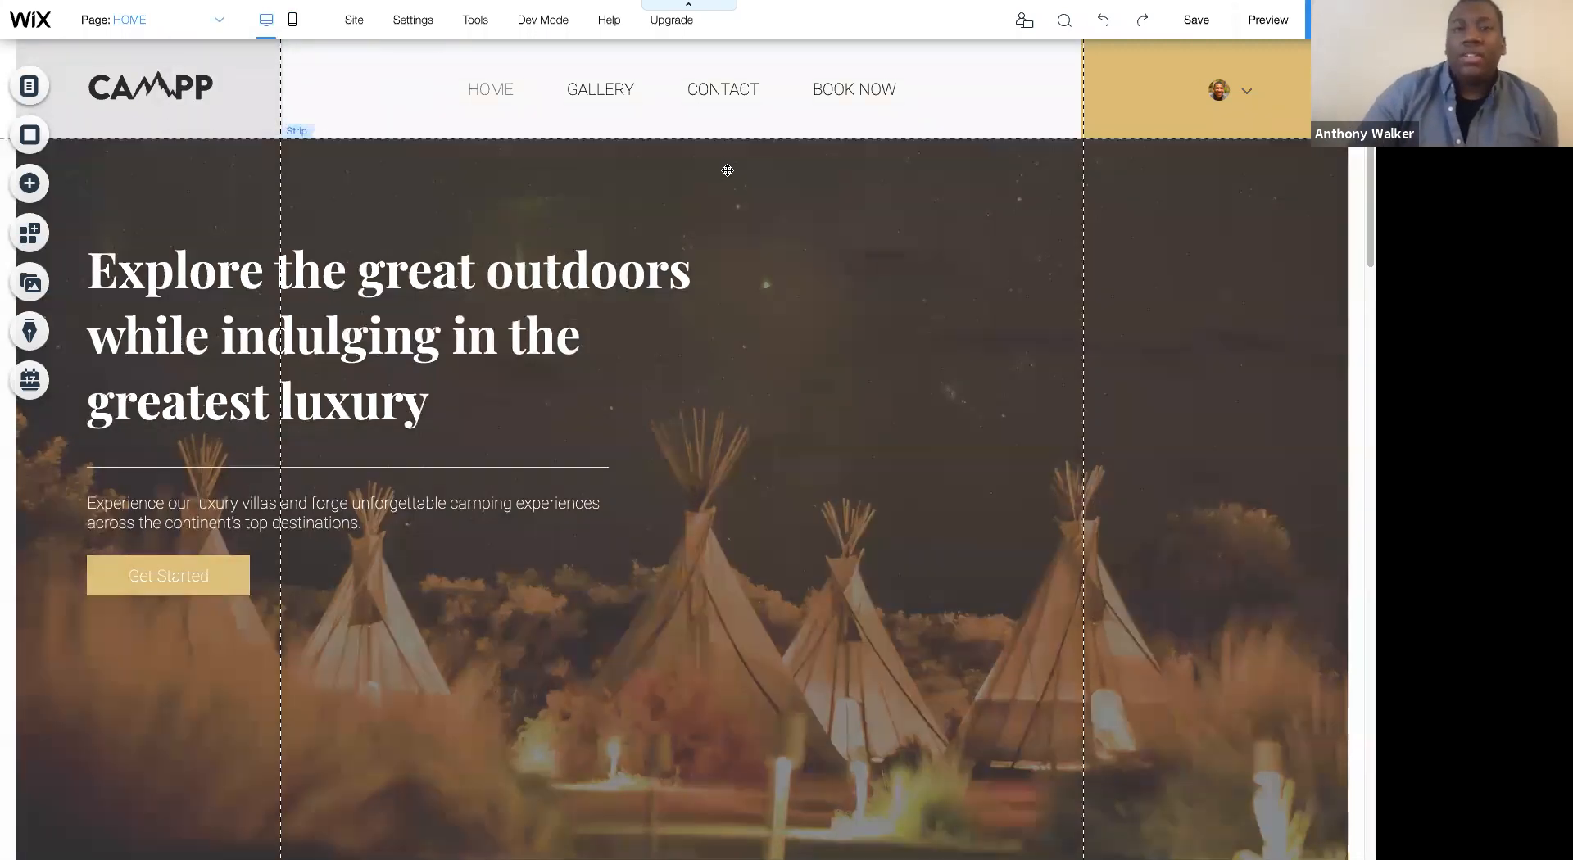
# - Select the welcome strip on the desktop HOME page and save the site
pyautogui.click(728, 170)
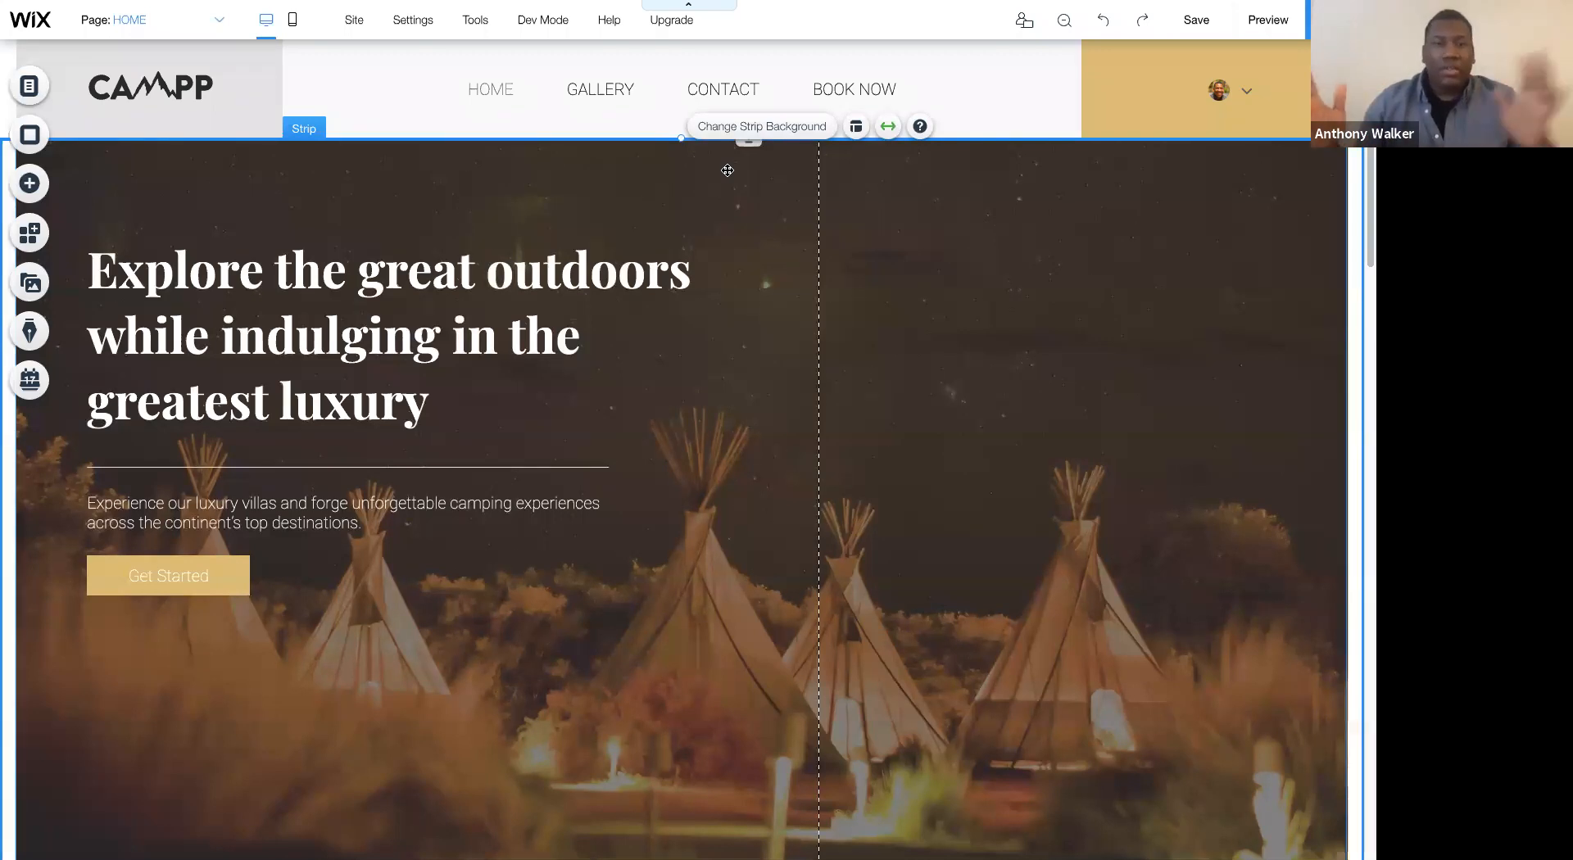
pyautogui.hotkey('ctrl', 's')
pyautogui.scroll(-1, 771, 434)
pyautogui.scroll(1, 771, 434)
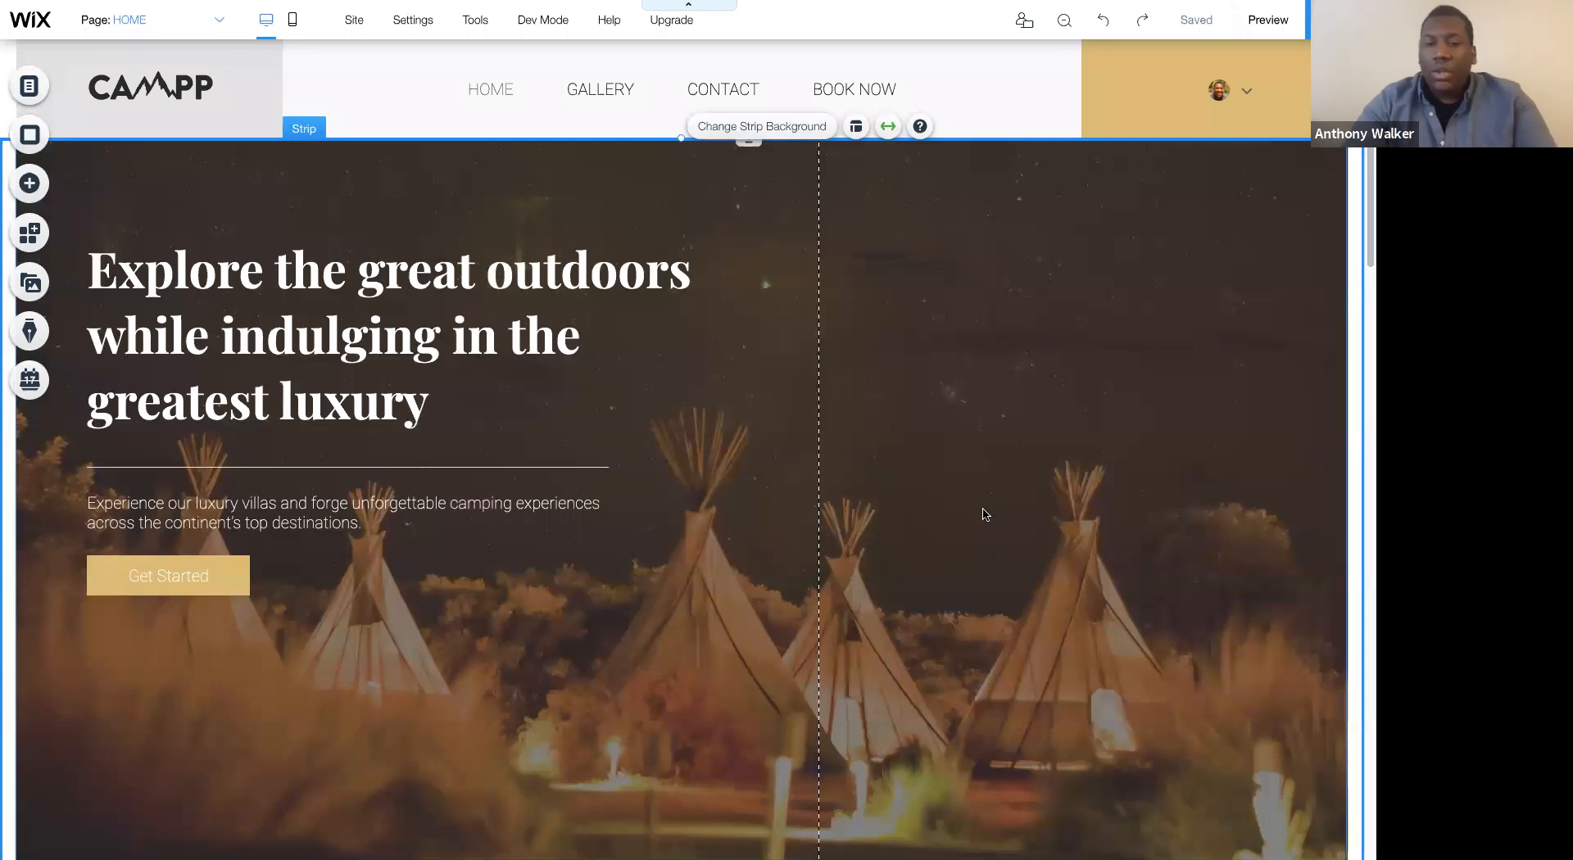
# - Look over the desktop HOME page from the welcome strip through the Glamping gallery to the reservation form, and select the form
pyautogui.scroll(-7, 986, 514)
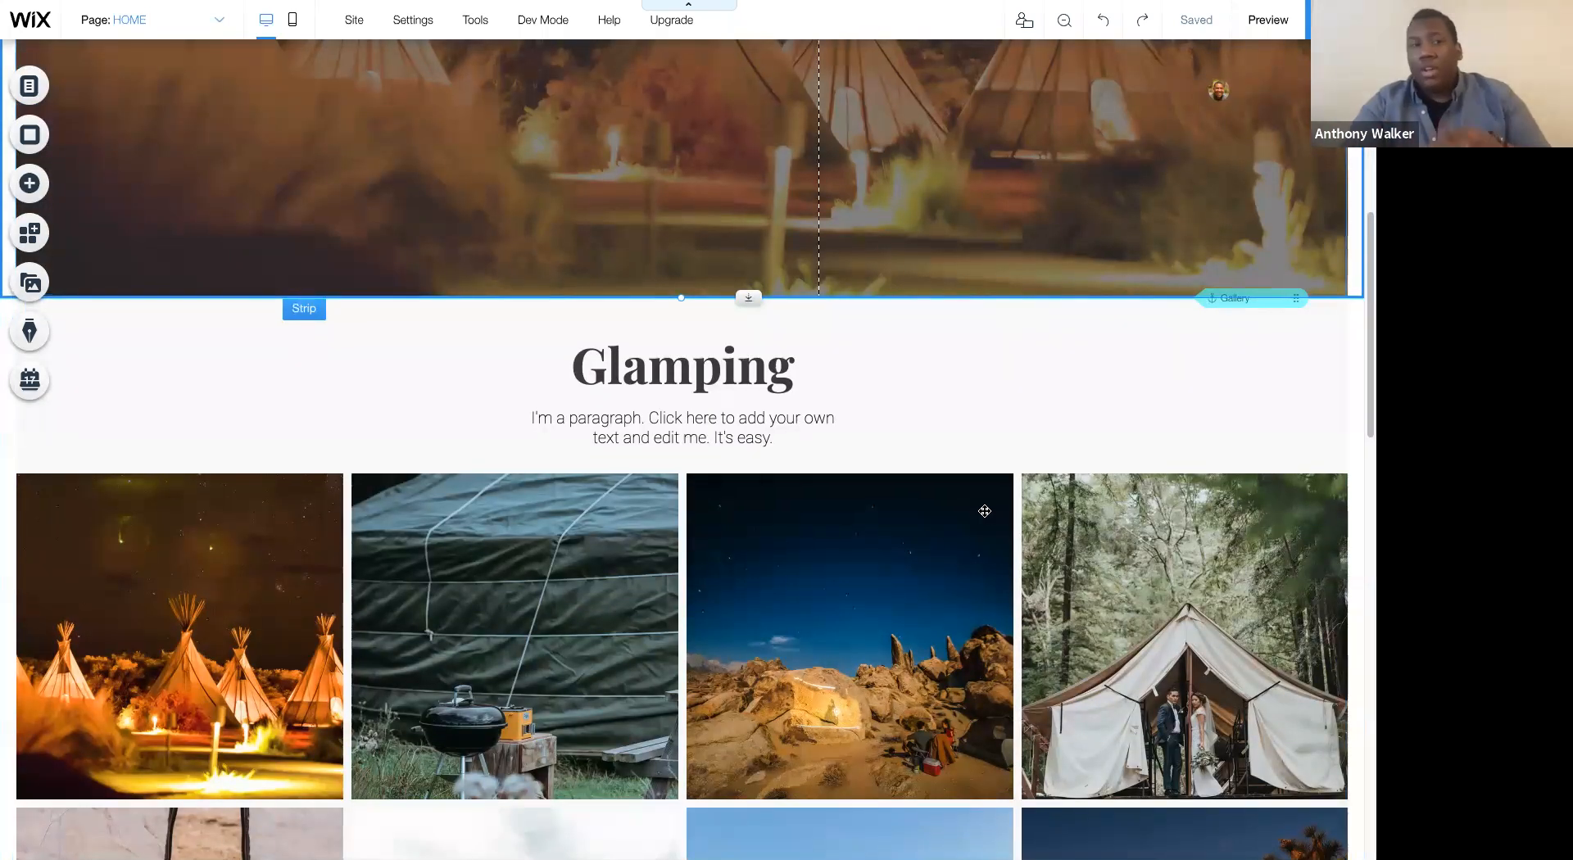
pyautogui.scroll(7, 985, 515)
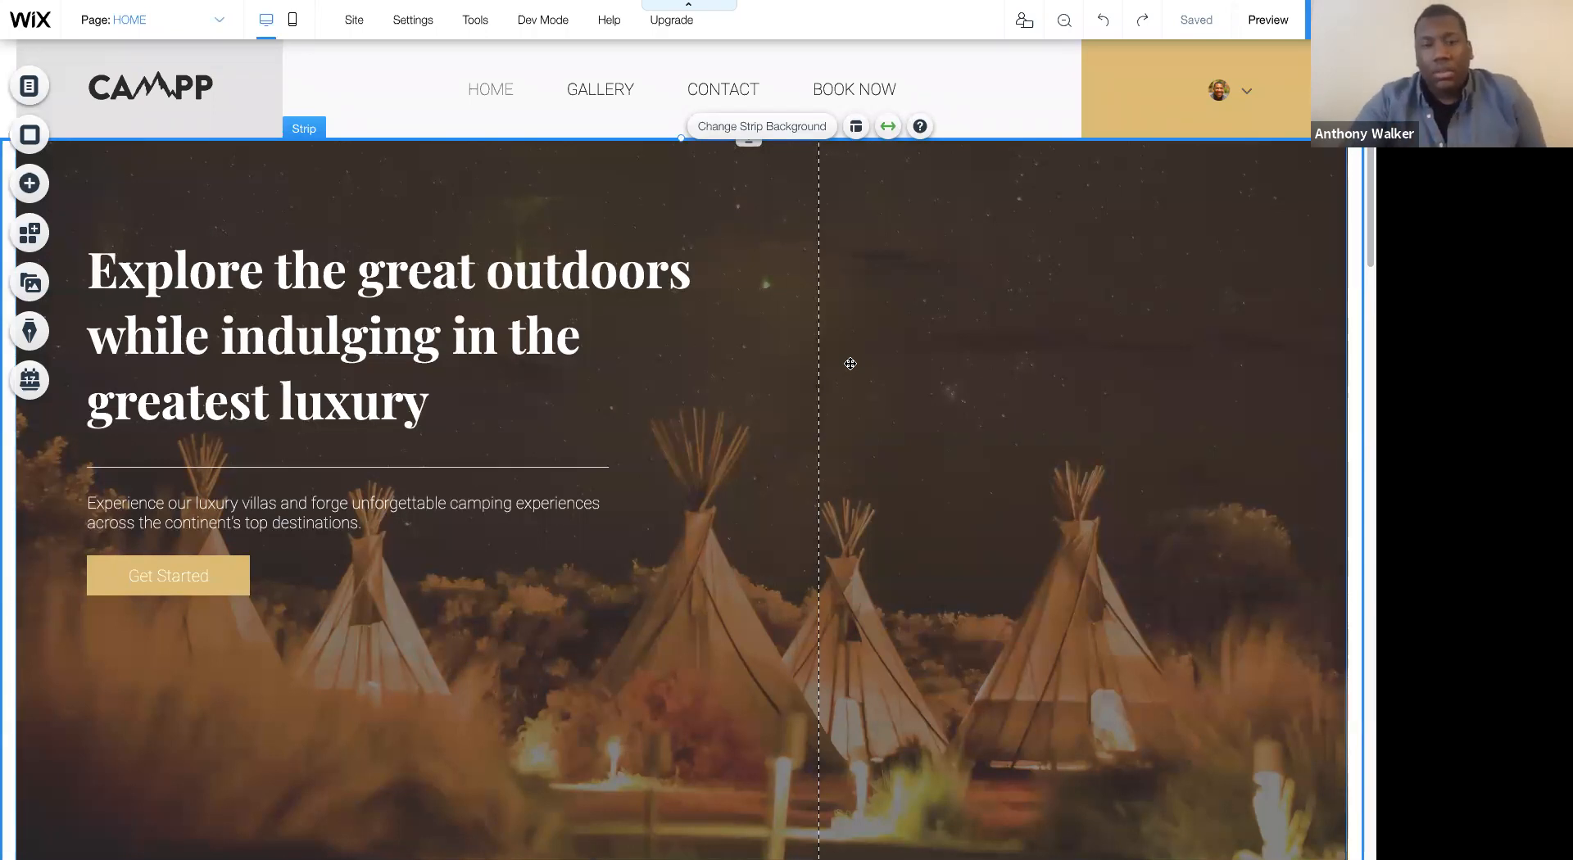
pyautogui.scroll(-4, 850, 363)
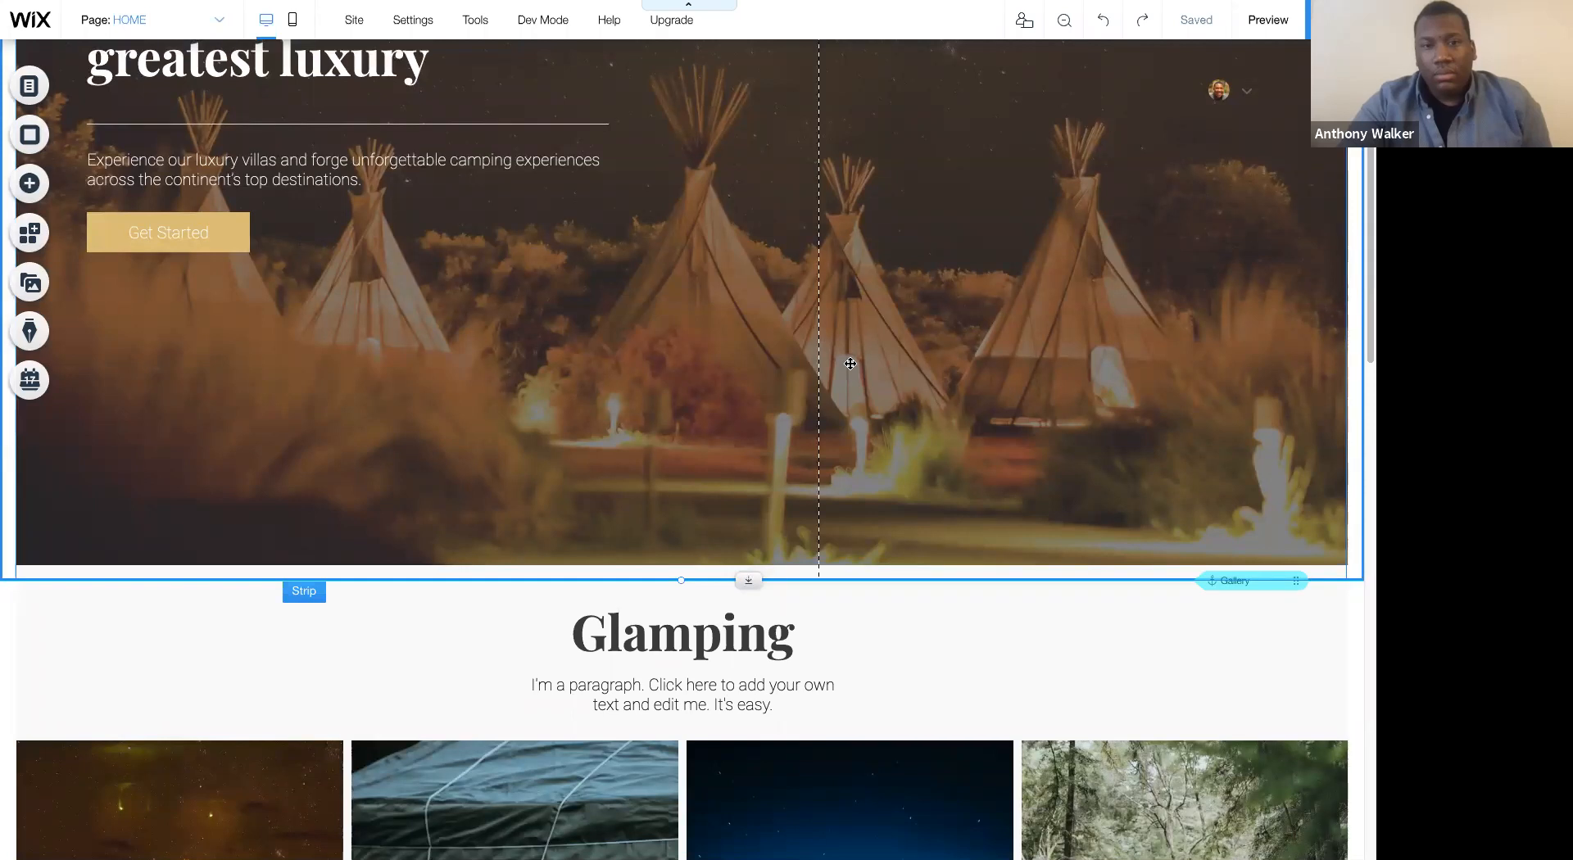
pyautogui.scroll(5, 850, 363)
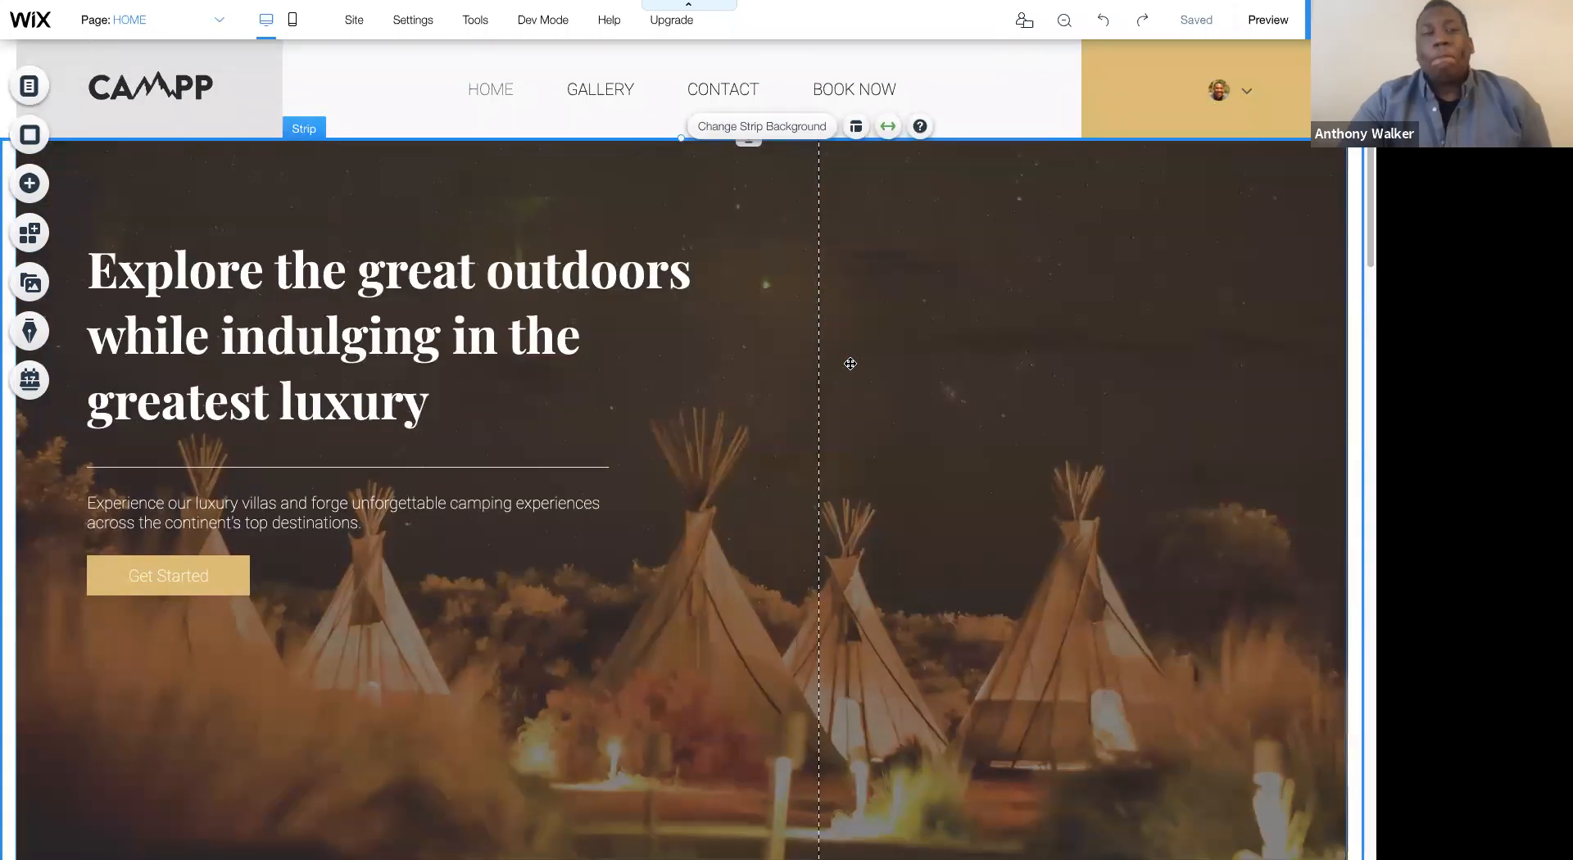
pyautogui.scroll(-6, 851, 363)
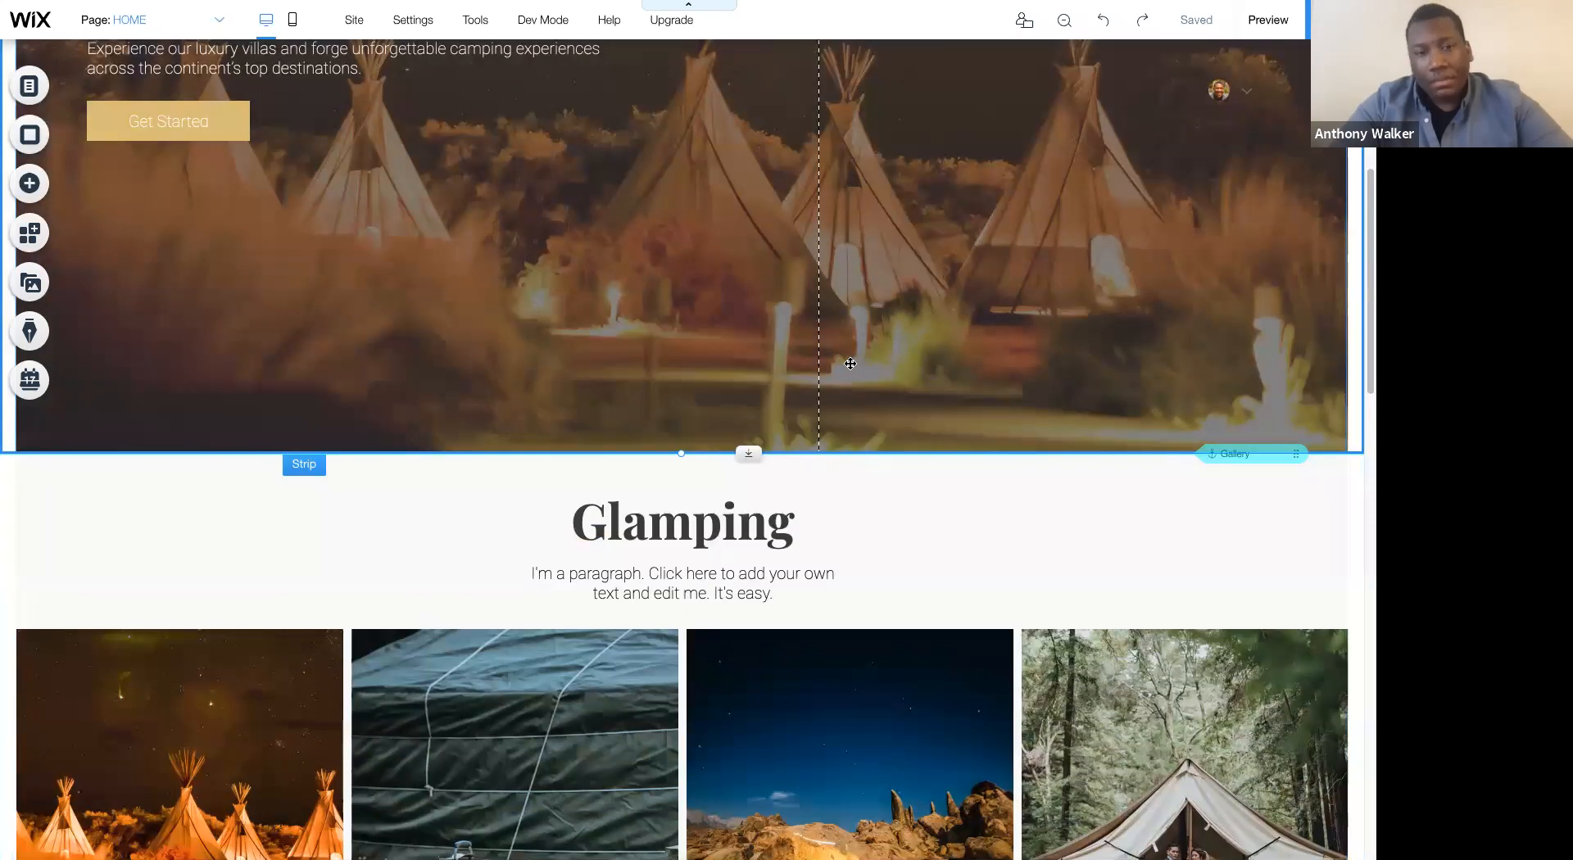
pyautogui.scroll(-20, 848, 369)
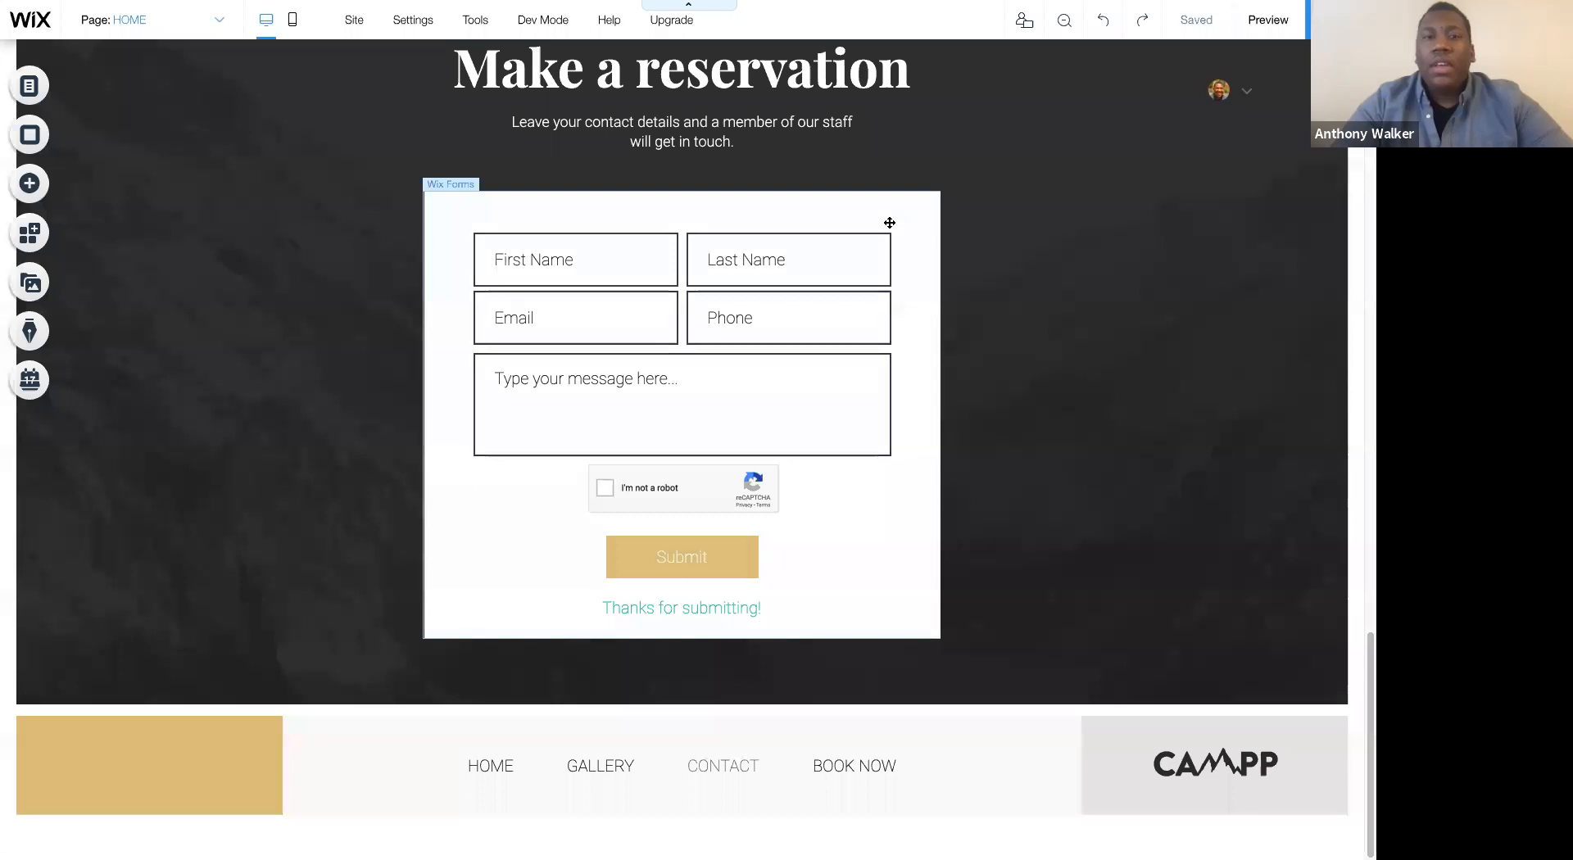
pyautogui.click(889, 222)
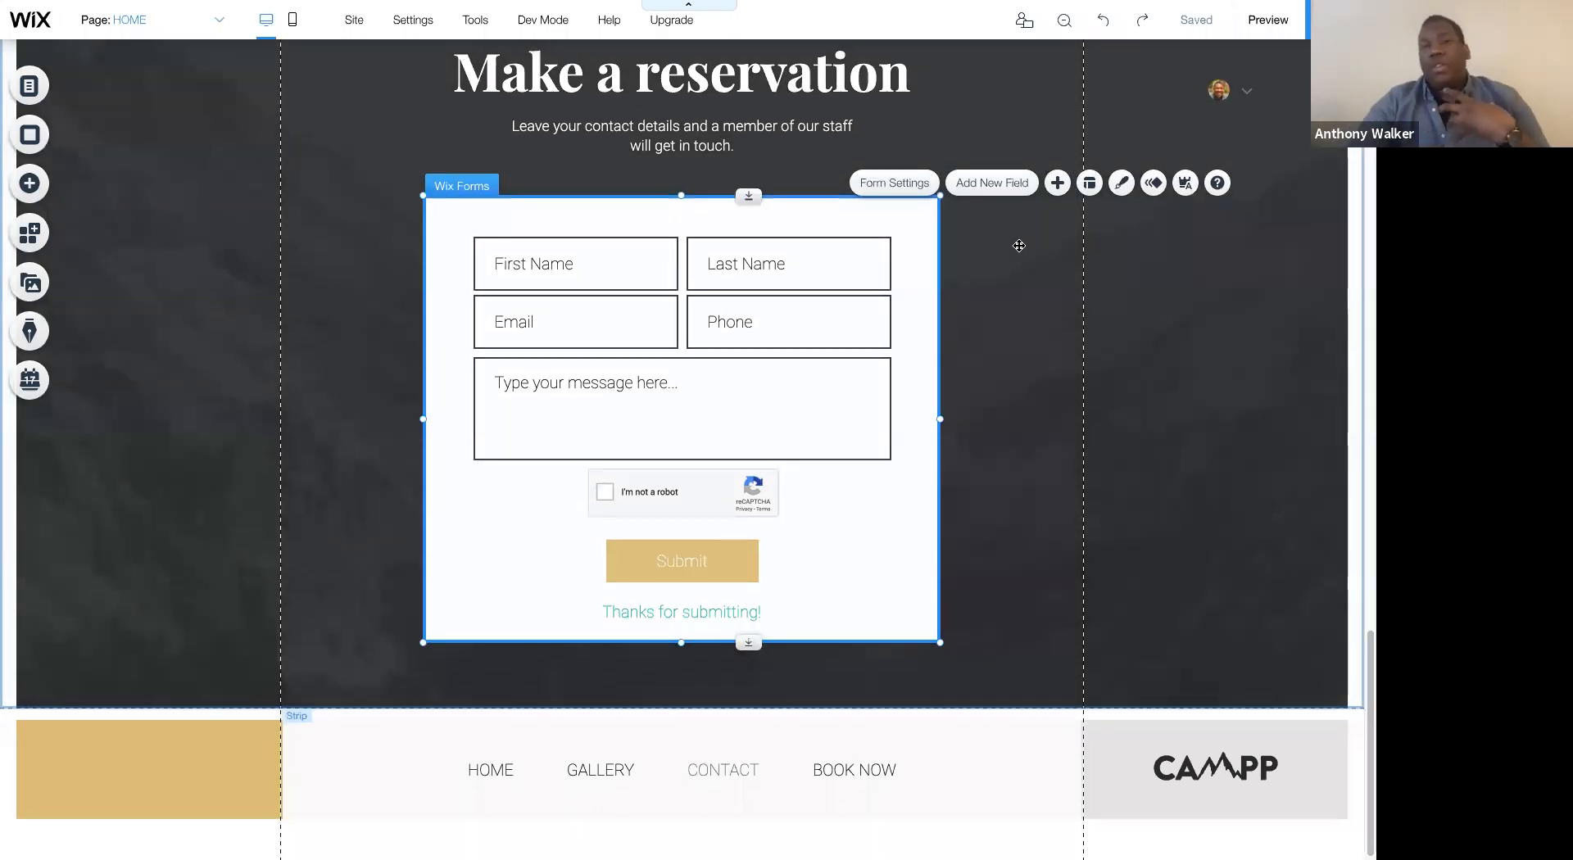
pyautogui.scroll(3, 934, 288)
pyautogui.scroll(2, 934, 289)
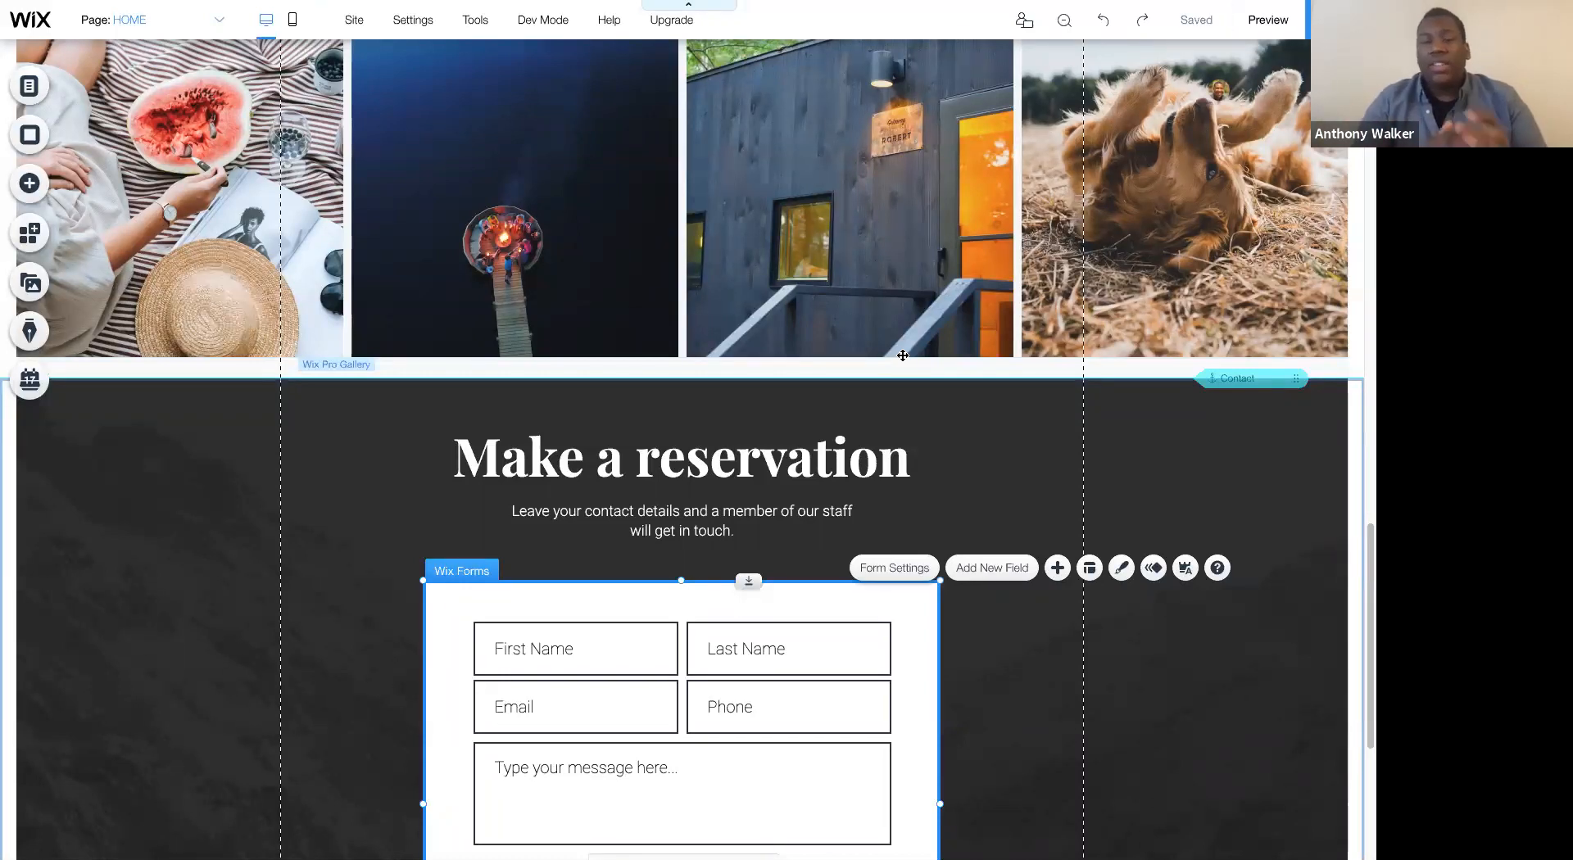
pyautogui.scroll(-2, 1117, 357)
pyautogui.scroll(-1, 1117, 357)
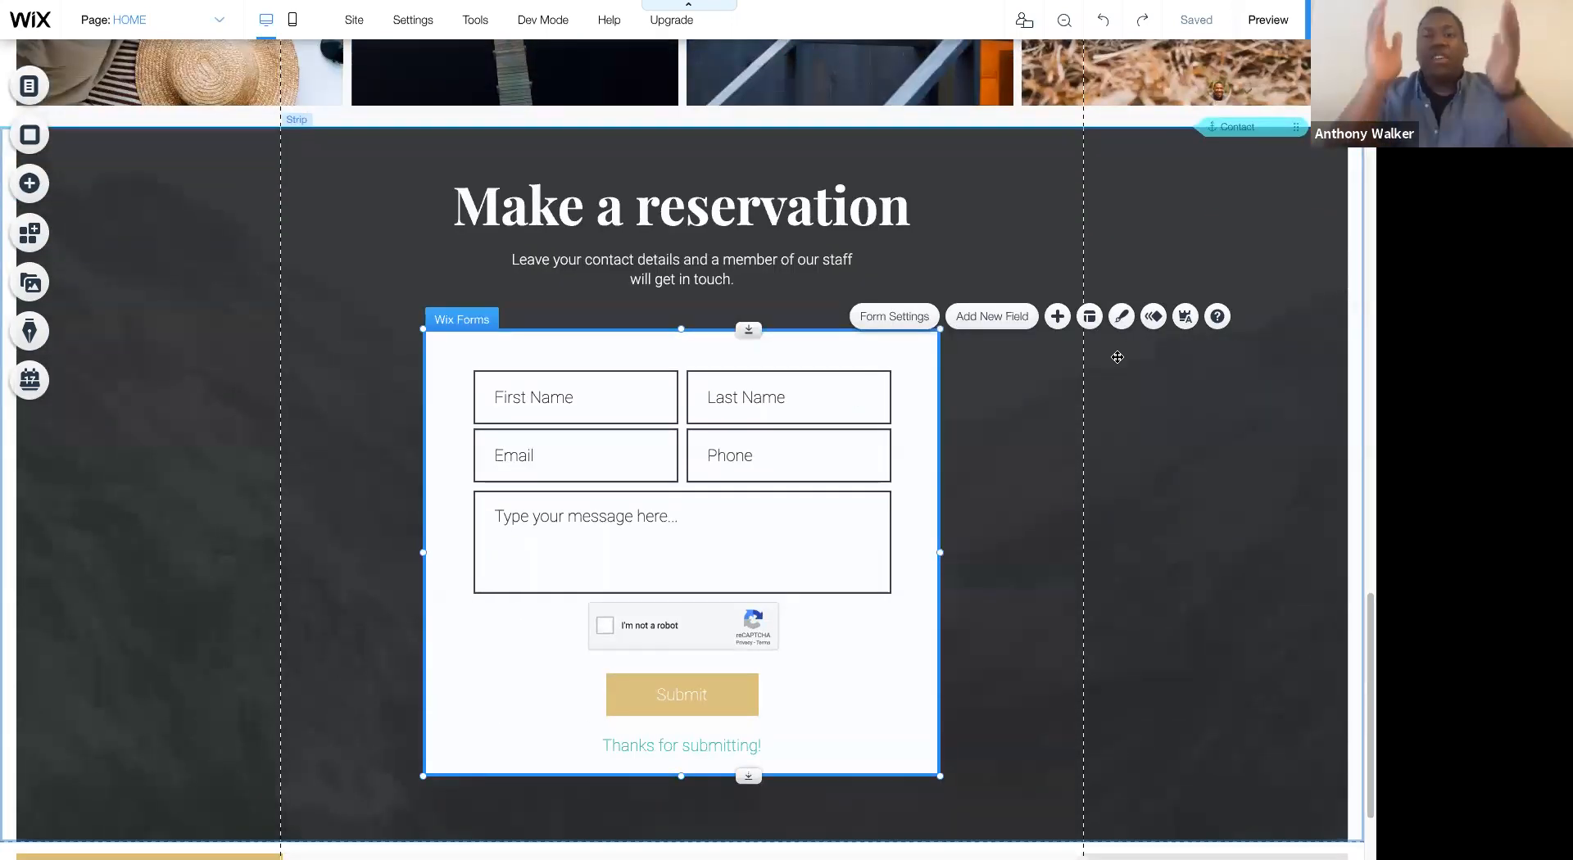
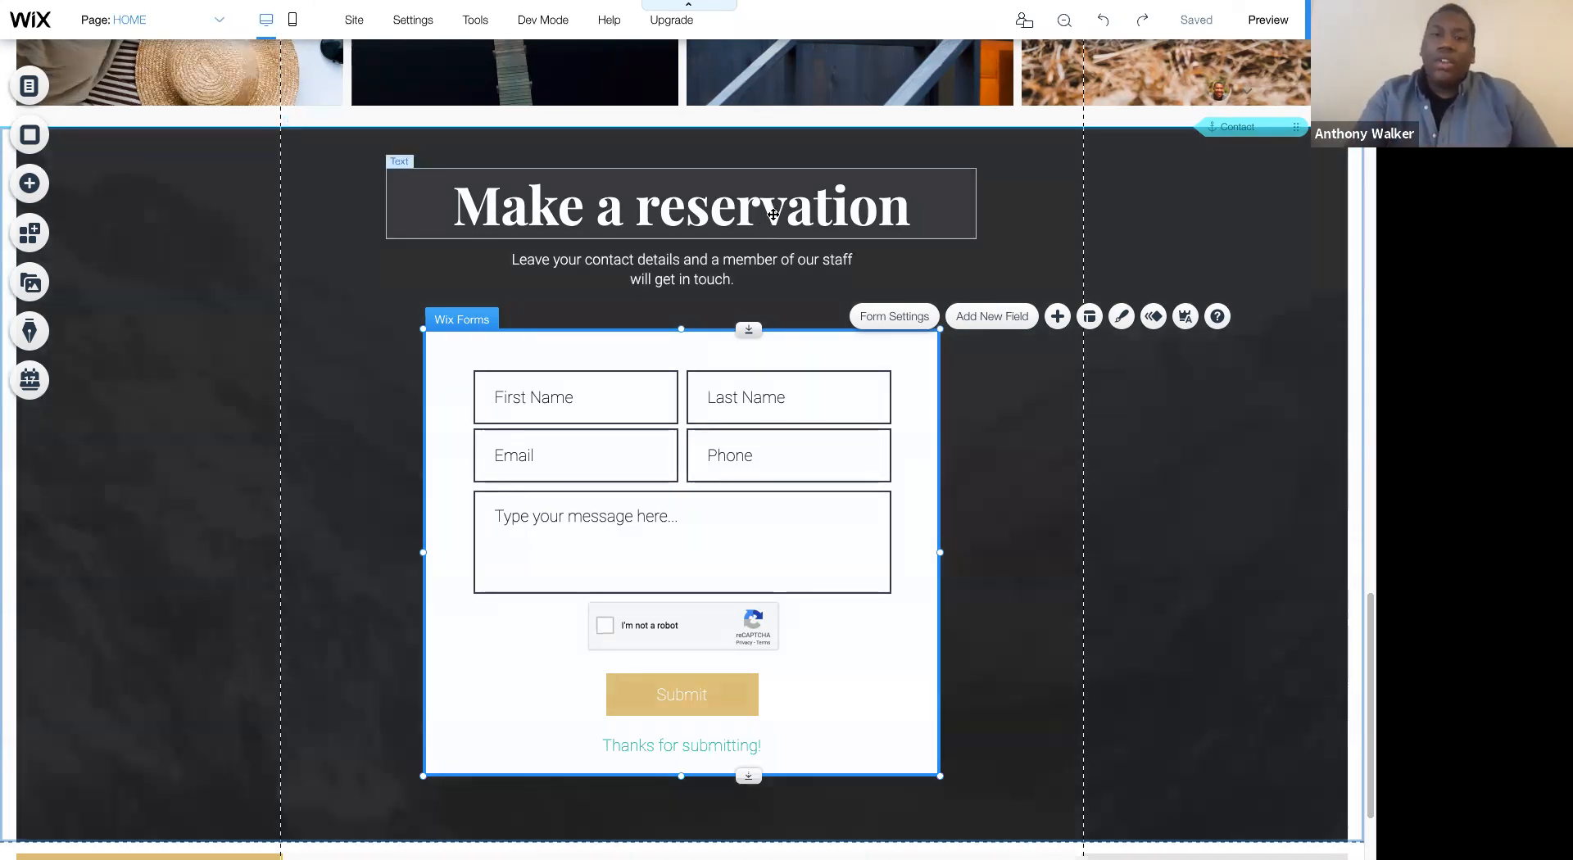
# - Try moving the "Make a reservation" heading across the left gridline of the strip, and undo the move
pyautogui.click(616, 204)
pyautogui.moveTo(616, 204); pyautogui.dragTo(517, 192)
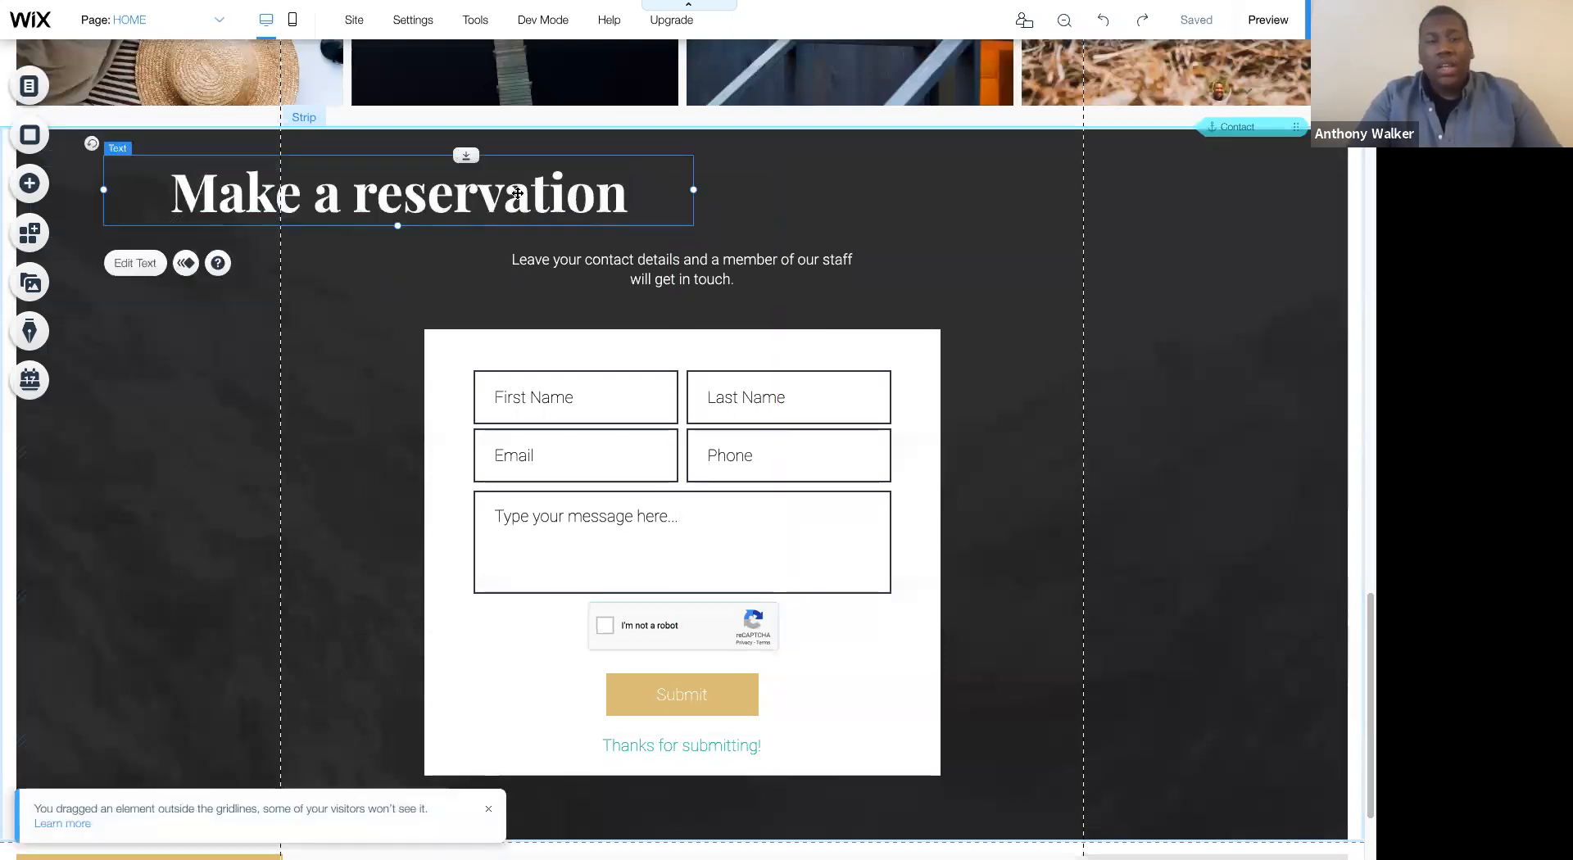
pyautogui.hotkey('ctrl', 'z')
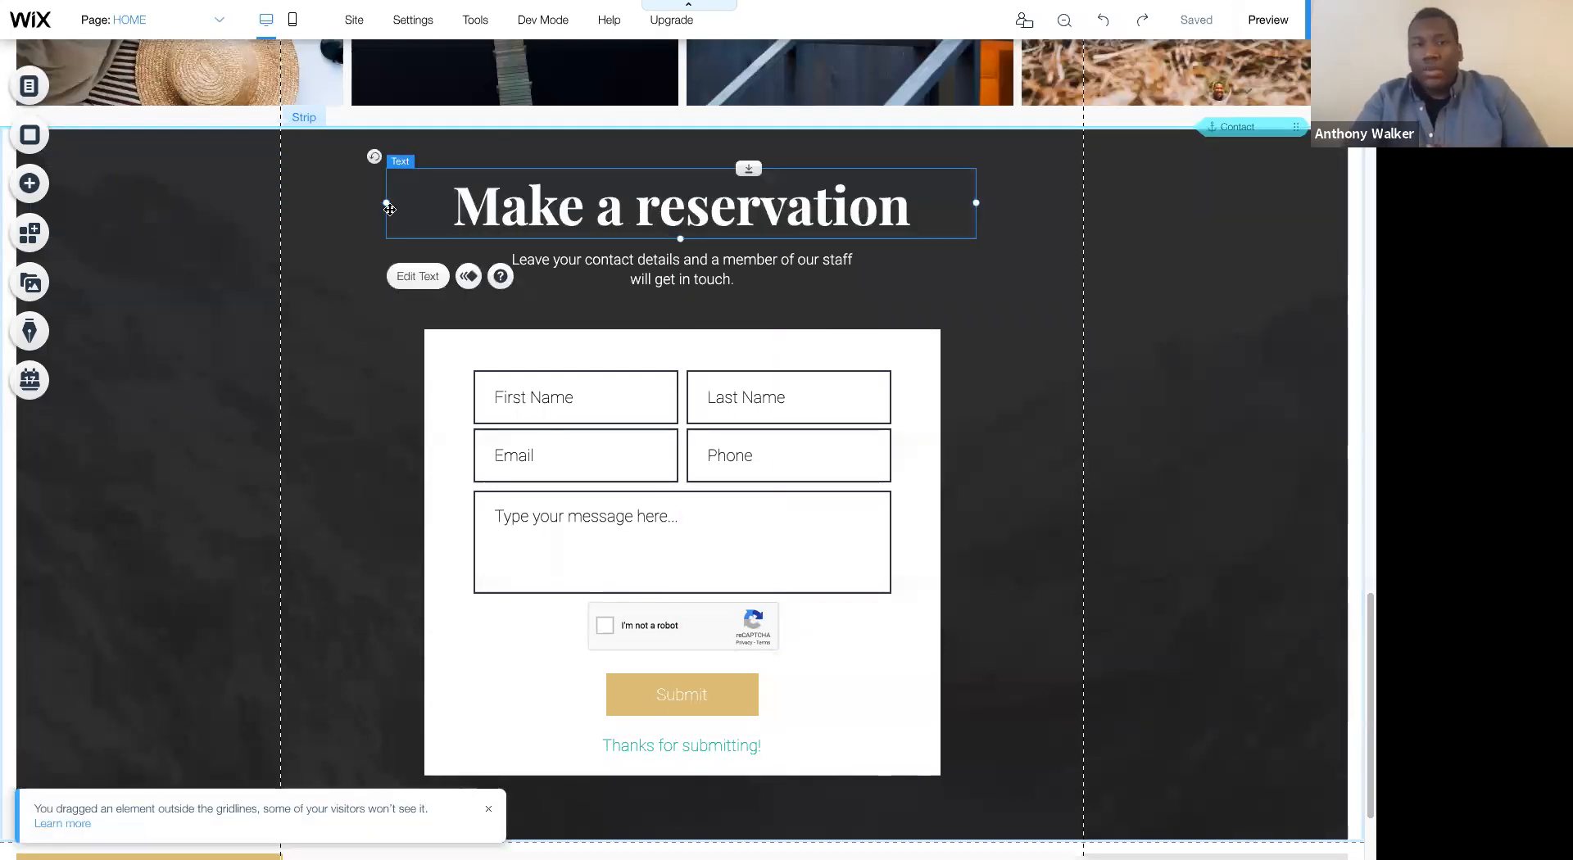
# - Try aligning the reservation strip's content to the left, and return the strip layout to Center
pyautogui.click(349, 209)
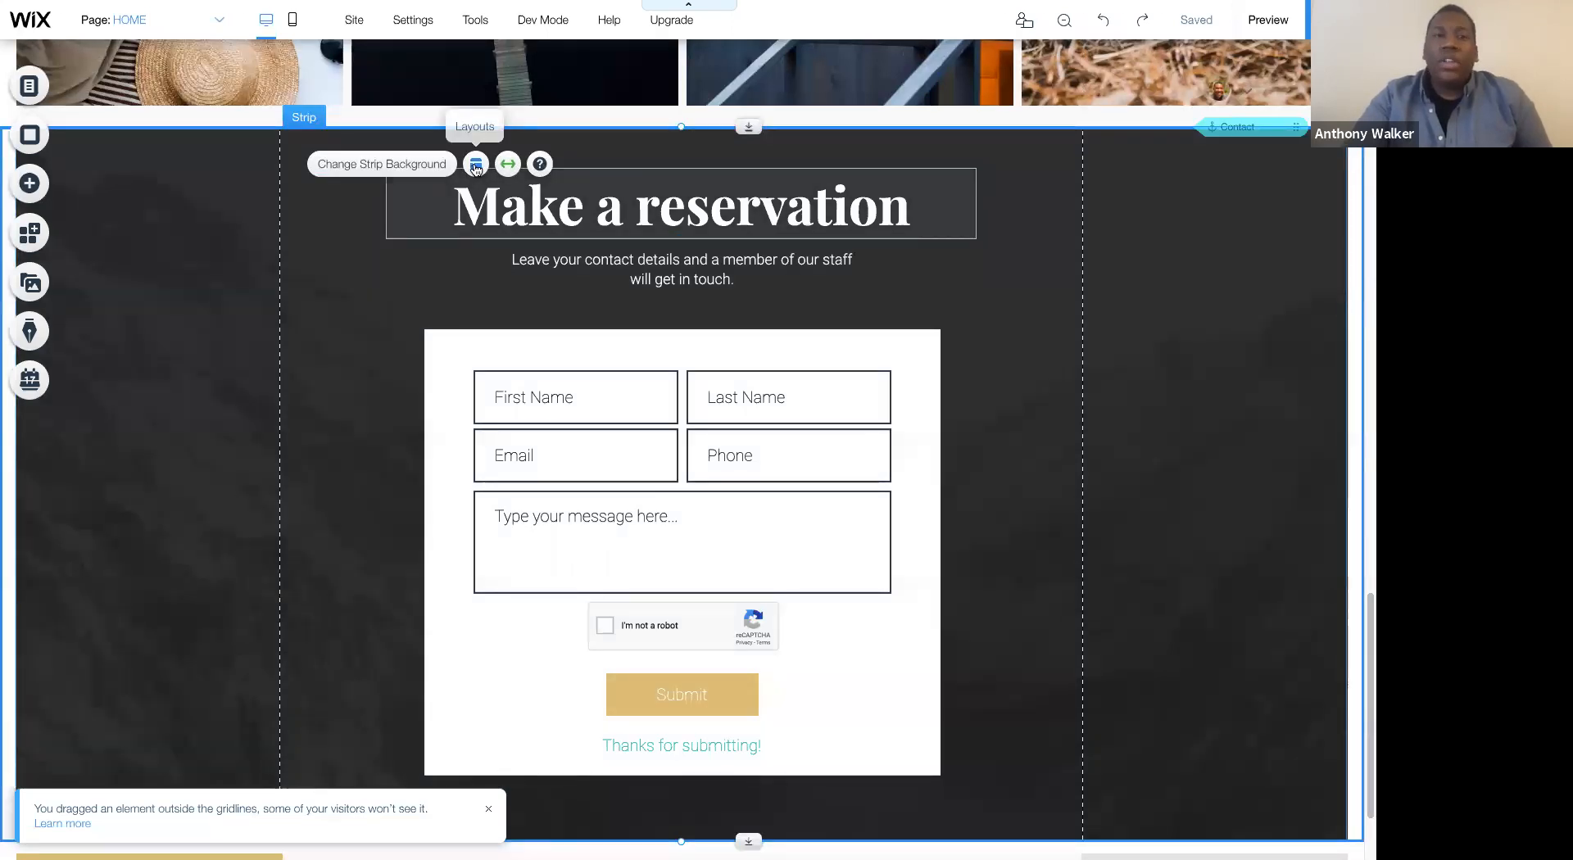
pyautogui.click(476, 164)
pyautogui.click(1141, 320)
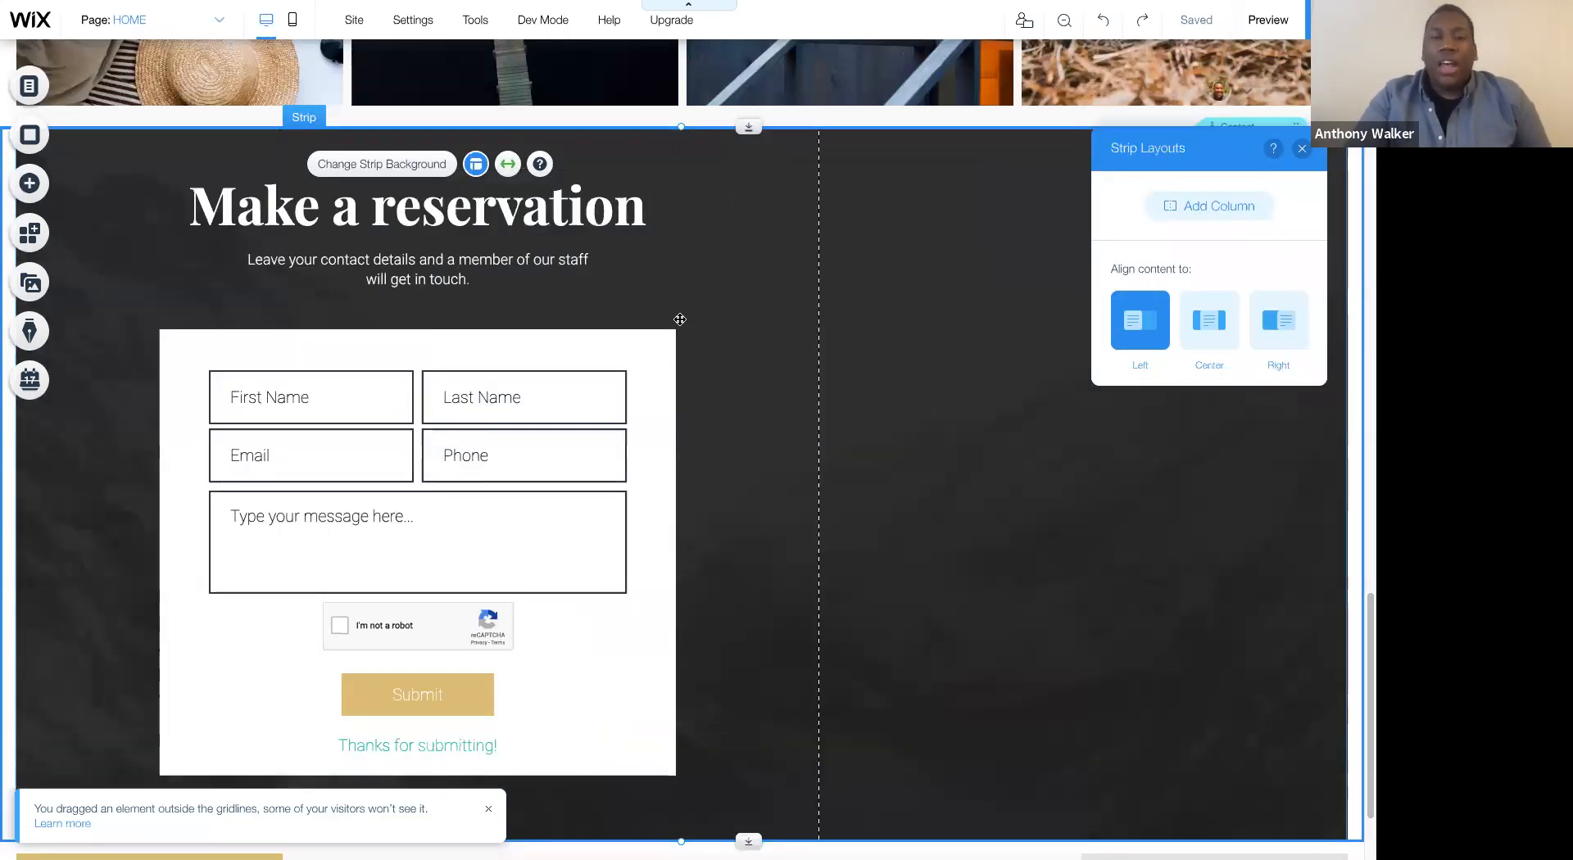
pyautogui.click(1206, 326)
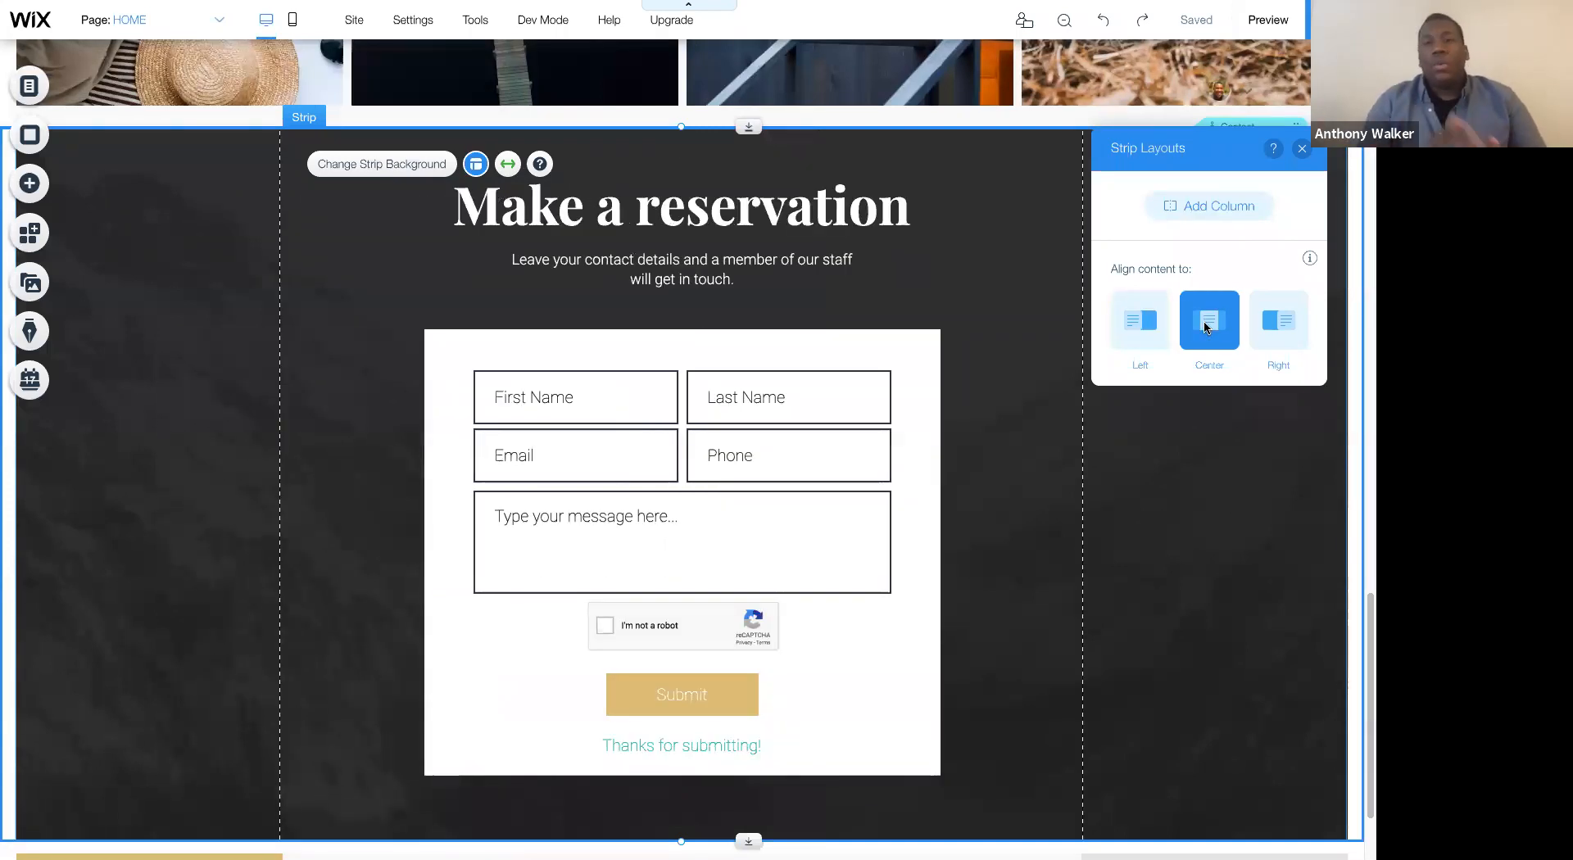
pyautogui.click(1309, 154)
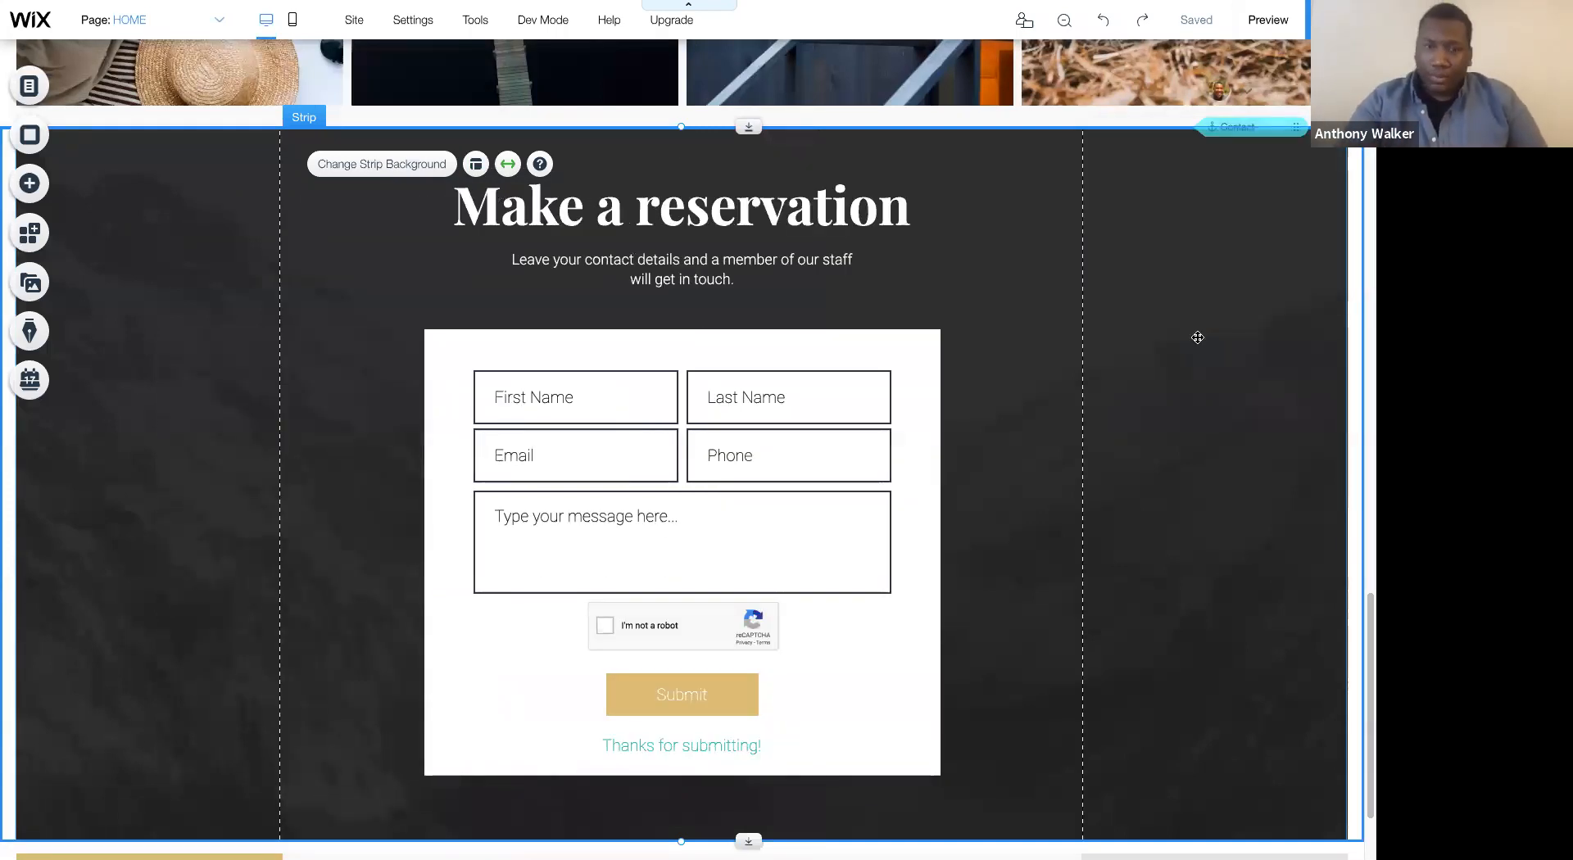
# - Switch to the mobile version of the HOME page and add a Quick Action Bar
pyautogui.scroll(10, 1196, 339)
pyautogui.scroll(10, 1197, 342)
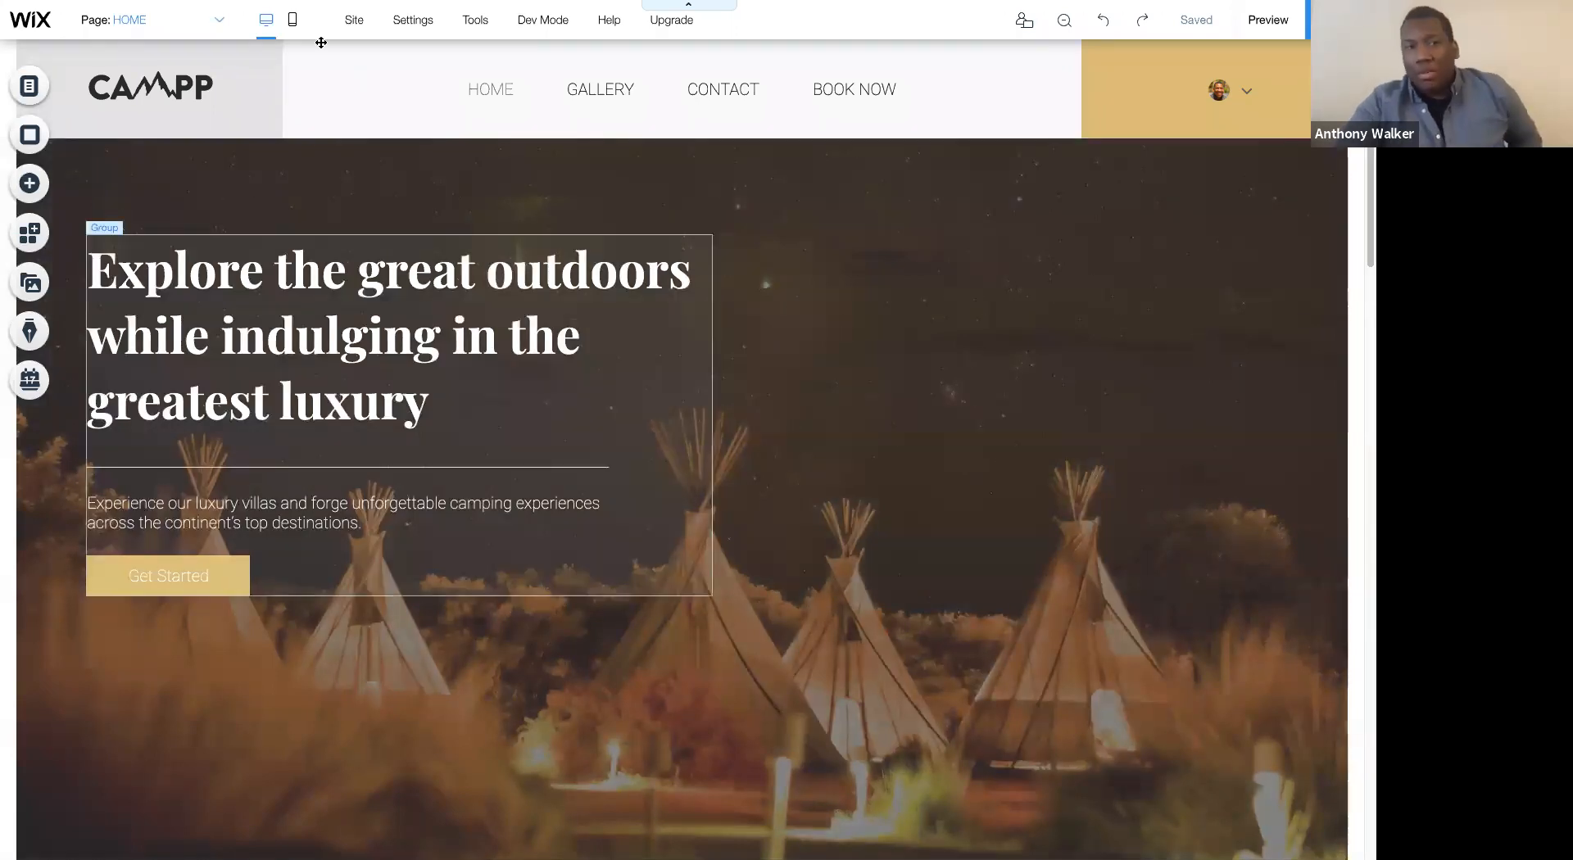
pyautogui.click(299, 21)
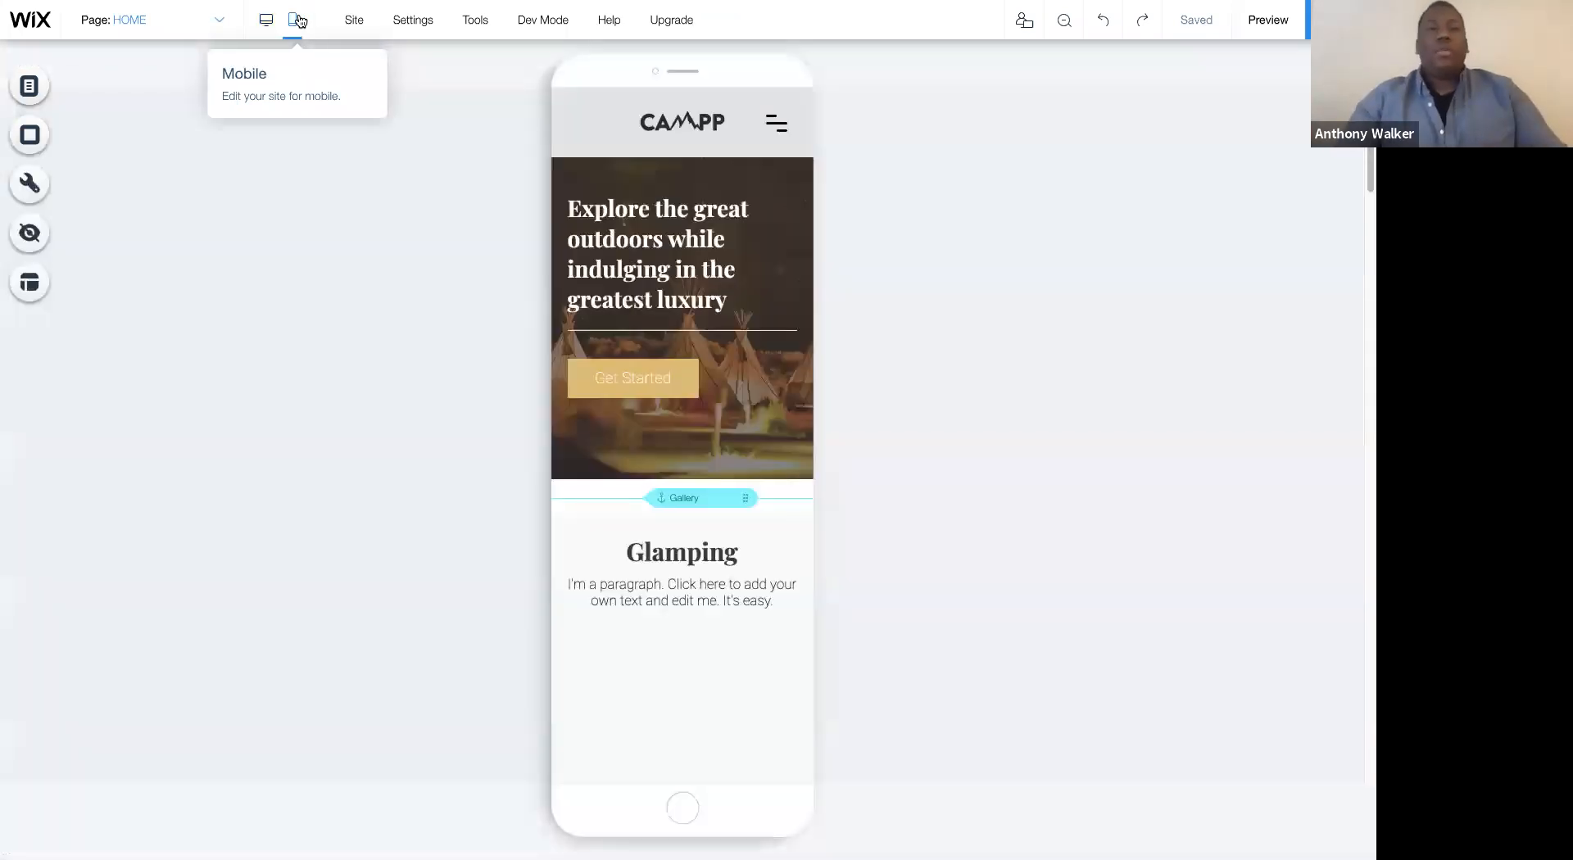
pyautogui.click(643, 379)
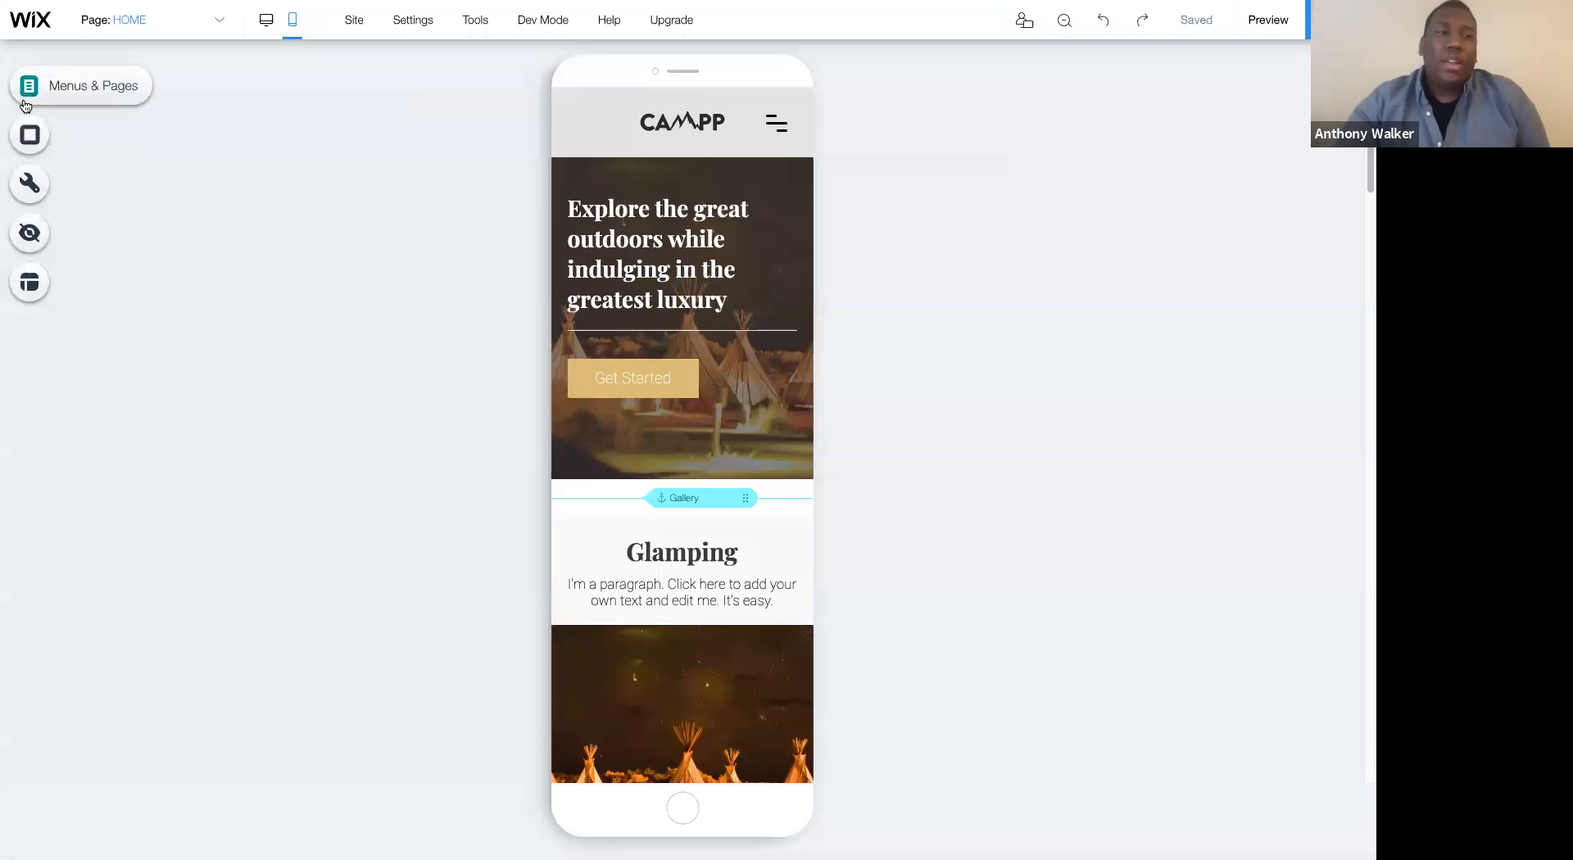
pyautogui.click(31, 135)
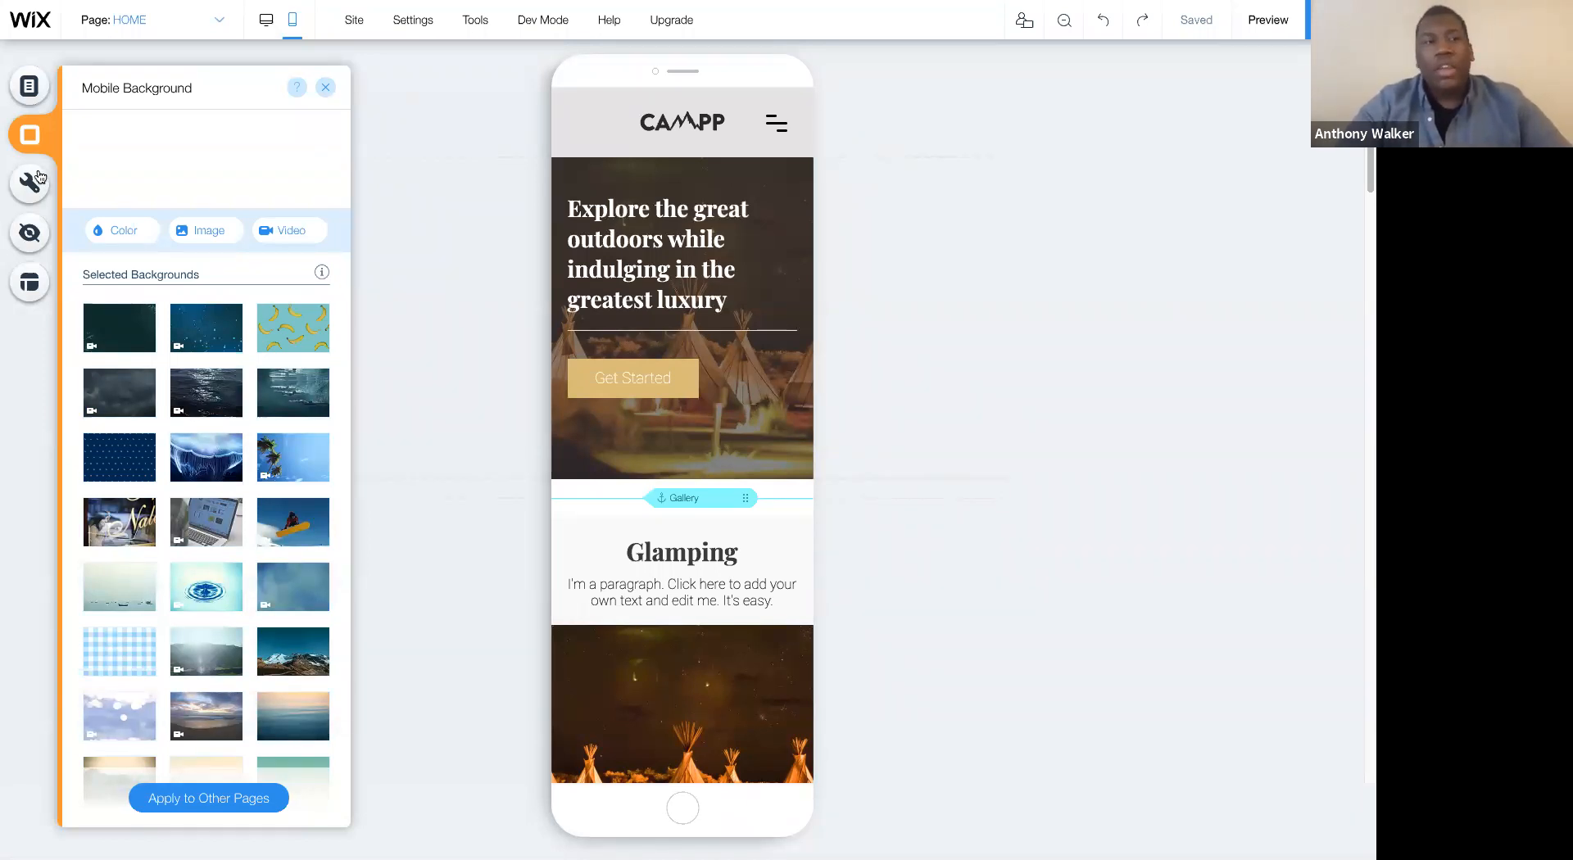
pyautogui.click(33, 185)
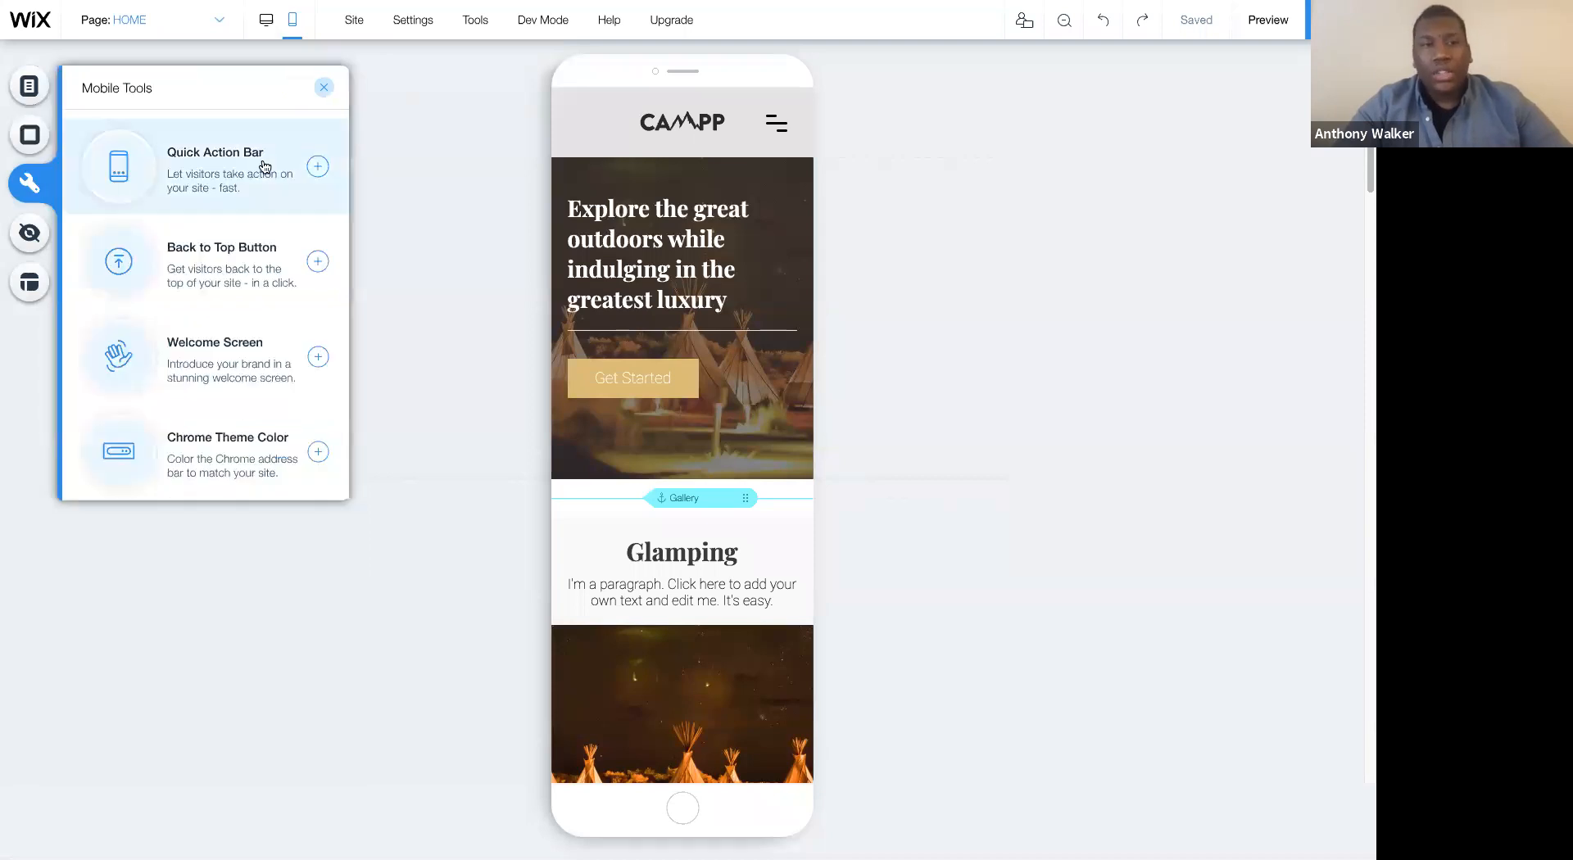
pyautogui.click(317, 168)
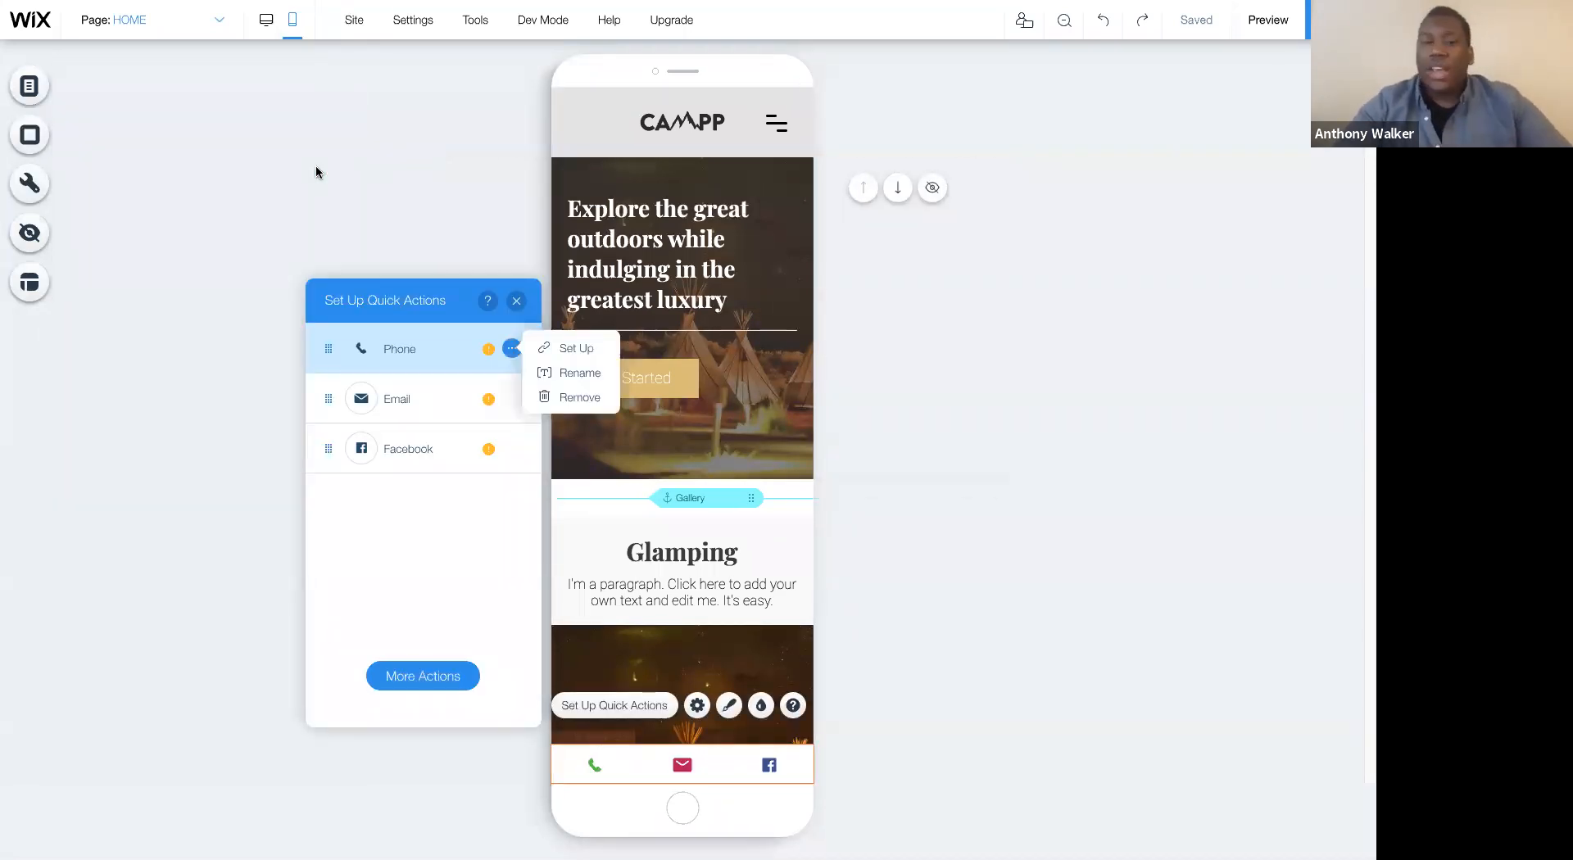
# - Try several Quick Action Bar designs and apply the expandable vertical one with black icons on white round buttons
pyautogui.click(729, 707)
pyautogui.click(370, 510)
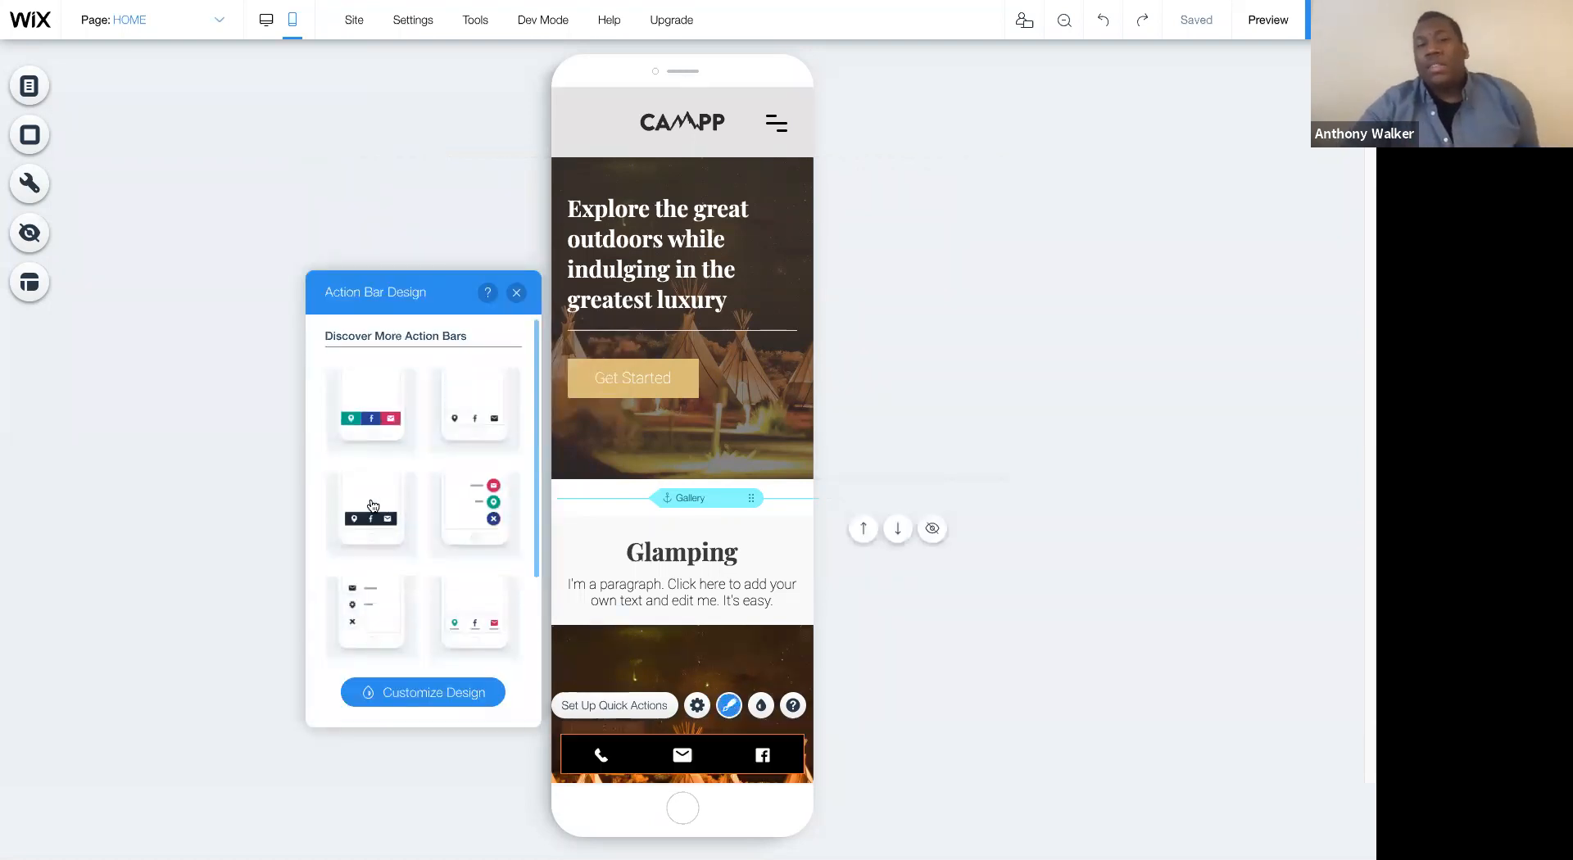
pyautogui.click(452, 430)
pyautogui.click(475, 526)
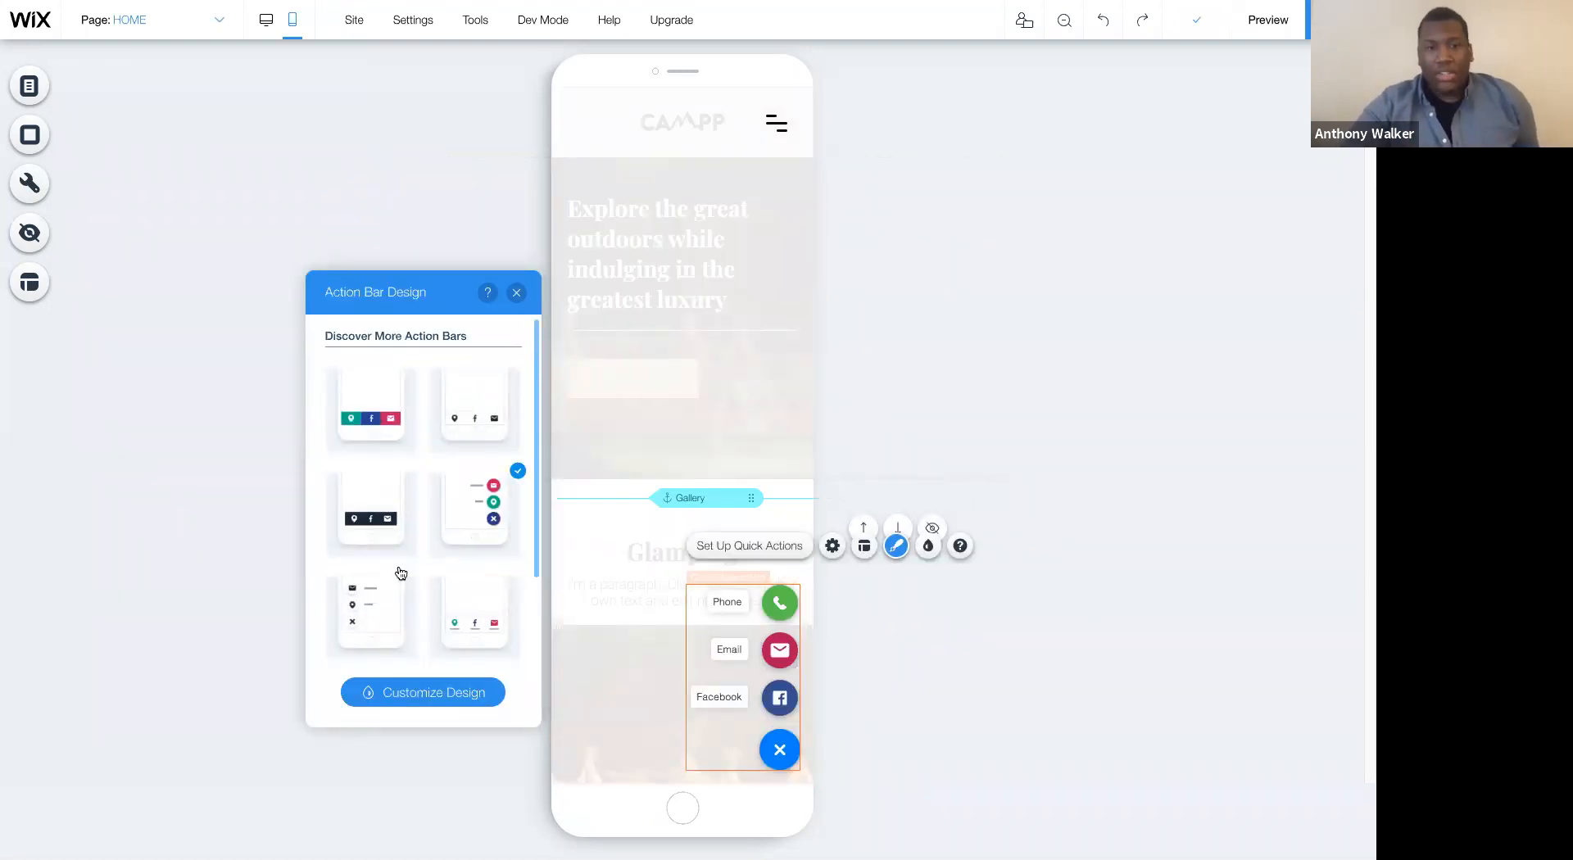
pyautogui.click(368, 611)
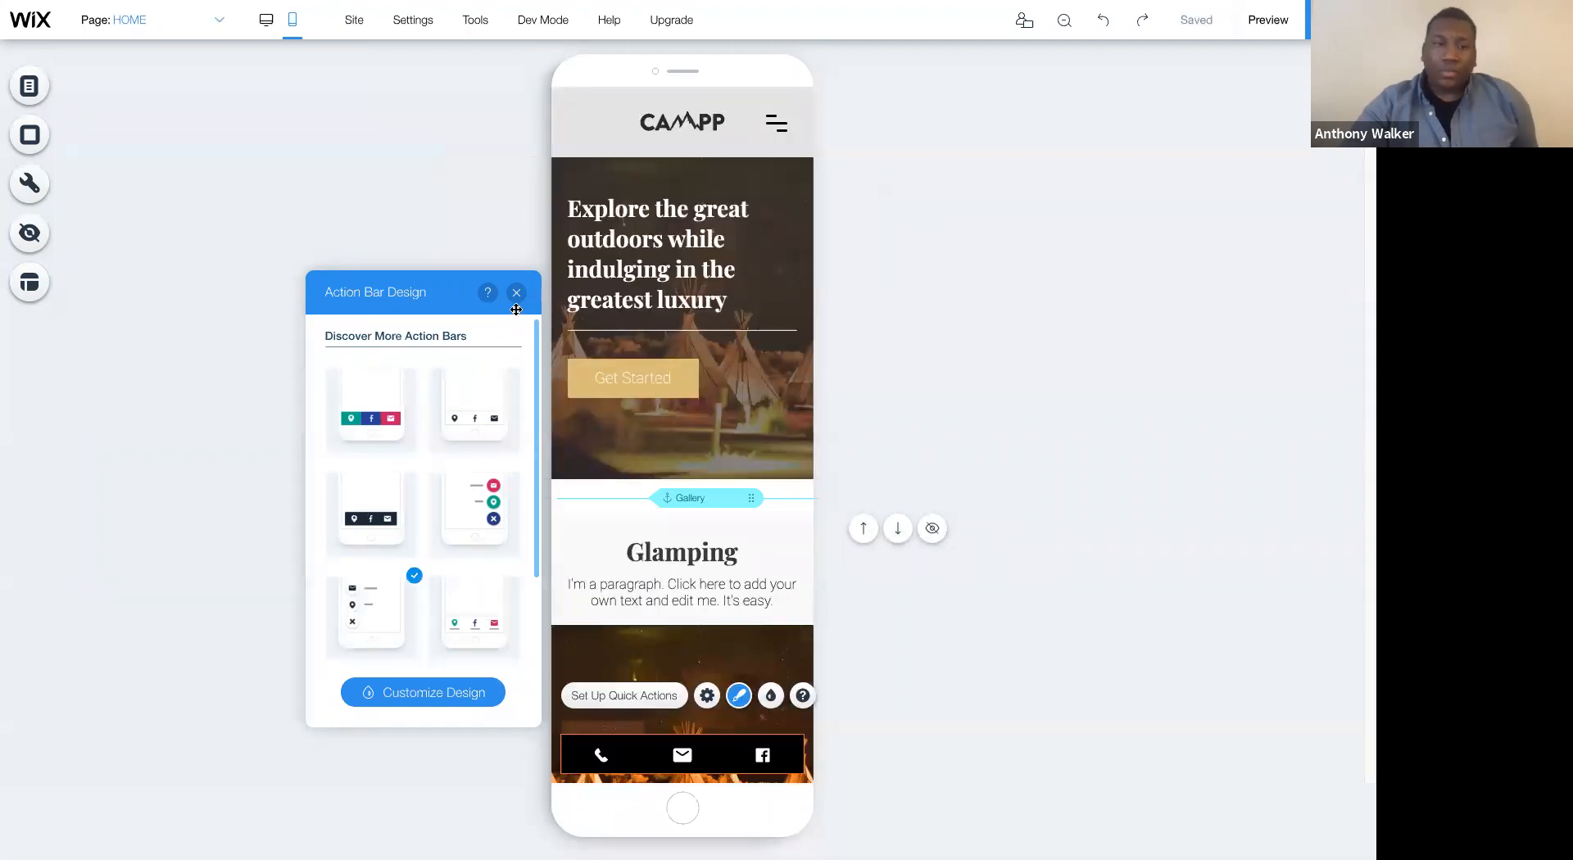
pyautogui.click(517, 294)
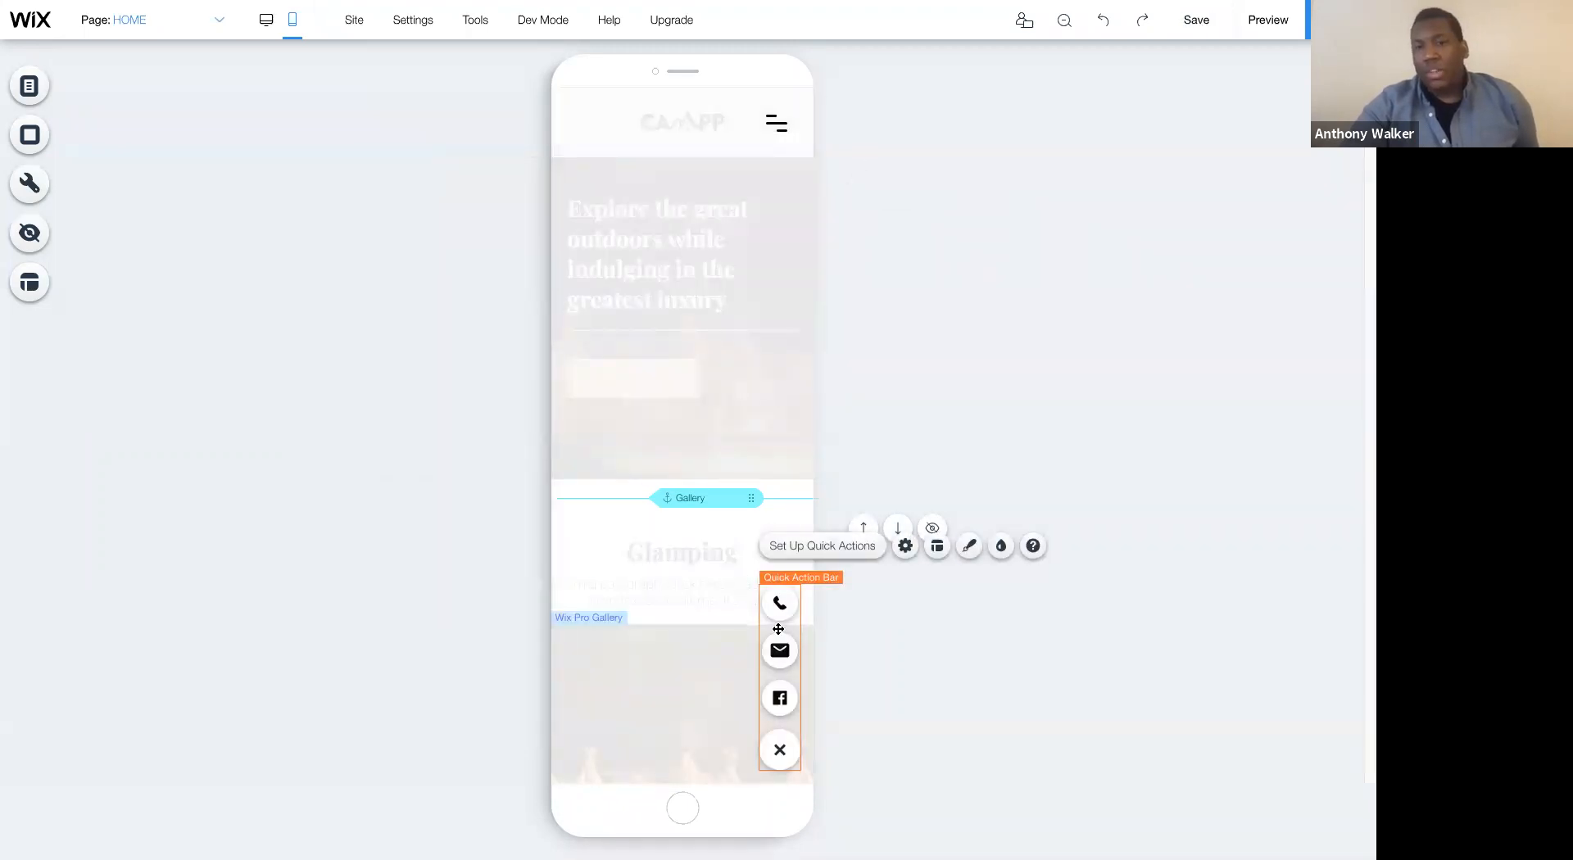
# - Add a Back to Top button to the mobile site and keep its default boxed arrow icon
pyautogui.click(30, 183)
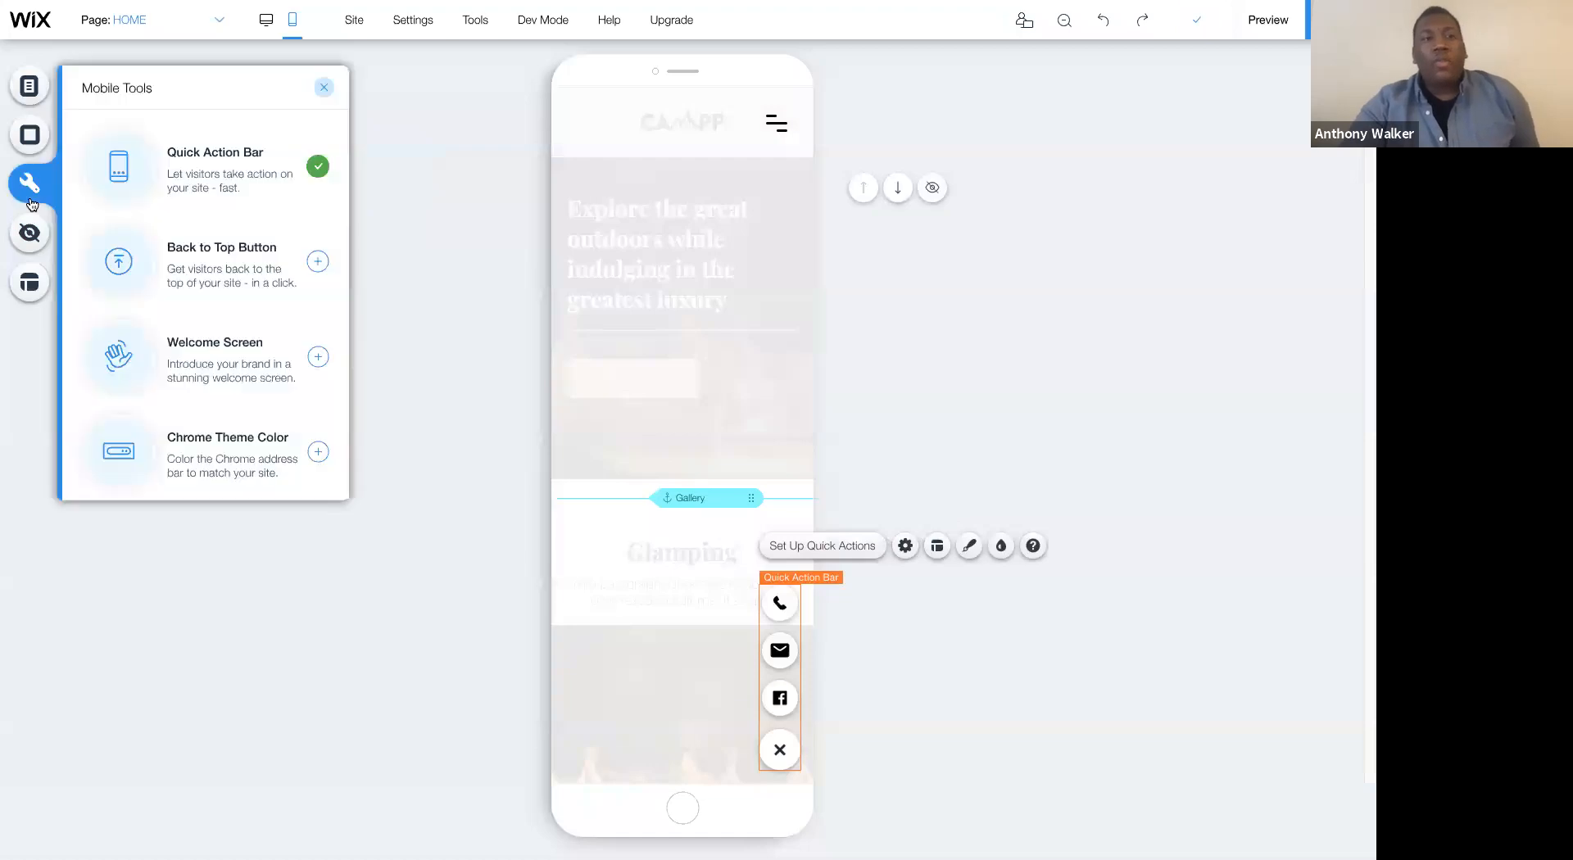
pyautogui.click(318, 262)
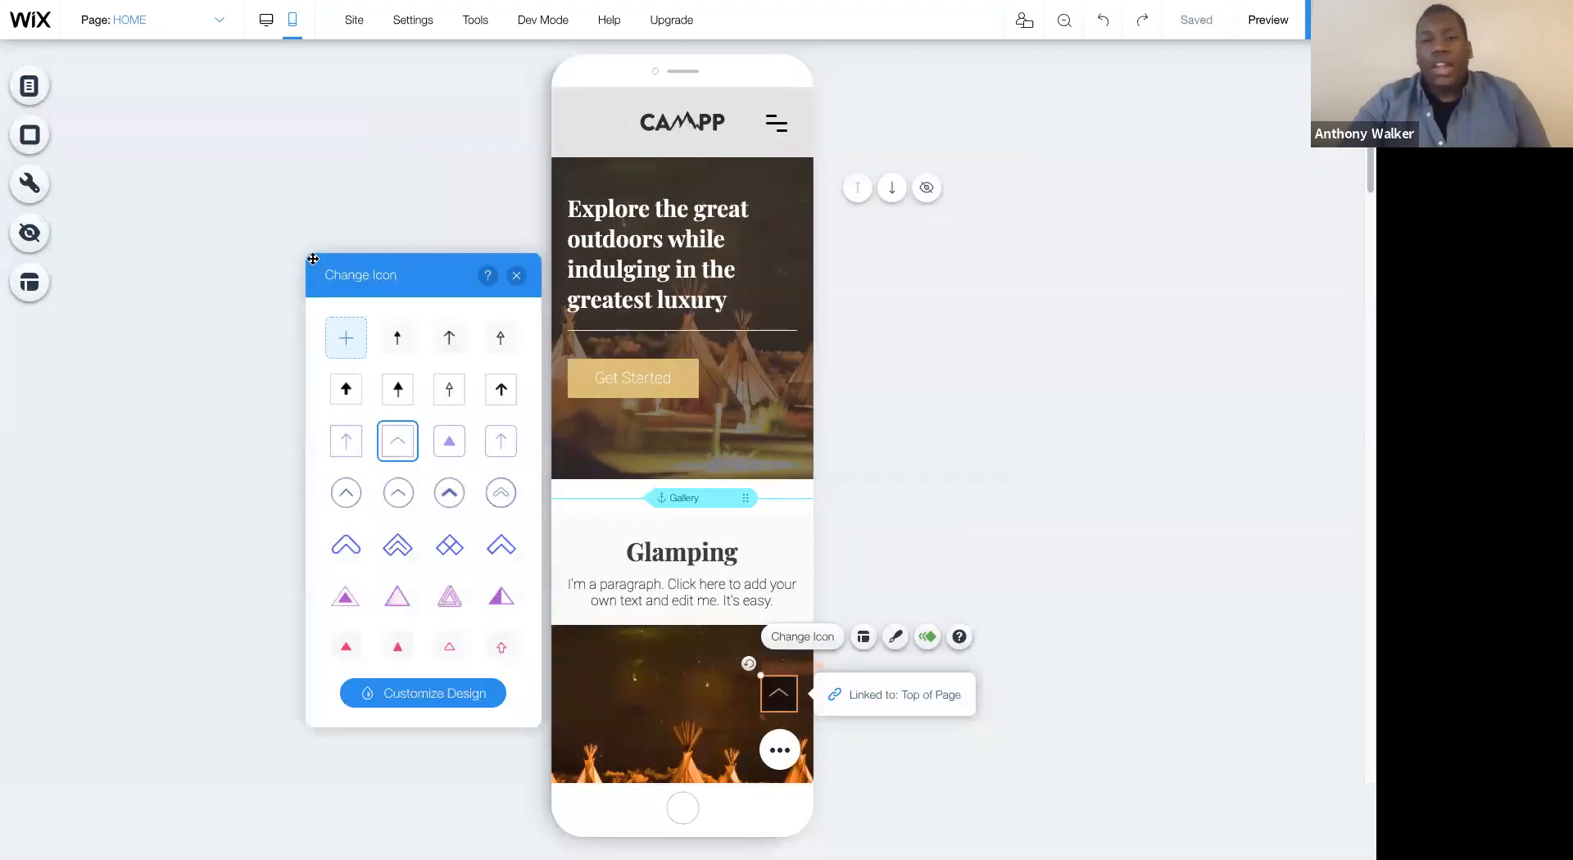
pyautogui.click(516, 275)
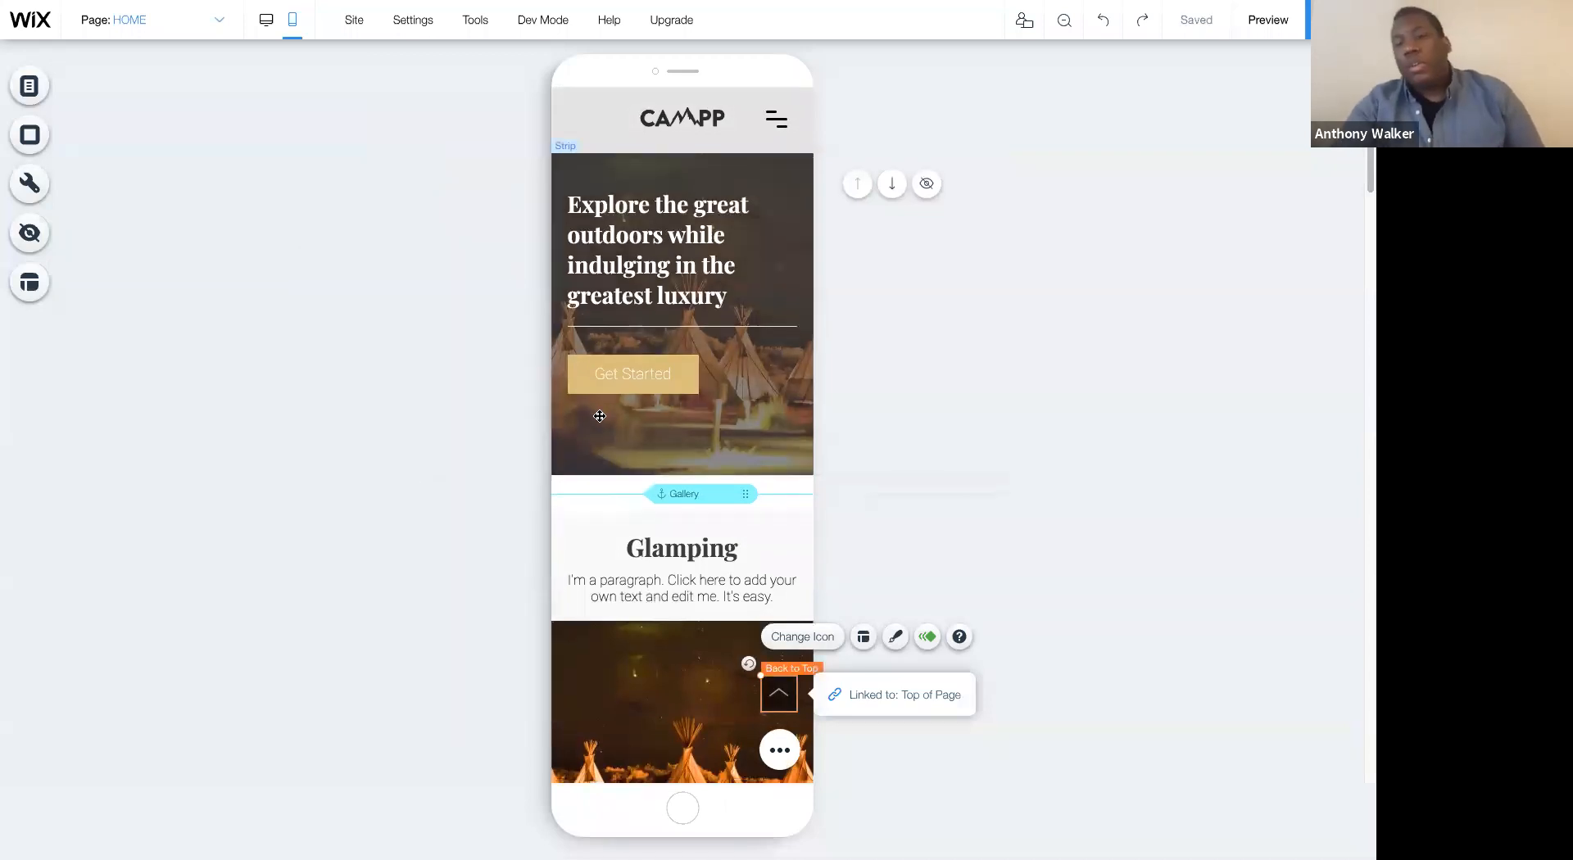
# - Preview the mobile HOME page, test the Back to Top button from the end of the page, and return to the editor
pyautogui.scroll(-10, 600, 416)
pyautogui.scroll(-8, 1194, 256)
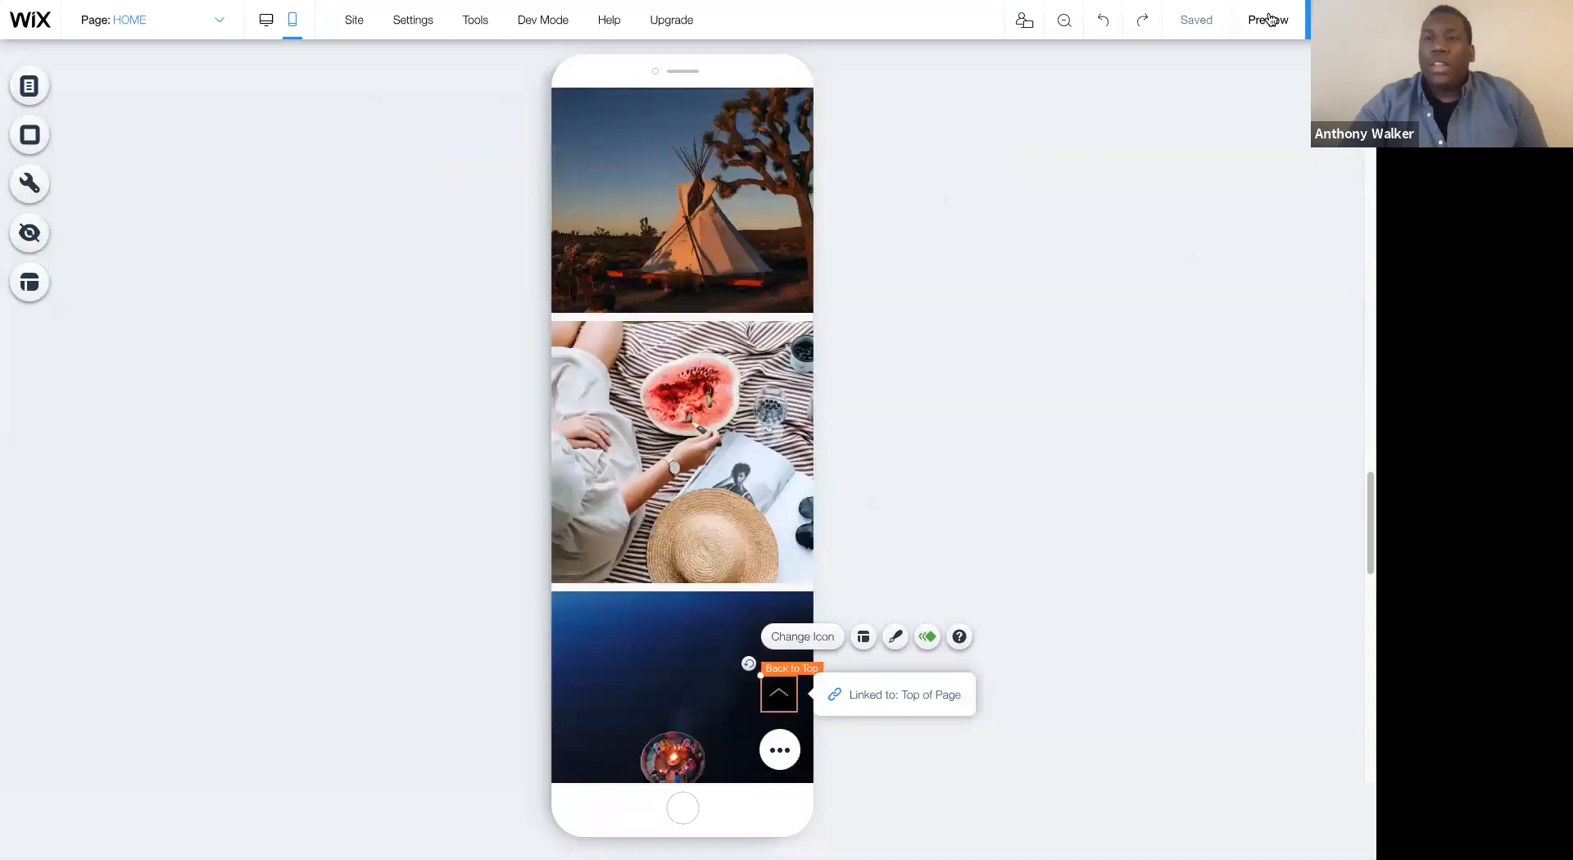
pyautogui.click(1267, 18)
pyautogui.scroll(-10, 729, 485)
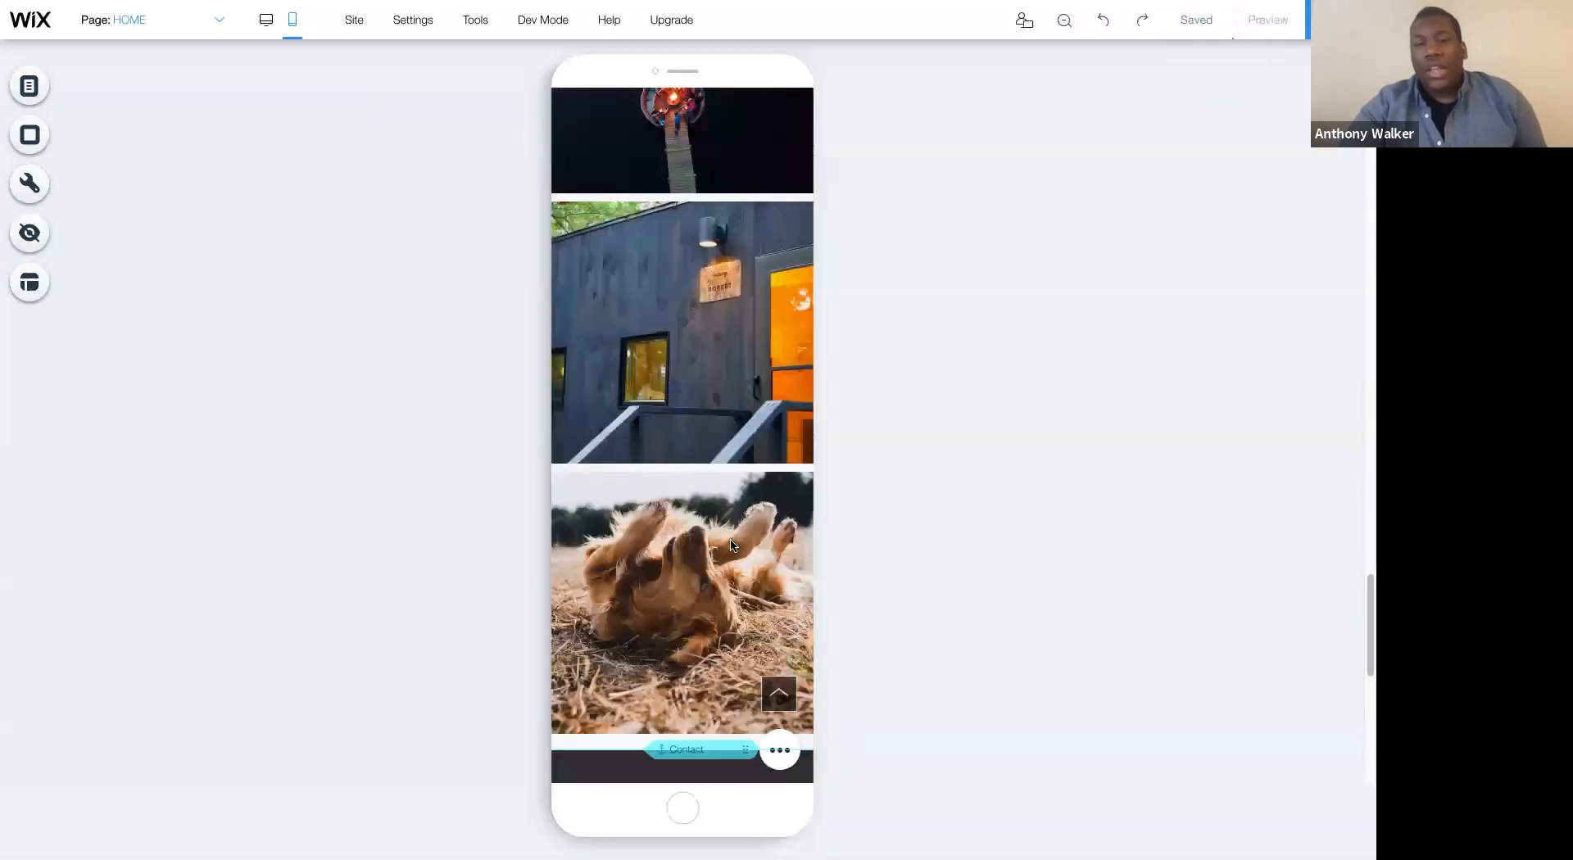
pyautogui.scroll(-5, 723, 322)
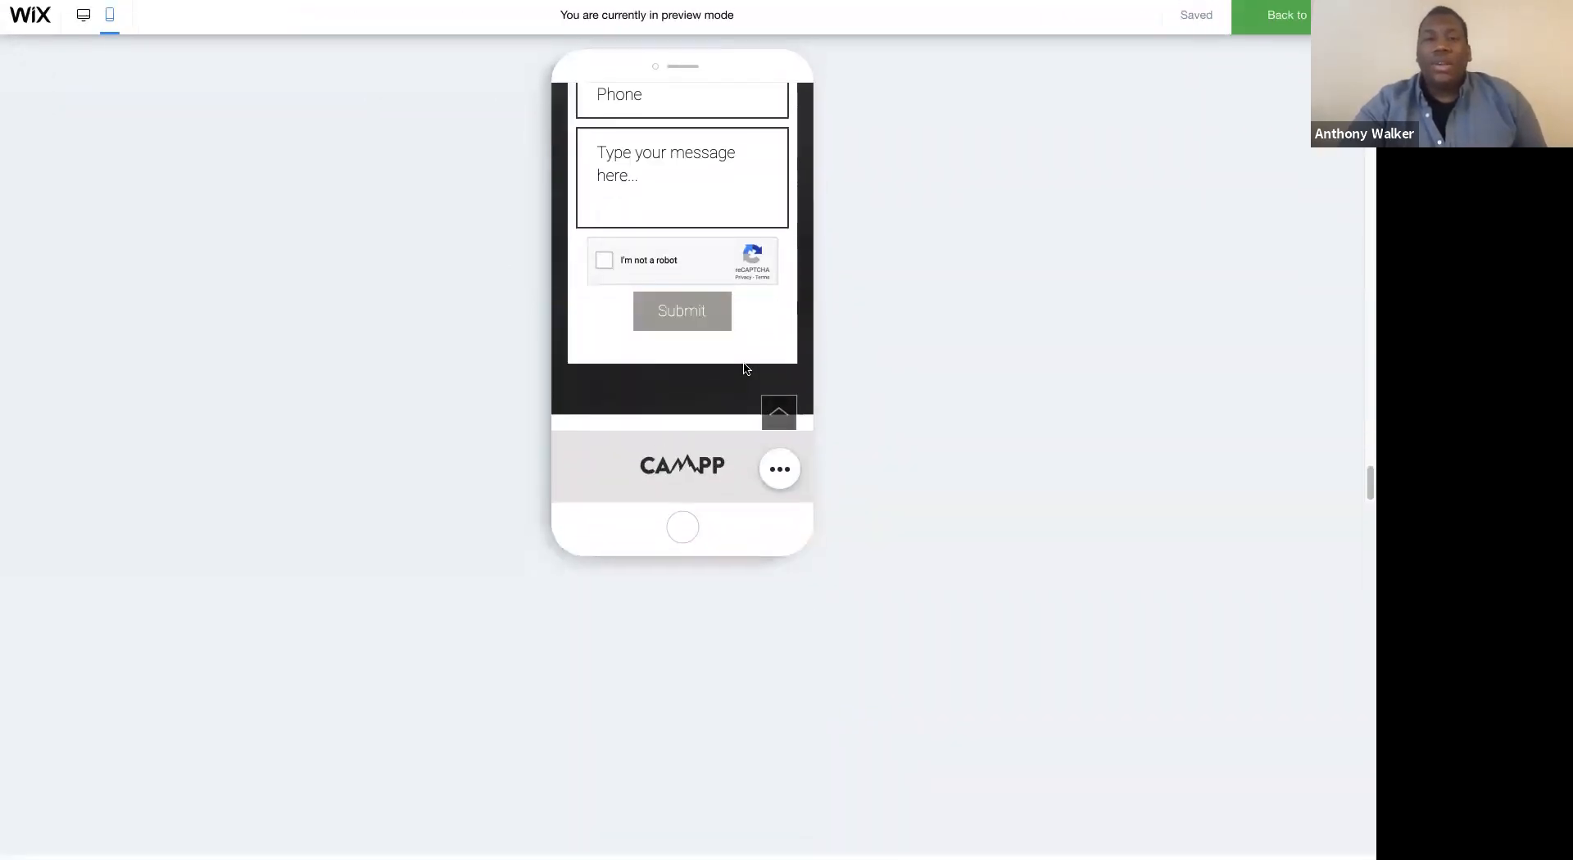
pyautogui.click(778, 419)
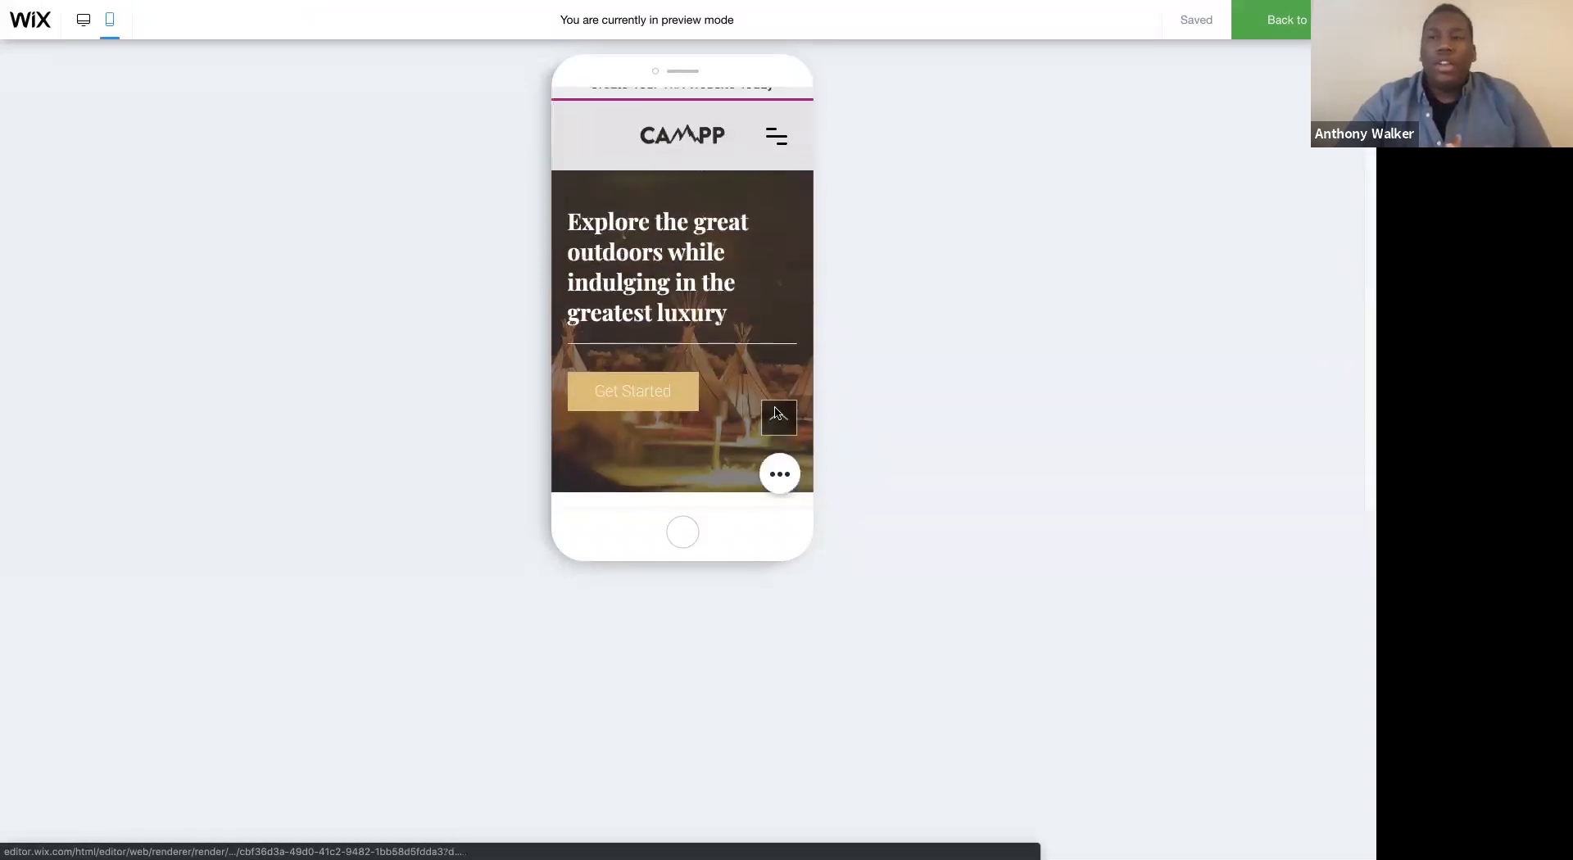
pyautogui.click(1261, 36)
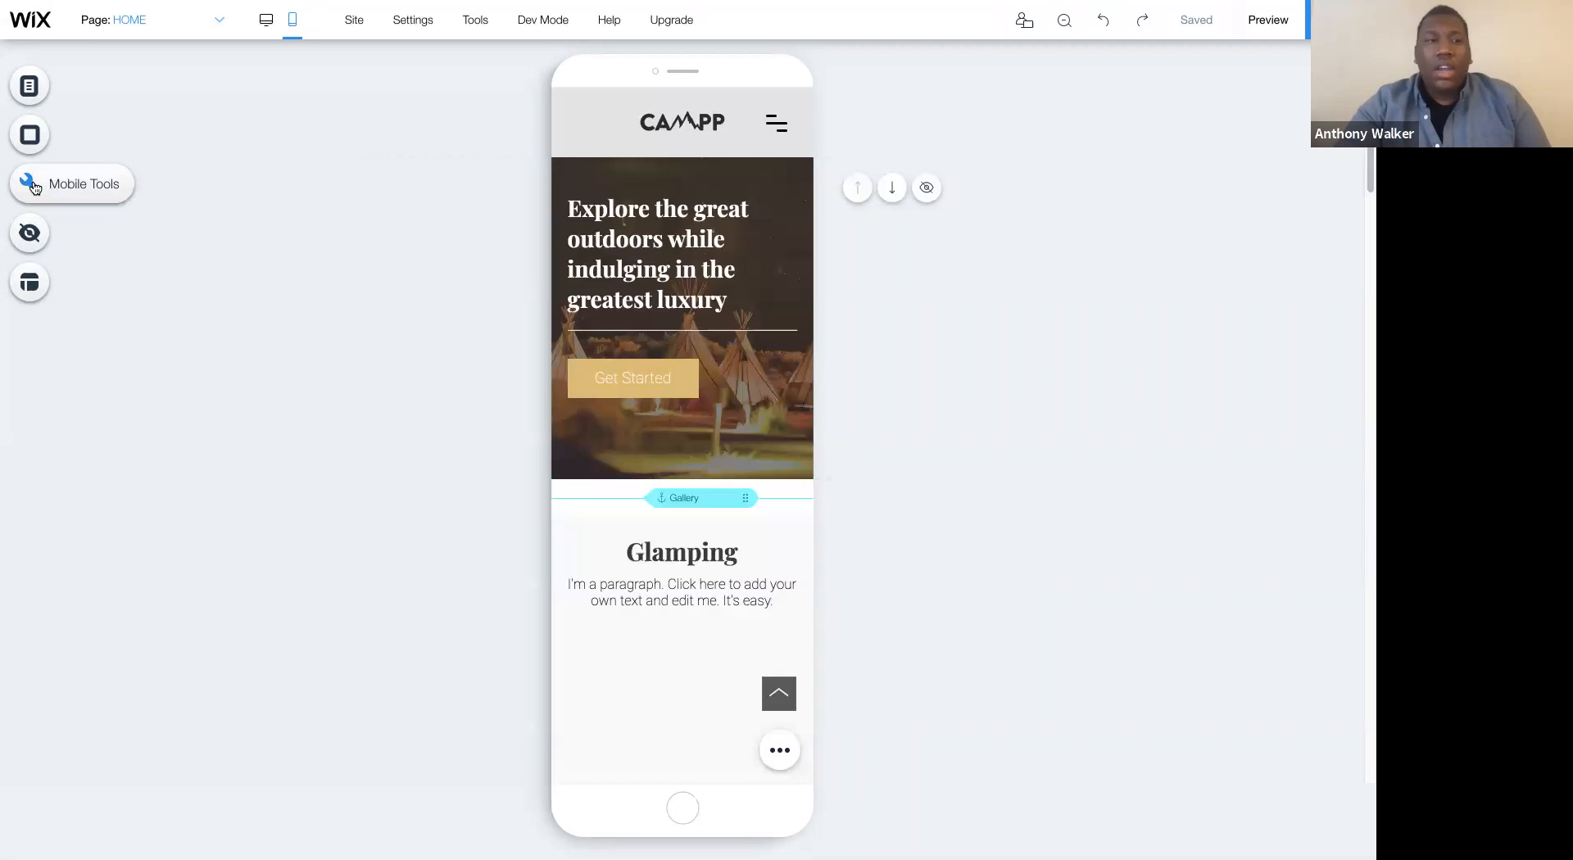
# - Add a mobile Welcome Screen and use the CAMPP image from the site files as its logo
pyautogui.click(31, 184)
pyautogui.click(316, 357)
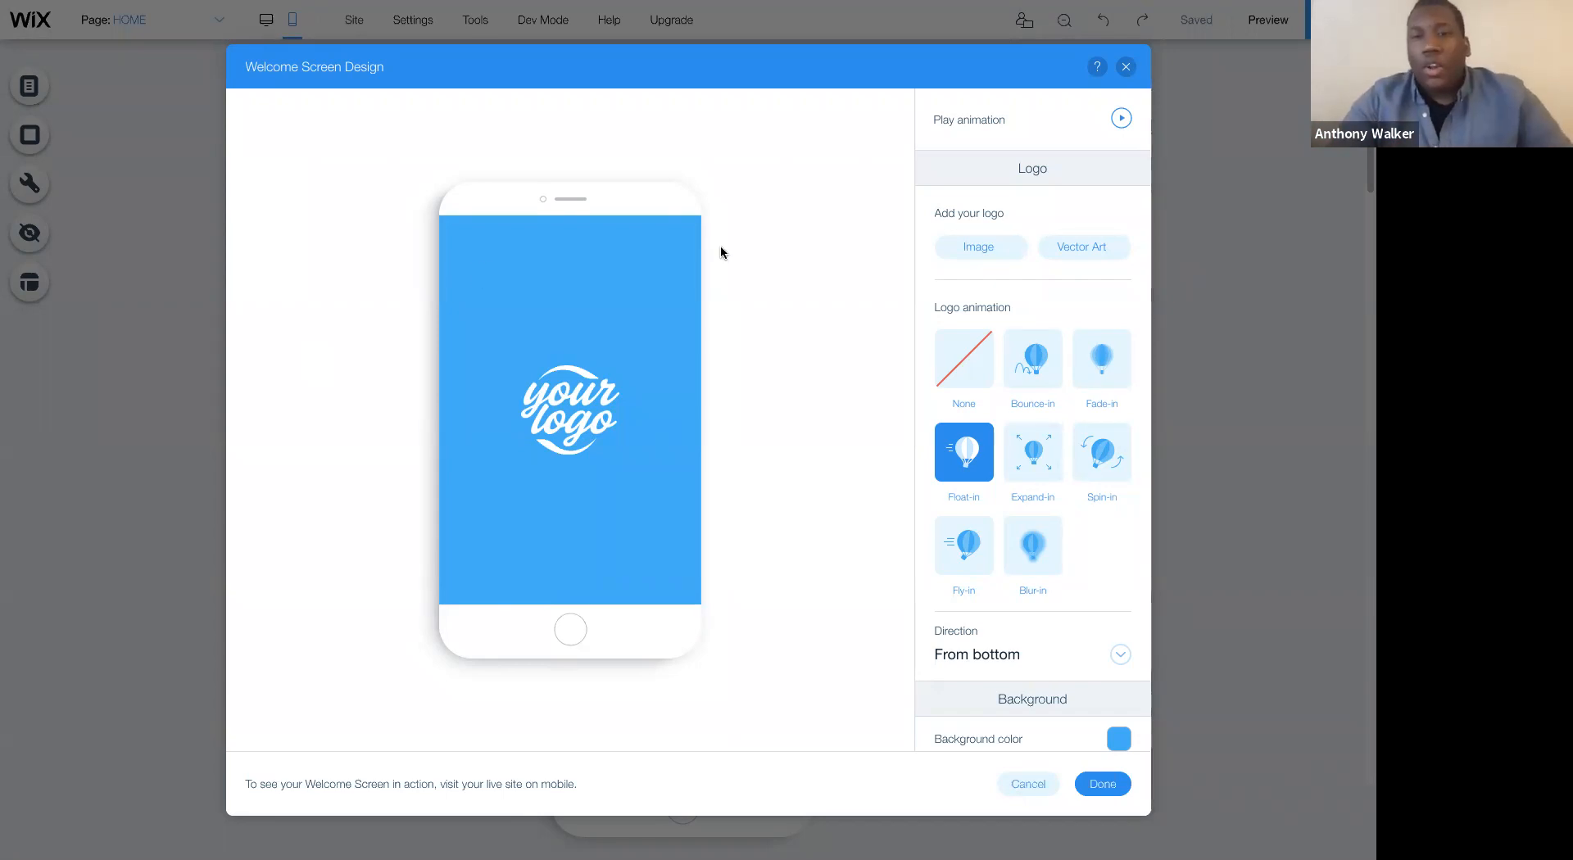
pyautogui.click(966, 248)
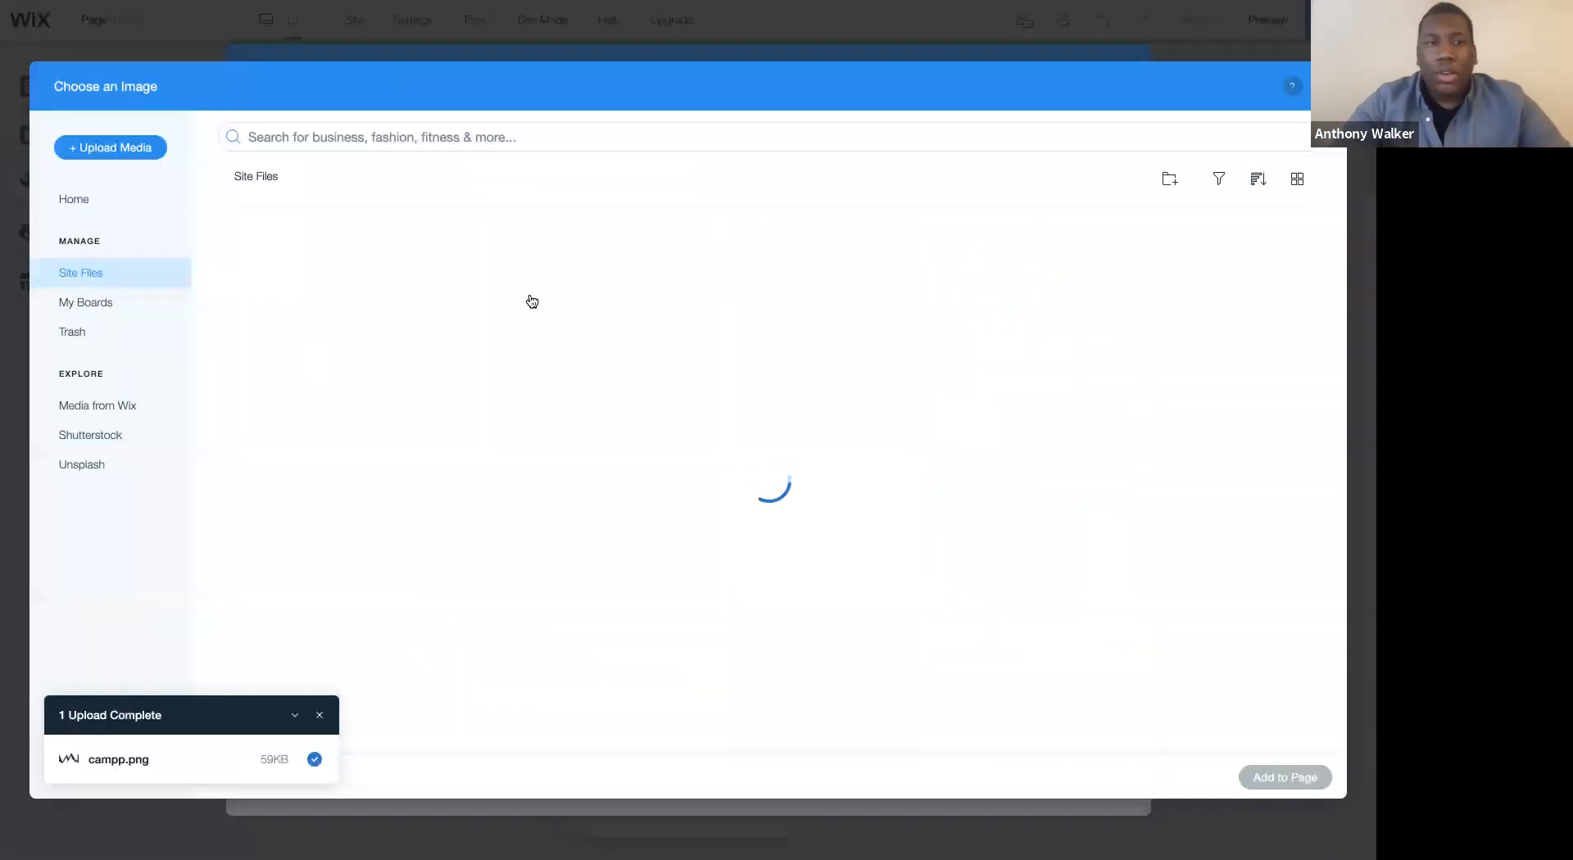
pyautogui.click(397, 309)
pyautogui.click(1313, 776)
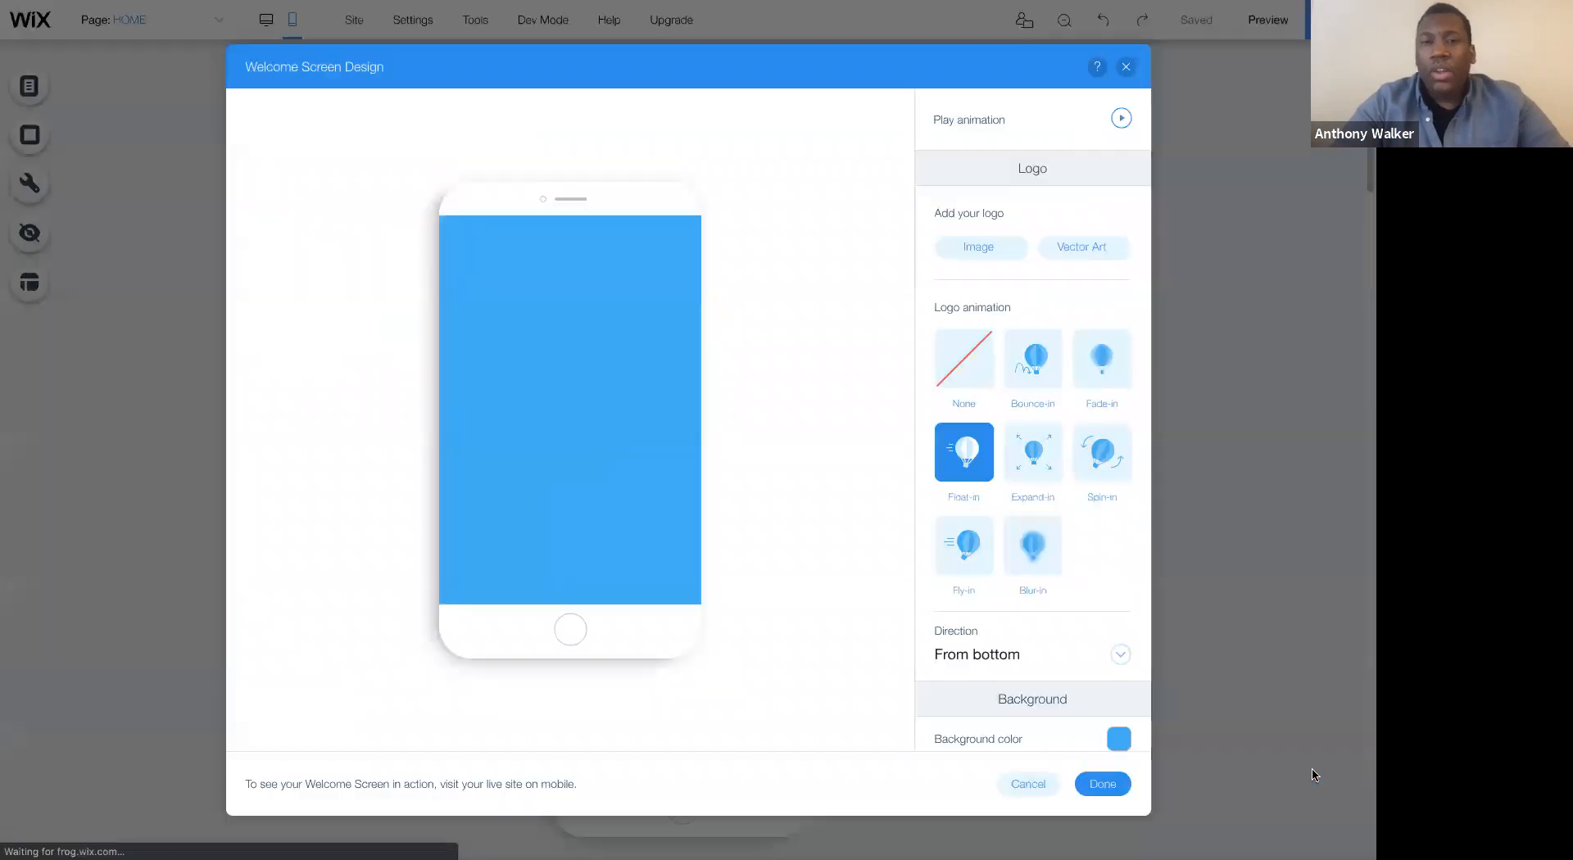
# - Set the Welcome Screen's background color to the site's gold and its background animation to Fade-in
pyautogui.scroll(-1, 1034, 287)
pyautogui.scroll(-1, 1037, 303)
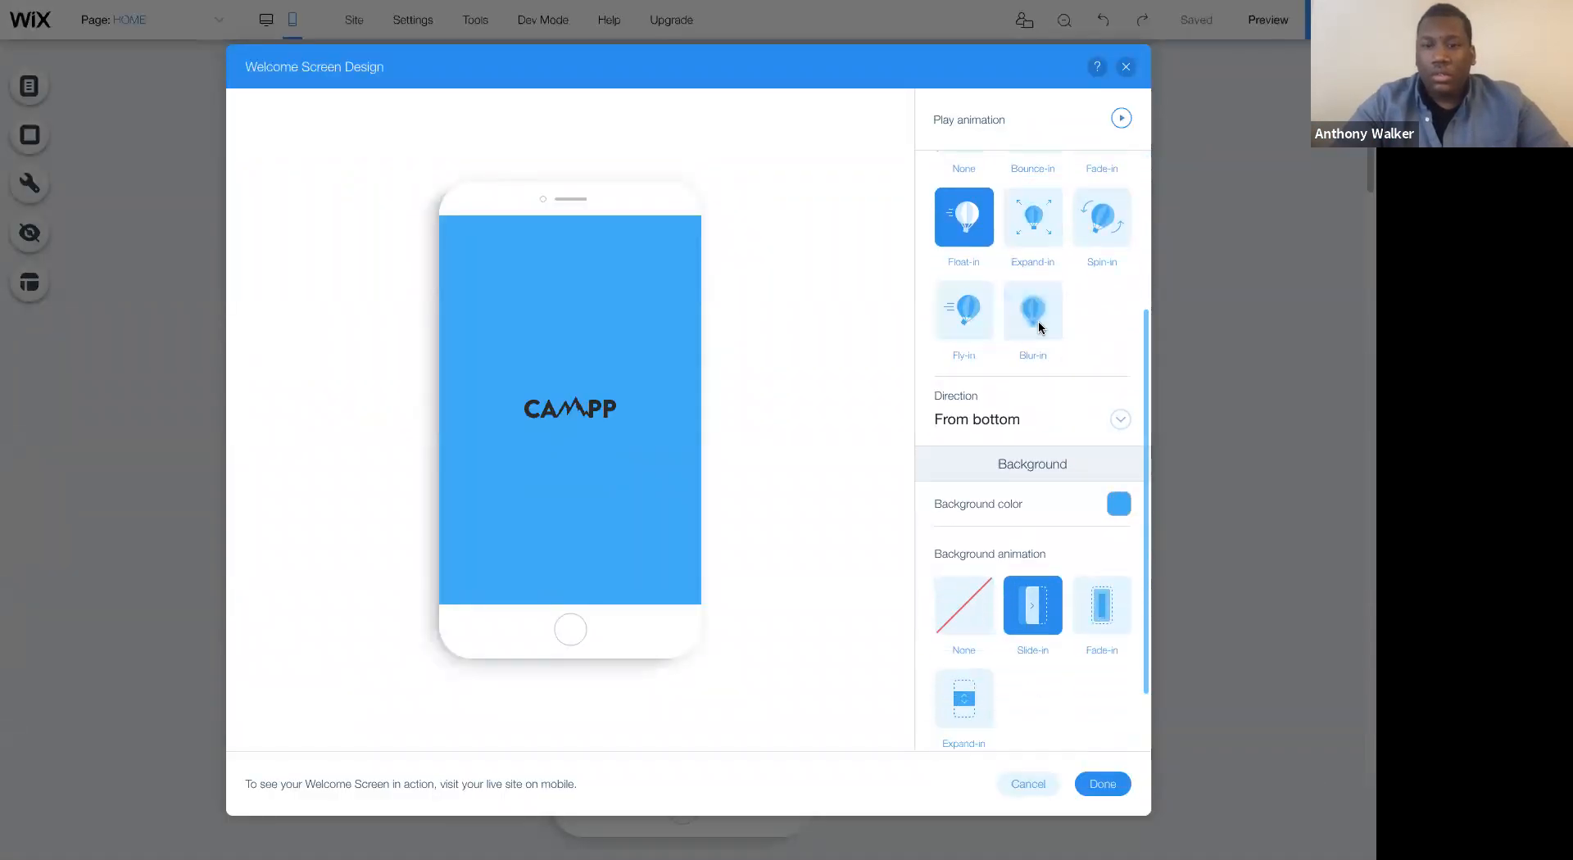
pyautogui.click(1118, 504)
pyautogui.click(1190, 613)
pyautogui.click(1259, 520)
pyautogui.click(1101, 613)
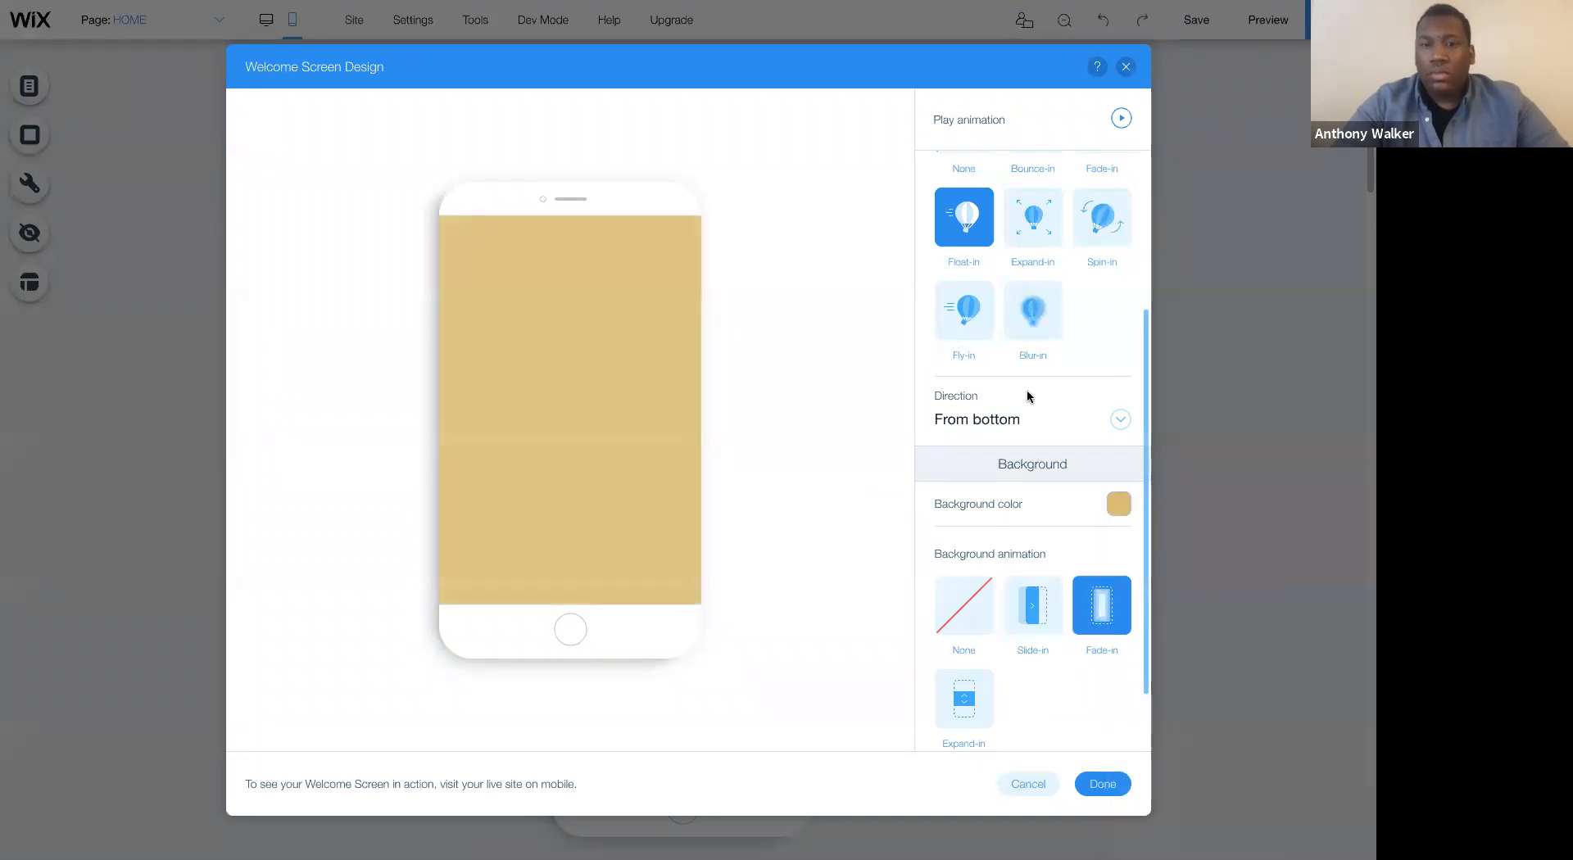
# - Set the Welcome Screen's logo animation to Expand-in and compare Slide-in for the background, settling on Fade-in
pyautogui.scroll(1, 1026, 390)
pyautogui.click(1055, 358)
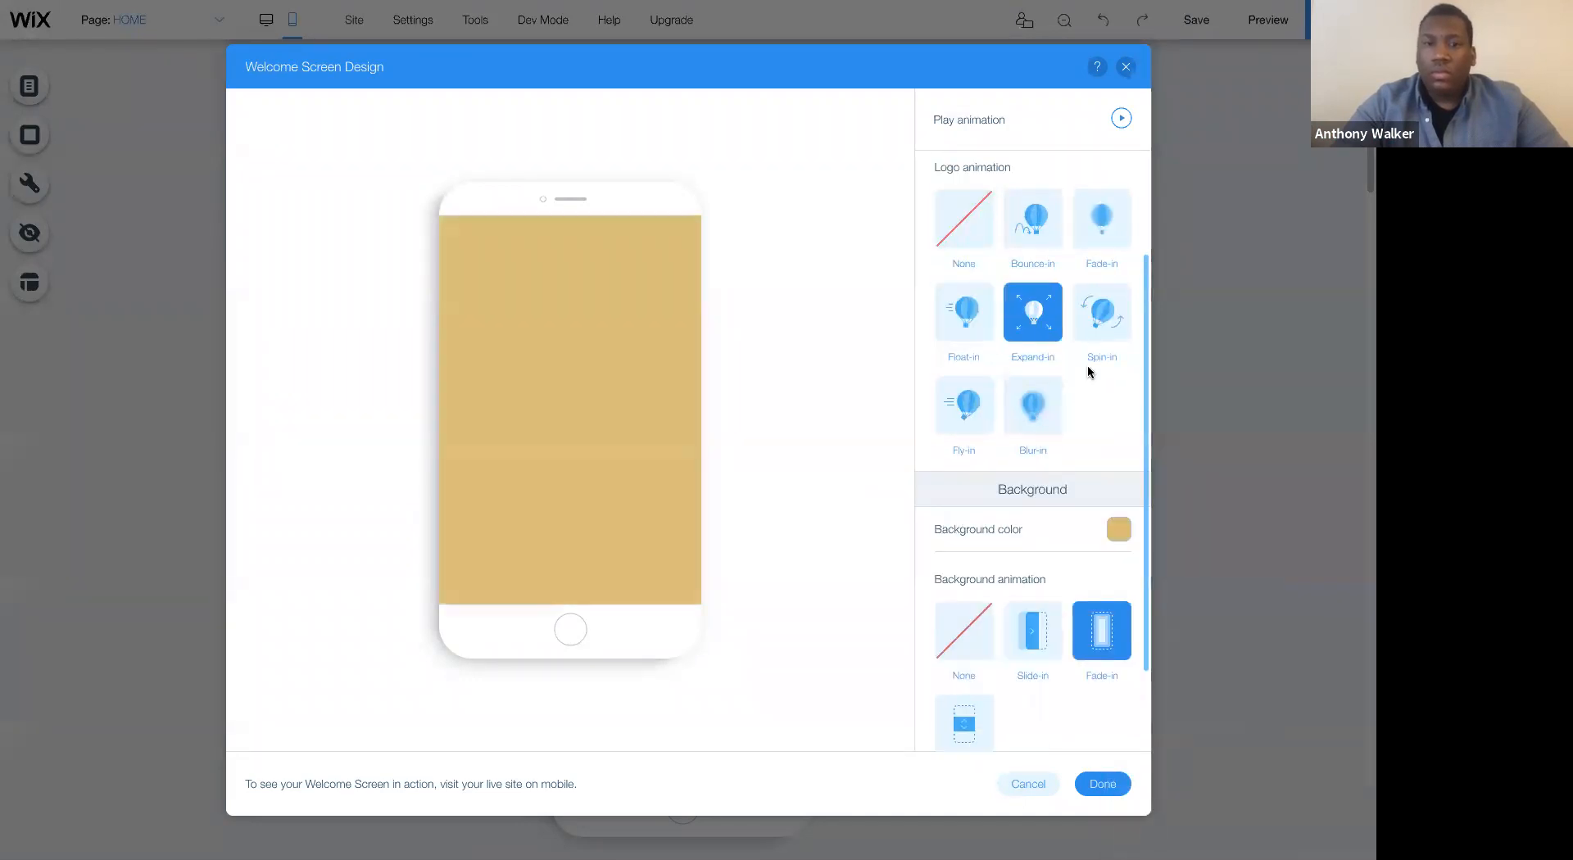
pyautogui.scroll(2, 1088, 366)
pyautogui.scroll(-3, 1022, 277)
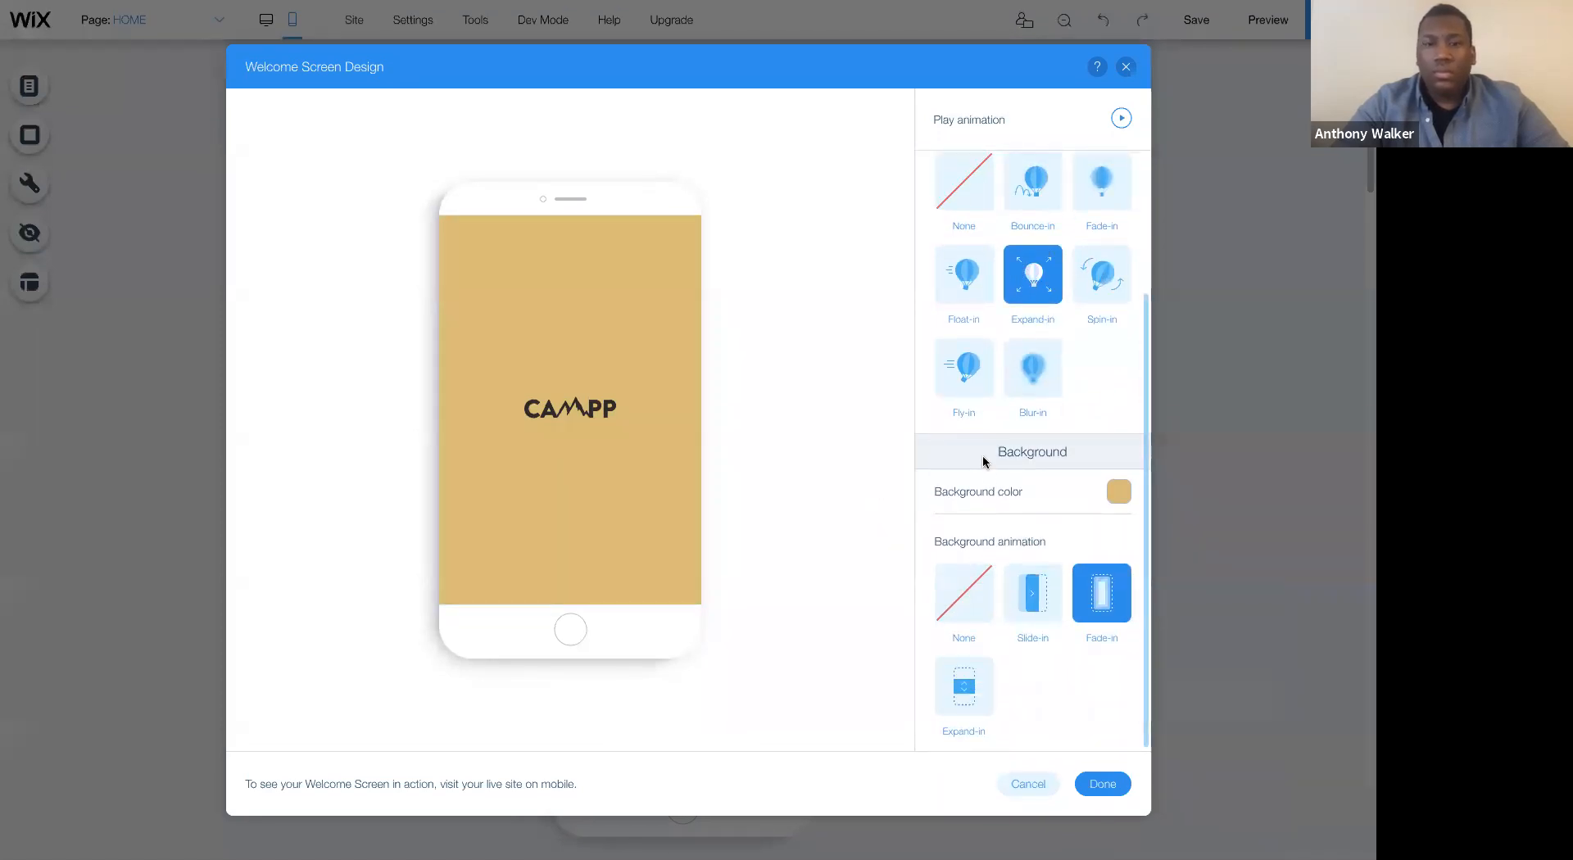
pyautogui.click(1034, 589)
pyautogui.click(1105, 584)
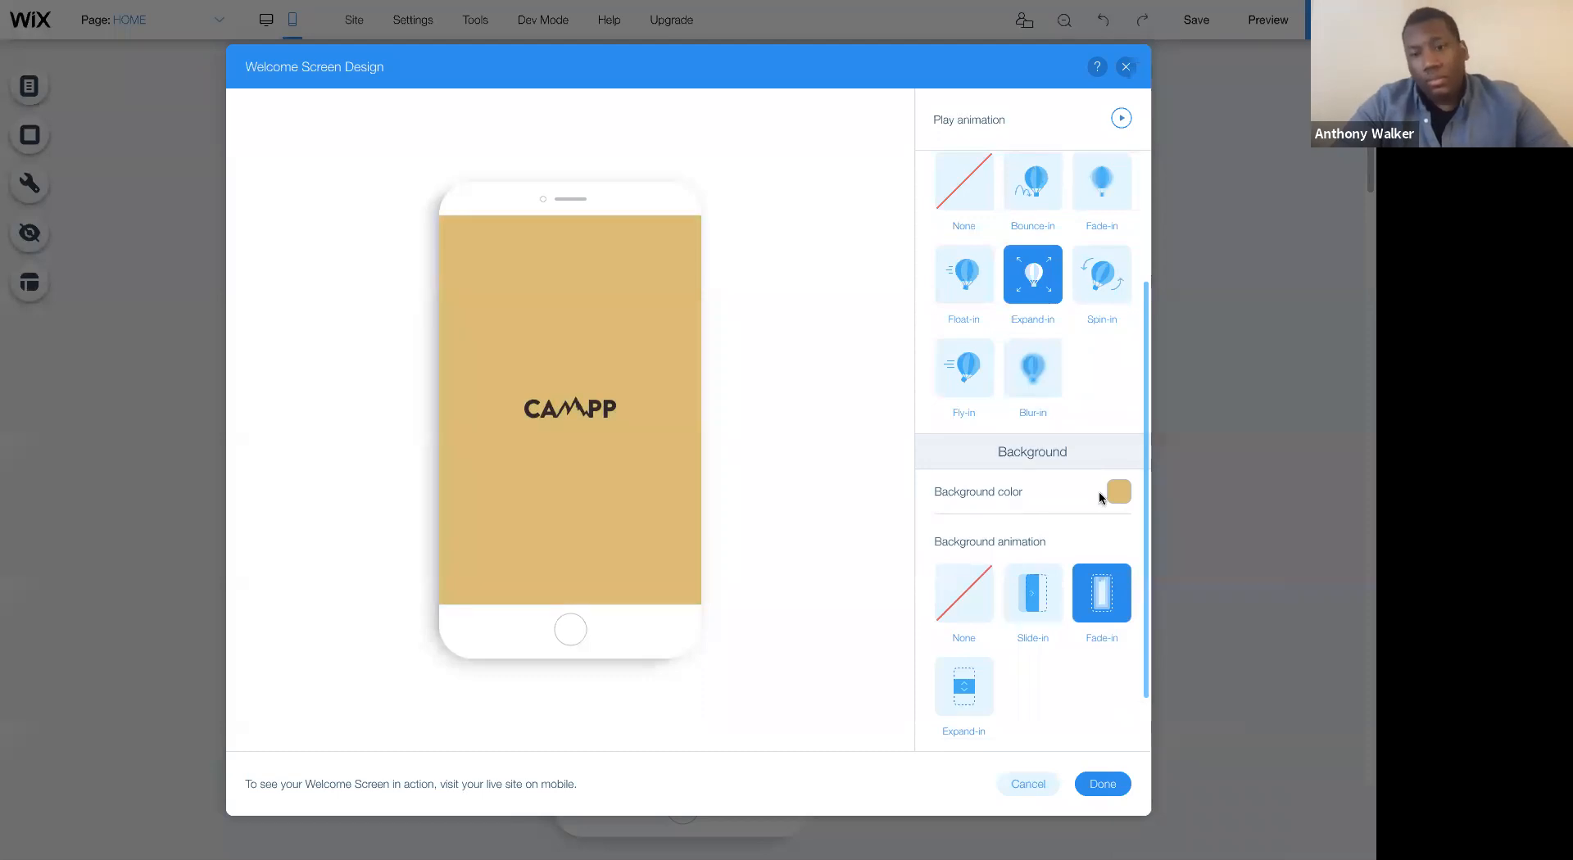
# - Play the Welcome Screen animation to check the logo and background effects
pyautogui.scroll(2, 1101, 494)
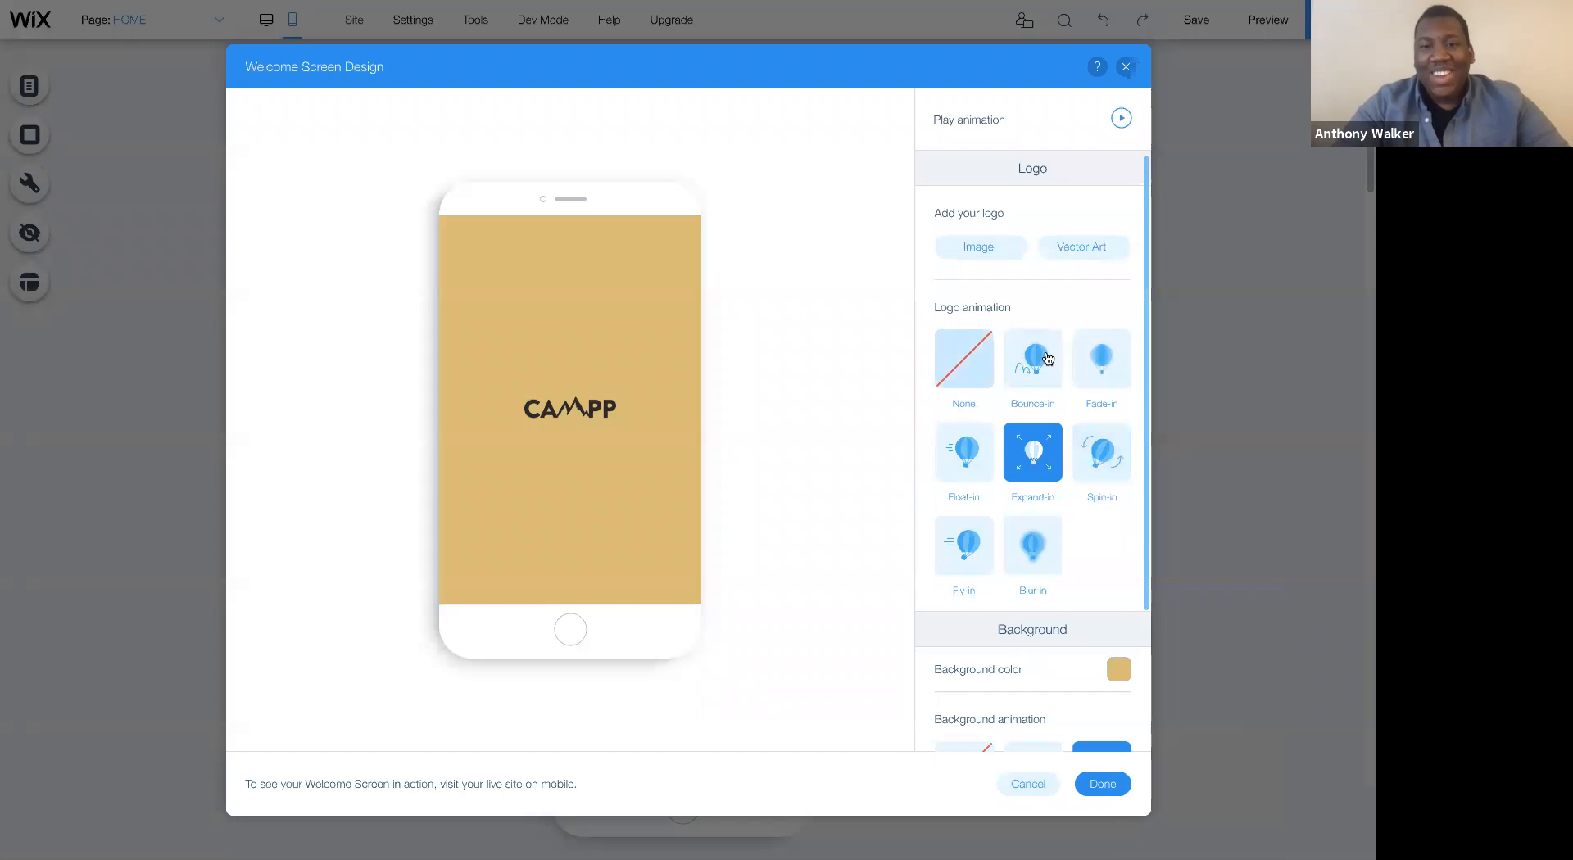
pyautogui.click(1120, 118)
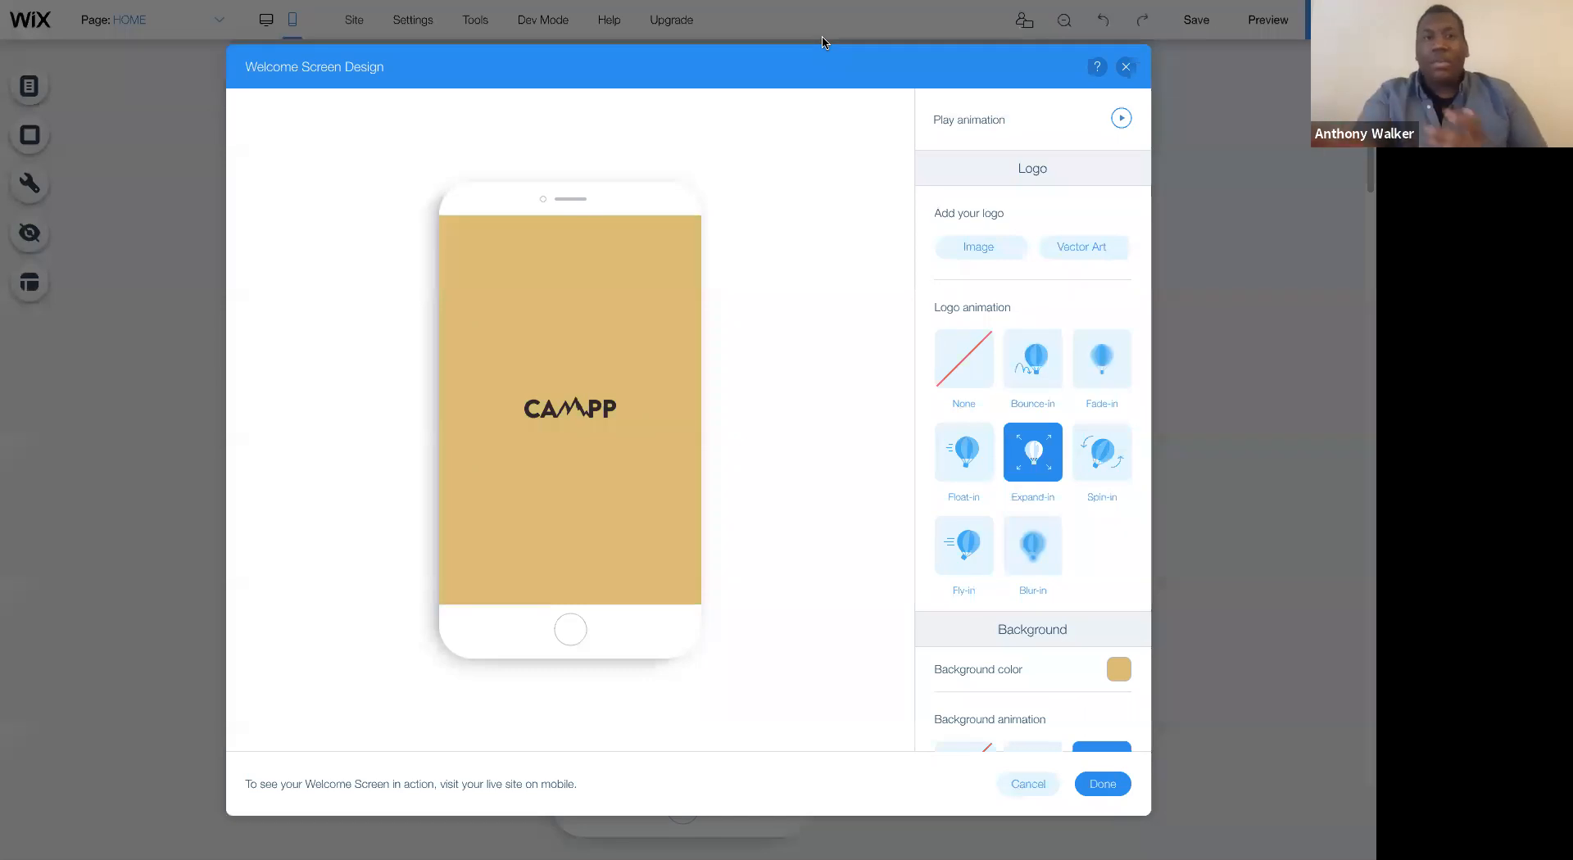
pyautogui.moveTo(823, 8)
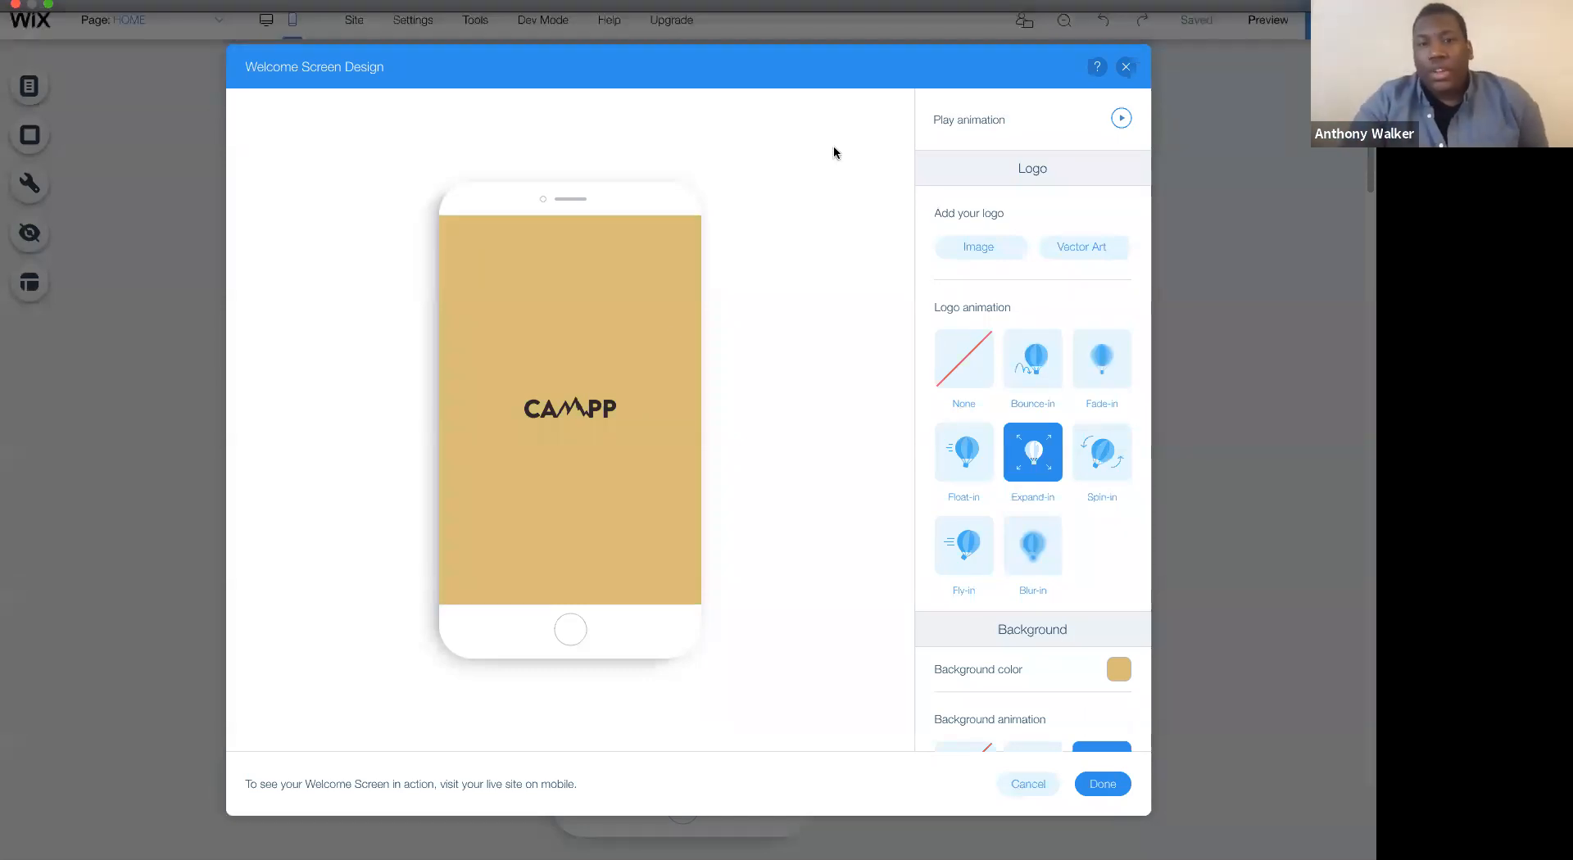
# - Apply the Welcome Screen design to the mobile site and look down the mobile home page
pyautogui.scroll(-3, 1029, 267)
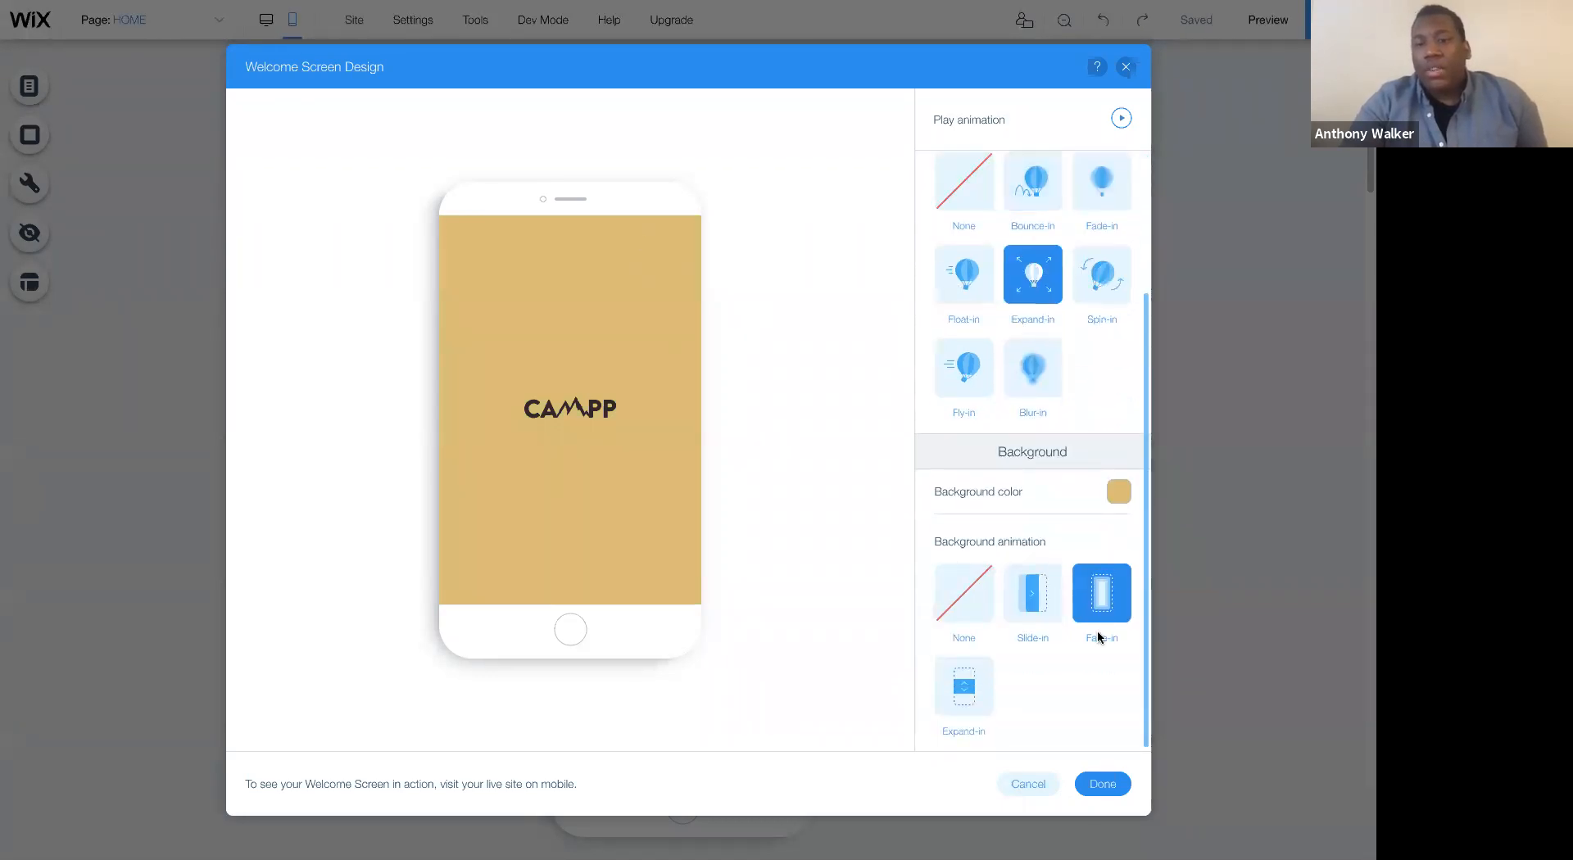
pyautogui.click(1098, 779)
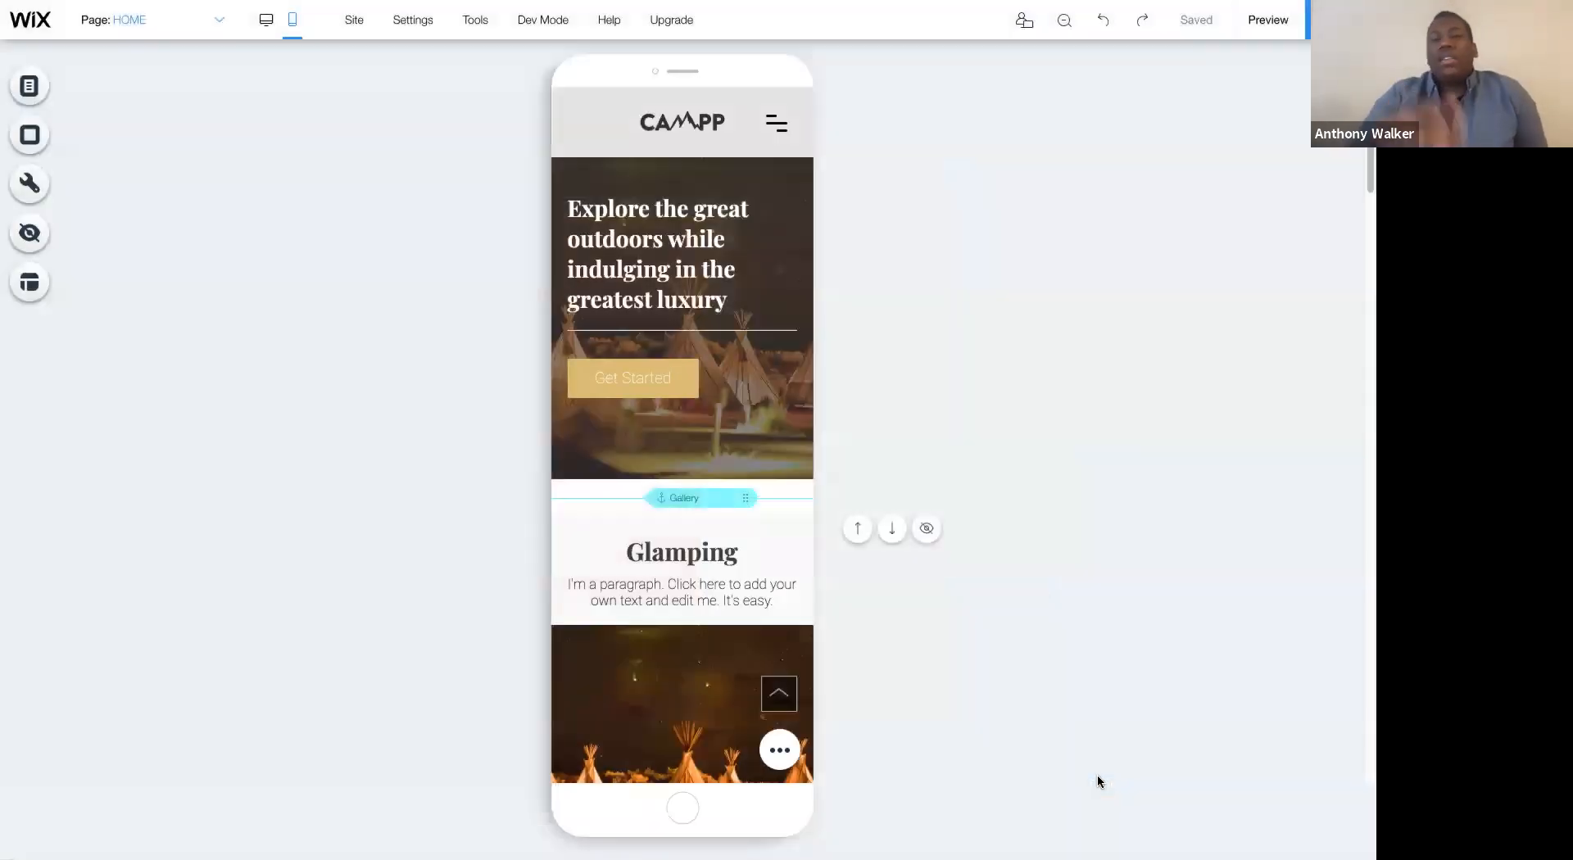
pyautogui.scroll(-5, 913, 418)
pyautogui.scroll(-10, 913, 412)
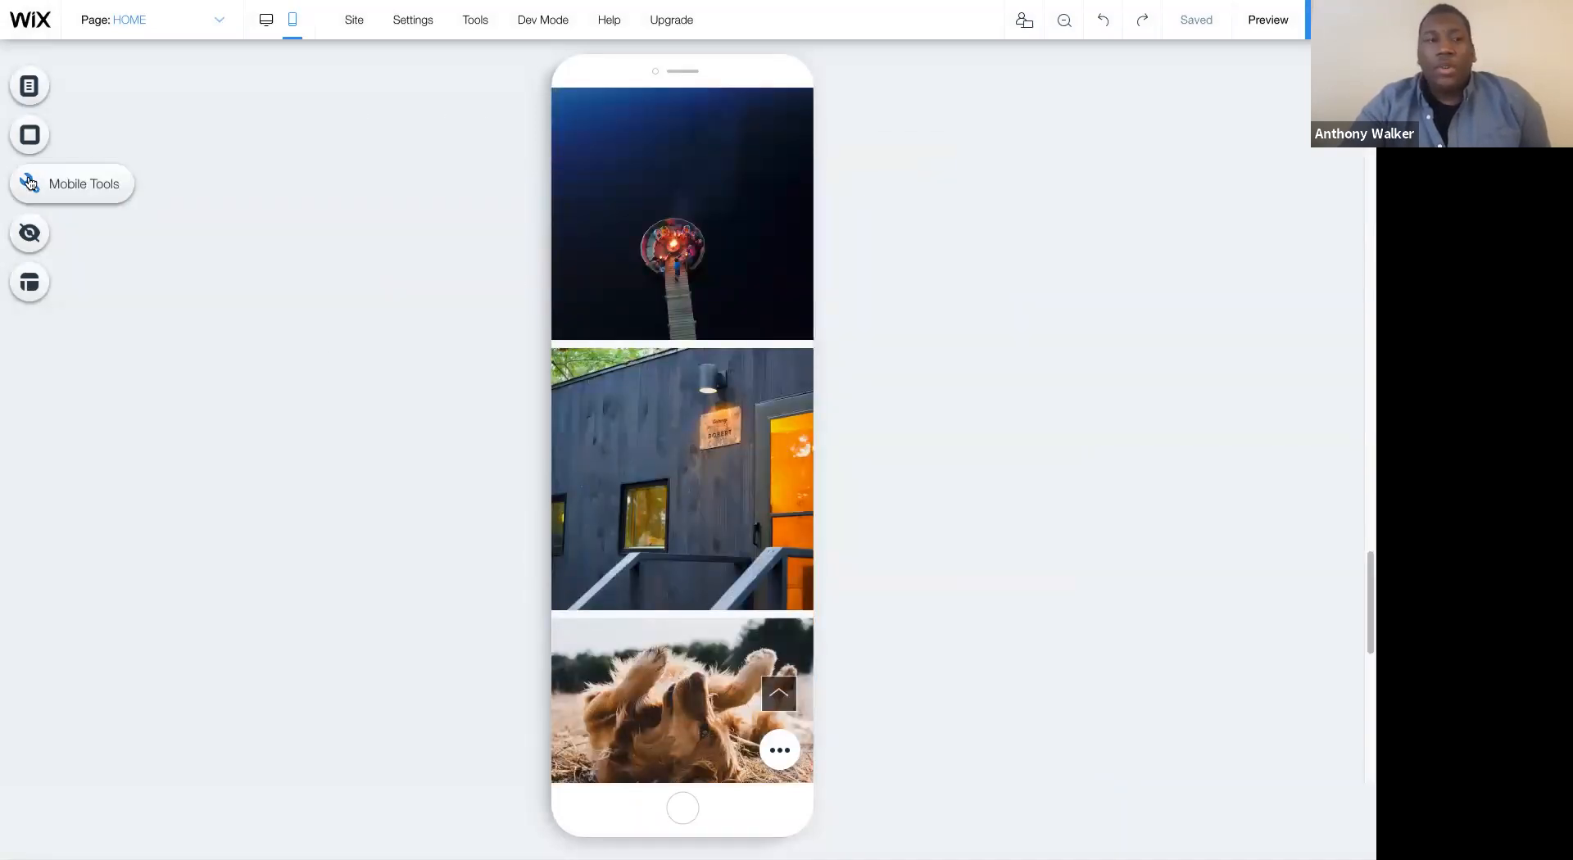
# - Add a Chrome Theme Color to the mobile site and set it to the site's gold
pyautogui.click(29, 182)
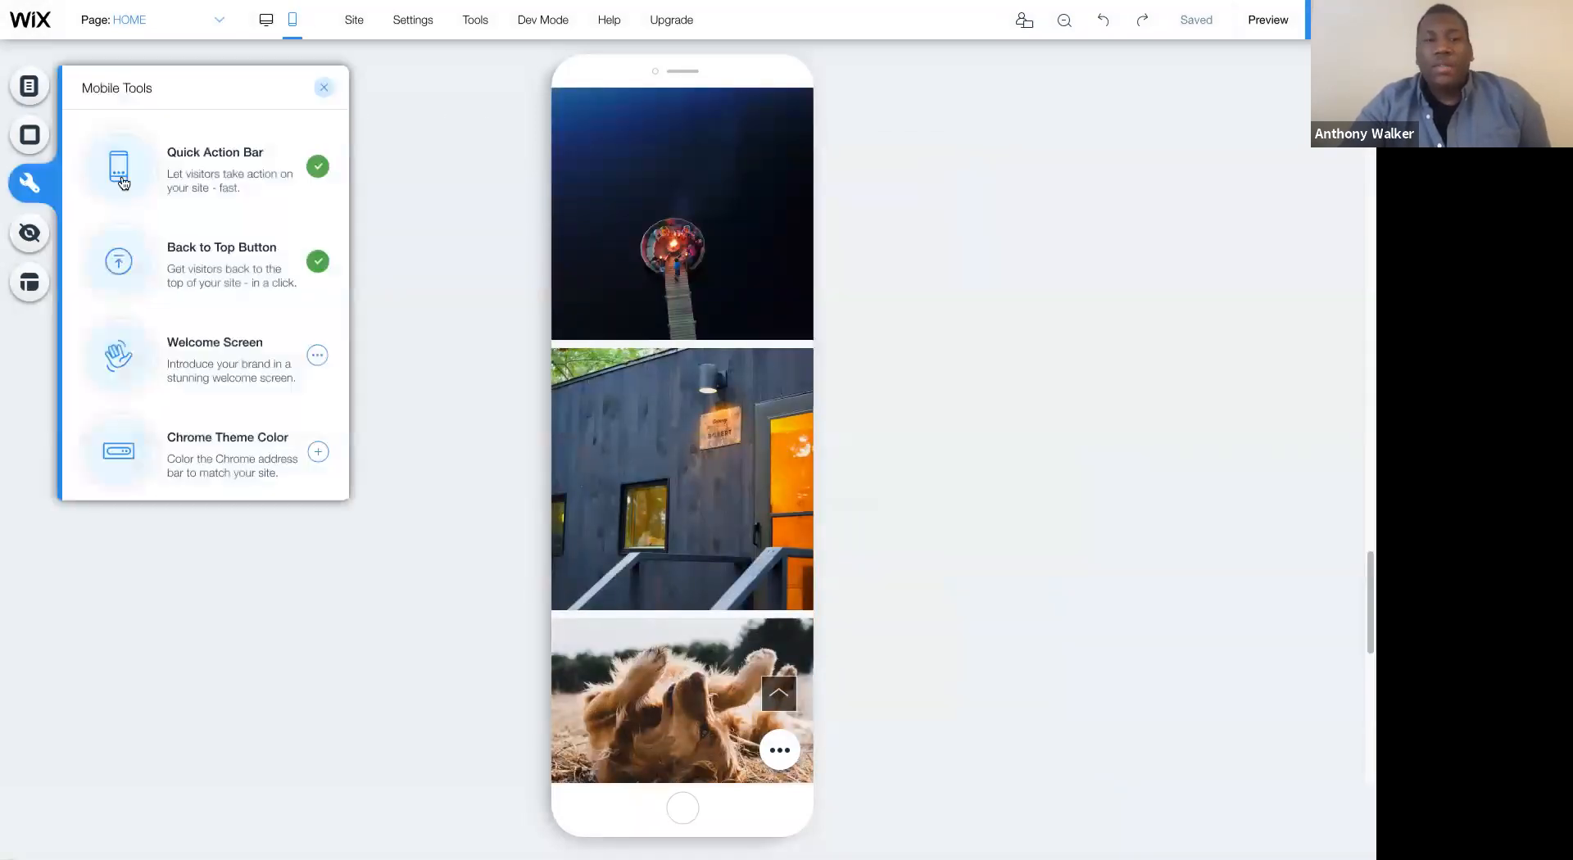
pyautogui.click(317, 452)
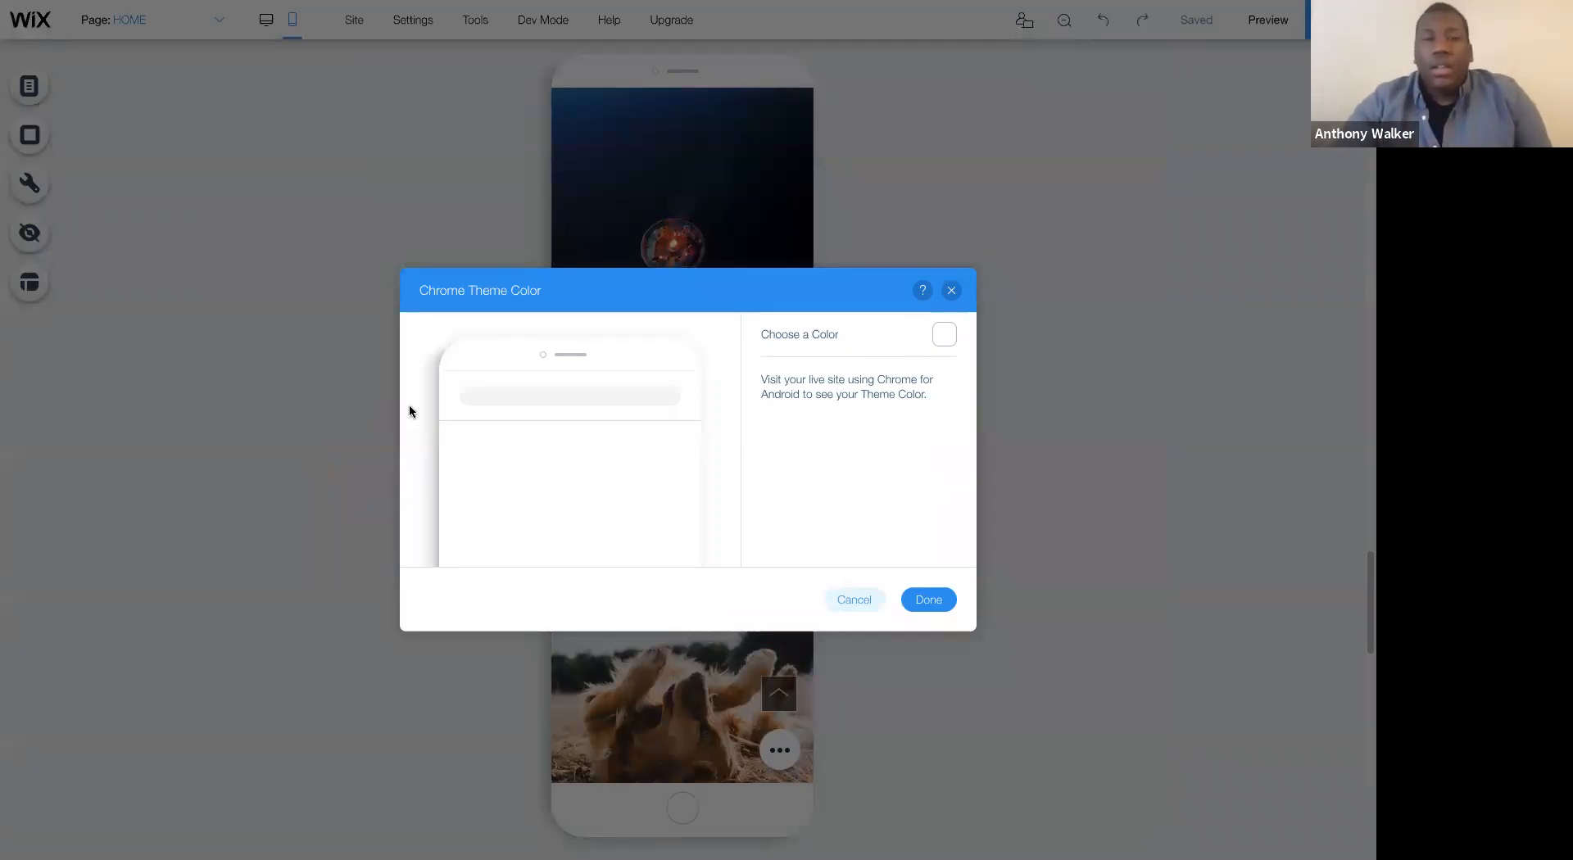
pyautogui.click(945, 336)
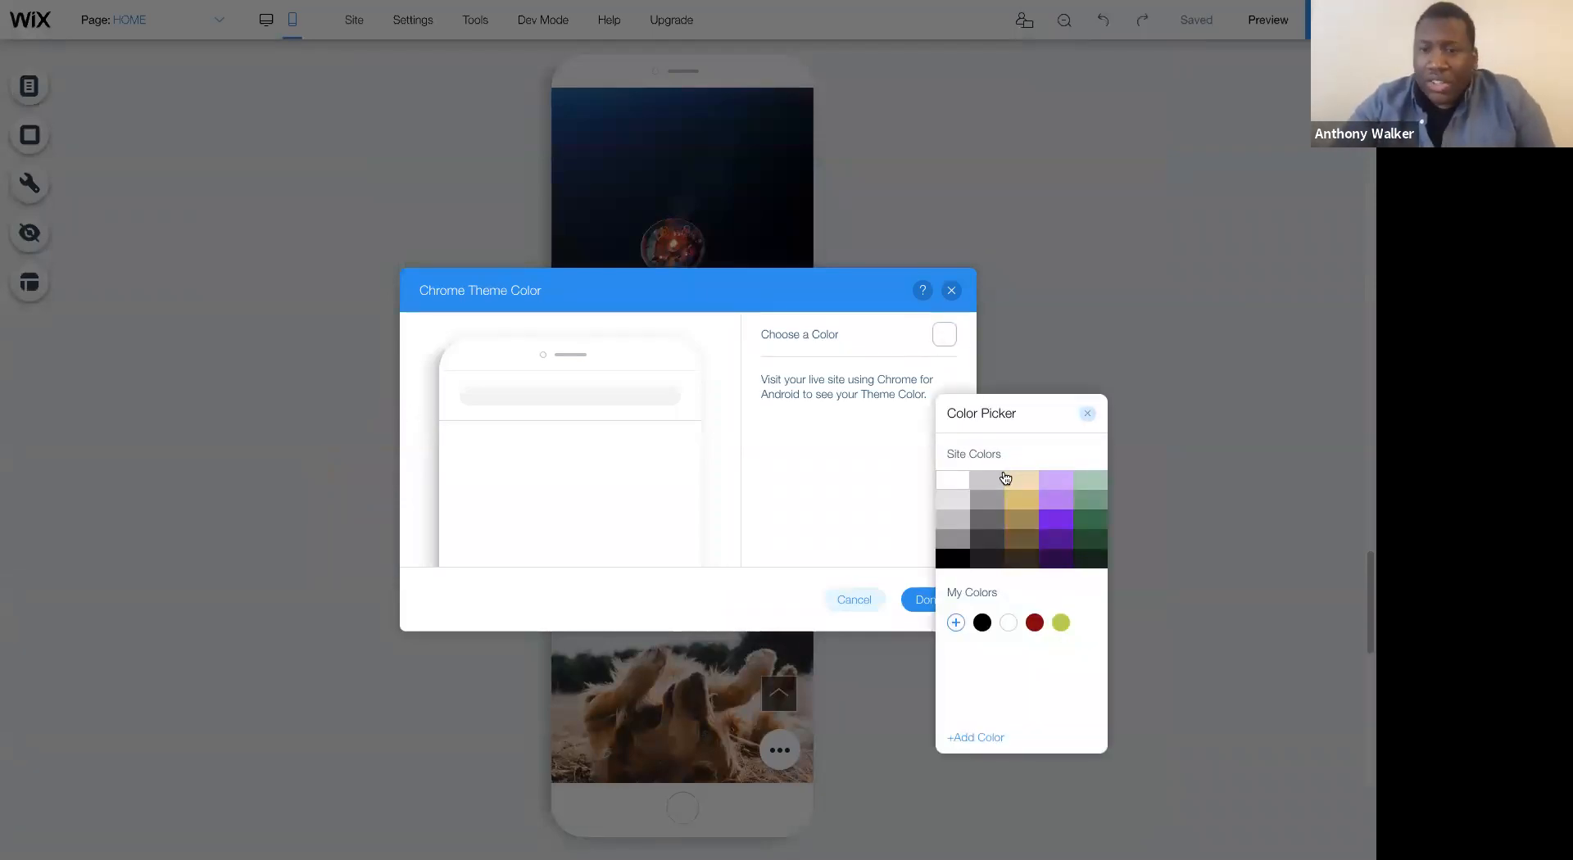
pyautogui.click(1021, 500)
pyautogui.click(1088, 414)
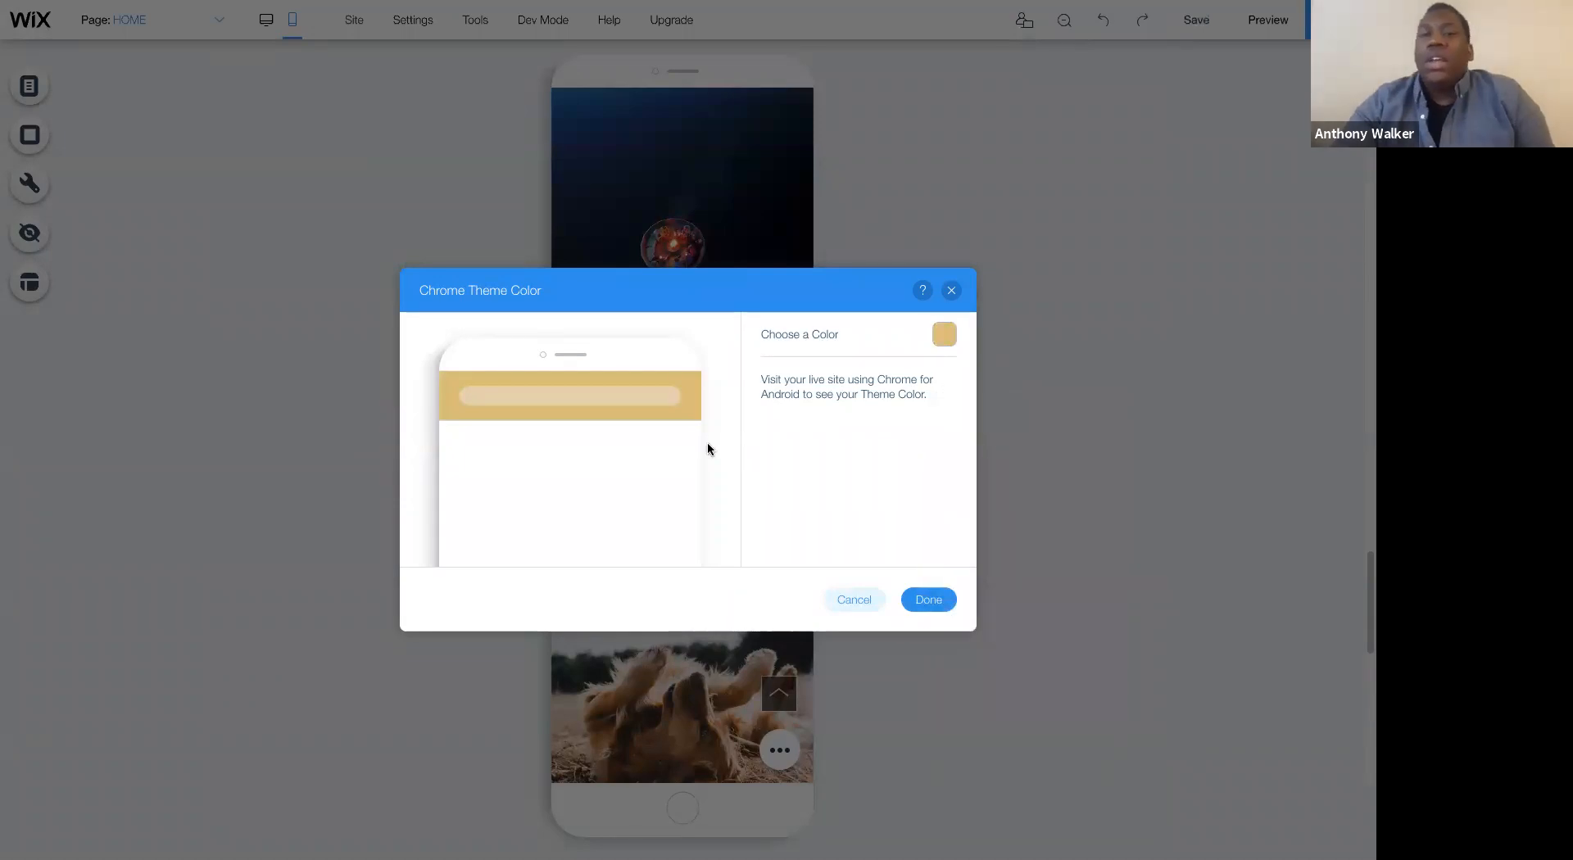
pyautogui.click(929, 601)
# - Review the mobile page's hidden elements list and the Page Layout Optimizer without changing anything
pyautogui.scroll(15, 726, 355)
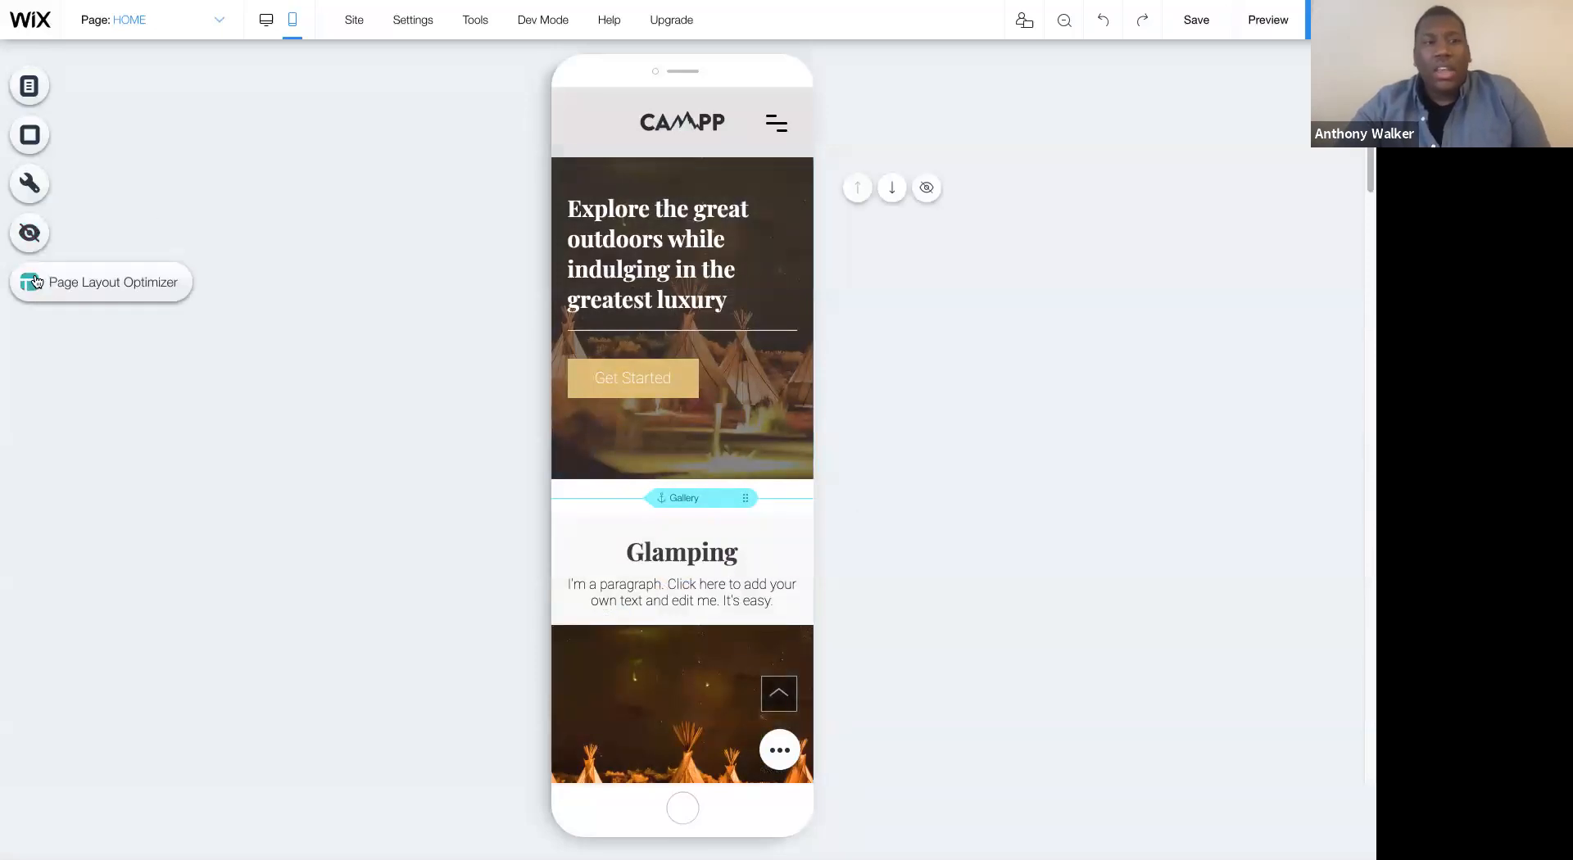
pyautogui.click(33, 234)
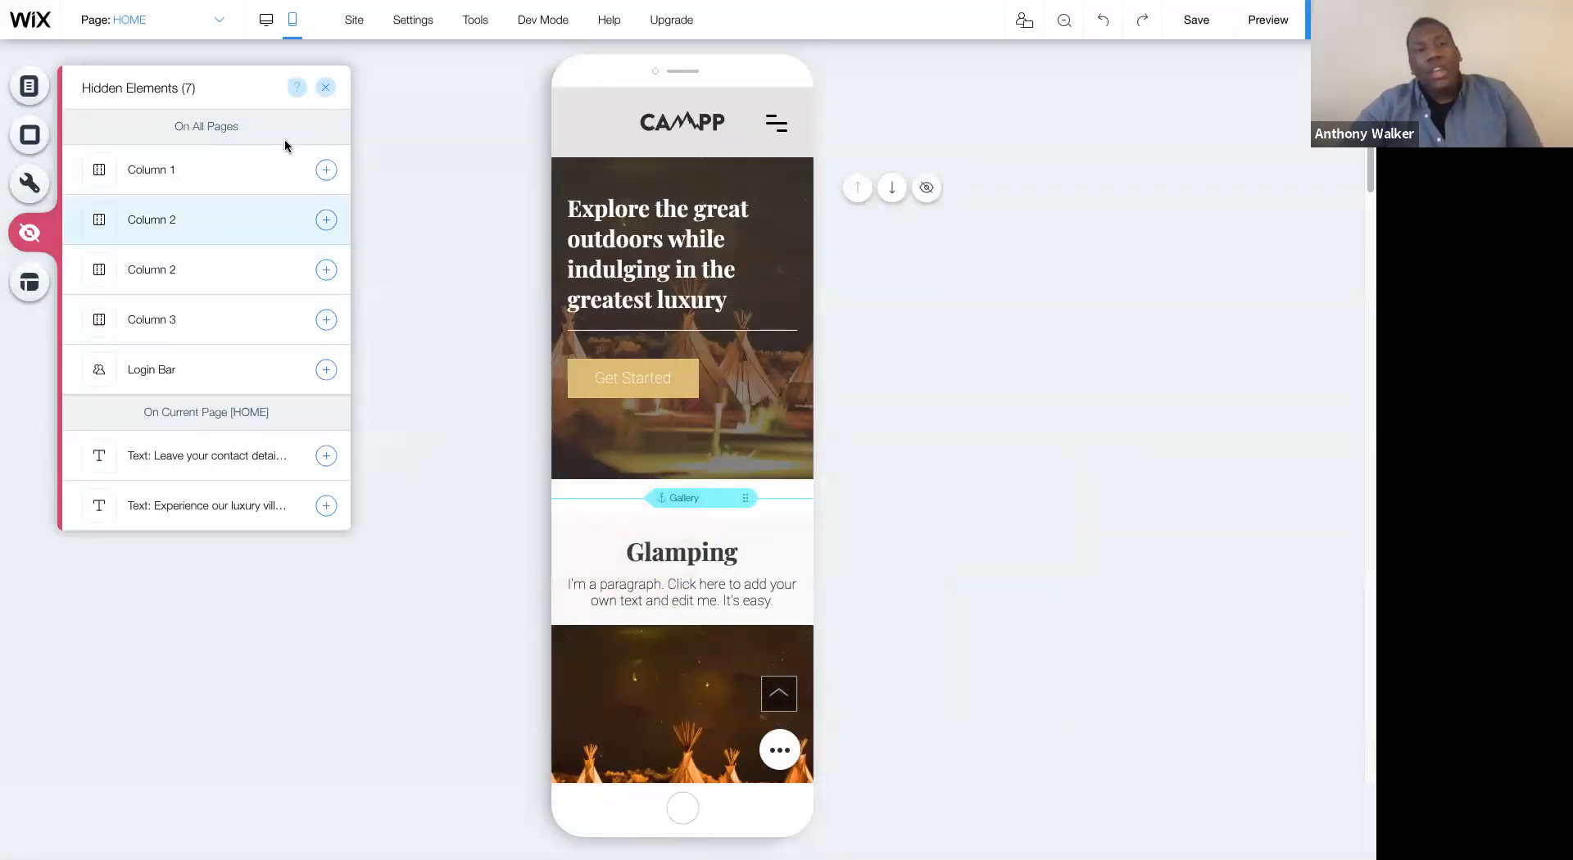
pyautogui.click(326, 86)
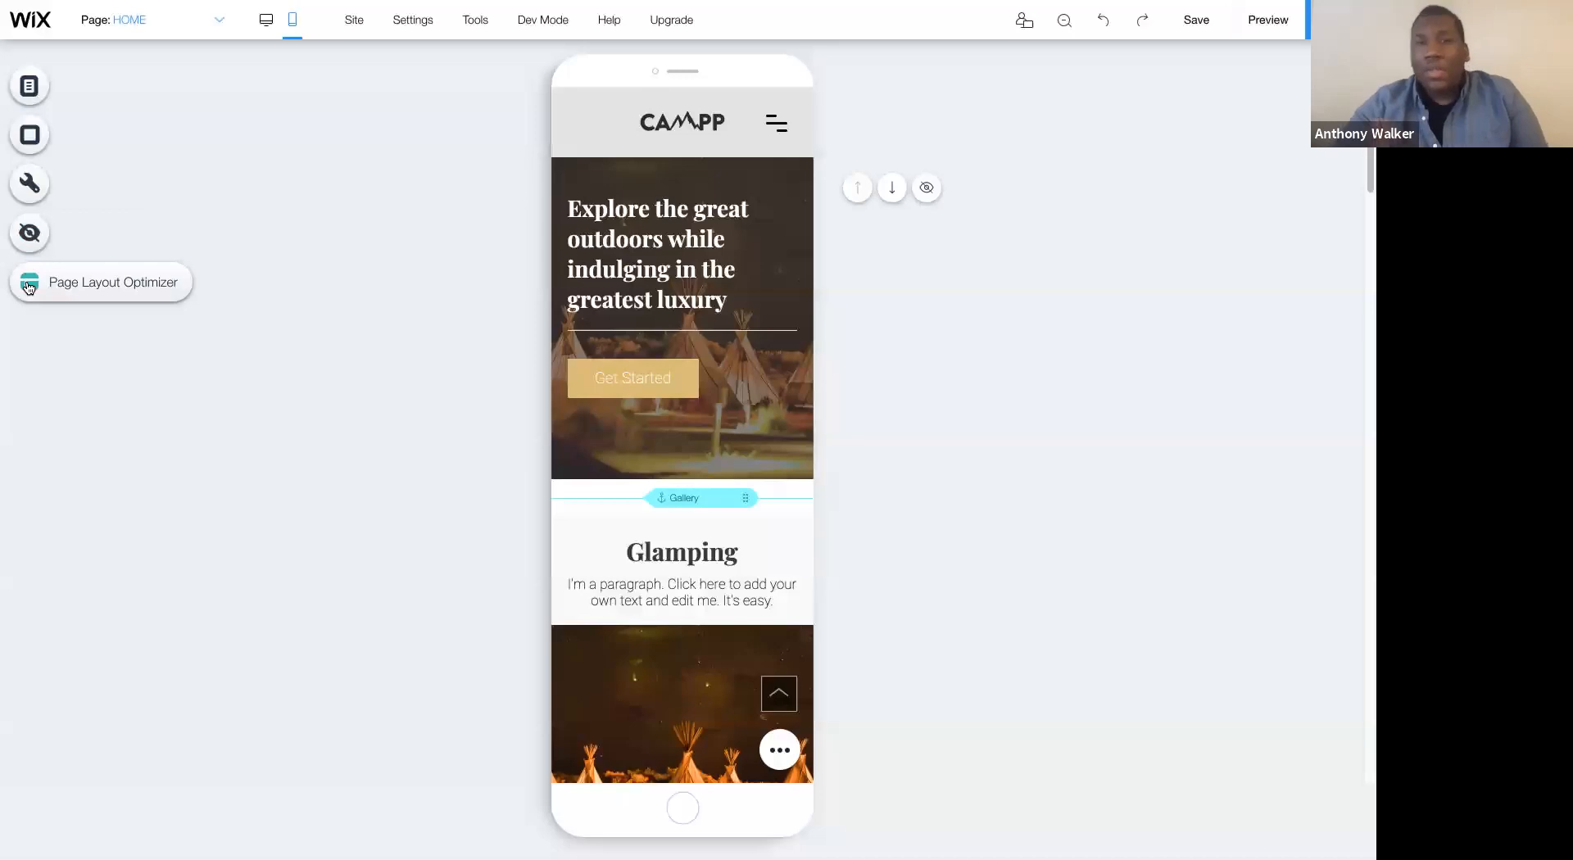
pyautogui.click(29, 282)
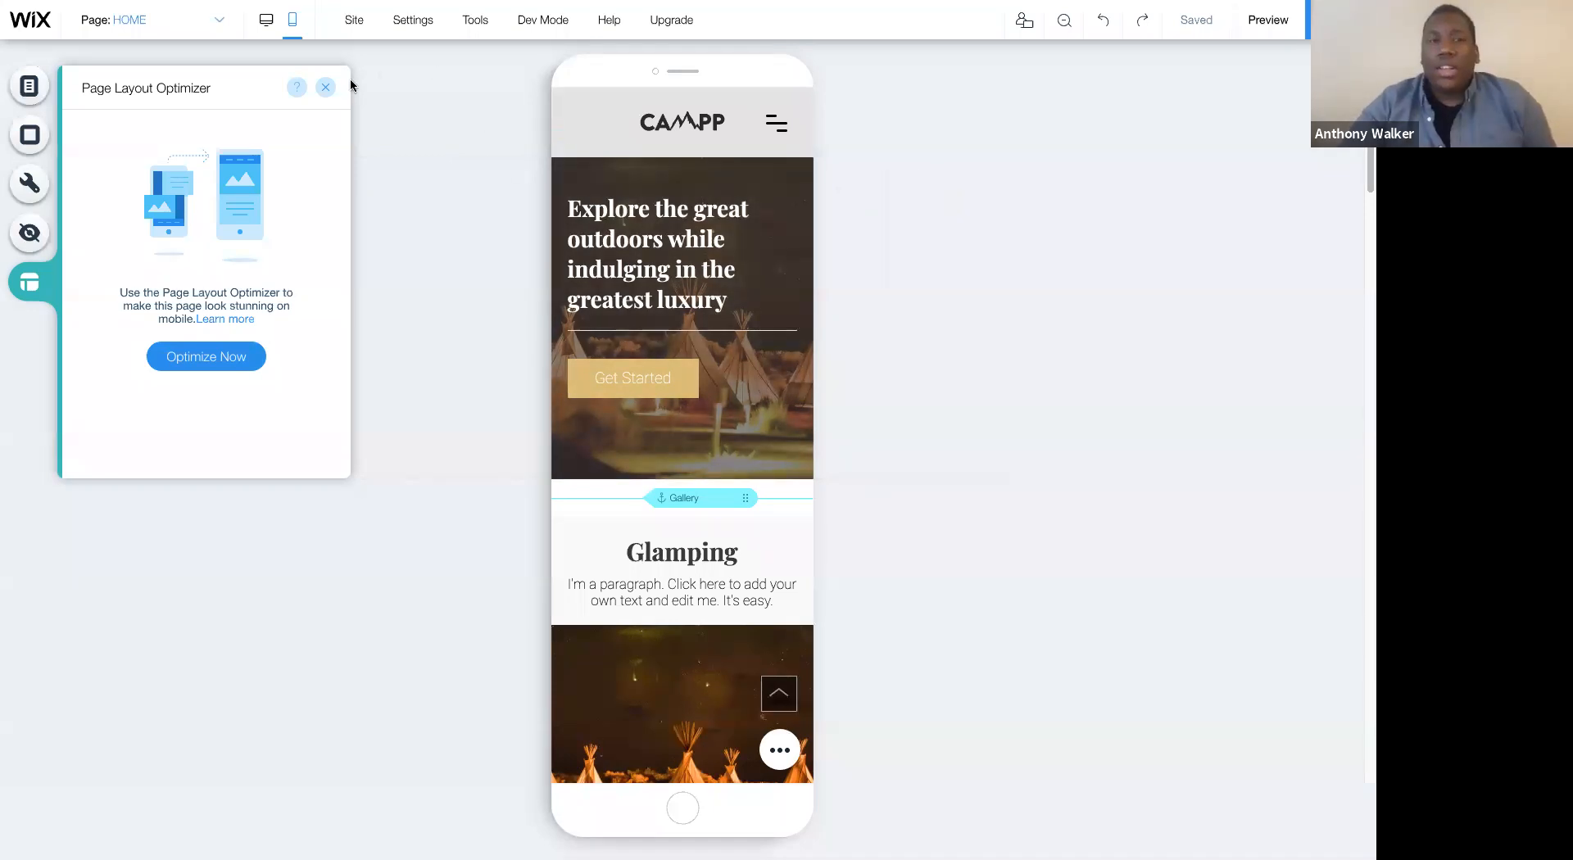
pyautogui.click(325, 87)
# - Switch to the desktop version and animate the hero heading, trying Bounce-In and settling on Fade-In
pyautogui.click(272, 33)
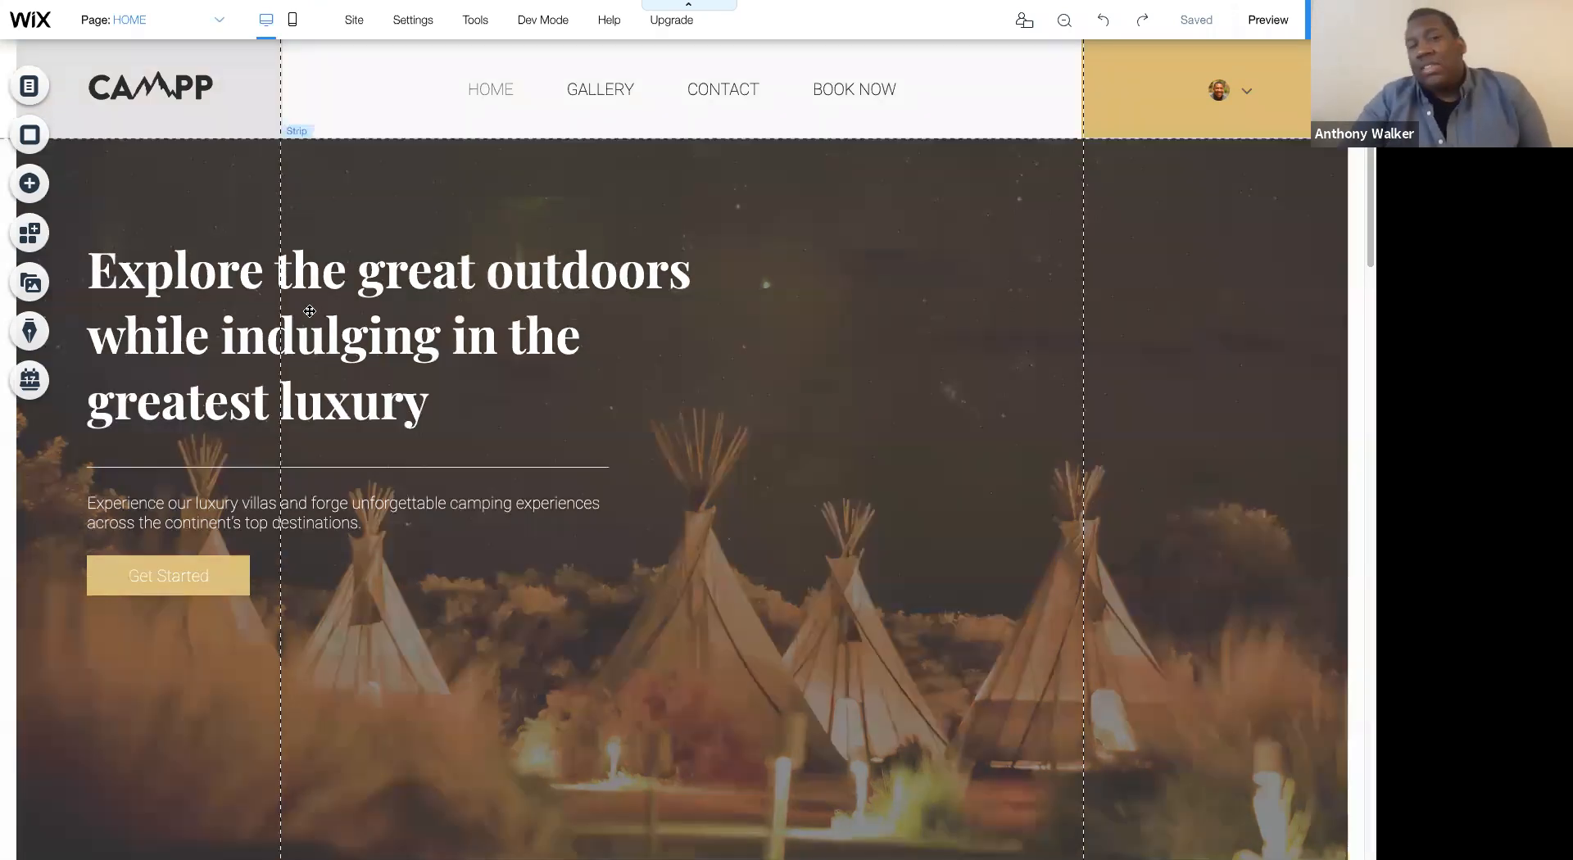
pyautogui.click(334, 302)
pyautogui.click(334, 302)
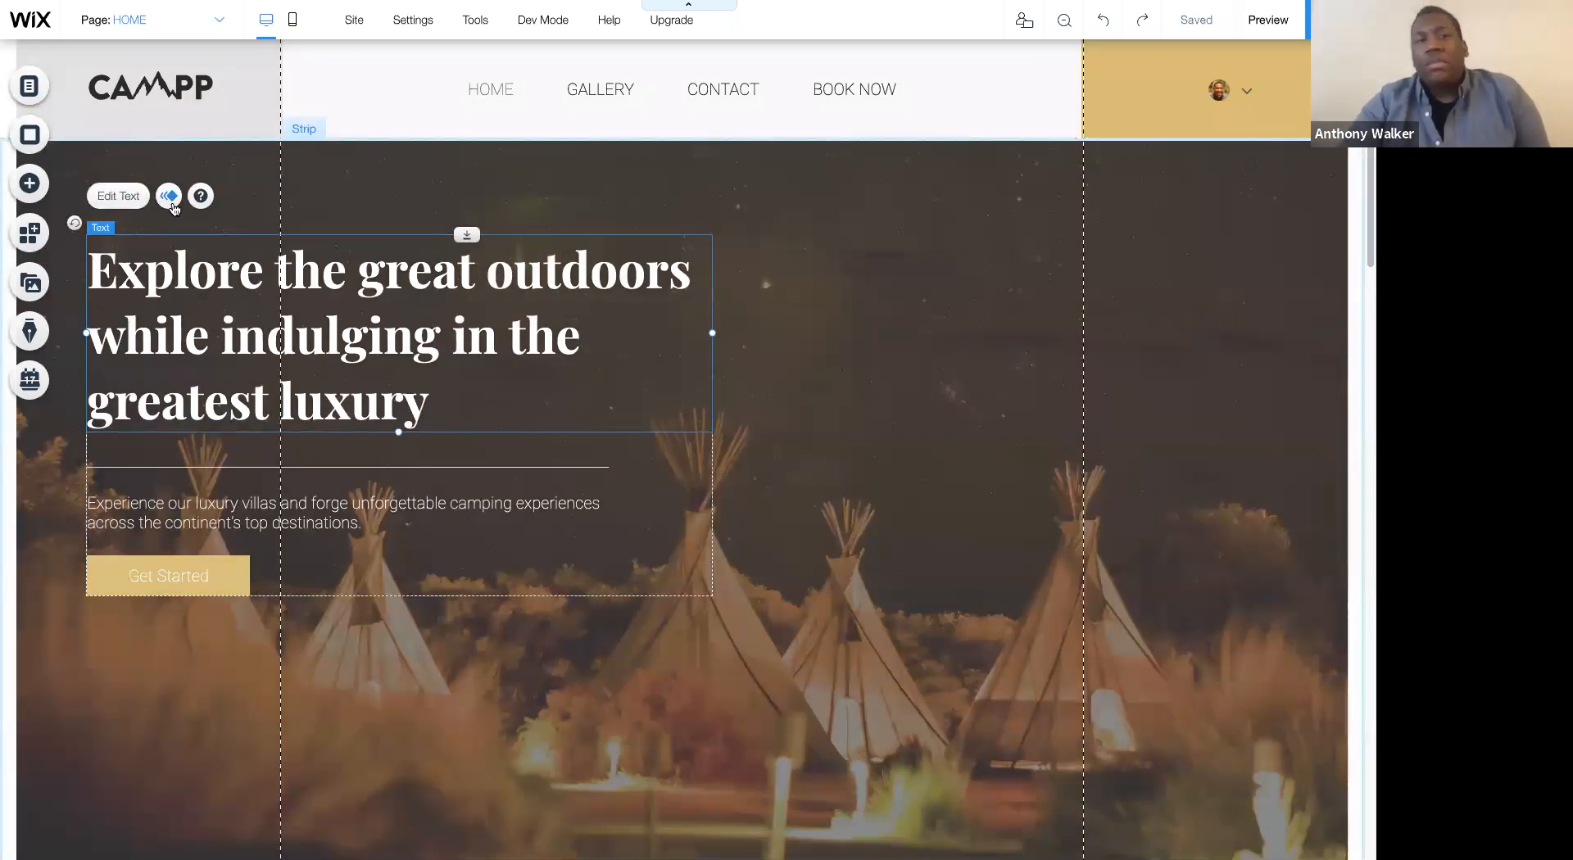
pyautogui.click(169, 196)
pyautogui.click(849, 330)
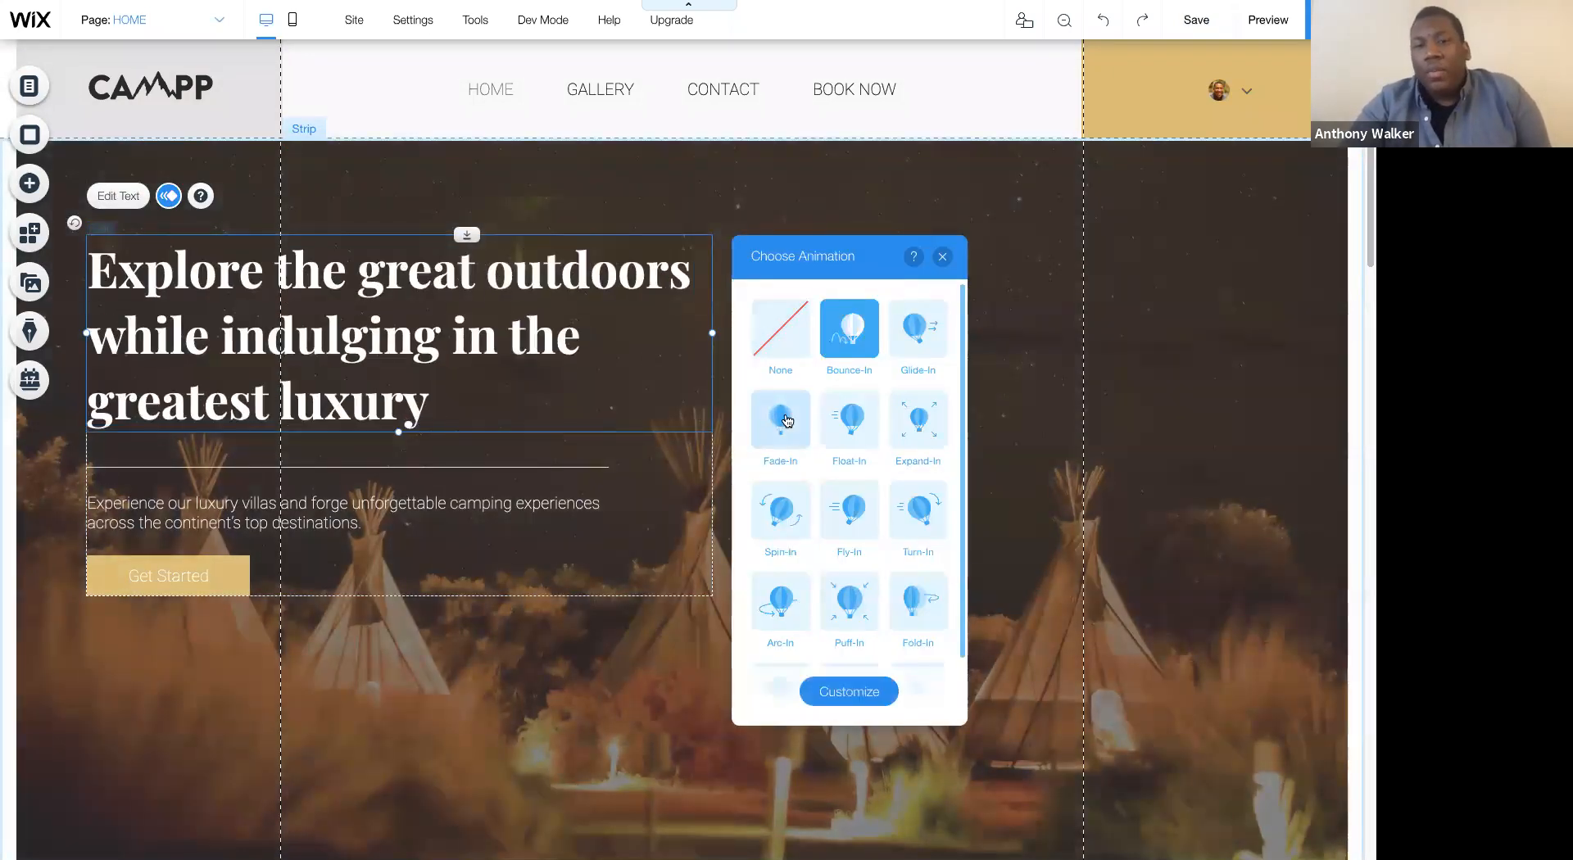
pyautogui.click(787, 421)
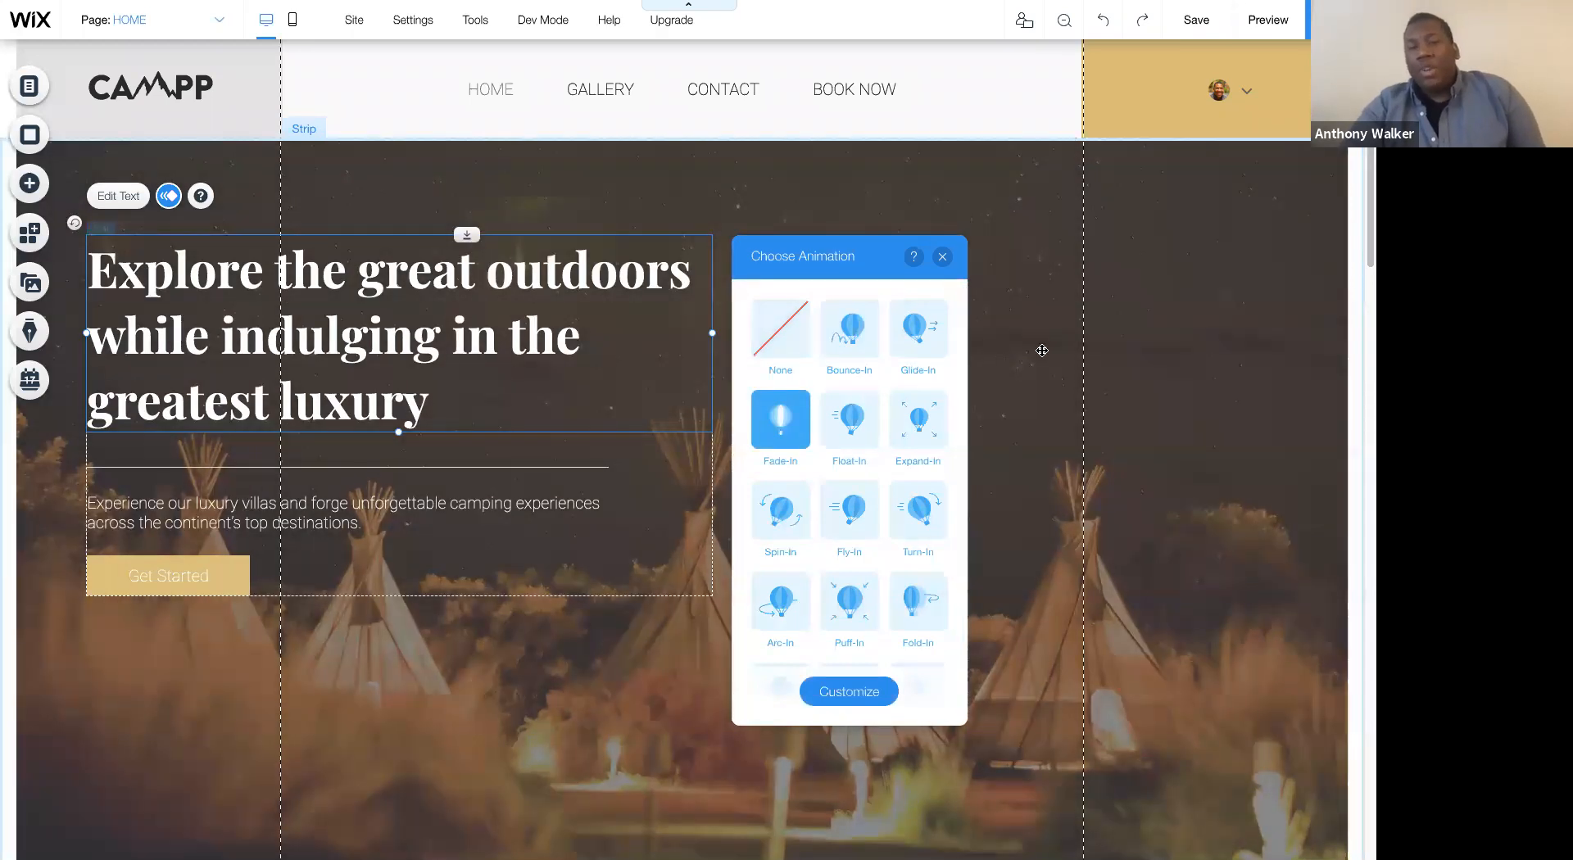
pyautogui.click(1042, 351)
# - Examine the desktop home page's hero text group, its background strip and the Glamping gallery section
pyautogui.click(458, 528)
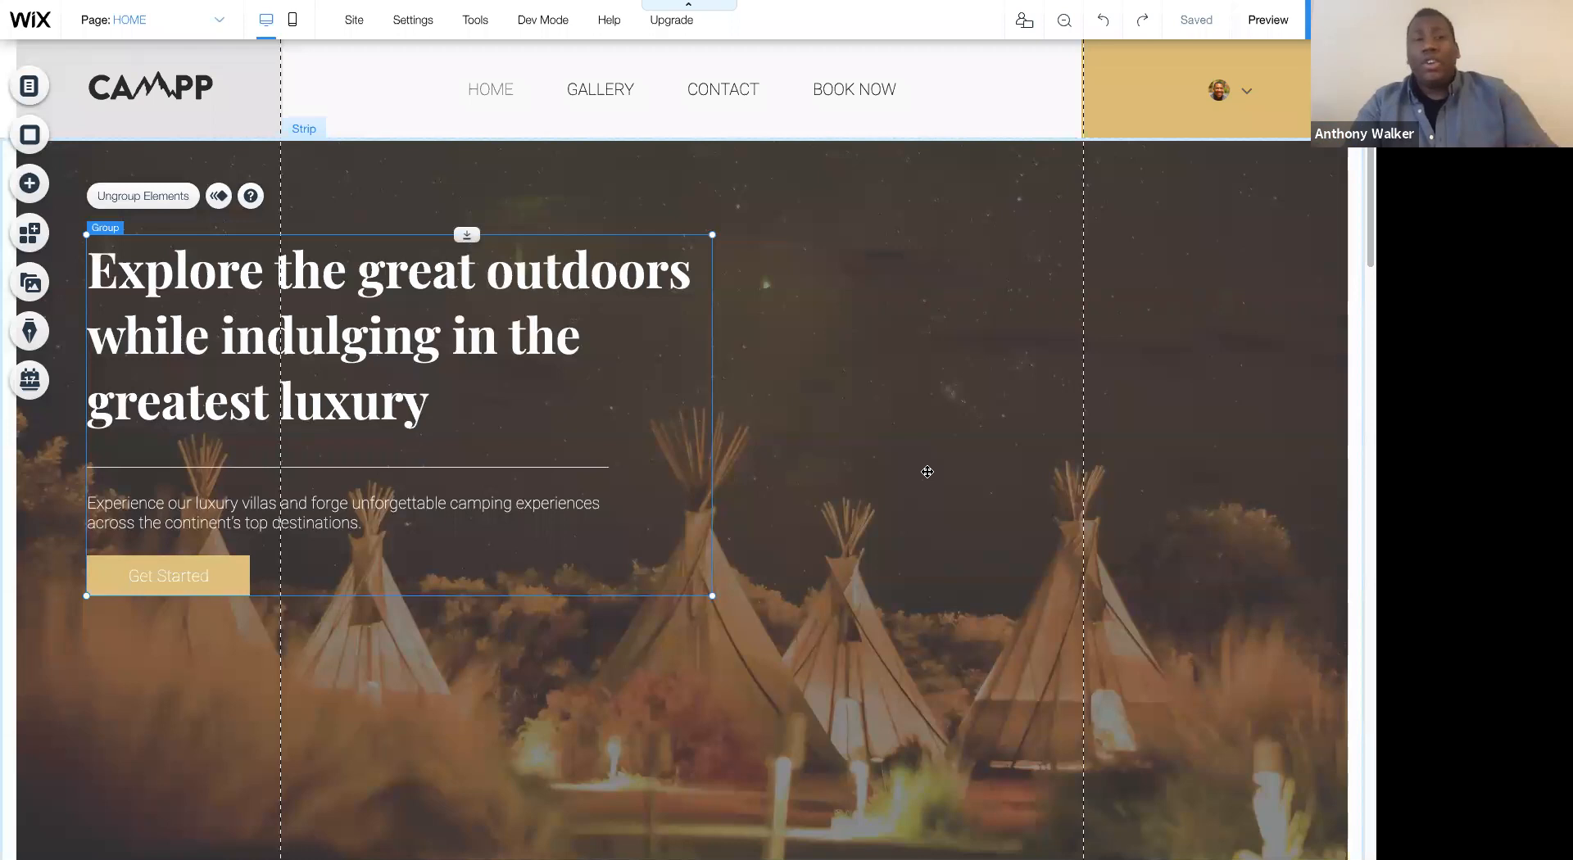
pyautogui.scroll(-3, 928, 472)
pyautogui.scroll(-1, 885, 452)
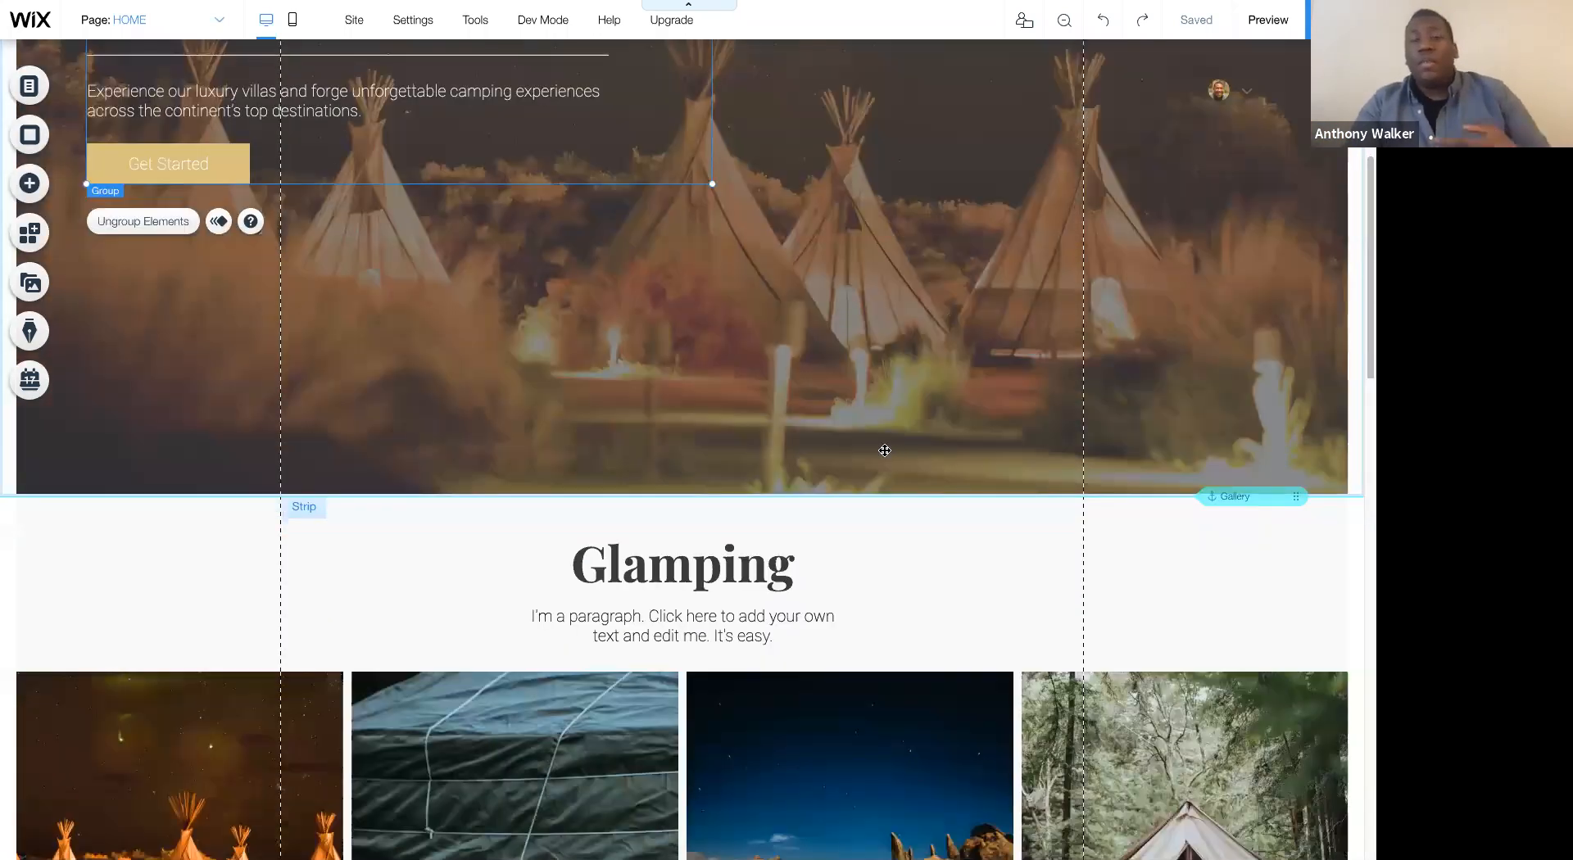
pyautogui.scroll(3, 883, 454)
pyautogui.click(883, 455)
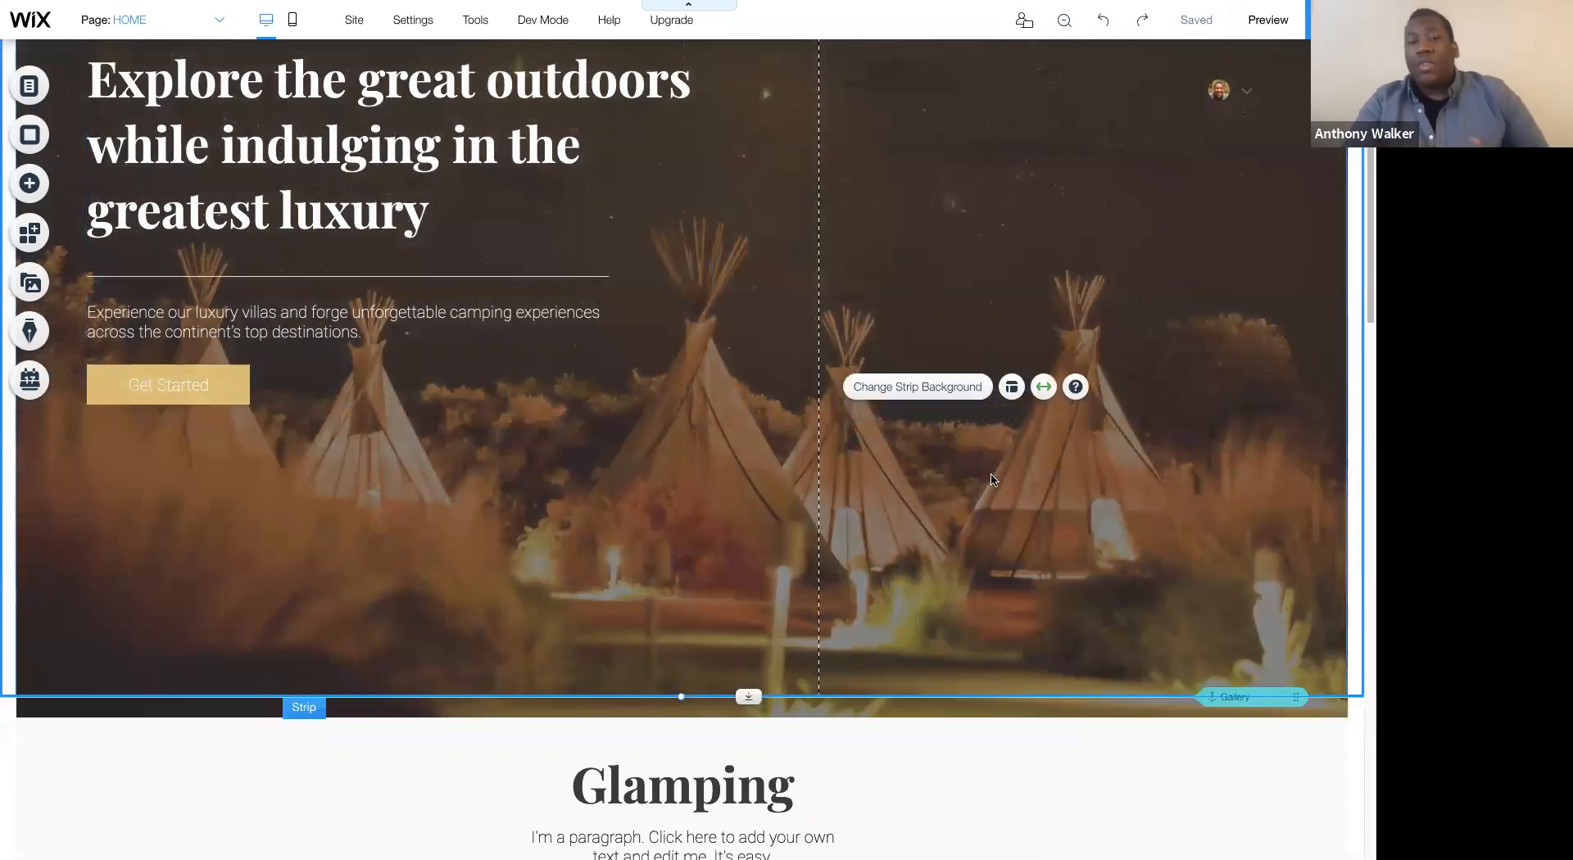
pyautogui.scroll(-4, 987, 471)
pyautogui.scroll(-3, 982, 465)
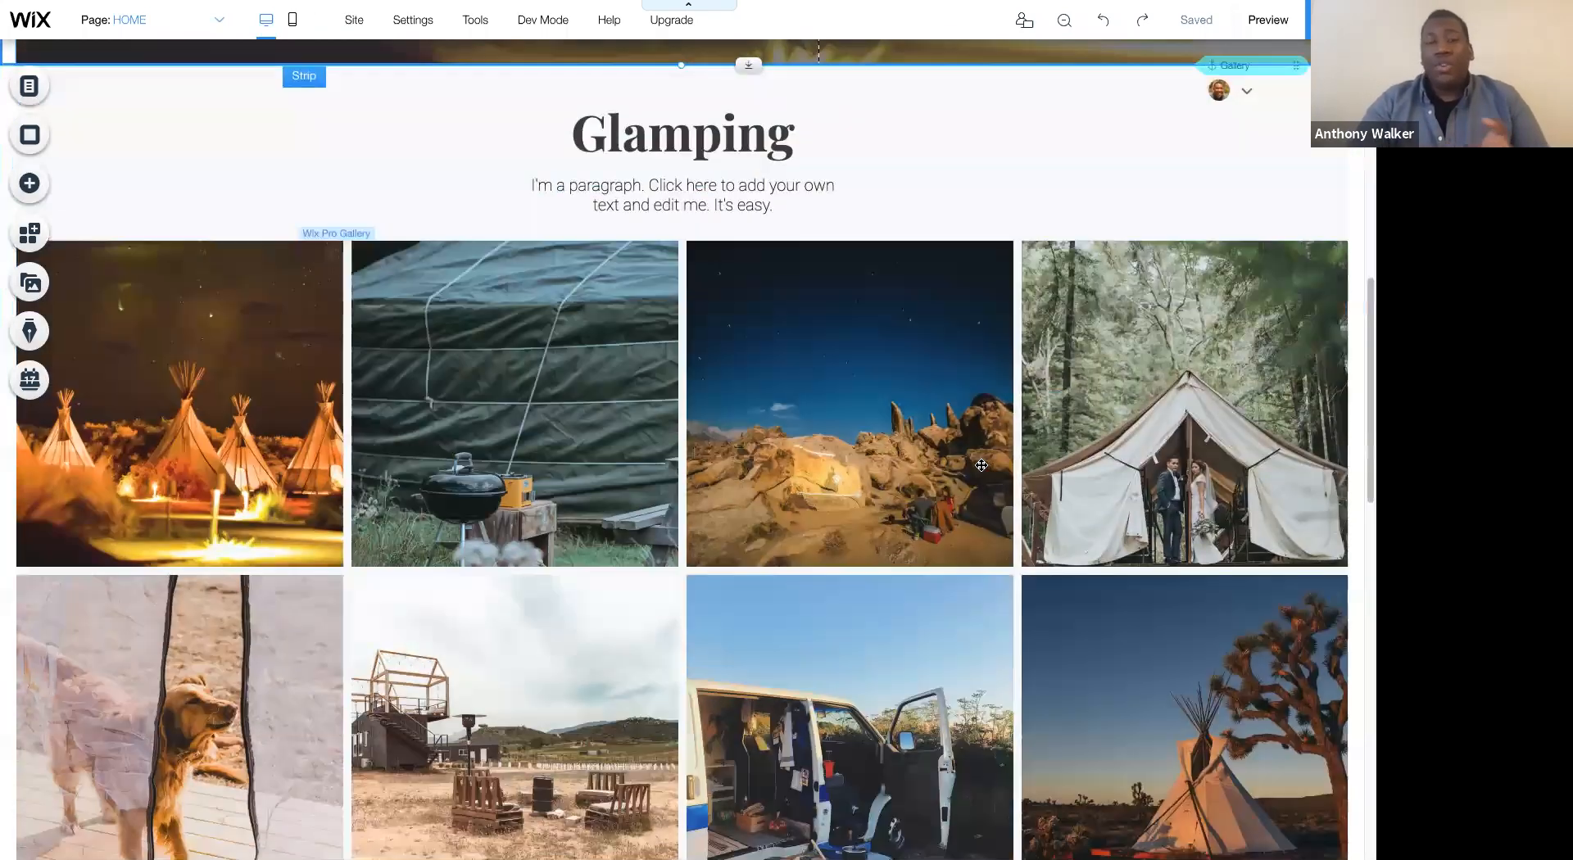
pyautogui.scroll(6, 832, 410)
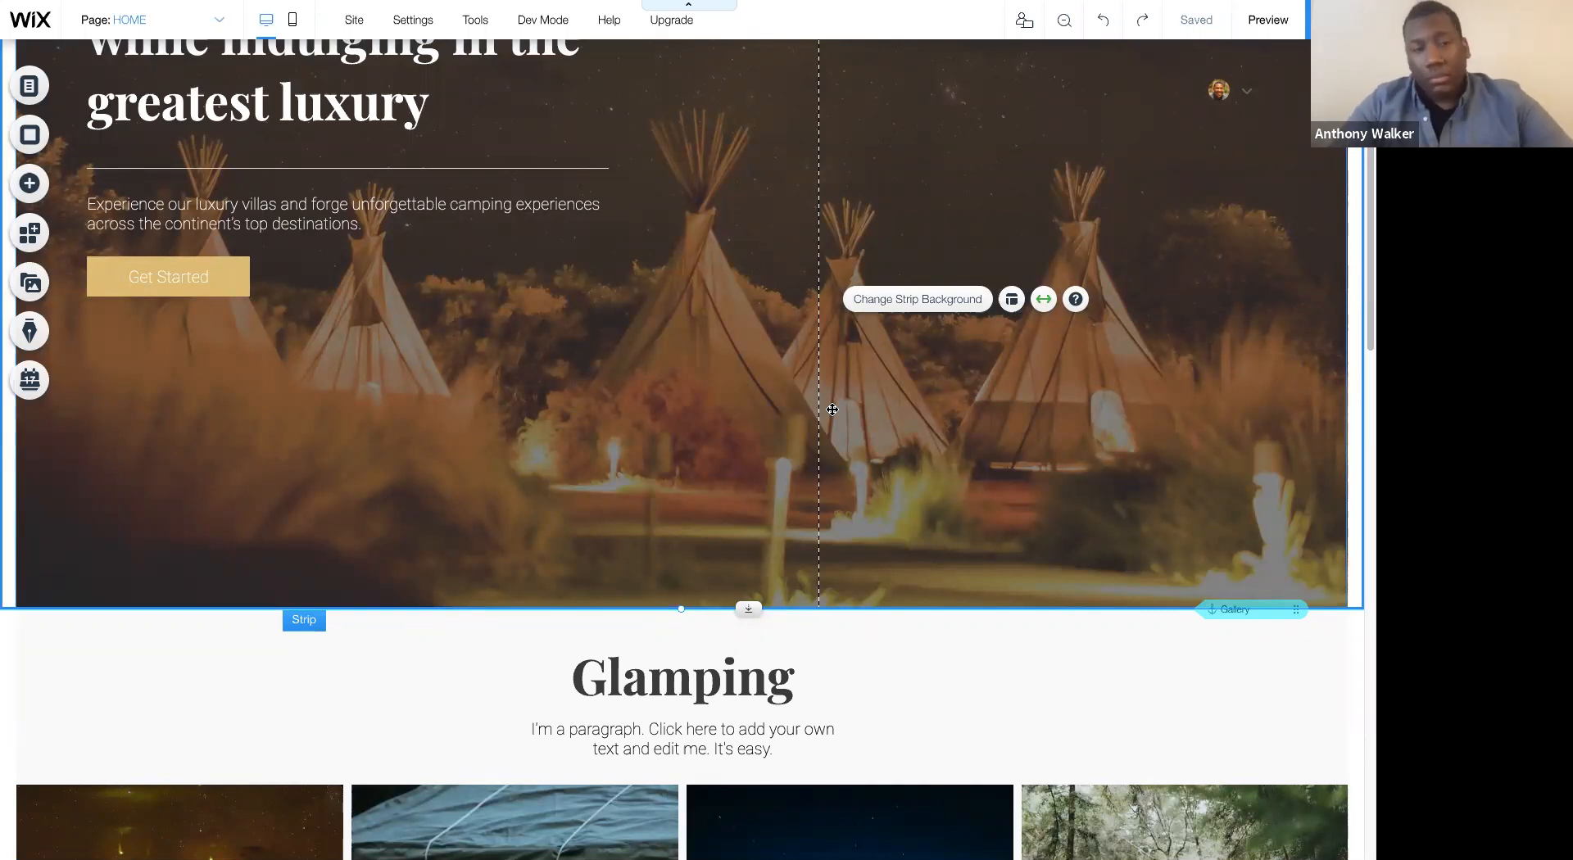
pyautogui.scroll(4, 833, 409)
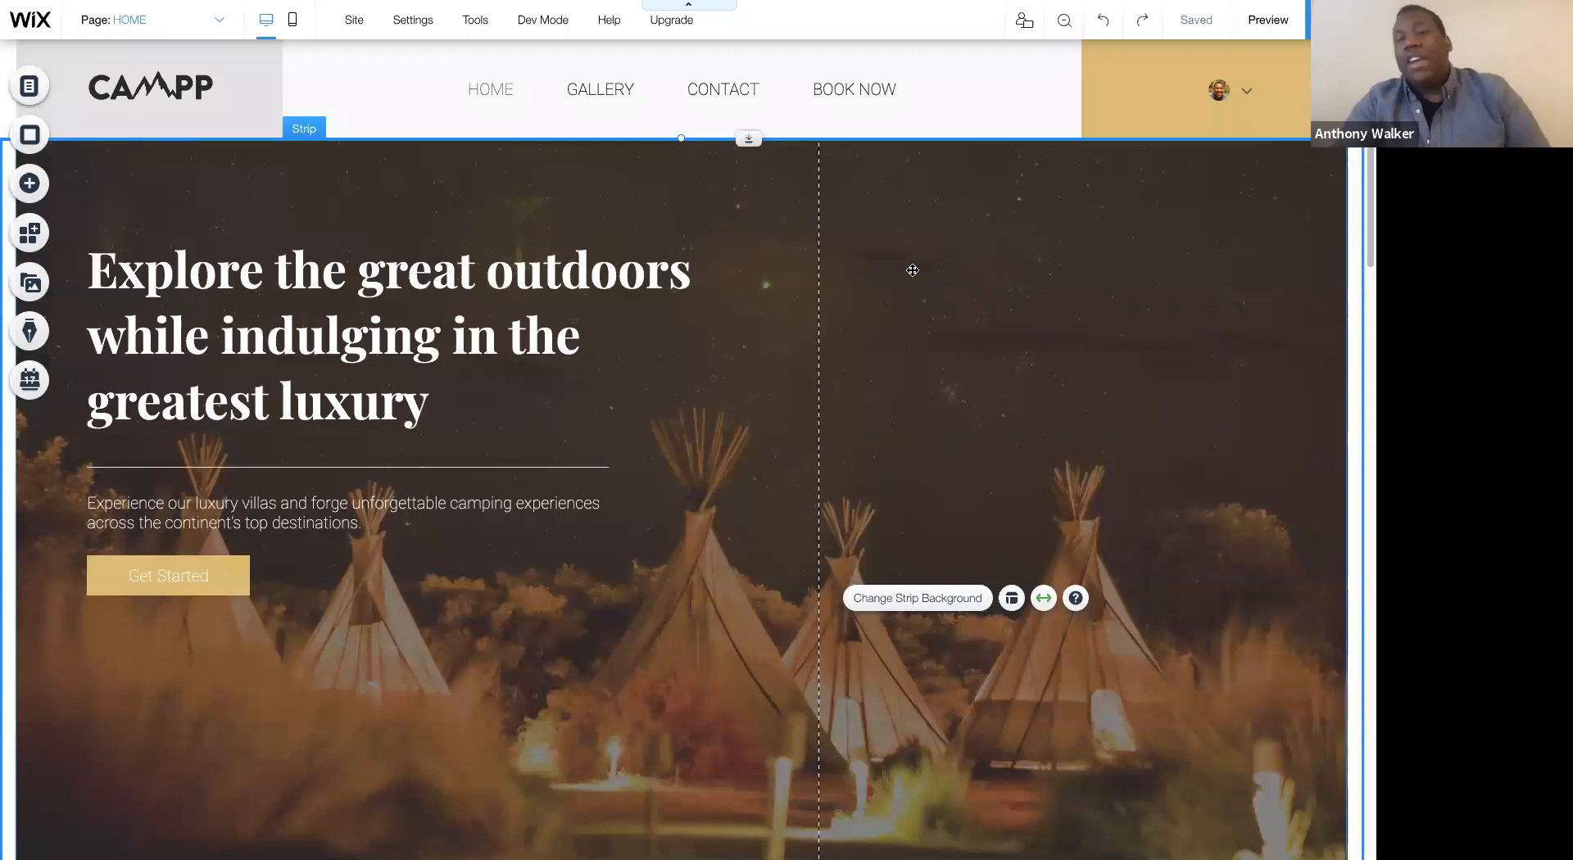
# - Move the hero strip down below the header and place the hero text group in the blank area above it
pyautogui.moveTo(749, 138); pyautogui.dragTo(749, 601)
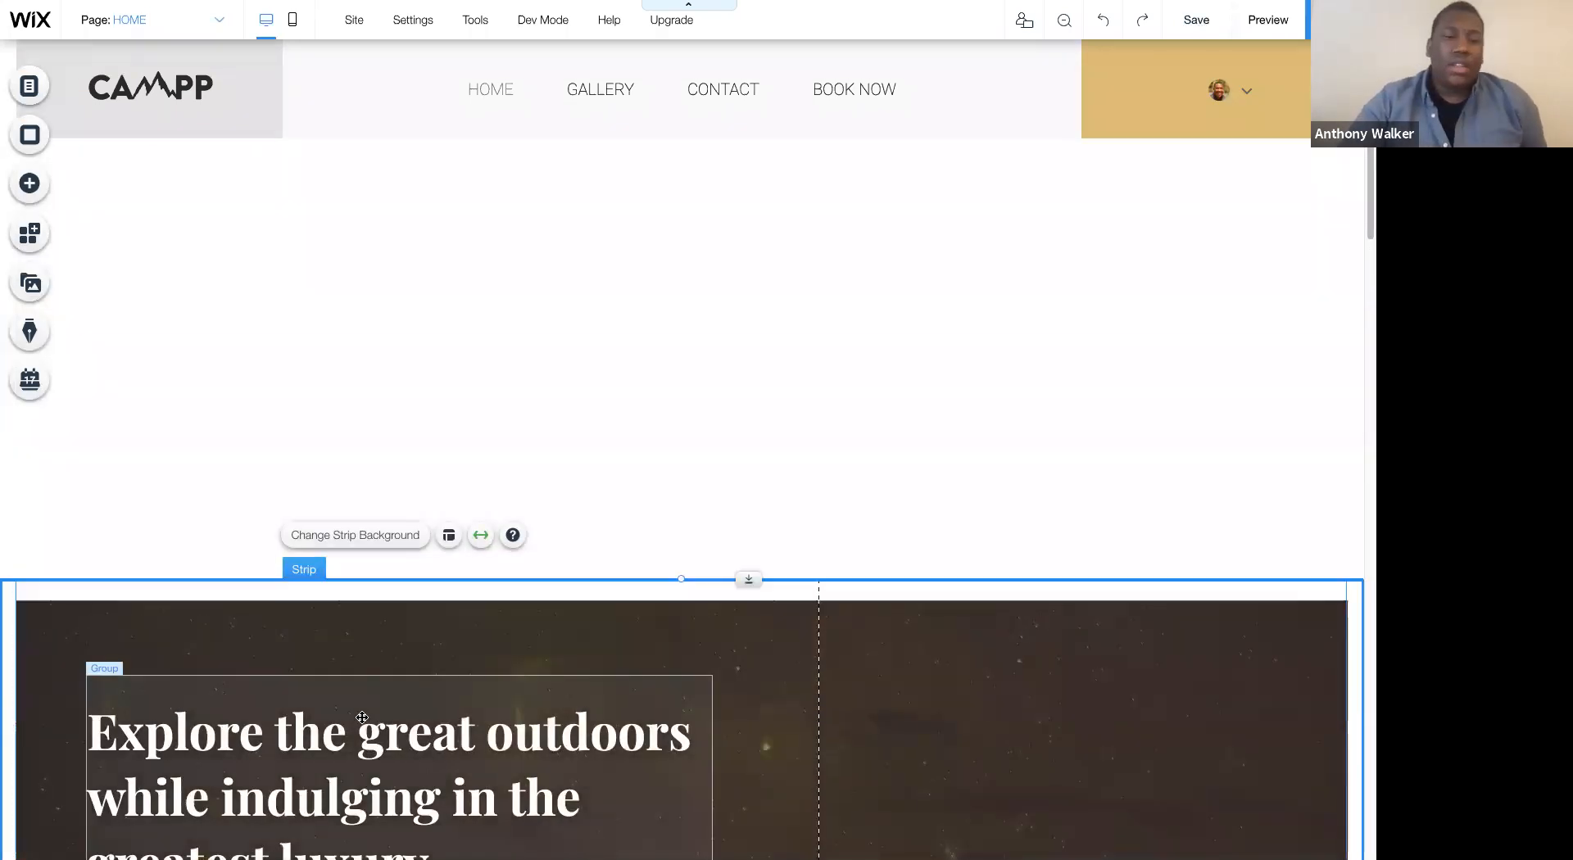
pyautogui.scroll(-2, 420, 682)
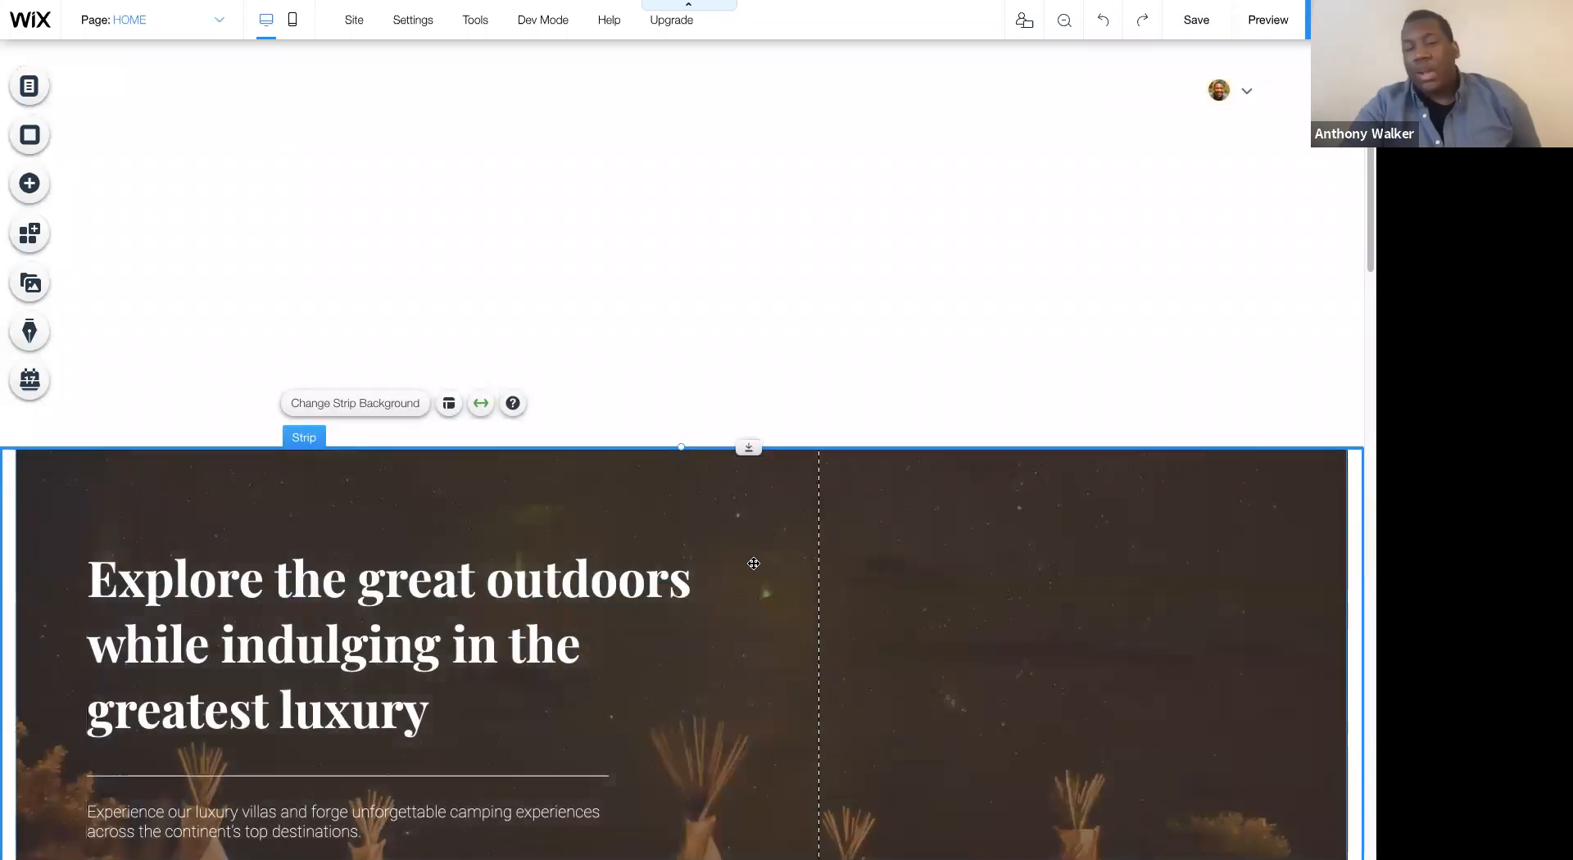
pyautogui.scroll(-2, 697, 590)
pyautogui.scroll(1, 597, 619)
pyautogui.moveTo(554, 626); pyautogui.dragTo(579, 340)
# - Apply the Heading 2 theme to the "Explore the great outdoors" heading
pyautogui.doubleClick(380, 286)
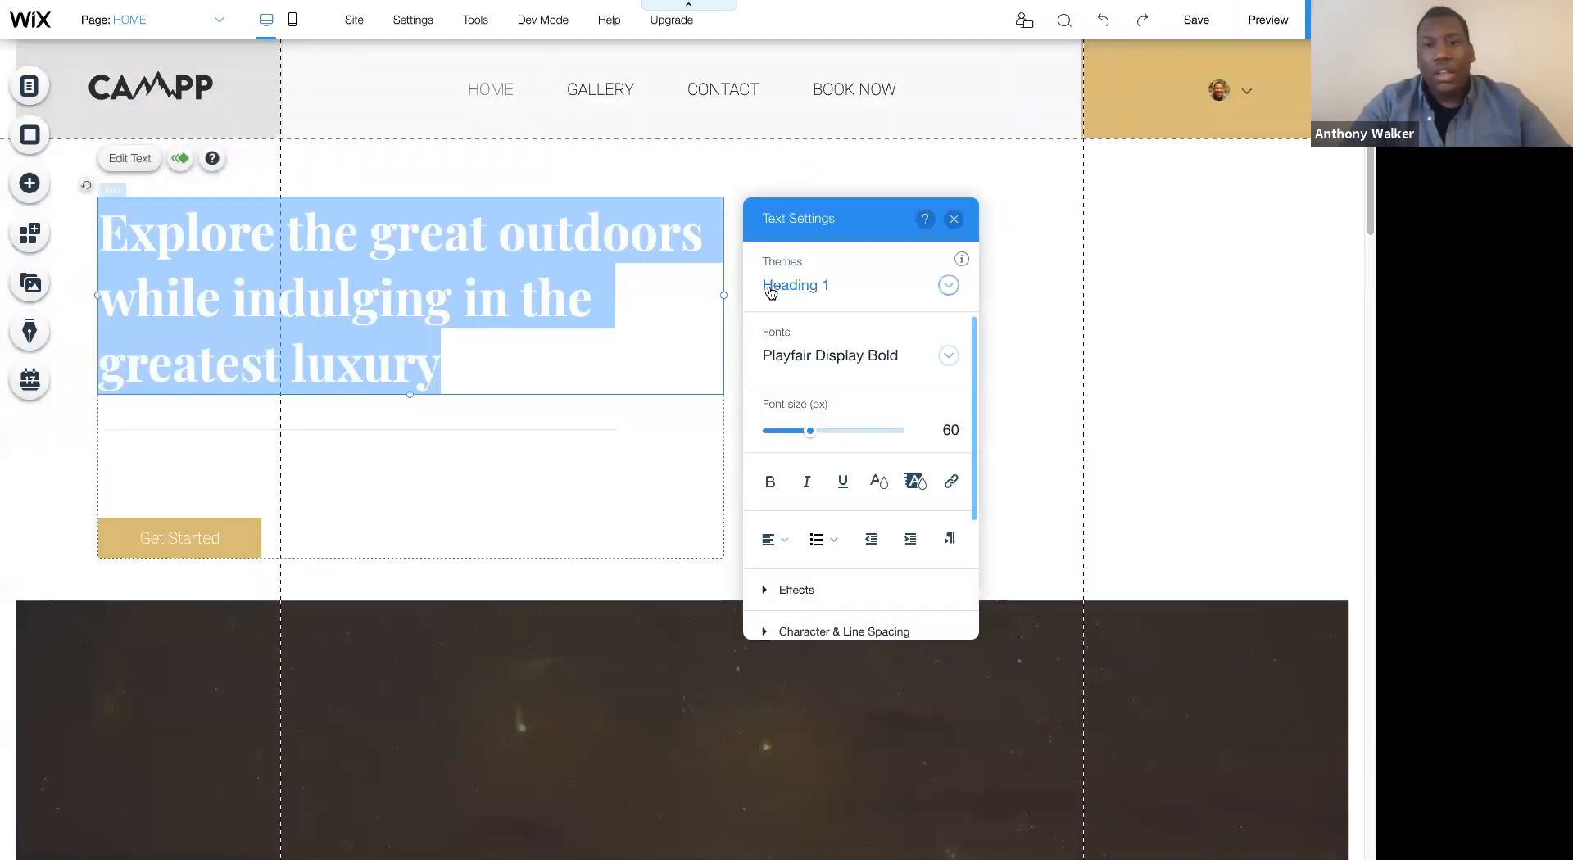
pyautogui.click(774, 293)
pyautogui.click(807, 359)
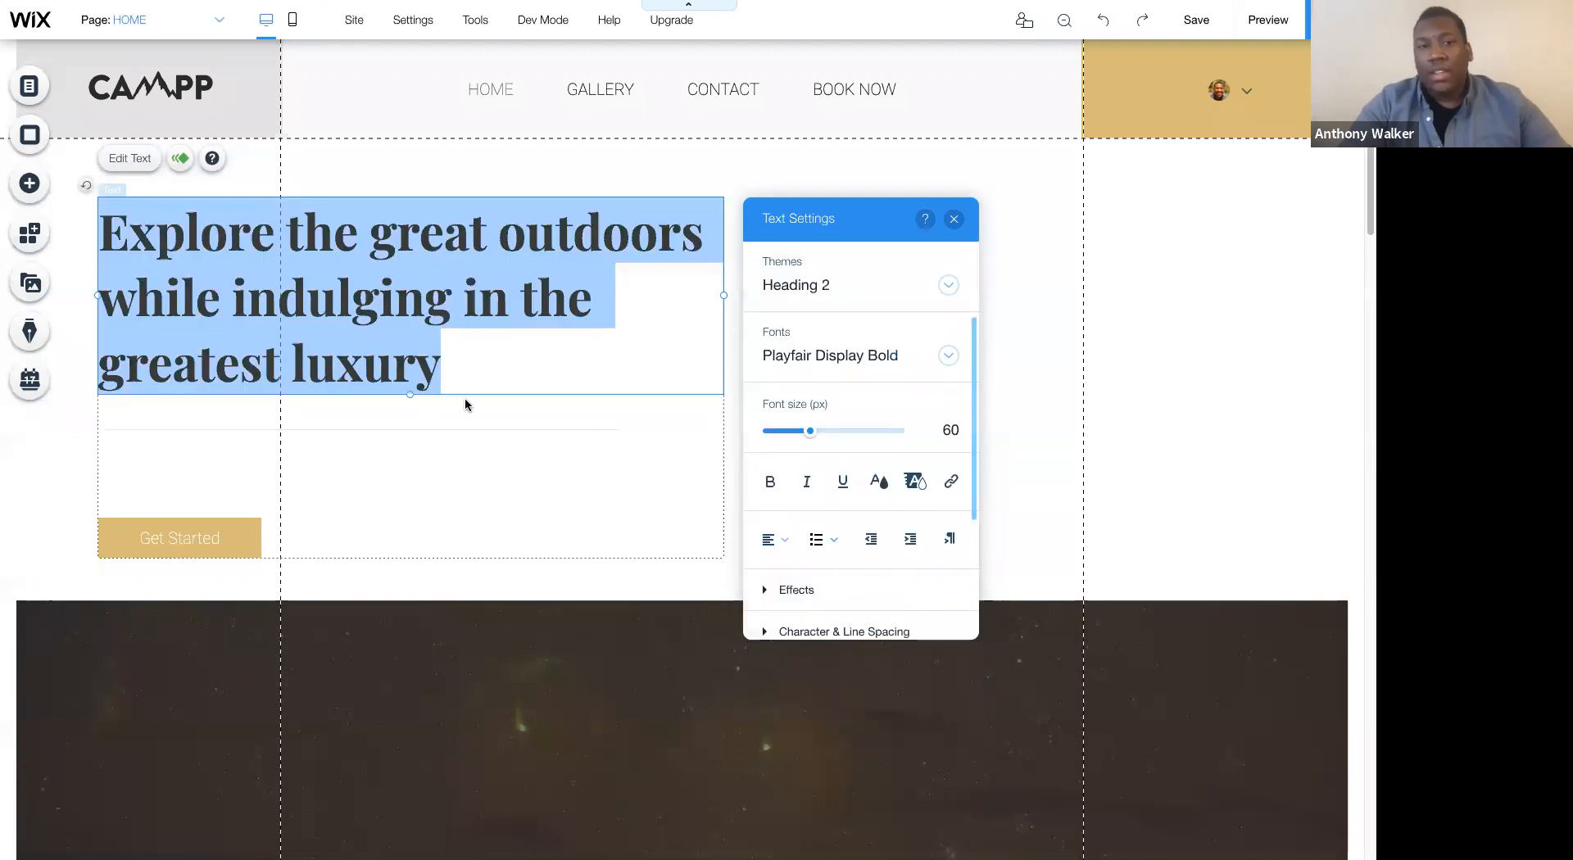
# - Apply the Paragraph 2 theme to the "Experience our luxury villas" text under the heading
pyautogui.click(337, 410)
pyautogui.click(269, 459)
pyautogui.click(269, 459)
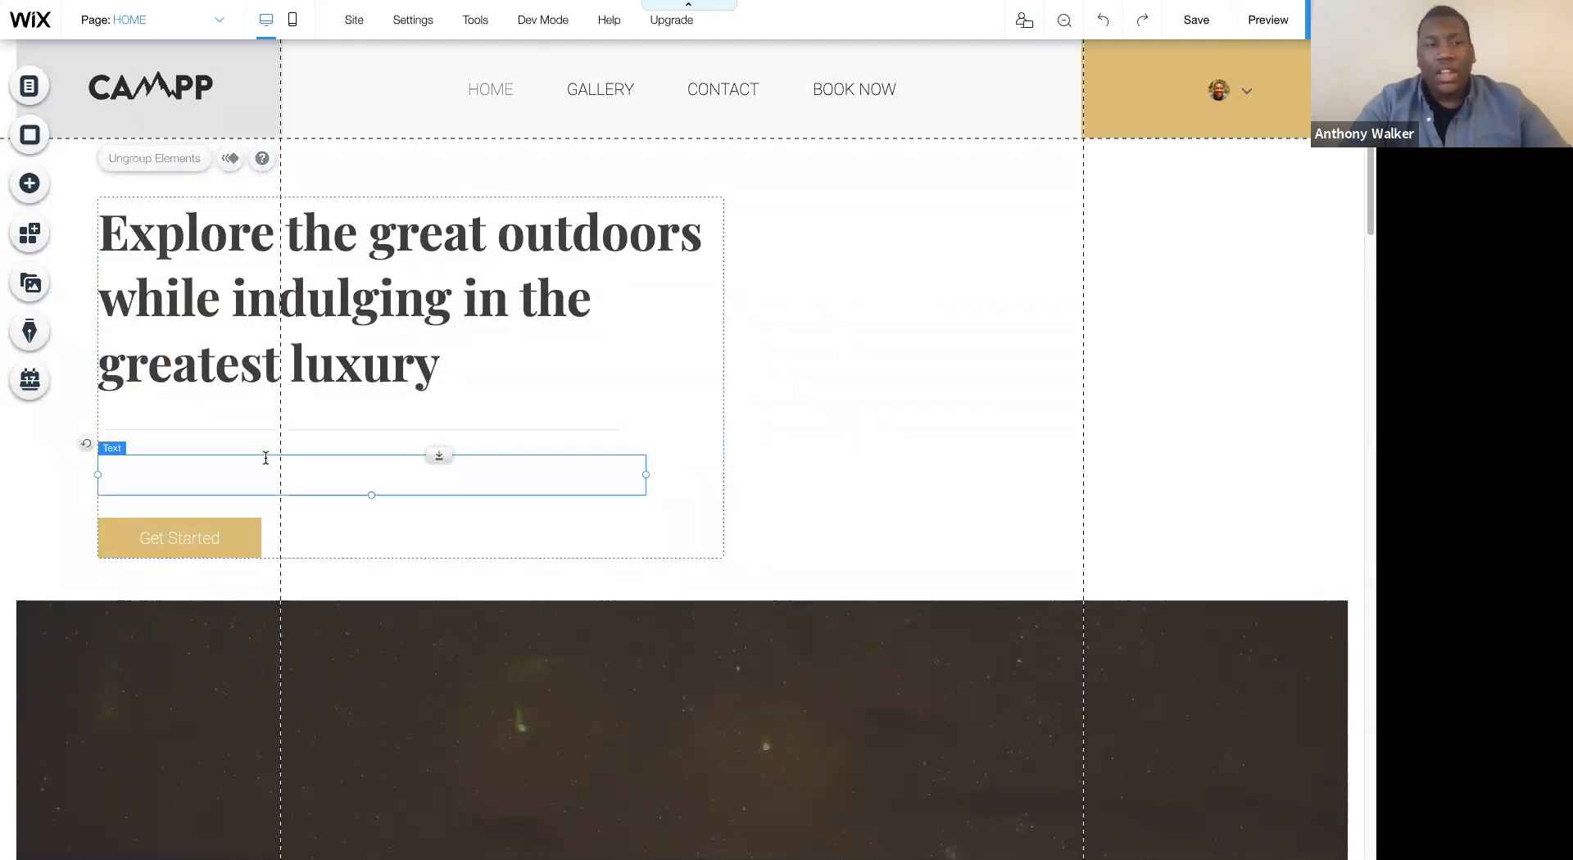
pyautogui.doubleClick(269, 467)
pyautogui.click(725, 190)
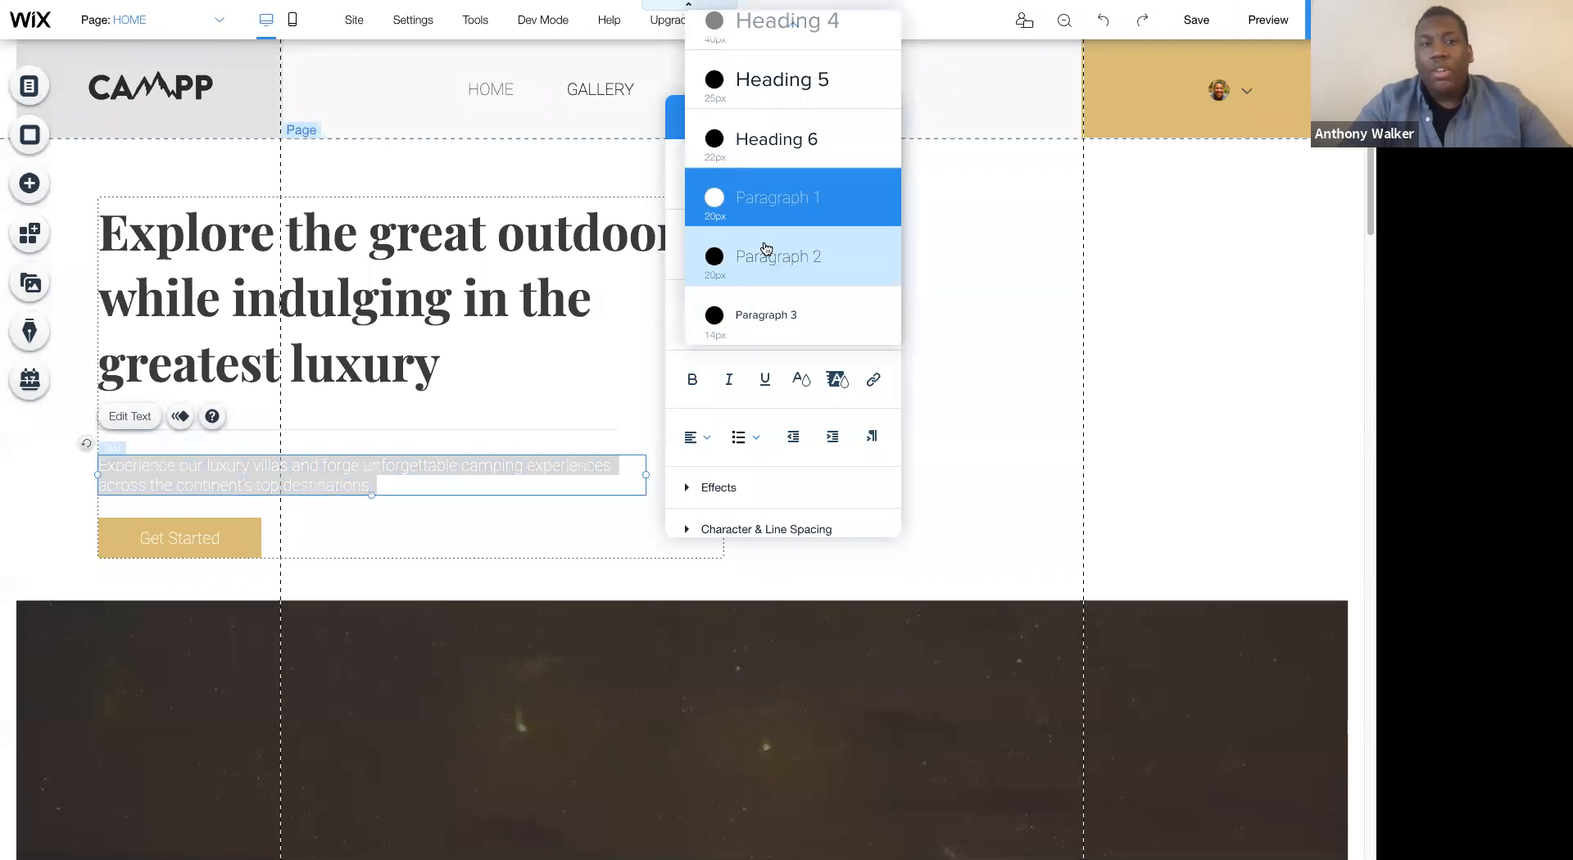
pyautogui.click(766, 252)
pyautogui.click(1064, 361)
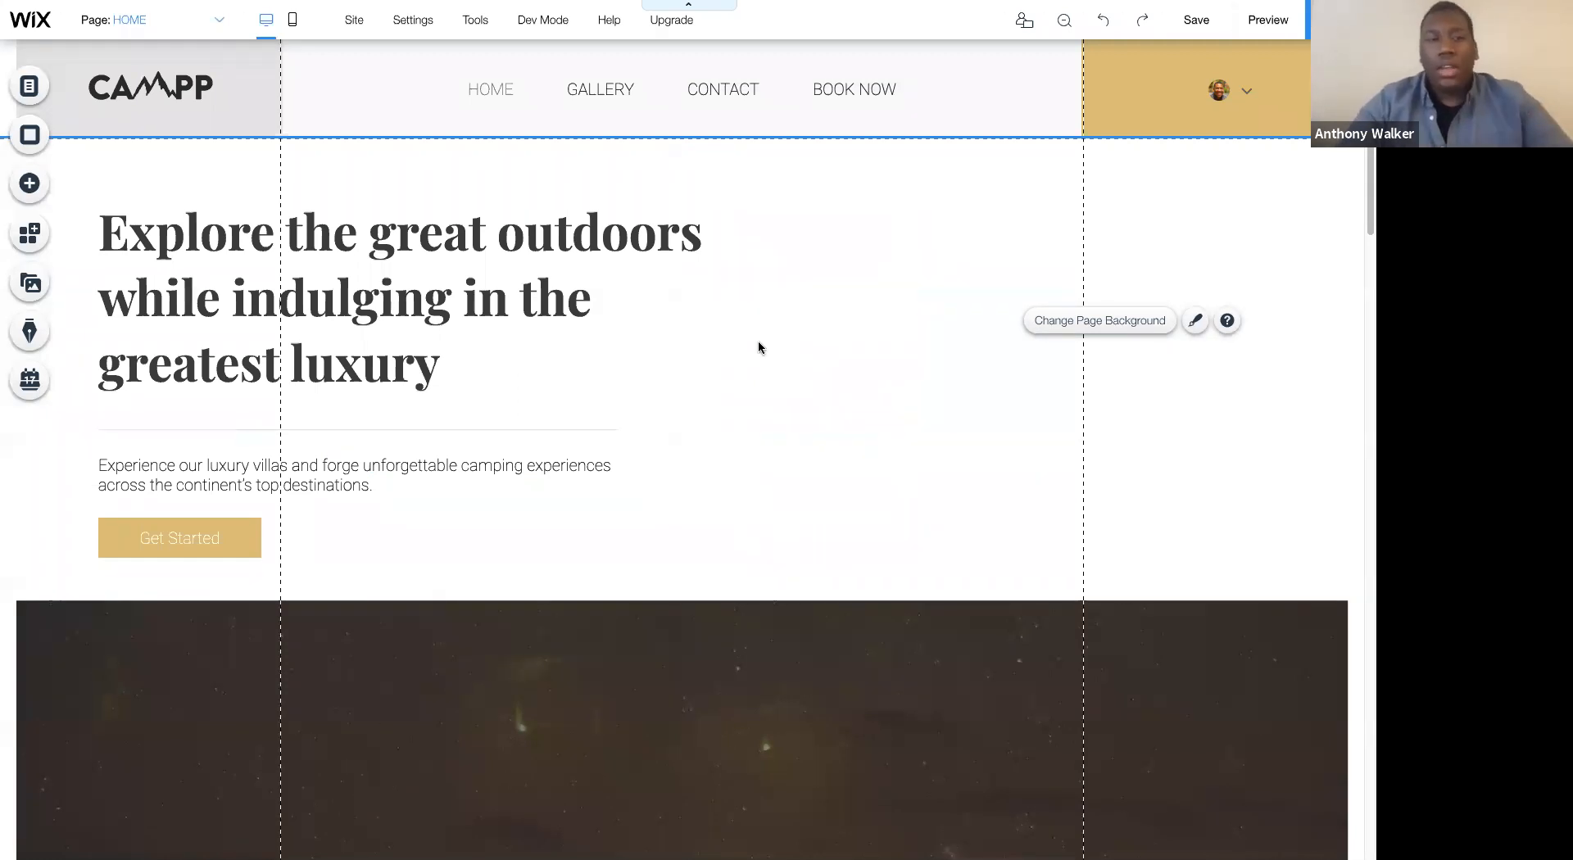
# - Shift the hero text group slightly to the left, preview the desktop page and return to the editor
pyautogui.click(450, 245)
pyautogui.click(382, 244)
pyautogui.moveTo(382, 243); pyautogui.dragTo(457, 246)
pyautogui.click(721, 334)
pyautogui.click(1265, 18)
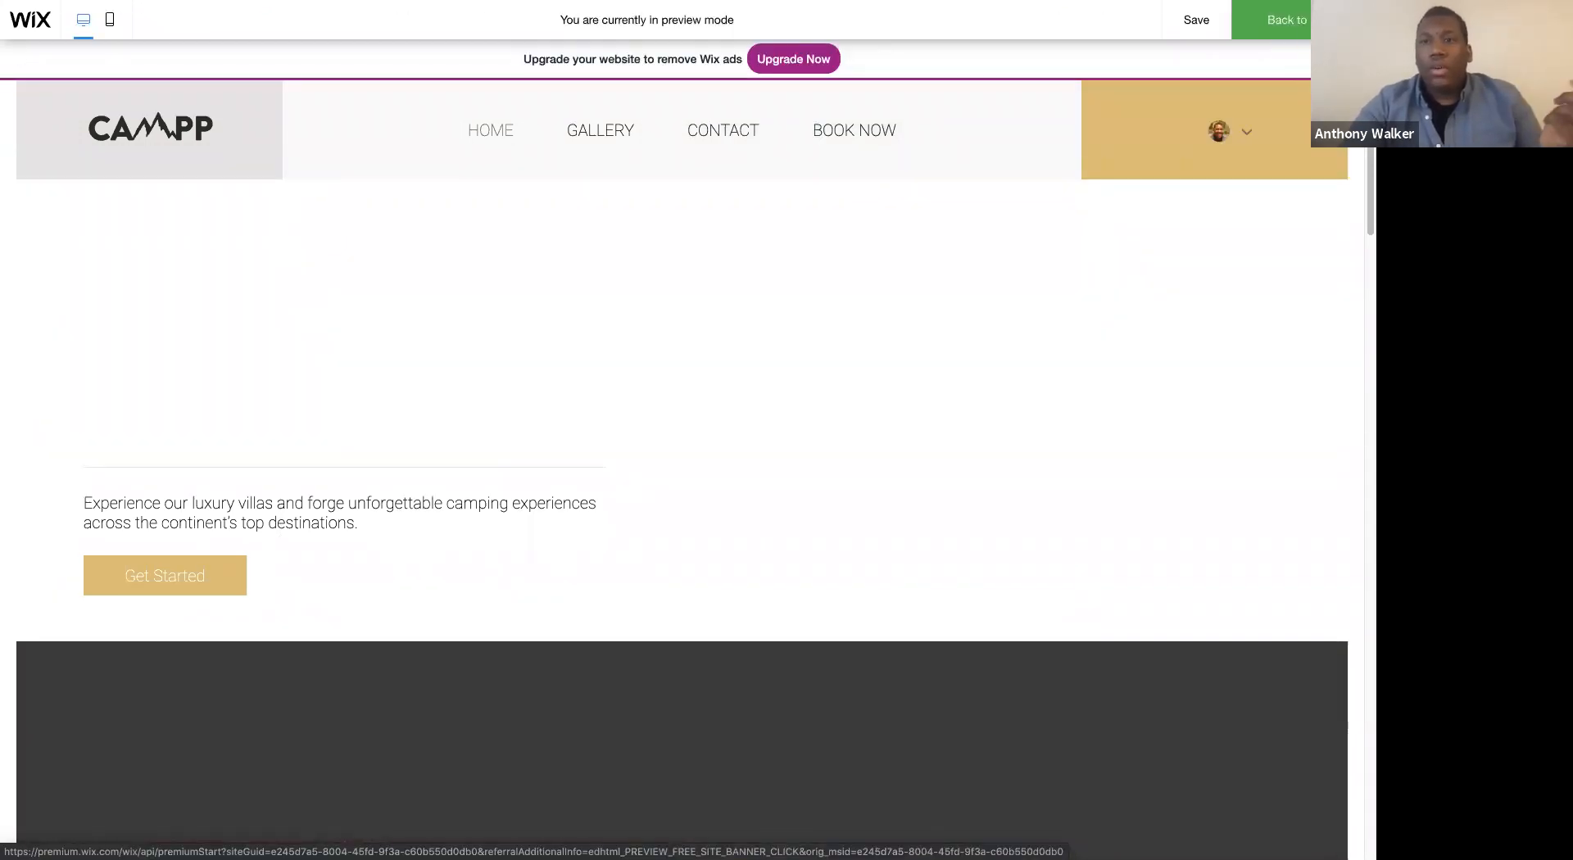
pyautogui.click(1306, 27)
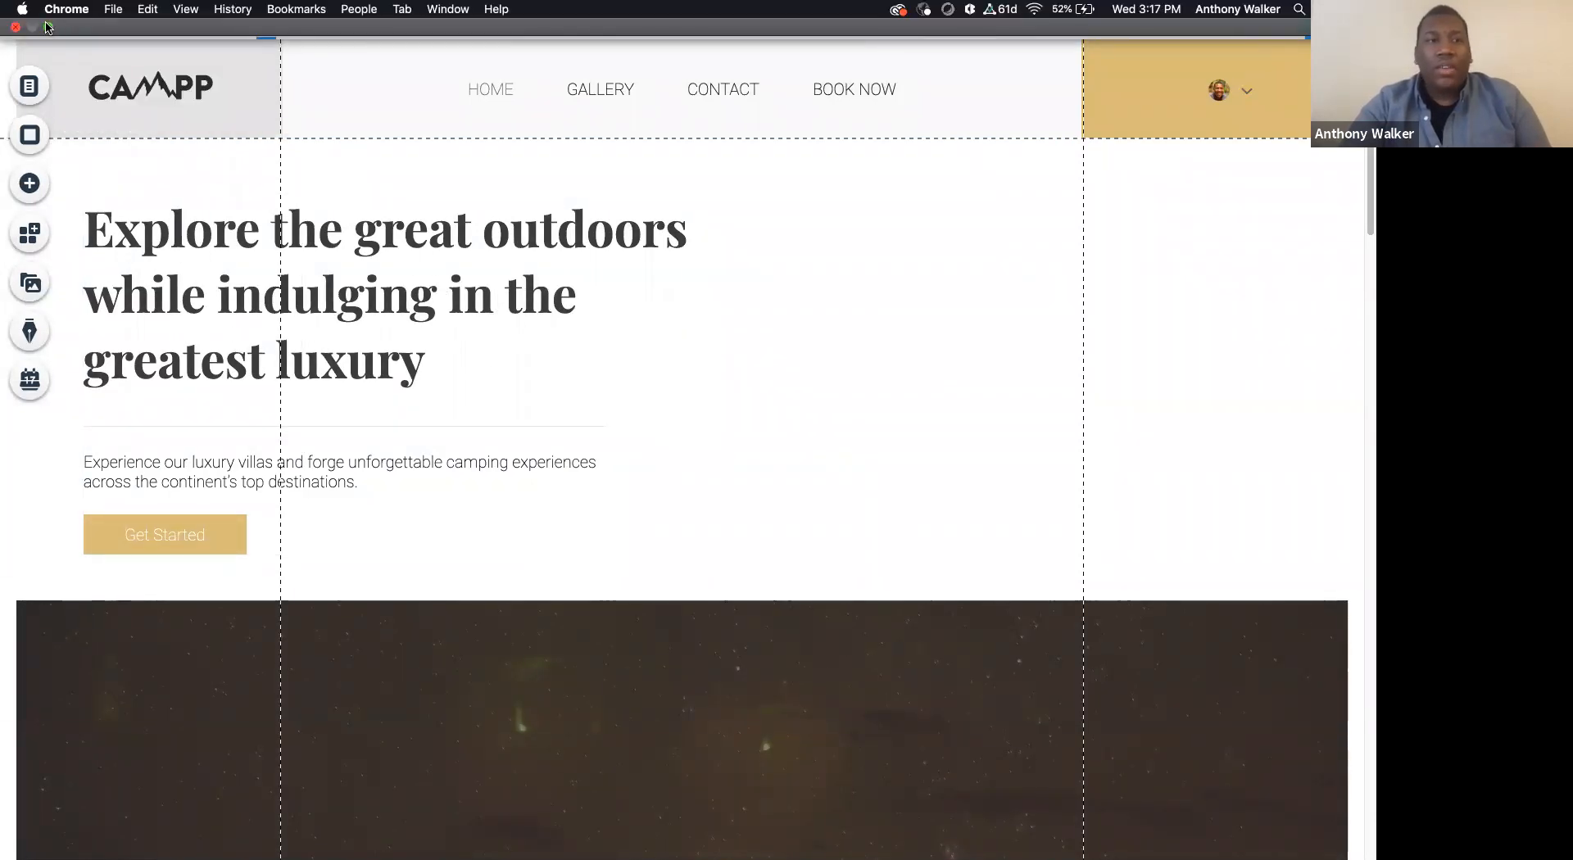
# - Resize the browser window to the 1024 × 768 iPad preset and check how the hero section fits
pyautogui.click(49, 25)
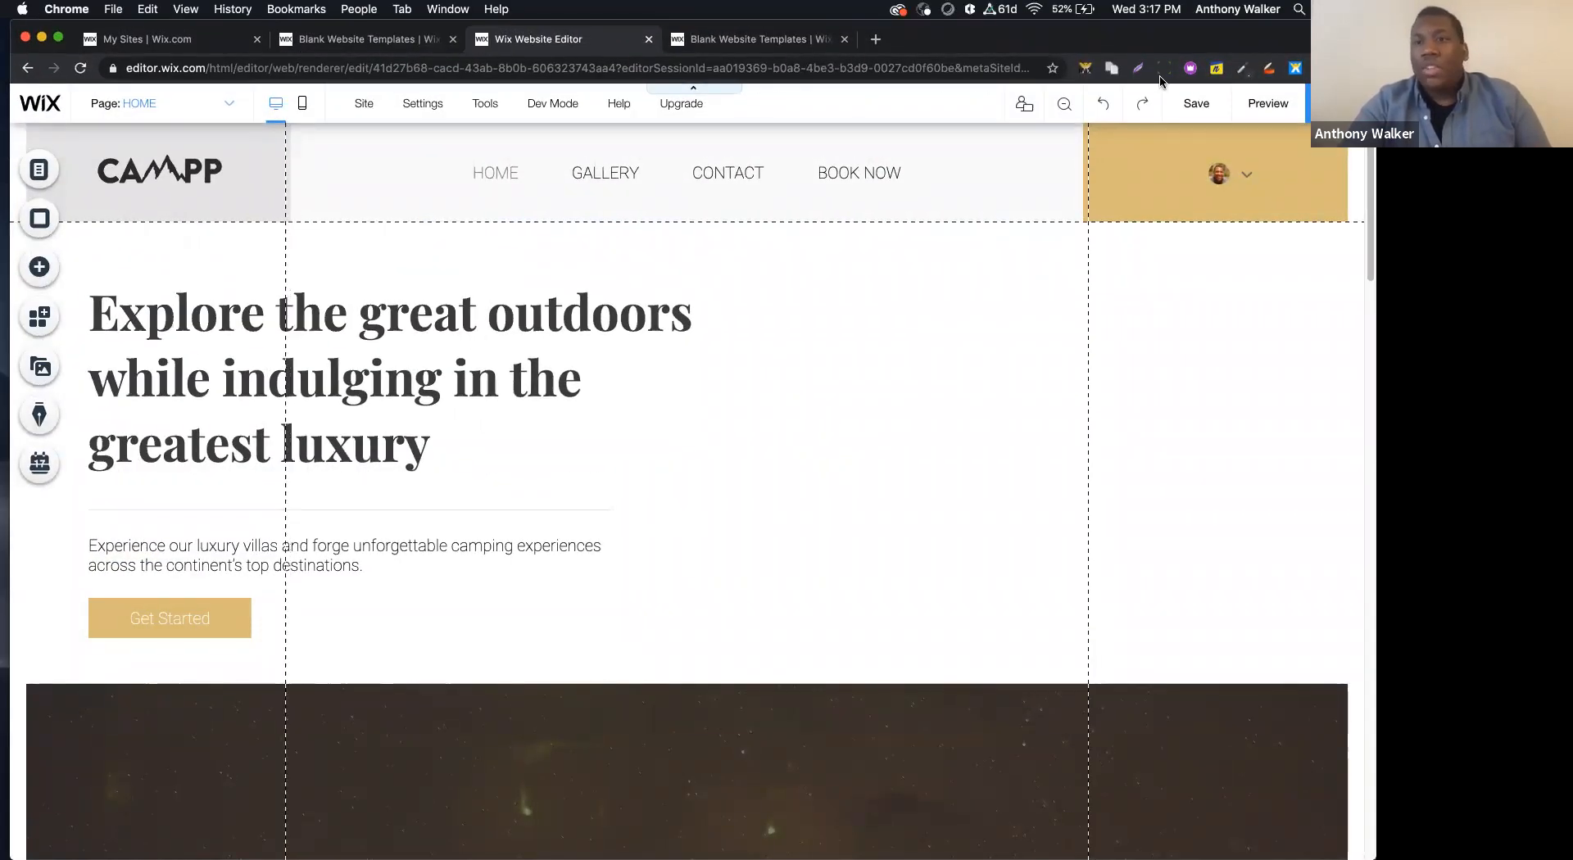
pyautogui.click(1160, 72)
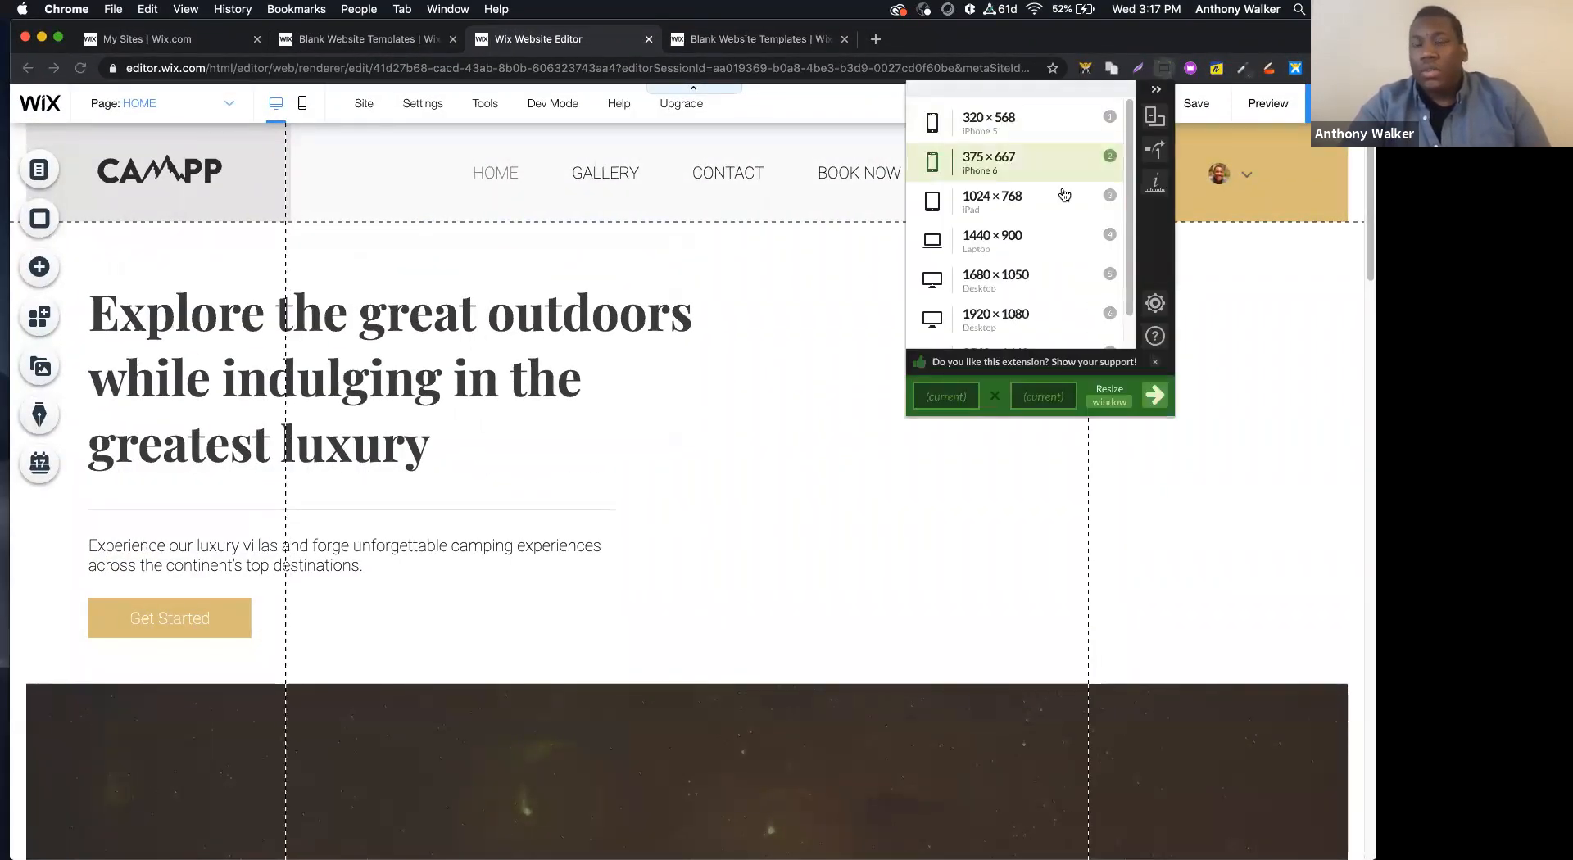
pyautogui.click(1002, 205)
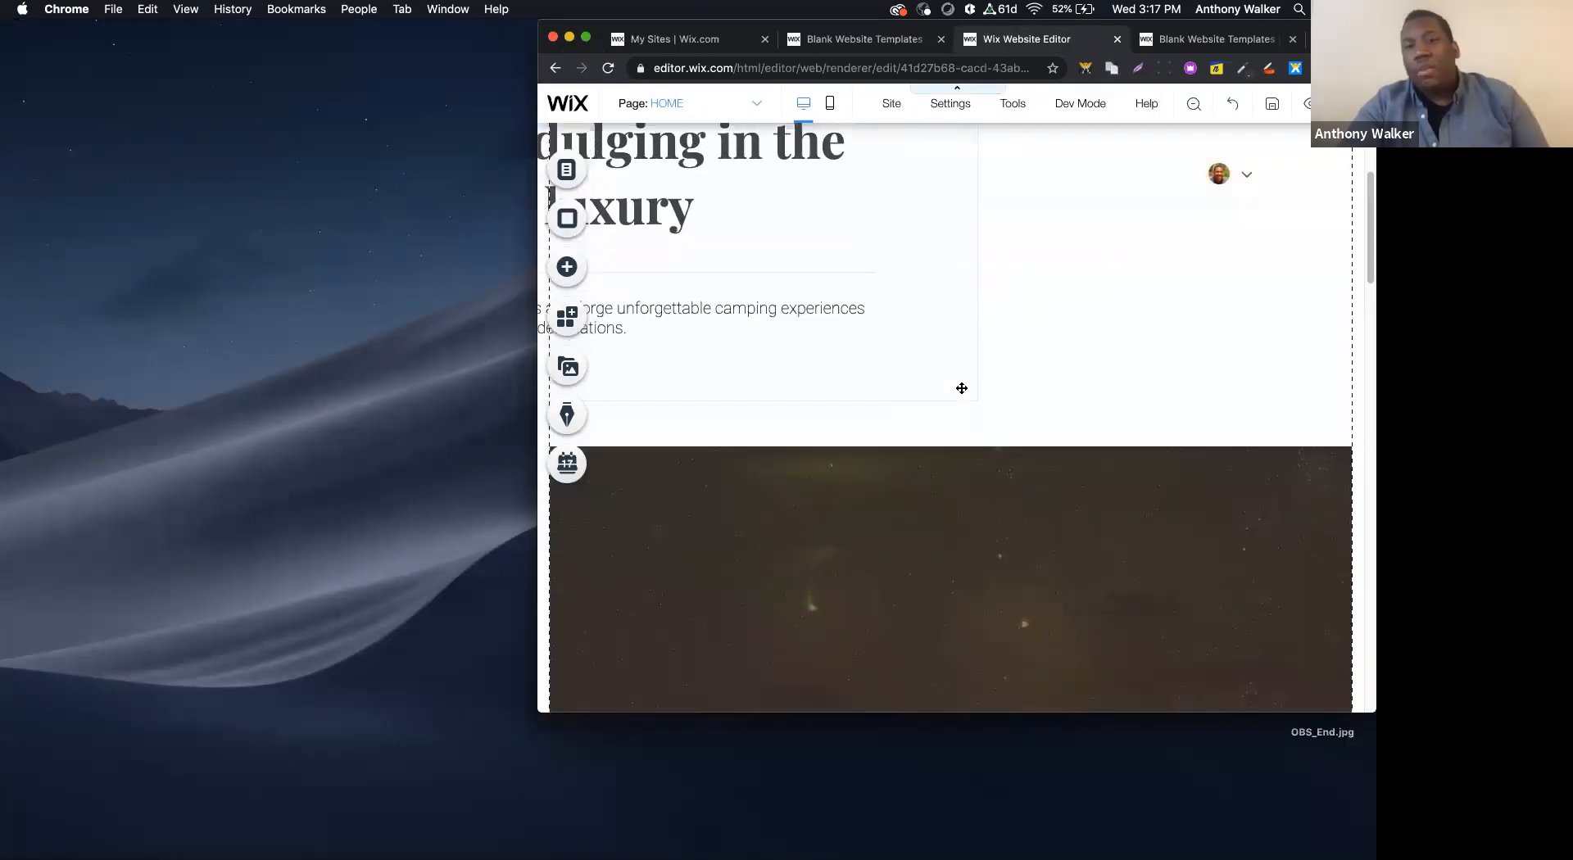
pyautogui.scroll(-10, 962, 389)
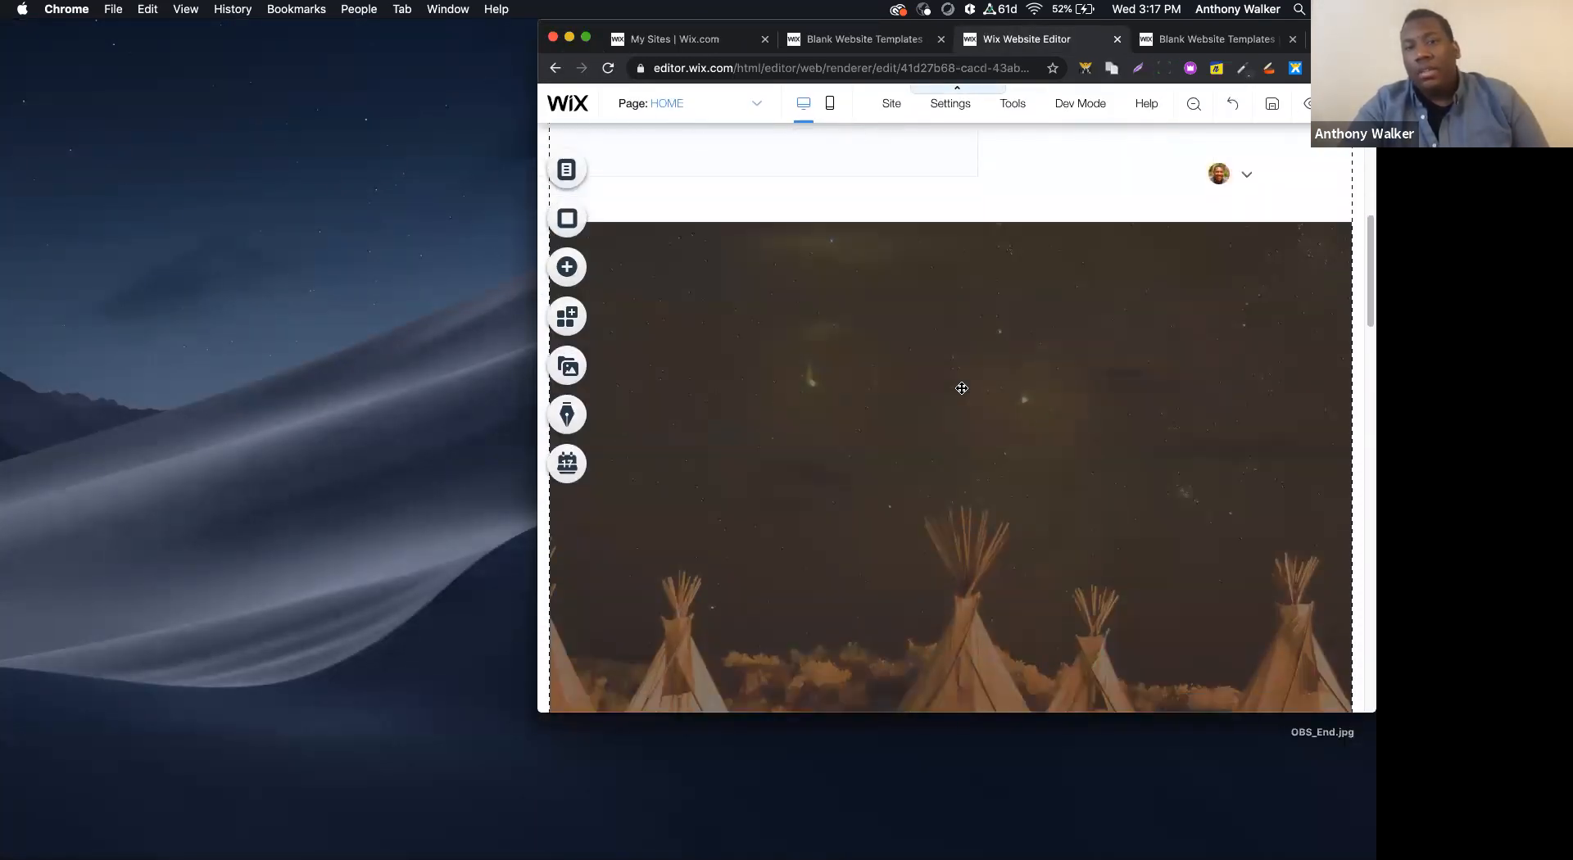
pyautogui.scroll(6, 962, 389)
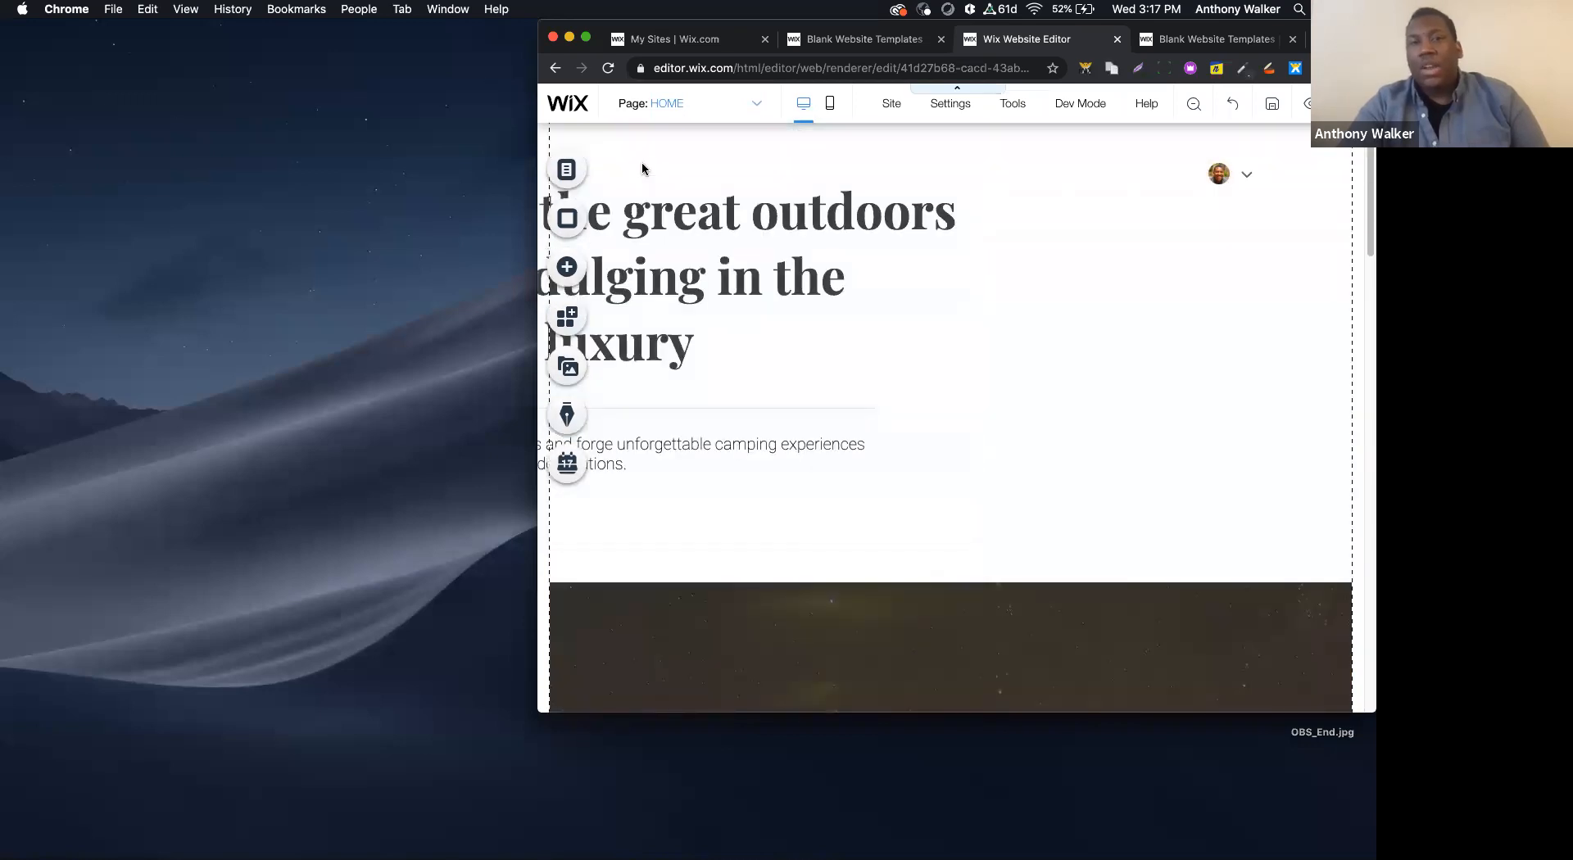
# - Return to full screen, try placing the hero text group over the tent image strip, and undo both moves
pyautogui.click(585, 37)
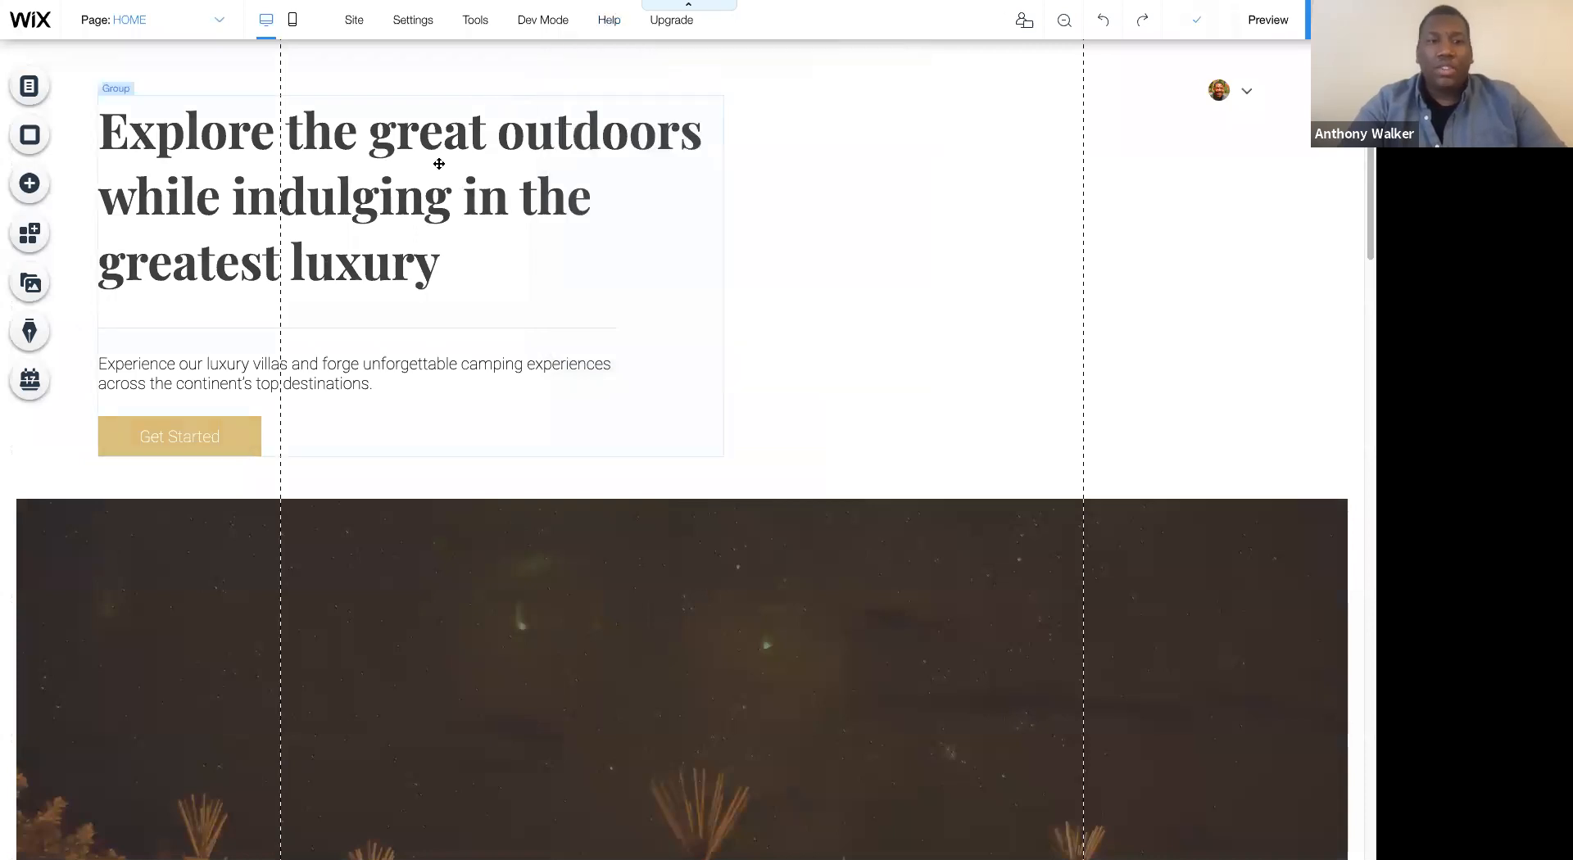
pyautogui.moveTo(439, 164); pyautogui.dragTo(523, 545)
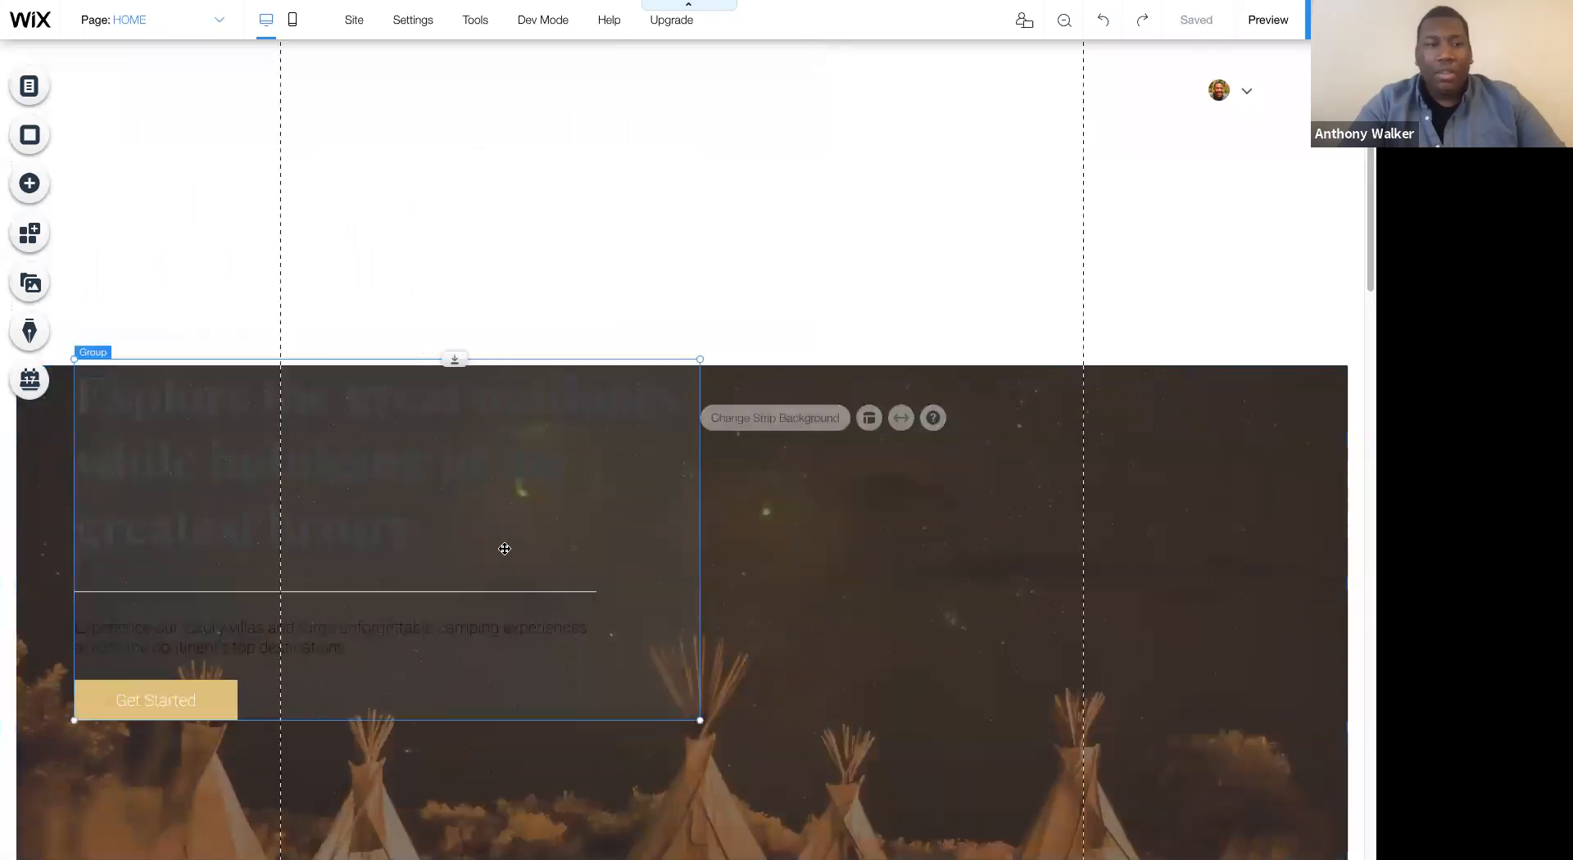
pyautogui.moveTo(501, 516); pyautogui.dragTo(415, 507)
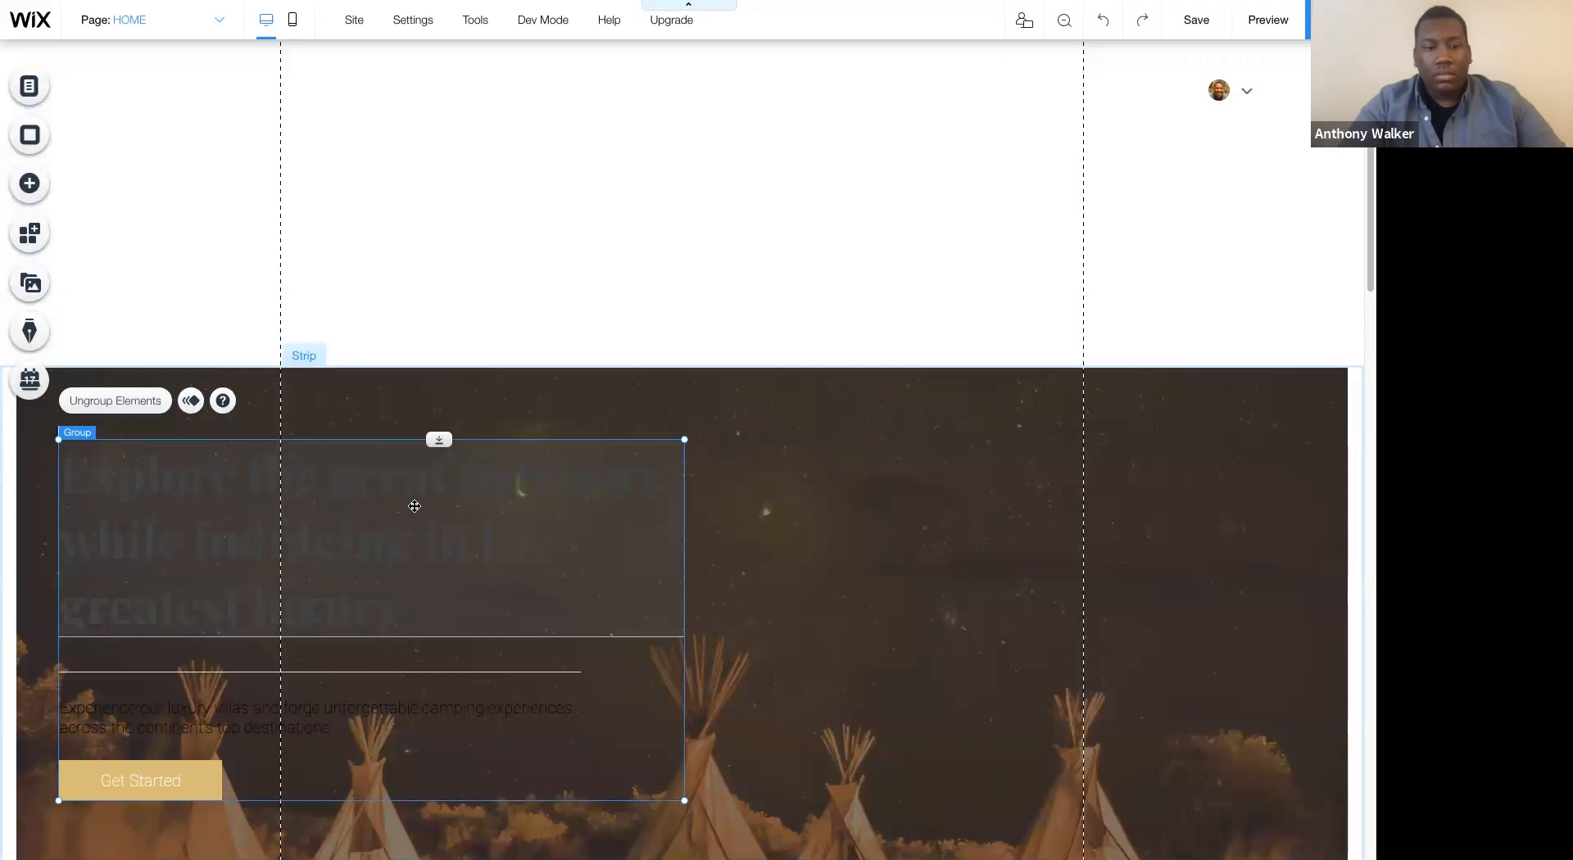
pyautogui.hotkey('ctrl', 'z')
pyautogui.hotkey('ctrl', 'z')
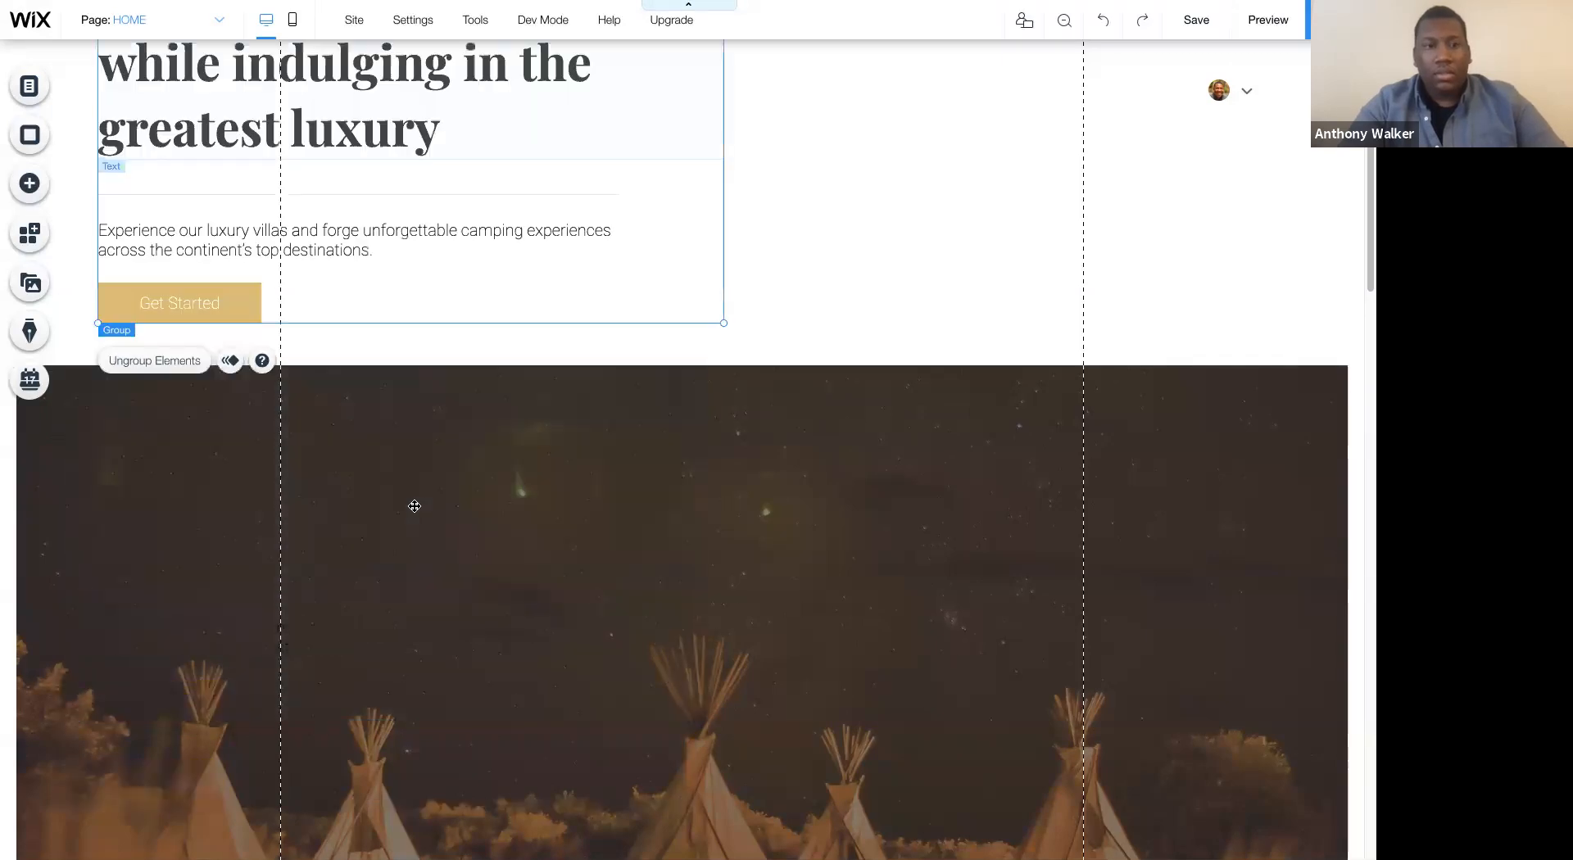
# - Nudge the hero text group slightly up and left and check it at the 1024 × 768 iPad window size
pyautogui.scroll(3, 501, 262)
pyautogui.moveTo(501, 263)
pyautogui.mouseDown()
pyautogui.moveTo(429, 259)
pyautogui.moveTo(485, 256)
pyautogui.mouseUp()
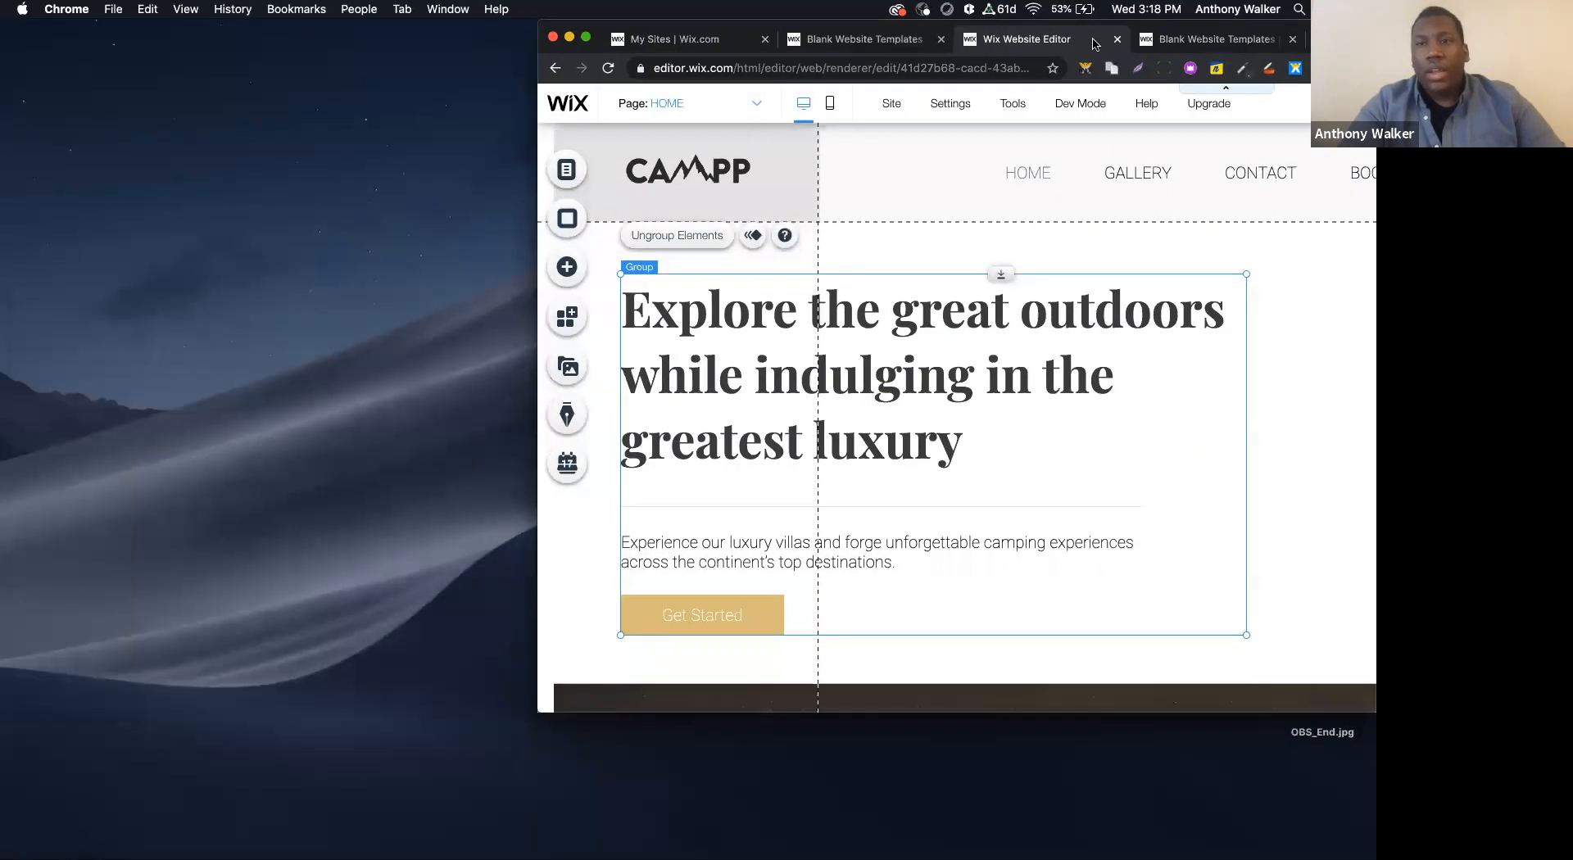
pyautogui.click(1163, 68)
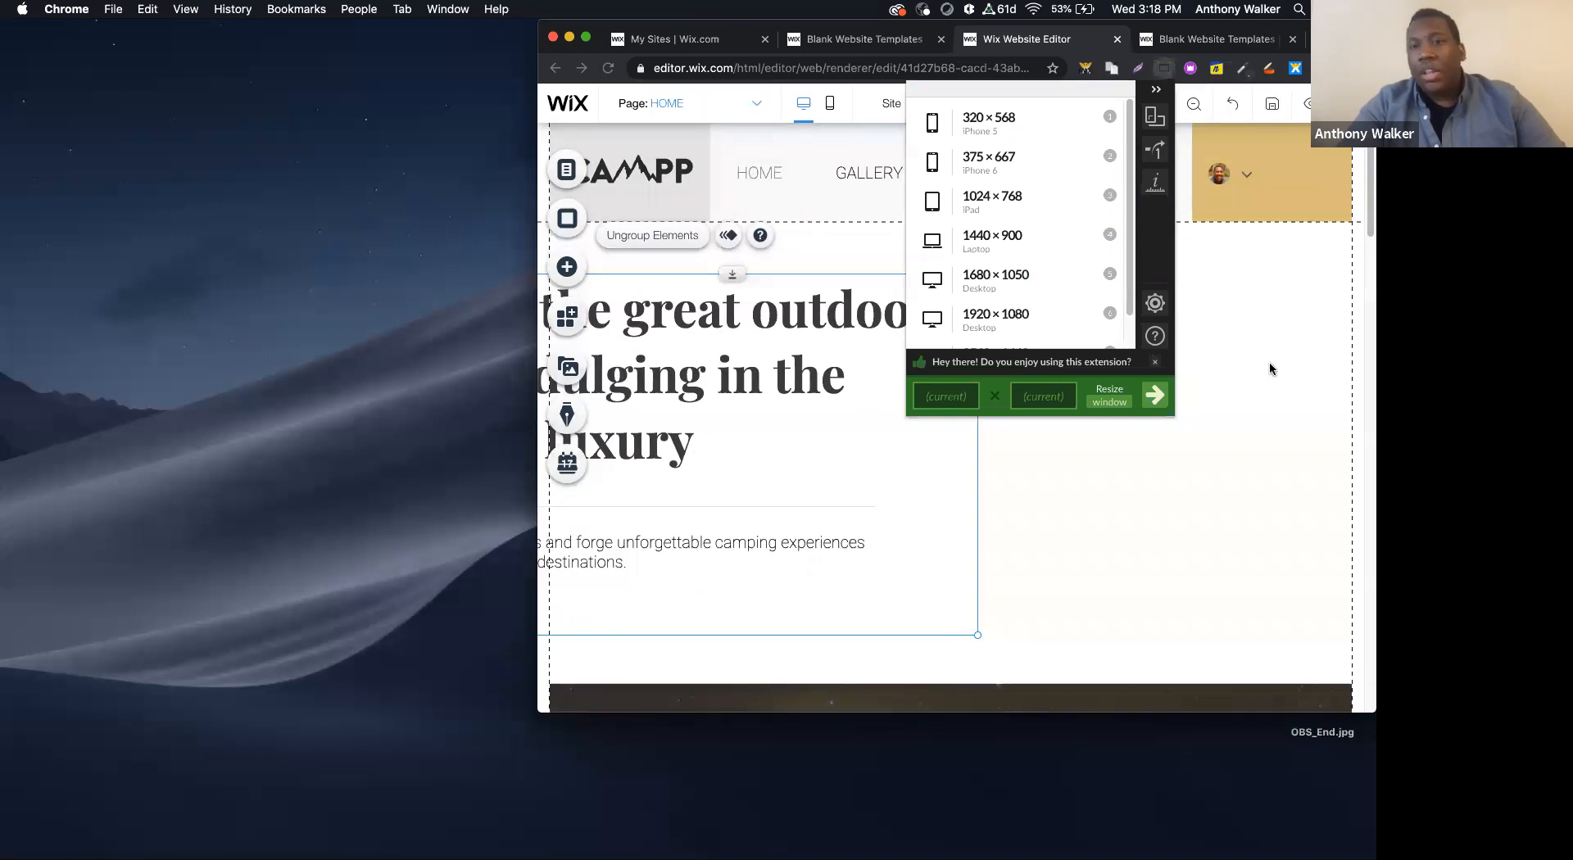
pyautogui.click(1082, 414)
pyautogui.click(1169, 68)
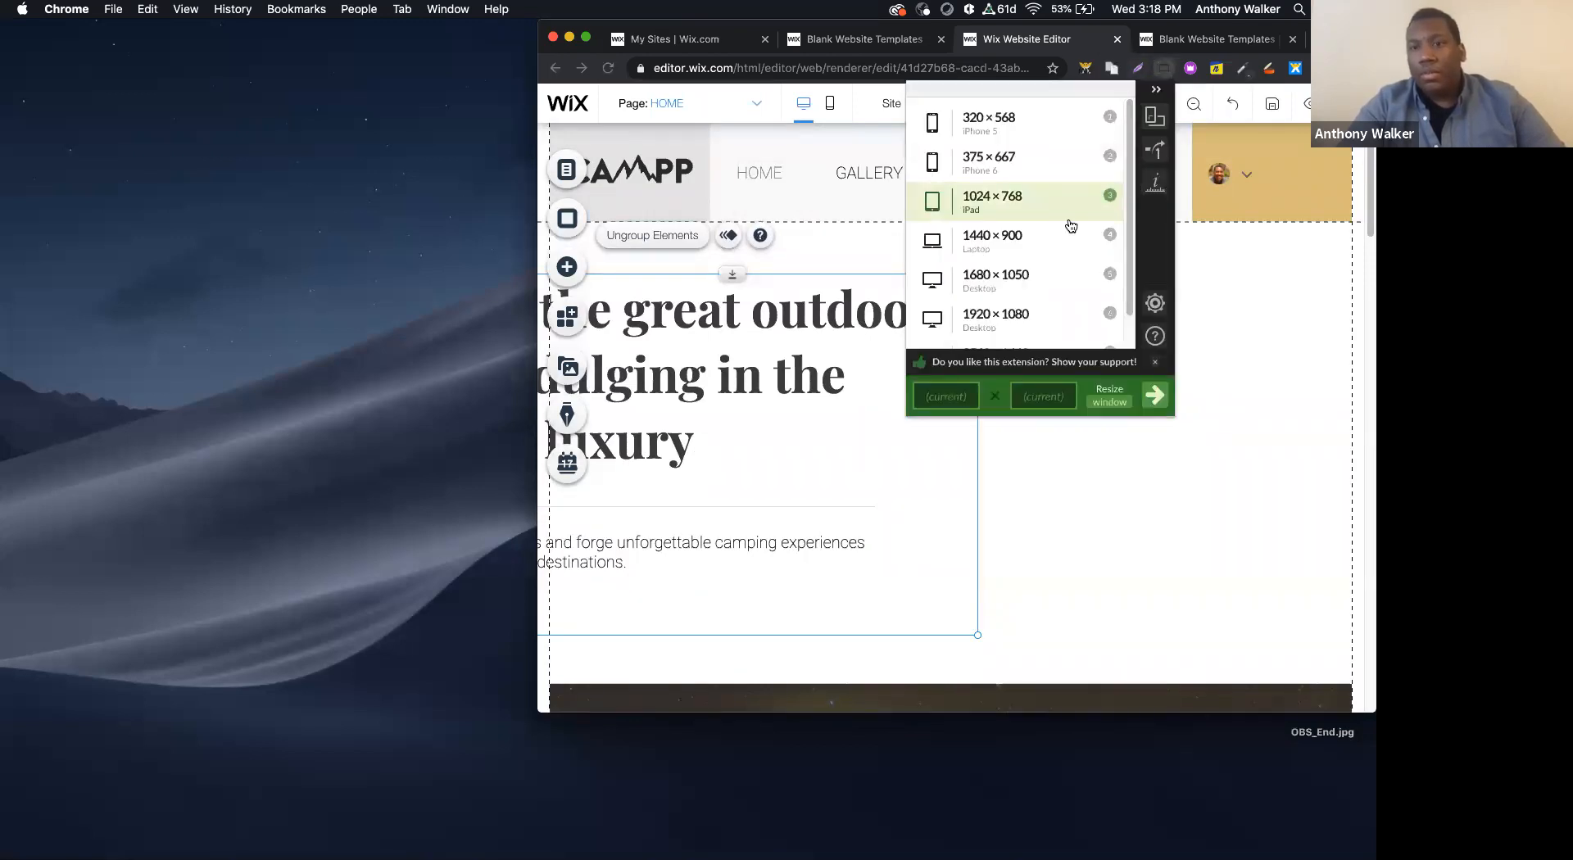
pyautogui.click(1030, 218)
pyautogui.scroll(-2, 1059, 382)
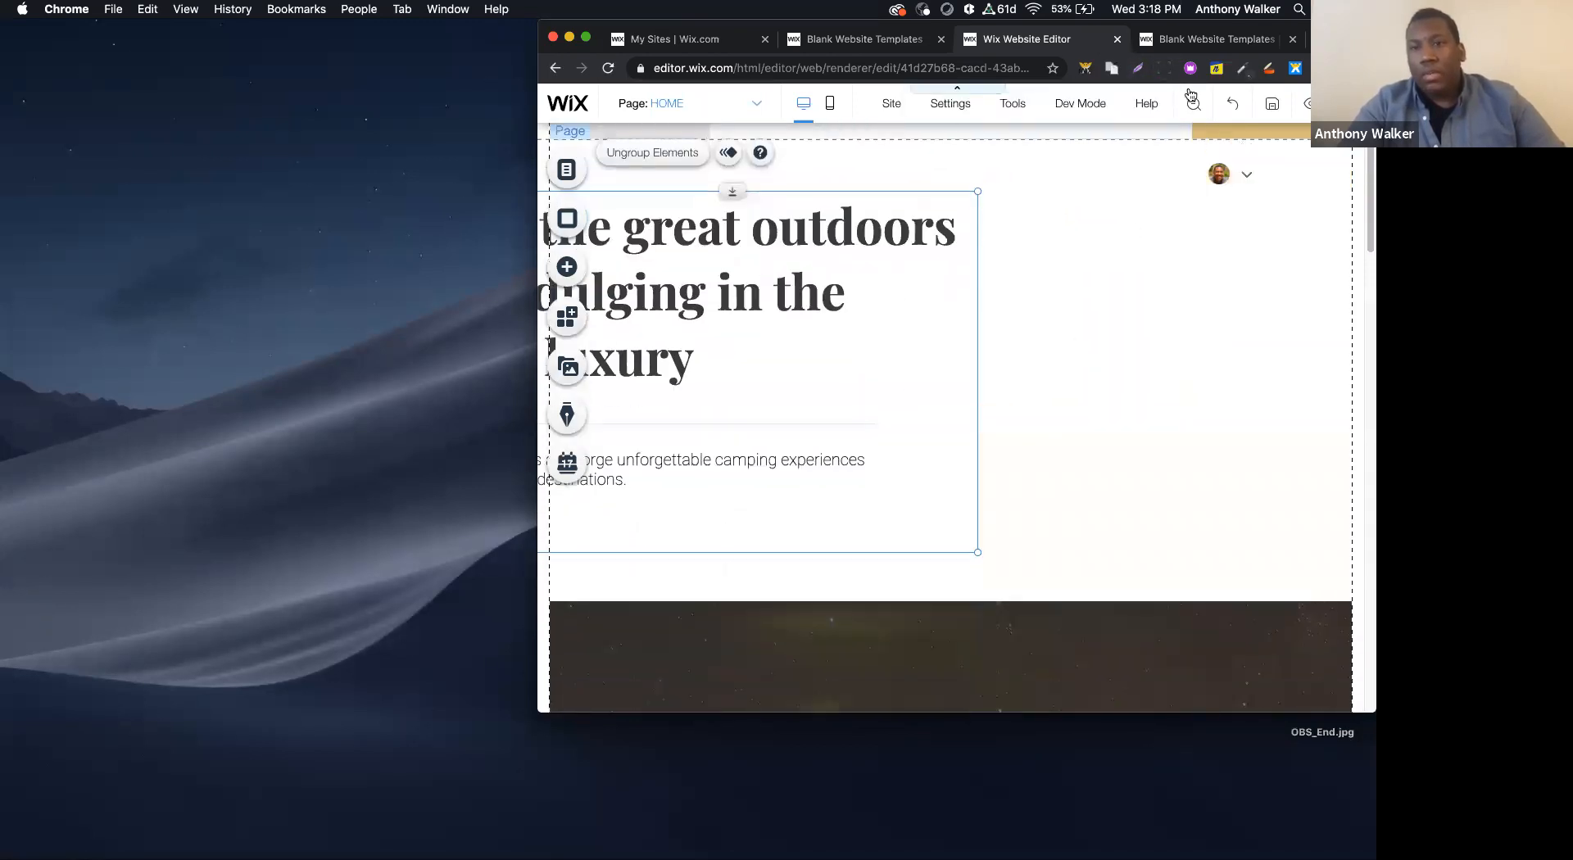
# - Review the available window size presets and return the browser to full screen
pyautogui.click(1164, 68)
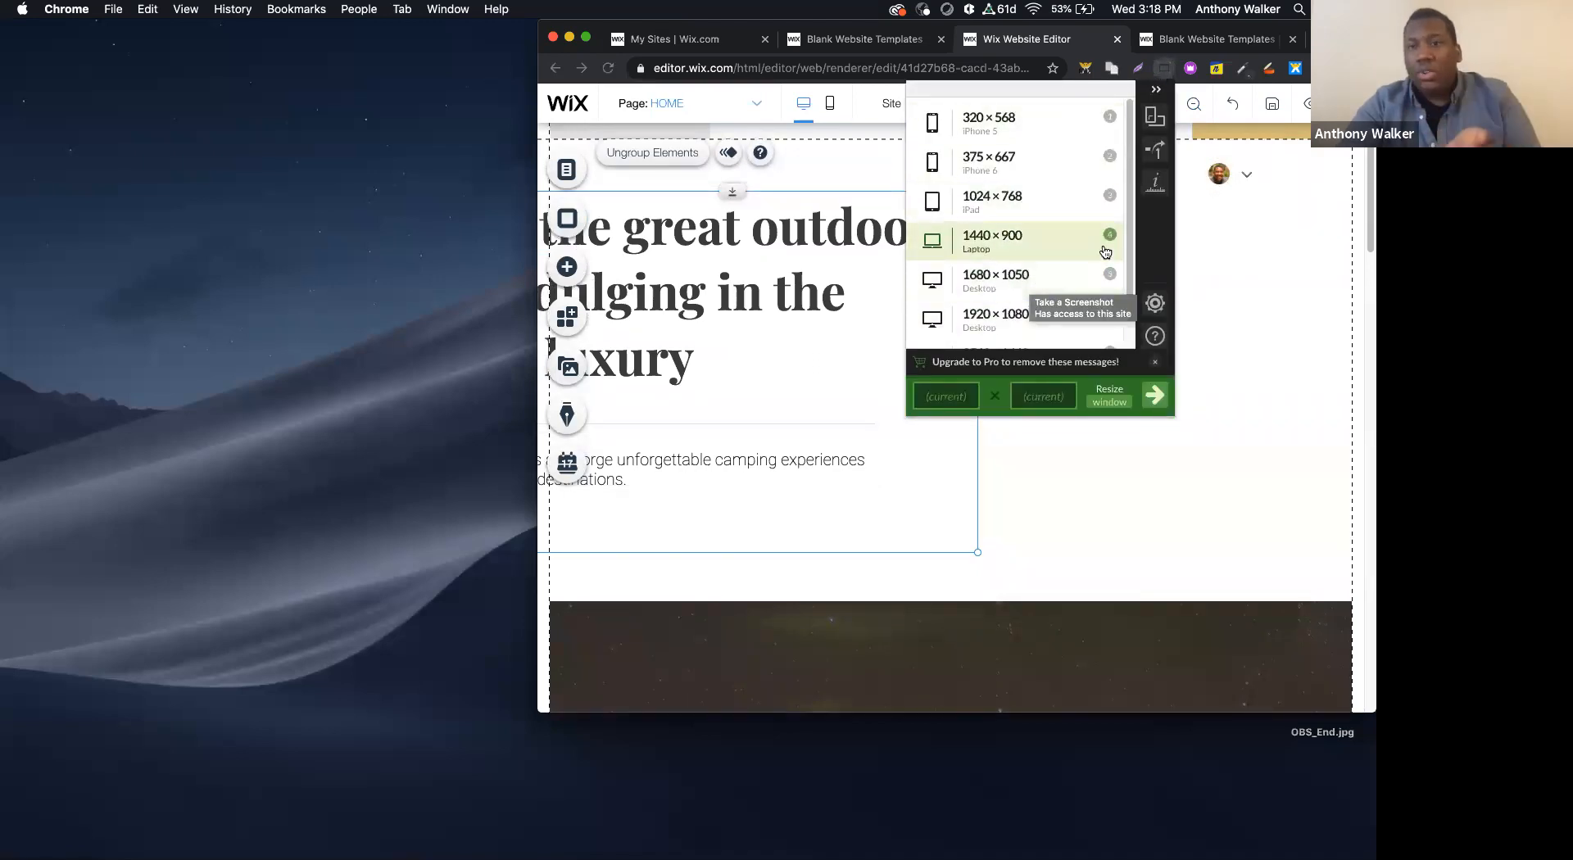
pyautogui.click(1219, 264)
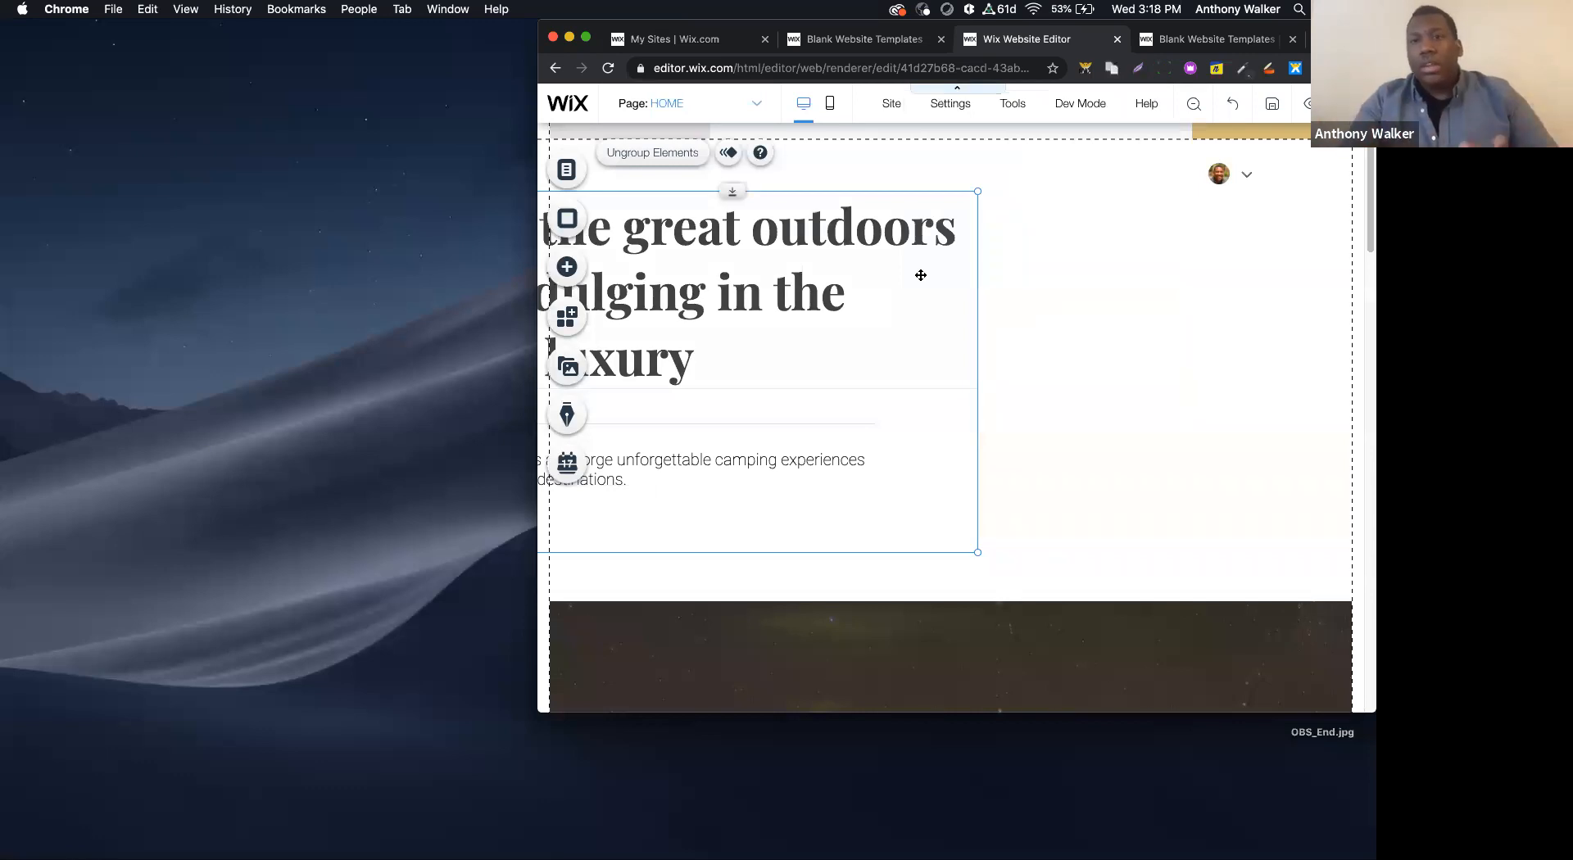
pyautogui.click(1162, 69)
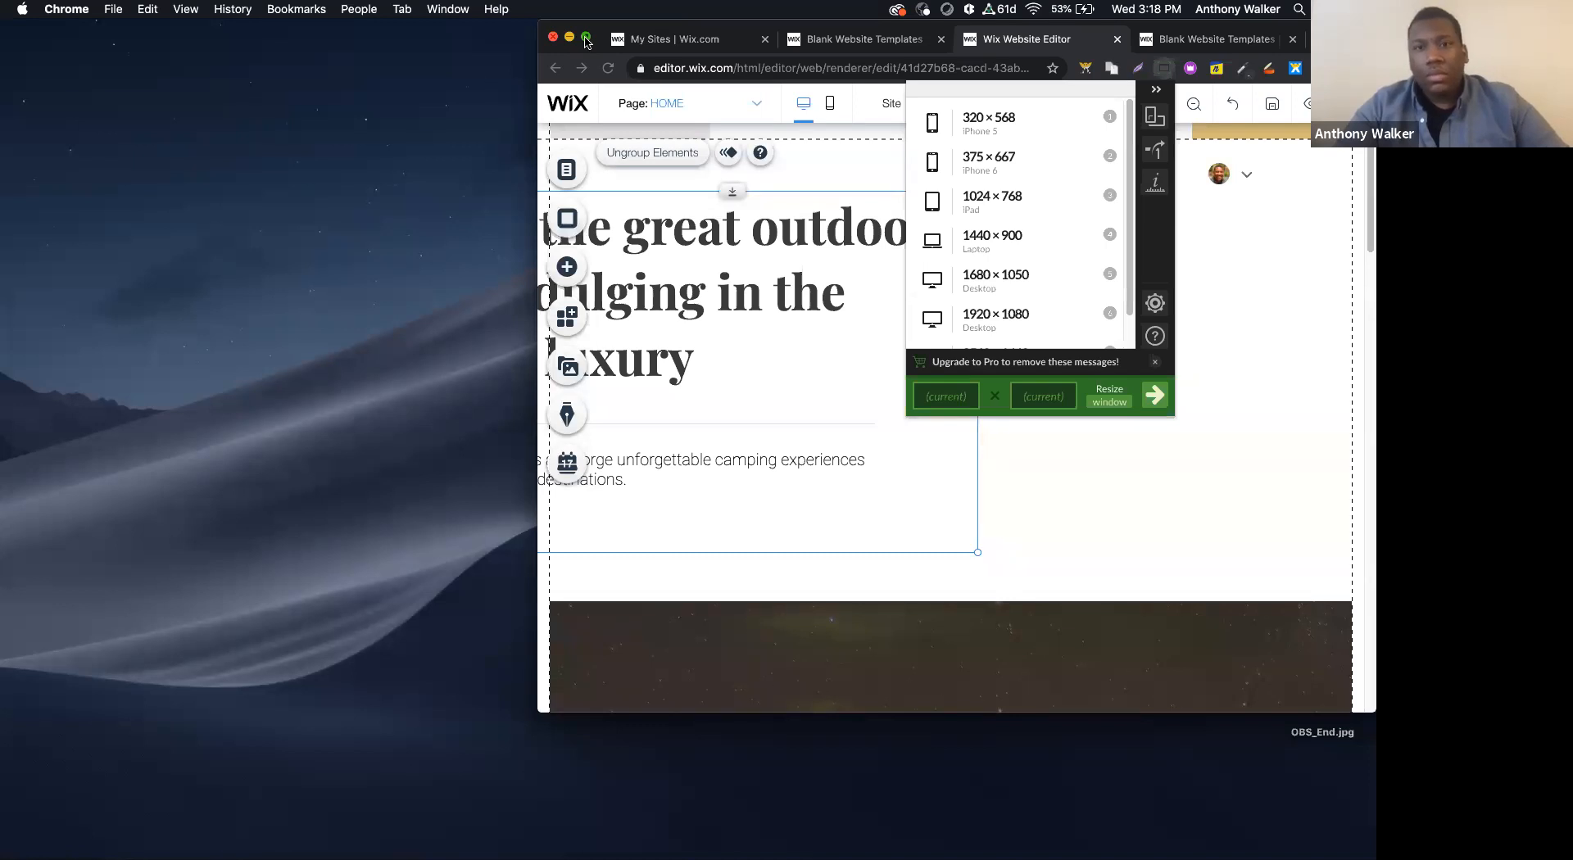
pyautogui.click(586, 41)
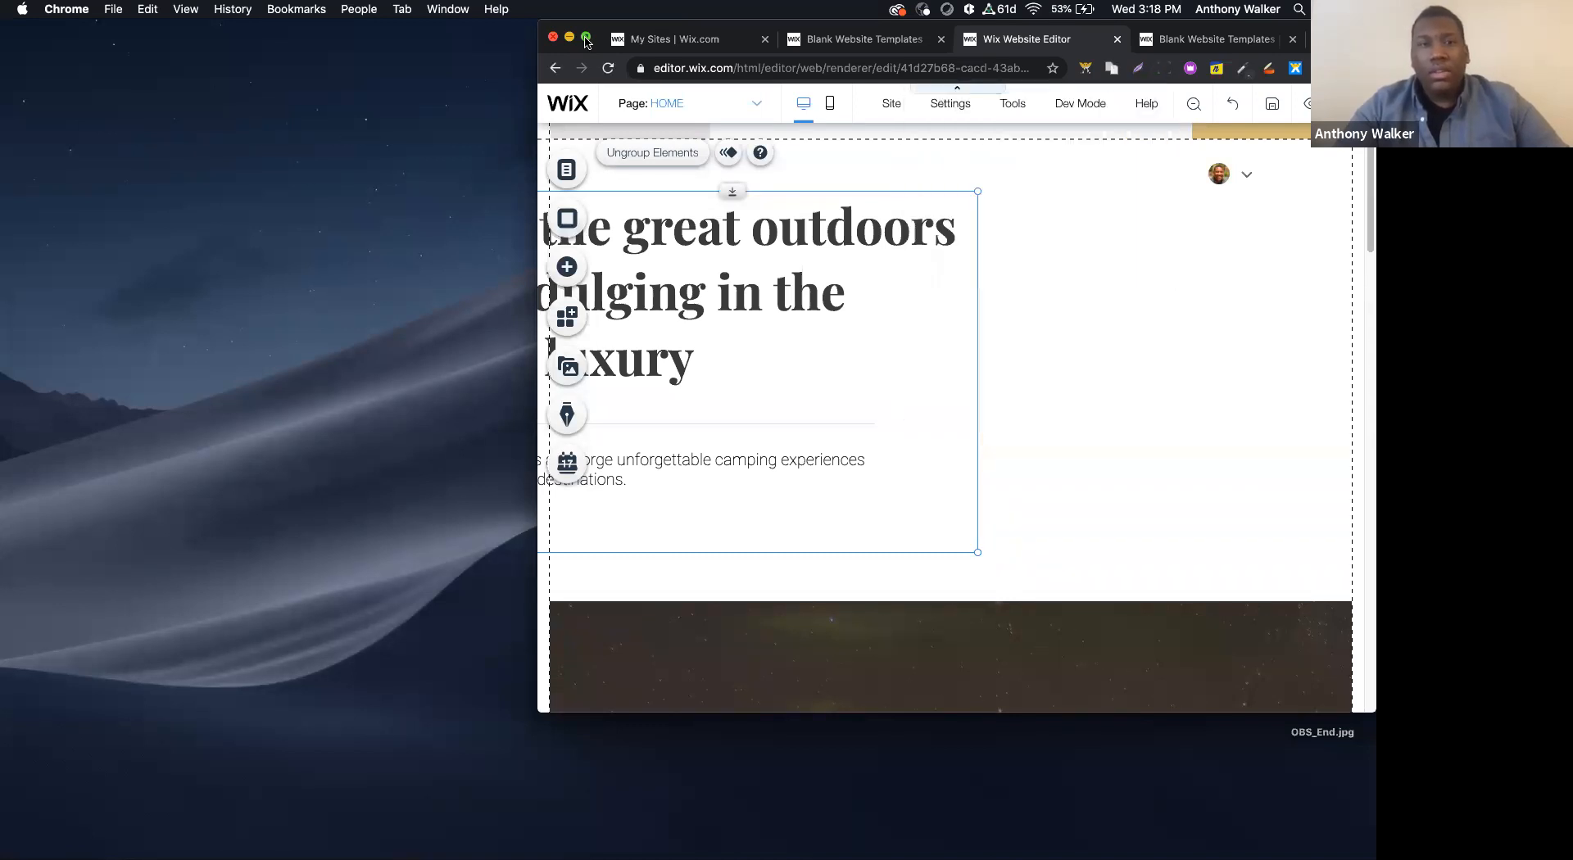
# - Move the hero text group down onto the dark tent image strip
pyautogui.scroll(-1, 499, 537)
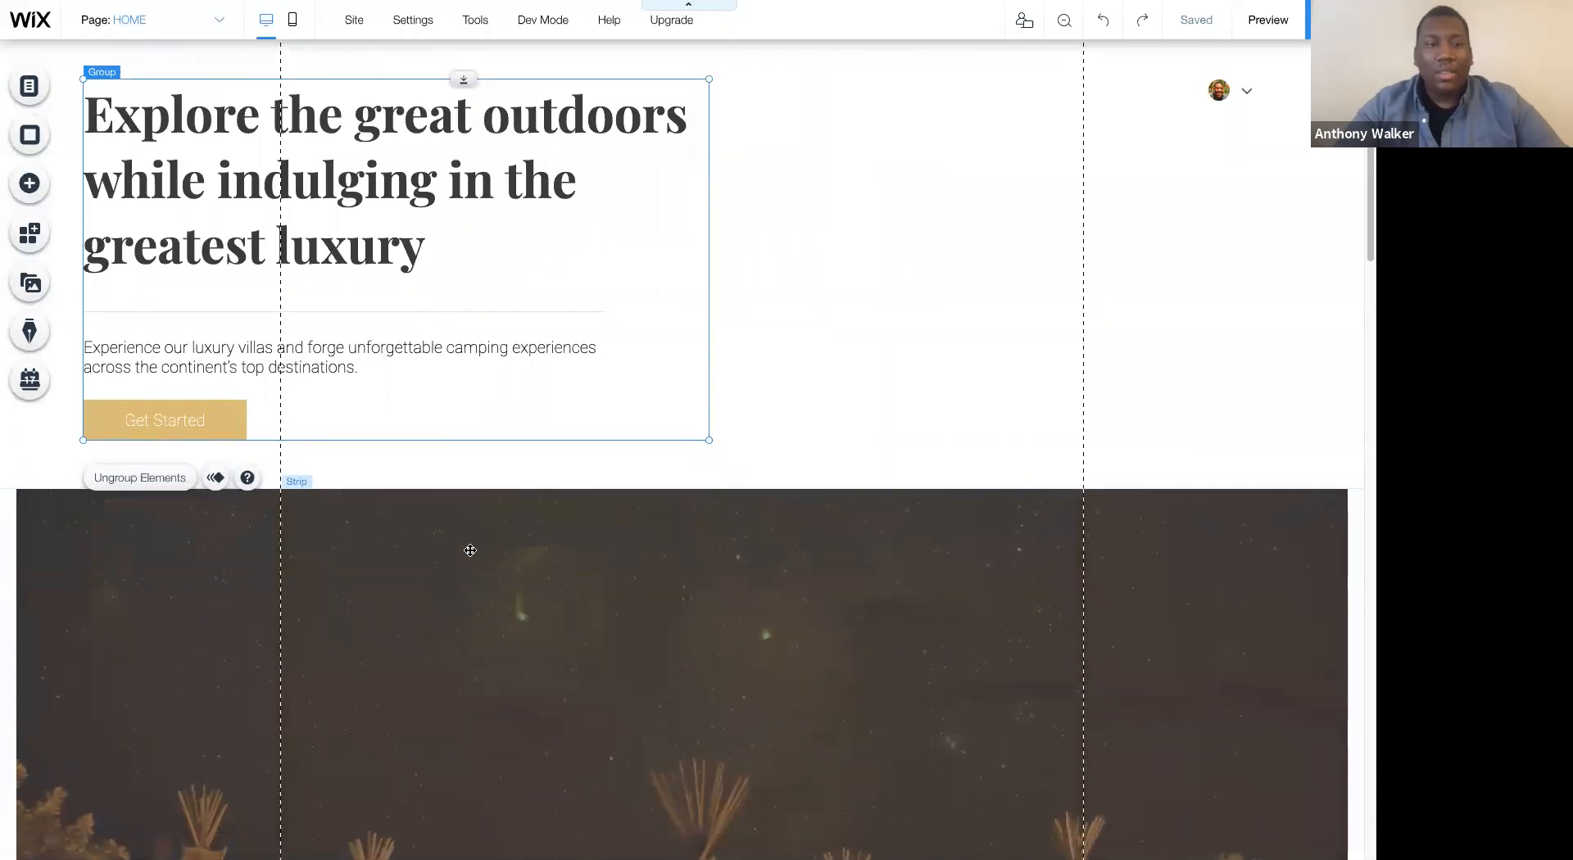
pyautogui.click(484, 549)
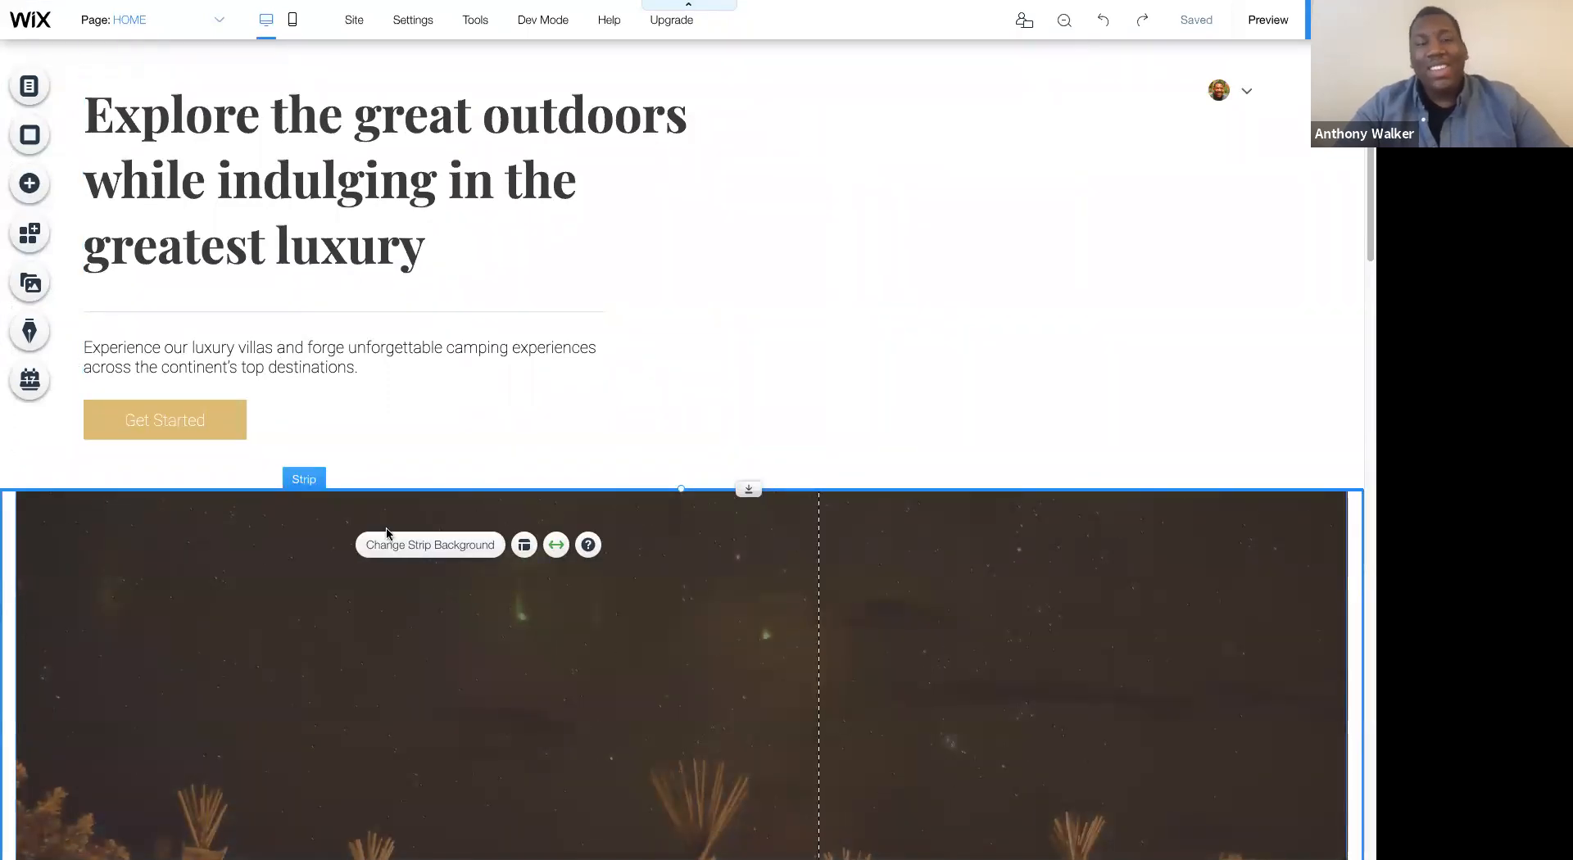
pyautogui.click(351, 197)
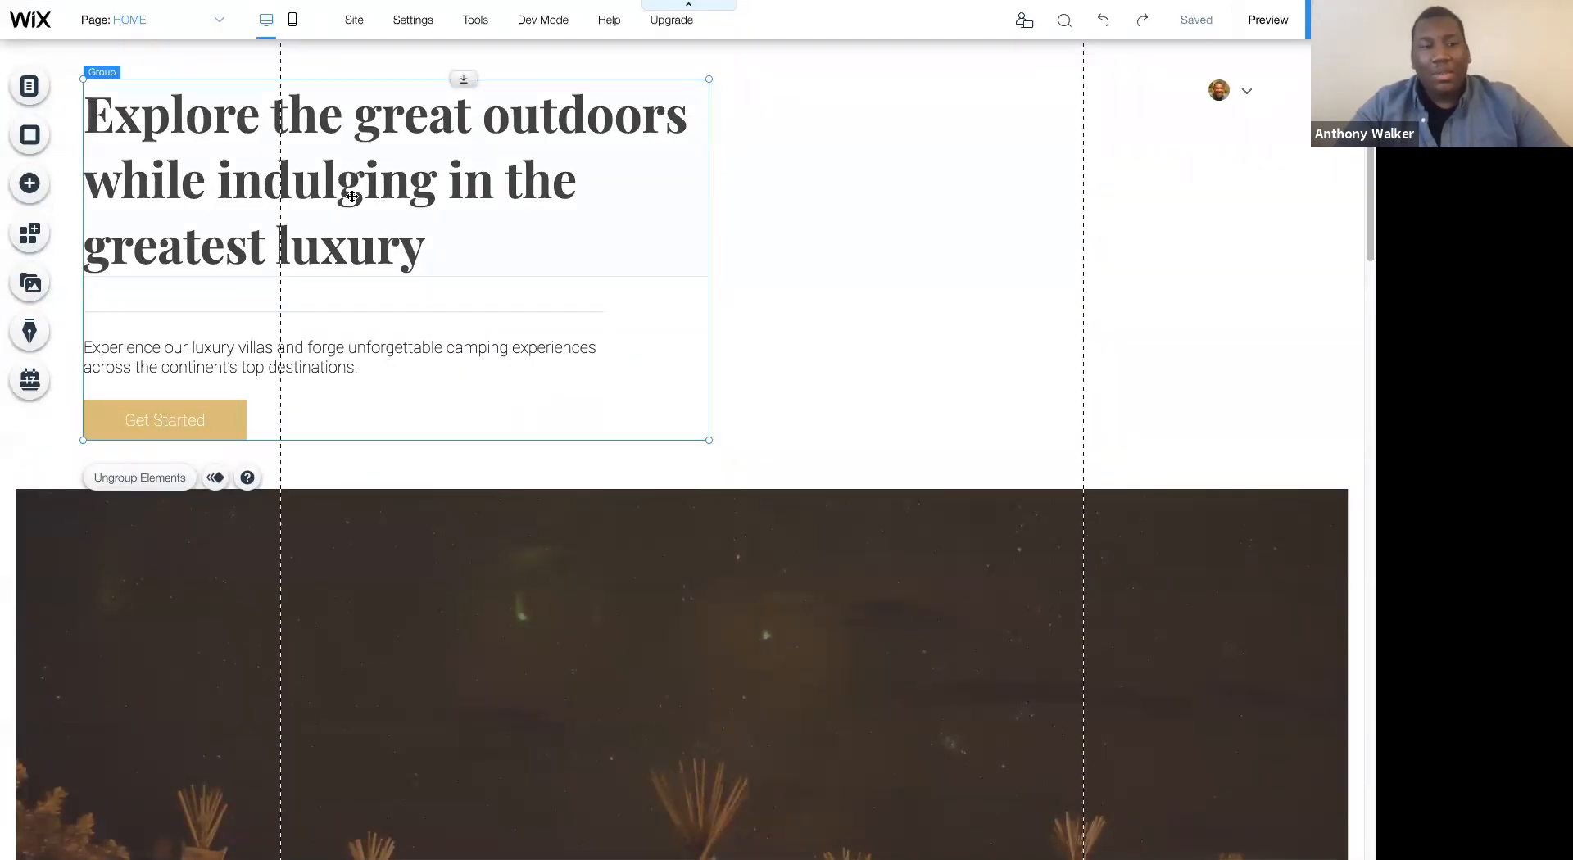
pyautogui.moveTo(352, 197); pyautogui.dragTo(382, 574)
# - Apply the Heading 1 theme to the "Explore the great outdoors" heading
pyautogui.click(328, 497)
pyautogui.doubleClick(328, 497)
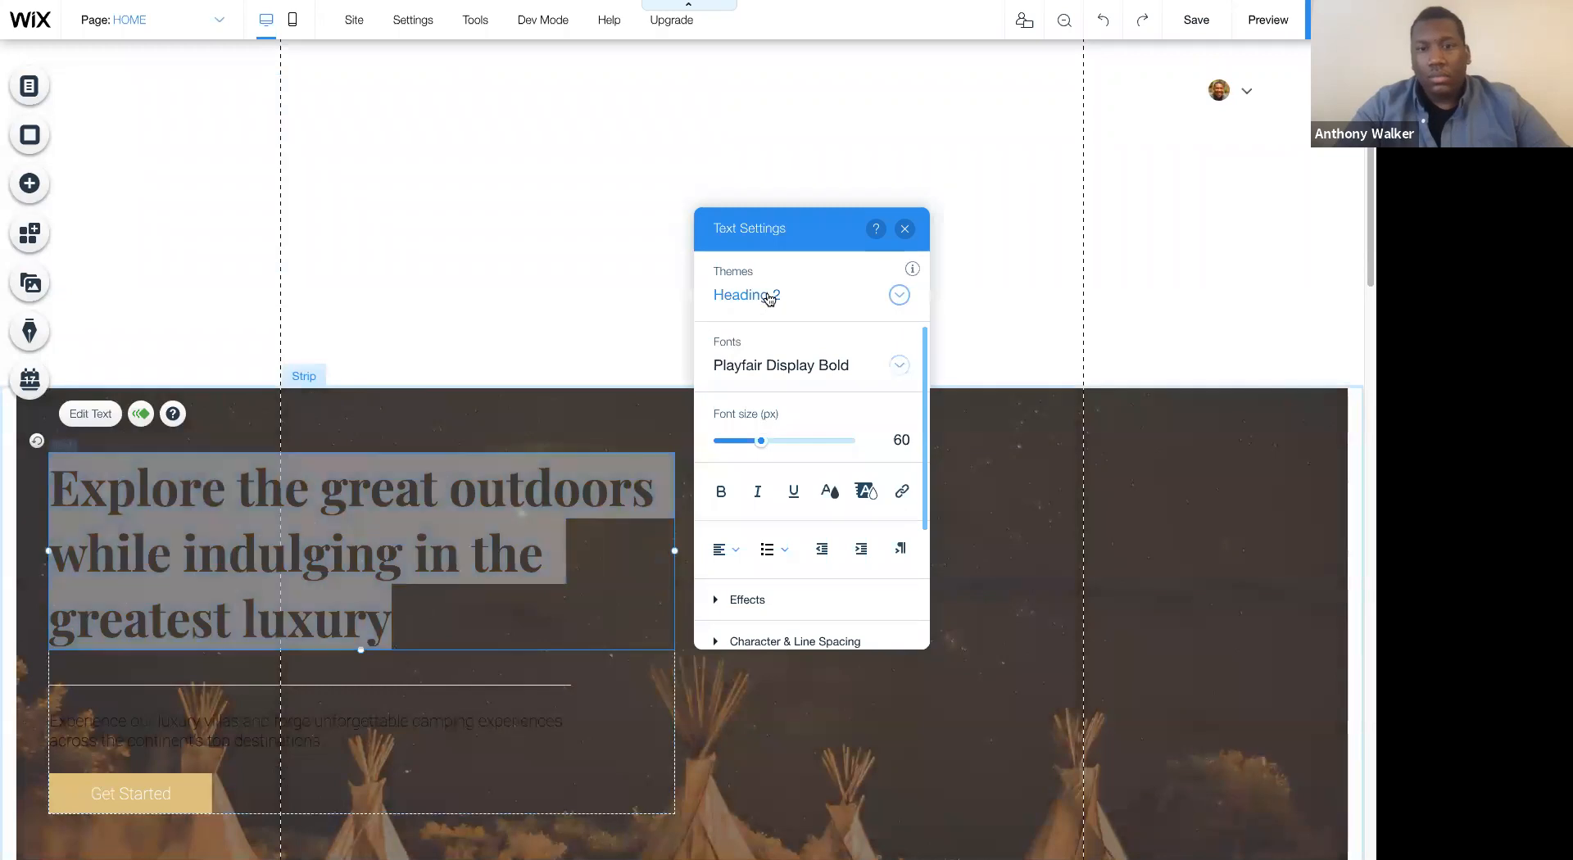
pyautogui.click(774, 297)
pyautogui.click(789, 255)
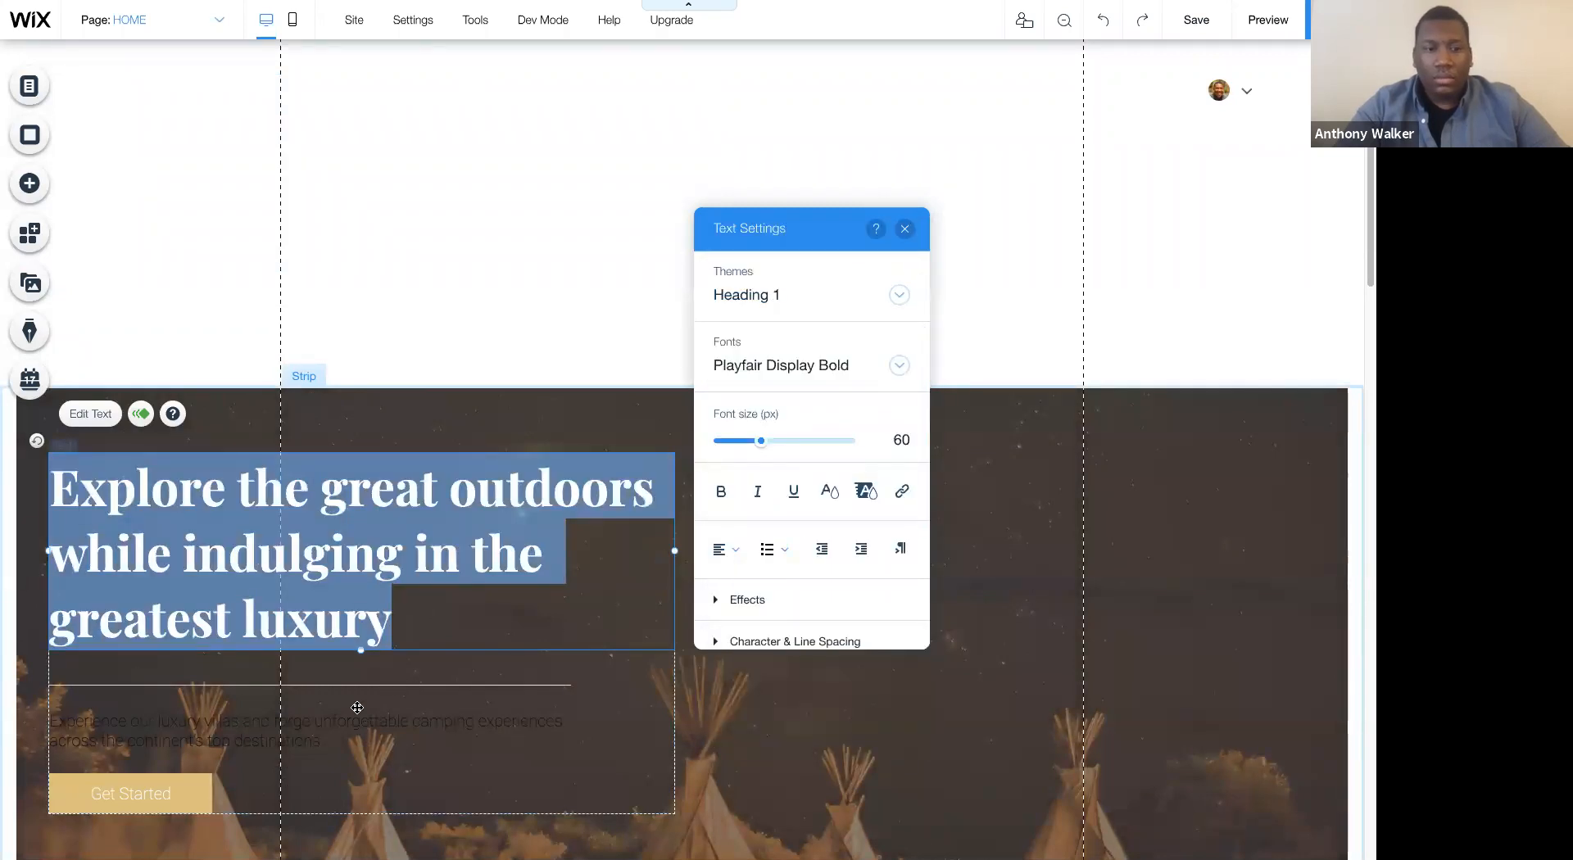
# - Apply the Paragraph 1 theme to the "Experience our luxury villas" text under the heading
pyautogui.click(305, 730)
pyautogui.click(305, 730)
pyautogui.doubleClick(305, 731)
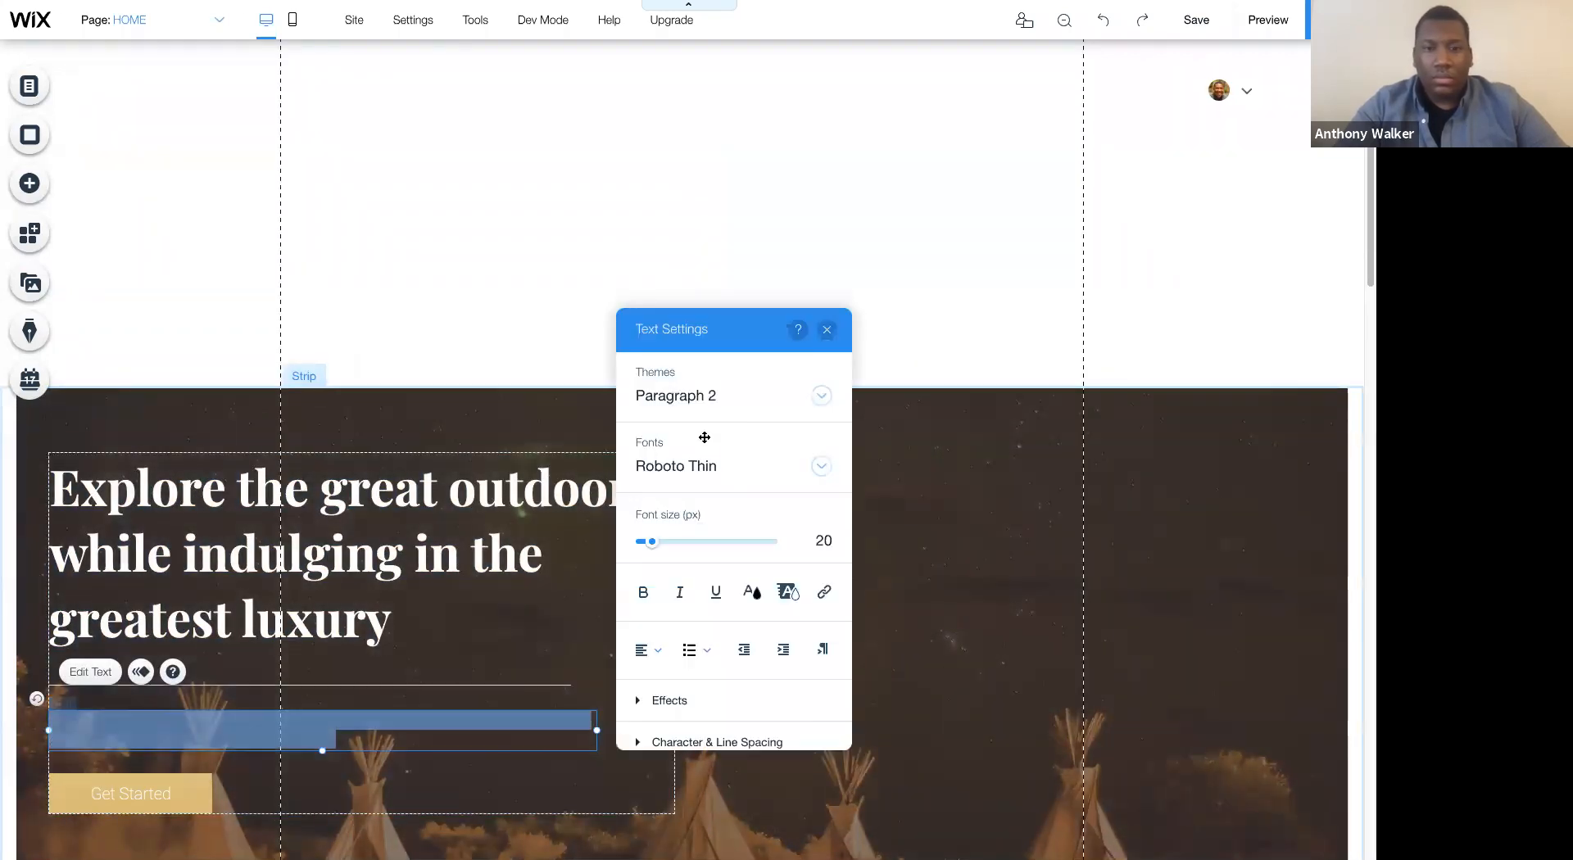
pyautogui.click(721, 396)
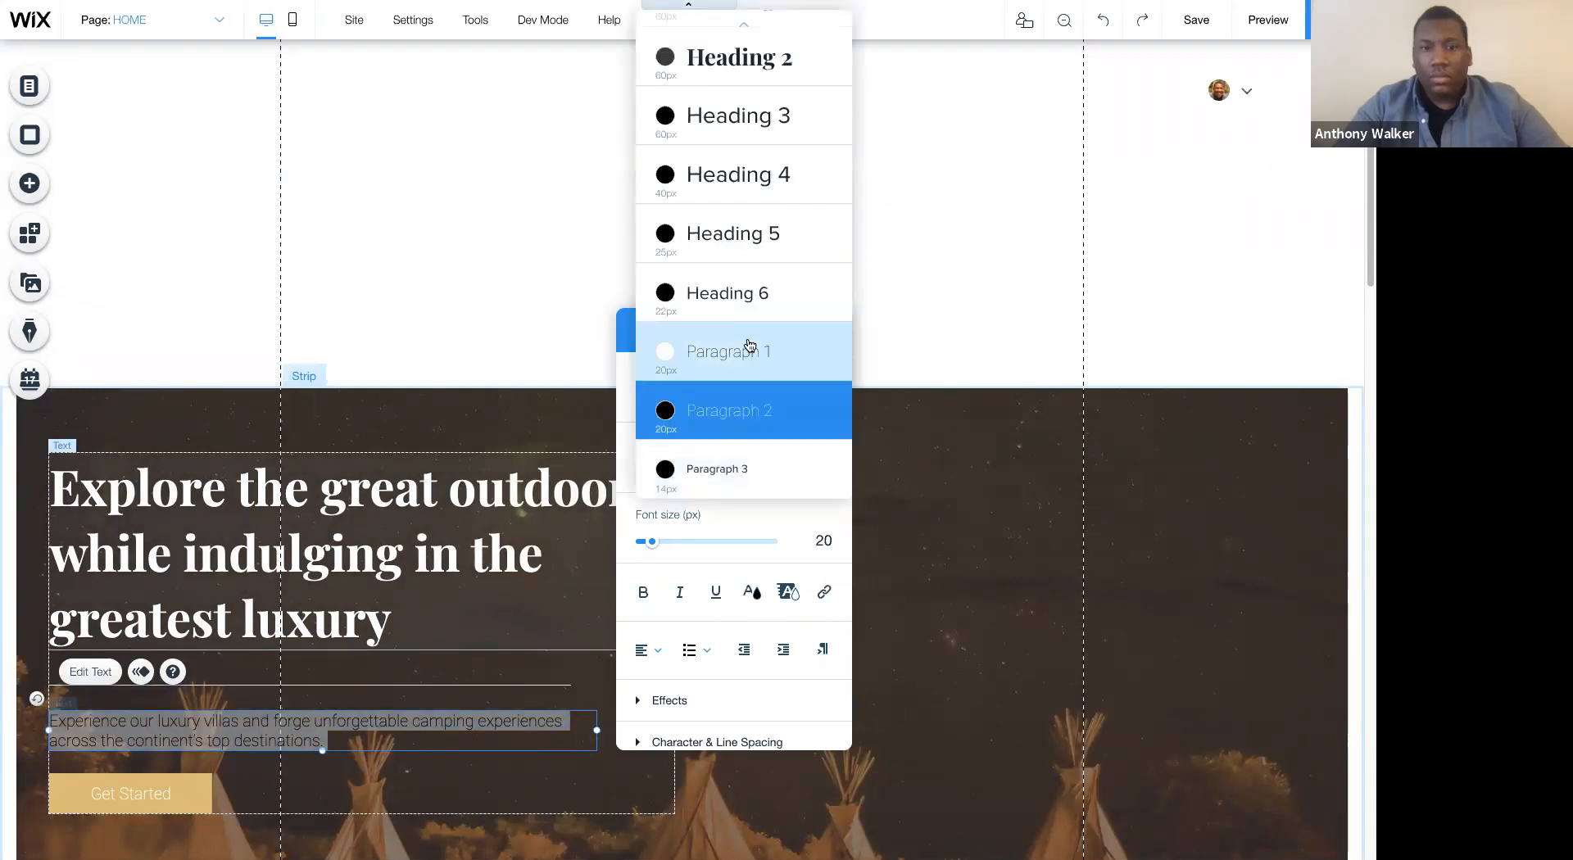
pyautogui.click(766, 339)
pyautogui.click(912, 500)
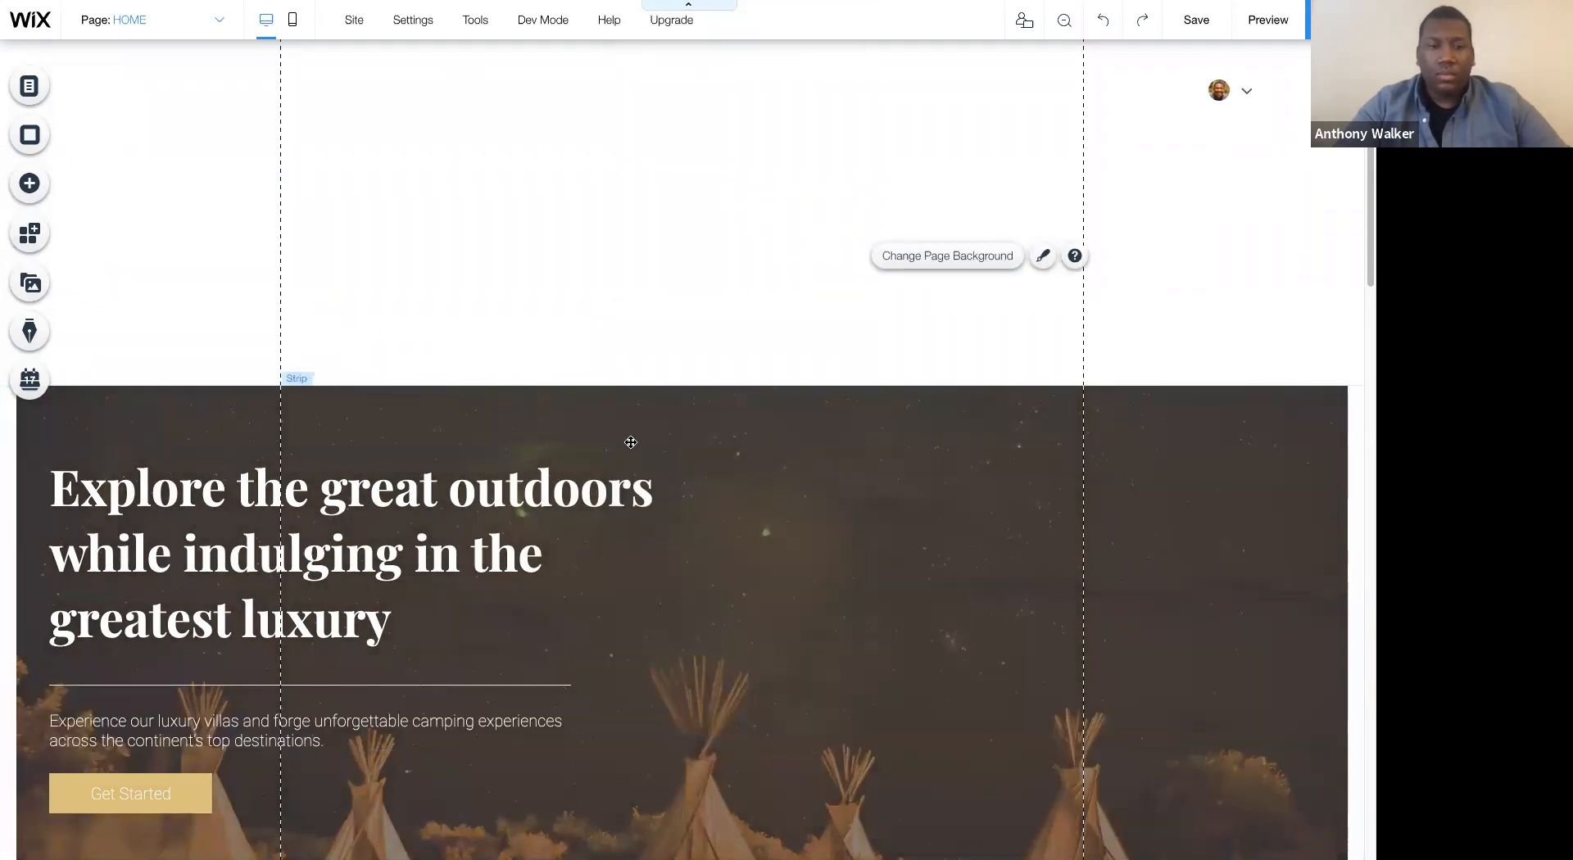
# - Reposition the hero text group slightly lower and to the right within the tent image strip
pyautogui.scroll(-2, 566, 374)
pyautogui.moveTo(559, 372); pyautogui.dragTo(656, 433)
pyautogui.click(693, 406)
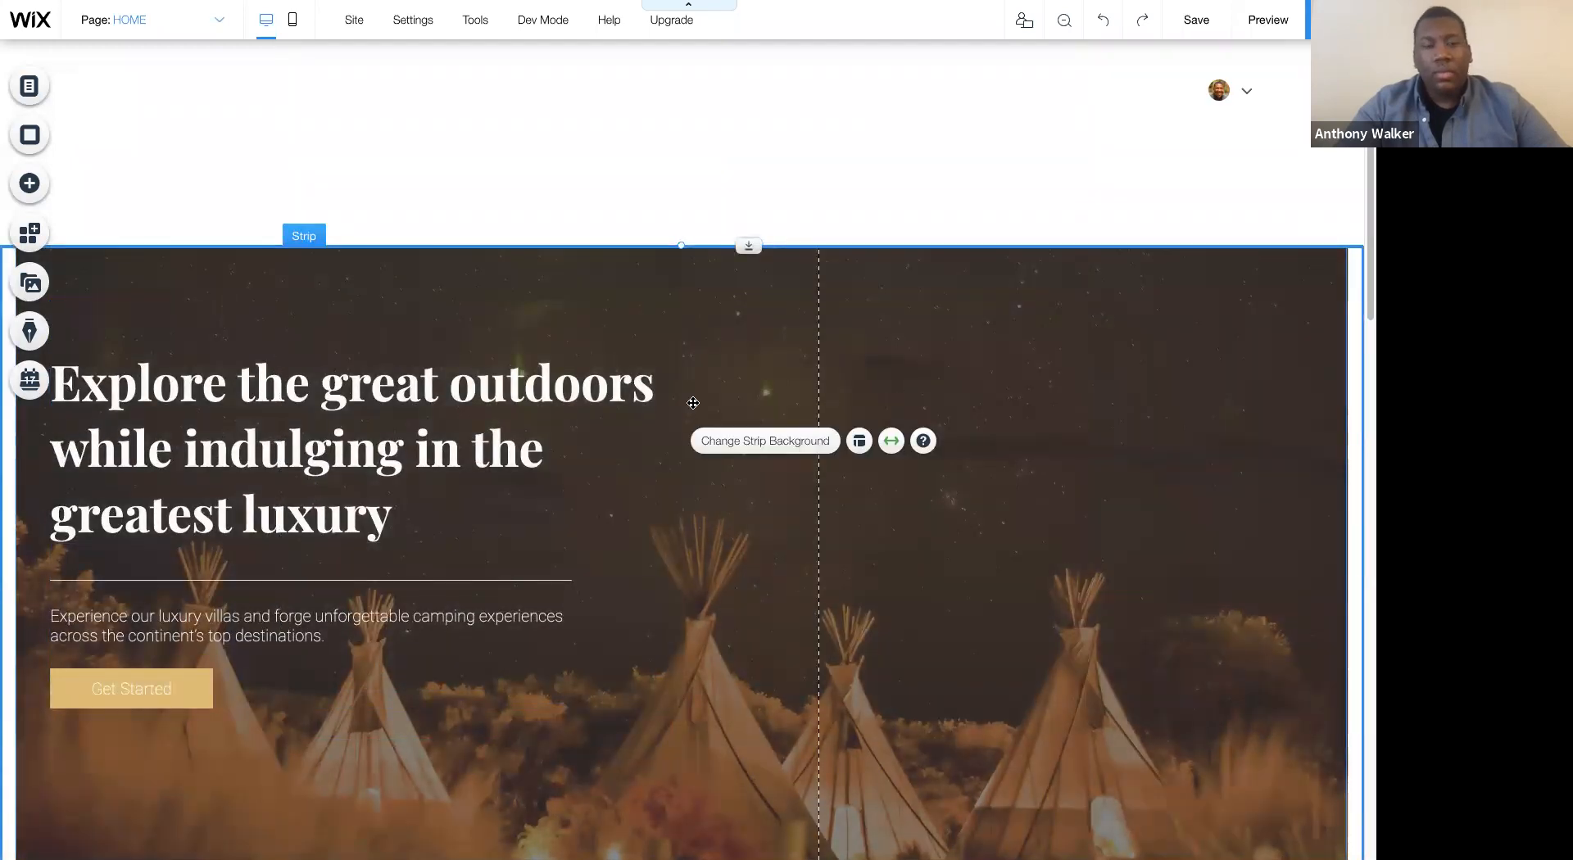
pyautogui.moveTo(481, 396); pyautogui.dragTo(557, 398)
pyautogui.scroll(-1, 655, 459)
pyautogui.click(808, 387)
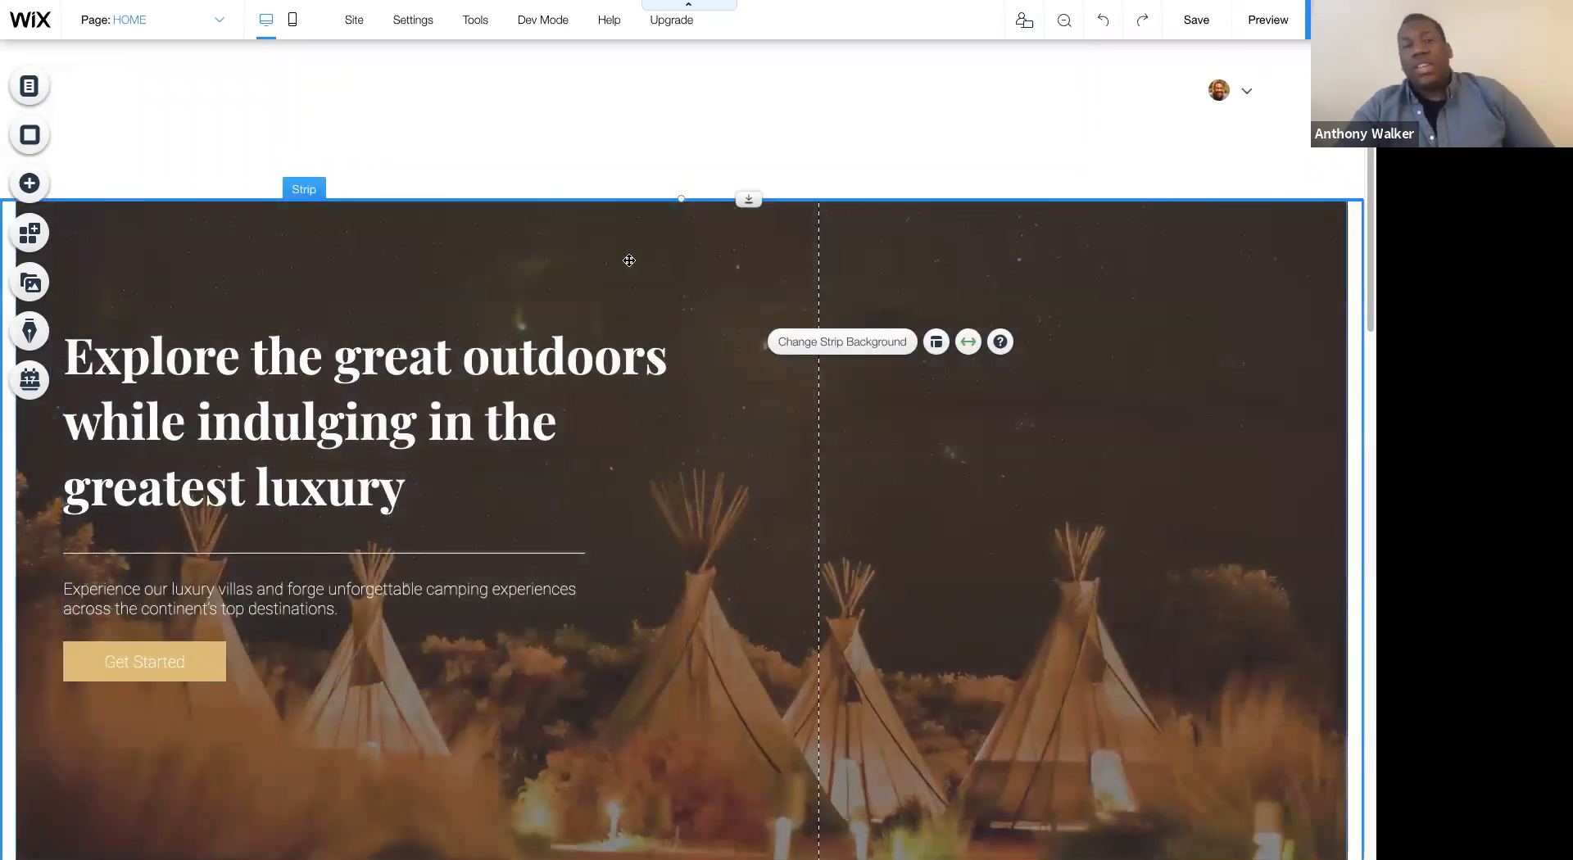
pyautogui.click(563, 259)
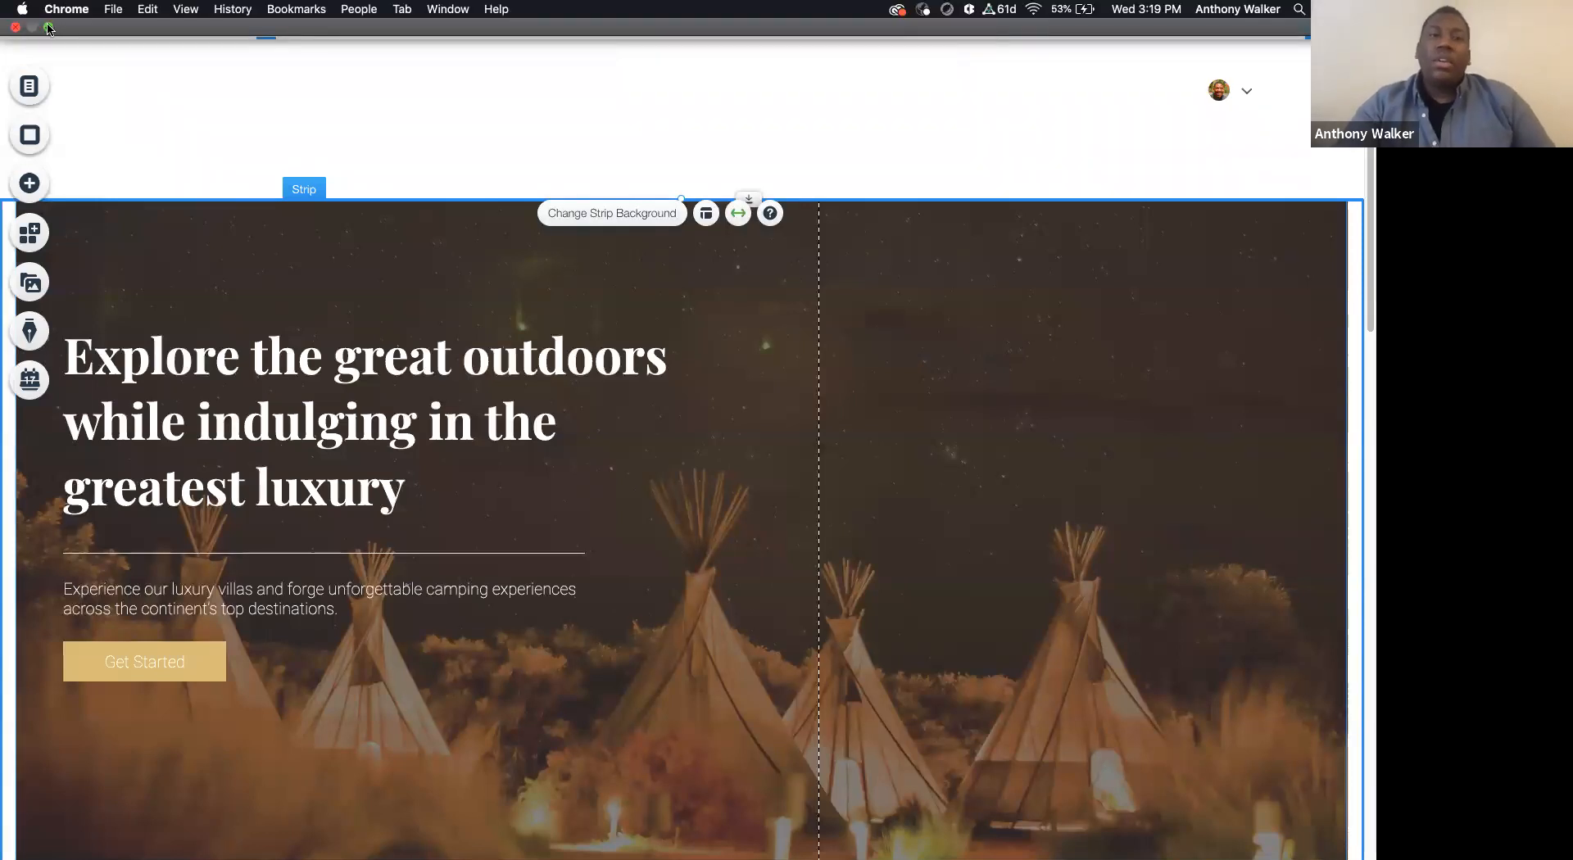
# - Examine how the hero strip and its text fit in the smaller browser window
pyautogui.scroll(-7, 879, 292)
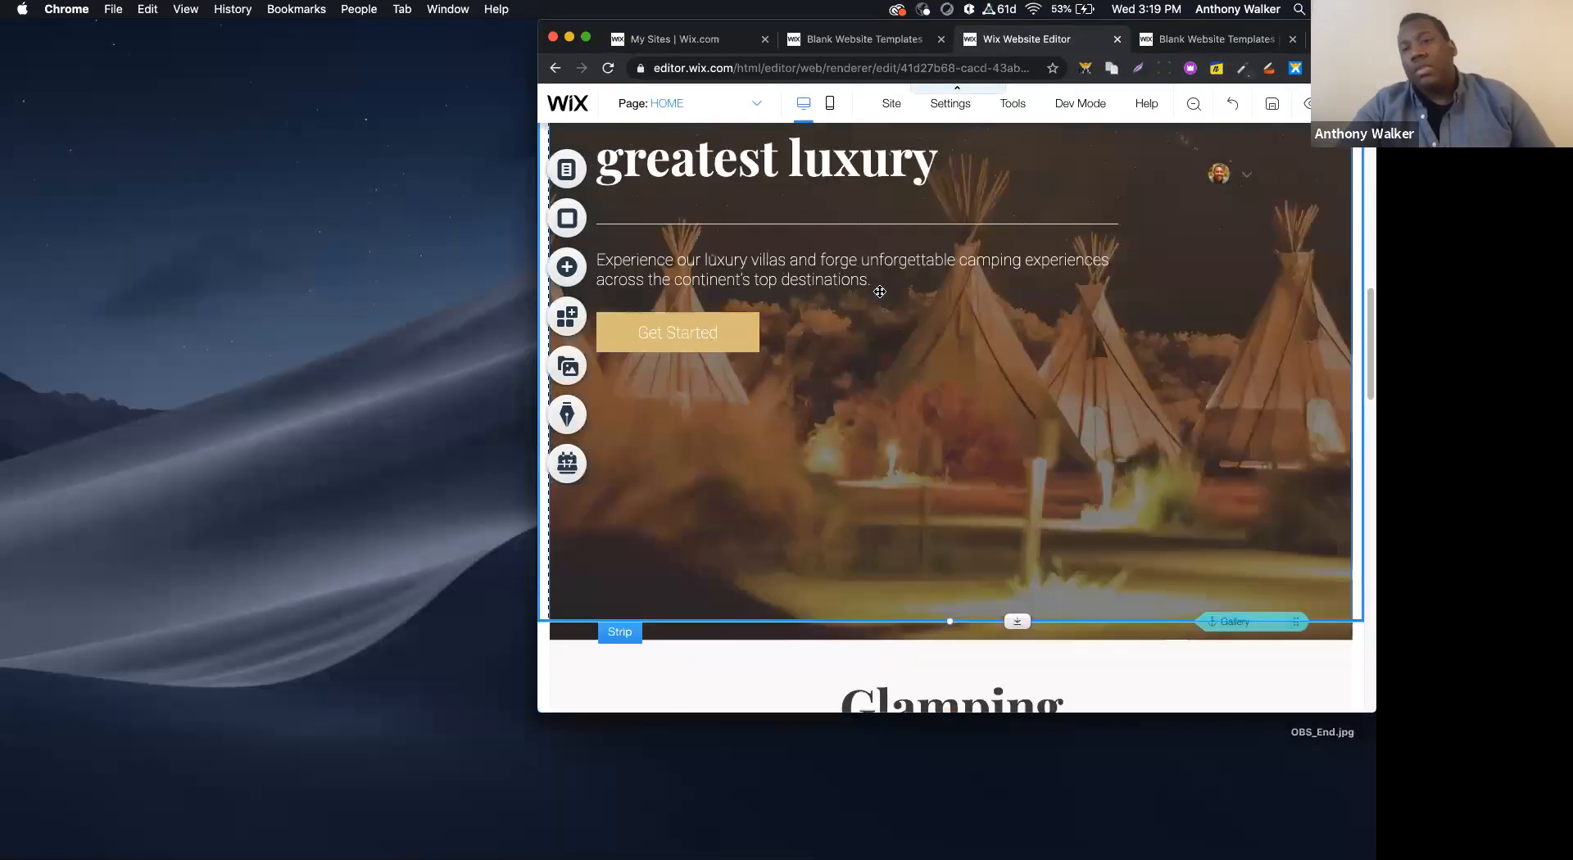
pyautogui.scroll(7, 880, 292)
pyautogui.scroll(-3, 880, 291)
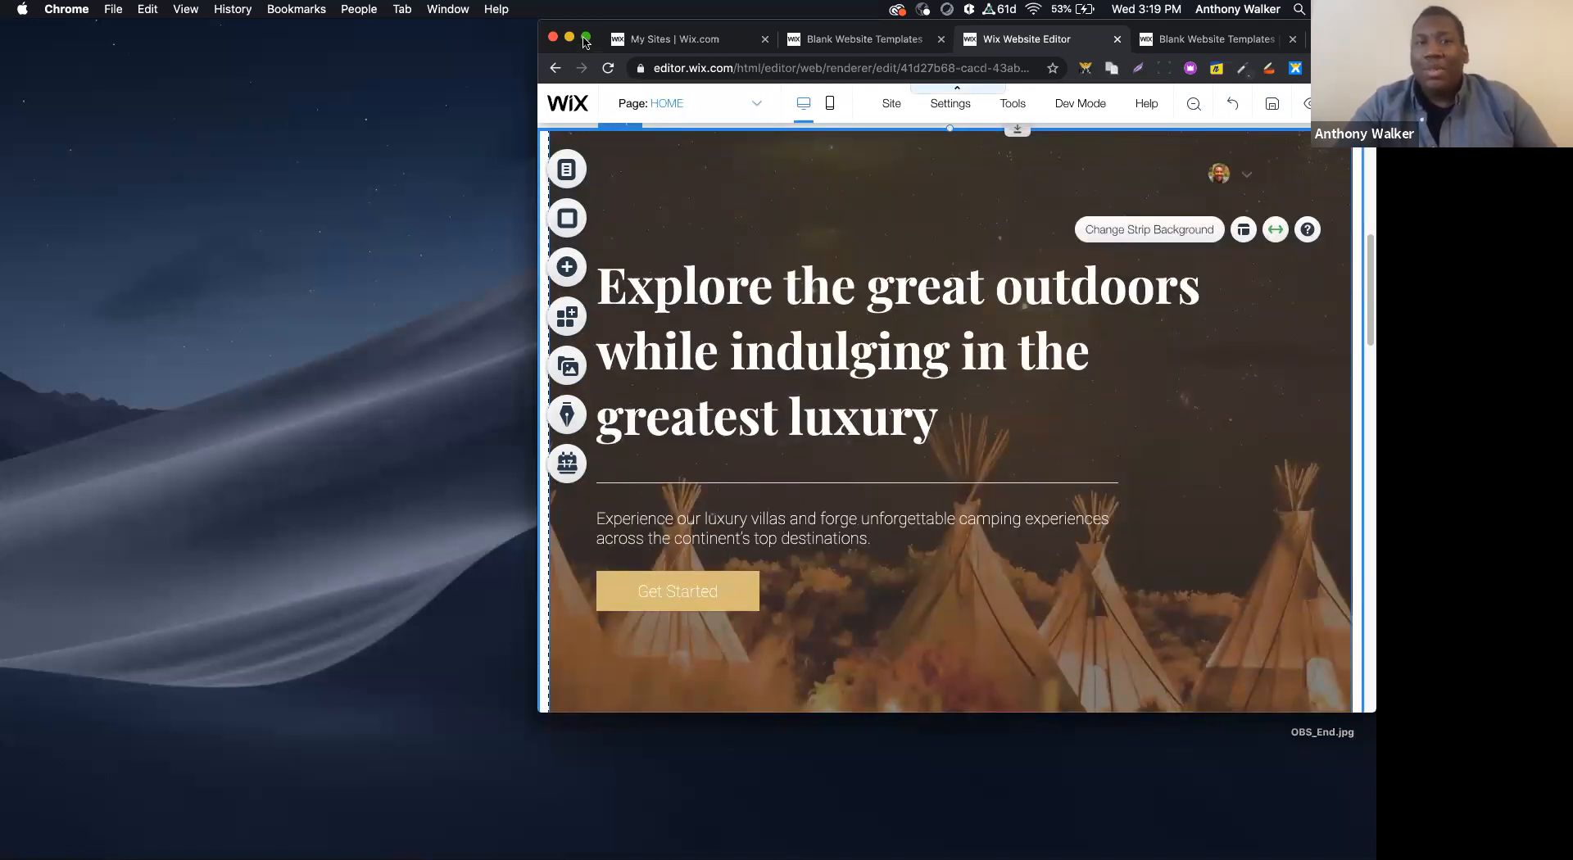
# - Return the browser to full screen and move the tent image strip up directly beneath the header
pyautogui.click(586, 38)
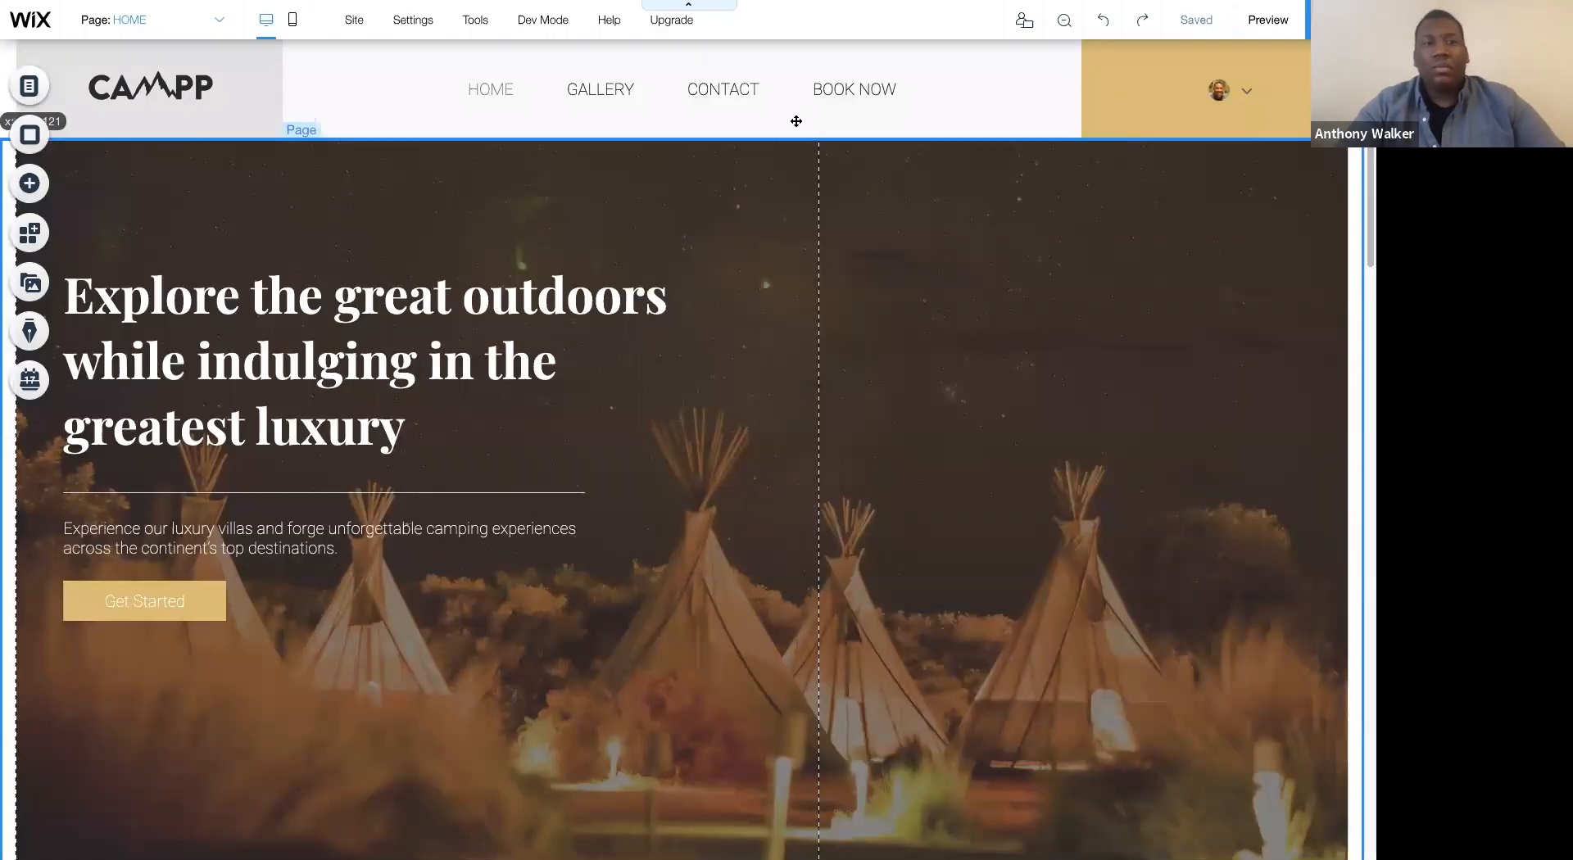
pyautogui.click(796, 122)
# - Preview the desktop page in the smaller window, examine the hero, gallery and reservation sections, and return to the full-screen editor
pyautogui.click(1267, 19)
pyautogui.scroll(-8, 1106, 311)
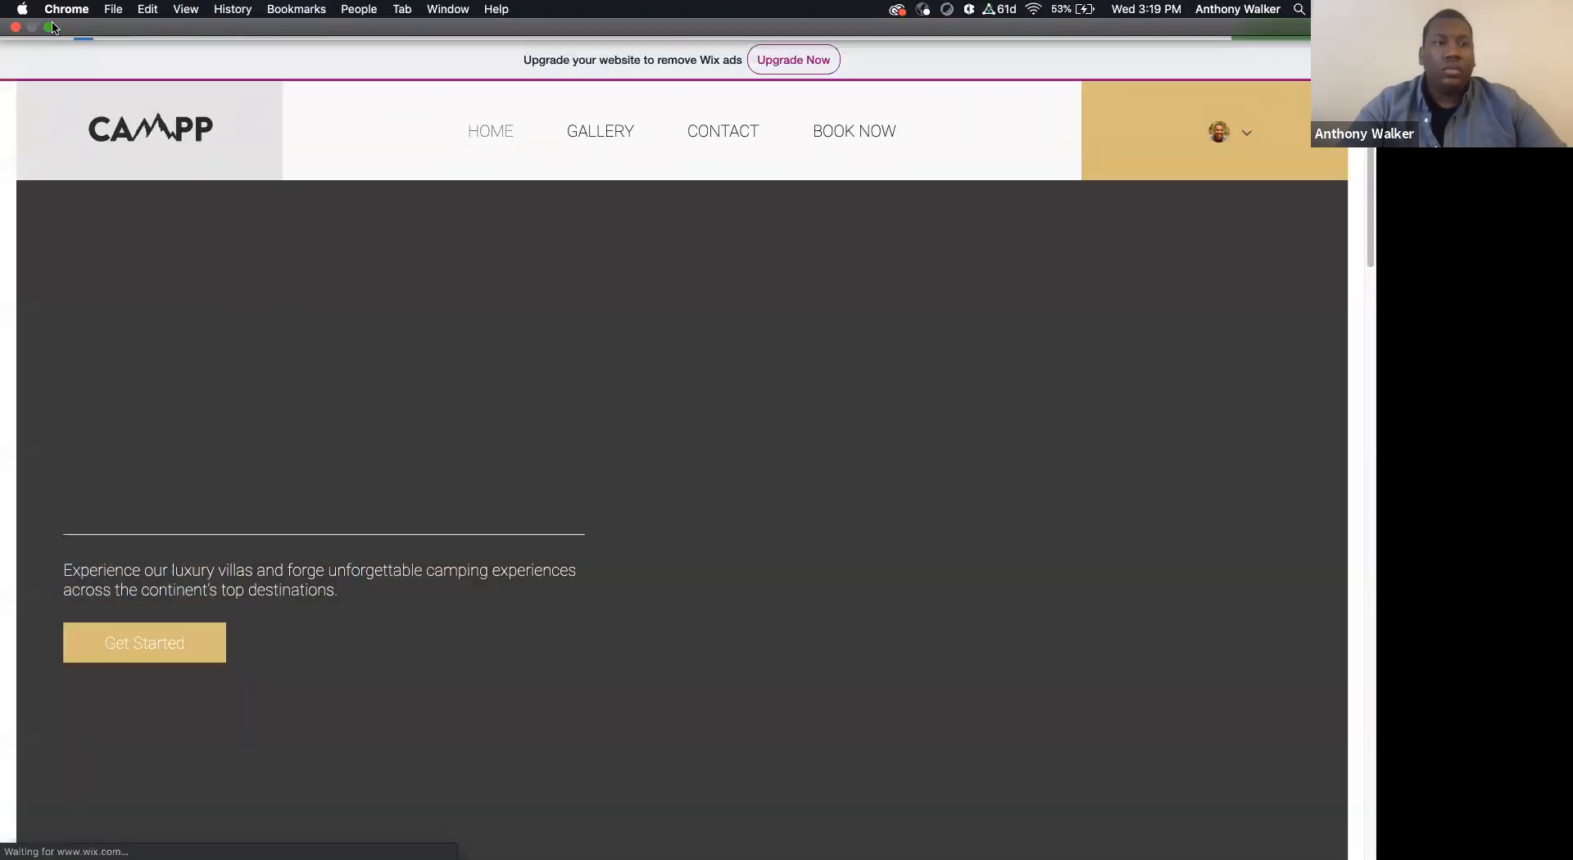
pyautogui.click(50, 27)
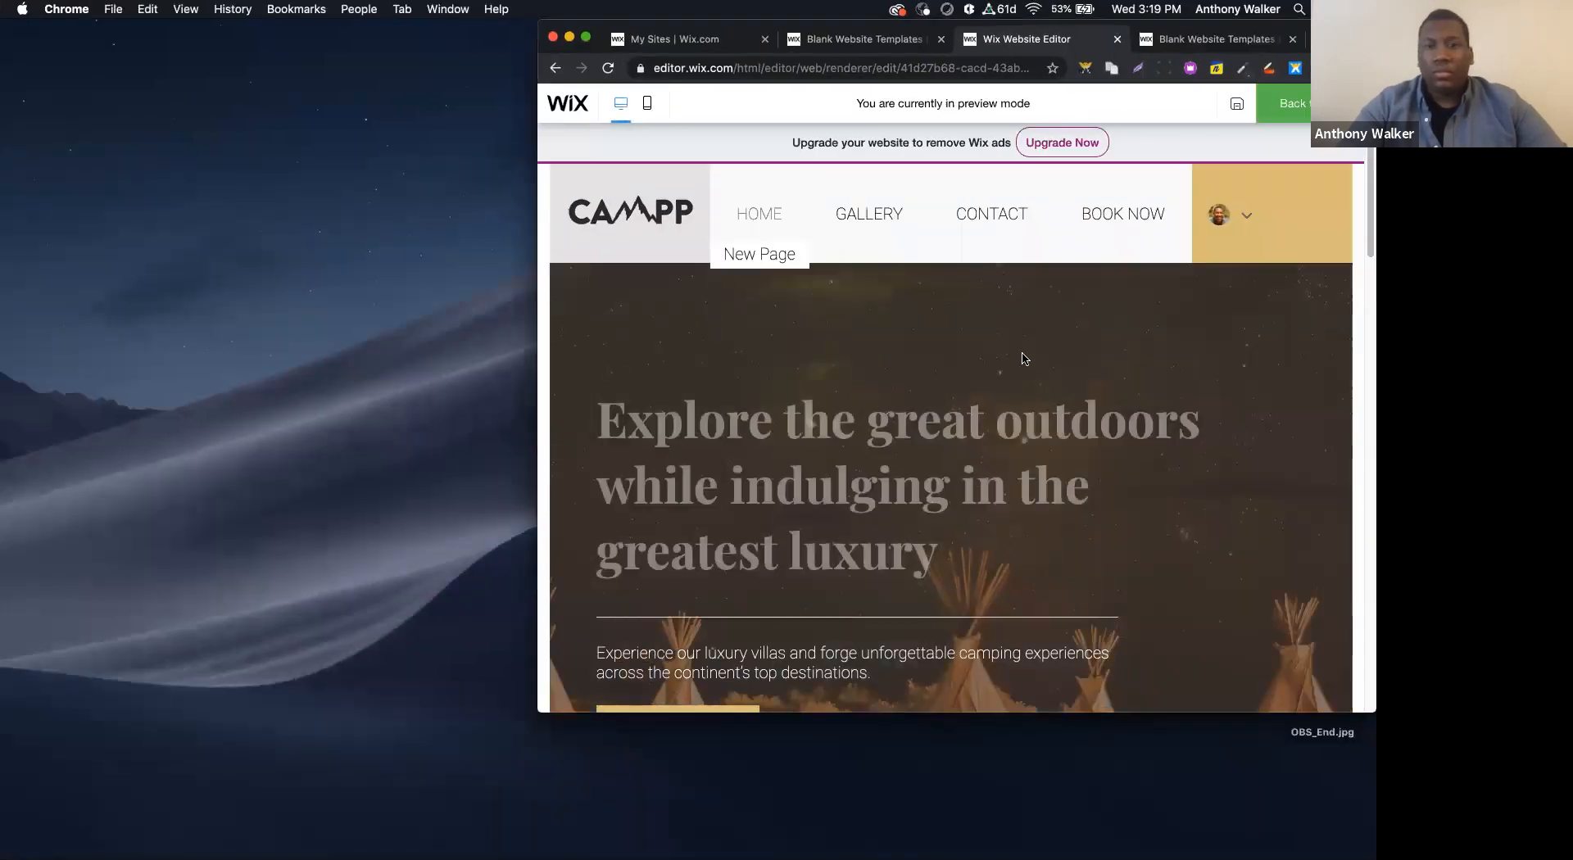
pyautogui.scroll(-20, 1024, 358)
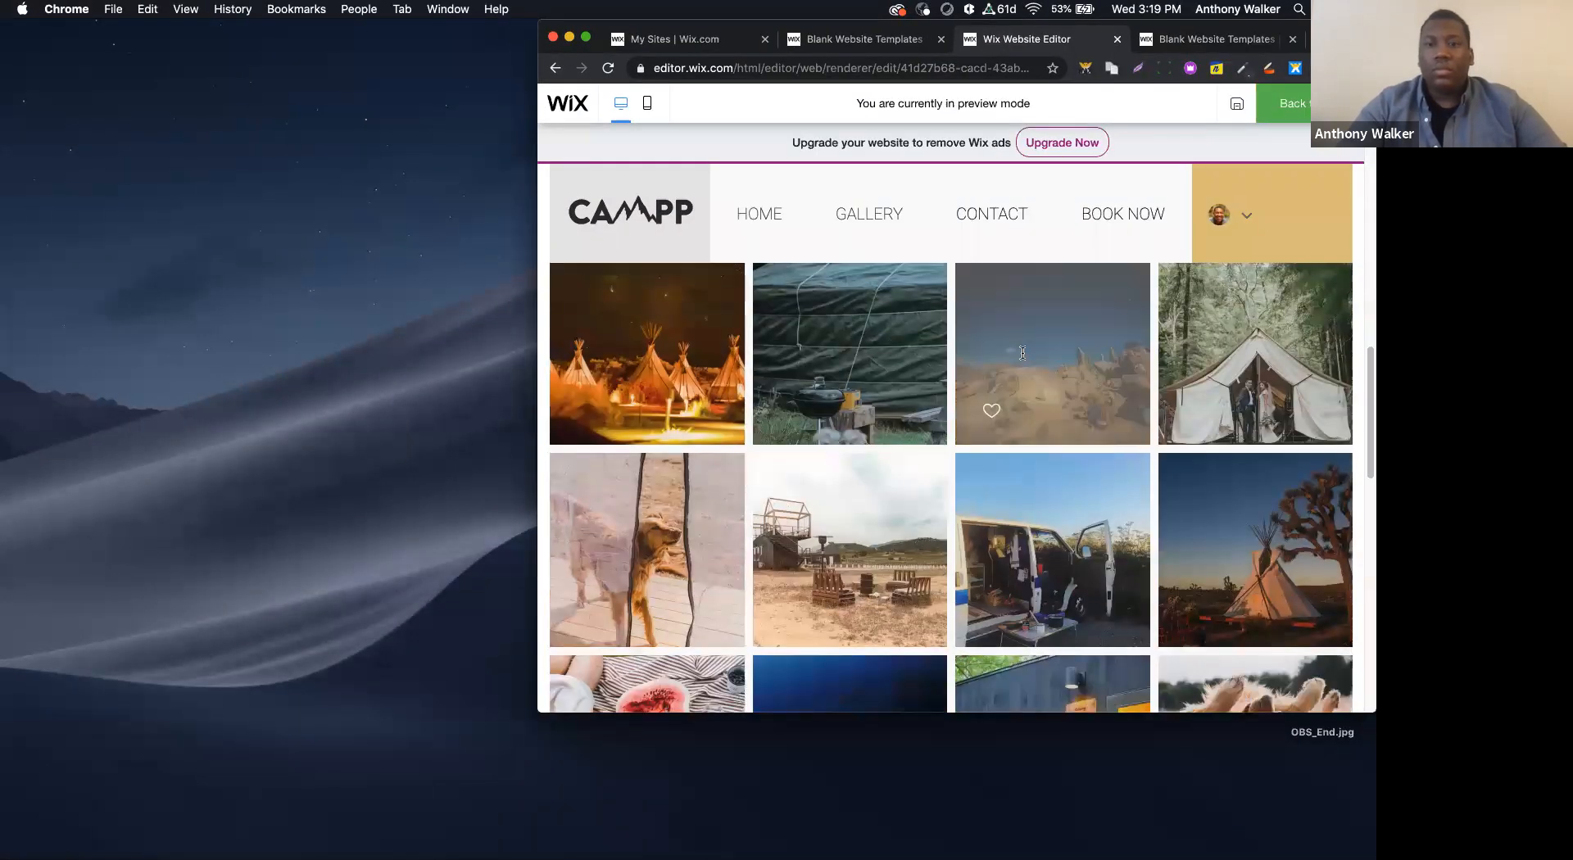
pyautogui.scroll(20, 1022, 352)
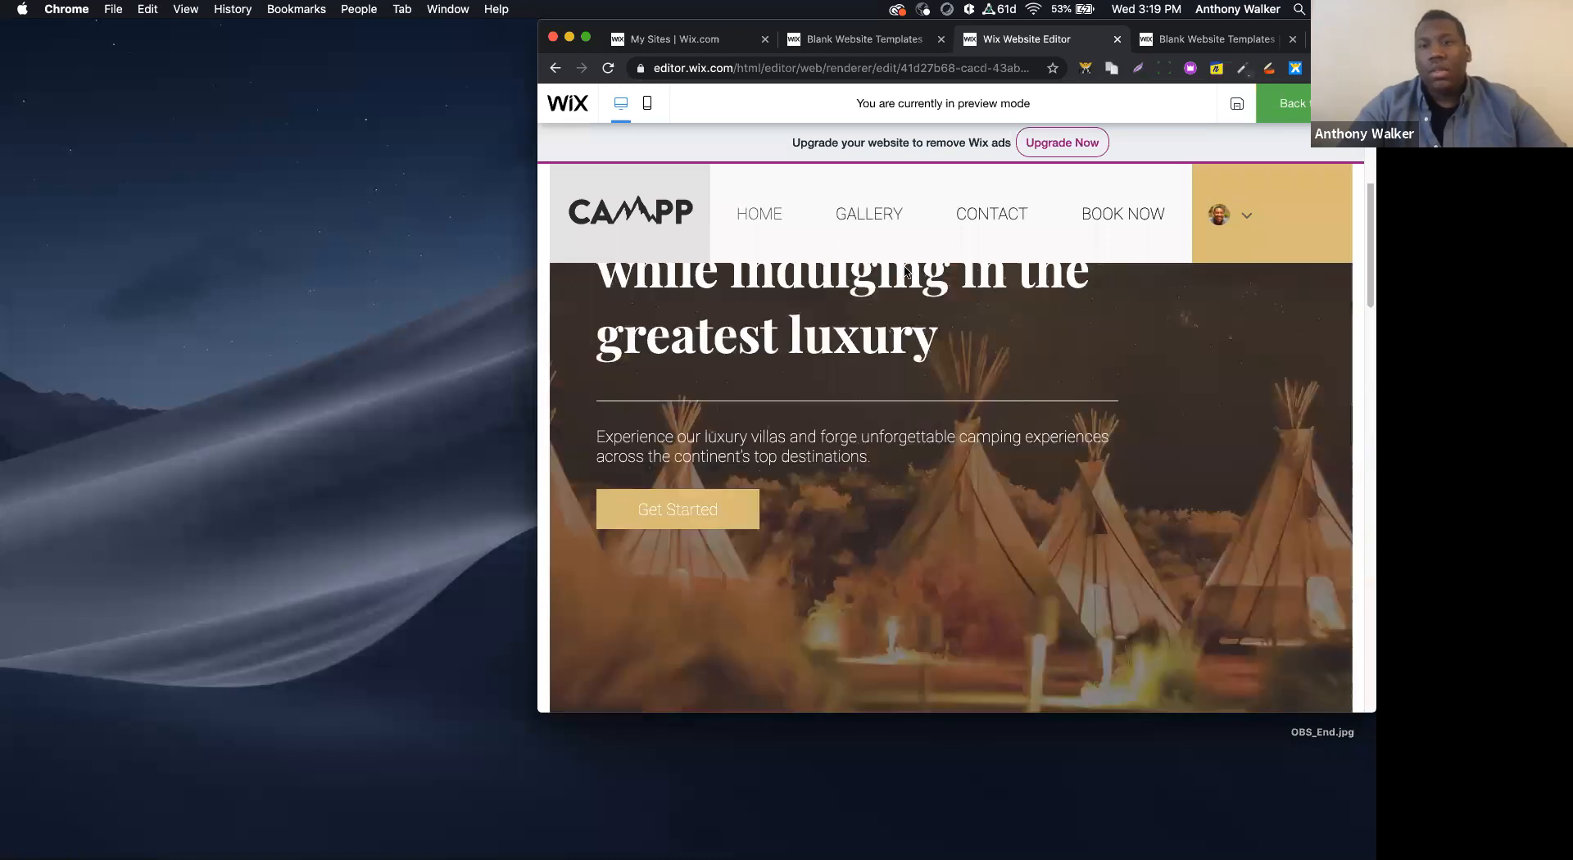
pyautogui.scroll(-8, 953, 367)
pyautogui.scroll(8, 953, 368)
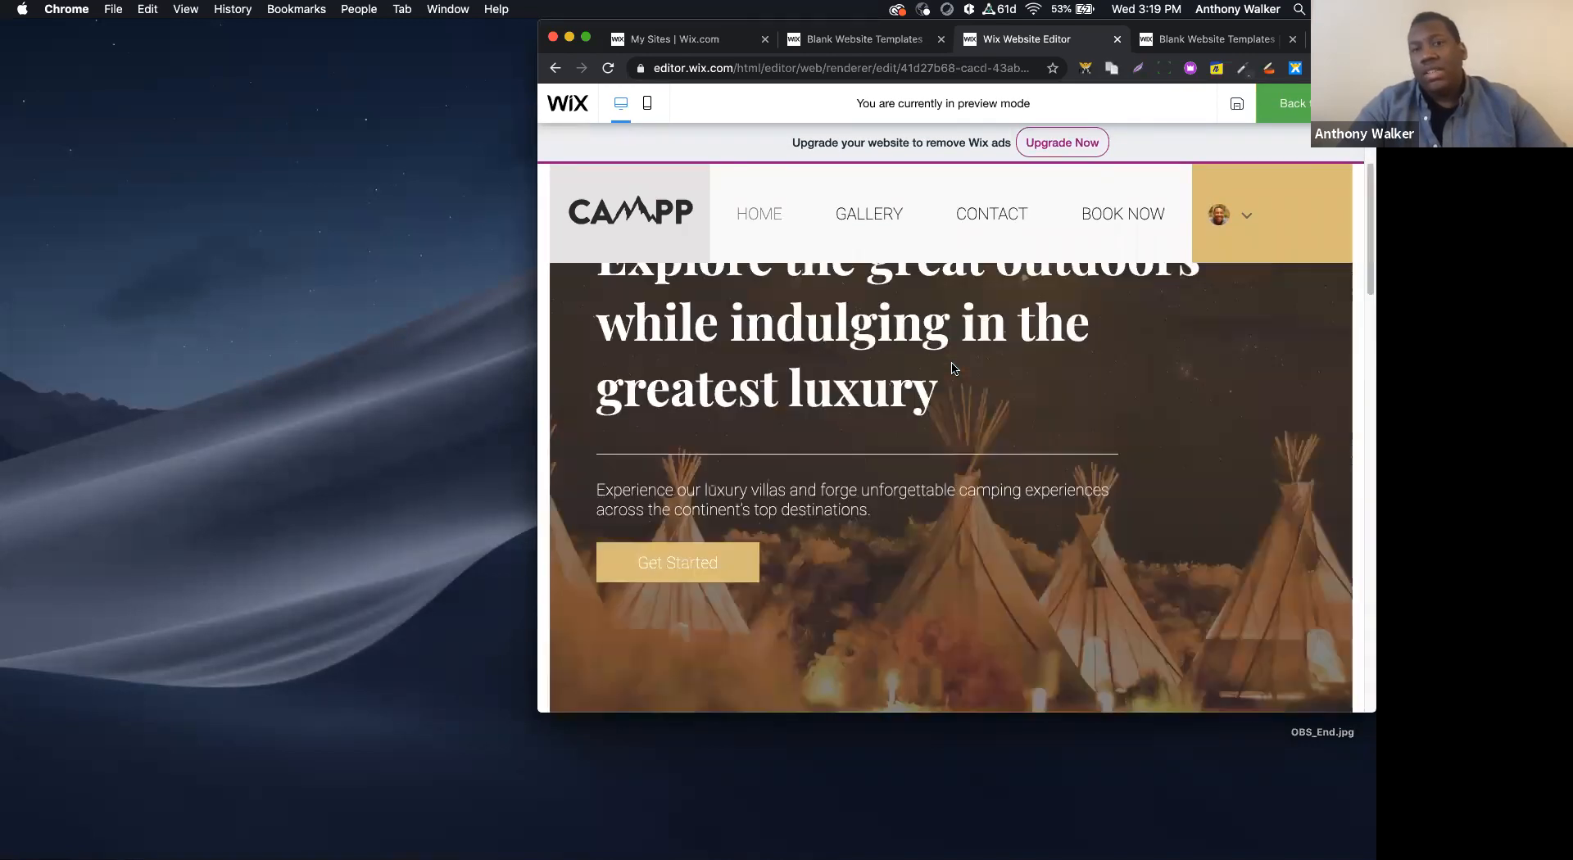
pyautogui.scroll(-20, 953, 369)
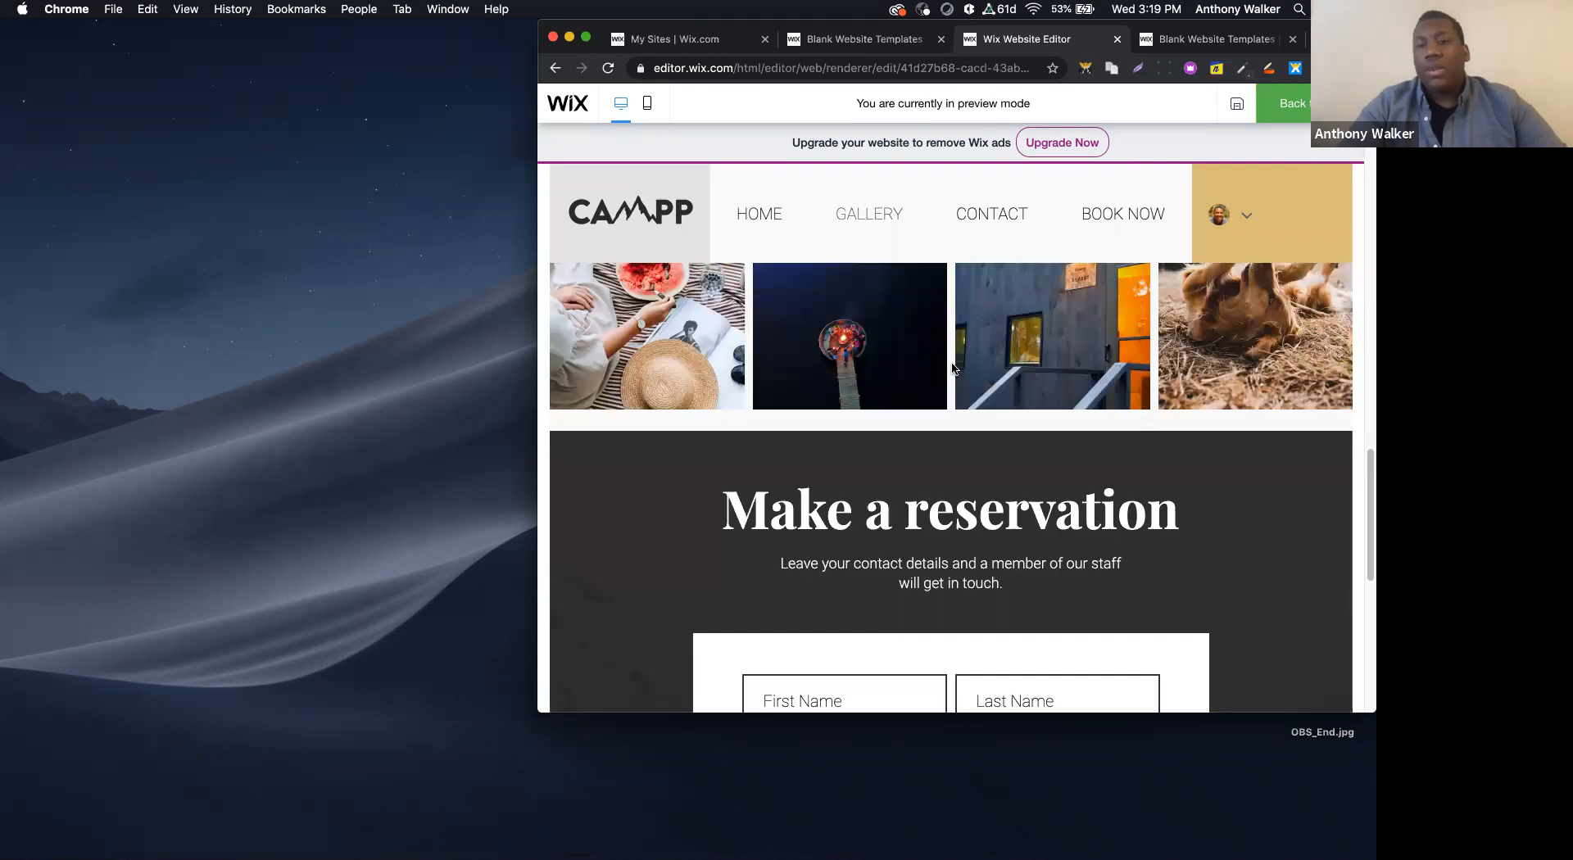
pyautogui.scroll(20, 947, 503)
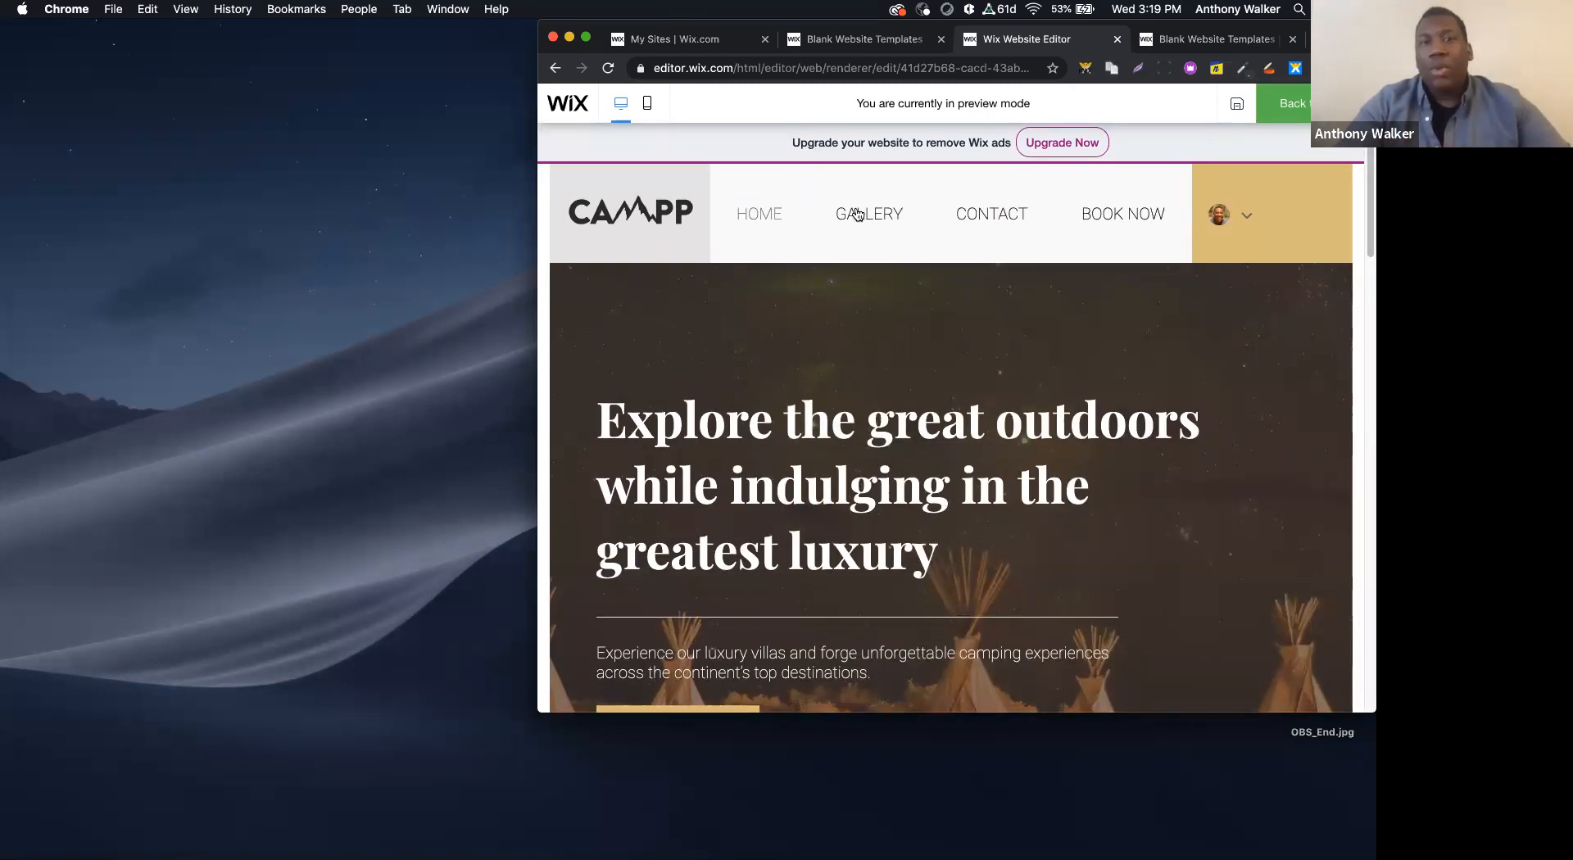
pyautogui.click(586, 37)
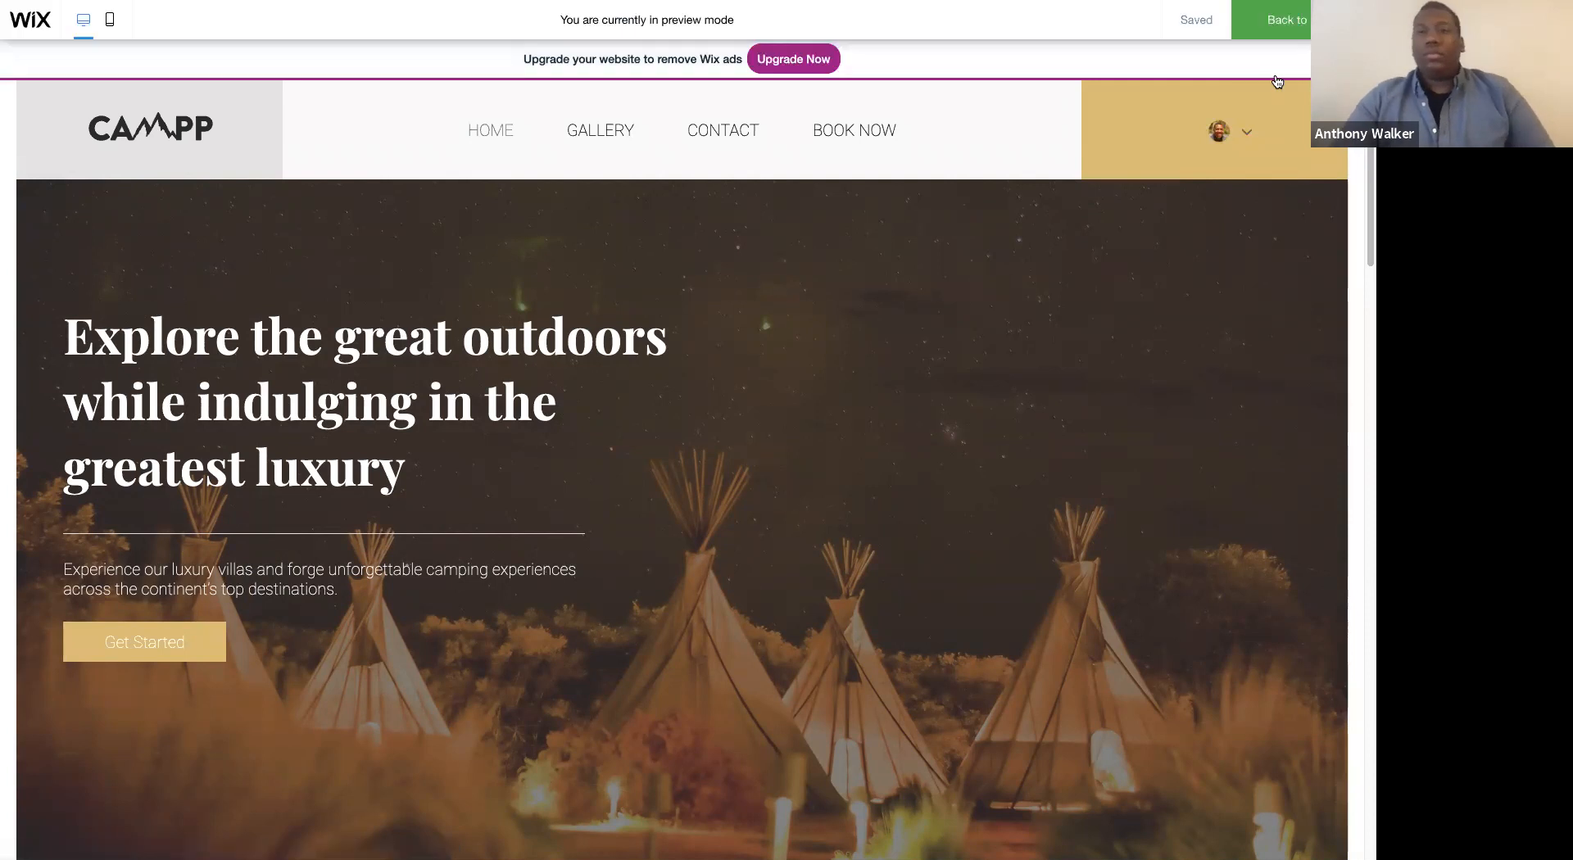
pyautogui.click(1275, 22)
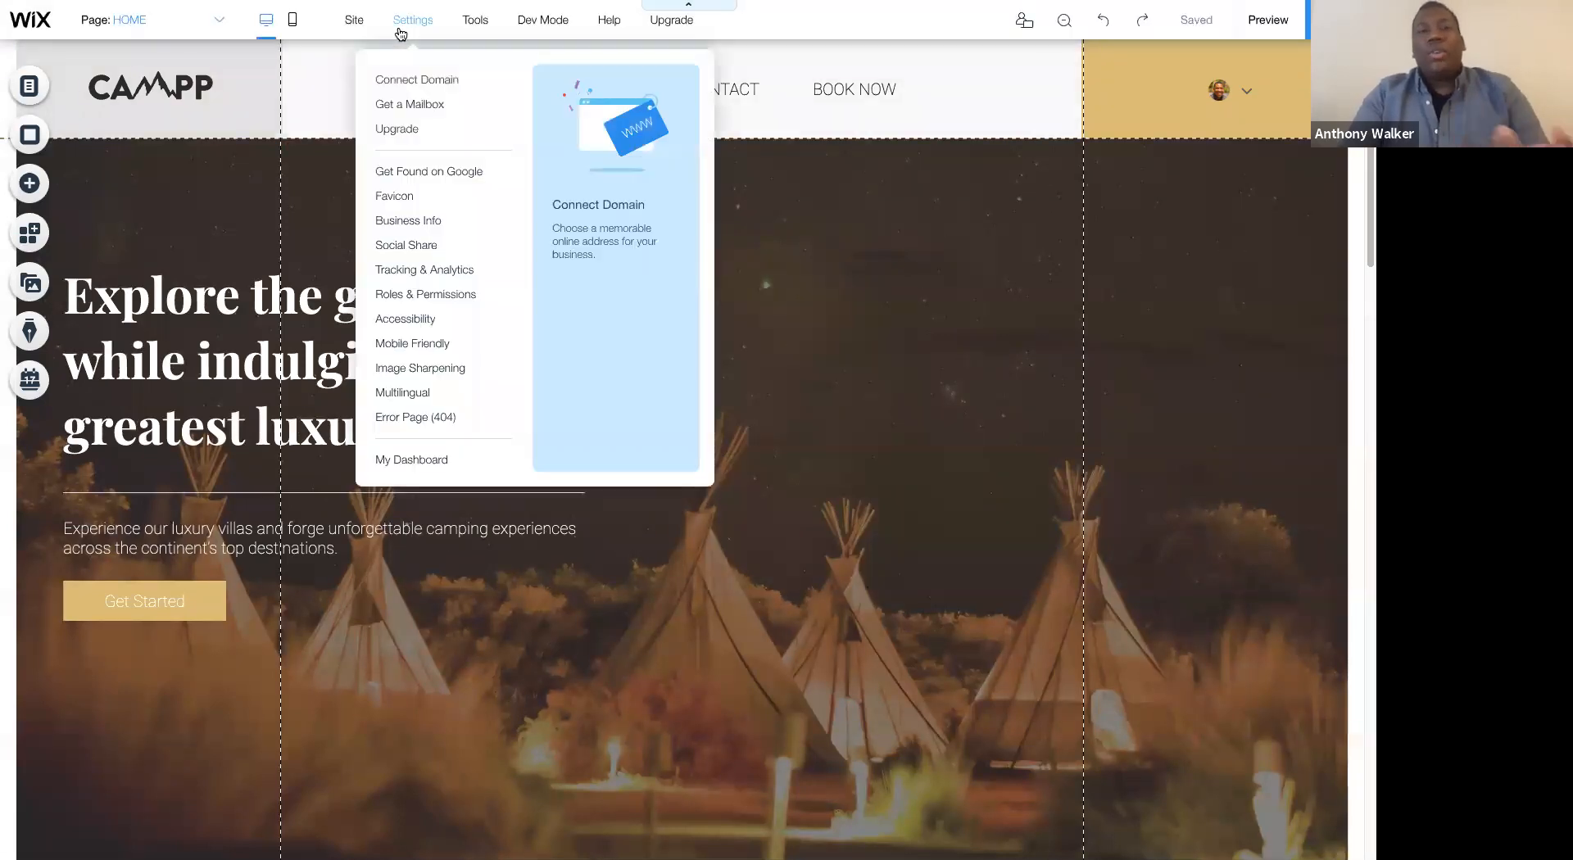
# - Generate the site's Get Feedback share link and copy it
pyautogui.moveTo(361, 28)
pyautogui.click(350, 129)
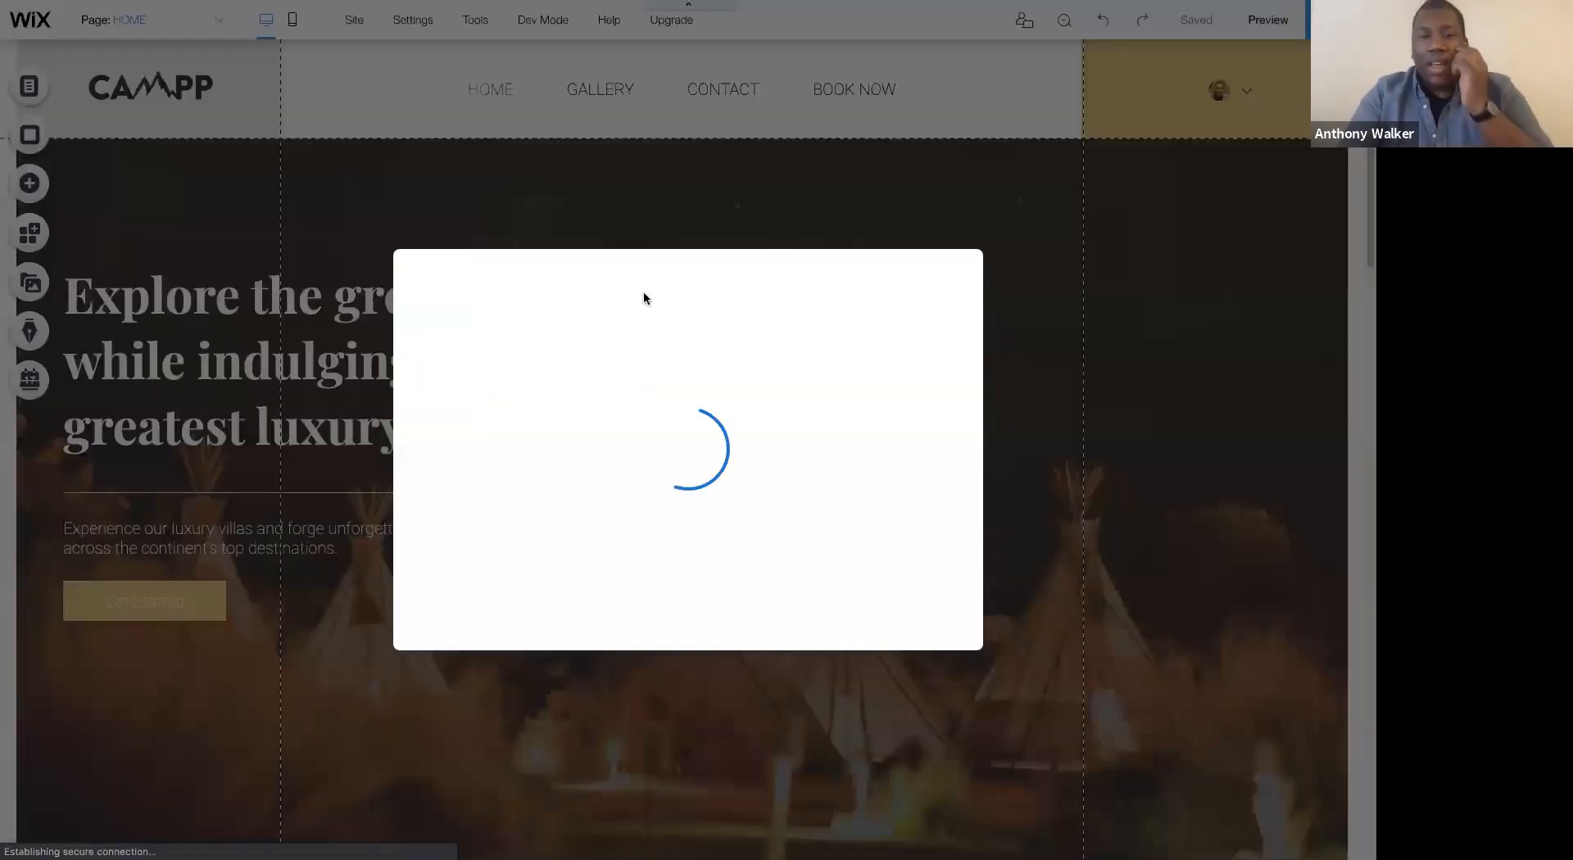
pyautogui.click(894, 431)
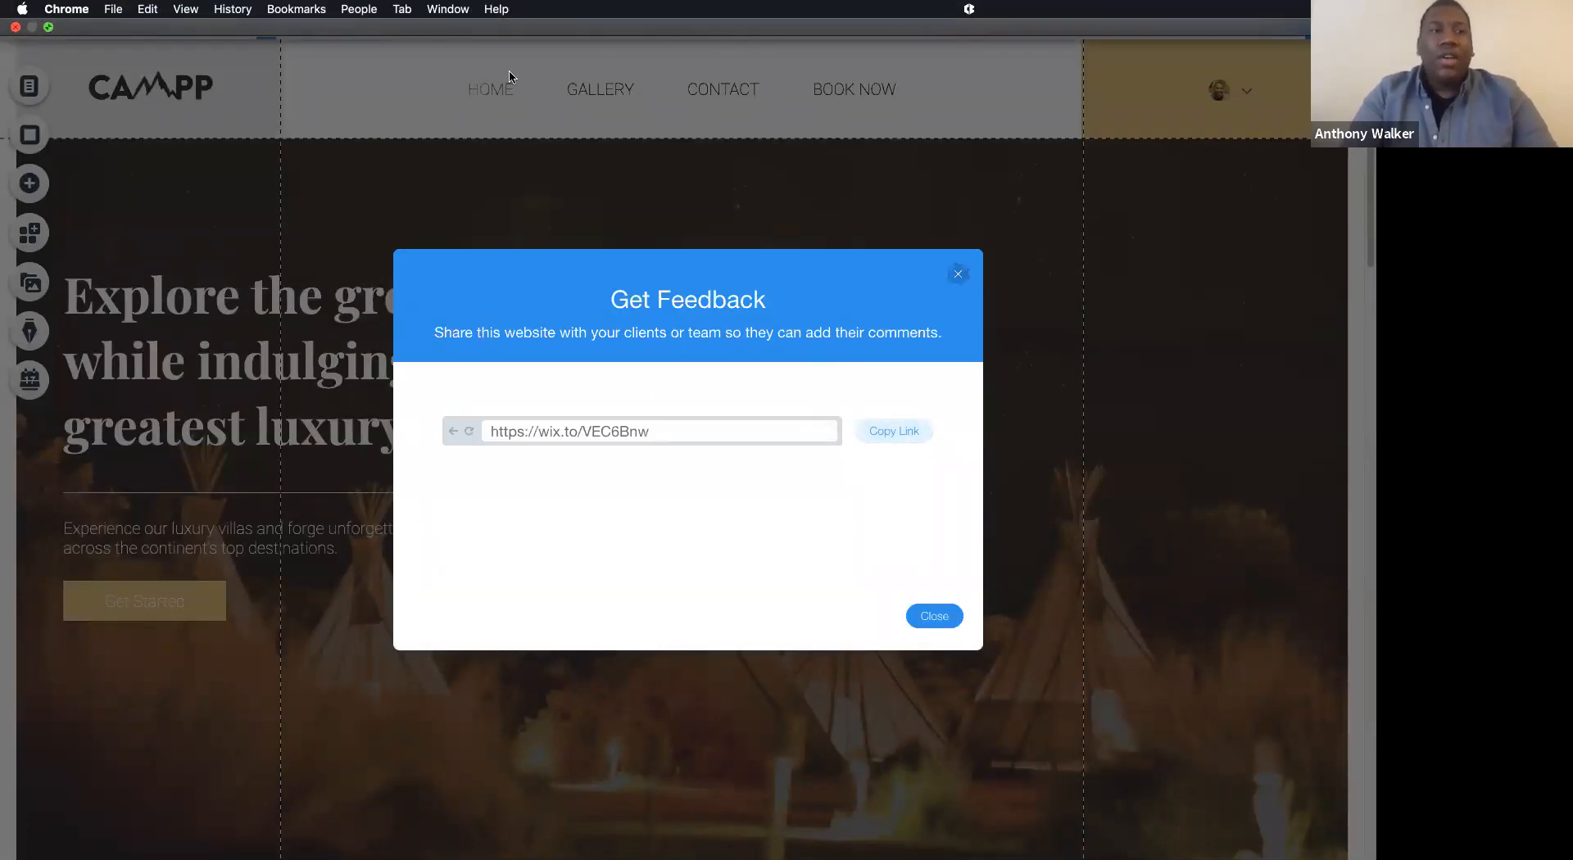
# - Open the copied feedback link in the browser
pyautogui.click(53, 18)
pyautogui.click(810, 70)
pyautogui.press('super+v')
pyautogui.press('Return')
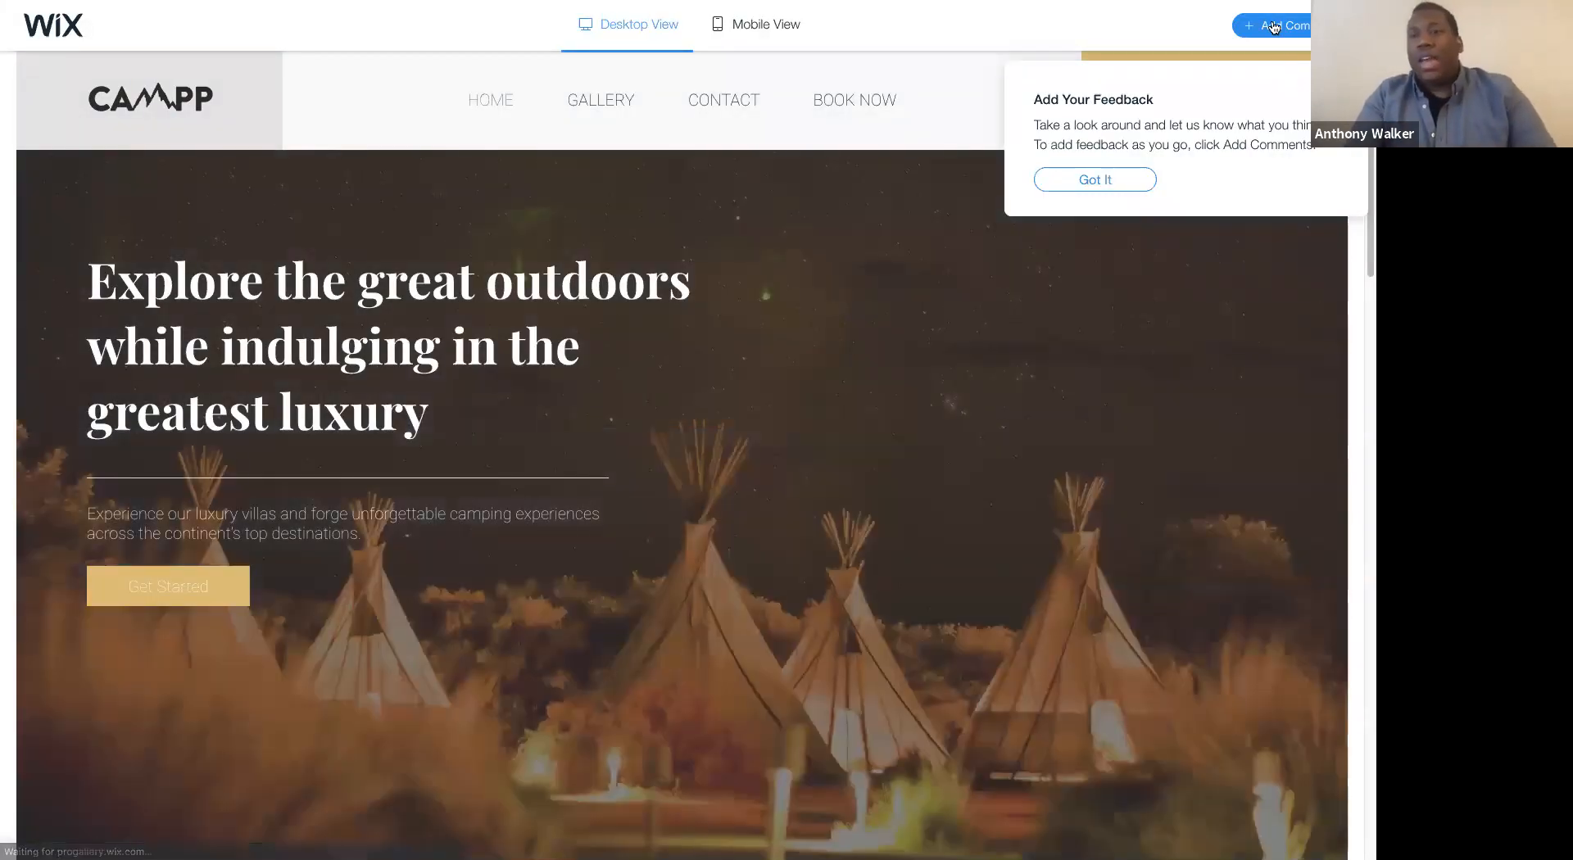
# - Start a feedback comment and place its marker on the hero heading
pyautogui.click(1275, 27)
pyautogui.moveTo(596, 406); pyautogui.dragTo(133, 318)
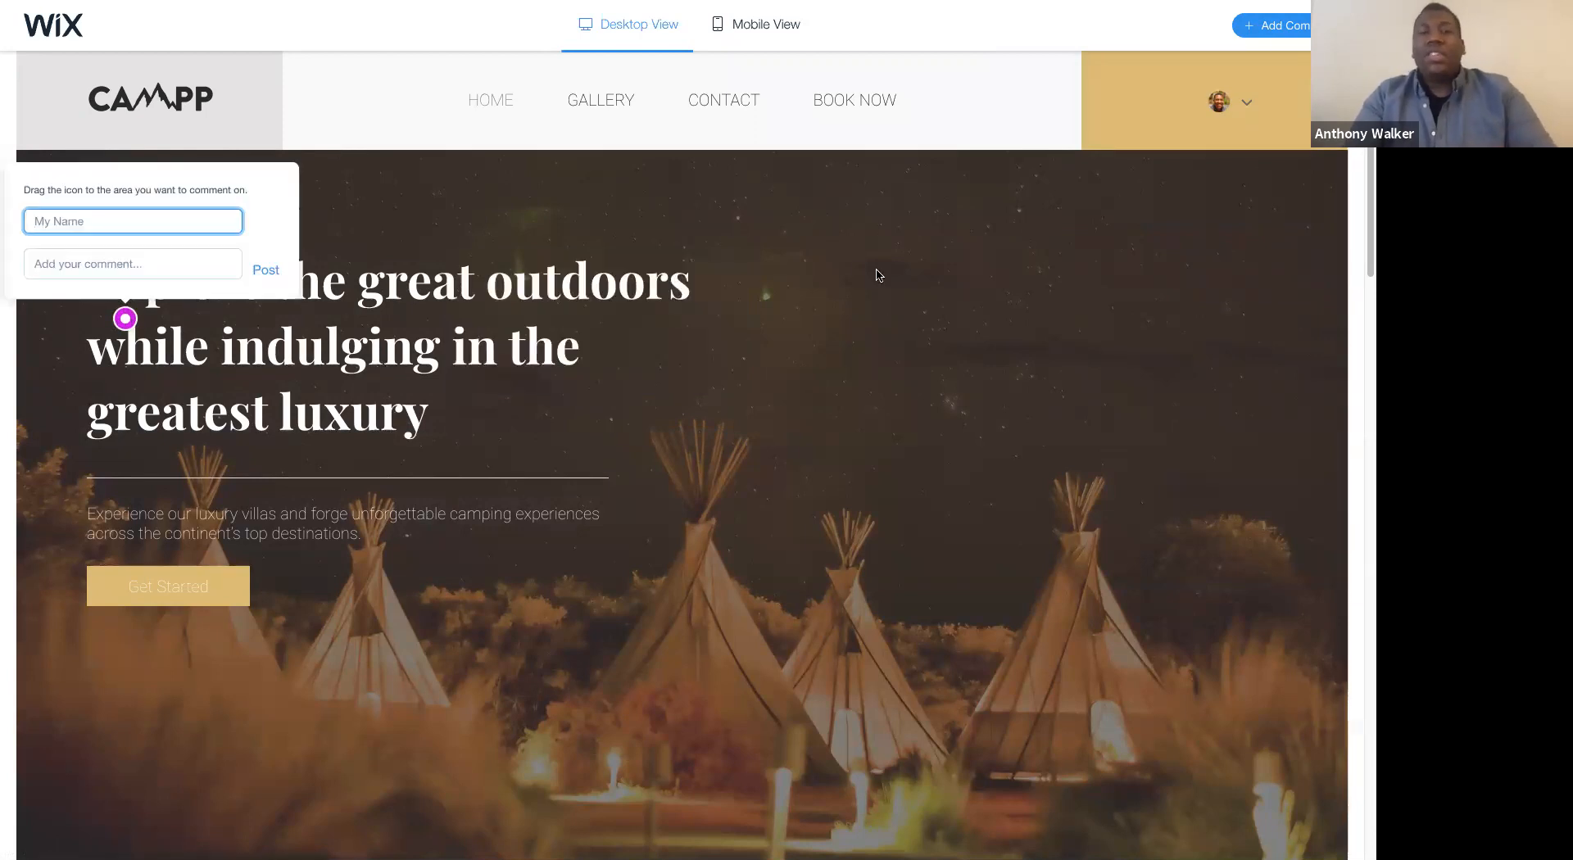